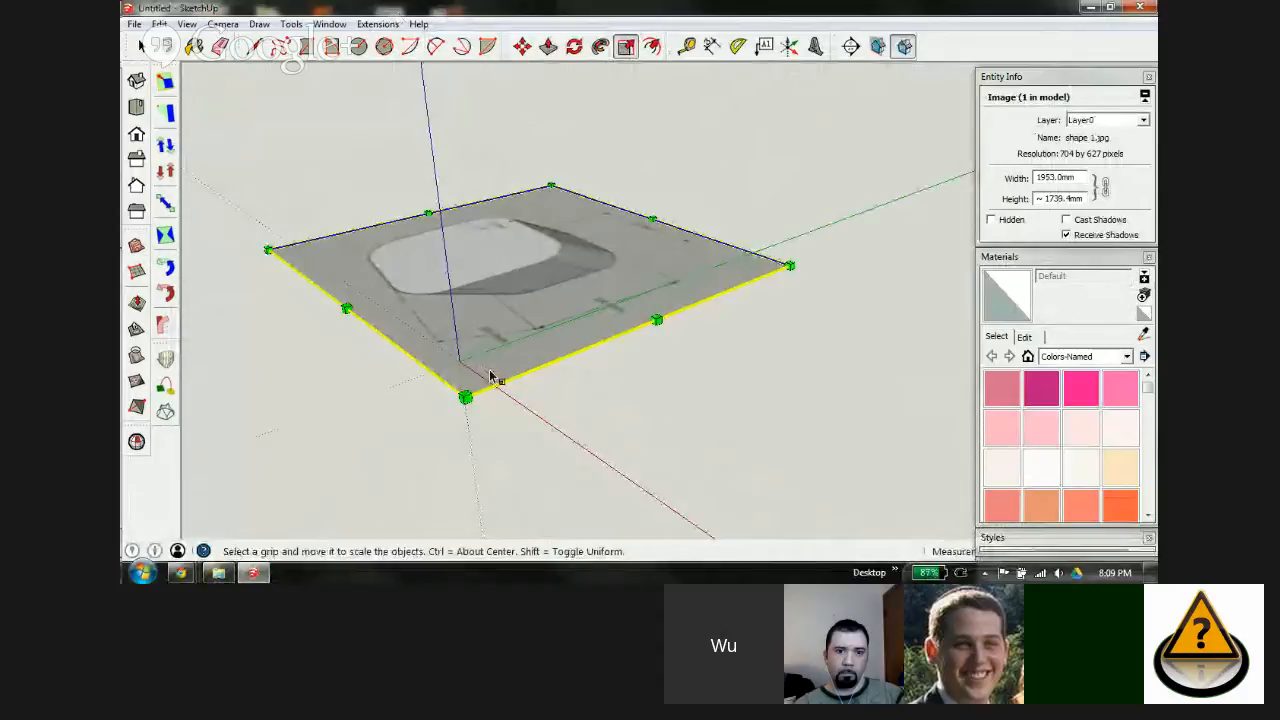
Step: Rotate the flat reference image 90 degrees about its edge along the red axis so it stands upright
key("q")
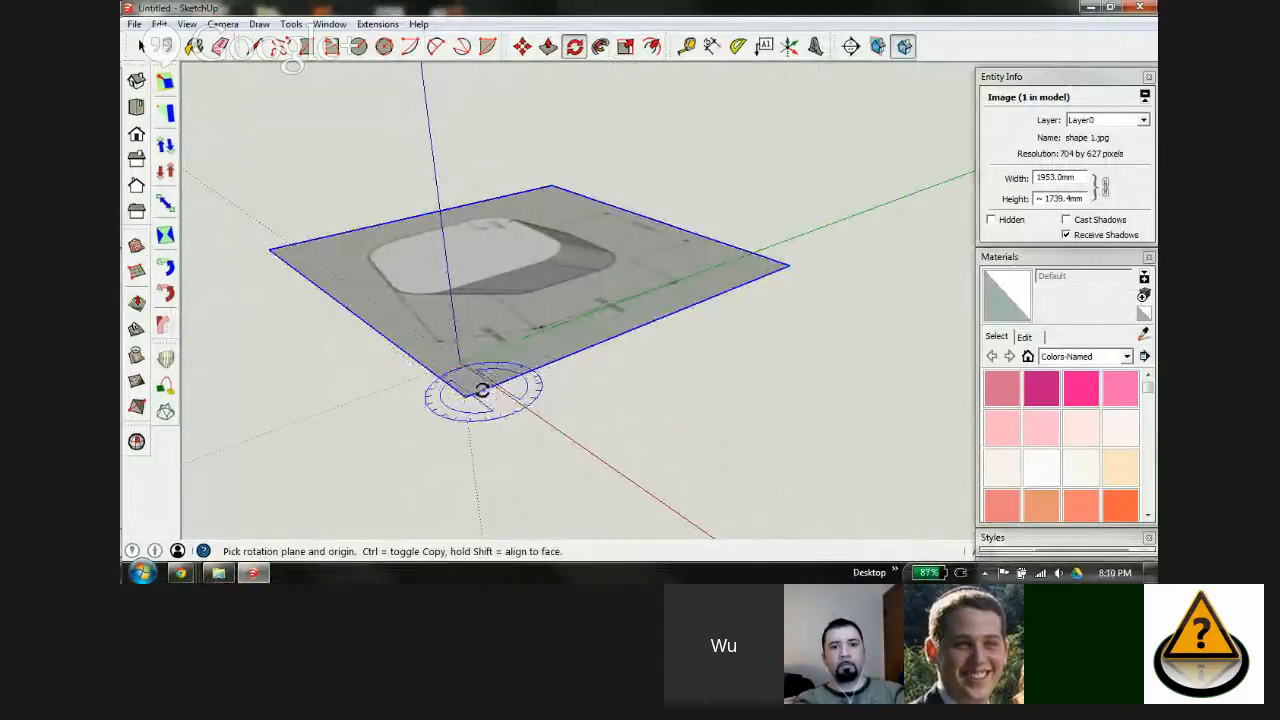
left_click_drag(460, 395, 369, 327)
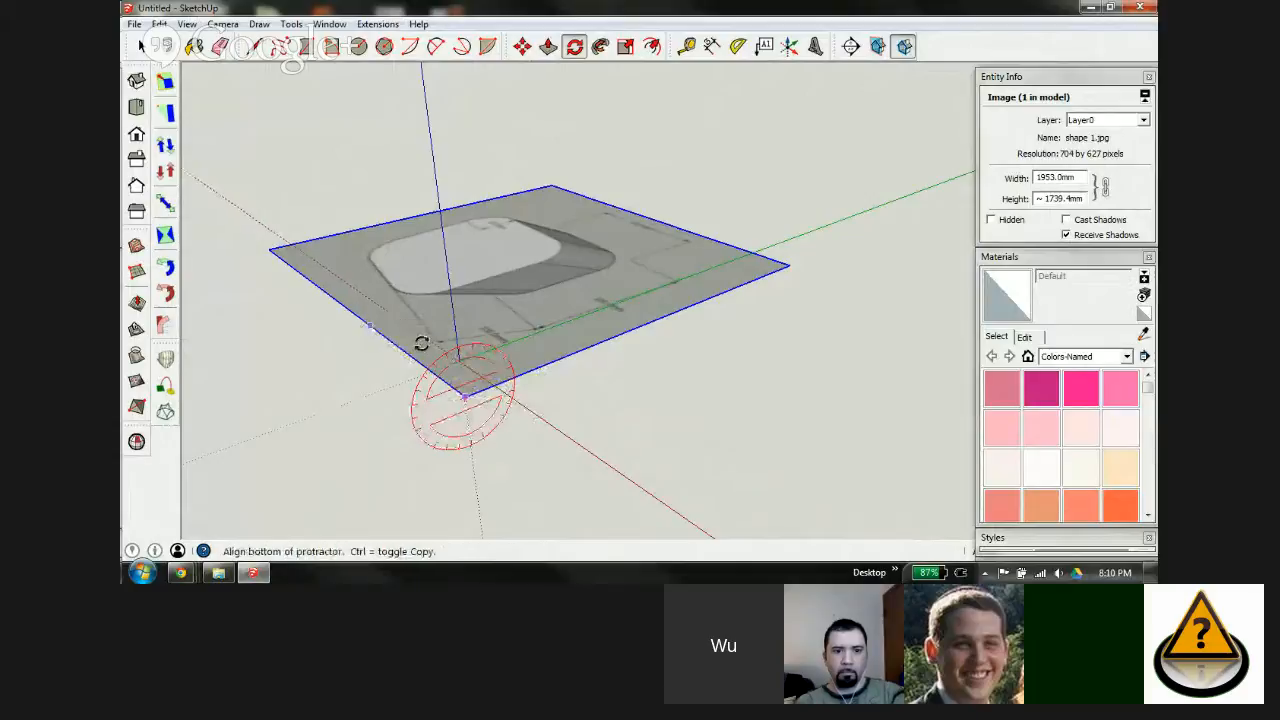
left_click(744, 286)
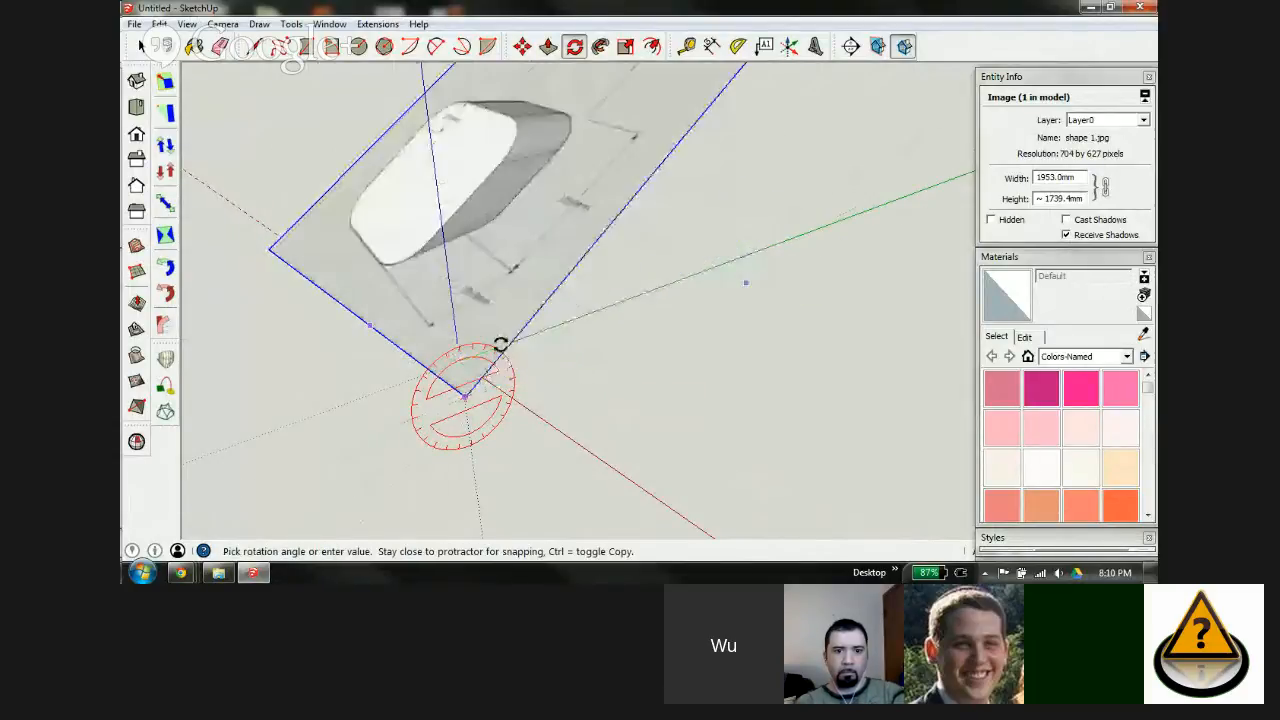
left_click(459, 348)
Step: Move the upright reference image up and back, away from the origin
key("m")
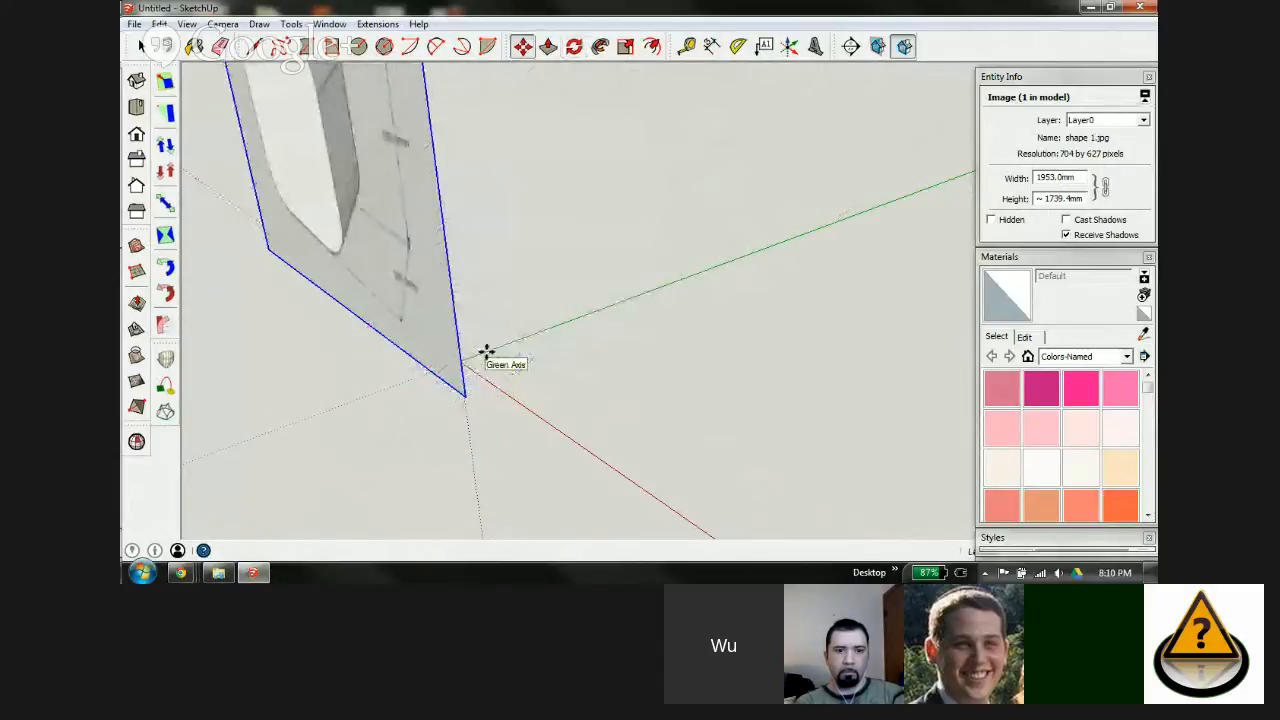
middle_click_drag(400, 309, 499, 313)
scroll(476, 342, "down", 4)
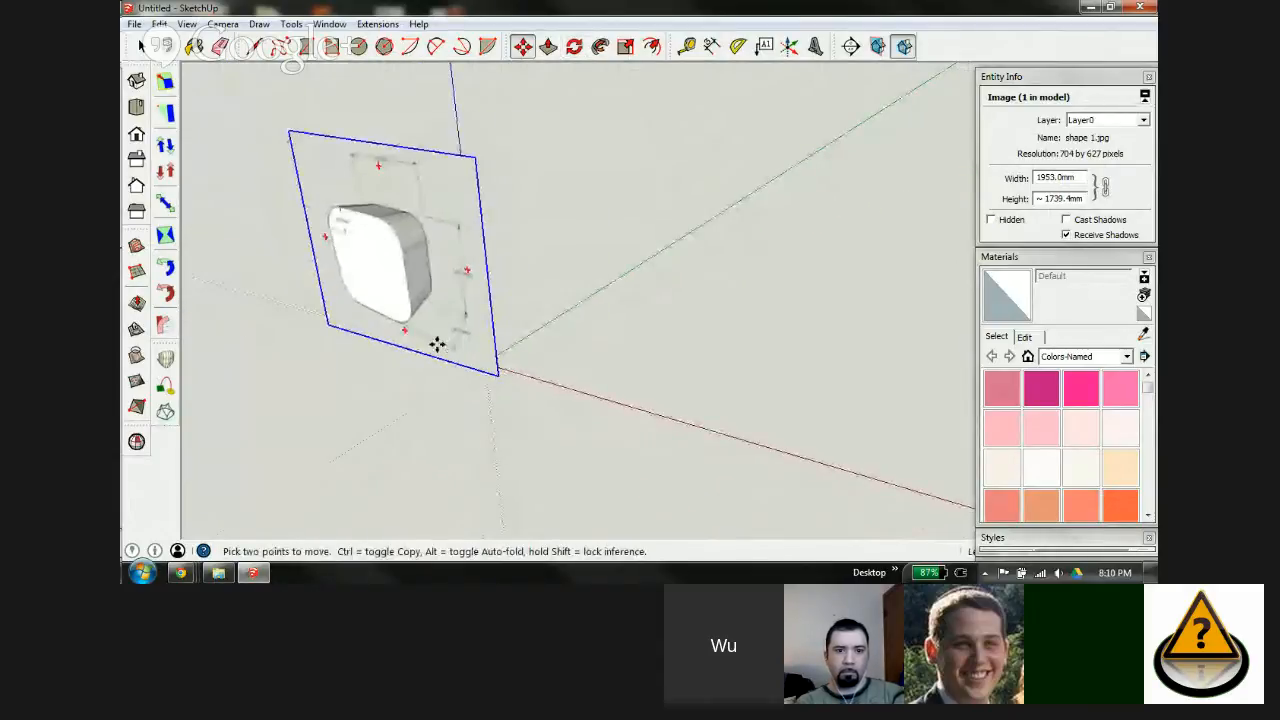
left_click(437, 344)
left_click(535, 257)
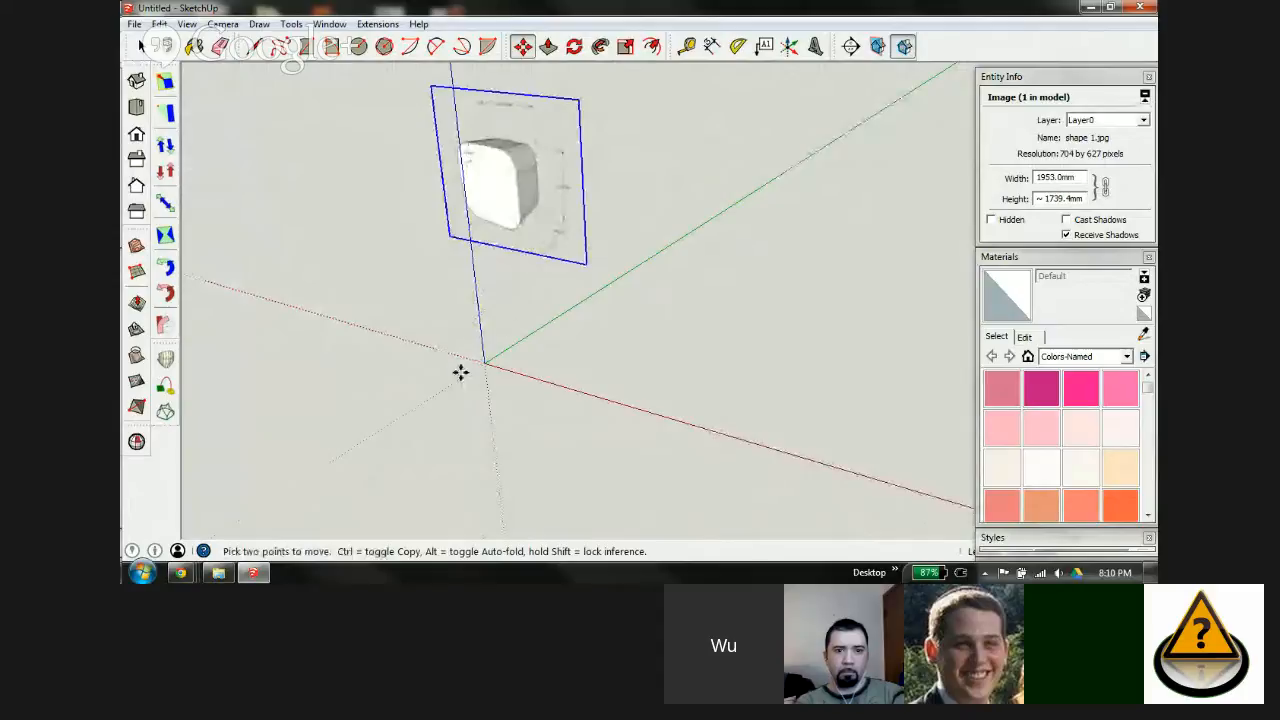
Step: Draw a 100 by 100 mm rectangle on the ground plane, starting at the origin
scroll(491, 346, "down", 3)
scroll(491, 344, "up", 3)
middle_click_drag(463, 323, 568, 343)
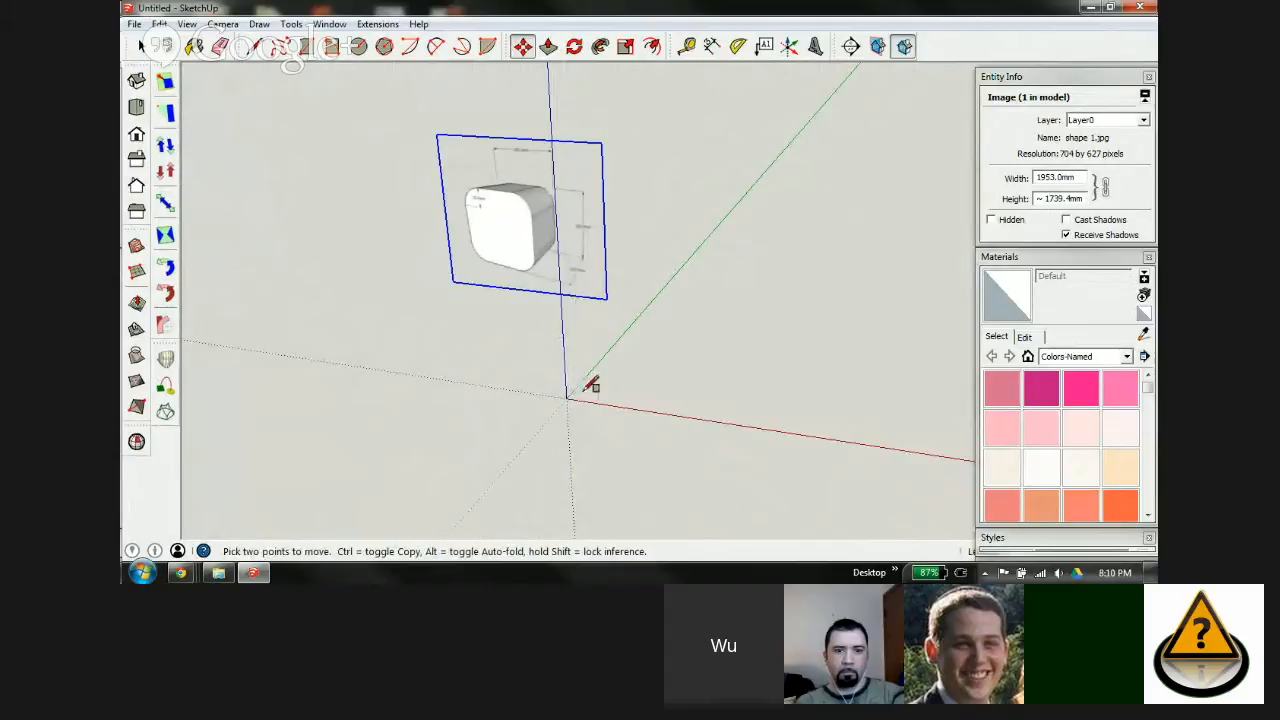
key("r")
scroll(597, 378, "up", 1)
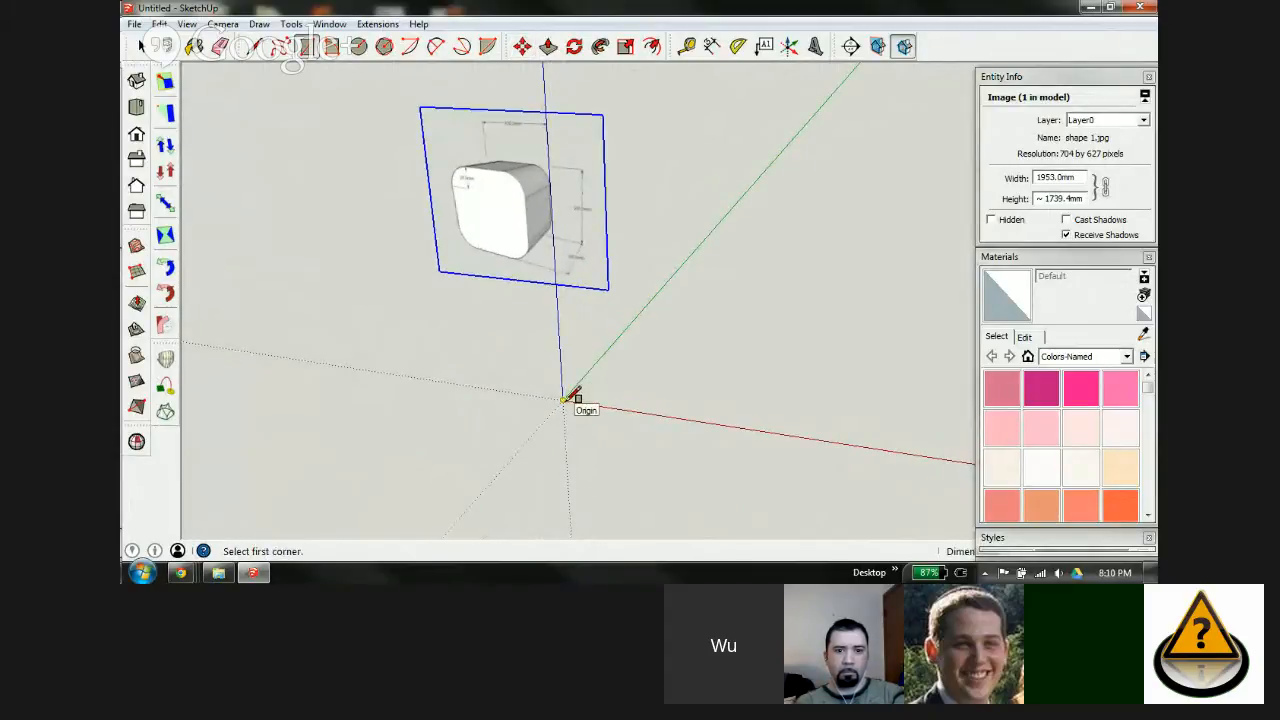
left_click(565, 398)
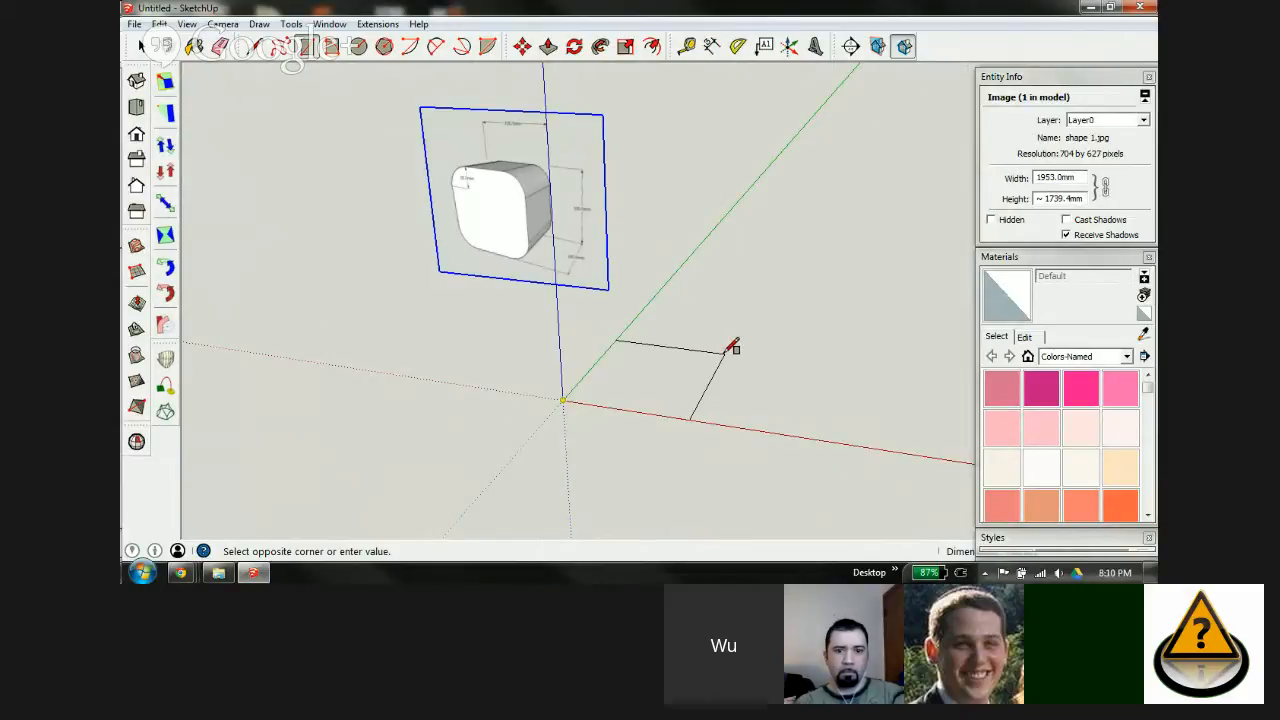
key("Escape")
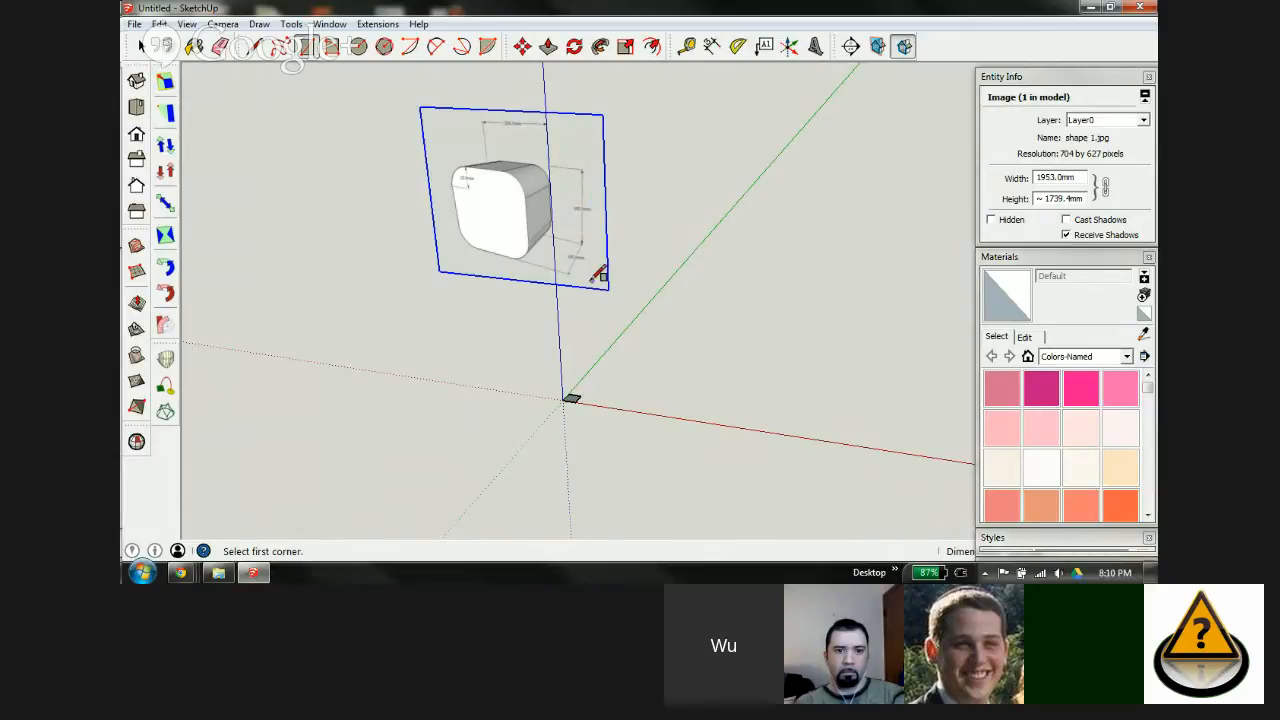
Step: Scale the reference image down uniformly to about 508 by 452 mm and move it close to the small square
key("s")
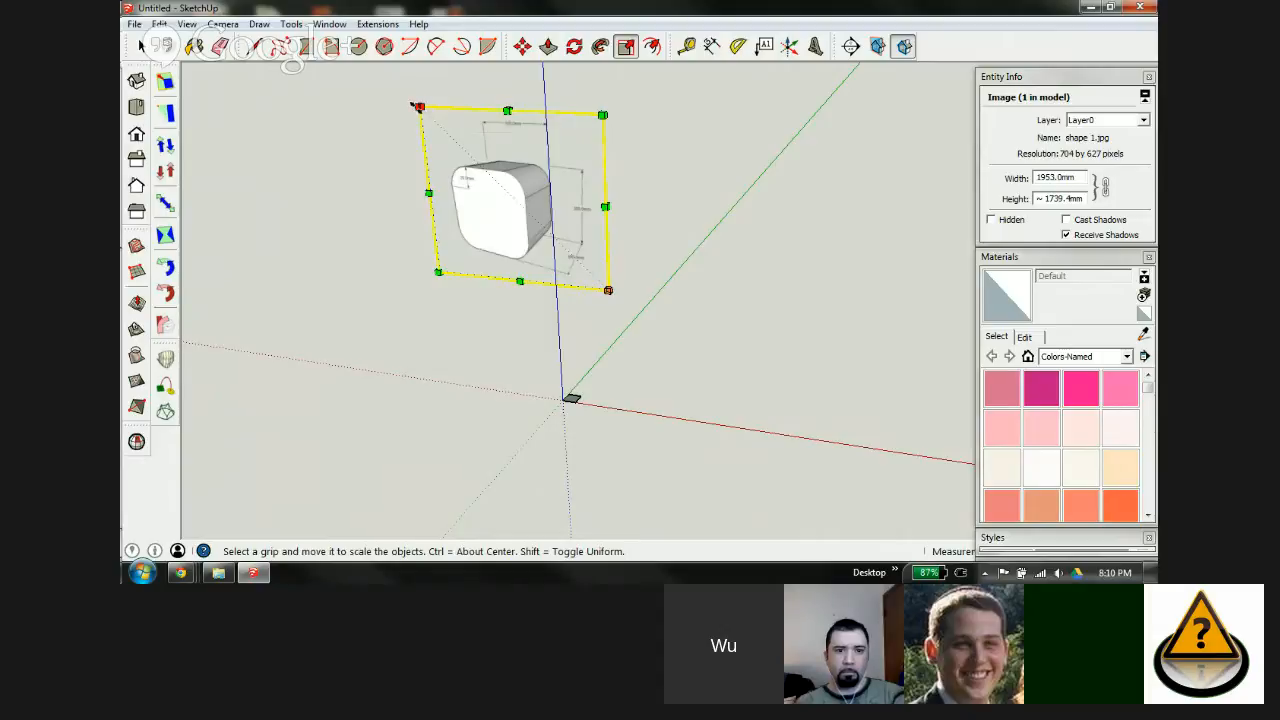
left_click_drag(419, 107, 545, 262)
key("m")
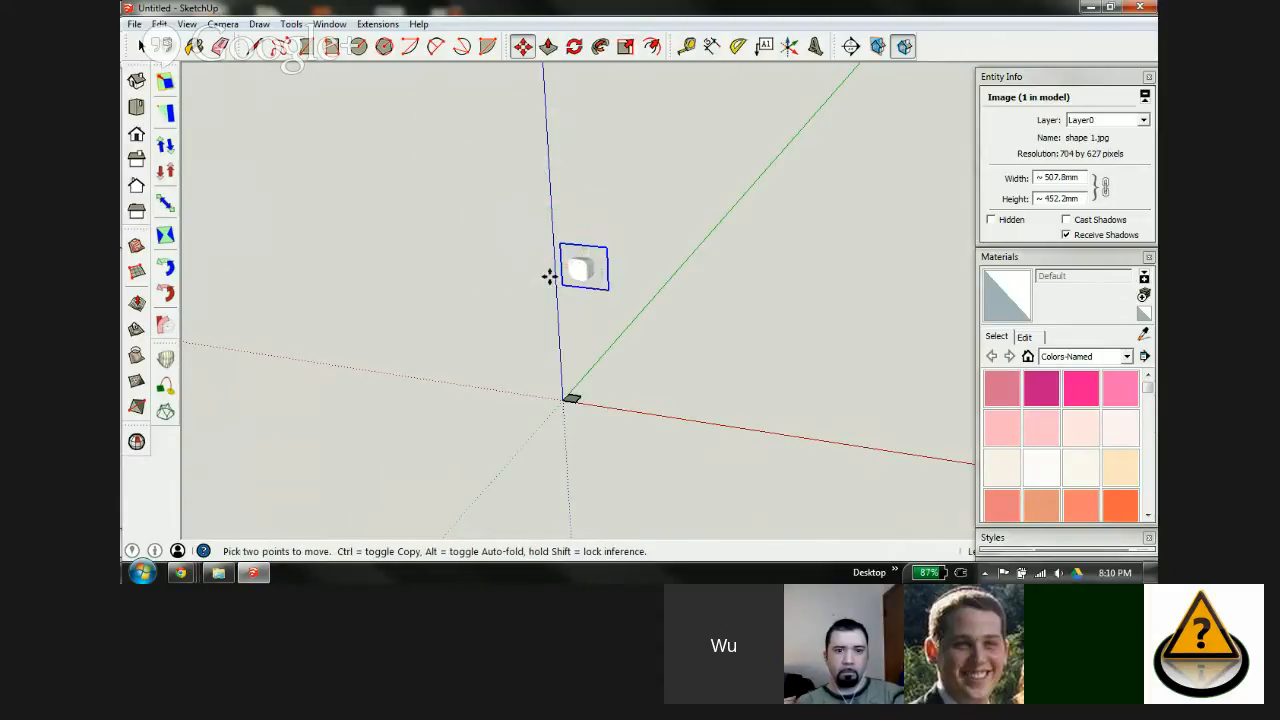
left_click(581, 268)
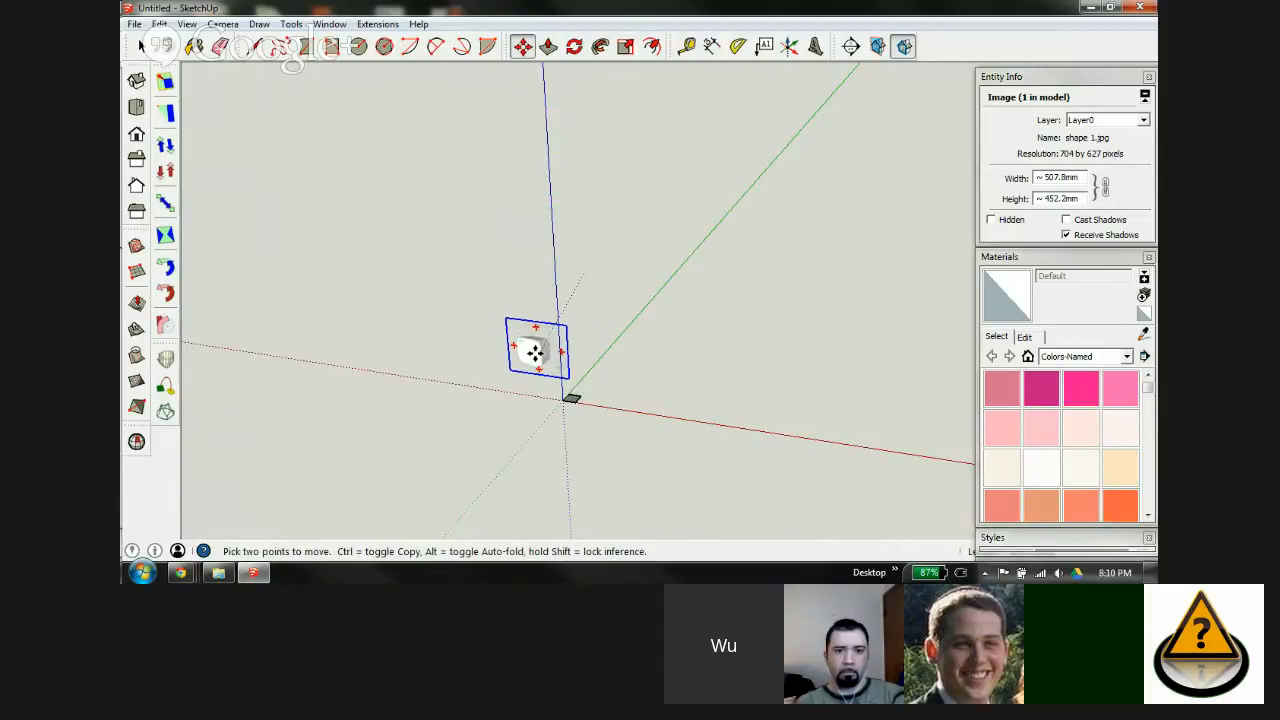
left_click(538, 345)
scroll(571, 394, "up", 6)
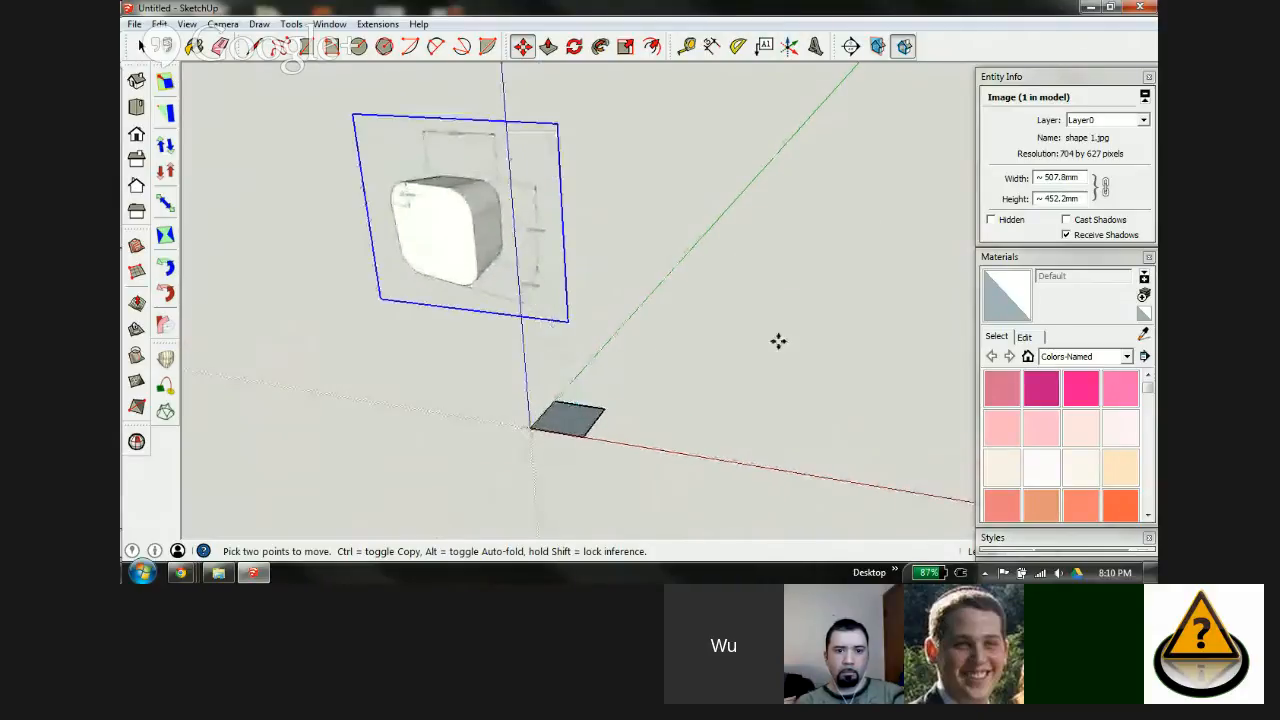
Step: Collapse the Materials tray
left_click(1066, 262)
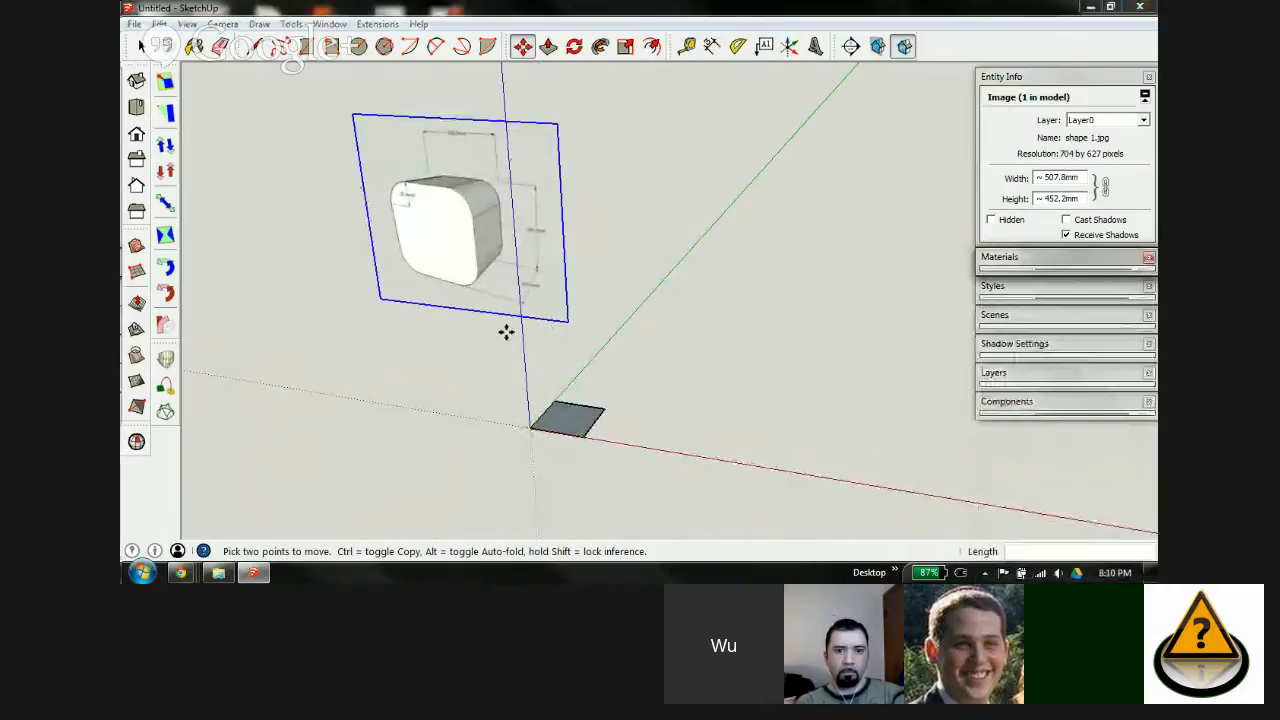
middle_click_drag(563, 429, 554, 371)
left_click(1140, 441)
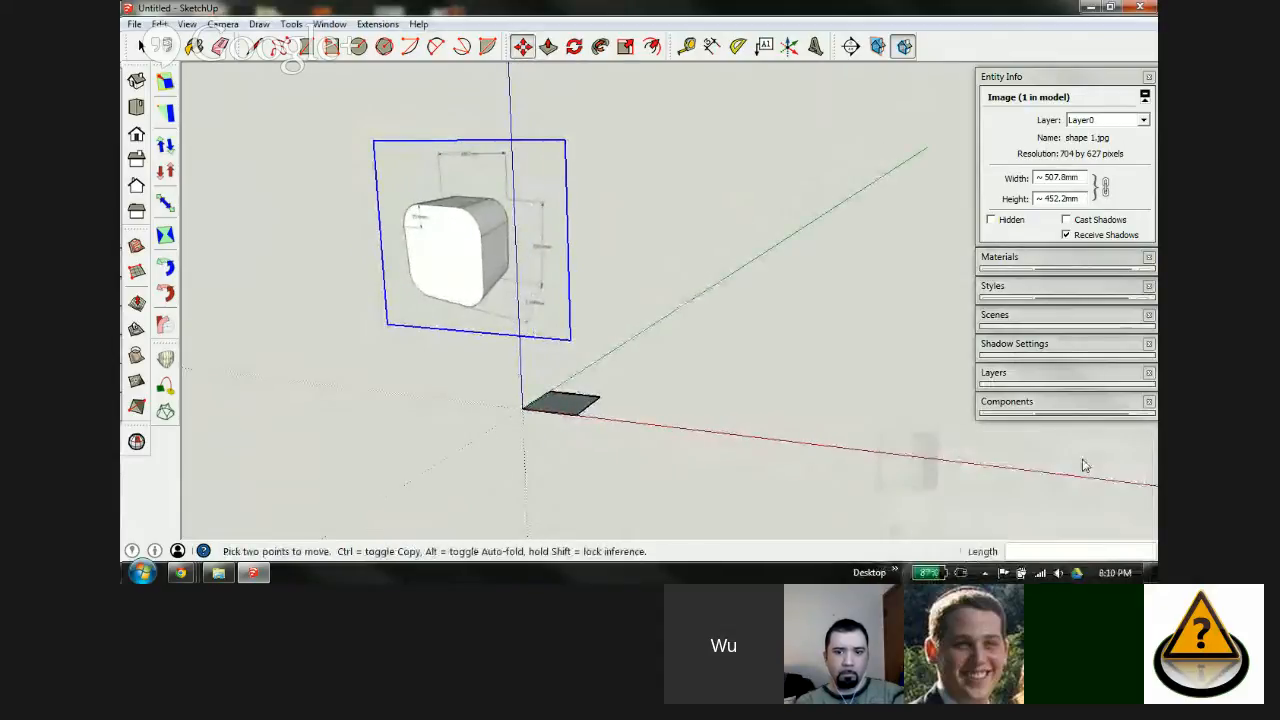
Step: Push/Pull the square at the origin upward 100 mm to form a cube
scroll(585, 414, "up", 1)
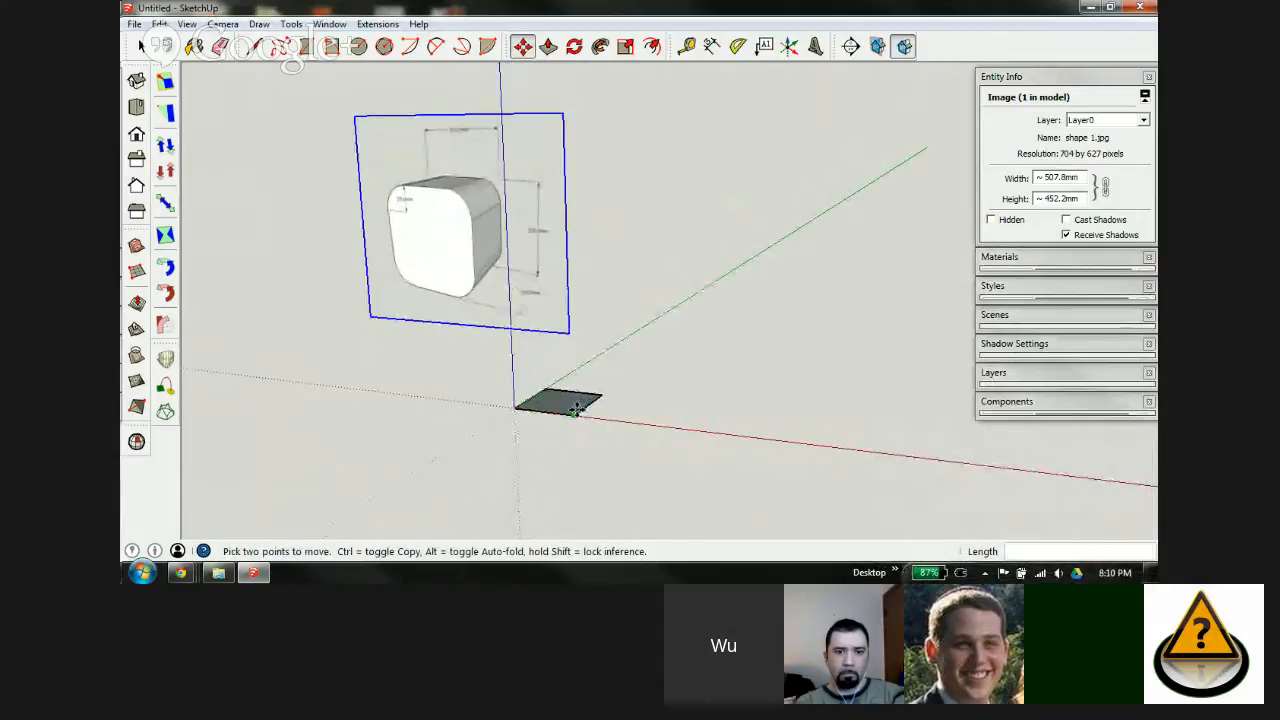
key("p")
left_click_drag(568, 405, 557, 328)
type("1")
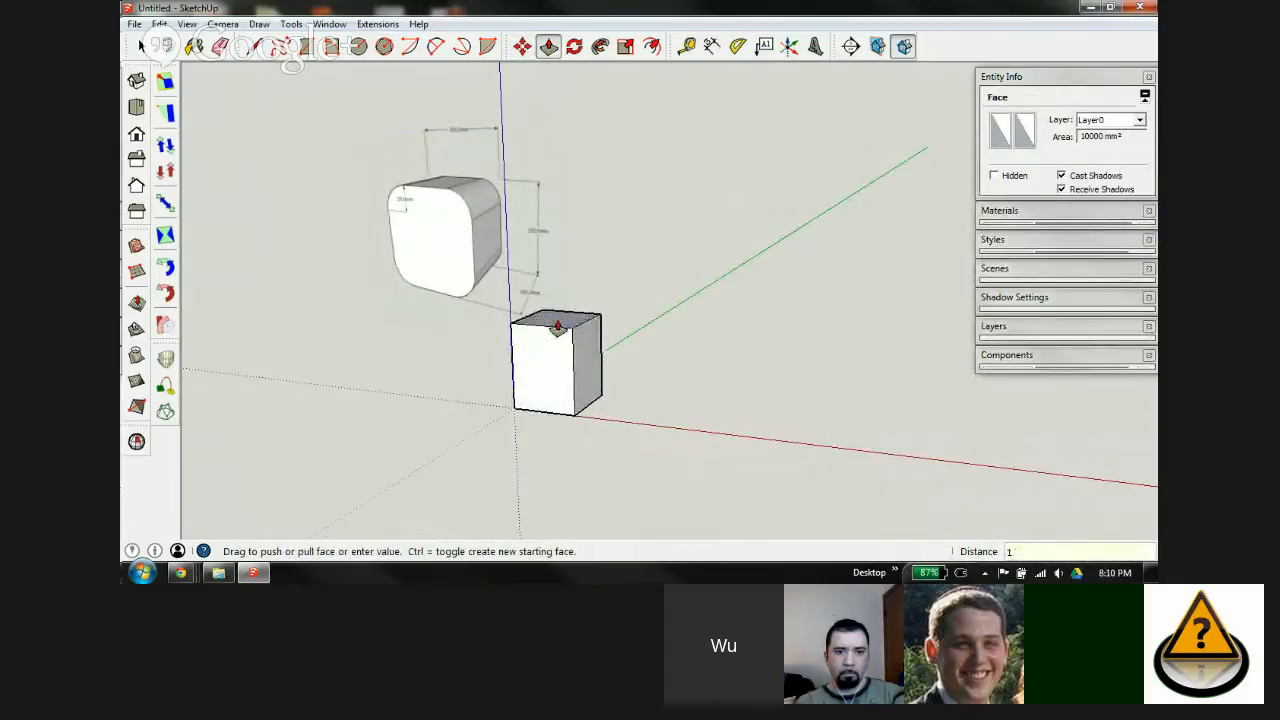
type("00")
key("Return")
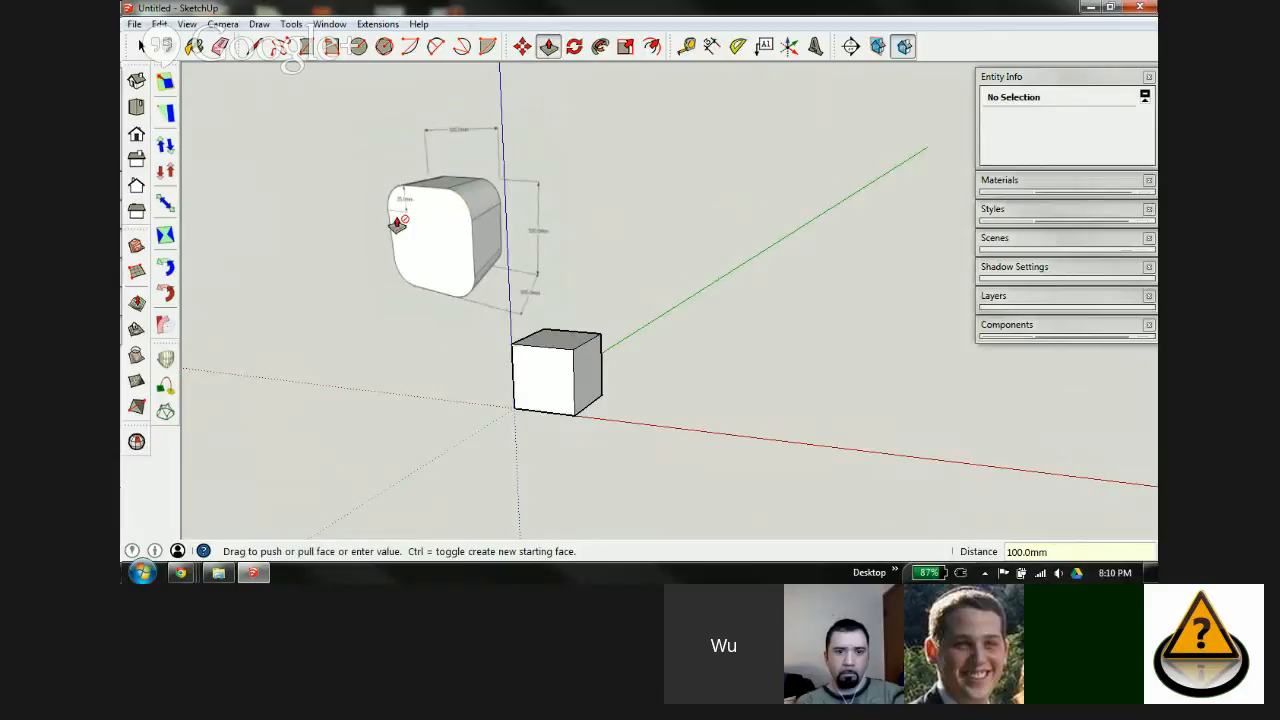
Step: Place guide lines on the cube's front face, 25 mm below the upper edge and 25 mm in from the left edge
scroll(405, 195, "up", 3)
scroll(405, 200, "down", 2)
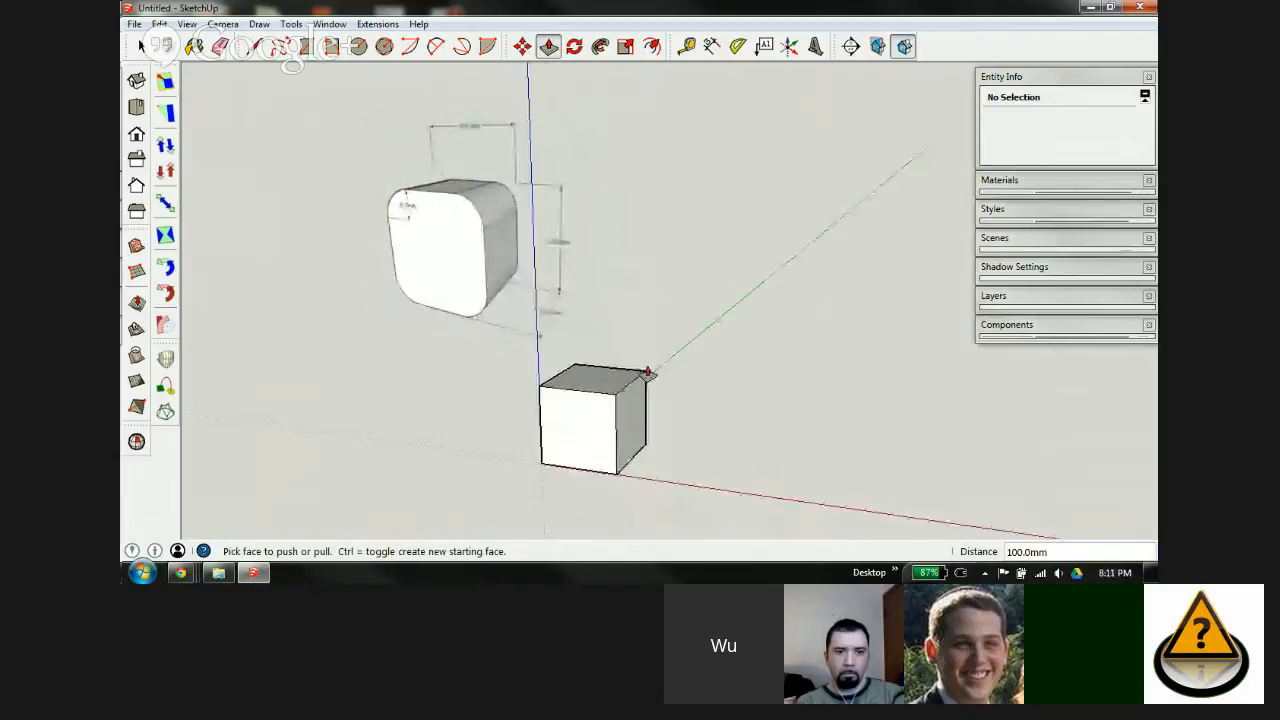
scroll(579, 414, "up", 3)
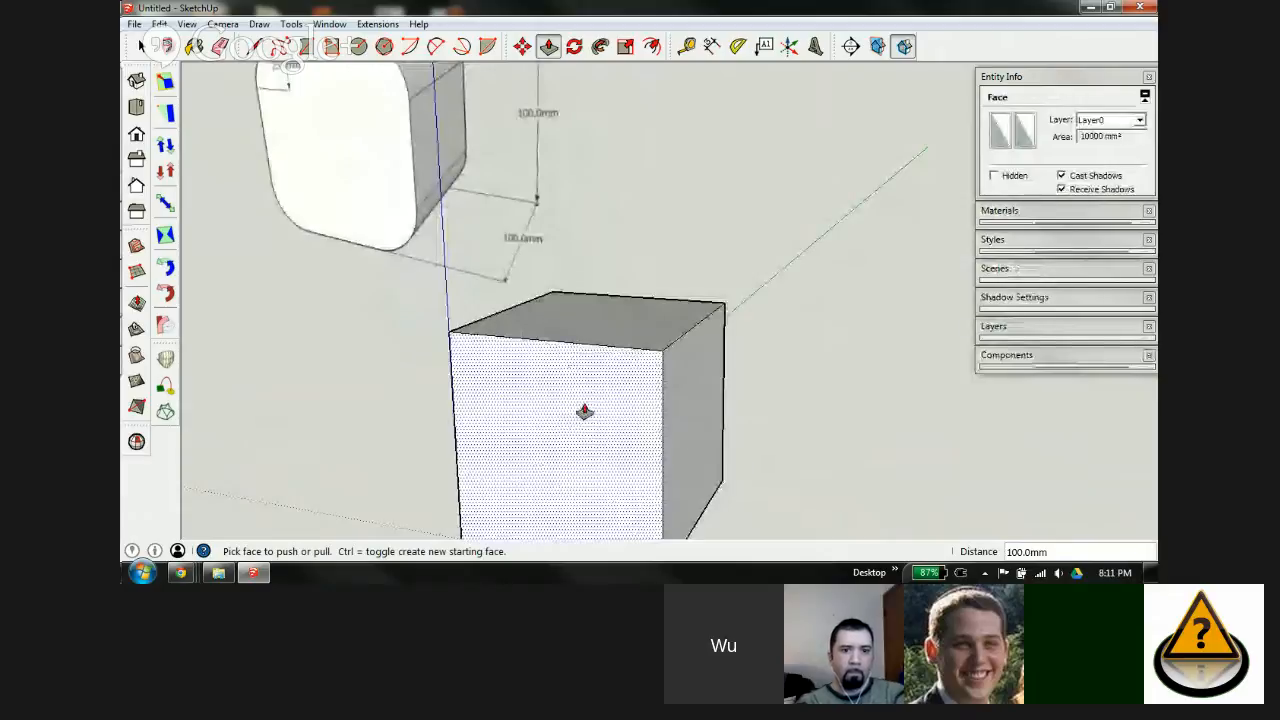
key("t")
middle_click_drag(546, 411, 596, 292)
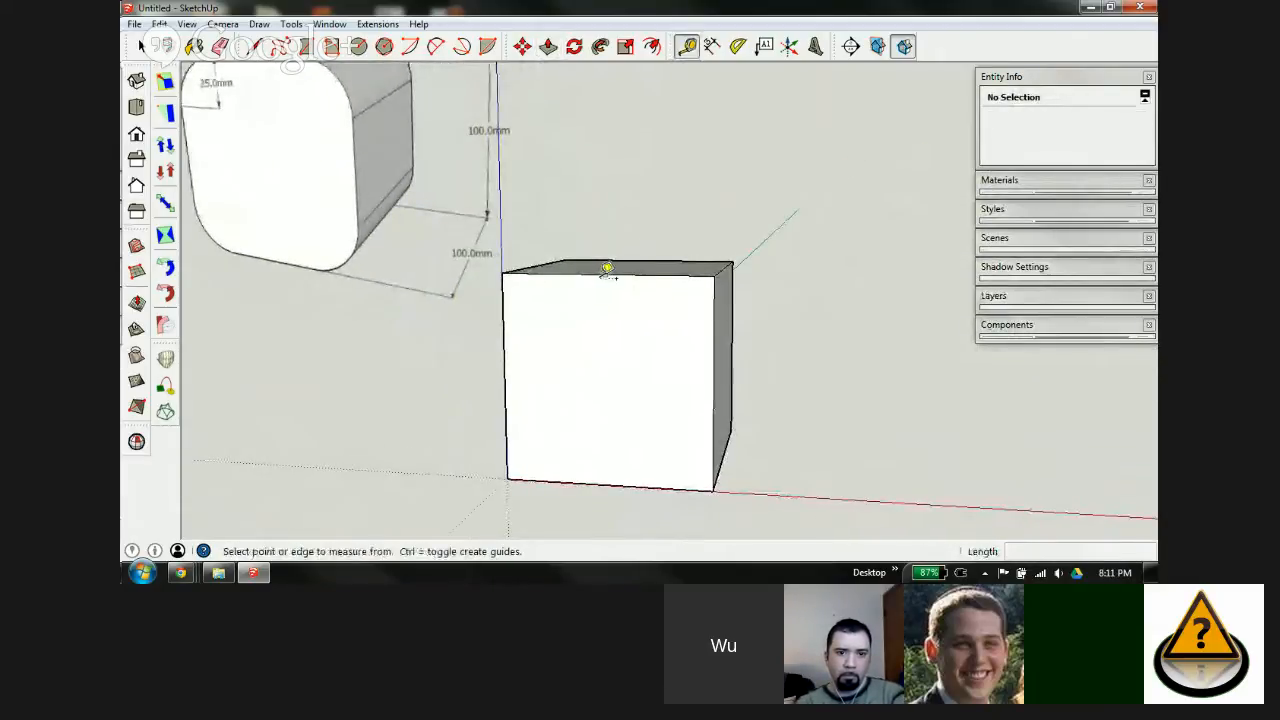
left_click(610, 267)
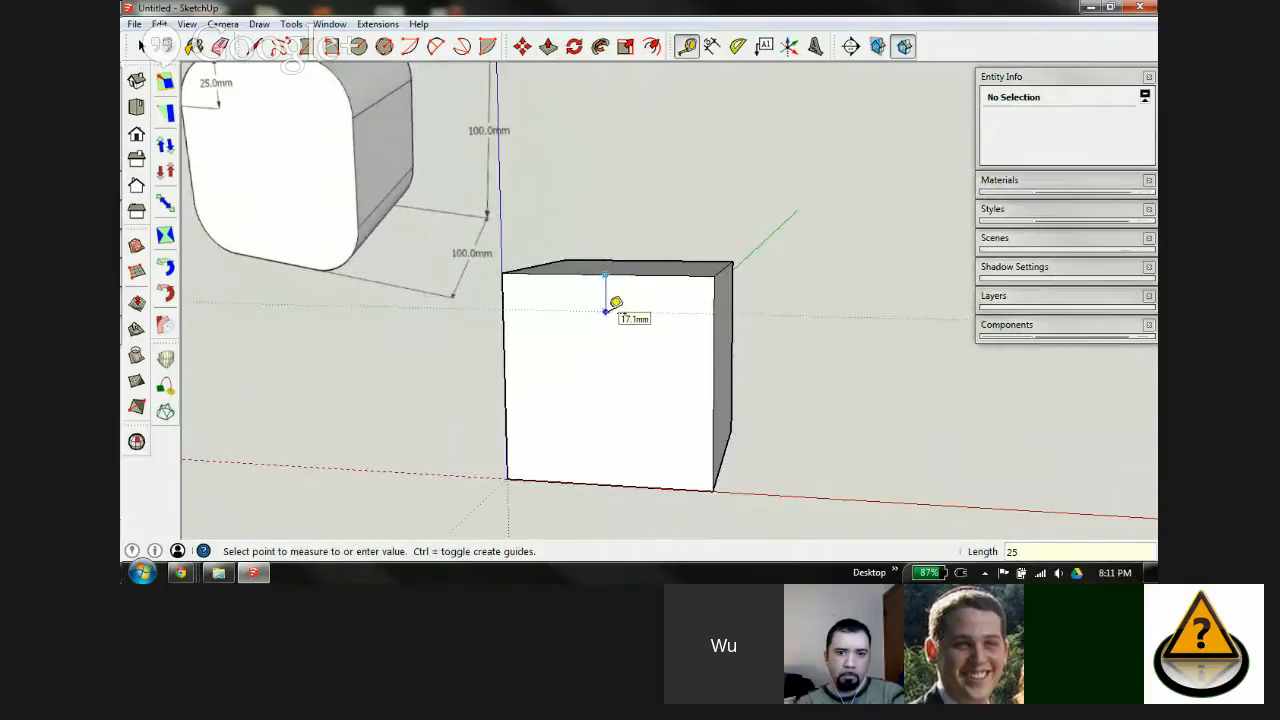
key("Return")
left_click(504, 377)
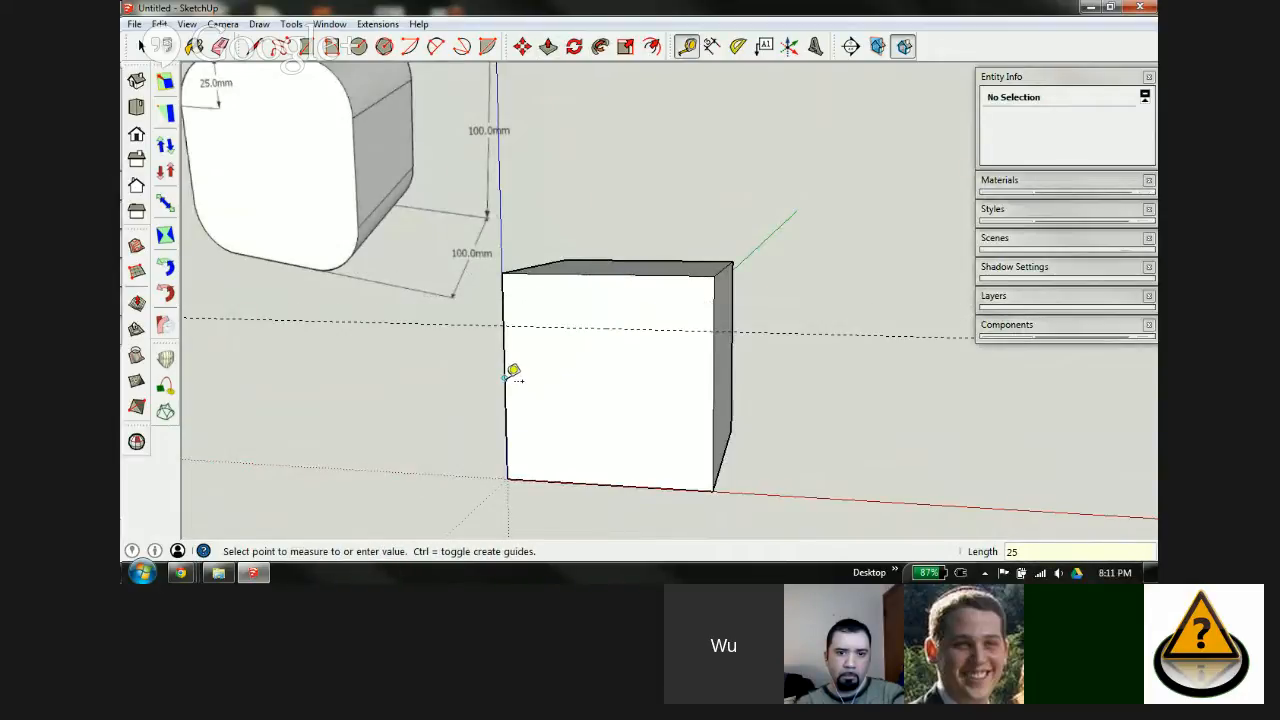
key("Return")
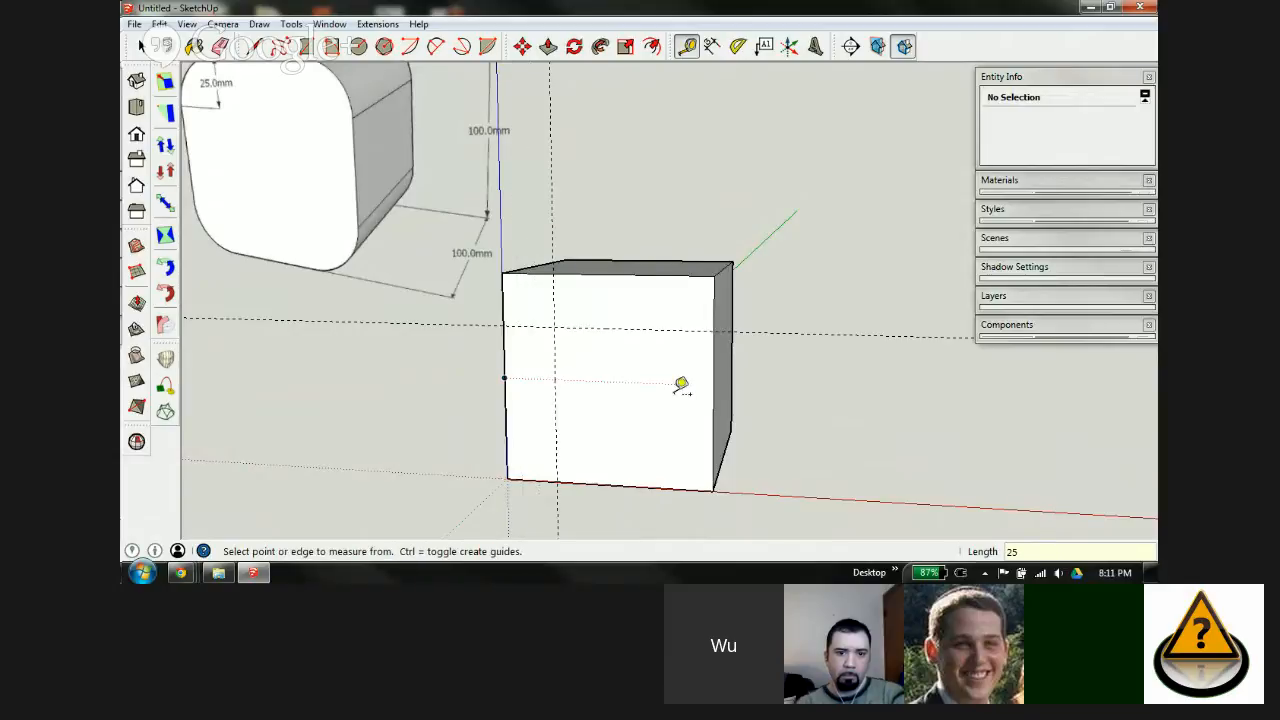
Step: Add guide lines on the front face 25 mm in from the right edge and 25 mm above the lower edge
left_click(714, 382)
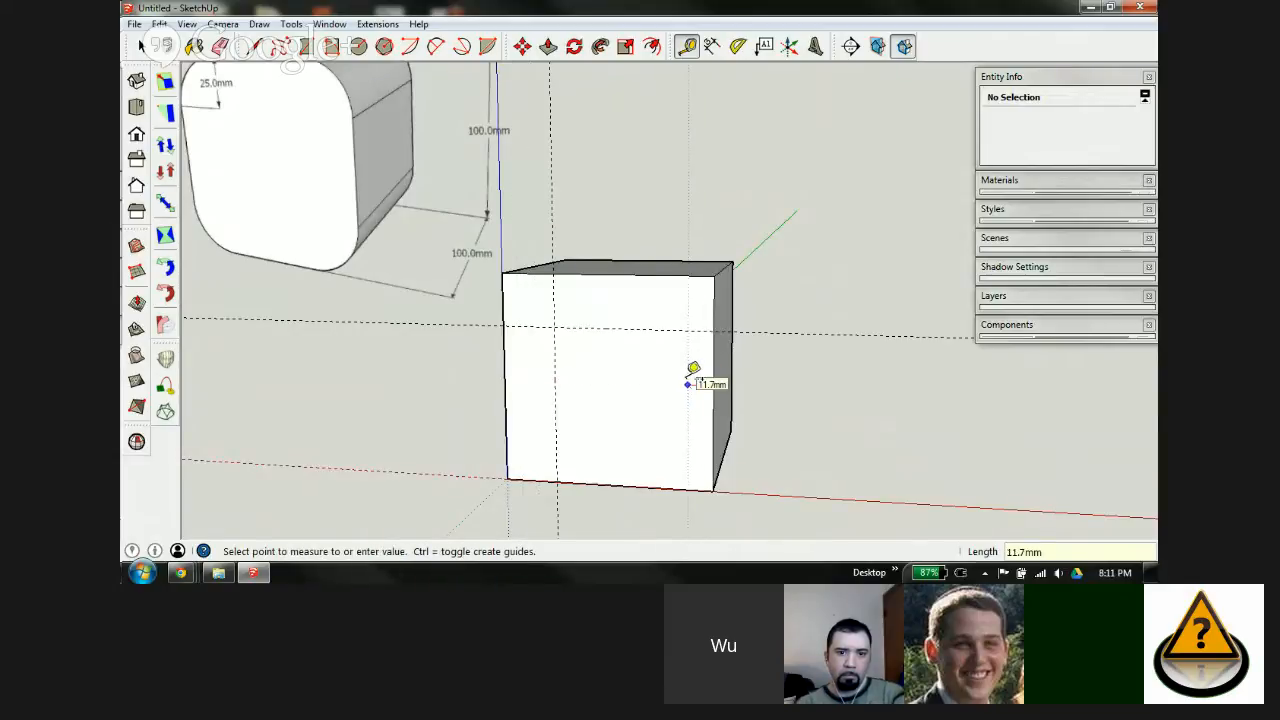
type("25")
key("Return")
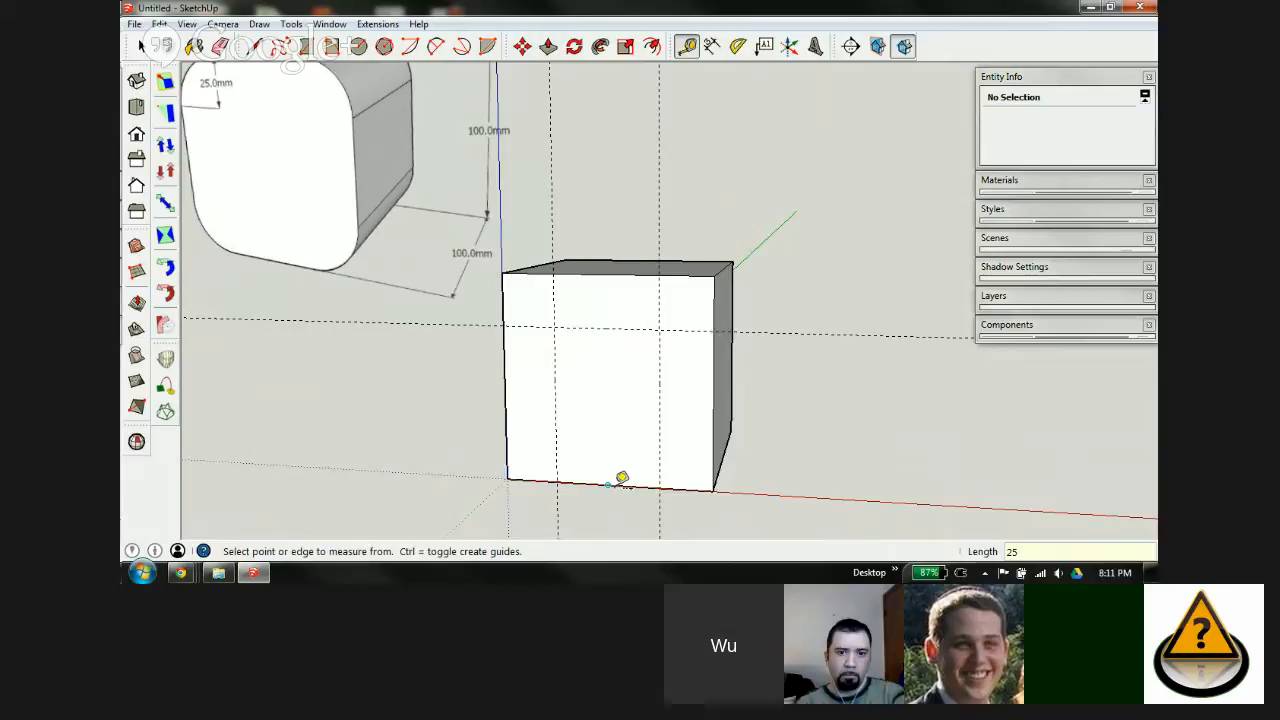
left_click(608, 484)
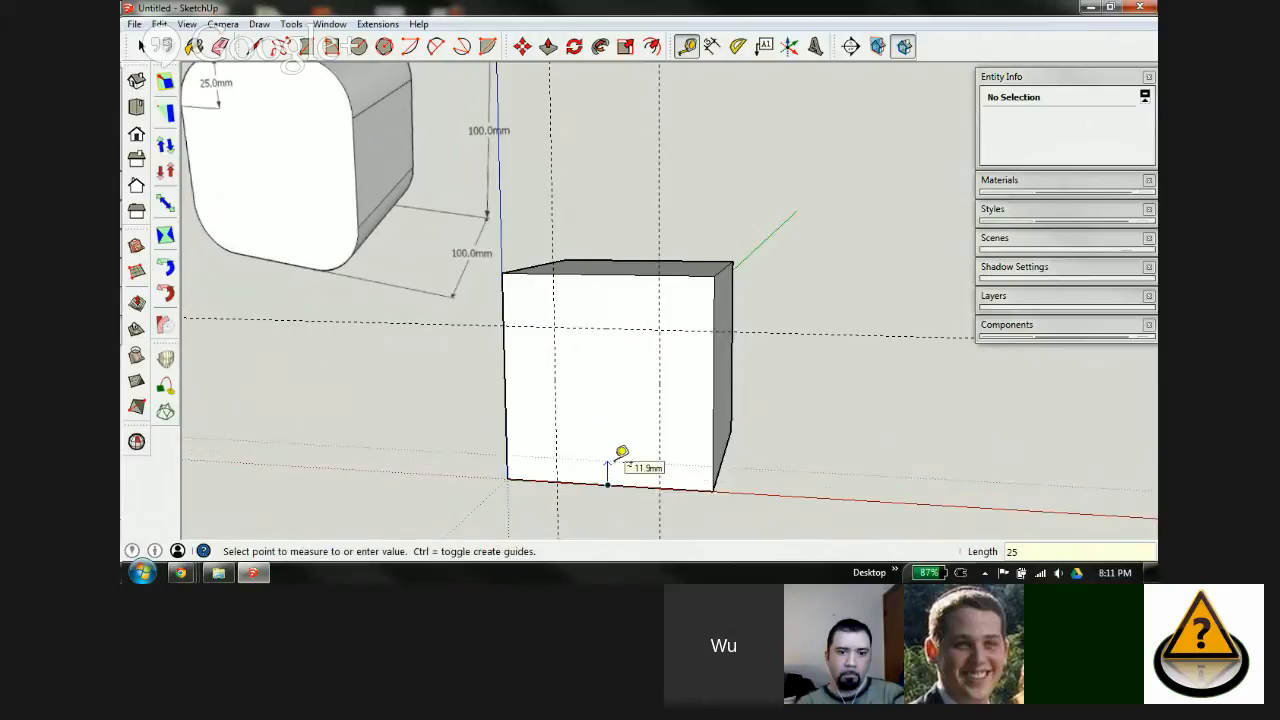
key("Return")
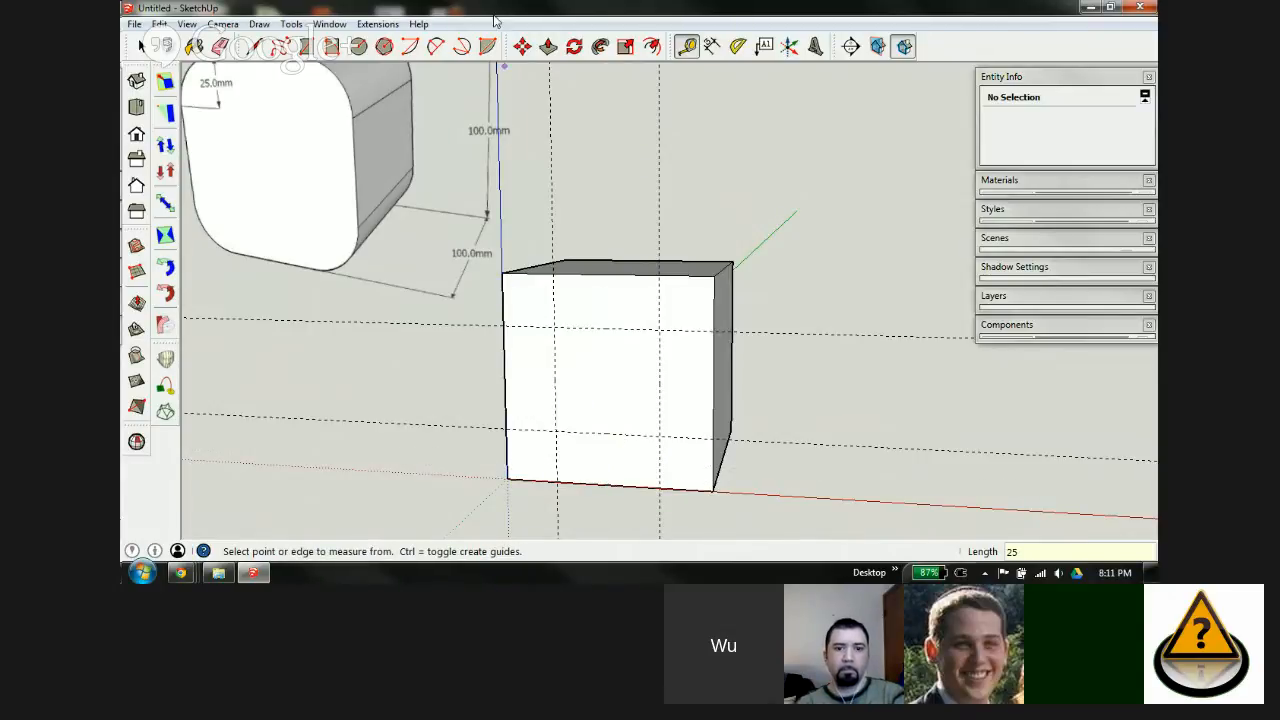
Step: Draw arcs tangent to the edges across both upper corners of the front face, ending where the guides meet the edges
left_click(436, 46)
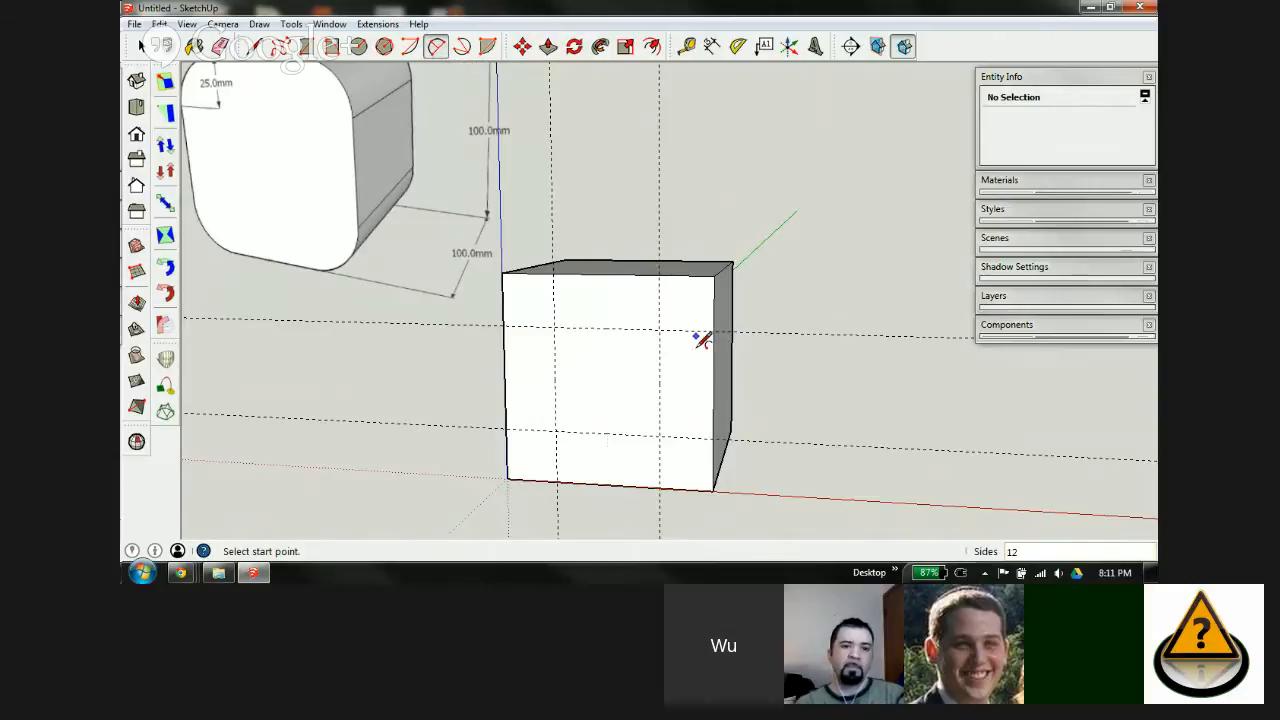
scroll(600, 305, "up", 3)
left_click(416, 345)
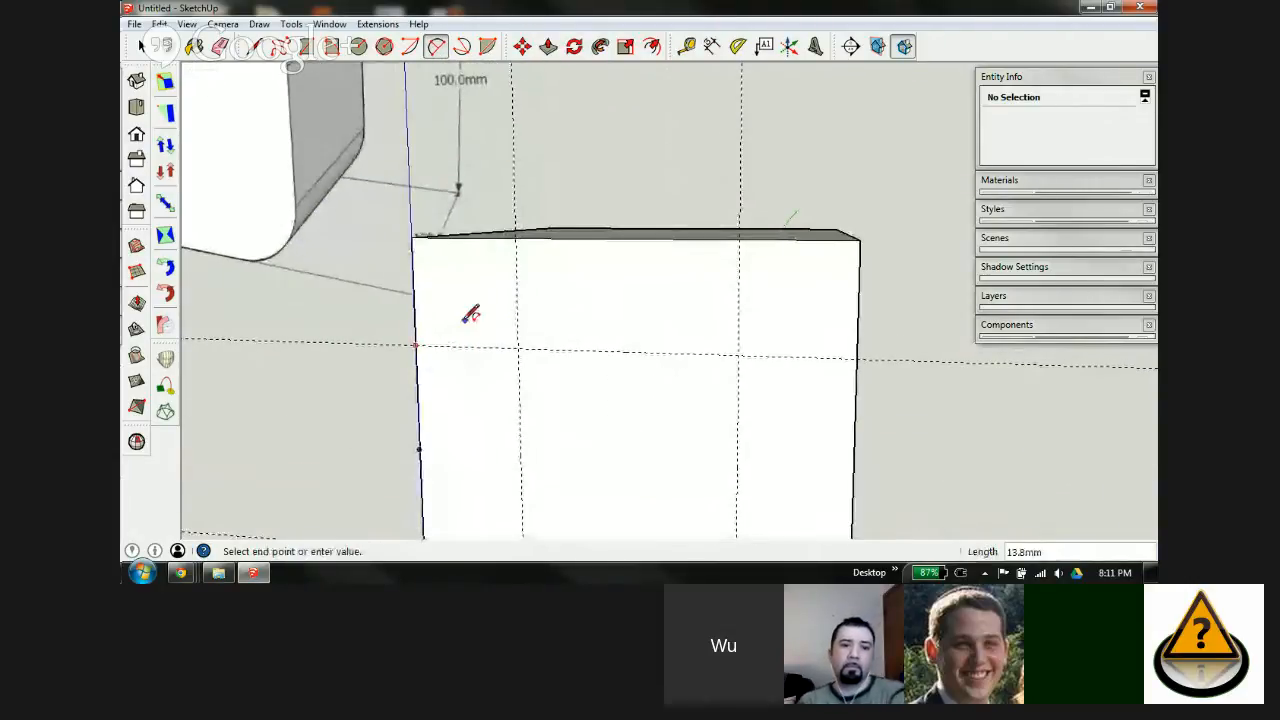
left_click(517, 236)
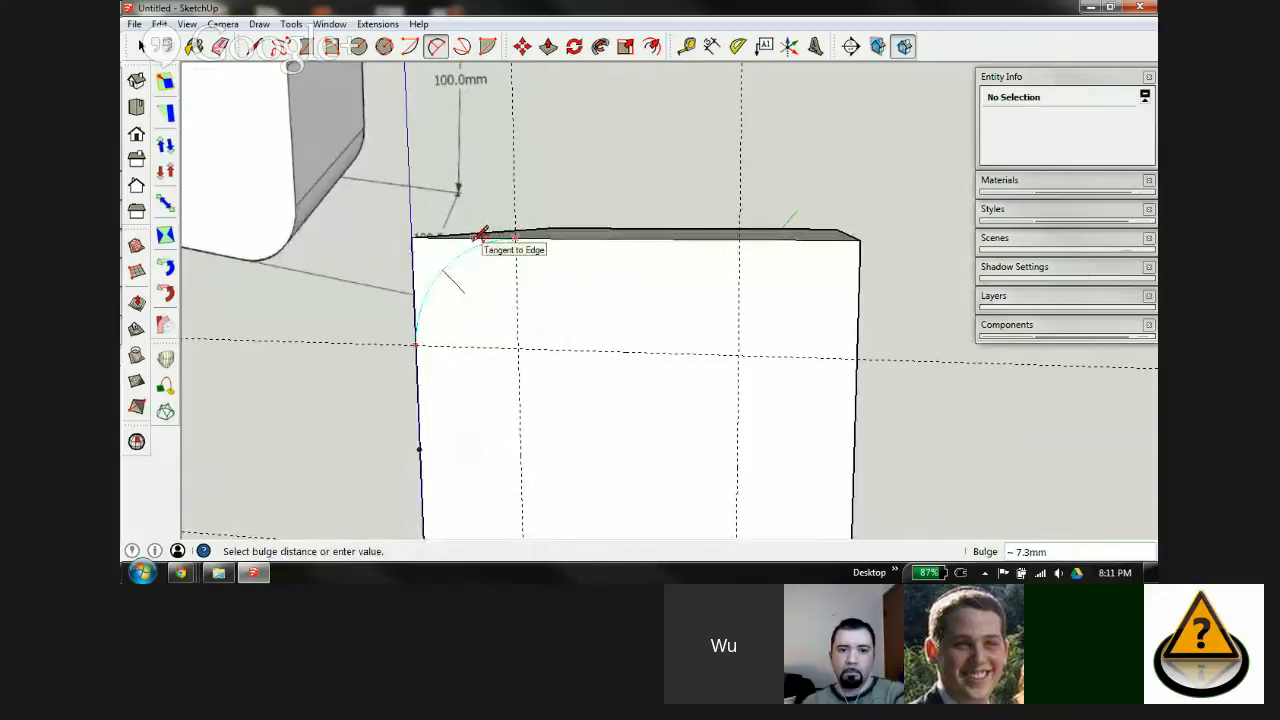
left_click(480, 234)
left_click(741, 237)
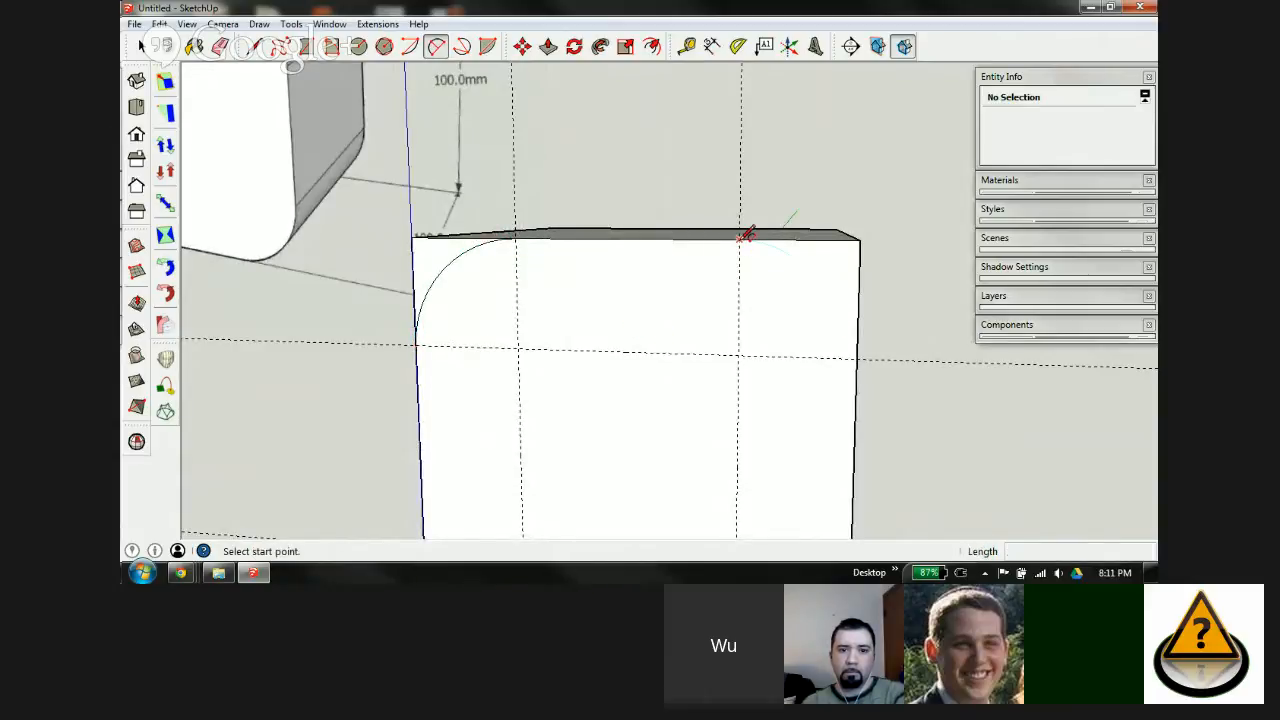
left_click(858, 352)
Step: Draw arcs tangent to the edges across both lower corners of the front face, ending where the guides meet the edges
scroll(766, 251, "down", 5)
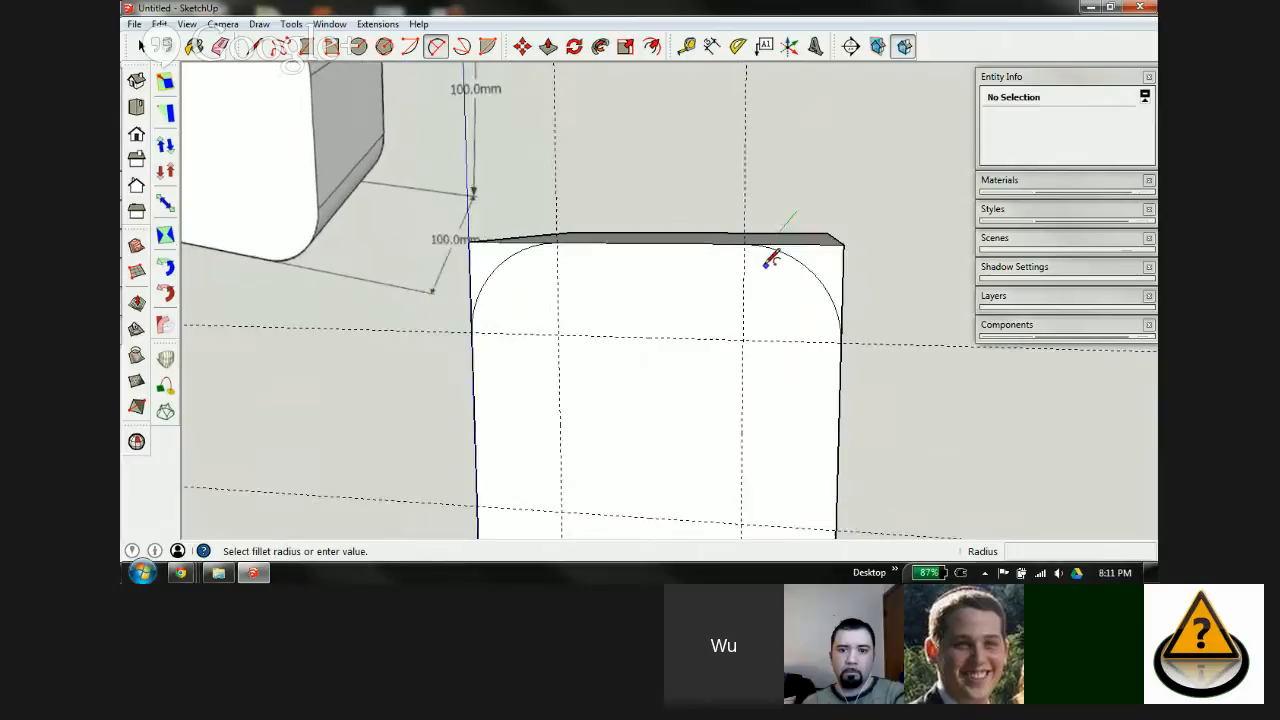
scroll(780, 410, "up", 3)
left_click(730, 417)
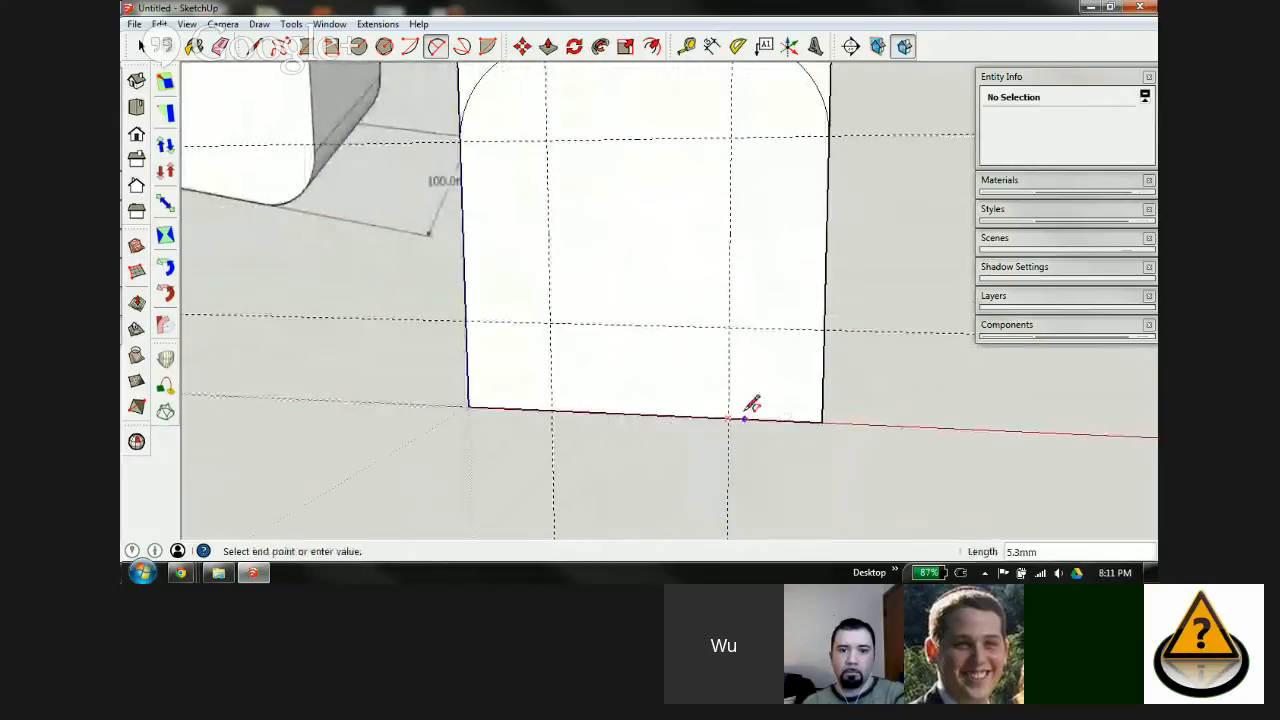
left_click(829, 326)
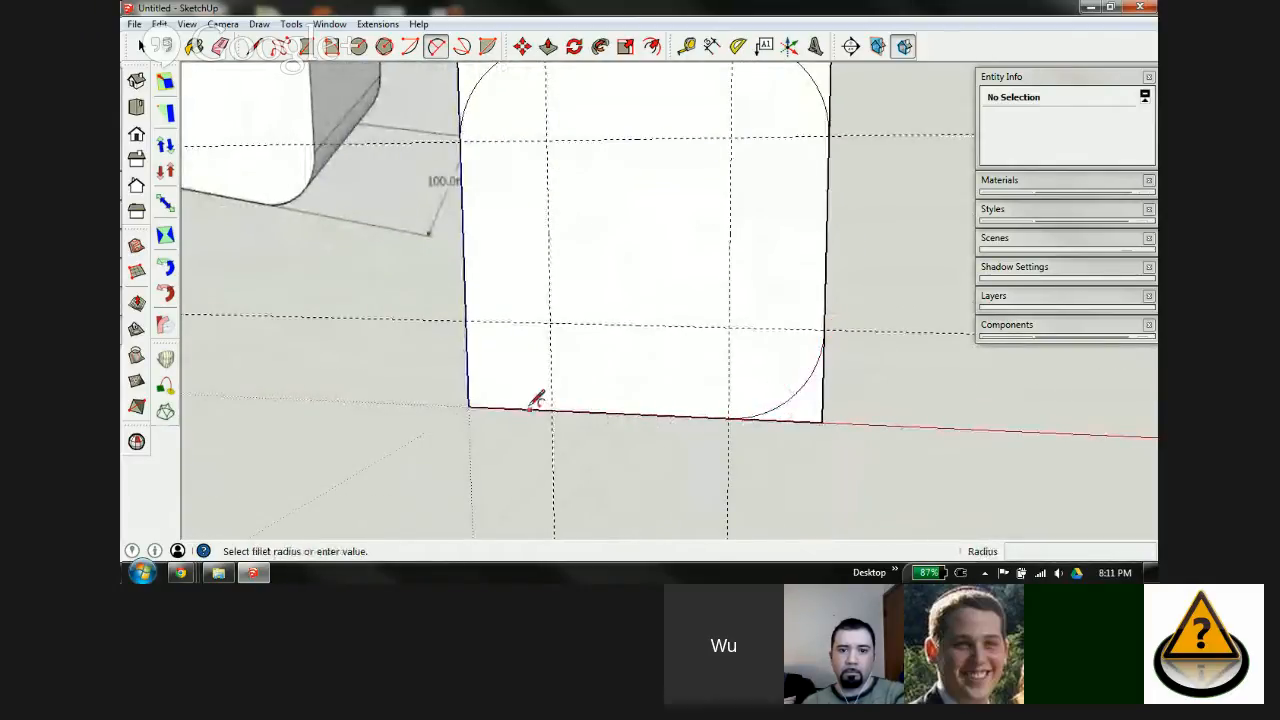
left_click(552, 409)
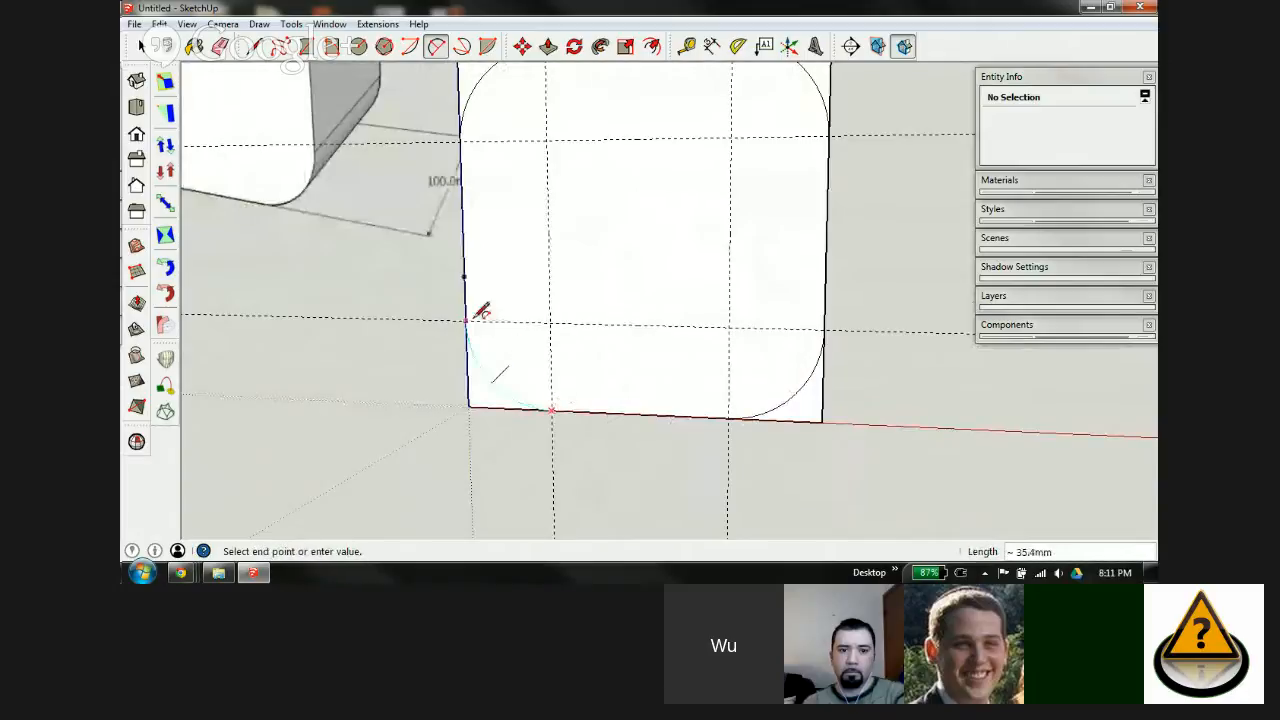
left_click(474, 318)
Step: Push/Pull the four corner pieces outside the arcs back 100 mm through the cube's full depth to round its edges
scroll(589, 357, "down", 4)
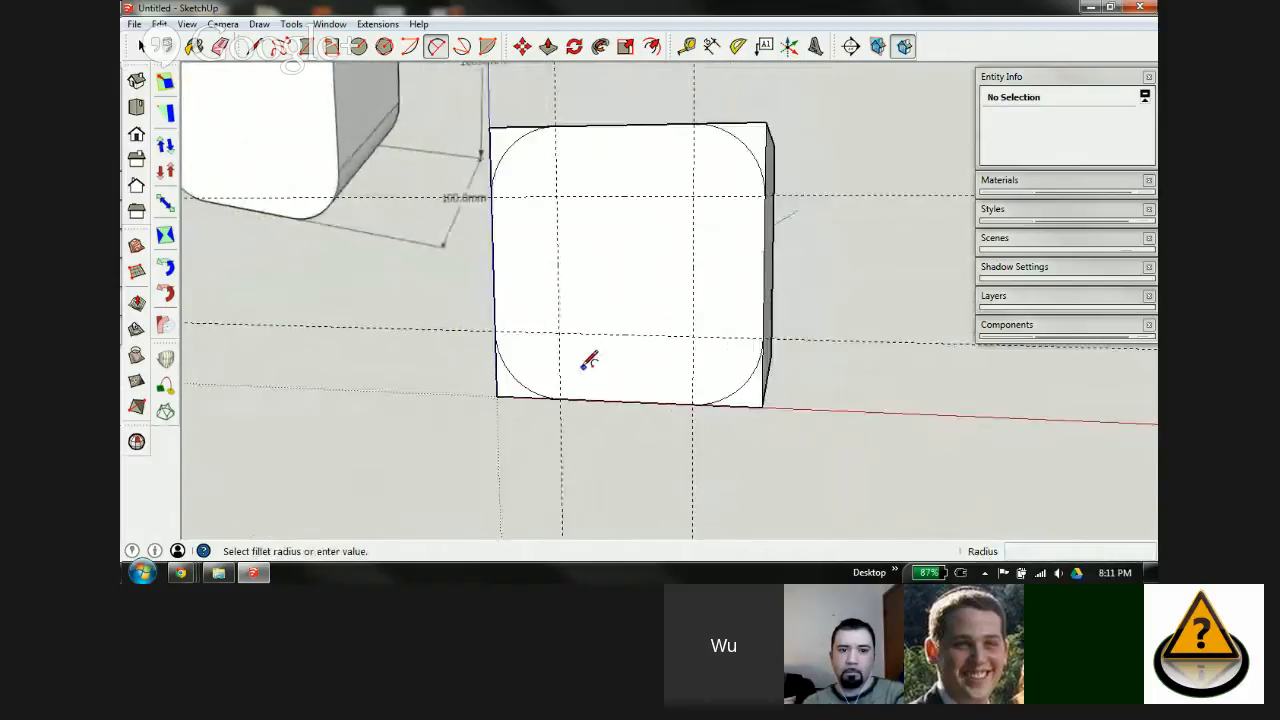
key("p")
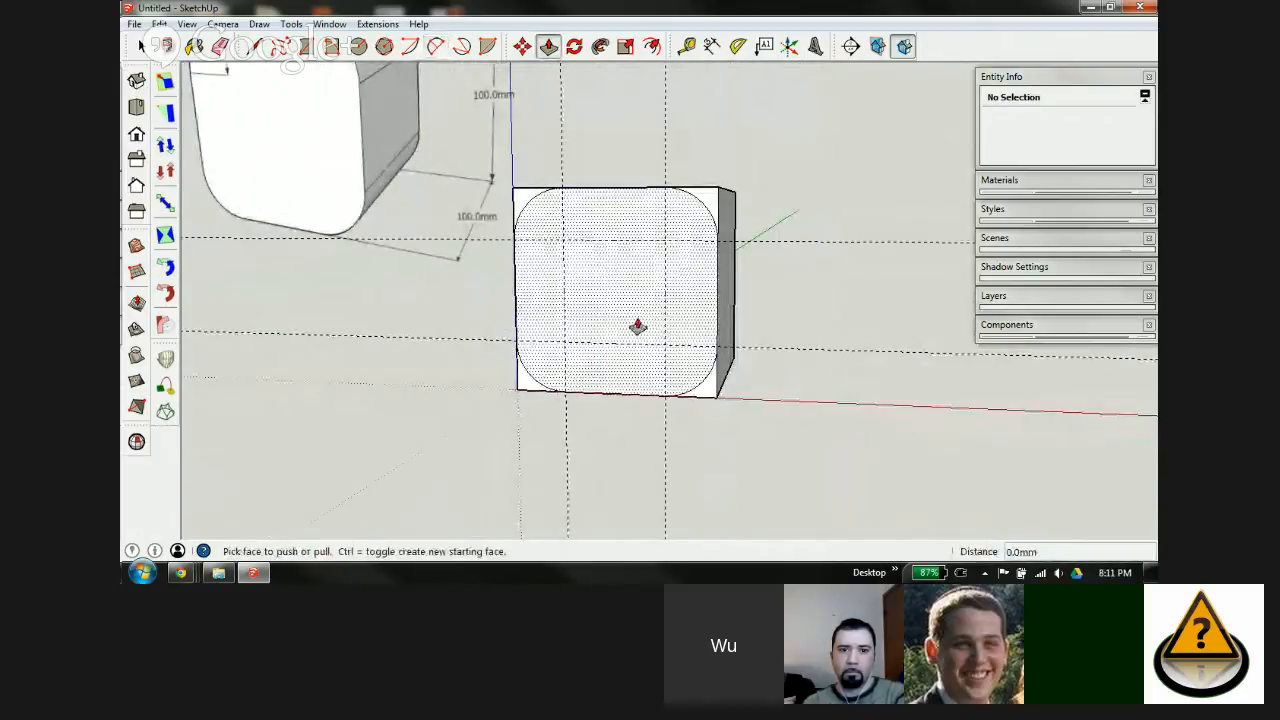
middle_click_drag(637, 326, 560, 343)
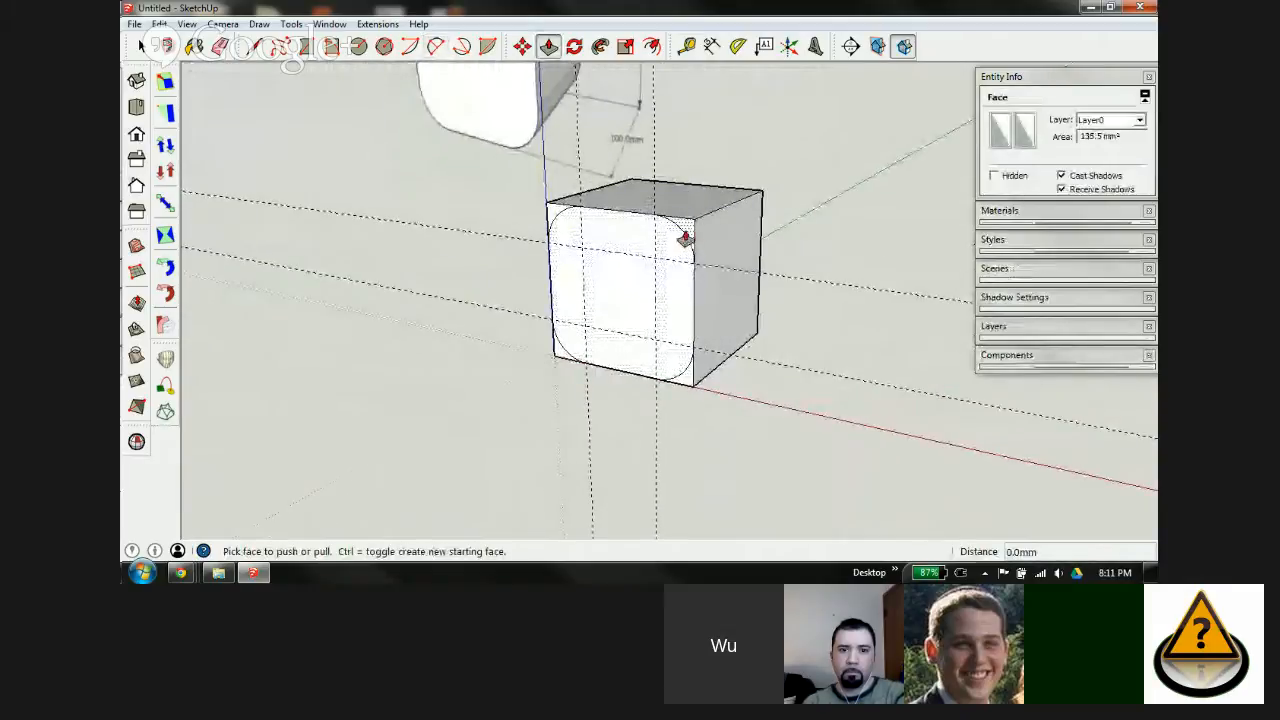
left_click_drag(686, 237, 800, 203)
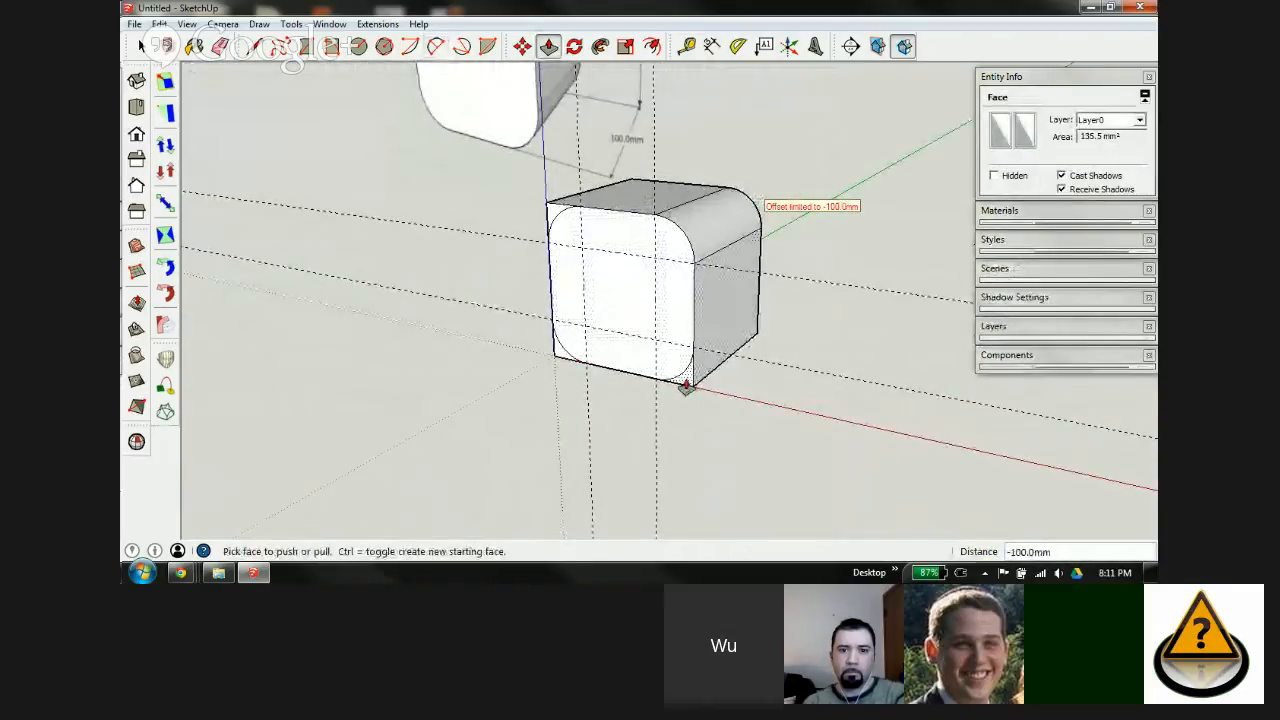
left_click_drag(686, 385, 826, 303)
middle_click_drag(589, 294, 648, 270)
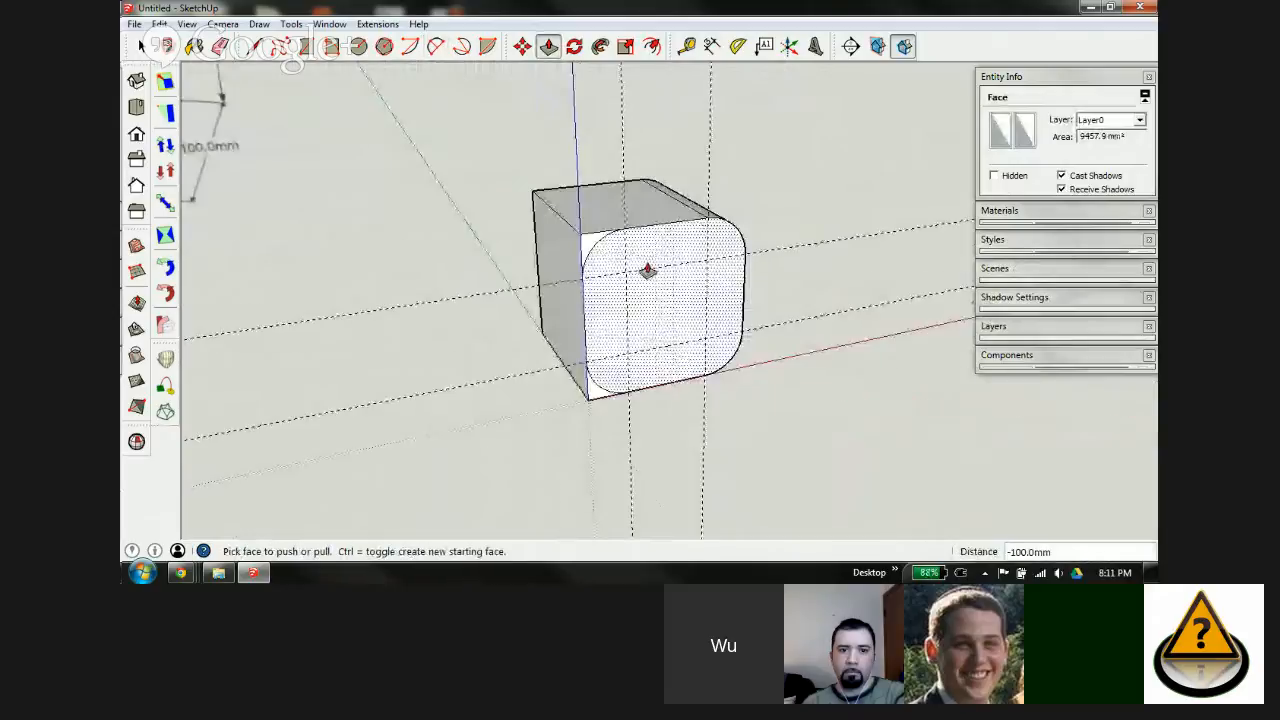
left_click_drag(589, 249, 506, 189)
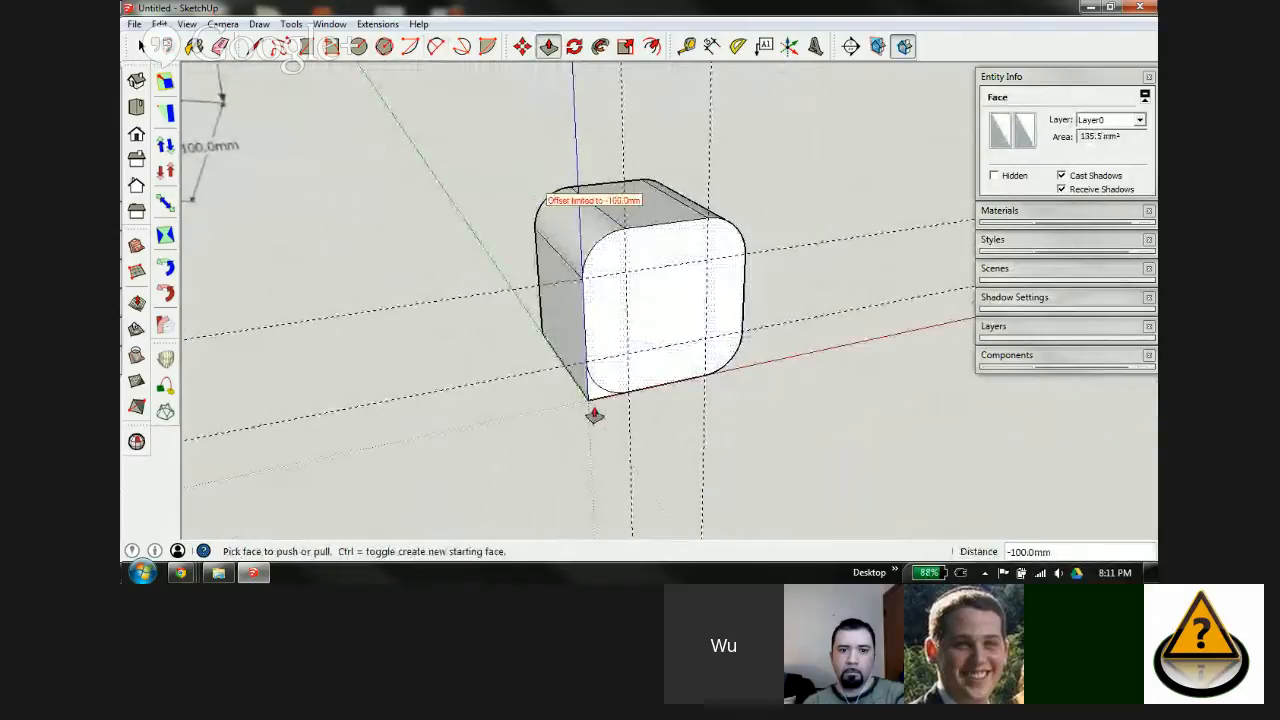
left_click_drag(591, 391, 409, 254)
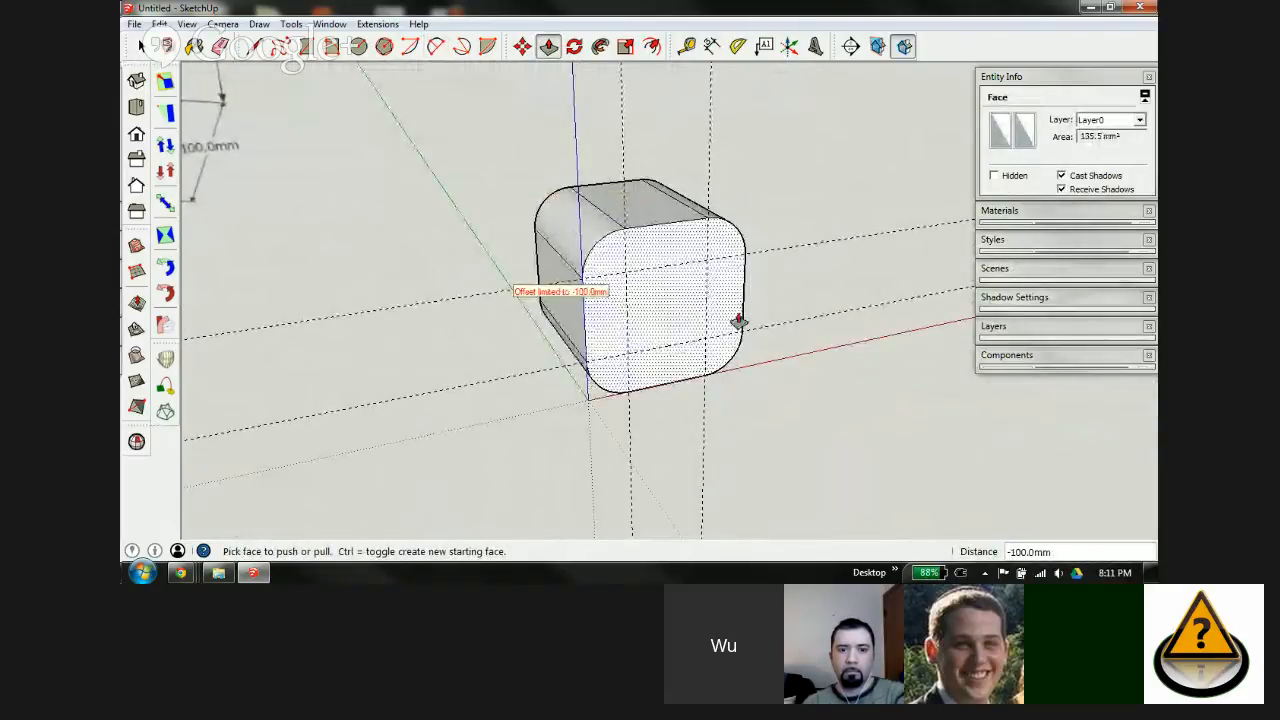
Step: Erase the guide lines crossing the front face of the rounded cube
middle_click_drag(738, 320, 595, 293)
key("e")
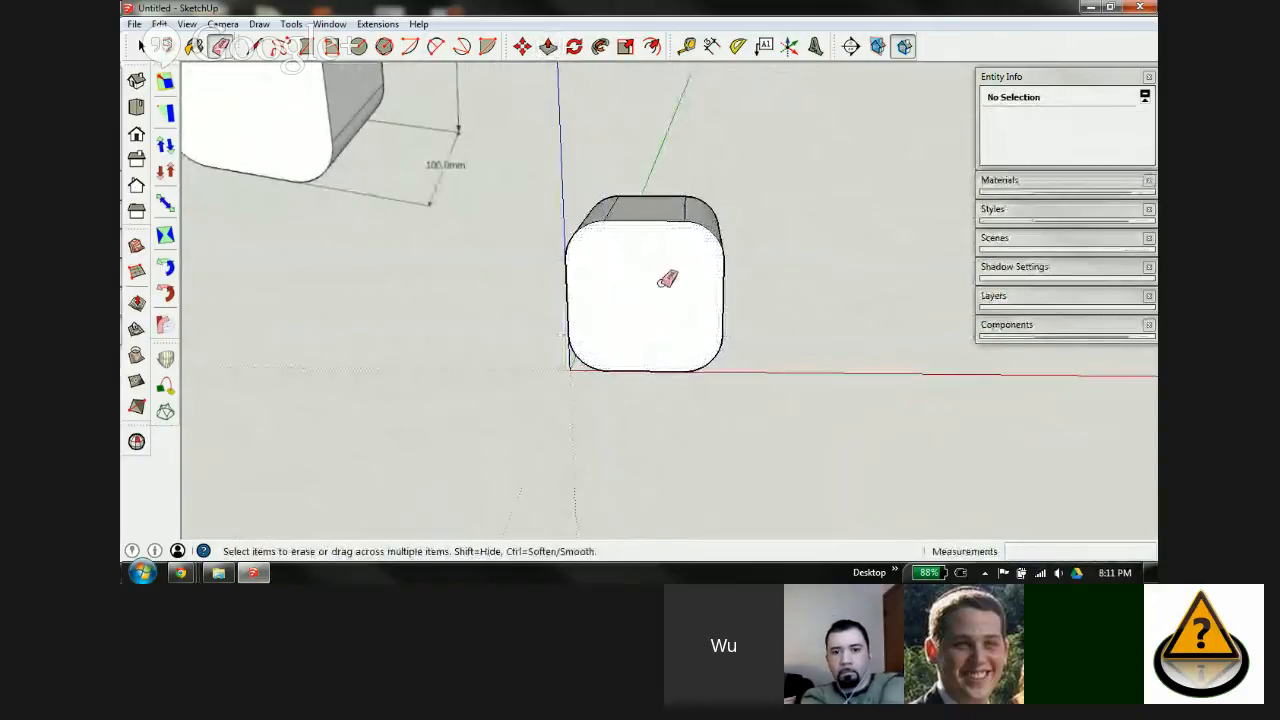
mouse_move(669, 283)
middle_mouse_down()
mouse_move(511, 223)
mouse_move(515, 273)
mouse_move(471, 217)
mouse_move(573, 324)
middle_mouse_up()
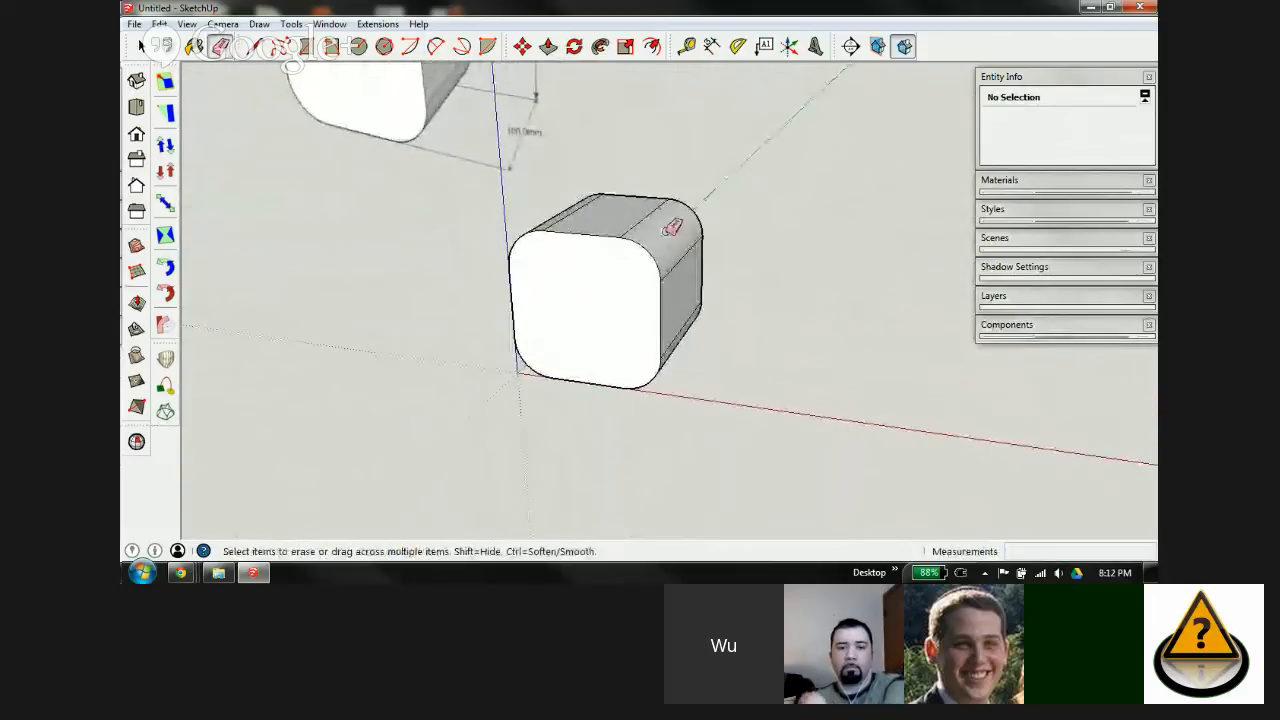
Step: Dimension the front face's width between the midpoints of its two vertical edges, placing the dimension in front of the block
left_click(712, 46)
scroll(537, 280, "up", 2)
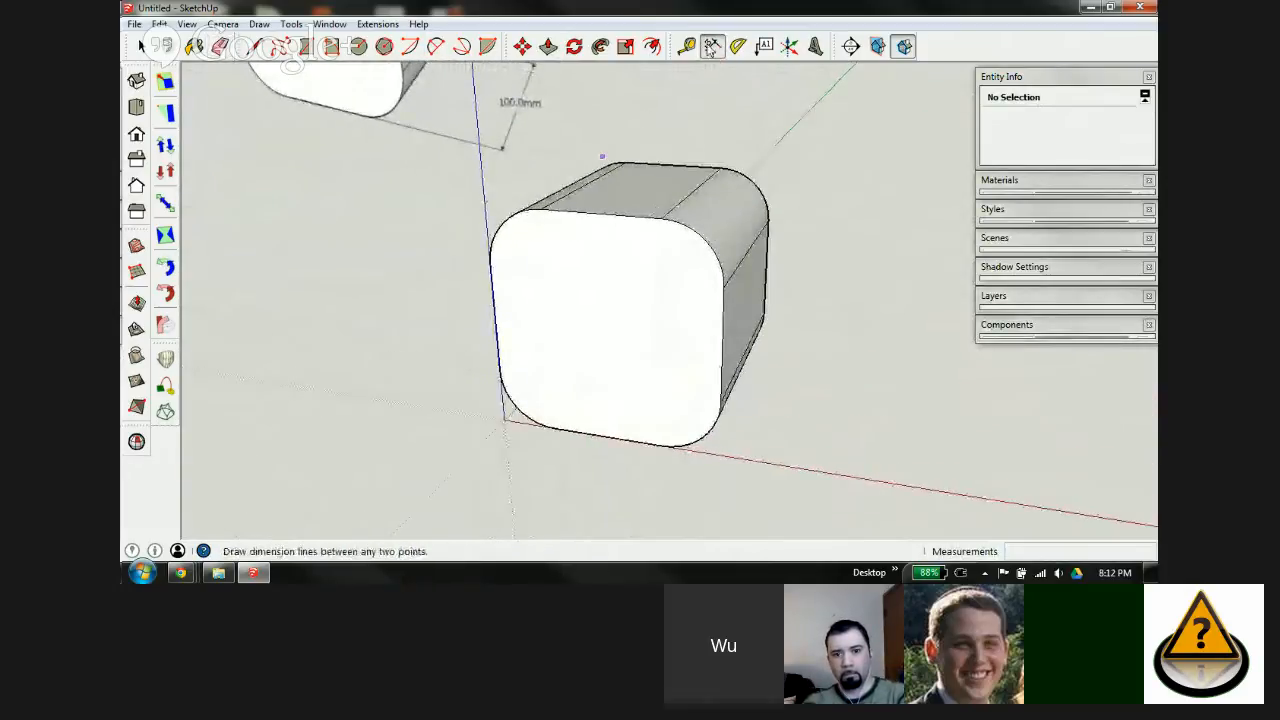
left_click(494, 304)
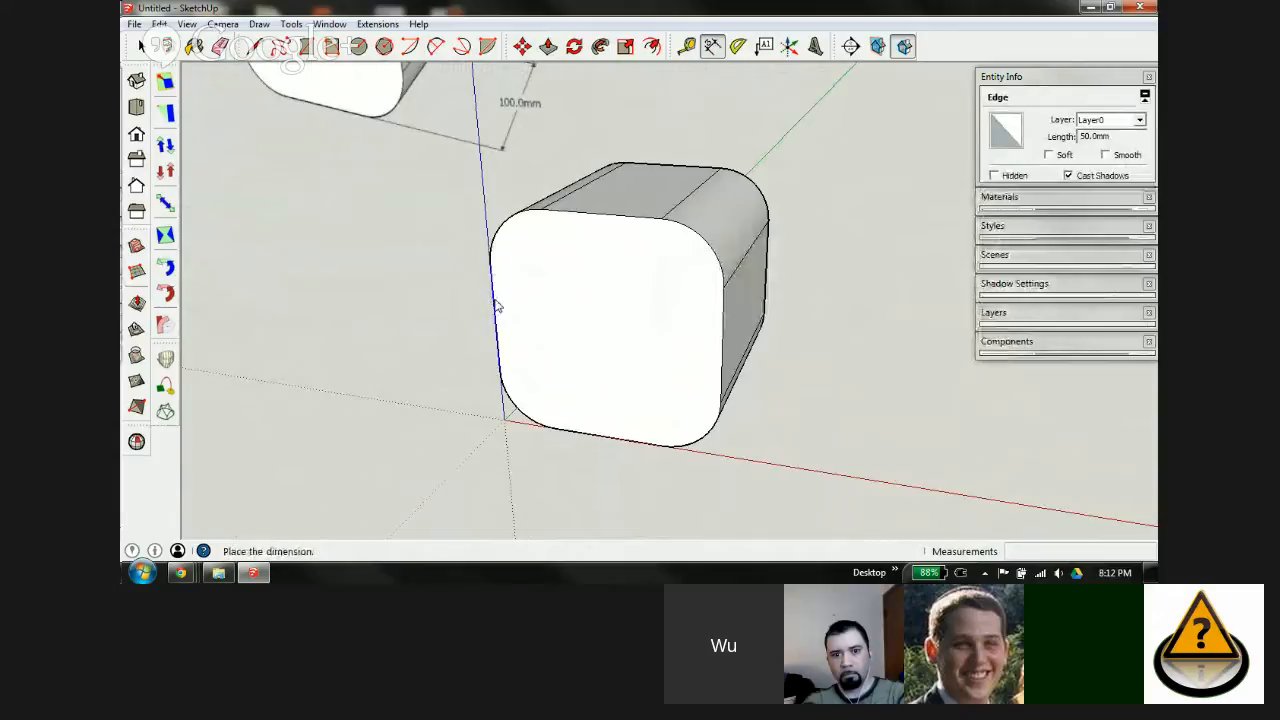
key("Escape")
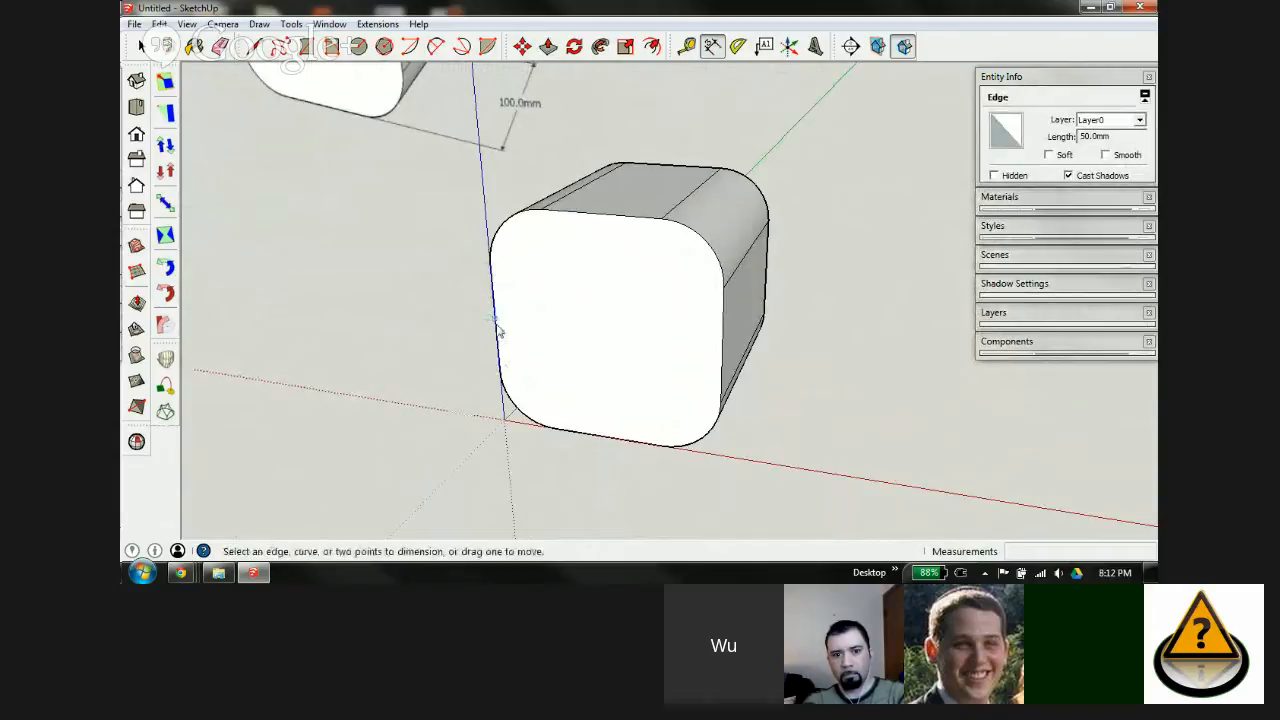
left_click(494, 320)
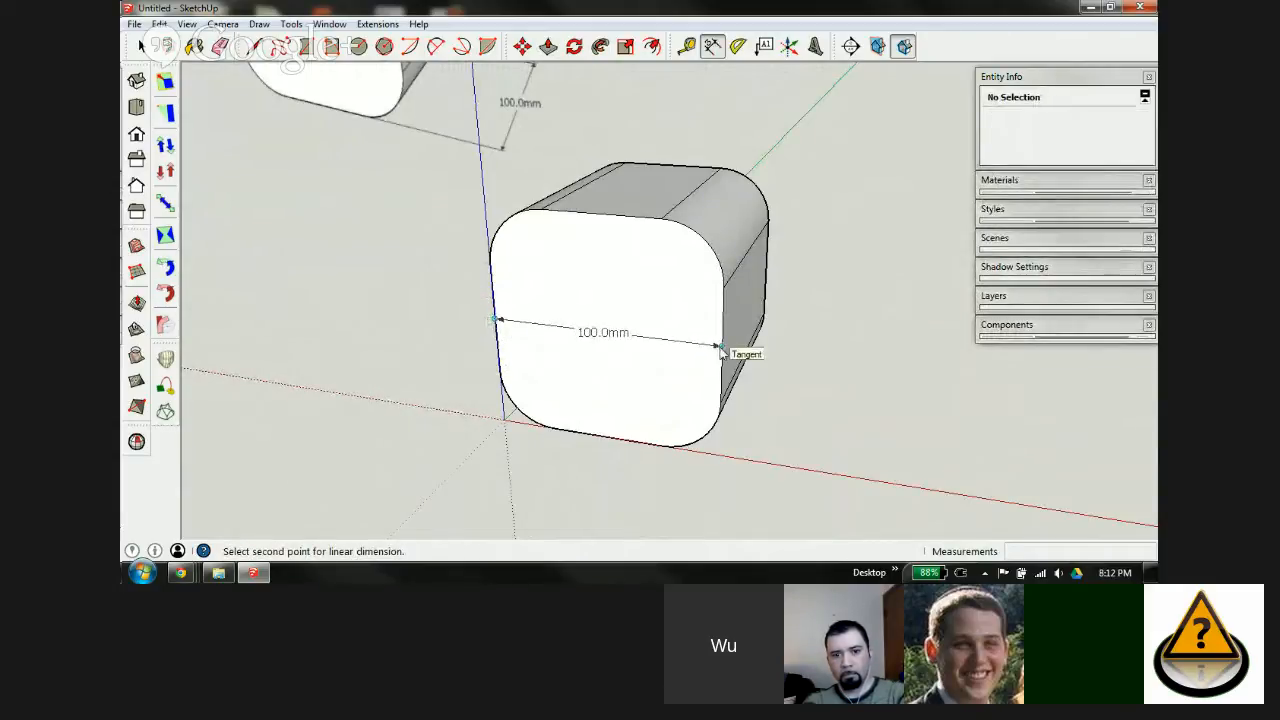
left_click(721, 348)
left_click(582, 450)
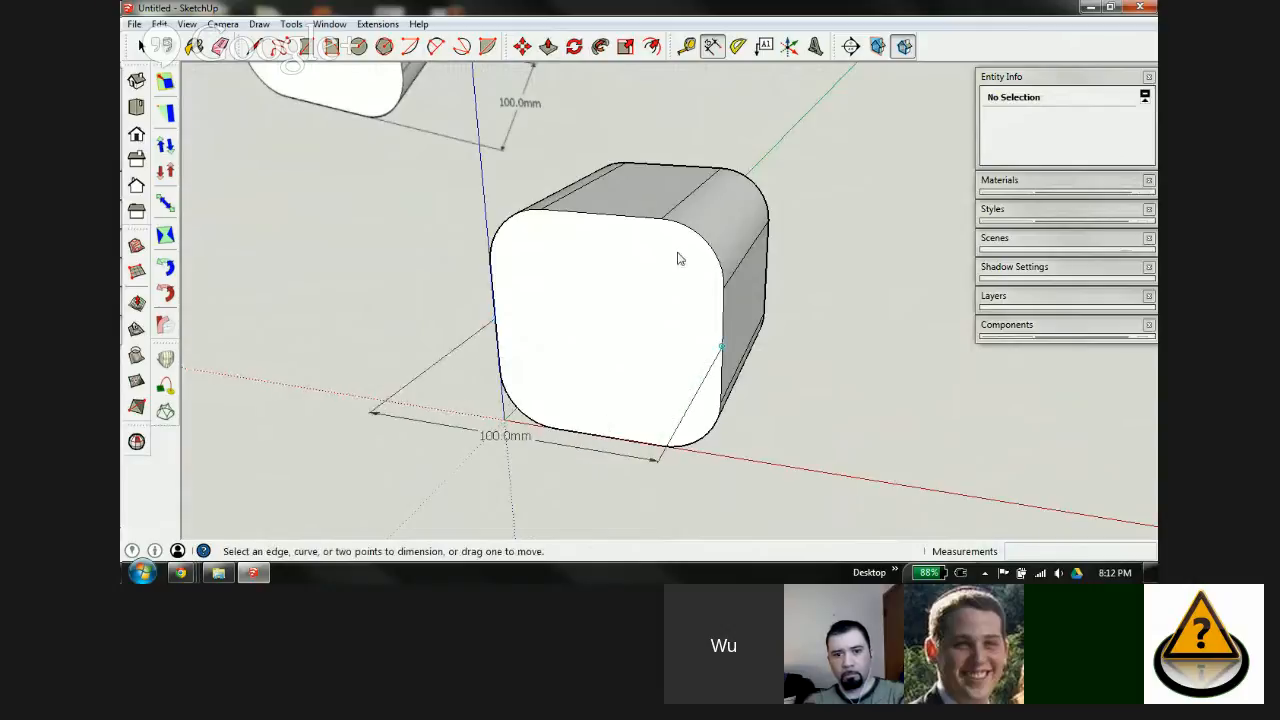
Step: Dimension the block's height and its depth, placing both dimensions beside its right side
left_click(600, 215)
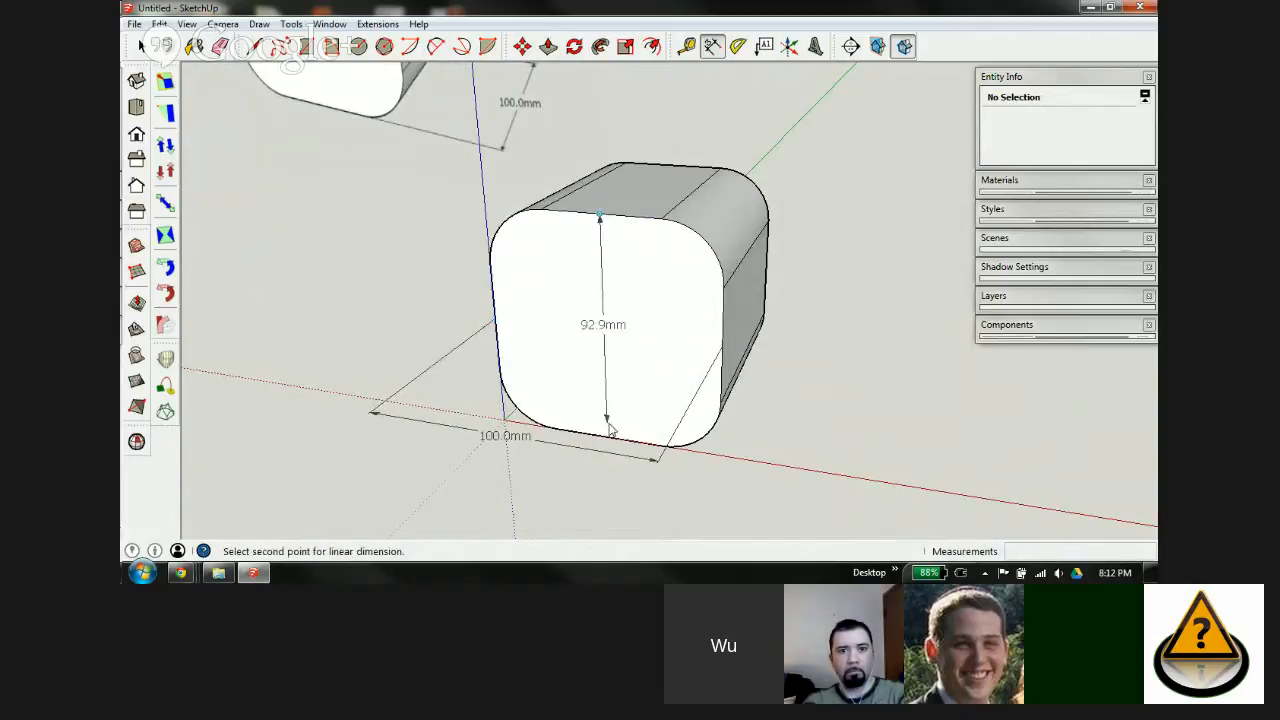
left_click(605, 440)
left_click(834, 430)
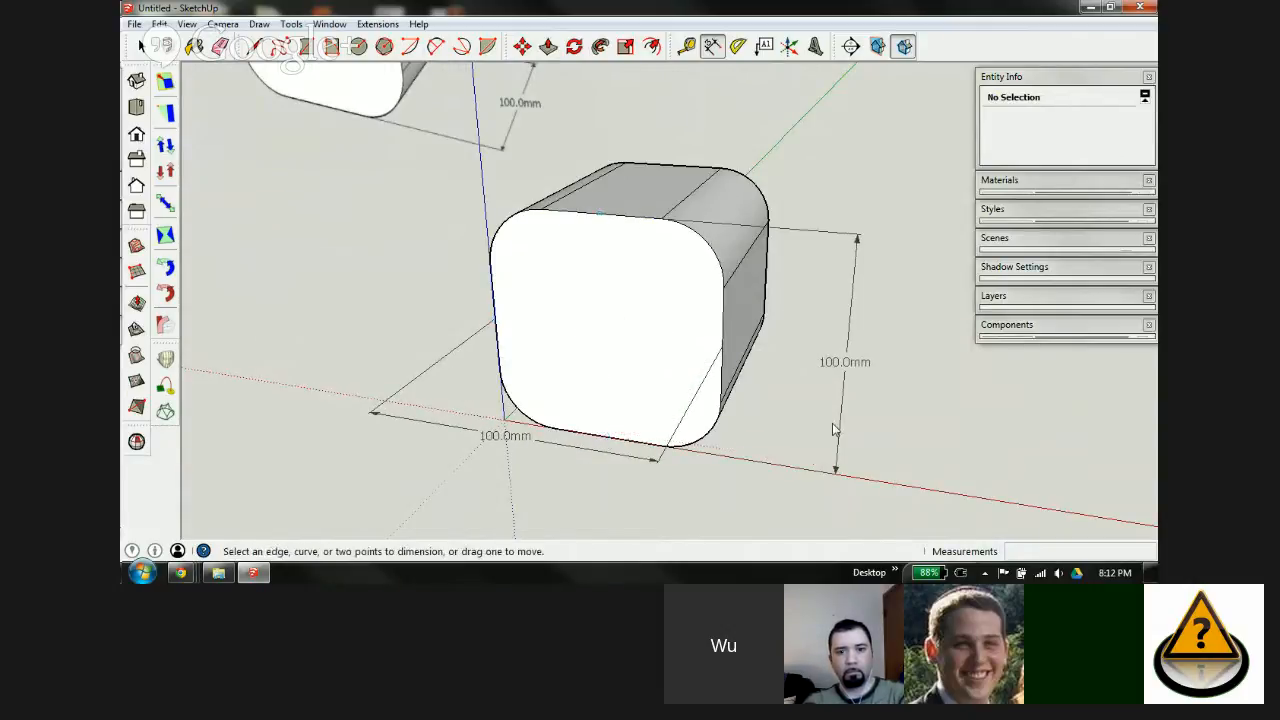
left_click(718, 346)
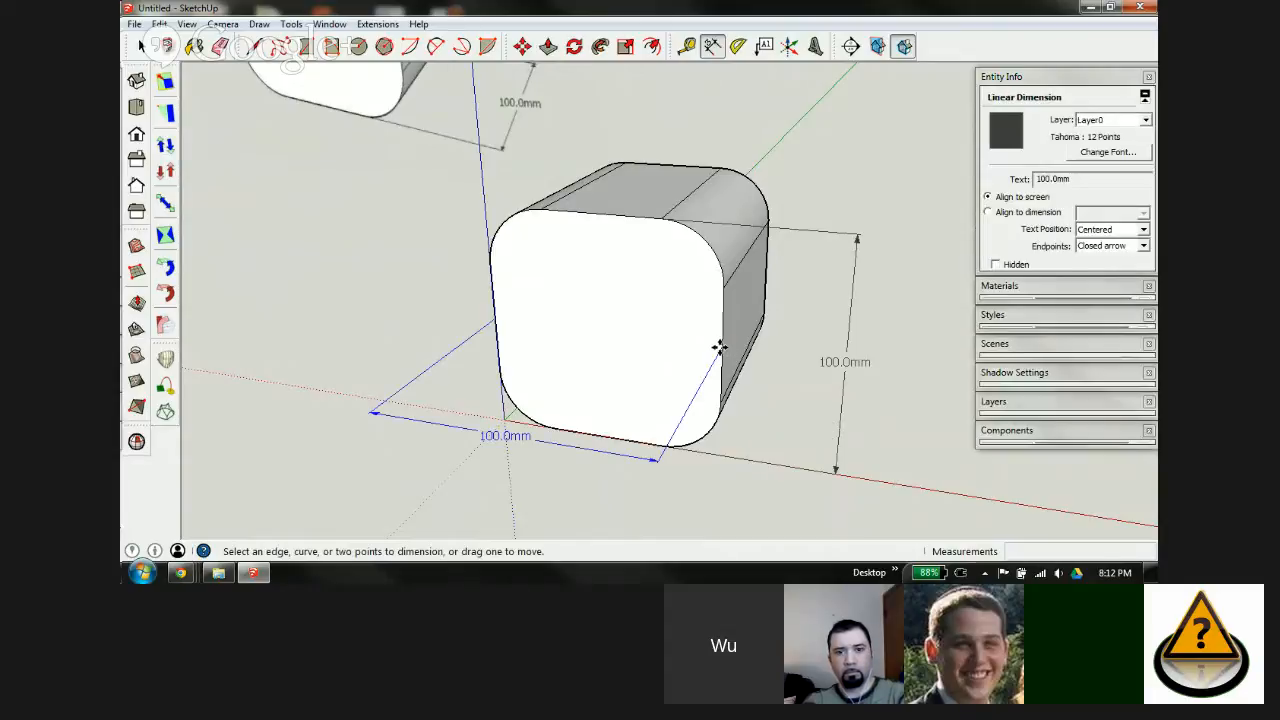
left_click(762, 280)
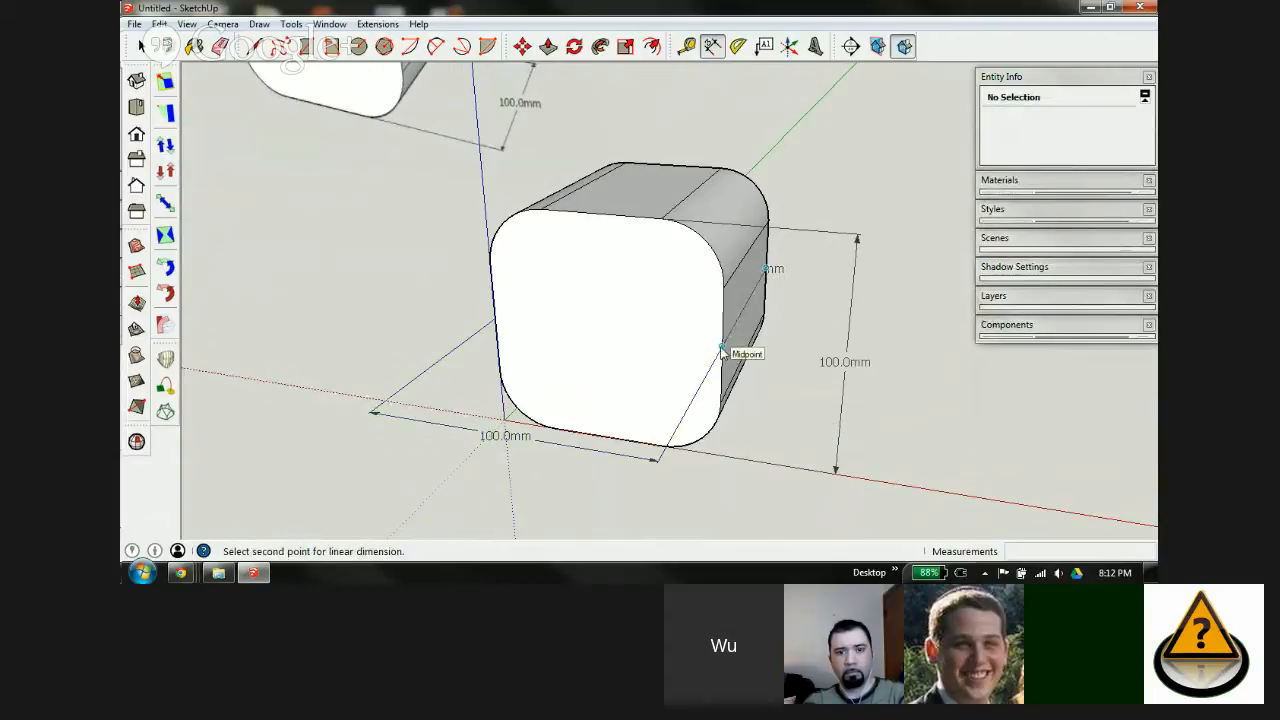
left_click(720, 350)
left_click(787, 350)
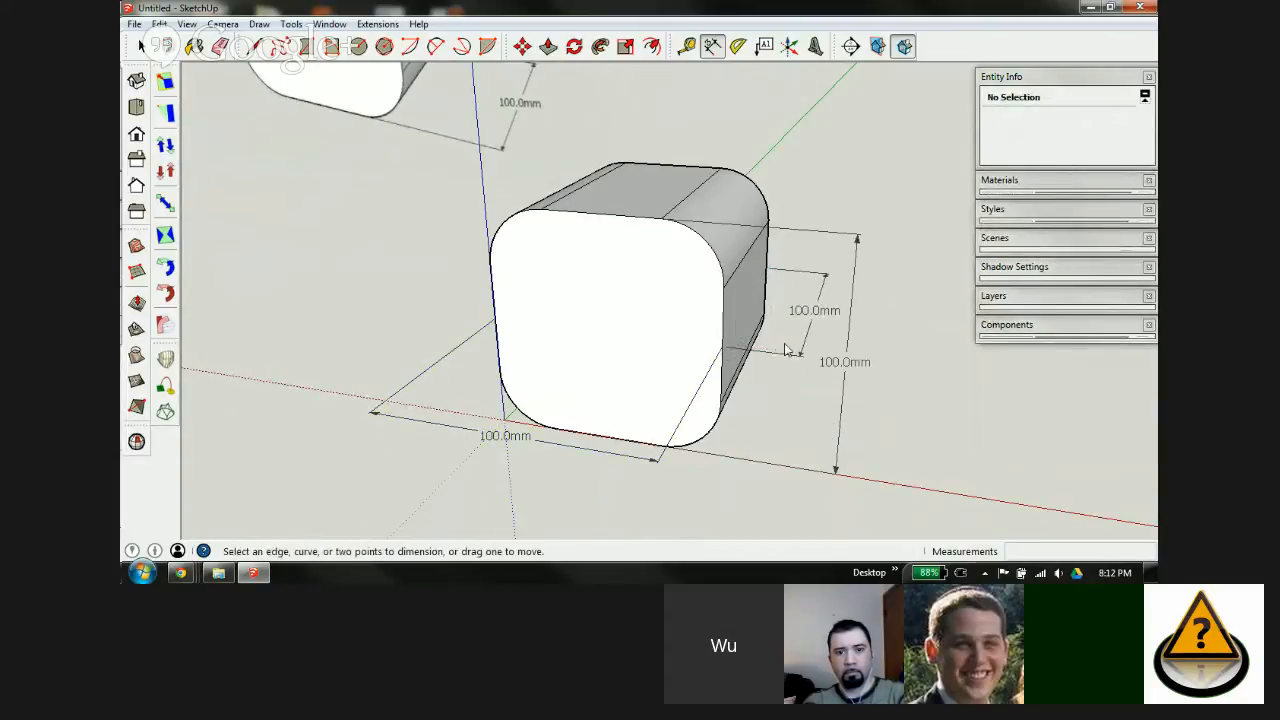
Step: Dimension the upper-right corner arc vertically and the upper-left corner arc horizontally between their endpoints on the front face
left_click(660, 219)
left_click(722, 285)
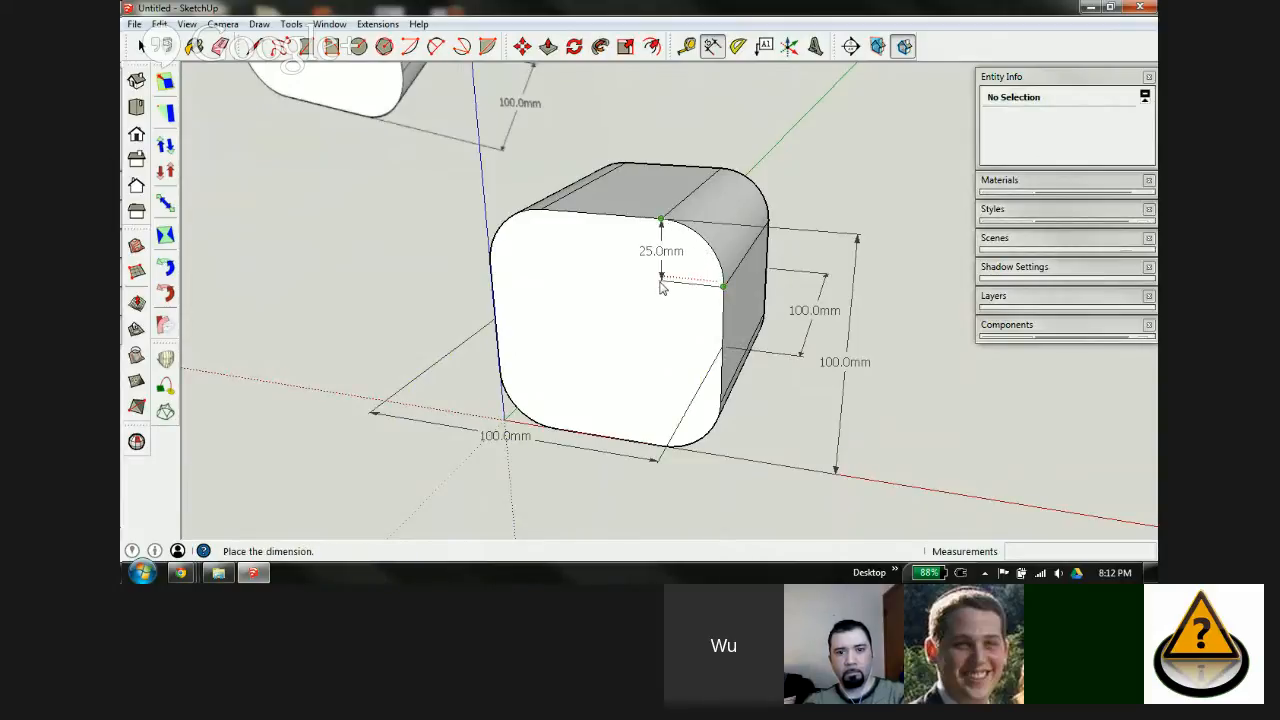
left_click(660, 284)
left_click(541, 212)
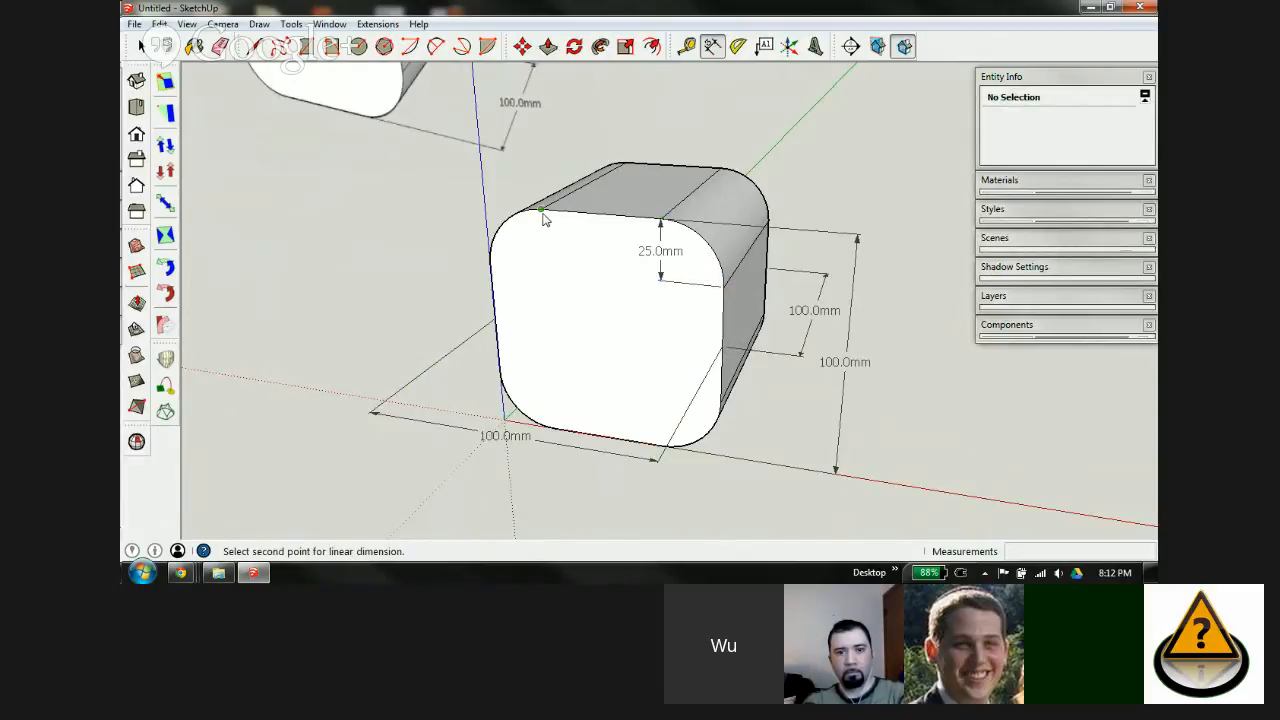
left_click(490, 265)
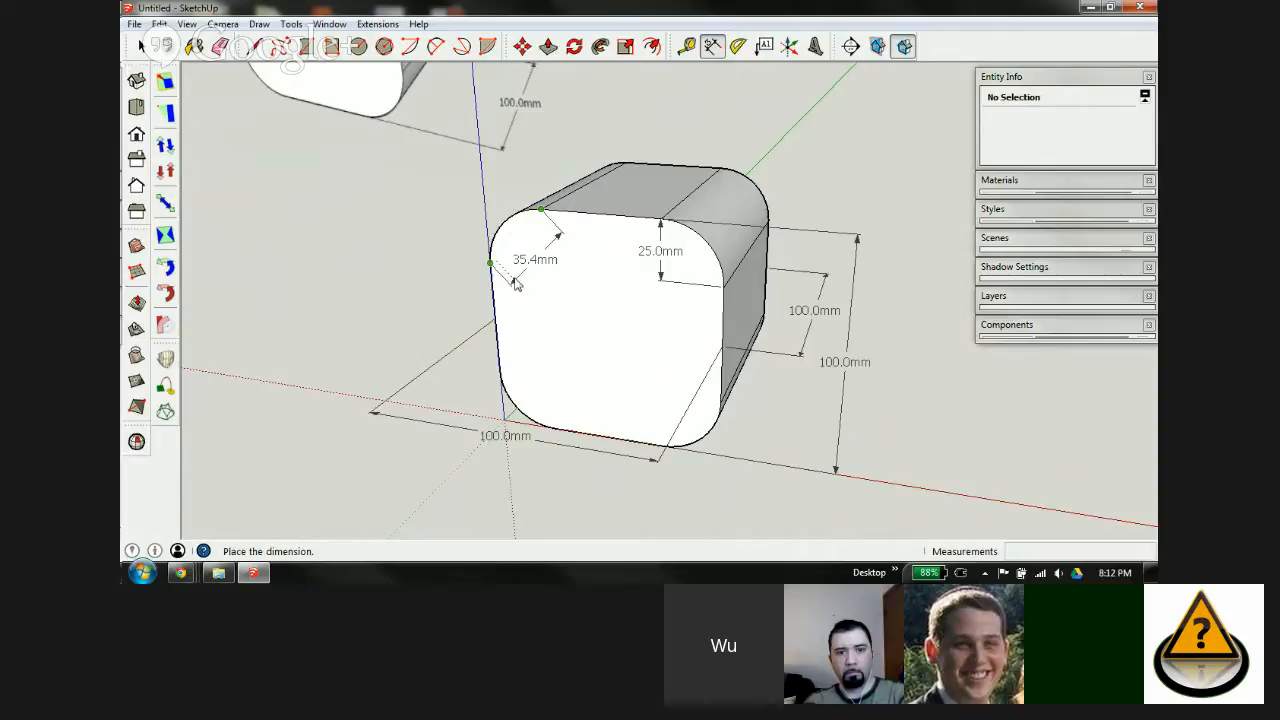
left_click(500, 283)
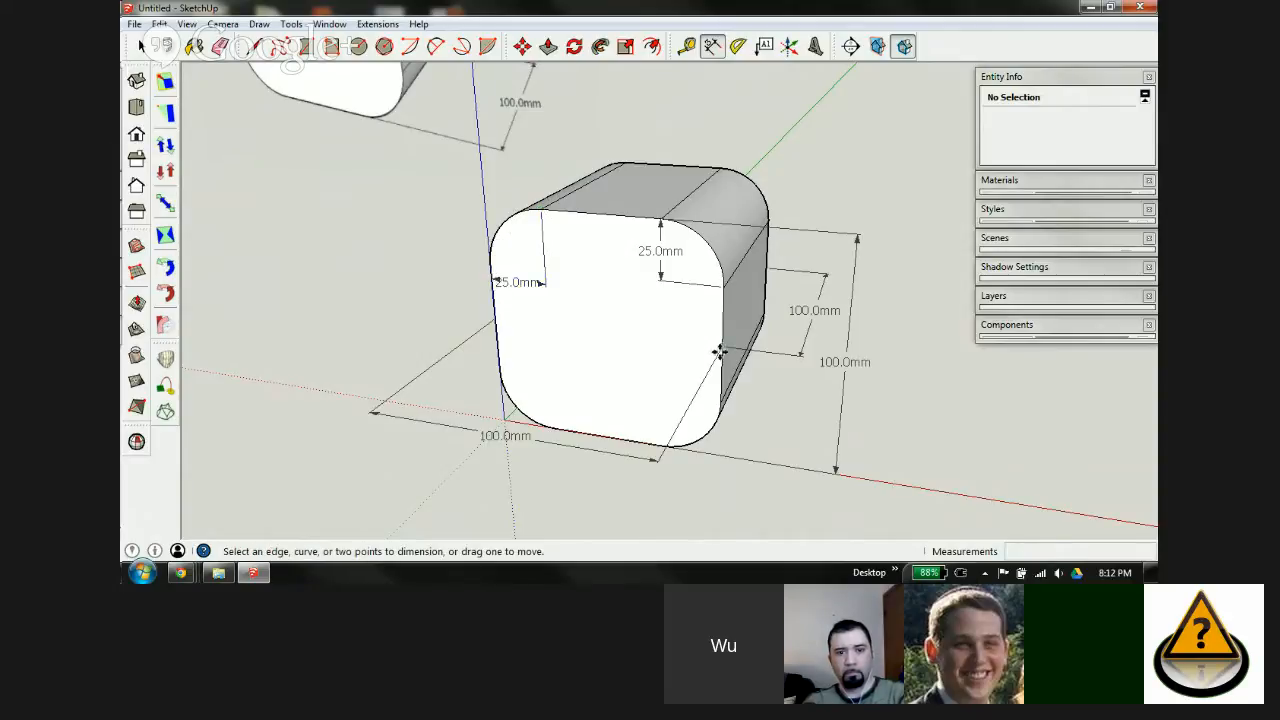
Step: Delete the whole rounded cube together with its dimensions, keeping the reference image
key("space")
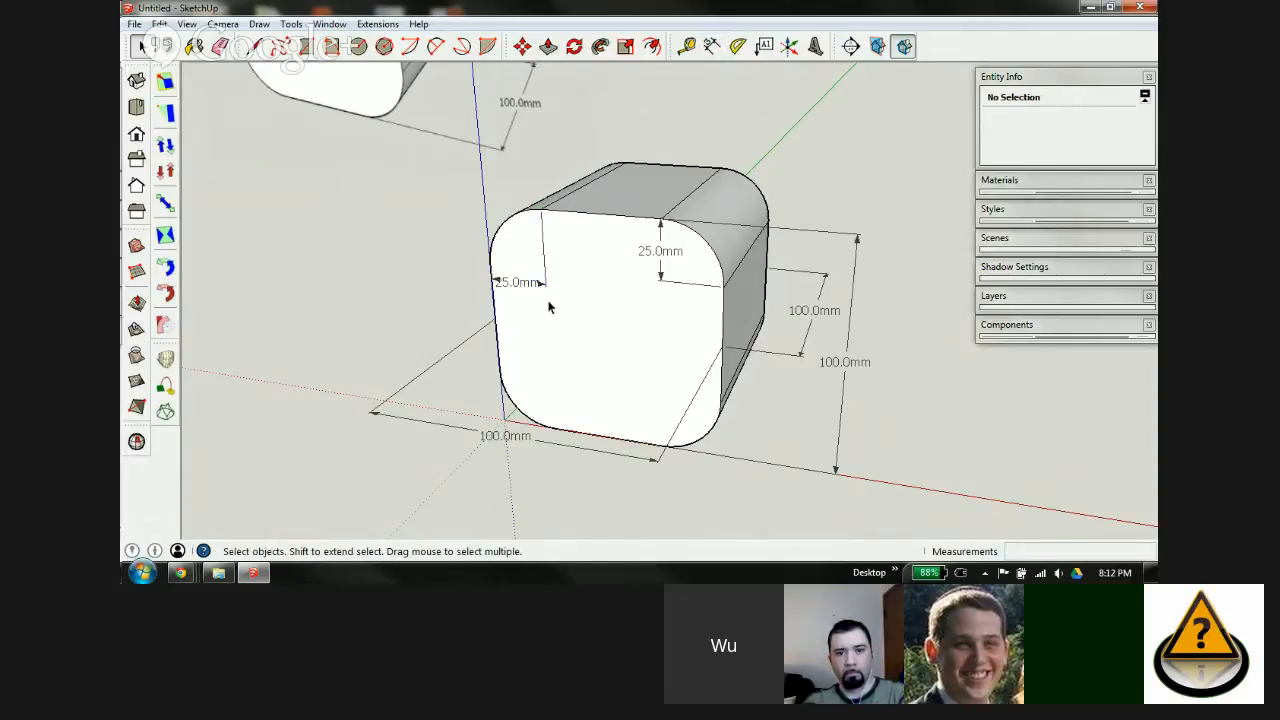
scroll(546, 294, "down", 3)
middle_click_drag(546, 294, 748, 273)
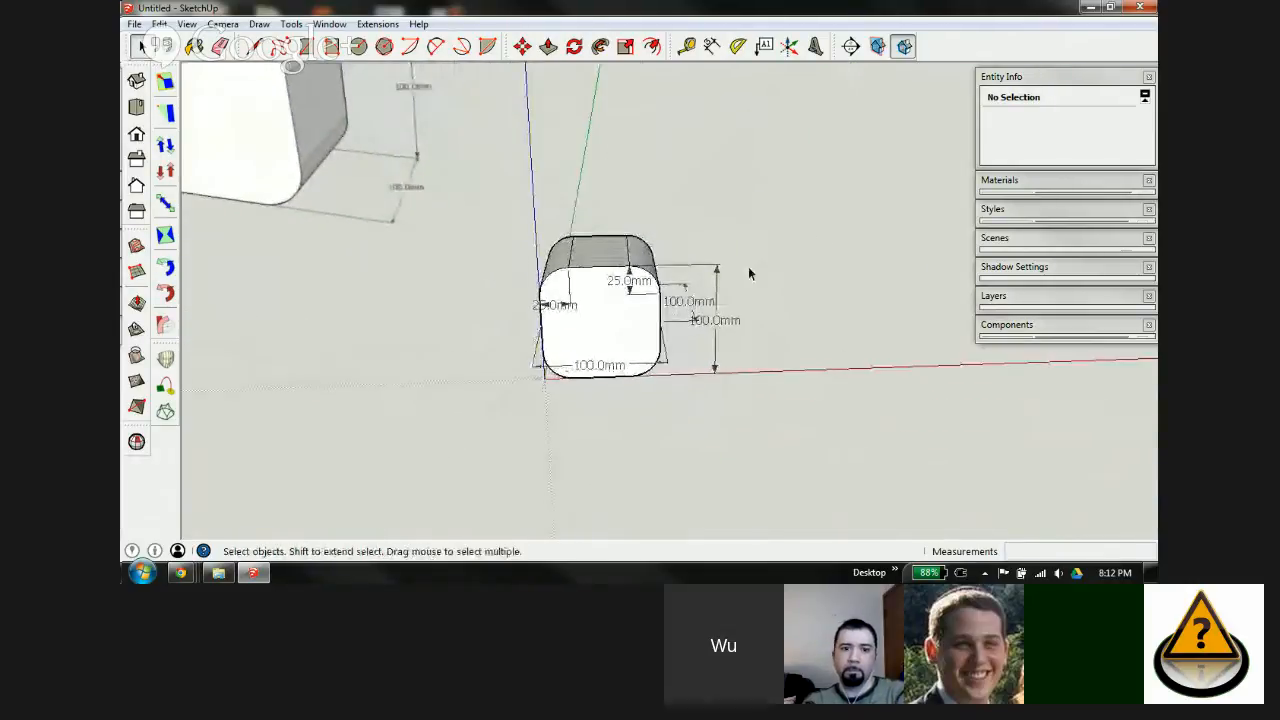
left_click_drag(598, 425, 503, 450)
key("Delete")
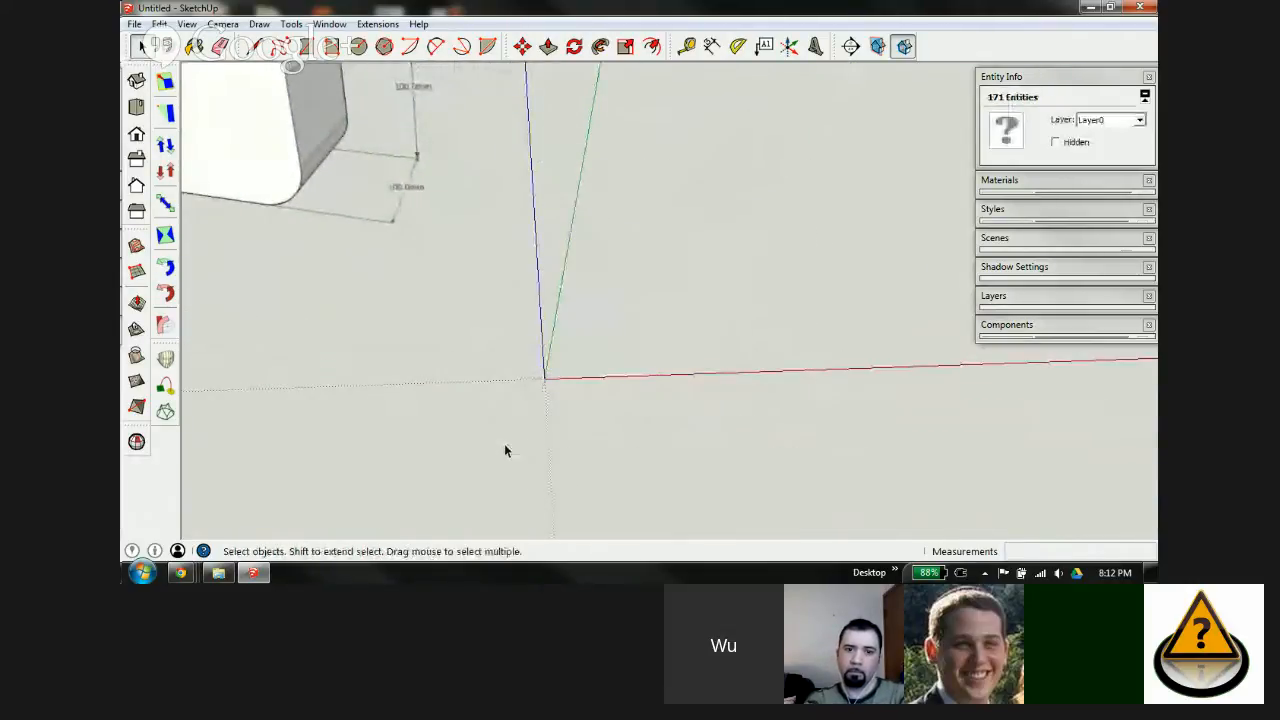
Step: Draw a 100 by 100 mm square on the ground plane starting at the origin
key("r")
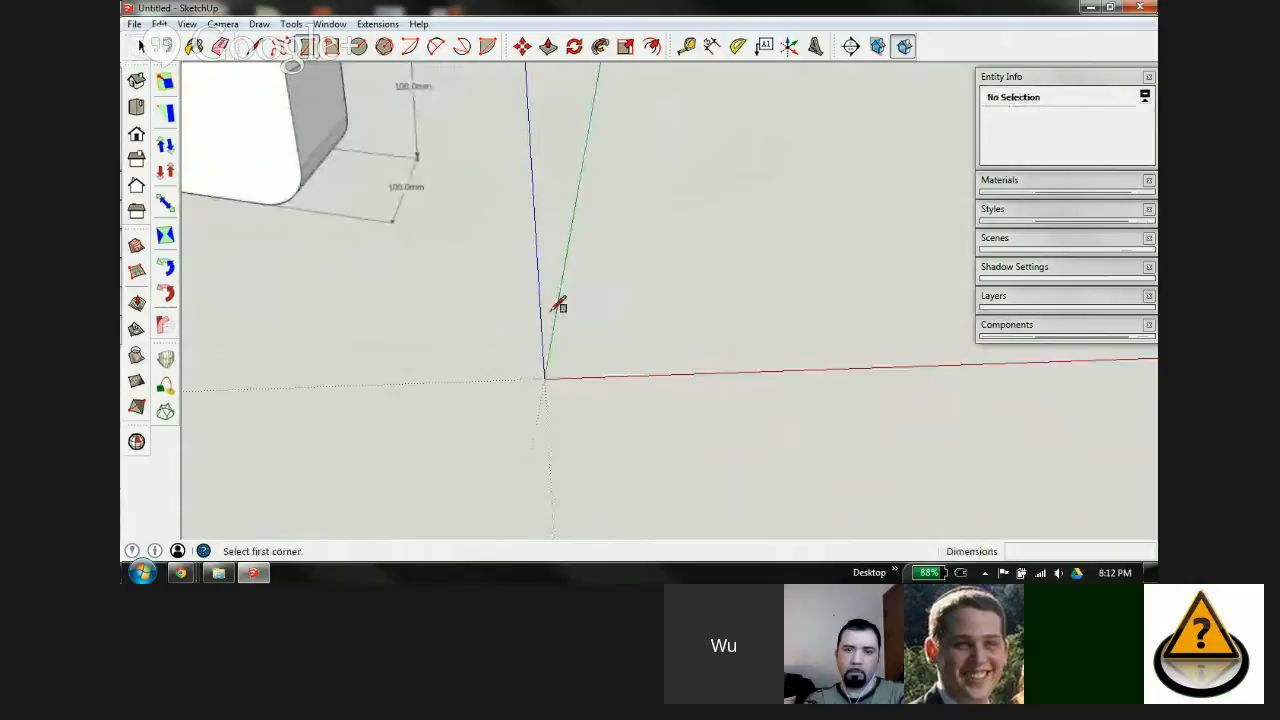
left_click(545, 375)
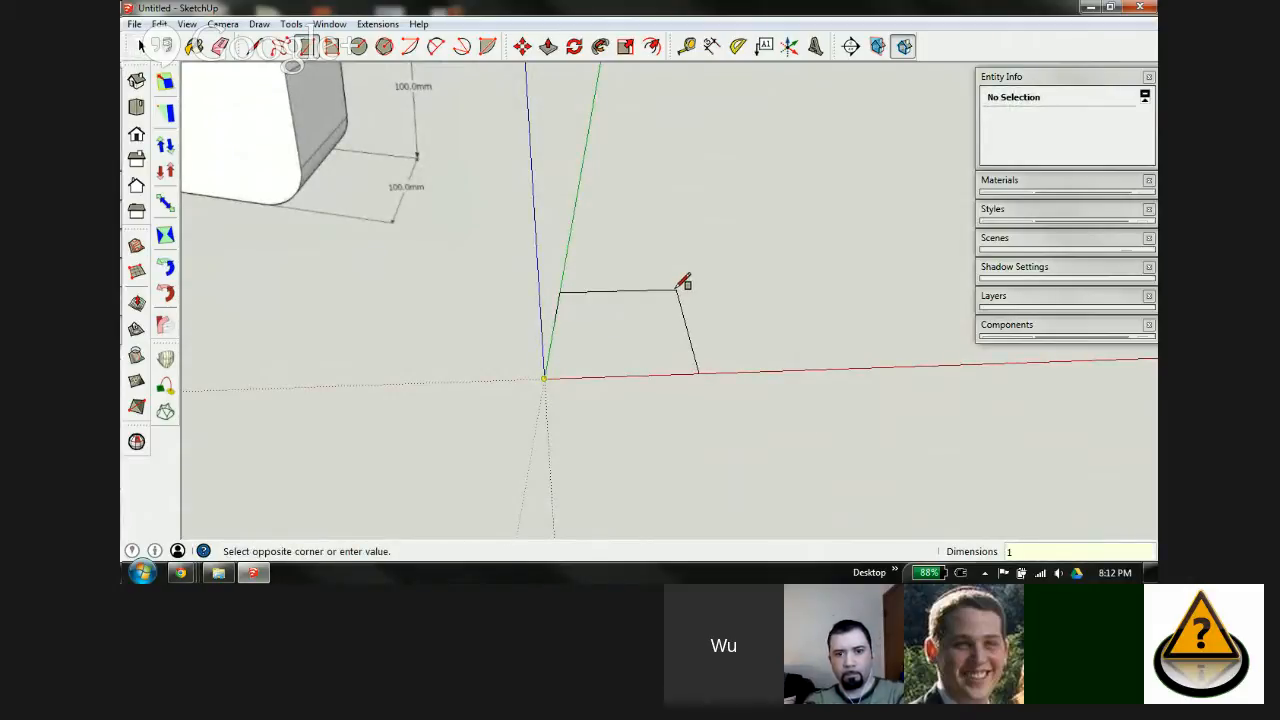
key("Return")
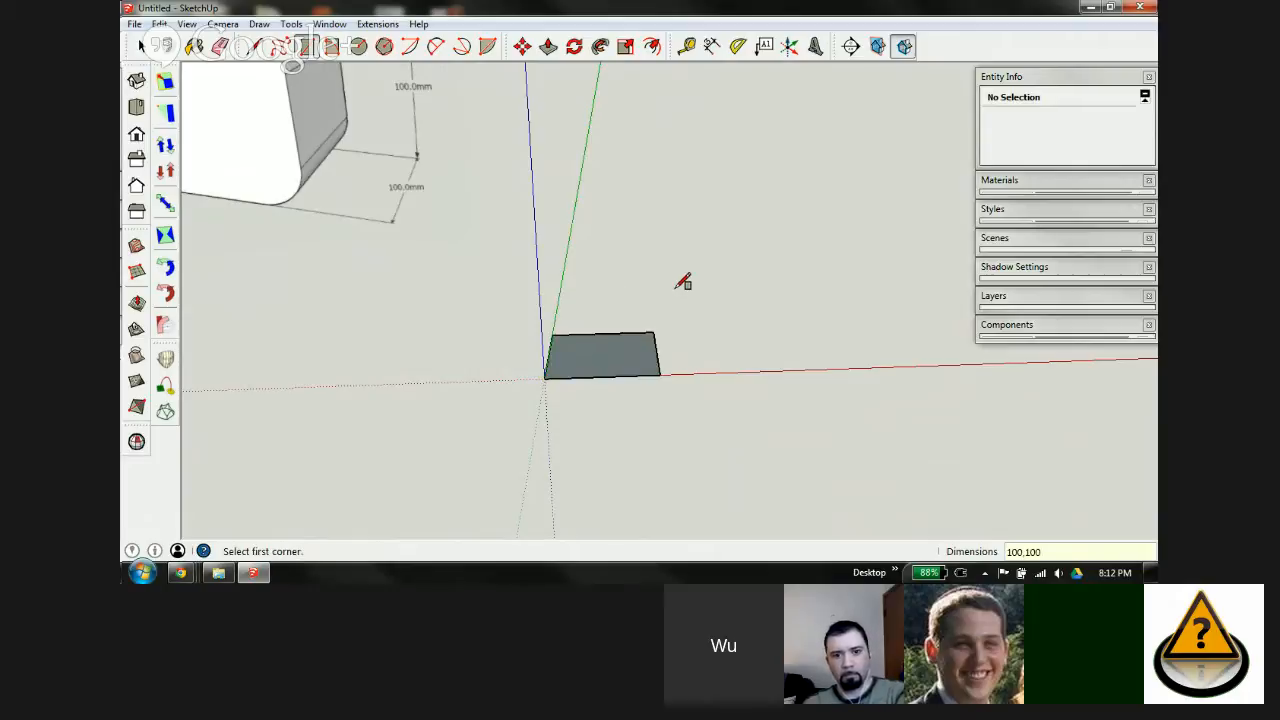
scroll(628, 345, "up", 3)
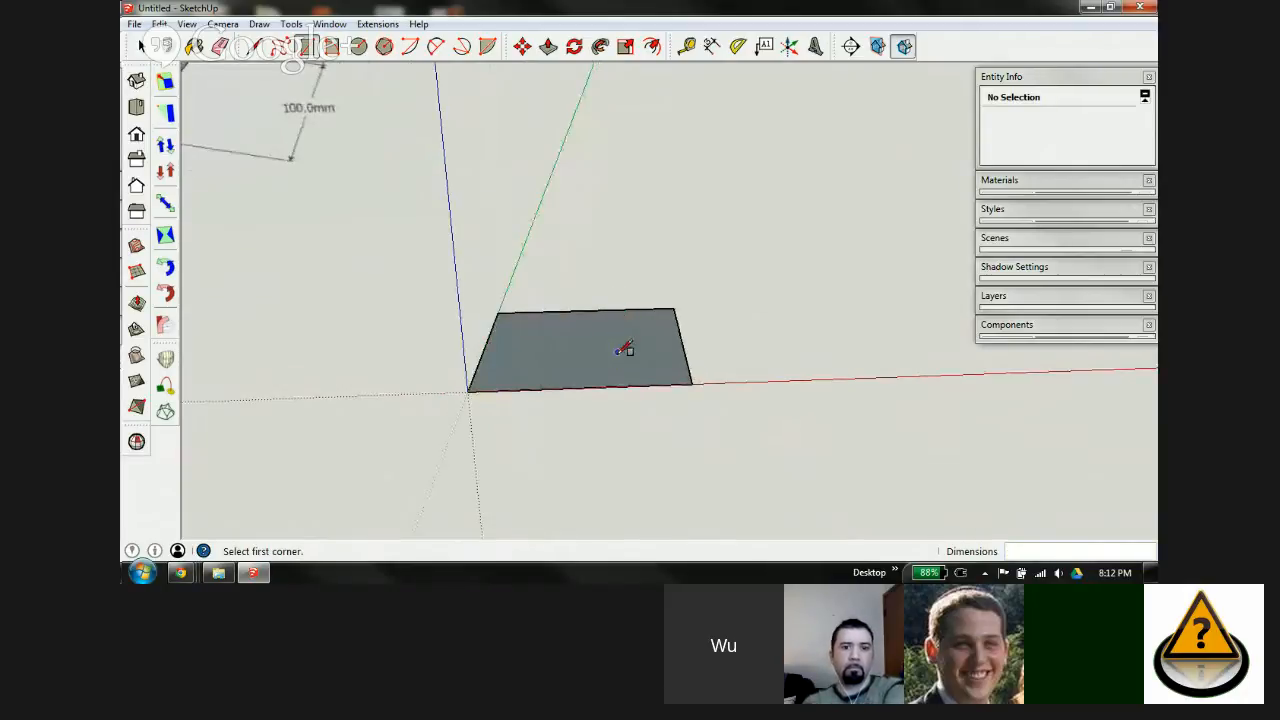
middle_click_drag(624, 348, 606, 380)
scroll(588, 272, "up", 2)
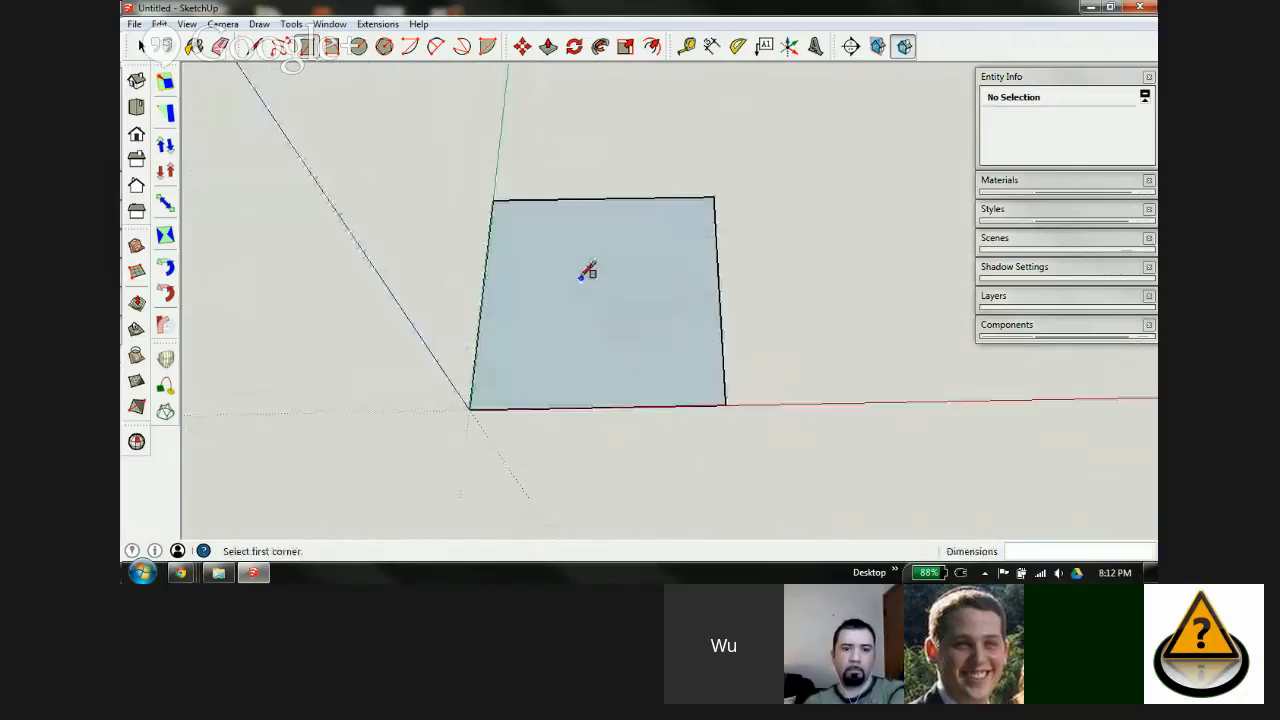
Step: Place guide lines 25 mm inside the square from its edge along the green axis and from its back edge
middle_click_drag(587, 272, 574, 320)
key("t")
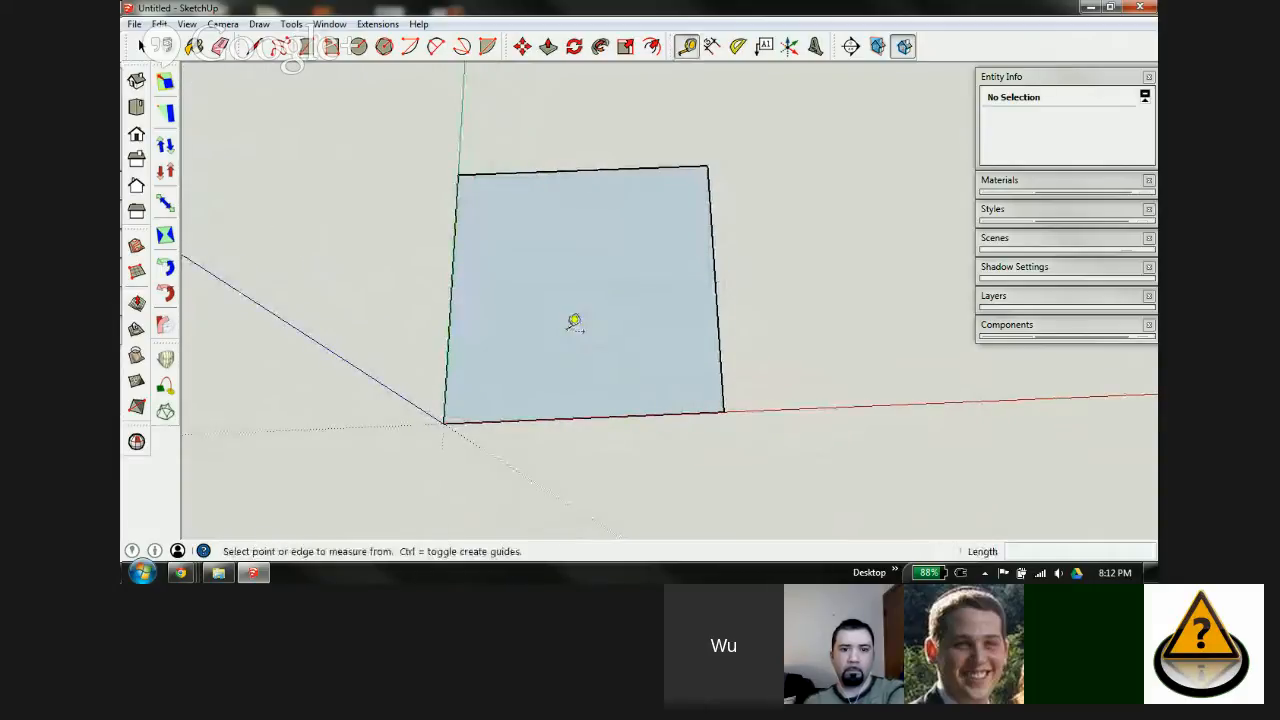
left_click(452, 267)
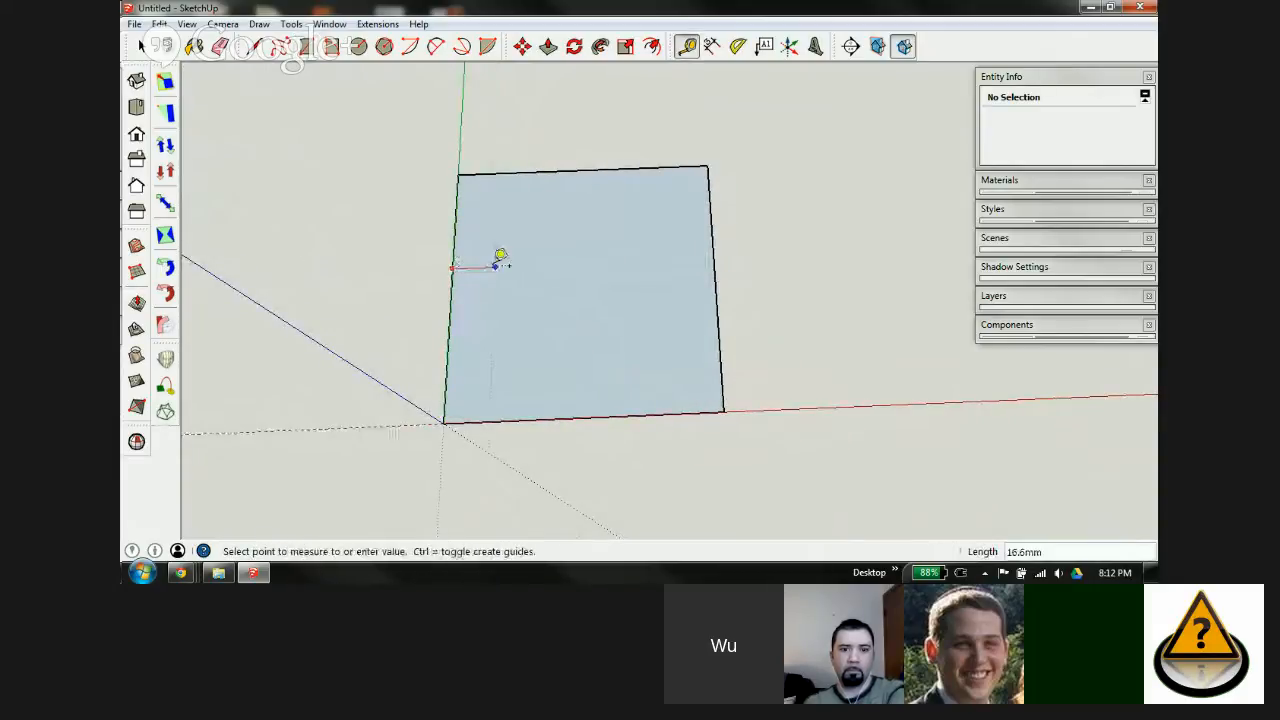
left_click(512, 258)
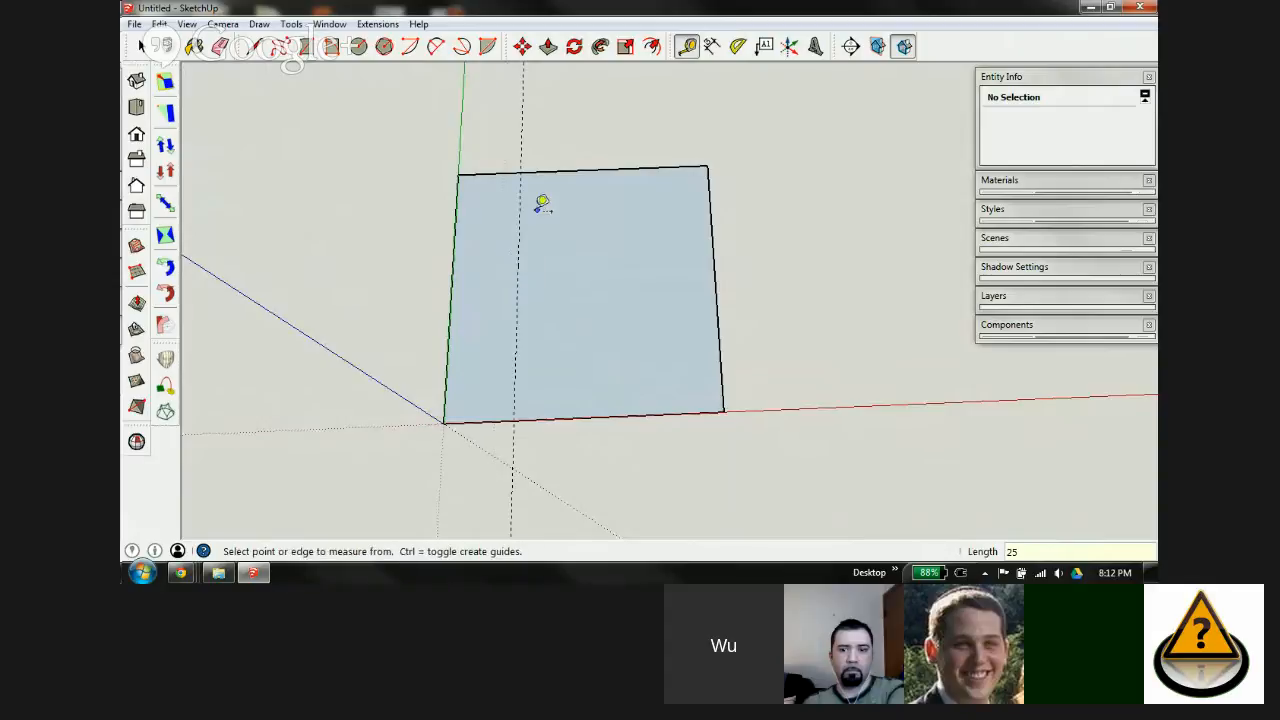
left_click(588, 165)
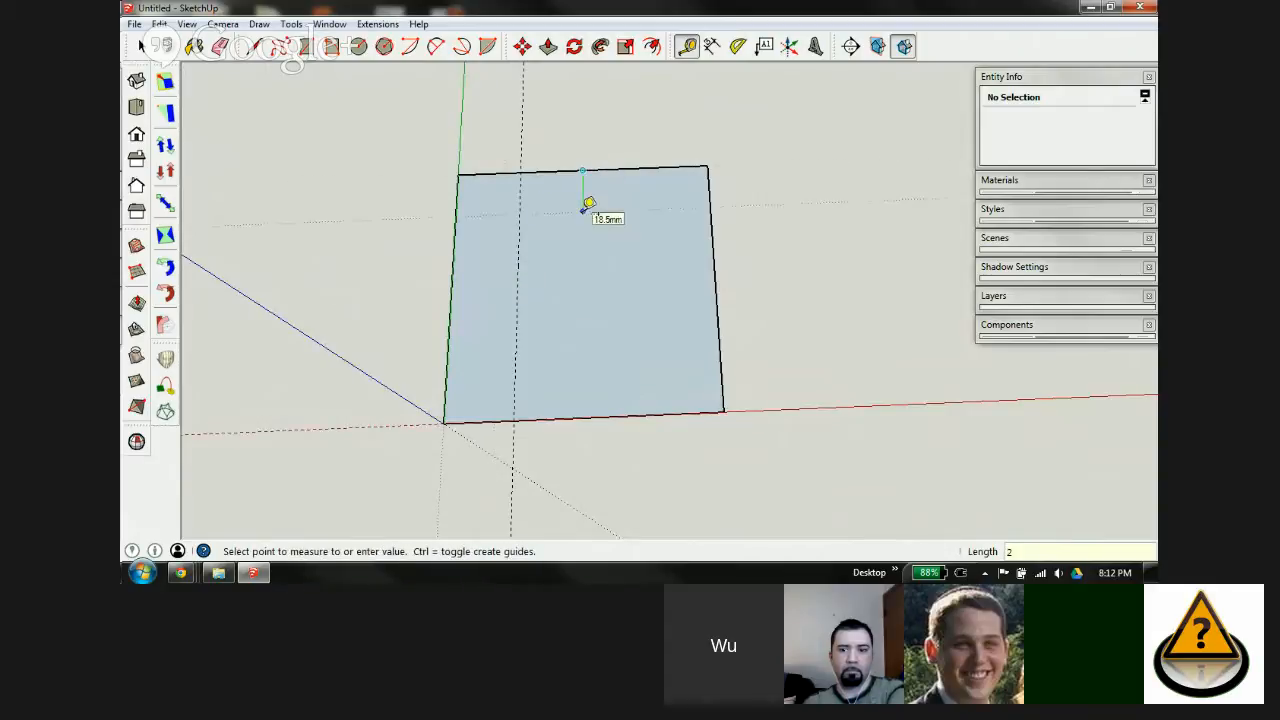
left_click(587, 206)
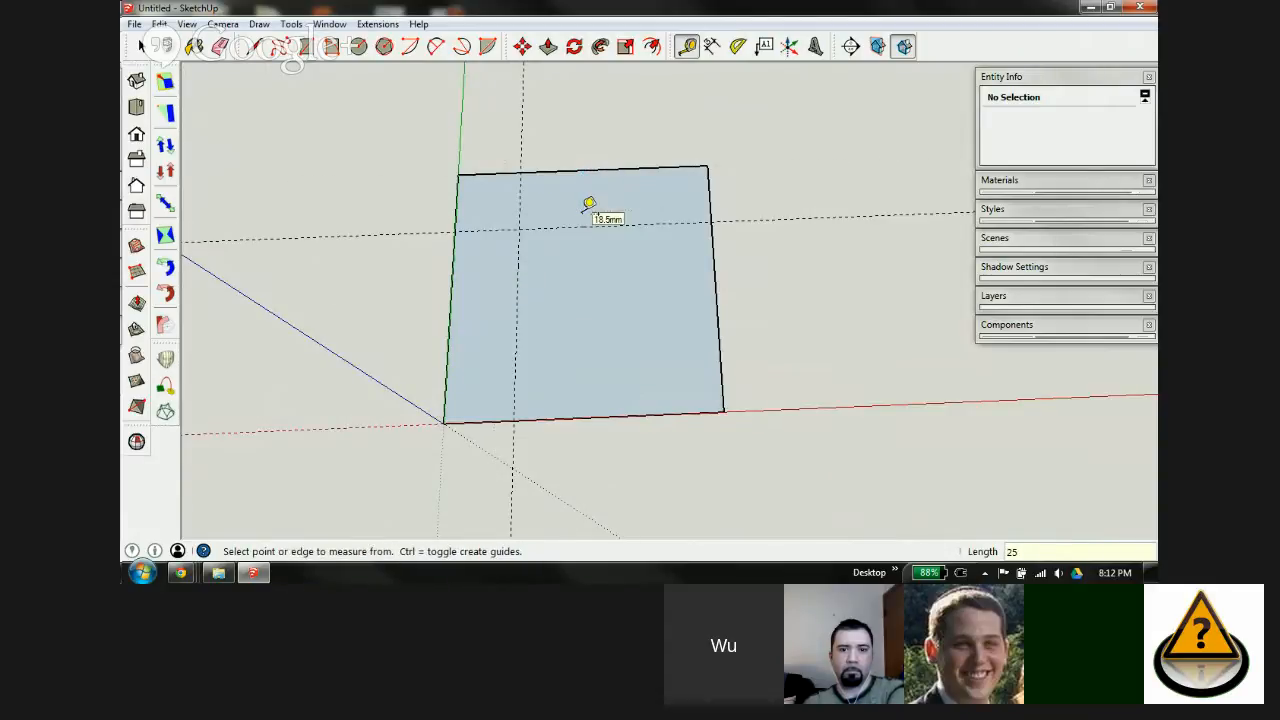
Step: Round the square's back-left corner with a two-point arc between the guide intersections on its edges, and erase both guides
left_click(436, 46)
left_click(436, 46)
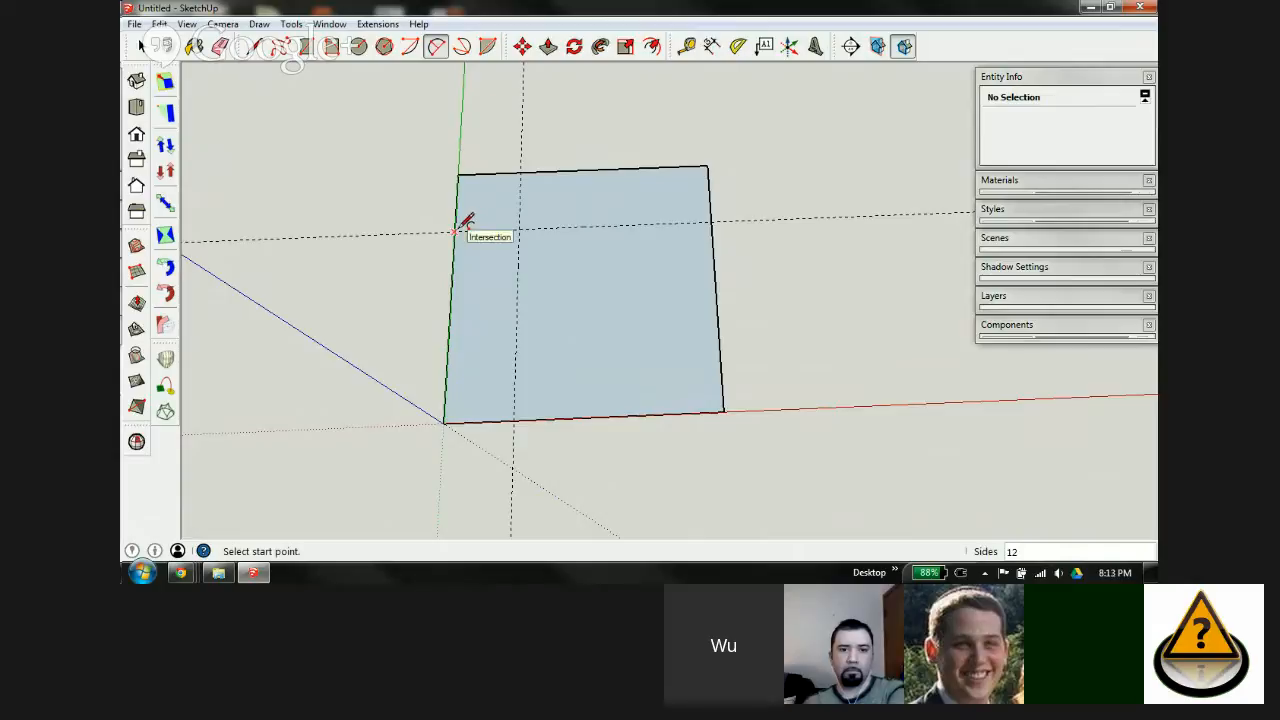
left_click(455, 232)
left_click(520, 172)
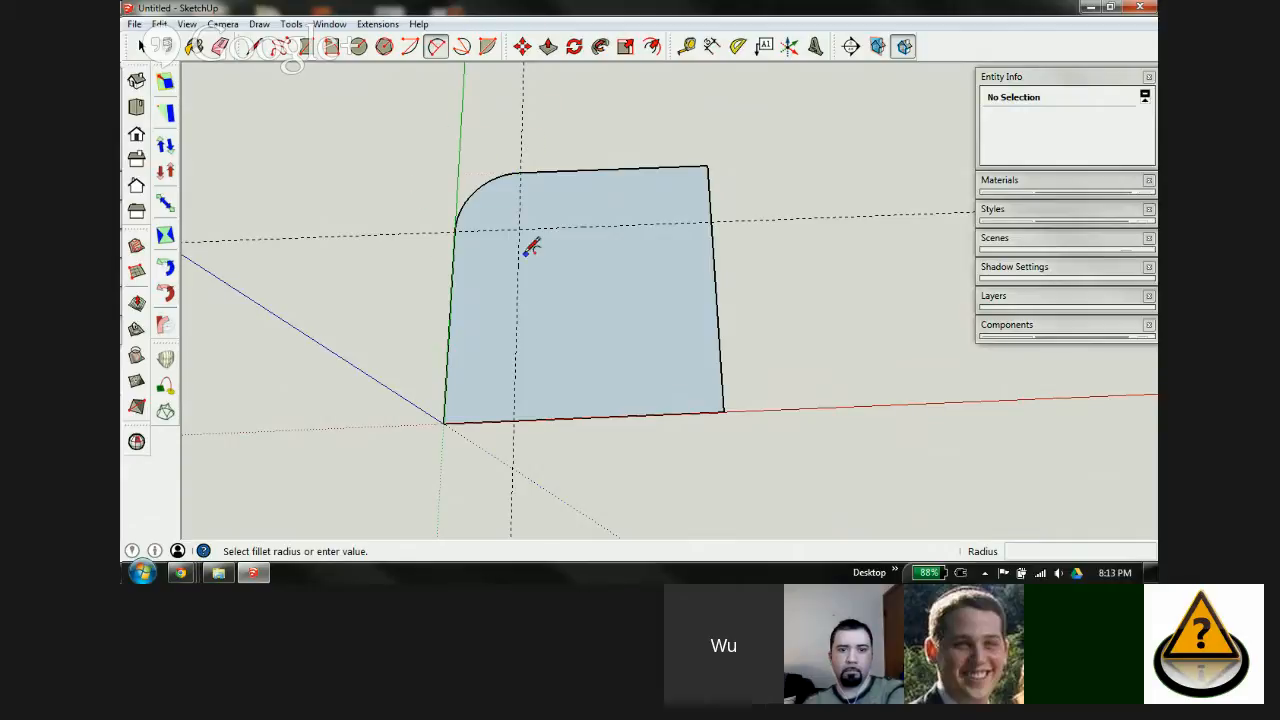
key("space")
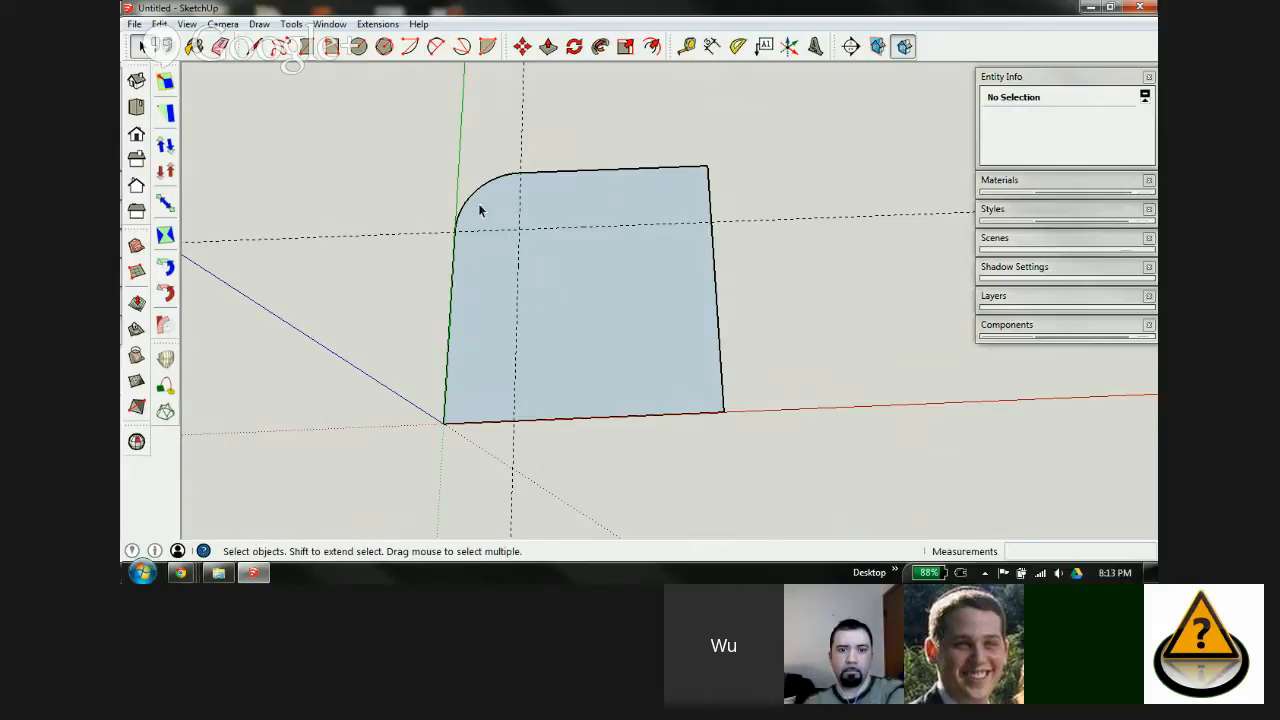
key("e")
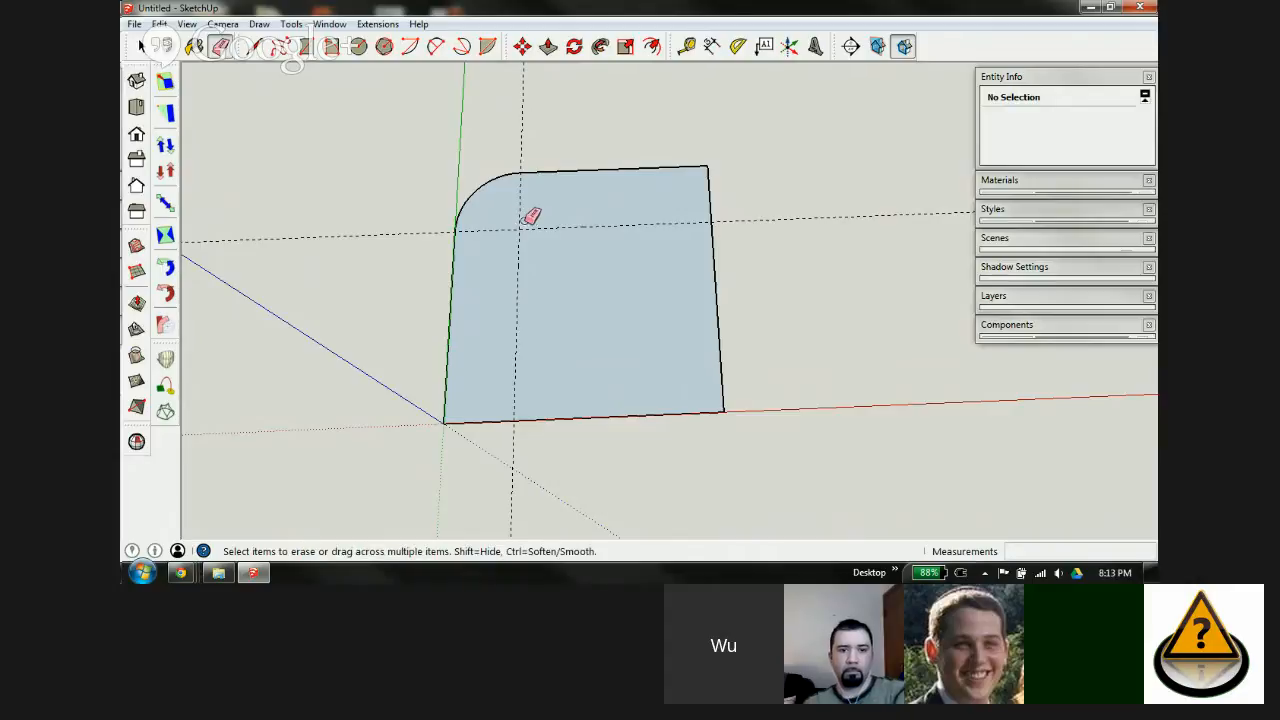
Step: Place a guide 50 mm from the edge along the green axis and a second one halfway between the front and back edges
key("t")
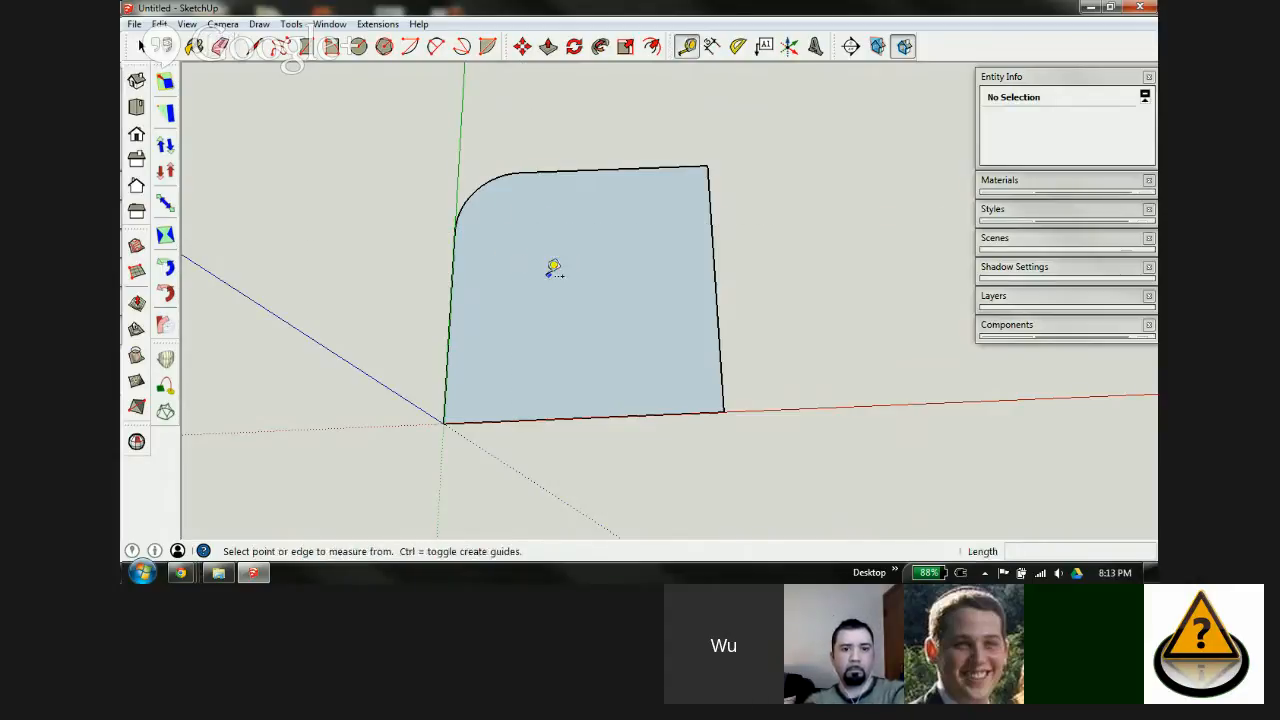
left_click(450, 297)
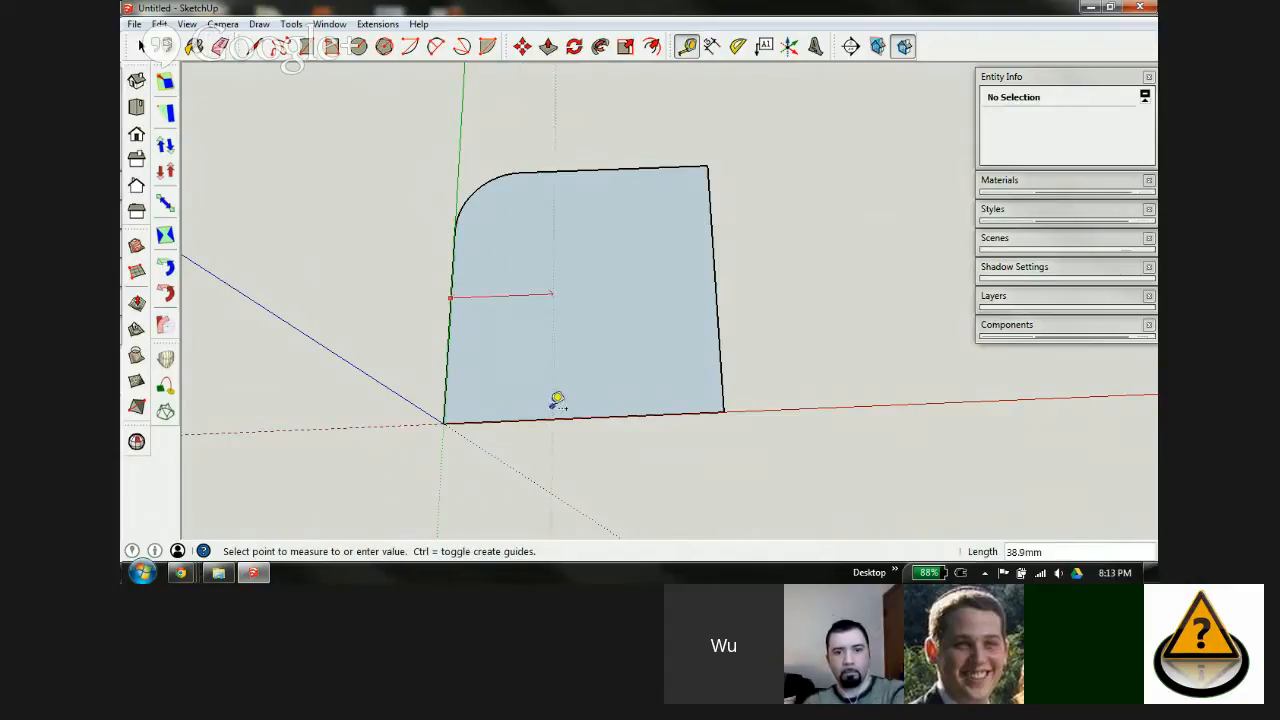
type("50")
key("Return")
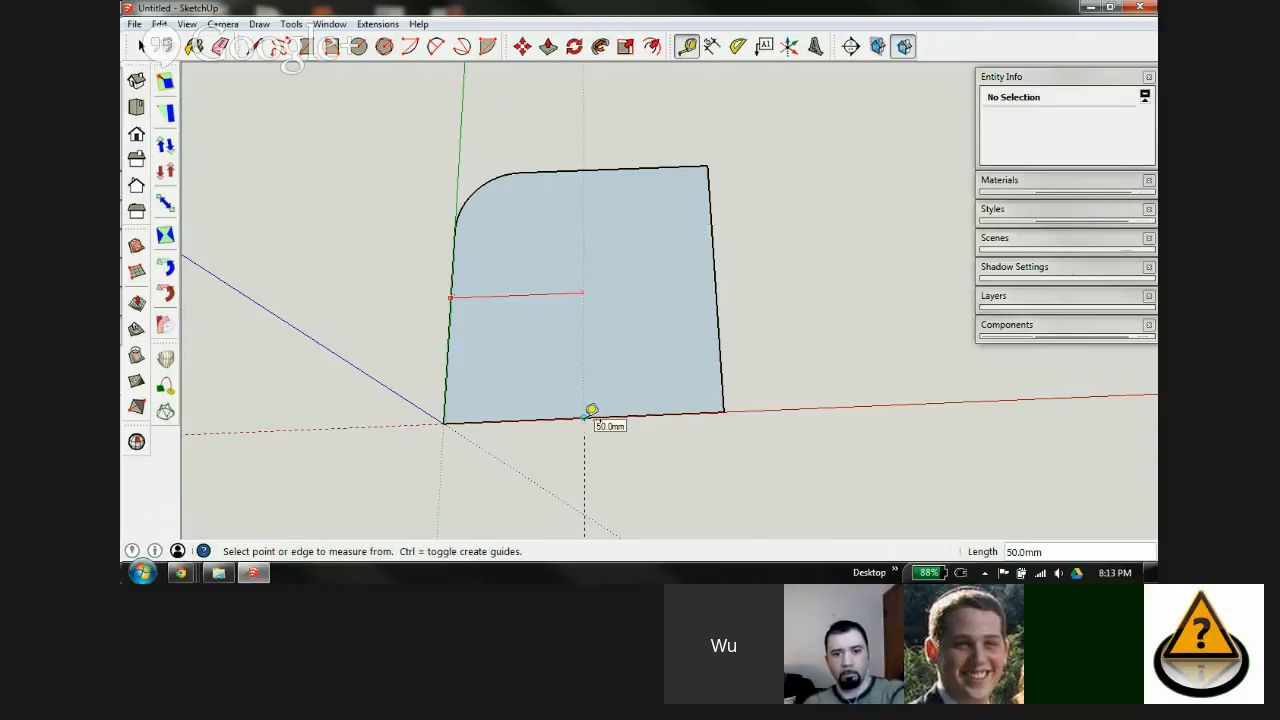
left_click(650, 168)
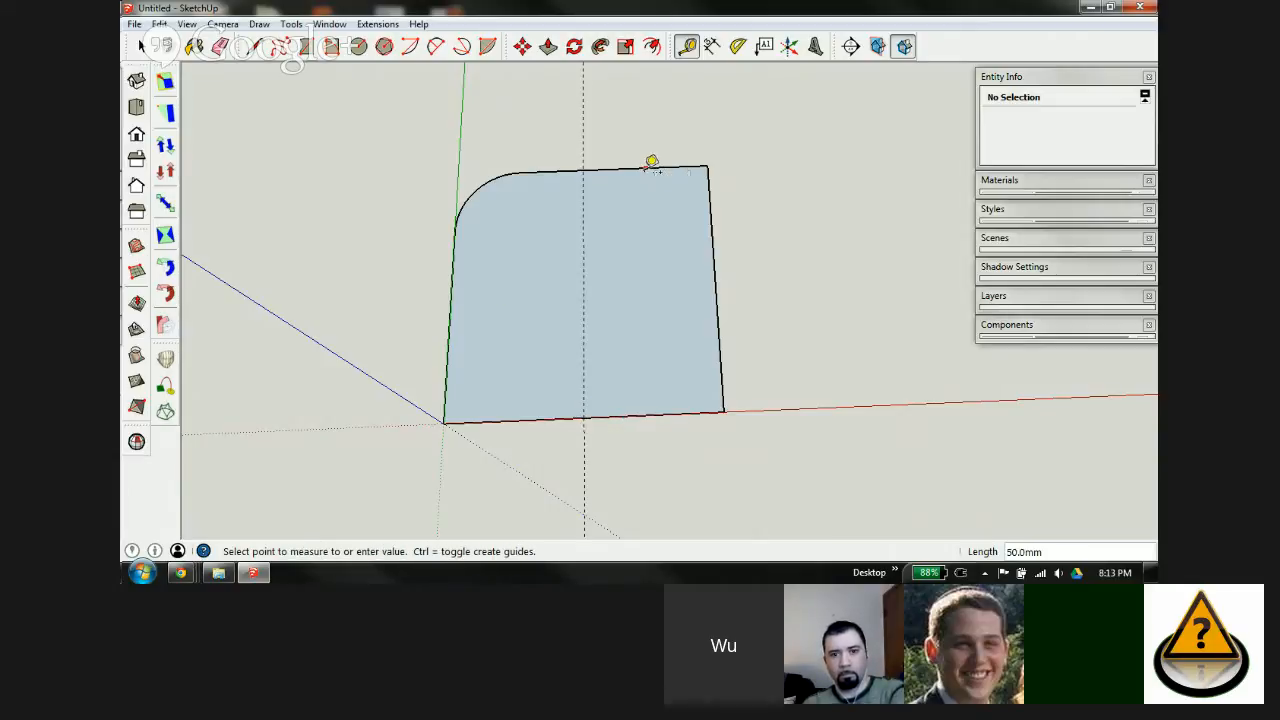
left_click(716, 281)
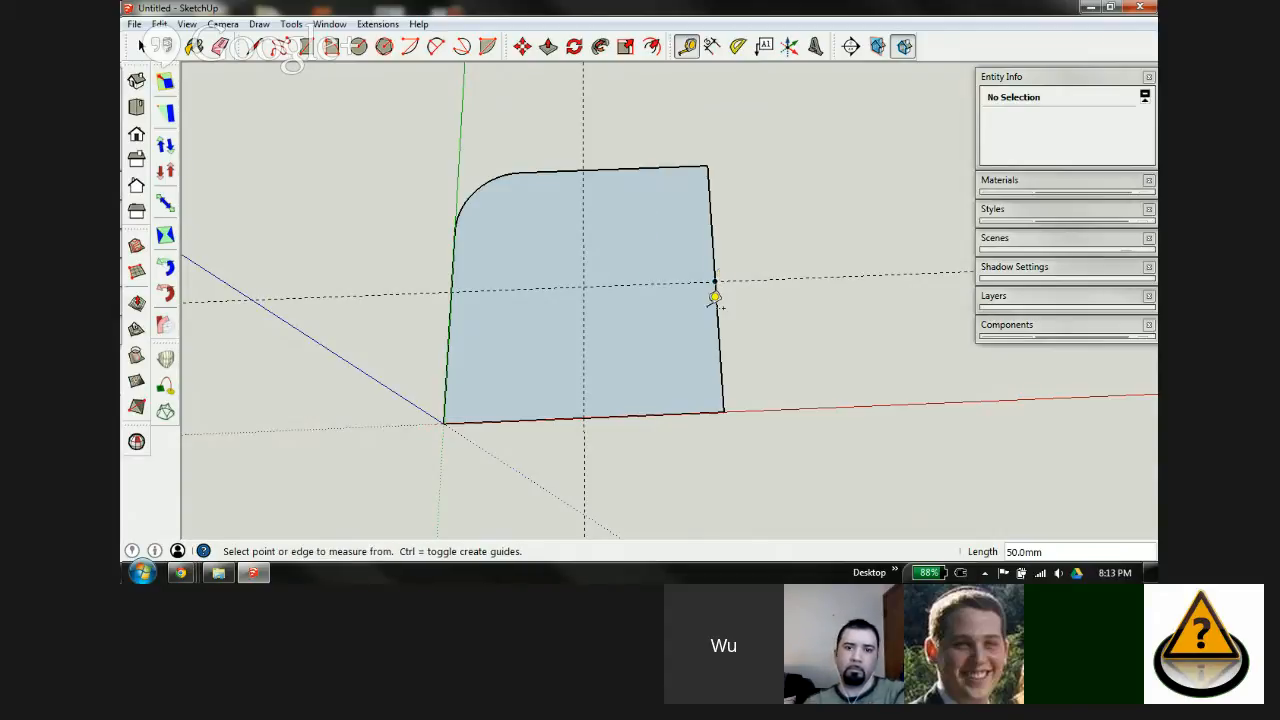
Step: Rotate-copy the corner arc 90 degrees about the guide intersection at the square's centre, repeating the copy three times
key("space")
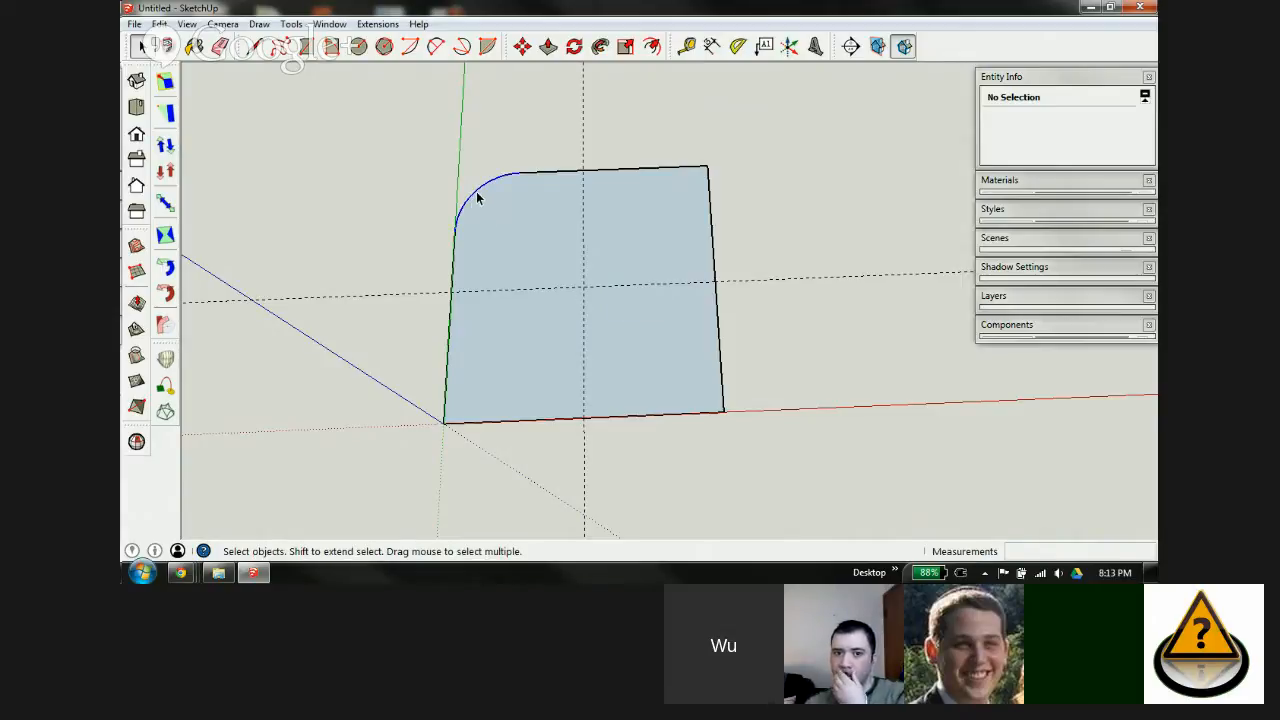
left_click(511, 177)
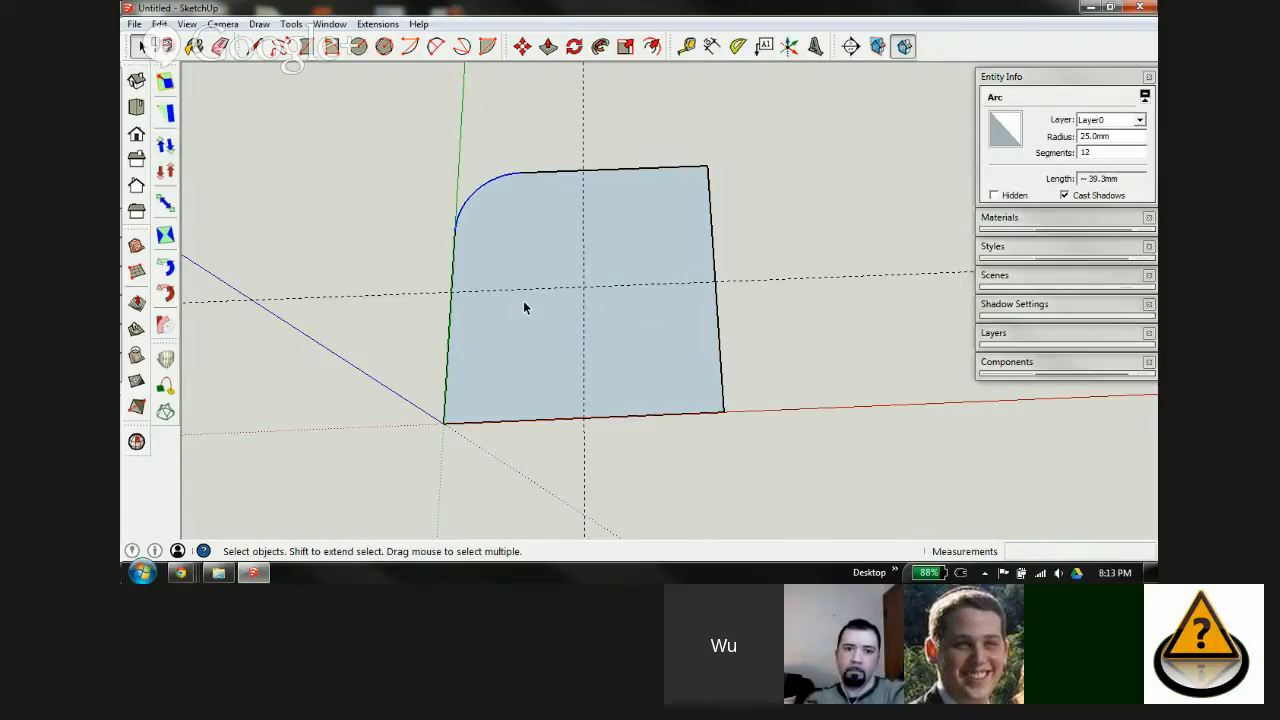
key("q")
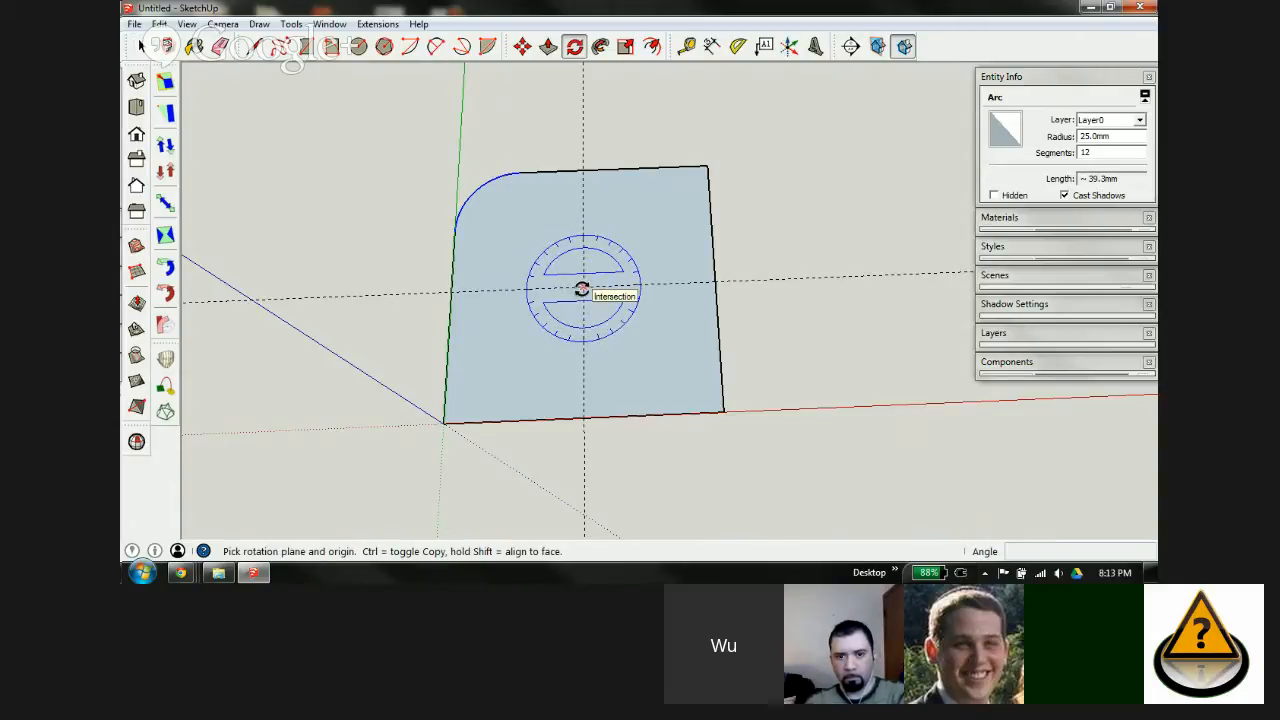
left_click(582, 289)
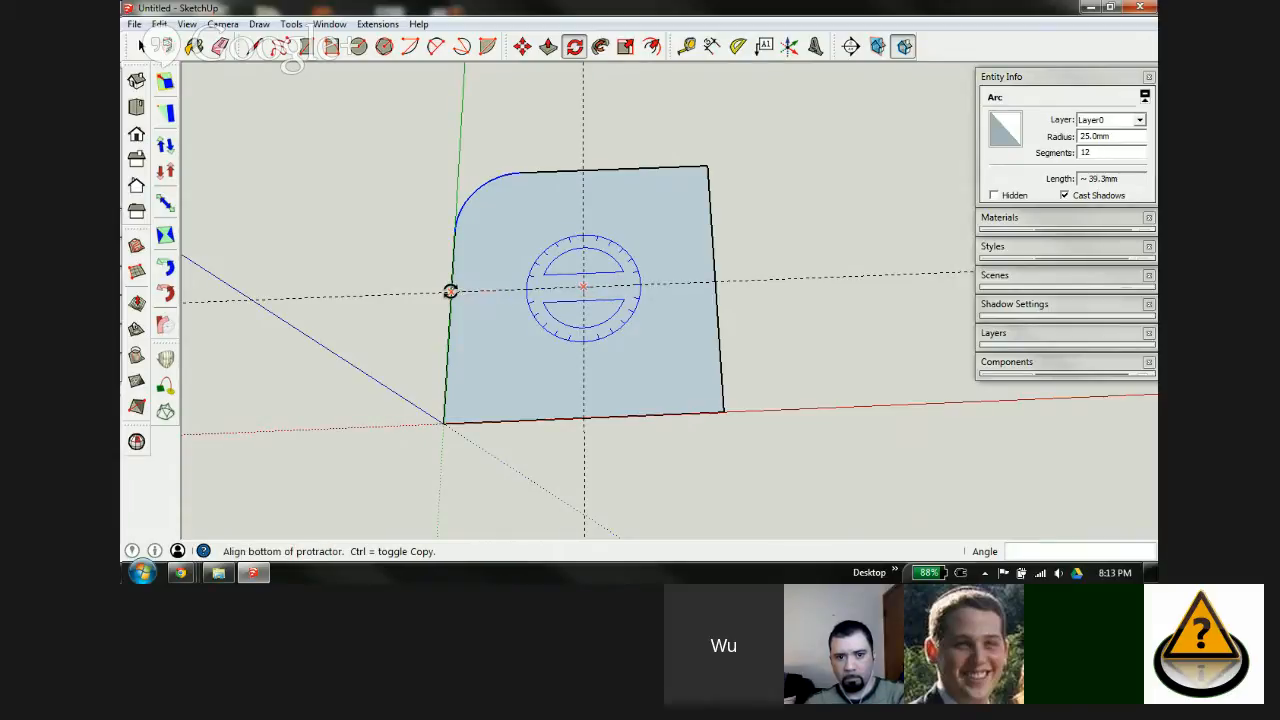
left_click(450, 291)
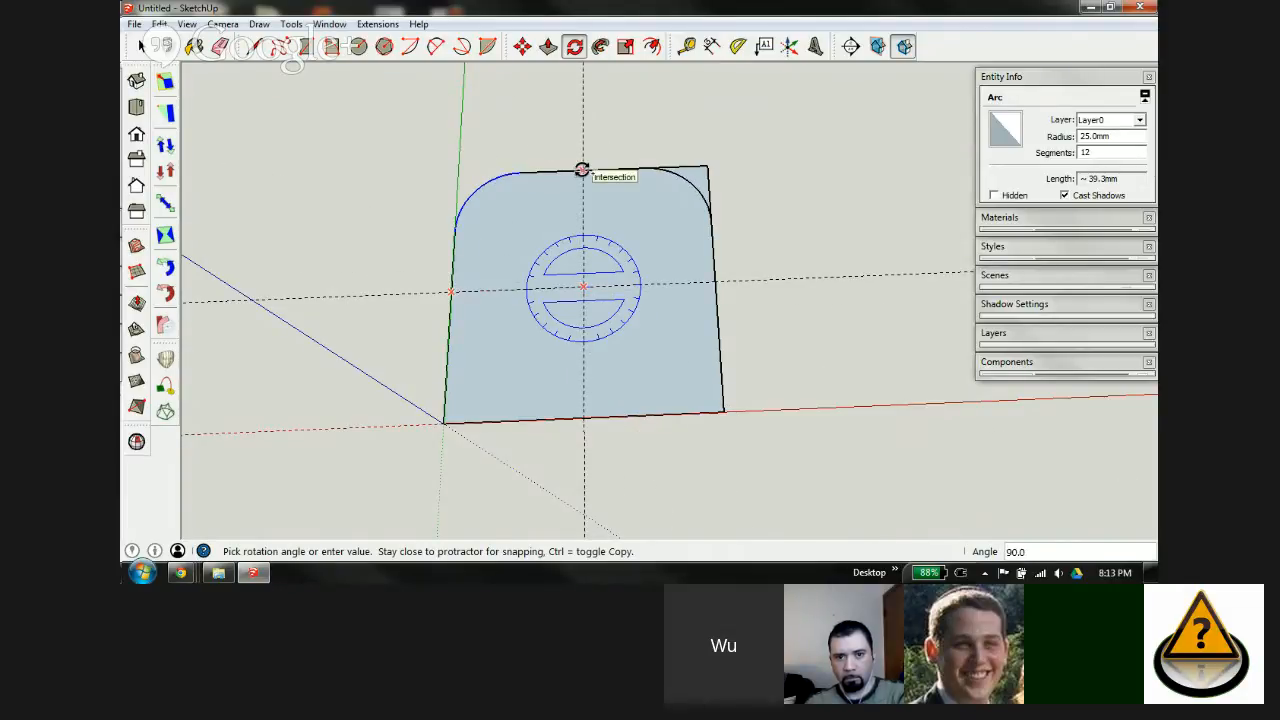
left_click(581, 170)
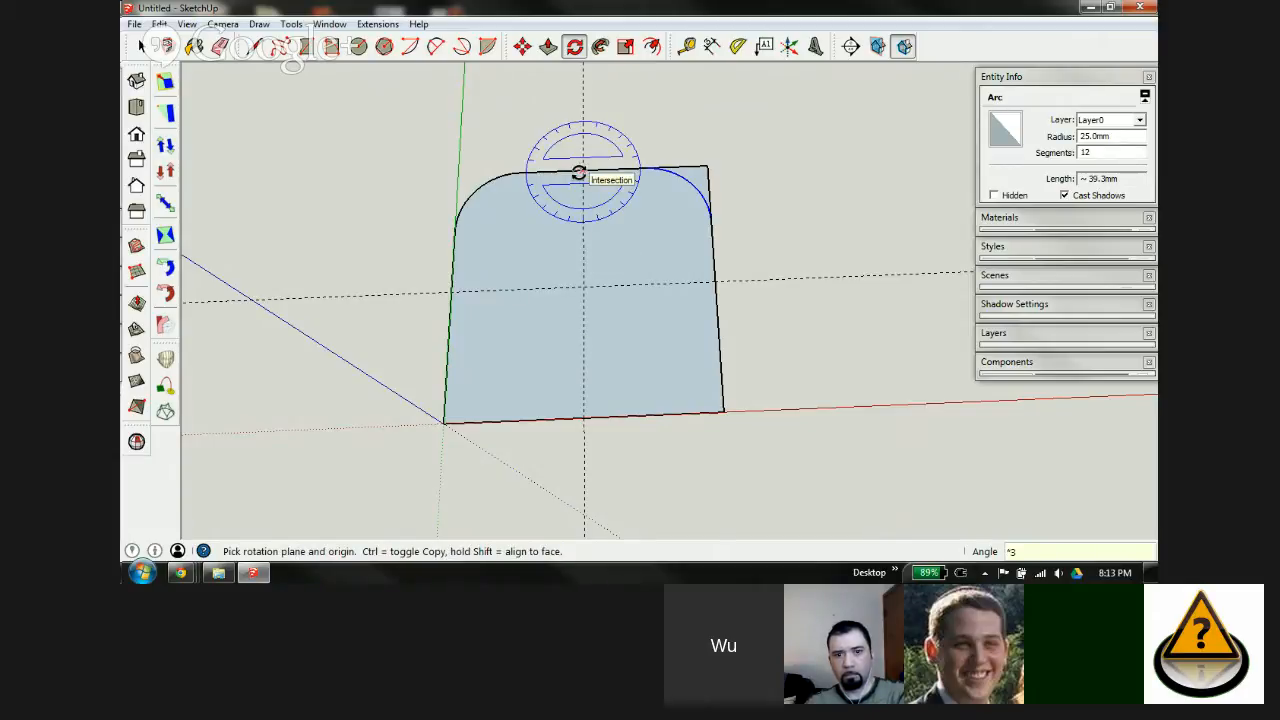
key("Return")
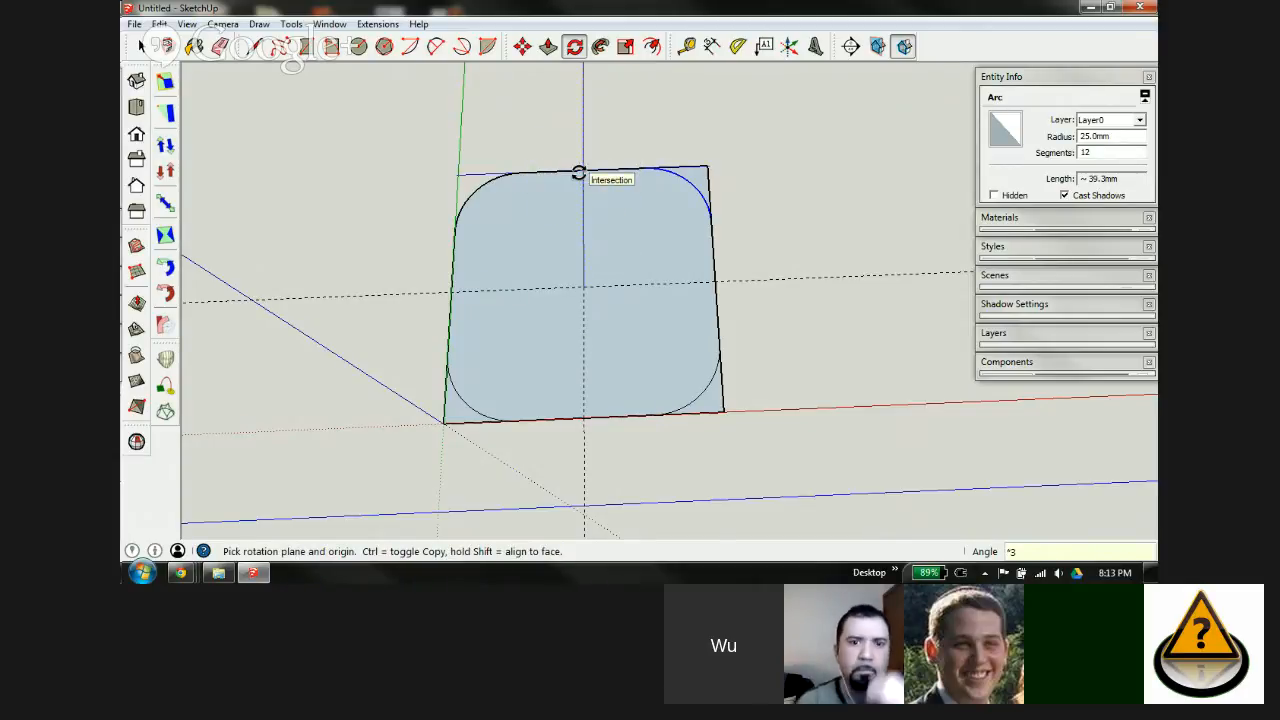
Step: Erase the leftover square corners outside the arcs together with the two centre guides
key("e")
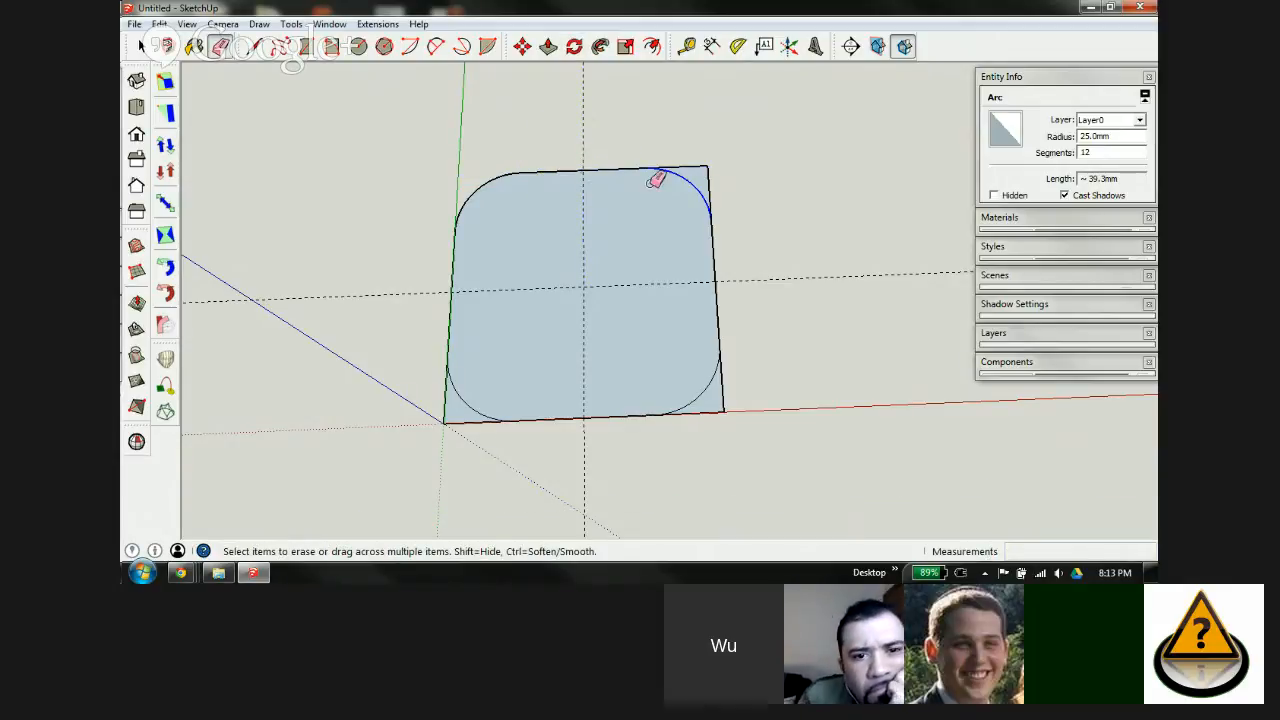
left_click_drag(710, 167, 729, 289)
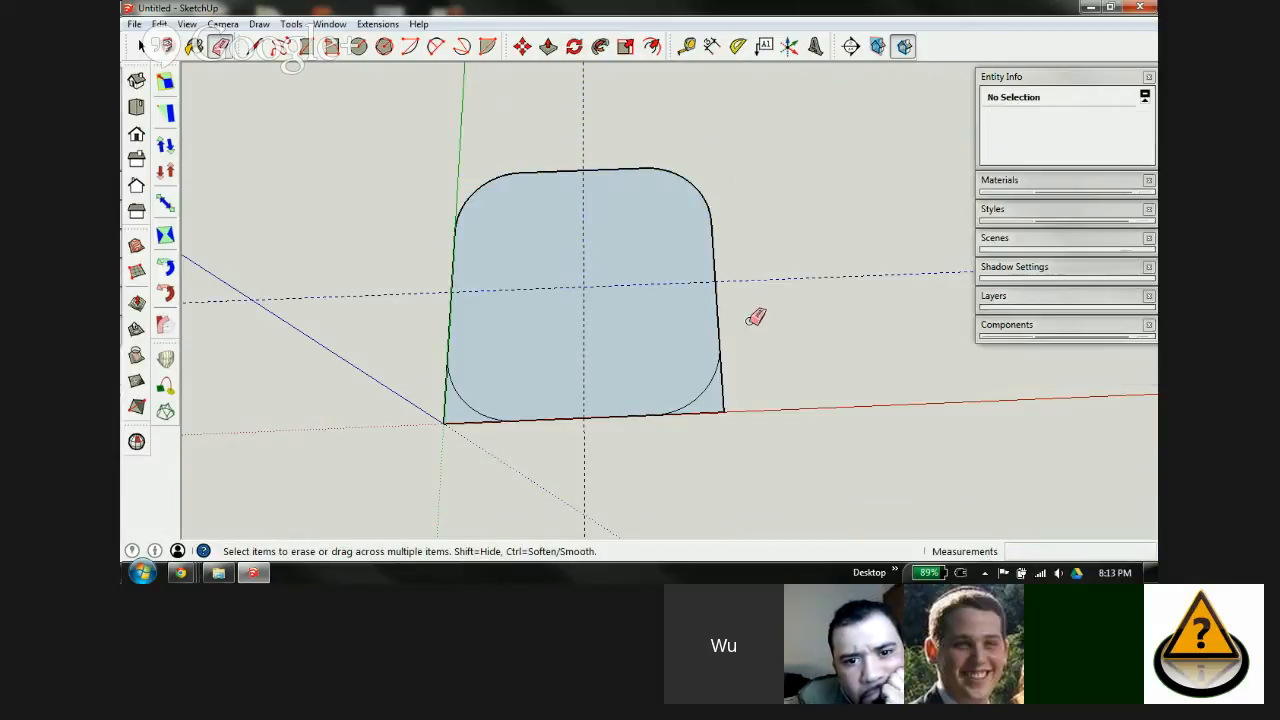
left_click_drag(731, 394, 706, 418)
mouse_move(433, 405)
left_mouse_down()
mouse_move(468, 441)
mouse_move(618, 458)
left_mouse_up()
Step: Push/Pull the rounded square face up by 100 mm
middle_click_drag(583, 314, 394, 226)
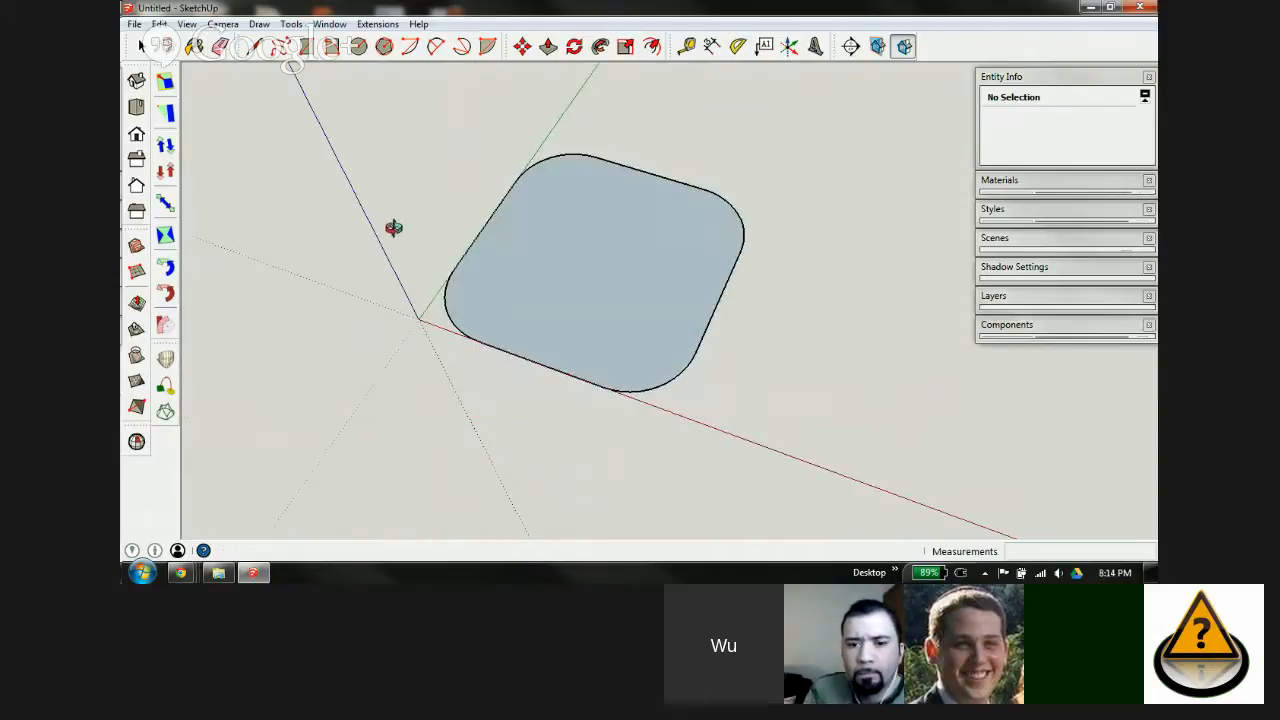
key("p")
left_click(628, 342)
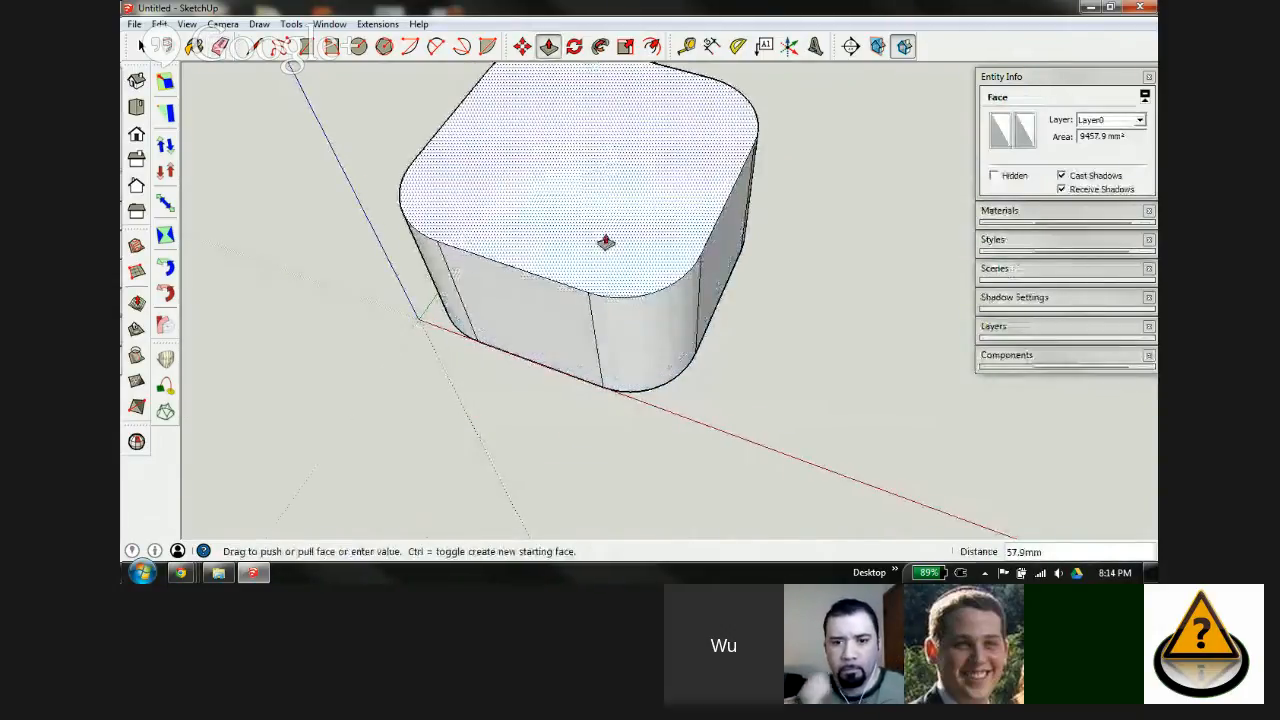
type("100")
key("Return")
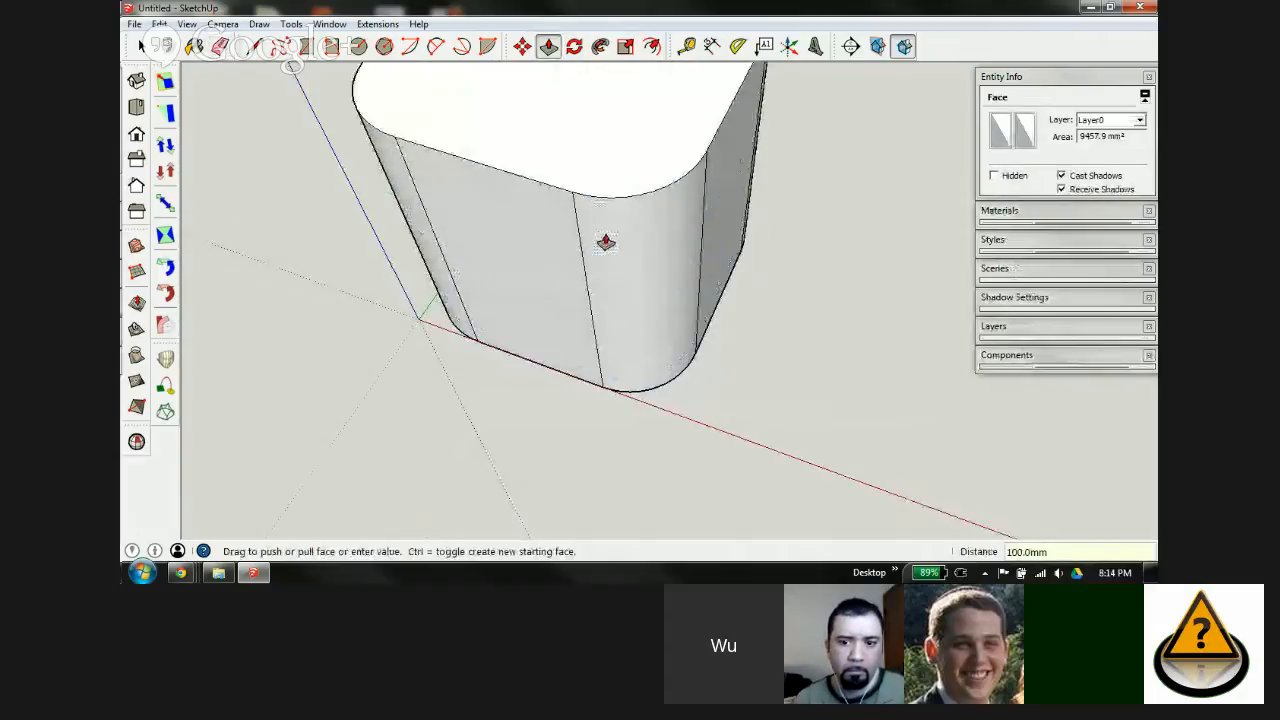
scroll(597, 325, "down", 2)
scroll(600, 310, "down", 3)
scroll(605, 330, "up", 2)
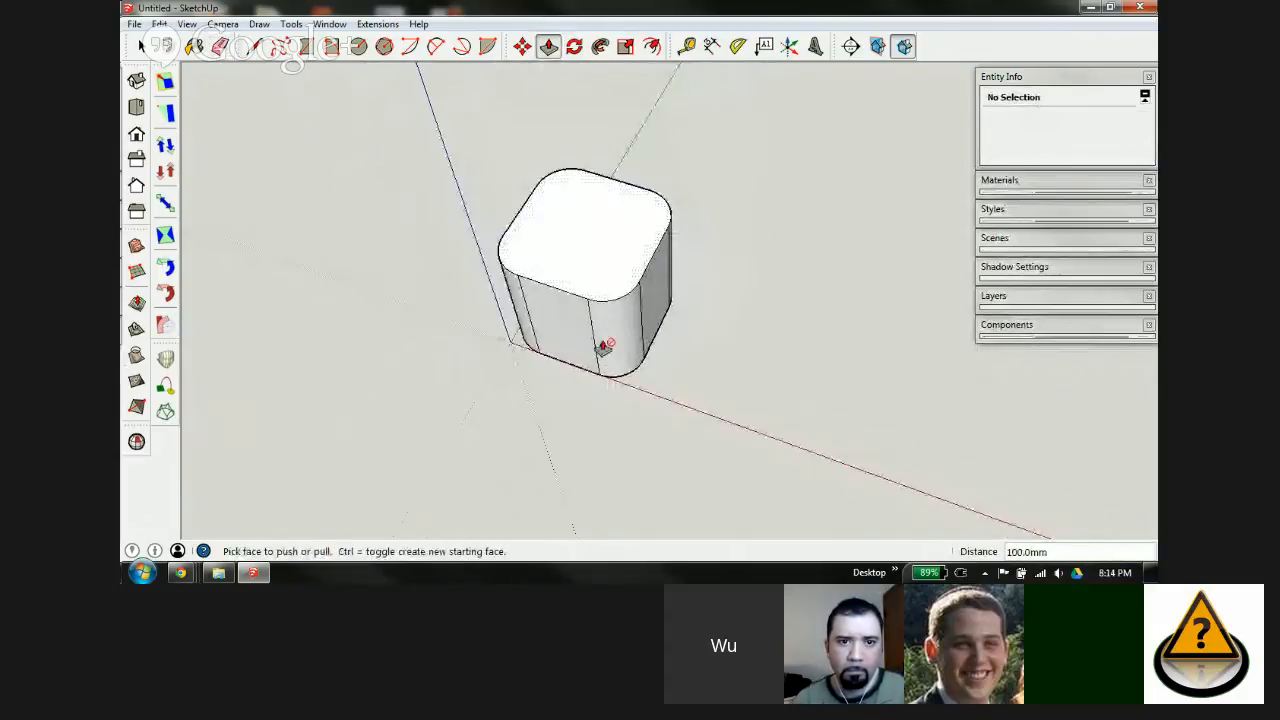
Step: Select all connected geometry of the rounded block and make it a group
middle_click_drag(526, 171, 646, 394)
key("space")
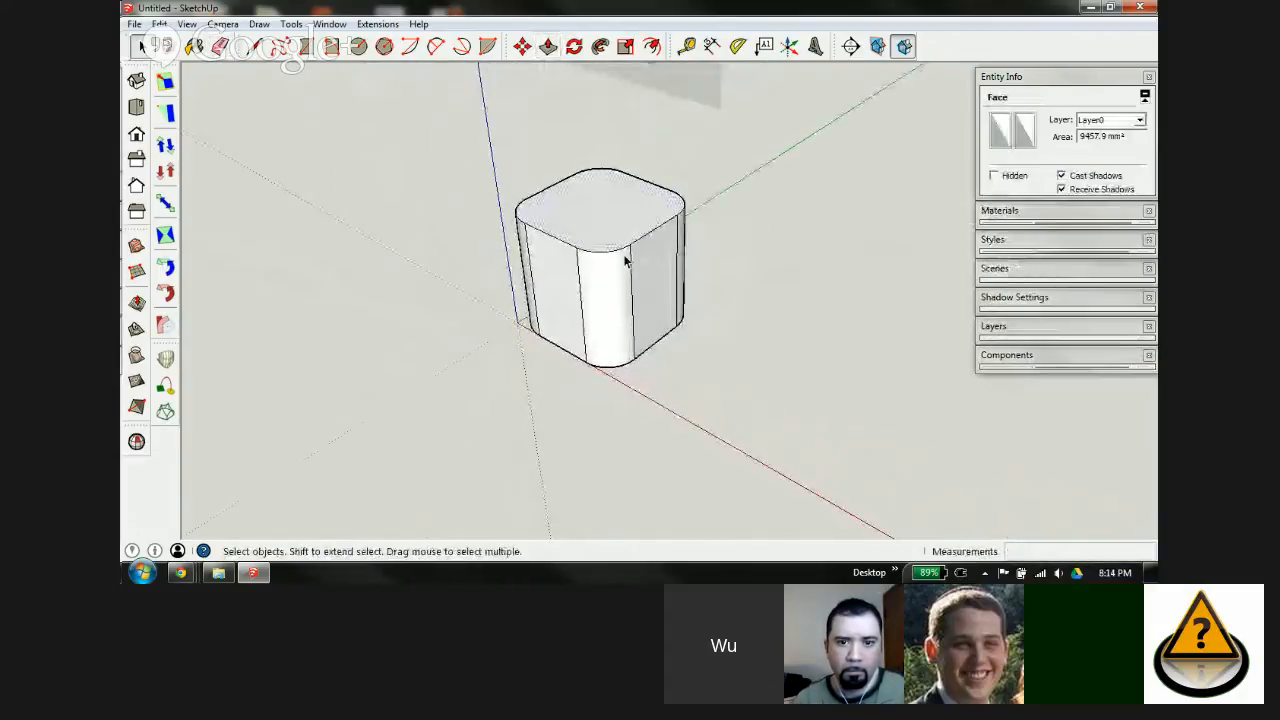
triple_click(607, 228)
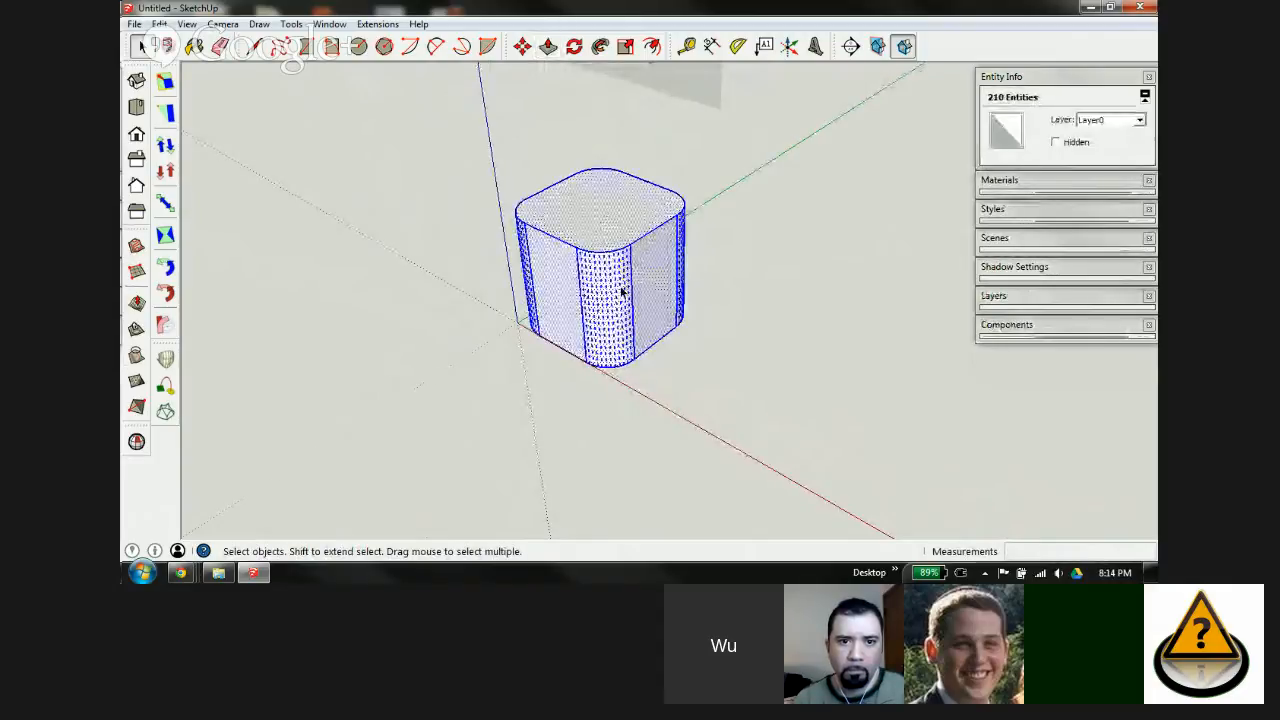
key("ctrl+g")
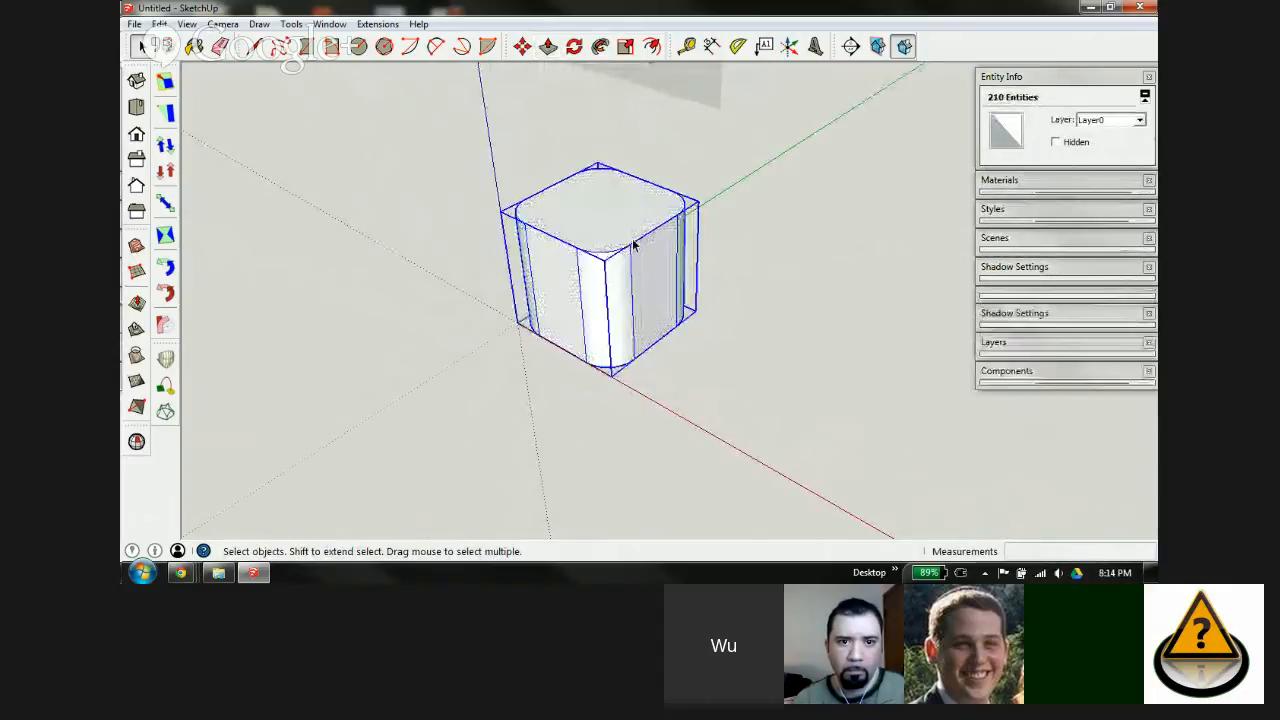
Step: Rotate the block group about the red axis onto its side so the rounded-square profile faces the front
scroll(640, 265, "up", 2)
middle_click_drag(640, 280, 588, 265)
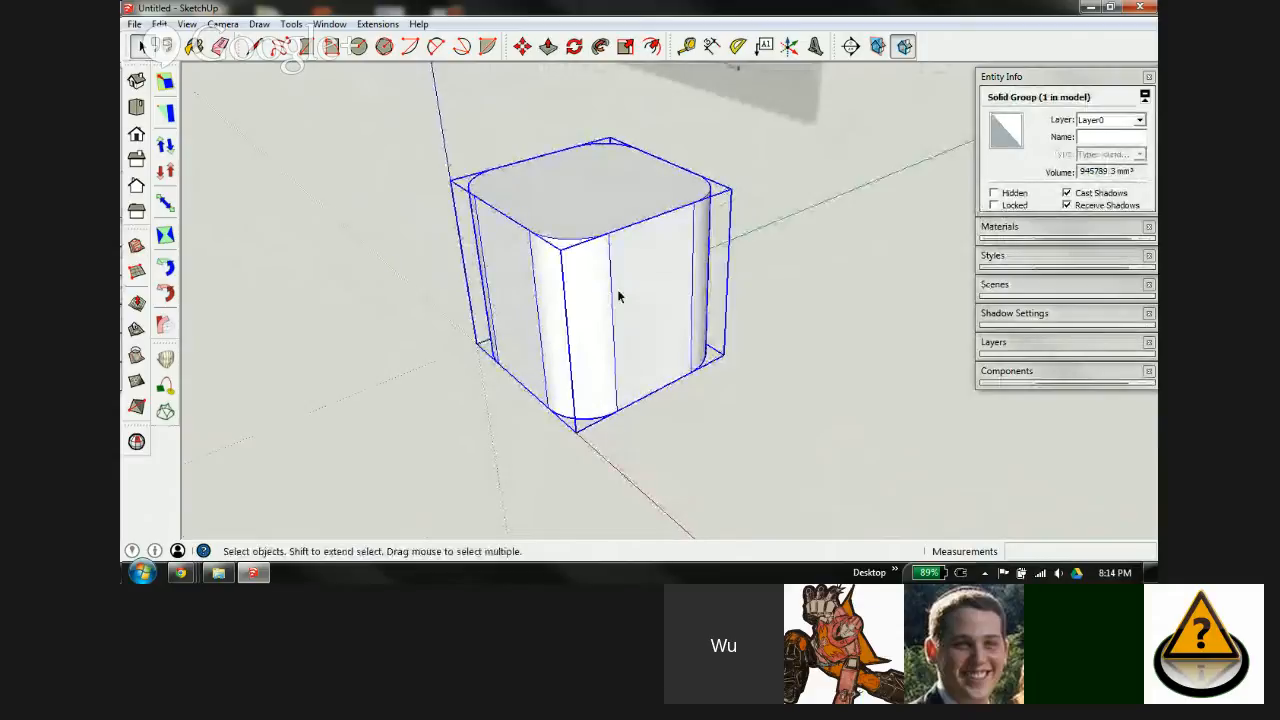
key("m")
key("q")
left_click(653, 238)
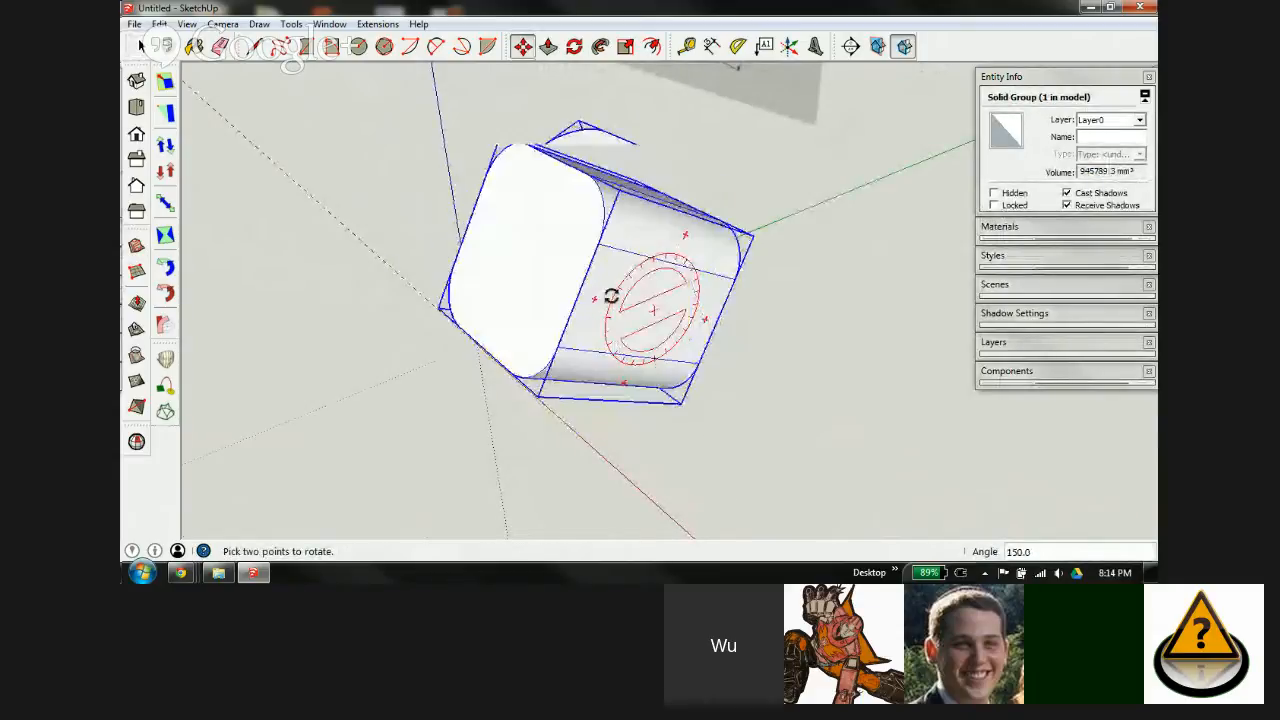
left_click(602, 332)
scroll(580, 330, "down", 1)
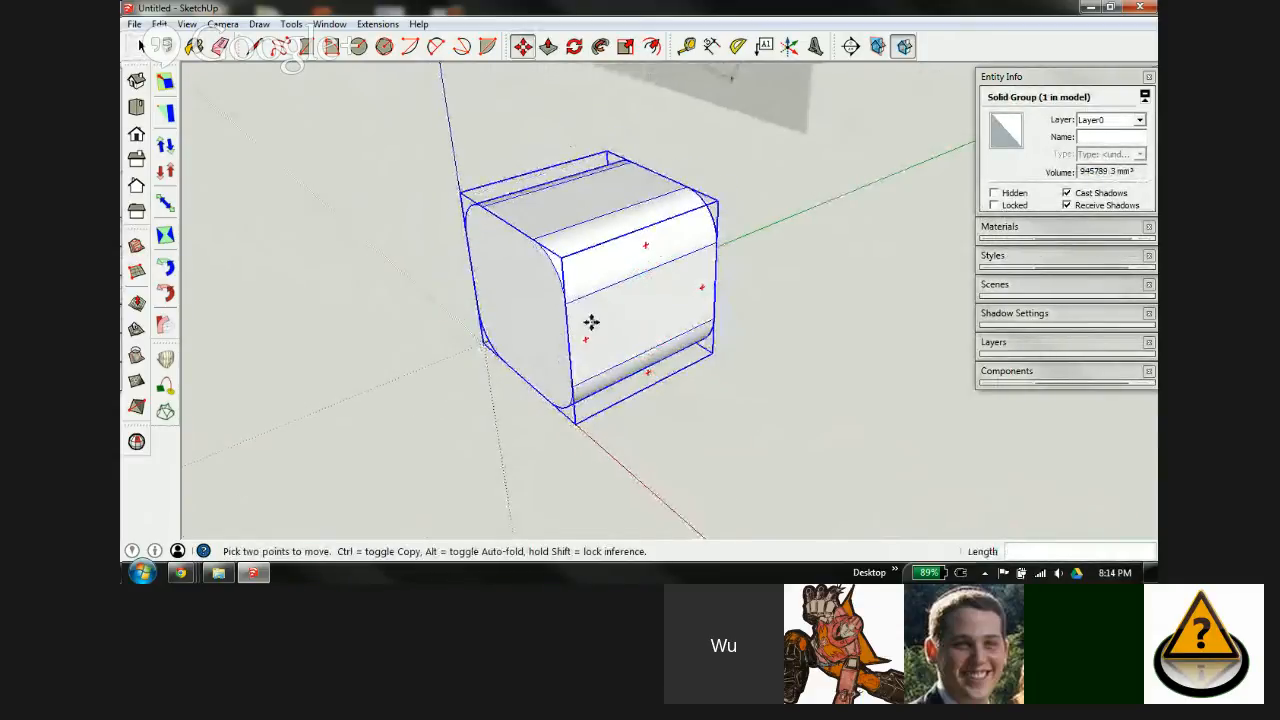
Step: Move the rounded block group about 410 mm so it sits just below the rounded-cube reference image
middle_click_drag(591, 323, 763, 257)
key("space")
scroll(625, 316, "down", 3)
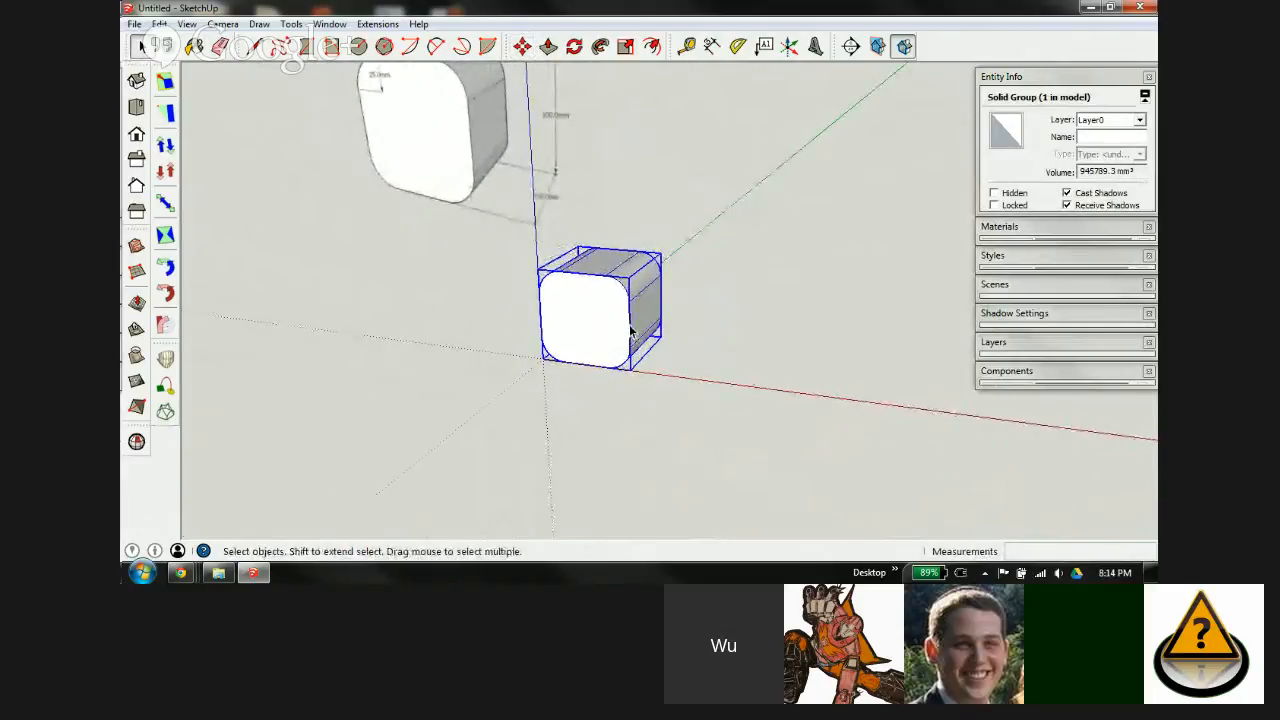
key("m")
left_click(603, 309)
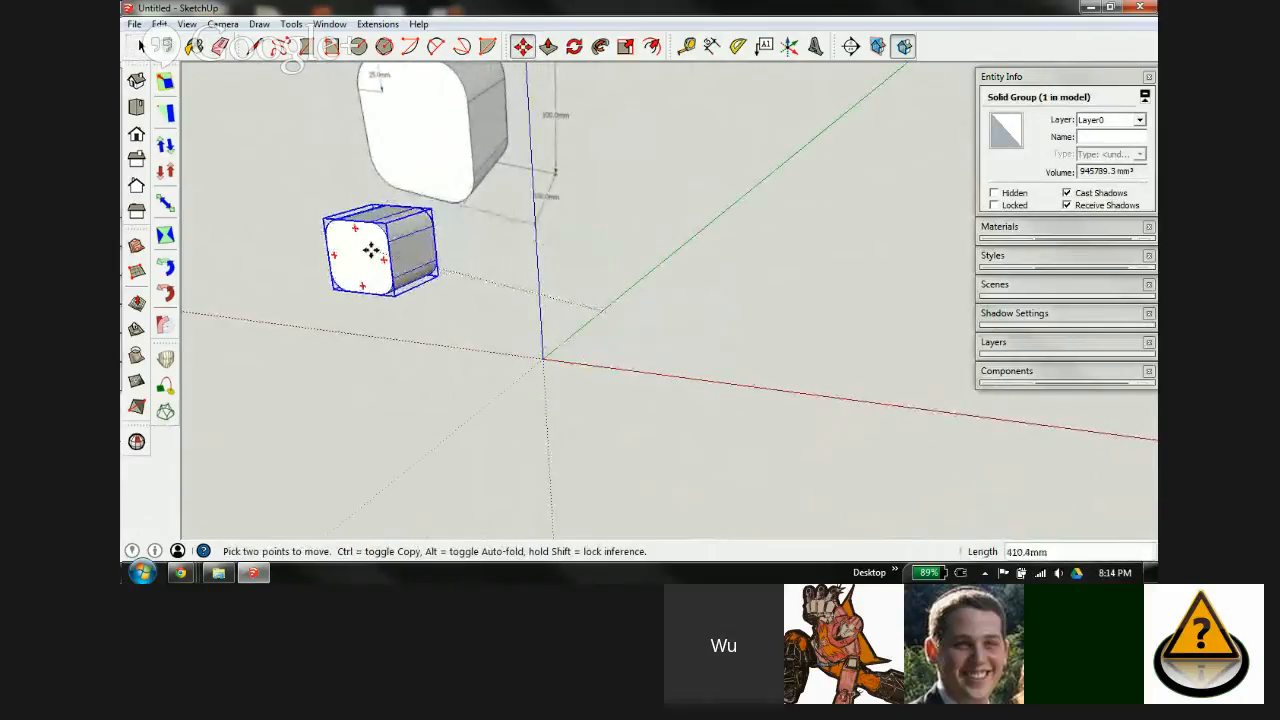
left_click(368, 249)
scroll(390, 288, "down", 3)
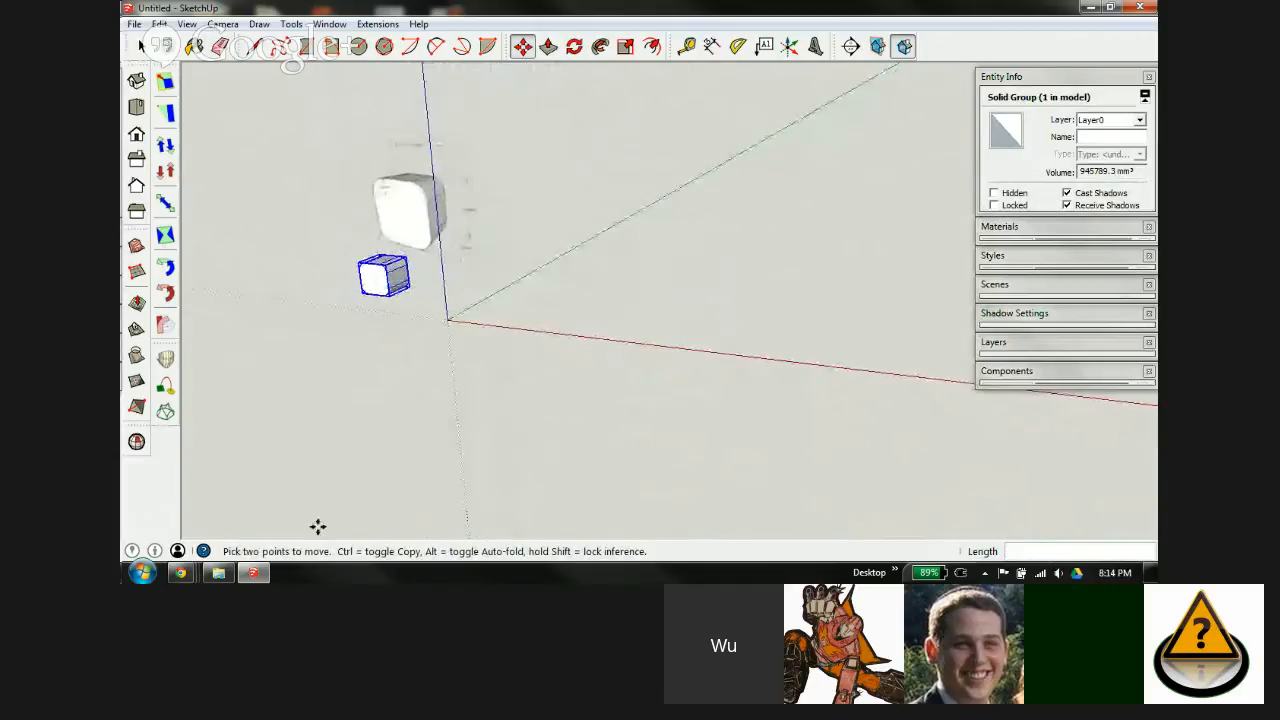
Step: Bring shape 2.jpg from the Lesson 1 folder into the model and scale the image uniformly by about 0.74
left_click(218, 572)
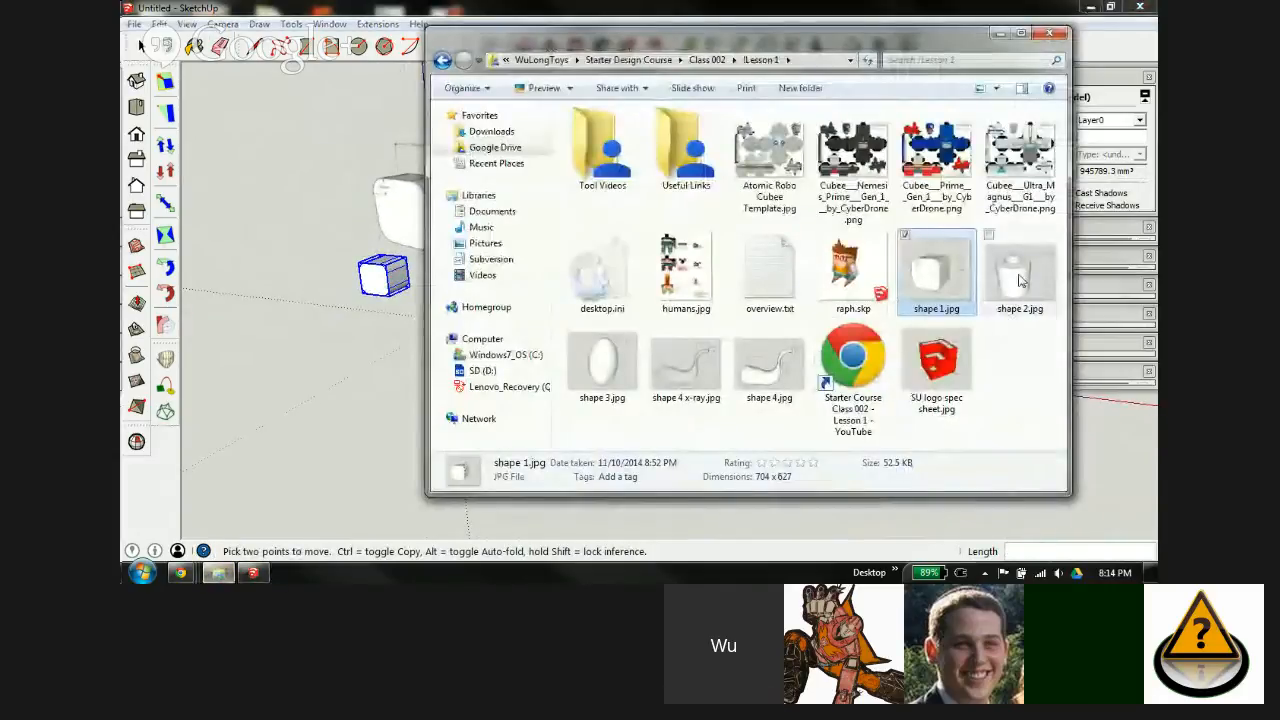
mouse_move(1020, 275)
left_mouse_down()
mouse_move(855, 360)
mouse_move(380, 349)
left_mouse_up()
key("s")
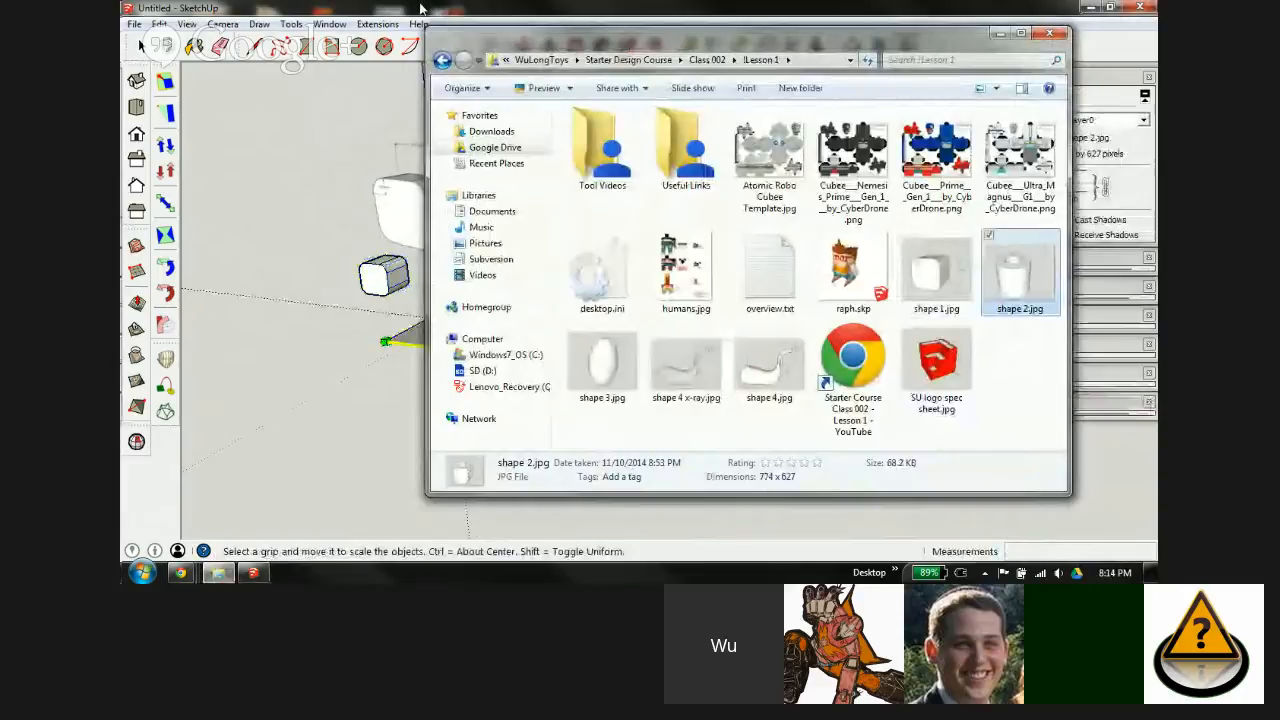
scroll(469, 327, "up", 2)
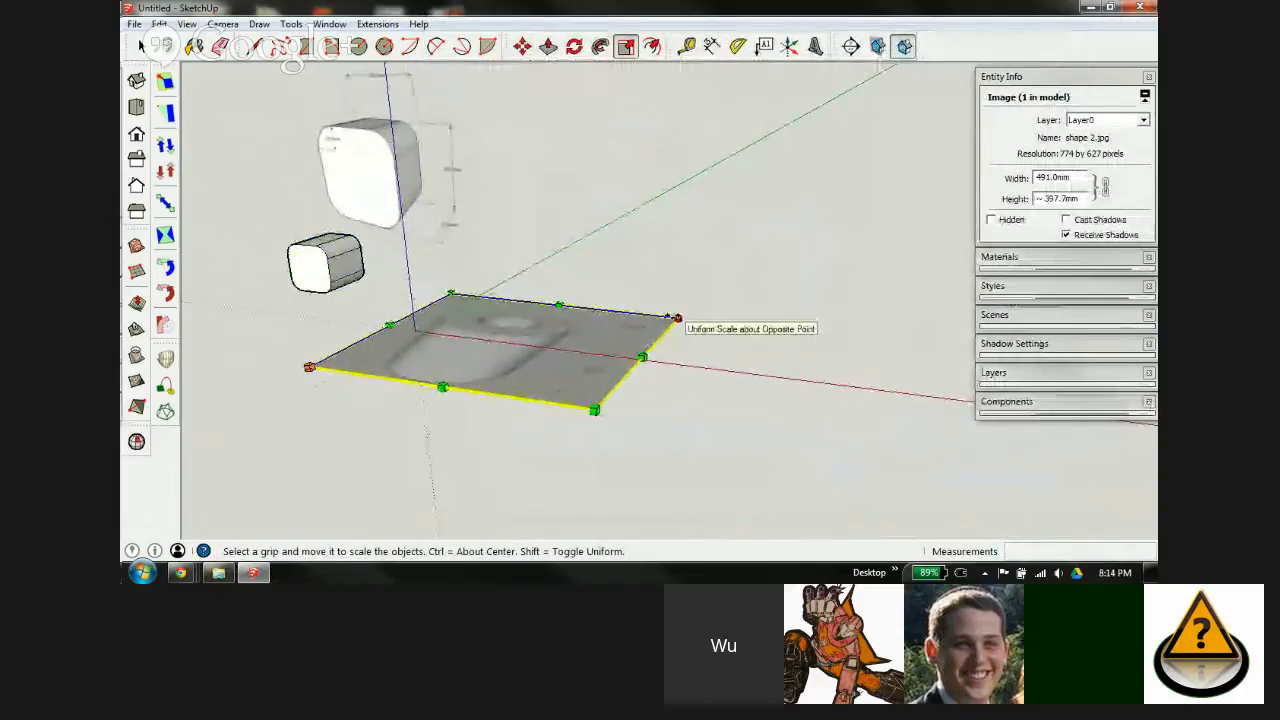
left_click_drag(672, 318, 592, 331)
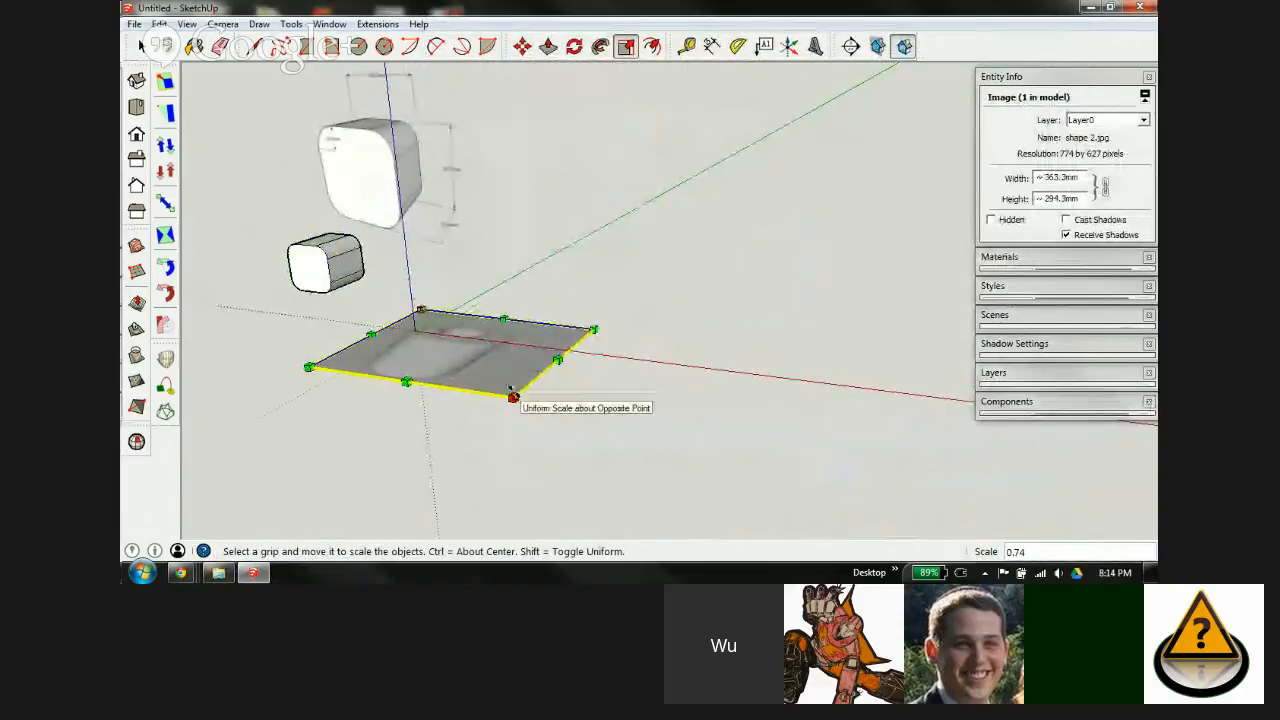
Step: Rotate the shape 2 image 90 degrees about its front edge so it stands upright
key("q")
left_click_drag(512, 400, 536, 383)
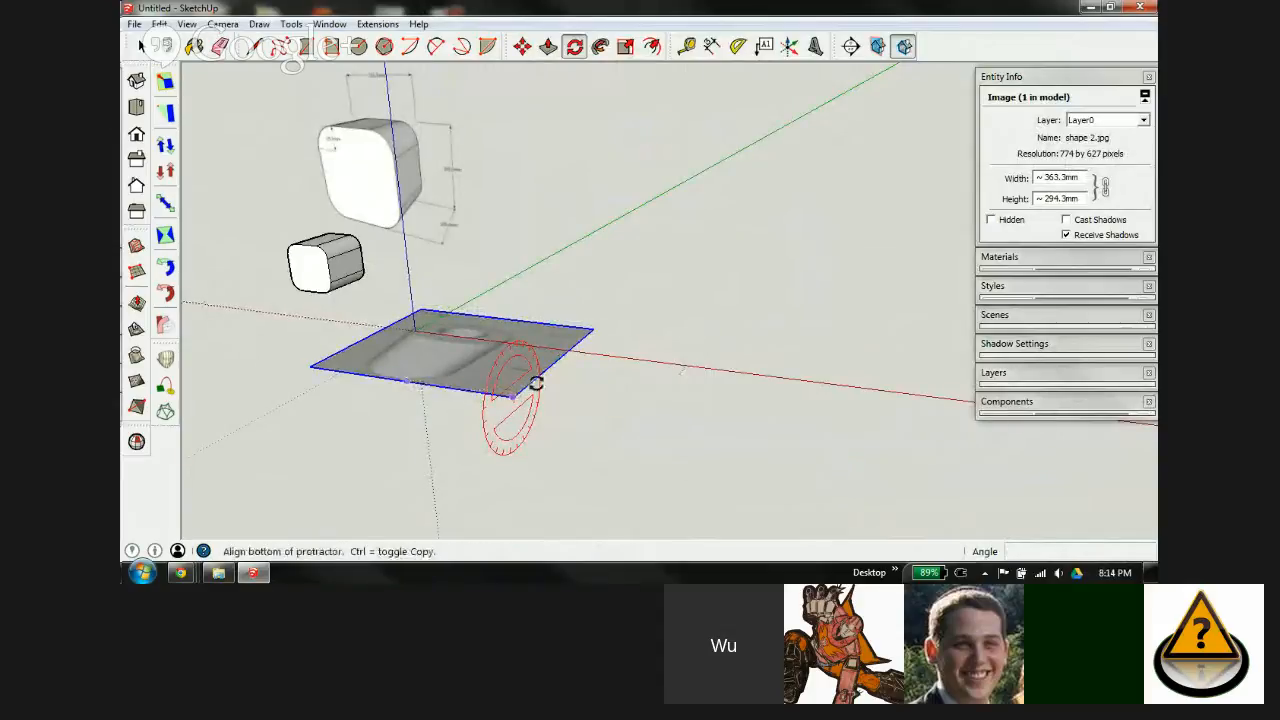
left_click_drag(592, 328, 500, 337)
left_click(512, 352)
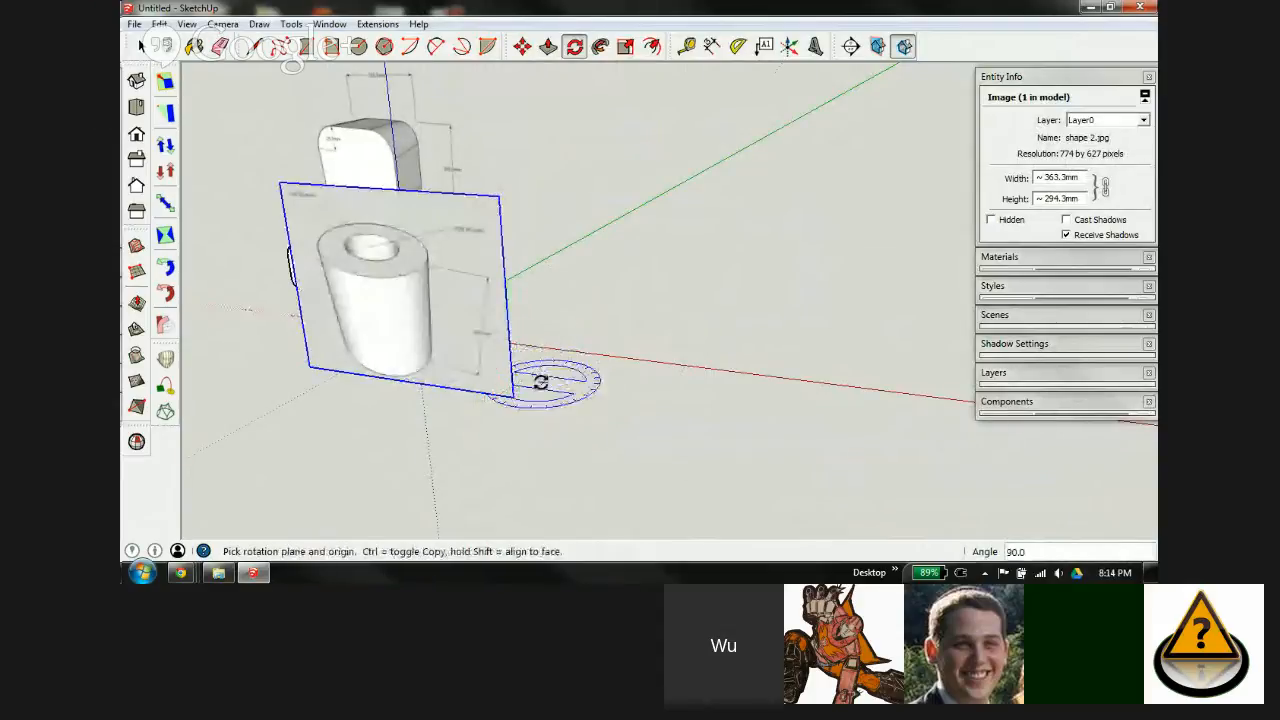
Step: Move the upright shape 2 image about 600 mm back beside the rounded-cube reference and deselect it
key("m")
left_click_drag(374, 351, 528, 250)
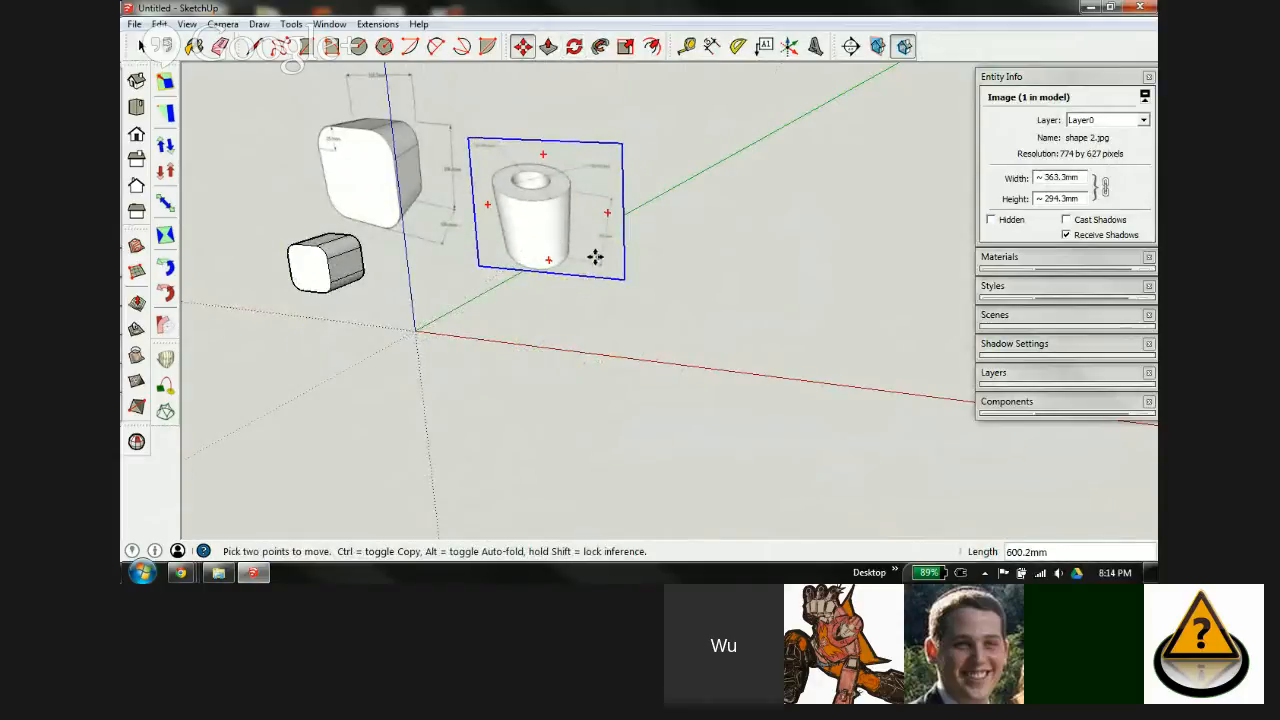
middle_click_drag(594, 257, 567, 305)
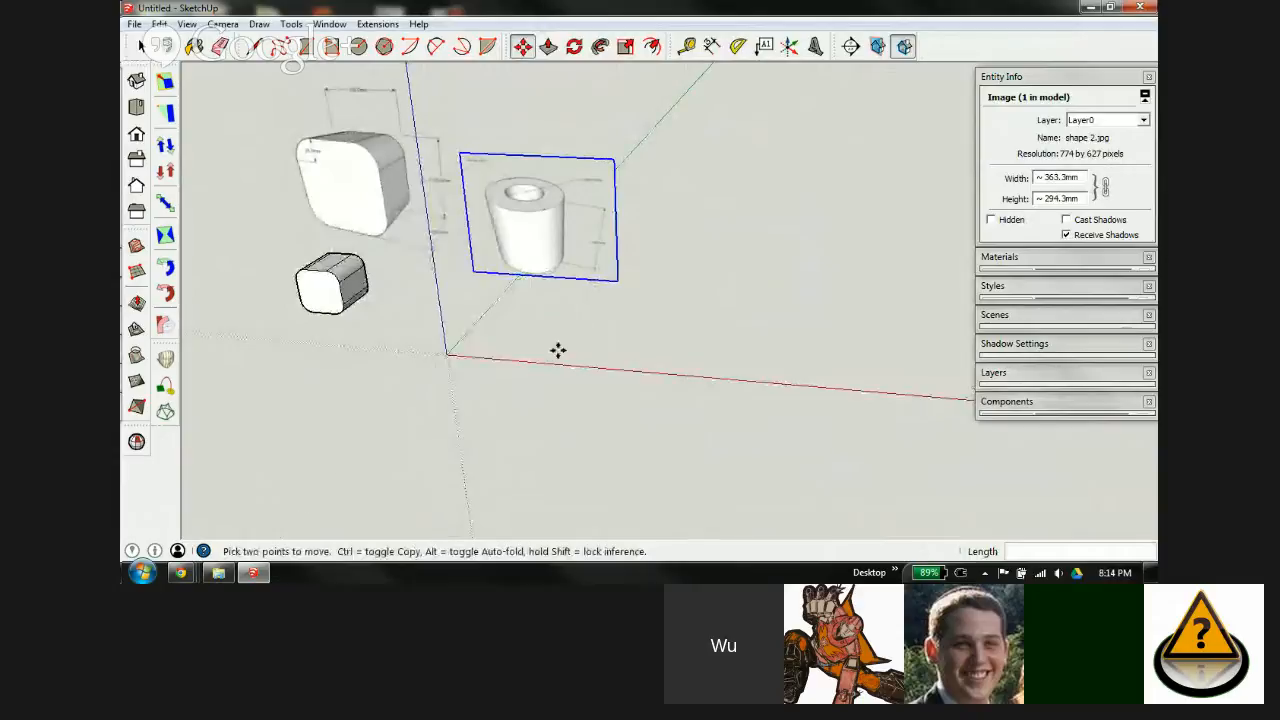
scroll(560, 300, "up", 3)
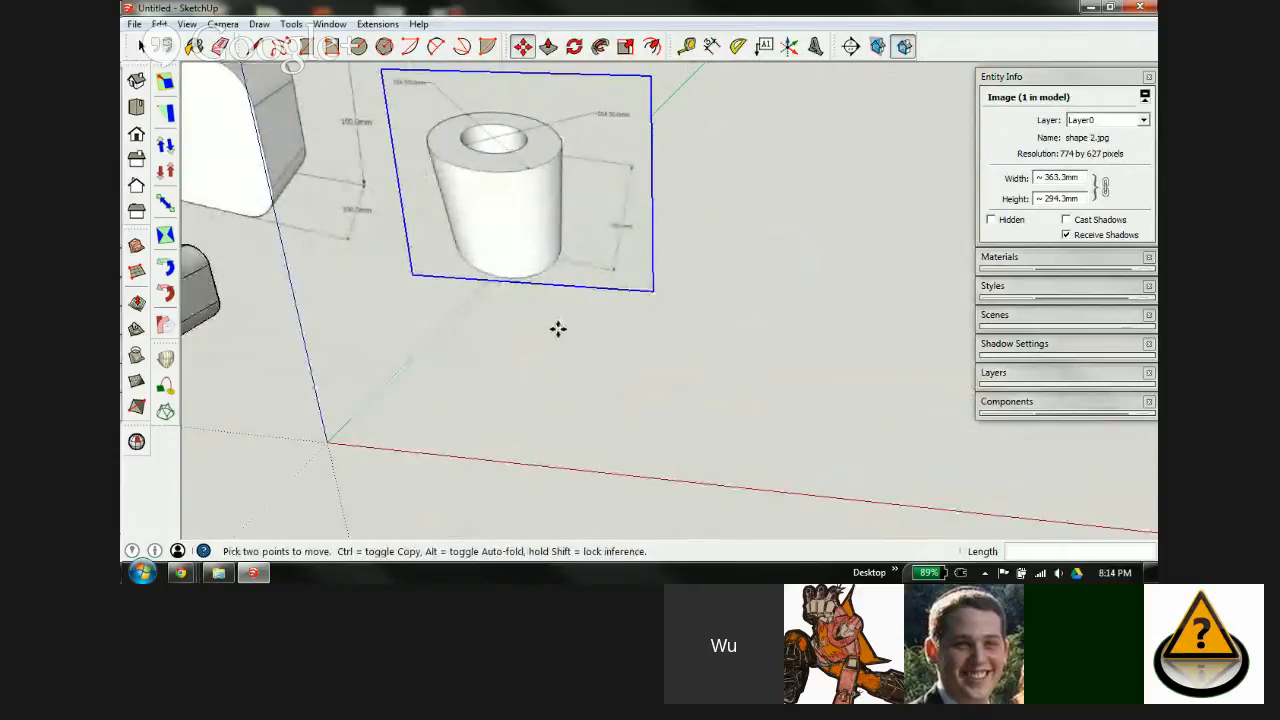
key("space")
left_click(488, 273)
Step: Draw a circle with a 50 mm radius on the ground near the red axis, following the reference diameter
middle_click_drag(477, 191, 503, 272)
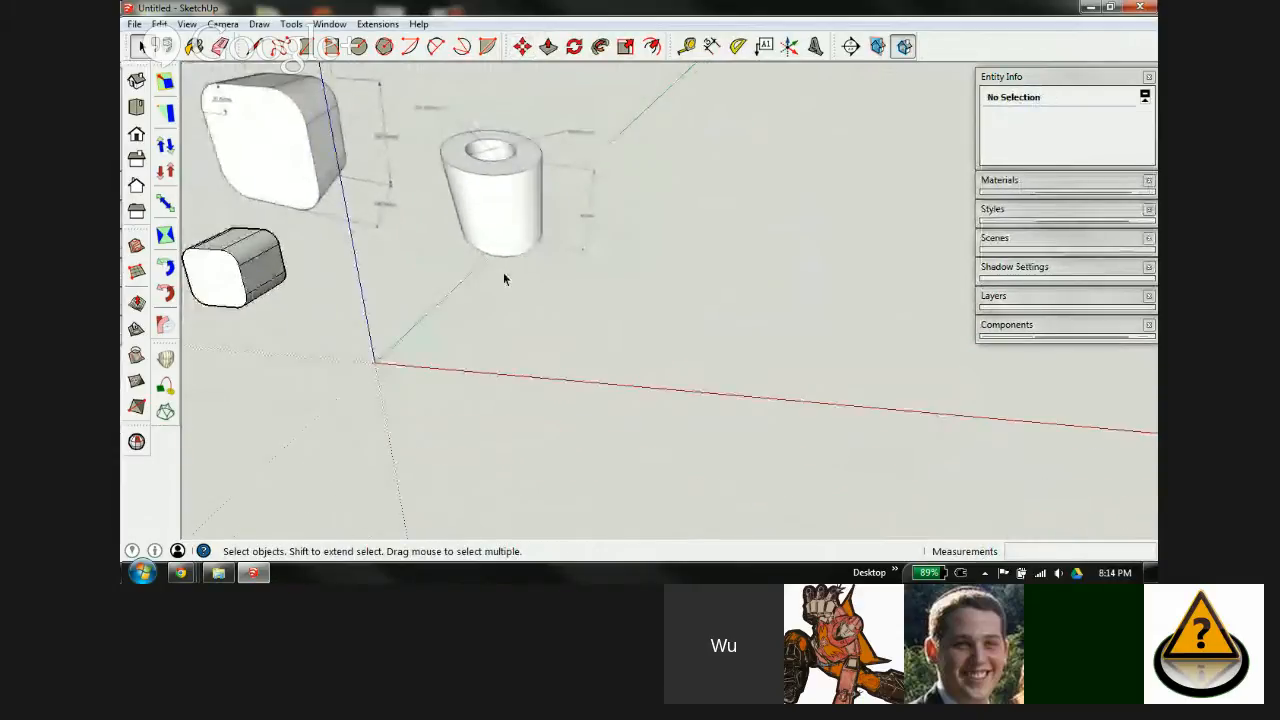
key("c")
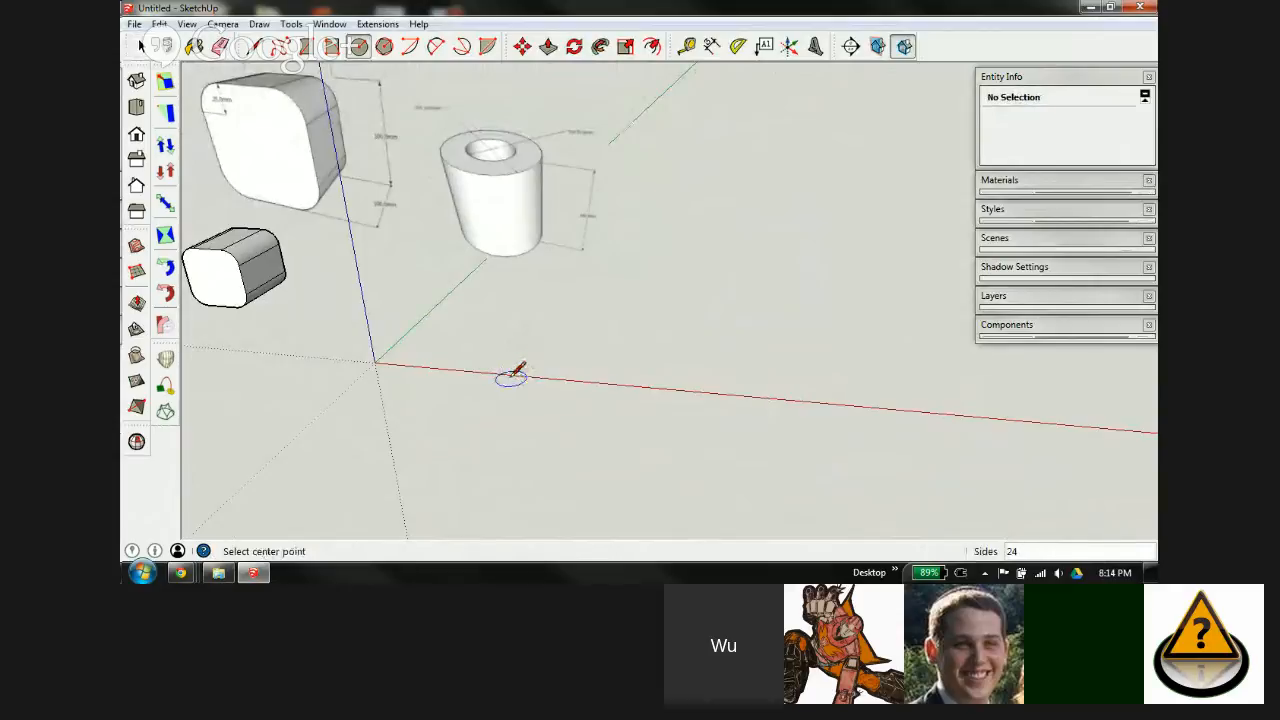
left_click(511, 358)
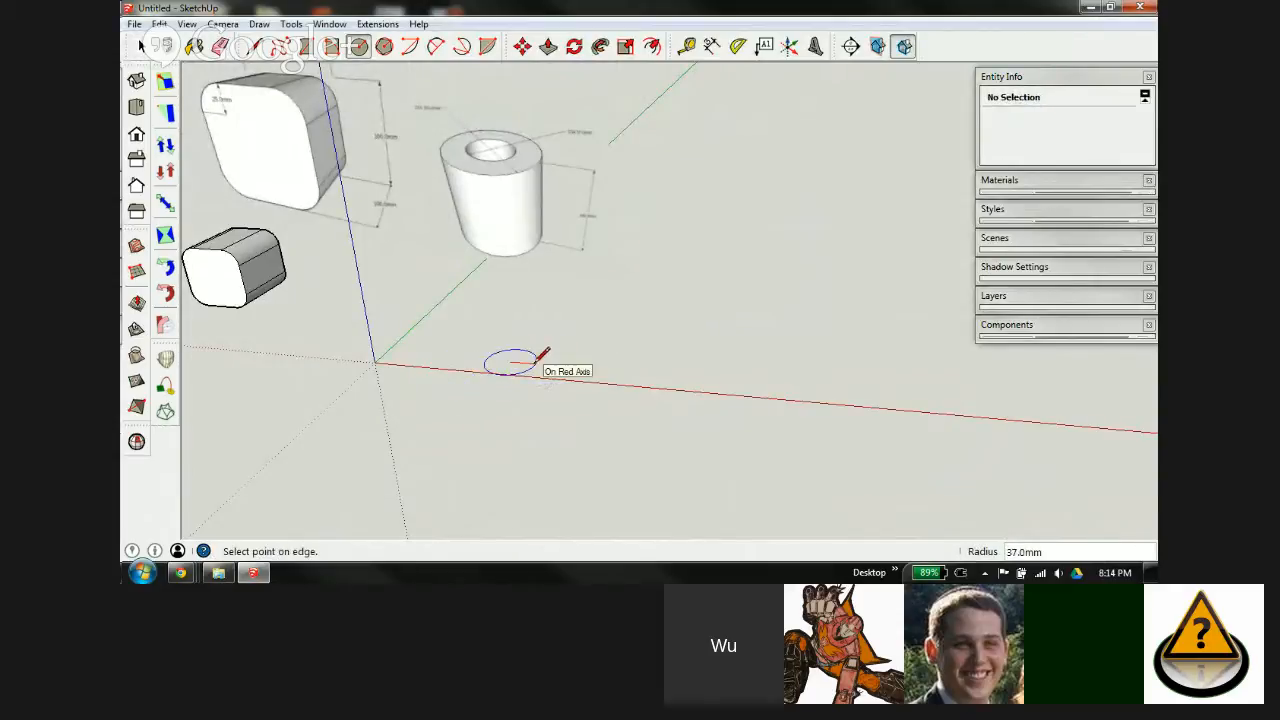
scroll(459, 100, "up", 5)
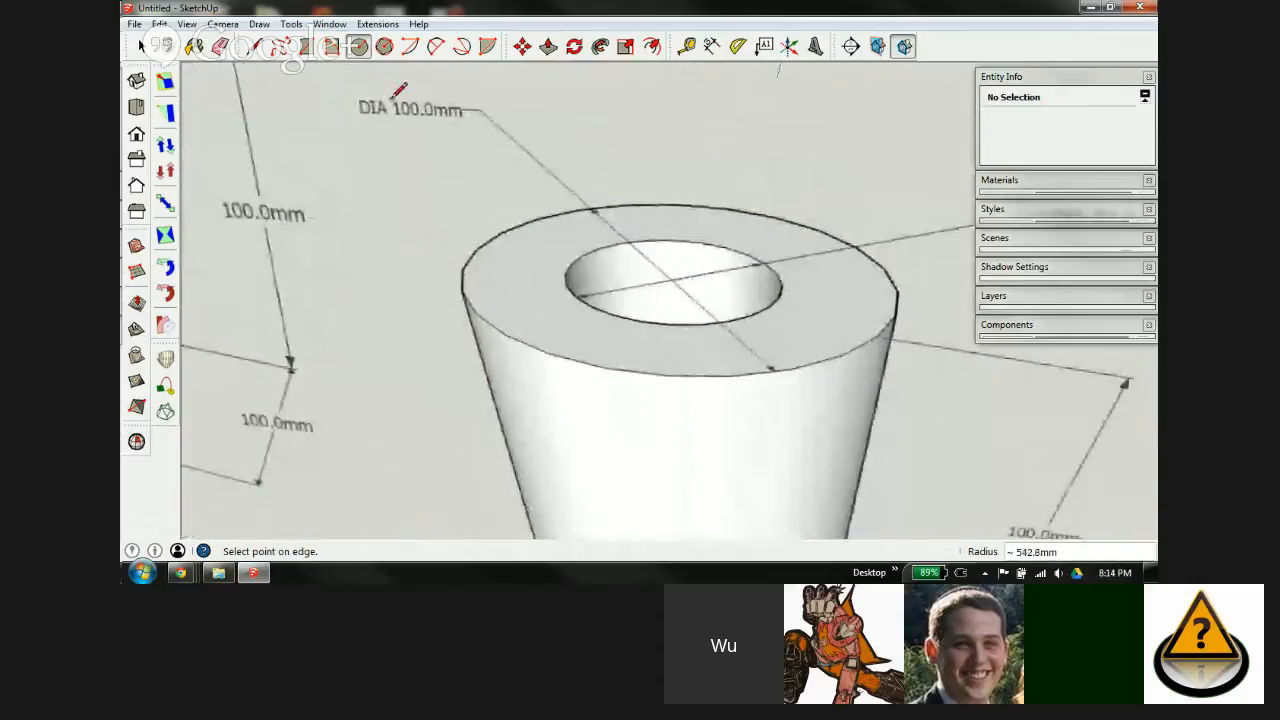
scroll(559, 172, "down", 2)
scroll(590, 205, "down", 6)
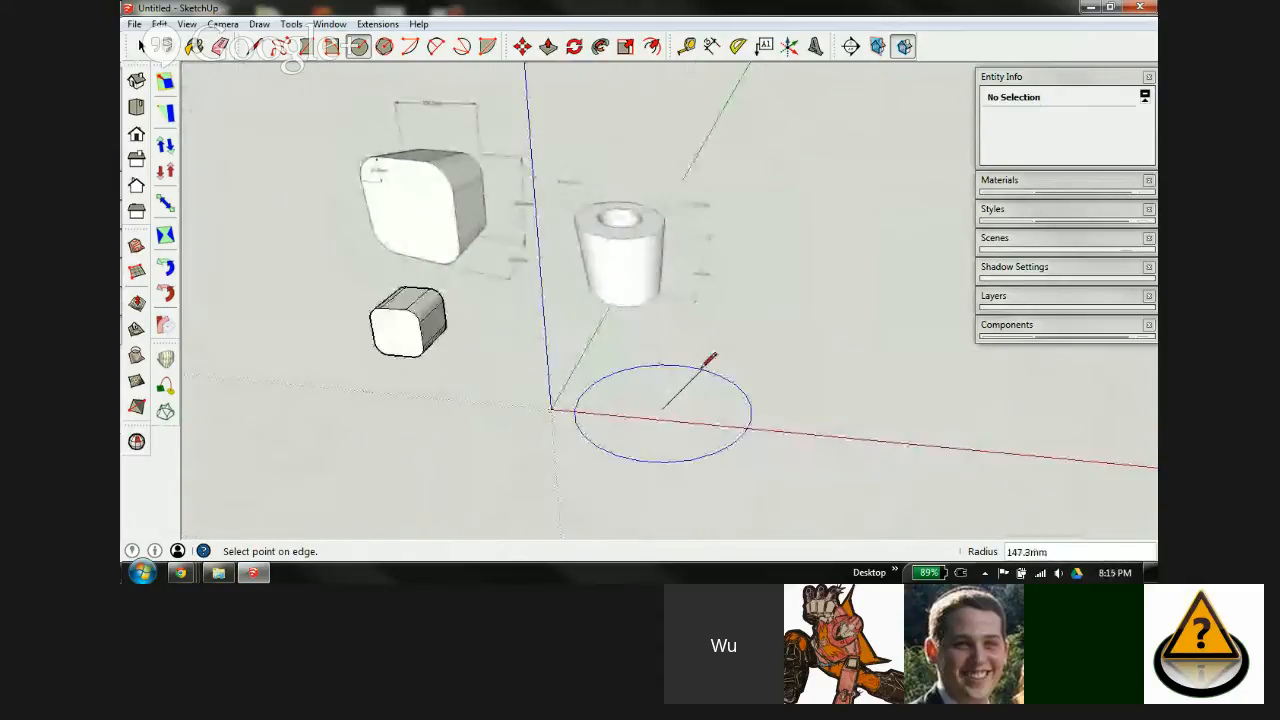
scroll(722, 403, "up", 3)
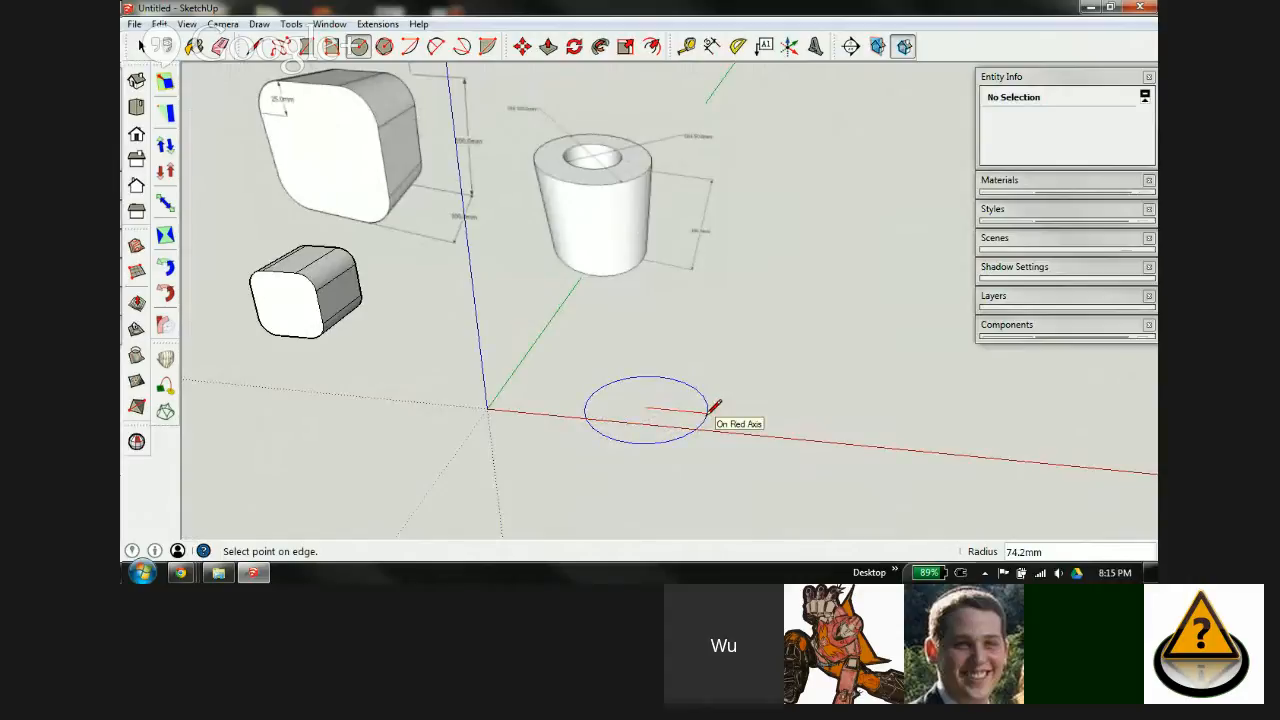
key("Return")
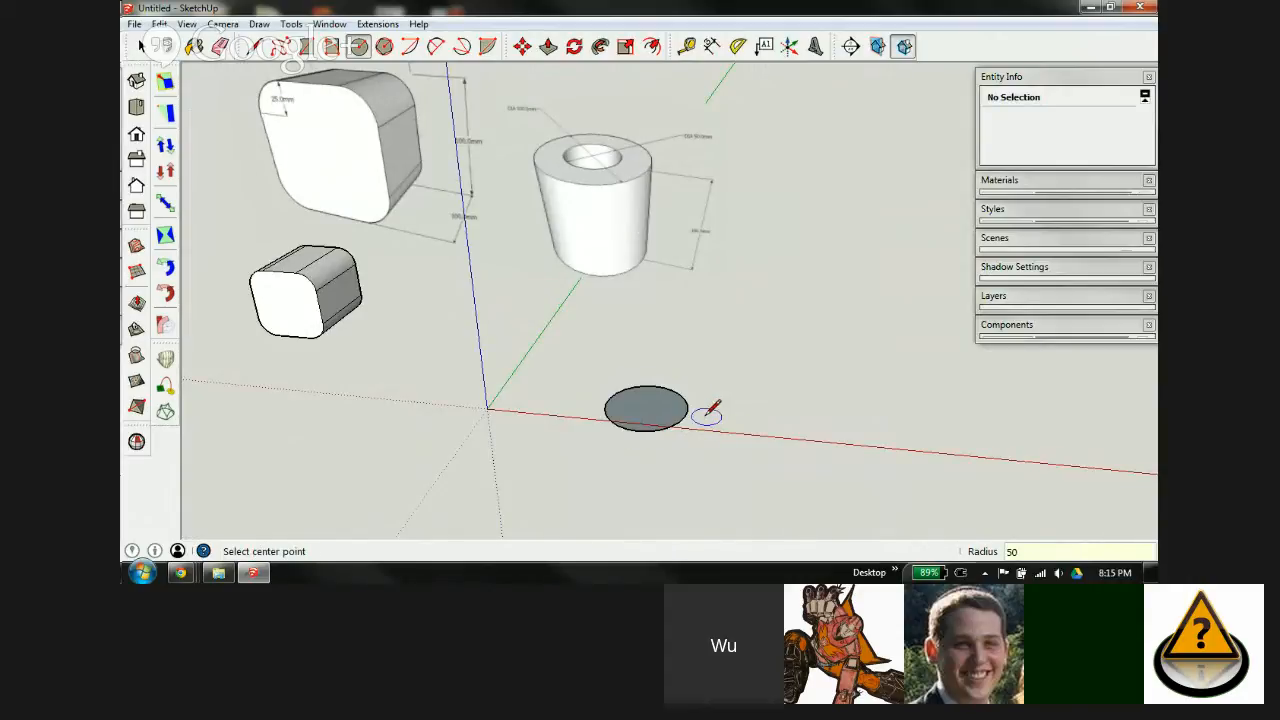
Step: Push/Pull the circular face up by 100 mm into a cylinder
key("p")
left_click(651, 417)
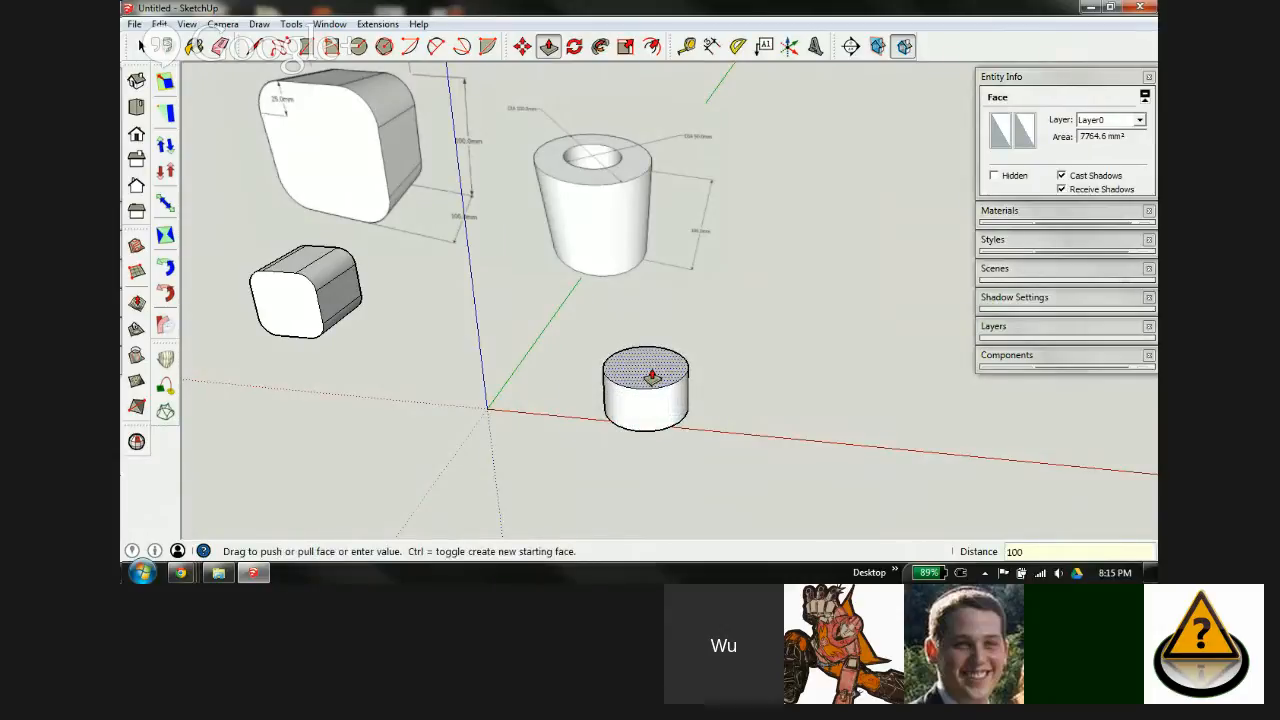
type("100")
key("Return")
scroll(663, 346, "up", 3)
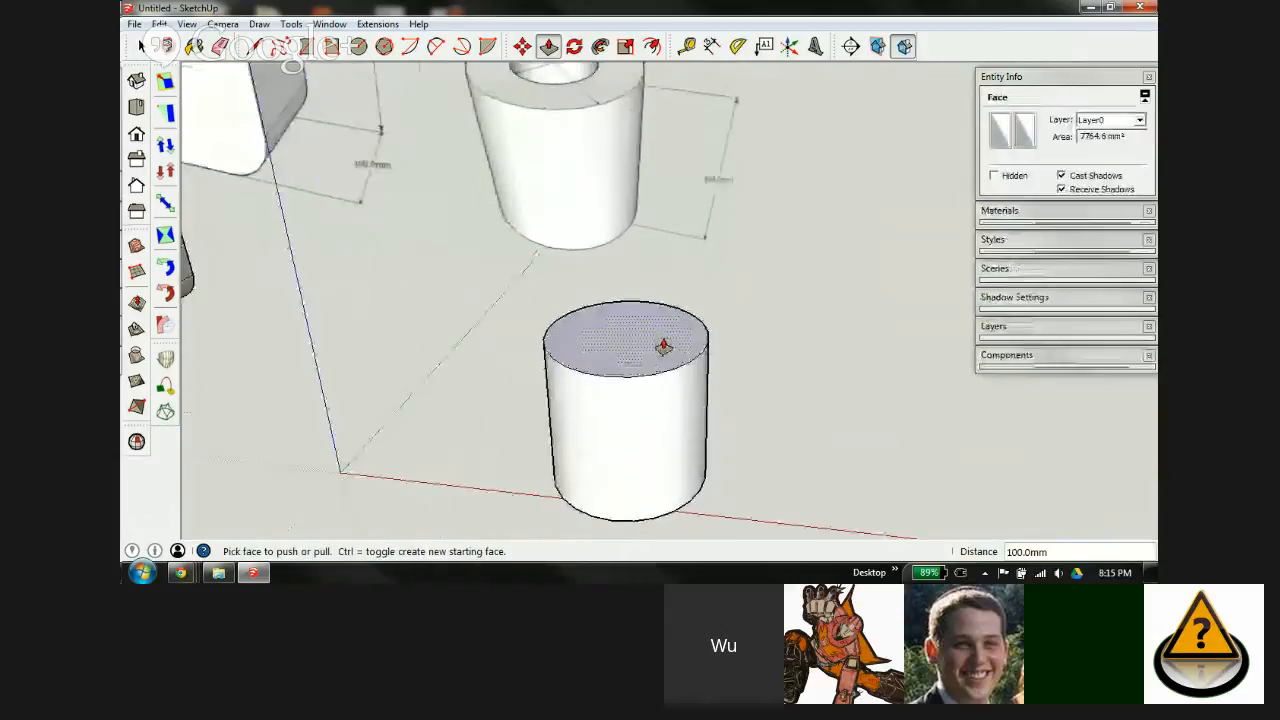
scroll(661, 342, "up", 1)
scroll(680, 425, "down", 3)
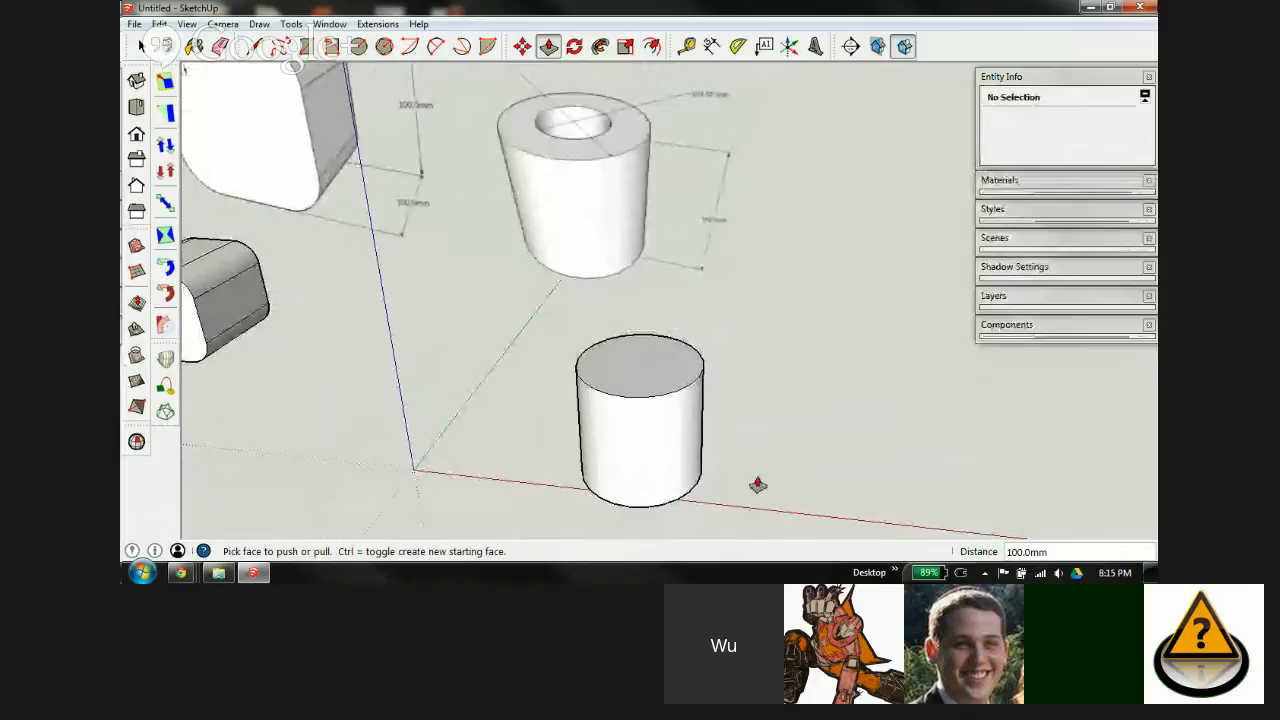
Step: Draw a concentric circle with a 25 mm radius on the cylinder's upper face
scroll(700, 450, "up", 3)
middle_click_drag(614, 322, 630, 405)
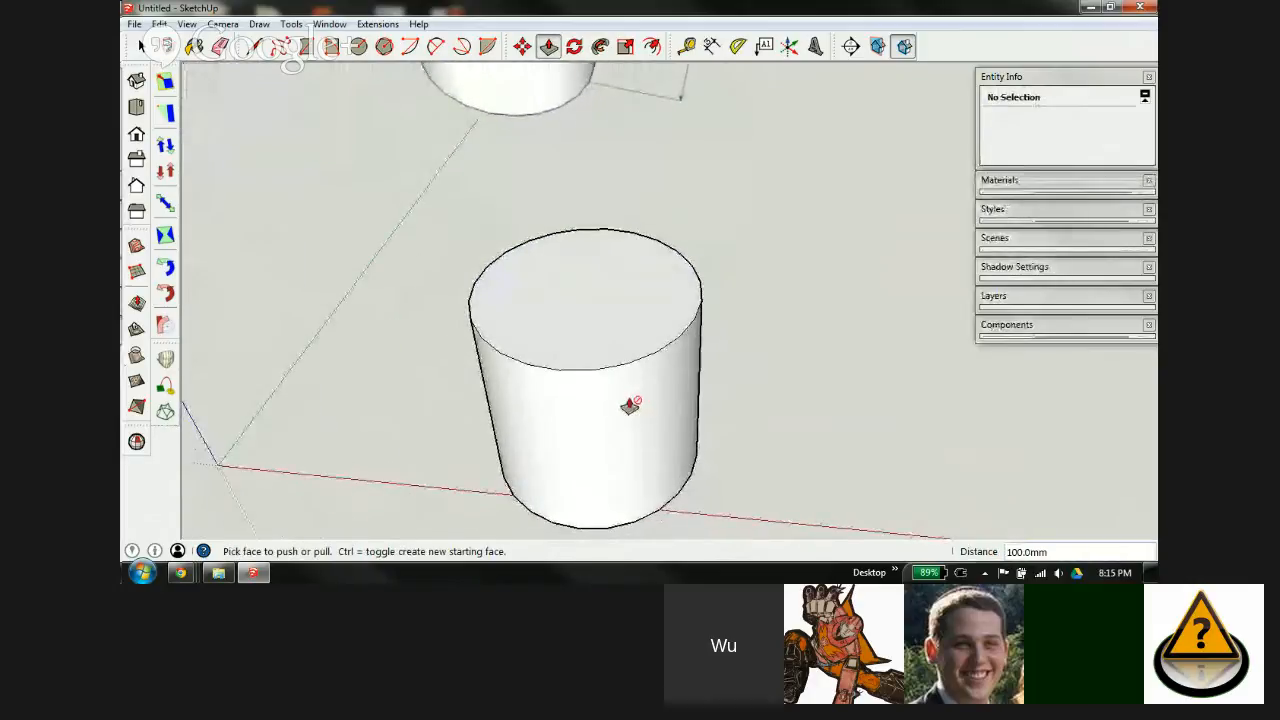
key("c")
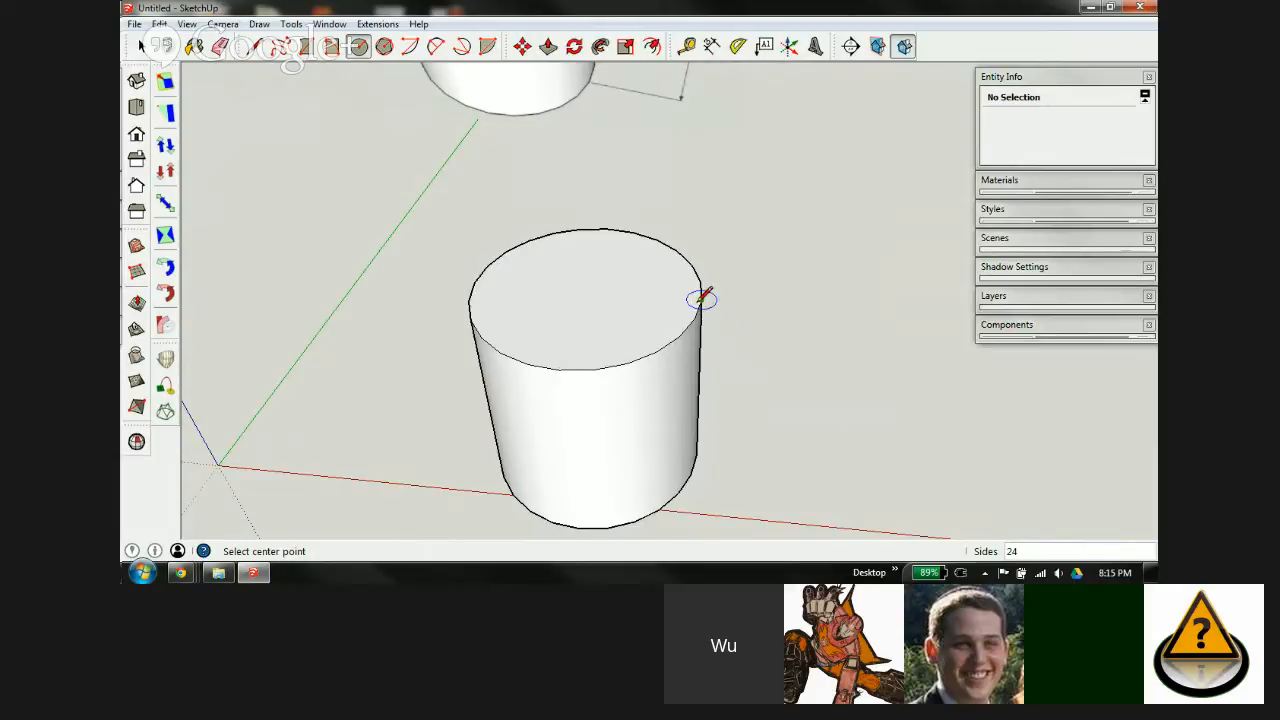
left_click(586, 291)
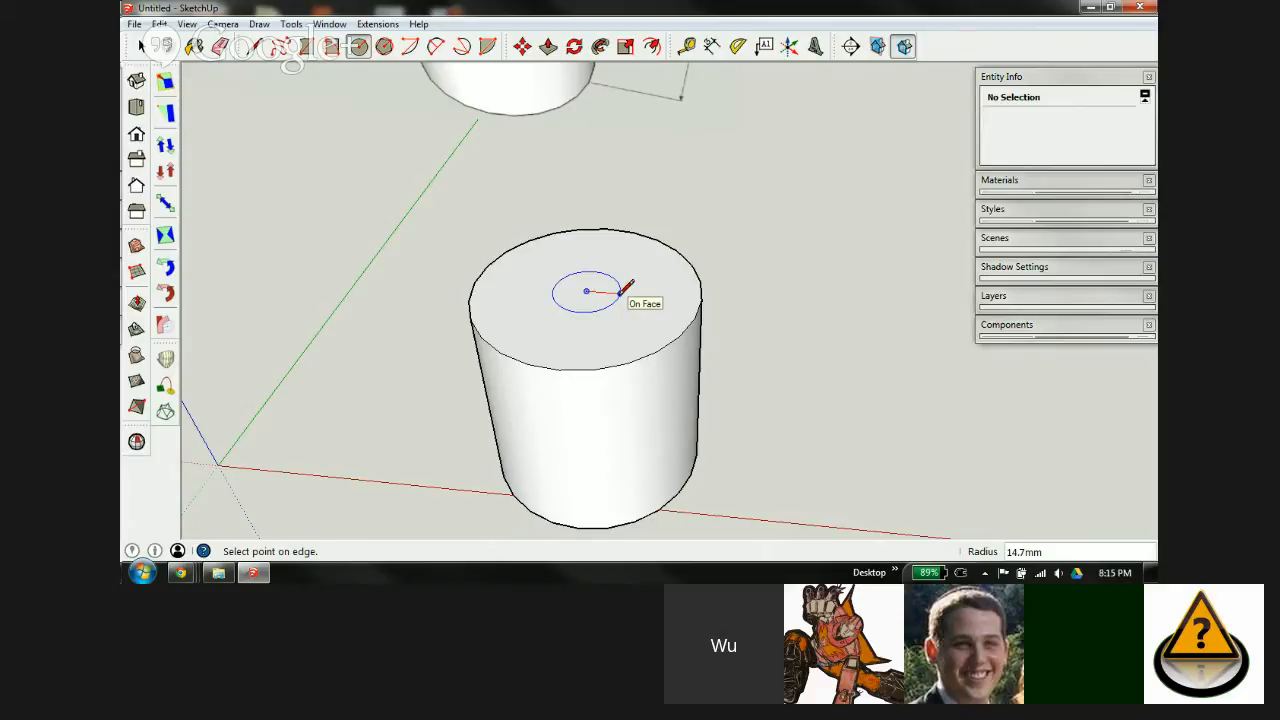
type("25")
key("Return")
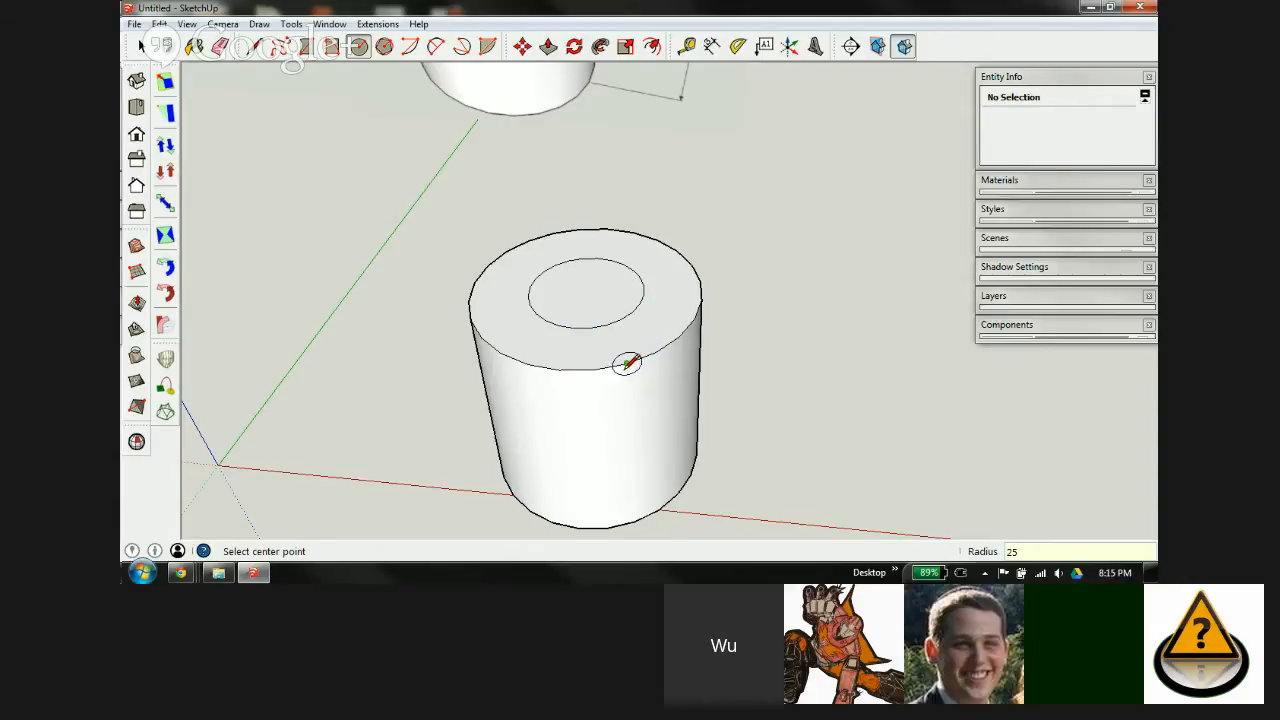
Step: Push/Pull the inner circle 100 mm down to the cylinder's base to cut a through hole
key("p")
left_click(596, 307)
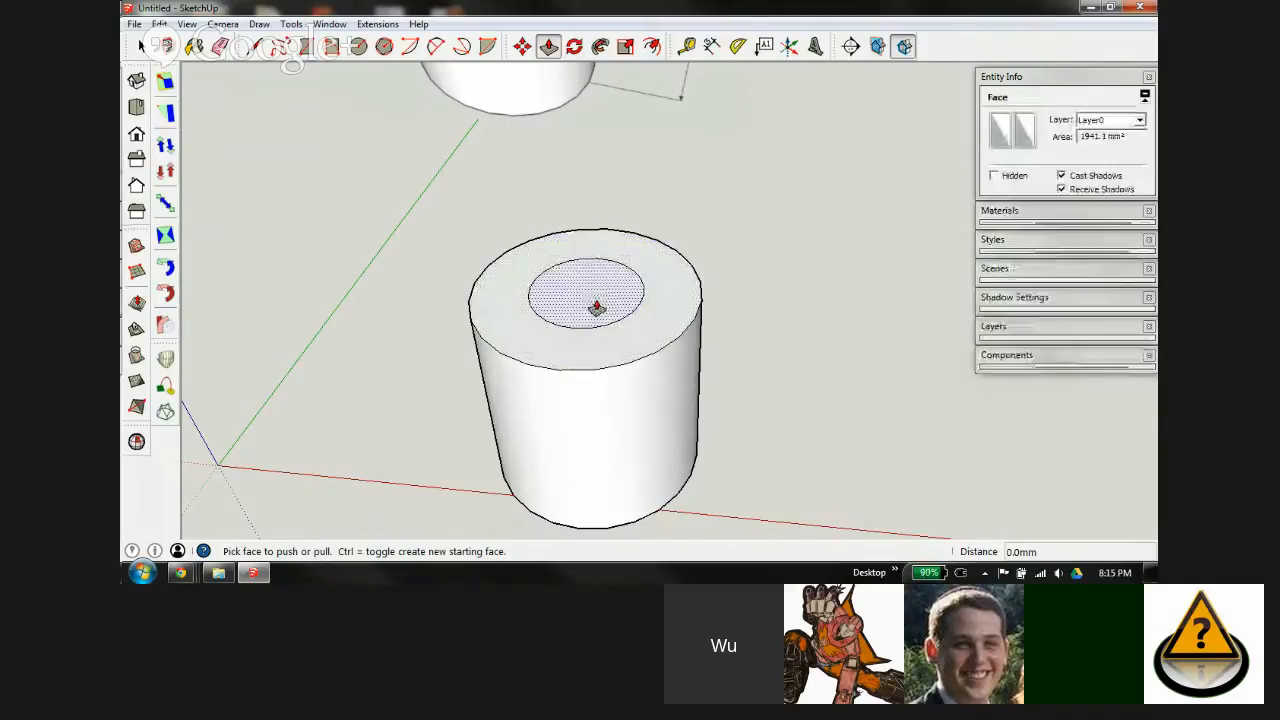
left_click_drag(596, 307, 655, 517)
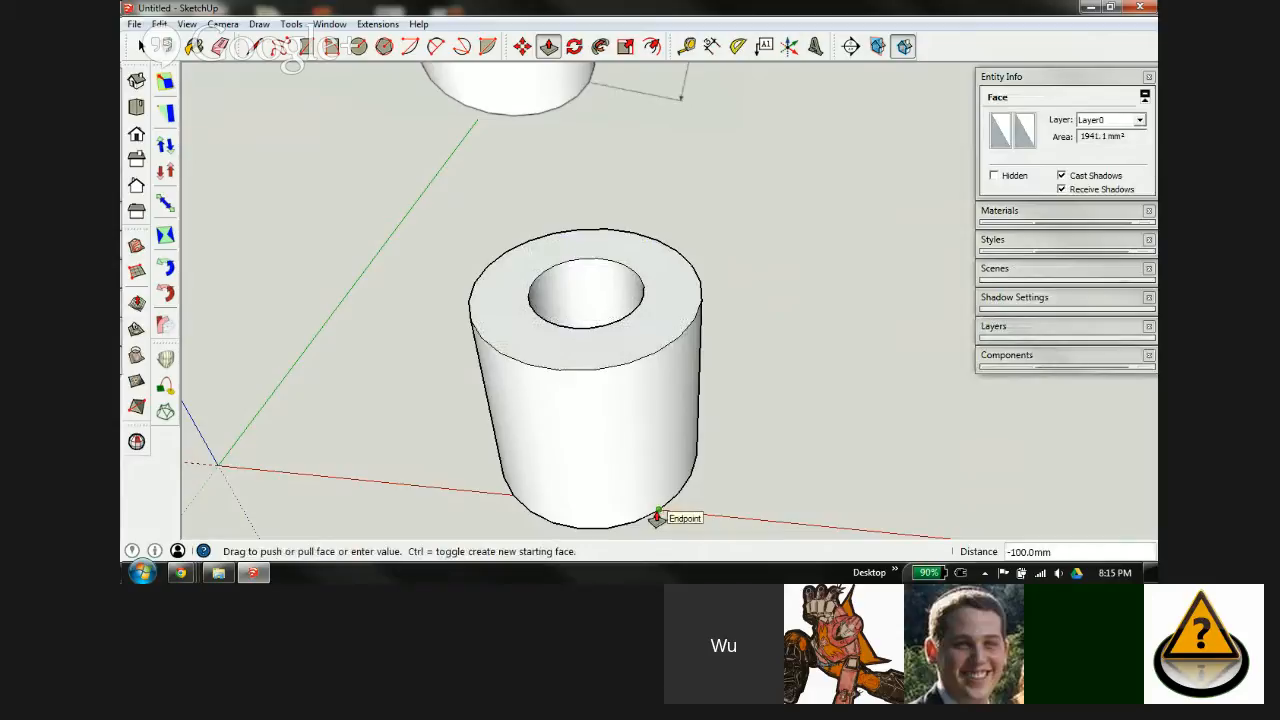
left_click_drag(655, 517, 656, 518)
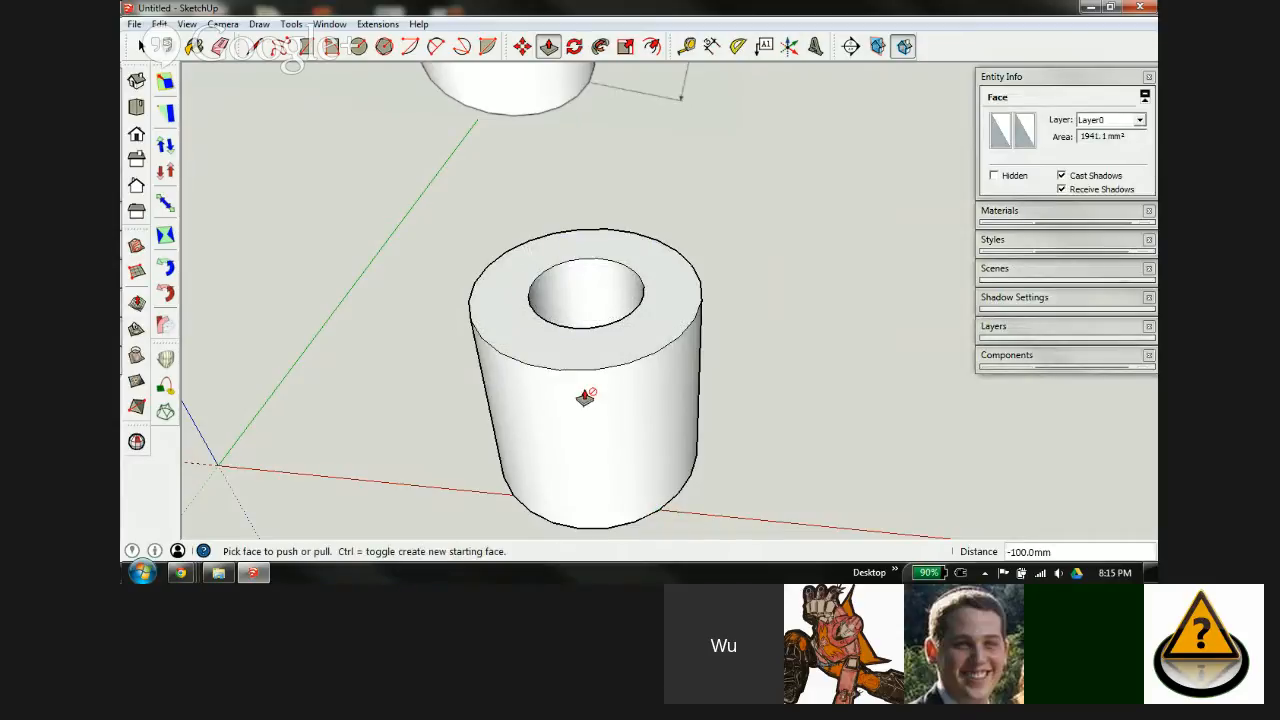
Step: Add diameter dimensions to the outer rim and the inner hole of the cylinder's upper face
middle_click_drag(563, 451, 553, 329)
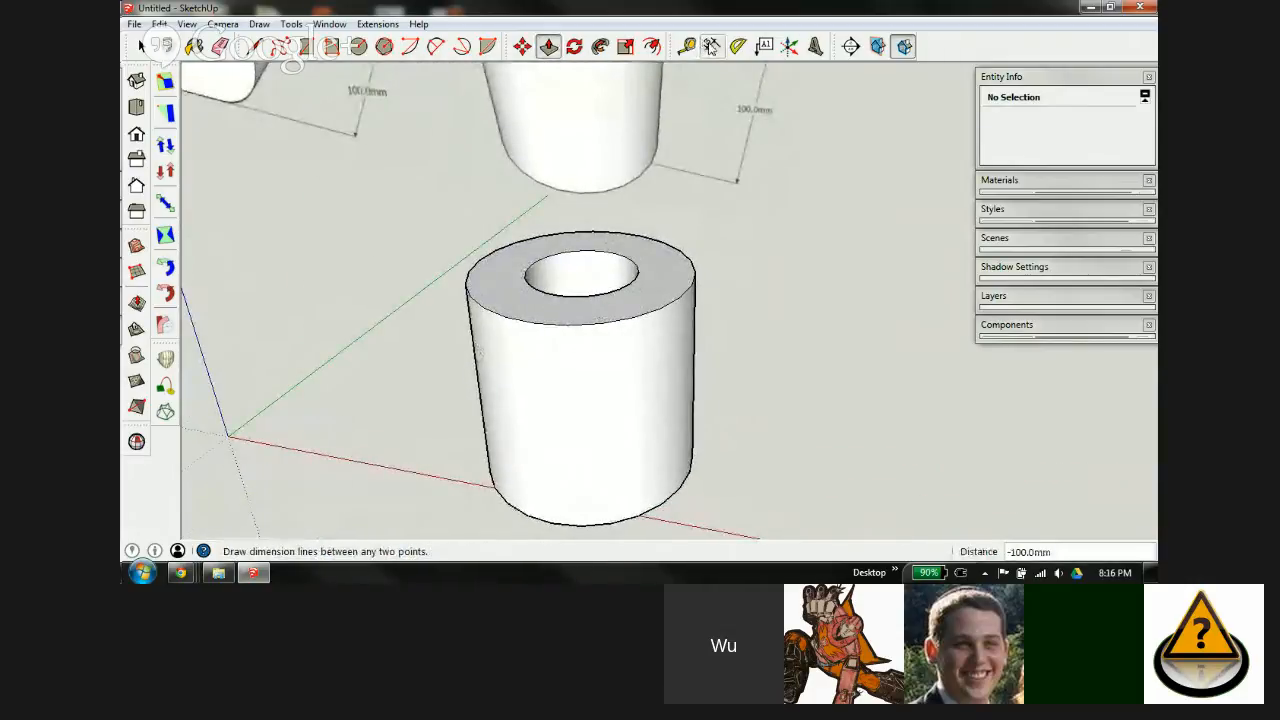
left_click(710, 46)
left_click(676, 305)
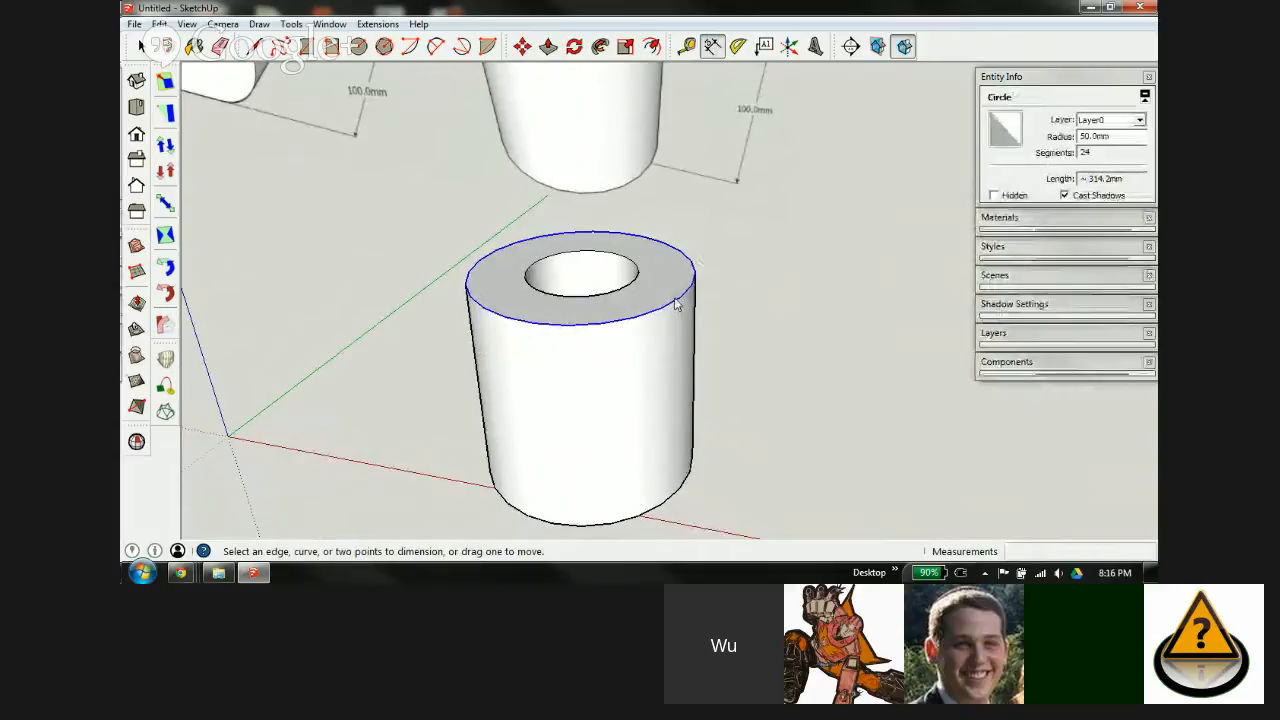
left_click(412, 340)
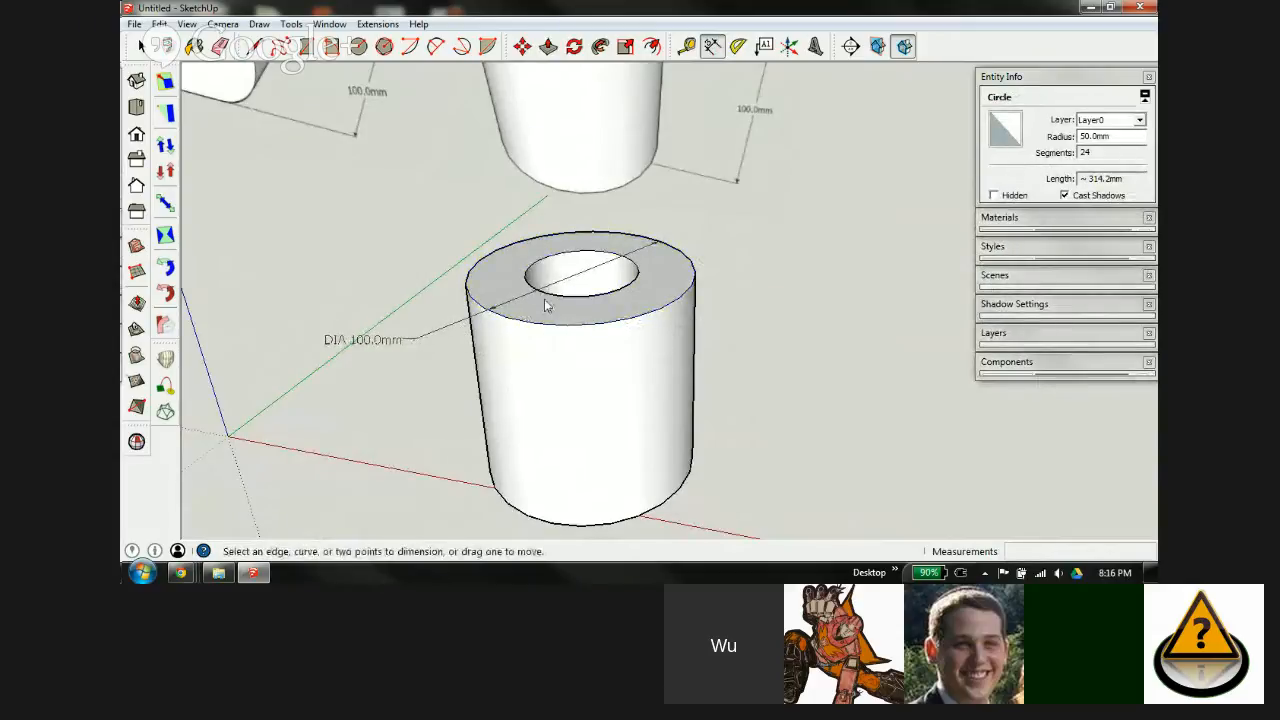
left_click(550, 302)
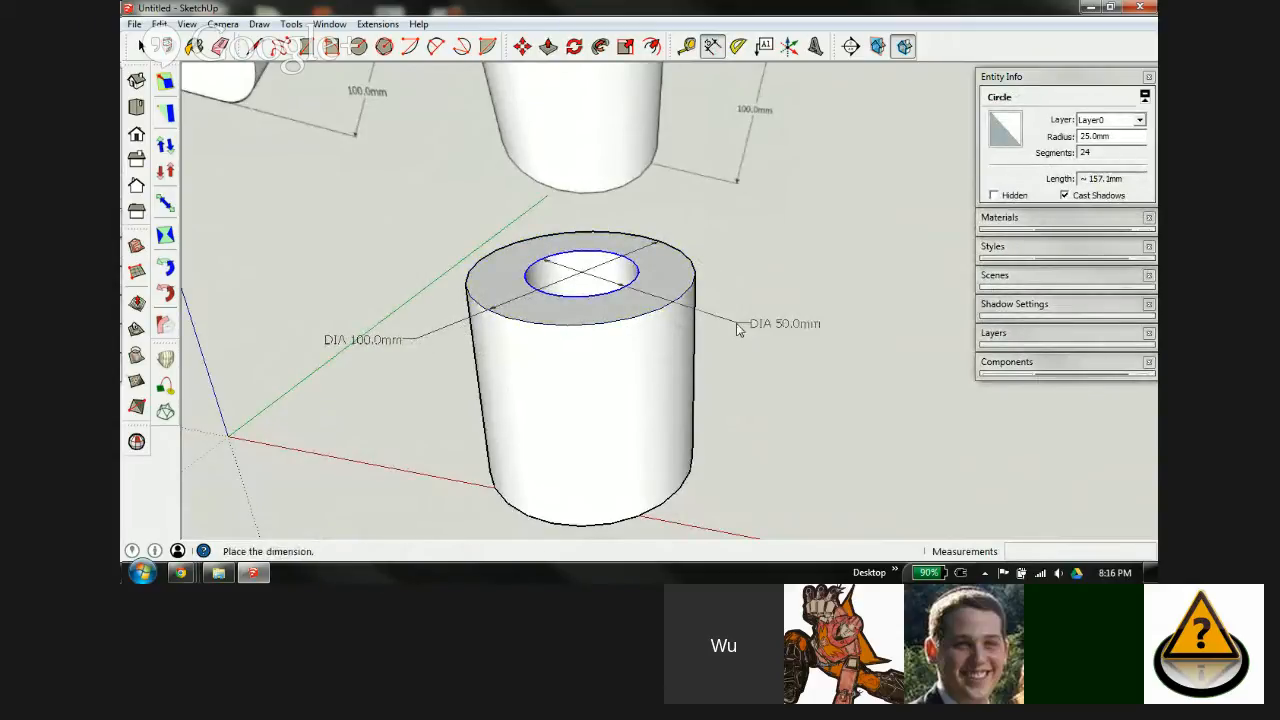
left_click(800, 285)
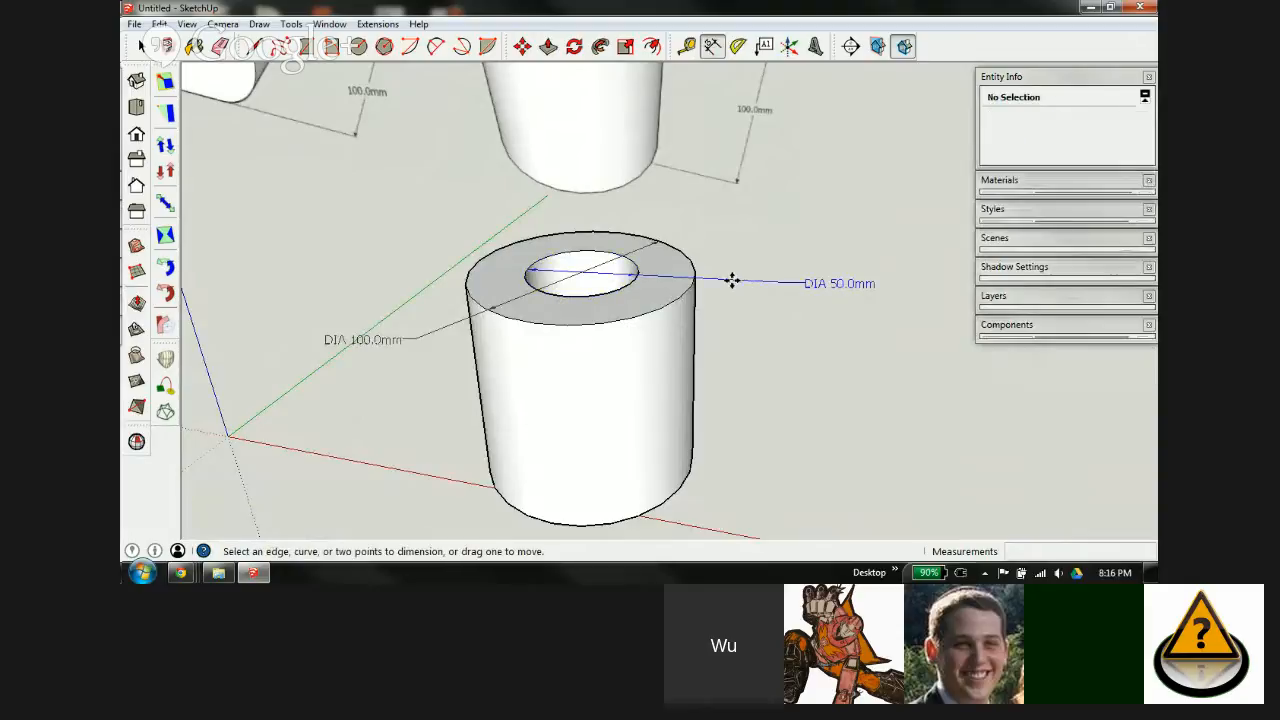
Step: Add a vertical linear dimension for the height of the hollow cylinder beside its outer wall
left_click(660, 372)
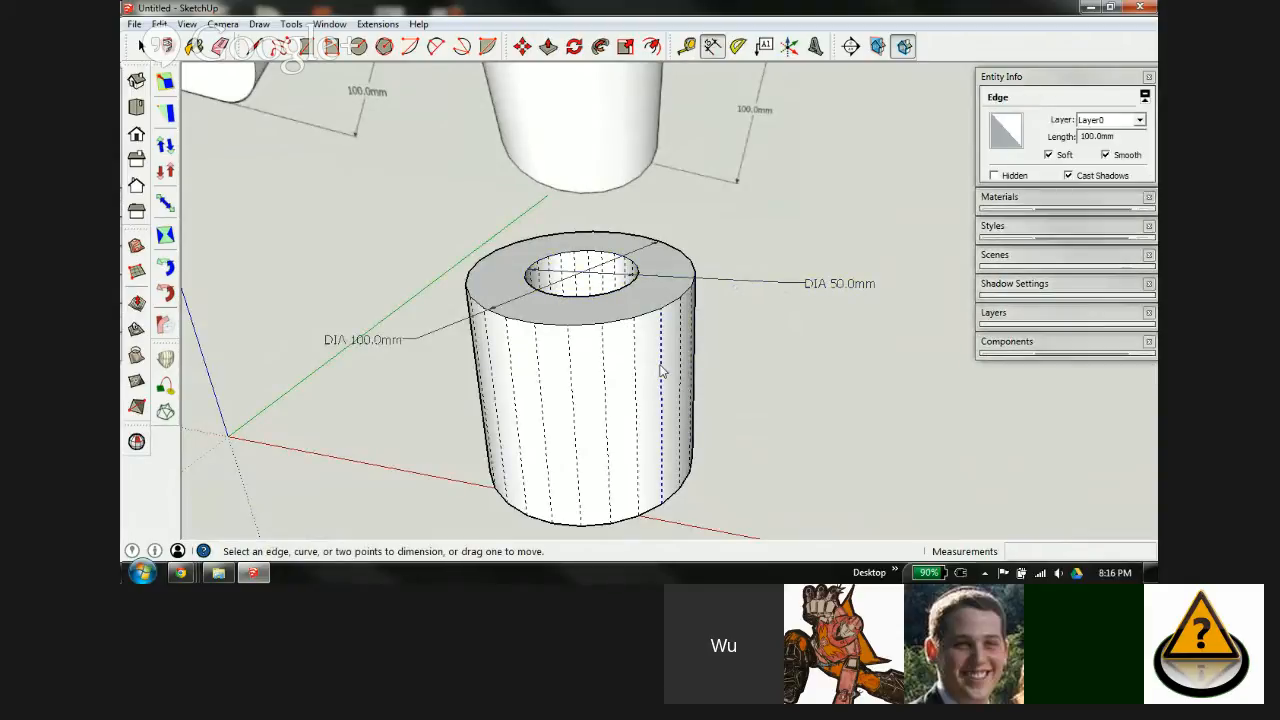
left_click(795, 375)
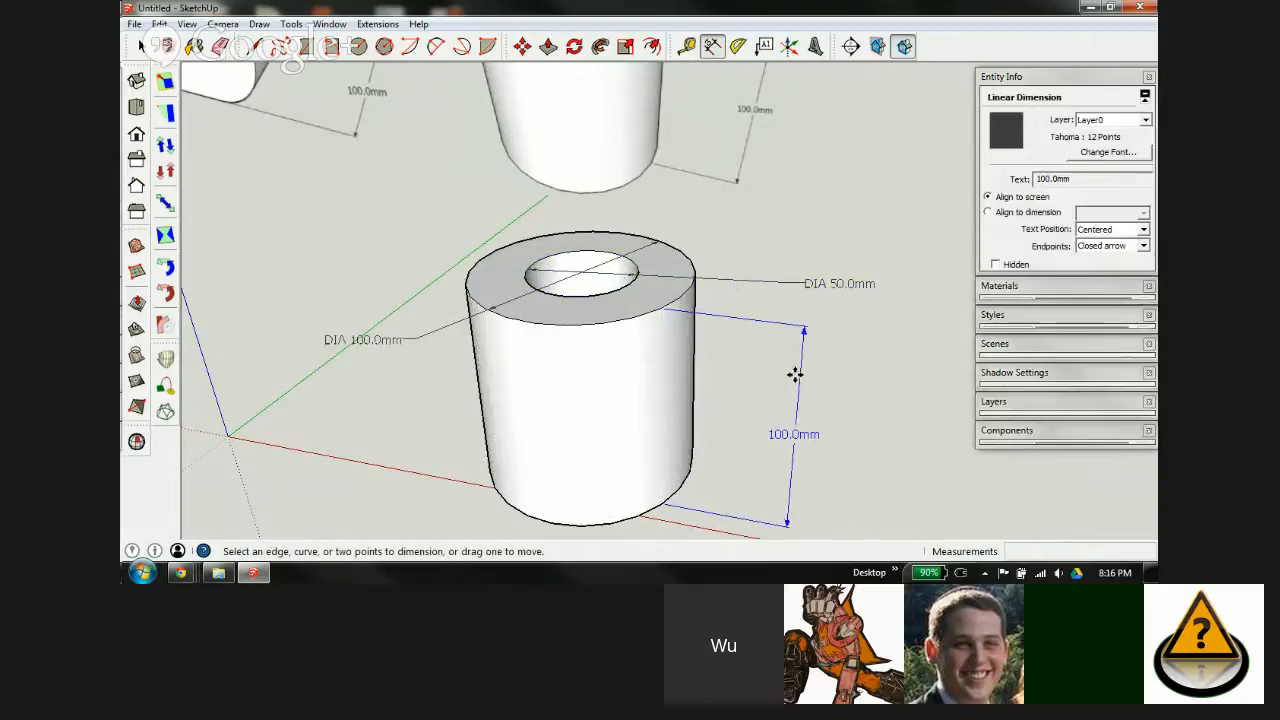
scroll(585, 330, "down", 3)
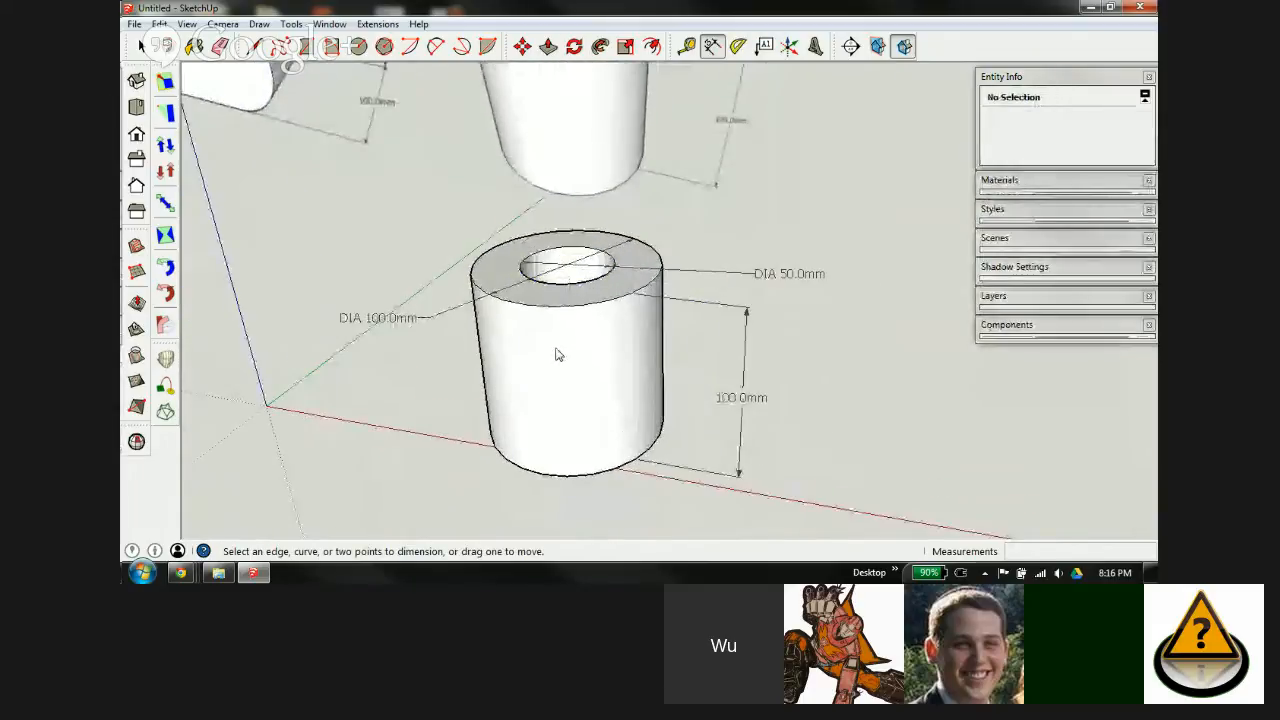
middle_click_drag(557, 354, 547, 316)
Step: Delete the entire hollow cylinder near the origin together with its diameter and height dimensions
key("space")
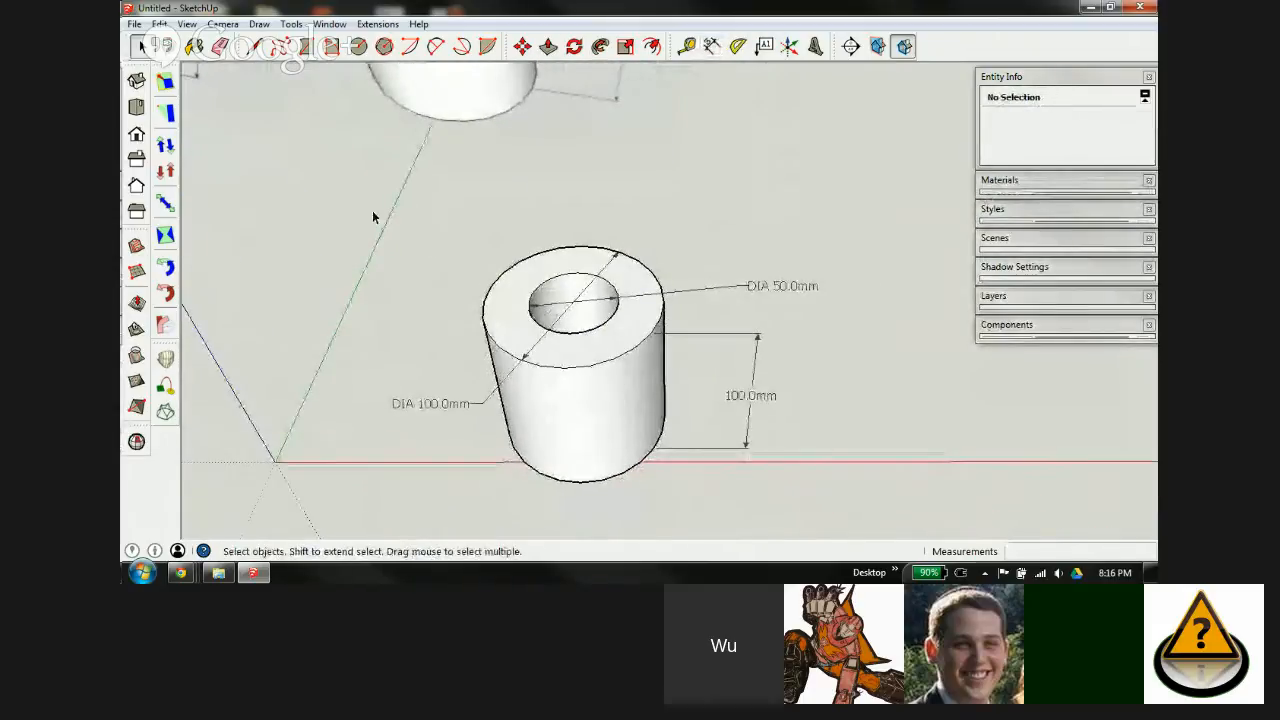
left_click_drag(372, 210, 910, 530)
key("Delete")
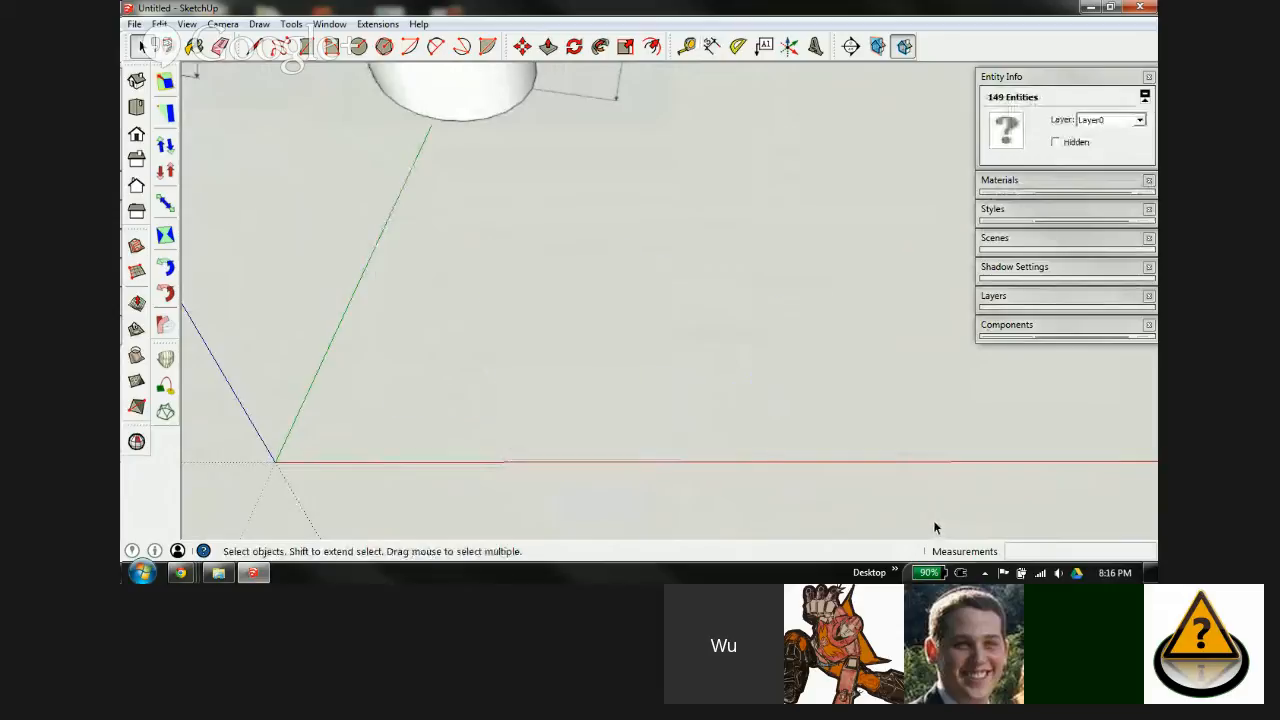
Step: Draw a circle with a 50 mm radius on the ground plane near the red axis
key("c")
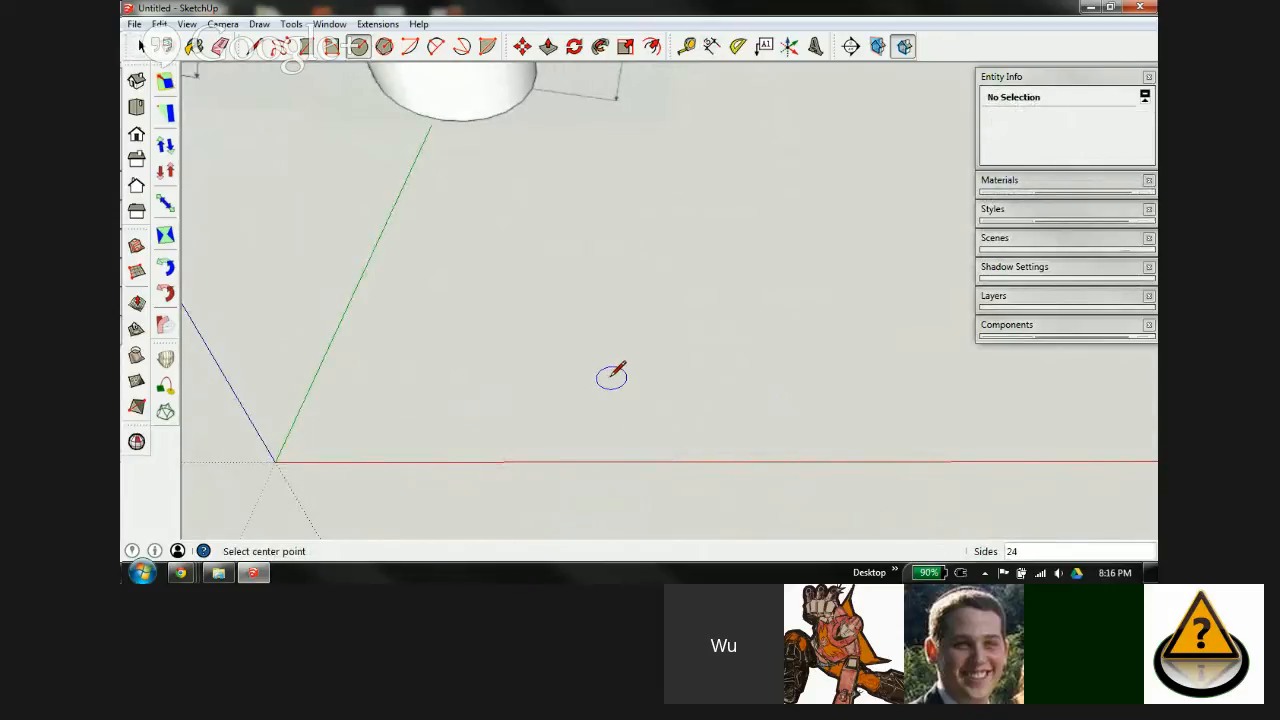
left_click(612, 377)
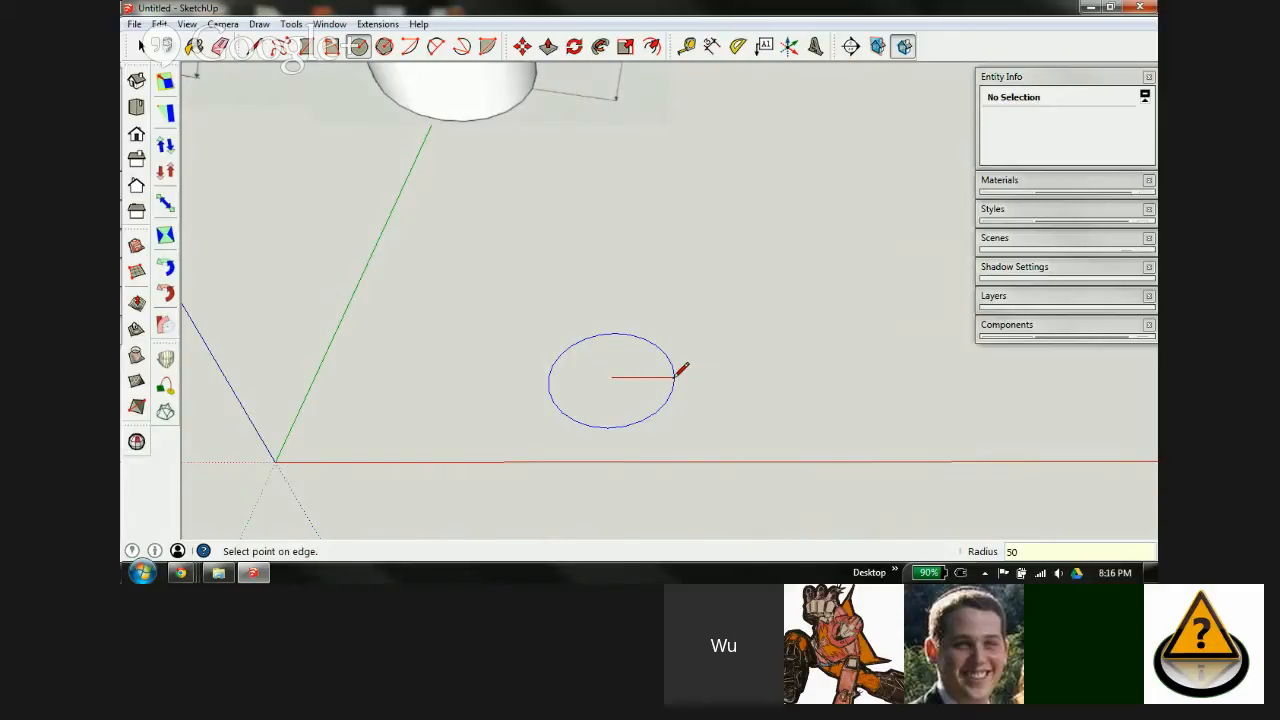
key("Return")
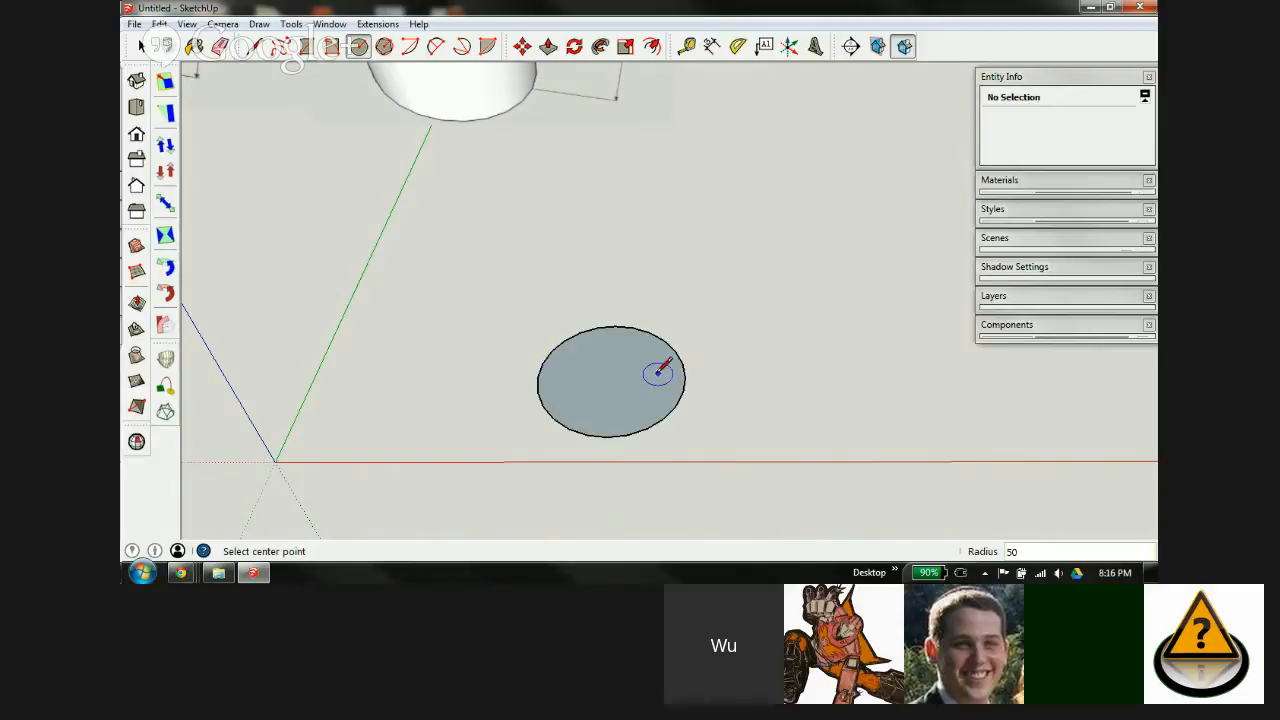
Step: Offset the circle's edge 25 mm inward to form a concentric inner circle
left_click(652, 47)
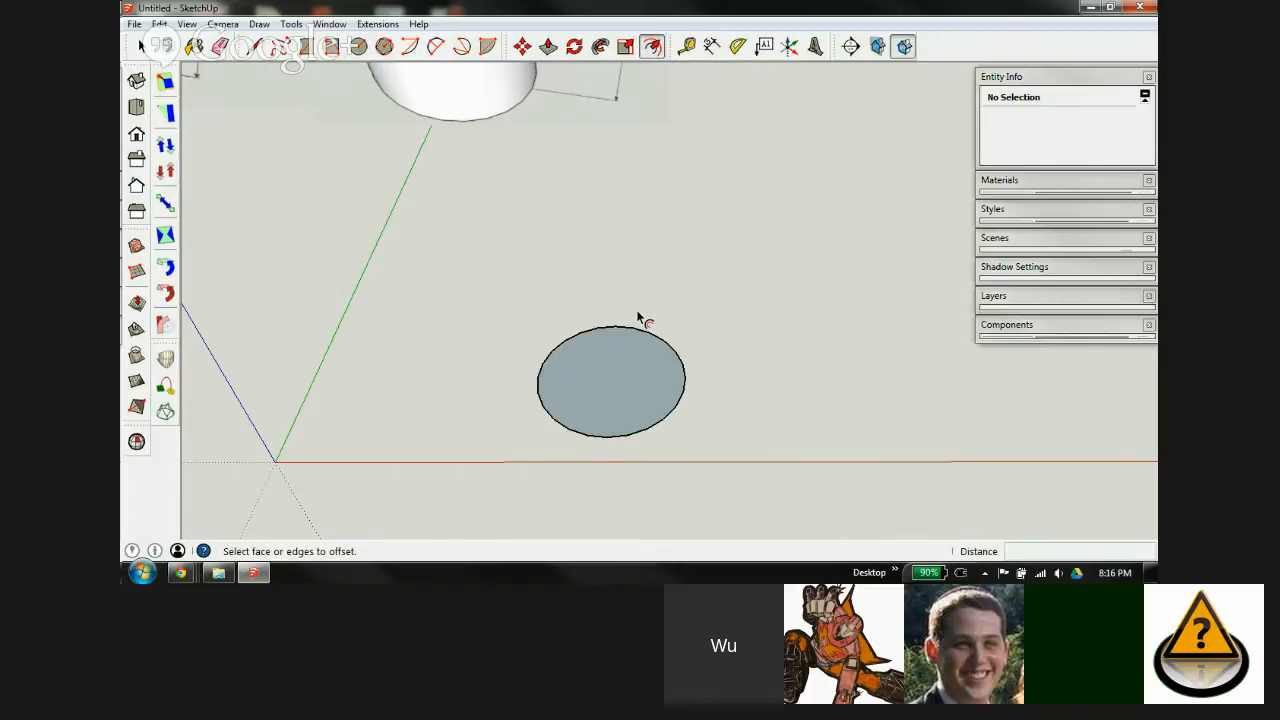
scroll(625, 325, "up", 3)
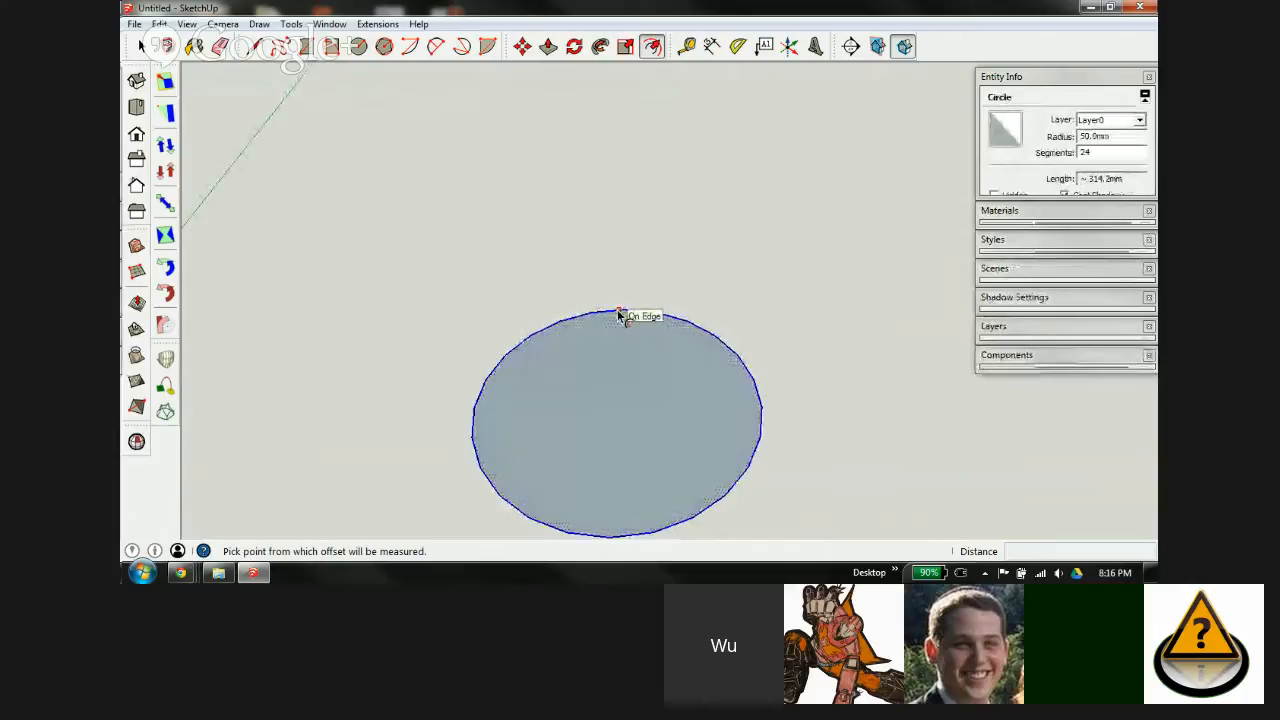
left_click(619, 312)
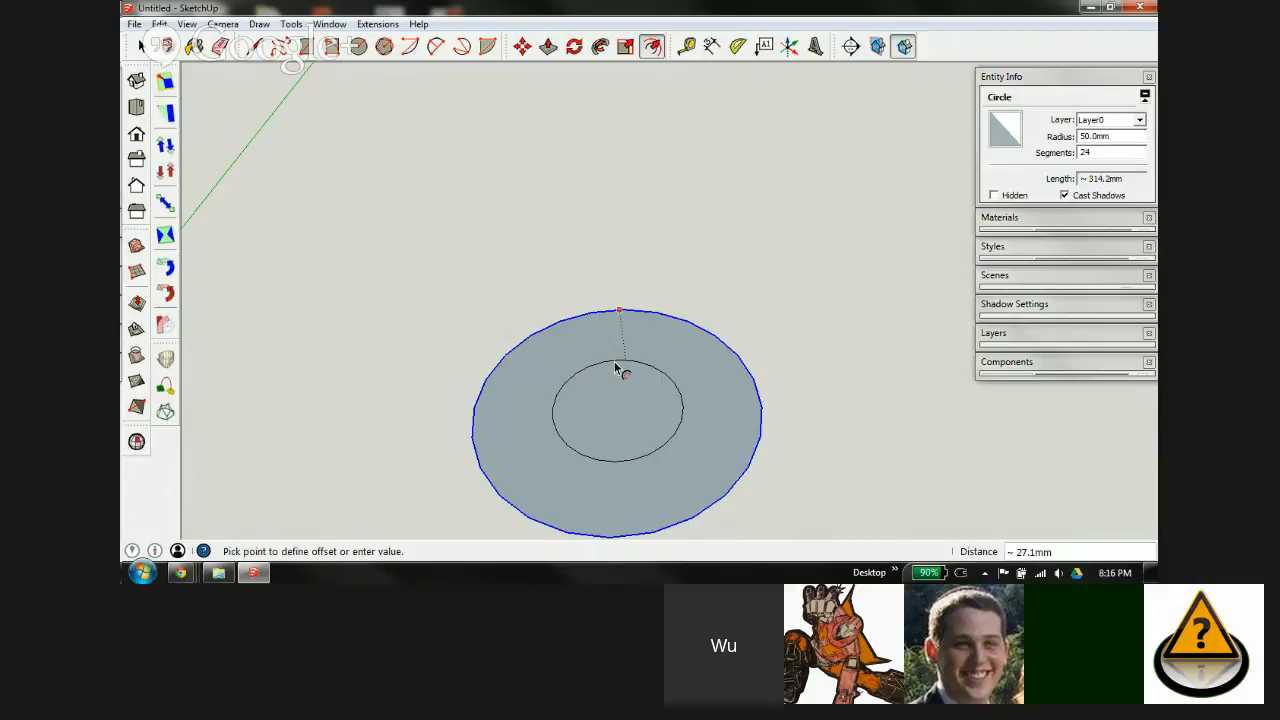
type("25")
key("Return")
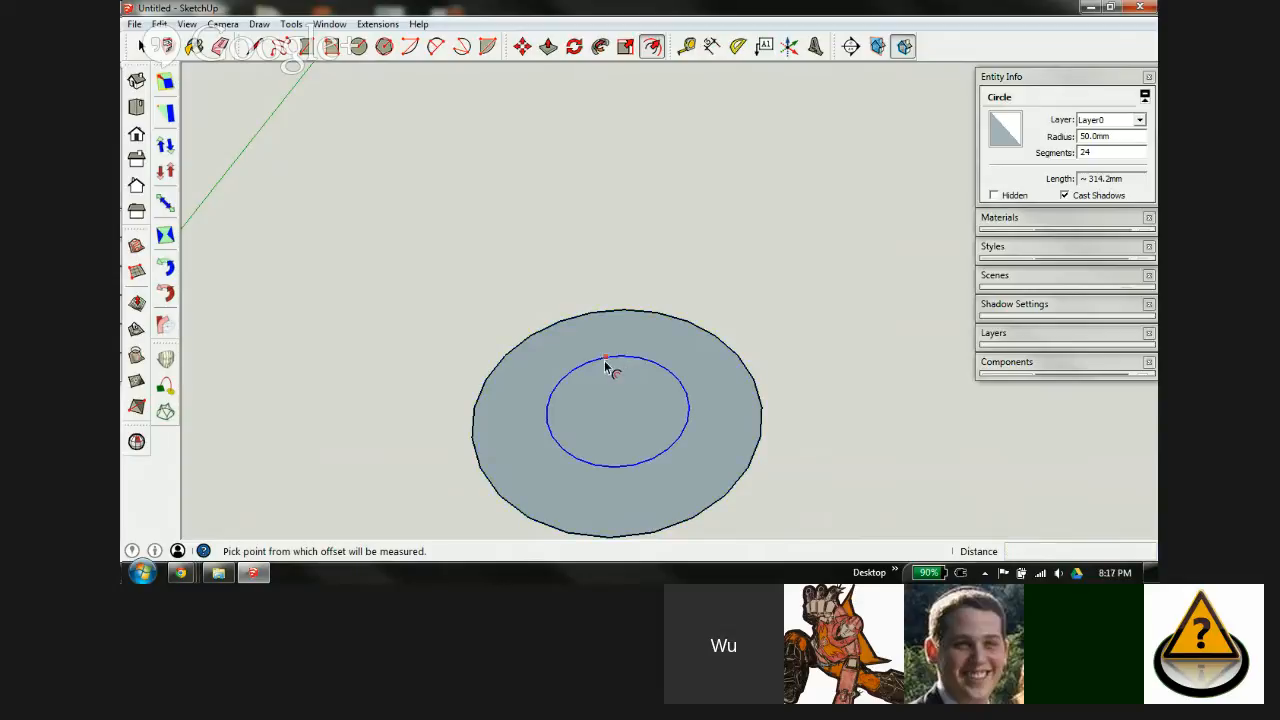
Step: Delete the face inside the inner circle, leaving a flat ring
key("space")
left_click(611, 379)
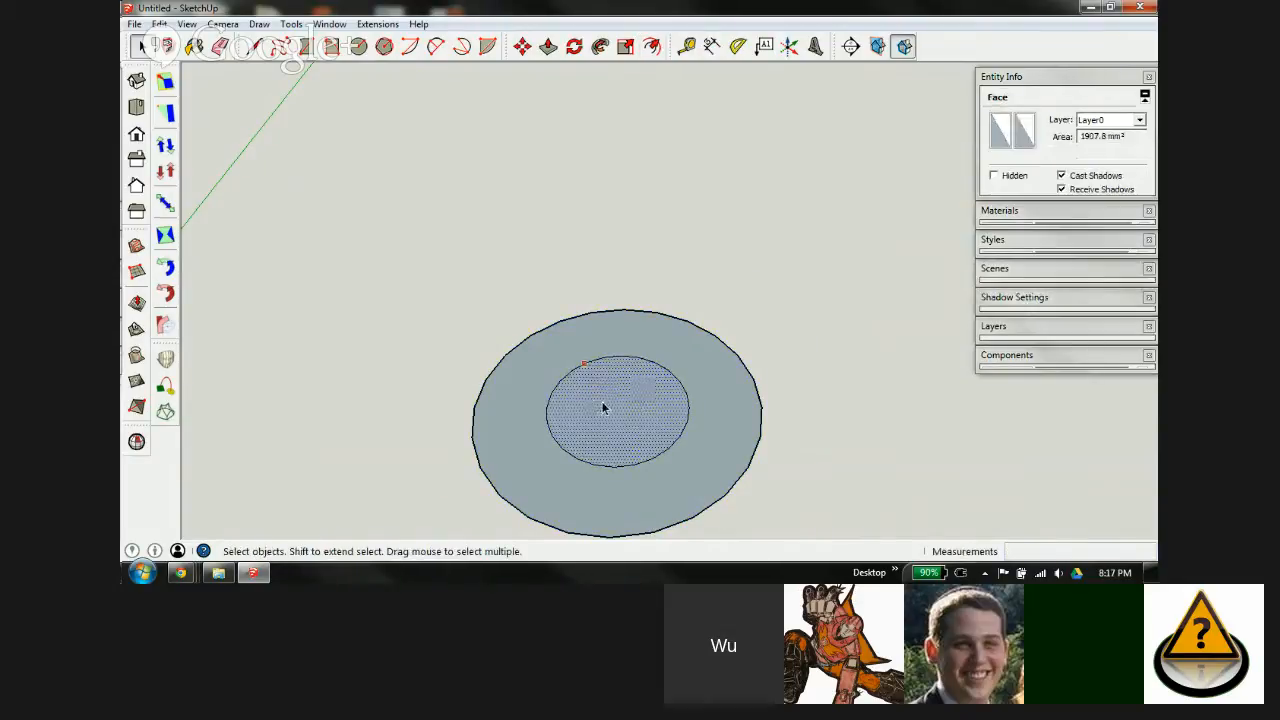
key("Delete")
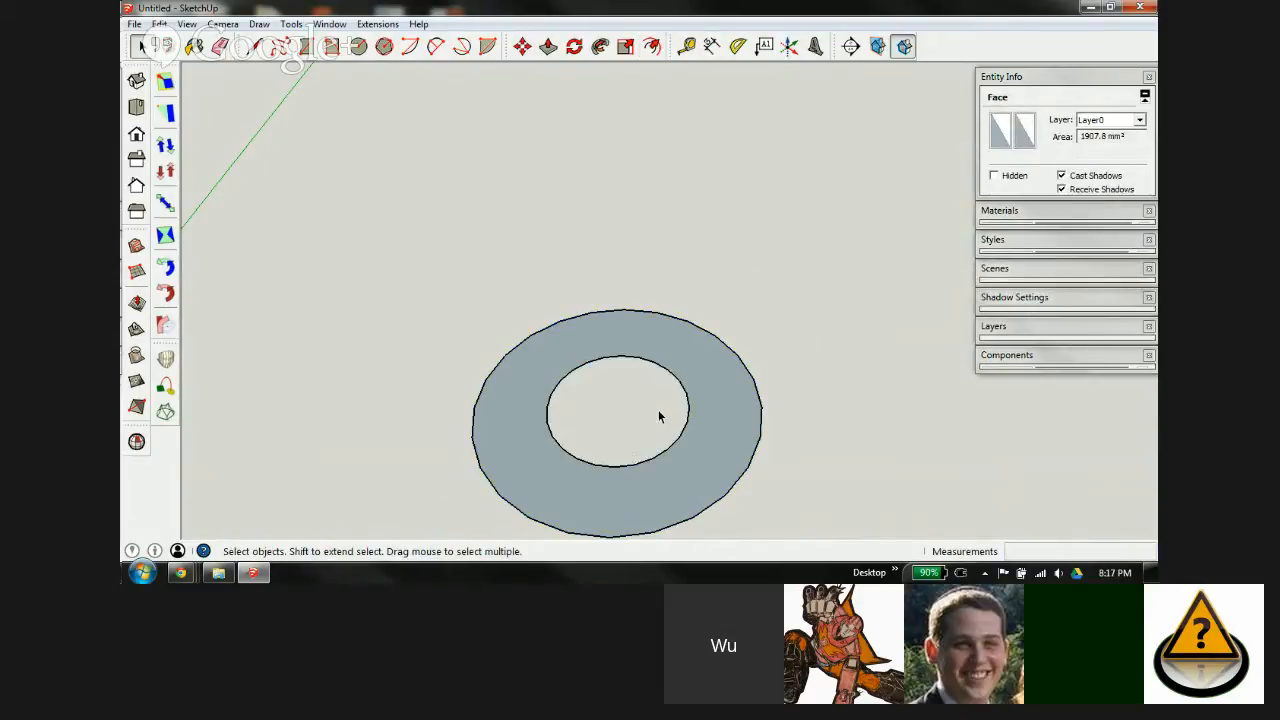
Step: Push/Pull the ring-shaped face up by 100 mm into a hollow cylinder
key("p")
left_click(716, 454)
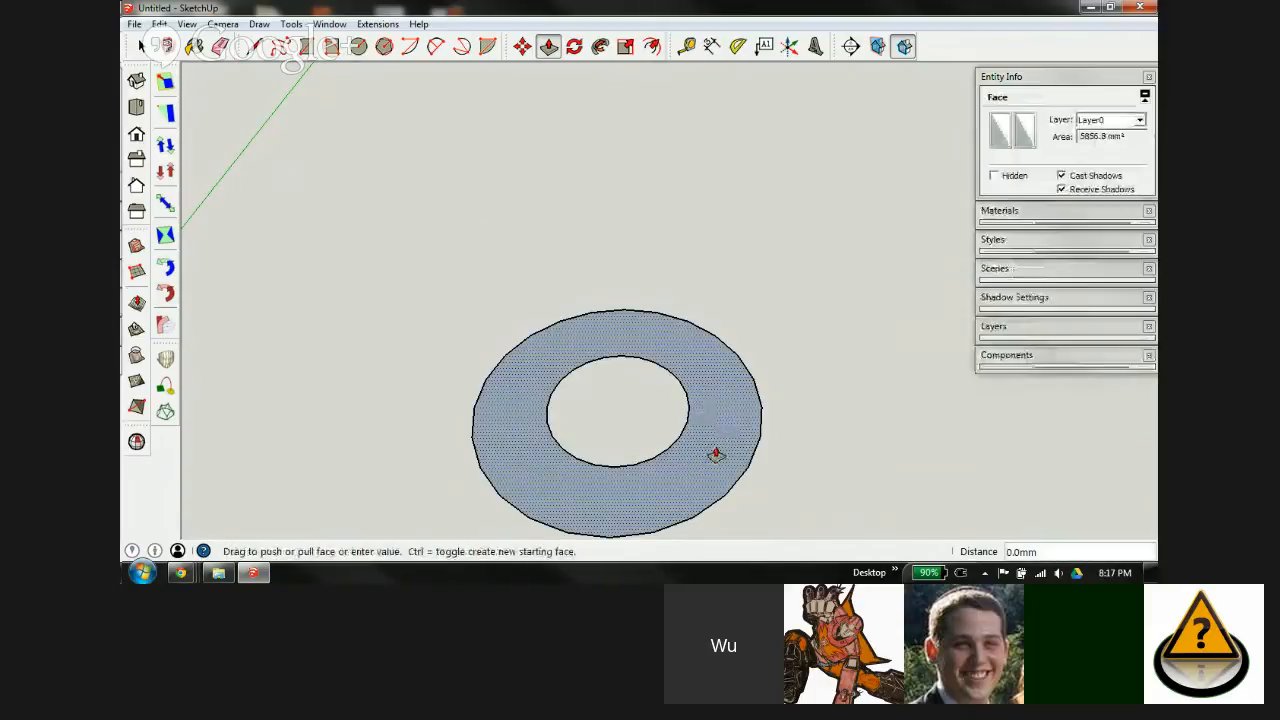
type("100")
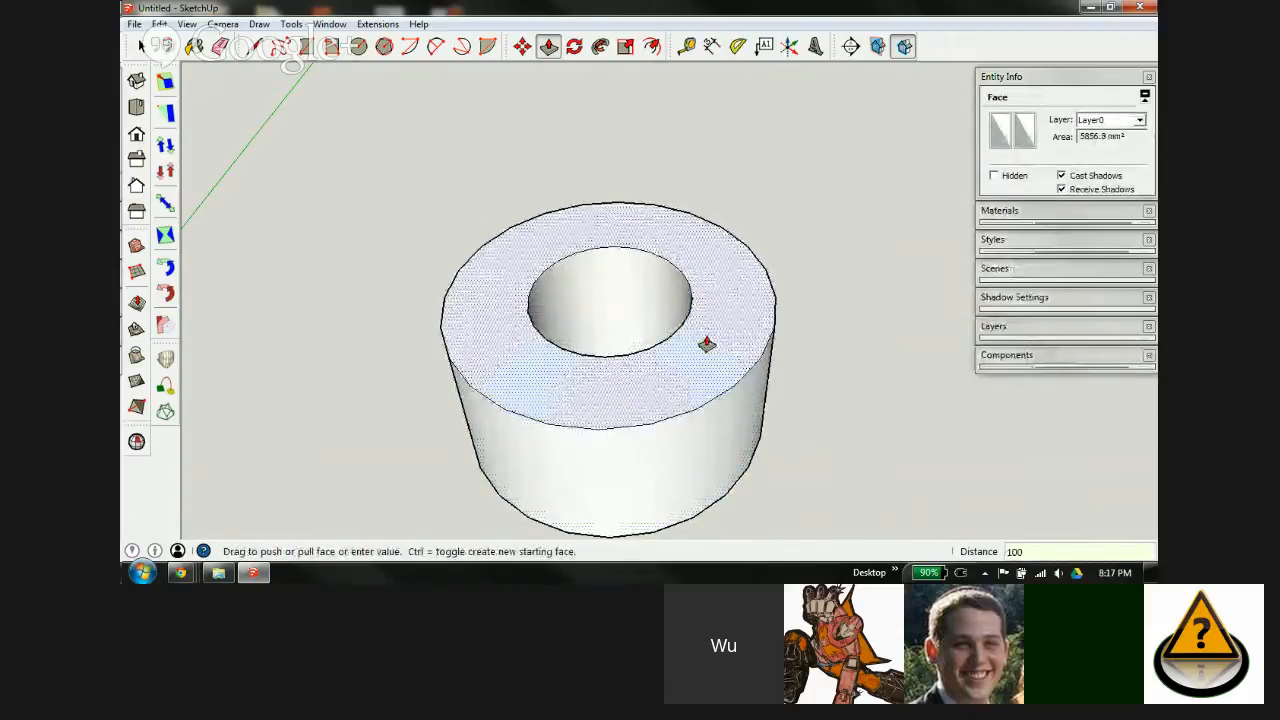
key("Return")
middle_click_drag(700, 374, 640, 337)
scroll(660, 366, "down", 6)
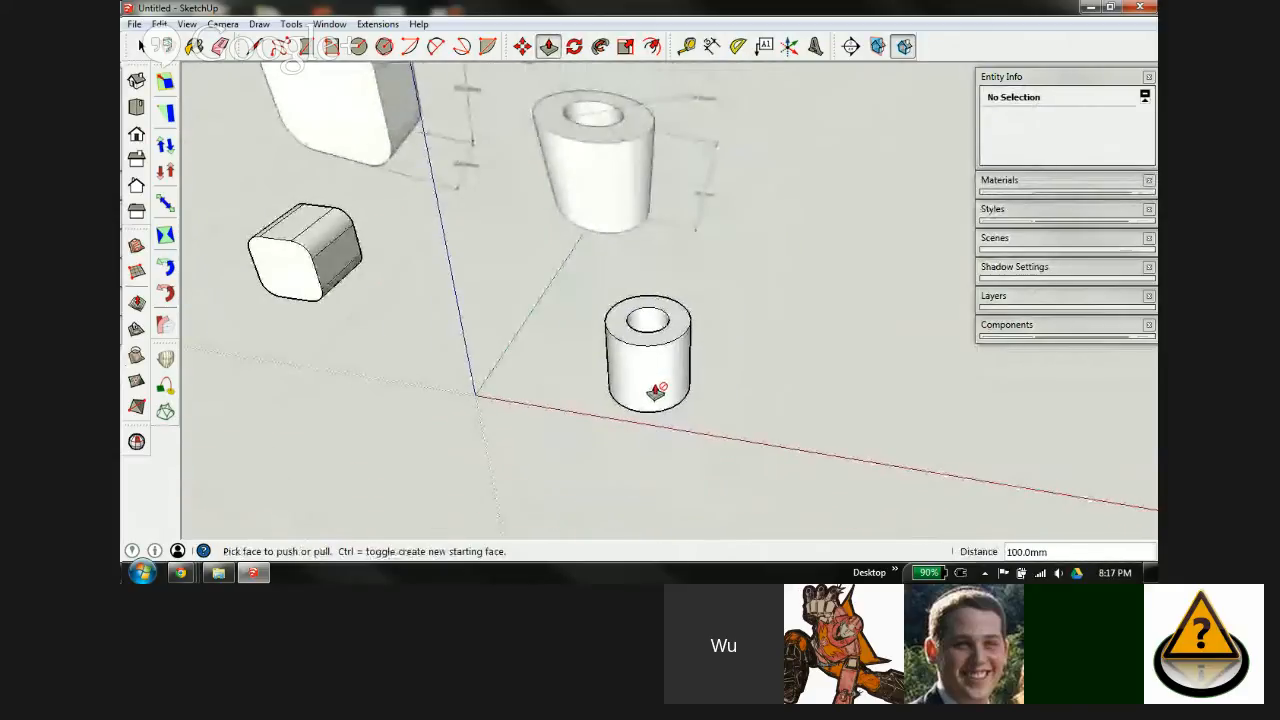
Step: Move the whole hollow cylinder about 268 mm so it stands in front of its reference image, then deselect it
key("space")
left_click_drag(574, 277, 750, 453)
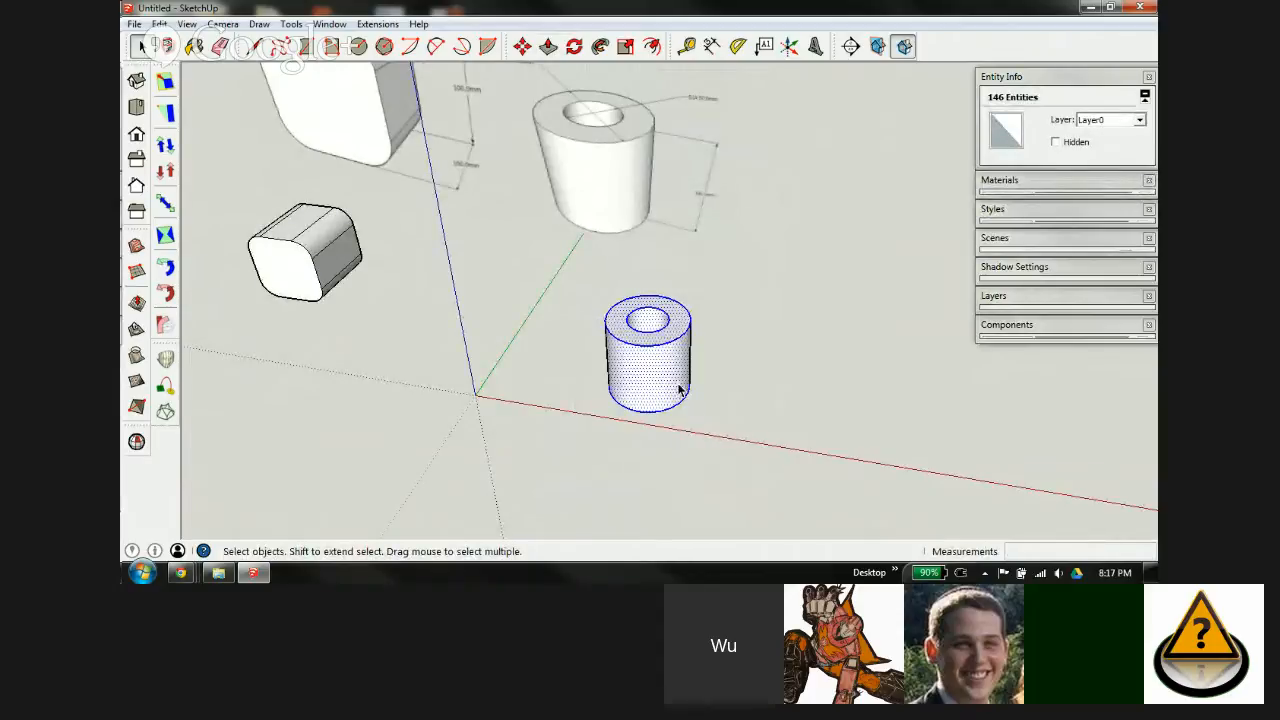
key("m")
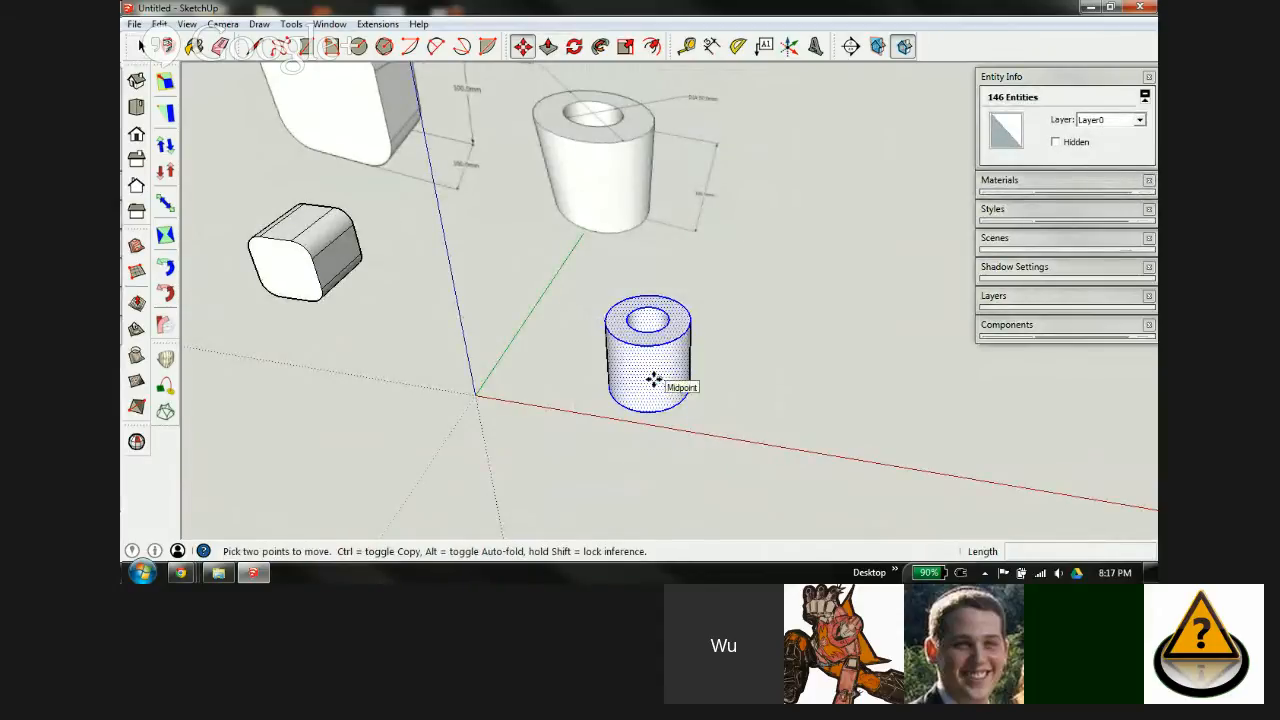
left_click(653, 378)
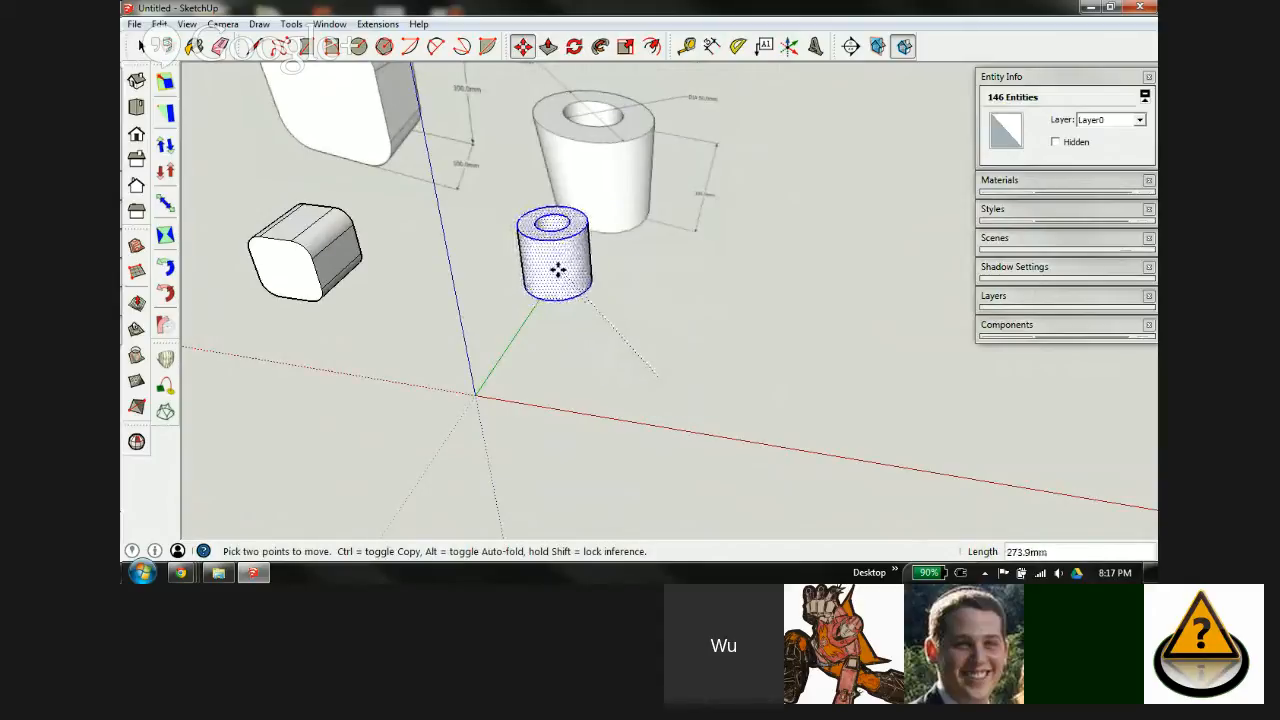
left_click(556, 272)
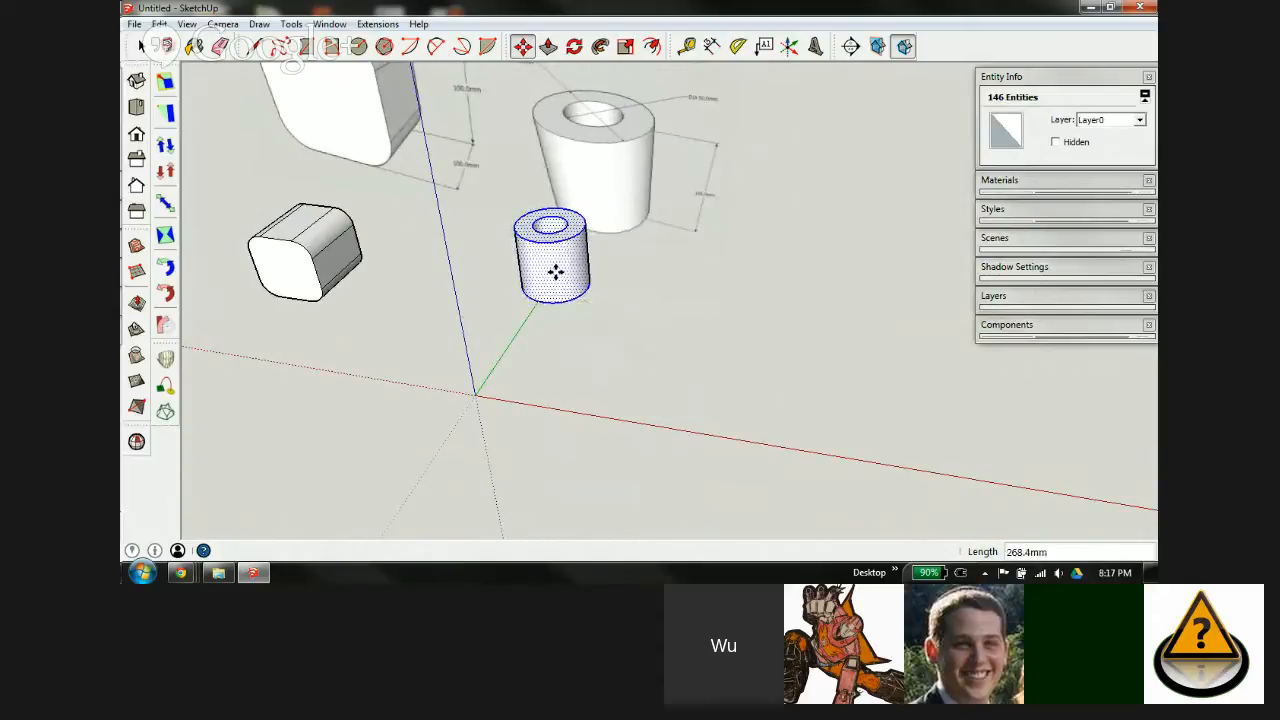
key("space")
left_click(617, 266)
scroll(508, 257, "down", 3)
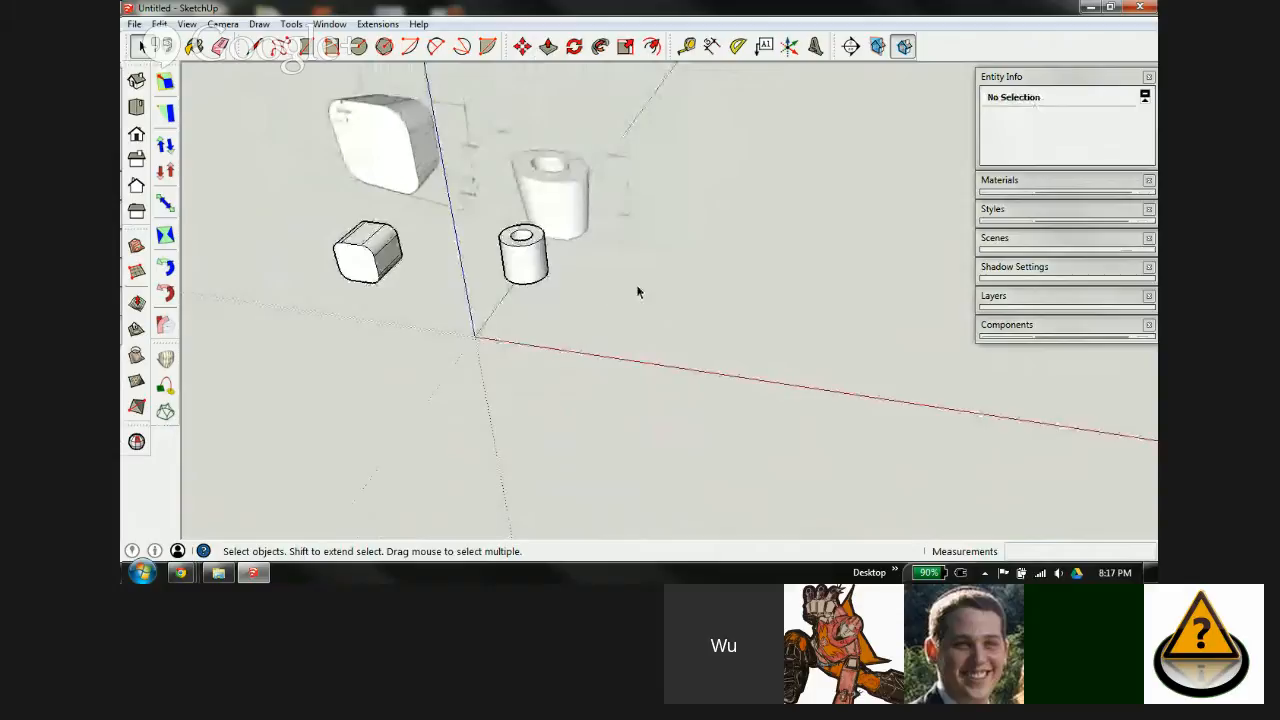
Step: Insert shape 3.jpg from the Lesson 1 folder onto the ground and scale it uniformly down to 236.5 mm wide
left_click(218, 573)
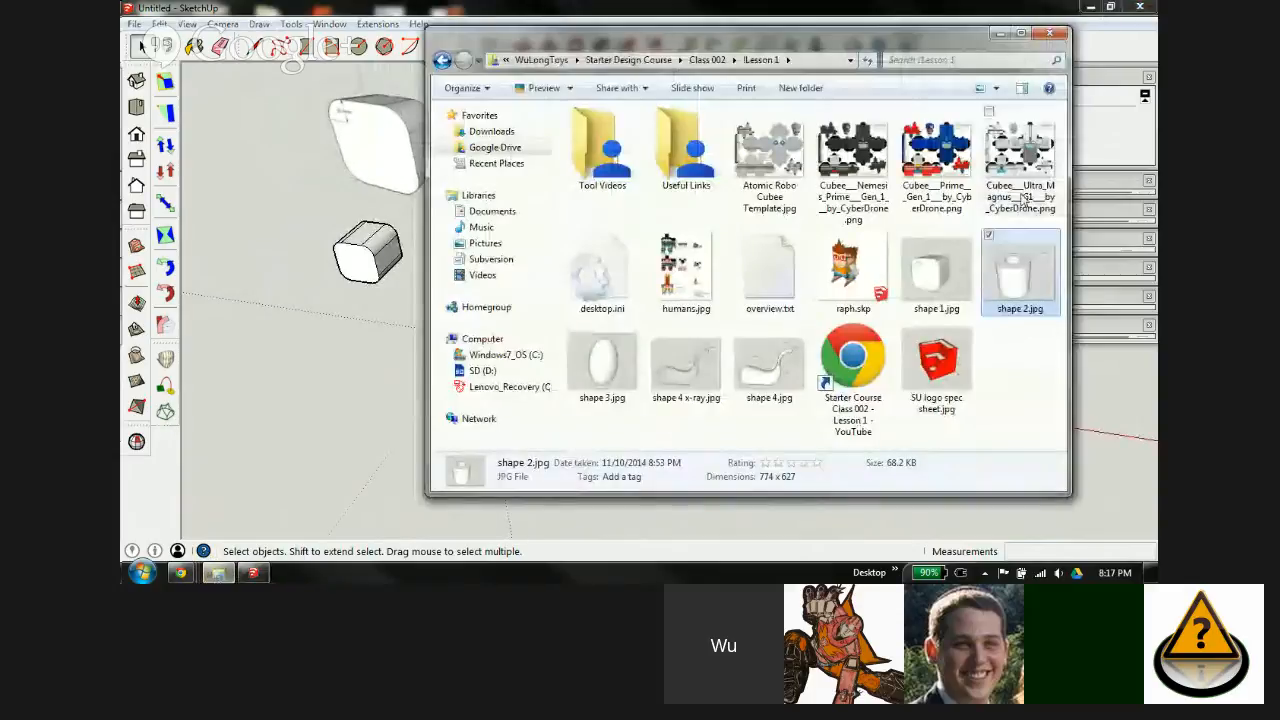
left_click_drag(600, 368, 408, 364)
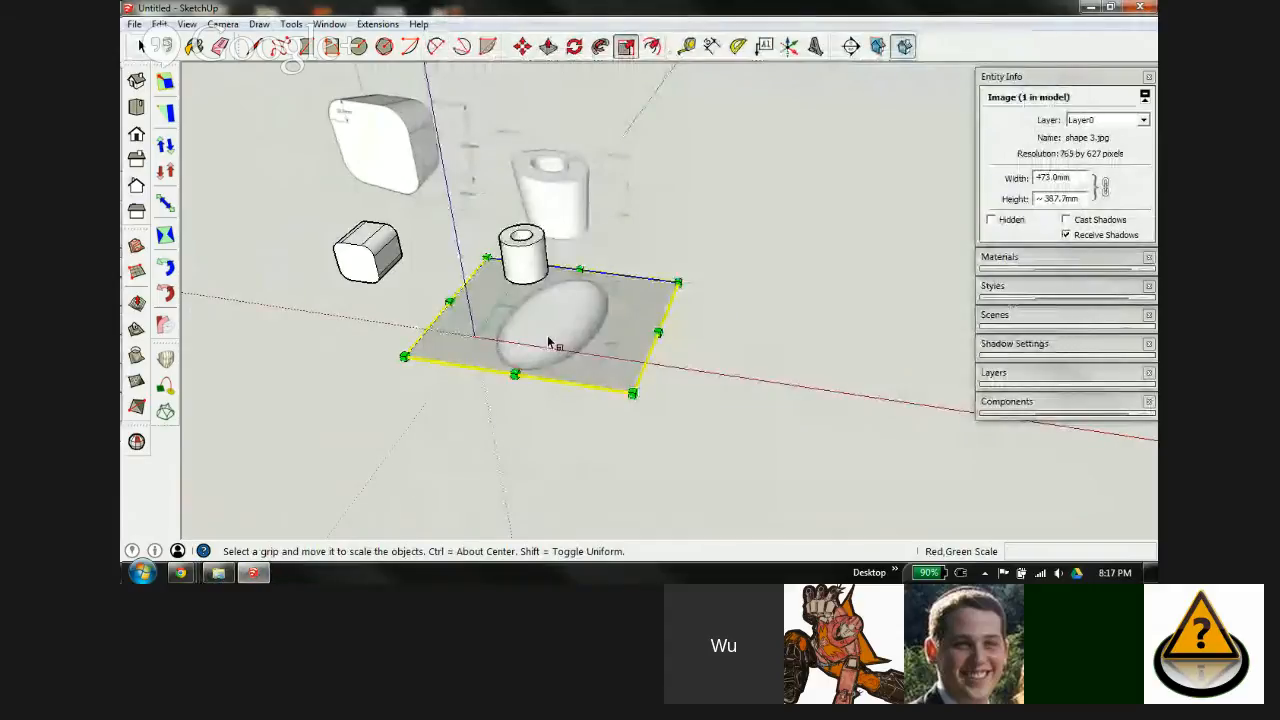
scroll(587, 302, "up", 1)
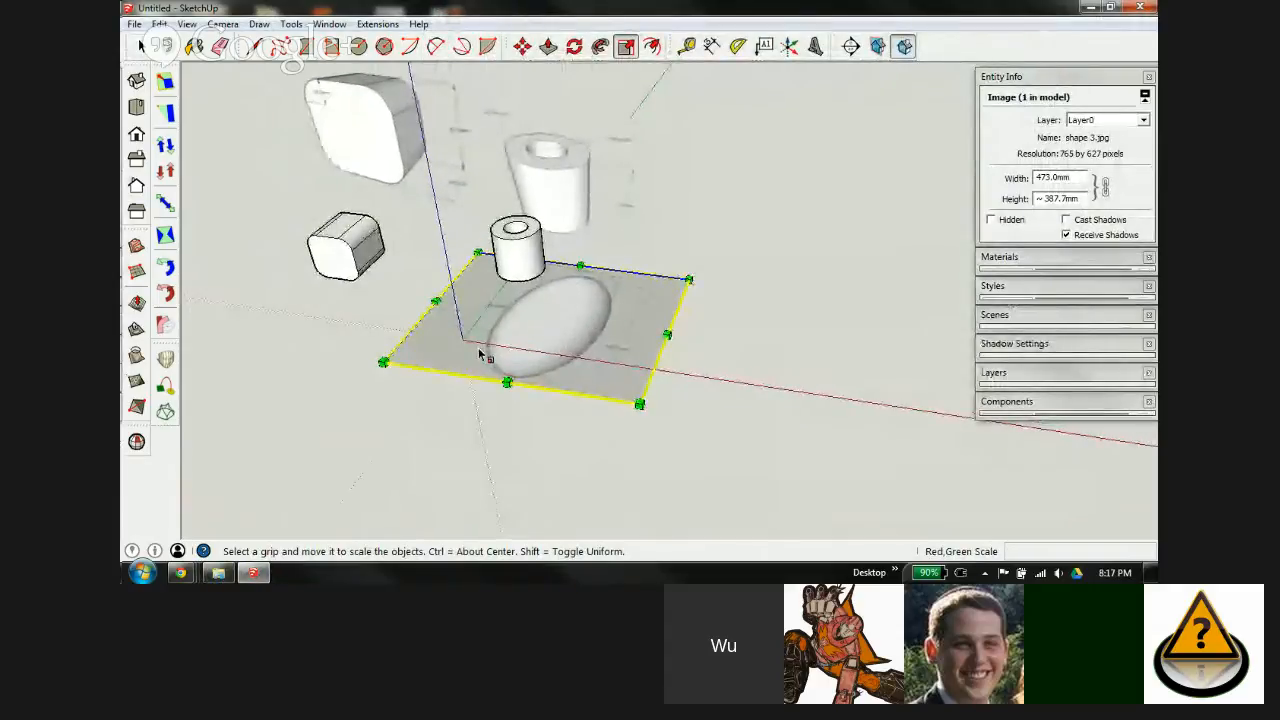
left_click_drag(476, 253, 548, 318)
scroll(625, 350, "up", 1)
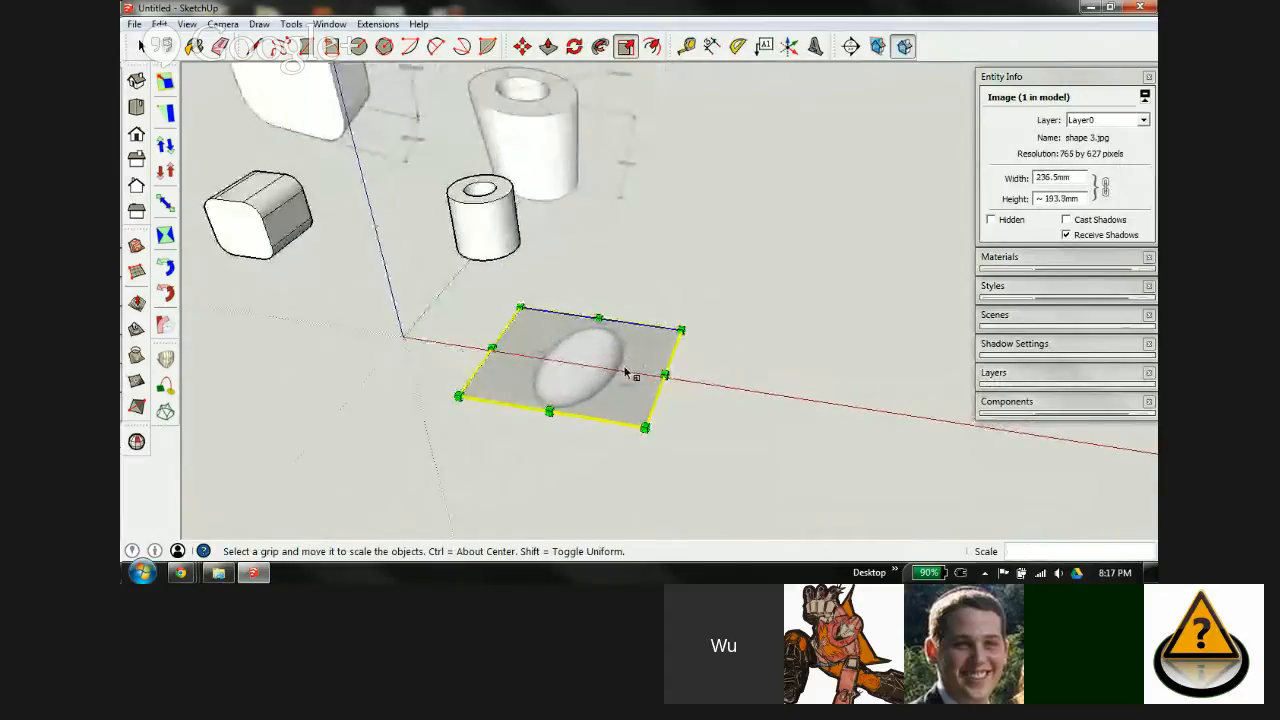
Step: Rotate the shape 3 reference image about its front edge so it stands upright
key("q")
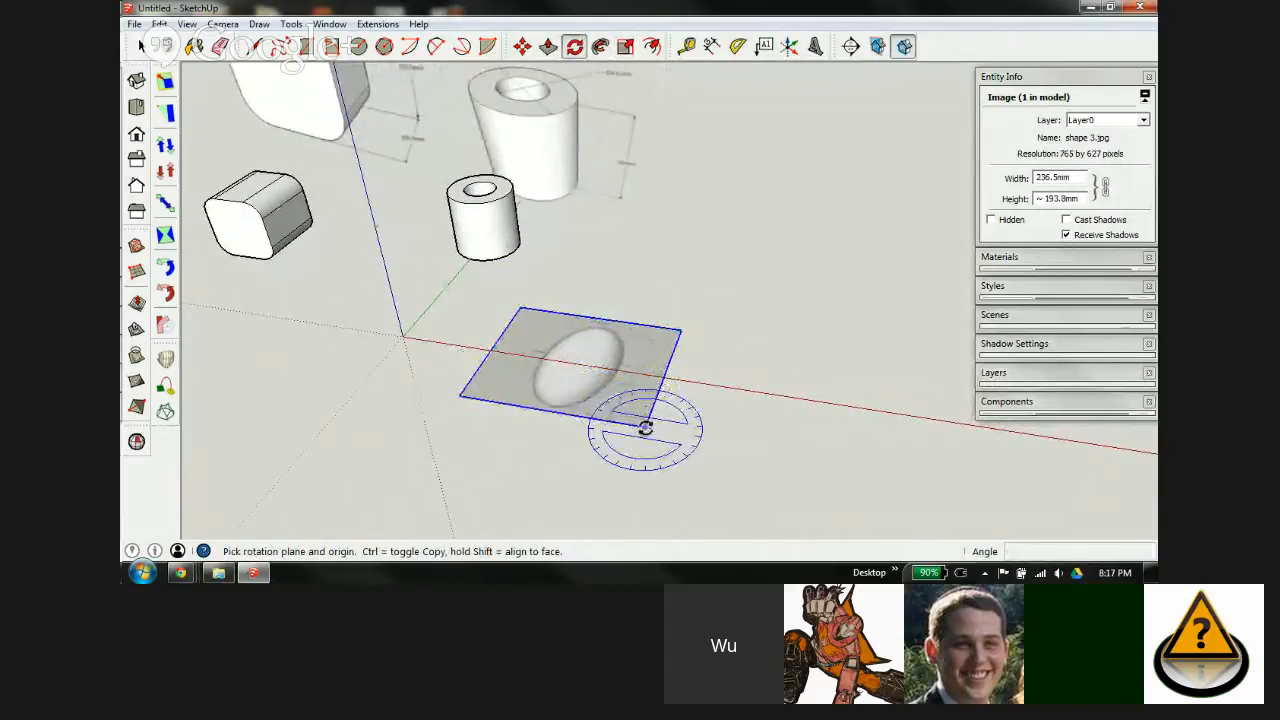
left_click_drag(539, 411, 529, 408)
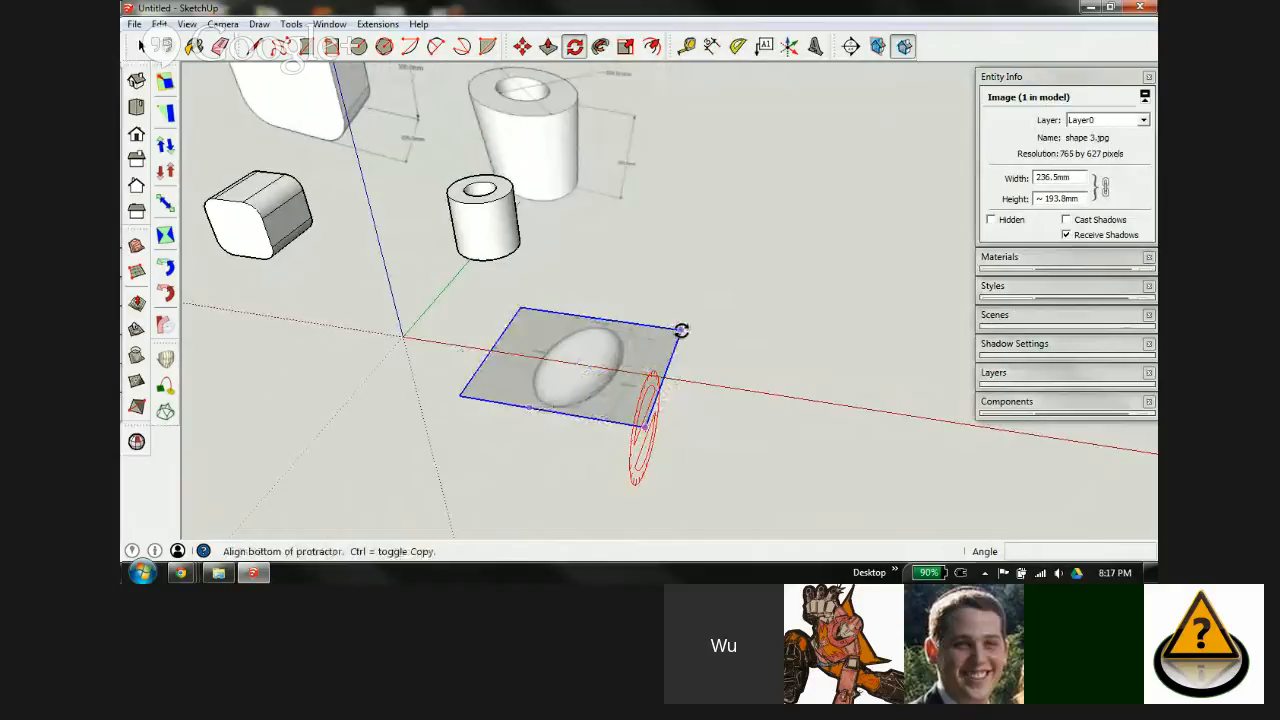
left_click(680, 330)
Step: Move the upright shape 3 image back beside the hollow cylinder's reference image
key("m")
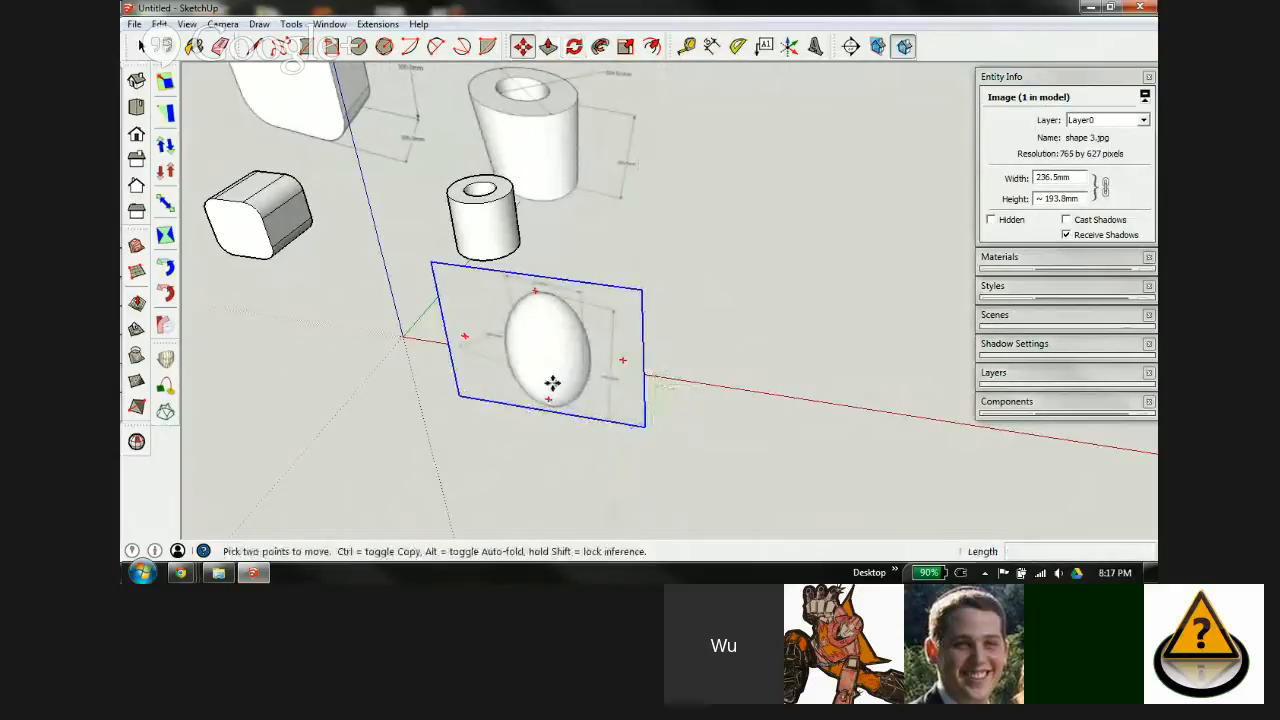
left_click(549, 378)
middle_click_drag(724, 185, 647, 247)
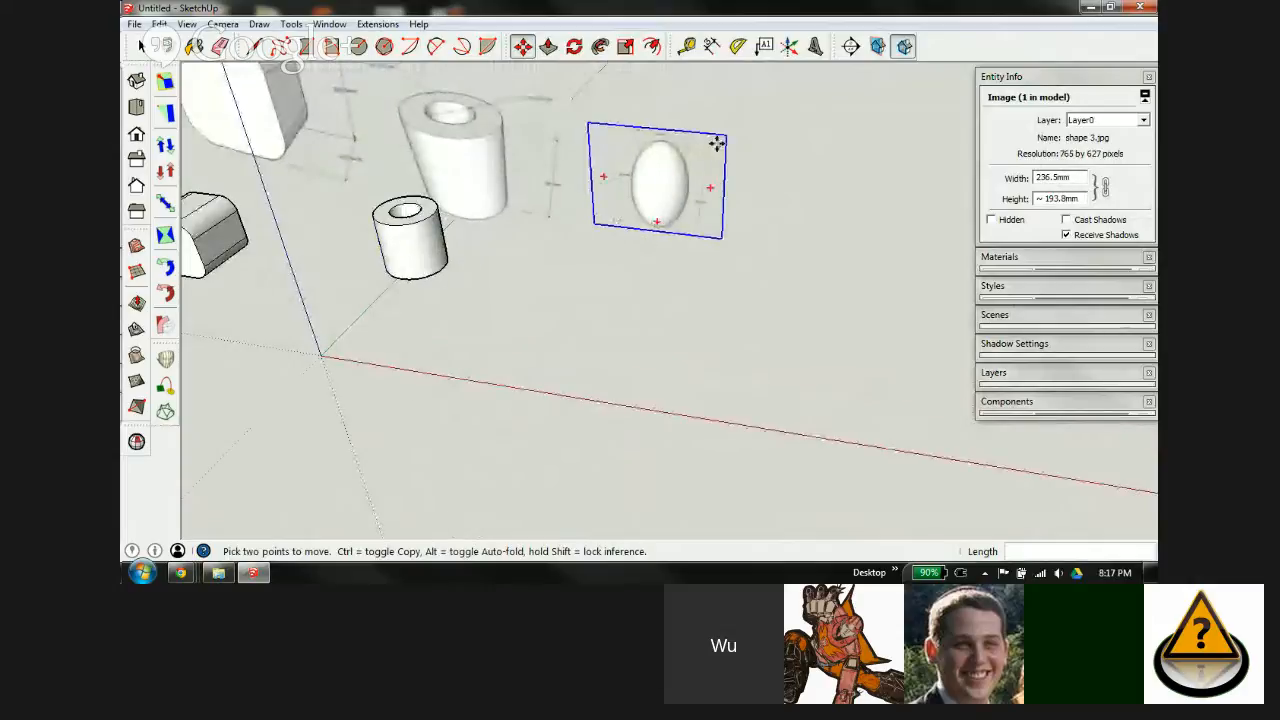
Step: Draw a 100 mm radius circle flat on the ground in front of the shape 3 reference image
scroll(571, 194, "down", 3)
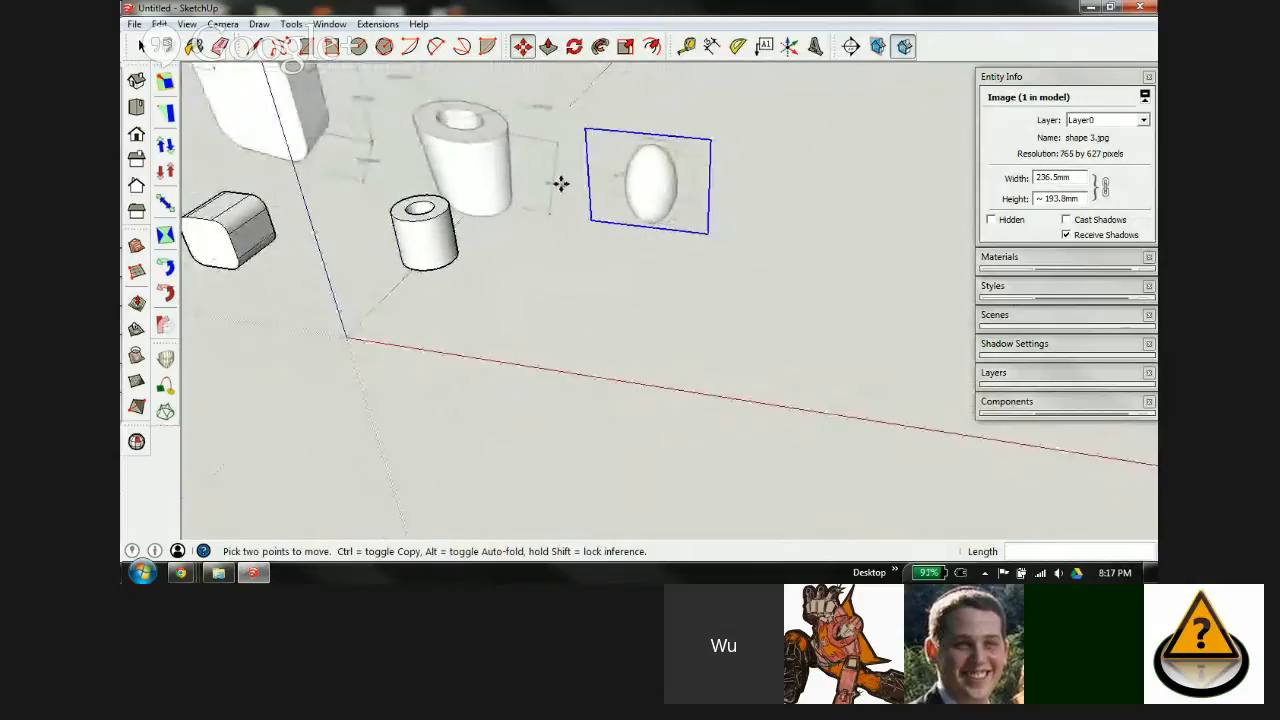
scroll(583, 189, "down", 2)
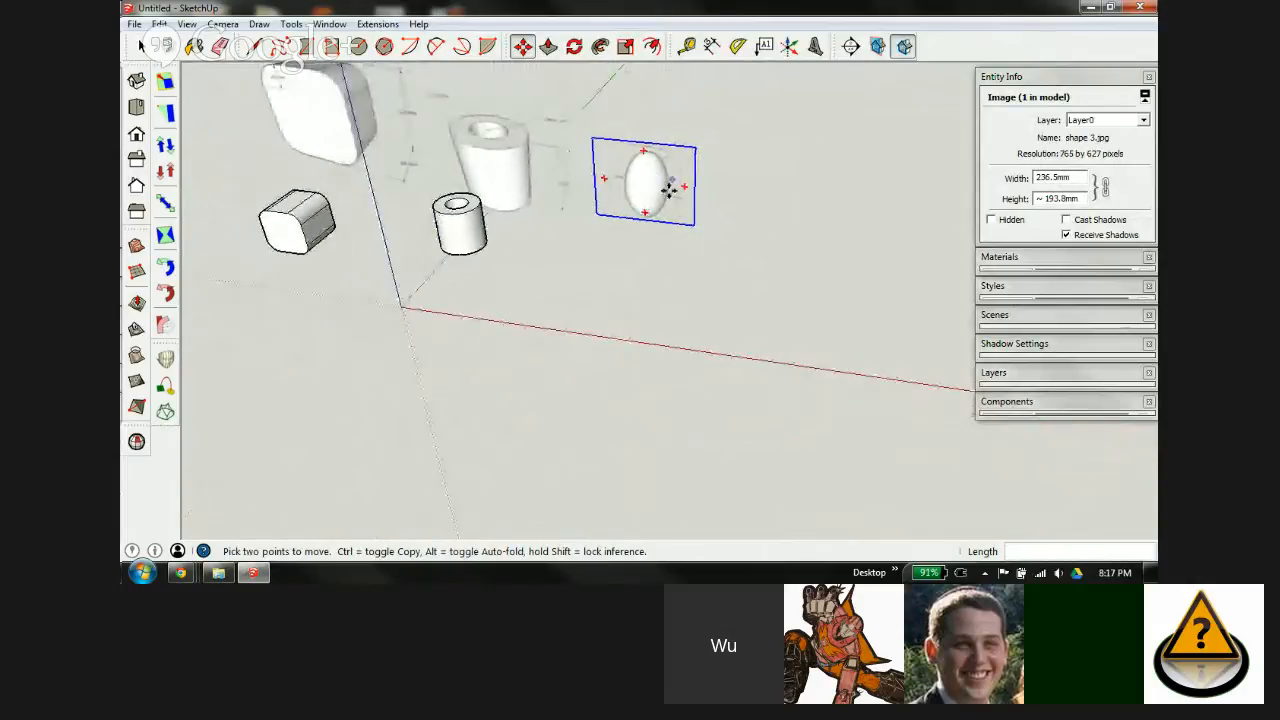
scroll(594, 175, "down", 3)
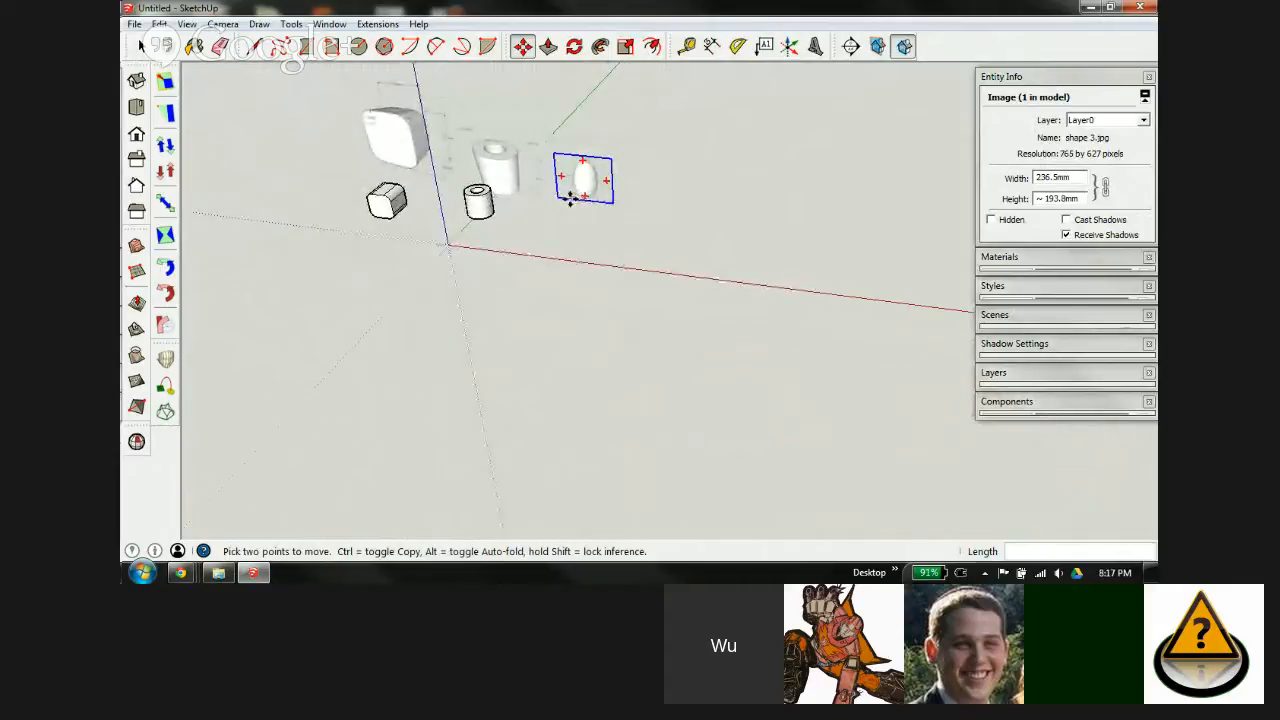
key("c")
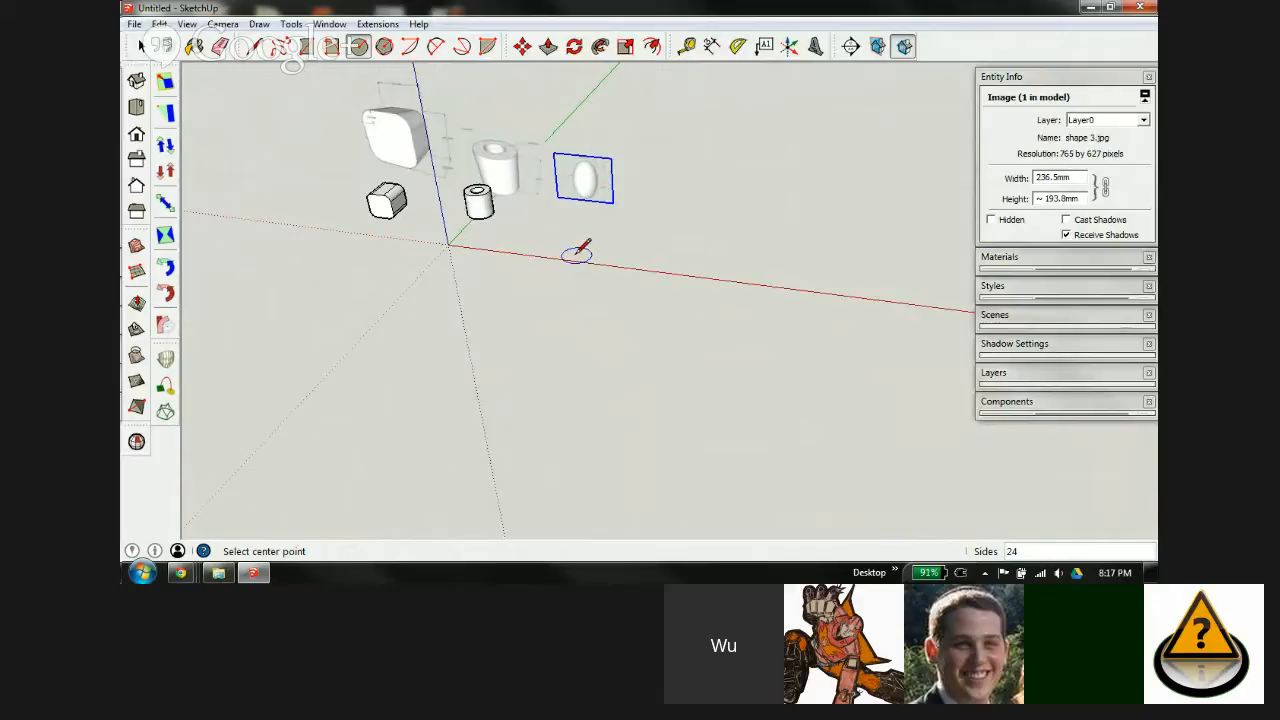
left_click(577, 256)
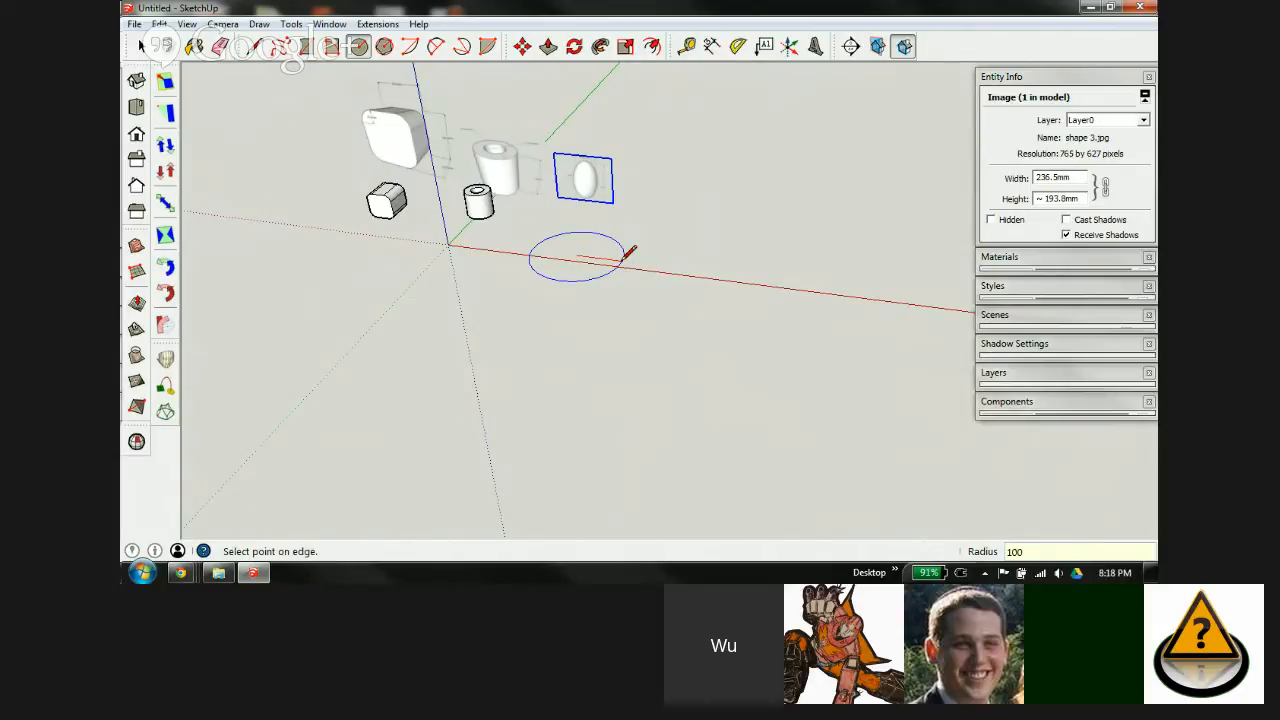
left_click(629, 252)
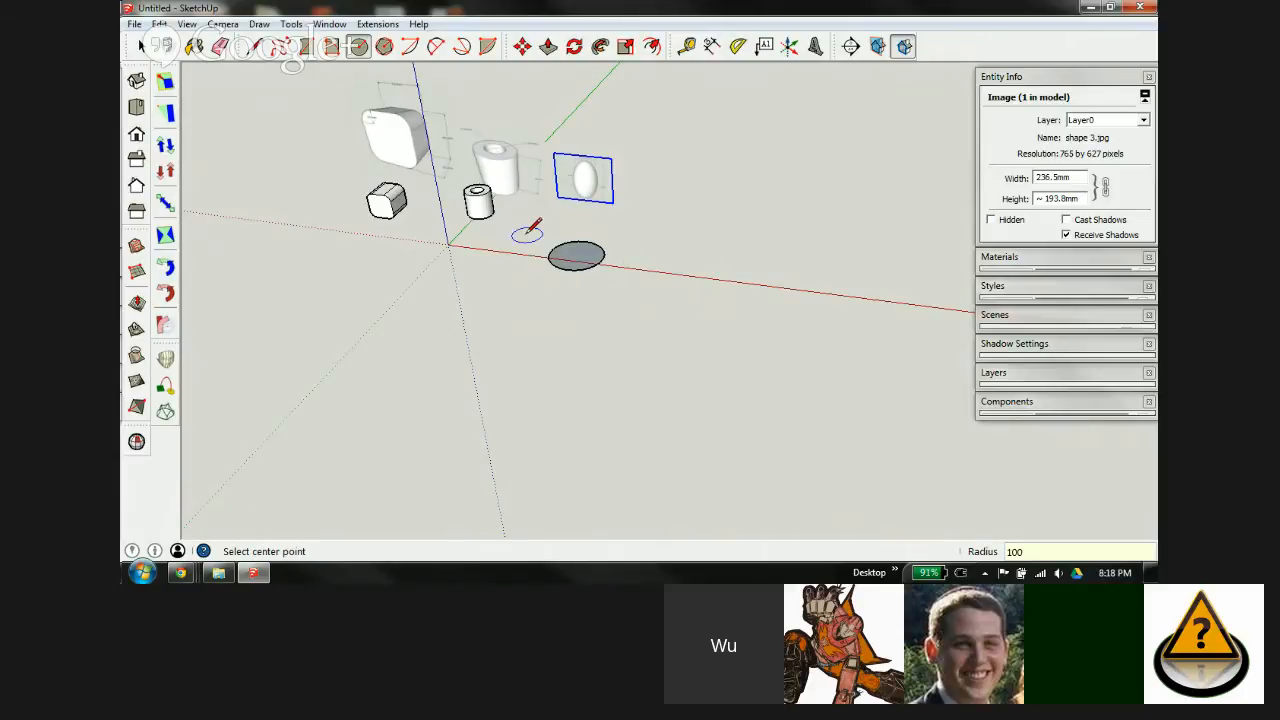
Step: Draw a vertical circle of 50 mm radius at the centre of the ground circle, standing perpendicular to it
scroll(535, 230, "up", 4)
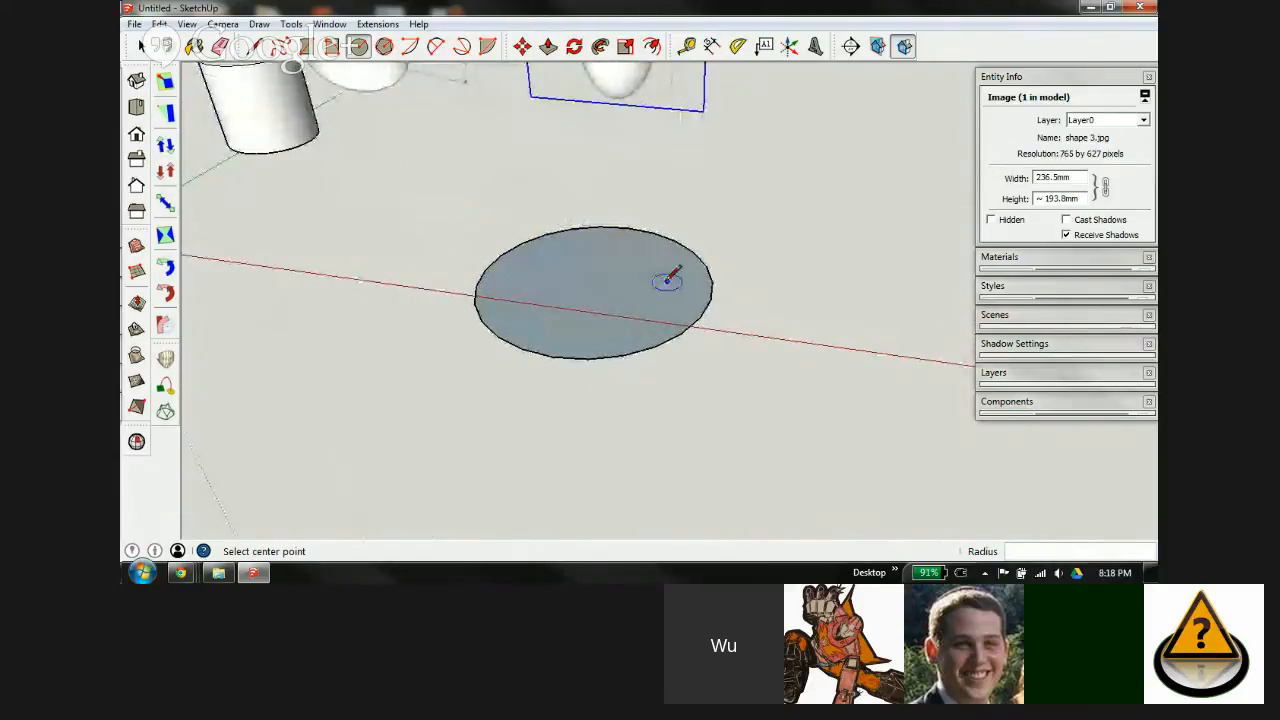
middle_click_drag(581, 345, 634, 343)
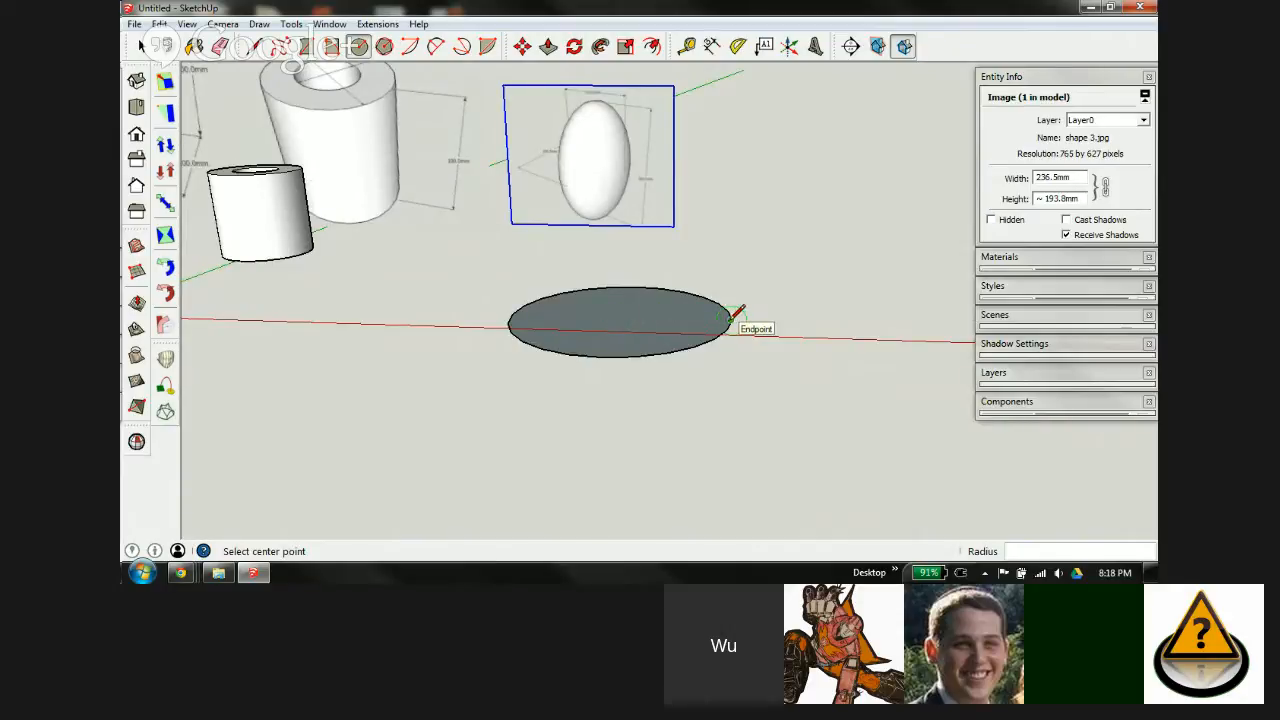
left_click(620, 315)
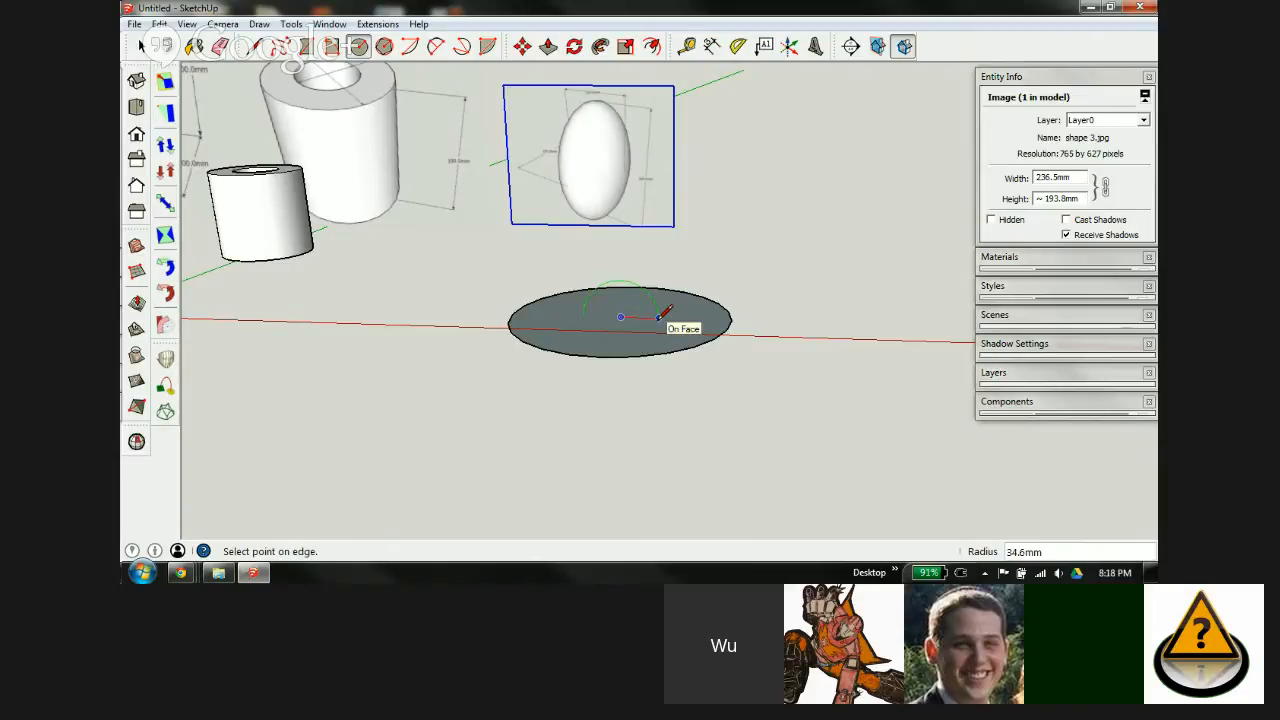
type("50")
key("Return")
middle_click_drag(640, 363, 617, 372)
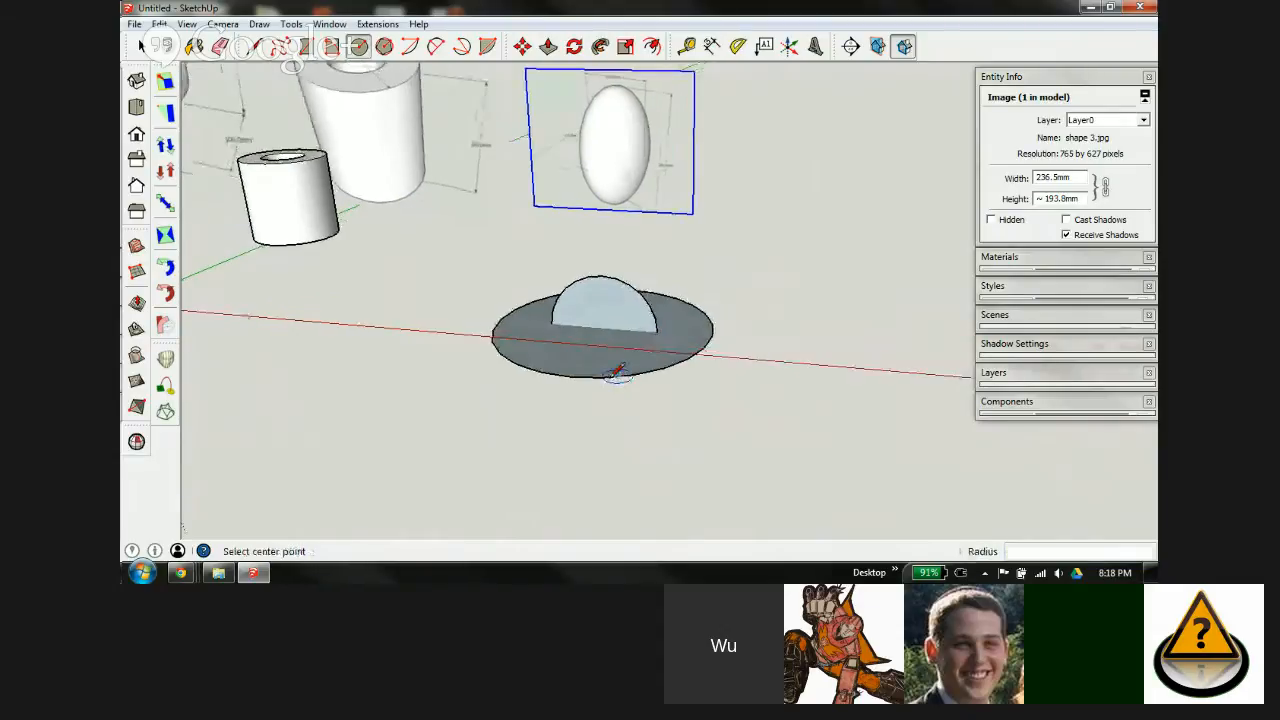
Step: Sweep the vertical circle around the ground circle with Follow Me to form a sphere, and erase the ground circle
key("space")
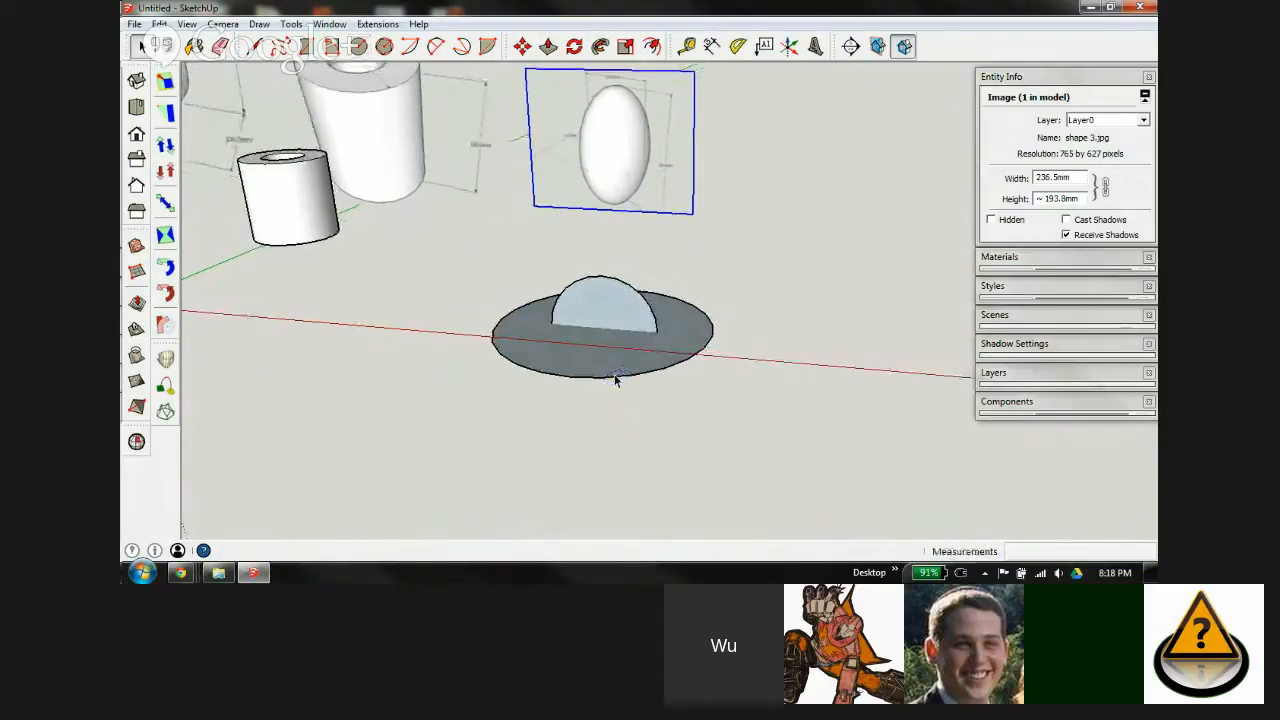
left_click(551, 360)
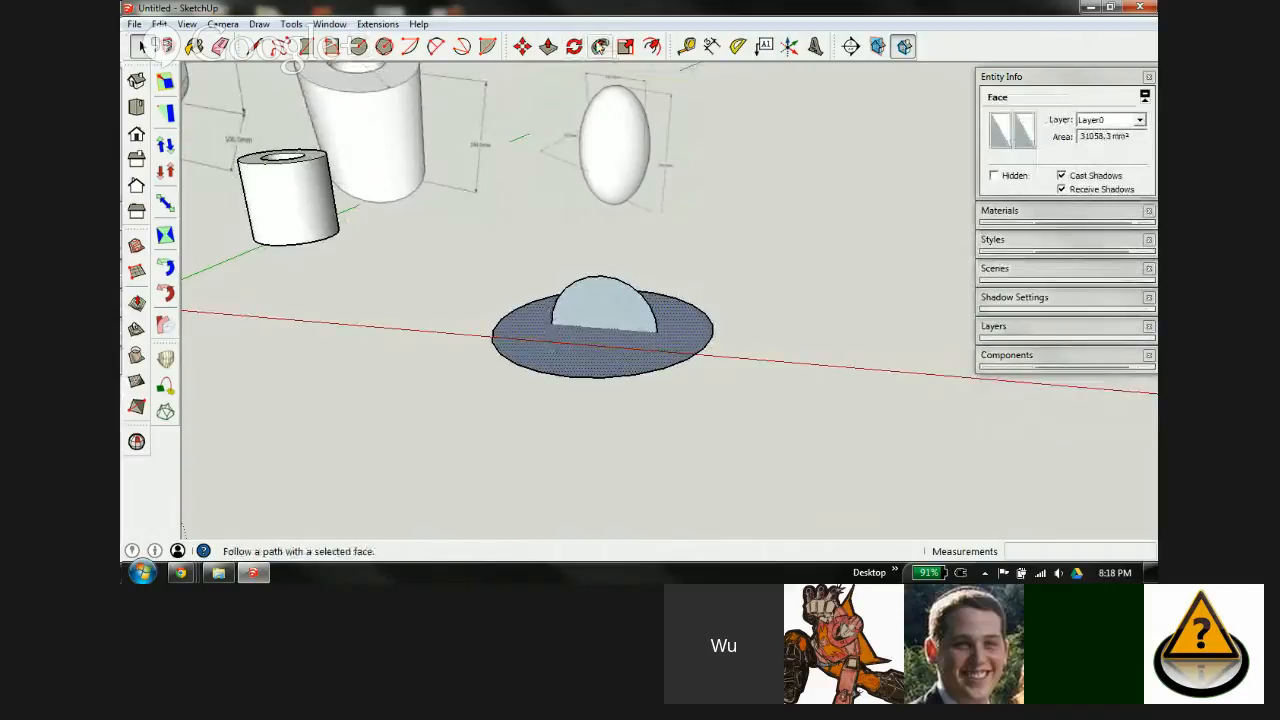
left_click(600, 46)
left_click(596, 298)
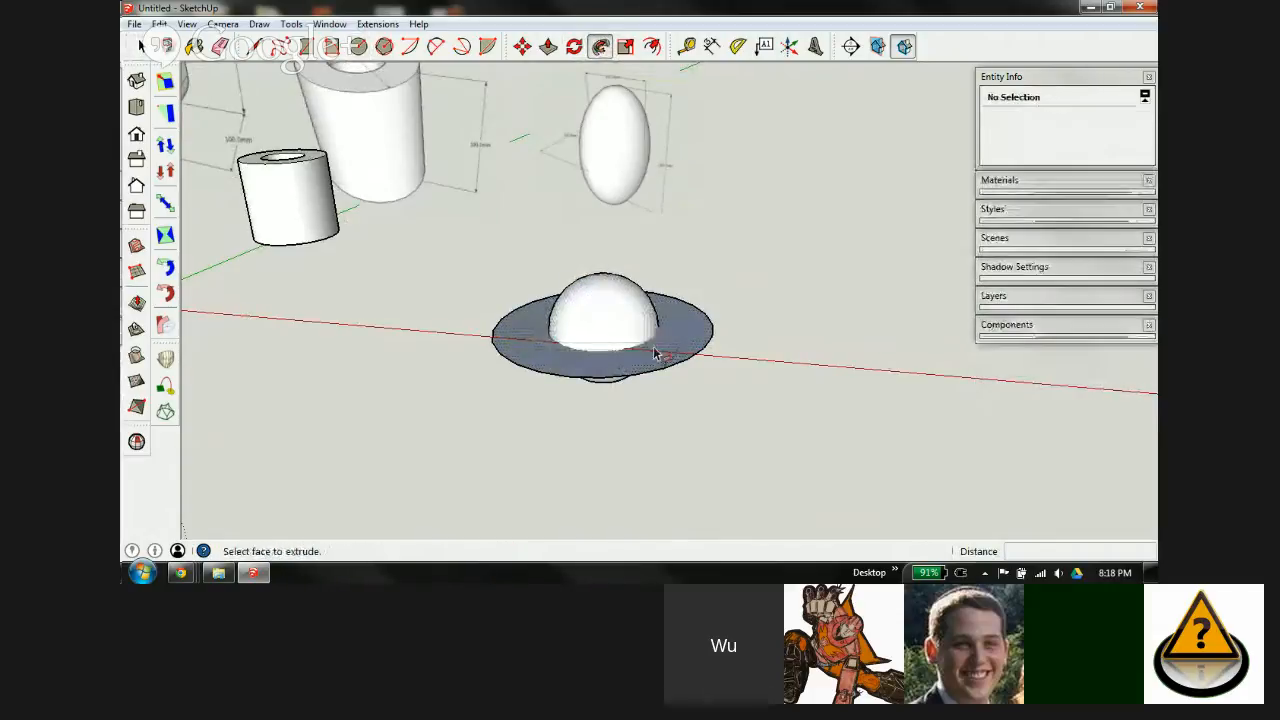
key("e")
left_click_drag(711, 316, 706, 328)
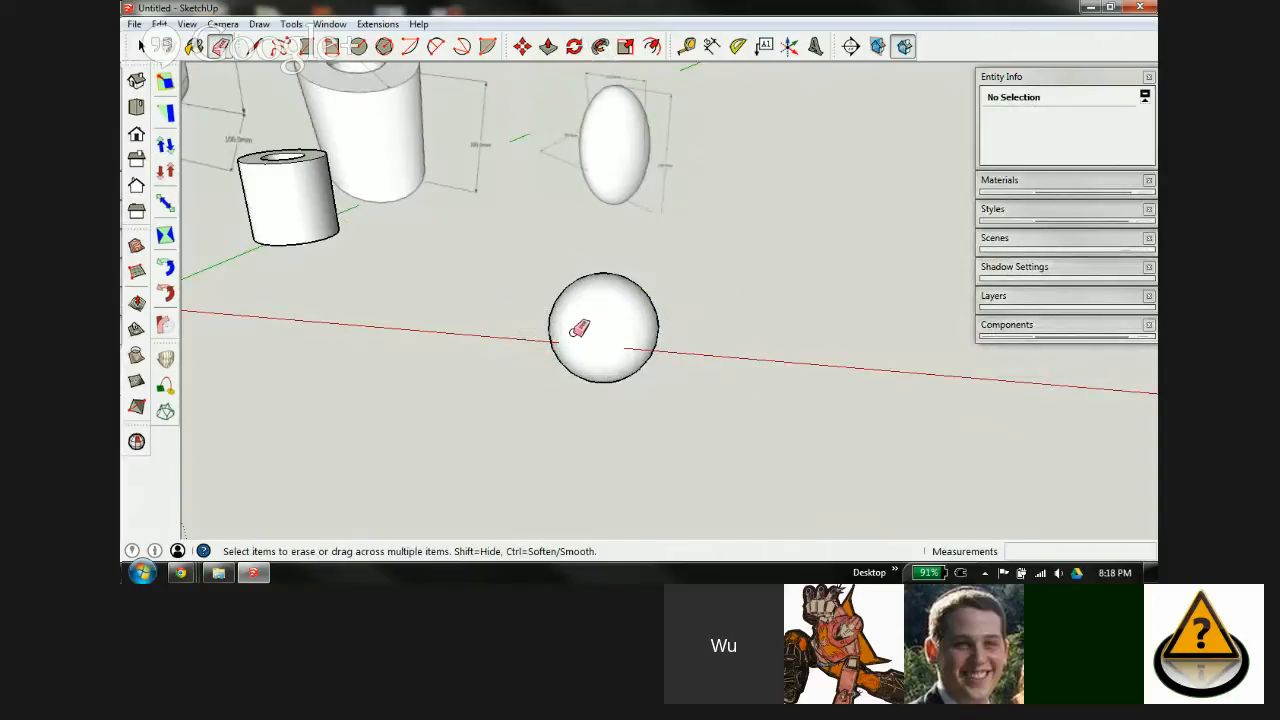
Step: Select the sphere and scale it by a factor of 2 along the blue axis from its top
key("space")
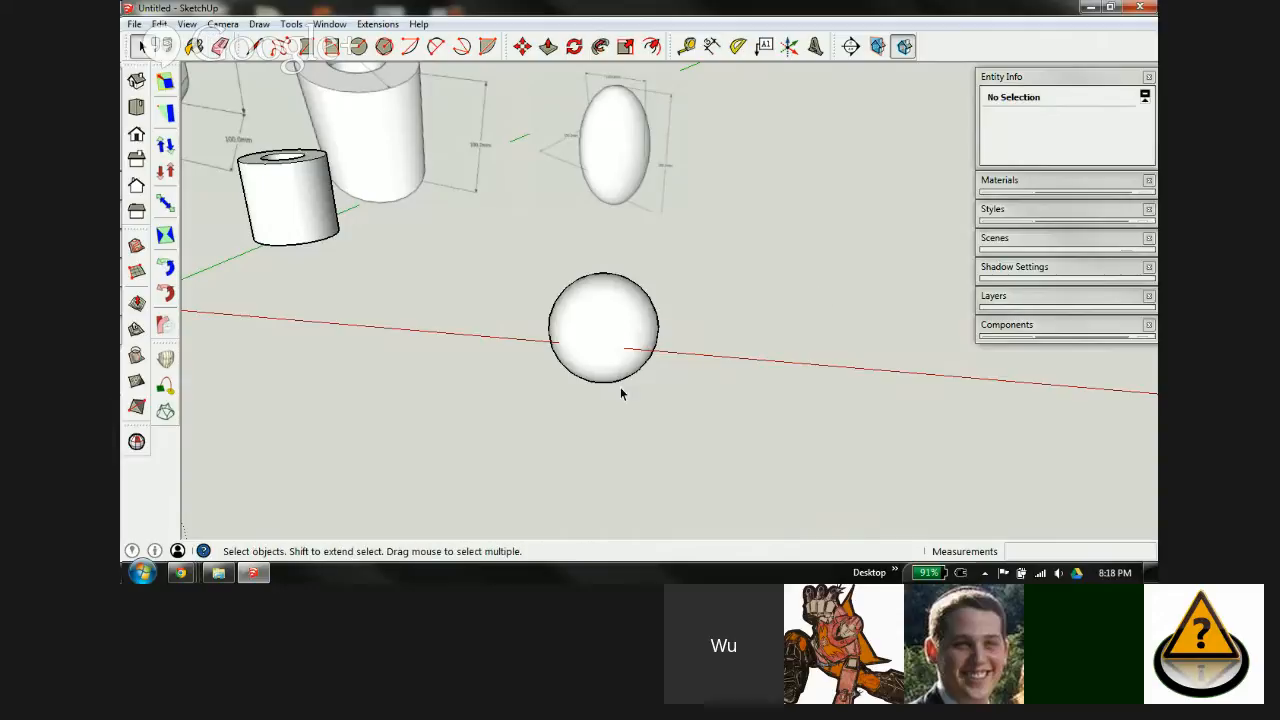
left_click(592, 330)
scroll(600, 337, "up", 2)
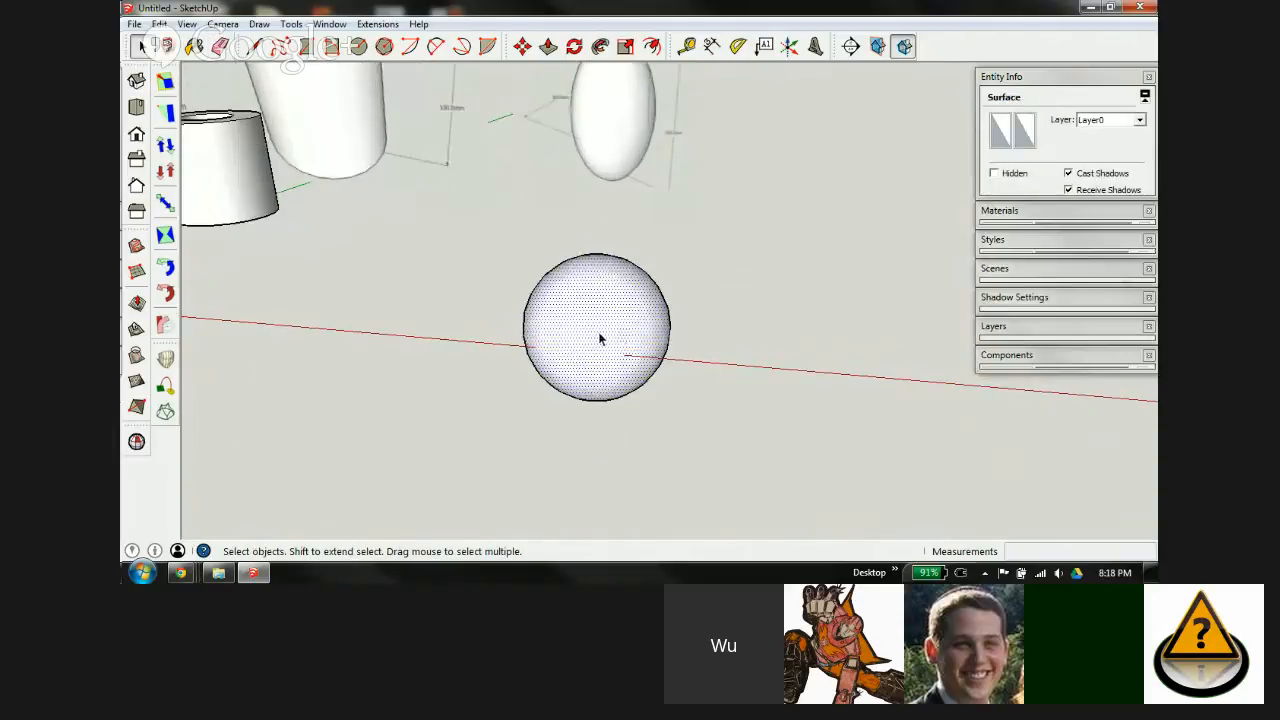
middle_click_drag(593, 340, 558, 148)
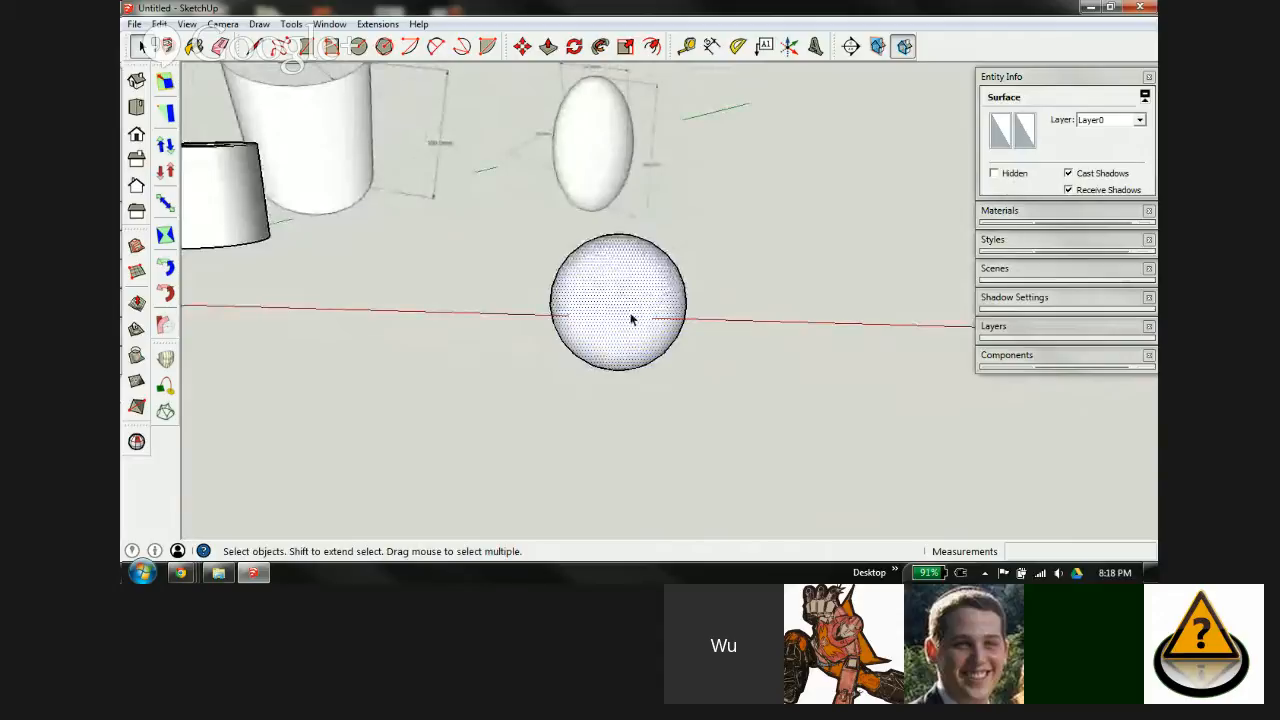
key("s")
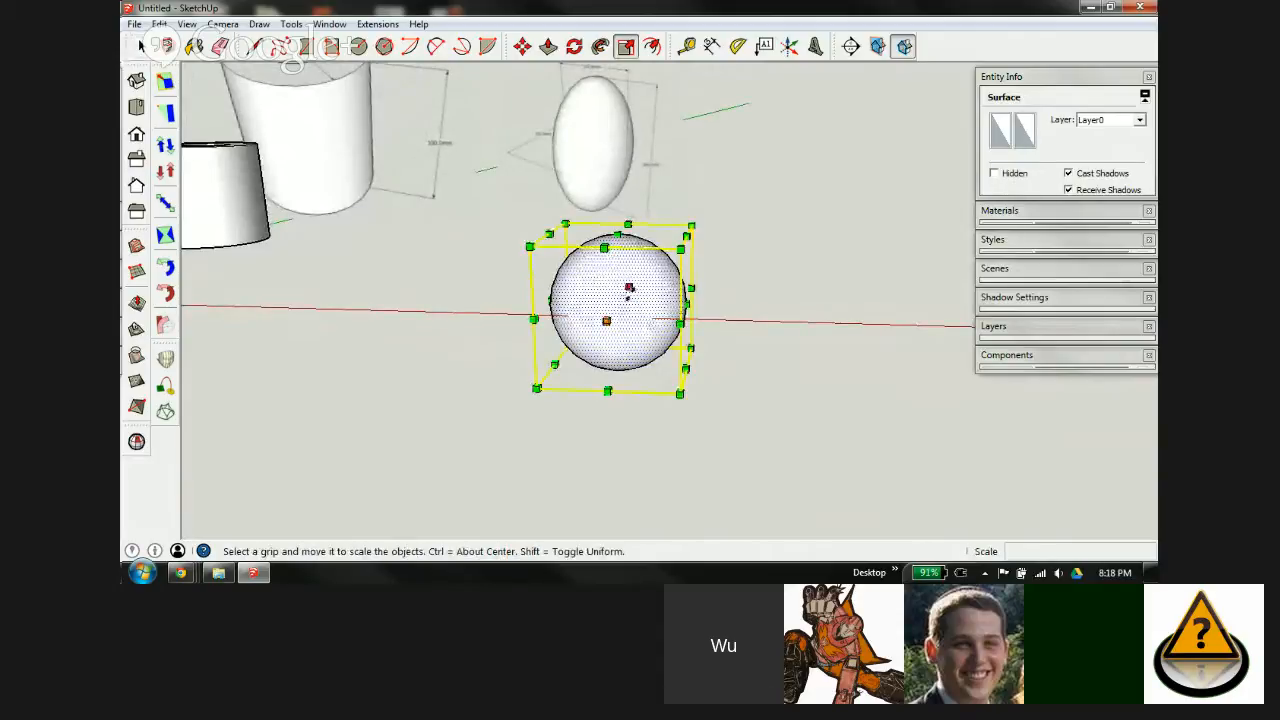
scroll(629, 288, "down", 1)
scroll(605, 168, "up", 4)
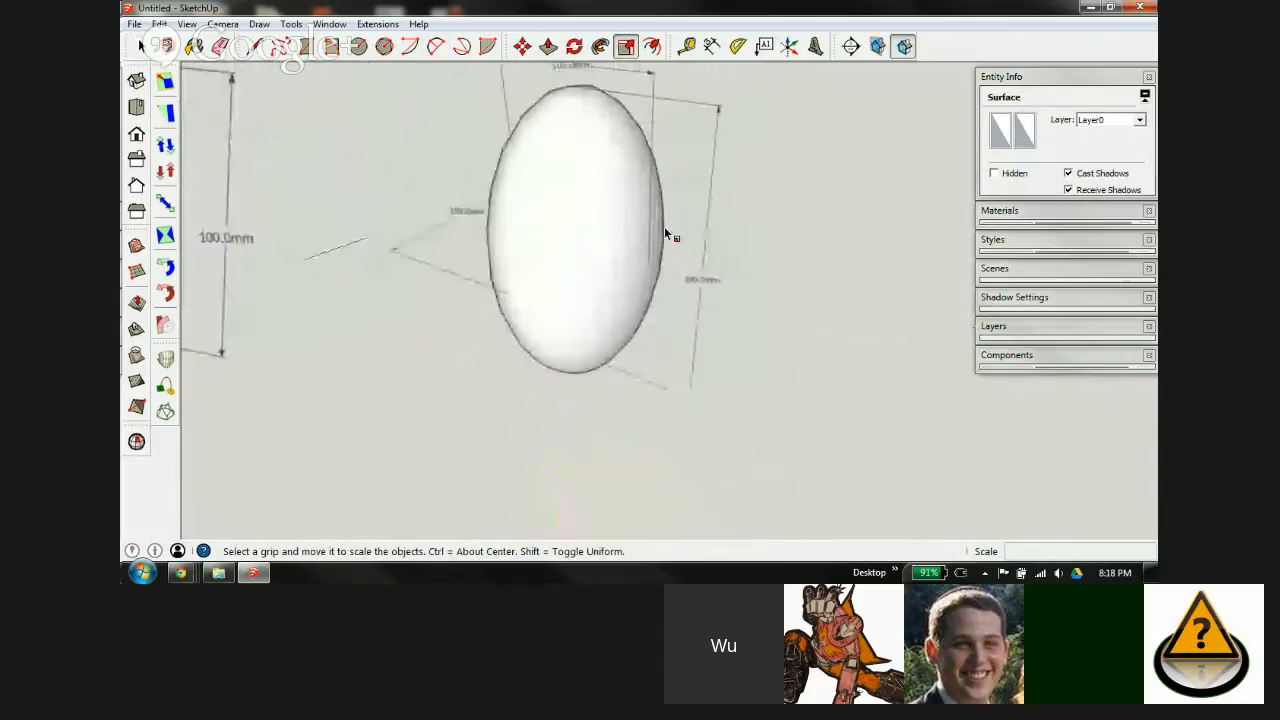
scroll(688, 262, "up", 3)
scroll(551, 214, "down", 5)
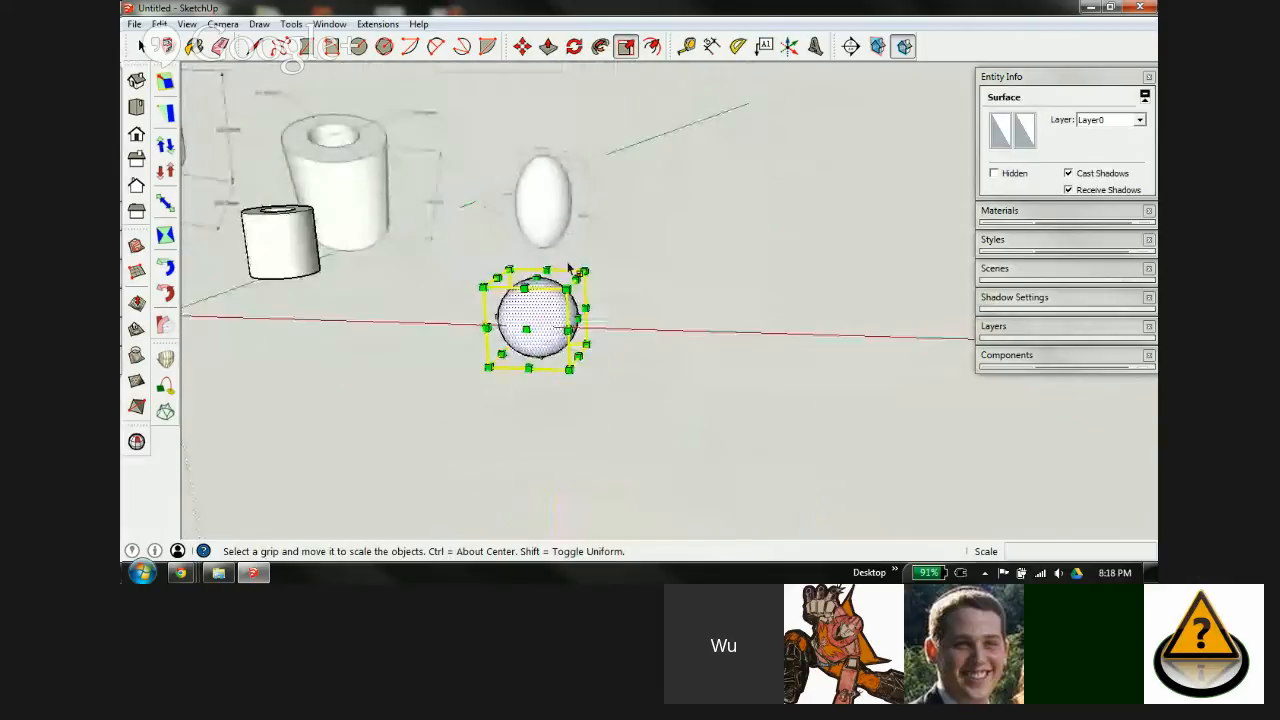
scroll(551, 286, "up", 3)
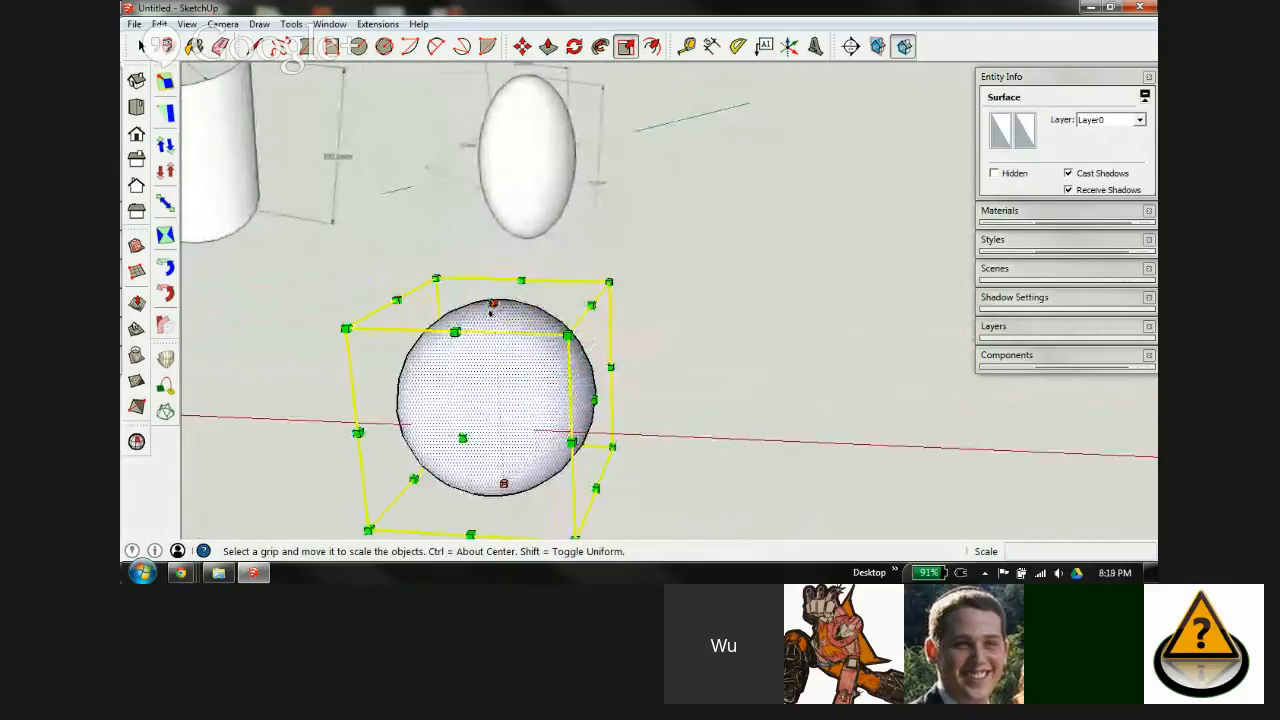
left_click_drag(491, 305, 492, 234)
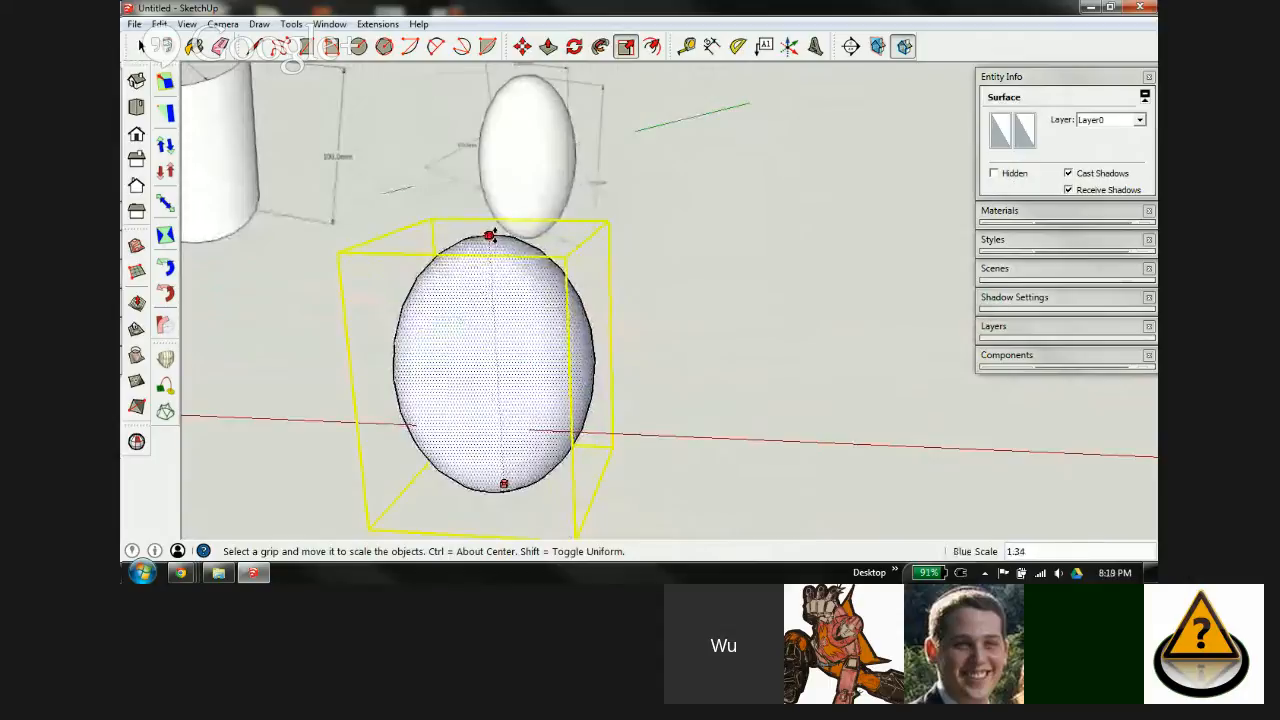
key("Return")
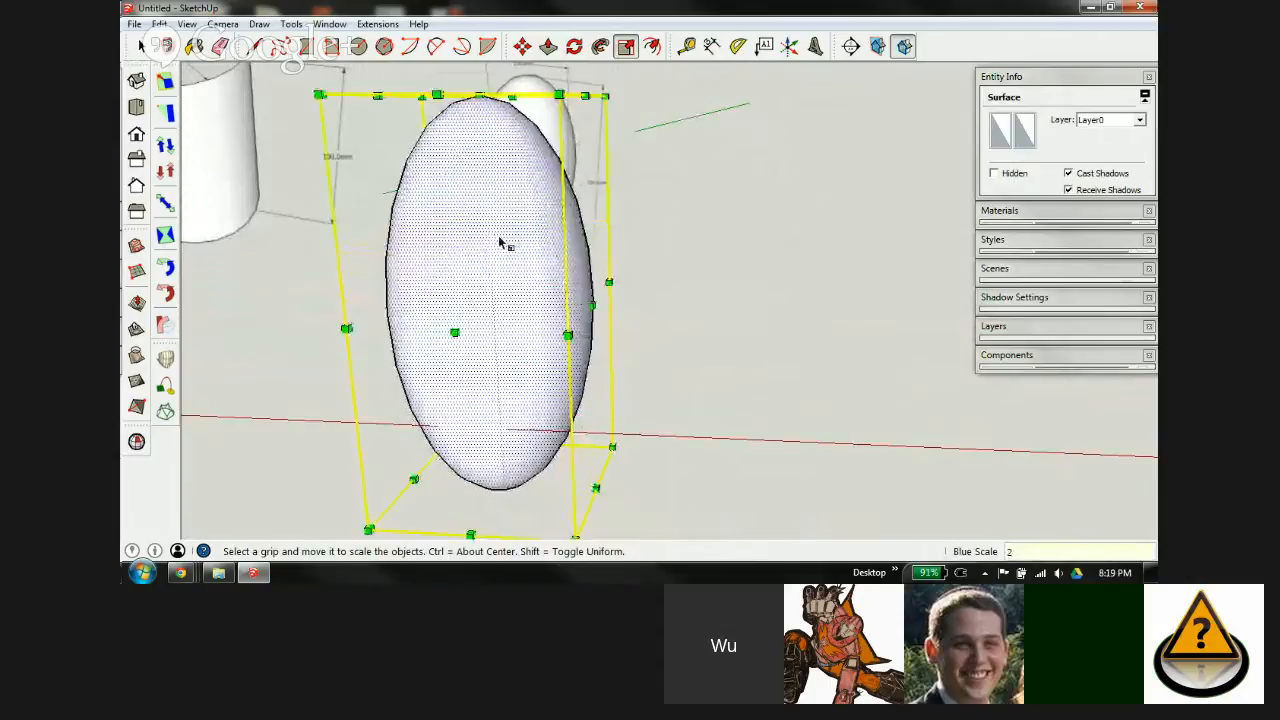
Step: Check the reference image's depth dimension and scale the stretched sphere by 1.5 along the green axis
scroll(547, 282, "down", 4)
scroll(528, 147, "up", 5)
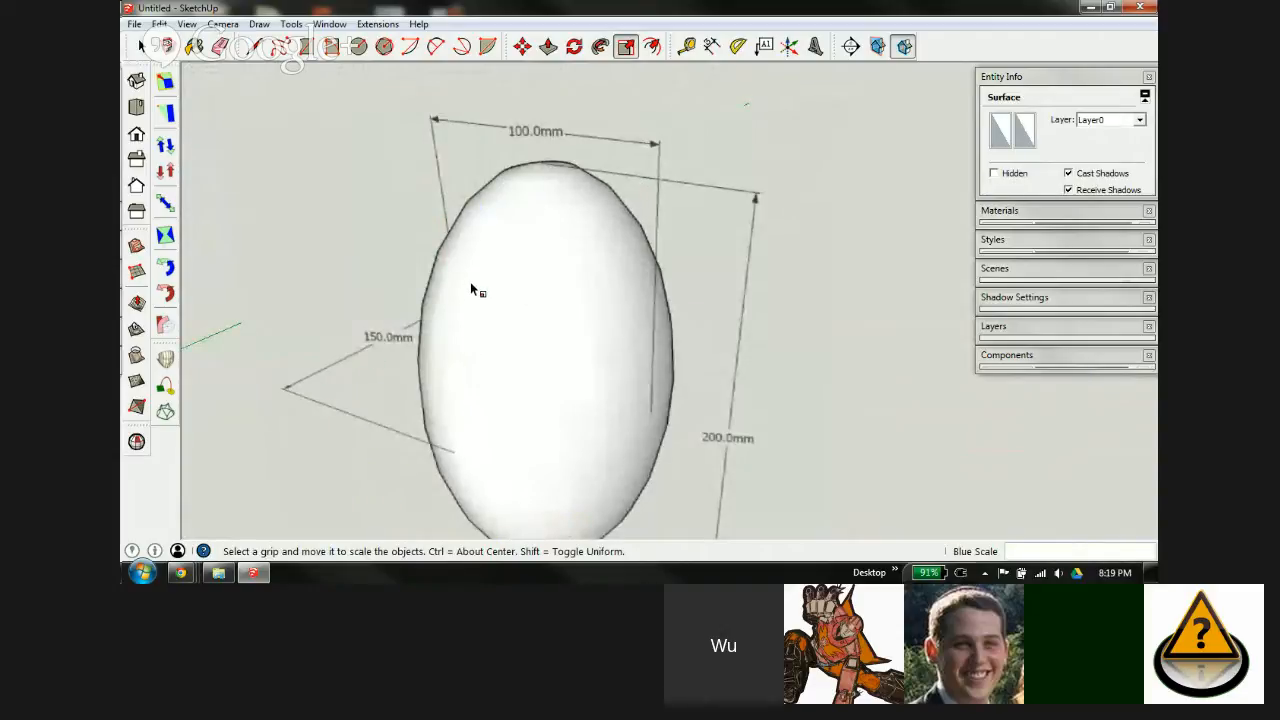
scroll(474, 285, "down", 5)
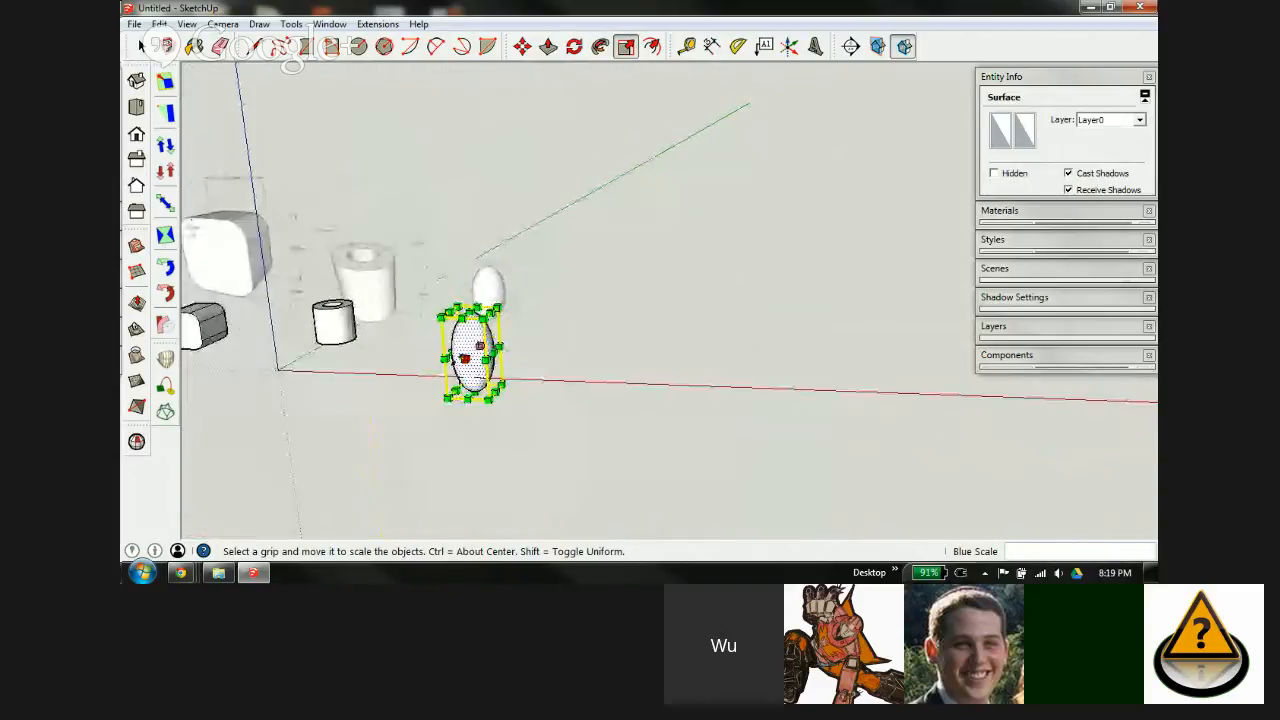
left_click_drag(464, 357, 437, 383)
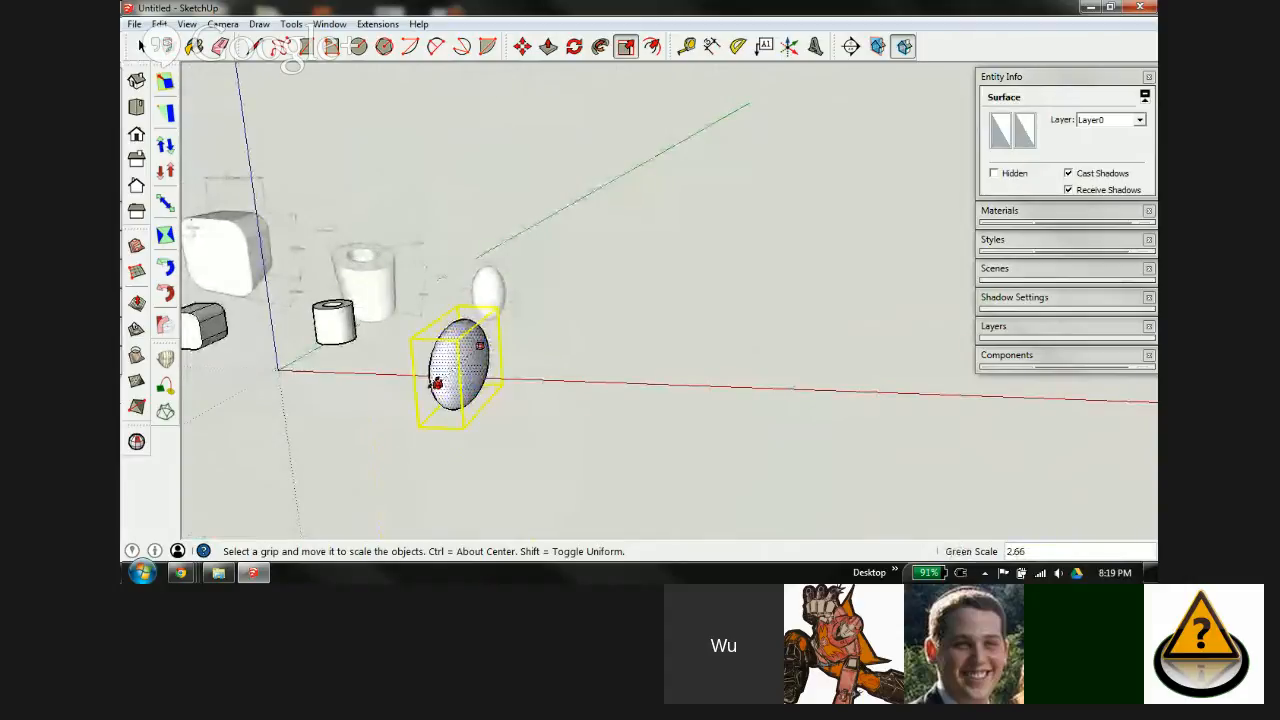
key("Return")
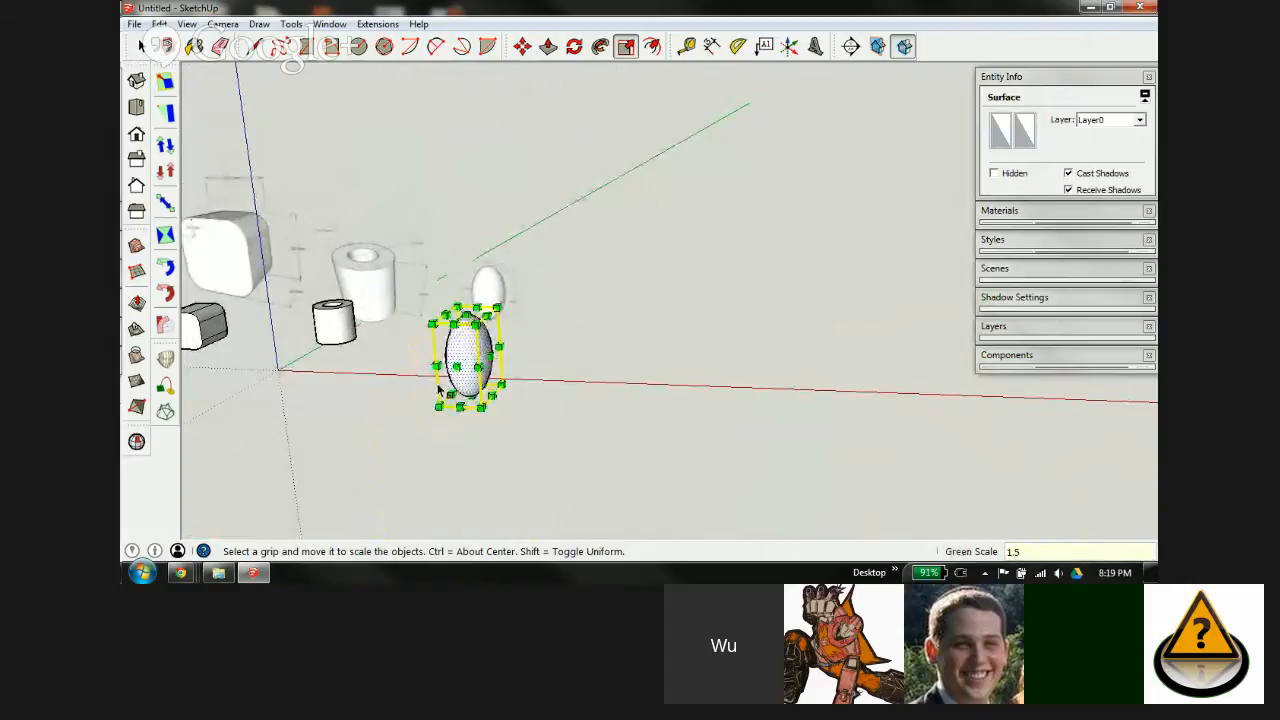
scroll(470, 365, "up", 4)
key("space")
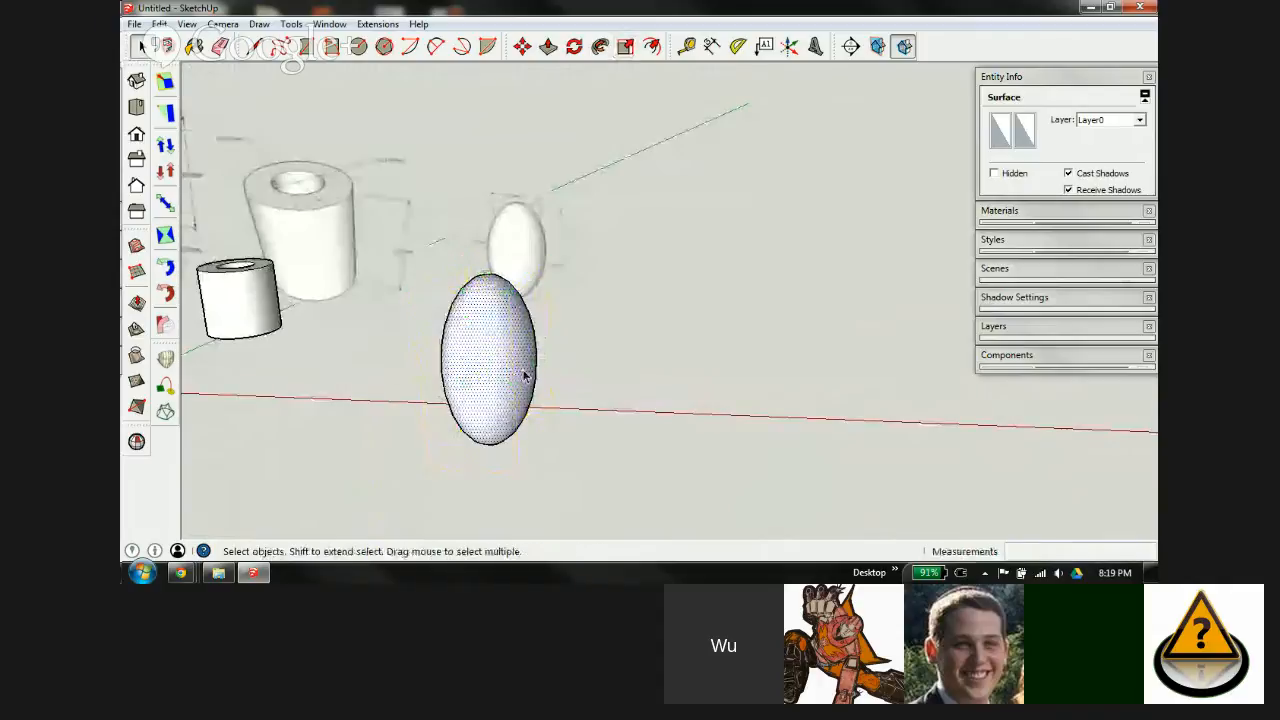
Step: Turn on the display of hidden geometry to reveal the ellipsoid's edges and vertices
scroll(490, 373, "up", 2)
scroll(490, 373, "up", 1)
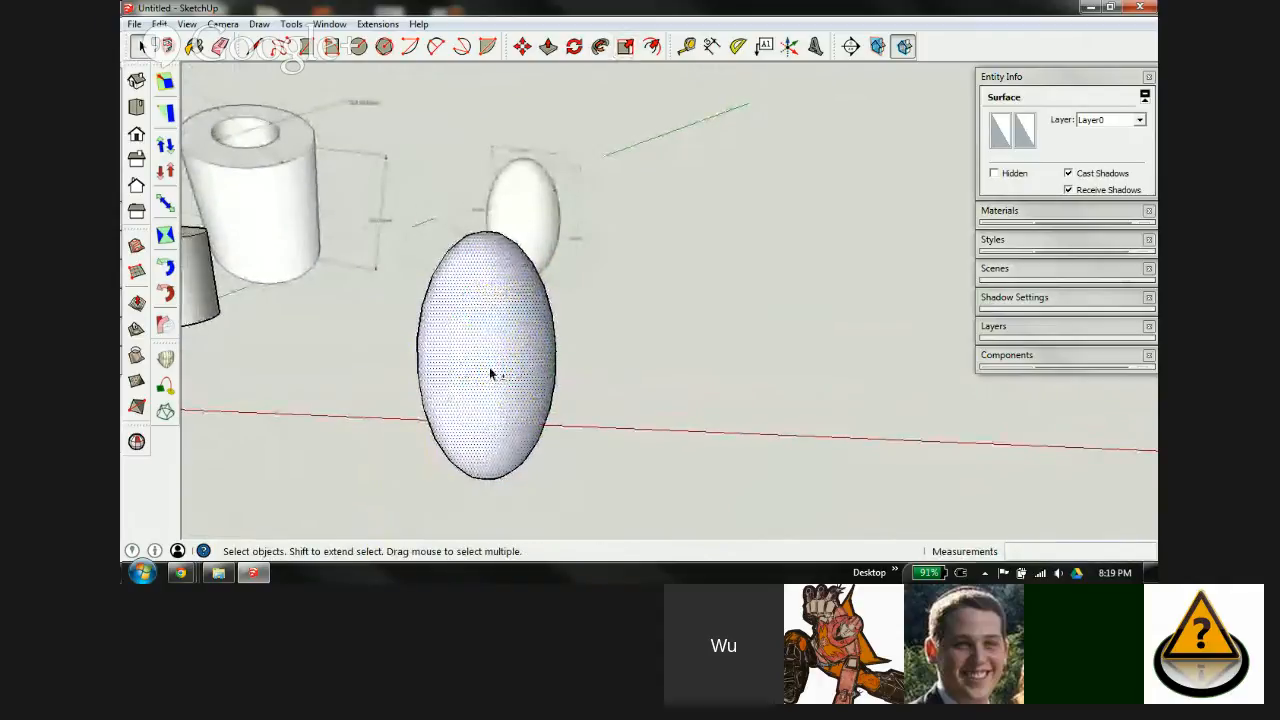
key("alt+v")
key("h")
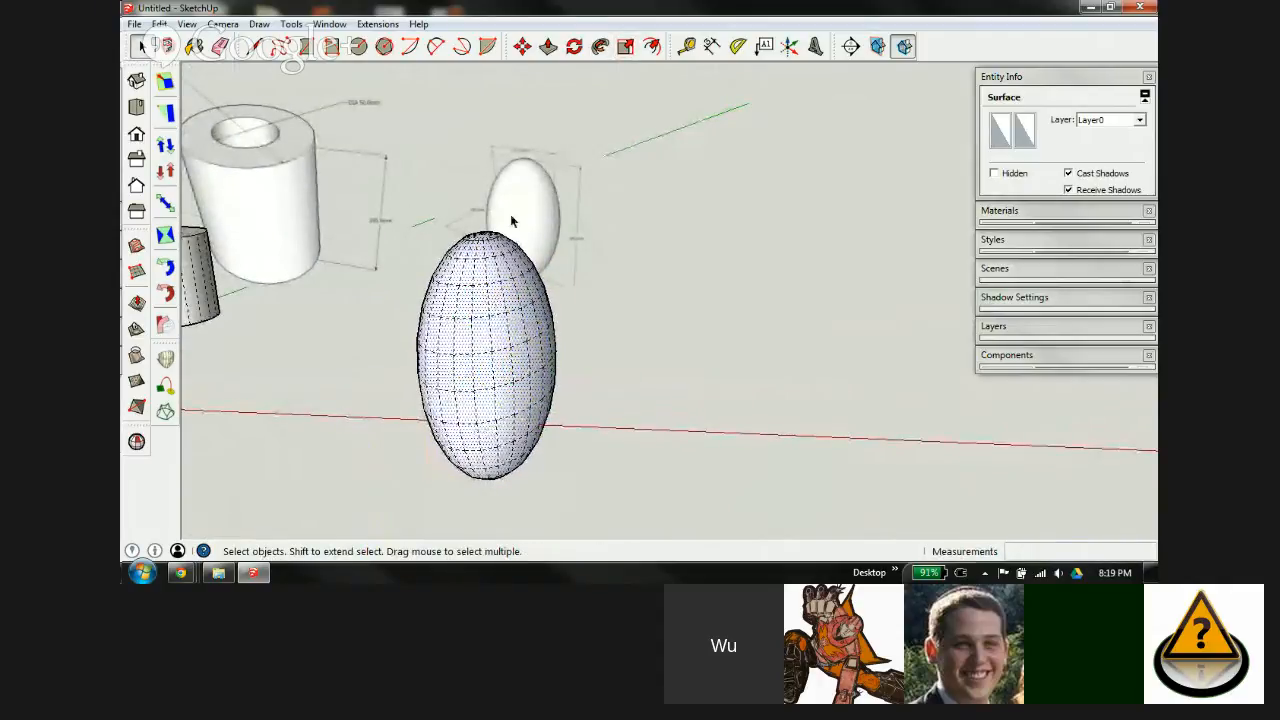
Step: Dimension the ellipsoid's height from its top pole to its bottom pole, placing the dimension beside the shape
left_click(712, 47)
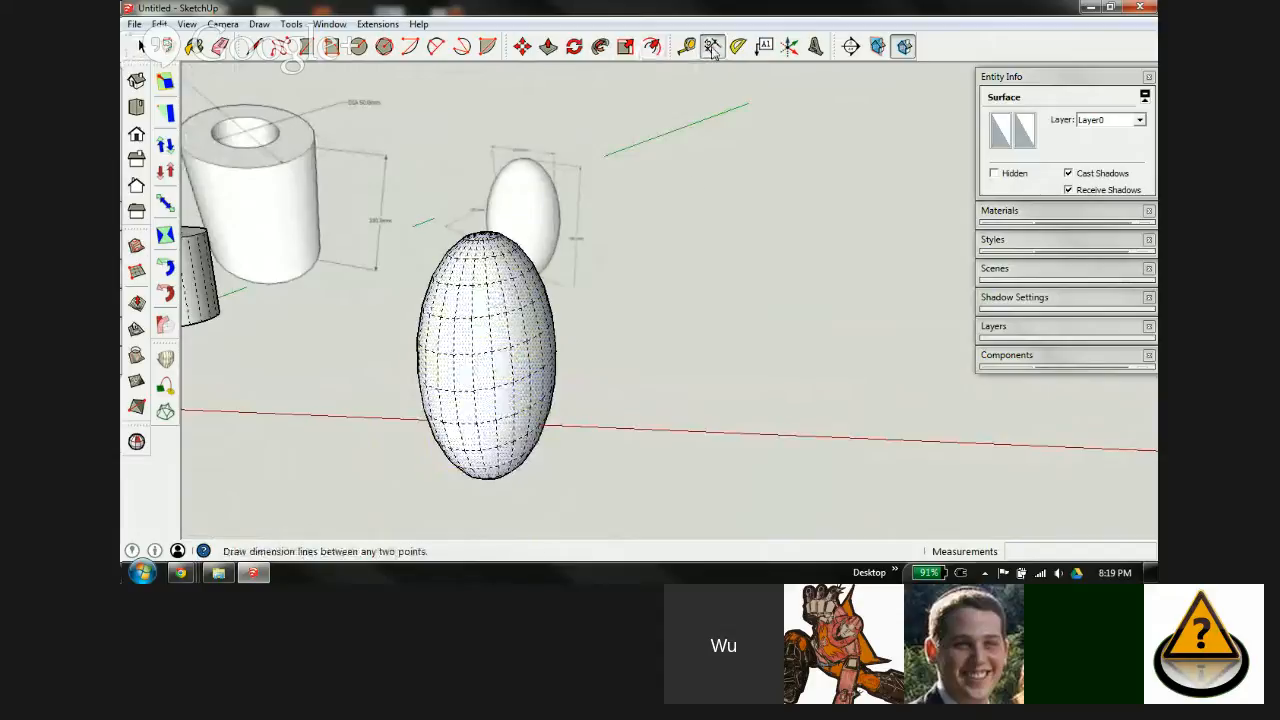
mouse_move(456, 262)
middle_mouse_down()
mouse_move(483, 422)
mouse_move(474, 258)
middle_mouse_up()
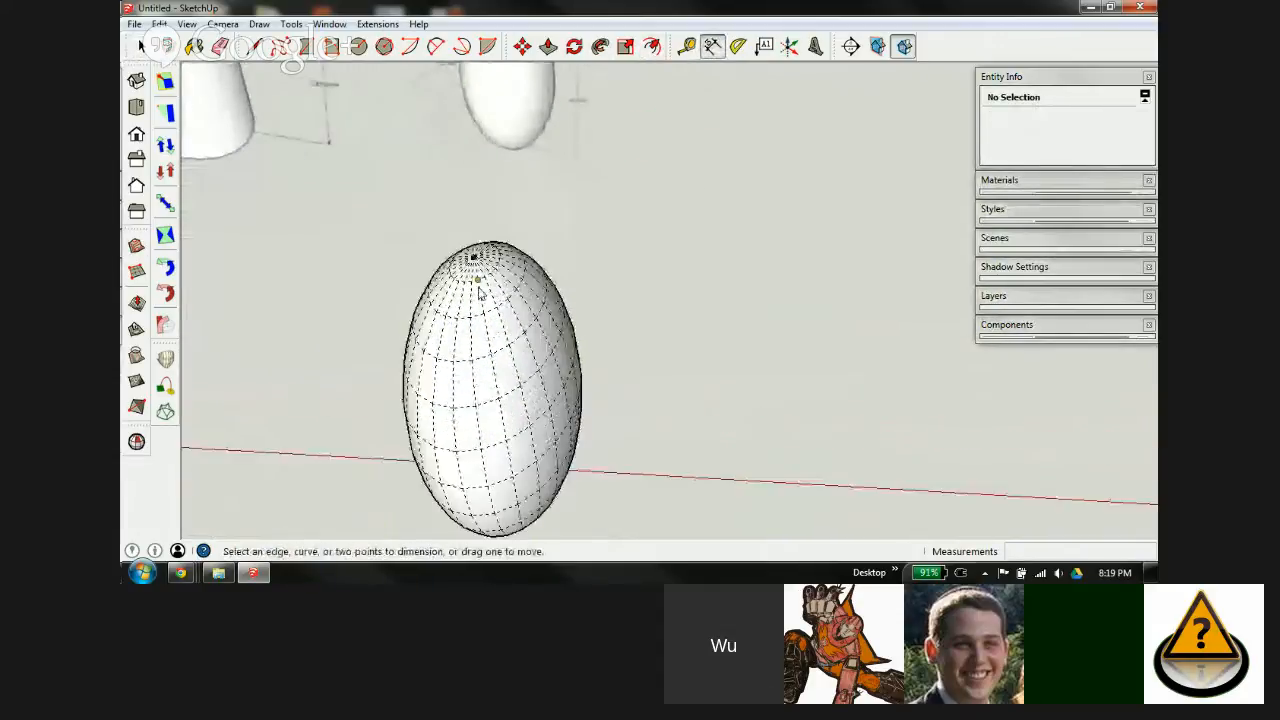
left_click(474, 258)
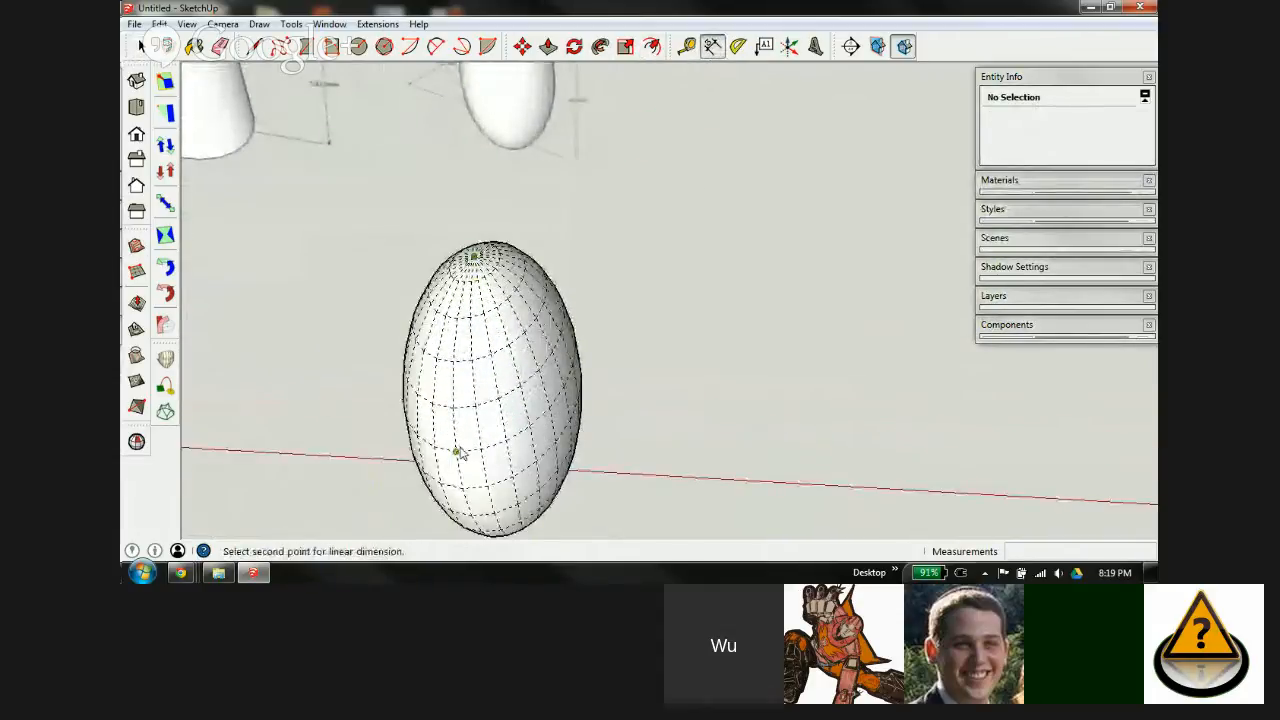
middle_click_drag(457, 449, 410, 240)
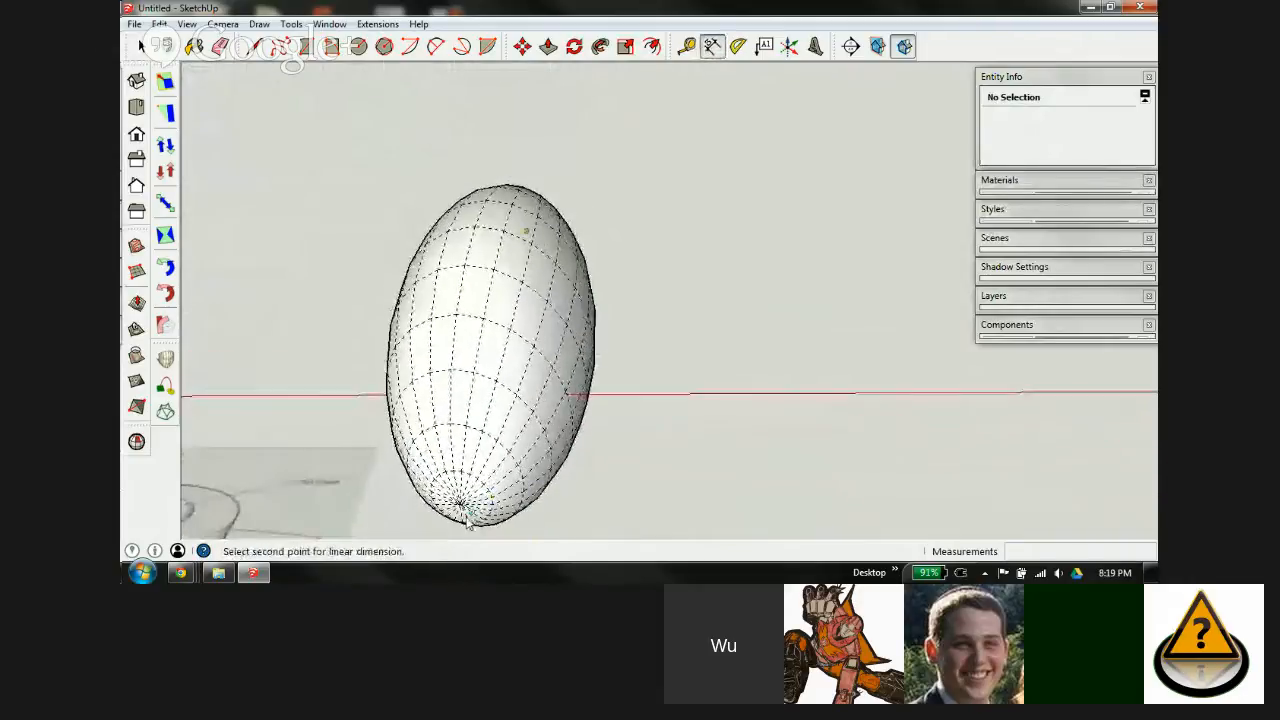
left_click(459, 503)
left_click(704, 511)
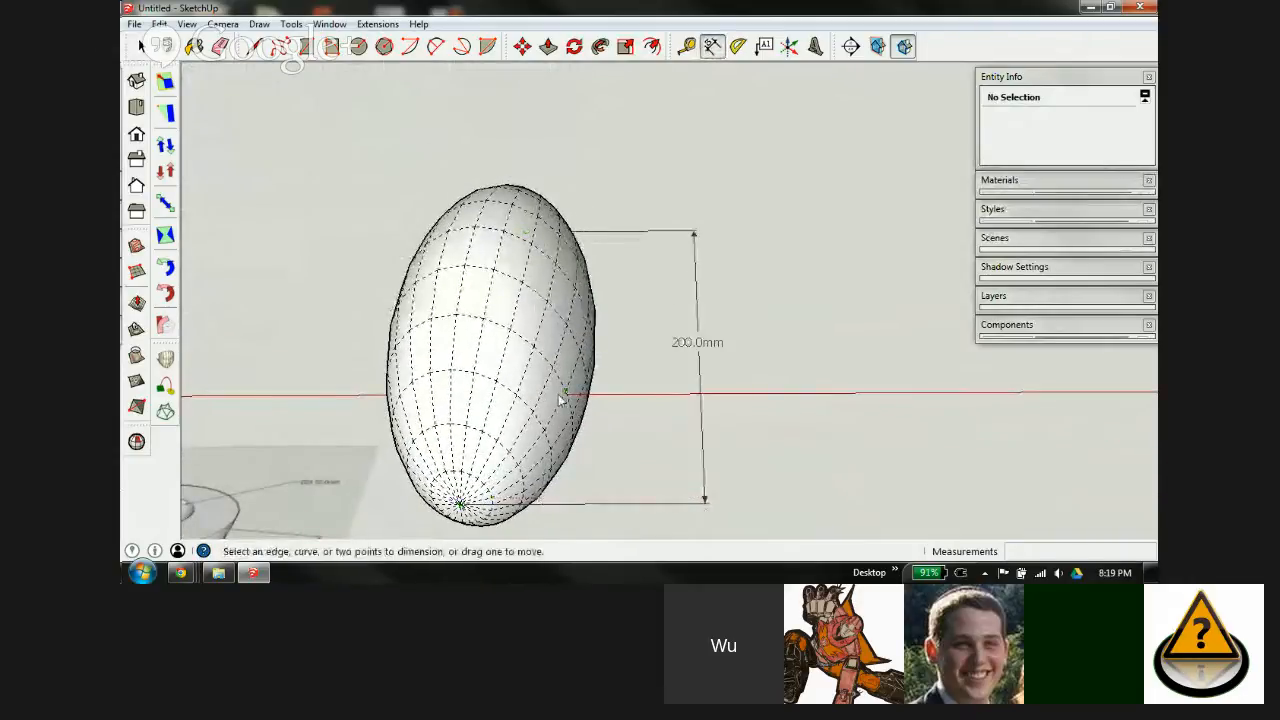
Step: Dimension the ellipsoid's depth along the green axis between its front and back mid-height vertices, placing the dimension beside the shape
middle_click_drag(571, 400, 518, 355)
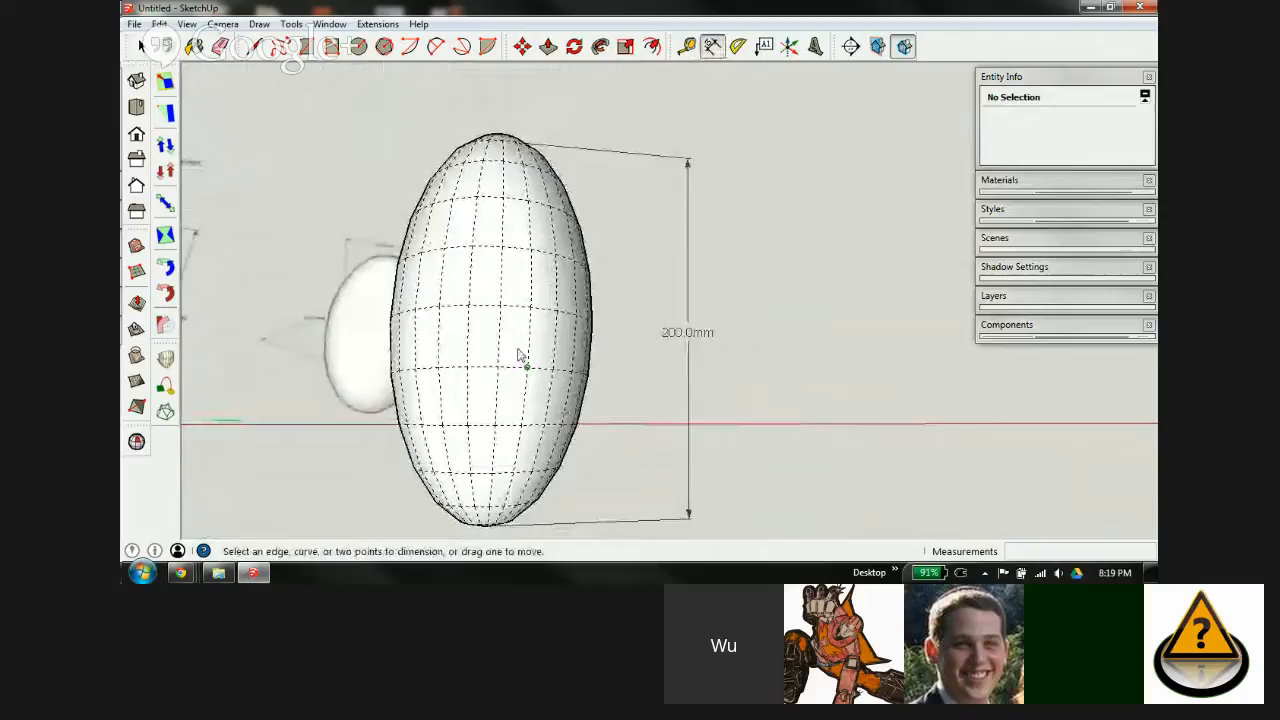
left_click(505, 298)
middle_click_drag(514, 303, 654, 306)
scroll(700, 410, "up", 3)
middle_click_drag(700, 410, 676, 313)
left_click(668, 297)
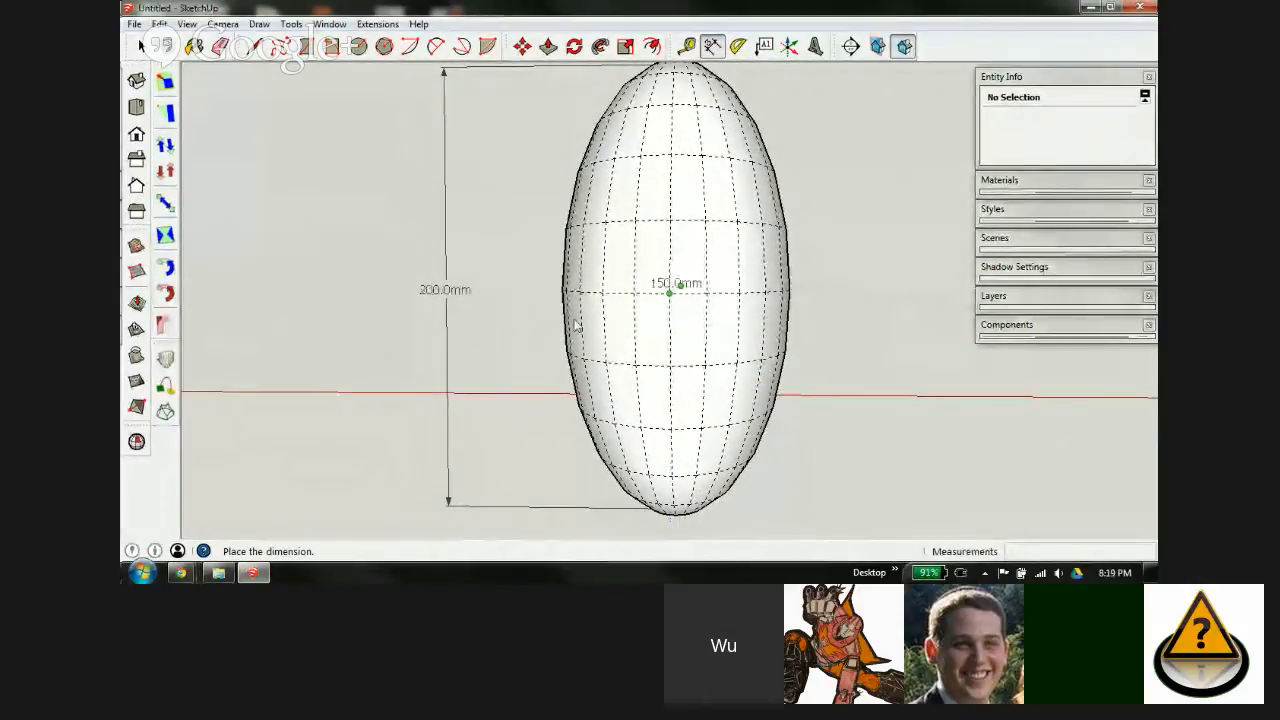
middle_click_drag(637, 306, 545, 410)
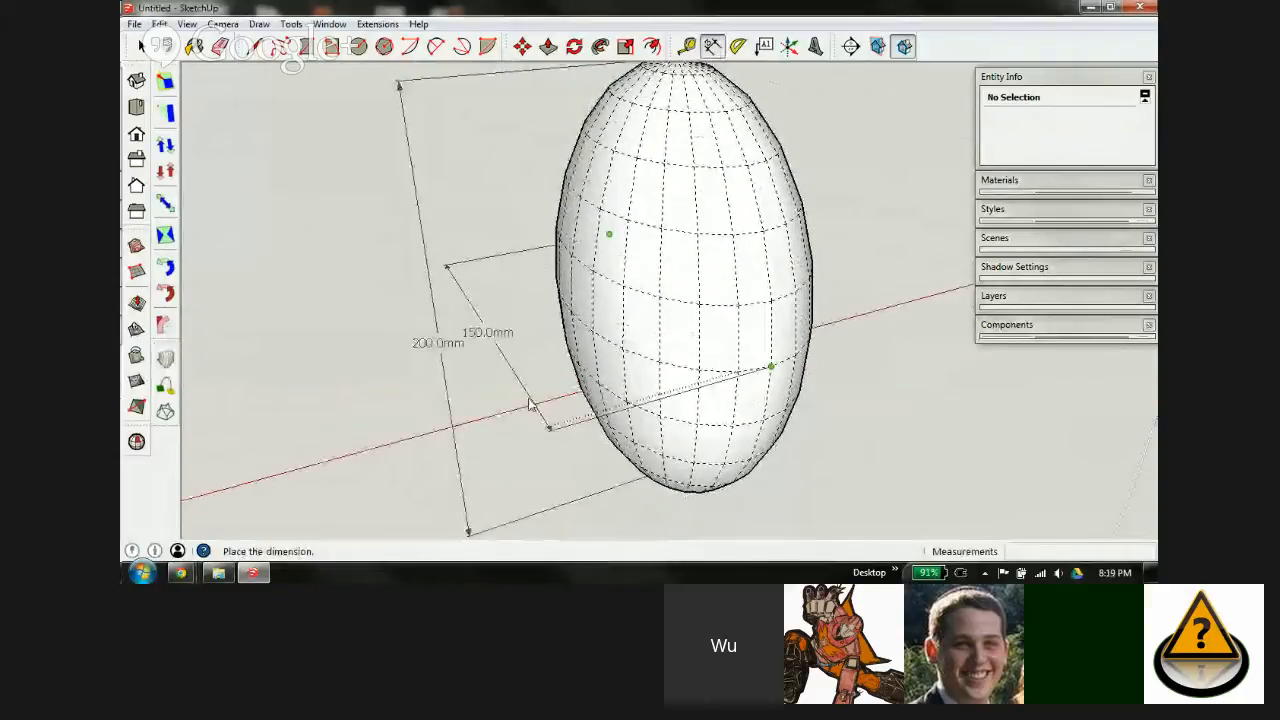
left_click(533, 405)
scroll(618, 357, "down", 1)
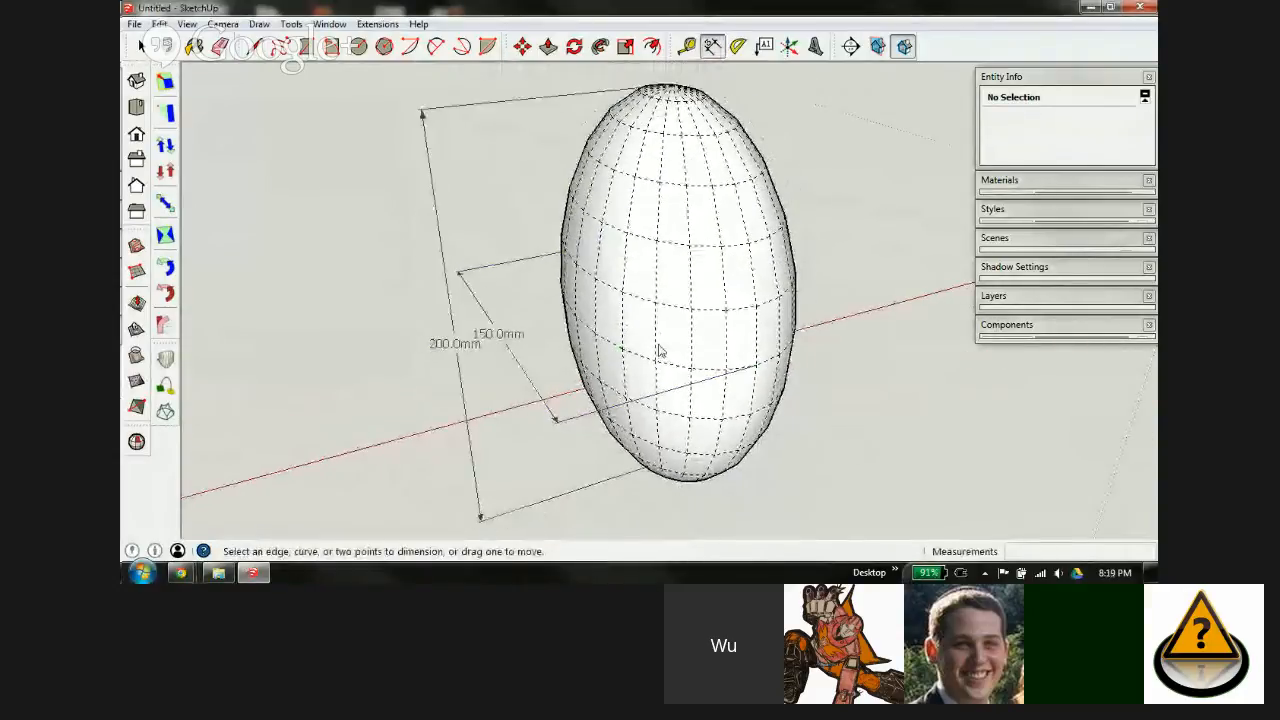
Step: Dimension the ellipsoid's width along the red axis between opposite mid-height vertices, placing the dimension outside the shape
middle_click_drag(659, 350, 729, 371)
left_click(651, 337)
middle_click_drag(651, 337, 725, 390)
left_click(695, 345)
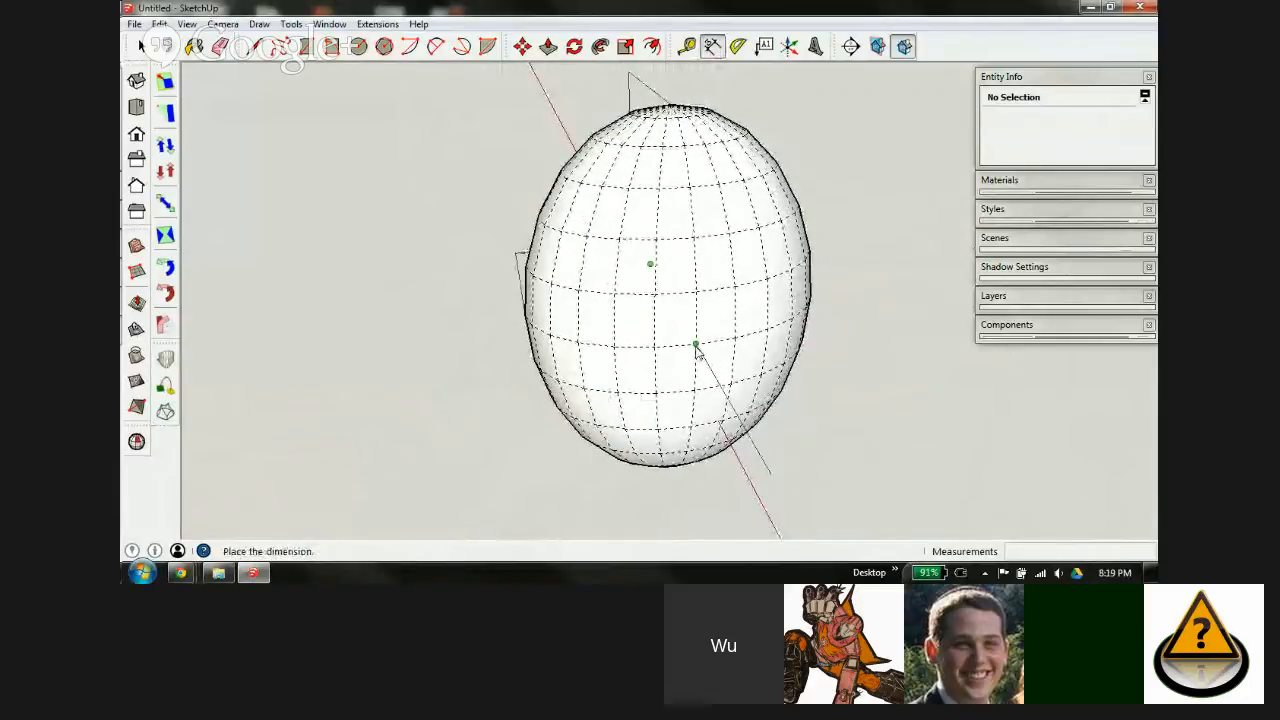
left_click(406, 375)
Step: Delete the ellipsoid together with all its dimensions
middle_click_drag(730, 288, 653, 365)
scroll(665, 300, "down", 3)
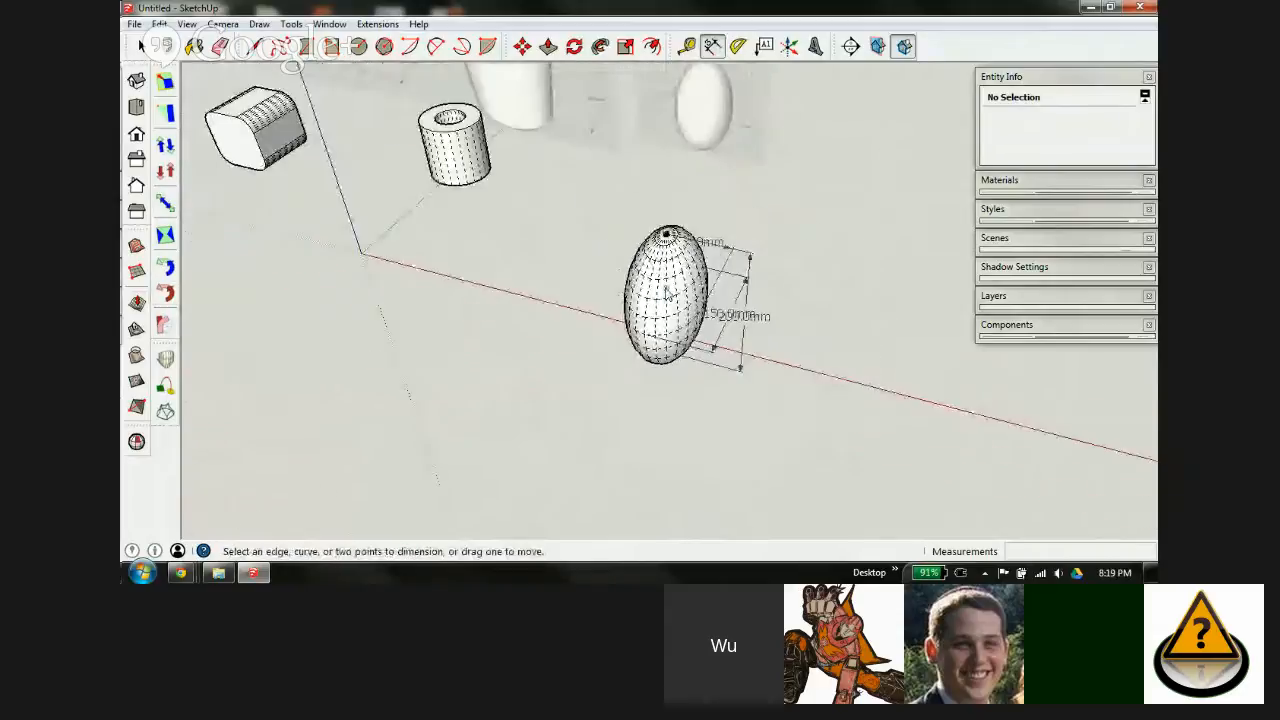
key("space")
left_click_drag(718, 282, 814, 382)
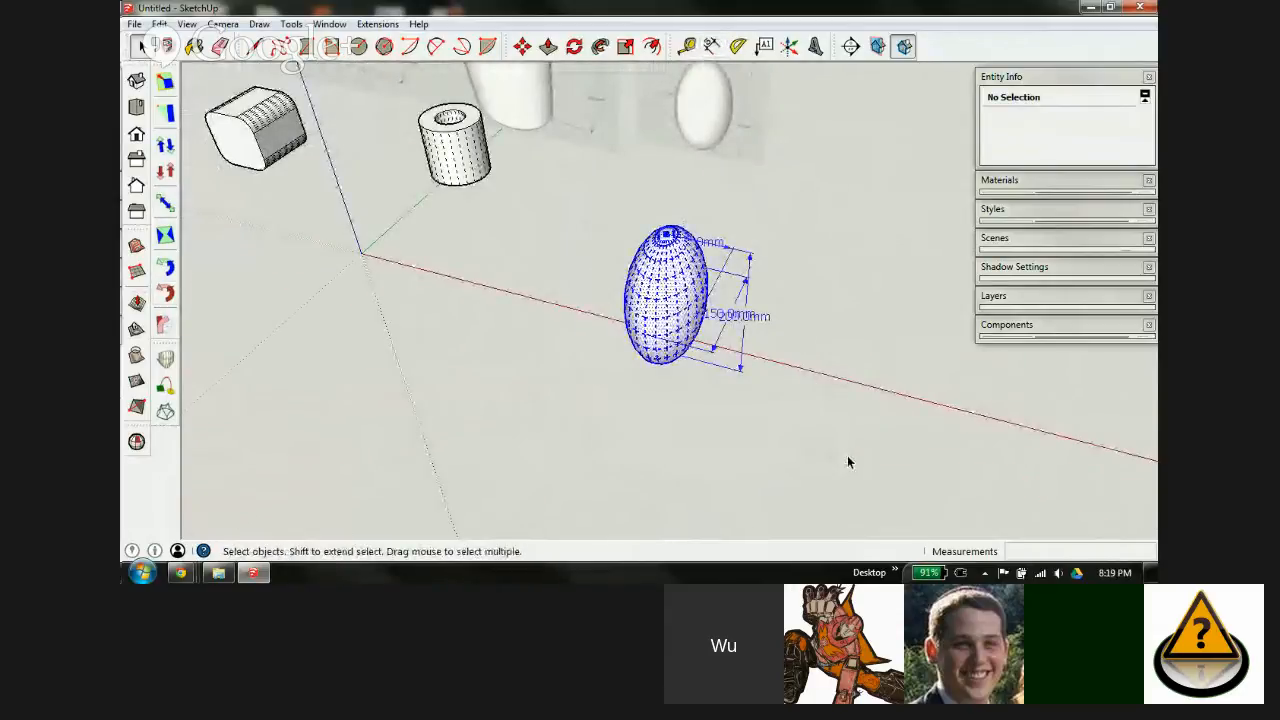
key("Delete")
scroll(712, 220, "down", 3)
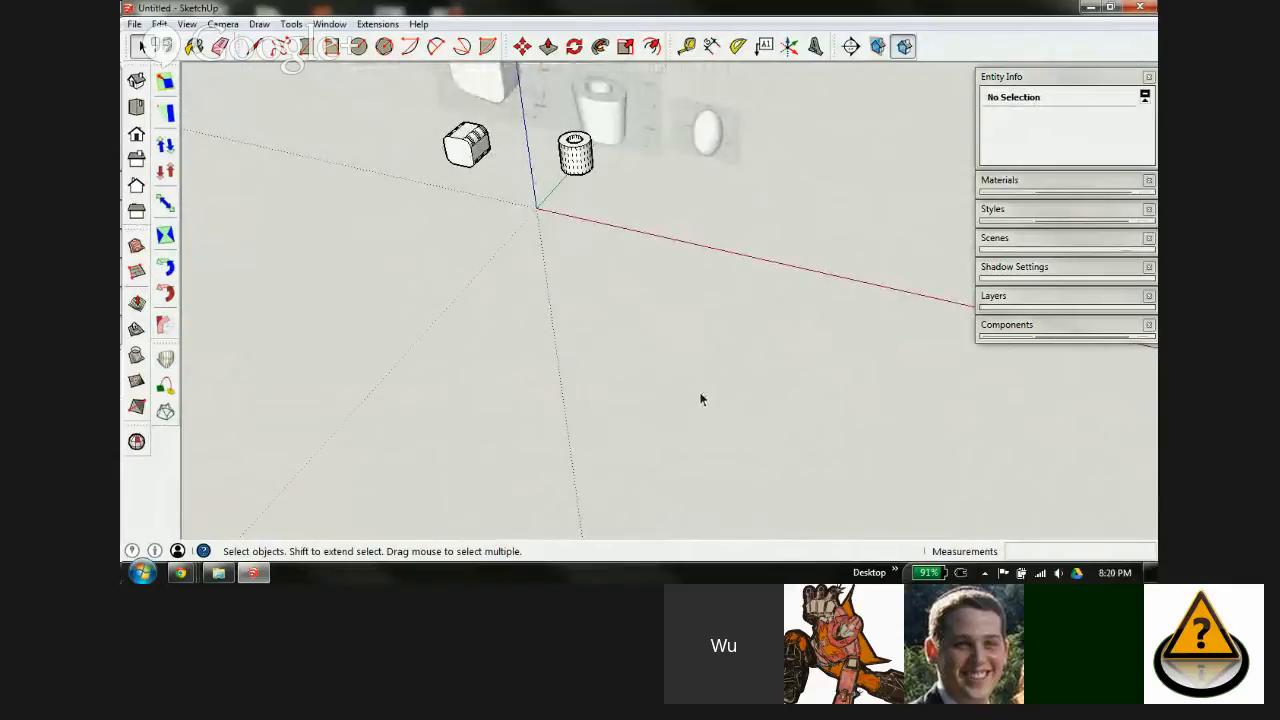
key("c")
left_click(693, 284)
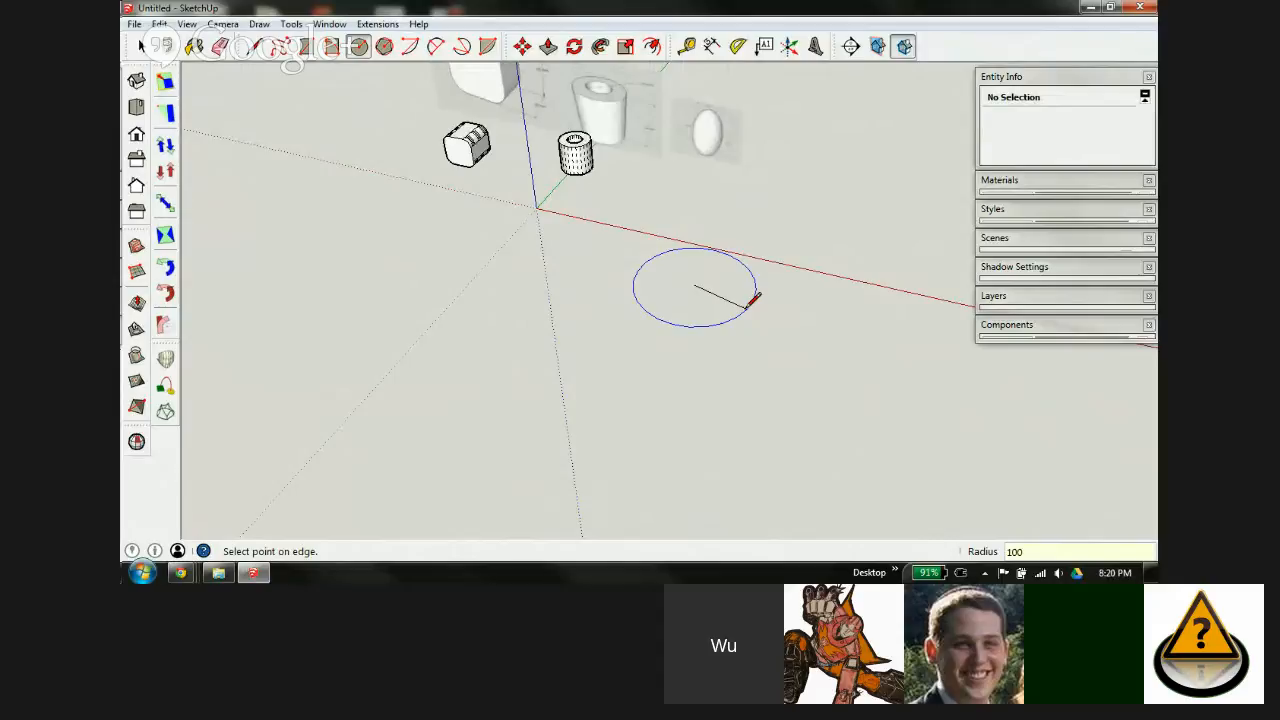
key("Return")
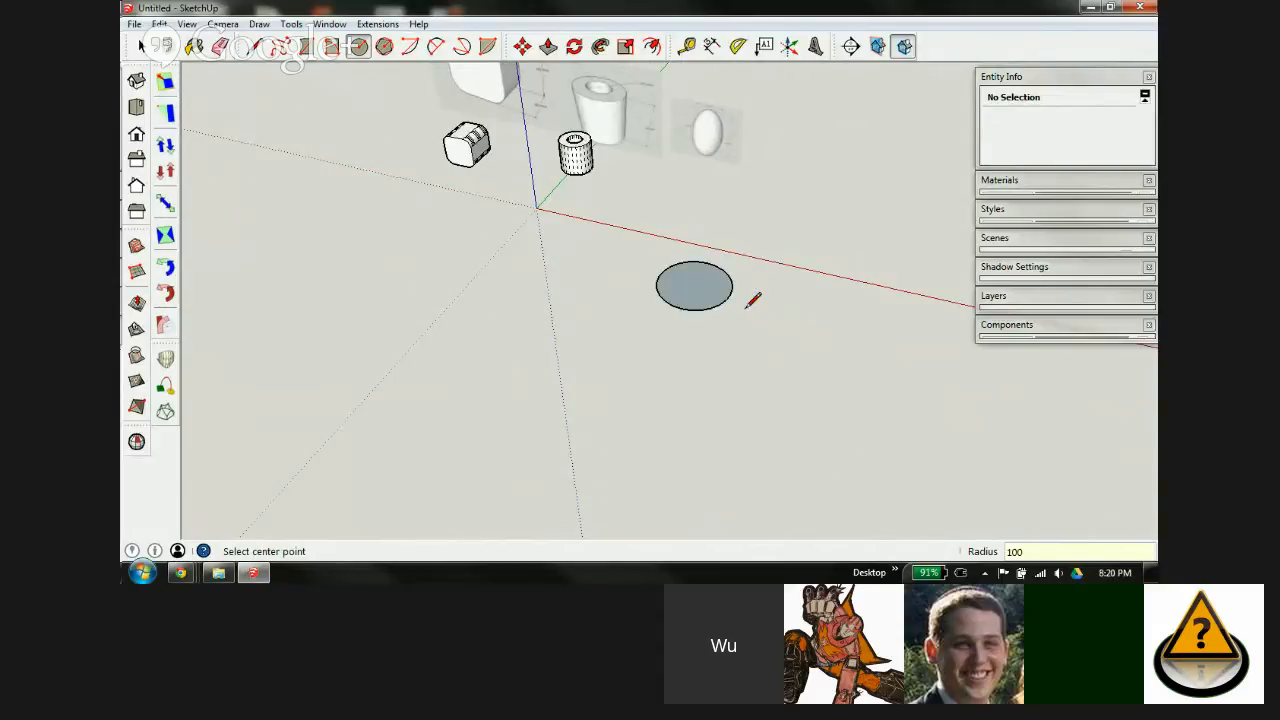
key("ctrl+z")
Step: Draw a flat circle of 100 mm radius near the red axis and a vertical circle of 50 mm radius at its centre
left_click(686, 296)
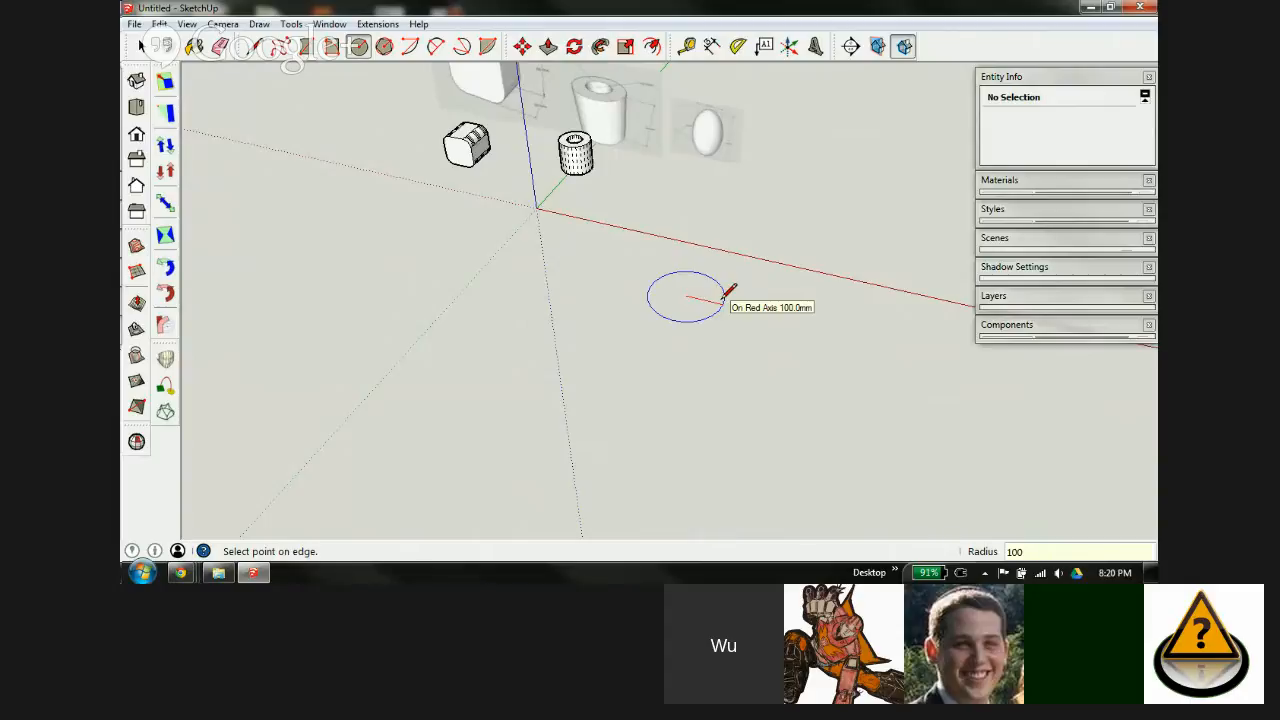
left_click(728, 291)
scroll(694, 295, "up", 4)
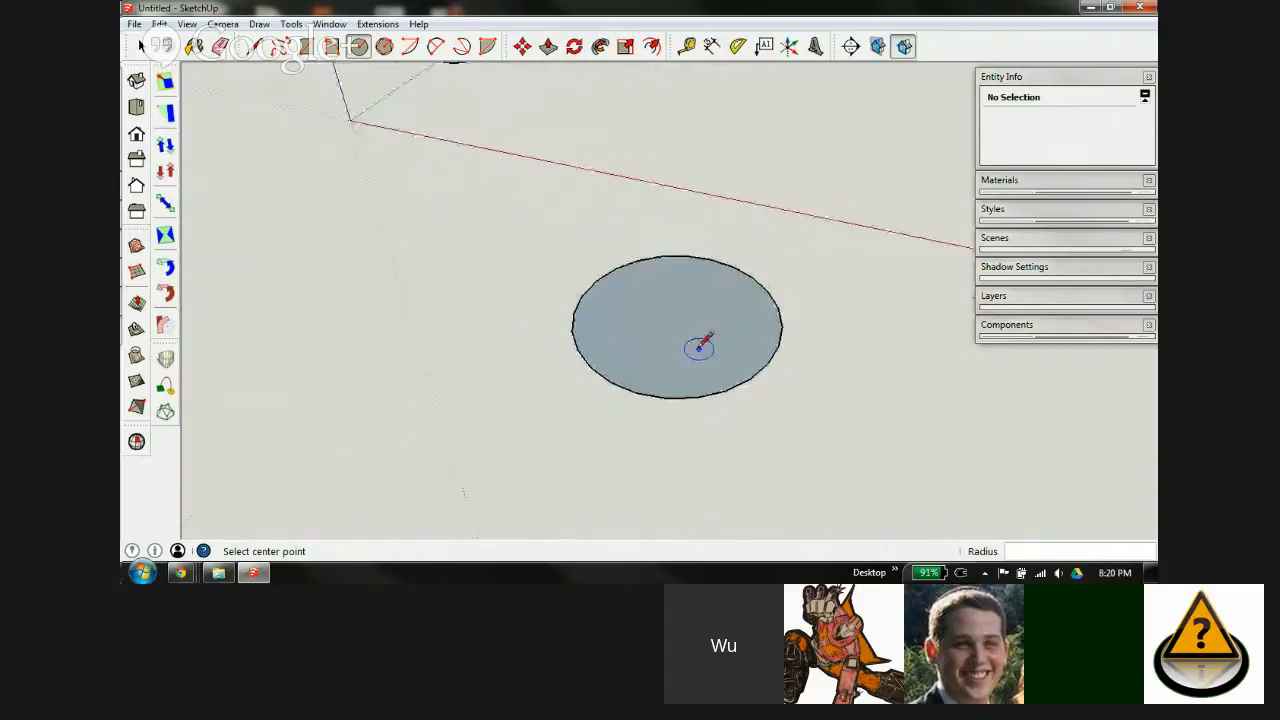
middle_click_drag(700, 345, 786, 223)
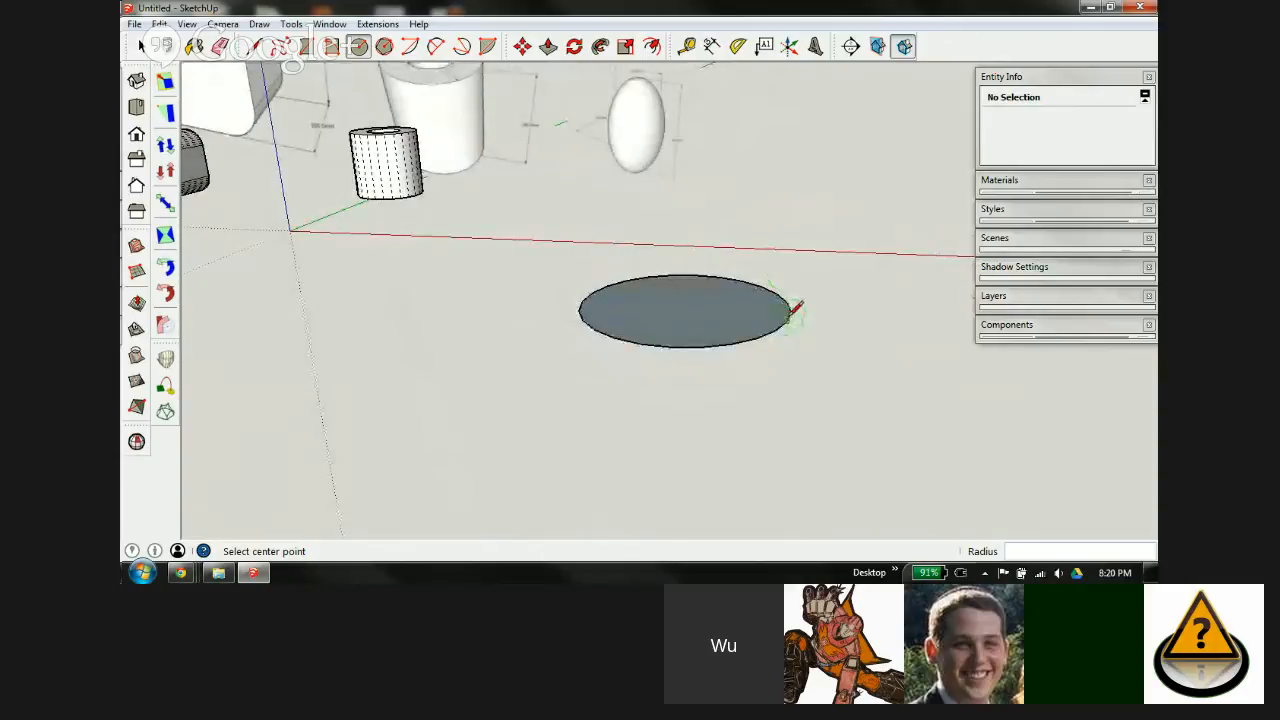
left_click(685, 305)
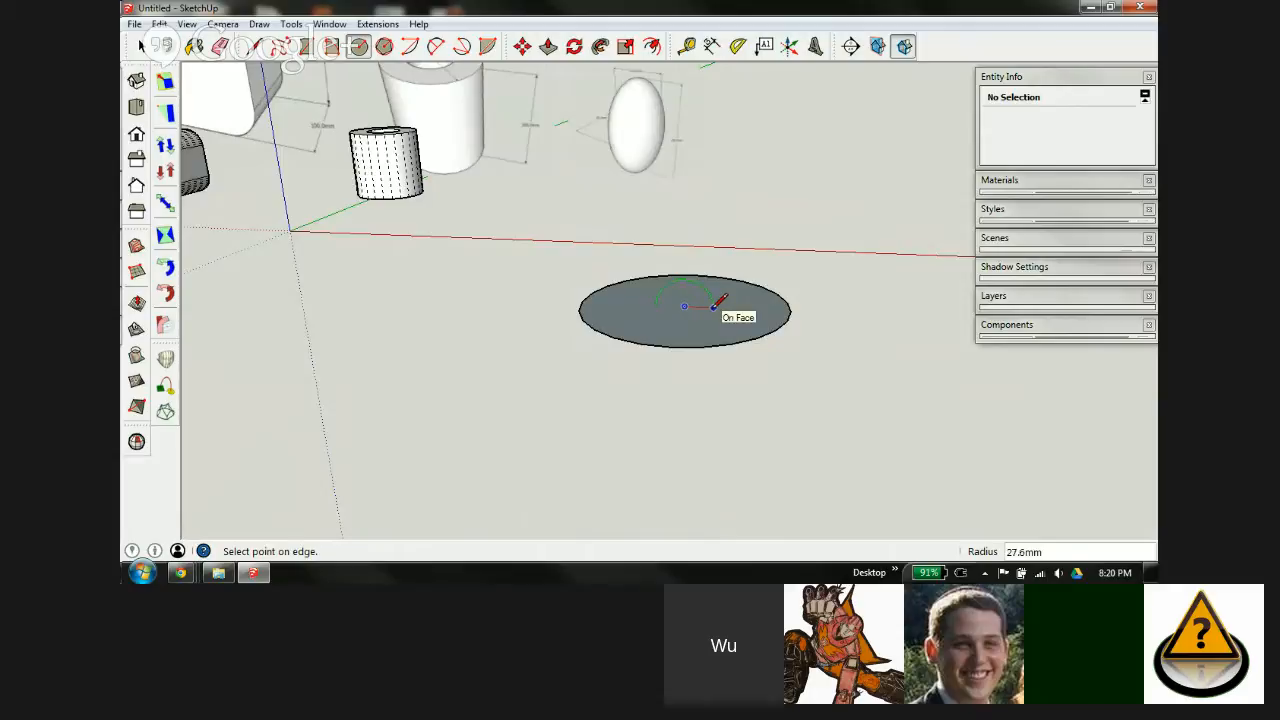
key("Return")
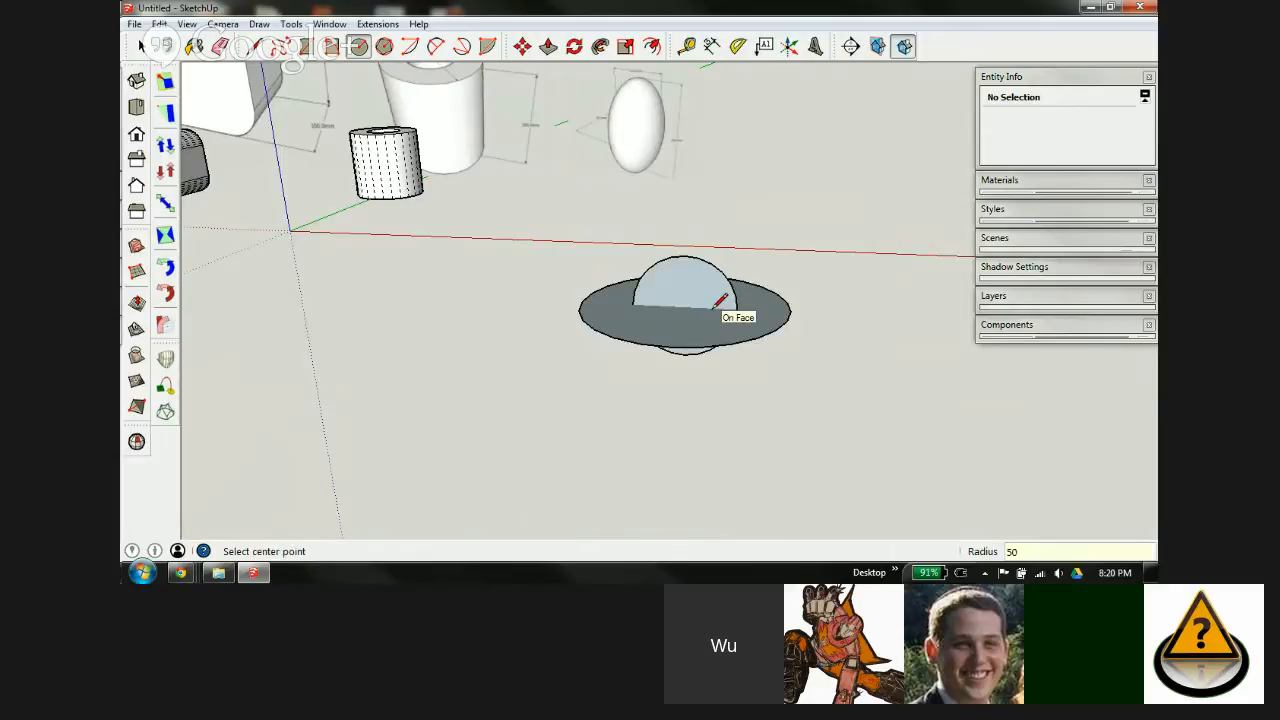
Step: Sweep the vertical circle around the flat circle with Follow Me to form a sphere, and erase the flat circle
key("space")
left_click(677, 337)
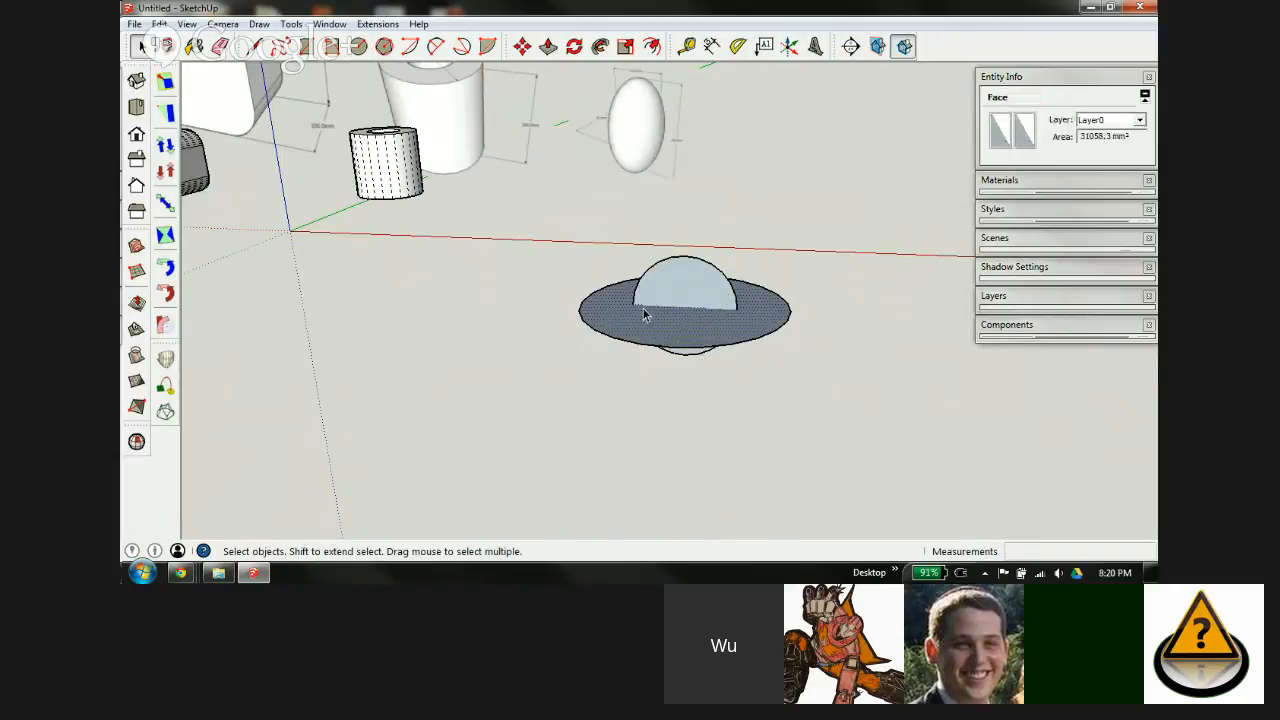
left_click(600, 46)
left_click(688, 295)
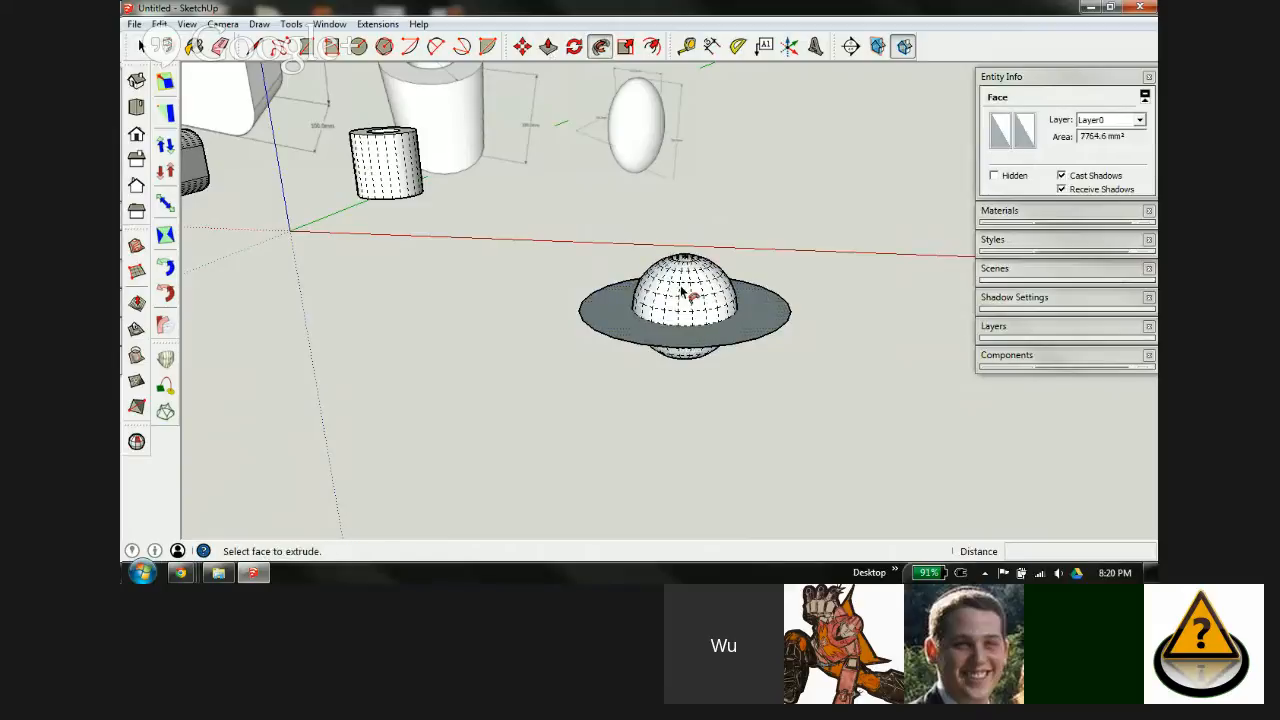
scroll(757, 316, "up", 3)
key("e")
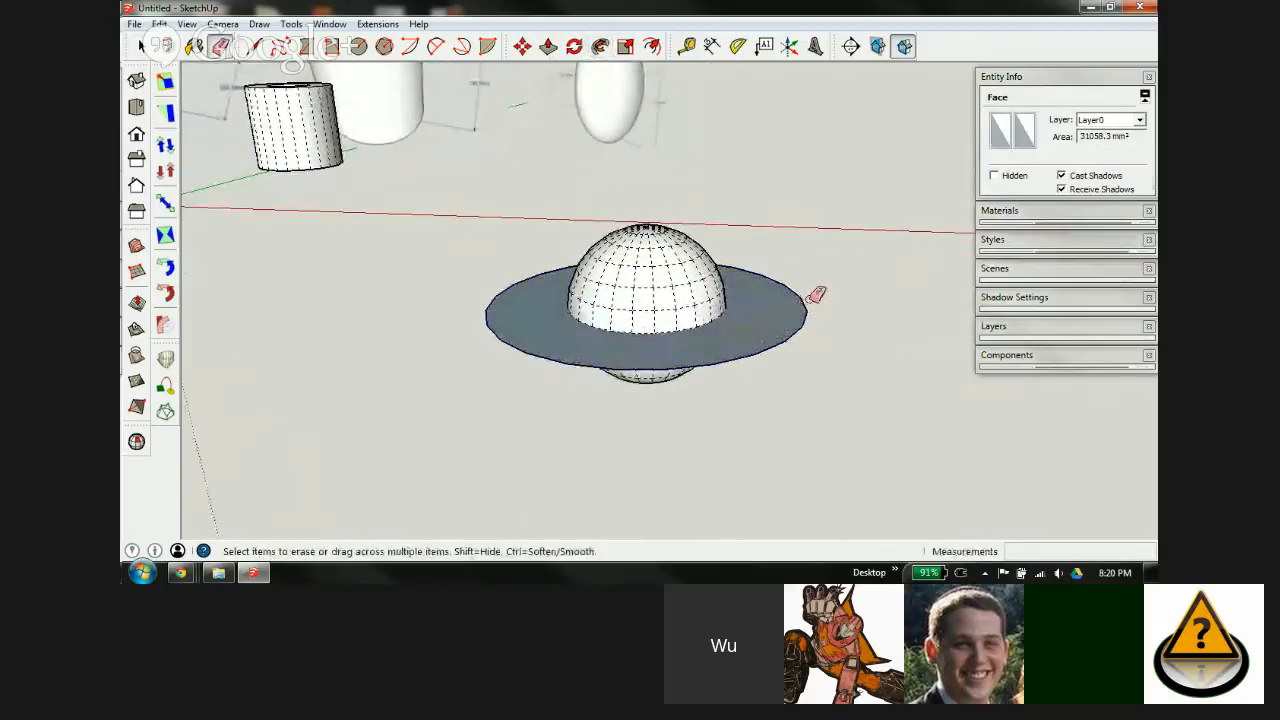
left_click_drag(810, 301, 791, 316)
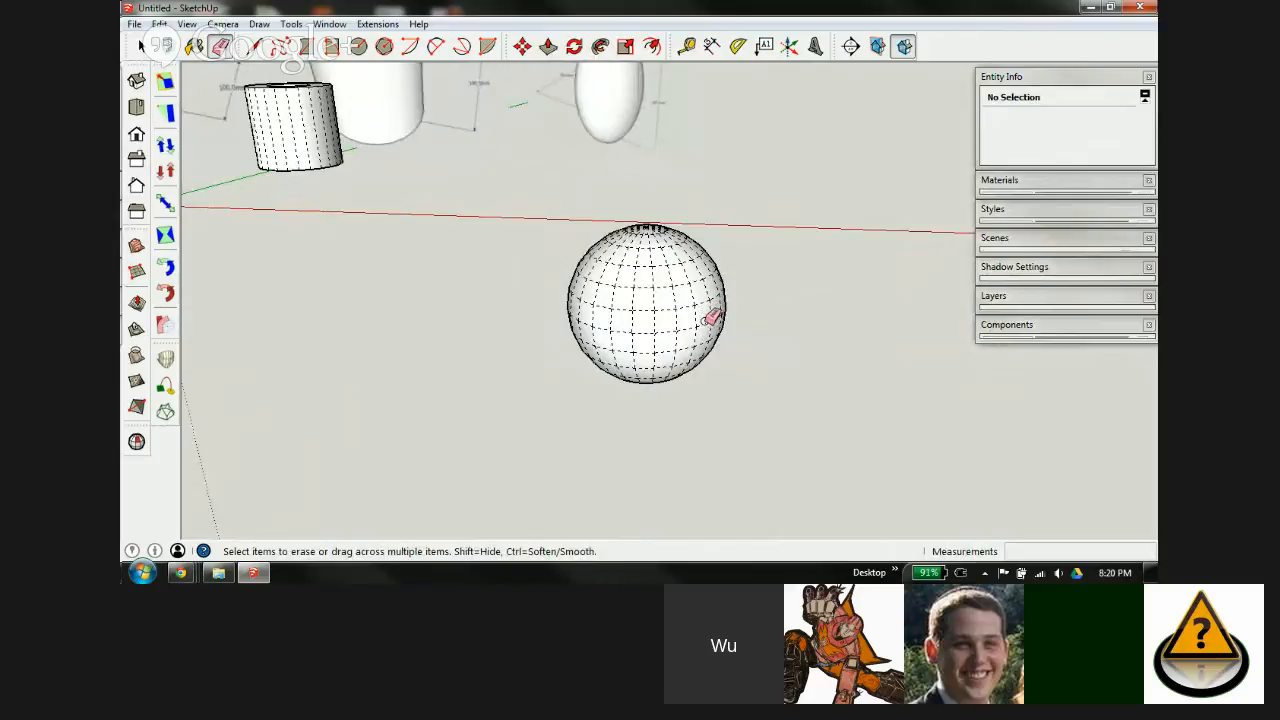
Step: Turn off the display of hidden geometry and make the whole sphere a group
key("space")
left_click(644, 288)
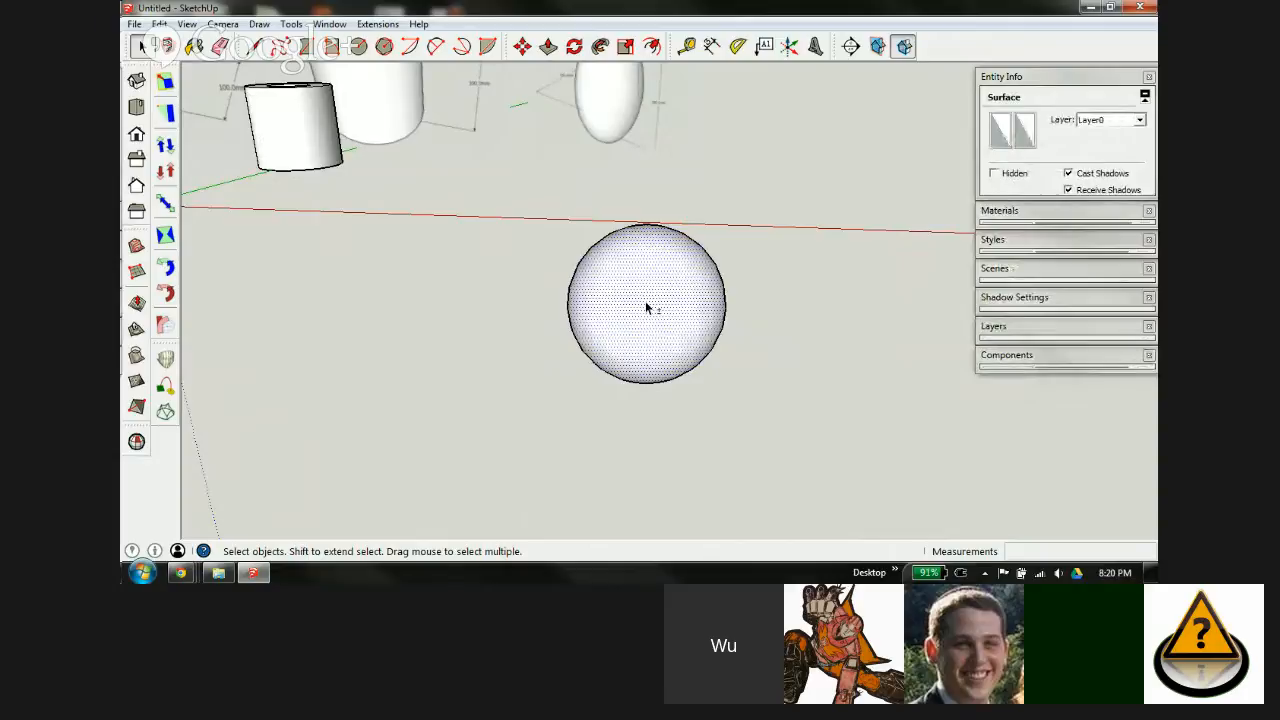
key("shift+g")
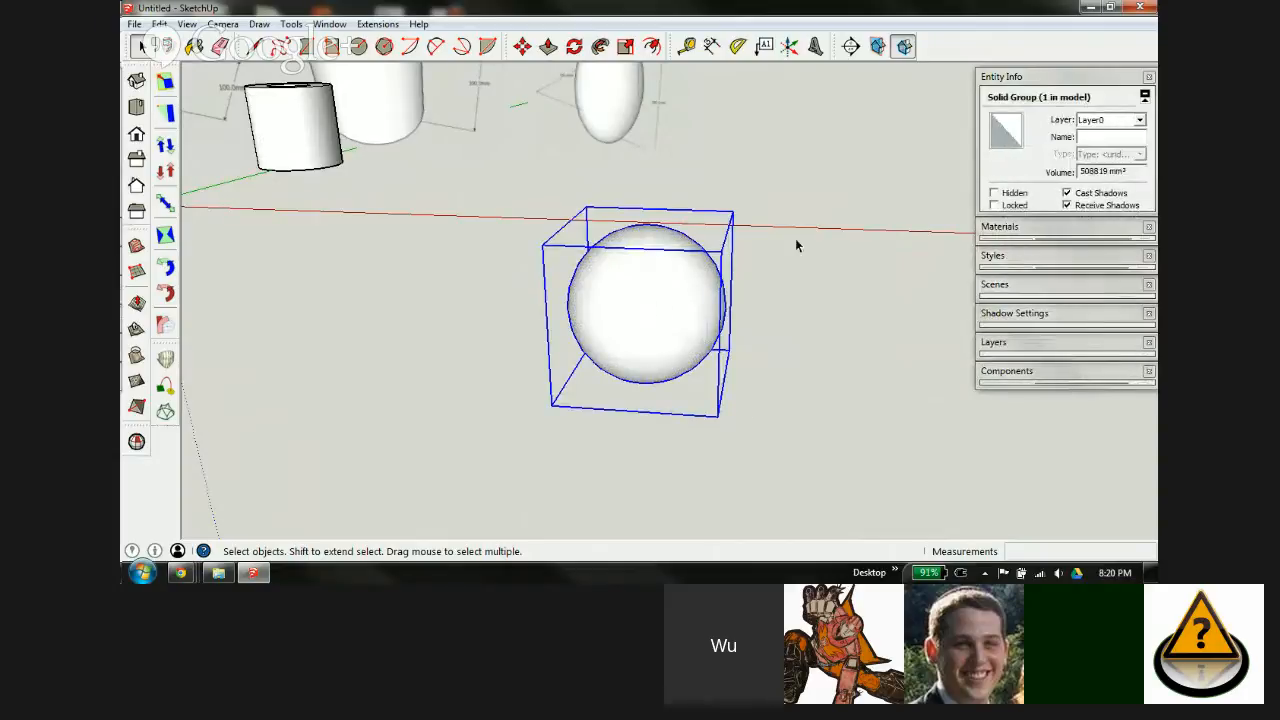
left_click(767, 284)
Step: Move the sphere group about 115 mm aside, away from the hollow cylinder
left_click(653, 302)
key("m")
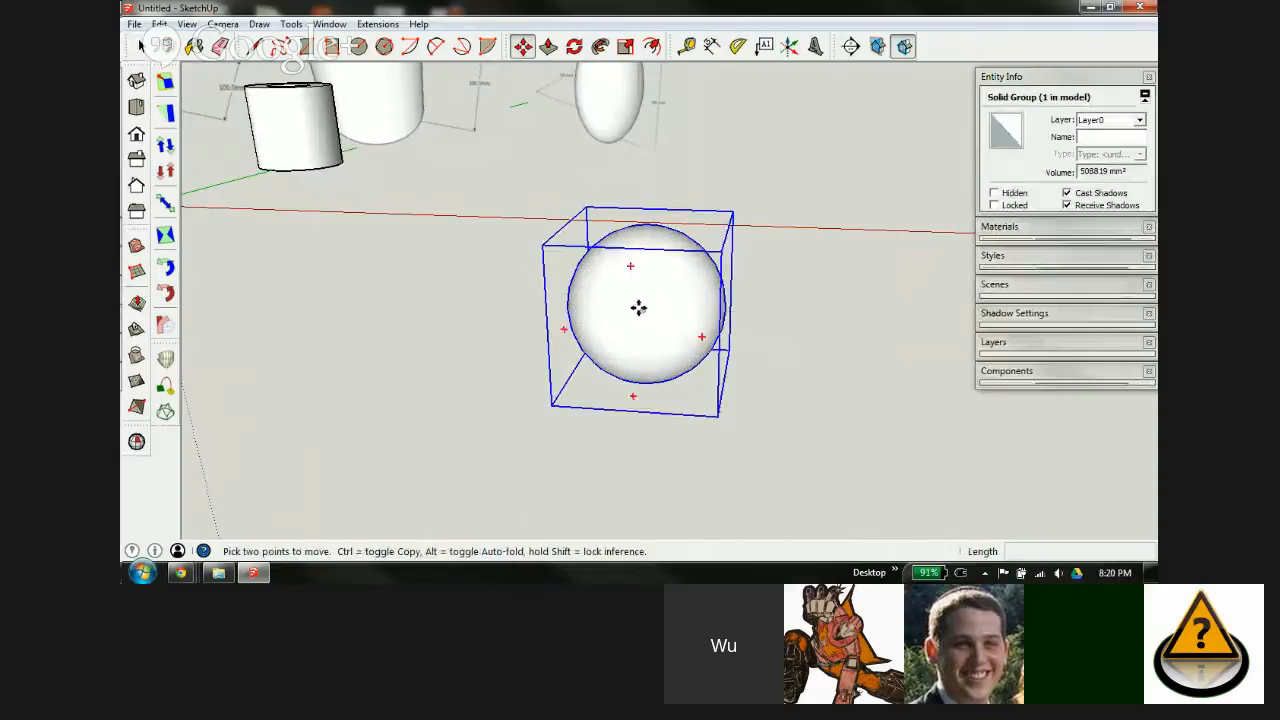
left_click(638, 307)
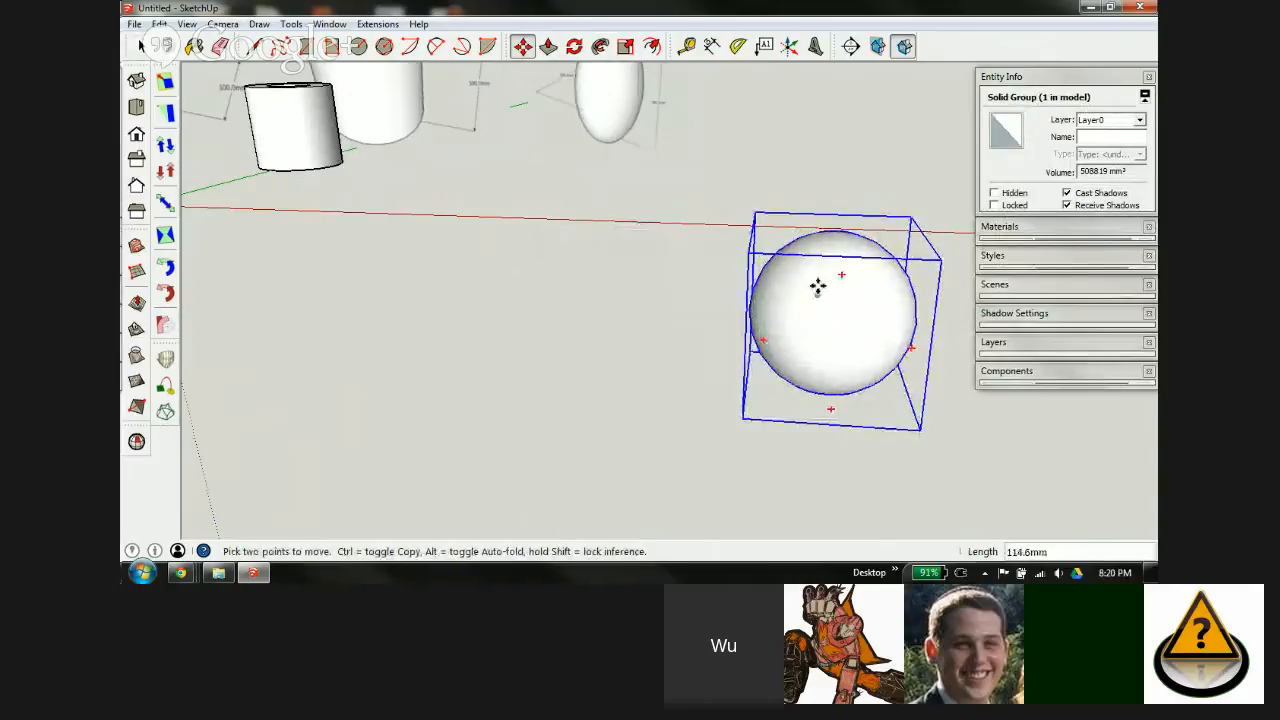
scroll(818, 287, "down", 3)
scroll(743, 311, "up", 4)
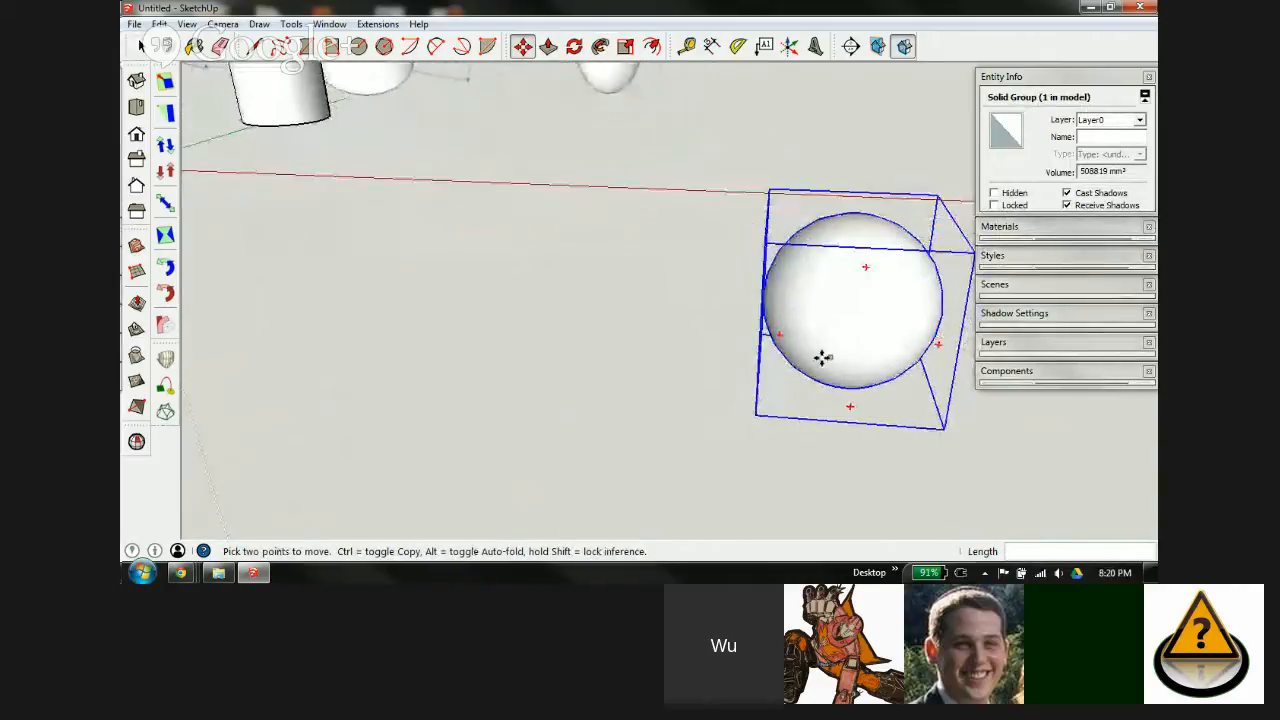
Step: Draw a 100 by 150 mm rectangle on the ground beside the sphere
key("r")
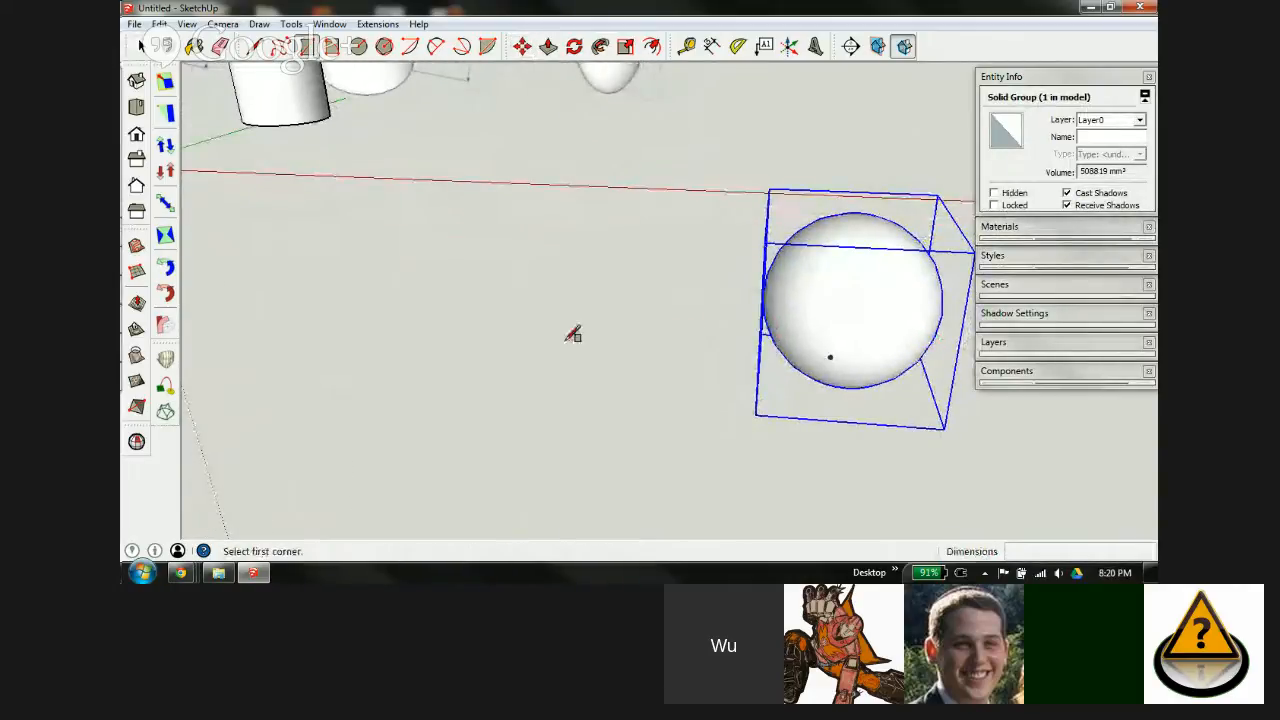
left_click(499, 381)
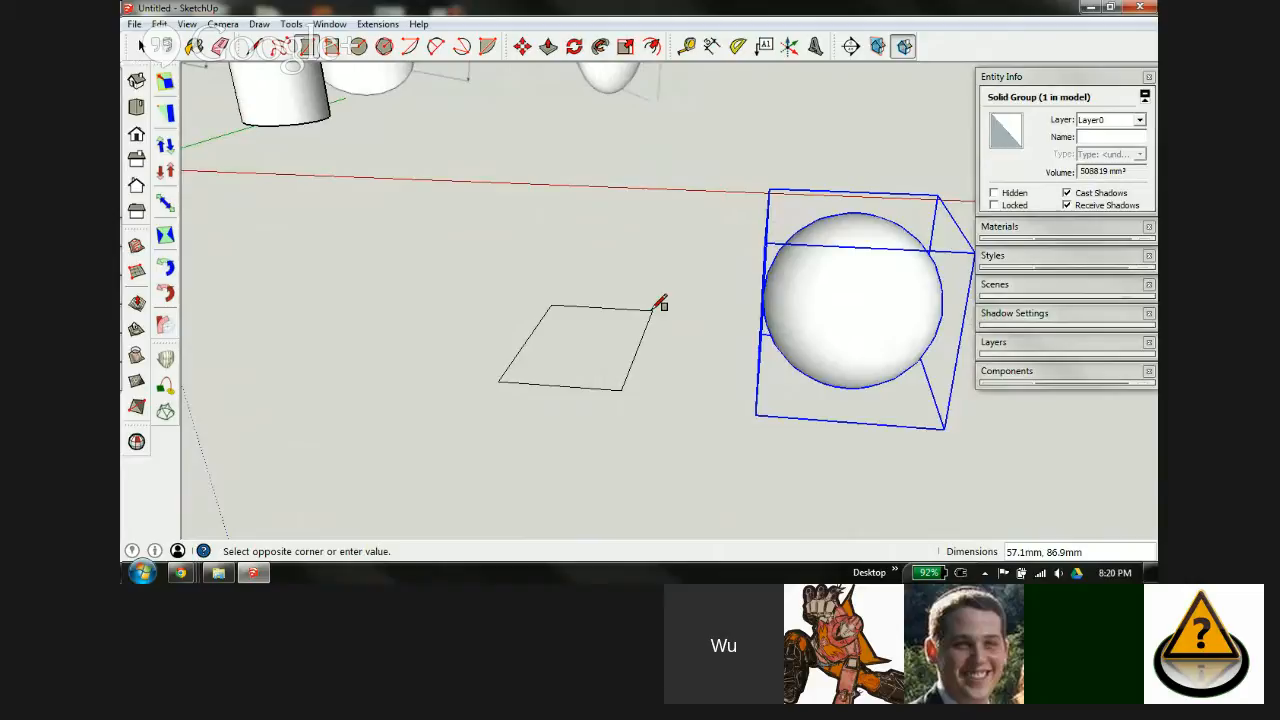
type("100,150")
key("Return")
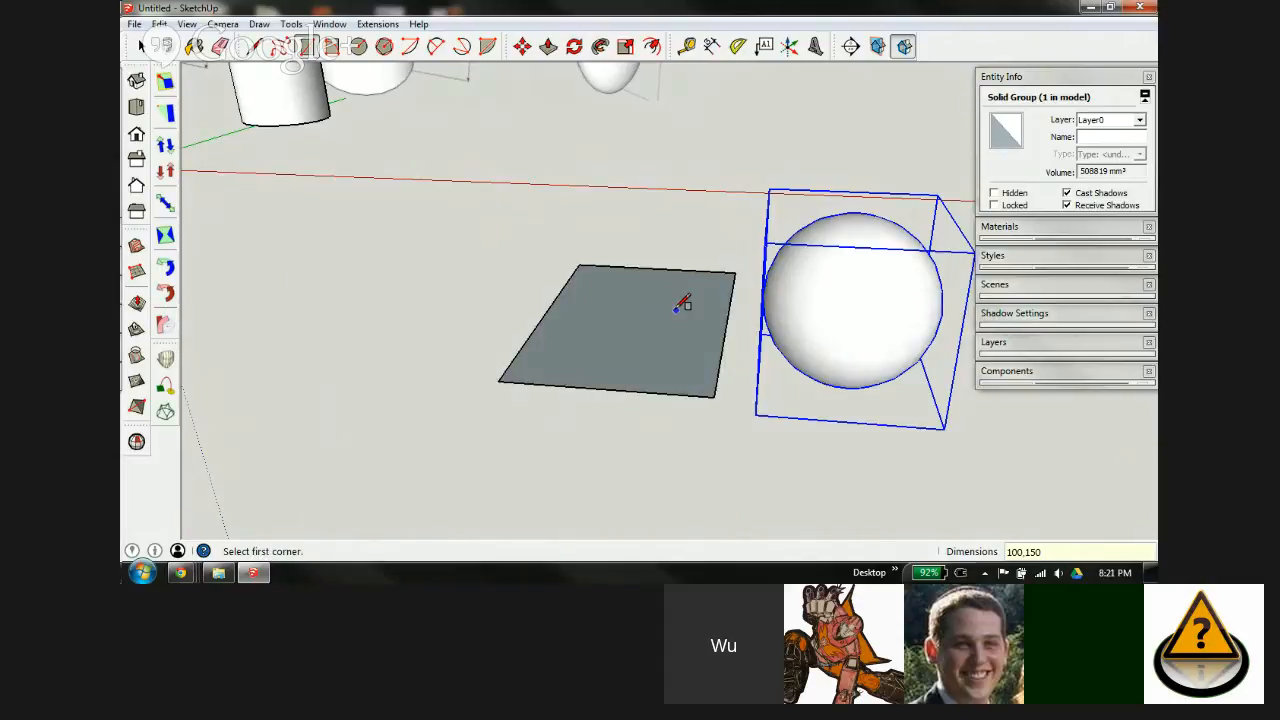
Step: Pull the rectangle up 200 mm into a reference box
middle_click_drag(683, 305, 660, 347)
key("p")
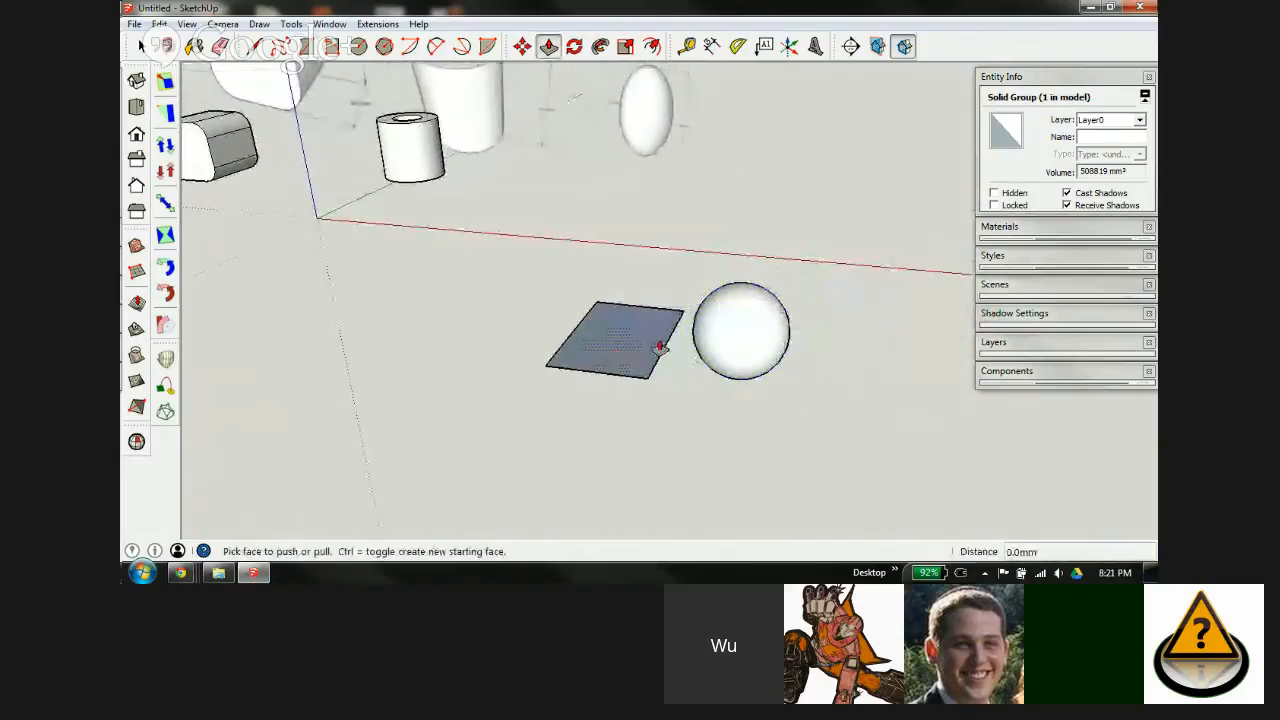
left_click(660, 347)
type("2")
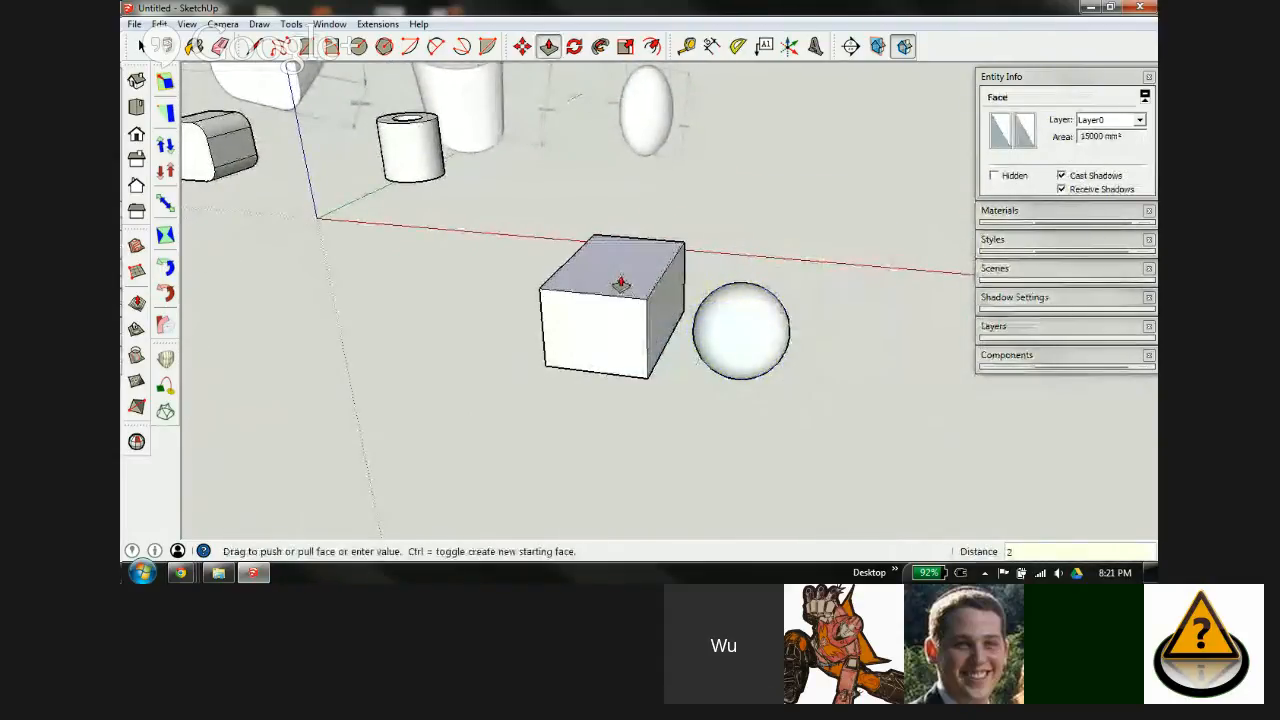
type("00")
key("Return")
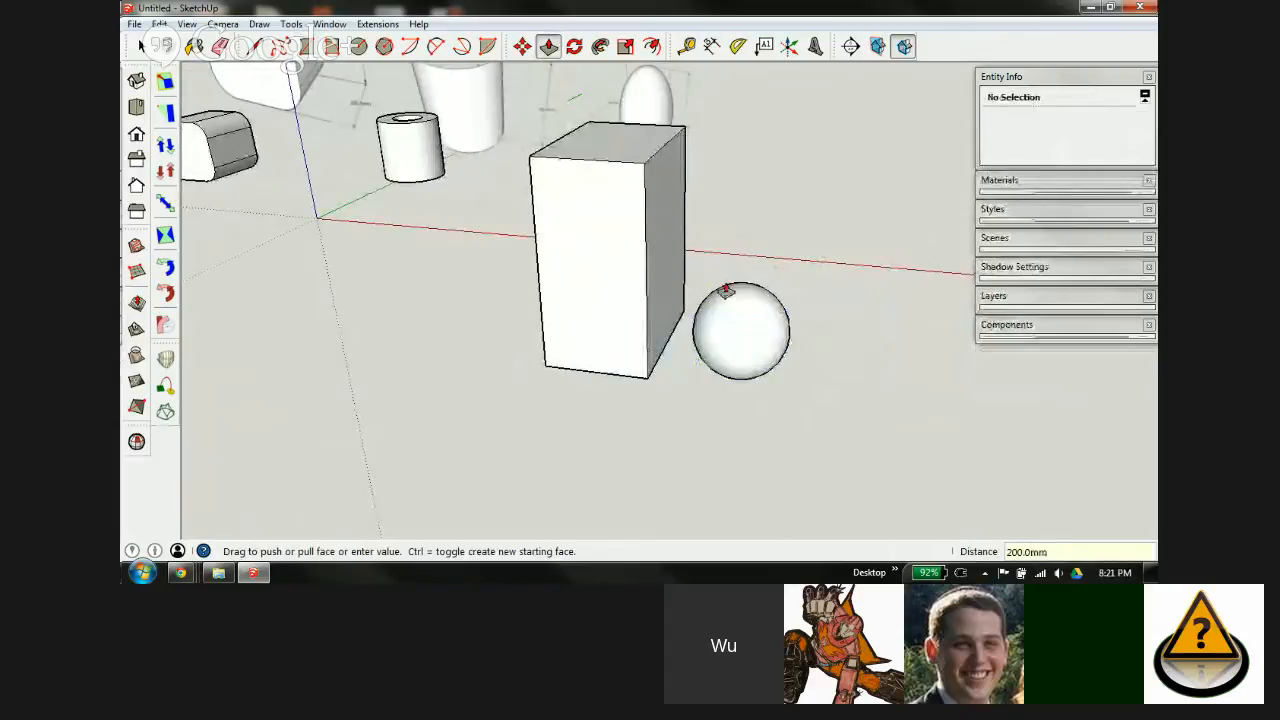
Step: Scale the sphere group along the blue axis from both ends, matching its top and bottom to the reference box's corners
key("space")
left_click(744, 318)
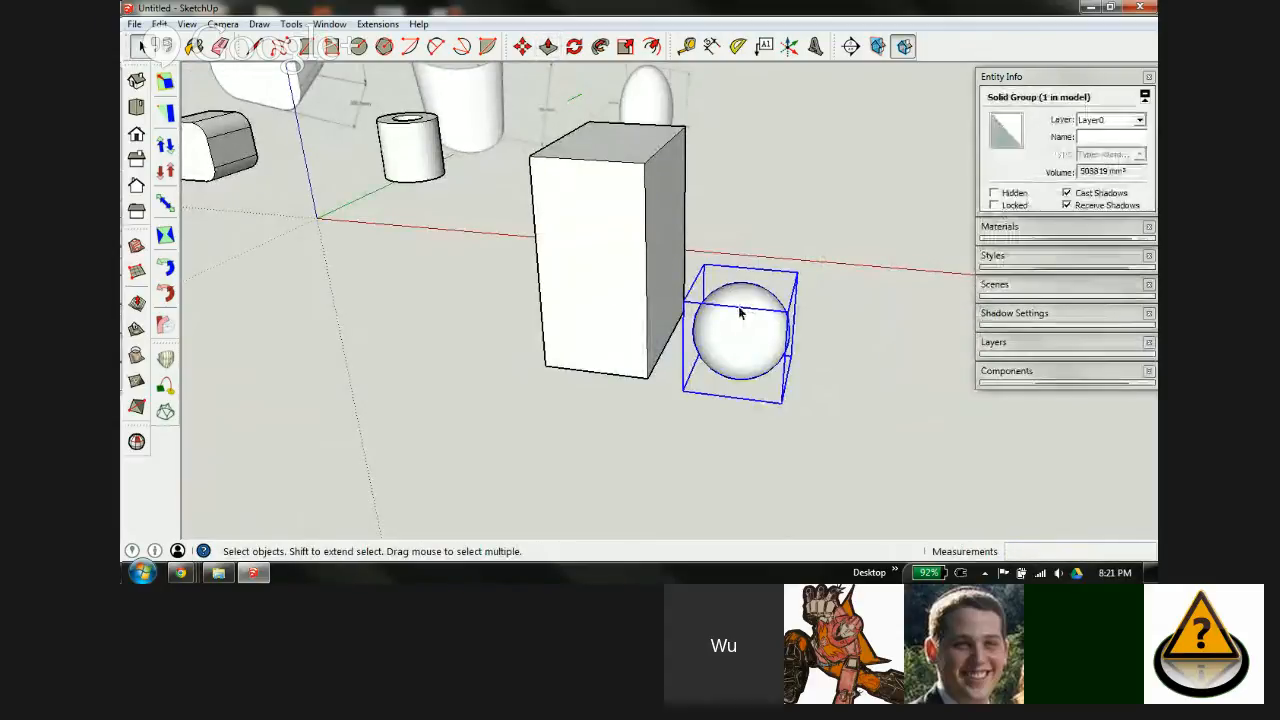
key("s")
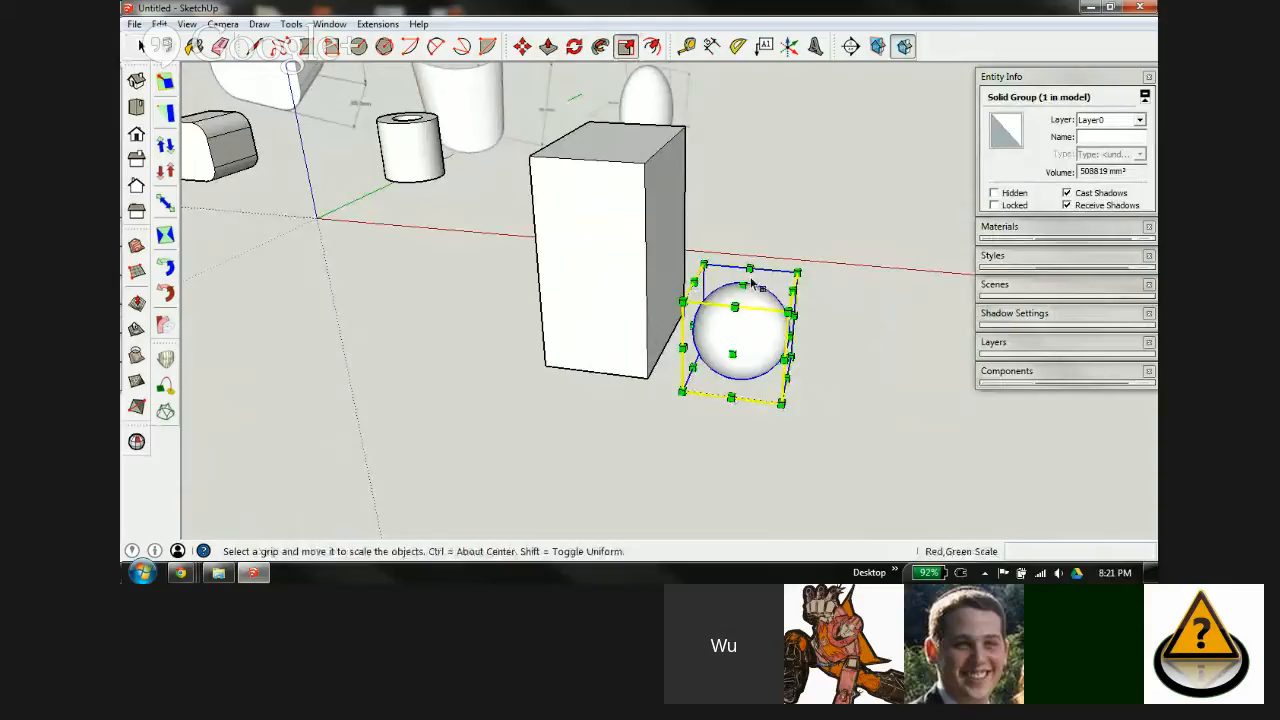
middle_click_drag(757, 287, 735, 335)
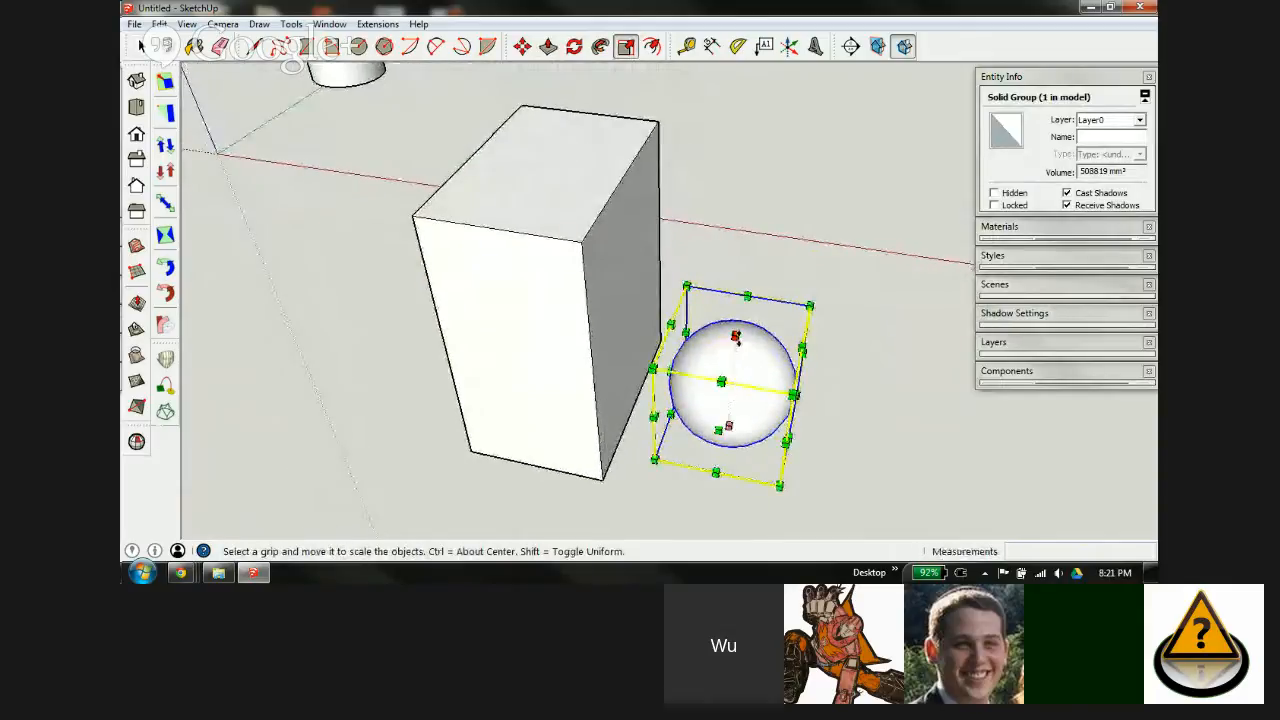
left_click_drag(734, 333, 580, 246)
middle_click_drag(729, 366, 746, 471)
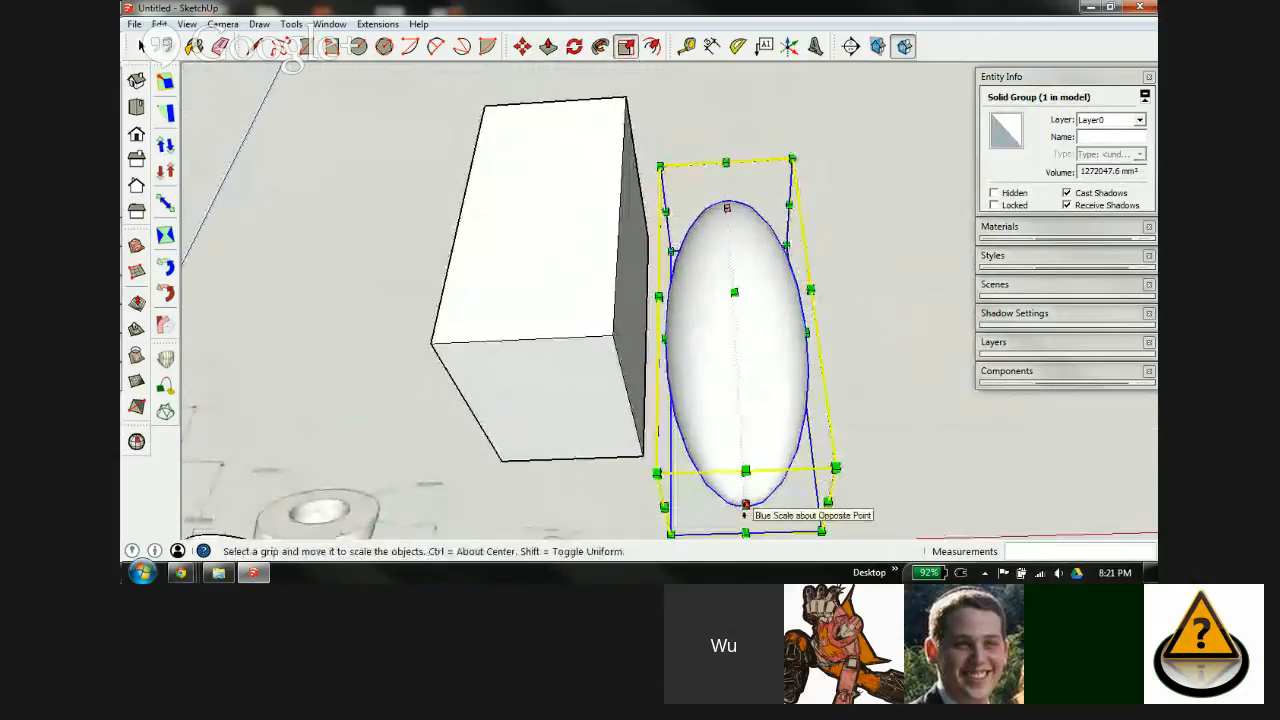
left_click_drag(745, 503, 617, 343)
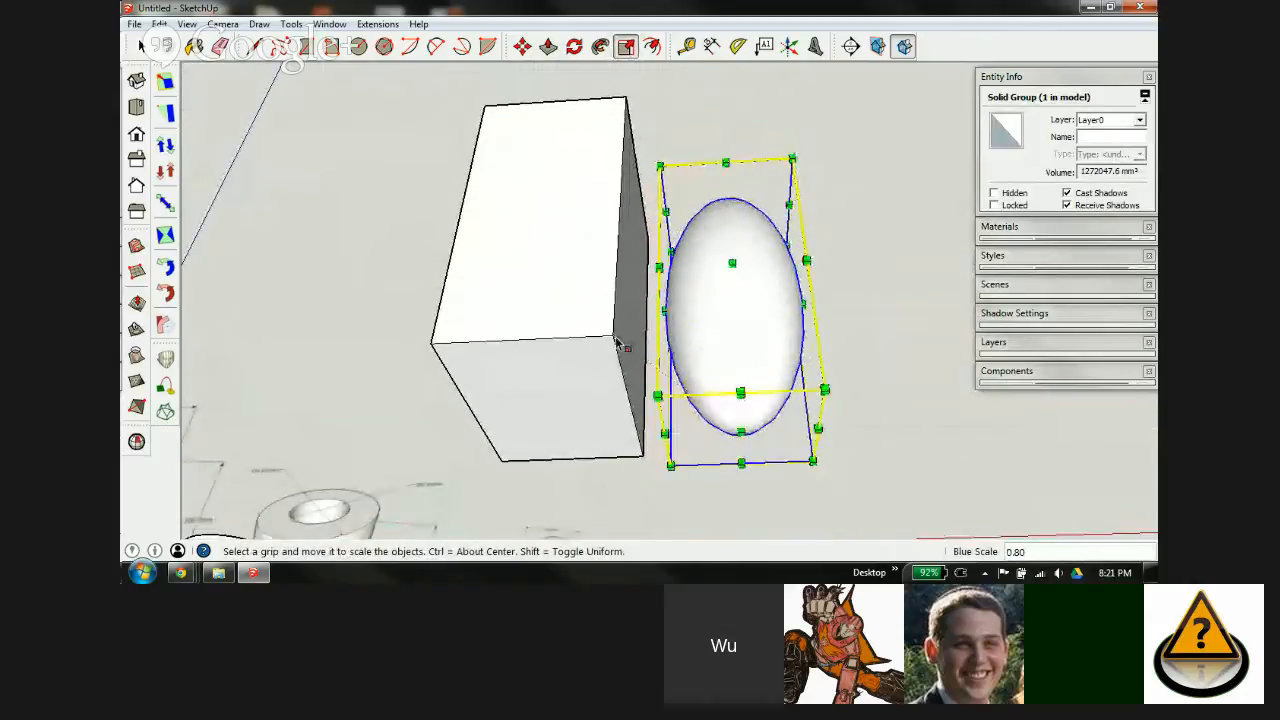
Step: Scale the sphere group along the green axis from both ends to match the reference box's 150 mm depth
middle_click_drag(716, 296, 685, 335)
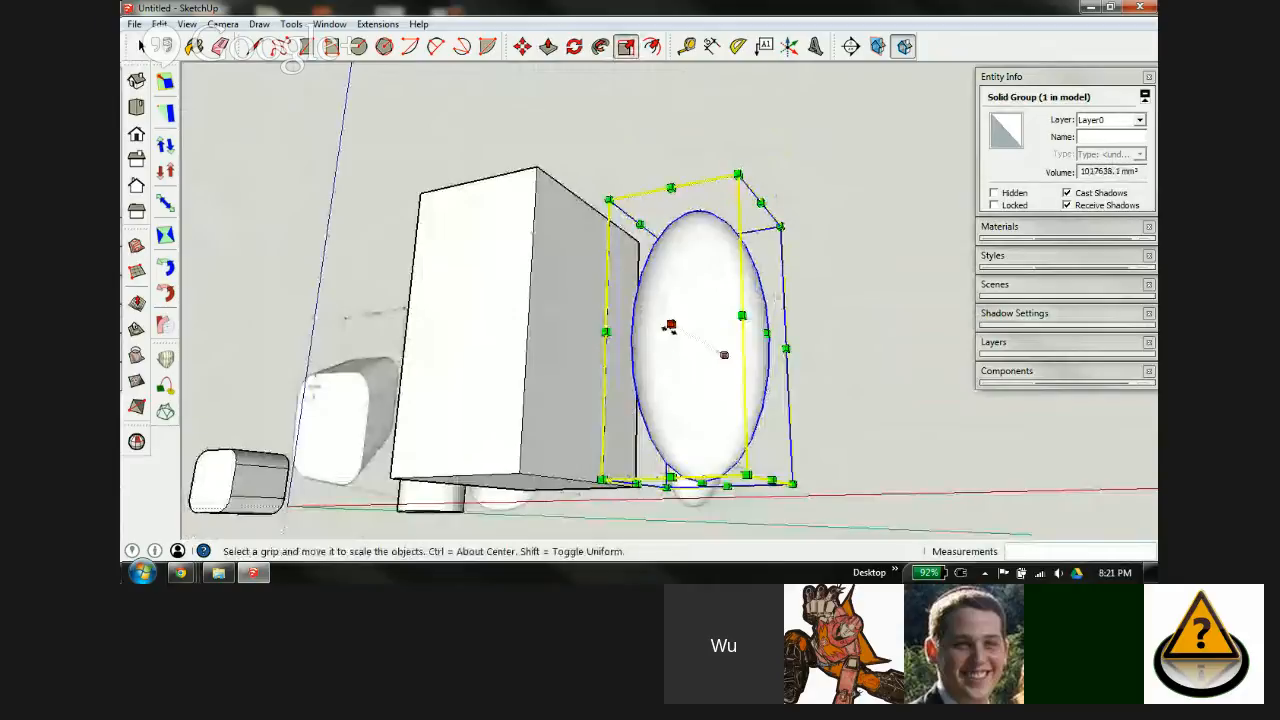
left_click_drag(669, 326, 655, 356)
middle_click_drag(655, 356, 425, 366)
mouse_move(655, 312)
left_mouse_down()
mouse_move(705, 432)
mouse_move(700, 300)
mouse_move(645, 317)
left_mouse_up()
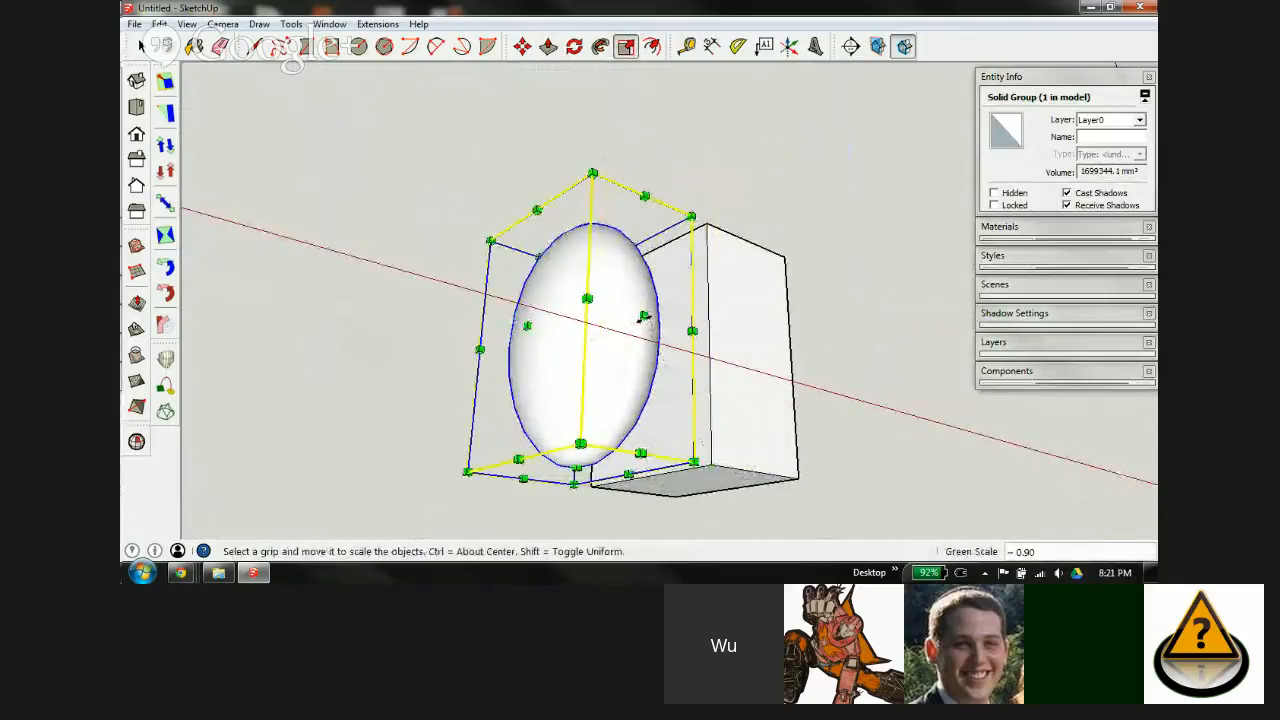
mouse_move(645, 356)
middle_mouse_down()
mouse_move(543, 514)
mouse_move(703, 329)
mouse_move(603, 389)
mouse_move(640, 376)
middle_mouse_up()
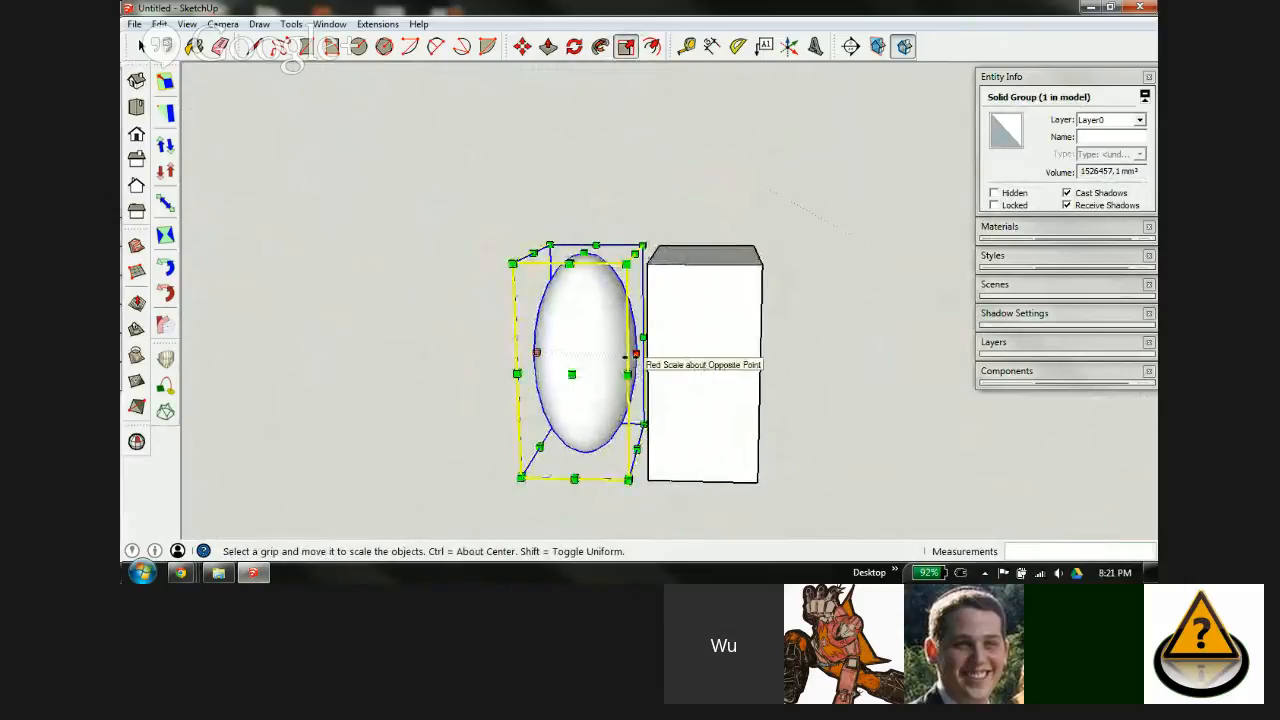
Step: Scale the sphere group along the red axis from both ends, snapping to the reference box's corners so it fits inside
left_click(636, 354)
middle_click_drag(720, 336, 563, 386)
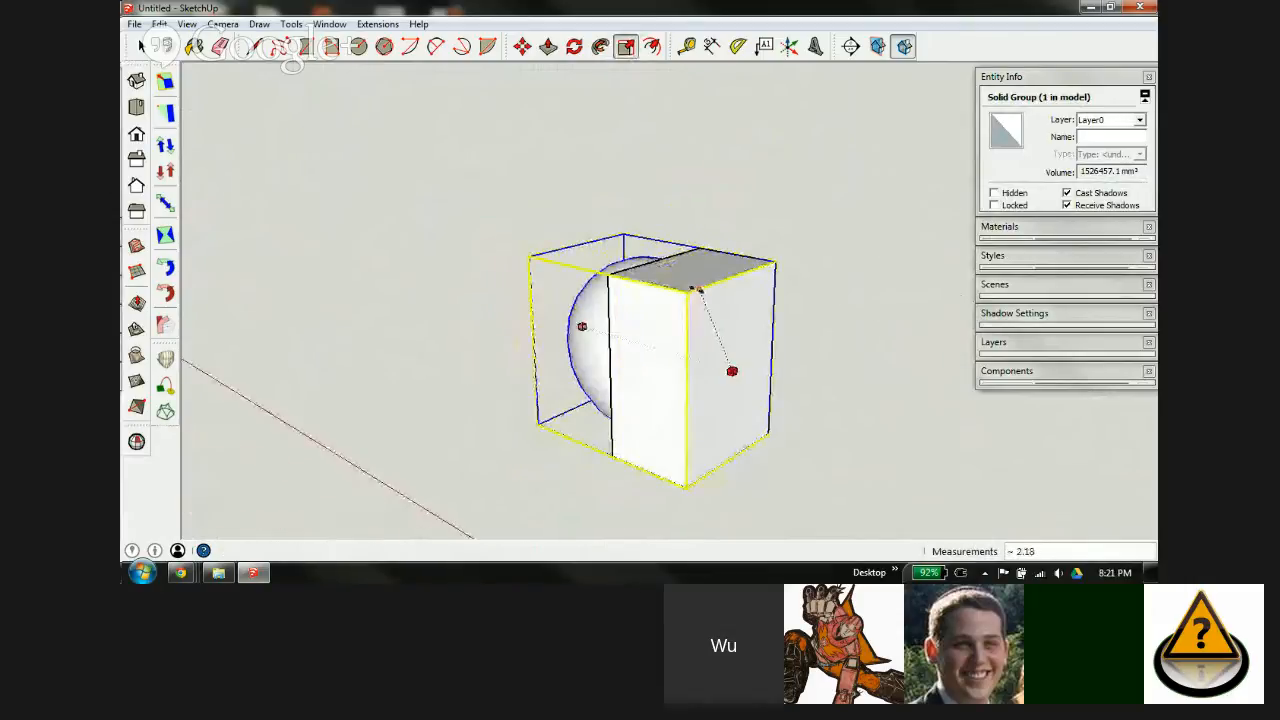
left_click(688, 297)
middle_click_drag(718, 372, 628, 400)
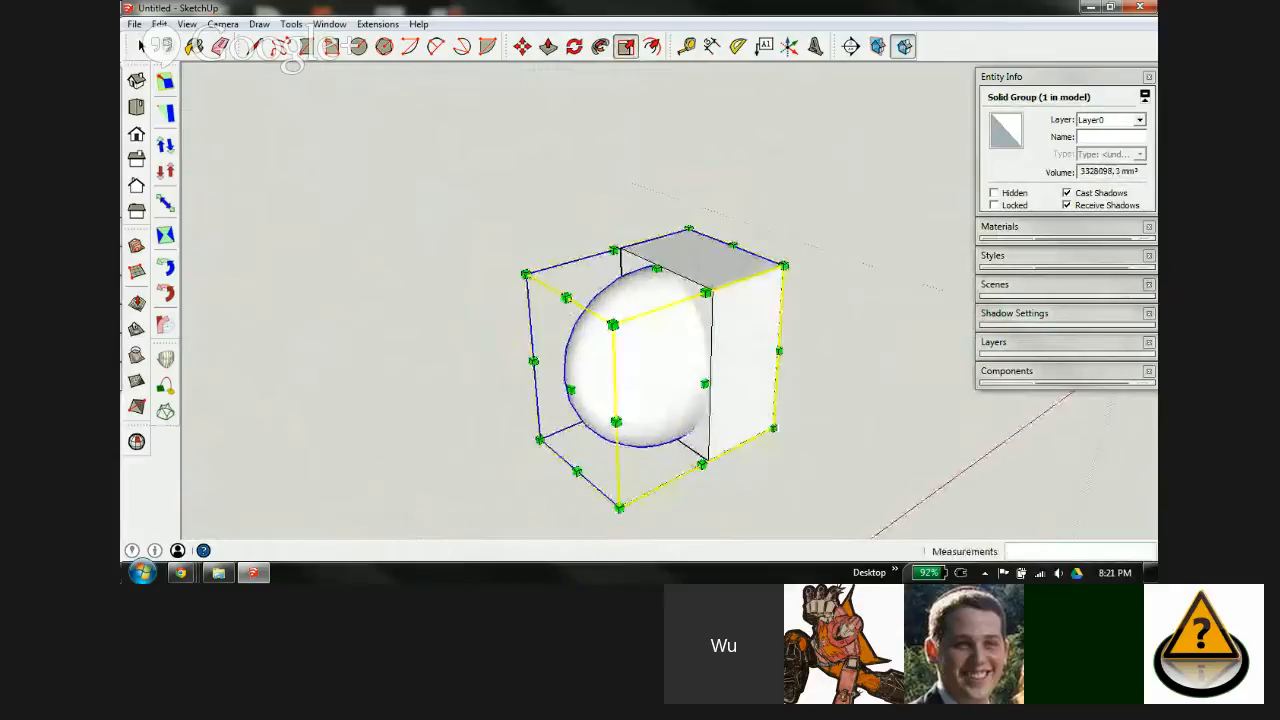
left_click(571, 389)
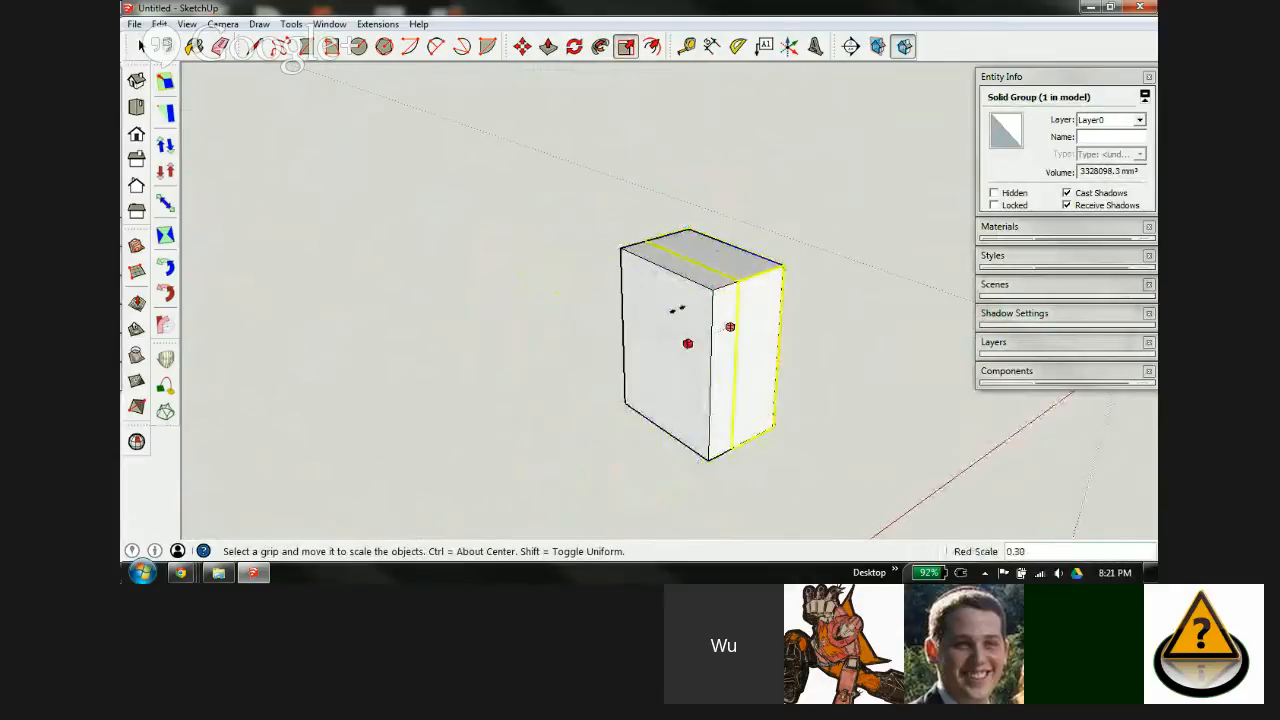
left_click(710, 291)
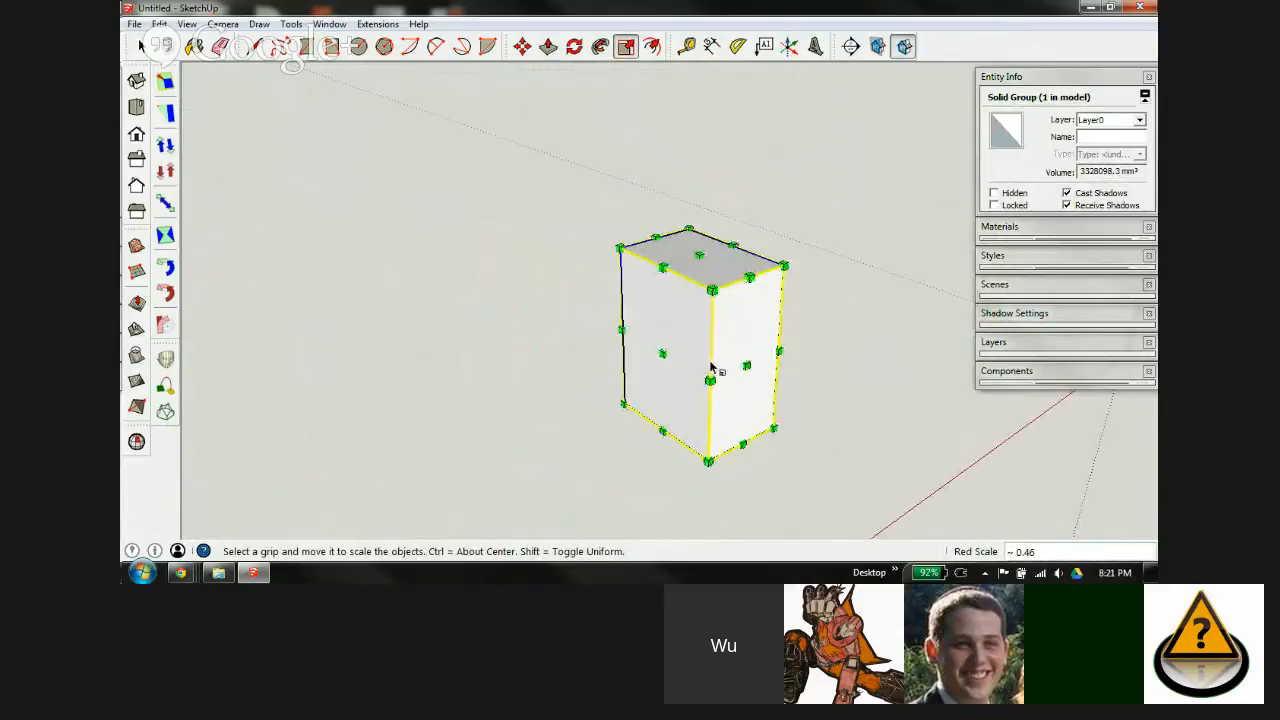
key("space")
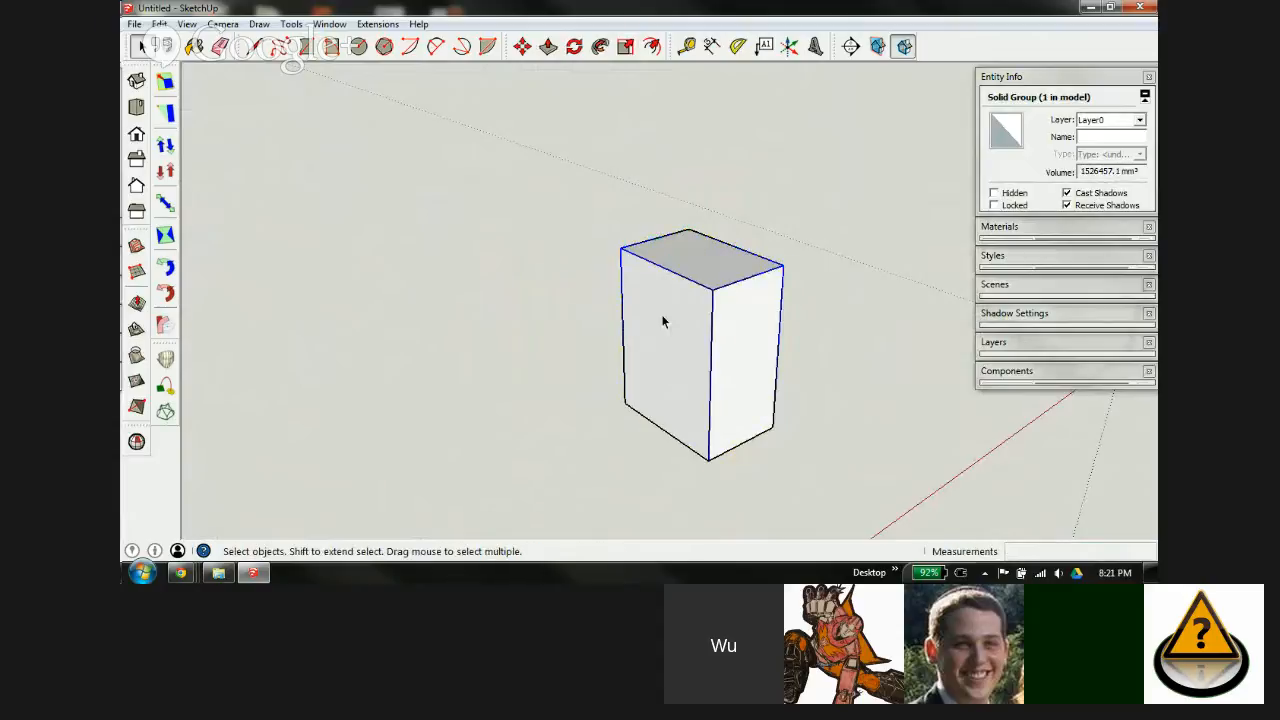
Step: Delete the whole reference box surrounding the egg shape
triple_click(662, 321)
key("Delete")
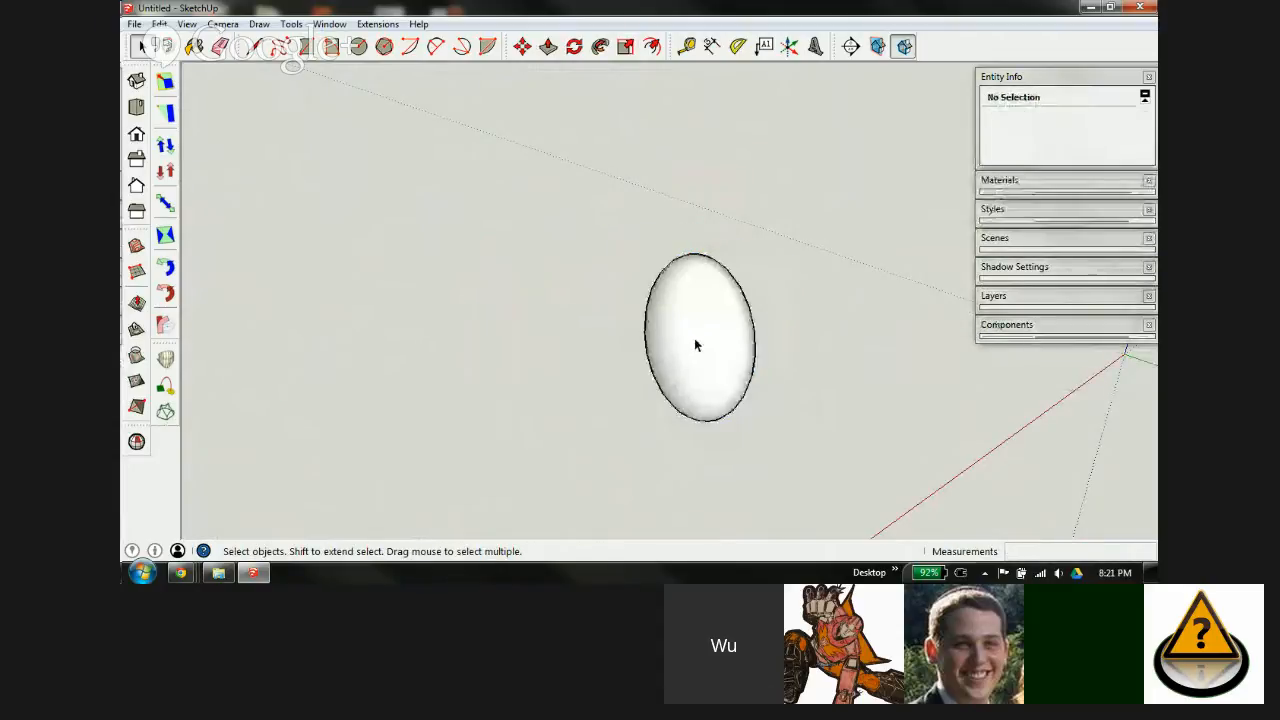
middle_click_drag(694, 338, 741, 383)
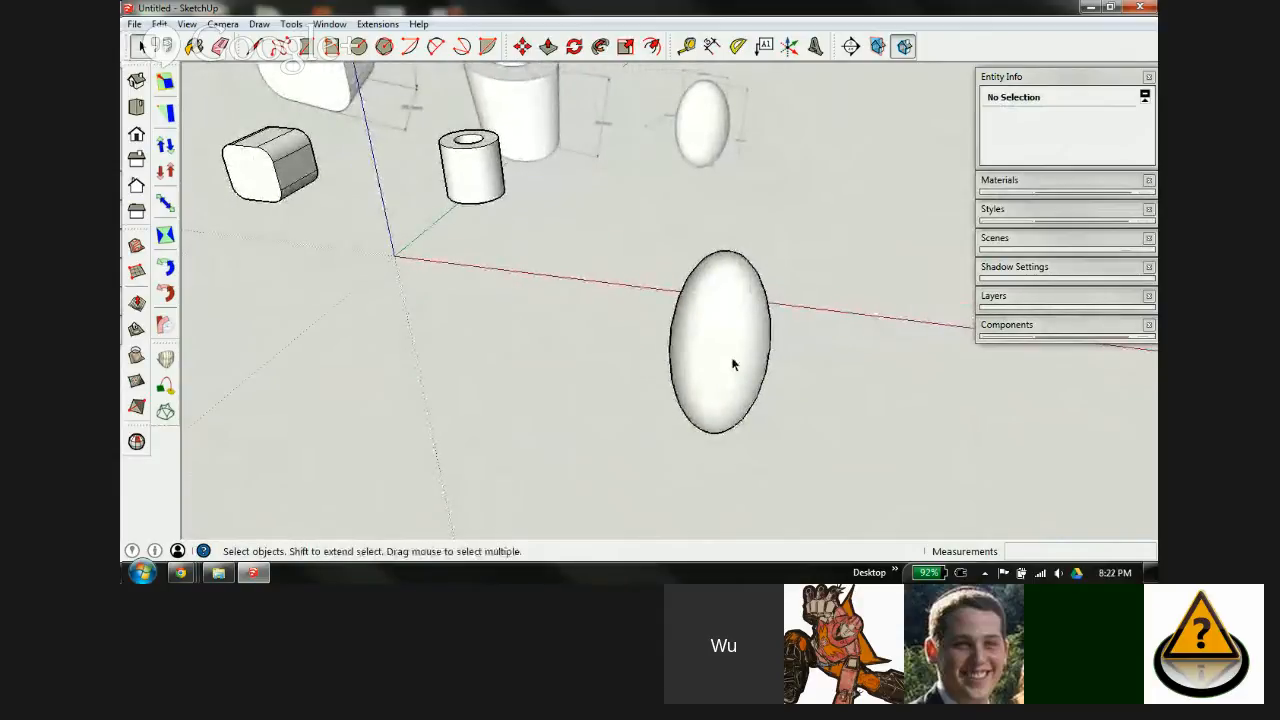
scroll(702, 353, "down", 3)
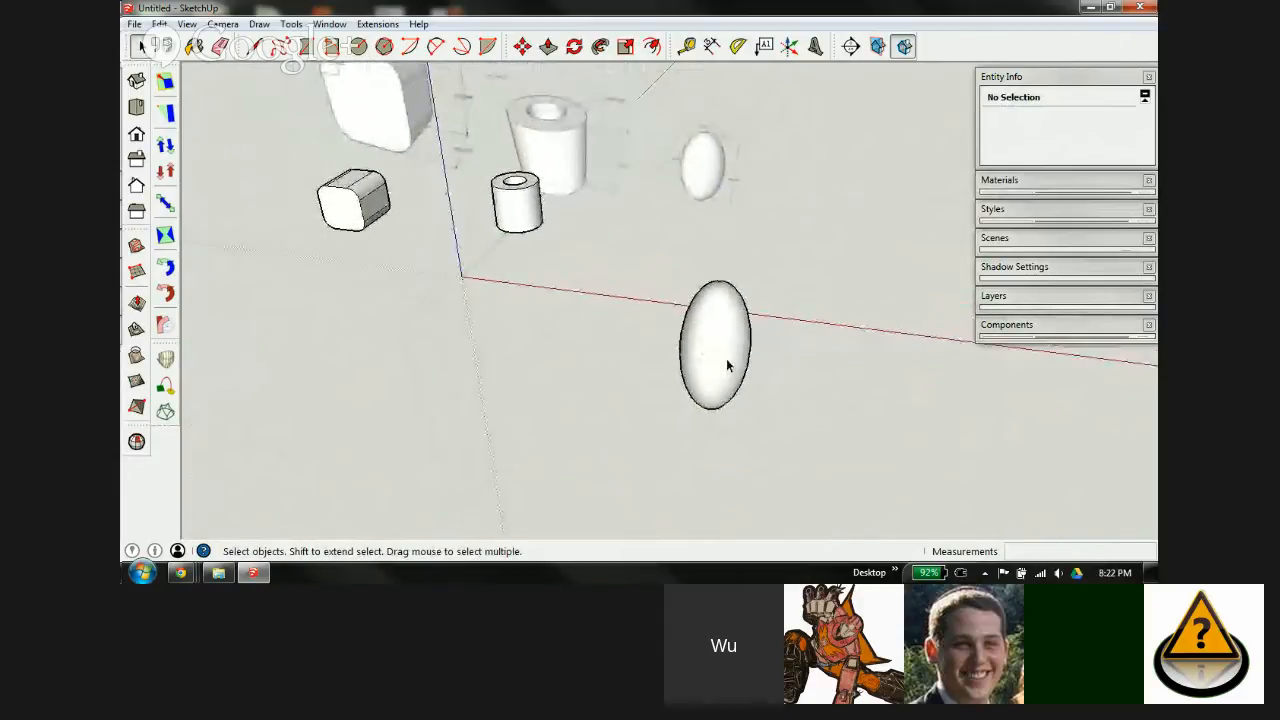
left_click(724, 362)
key("m")
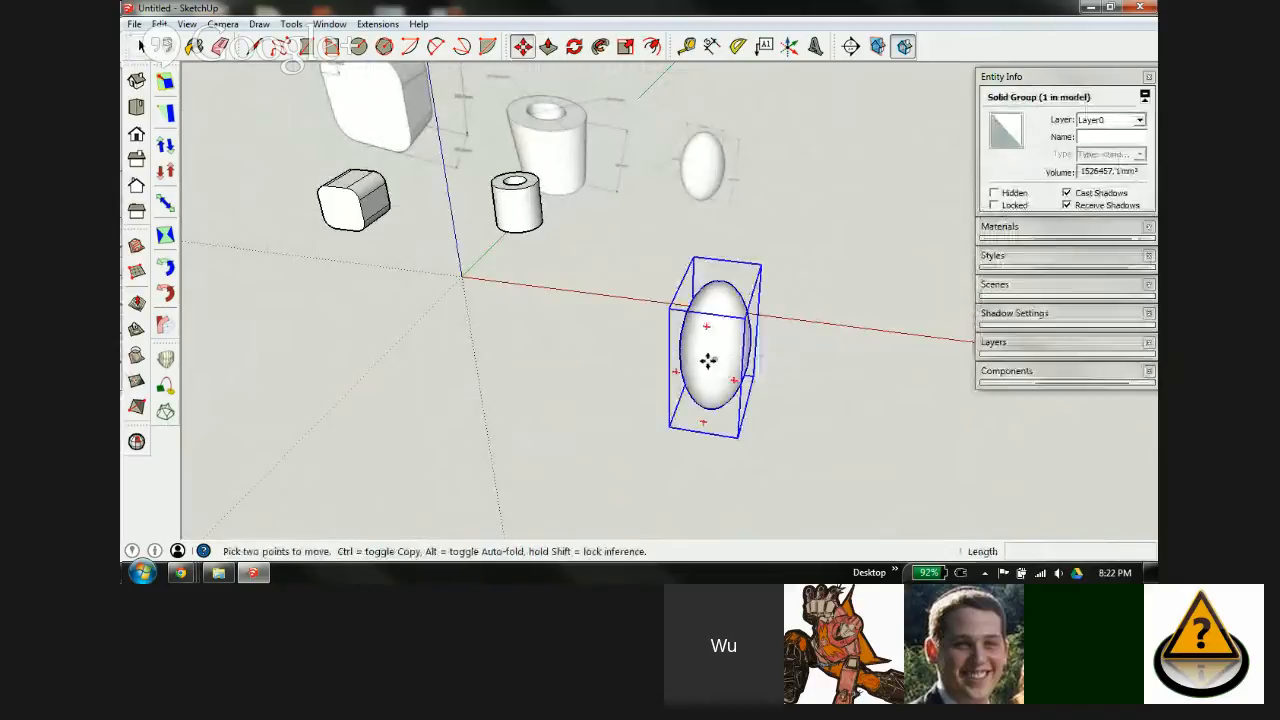
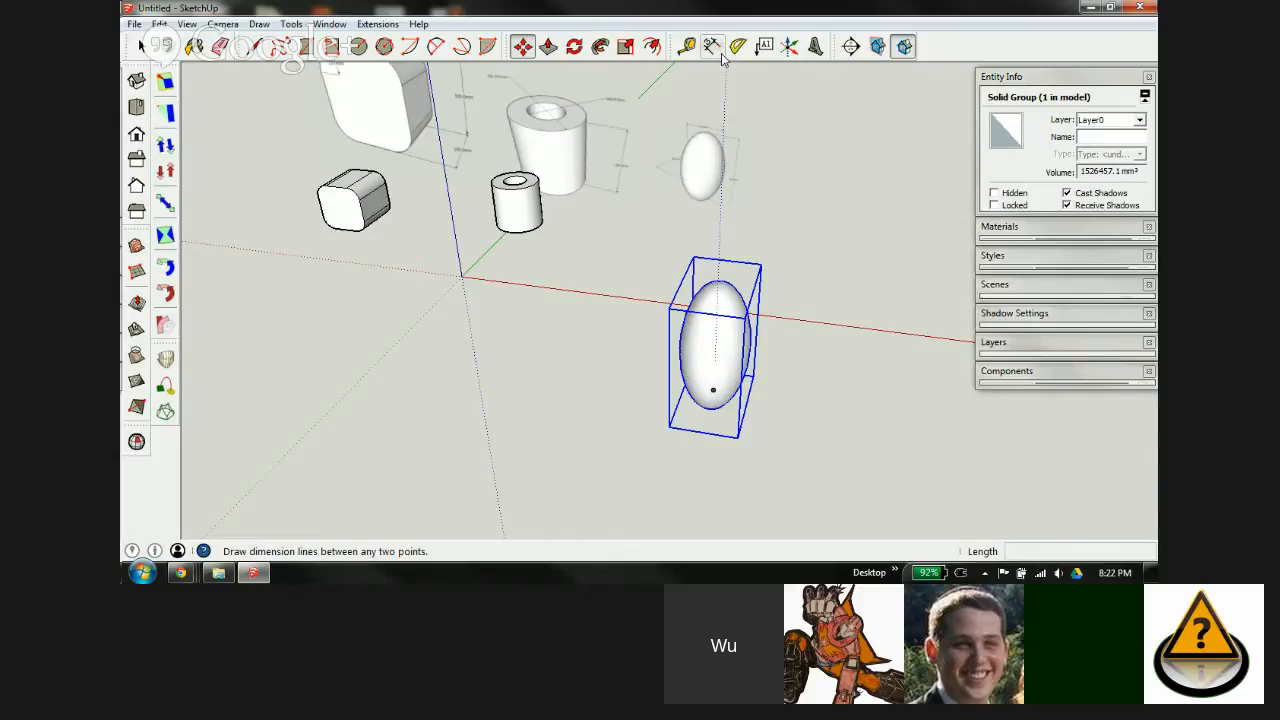
key("q")
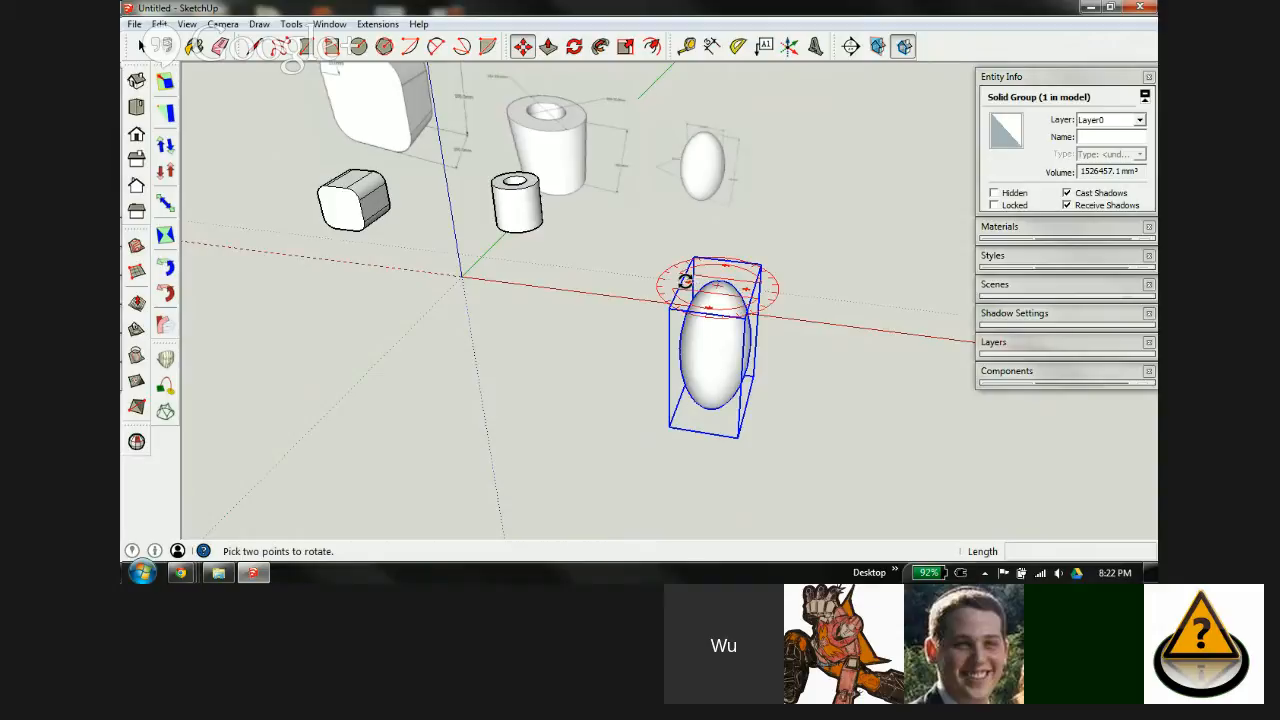
key("m")
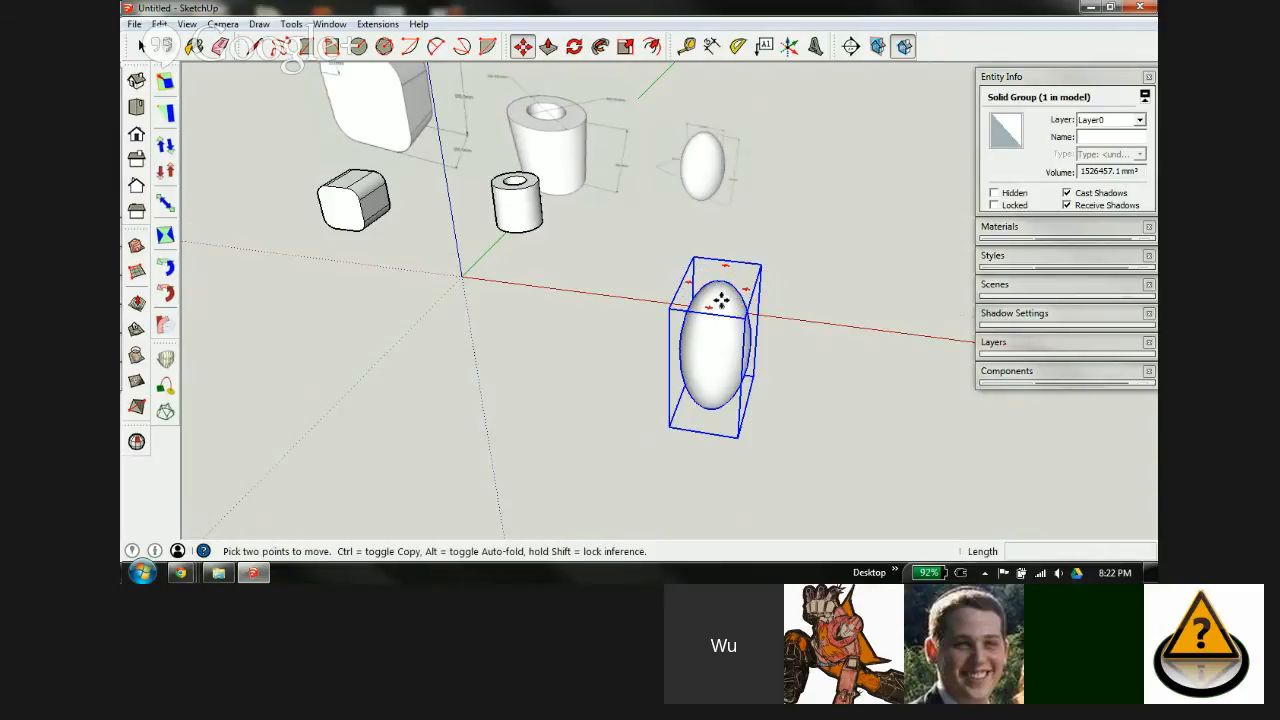
Step: Undo the reference box's deletion and the egg's two red-axis scalings
key("ctrl+z")
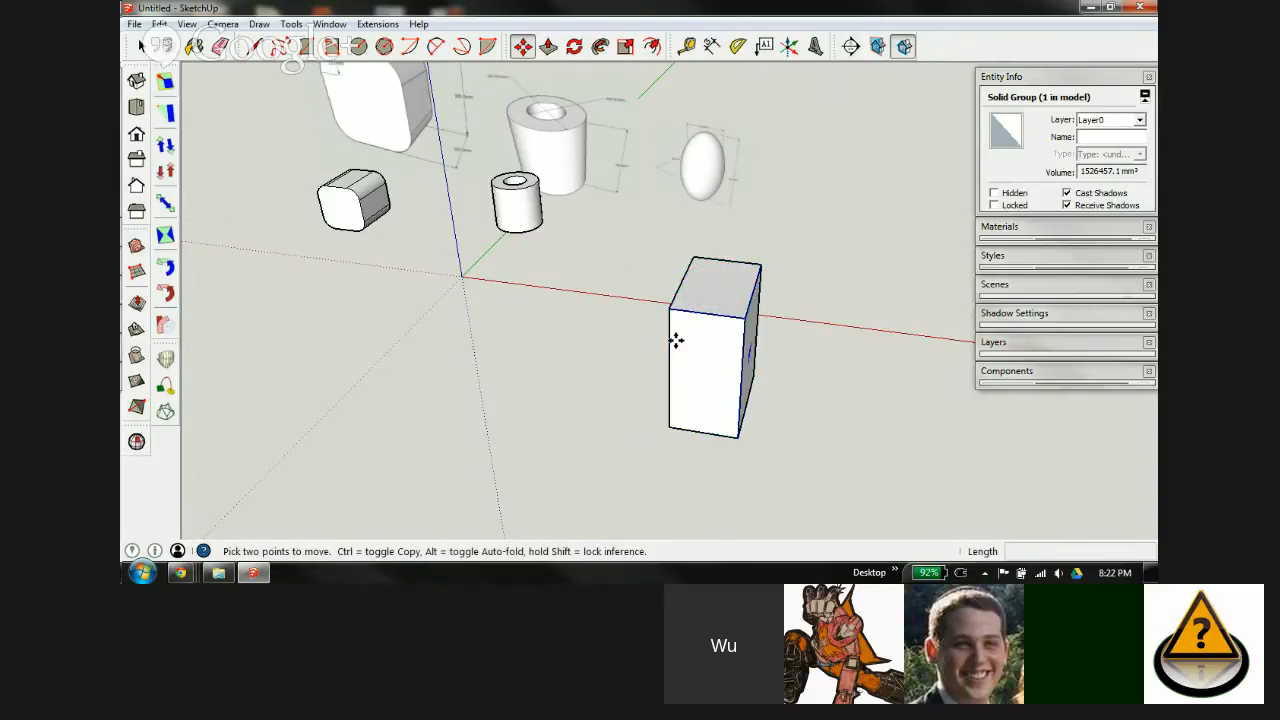
key("ctrl+z")
key("ctrl+z")
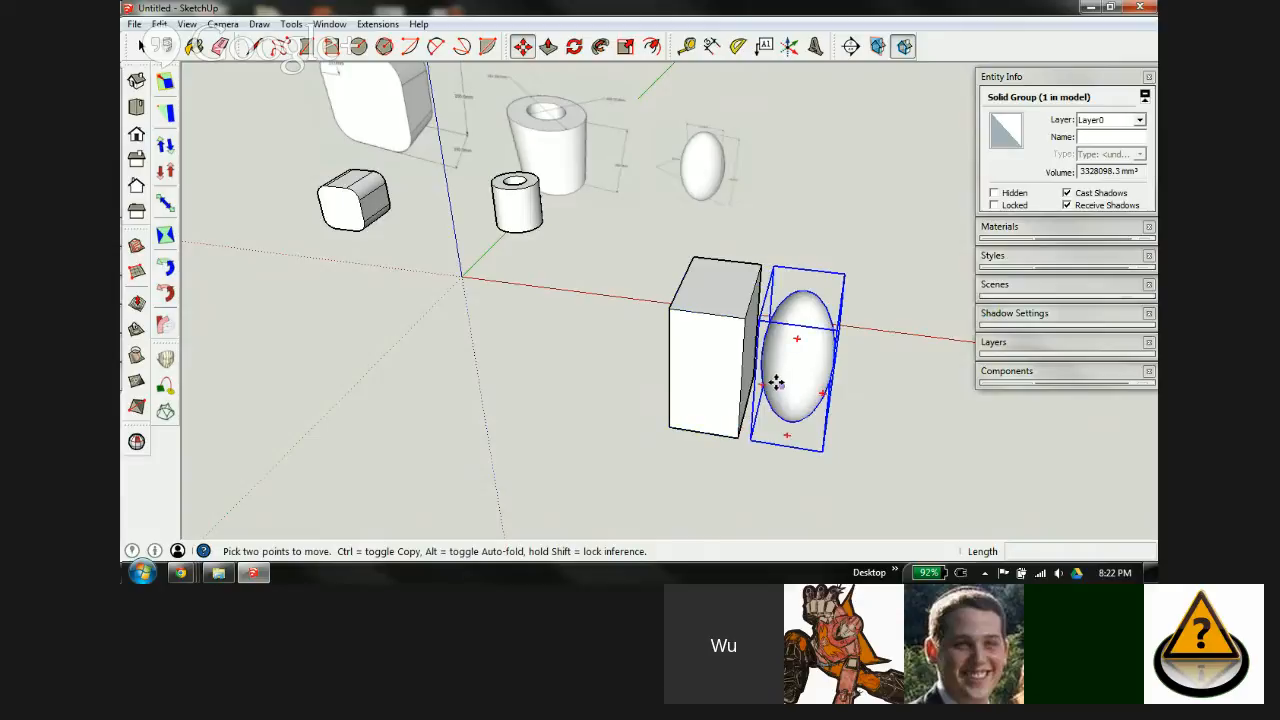
Step: Measure the reference box's height, width and depth with the Tape Measure
scroll(790, 375, "up", 3)
middle_click_drag(761, 396, 746, 331)
key("t")
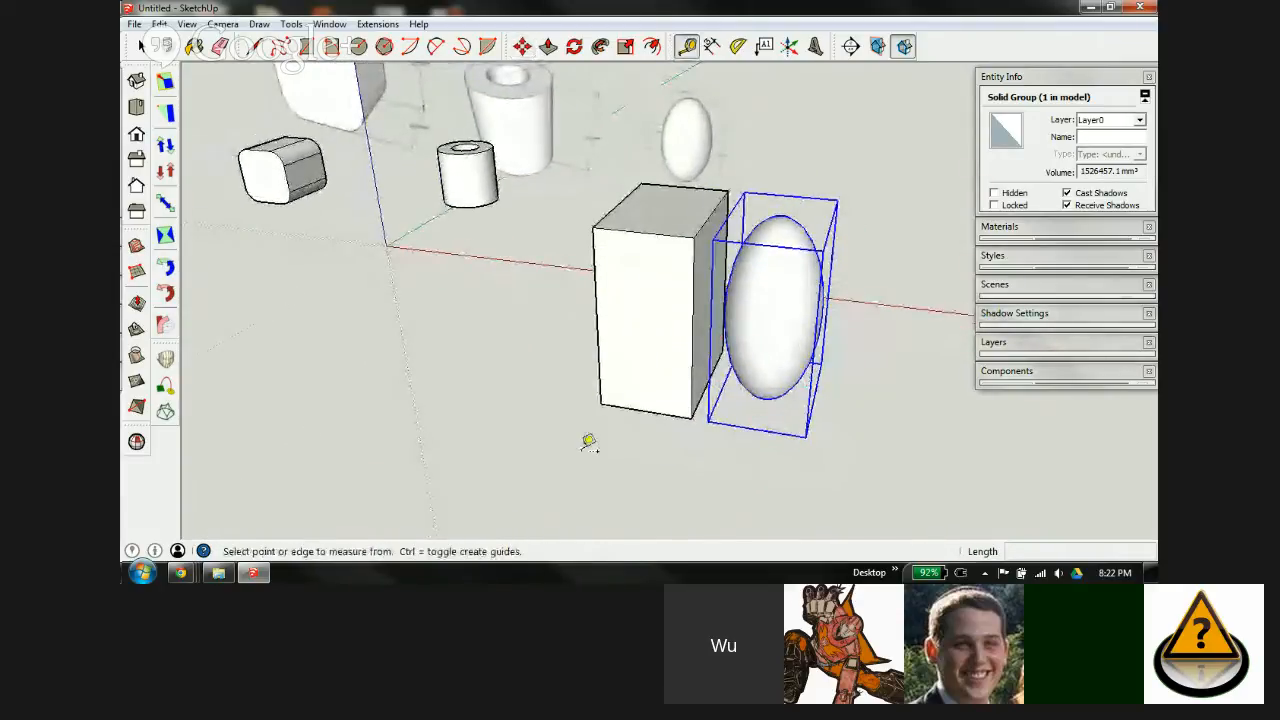
left_click(632, 407)
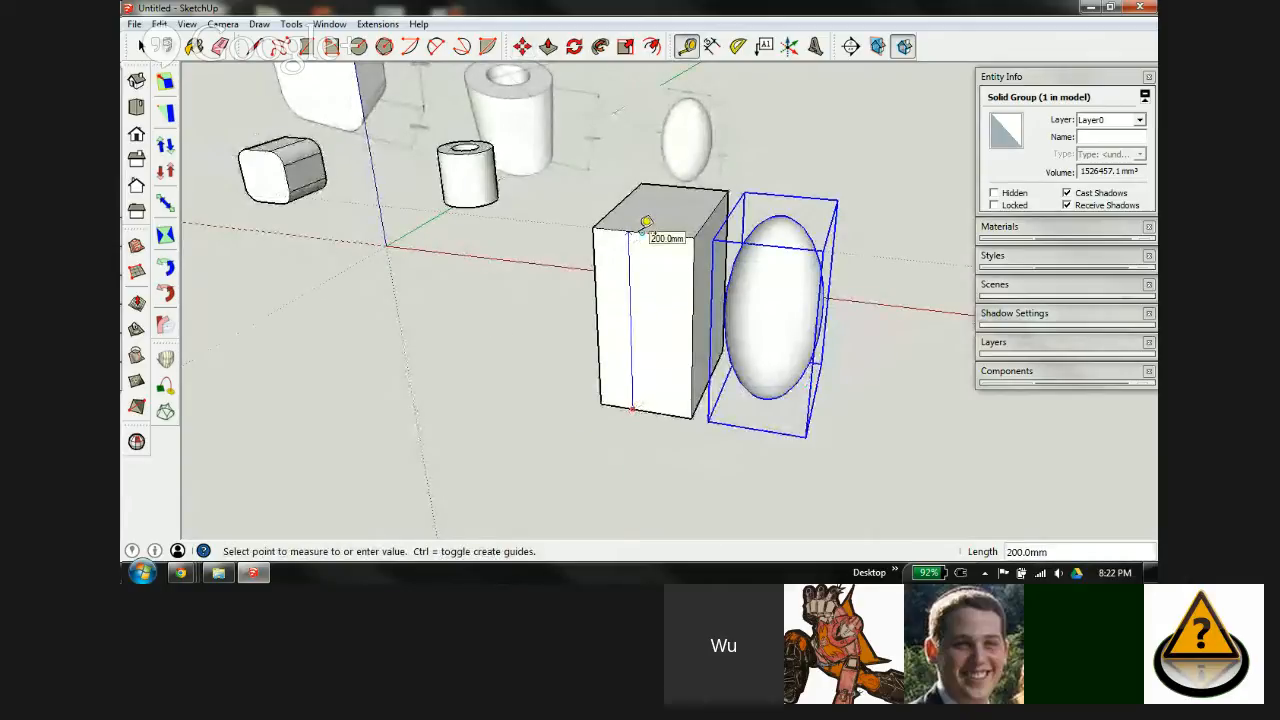
left_click(646, 222)
left_click(695, 294)
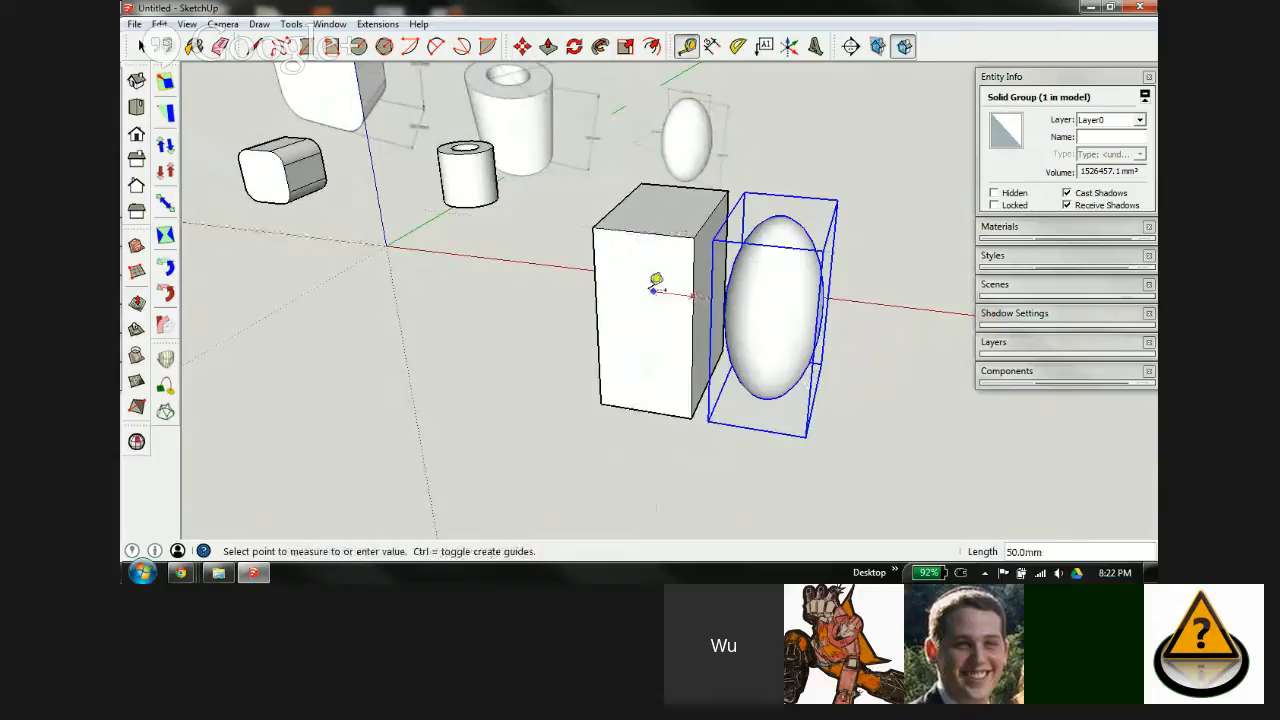
left_click(601, 276)
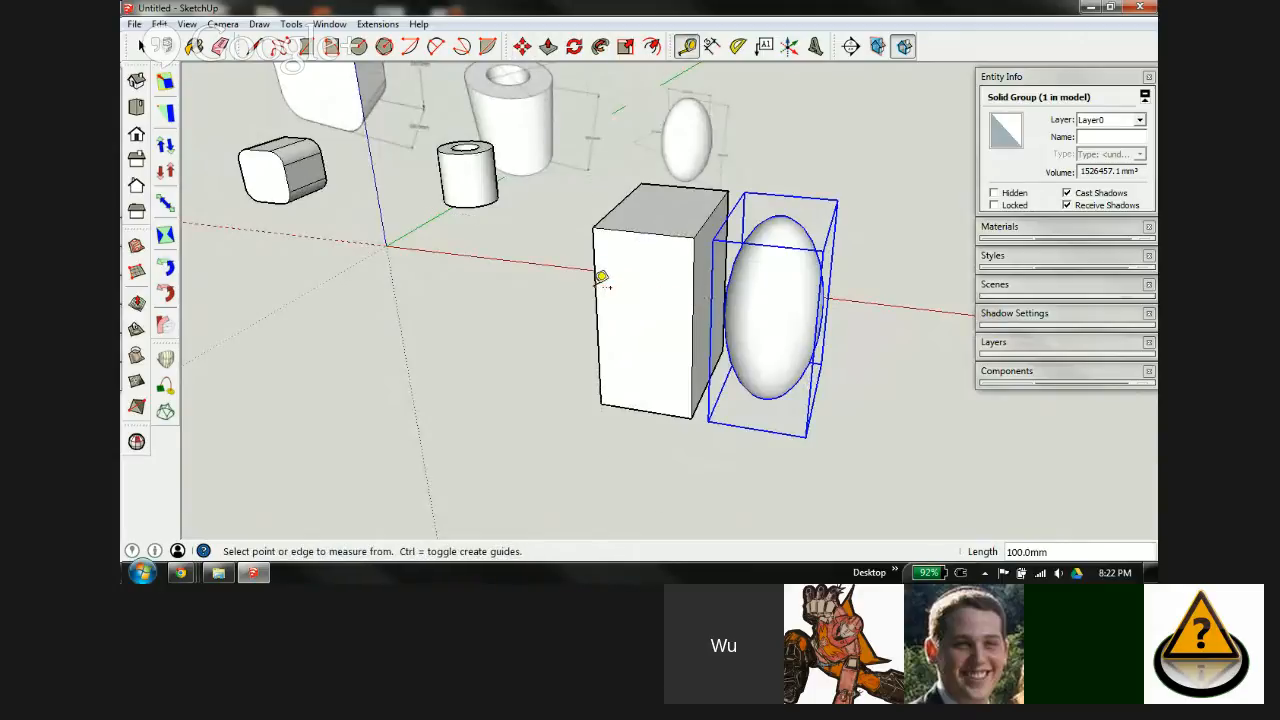
middle_click_drag(654, 297, 841, 281)
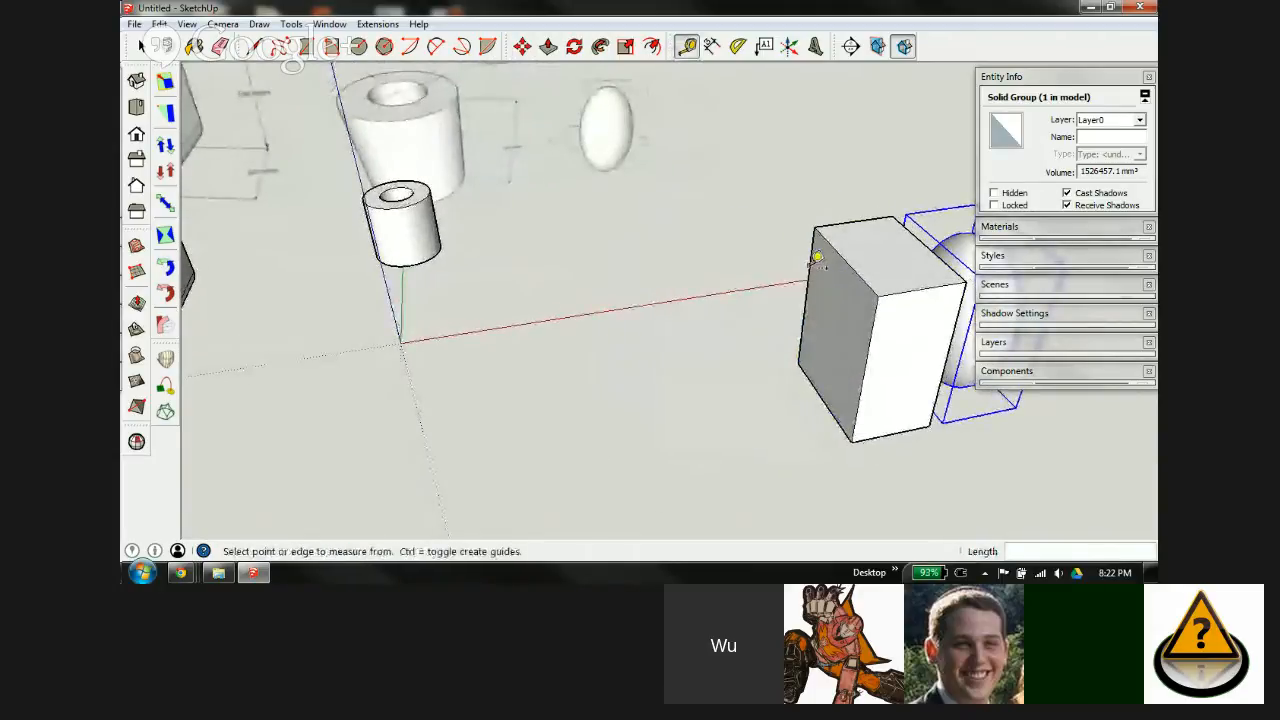
left_click(812, 262)
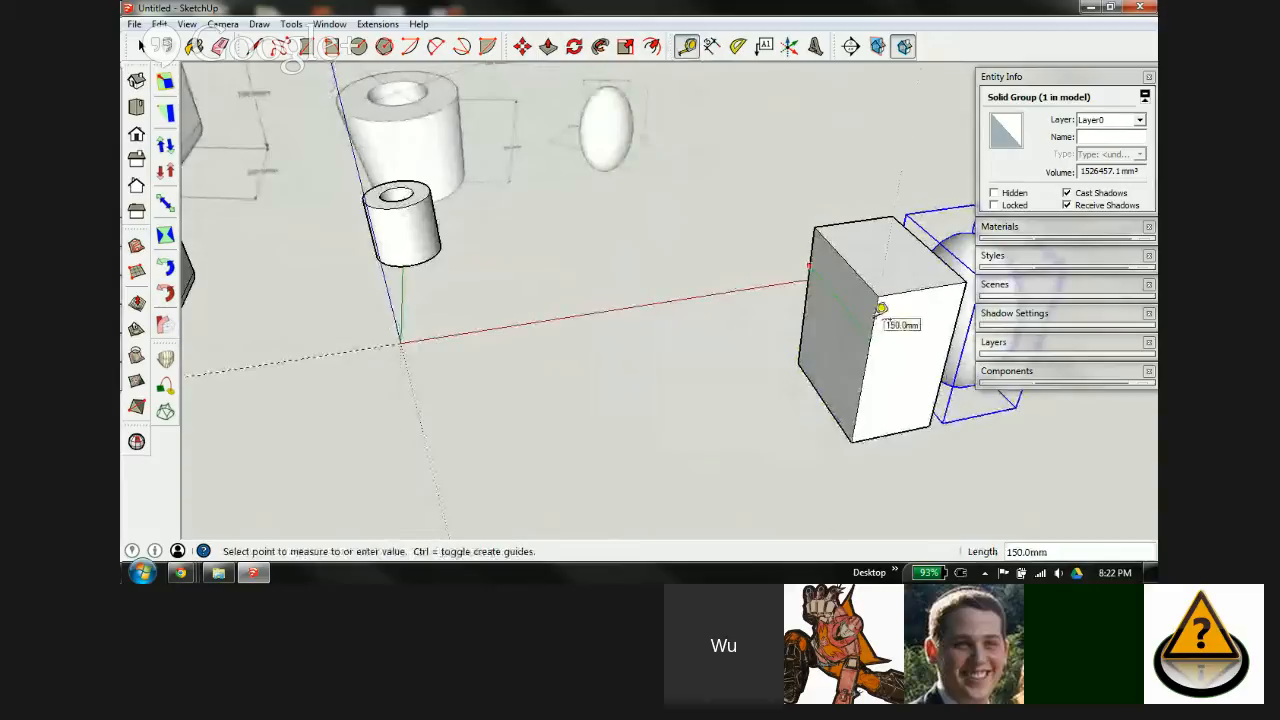
Step: Redo the red-axis scalings that fit the egg shape inside the reference box
middle_click_drag(894, 329, 606, 286)
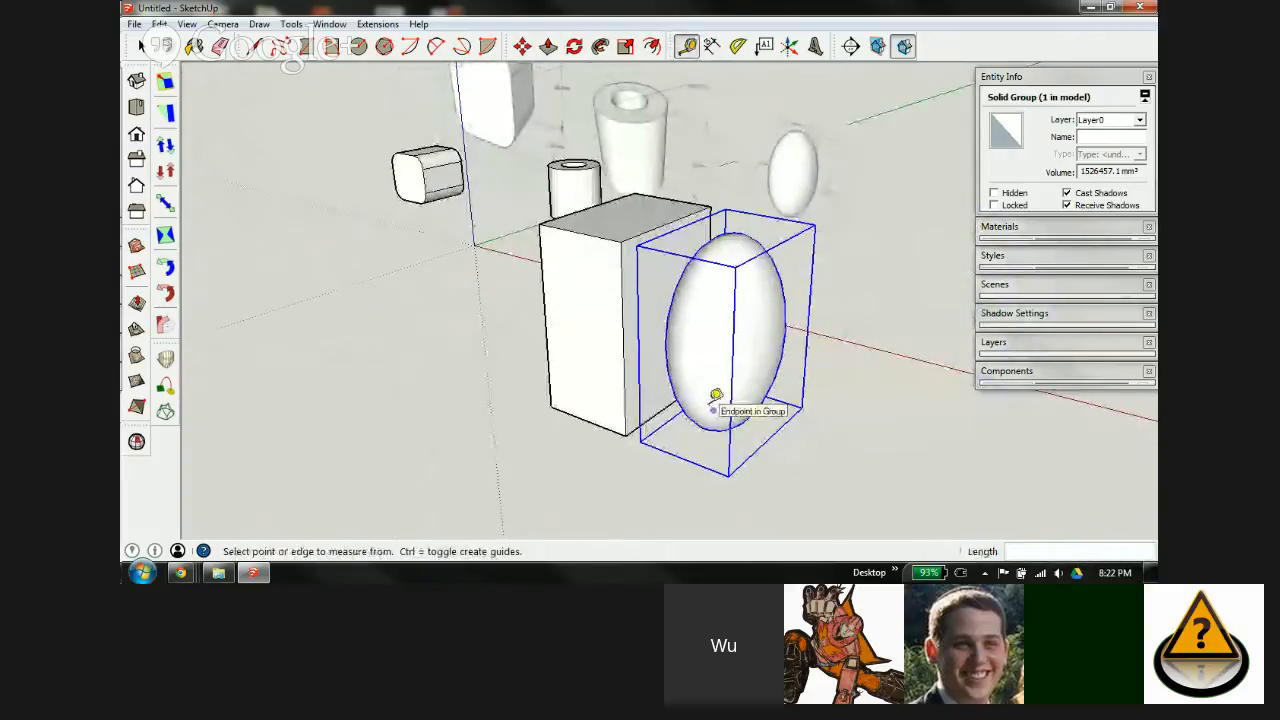
key("Delete")
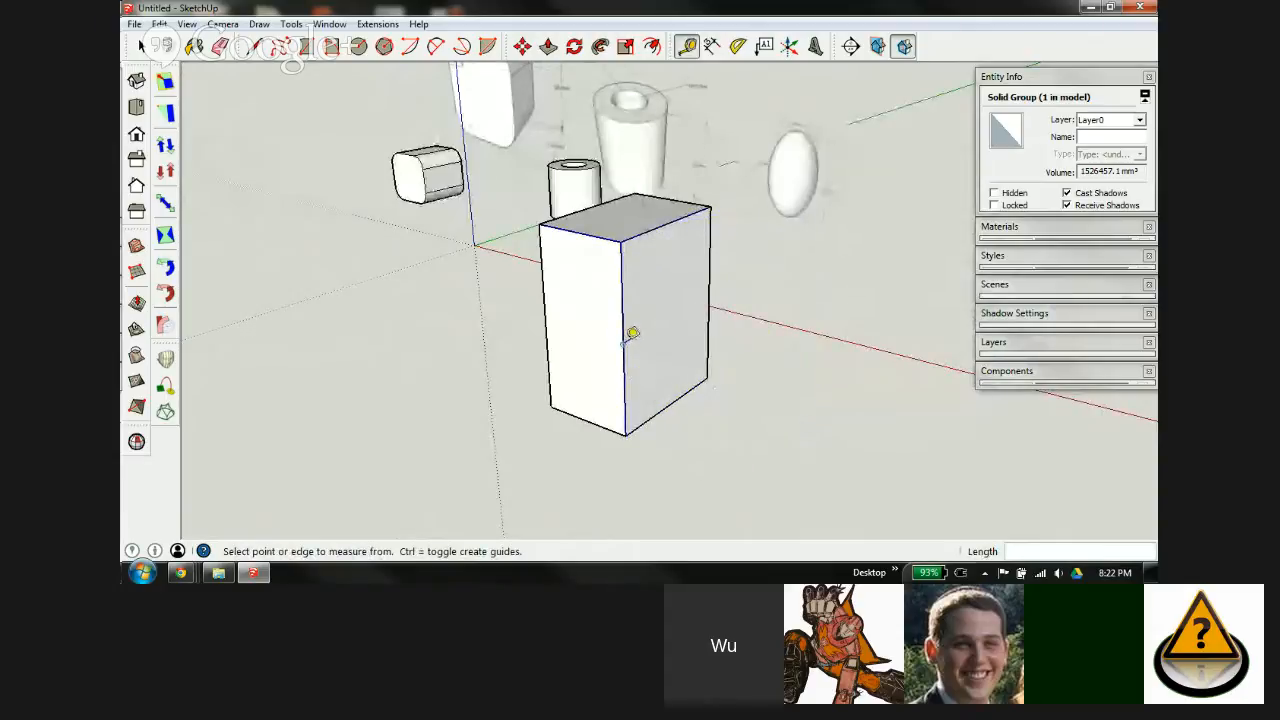
key("ctrl+z")
Step: Display the model in X-ray and delete the whole reference box around the egg shape
mouse_move(606, 345)
middle_mouse_down()
mouse_move(629, 357)
mouse_move(823, 306)
mouse_move(800, 309)
mouse_move(741, 381)
middle_mouse_up()
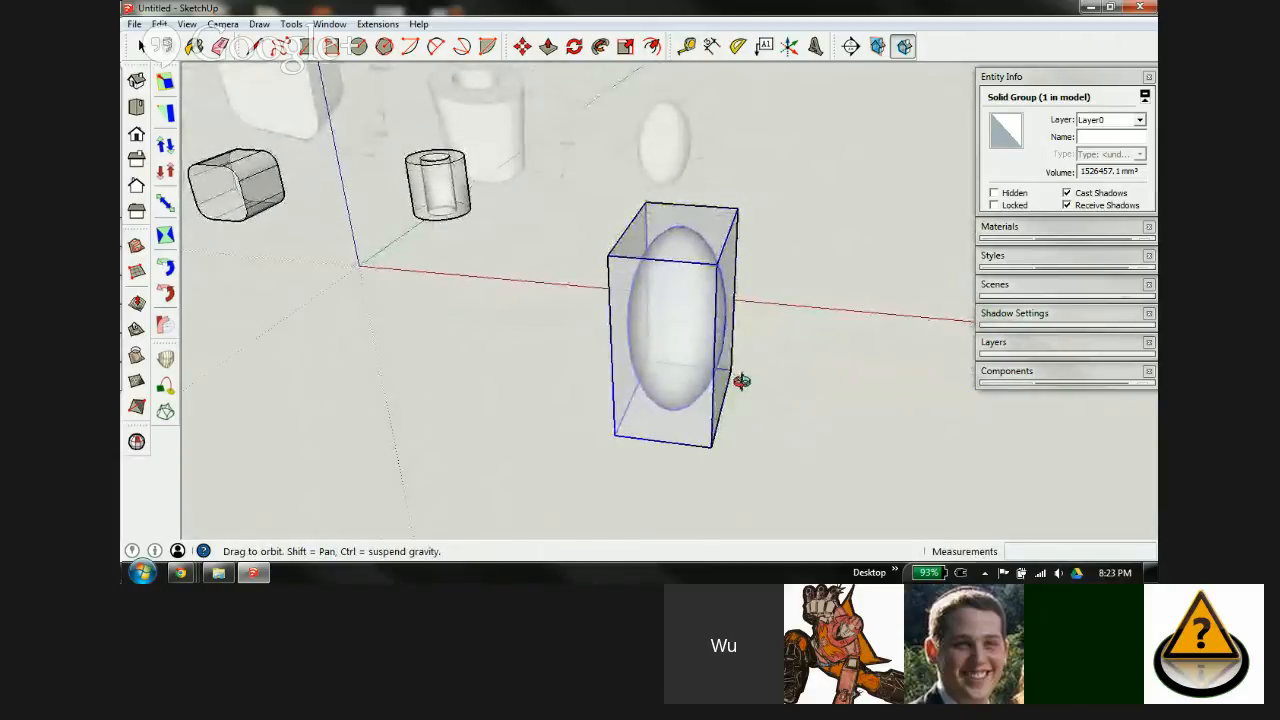
key("space")
left_click(623, 277)
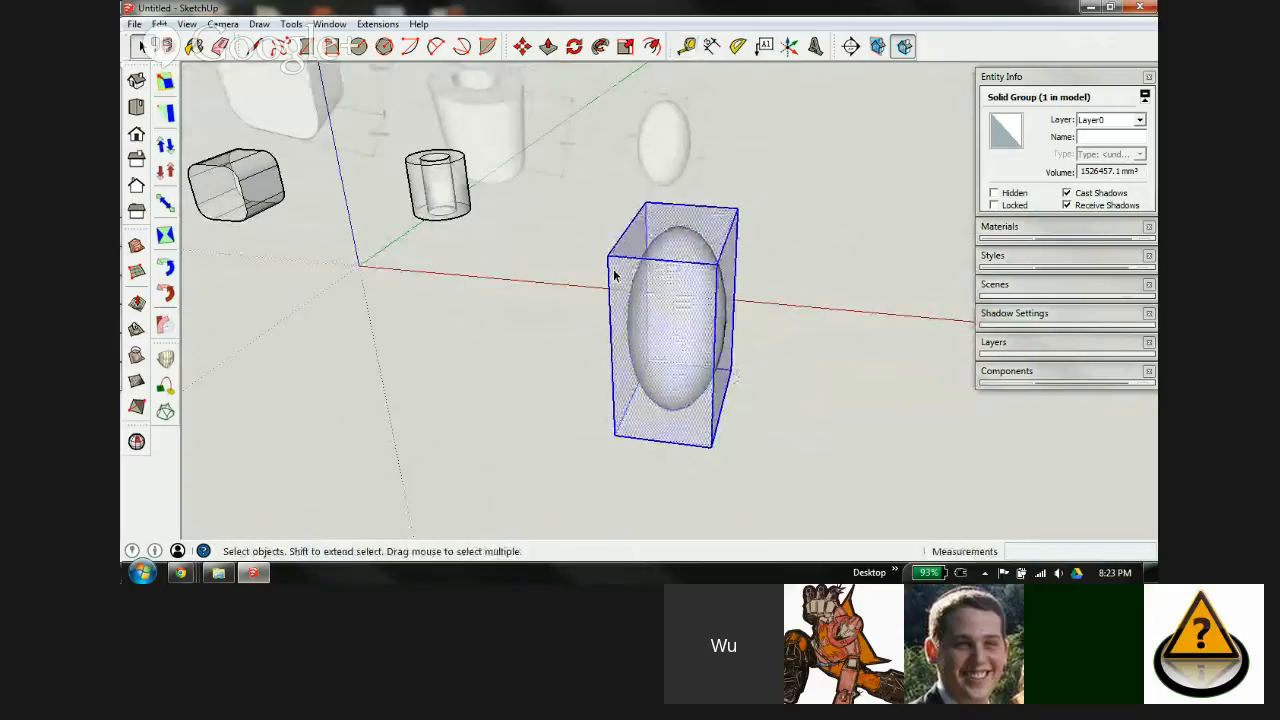
key("Delete")
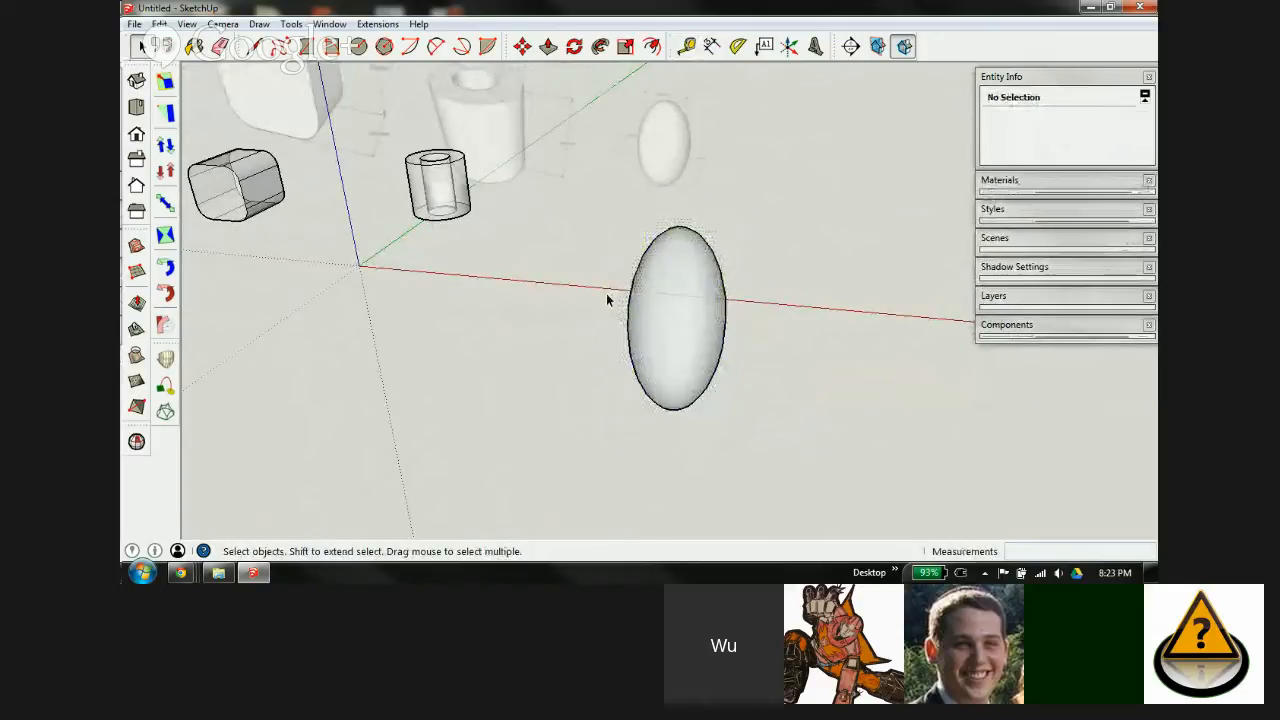
Step: Turn off X-ray and show hidden geometry on the egg's surface
key("x")
key("h")
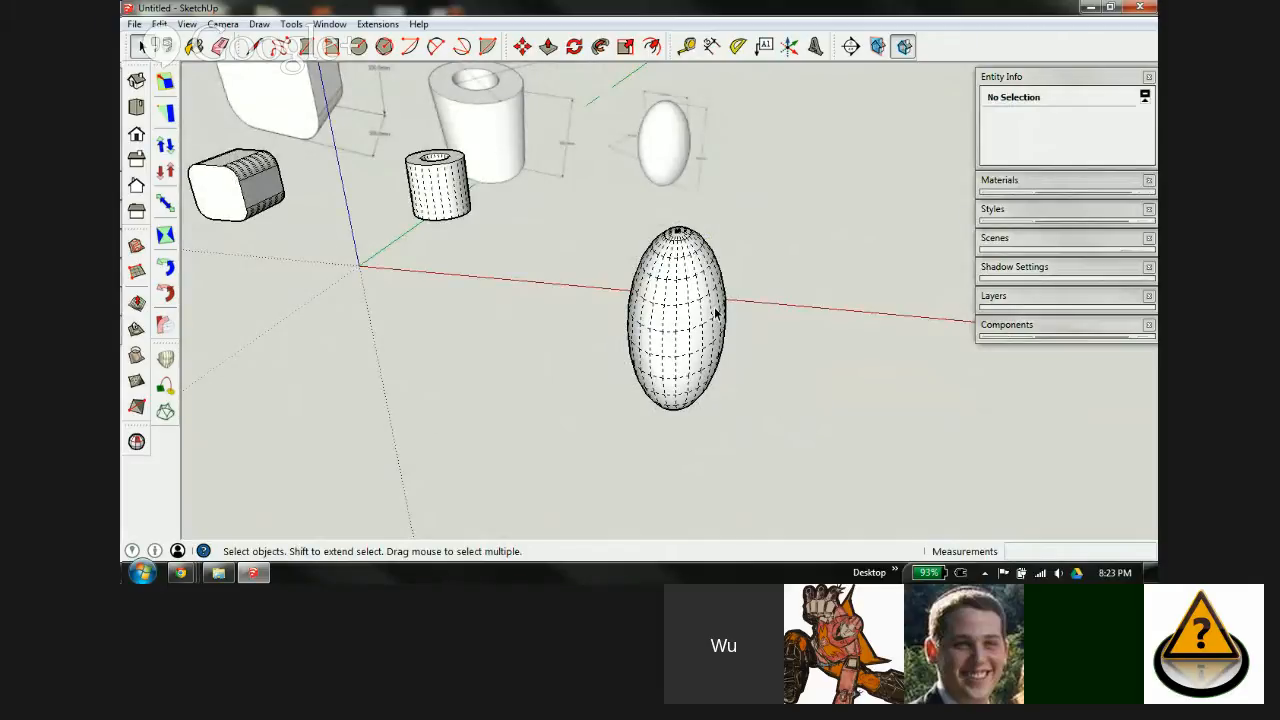
middle_click_drag(698, 291, 630, 300)
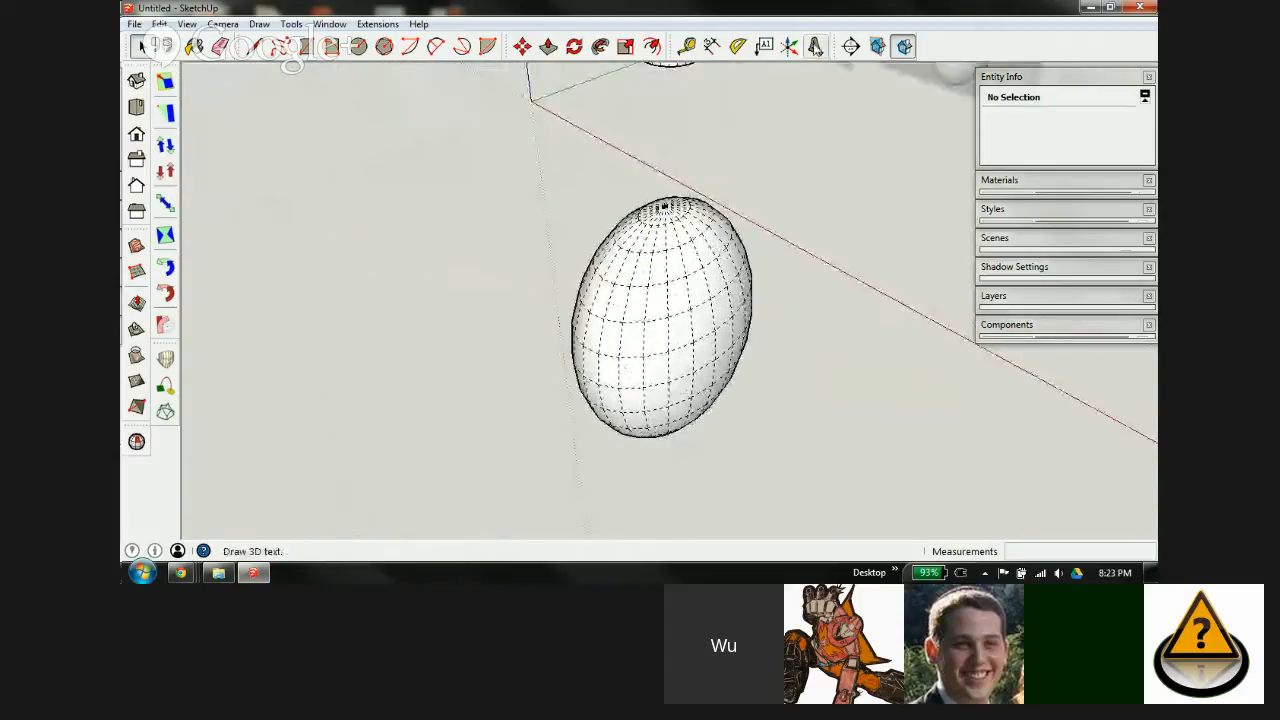
Step: Dimension the egg's height from its top pole to its bottom pole, placing the dimension beside it
left_click(711, 46)
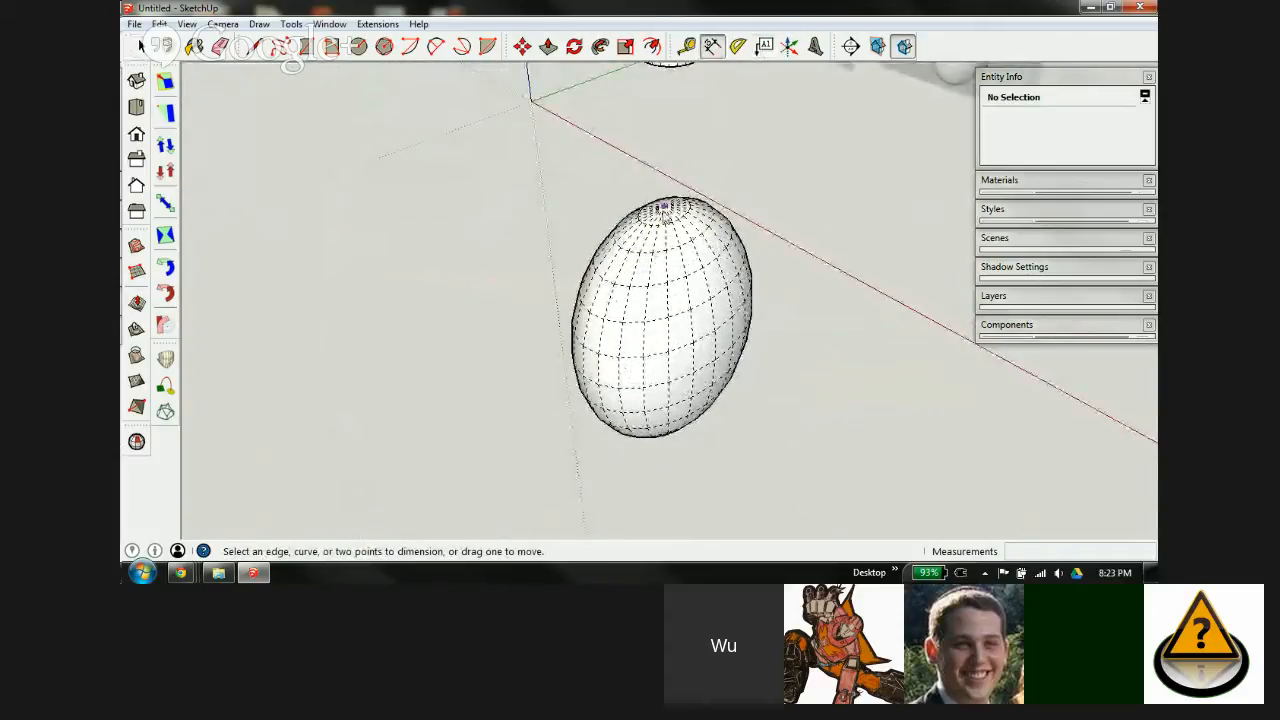
scroll(662, 208, "up", 4)
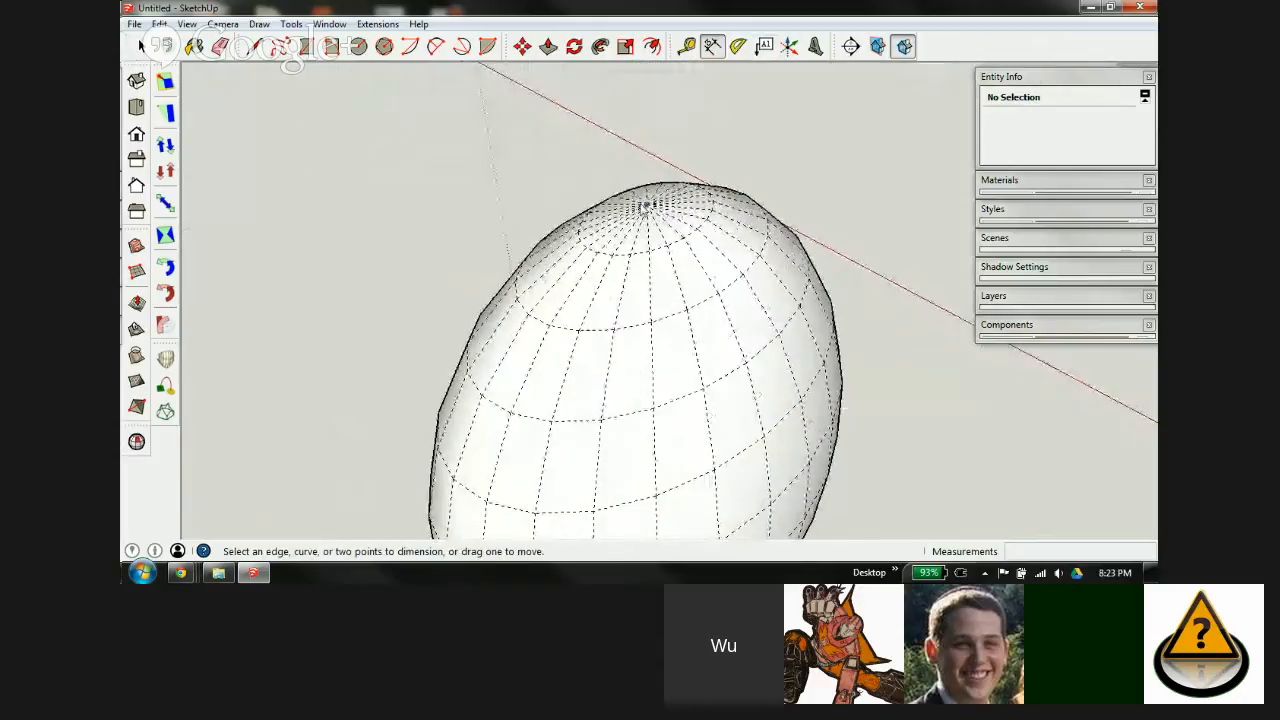
left_click(647, 205)
scroll(676, 210, "down", 6)
middle_click_drag(668, 312, 738, 109)
scroll(743, 127, "up", 5)
scroll(738, 150, "down", 1)
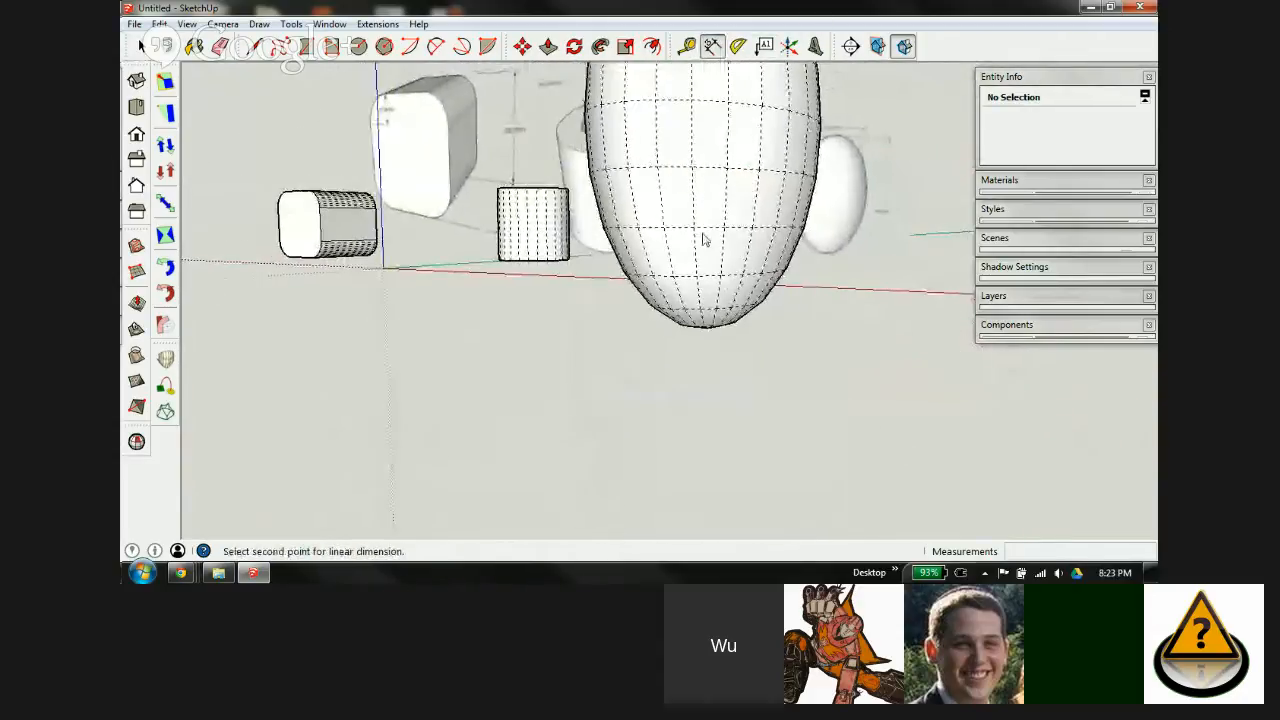
middle_click_drag(703, 240, 650, 362)
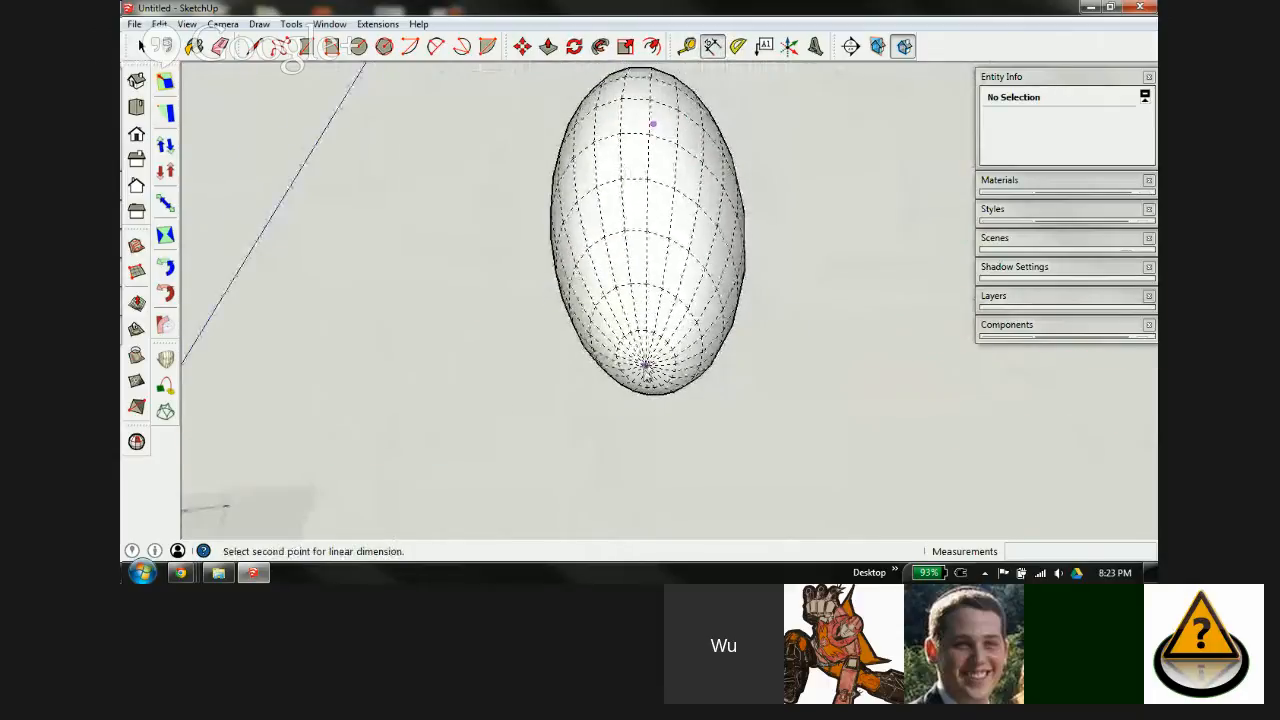
left_click(652, 123)
left_click(870, 338)
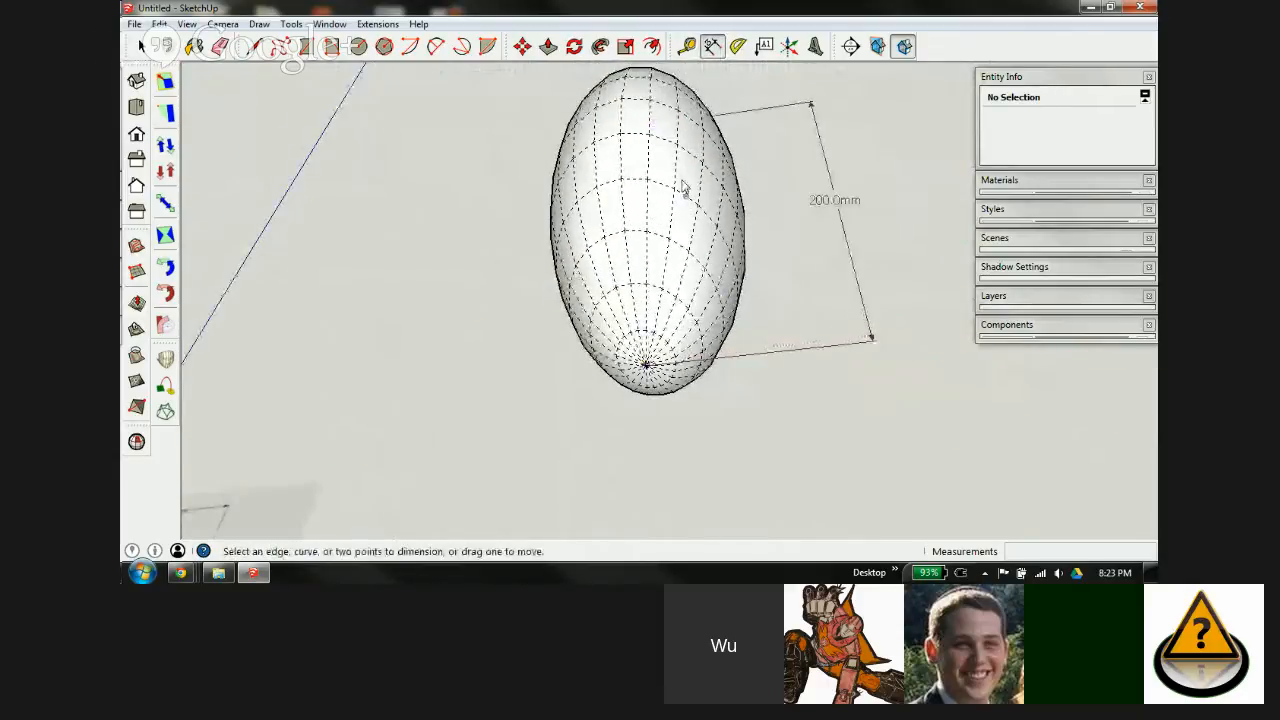
Step: Dimension the egg's depth along the green axis between opposite points at mid-height, placing the dimension beside the egg
middle_click_drag(684, 190, 737, 503)
scroll(645, 380, "down", 2)
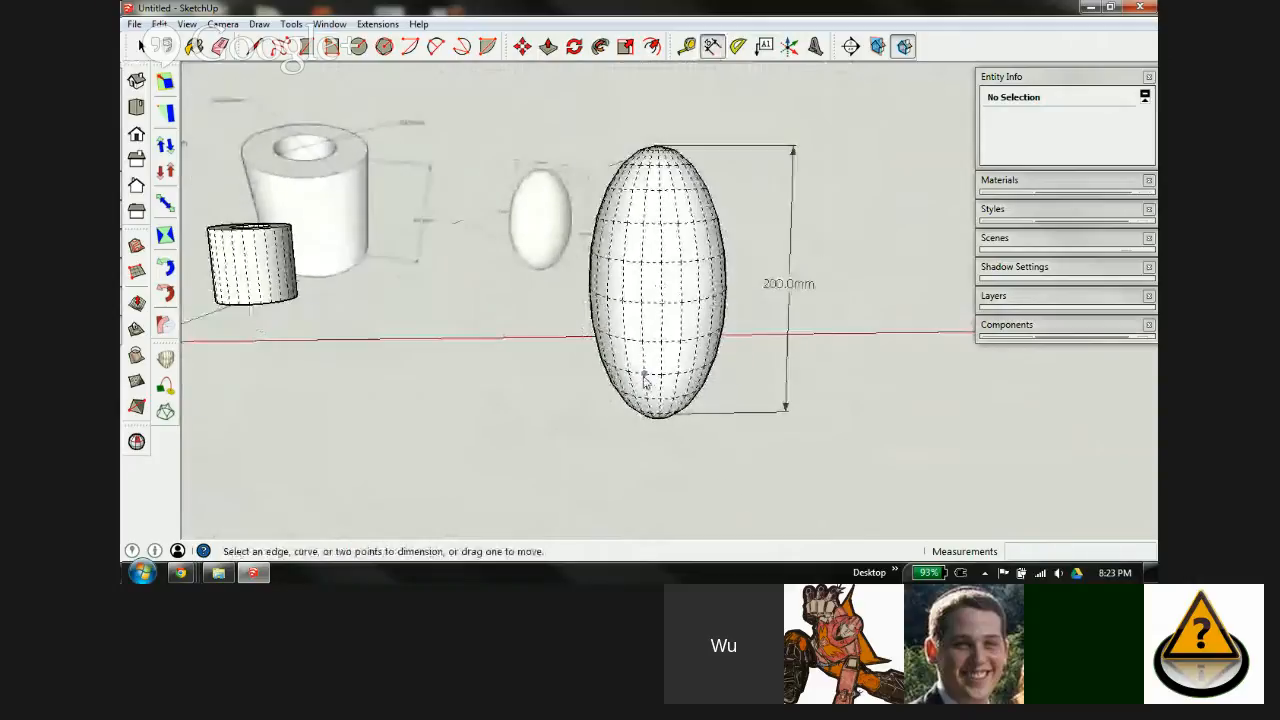
scroll(645, 380, "up", 2)
middle_click_drag(659, 341, 660, 317)
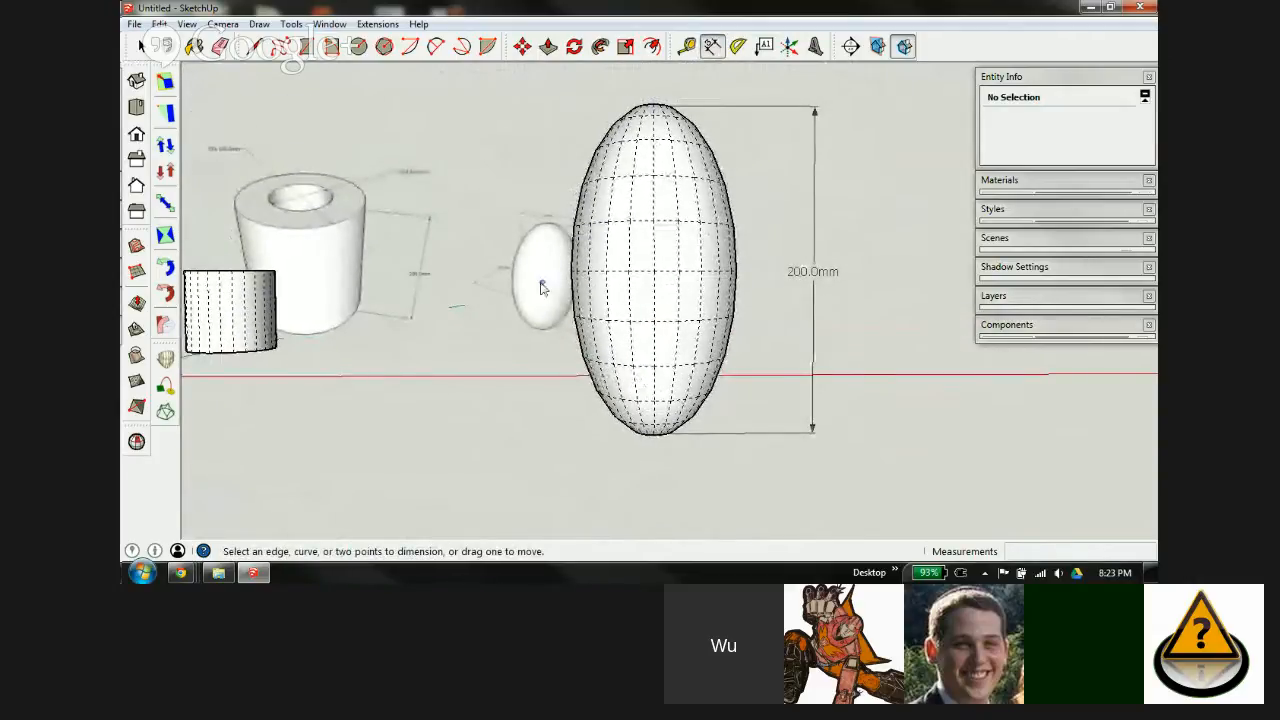
left_click(651, 278)
middle_click_drag(683, 255, 430, 368)
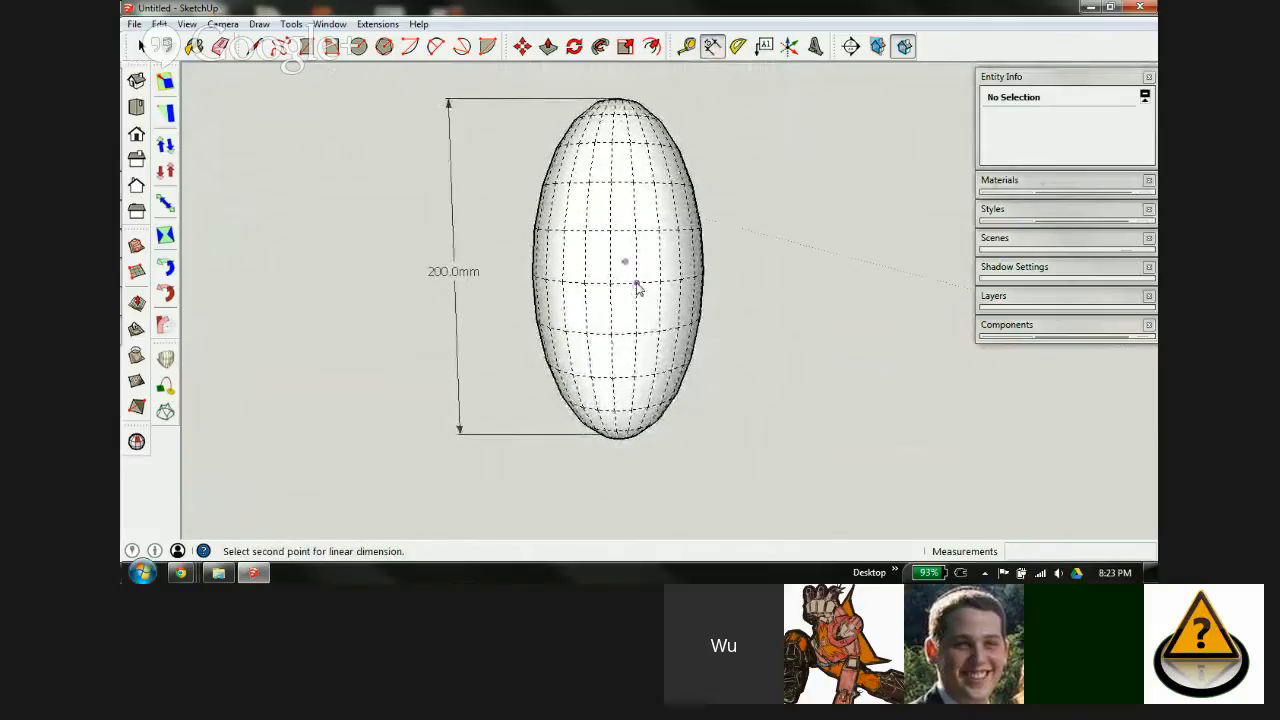
middle_click_drag(637, 287, 634, 347)
left_click(623, 291)
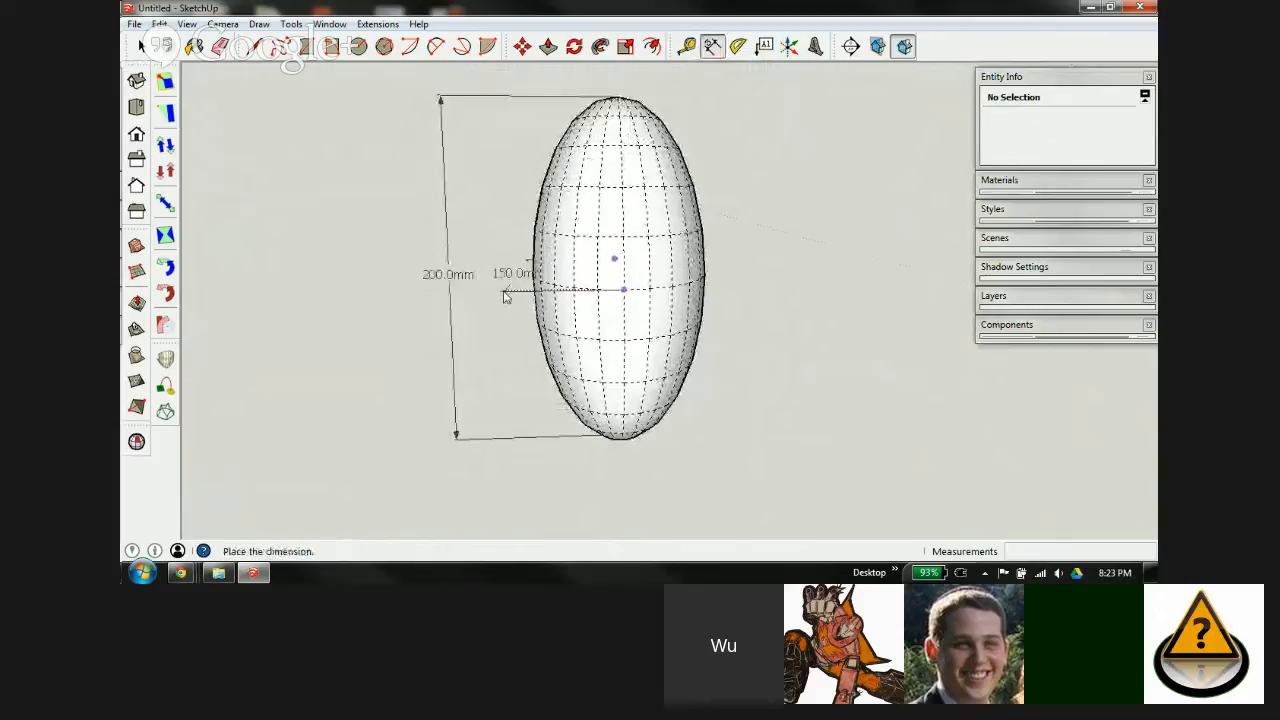
left_click(485, 297)
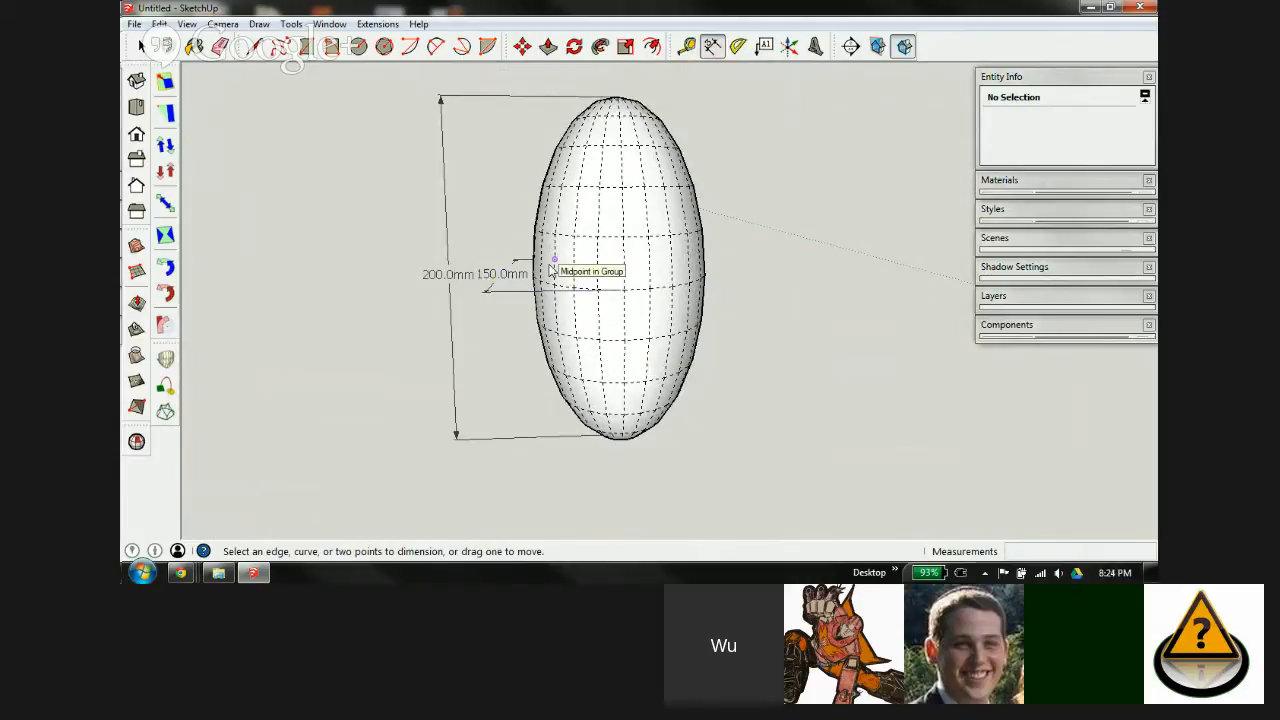
Step: Turn off hidden geometry and dimension the egg's thickness along the red axis, placing the dimension outside the surface
middle_click_drag(549, 271, 931, 371)
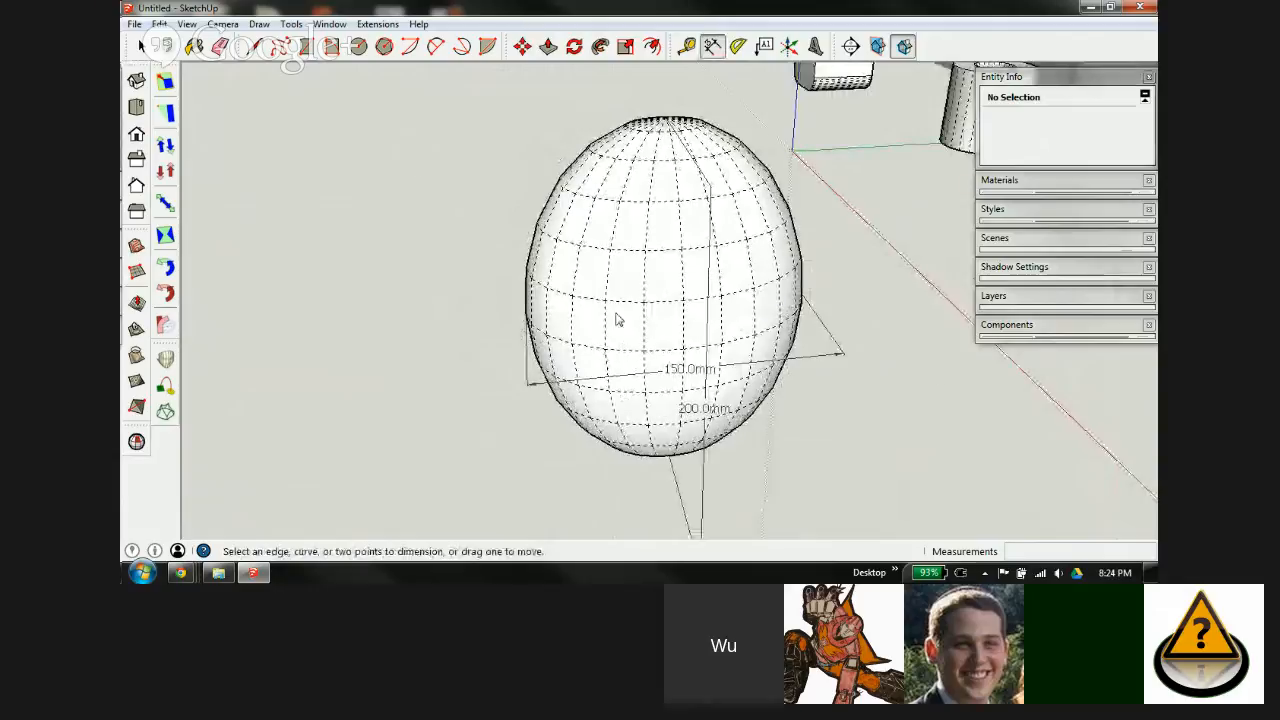
middle_click_drag(617, 319, 700, 238)
scroll(569, 255, "down", 2)
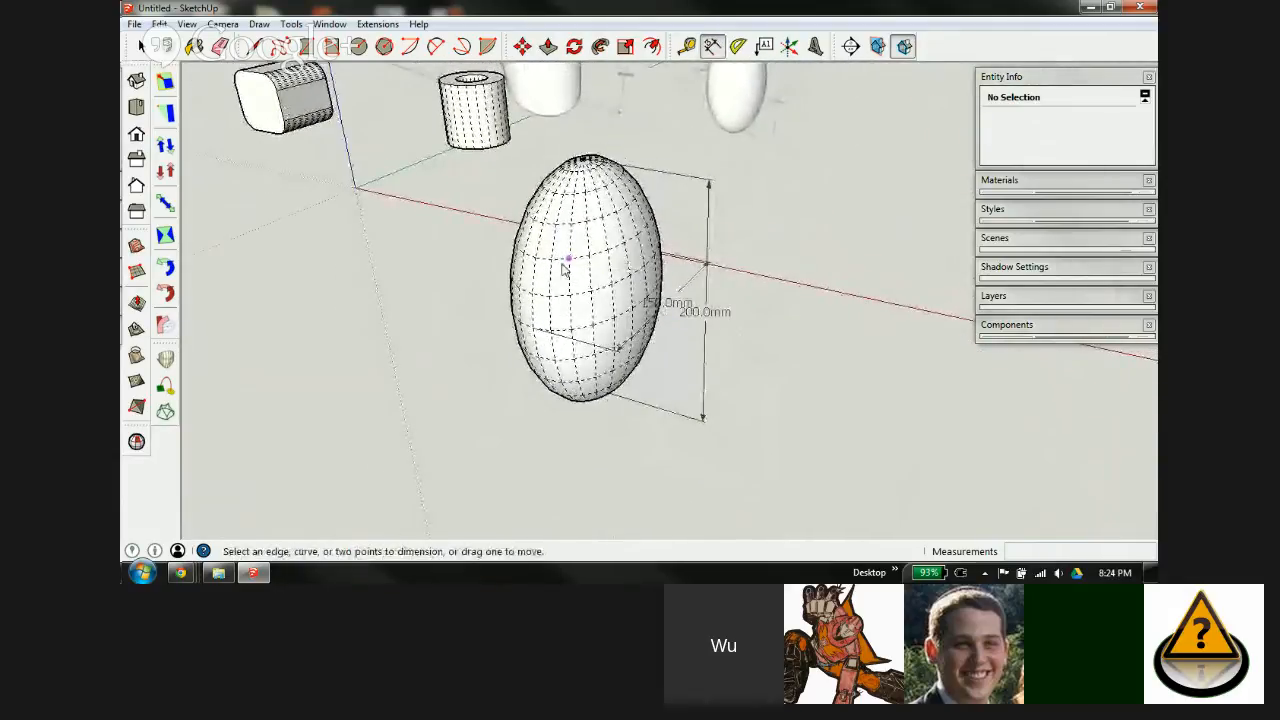
scroll(623, 318, "up", 2)
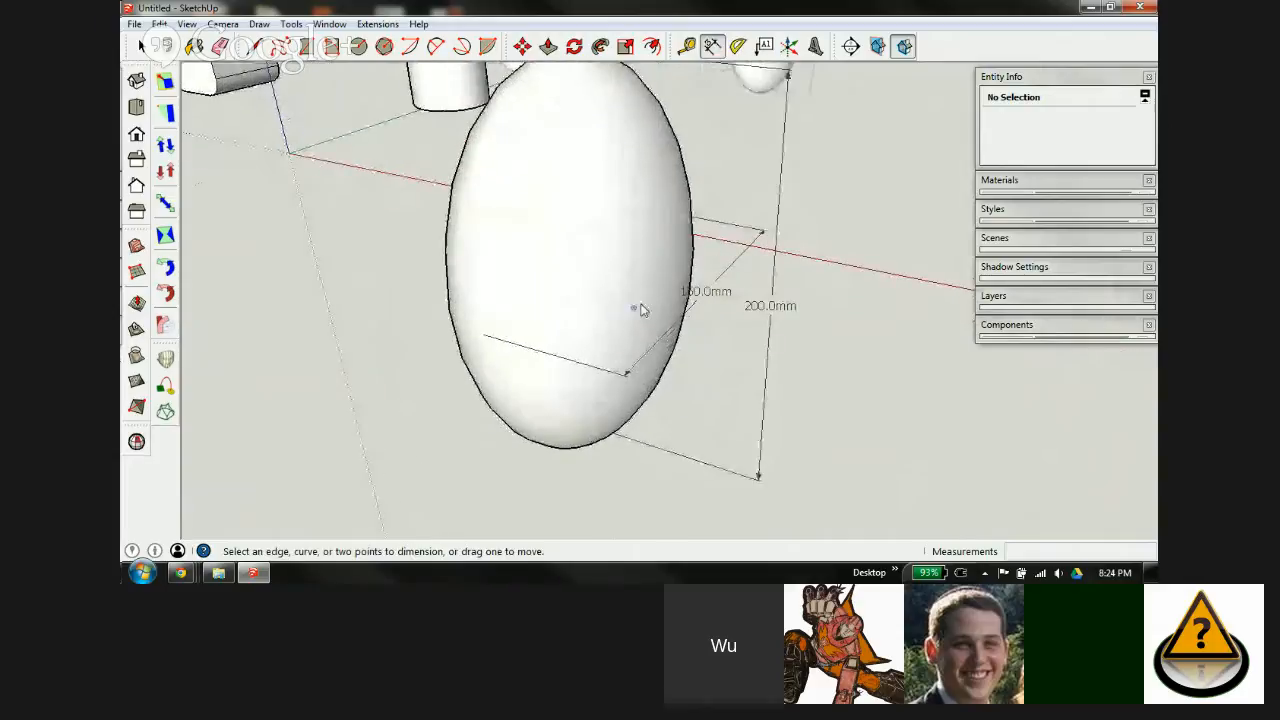
middle_click_drag(643, 310, 587, 266)
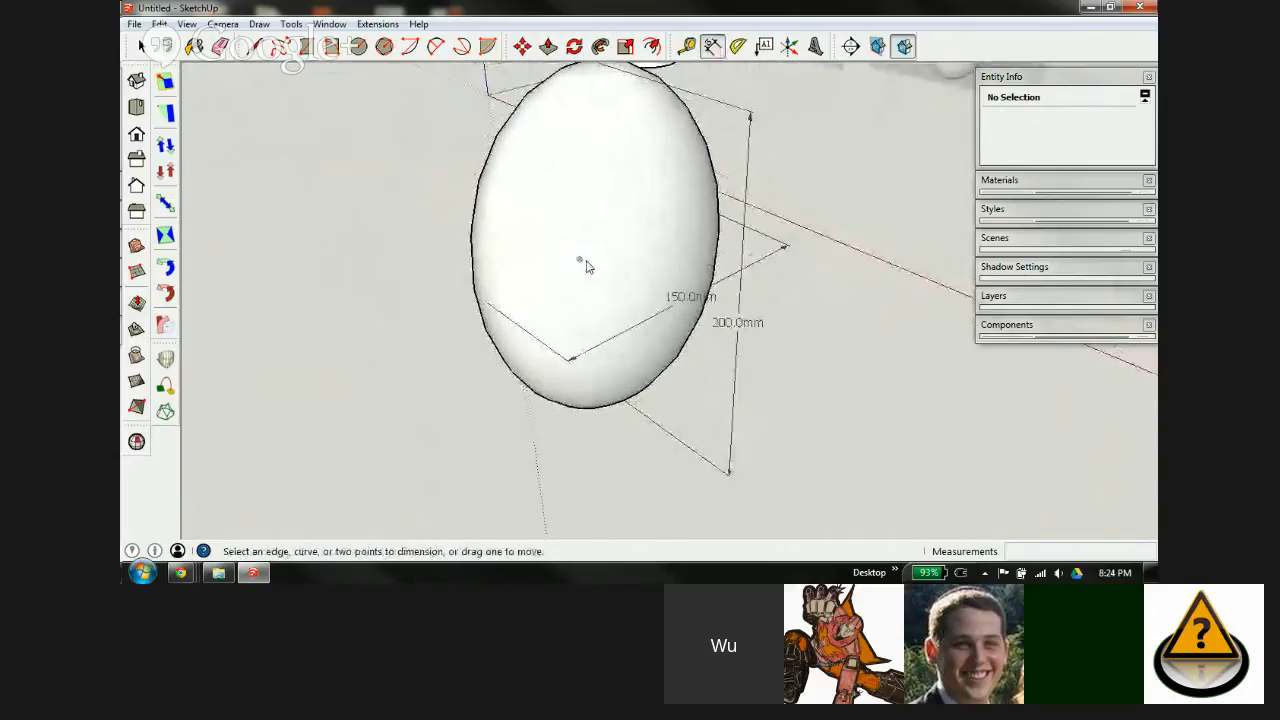
left_click(665, 282)
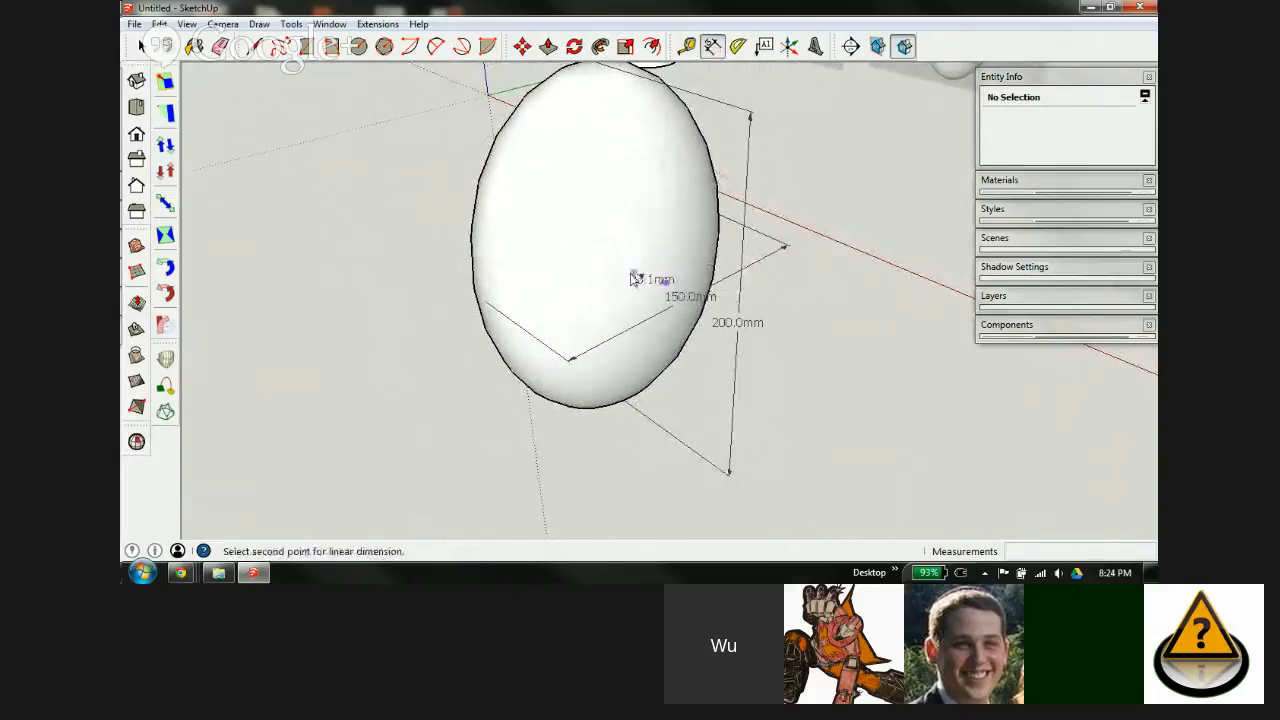
middle_click_drag(520, 262, 1046, 283)
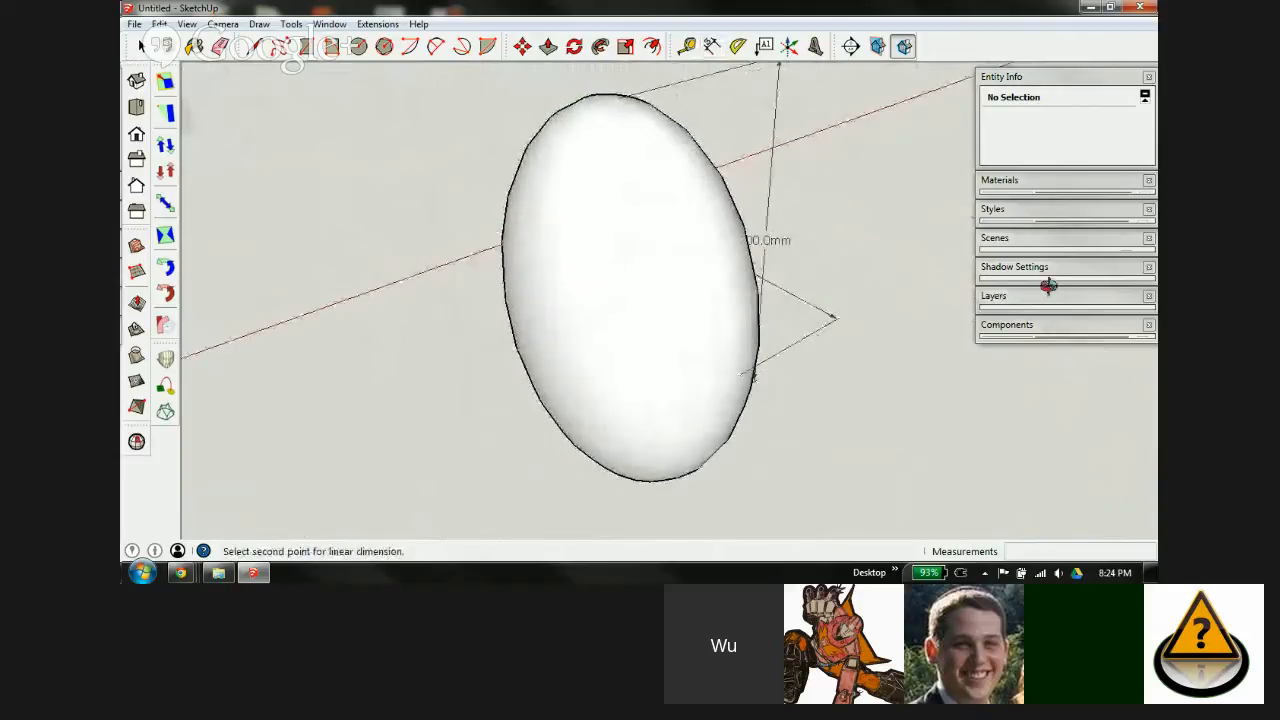
left_click(535, 346)
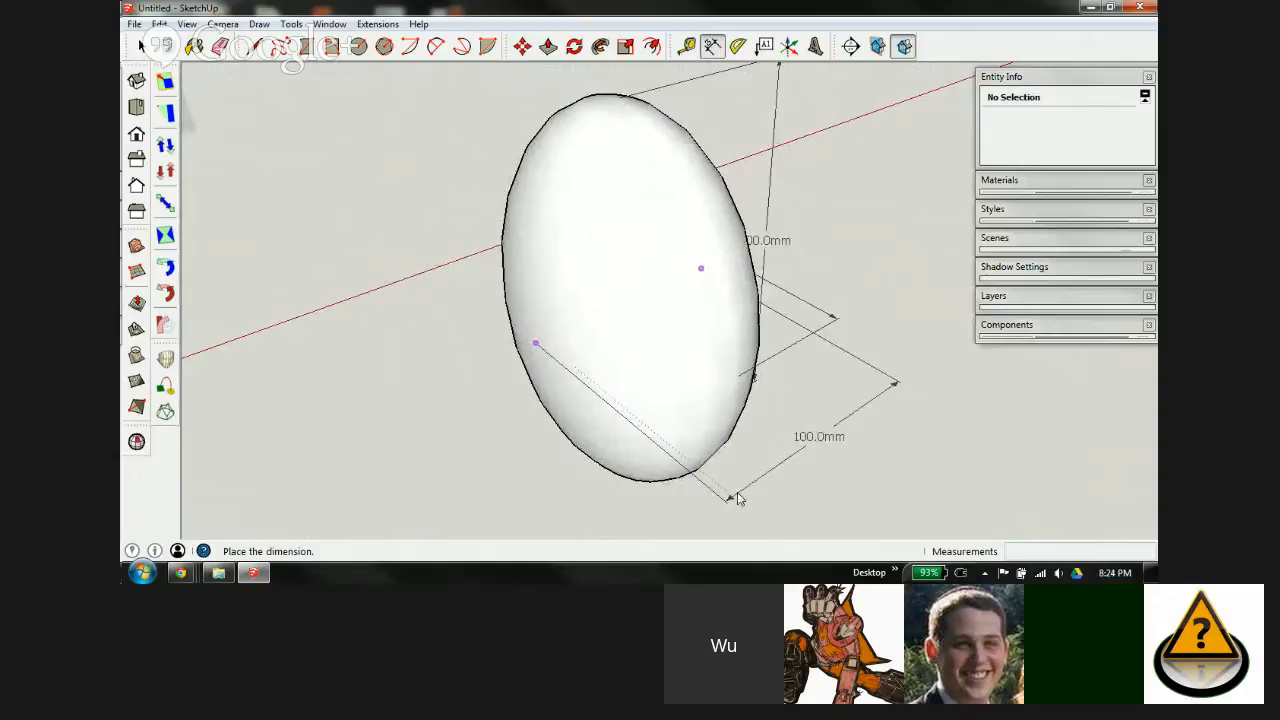
left_click(737, 498)
middle_click_drag(689, 337, 330, 300)
scroll(550, 333, "down", 2)
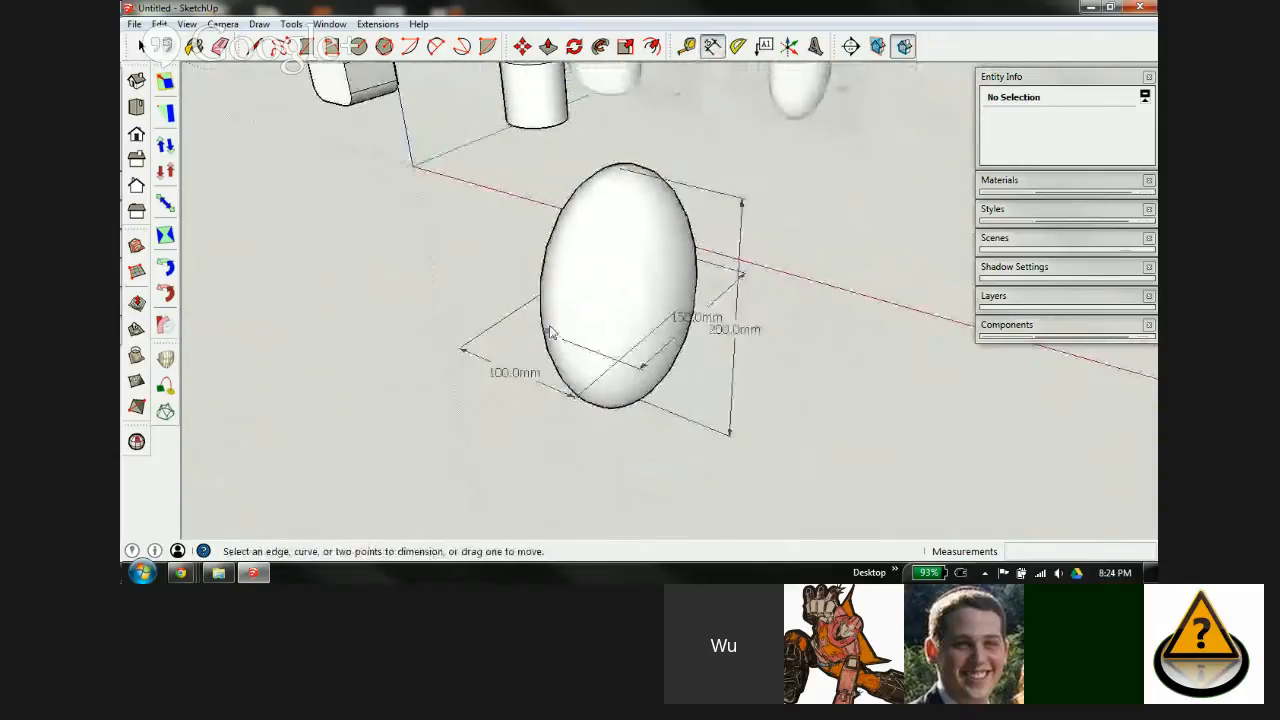
Step: Erase the height, depth and thickness dimensions around the egg
scroll(550, 333, "down", 3)
mouse_move(597, 306)
middle_mouse_down()
mouse_move(649, 309)
mouse_move(640, 324)
middle_mouse_up()
key("e")
left_click_drag(714, 259, 692, 386)
left_click_drag(557, 356, 594, 400)
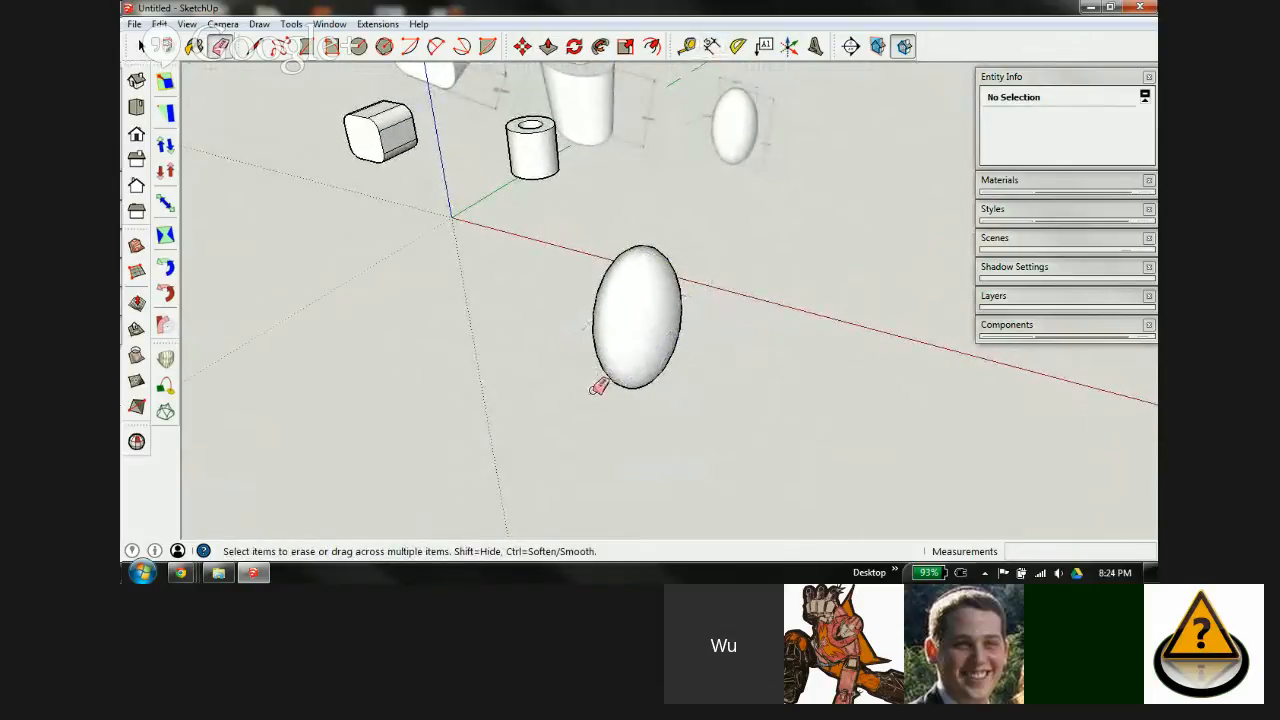
Step: Move the egg group back about 488 mm so it stands in front of the shape 3 reference image
key("space")
scroll(635, 306, "up", 1)
left_click(626, 316)
scroll(622, 310, "down", 1)
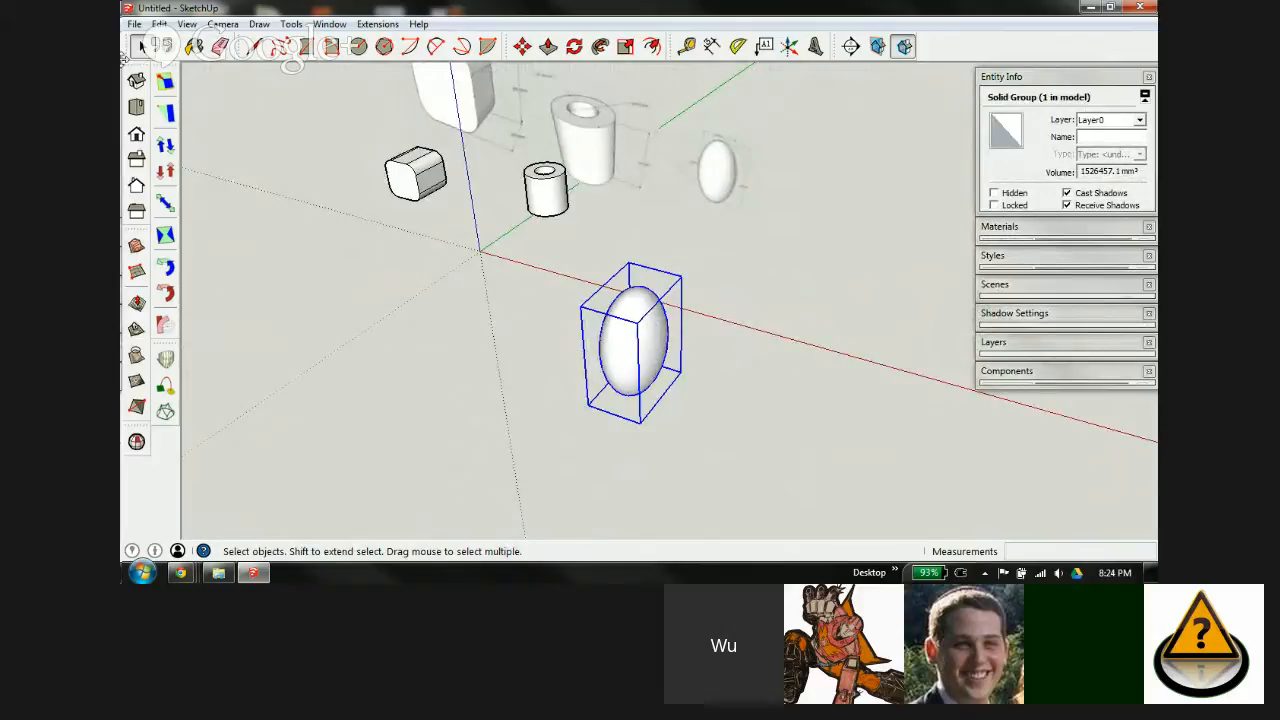
left_click(186, 24)
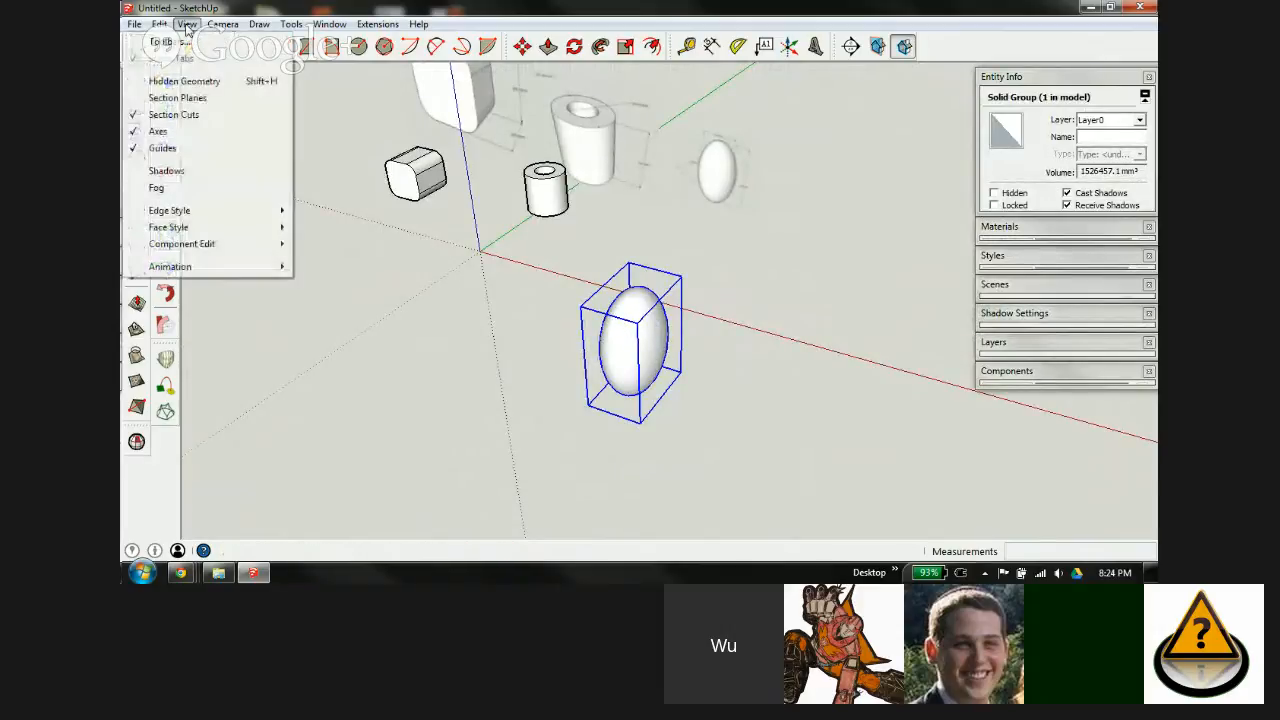
left_click(190, 84)
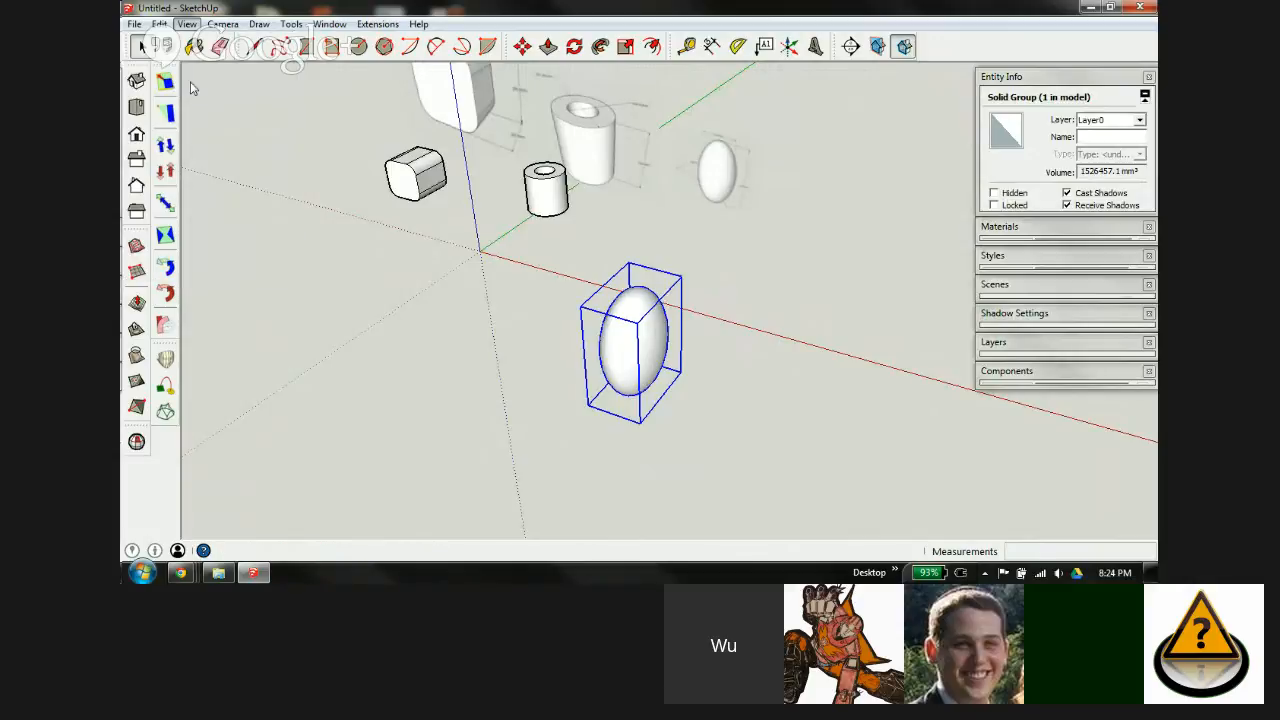
key("m")
left_click(629, 374)
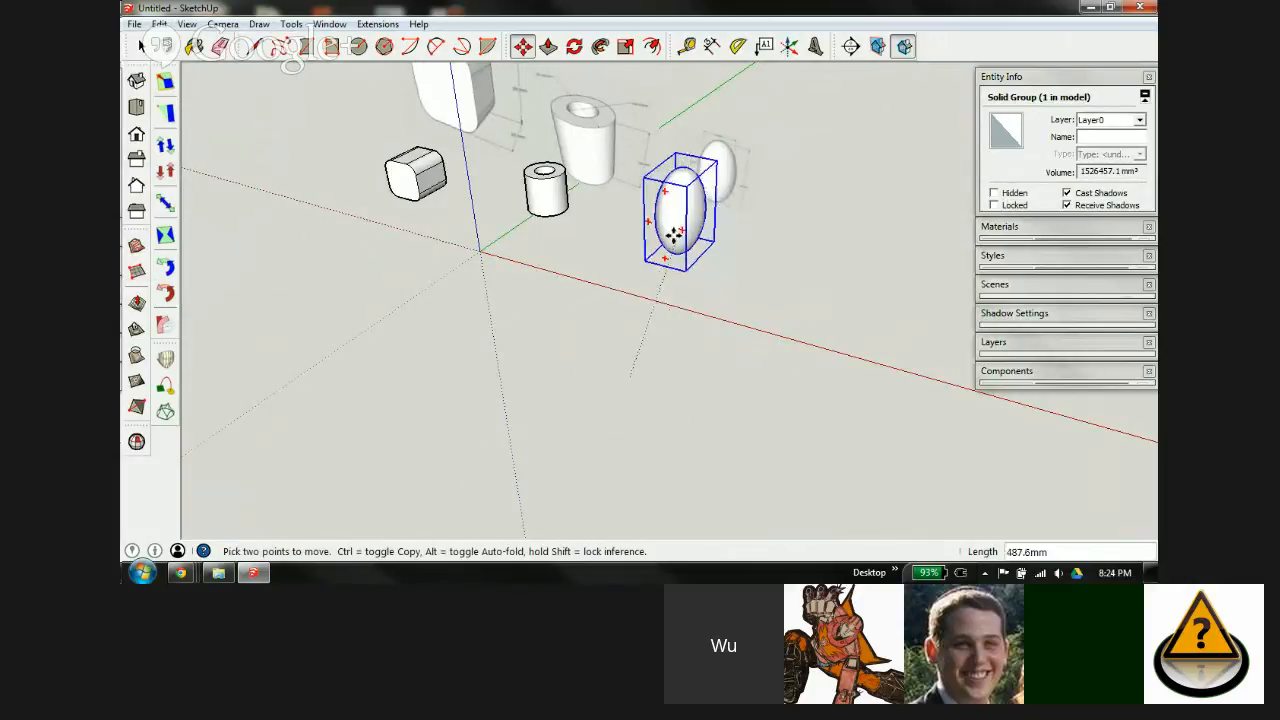
left_click(673, 238)
middle_click_drag(540, 234, 509, 343)
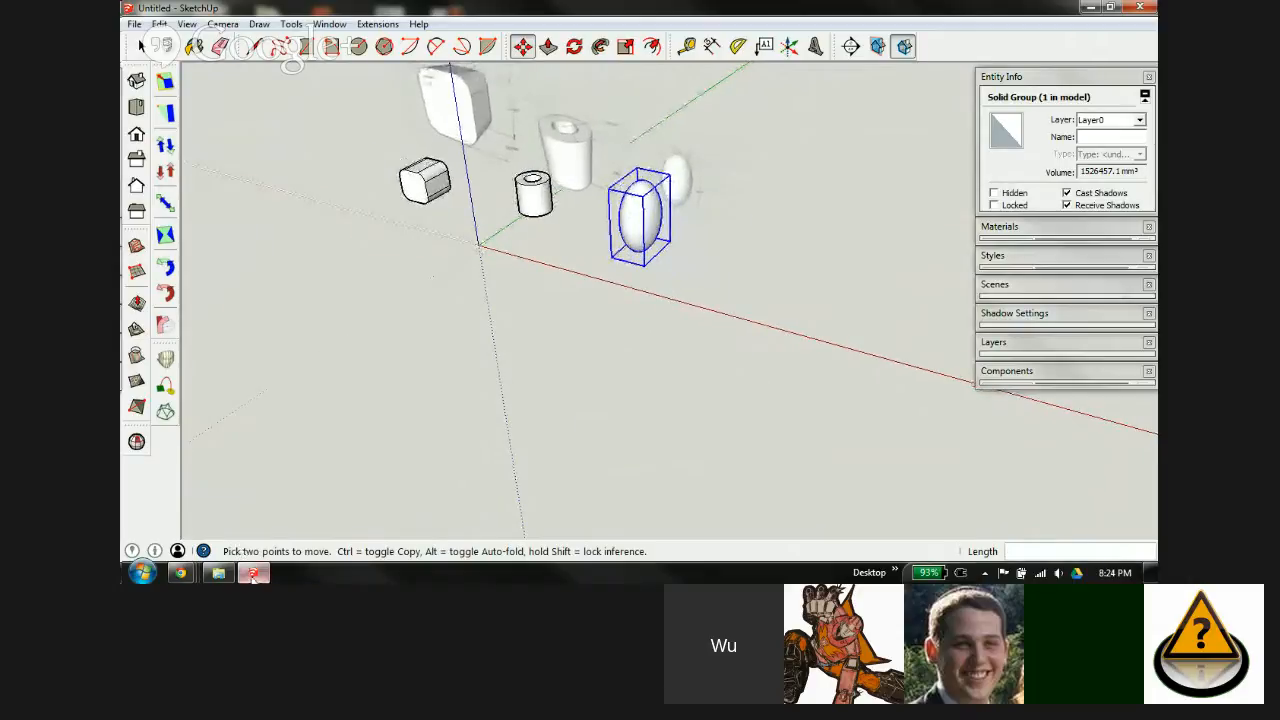
Step: Import shape 4 x-ray.jpg from the Lesson 1 folder in Windows Explorer into the SketchUp model and scale the image uniformly to 0.50
left_click(218, 572)
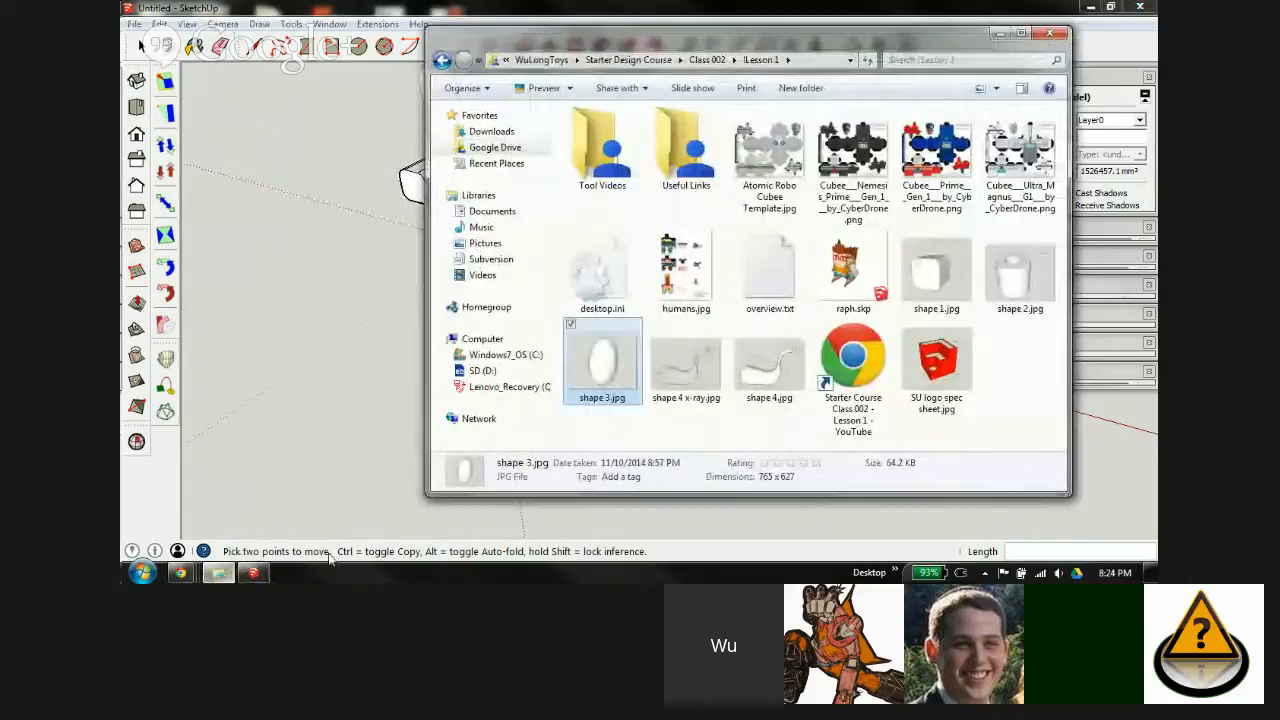
left_click(686, 375)
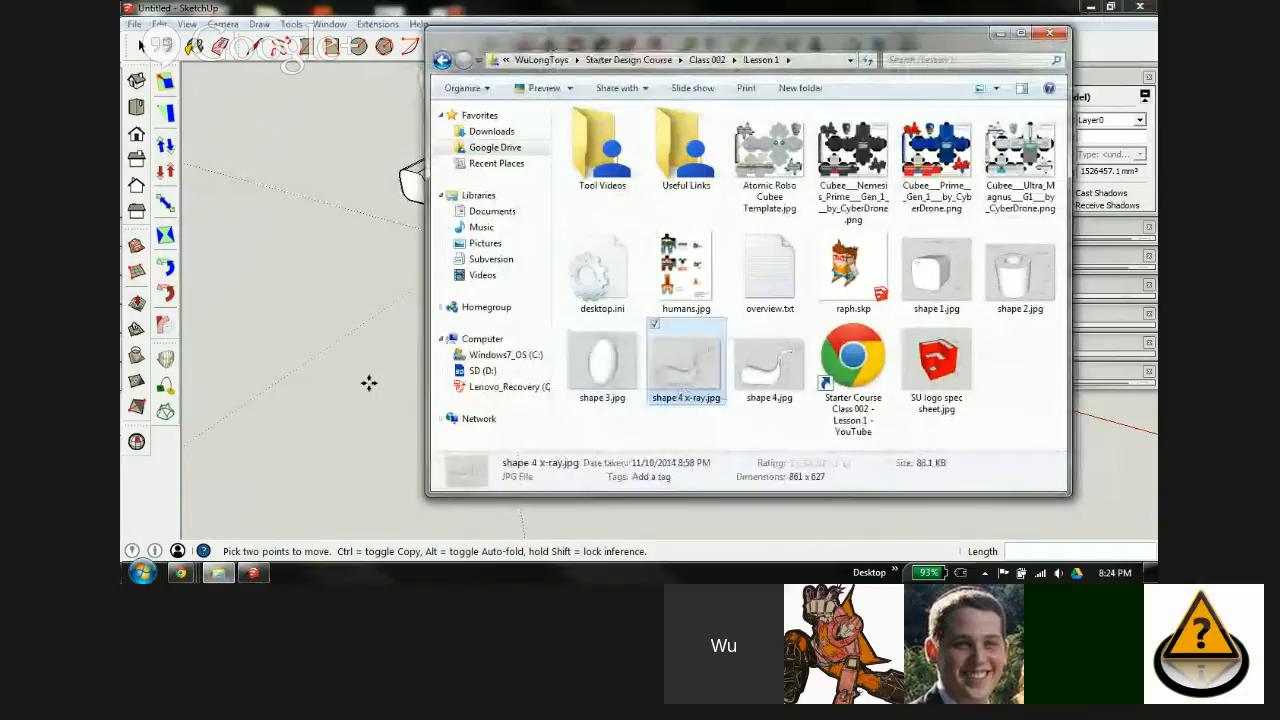
left_click_drag(697, 383, 394, 349)
left_click(394, 349)
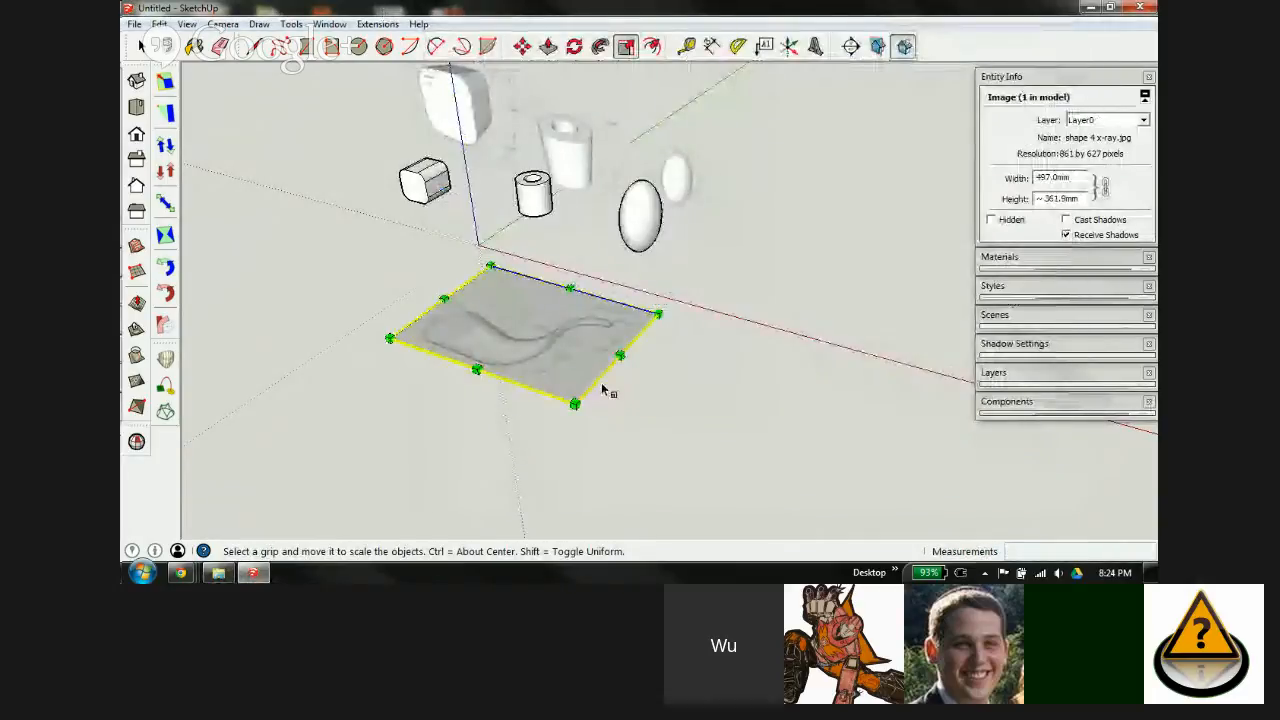
left_click_drag(488, 263, 519, 316)
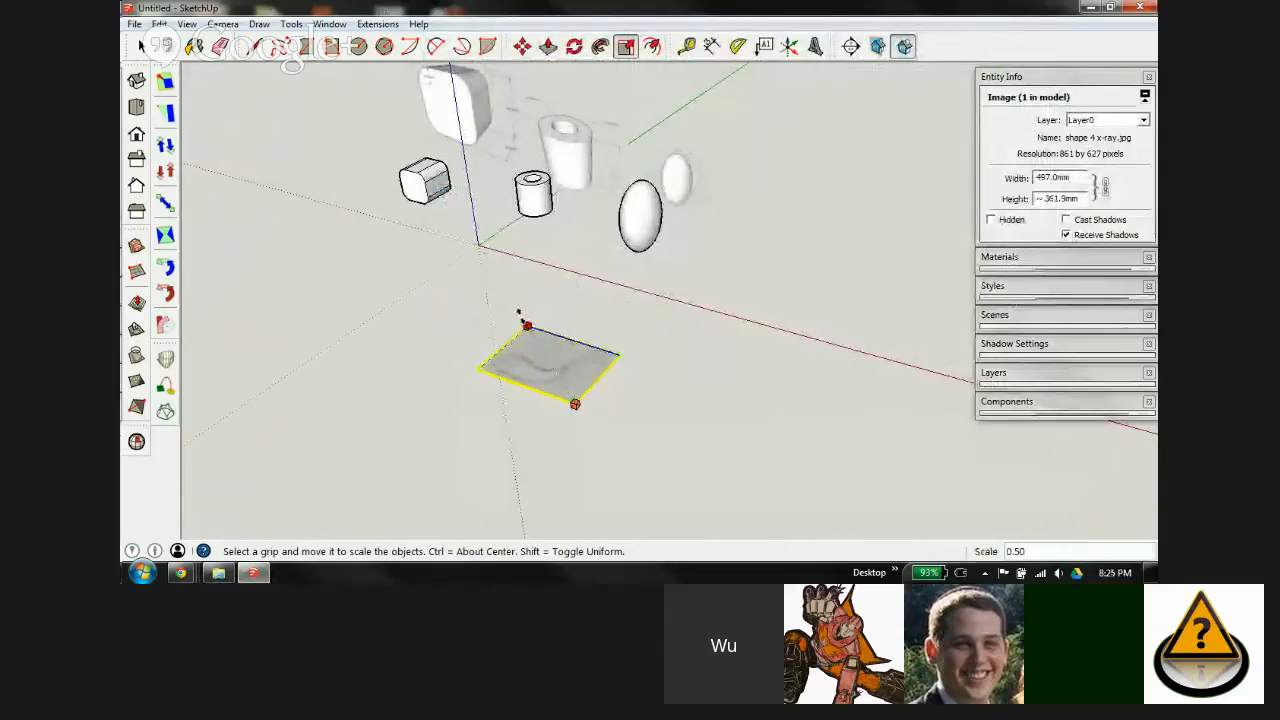
scroll(571, 405, "up", 5)
Step: Rotate the shape 4 x-ray image 90° about its lower edge so it stands upright
key("q")
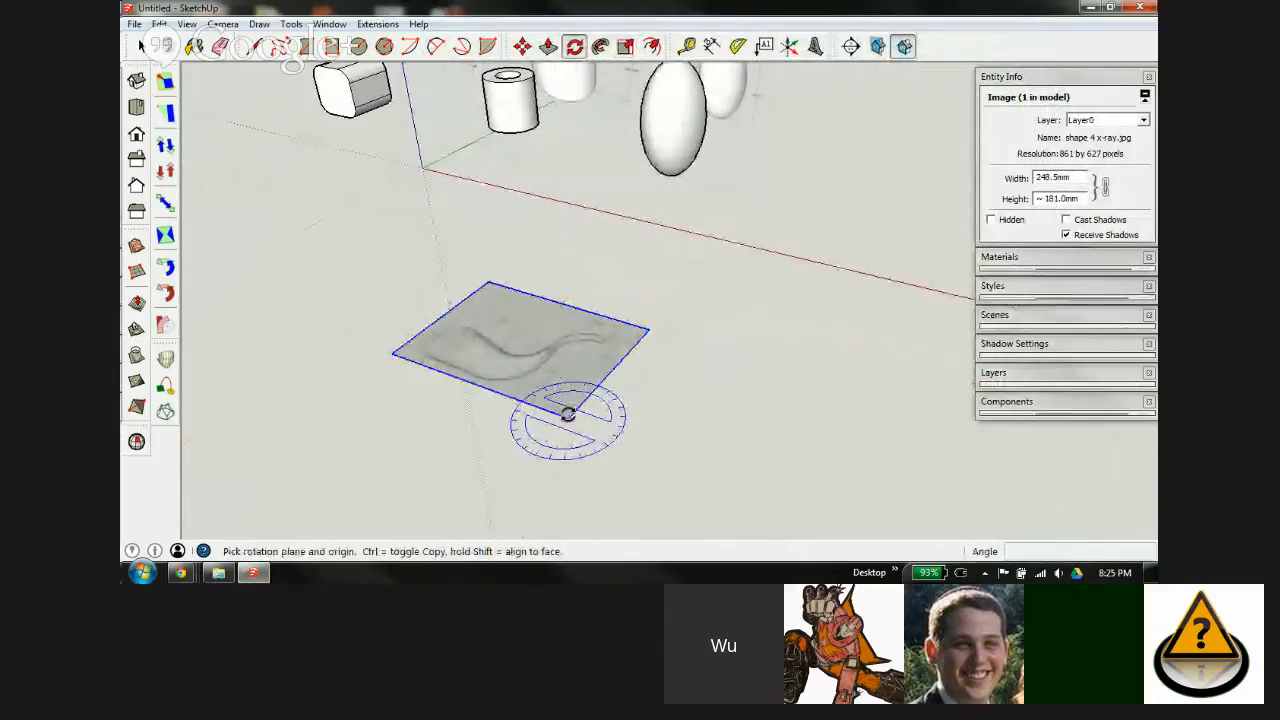
left_click_drag(561, 416, 639, 362)
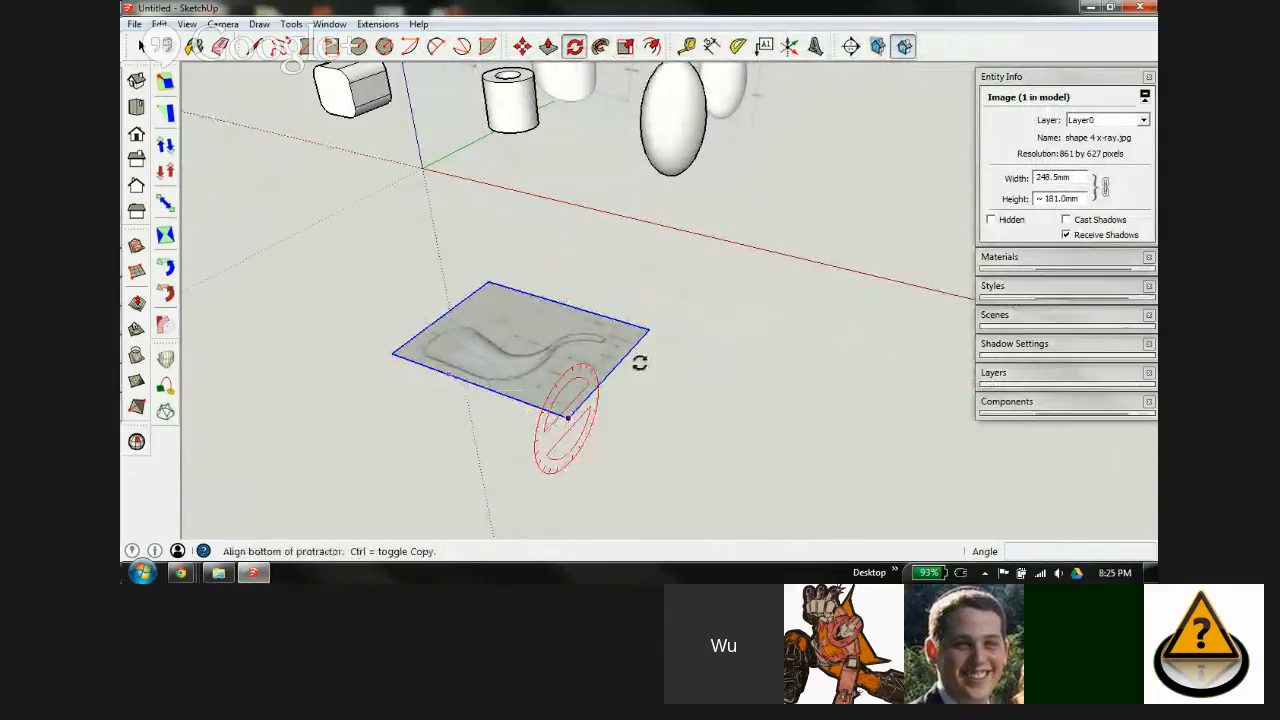
left_click(643, 335)
left_click(564, 375)
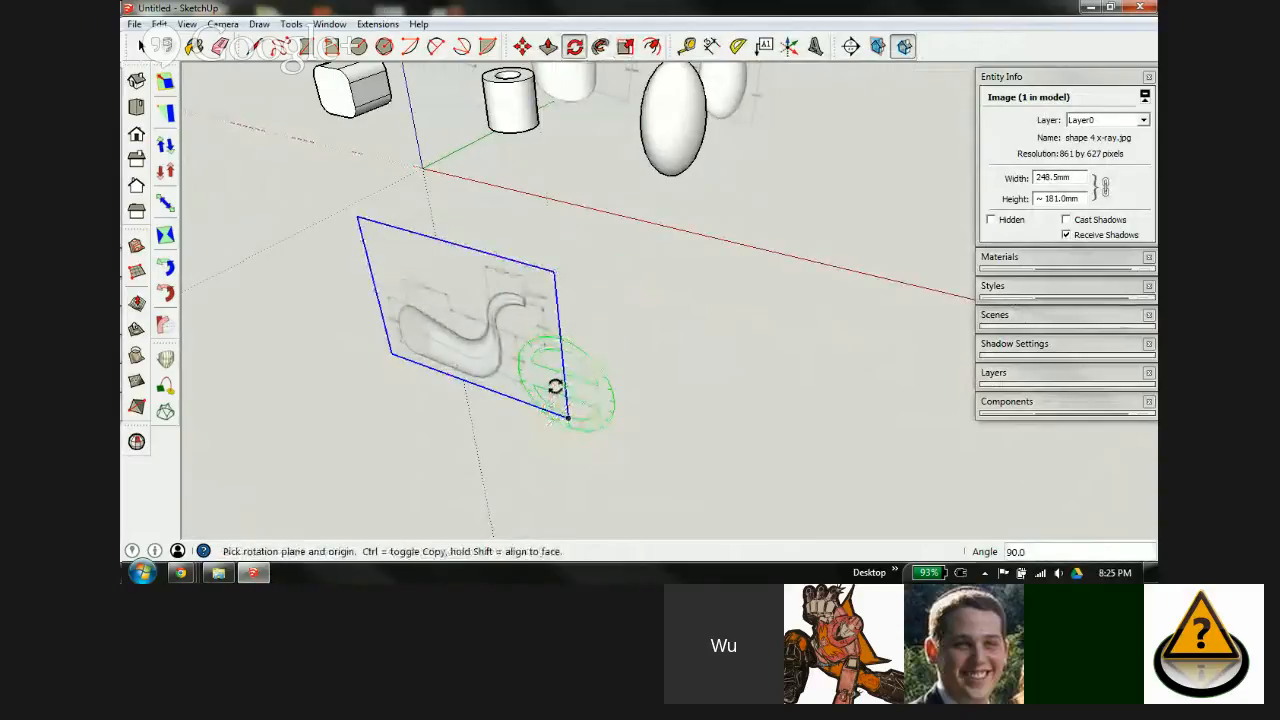
Step: Move the upright shape 4 image back about 877 mm, beside the other reference images
key("m")
left_click(437, 346)
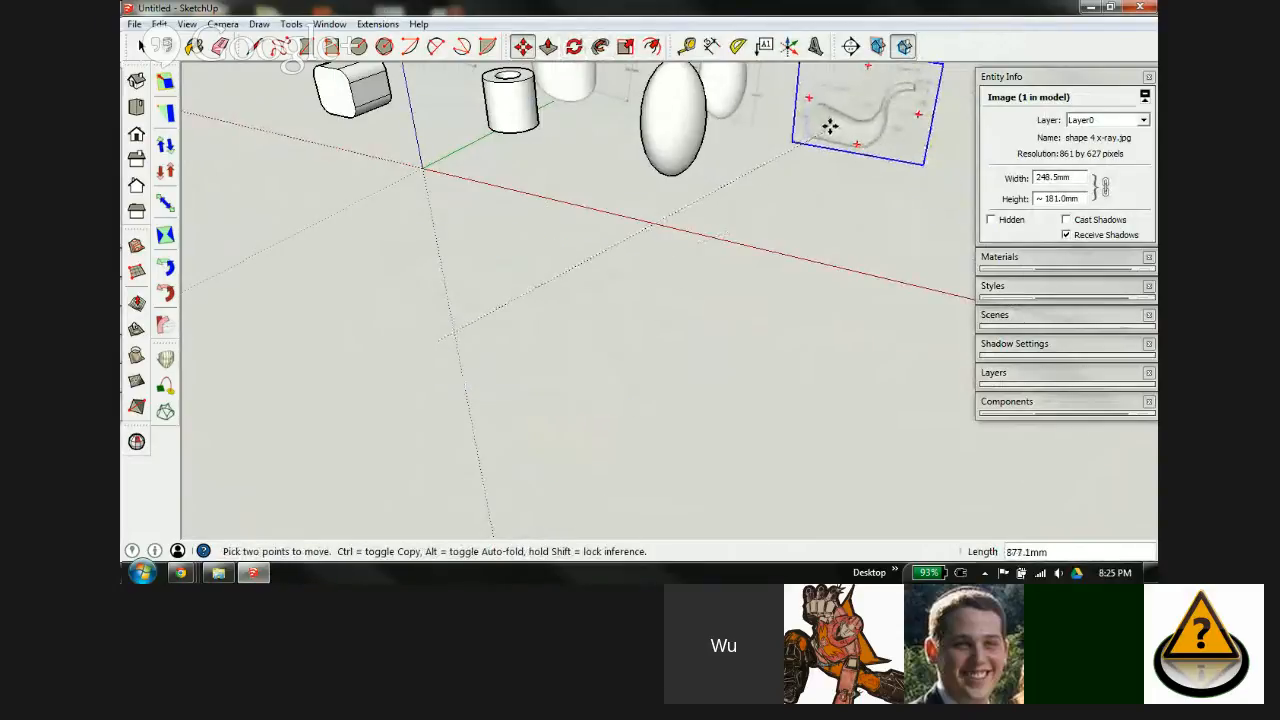
left_click(829, 126)
Step: Examine the dimensions and the curved centreline of the tapered horn in the shape 4 x-ray image
scroll(517, 214, "down", 4)
scroll(709, 165, "up", 5)
scroll(700, 170, "up", 2)
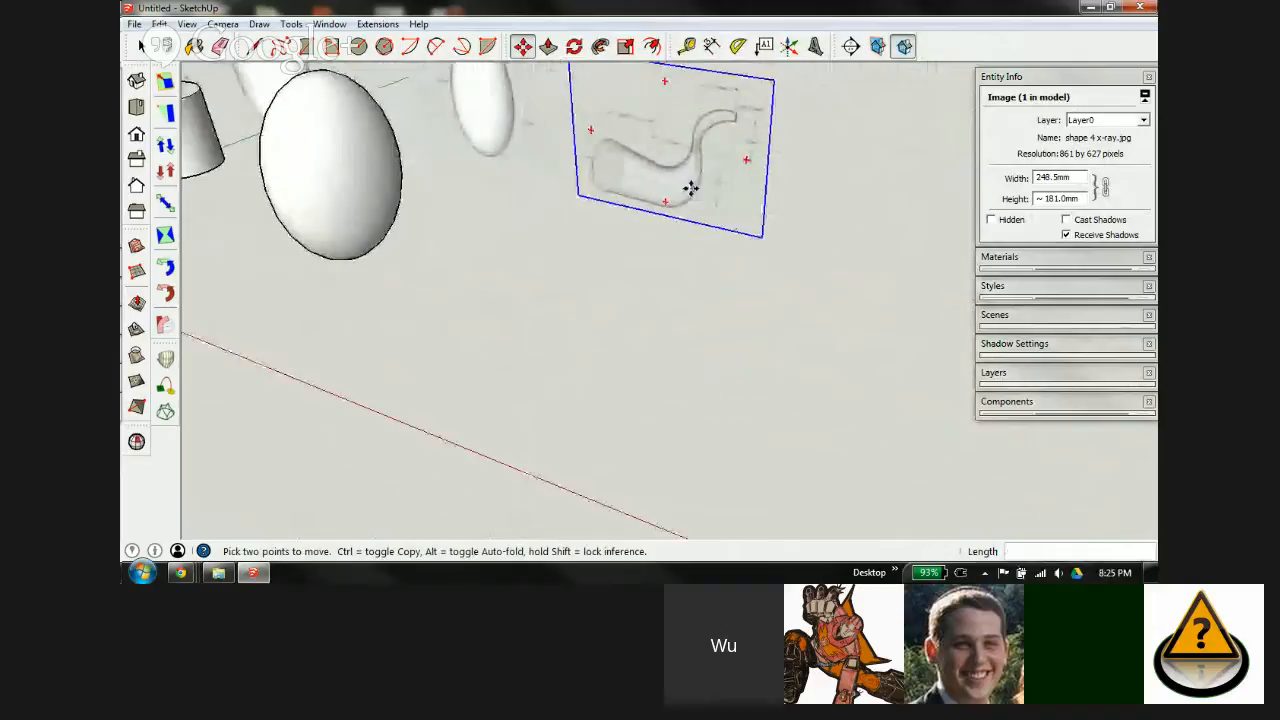
middle_click_drag(686, 189, 686, 235)
scroll(624, 222, "up", 2)
scroll(624, 222, "up", 2)
key("m")
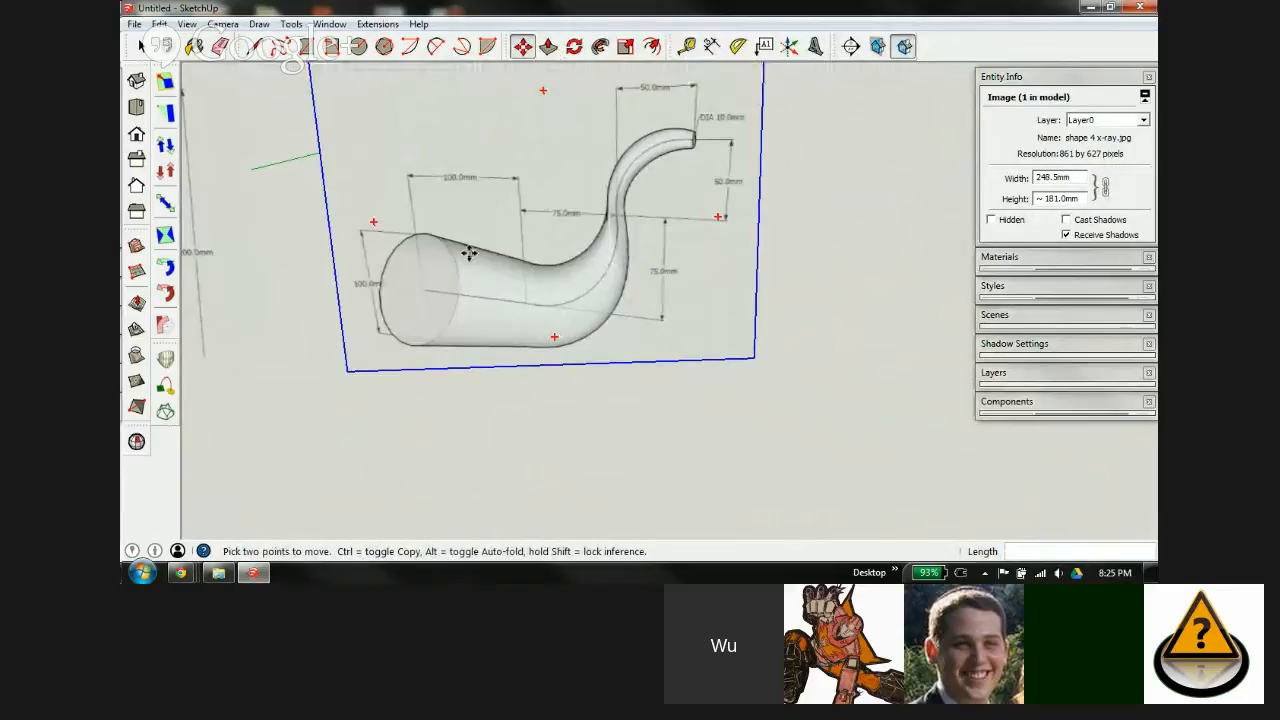
scroll(451, 254, "down", 2)
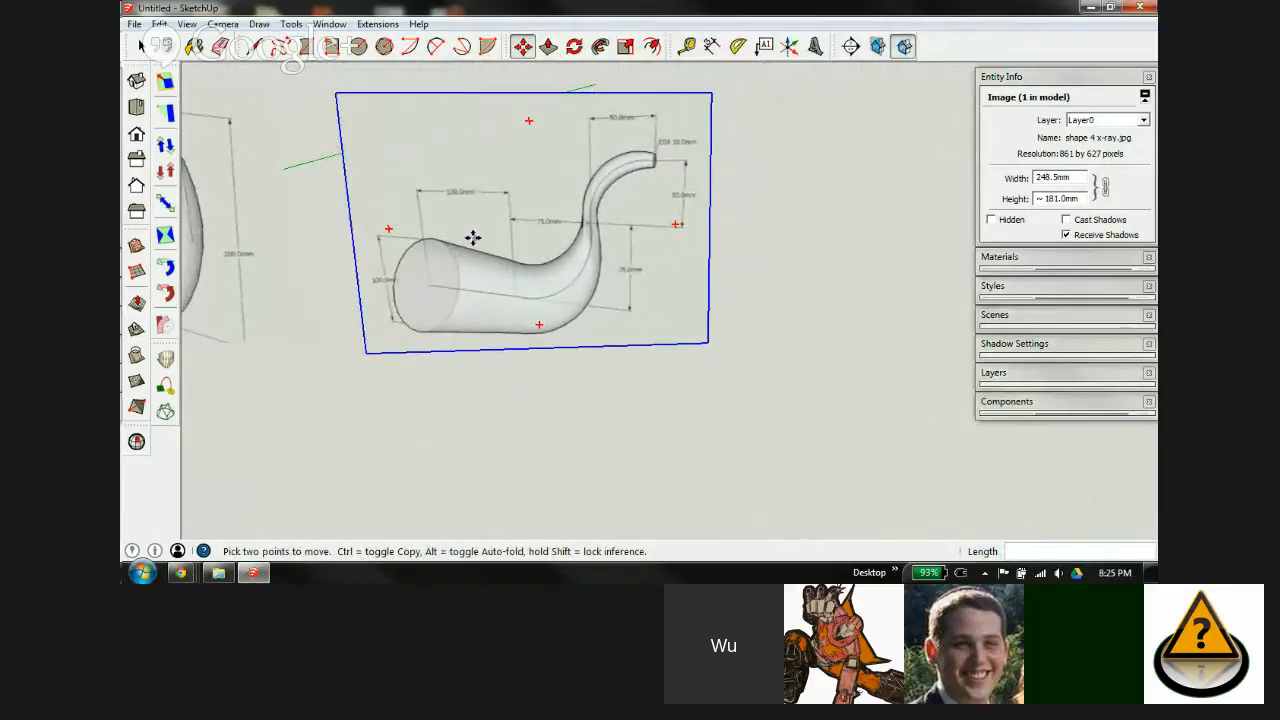
scroll(537, 172, "down", 1)
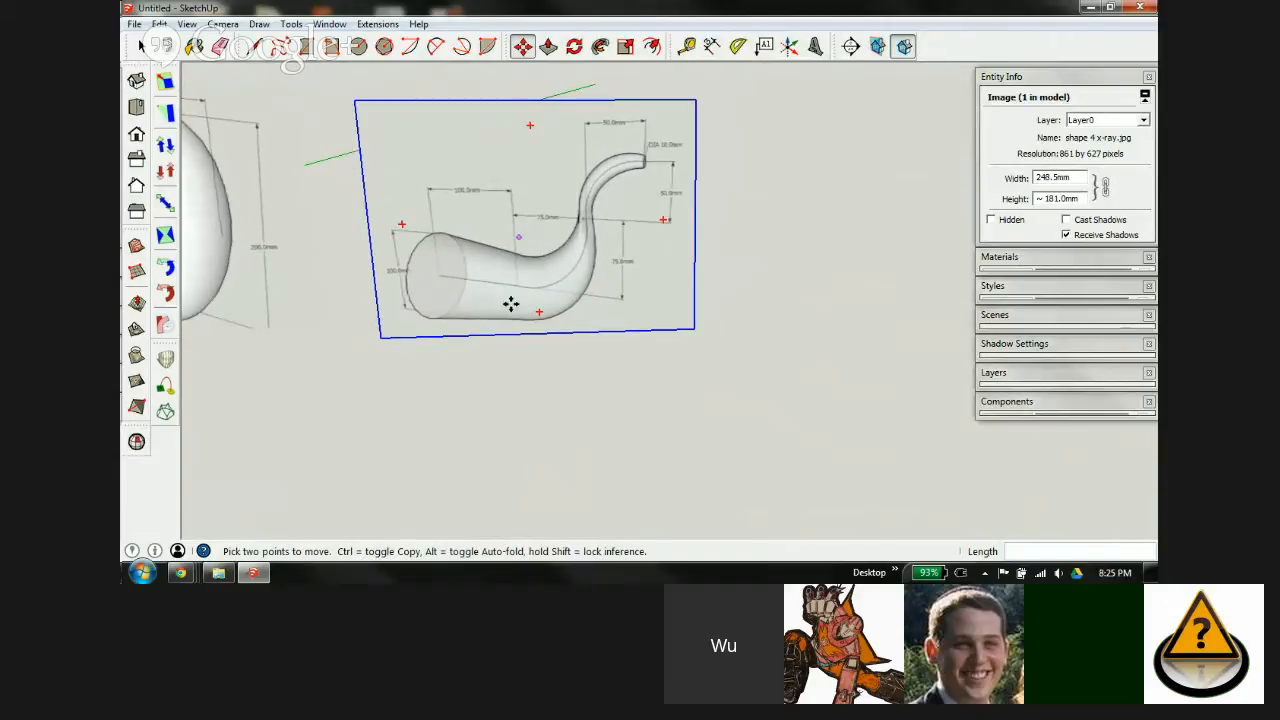
Step: Draw a circle with a 50 mm radius on the ground in front of the shape 4 x-ray image
key("c")
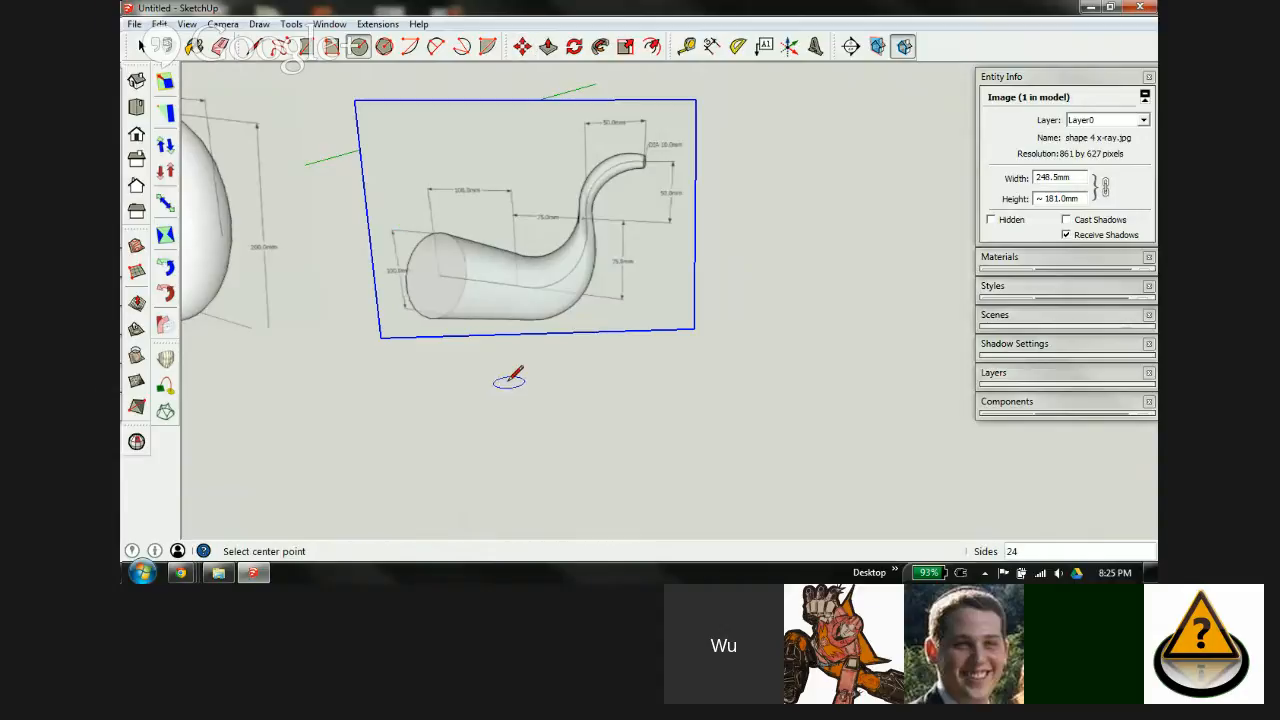
scroll(427, 262, "up", 3)
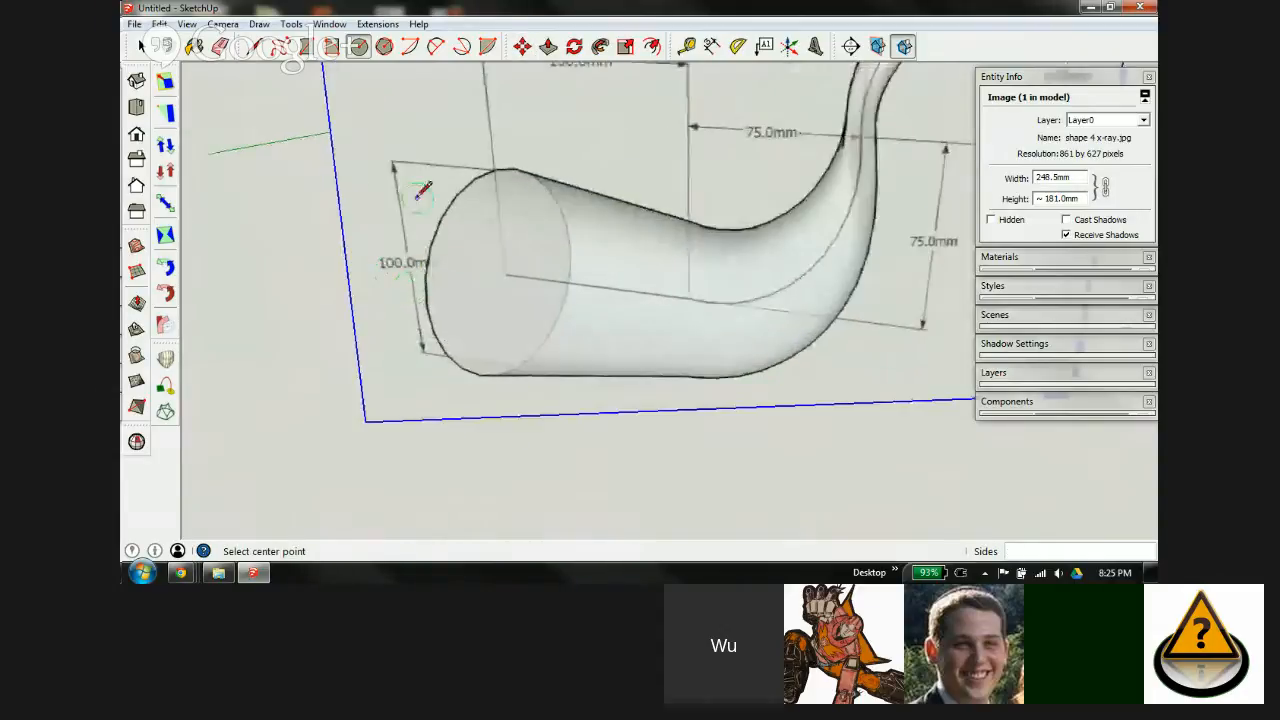
scroll(453, 196, "down", 2)
scroll(453, 196, "down", 2)
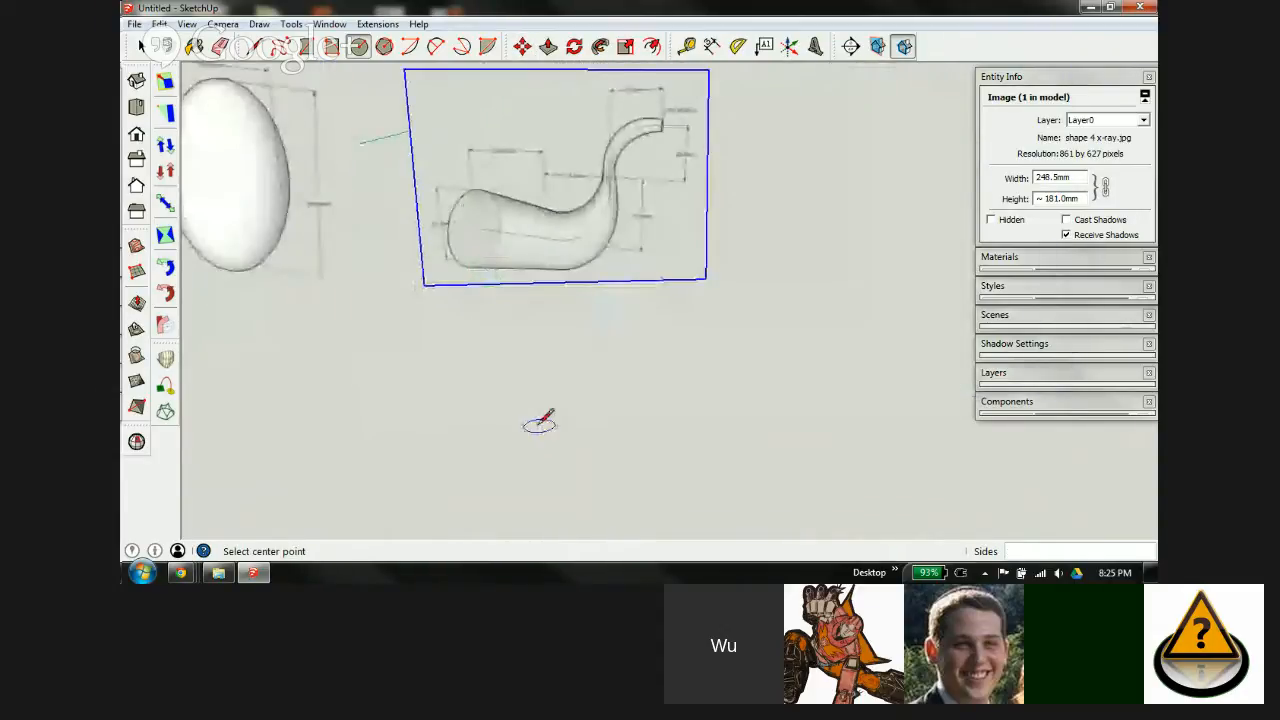
left_click(478, 409)
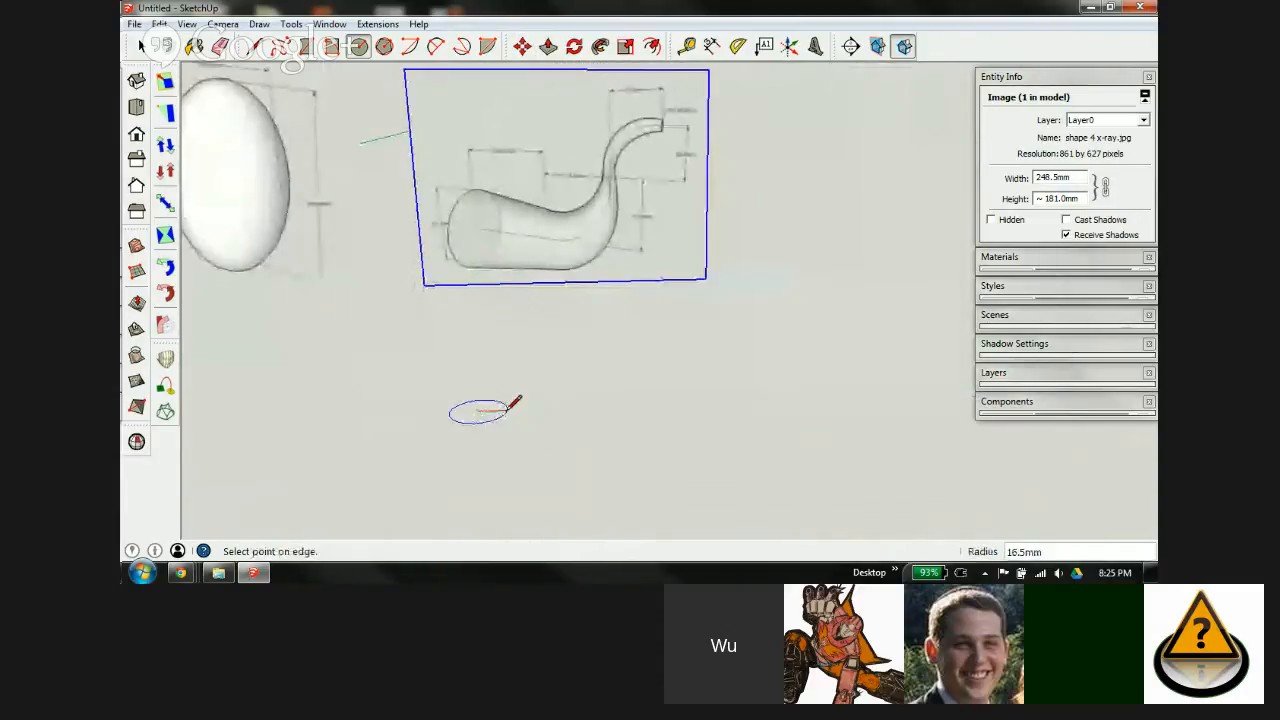
left_click(582, 407)
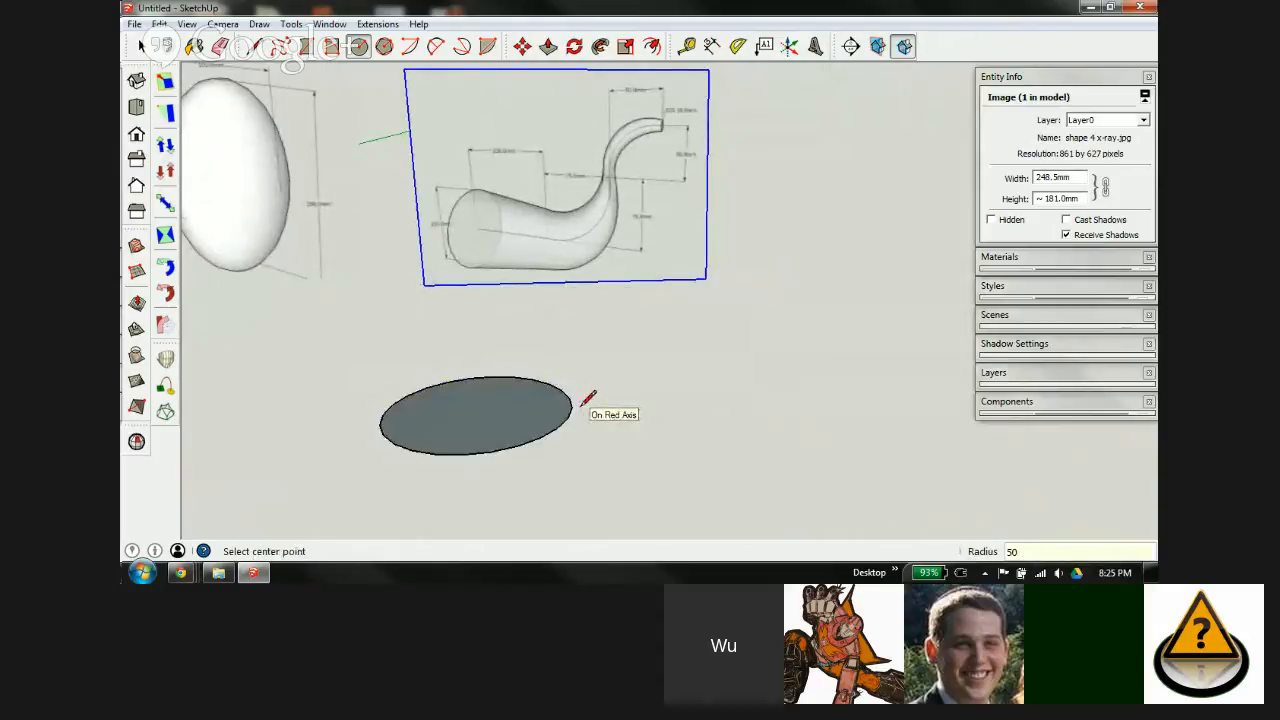
Step: Rotate the whole 50 mm radius circle about the green axis so it stands upright and faces along the red axis
key("space")
left_click(496, 428)
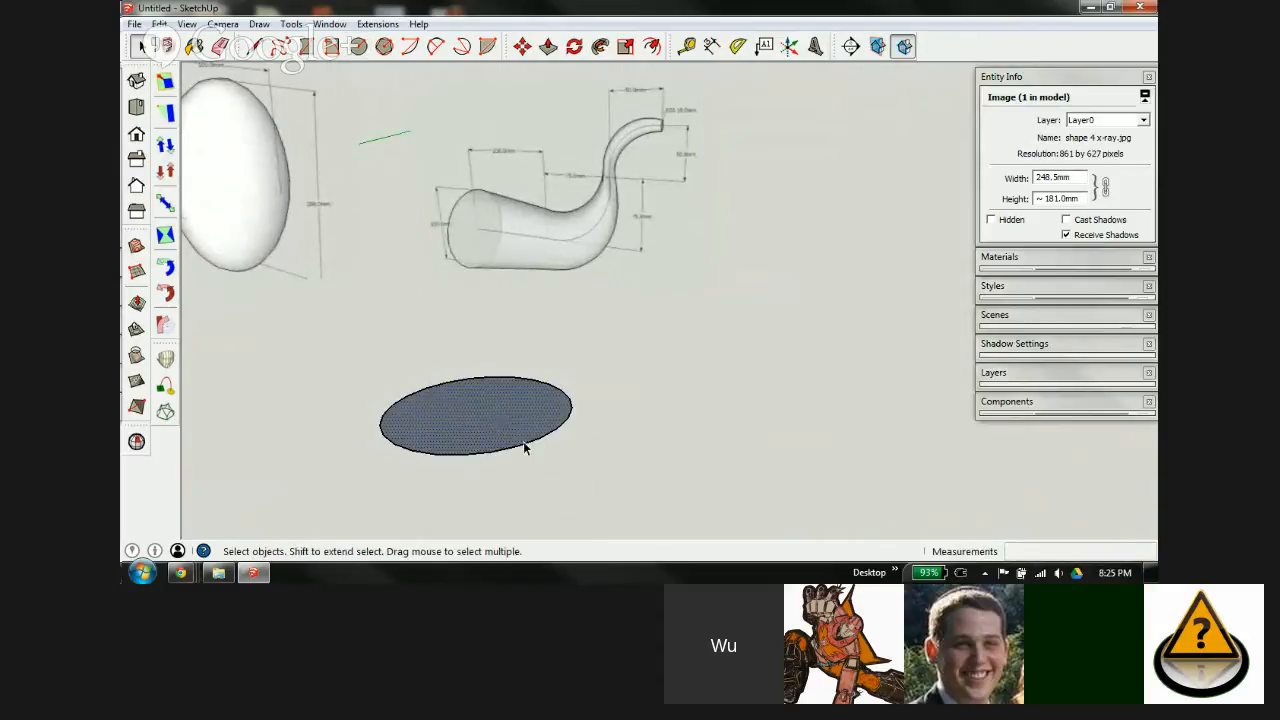
double_click(508, 436)
scroll(523, 436, "up", 3)
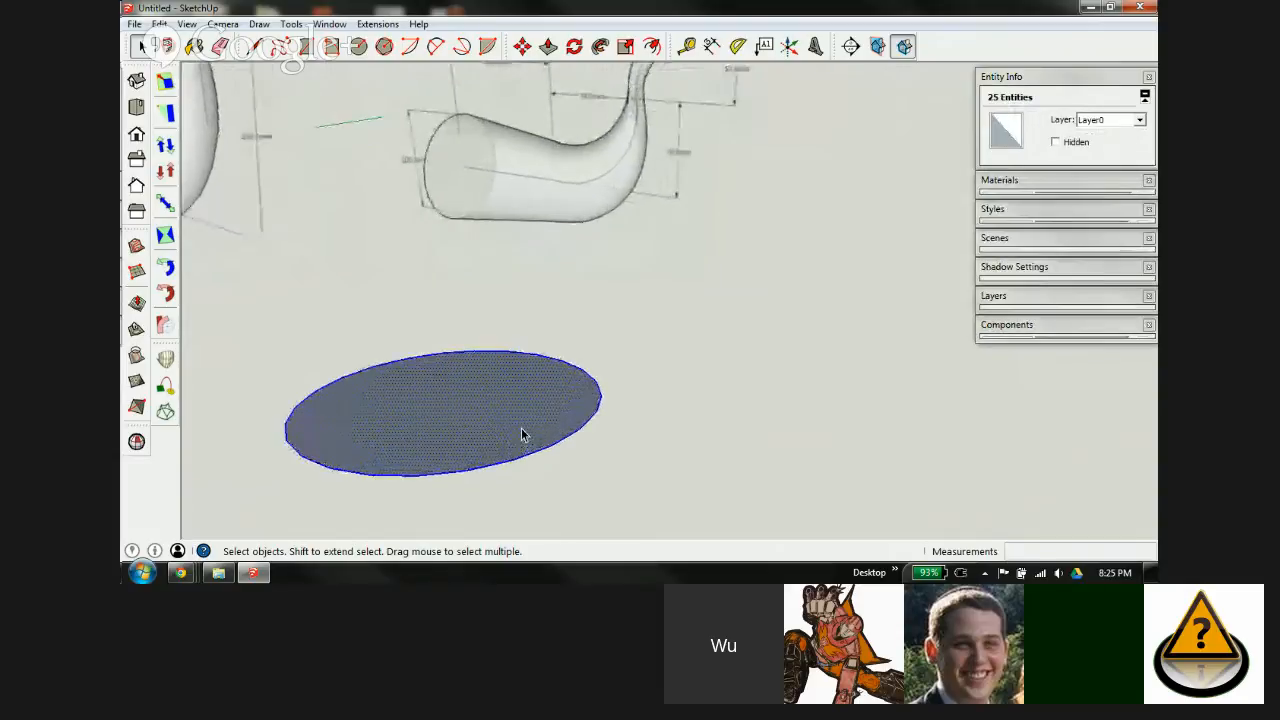
key("q")
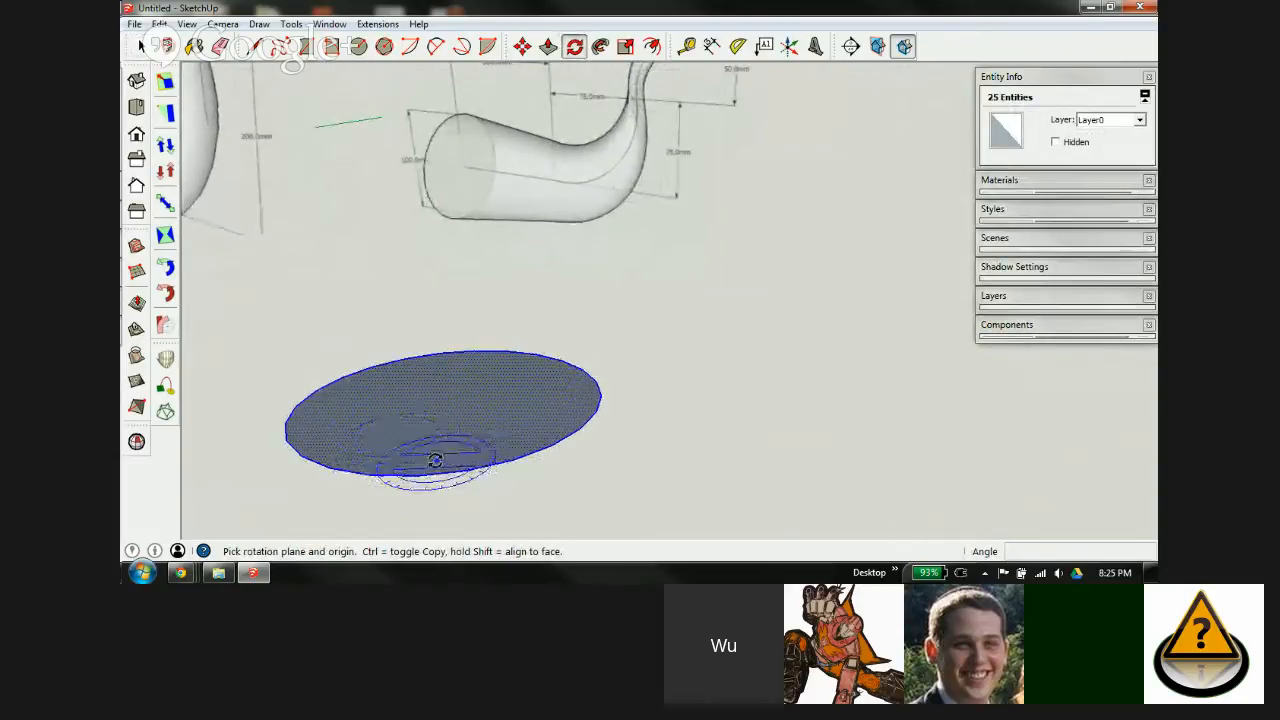
middle_click_drag(429, 449, 478, 437)
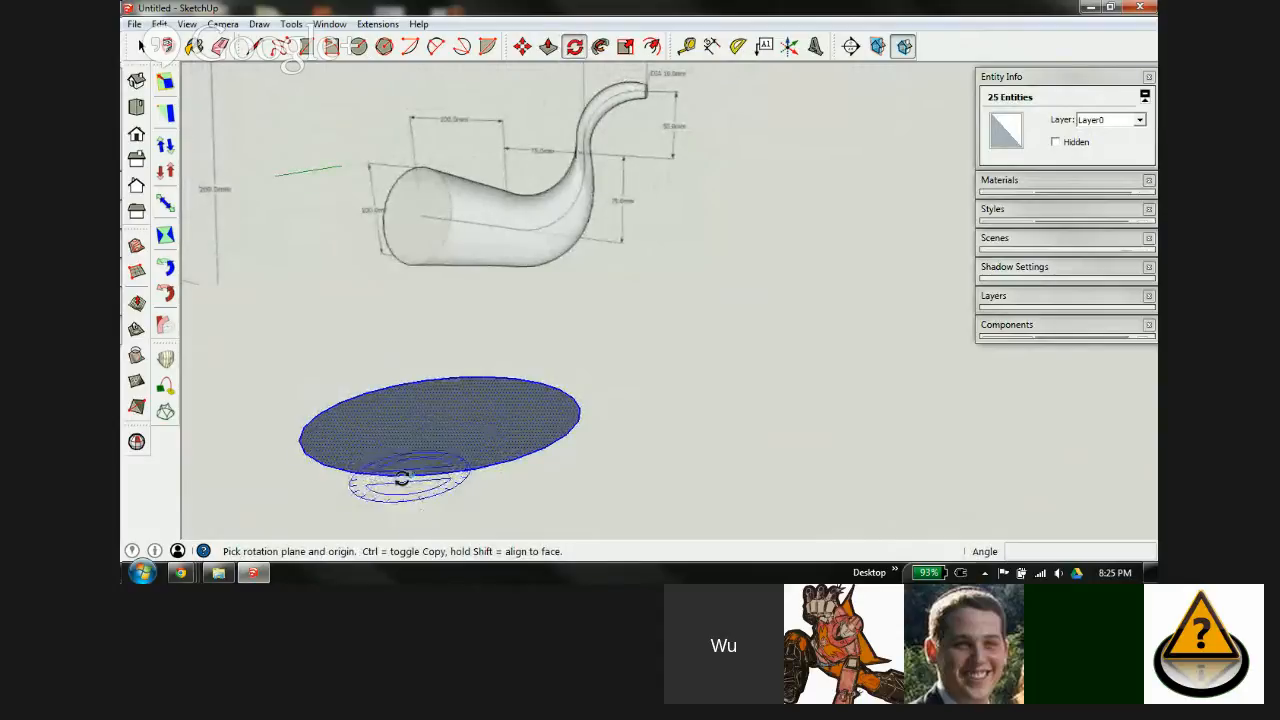
left_click(438, 381)
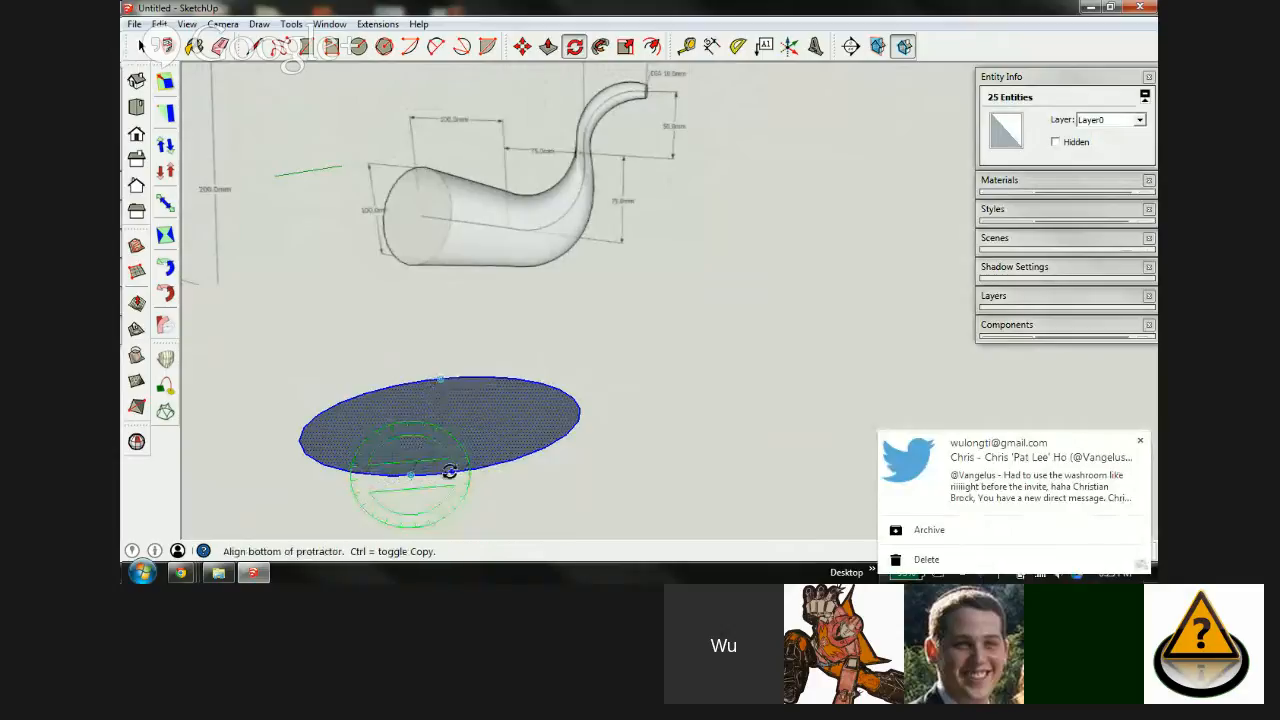
left_click(312, 476)
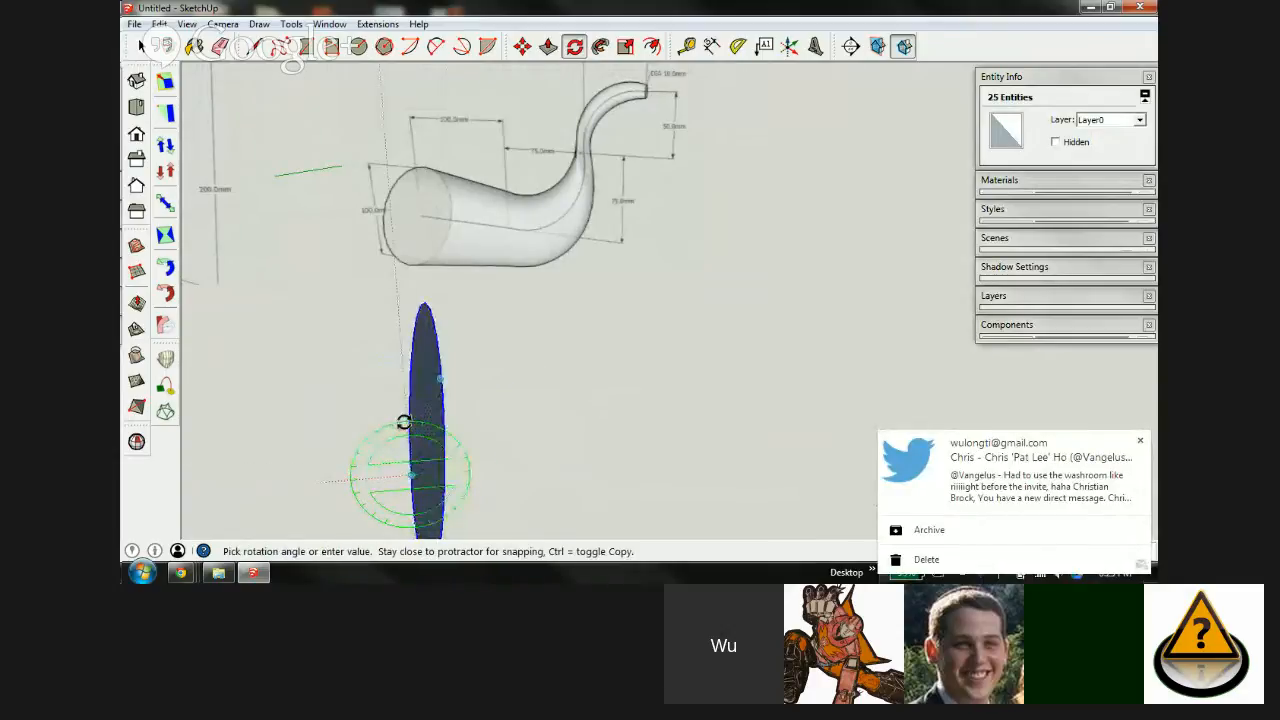
left_click(406, 423)
middle_click_drag(437, 441, 749, 429)
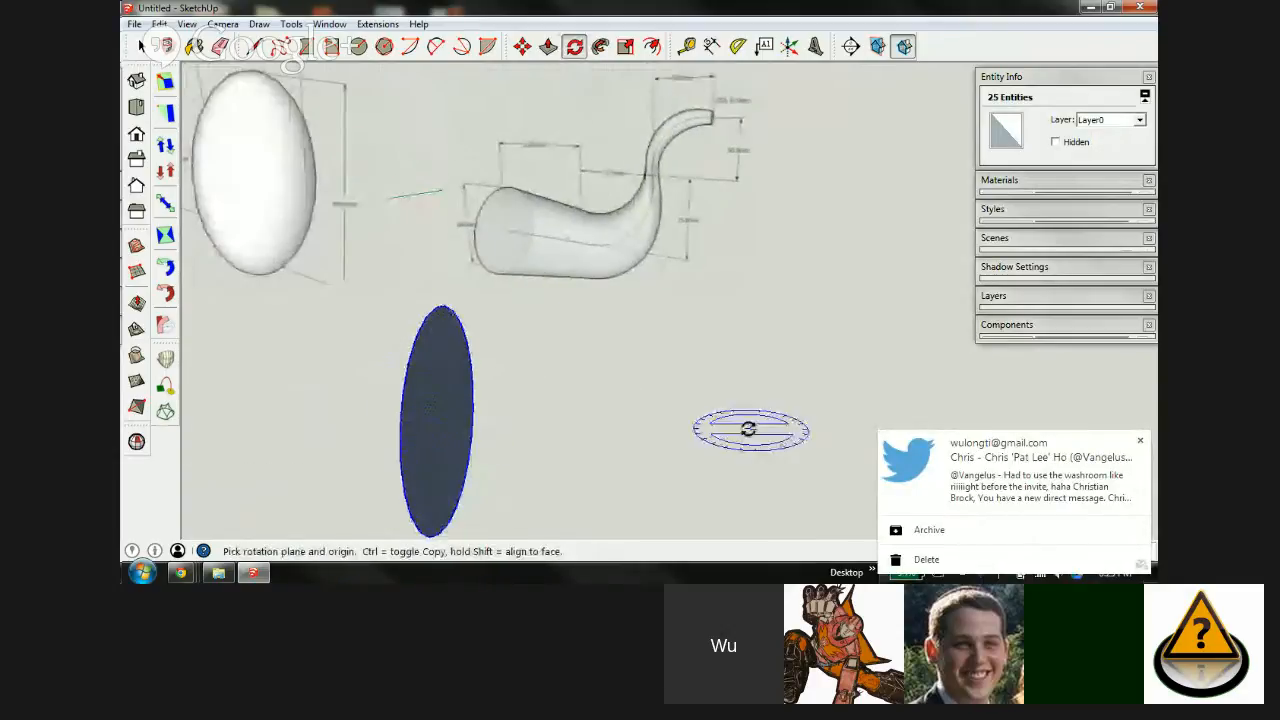
left_click(1140, 443)
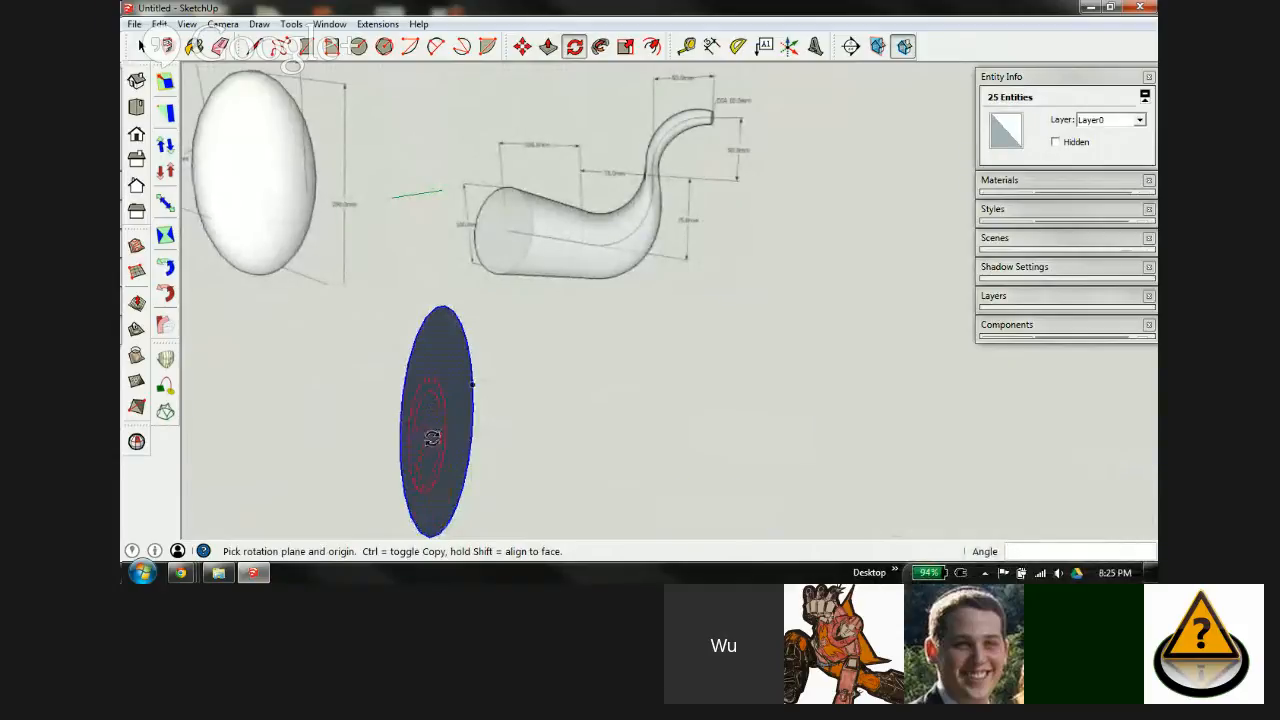
middle_click_drag(511, 399, 554, 397)
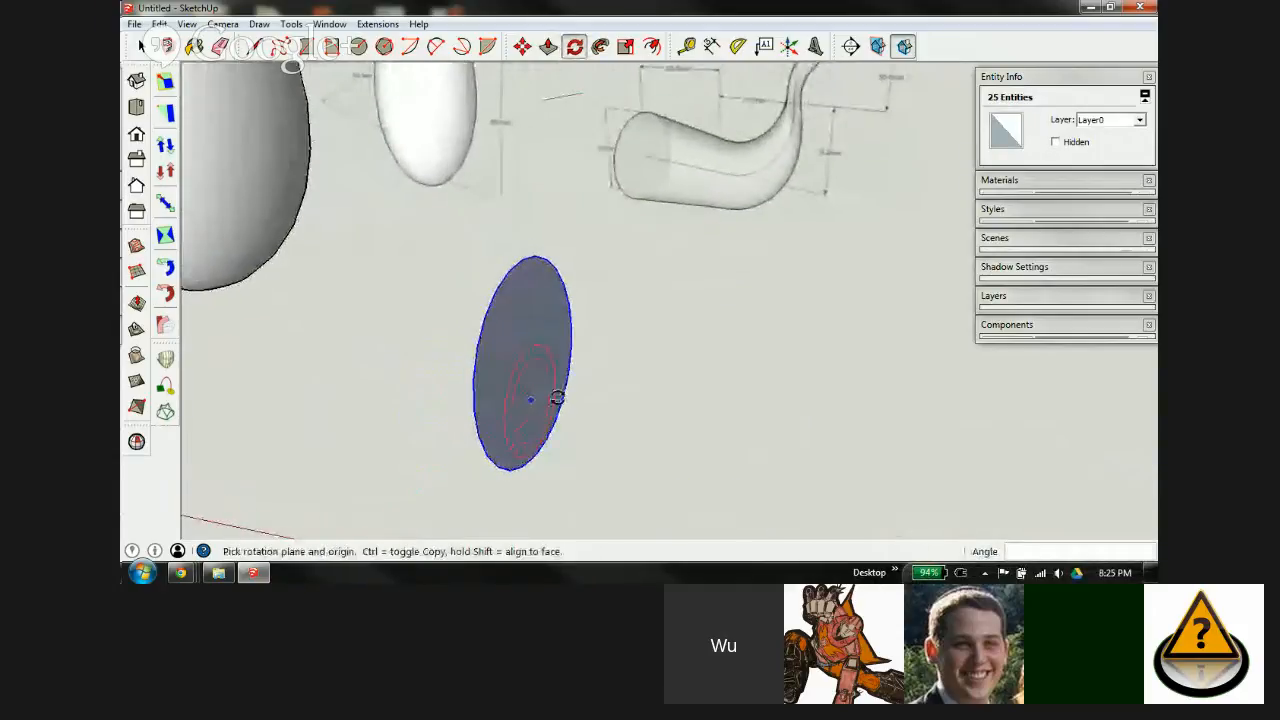
Step: Draw a concentric circle with a 5 mm radius on the face of the upright circle
key("space")
scroll(765, 129, "up", 8)
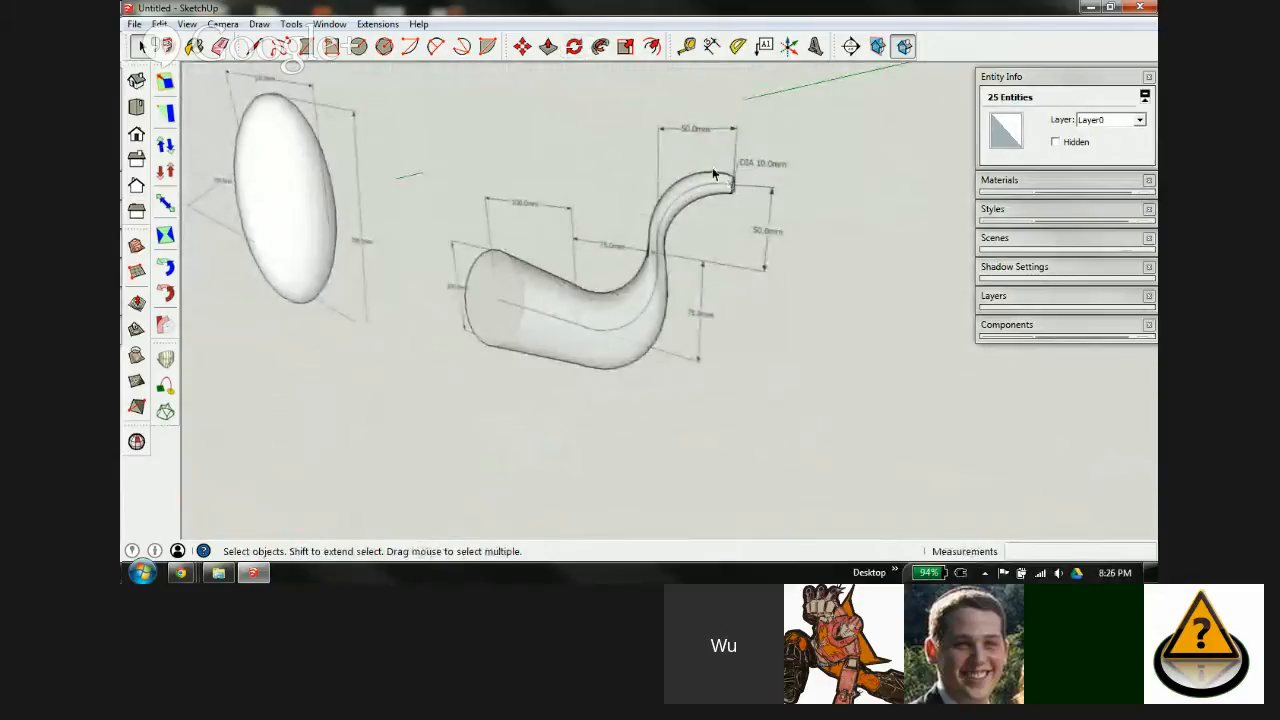
scroll(712, 173, "down", 5)
scroll(529, 337, "up", 6)
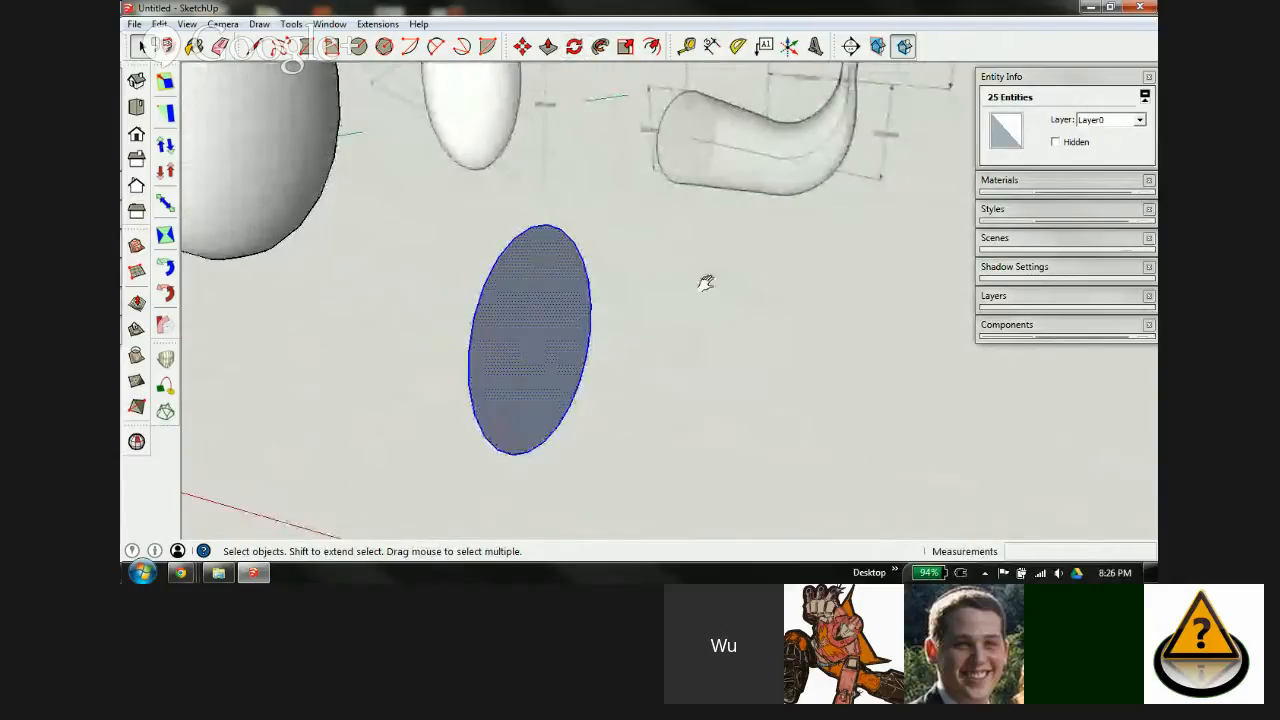
middle_click_drag(706, 283, 640, 380)
middle_click_drag(672, 336, 651, 289)
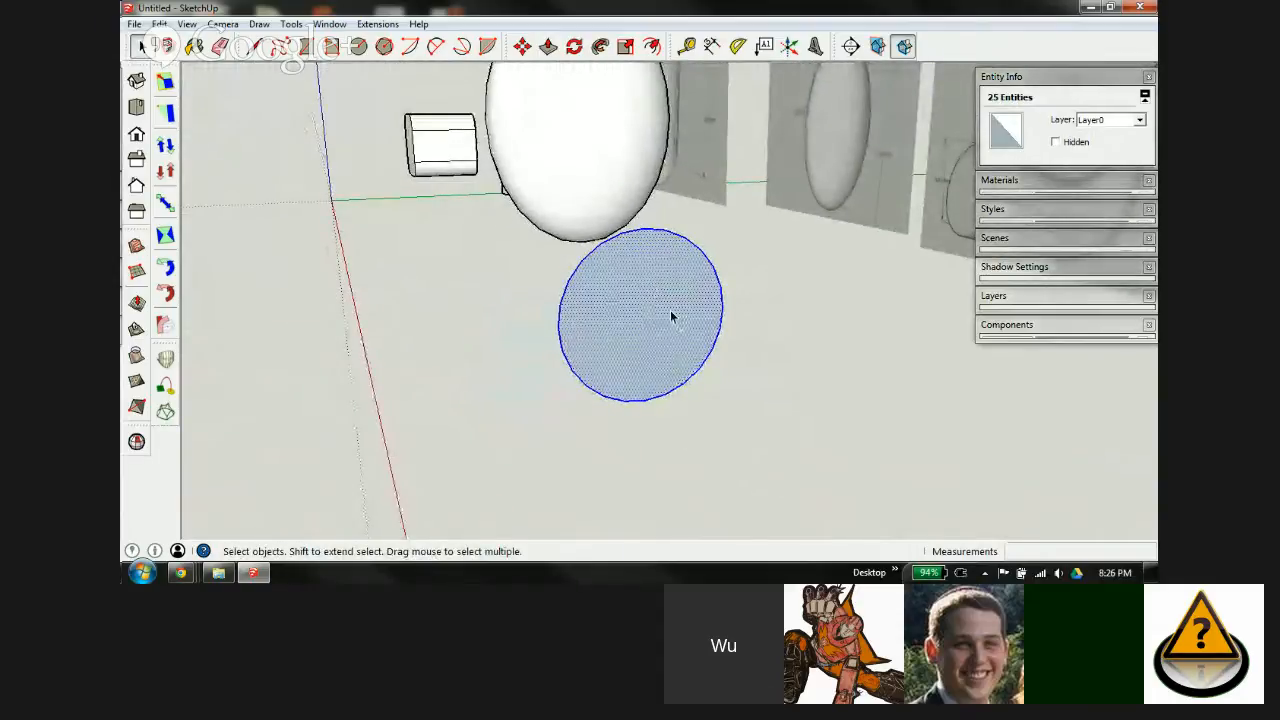
key("c")
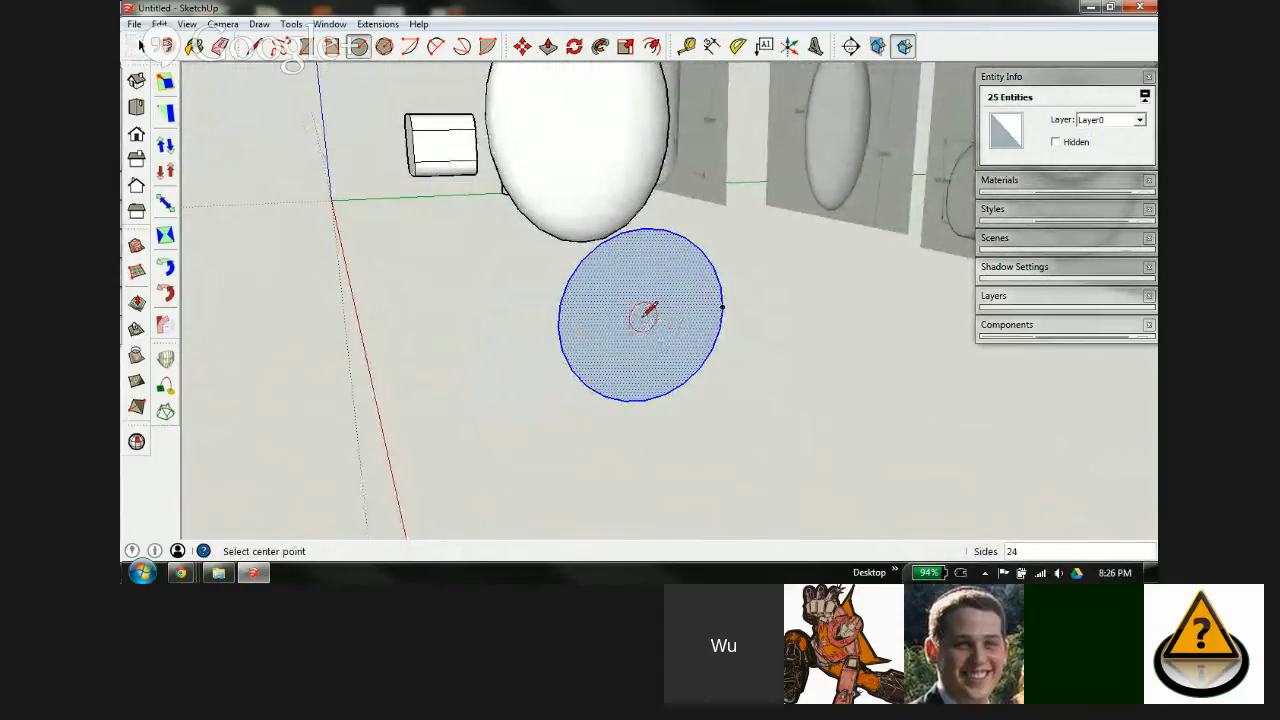
left_click(642, 315)
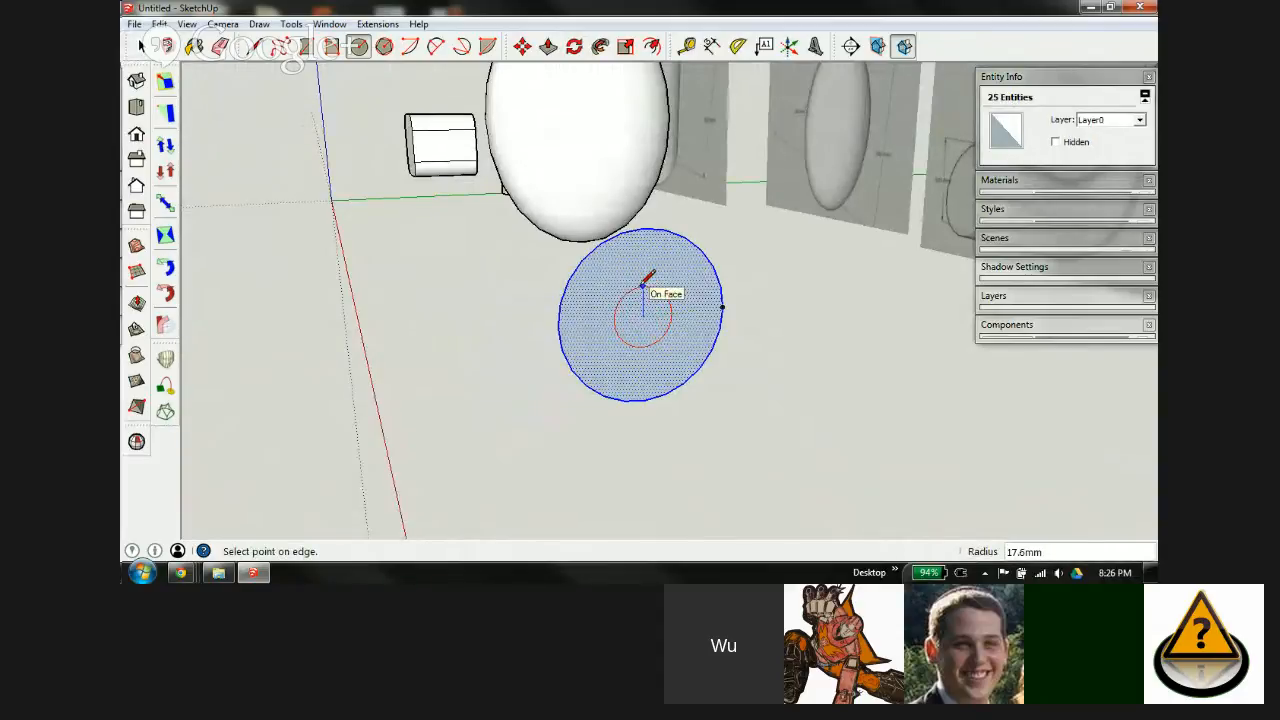
type("5")
key("Return")
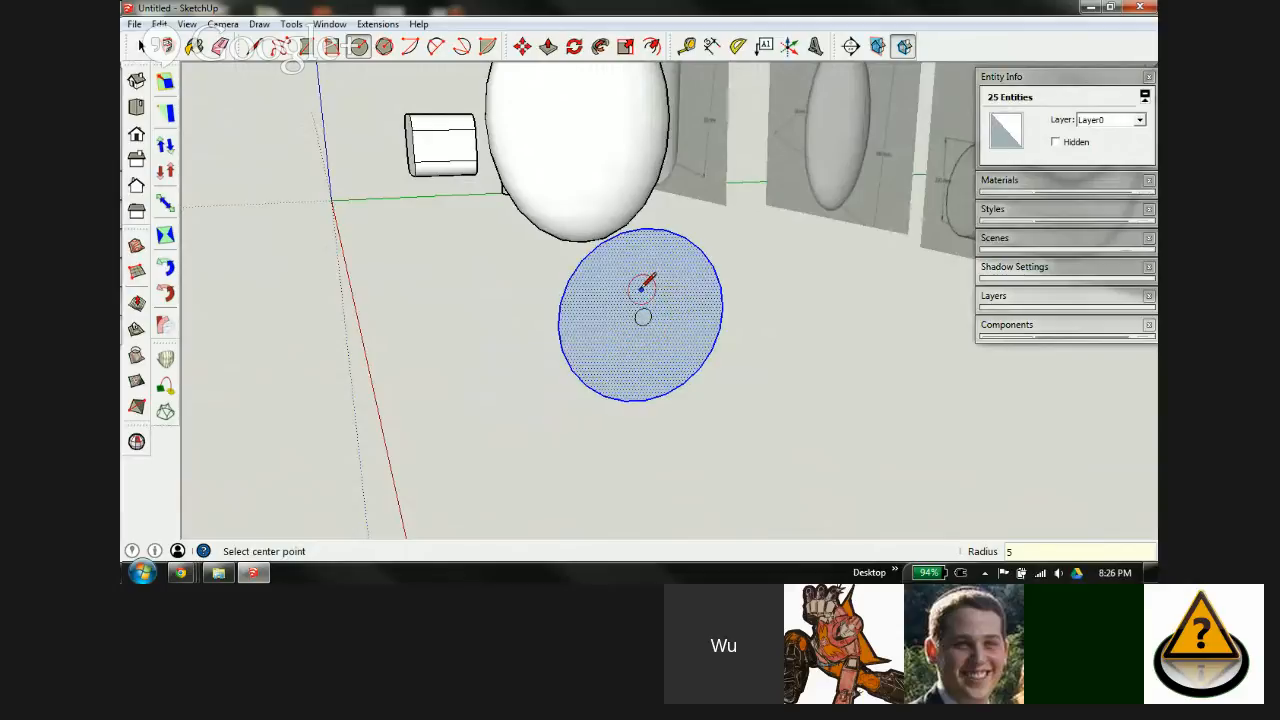
Step: Copy the small 5 mm radius circle about 232 mm along the red axis, away from the large circle
key("space")
scroll(655, 330, "up", 5)
double_click(614, 294)
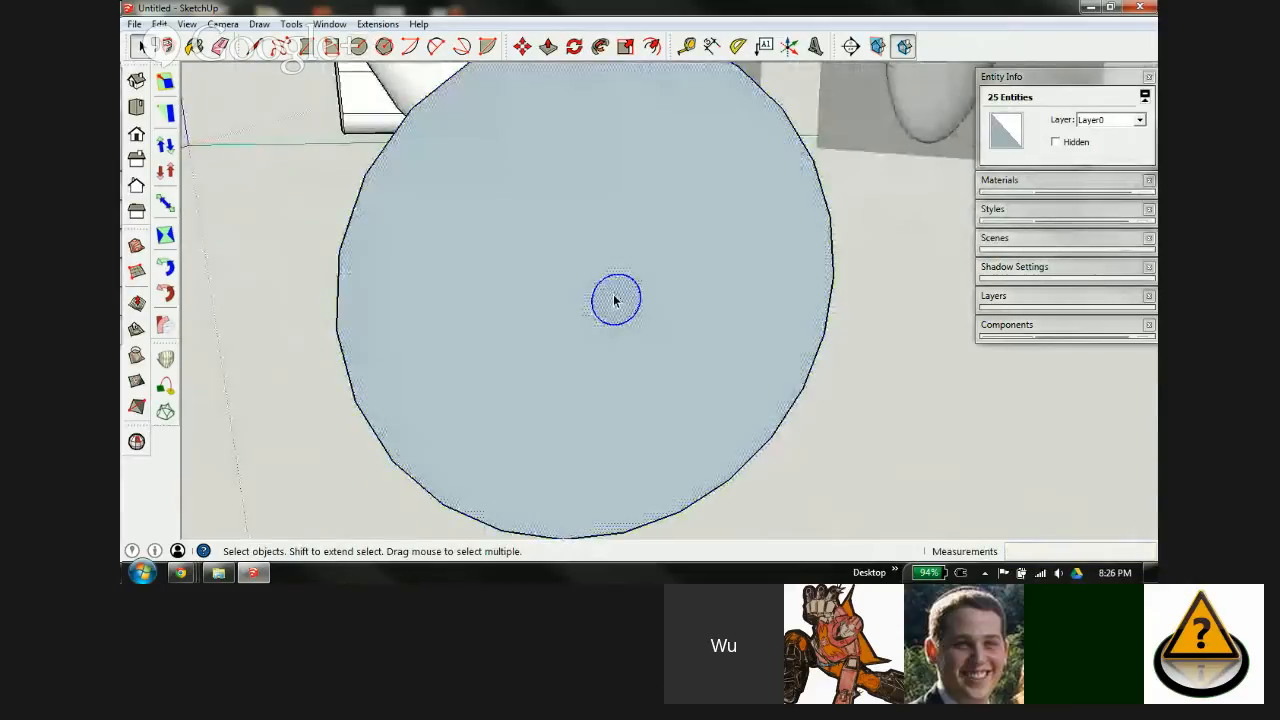
key("m")
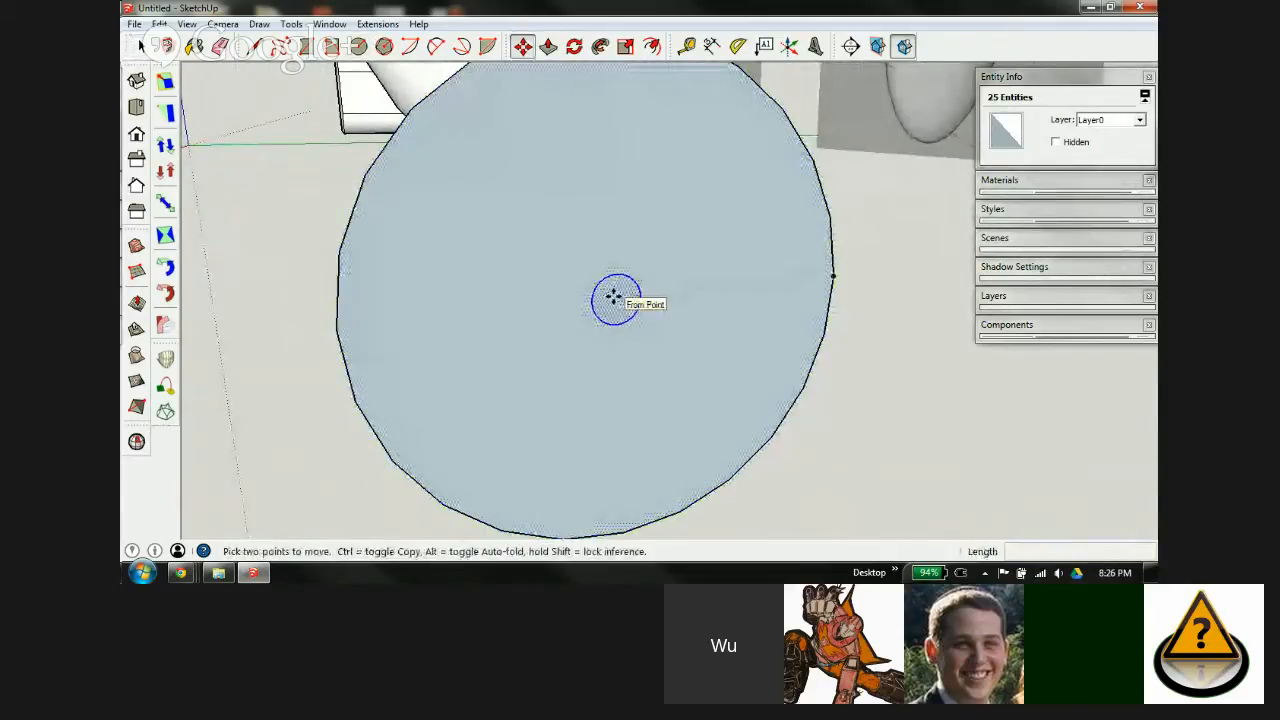
left_click(614, 296)
key("ctrl")
scroll(618, 302, "down", 3)
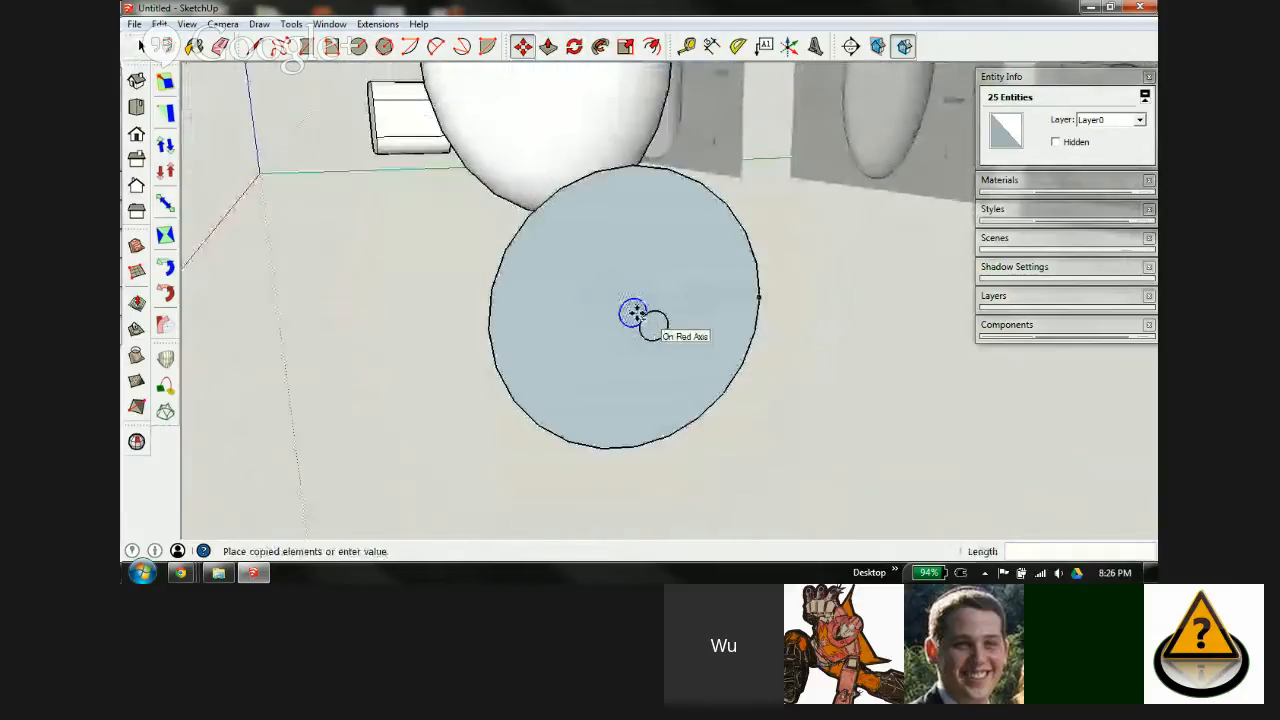
scroll(632, 314, "down", 3)
middle_click_drag(637, 334, 420, 257)
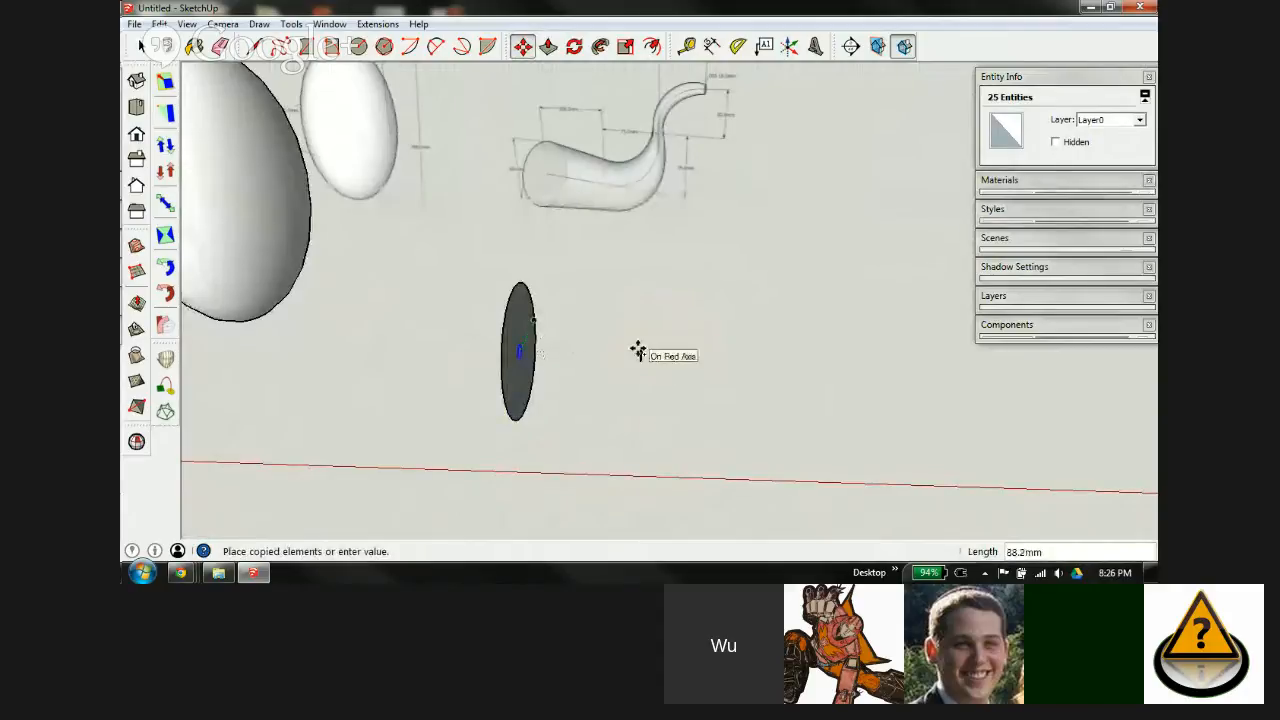
left_click(841, 356)
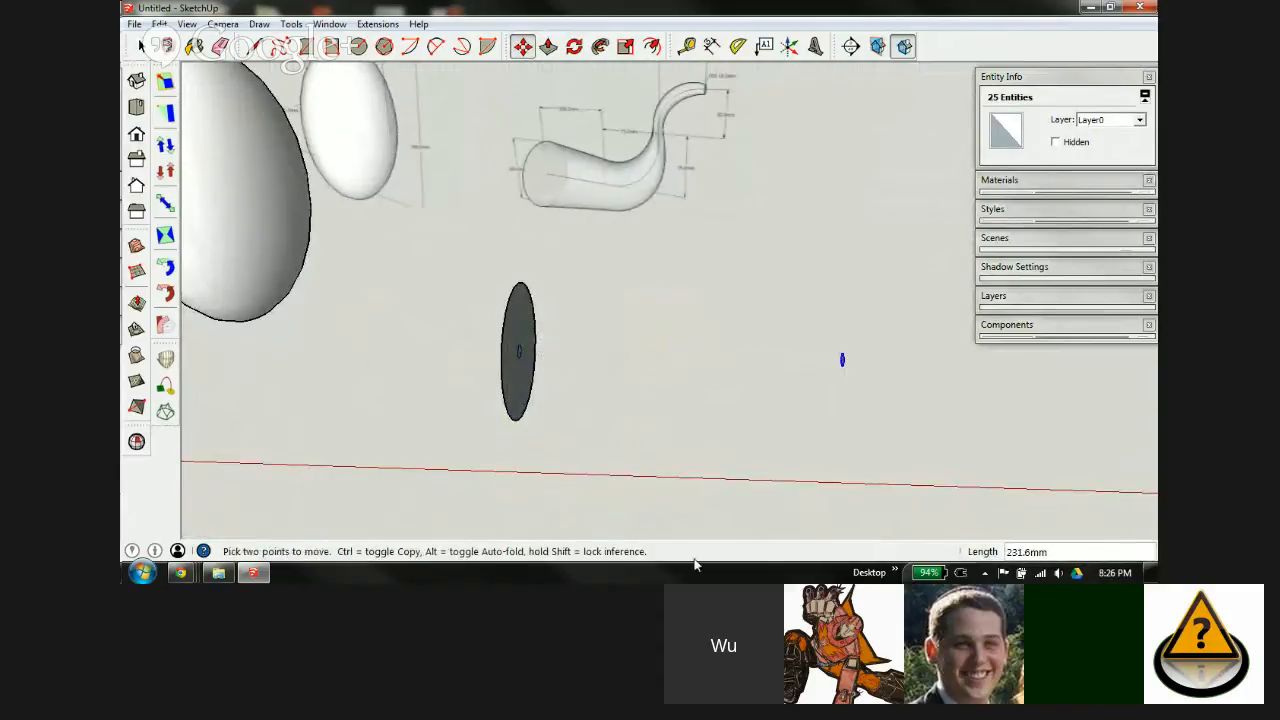
Step: Erase the original small circle from the centre of the large circle's face
middle_click_drag(533, 362, 374, 377)
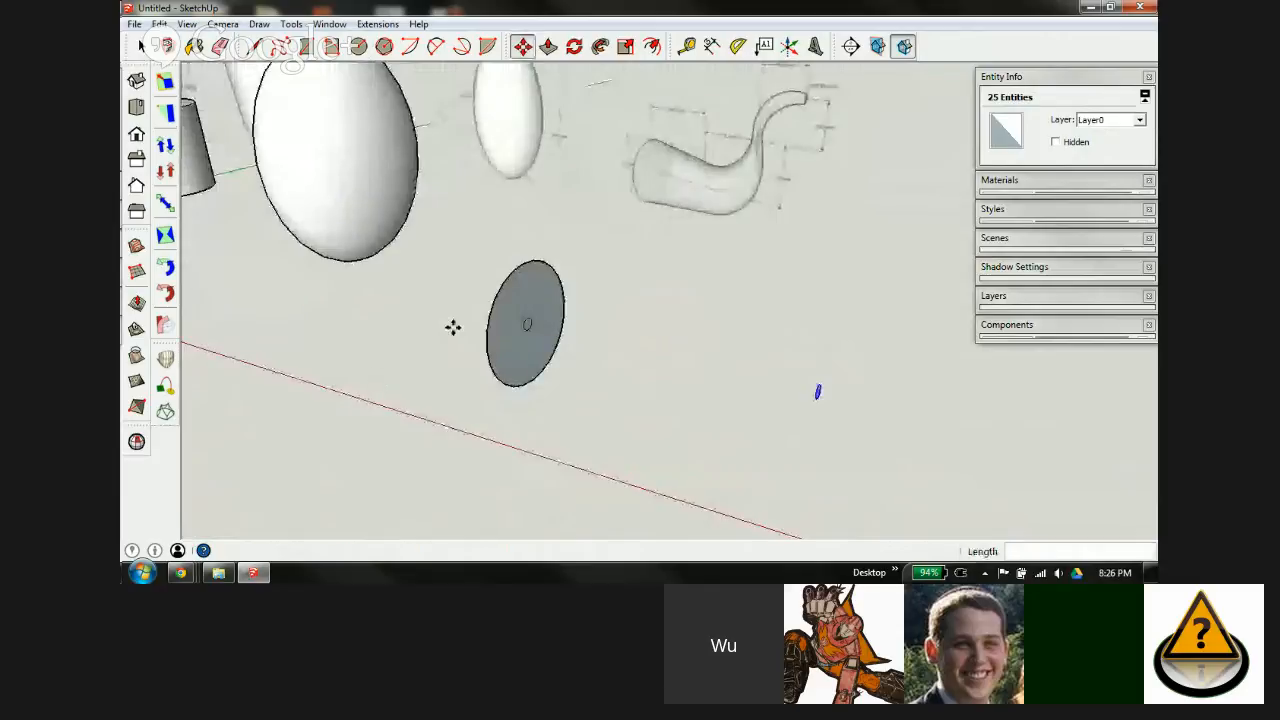
scroll(525, 330, "up", 4)
key("e")
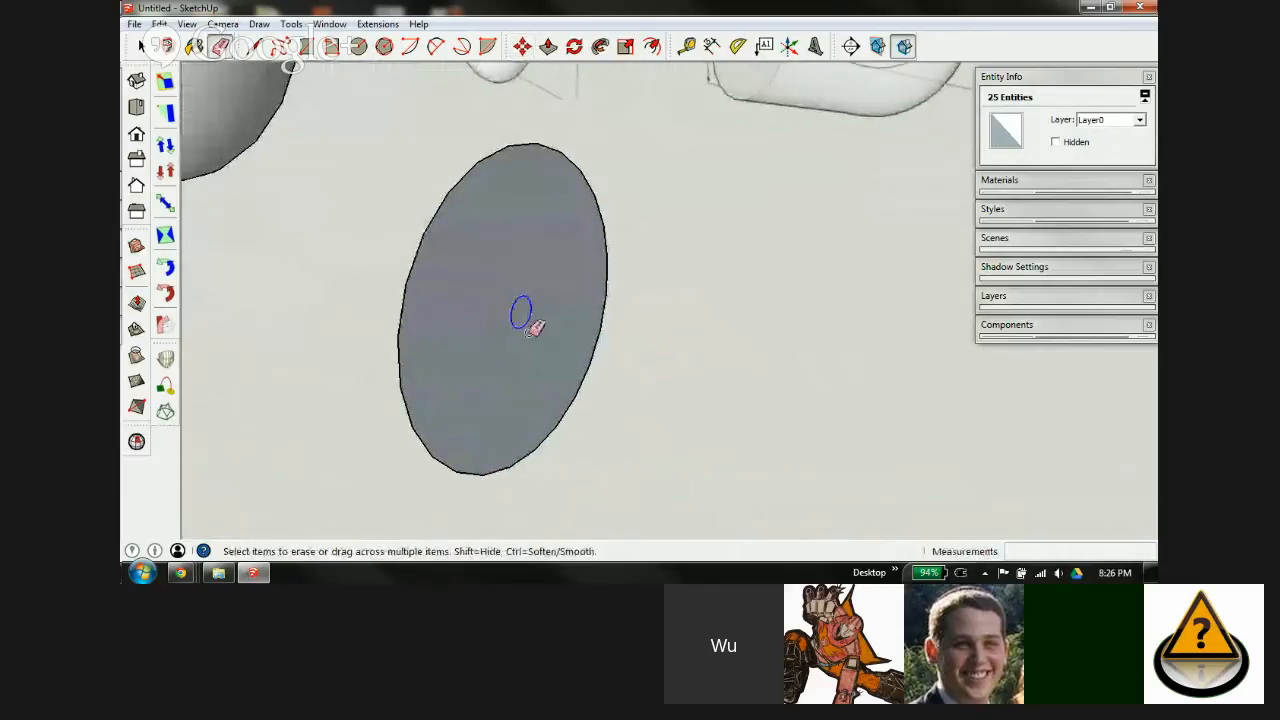
left_click(518, 314)
Step: Draw a 100 mm line from the centre of the large circle along the red axis as the start of the horn's centreline
scroll(486, 323, "down", 4)
scroll(591, 266, "down", 2)
middle_click_drag(591, 266, 600, 240)
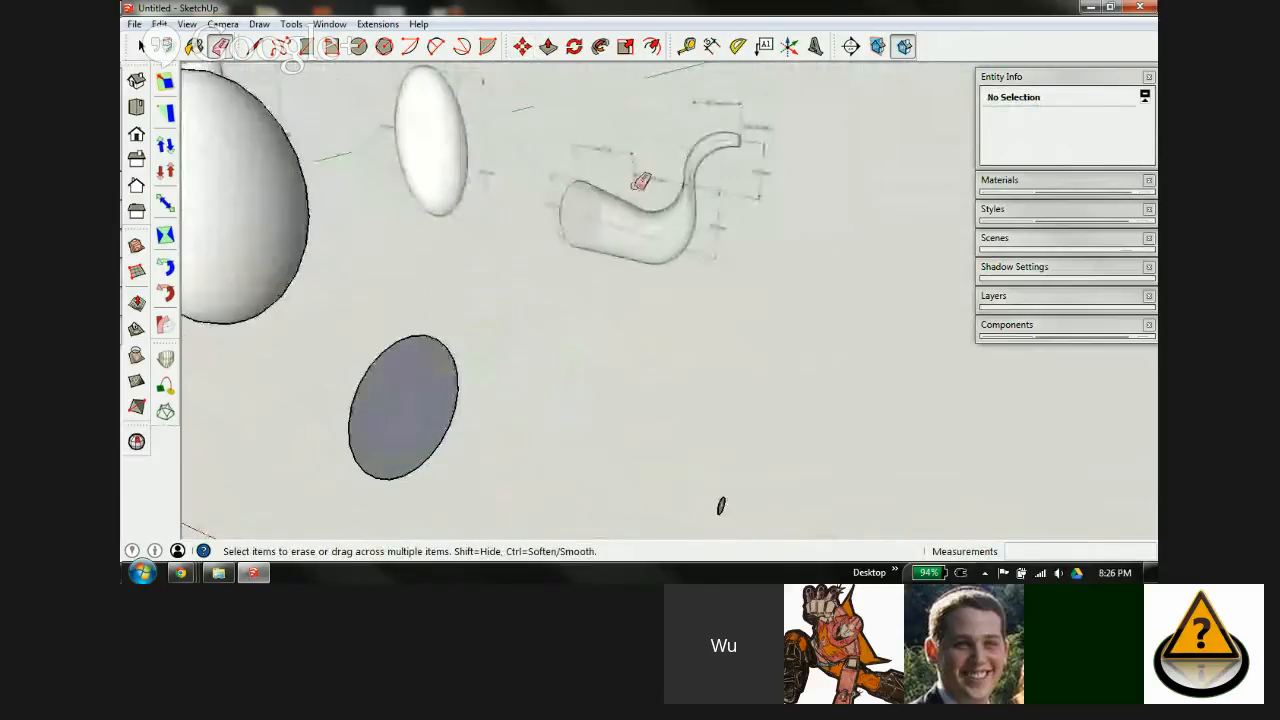
scroll(560, 225, "up", 4)
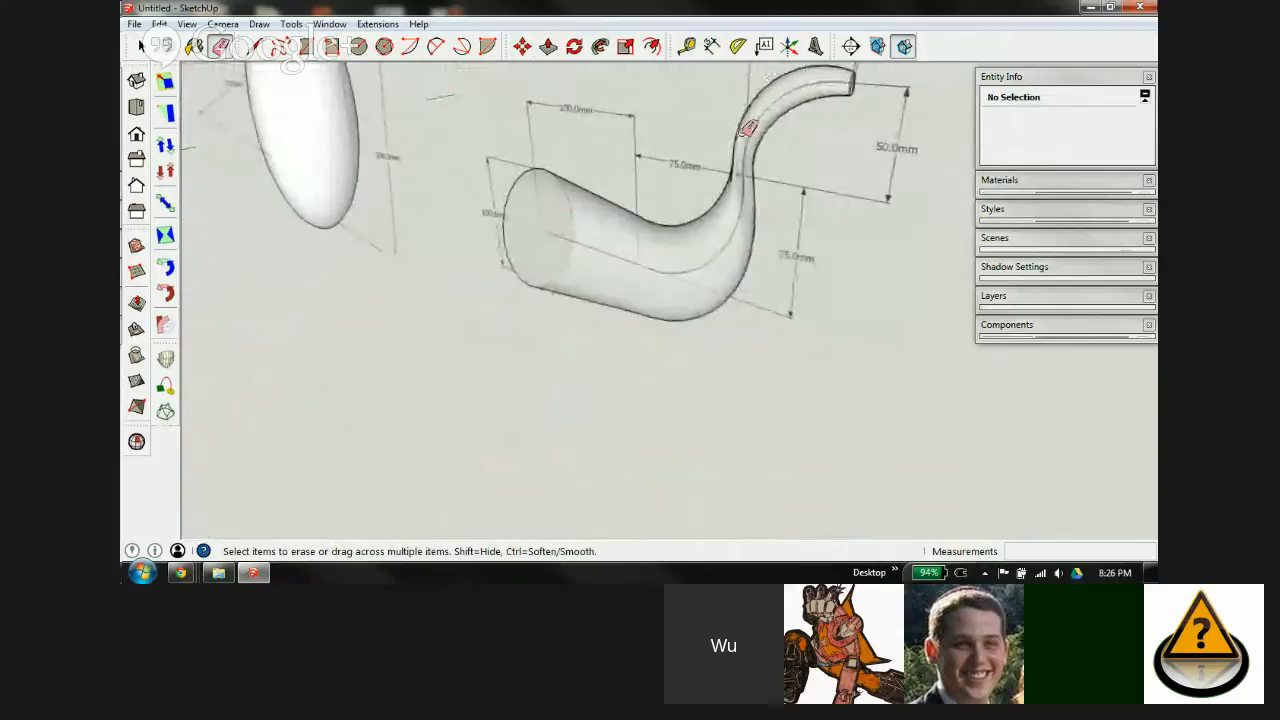
middle_click_drag(555, 246, 640, 222)
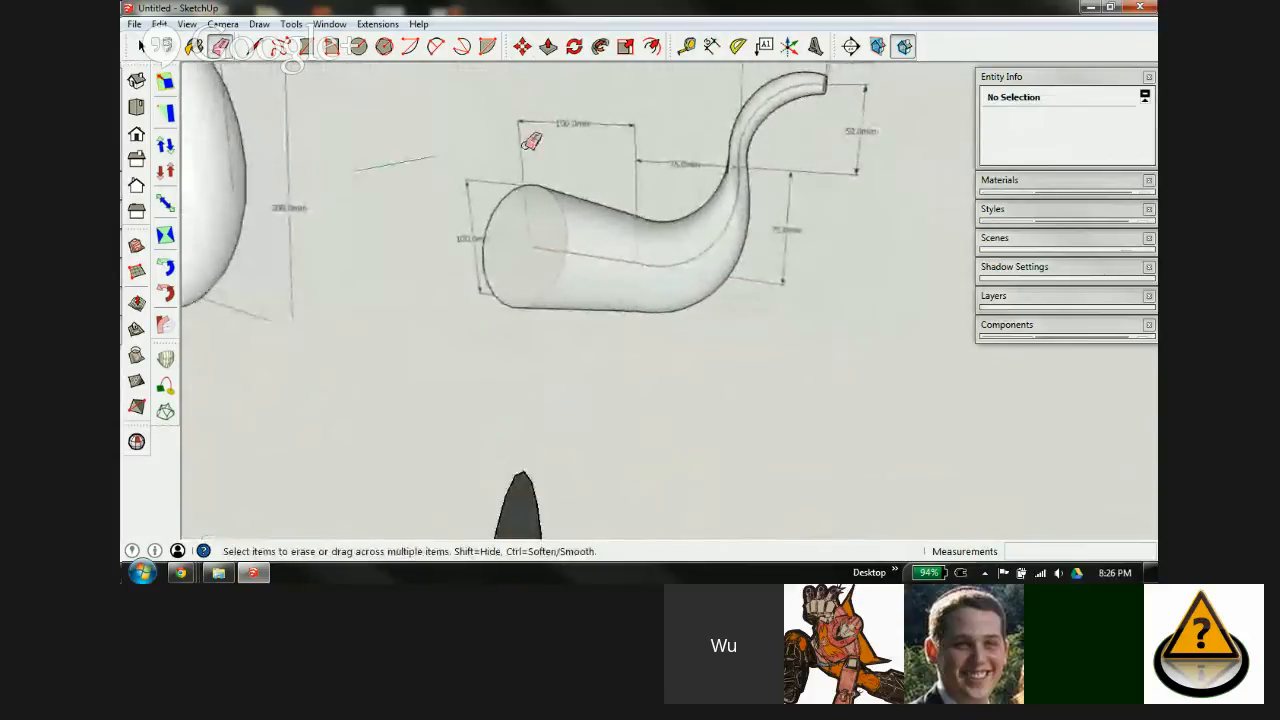
mouse_move(631, 114)
middle_mouse_down()
mouse_move(566, 158)
mouse_move(569, 297)
mouse_move(371, 326)
mouse_move(310, 365)
middle_mouse_up()
key("l")
scroll(532, 292, "down", 1)
scroll(605, 250, "up", 6)
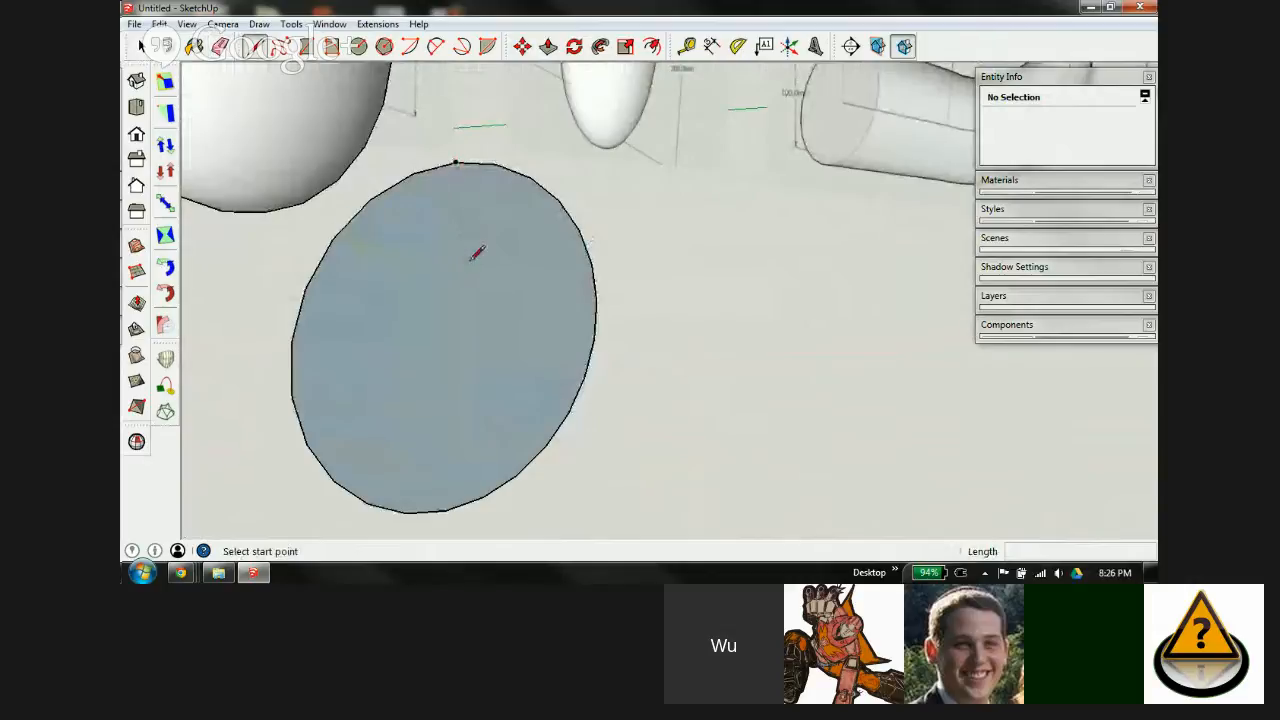
left_click(470, 341)
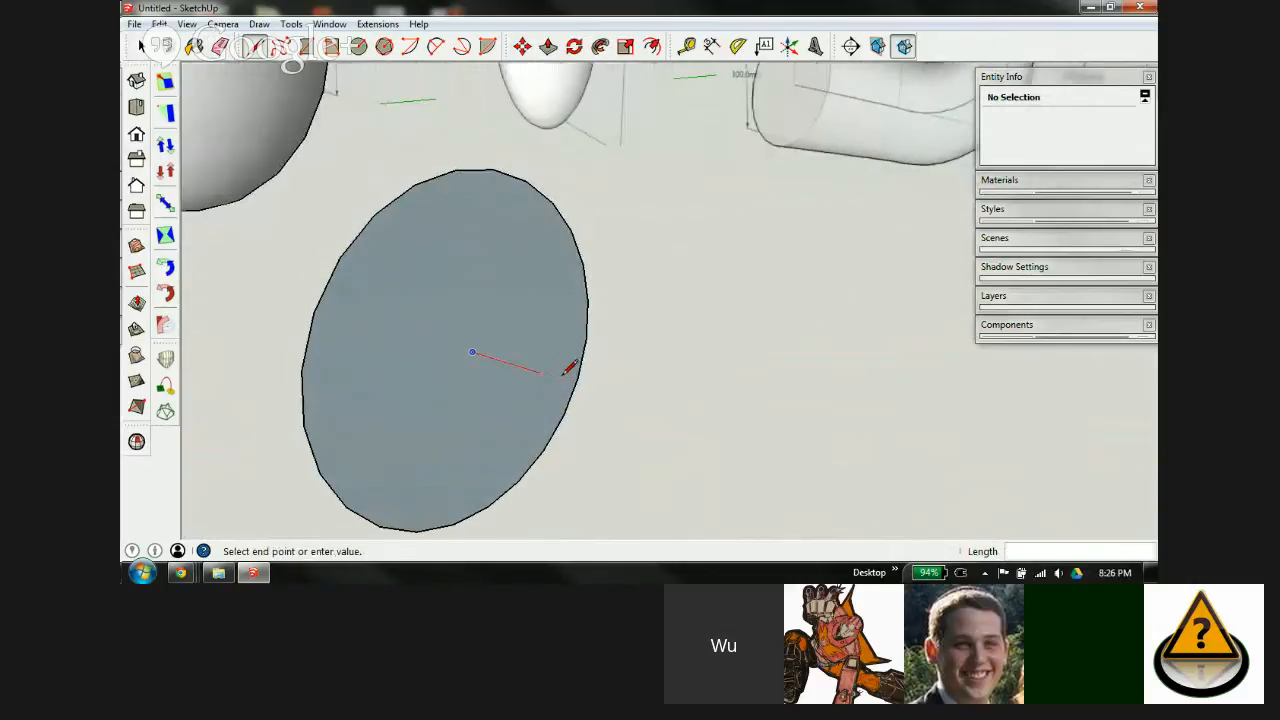
middle_click_drag(560, 362, 613, 367)
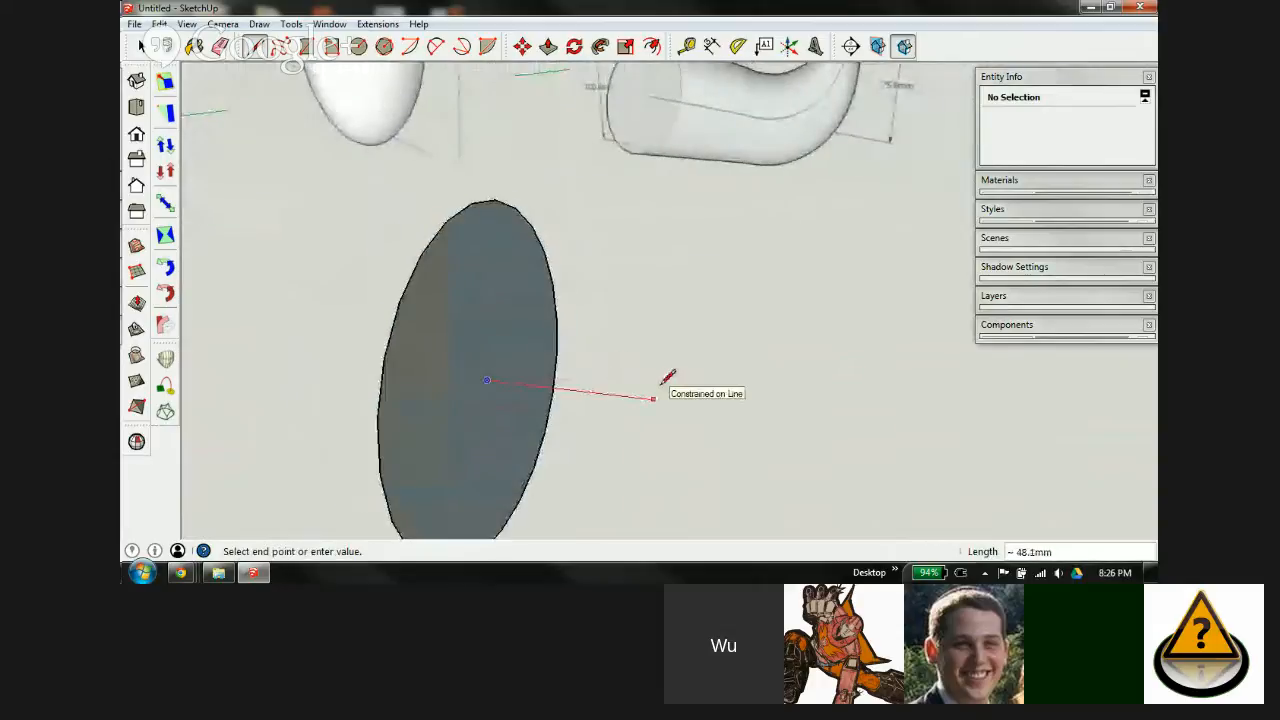
key("Return")
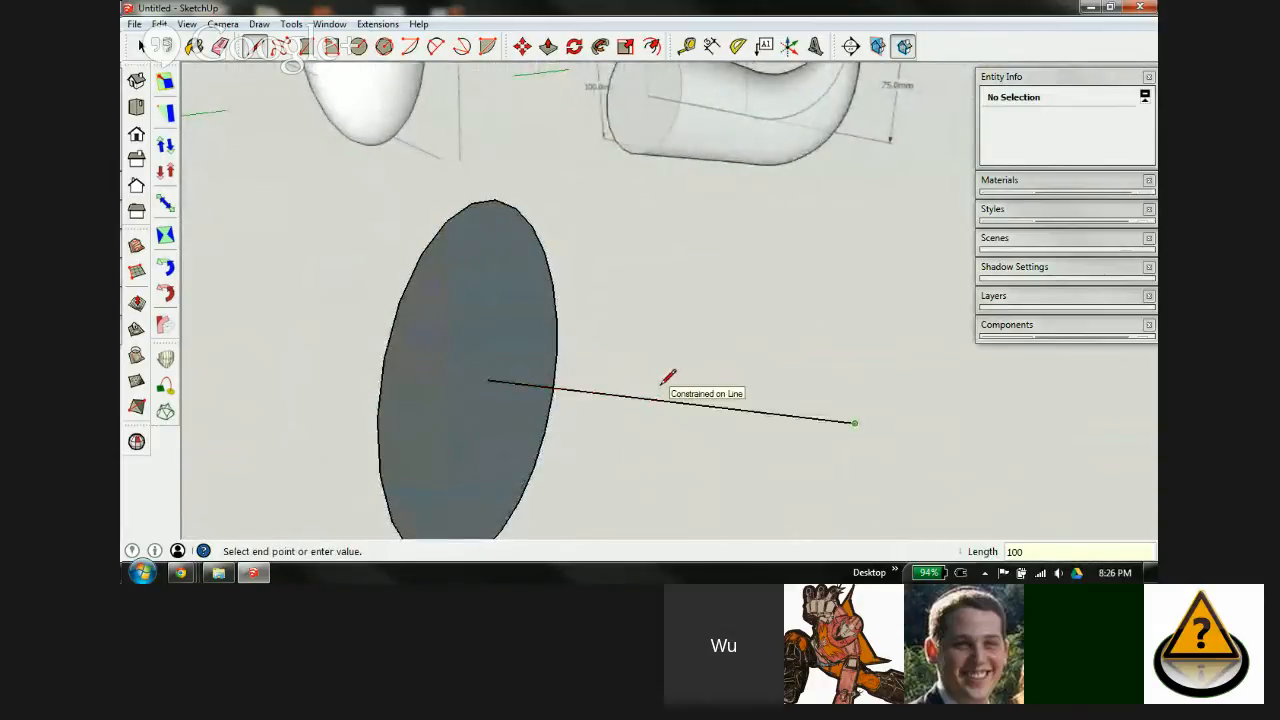
scroll(576, 395, "down", 4)
scroll(699, 242, "up", 3)
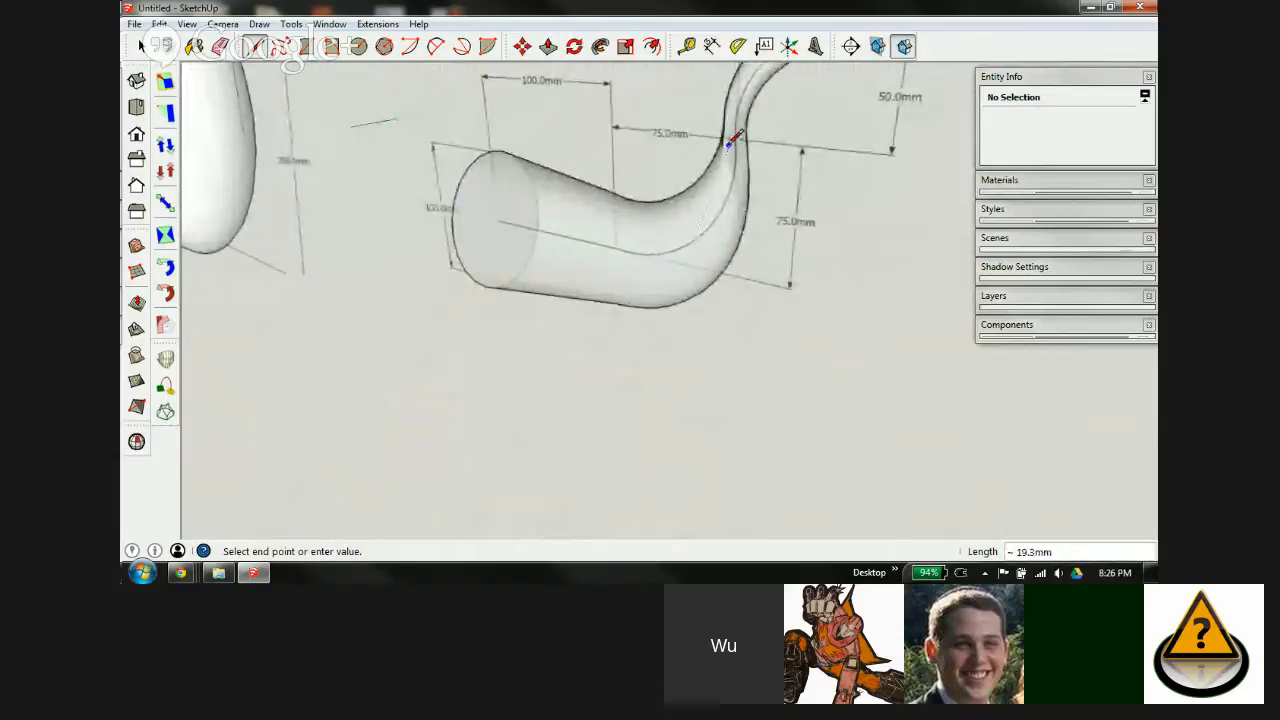
Step: Extend the horn's centreline guide 75 mm up the blue axis, followed by 75 mm along the red axis away from the large circle
scroll(715, 140, "down", 4)
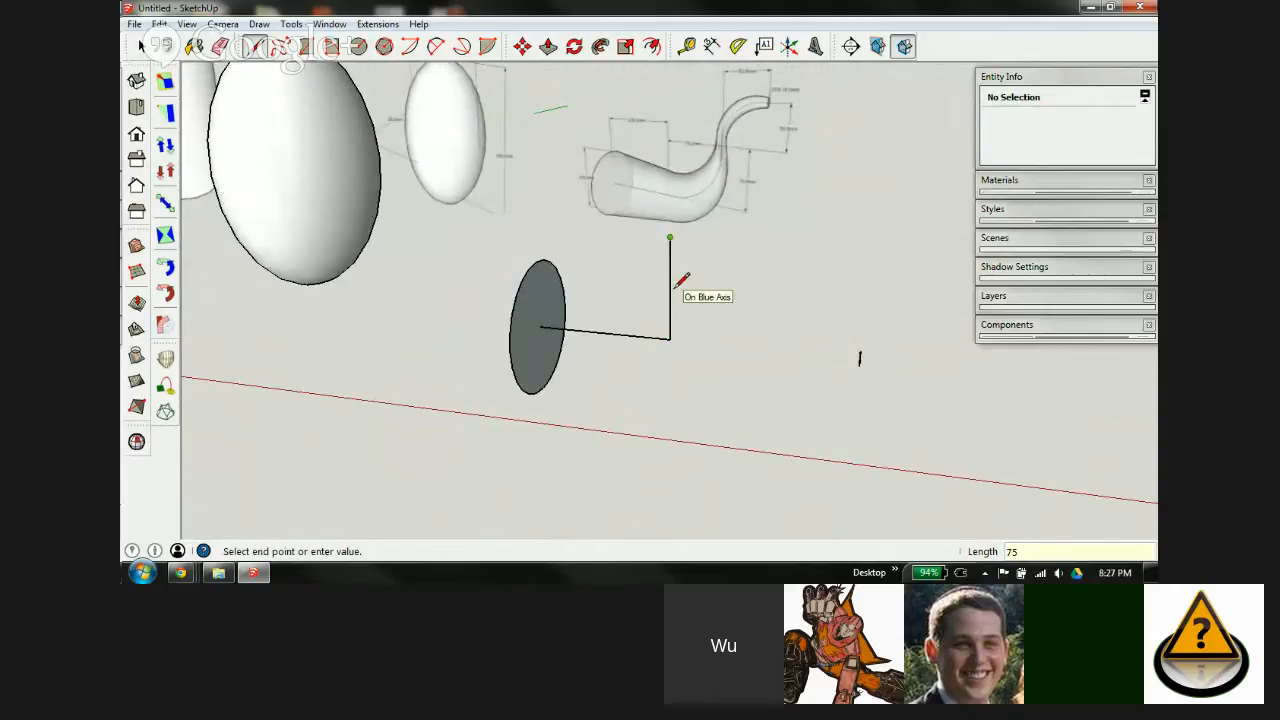
key("Return")
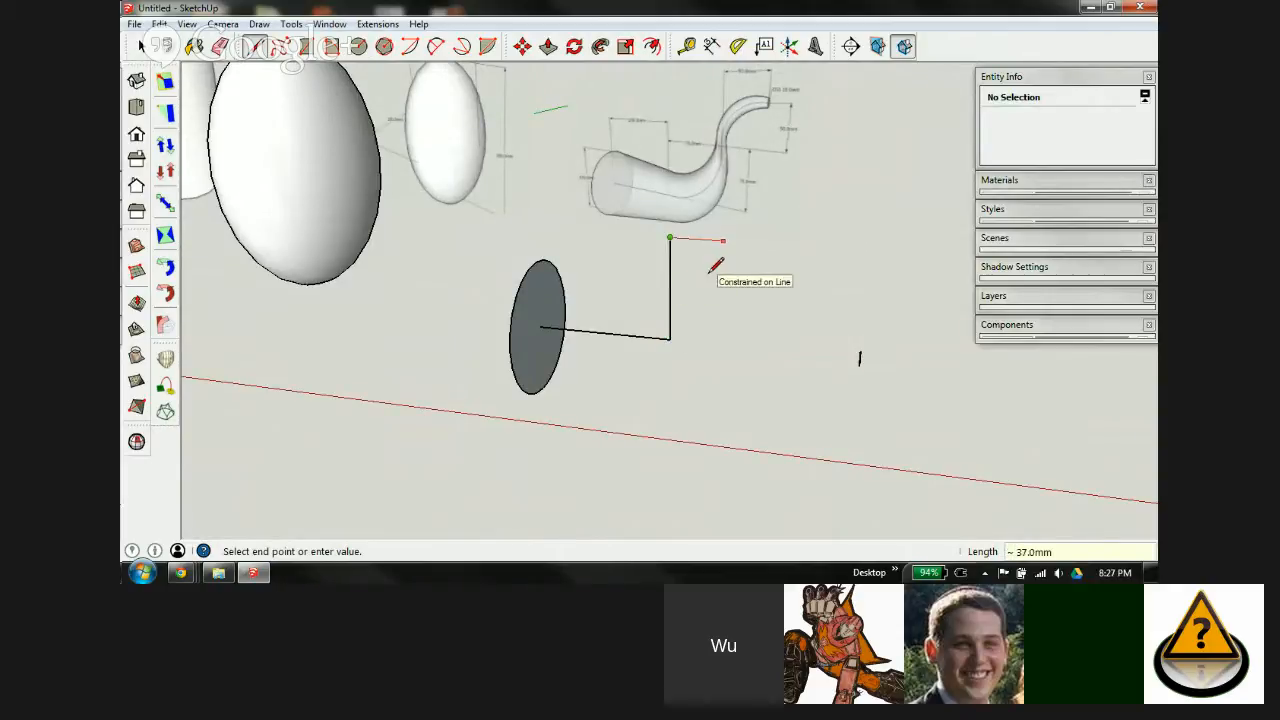
key("Return")
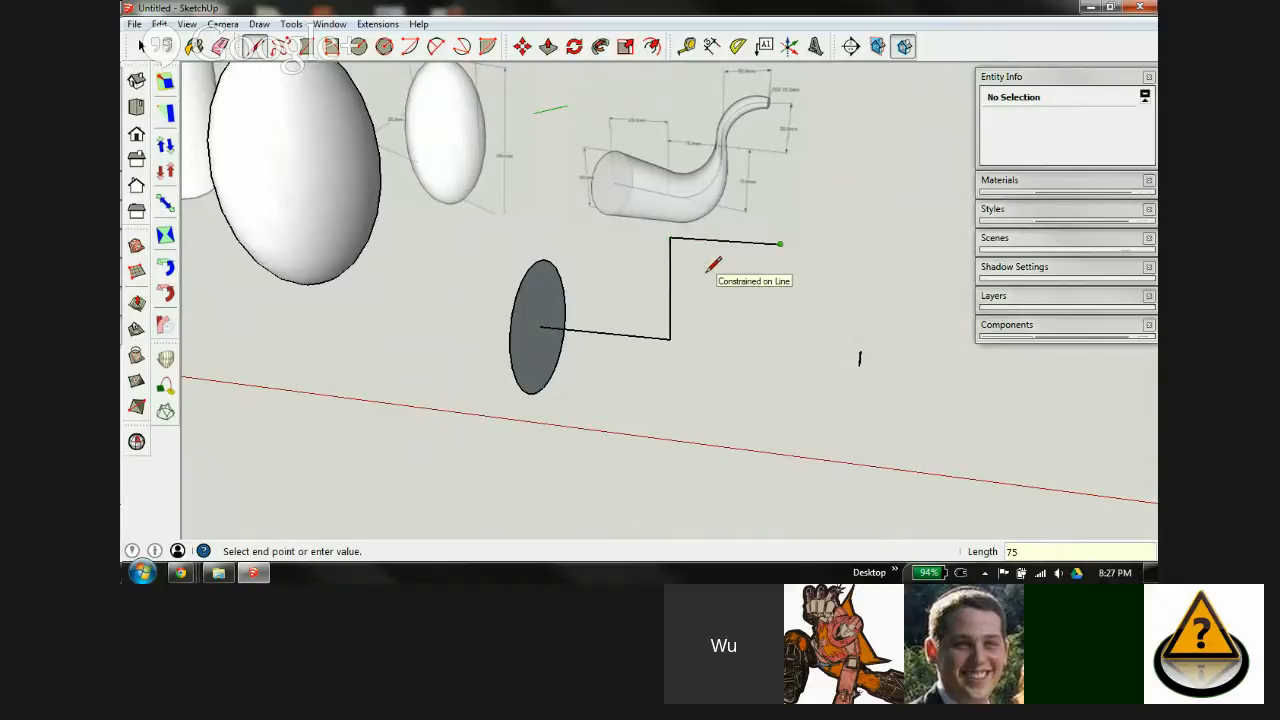
Step: Add a 50 mm line up the blue axis and a 50 mm line along the red axis, and close them into a 50 mm square
scroll(737, 121, "up", 4)
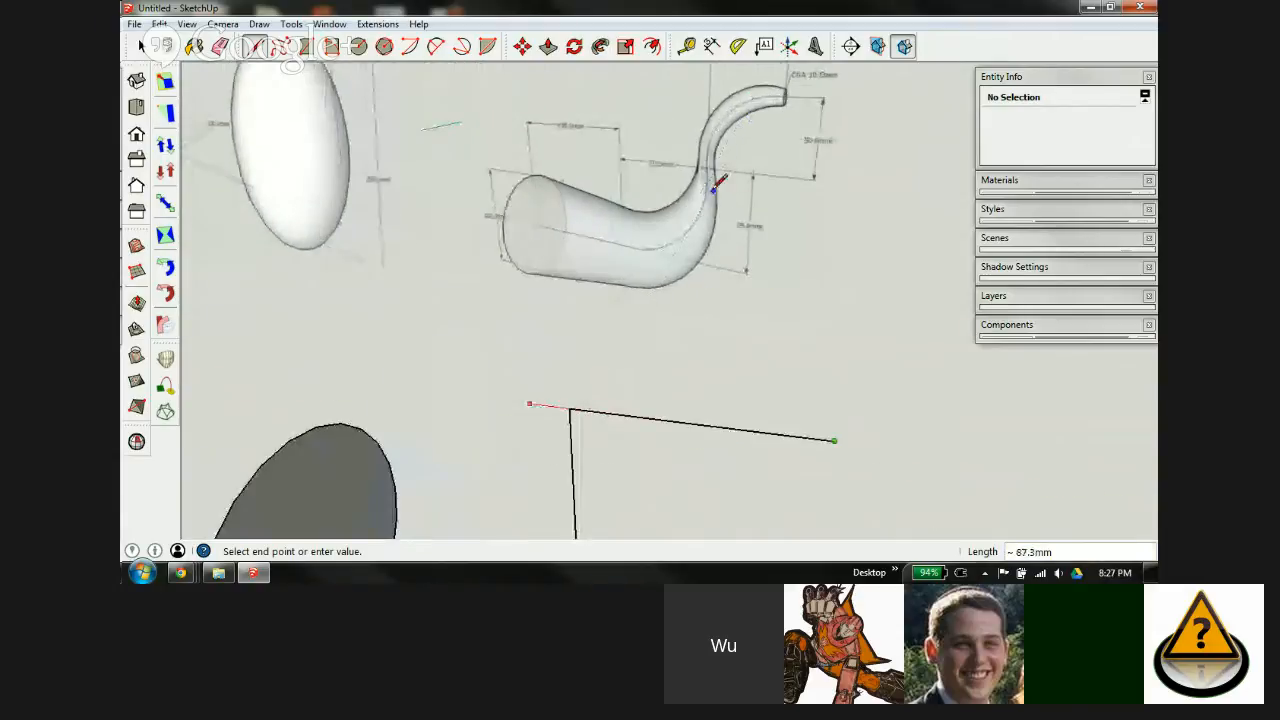
scroll(722, 165, "down", 2)
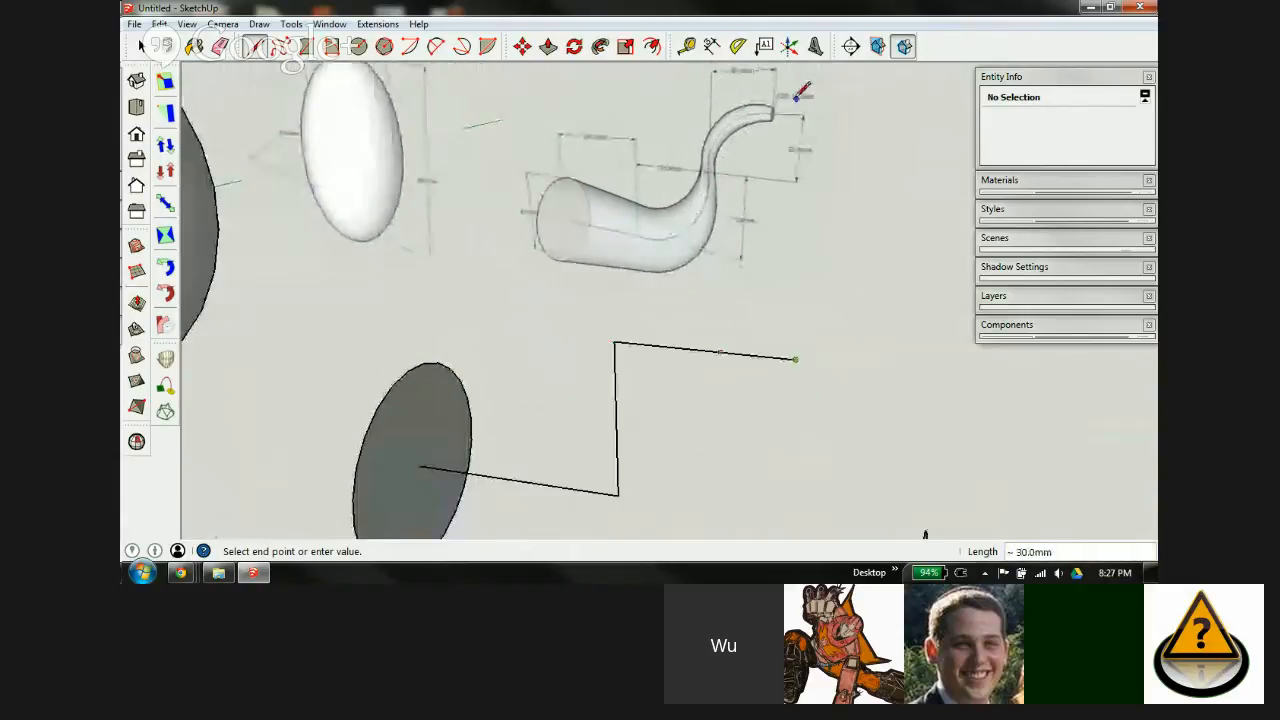
middle_click_drag(710, 279, 791, 323)
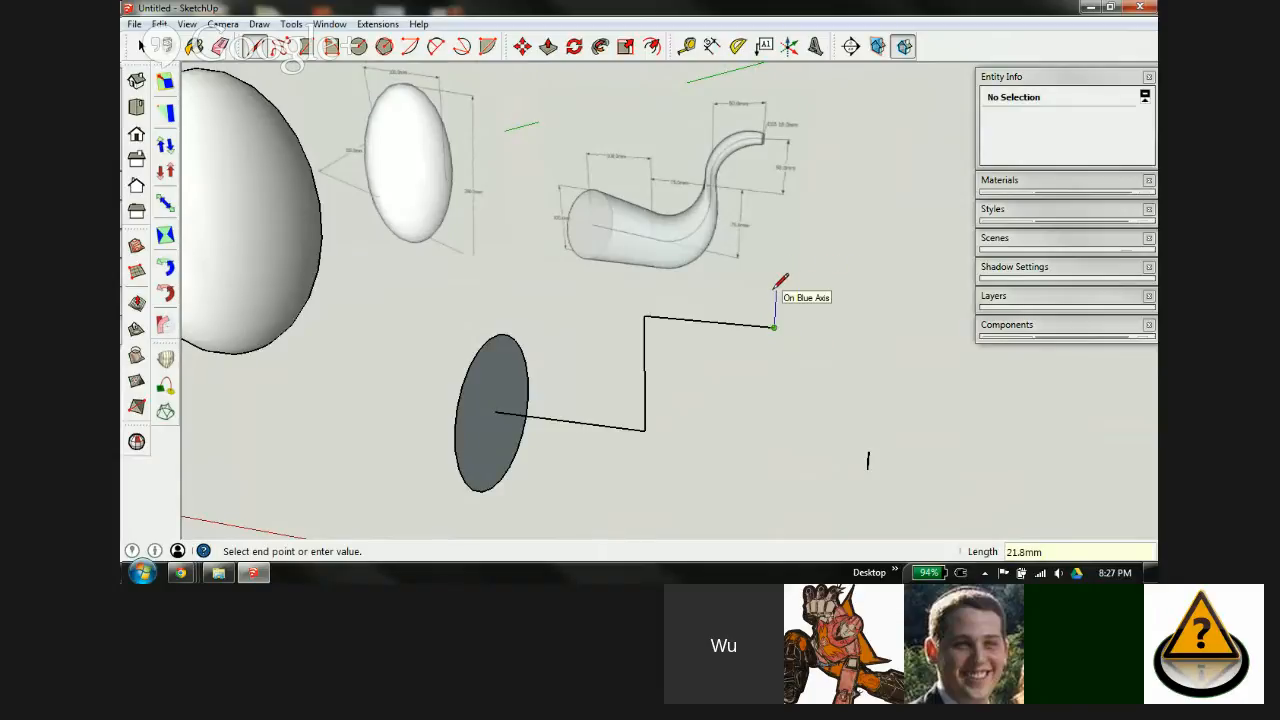
key("Return")
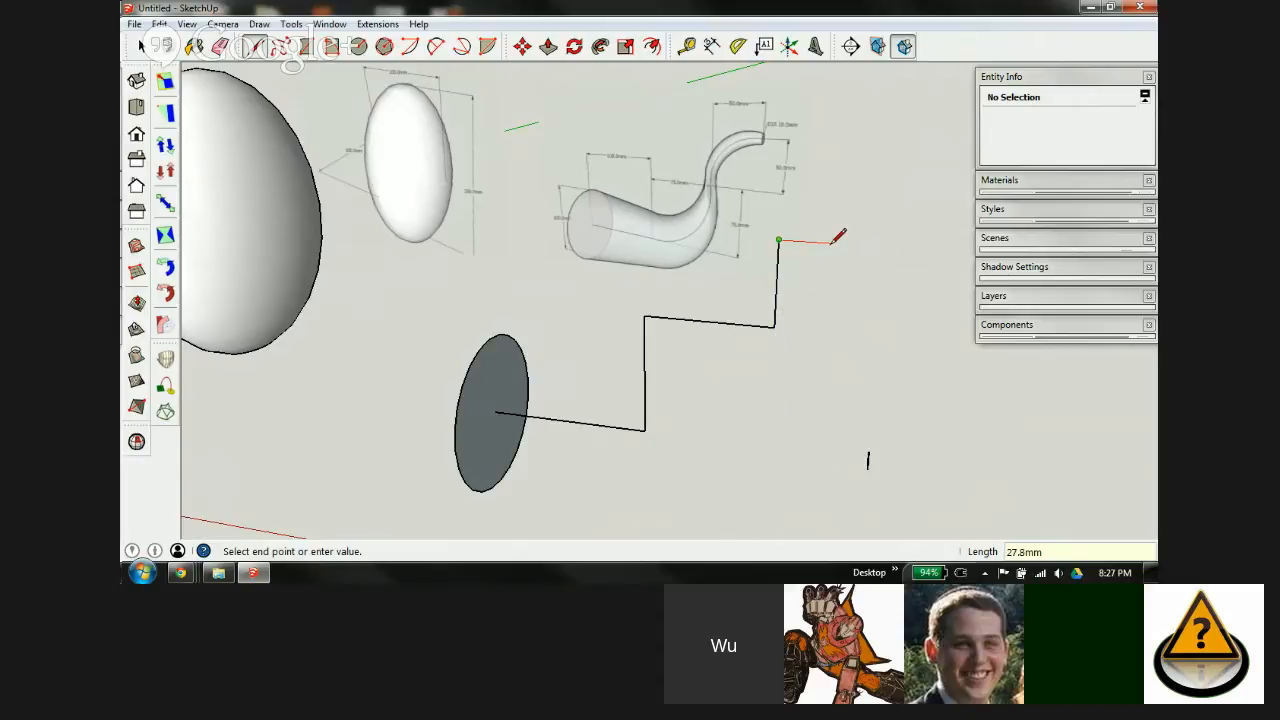
type("50")
key("Return")
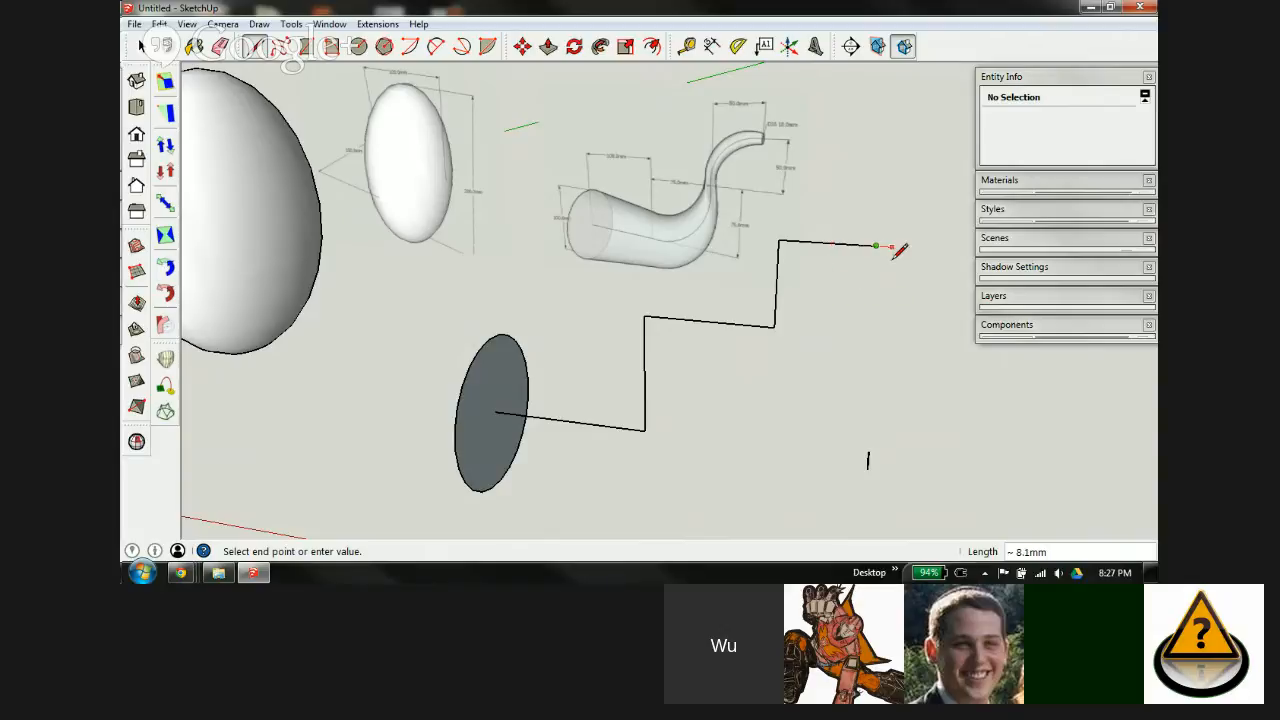
left_click(869, 336)
left_click(777, 326)
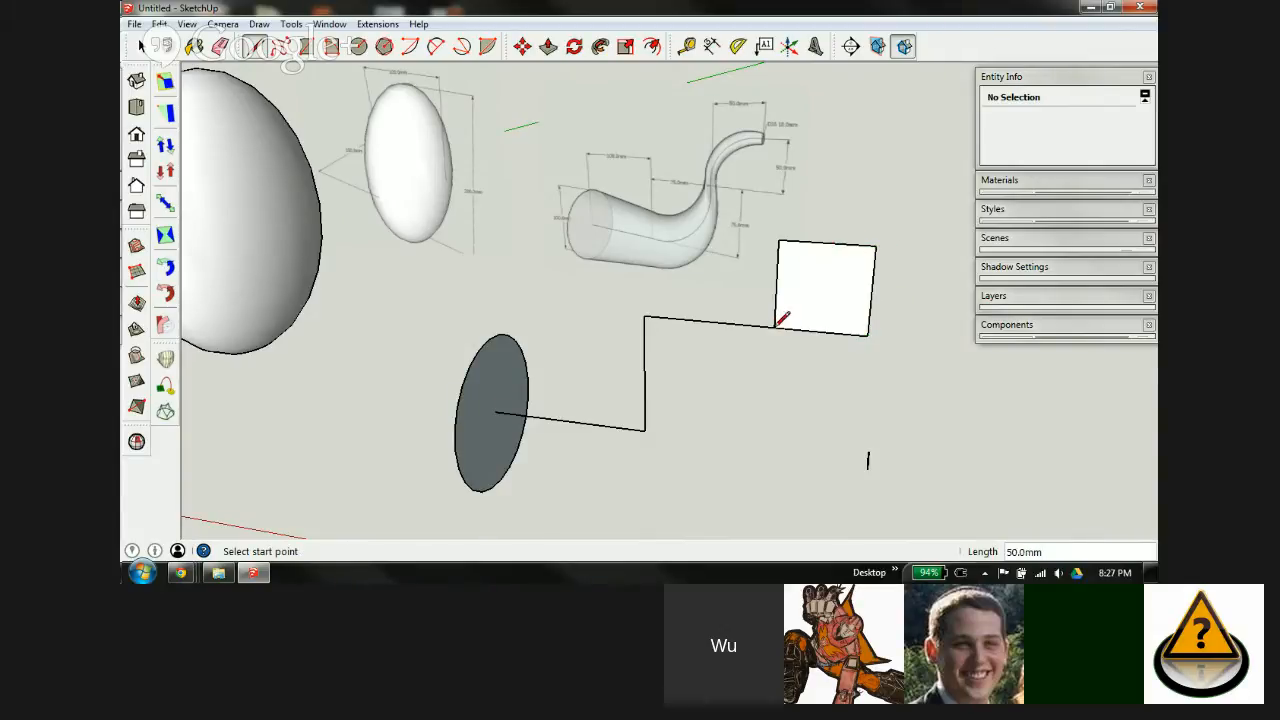
left_click(776, 327)
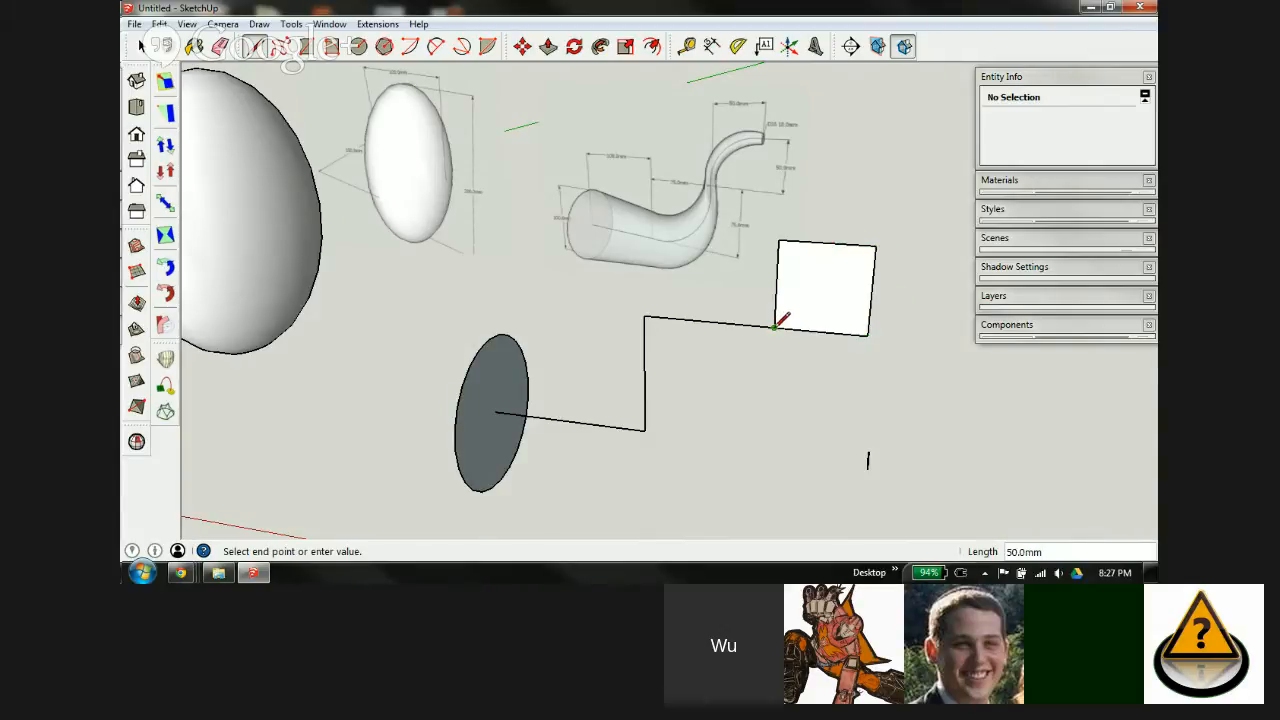
left_click(645, 429)
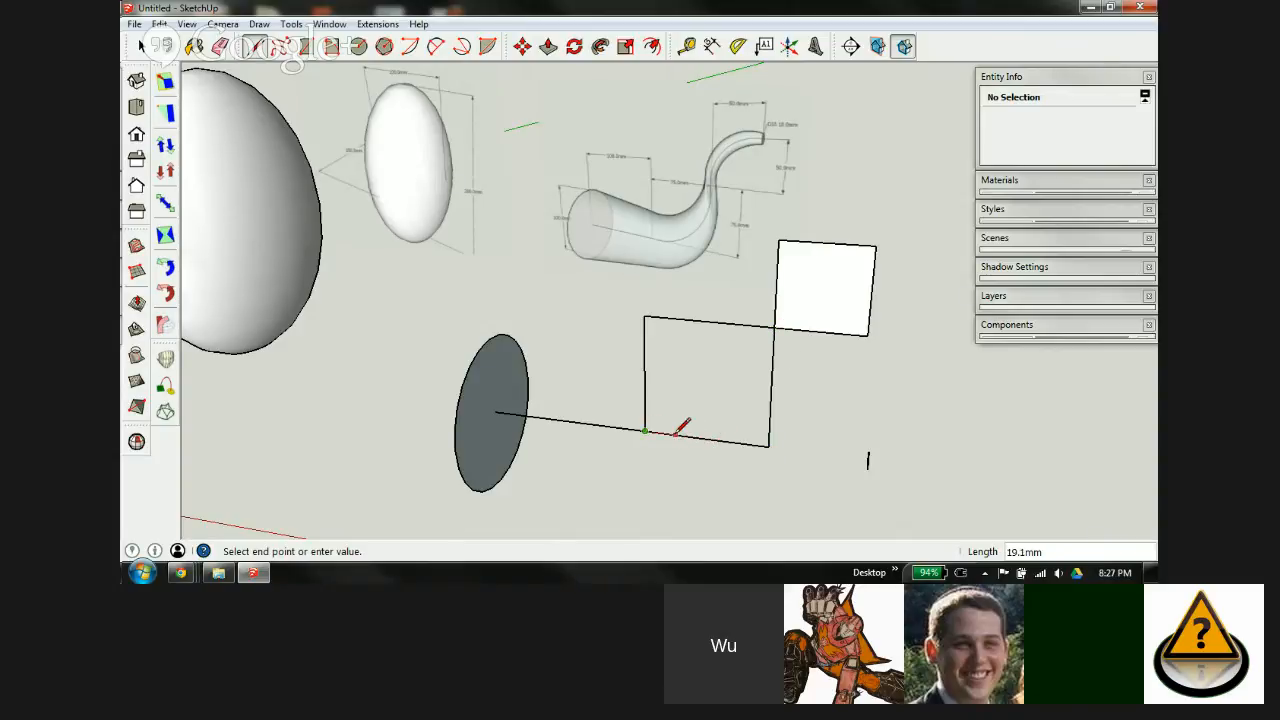
key("ctrl+z")
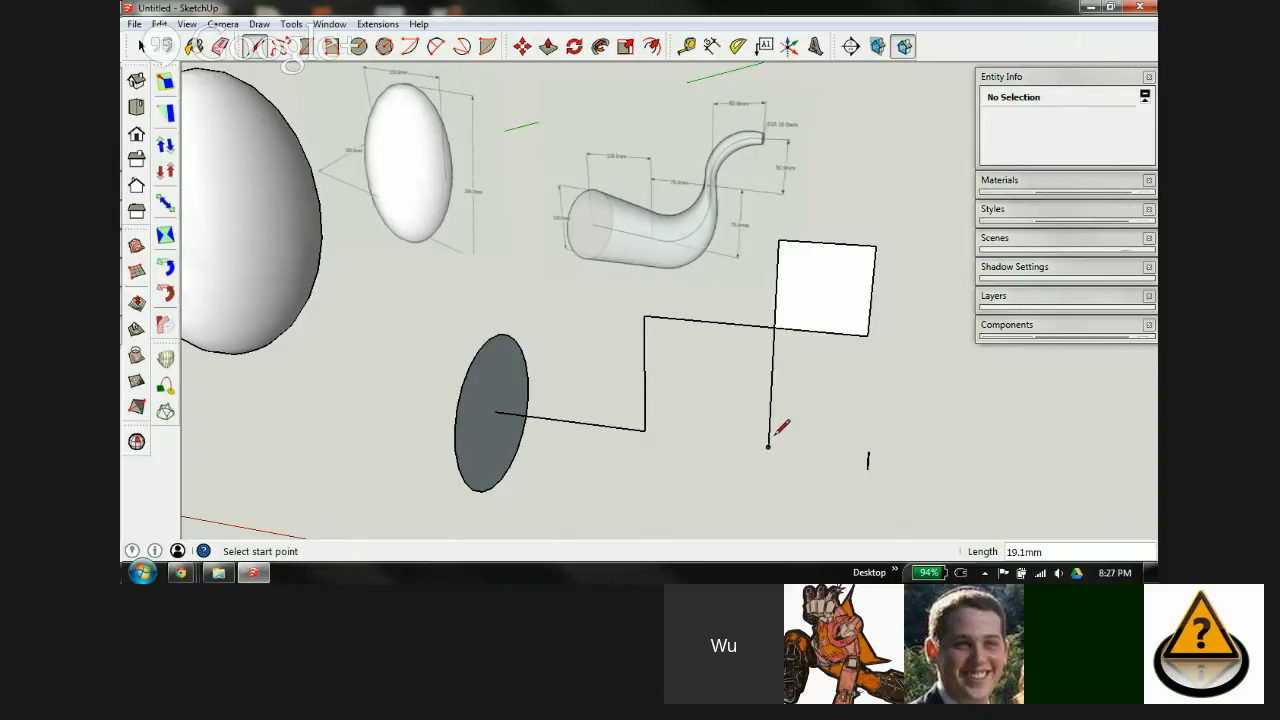
key("ctrl+z")
Step: Draw the two missing edges from the 50 mm square's lower corner to the 100 mm line's end, closing a 75 mm square
left_click(775, 327)
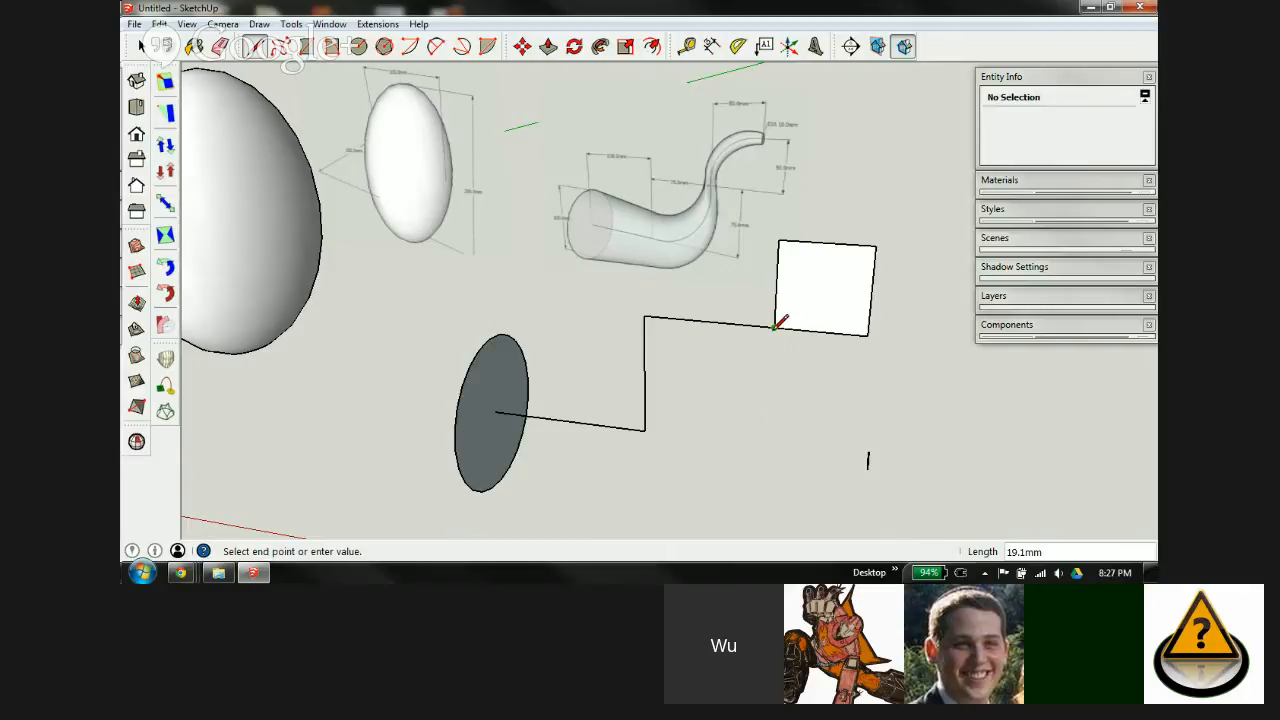
left_click(651, 428)
left_click(646, 430)
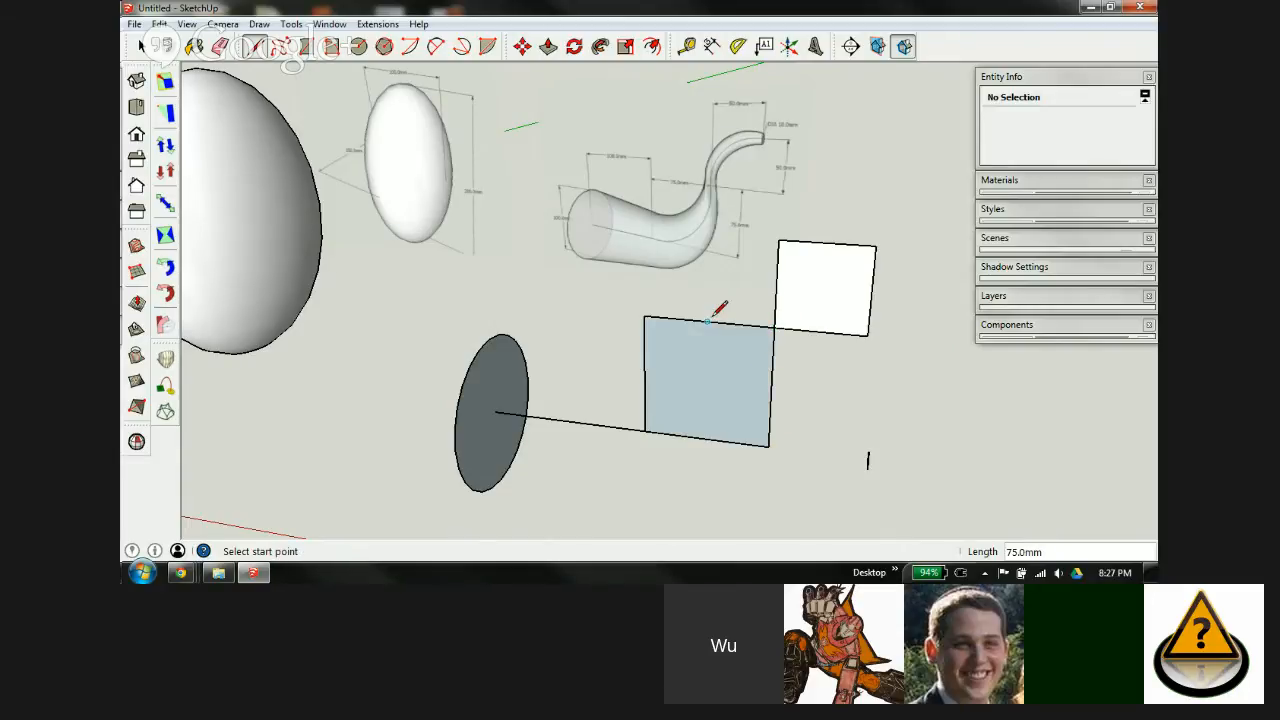
Step: Draw a two-point arc with a 24 mm bulge across the 75 mm square, from the 100 mm line's end to the corner shared by both squares
left_click(436, 46)
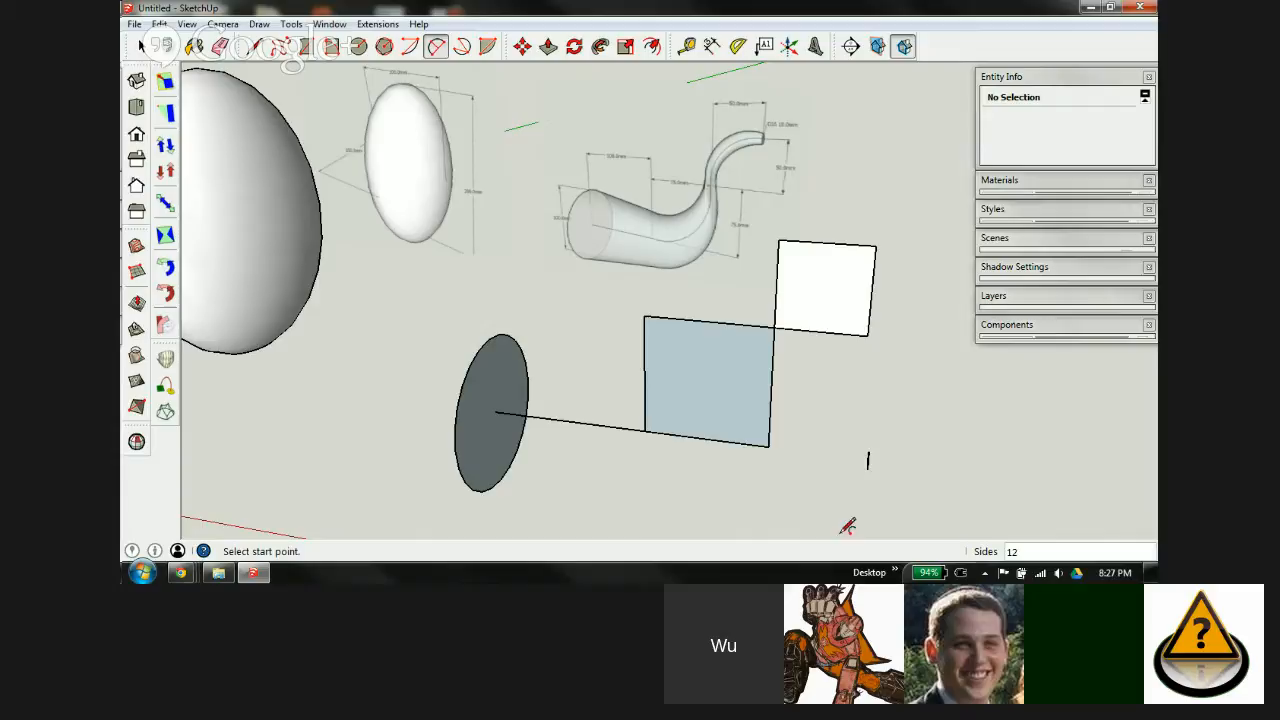
left_click(646, 430)
left_click(774, 327)
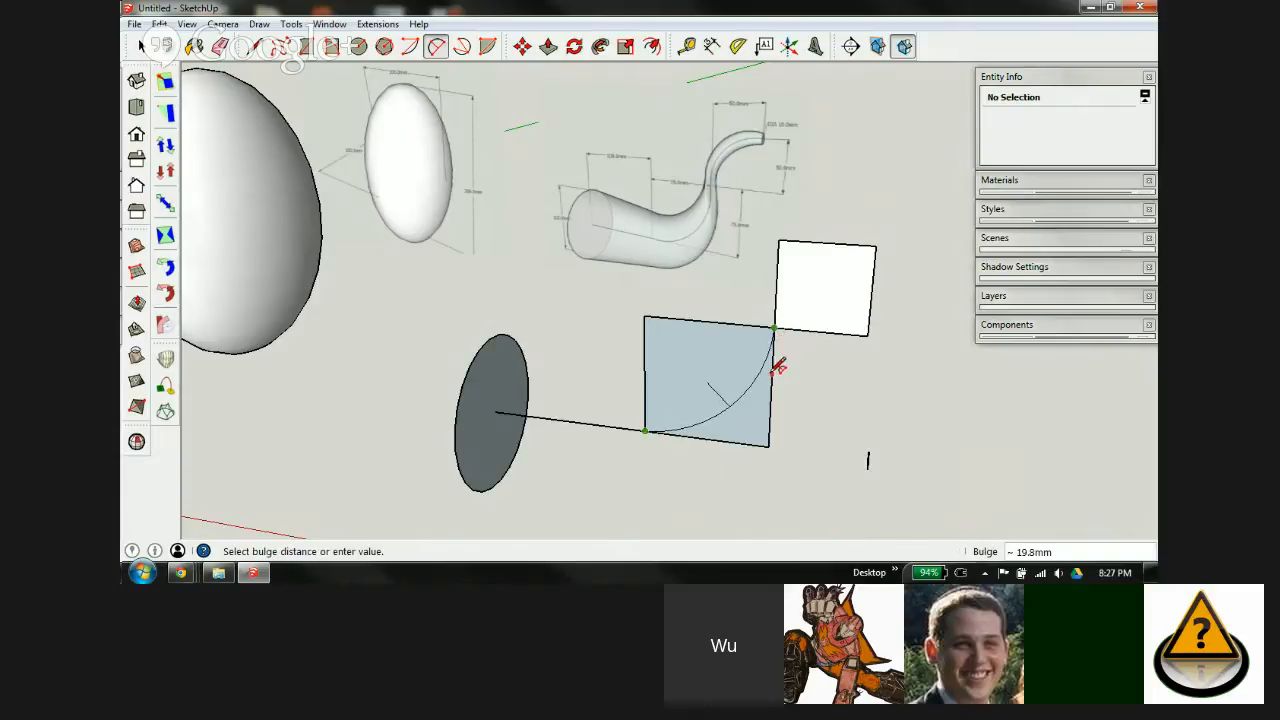
scroll(779, 382, "up", 5)
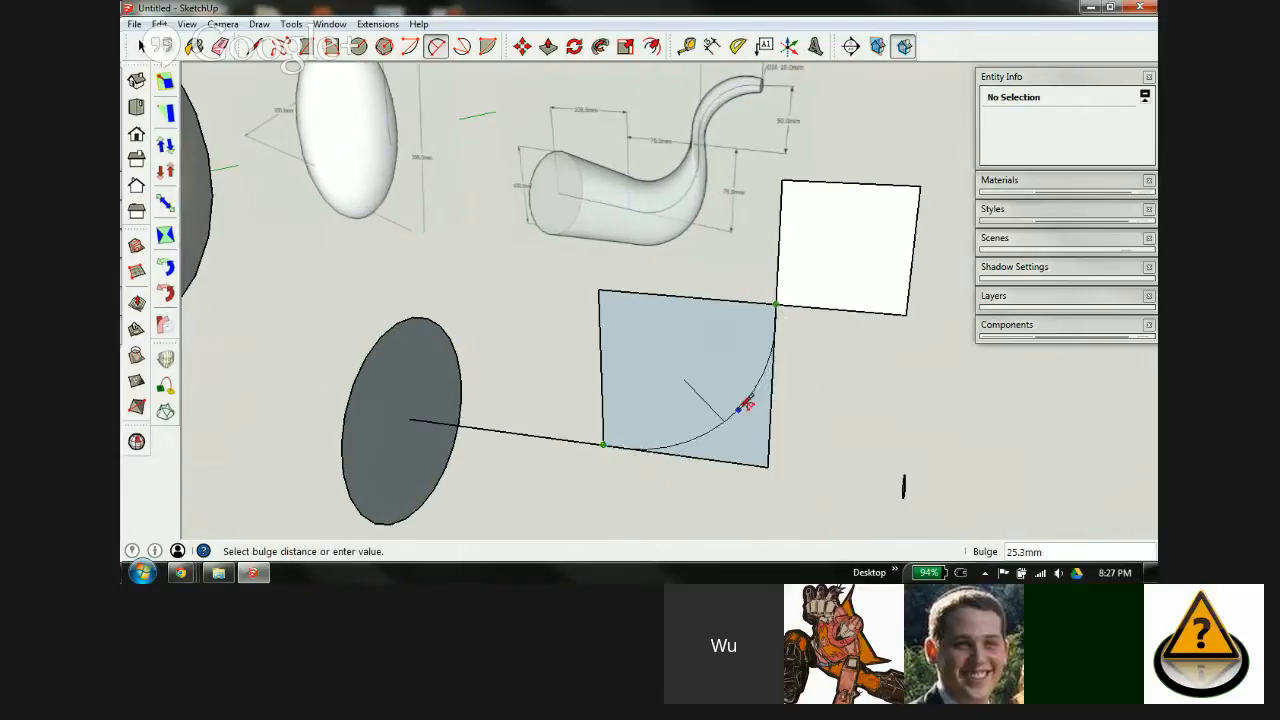
middle_click_drag(737, 406, 786, 280)
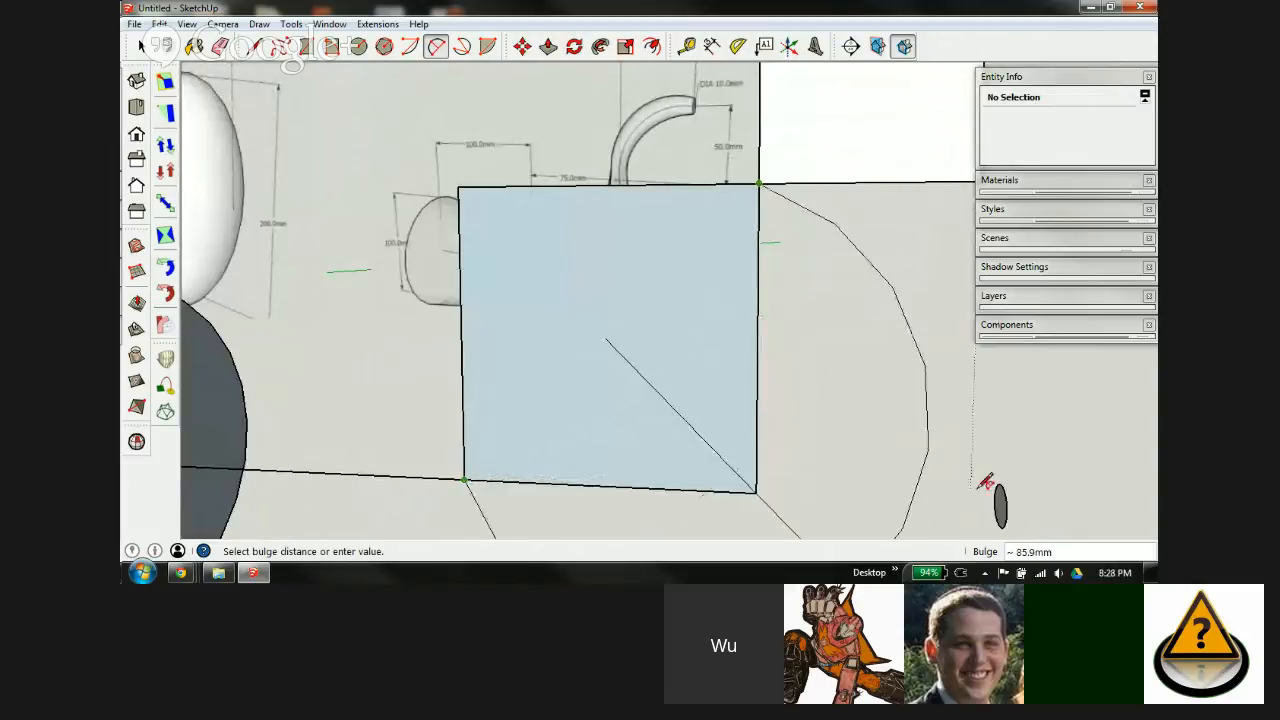
left_click(760, 340)
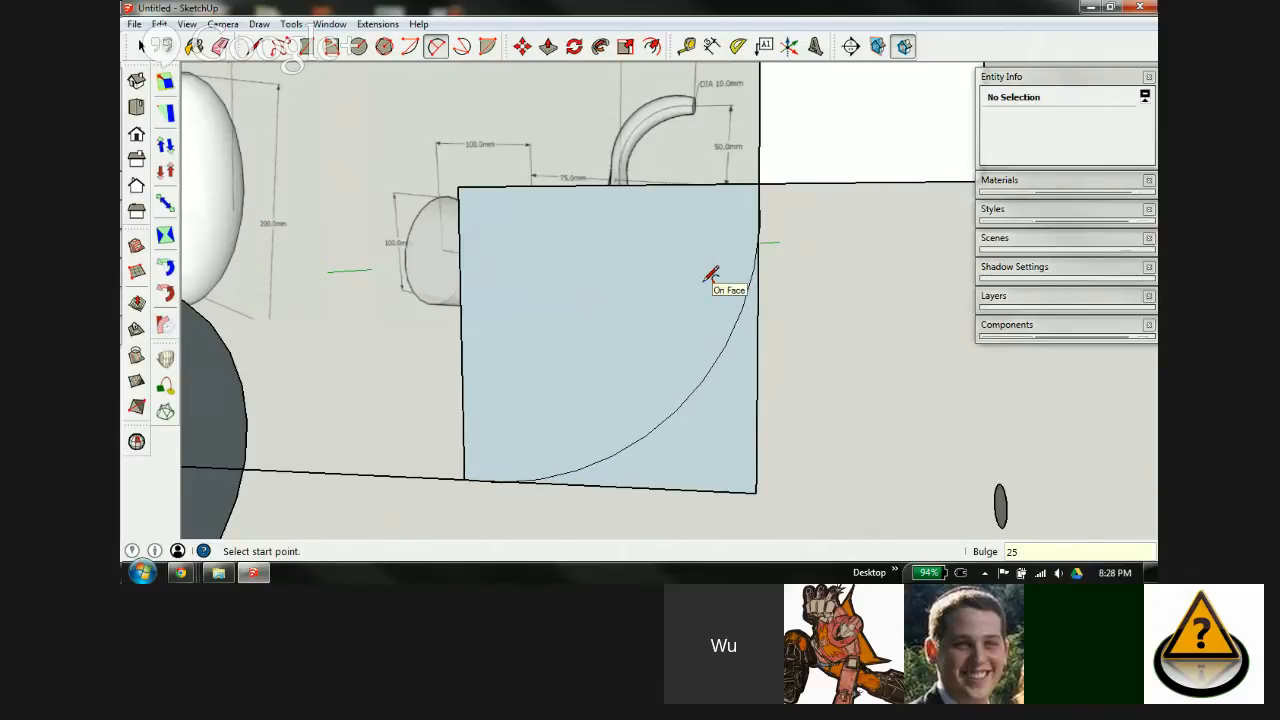
scroll(757, 209, "up", 4)
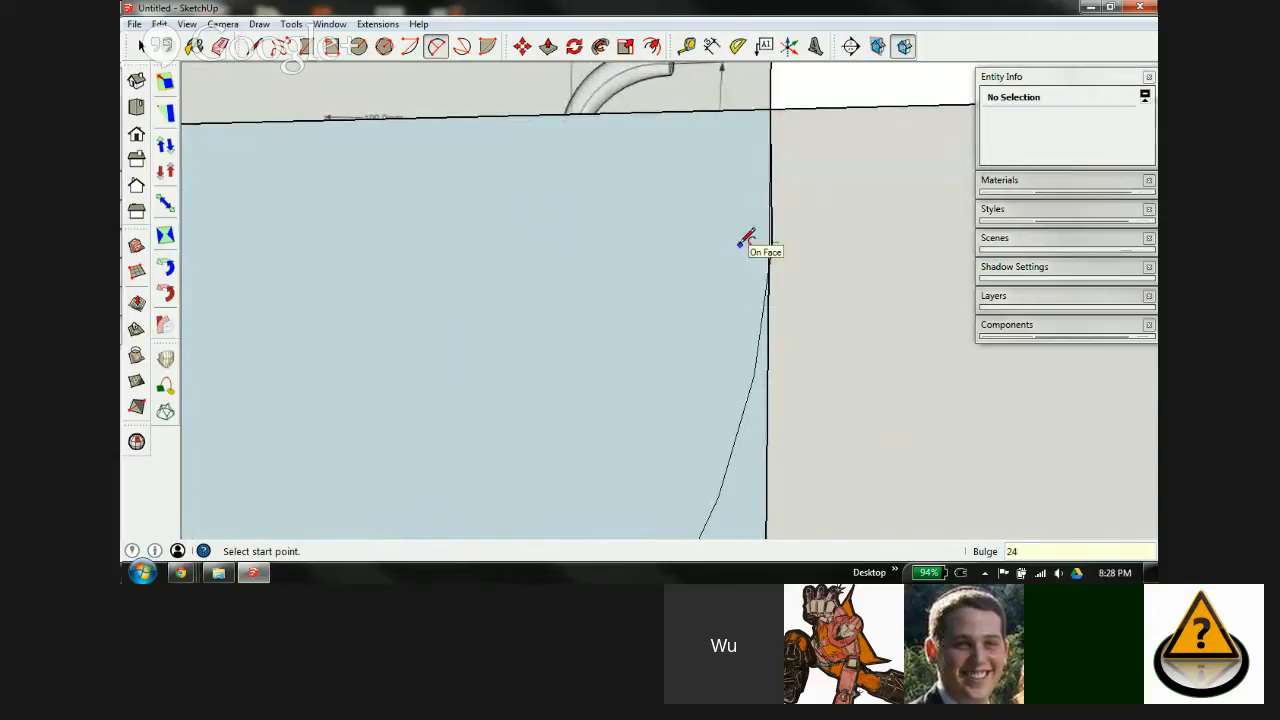
key("Return")
Step: Examine where both ends of the arc meet the edges of the 75 mm square
scroll(786, 129, "up", 2)
scroll(774, 120, "down", 5)
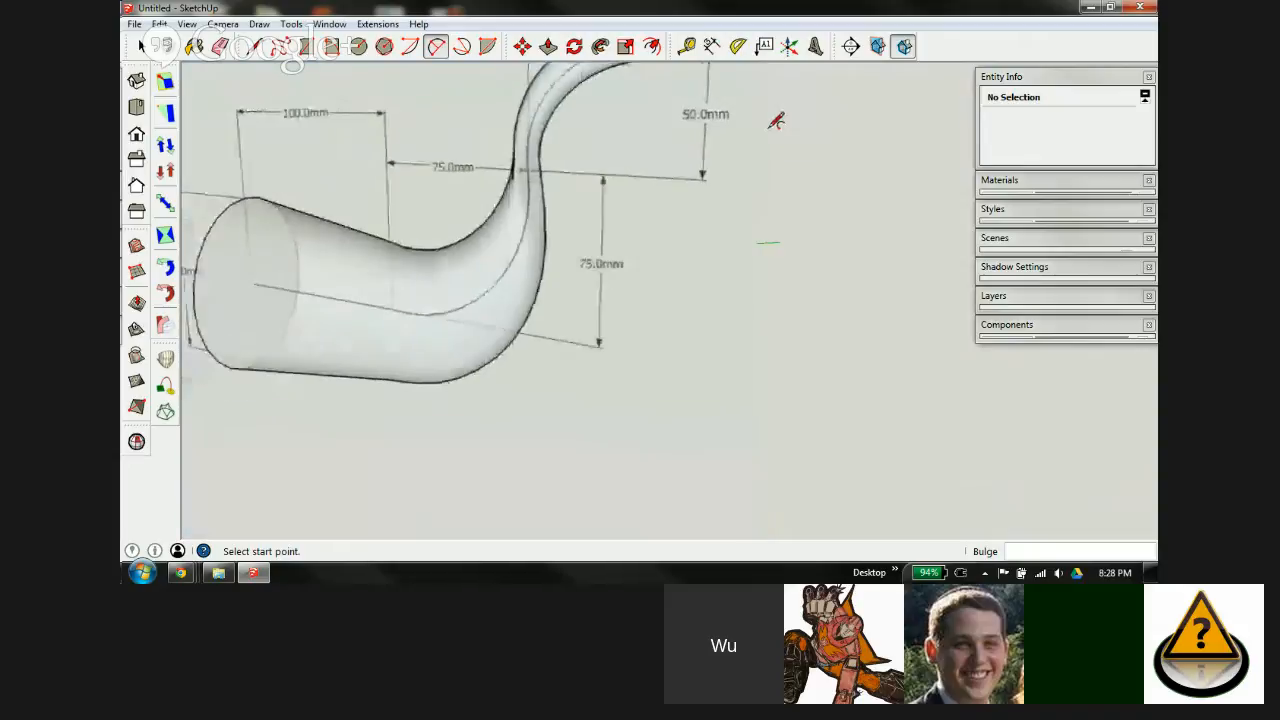
scroll(760, 113, "up", 5)
scroll(740, 309, "up", 2)
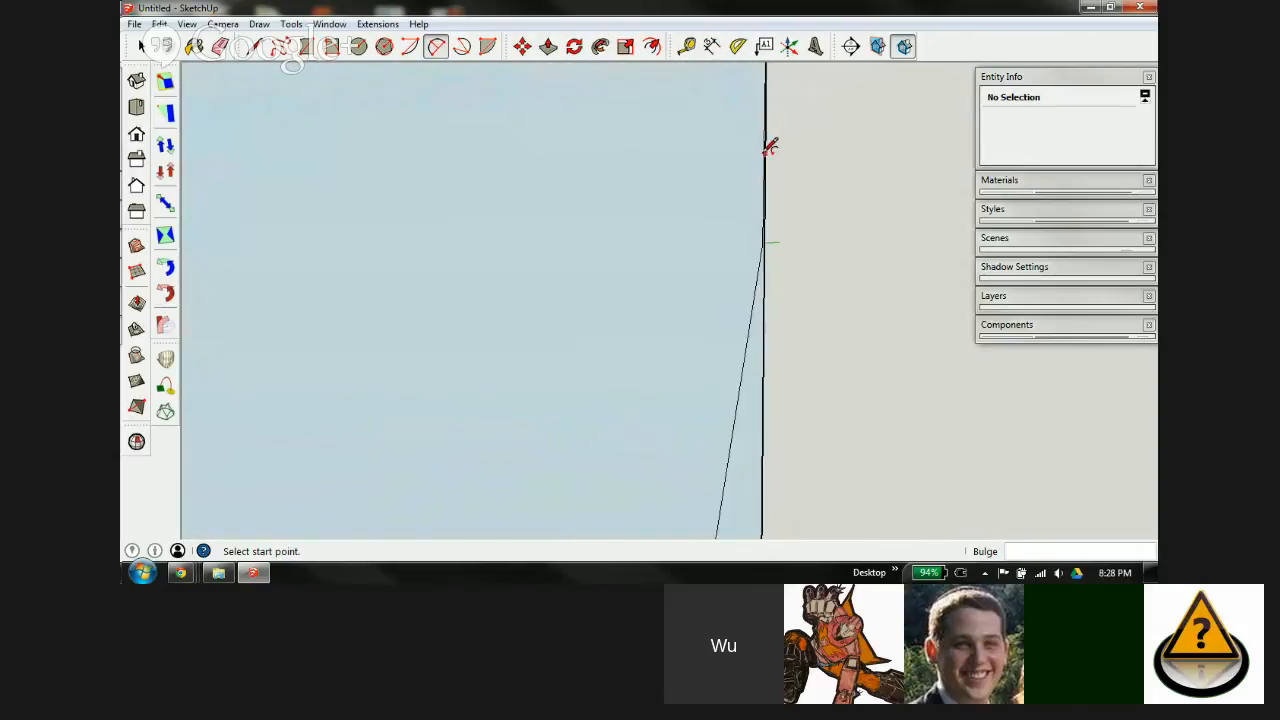
scroll(766, 150, "down", 3)
scroll(560, 423, "up", 3)
scroll(460, 440, "up", 1)
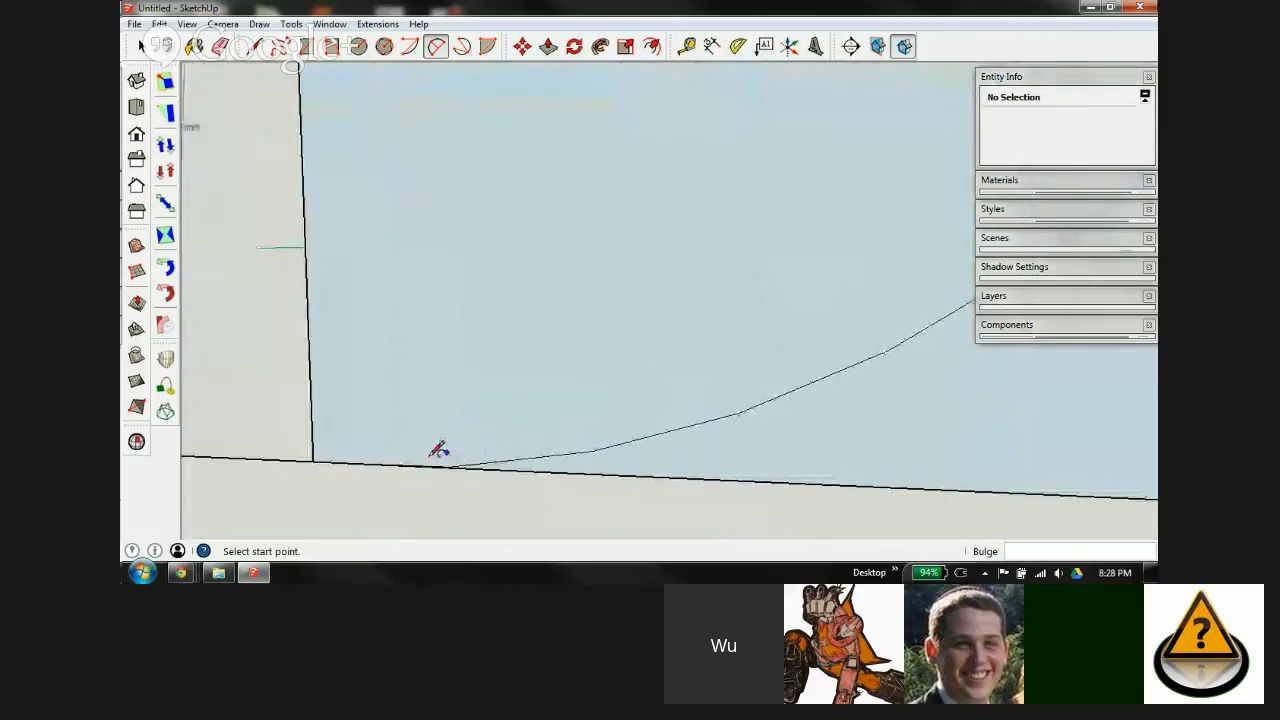
scroll(437, 449, "down", 5)
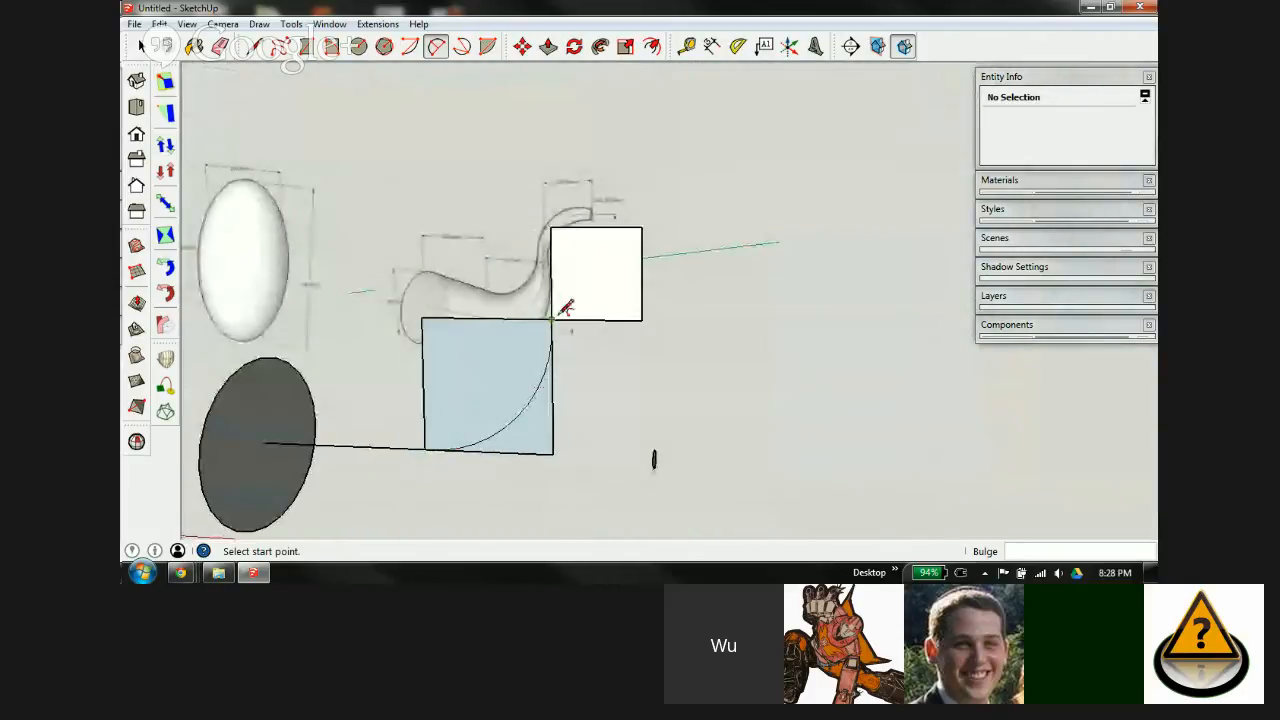
Step: Draw a two-point arc with a 16 mm bulge from the shared corner to the opposite corner of the 50 mm square
left_click(553, 318)
left_click(641, 226)
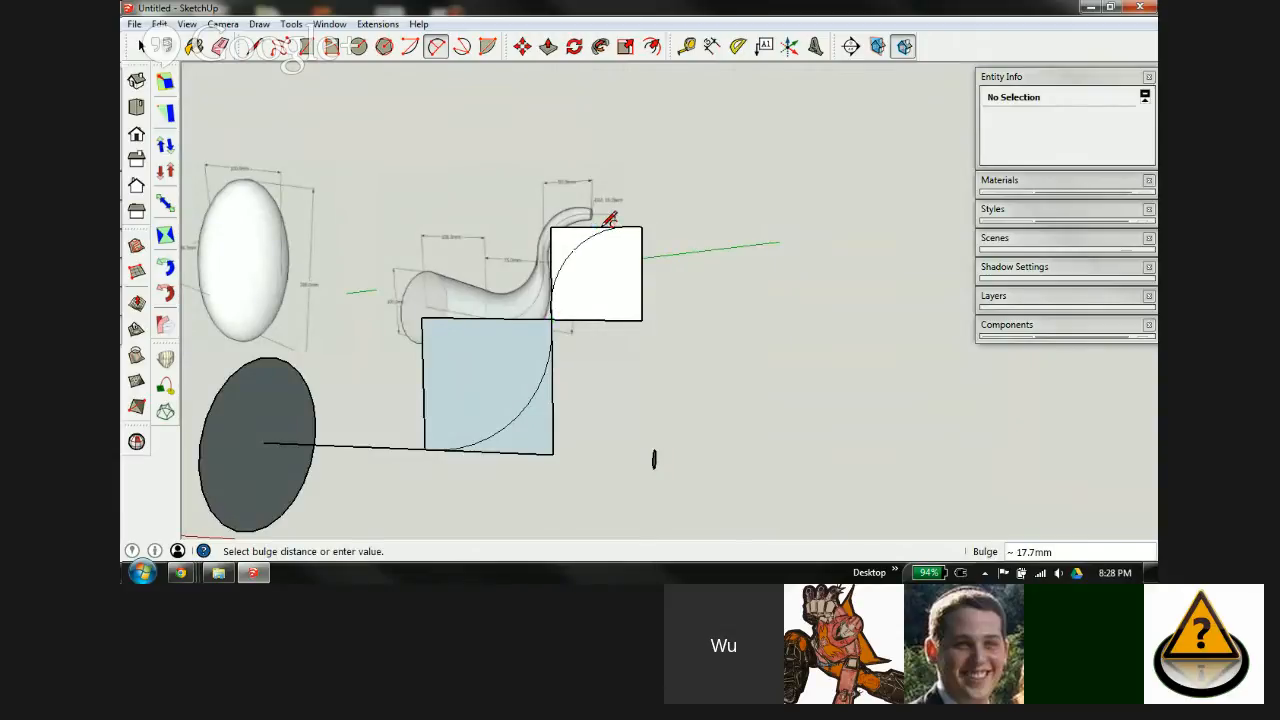
left_click(610, 232)
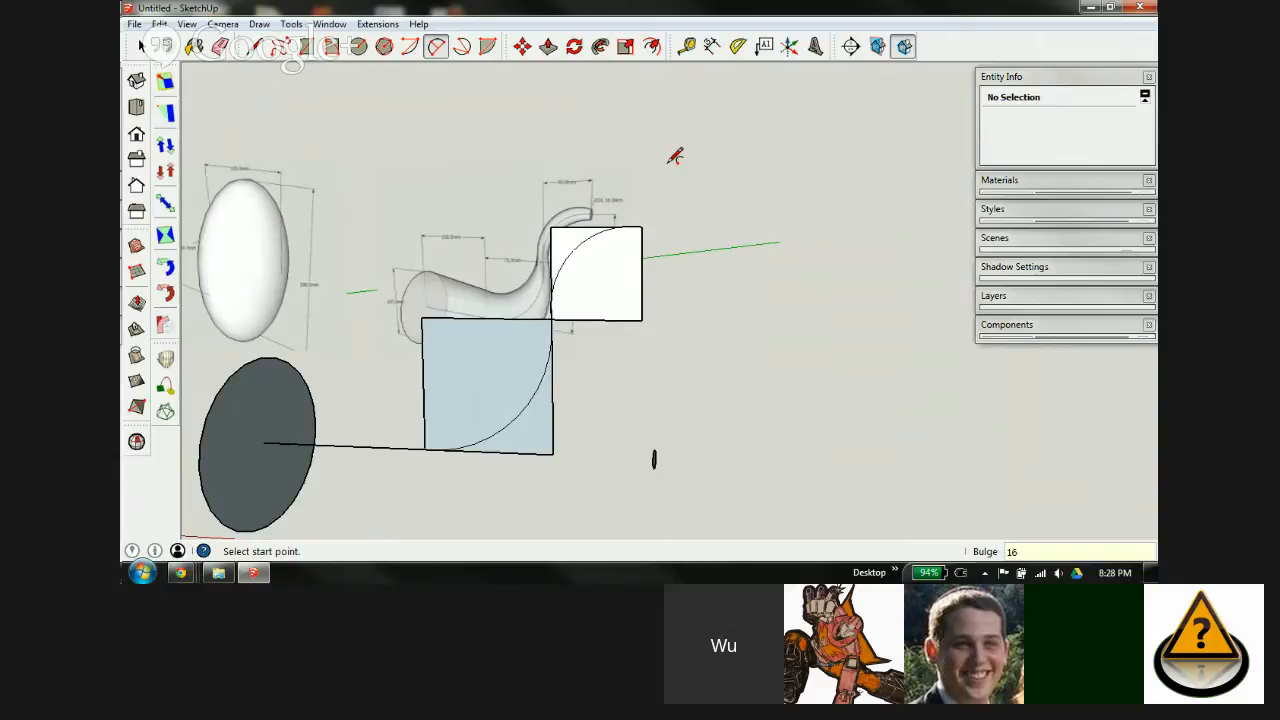
scroll(676, 220, "up", 6)
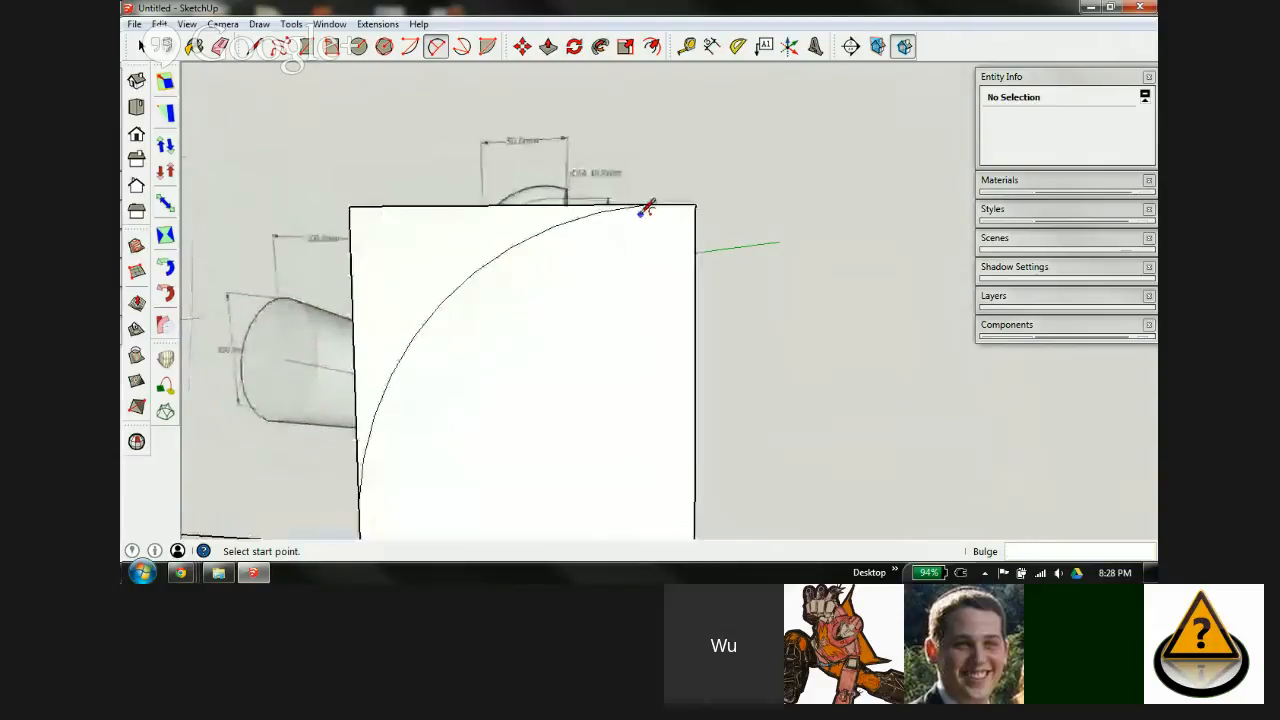
scroll(740, 192, "down", 5)
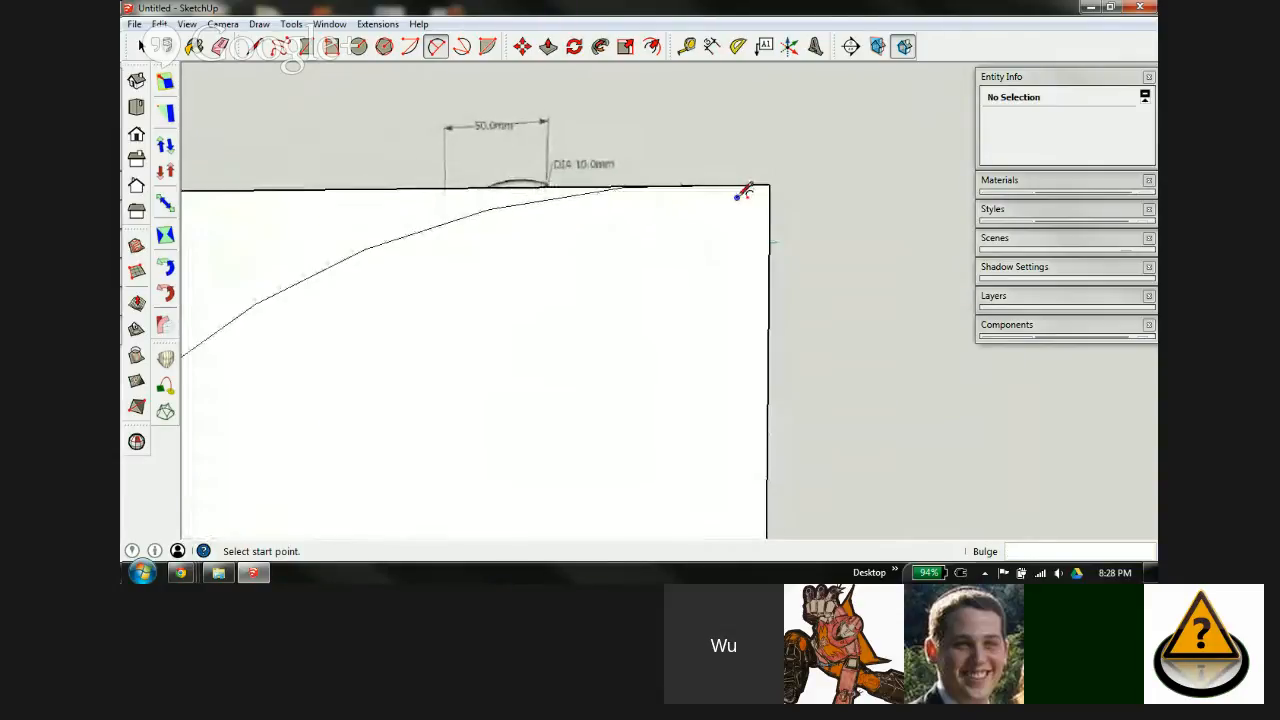
scroll(571, 362, "up", 5)
scroll(575, 345, "down", 5)
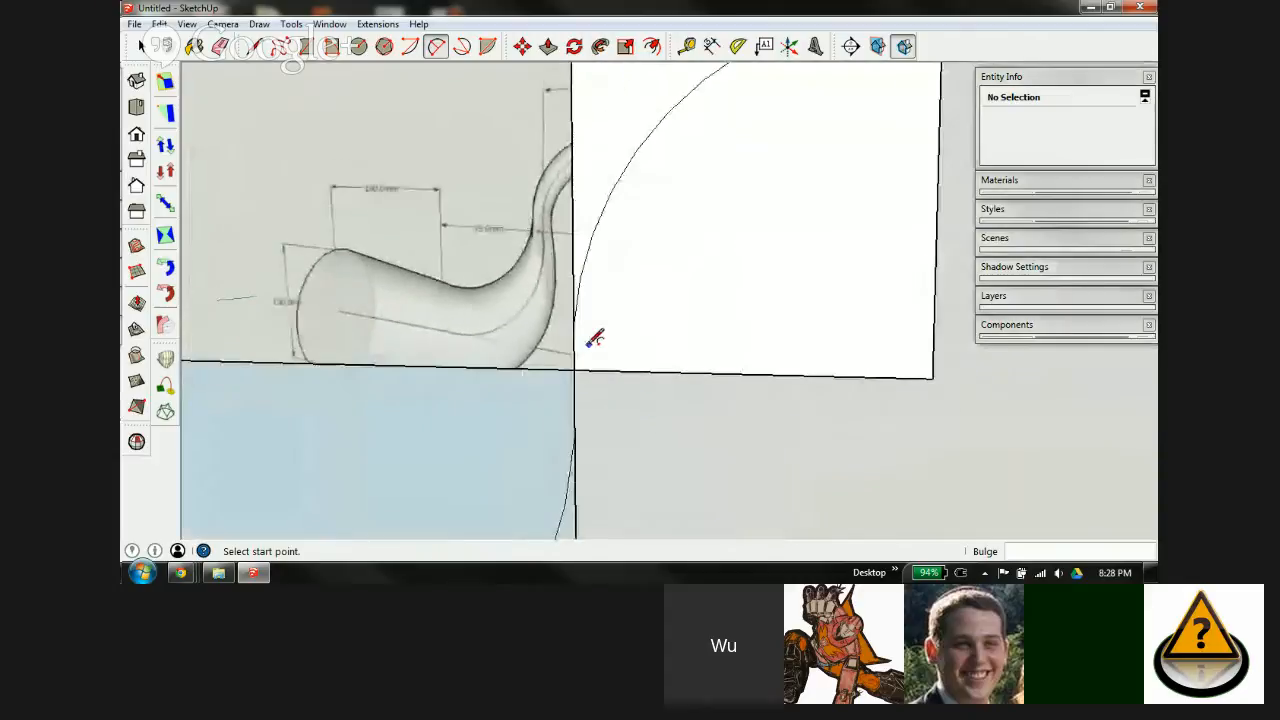
Step: Erase the construction edges of both squares, keeping only the 100 mm line and the two arcs as the horn's centreline
key("e")
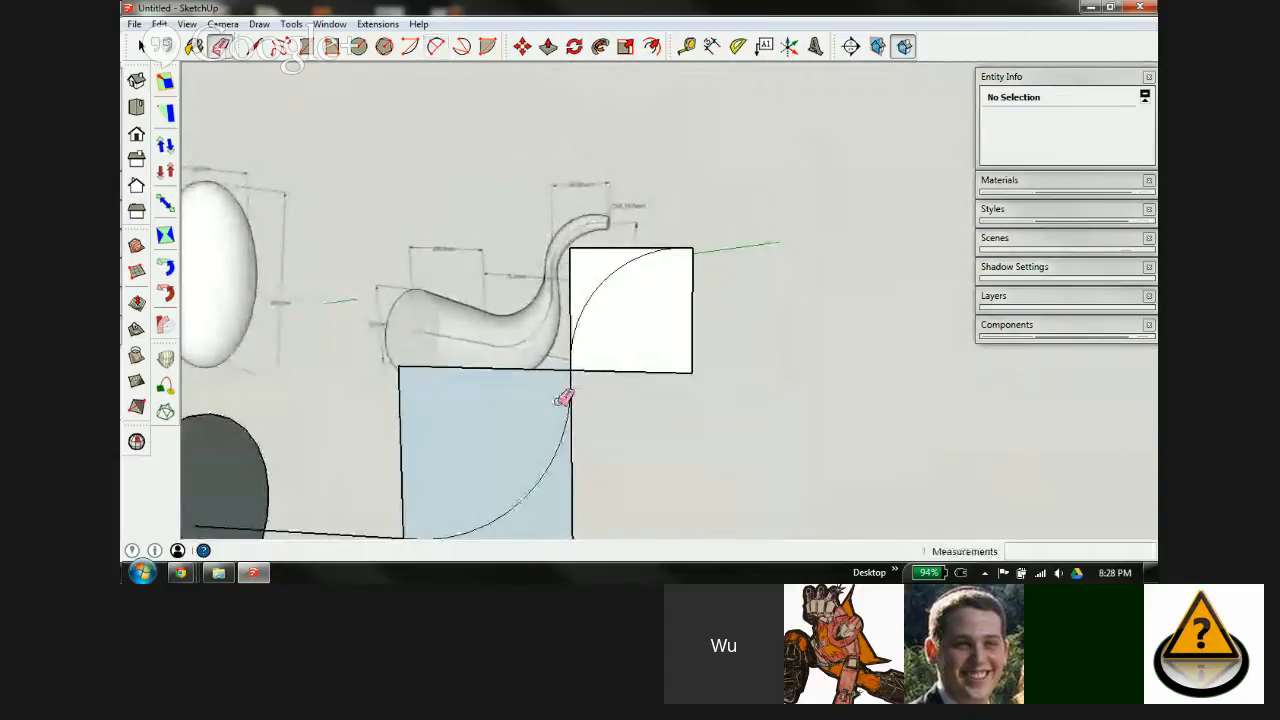
left_click_drag(702, 354, 677, 397)
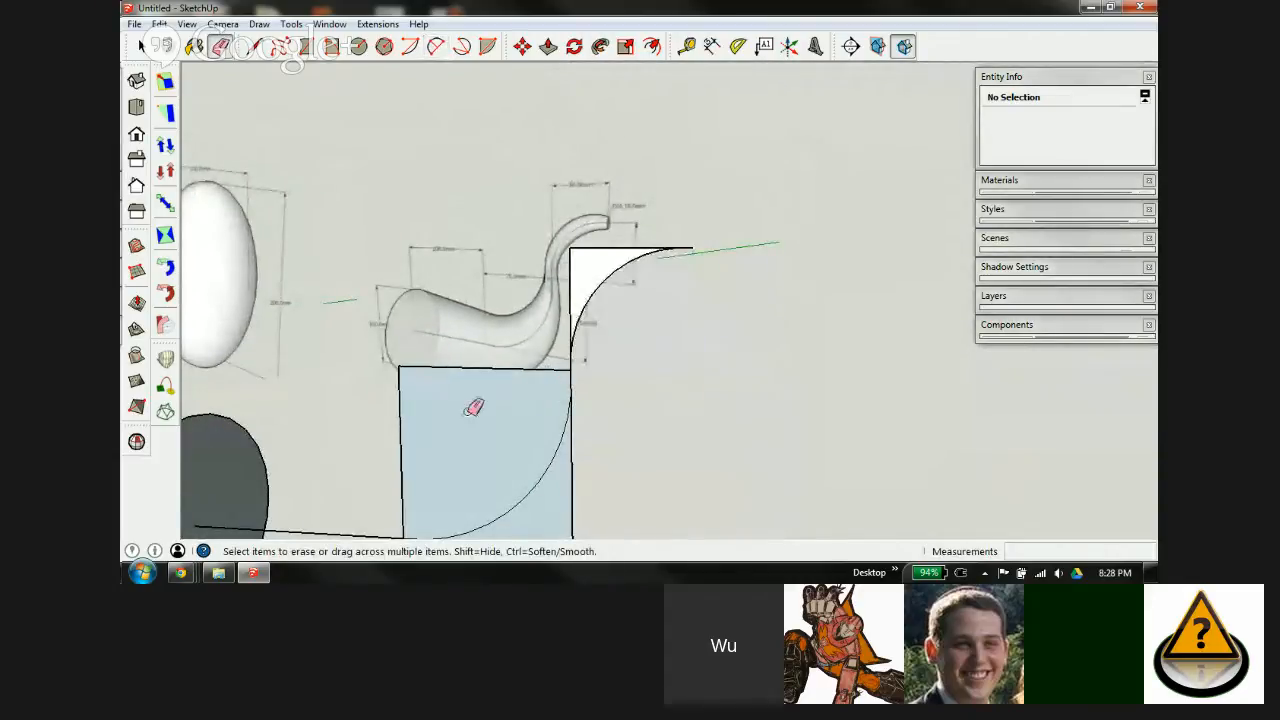
left_click(396, 463)
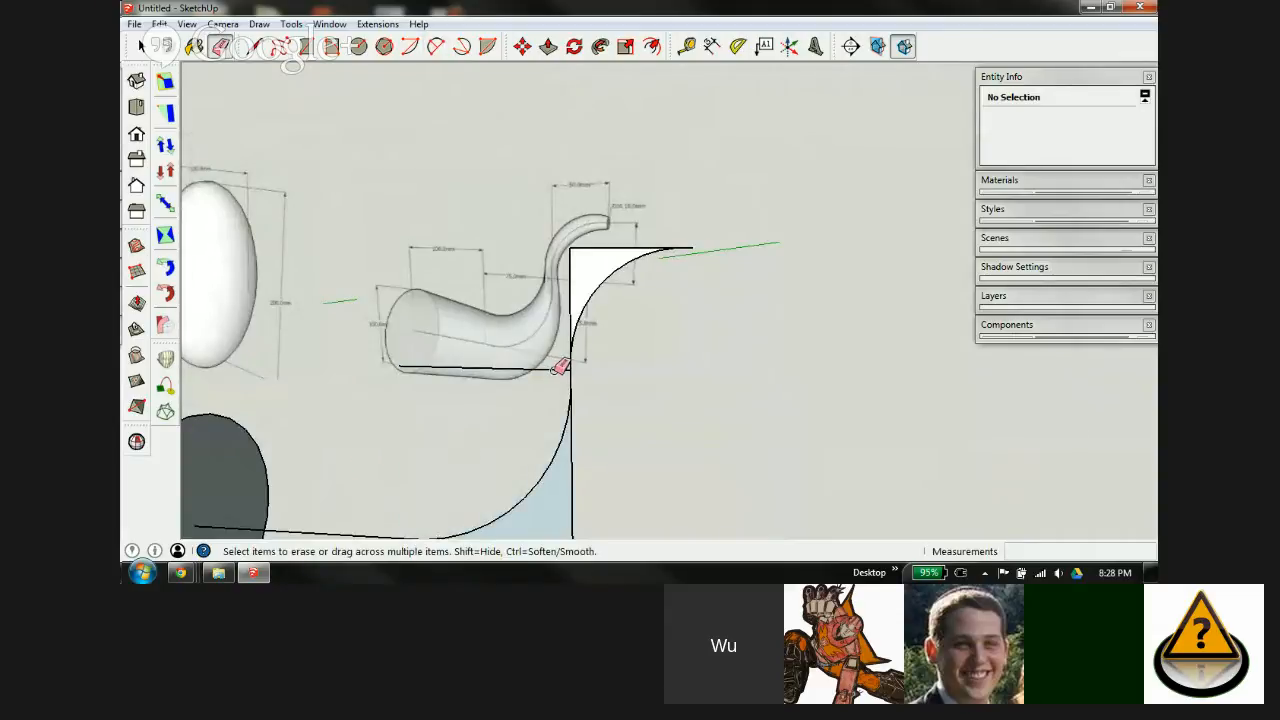
left_click(558, 368)
left_click_drag(586, 244, 563, 251)
scroll(585, 280, "down", 3)
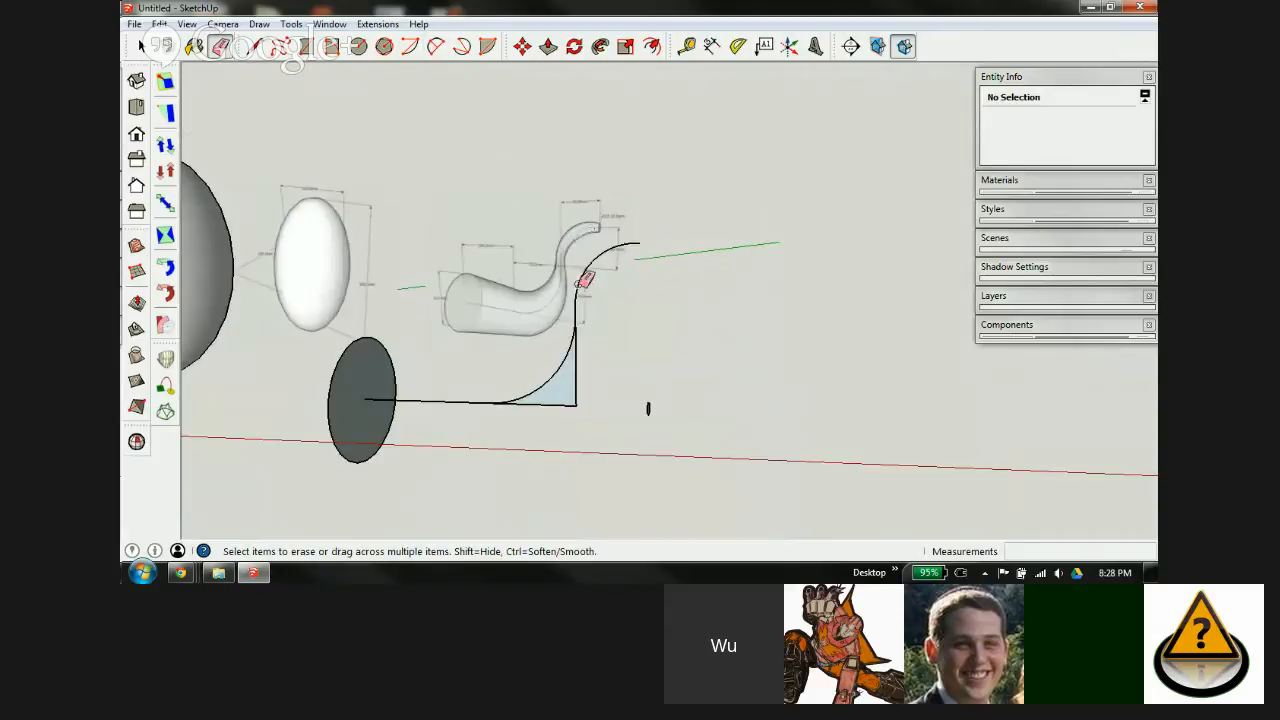
scroll(578, 285, "down", 2)
left_click_drag(587, 342, 560, 362)
scroll(568, 291, "up", 3)
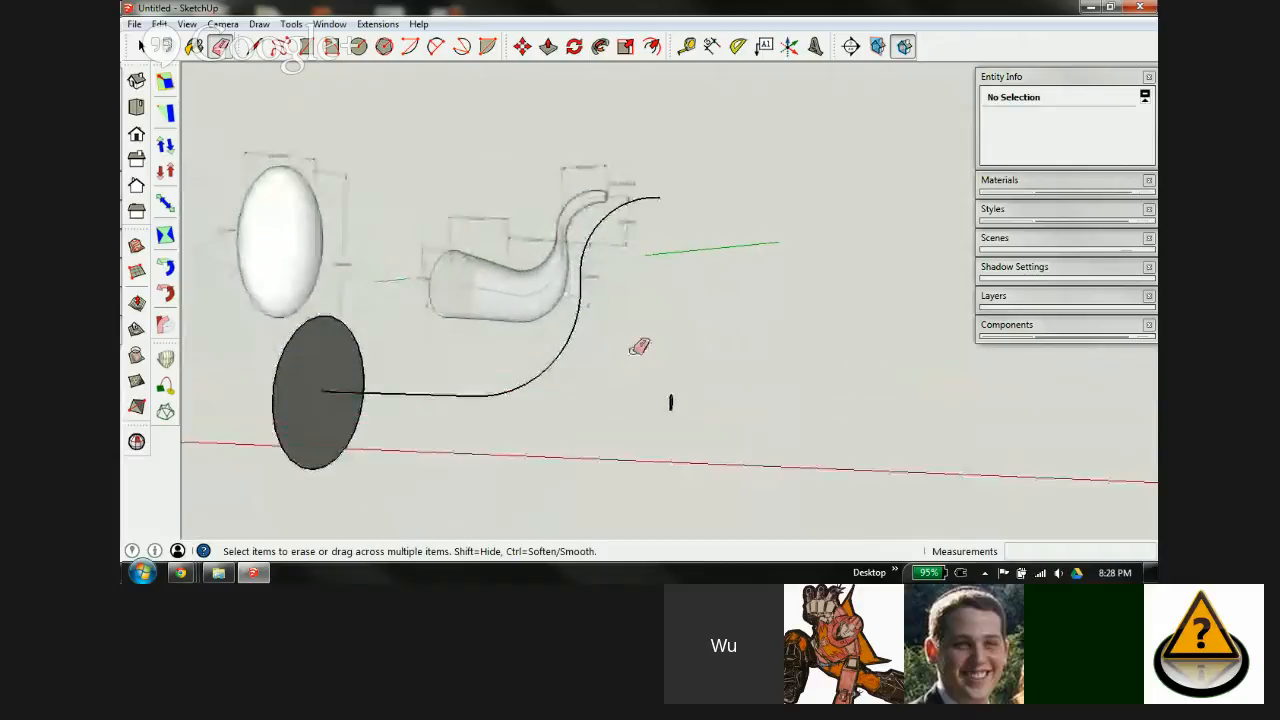
scroll(640, 346, "down", 2)
mouse_move(637, 363)
middle_mouse_down()
mouse_move(360, 426)
mouse_move(600, 391)
middle_mouse_up()
key("space")
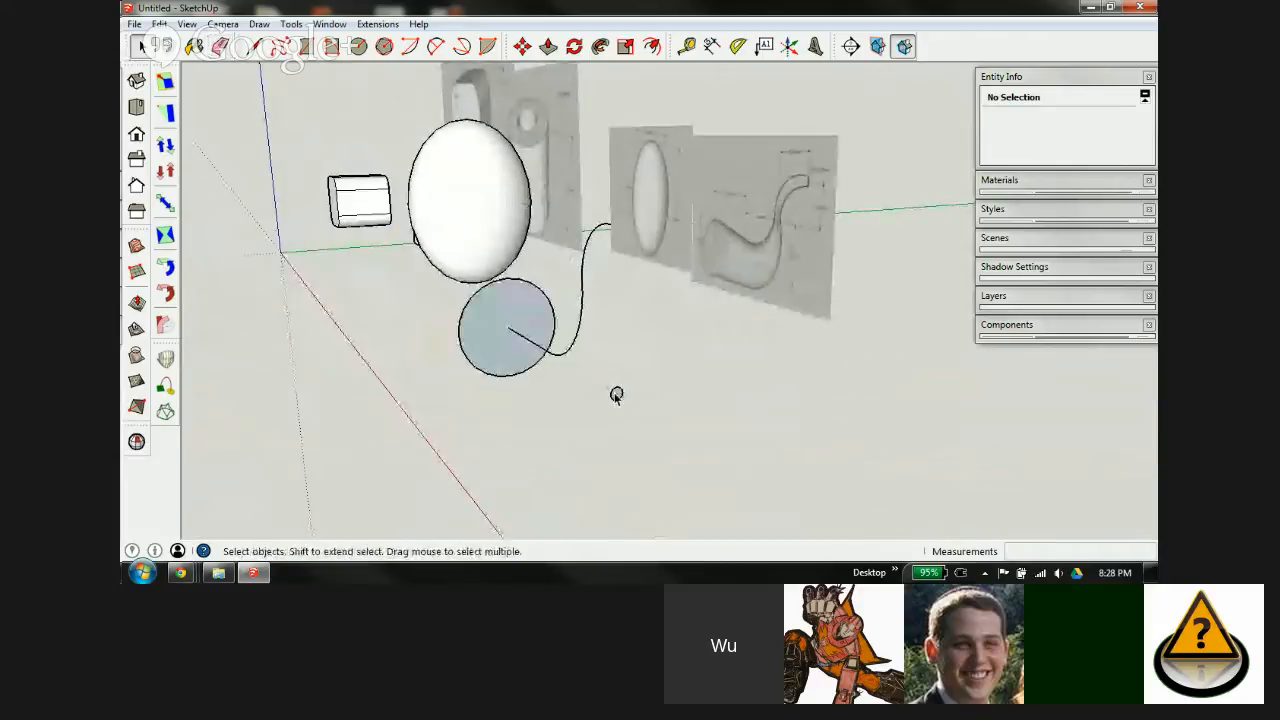
Step: Move the small loose circle by its centre onto the free upper end of the curved centreline
scroll(616, 395, "up", 5)
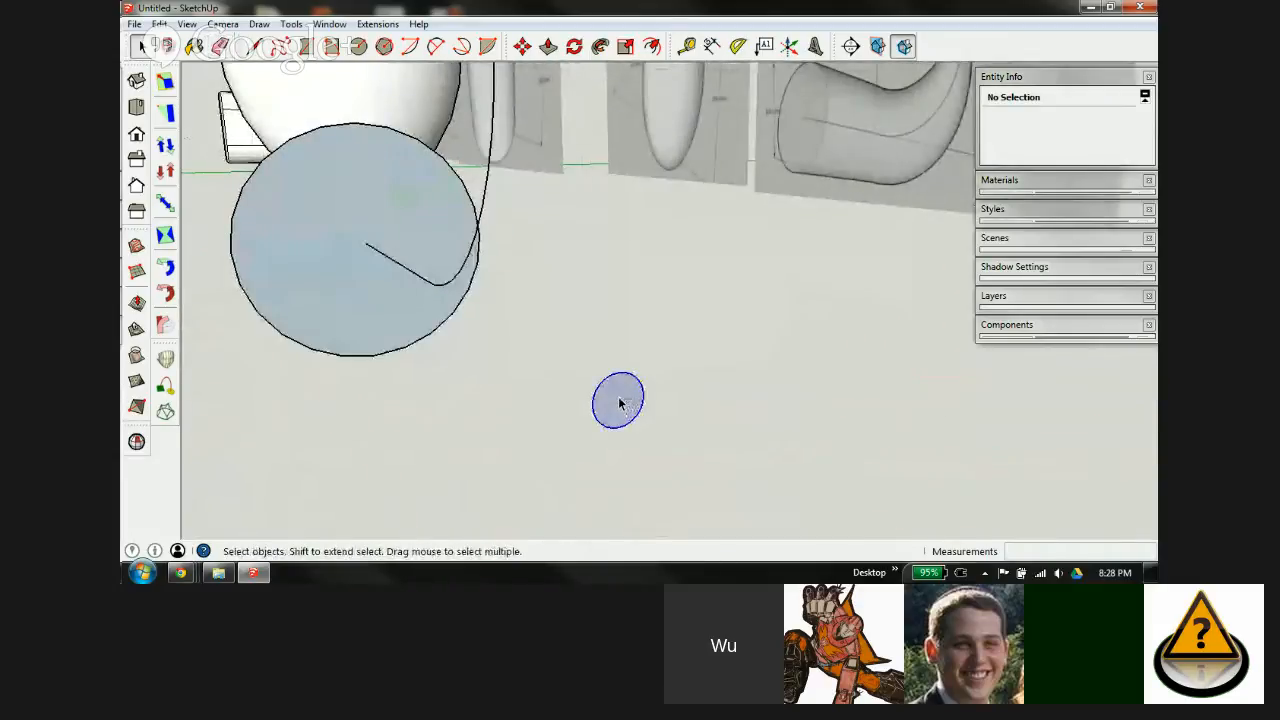
double_click(618, 403)
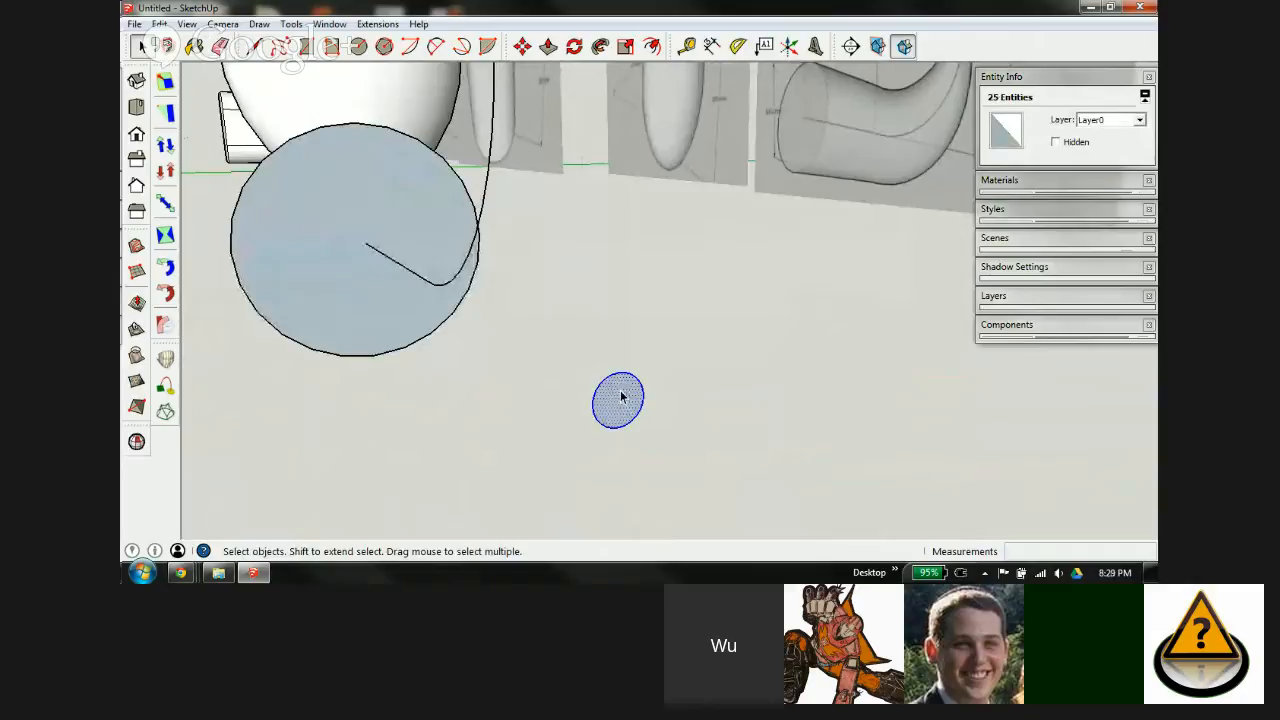
key("m")
scroll(626, 409, "up", 3)
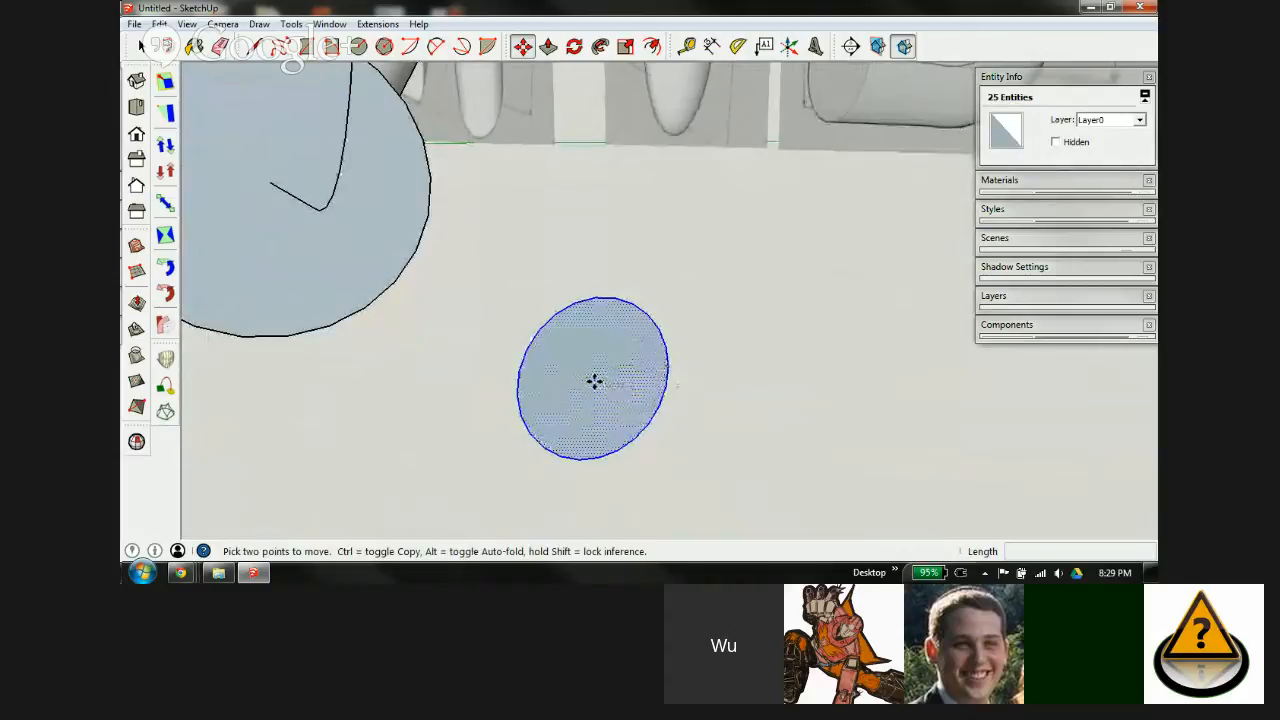
left_click(594, 381)
scroll(597, 391, "down", 3)
scroll(600, 400, "down", 2)
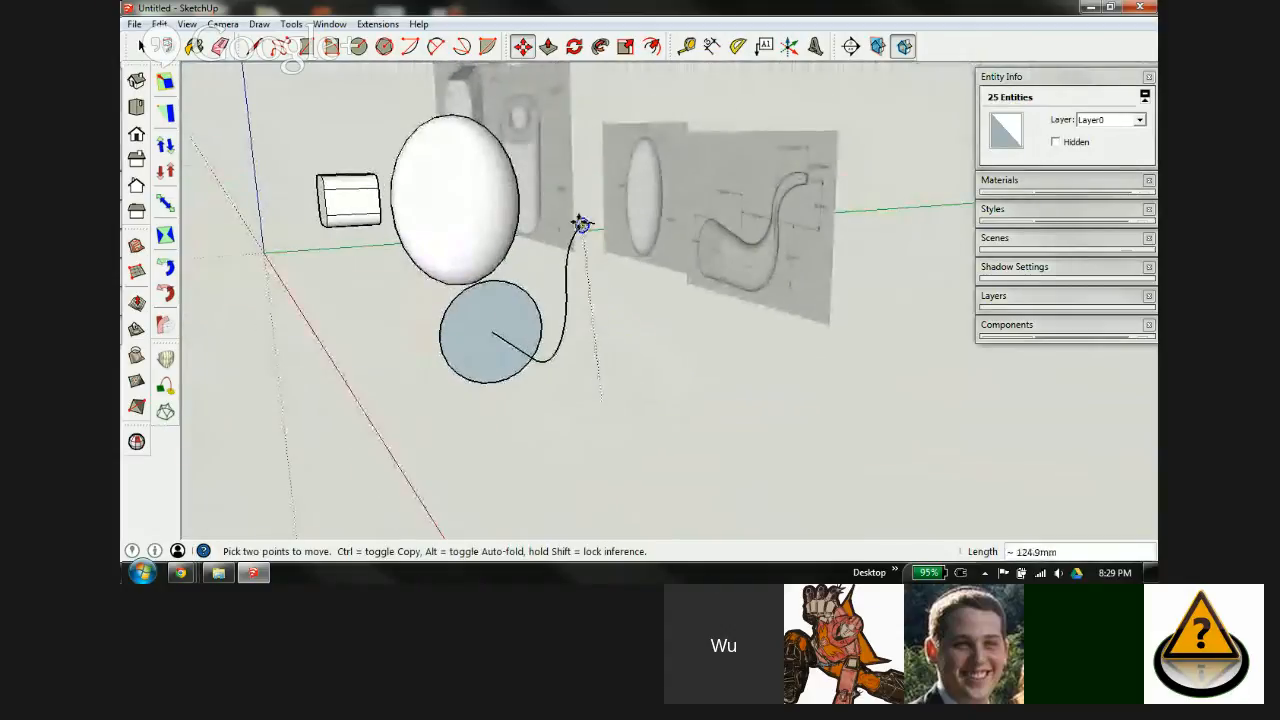
scroll(595, 222, "up", 5)
scroll(585, 225, "down", 2)
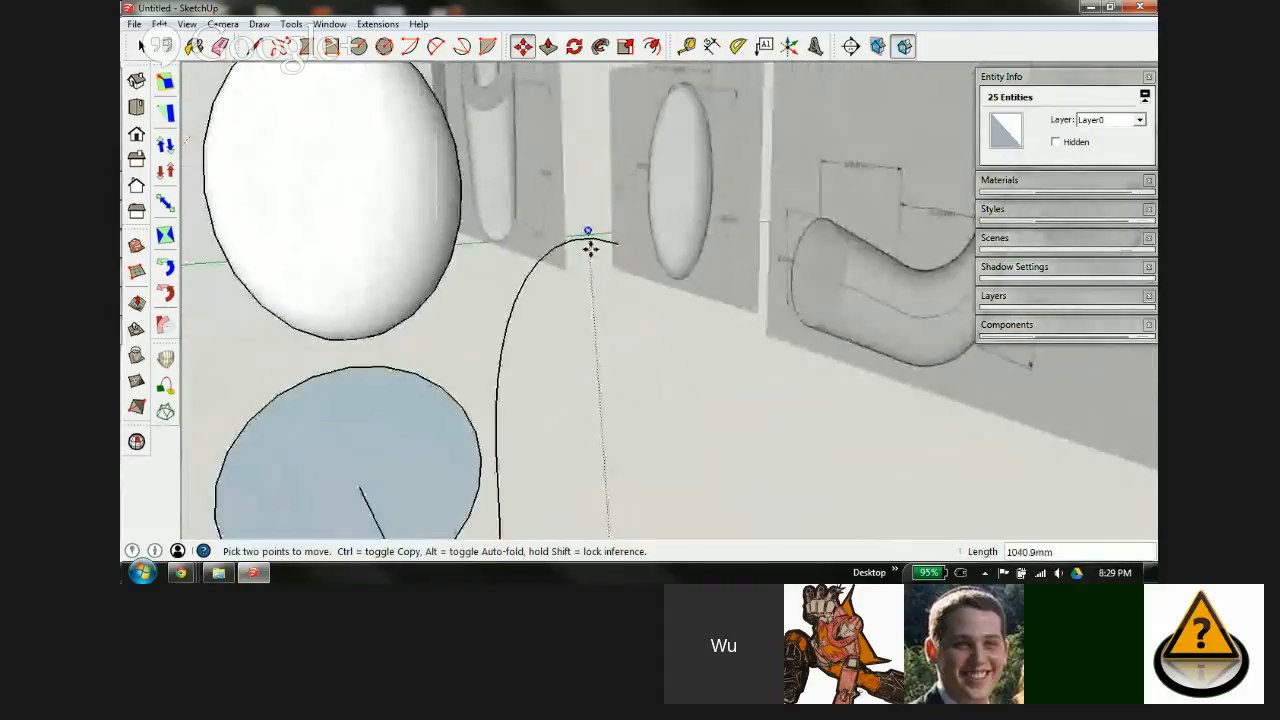
scroll(589, 246, "up", 1)
scroll(594, 249, "down", 1)
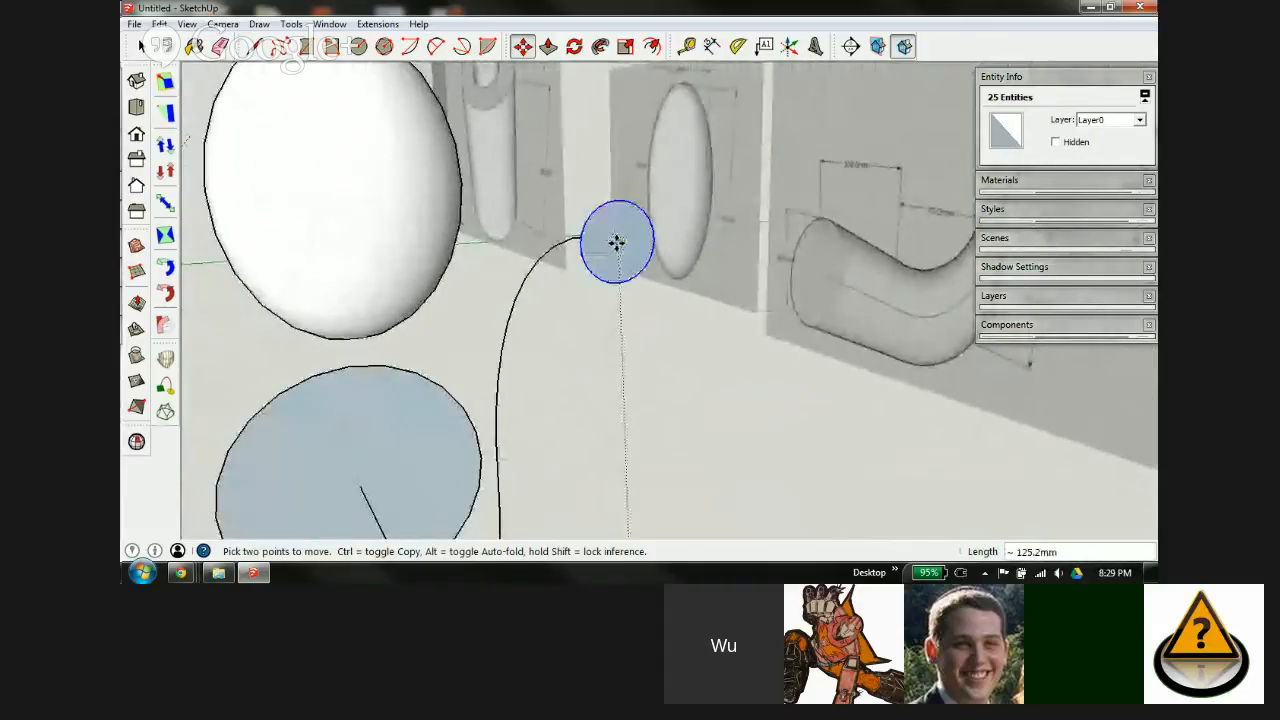
left_click(615, 243)
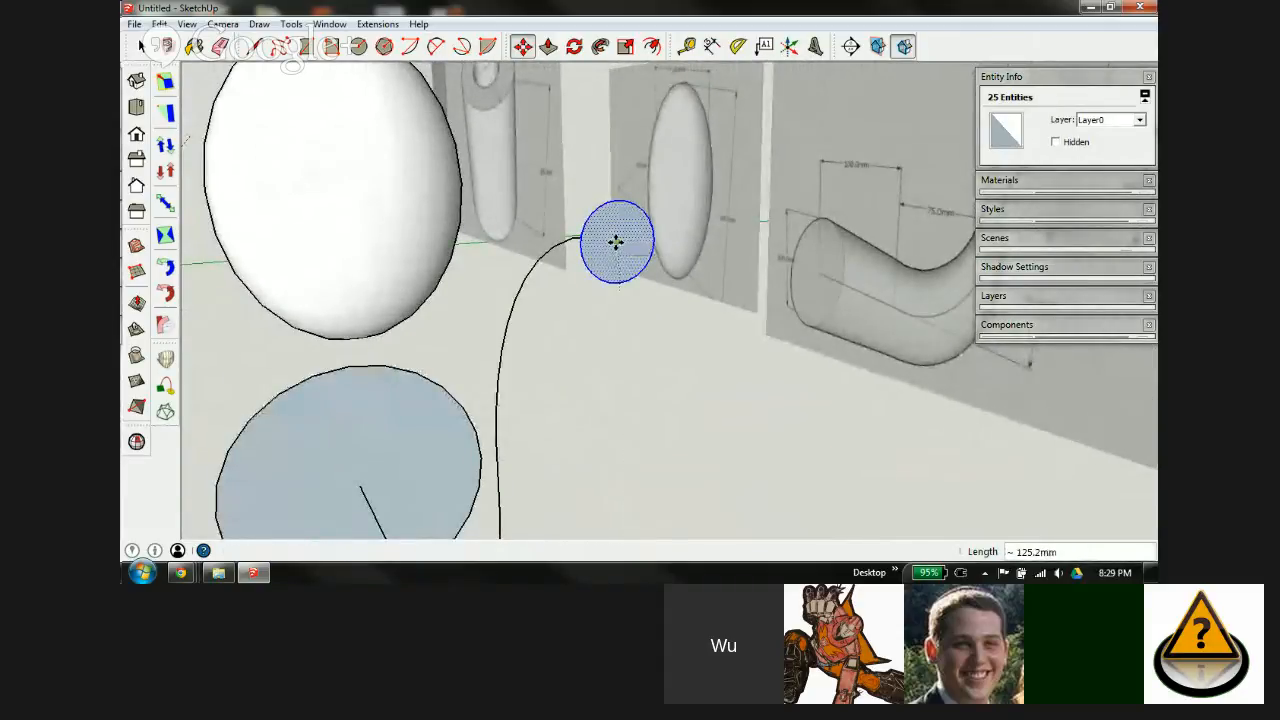
Step: Create a Curviloft Loft along Path from both end circles and the curved centreline, and accept the previewed horn
scroll(645, 223, "down", 3)
middle_click_drag(558, 318, 581, 428)
key("space")
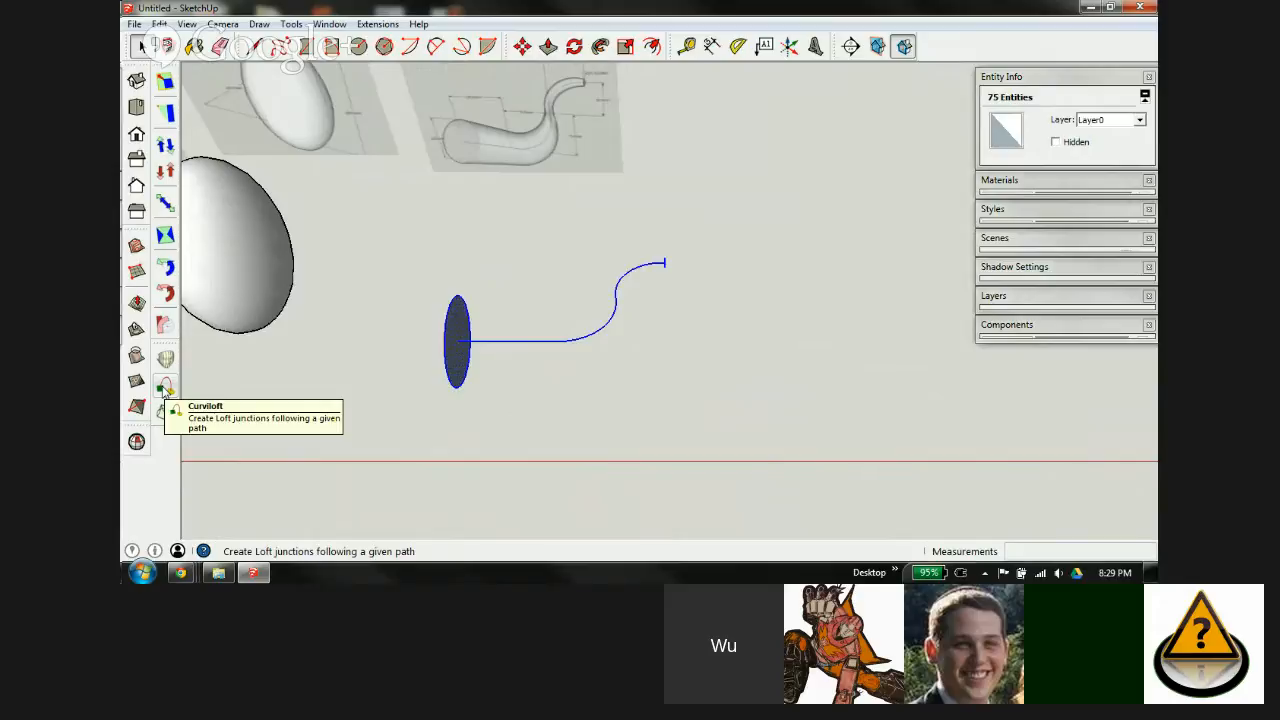
left_click(165, 388)
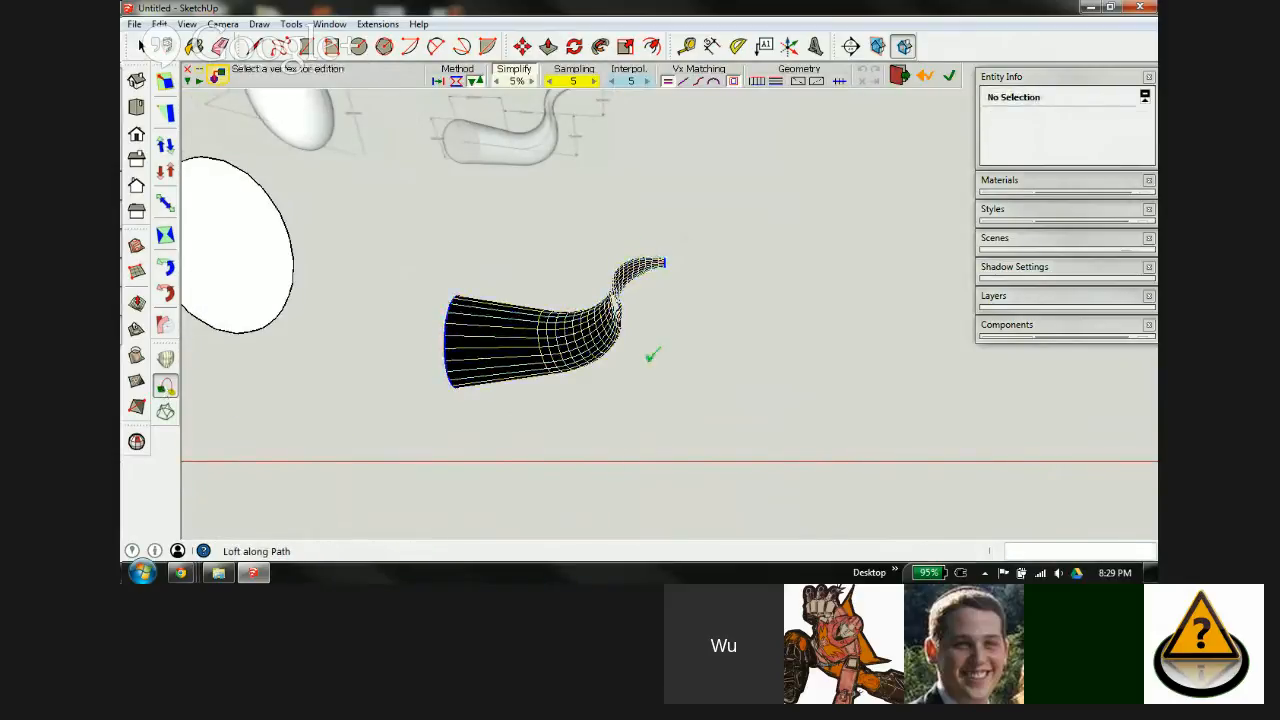
left_click(722, 313)
Step: Reverse the face closing the narrow end of the lofted horn
scroll(507, 350, "up", 3)
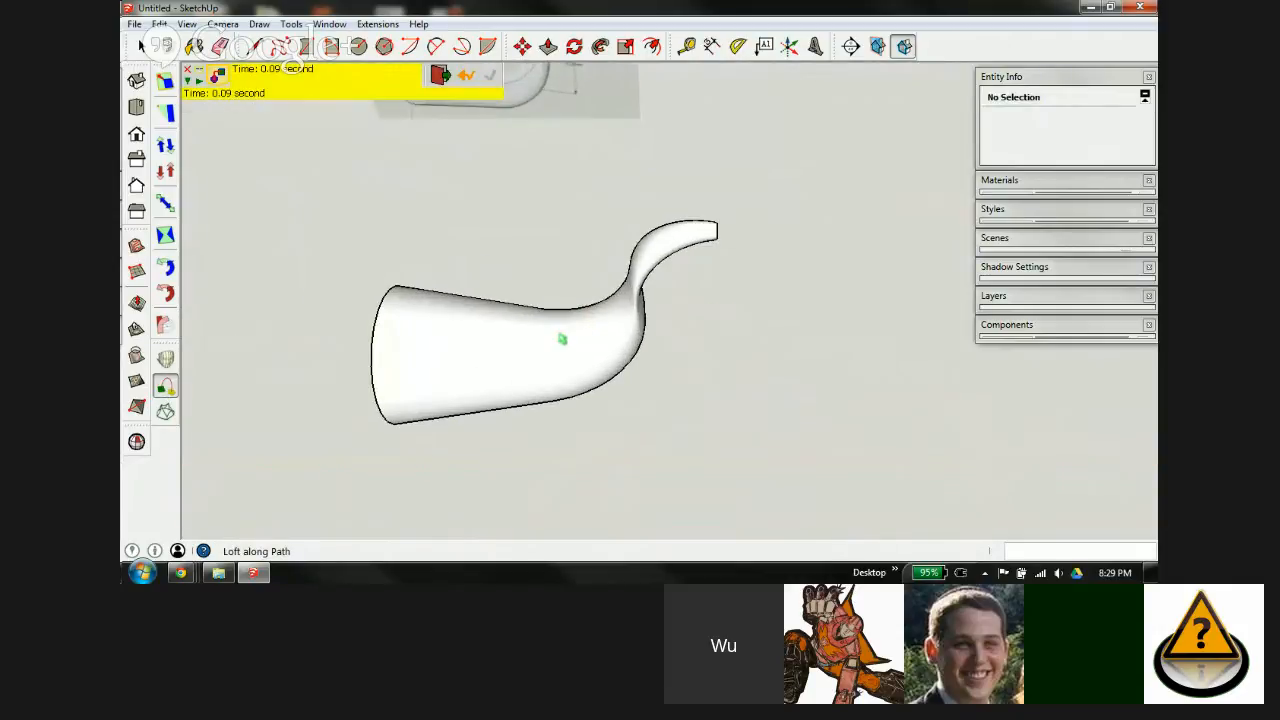
middle_click_drag(560, 340, 653, 267)
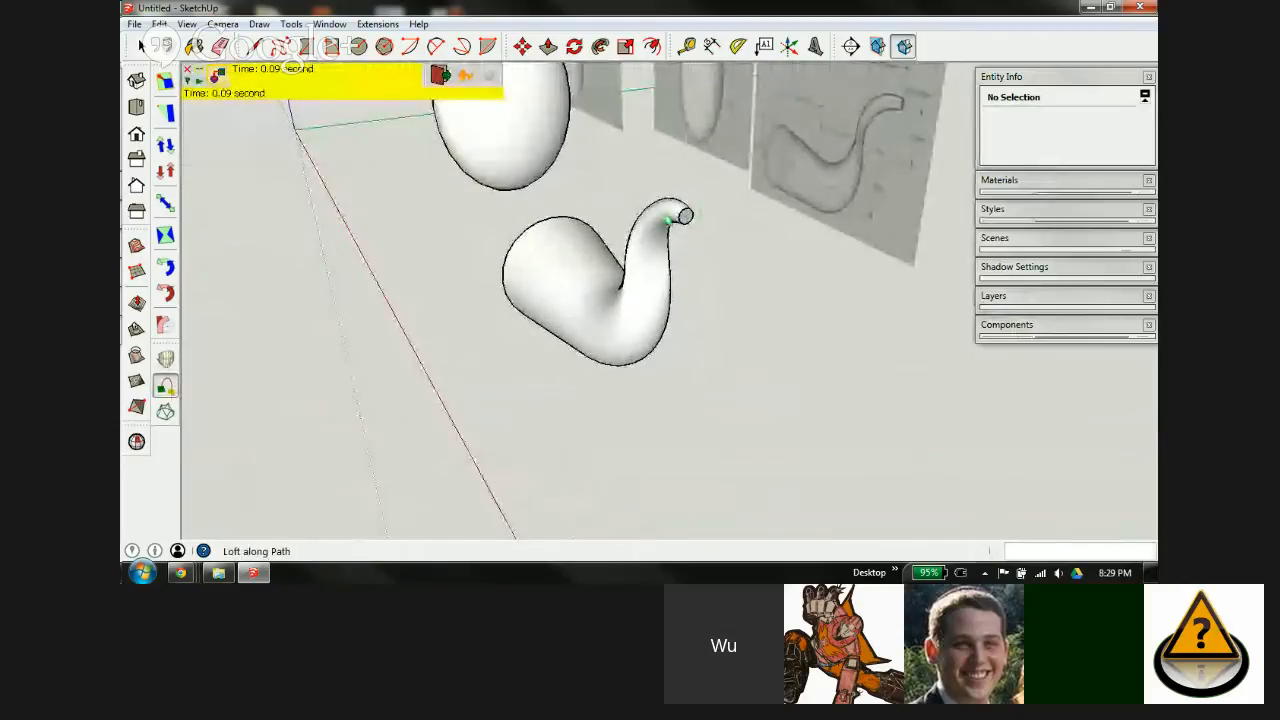
key("space")
scroll(668, 216, "up", 5)
left_click(671, 211)
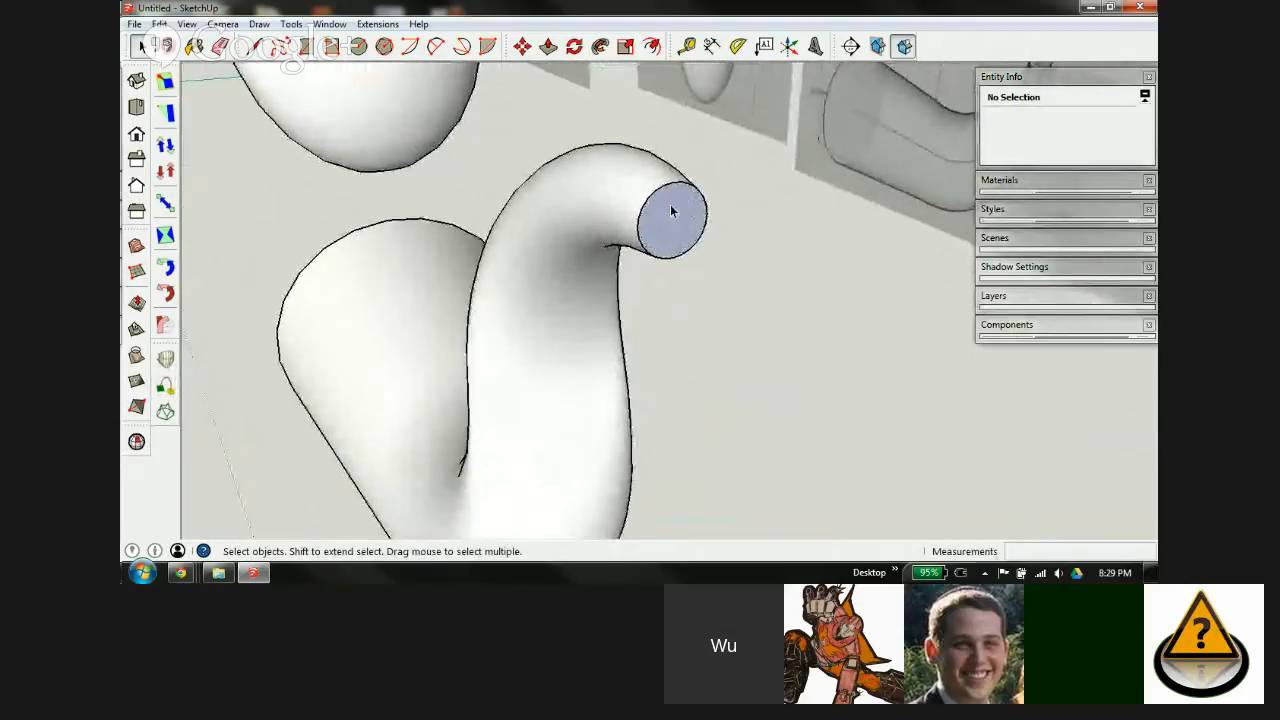
right_click(671, 211)
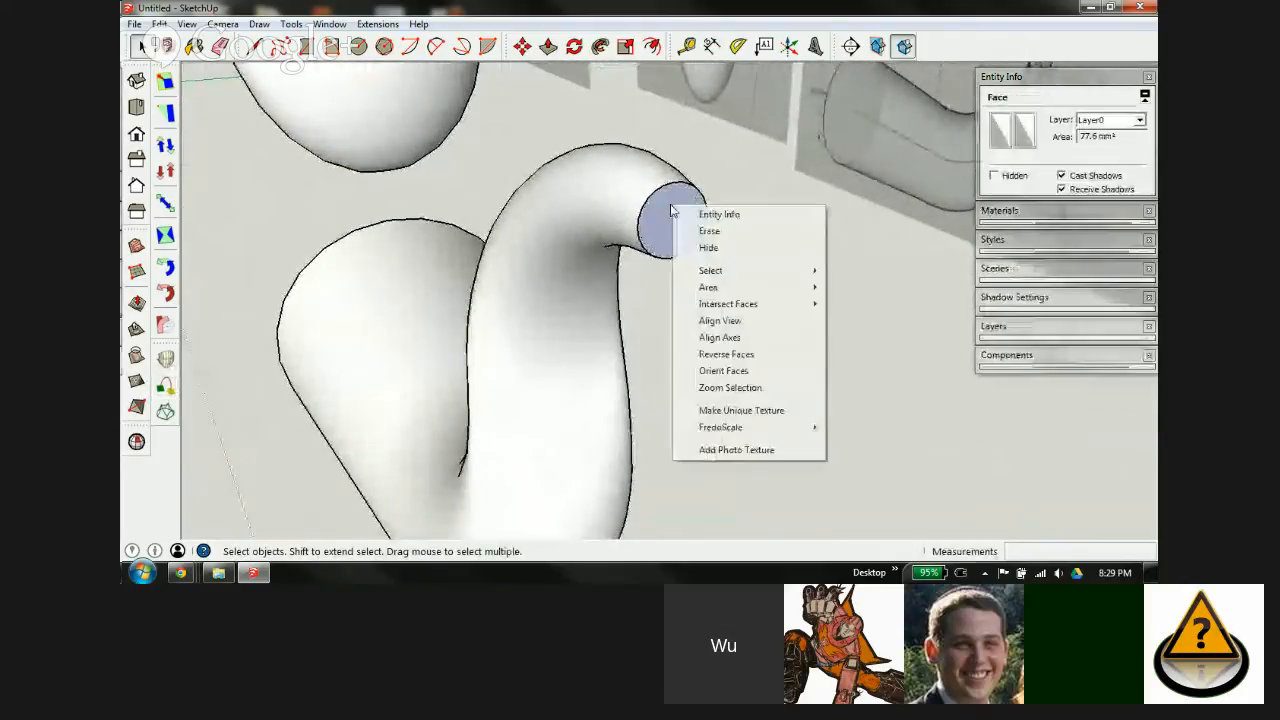
left_click(733, 360)
Step: Move the horn group back toward the shape 4 reference image so it lines up with the other modelled shapes
middle_click_drag(686, 298, 537, 394)
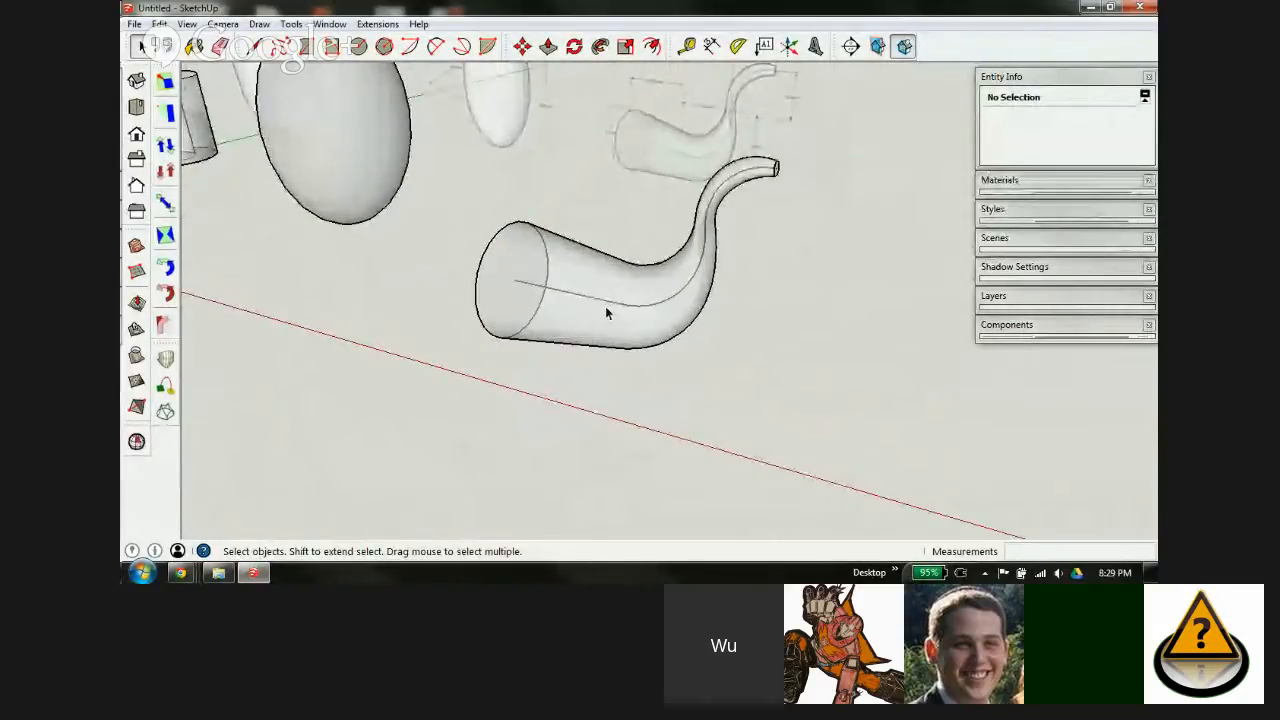
middle_click_drag(605, 306, 785, 247)
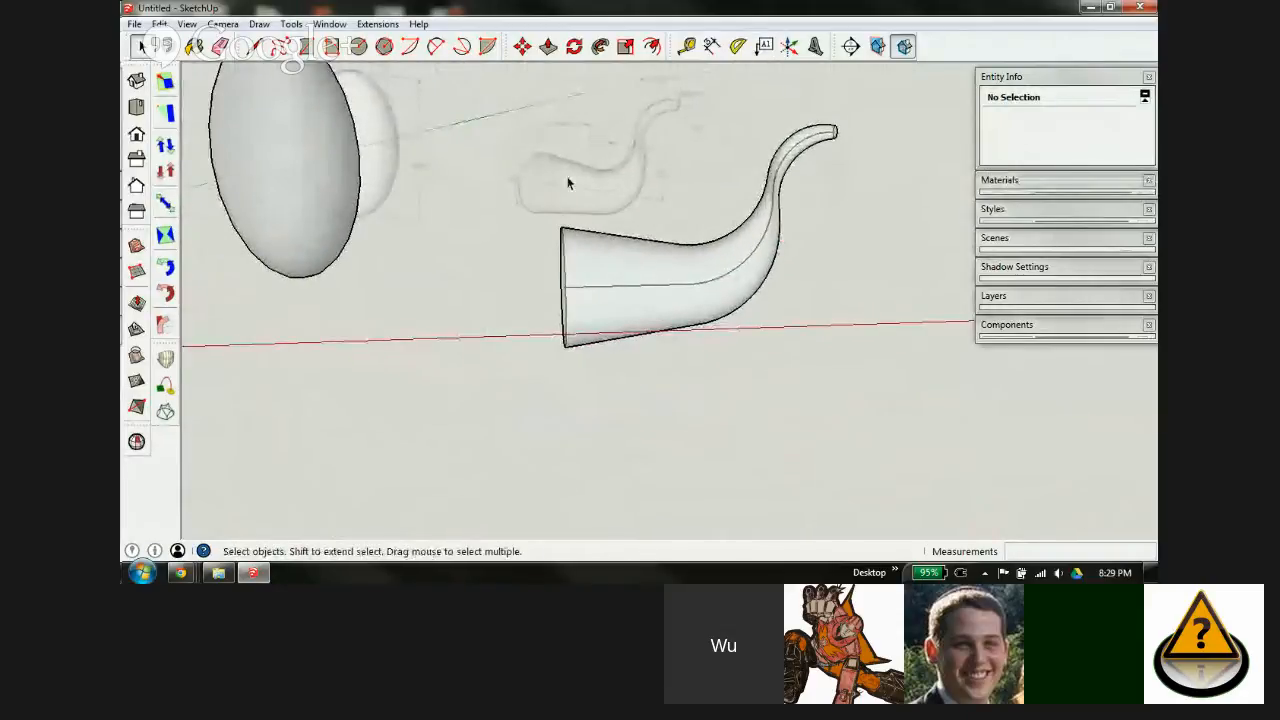
middle_click_drag(583, 303, 581, 283)
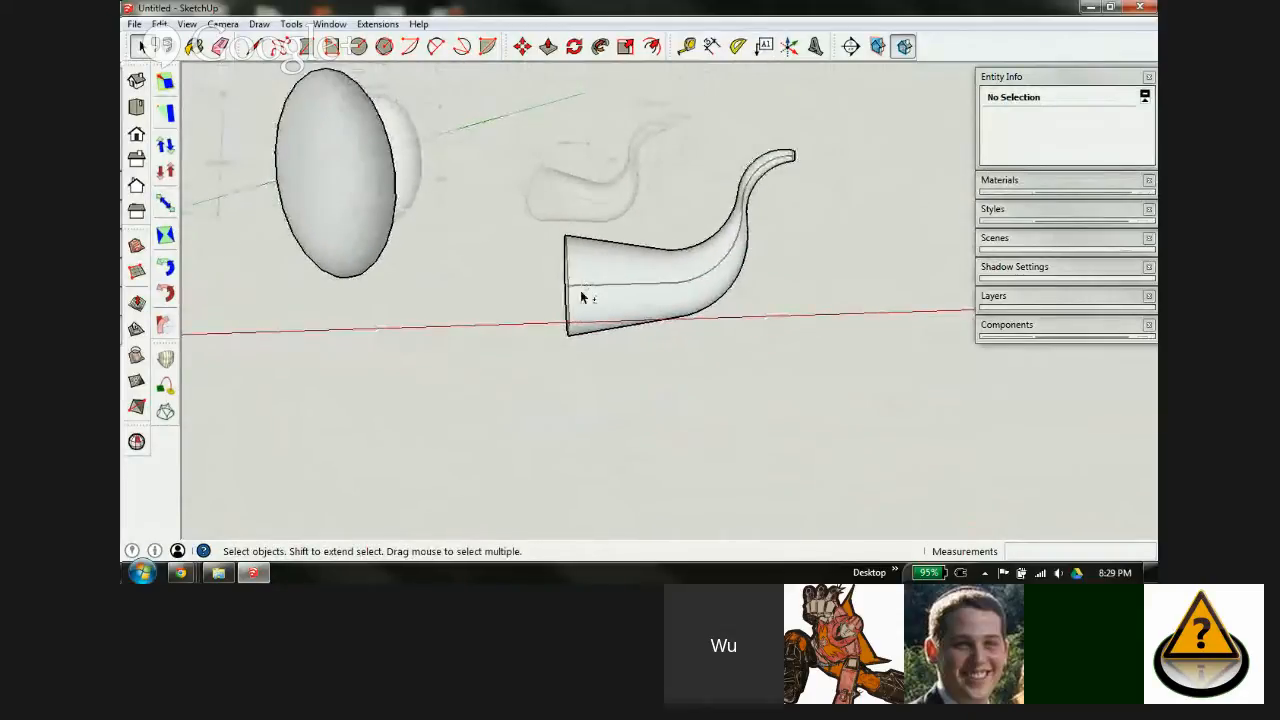
scroll(581, 297, "down", 3)
middle_click_drag(502, 434, 700, 466)
left_click_drag(731, 267, 590, 377)
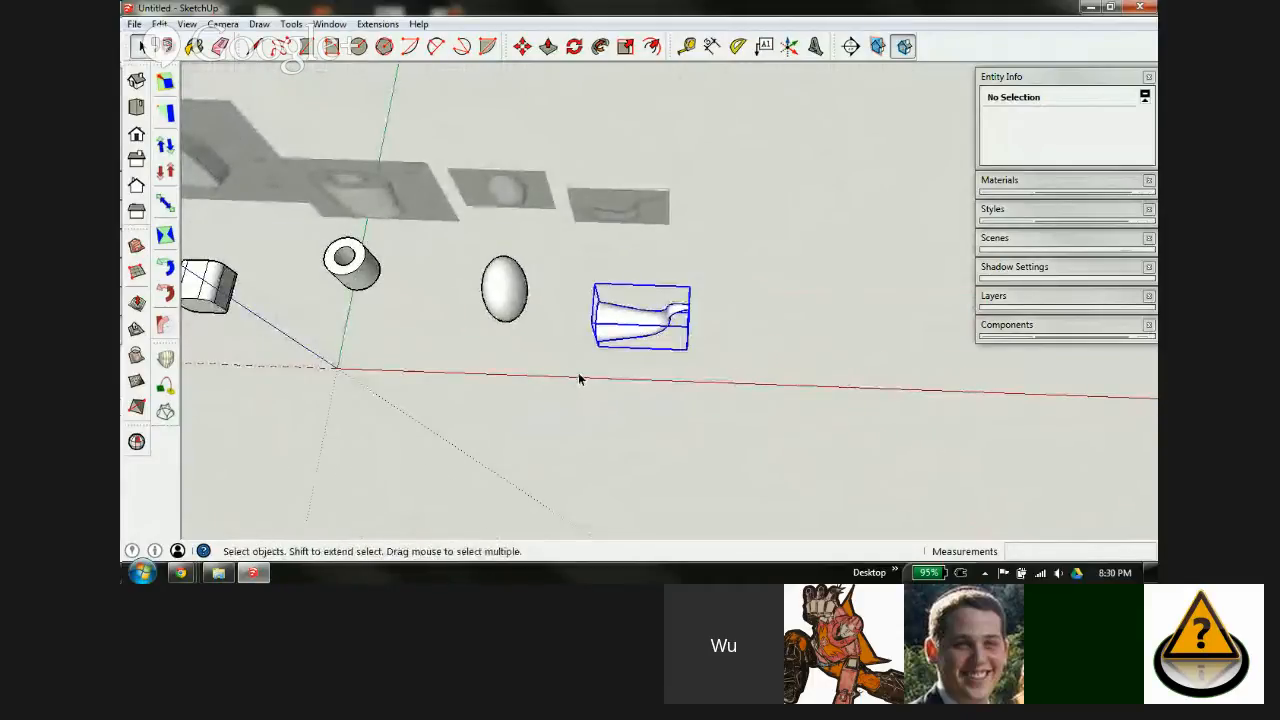
key("m")
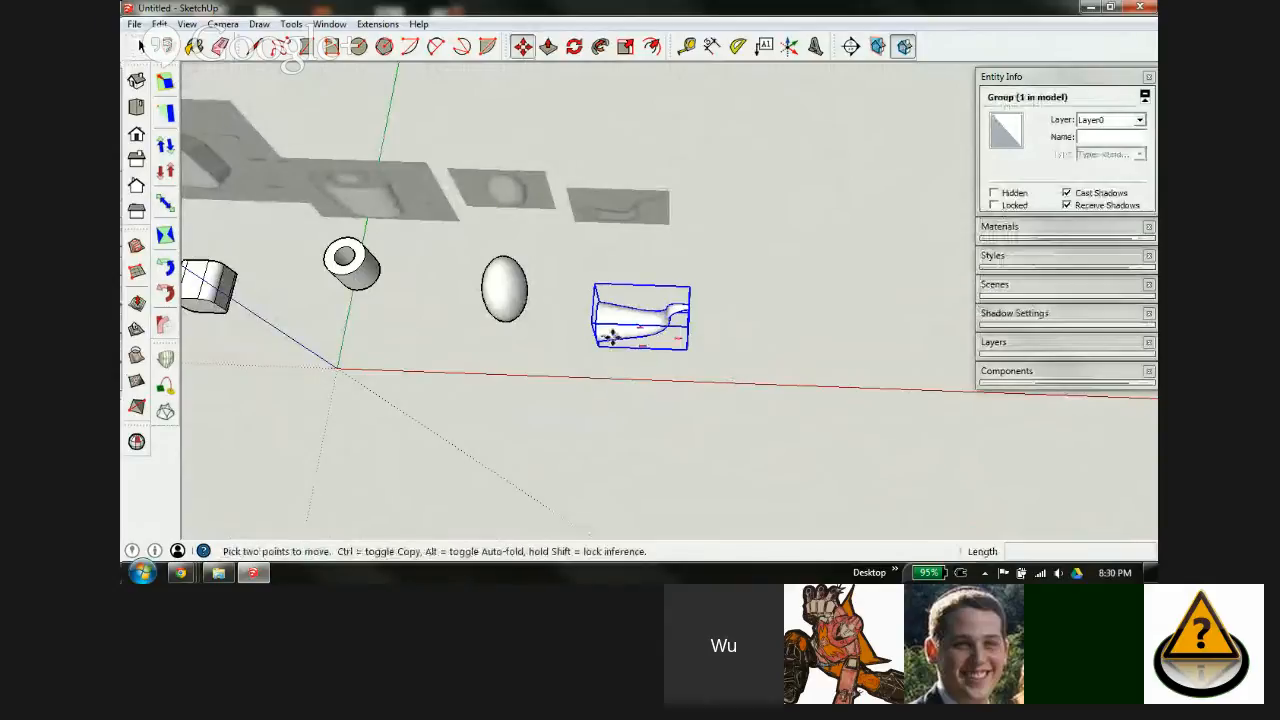
left_click_drag(630, 328, 612, 276)
key("space")
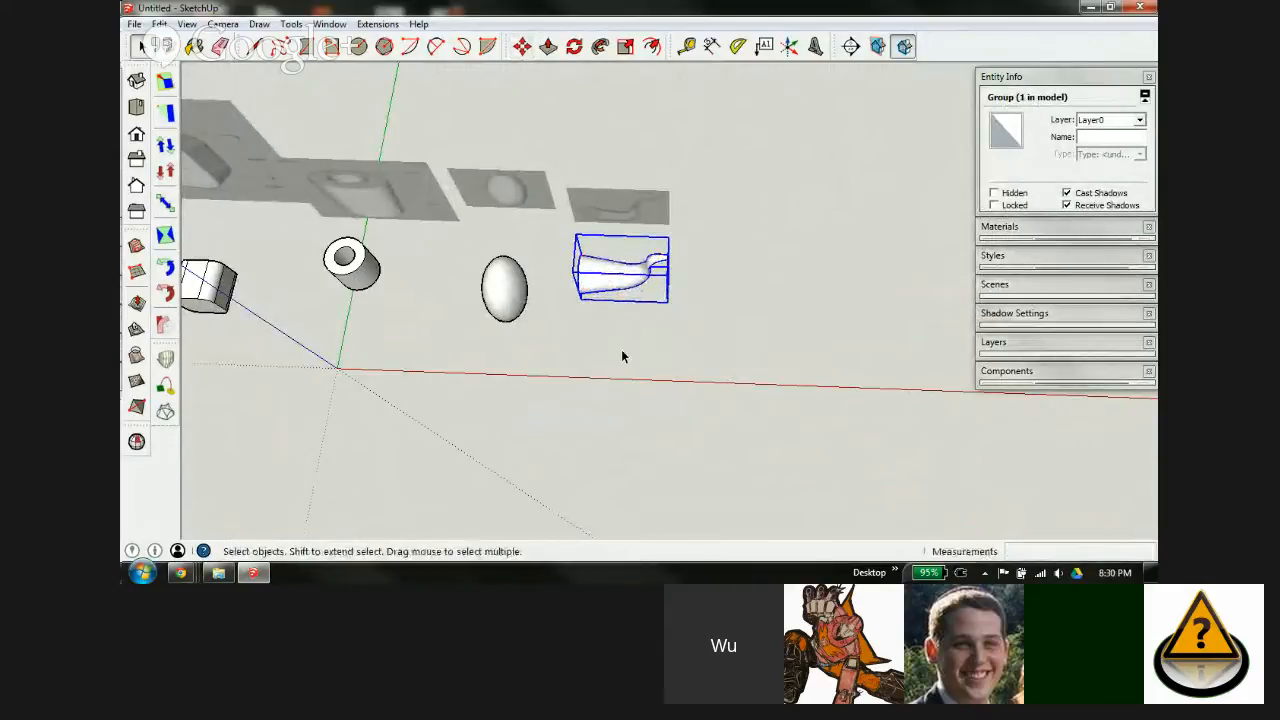
left_click(615, 312)
Step: Switch to the Lesson 1 folder in Windows Explorer to reach the remaining reference files
mouse_move(574, 222)
middle_mouse_down()
mouse_move(477, 104)
mouse_move(477, 263)
middle_mouse_up()
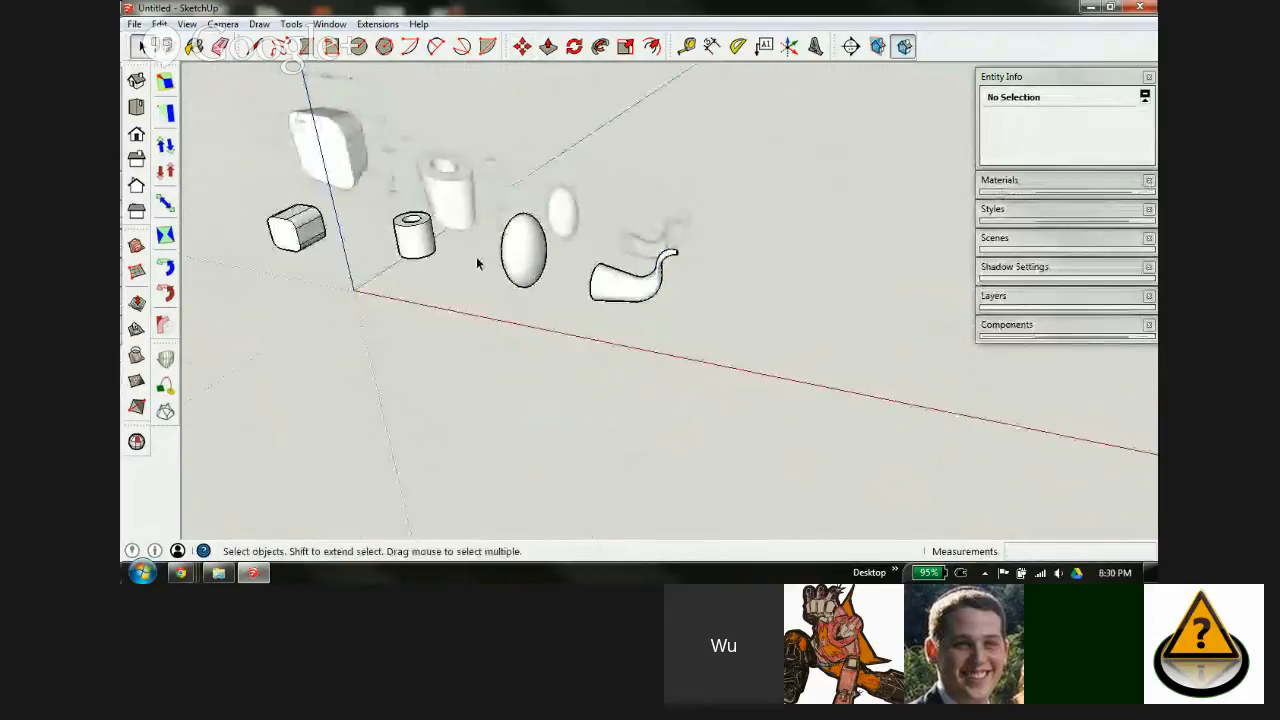
scroll(474, 270, "down", 2)
left_click(218, 572)
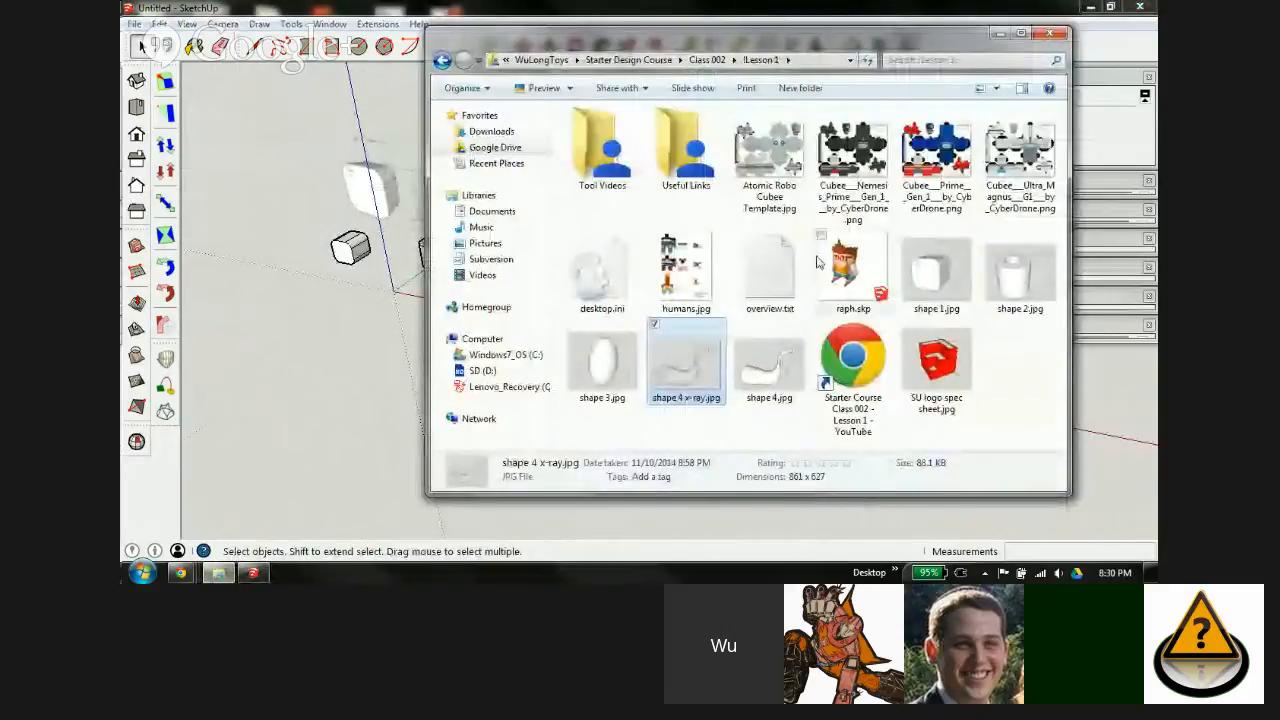
Step: Import the image SU logo spec sheet.jpg into the model and move it about 622 mm, past the horn shape
mouse_move(937, 365)
left_mouse_down()
mouse_move(345, 395)
mouse_move(382, 372)
left_mouse_up()
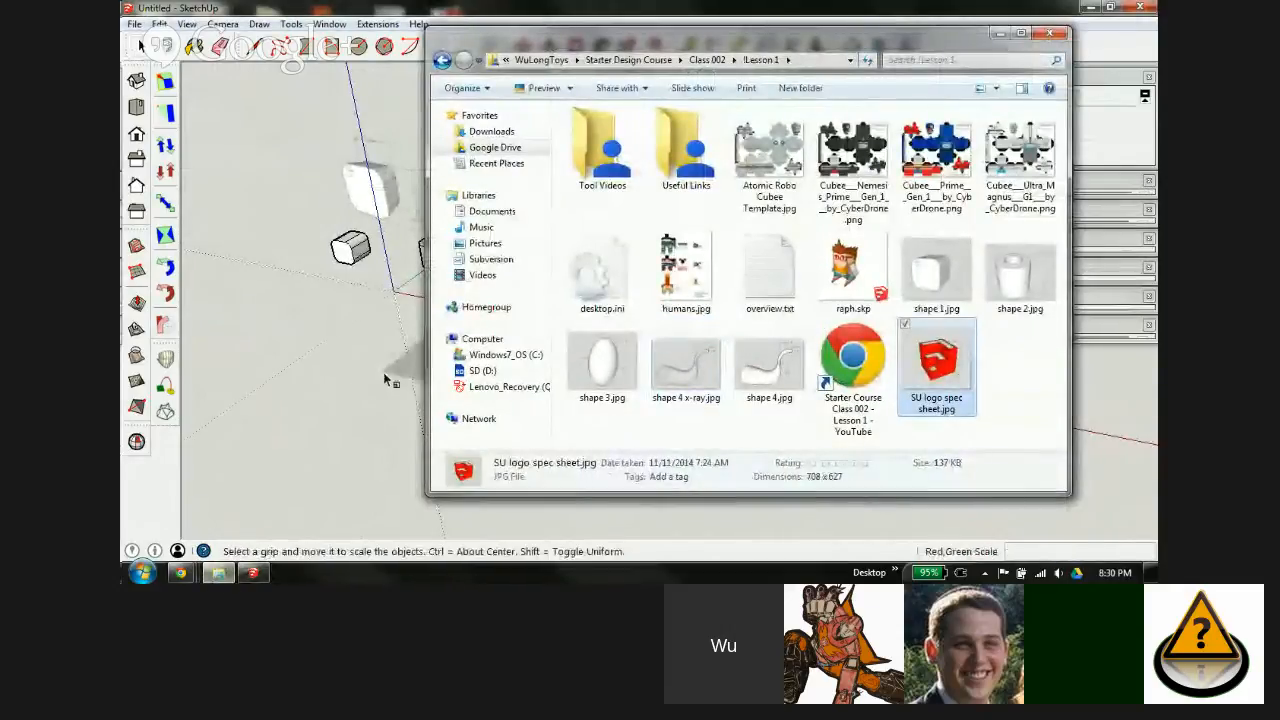
left_click(414, 10)
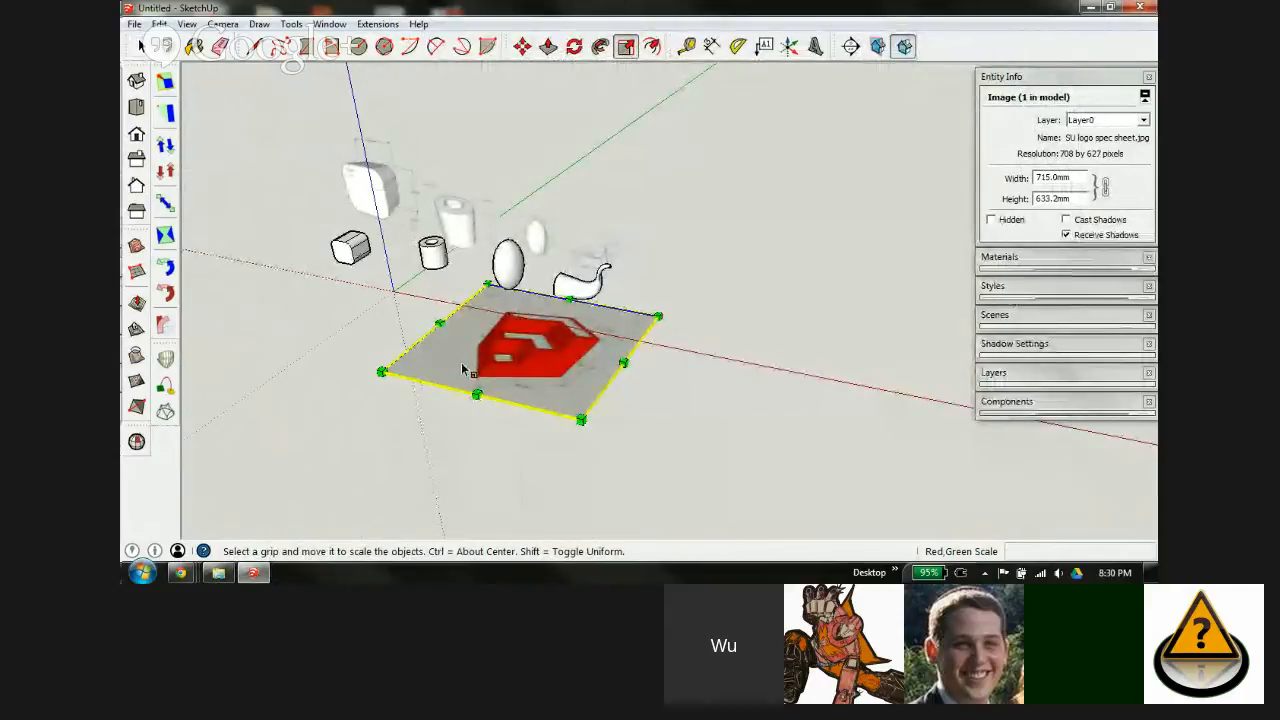
key("m")
left_click(452, 364)
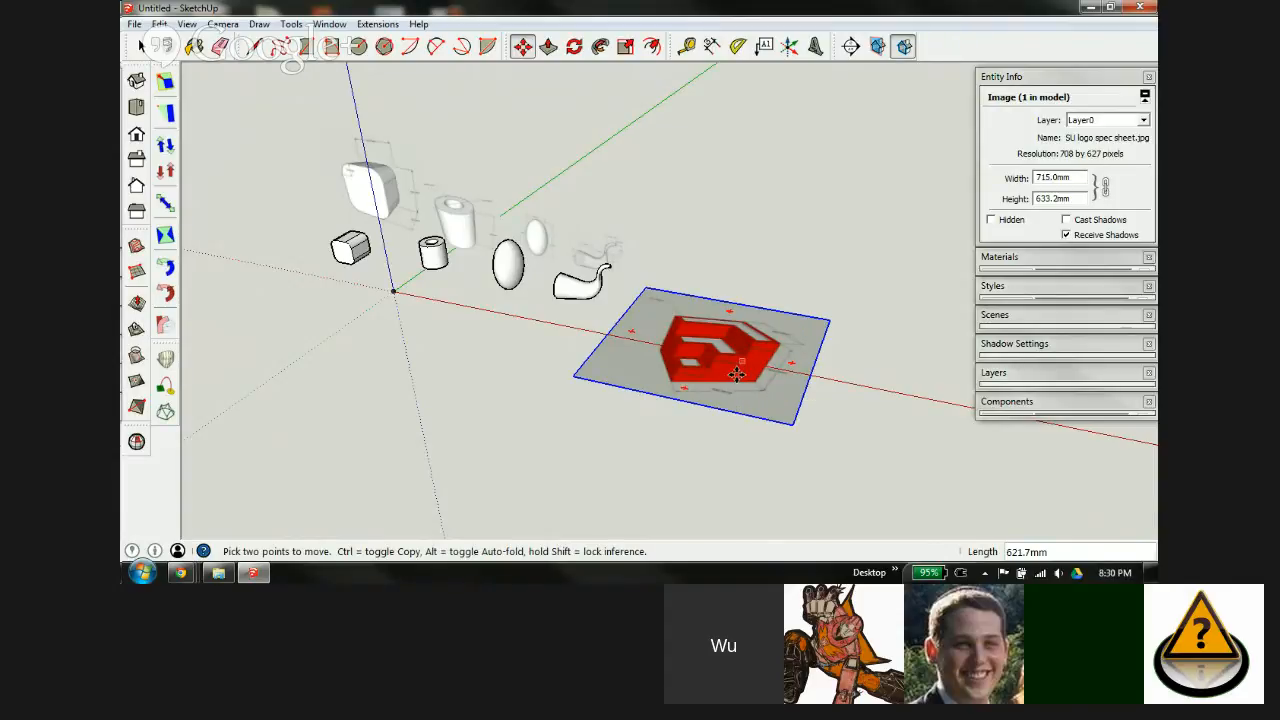
Step: Open the egg-shaped object in the row of solids for editing
scroll(756, 366, "up", 1)
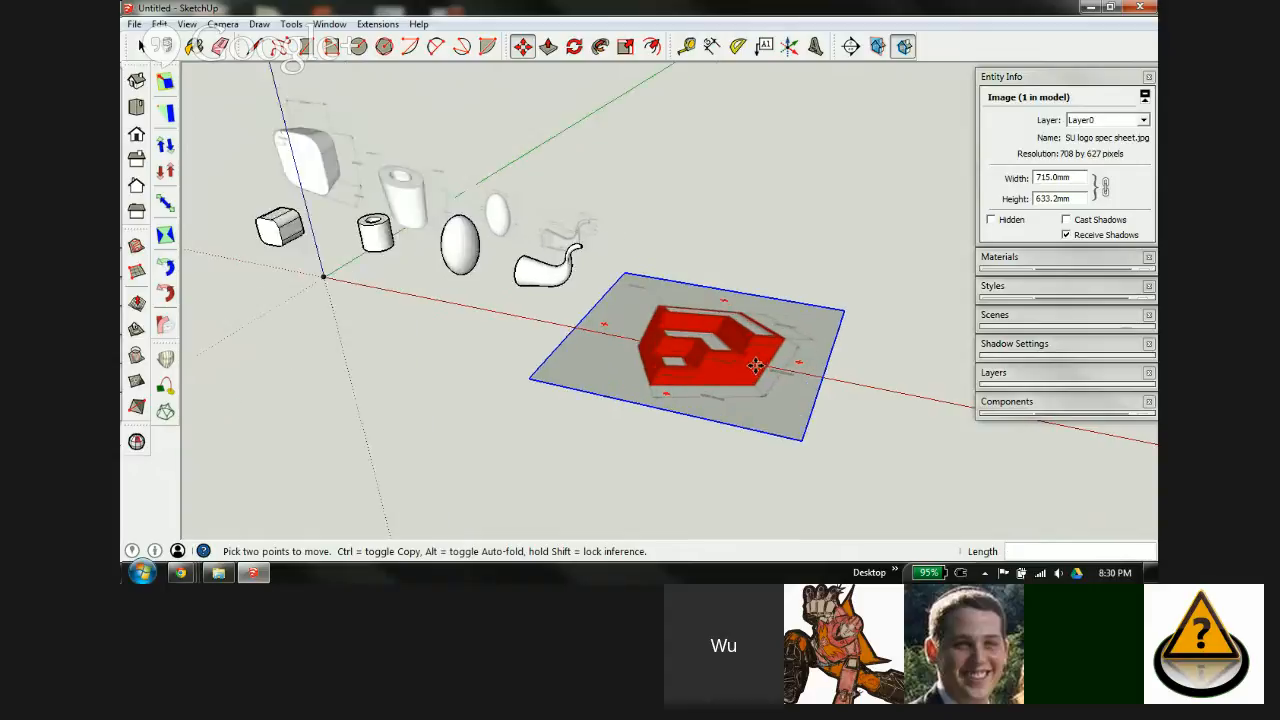
scroll(756, 366, "up", 2)
middle_click_drag(766, 400, 710, 386)
scroll(800, 420, "down", 3)
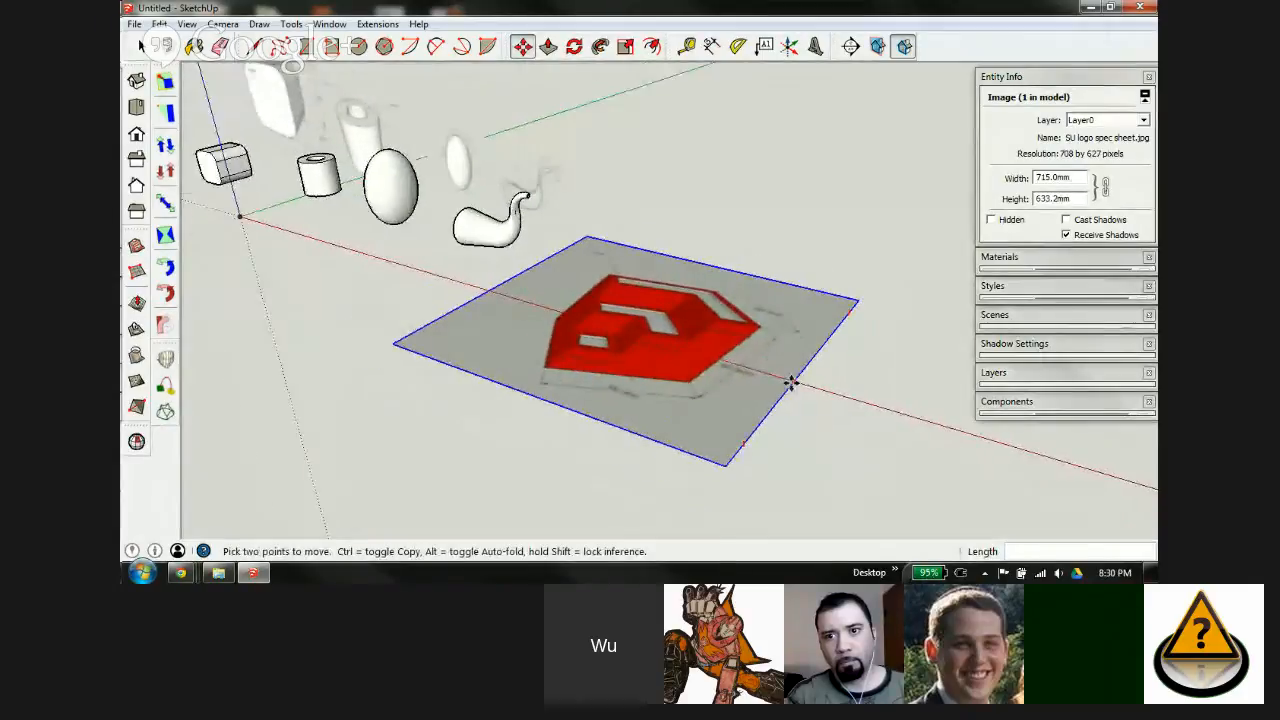
scroll(829, 416, "down", 1)
scroll(617, 354, "up", 6)
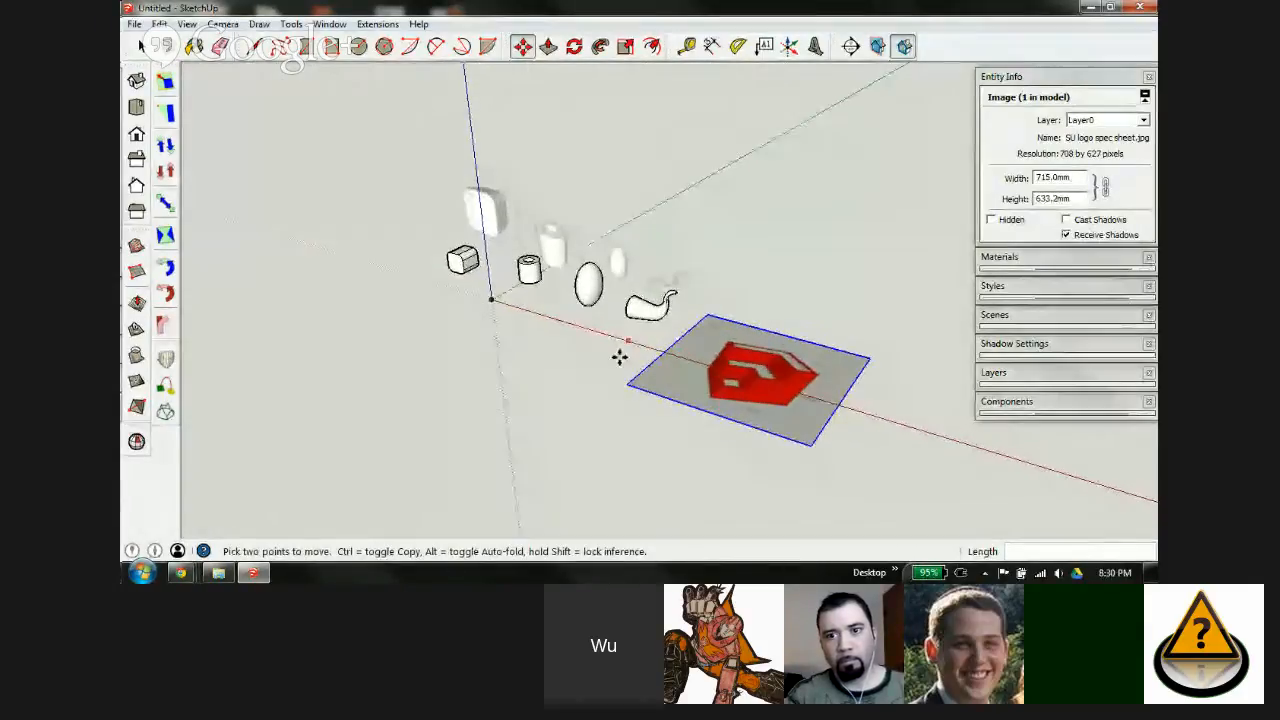
scroll(606, 233, "up", 2)
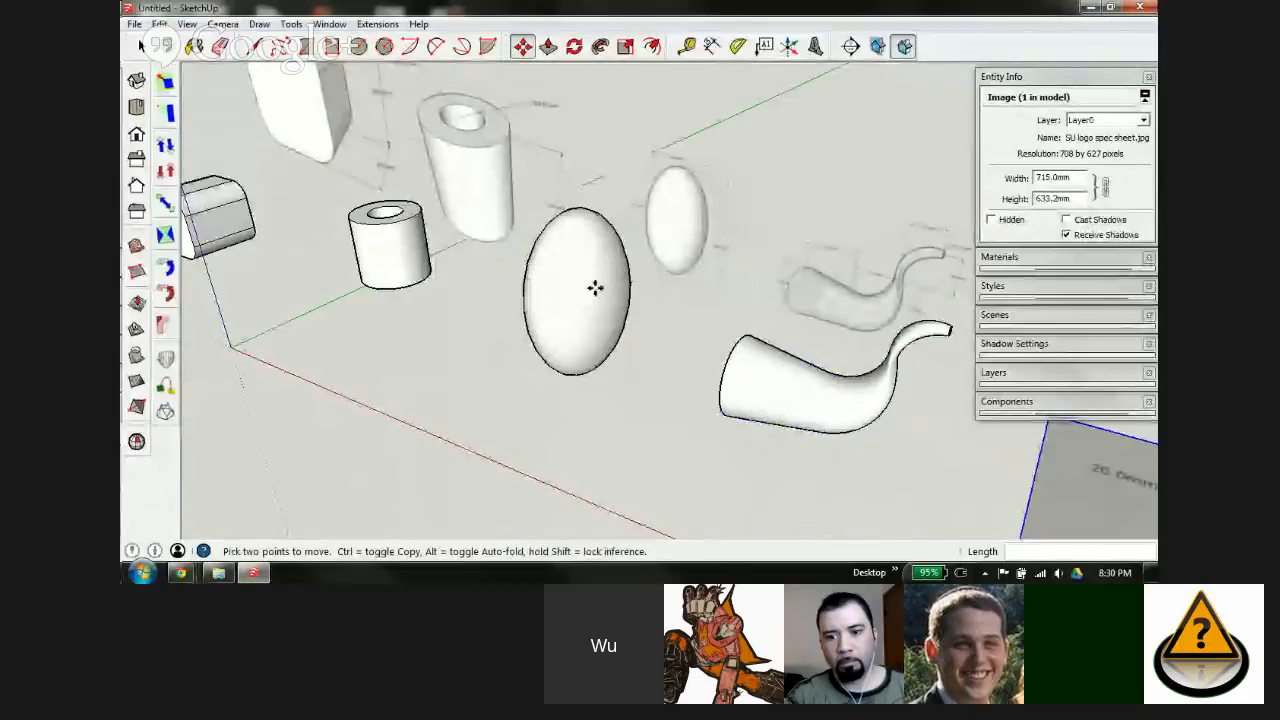
key("space")
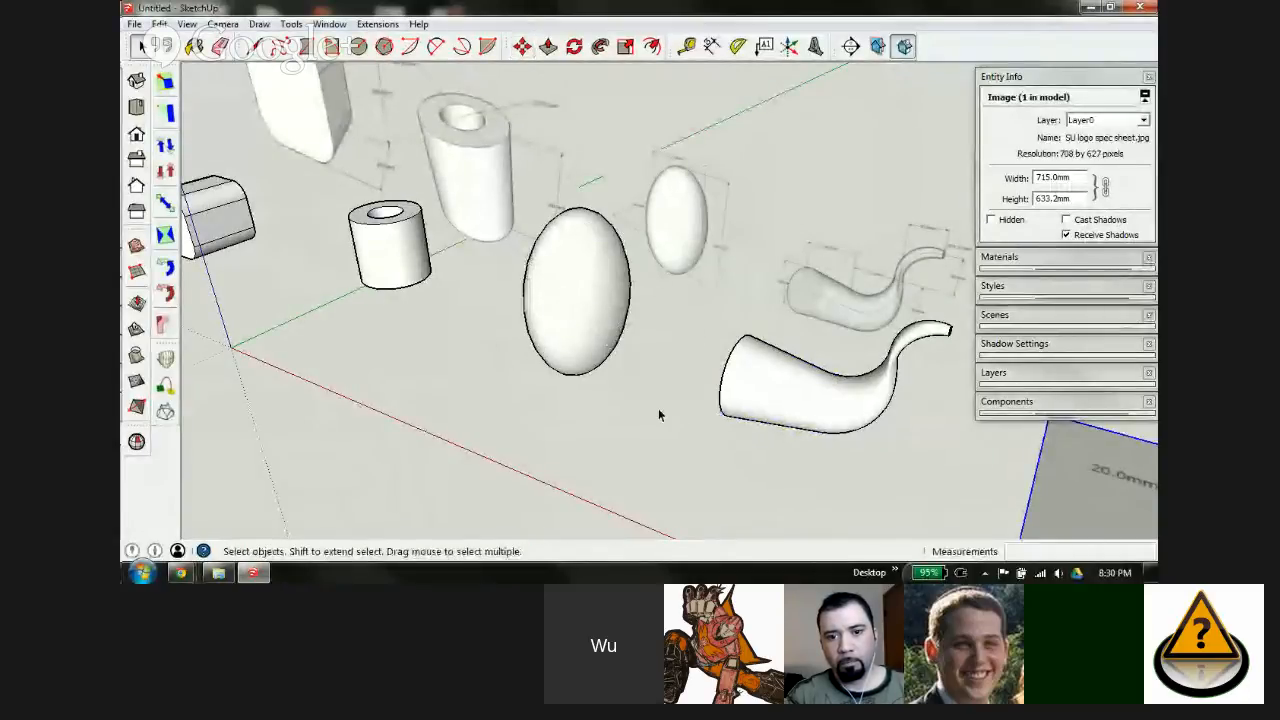
double_click(577, 325)
scroll(577, 325, "up", 1)
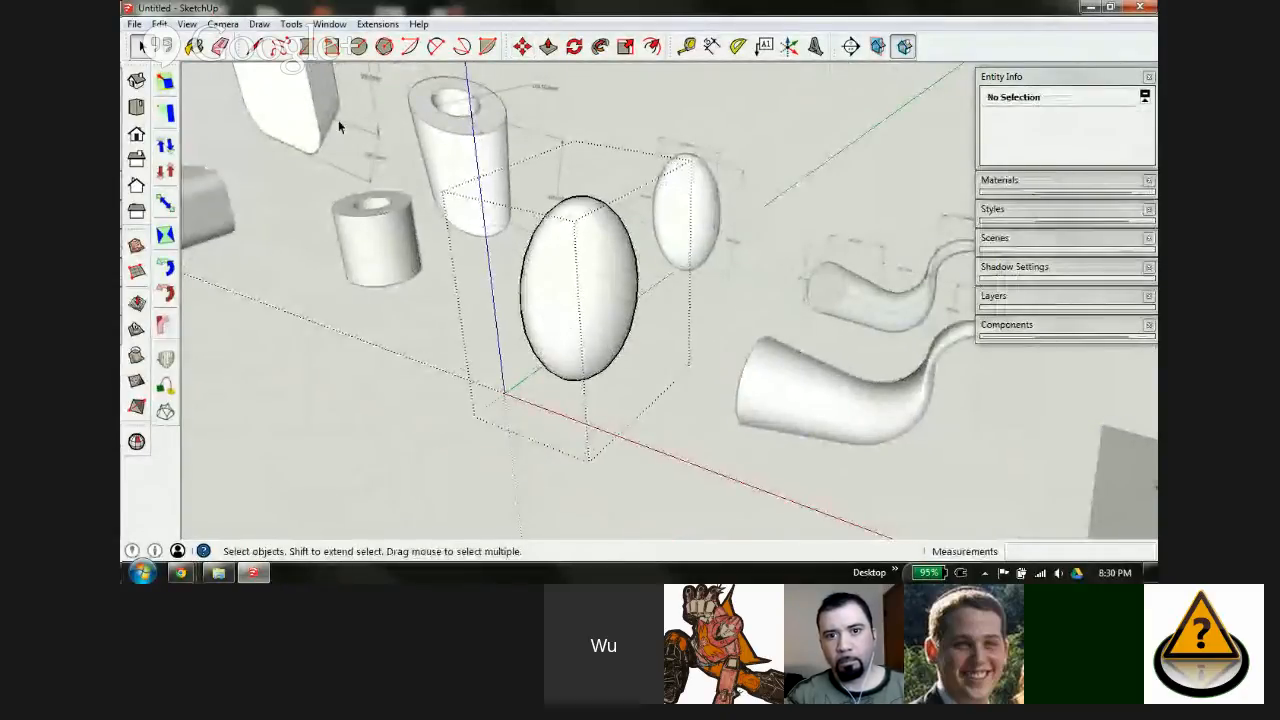
Step: Set the component editing options in the model info to hide the rest of the model
left_click(377, 24)
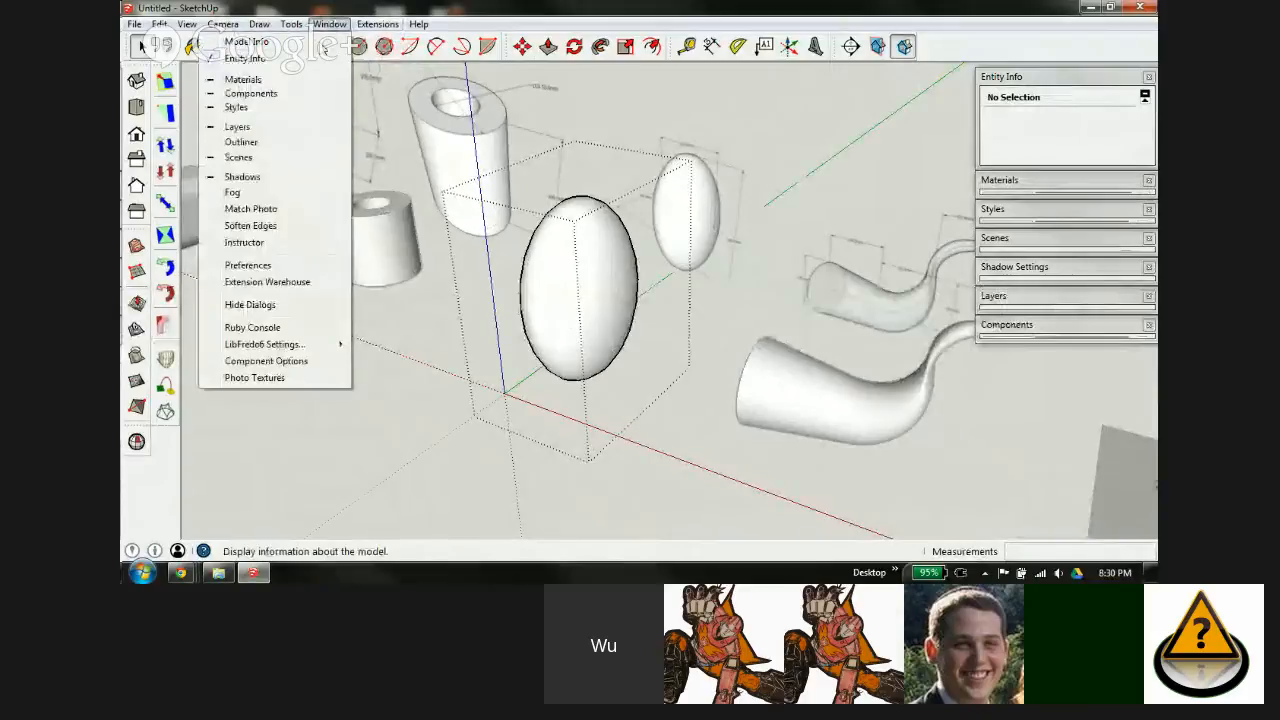
left_click(276, 44)
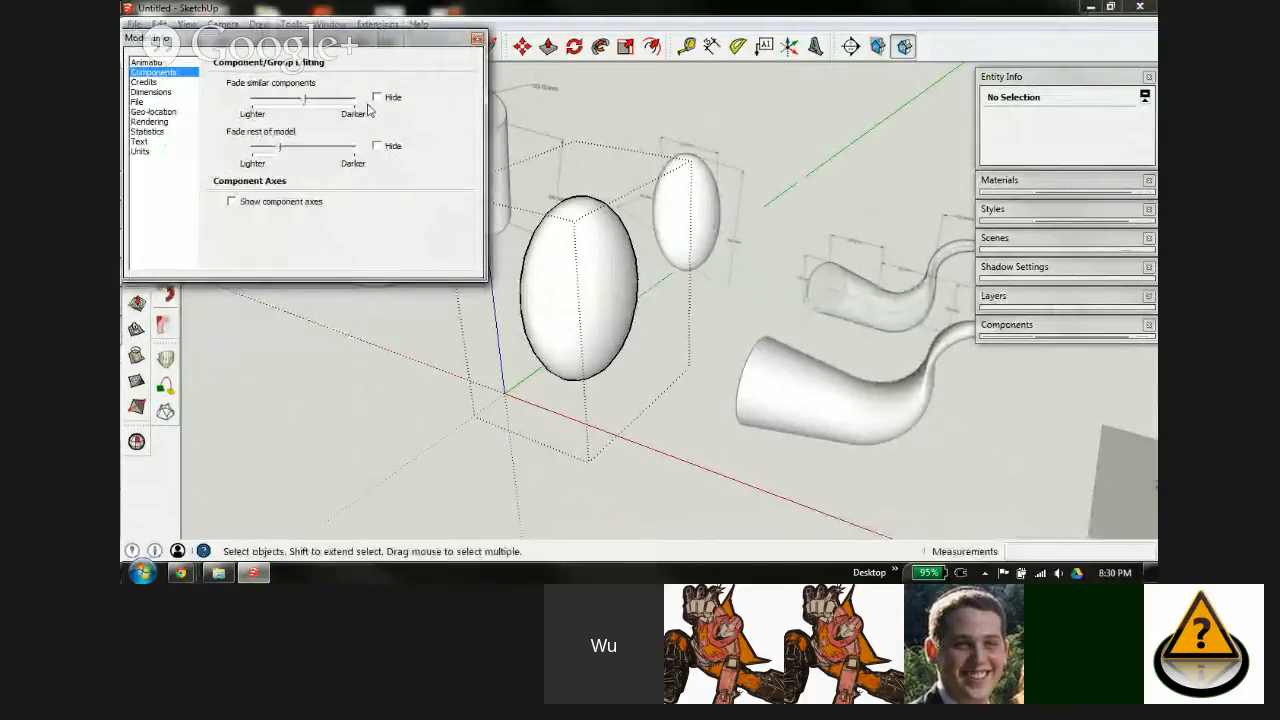
left_click(376, 147)
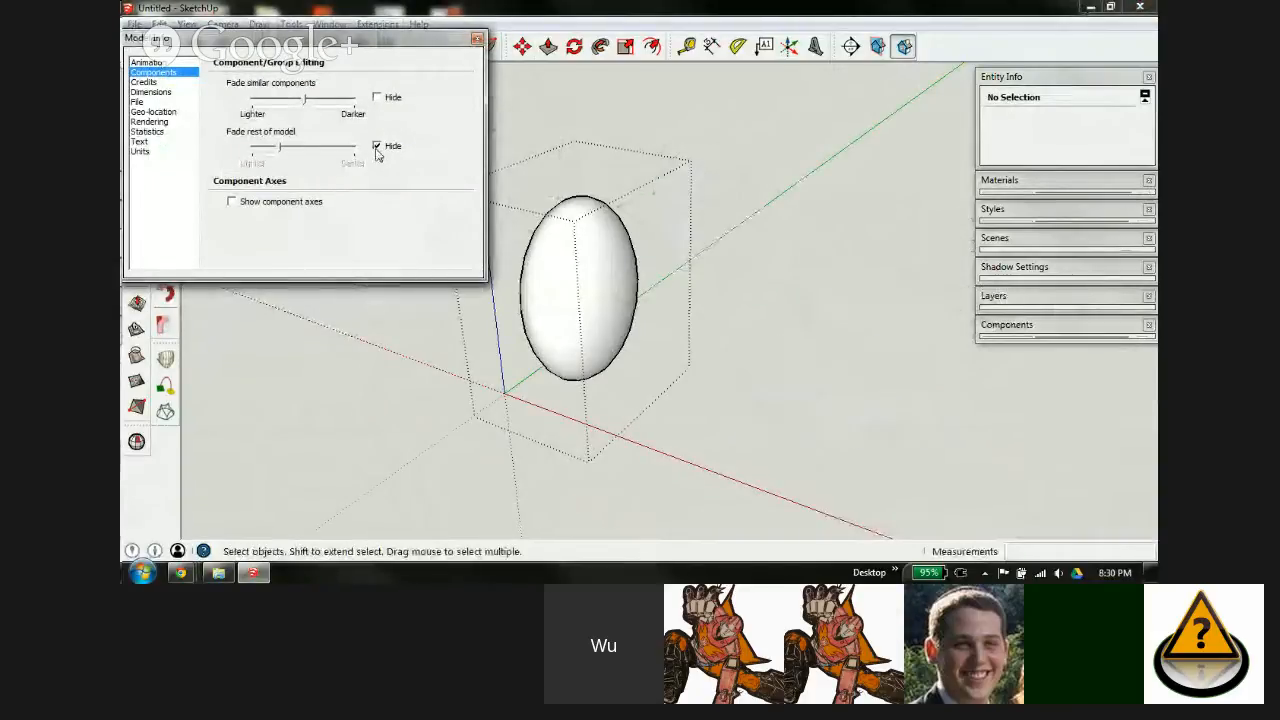
left_click(477, 38)
Step: Examine the egg shape's outer surface and its interior from close up
middle_click_drag(619, 442, 561, 296)
left_click(600, 262)
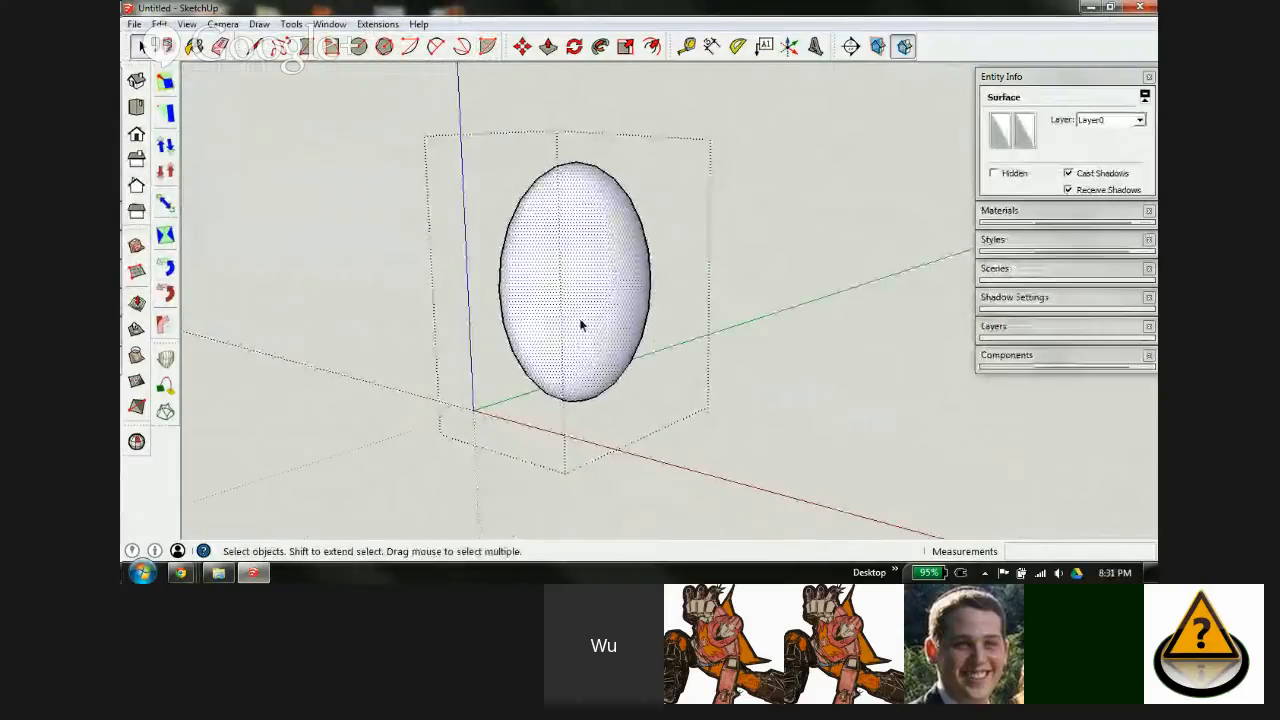
key("Escape")
scroll(580, 280, "up", 8)
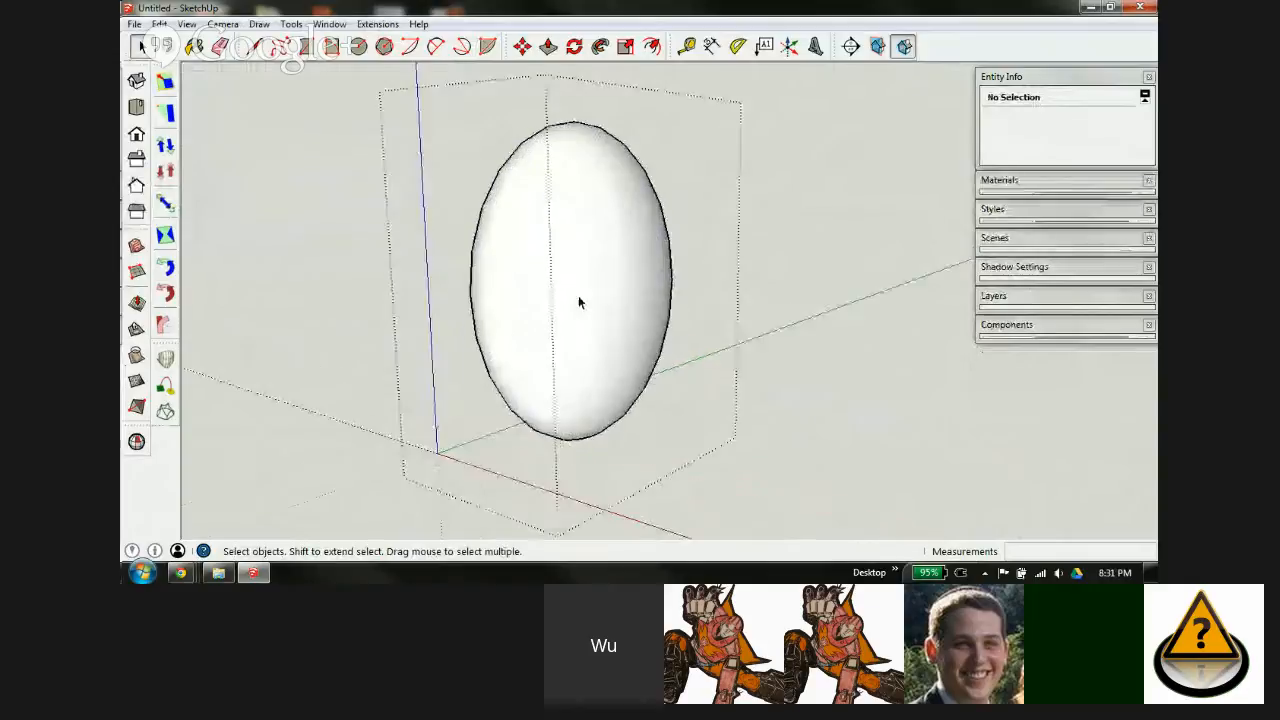
scroll(575, 262, "up", 5)
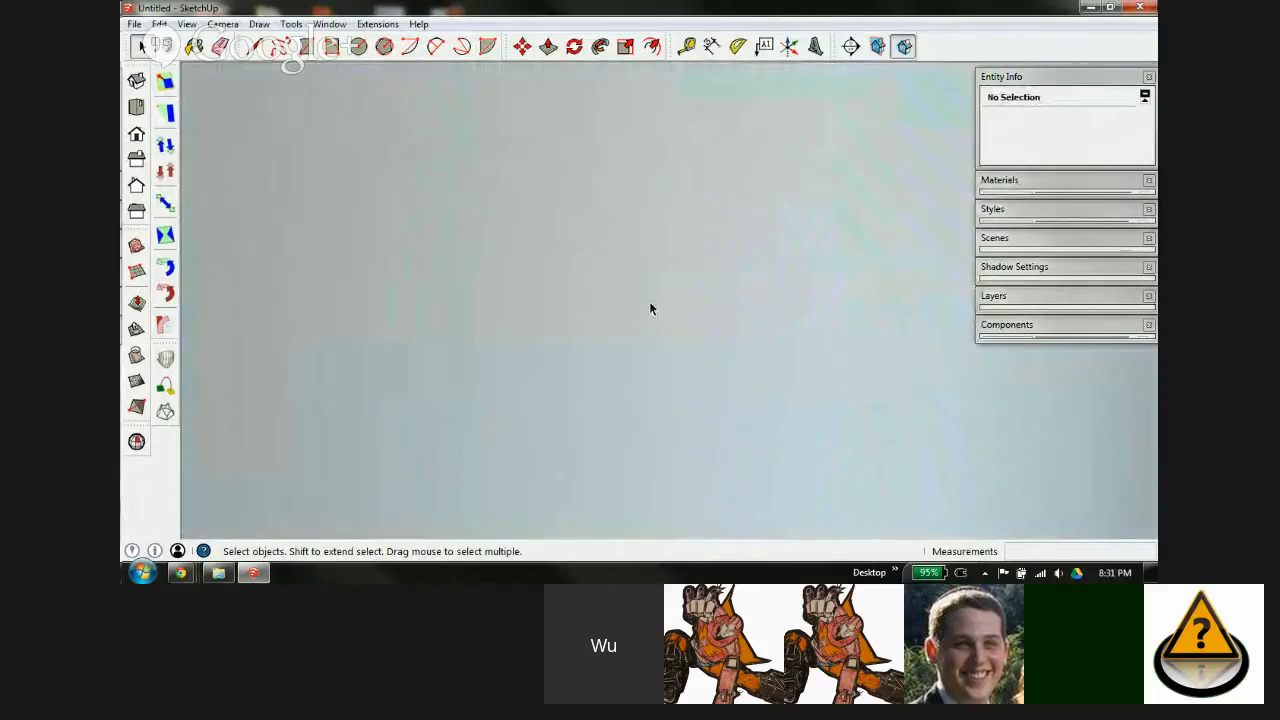
mouse_move(648, 297)
middle_mouse_down()
mouse_move(445, 261)
mouse_move(763, 306)
mouse_move(591, 337)
mouse_move(488, 323)
mouse_move(526, 277)
middle_mouse_up()
scroll(674, 289, "down", 5)
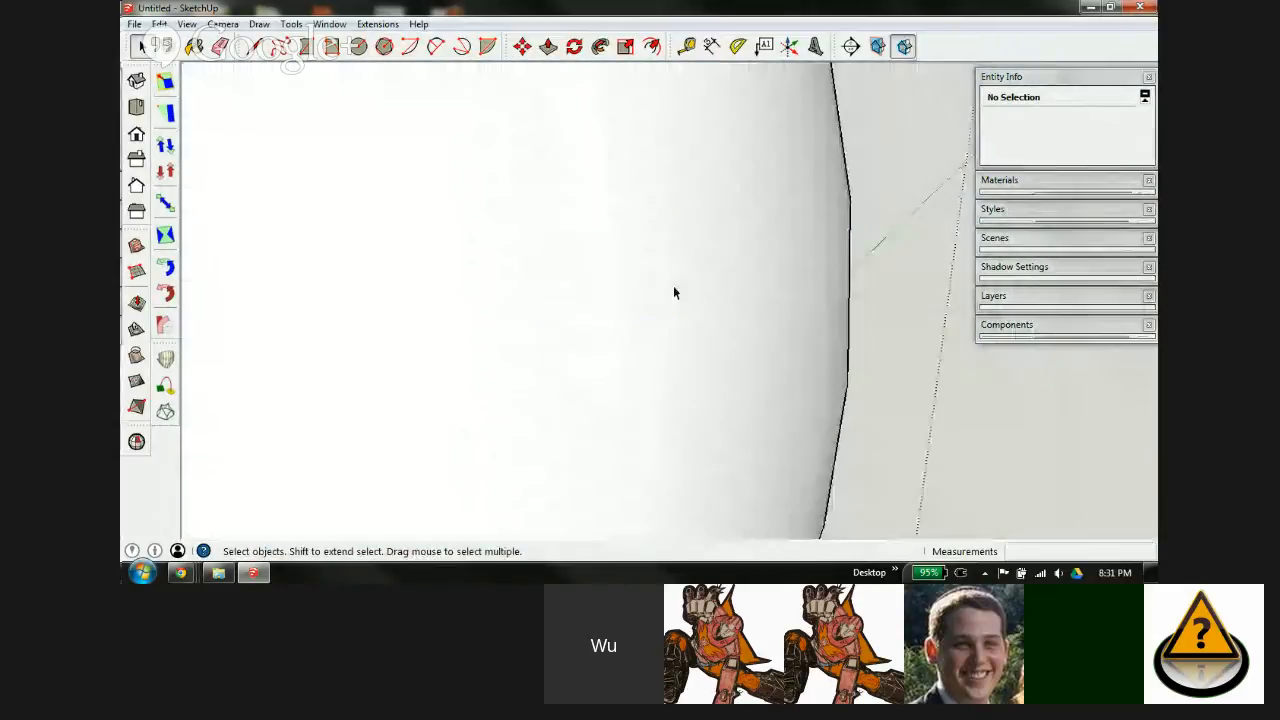
Step: Place a vertical section plane on the front of the egg shape and move it about 42.5 mm inward through the body
left_click(850, 46)
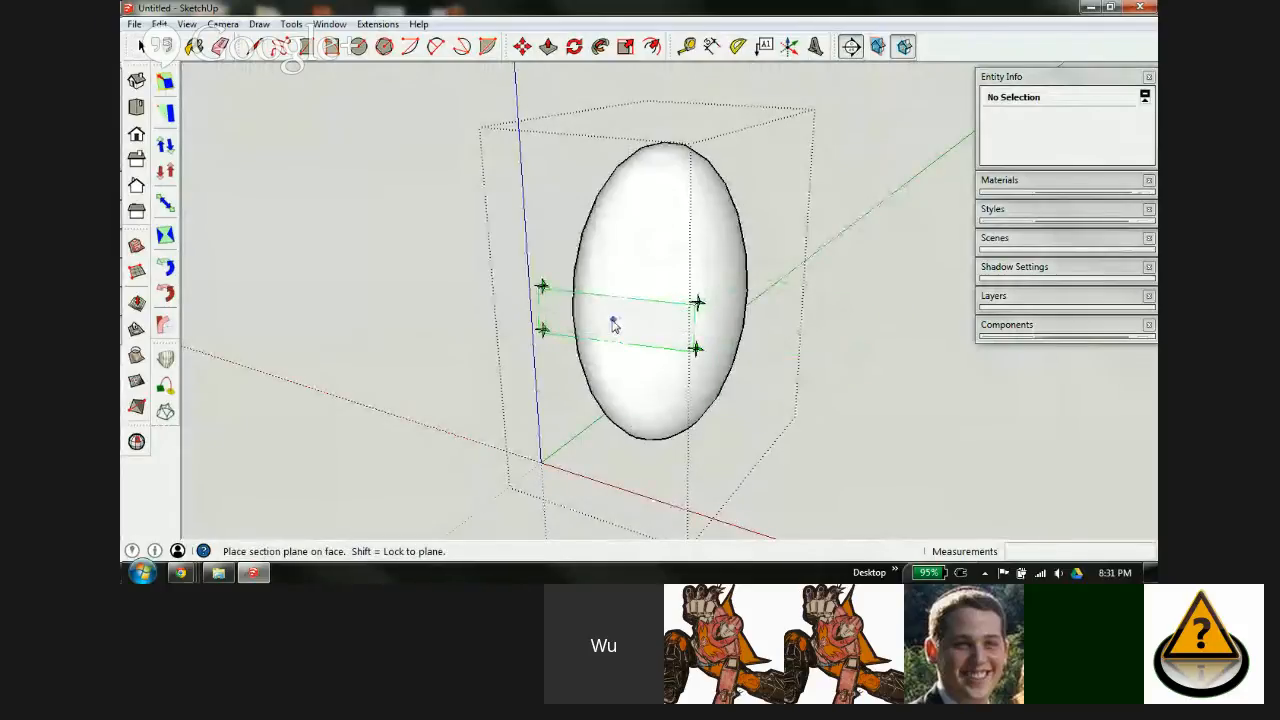
left_click(614, 329)
middle_click_drag(782, 98, 577, 337)
key("m")
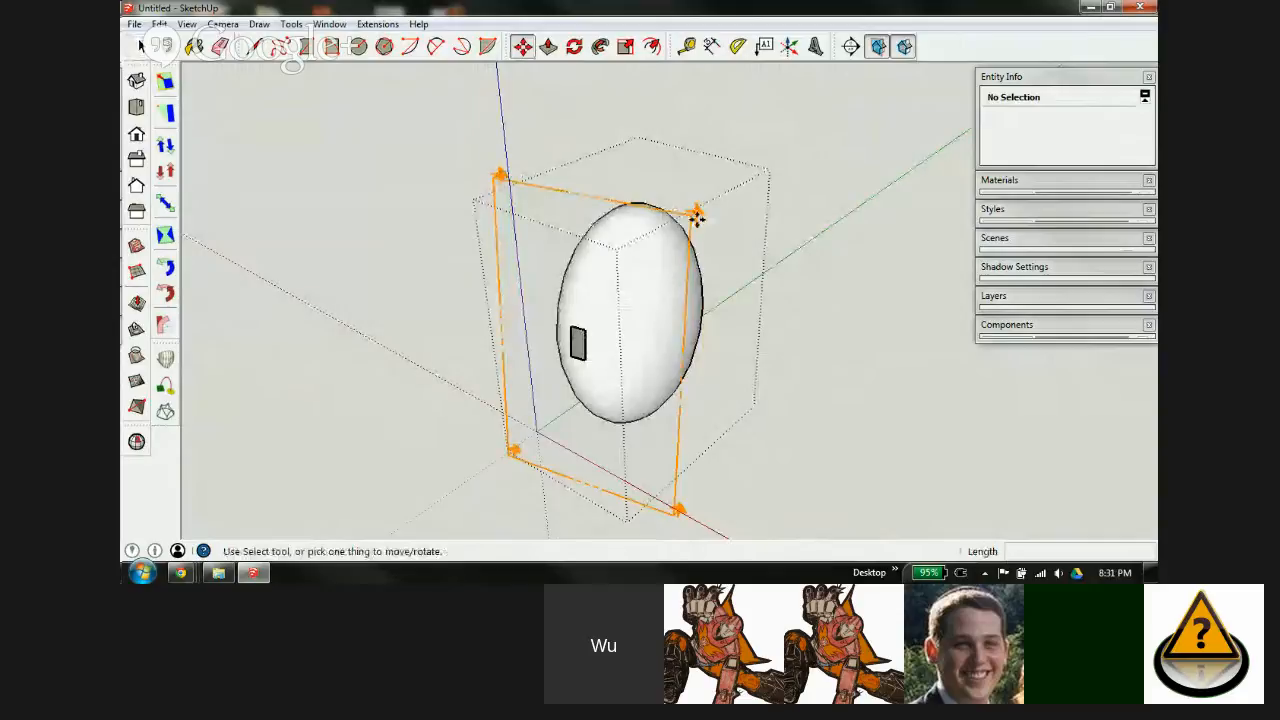
left_click(581, 197)
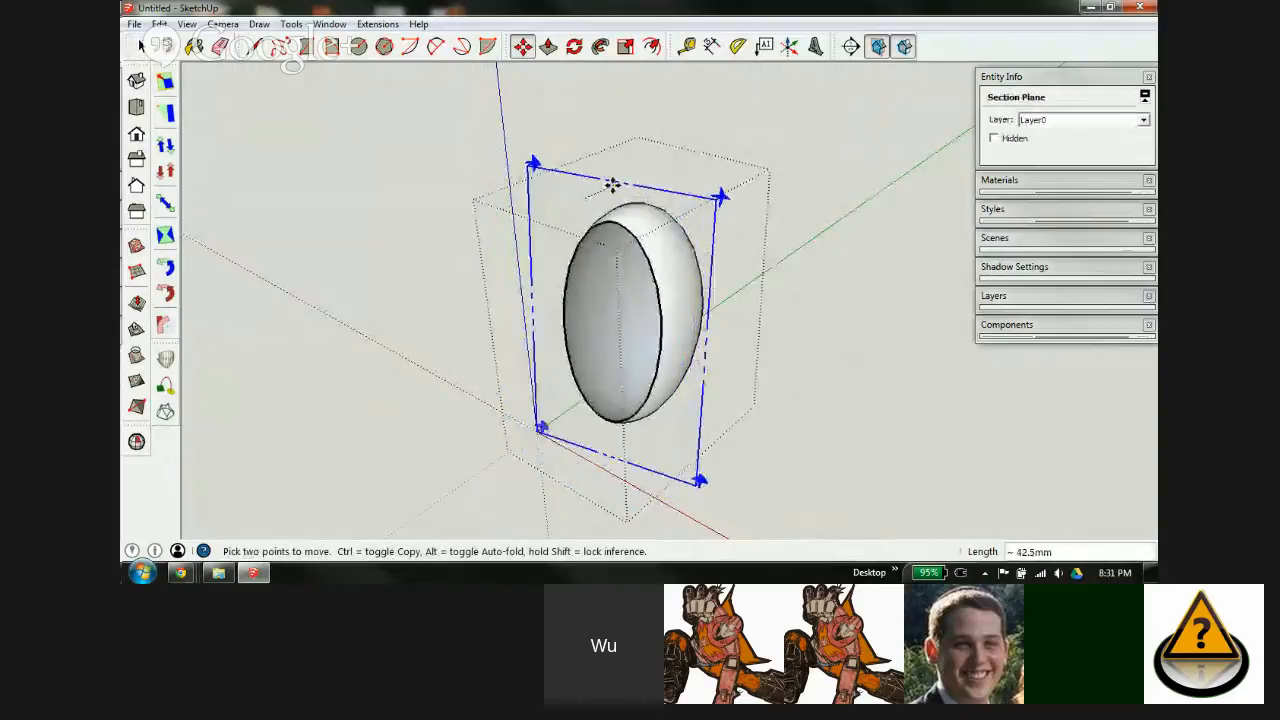
left_click(611, 183)
Step: Display hidden geometry and examine the egg shape's inner and outer faces through the section cut
key("space")
left_click(713, 422)
middle_click_drag(713, 422, 615, 277)
scroll(669, 313, "up", 1)
scroll(669, 313, "up", 2)
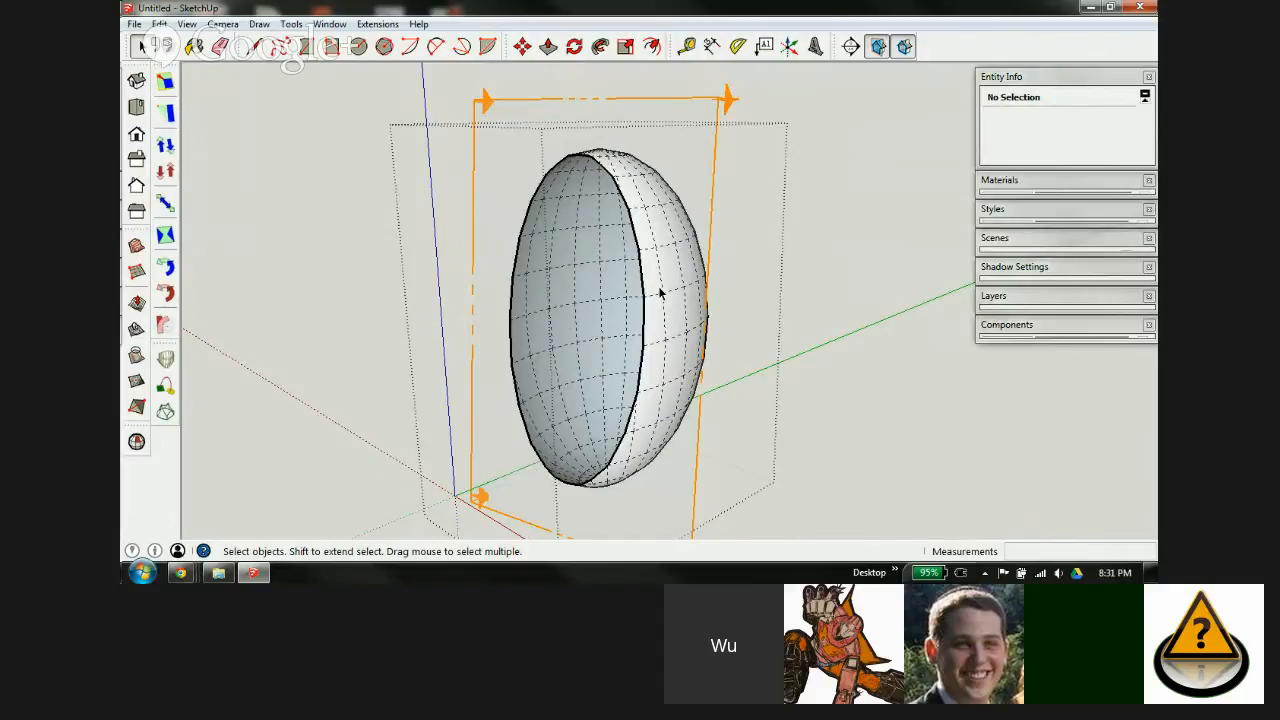
scroll(660, 292, "up", 3)
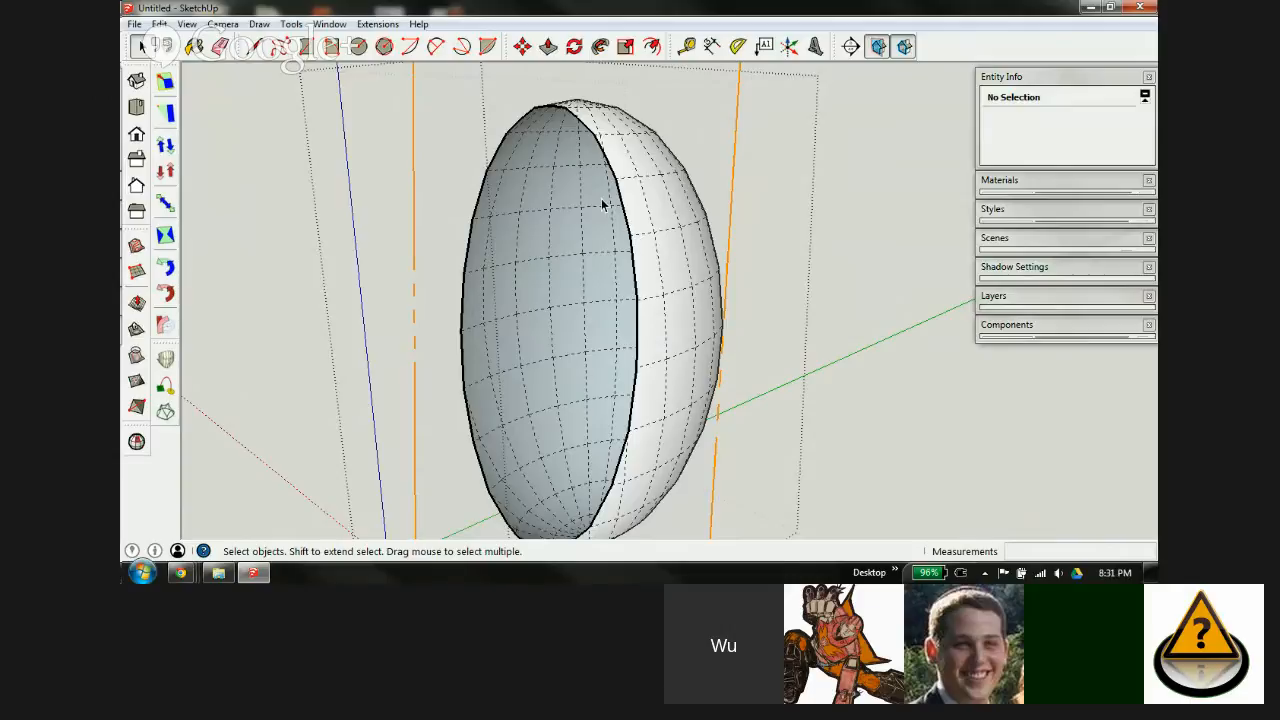
scroll(600, 177, "down", 4)
scroll(616, 232, "up", 3)
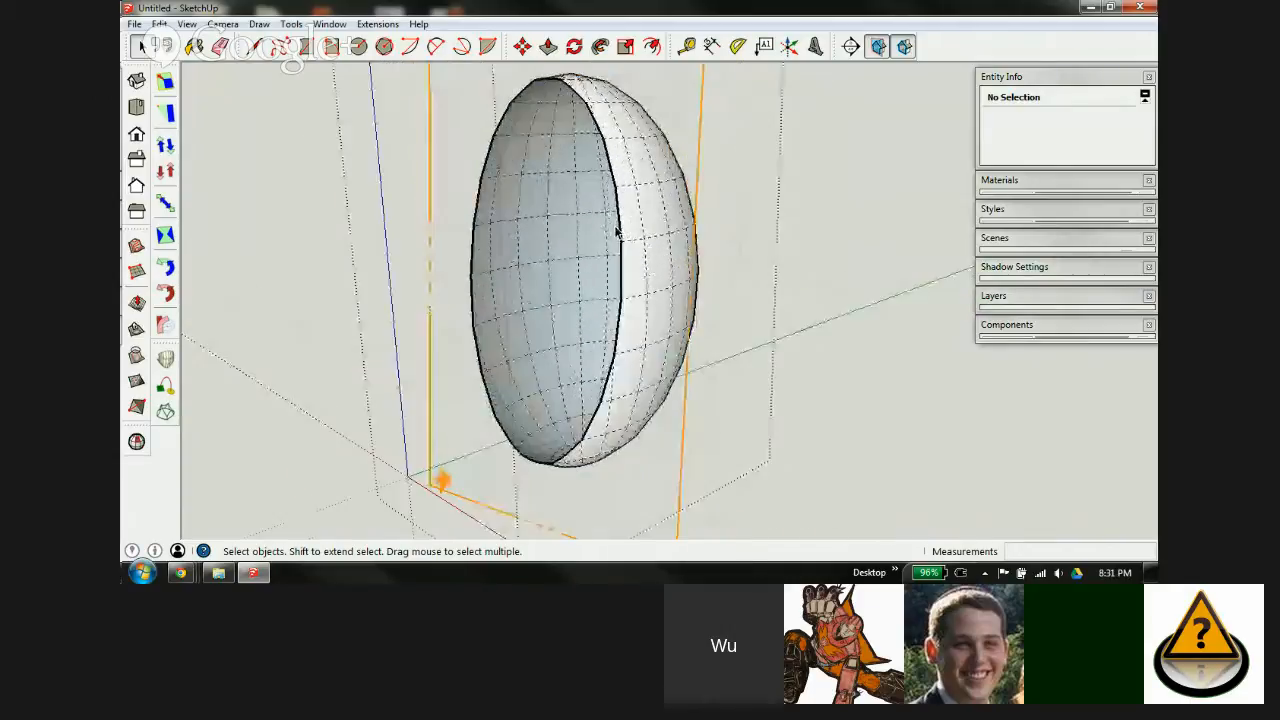
scroll(609, 229, "up", 1)
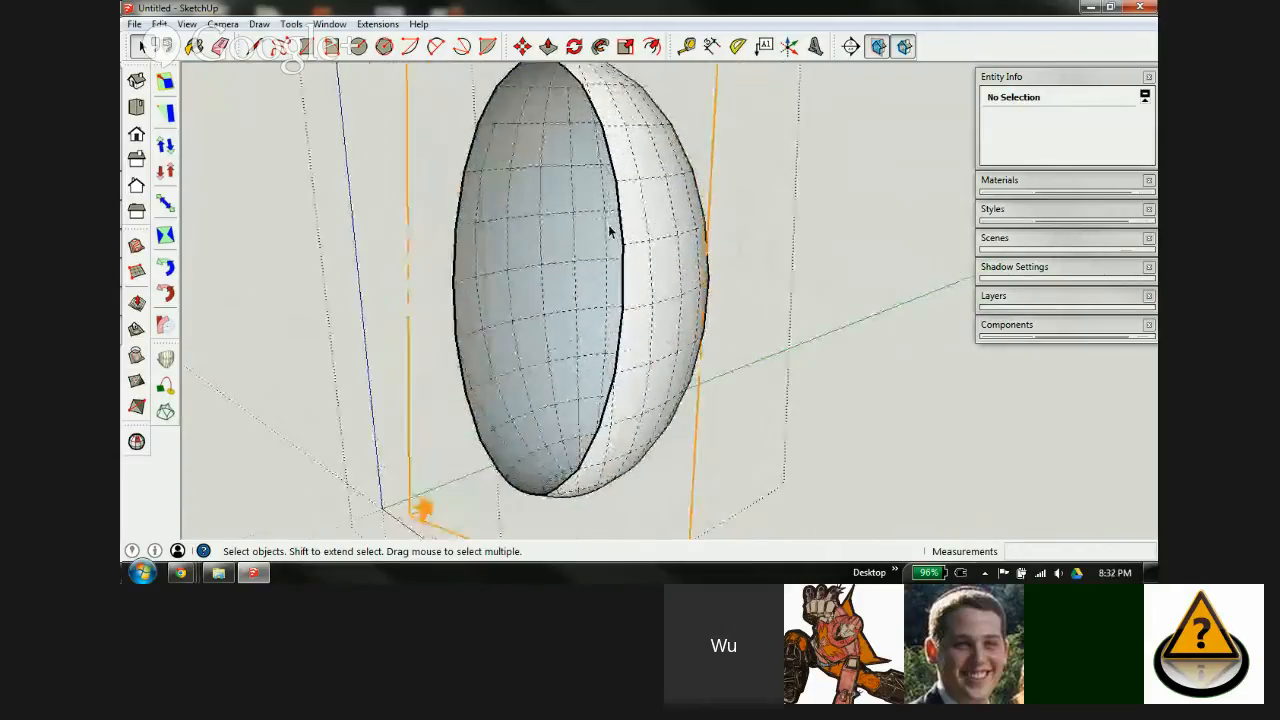
mouse_move(641, 224)
middle_mouse_down()
mouse_move(828, 216)
mouse_move(609, 277)
mouse_move(644, 276)
middle_mouse_up()
scroll(588, 197, "down", 2)
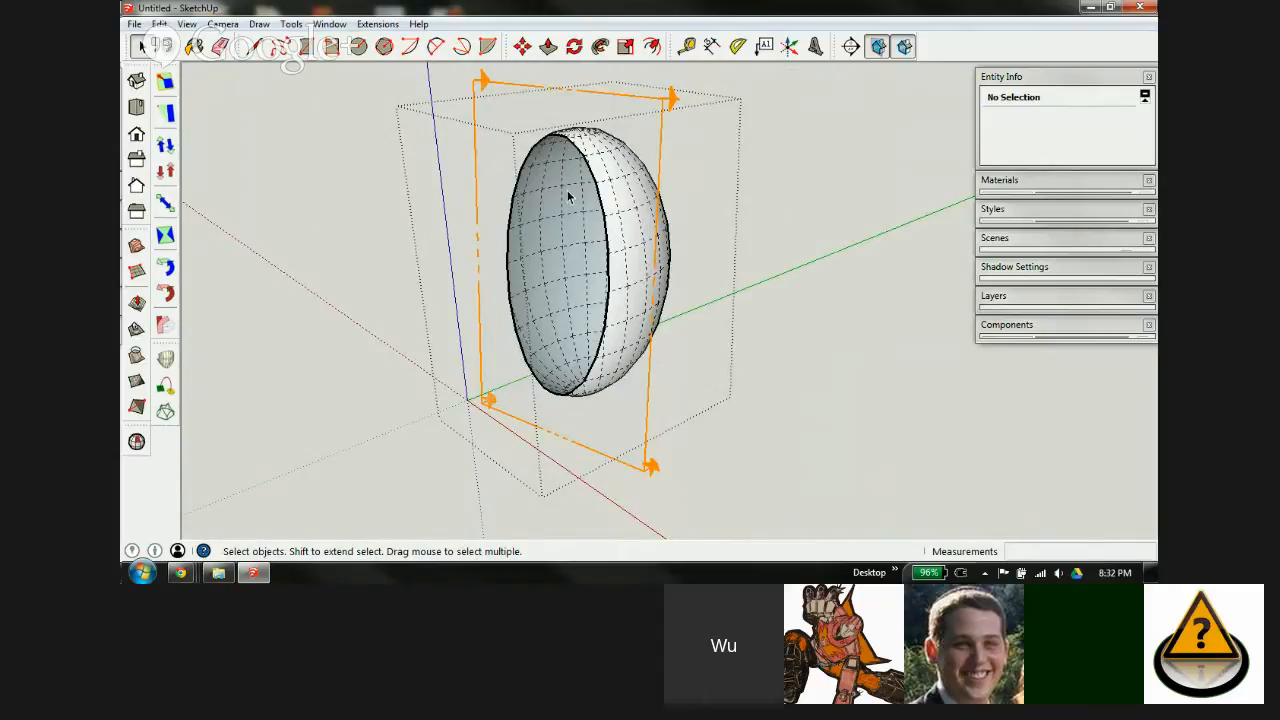
middle_click_drag(597, 247, 697, 349)
scroll(594, 346, "down", 2)
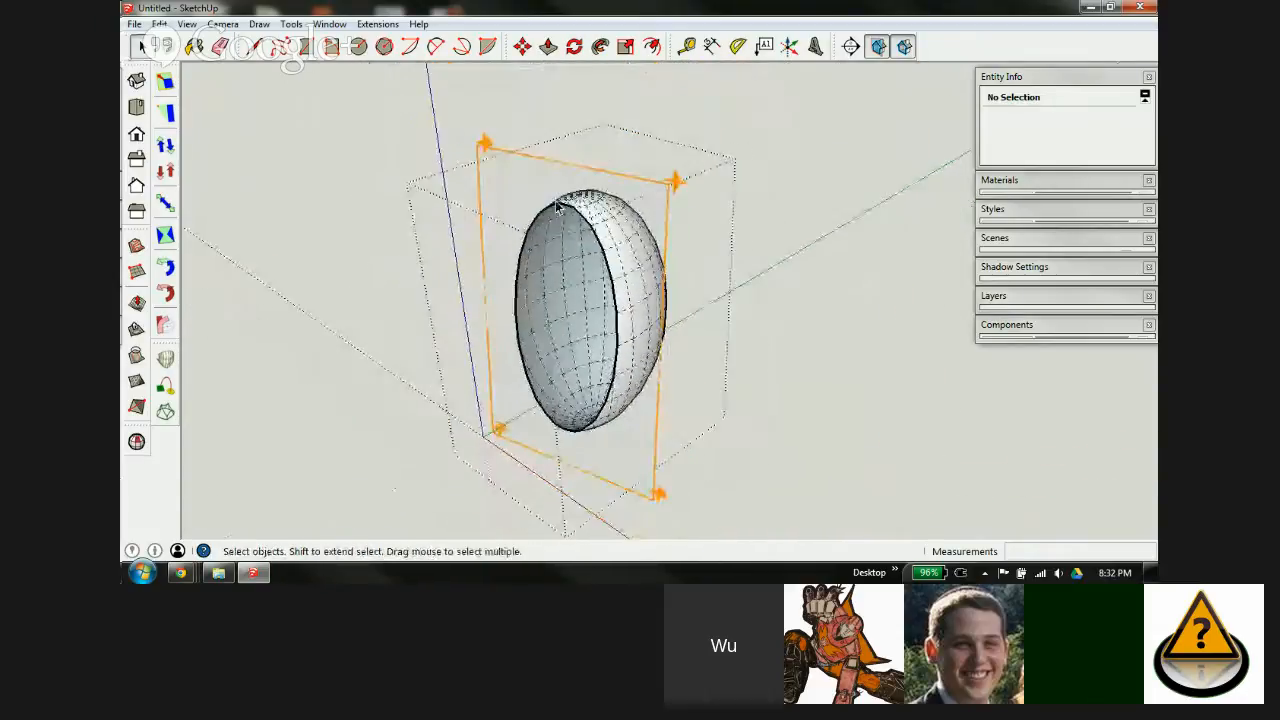
Step: Delete the section plane and leave the egg shape's editing mode
left_click(538, 161)
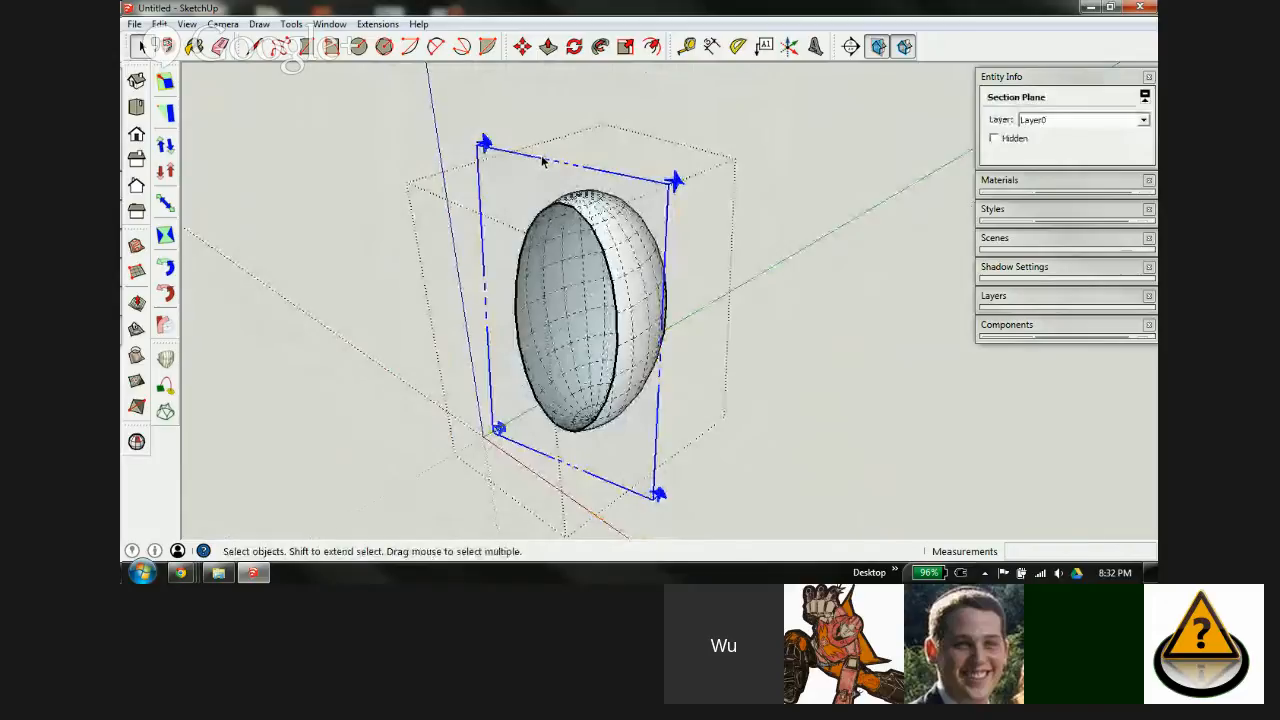
key("Delete")
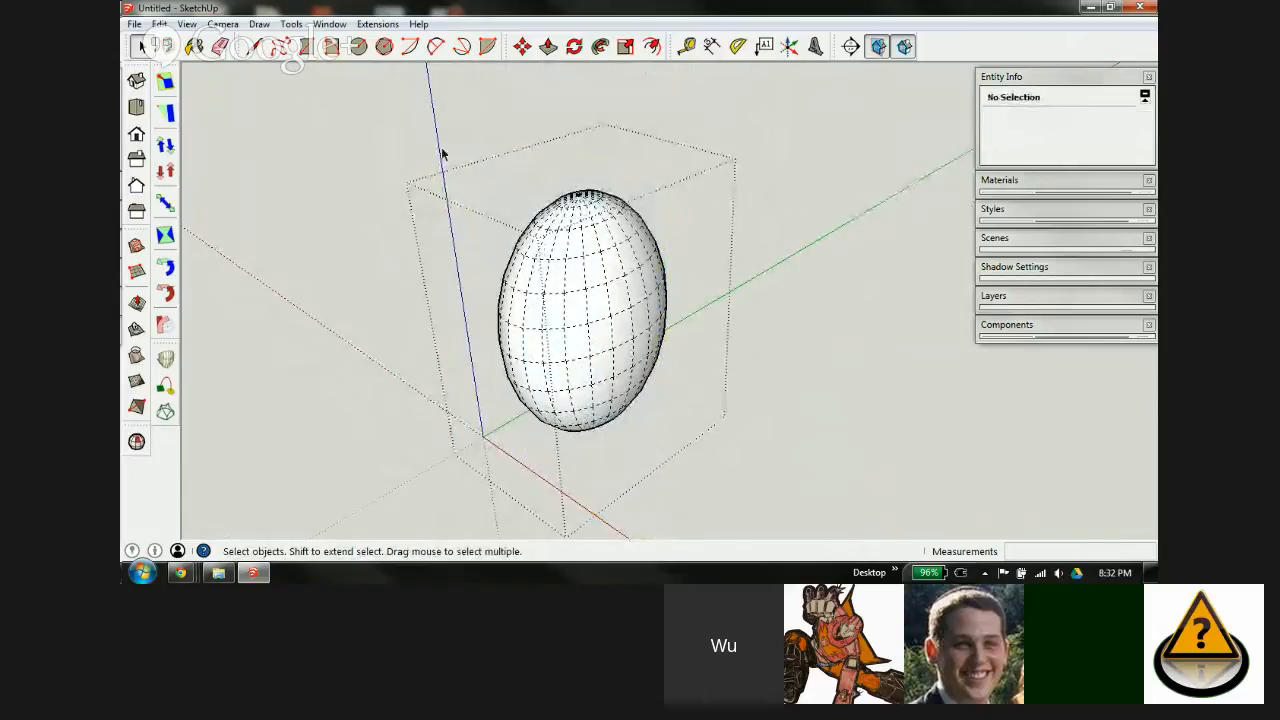
left_click(481, 125)
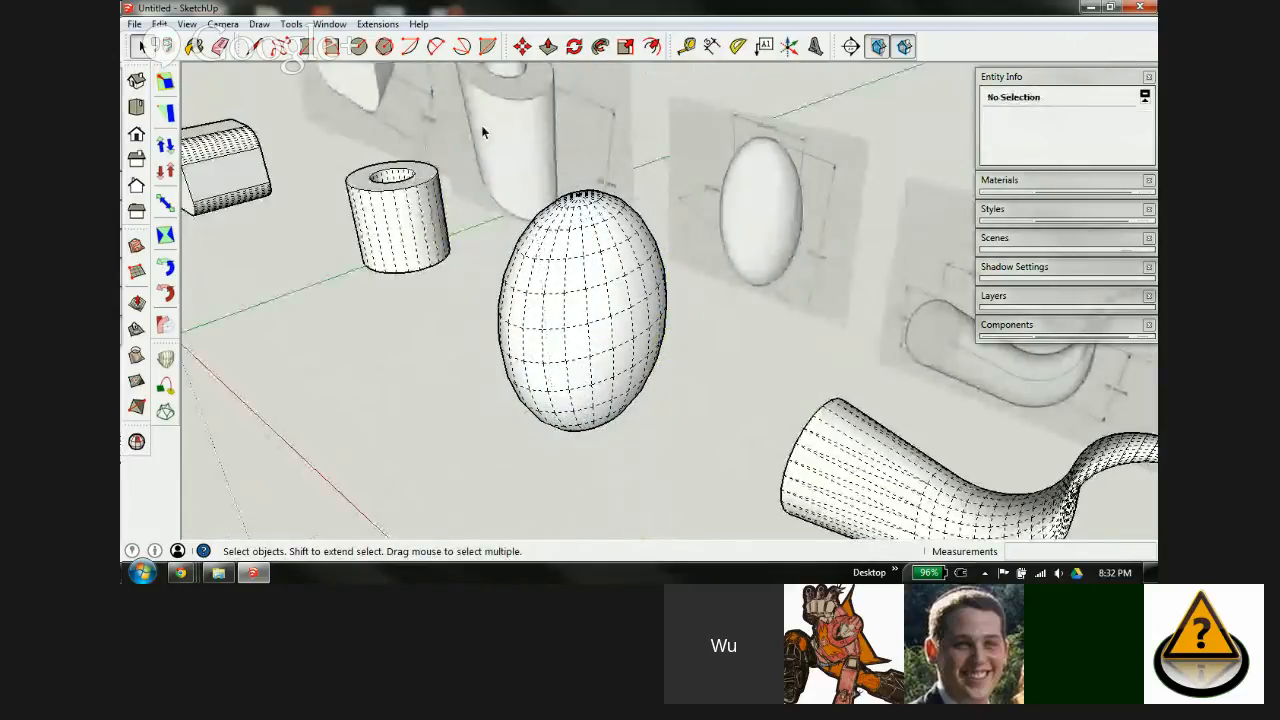
Step: Reverse a single face on the front of the egg shape in its editing mode, and turn off the display of hidden geometry
scroll(450, 136, "down", 5)
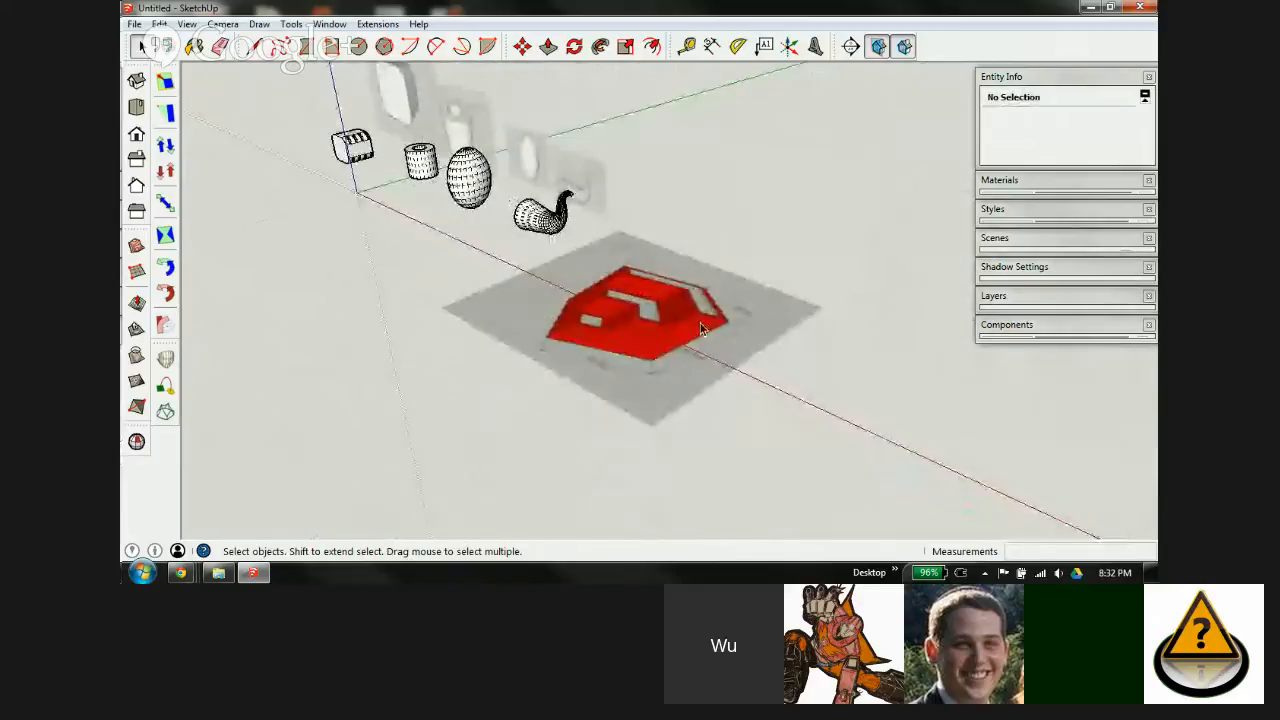
scroll(672, 327, "up", 2)
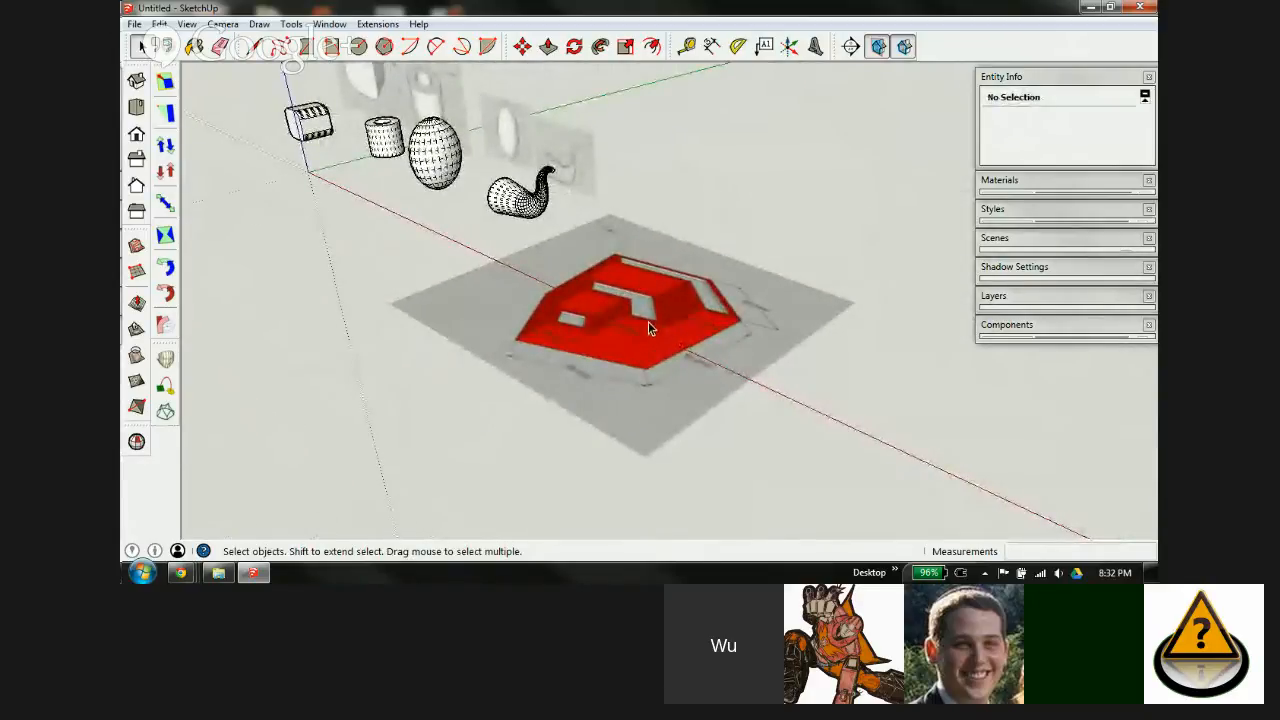
scroll(409, 146, "up", 3)
scroll(412, 148, "up", 4)
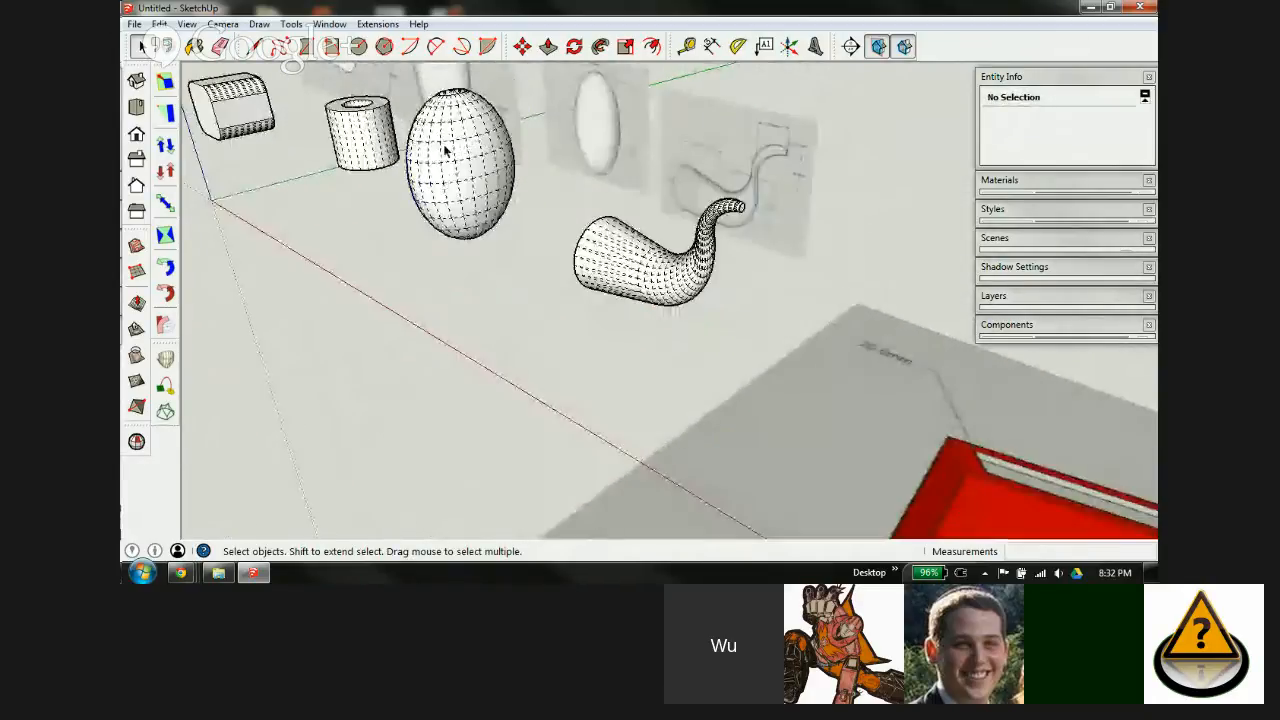
scroll(456, 145, "up", 3)
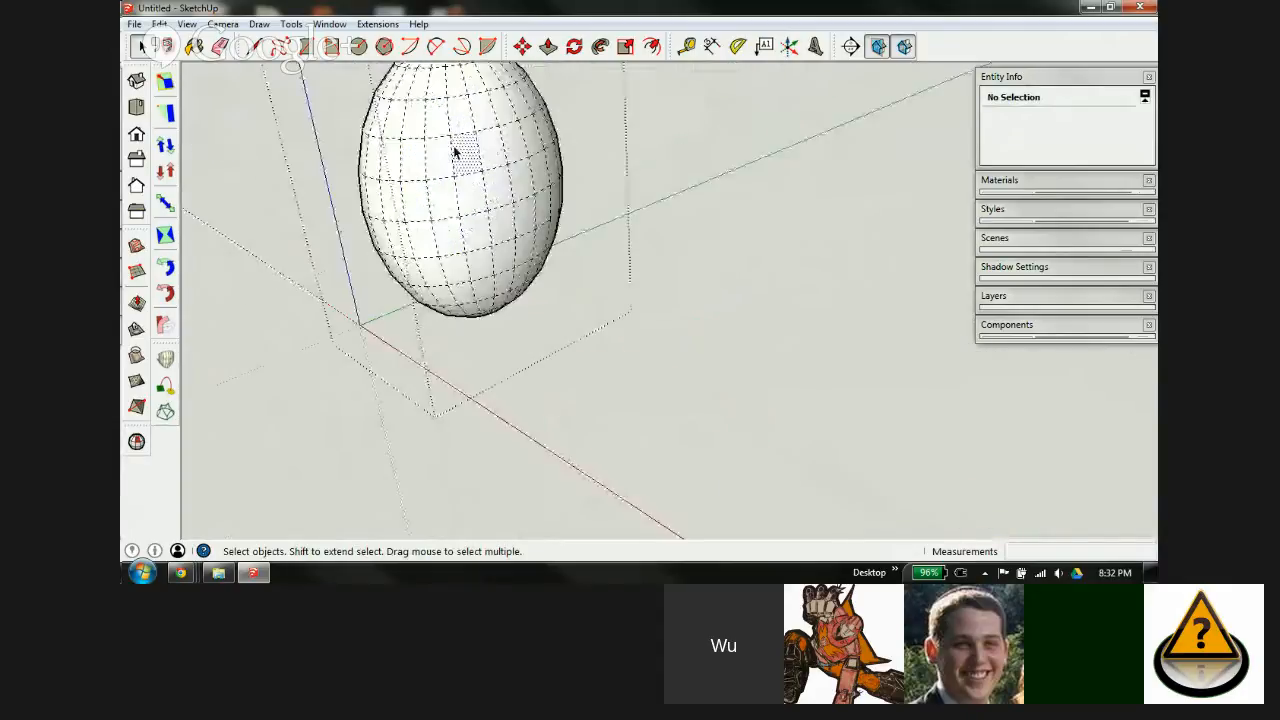
left_click(467, 165)
right_click(467, 165)
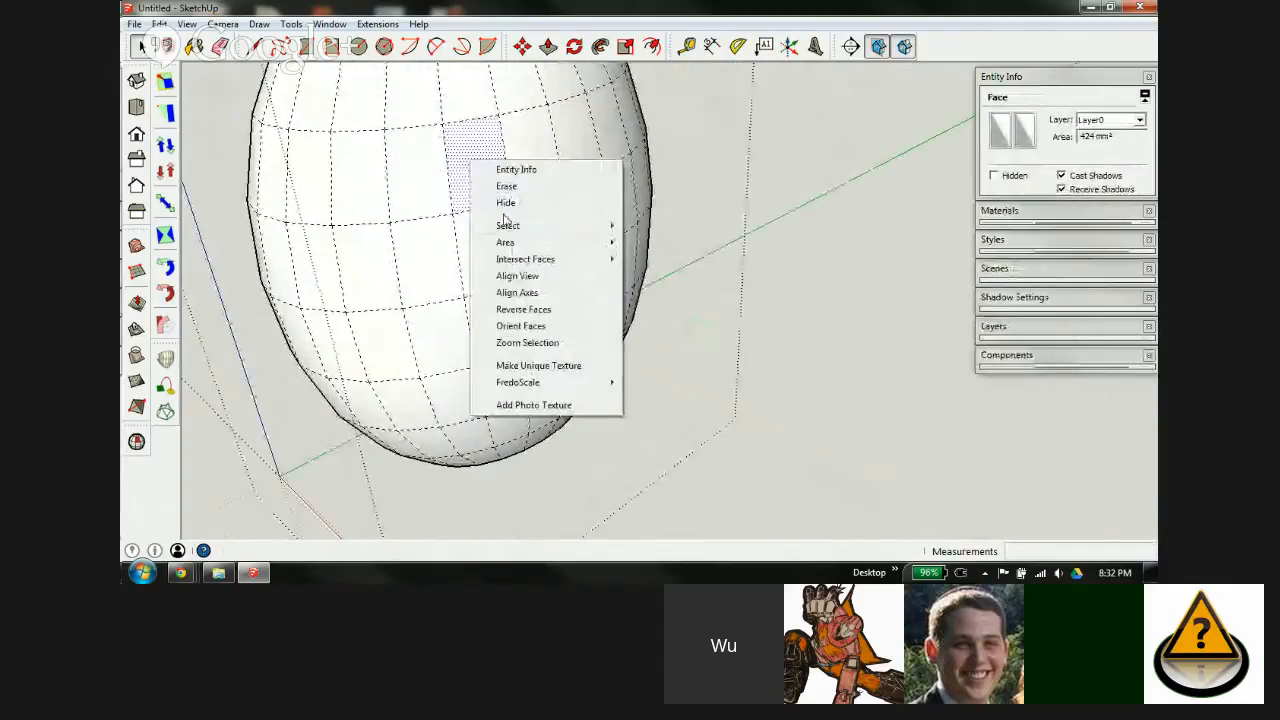
left_click(530, 307)
left_click(676, 348)
scroll(528, 357, "down", 5)
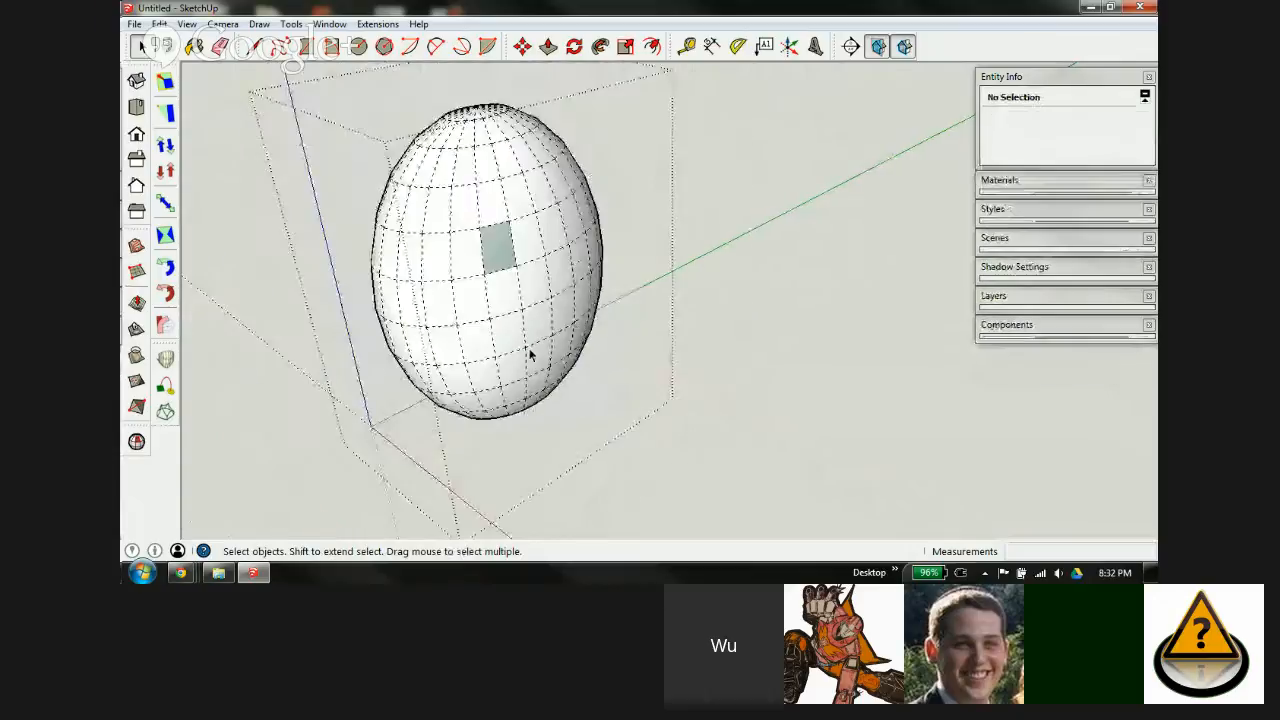
middle_click_drag(518, 350, 577, 266)
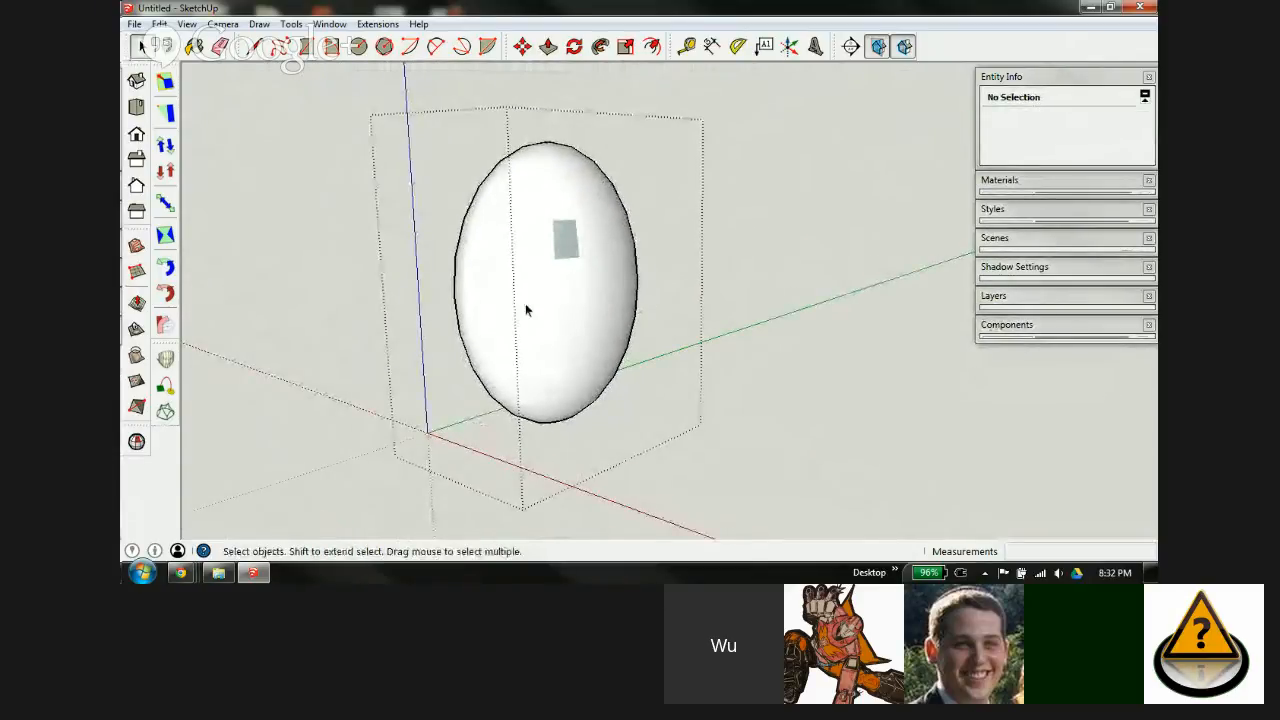
Step: Check the egg shape with Solid Inspector², fix all reported errors, and close the inspector
left_click(136, 441)
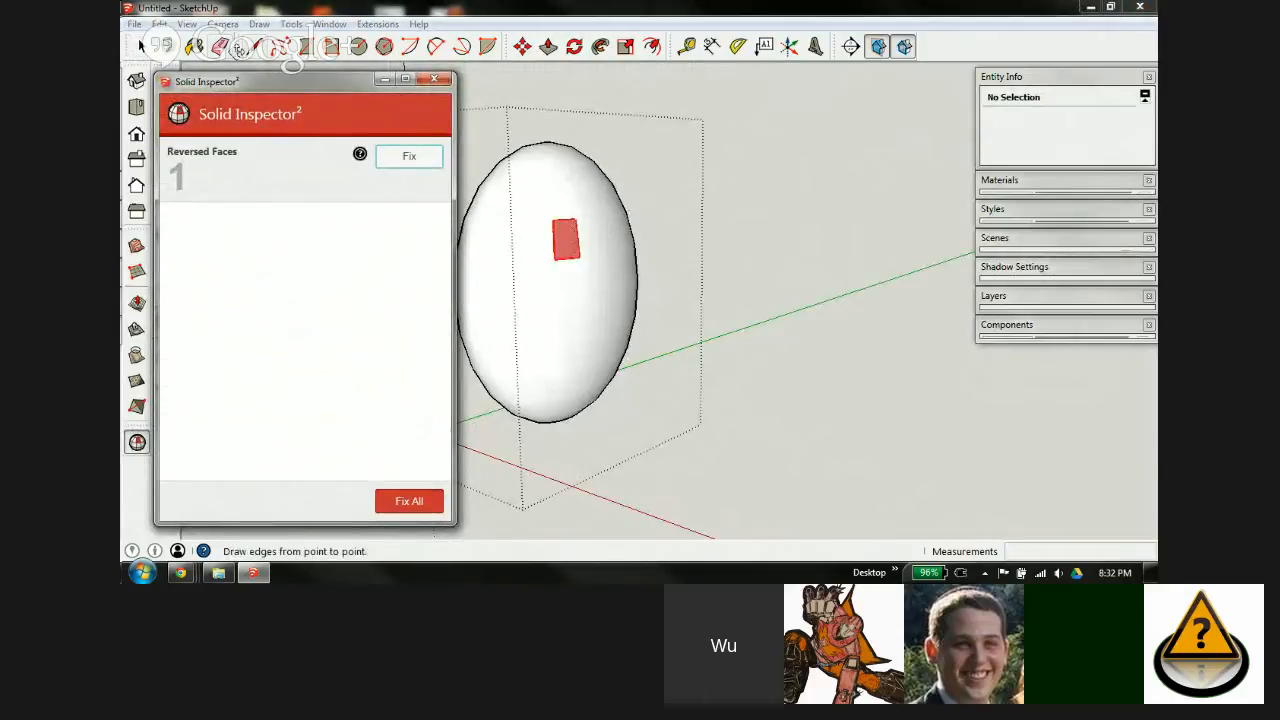
left_click(409, 502)
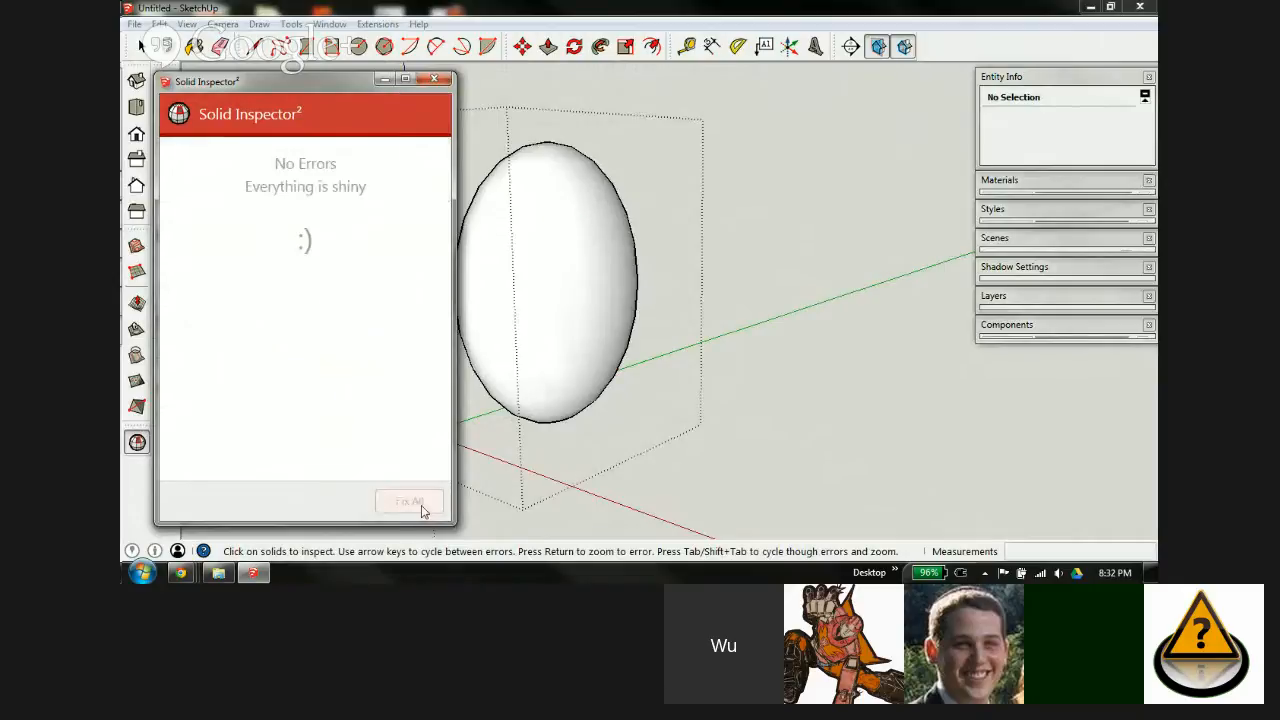
left_click(435, 79)
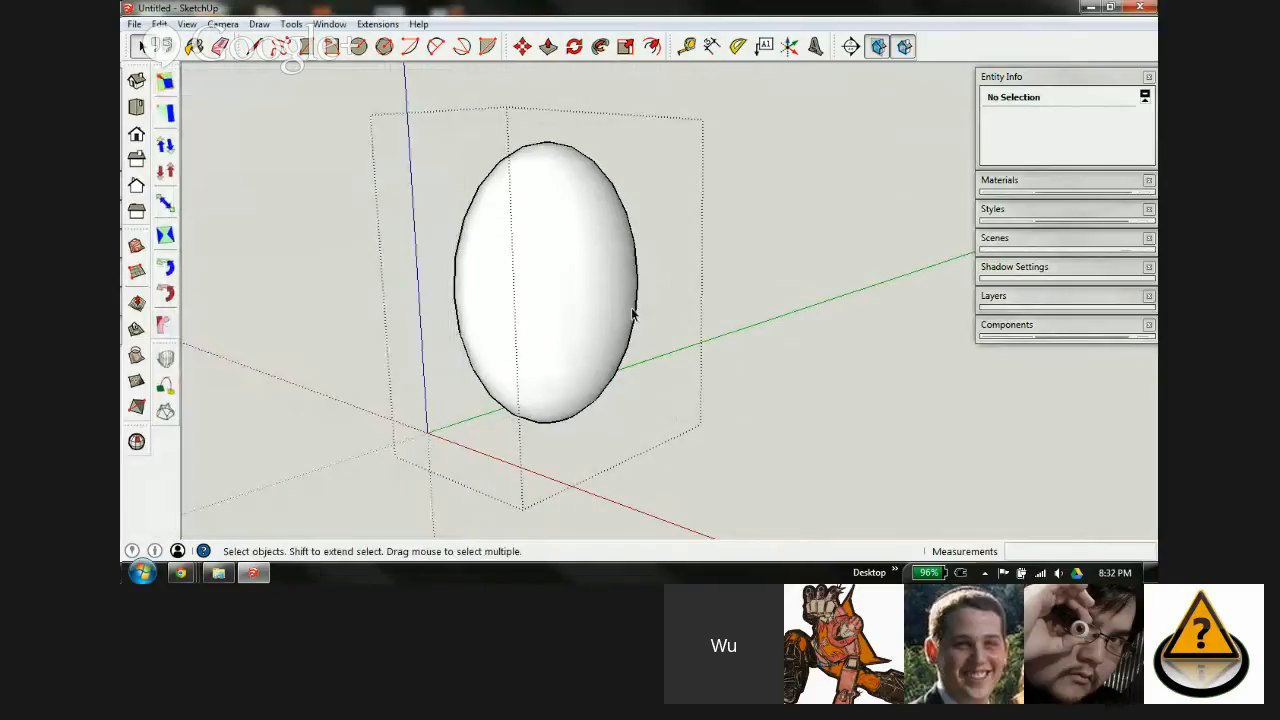
Step: Leave the egg shape's editing mode and rotate the flat logo spec sheet image 90° about its front edge to stand upright
scroll(517, 277, "down", 3)
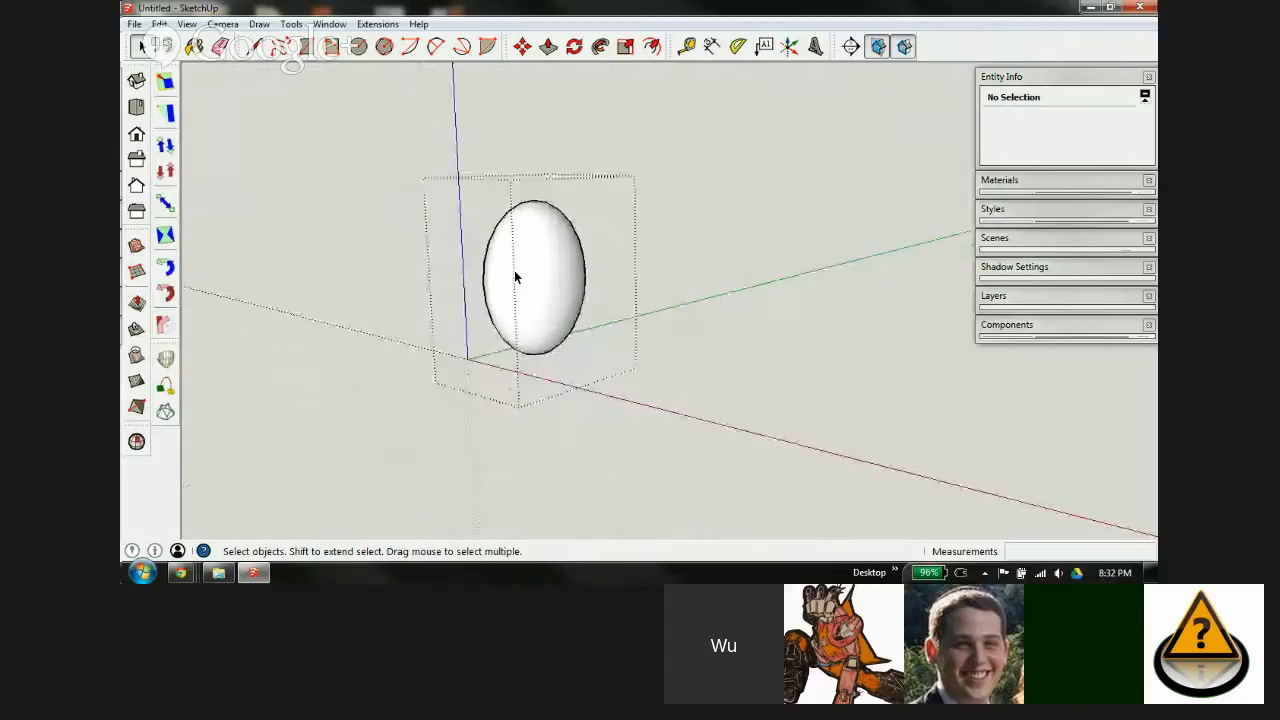
mouse_move(517, 277)
middle_mouse_down()
mouse_move(631, 270)
mouse_move(759, 335)
mouse_move(691, 428)
mouse_move(651, 366)
mouse_move(614, 388)
middle_mouse_up()
scroll(631, 270, "down", 3)
scroll(759, 335, "up", 1)
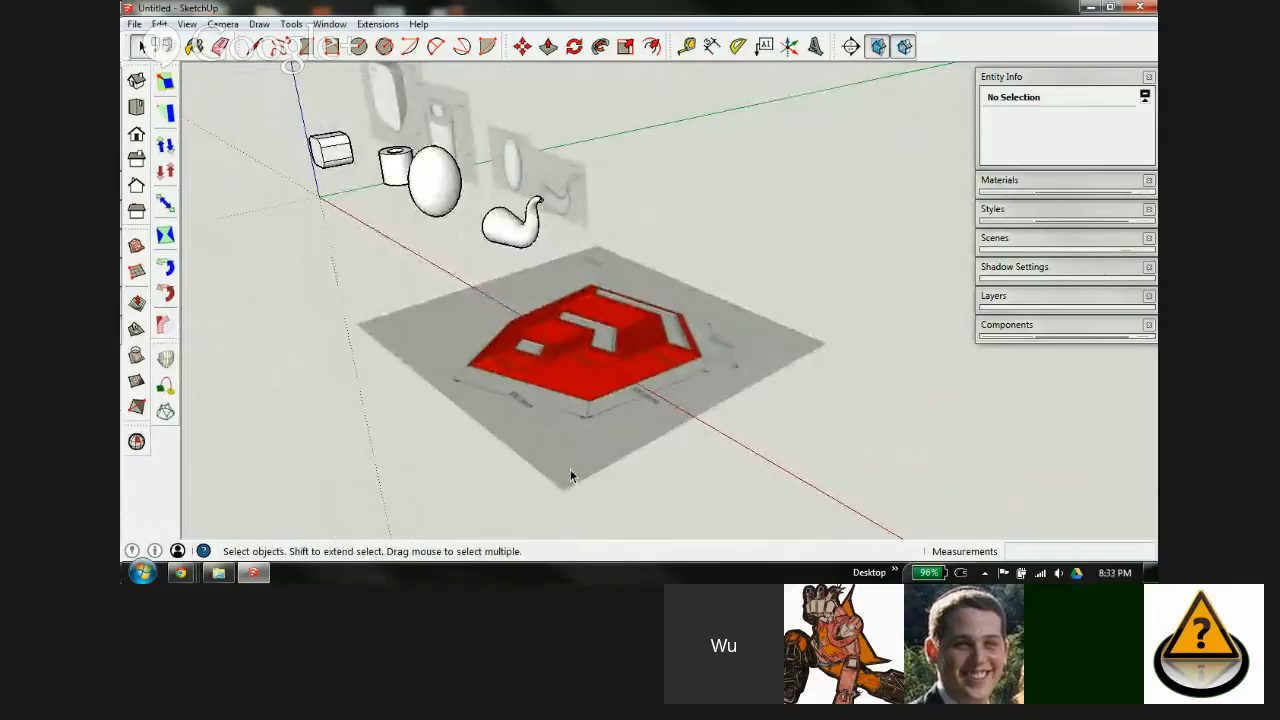
key("q")
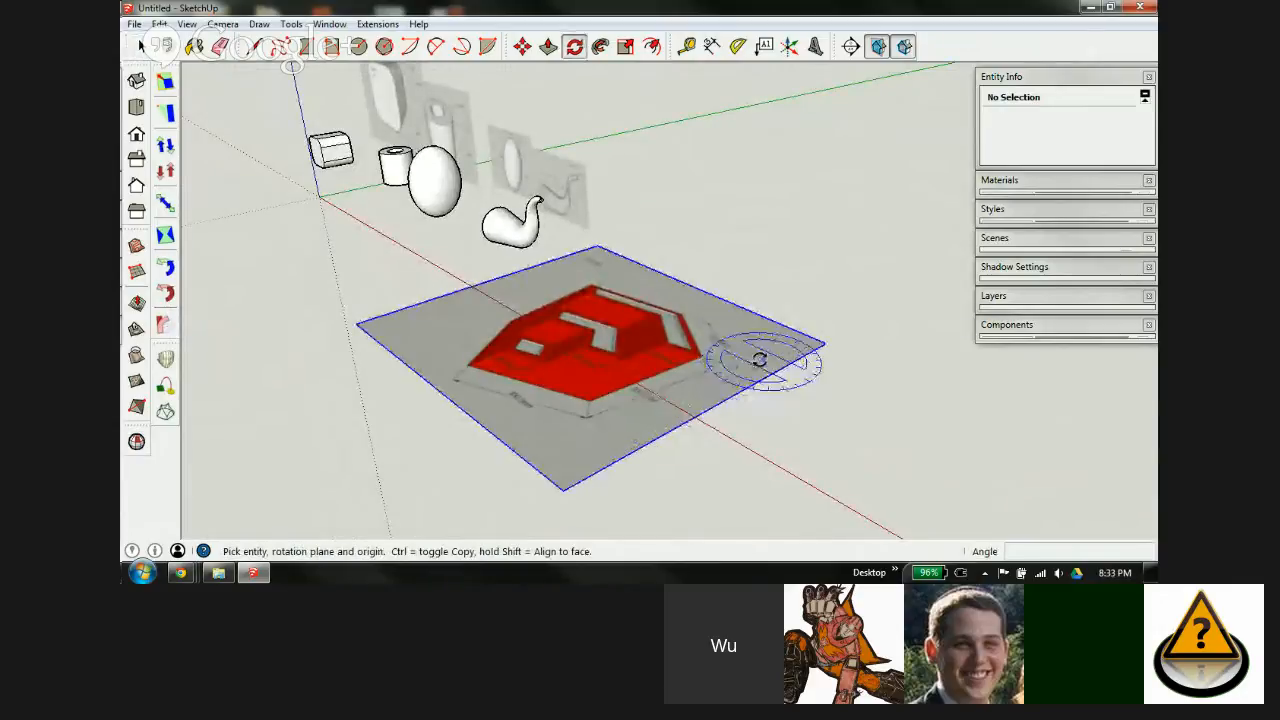
middle_click_drag(591, 434, 551, 400)
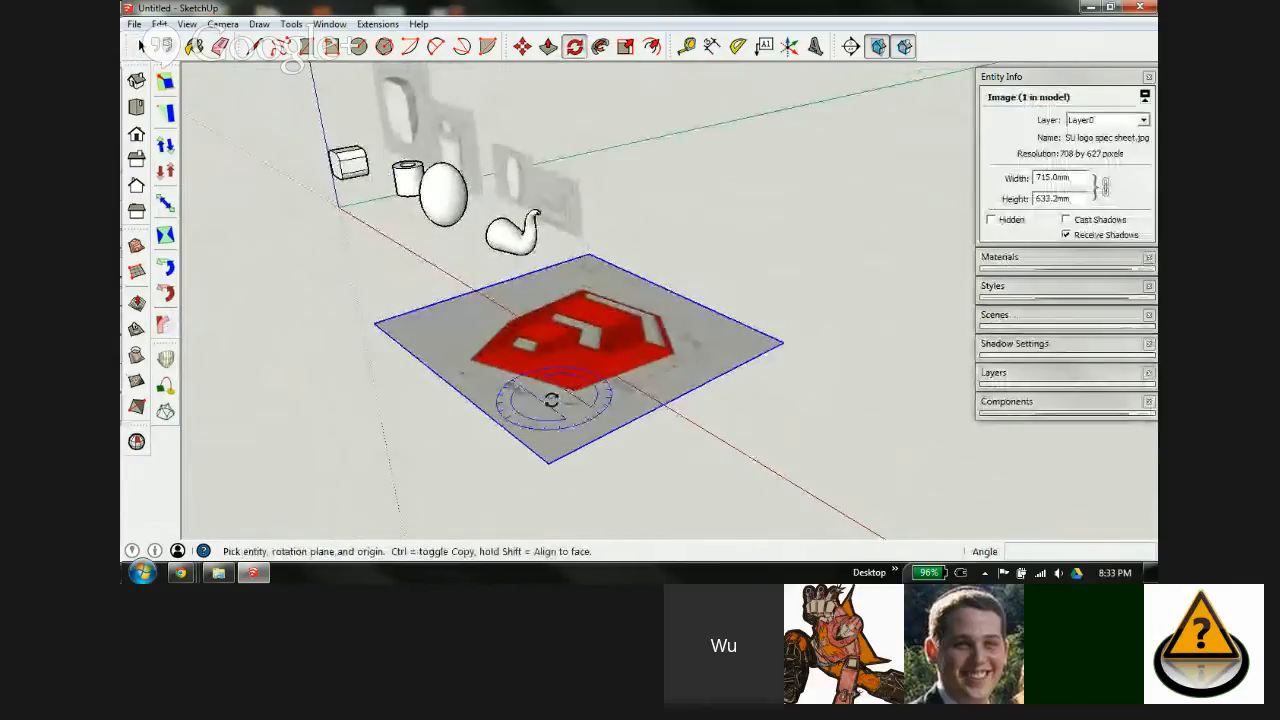
left_click(425, 364)
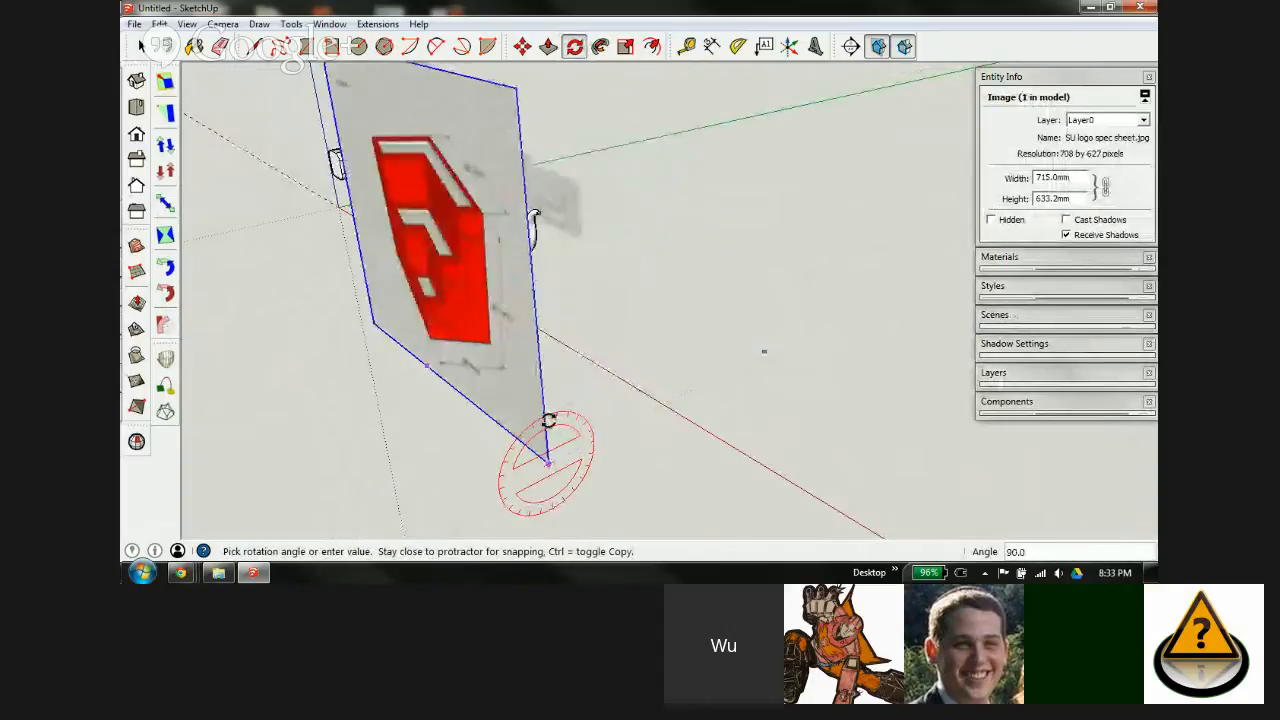
left_click(546, 420)
Step: Move the upright logo image about 618 mm back, away from the red axis and toward the other reference images
middle_click_drag(467, 352, 651, 388)
key("m")
left_click_drag(651, 388, 729, 300)
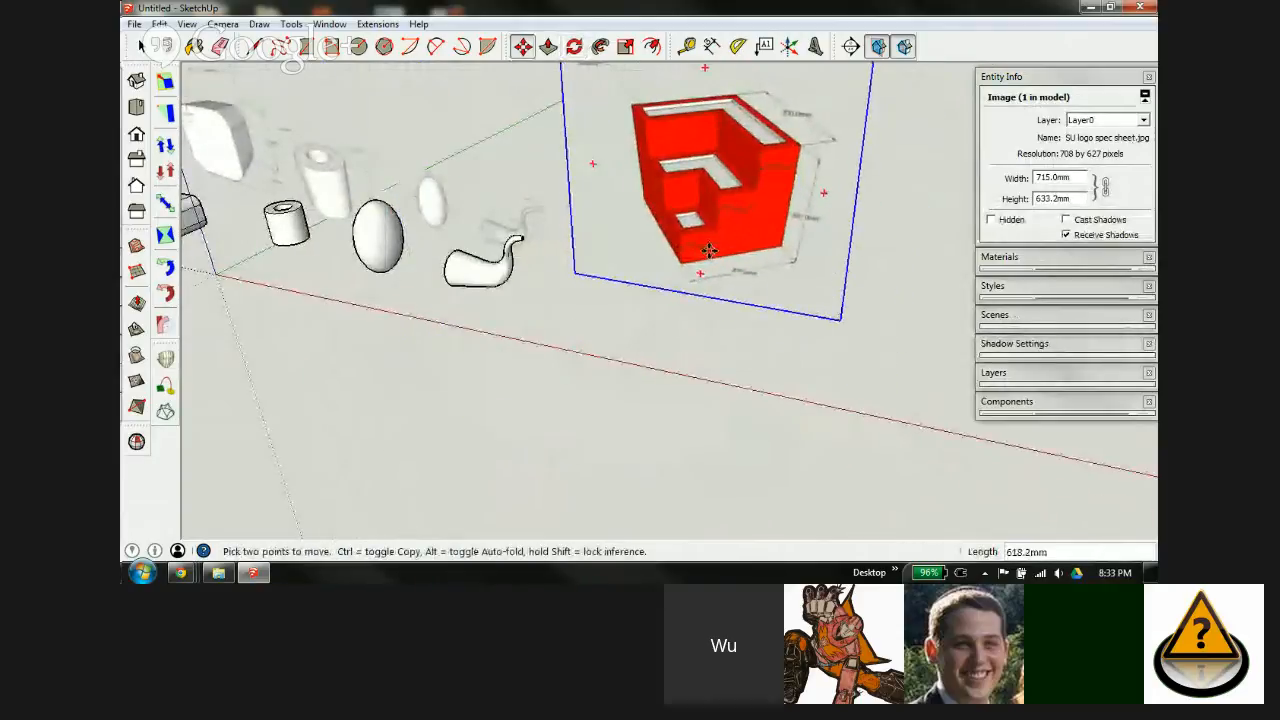
Step: Scale the logo image uniformly to 0.50 from its upper corner
key("s")
scroll(676, 277, "down", 3)
scroll(676, 277, "down", 1)
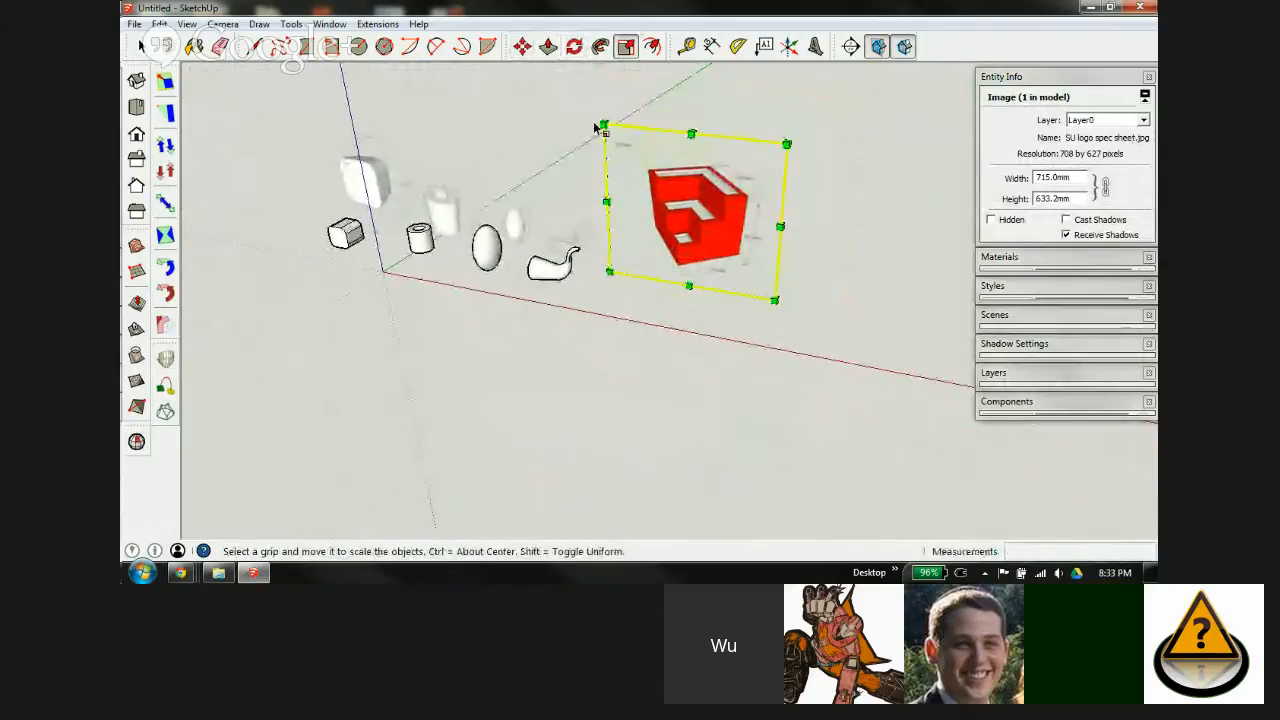
left_click_drag(600, 127, 683, 213)
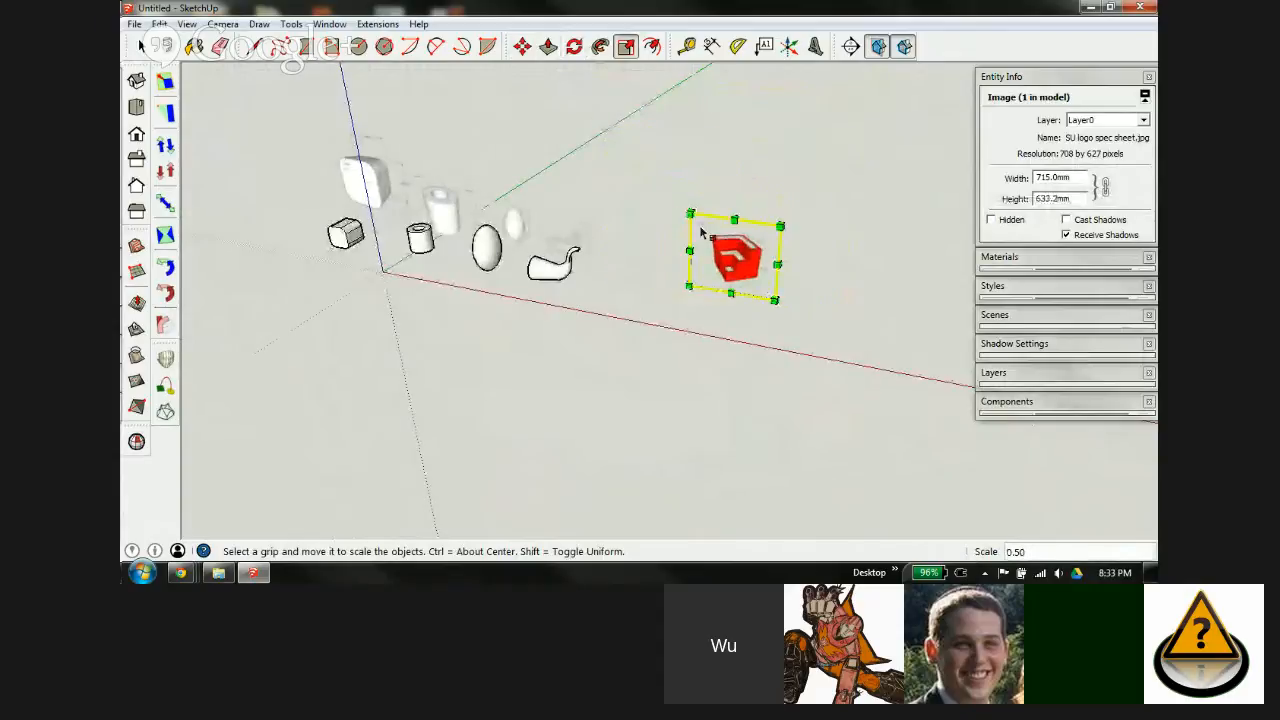
Step: Move the scaled logo image about 384 mm closer to the row of other reference images and deselect it
key("m")
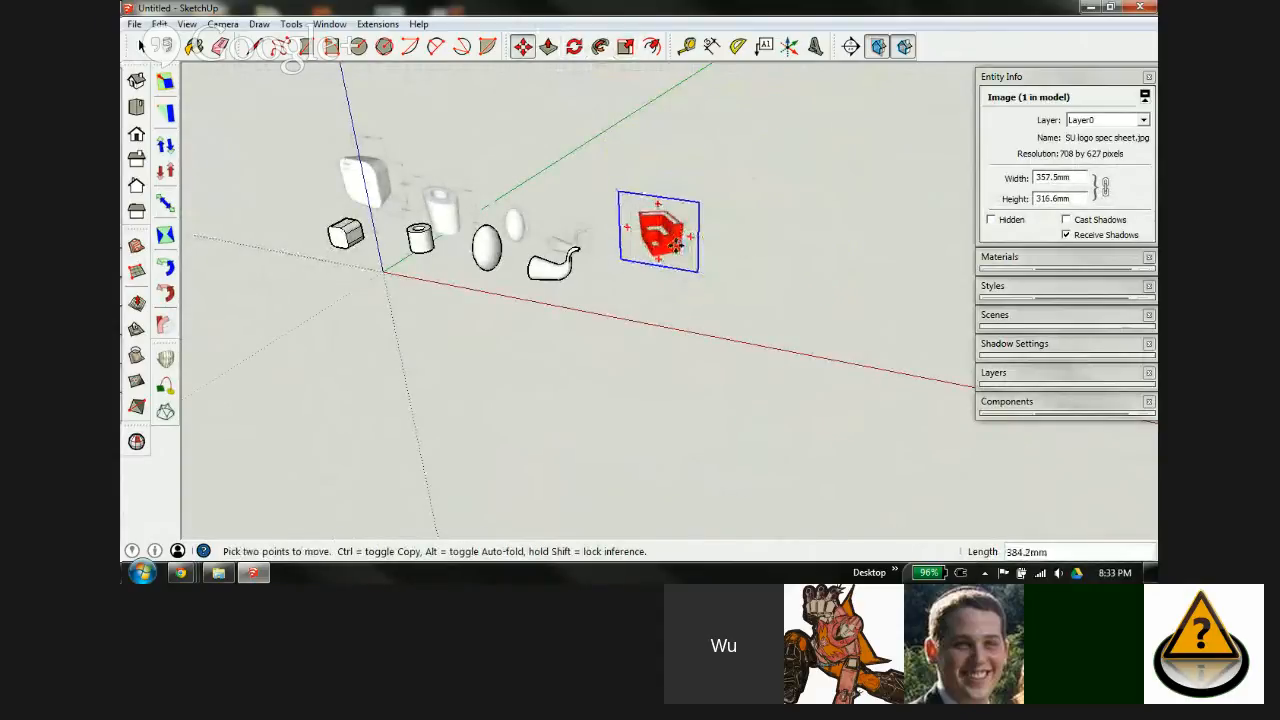
scroll(670, 243, "up", 4)
middle_click_drag(634, 218, 600, 220)
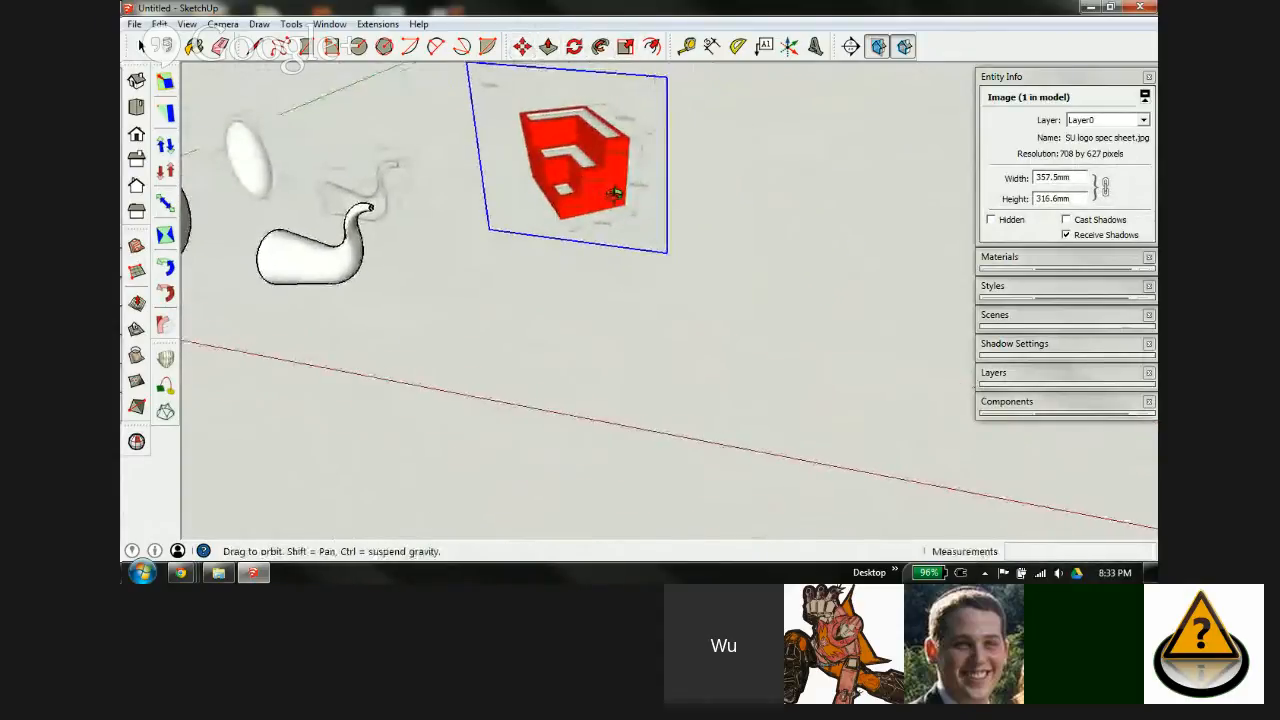
key("space")
left_click(615, 288)
scroll(615, 288, "down", 2)
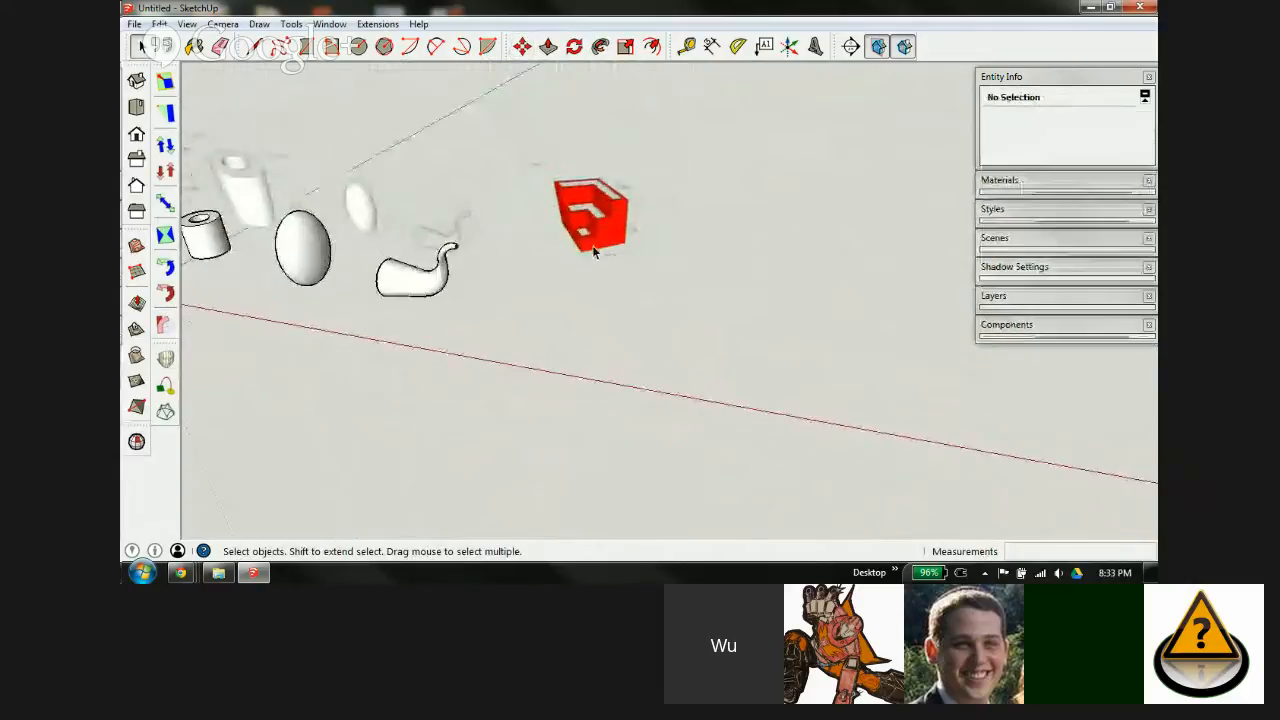
Step: Draw a 300 by 300 mm square on the ground in front of the logo image, beside the red axis
scroll(594, 243, "up", 5)
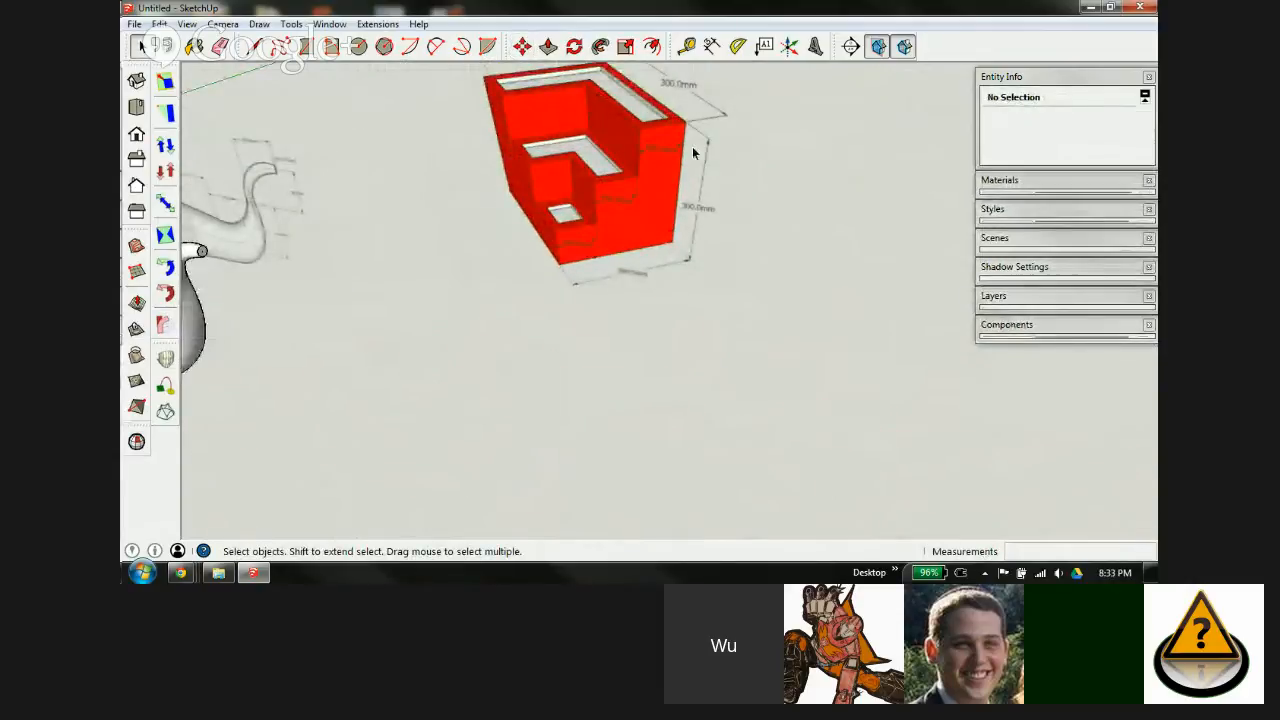
middle_click_drag(609, 206, 631, 235)
scroll(630, 232, "down", 2)
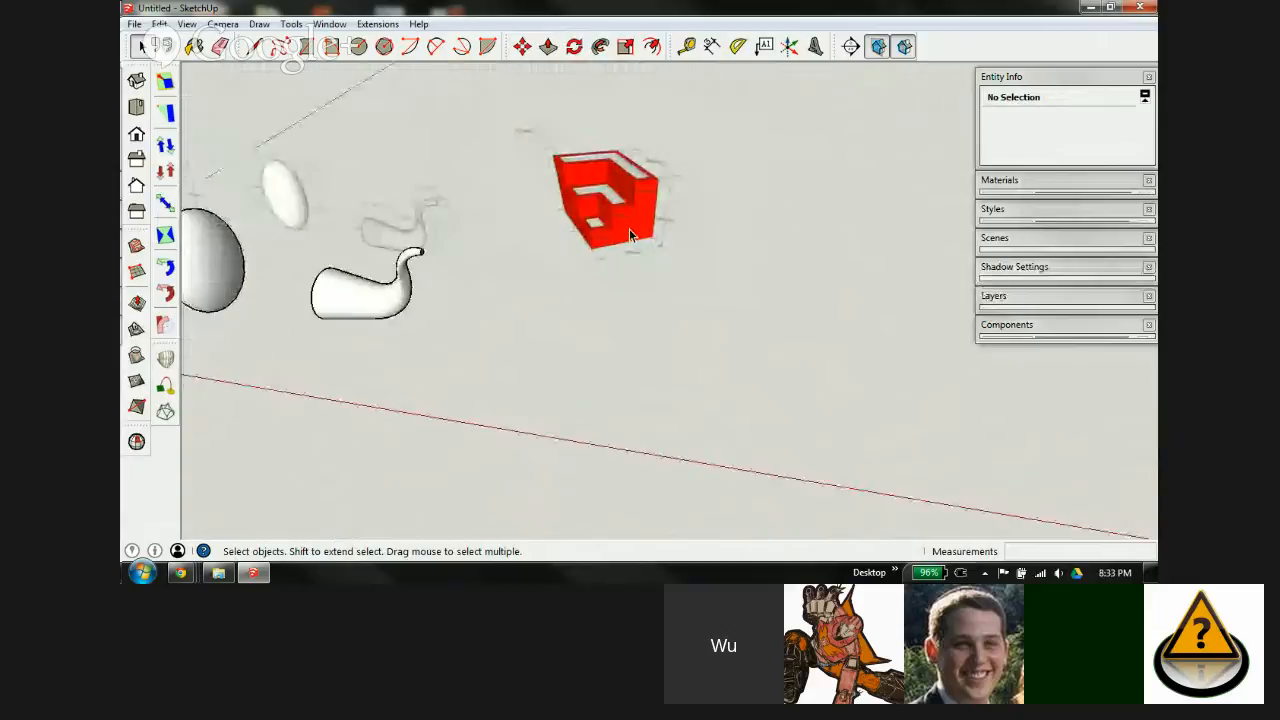
key("r")
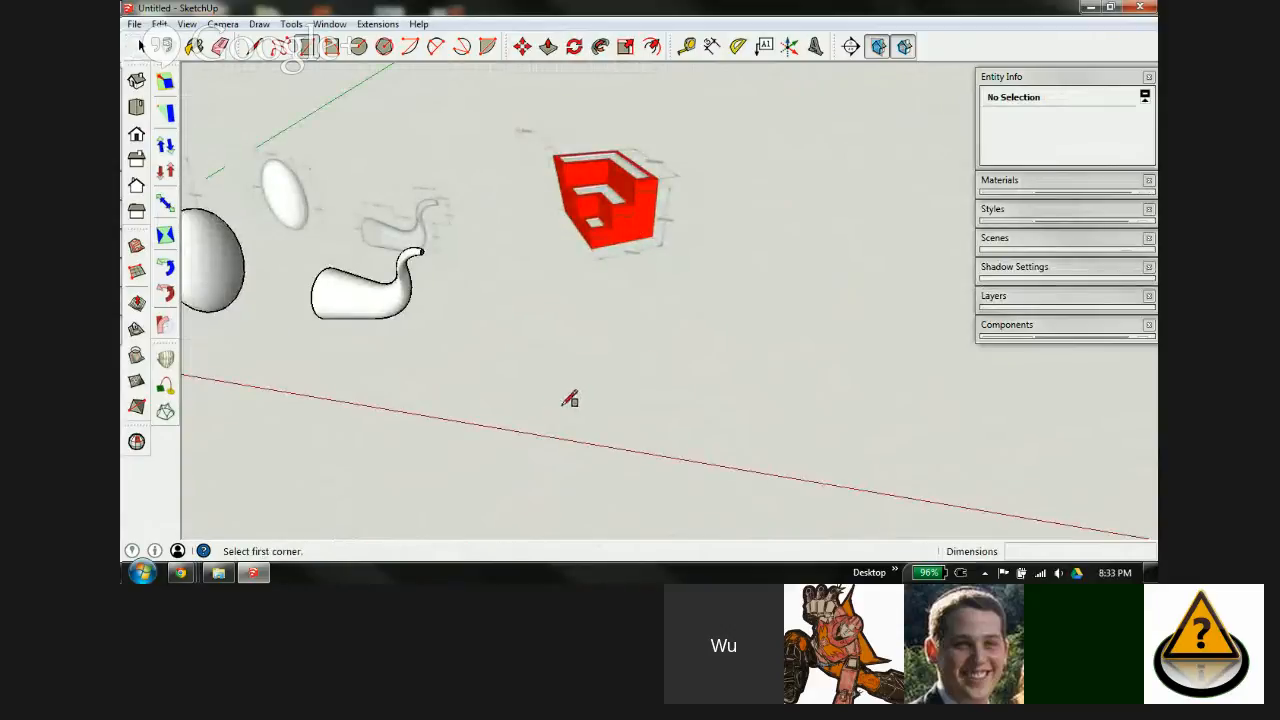
left_click(560, 421)
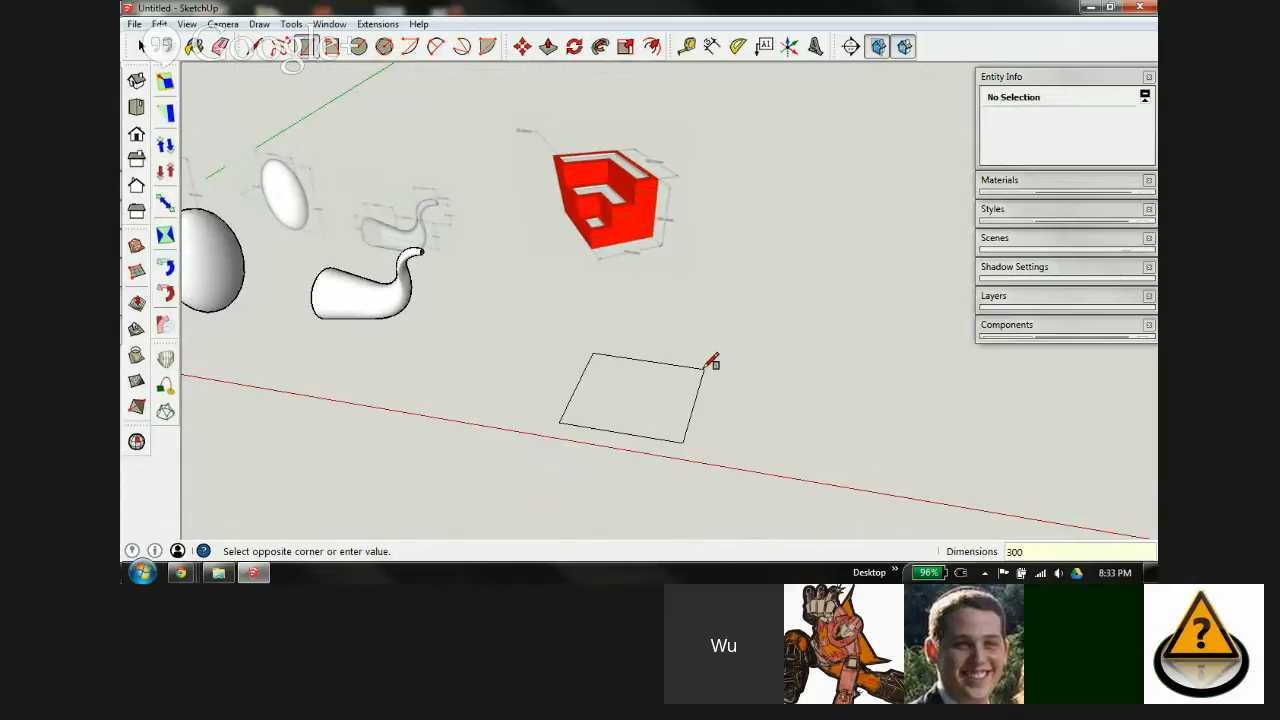
key("Return")
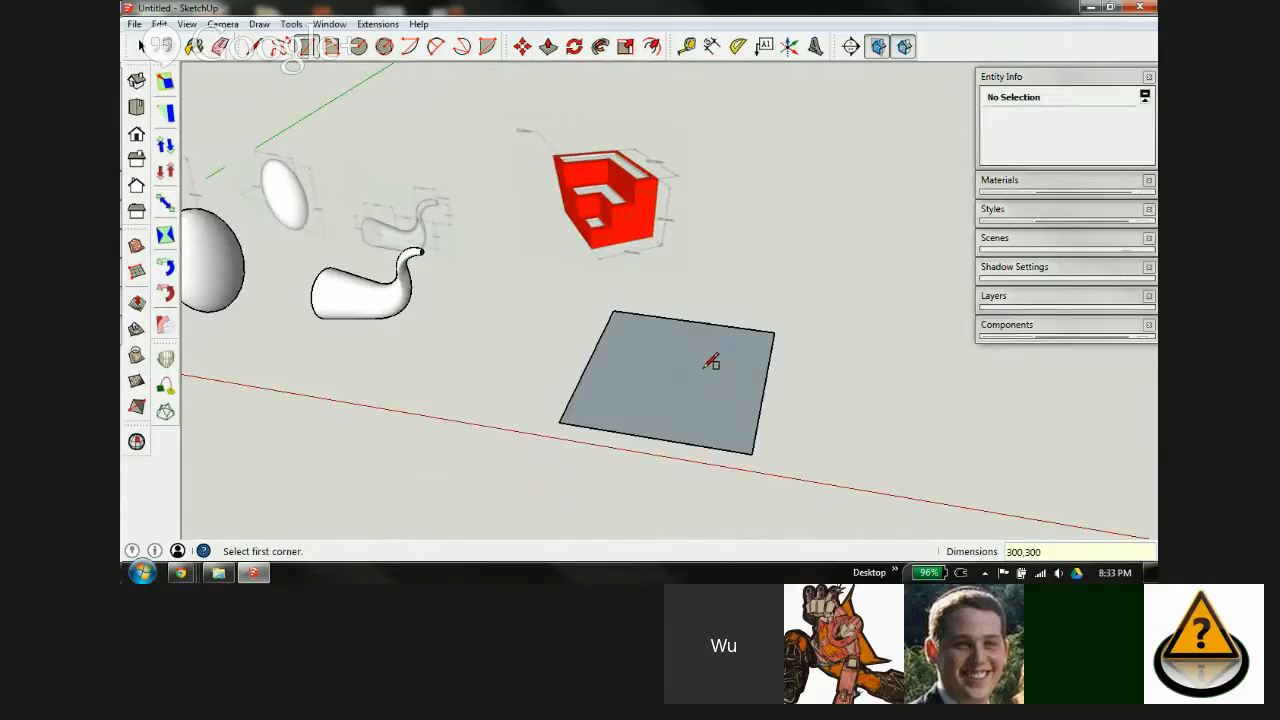
Step: Push/Pull the square upward 300 mm into a cube
key("p")
left_click(674, 396)
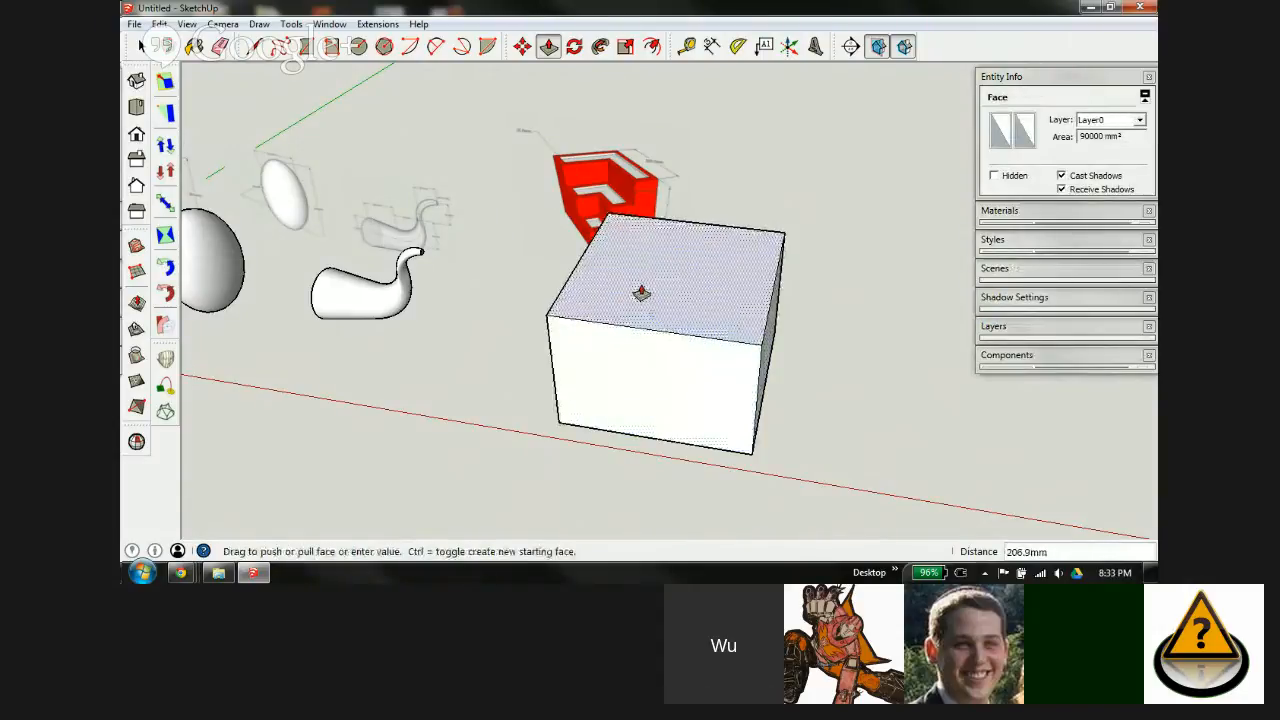
type("300")
key("Return")
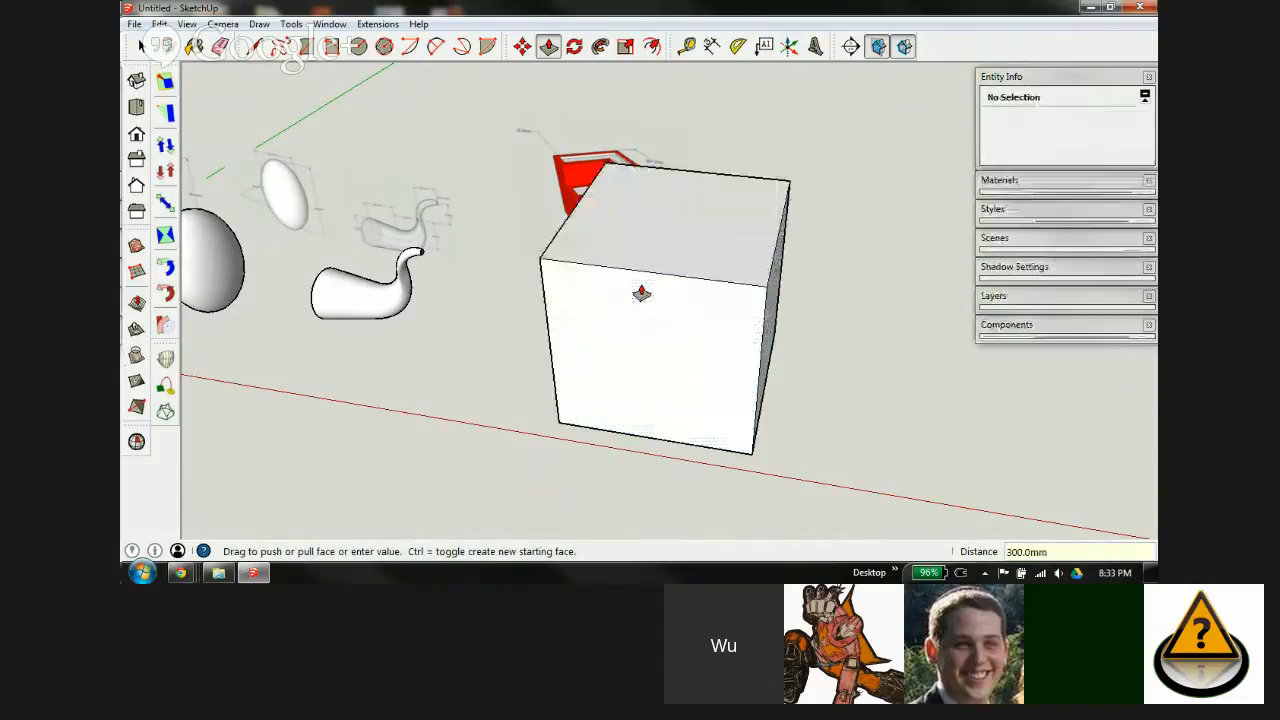
Step: Place two guides across the cube's top face, parallel to its back edge, at 100 mm spacing from that edge
scroll(672, 249, "down", 2)
middle_click_drag(672, 249, 606, 194)
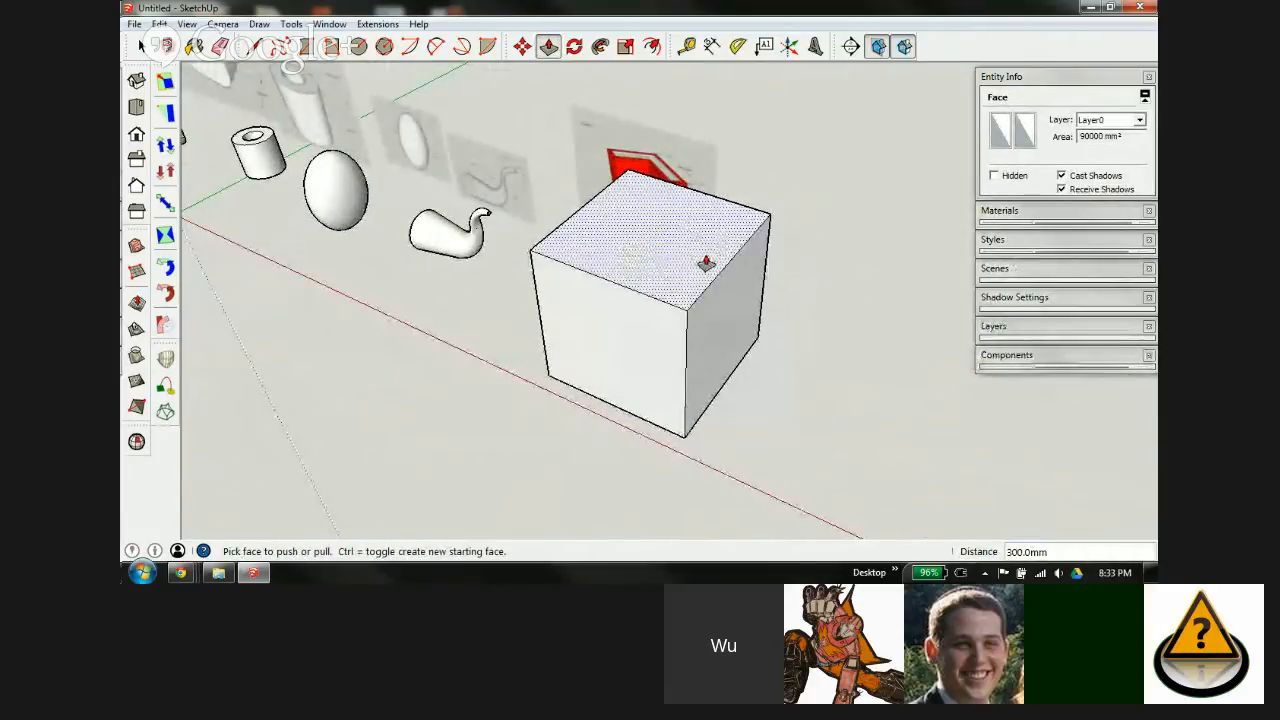
scroll(703, 263, "up", 3)
middle_click_drag(697, 251, 631, 306)
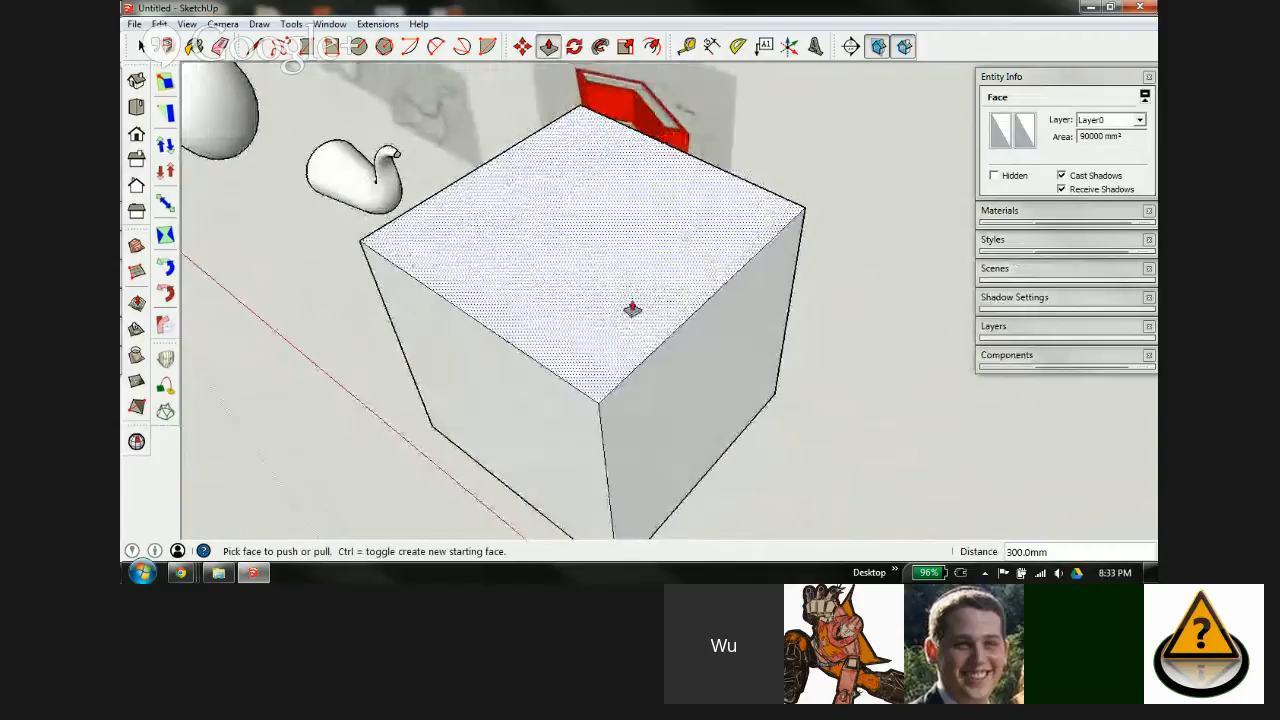
key("t")
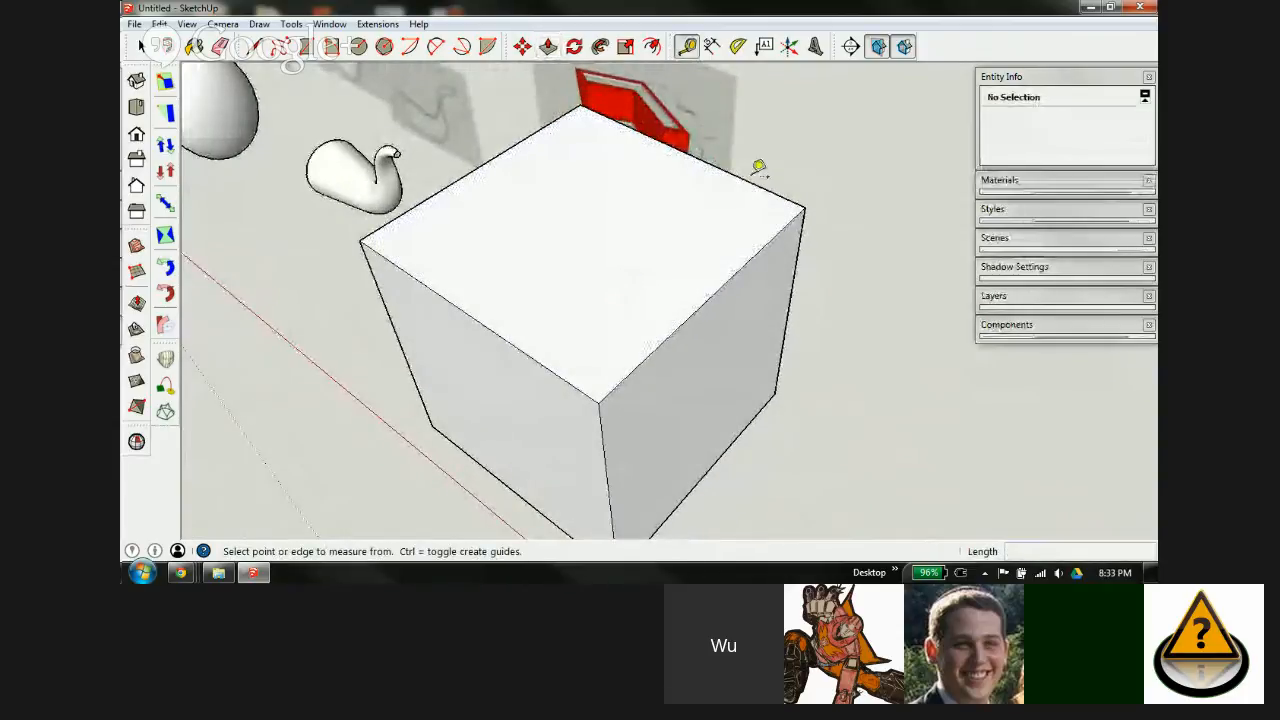
left_click(760, 187)
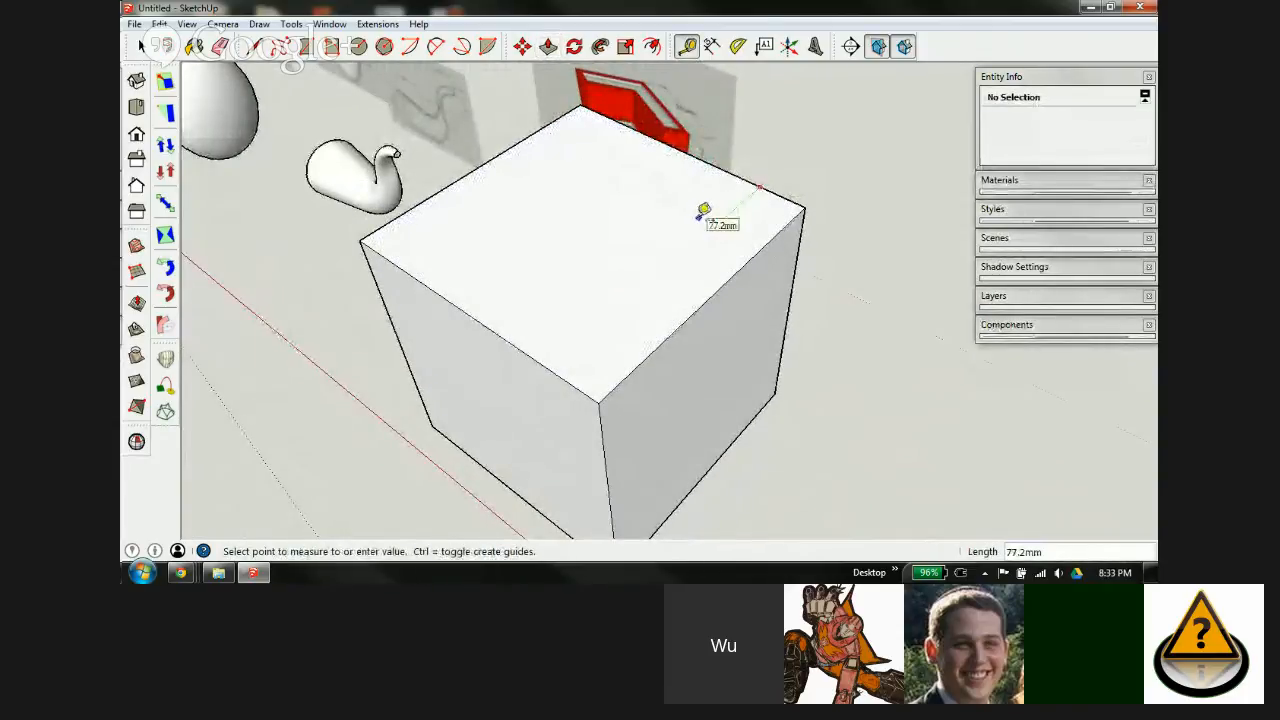
left_click(700, 216)
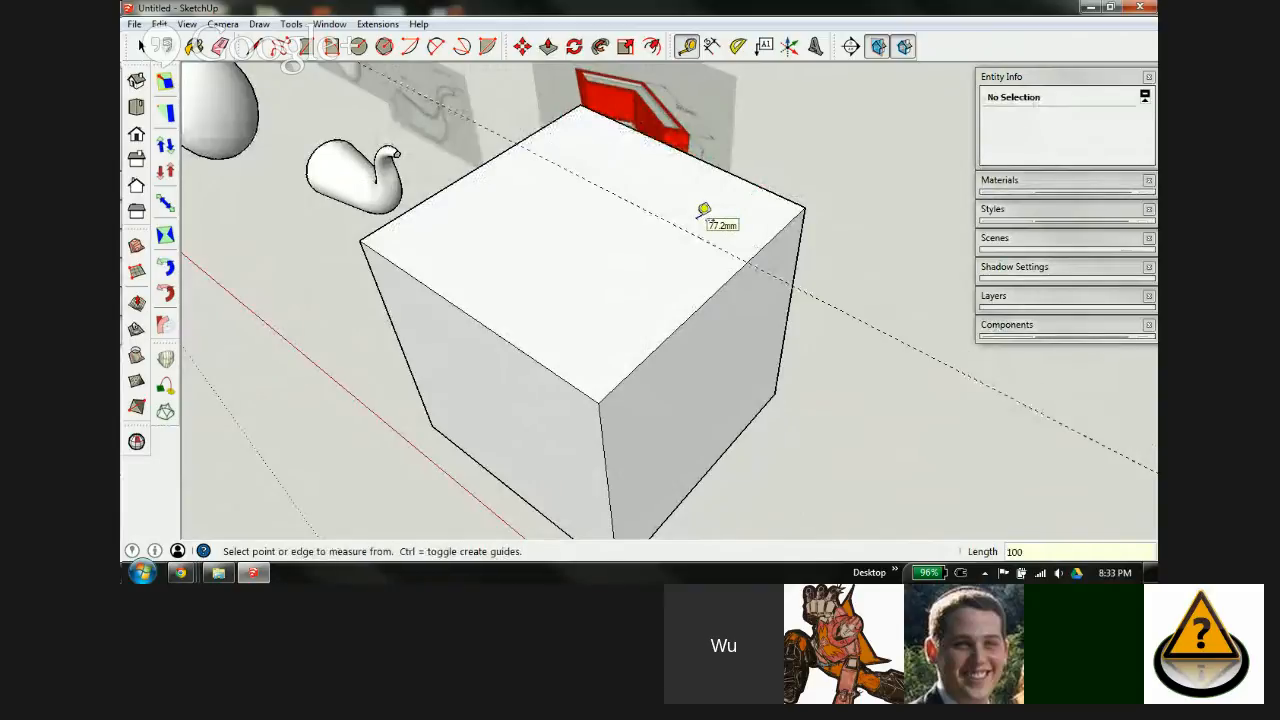
left_click(701, 238)
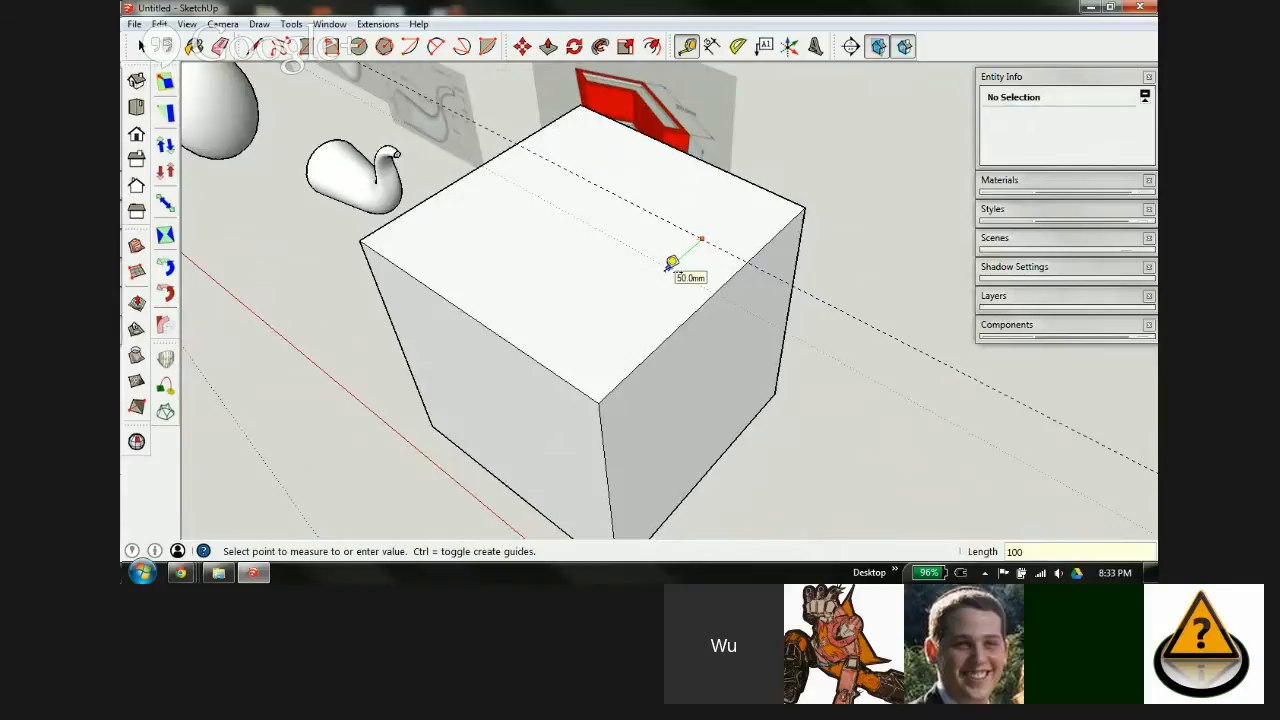
left_click(672, 262)
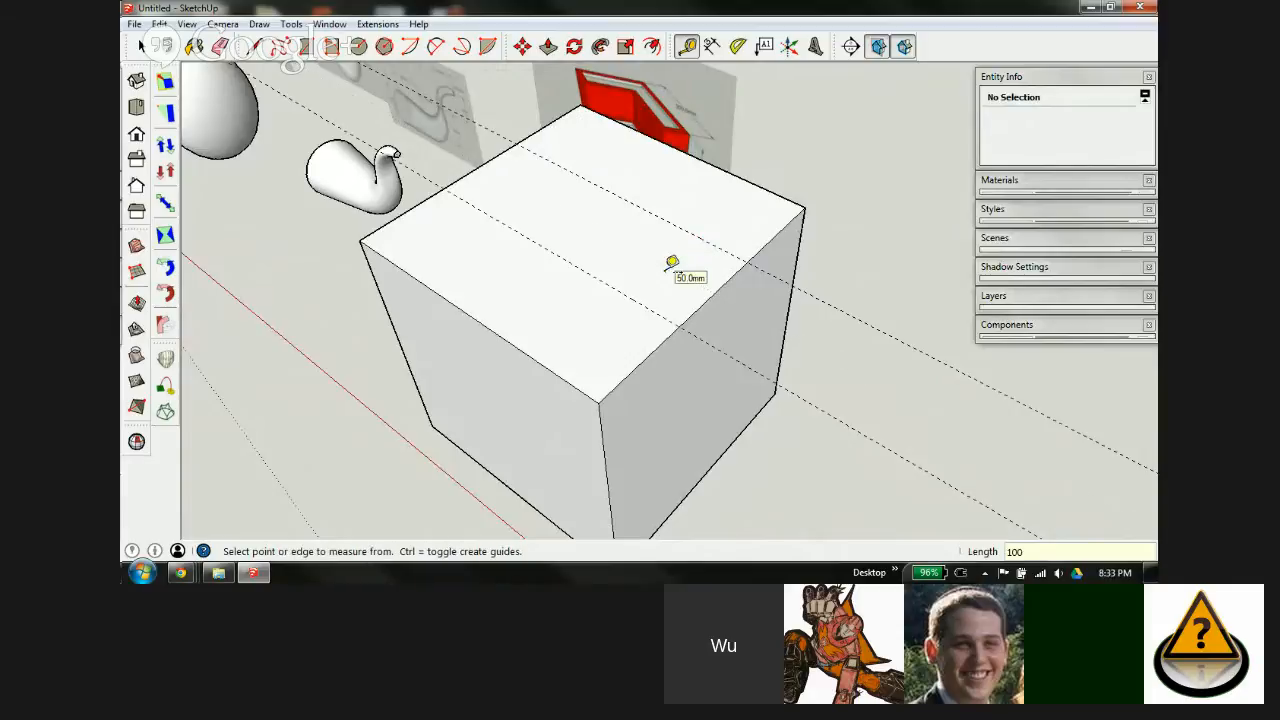
Step: Add two crossing guides on the cube's top face, parallel to its right edge, at 100 mm spacing from that edge
left_click(714, 290)
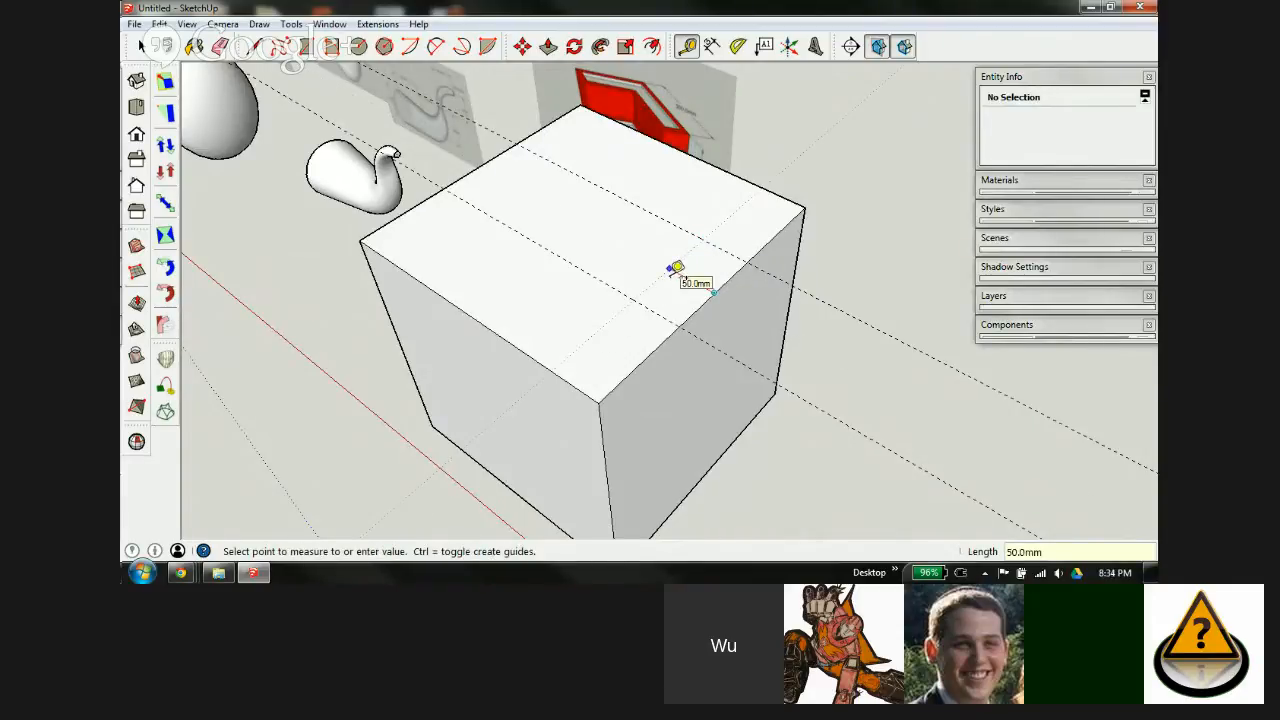
key("Return")
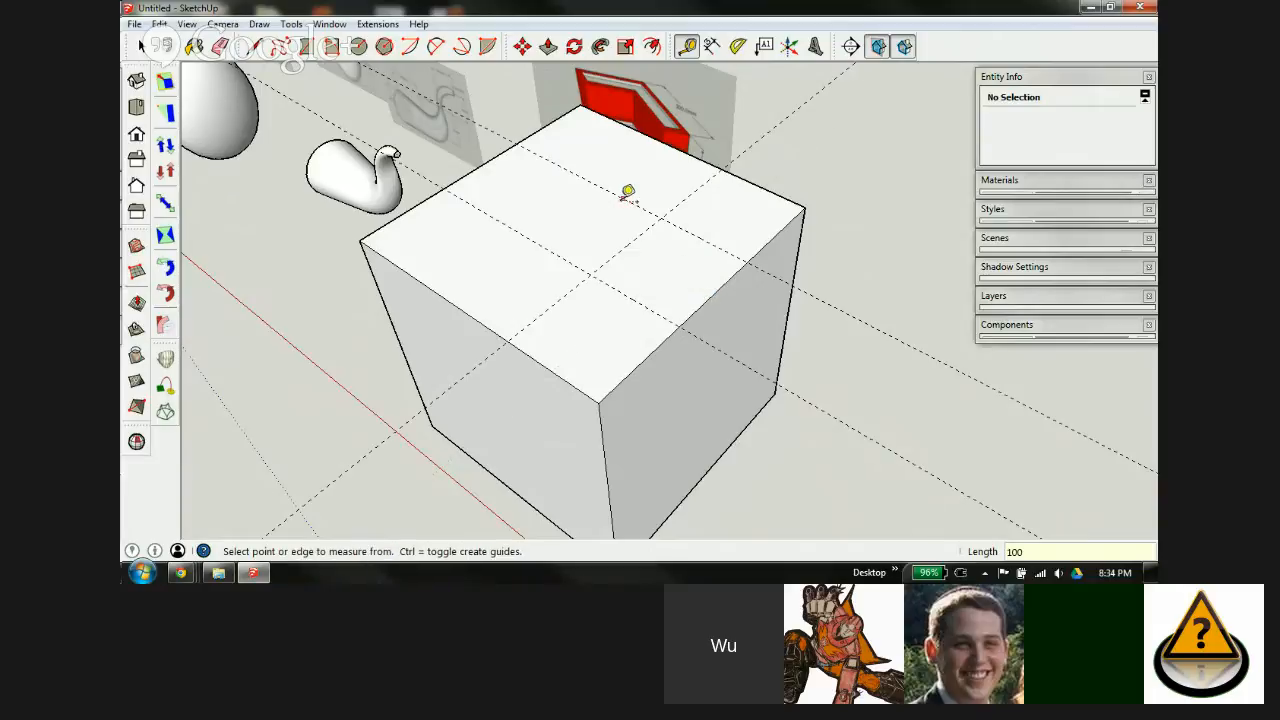
left_click(626, 245)
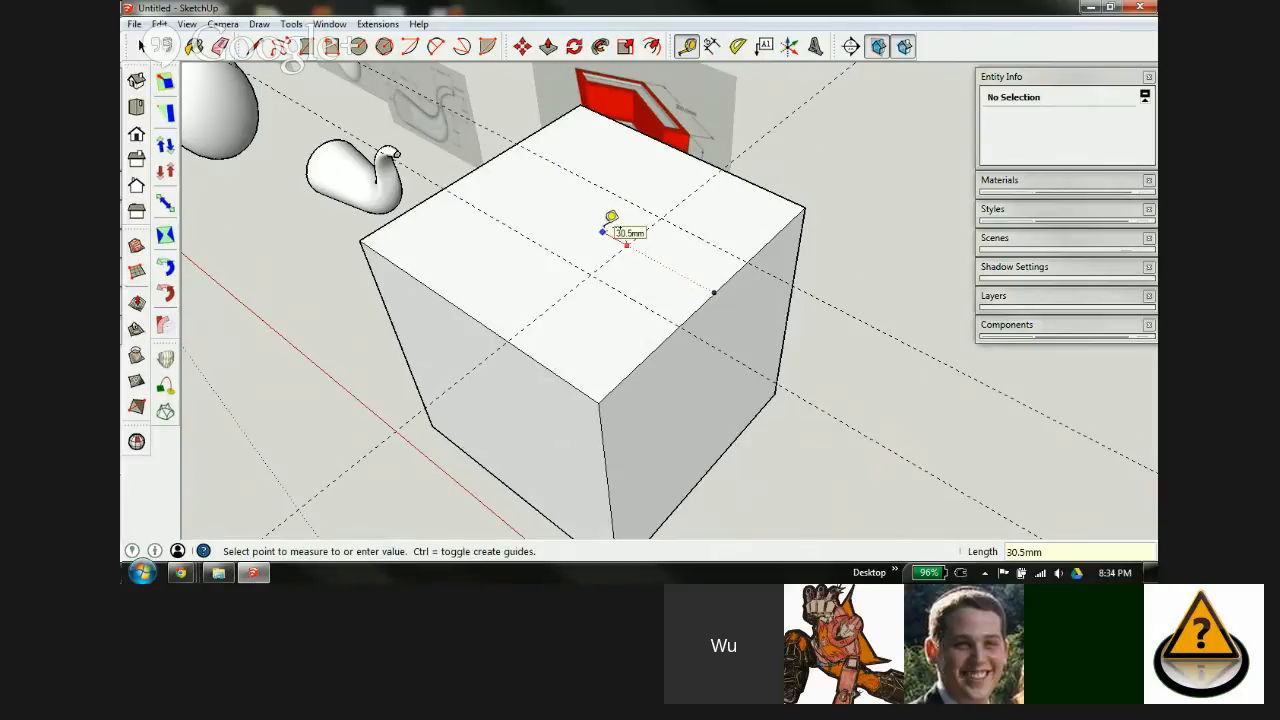
left_click(611, 217)
left_click(613, 255)
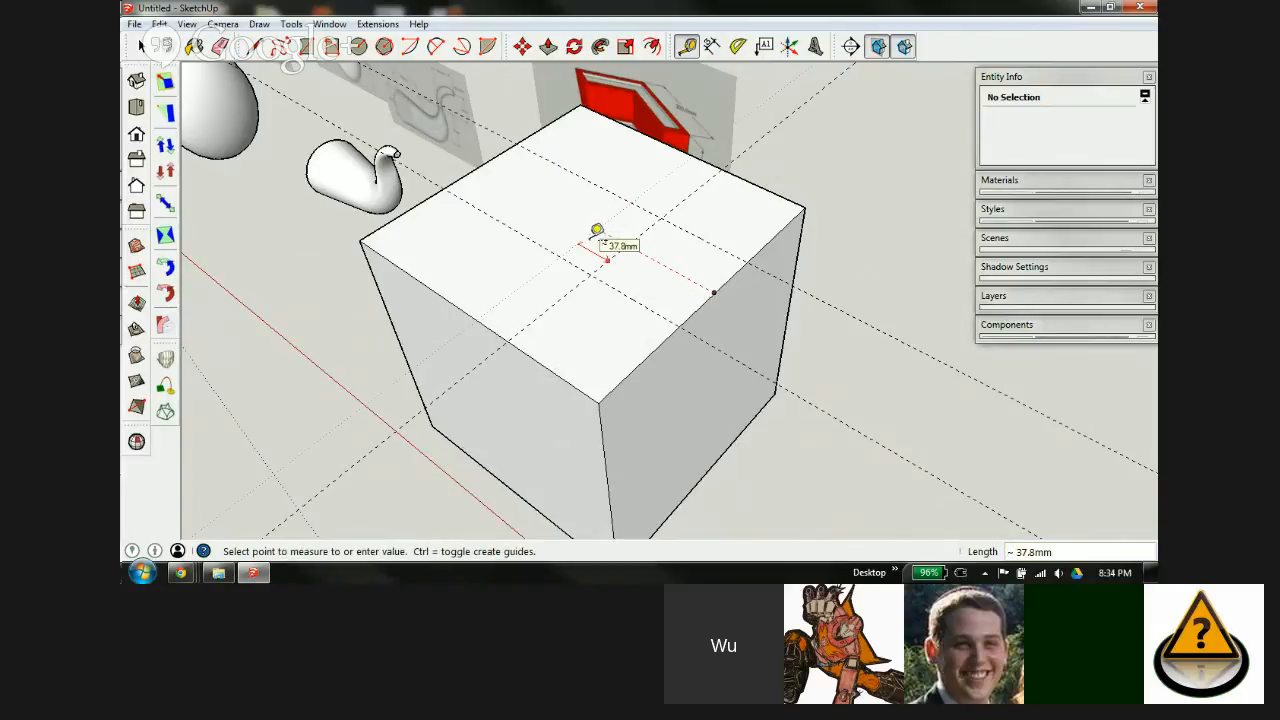
type("100")
key("Return")
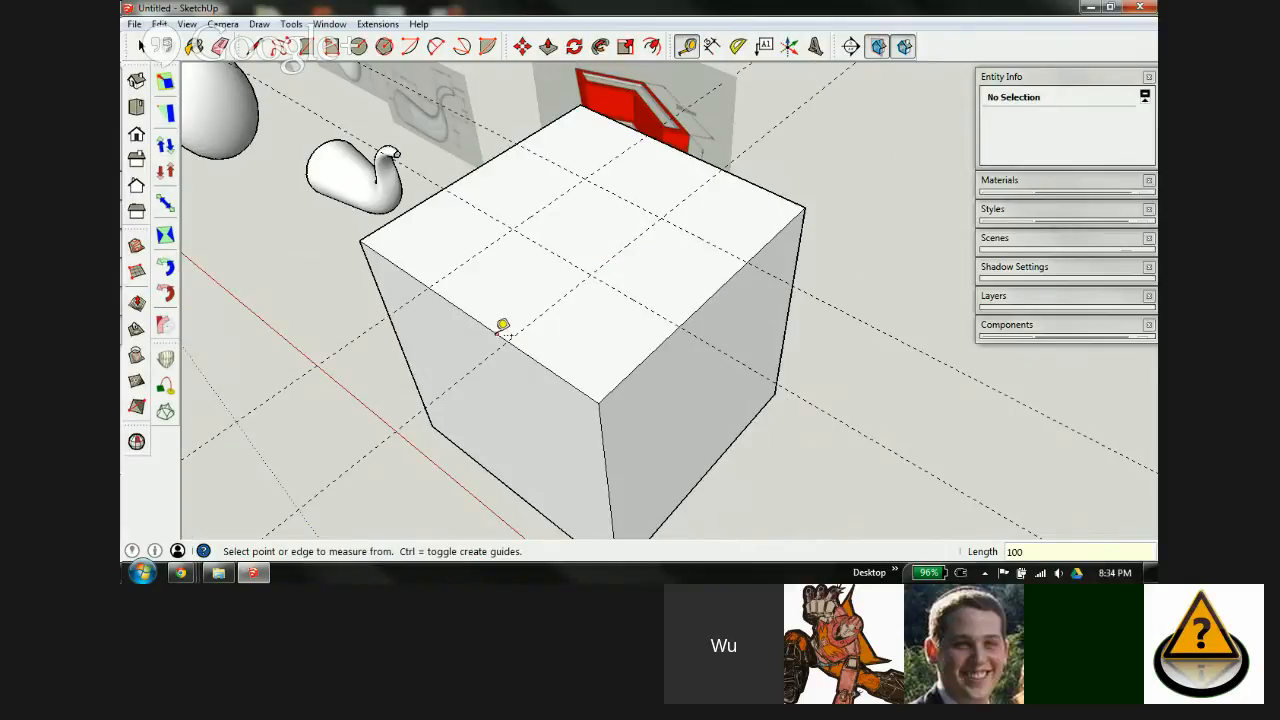
Step: Draw a 200 by 200 mm square and a 100 by 100 mm square on the cube's top face, both from its front corner
left_click(305, 46)
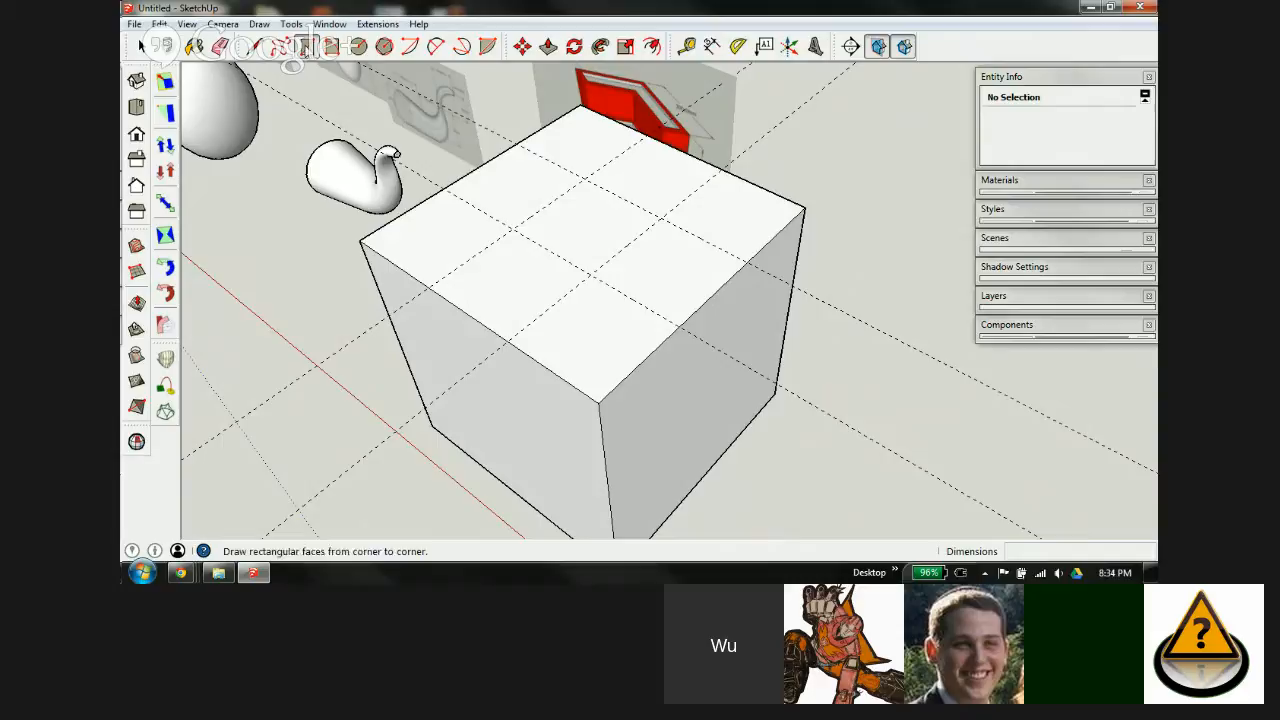
left_click(599, 402)
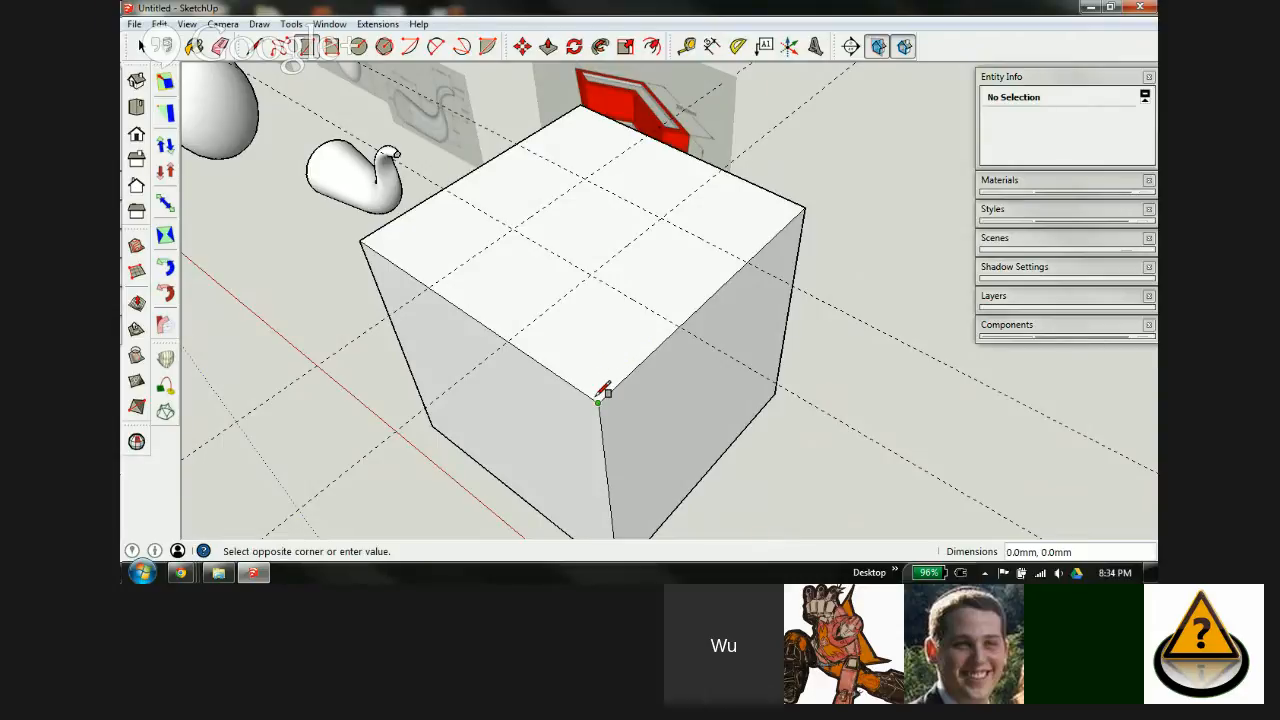
left_click(586, 180)
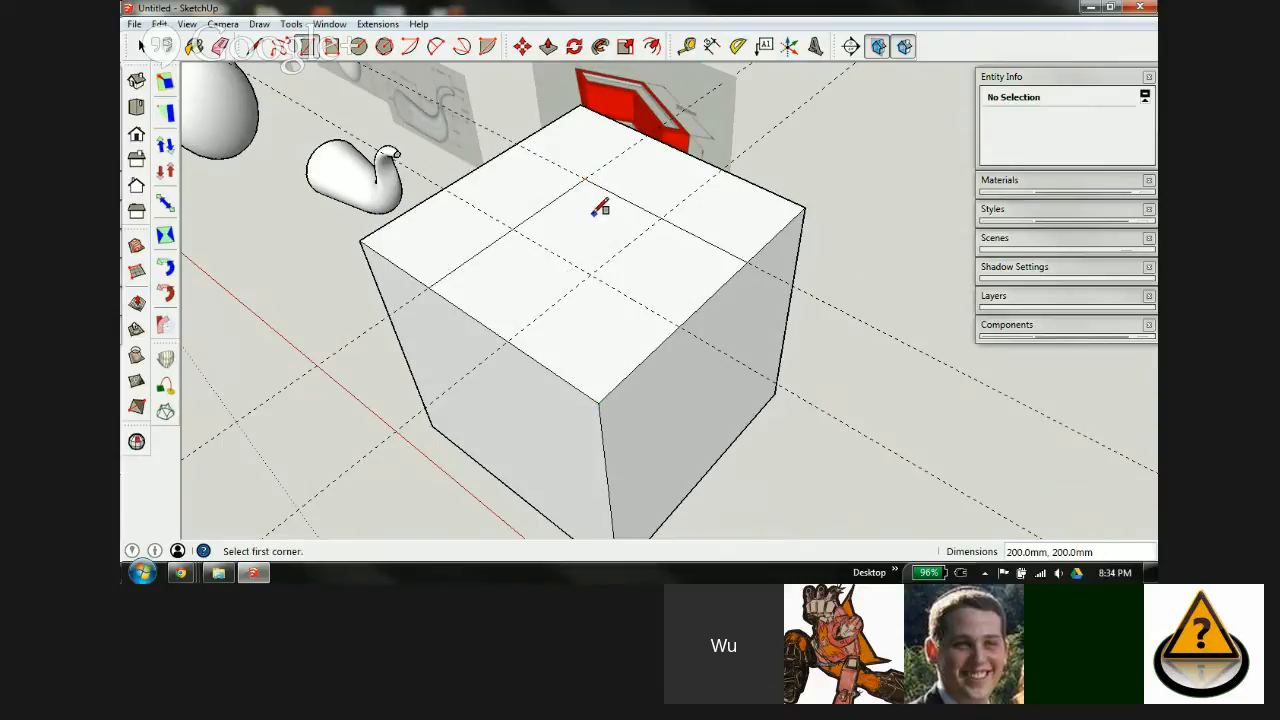
left_click(600, 401)
left_click(600, 268)
Step: Erase the four construction guides crossing the cube's top face
key("e")
left_click(563, 259)
left_click(636, 236)
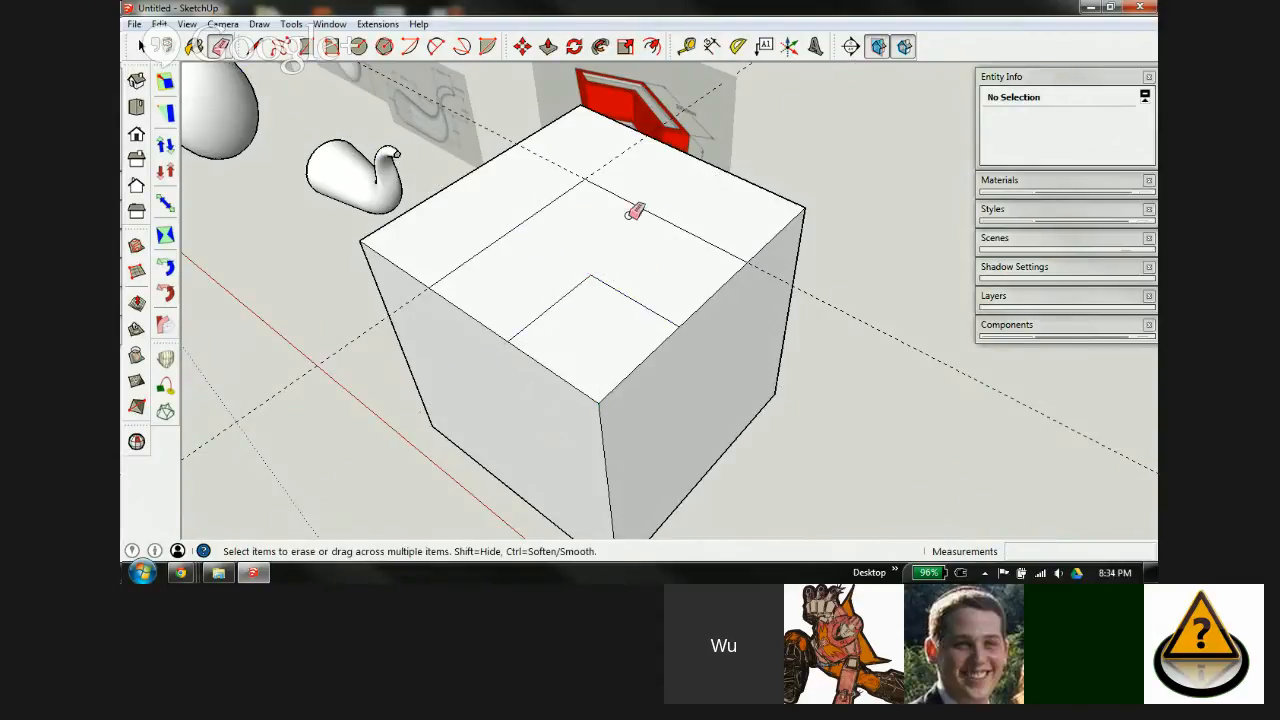
left_click_drag(550, 168, 608, 163)
Step: Push the corner square down 100 mm, lower the surrounding L-shaped face to the same level, and deepen the corner by another level to form steps
key("p")
middle_click_drag(598, 336, 457, 294)
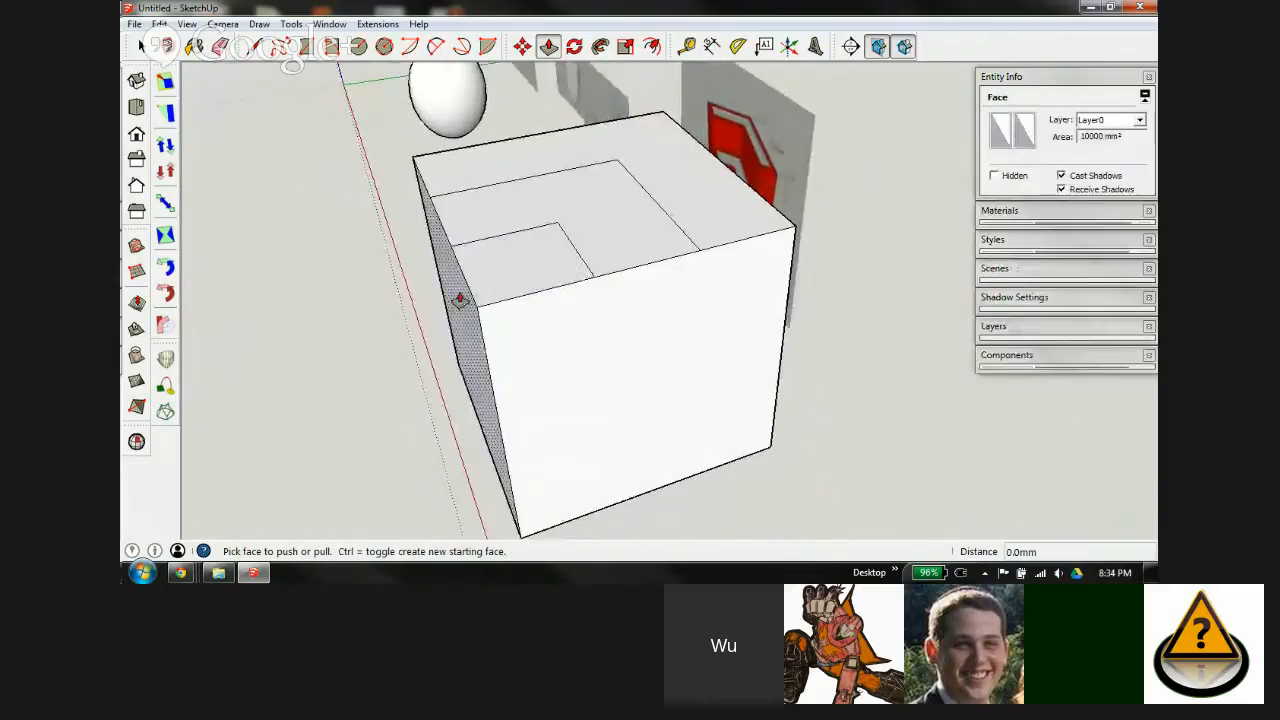
left_click_drag(531, 286, 538, 325)
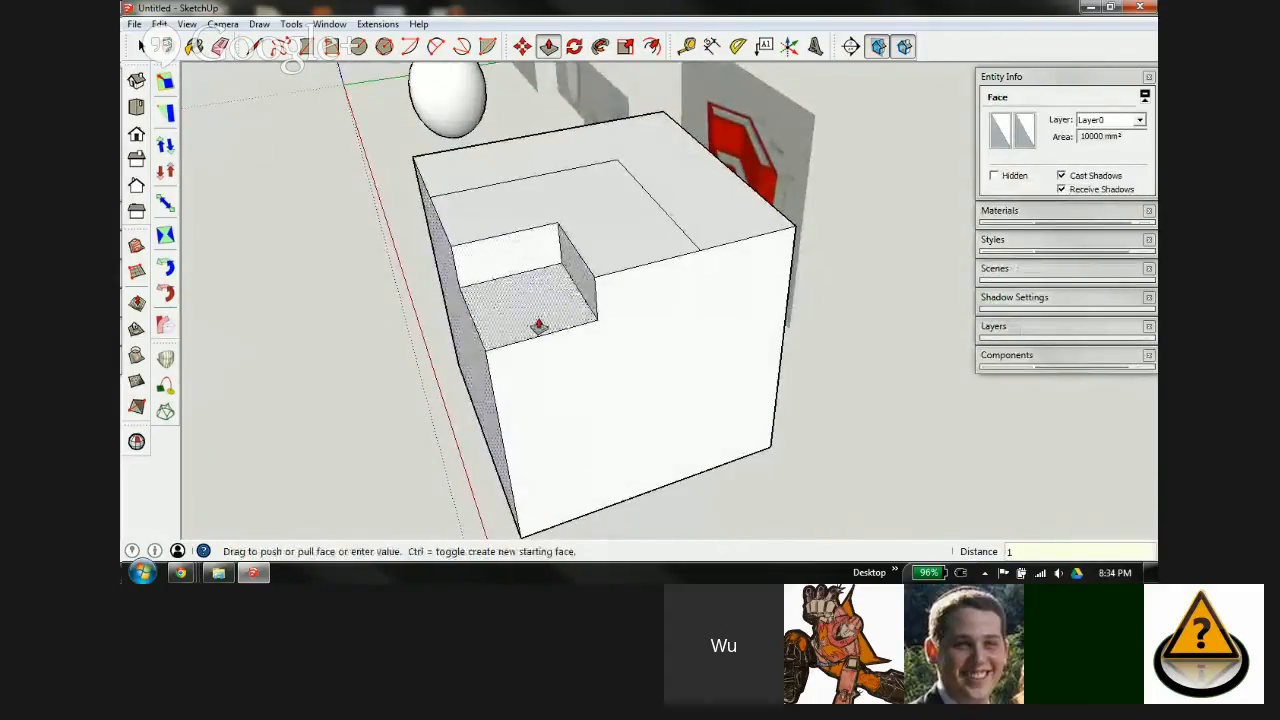
key("Return")
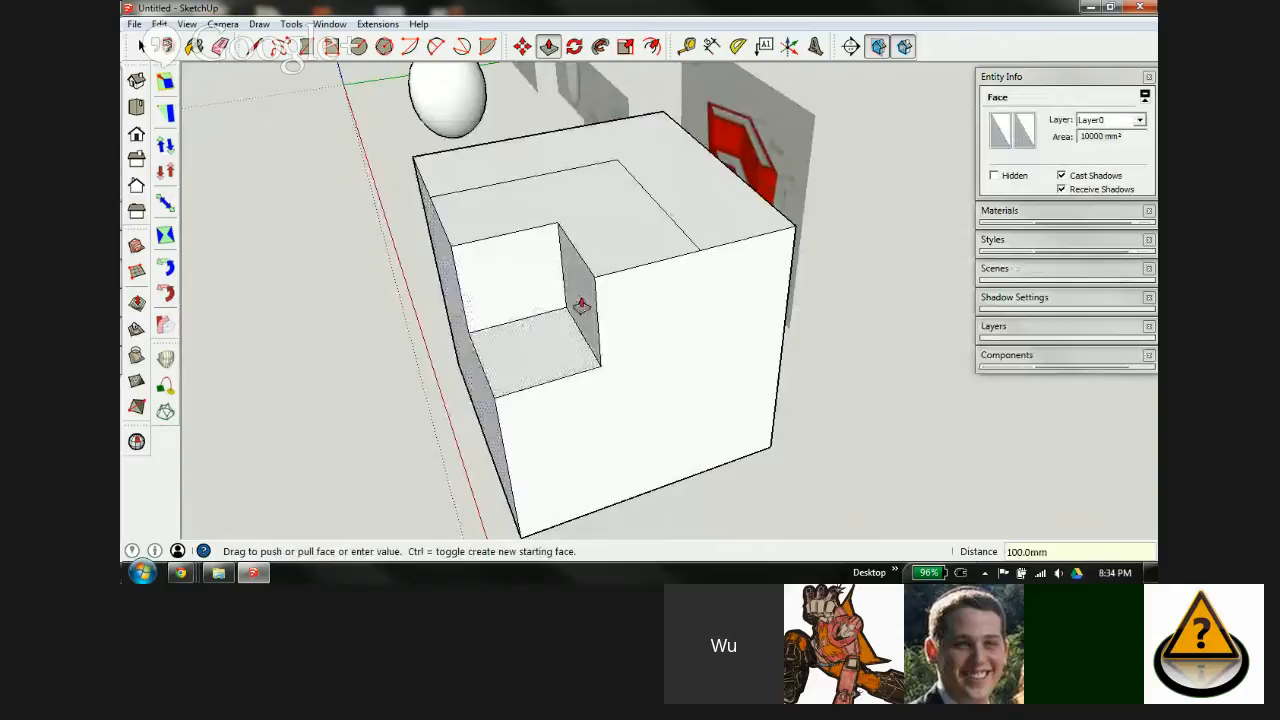
left_click_drag(604, 243, 543, 366)
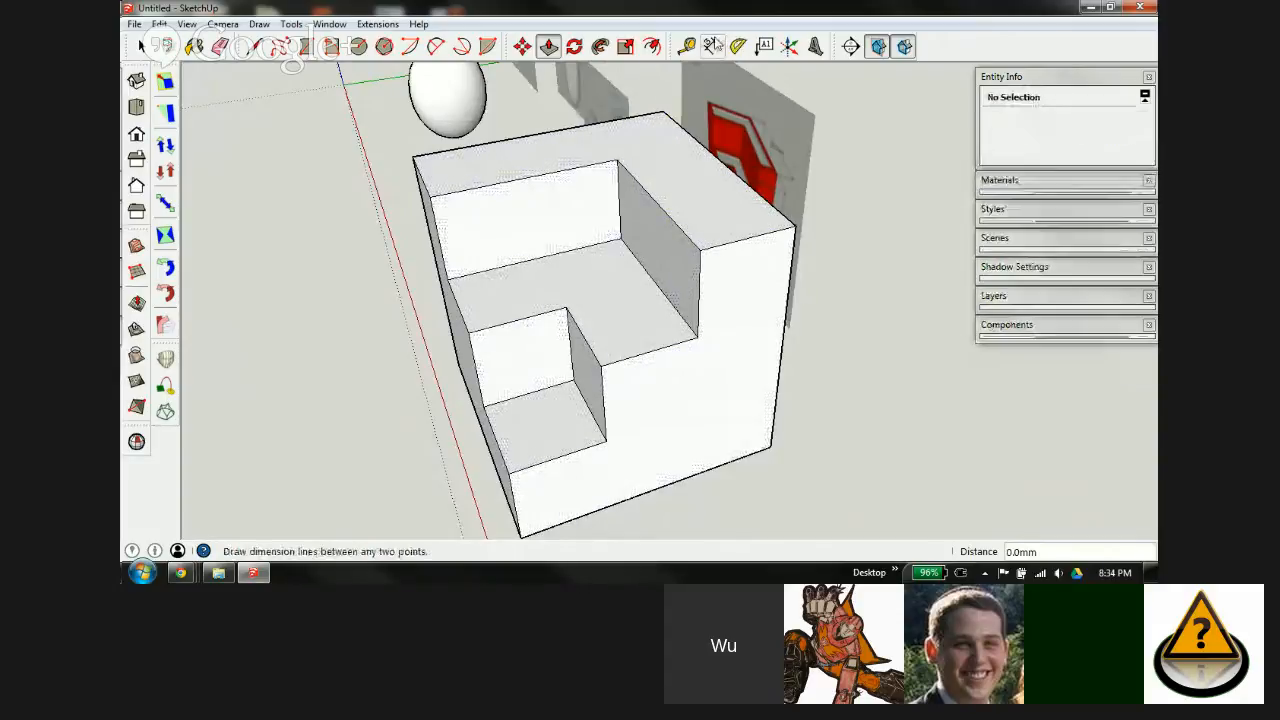
Step: Place guides 20 mm inside the back arm of the top L-shaped face, from its outer, end and inner edges
left_click(686, 46)
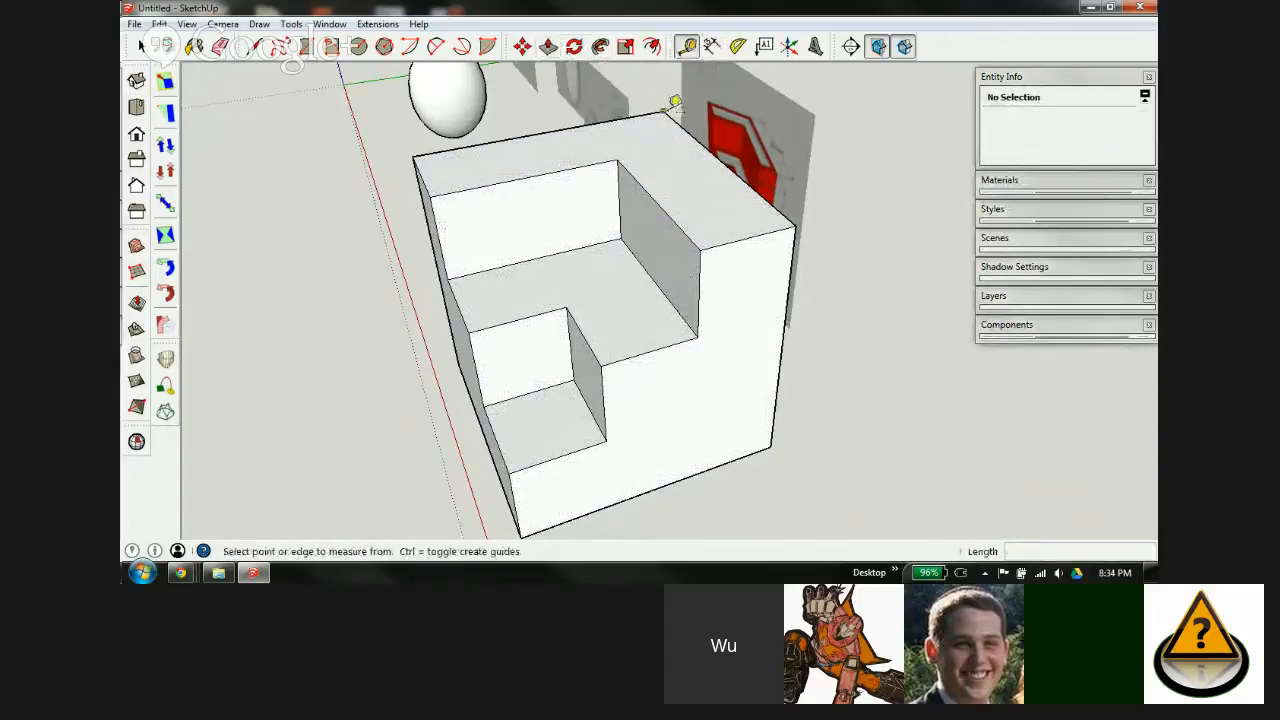
scroll(533, 144, "up", 3)
left_click(397, 139)
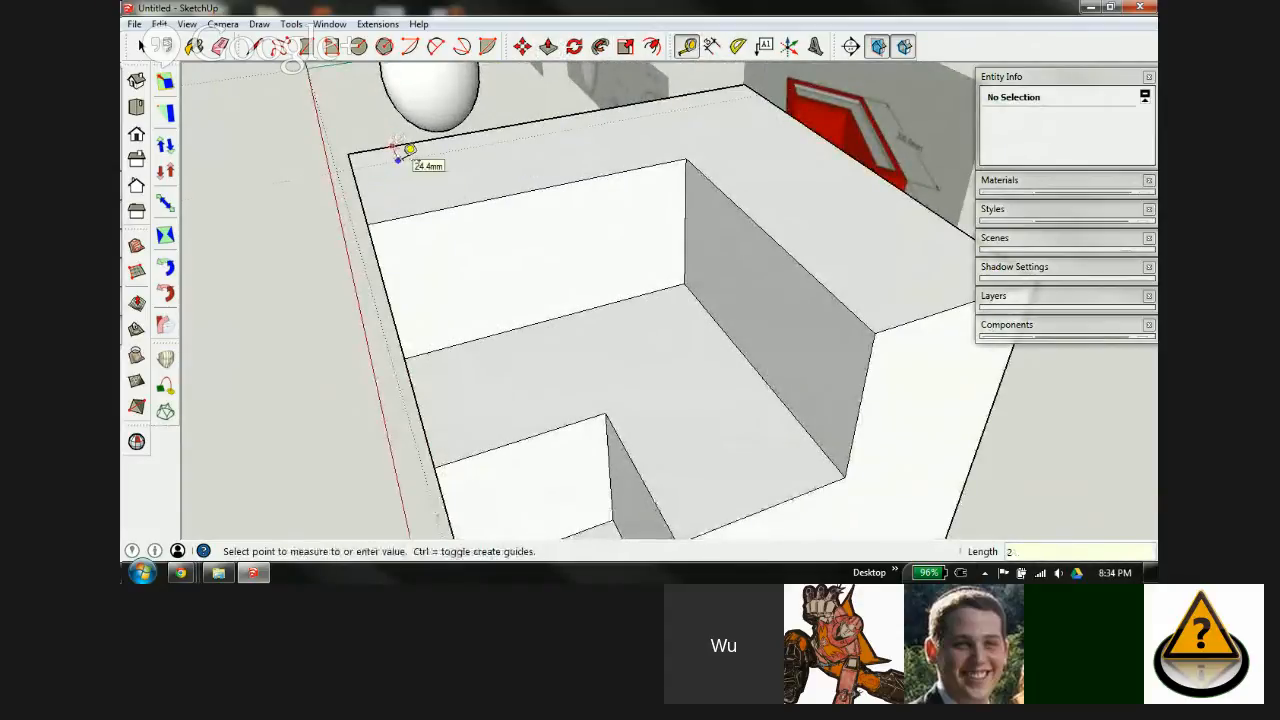
type("20")
key("Return")
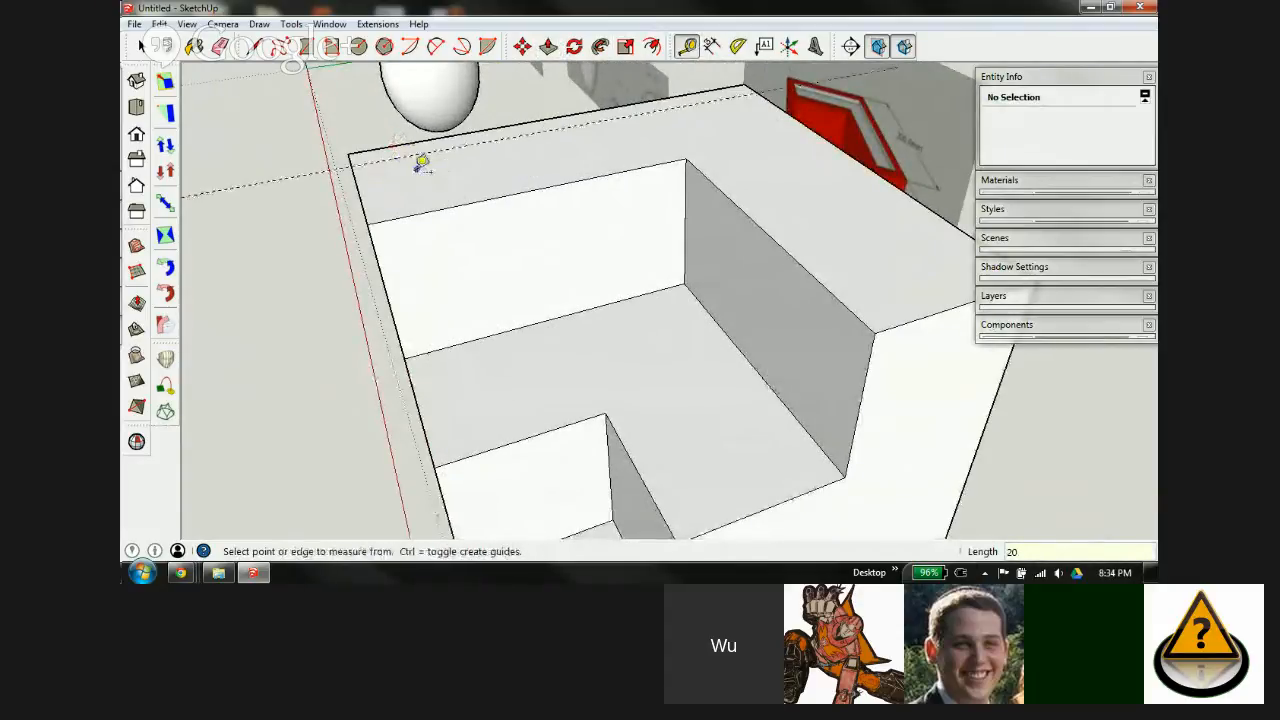
left_click(357, 186)
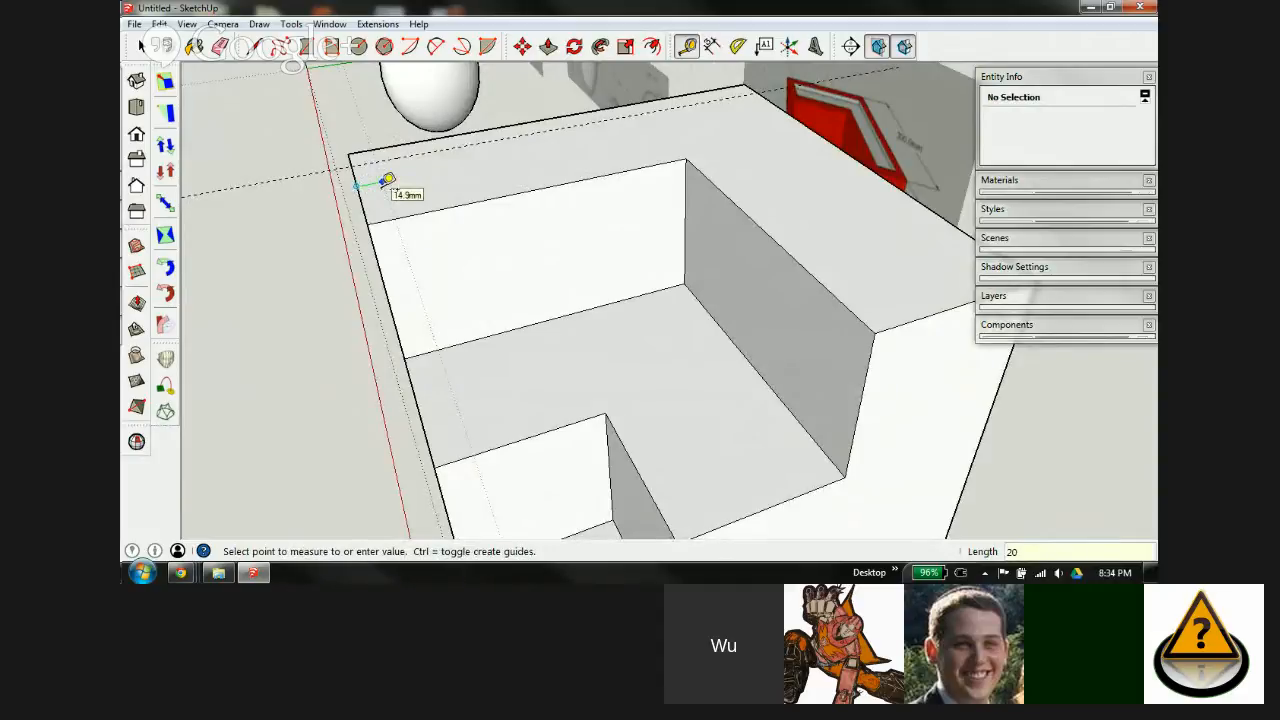
left_click(457, 179)
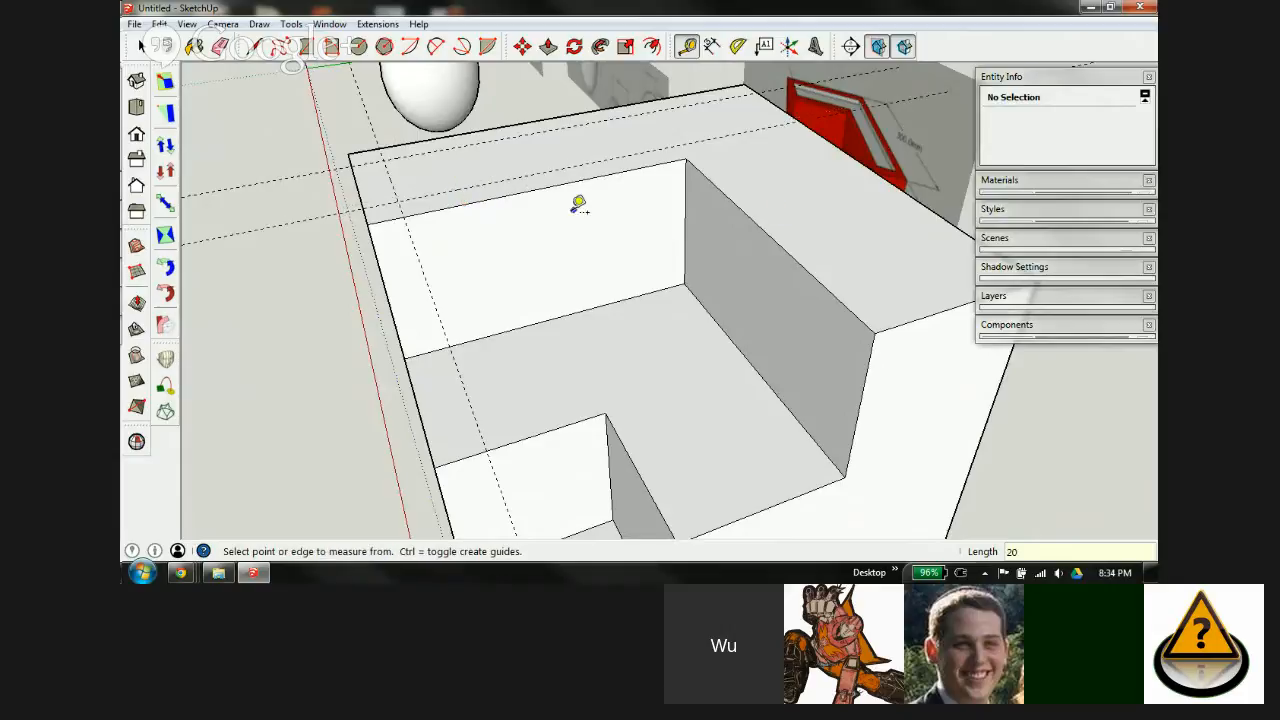
Step: Place guides 20 mm inside the other arm of the top L-shaped face, from its inner, end and outer edges
left_click(740, 199)
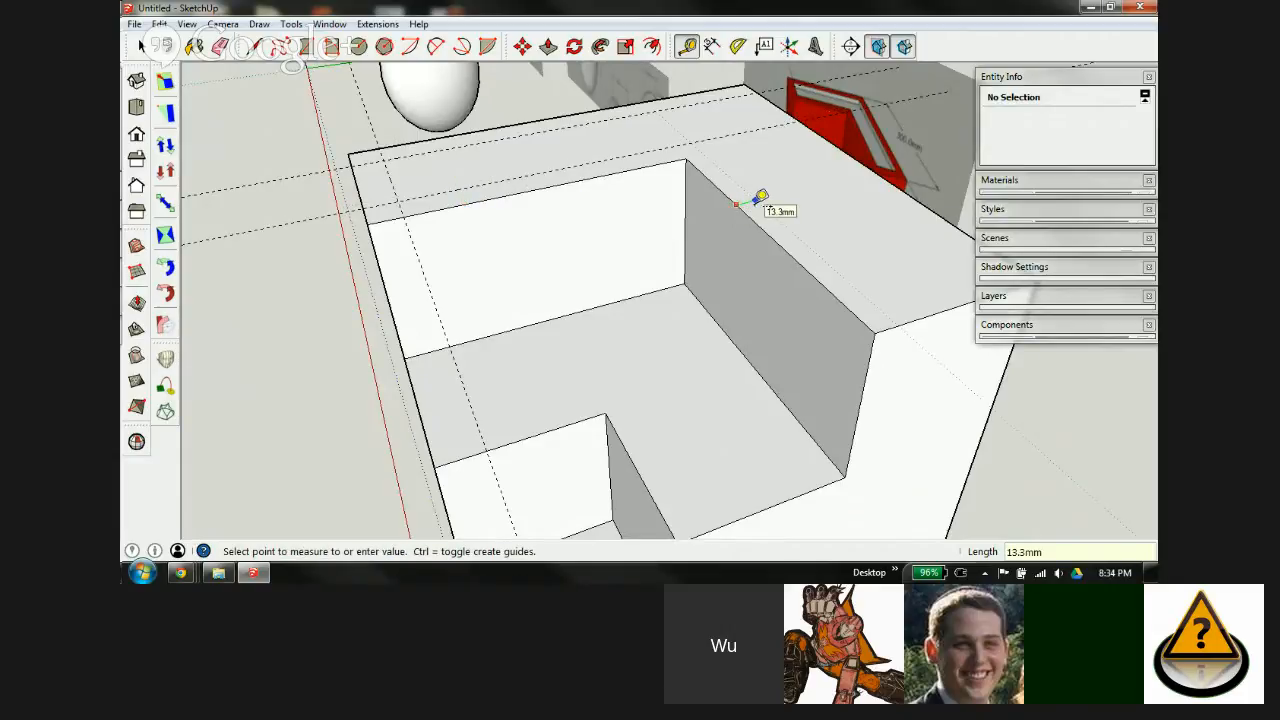
left_click(761, 196)
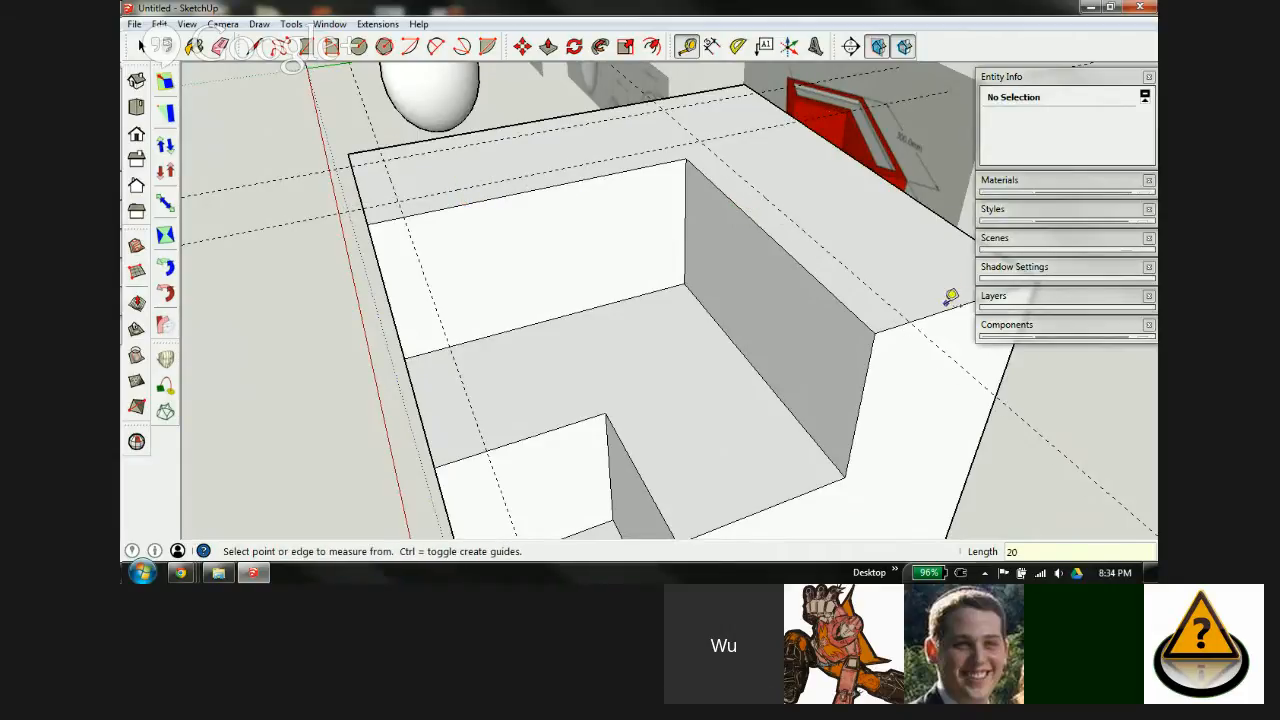
left_click(948, 307)
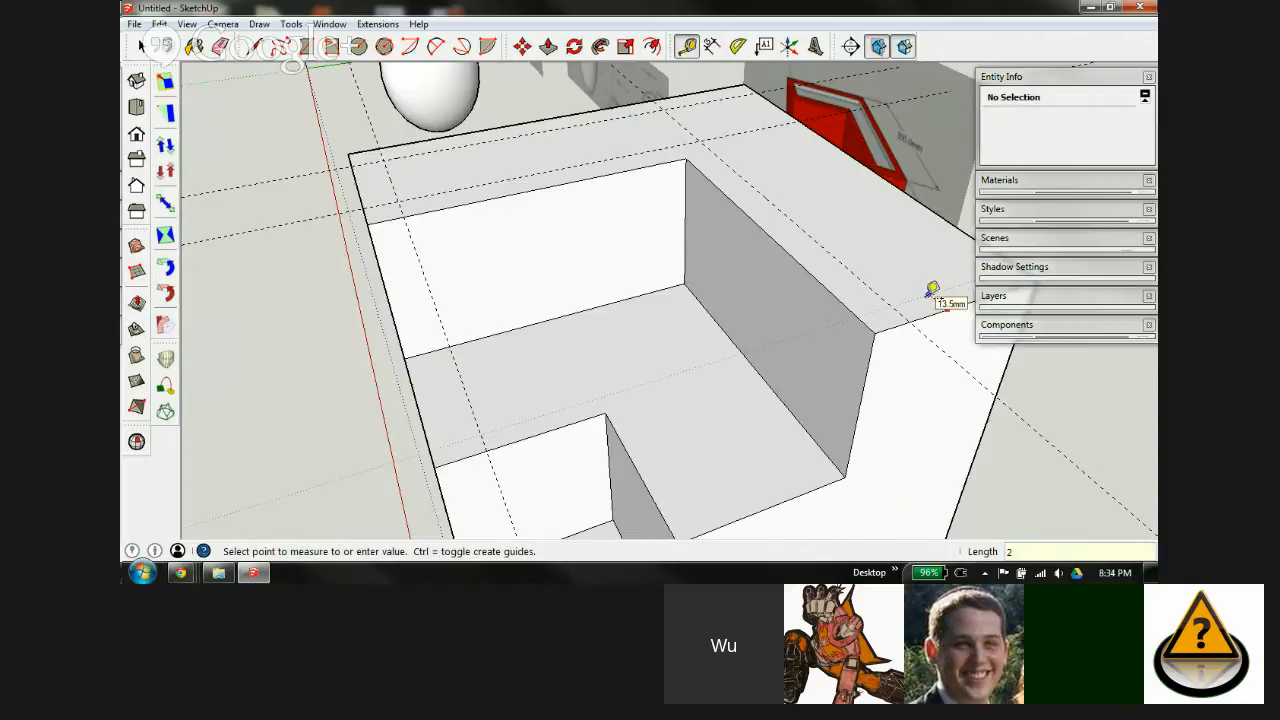
key("Return")
middle_click_drag(849, 300, 761, 244)
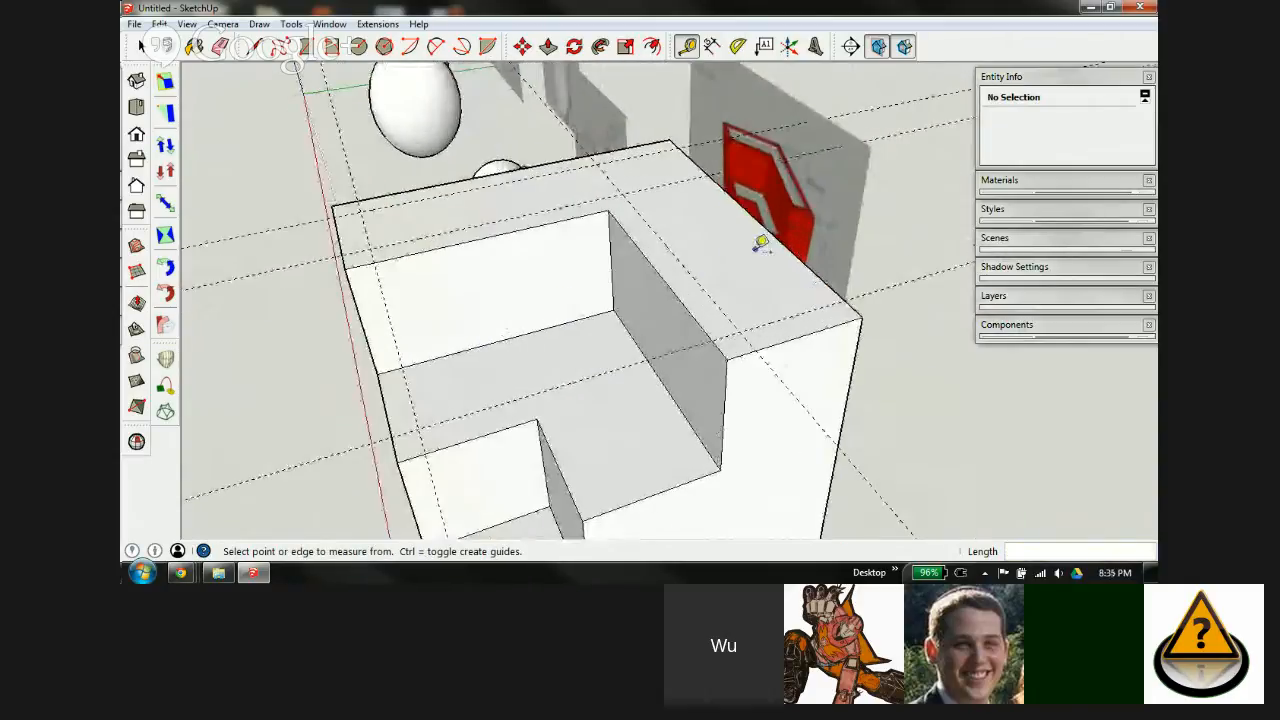
left_click(812, 262)
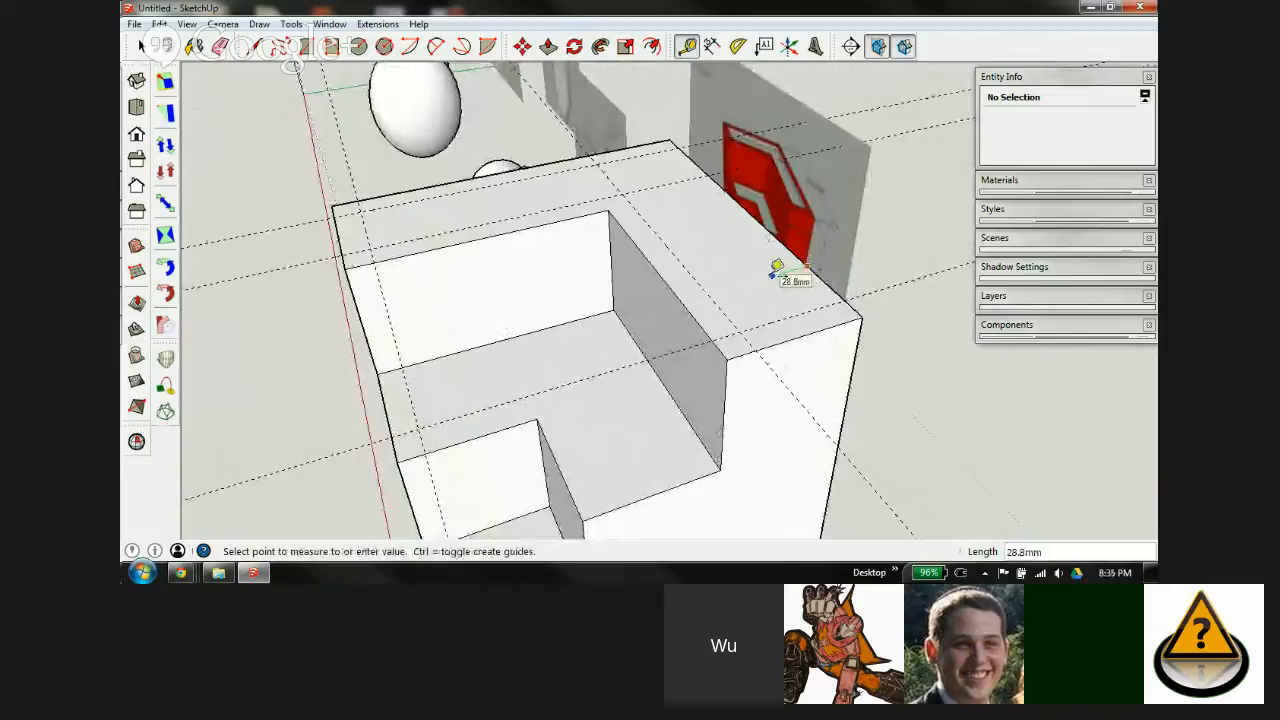
key("Escape")
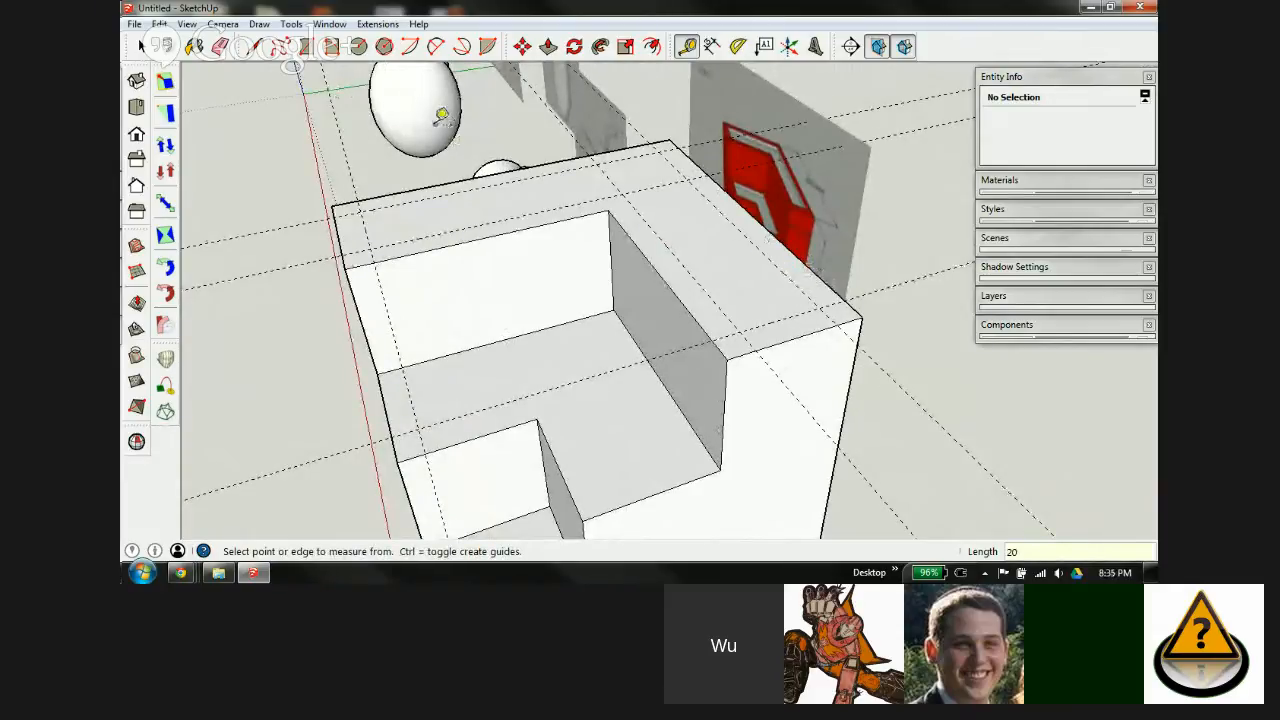
Step: Draw a closed L-shaped outline with lines through the guide intersections on the top face
key("l")
left_click(362, 209)
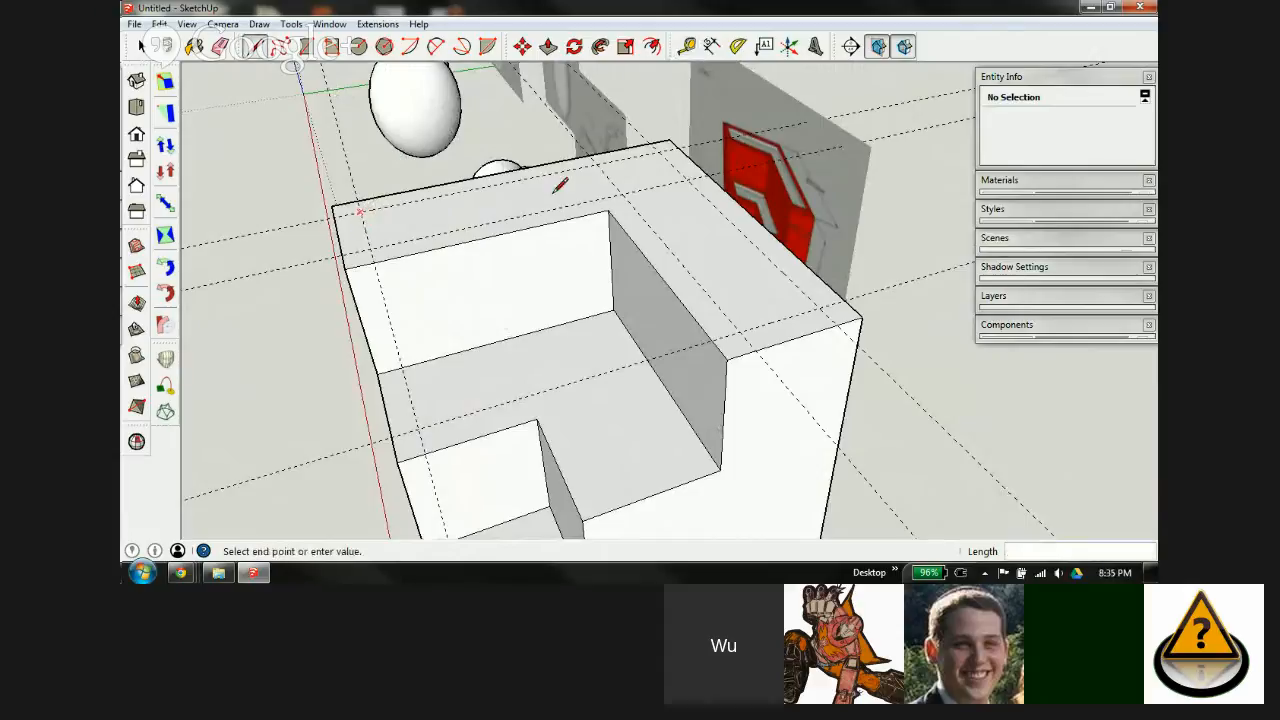
left_click(659, 152)
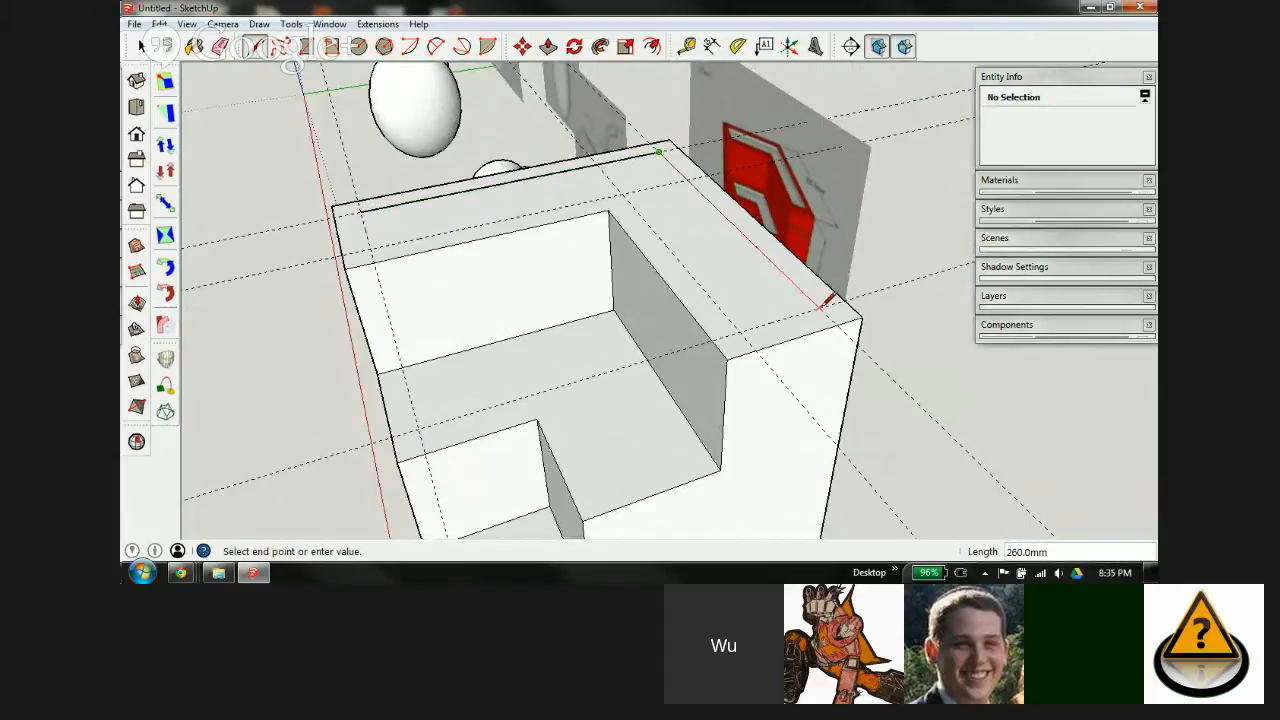
left_click(819, 307)
left_click(739, 331)
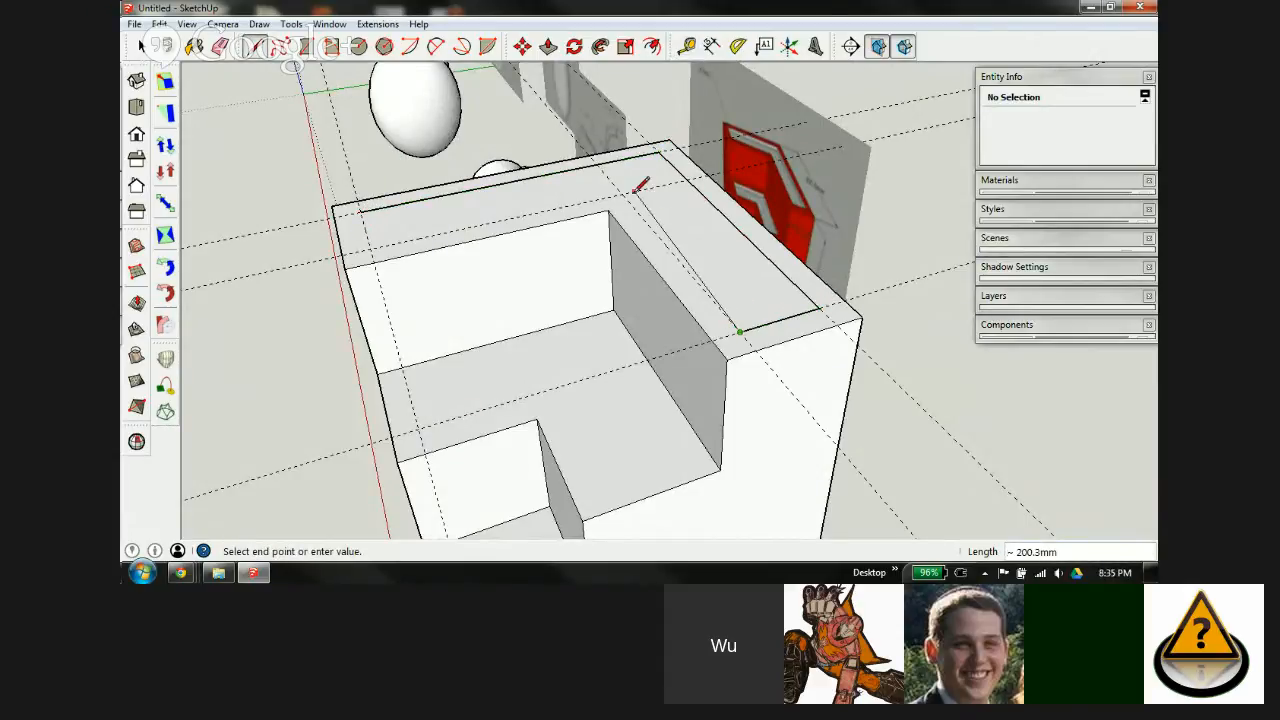
left_click(370, 248)
left_click(360, 210)
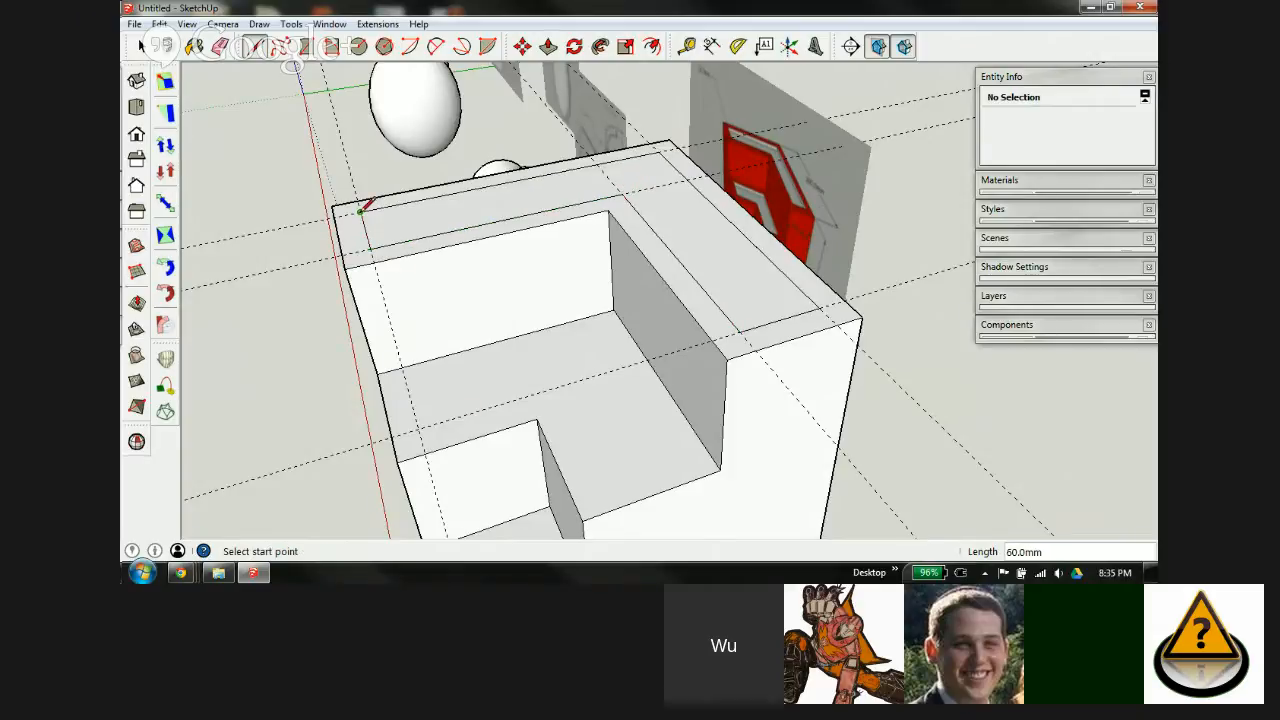
Step: Erase all the guides around the inset L-shaped outline
key("e")
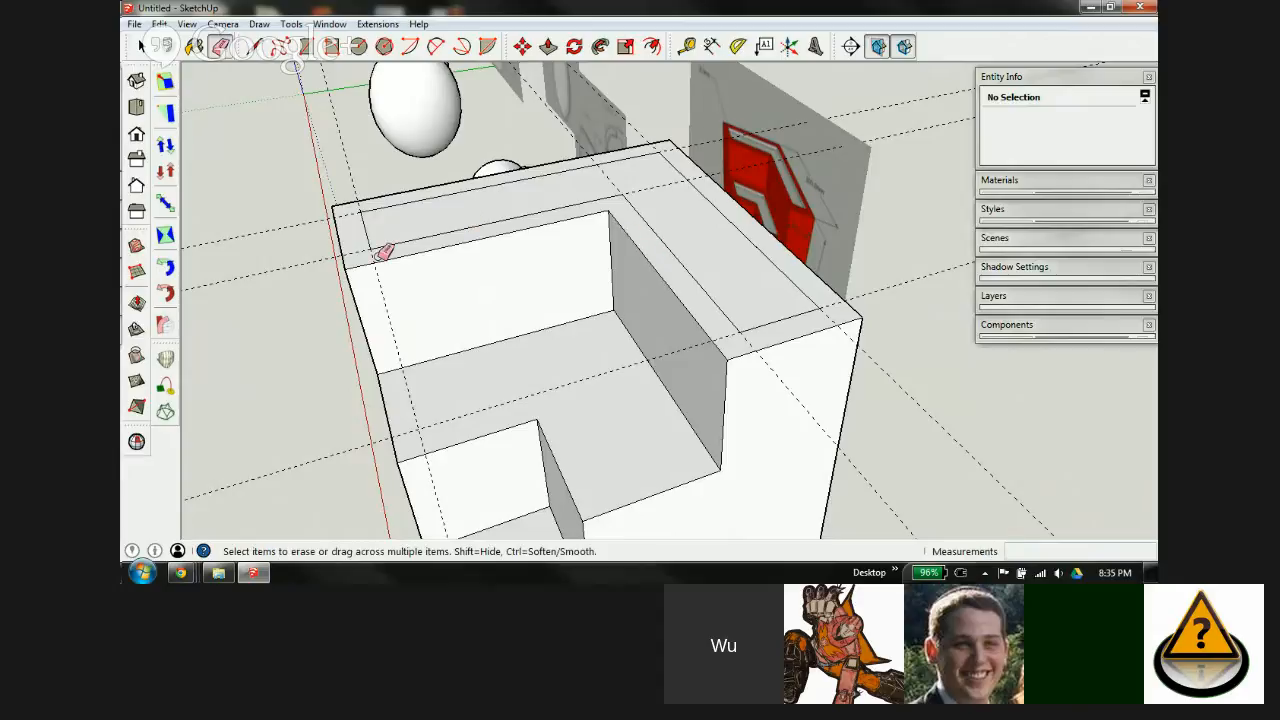
mouse_move(357, 153)
left_mouse_down()
mouse_move(303, 273)
mouse_move(325, 287)
left_mouse_up()
mouse_move(882, 520)
left_mouse_down()
mouse_move(929, 449)
mouse_move(928, 274)
mouse_move(862, 393)
left_mouse_up()
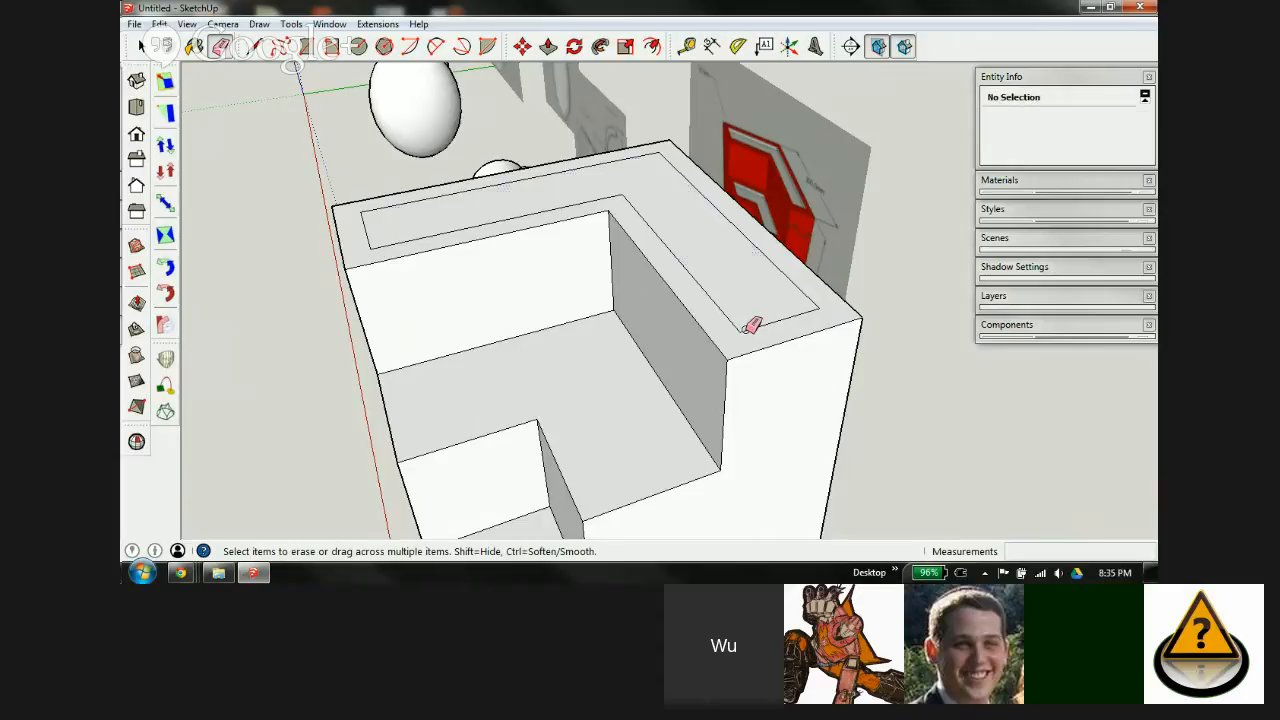
Step: Push the inset L-shaped face on the top step down 20 mm
key("p")
left_click(725, 296)
left_click_drag(723, 262, 726, 276)
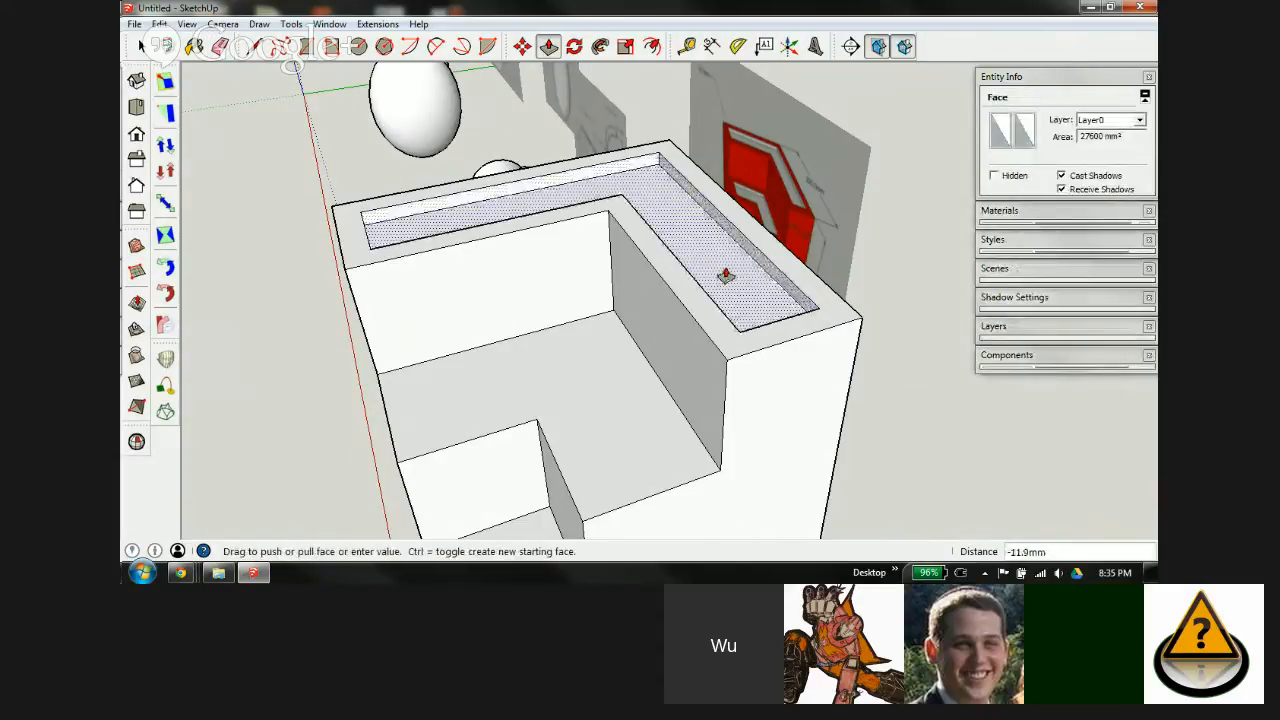
type("20")
key("Return")
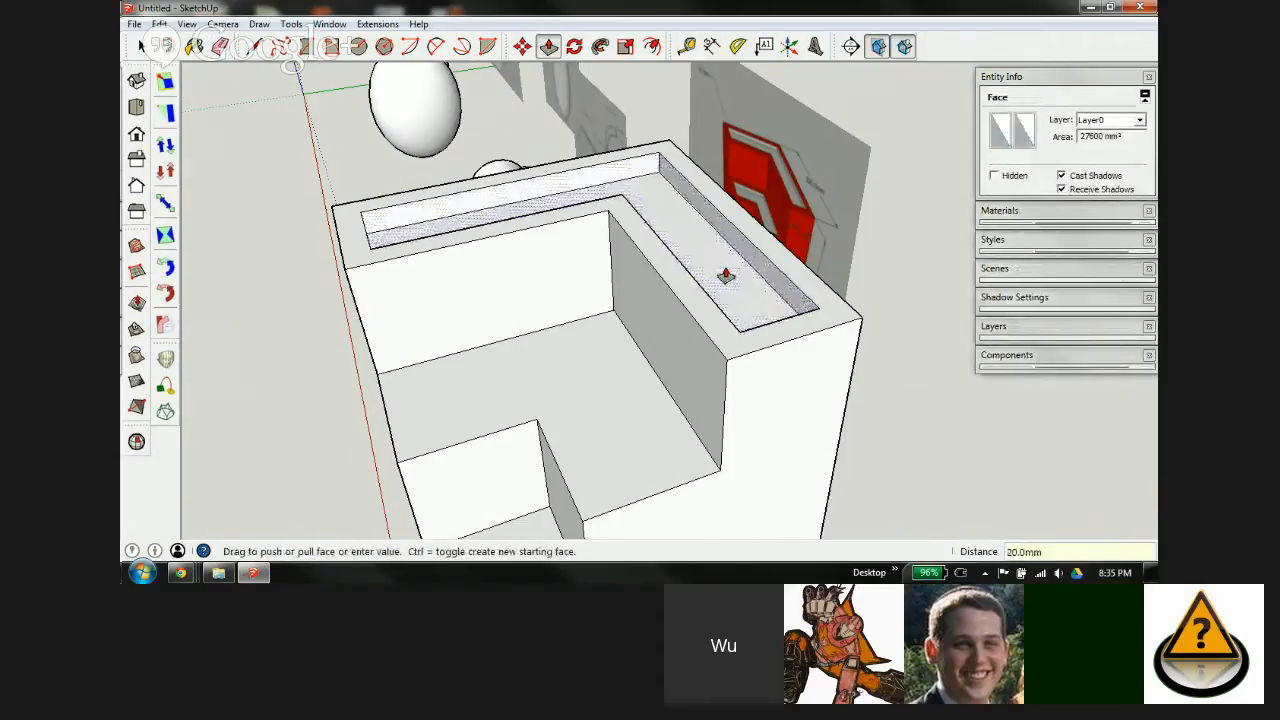
Step: Offset the outline of the middle step's L-shaped face inward by 20 mm
middle_click_drag(549, 249, 604, 366)
scroll(604, 366, "up", 3)
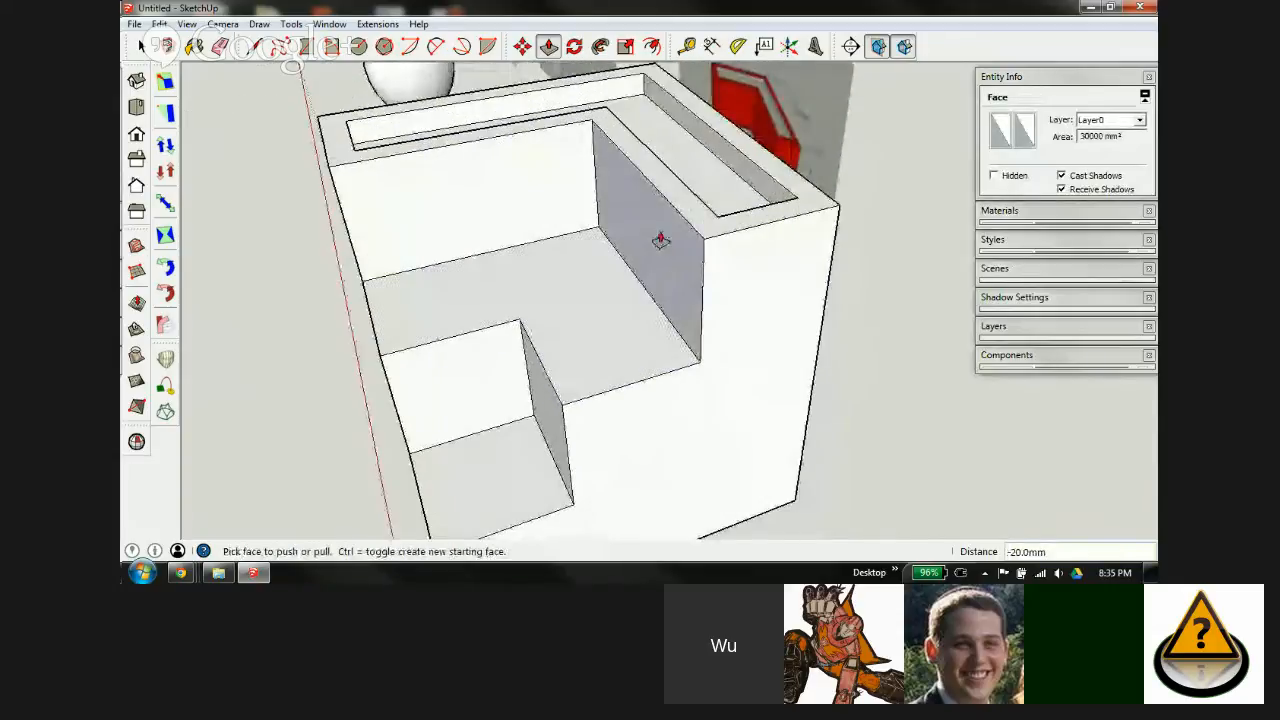
middle_click_drag(609, 297, 744, 329)
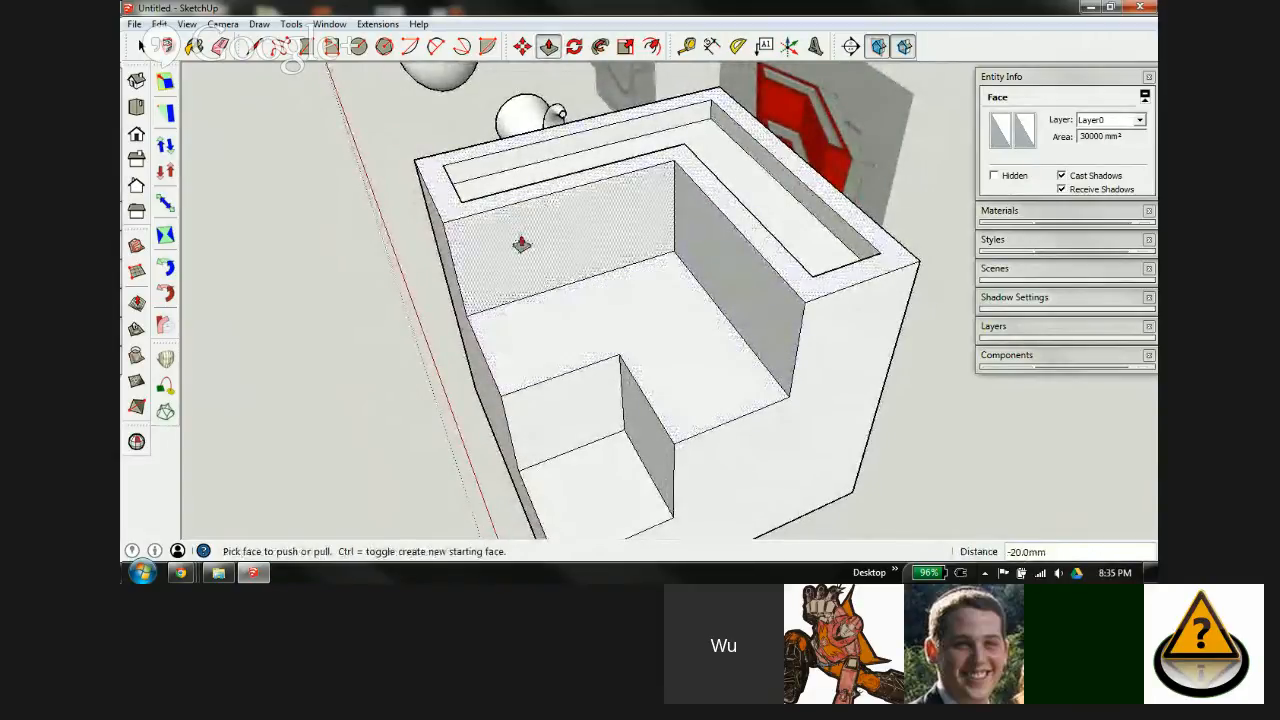
left_click(651, 46)
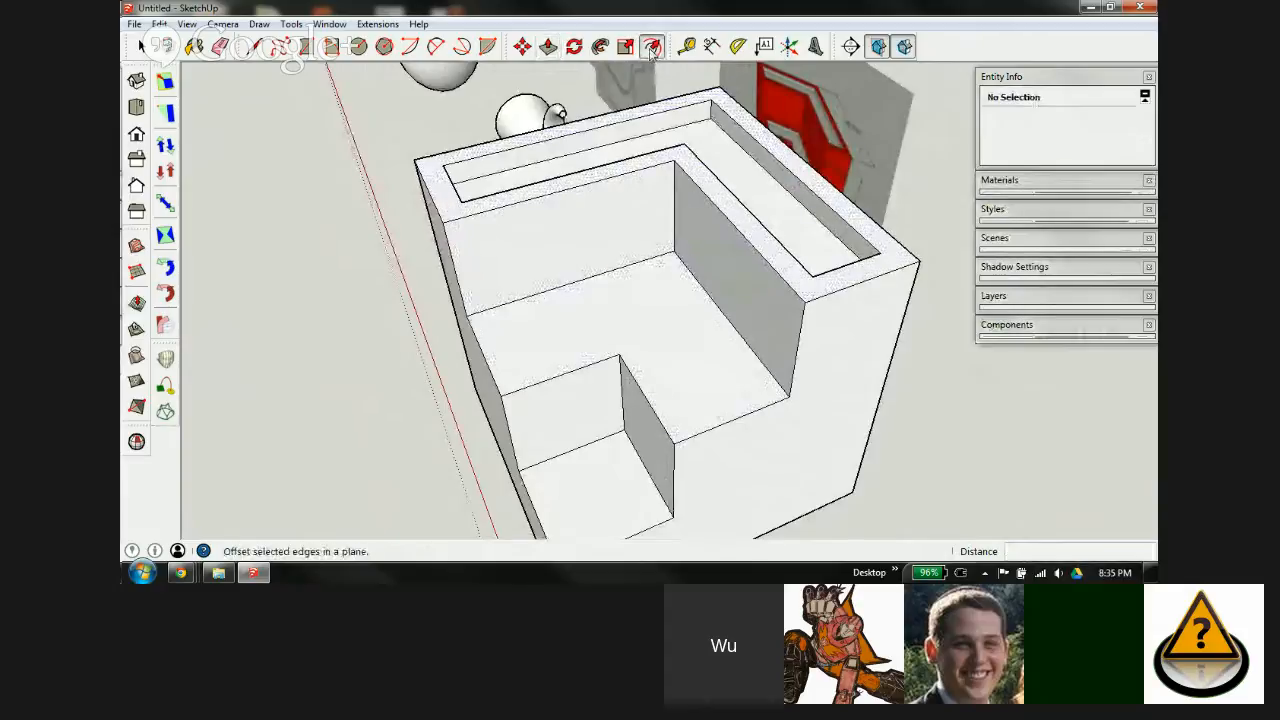
left_click(634, 283)
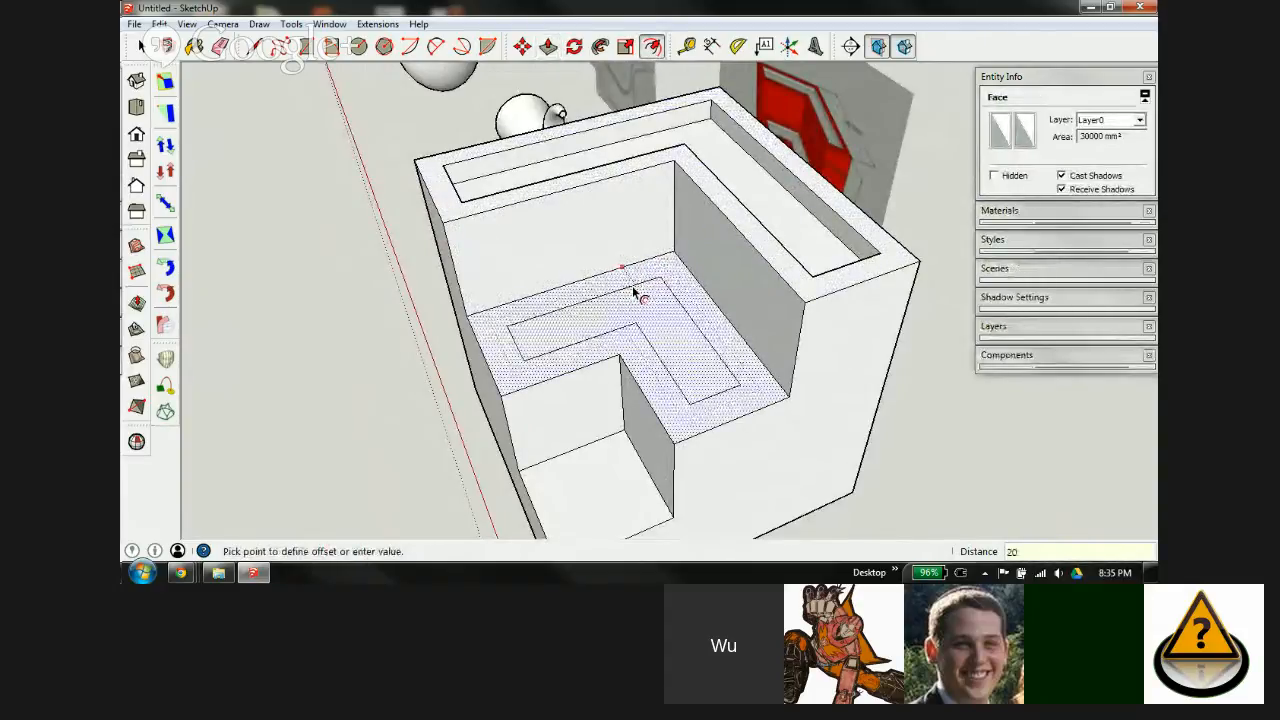
left_click(633, 289)
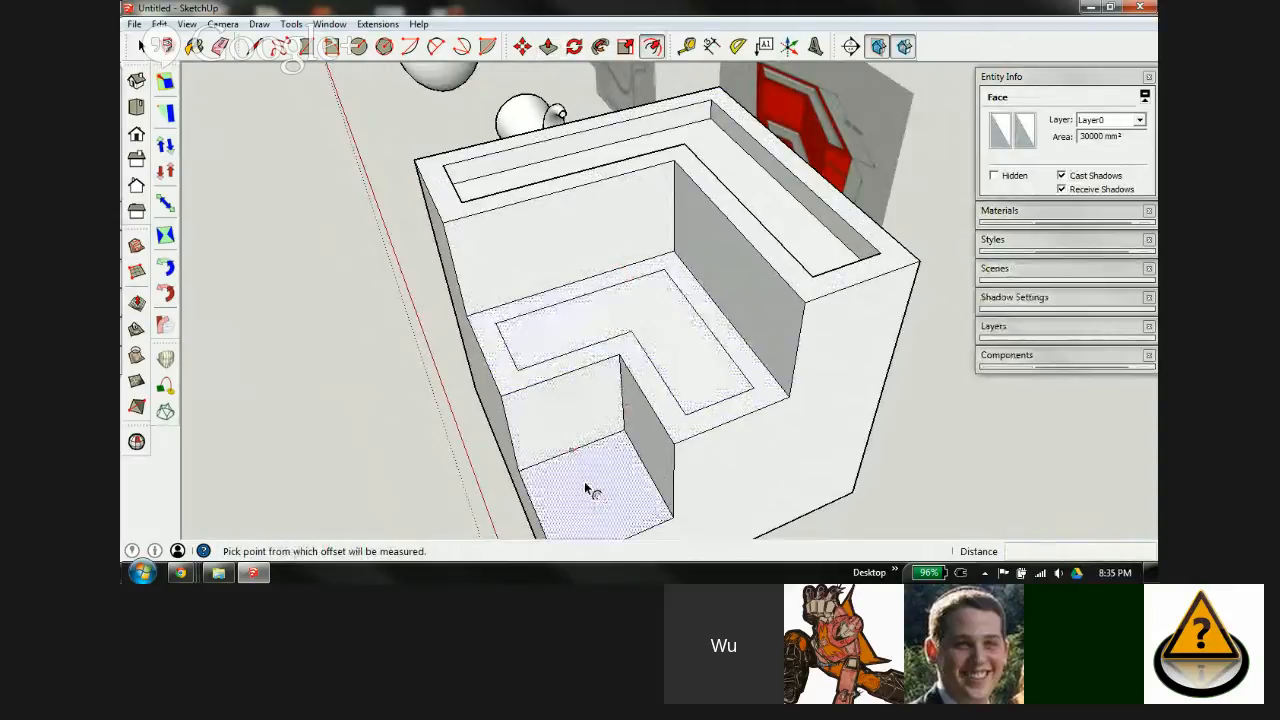
Step: Offset the outline of the lowest step's square face inward by 20 mm
left_click(581, 456)
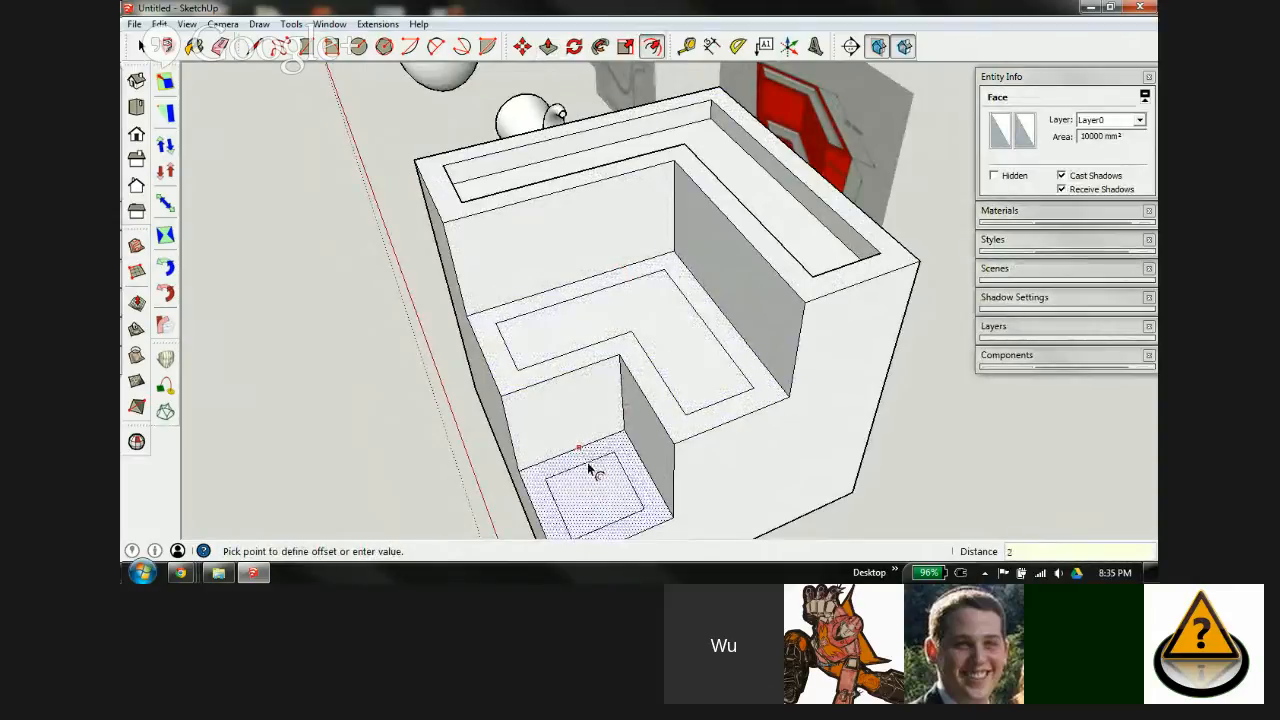
type("20")
key("Return")
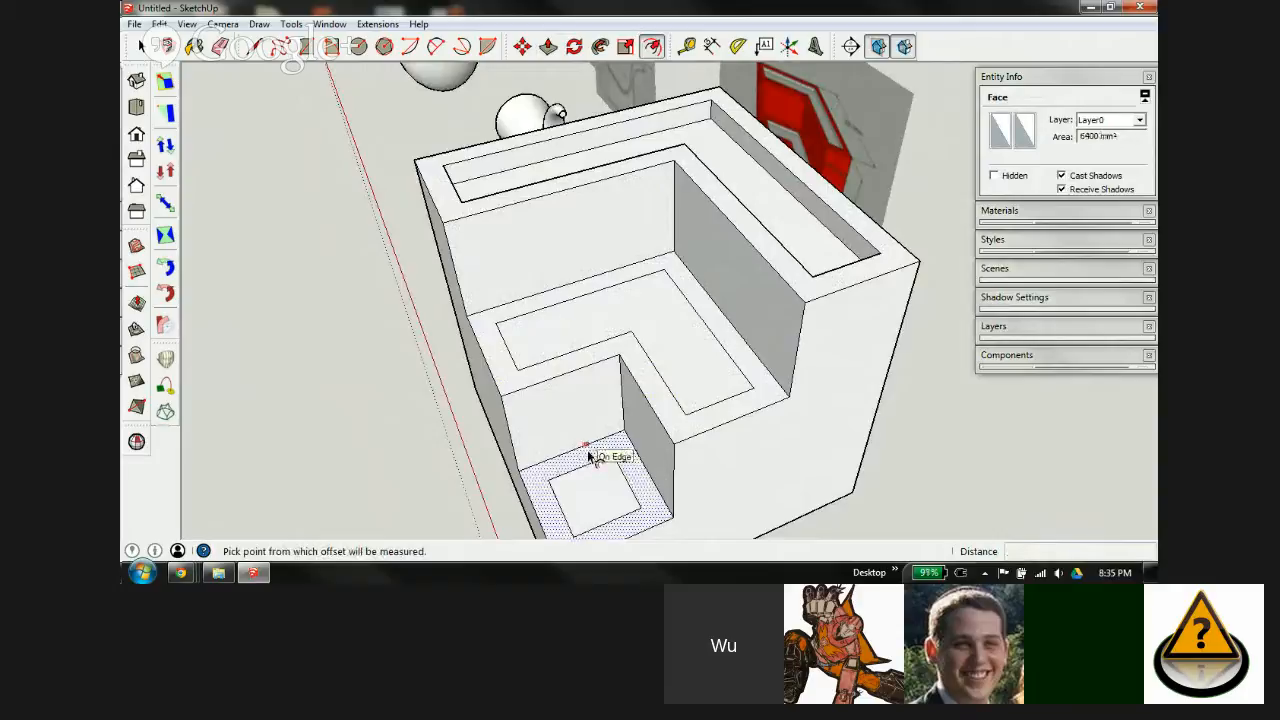
Step: Push the inset L-shaped face on the middle step and the inset square on the lowest step down 20 mm
key("p")
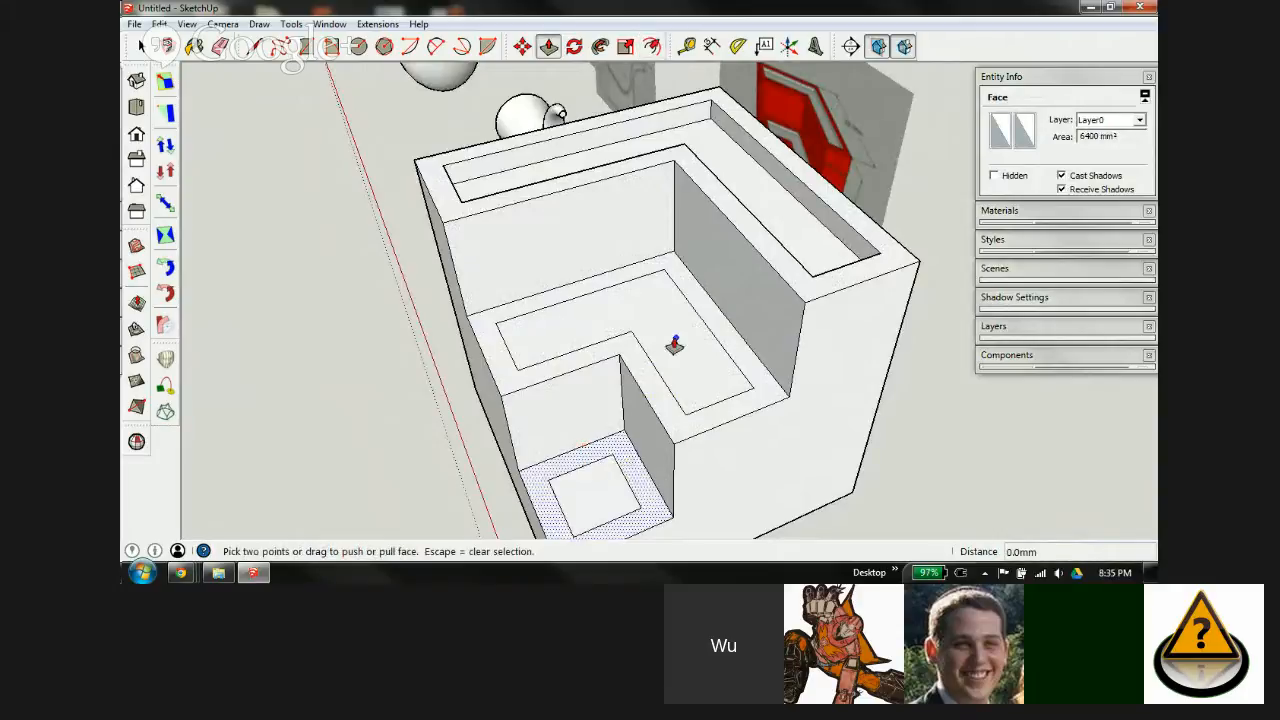
key("space")
key("Escape")
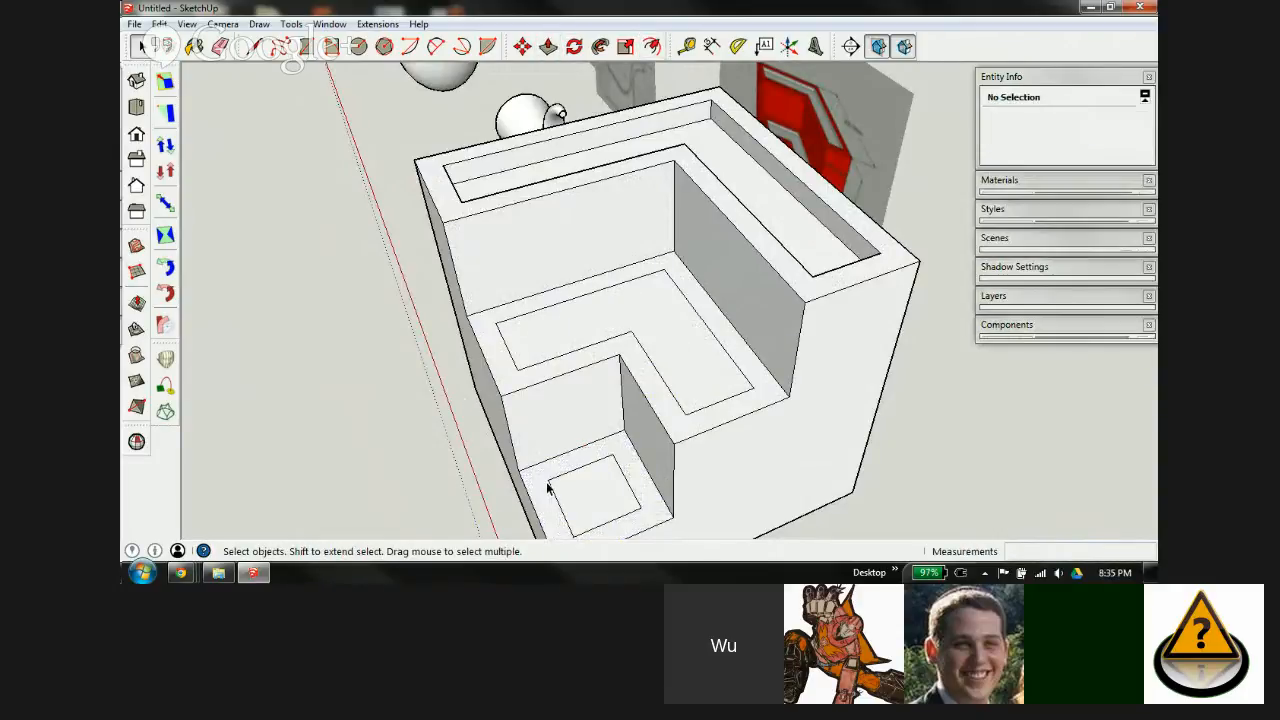
key("p")
left_click(663, 332)
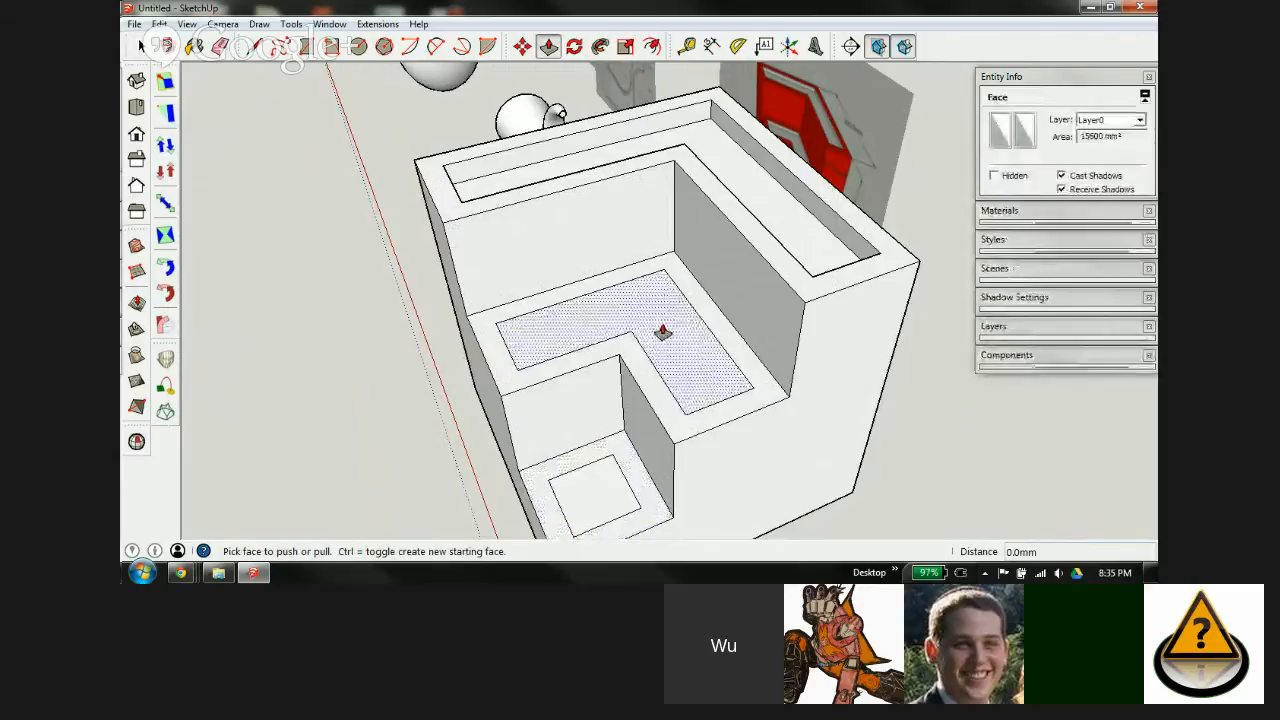
left_click_drag(663, 332, 668, 345)
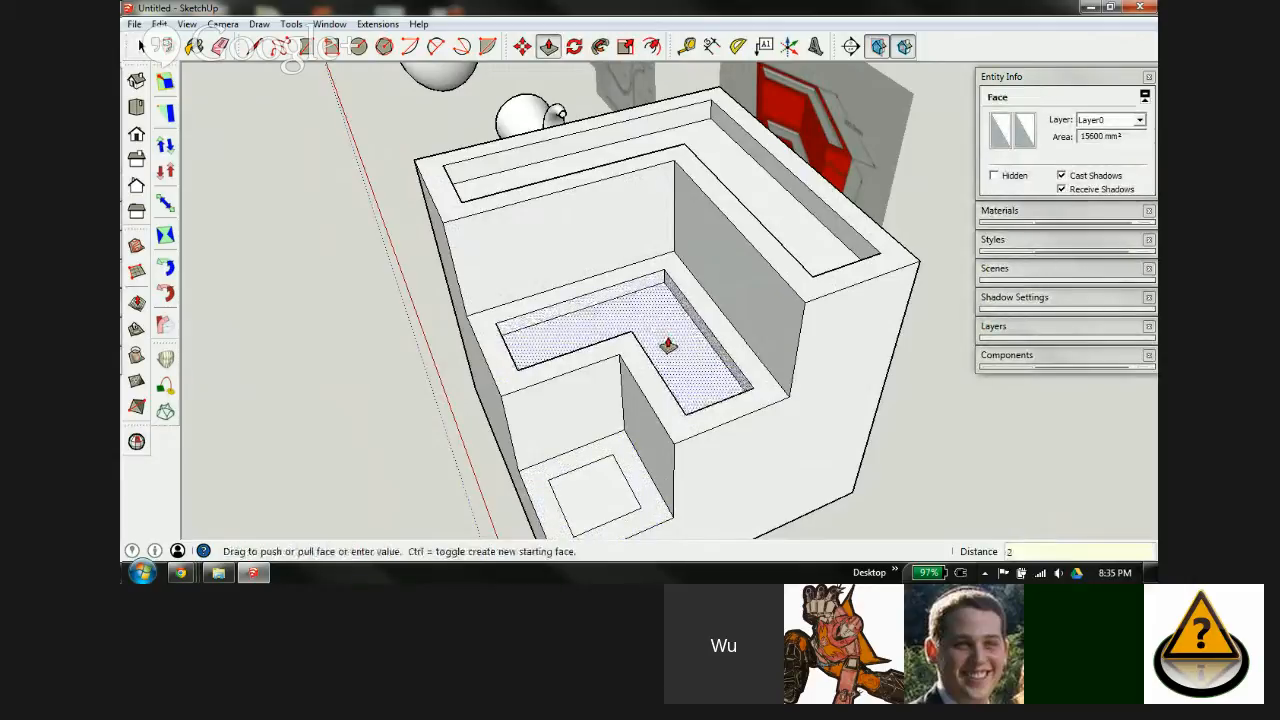
key("Return")
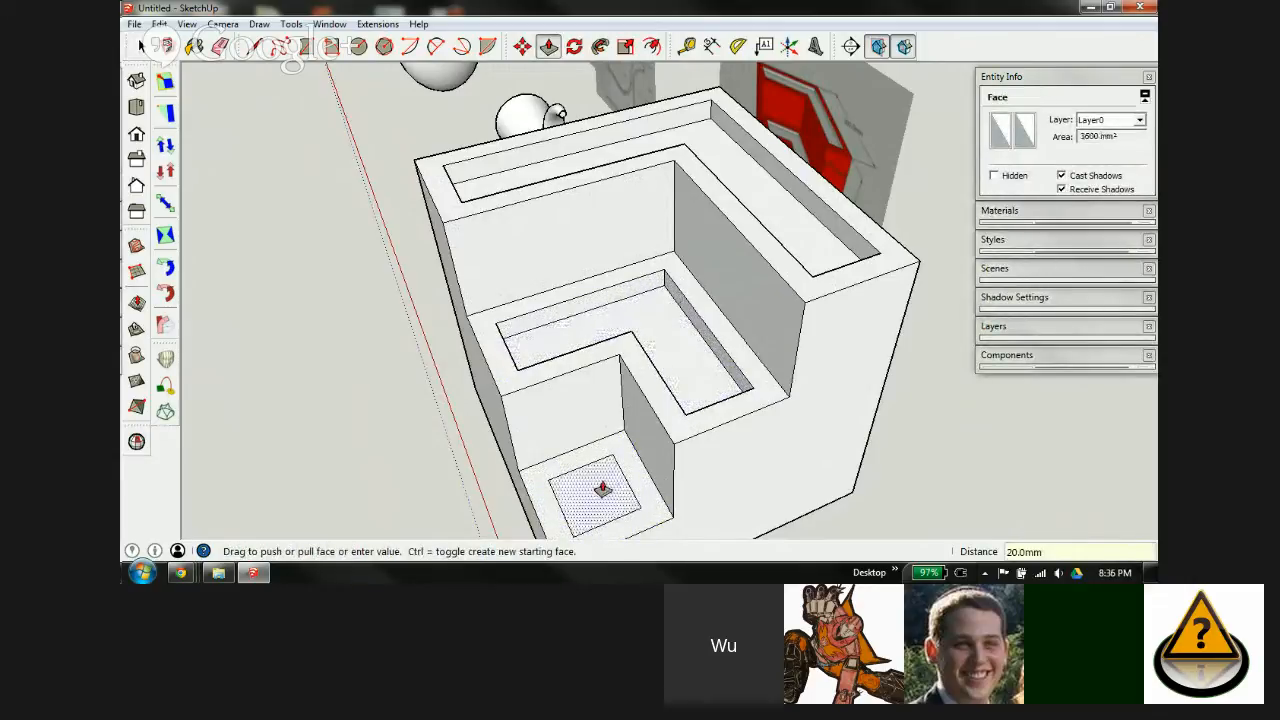
middle_click_drag(546, 289, 600, 380)
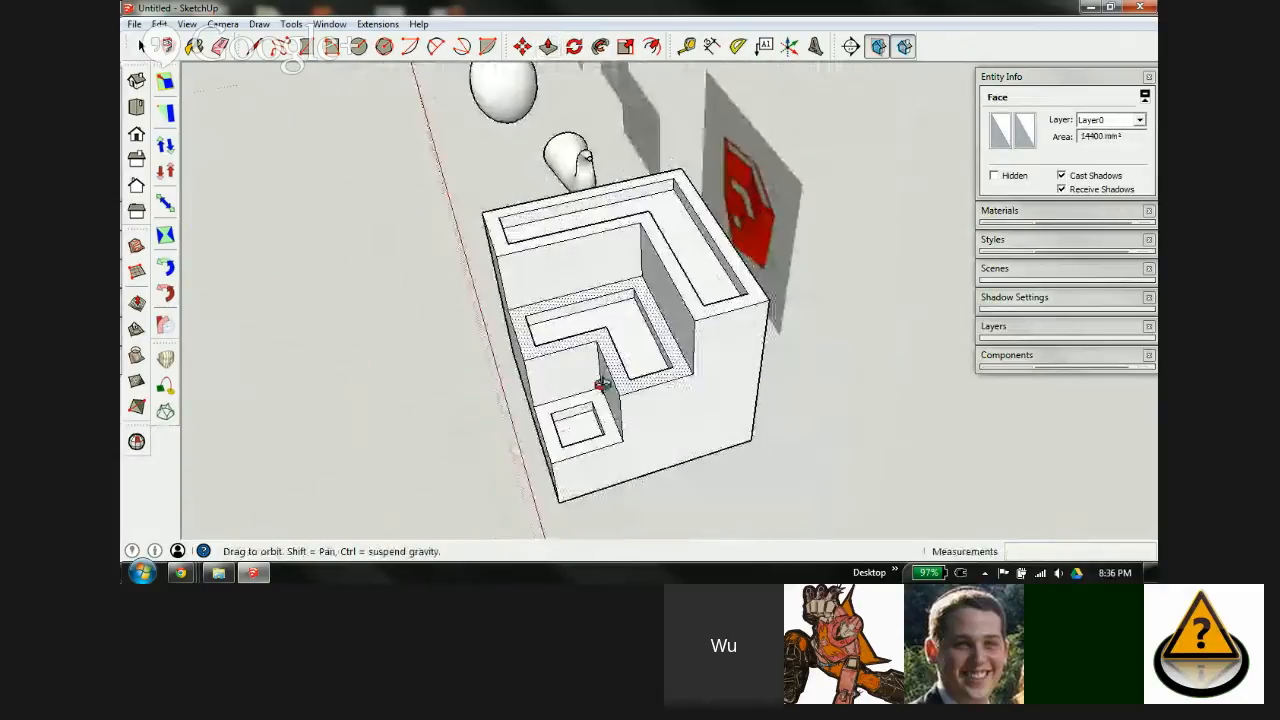
scroll(605, 350, "up", 4)
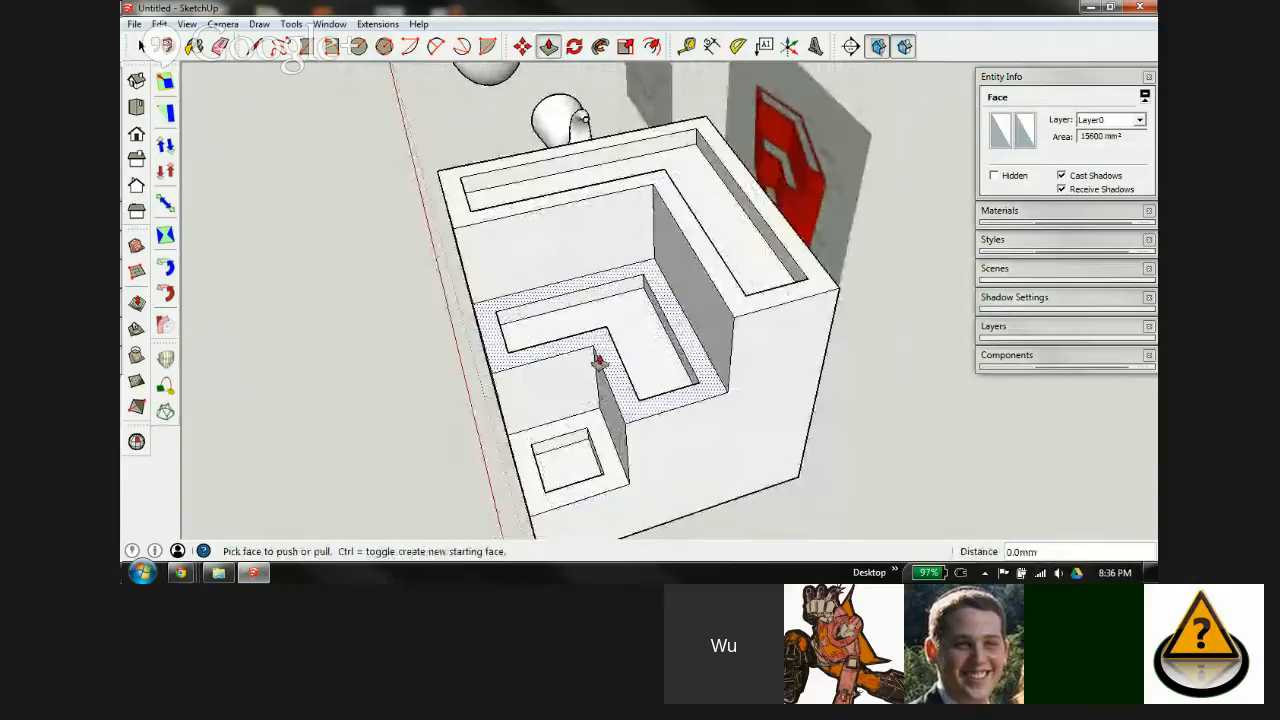
scroll(600, 358, "down", 2)
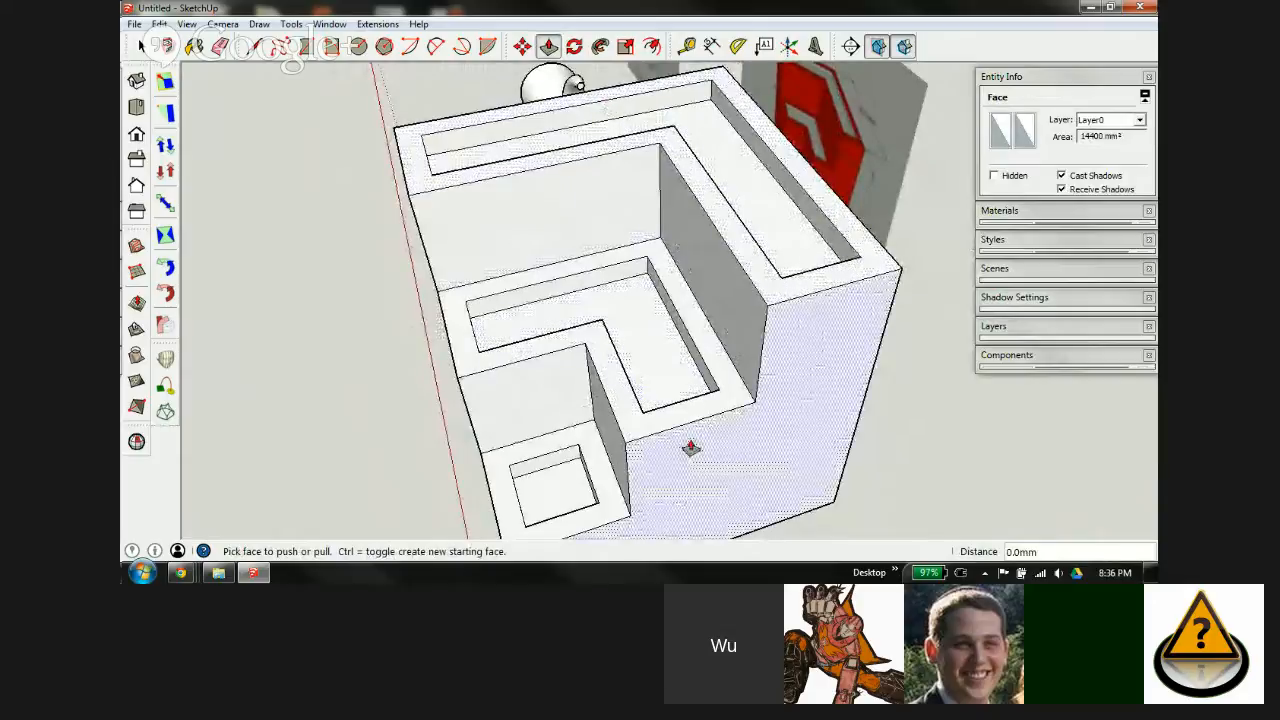
Step: Paint the large stepped side face, the middle step's rim and the two risers above it with the color 0020_Red
mouse_move(690, 457)
middle_mouse_down()
mouse_move(686, 391)
mouse_move(760, 286)
mouse_move(749, 246)
mouse_move(711, 294)
middle_mouse_up()
key("b")
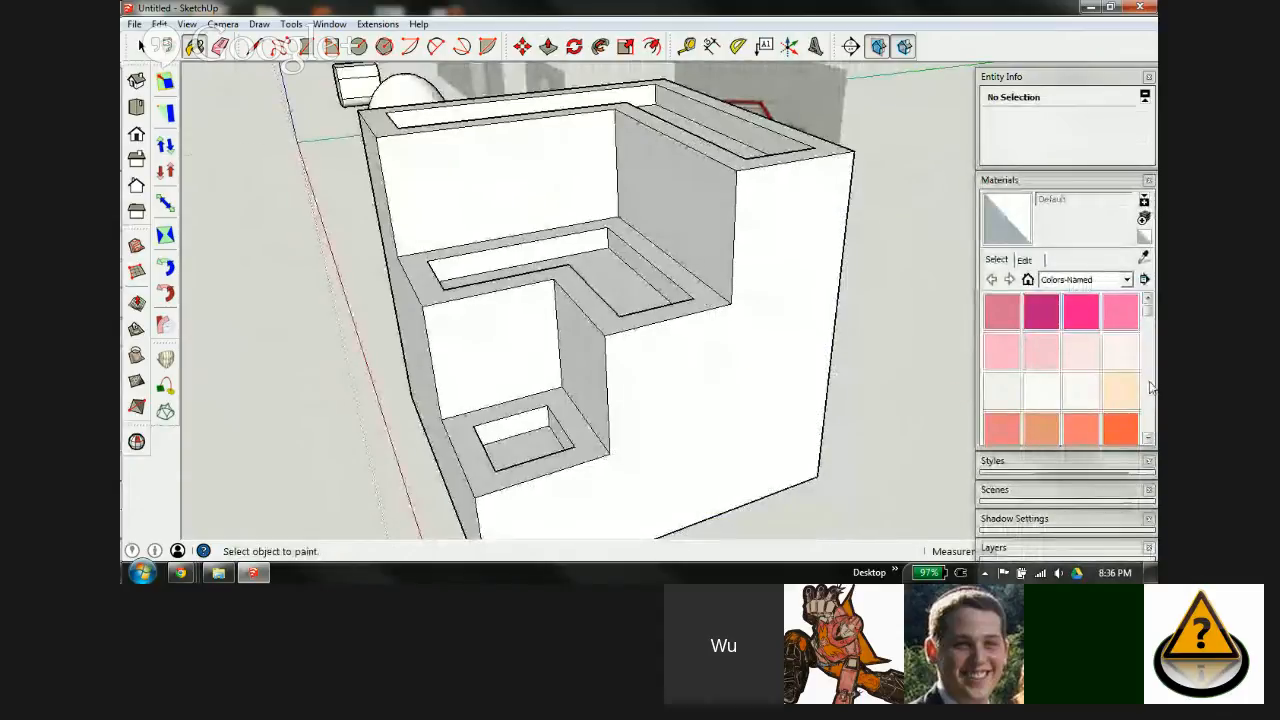
scroll(1149, 388, "down", 1)
scroll(1149, 388, "down", 1)
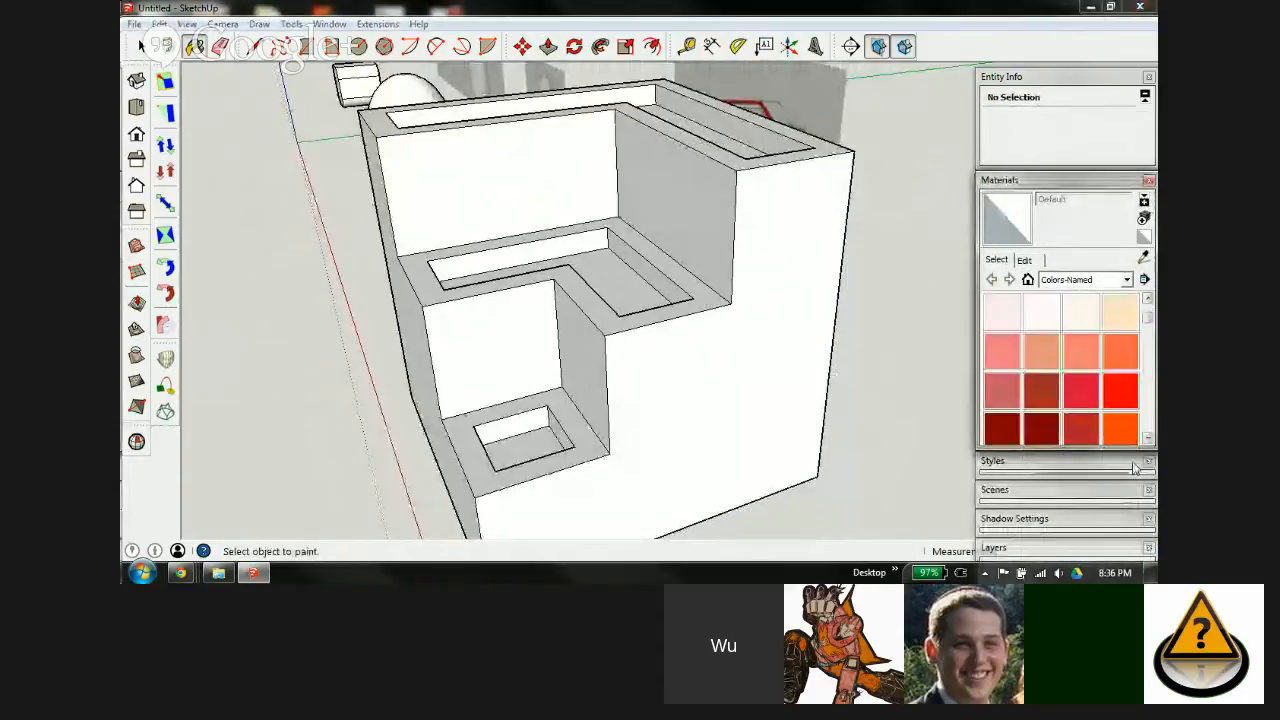
left_click(1122, 395)
left_click(746, 362)
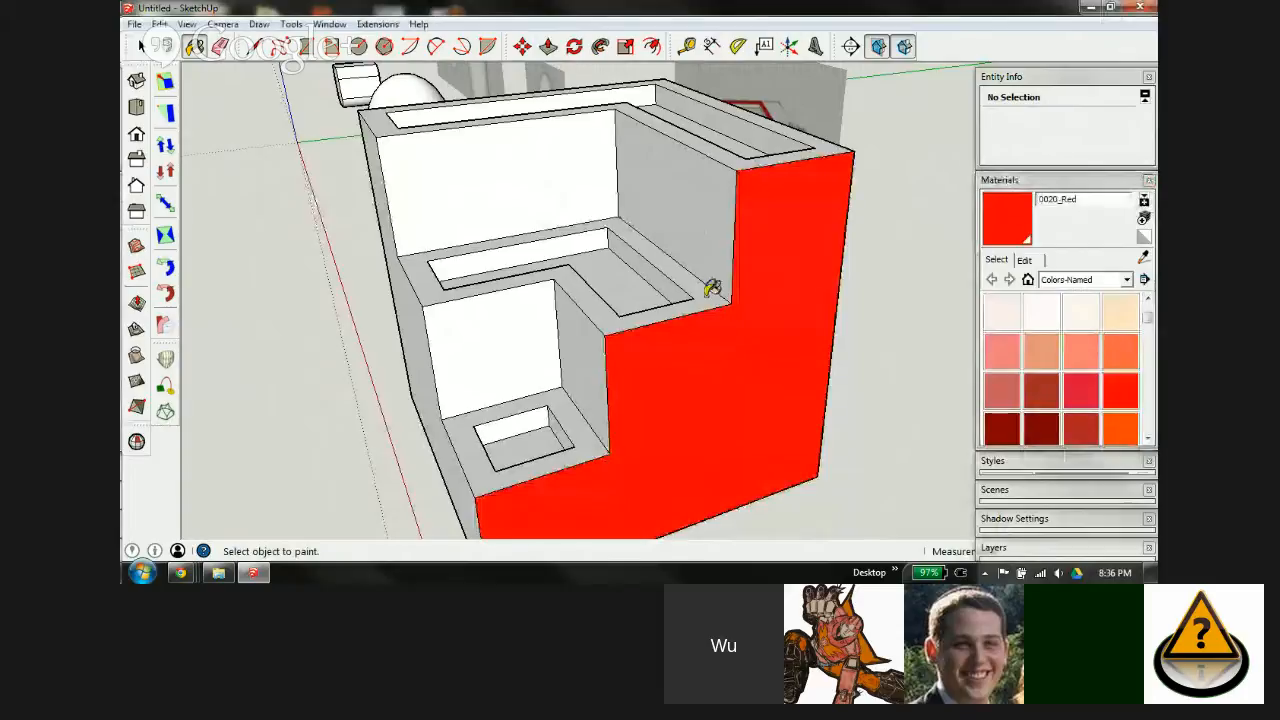
left_click(714, 287)
left_click(680, 302)
left_click(523, 166)
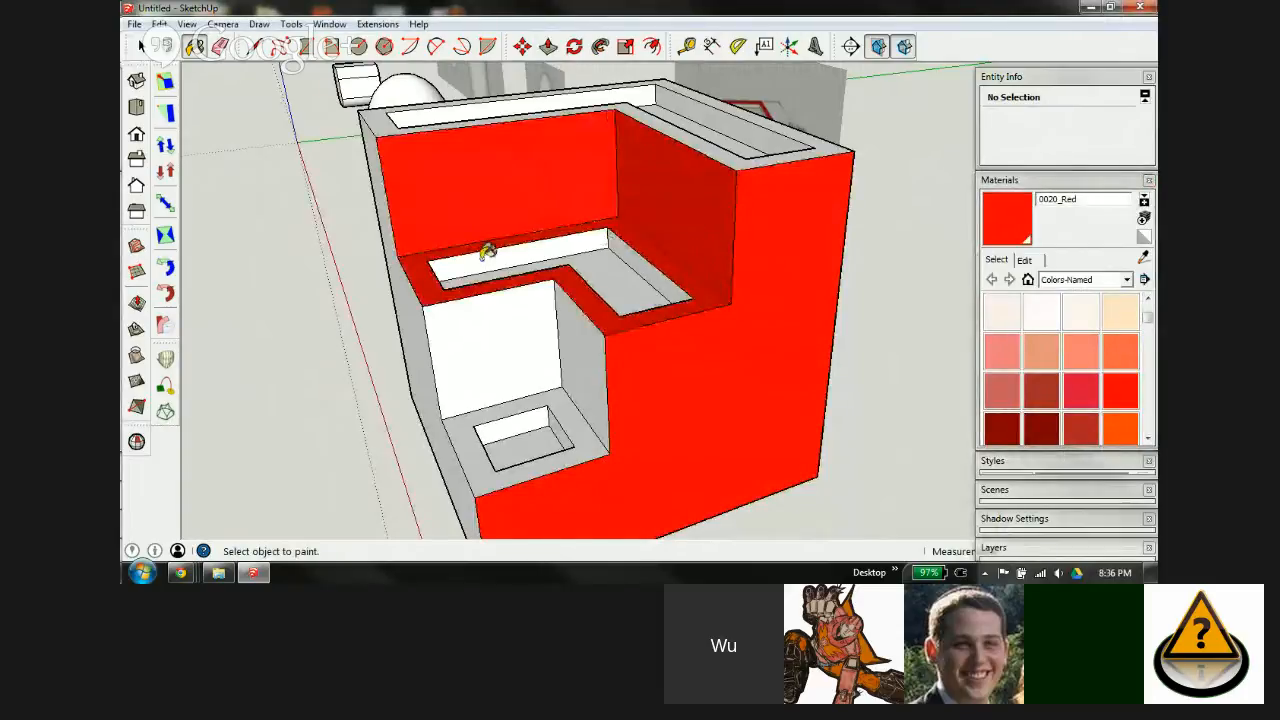
Step: Paint the two lower risers, the lowest step's rim, the other stepped side and the top rim with 0020_Red
left_click(479, 341)
left_click(580, 348)
left_click(576, 408)
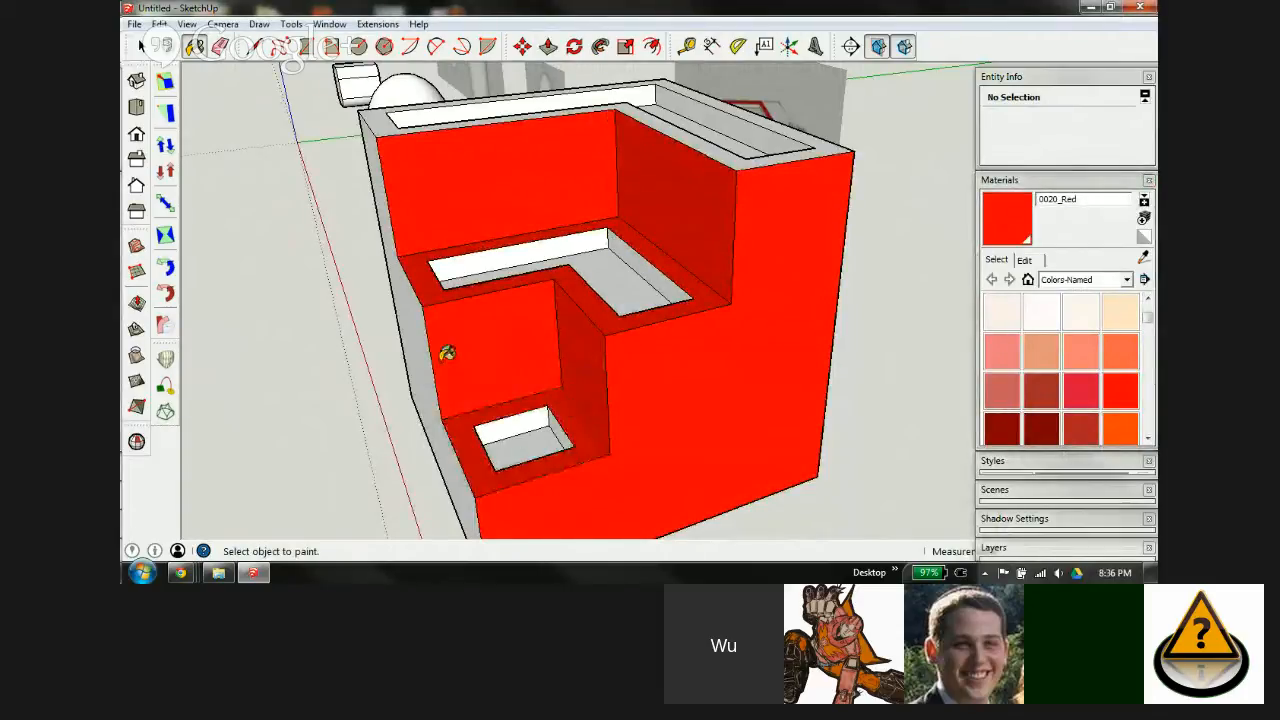
left_click(420, 344)
left_click(379, 106)
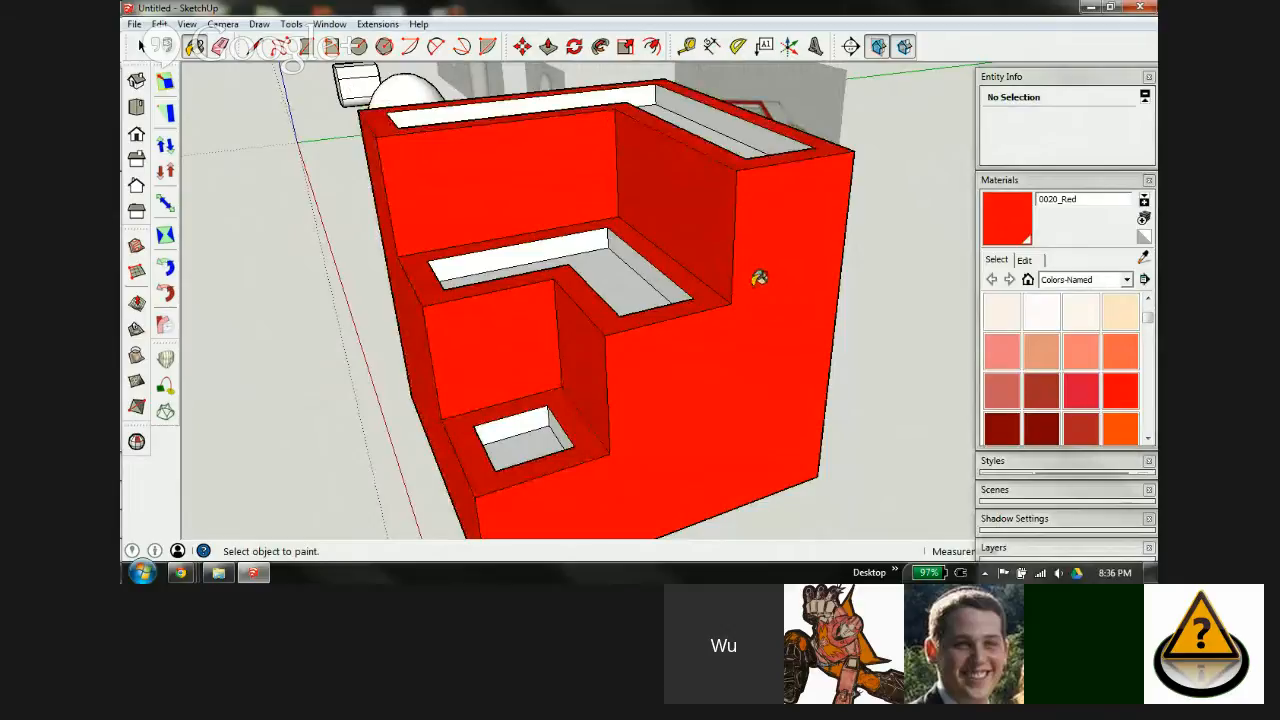
Step: Paint the remaining outer faces on the hidden sides of the stepped cube with 0020_Red
mouse_move(757, 277)
middle_mouse_down()
mouse_move(543, 294)
mouse_move(692, 277)
middle_mouse_up()
left_click(724, 268)
mouse_move(803, 223)
middle_mouse_down()
mouse_move(820, 300)
mouse_move(357, 357)
mouse_move(622, 317)
middle_mouse_up()
left_click(622, 317)
mouse_move(817, 427)
middle_mouse_down()
mouse_move(663, 423)
mouse_move(450, 300)
mouse_move(613, 347)
middle_mouse_up()
left_click(613, 347)
Step: Paint the floor of the top step's L-shaped recess with the color 0128_White
mouse_move(700, 209)
middle_mouse_down()
mouse_move(300, 414)
mouse_move(763, 291)
mouse_move(629, 509)
mouse_move(746, 343)
mouse_move(803, 369)
mouse_move(718, 250)
middle_mouse_up()
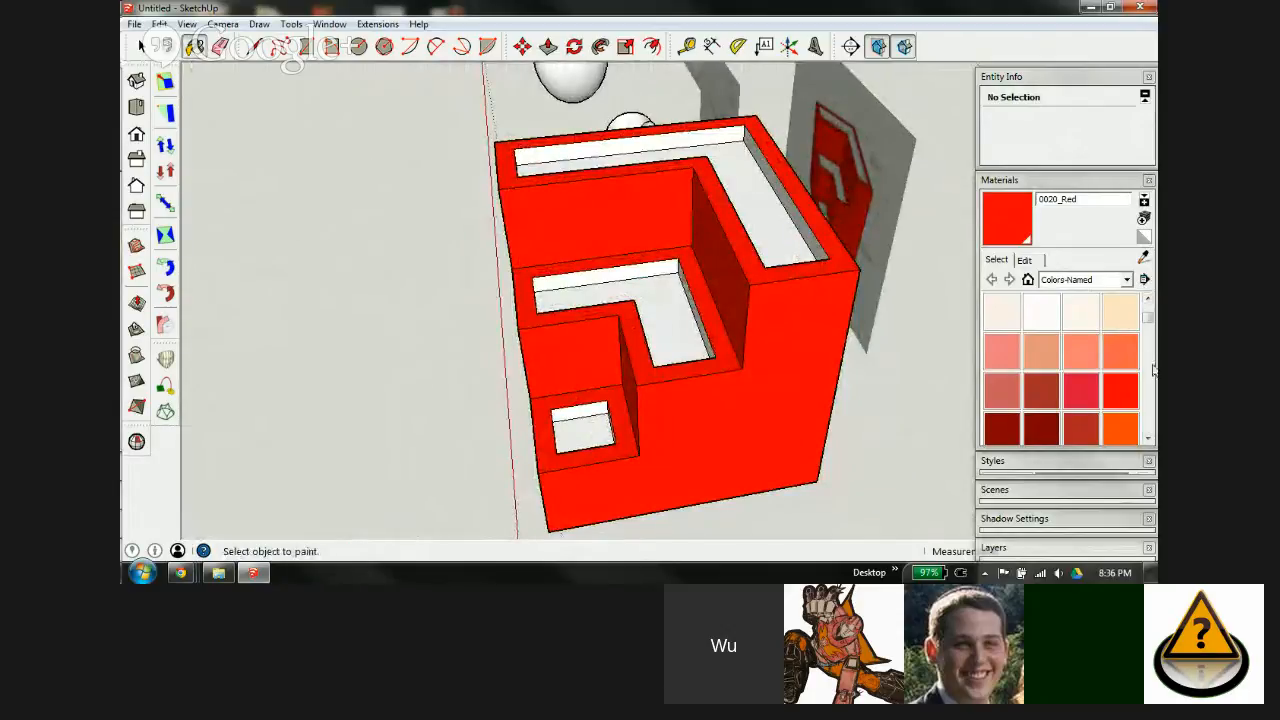
left_click(1147, 437)
left_click_drag(1149, 322, 1150, 411)
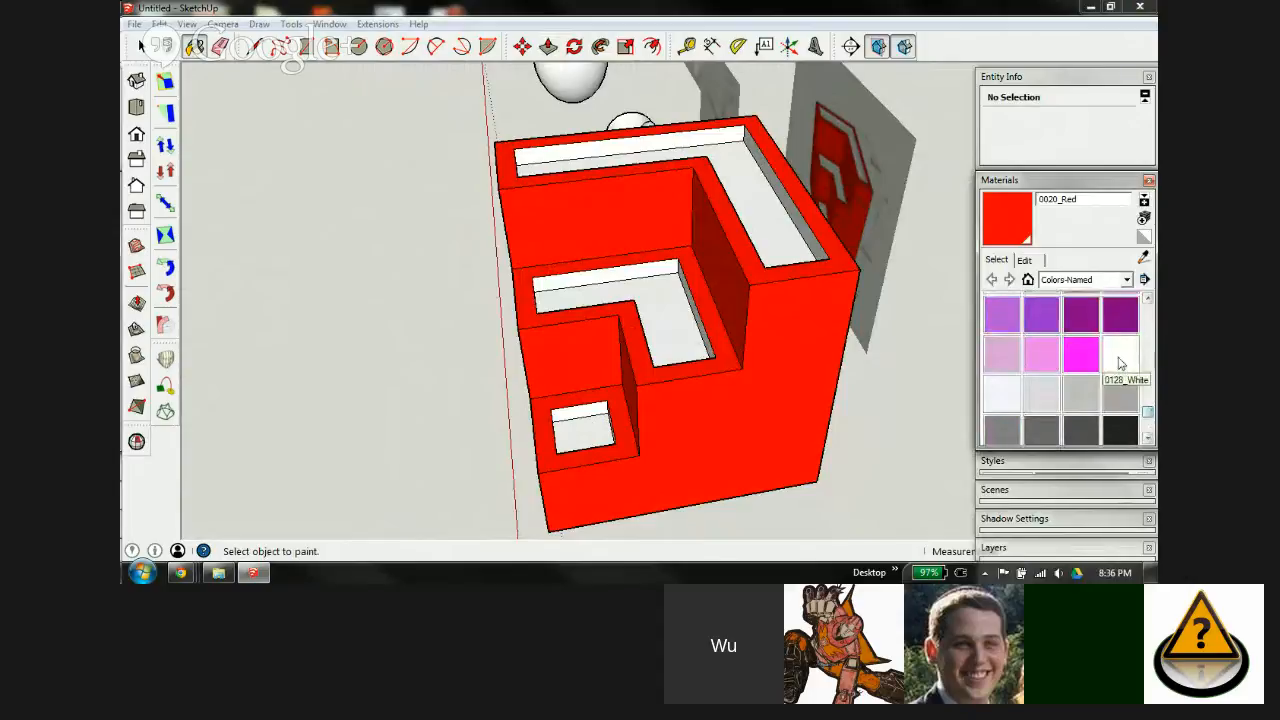
left_click(1120, 353)
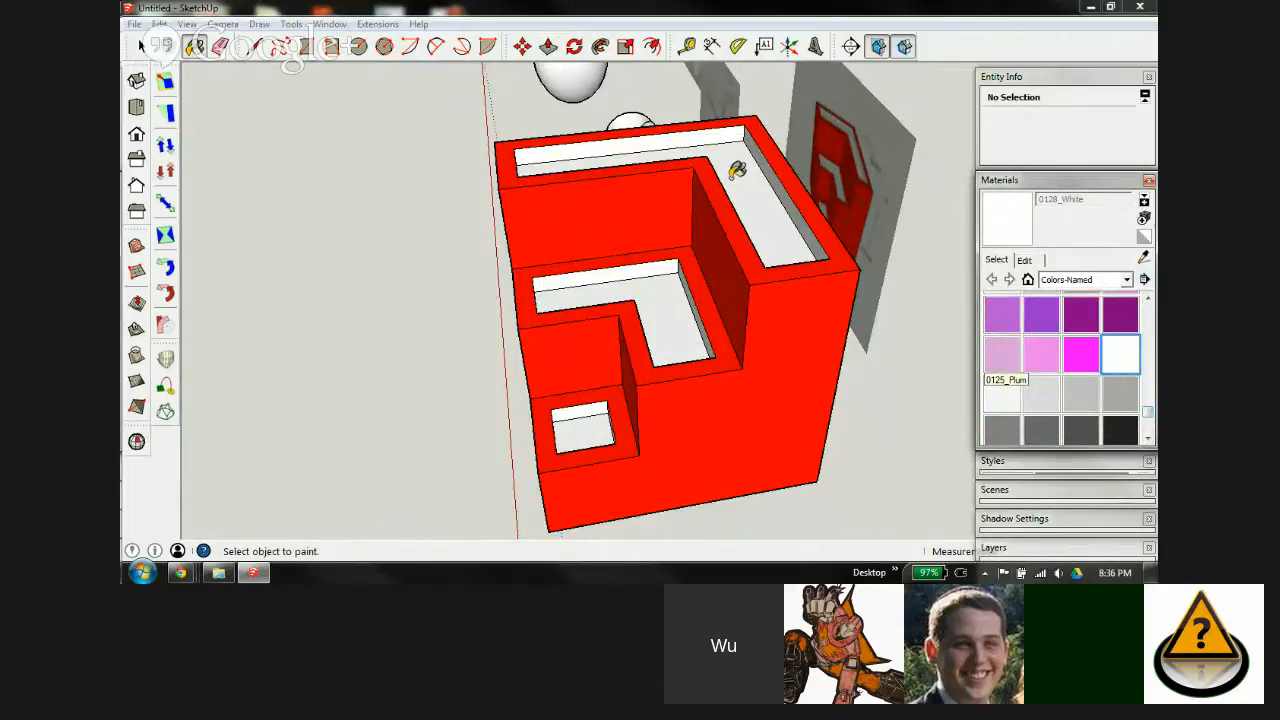
Step: Select all connected geometry of the stepped cube and make it a group
key("space")
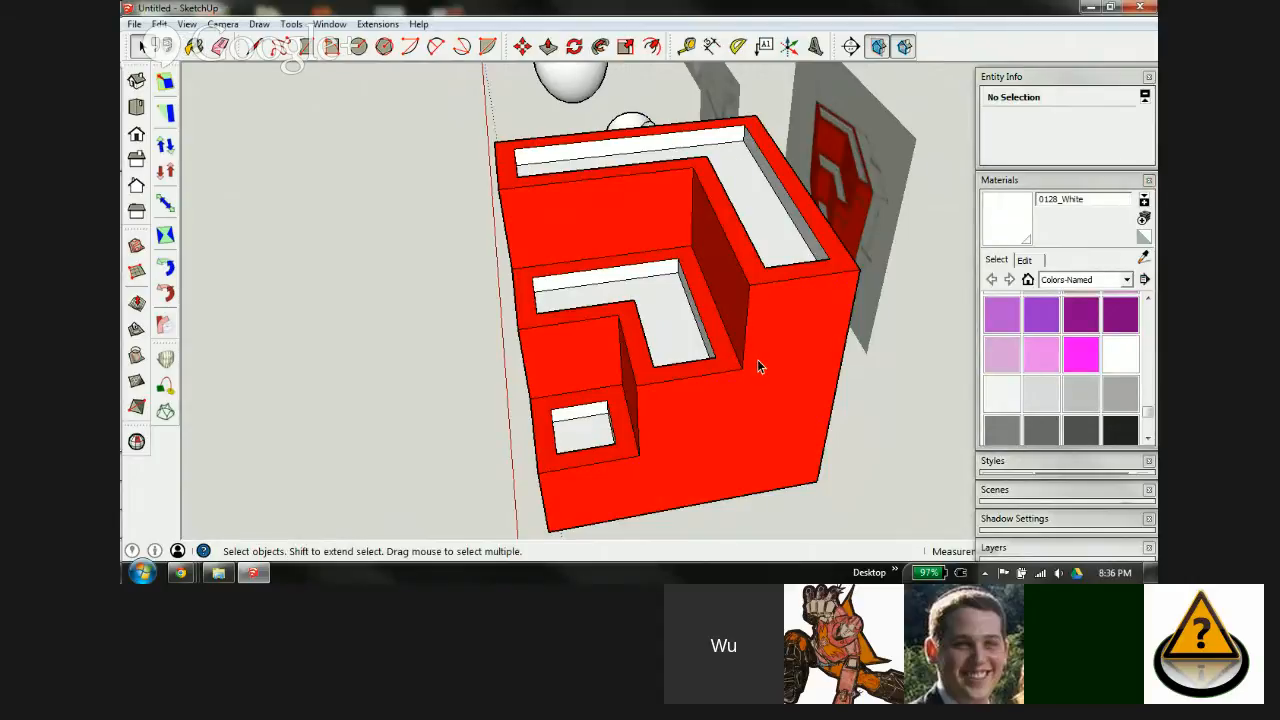
triple_click(758, 361)
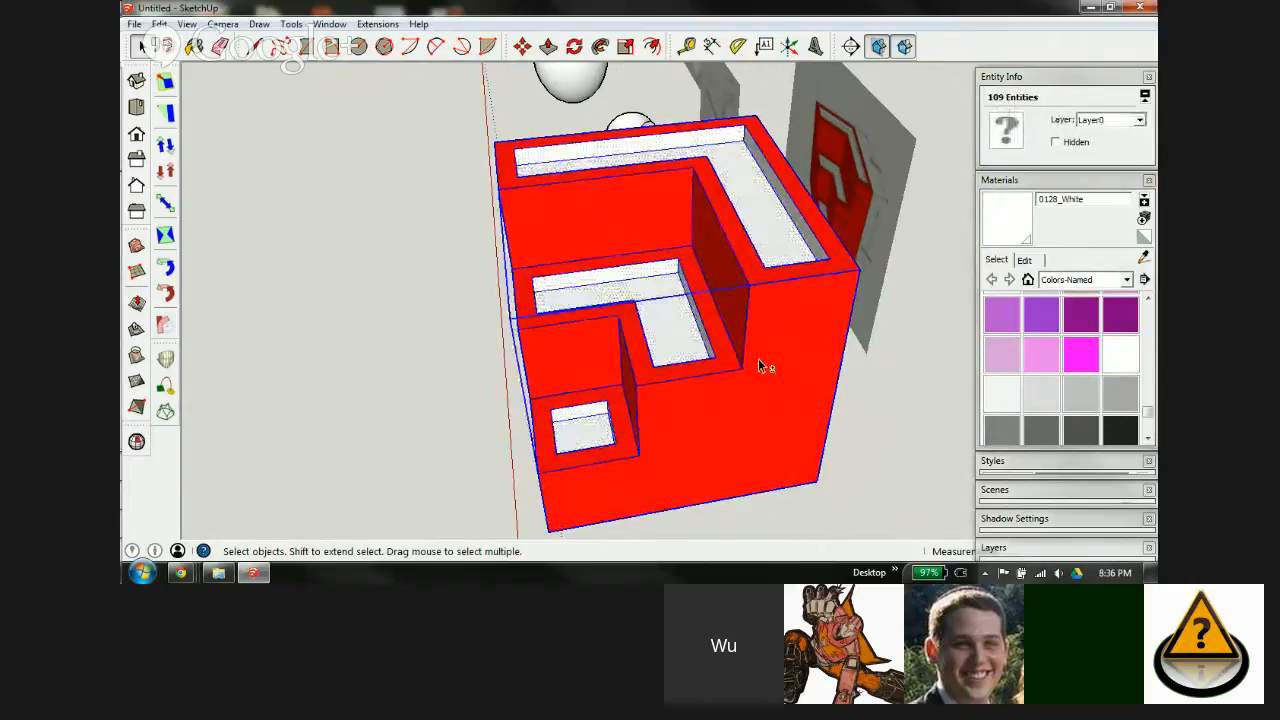
key("ctrl+g")
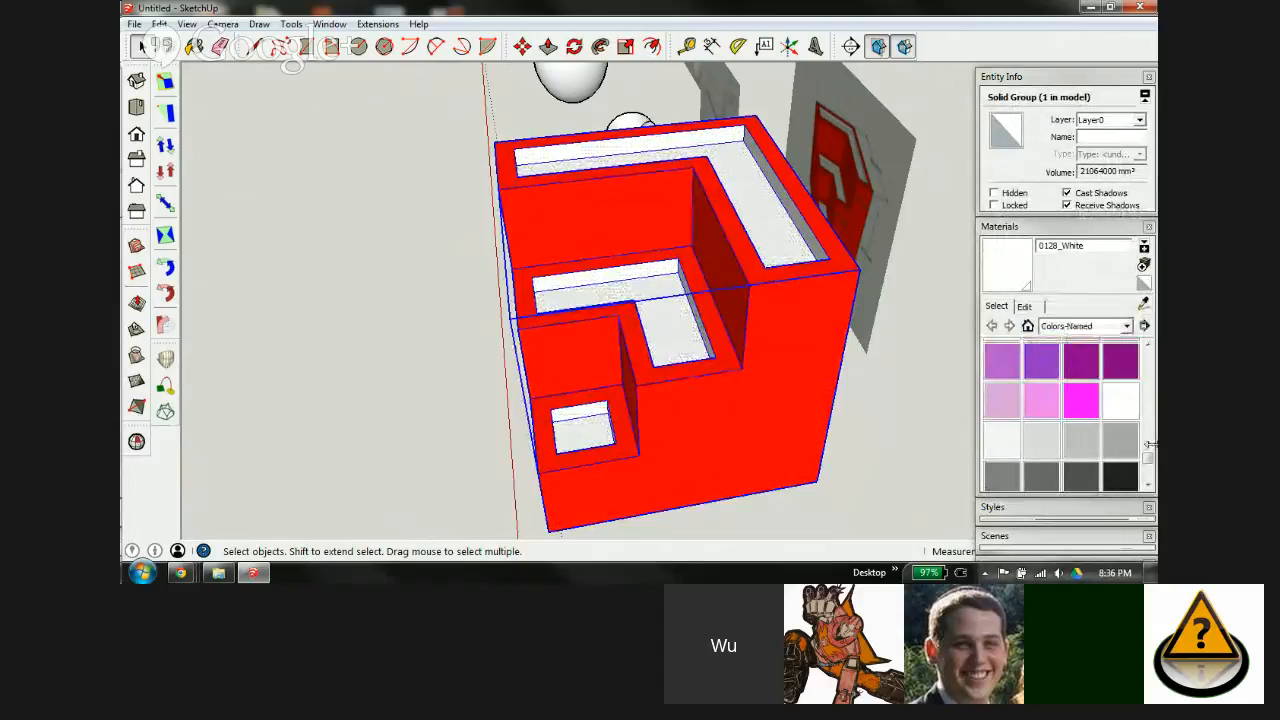
Step: Paint the whole group with the color 0114_BlueViolet
left_click_drag(1147, 459, 1147, 446)
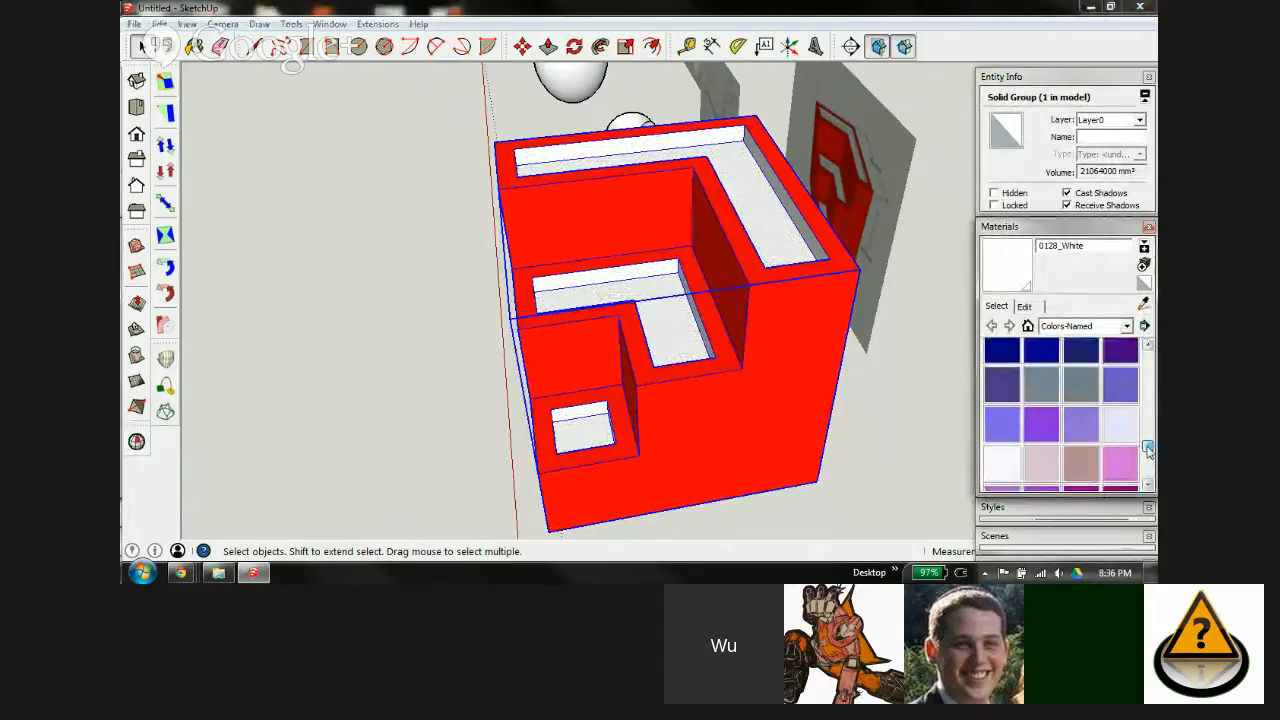
left_click(1052, 428)
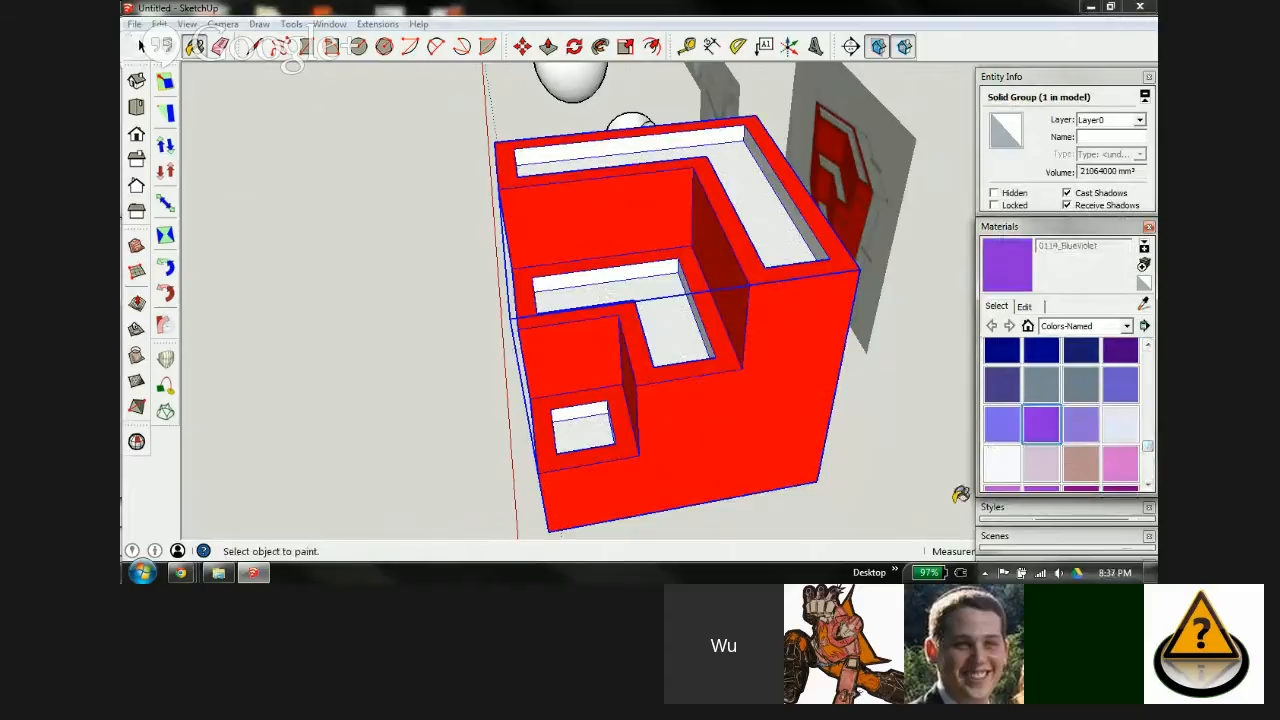
left_click(778, 353)
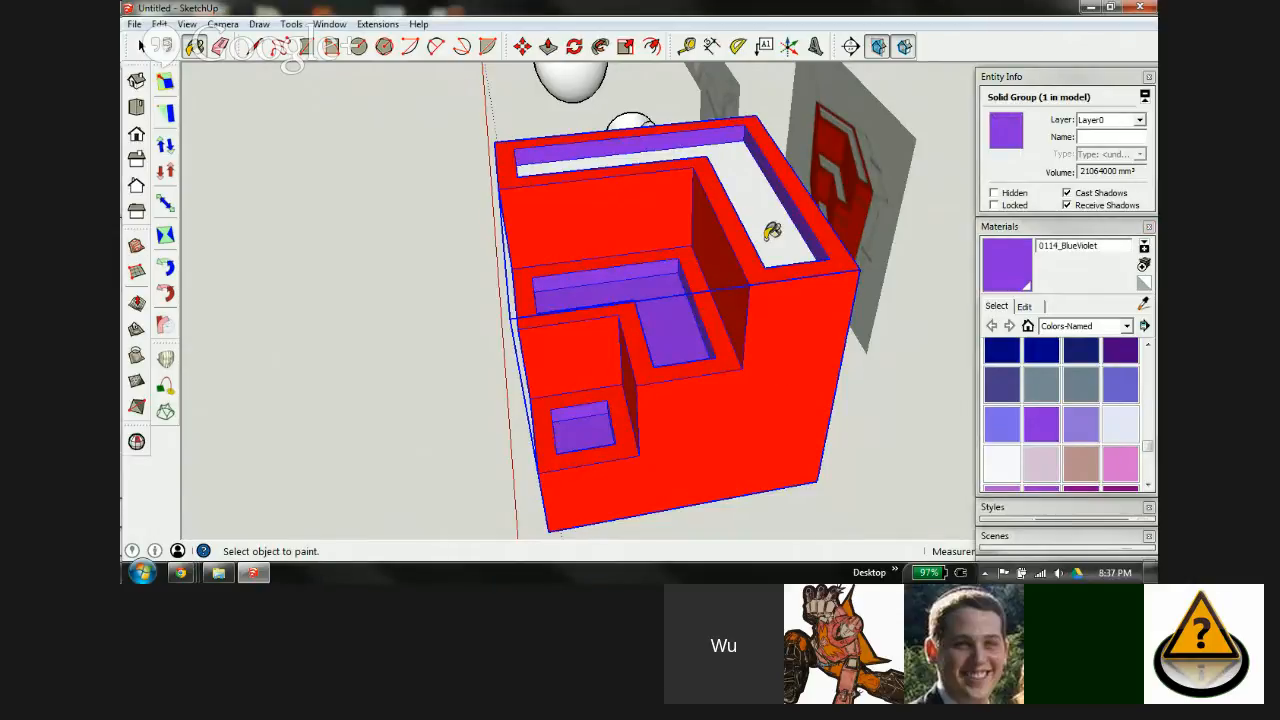
Step: Open the group for editing and paint all connected unpainted walls of the top L-shaped recess with the in-model color 0128_White
scroll(772, 232, "up", 2)
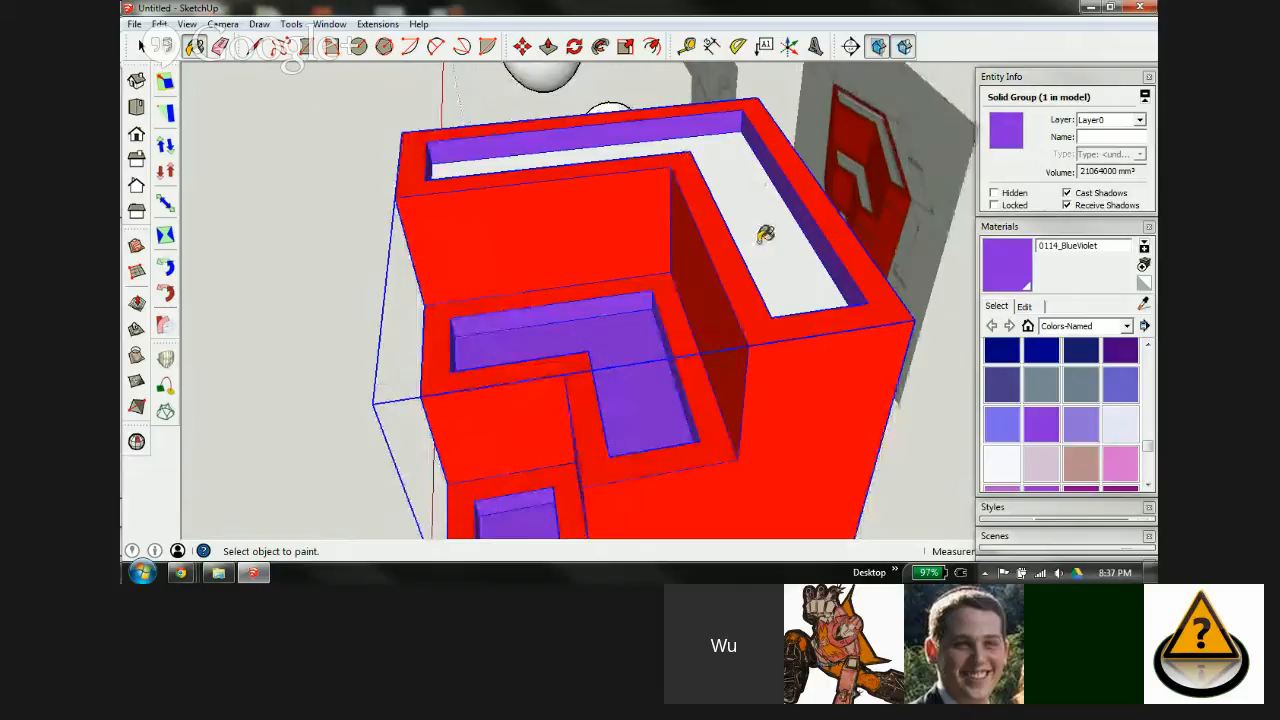
mouse_move(795, 253)
middle_mouse_down()
mouse_move(509, 260)
mouse_move(480, 240)
mouse_move(877, 266)
mouse_move(723, 251)
mouse_move(735, 279)
middle_mouse_up()
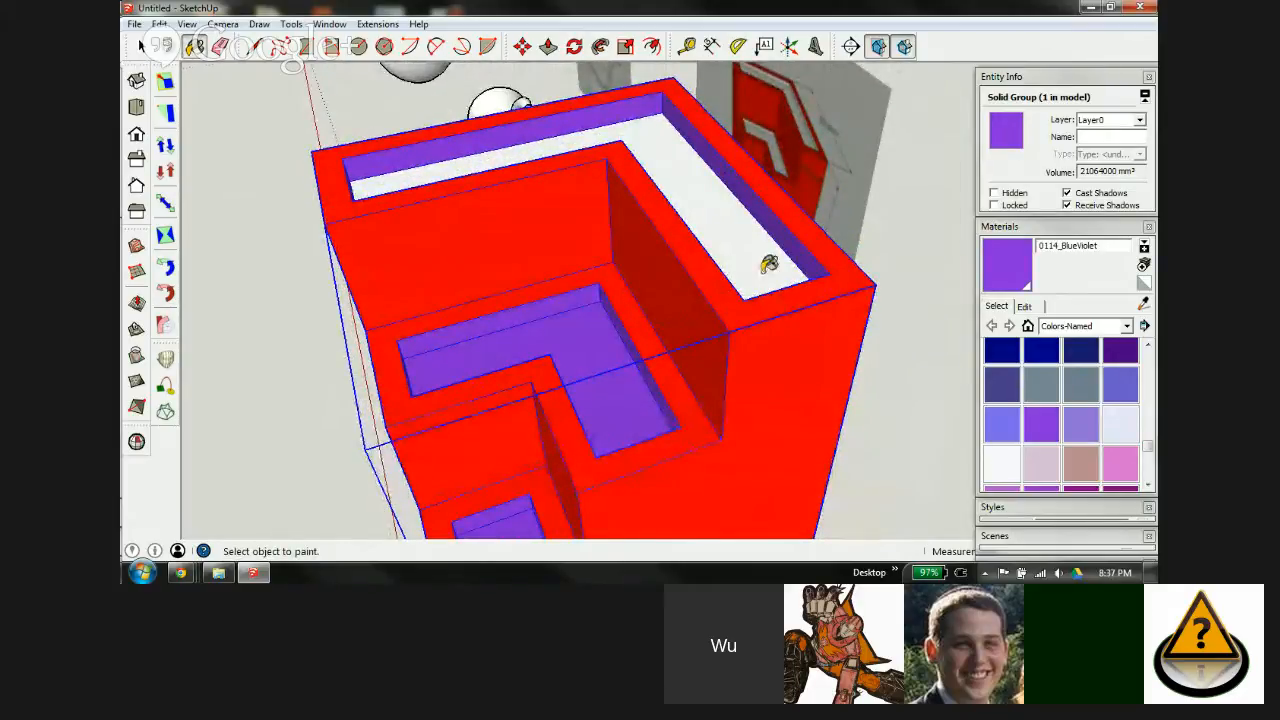
key("space")
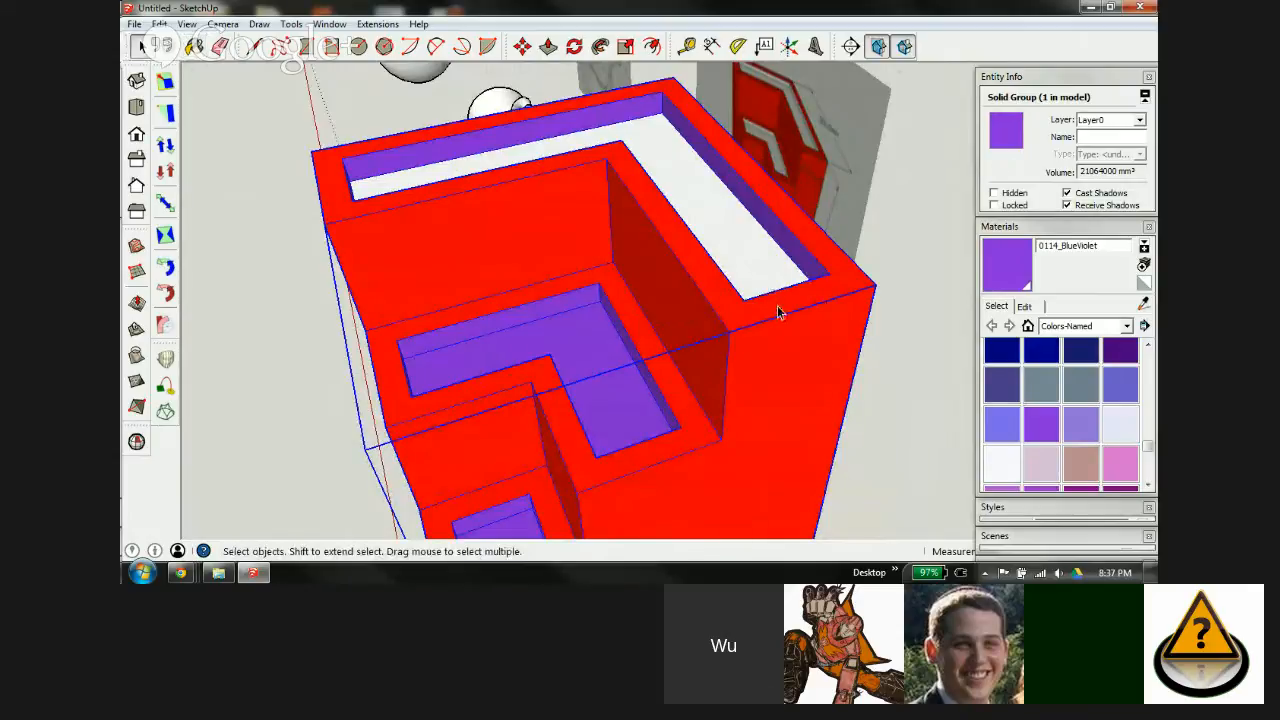
double_click(778, 305)
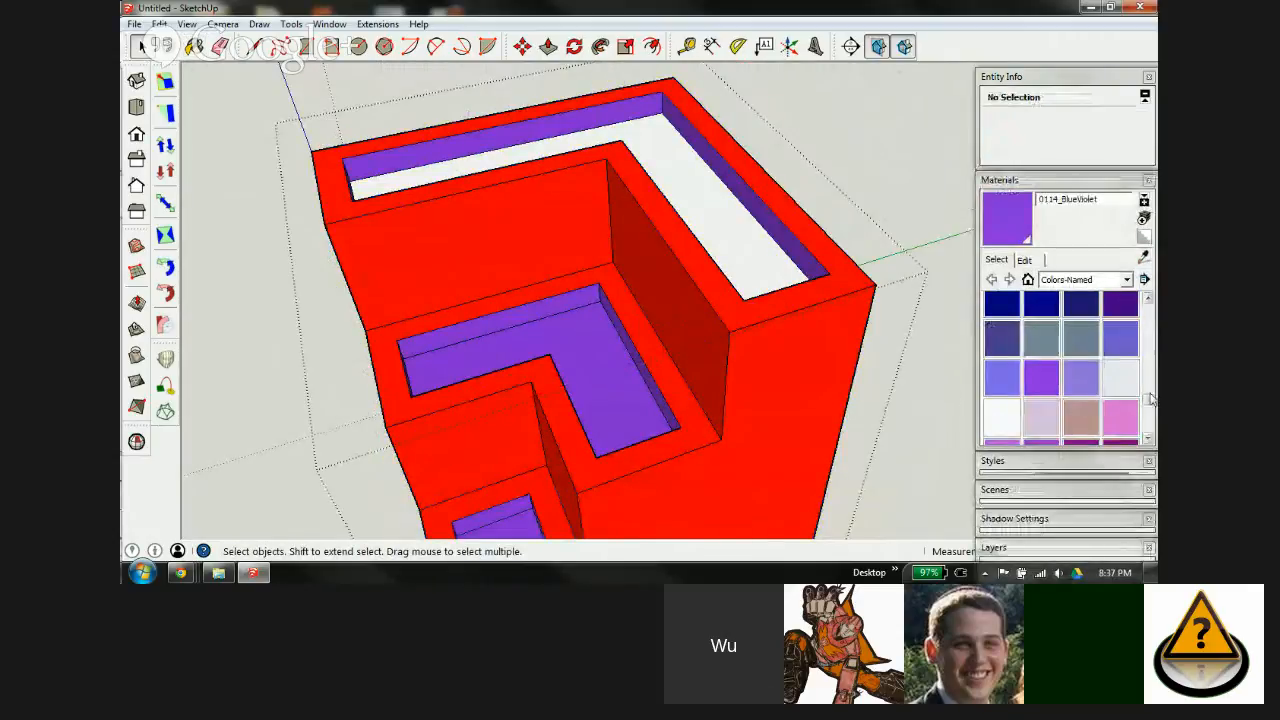
left_click(1028, 280)
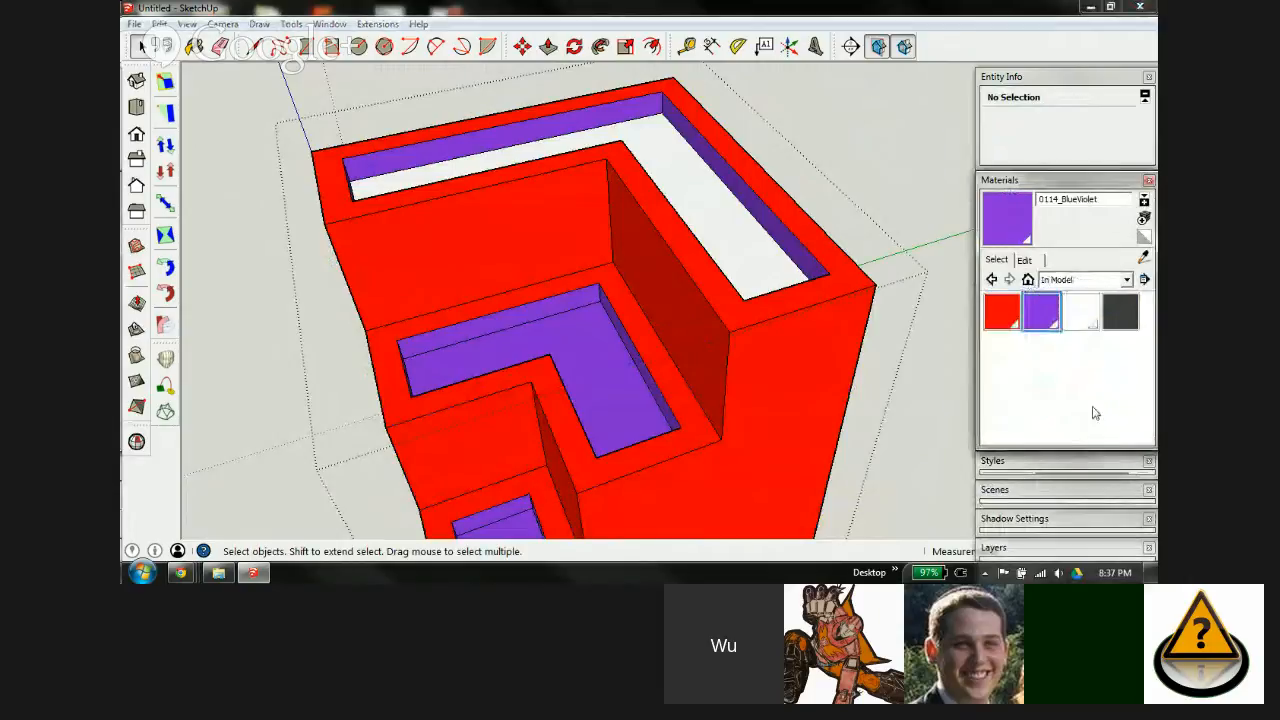
left_click(1084, 314)
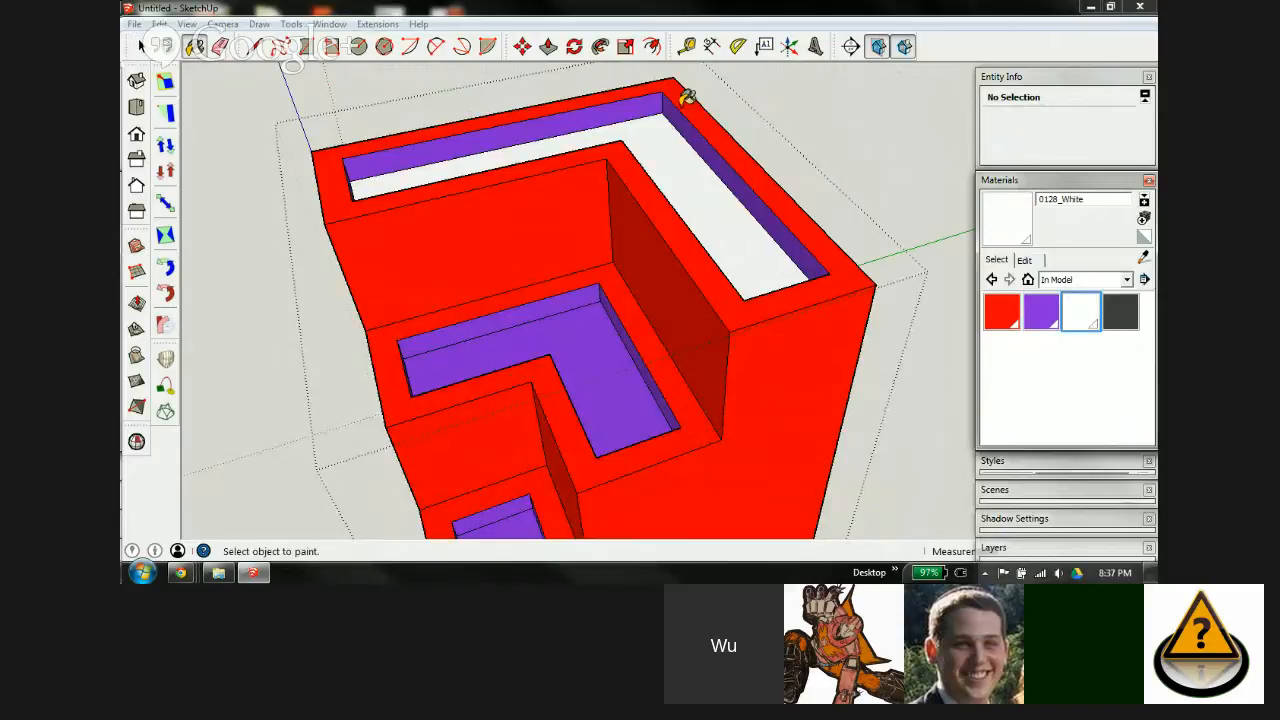
key("ctrl")
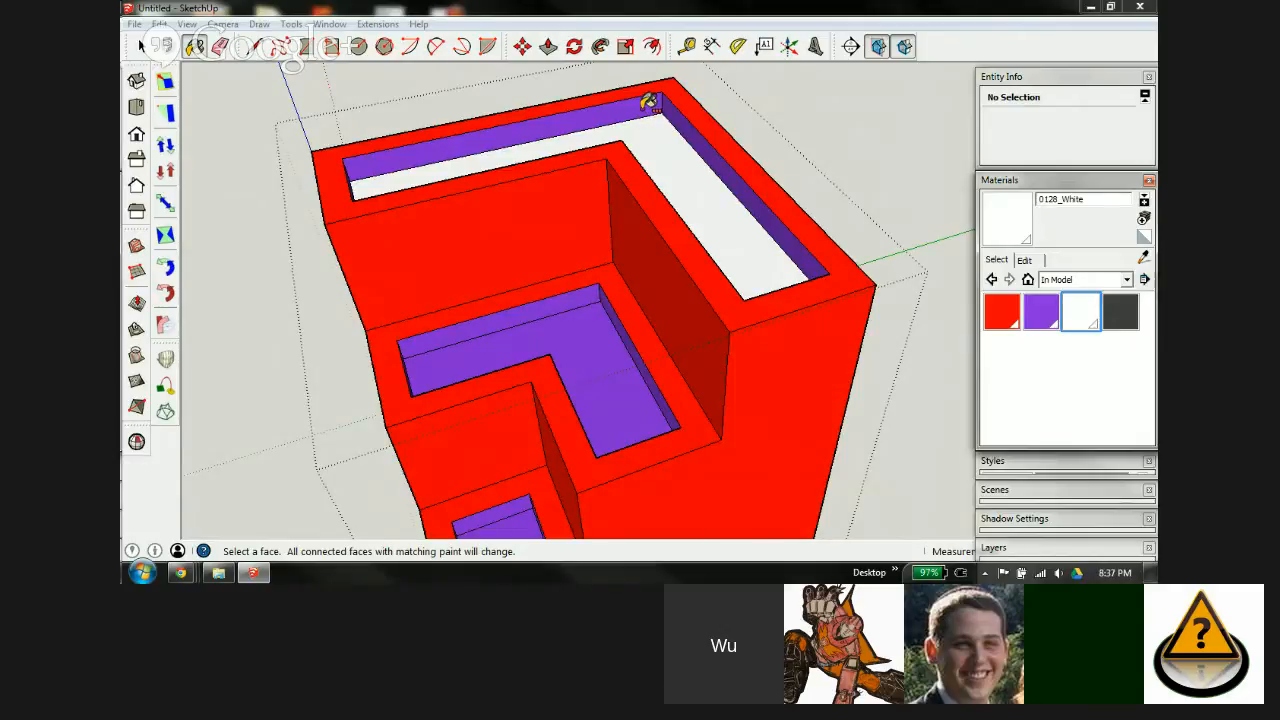
left_click(648, 102, "ctrl")
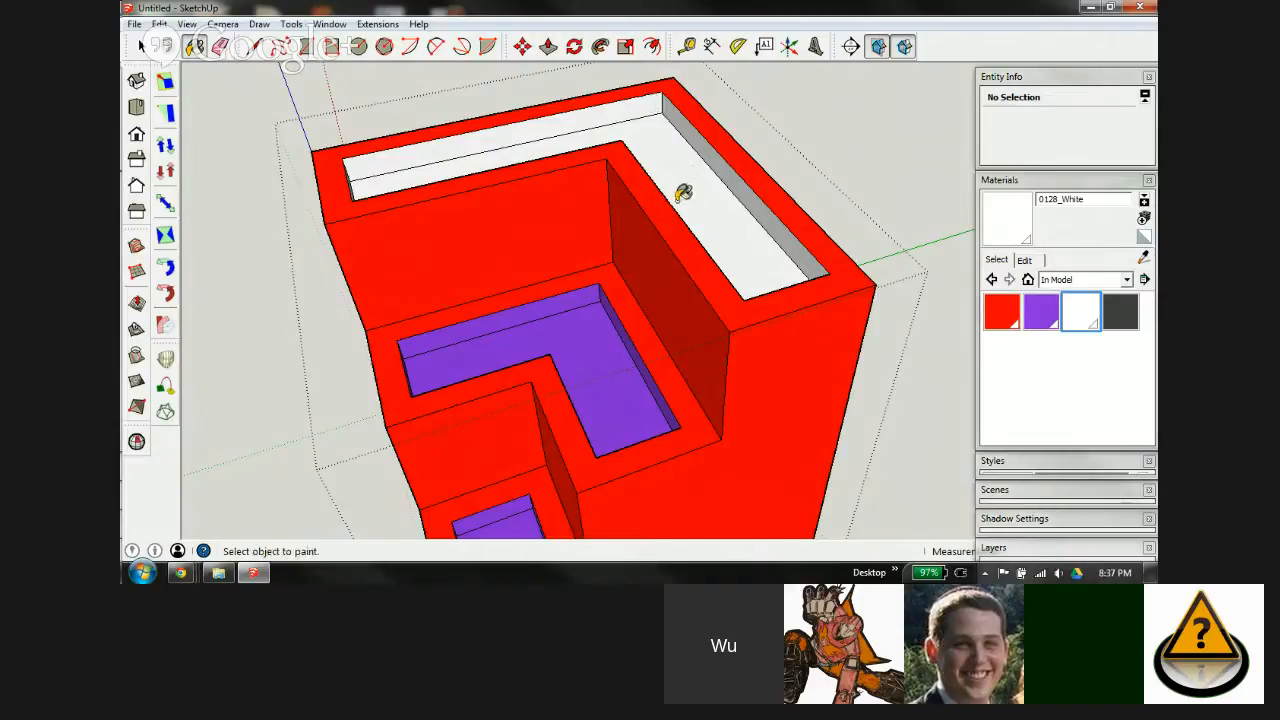
Step: Paint all connected violet faces of the middle L-shaped recess and the small lowest square recess with 0128_White
mouse_move(683, 193)
middle_mouse_down()
mouse_move(486, 306)
mouse_move(583, 291)
mouse_move(757, 226)
mouse_move(649, 73)
middle_mouse_up()
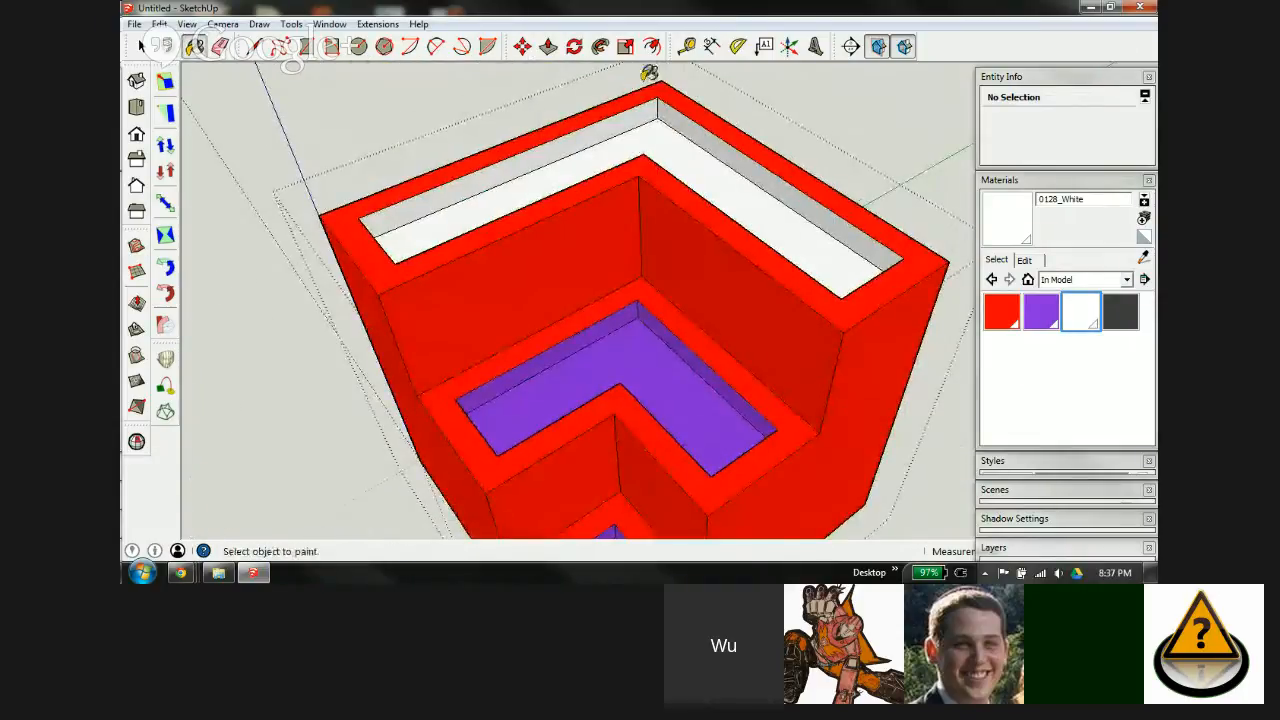
scroll(608, 127, "down", 3)
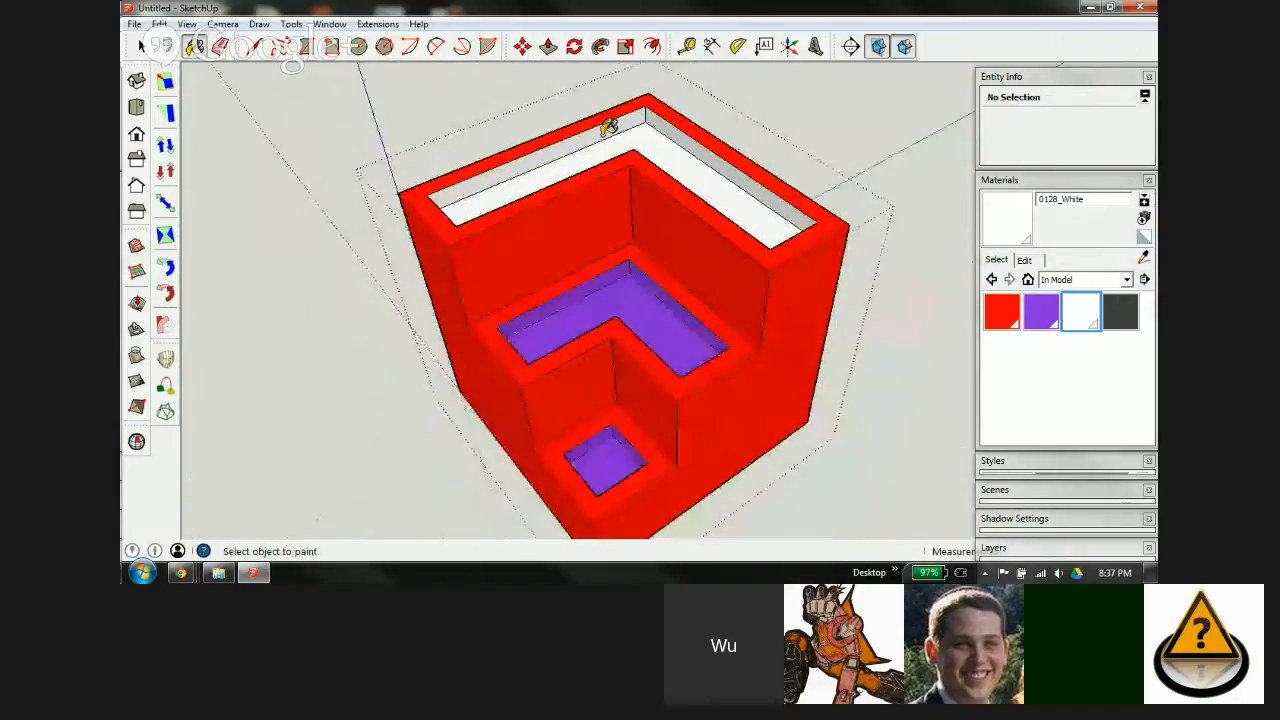
scroll(617, 234, "up", 5)
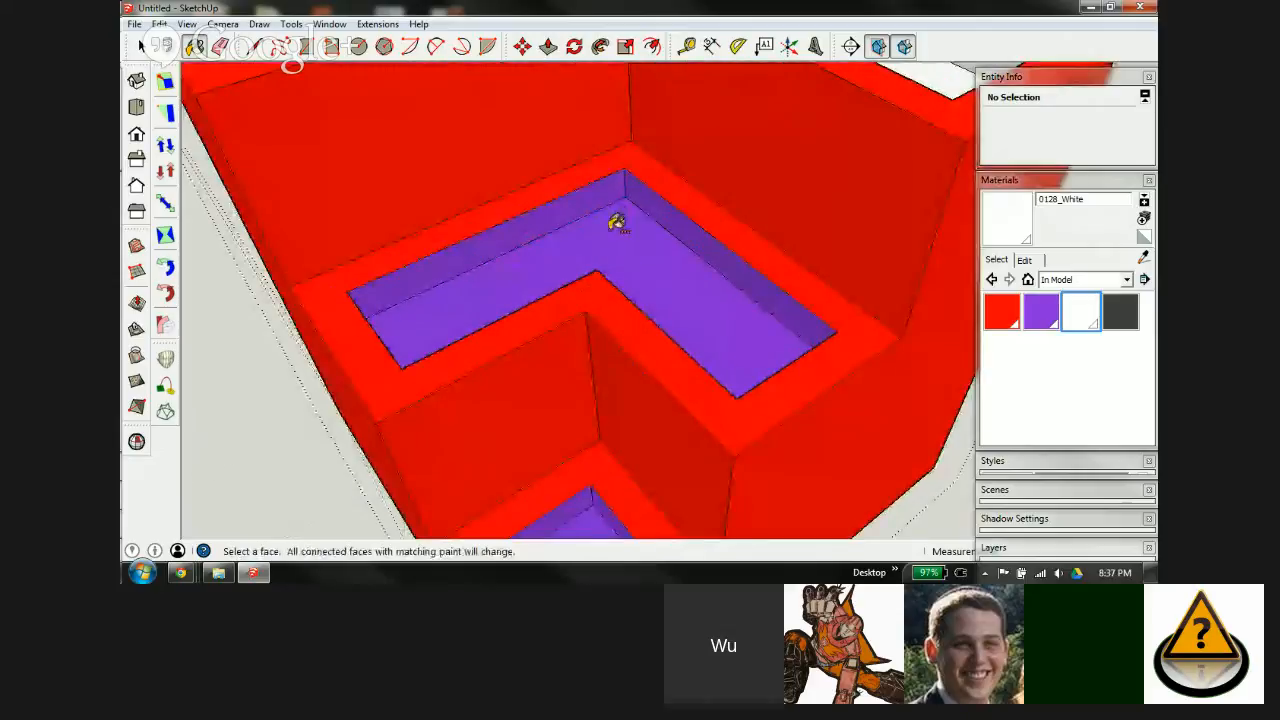
left_click(617, 222)
scroll(671, 120, "down", 3)
scroll(640, 255, "up", 2)
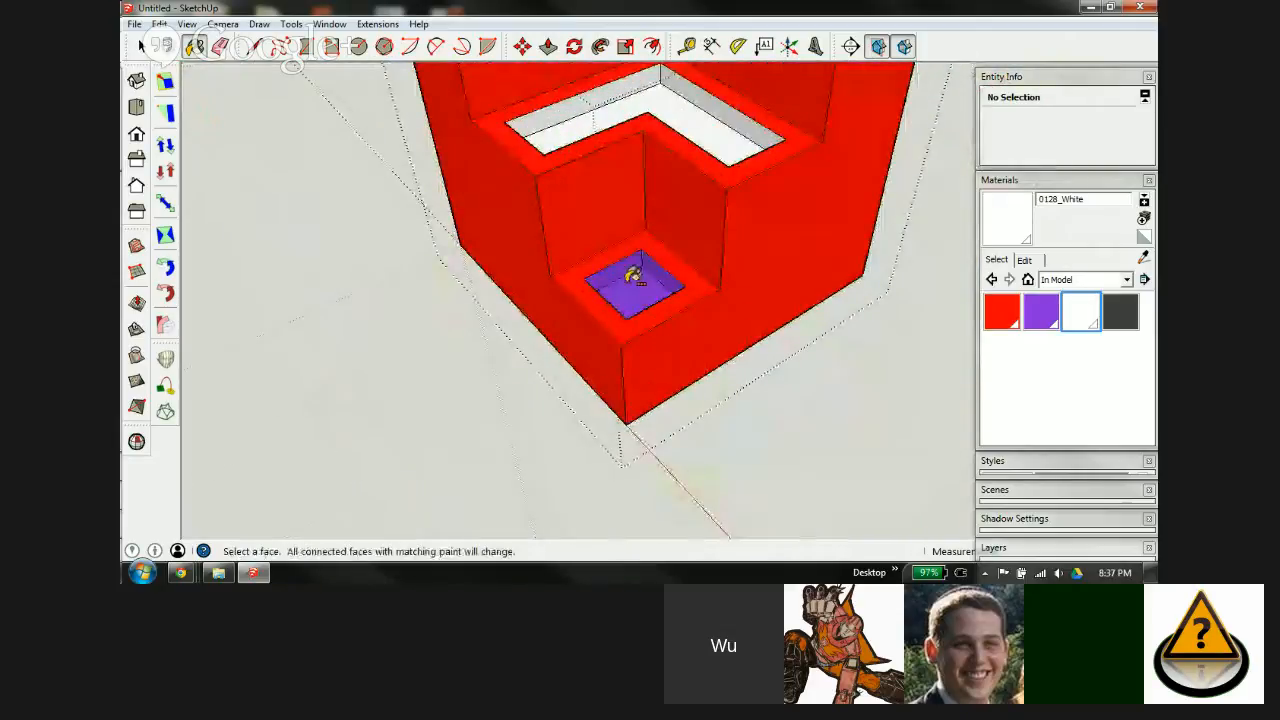
left_click(634, 277)
scroll(620, 277, "down", 4)
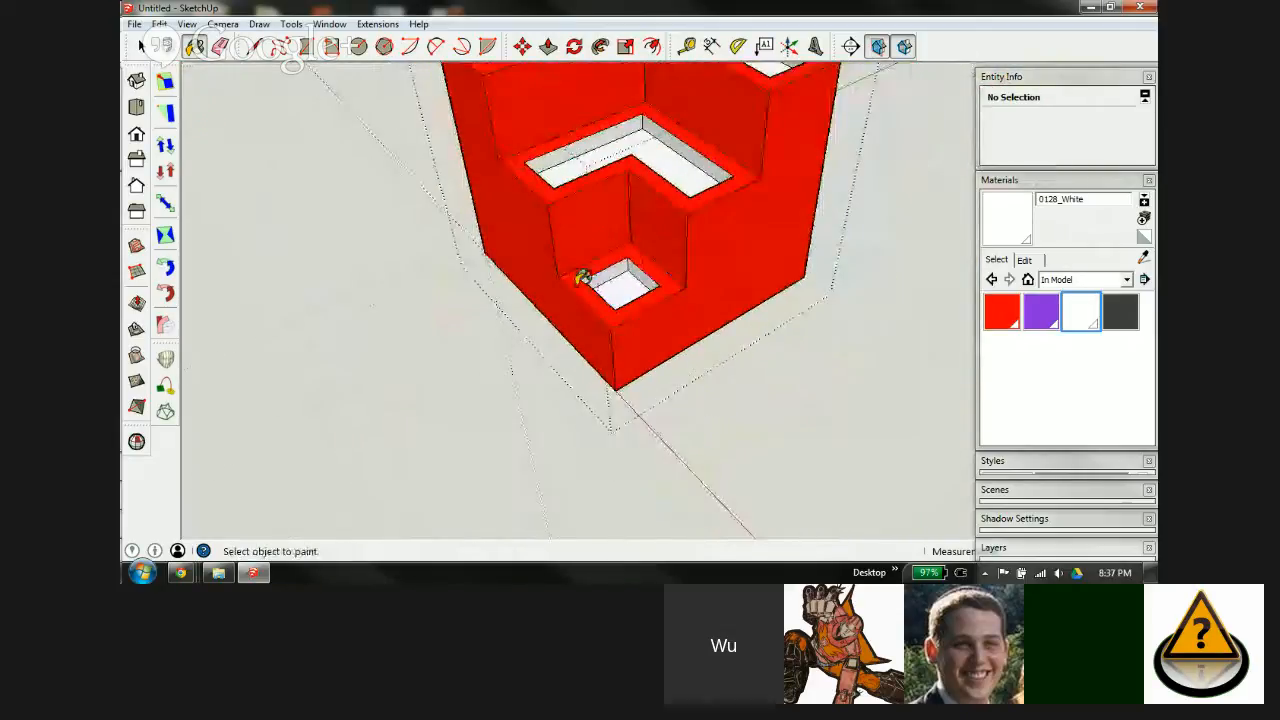
Step: Paint all connected red faces inside the group with the in-model color 0114_BlueViolet
left_click(1037, 316)
key("ctrl")
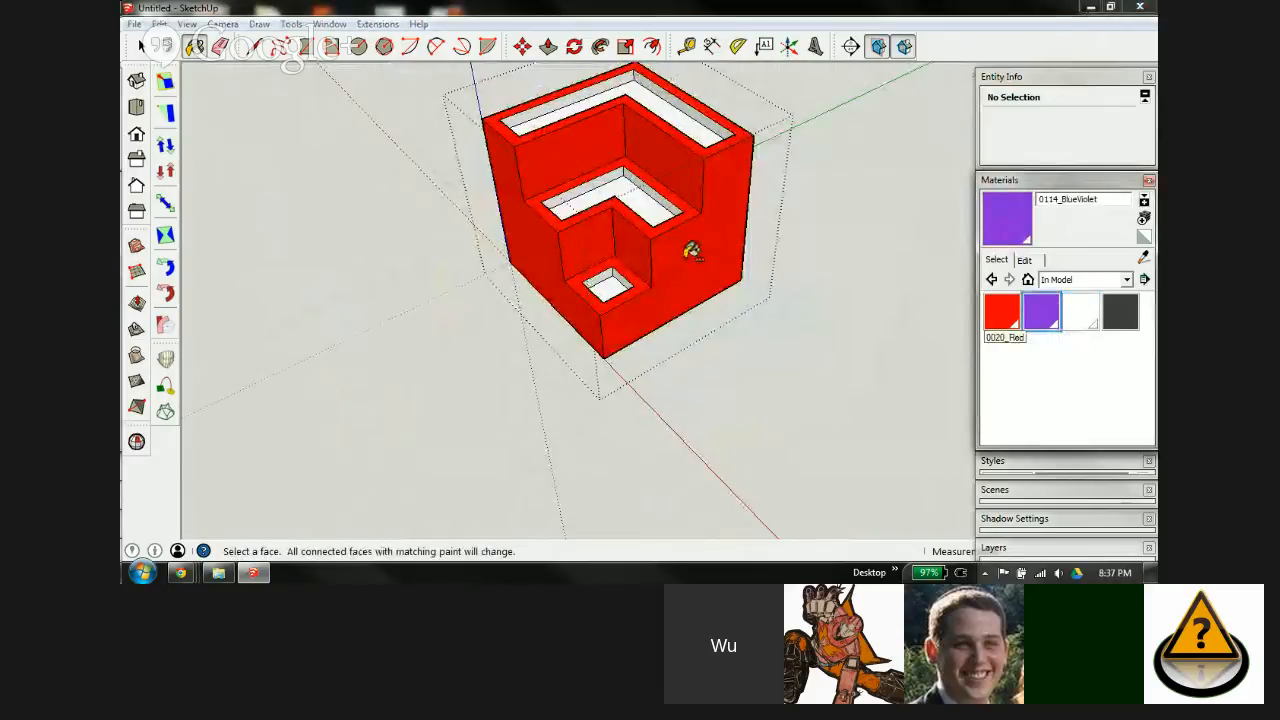
left_click(691, 251, "ctrl")
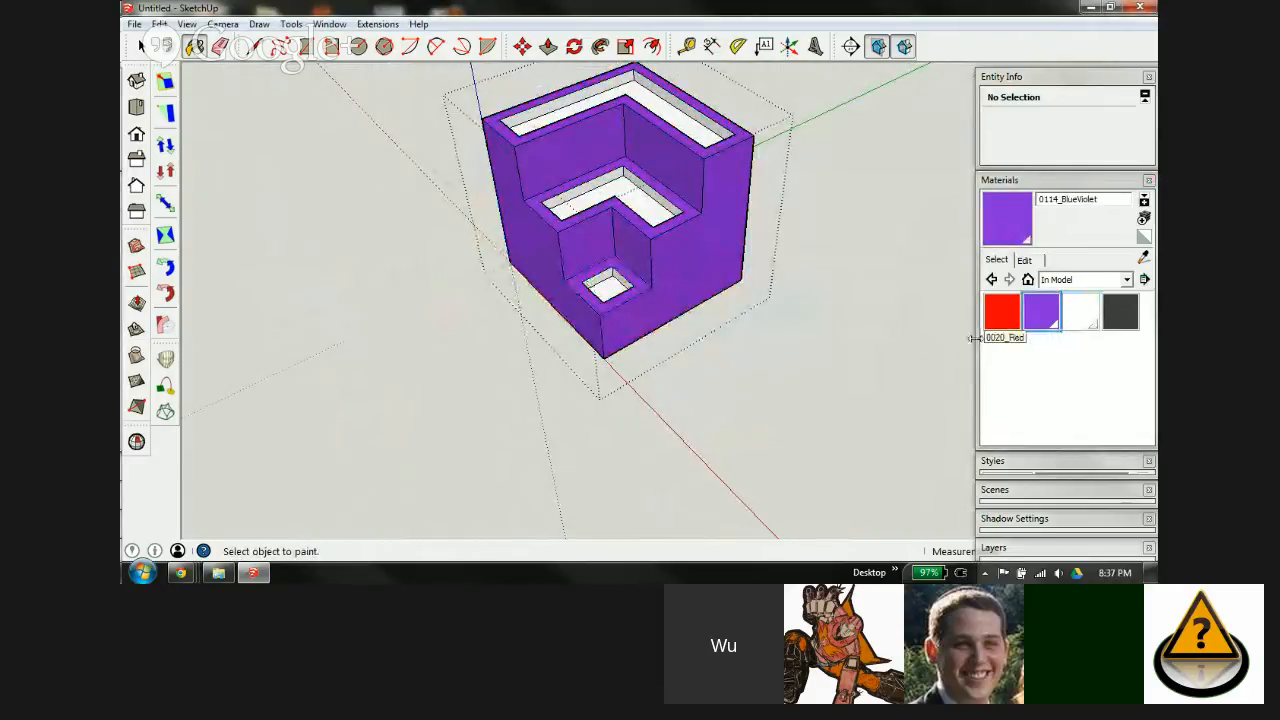
Step: Repaint all connected violet faces inside the group with 0020_Red and leave group editing
left_click(1003, 323)
left_click(694, 263, "ctrl")
scroll(689, 329, "down", 2)
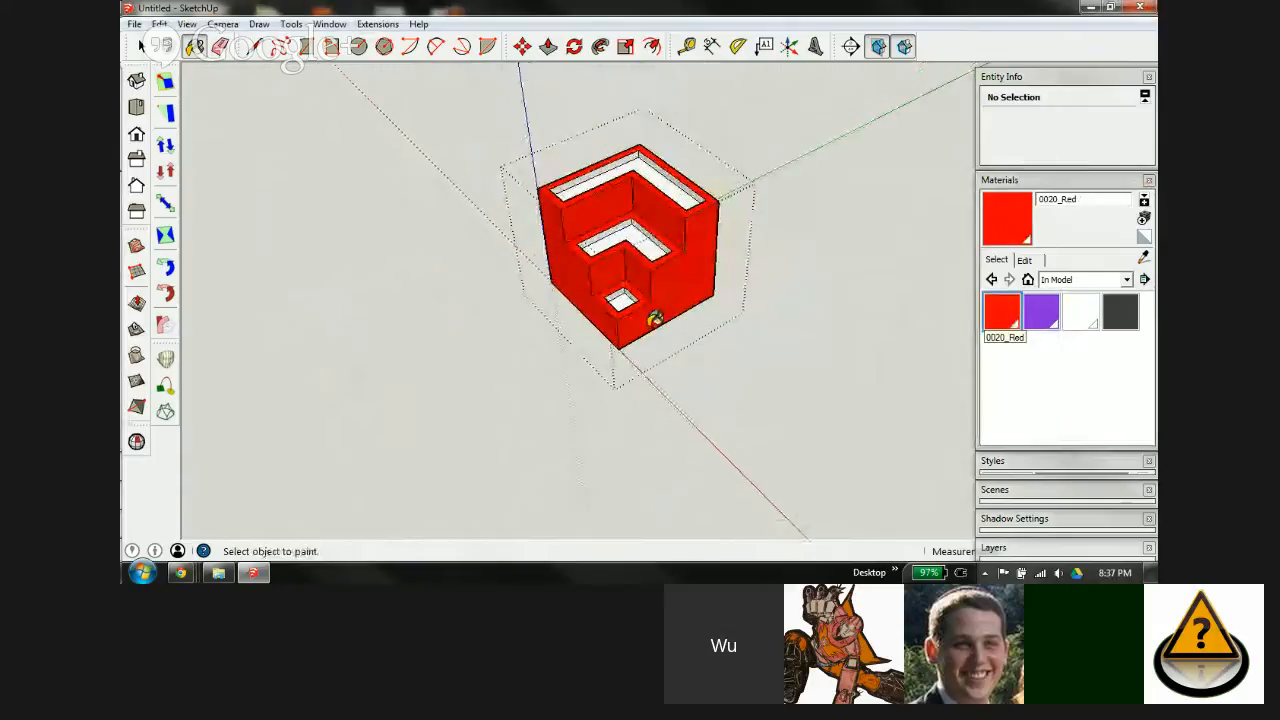
key("space")
key("Escape")
scroll(720, 260, "up", 4)
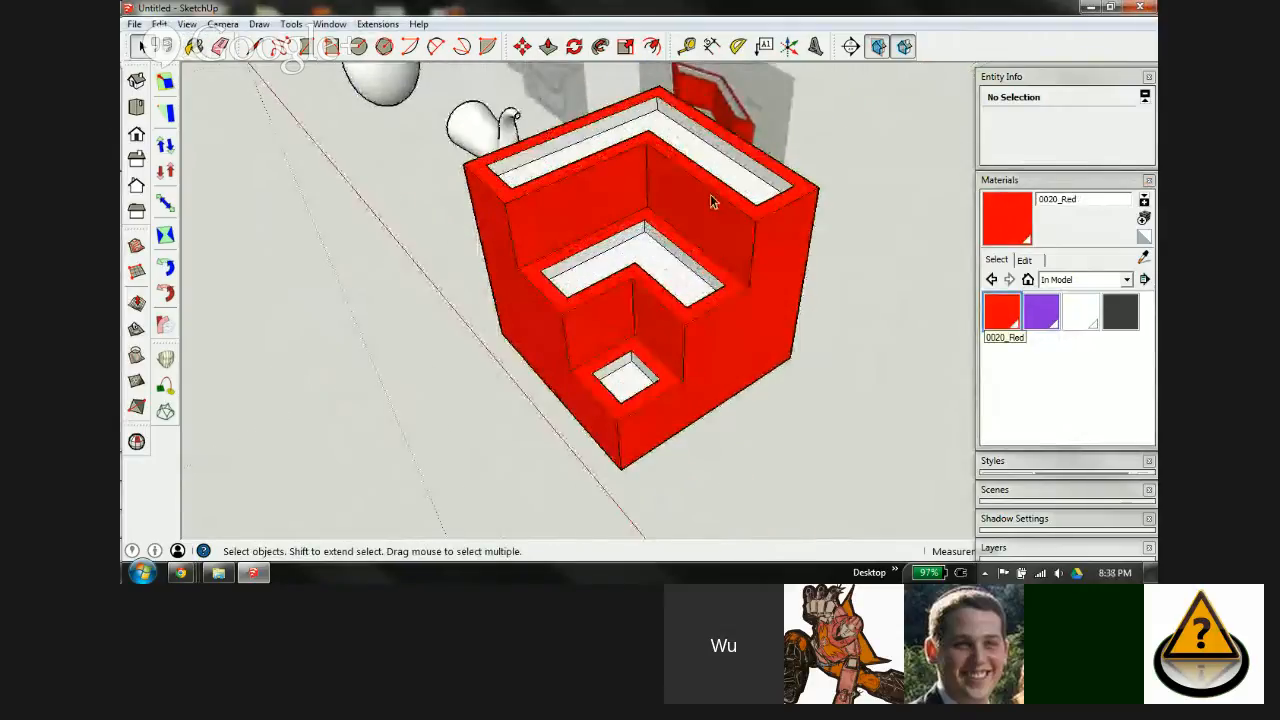
Step: Reset the material applied to the stepped cube group itself to Default
left_click(702, 204)
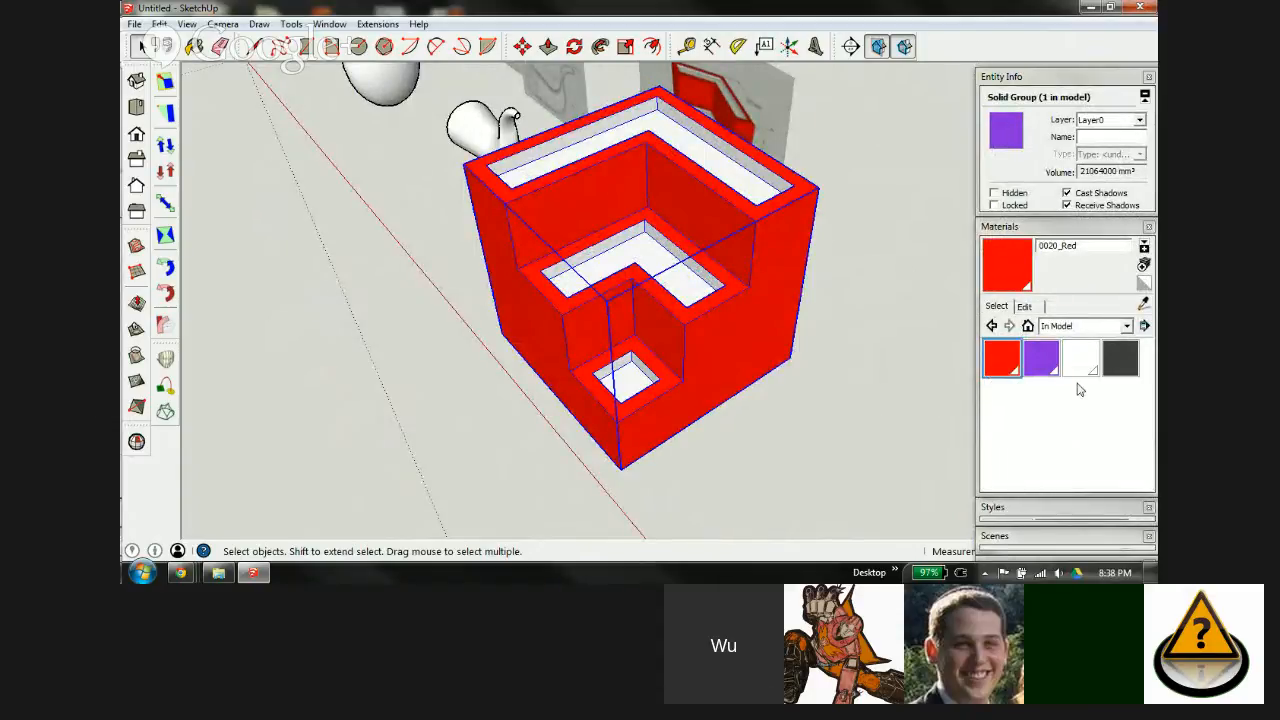
left_click(1143, 284)
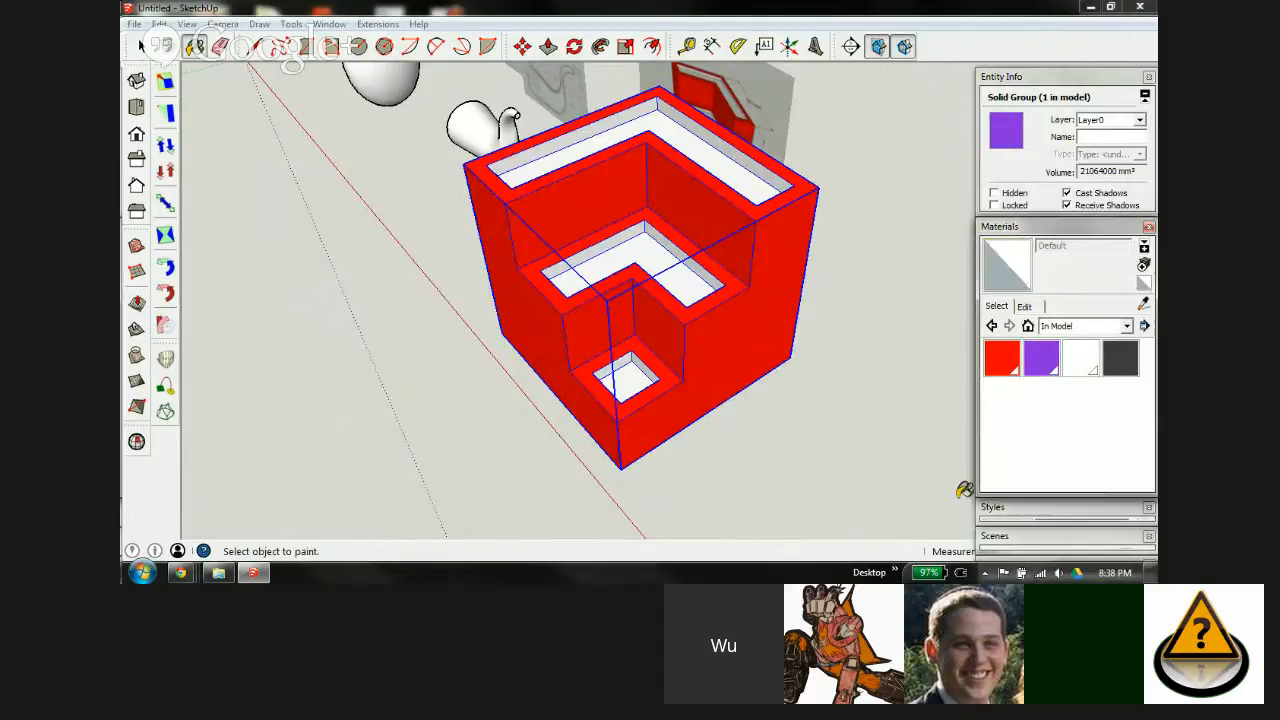
key("space")
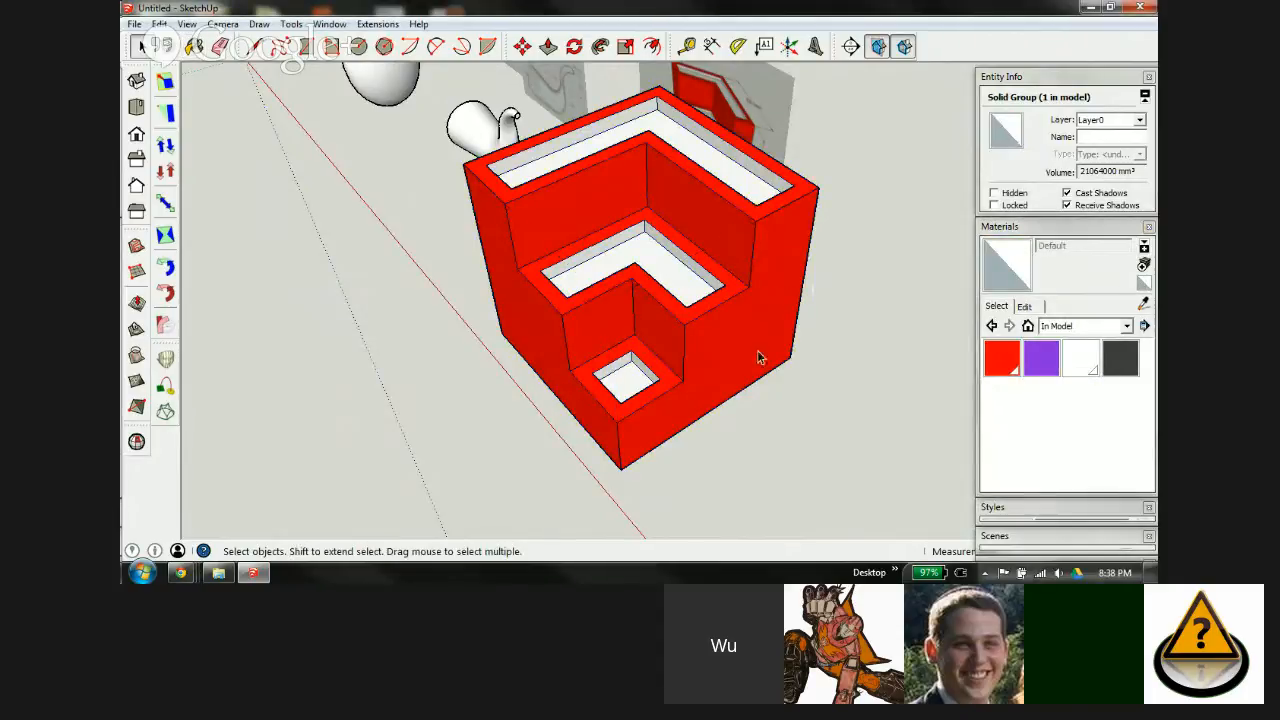
mouse_move(760, 346)
middle_mouse_down()
mouse_move(598, 280)
mouse_move(669, 306)
mouse_move(668, 329)
middle_mouse_up()
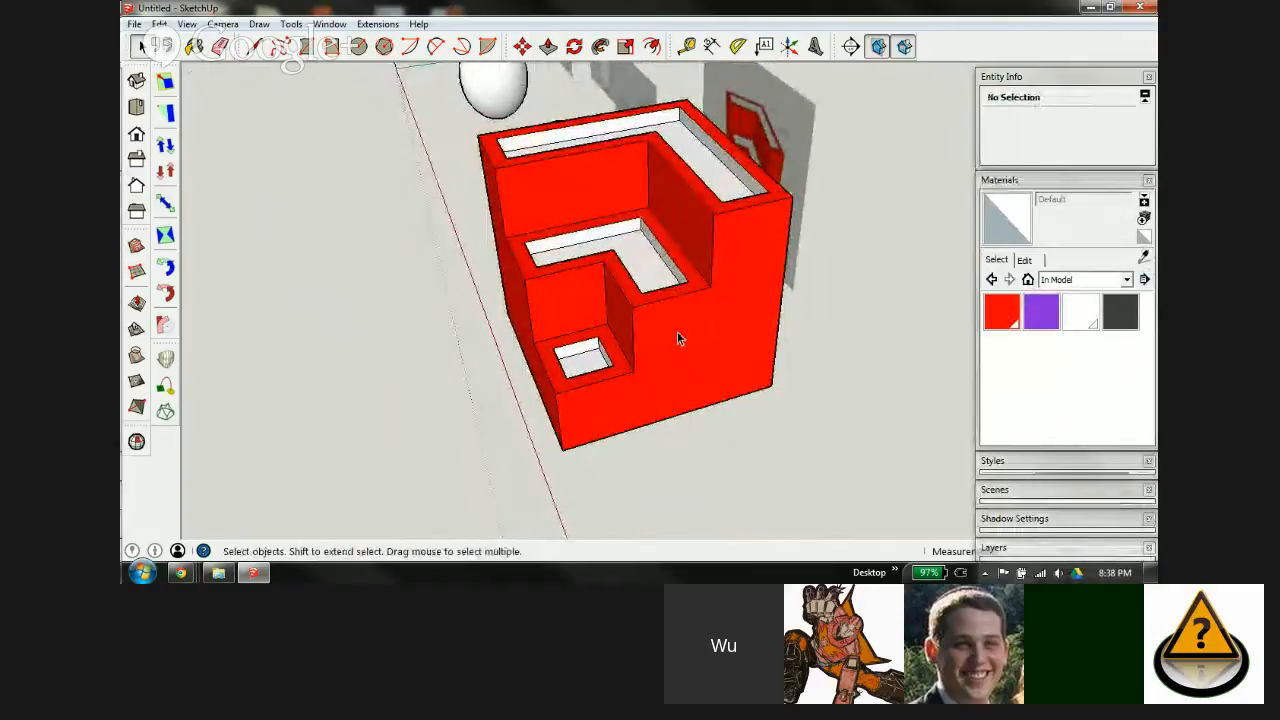
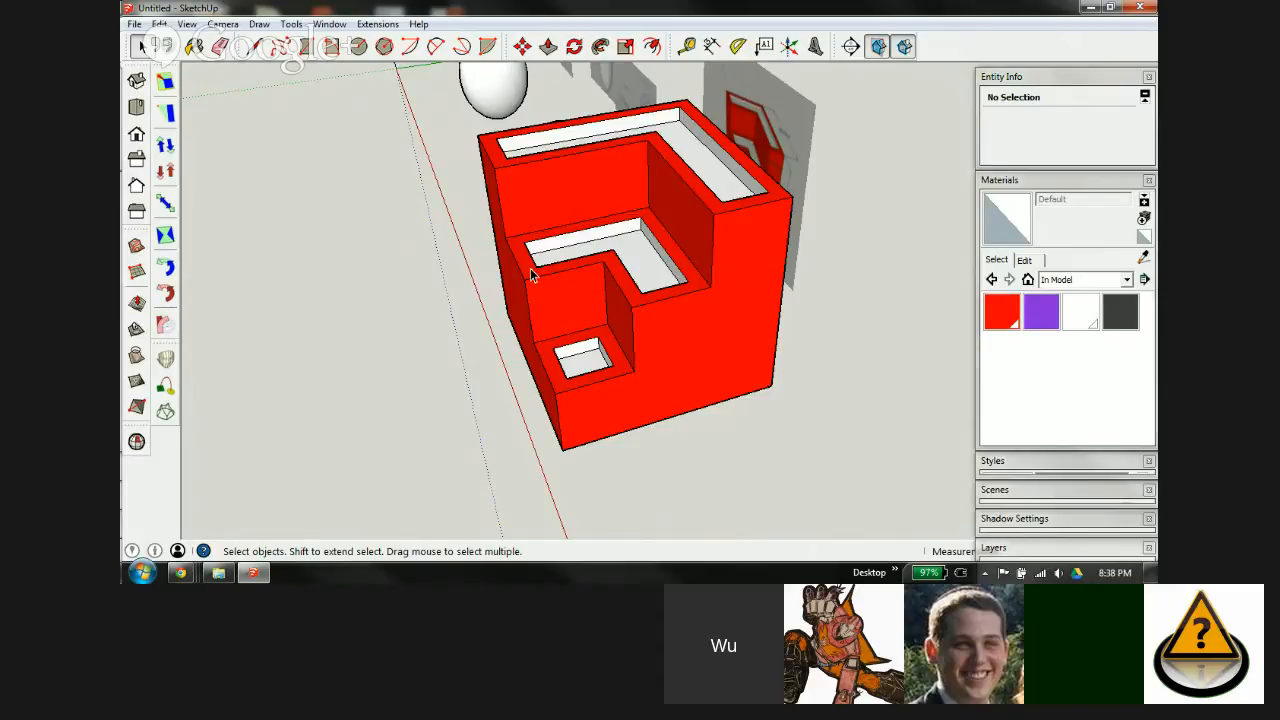
scroll(549, 257, "down", 3)
scroll(630, 225, "up", 2)
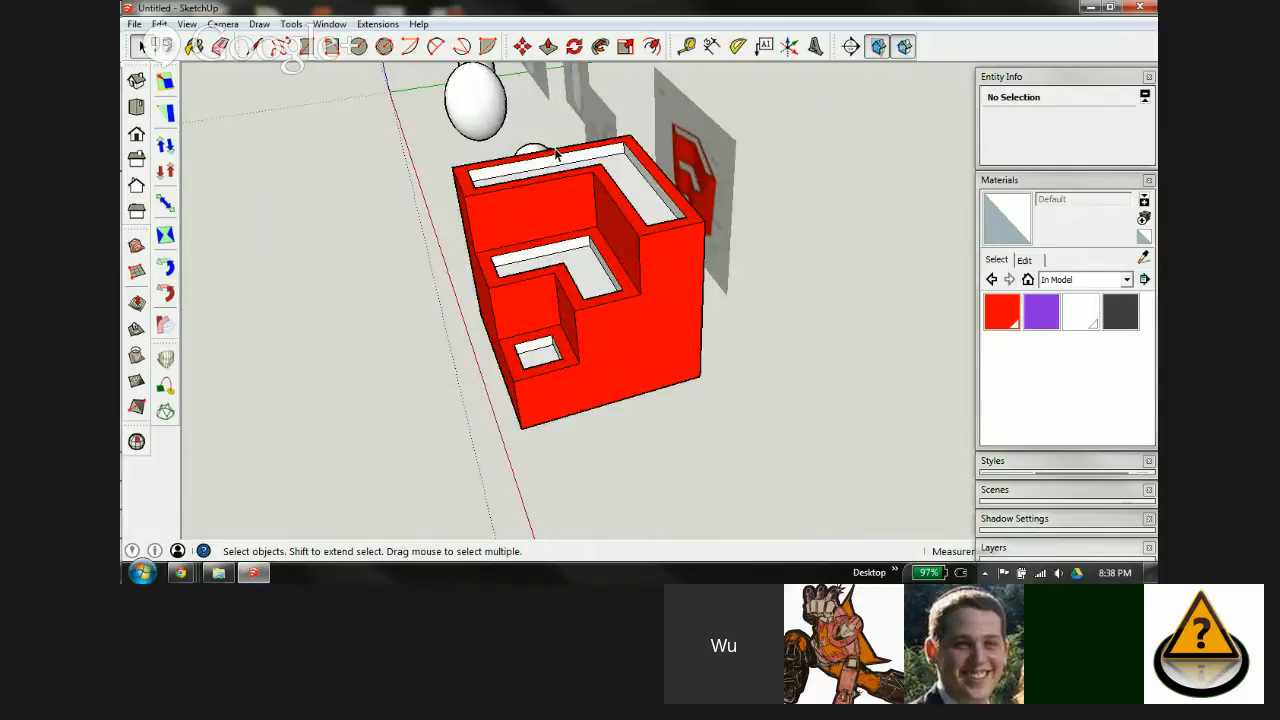
Step: Open the group for editing, reset all connected red faces to the Default material, and leave the group
double_click(638, 193)
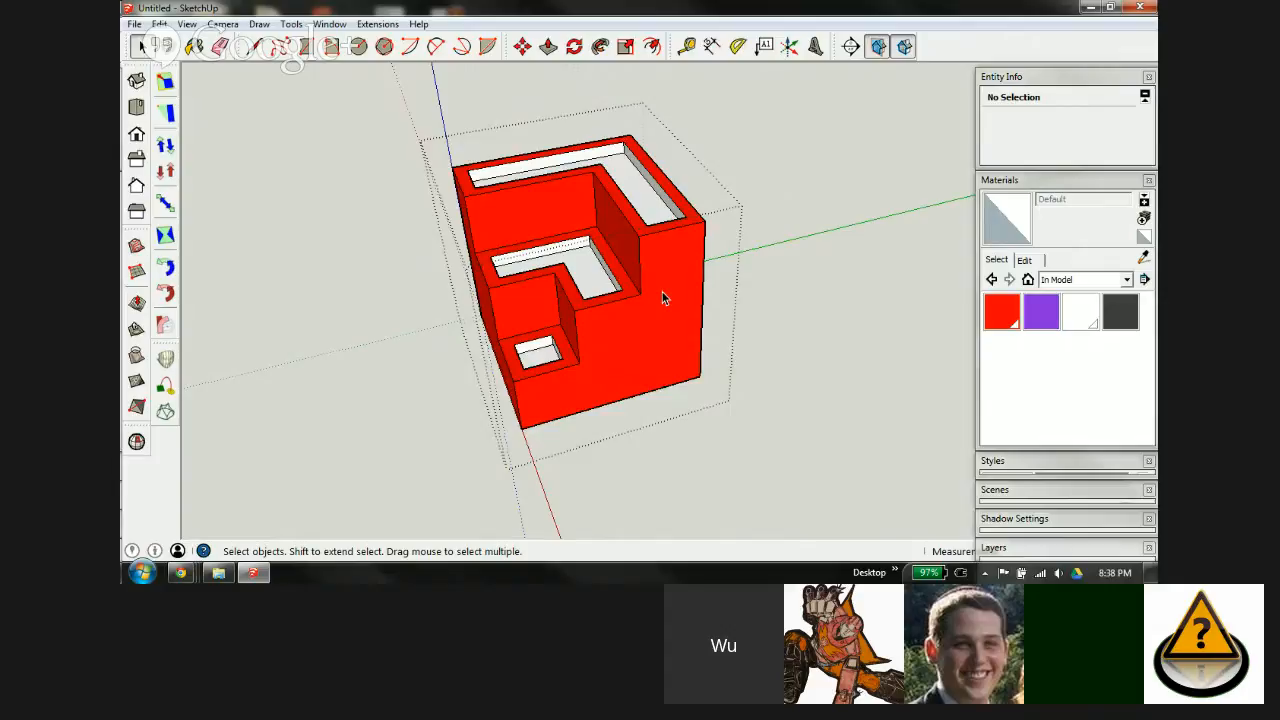
left_click(1010, 220)
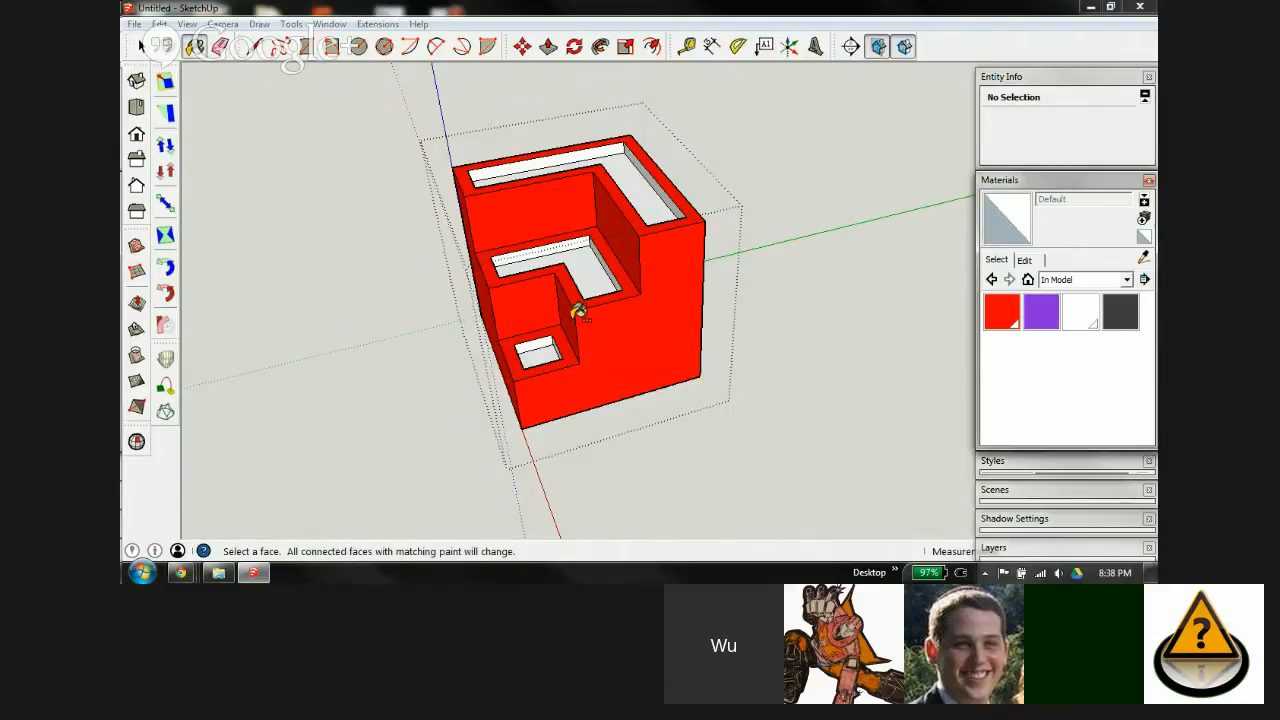
left_click(658, 318, "ctrl")
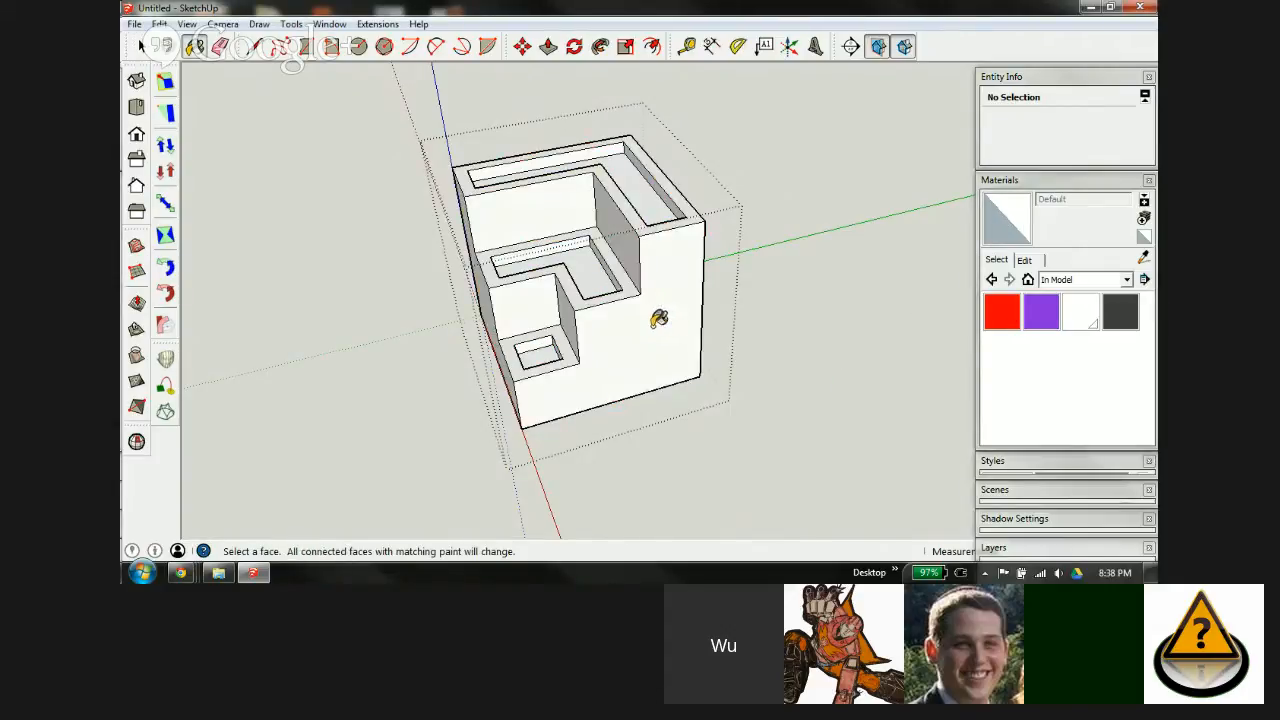
key("space")
scroll(534, 286, "down", 5)
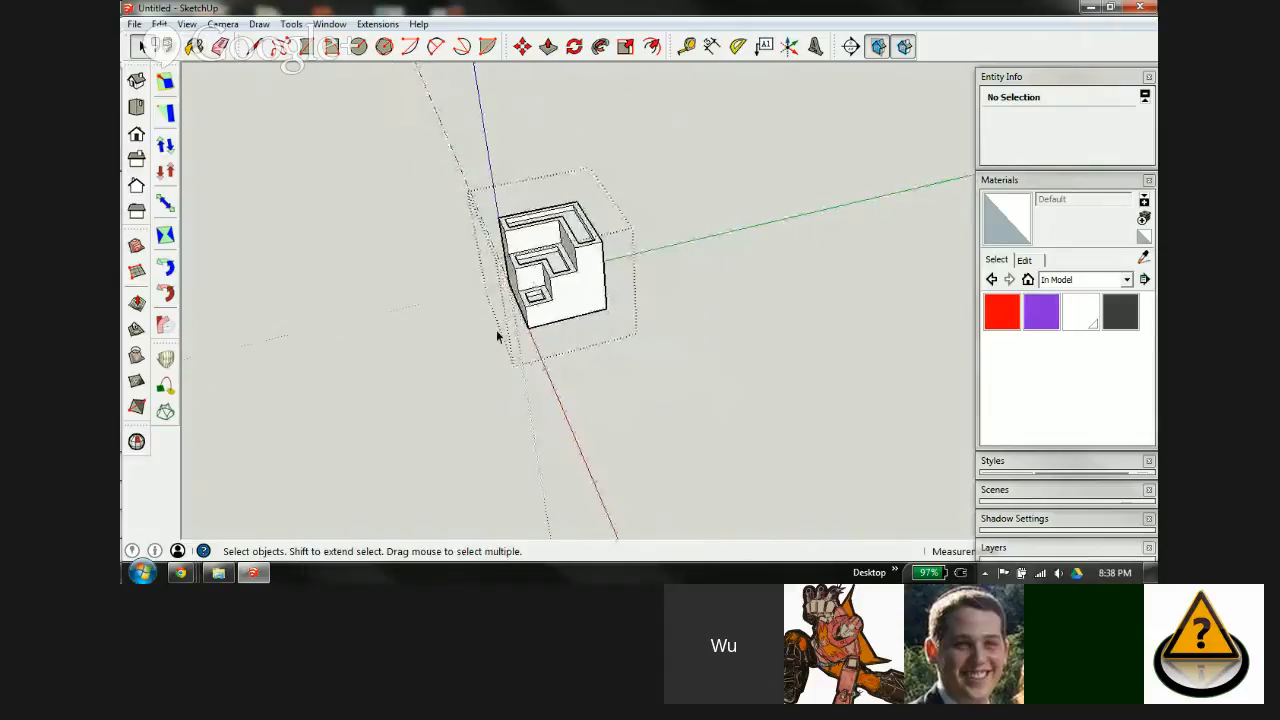
middle_click_drag(491, 270, 630, 333)
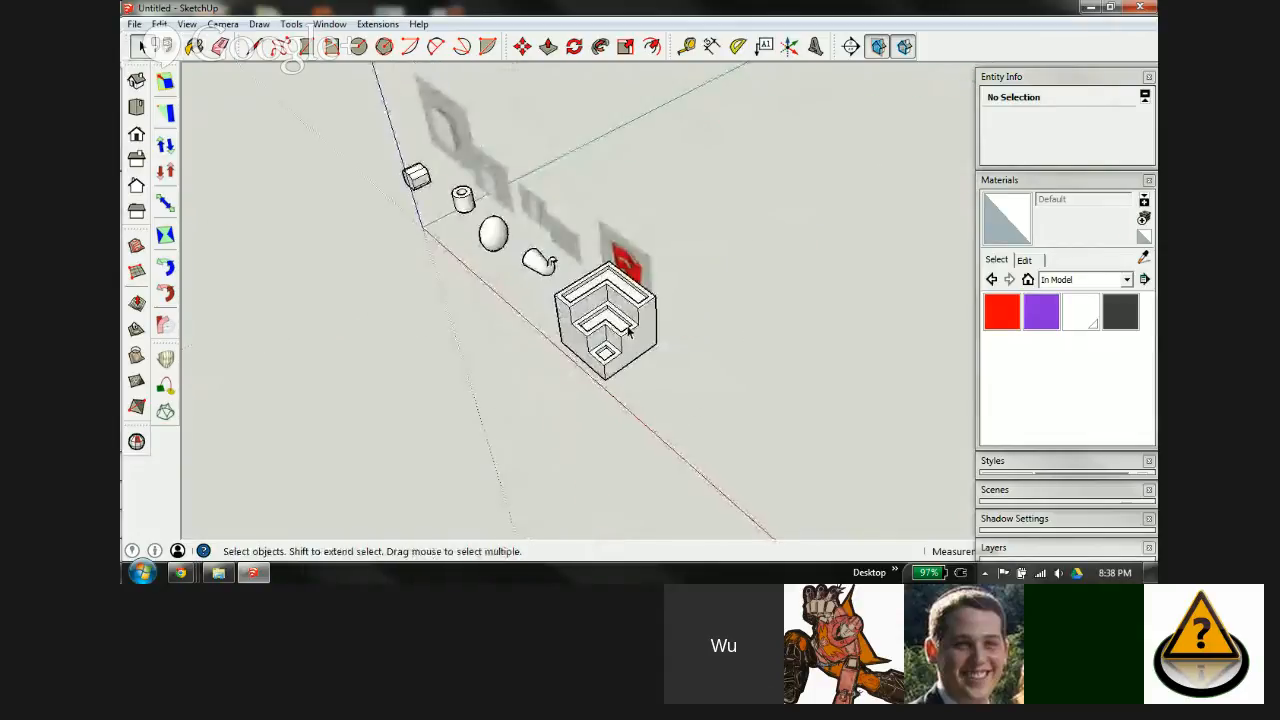
Step: Copy the stepped cube group twice in a row along the red axis with the Move tool
left_click(612, 322)
key("m")
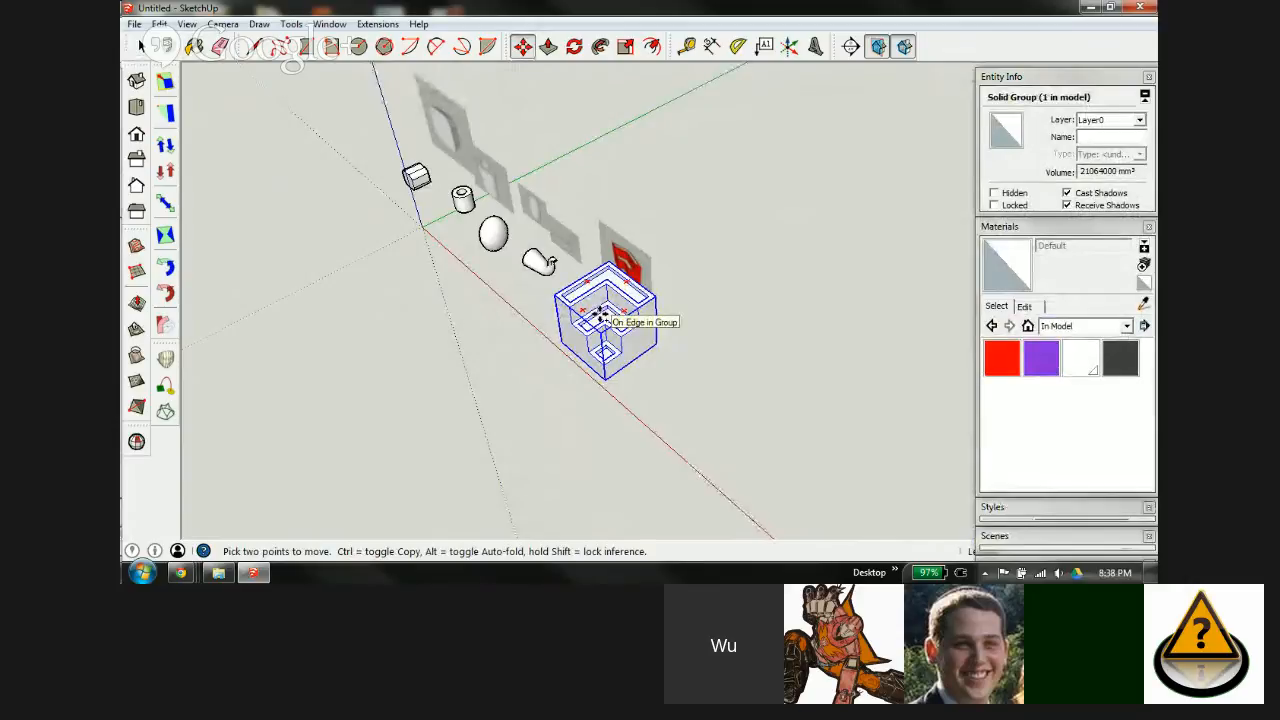
left_click(600, 316)
key("ctrl")
left_click(674, 376)
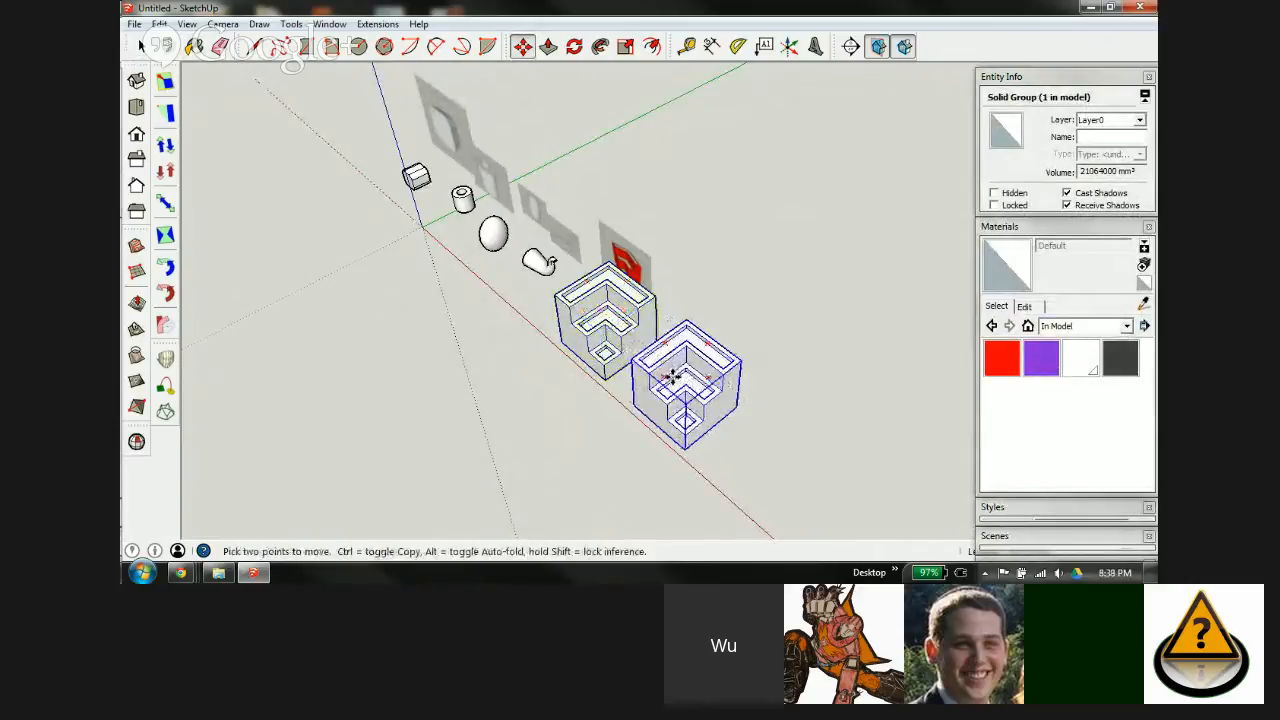
left_click(674, 376)
key("ctrl")
left_click(749, 435)
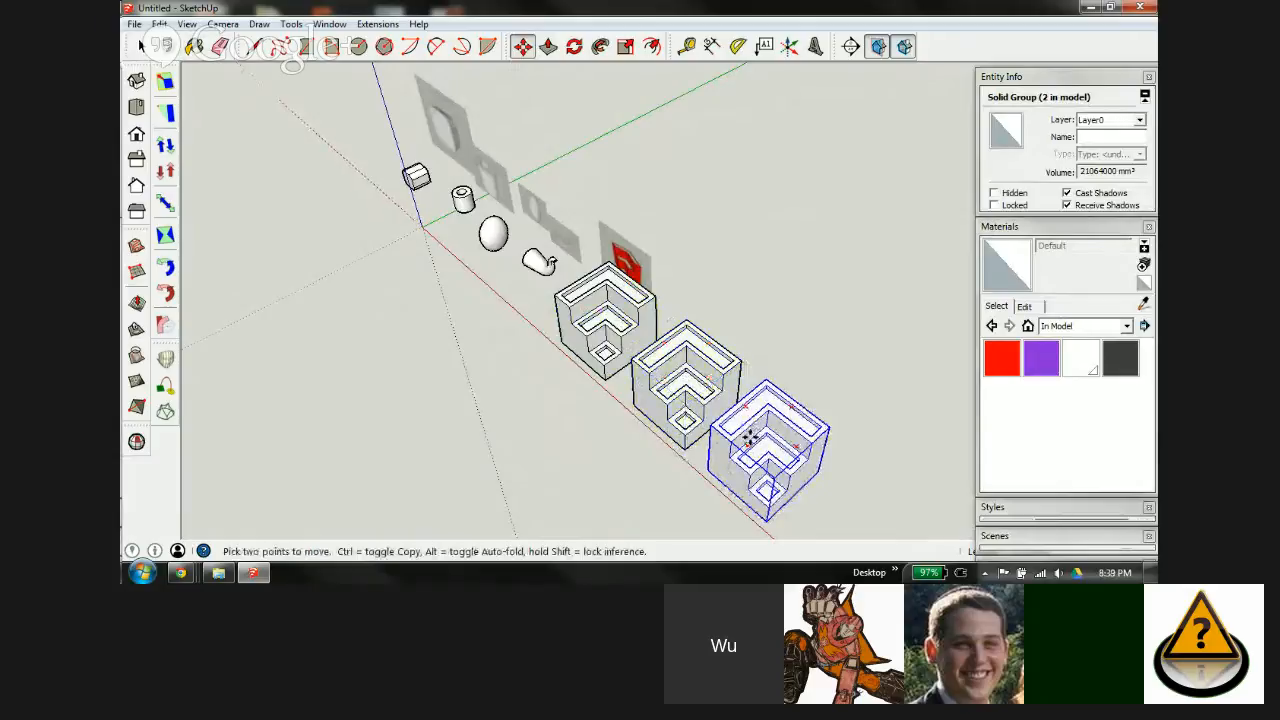
middle_click_drag(752, 424, 680, 345)
key("space")
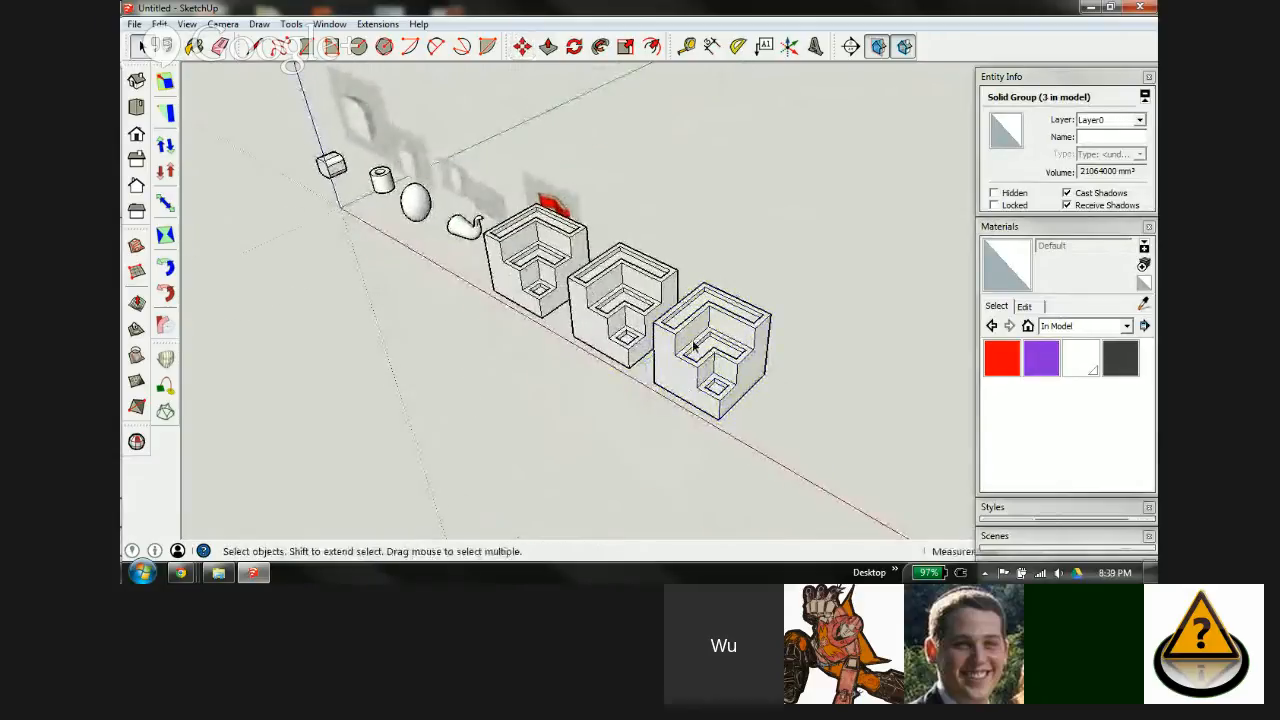
Step: Paint the copy farthest from the origin with 0020_Red, the middle one with 0114_BlueViolet, and the original group with Material1
scroll(680, 345, "up", 3)
scroll(680, 345, "up", 2)
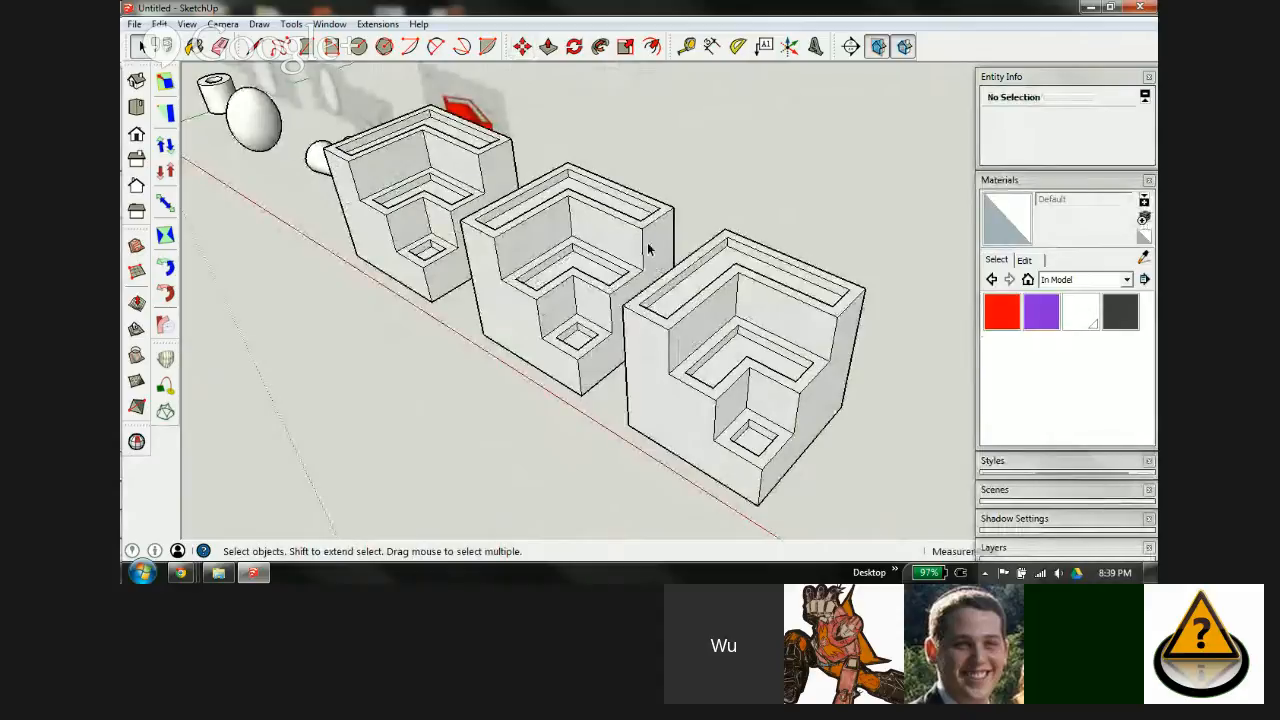
left_click(1002, 312)
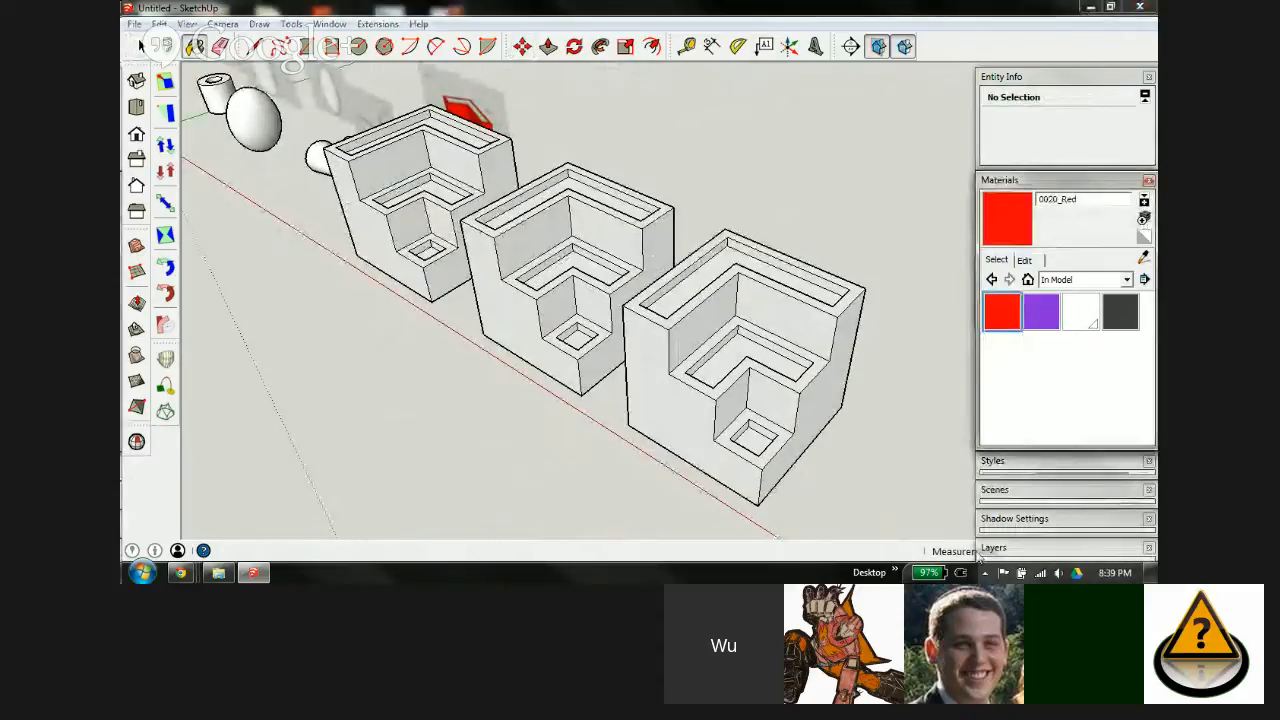
left_click(731, 298)
left_click(1040, 312)
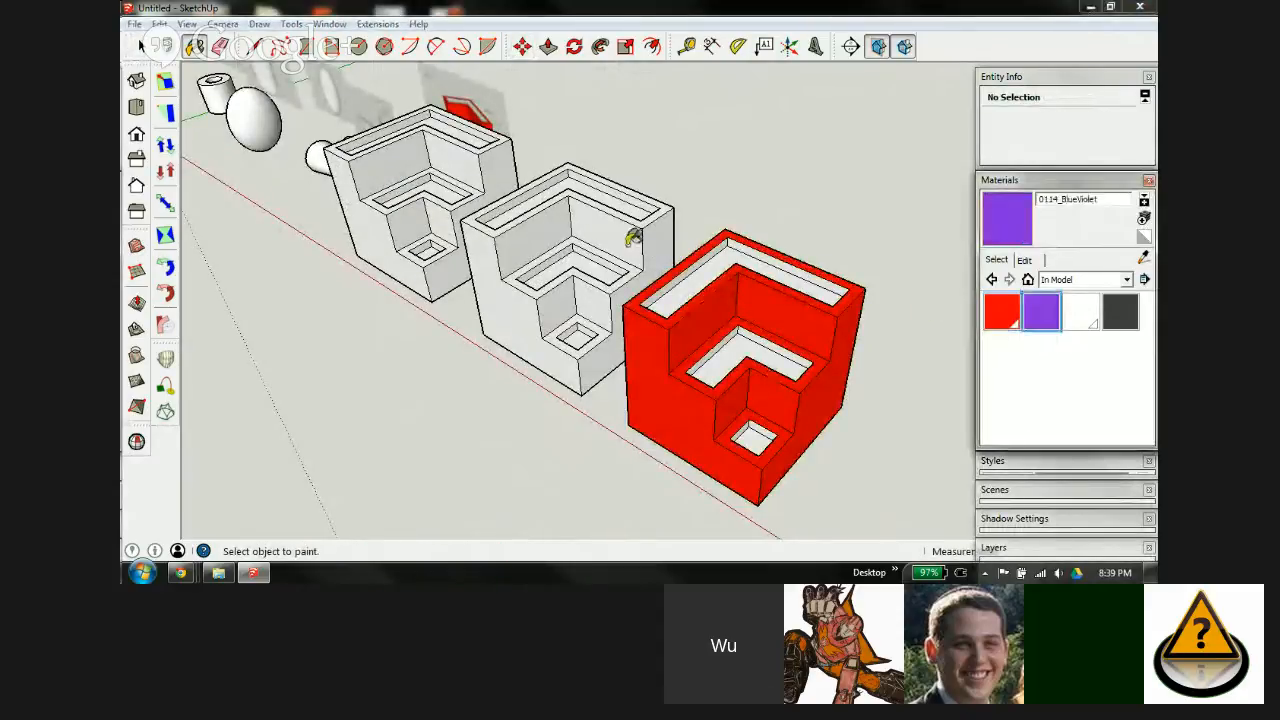
left_click(660, 265)
left_click(1105, 318)
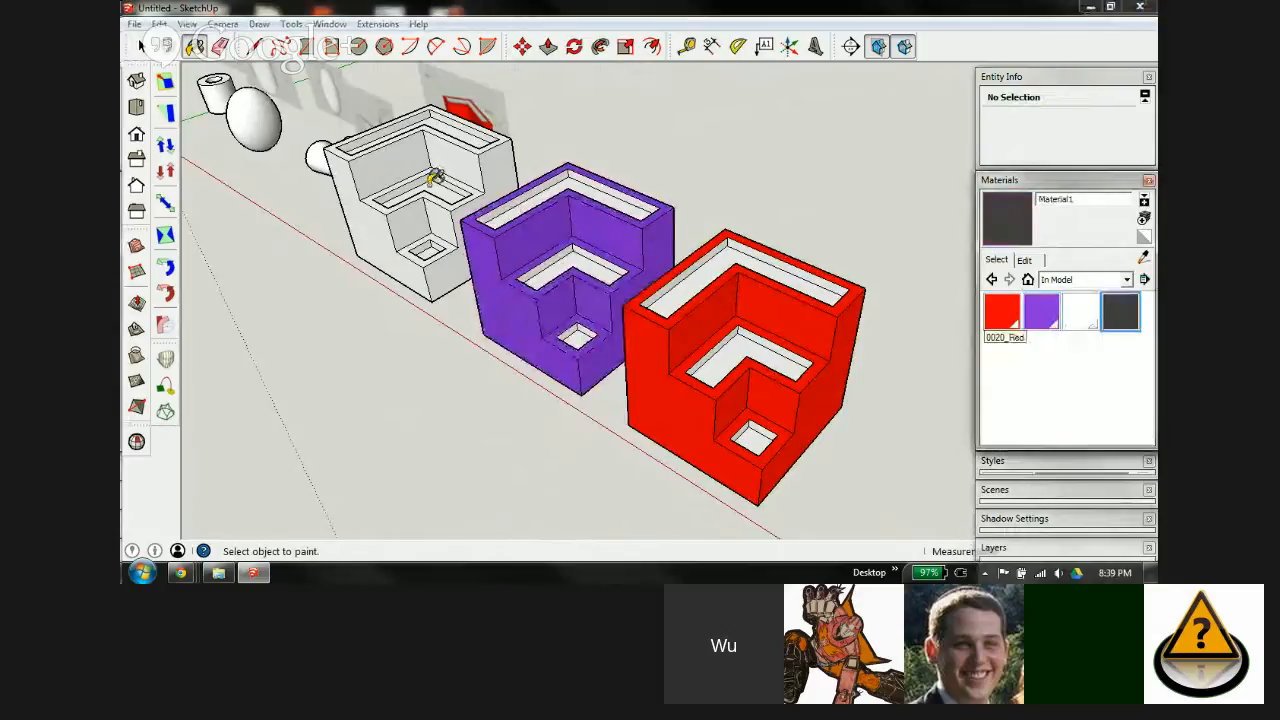
left_click(437, 178)
Step: Collapse the material browser and delete the dark gray and blue-violet stepped cubes, leaving only the red one
mouse_move(642, 278)
middle_mouse_down()
mouse_move(778, 328)
mouse_move(711, 346)
mouse_move(680, 333)
middle_mouse_up()
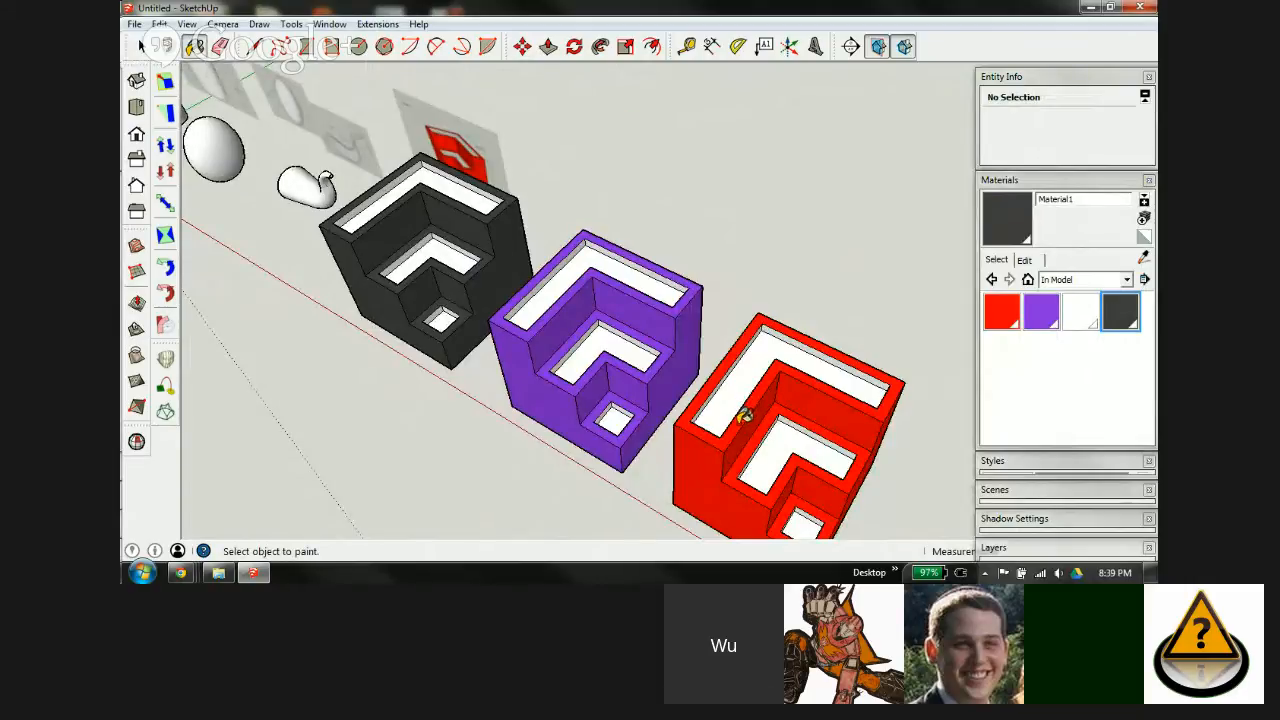
scroll(714, 366, "down", 3)
scroll(740, 383, "up", 4)
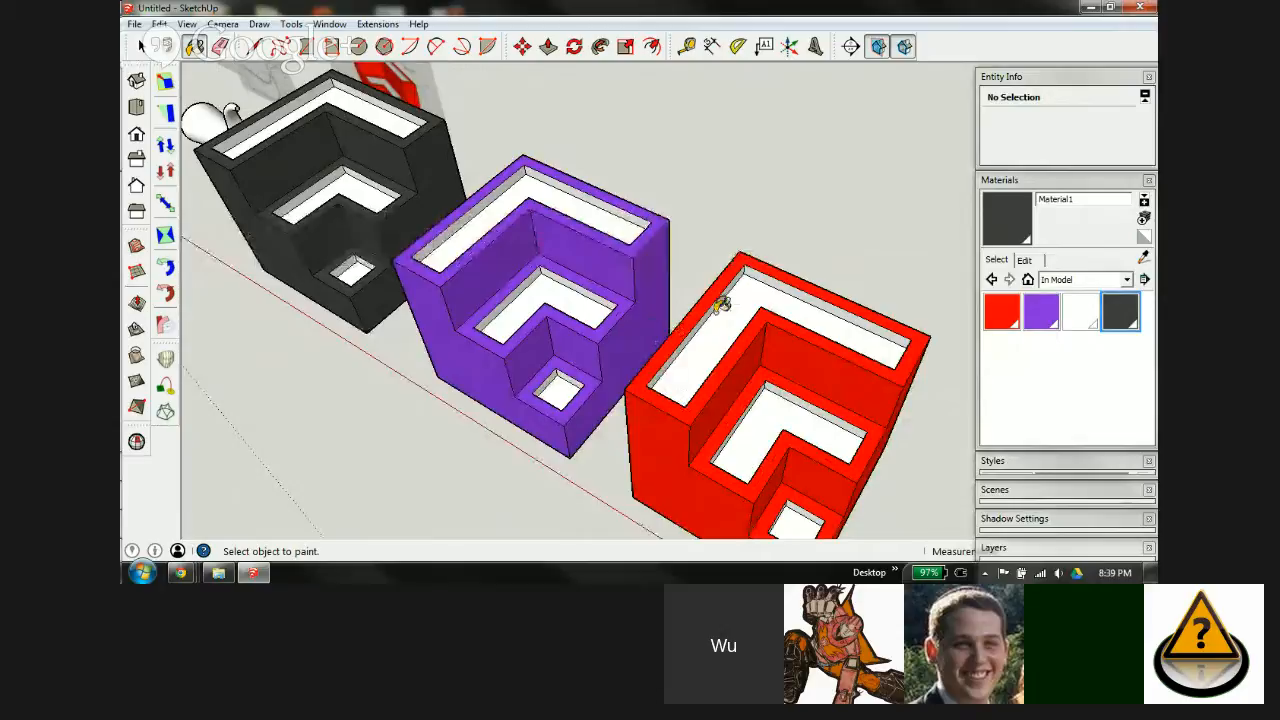
scroll(503, 206, "down", 5)
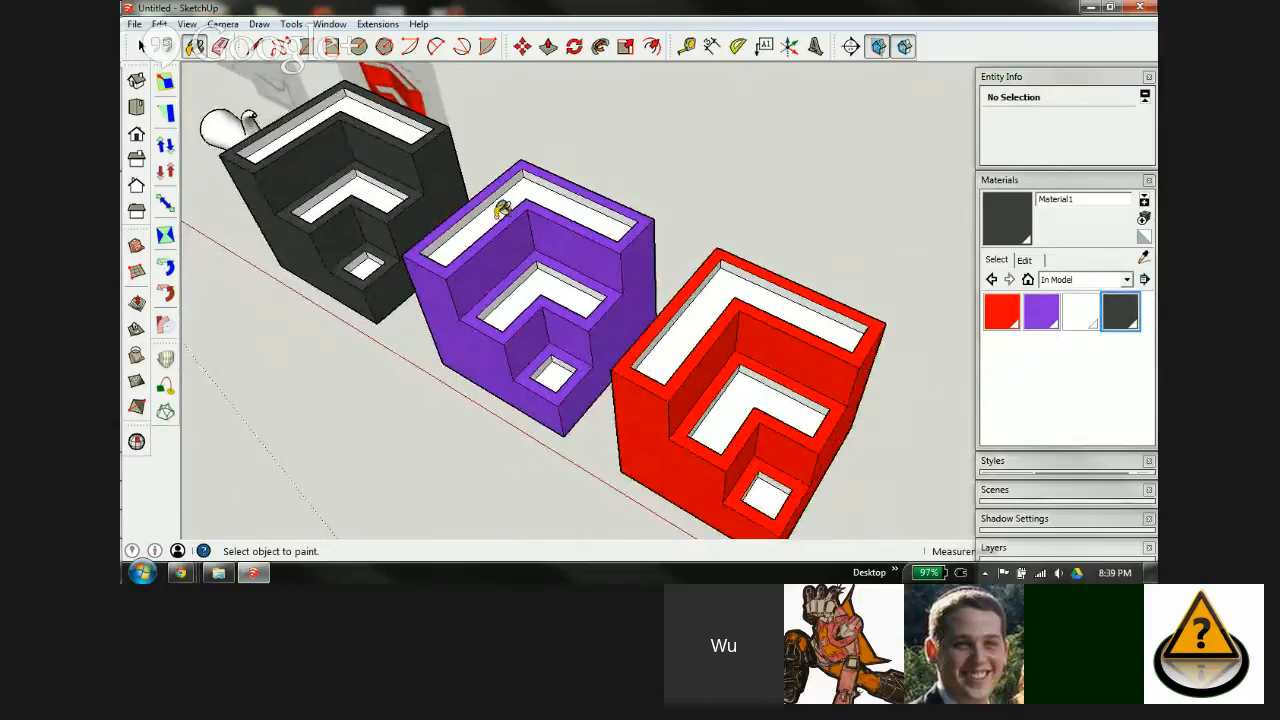
scroll(723, 342, "down", 2)
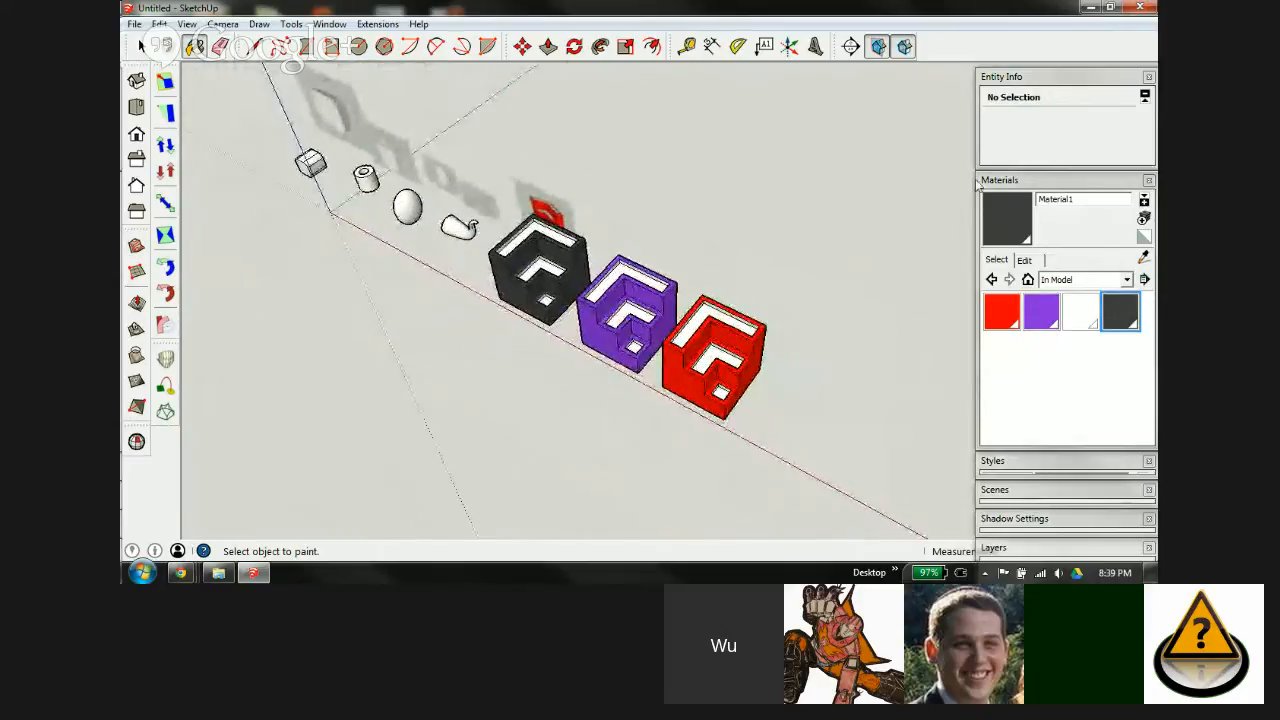
left_click(1063, 182)
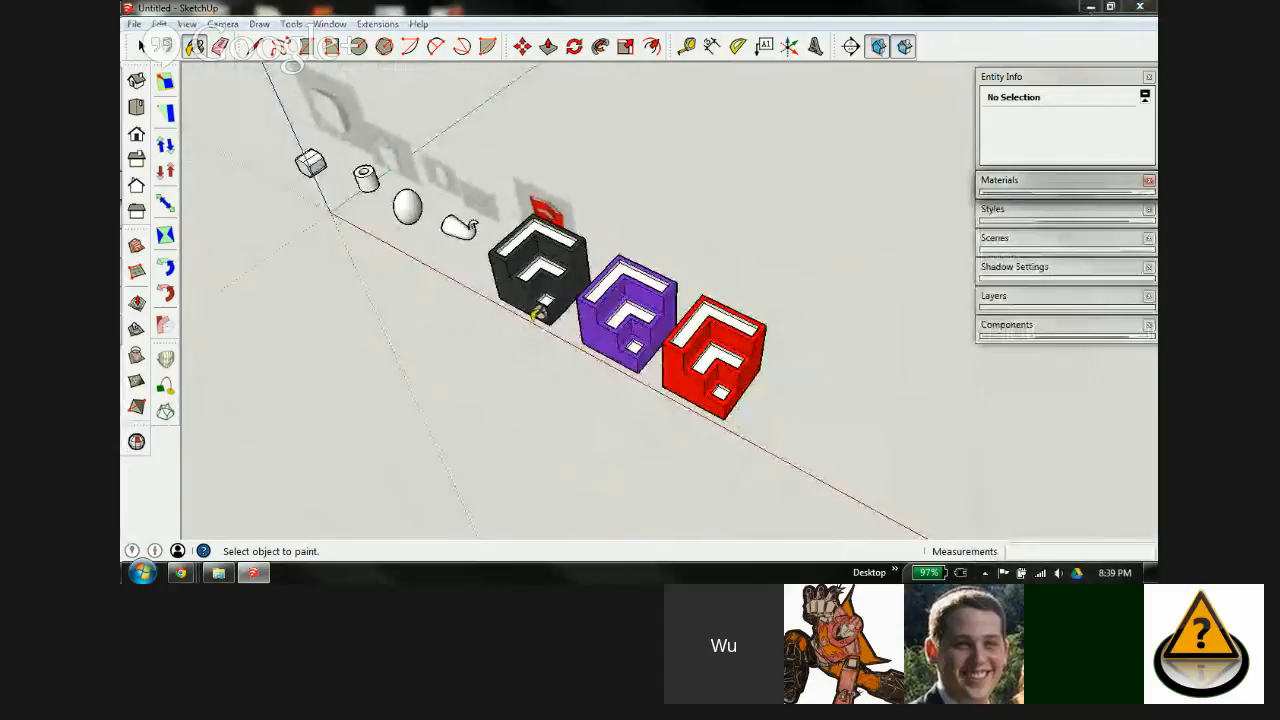
key("space")
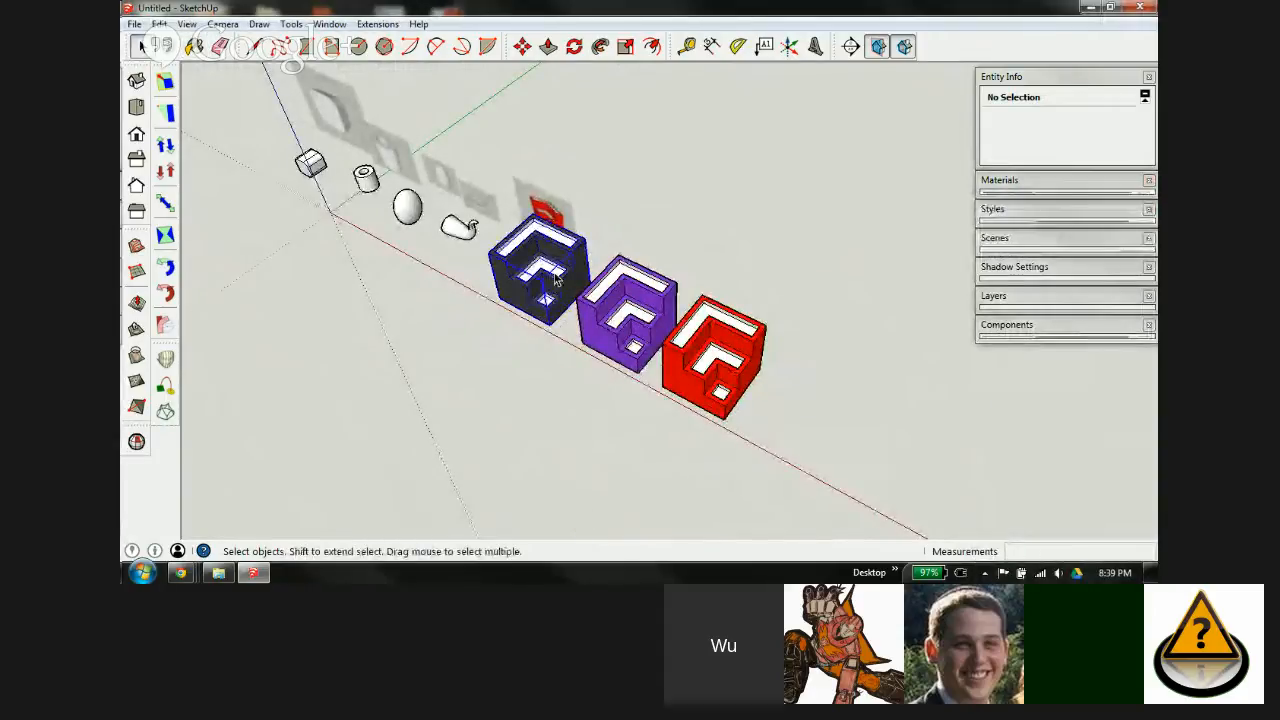
left_click(555, 280)
Step: Move the red stepped cube about 930 mm back along the red axis to the original cube's place beside the curved shape
key("m")
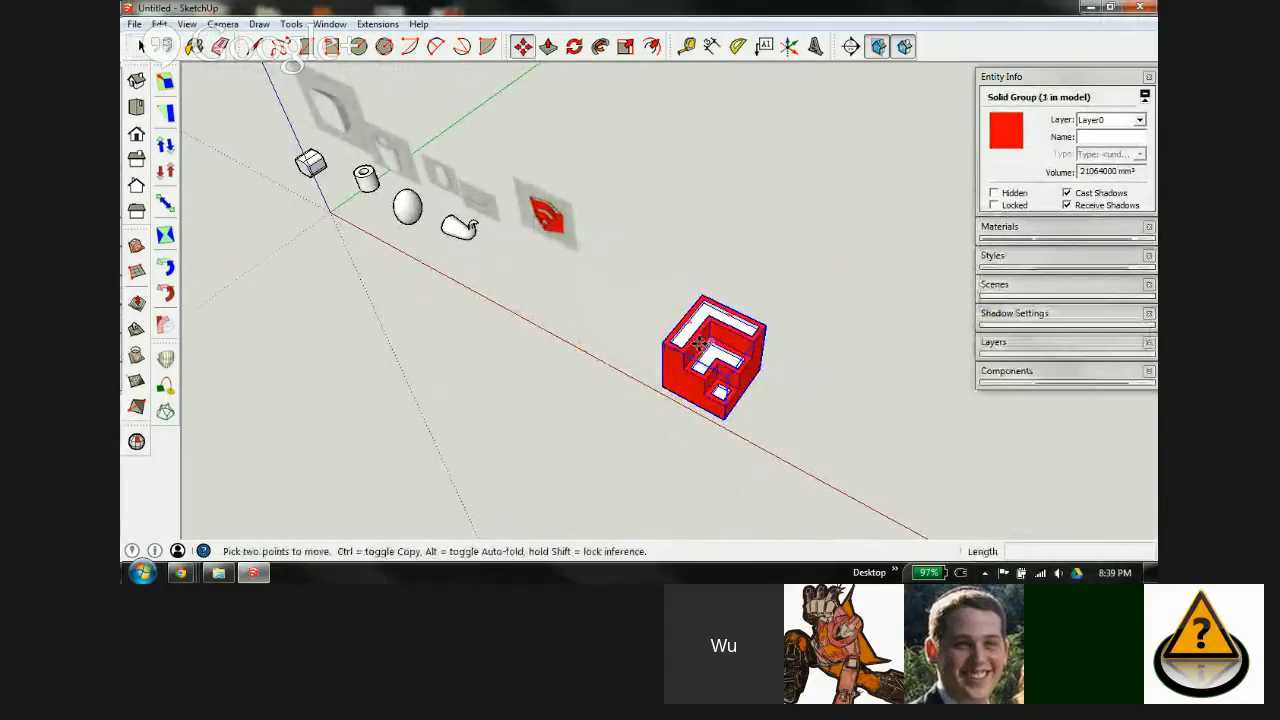
left_click_drag(700, 343, 522, 262)
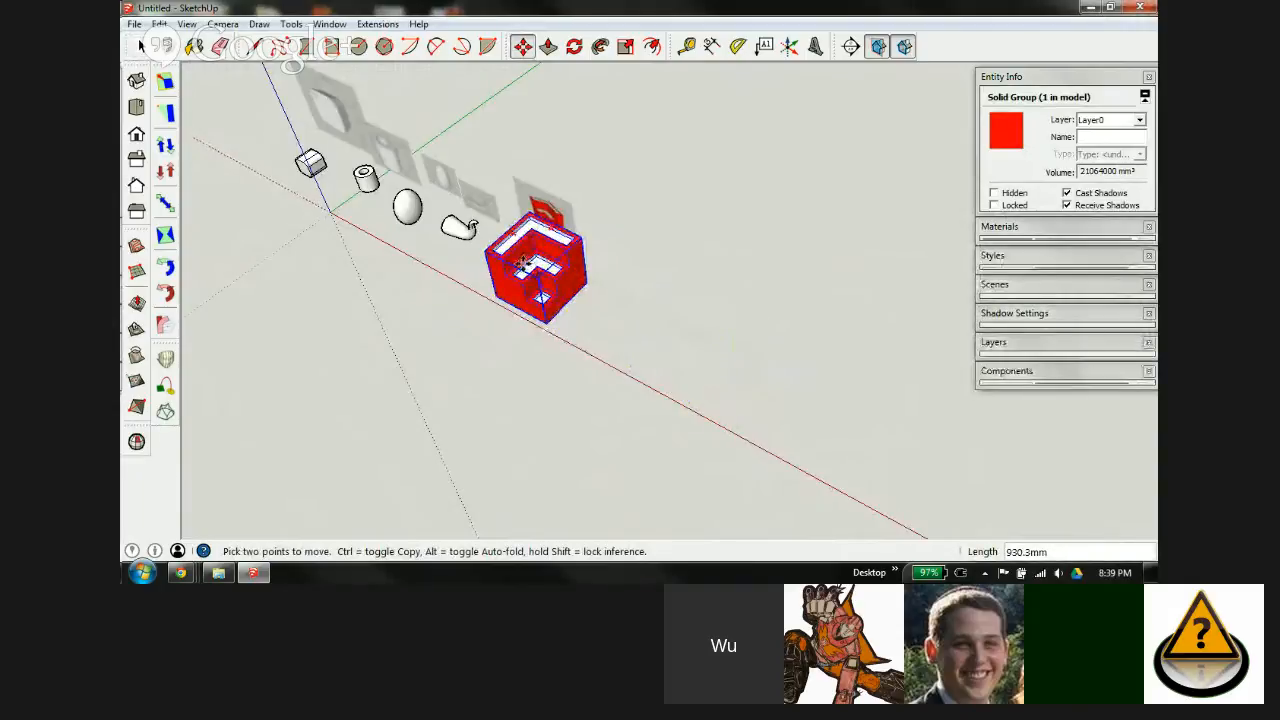
middle_click_drag(522, 262, 757, 402)
scroll(743, 320, "up", 3)
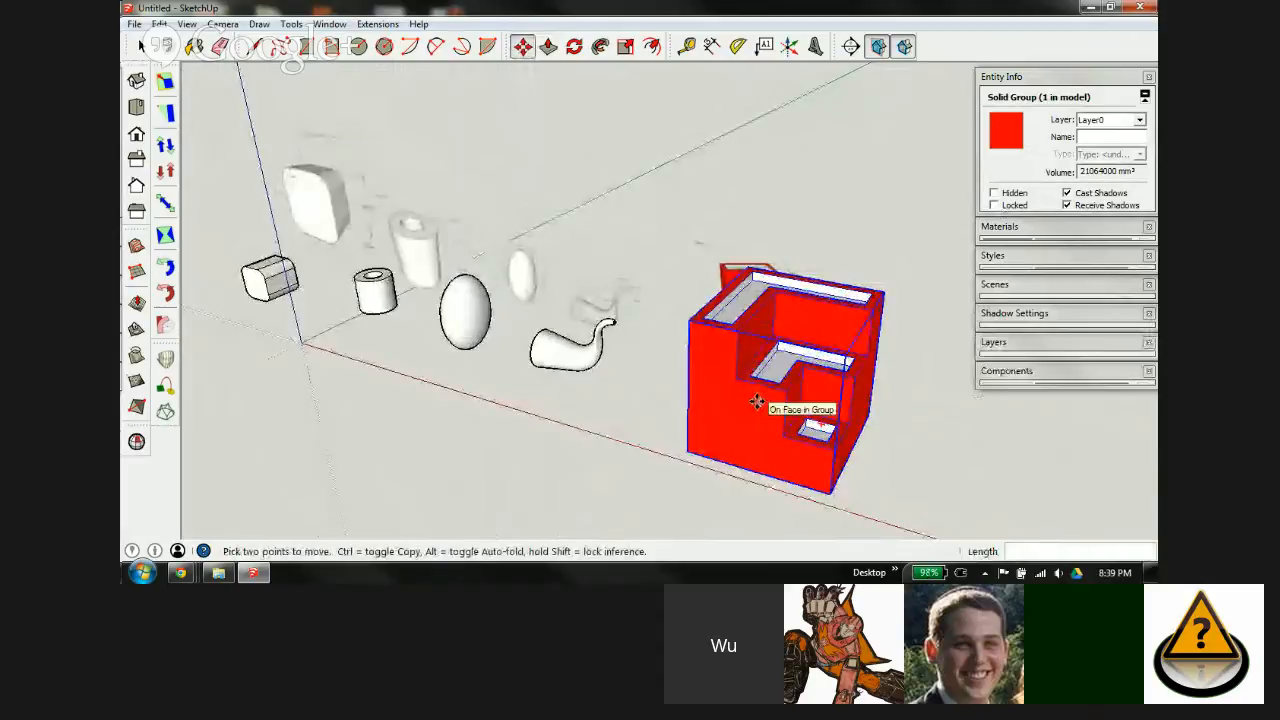
Step: Save the model as homework shapes in the Google Drive folder WuLongToys > Starter Design Course > Class 002 > !Lesson 2
key("ctrl+s")
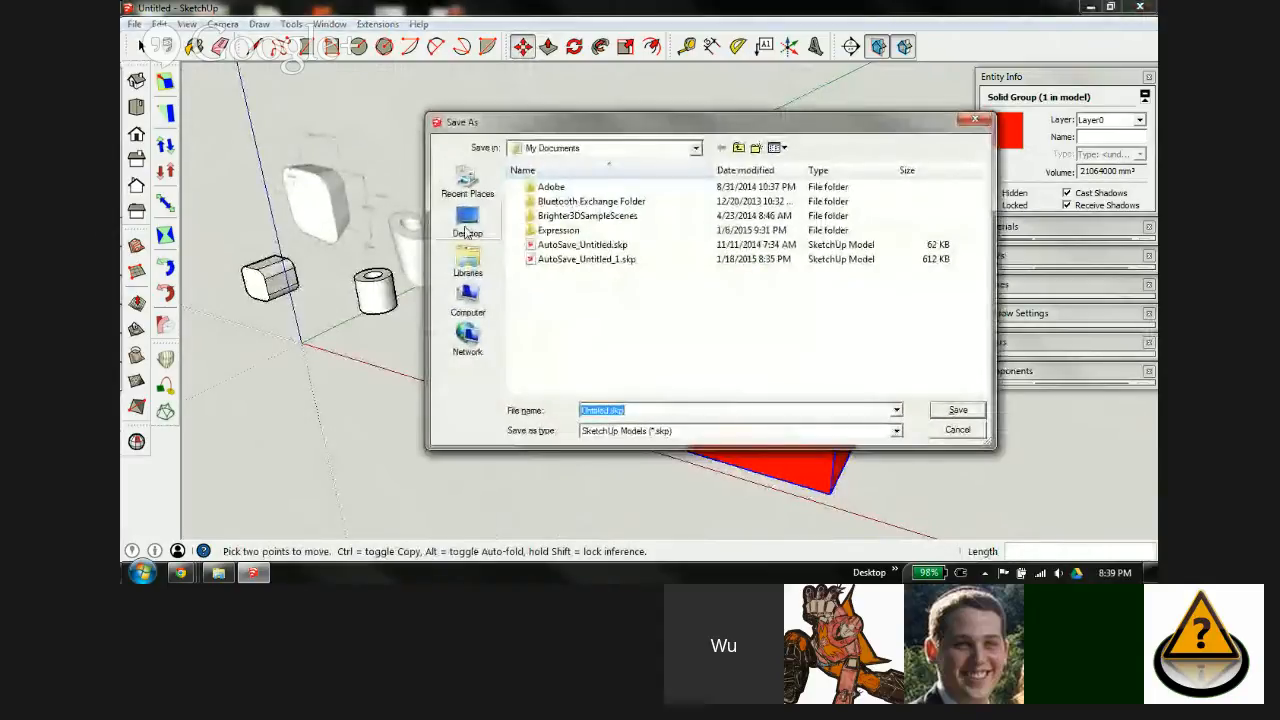
left_click(466, 228)
double_click(730, 338)
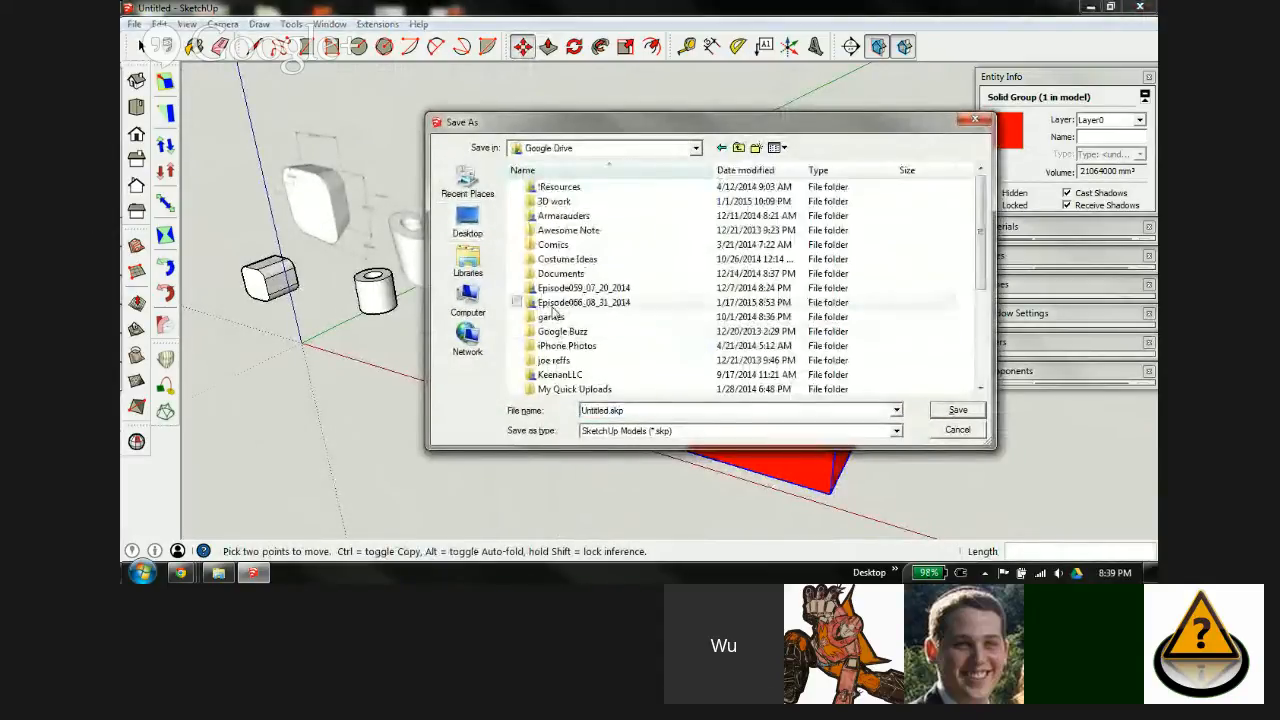
scroll(552, 316, "down", 4)
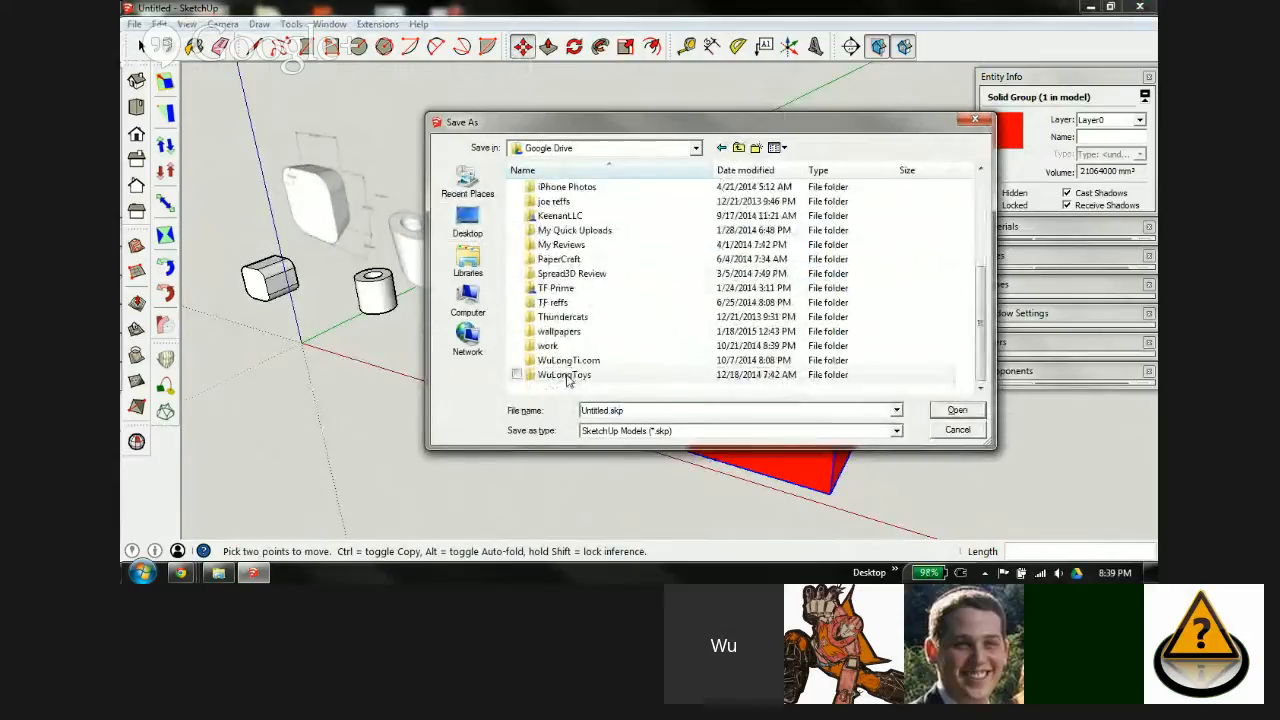
double_click(565, 375)
double_click(572, 218)
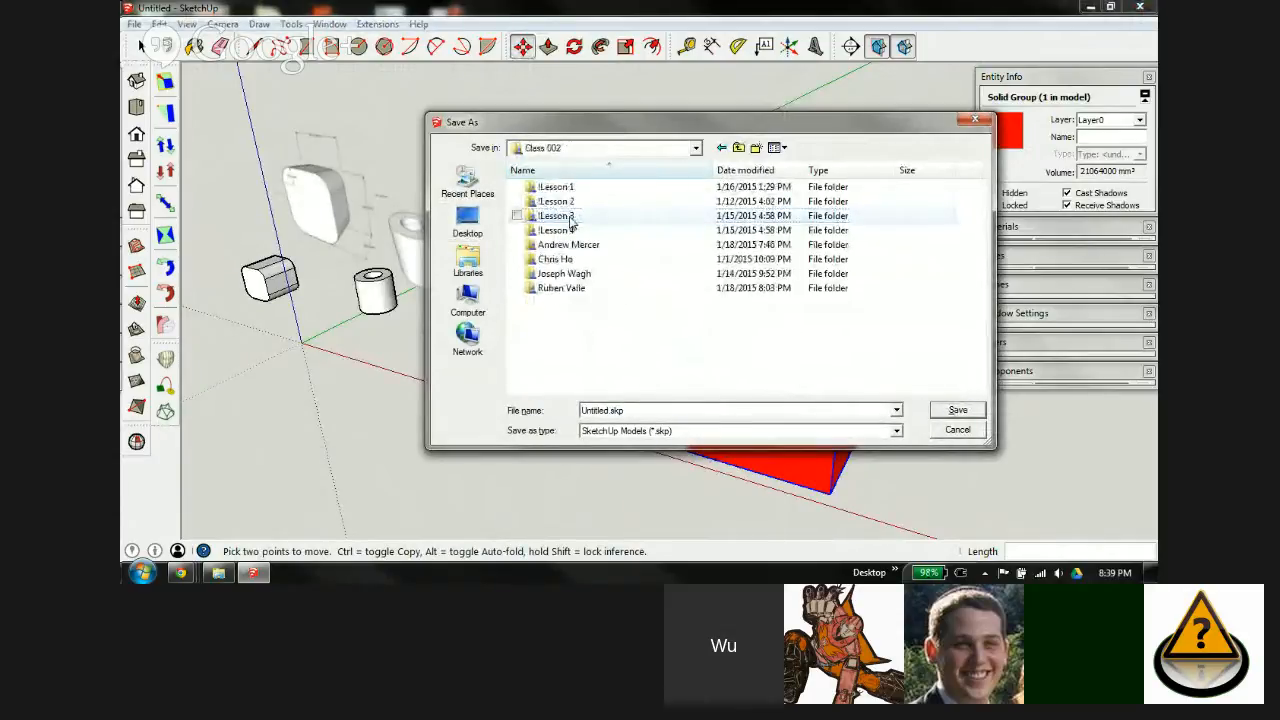
double_click(556, 201)
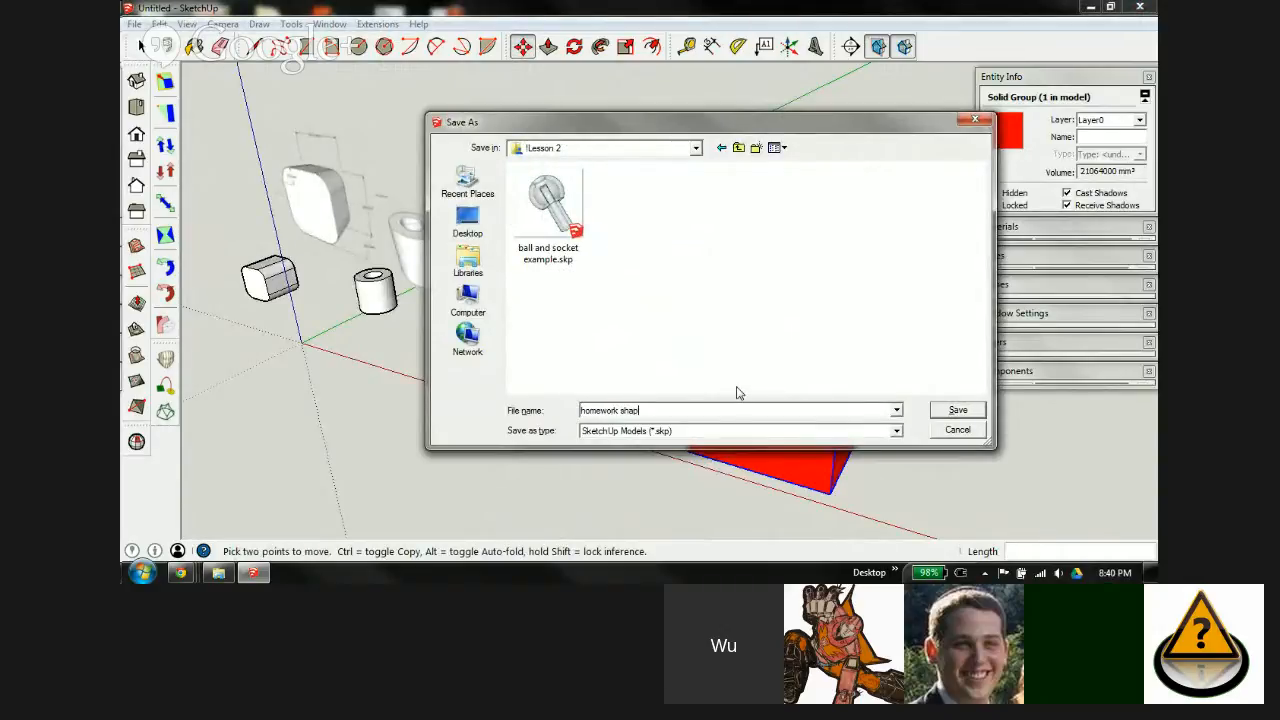
key("Return")
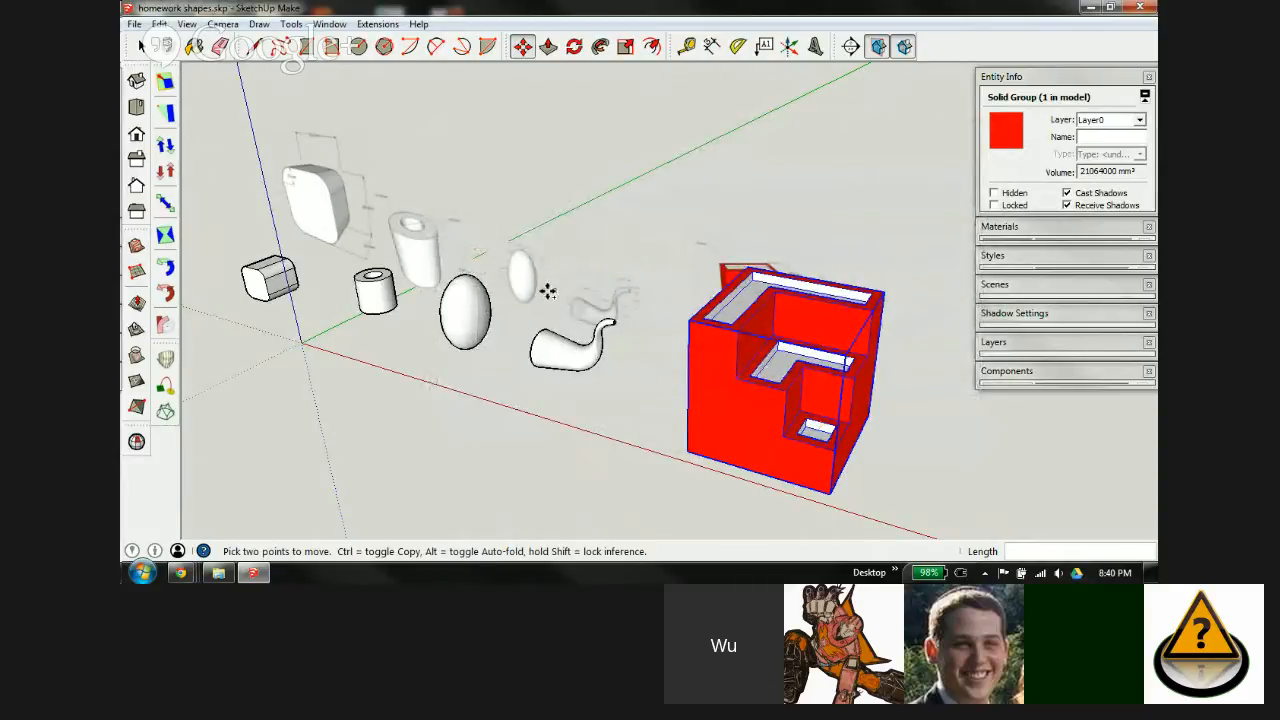
Step: Close the saved model and relaunch SketchUp 2015 with a new empty model
scroll(548, 290, "down", 1)
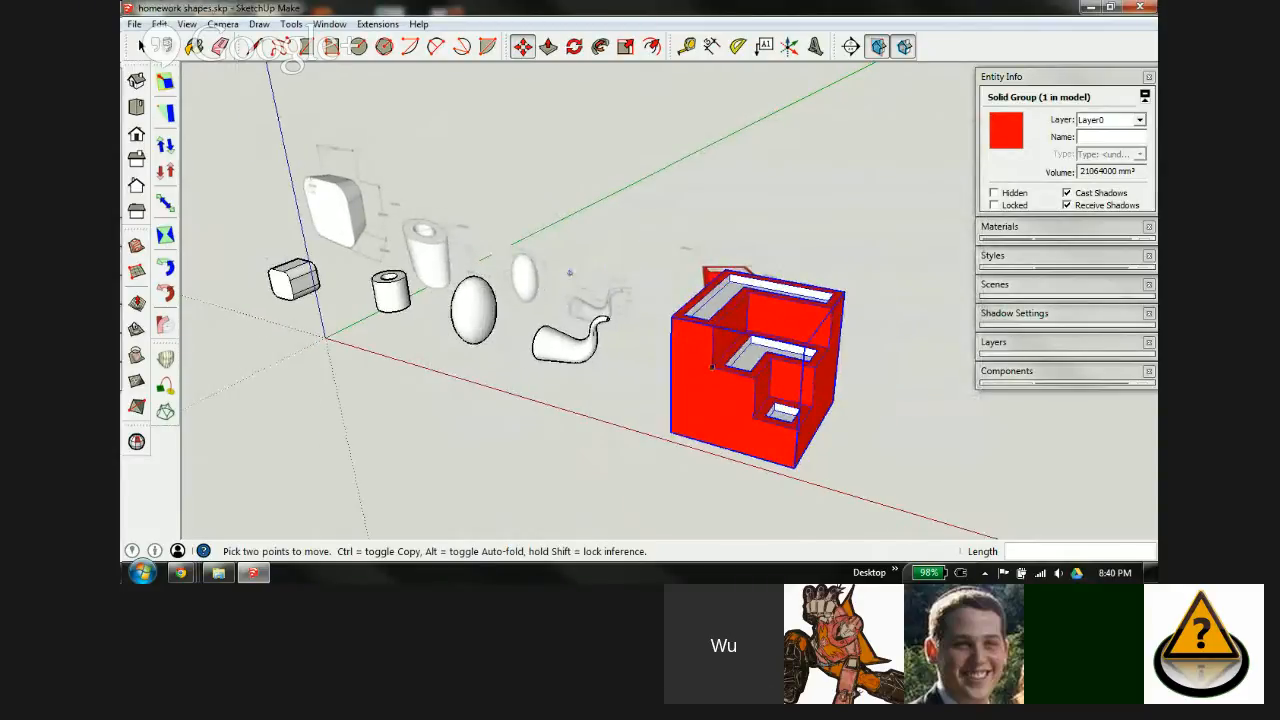
left_click(1138, 9)
double_click(210, 112)
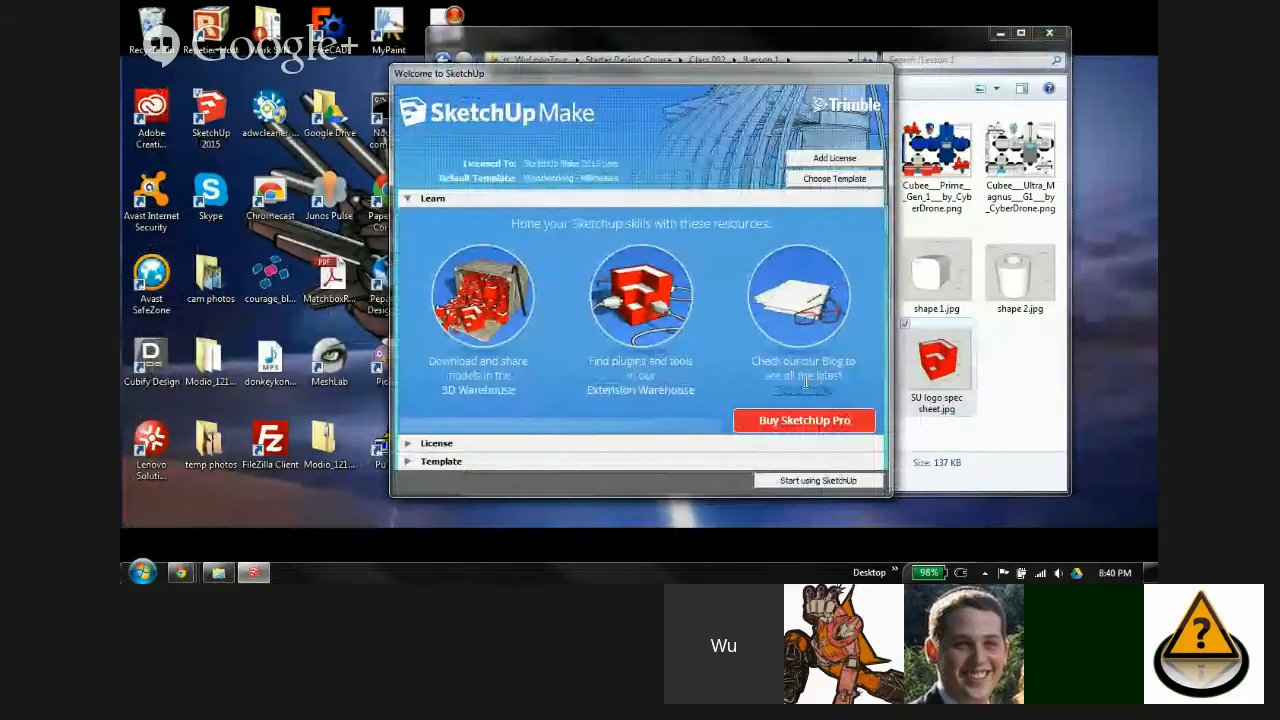
left_click(818, 480)
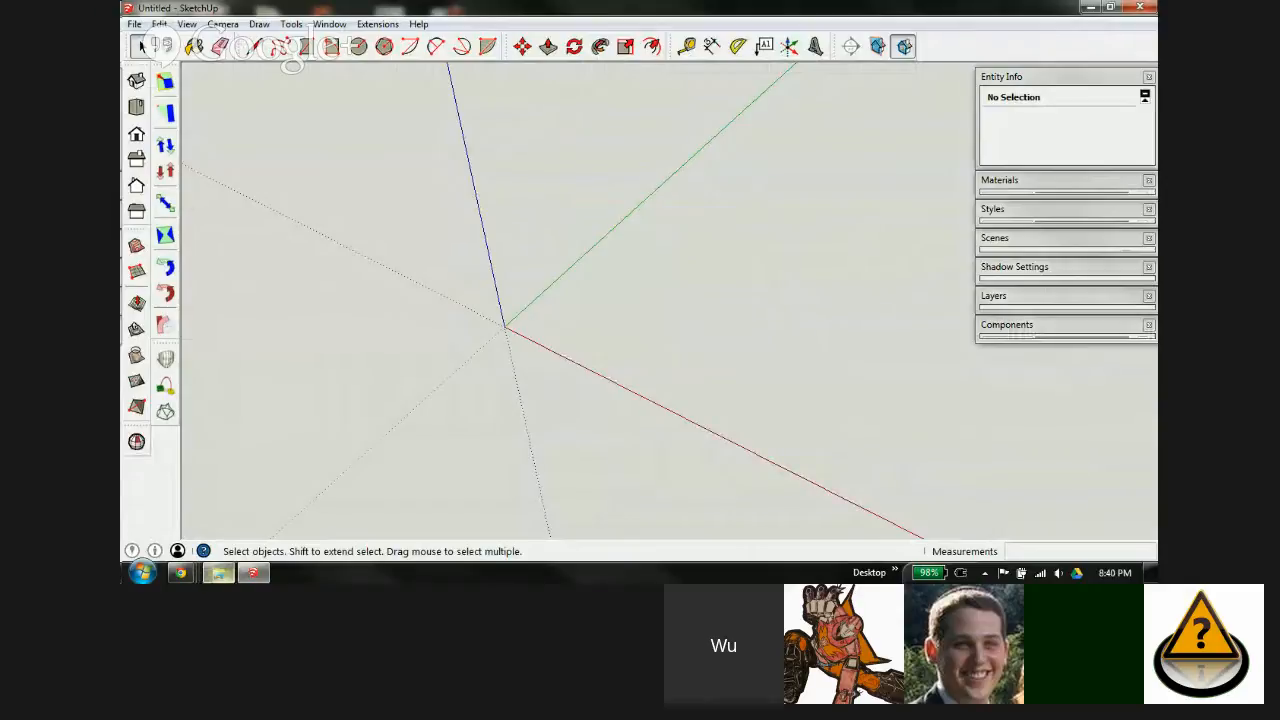
Step: Switch to Windows Explorer, open the !Lesson 2 folder of Class 002, and view base minifigure - angle.jpg
left_click(218, 572)
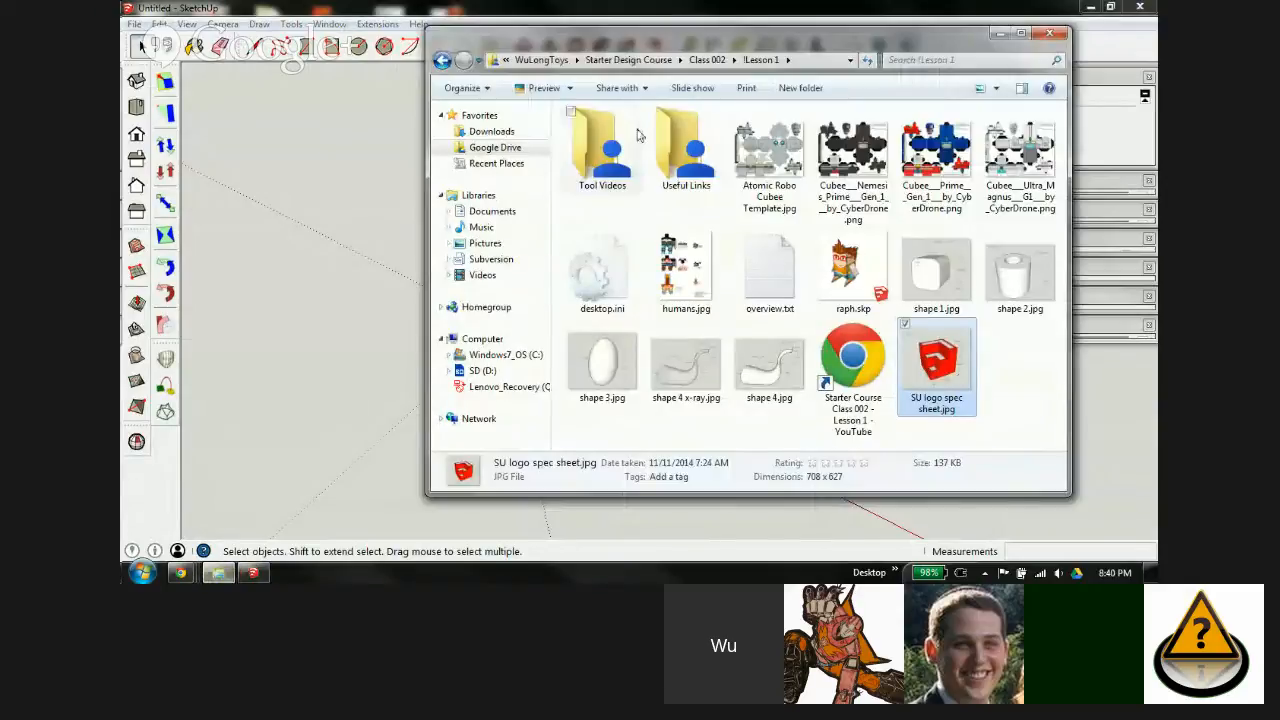
left_click(707, 60)
double_click(634, 148)
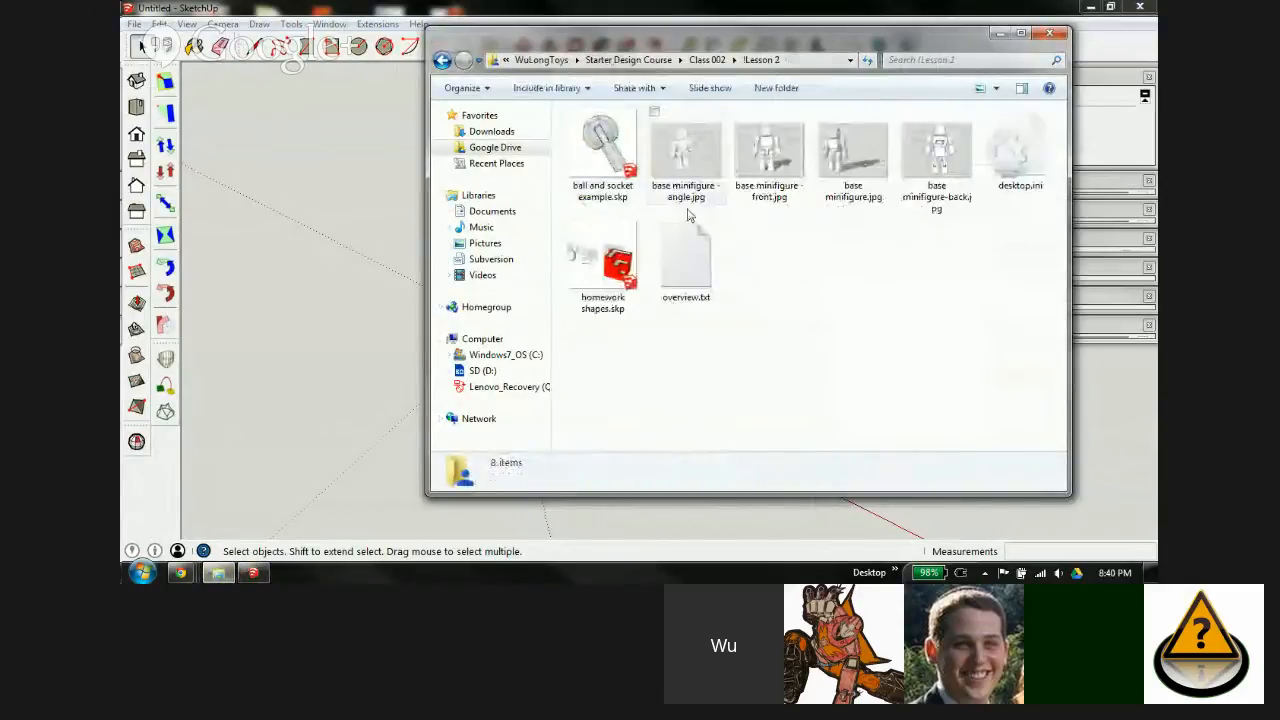
double_click(697, 160)
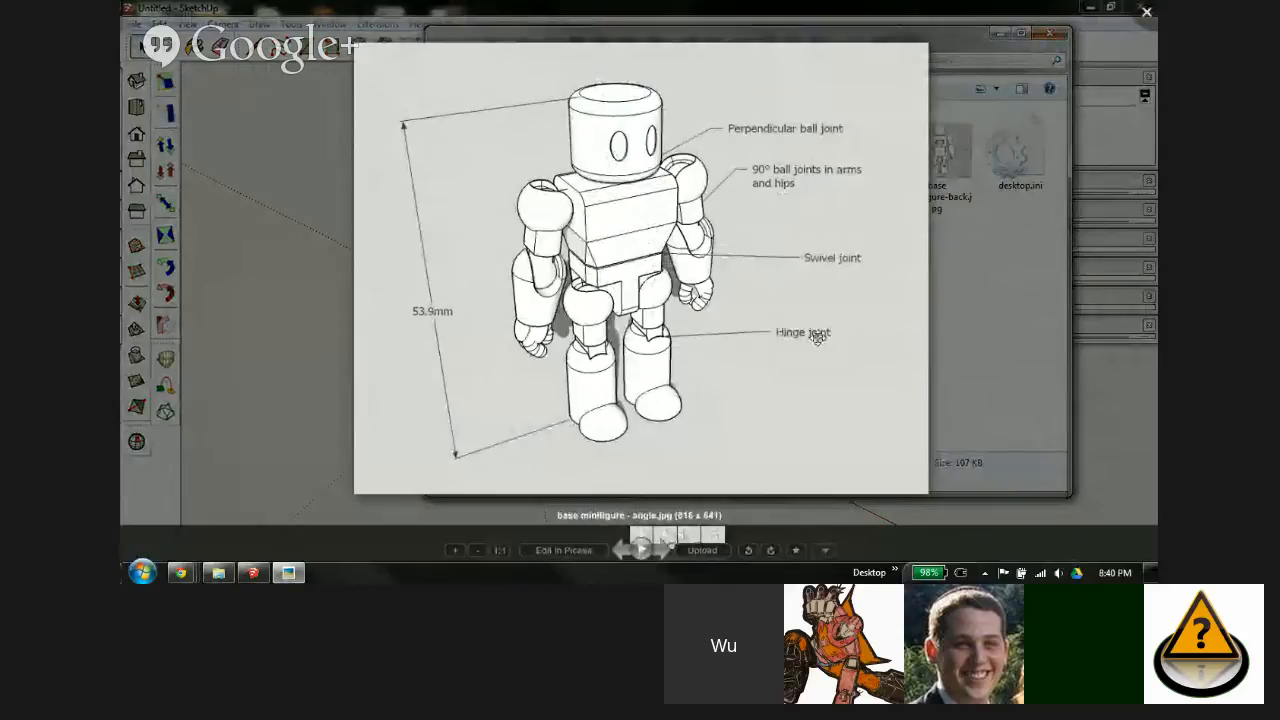
left_click(957, 401)
left_click(908, 27)
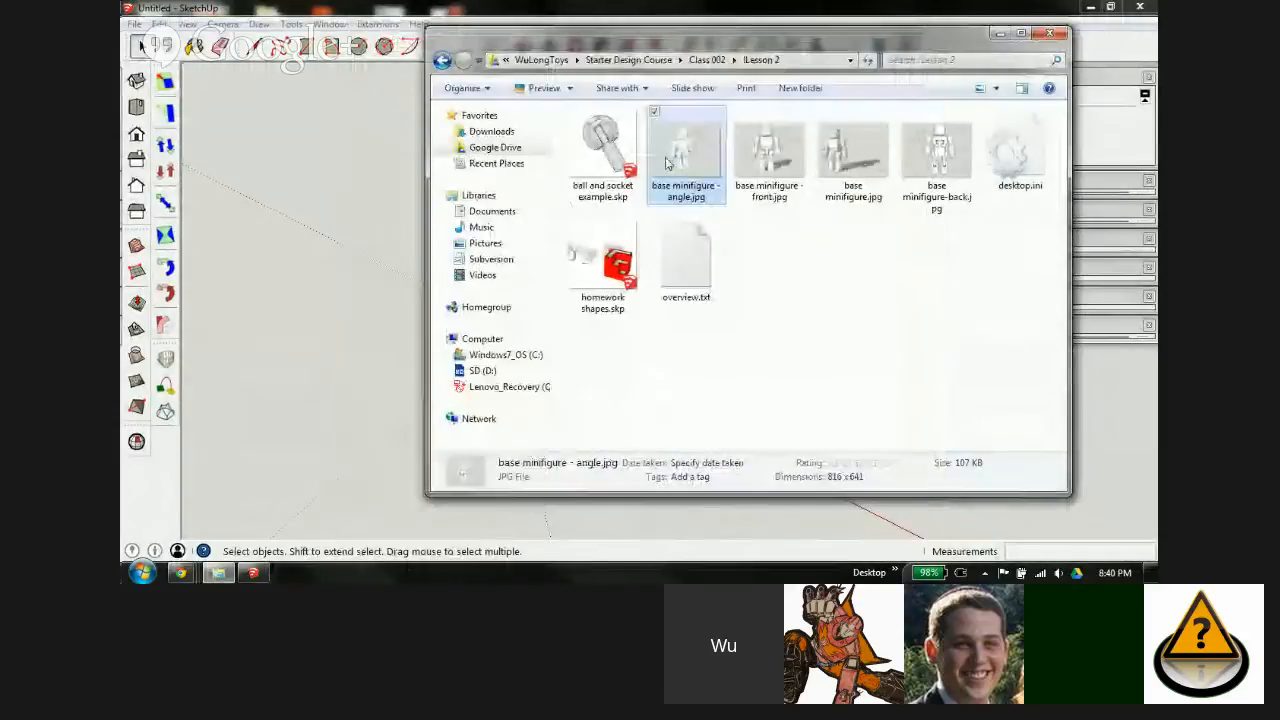
Step: Copy the forearm, head, leg, limb, pelvis and torso spec images from the Lesson 2 folder of Starter Design Course
left_click(706, 60)
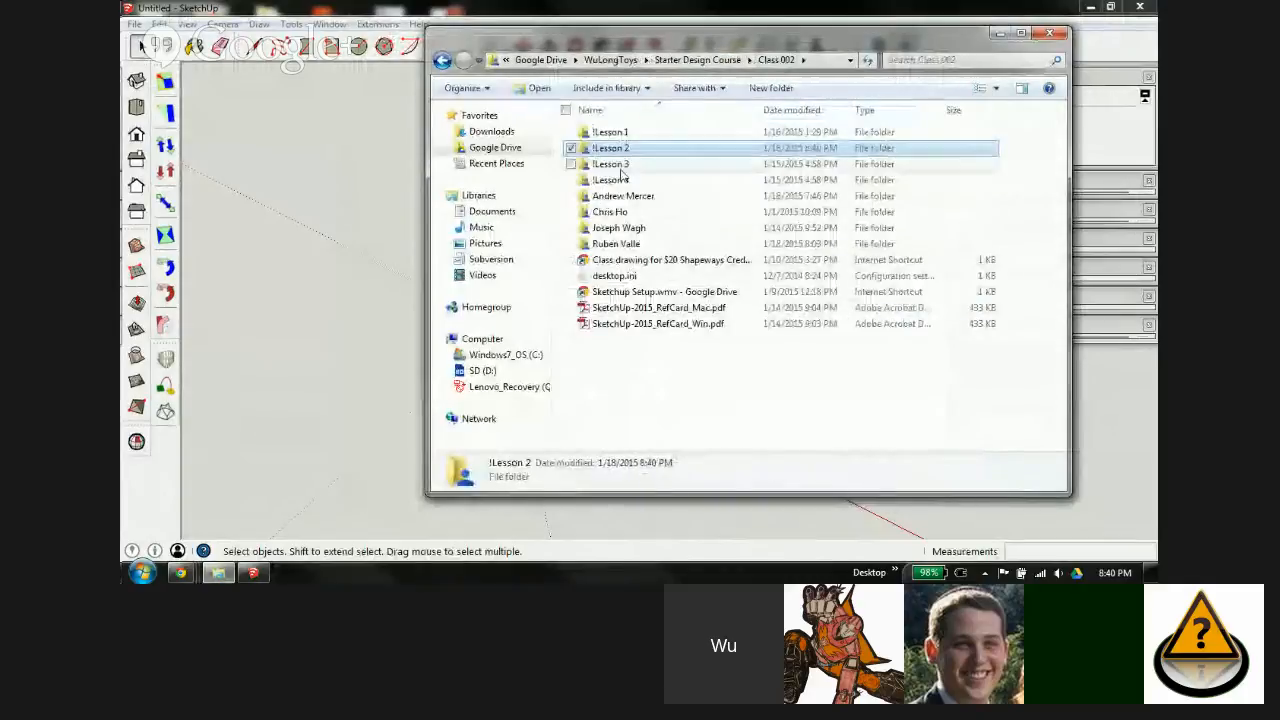
key("alt+Up")
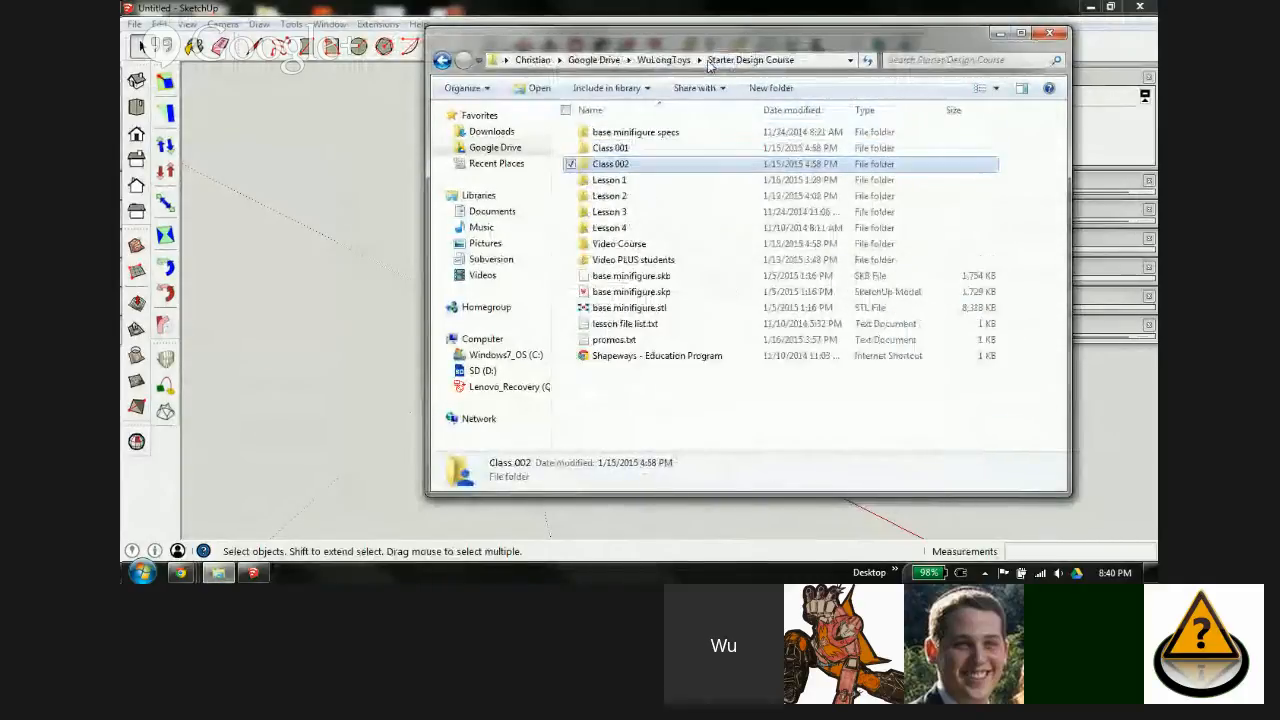
double_click(610, 196)
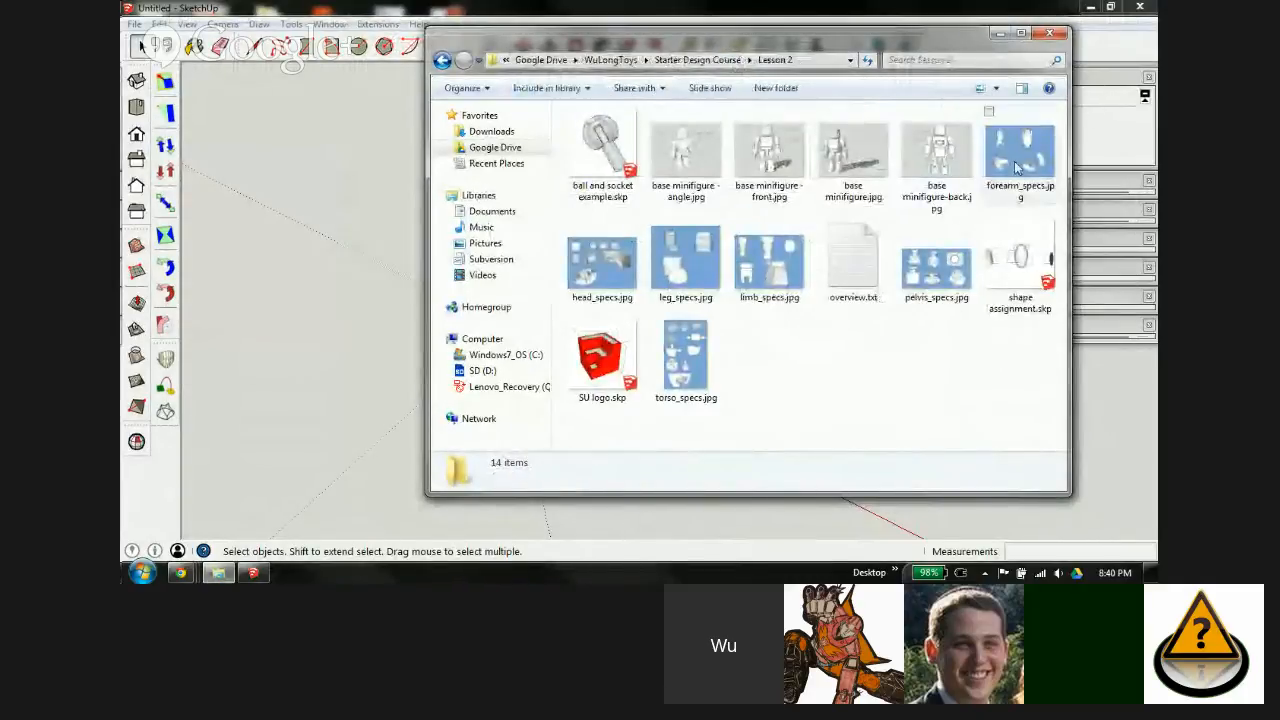
left_click(1017, 168)
left_click(612, 264, "ctrl")
left_click(688, 262, "ctrl")
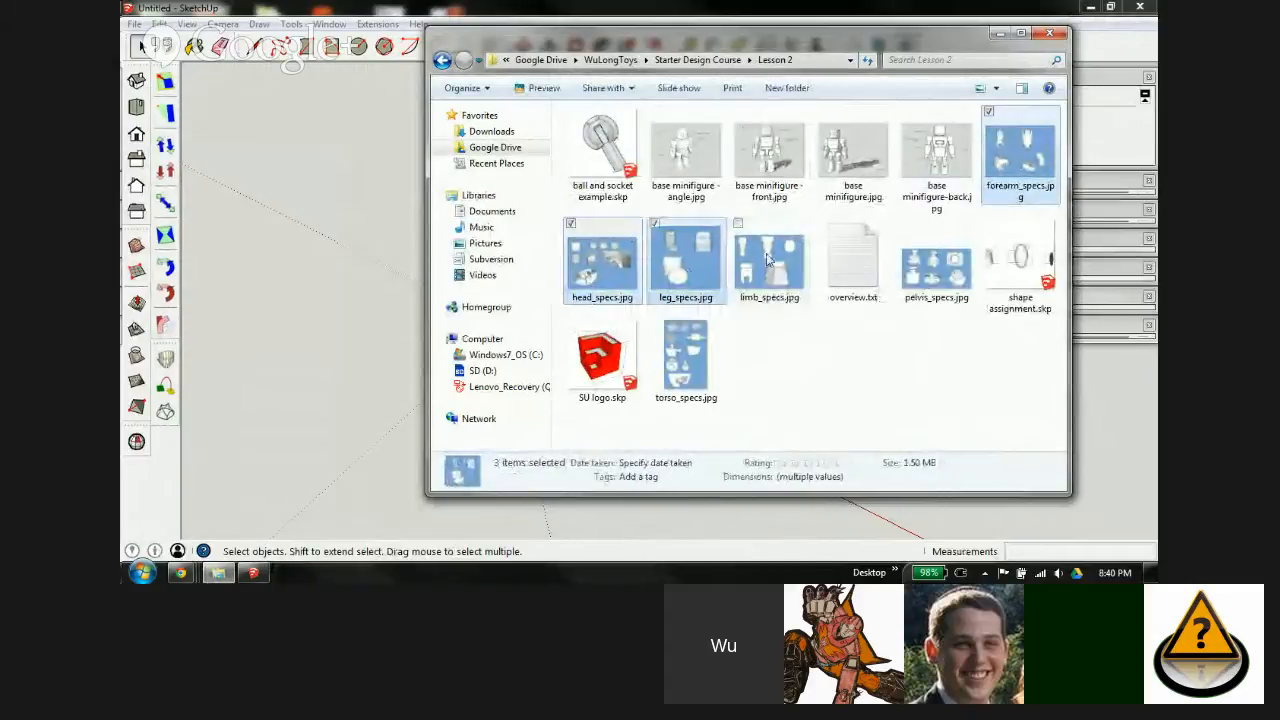
left_click(767, 258, "ctrl")
left_click(936, 265, "ctrl")
left_click(686, 362, "ctrl")
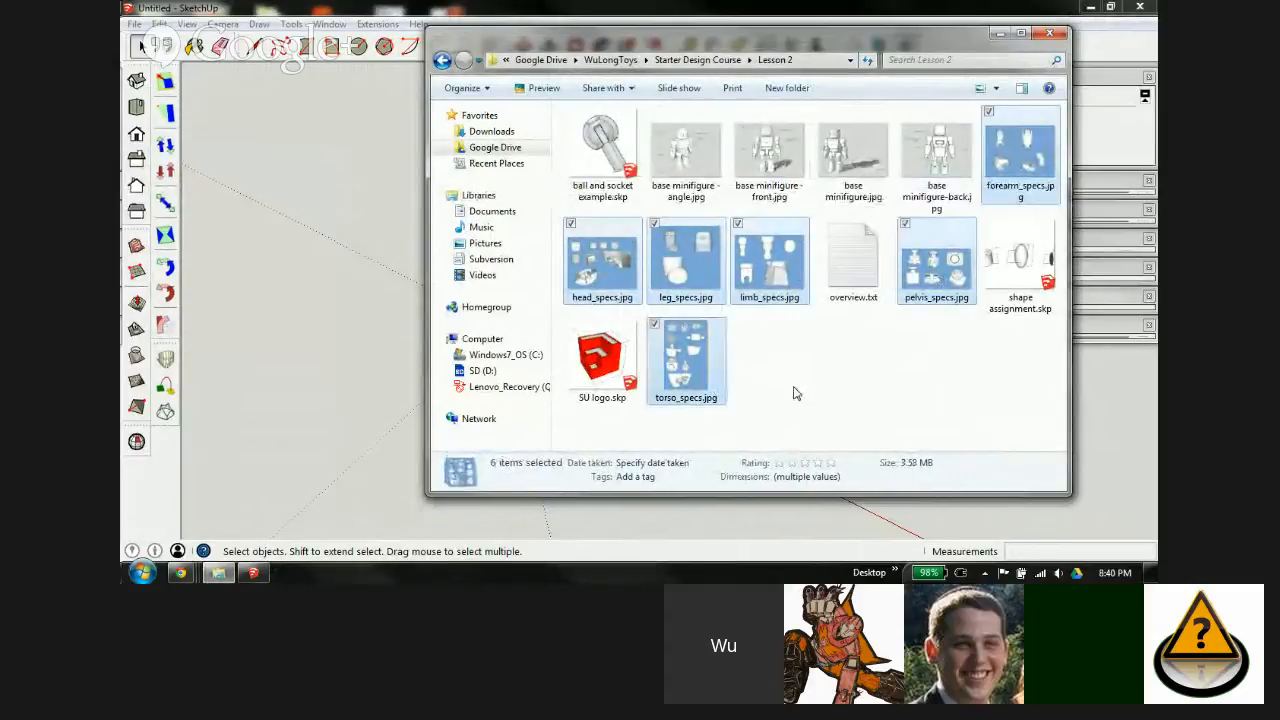
Step: Paste the copied spec images into the !Lesson 2 folder of Class 002
left_click(712, 60)
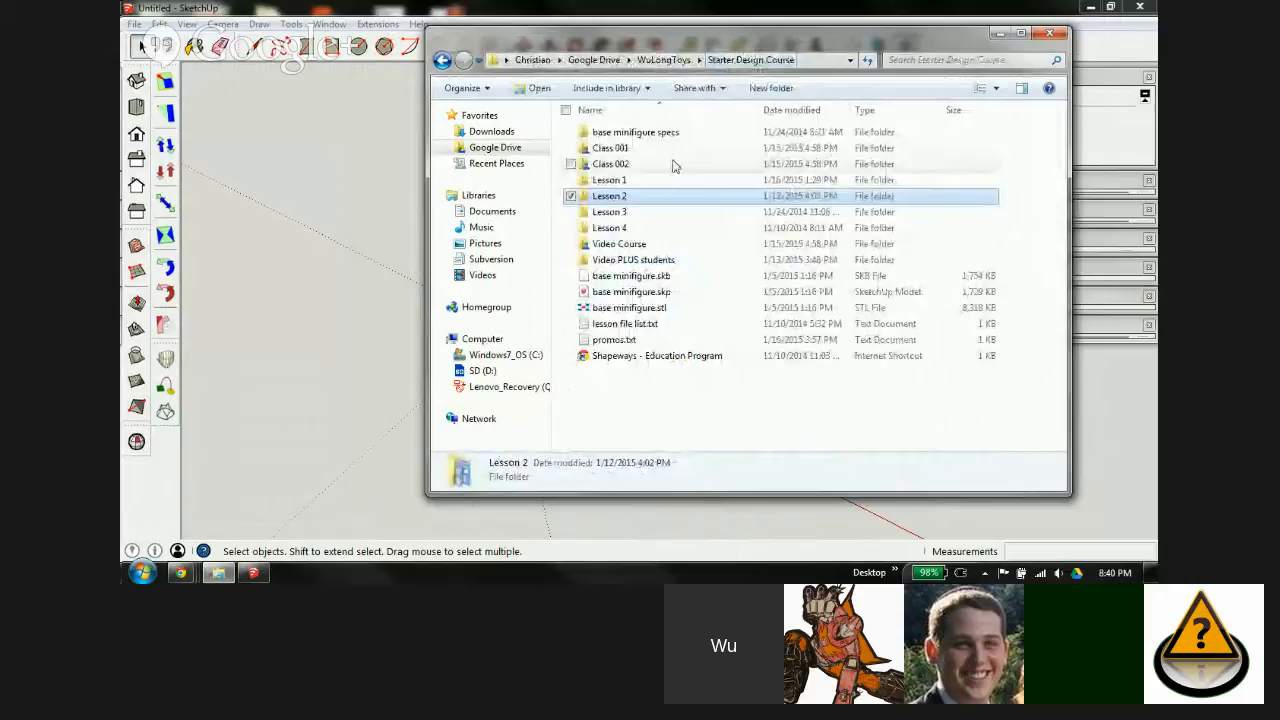
double_click(628, 164)
double_click(644, 150)
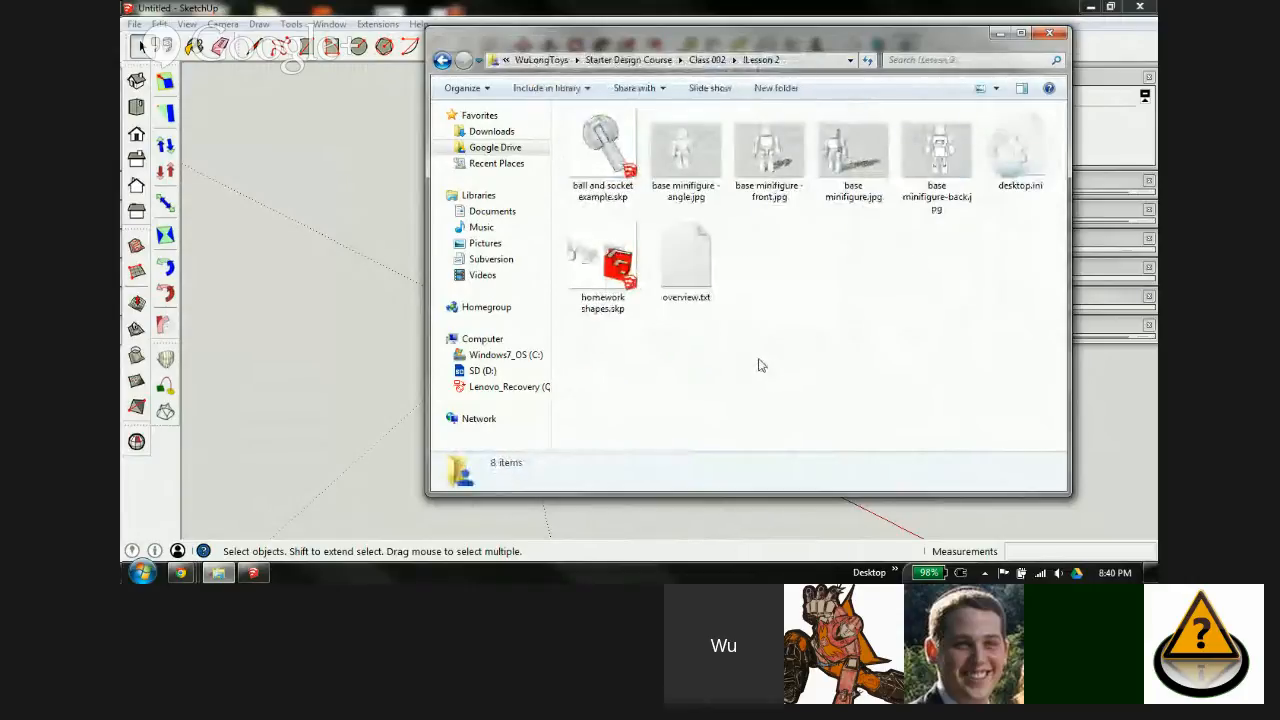
key("ctrl+v")
left_click(808, 385)
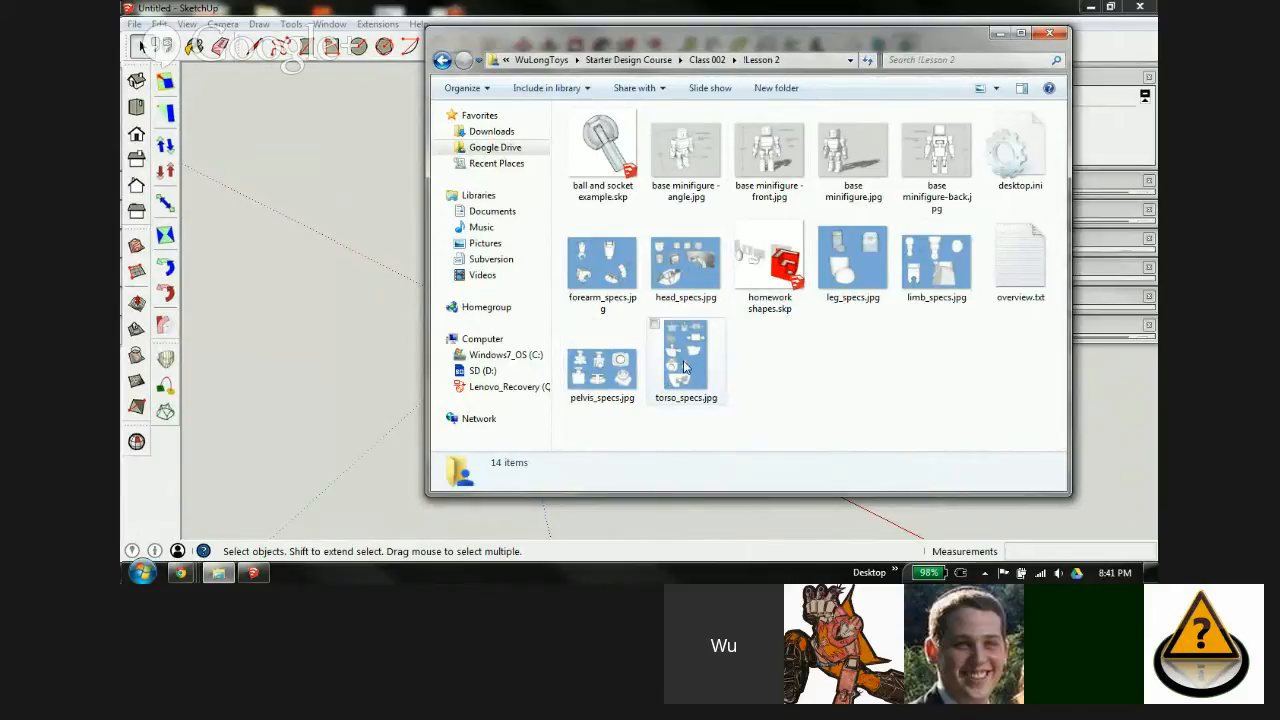
Step: Open torso_specs.jpg in the photo viewer and examine the dimensions of the torso body and its ball joints up close
mouse_move(684, 367)
left_mouse_down()
mouse_move(380, 245)
mouse_move(754, 397)
mouse_move(731, 389)
left_mouse_up()
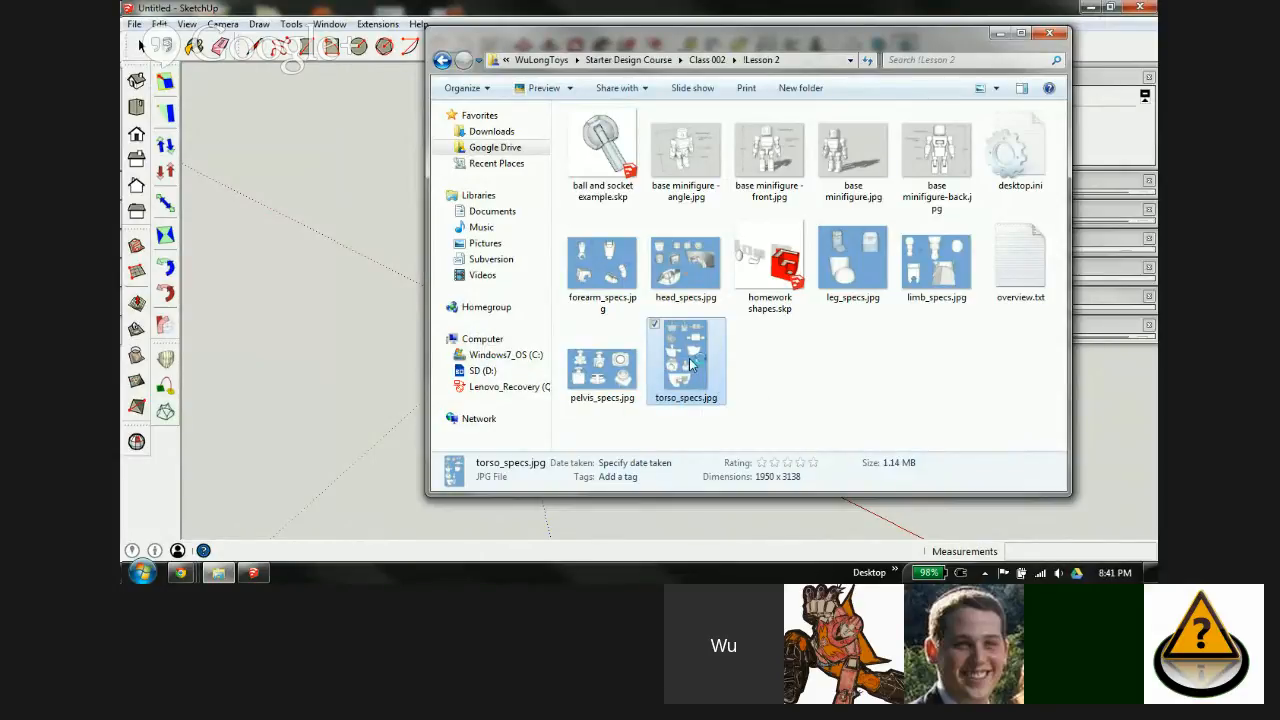
double_click(689, 358)
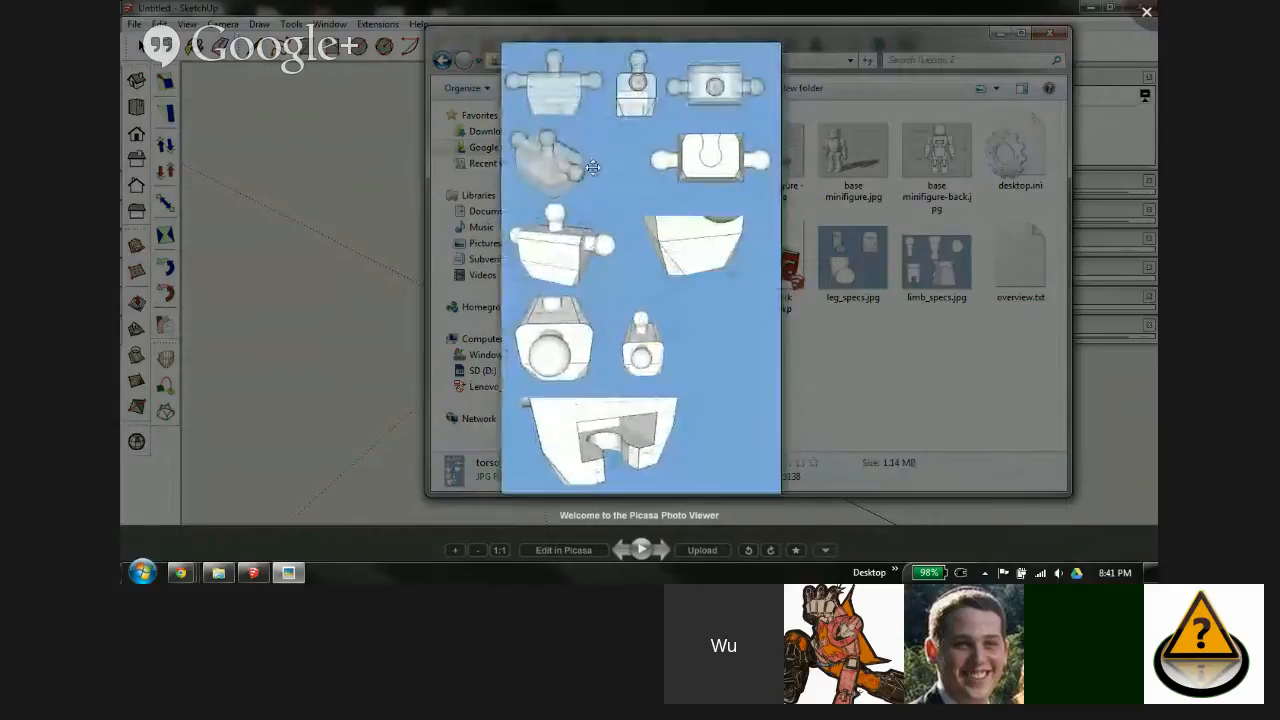
left_click(455, 551)
left_click(455, 551)
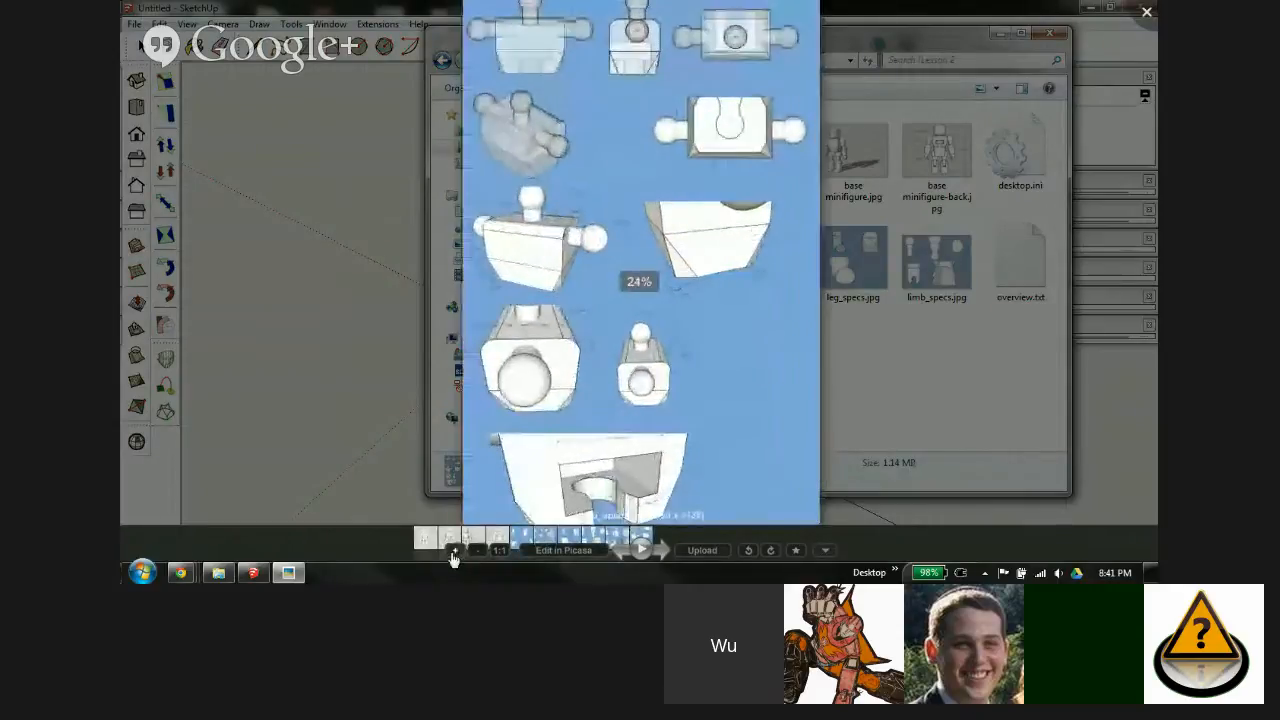
left_click(455, 551)
left_click(455, 551)
left_click(455, 551)
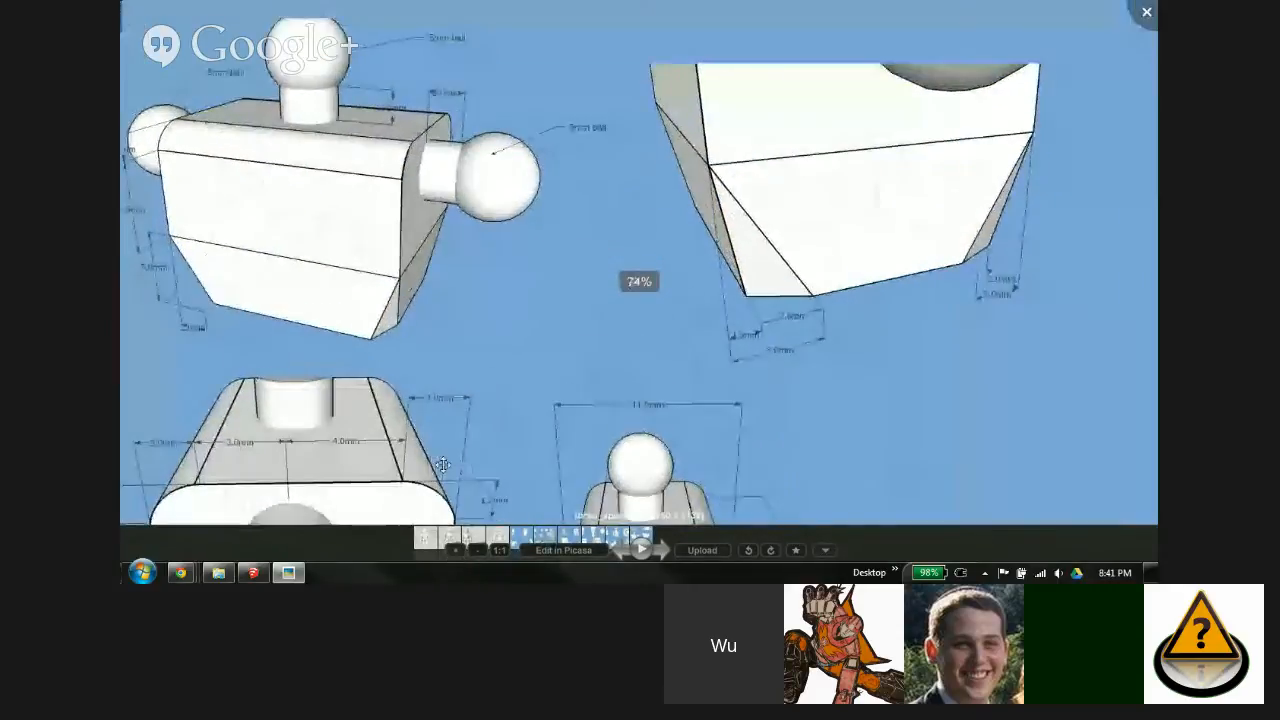
left_click_drag(443, 465, 638, 525)
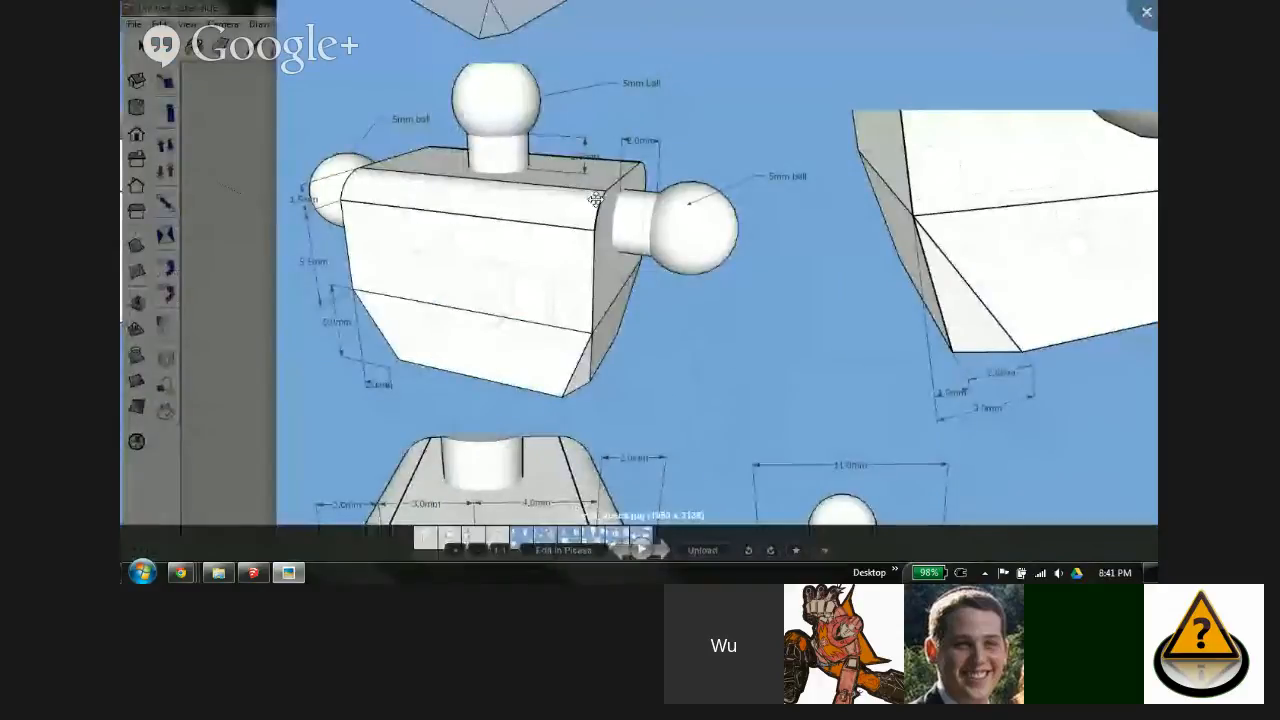
Step: Examine the torso's front and side height dimensions in torso_specs.jpg
left_click_drag(602, 136, 536, 110)
left_click(193, 127)
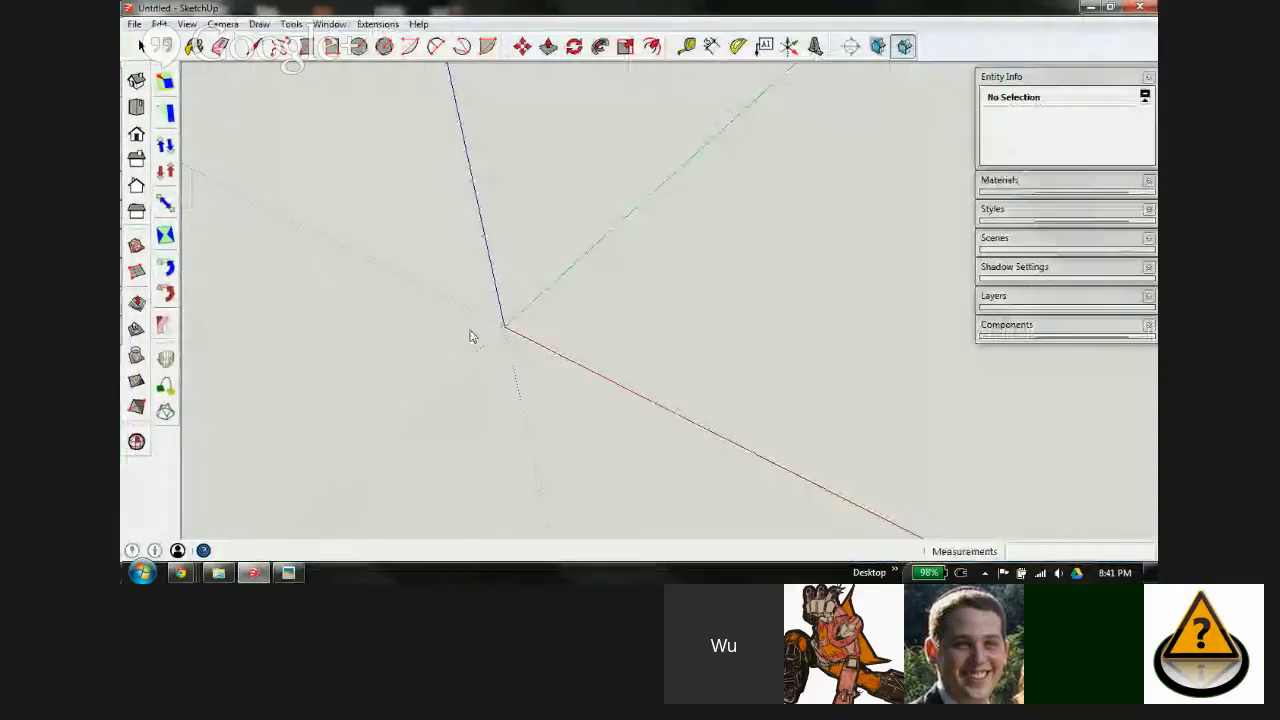
mouse_move(502, 300)
middle_mouse_down()
mouse_move(500, 358)
mouse_move(518, 343)
middle_mouse_up()
left_click(253, 572)
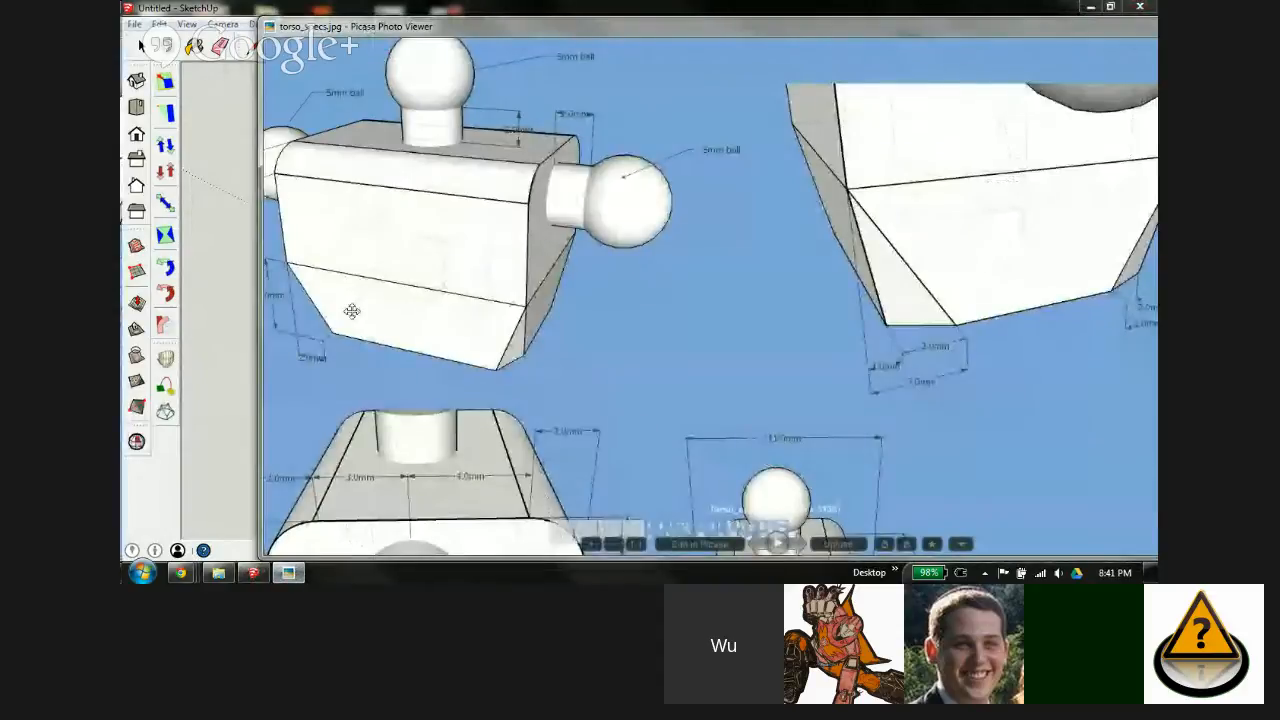
left_click_drag(365, 276, 460, 305)
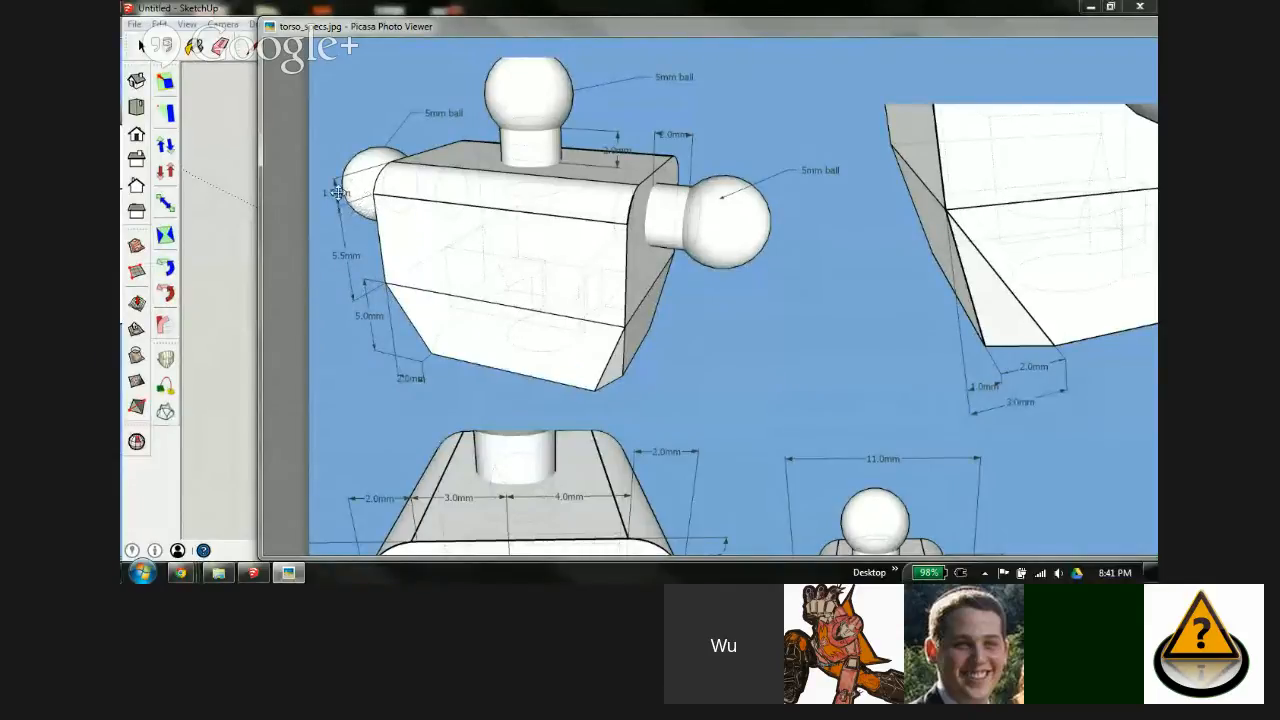
Step: Return to SketchUp, draw a rectangle about 136 by 113 mm from the origin and push/pull it up into a block
left_click(145, 8)
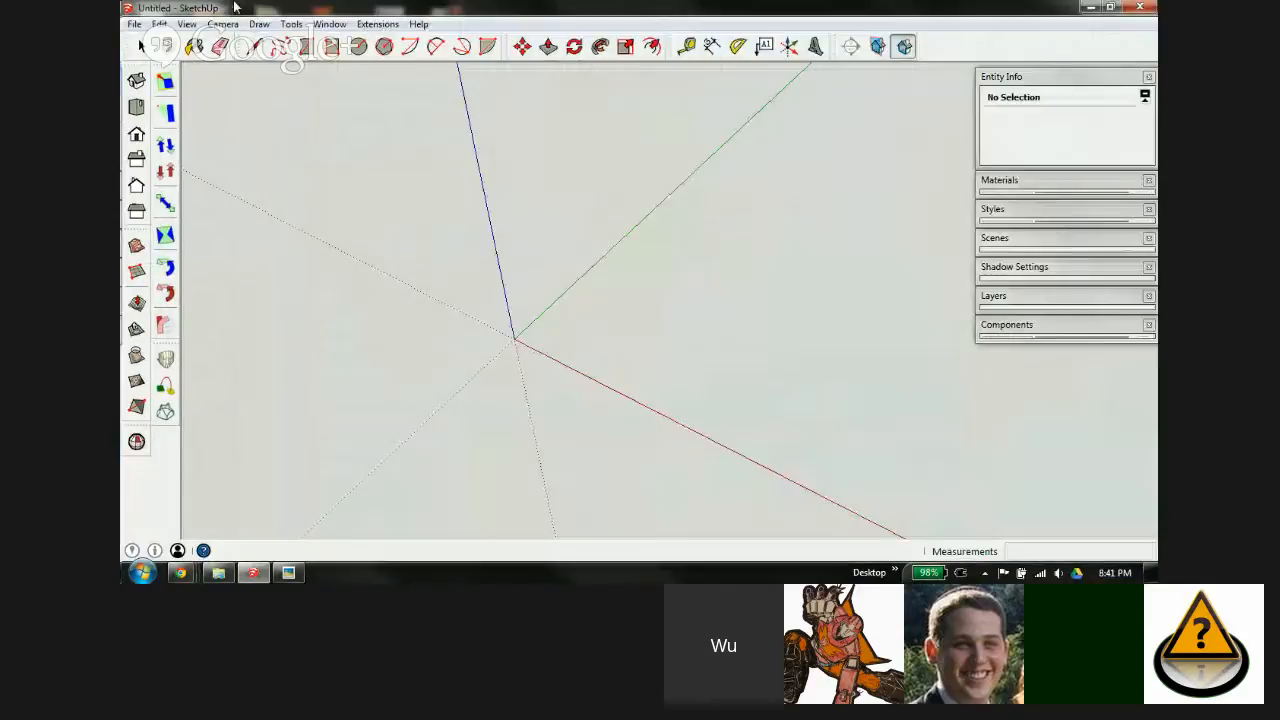
key("r")
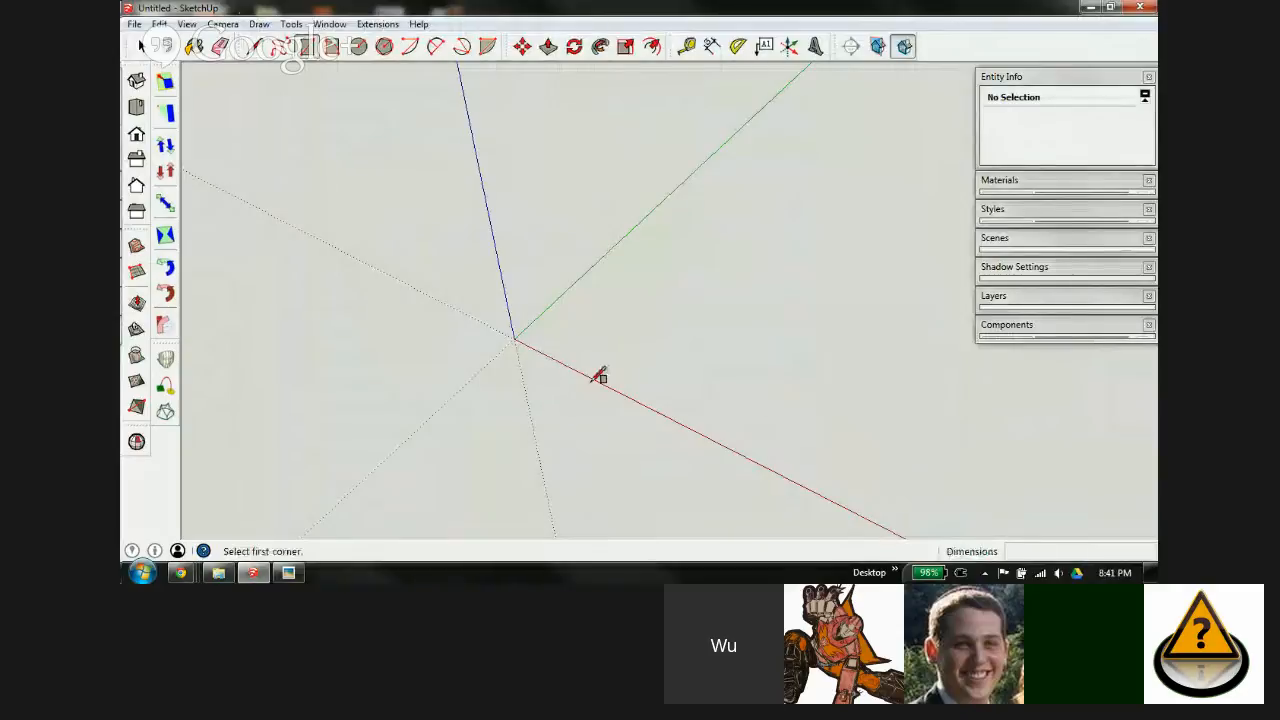
left_click(516, 337)
left_click(689, 321)
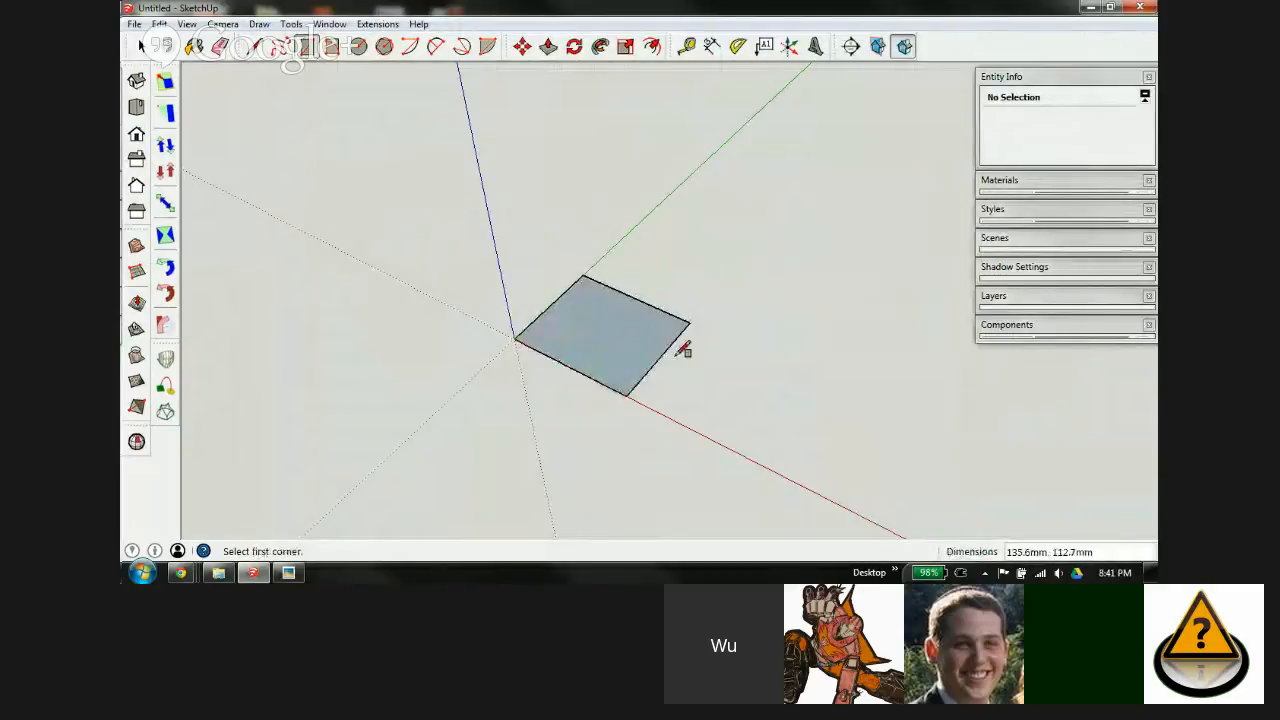
key("p")
left_click(632, 370)
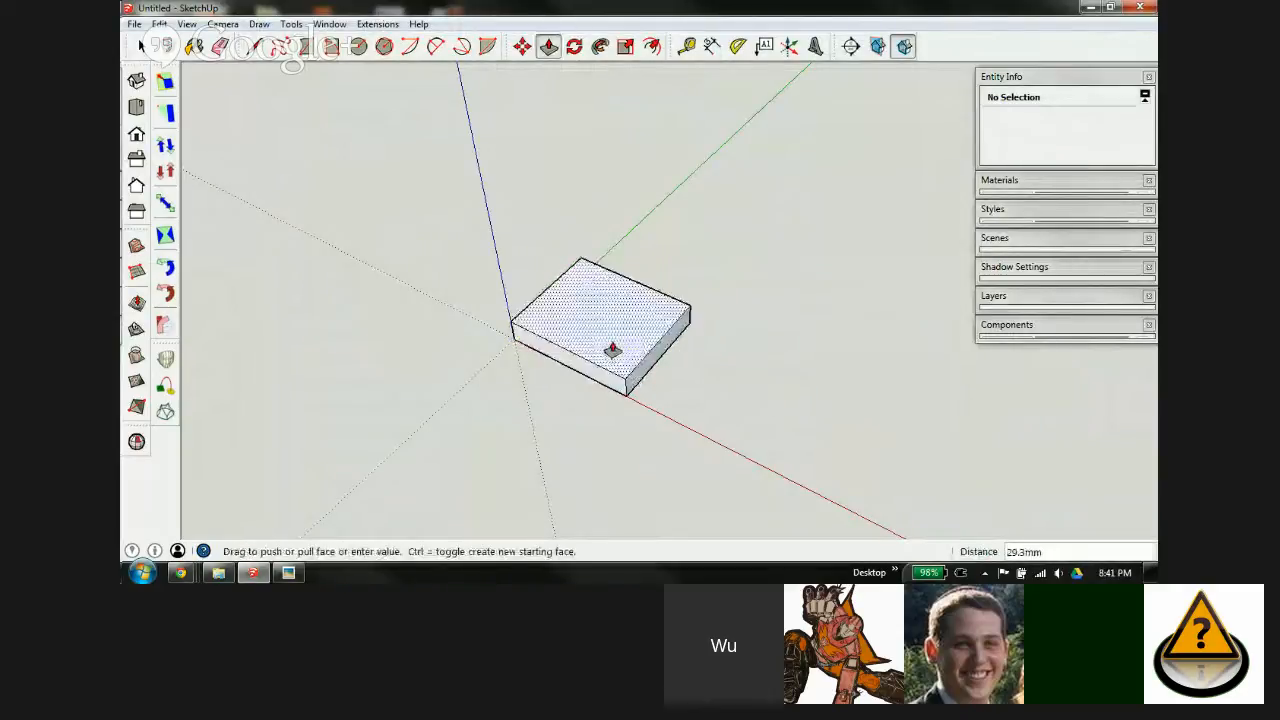
left_click(607, 285)
Step: Add three stacked horizontal guides on the block's front face, 5 mm above the bottom edge, a further 5.5 mm up and another 1.5 mm up
middle_click_drag(584, 362, 597, 309)
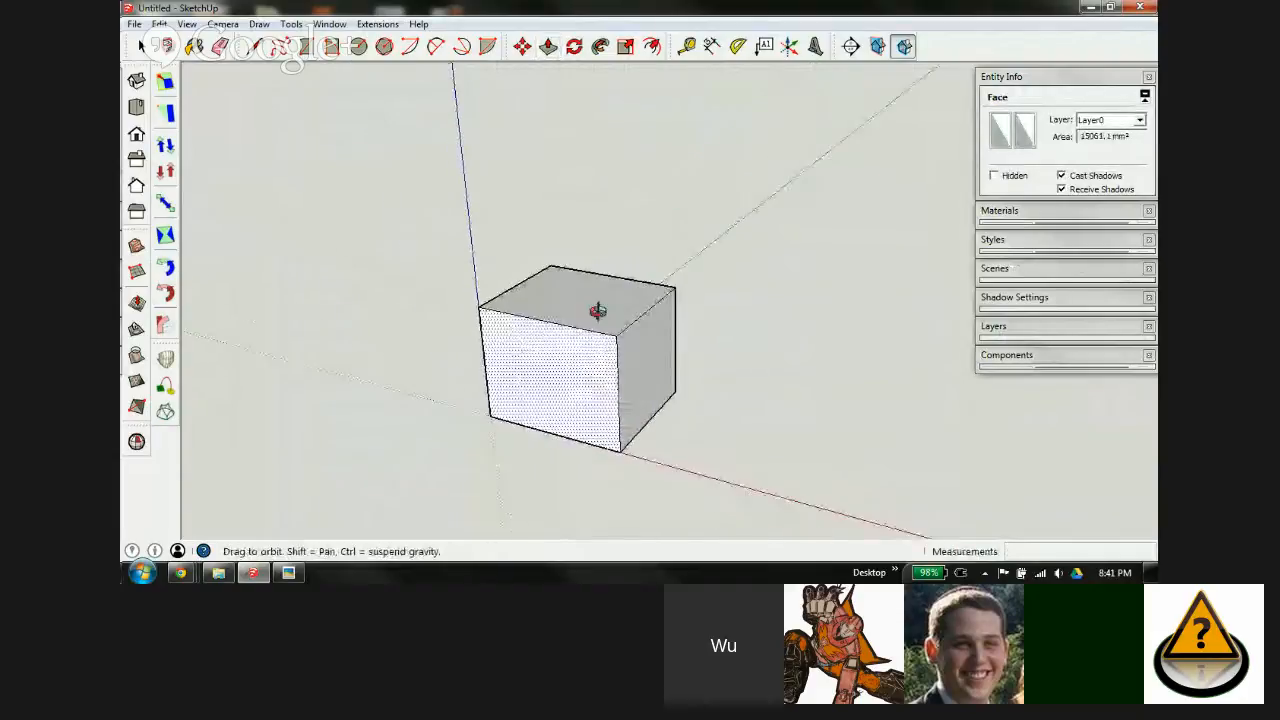
scroll(578, 385, "up", 5)
middle_click_drag(582, 395, 591, 320)
key("t")
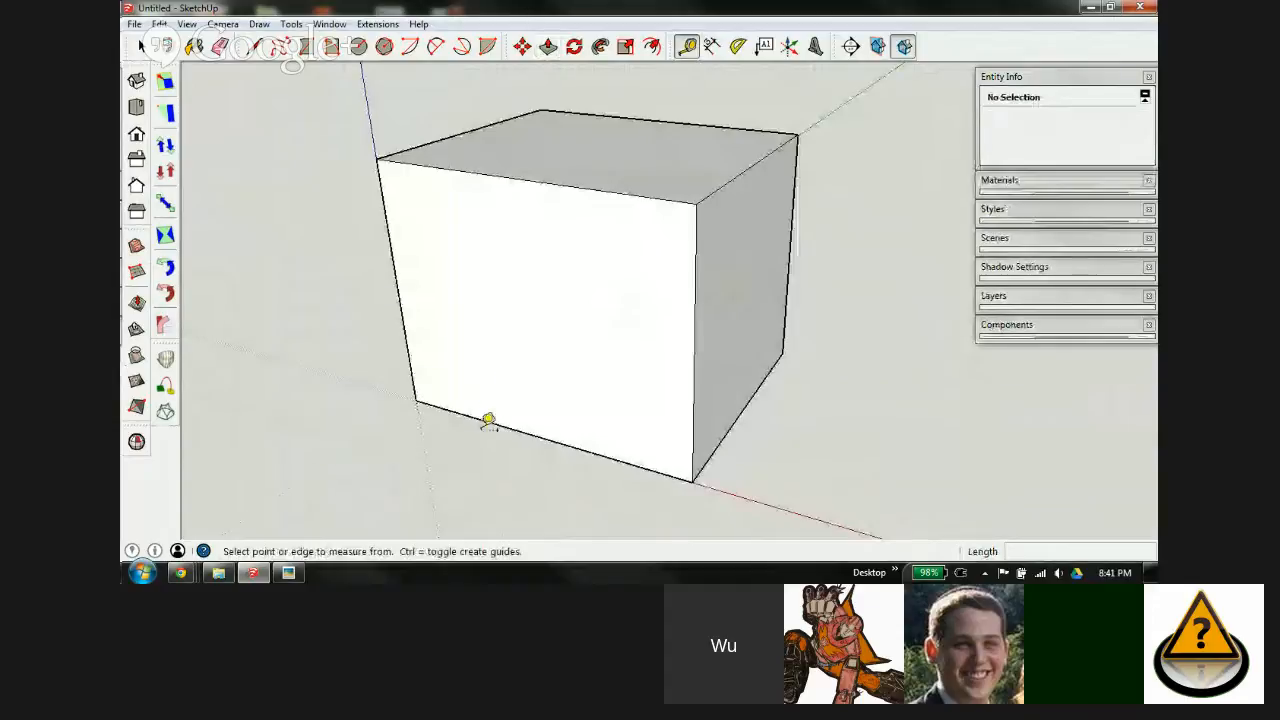
left_click(487, 419)
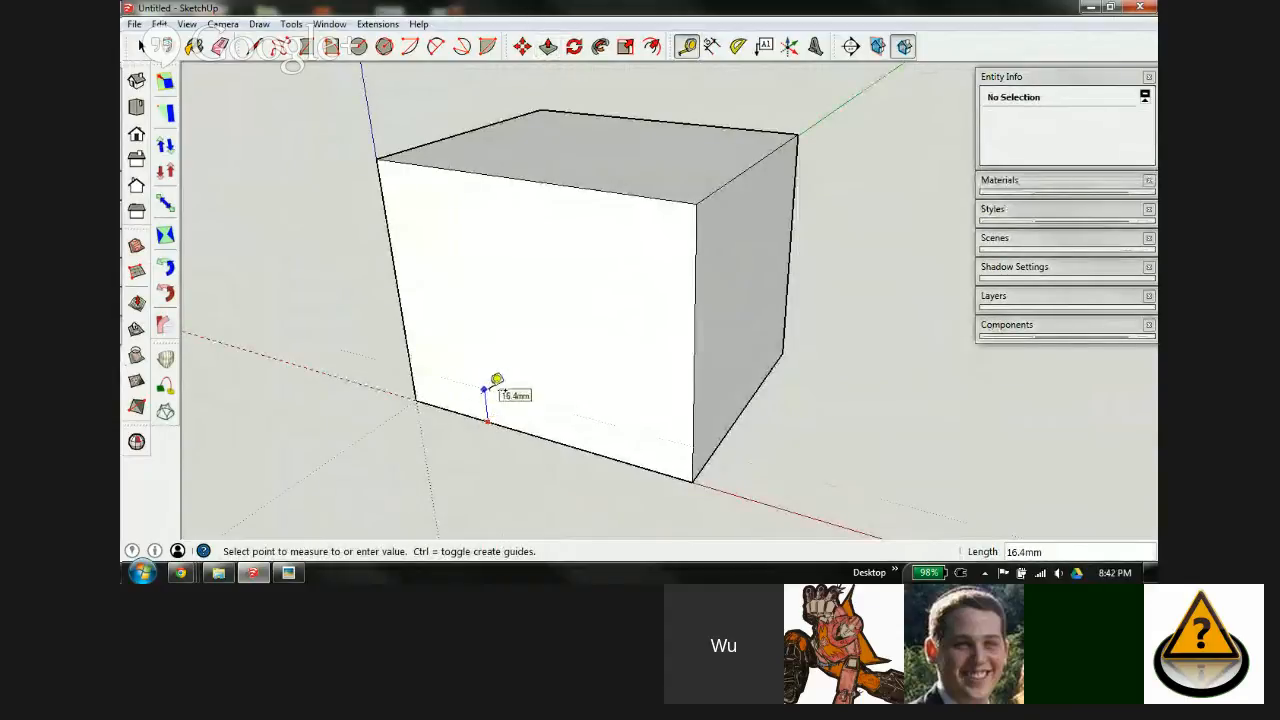
key("Return")
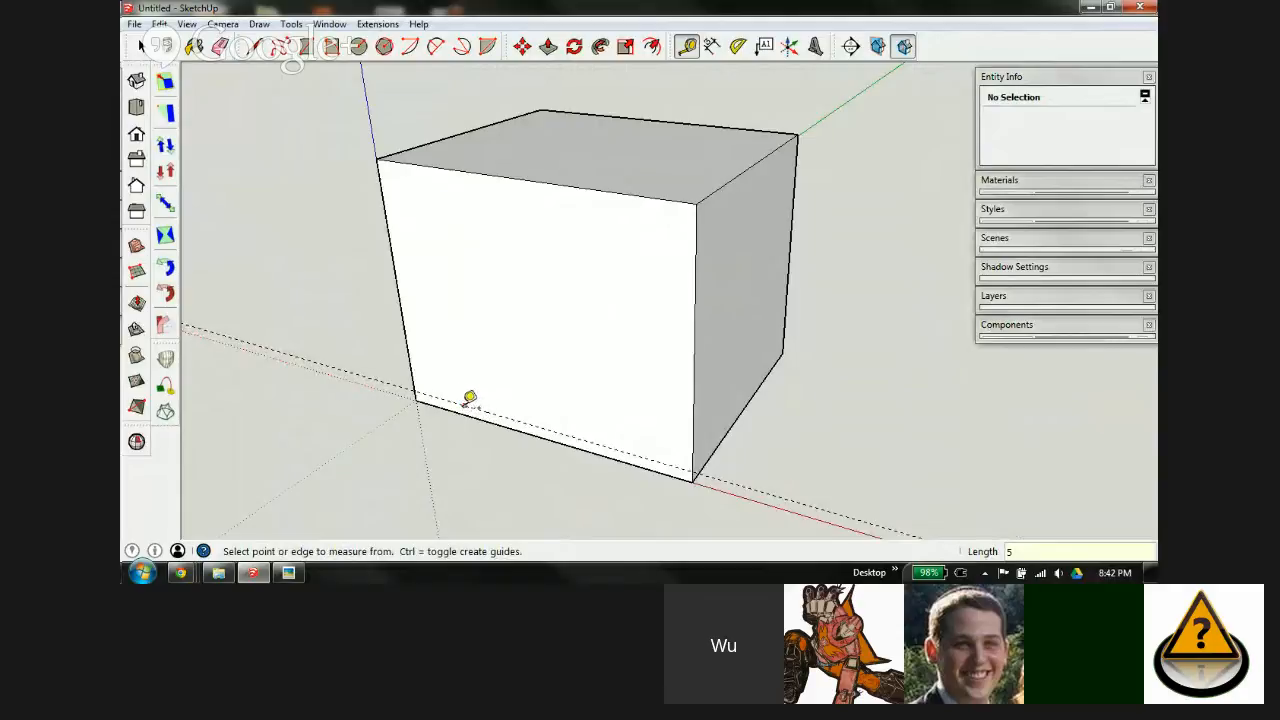
left_click(465, 402)
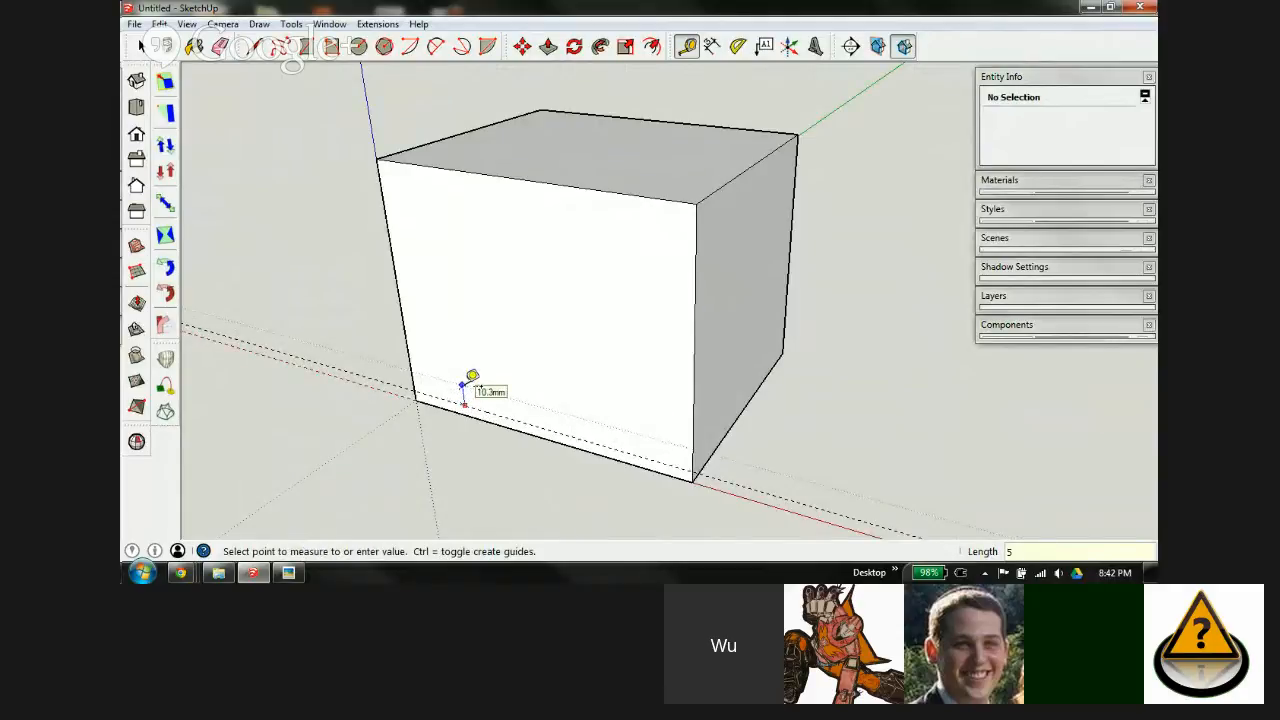
left_click(466, 384)
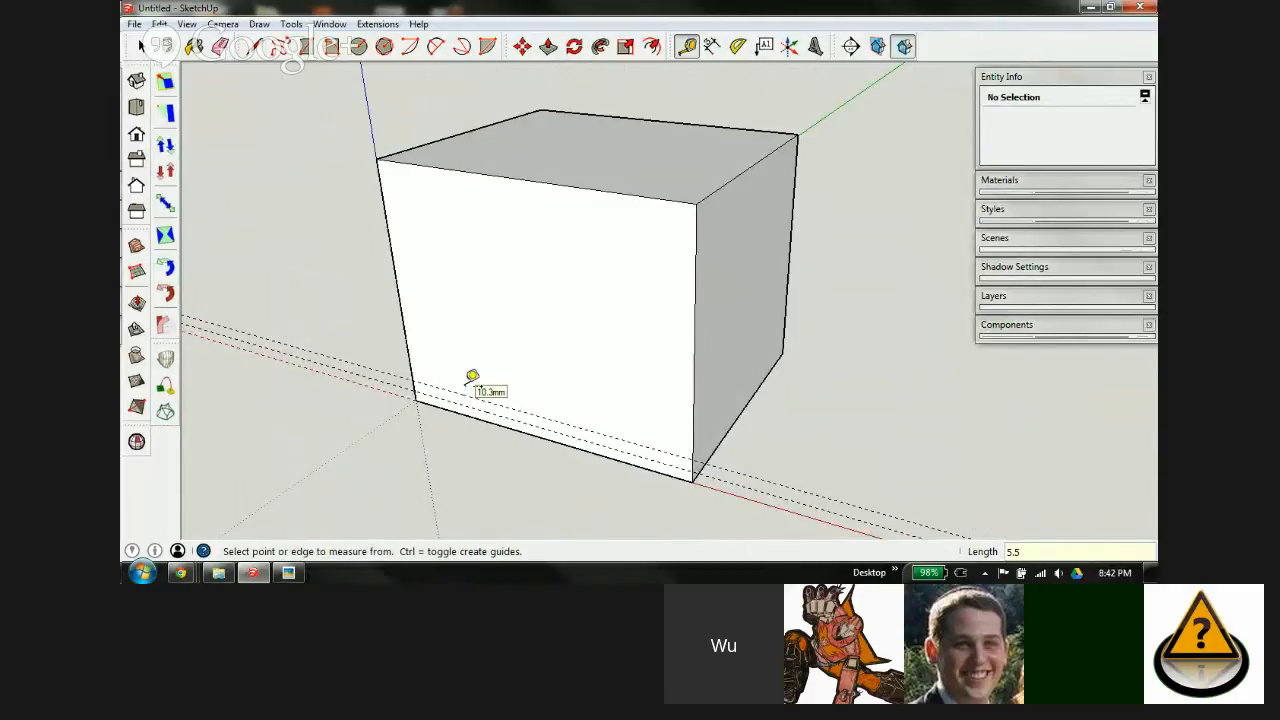
left_click(493, 400)
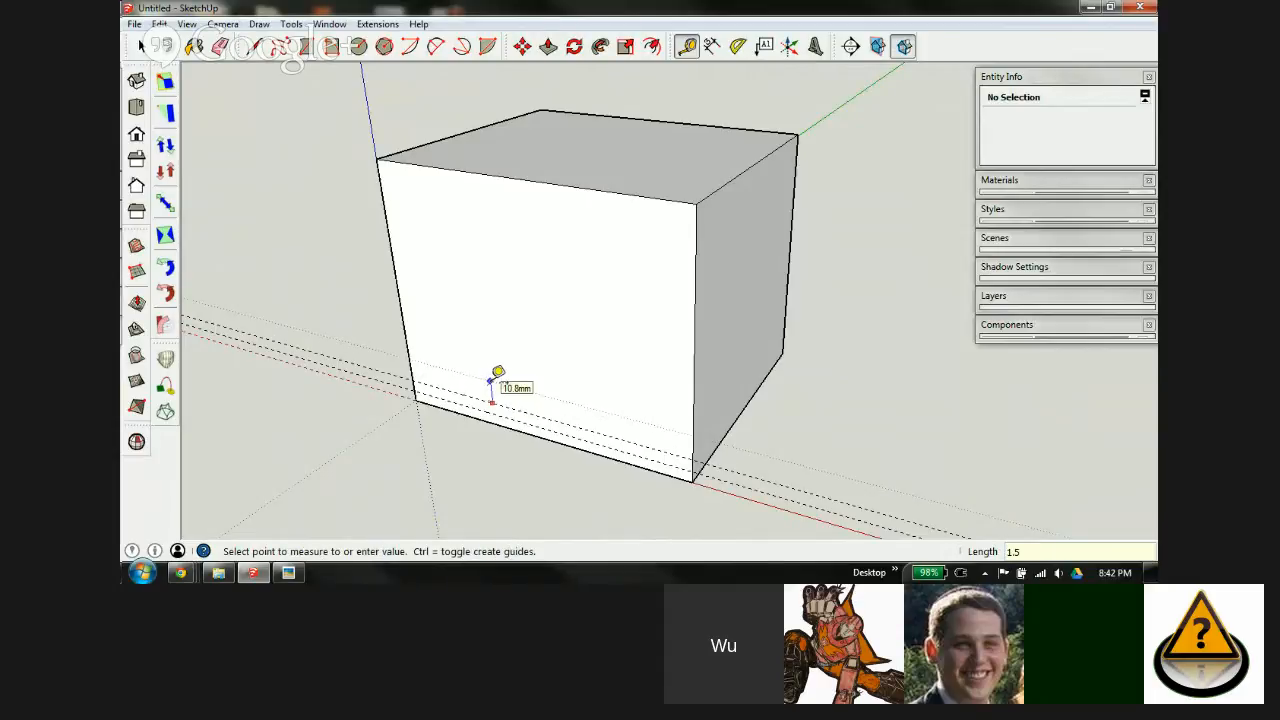
key("Return")
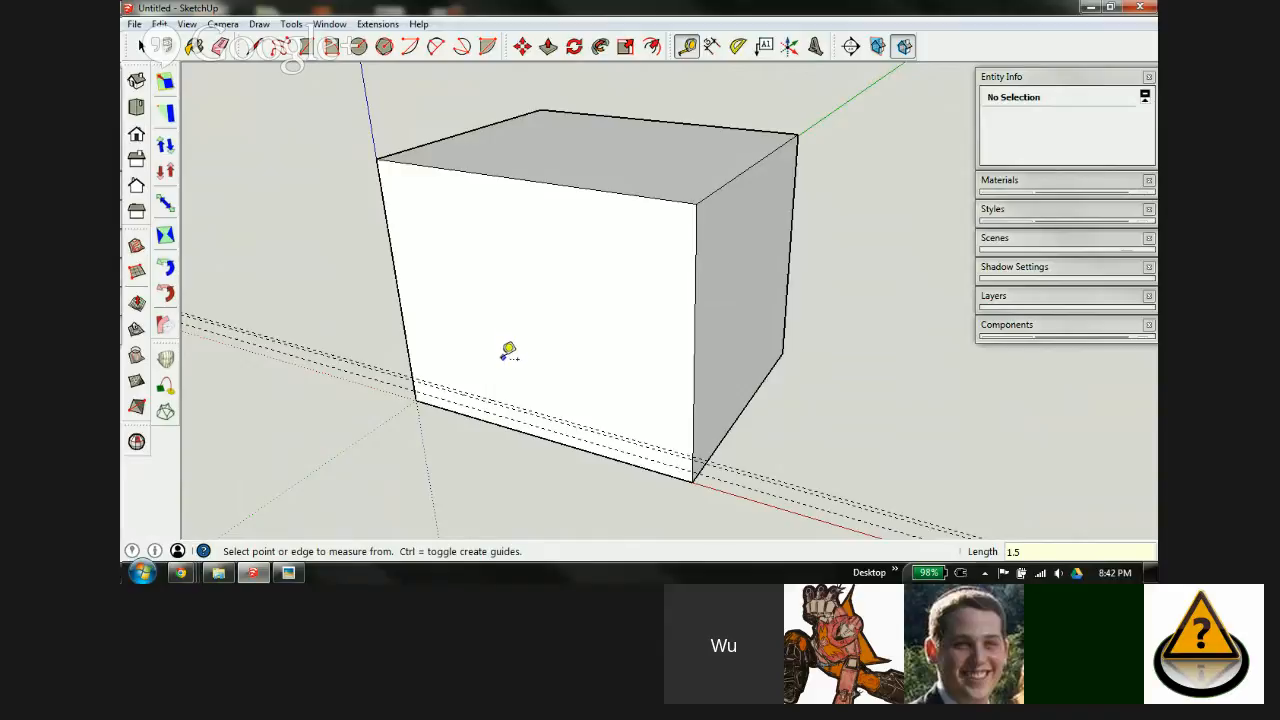
Step: Push the block's top face down to the highest horizontal guide
key("p")
left_click(586, 186)
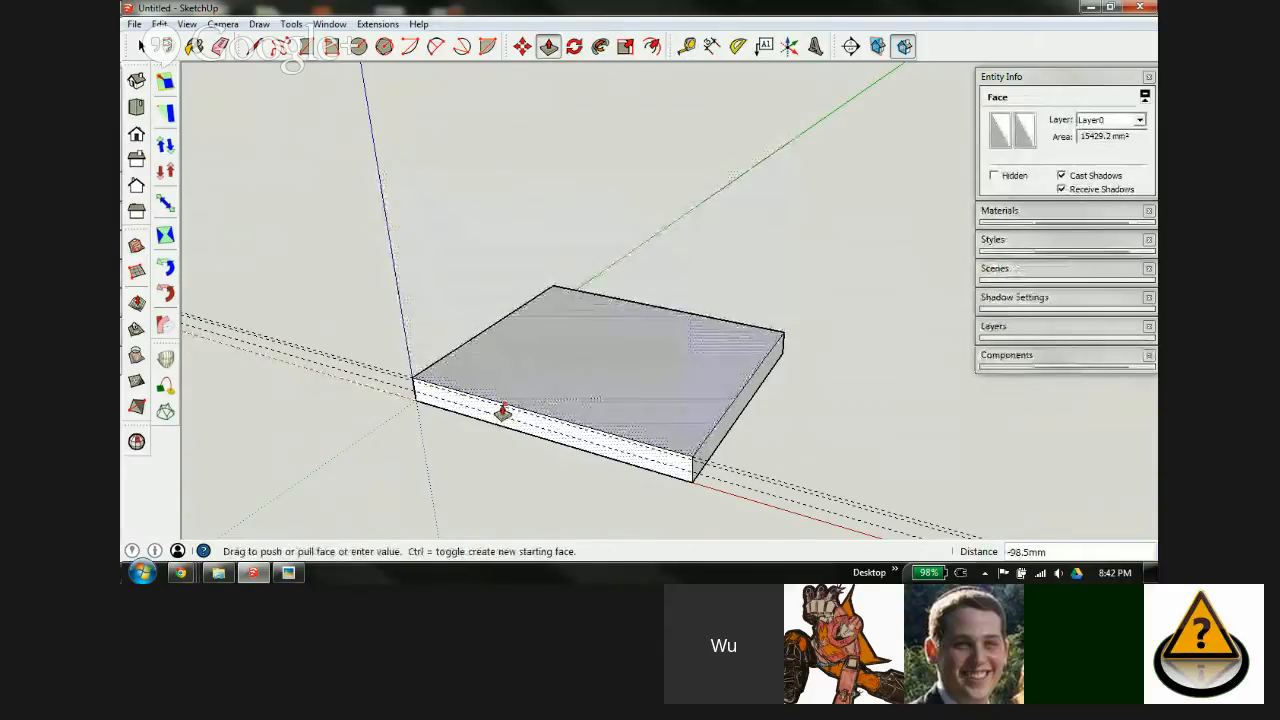
left_click(504, 413)
scroll(517, 423, "up", 5)
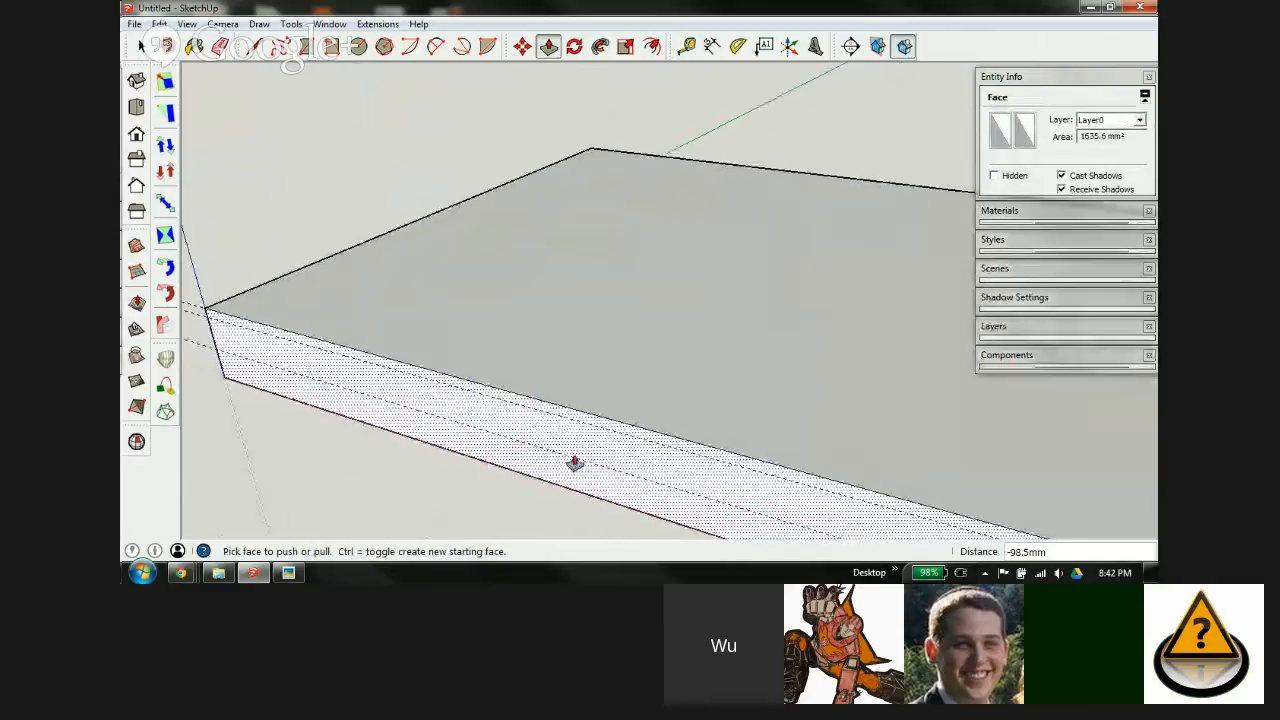
middle_click_drag(547, 423, 491, 357)
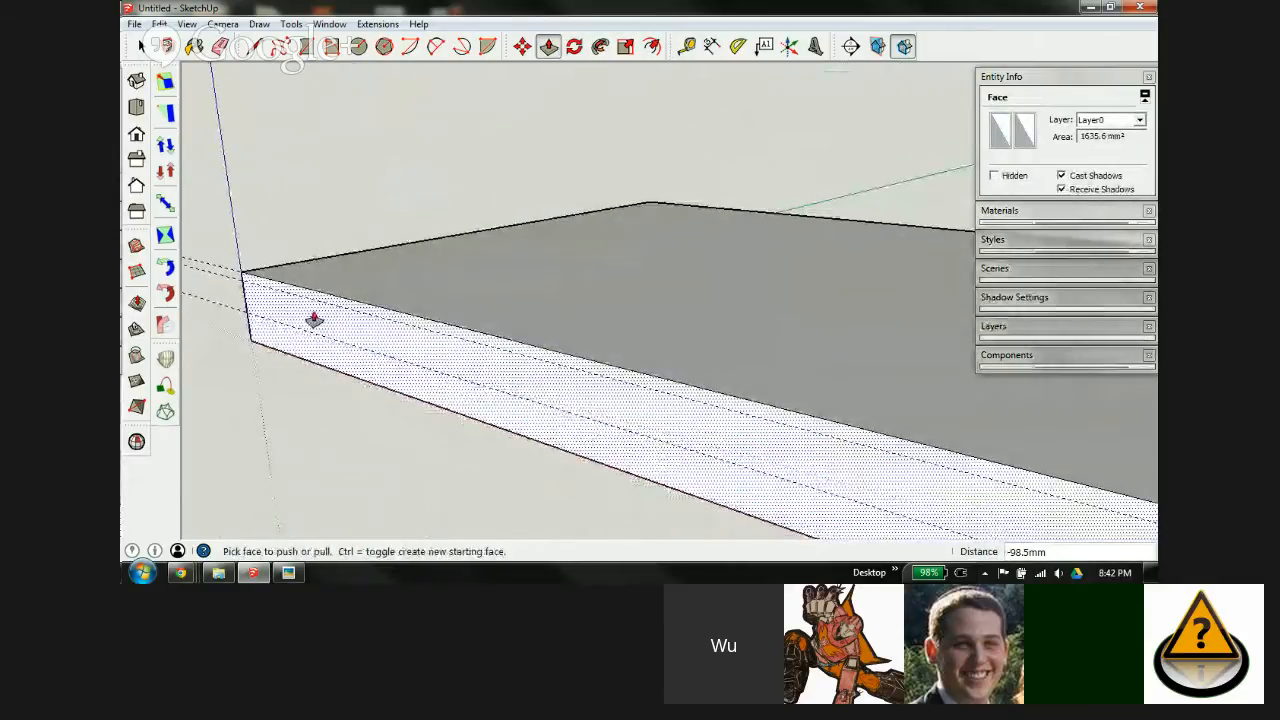
scroll(303, 320, "down", 5)
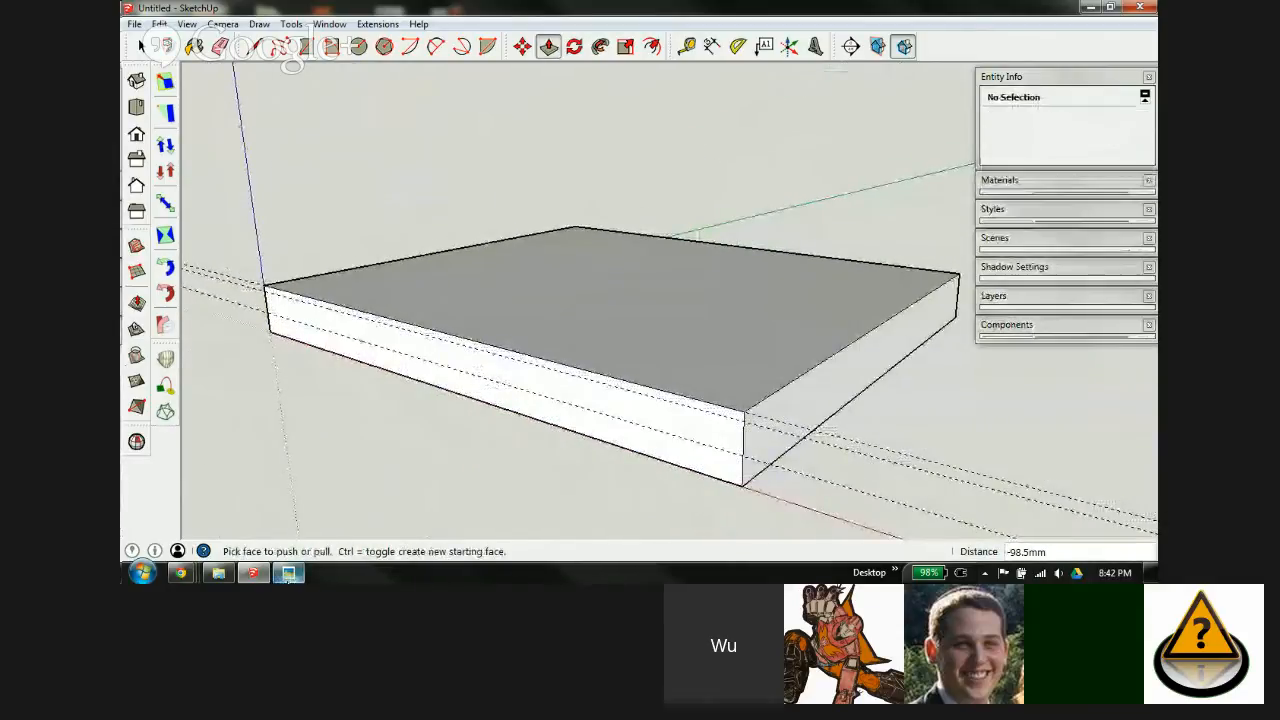
Step: Switch to the photo viewer and find the torso's overall width and depth in torso_specs.jpg
left_click(288, 573)
scroll(575, 490, "up", 3)
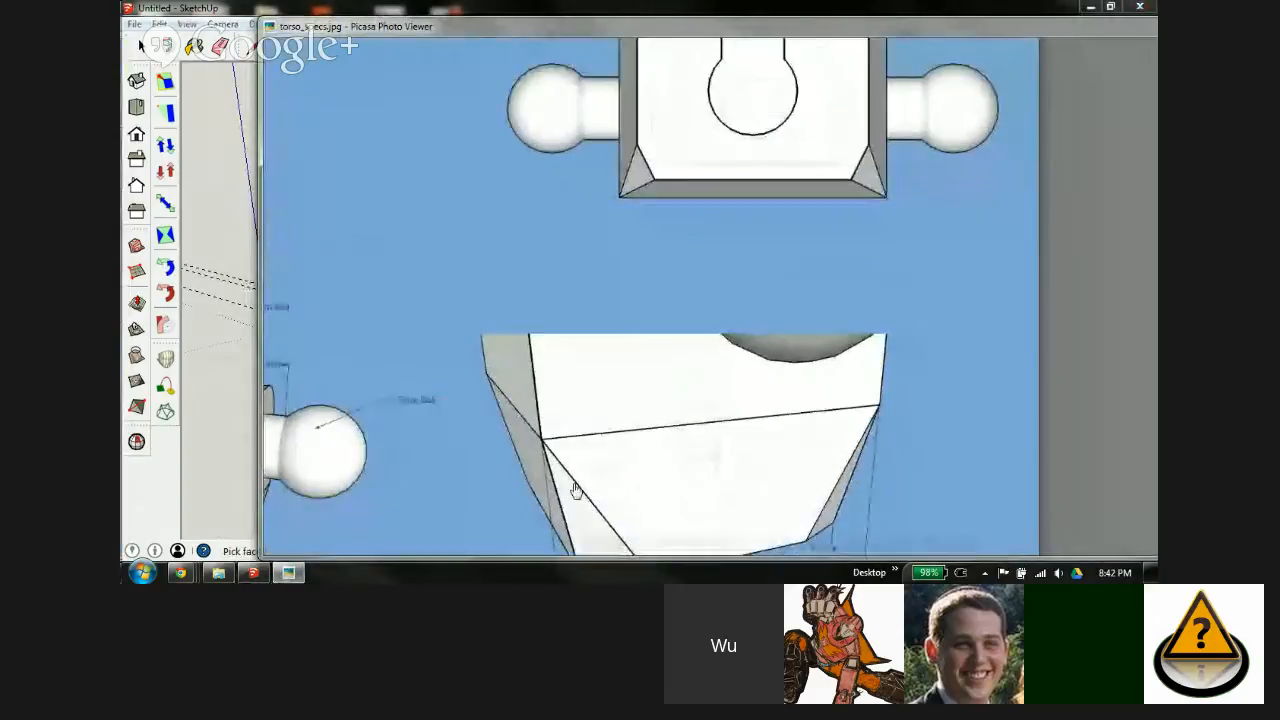
left_click_drag(575, 490, 726, 310)
left_click_drag(726, 440, 569, 300)
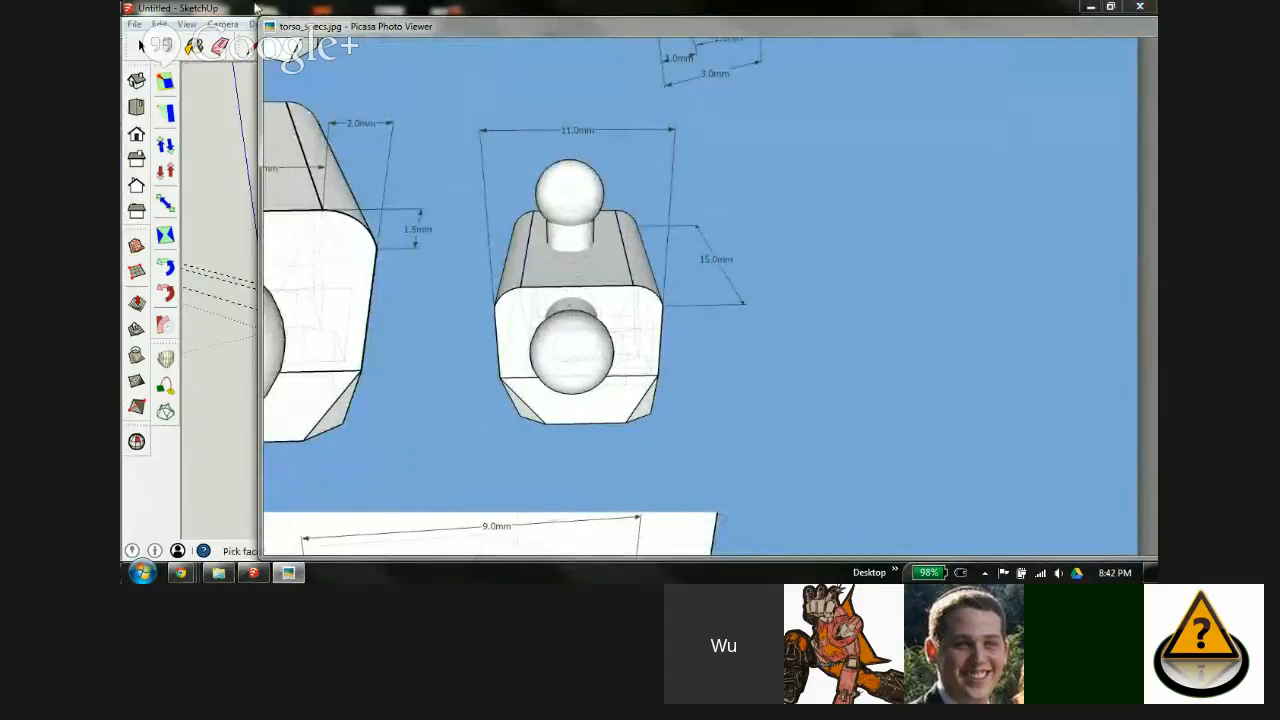
Step: Back in SketchUp, add a vertical guide 15 mm from the front face's edge at the origin and push the block's far side face in to it
key("Escape")
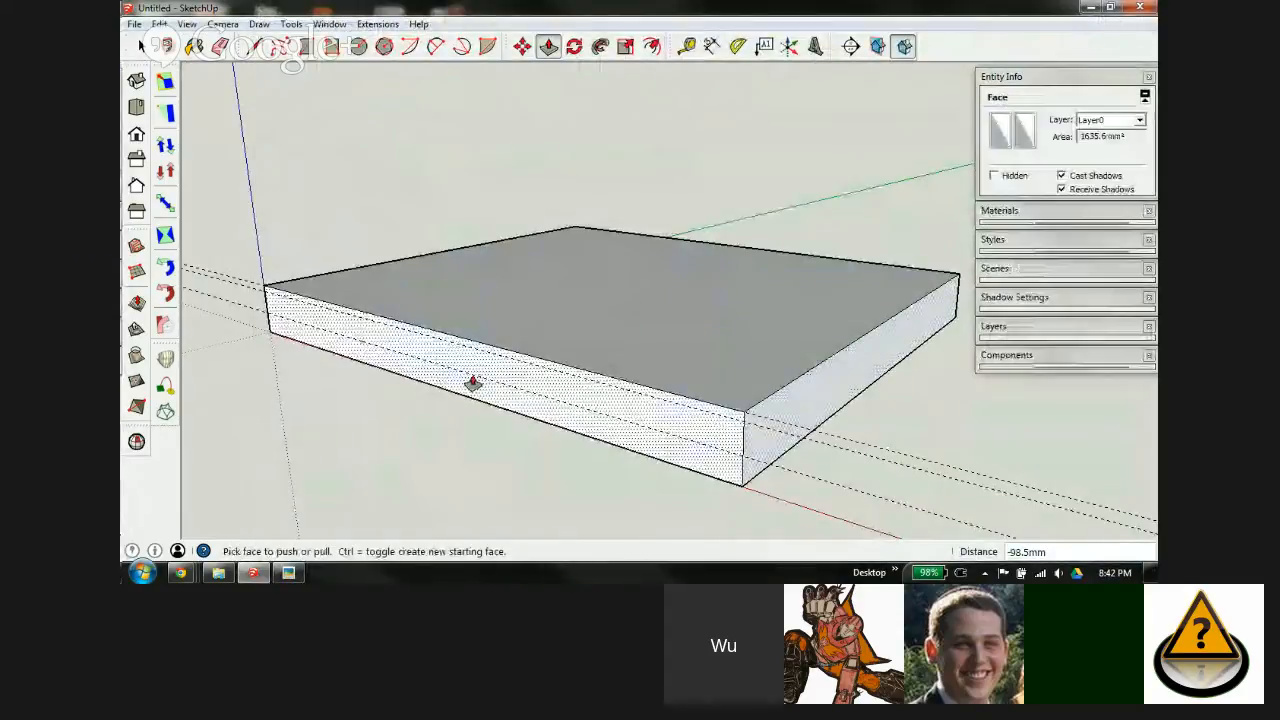
key("t")
left_click(274, 295)
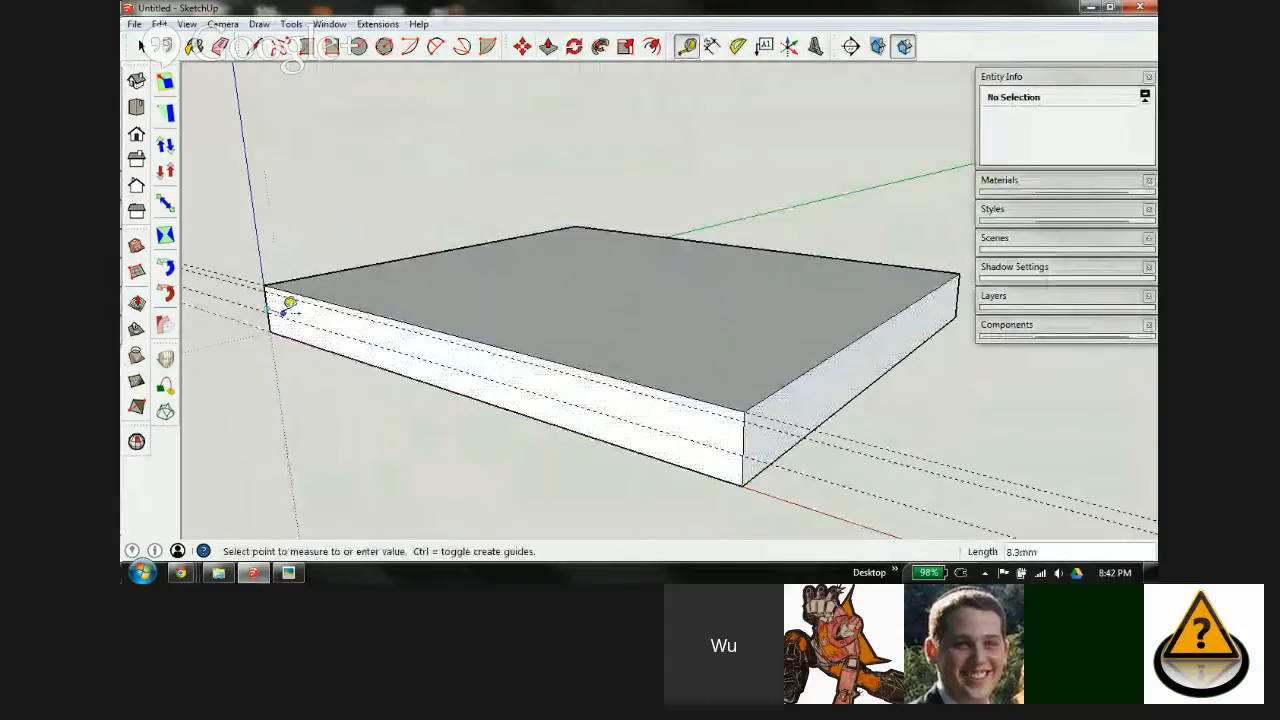
type("15")
key("Return")
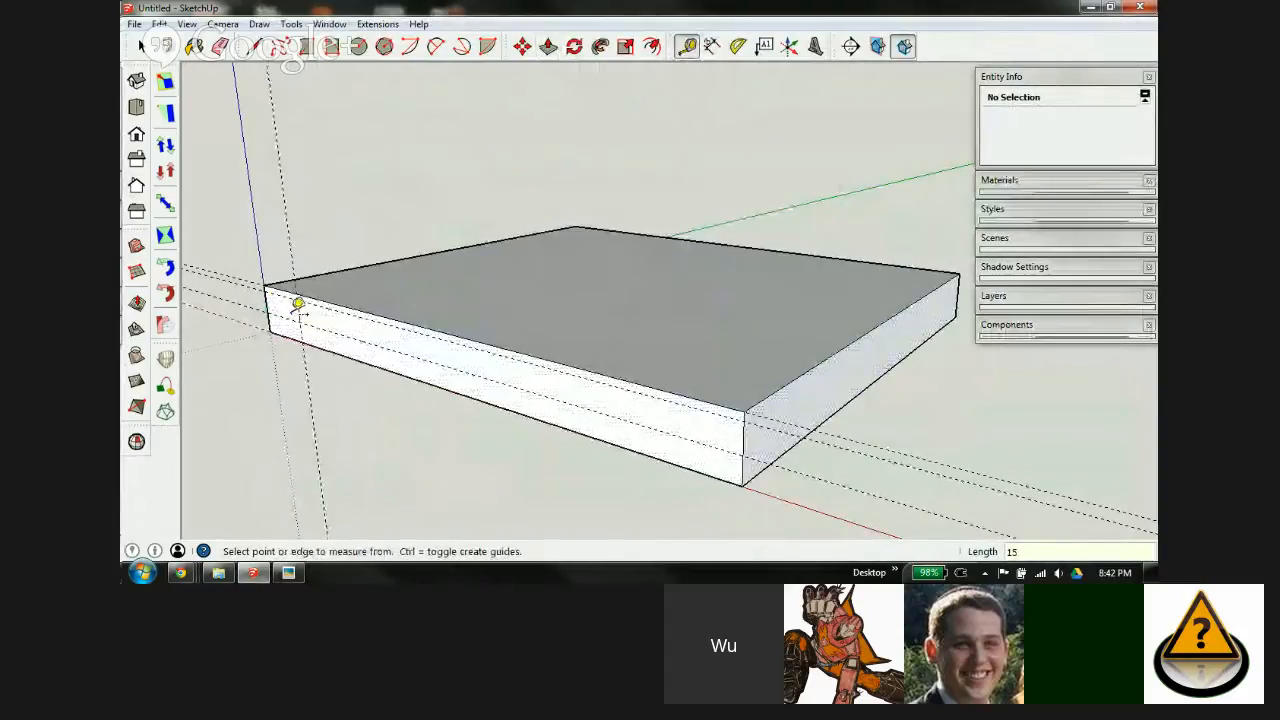
key("p")
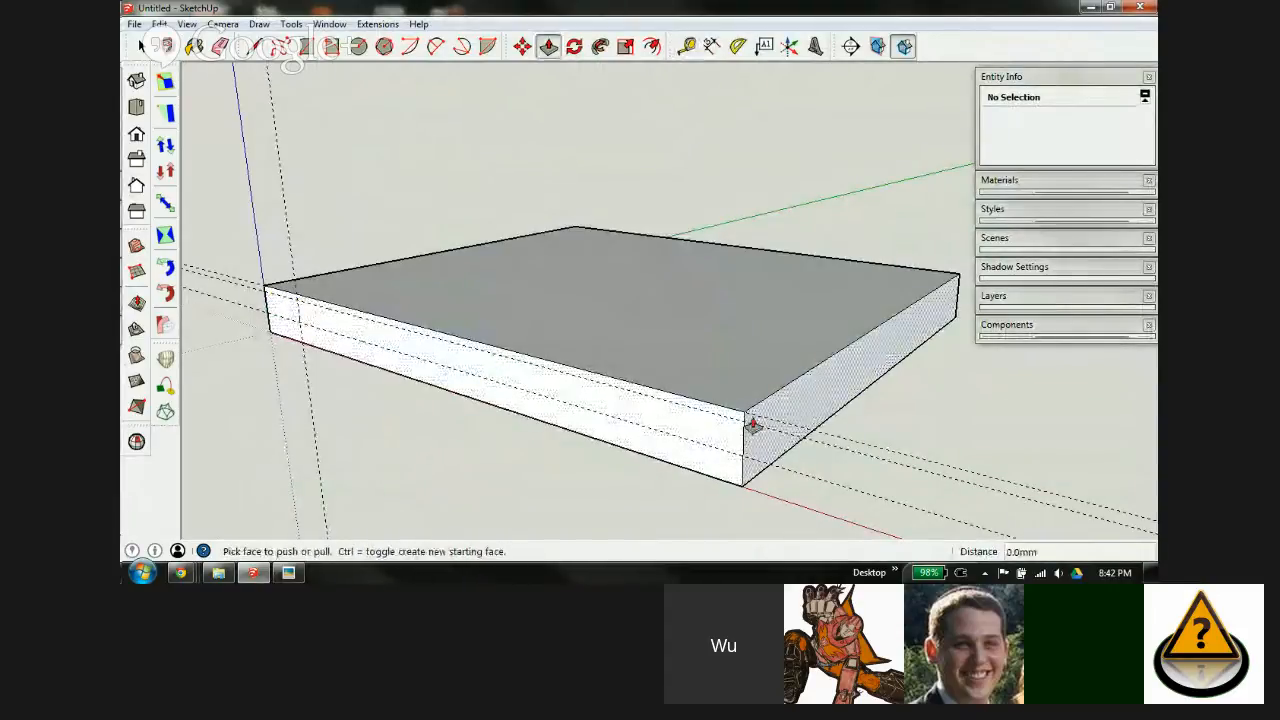
left_click(760, 449)
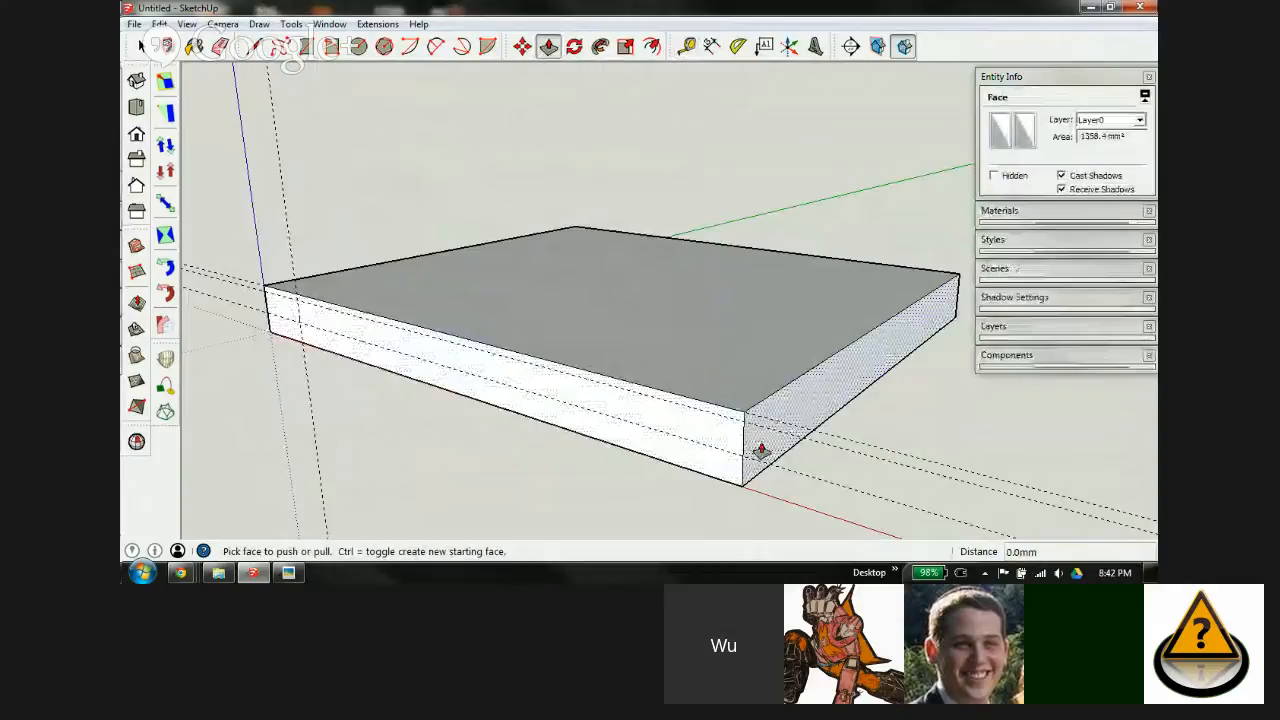
left_click(298, 333)
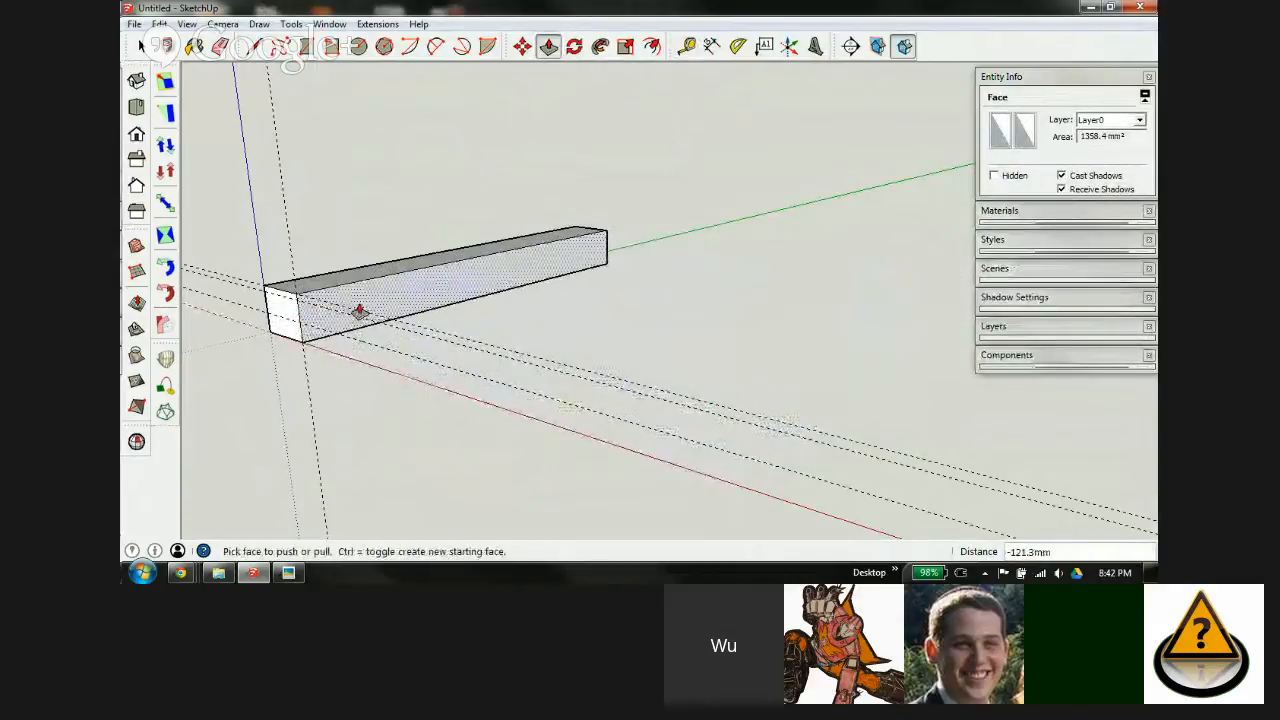
Step: Add a vertical guide 11 mm behind the front edge on the block's side face and push the back face in to it
key("t")
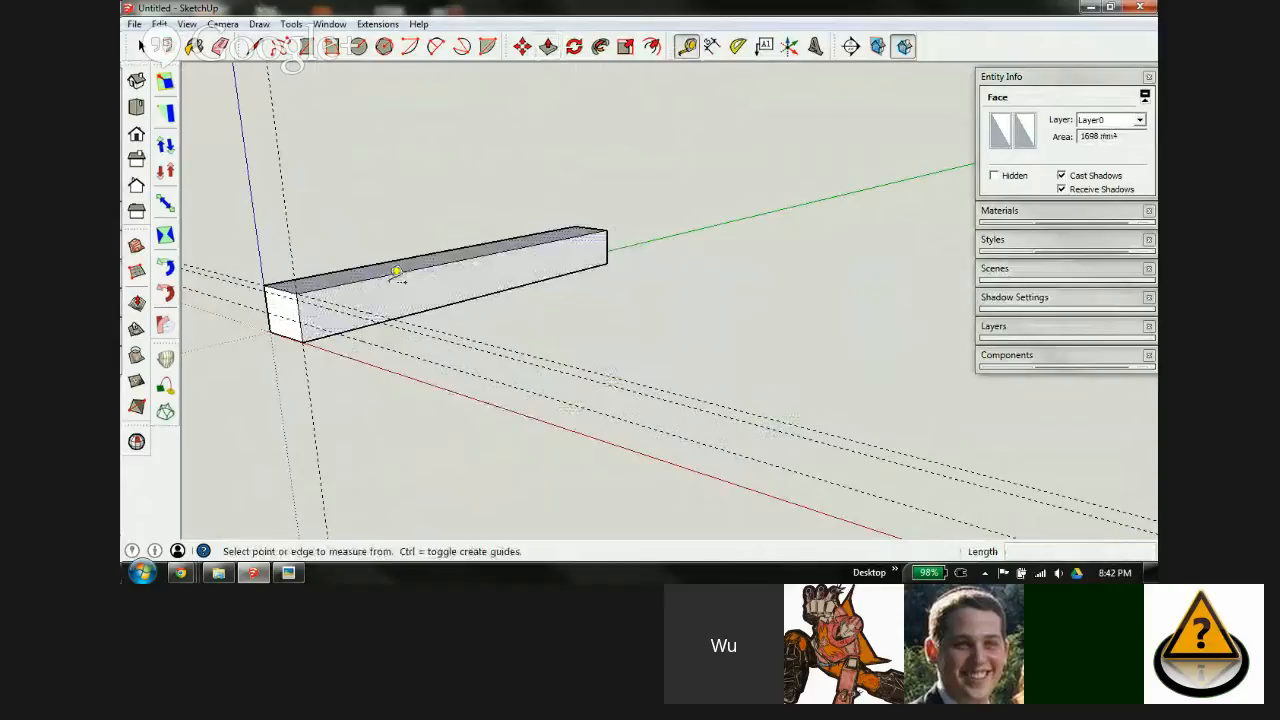
scroll(345, 285, "up", 2)
left_click(280, 313)
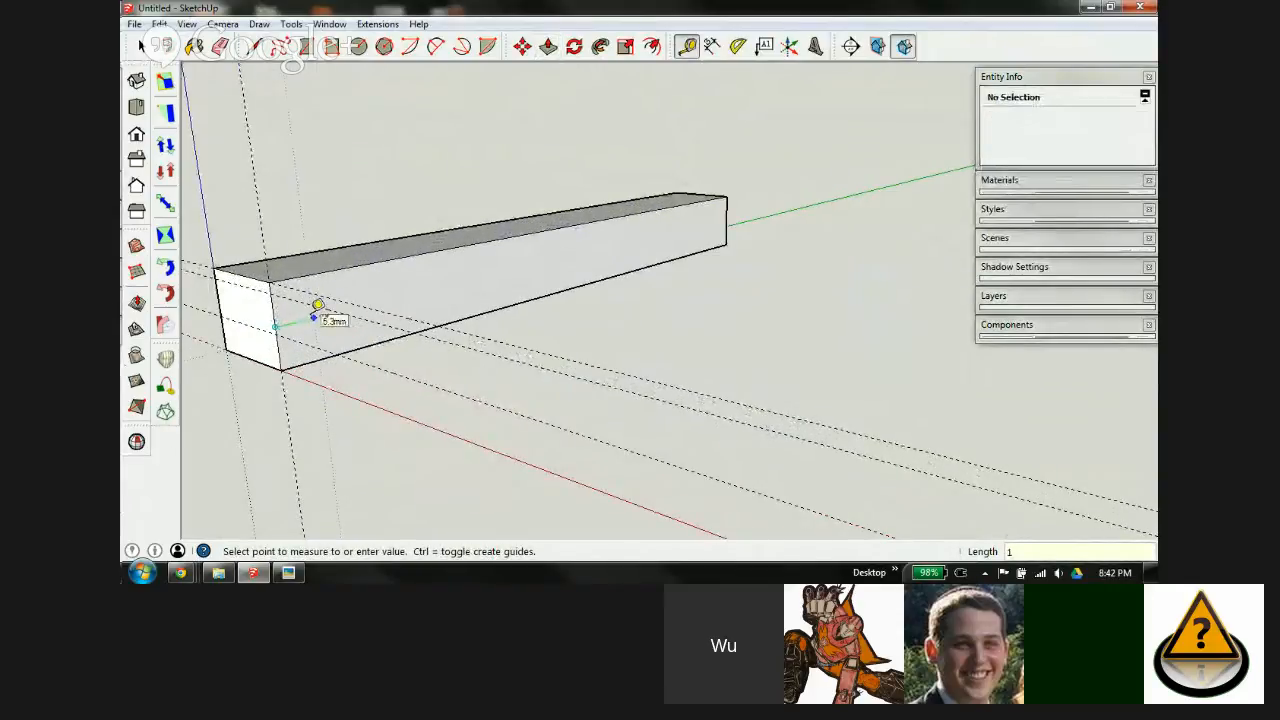
left_click(313, 317)
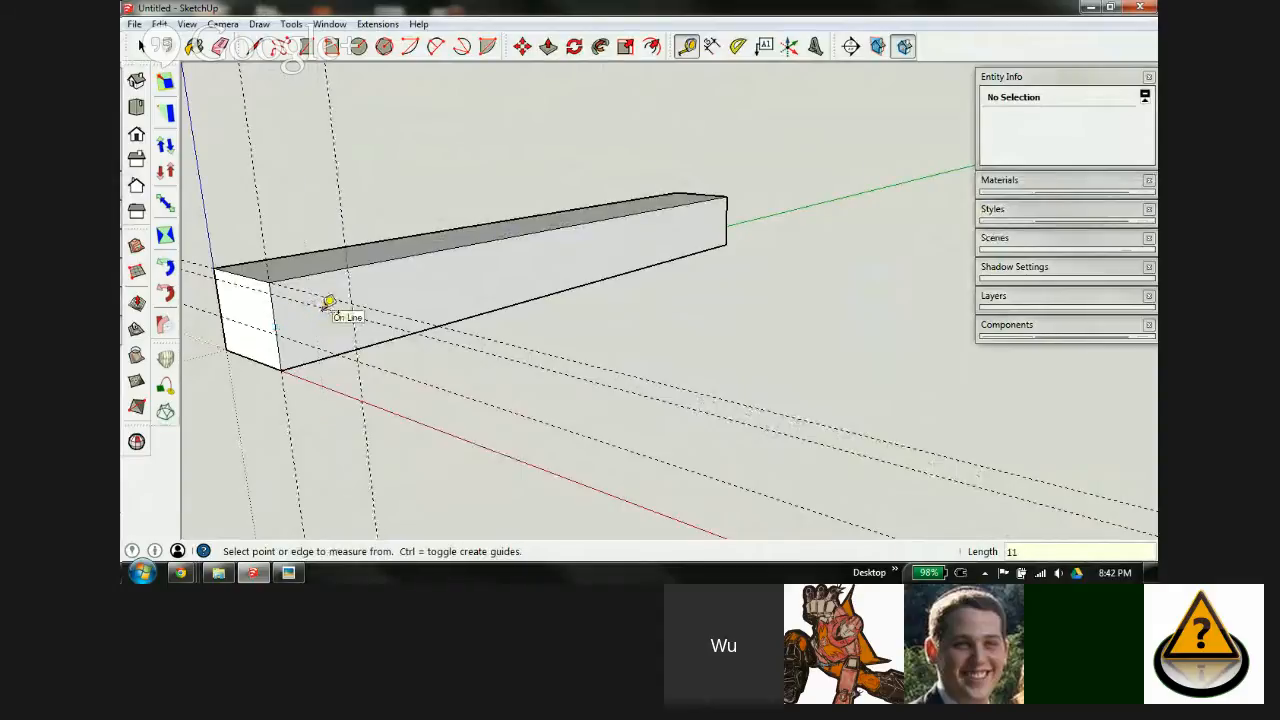
key("p")
middle_click_drag(594, 274, 837, 409)
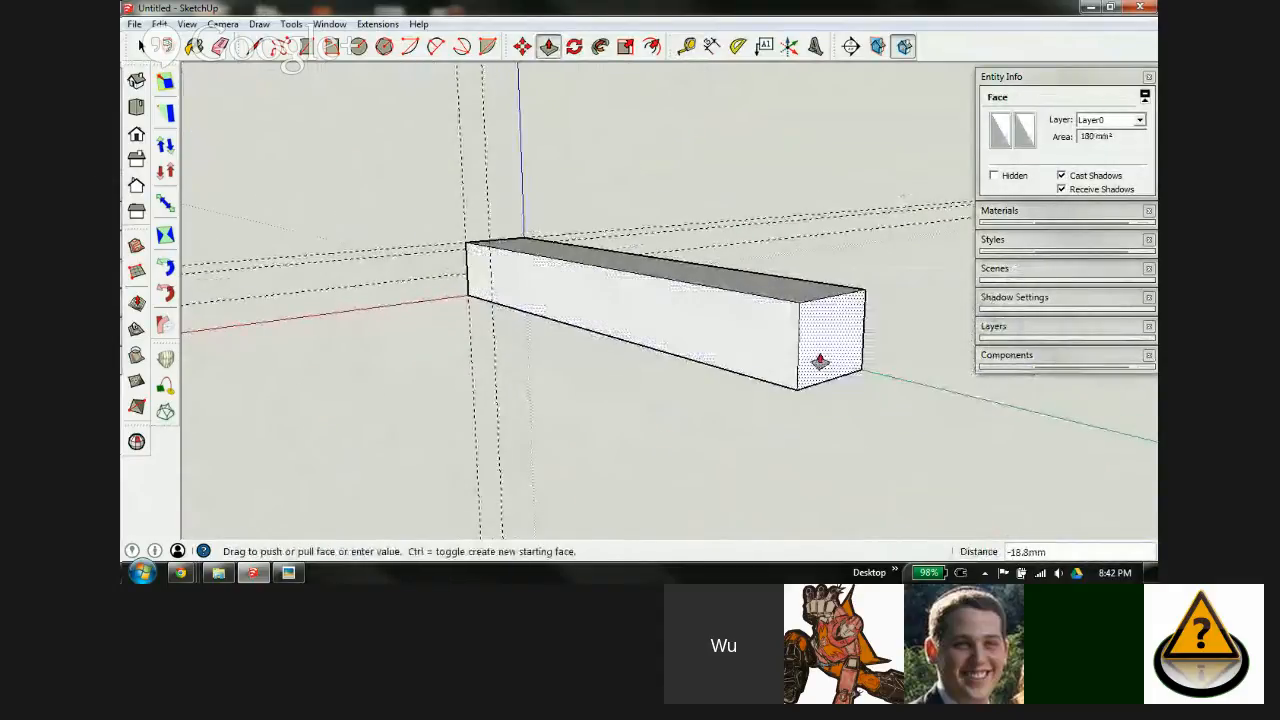
left_click_drag(819, 361, 489, 310)
scroll(495, 275, "up", 3)
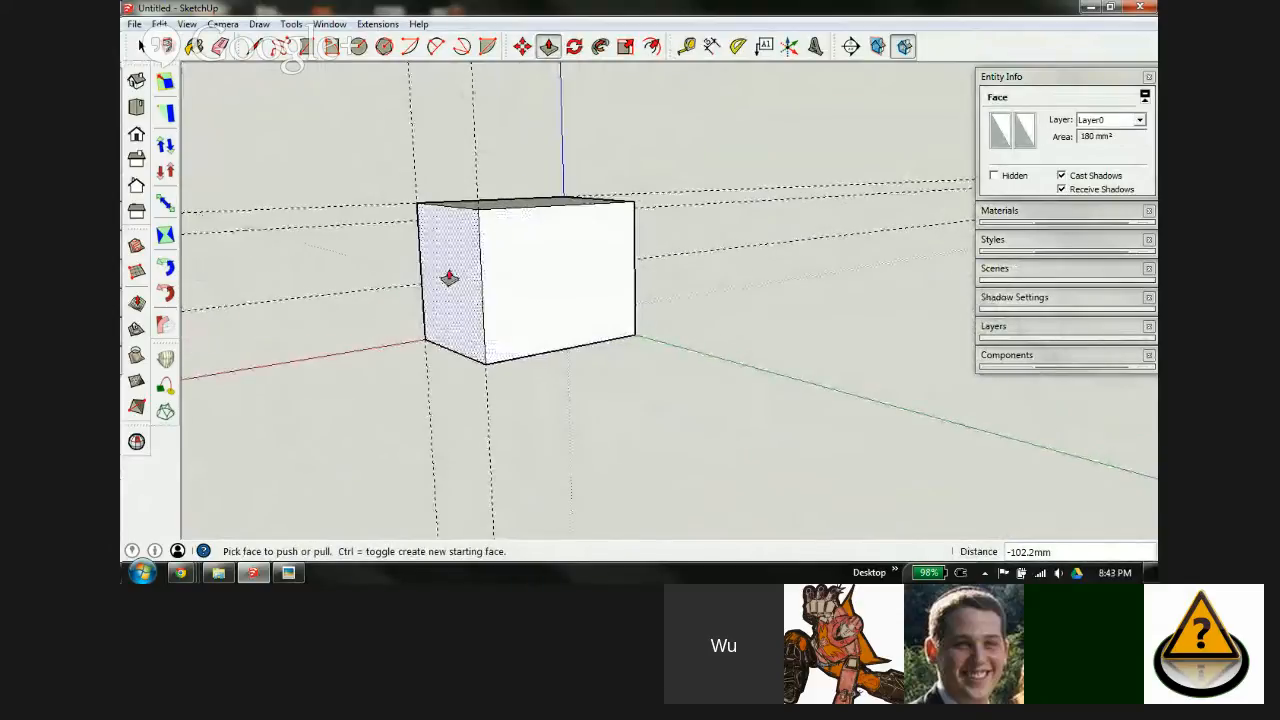
middle_click_drag(449, 277, 840, 377)
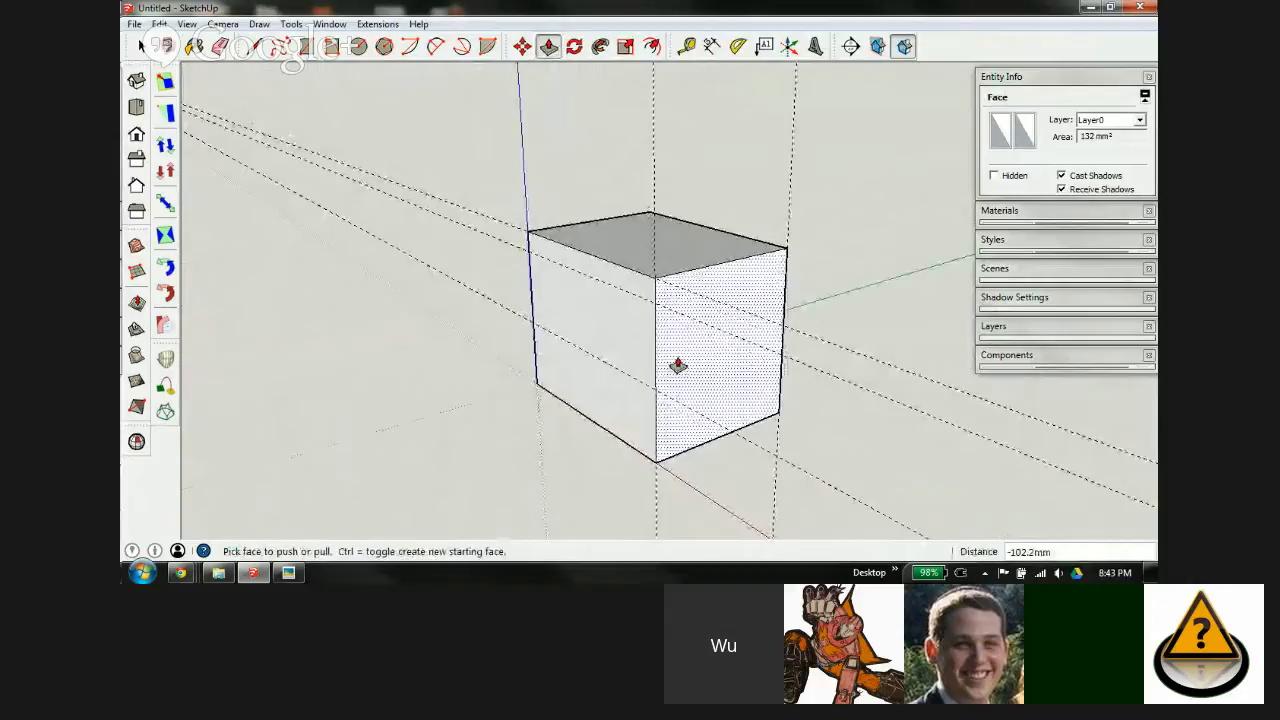
scroll(698, 360, "up", 1)
middle_click_drag(599, 333, 543, 360)
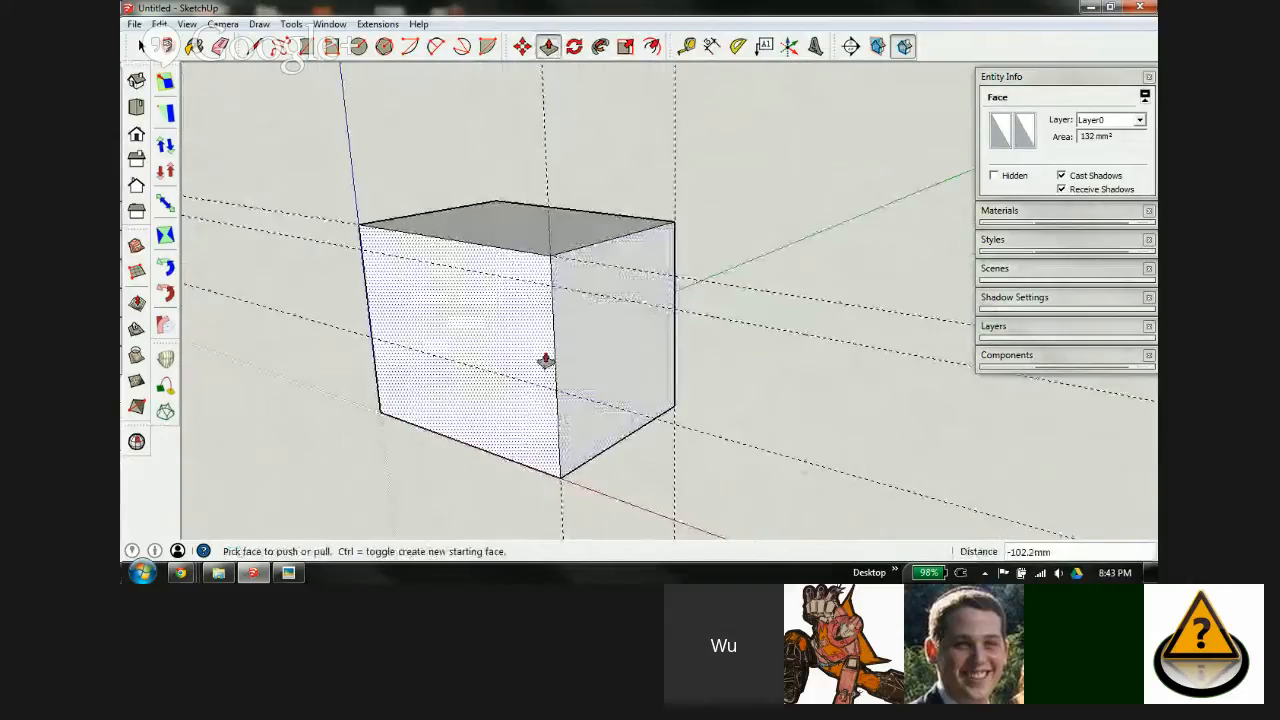
middle_click_drag(565, 307, 571, 351)
scroll(563, 331, "up", 3)
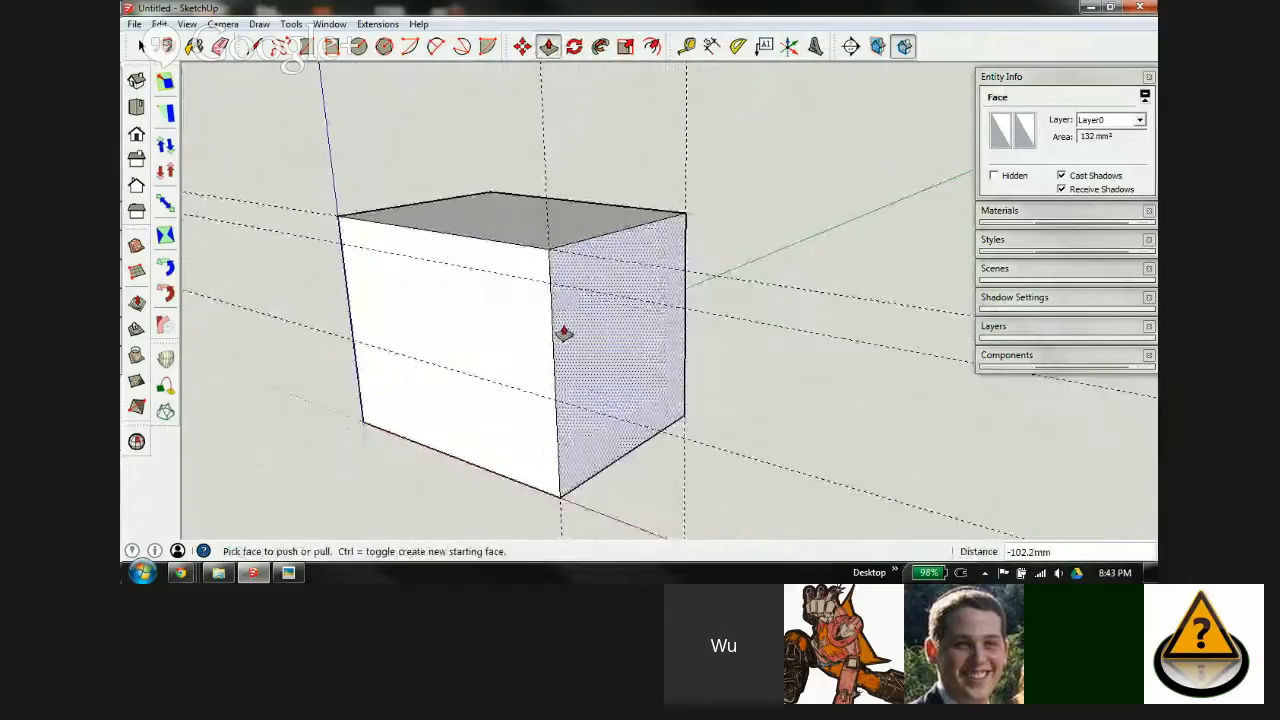
Step: Erase the vertical guides and the guide along the block's top edge, keeping the two lower horizontal guides
key("e")
mouse_move(573, 131)
left_mouse_down()
mouse_move(534, 120)
mouse_move(660, 97)
mouse_move(735, 122)
left_mouse_up()
left_click(727, 264)
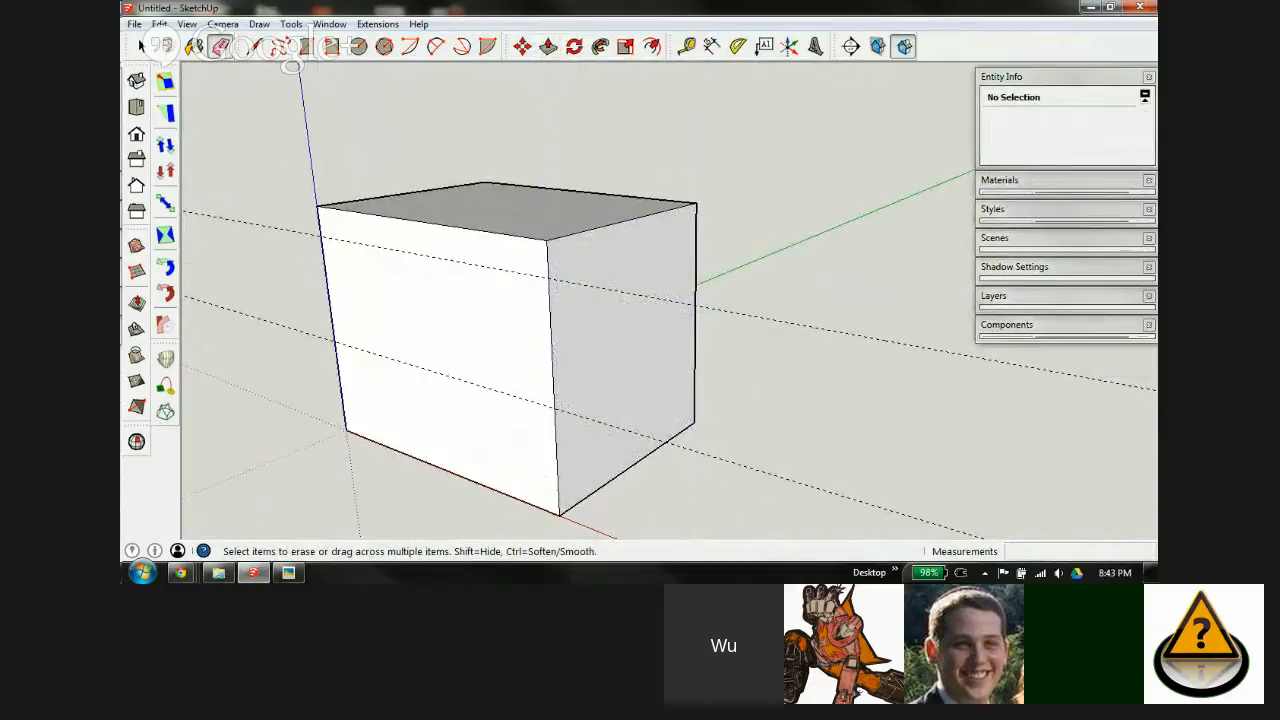
Step: Switch to the photo viewer and find the torso's front height divisions in torso_specs.jpg
left_click(287, 572)
scroll(780, 386, "up", 2)
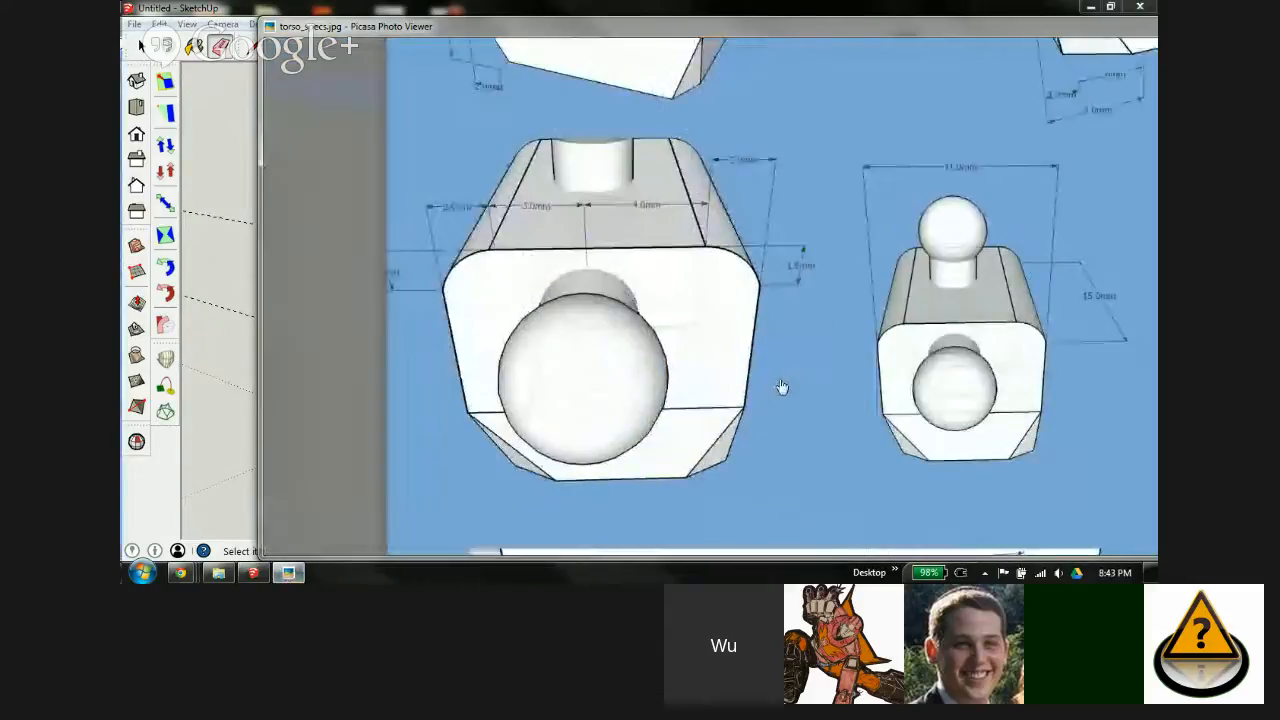
left_click_drag(697, 214, 635, 482)
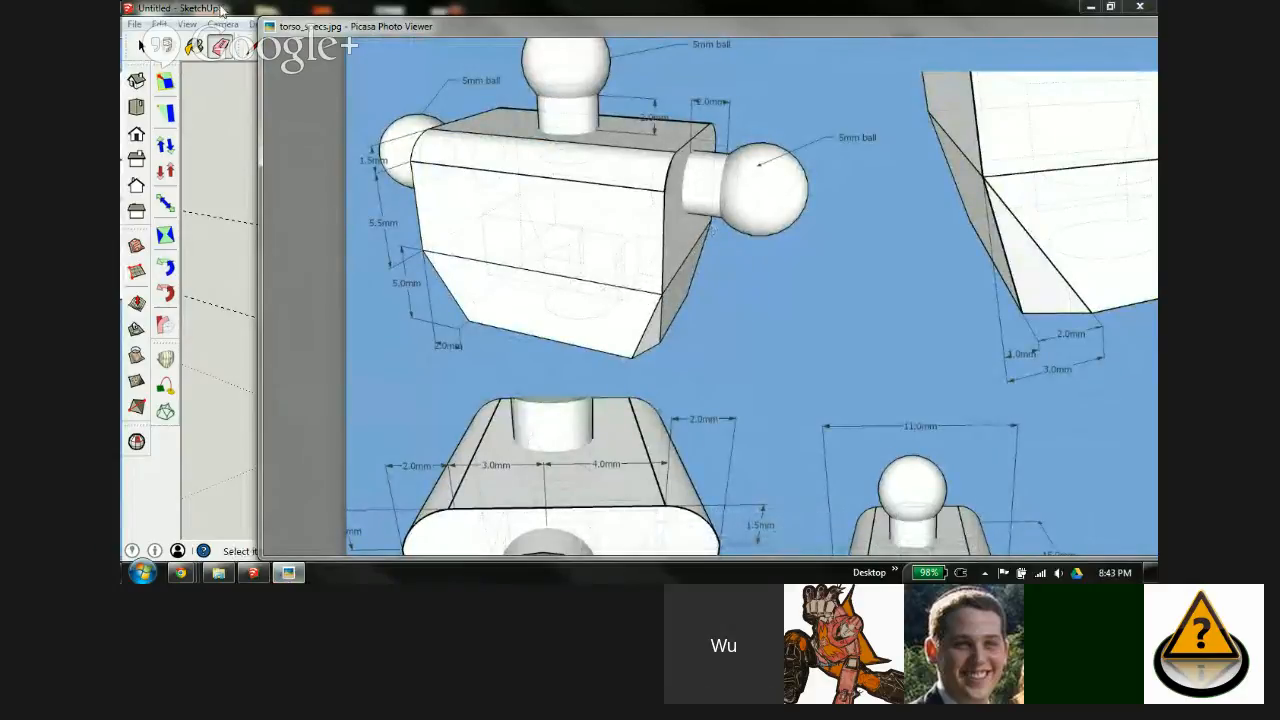
Step: Back in SketchUp, draw a line along the lower guide across the front face and continue it across the adjoining side face
left_click(175, 9)
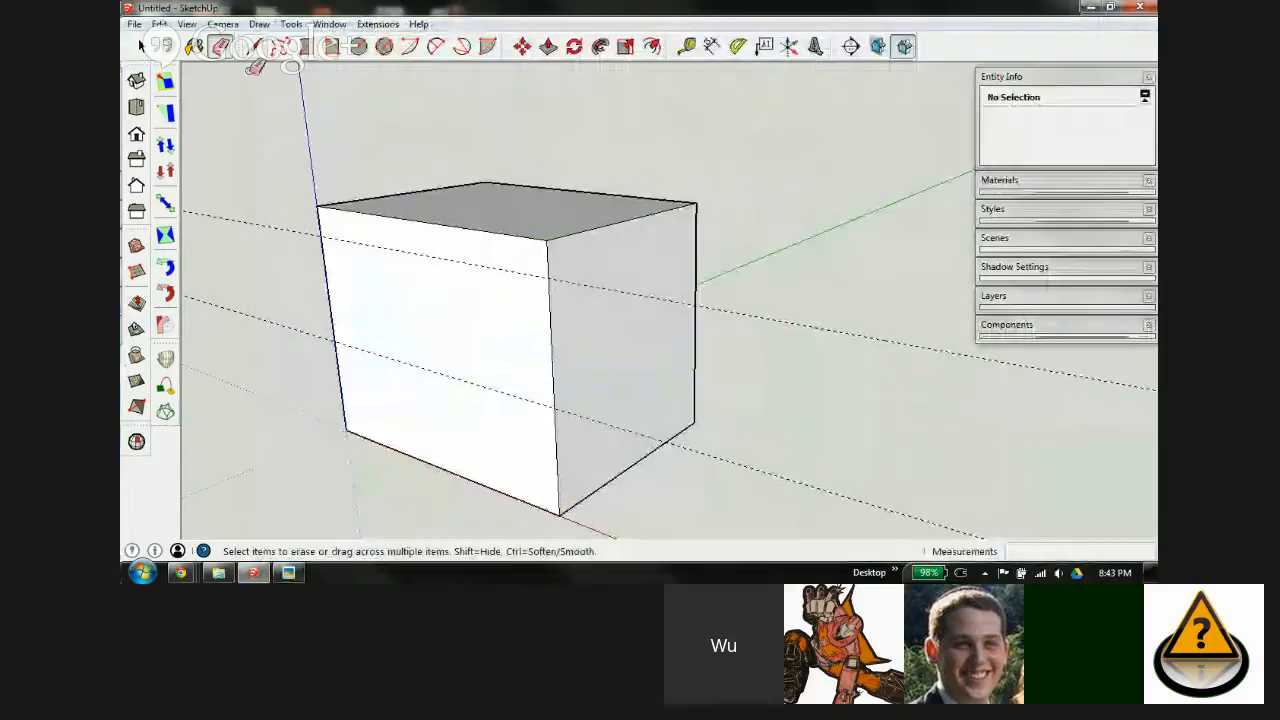
left_click(334, 341)
left_click(555, 407)
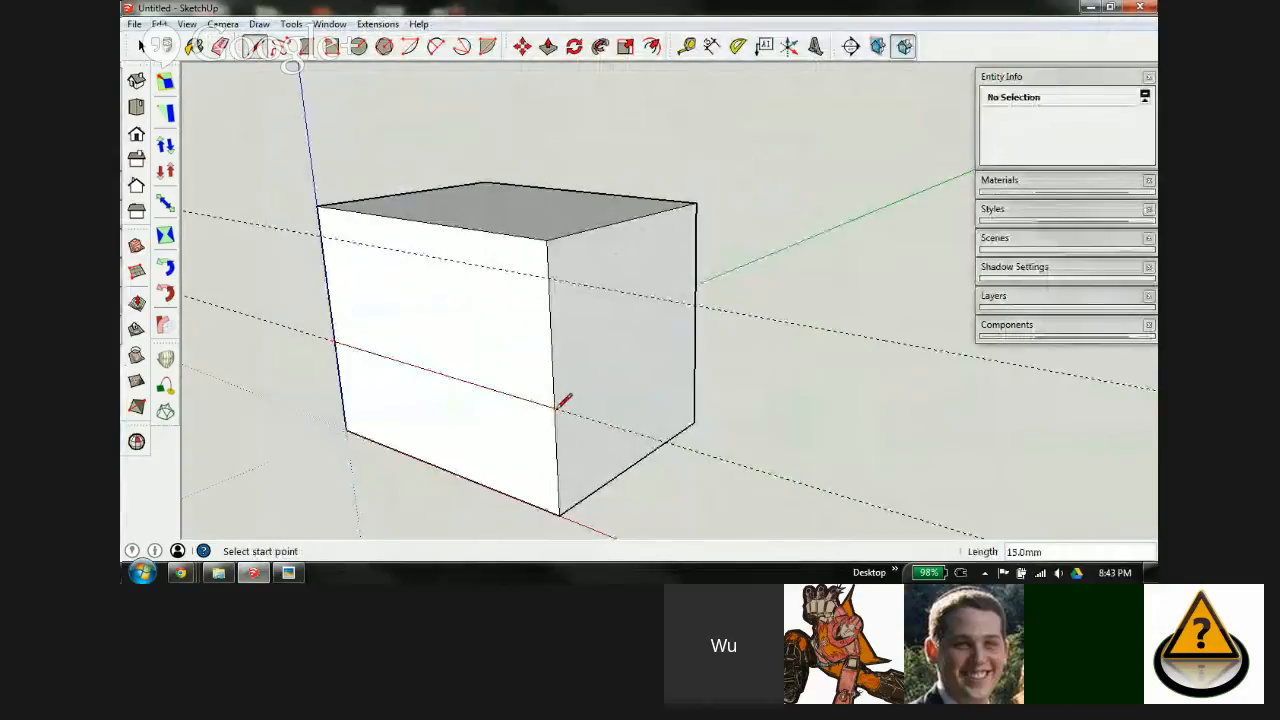
left_click(555, 407)
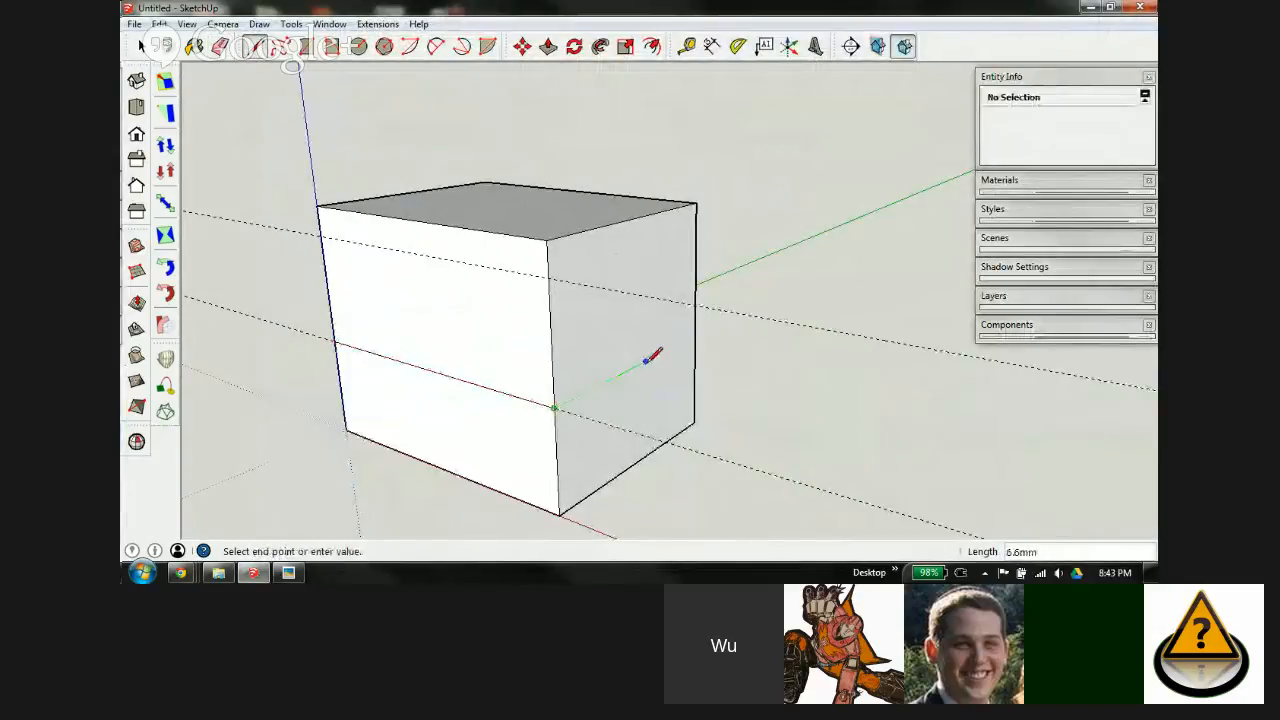
left_click(697, 332)
Step: Continue the line from the front edge at the origin across the opposite side face, and erase the lower guide
middle_click_drag(425, 345, 920, 358)
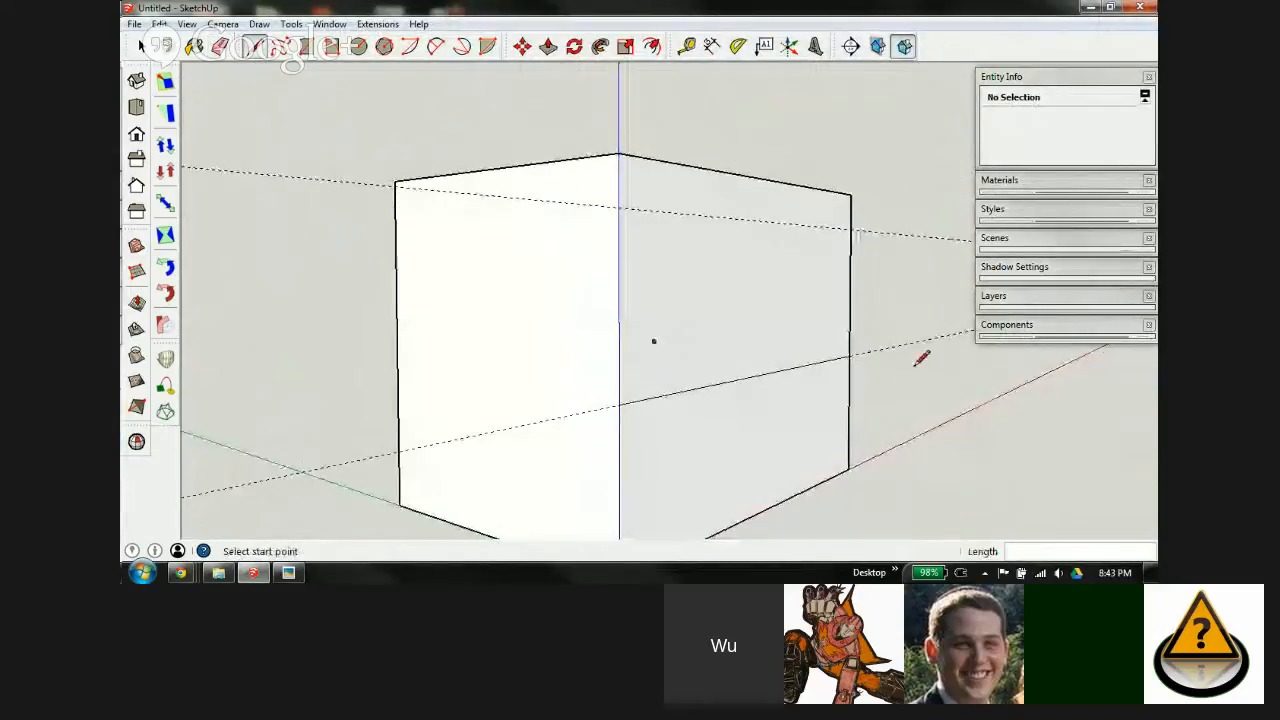
left_click(620, 405)
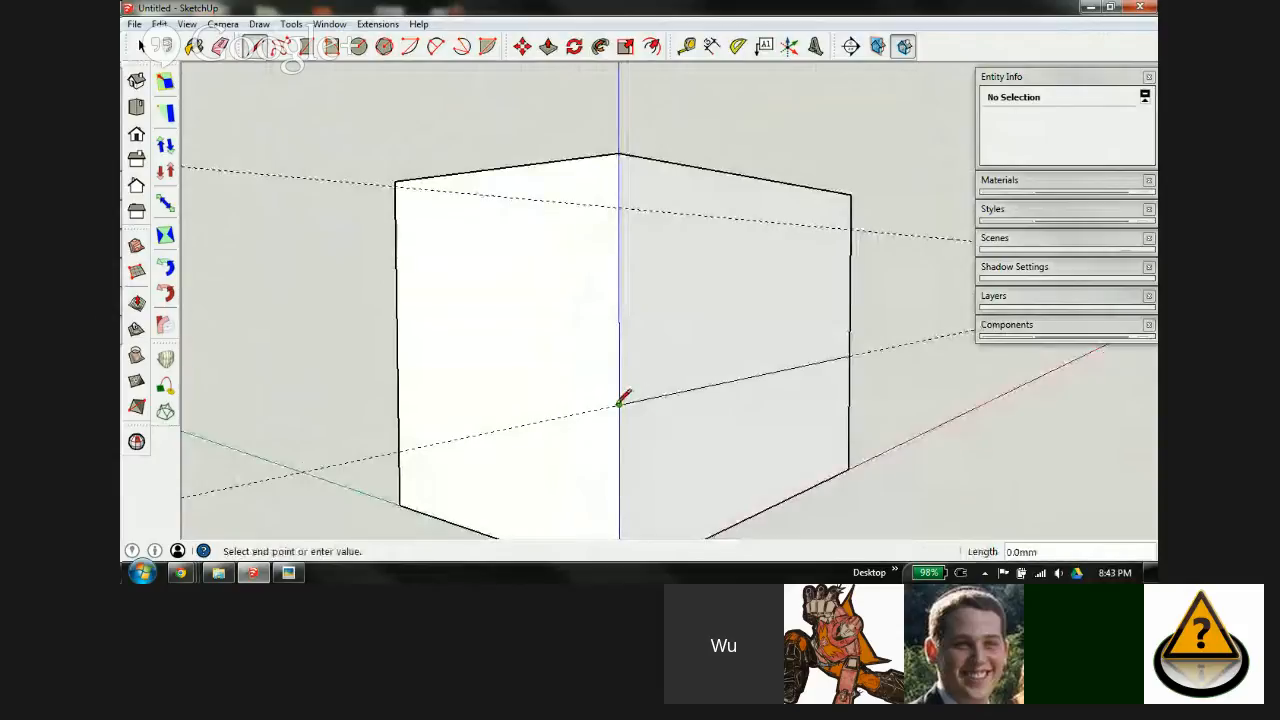
left_click(399, 370)
middle_click_drag(808, 358, 672, 412)
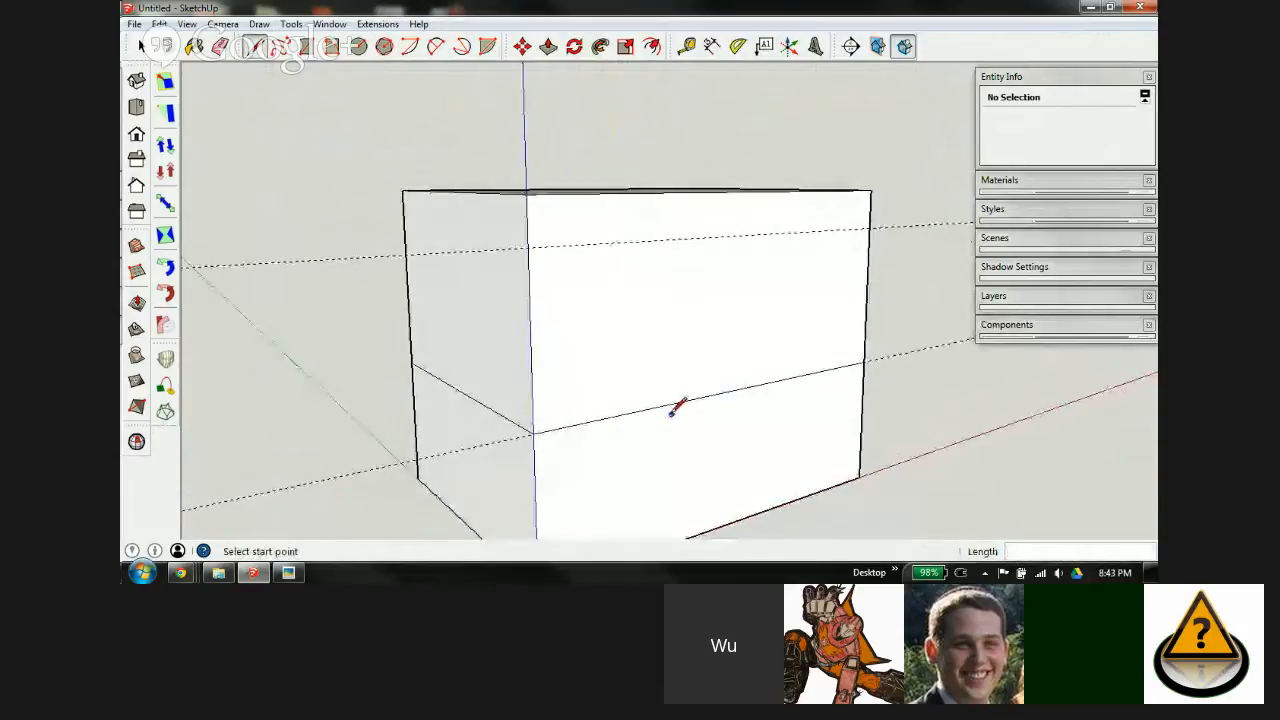
mouse_move(729, 346)
middle_mouse_down()
mouse_move(357, 407)
mouse_move(280, 391)
middle_mouse_up()
key("e")
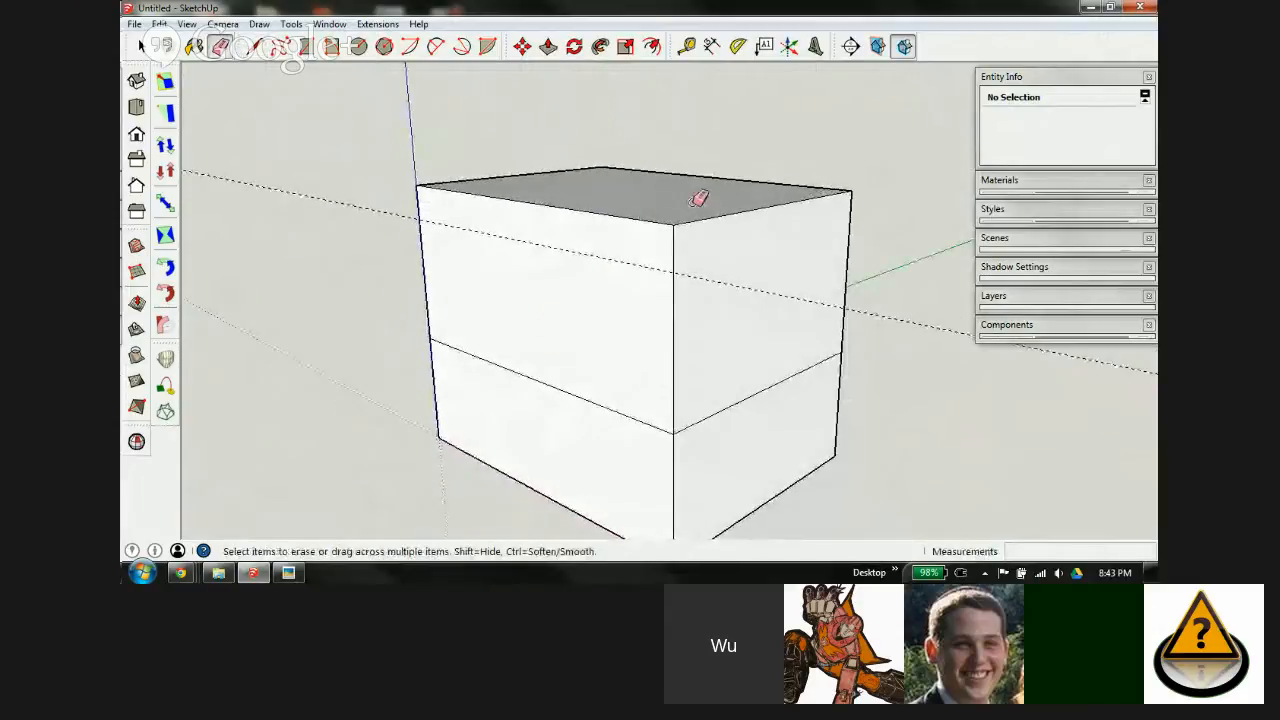
mouse_move(750, 241)
middle_mouse_down()
mouse_move(755, 257)
mouse_move(540, 254)
middle_mouse_up()
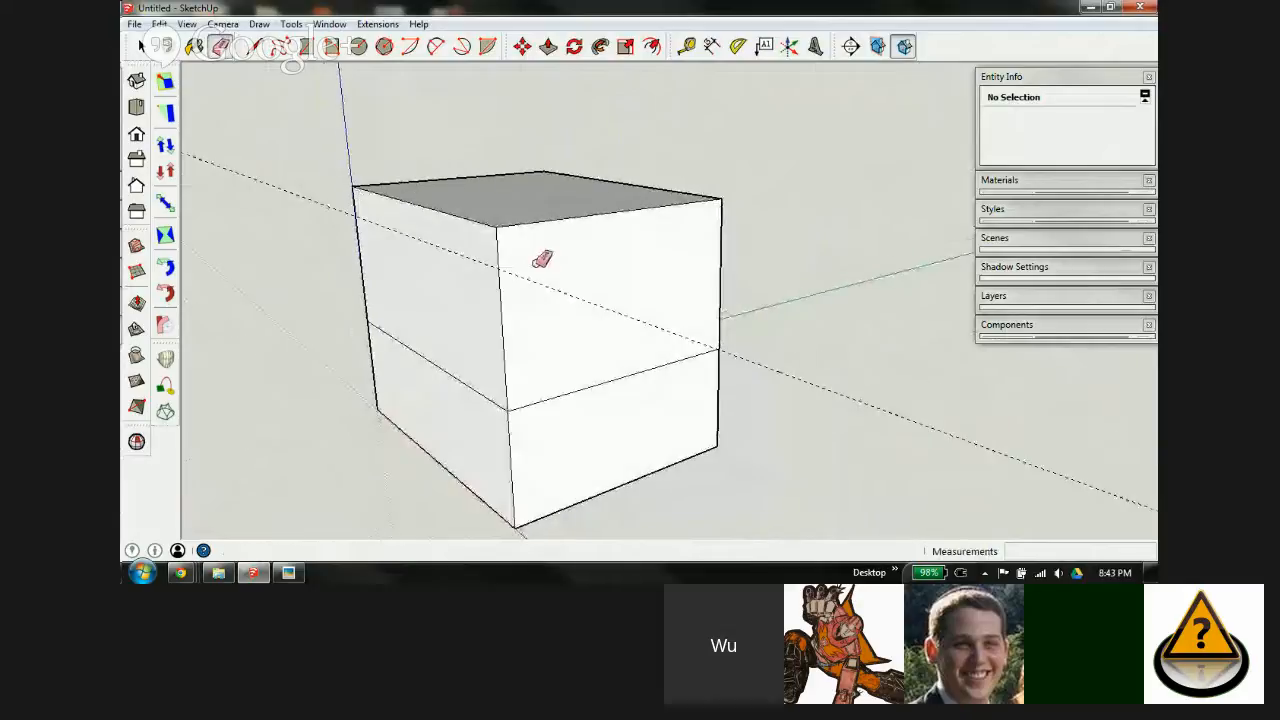
Step: Find the dimensions of the torso's rounded upper corners in torso_specs.jpg and return to SketchUp
left_click(288, 573)
scroll(694, 216, "up", 3)
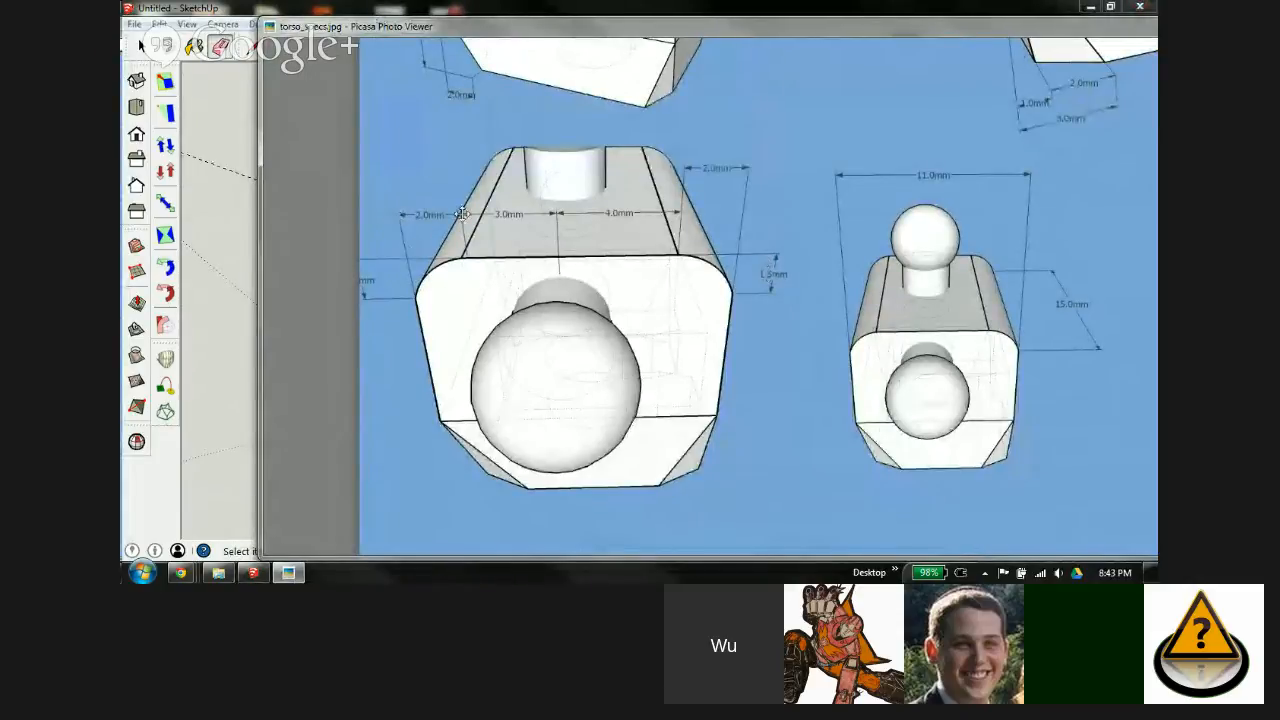
left_click(232, 9)
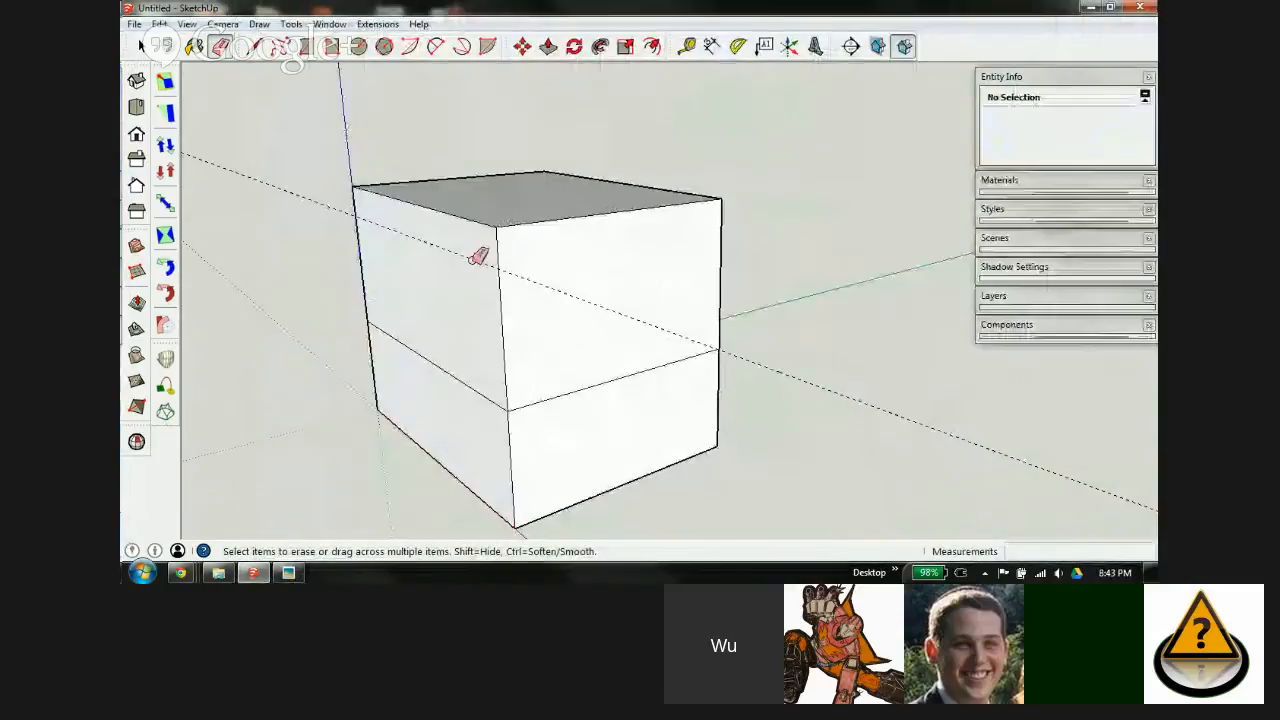
Step: Add a guide across the side face 1.5 mm below its top edge, and erase the old guide on the front face
scroll(525, 290, "up", 3)
key("t")
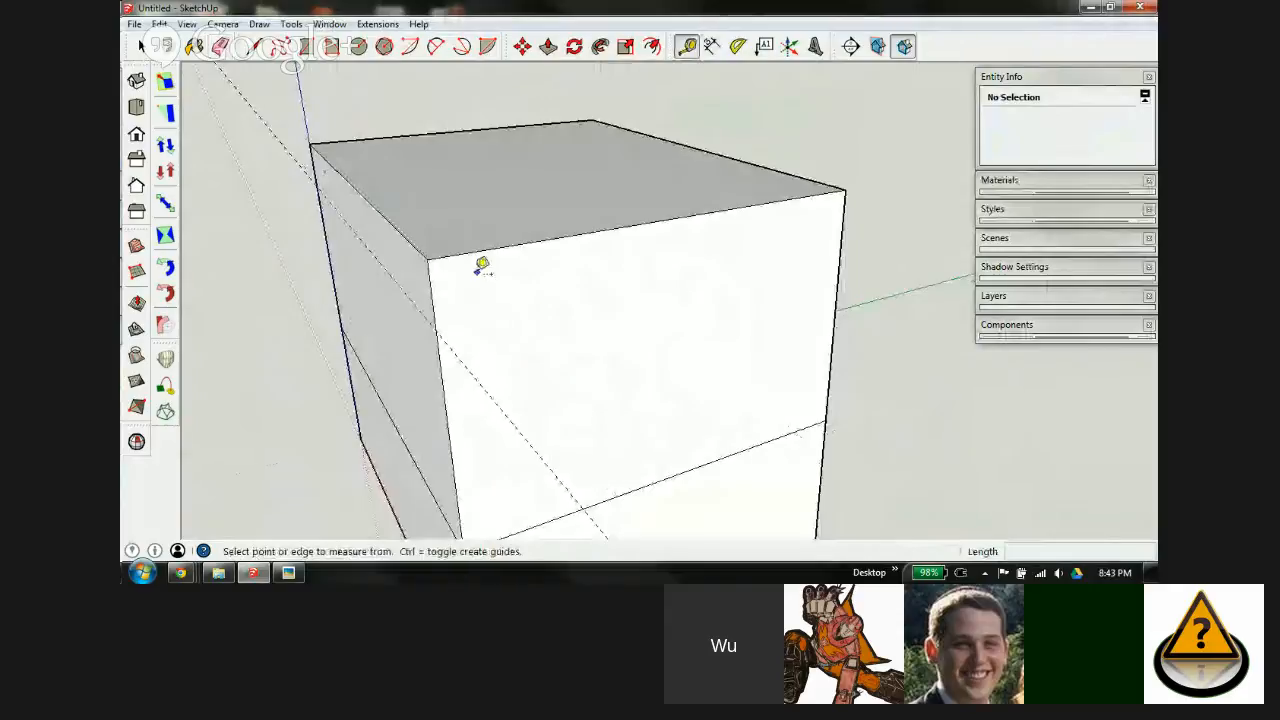
left_click(479, 251)
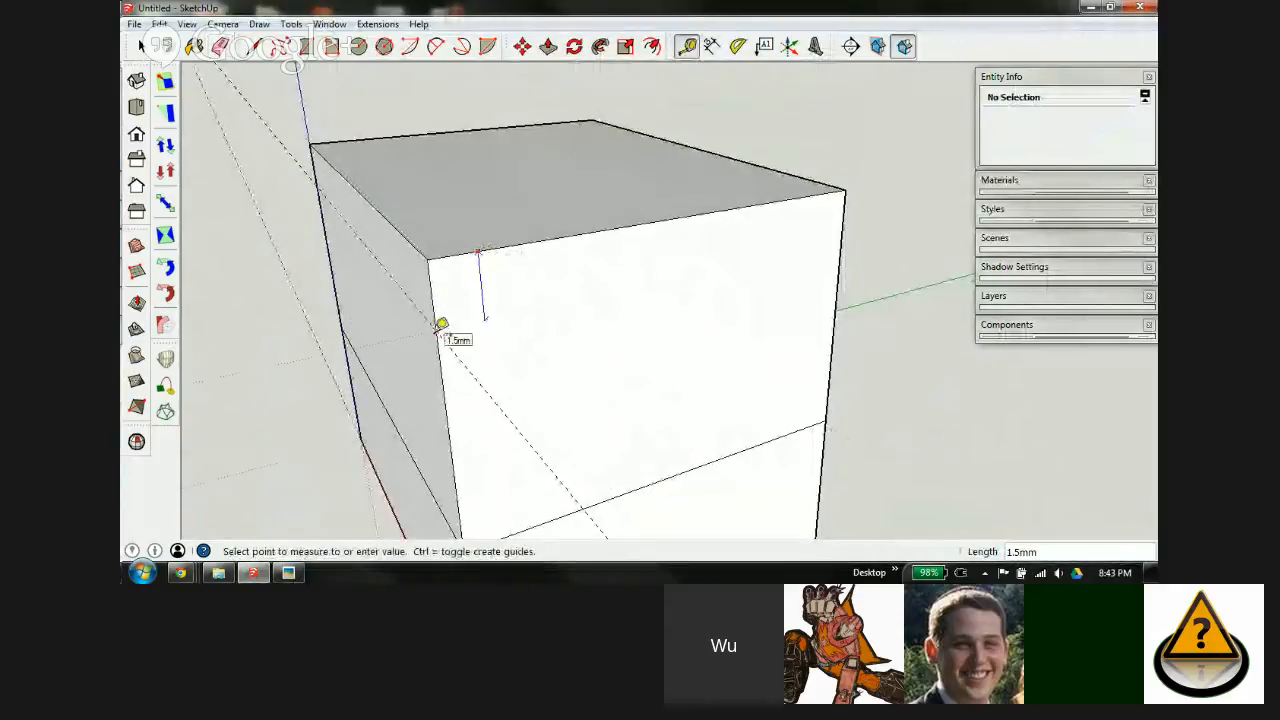
left_click(441, 325)
key("e")
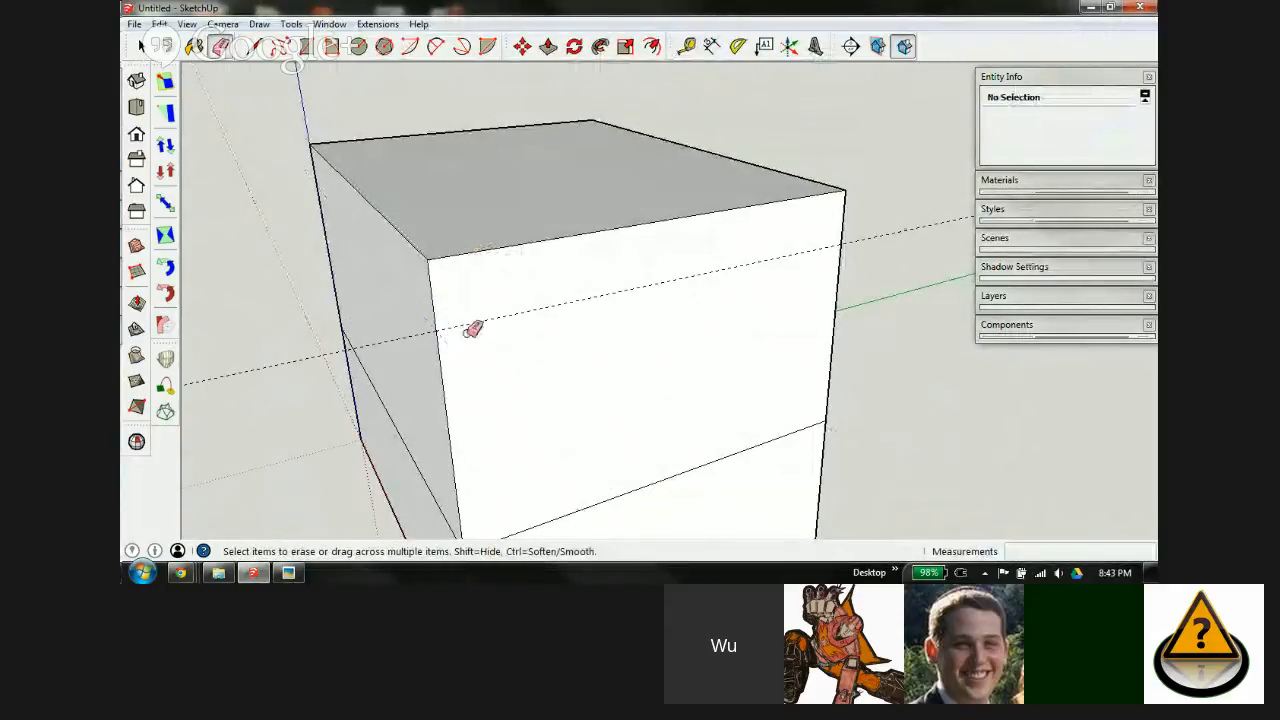
Step: Add guides on the top face 2 mm in from its front and back long edges
key("t")
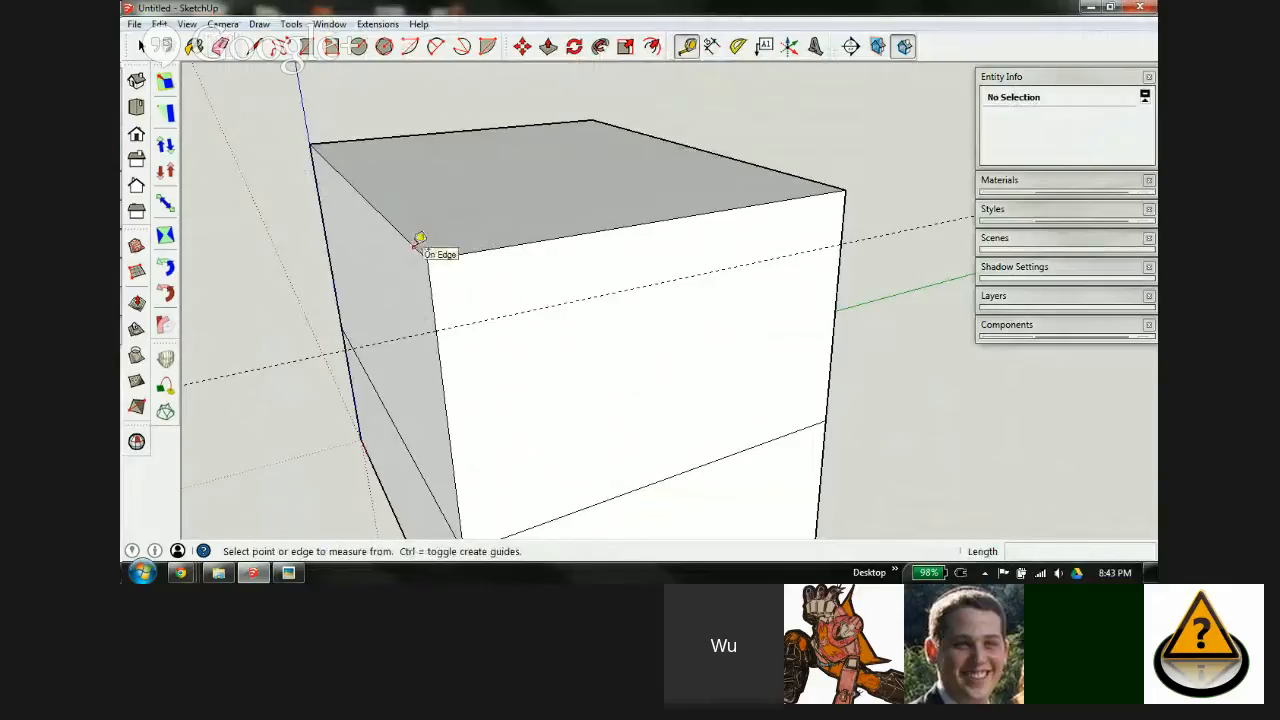
left_click(416, 244)
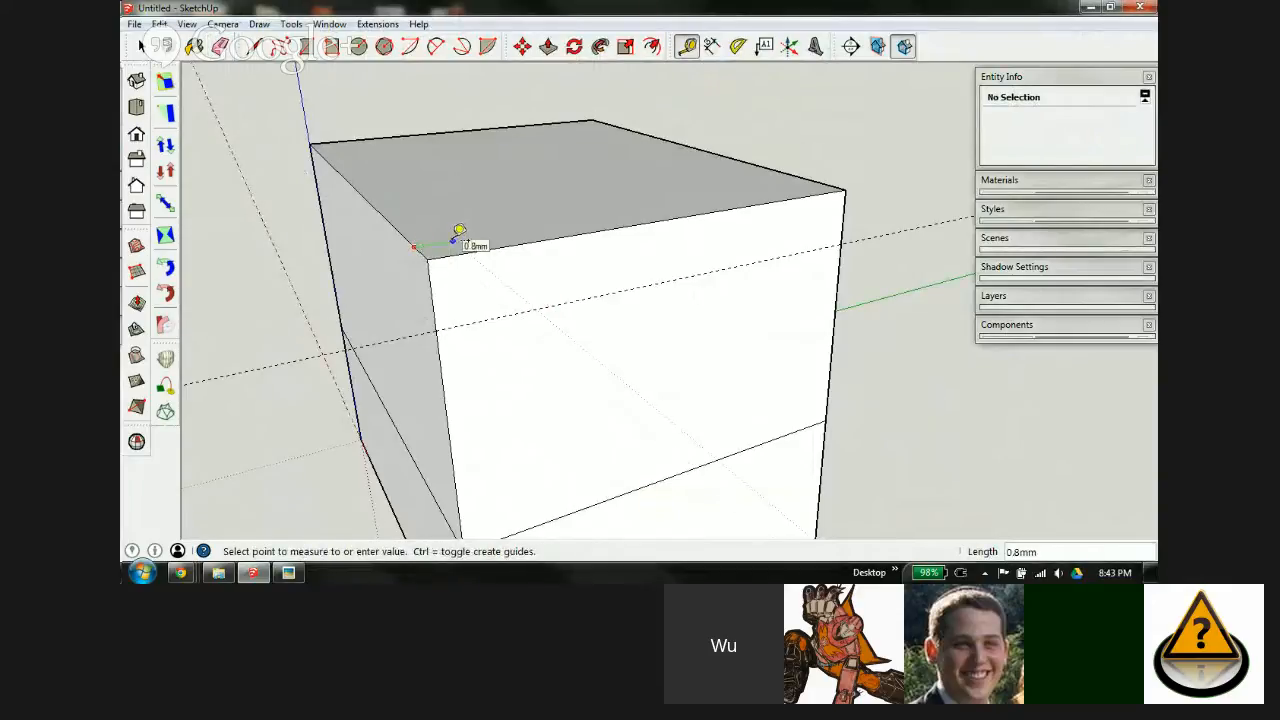
left_click(480, 233)
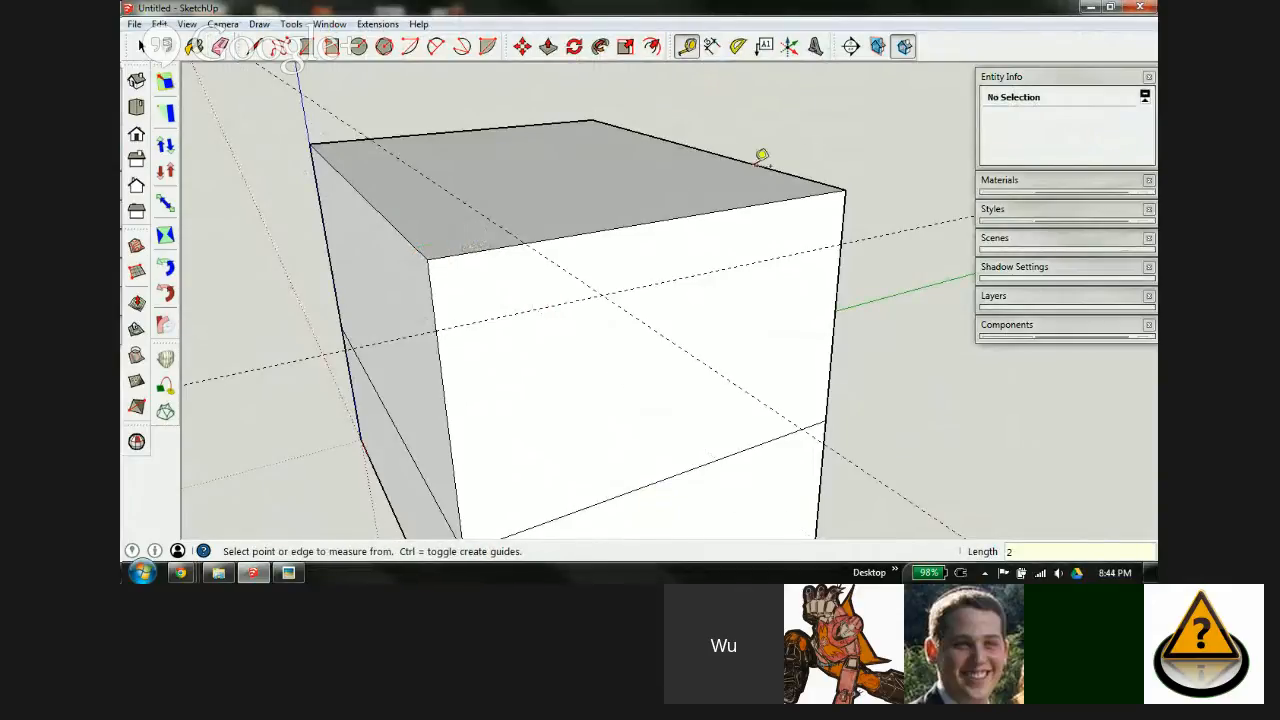
middle_click_drag(800, 168, 779, 195)
left_click(783, 195)
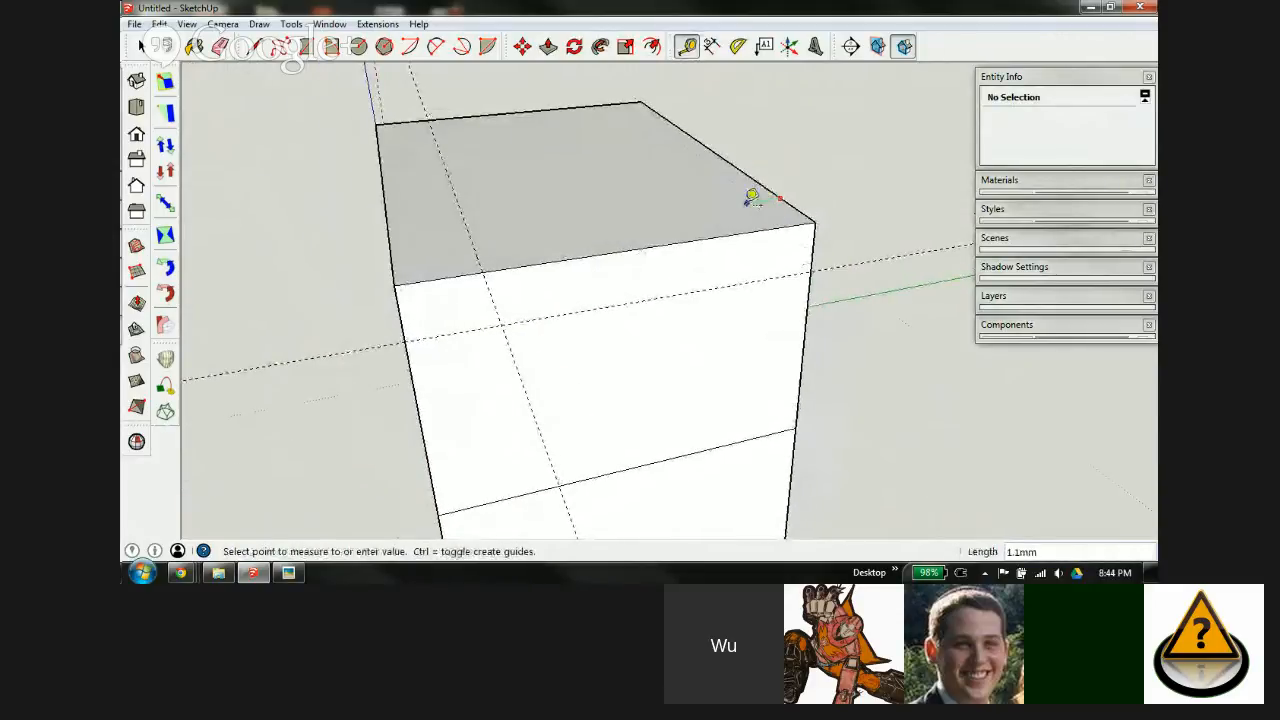
type("2")
key("Return")
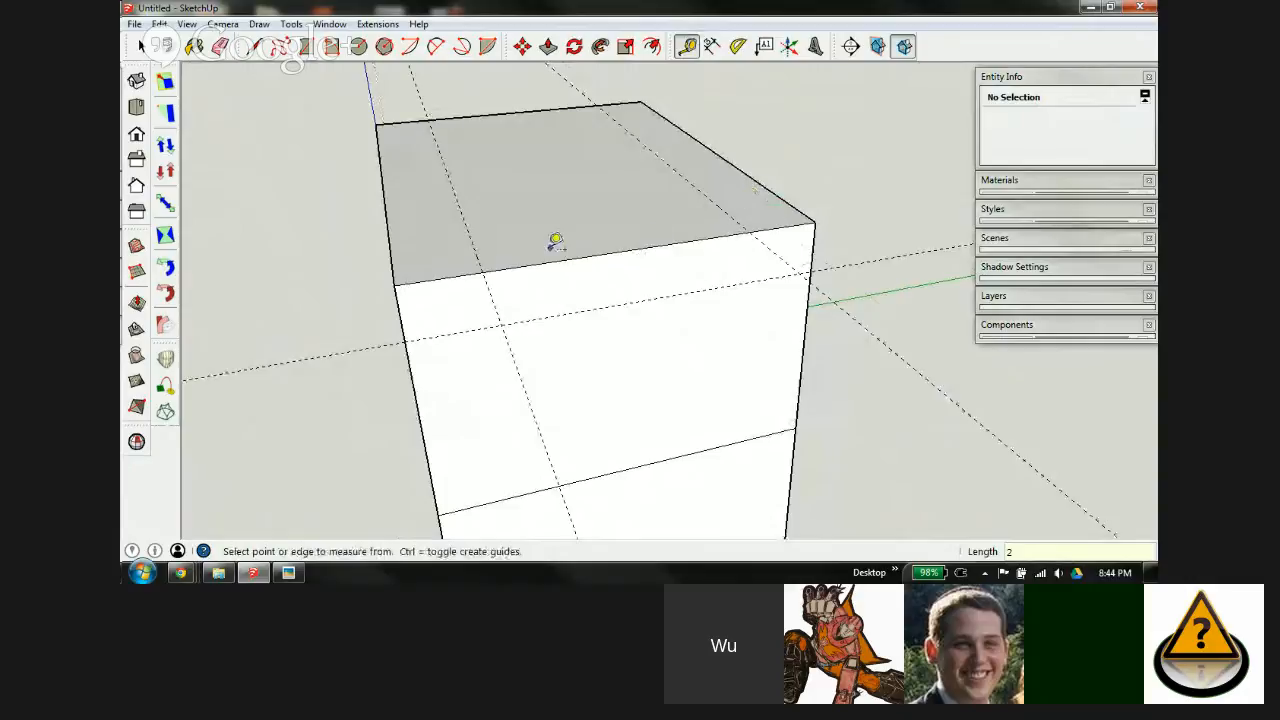
Step: Draw a two-point arc tangent to the edge across the side face's upper front corner, between the 1.5 mm and 2 mm guides
scroll(523, 290, "up", 2)
middle_click_drag(523, 307, 526, 271)
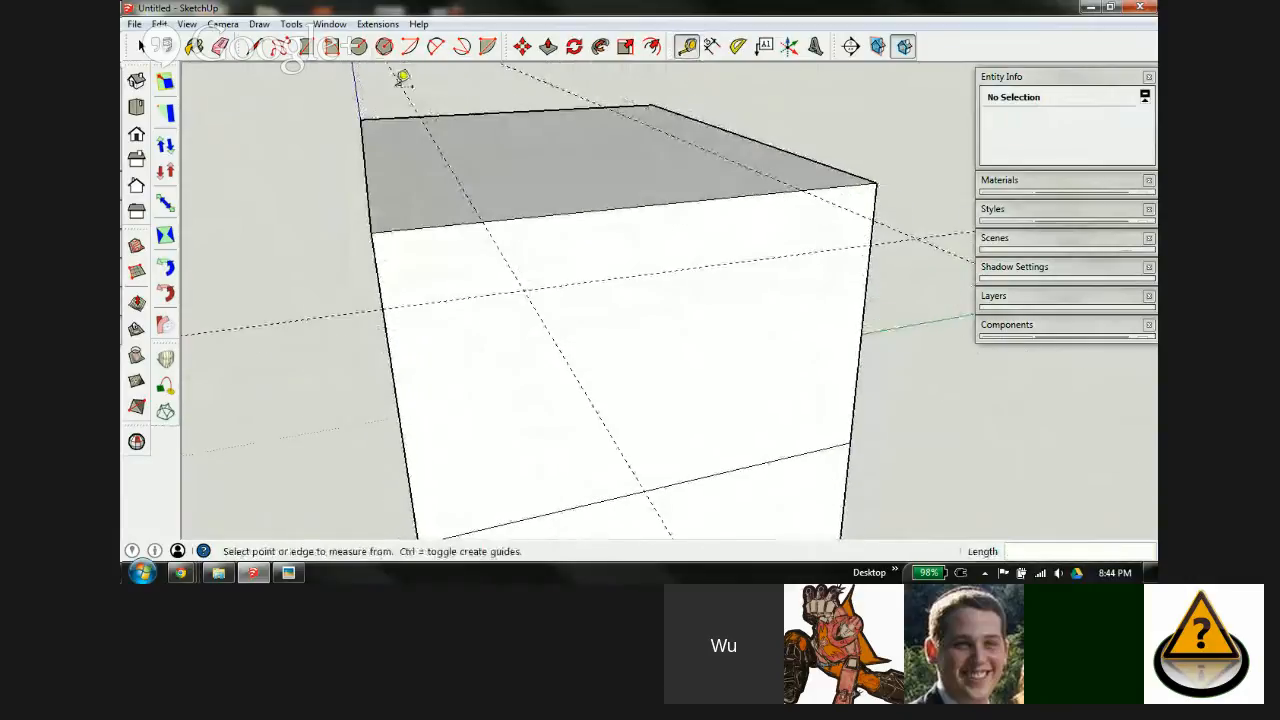
left_click(437, 47)
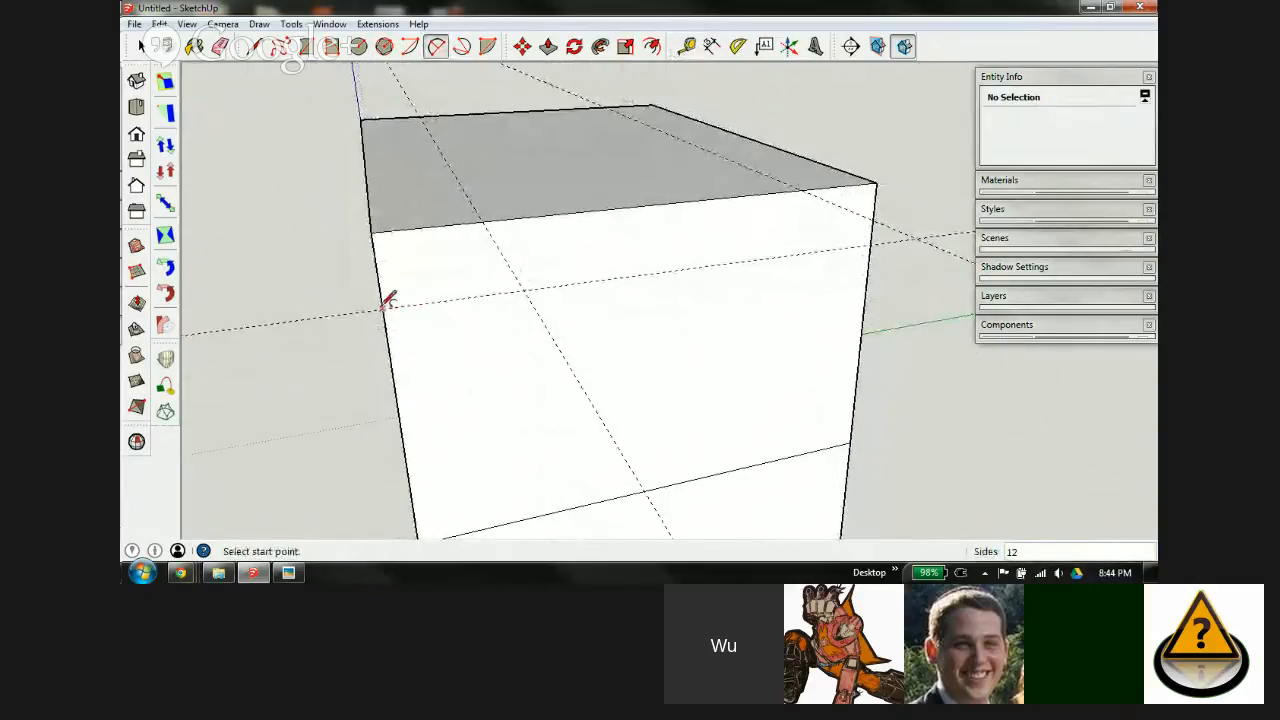
left_click(383, 307)
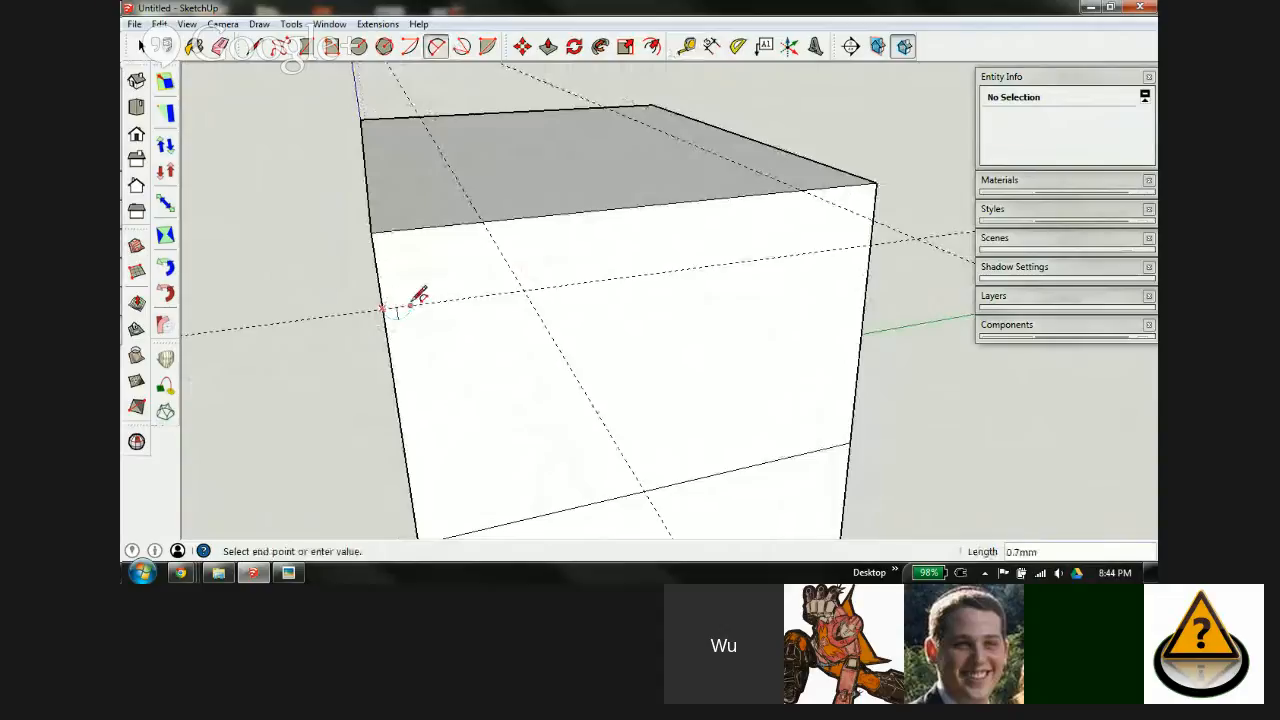
left_click(489, 218)
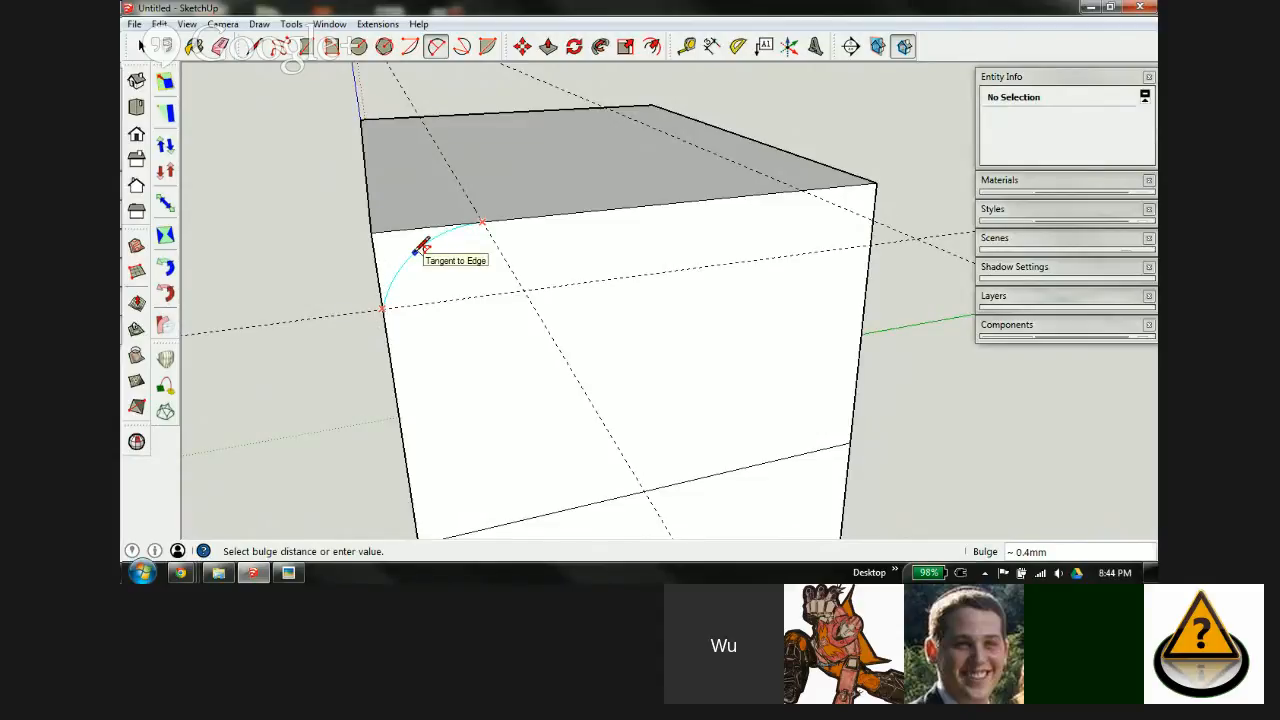
left_click(420, 247)
Step: Draw a matching tangent arc across the side face's upper back corner, between the guide intersections on its edges
scroll(365, 240, "down", 2)
scroll(695, 240, "up", 3)
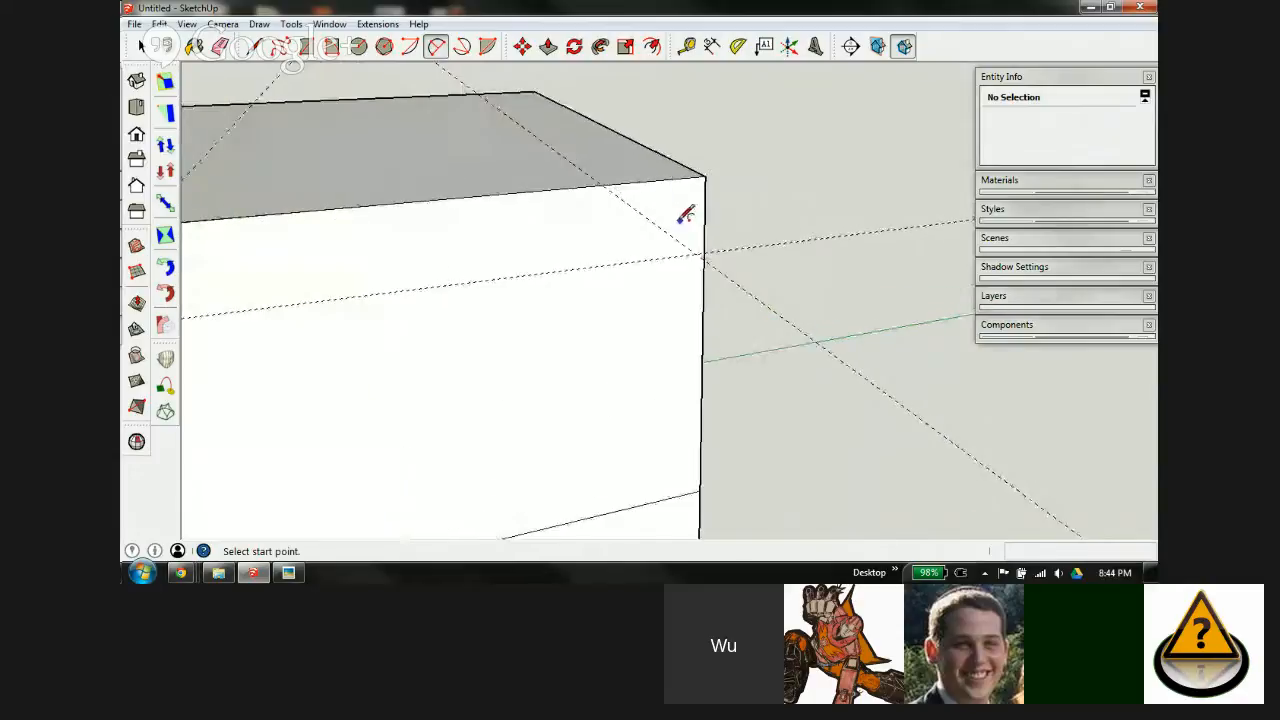
scroll(685, 215, "up", 1)
left_click(584, 176)
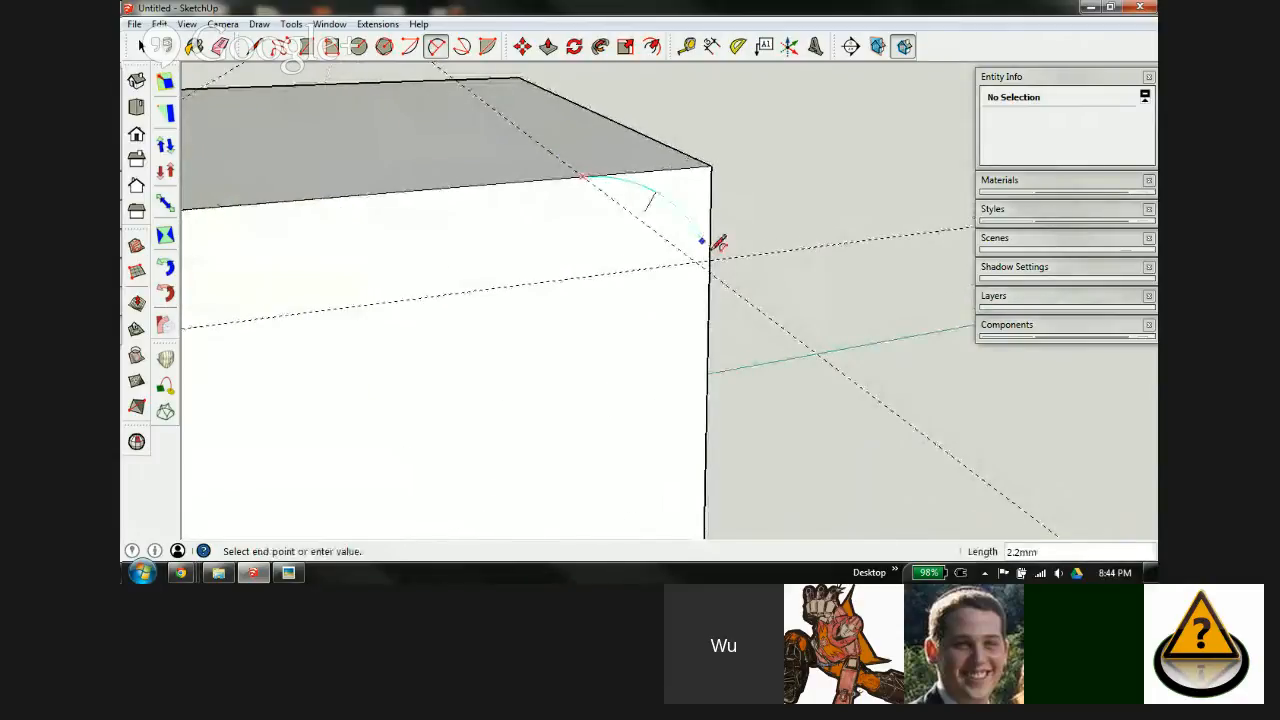
left_click(711, 259)
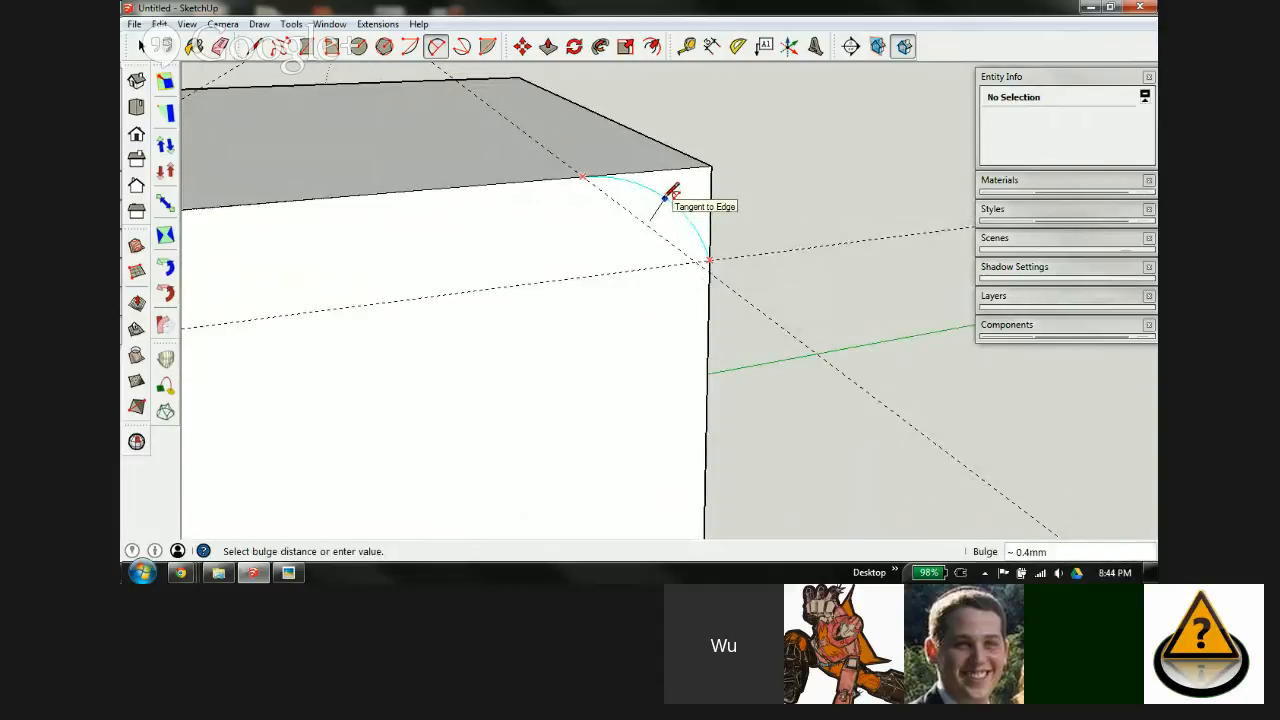
left_click(673, 193)
Step: Erase the remaining guides on the block's top and side faces
middle_click_drag(677, 209, 628, 246)
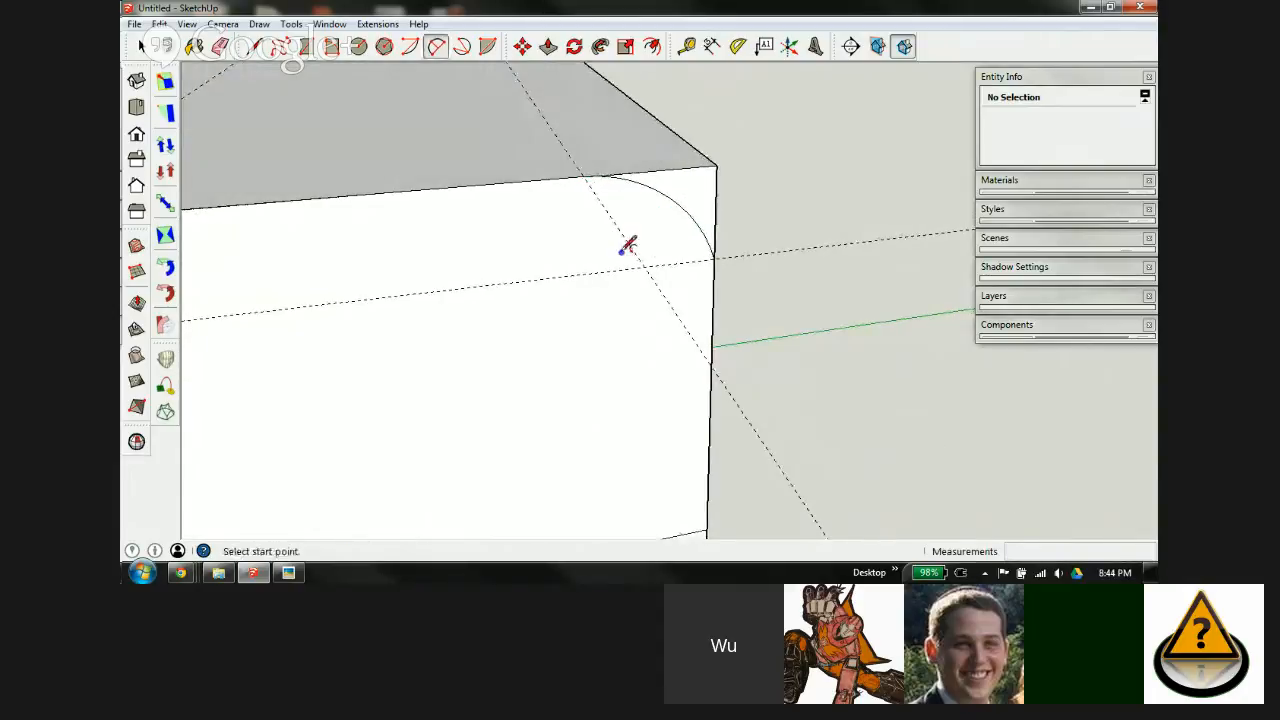
key("e")
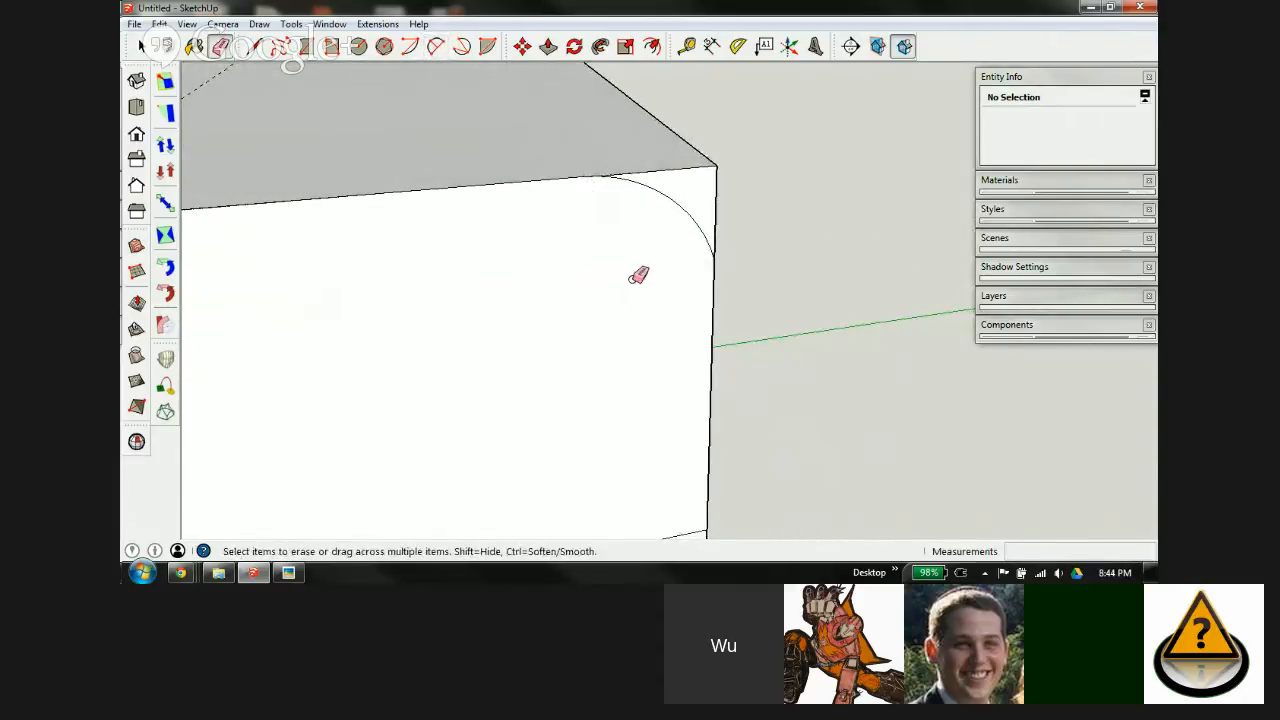
scroll(640, 276, "down", 4)
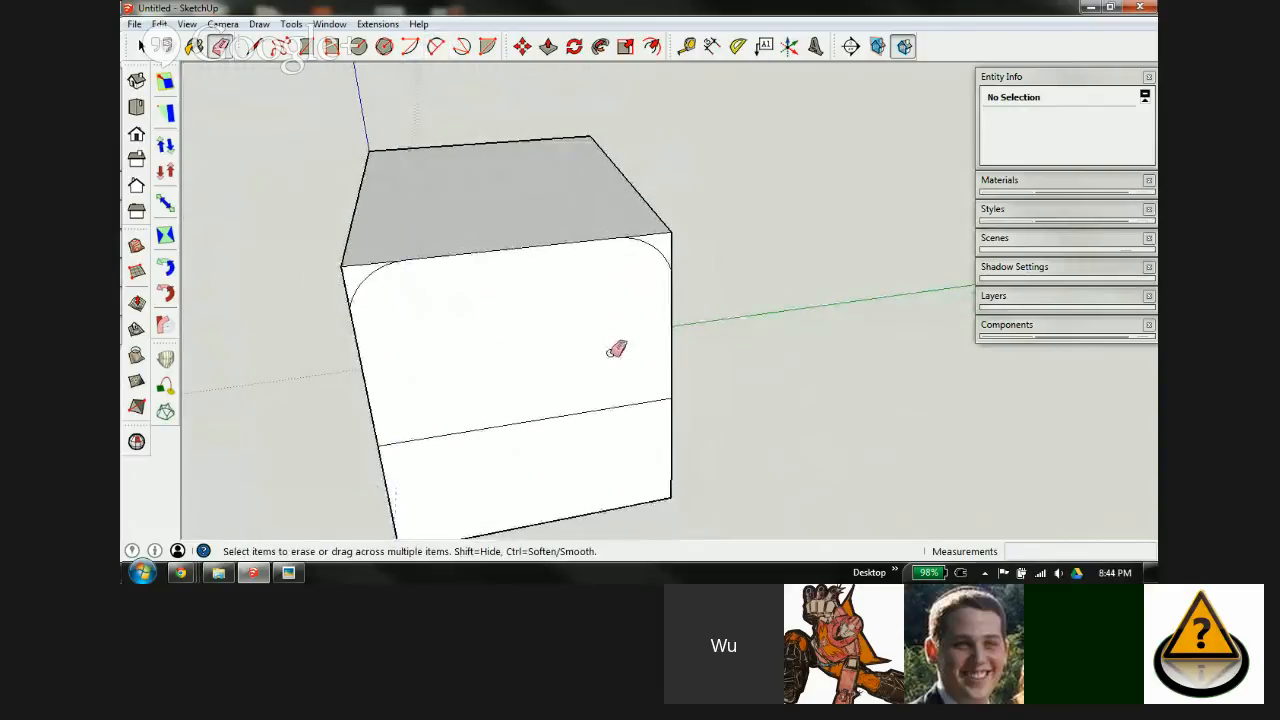
Step: Push both corner pieces outside the arcs 15 mm through the block to round its upper front and back edges
key("p")
left_click(660, 246)
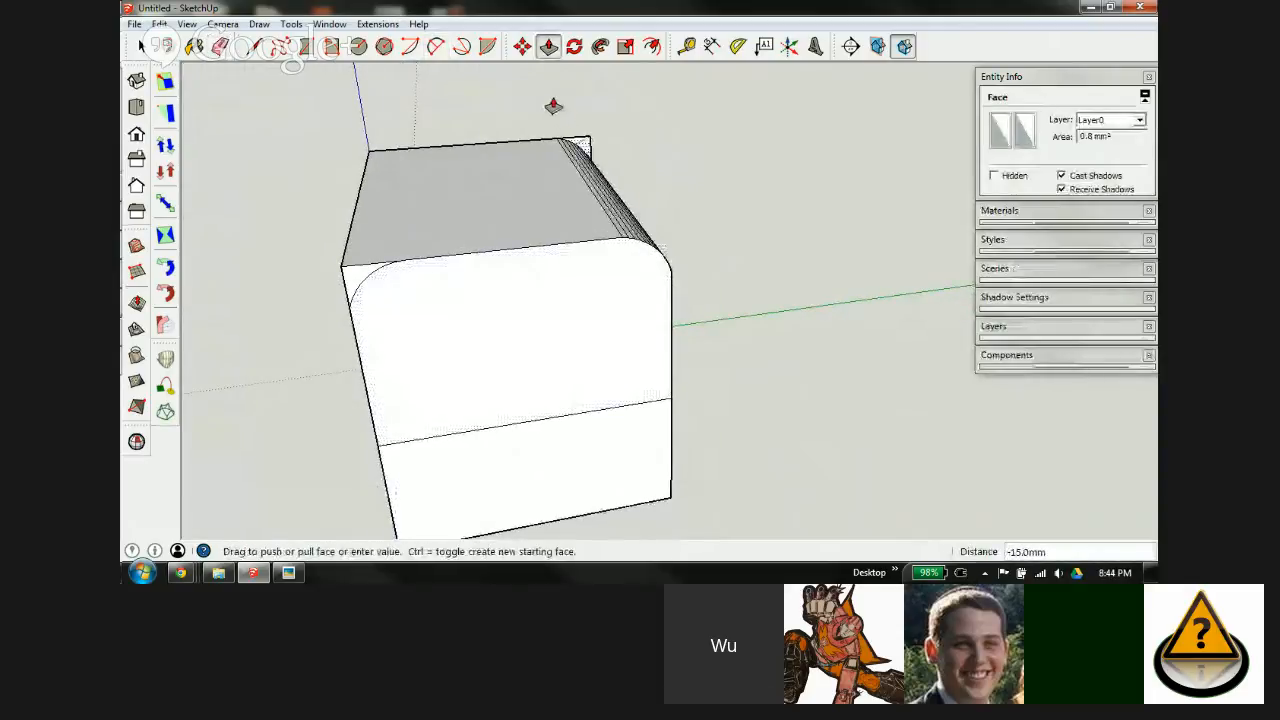
left_click(553, 106)
left_click(356, 270)
left_click(391, 86)
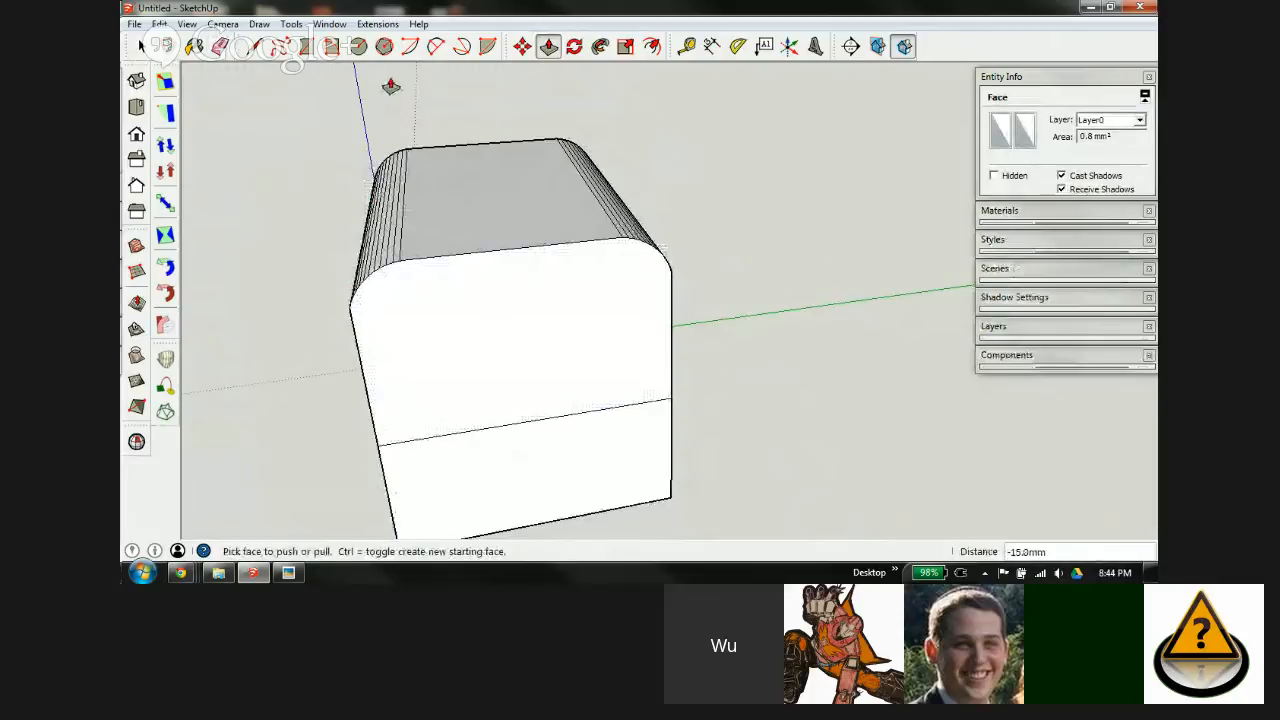
mouse_move(423, 266)
middle_mouse_down()
mouse_move(491, 300)
mouse_move(634, 271)
mouse_move(476, 318)
middle_mouse_up()
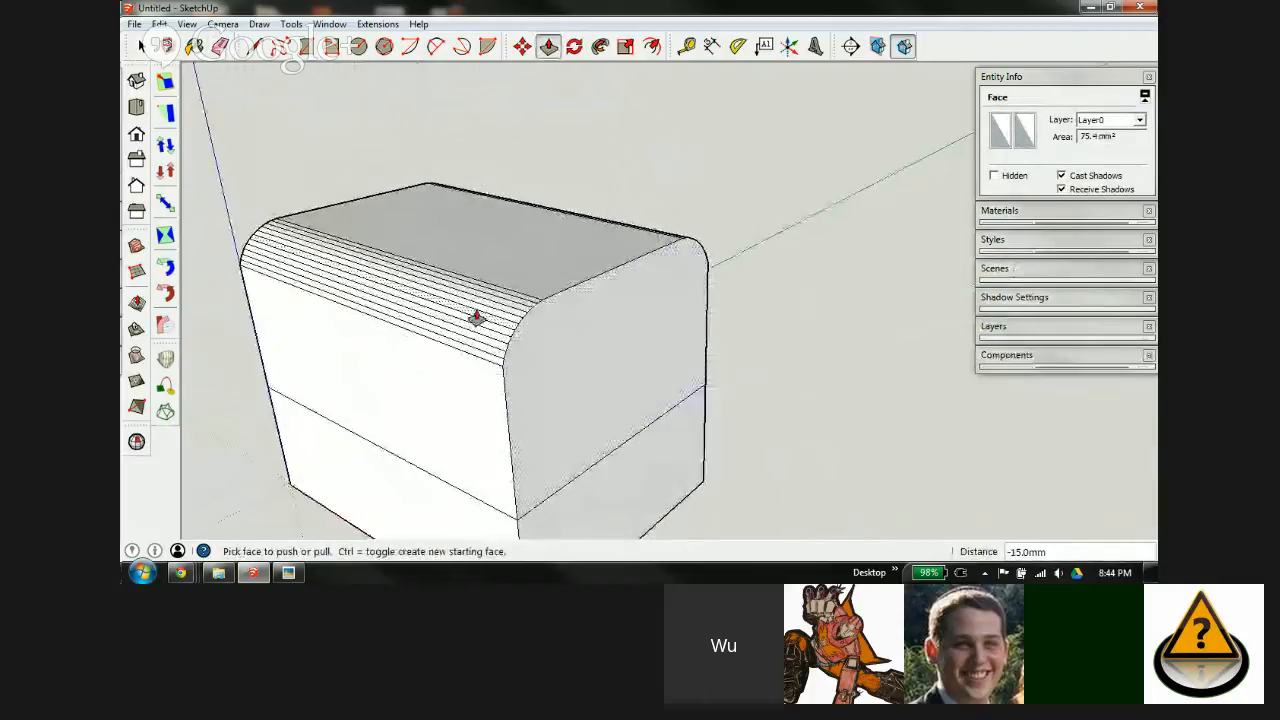
scroll(480, 322, "up", 3)
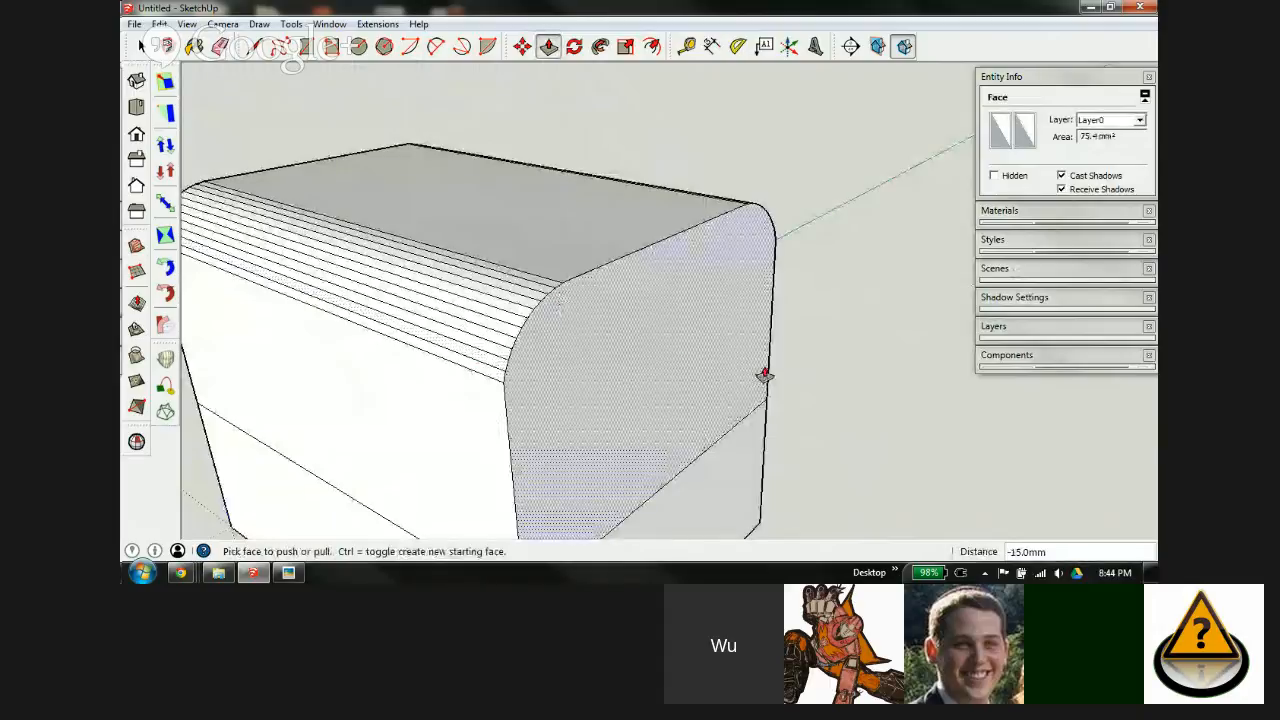
Step: Soften and smooth the facet lines across the block's front rounded upper edge with the Eraser
scroll(726, 349, "down", 4)
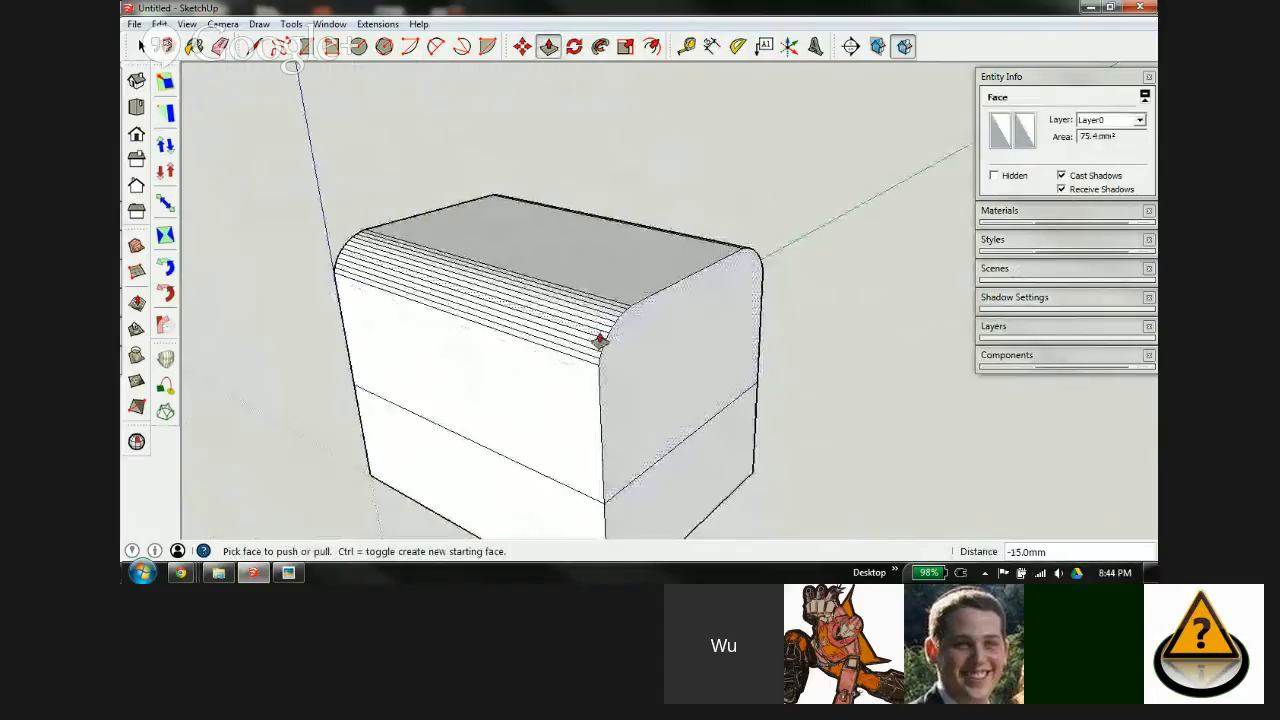
scroll(599, 340, "up", 2)
mouse_move(600, 337)
middle_mouse_down()
mouse_move(486, 449)
mouse_move(529, 400)
mouse_move(590, 370)
mouse_move(517, 434)
mouse_move(537, 337)
middle_mouse_up()
key("p")
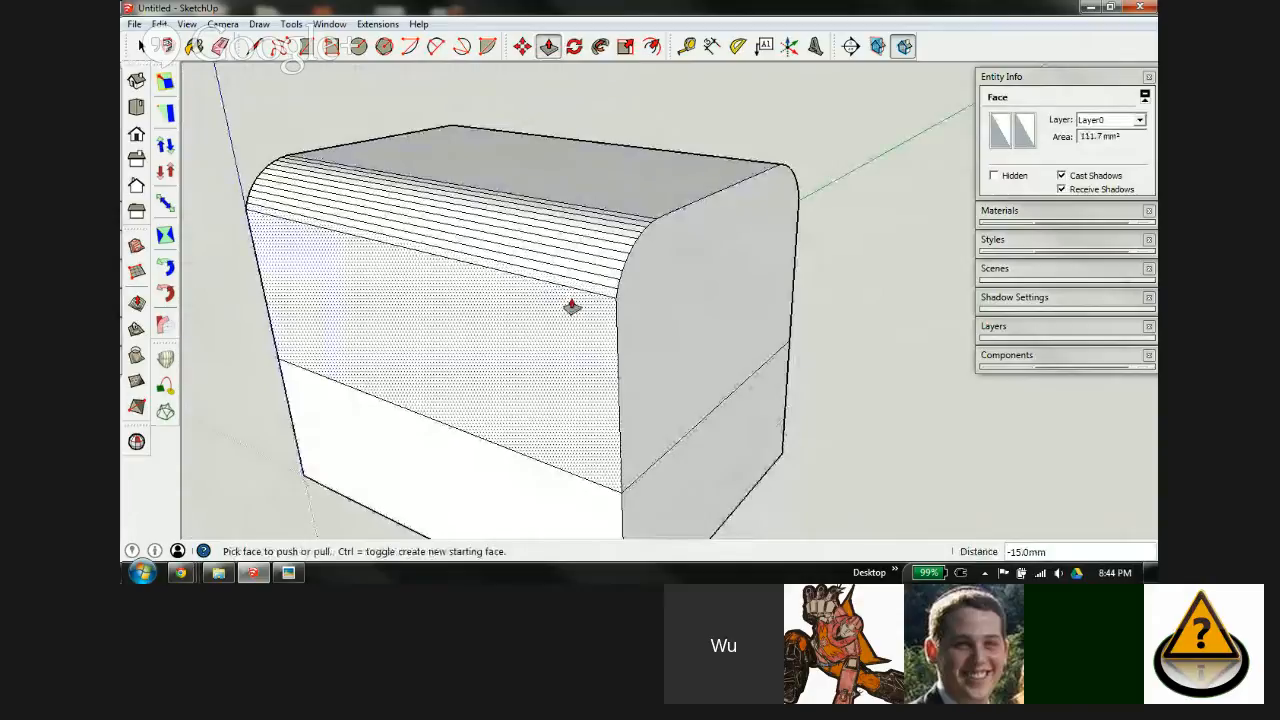
scroll(571, 289, "up", 5)
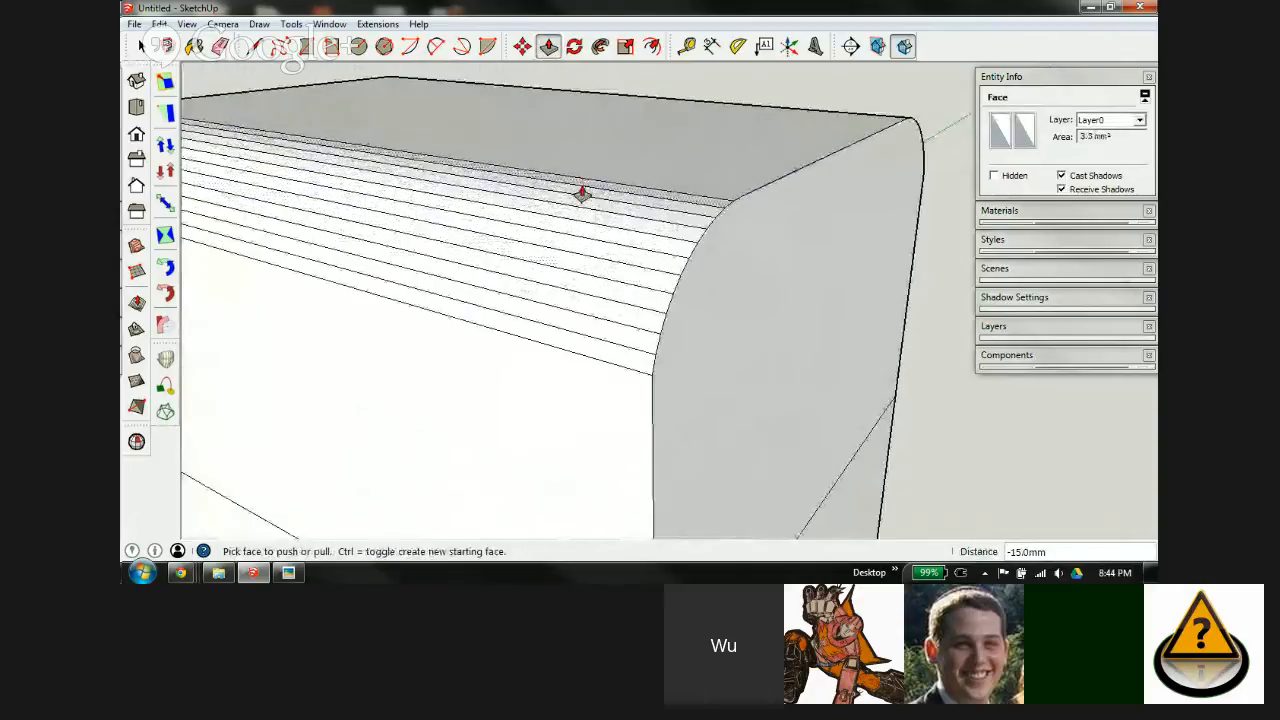
key("e")
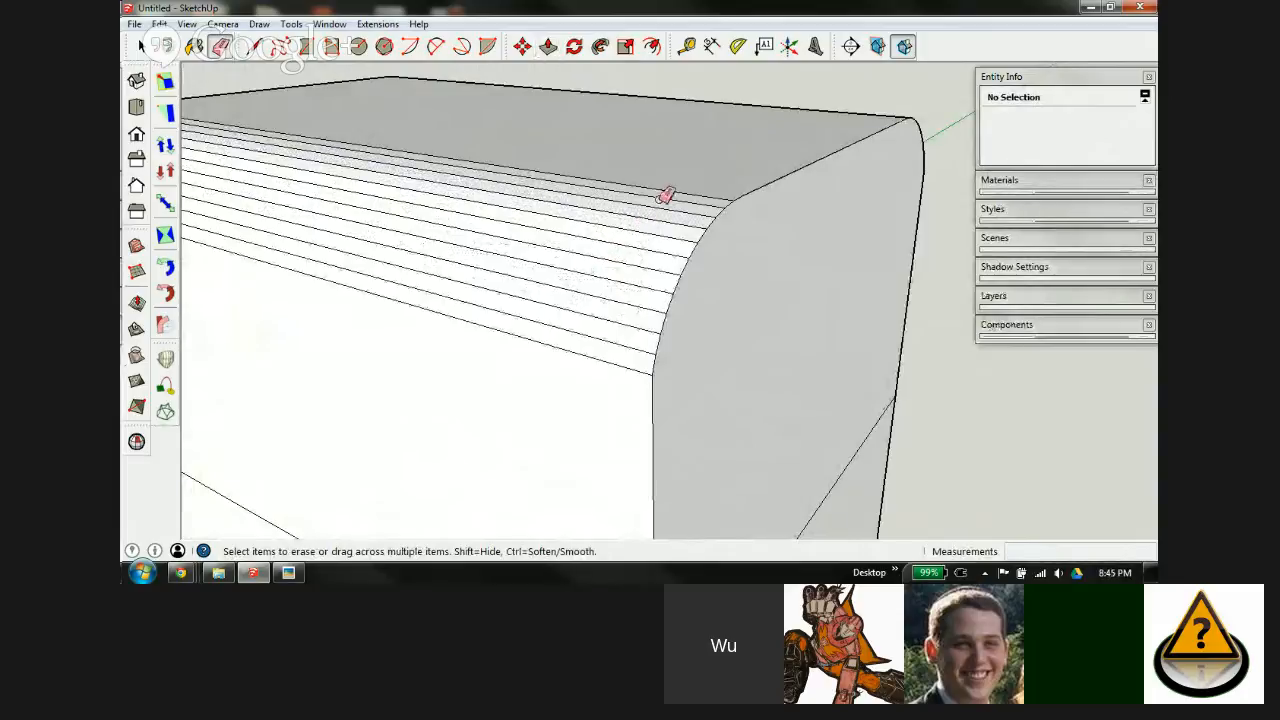
mouse_move(665, 195)
left_mouse_down()
mouse_move(634, 237)
mouse_move(608, 338)
left_mouse_up()
scroll(600, 338, "down", 2)
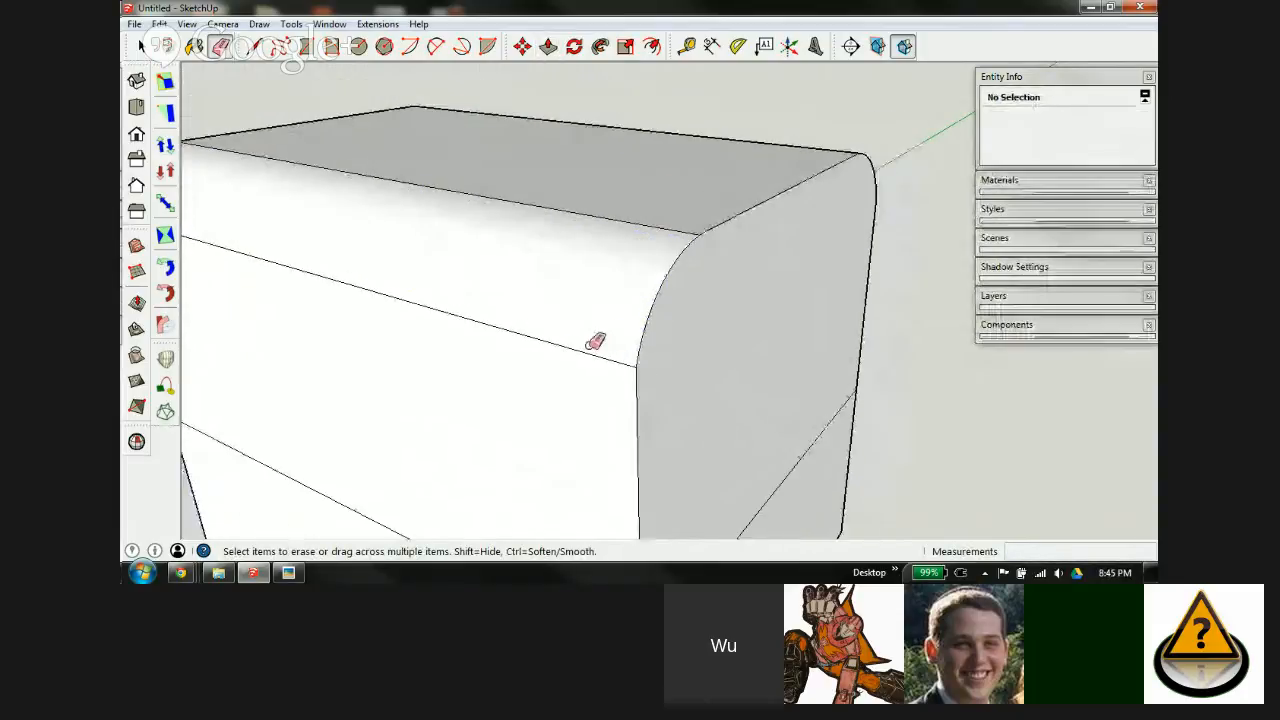
Step: Hide the facet lines across the block's back rounded upper edge with the Eraser
scroll(630, 336, "down", 2)
mouse_move(669, 331)
middle_mouse_down()
mouse_move(571, 349)
mouse_move(423, 343)
mouse_move(408, 268)
mouse_move(523, 249)
mouse_move(620, 311)
mouse_move(346, 309)
mouse_move(360, 305)
middle_mouse_up()
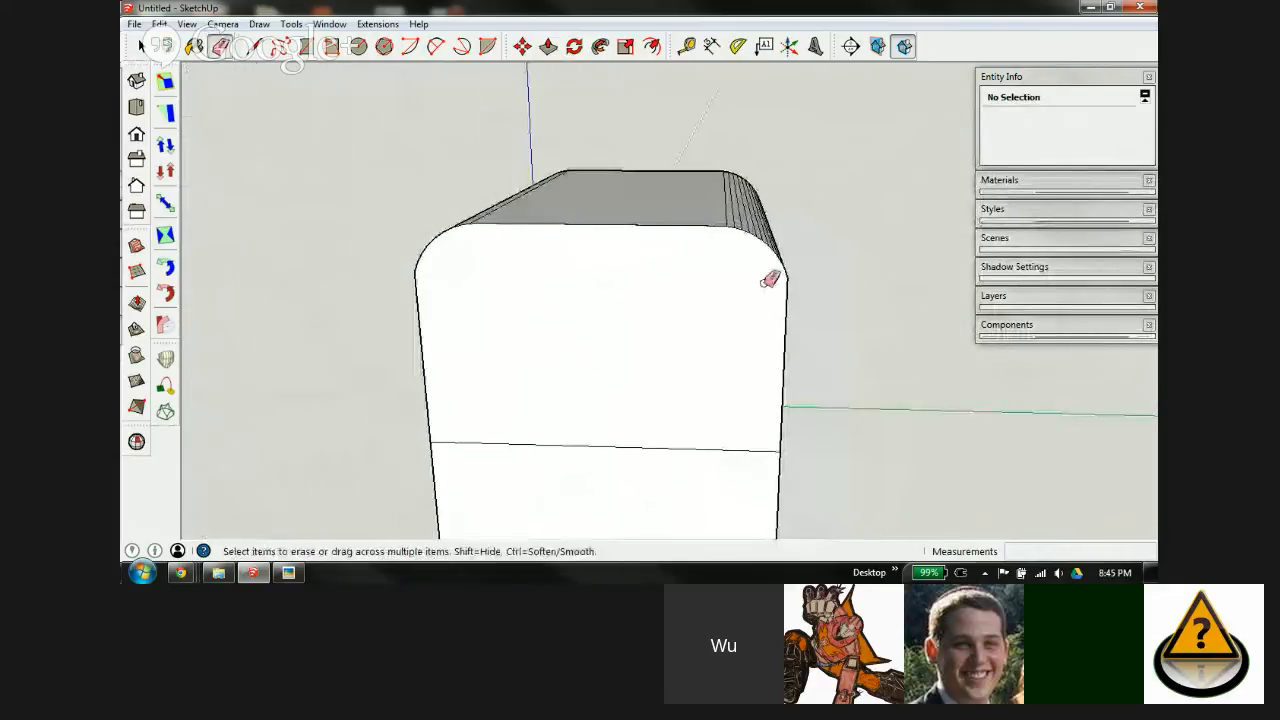
middle_click_drag(770, 280, 509, 346)
scroll(608, 260, "up", 2)
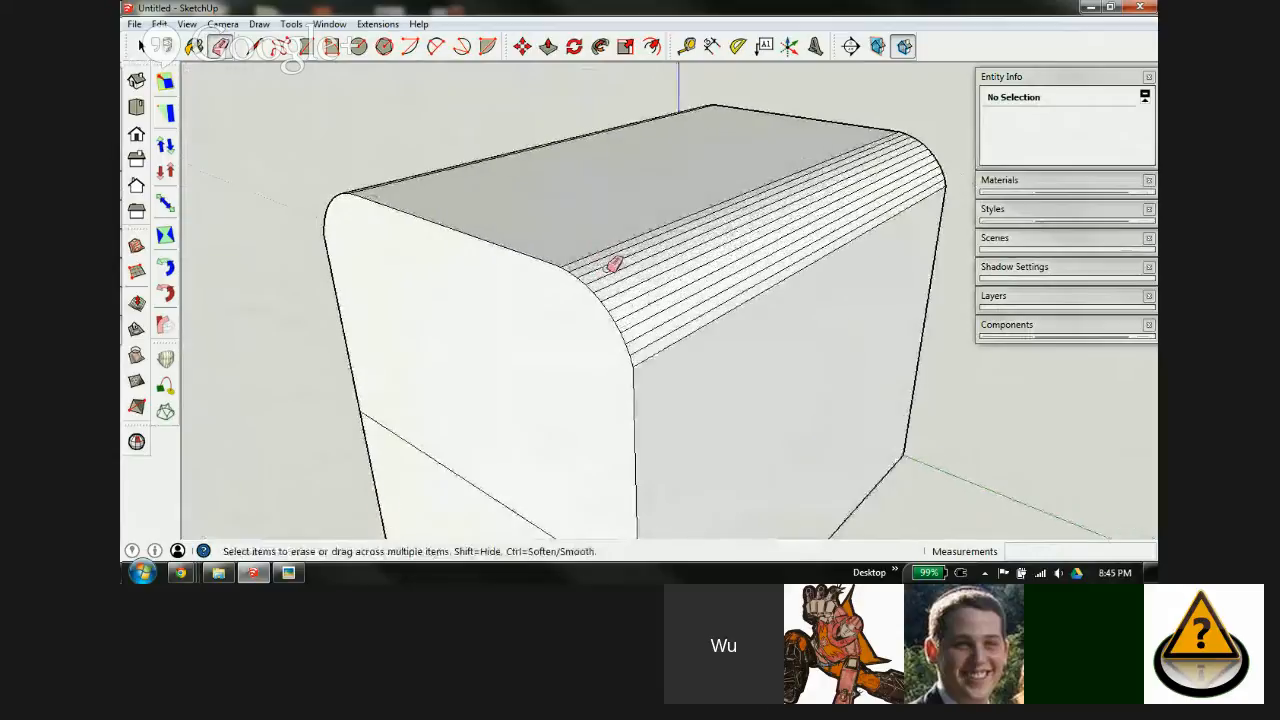
scroll(663, 252, "up", 1)
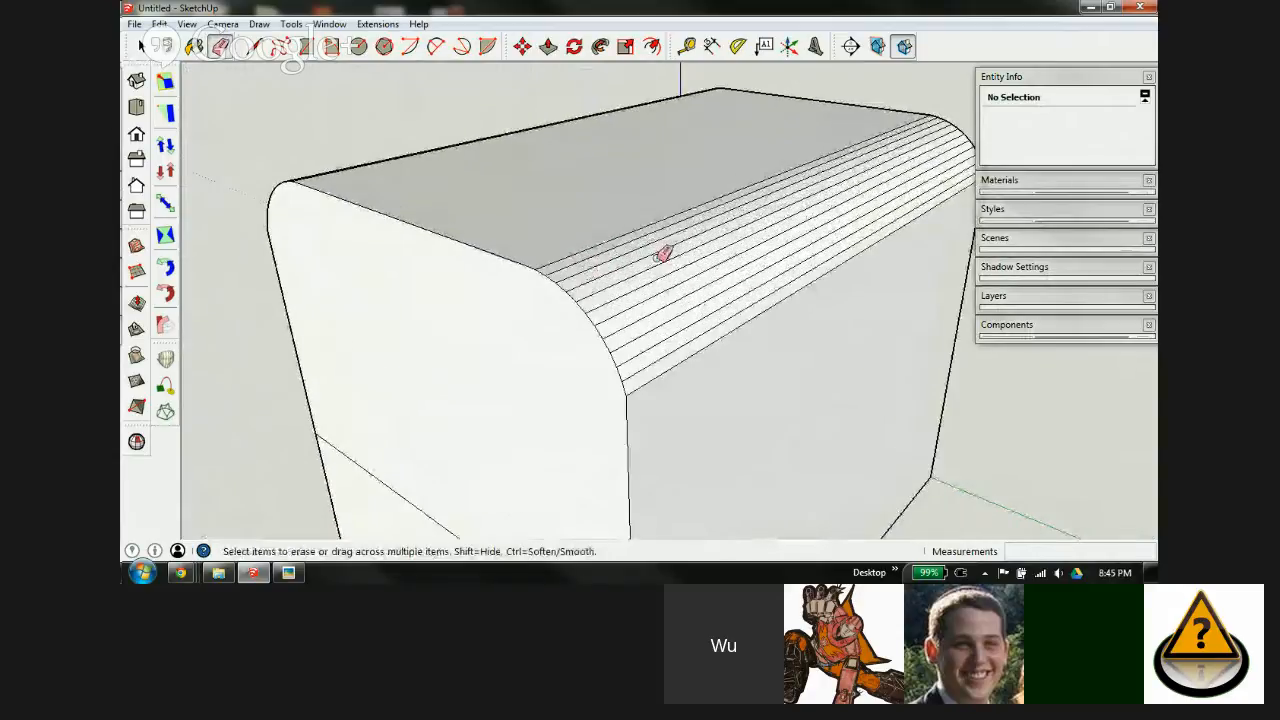
scroll(610, 265, "up", 1)
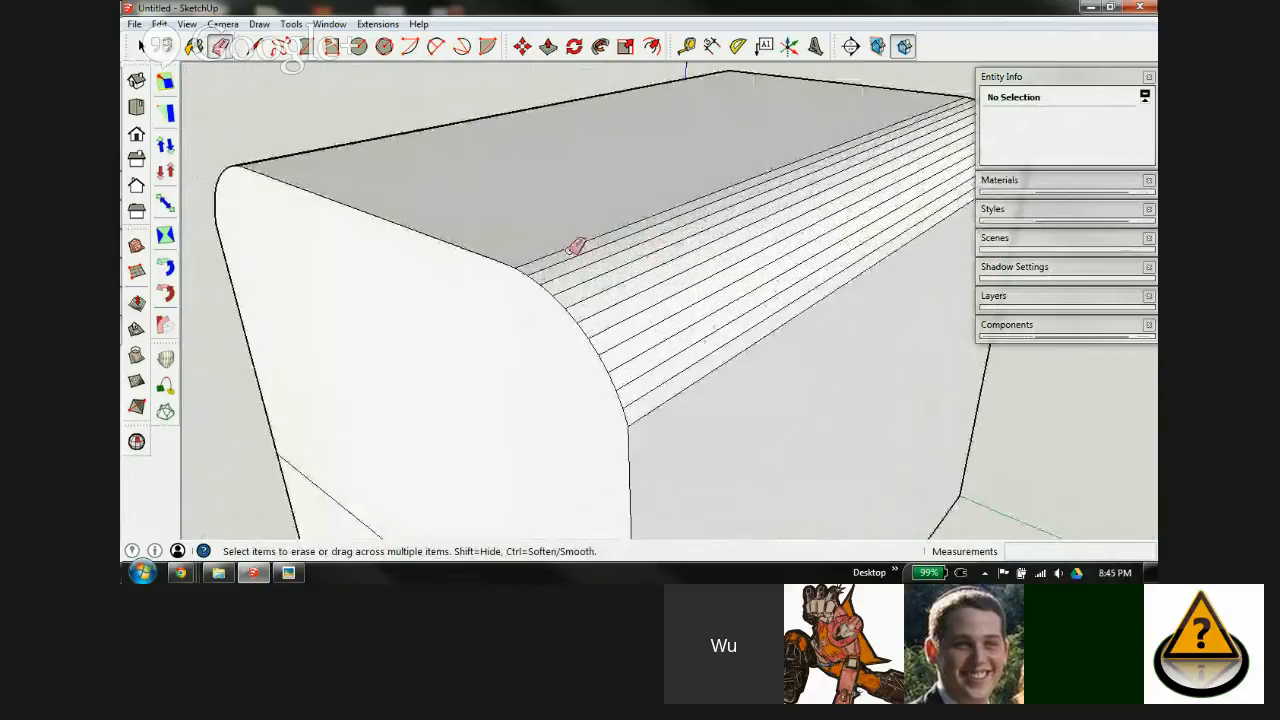
mouse_move(580, 252)
left_mouse_down()
mouse_move(646, 309)
mouse_move(669, 386)
left_mouse_up()
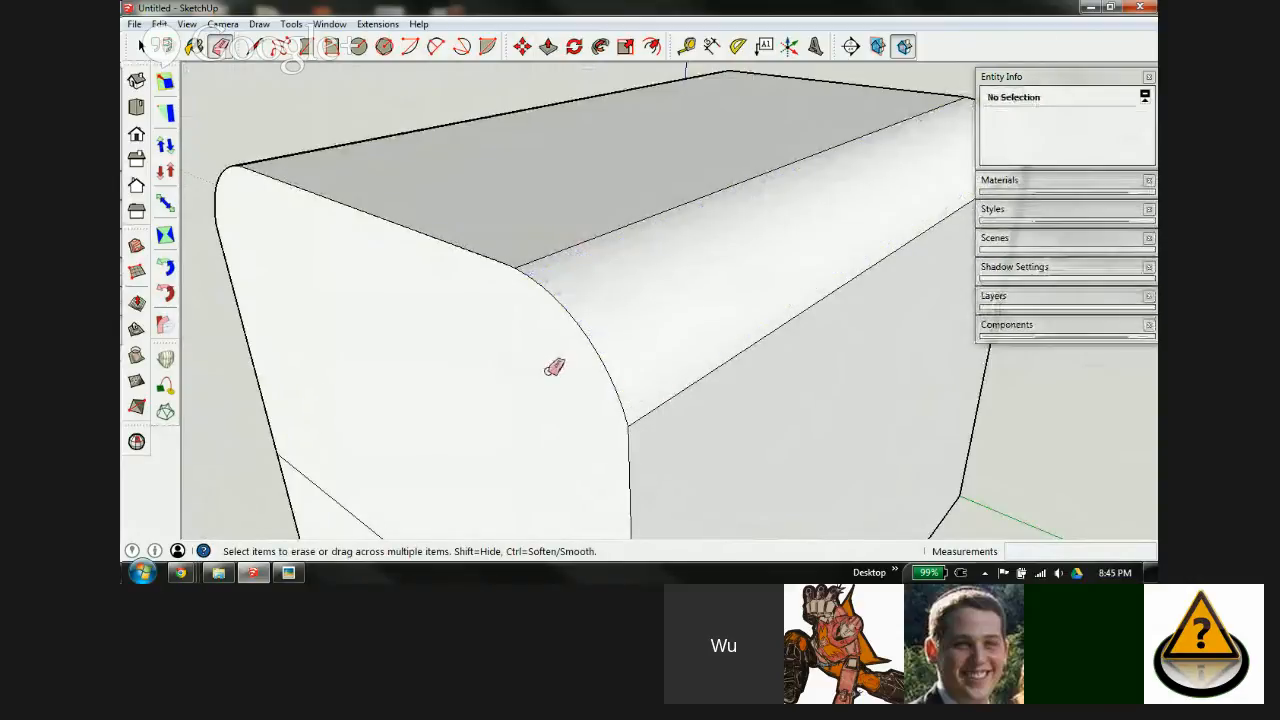
Step: Select individual facets of the back rounded edge and display the hidden geometry to examine how the surface is divided
middle_click_drag(562, 380, 608, 375)
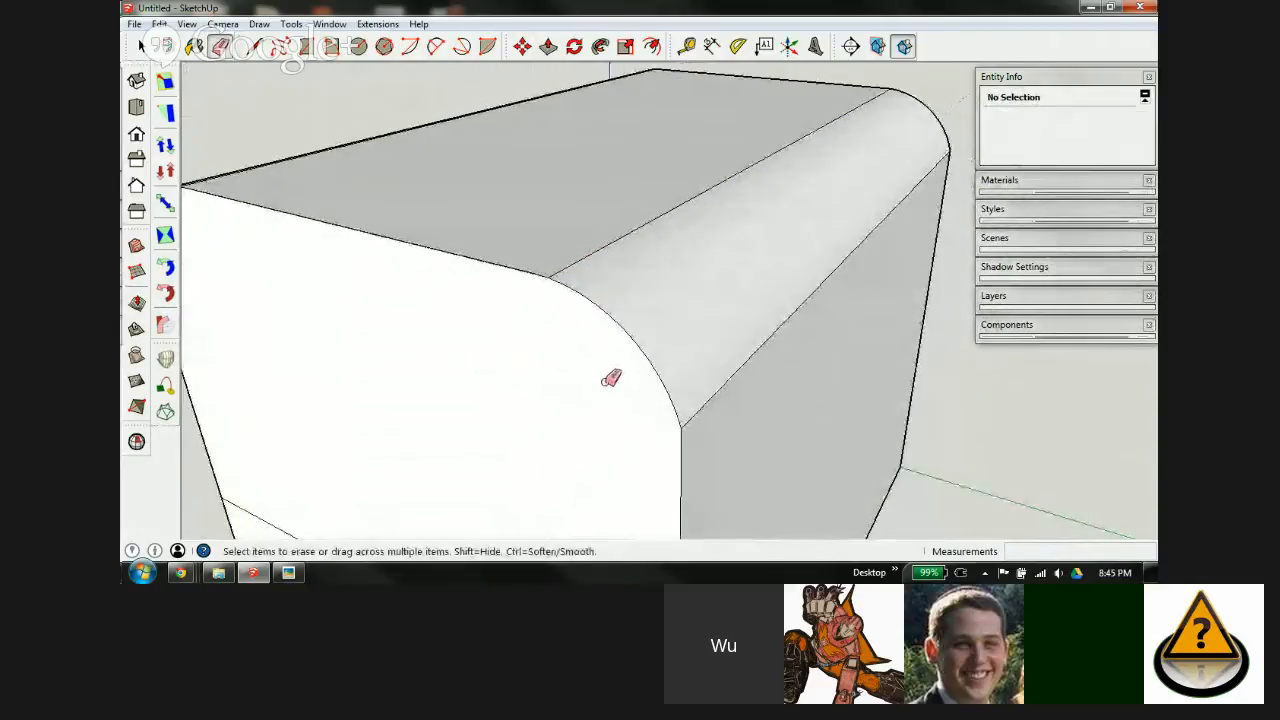
key("space")
left_click(645, 276)
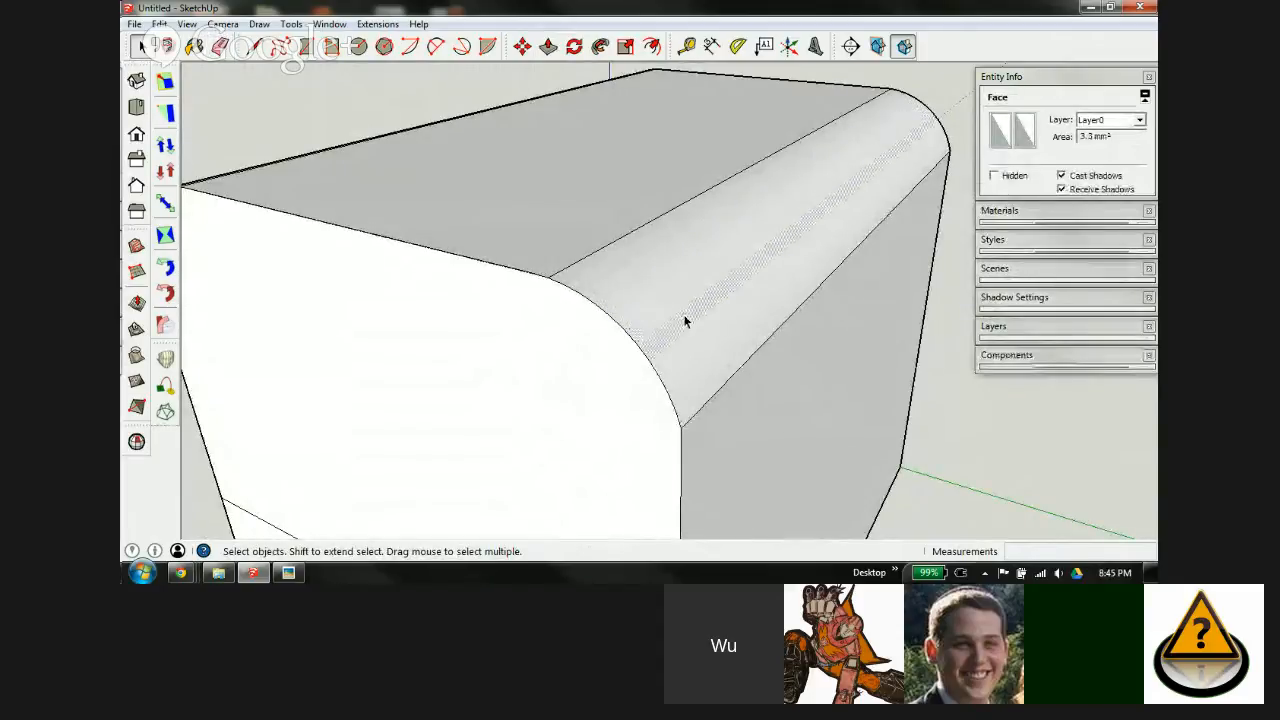
left_click(700, 340)
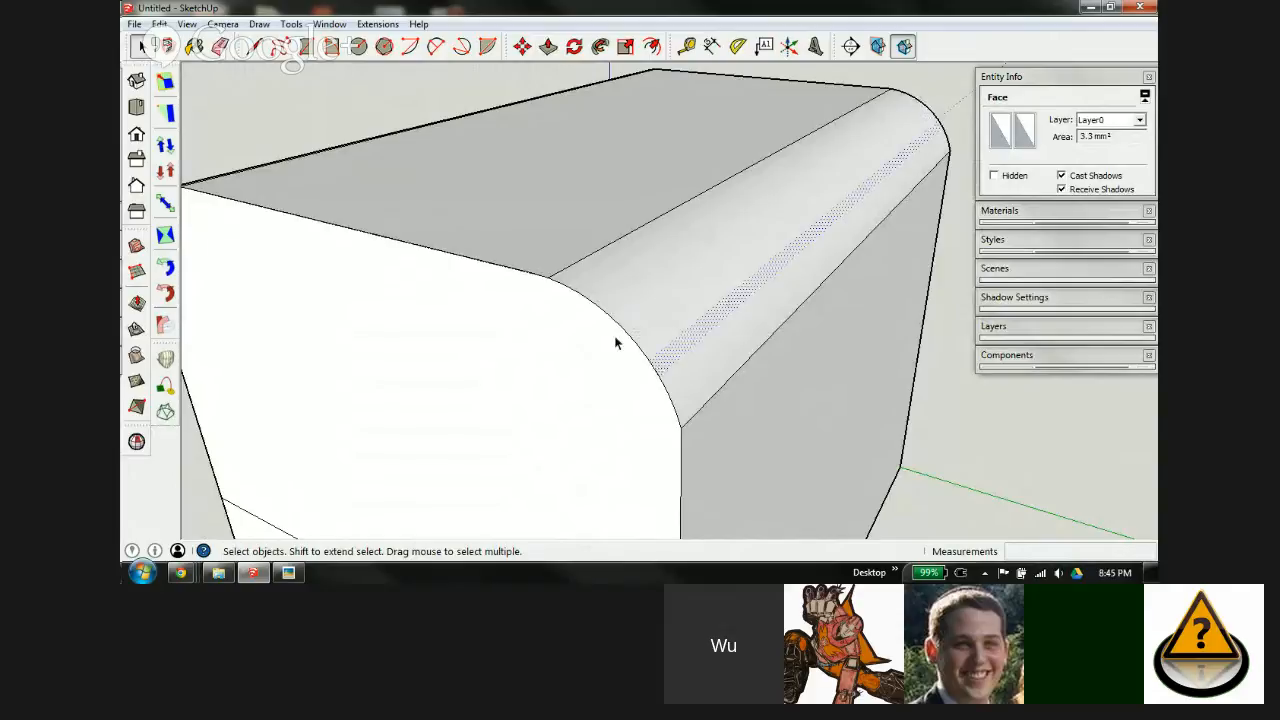
scroll(664, 334, "up", 5)
scroll(640, 326, "up", 2)
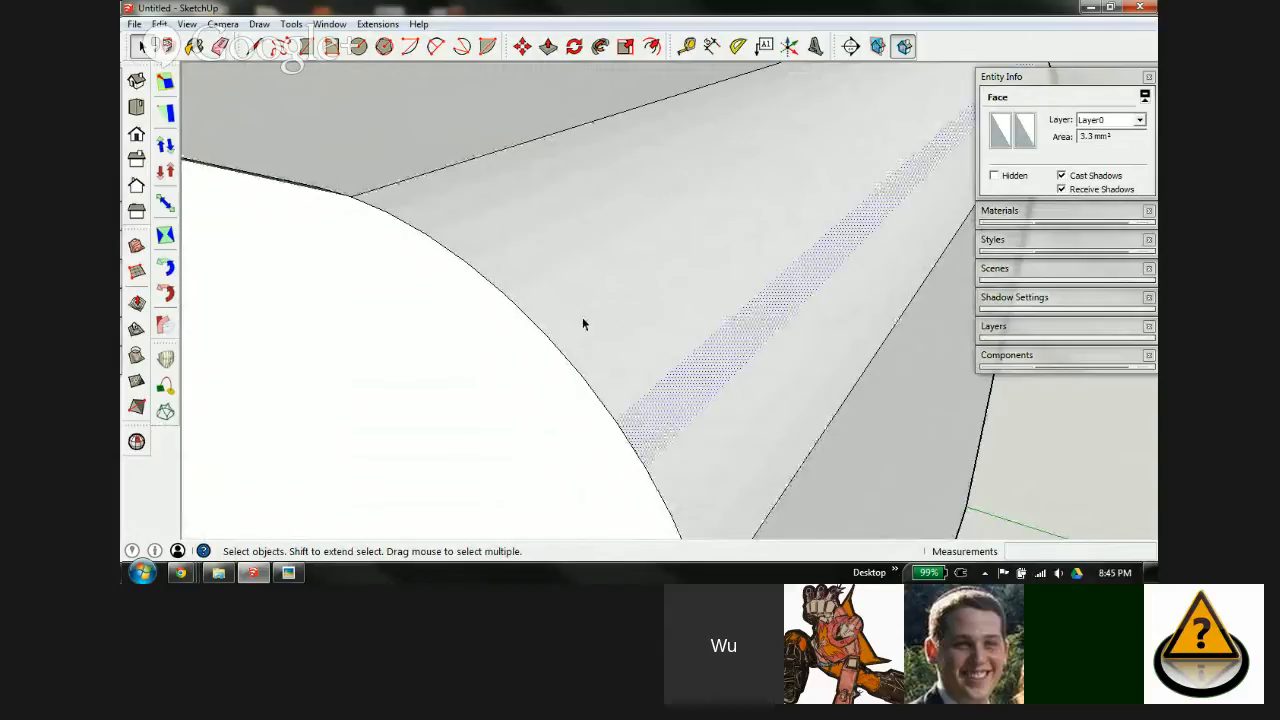
middle_click_drag(578, 326, 518, 270)
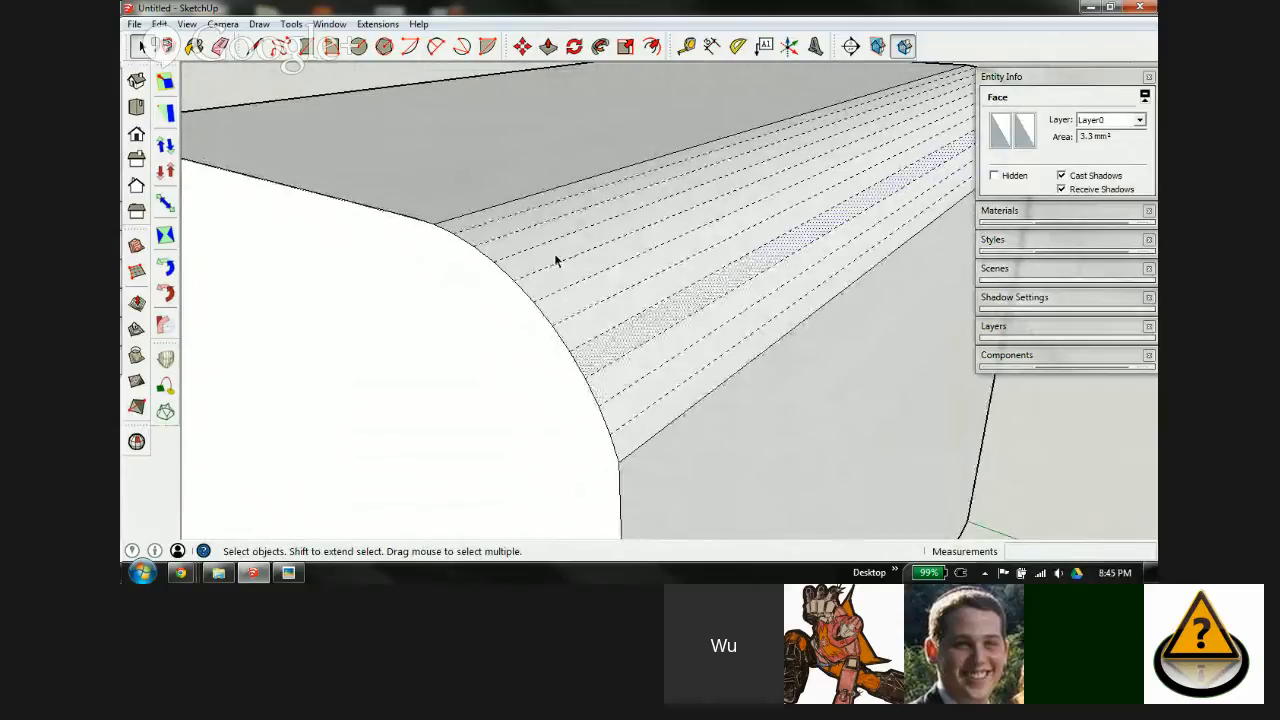
Step: Select the whole model, unhide the facet lines on the back rounded edge, and clear the selection
key("e")
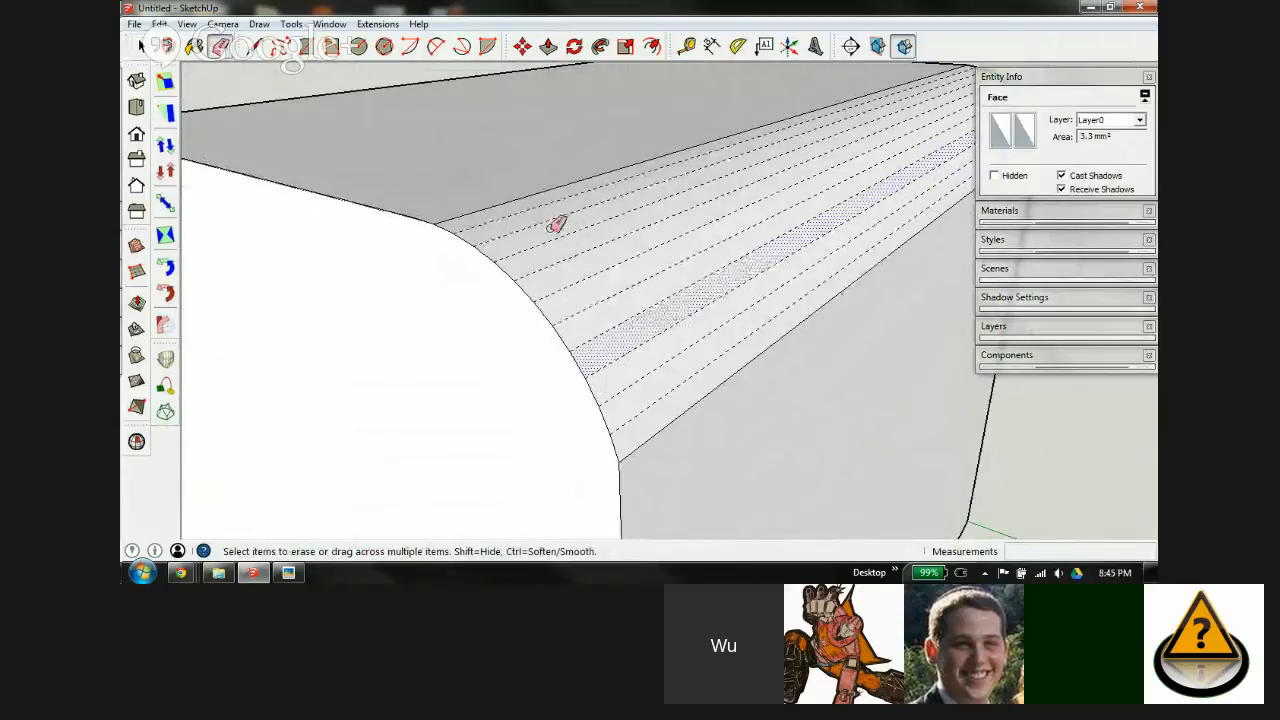
mouse_move(537, 202)
left_mouse_down("shift")
mouse_move(637, 309)
mouse_move(666, 394)
mouse_move(683, 393)
left_mouse_up("shift")
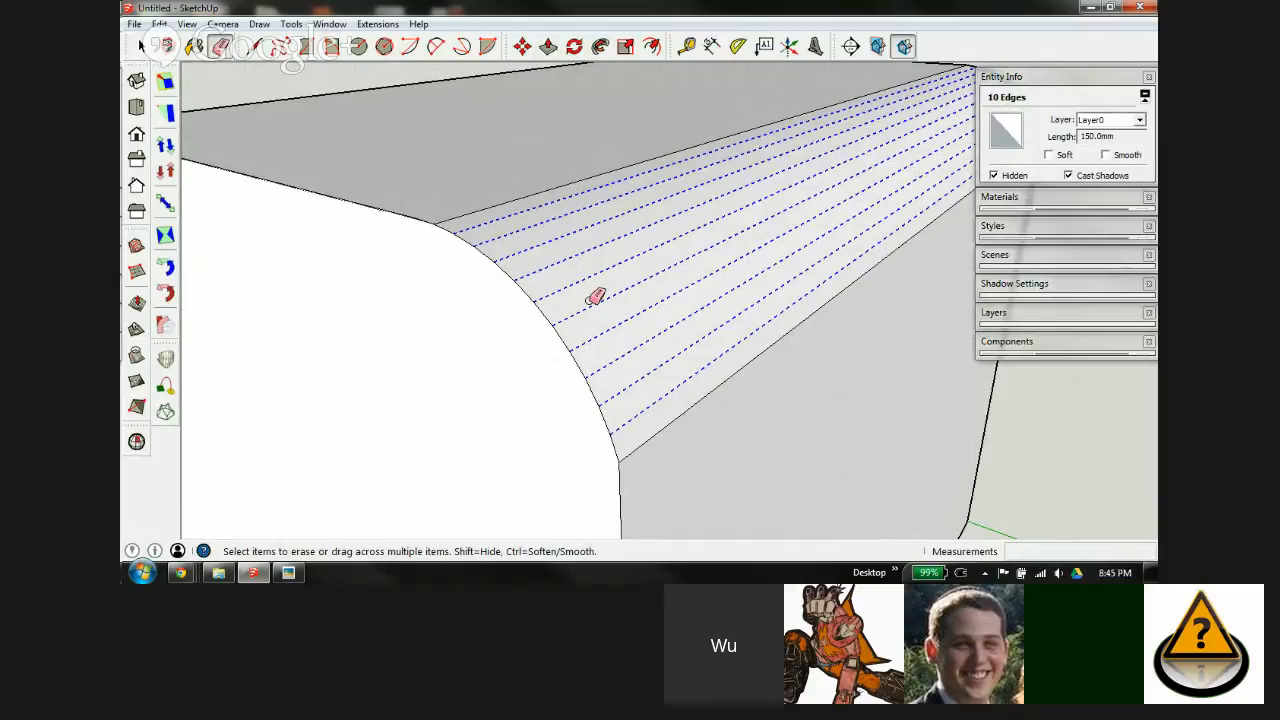
key("ctrl+a")
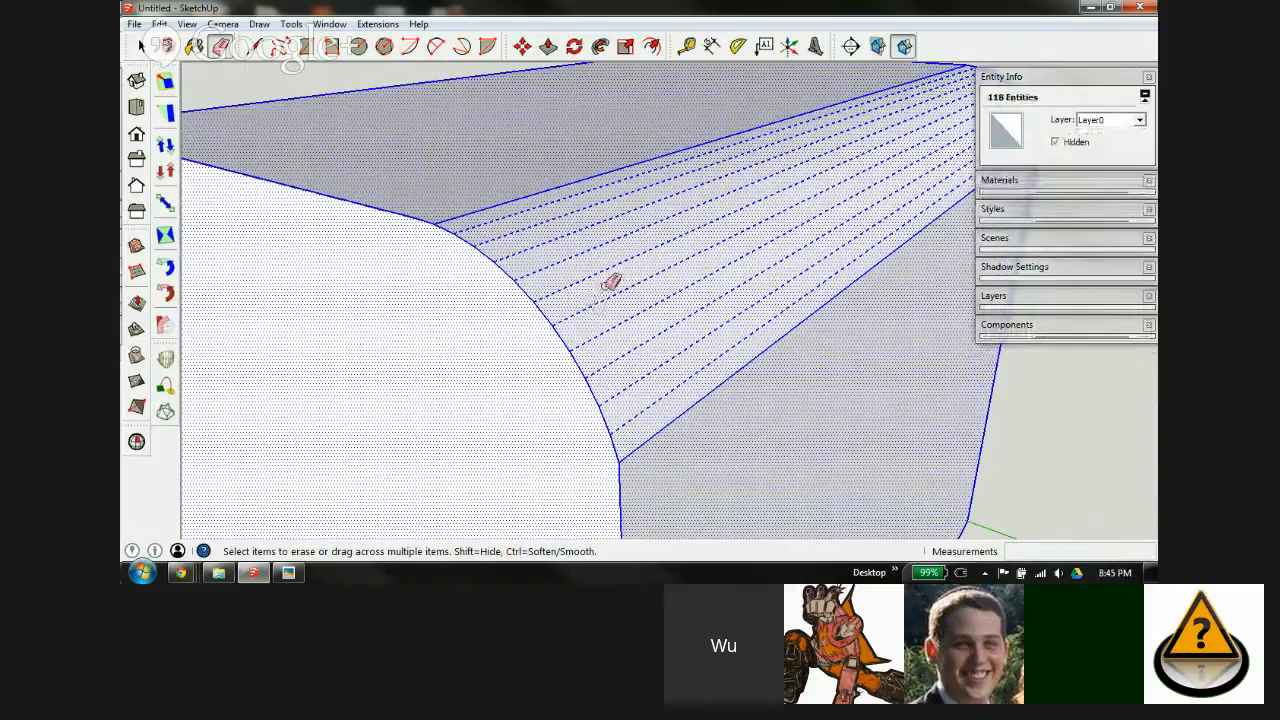
right_click(606, 278)
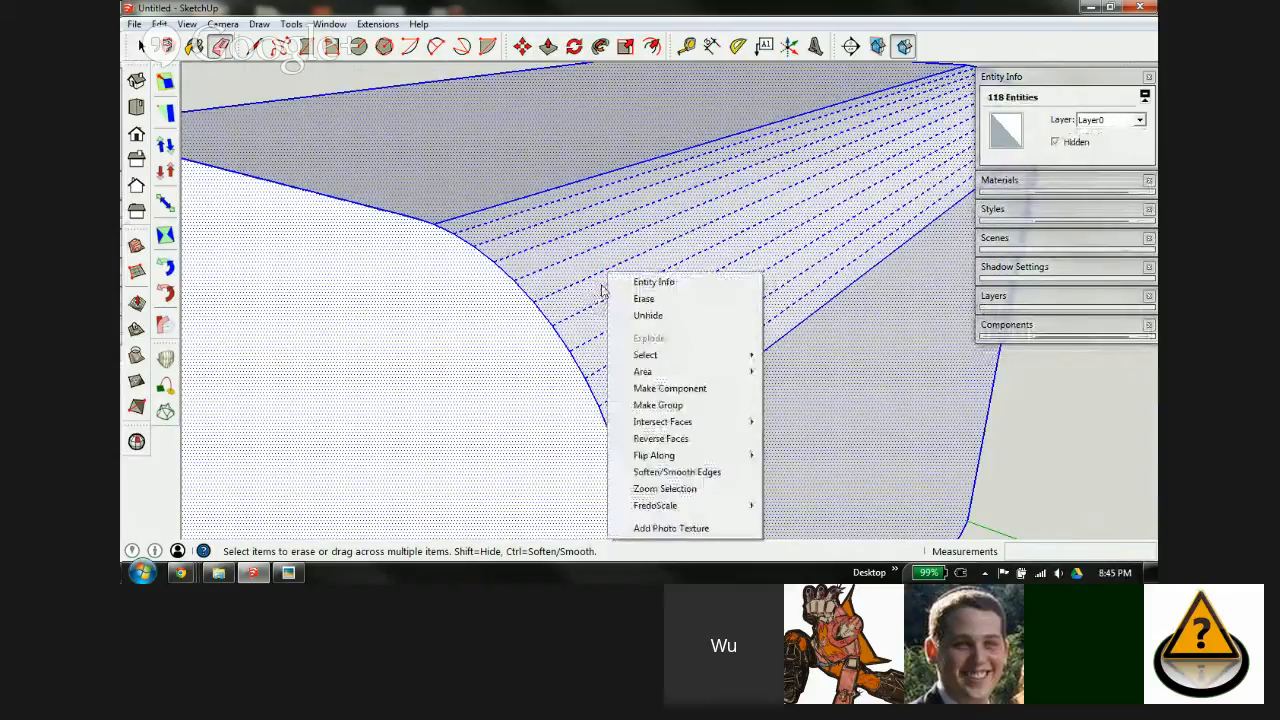
left_click(668, 316)
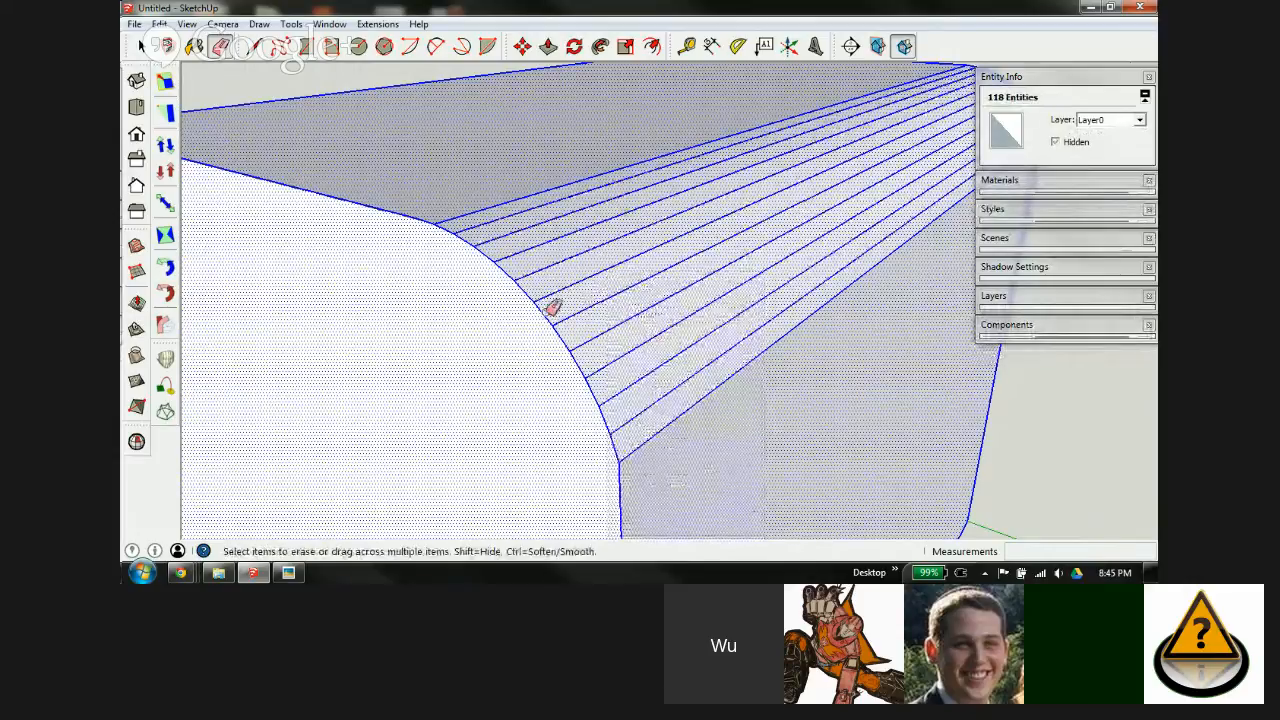
scroll(551, 306, "down", 5)
middle_click_drag(551, 306, 837, 234)
left_click(891, 126)
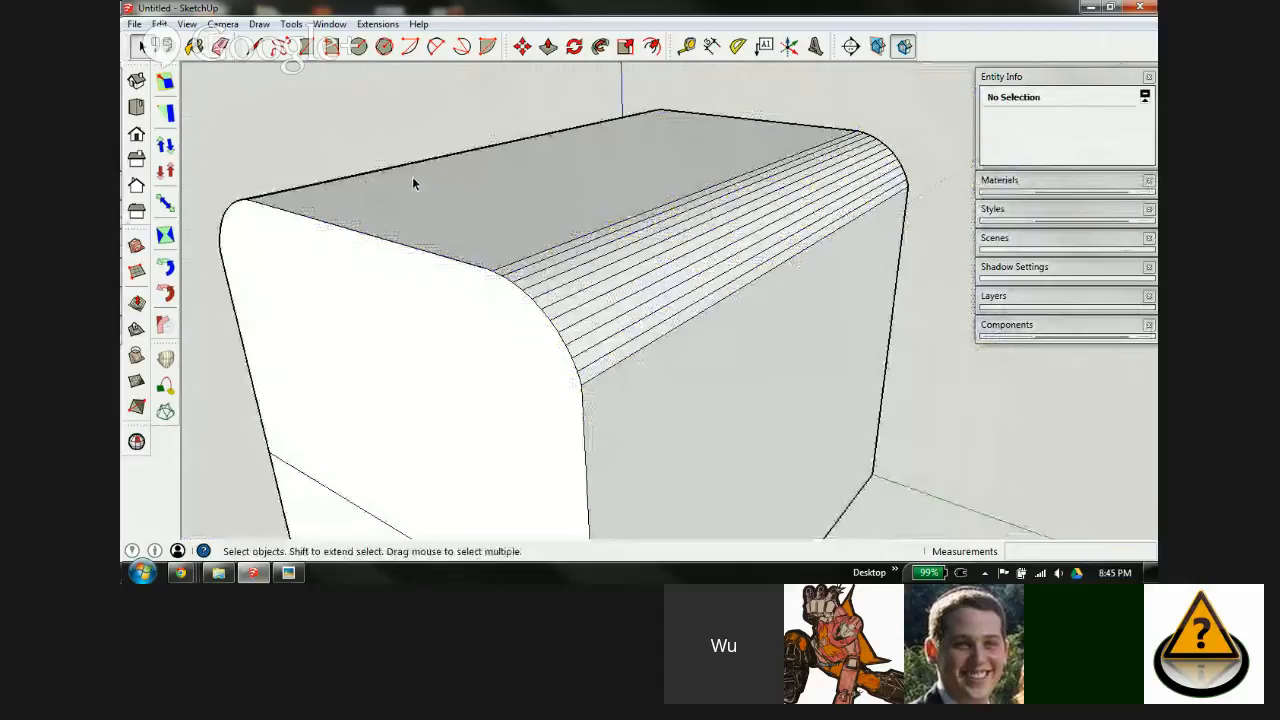
Step: Select individual segments of the arc at the side face's upper back corner to examine how the curve is divided
scroll(480, 165, "down", 5)
scroll(419, 323, "up", 6)
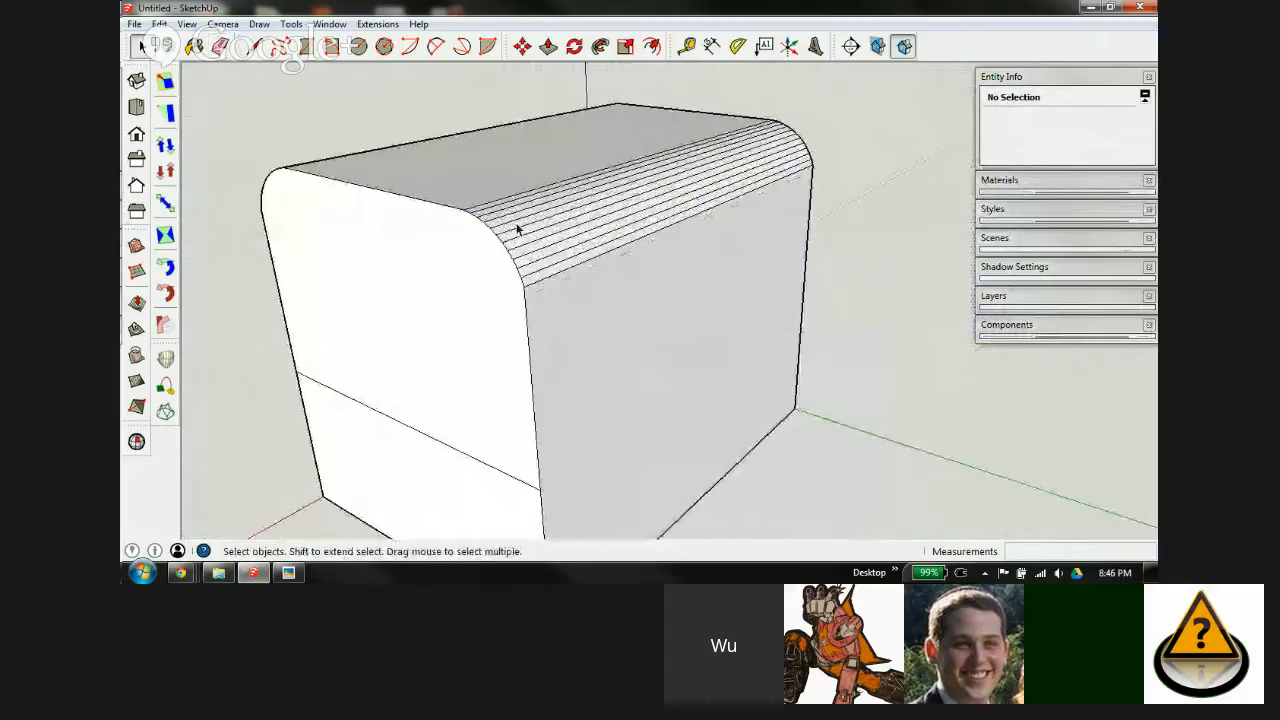
middle_click_drag(419, 323, 587, 314)
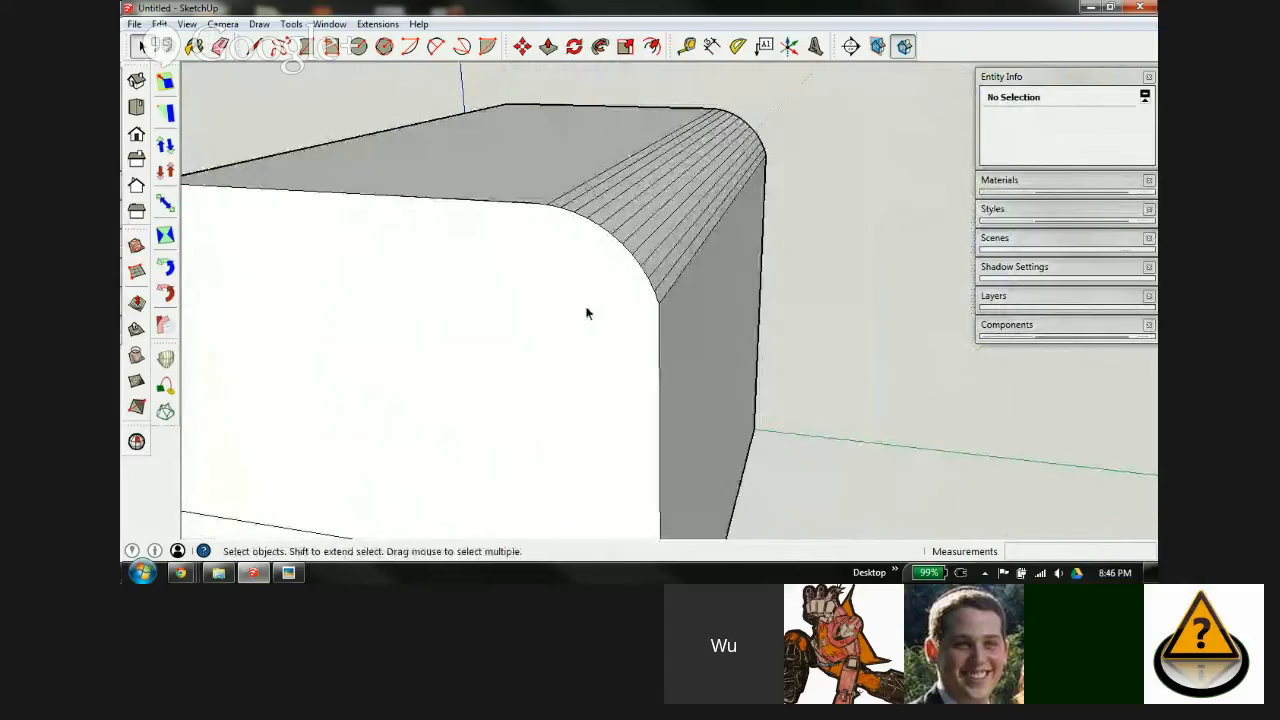
left_click(591, 229)
scroll(594, 234, "up", 3)
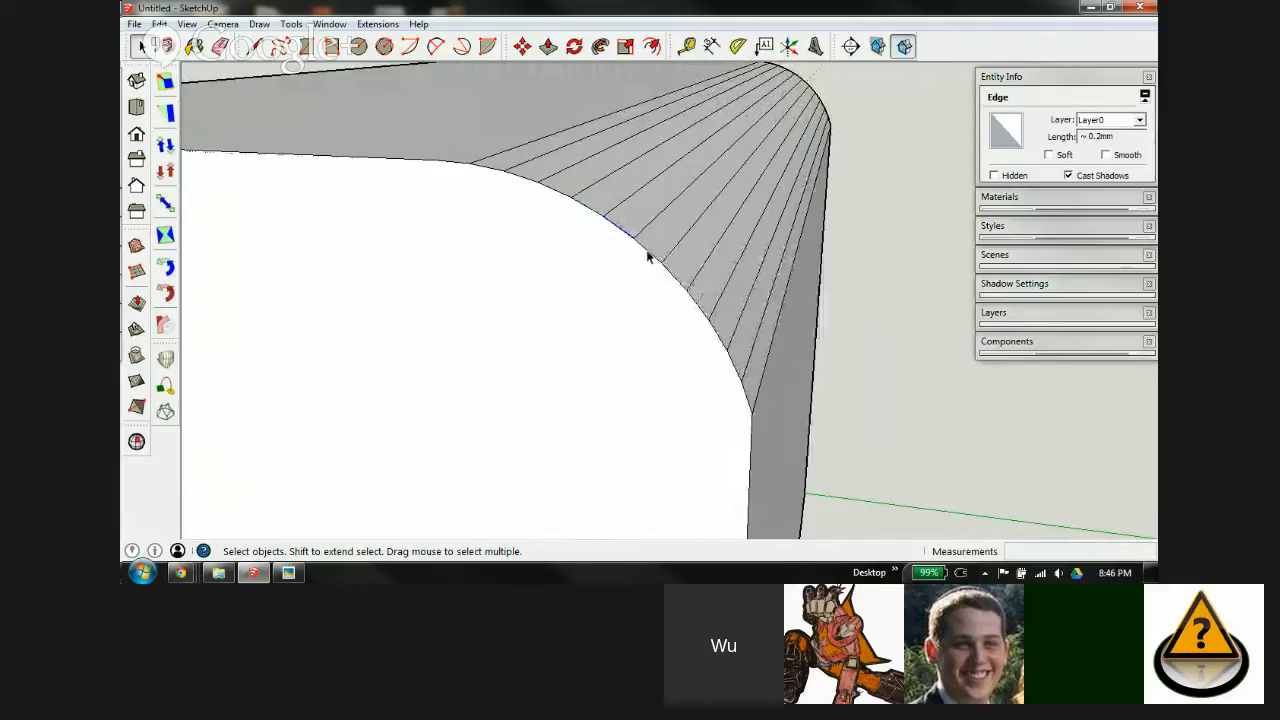
left_click(702, 313)
middle_click_drag(699, 334, 453, 315)
scroll(453, 322, "down", 5)
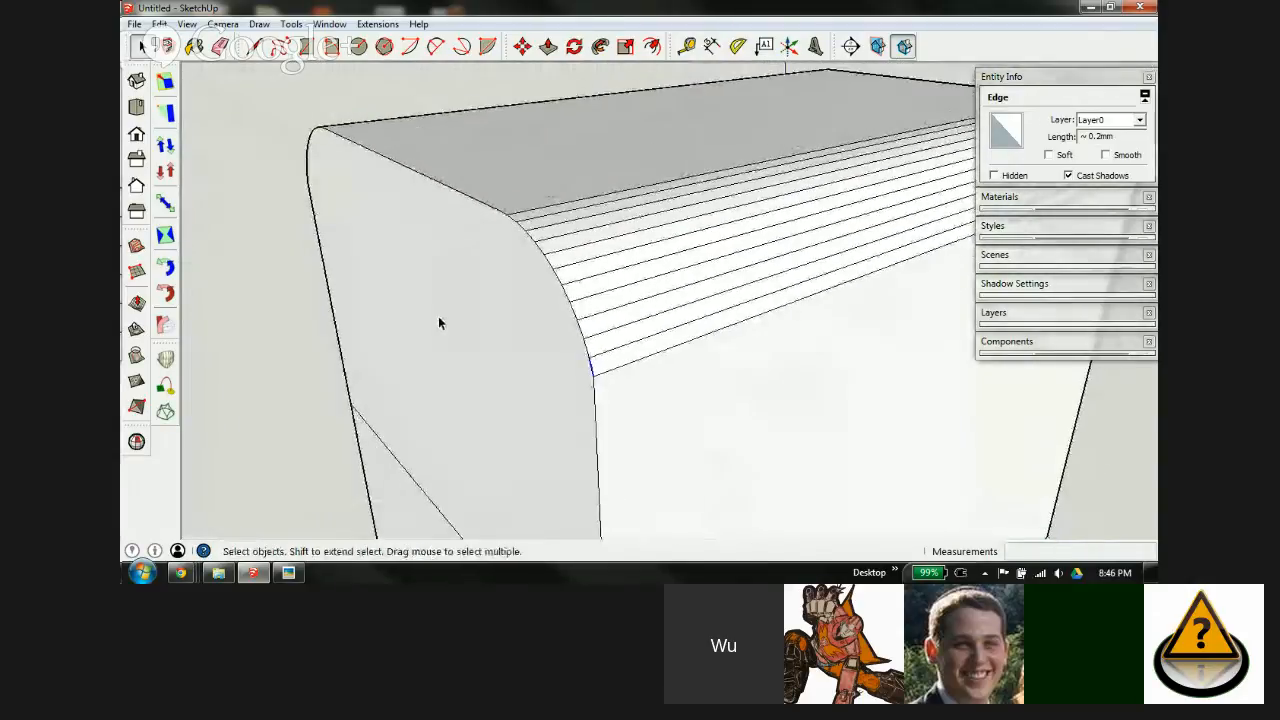
Step: Soften and smooth all facet lines across the block's back rounded upper edge with the Eraser
key("e")
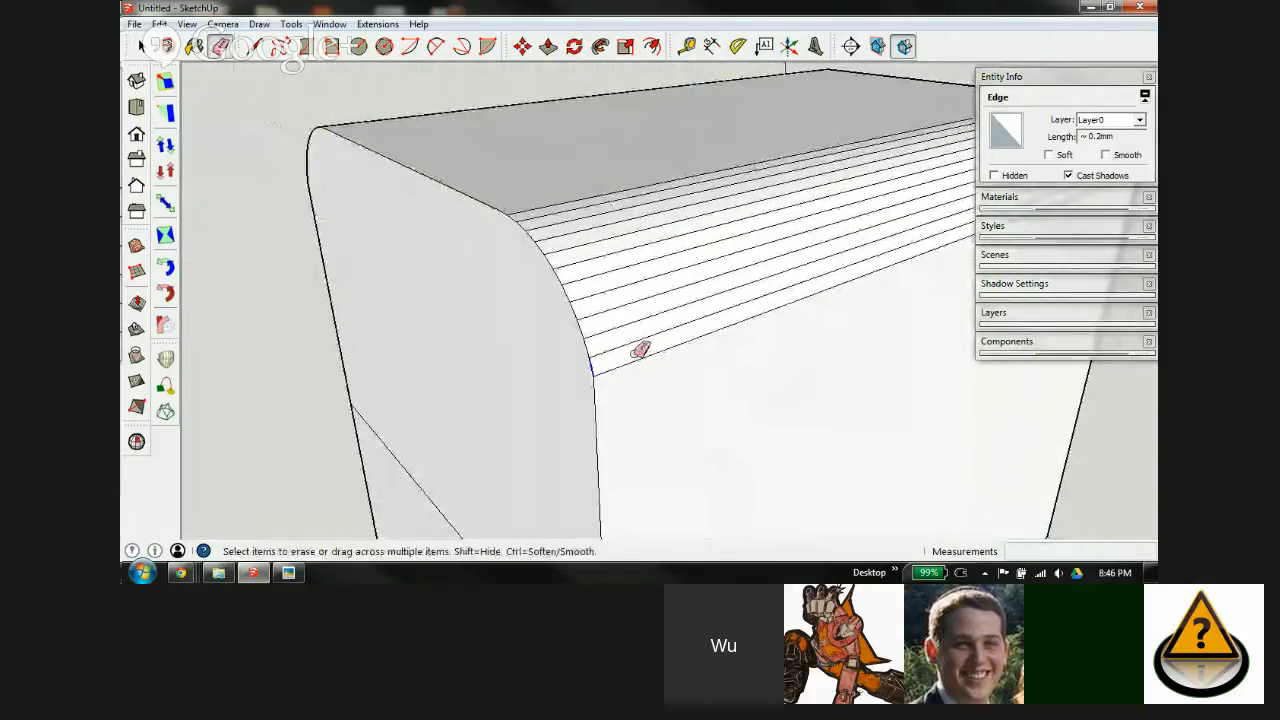
scroll(630, 340, "up", 2)
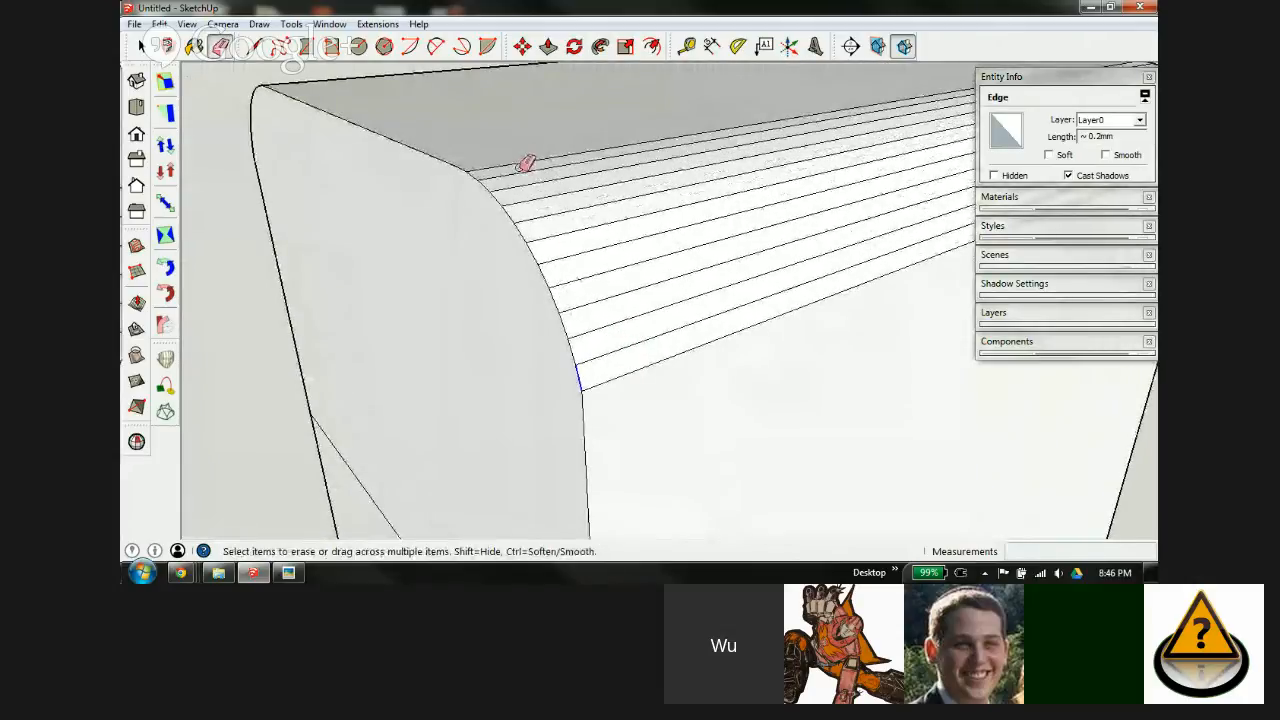
mouse_move(524, 166)
left_mouse_down("ctrl")
mouse_move(571, 191)
mouse_move(631, 349)
left_mouse_up("ctrl")
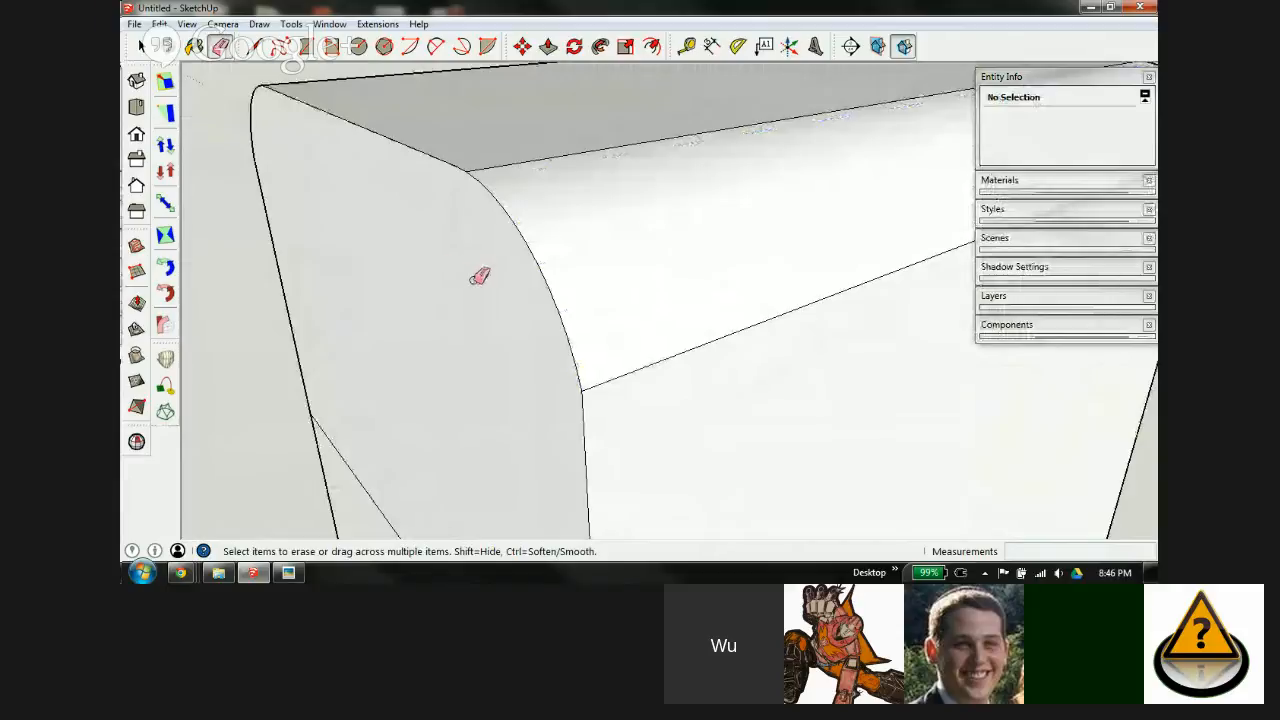
Step: Select the smoothed back surface and single segments of its side arc to check them, and examine the front rounded edge
scroll(580, 278, "up", 2)
key("space")
left_click(700, 226)
scroll(646, 223, "down", 3)
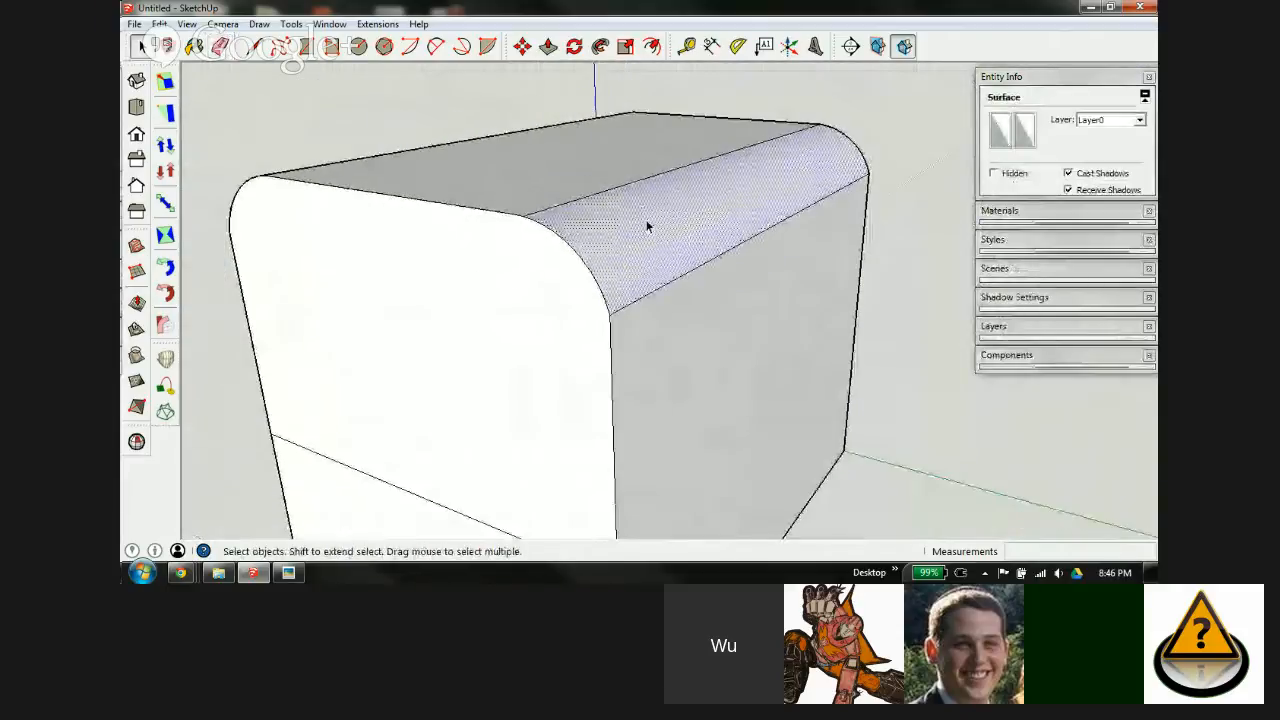
scroll(590, 250, "up", 2)
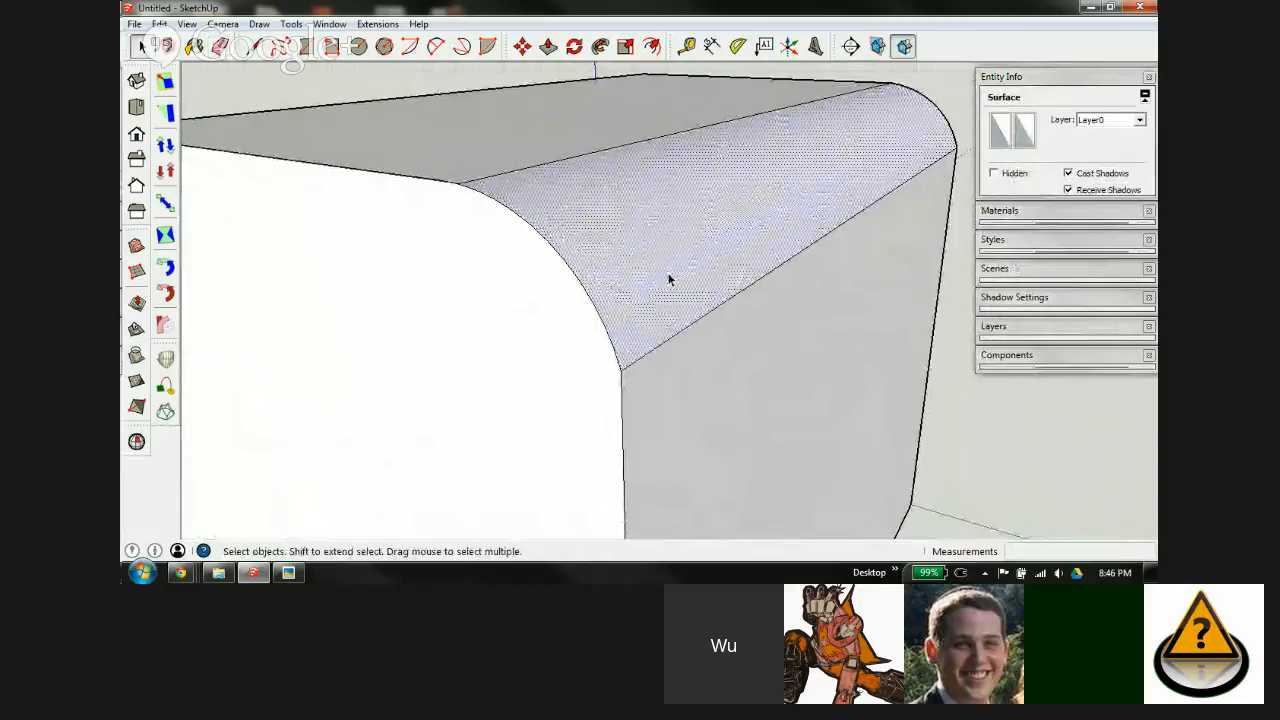
scroll(538, 265, "up", 1)
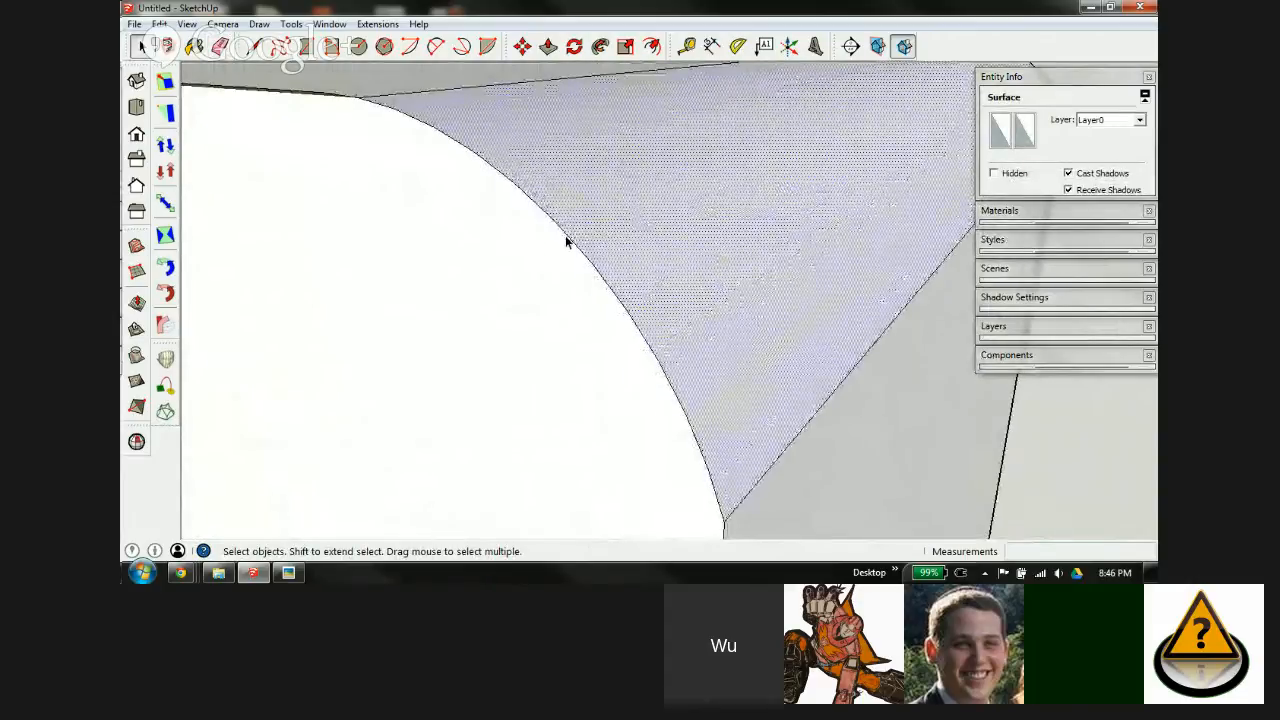
left_click(577, 250)
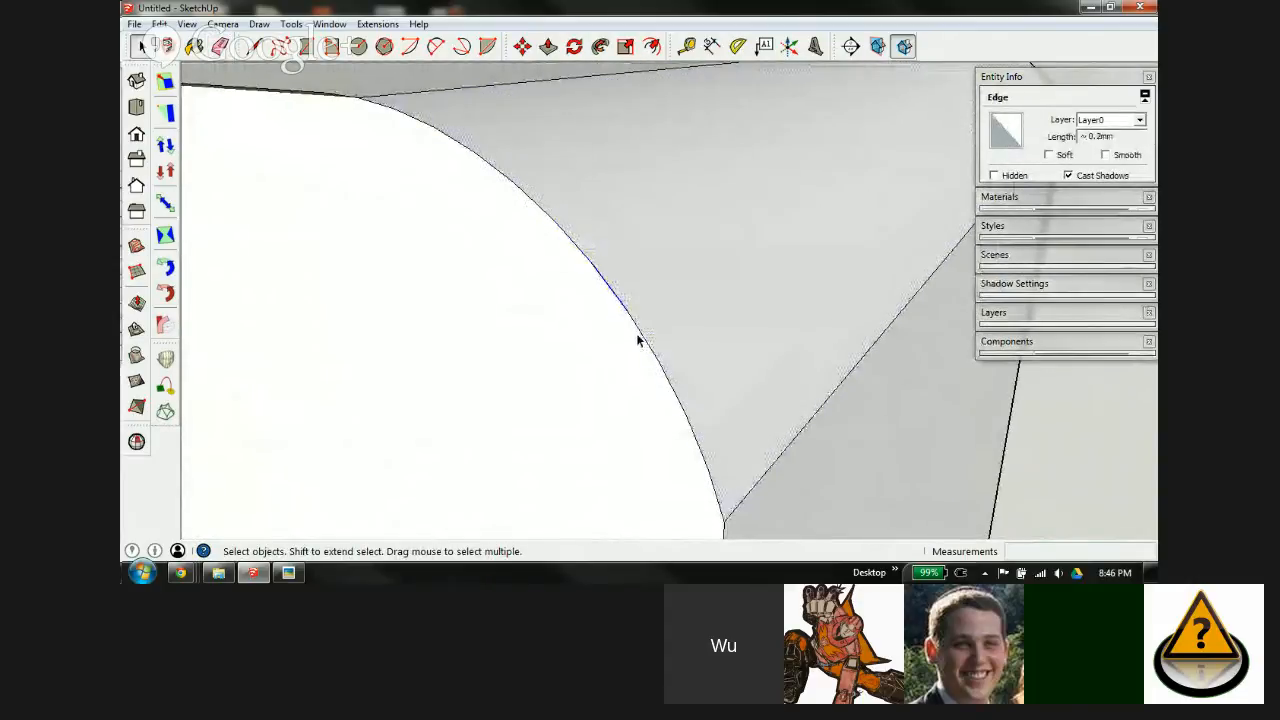
left_click(698, 442)
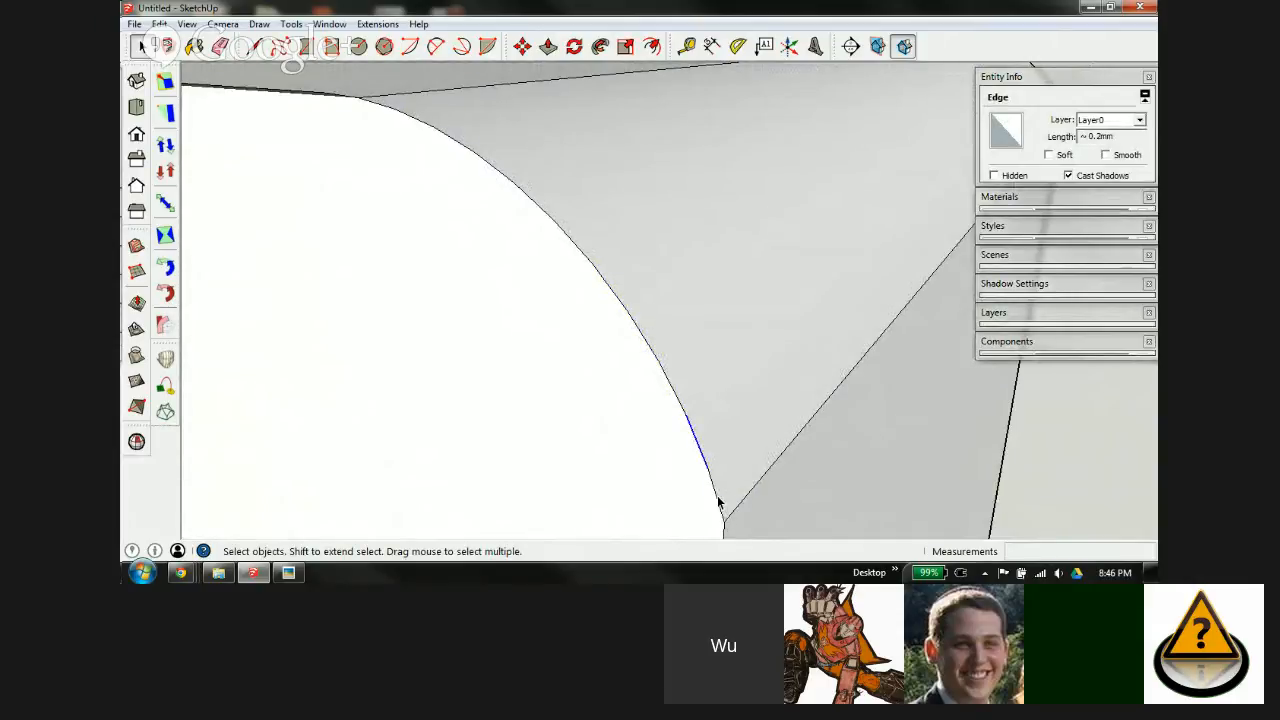
scroll(643, 320, "down", 10)
middle_click_drag(511, 306, 895, 306)
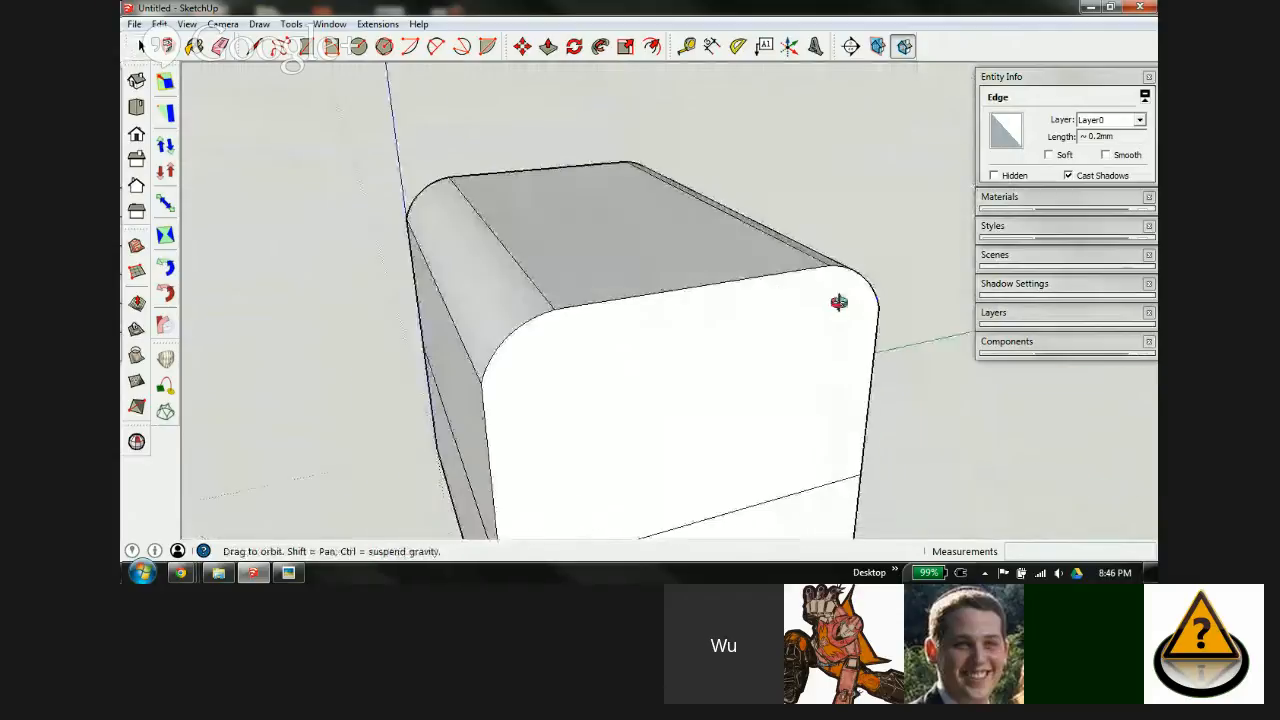
scroll(729, 346, "up", 3)
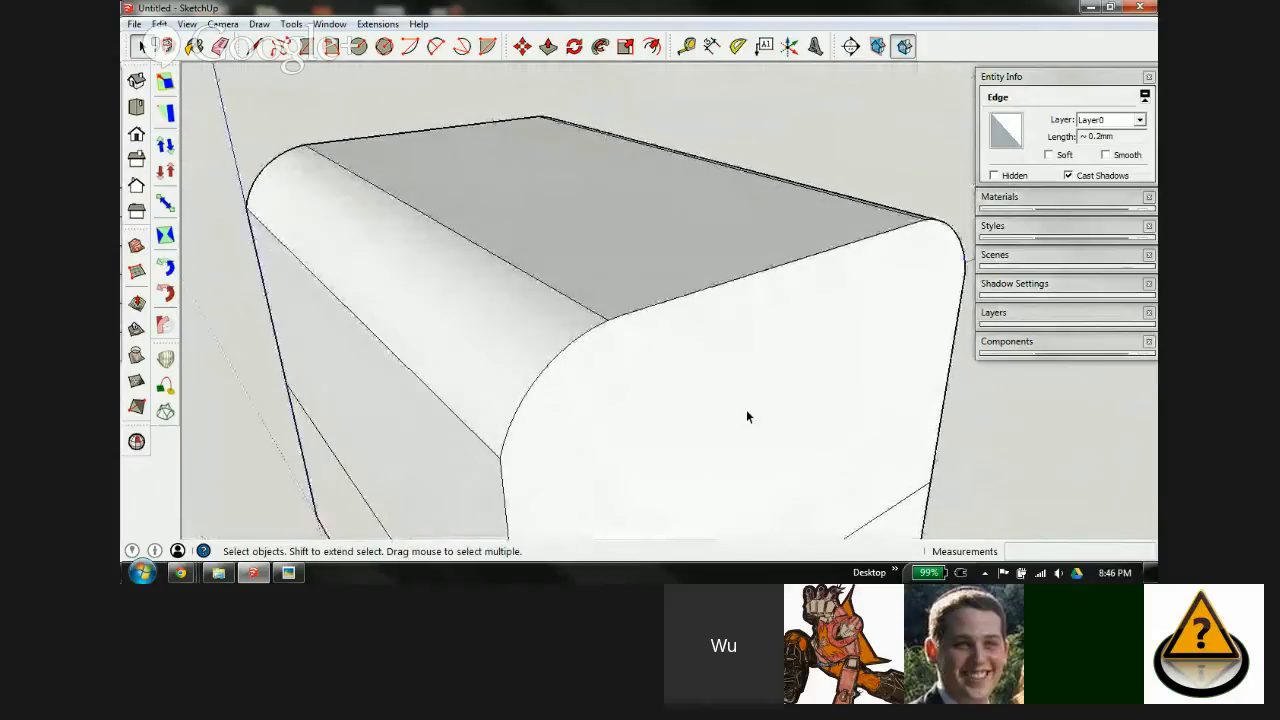
Step: Switch to torso_specs.jpg in the photo viewer and examine the dimensions of the torso's tapered lower half
middle_click_drag(746, 409, 697, 311, "shift")
scroll(650, 259, "down", 4)
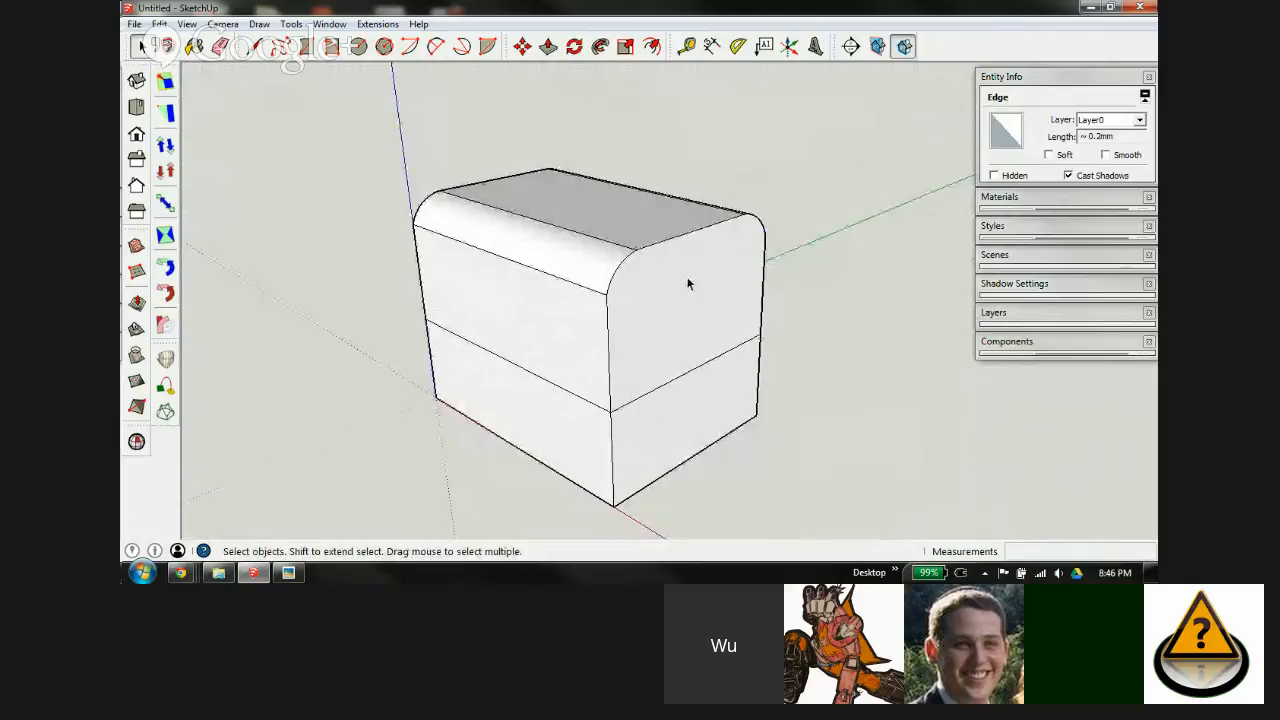
scroll(660, 330, "up", 1)
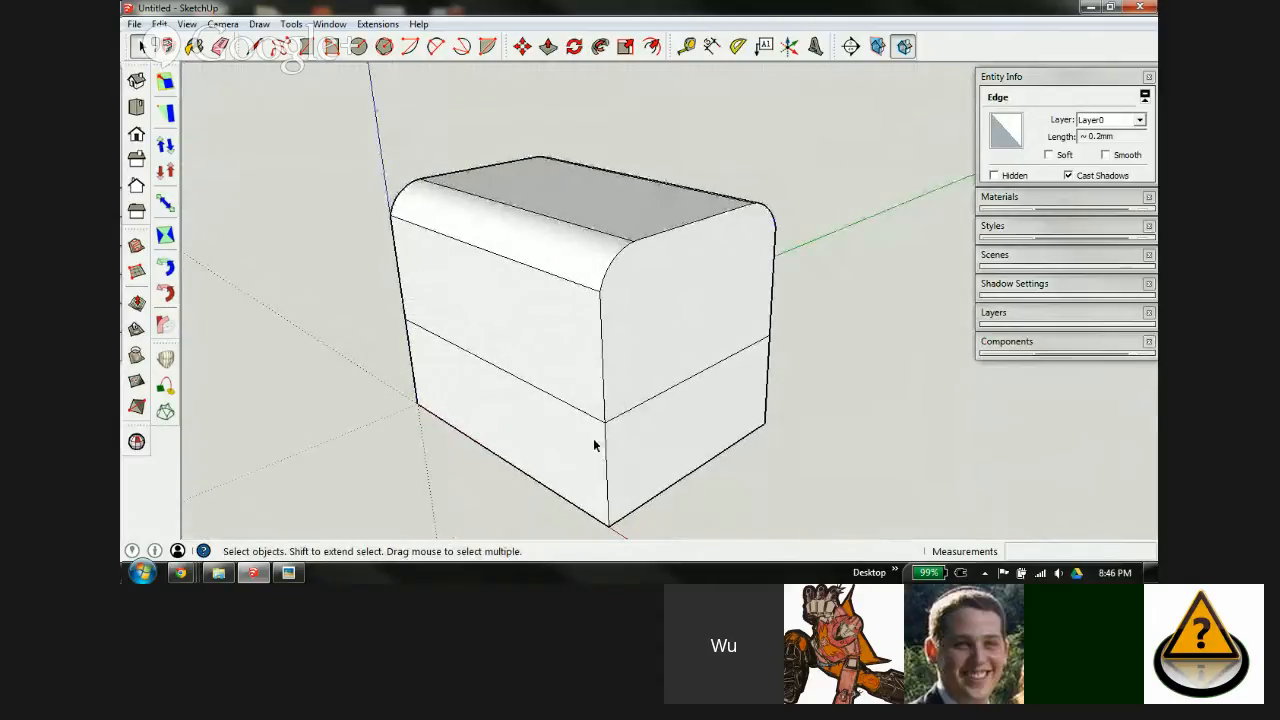
middle_click_drag(617, 431, 553, 300, "shift")
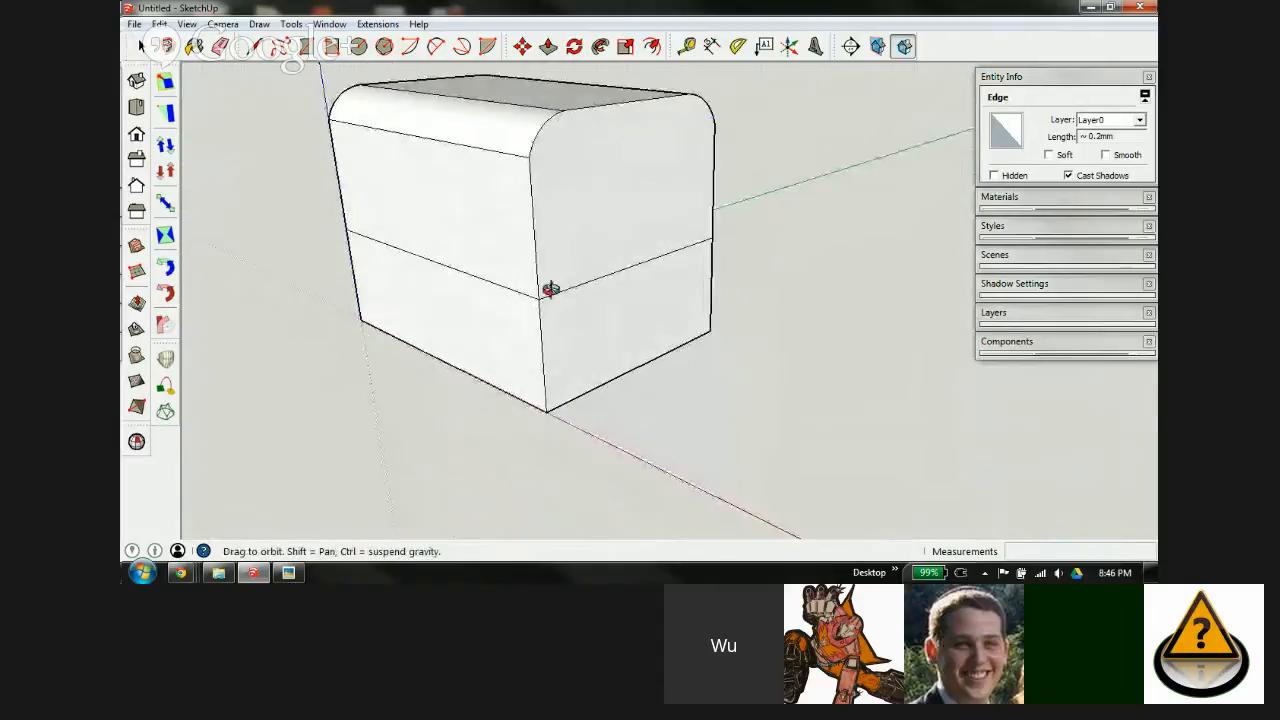
left_click(288, 572)
scroll(638, 347, "up", 3)
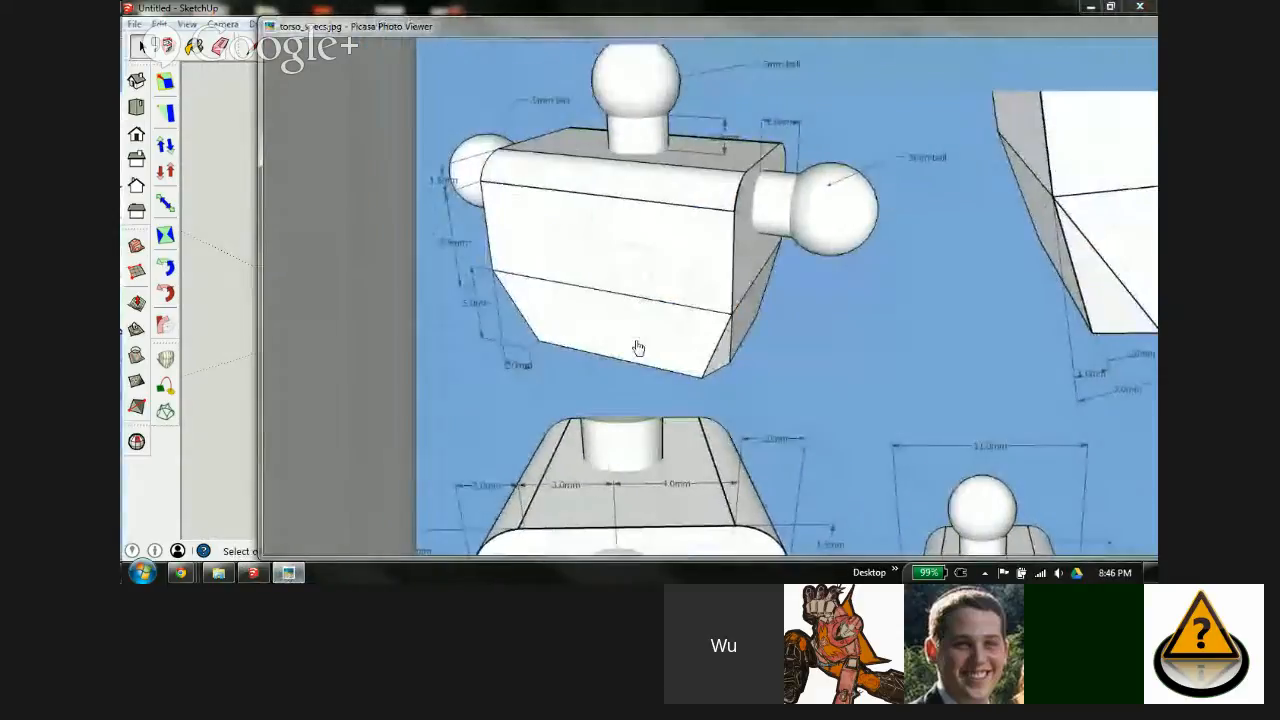
left_click_drag(638, 347, 633, 320)
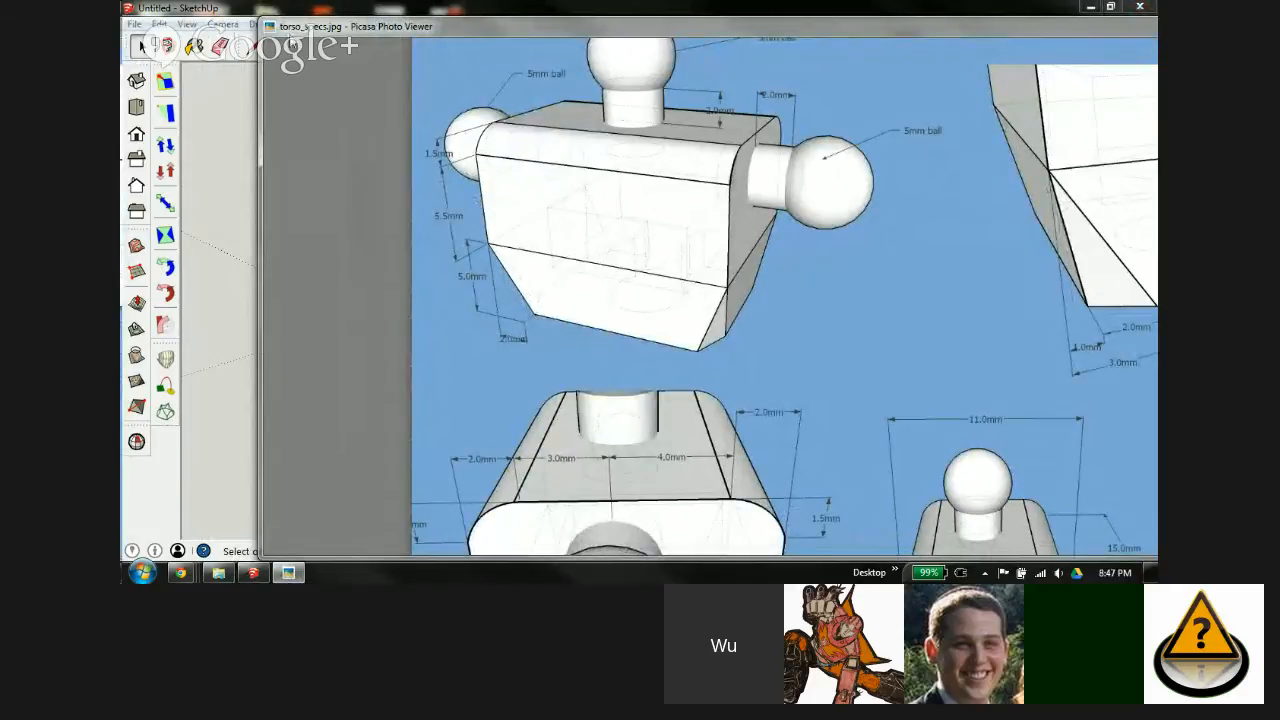
left_click_drag(265, 12, 260, 19)
Step: Place guide lines 2 mm inside both short side edges of the block's bottom face
scroll(464, 364, "up", 3)
mouse_move(471, 366)
middle_mouse_down()
mouse_move(556, 245)
mouse_move(609, 120)
mouse_move(660, 140)
mouse_move(654, 157)
middle_mouse_up()
key("t")
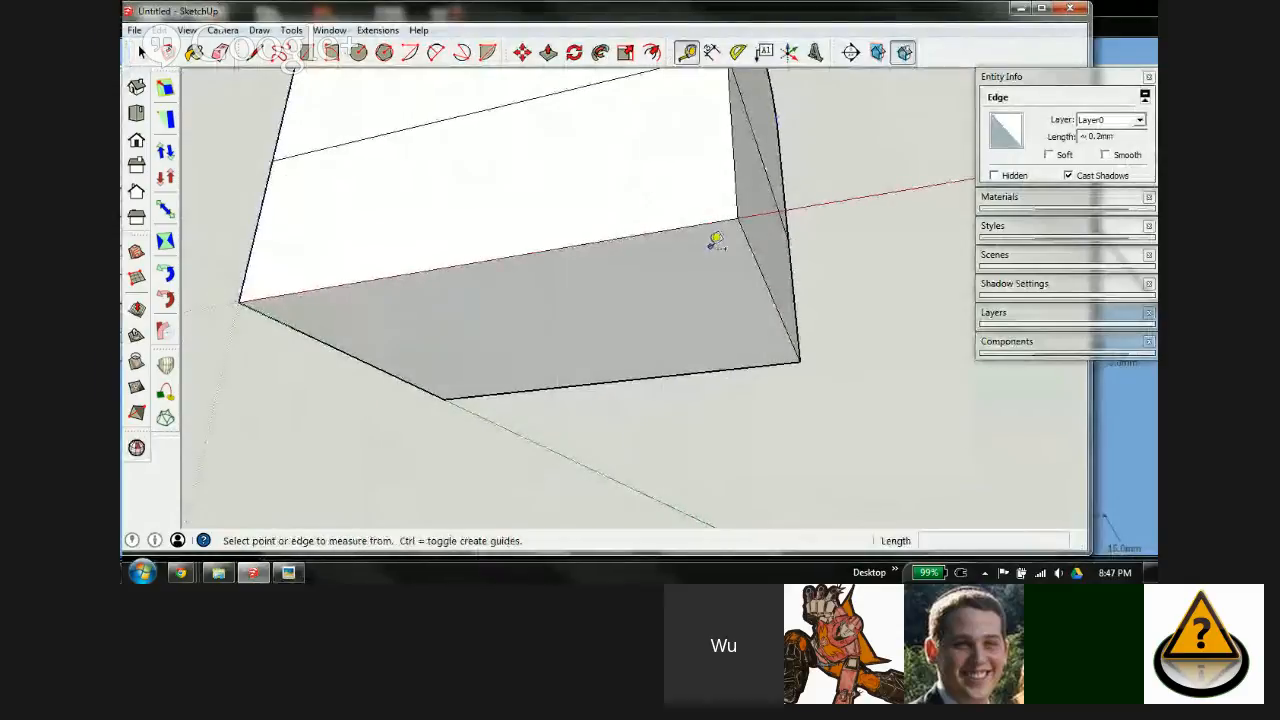
left_click(770, 268)
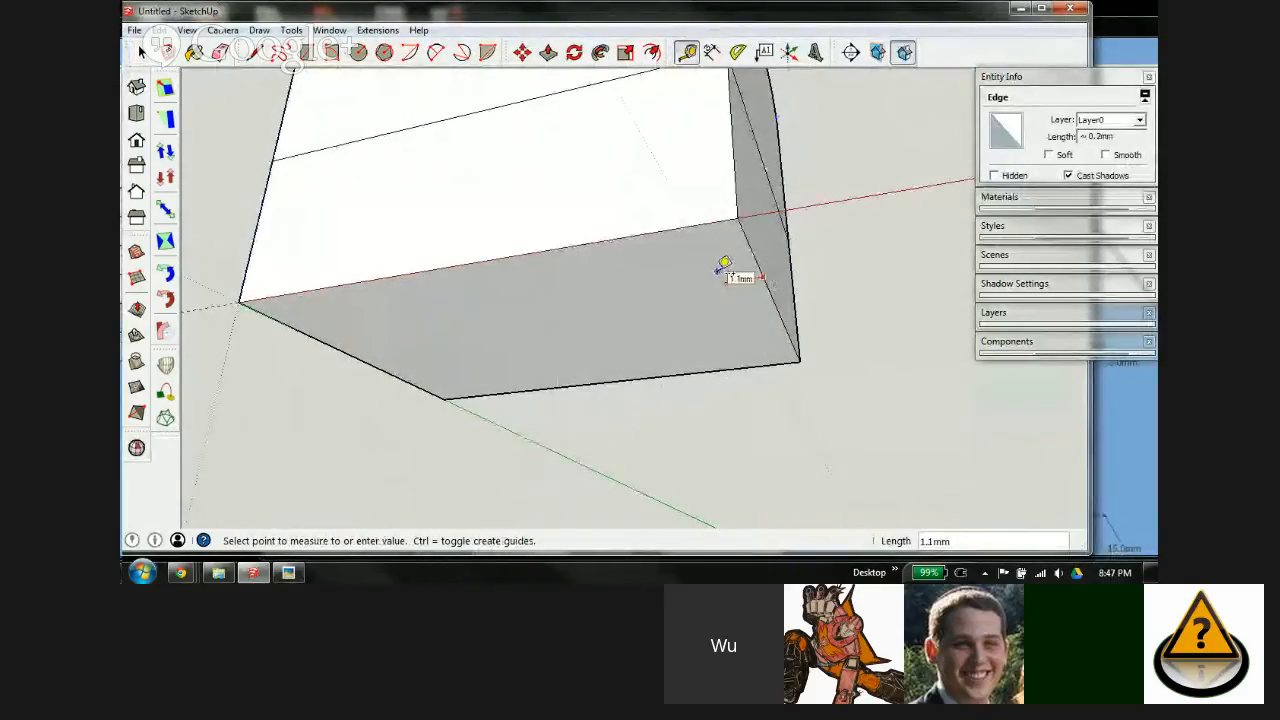
type("2")
key("Return")
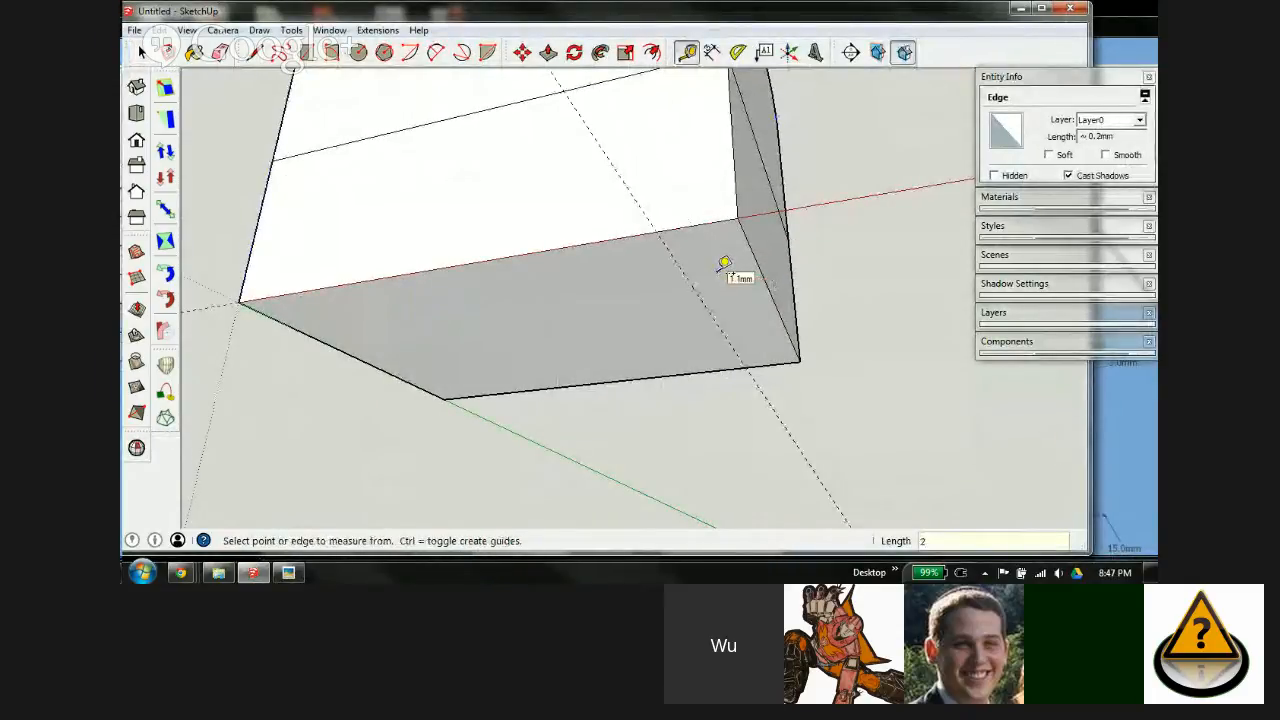
left_click(320, 339)
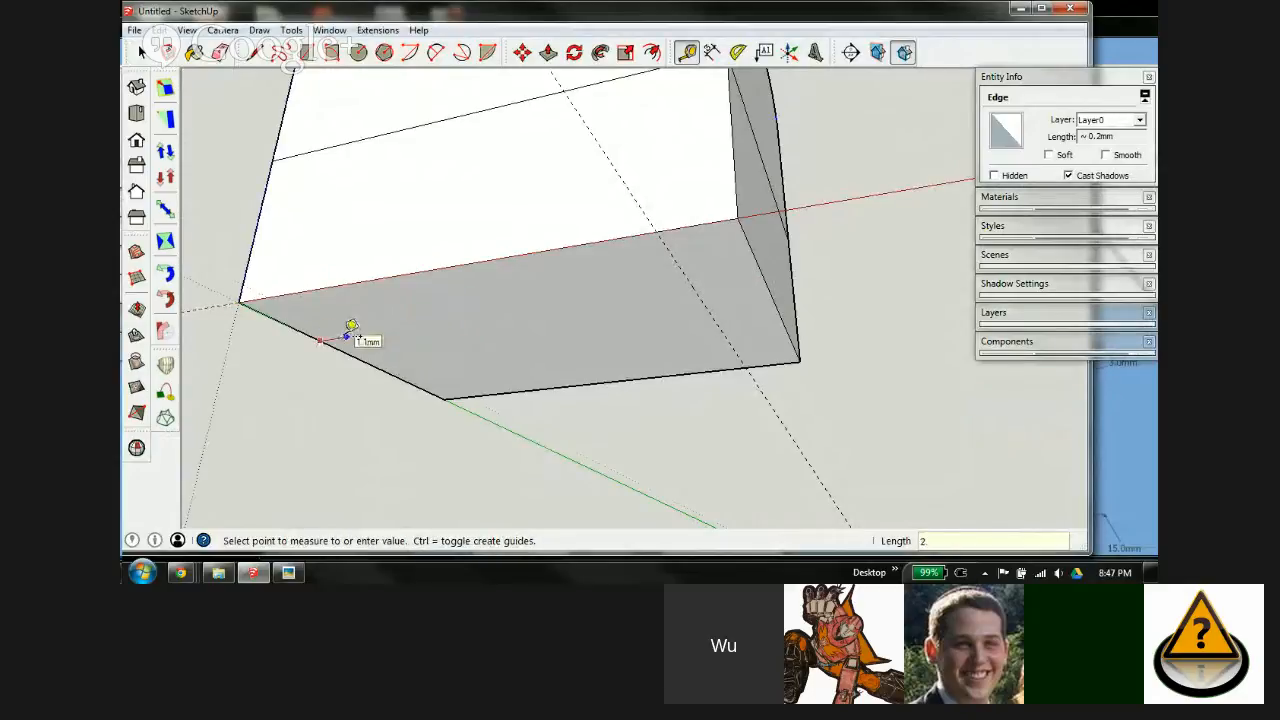
left_click(351, 327)
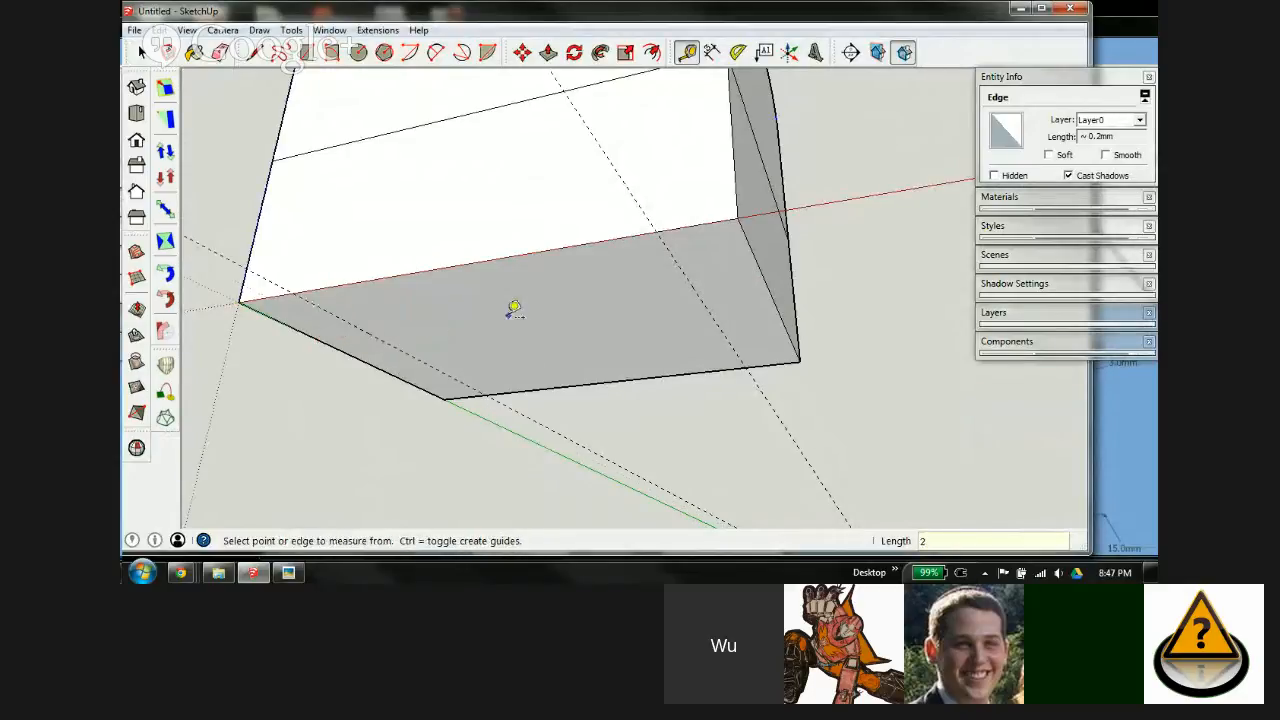
Step: Check the bottom taper in the torso spec image and place a guide 1 mm inside the bottom edge on the red axis
left_click(295, 573)
left_click_drag(822, 408, 331, 414)
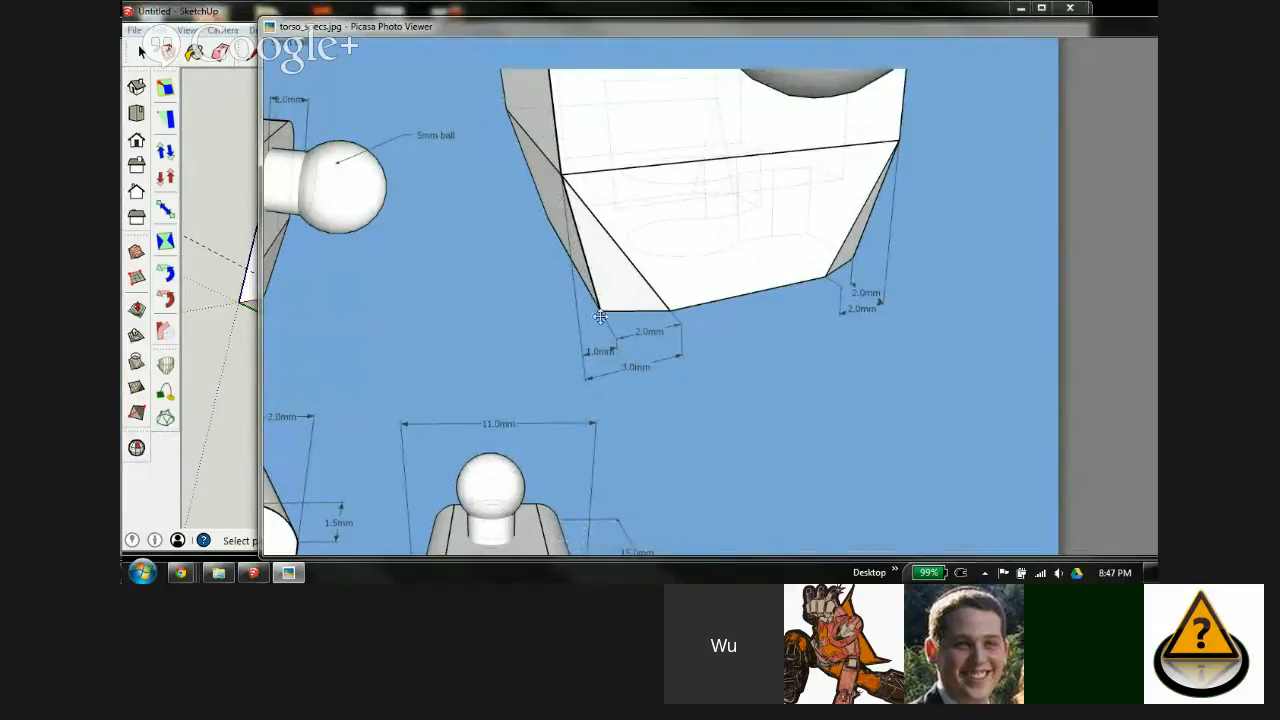
left_click(237, 5)
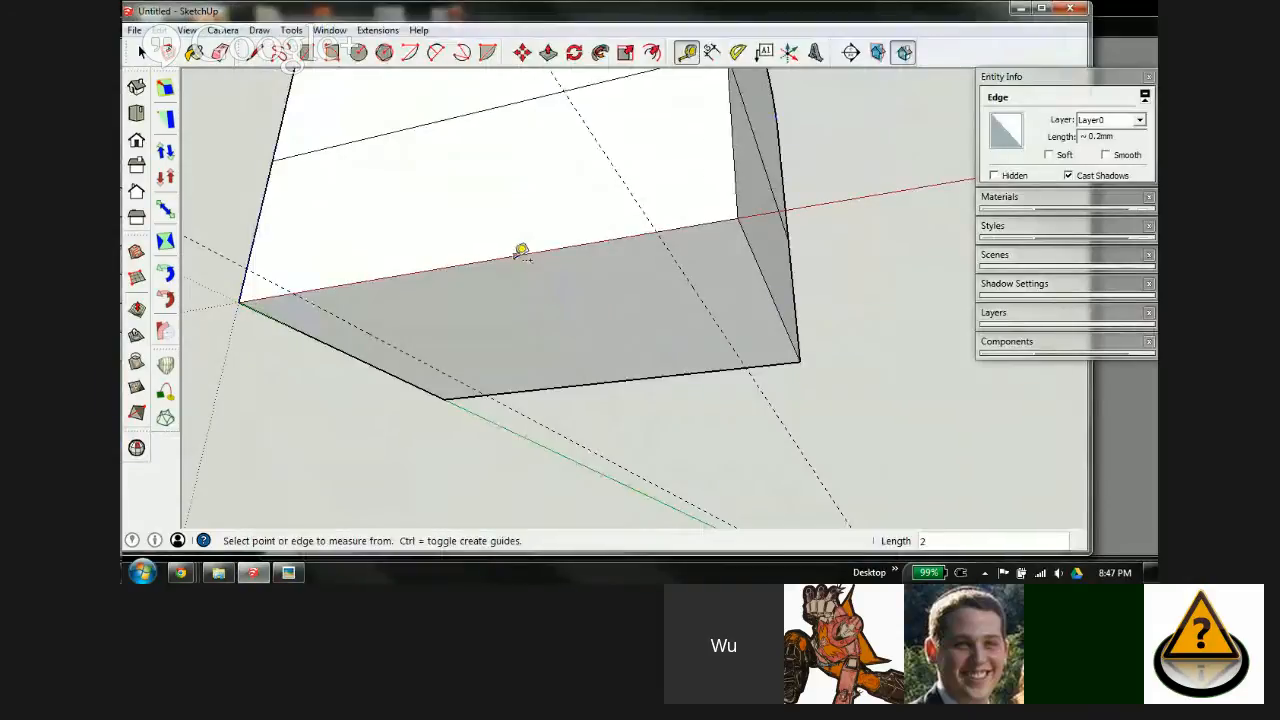
left_click(518, 255)
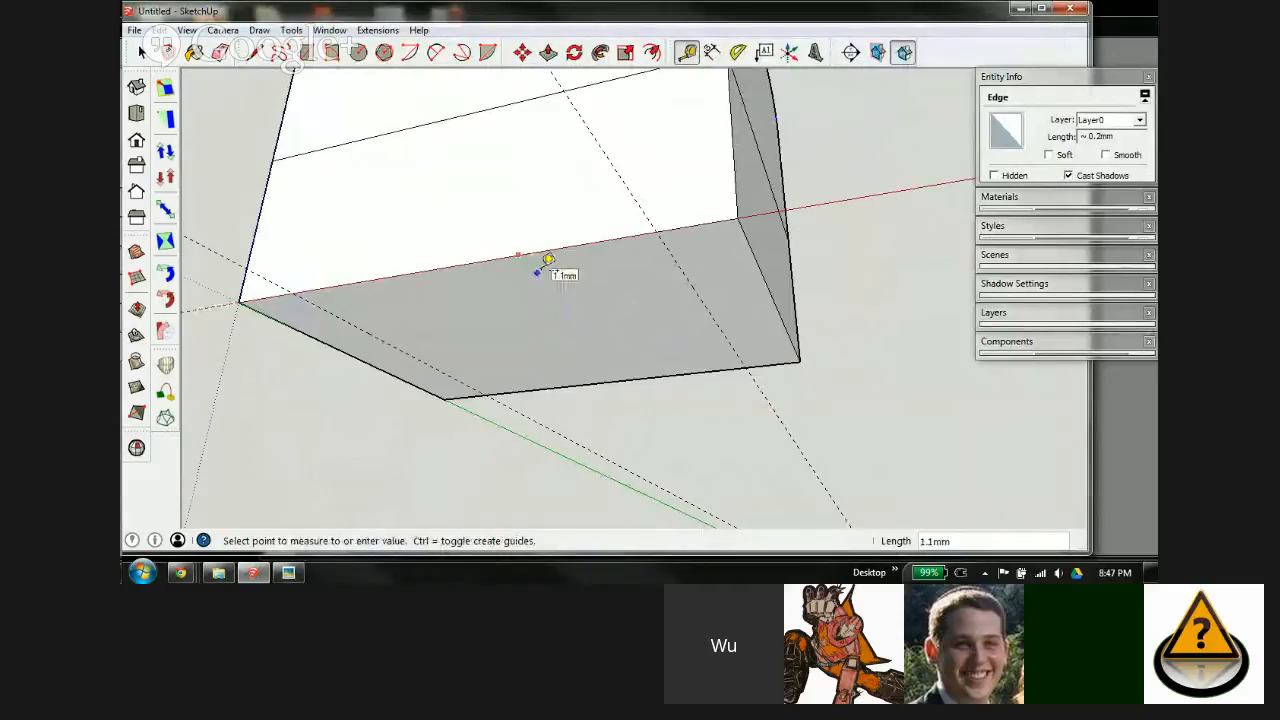
left_click(538, 271)
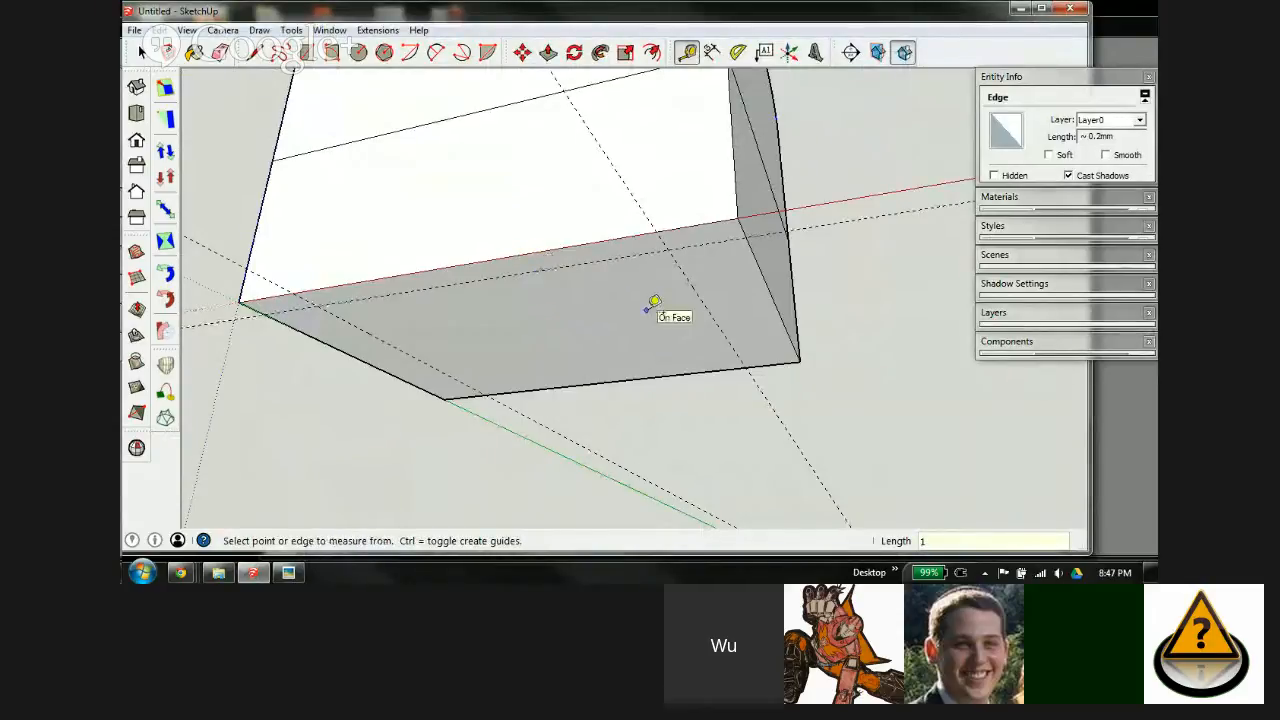
middle_click_drag(651, 303, 584, 288)
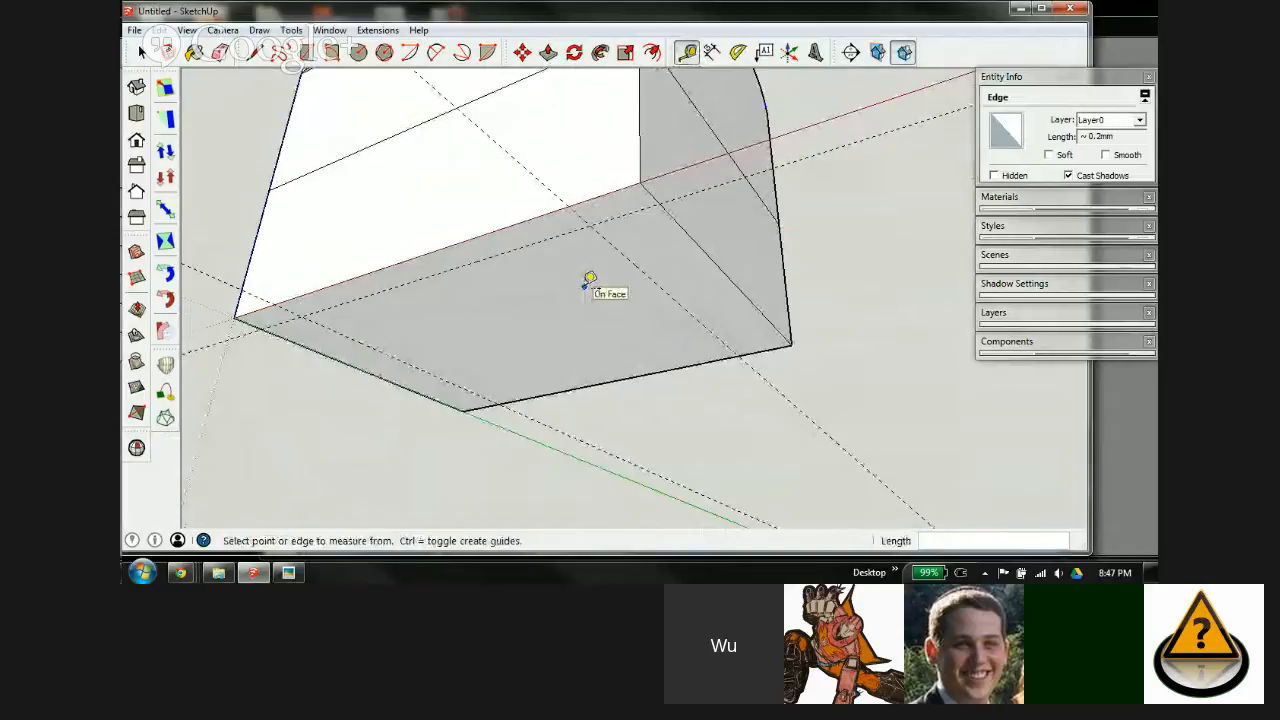
Step: Move the bottom face's long edge on the red axis 1 mm inward along the green axis
key("m")
scroll(534, 245, "up", 2)
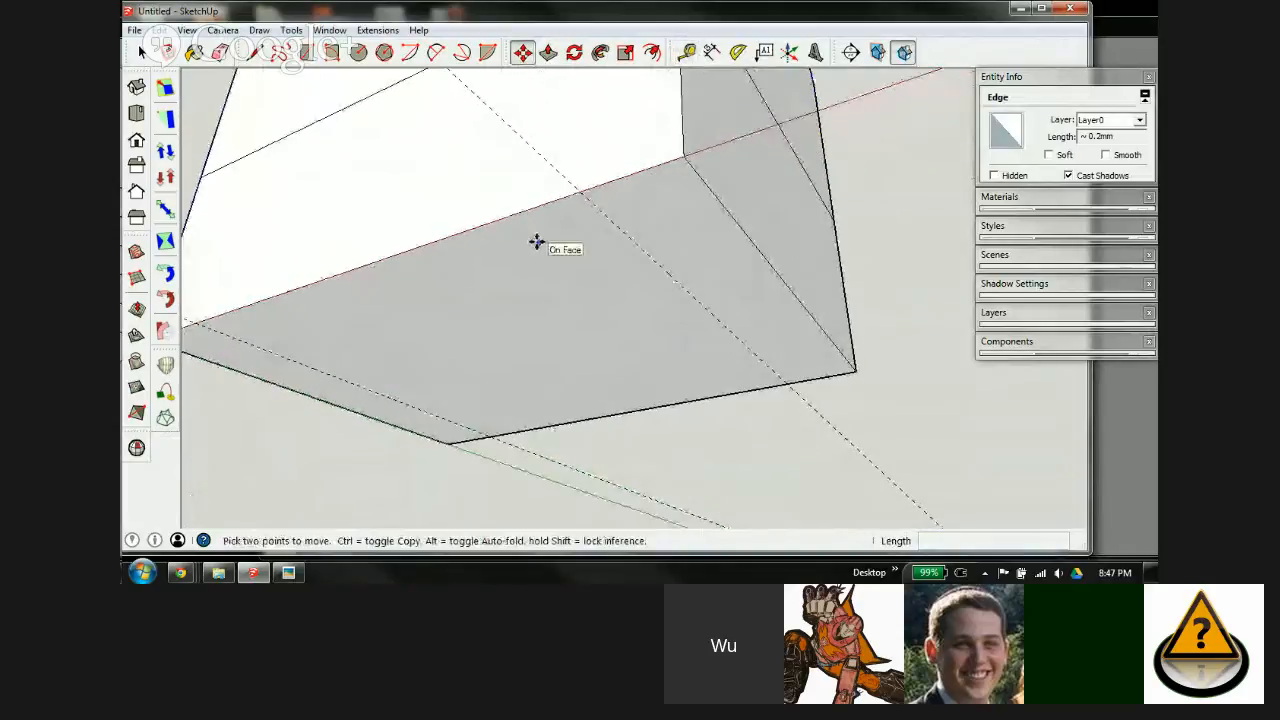
key("space")
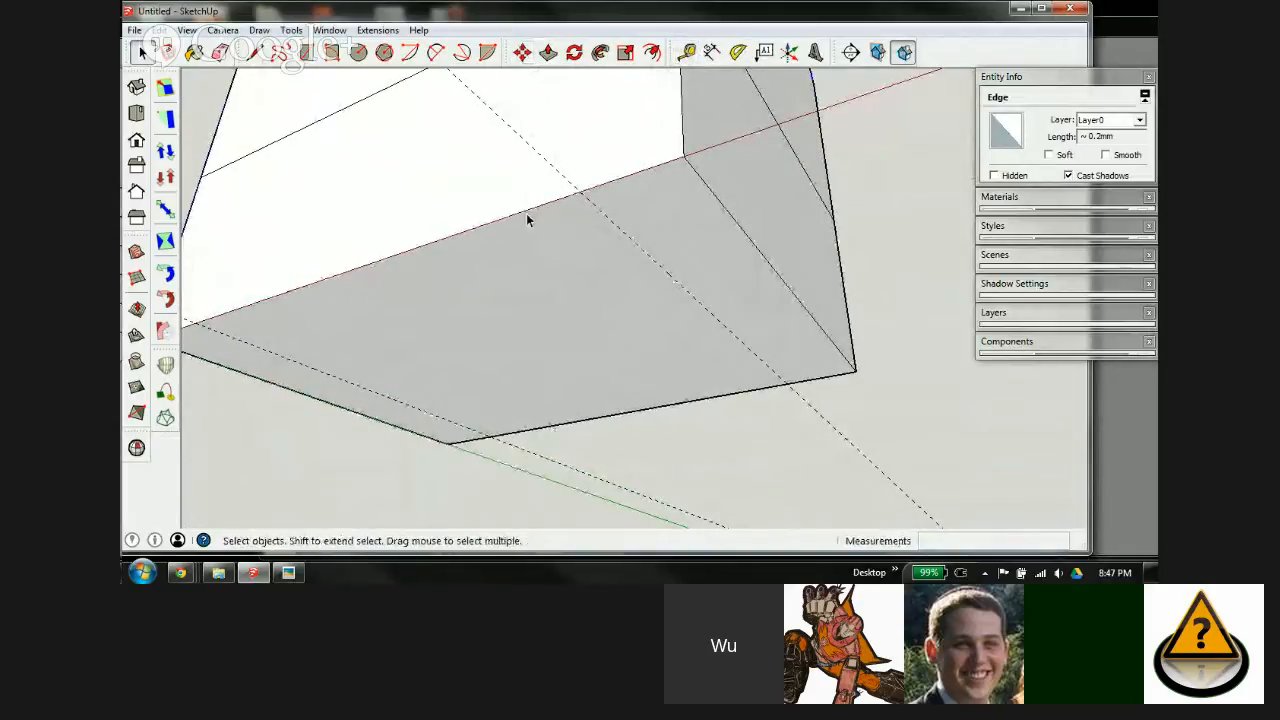
left_click(525, 211)
key("m")
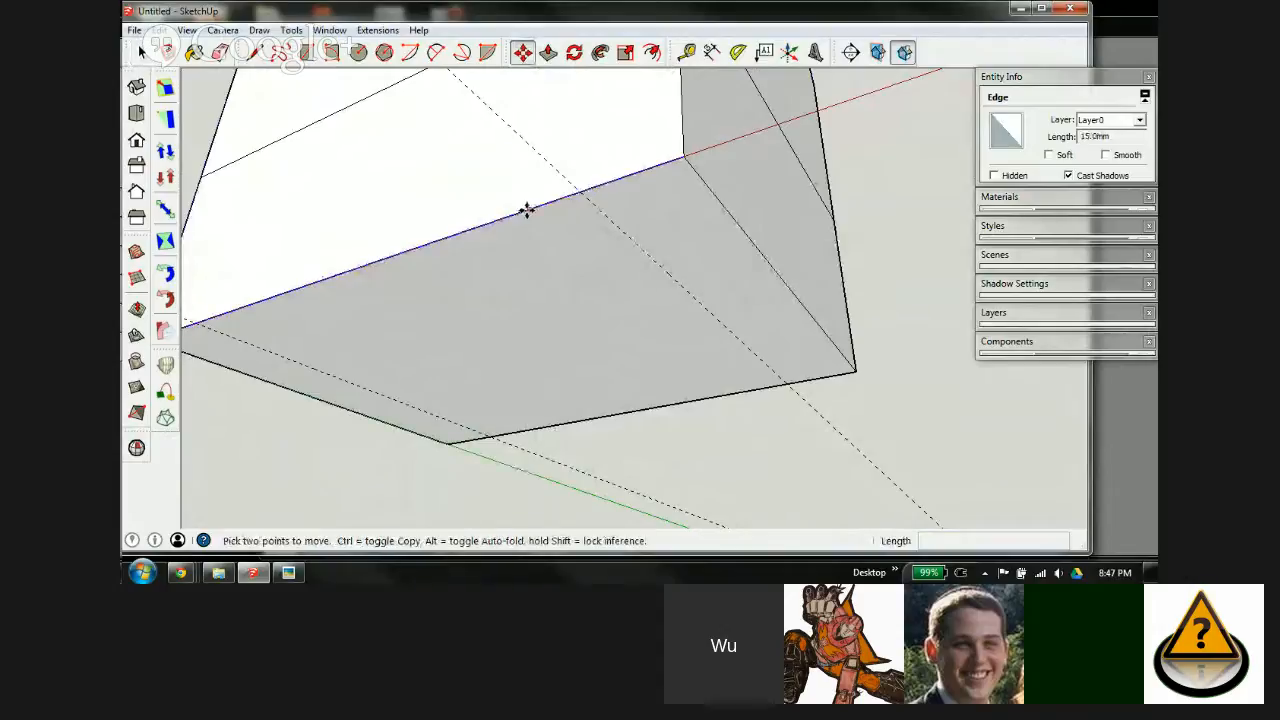
left_click(527, 211)
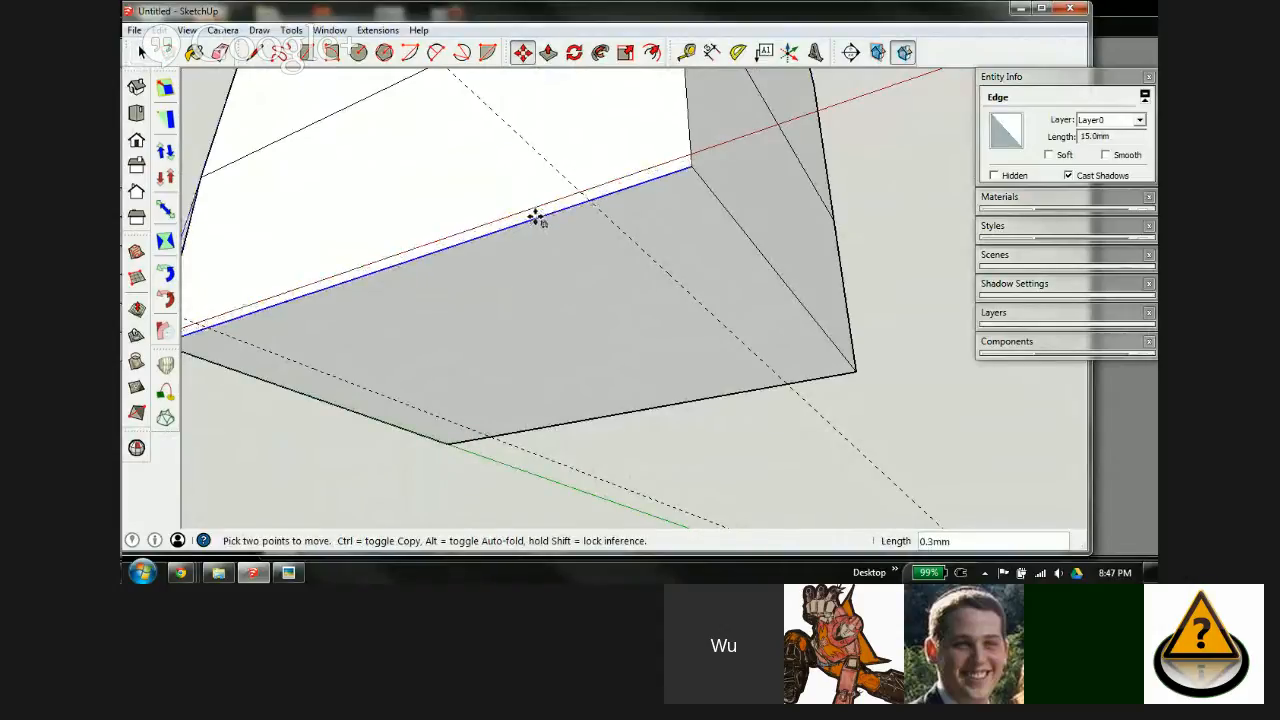
type("1")
key("Return")
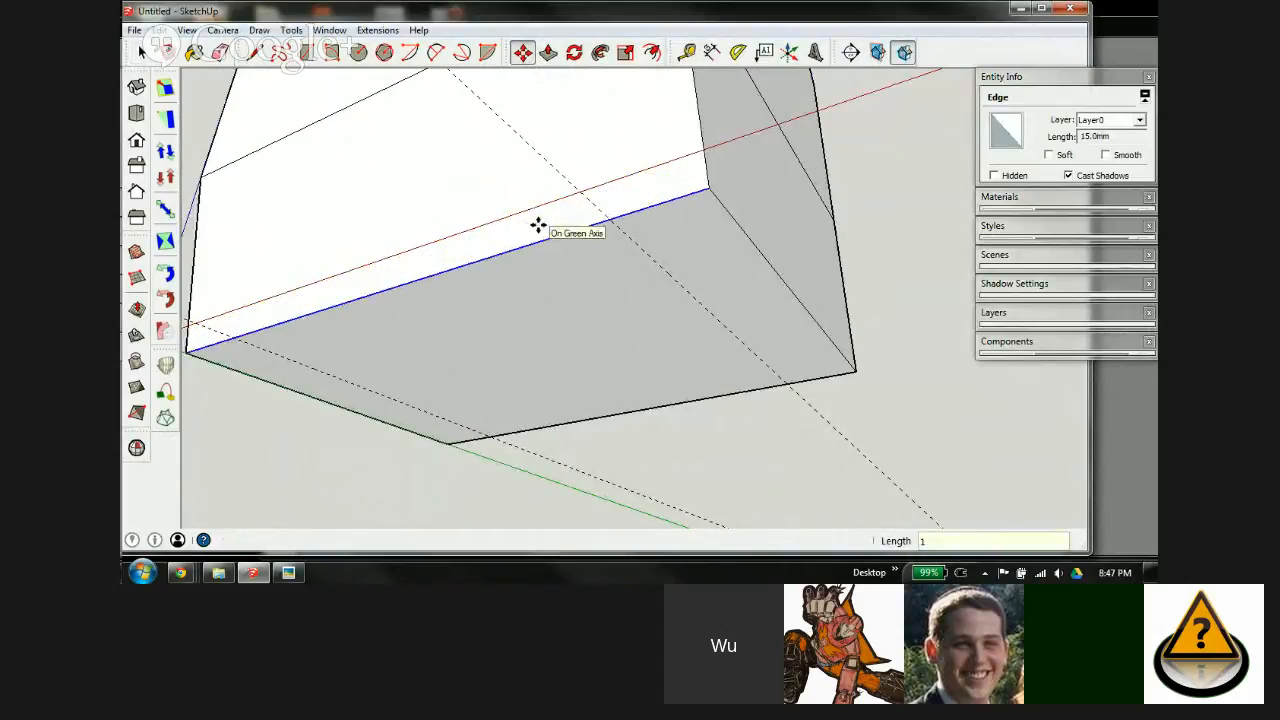
Step: Consult the torso spec image and place a guide 2 mm inside the moved long edge on the bottom face
middle_click_drag(538, 225, 495, 280)
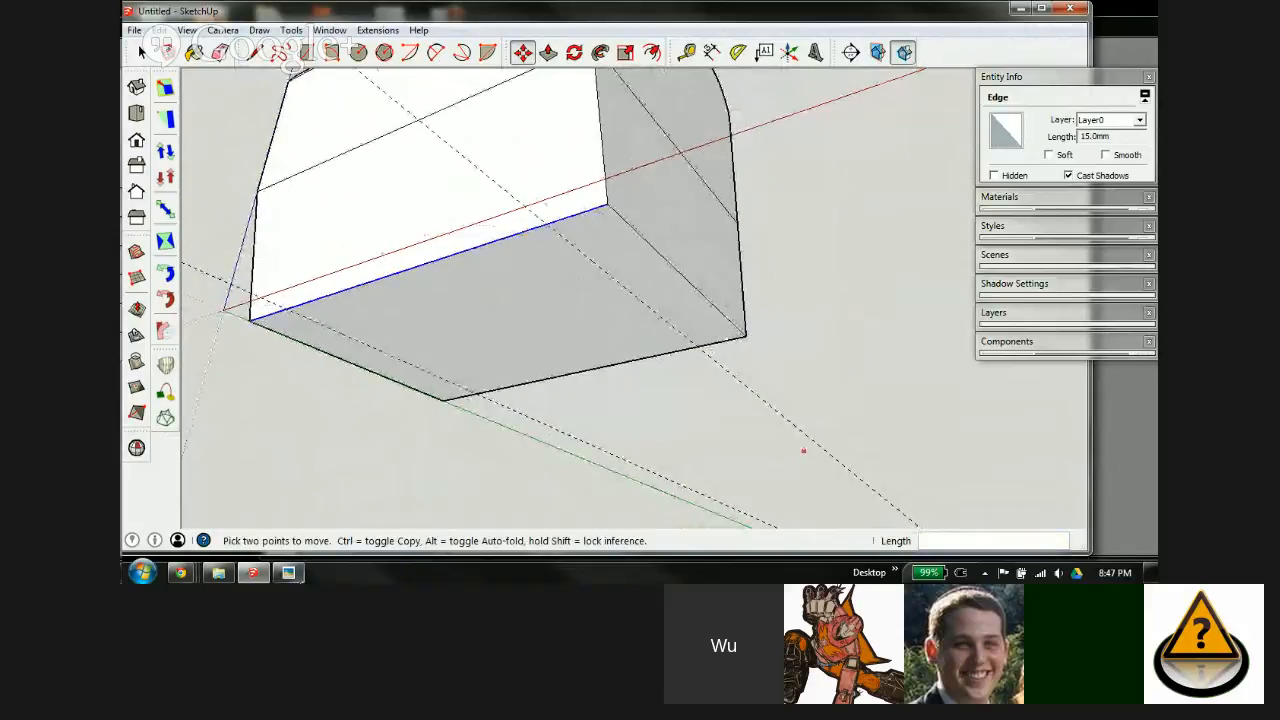
left_click(288, 572)
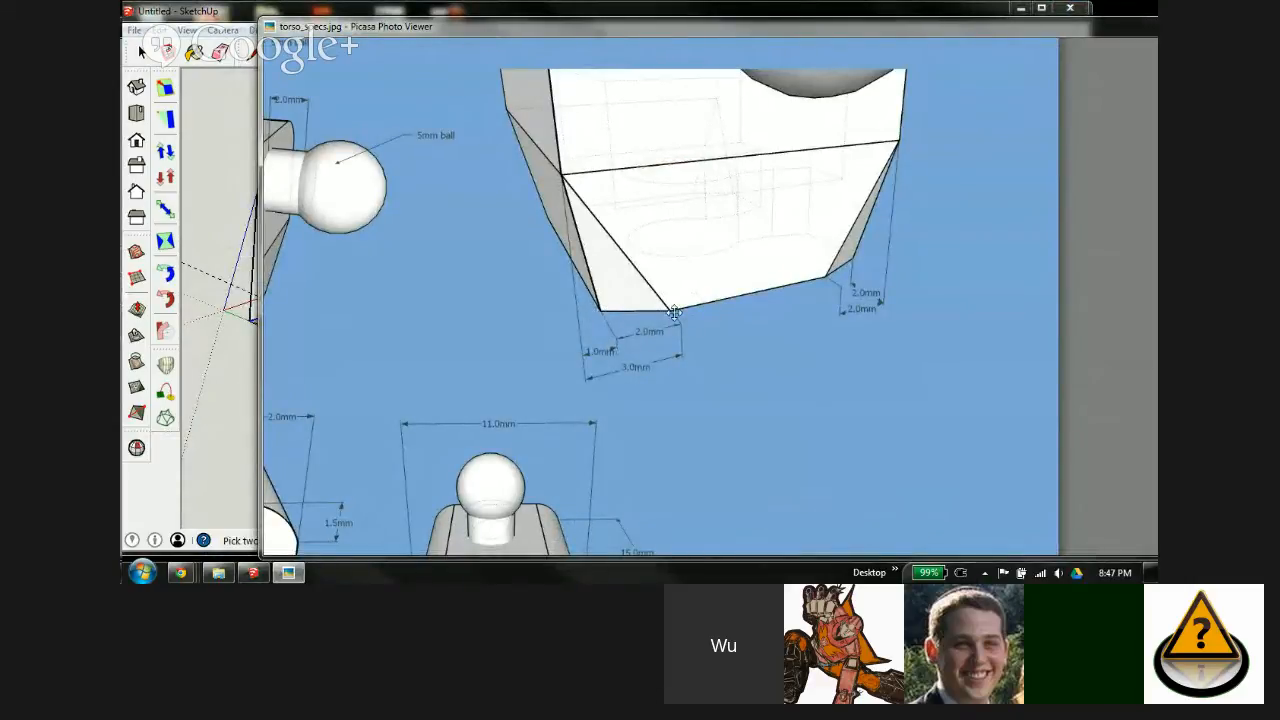
left_click(253, 572)
key("t")
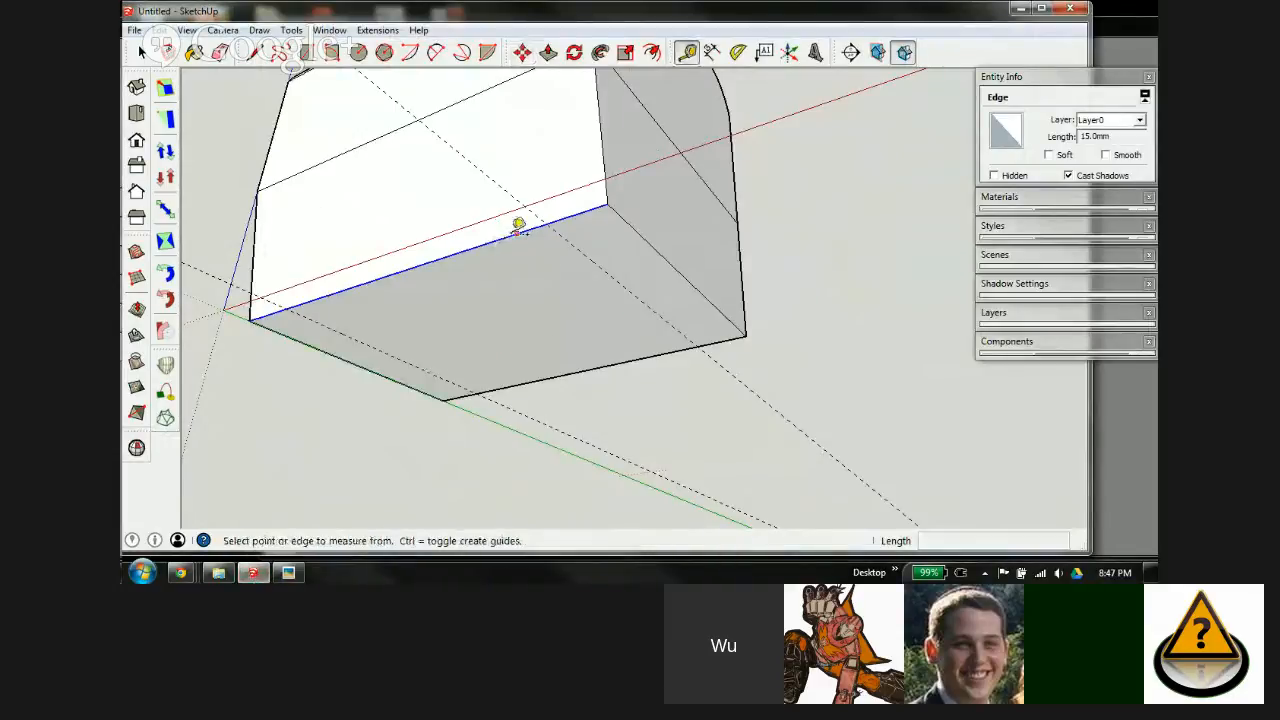
left_click(519, 227)
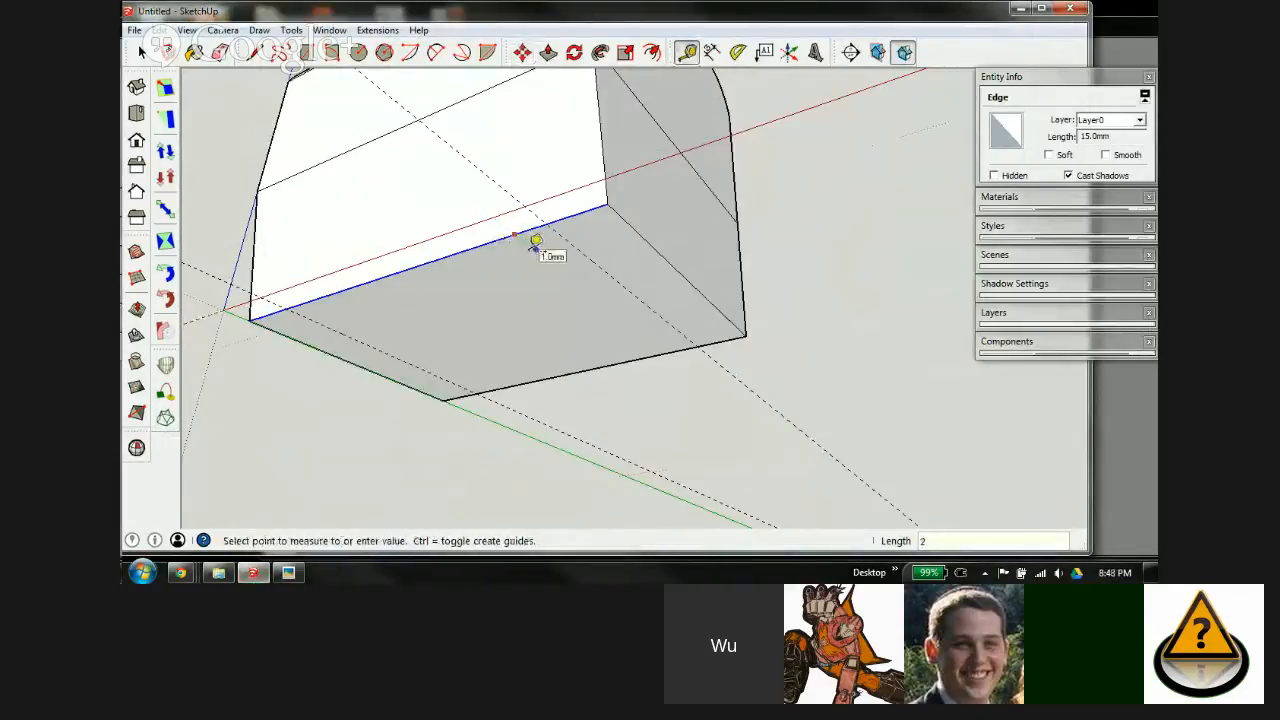
left_click(548, 250)
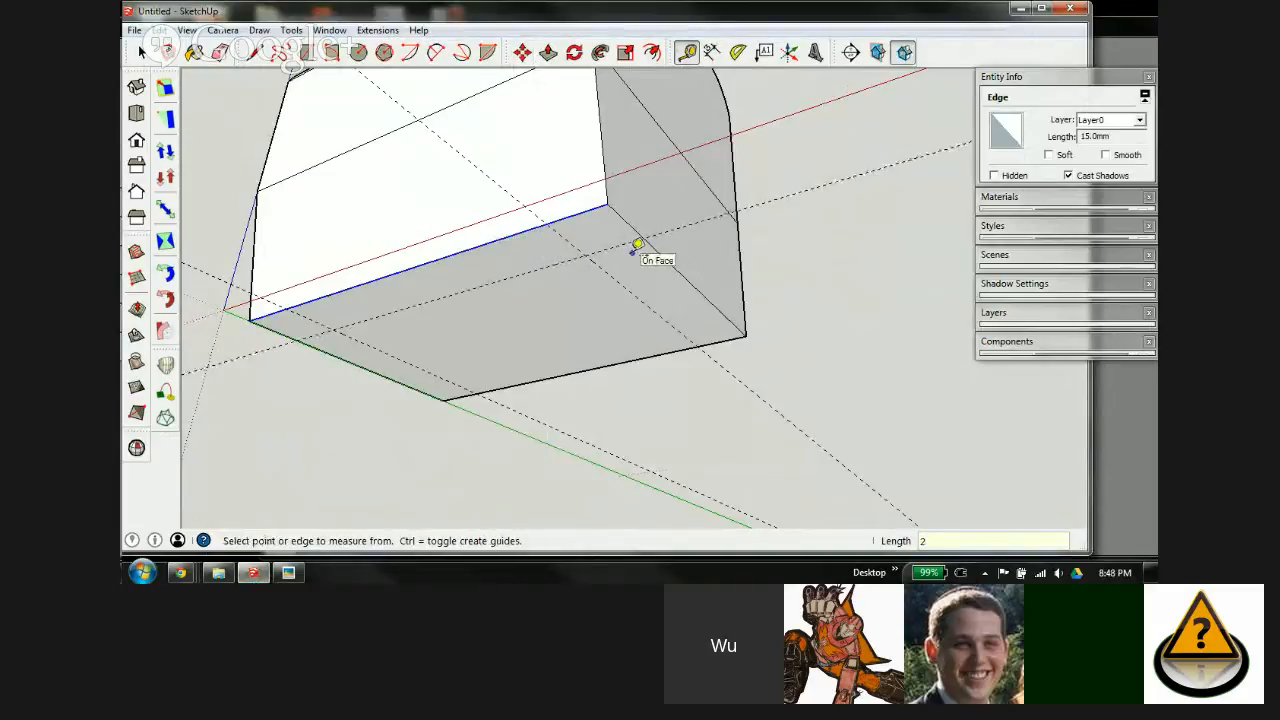
Step: Recheck the torso spec image and place a guide 2 mm inside the bottom face's opposite long edge
middle_click_drag(636, 245, 292, 543)
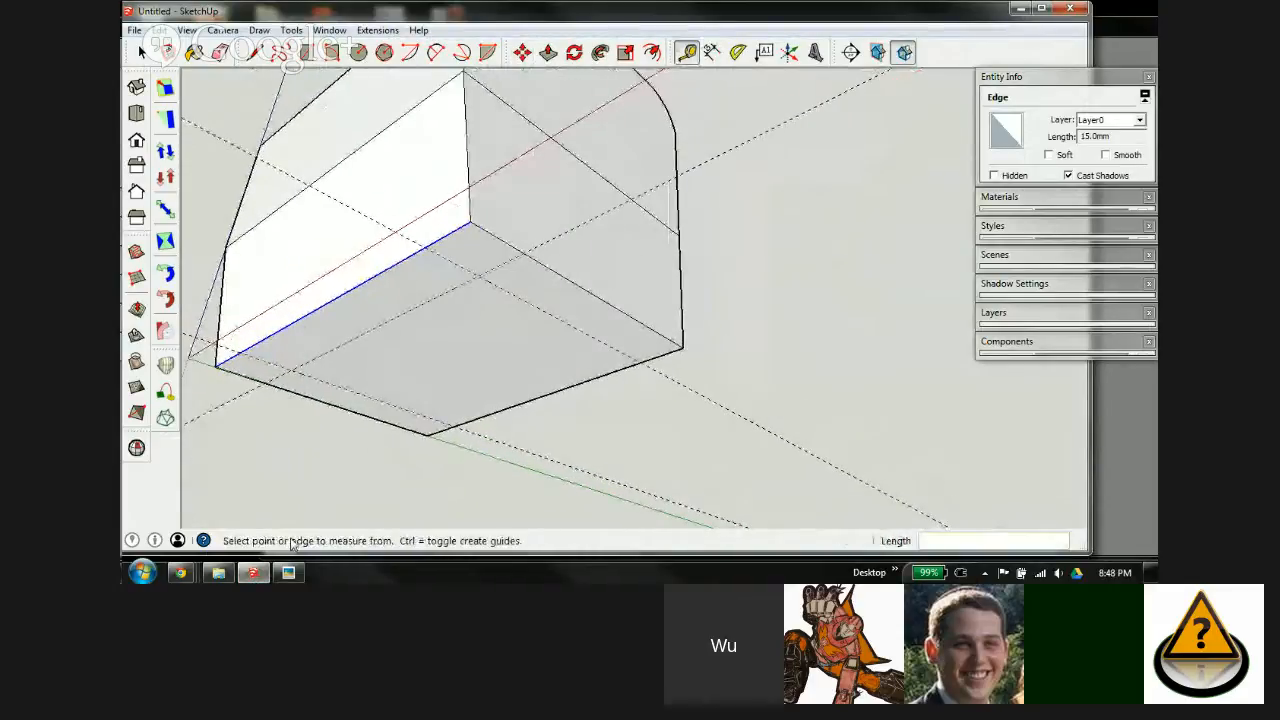
left_click(288, 572)
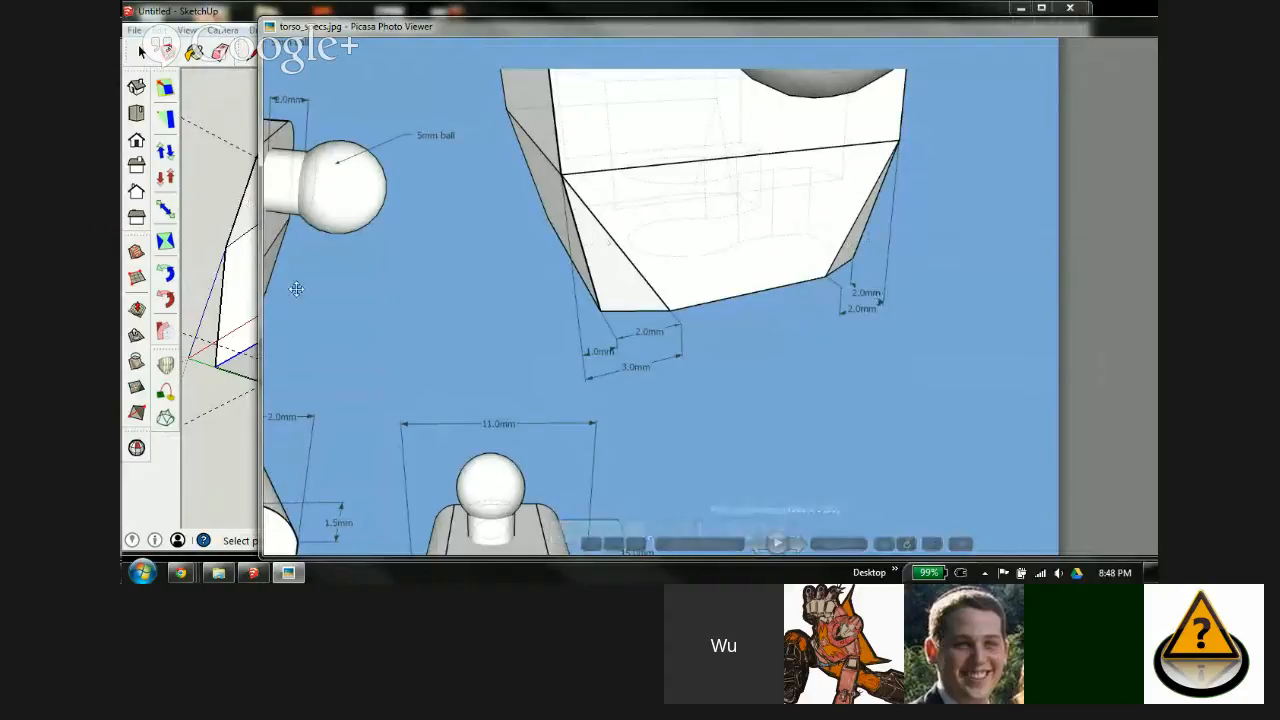
key("Escape")
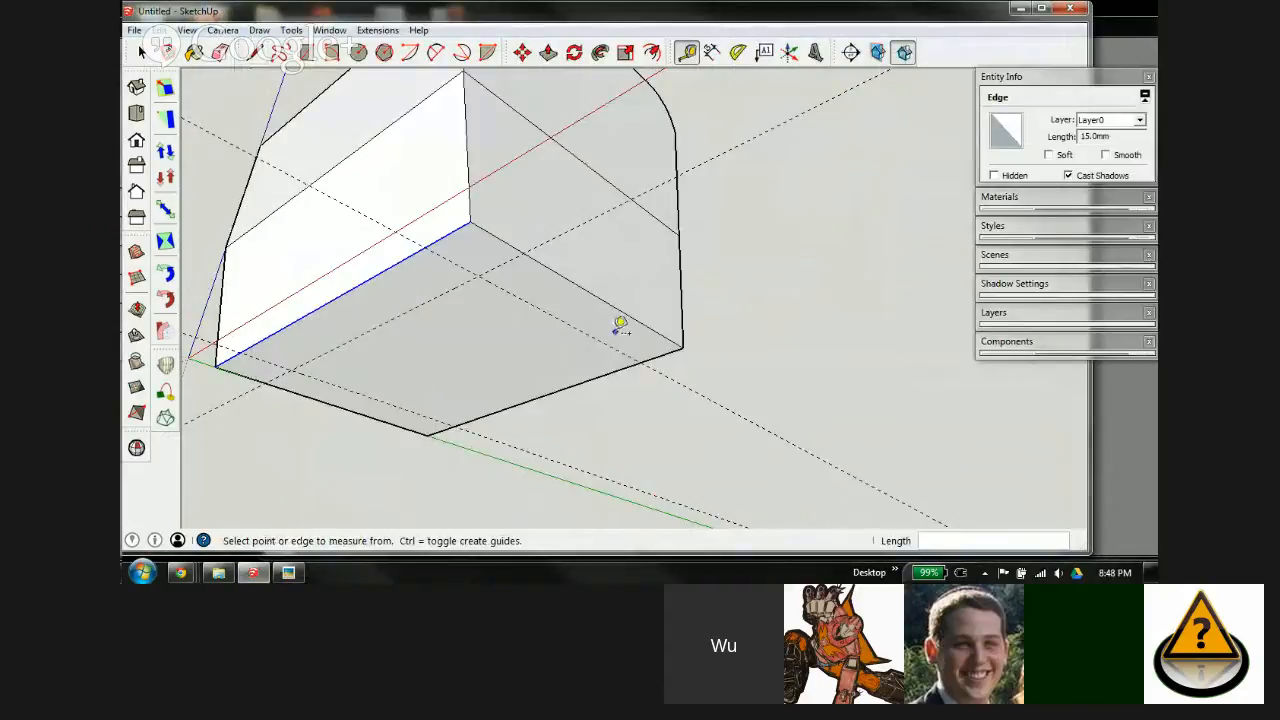
scroll(621, 325, "up", 2)
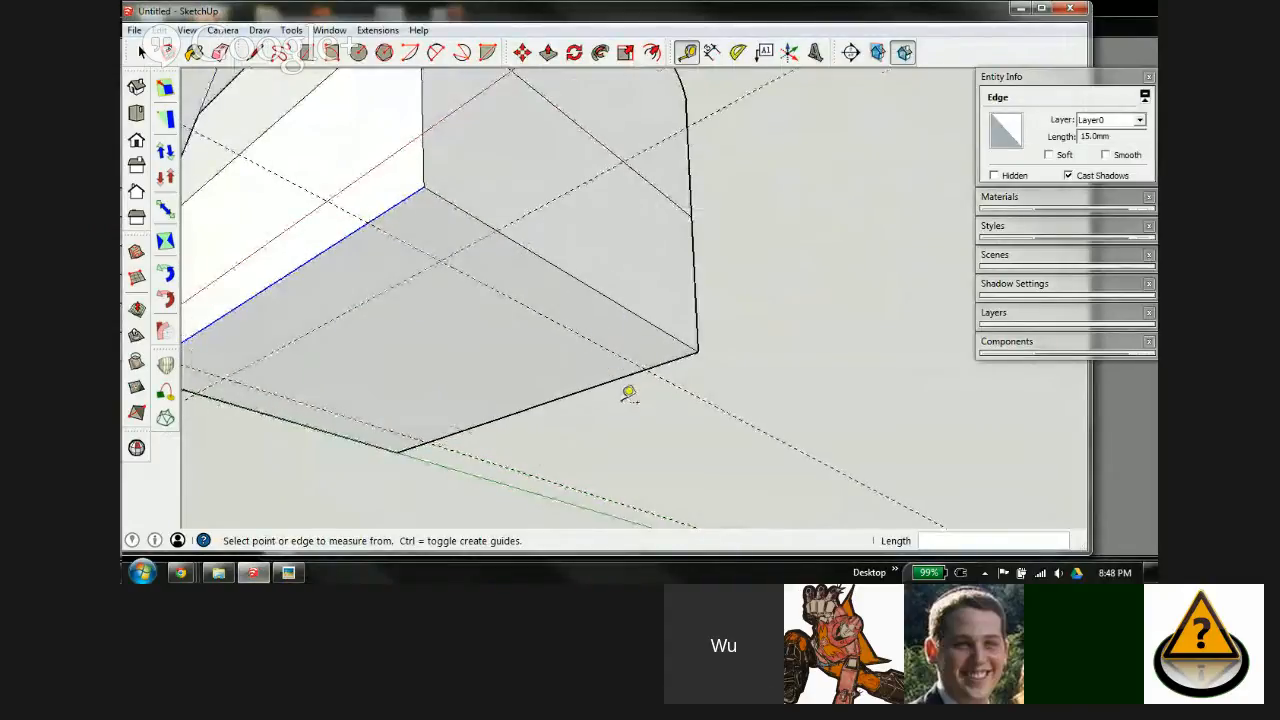
left_click(619, 377)
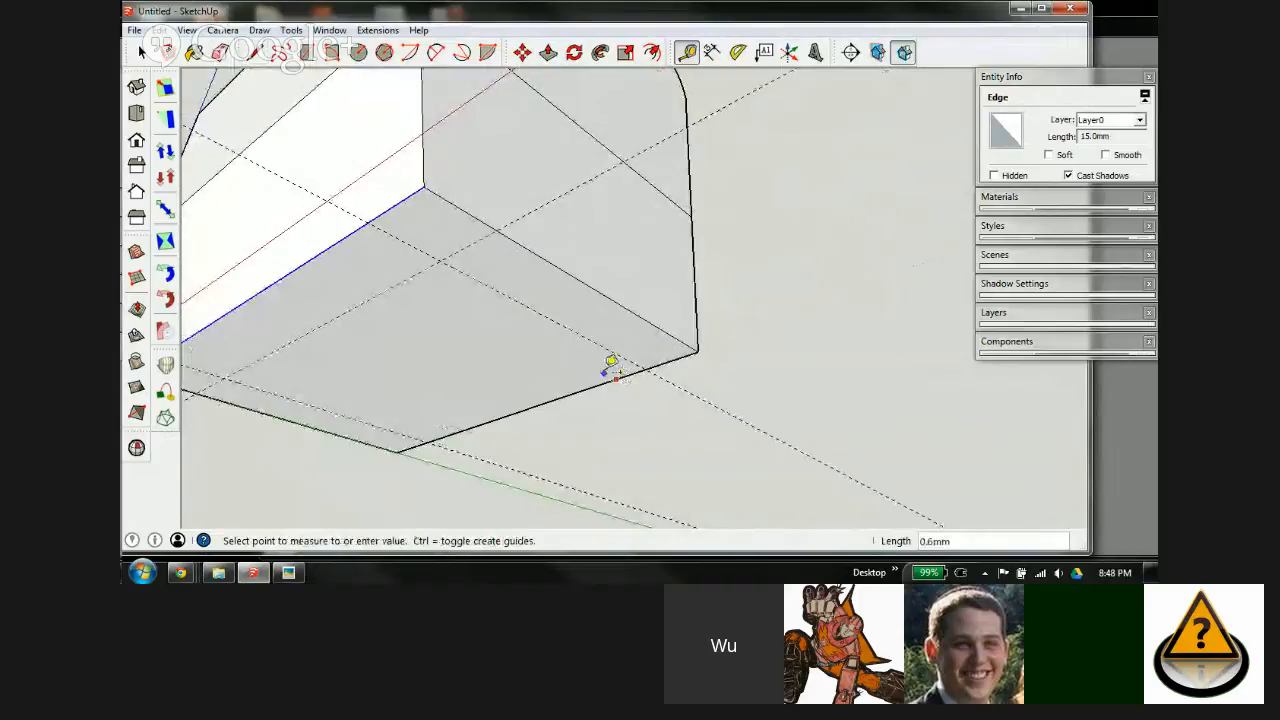
key("Return")
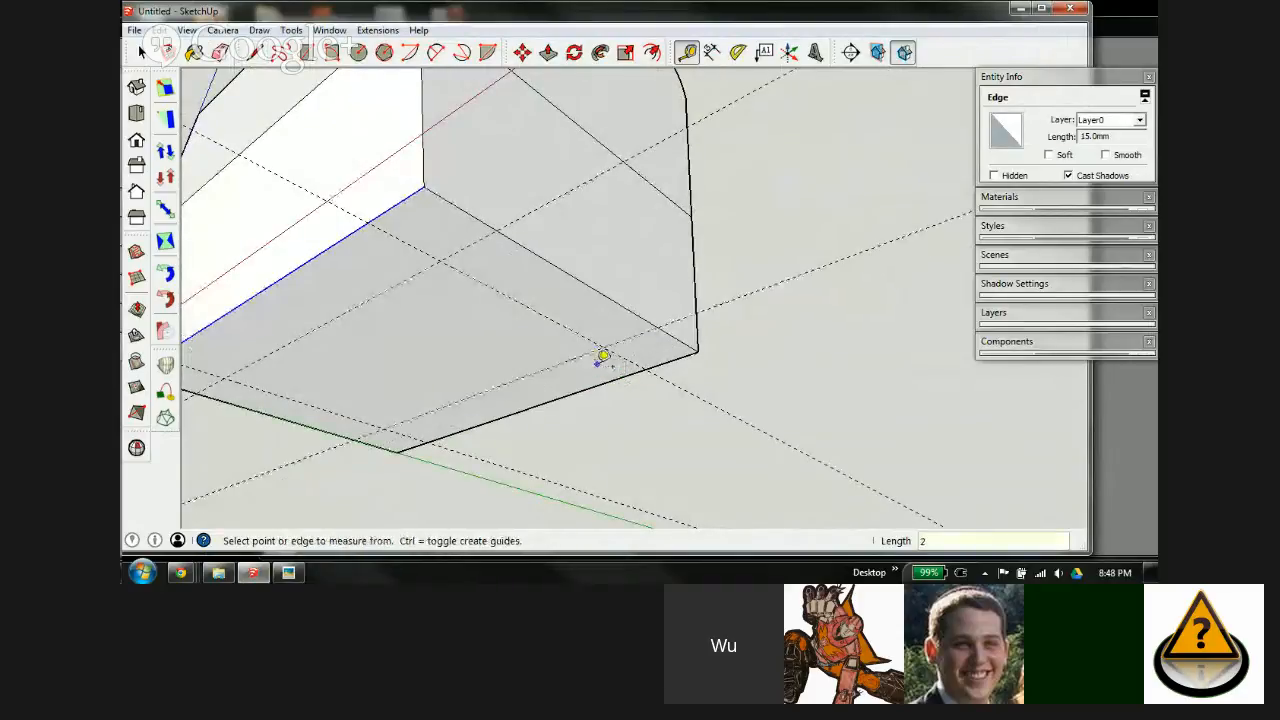
key("space")
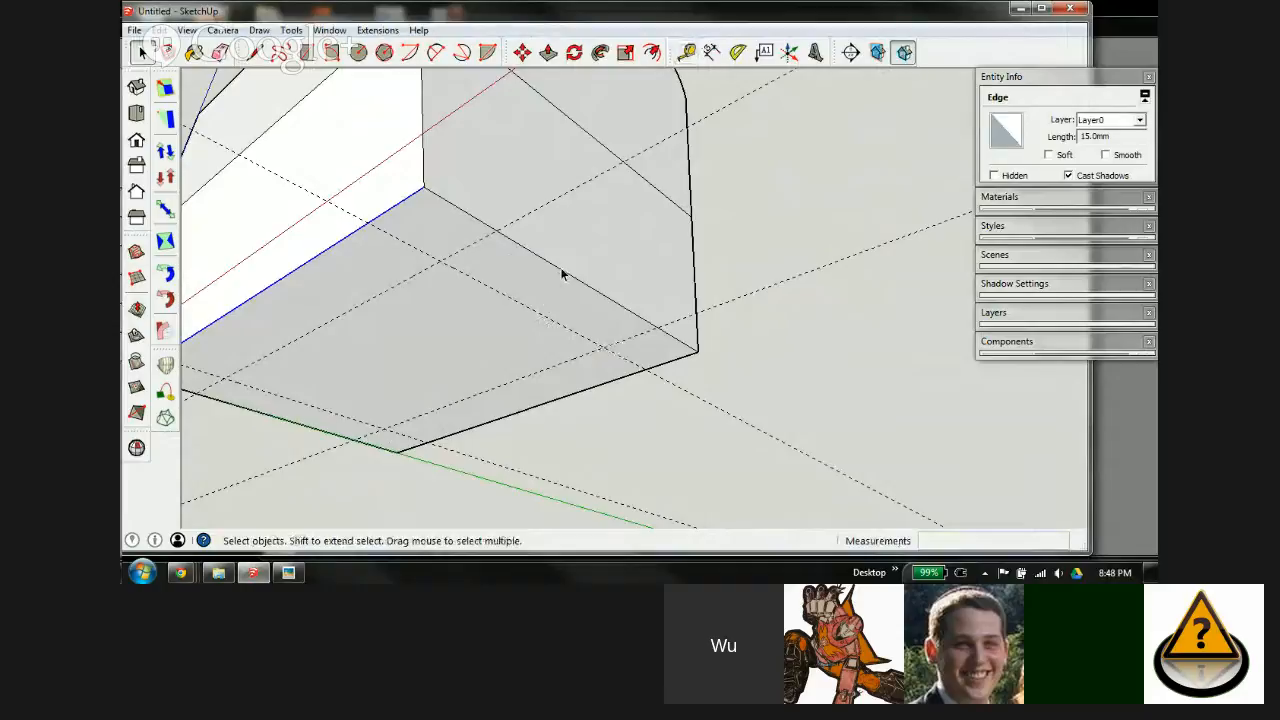
left_click(559, 269)
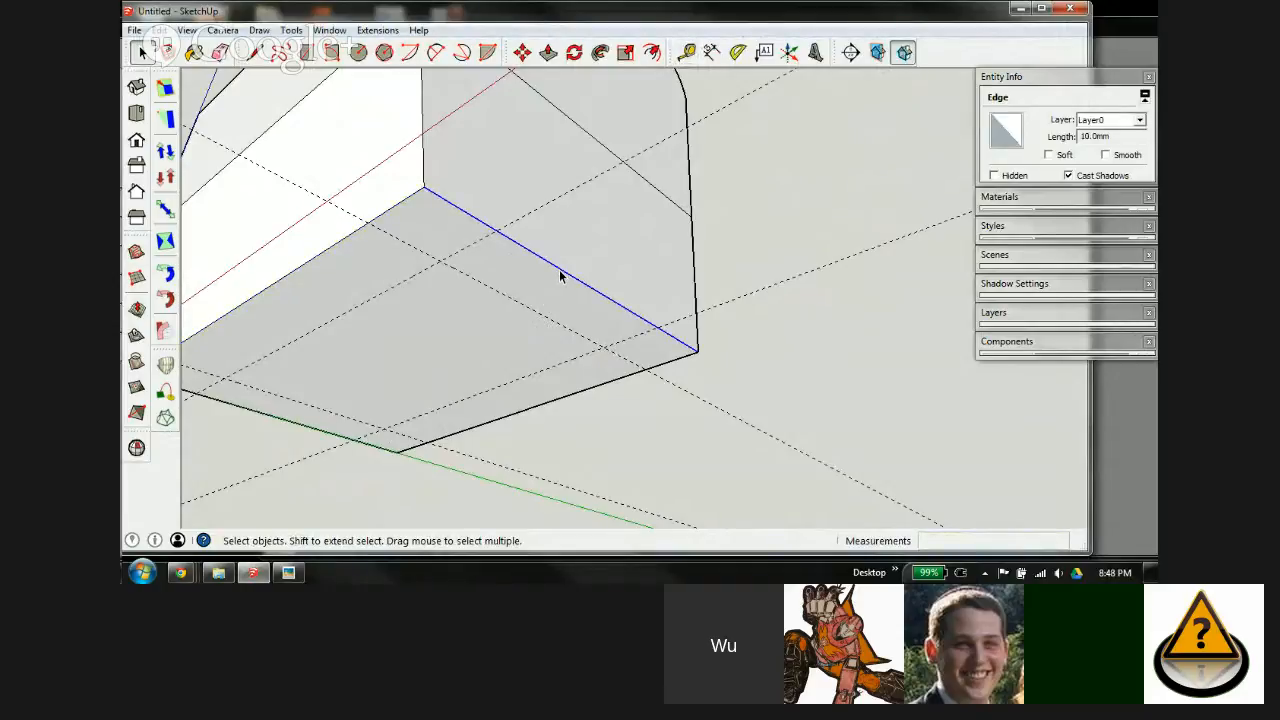
key("m")
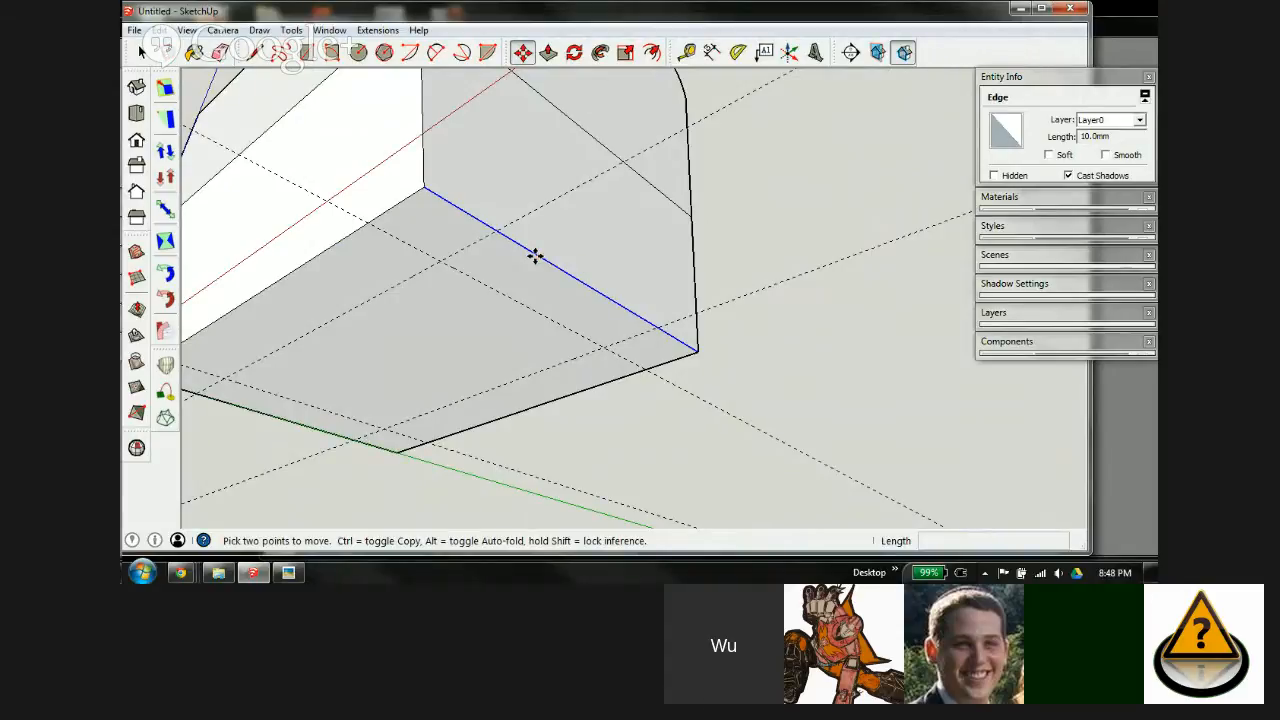
left_click(535, 256)
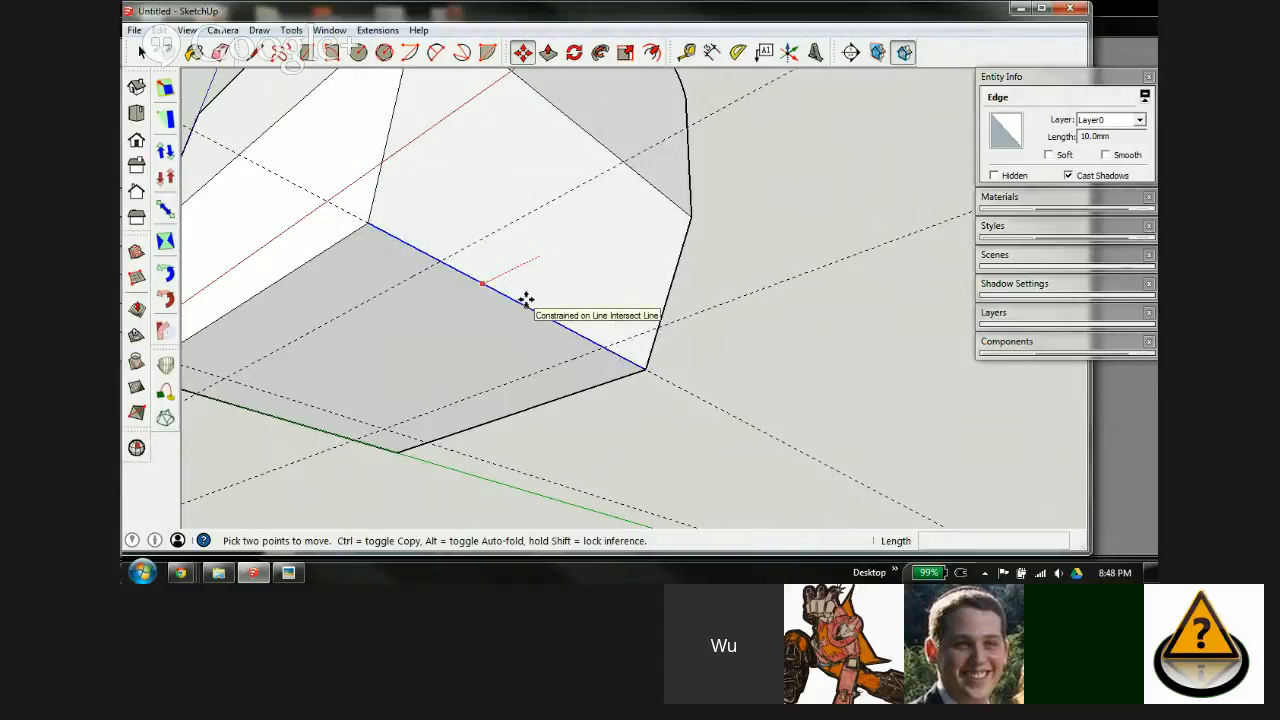
key("Escape")
Step: Check the bottom taper dimensions in the torso spec image and move the bottom face's selected short edge 1 mm inward along the red axis
left_click(287, 573)
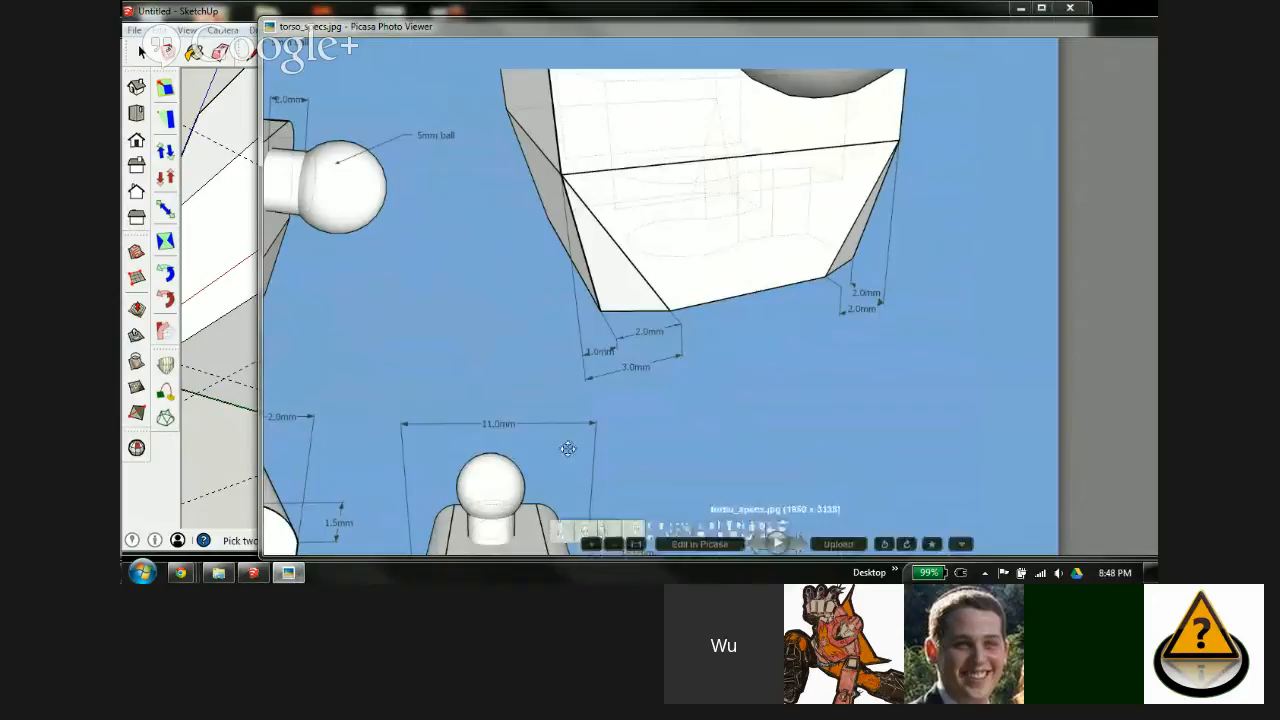
left_click_drag(556, 474, 683, 180)
left_click_drag(442, 285, 787, 426)
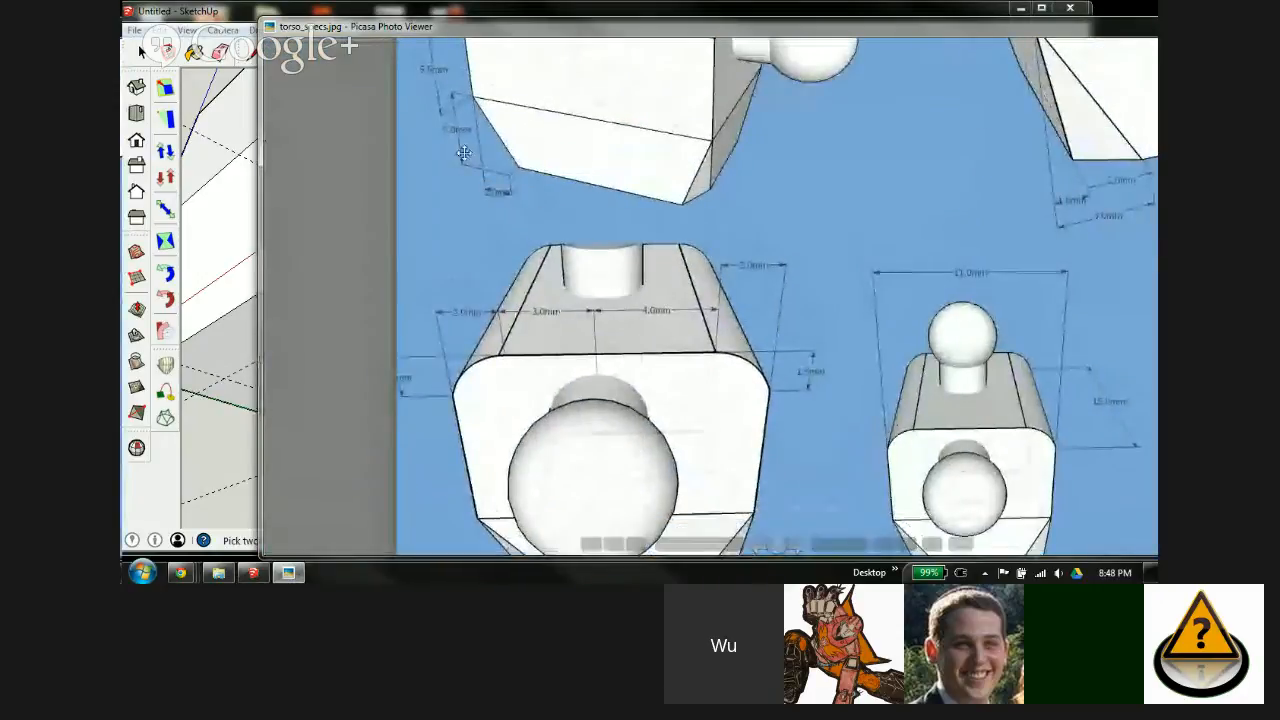
mouse_move(686, 482)
left_mouse_down()
mouse_move(617, 243)
mouse_move(477, 145)
left_mouse_up()
mouse_move(627, 382)
left_mouse_down()
mouse_move(686, 140)
mouse_move(474, 300)
mouse_move(392, 417)
left_mouse_up()
left_click_drag(772, 105, 846, 384)
mouse_move(732, 122)
left_mouse_down()
mouse_move(740, 194)
mouse_move(694, 323)
mouse_move(730, 325)
mouse_move(715, 310)
mouse_move(849, 320)
mouse_move(971, 251)
mouse_move(1009, 329)
mouse_move(987, 443)
left_mouse_up()
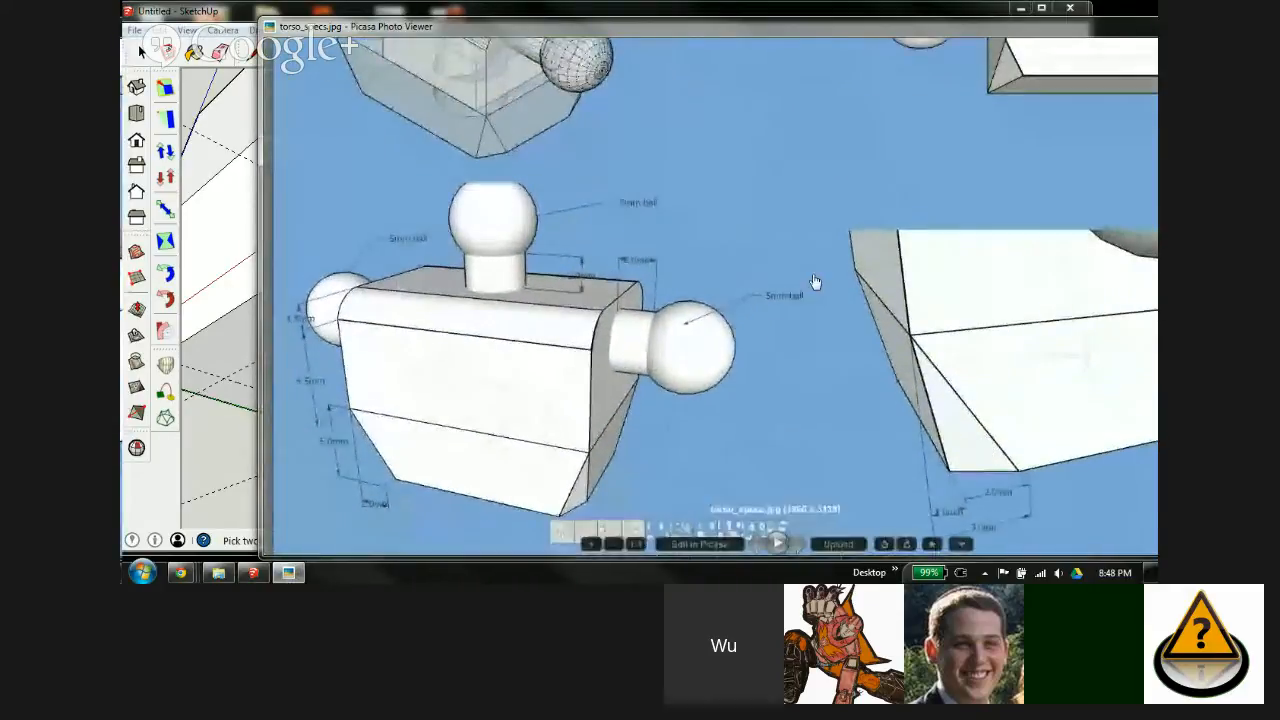
left_click(213, 15)
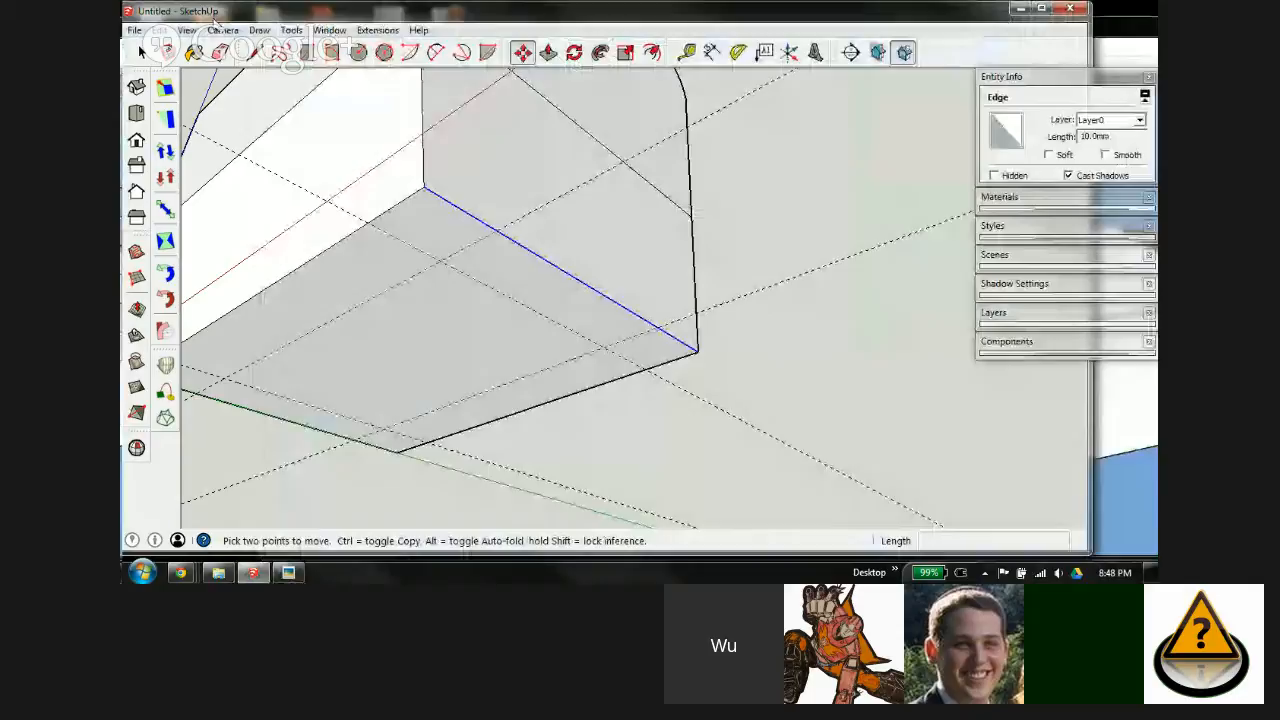
left_click(466, 216)
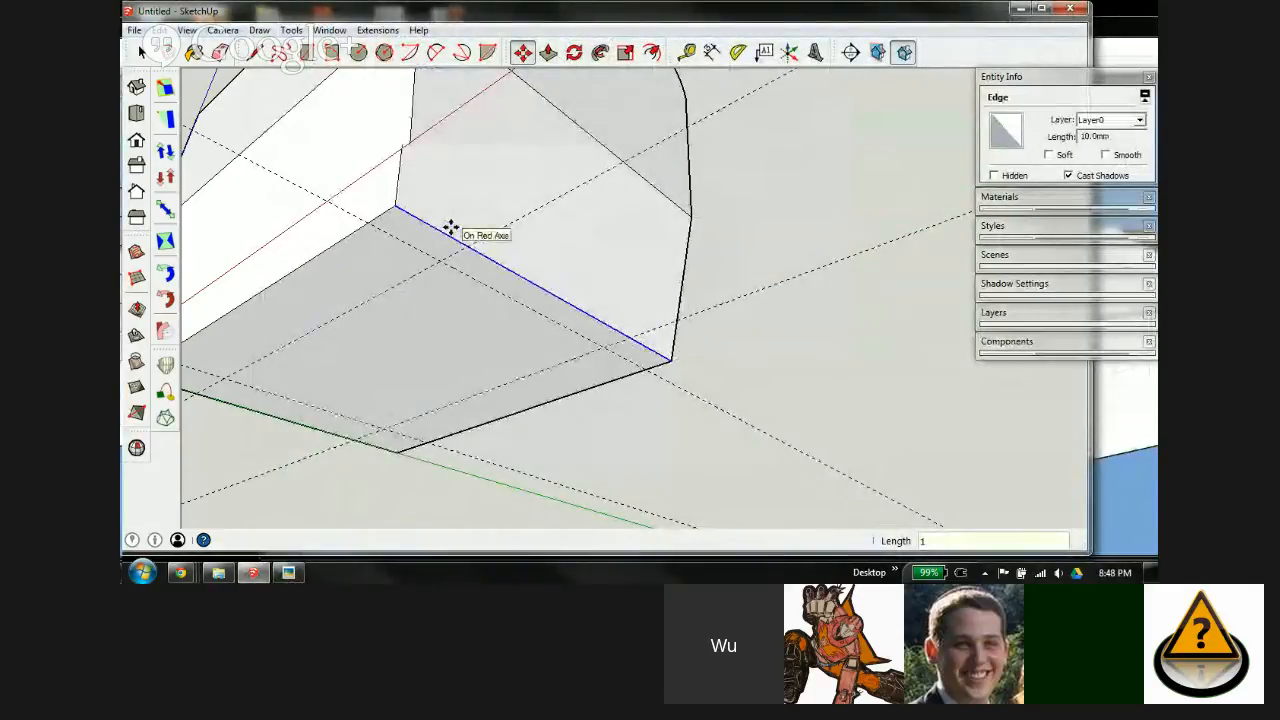
Step: Move the bottom face's opposite short edge 1 mm inward along the red axis
middle_click_drag(383, 299, 589, 294)
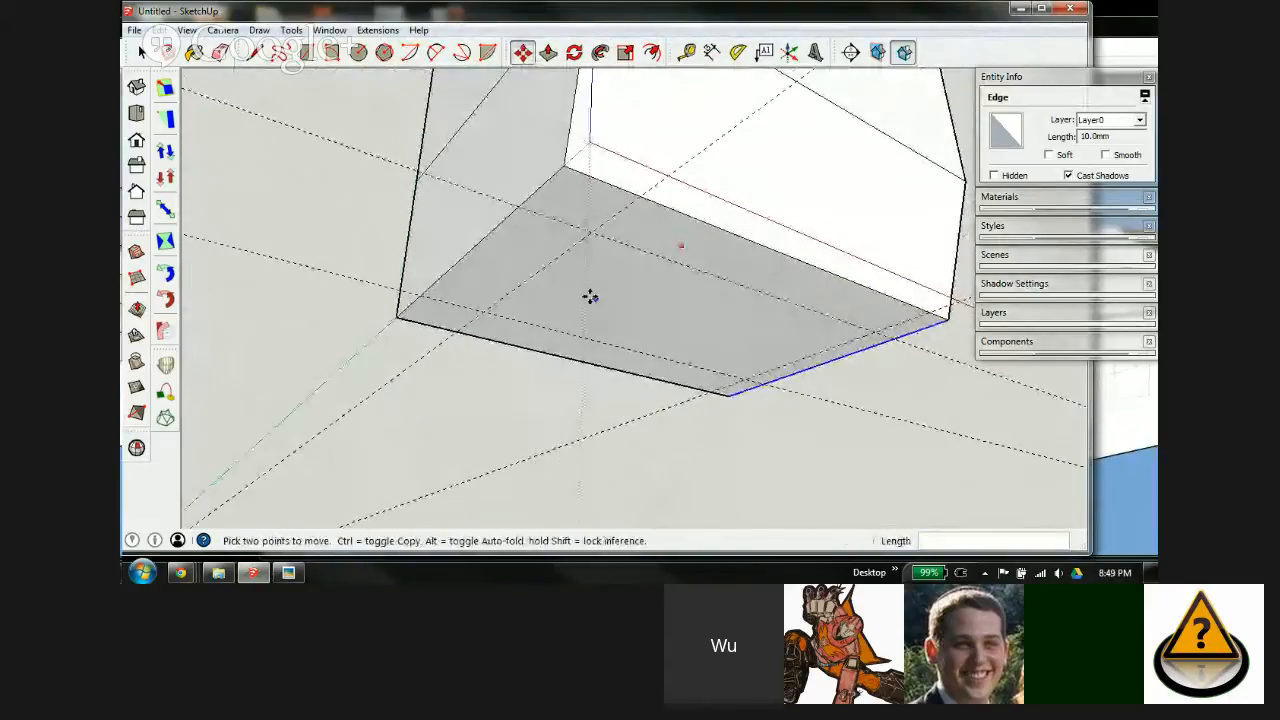
key("space")
key("m")
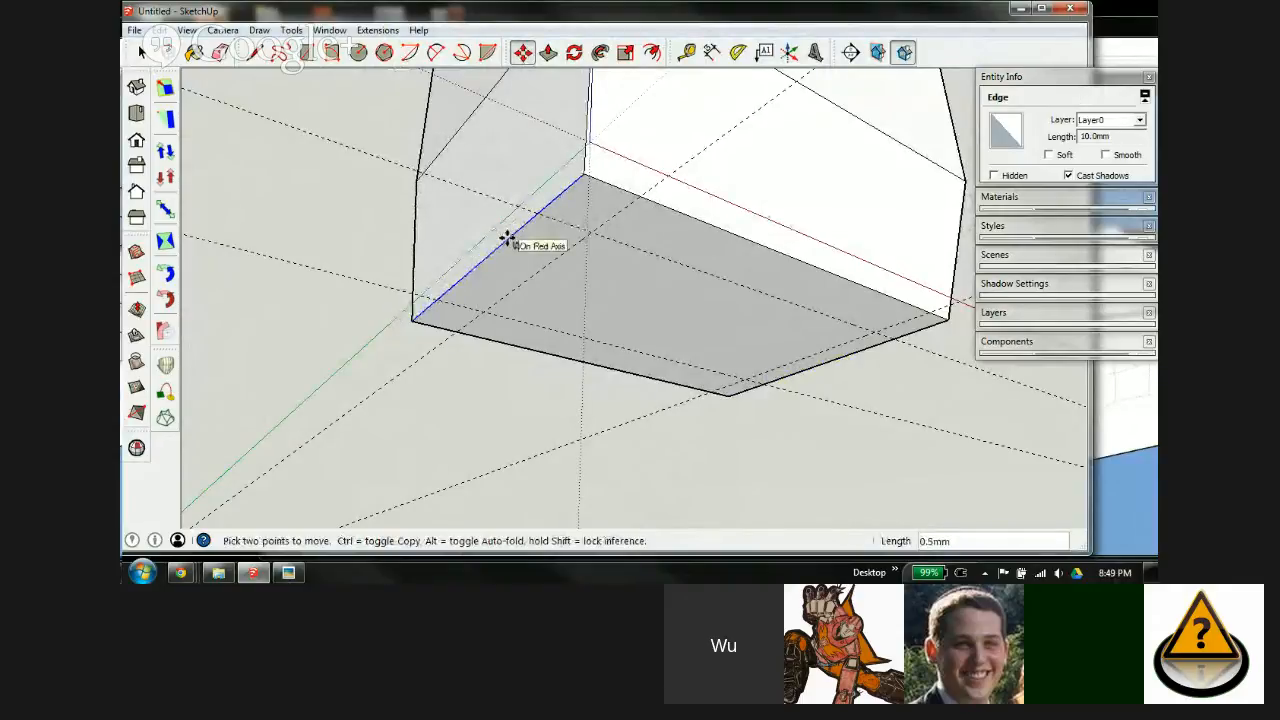
key("Return")
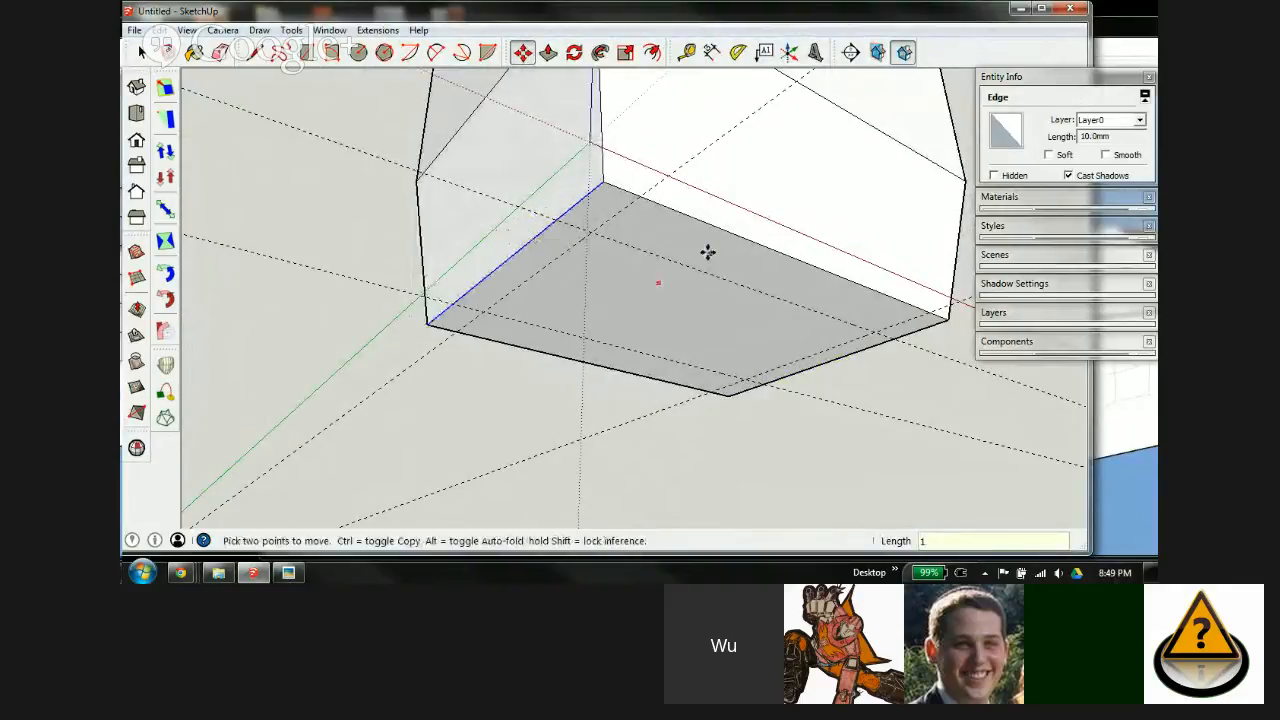
Step: Recheck the torso spec image and draw lines between the taper corner and both guide crossings around the bottom corner nearest the origin
middle_click_drag(757, 211, 632, 284)
left_click(288, 572)
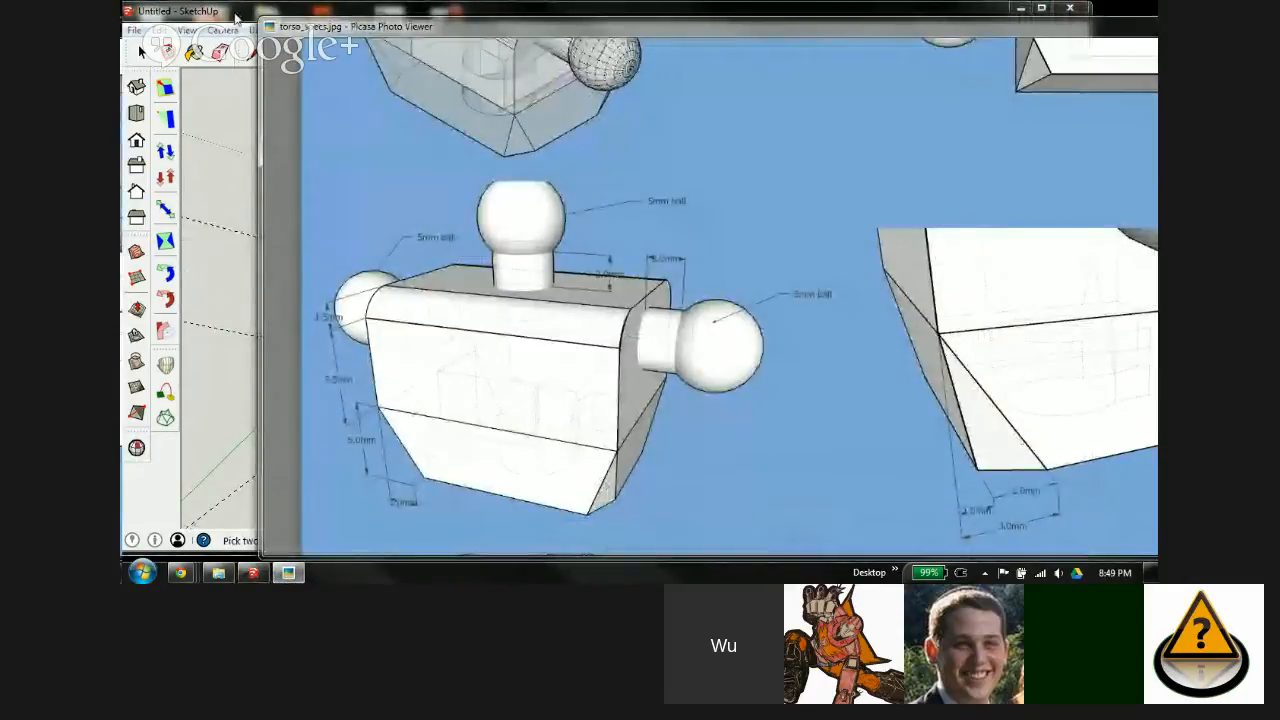
key("Escape")
middle_click_drag(497, 240, 516, 309)
key("l")
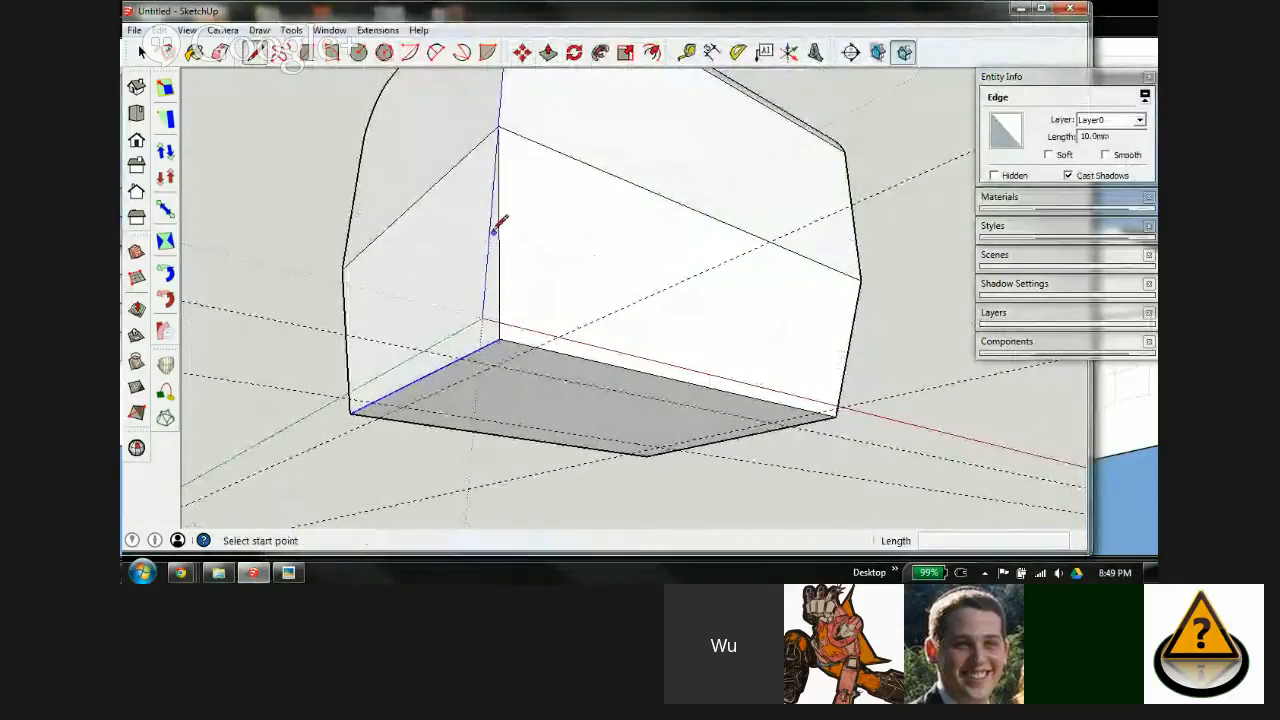
left_click(499, 127)
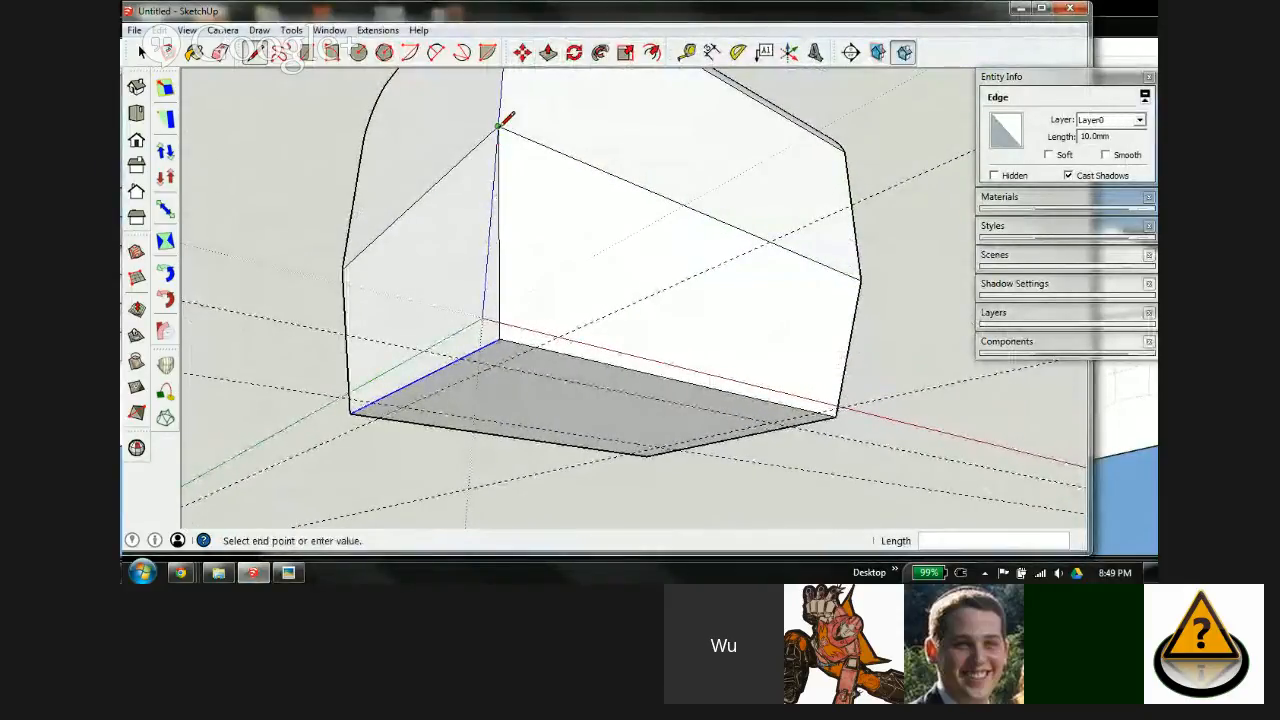
left_click(532, 342)
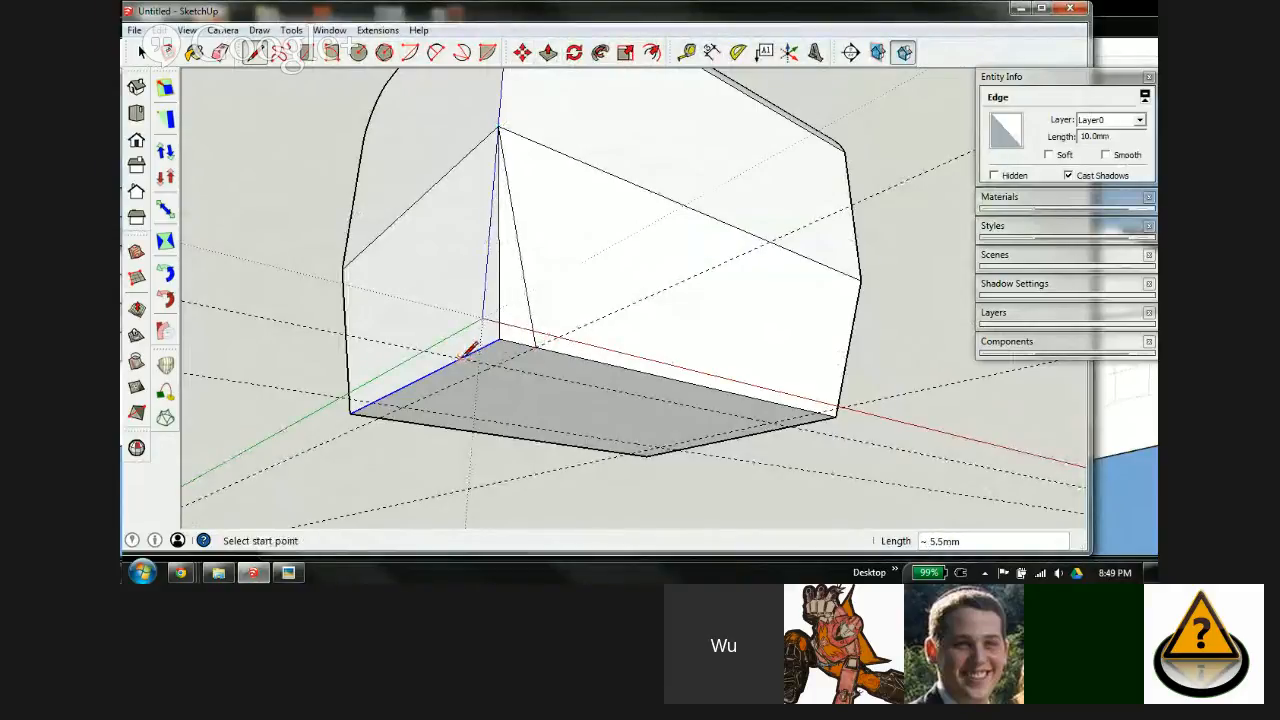
left_click(533, 344)
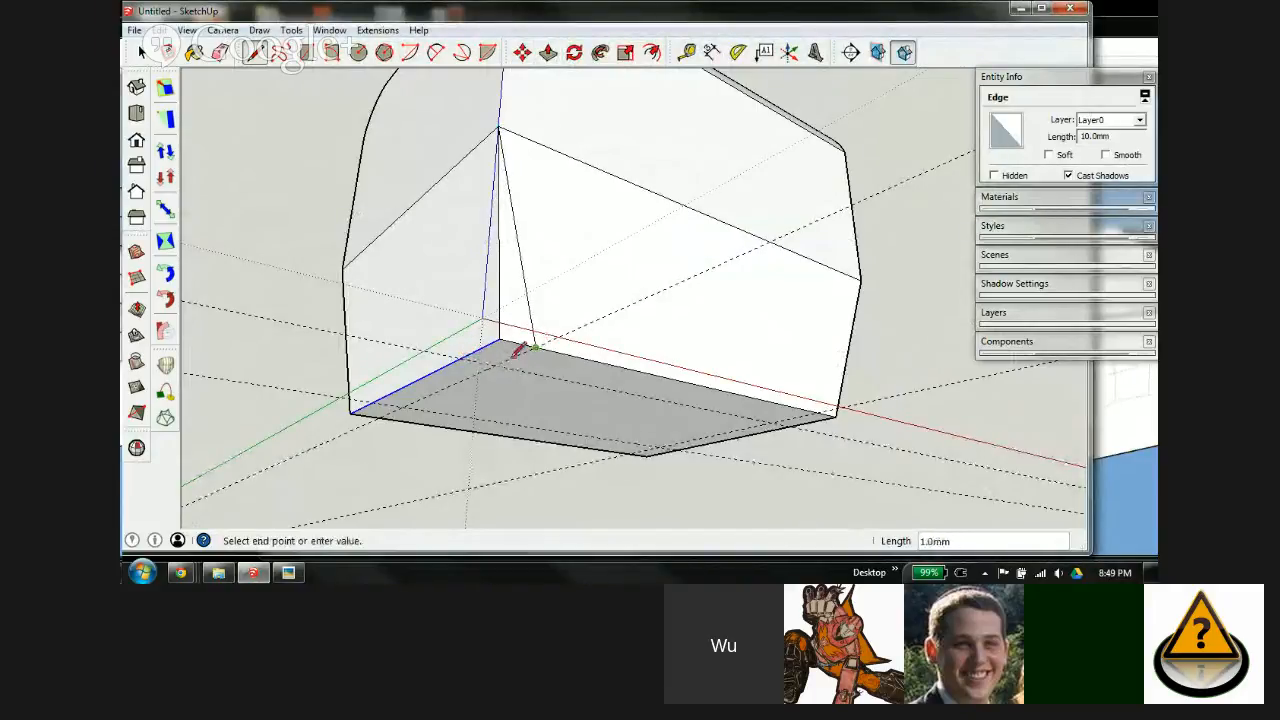
left_click(462, 357)
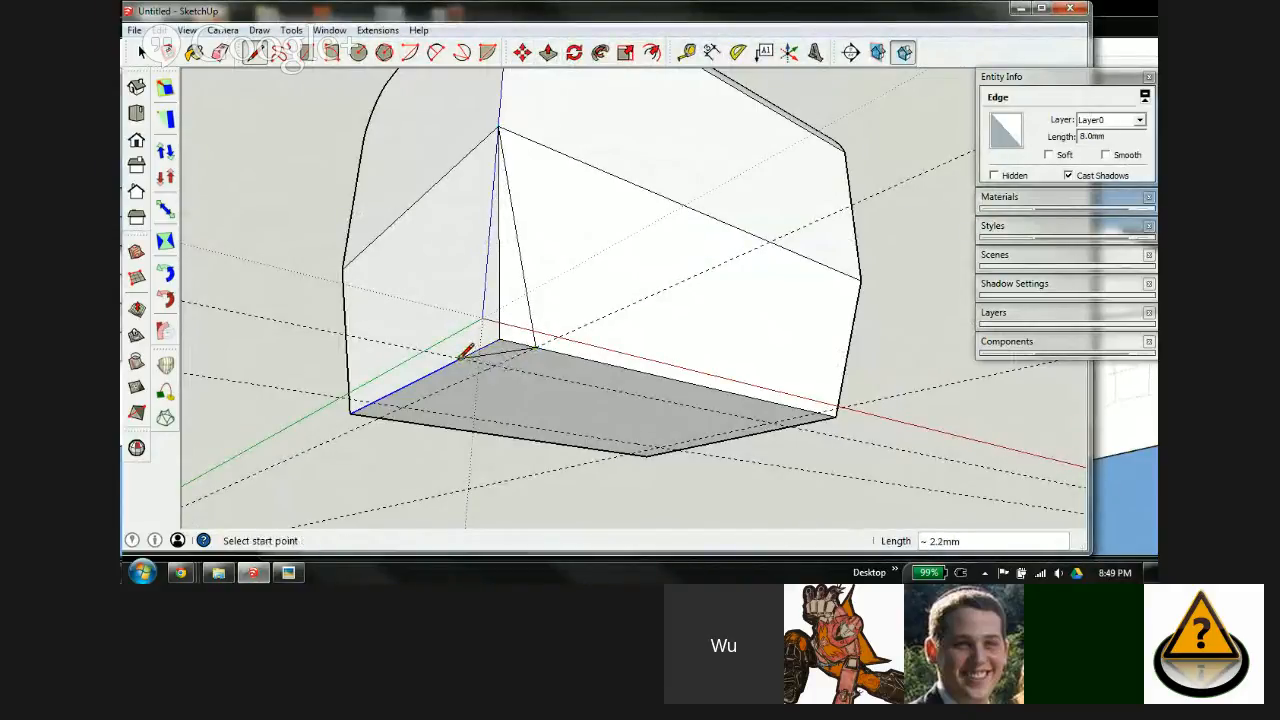
left_click(498, 127)
Step: Erase the old corner edges outside the new lines to leave a triangular facet at that bottom corner
scroll(514, 334, "up", 3)
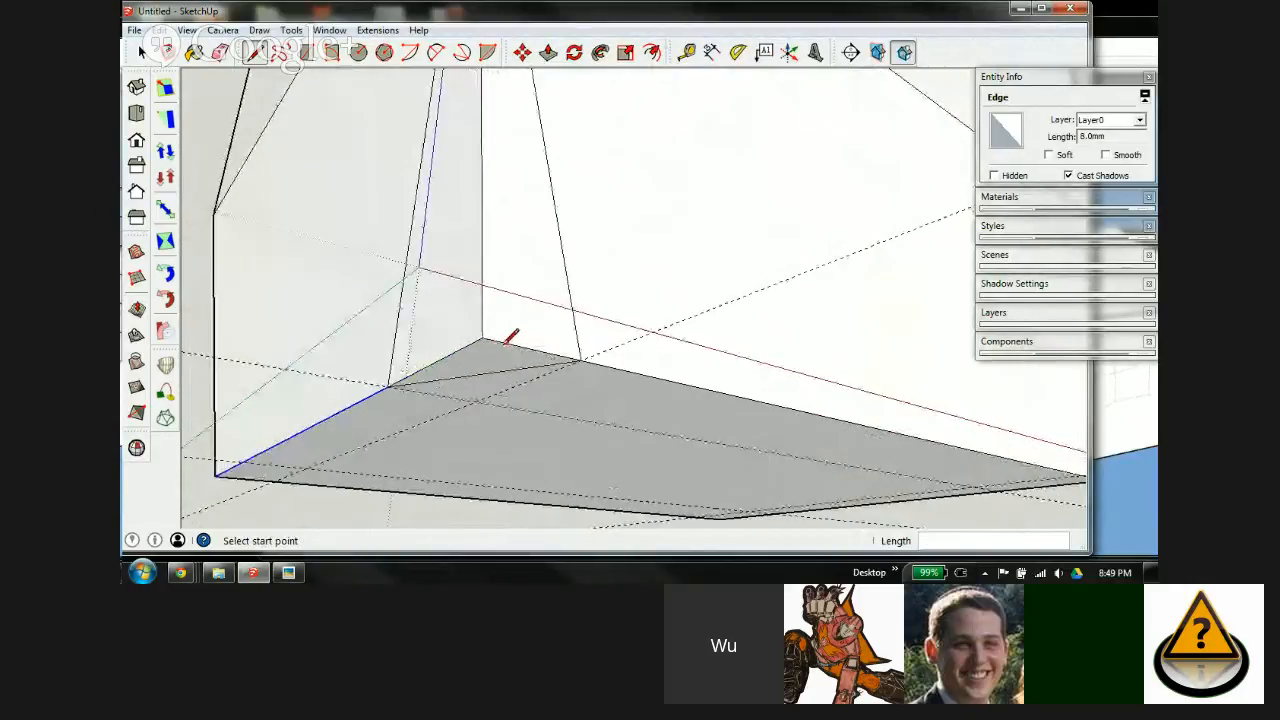
key("e")
mouse_move(488, 335)
left_mouse_down()
mouse_move(491, 323)
mouse_move(569, 317)
left_mouse_up()
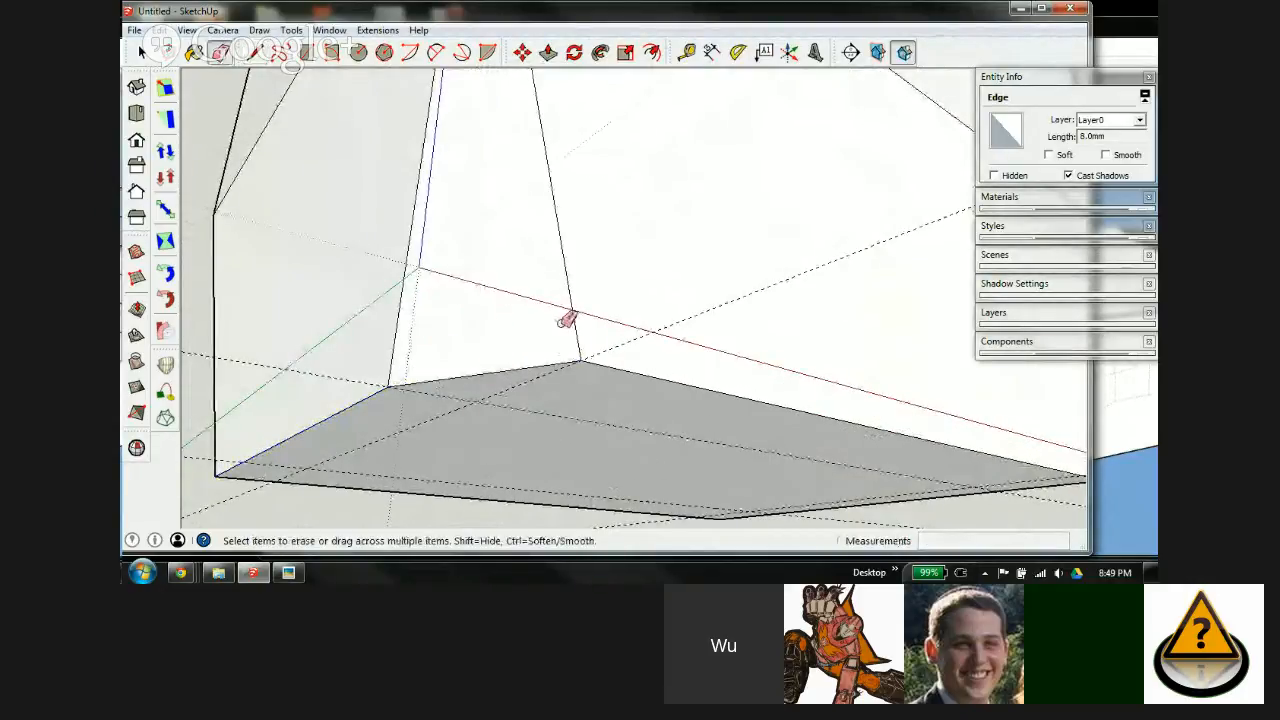
Step: Draw lines from the adjacent taper corner to the guide crossings on the bottom face's long and short edges
scroll(722, 253, "down", 2)
mouse_move(711, 197)
middle_mouse_down()
mouse_move(580, 426)
mouse_move(546, 337)
mouse_move(624, 330)
mouse_move(731, 183)
mouse_move(891, 183)
mouse_move(577, 234)
mouse_move(794, 220)
mouse_move(803, 274)
middle_mouse_up()
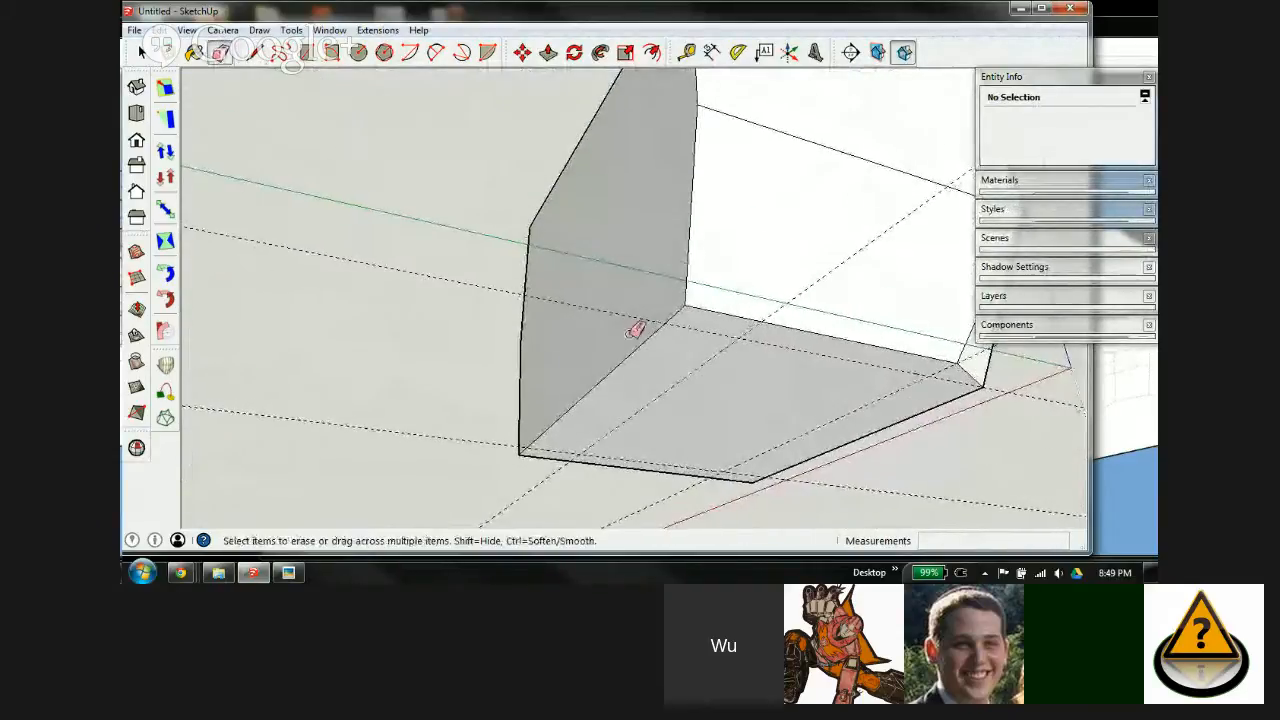
scroll(690, 305, "down", 2)
scroll(726, 287, "up", 2)
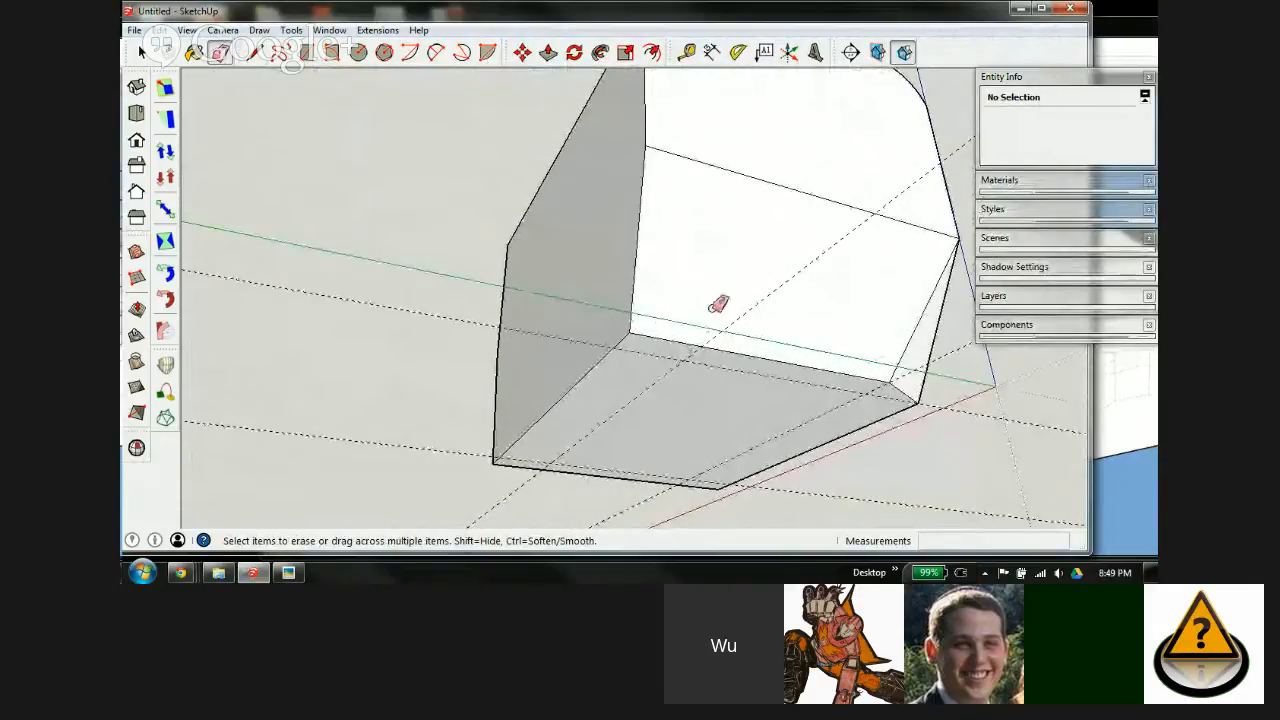
key("l")
left_click(700, 345)
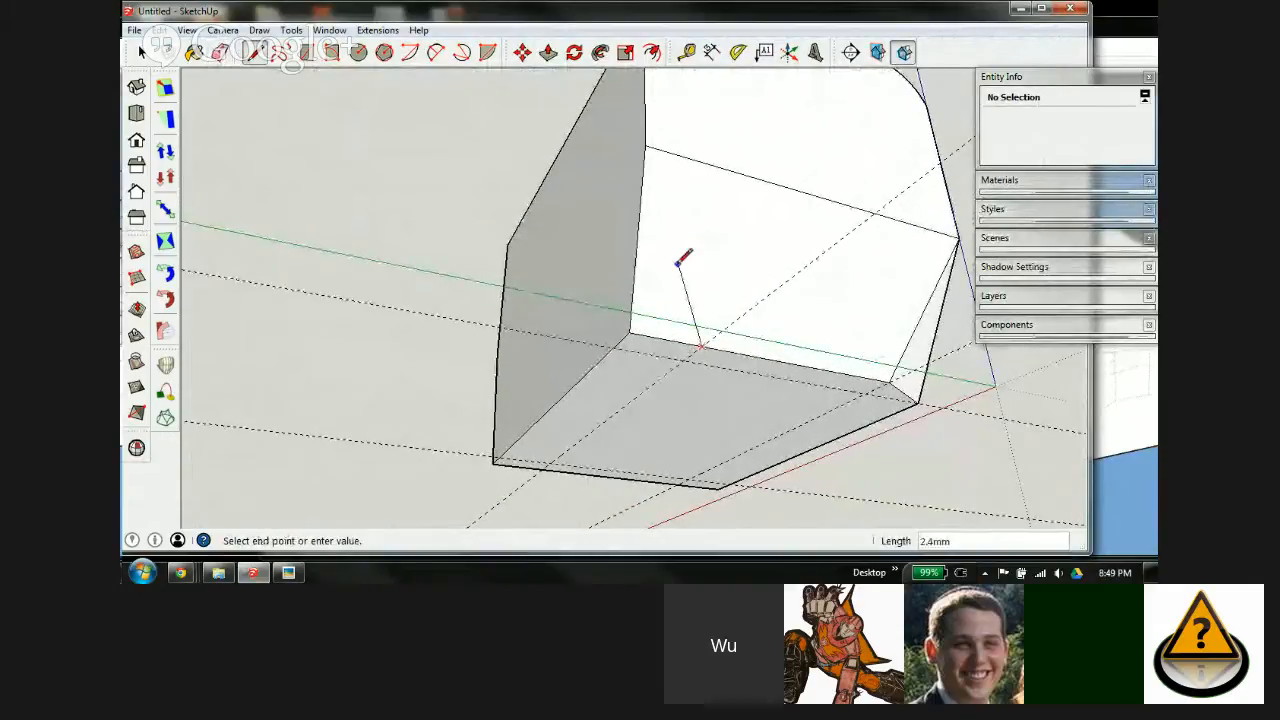
left_click(645, 147)
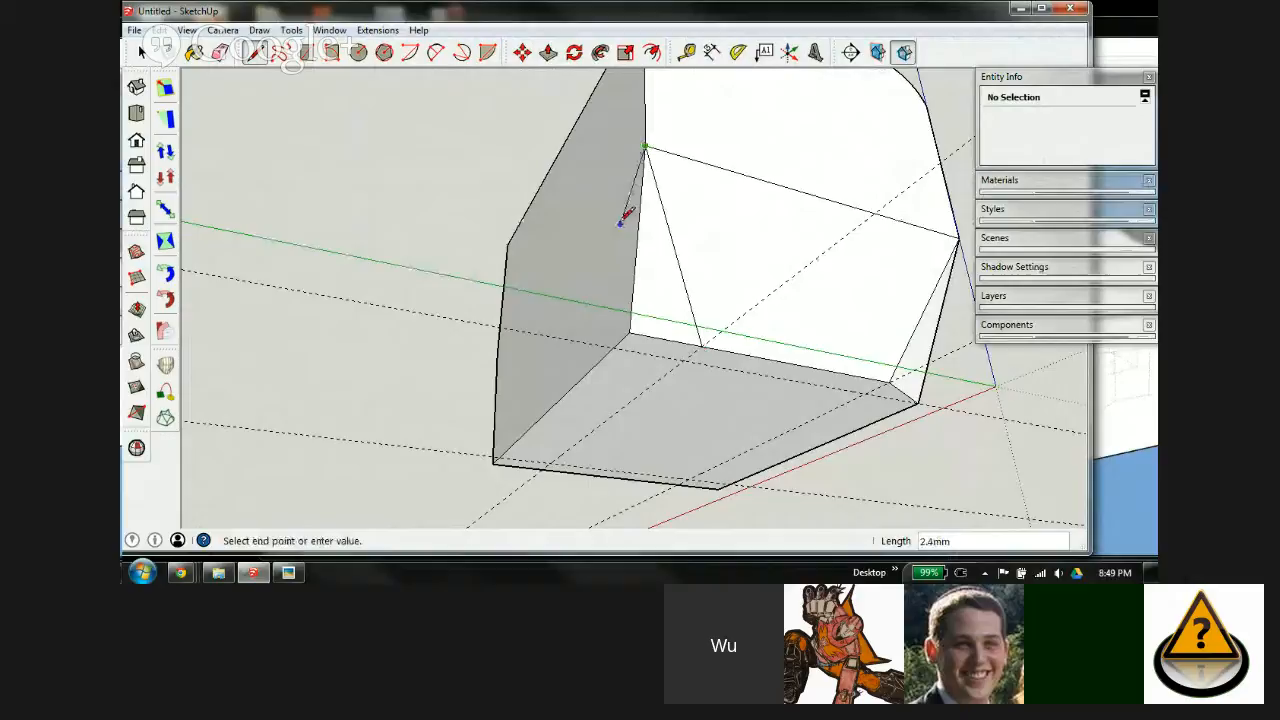
left_click(619, 341)
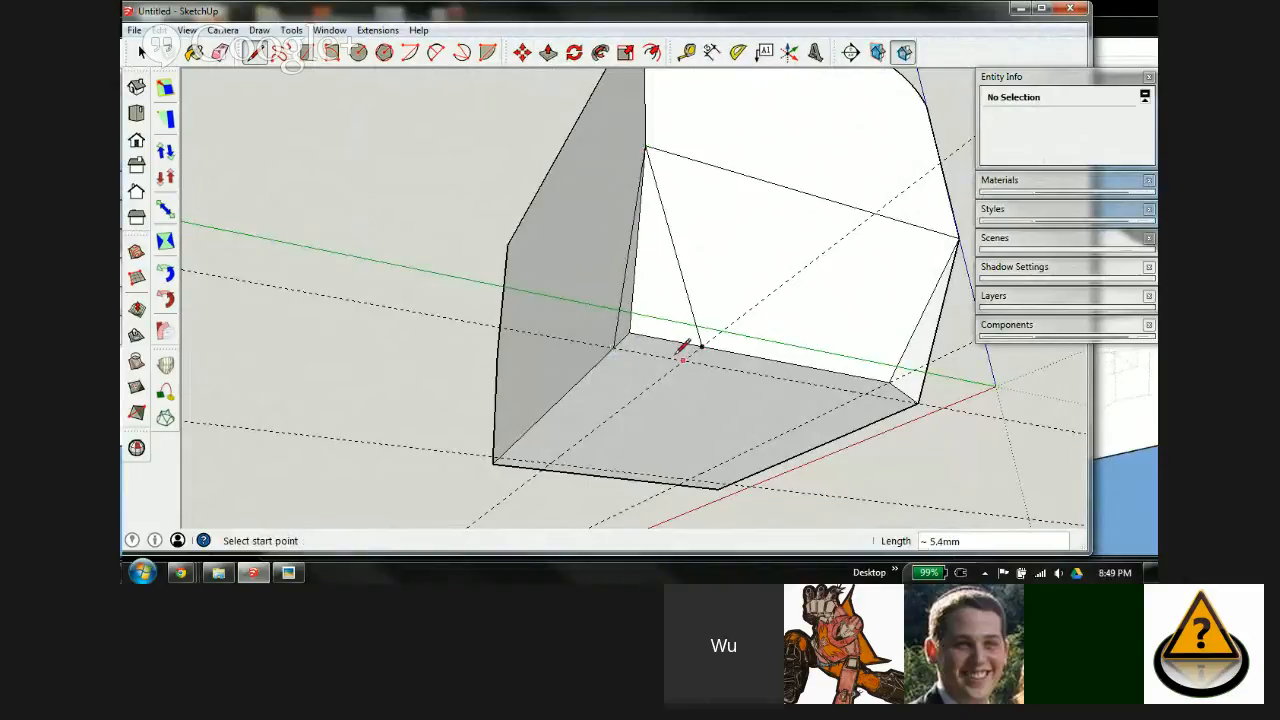
Step: Move the outer bottom corner point onto the new line's endpoint on the long edge to form the triangular facet
scroll(683, 348, "up", 3)
key("m")
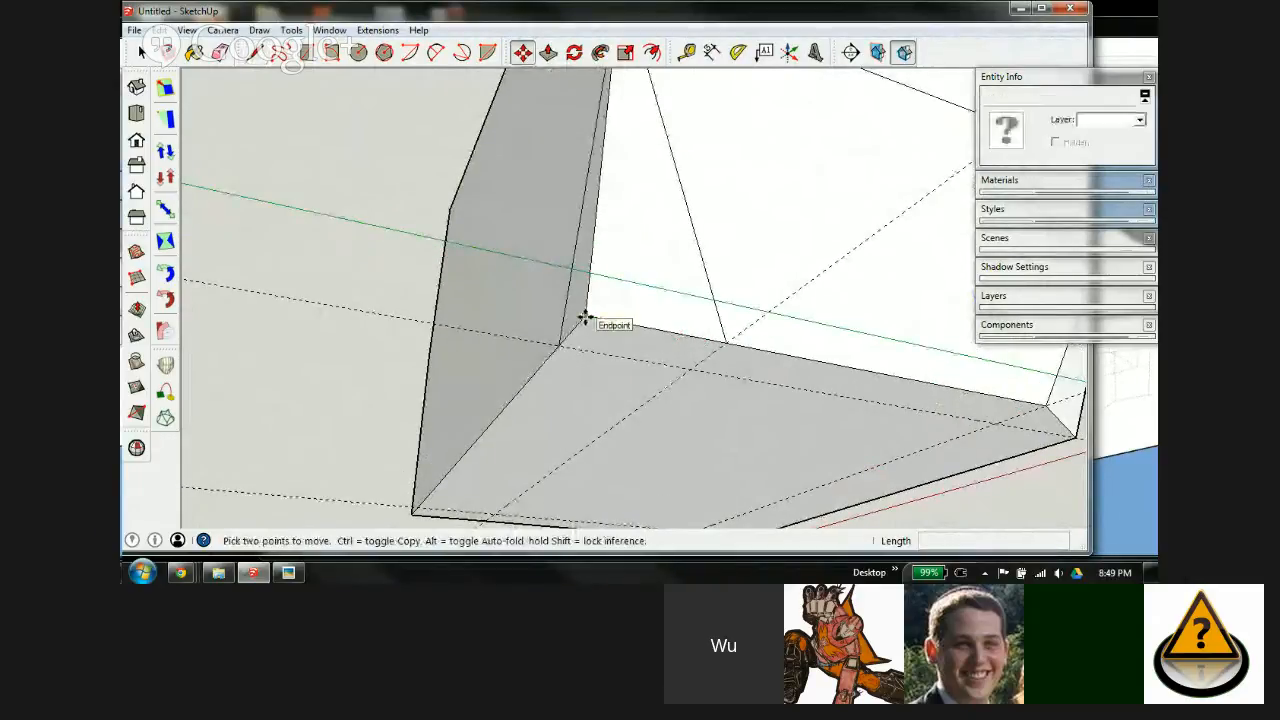
left_click(585, 318)
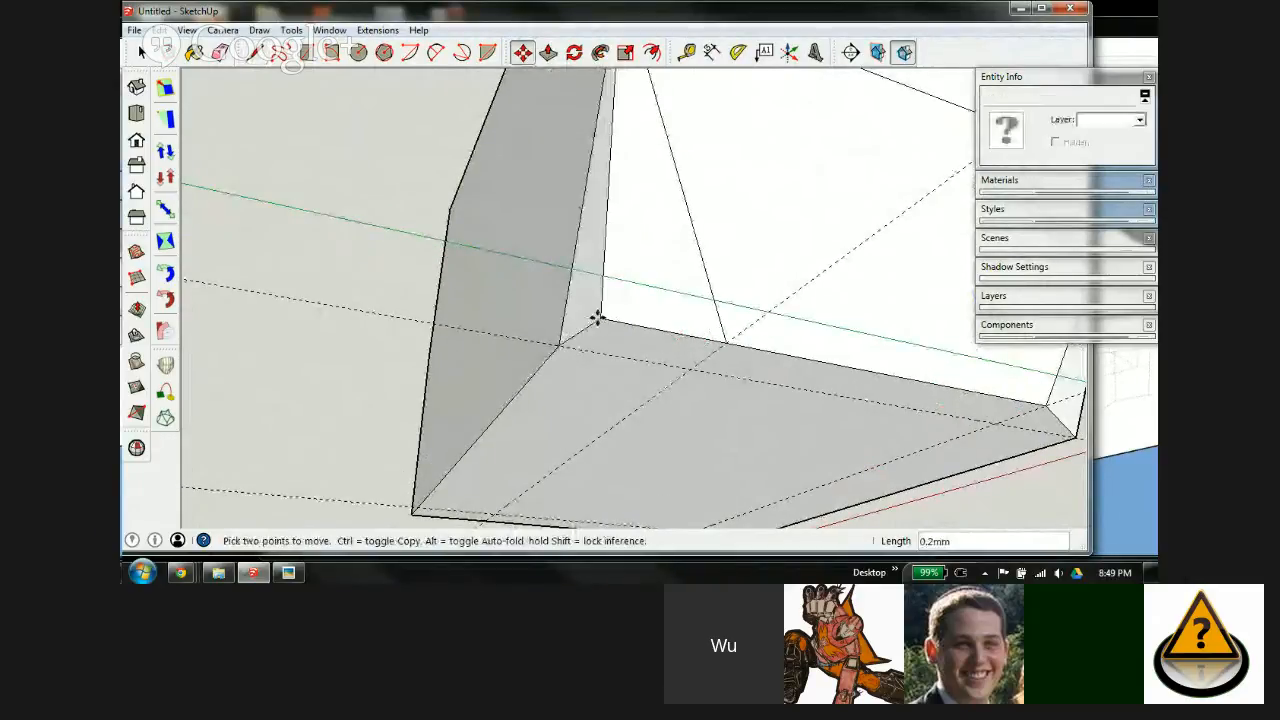
left_click(726, 341)
scroll(574, 374, "down", 3)
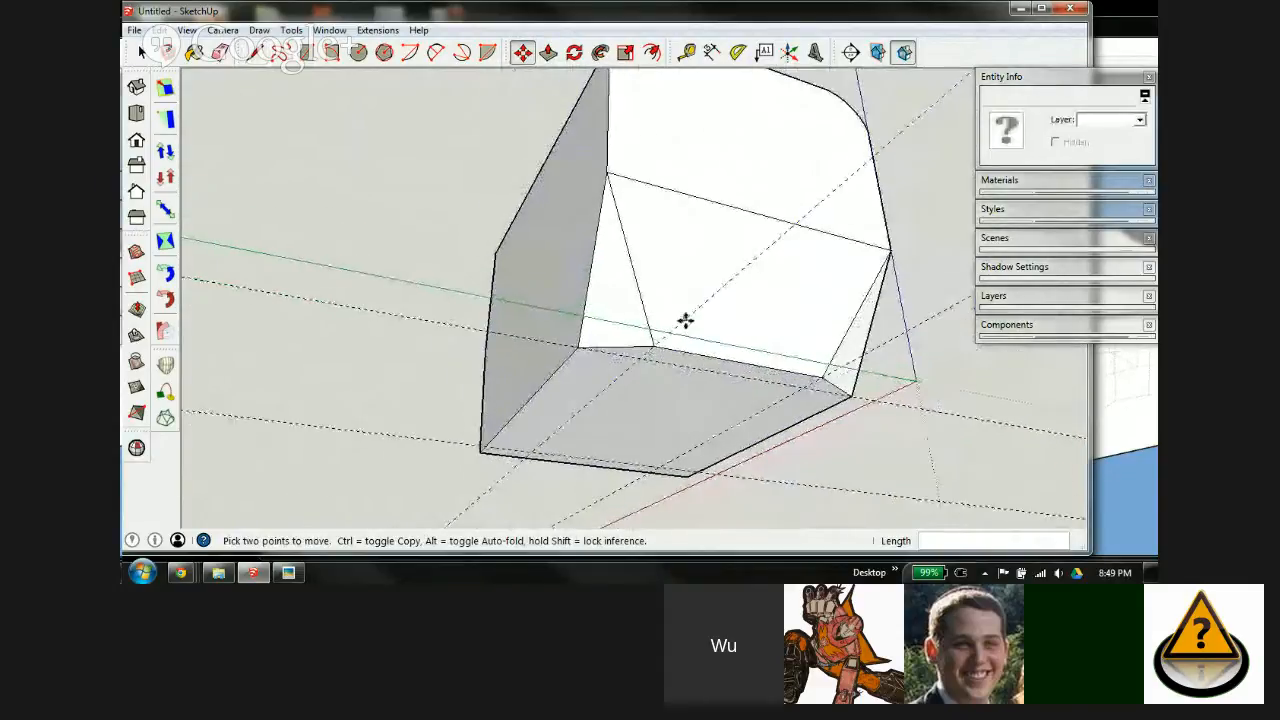
Step: Draw two lines from the third taper corner to the guide crossings on the bottom edges, and connect the crossings across the bottom face
middle_click_drag(685, 320, 291, 380)
middle_click_drag(554, 349, 481, 306)
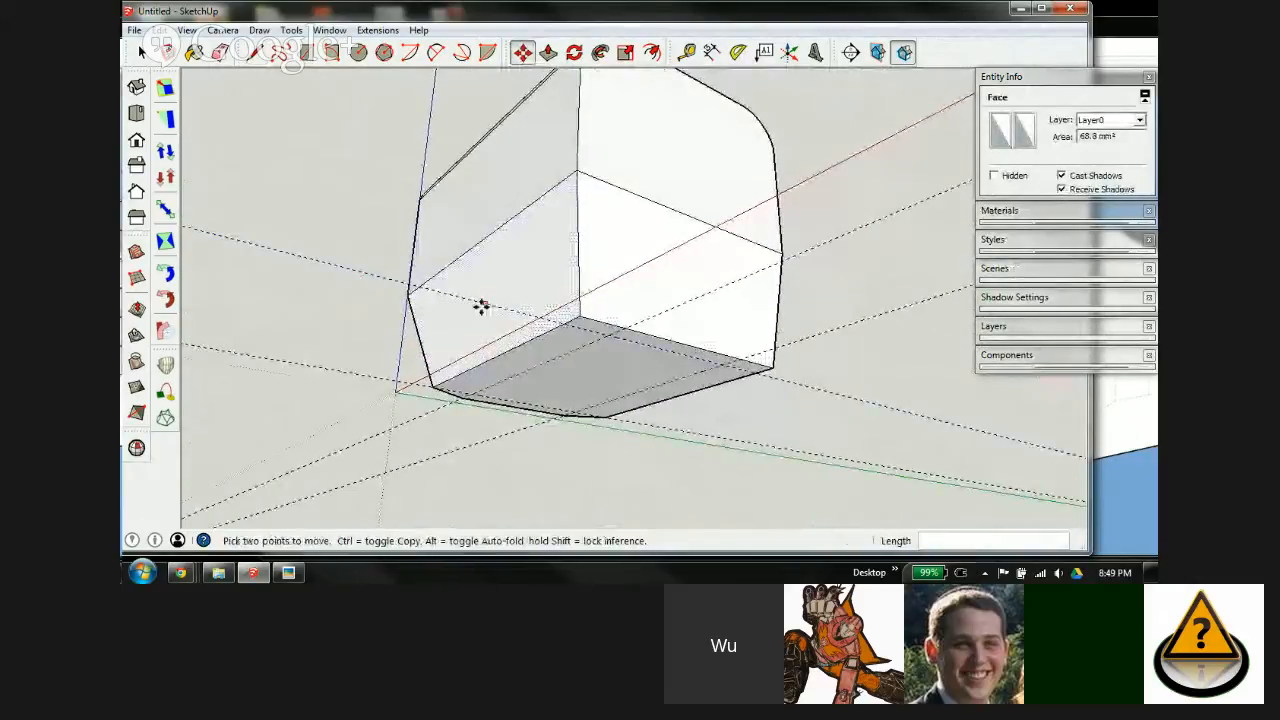
key("l")
scroll(593, 297, "up", 1)
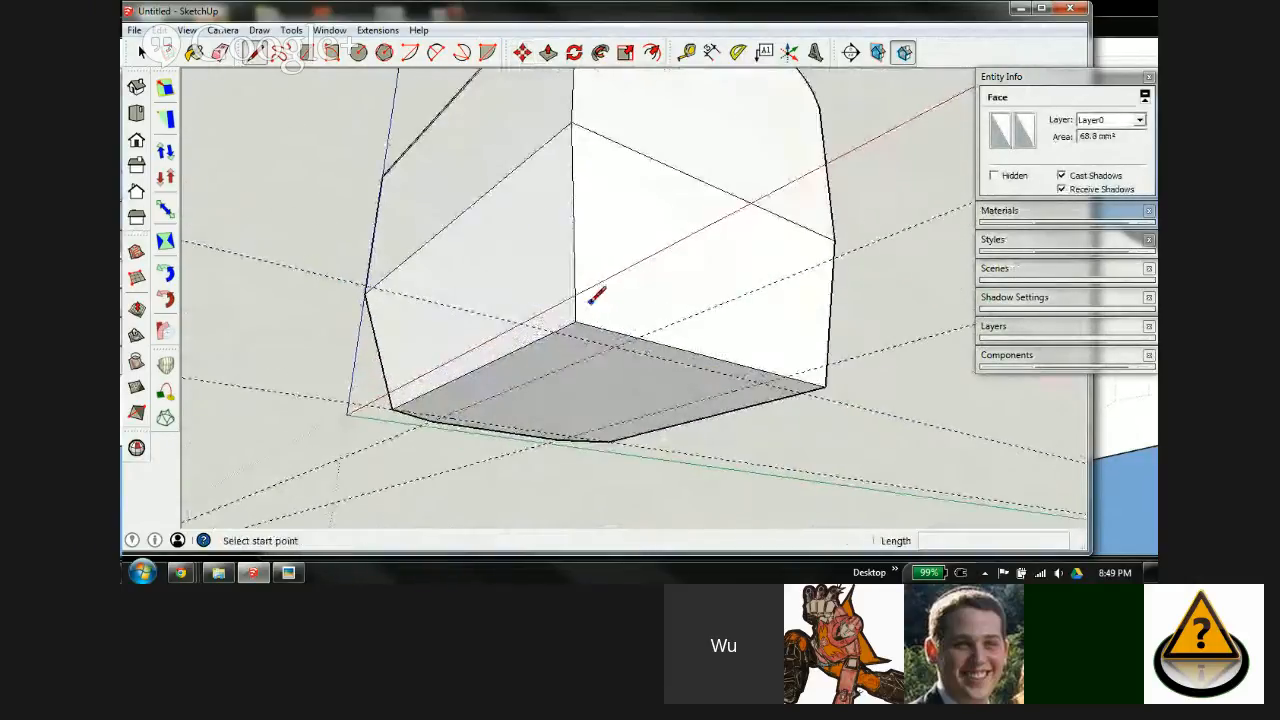
left_click(538, 343)
scroll(571, 243, "down", 2)
left_click(557, 105)
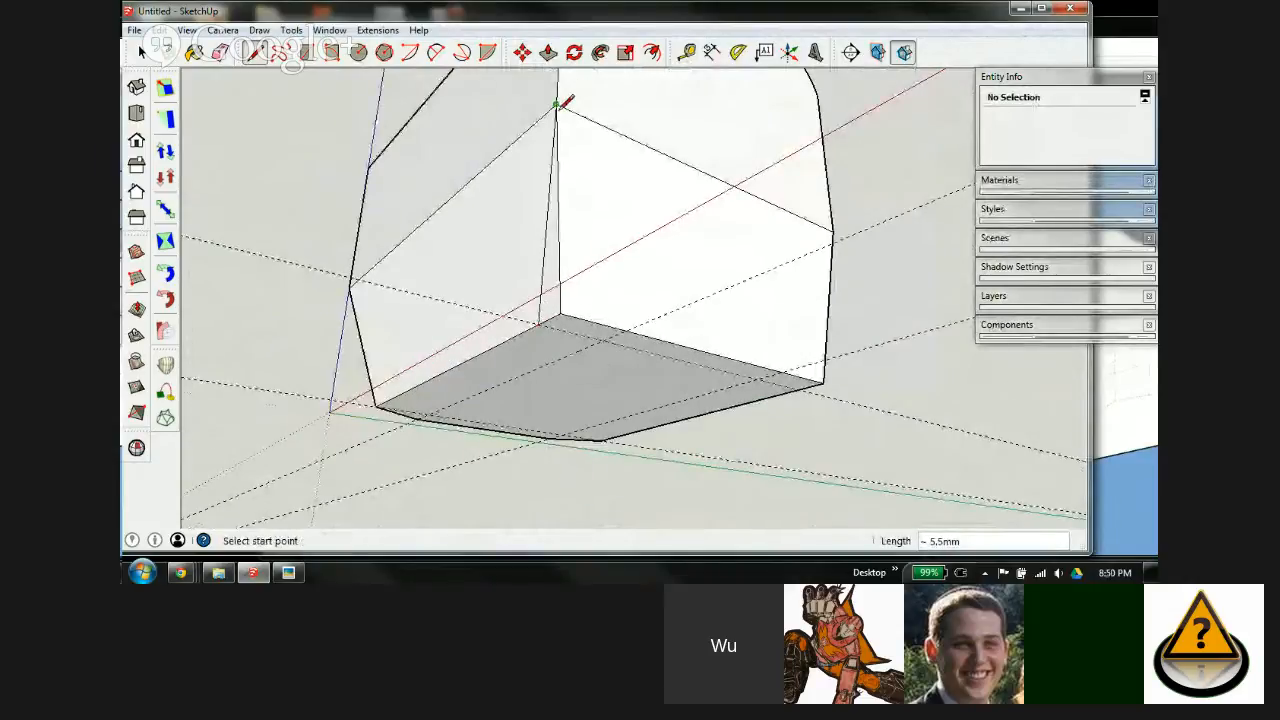
left_click(625, 330)
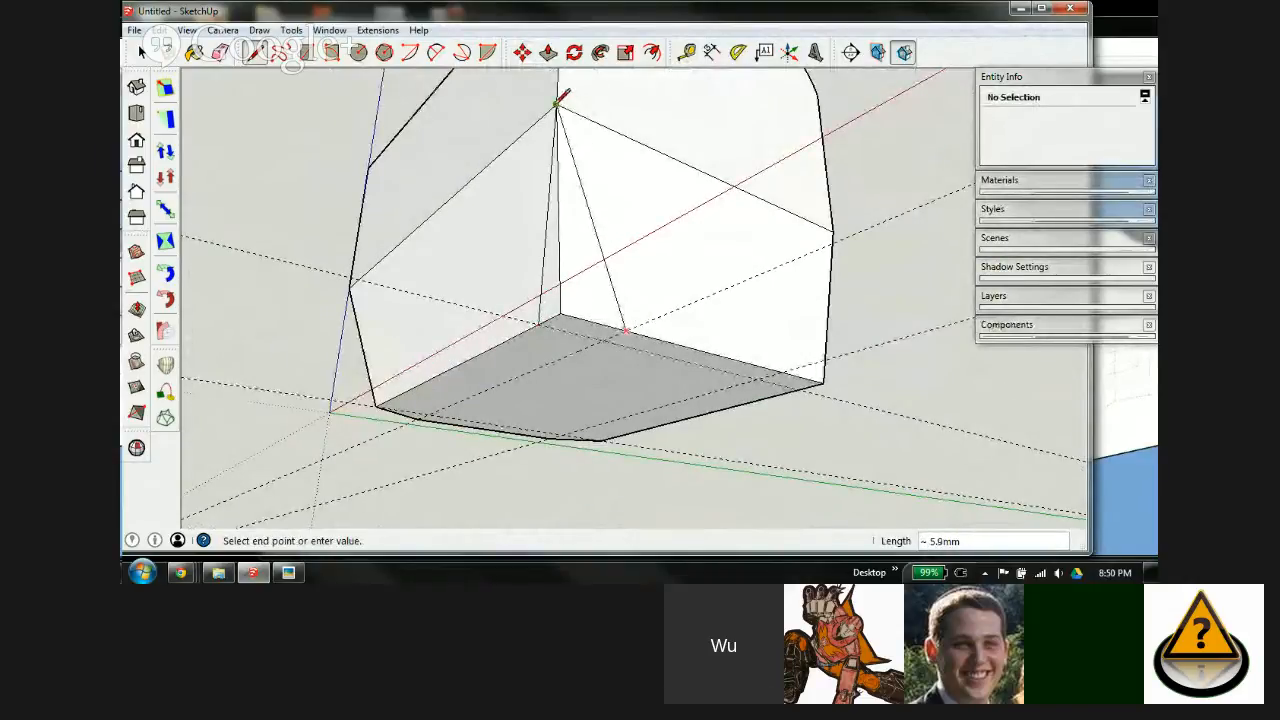
left_click(557, 104)
left_click(625, 329)
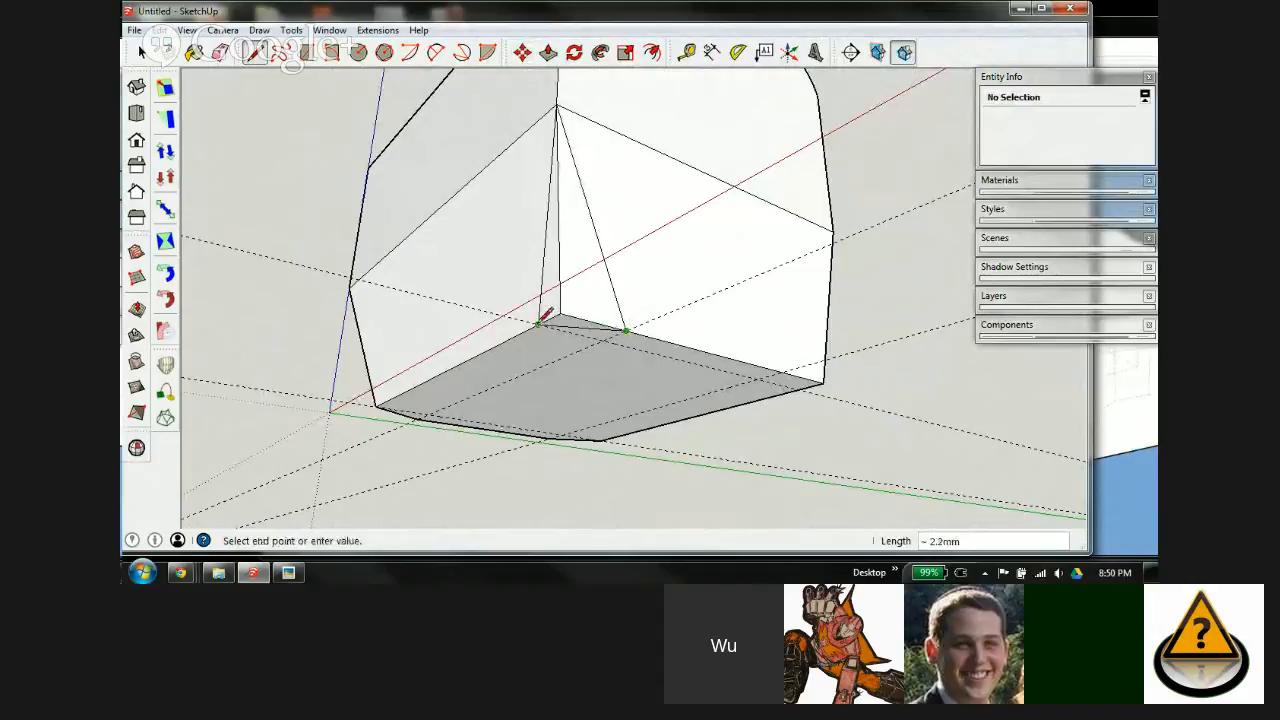
left_click(545, 316)
Step: Draw two lines from the fourth taper corner to the guide crossings on the bottom edges, and connect the crossings across the bottom face
middle_click_drag(777, 286, 400, 265)
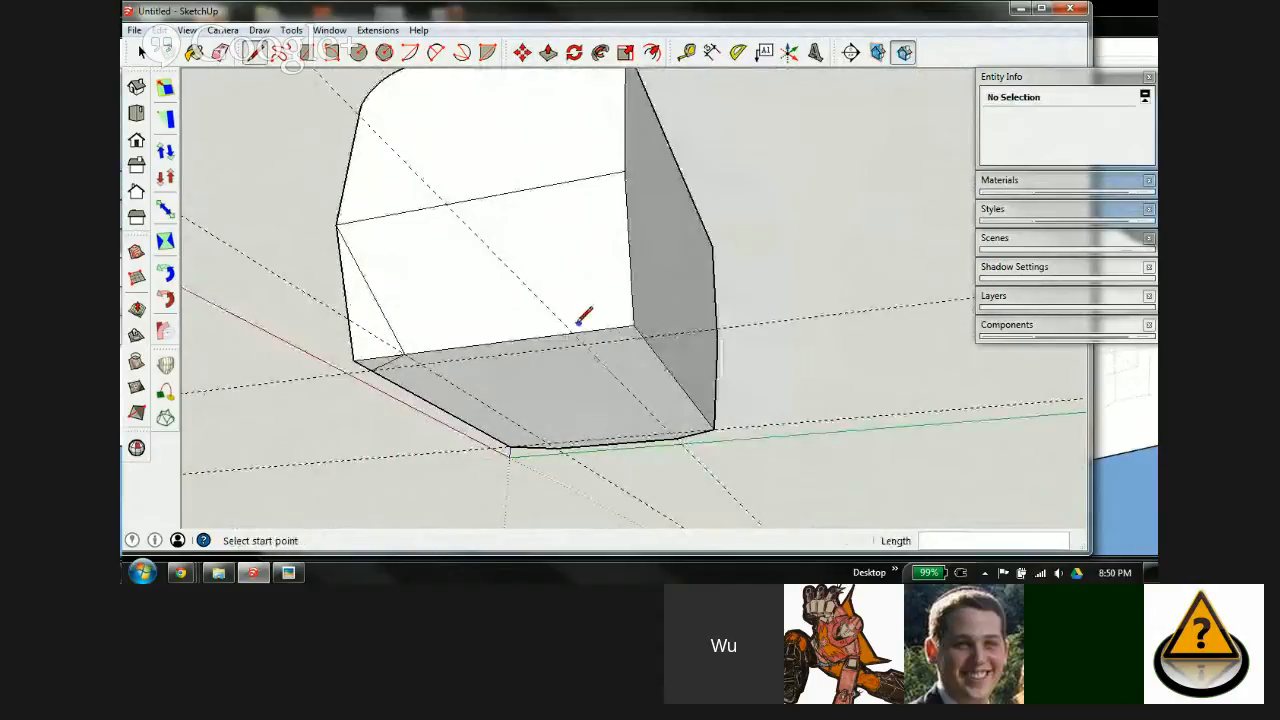
left_click(577, 327)
left_click(624, 171)
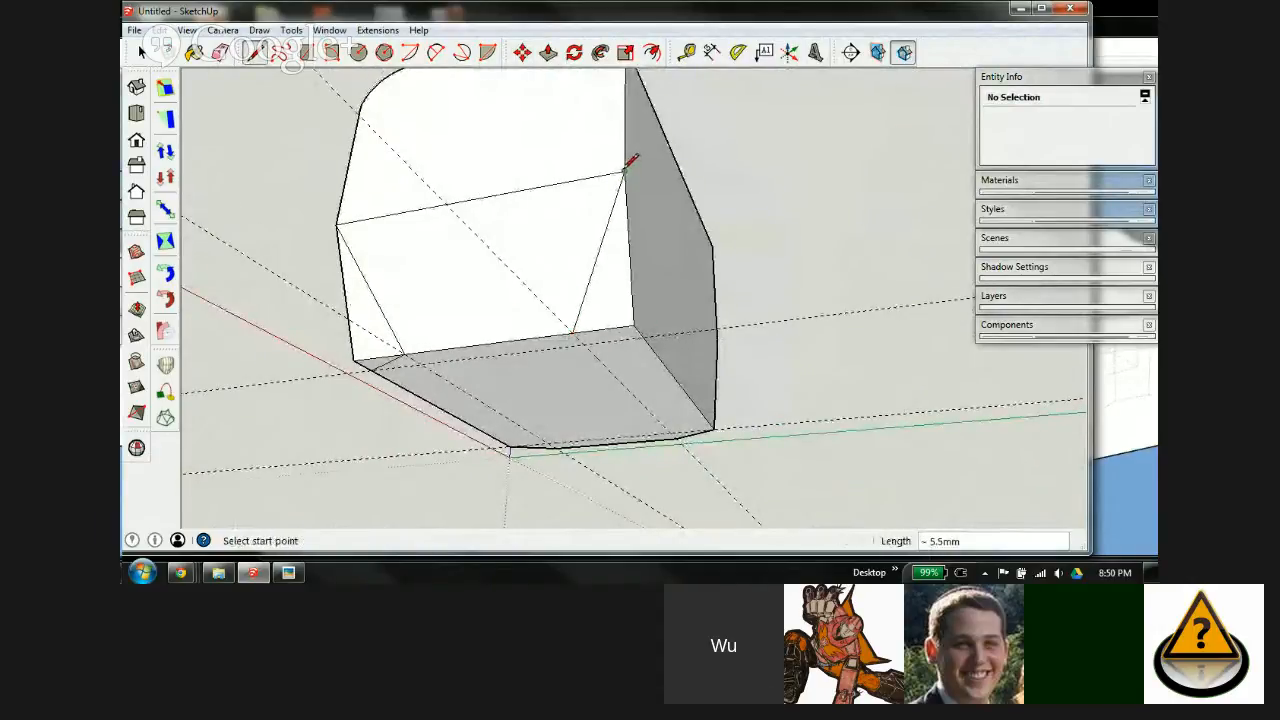
left_click(625, 172)
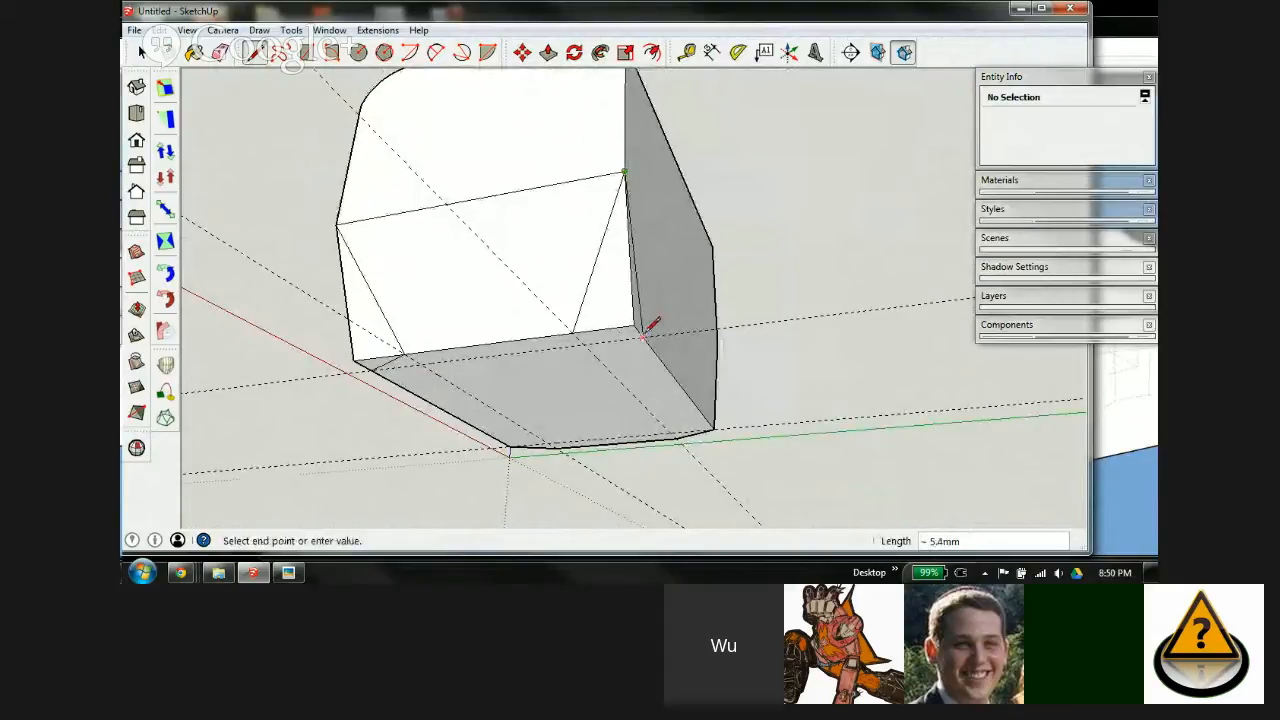
left_click(643, 337)
left_click(643, 337)
left_click(577, 327)
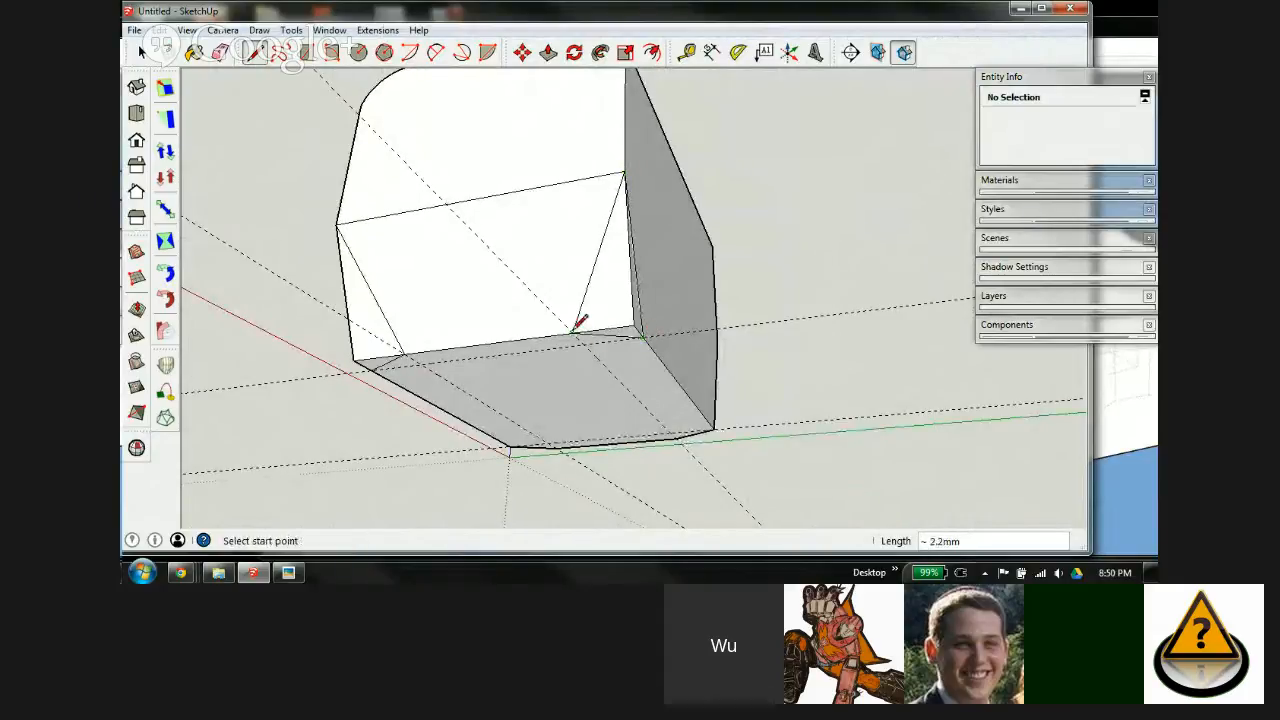
Step: Erase the old corner edges outside the new lines to leave a triangular facet at the fourth bottom corner
key("e")
scroll(660, 324, "up", 3)
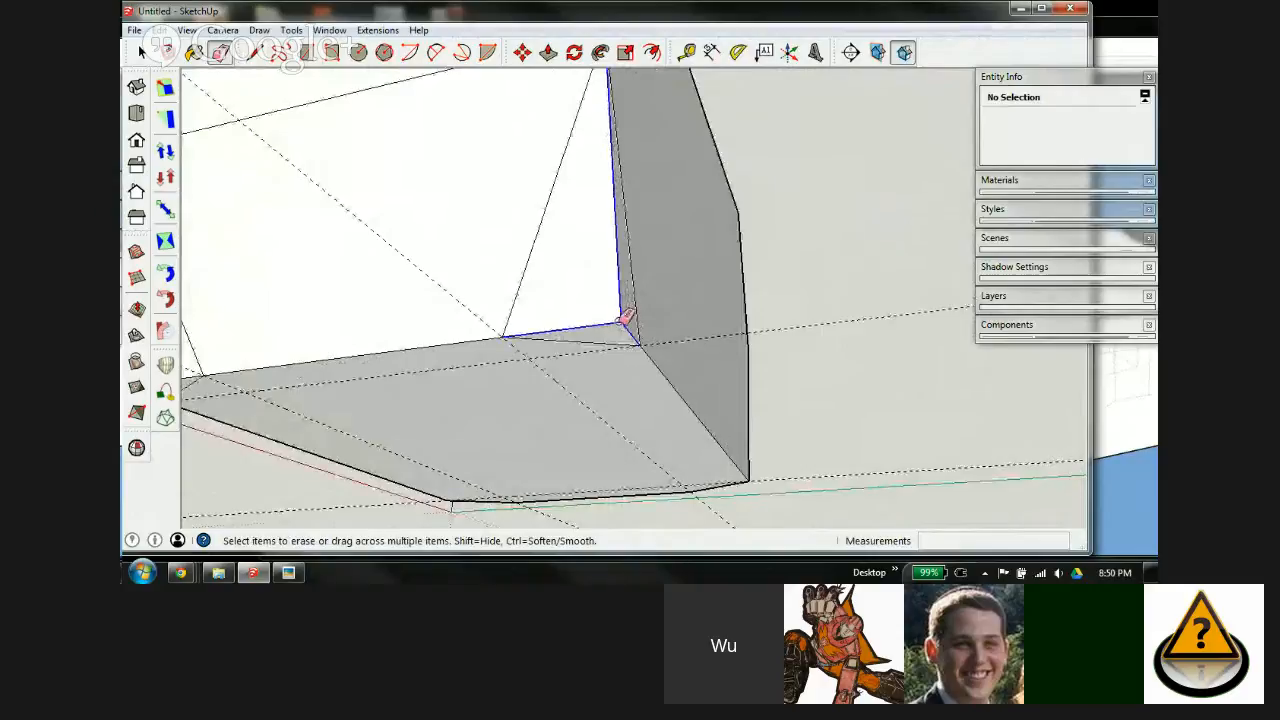
scroll(524, 351, "down", 3)
middle_click_drag(478, 300, 823, 306)
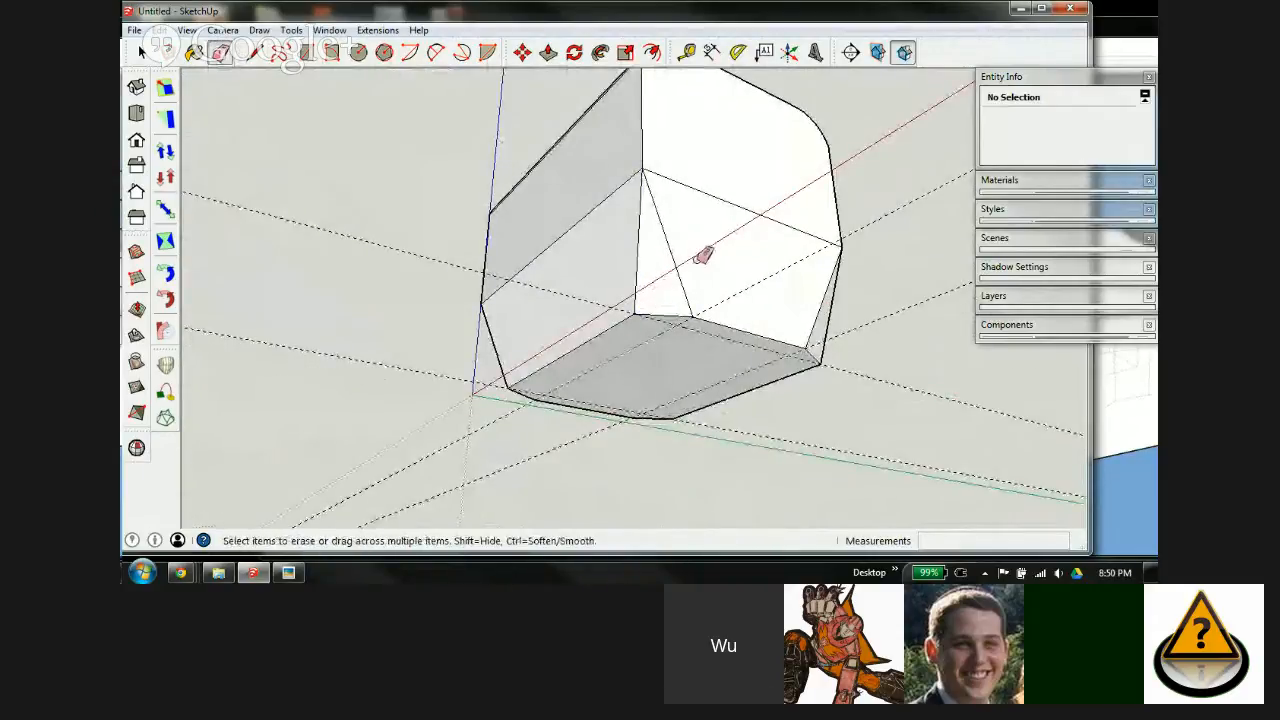
Step: Erase all four construction guides around the base of the torso block
middle_click_drag(700, 251, 749, 443)
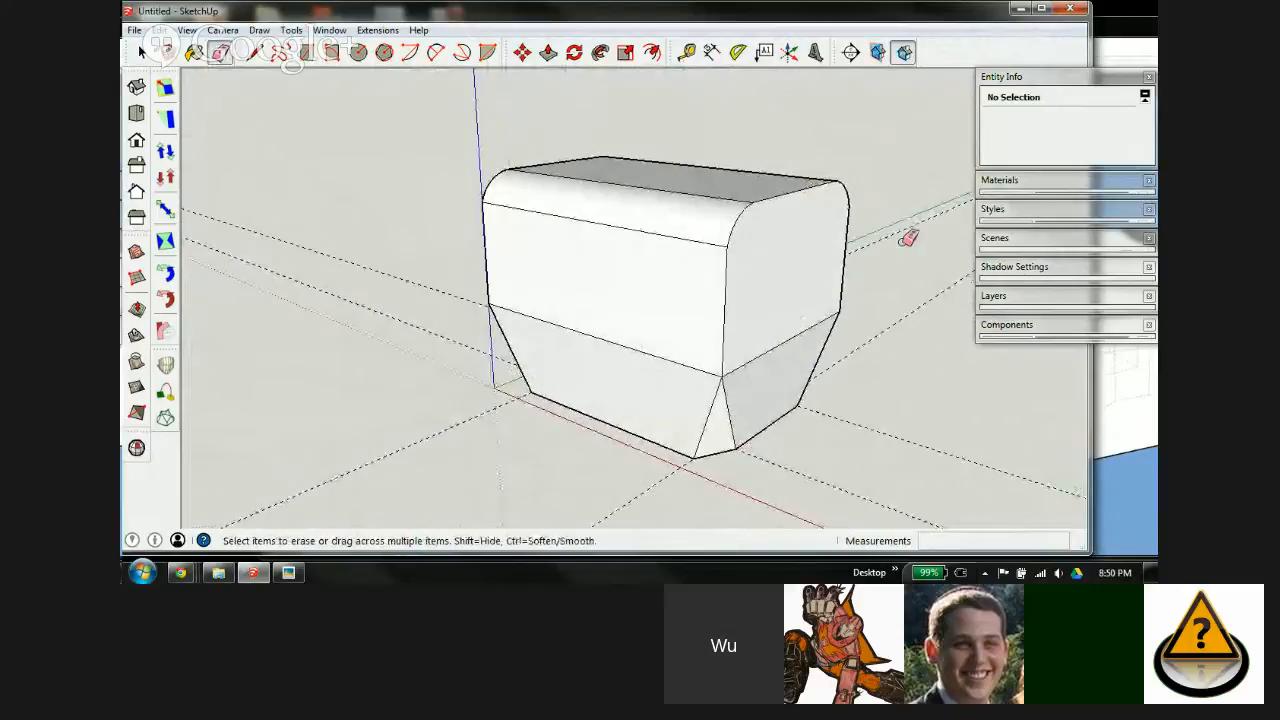
left_click_drag(694, 474, 478, 395)
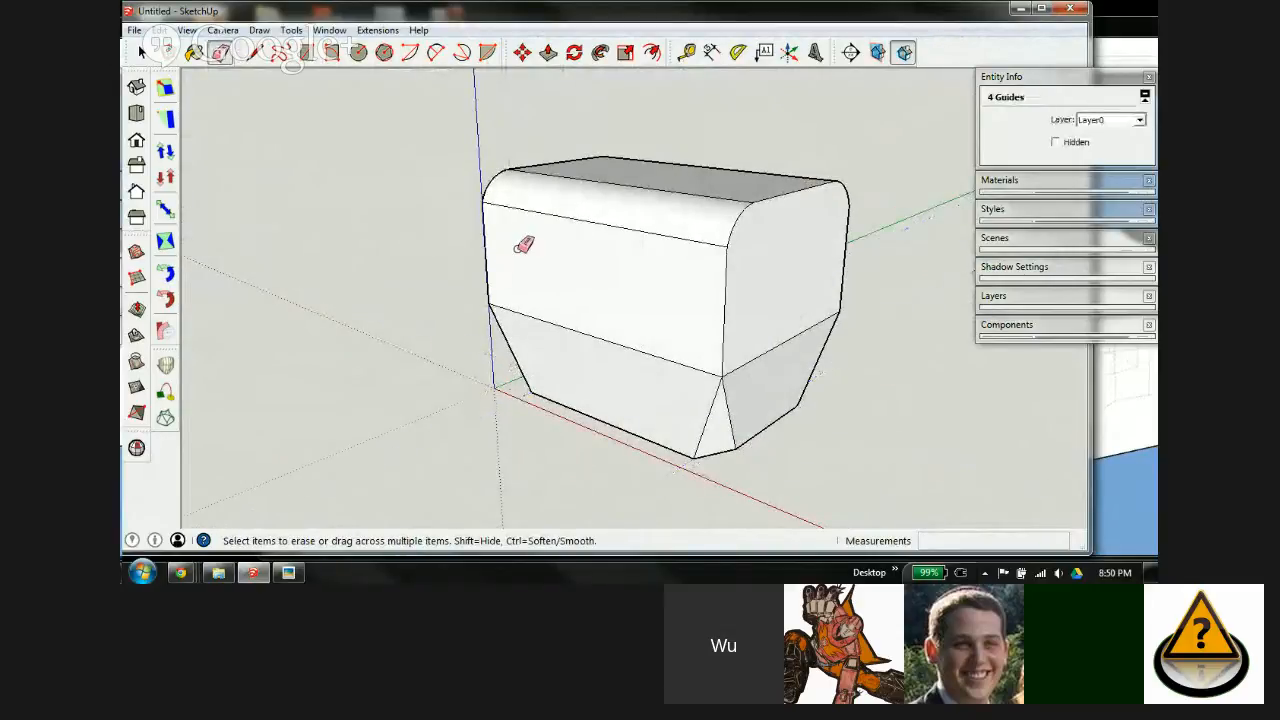
scroll(523, 246, "down", 3)
scroll(580, 266, "up", 2)
mouse_move(580, 286)
middle_mouse_down()
mouse_move(722, 283)
mouse_move(994, 220)
mouse_move(777, 283)
mouse_move(606, 286)
mouse_move(708, 265)
mouse_move(806, 314)
mouse_move(589, 334)
middle_mouse_up()
scroll(508, 357, "down", 1)
scroll(508, 357, "down", 1)
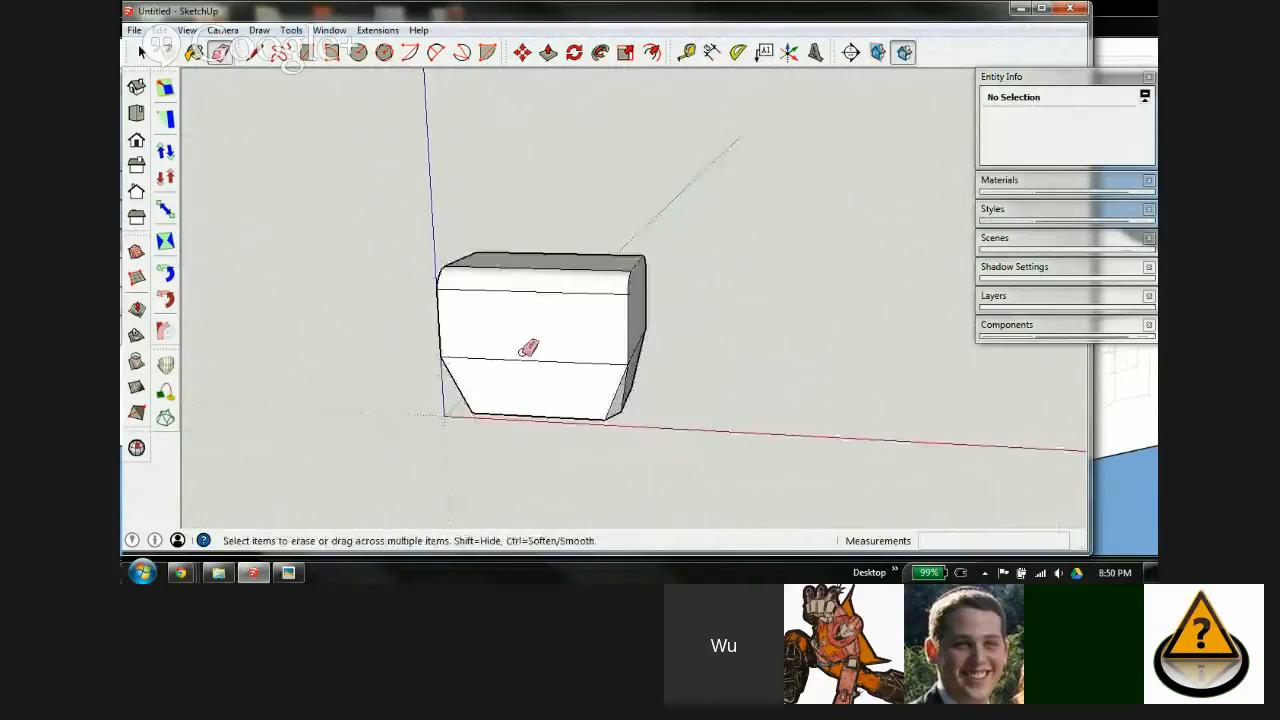
scroll(549, 371, "up", 1)
mouse_move(549, 371)
middle_mouse_down()
mouse_move(420, 220)
mouse_move(410, 306)
middle_mouse_up()
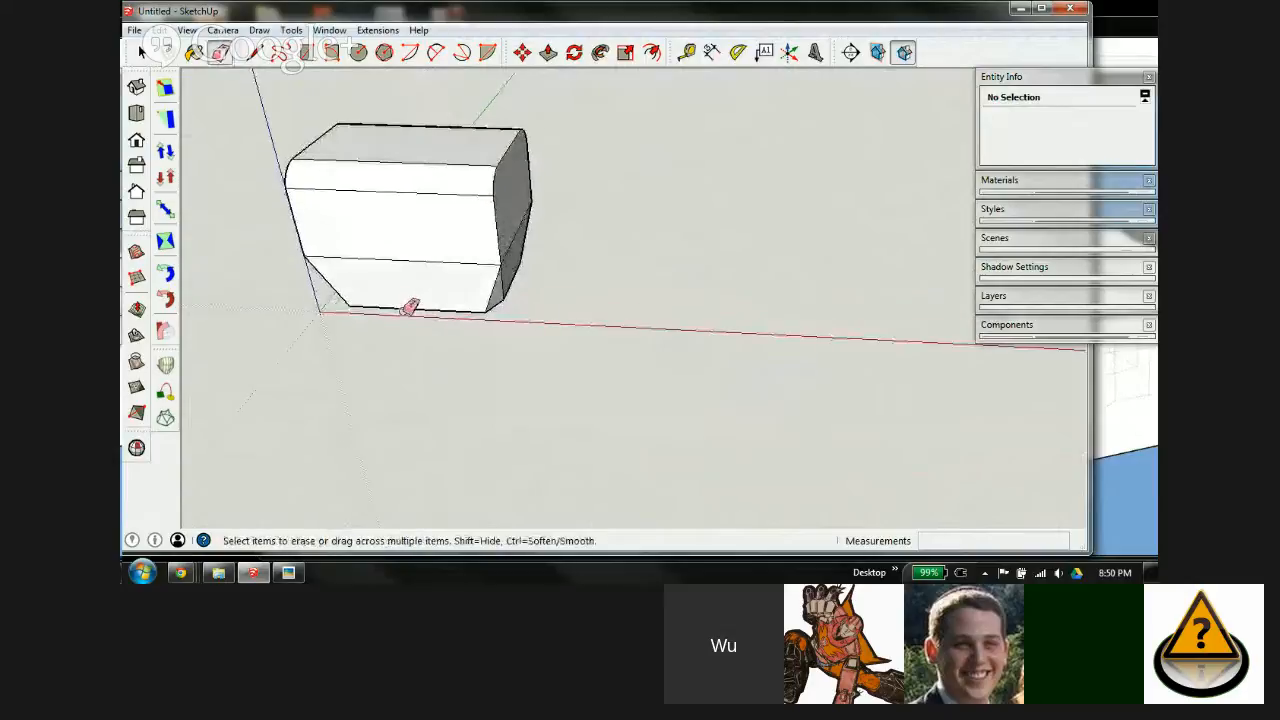
Step: Try to draw a circle of radius 20 mm on the ground close to the torso block
key("c")
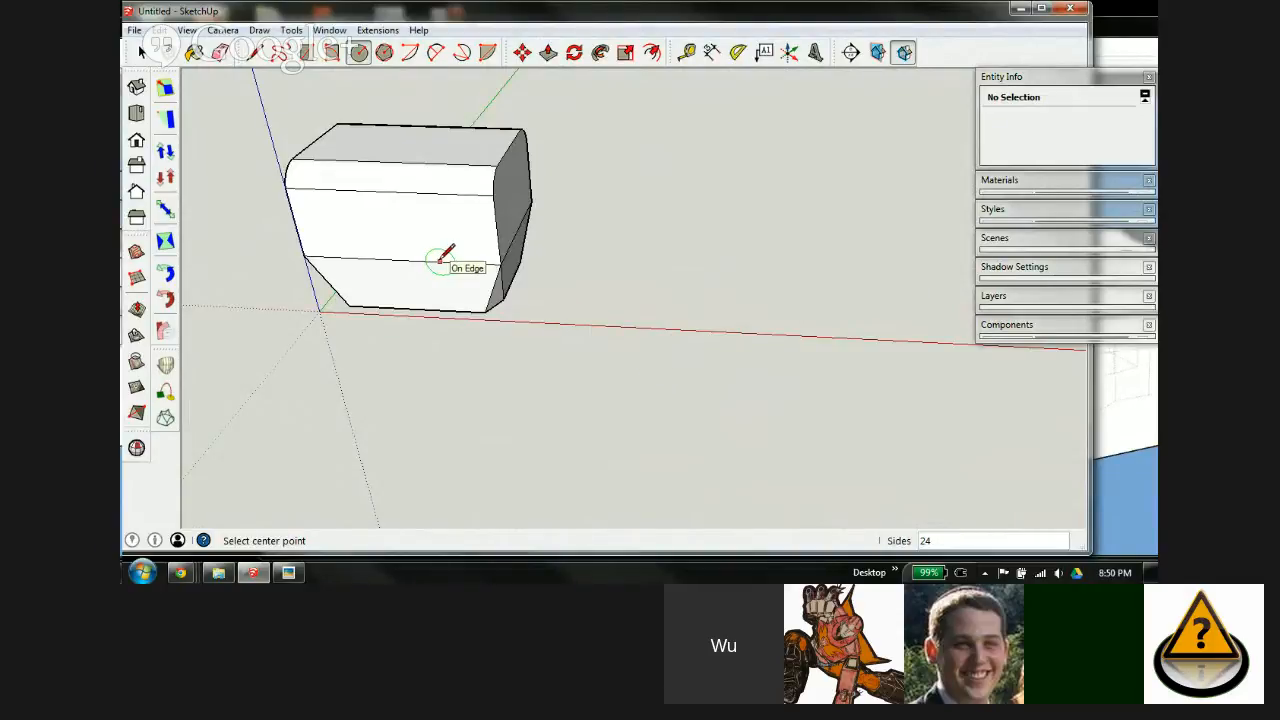
scroll(425, 258, "down", 1)
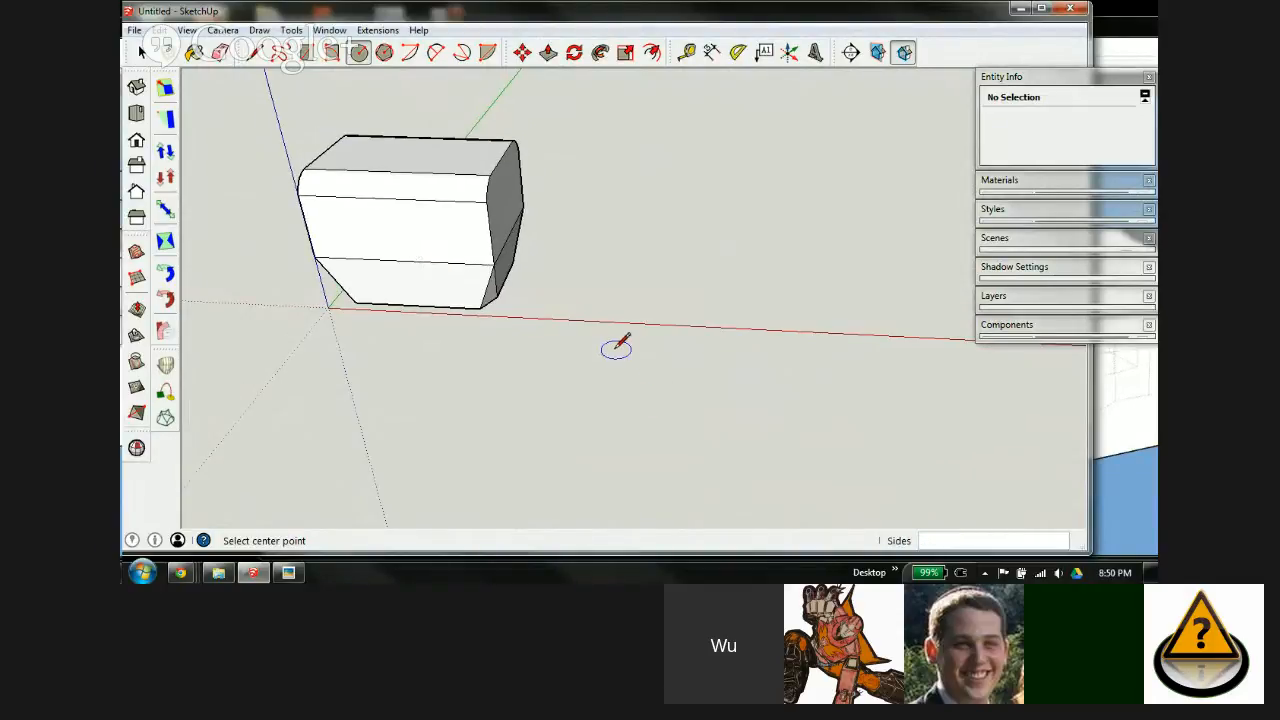
left_click(624, 363)
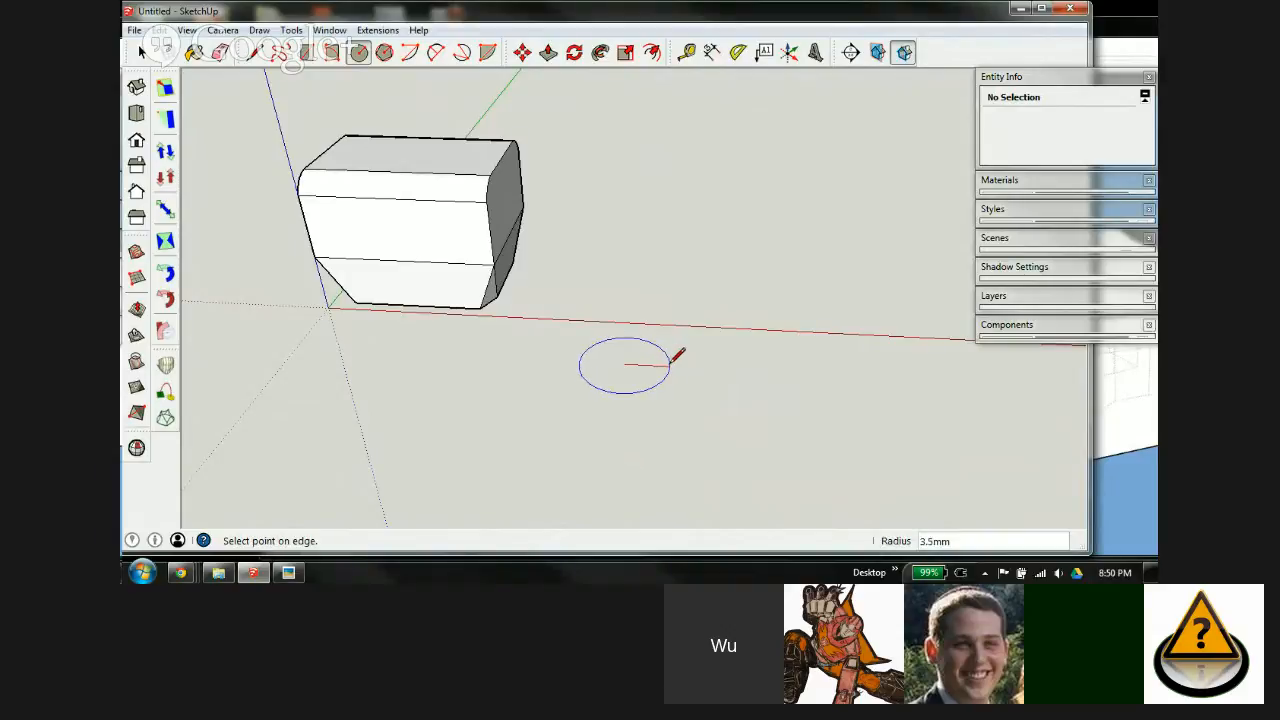
key("Return")
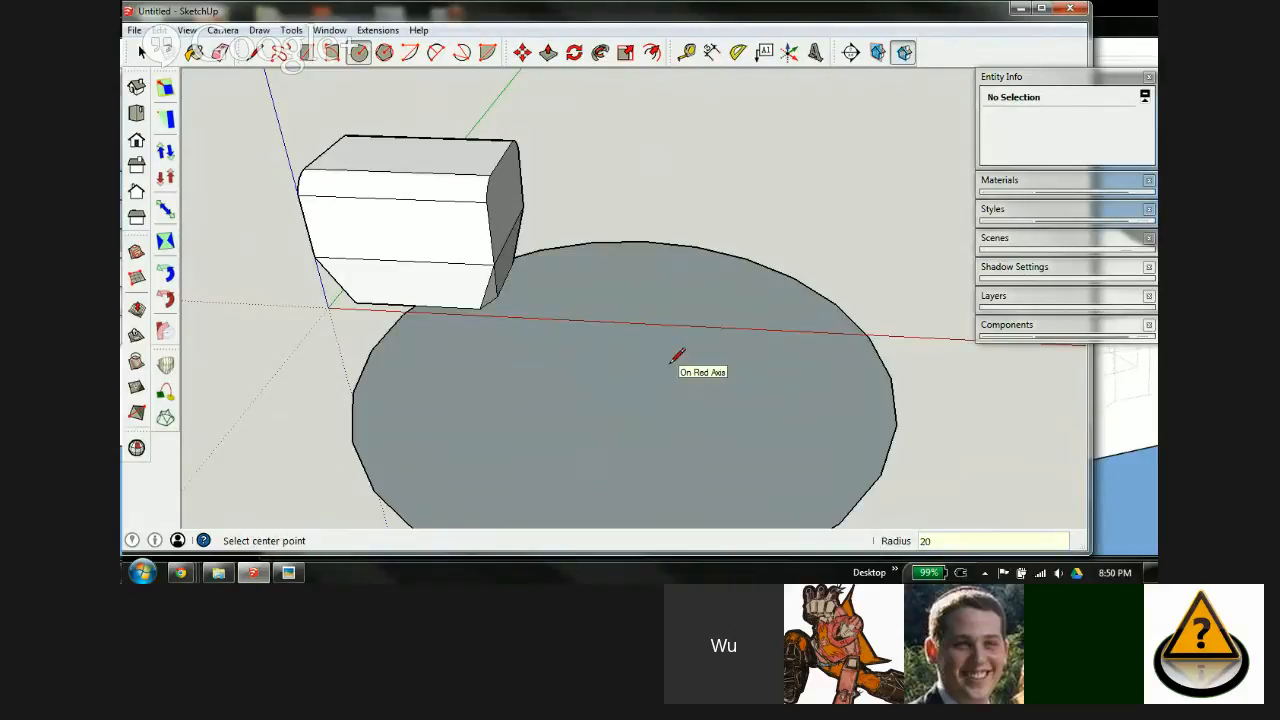
key("ctrl+z")
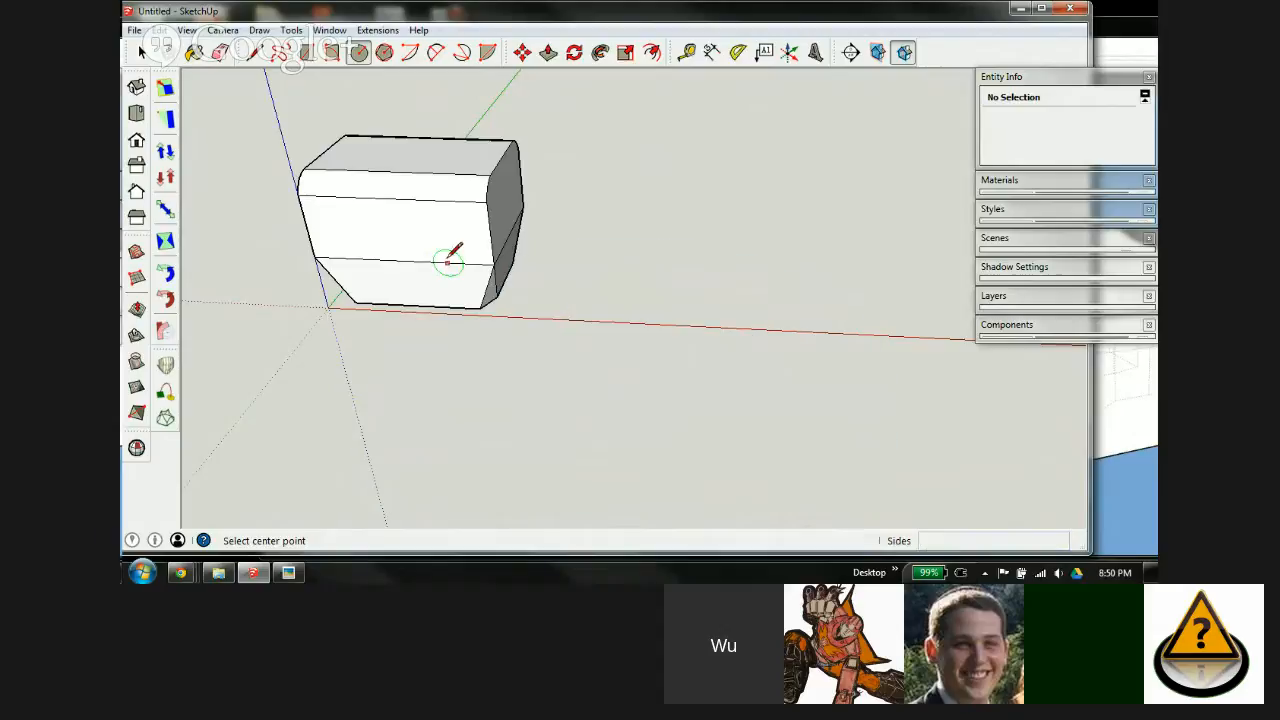
Step: Draw a horizontal circle of radius 20 mm on the ground plane, well clear of the torso block
scroll(400, 275, "down", 6)
left_click(600, 364)
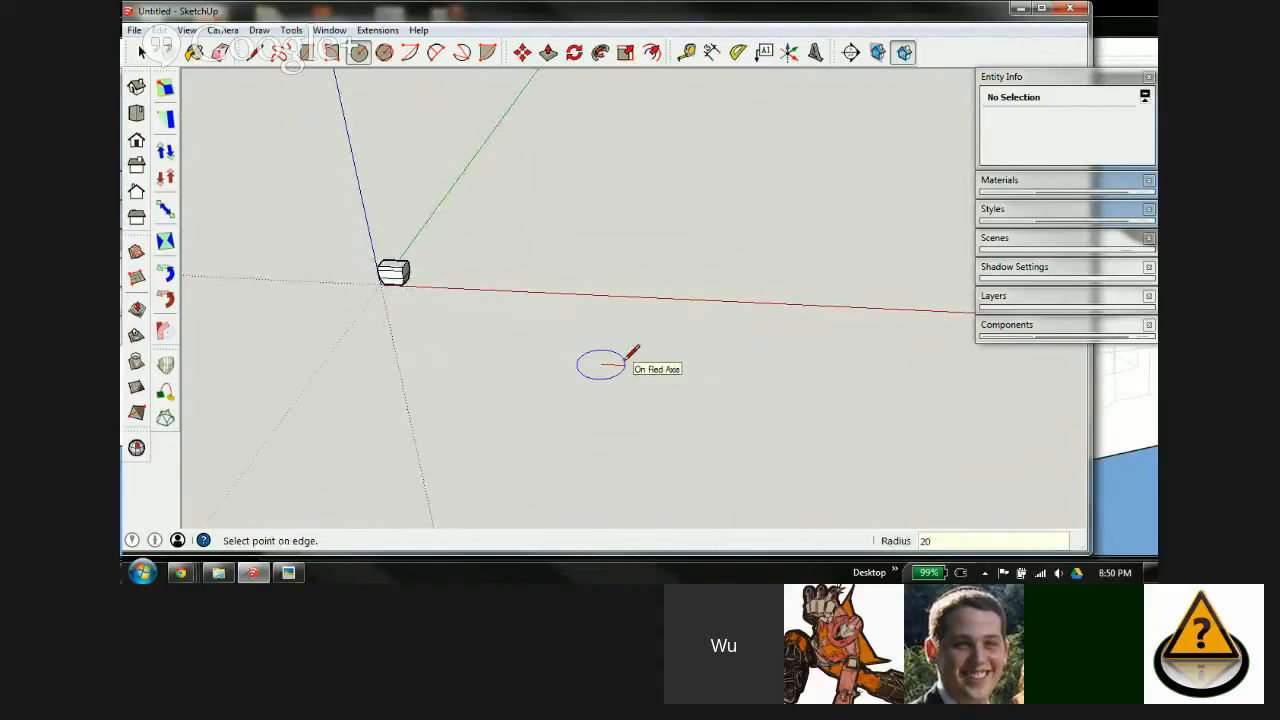
key("Return")
scroll(600, 365, "up", 4)
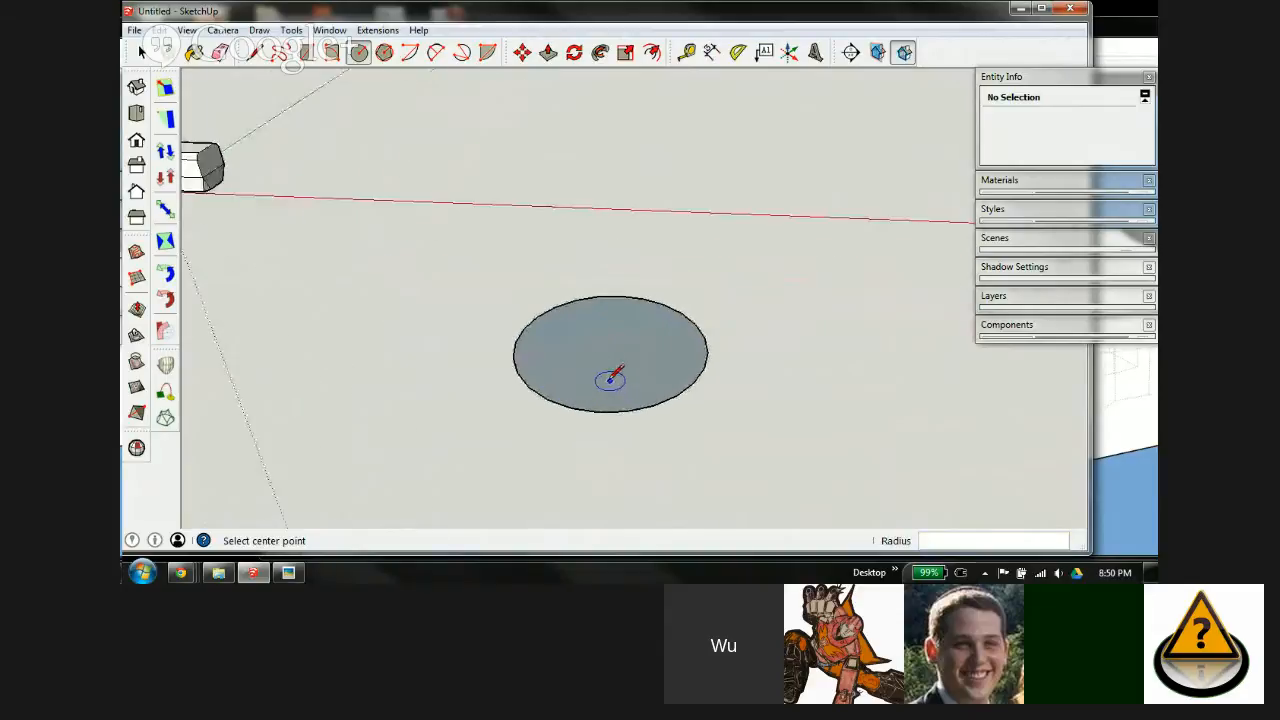
Step: Draw a vertical circle of radius 5 mm standing upright at the middle of the ground circle
middle_click_drag(603, 370, 629, 251)
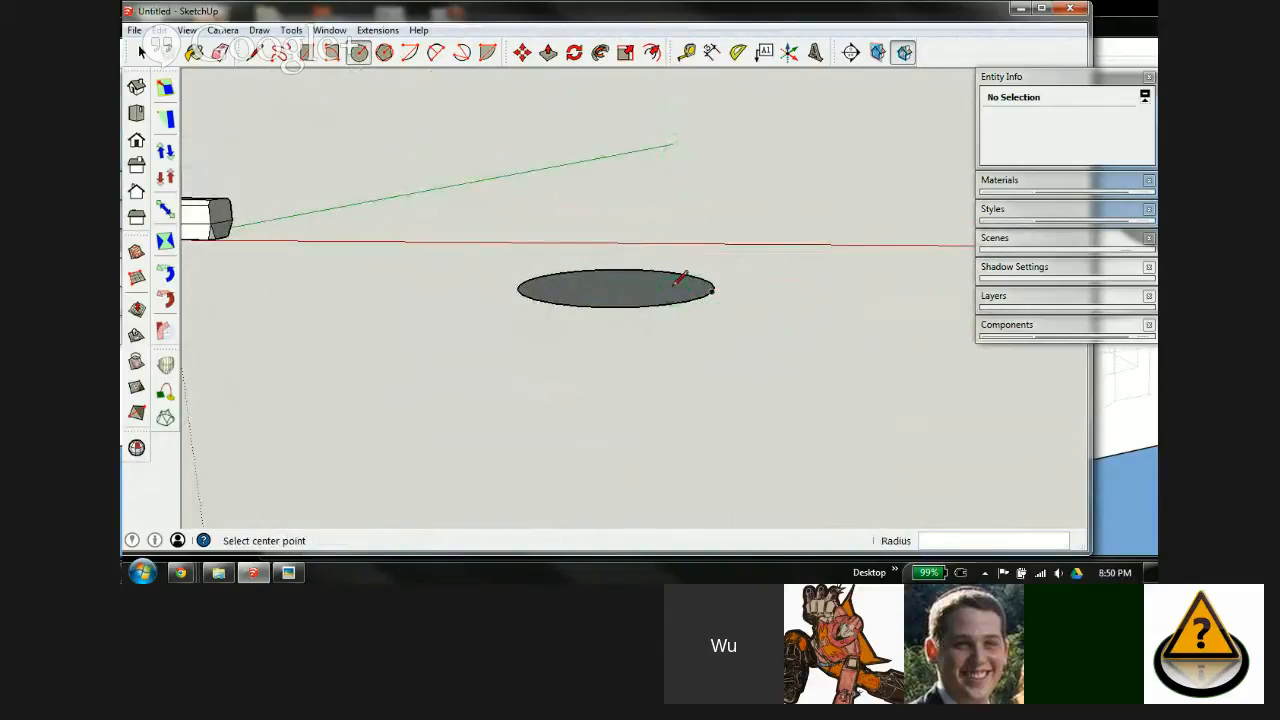
left_click(616, 284)
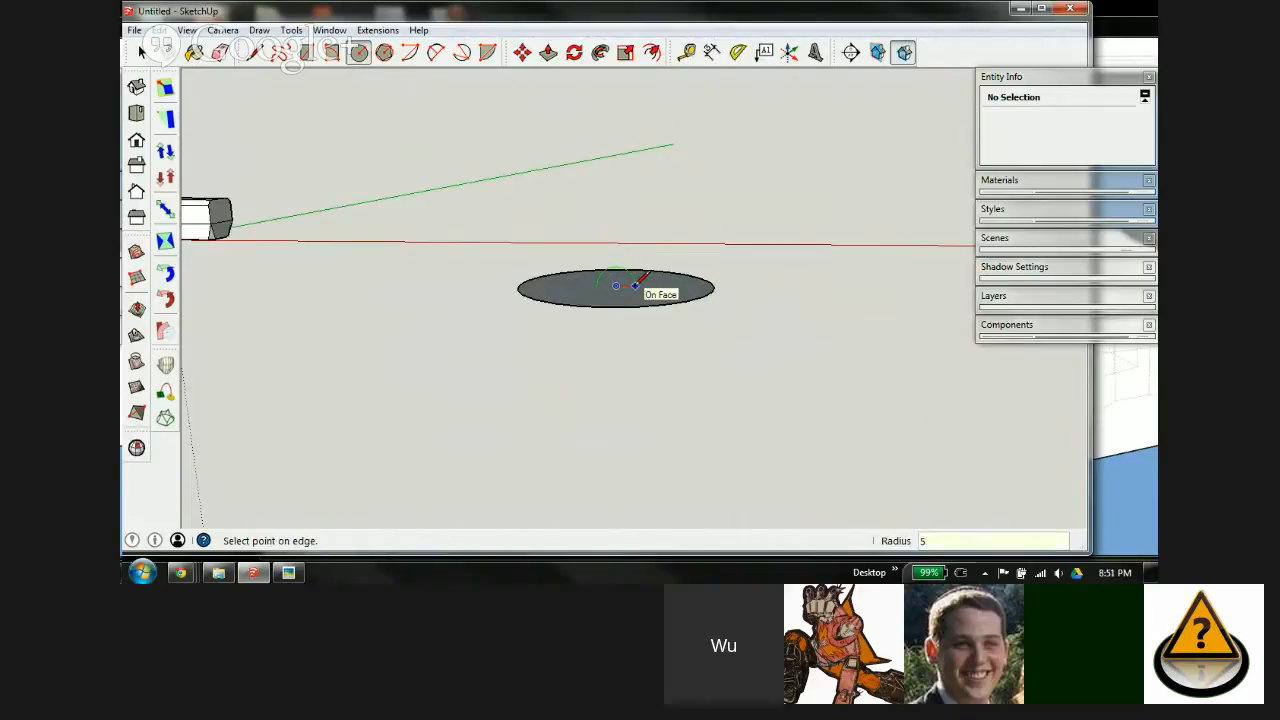
type("5")
key("Return")
scroll(649, 277, "up", 2)
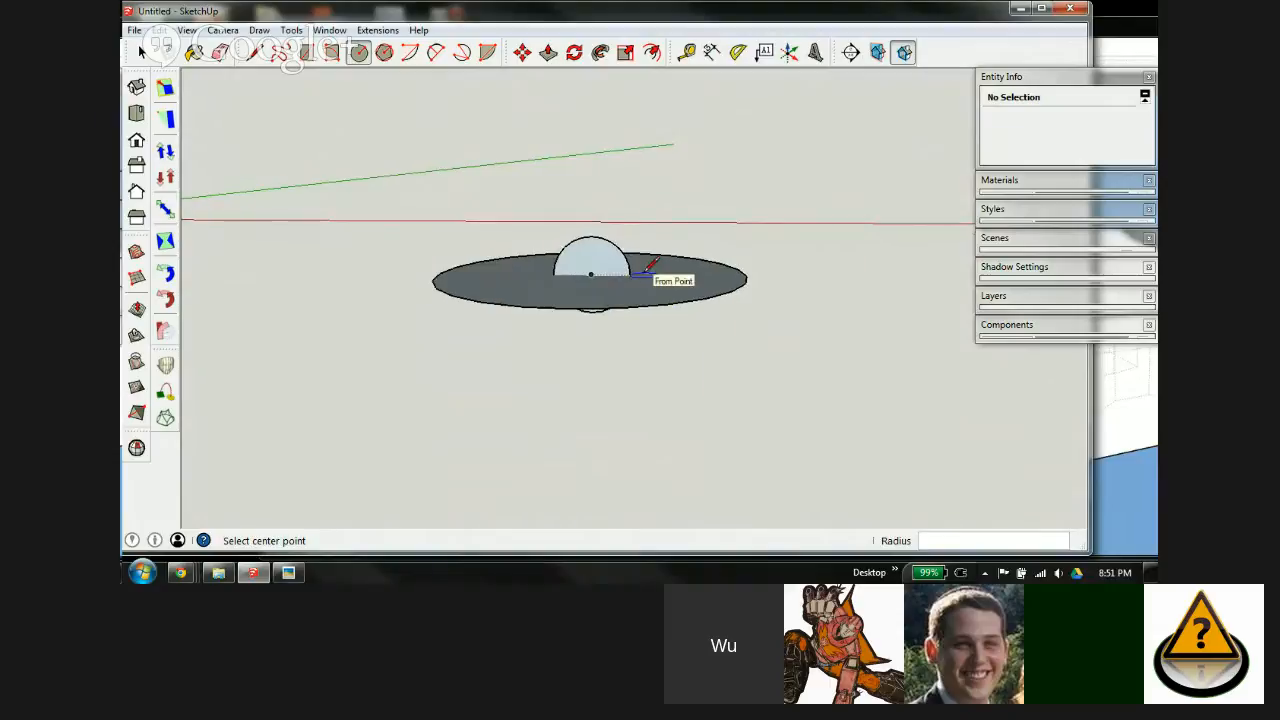
Step: Sweep the vertical circle around the large ground circle's face with Follow Me to form a ball
mouse_move(654, 277)
middle_mouse_down()
mouse_move(574, 380)
mouse_move(605, 340)
middle_mouse_up()
key("space")
left_click(573, 323)
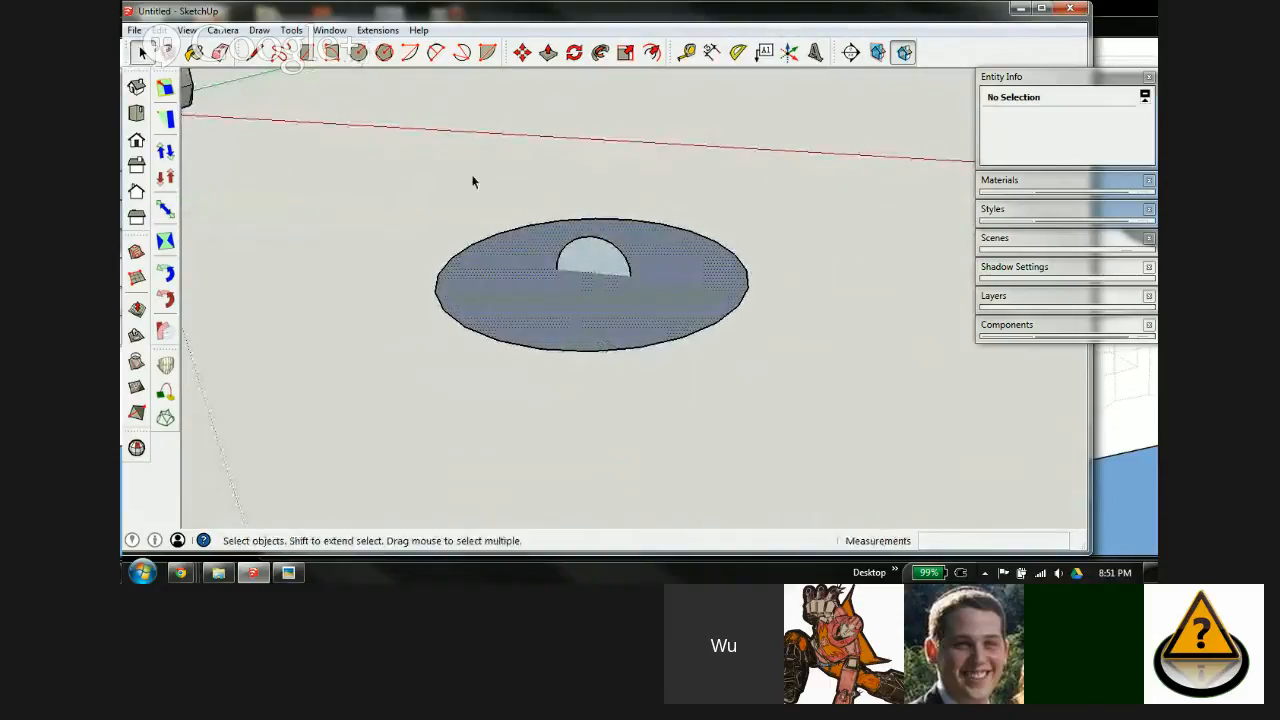
left_click(599, 52)
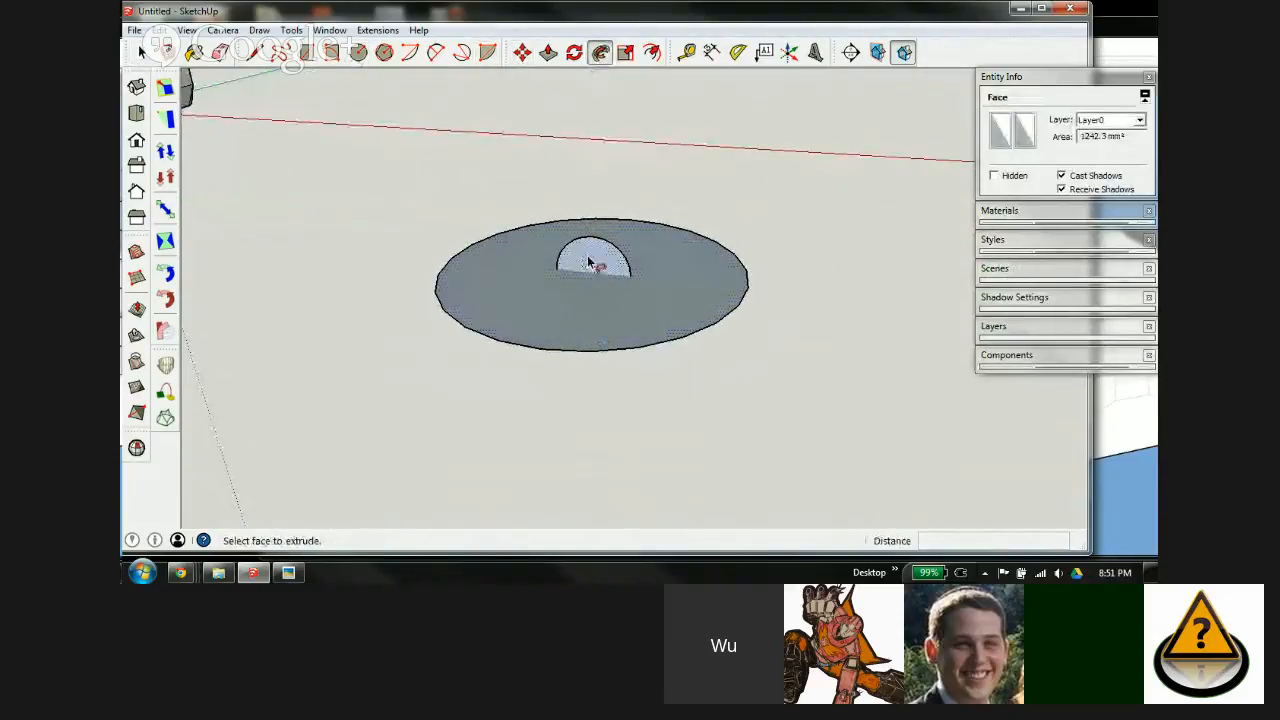
left_click(586, 257)
scroll(598, 318, "up", 1)
scroll(590, 300, "up", 3)
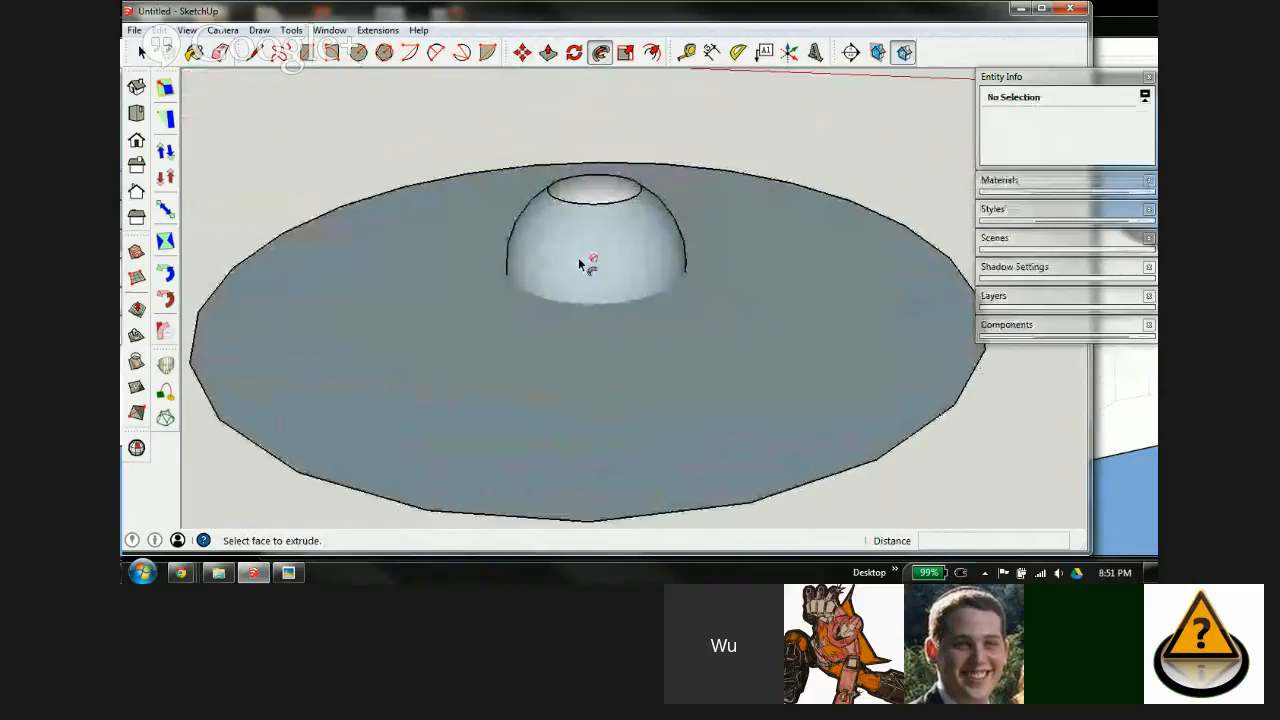
middle_click_drag(586, 266, 666, 270)
scroll(672, 255, "down", 8)
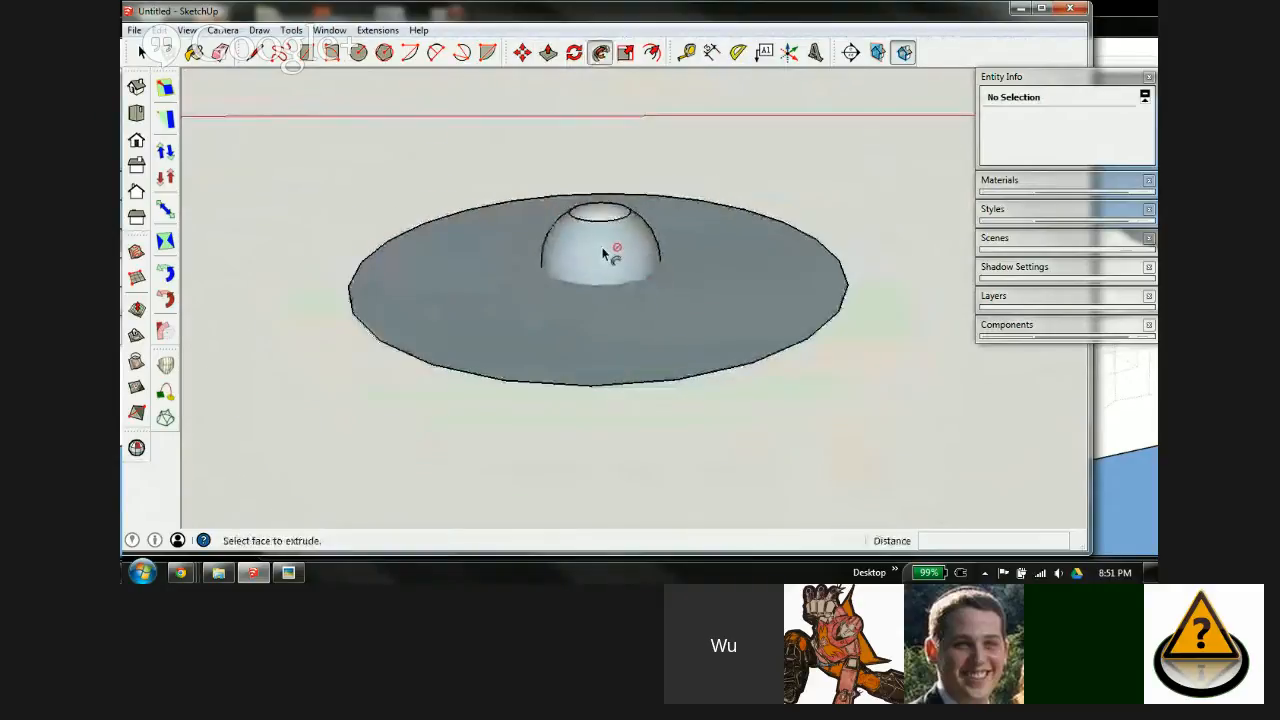
Step: Delete the whole trial ball together with its large ground circle
key("space")
left_click_drag(443, 144, 790, 400)
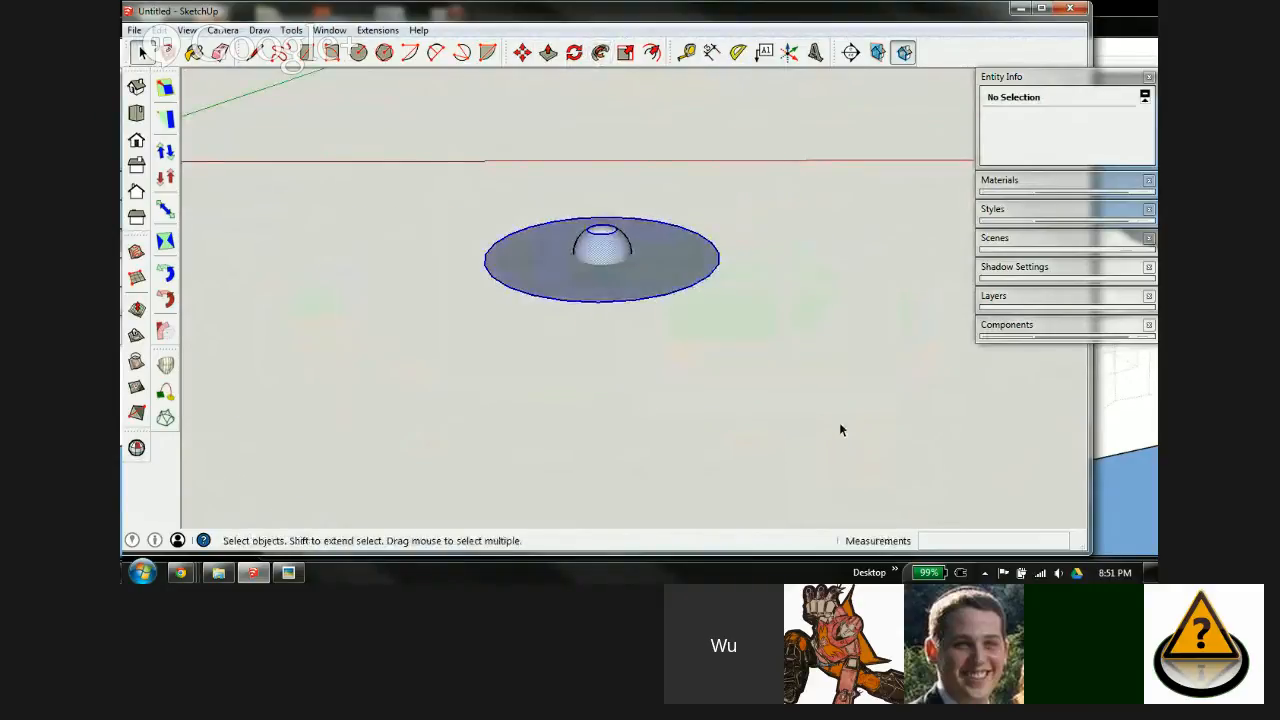
key("Delete")
Step: Start a new circle on the ground plane away from the torso block
scroll(509, 194, "down", 4)
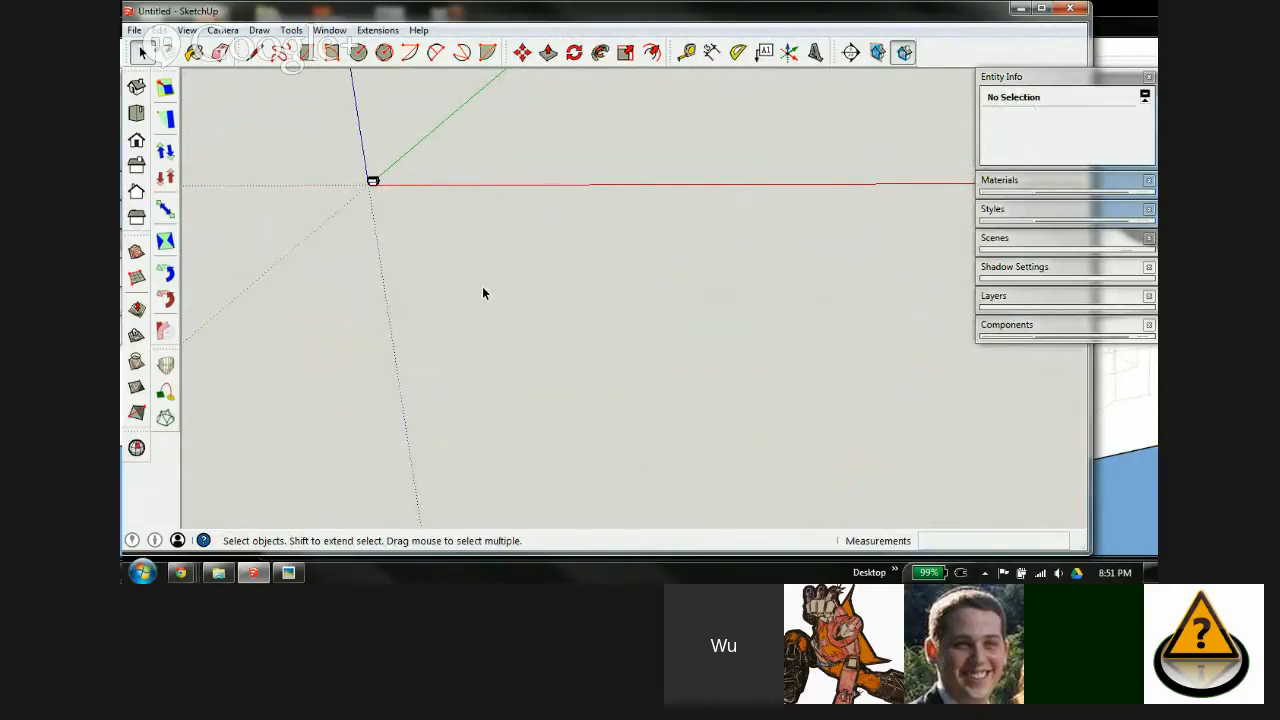
key("c")
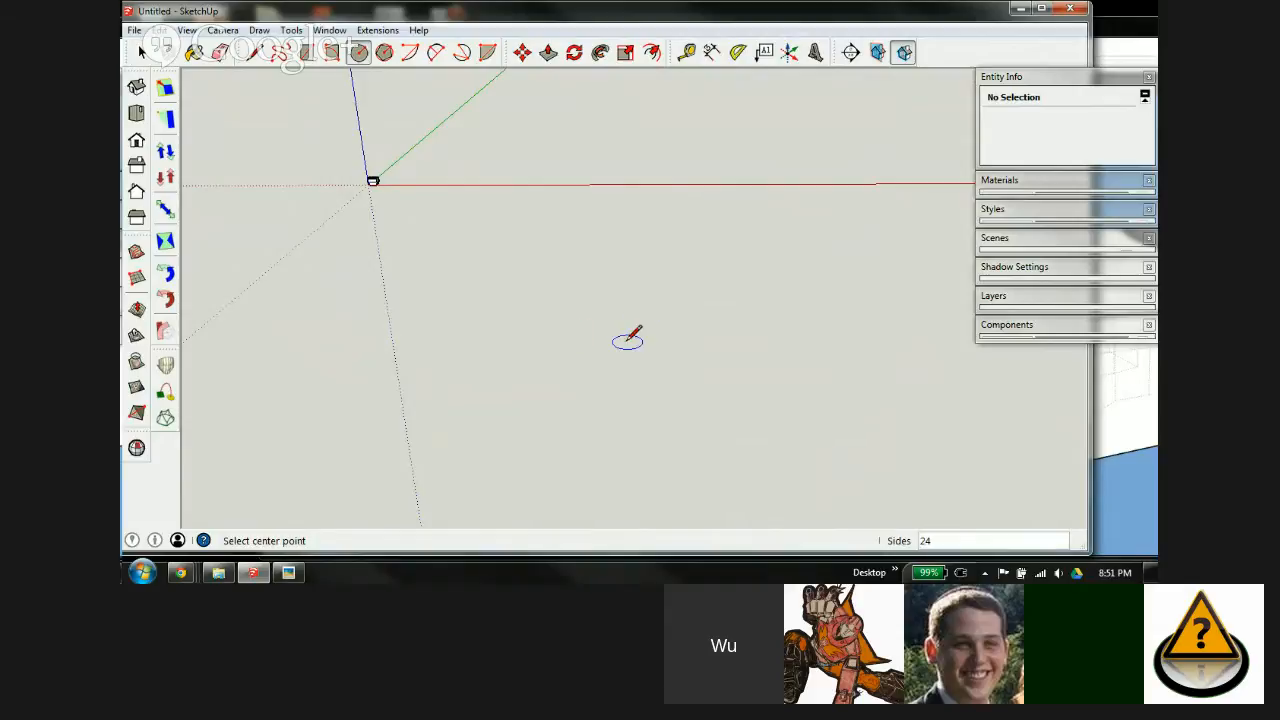
Step: Draw a horizontal circle of 100 mm radius and a vertical circle of 50 mm radius standing at its centre
left_click(580, 340)
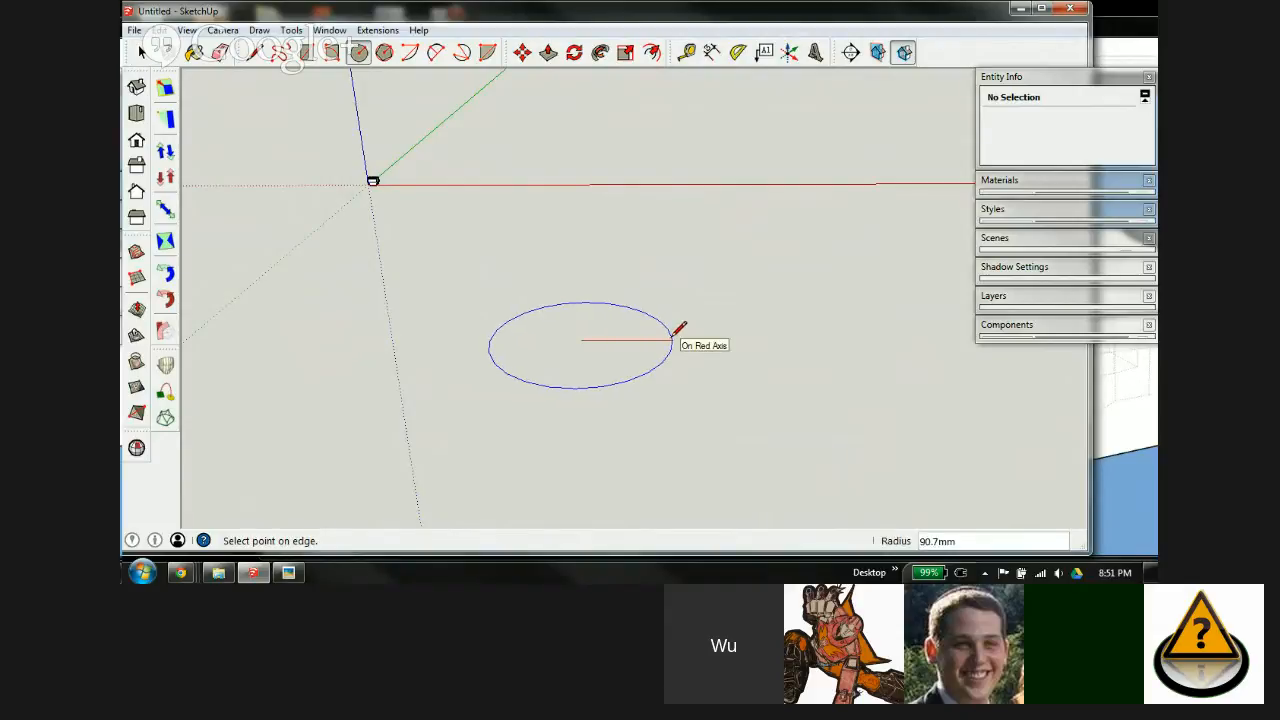
type("100")
key("Return")
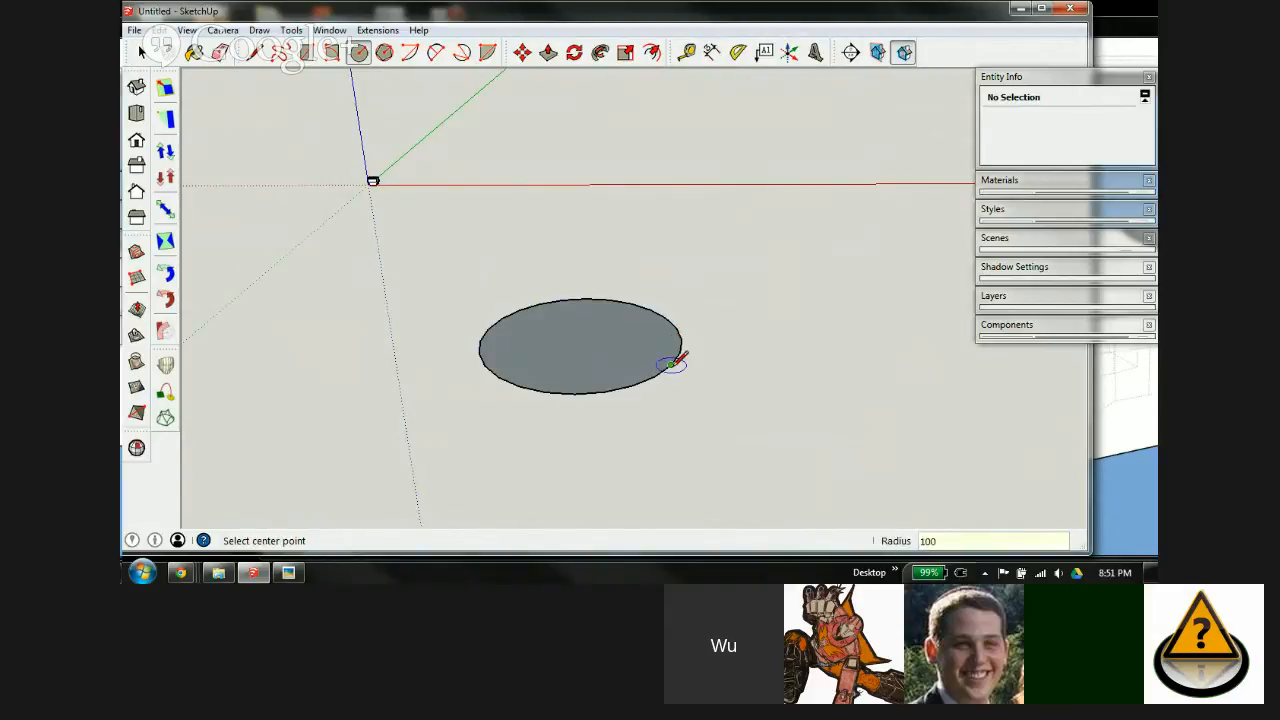
middle_click_drag(647, 368, 637, 240)
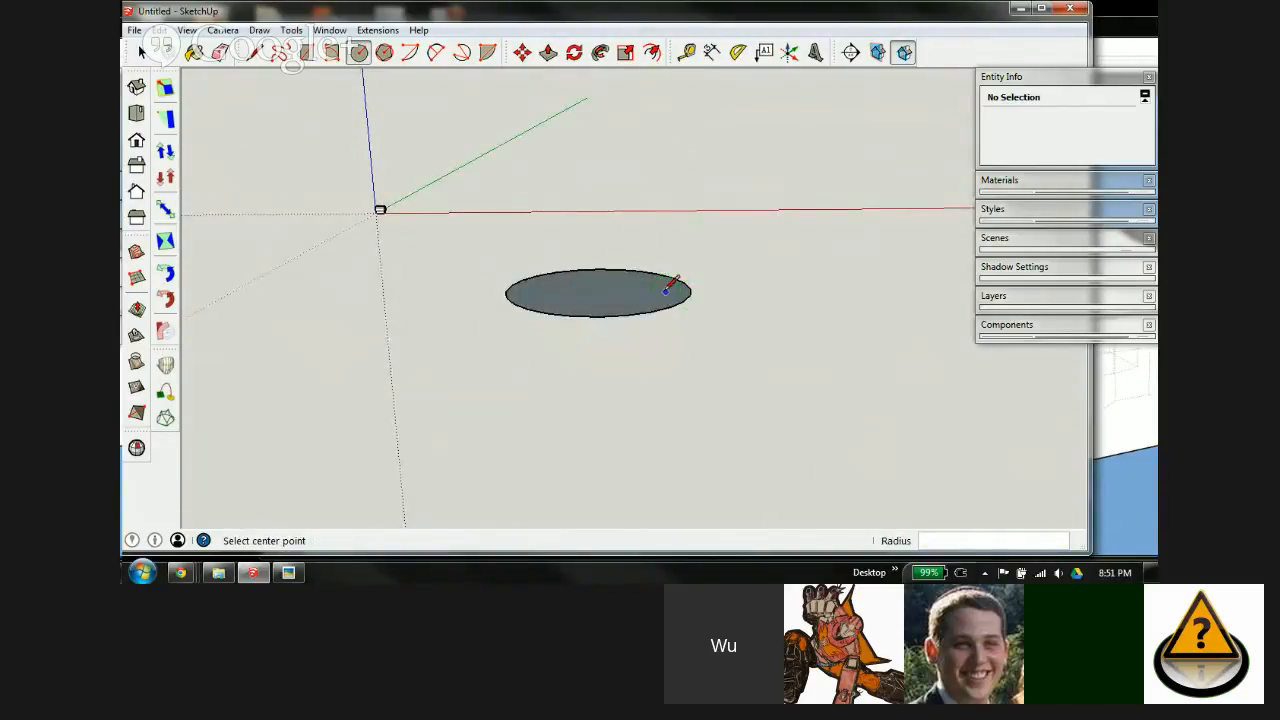
left_click(599, 289)
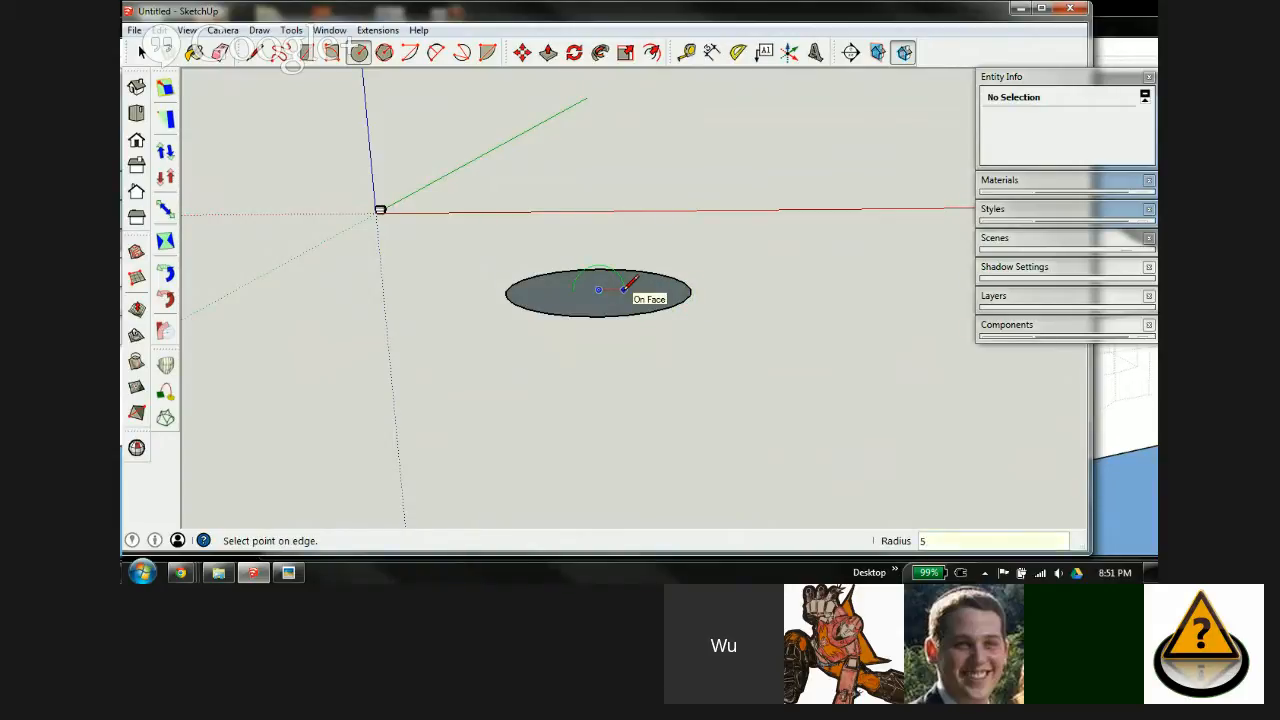
key("Return")
Step: Sweep the vertical circle around the horizontal disc with Follow Me to form a sphere
key("space")
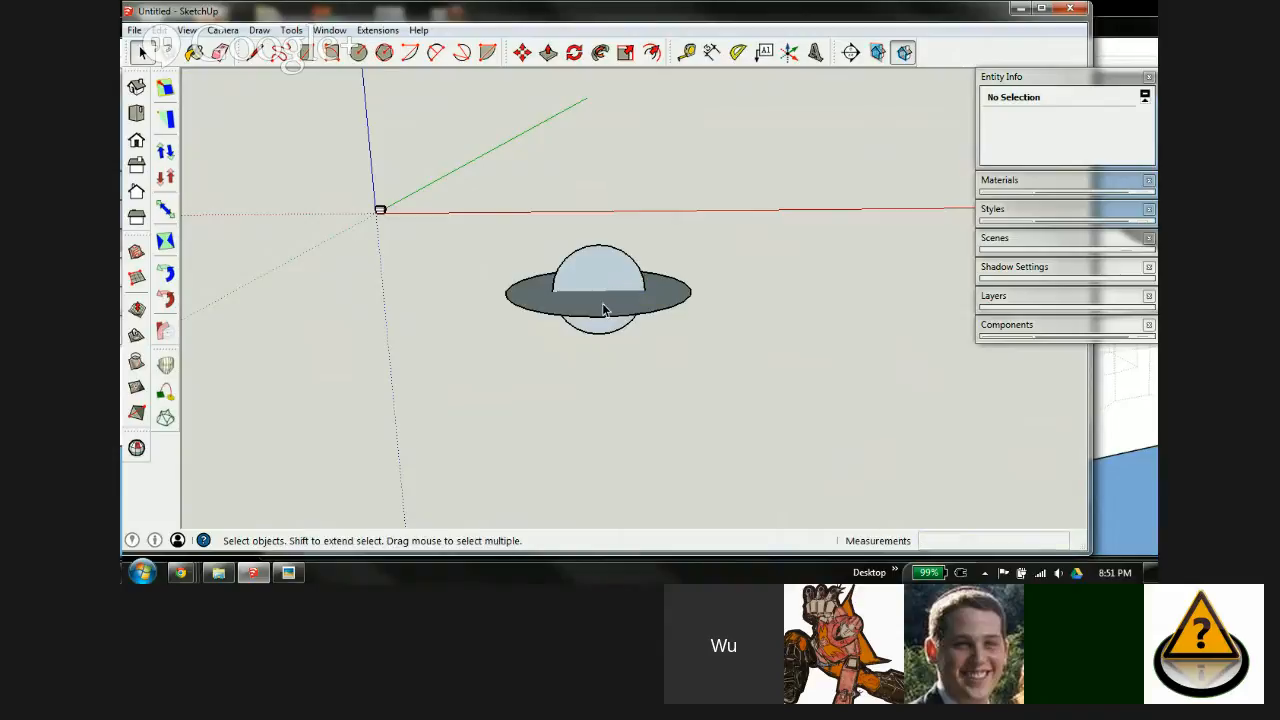
left_click(600, 52)
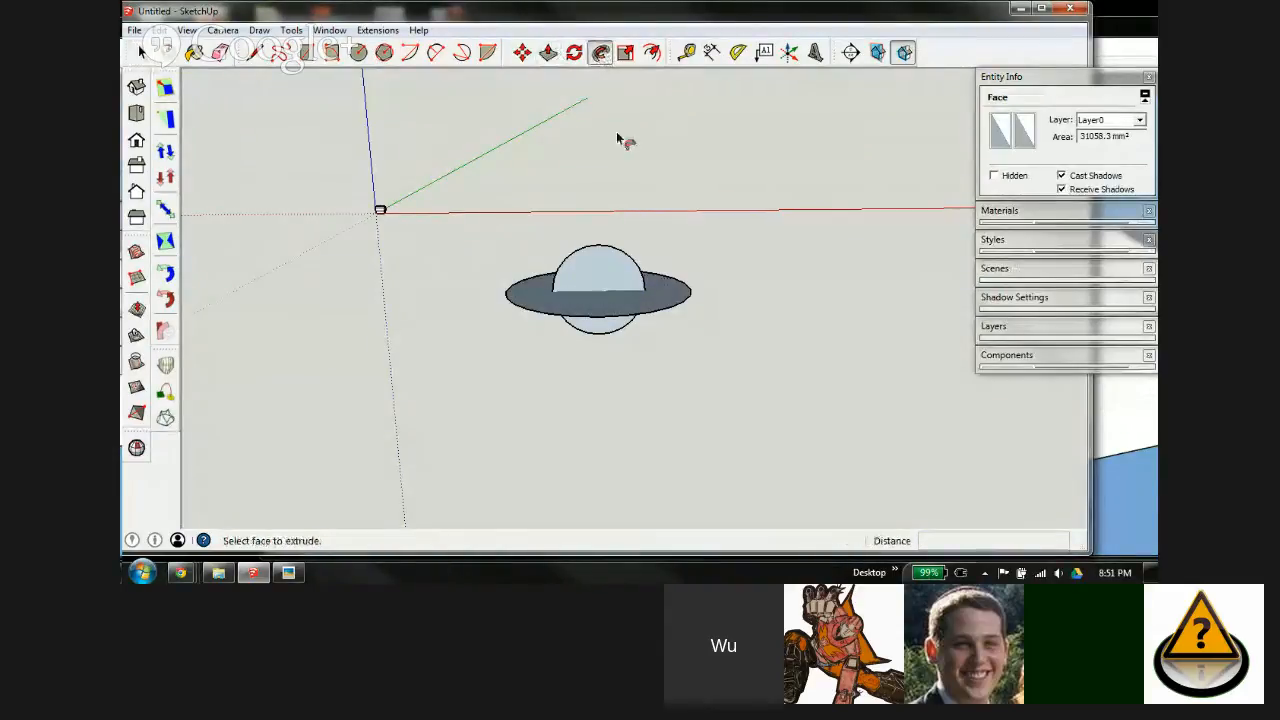
left_click(611, 280)
scroll(605, 280, "up", 3)
key("space")
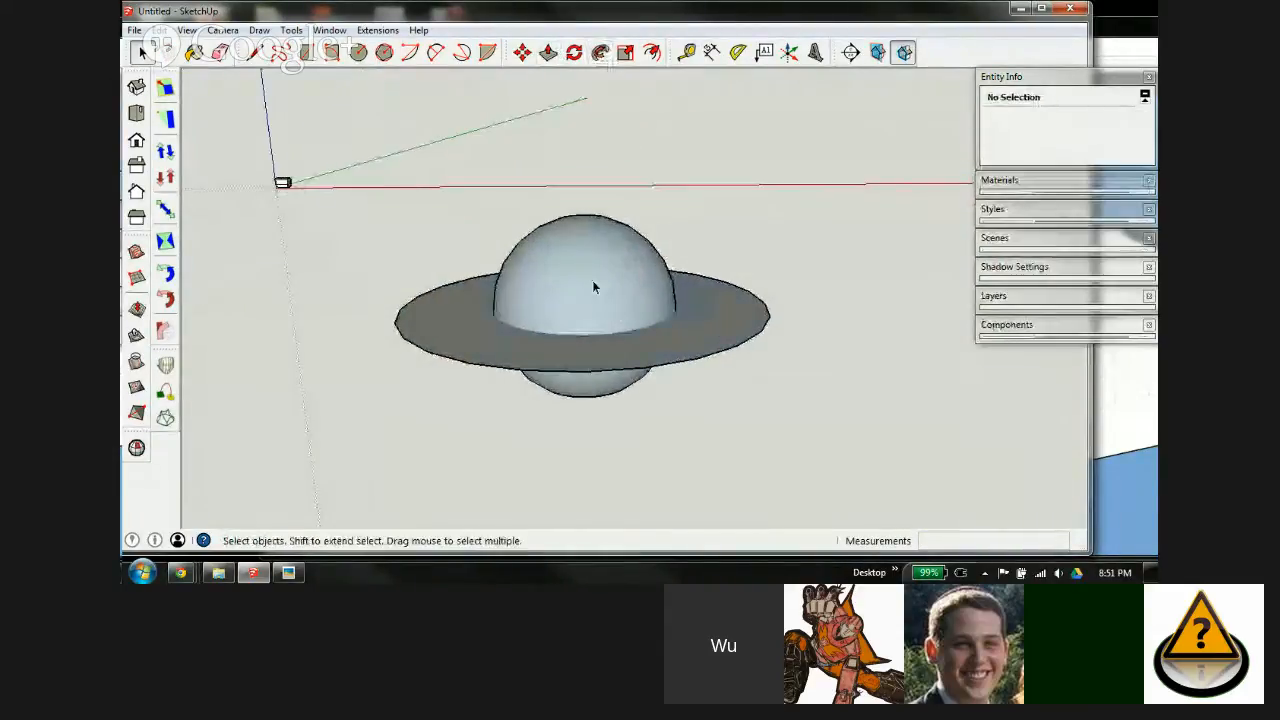
Step: Reverse the sphere's faces and erase the outer edge of the horizontal disc so only the sphere is left
right_click(595, 275)
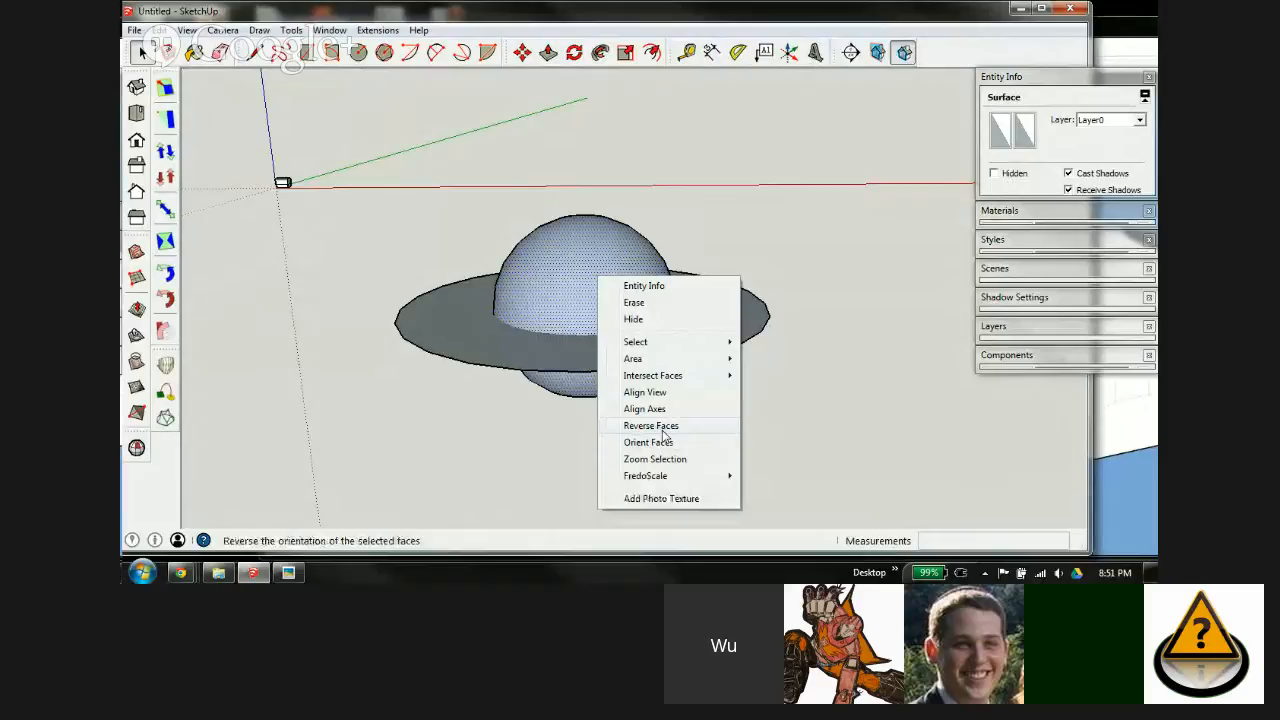
left_click(660, 426)
key("e")
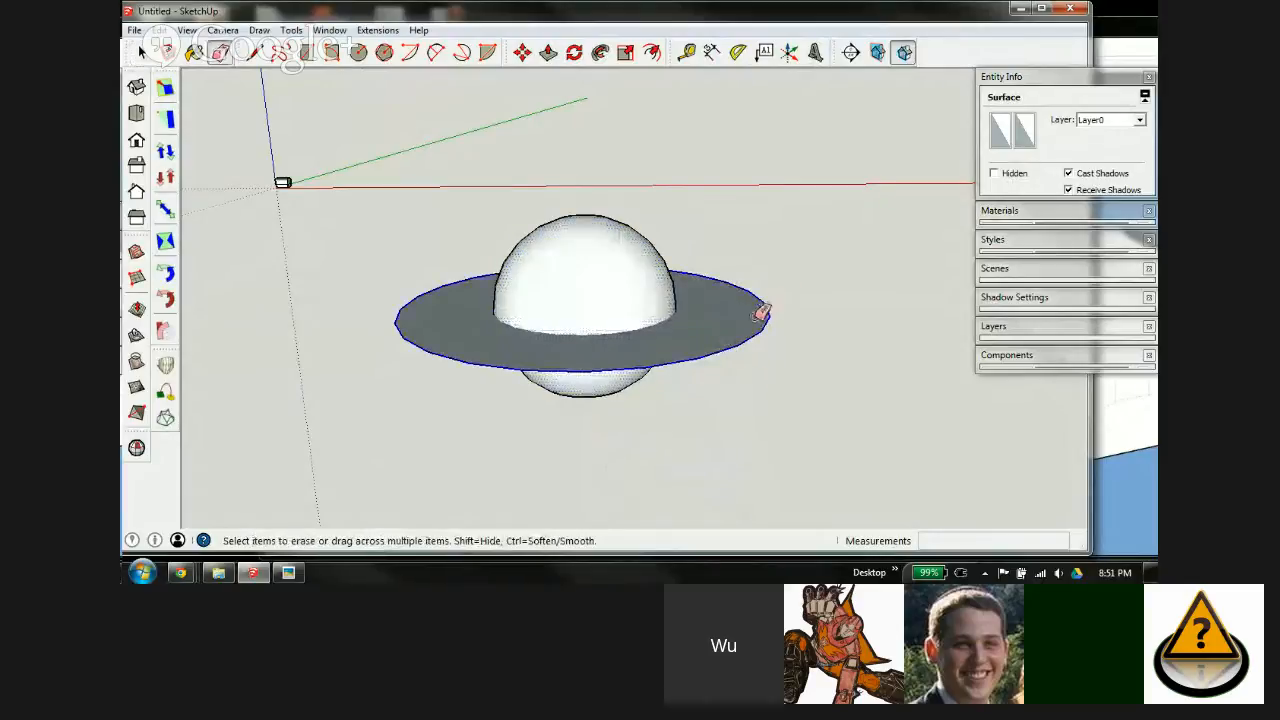
left_click(762, 313)
key("space")
Step: Scale the sphere uniformly by a factor of 0.1
left_click(563, 282)
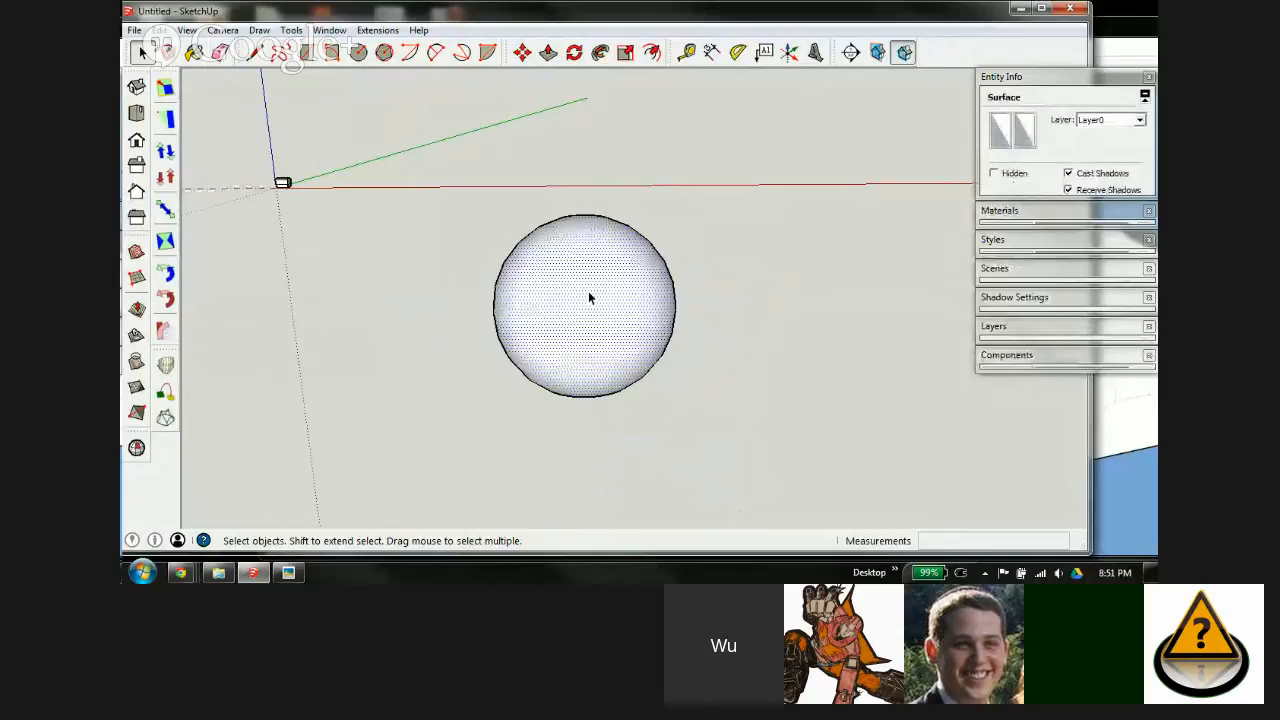
key("s")
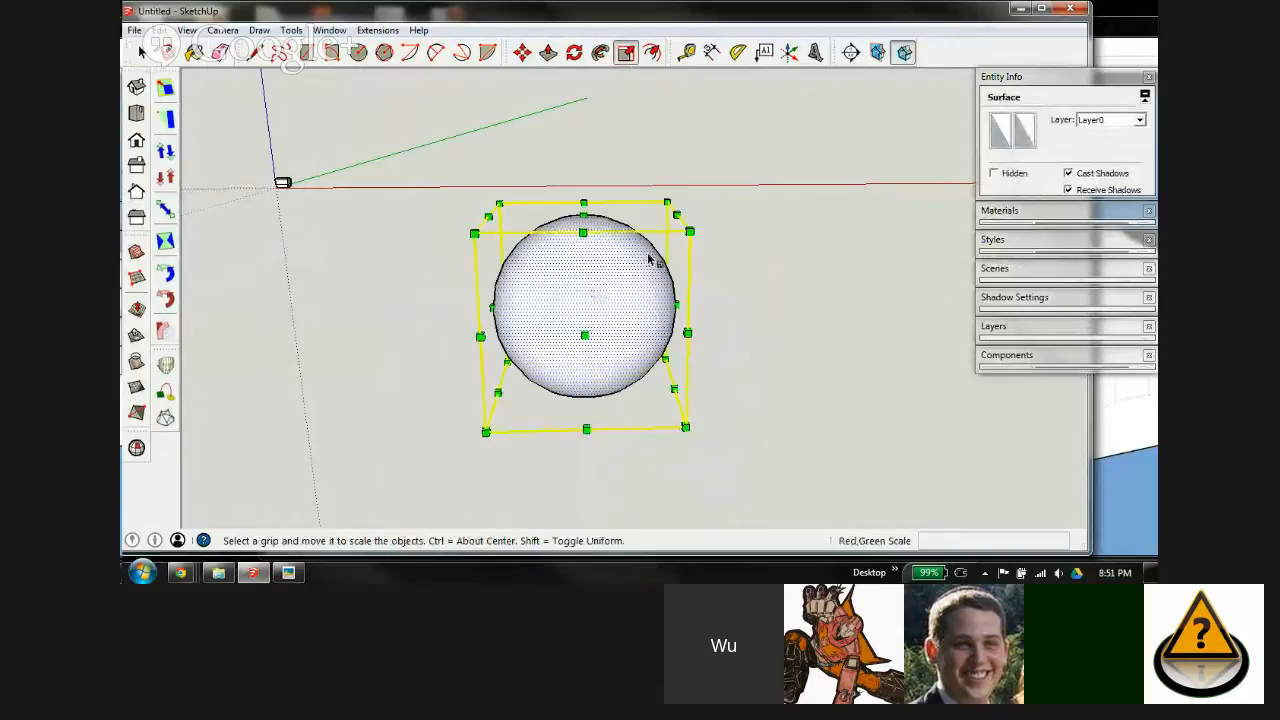
left_click_drag(689, 231, 617, 283)
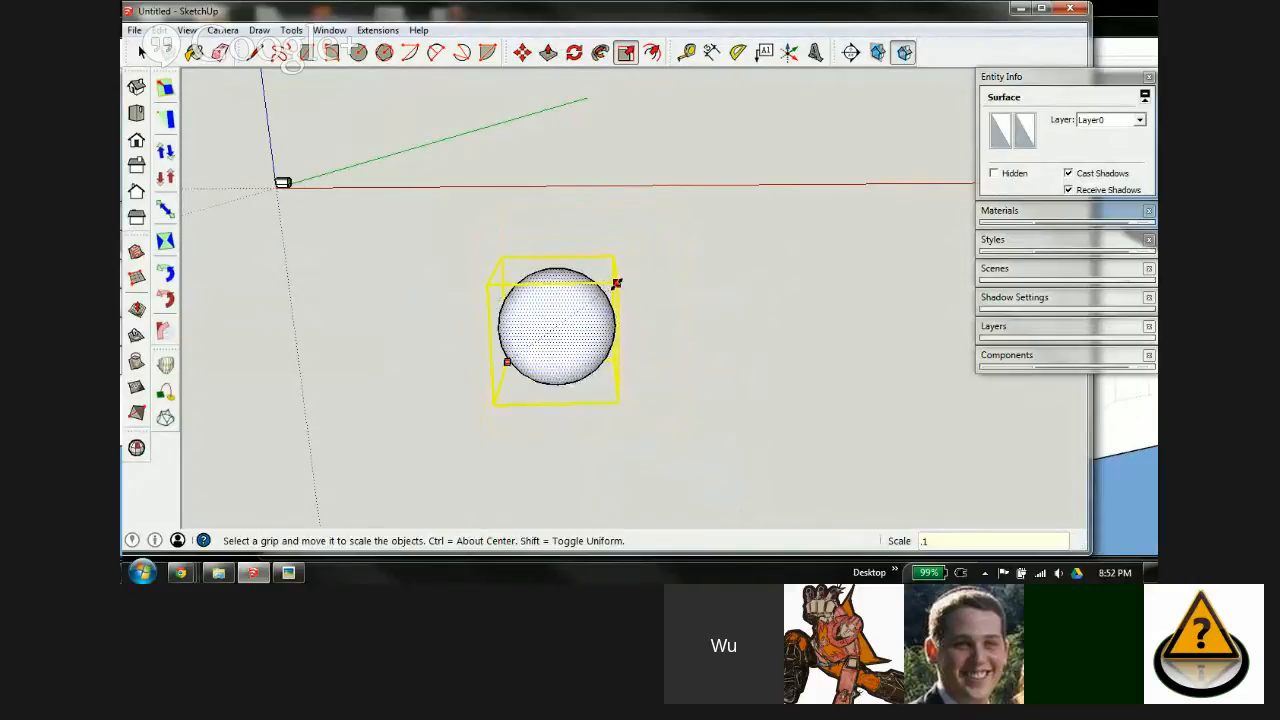
key("Return")
Step: Move the scaled-down sphere from its original spot to just in front of the small block at the origin
key("m")
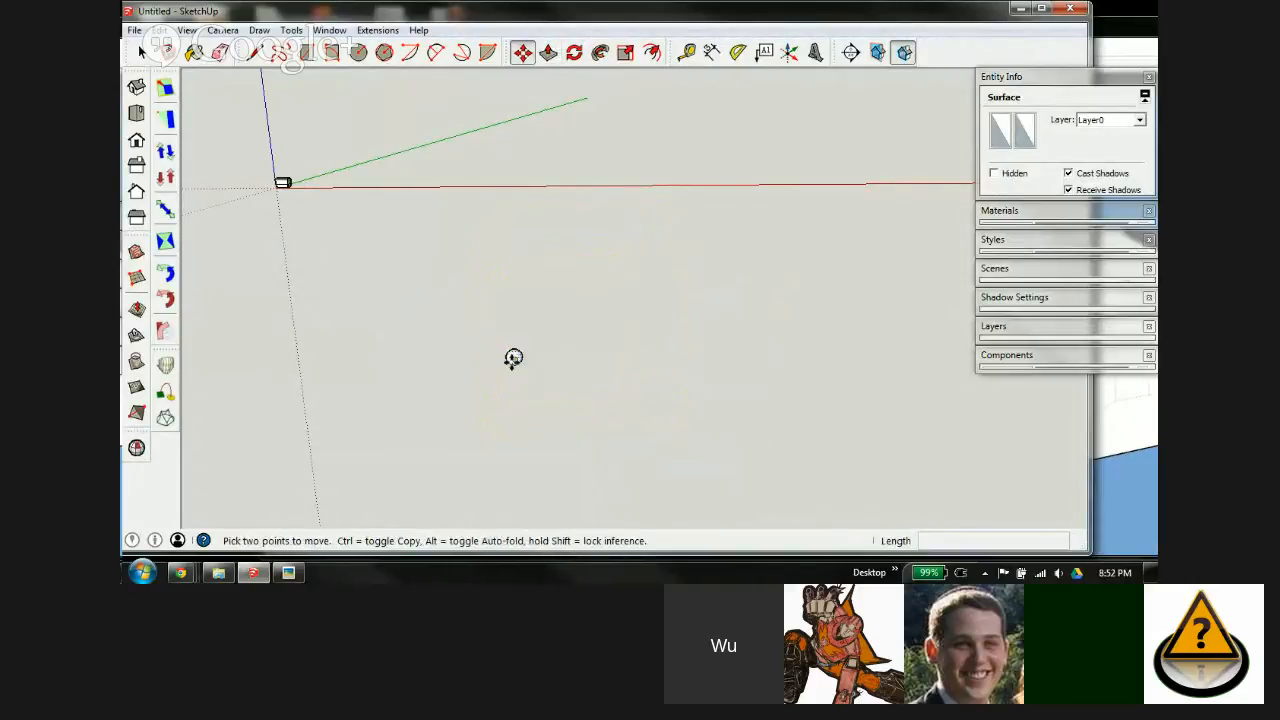
left_click(513, 358)
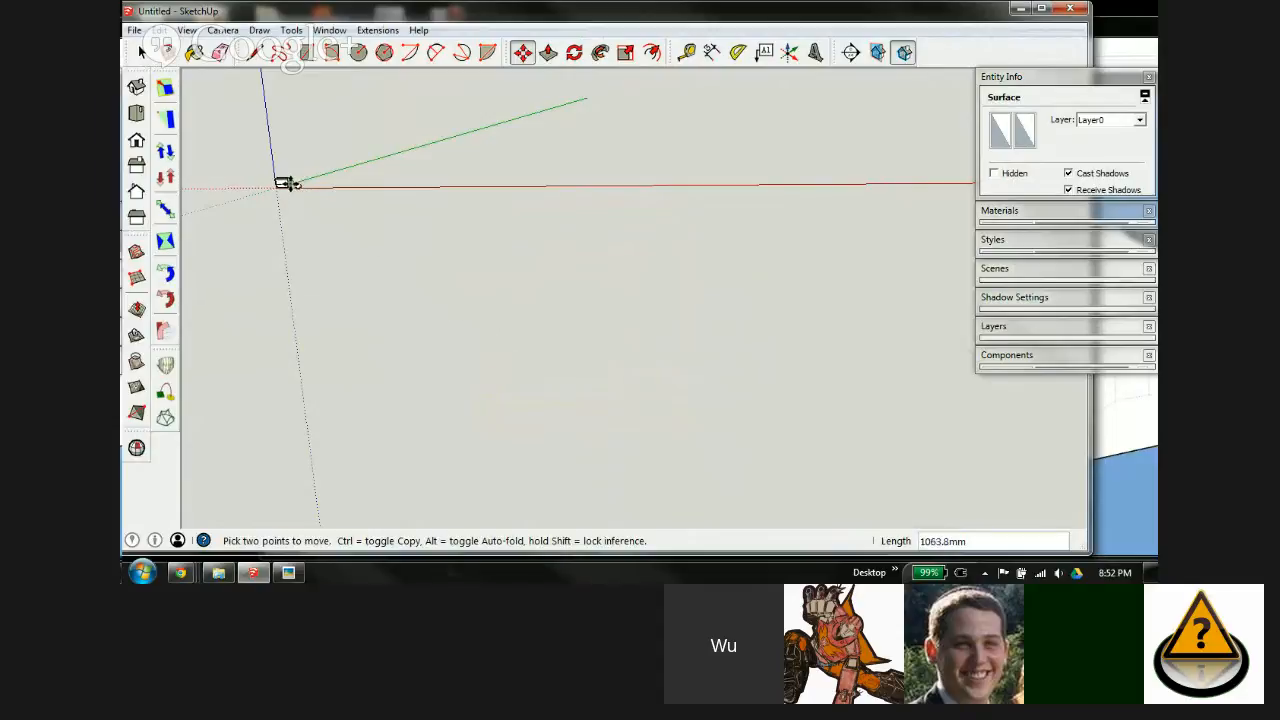
scroll(261, 175, "up", 10)
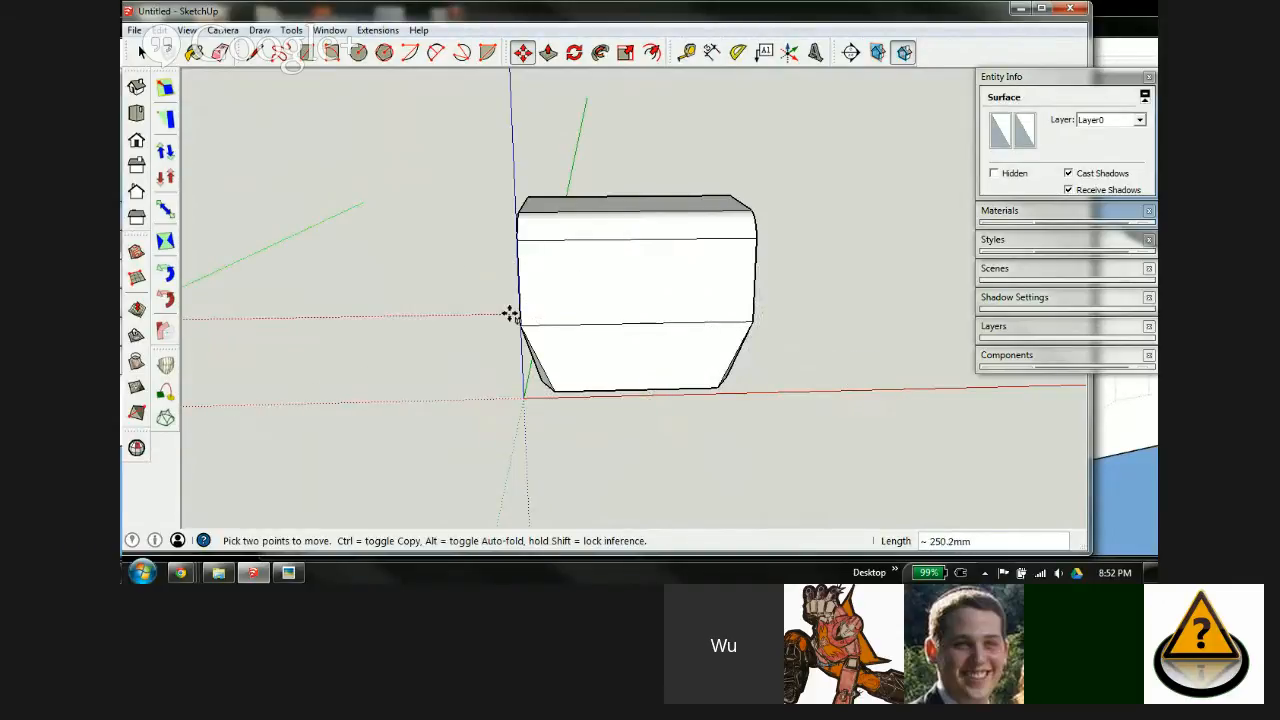
scroll(663, 283, "down", 10)
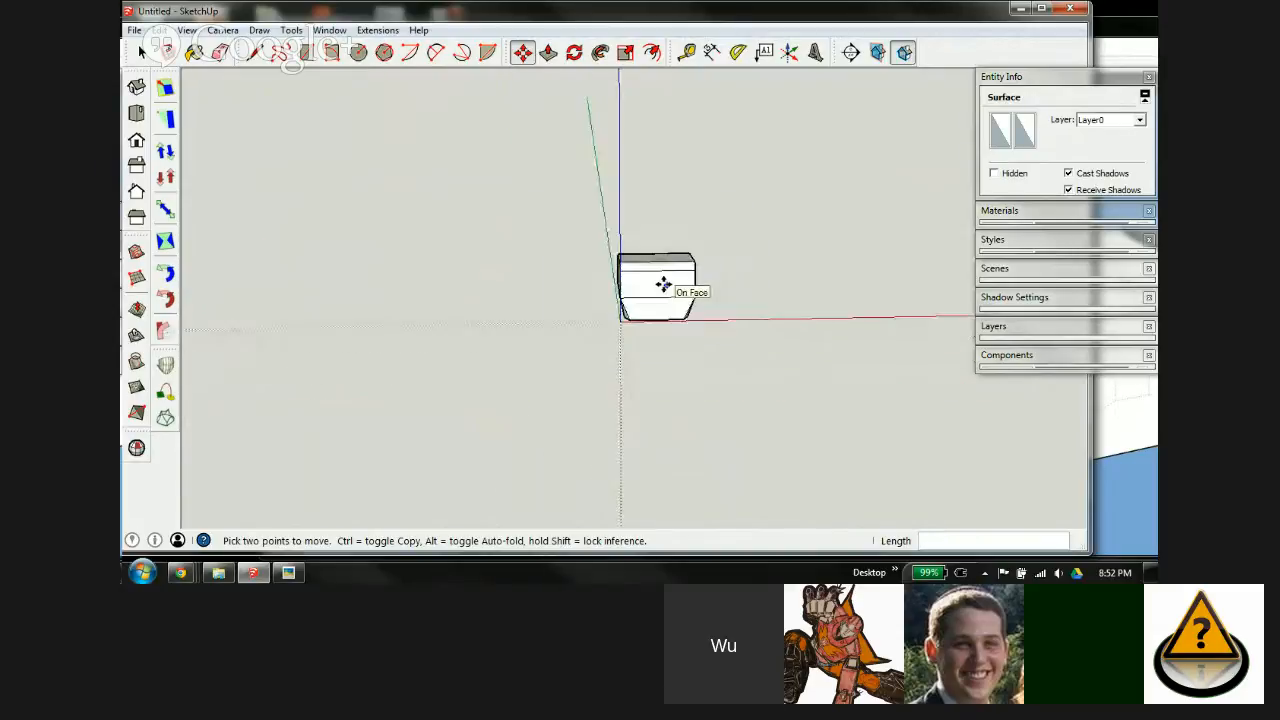
left_click(393, 380)
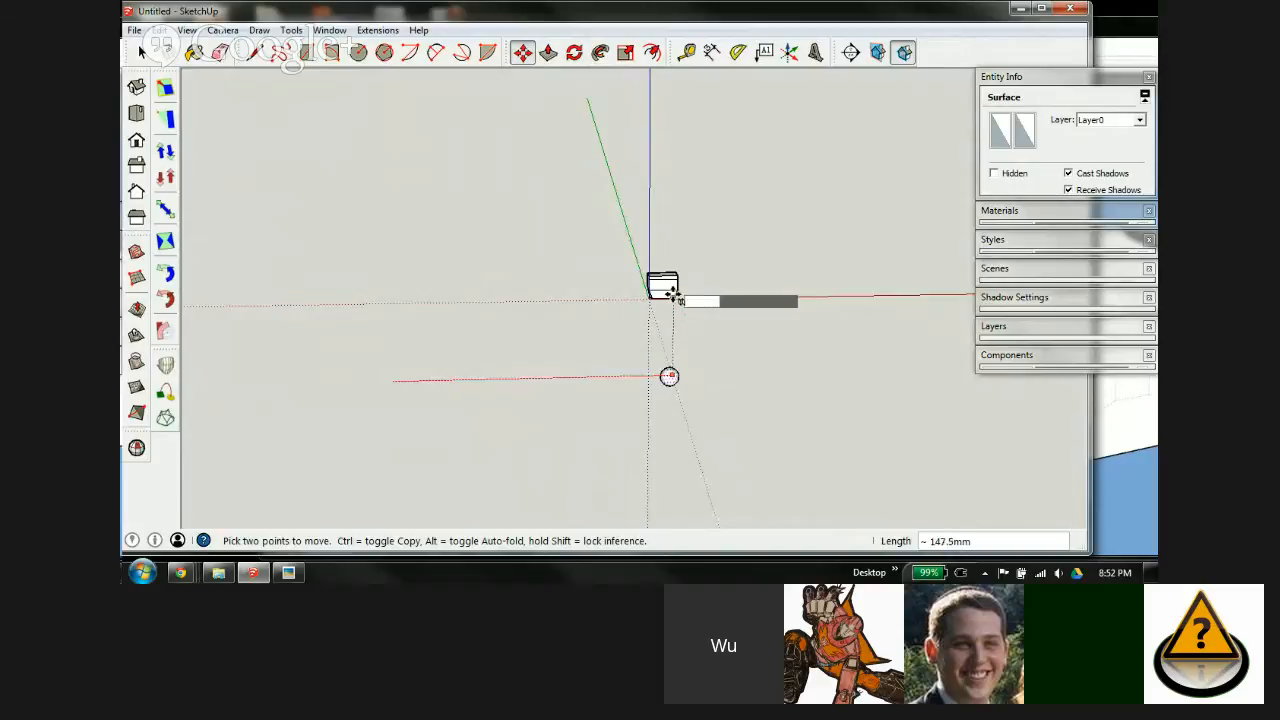
left_click(672, 375)
Step: Move the sphere beside the block, clear of its end face and further along the red axis
left_click(674, 377)
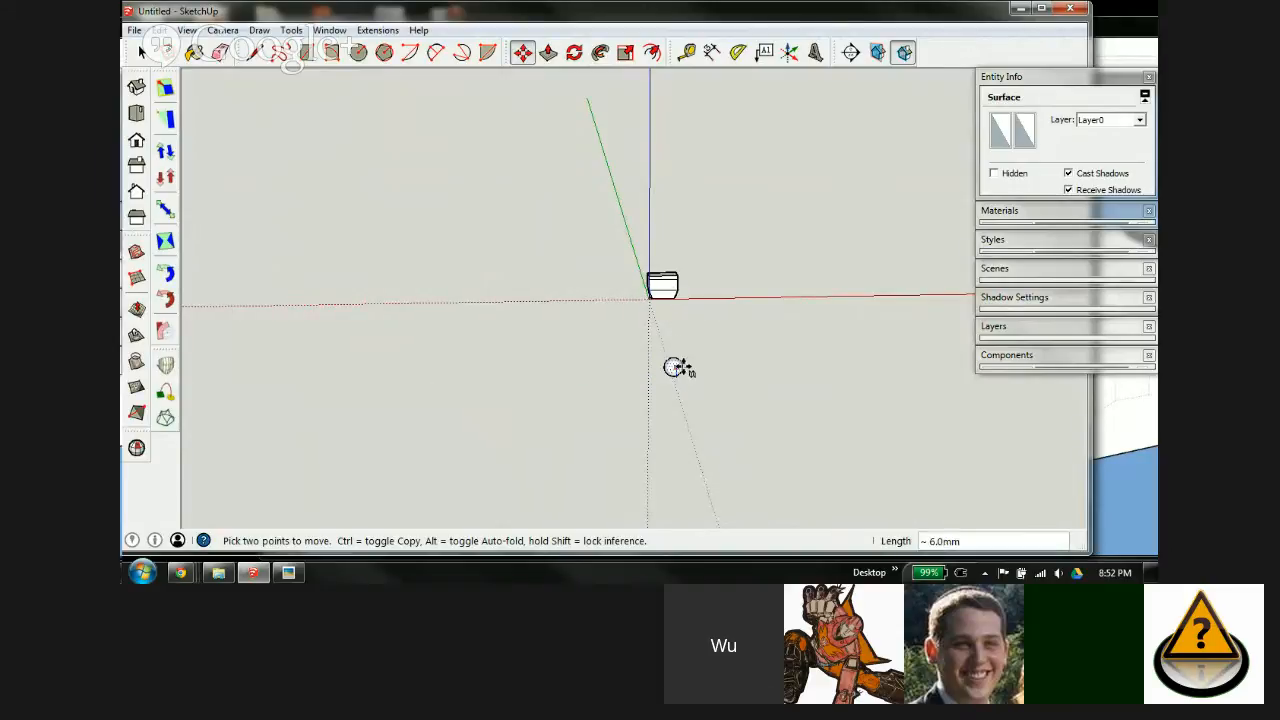
scroll(674, 316, "up", 5)
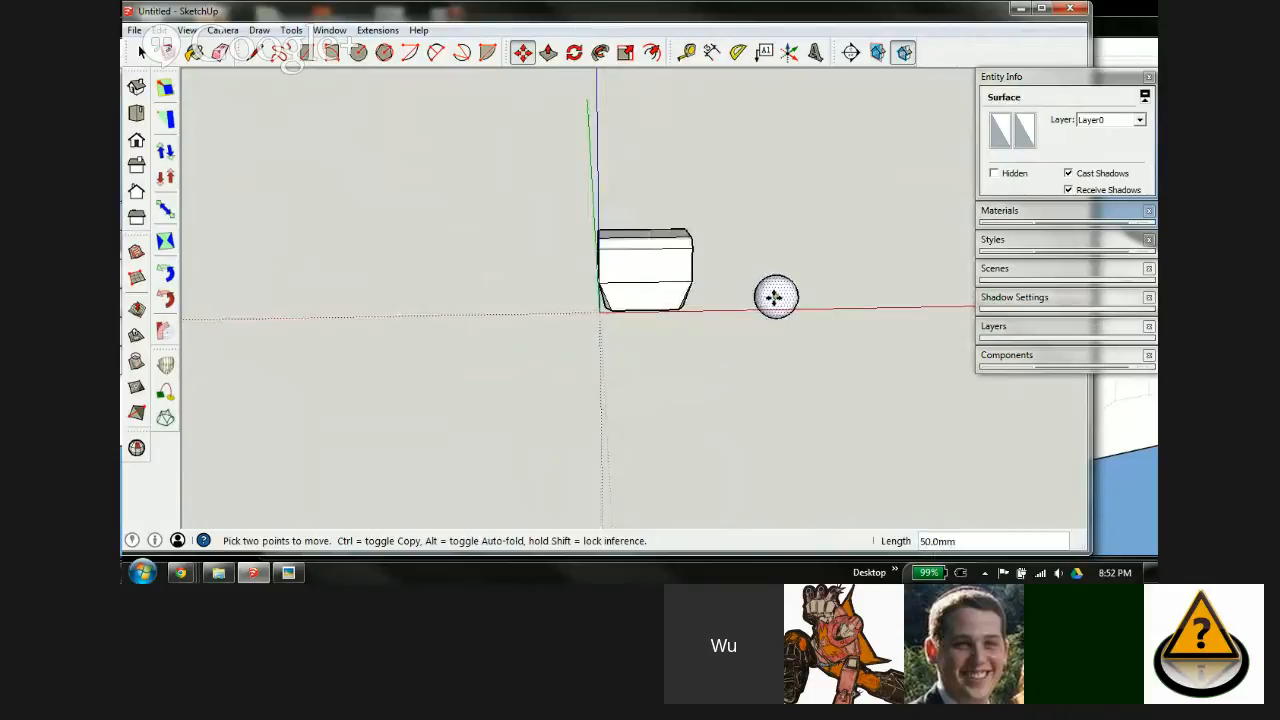
scroll(771, 297, "up", 5)
scroll(766, 300, "down", 2)
middle_click_drag(749, 322, 846, 326)
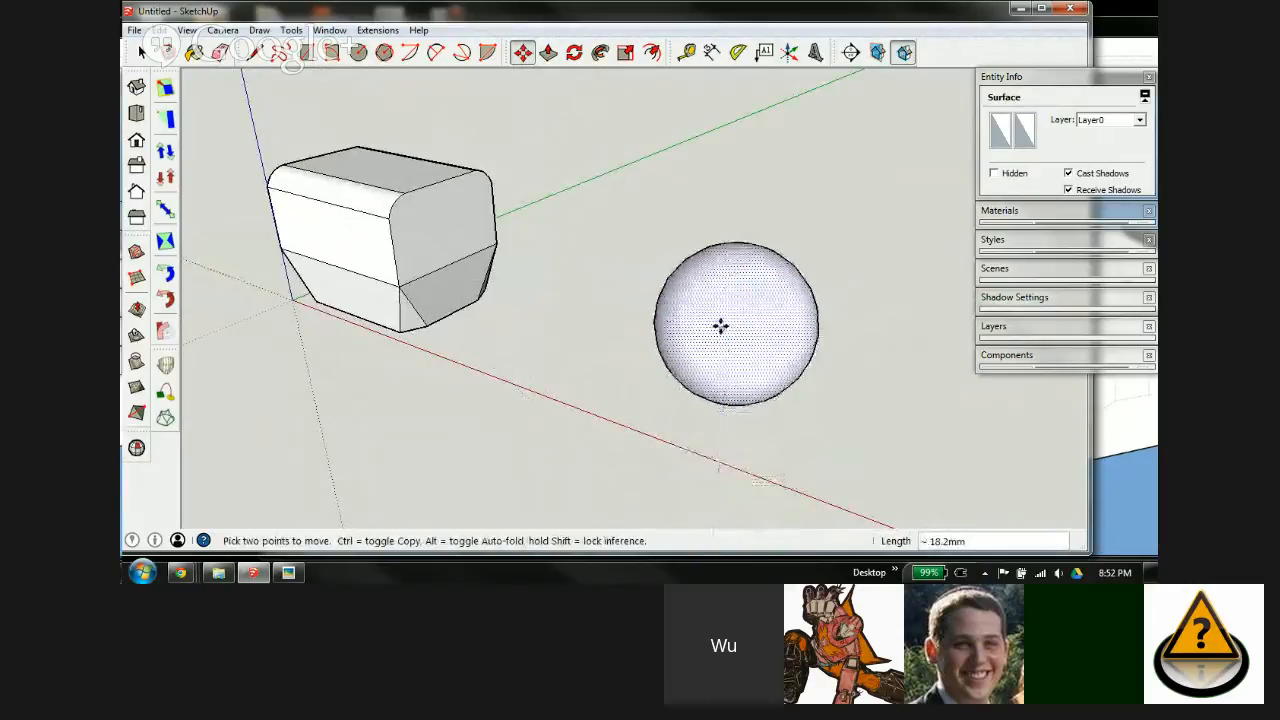
middle_click_drag(745, 322, 760, 246)
scroll(688, 283, "down", 3)
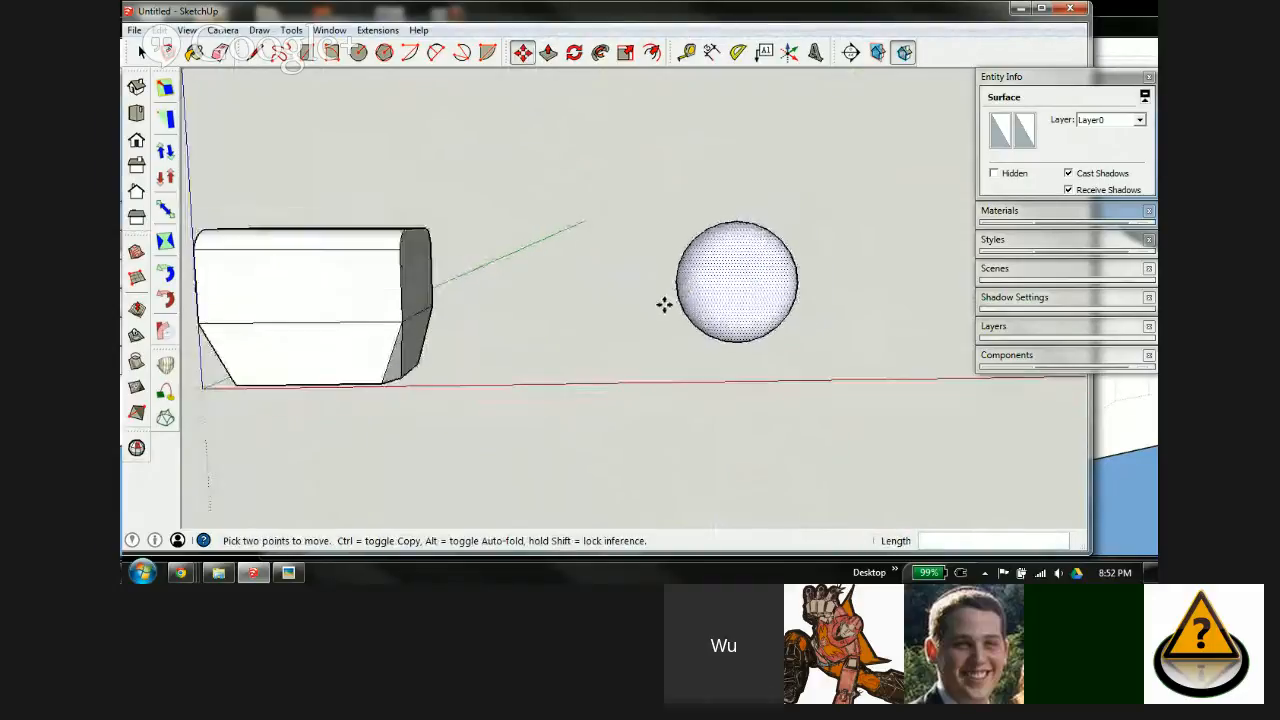
right_click(733, 279)
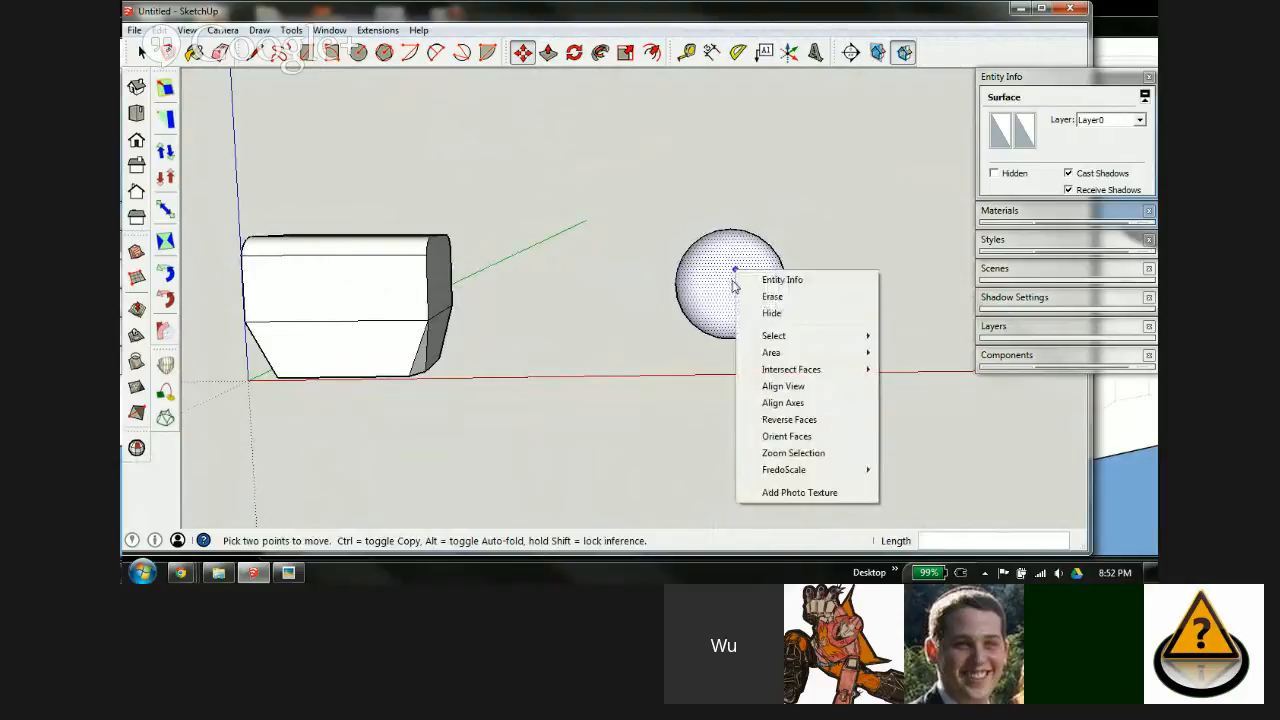
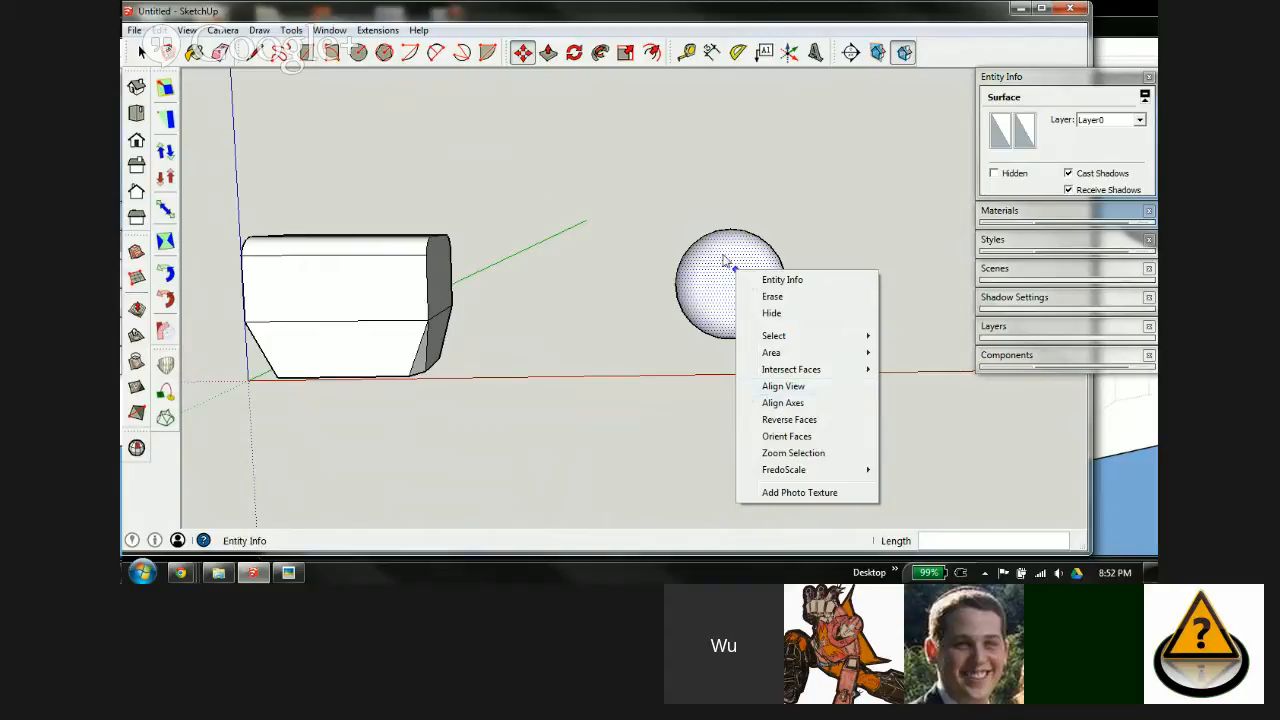
key("Escape")
key("space")
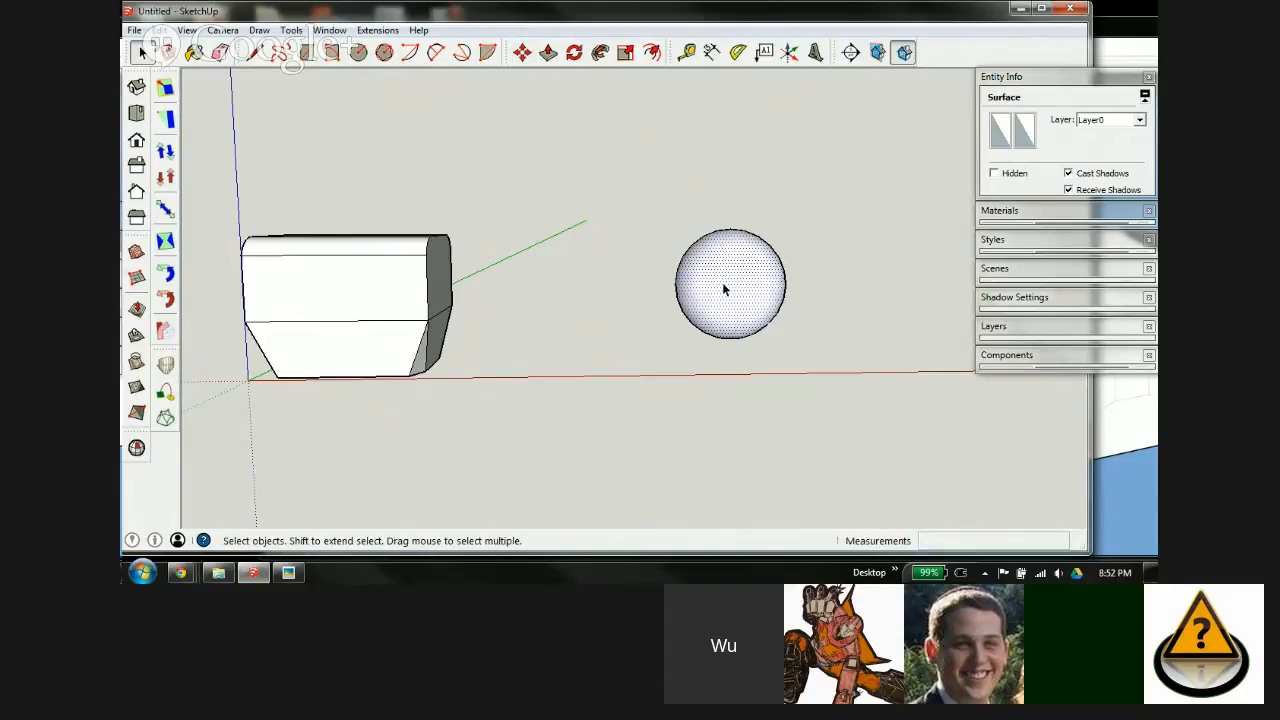
Step: Display hidden geometry, select the entire sphere and make it a component named "10mm ball"
left_click_drag(646, 197, 863, 405)
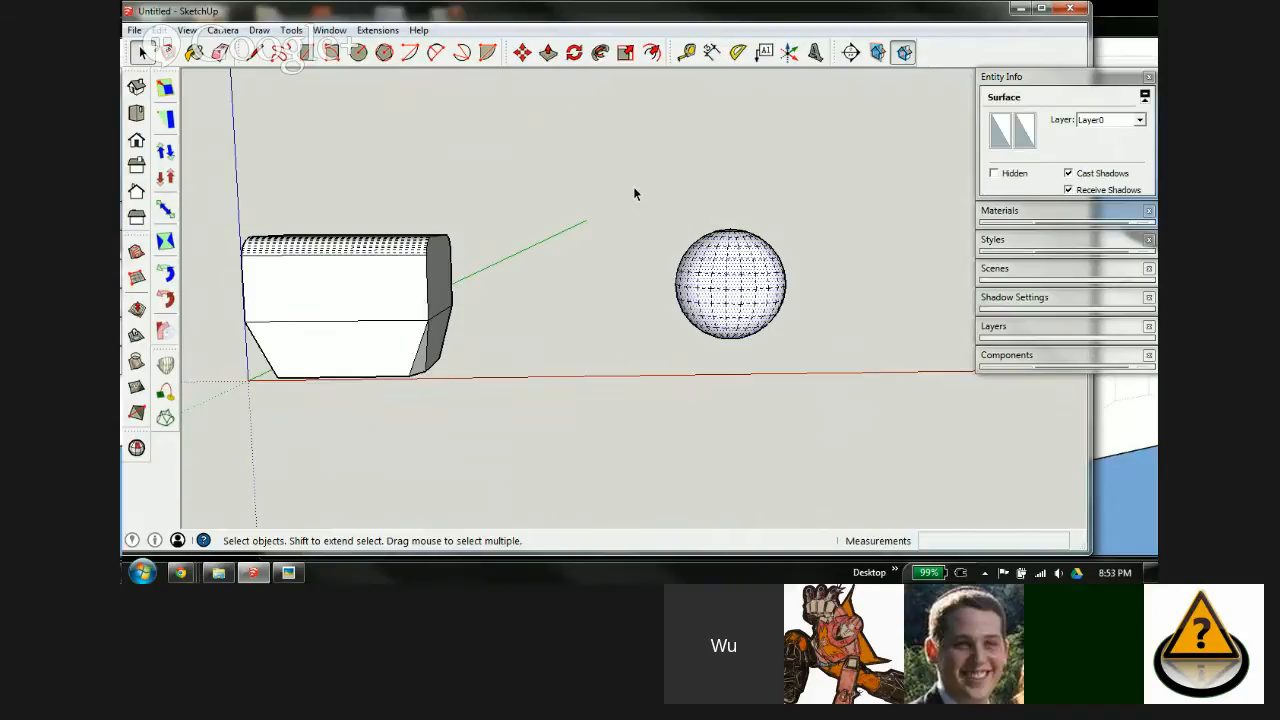
left_click_drag(636, 184, 918, 441)
scroll(786, 303, "up", 4)
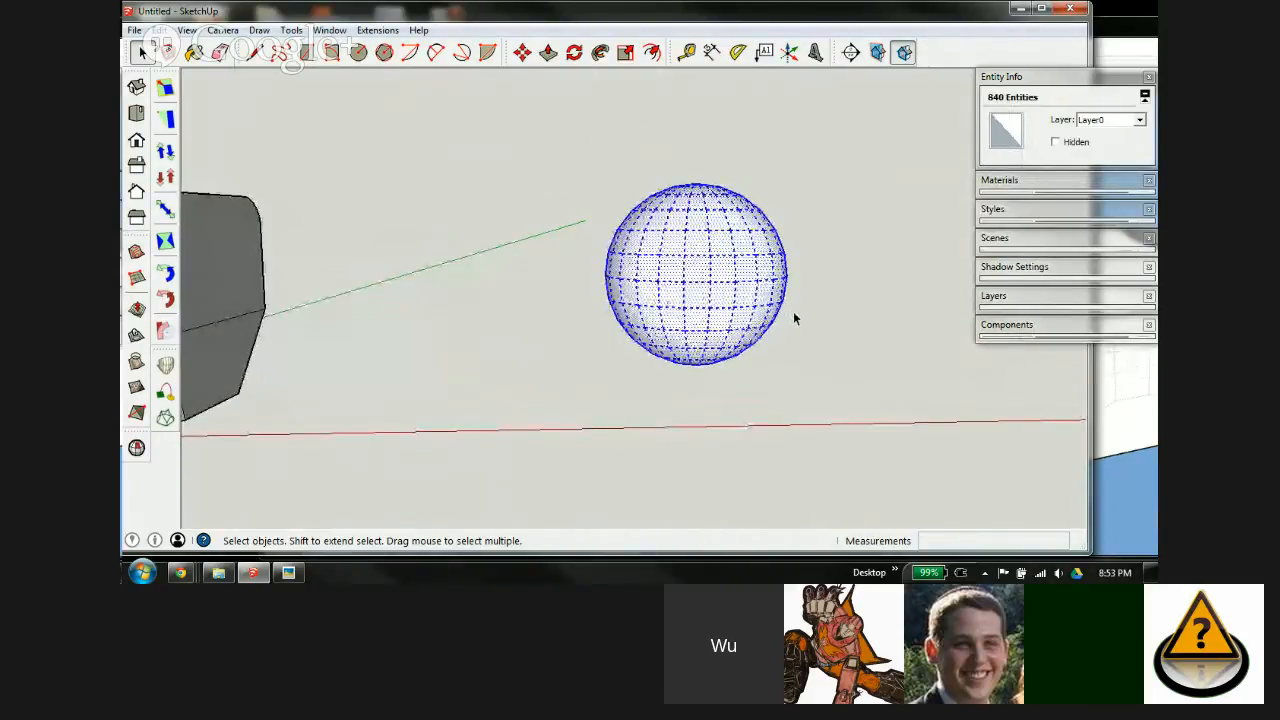
right_click(698, 276)
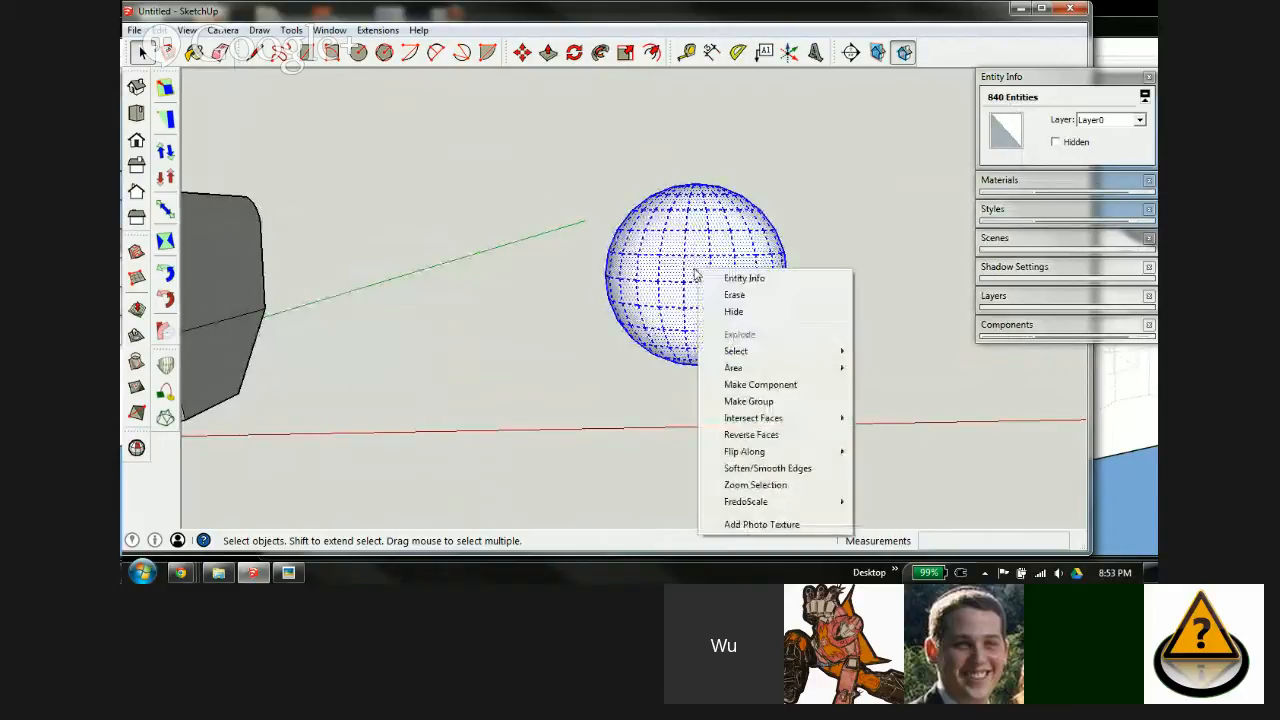
left_click(770, 385)
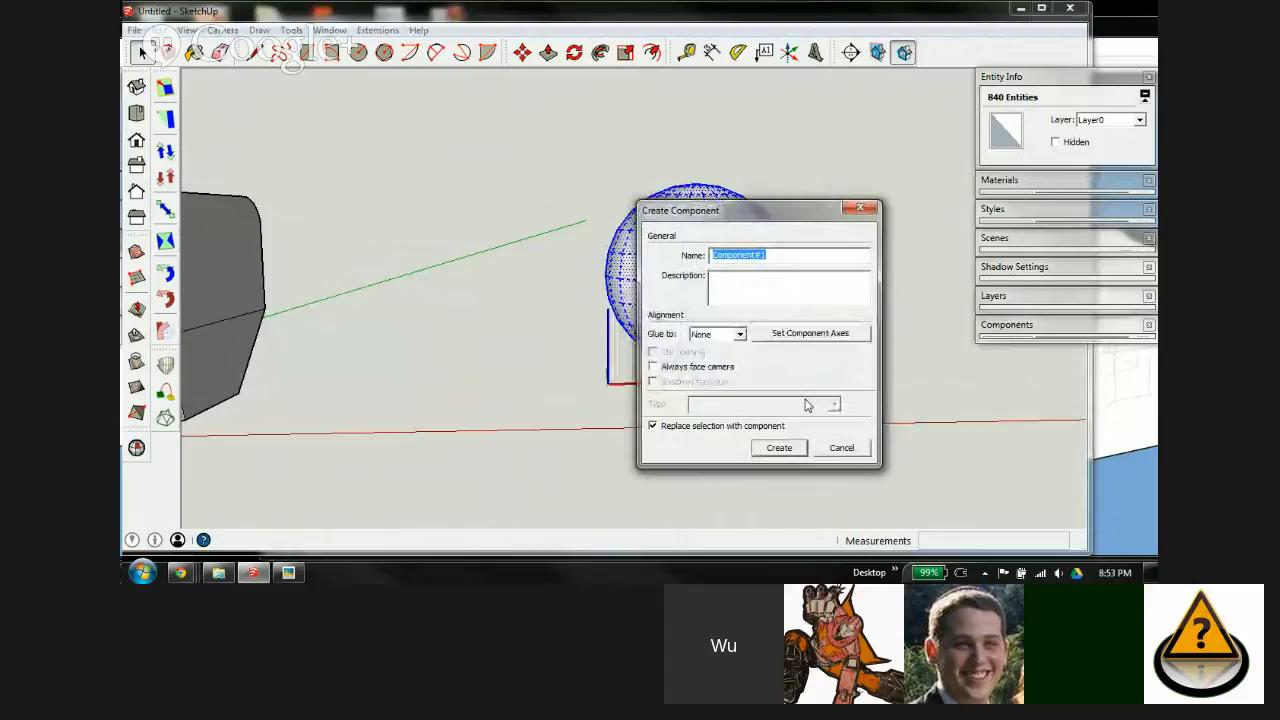
type("10mm ball")
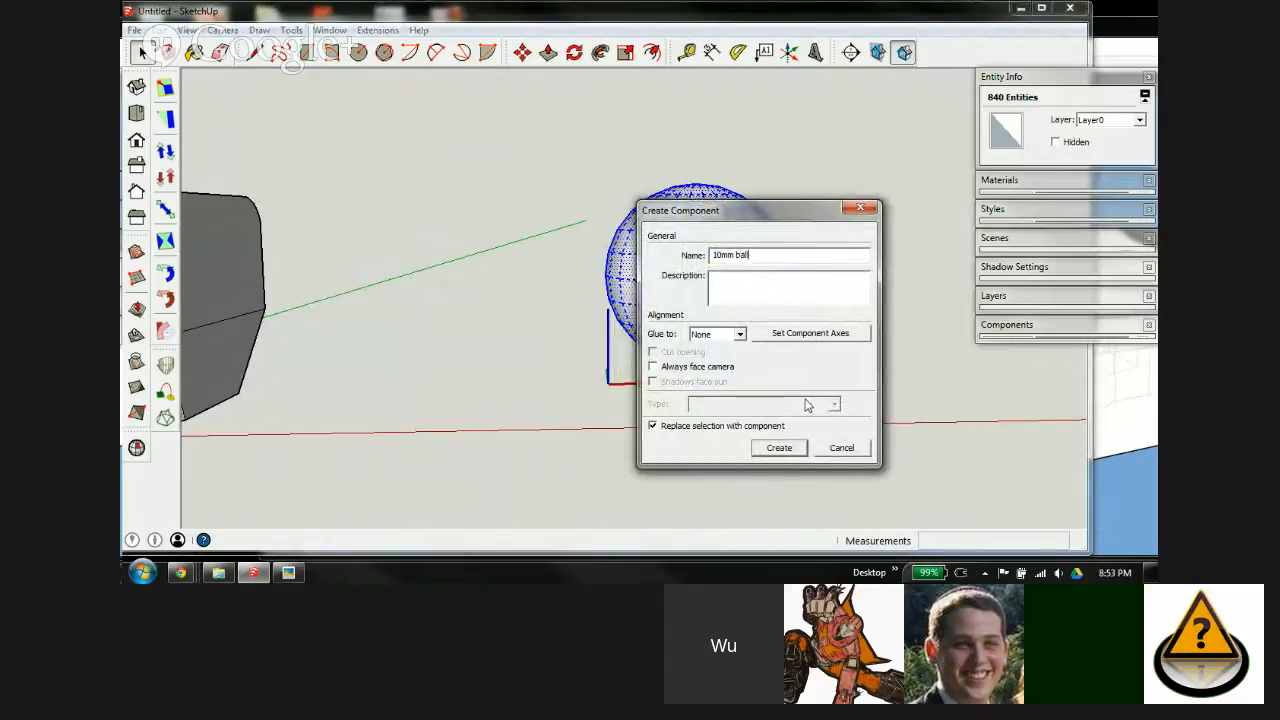
key("Return")
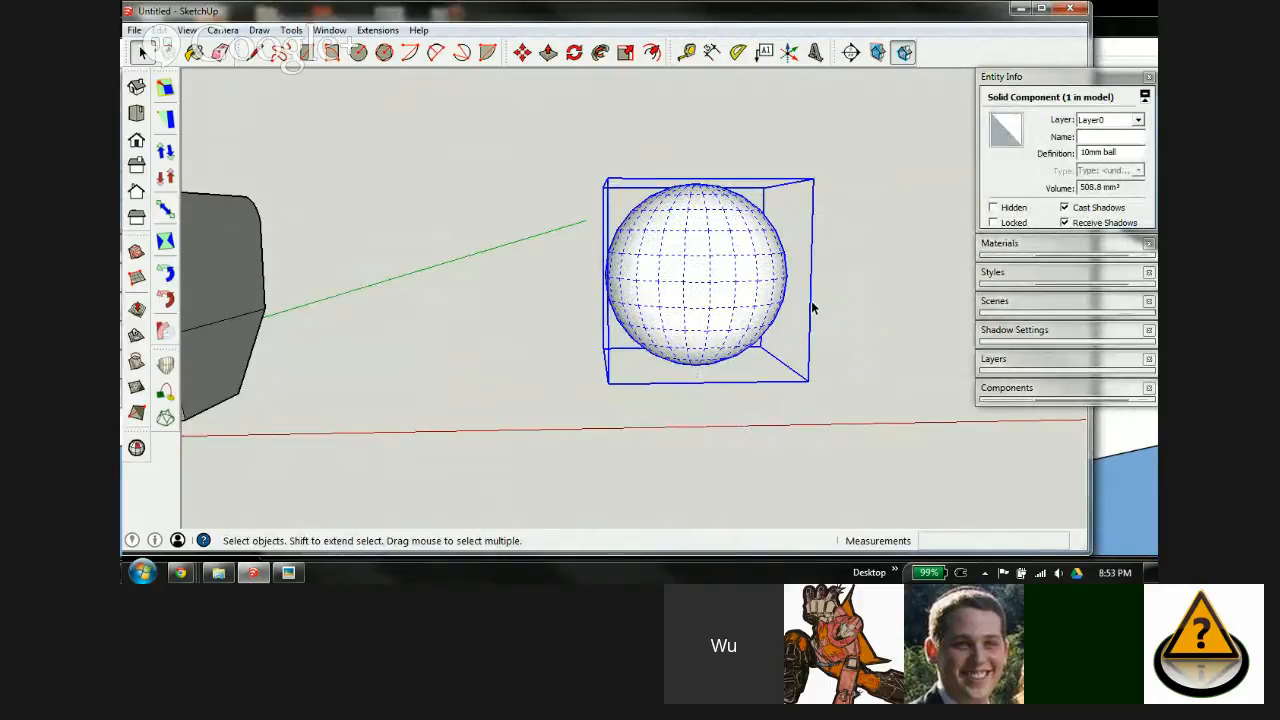
Step: Maximize the modelling window, scale the ball component uniformly by 0.5 and deselect it
left_click(1041, 8)
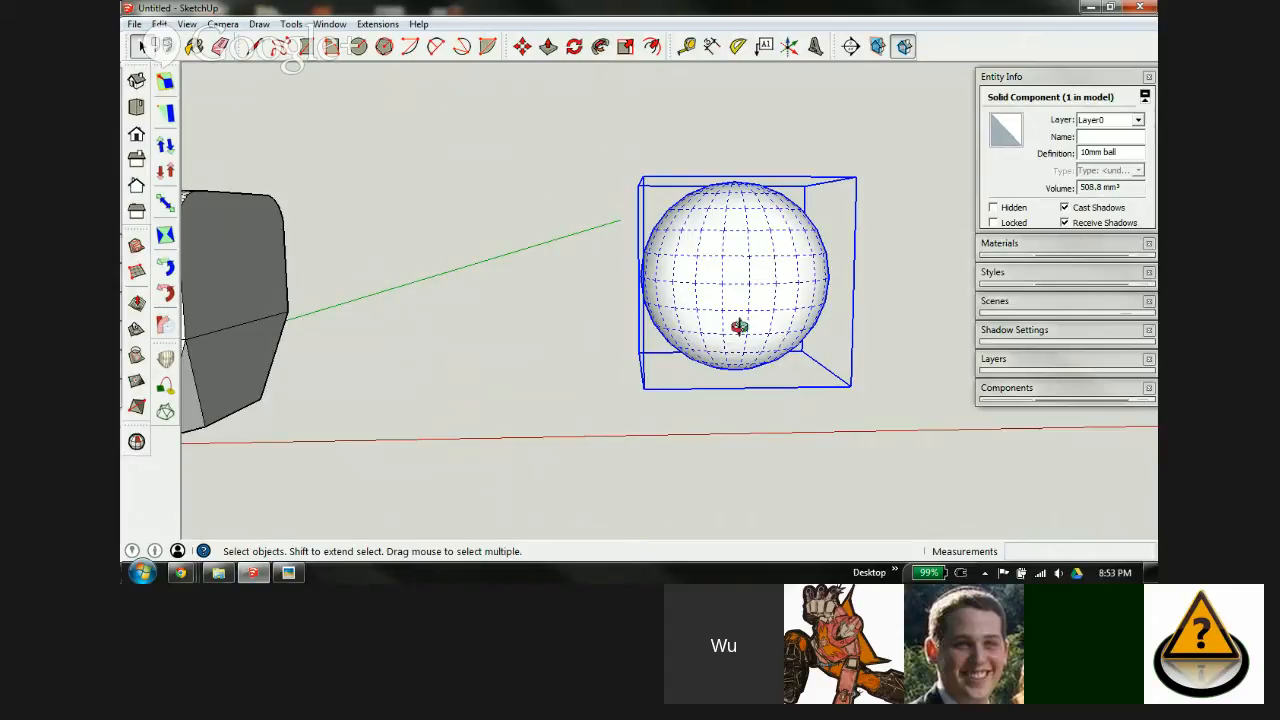
middle_click_drag(738, 326, 714, 388)
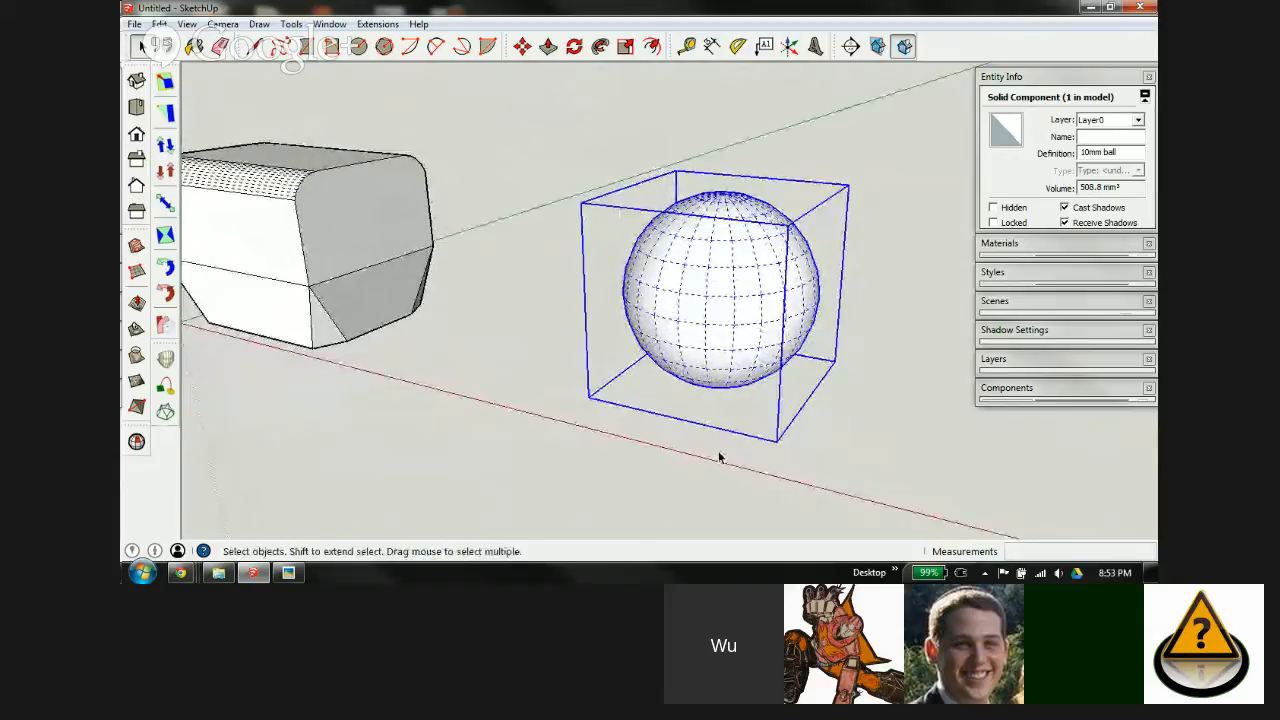
key("s")
left_click_drag(789, 220, 678, 329)
type(".5")
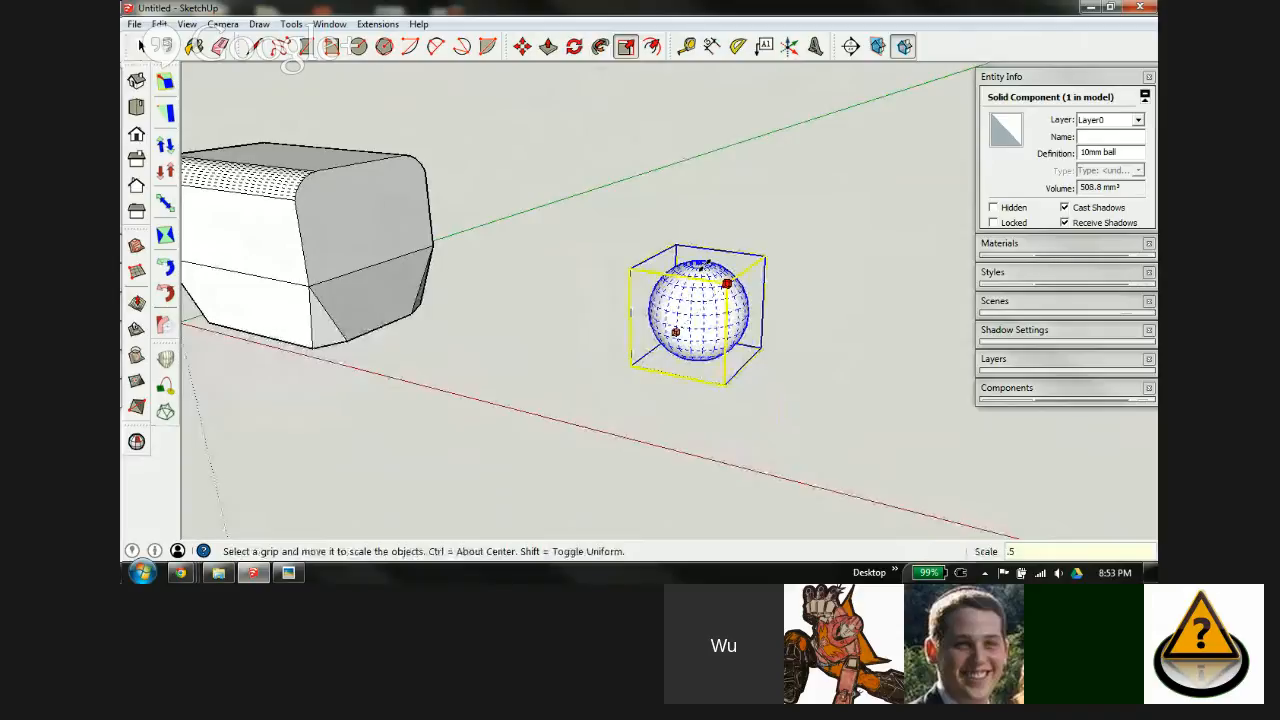
key("Return")
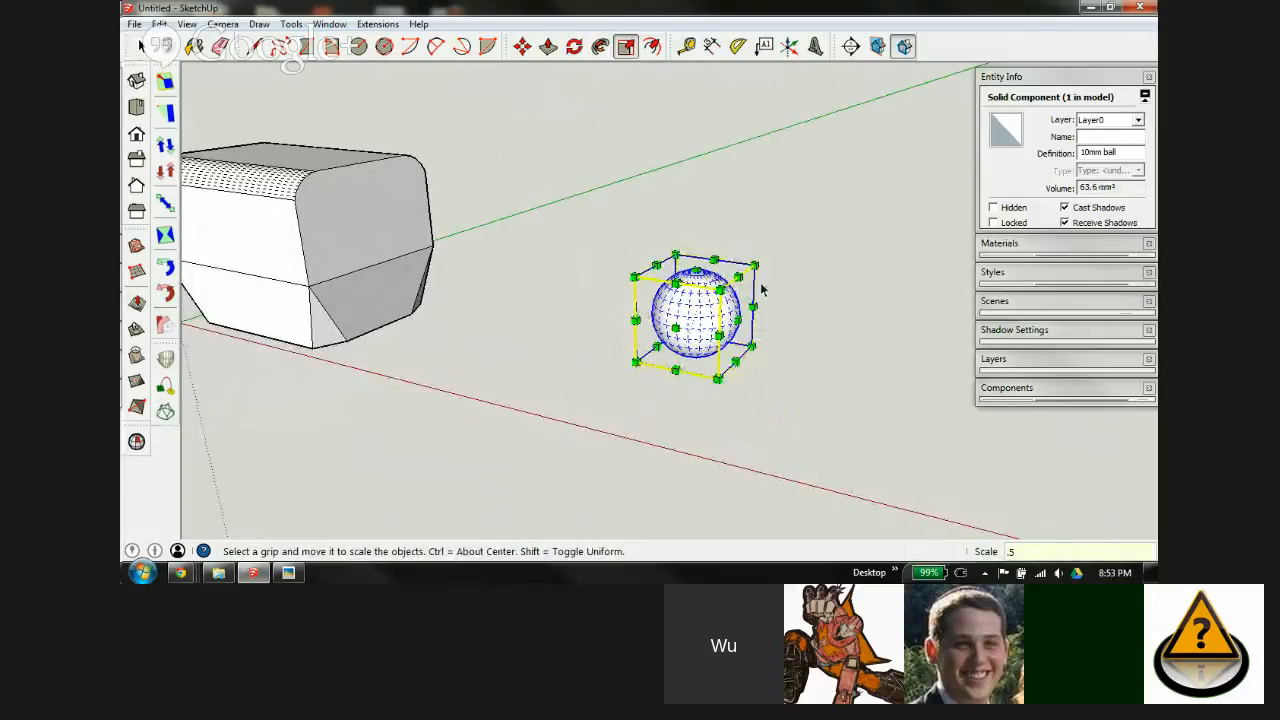
key("space")
left_click(703, 358)
middle_click_drag(688, 316, 786, 323)
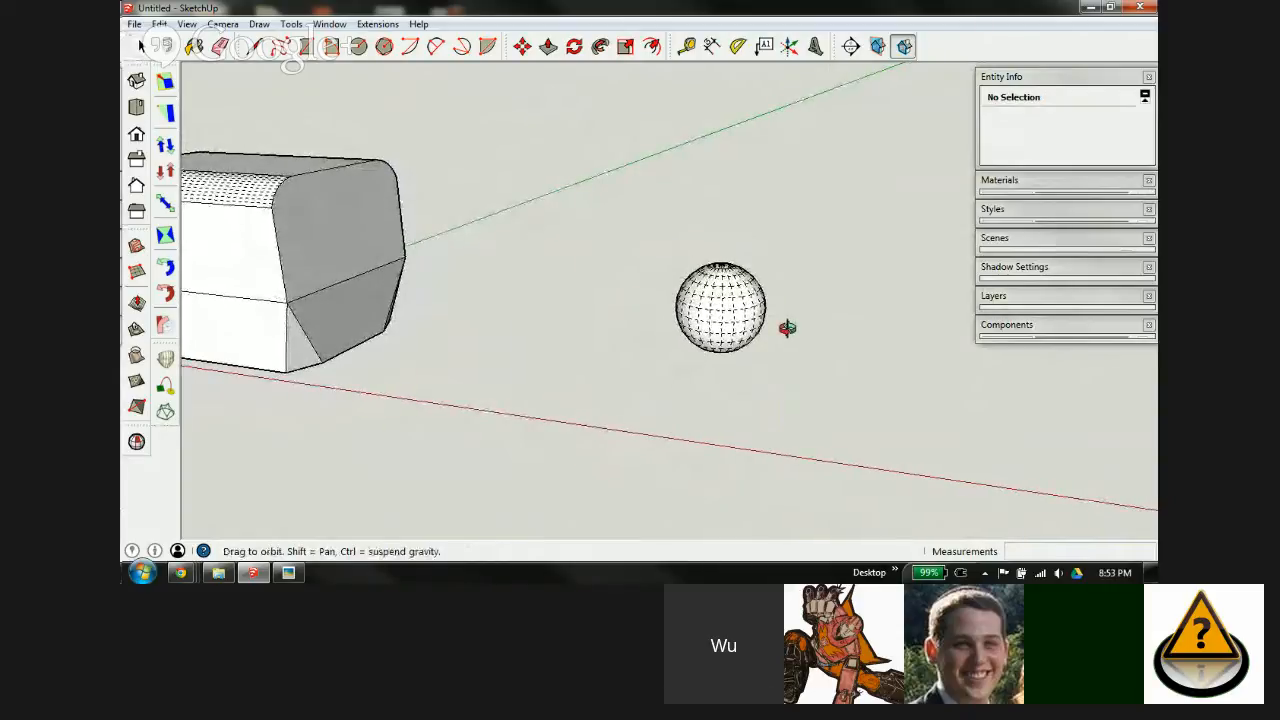
Step: Explode the ball component and remake its geometry into a new component named "5mm ball"
right_click(714, 292)
left_click(757, 292)
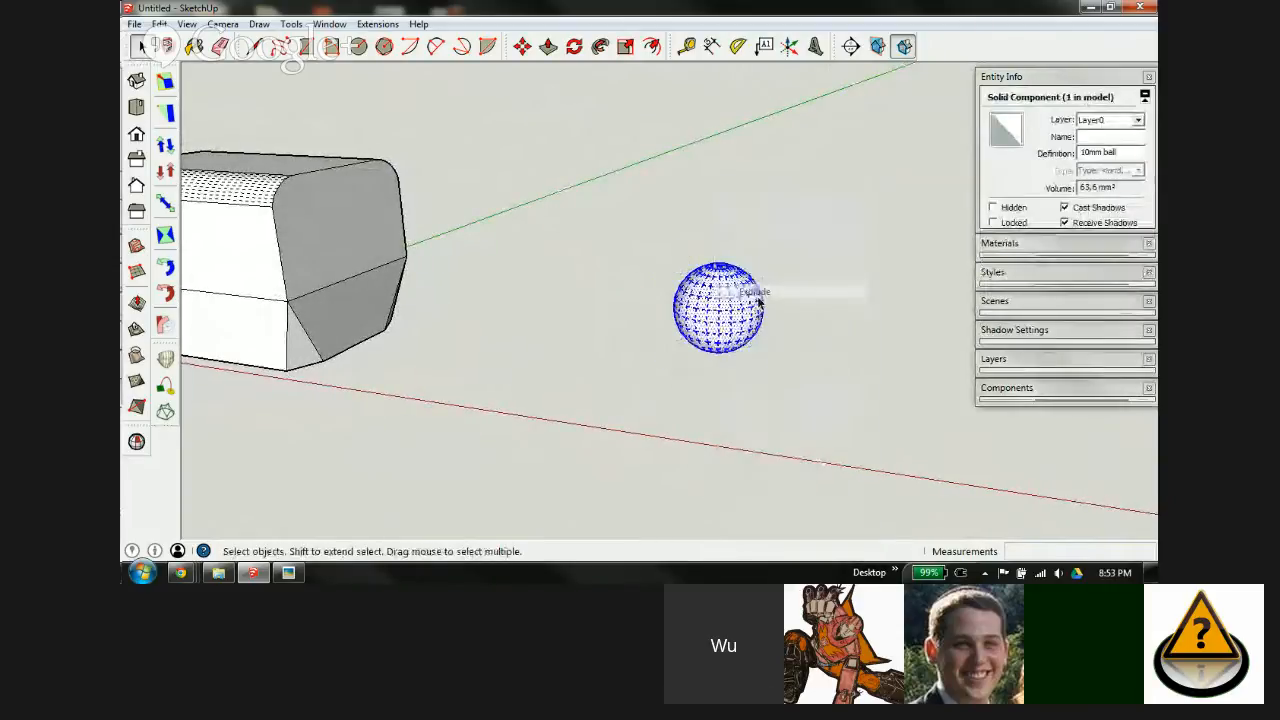
right_click(720, 332)
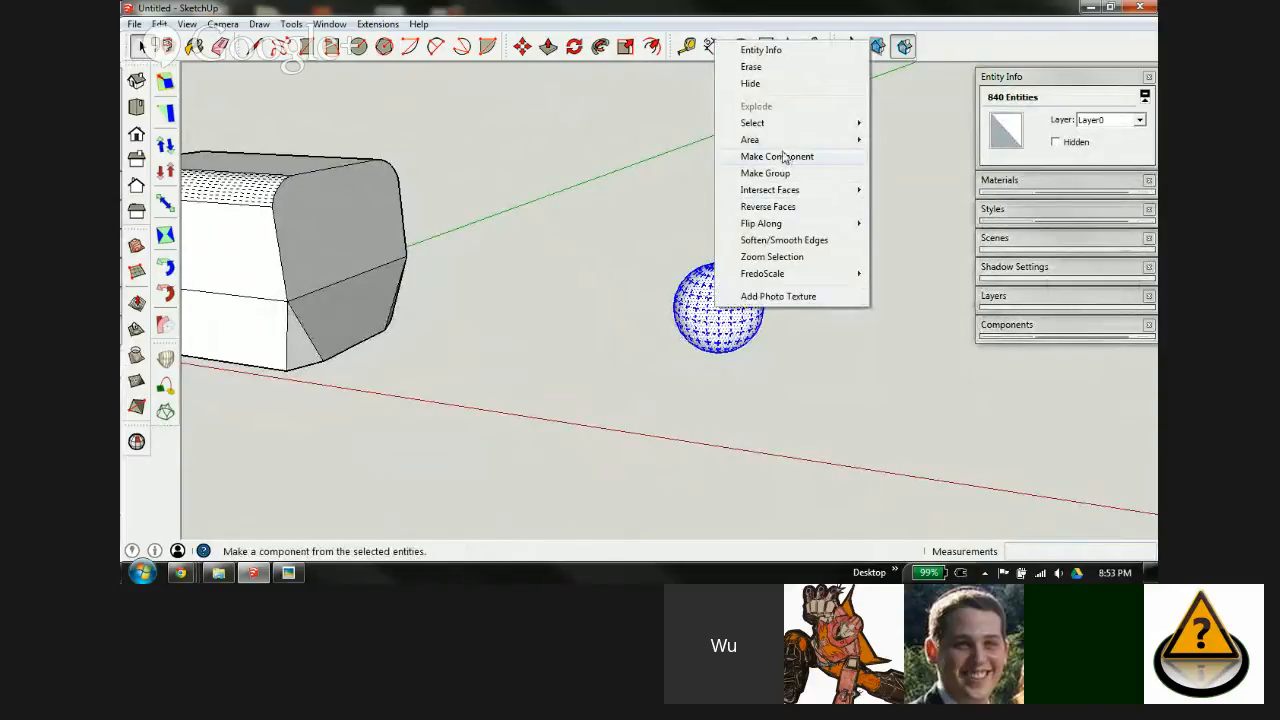
mouse_move(780, 146)
left_click(803, 157)
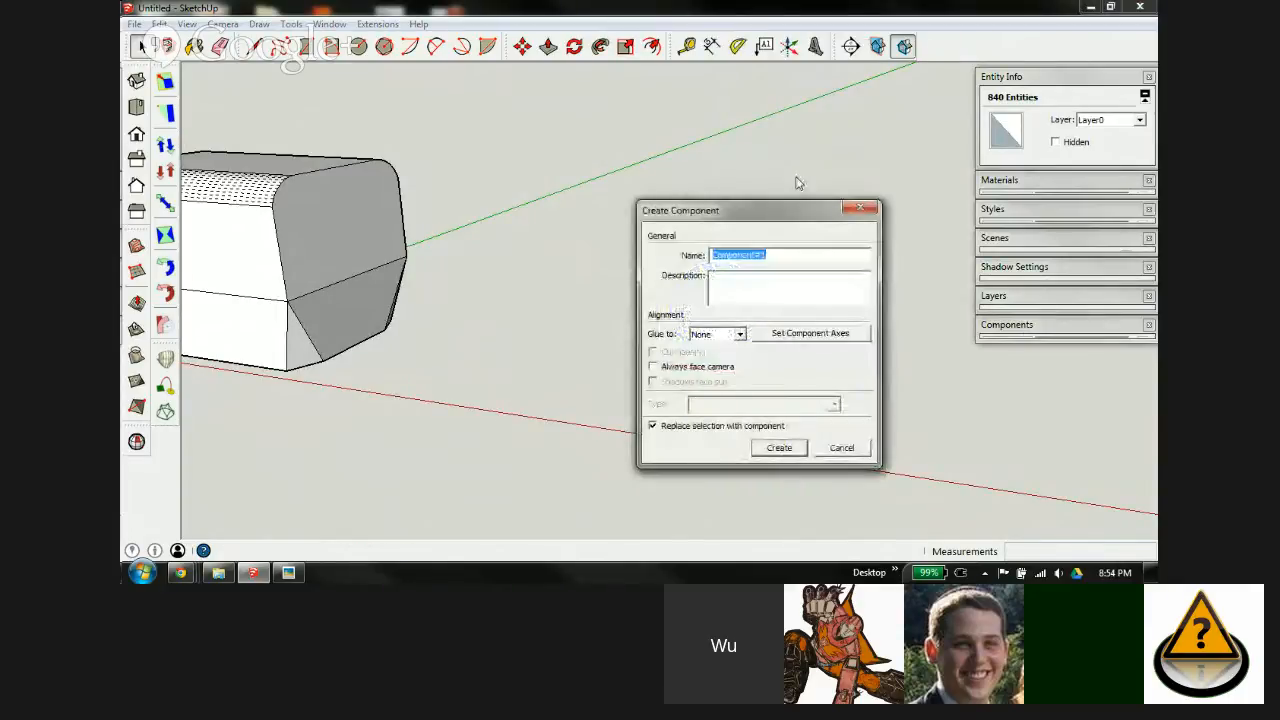
type("Smm ball")
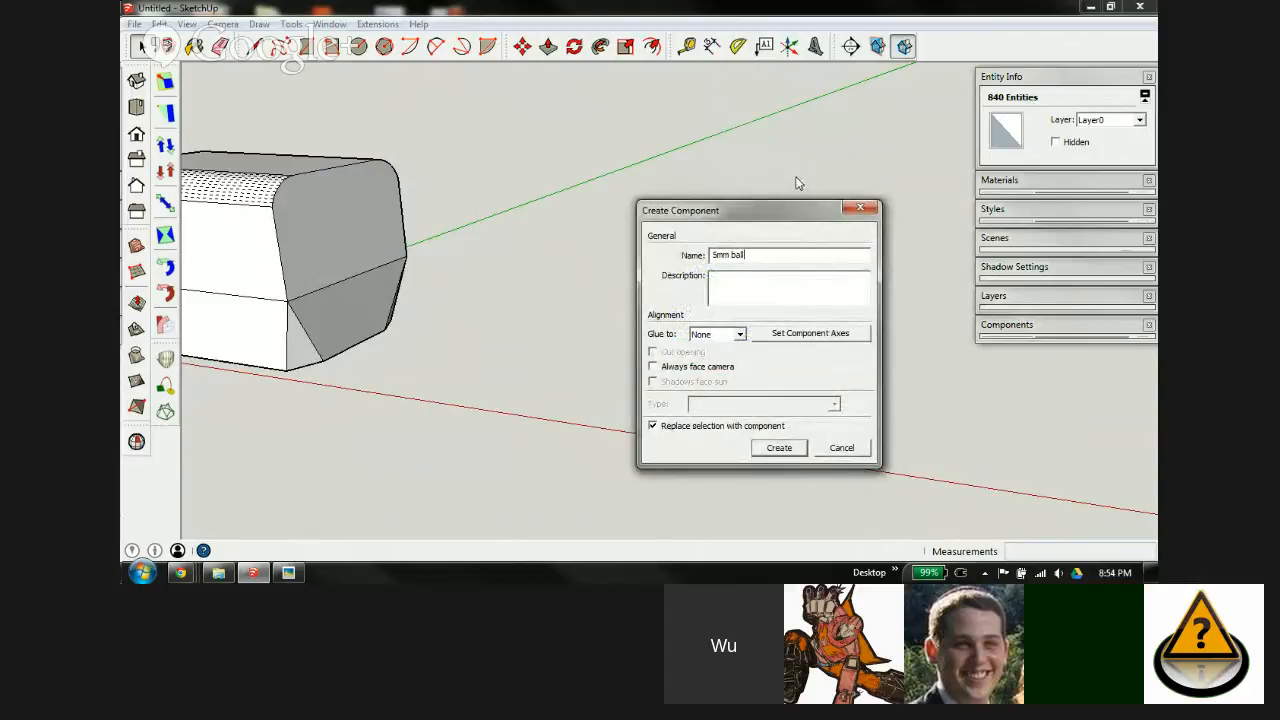
key("Return")
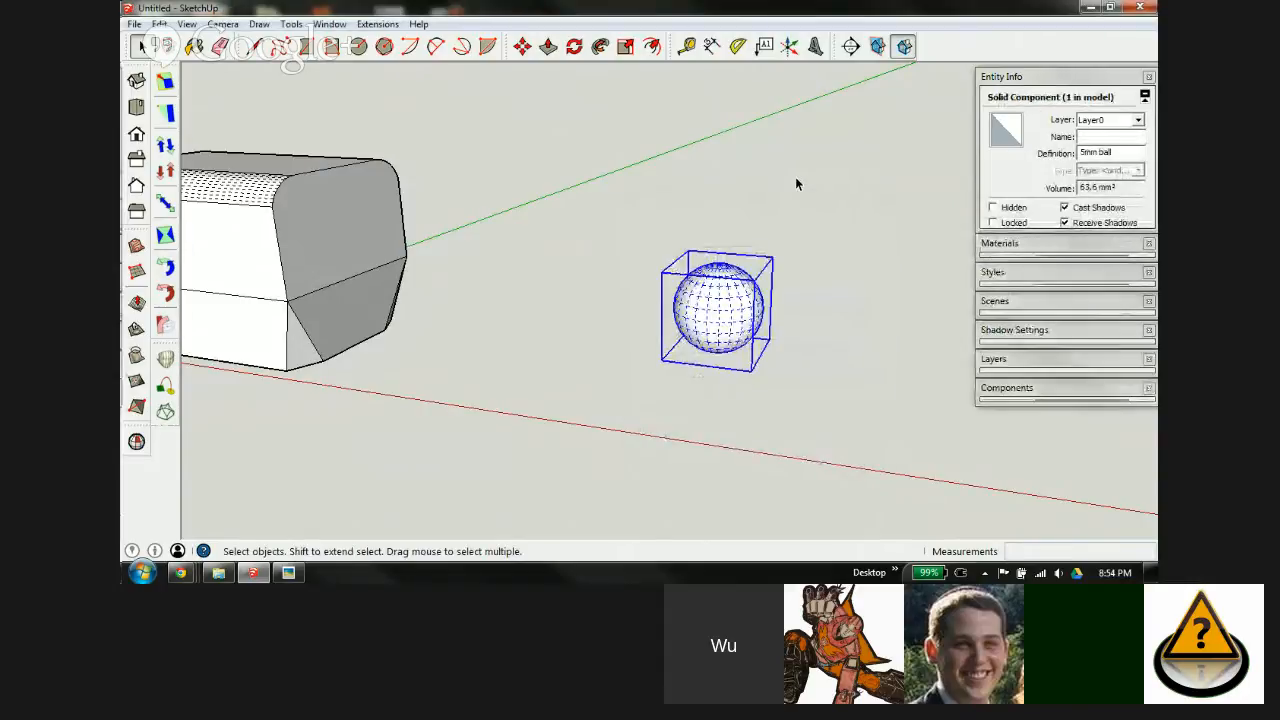
Step: Draw a circle with a 1.5 mm radius on the ground plane, just in front of the ball
middle_click_drag(720, 320, 734, 263)
scroll(731, 263, "up", 5)
scroll(672, 266, "down", 2)
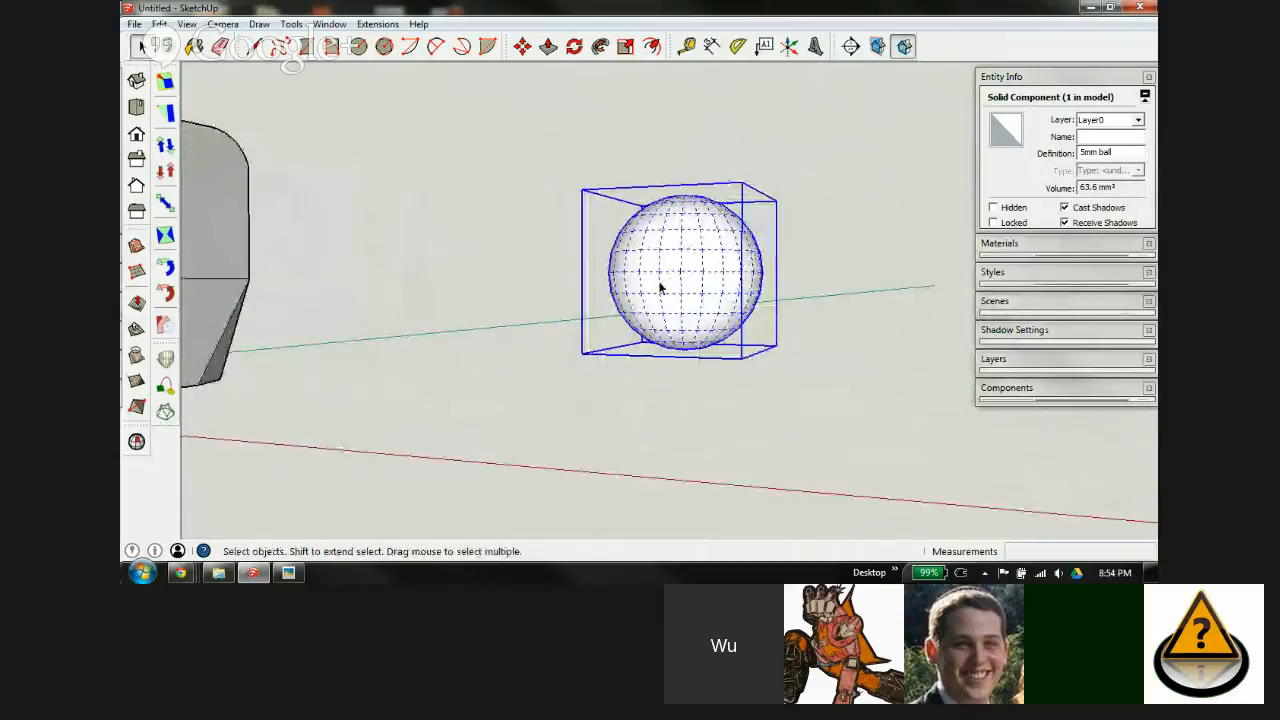
middle_click_drag(686, 253, 535, 381)
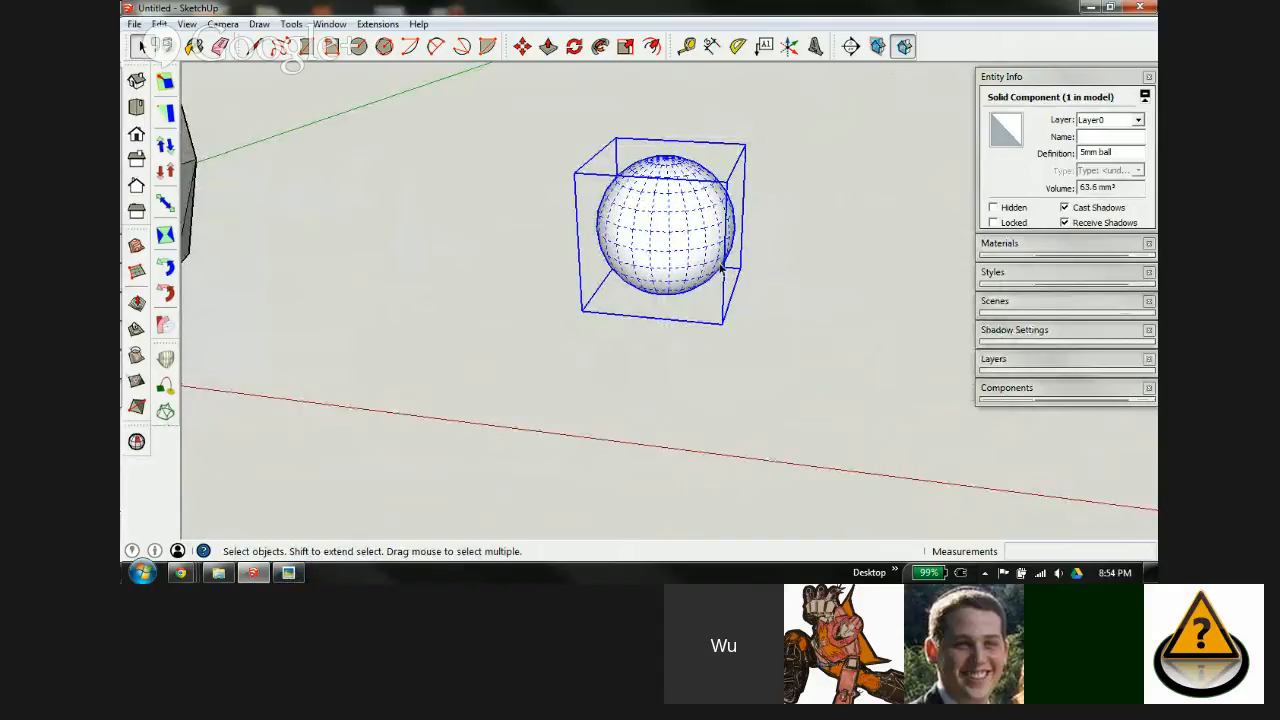
key("c")
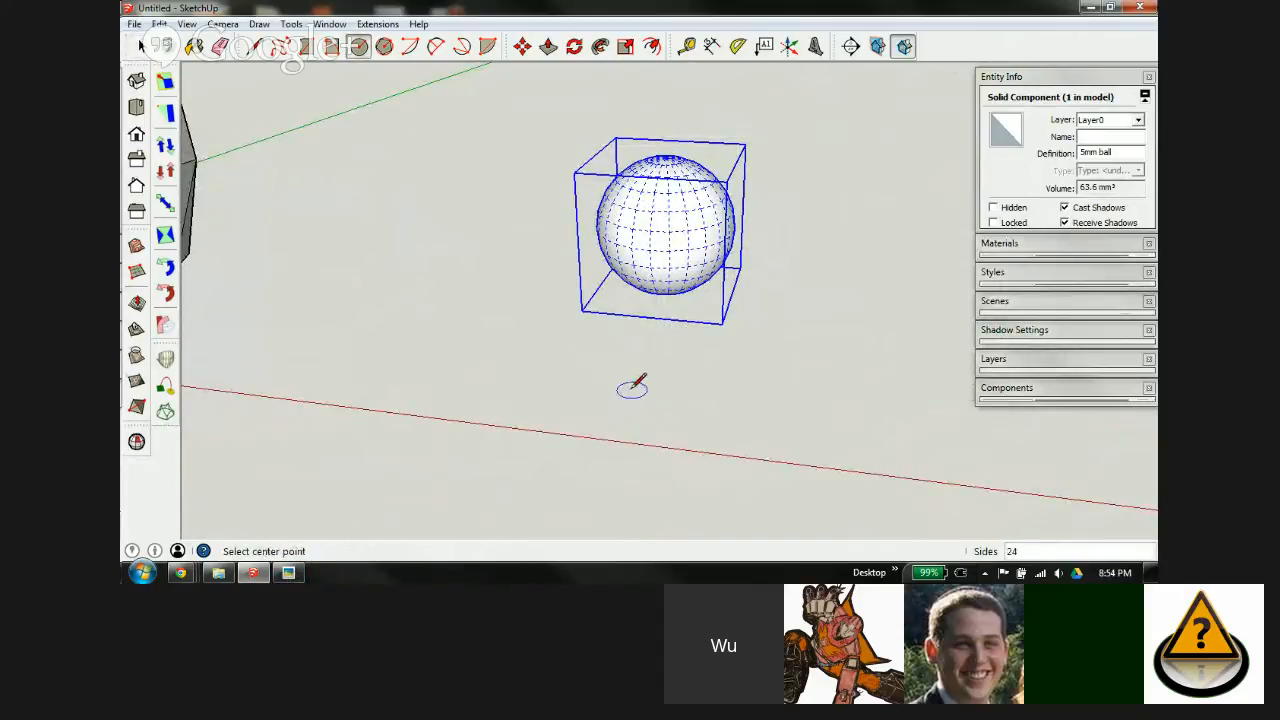
left_click(636, 398)
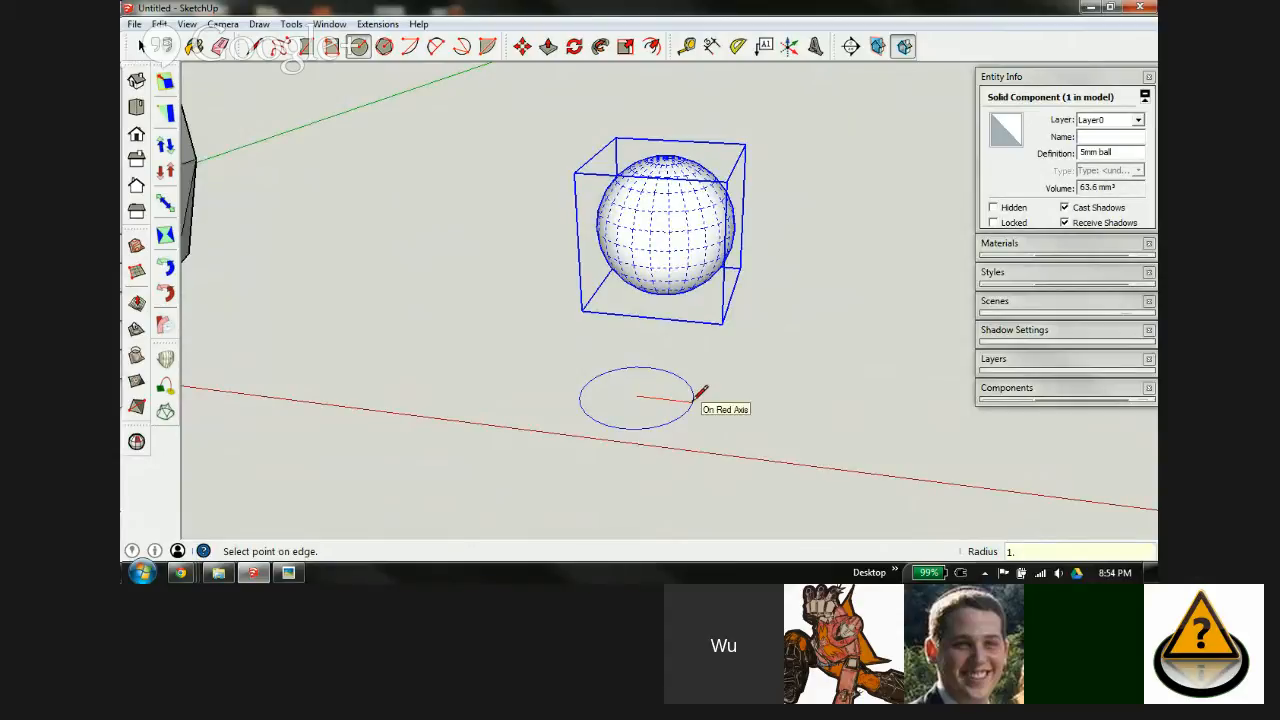
key("Return")
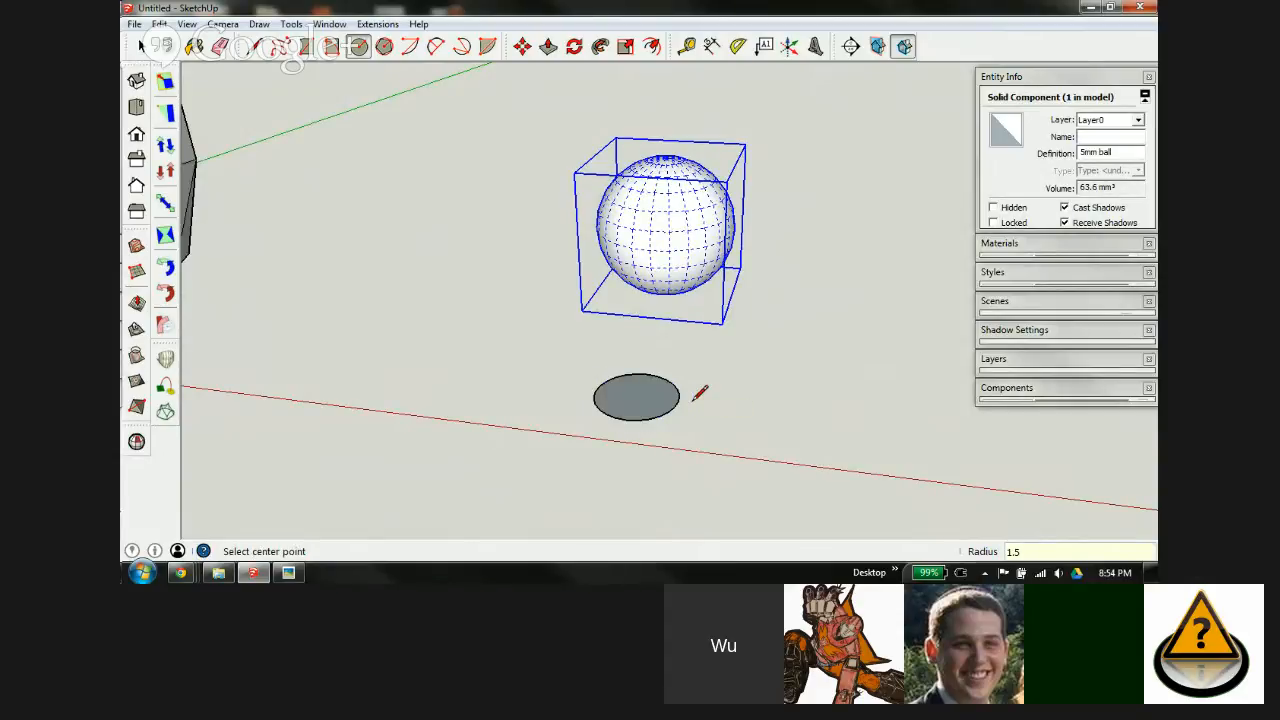
Step: Push/Pull the circle upward 5 mm into a cylindrical post
key("p")
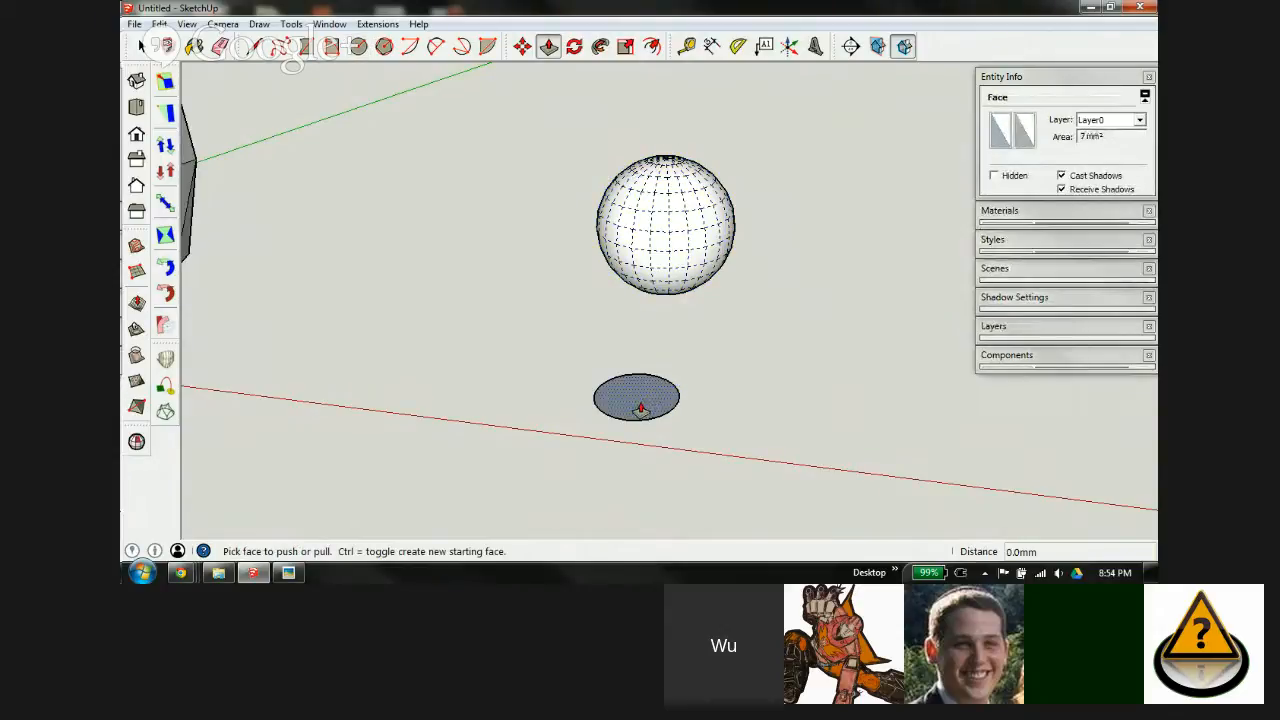
left_click(640, 408)
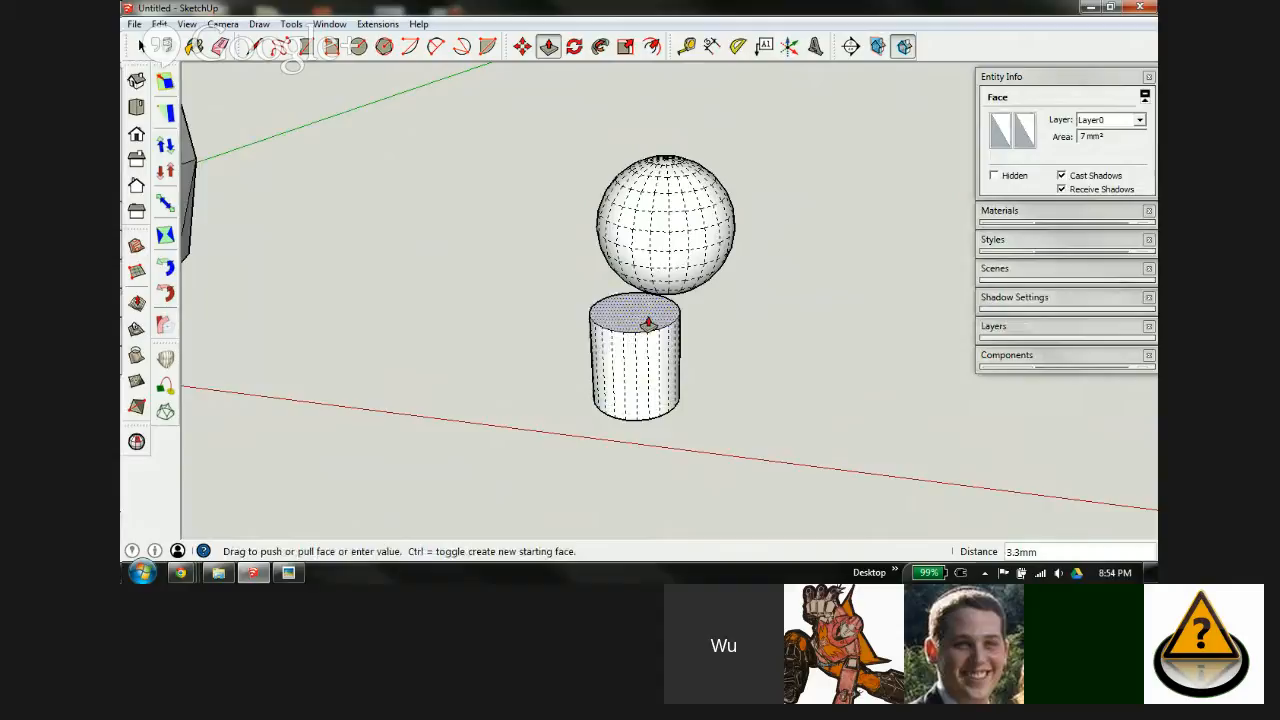
type("5")
key("Return")
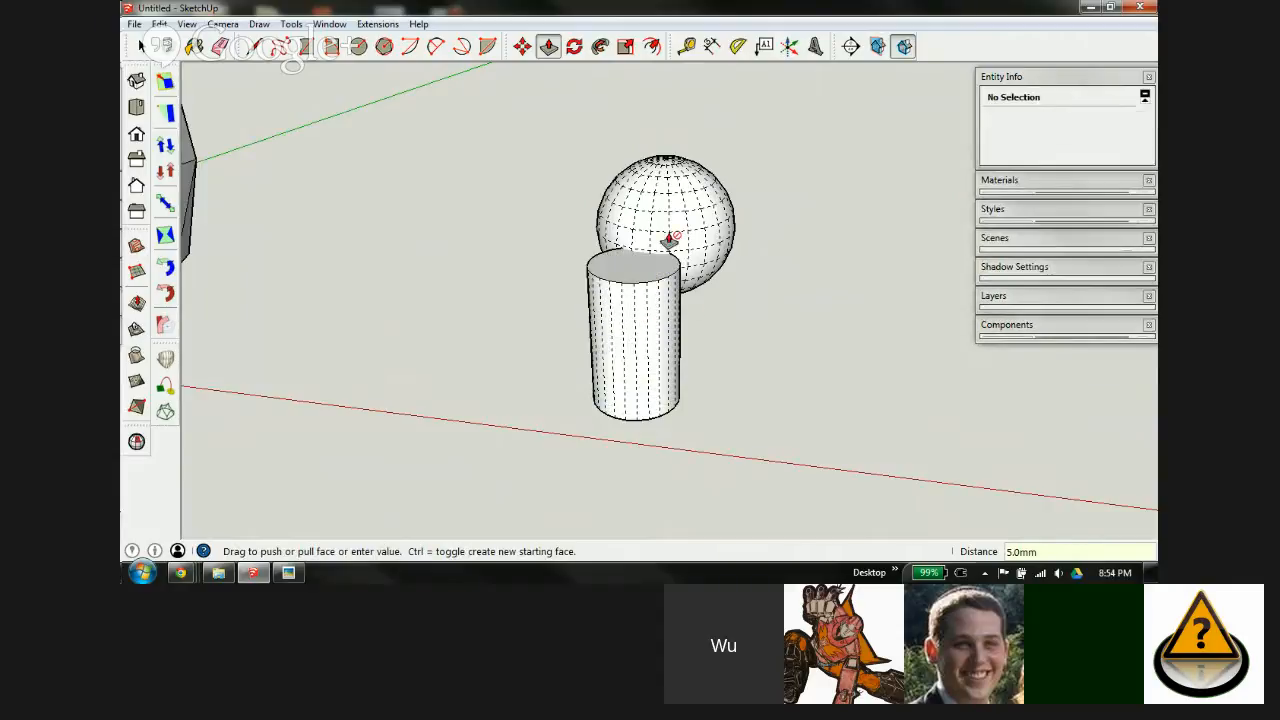
Step: Select the ball together with the cylinder and make them a component named "5mm ball post"
scroll(662, 250, "up", 2)
middle_click_drag(654, 286, 525, 155)
scroll(604, 213, "down", 3)
key("space")
left_click_drag(493, 111, 784, 451)
right_click(602, 262)
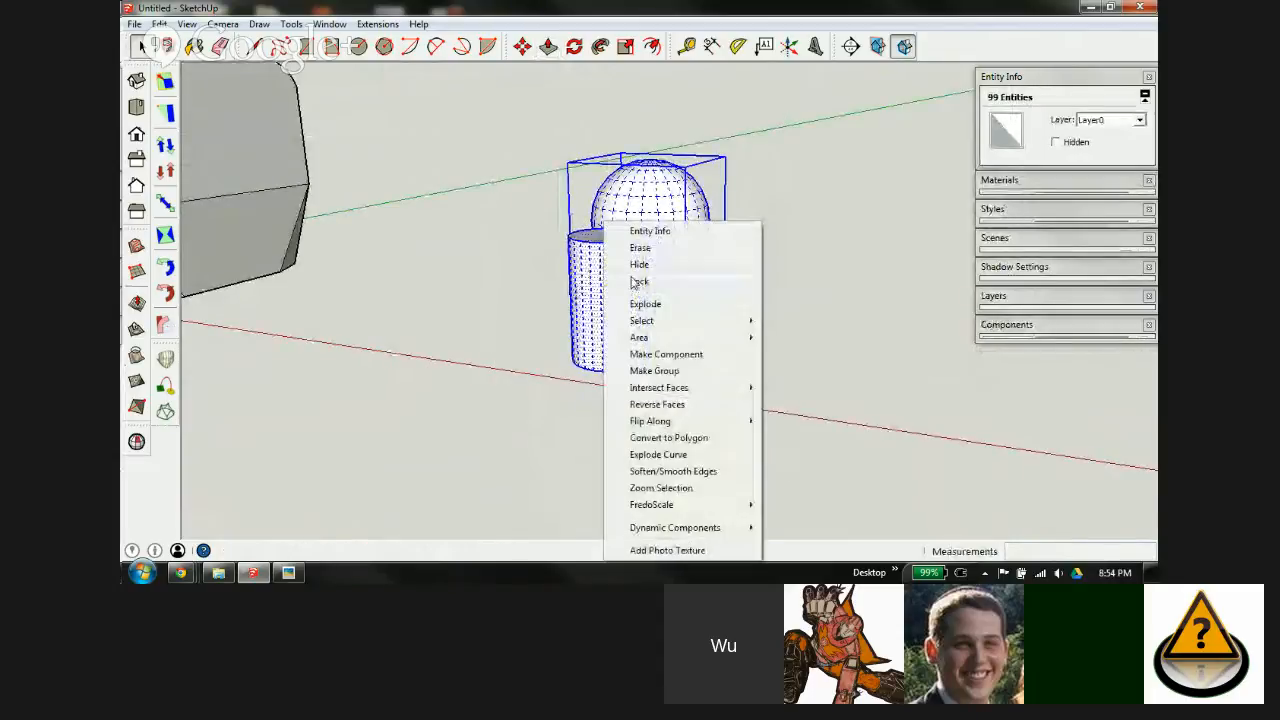
left_click(666, 354)
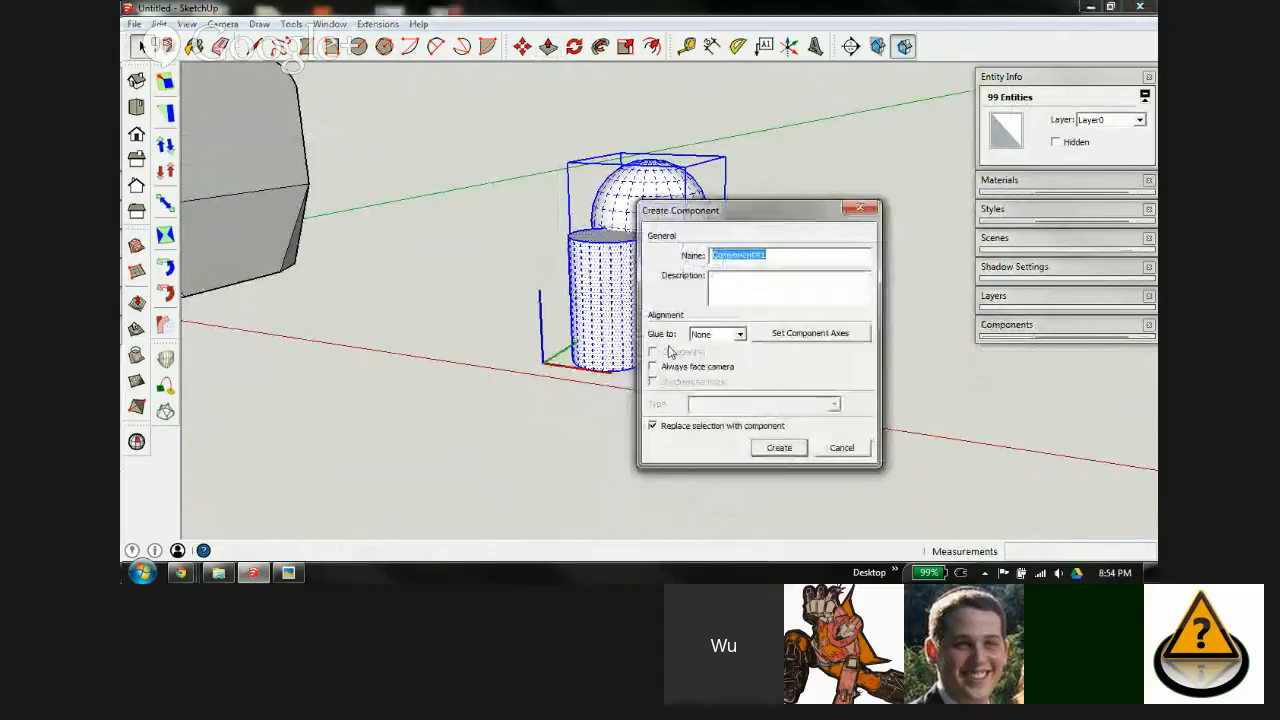
type("5mm ball post")
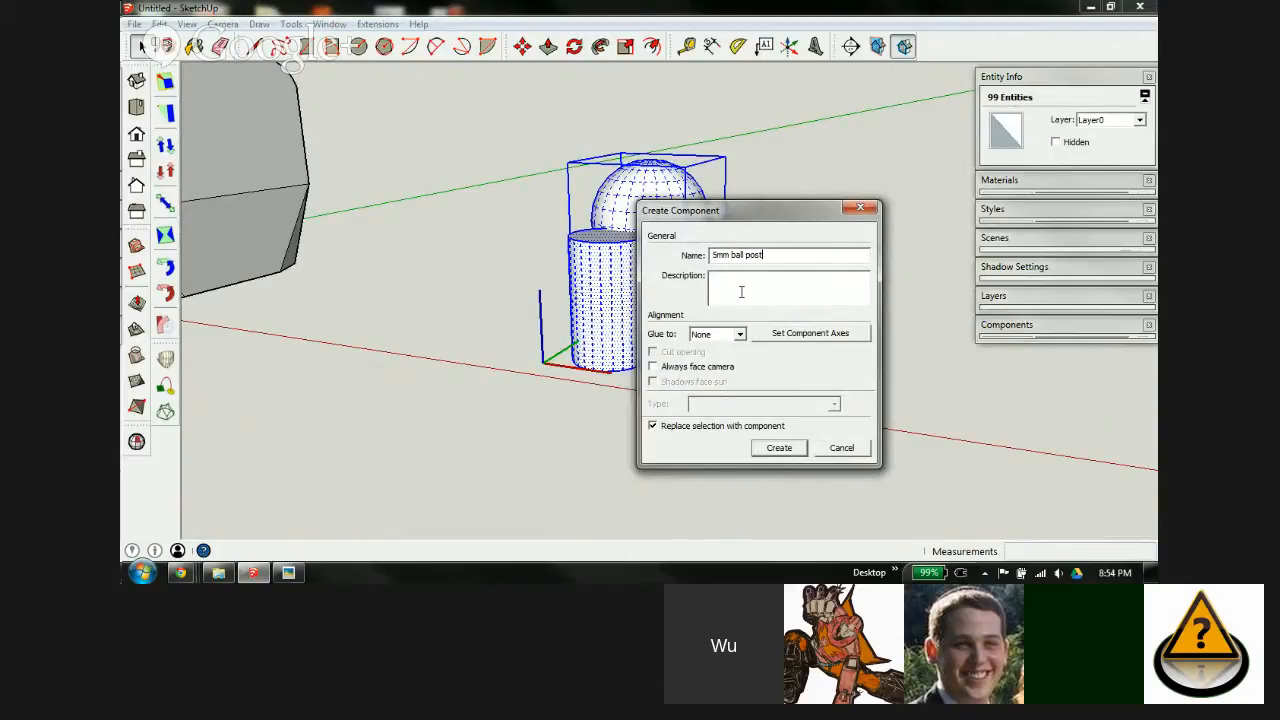
key("Return")
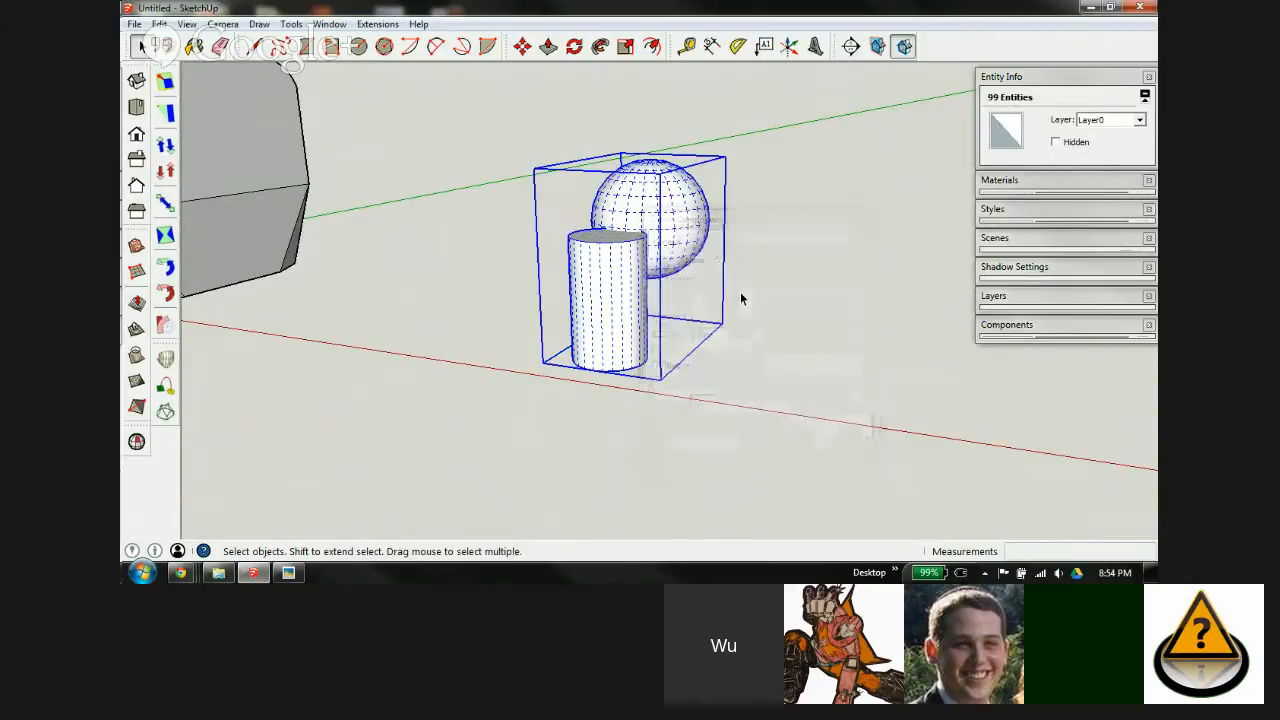
Step: Open the "5mm ball post" component for editing and select the nested ball for moving
double_click(614, 281)
scroll(630, 280, "up", 5)
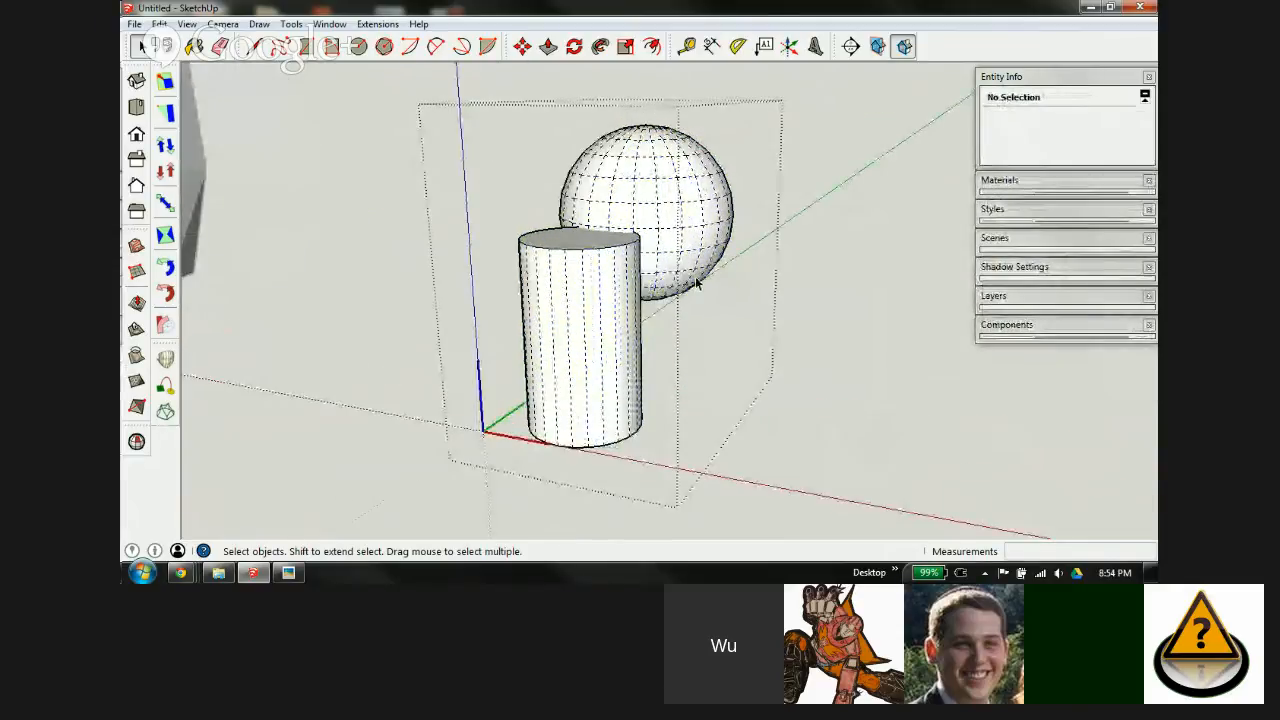
middle_click_drag(657, 278, 631, 172)
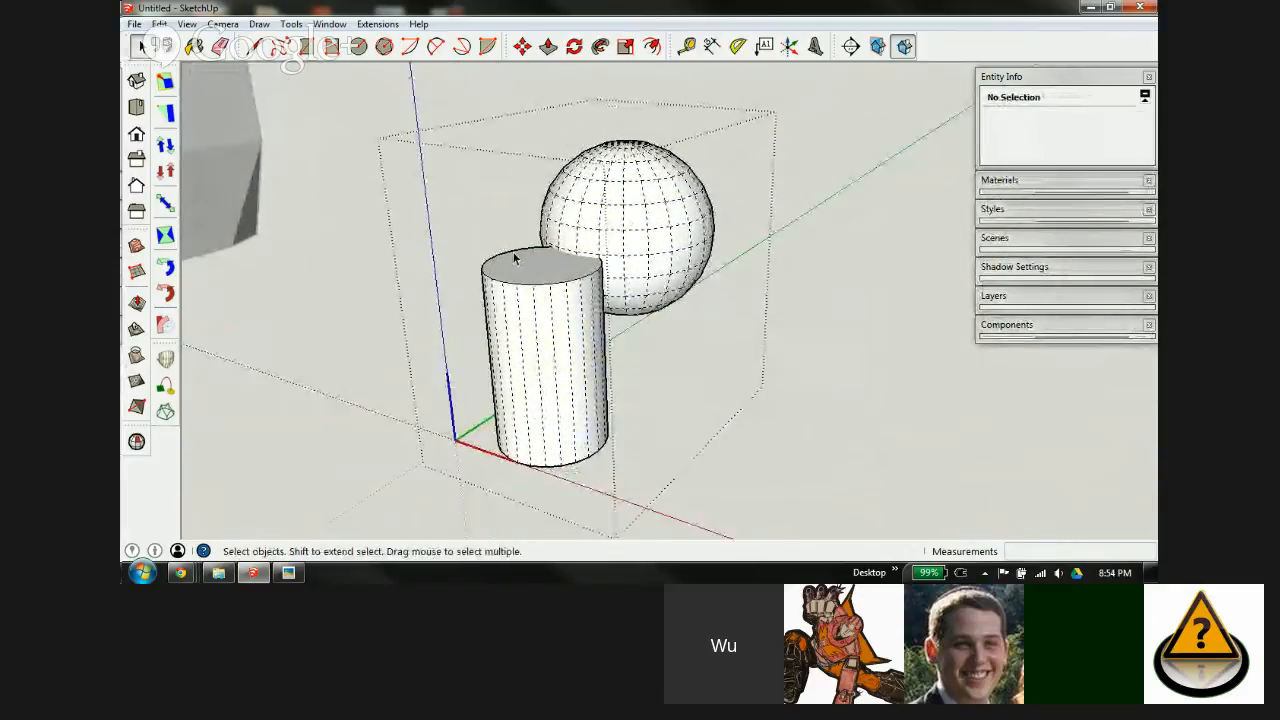
middle_click_drag(640, 226, 746, 251)
left_click(594, 331)
key("m")
scroll(697, 231, "up", 1)
scroll(697, 231, "up", 2)
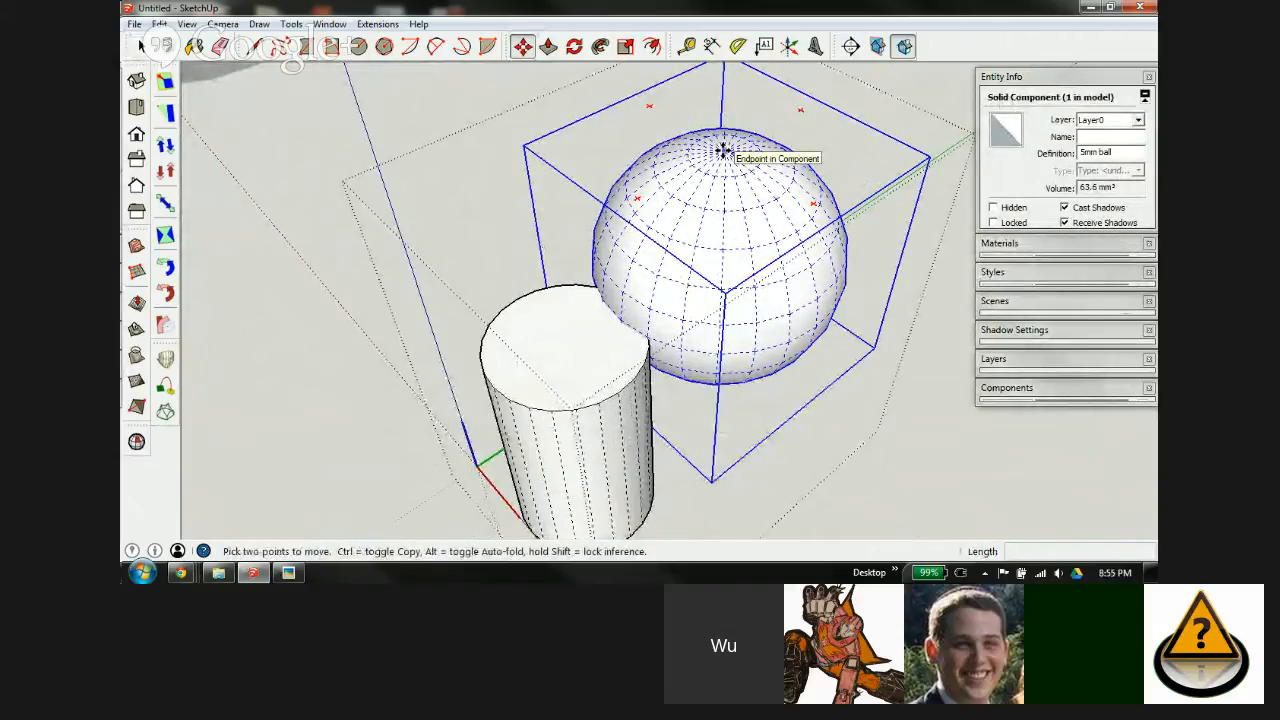
left_click(722, 150)
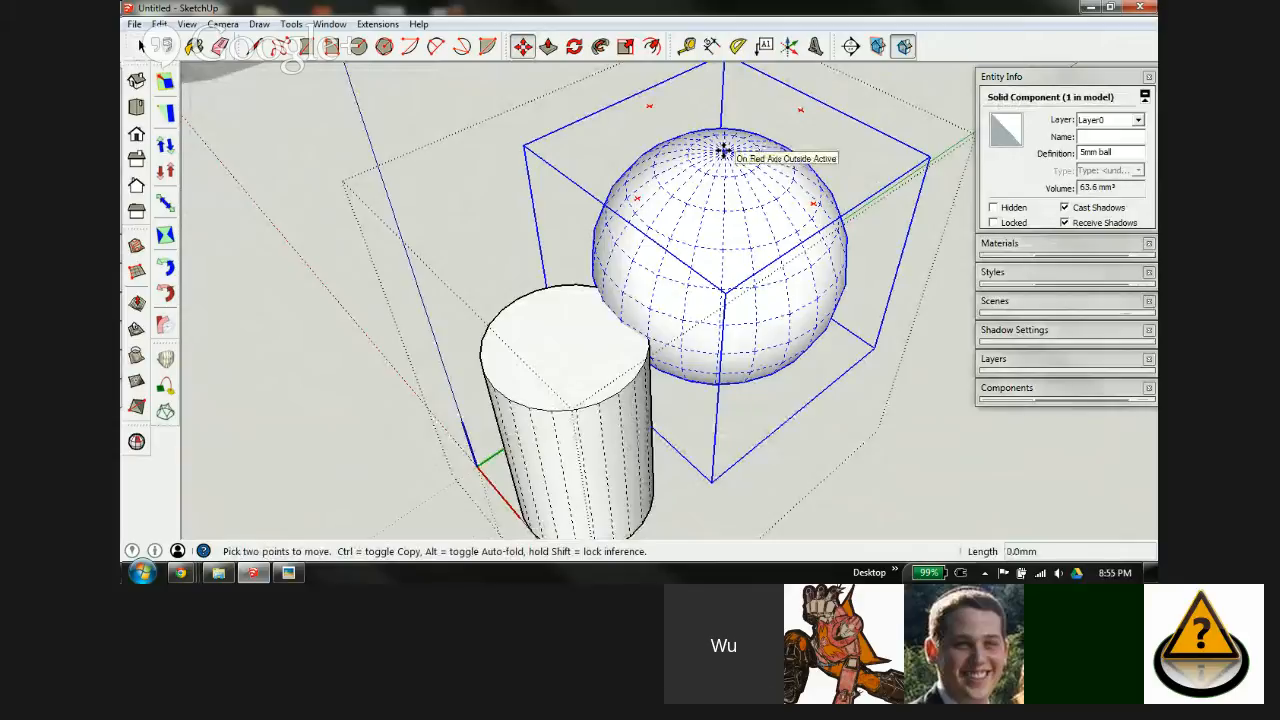
middle_click_drag(722, 150, 749, 420)
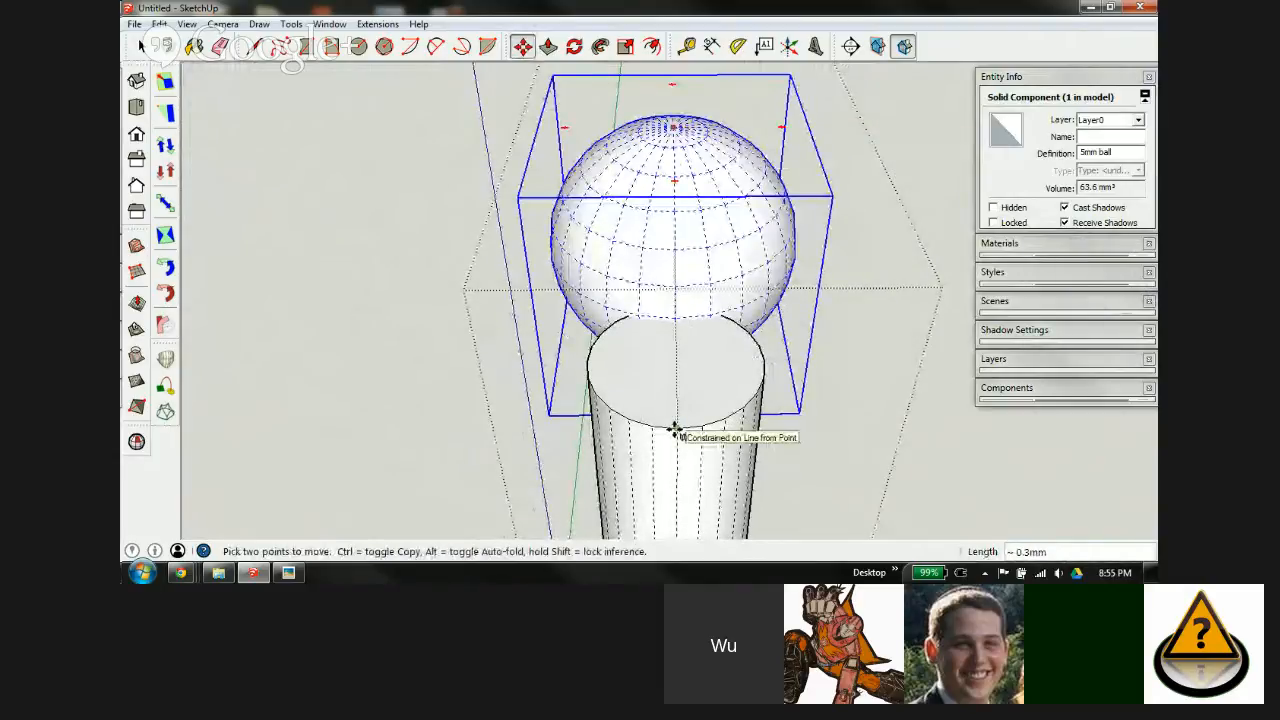
middle_click_drag(709, 389, 729, 323)
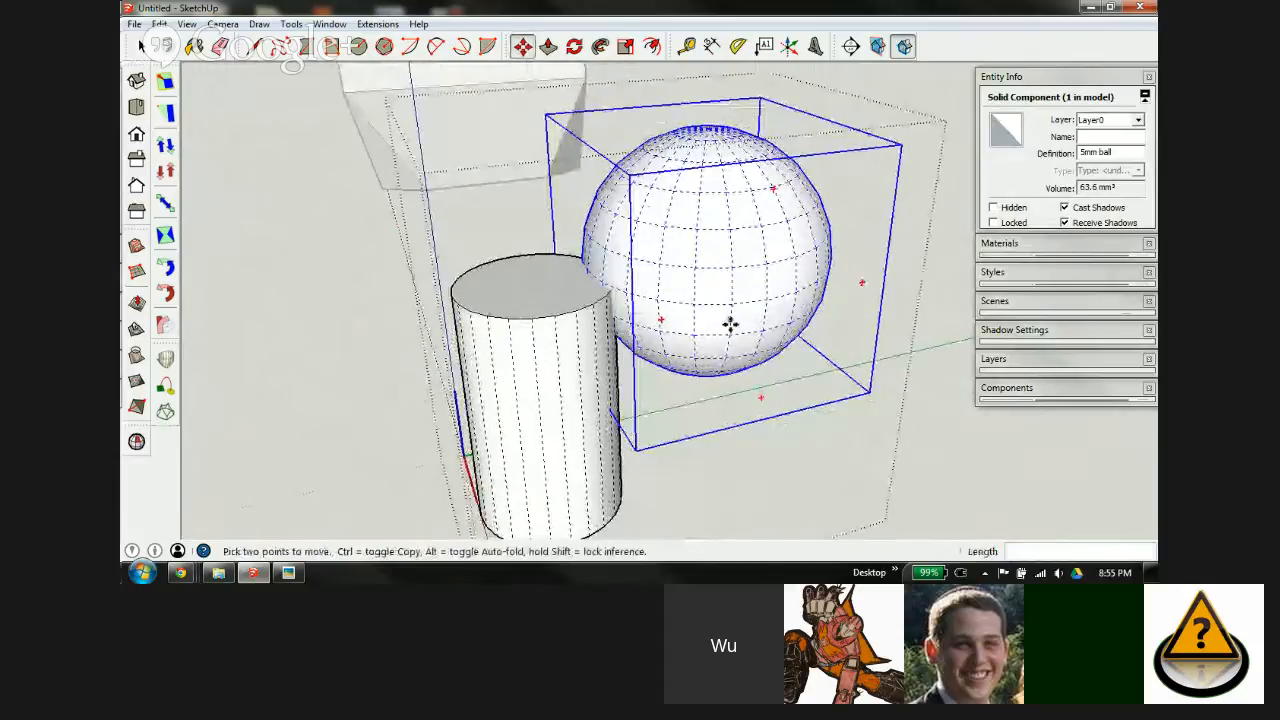
Step: Raise the ball vertically above the height of the cylinder and shift it horizontally until it sits centred over the cylinder
left_click(729, 323)
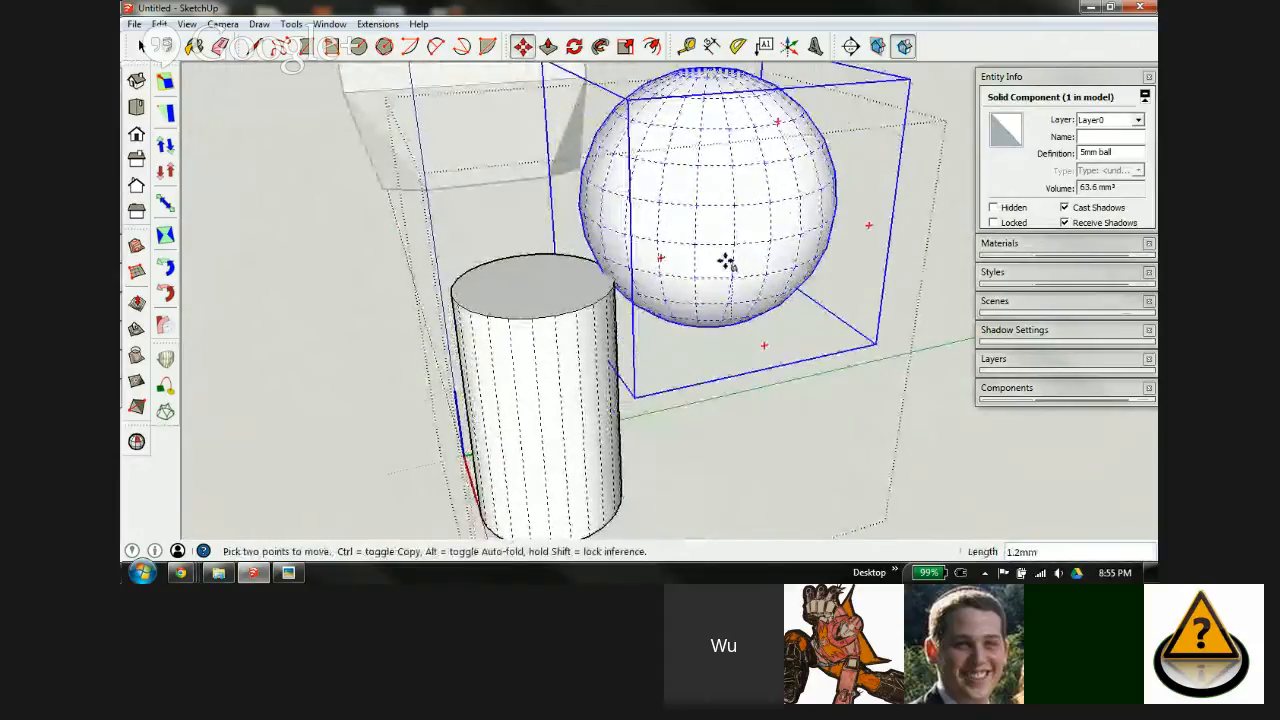
left_click(720, 151)
middle_click_drag(608, 343, 471, 377)
scroll(471, 377, "down", 3)
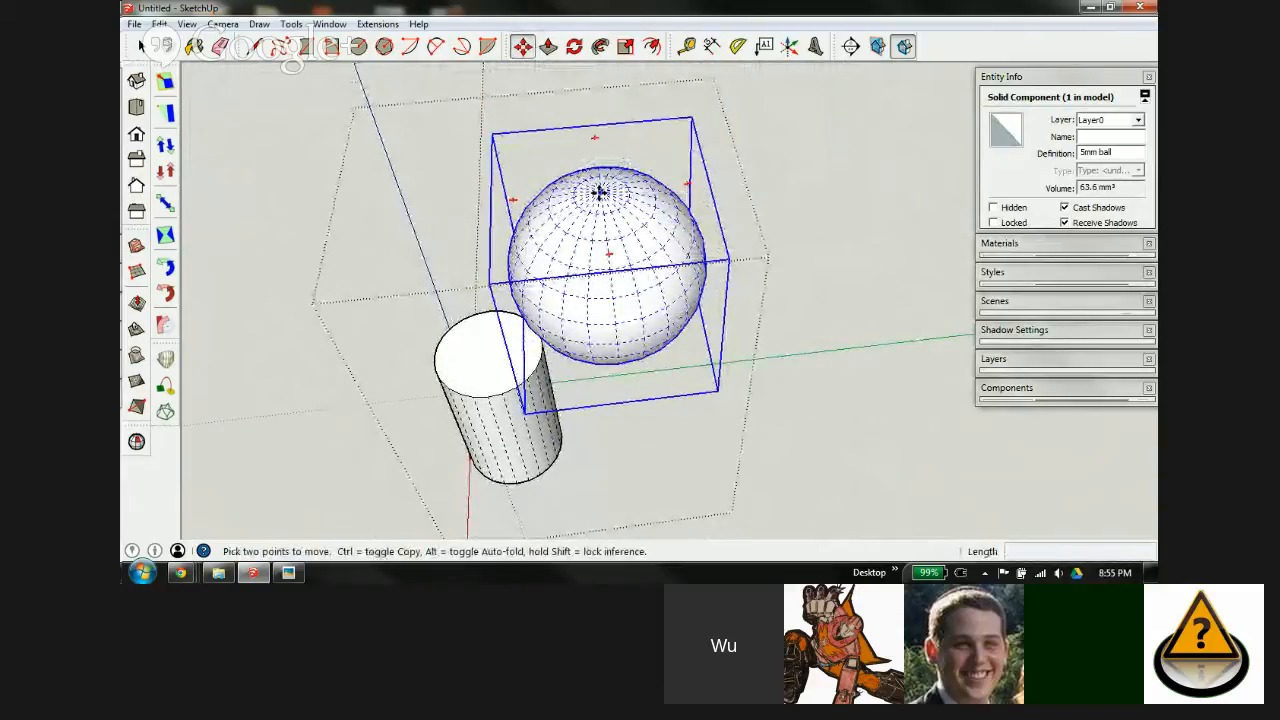
scroll(600, 190, "down", 3)
left_click_drag(600, 190, 535, 272)
scroll(535, 272, "up", 3)
left_click(578, 296)
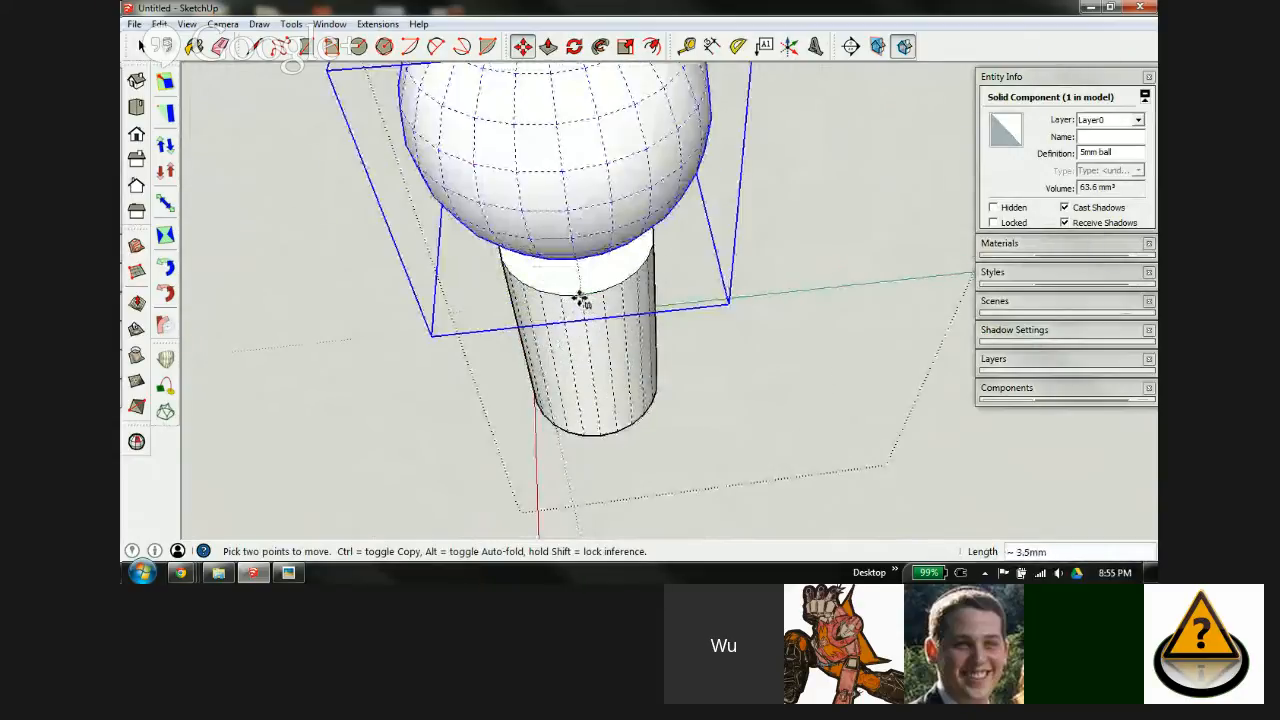
left_click(578, 296)
Step: Select all of the cylinder's connected geometry inside the component and group it
middle_click_drag(569, 360, 566, 149)
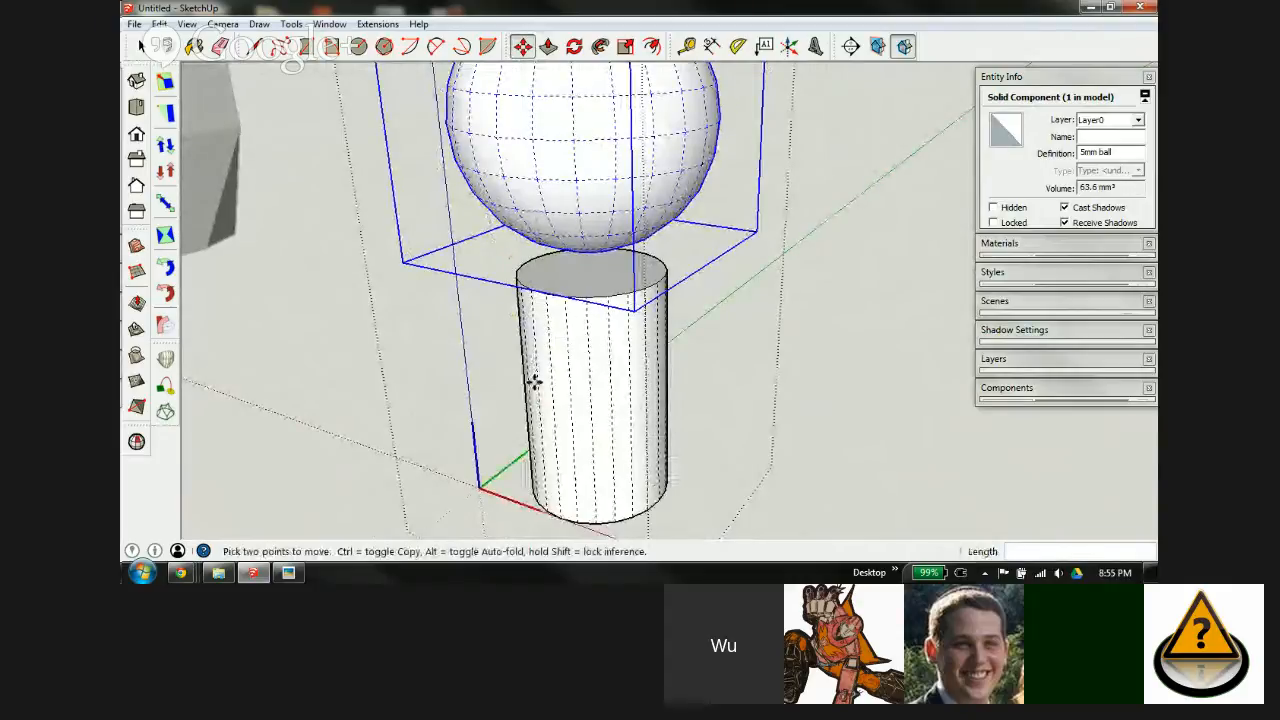
middle_click_drag(534, 380, 757, 257)
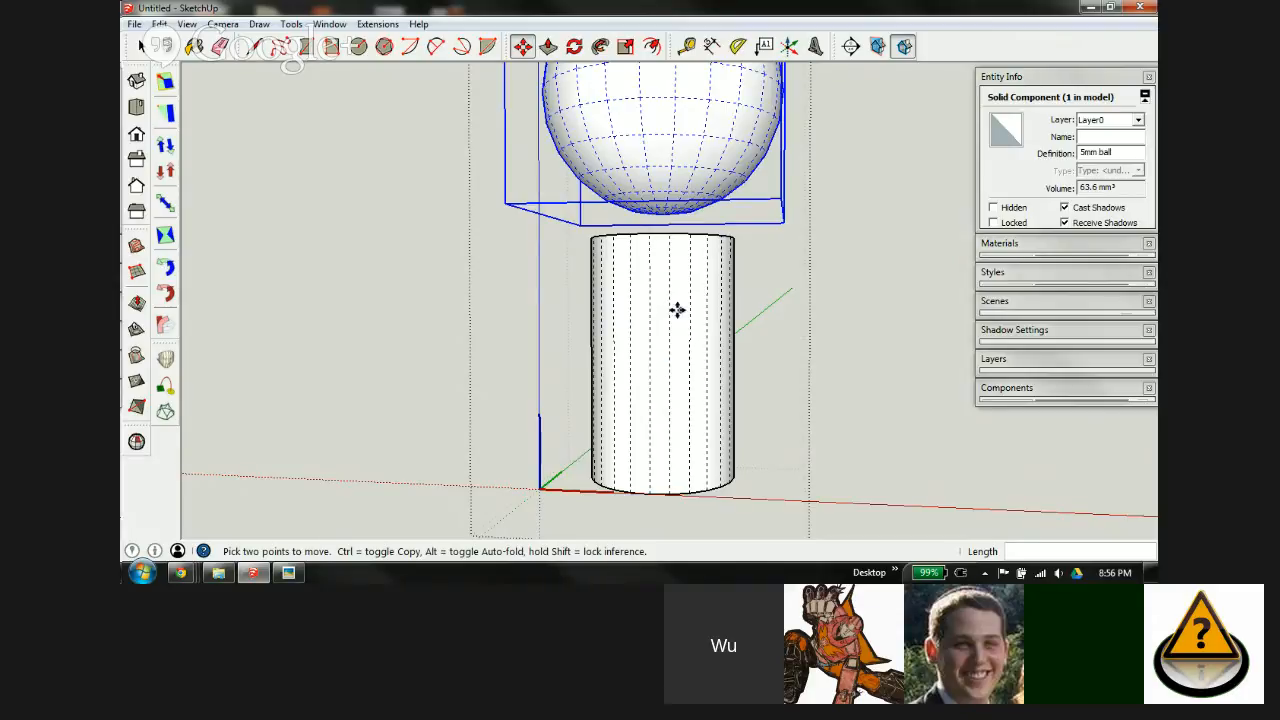
middle_click_drag(691, 271, 629, 366)
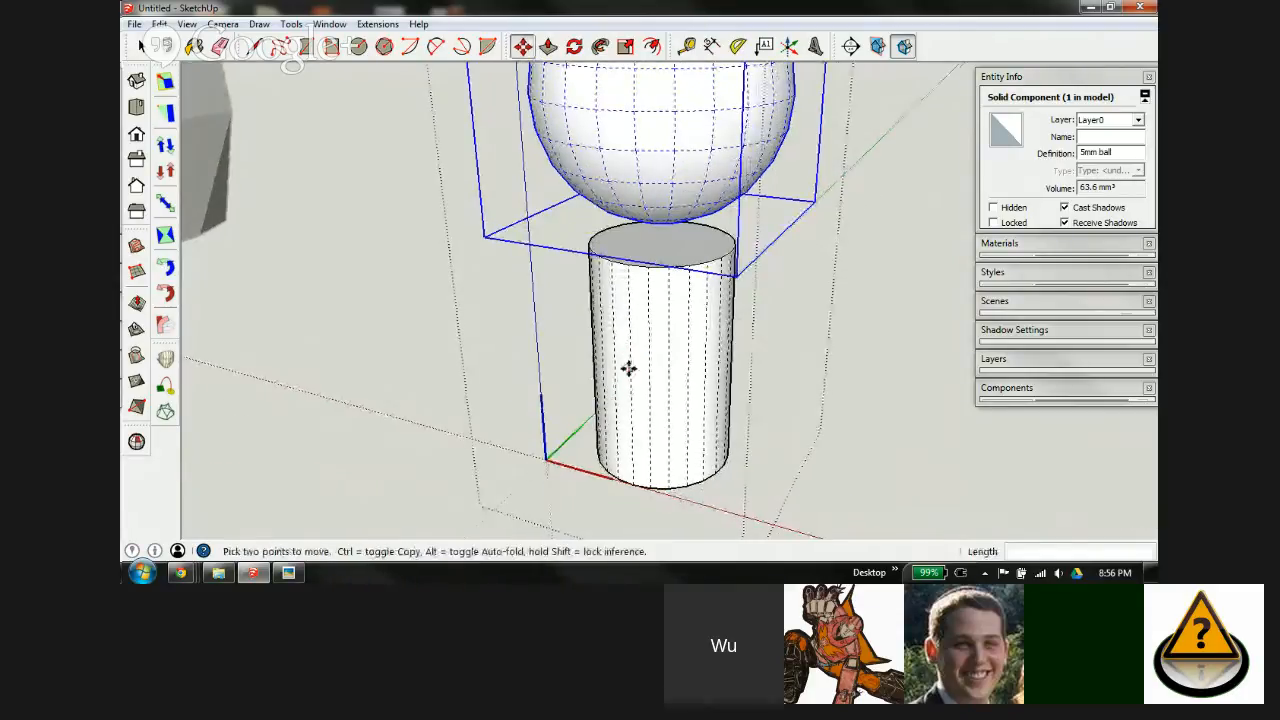
key("space")
triple_click(619, 315)
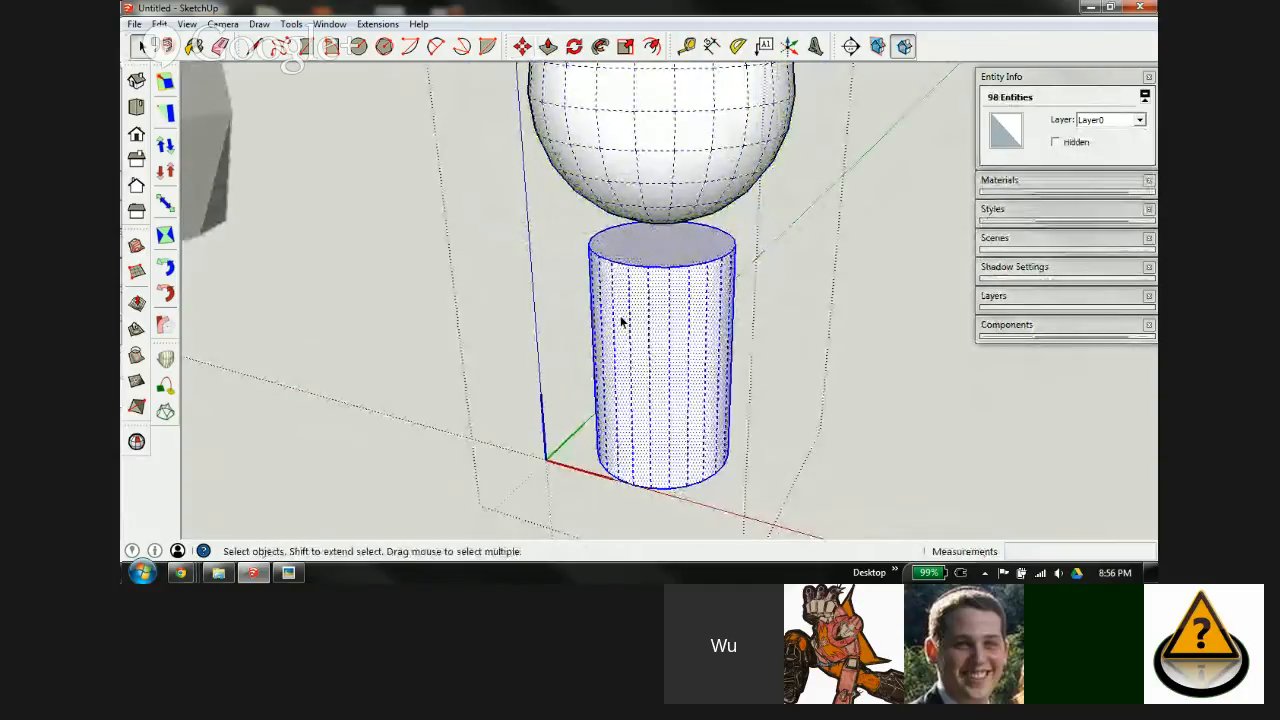
key("ctrl+g")
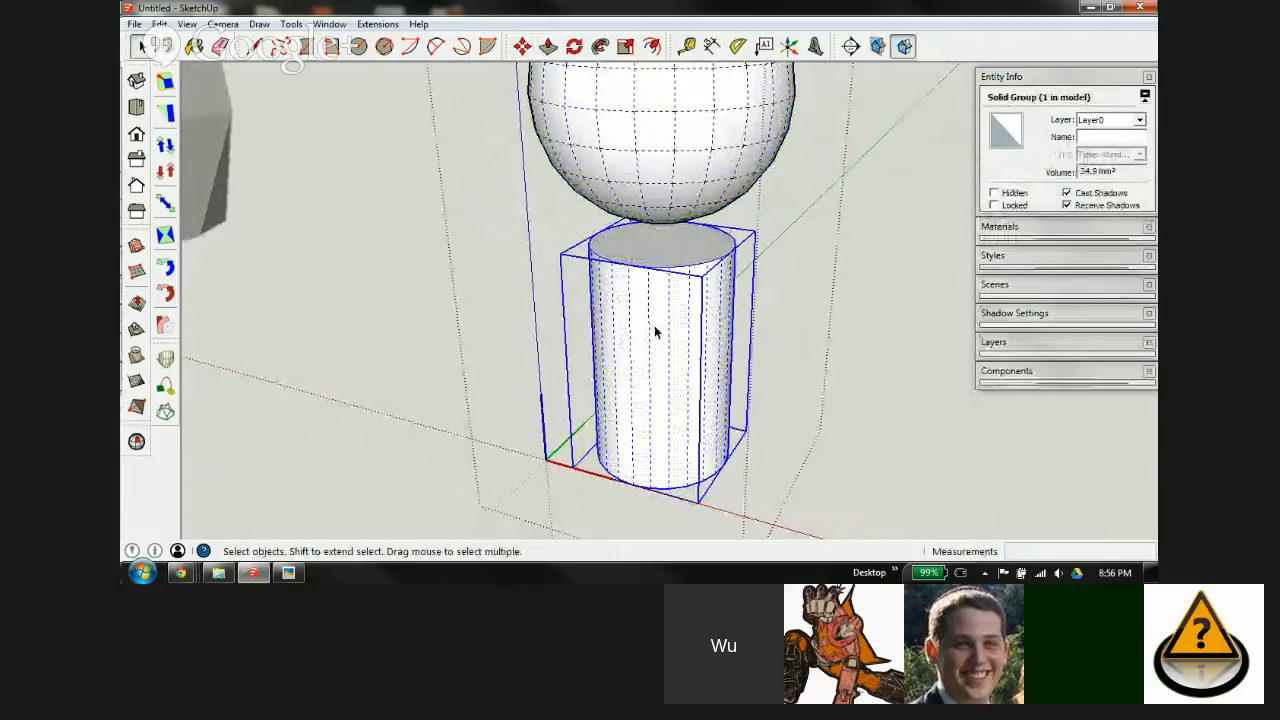
Step: Open the cylinder group and push its top face down 2 mm to shorten the post
middle_click_drag(637, 331, 680, 323)
scroll(660, 275, "up", 2)
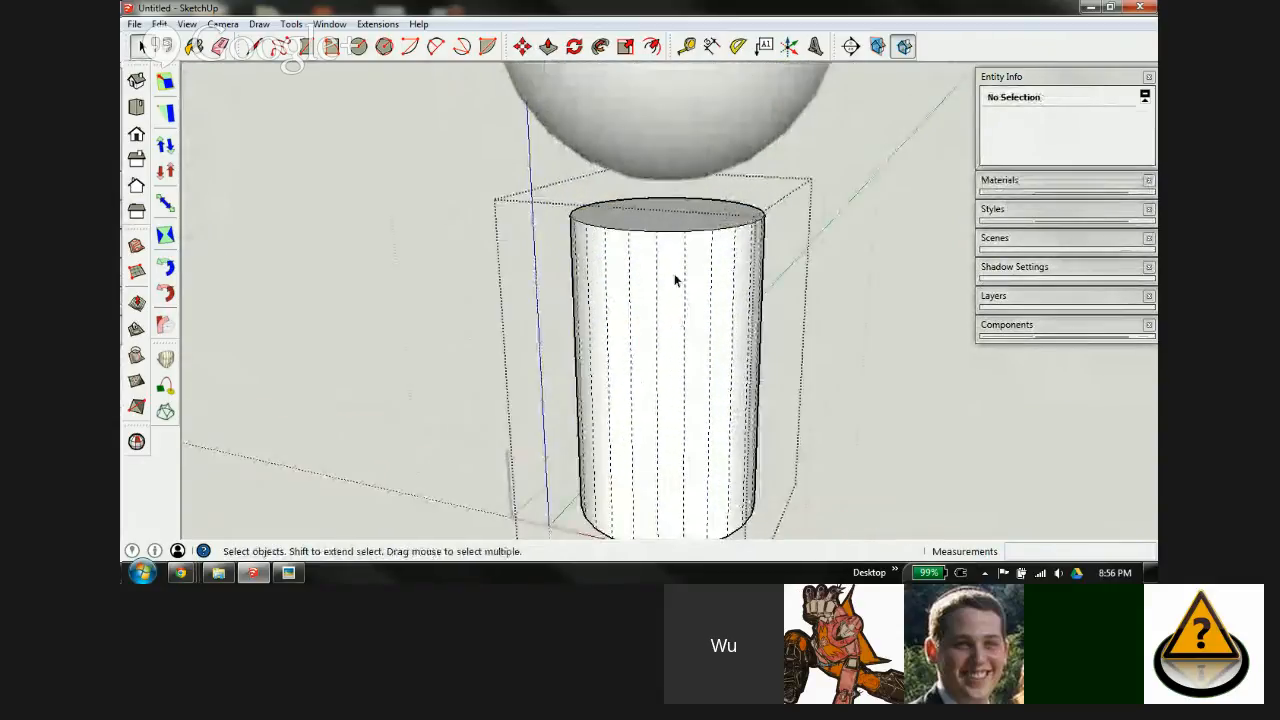
key("p")
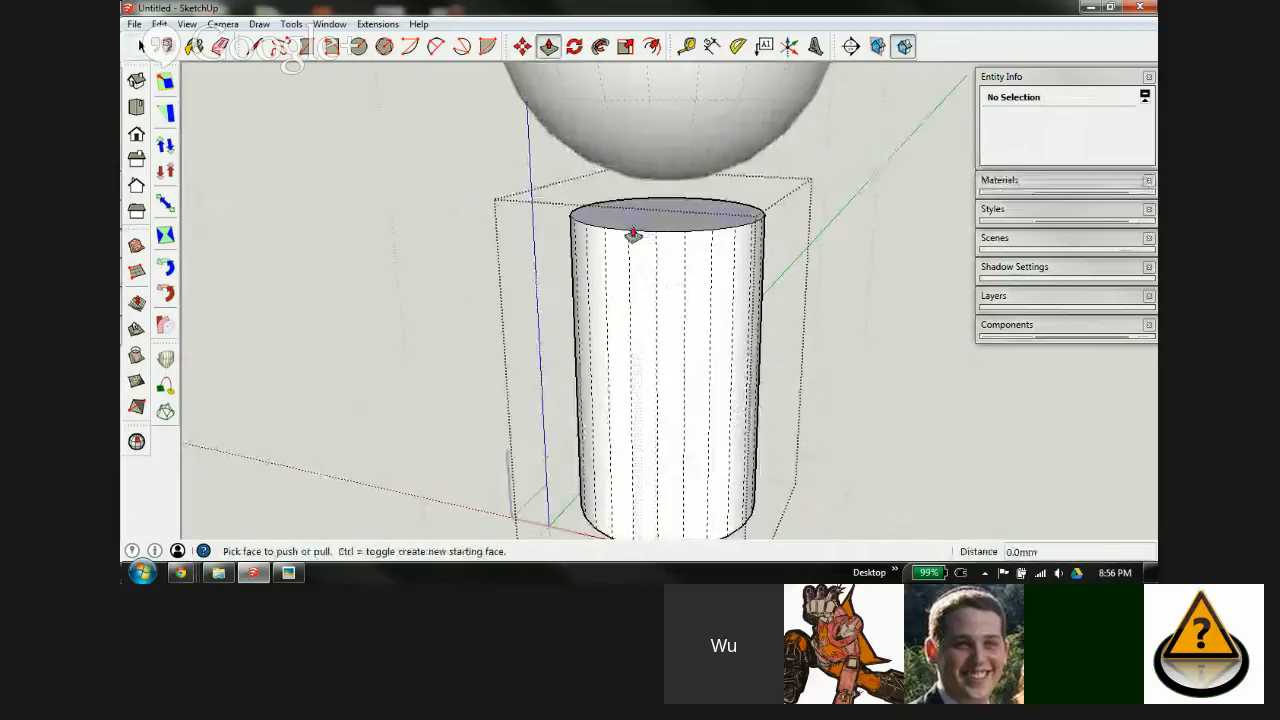
left_click(633, 234)
type("2")
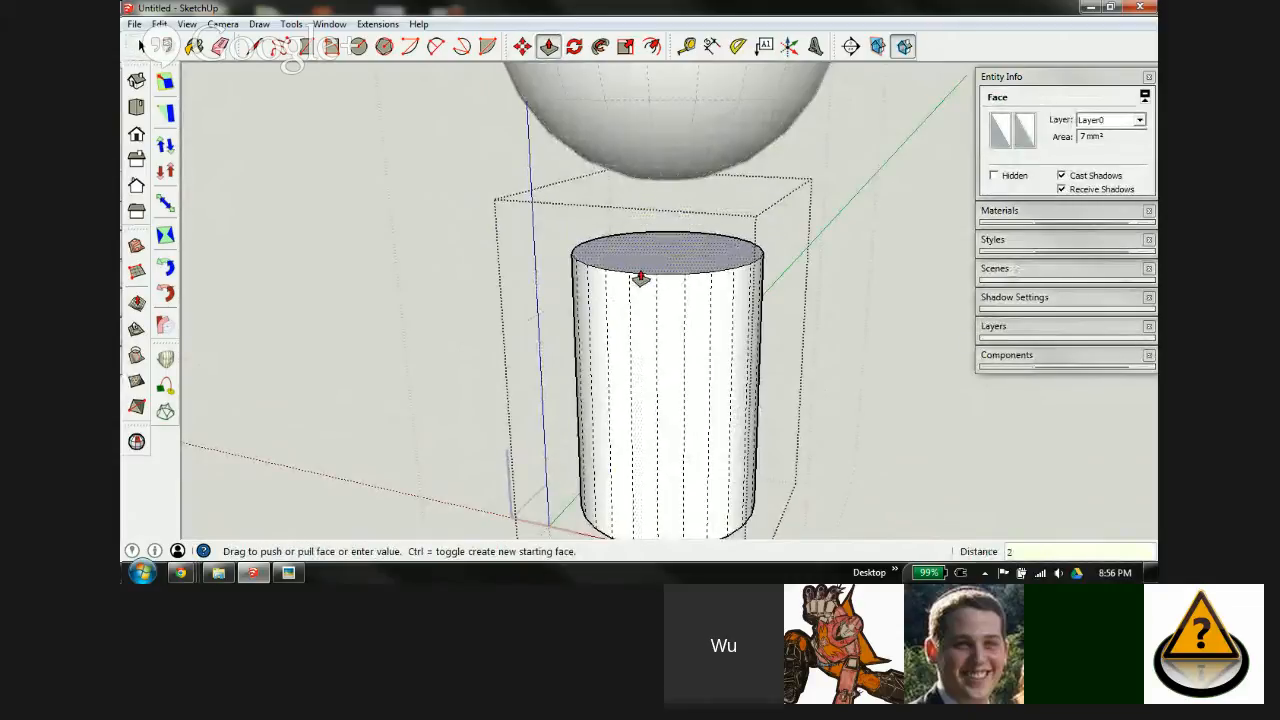
key("Return")
scroll(640, 274, "down", 5)
scroll(657, 334, "up", 6)
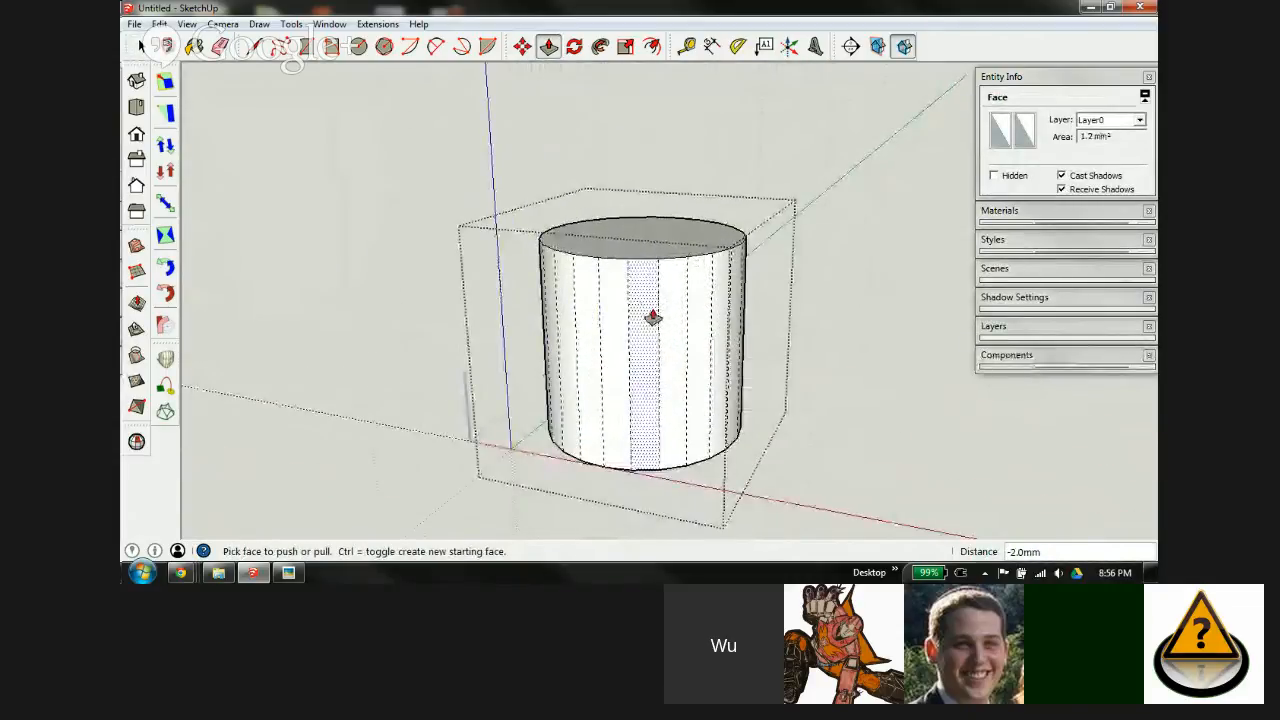
Step: Measure the cylinder's height from its bottom edge up to its top edge
key("t")
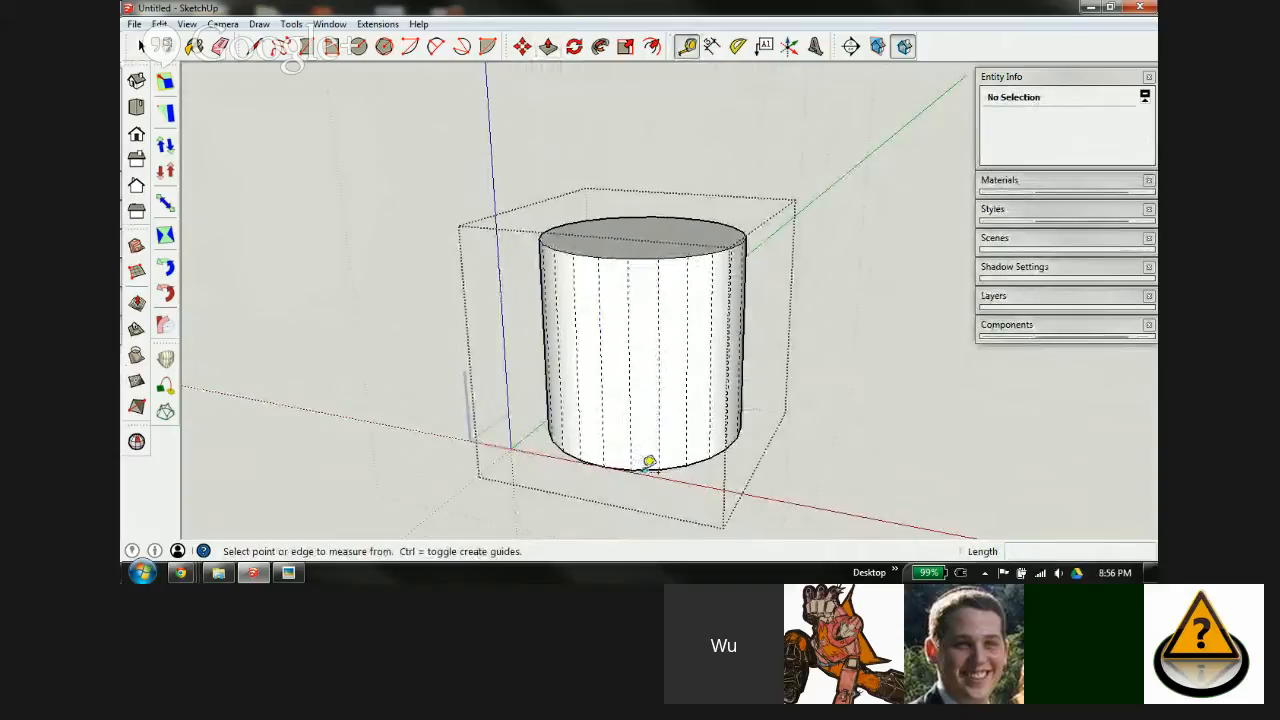
left_click(646, 466)
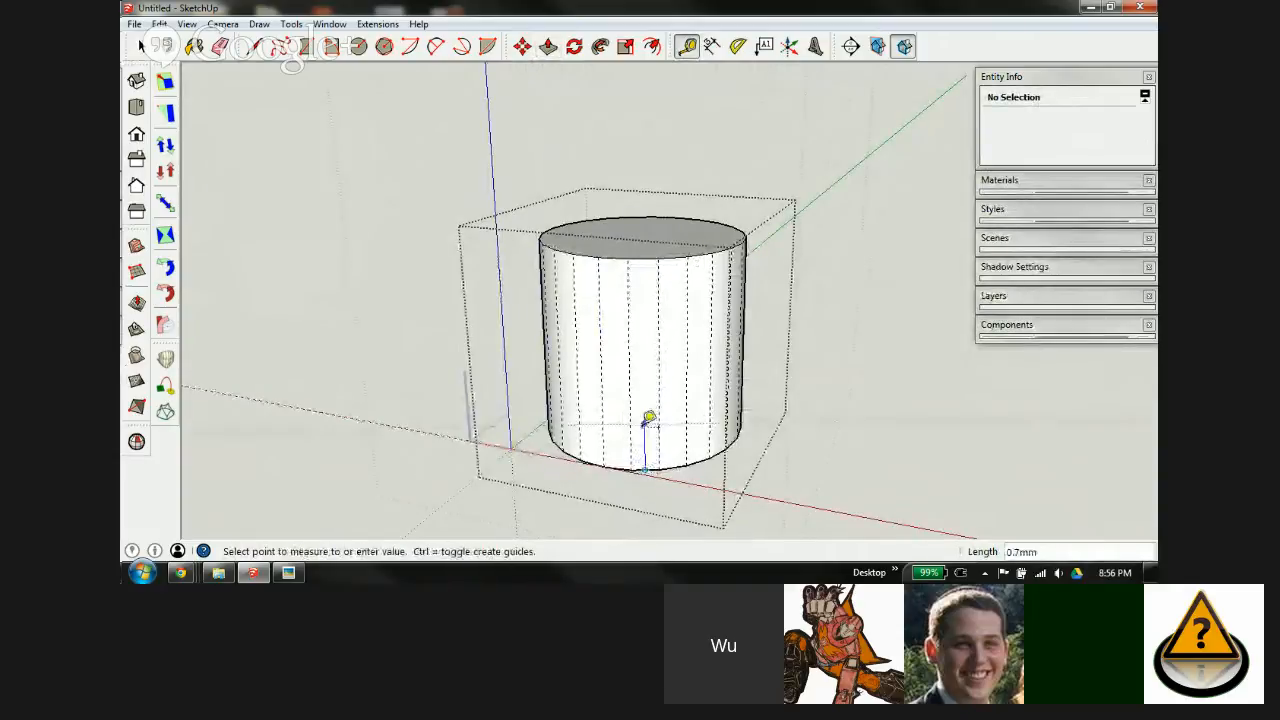
left_click(645, 249)
key("space")
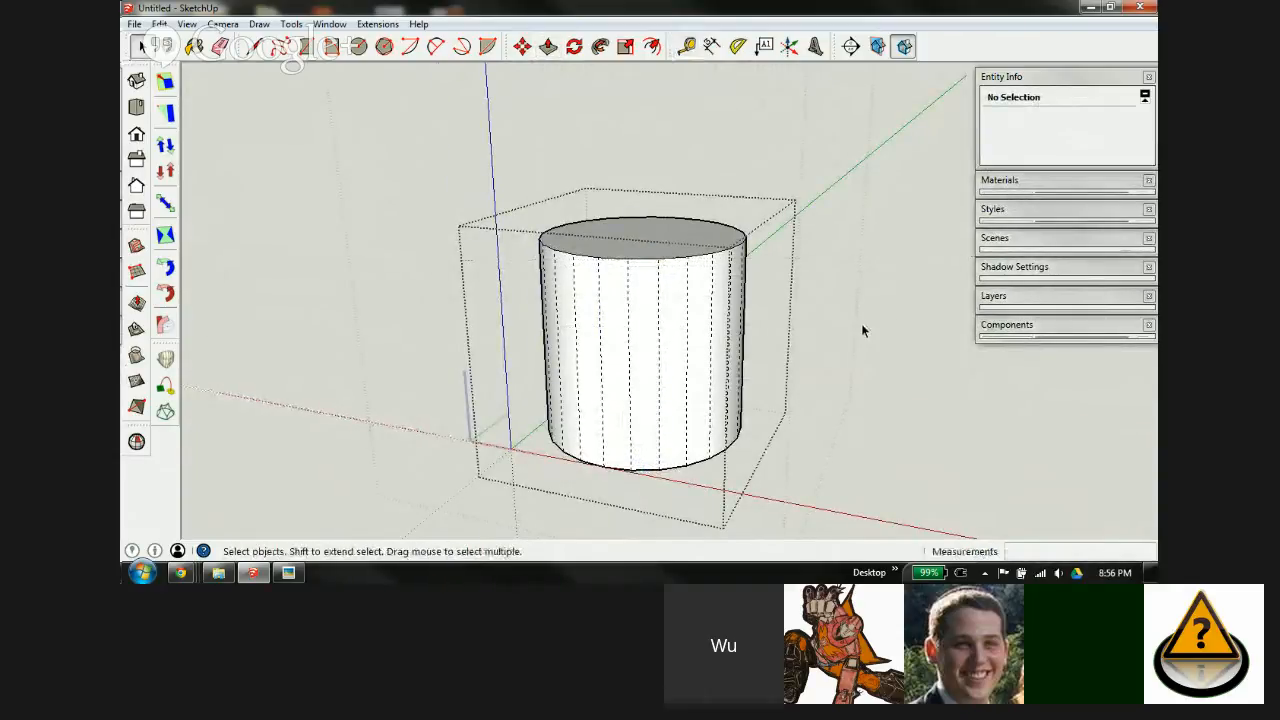
Step: Leave the cylinder group and lower the ball vertically about 3.1 mm so its underside sinks into the cylinder's top
scroll(622, 430, "down", 3)
left_click(650, 217)
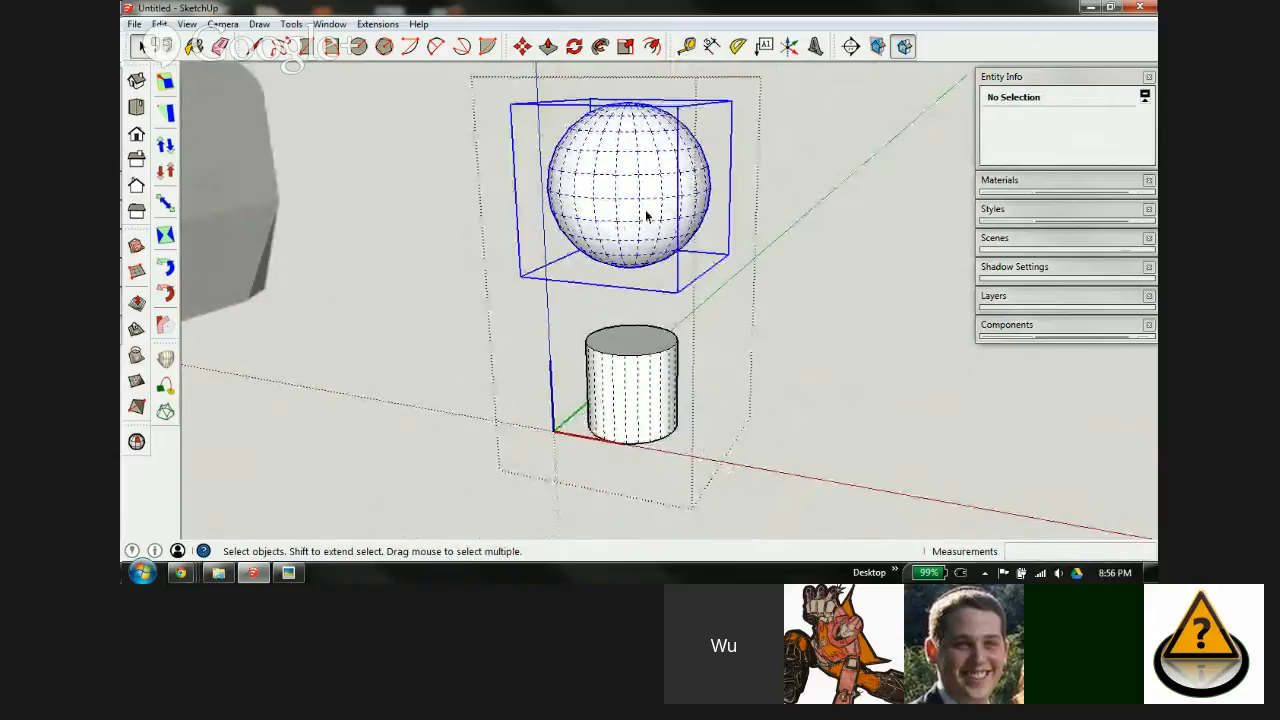
key("m")
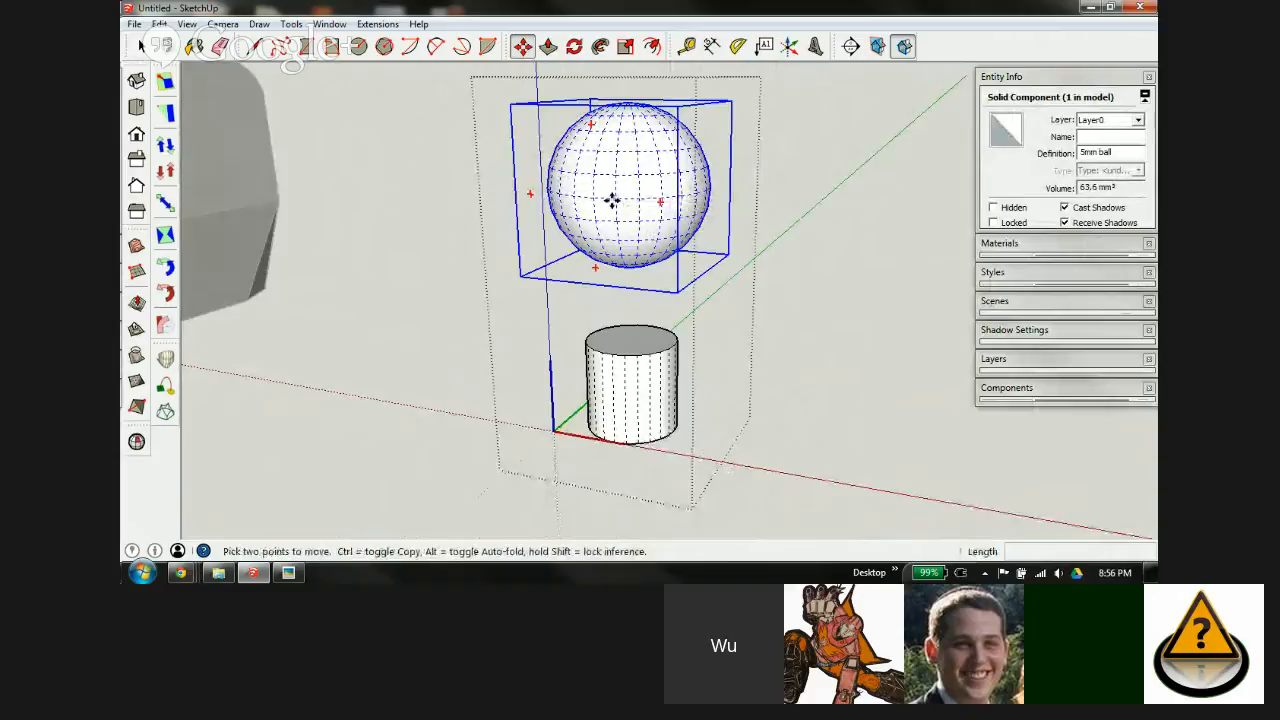
left_click(613, 201)
scroll(621, 260, "up", 3)
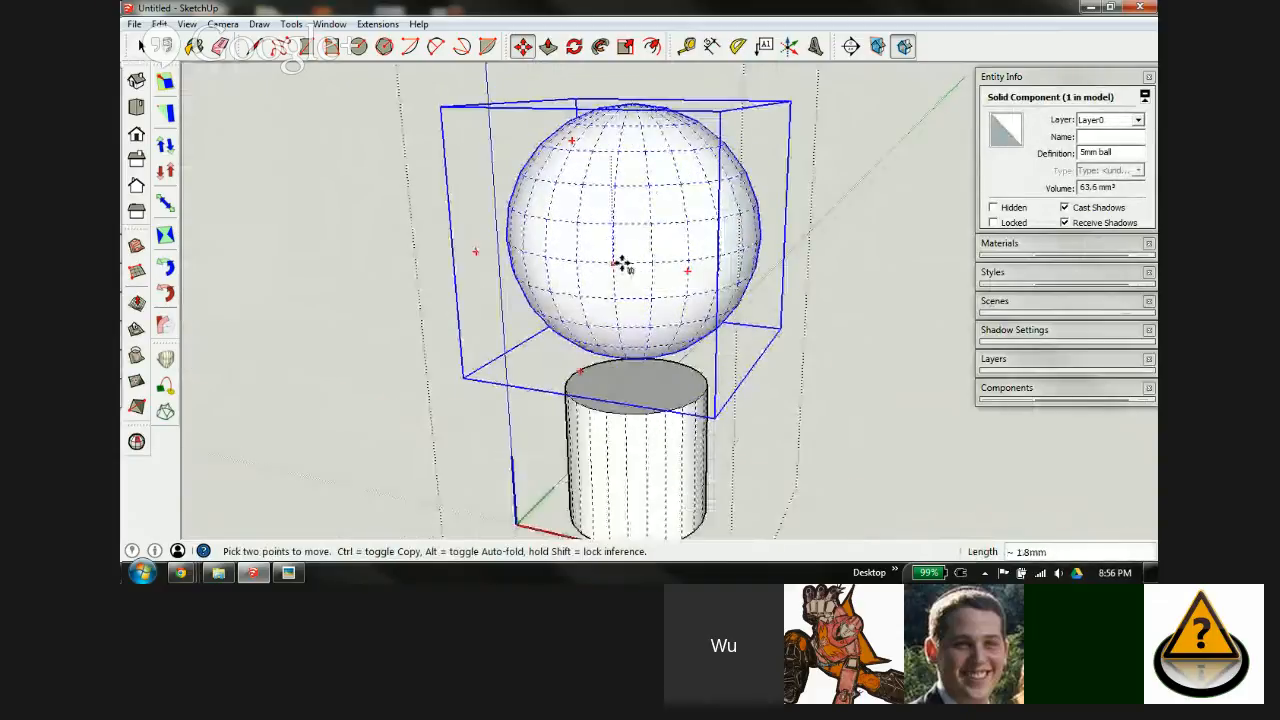
middle_click_drag(623, 265, 670, 126)
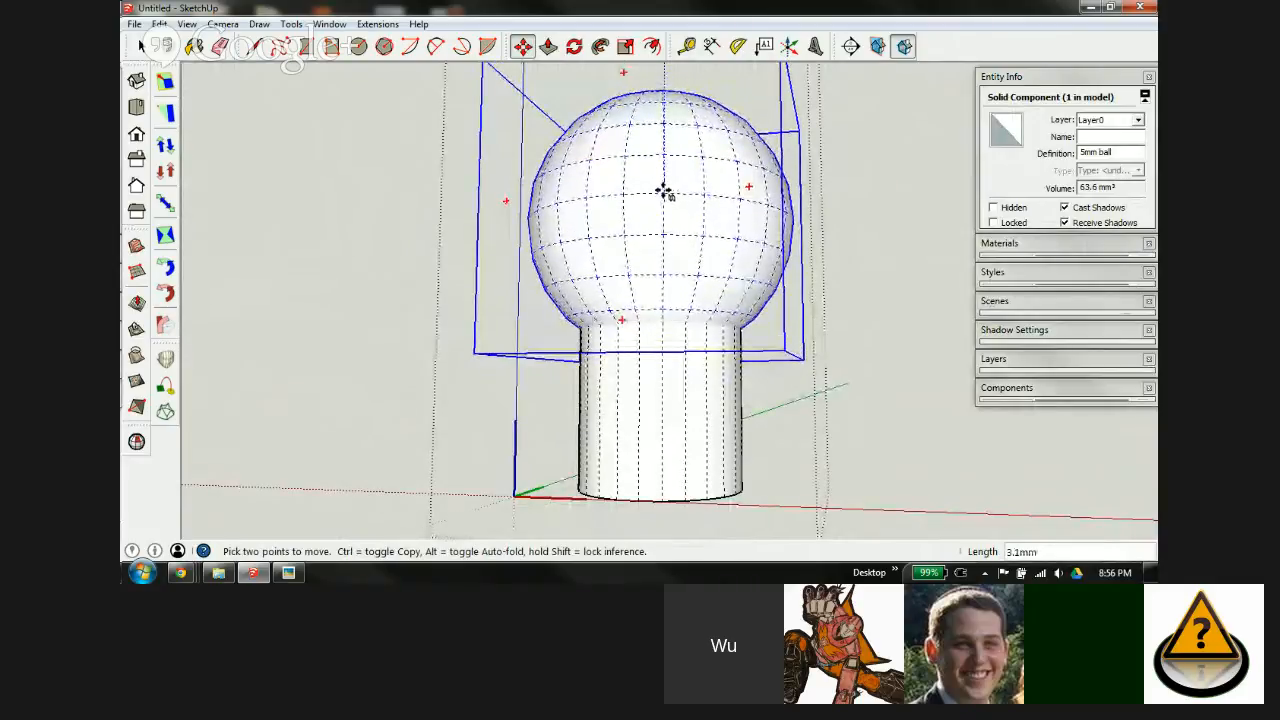
left_click(663, 186)
Step: Turn on X-ray display and examine how the ball's underside overlaps the cylinder's top rim
scroll(661, 329, "up", 8)
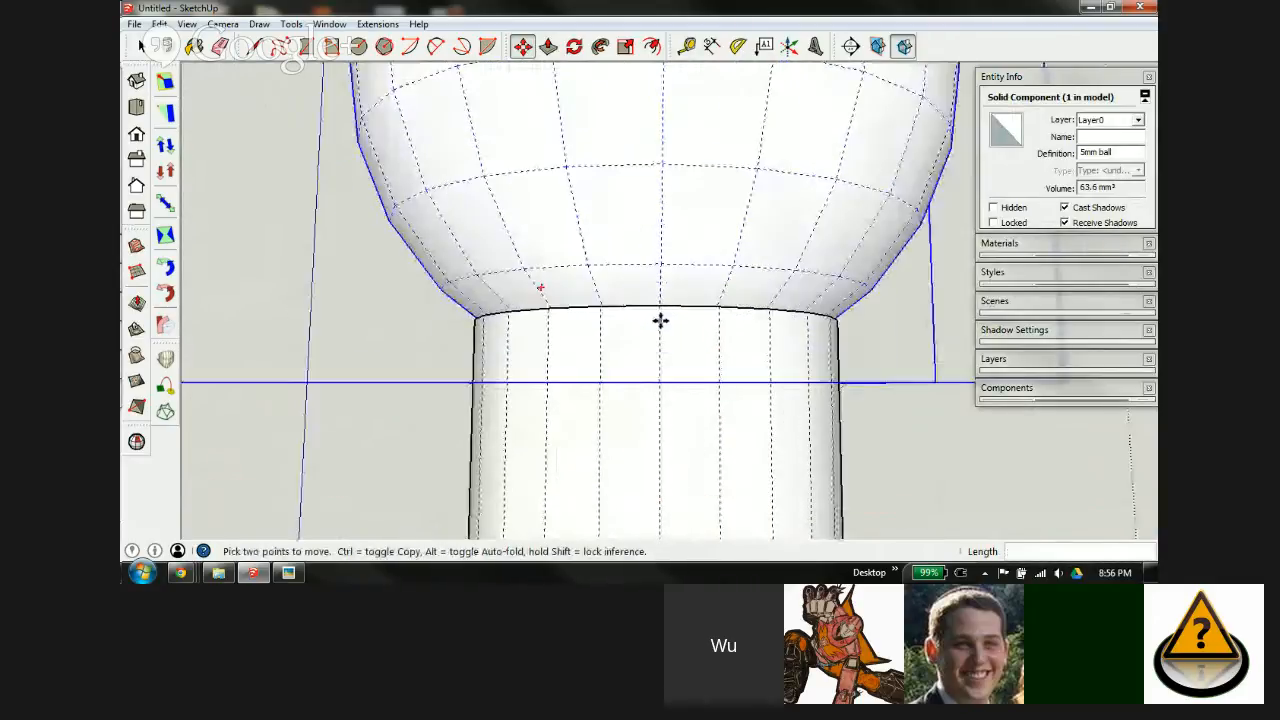
middle_click_drag(657, 311, 475, 344)
scroll(462, 306, "up", 2)
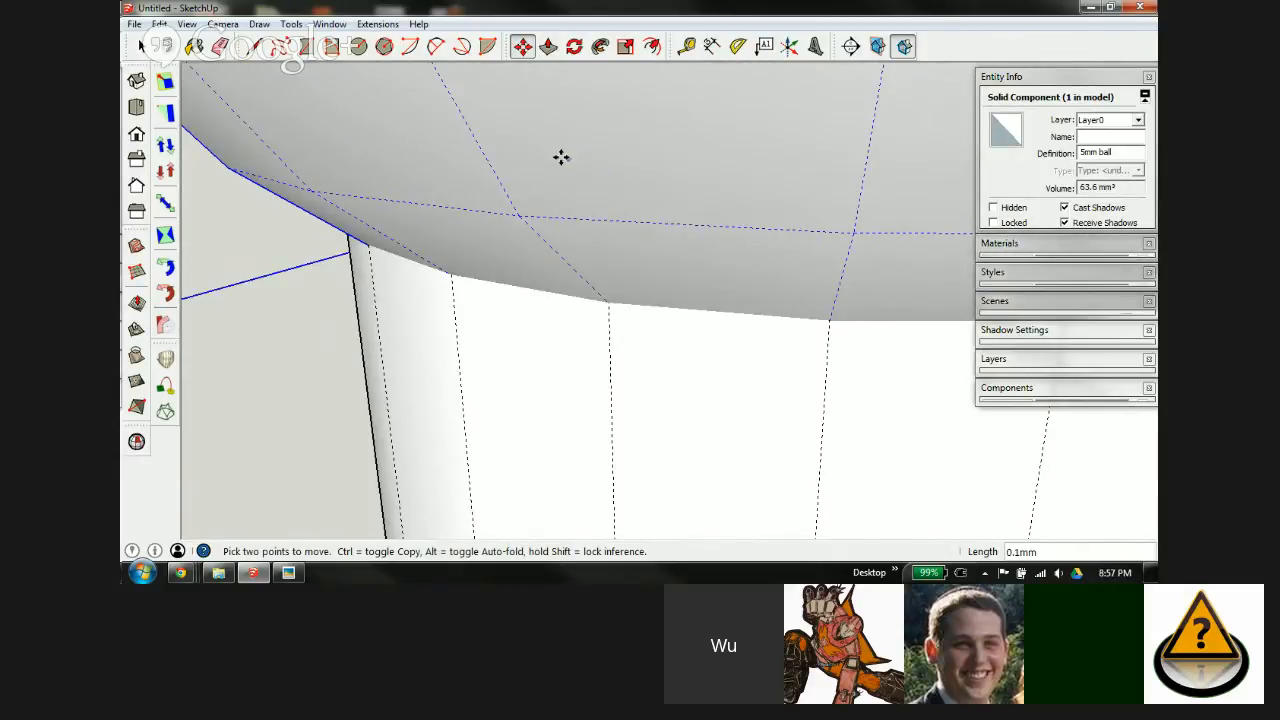
scroll(503, 169, "down", 3)
scroll(626, 314, "down", 3)
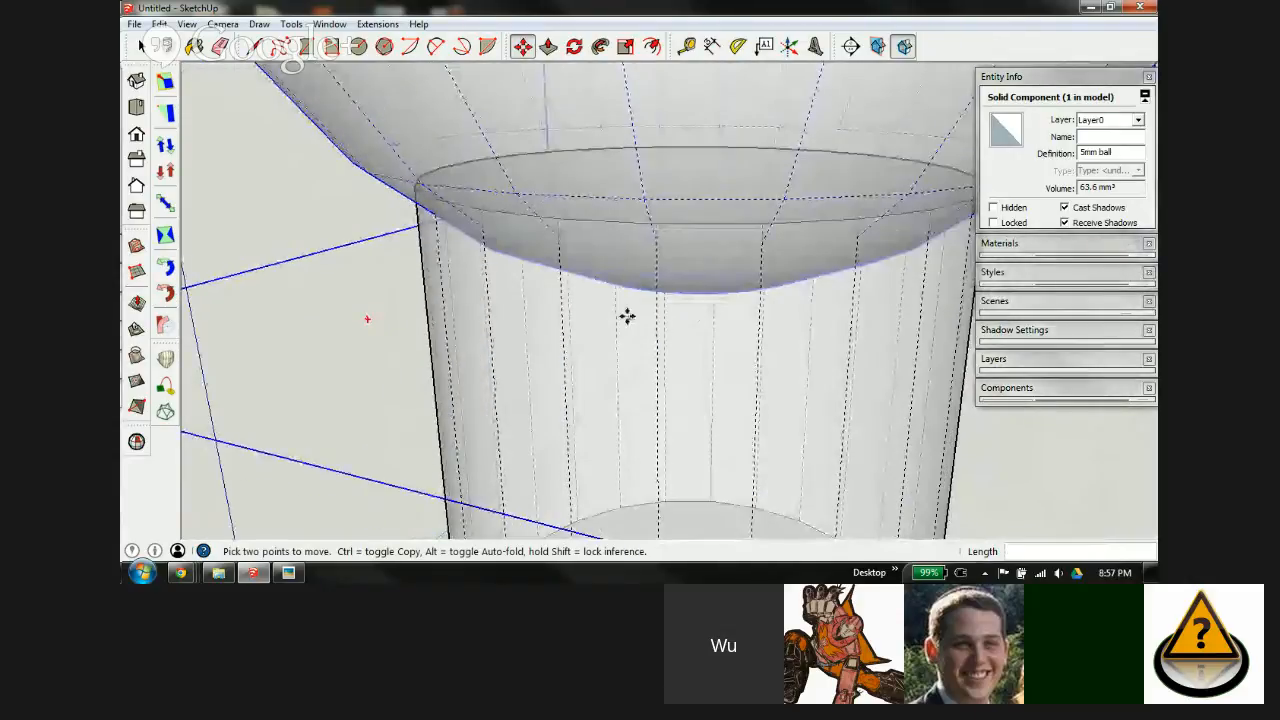
middle_click_drag(597, 391, 704, 312)
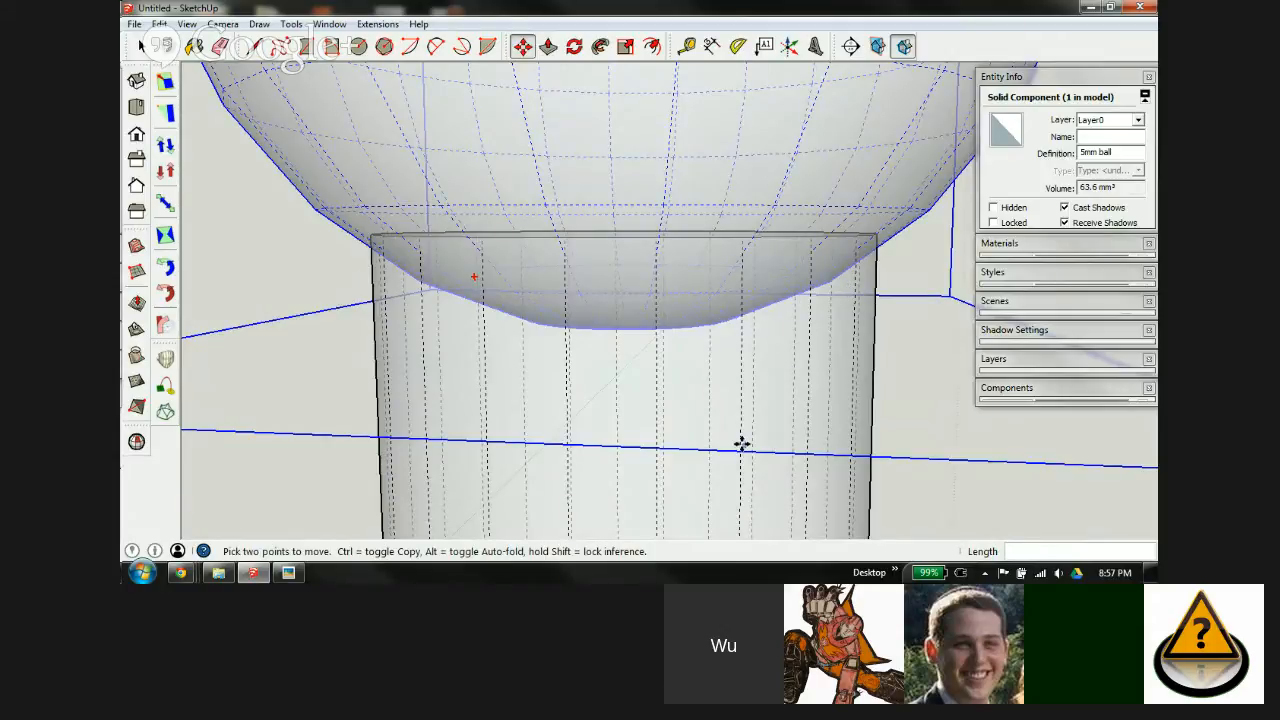
Step: Inside the cylinder group, raise the top face about 0.3 mm into the ball, then close the group and turn off X-ray display
key("space")
double_click(766, 387)
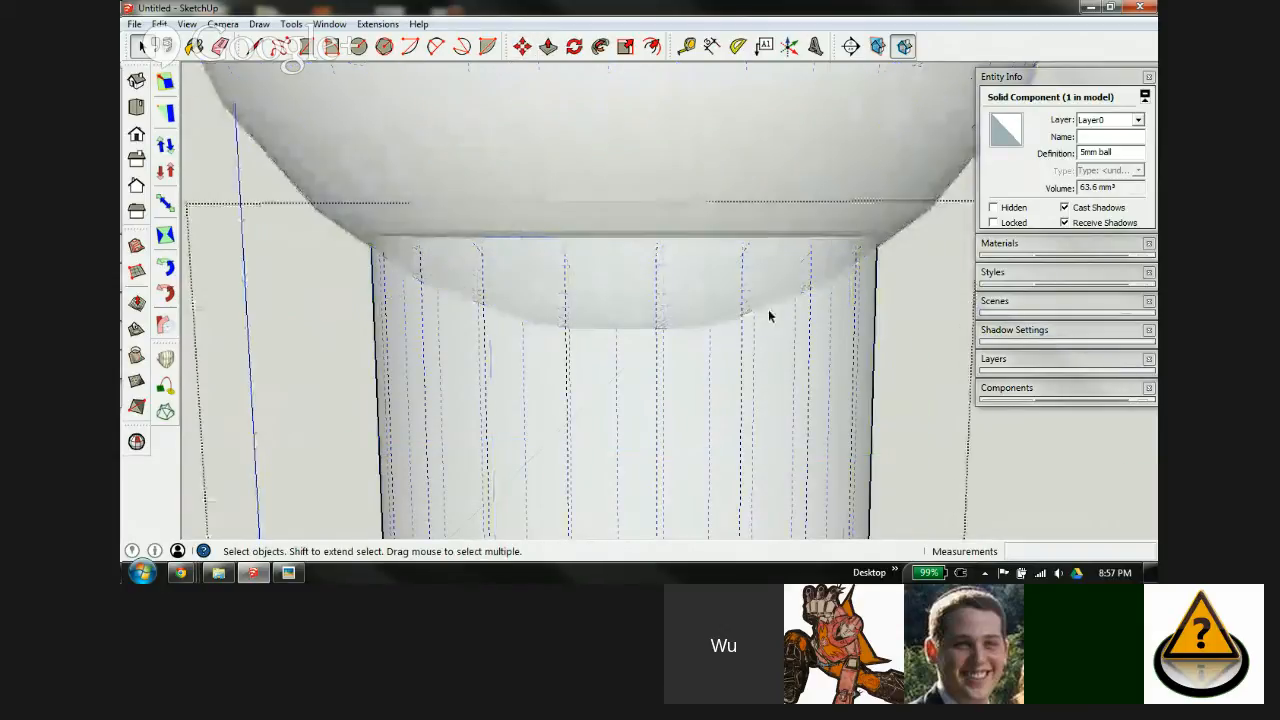
middle_click_drag(742, 368, 678, 468)
key("p")
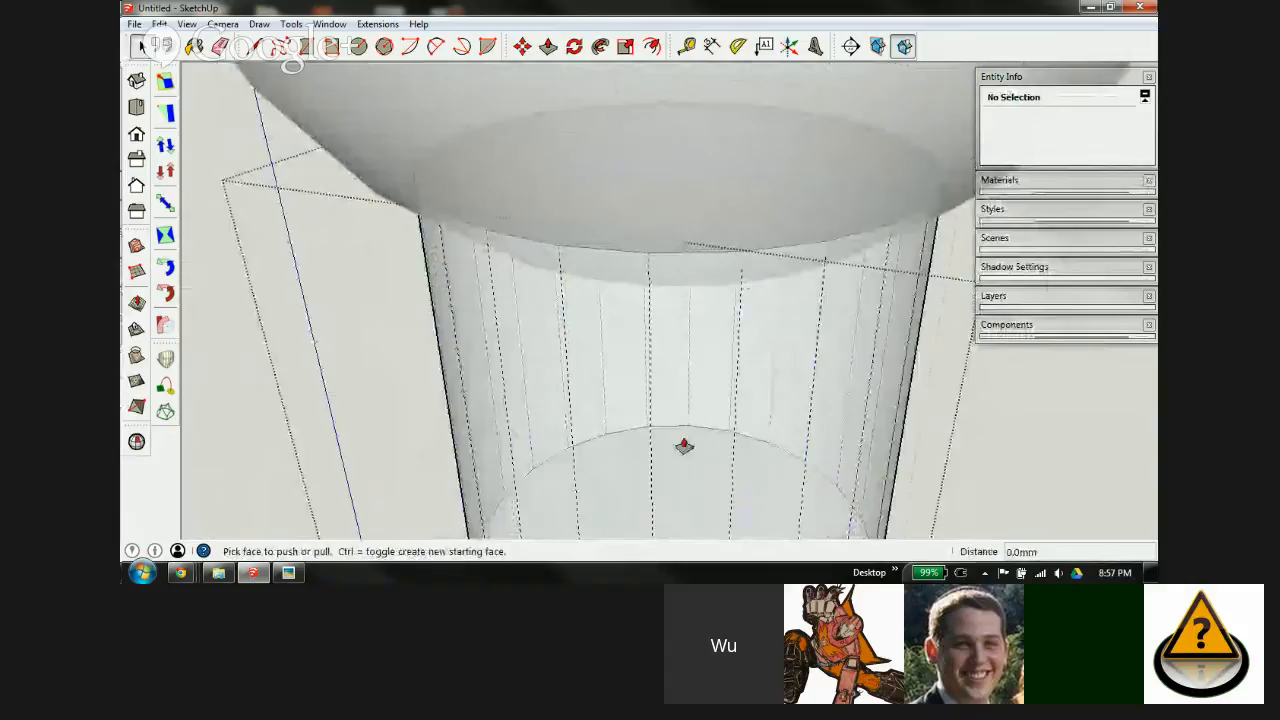
left_click(645, 218)
left_click(640, 149)
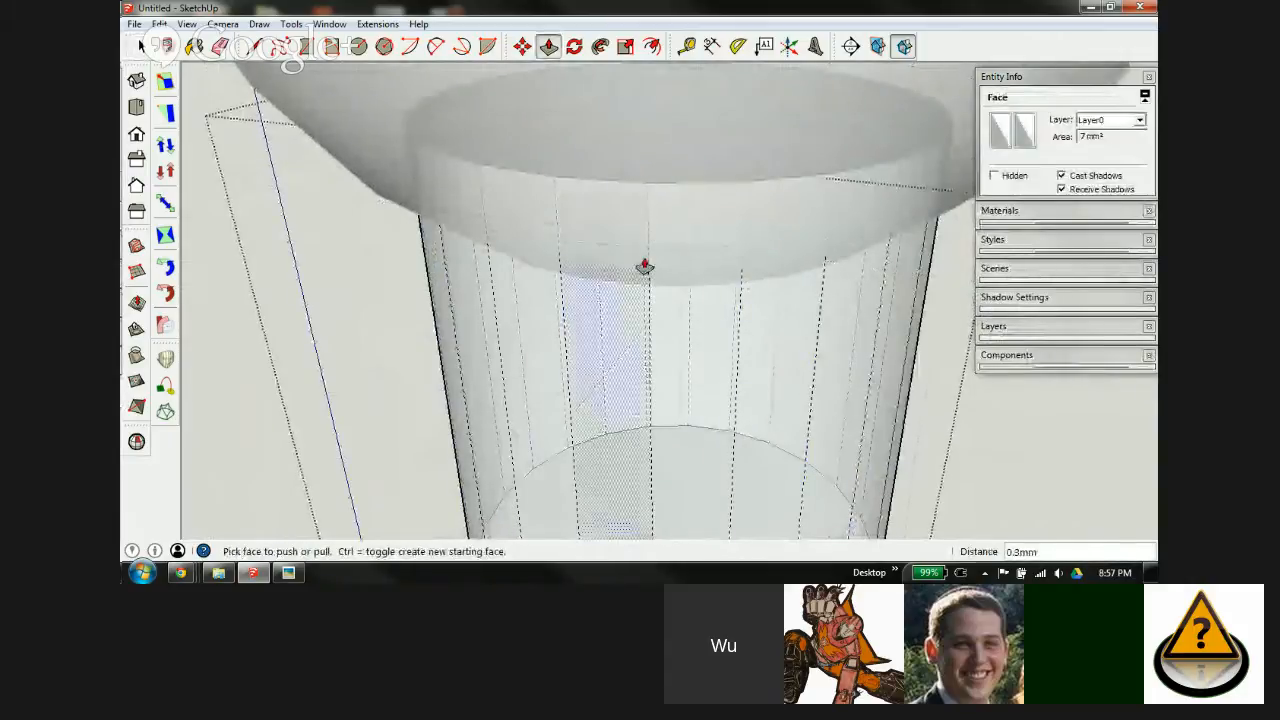
key("space")
left_click(188, 219)
middle_click_drag(636, 362, 740, 254)
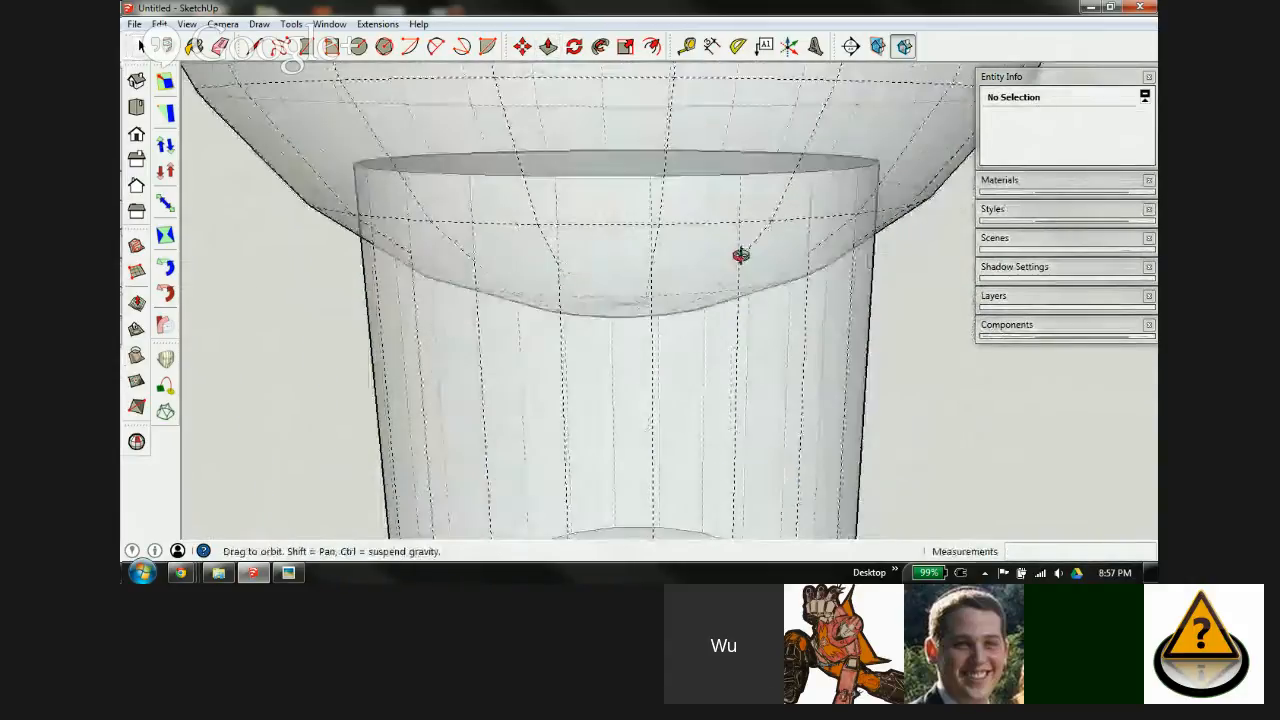
scroll(591, 206, "down", 5)
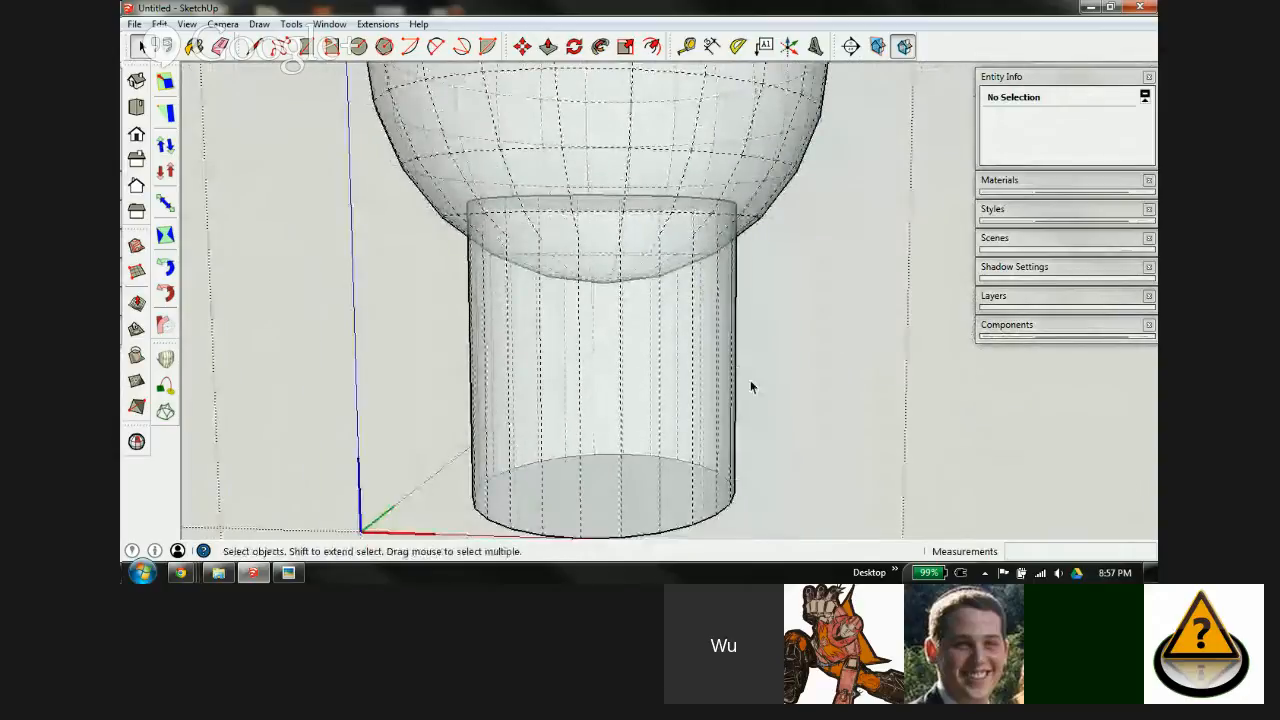
key("x")
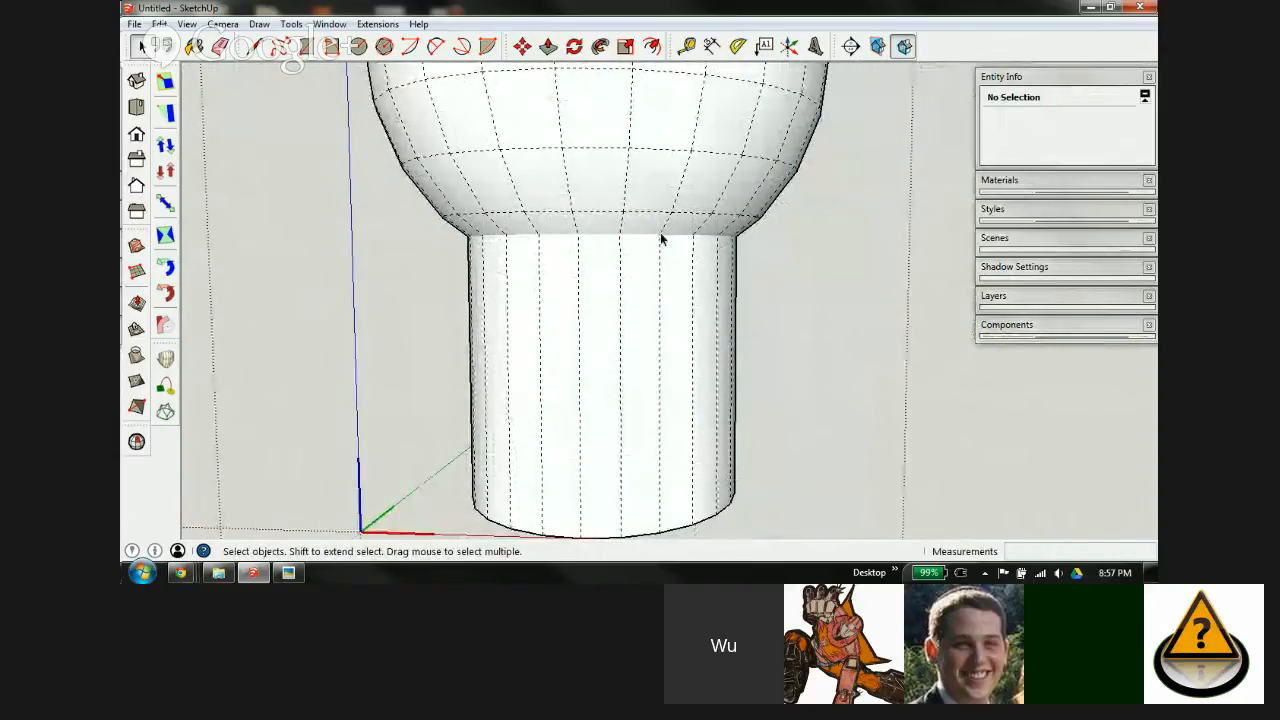
Step: Place a guide line where the ball meets the cylinder, about 2.9 mm above the cylinder's bottom edge
key("t")
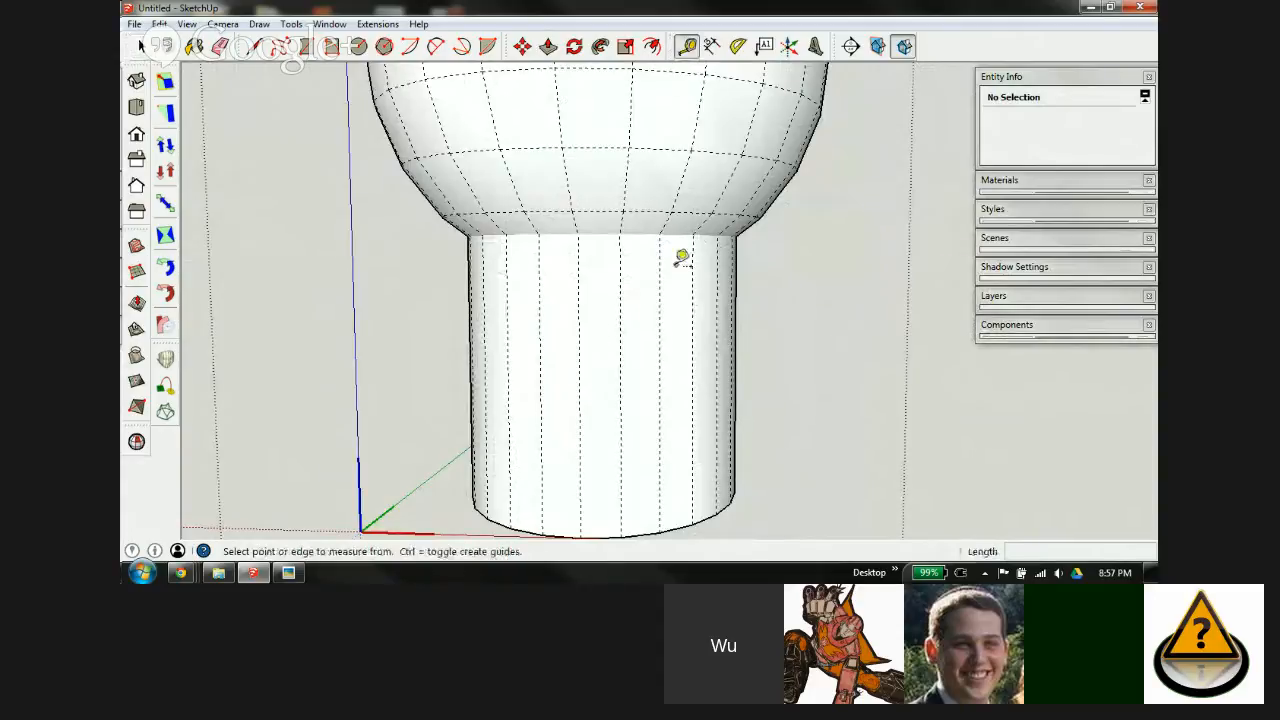
scroll(635, 297, "up", 4)
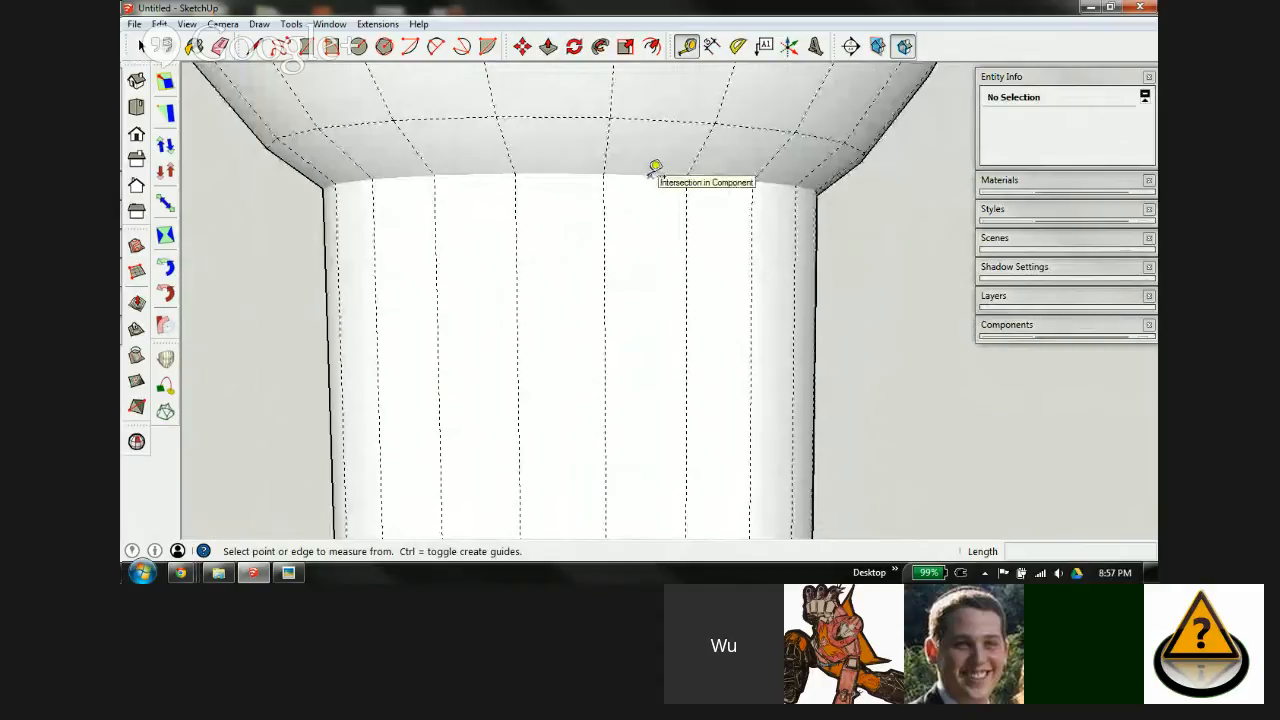
left_click(649, 176)
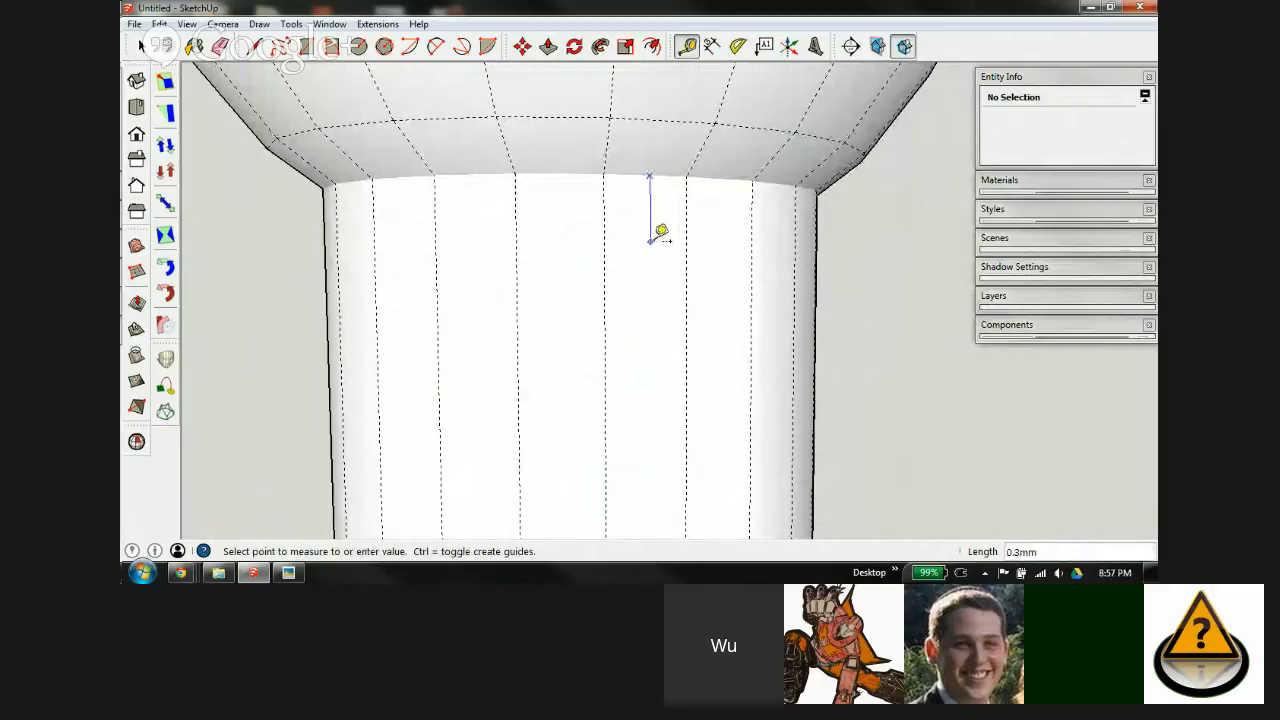
left_click(648, 212)
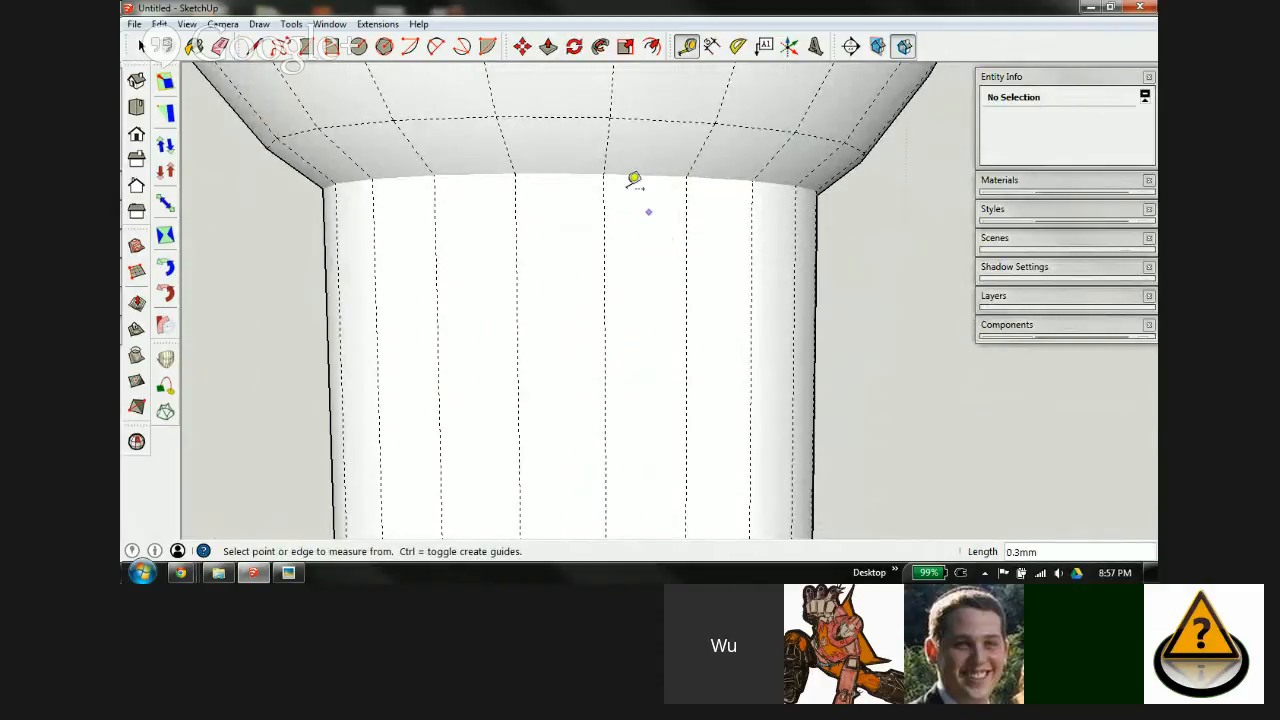
scroll(715, 232, "down", 5)
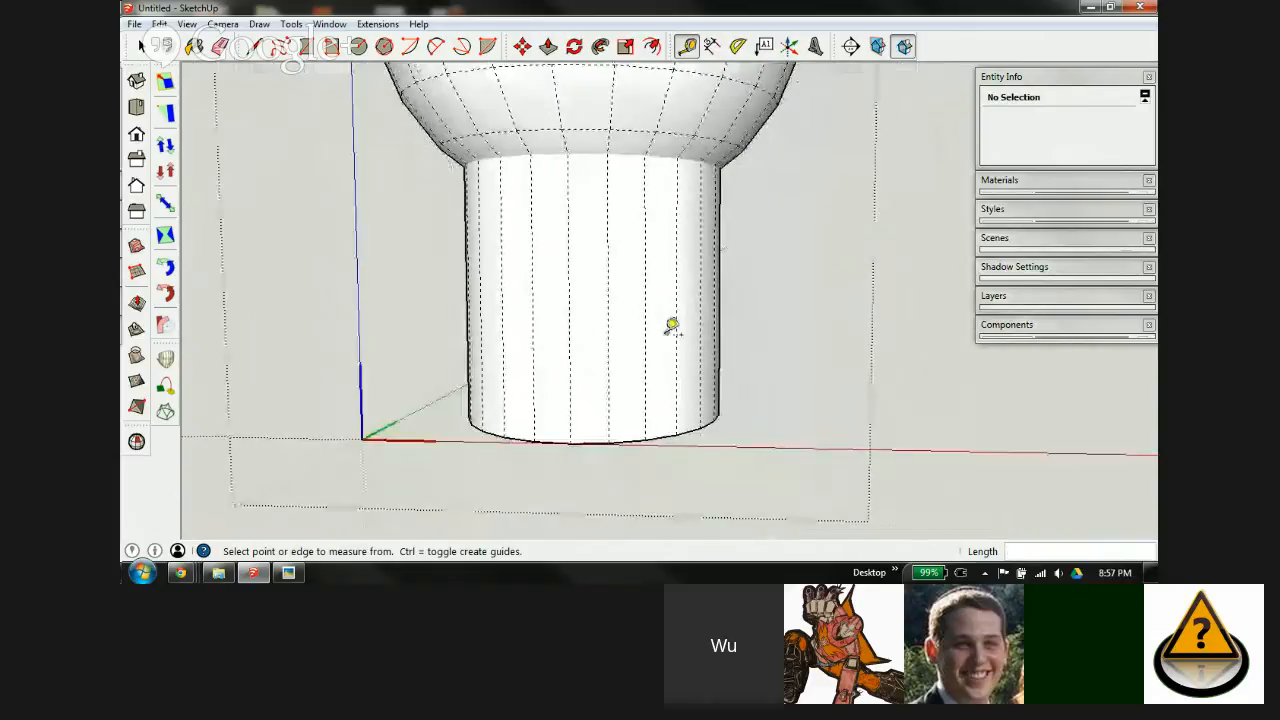
left_click(629, 438)
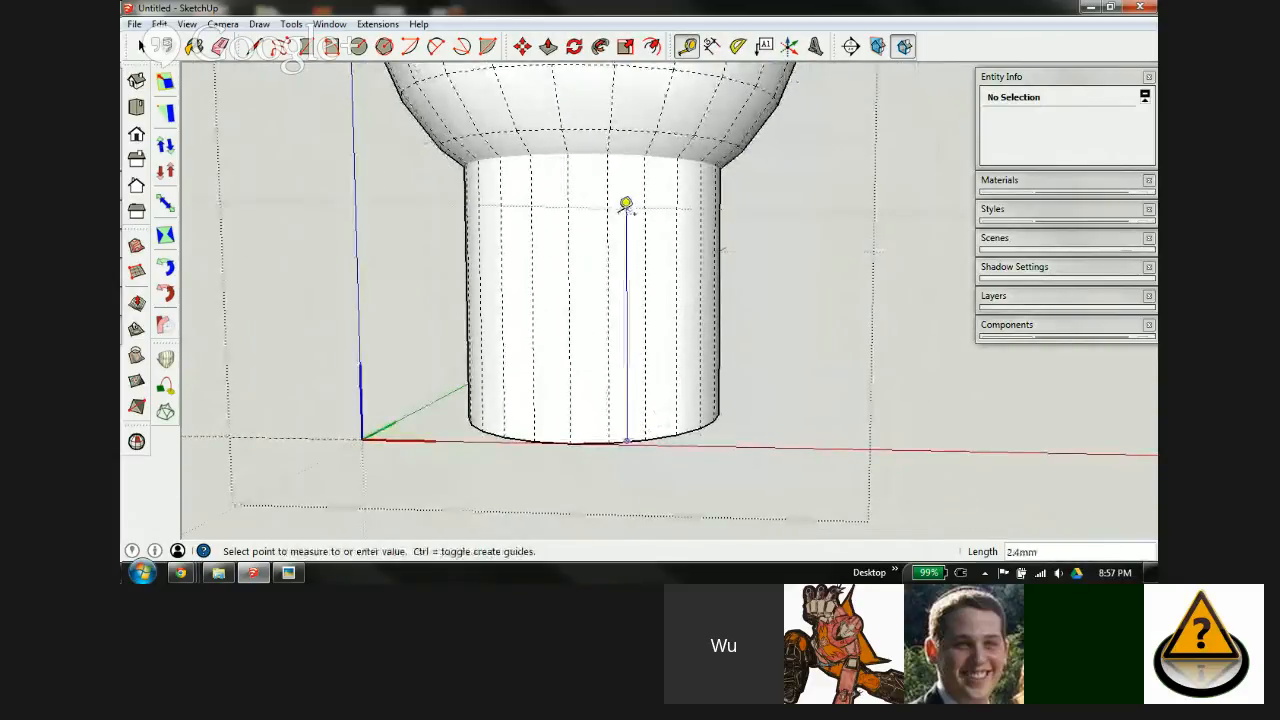
scroll(626, 206, "up", 2)
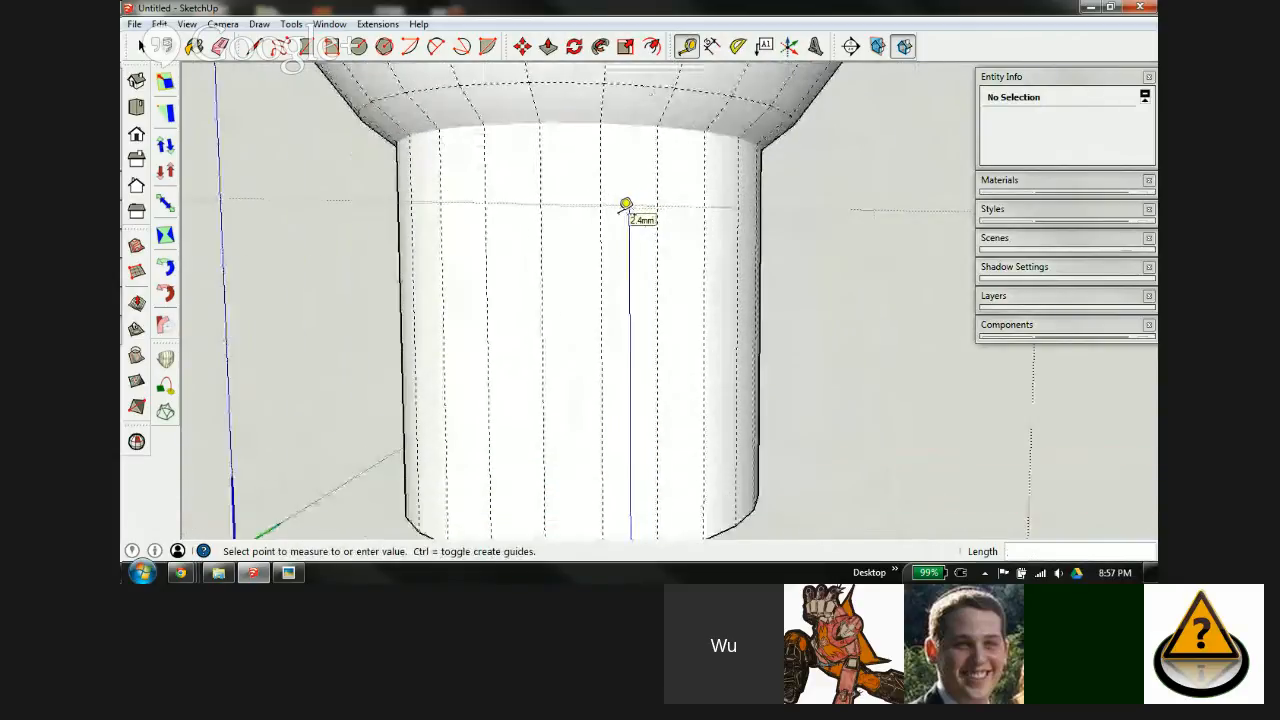
scroll(626, 206, "down", 2)
scroll(631, 140, "up", 3)
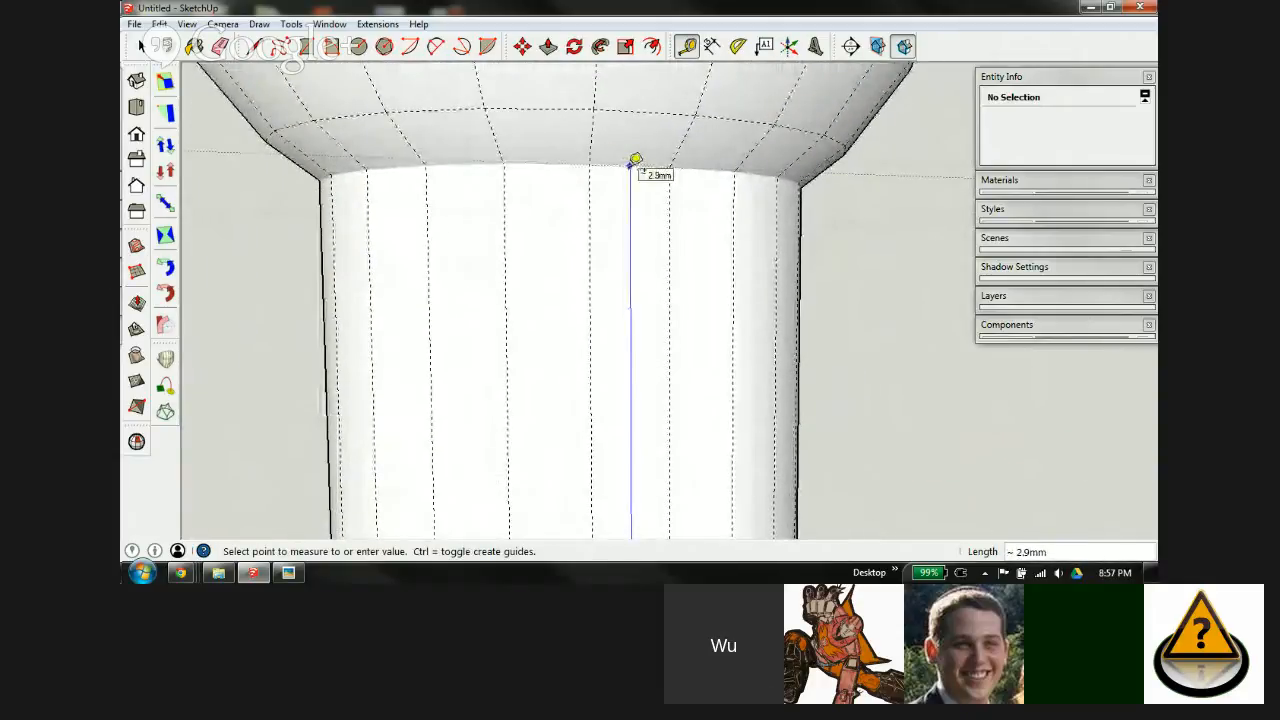
left_click(631, 163)
scroll(640, 142, "down", 2)
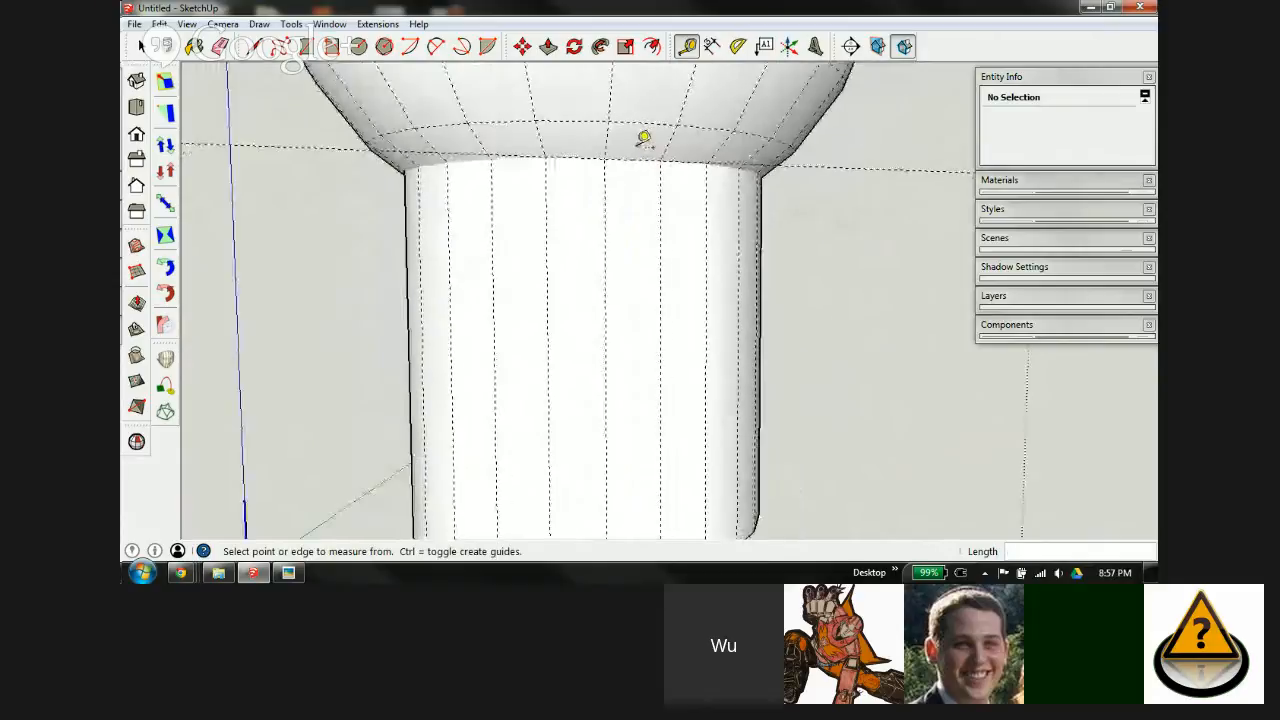
Step: Add a second guide line 3 mm below the guide at the junction of ball and cylinder
scroll(644, 140, "down", 3)
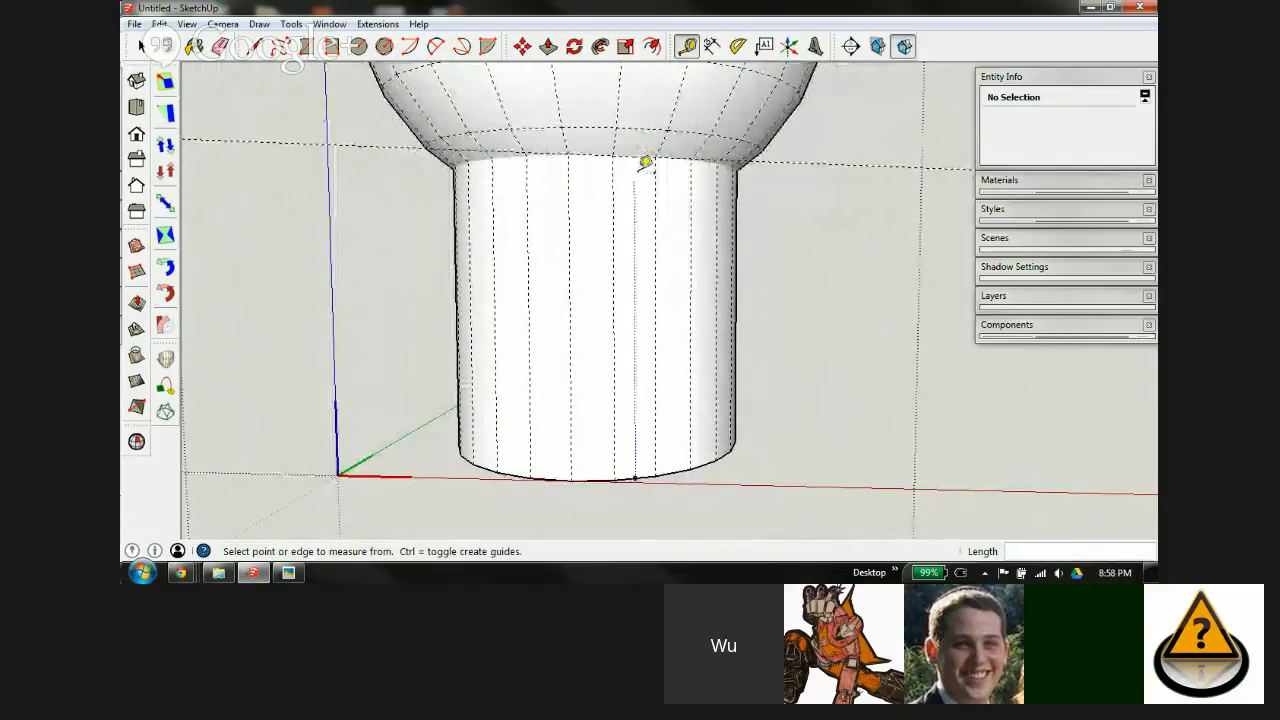
scroll(622, 167, "up", 2)
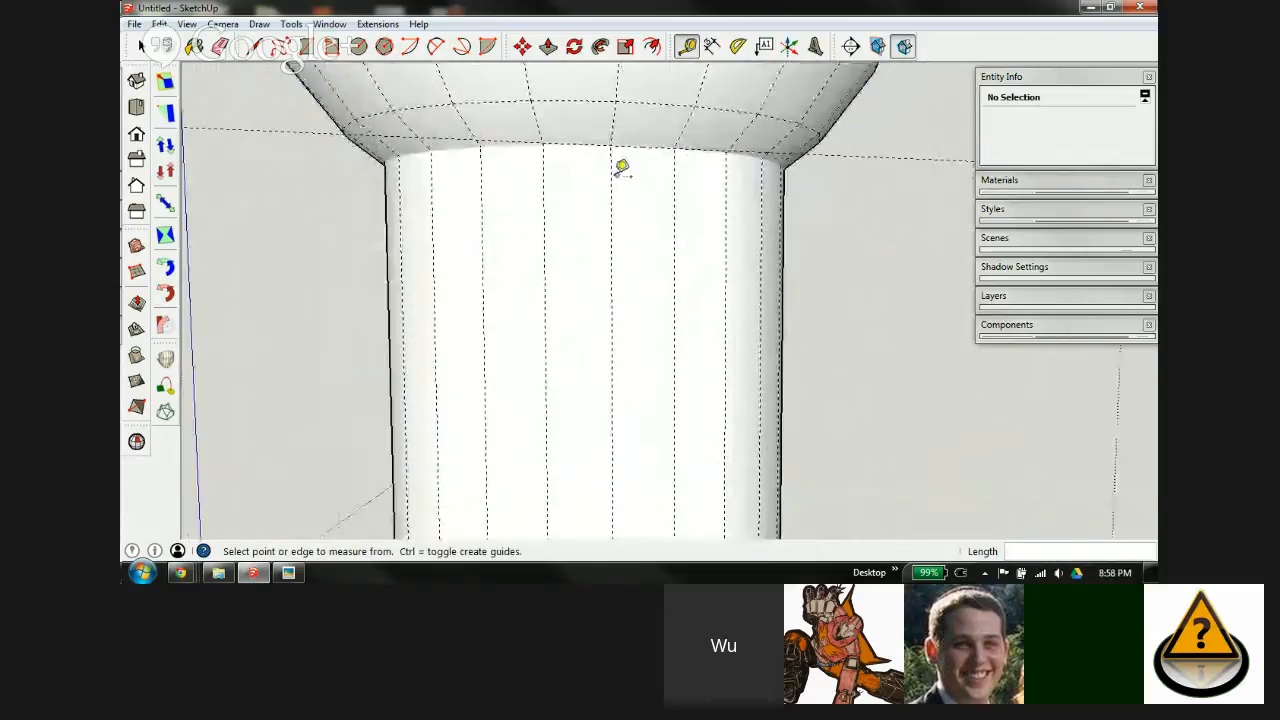
scroll(622, 167, "up", 2)
left_click(631, 132)
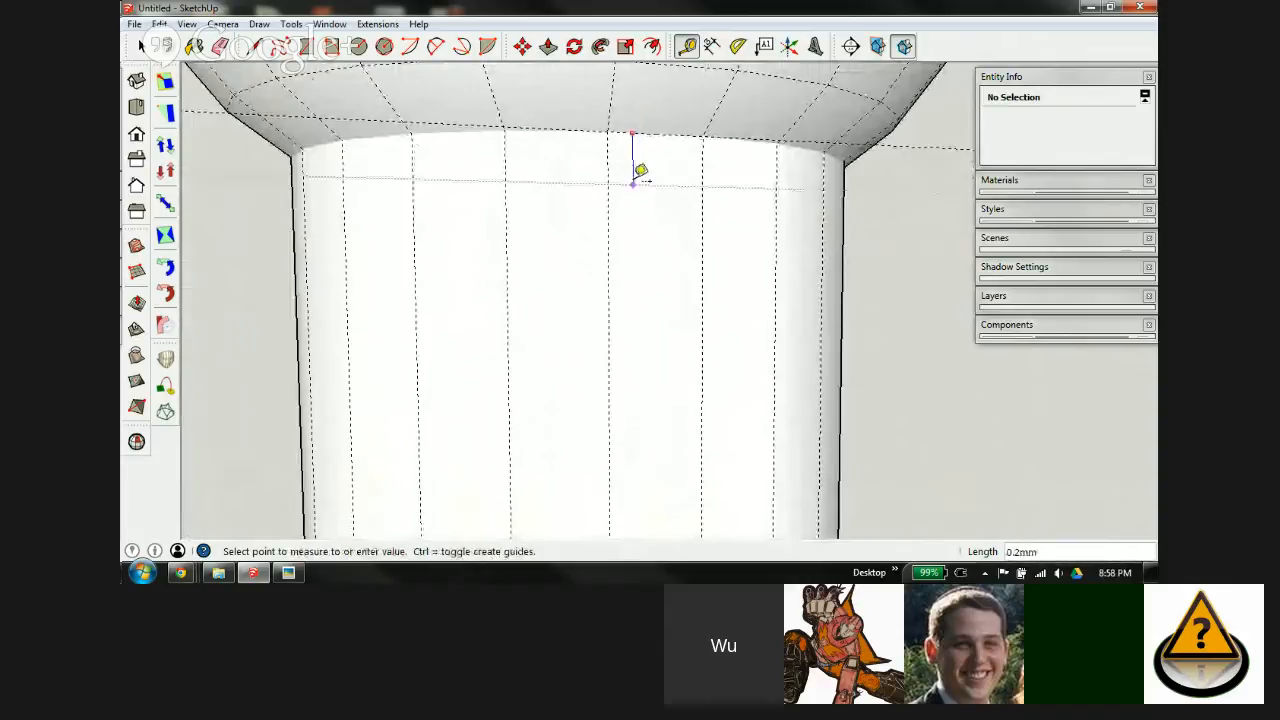
key("Return")
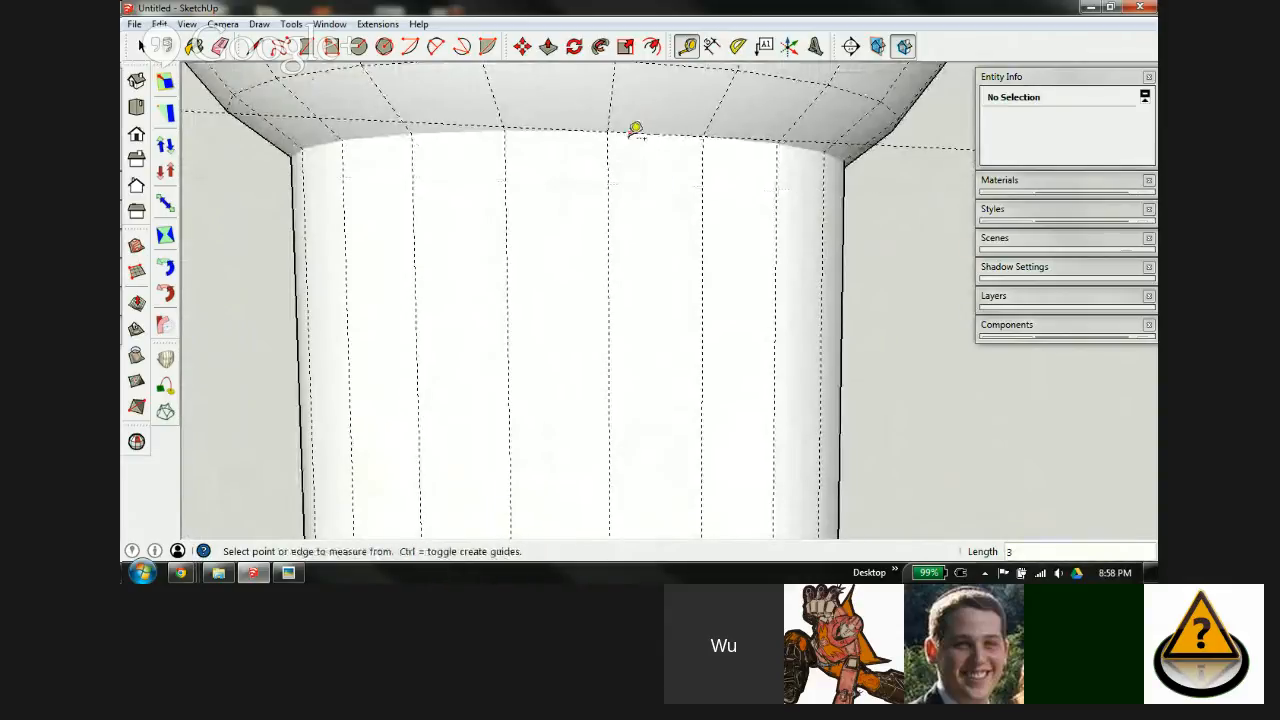
Step: Cut the lower guide line near the cylinder's base and paste it in place inside the cylinder group
scroll(634, 129, "down", 5)
scroll(646, 257, "up", 3)
middle_click_drag(645, 318, 656, 181)
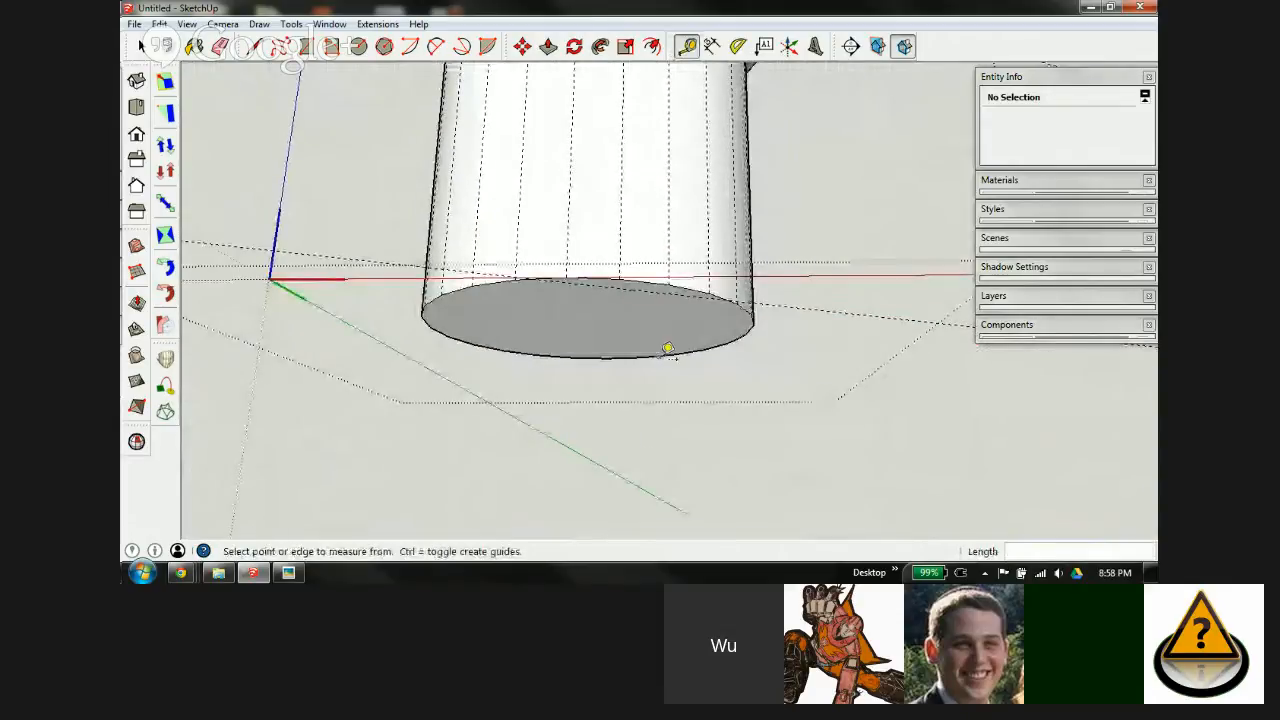
key("space")
double_click(614, 324)
left_click(849, 258)
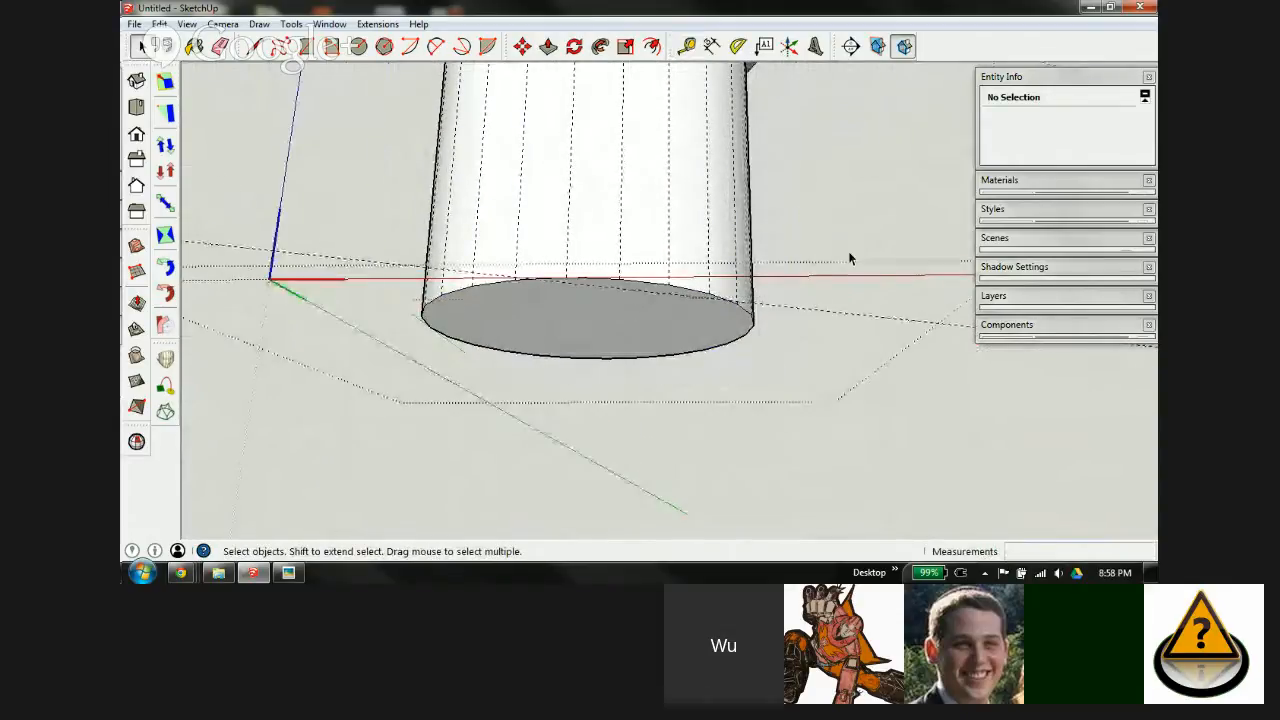
left_click(800, 315)
key("Delete")
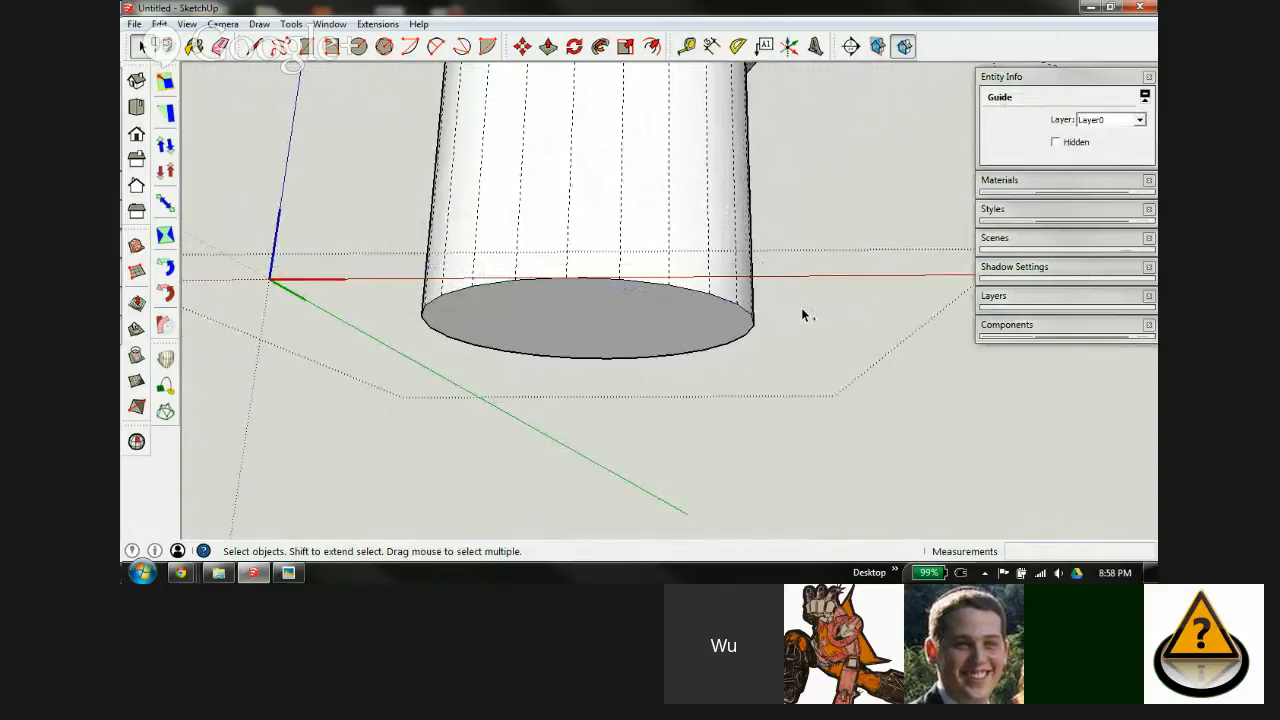
double_click(665, 307)
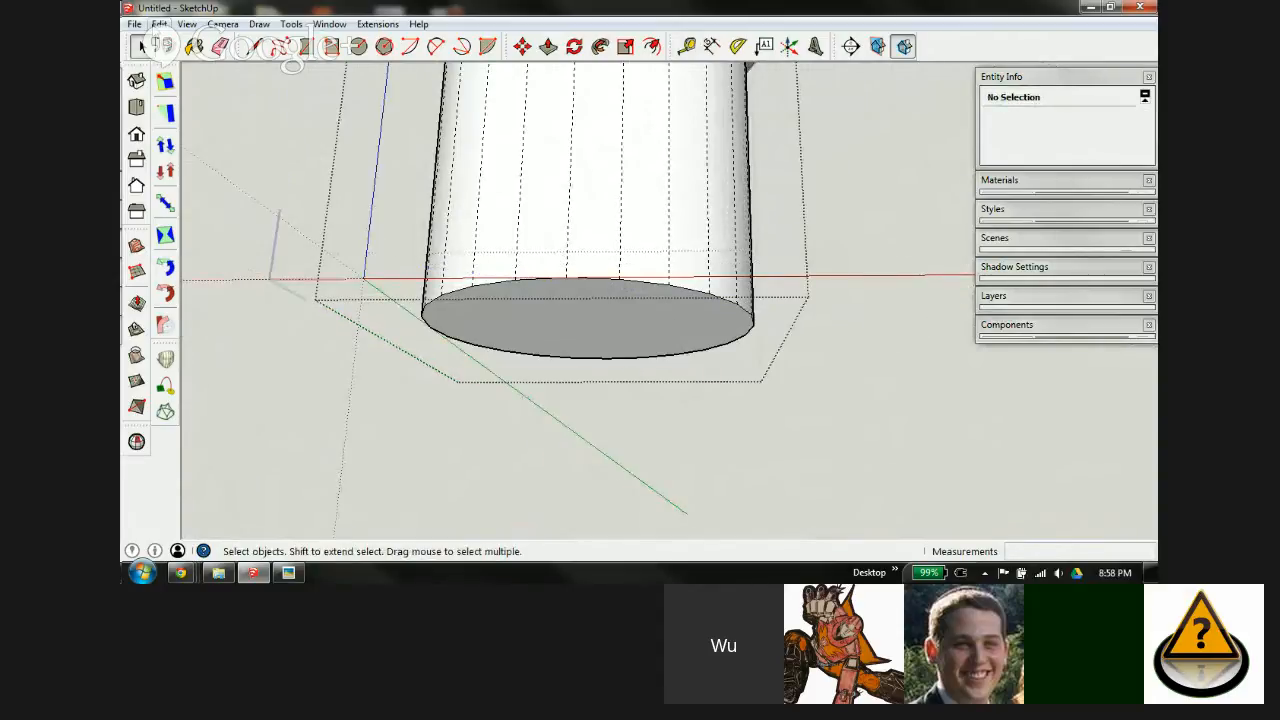
left_click(159, 23)
left_click(190, 135)
scroll(634, 277, "up", 5)
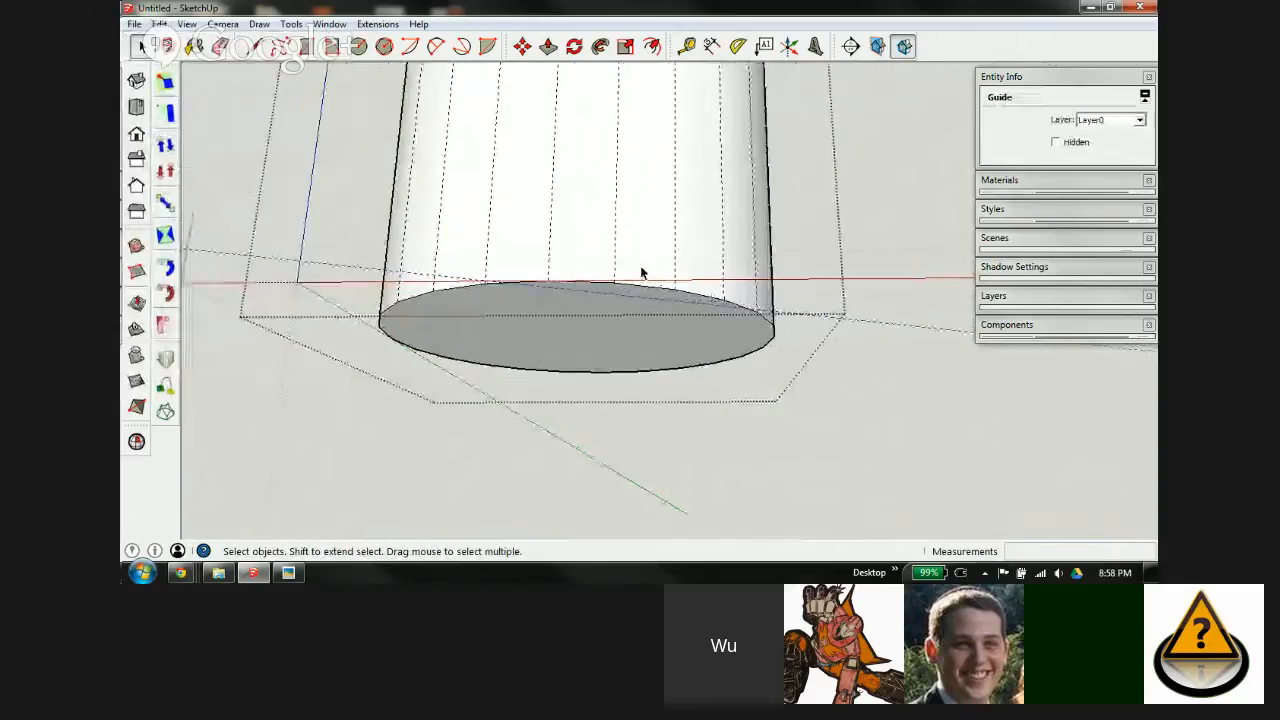
Step: Inside the cylinder group, pull the bottom face down about 0.1 mm to the lower guide line
scroll(630, 305, "up", 2)
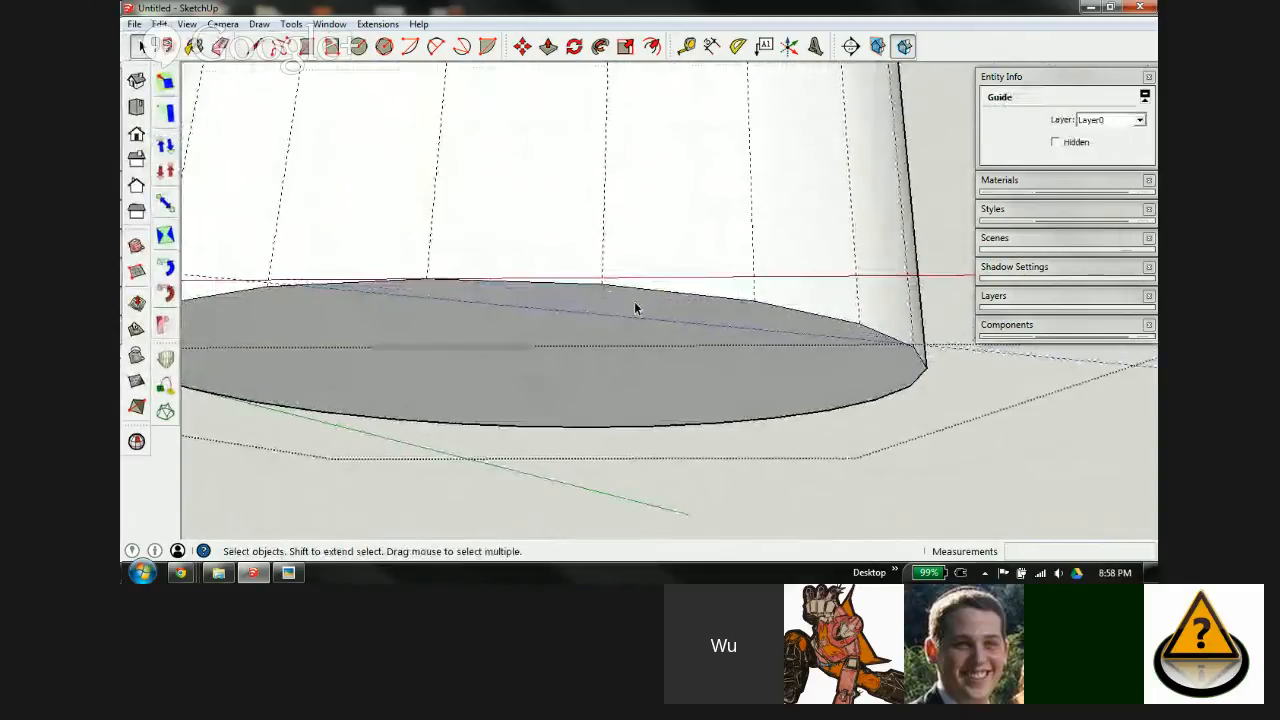
left_click(920, 248)
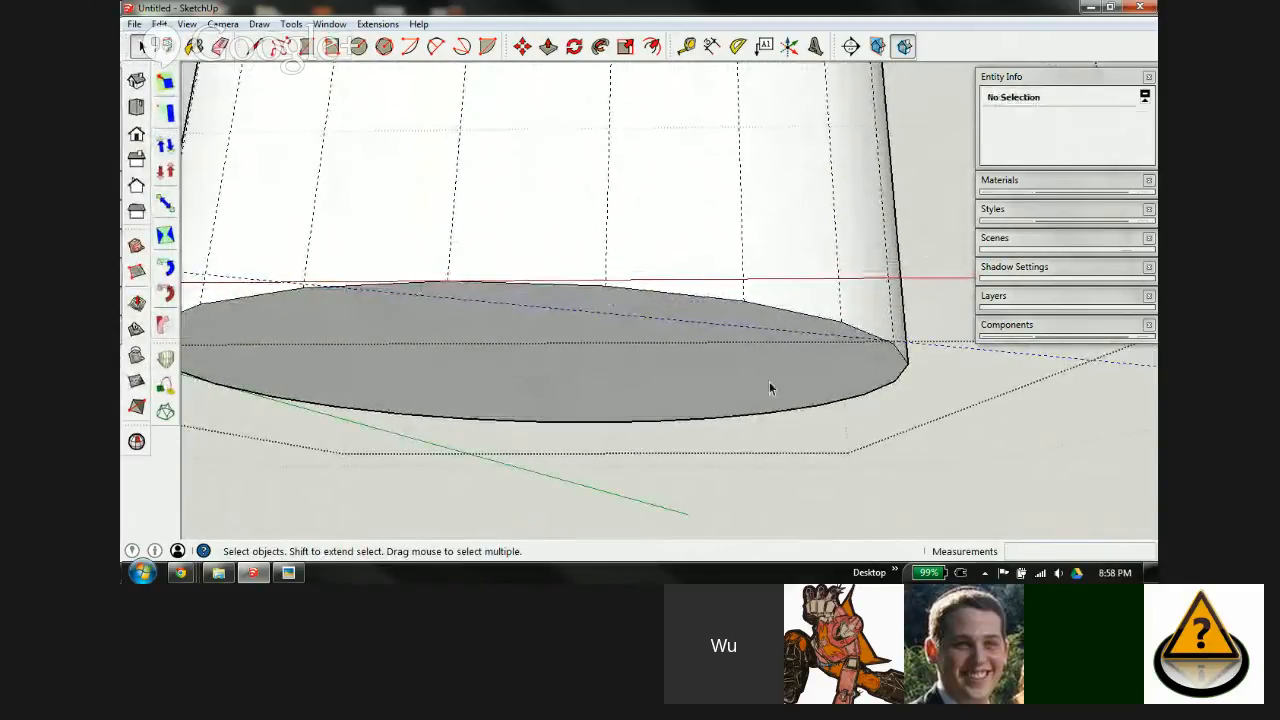
key("p")
left_click(626, 307)
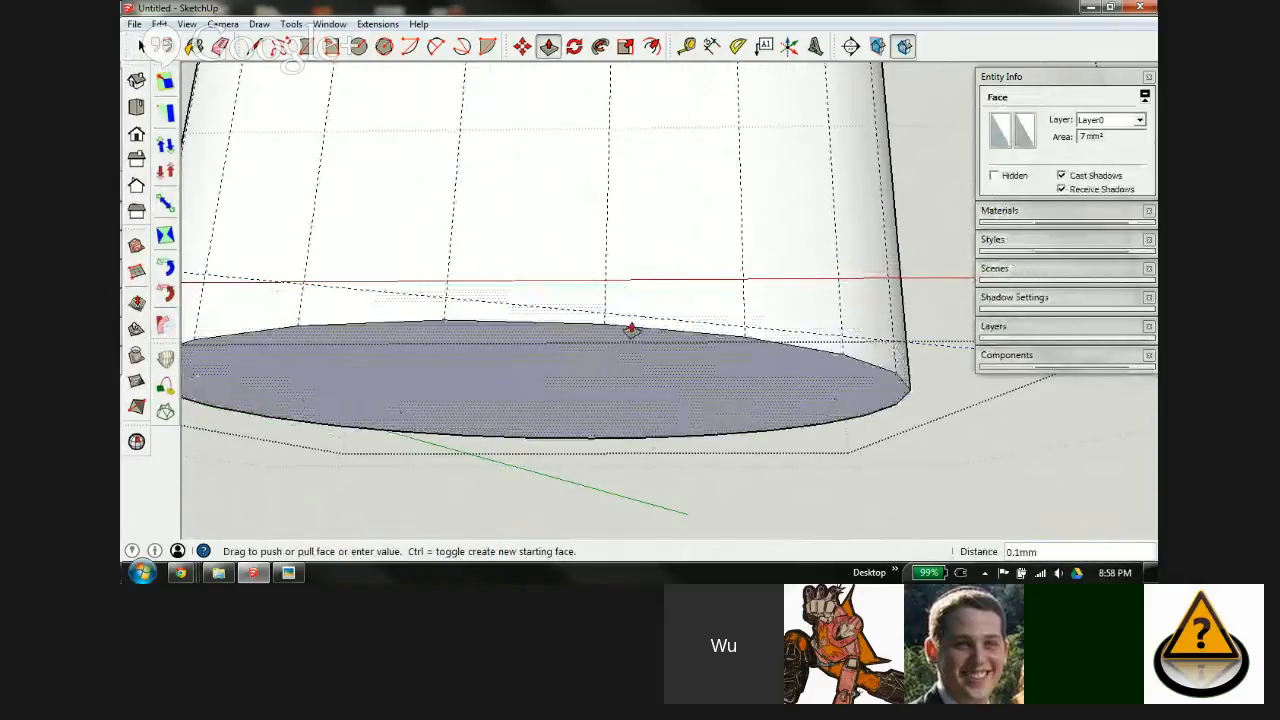
left_click(742, 332)
scroll(560, 289, "down", 4)
Step: Erase the lower guide line, close the cylinder group, and erase the guide at the ball and cylinder junction
key("e")
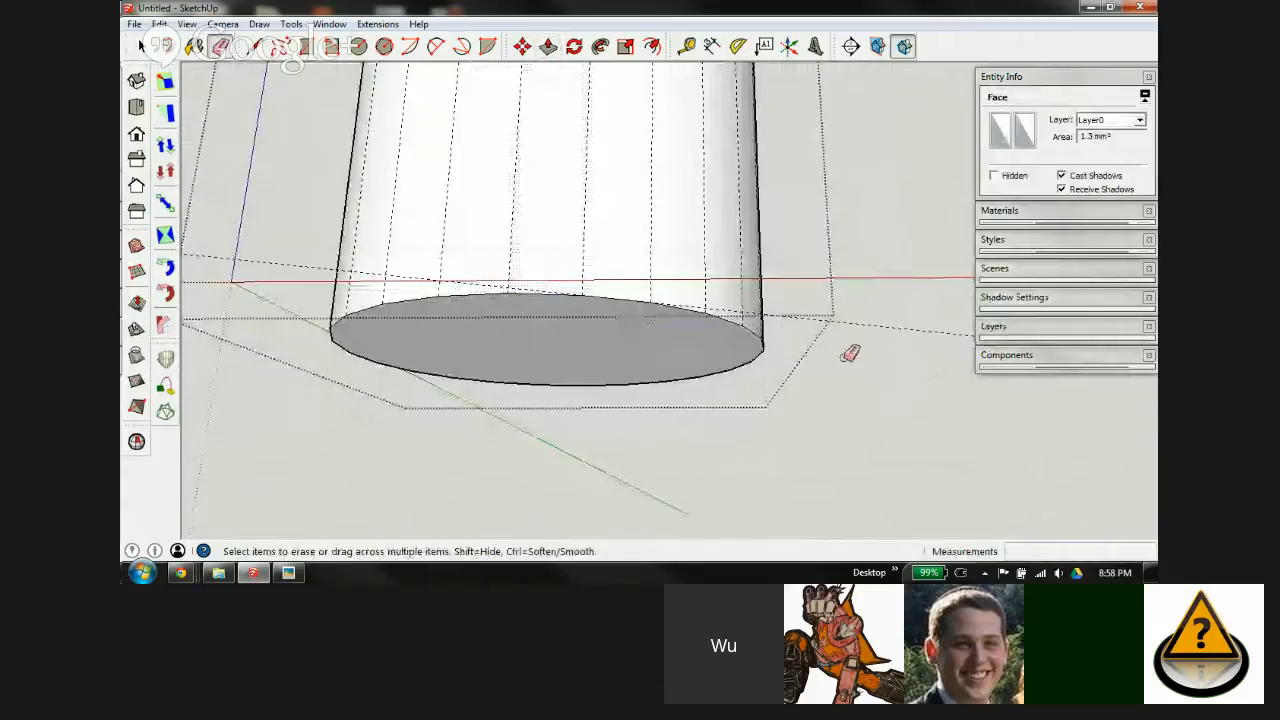
key("space")
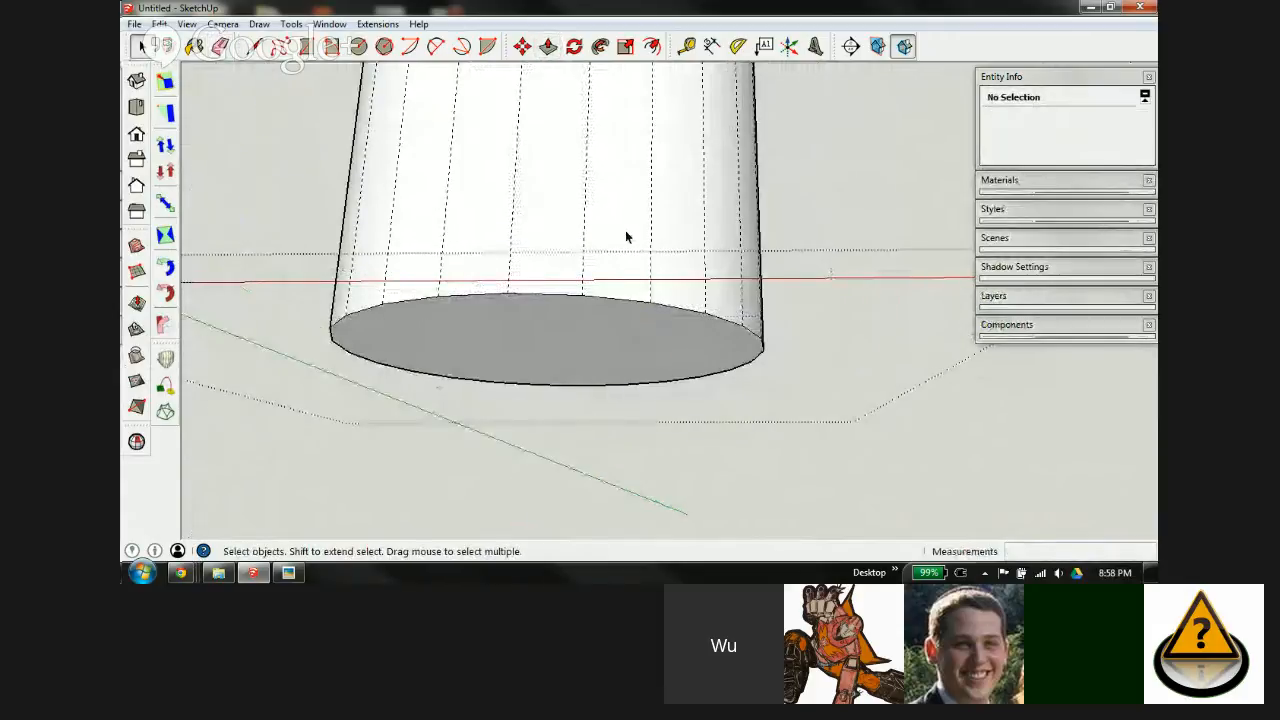
middle_click_drag(626, 234, 623, 383)
scroll(599, 389, "down", 4)
key("e")
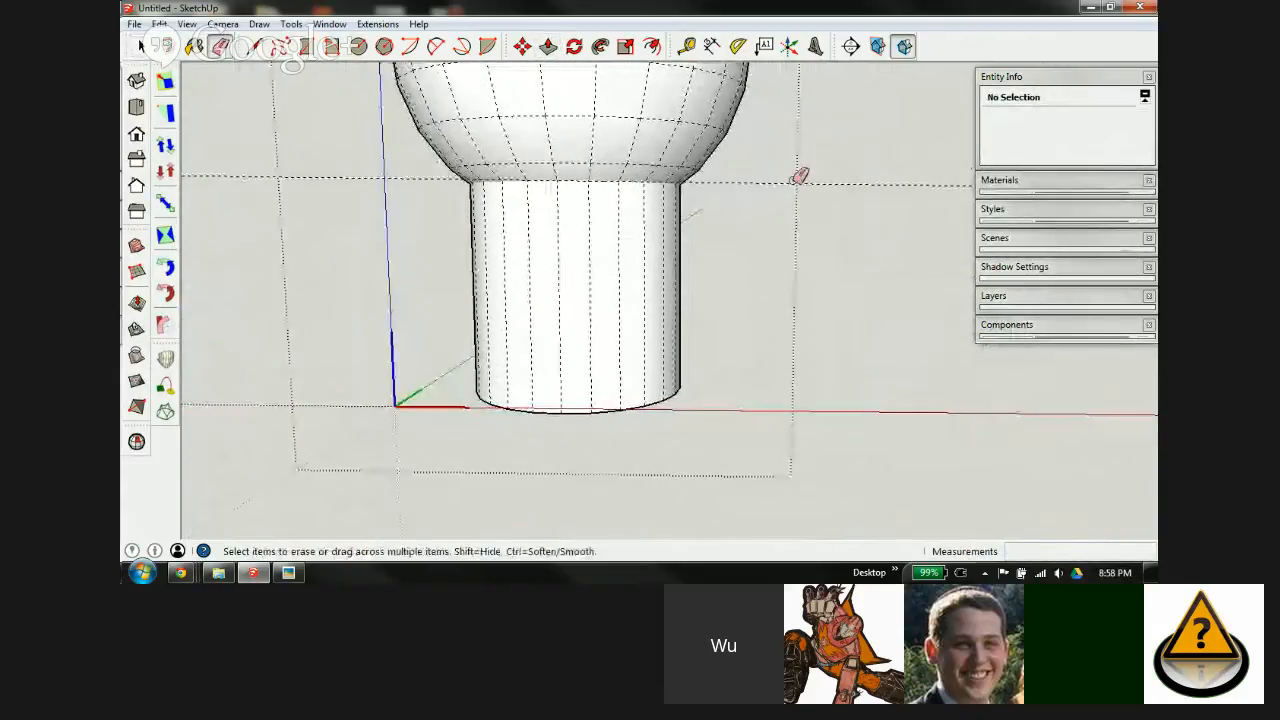
left_click(800, 185)
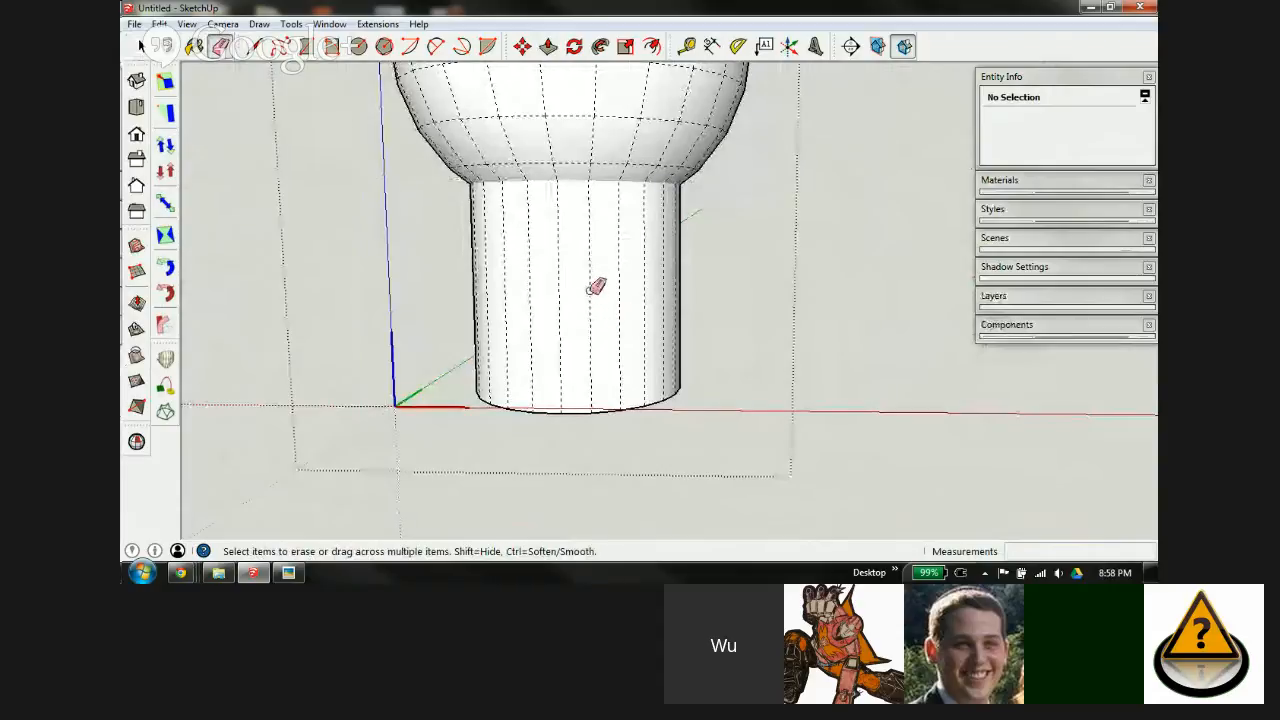
Step: Measure the post's length from the ball junction down to its bottom edge
key("t")
left_click(604, 181)
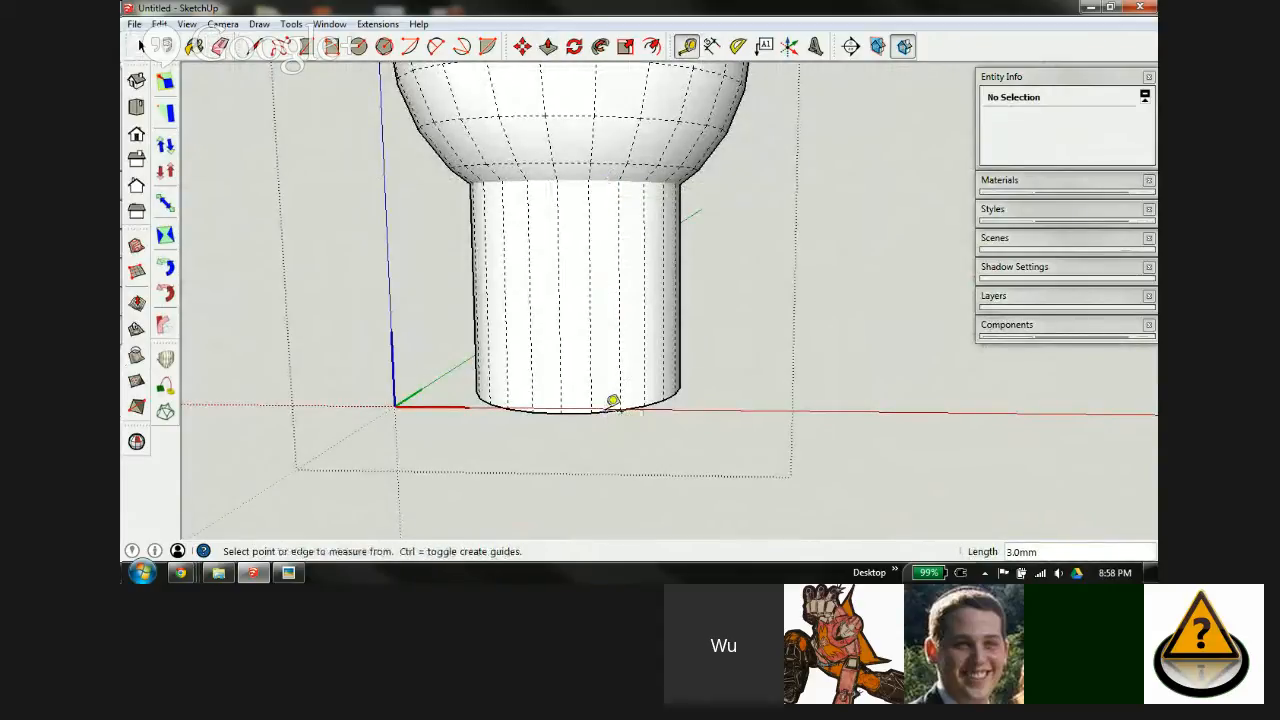
key("space")
Step: Close the component, turn off hidden geometry, and move the ball post about 32.1 mm onto the top of the block
scroll(594, 378, "down", 3)
scroll(609, 329, "down", 4)
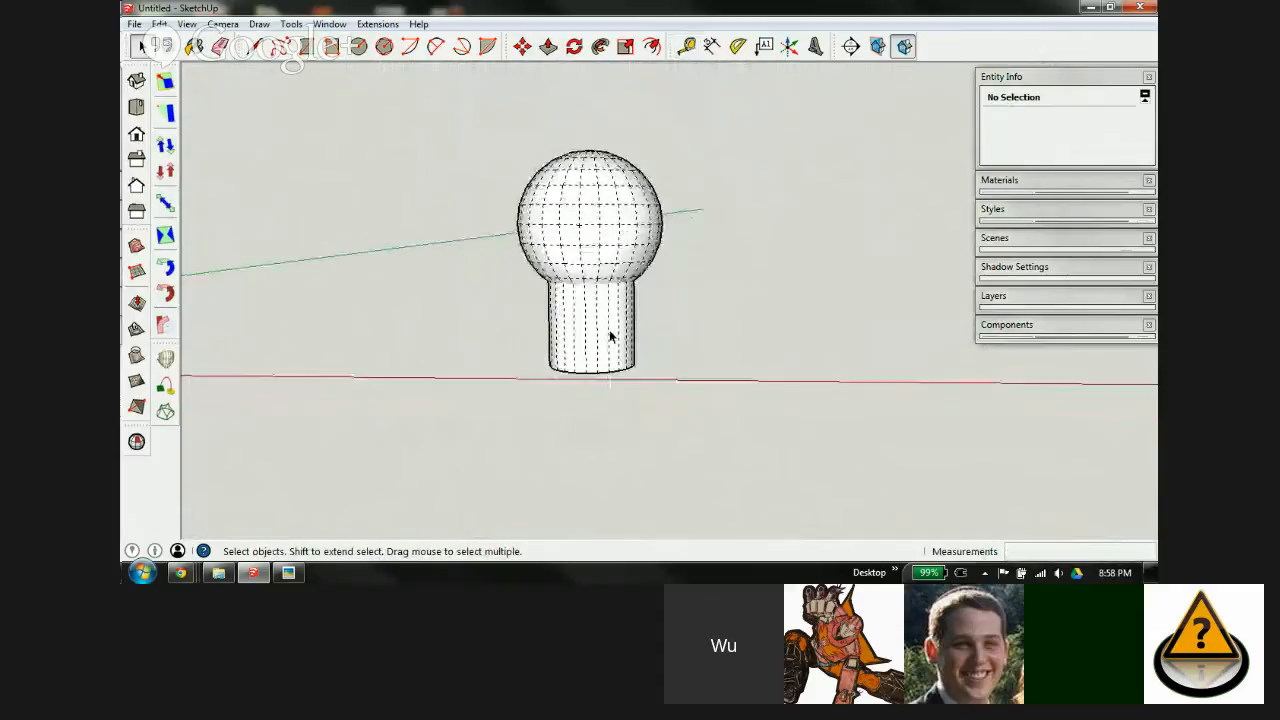
scroll(614, 300, "up", 2)
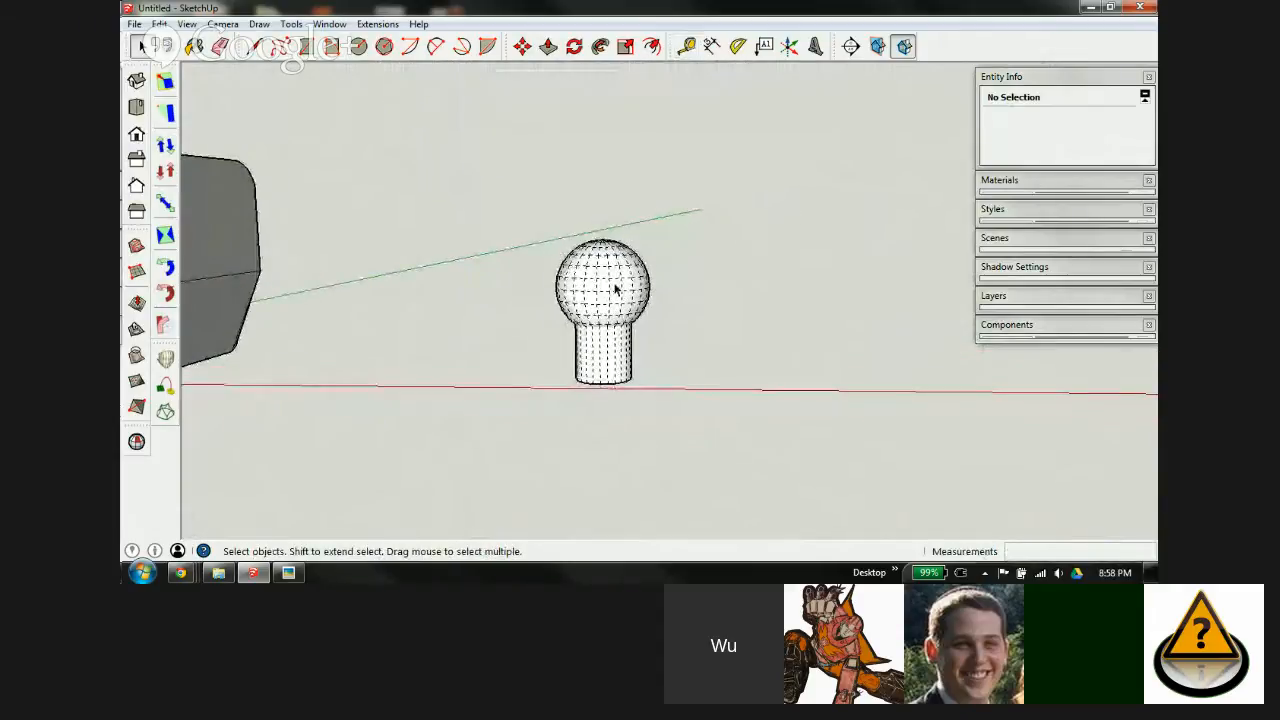
scroll(622, 342, "down", 2)
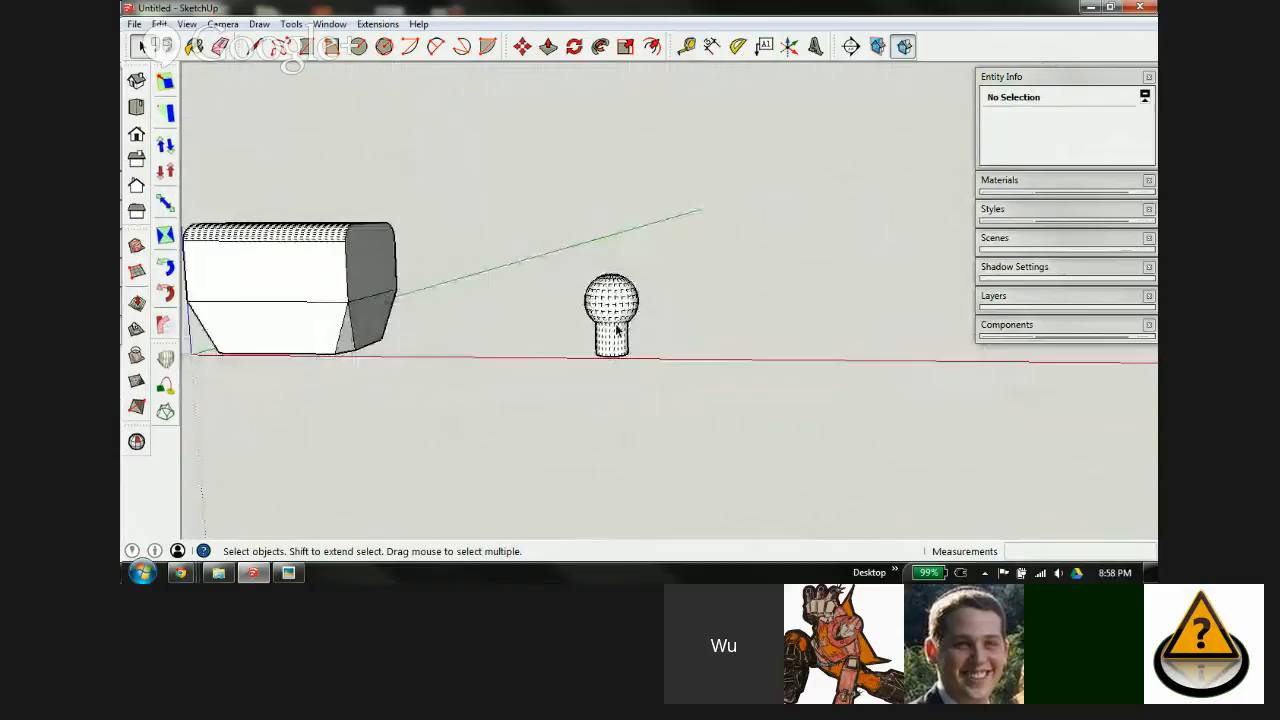
mouse_move(617, 330)
middle_mouse_down()
mouse_move(609, 337)
mouse_move(743, 352)
middle_mouse_up()
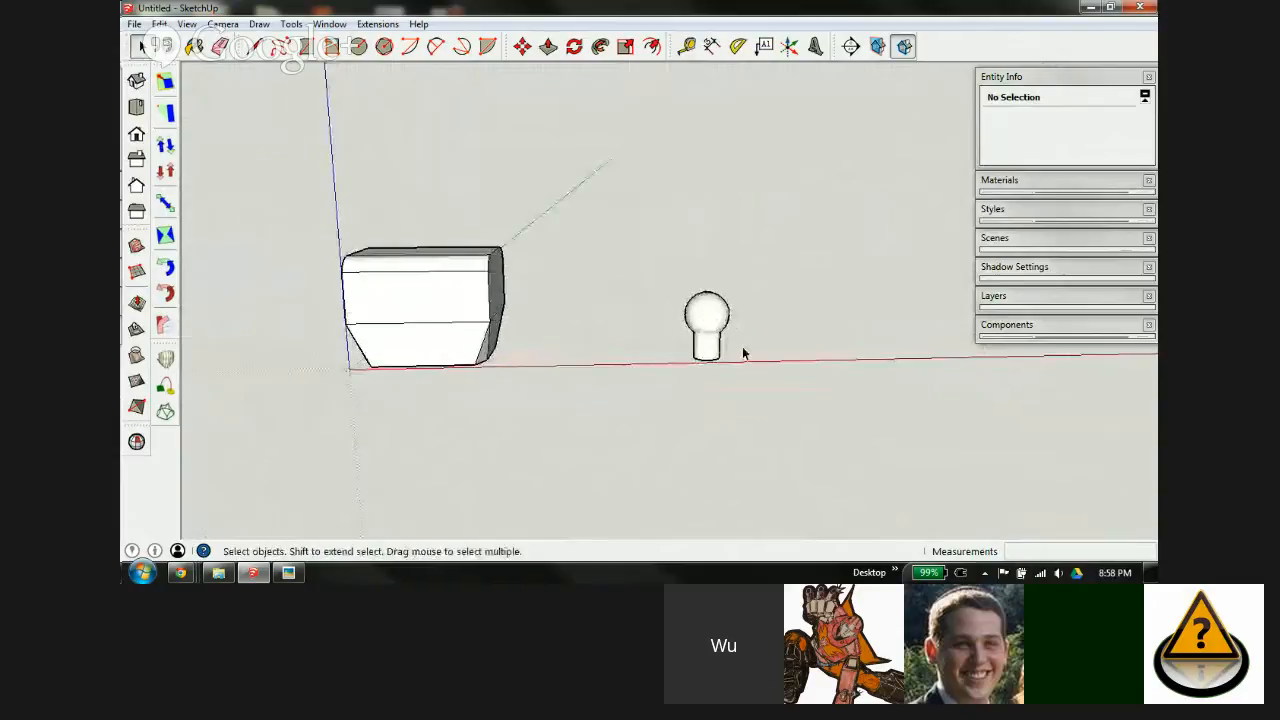
left_click(712, 322)
key("m")
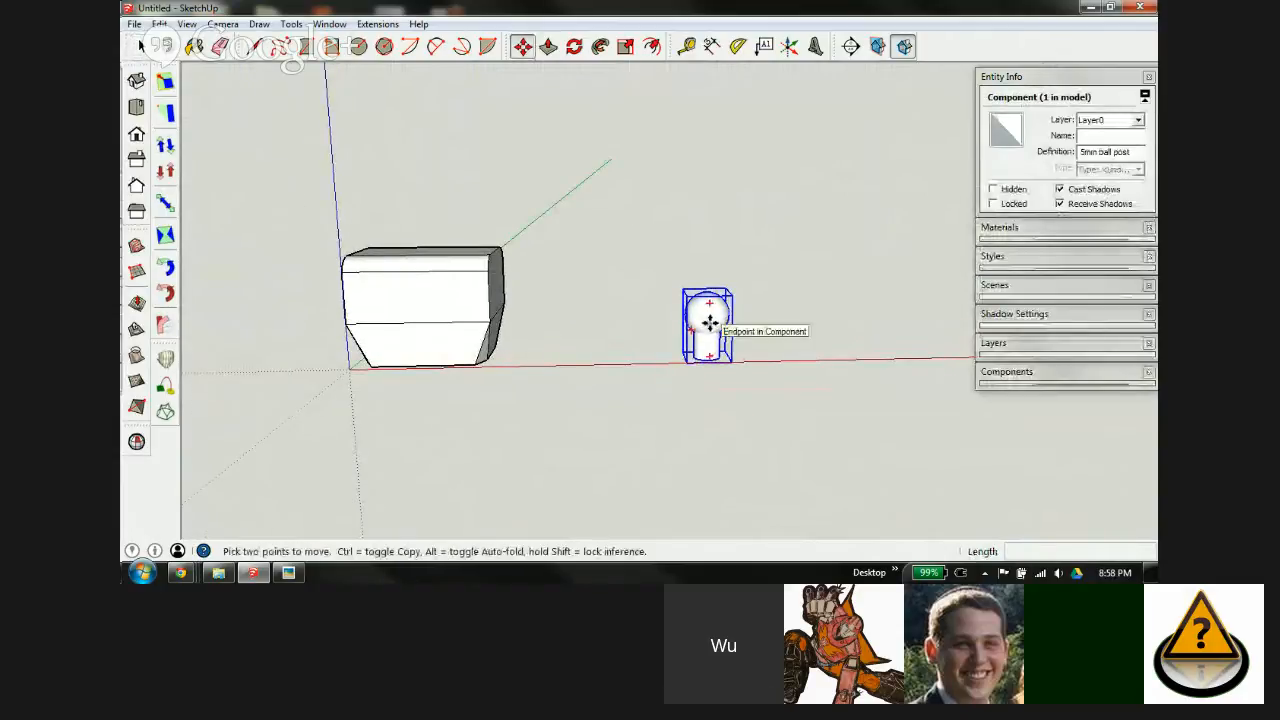
left_click(709, 324)
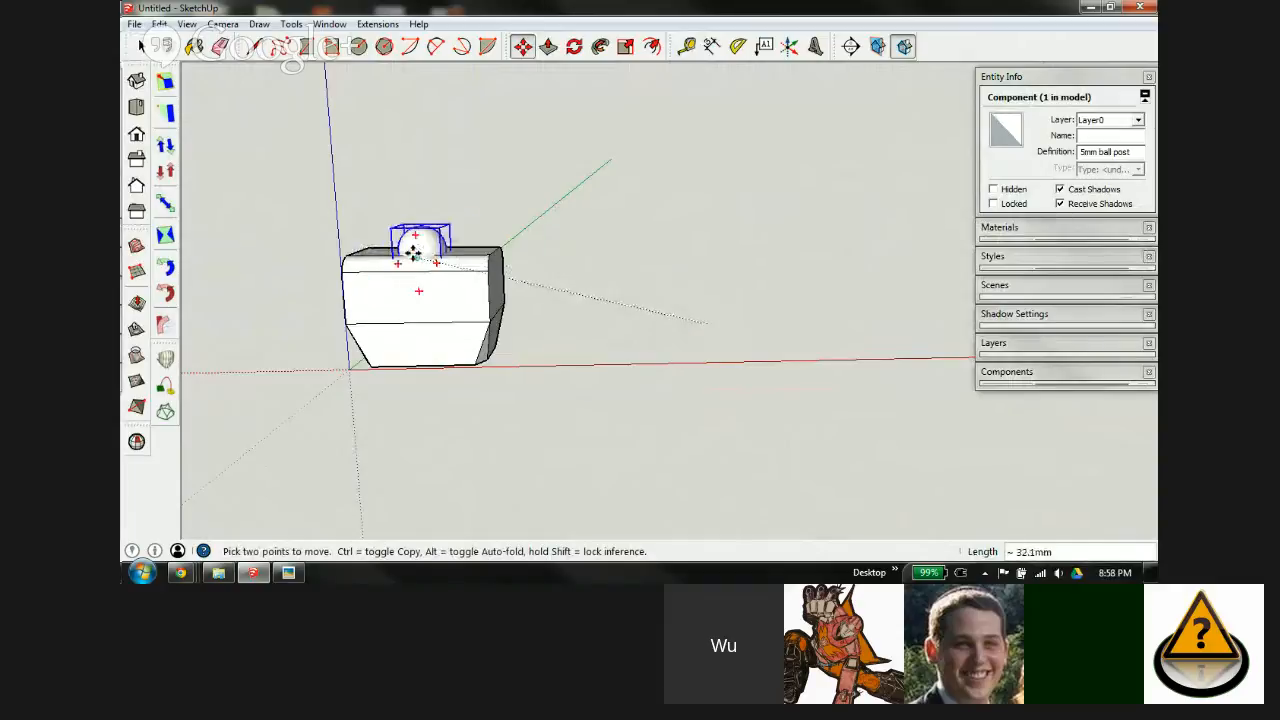
left_click(414, 250)
Step: Raise the ball post out of the block so the whole post stands above its top face
scroll(417, 262, "up", 3)
middle_click_drag(443, 263, 329, 357)
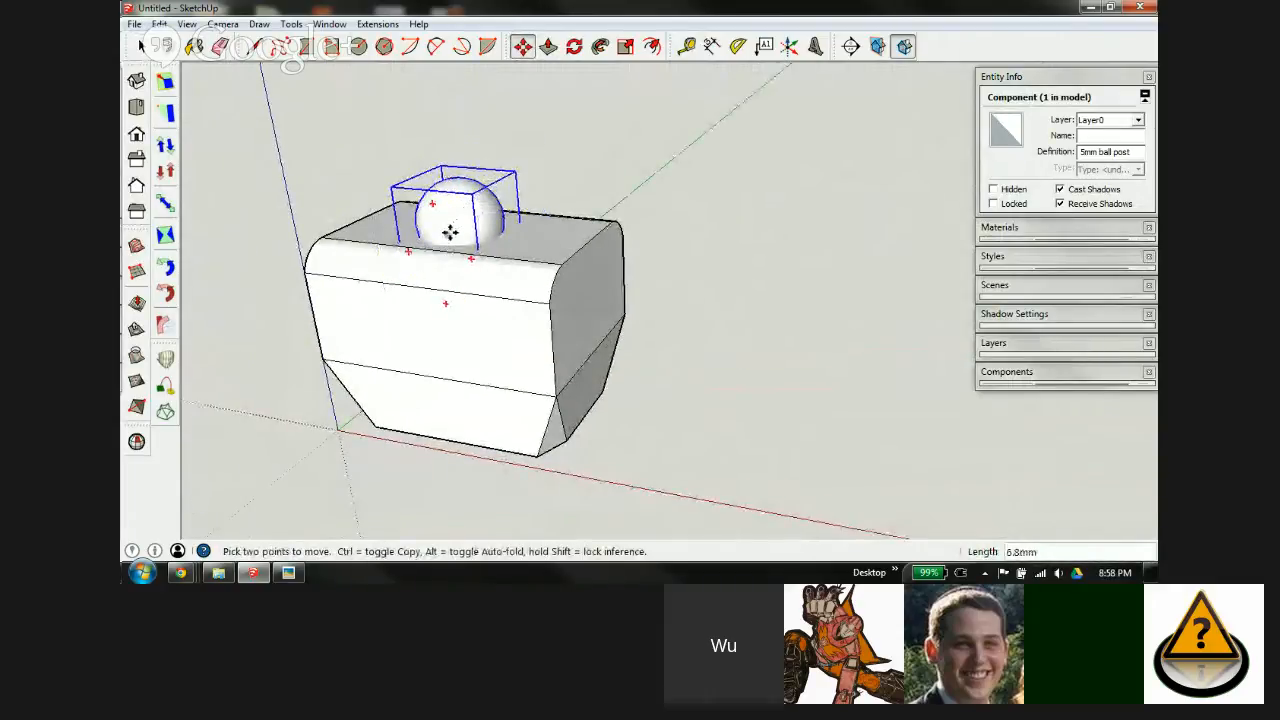
scroll(449, 229, "up", 3)
middle_click_drag(456, 292, 651, 254)
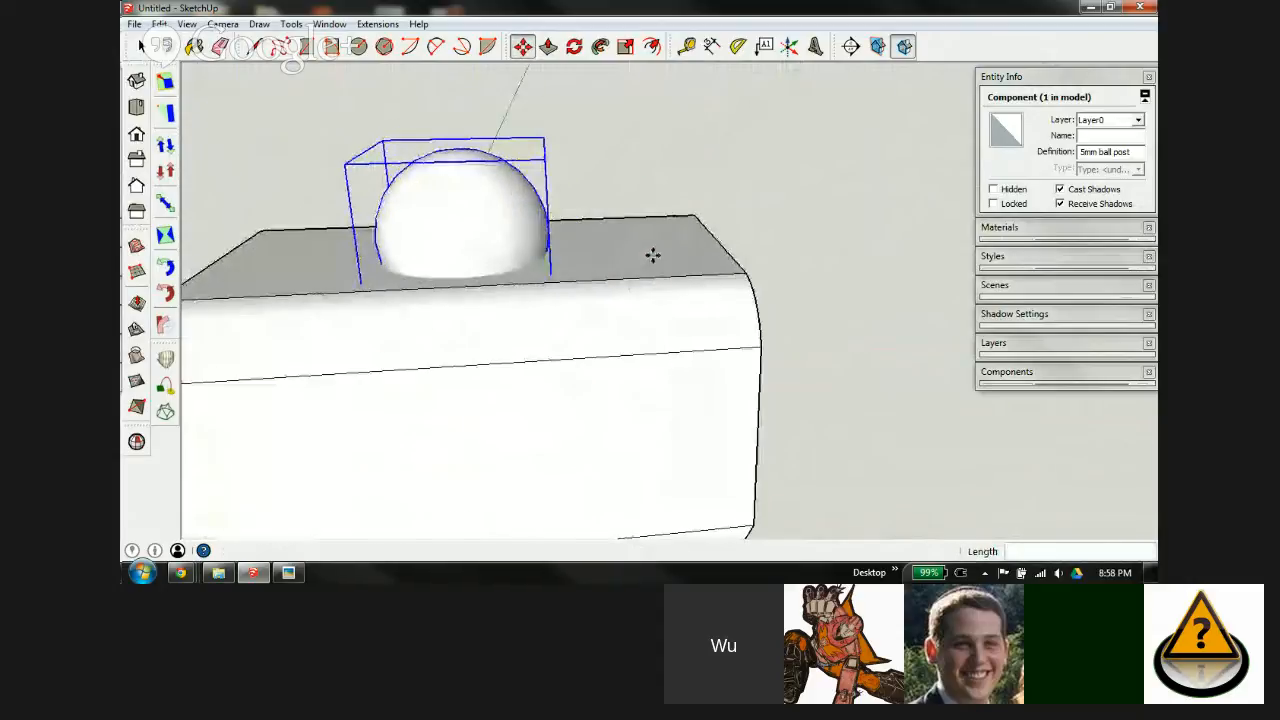
left_click(479, 240)
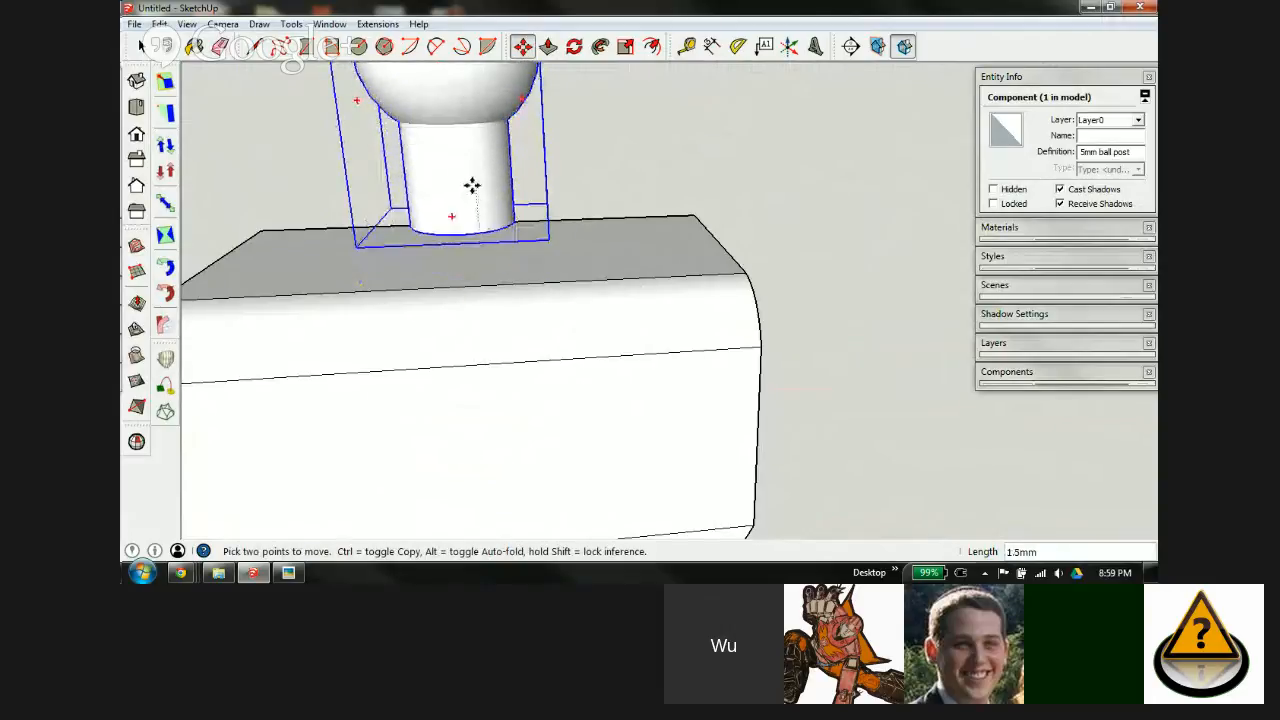
middle_click_drag(431, 288, 586, 351)
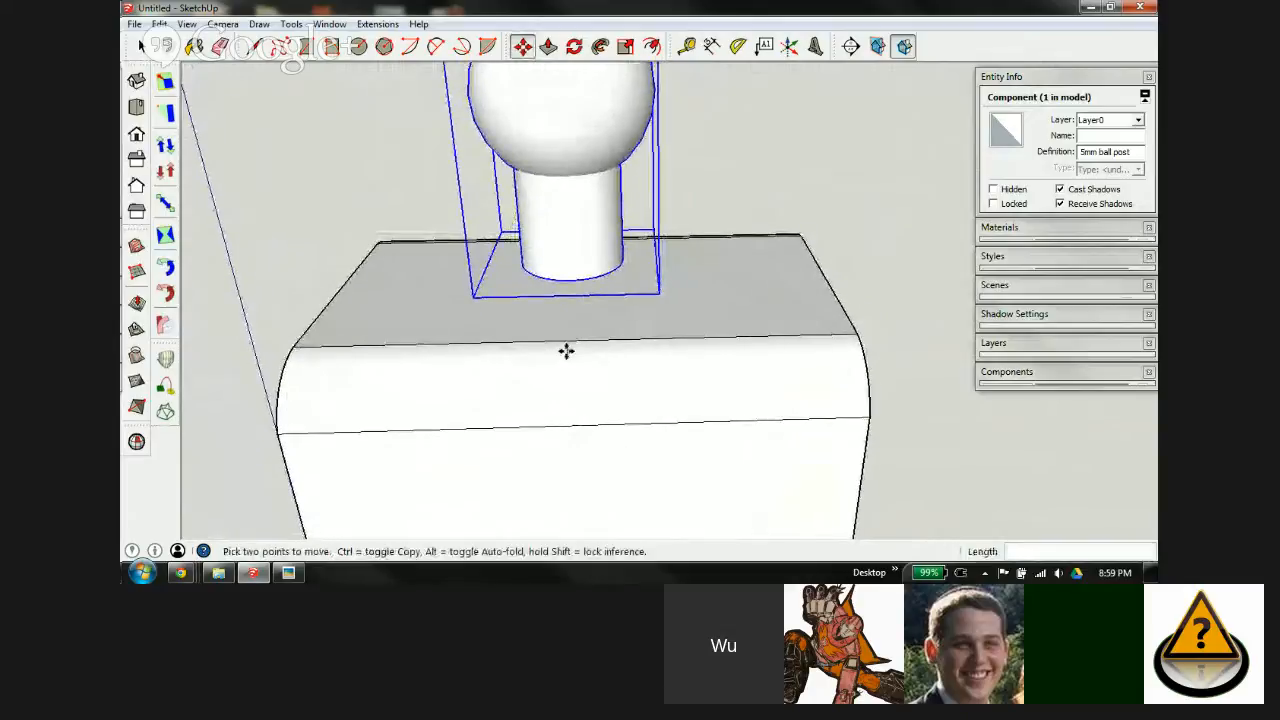
Step: Display hidden geometry and shift the ball post about 0.3 mm sideways to centre it across the block's width
key("alt+h")
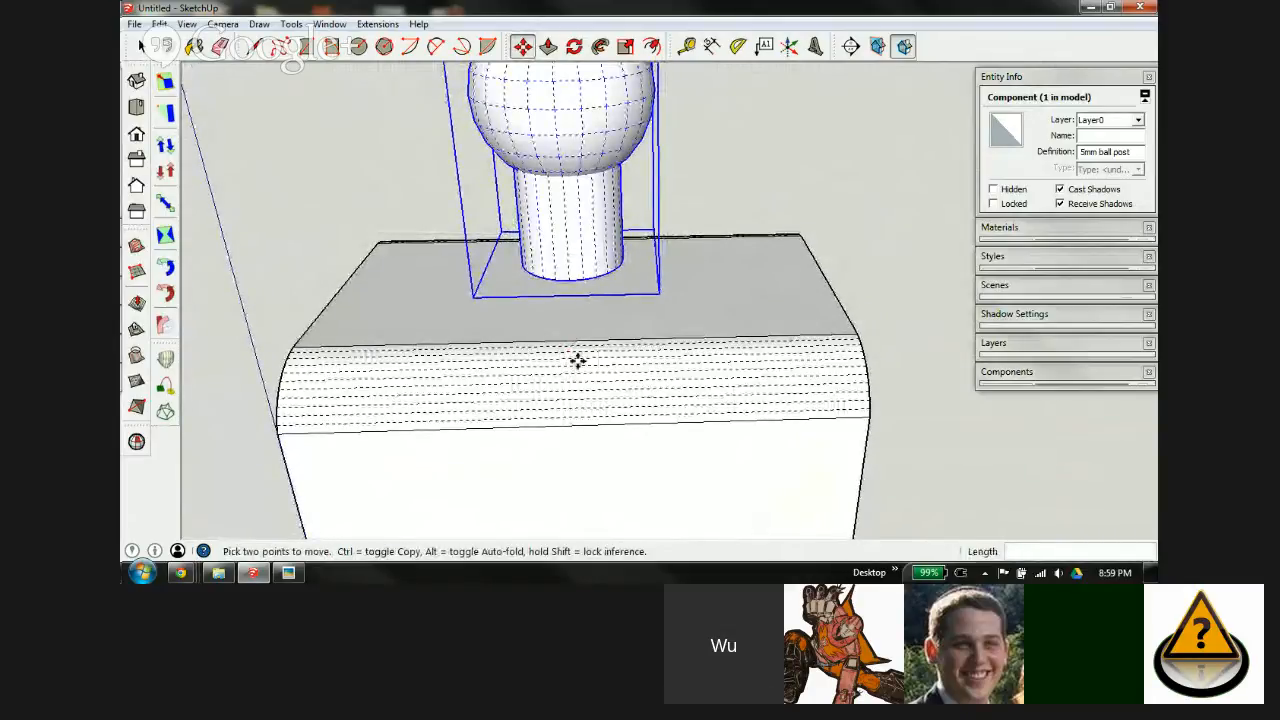
middle_click_drag(551, 266, 566, 374)
scroll(566, 374, "down", 3)
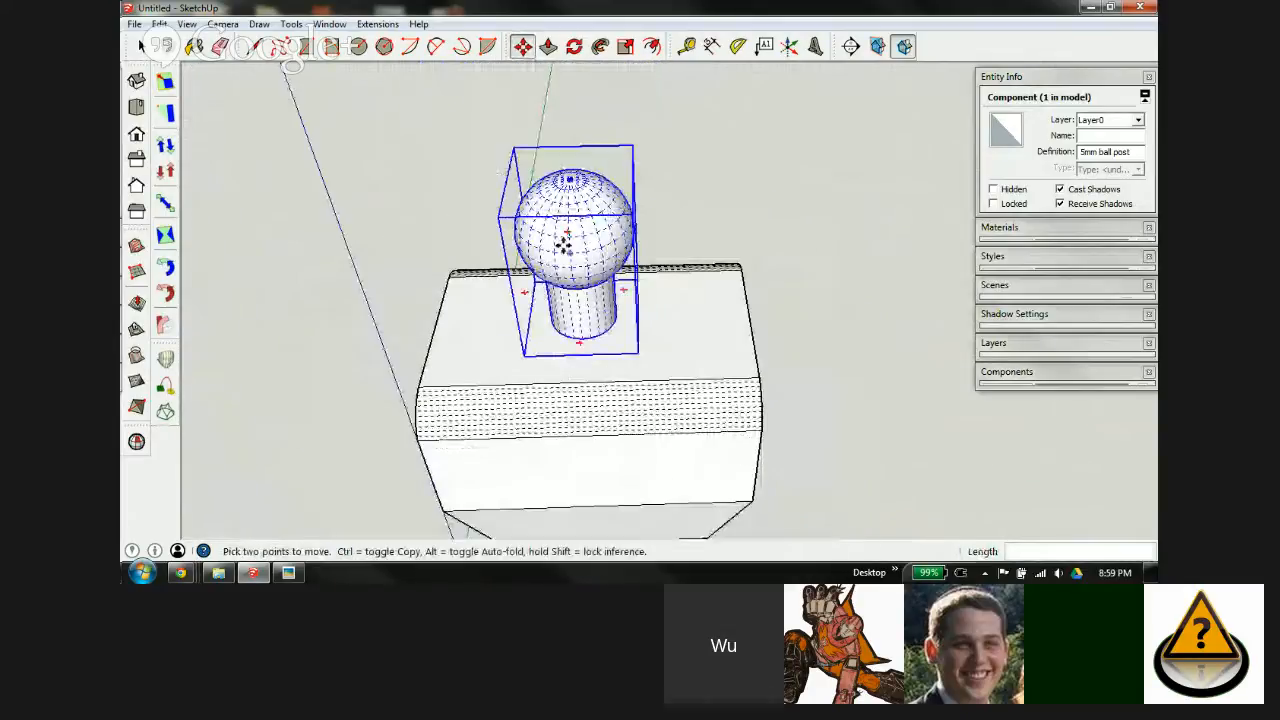
scroll(565, 180, "up", 3)
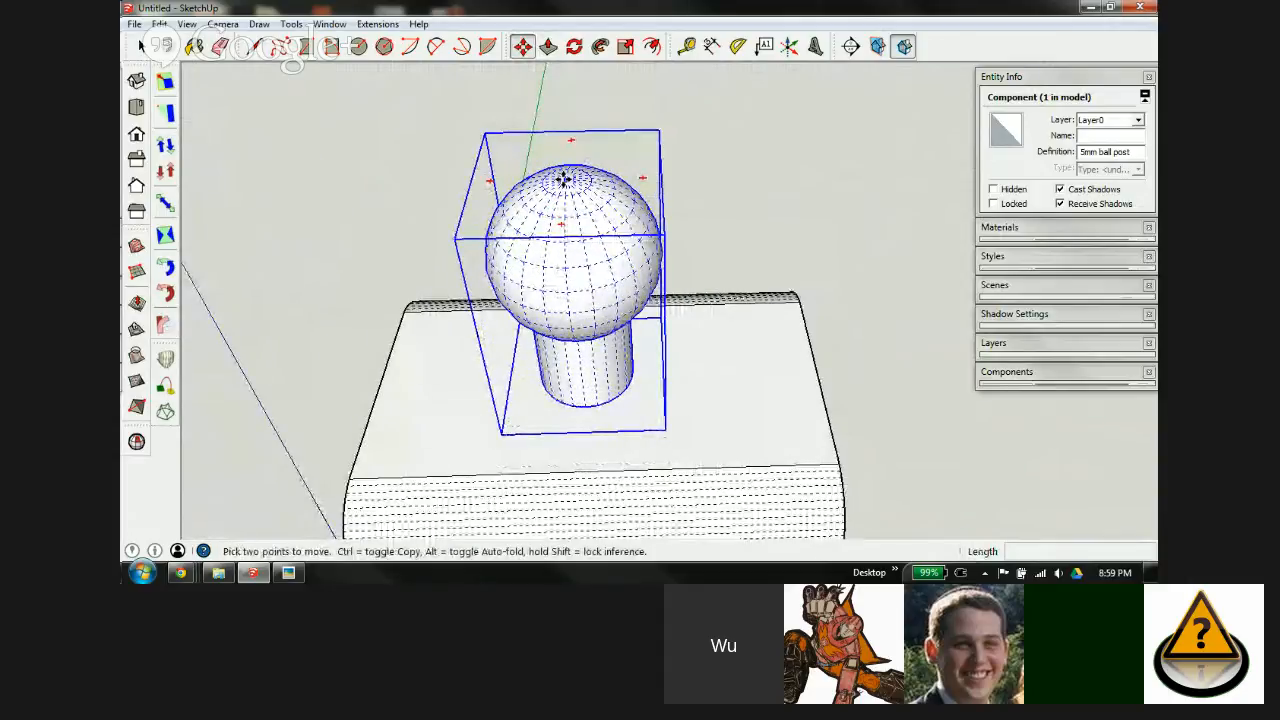
scroll(565, 178, "down", 5)
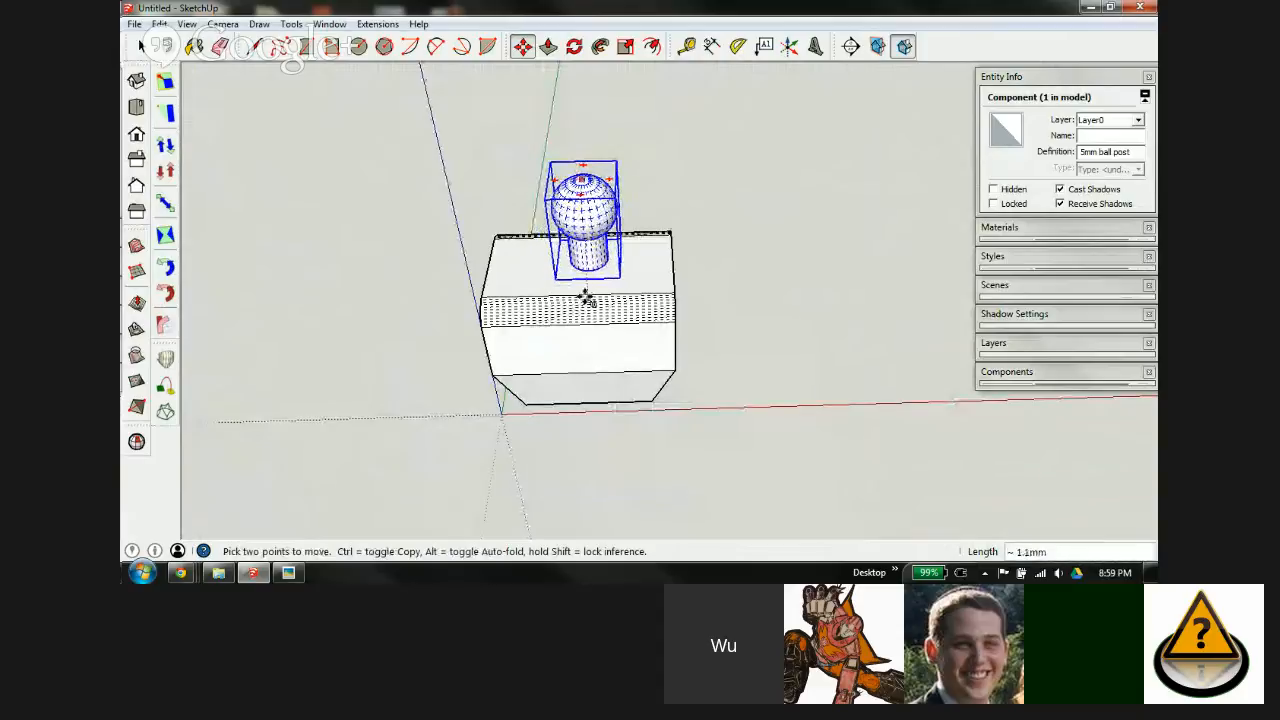
scroll(580, 297, "up", 2)
scroll(577, 297, "up", 2)
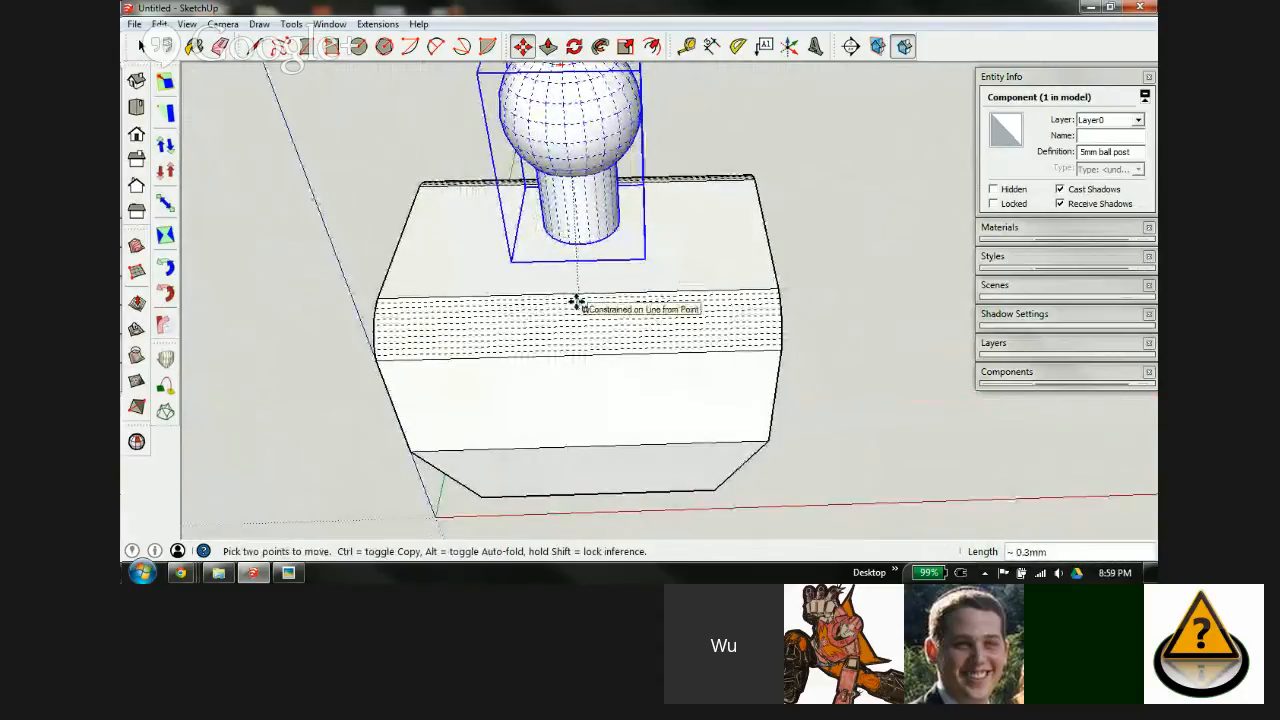
scroll(577, 302, "up", 3)
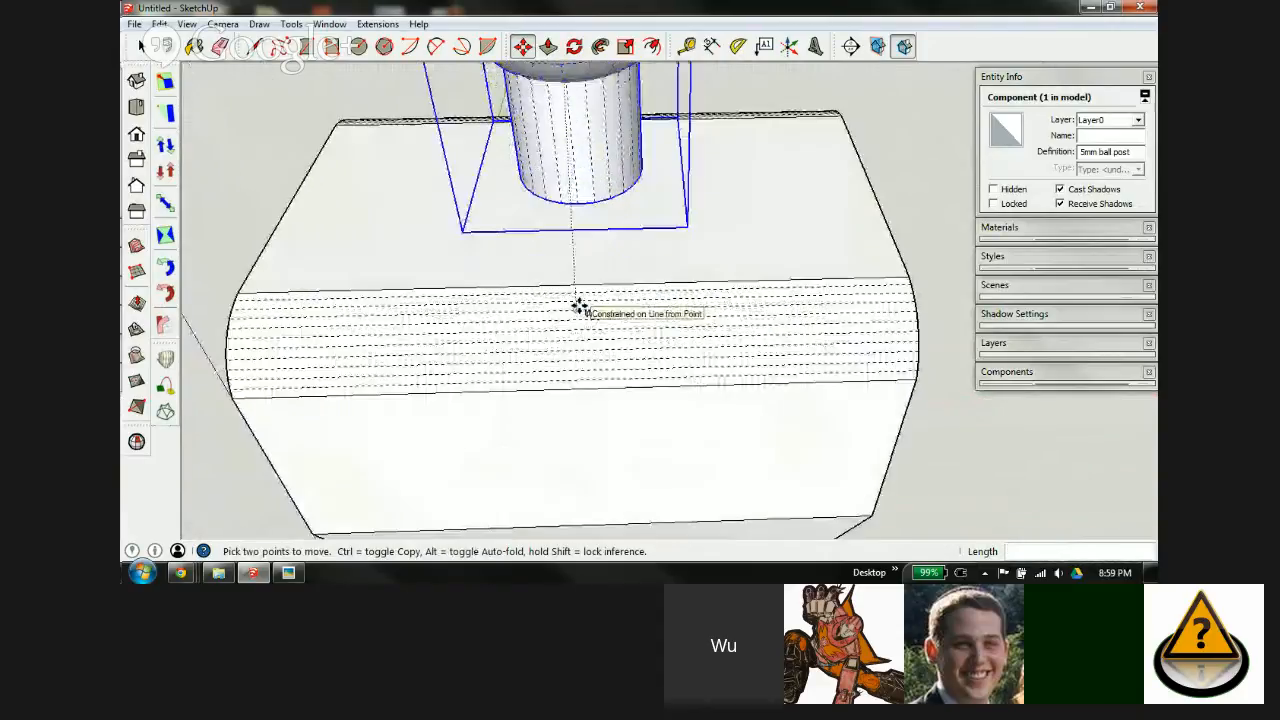
left_click(577, 304)
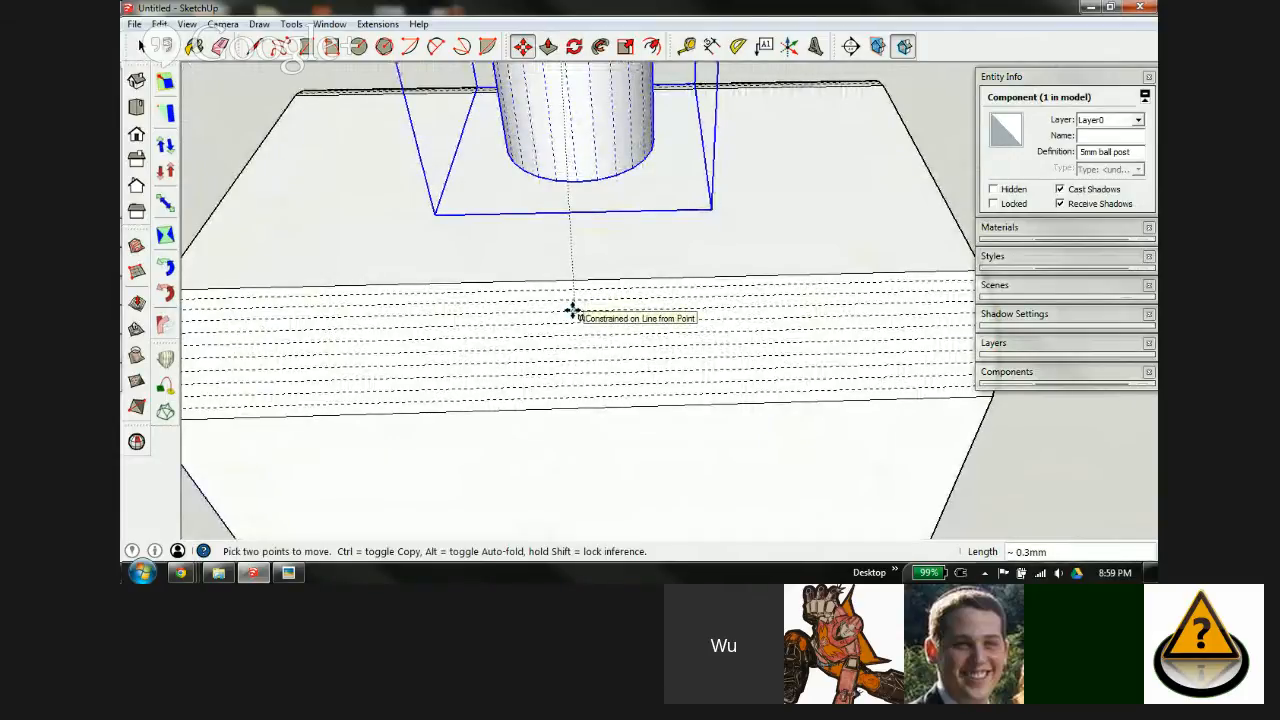
Step: Move the ball post vertically about 1.0 mm so its base edge lies flush on the block's top face
scroll(575, 315, "down", 5)
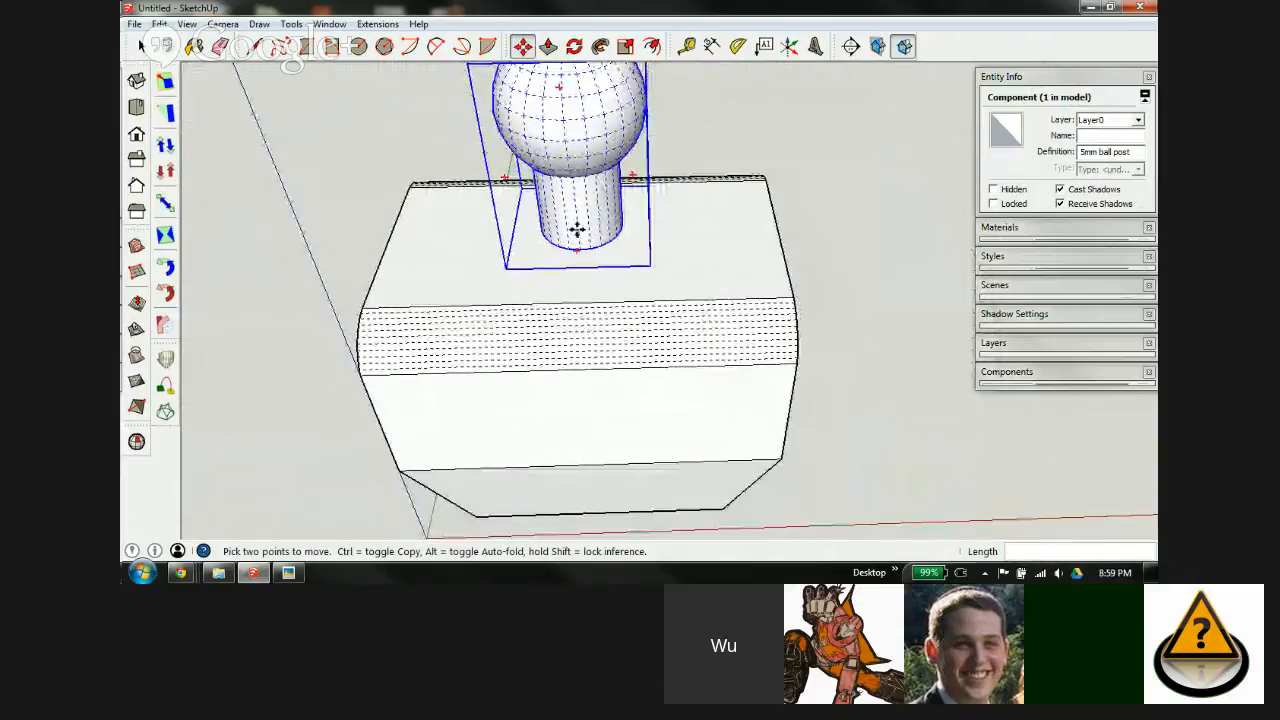
scroll(577, 229, "up", 4)
middle_click_drag(633, 322, 557, 269)
scroll(594, 209, "up", 5)
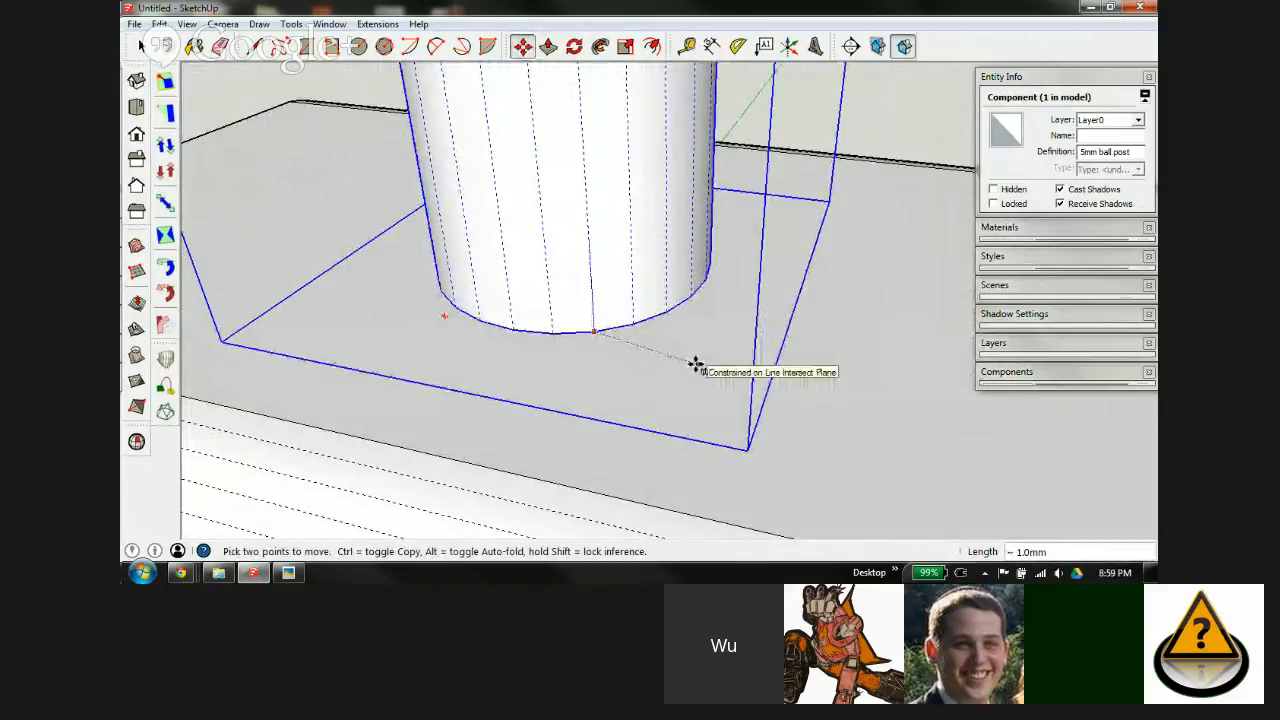
left_click(695, 364)
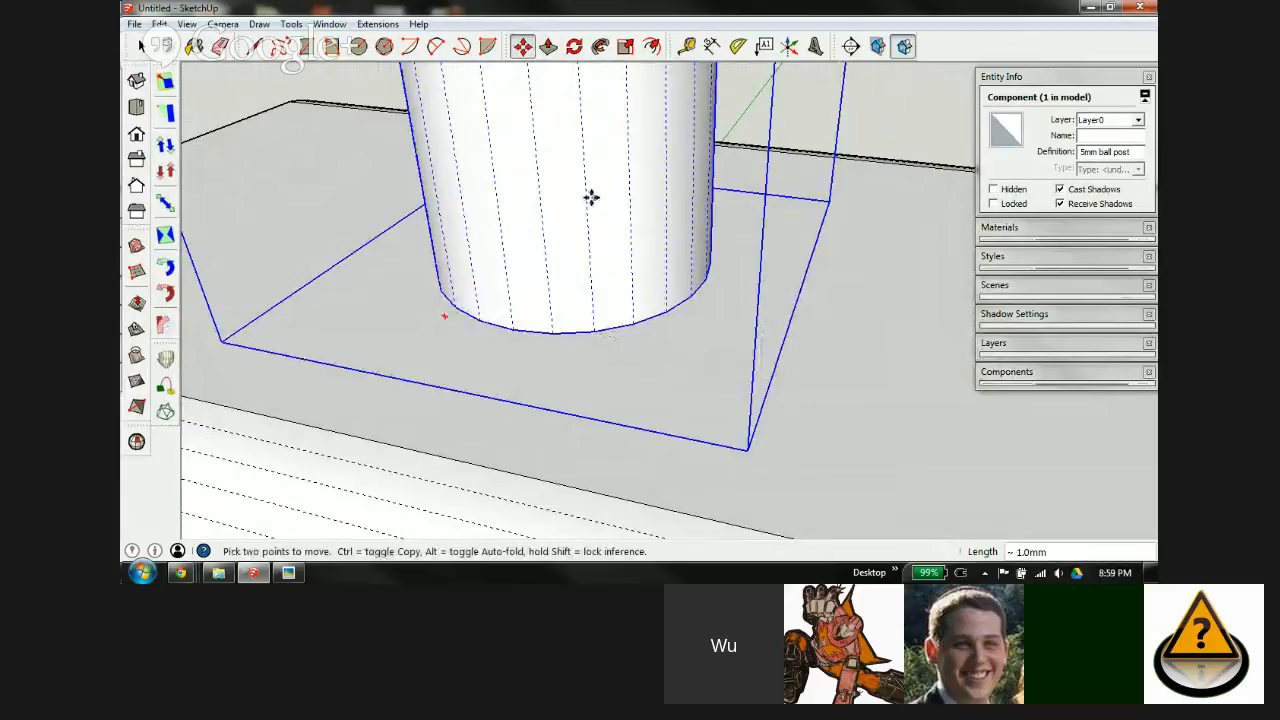
Step: Sink the ball post 1 mm down into the block along the blue axis
left_click(580, 140)
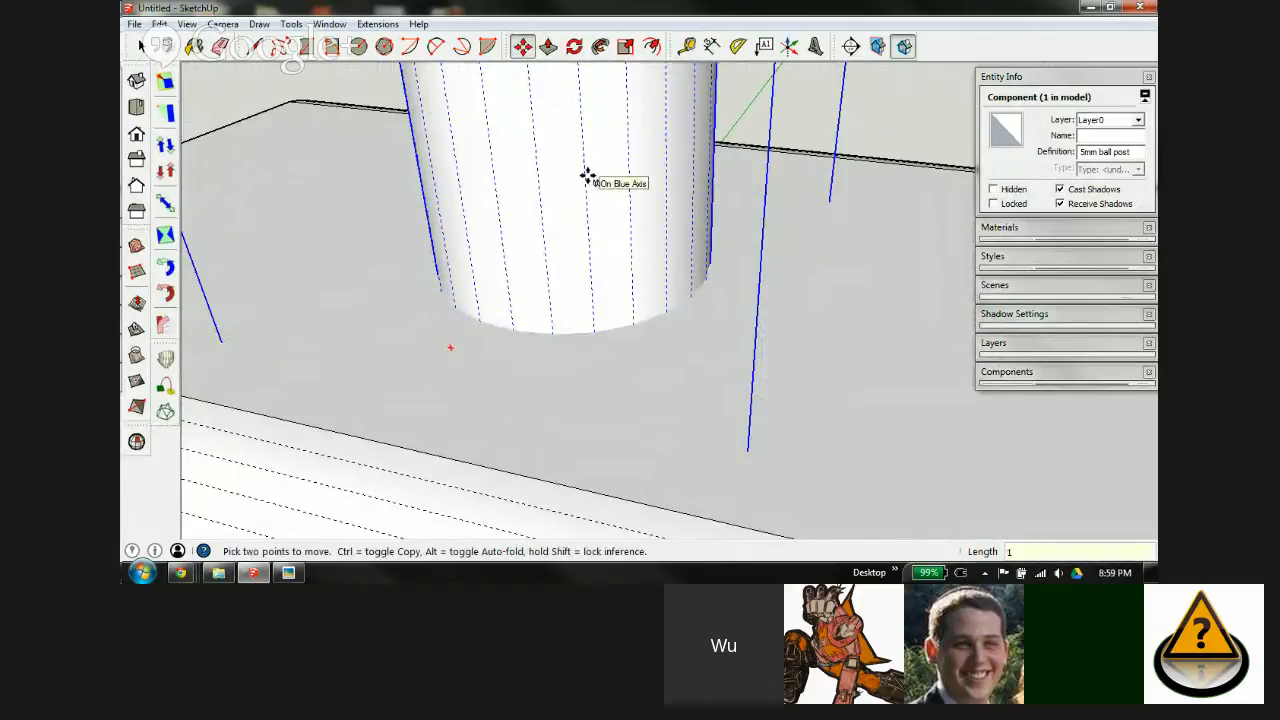
mouse_move(568, 333)
middle_mouse_down()
mouse_move(577, 277)
mouse_move(560, 351)
middle_mouse_up()
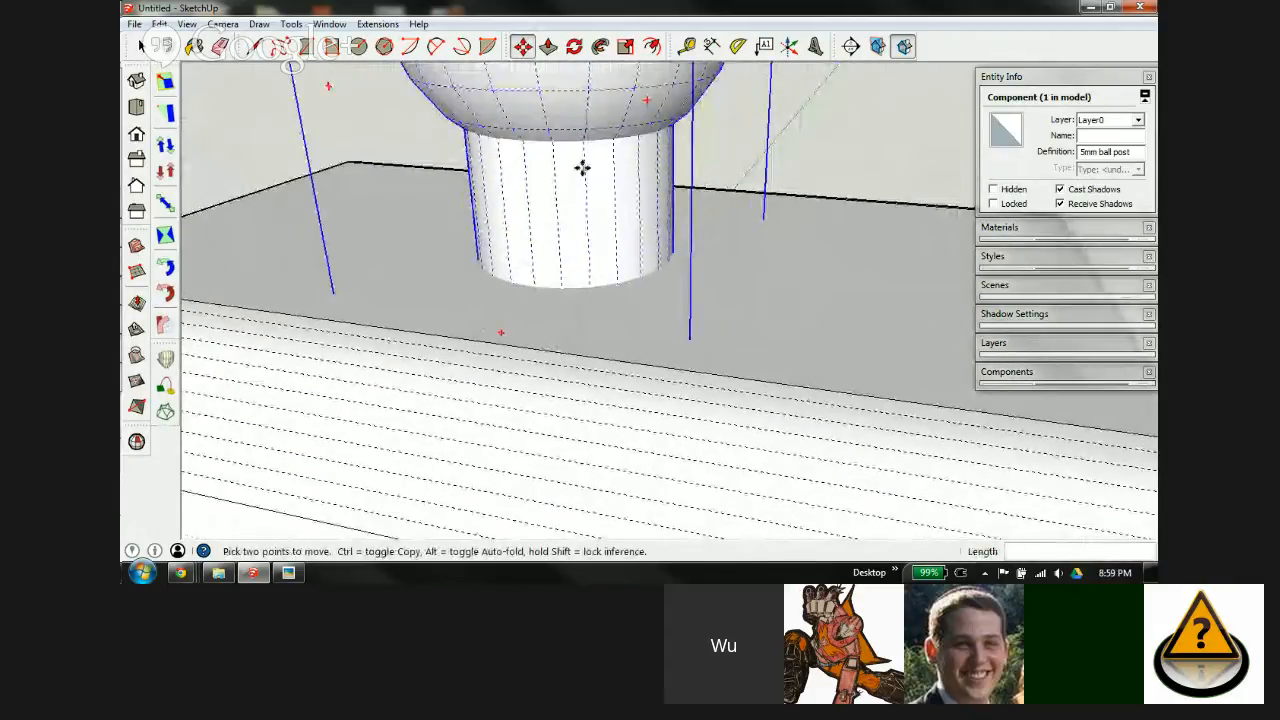
scroll(572, 160, "down", 5)
middle_click_drag(529, 240, 683, 257)
Step: Copy the ball post about 11.9 mm along the red axis, placing the copy beside the block
key("m")
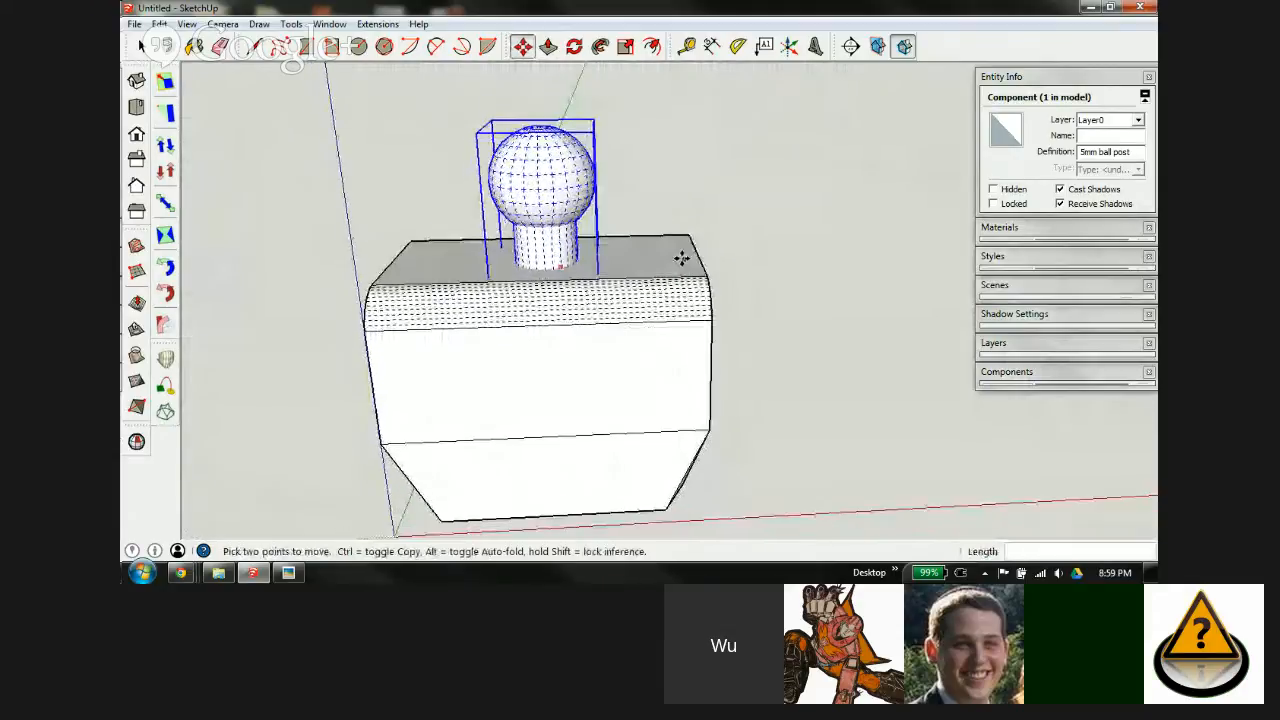
left_click(536, 189)
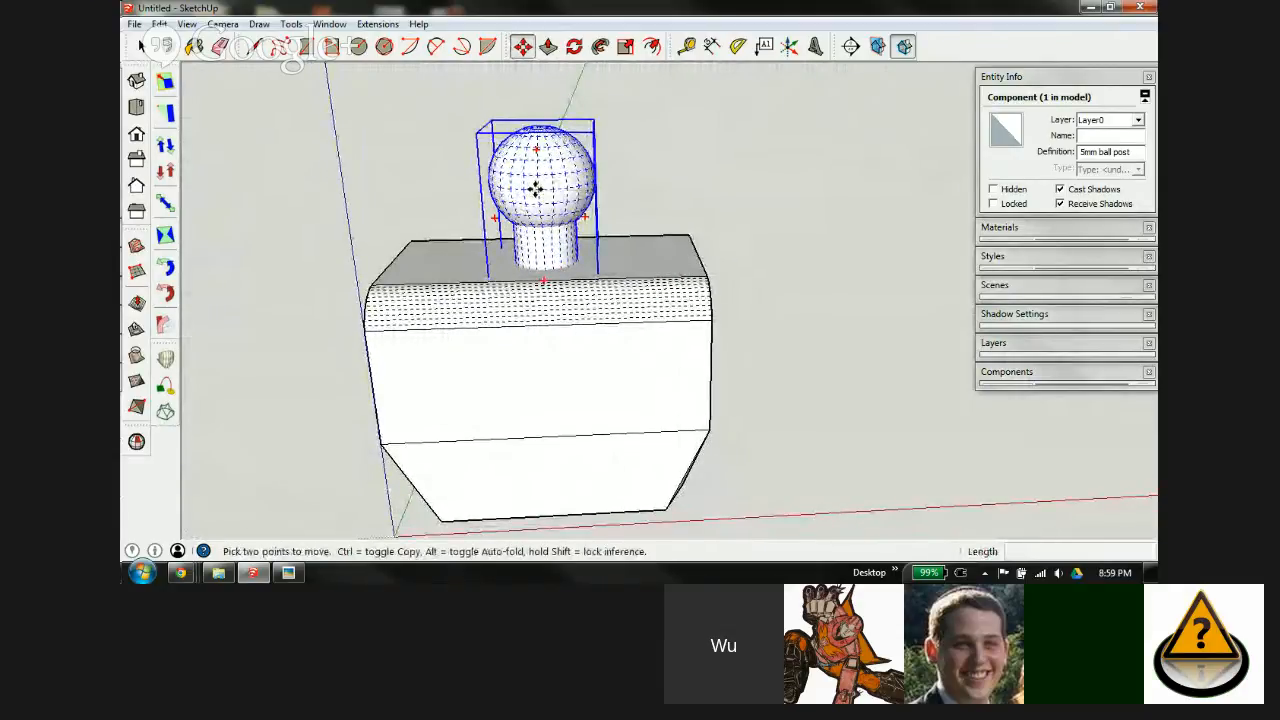
key("ctrl")
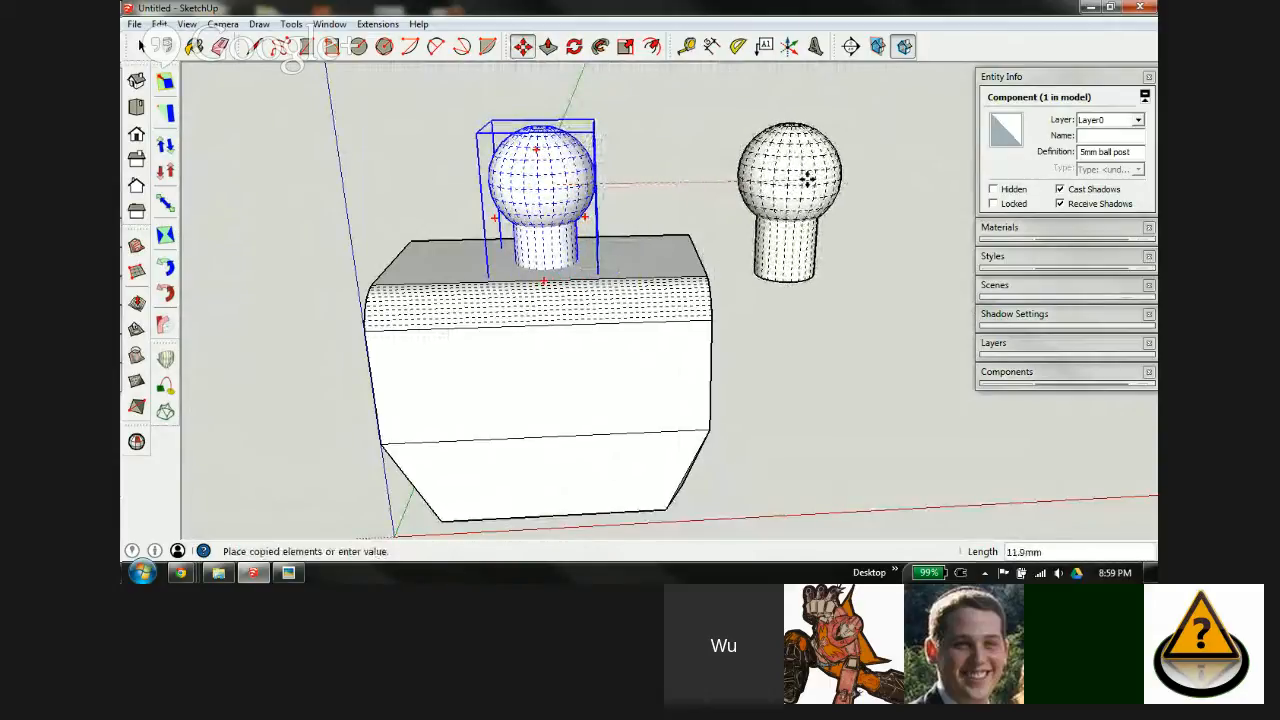
left_click(806, 178)
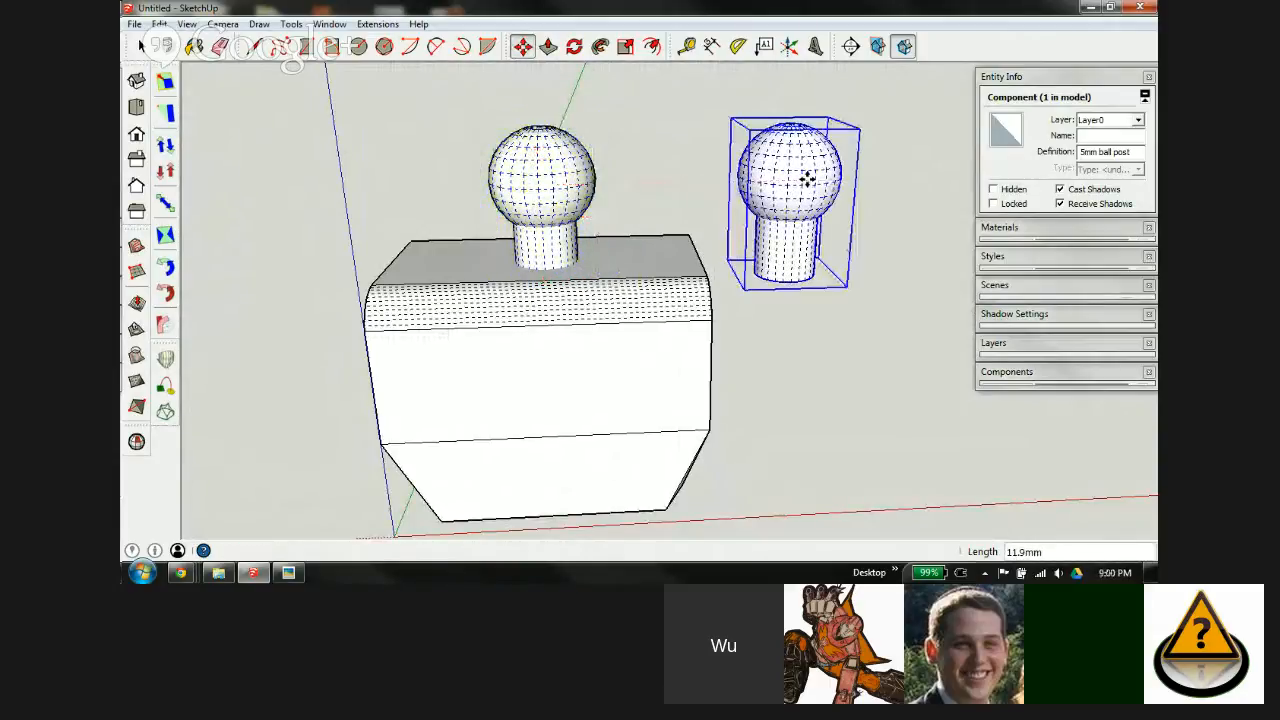
Step: Rotate the copied ball post a quarter turn so it lies horizontally with its post end facing the block
key("q")
left_click(801, 148)
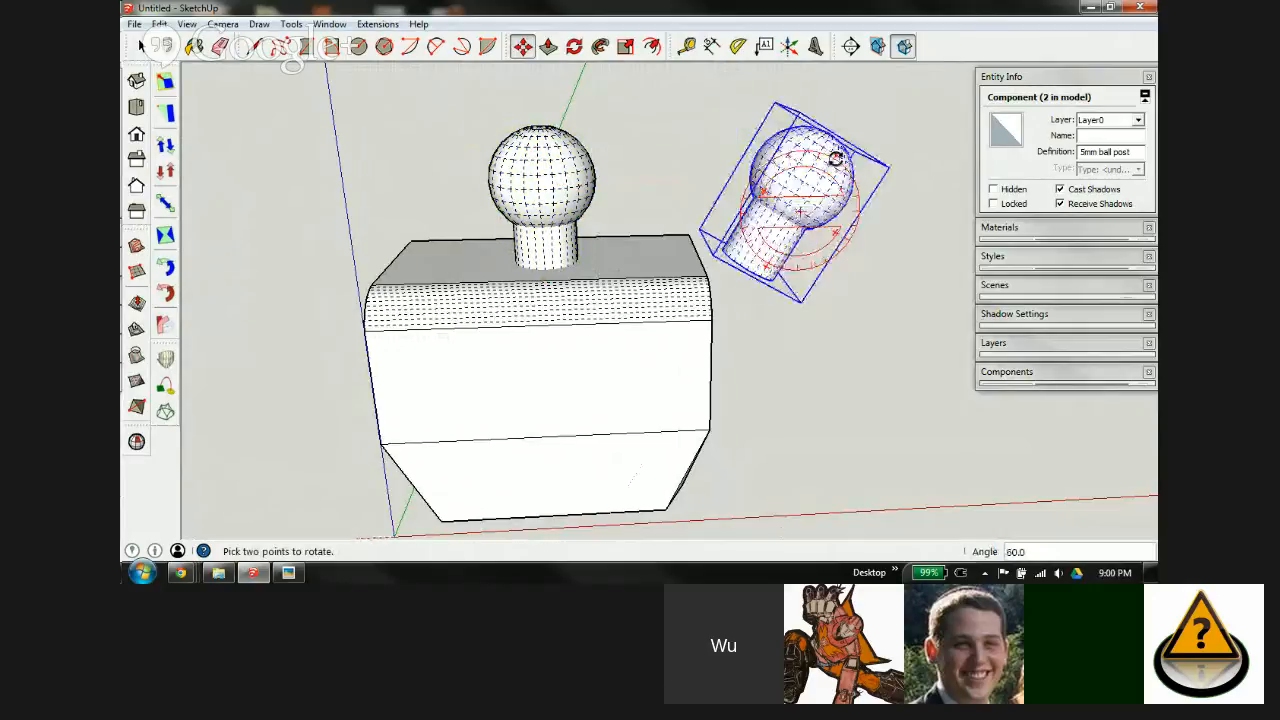
key("m")
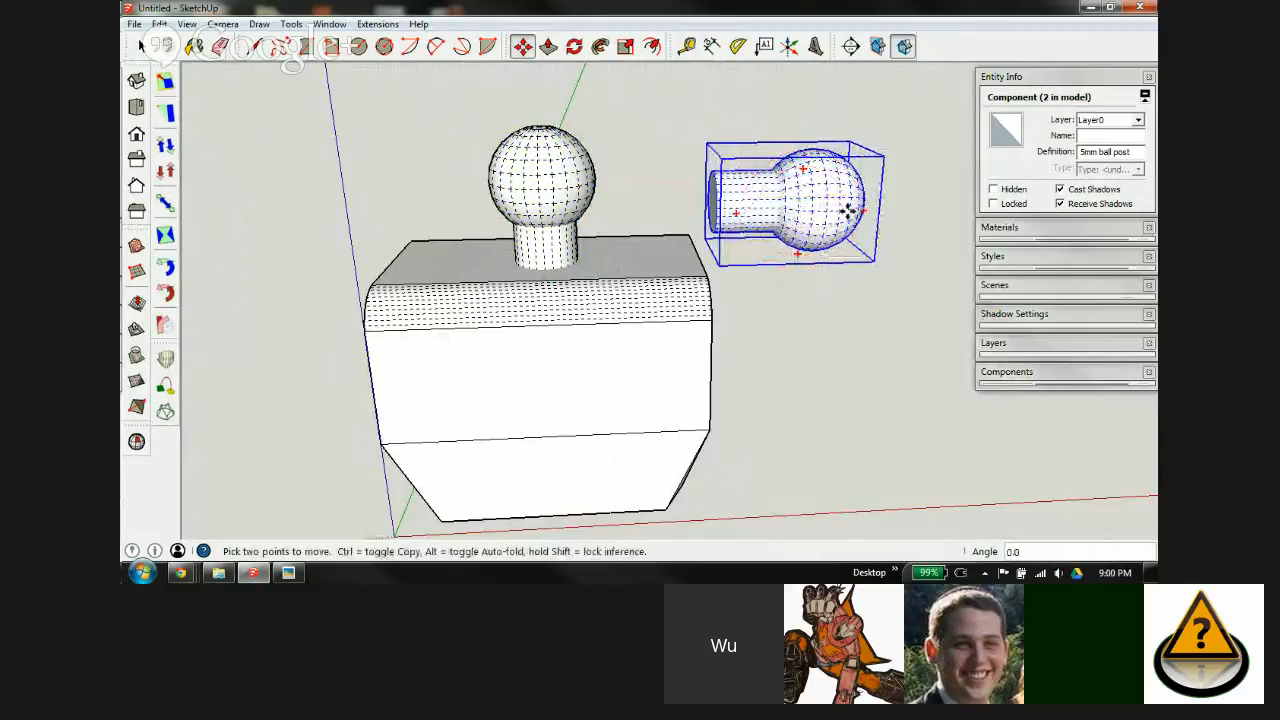
middle_click_drag(842, 210, 514, 193)
scroll(797, 335, "up", 1)
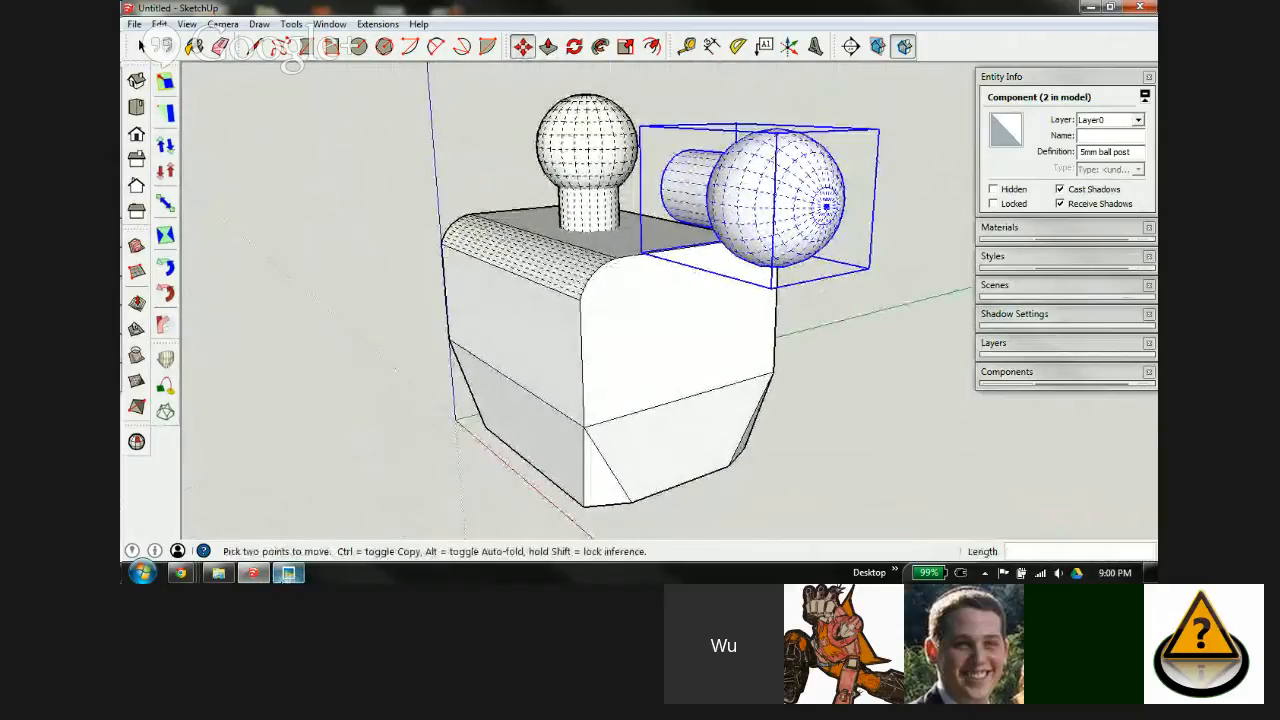
Step: Switch to torso_specs.jpg in Picasa Photo Viewer and examine the ball post position dimensions on the torso's top and end faces
mouse_move(288, 572)
left_click(290, 495)
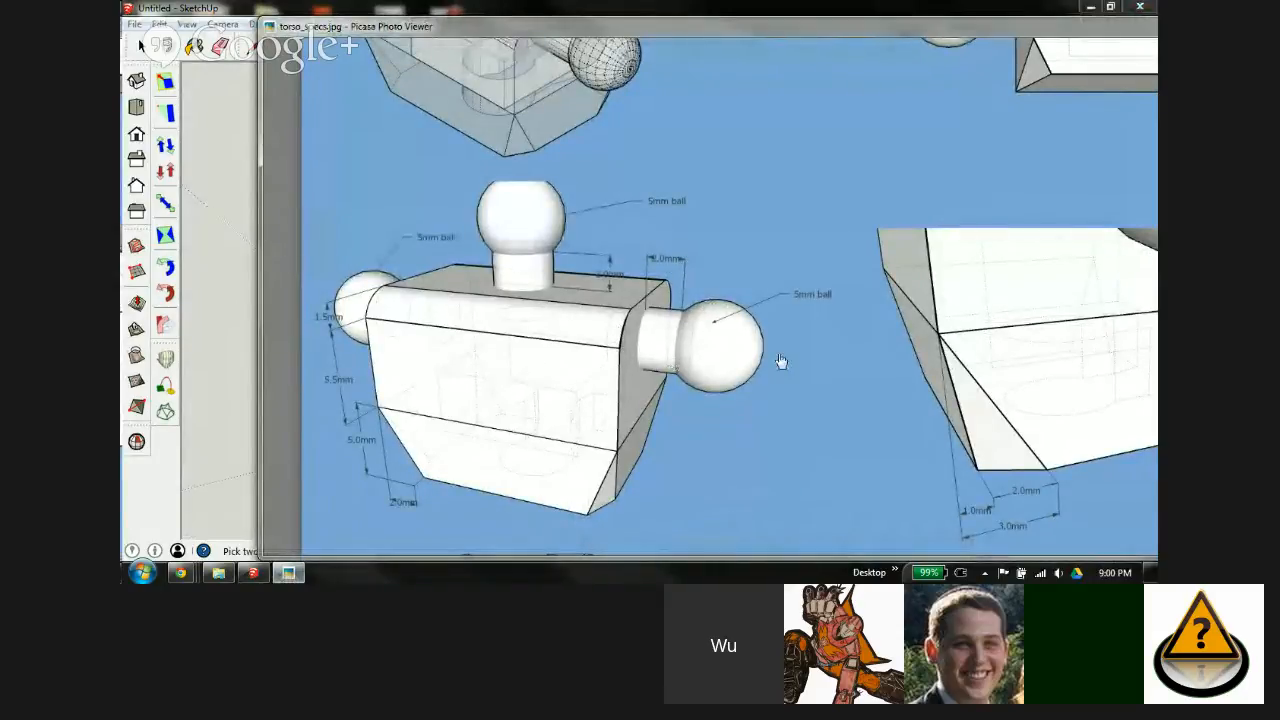
left_click_drag(777, 363, 811, 13)
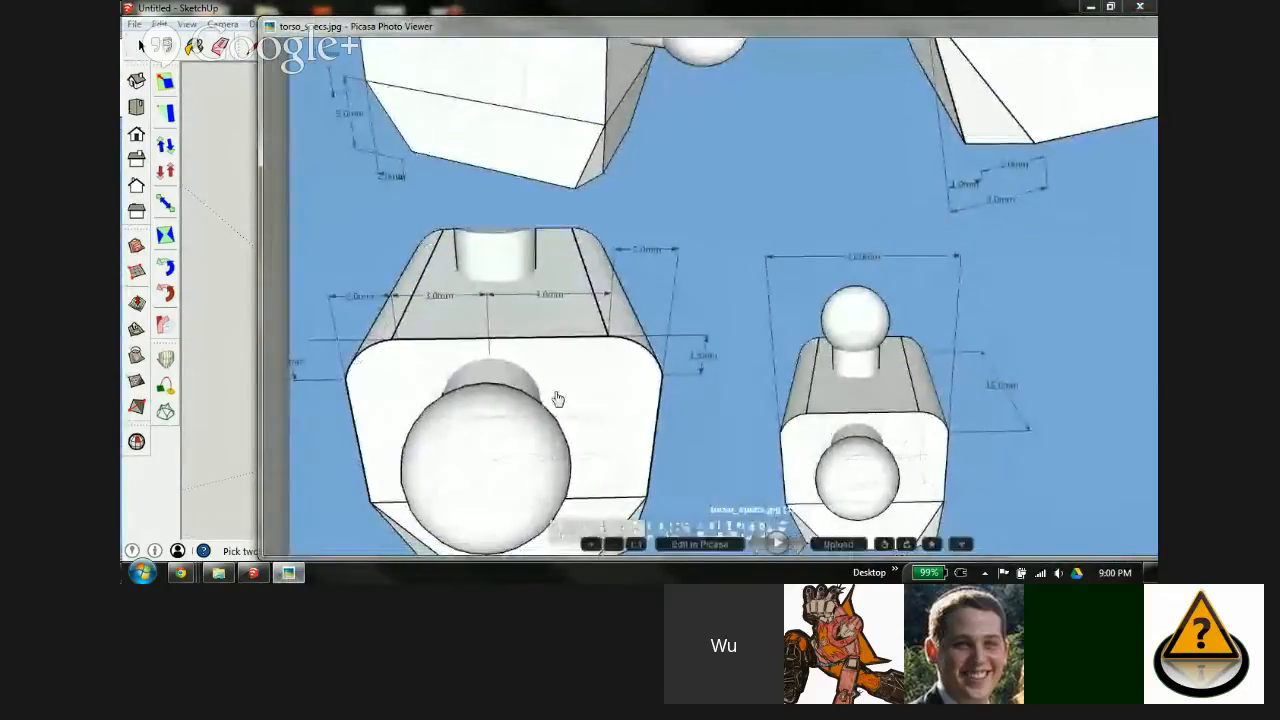
left_click_drag(557, 400, 637, 309)
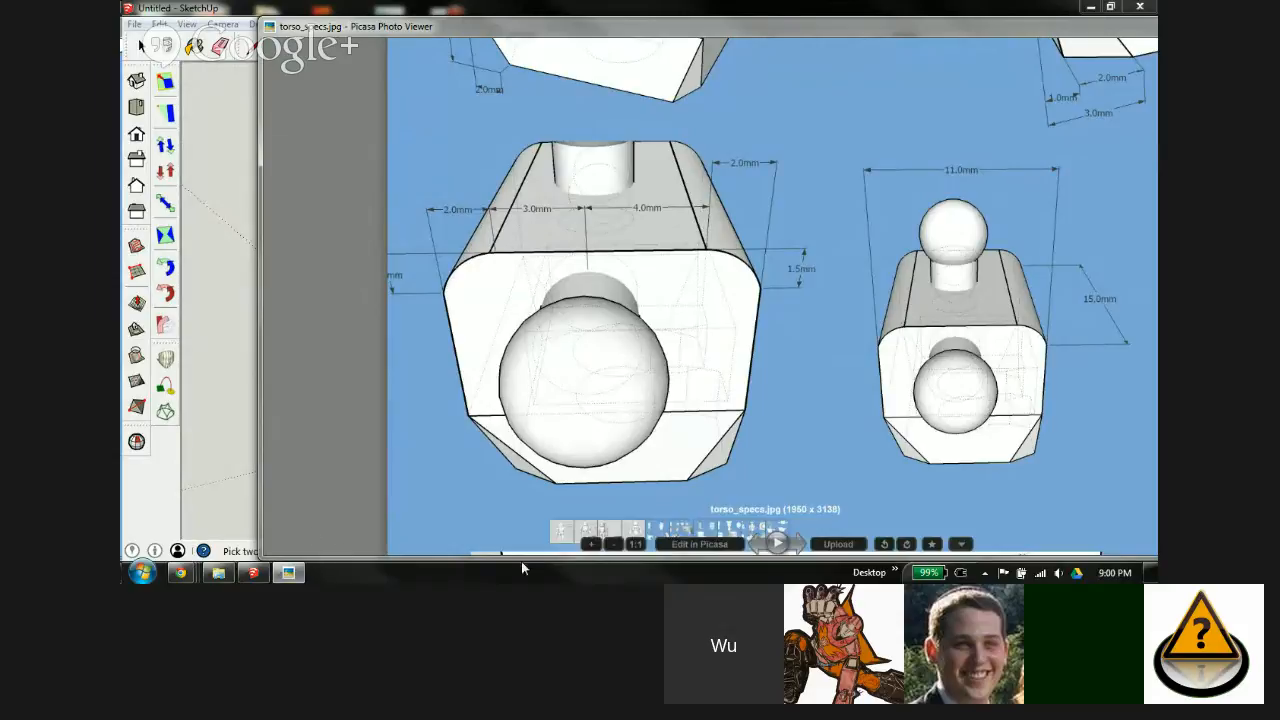
left_click(589, 546)
left_click_drag(404, 294, 648, 288)
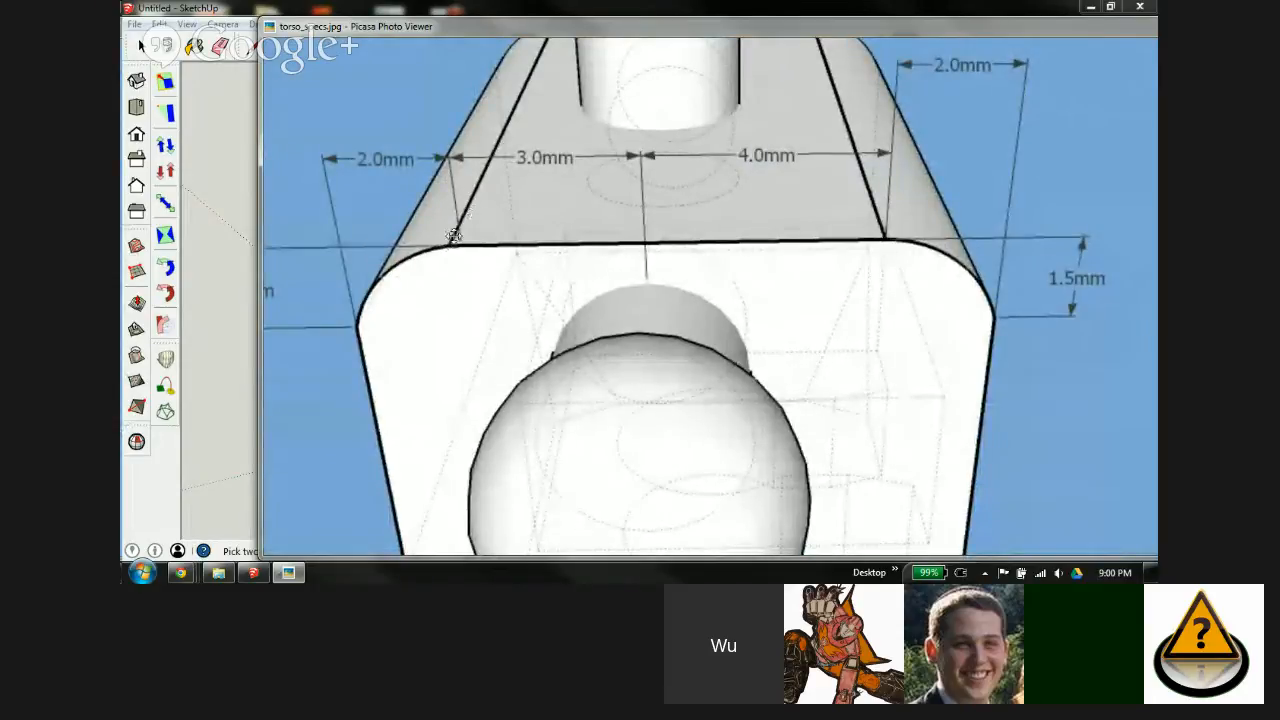
left_click(263, 14)
Step: Place a guide line 3 mm in from the front long edge of the block's top face
middle_click_drag(797, 205, 672, 367)
key("t")
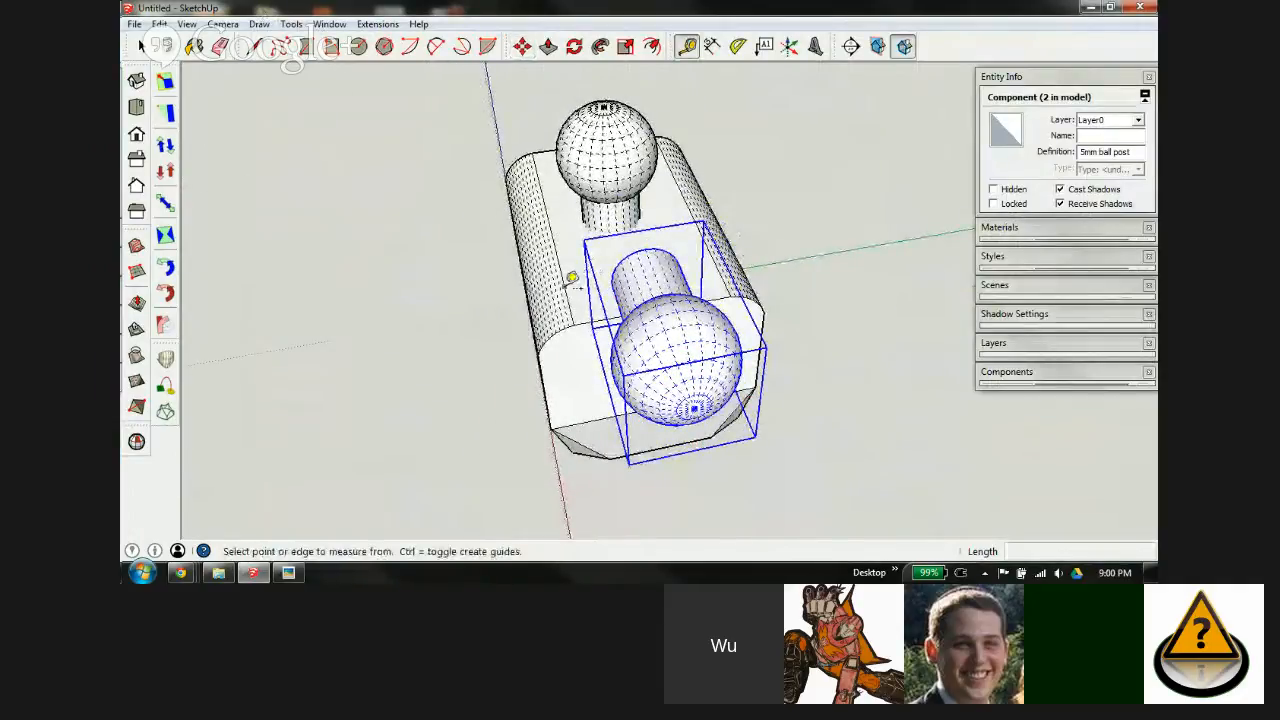
left_click(571, 278)
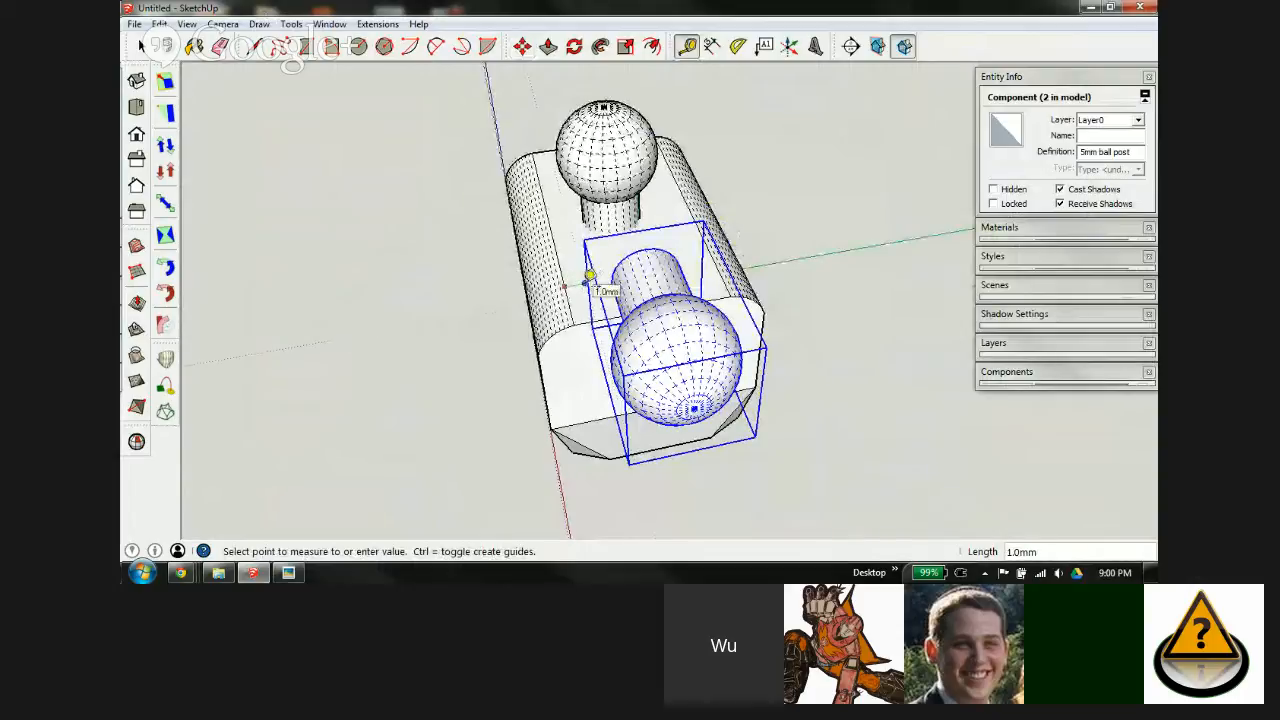
key("Return")
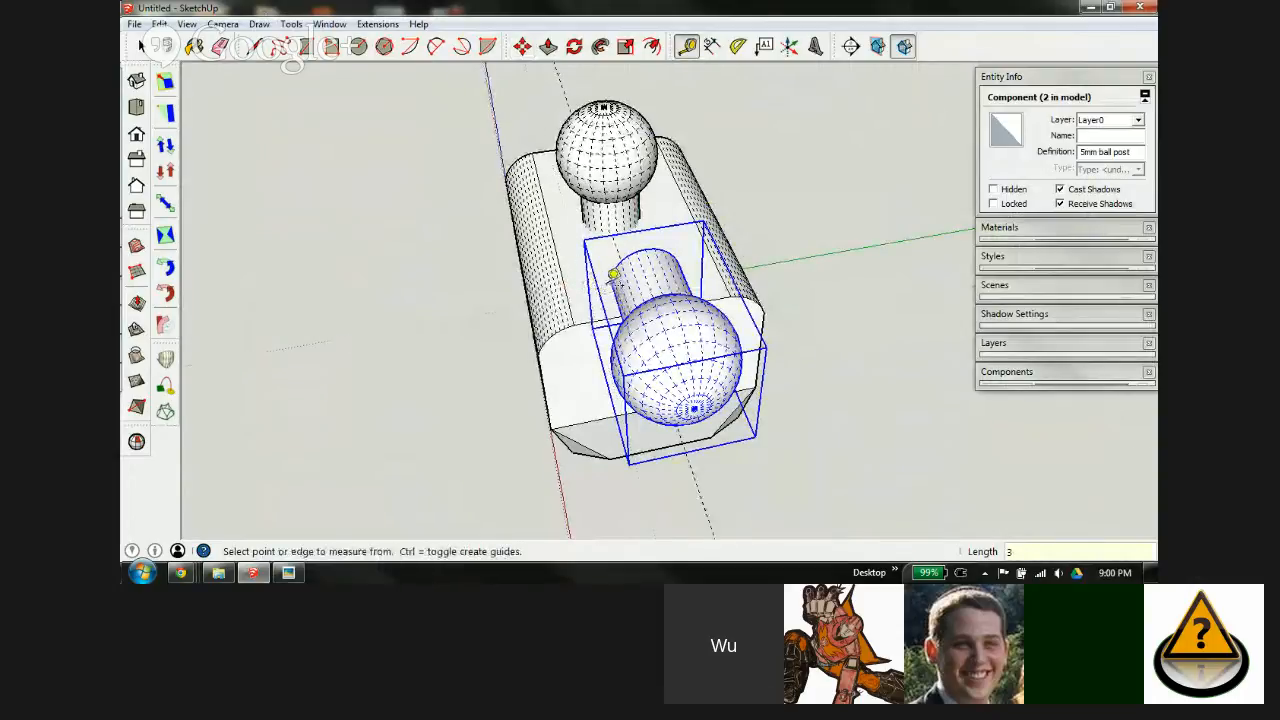
Step: Measure from the 3 mm guide line to the opposite long edge of the top face, and erase that guide
scroll(644, 240, "up", 6)
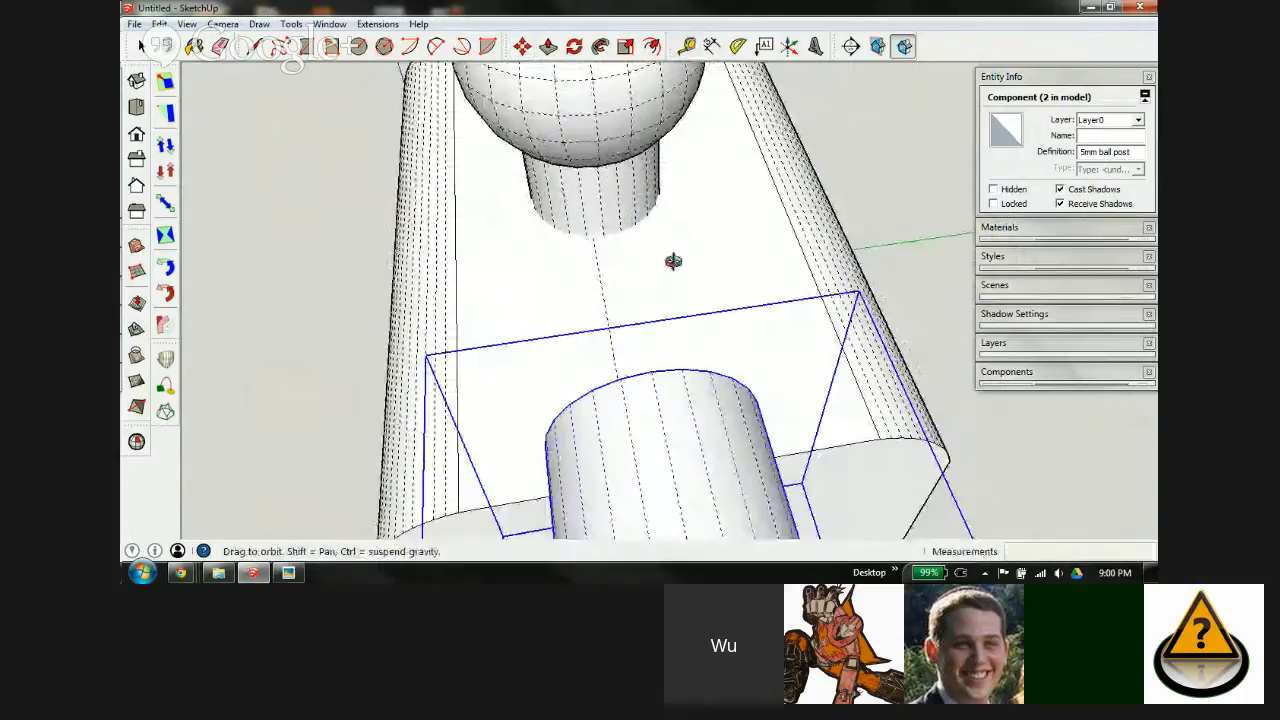
left_click(603, 278)
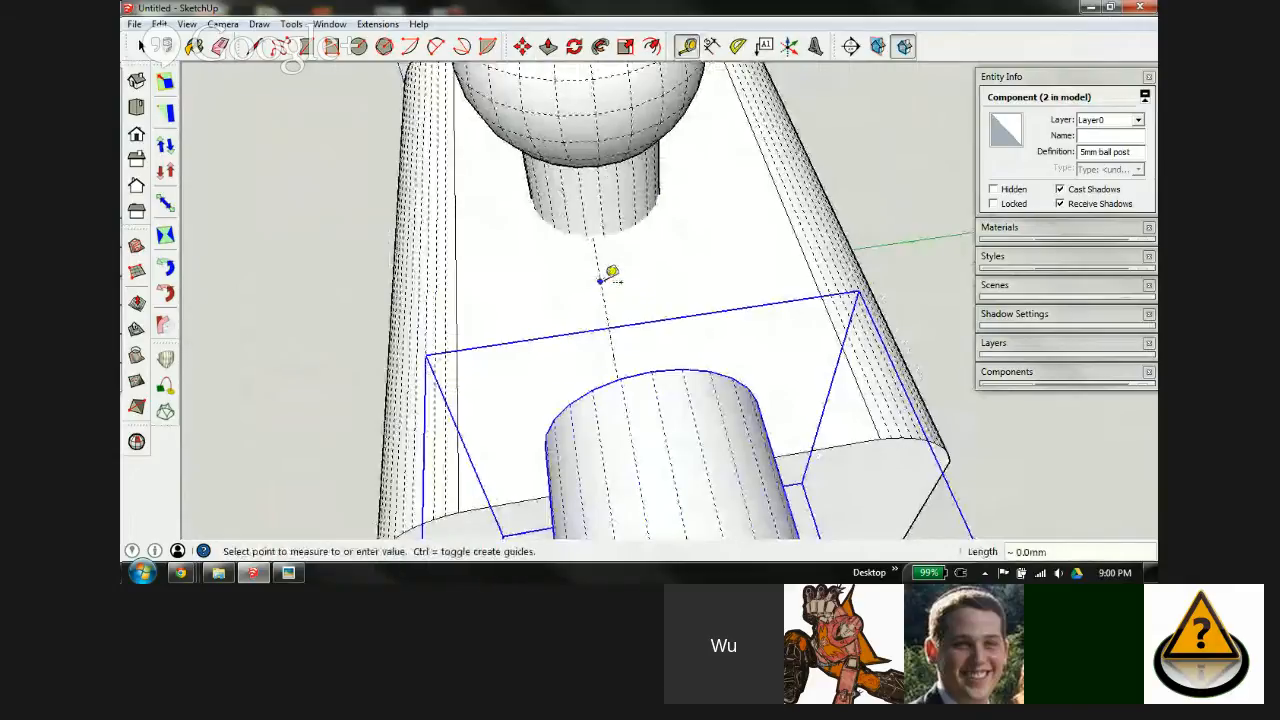
left_click(805, 246)
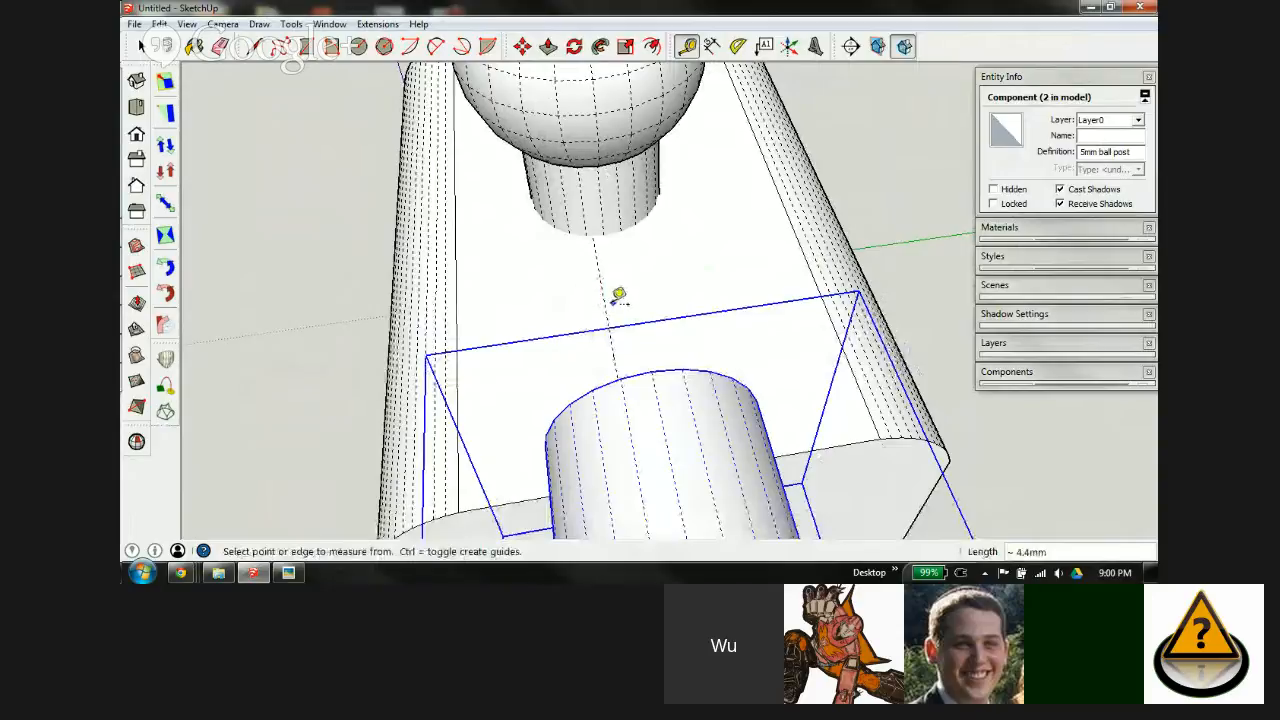
key("e")
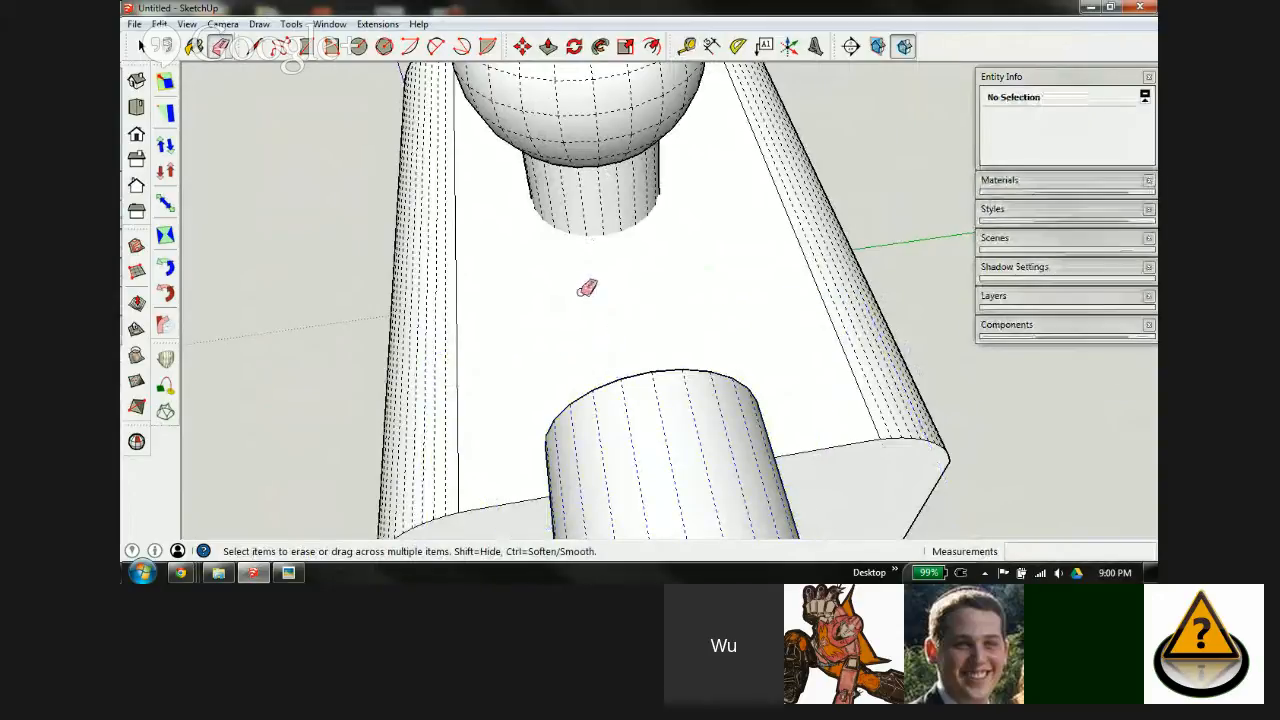
Step: Create a guide line 3.2 mm in from the front long edge of the block's top face
key("t")
left_click(456, 315)
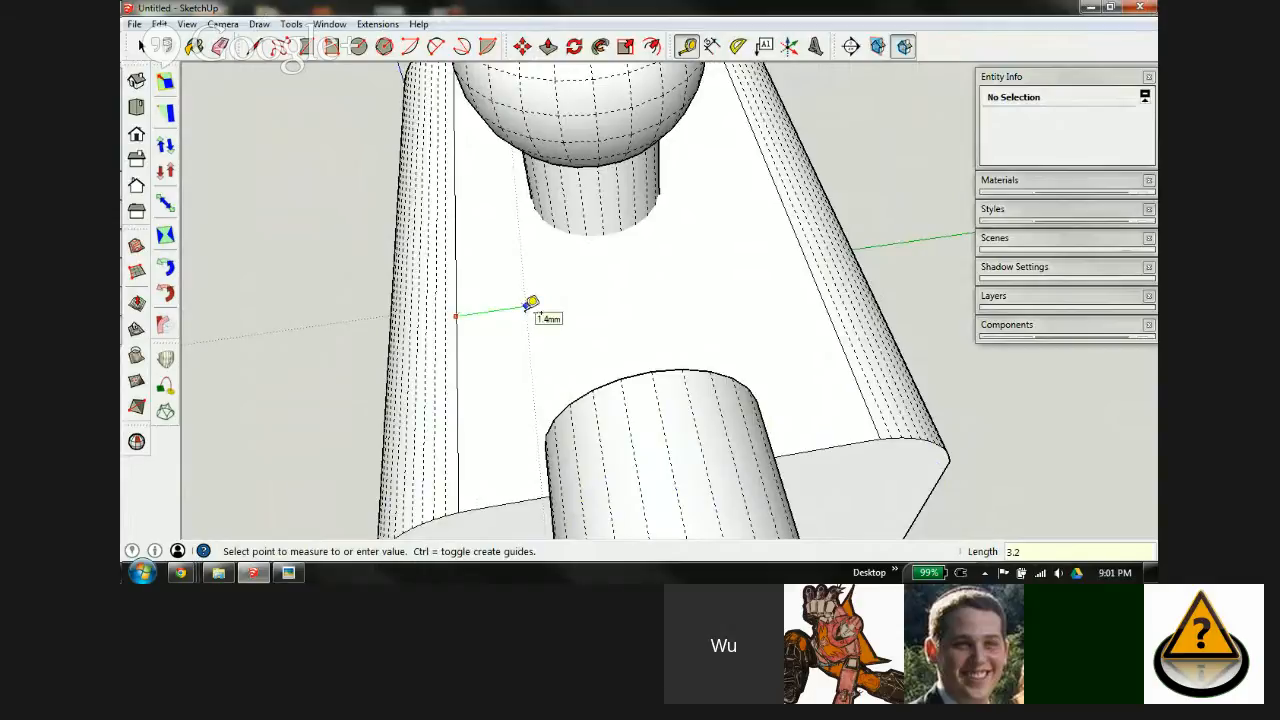
left_click(527, 306)
scroll(556, 232, "down", 4)
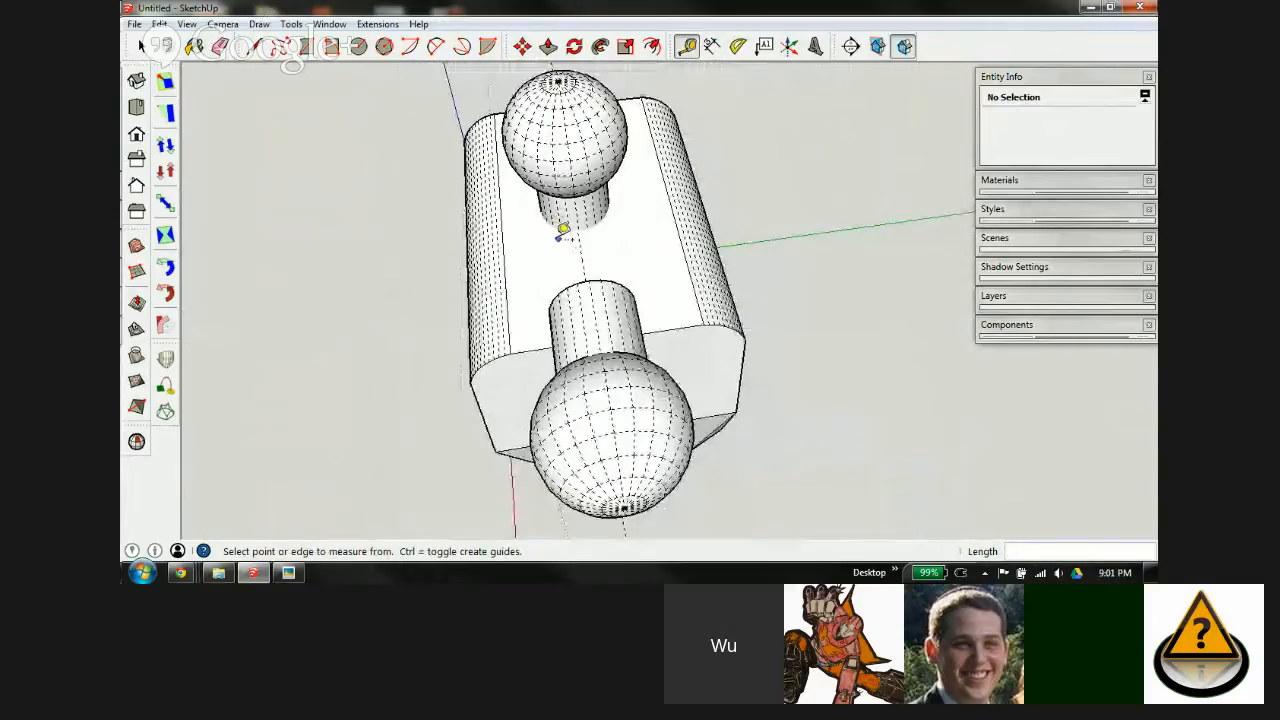
Step: Move the top ball post sideways so the centre edge of its post lines up with the guide line
key("space")
left_click(571, 194)
scroll(571, 206, "up", 6)
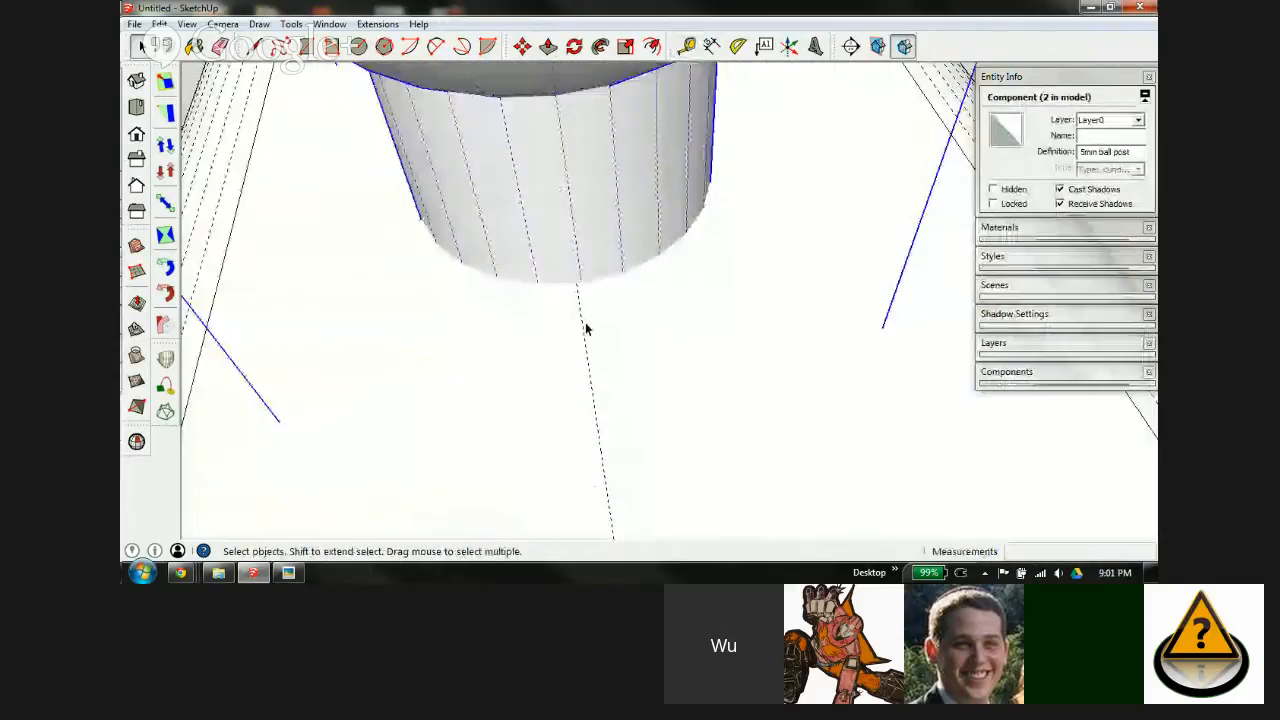
key("m")
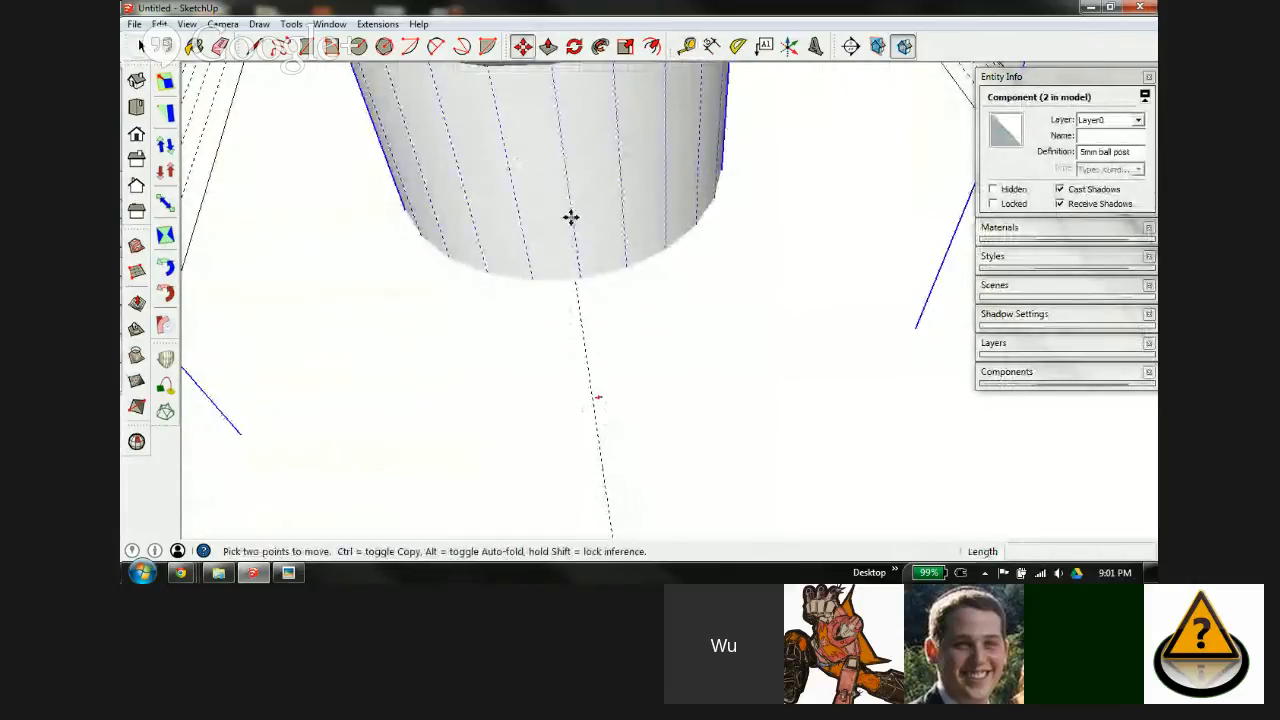
left_click(571, 218)
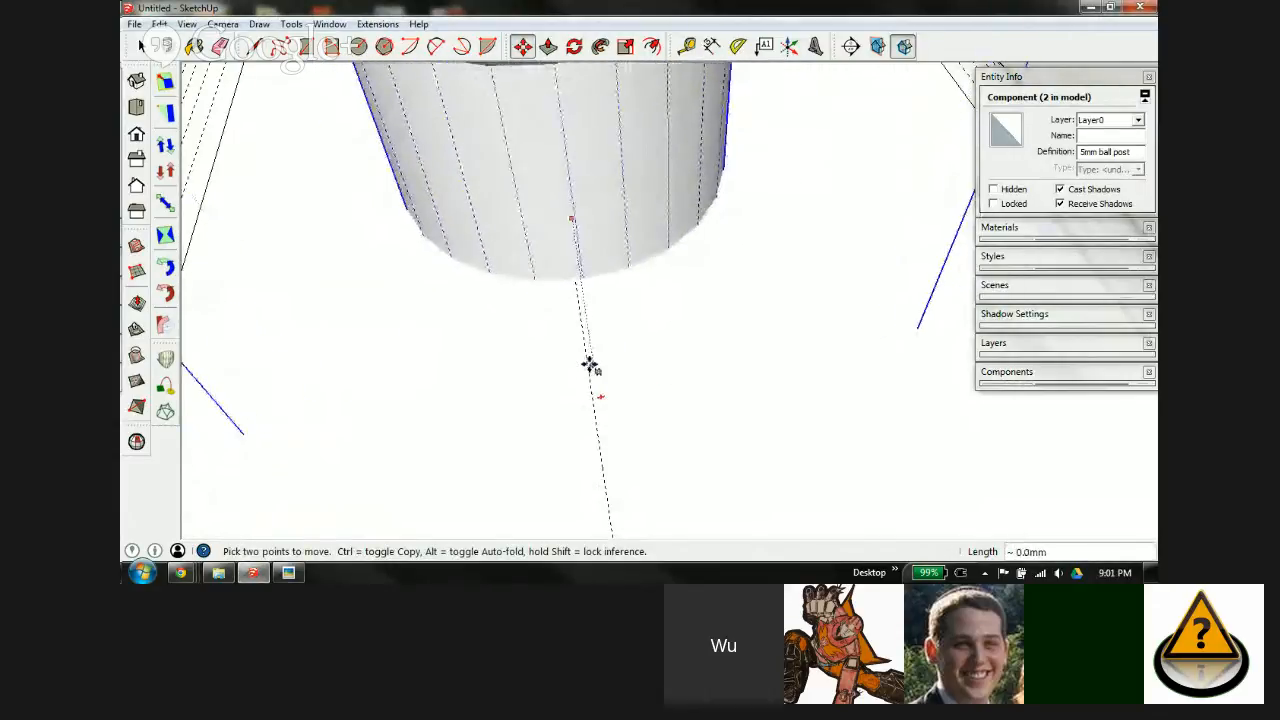
middle_click_drag(586, 329, 837, 331)
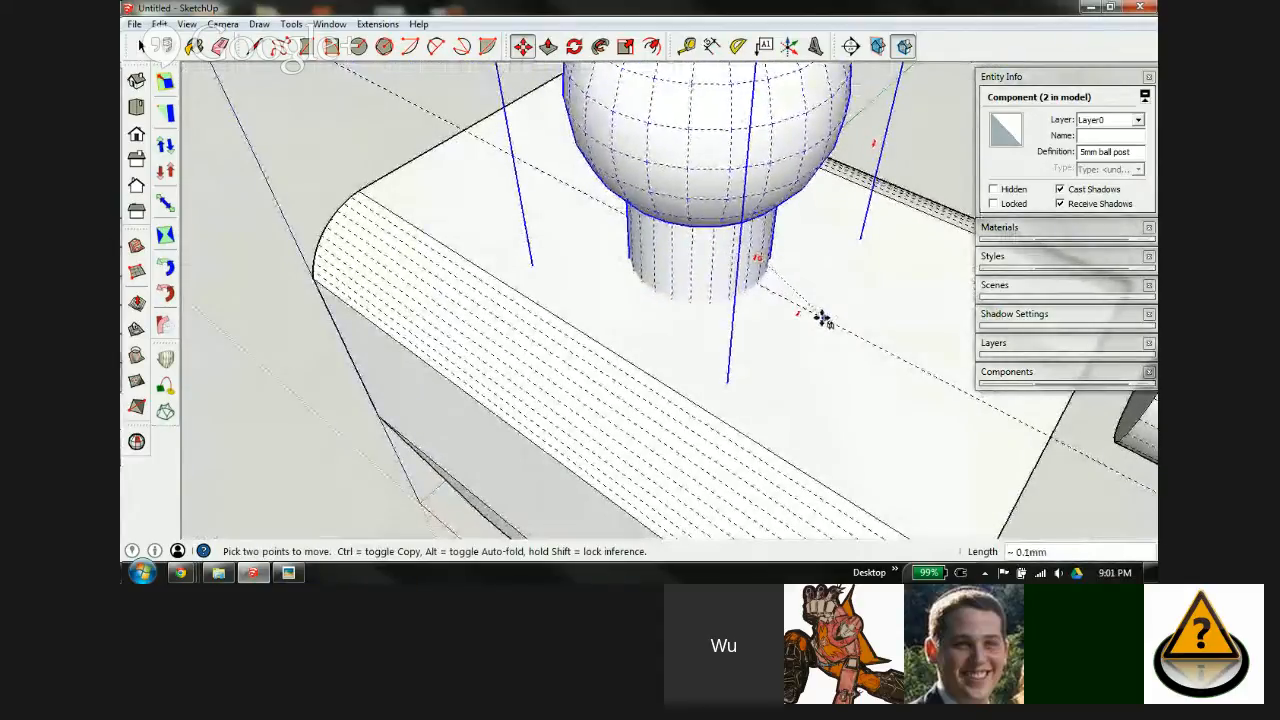
scroll(818, 324, "down", 3)
scroll(920, 375, "up", 5)
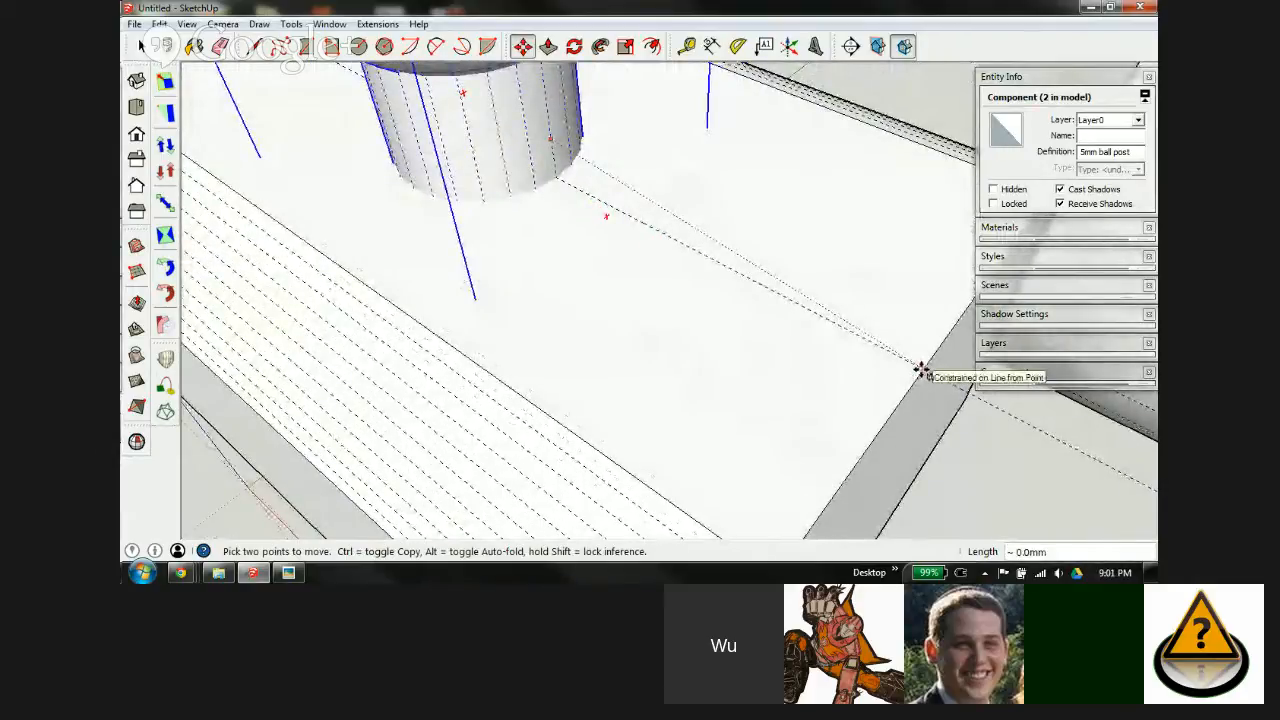
scroll(471, 180, "down", 5)
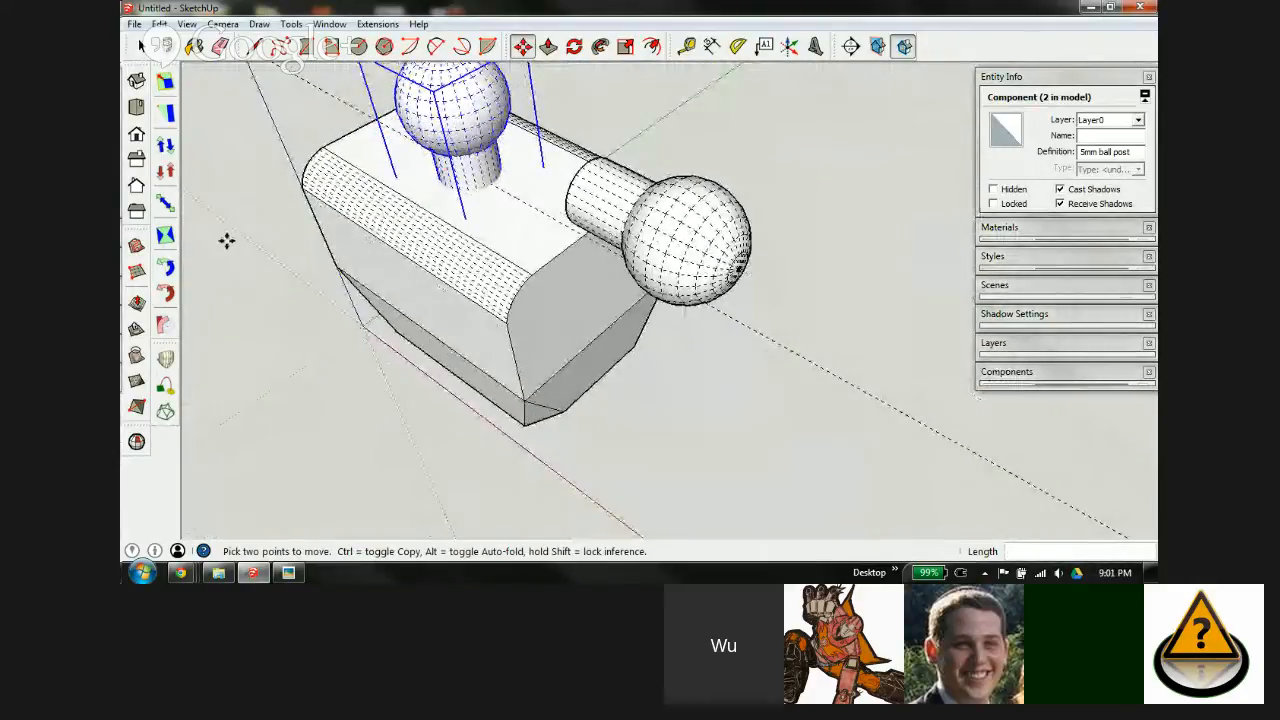
Step: Move the horizontal ball post by its ball's tip to align it with the guide line and the top ball post
scroll(309, 237, "up", 4)
middle_click_drag(503, 249, 528, 337)
key("space")
left_click(543, 394)
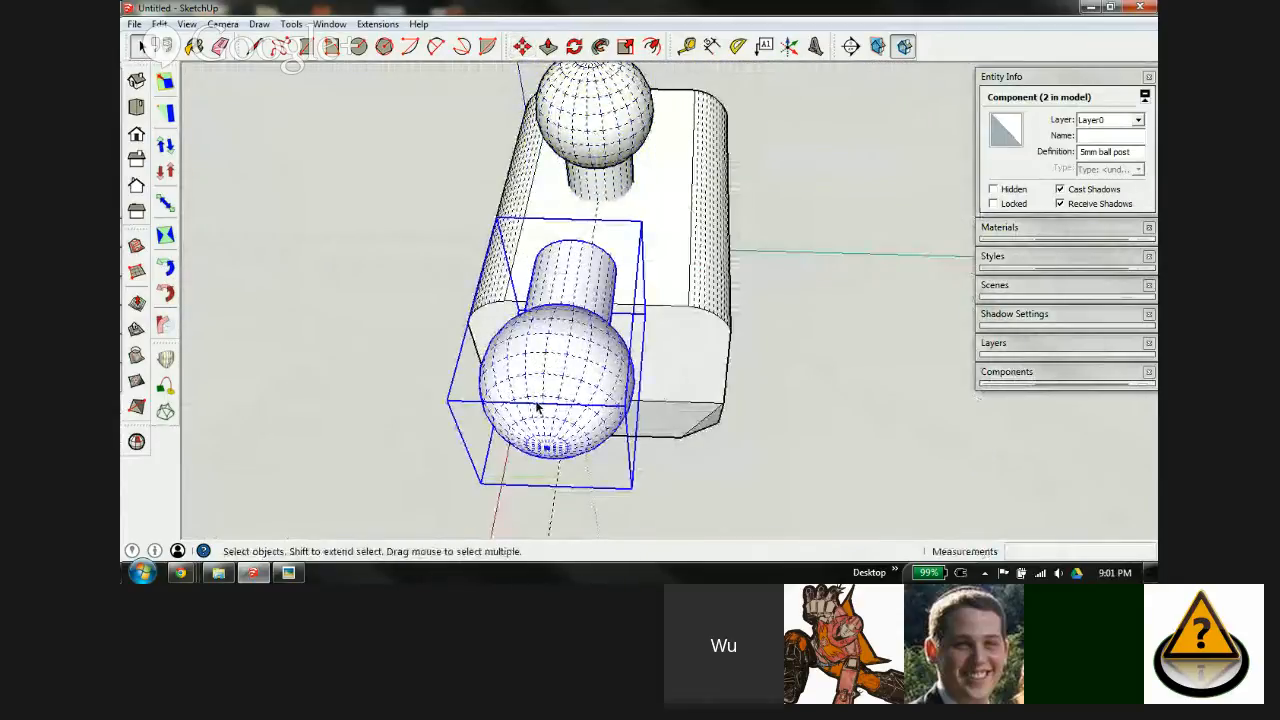
middle_click_drag(537, 405, 614, 371)
key("m")
scroll(593, 436, "up", 3)
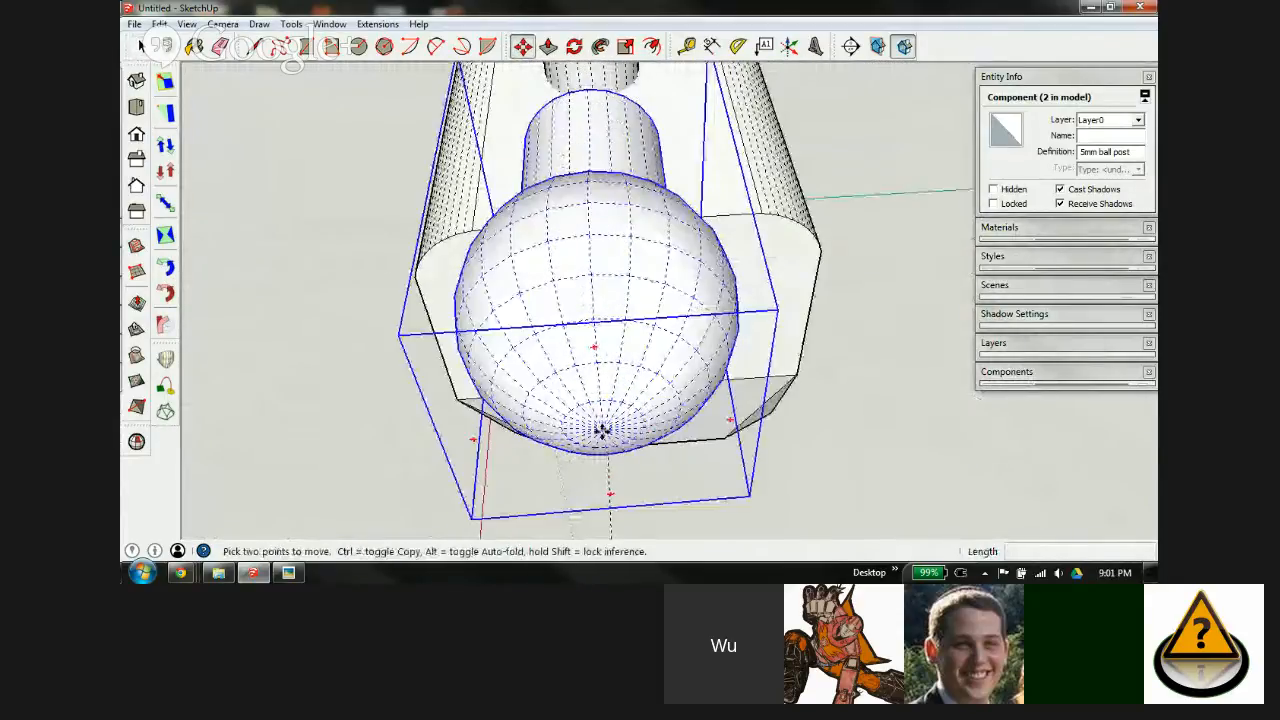
left_click(601, 430)
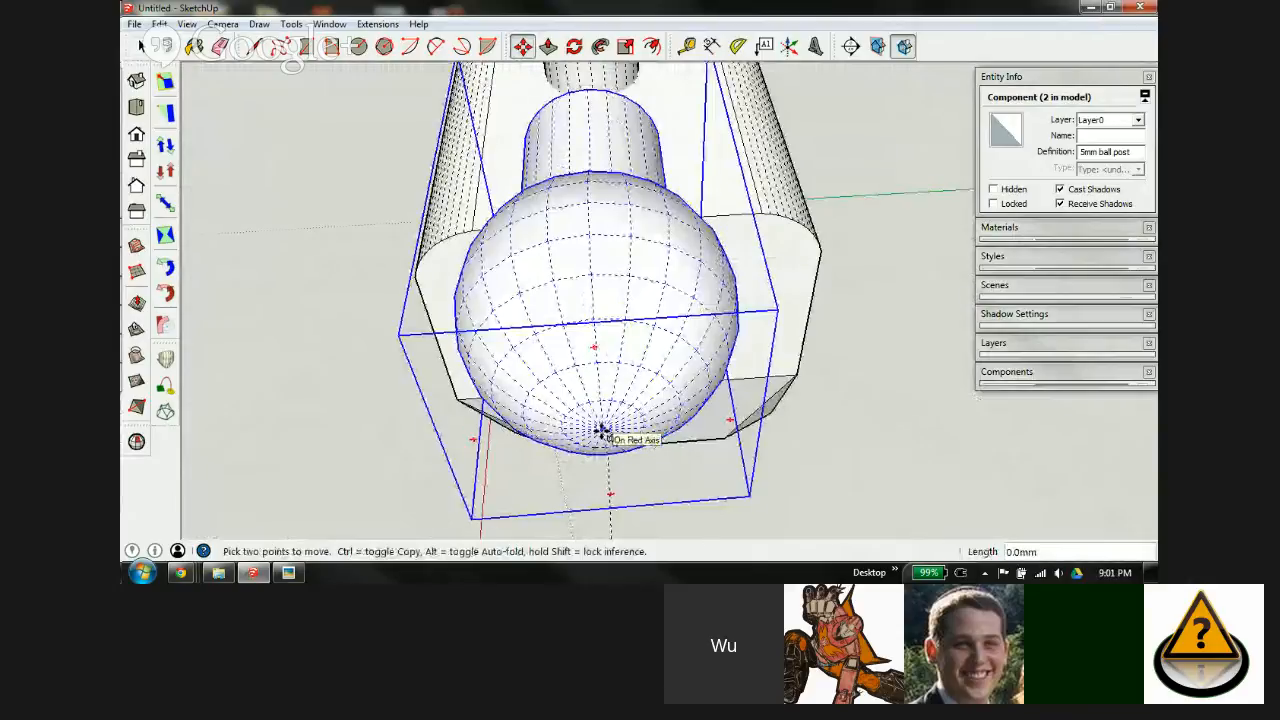
scroll(600, 430, "down", 5)
scroll(585, 140, "up", 3)
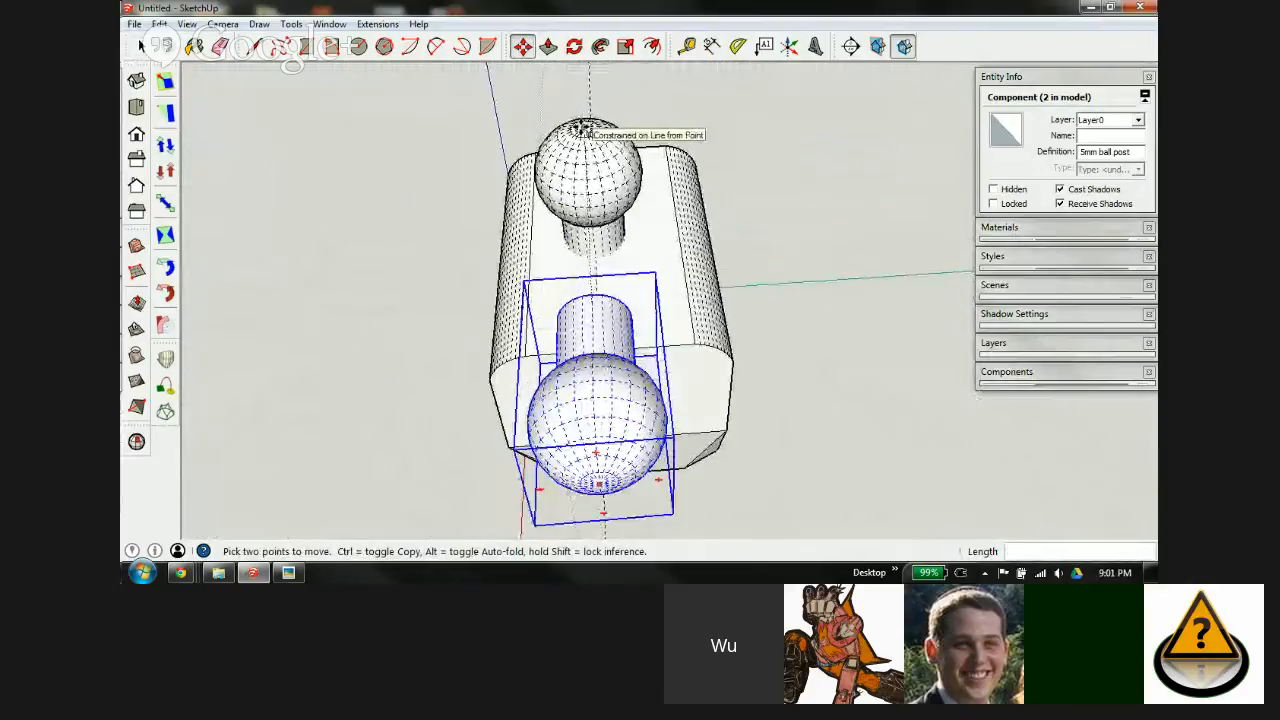
Step: Lower the horizontal ball post about 5.1 mm so it sits in front of the block's end face
scroll(586, 130, "down", 3)
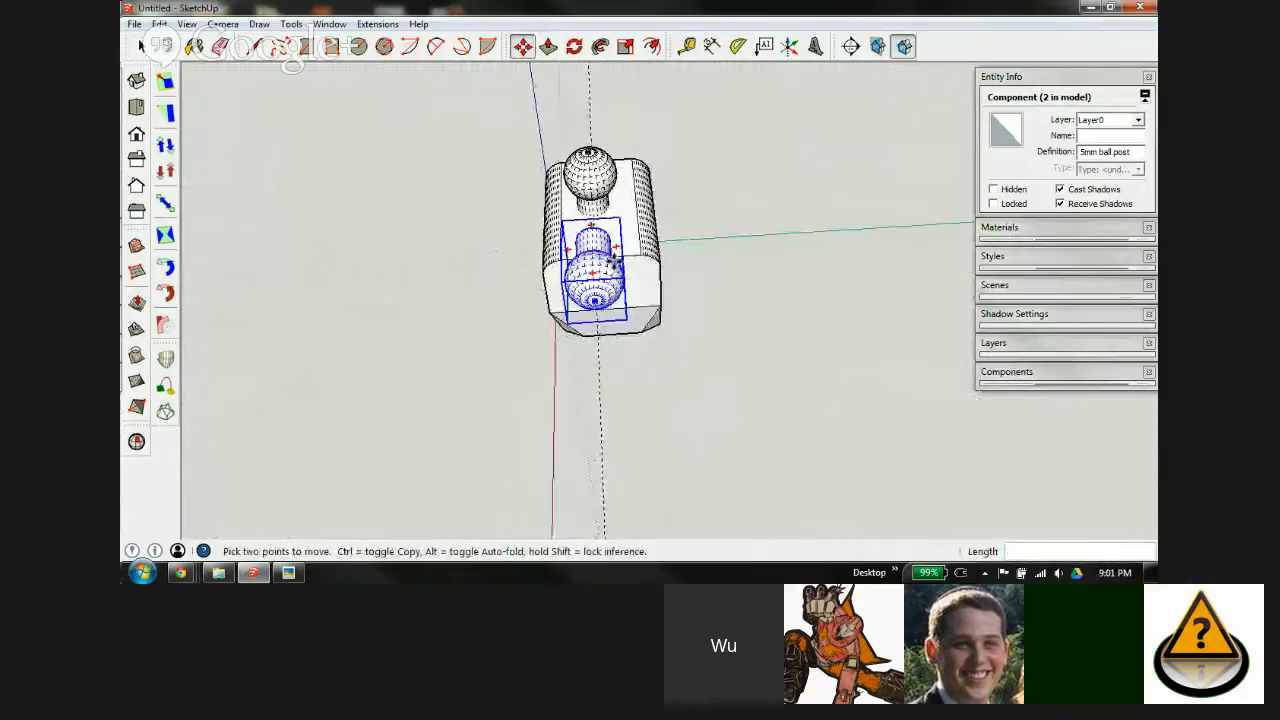
scroll(586, 225, "up", 2)
middle_click_drag(585, 228, 722, 230)
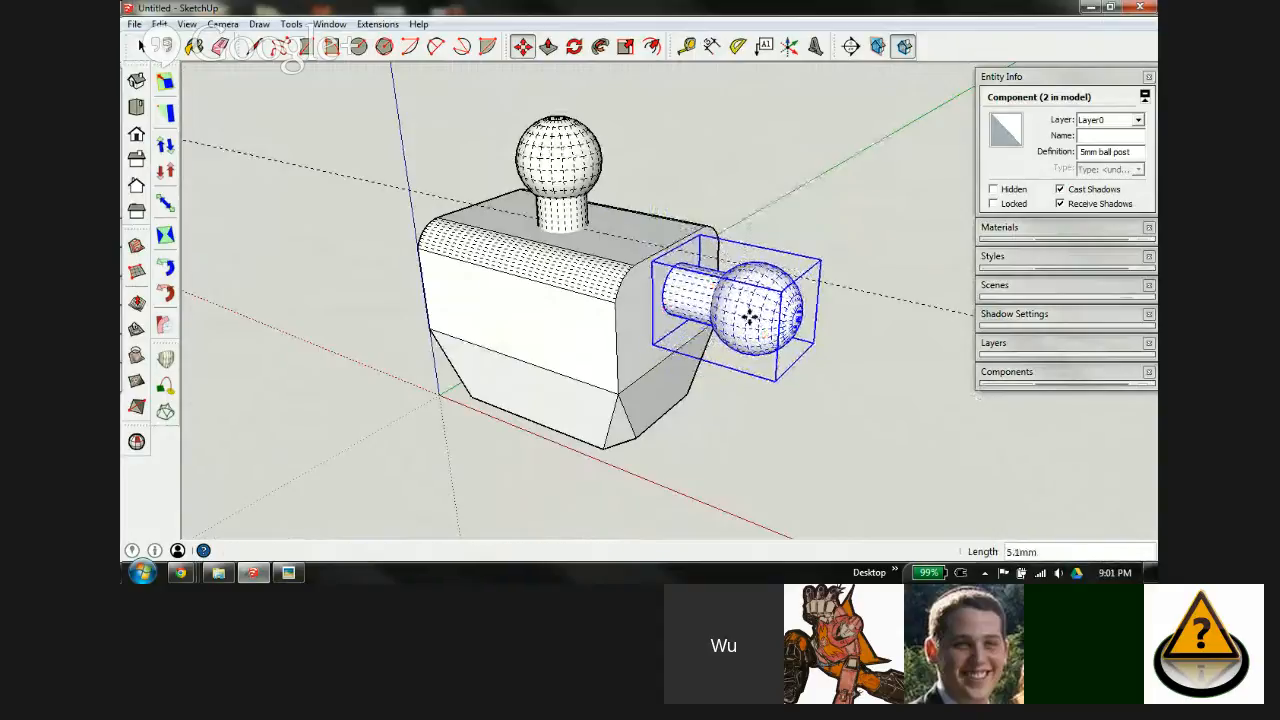
Step: Move the horizontal ball post's base flush with the block's end face and sink it 1 mm into the block
scroll(672, 272, "up", 5)
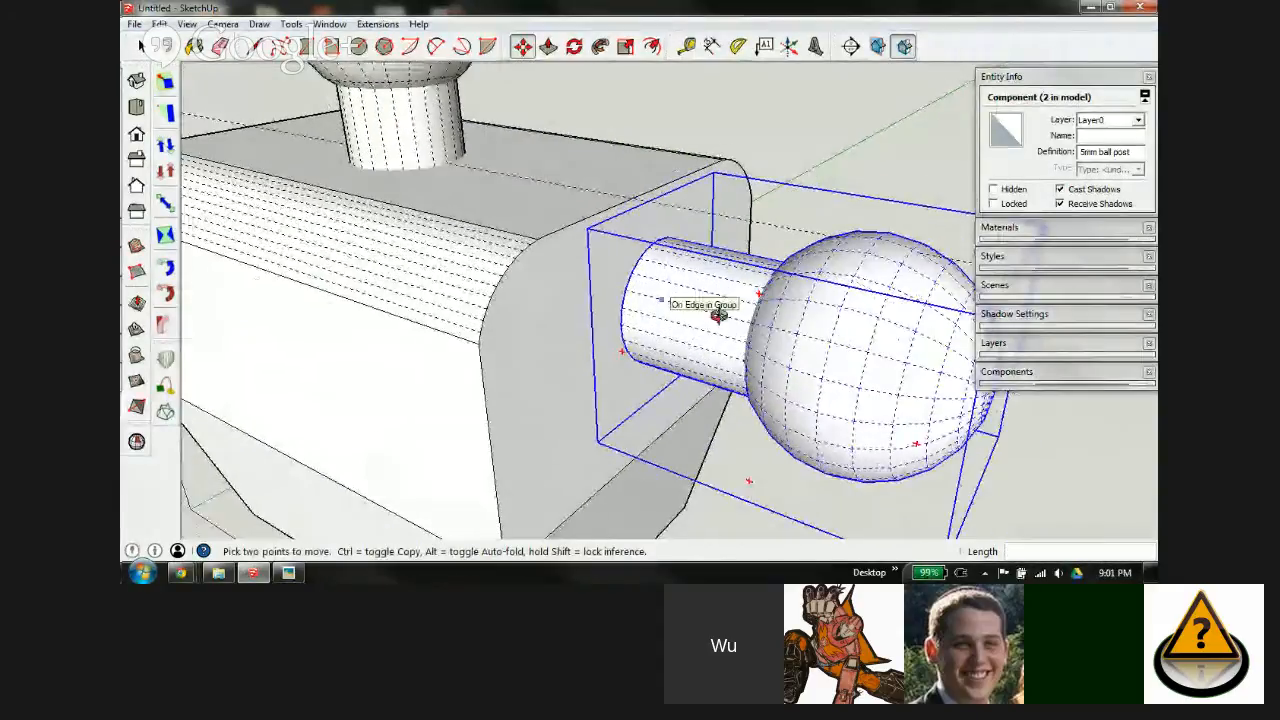
scroll(683, 277, "up", 5)
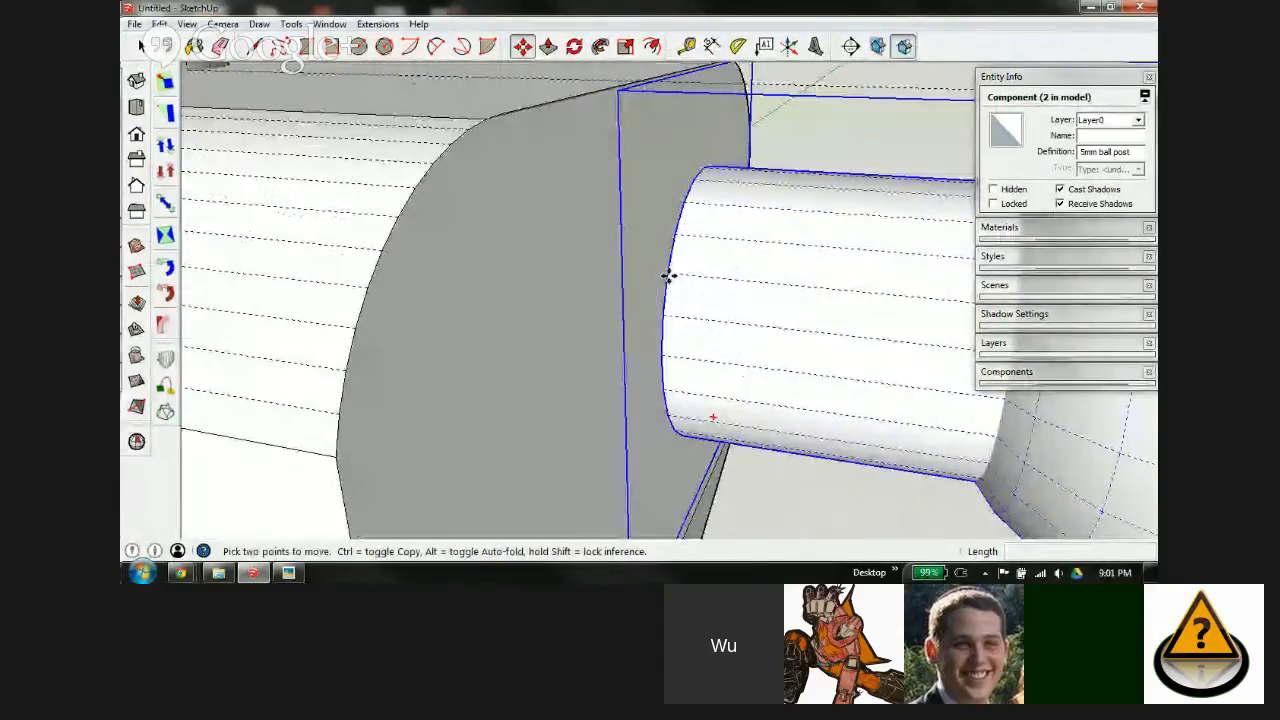
left_click(540, 246)
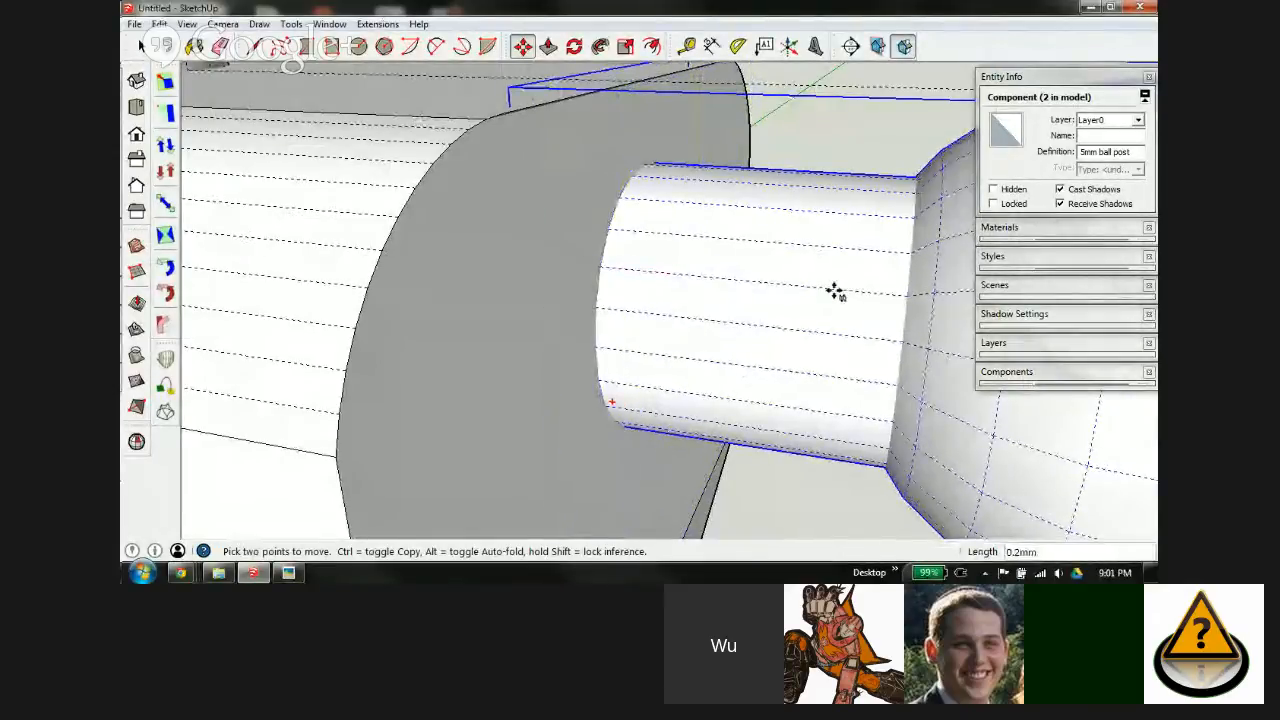
scroll(832, 291, "down", 2)
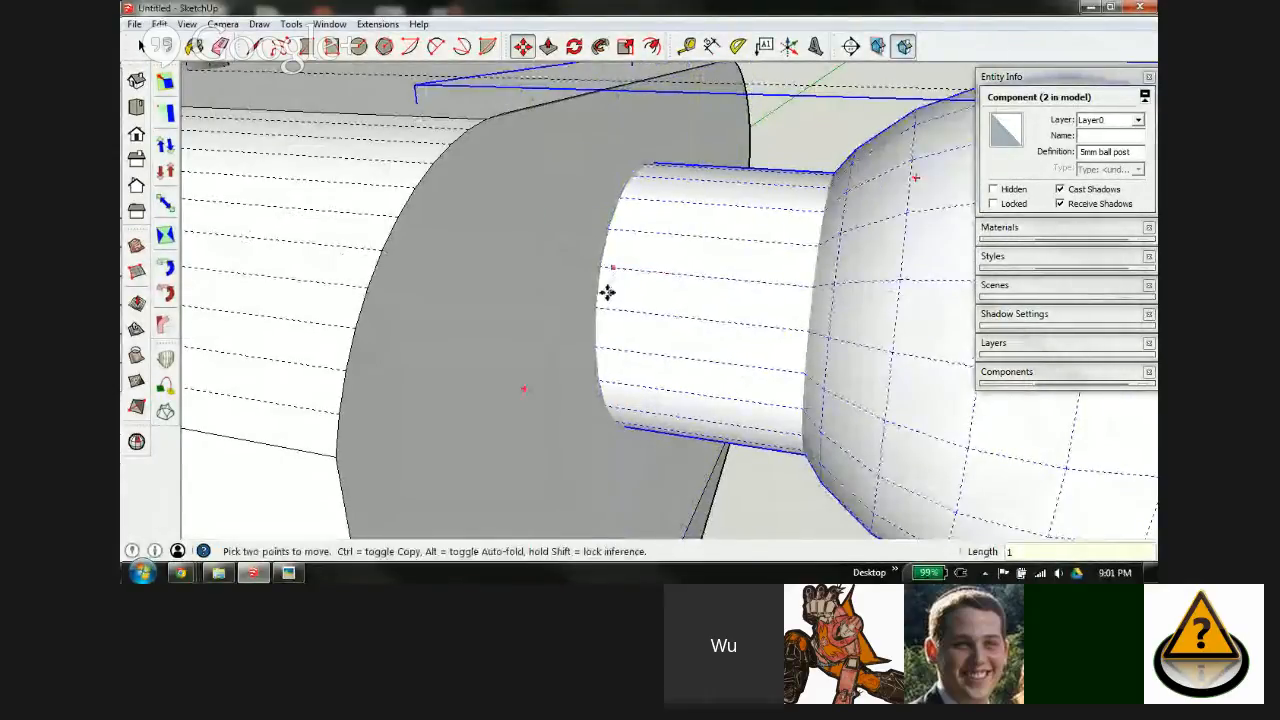
middle_click_drag(606, 289, 775, 283)
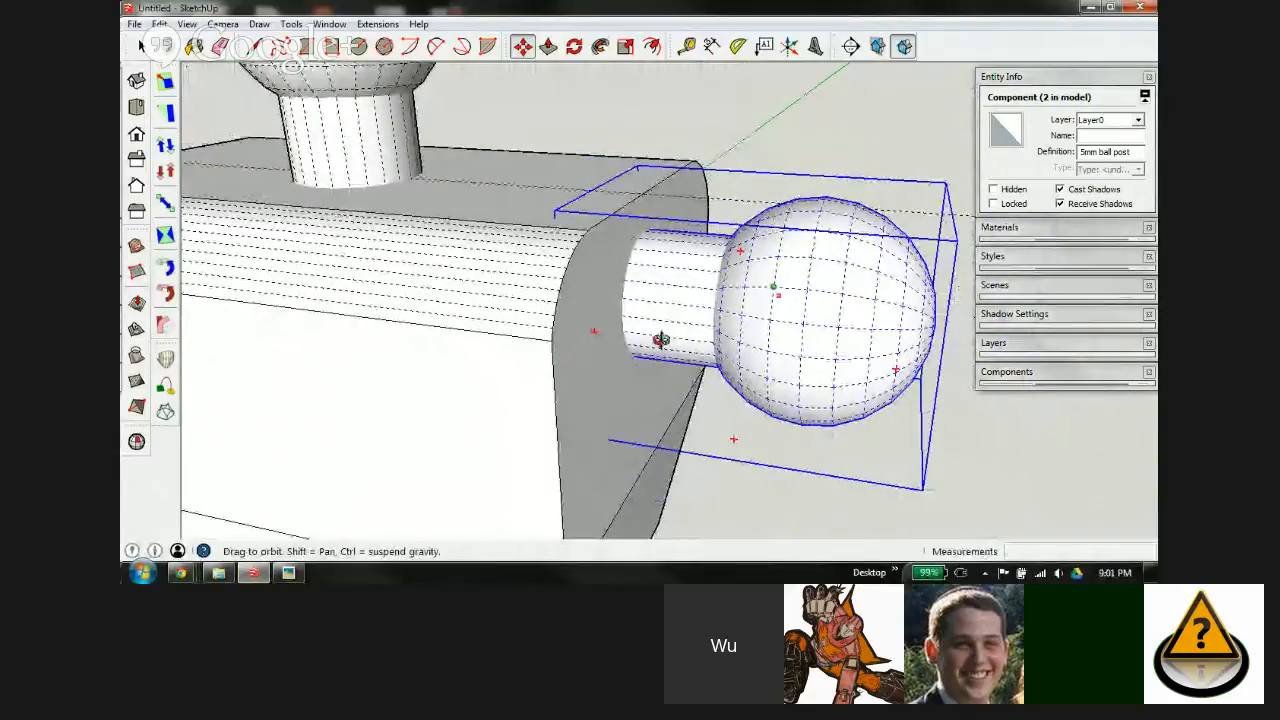
Step: Switch to torso_specs.jpg in the photo viewer and examine where the side ball post sits on the torso's end face
middle_click_drag(661, 339, 556, 219)
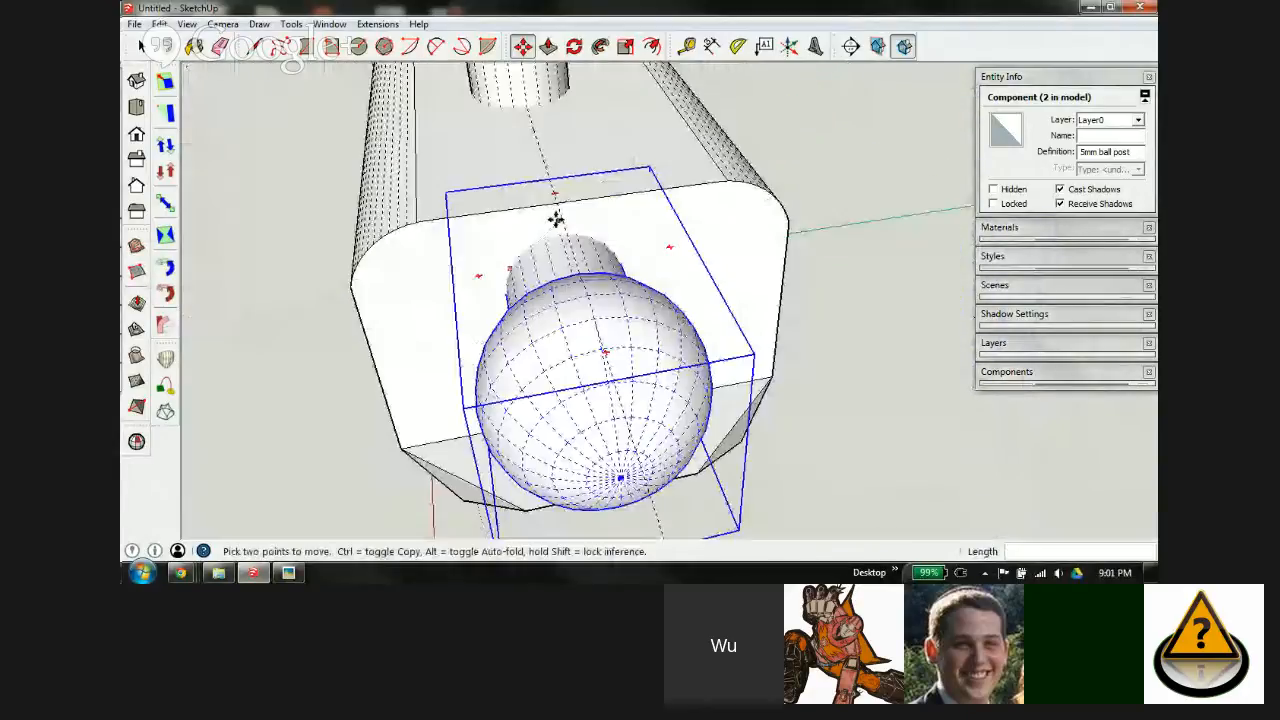
left_click(288, 572)
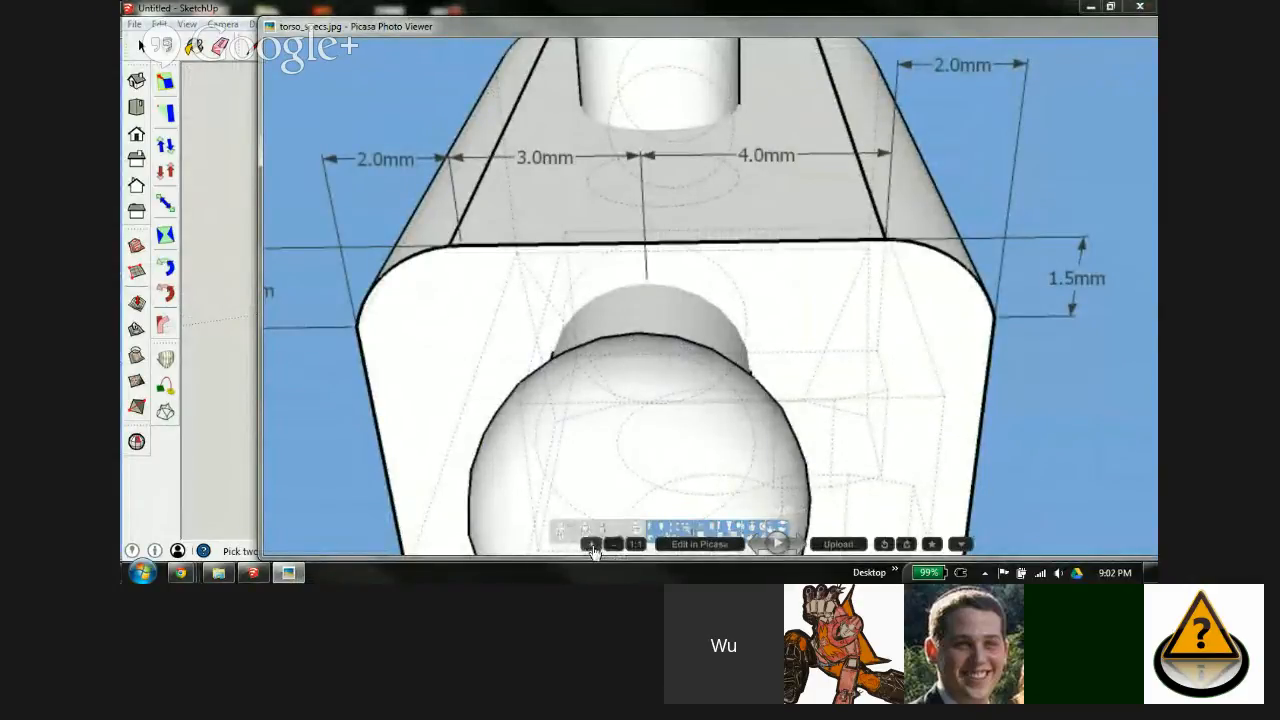
left_click(612, 547)
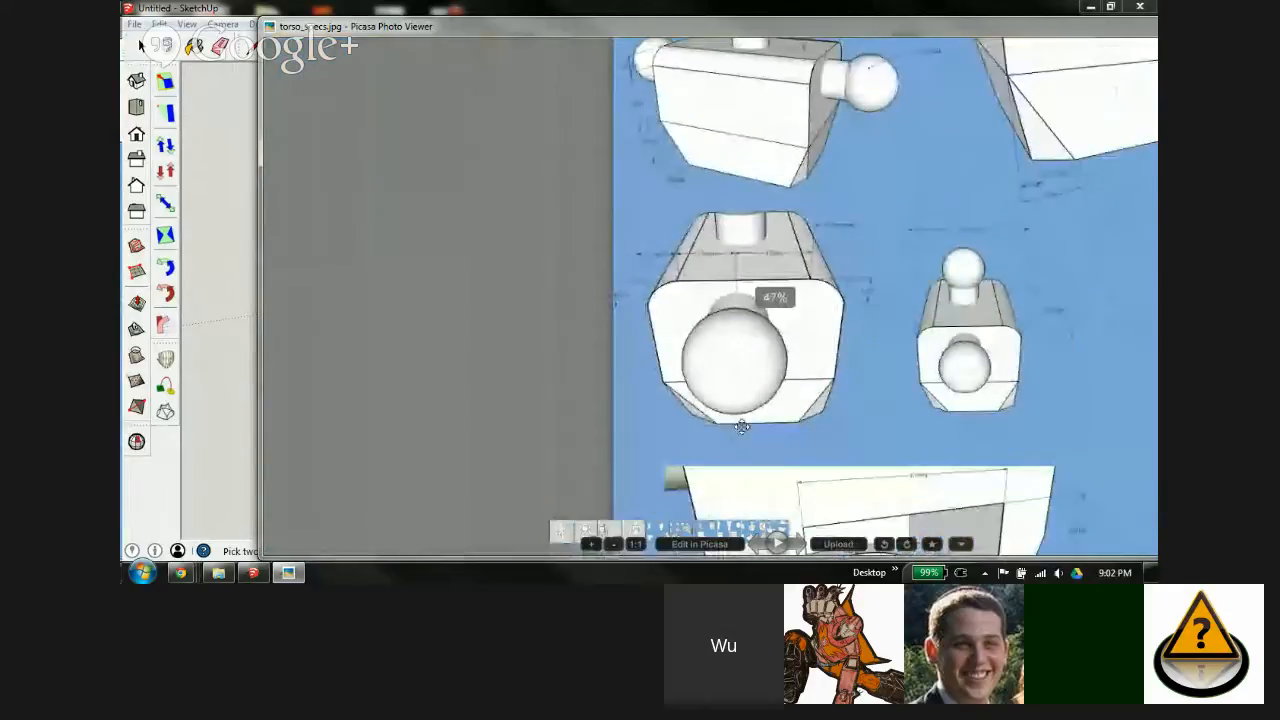
left_click_drag(772, 188, 728, 94)
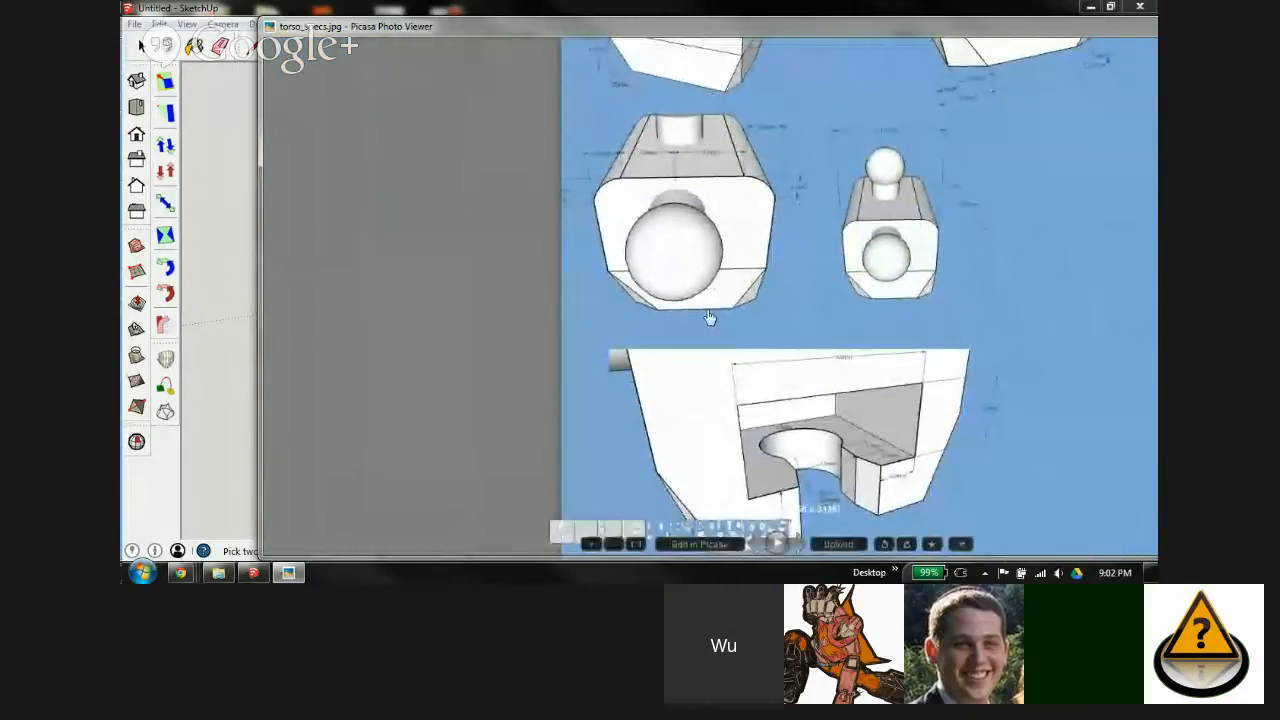
left_click_drag(709, 321, 663, 429)
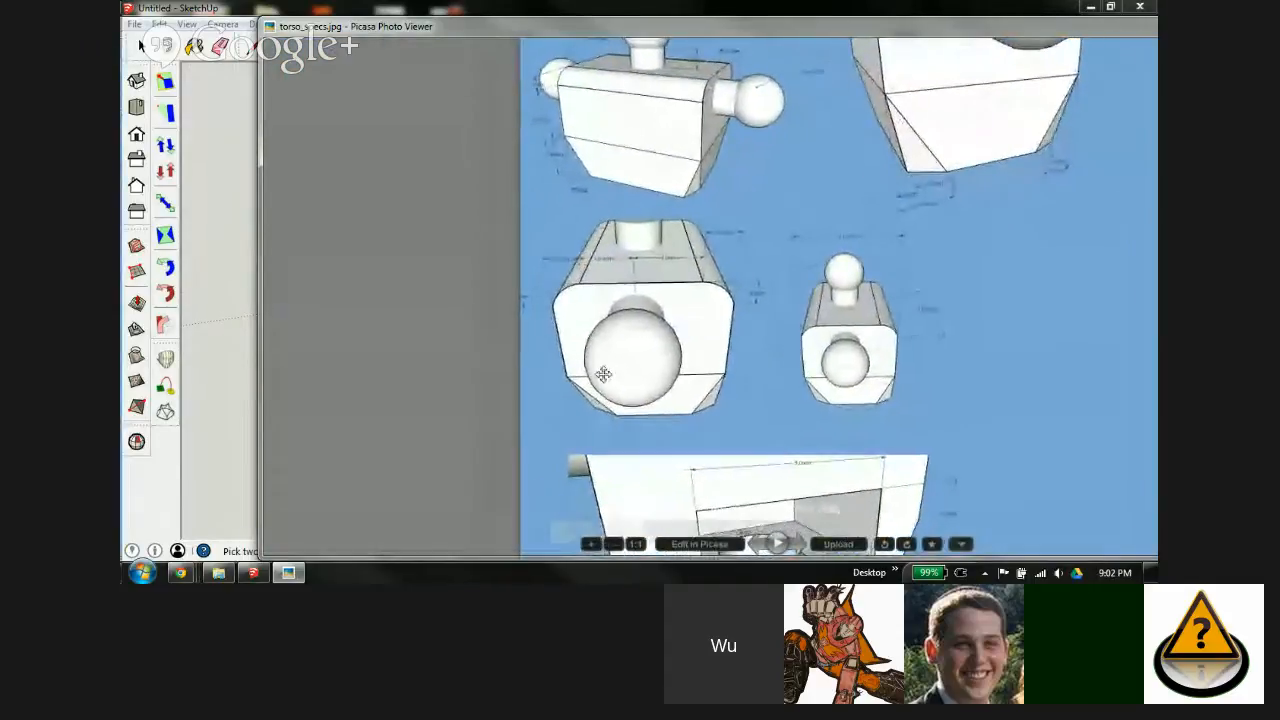
left_click(250, 8)
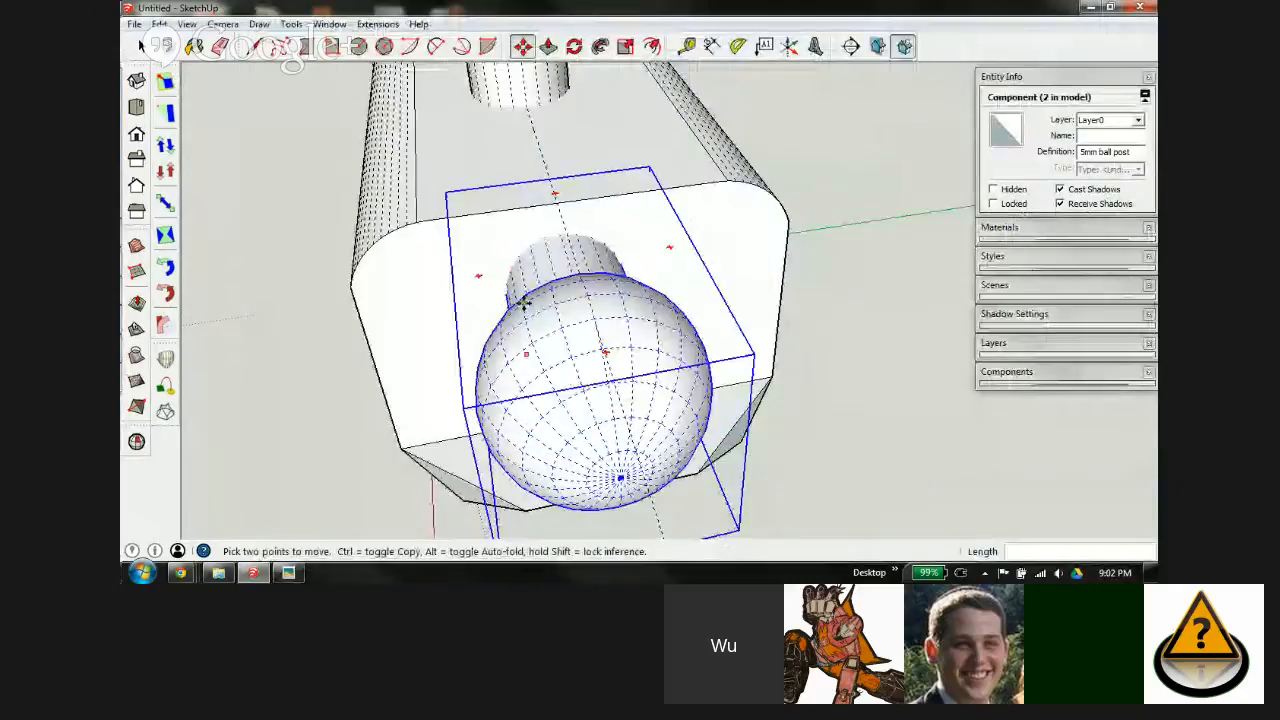
Step: Add a guide line on the block's end face, parallel to and just below its upper edge
scroll(527, 289, "up", 1)
key("t")
left_click(521, 200)
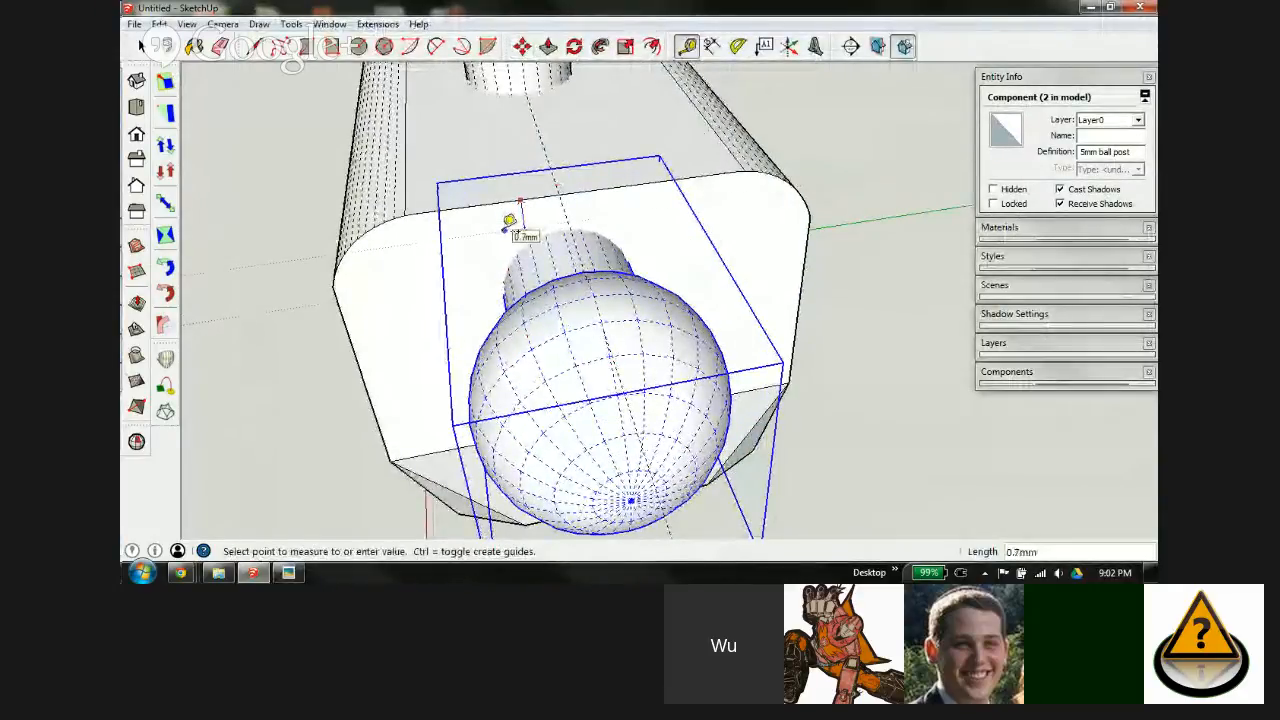
key("Escape")
scroll(517, 229, "up", 3)
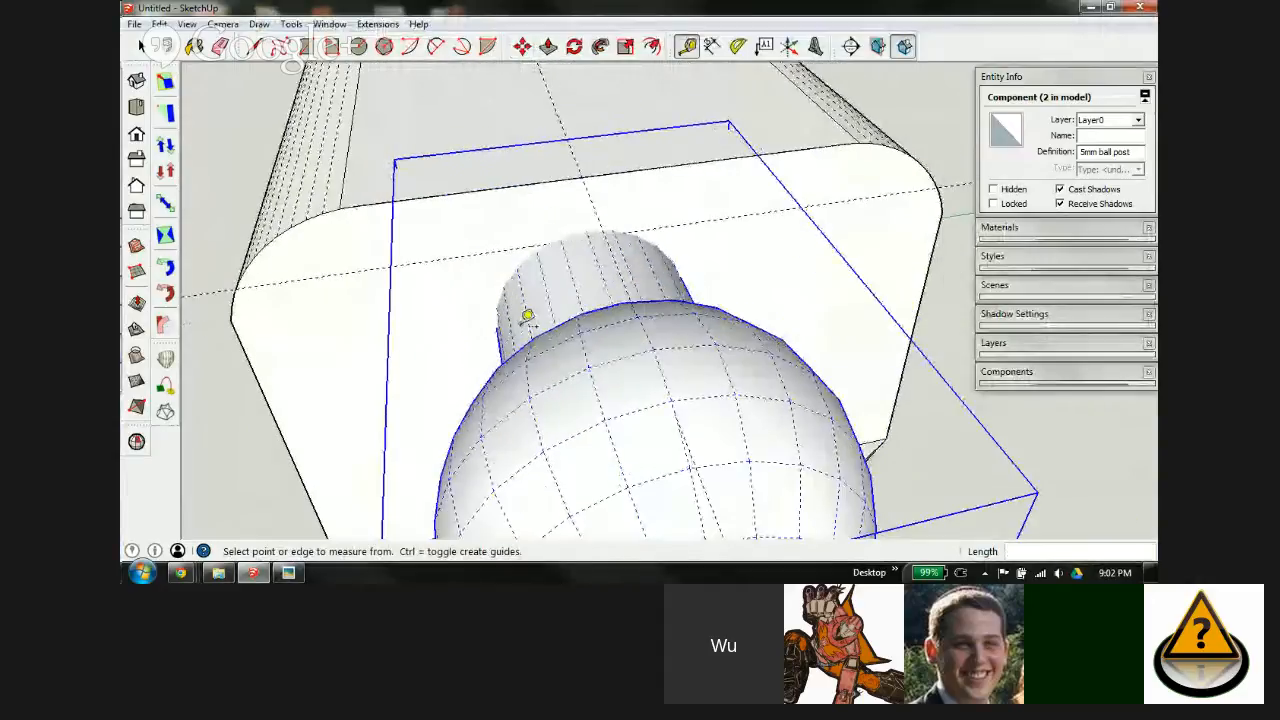
Step: Move the horizontal ball post by the uppermost point of its post's base onto the new guide line
middle_click_drag(527, 316, 689, 271)
scroll(589, 286, "up", 4)
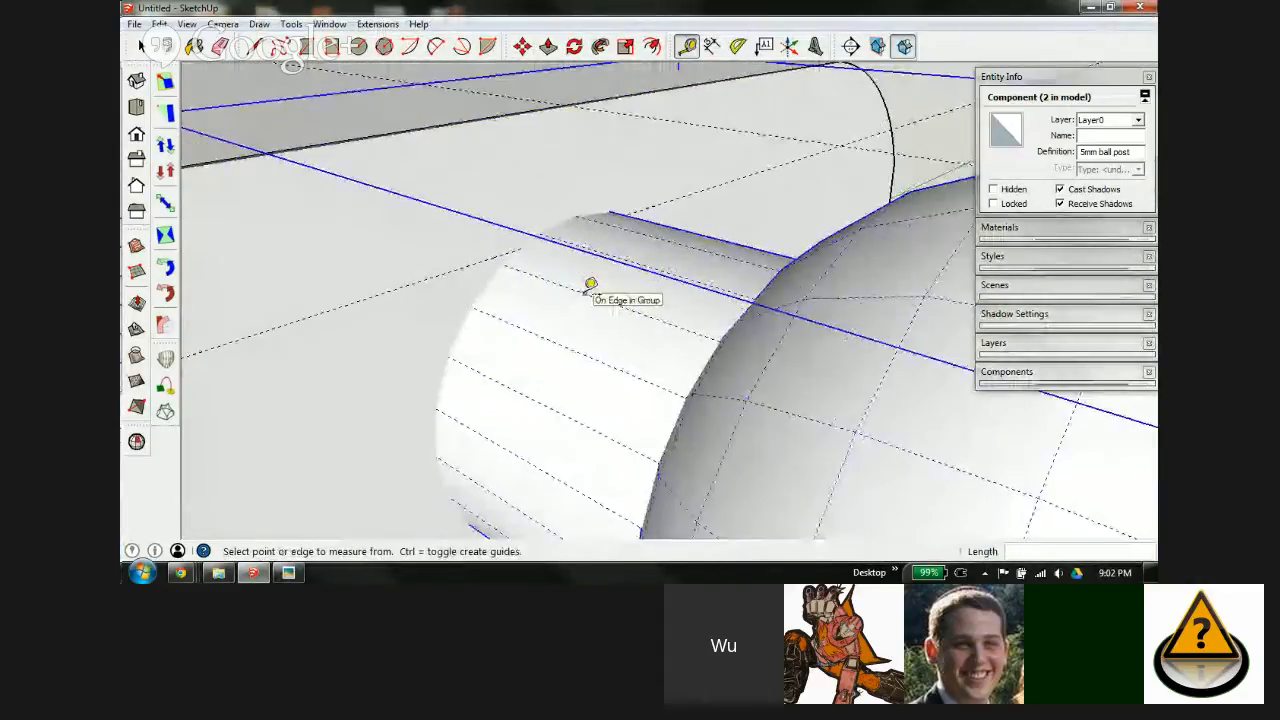
scroll(590, 286, "down", 1)
key("e")
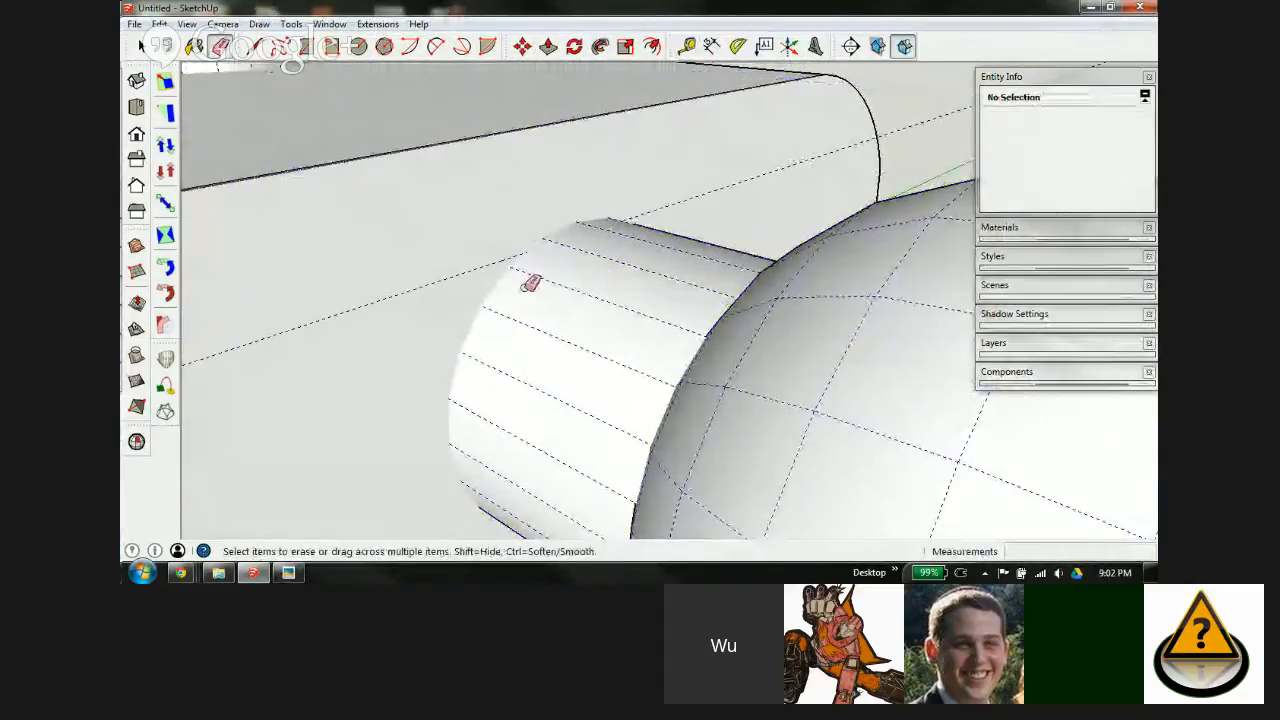
key("space")
left_click(638, 317)
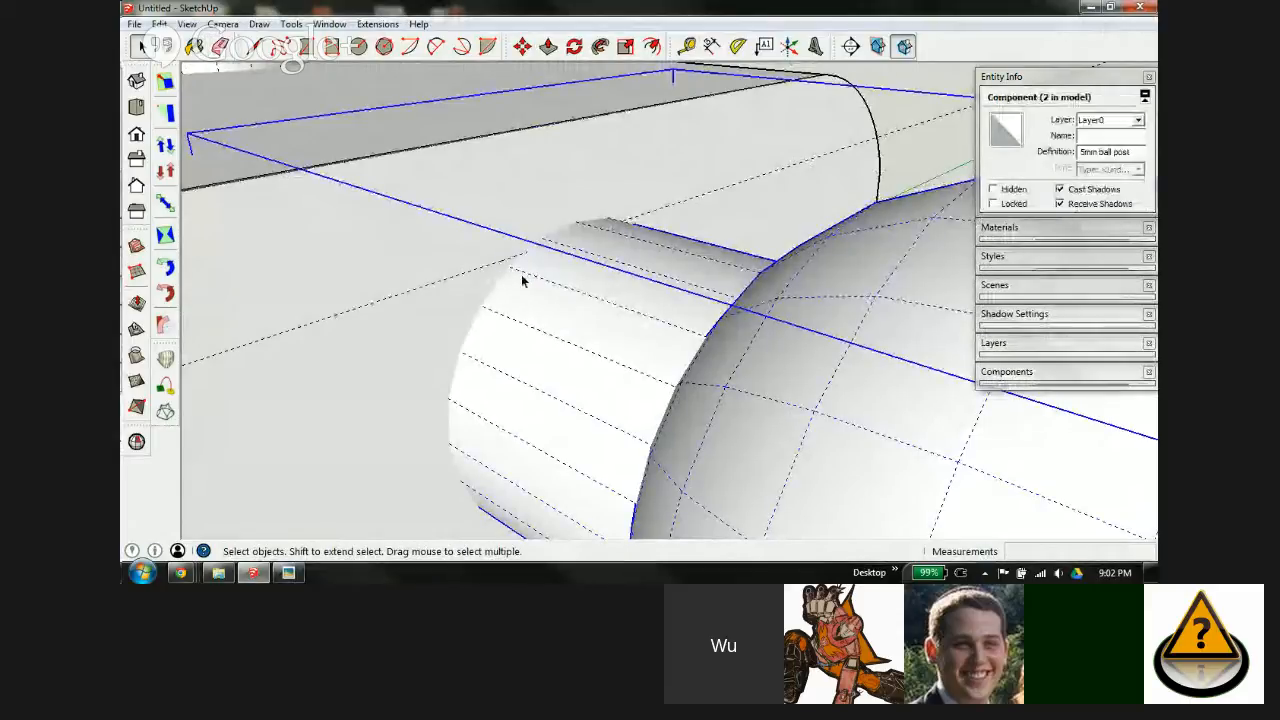
key("m")
scroll(578, 221, "up", 2)
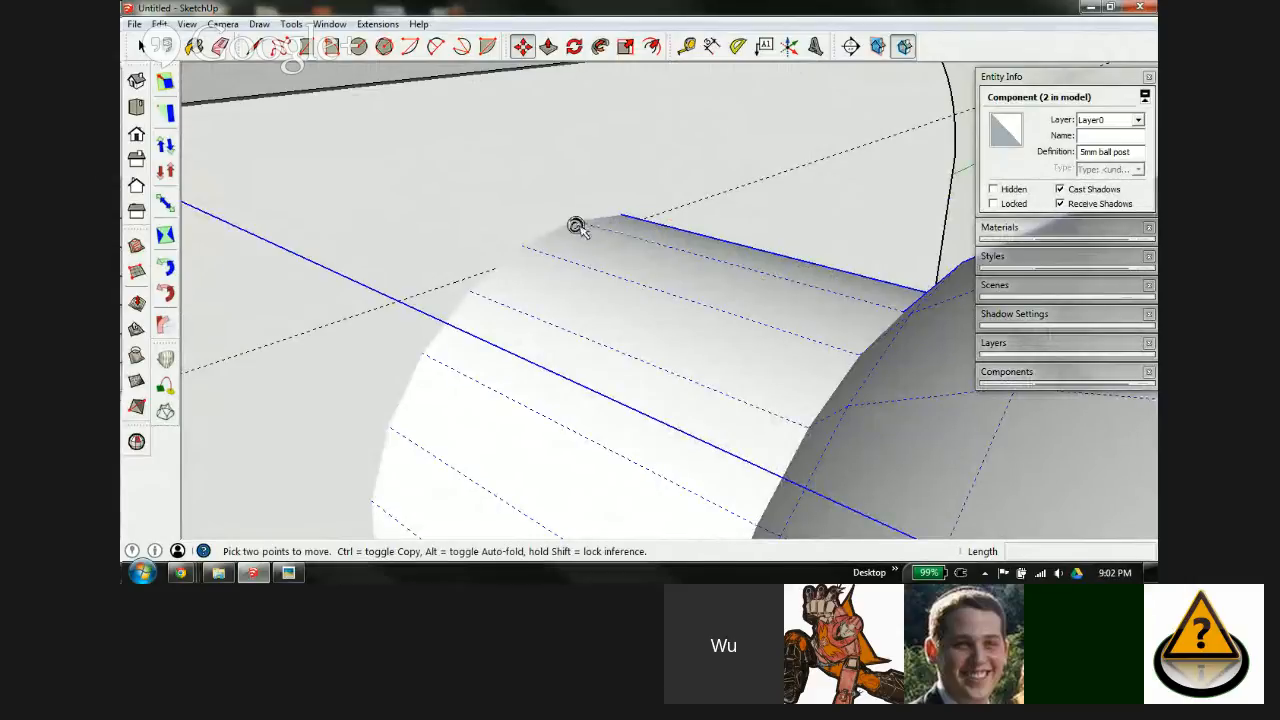
left_click(576, 226)
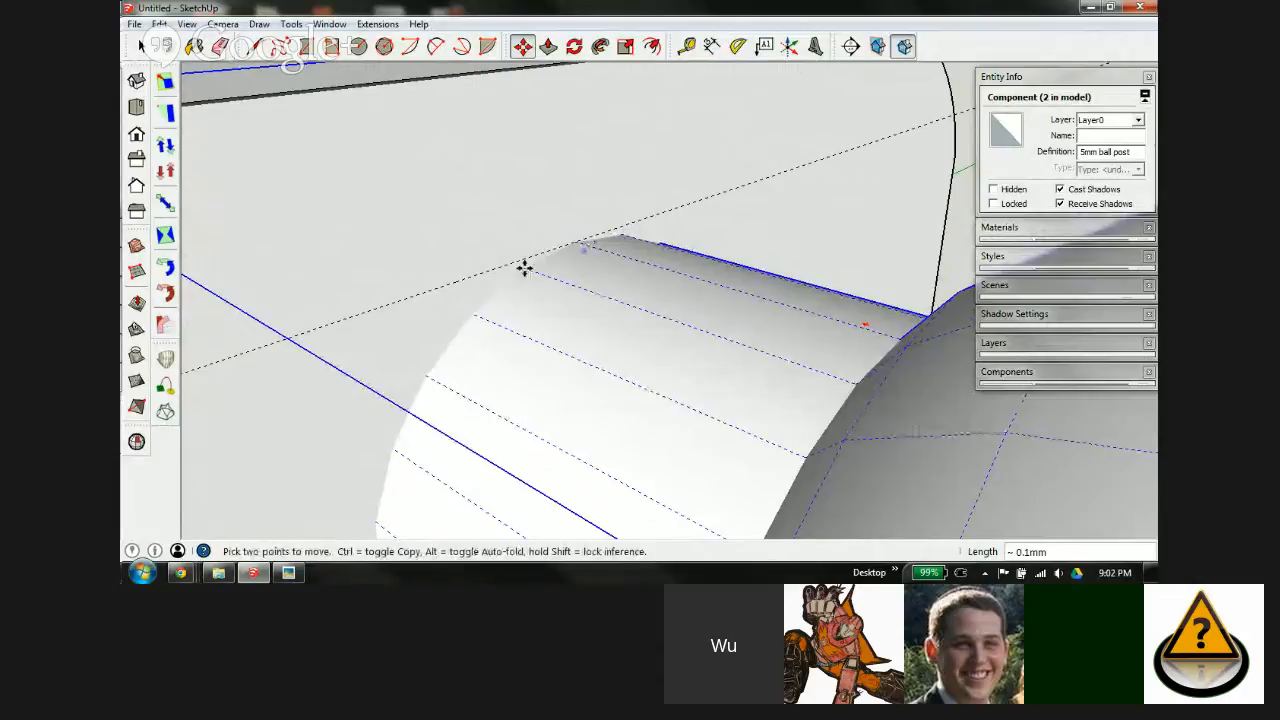
Step: Erase the guide lines around the block's end face and horizontal ball post
scroll(461, 277, "down", 5)
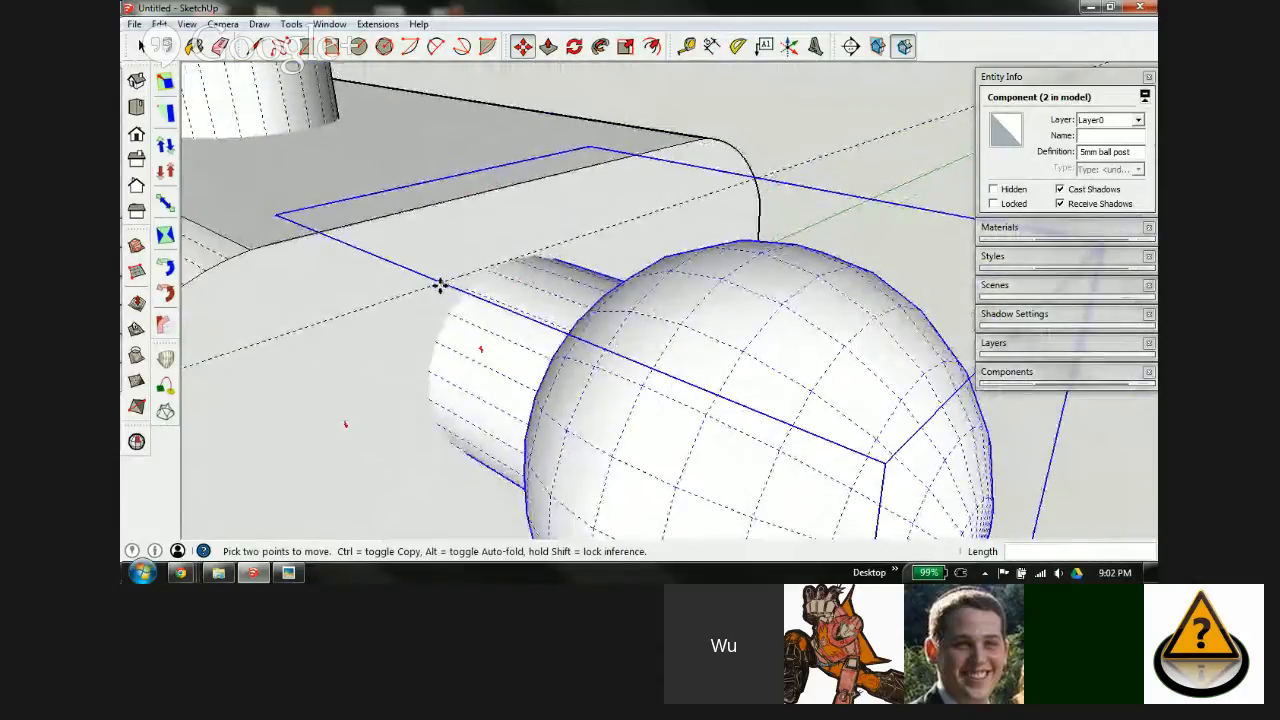
key("e")
scroll(430, 300, "down", 5)
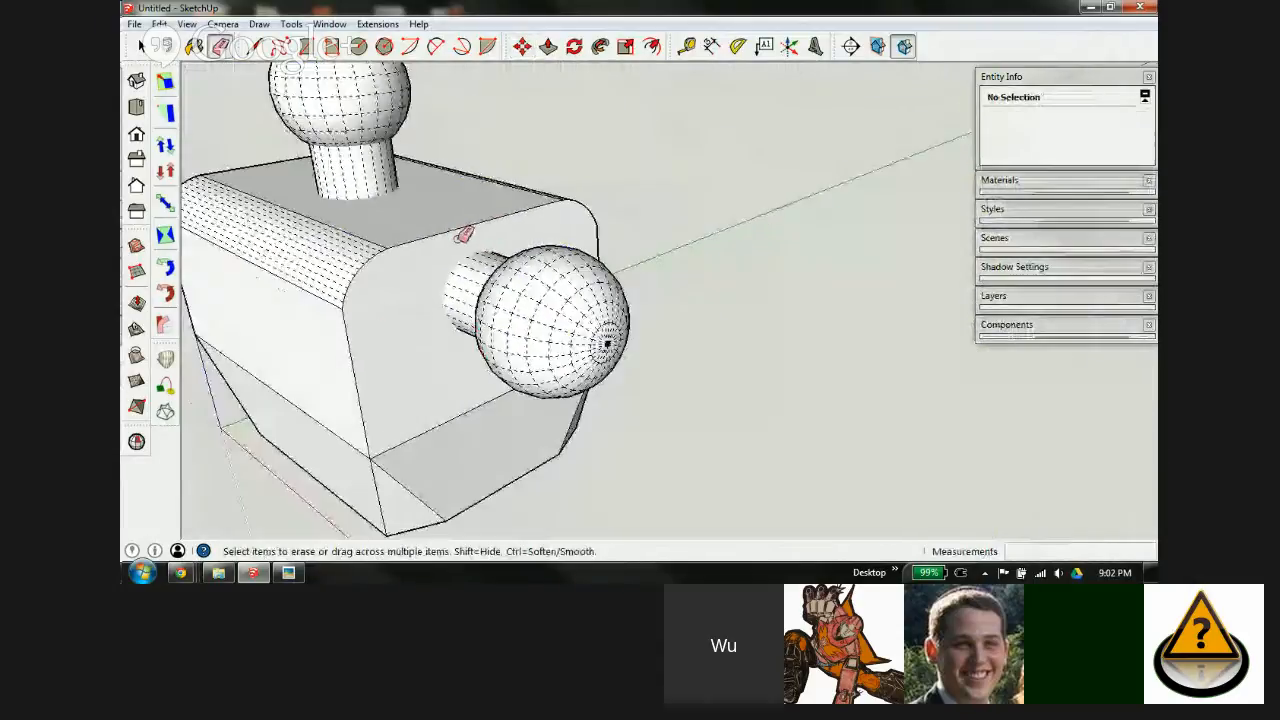
Step: Copy the horizontal ball post along the red axis to beyond the block's opposite end
mouse_move(437, 322)
middle_mouse_down()
mouse_move(423, 331)
mouse_move(714, 289)
mouse_move(694, 323)
middle_mouse_up()
key("space")
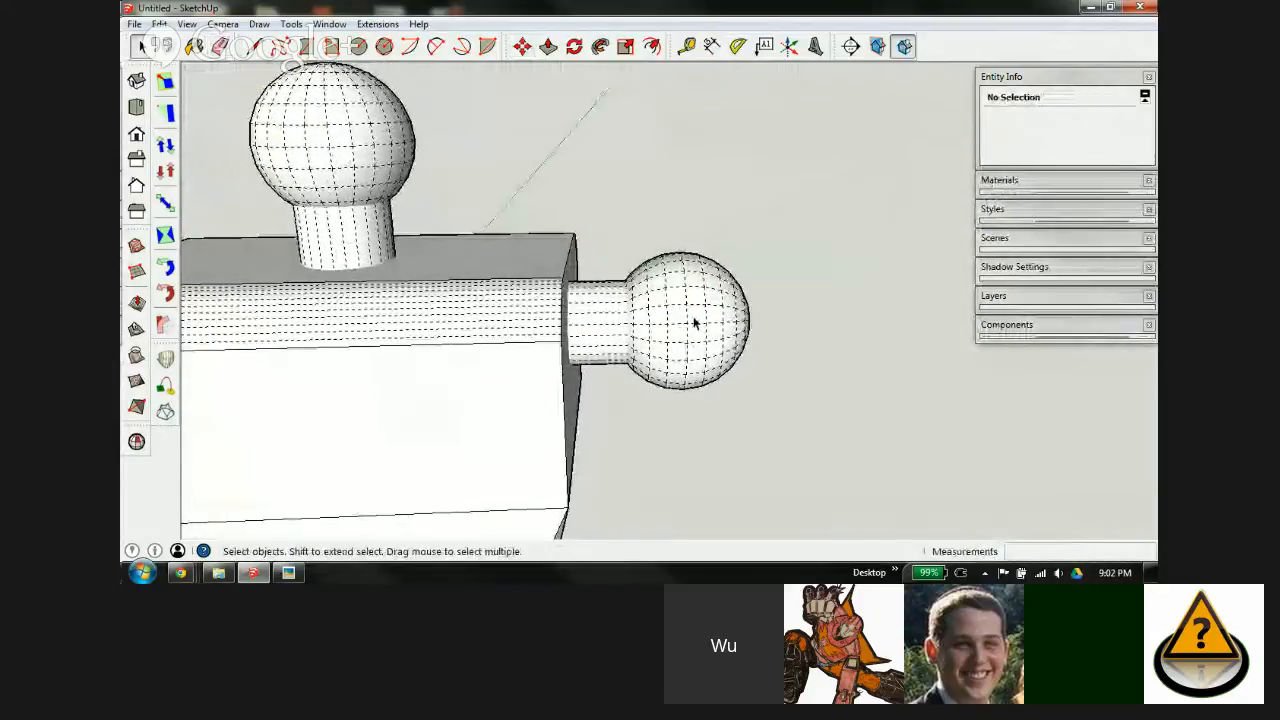
left_click(698, 321)
key("m")
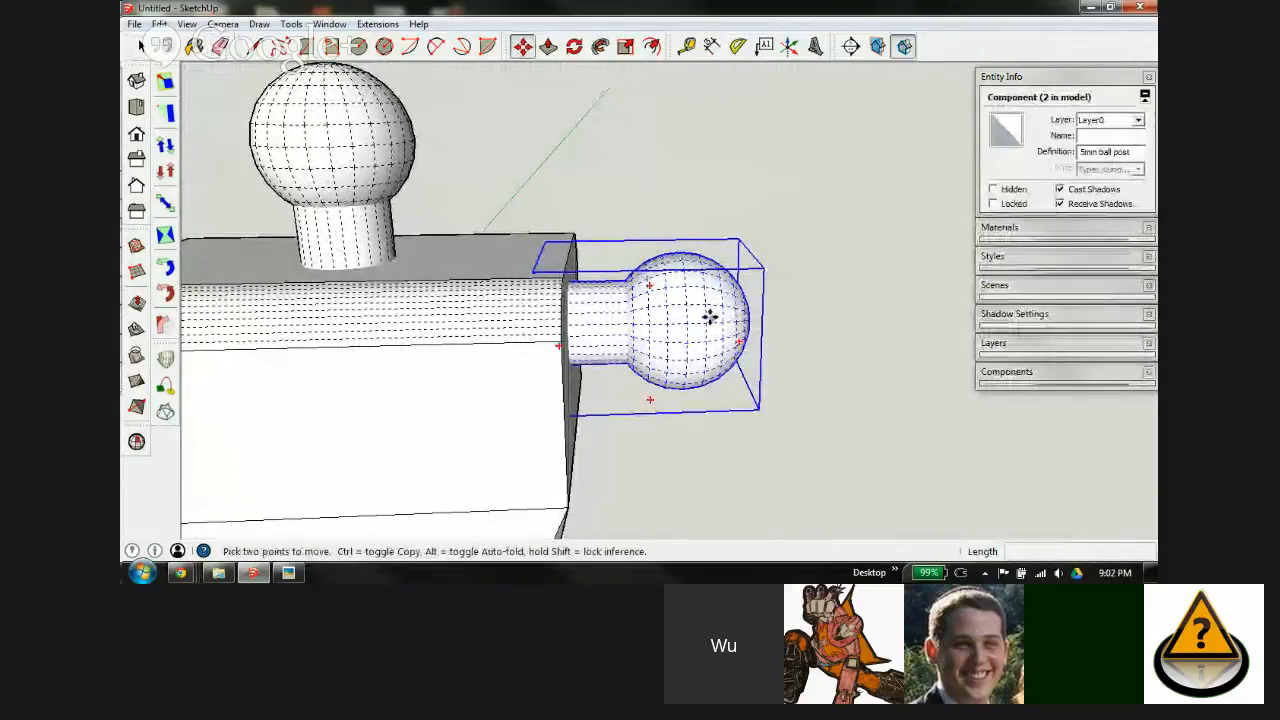
key("ctrl")
left_click(709, 317)
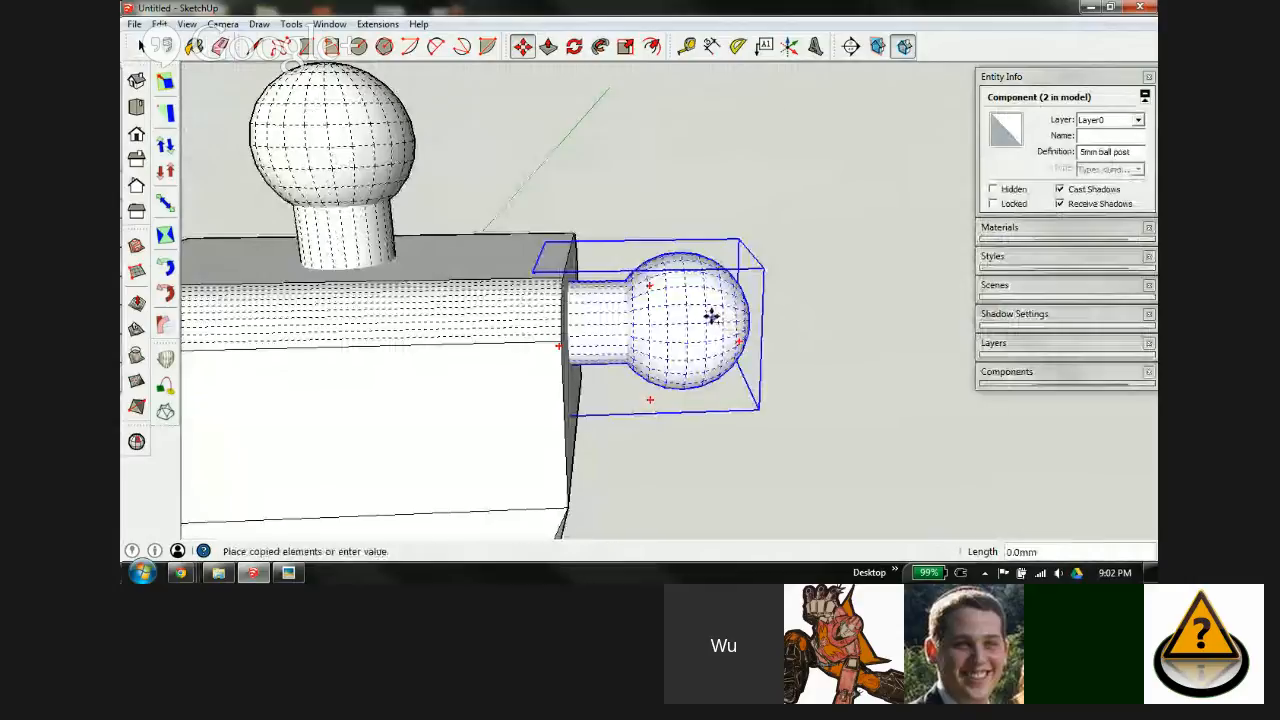
scroll(712, 315, "down", 4)
left_click(460, 318)
Step: Rotate the copied ball post half a turn so its post faces the block
scroll(465, 318, "up", 4)
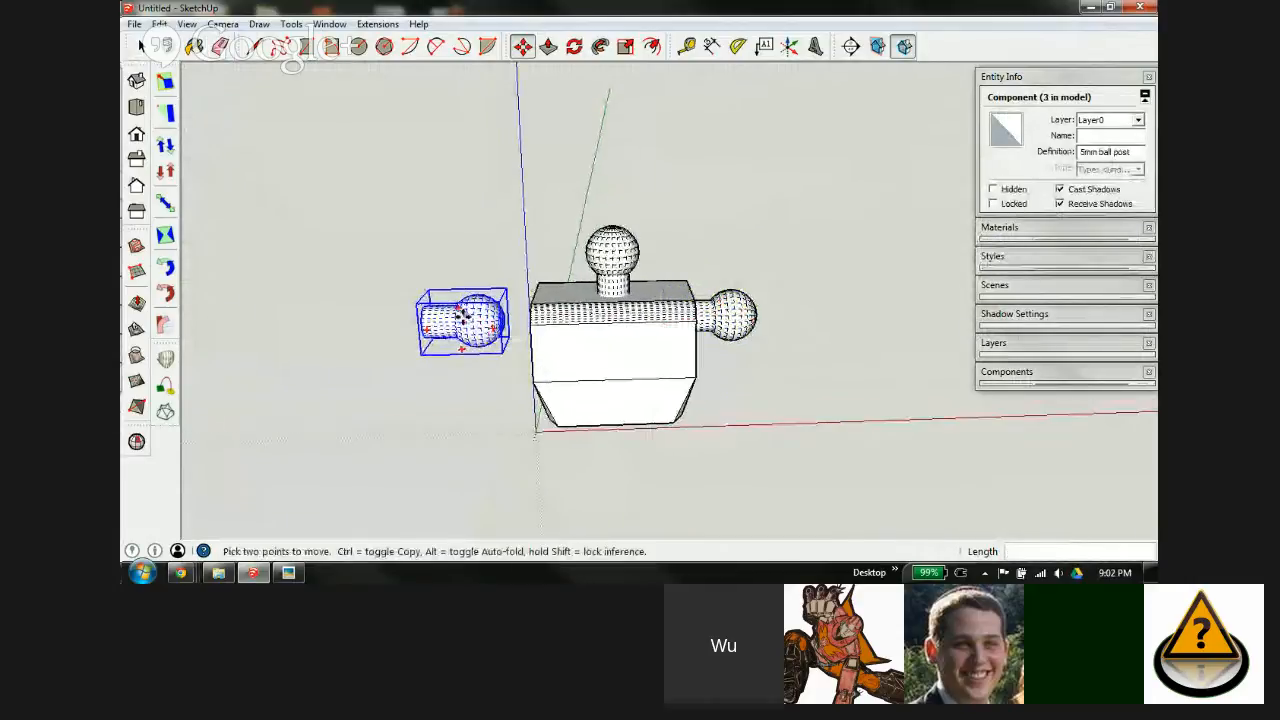
scroll(467, 318, "up", 1)
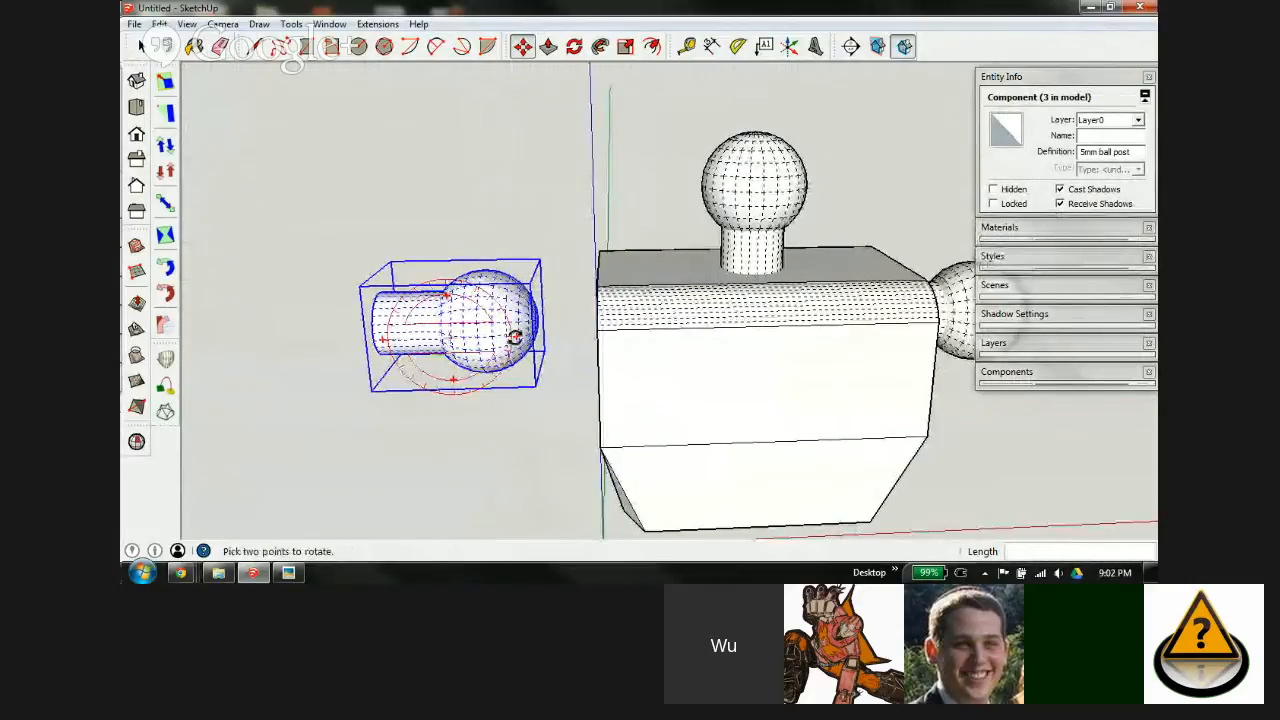
left_click(514, 337)
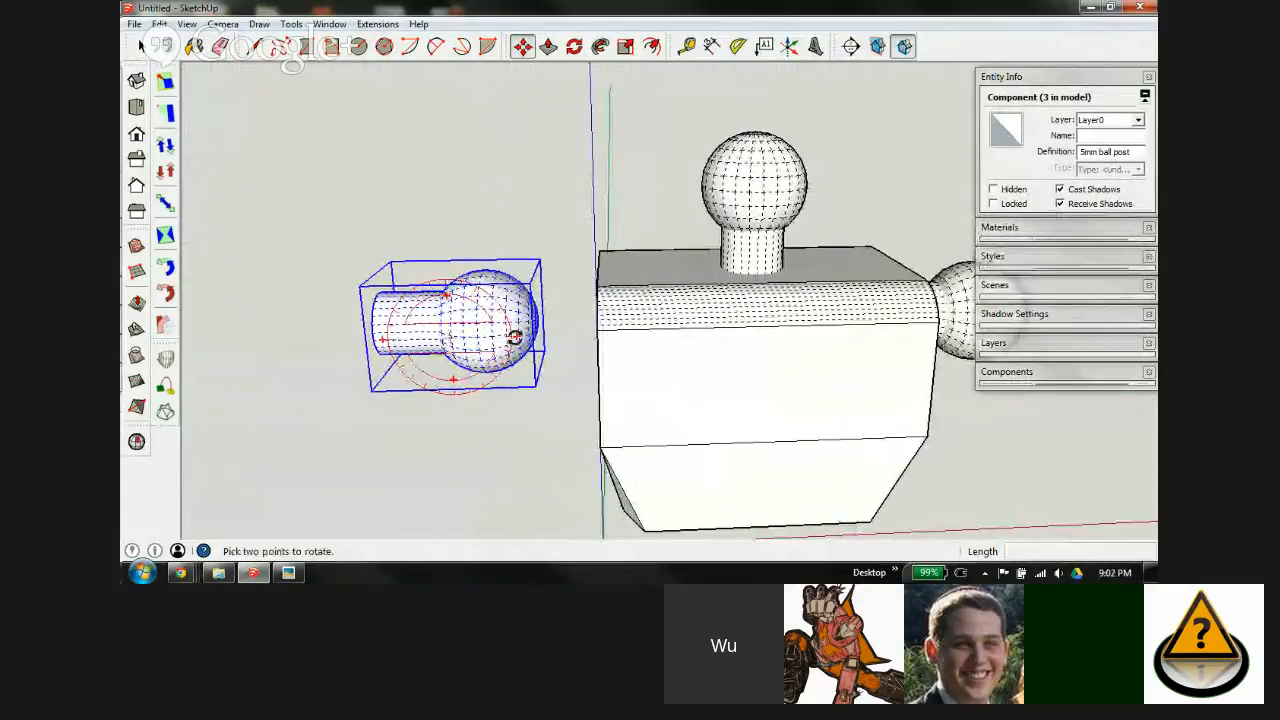
left_click(388, 342)
Step: Move the copied ball post's base flush with the block's end face and push it along the red axis into the block
middle_click_drag(423, 343, 664, 341)
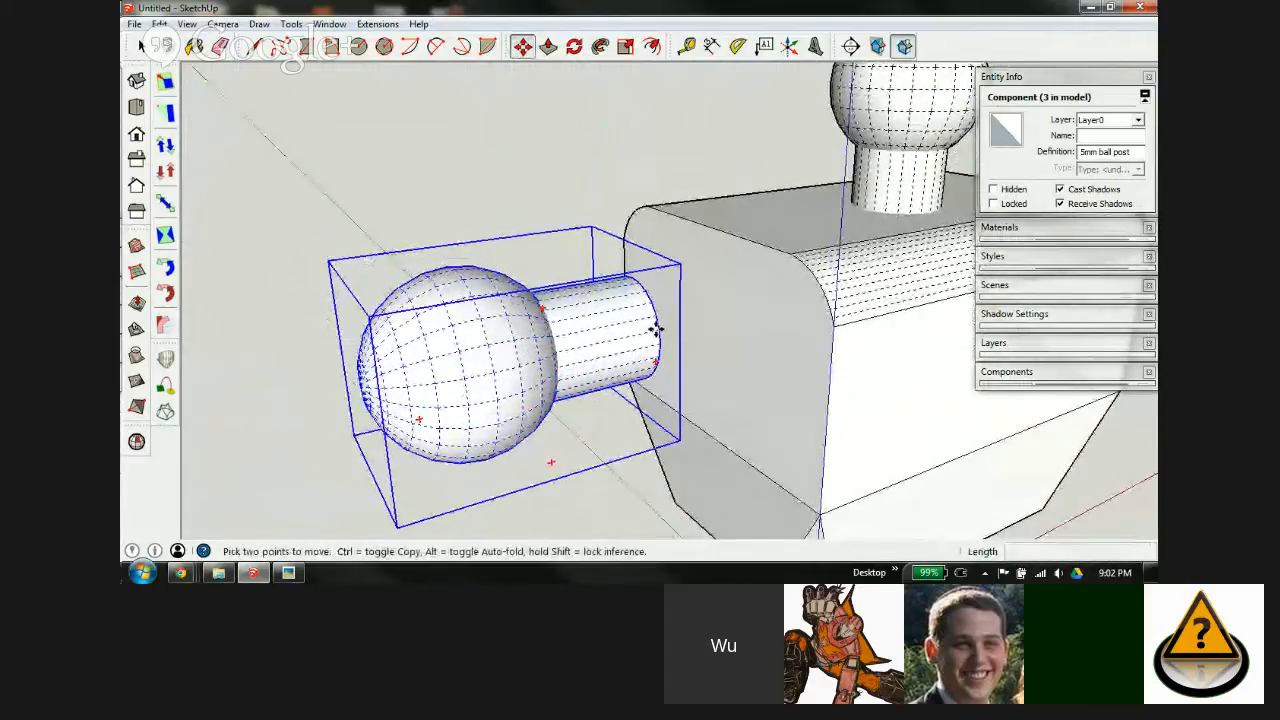
left_click(658, 333)
left_click(749, 319)
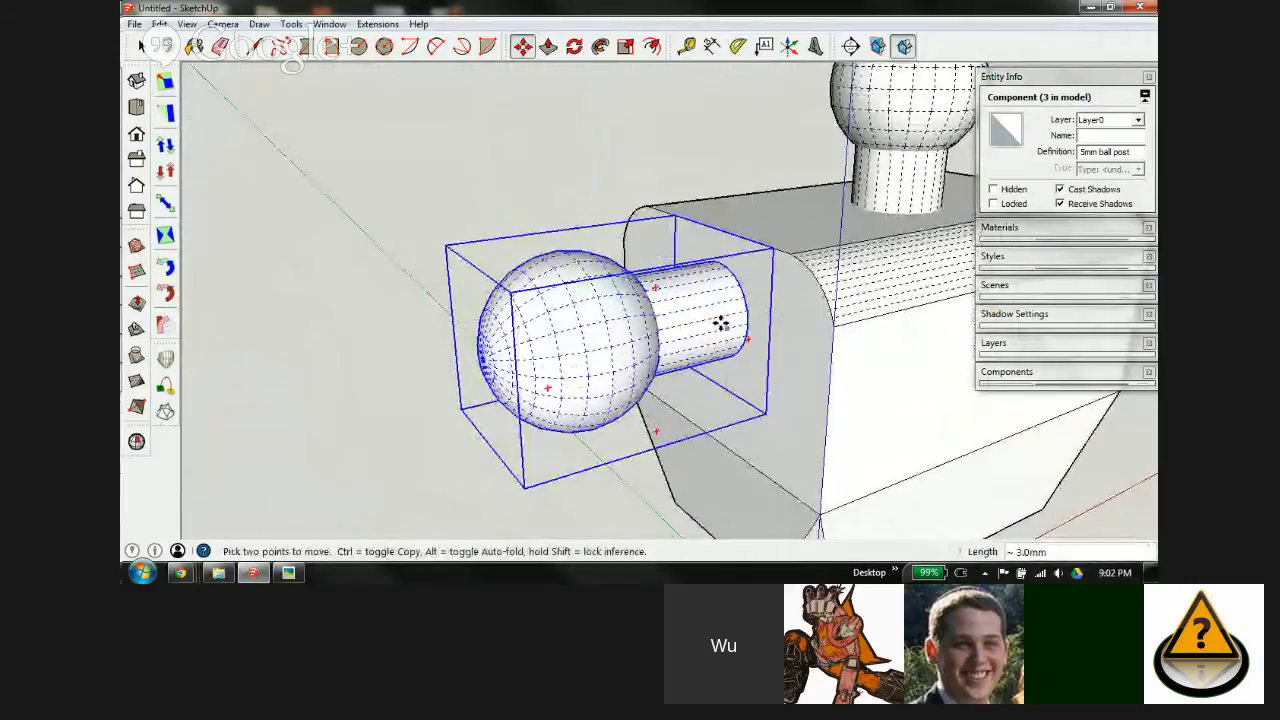
left_click(706, 321)
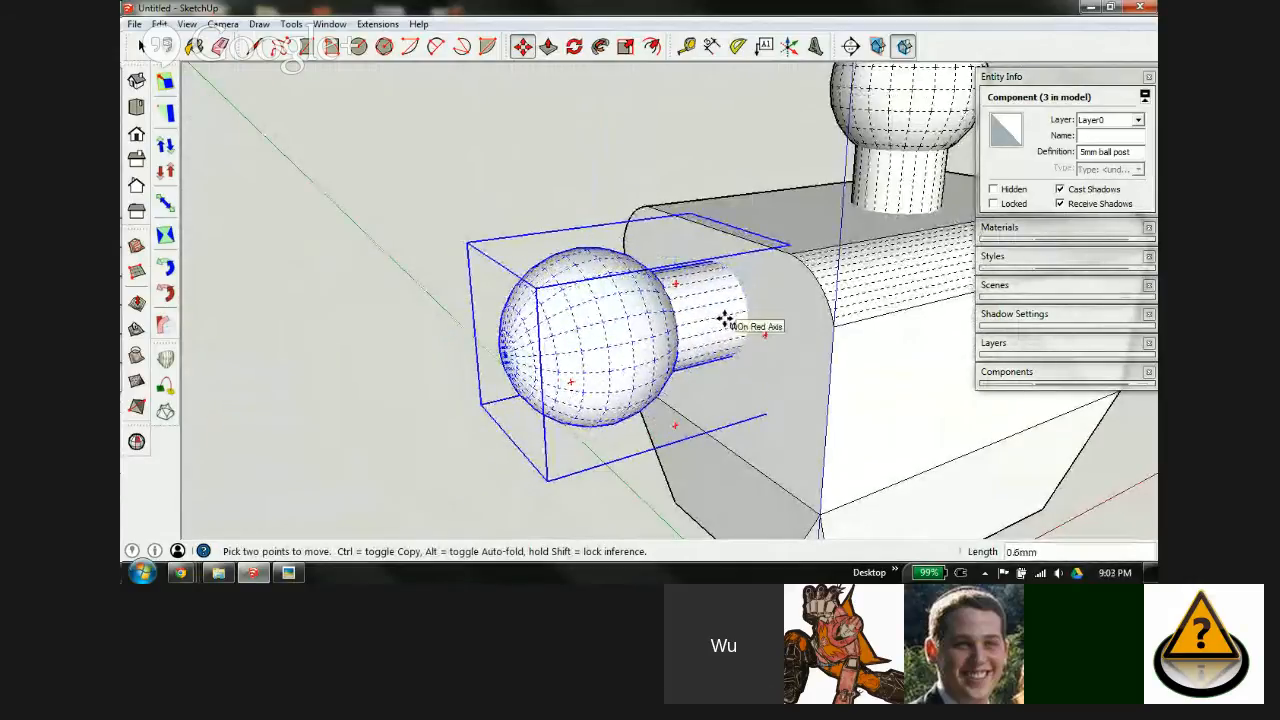
Step: View the block's plain long face and examine the rectangular recess dimensions in torso_specs.jpg
scroll(765, 340, "down", 5)
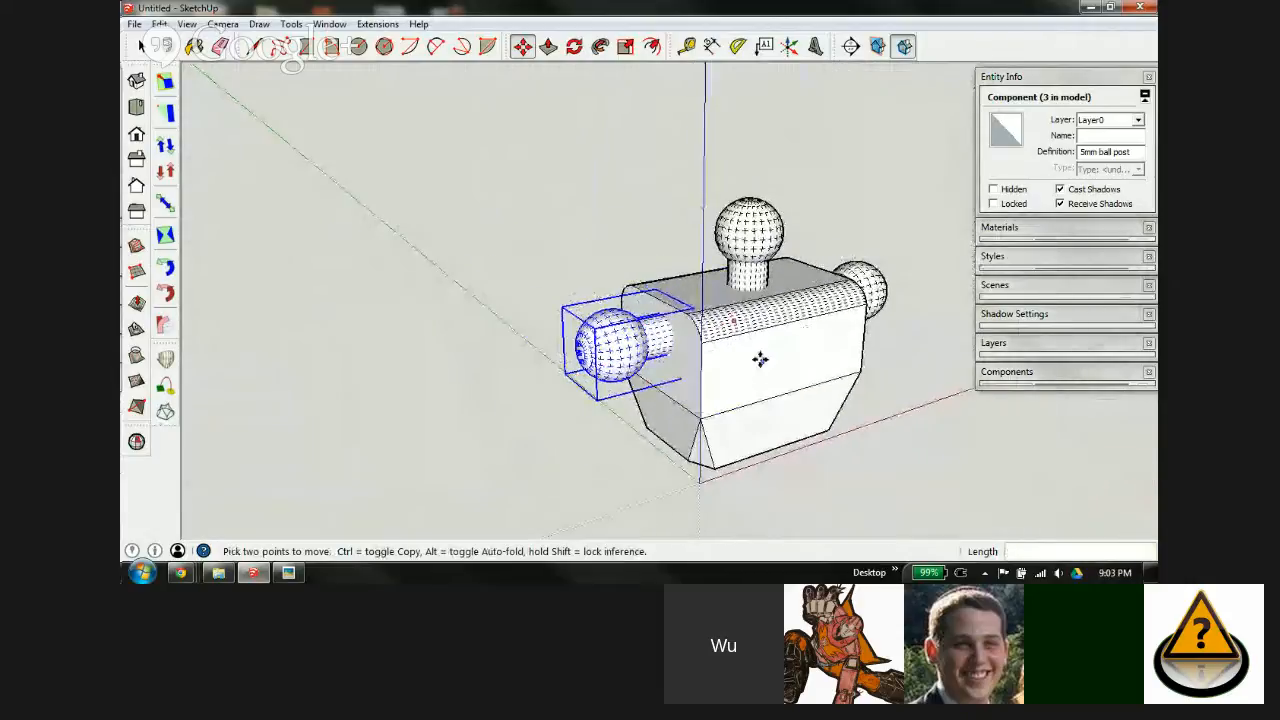
middle_click_drag(760, 358, 590, 275)
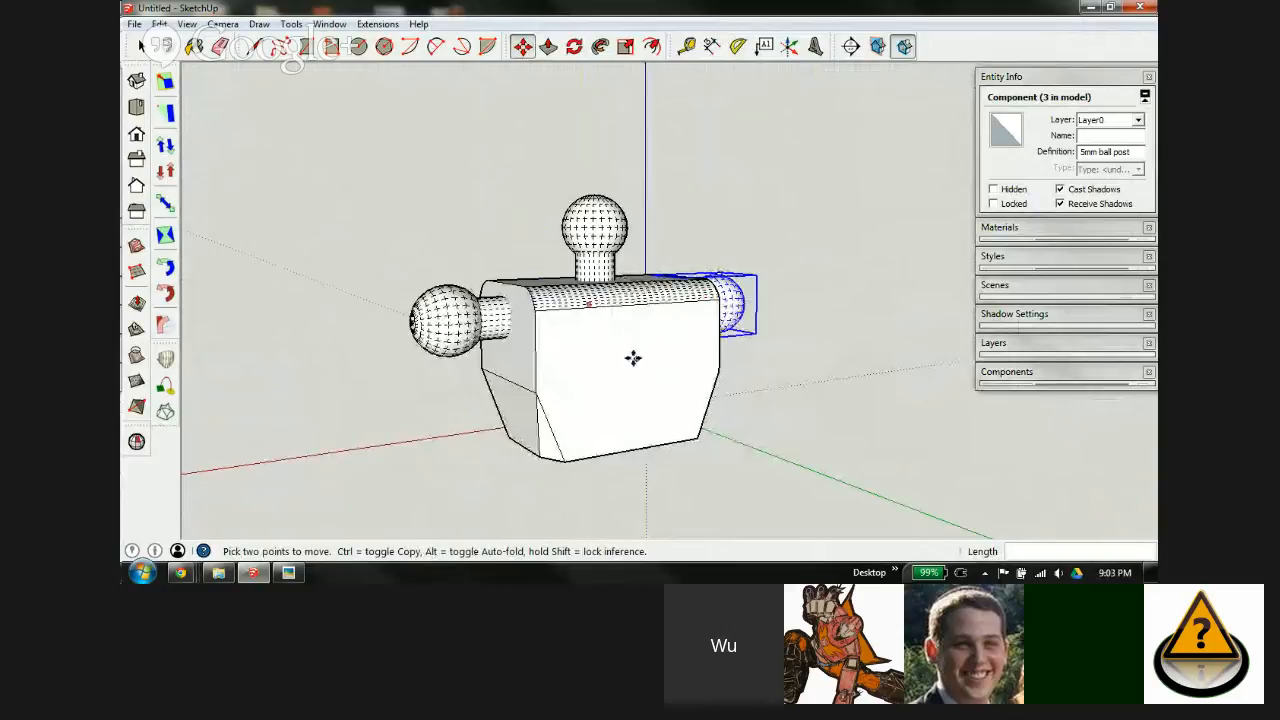
scroll(633, 358, "down", 2)
scroll(634, 377, "up", 4)
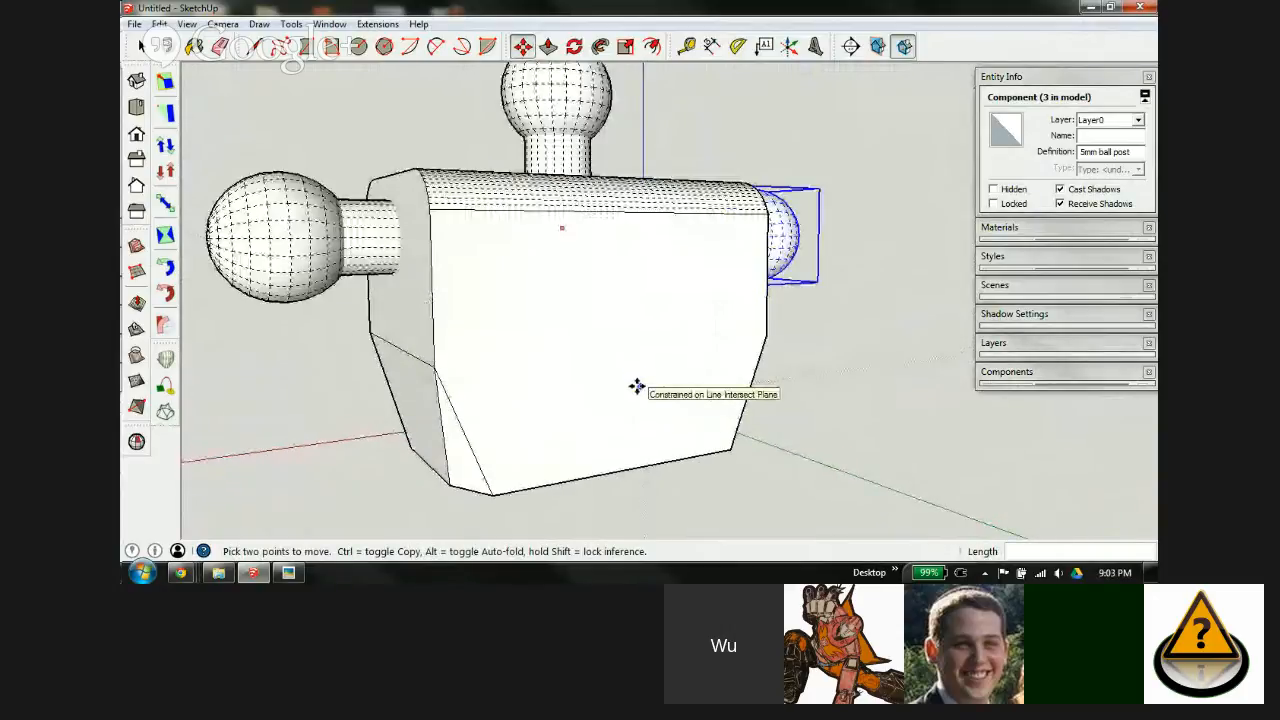
middle_click_drag(589, 337, 580, 380)
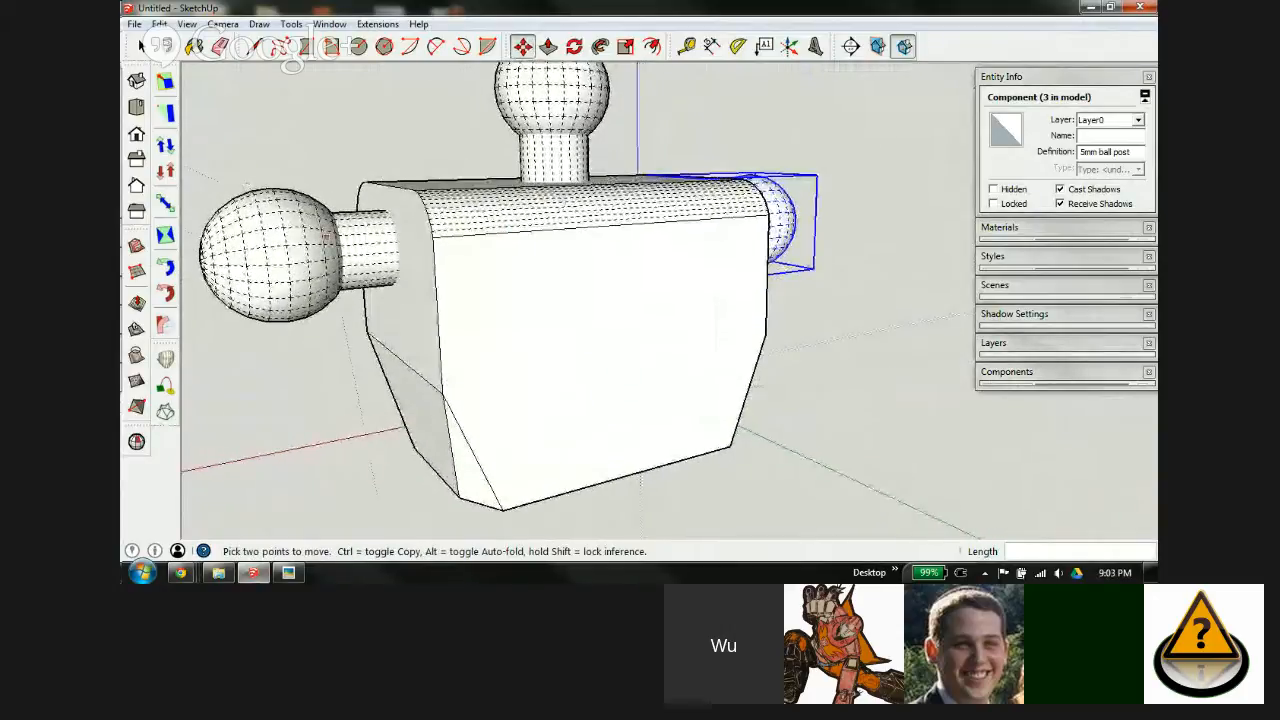
left_click(287, 573)
scroll(718, 115, "up", 3)
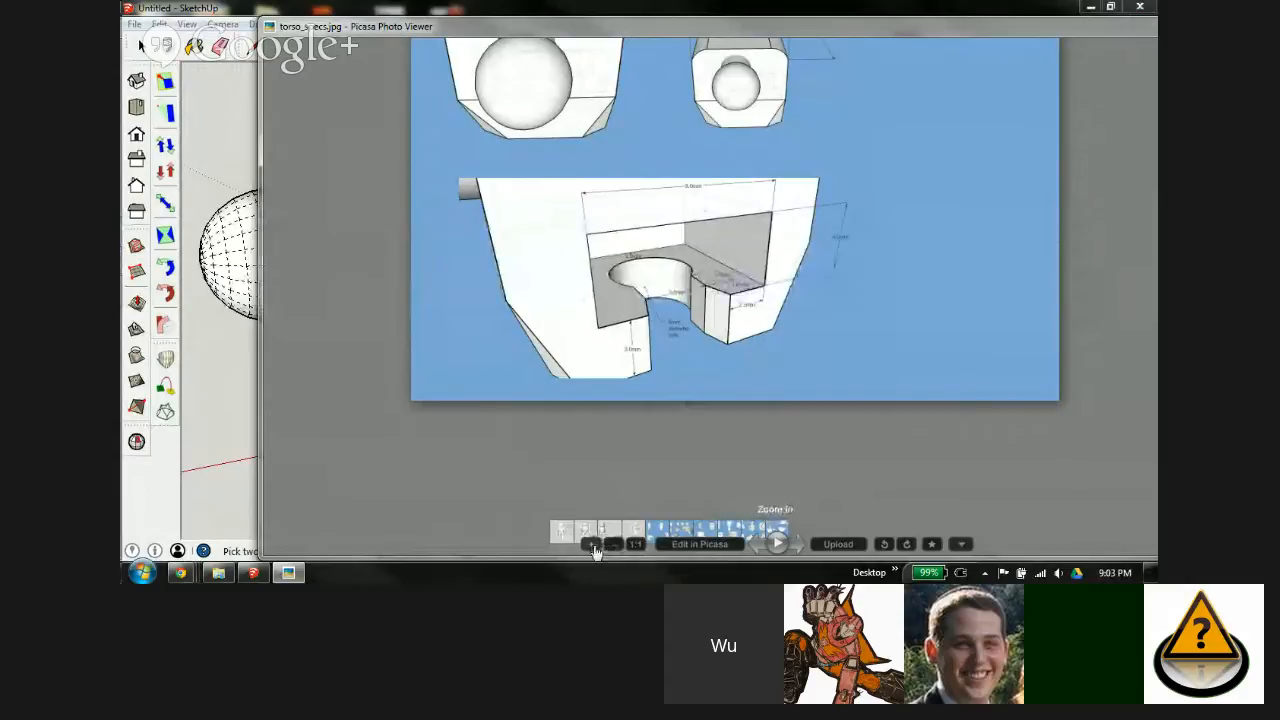
left_click(594, 550)
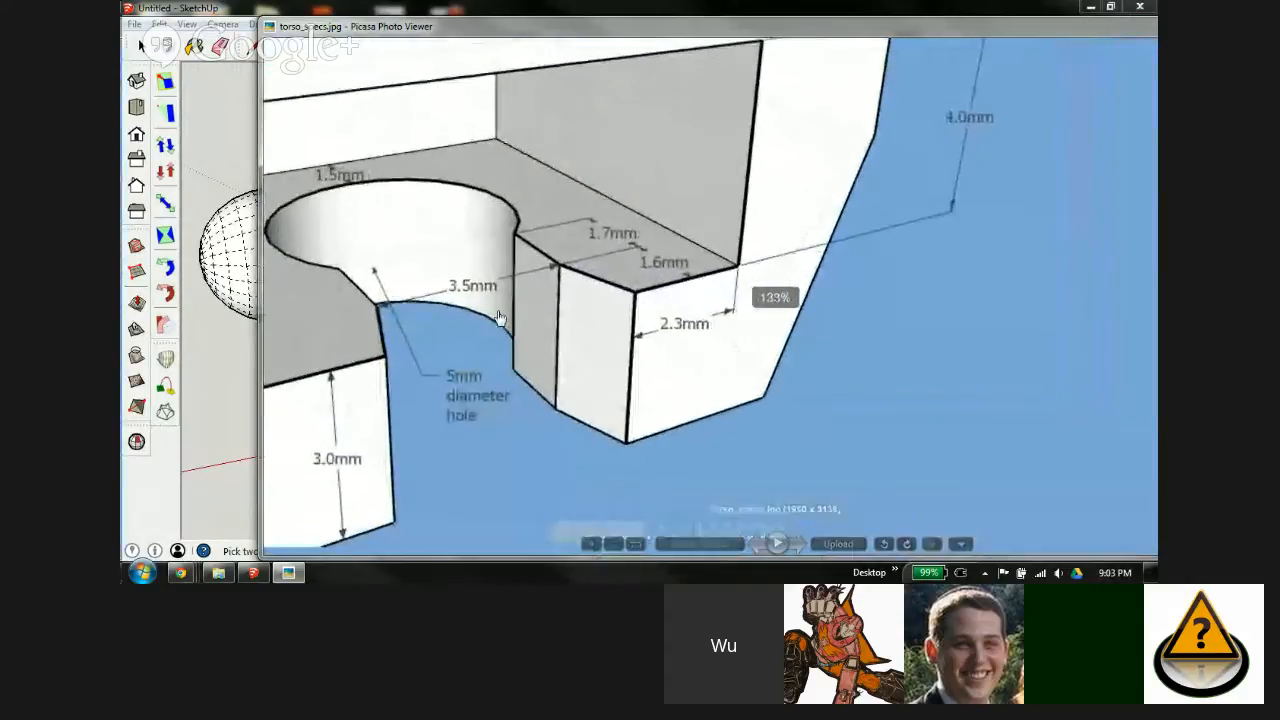
left_click_drag(500, 318, 653, 440)
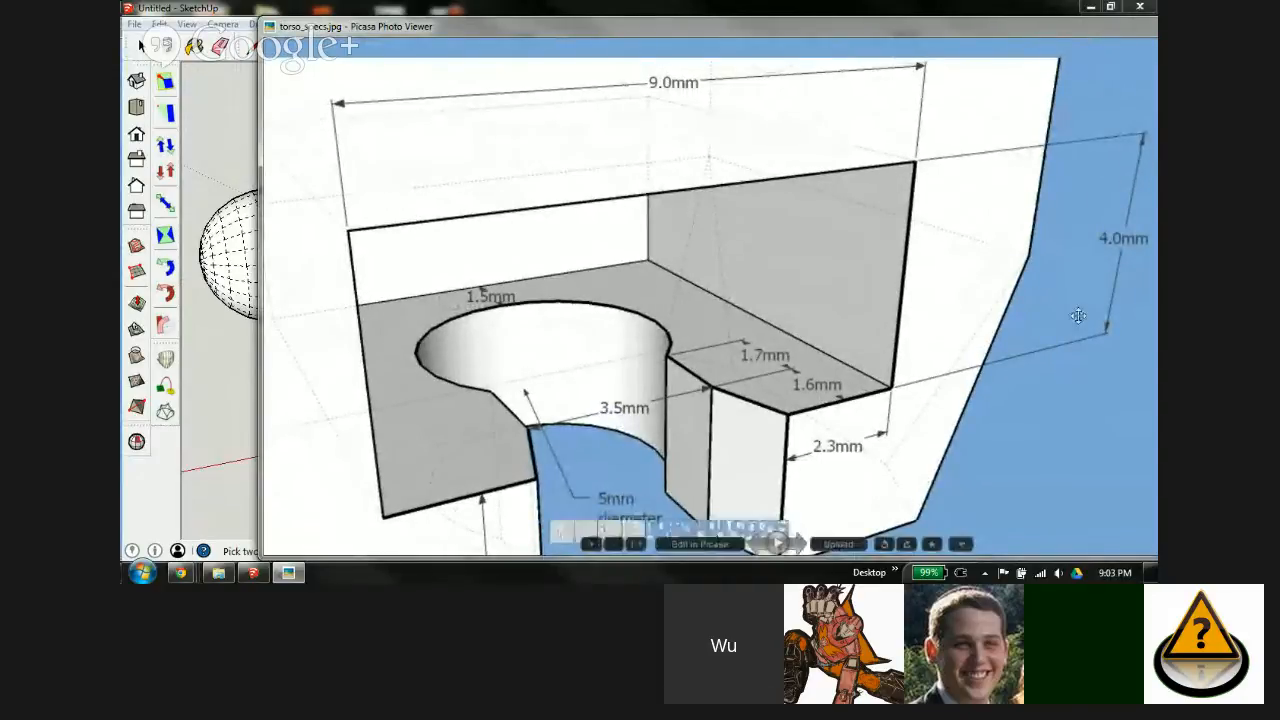
key("Escape")
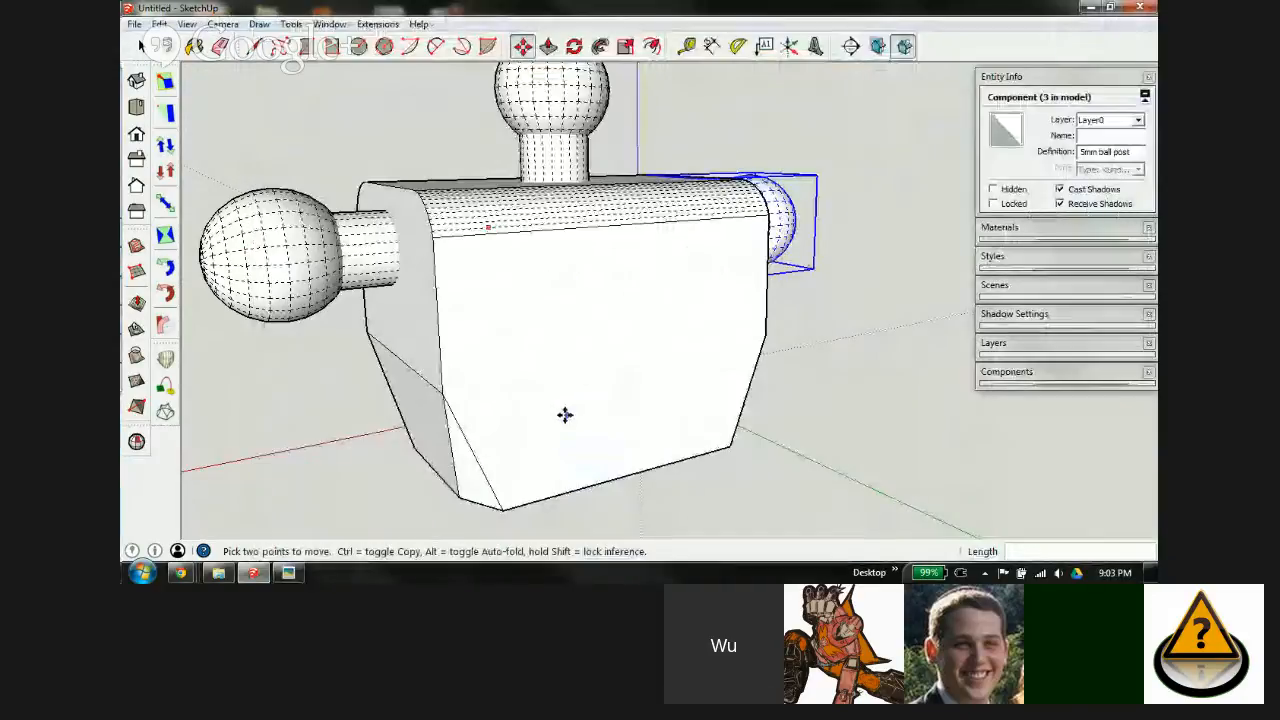
Step: View the lower edge of the block's long face and examine the hole and notch dimensions below the recess in torso_specs.jpg
scroll(600, 455, "down", 2)
scroll(603, 448, "up", 5)
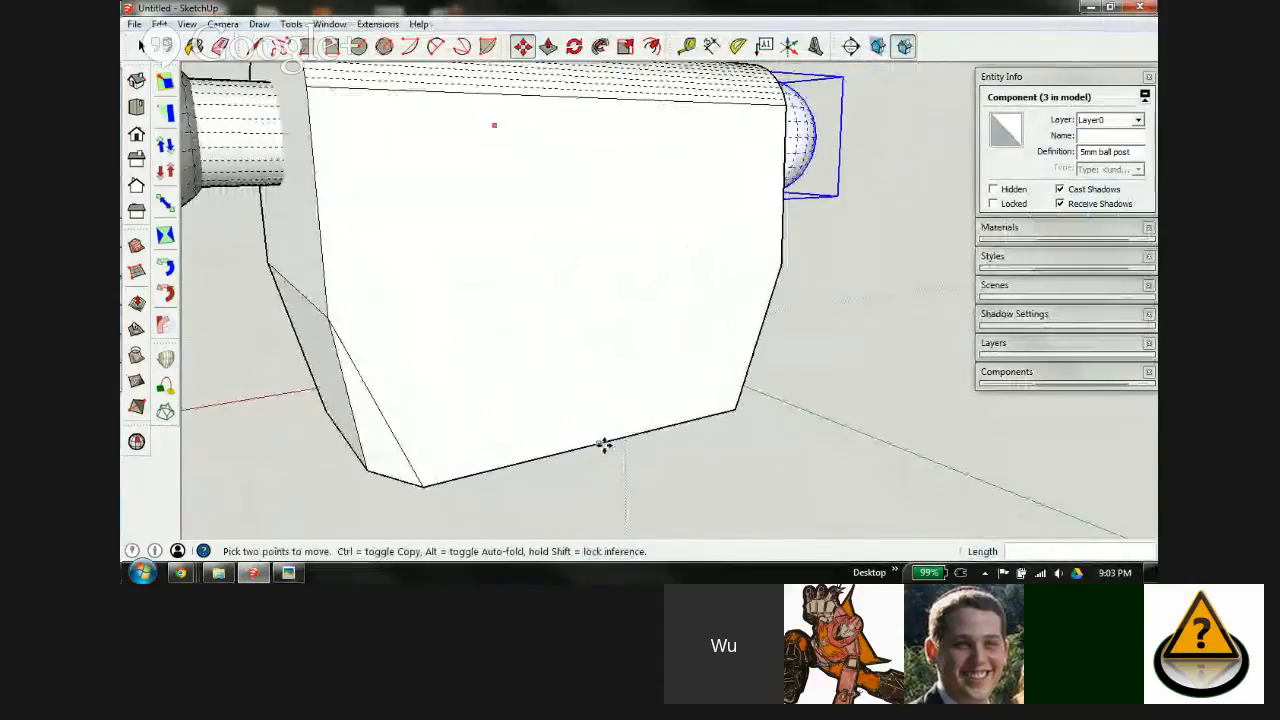
left_click(287, 573)
scroll(838, 405, "up", 2)
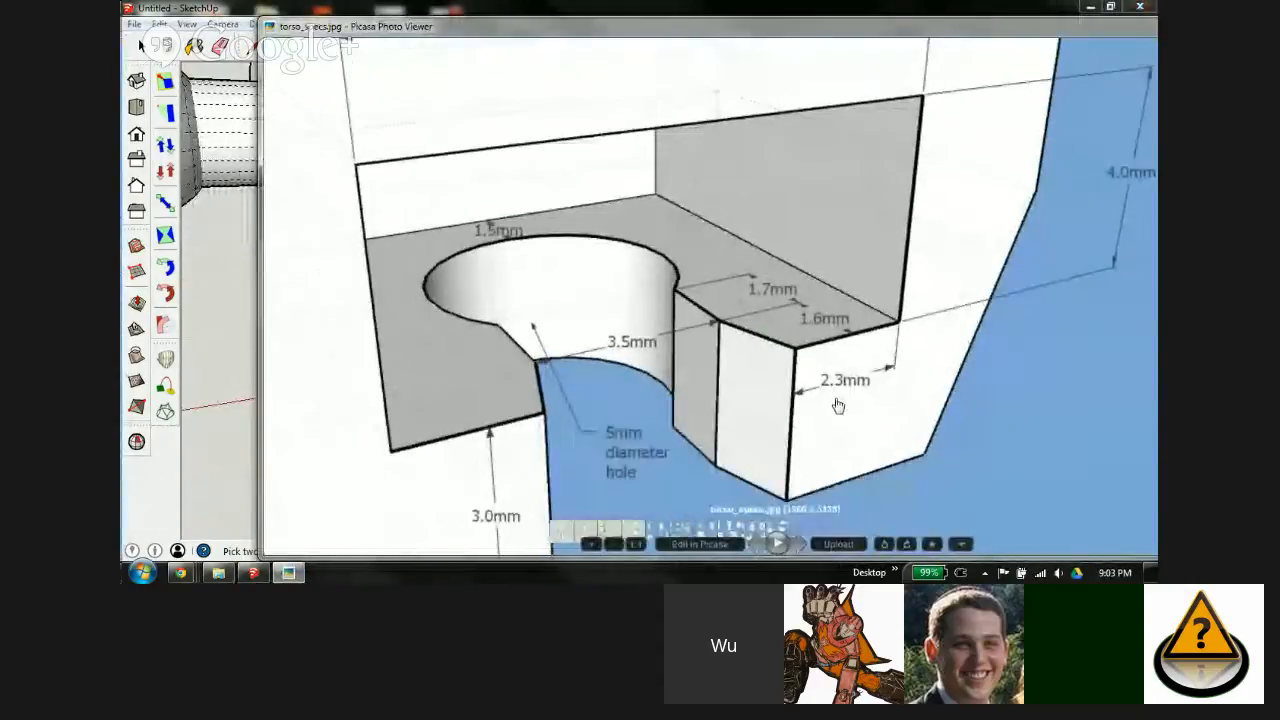
left_click_drag(838, 405, 831, 303)
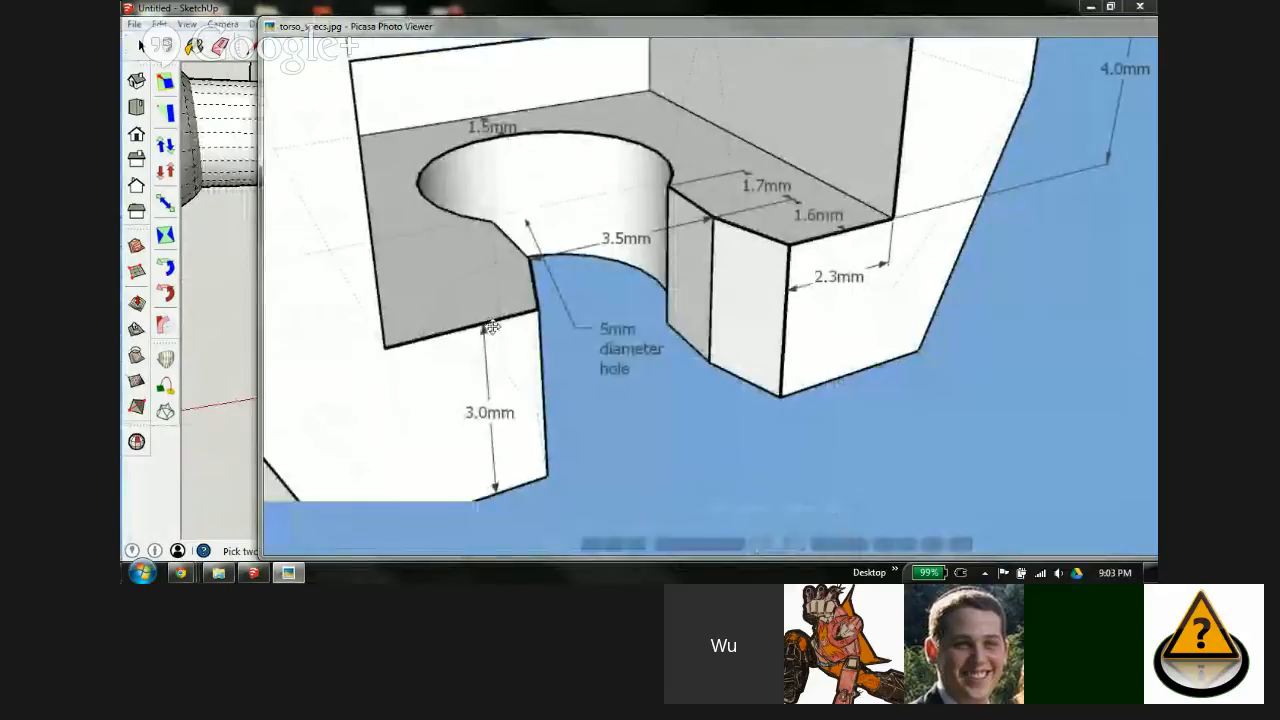
Step: Place a horizontal guide 3 mm above the lower edge of the block's plain long face and another 4 mm above that guide
left_click(236, 8)
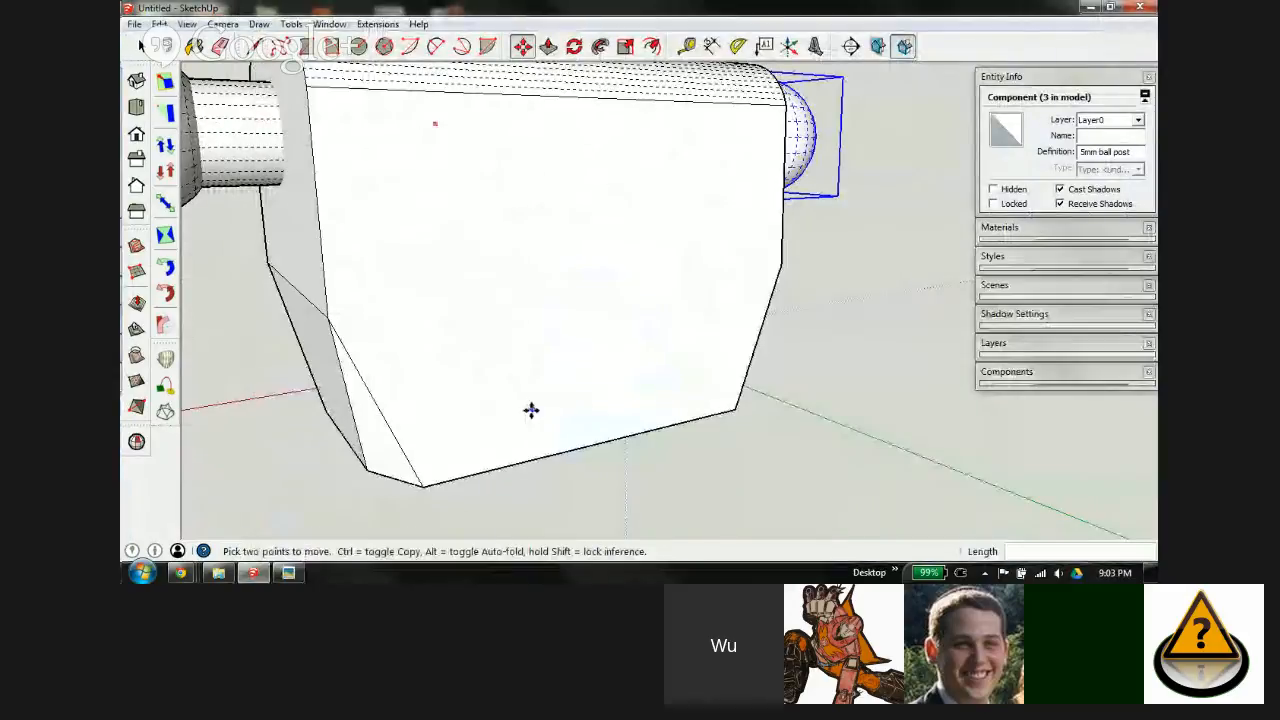
key("t")
left_click(577, 447)
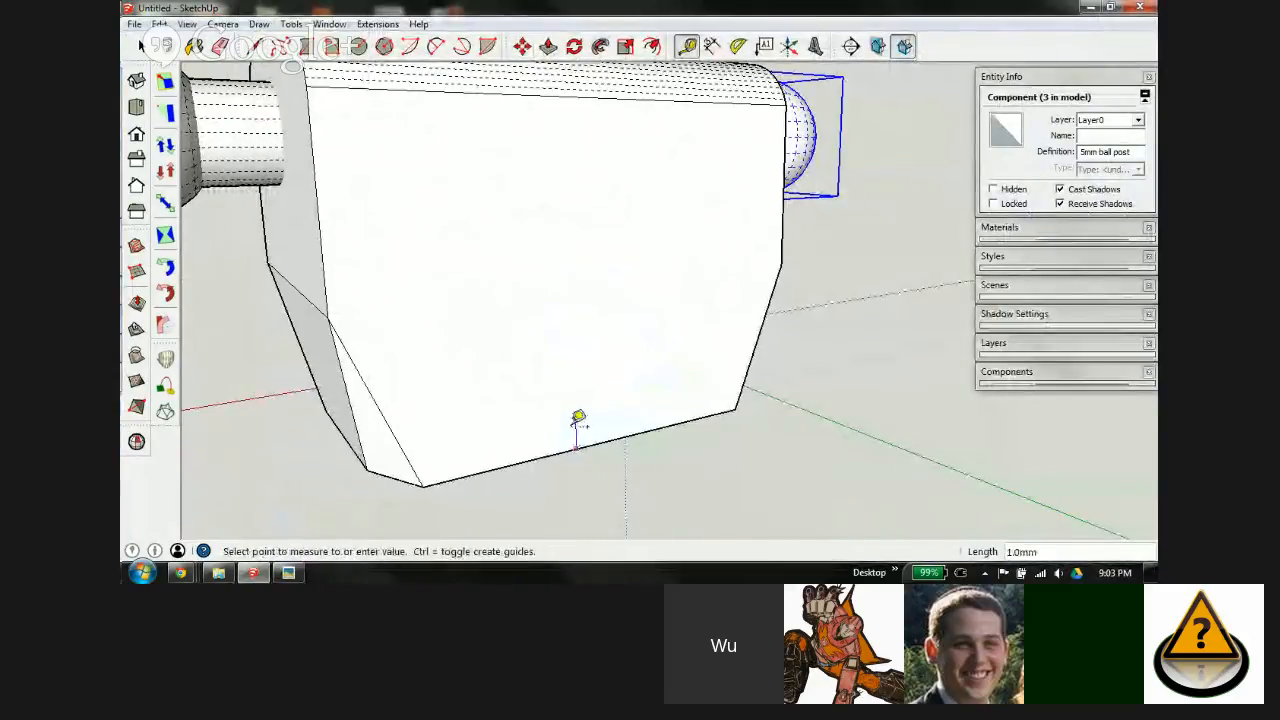
type("3")
key("Return")
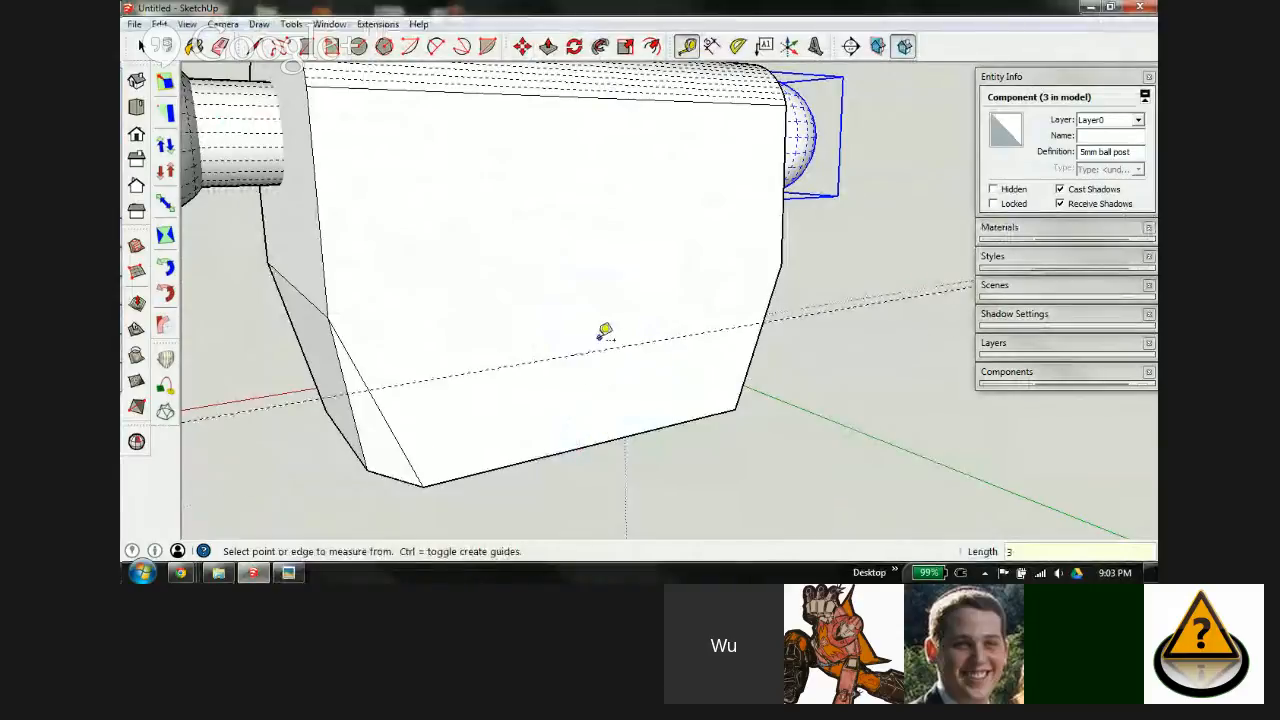
left_click(606, 348)
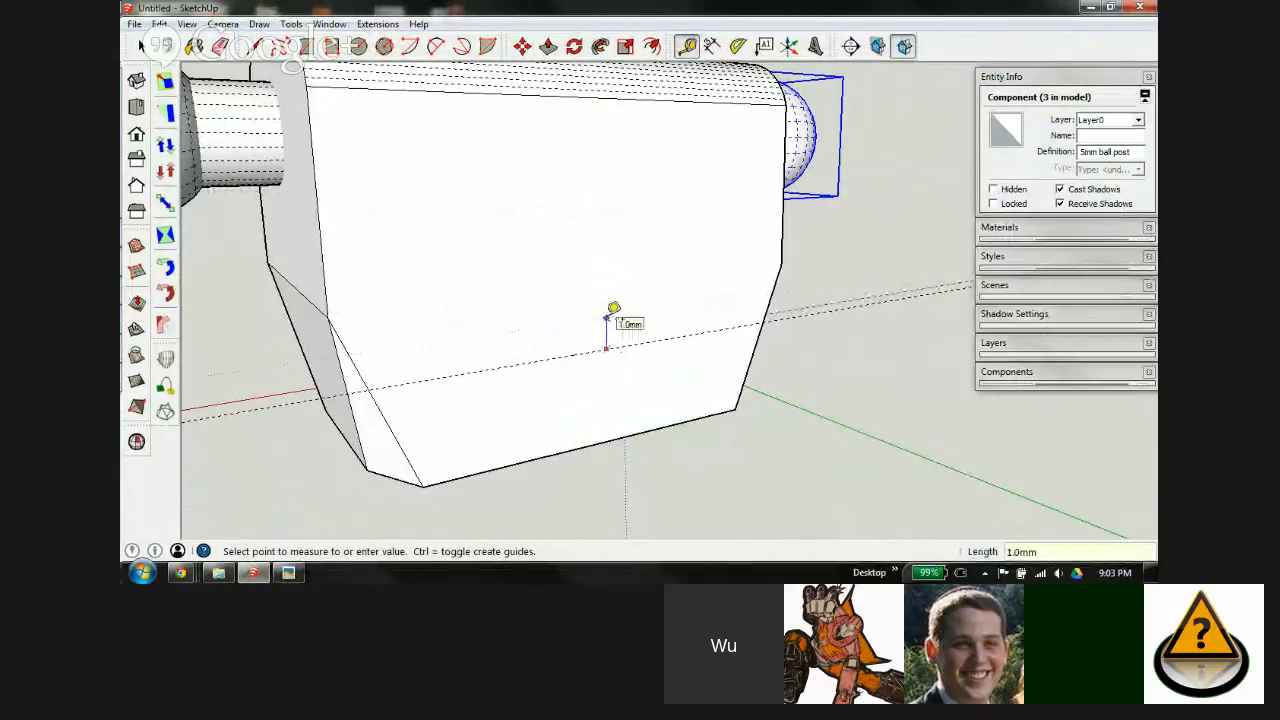
type("4")
key("Return")
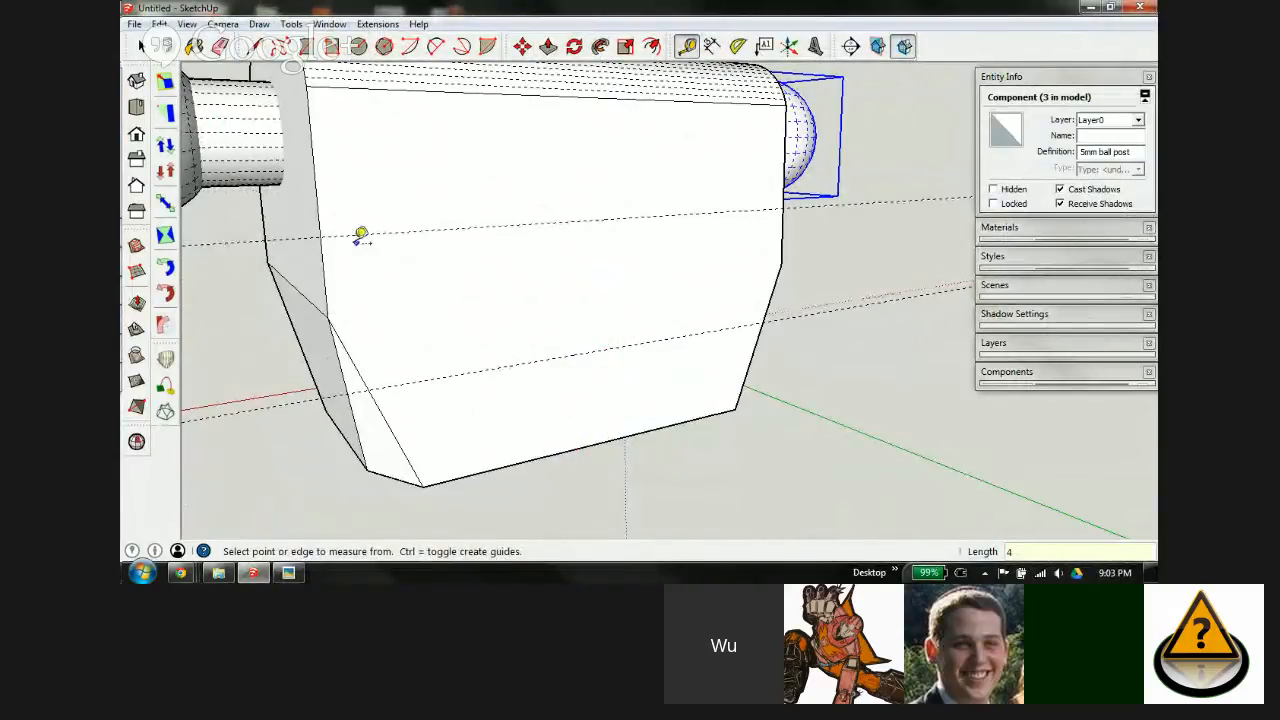
Step: Add a vertical guide through the midpoint of the face's lower edge, plus parallel guides 4.5 mm to either side of it
left_click(321, 195)
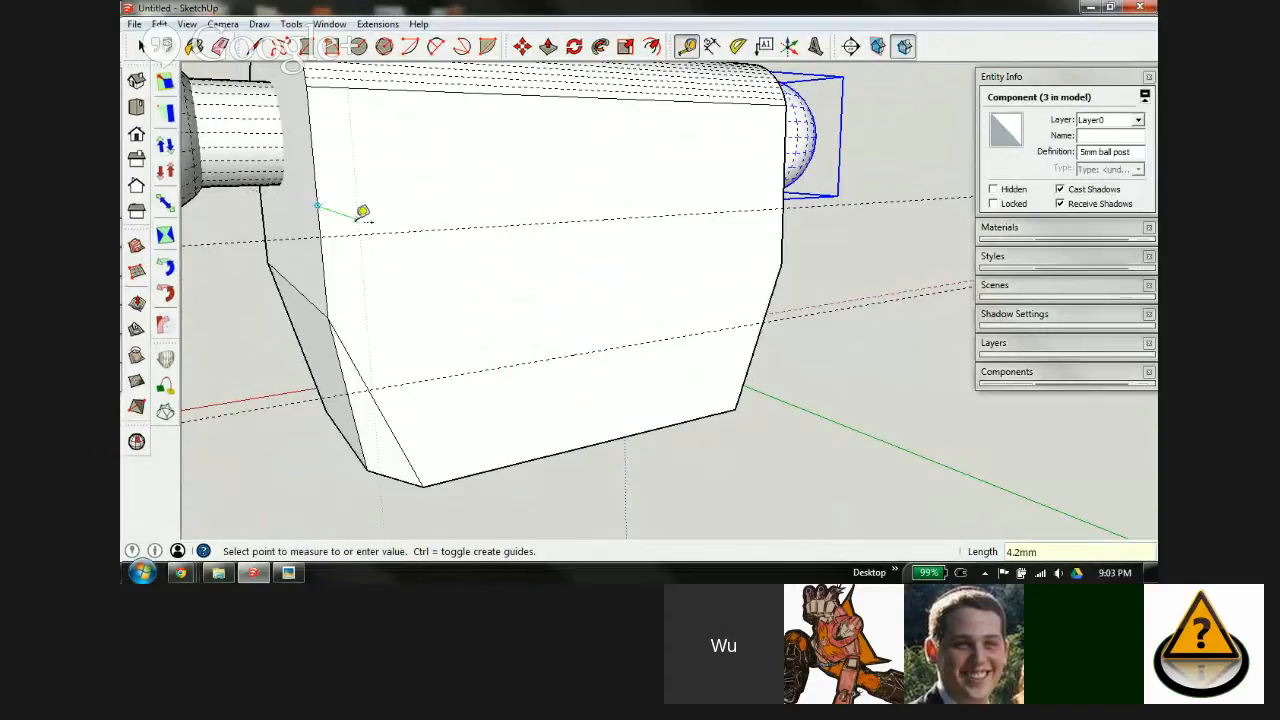
left_click(607, 432)
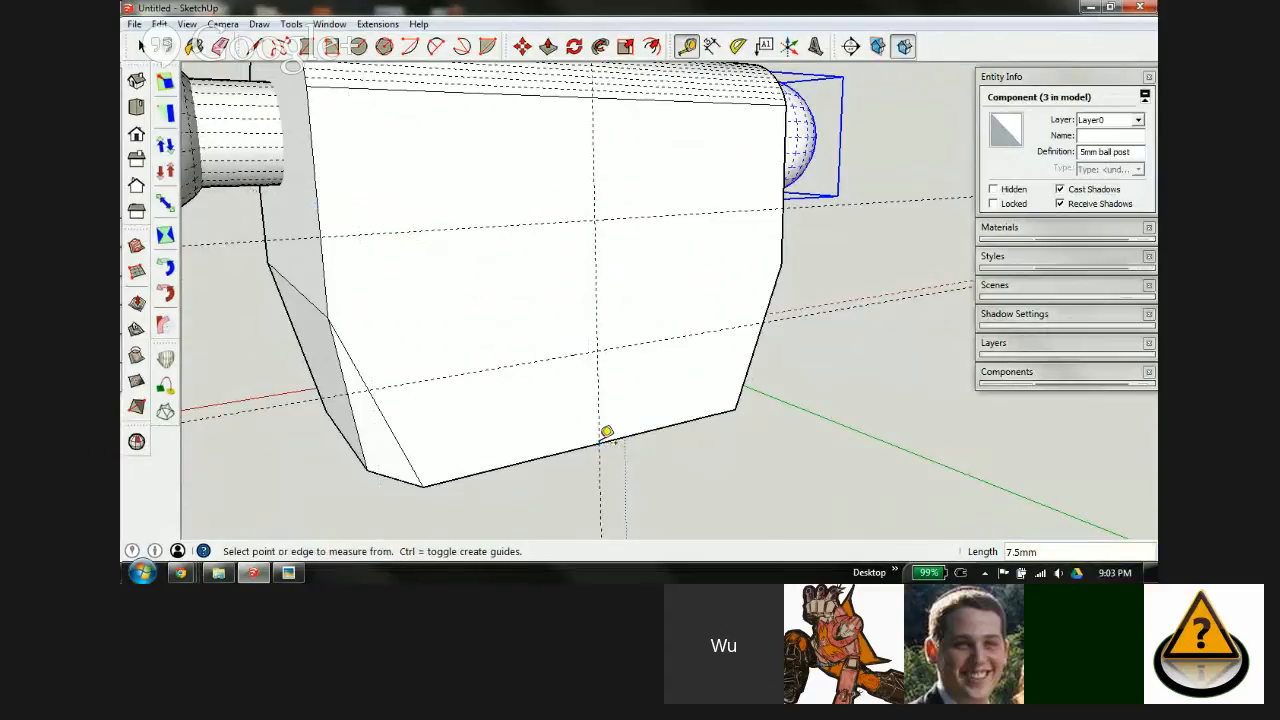
middle_click_drag(647, 295, 586, 329)
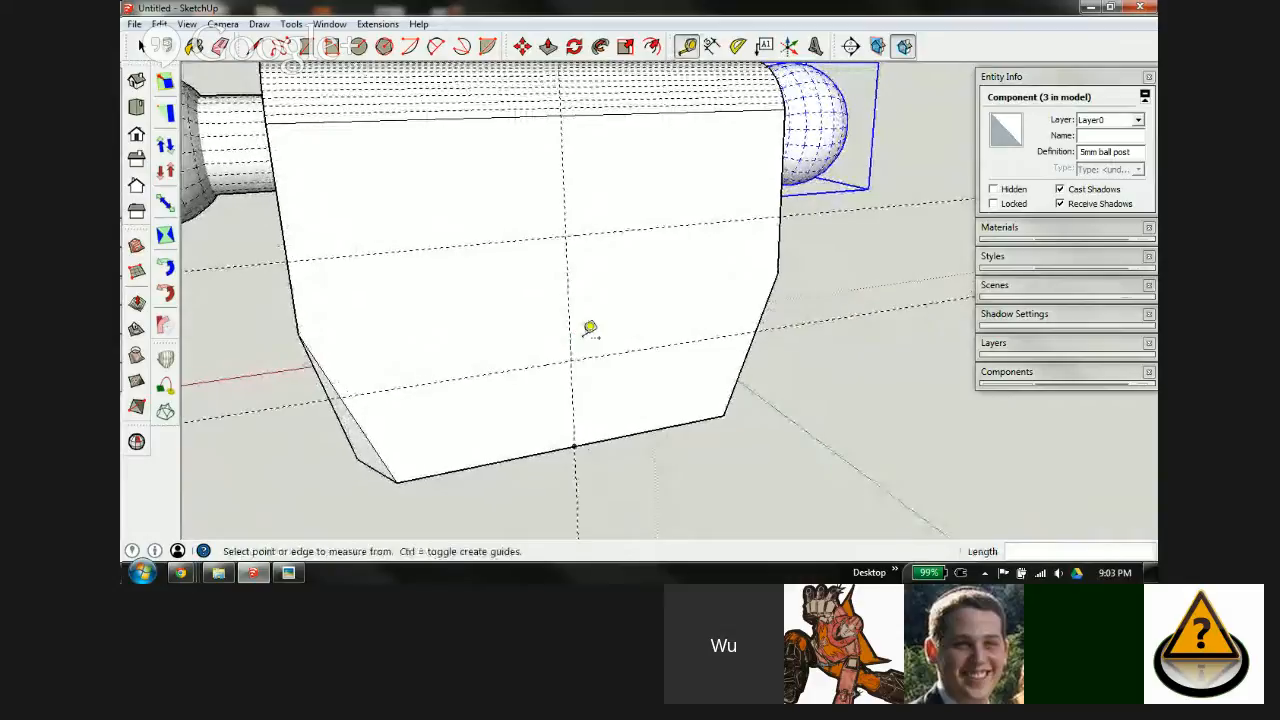
left_click(566, 273)
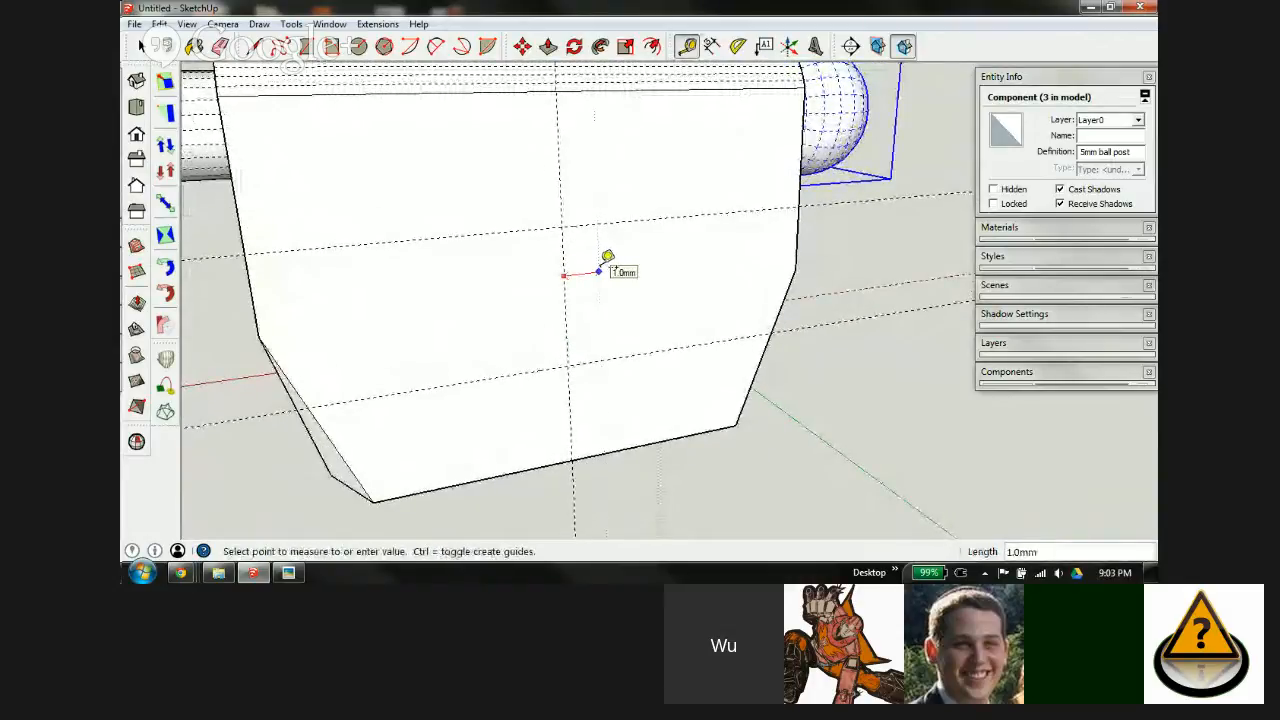
key("Return")
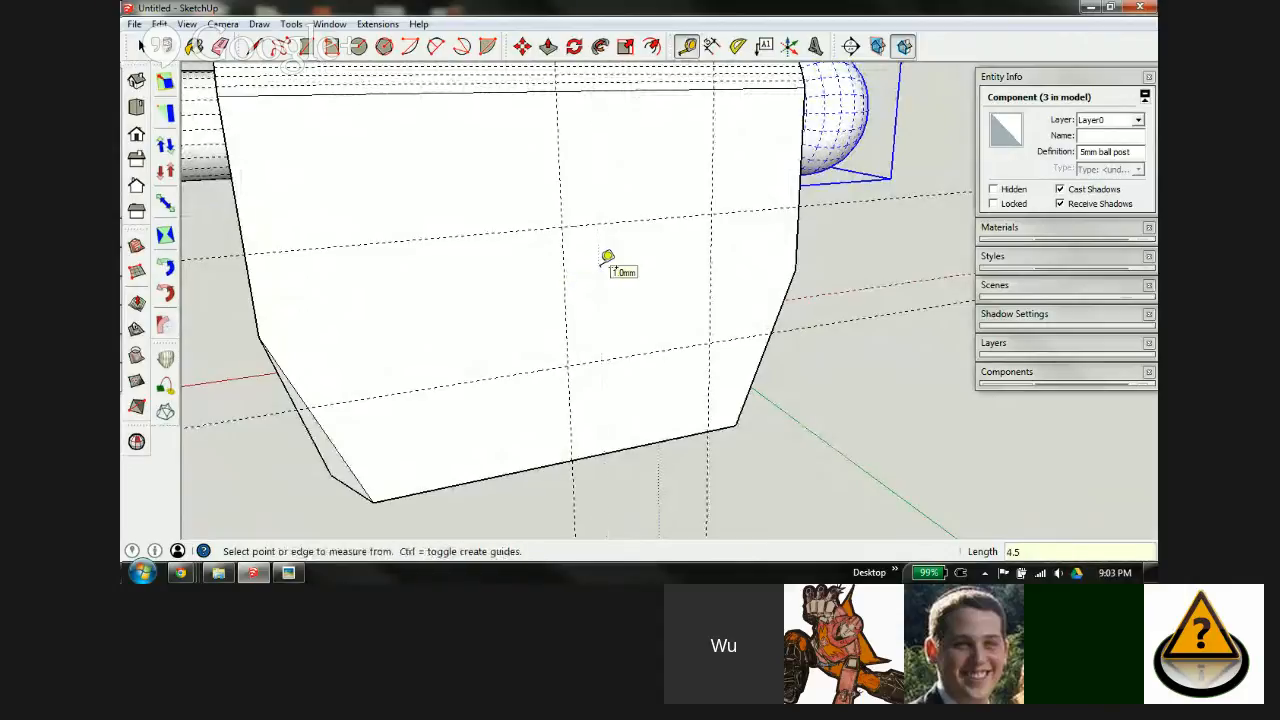
left_click(565, 268)
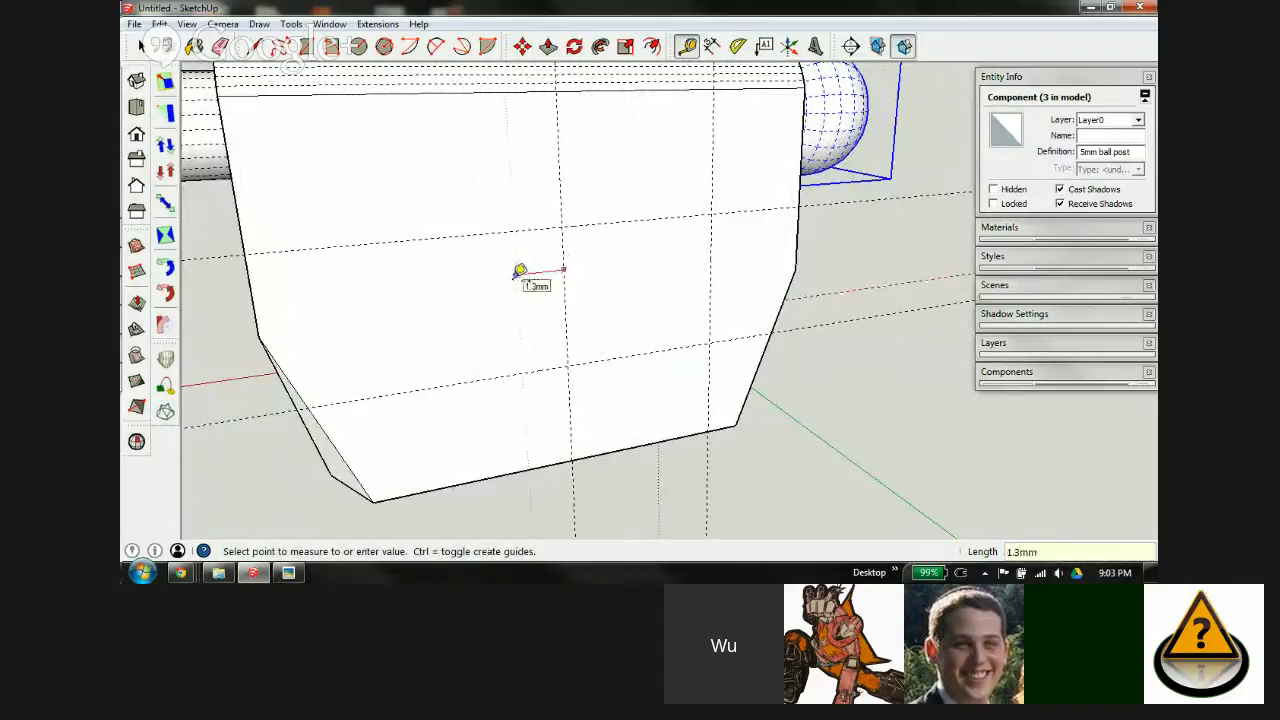
type("4.5")
key("Return")
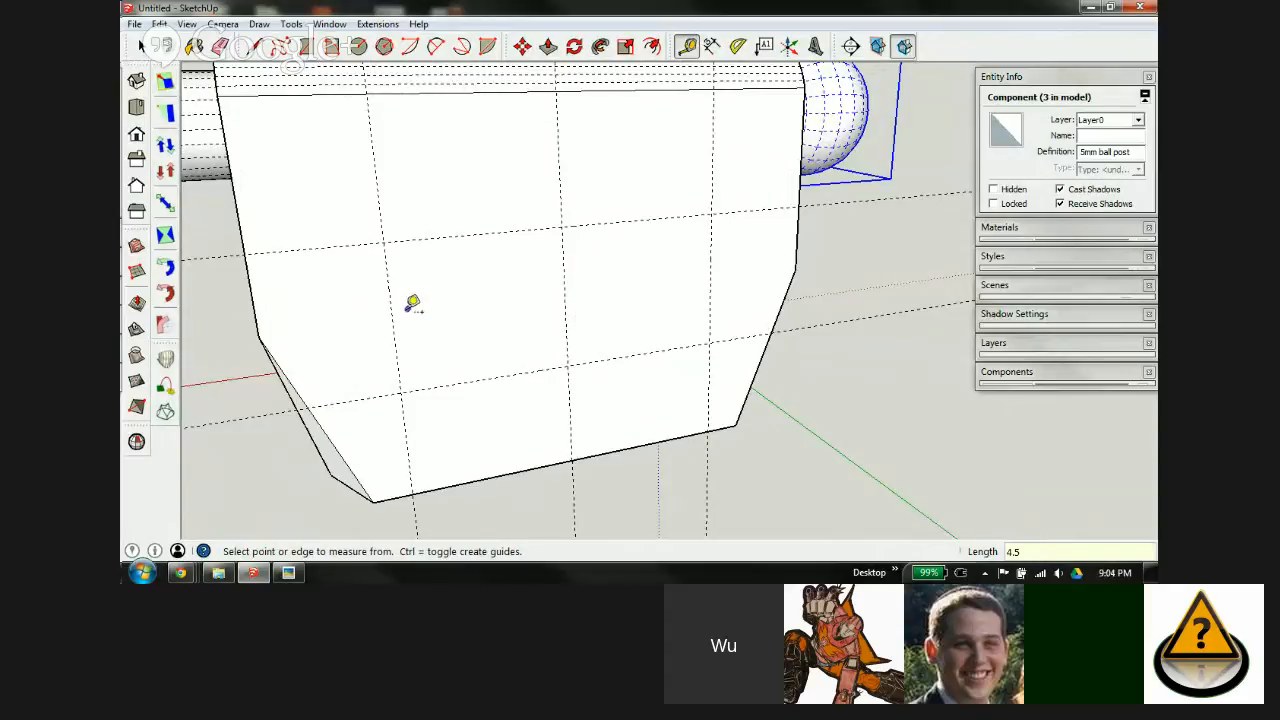
Step: Draw a 9 mm by 4 mm rectangle between the outer guide intersections on the block's long face
key("r")
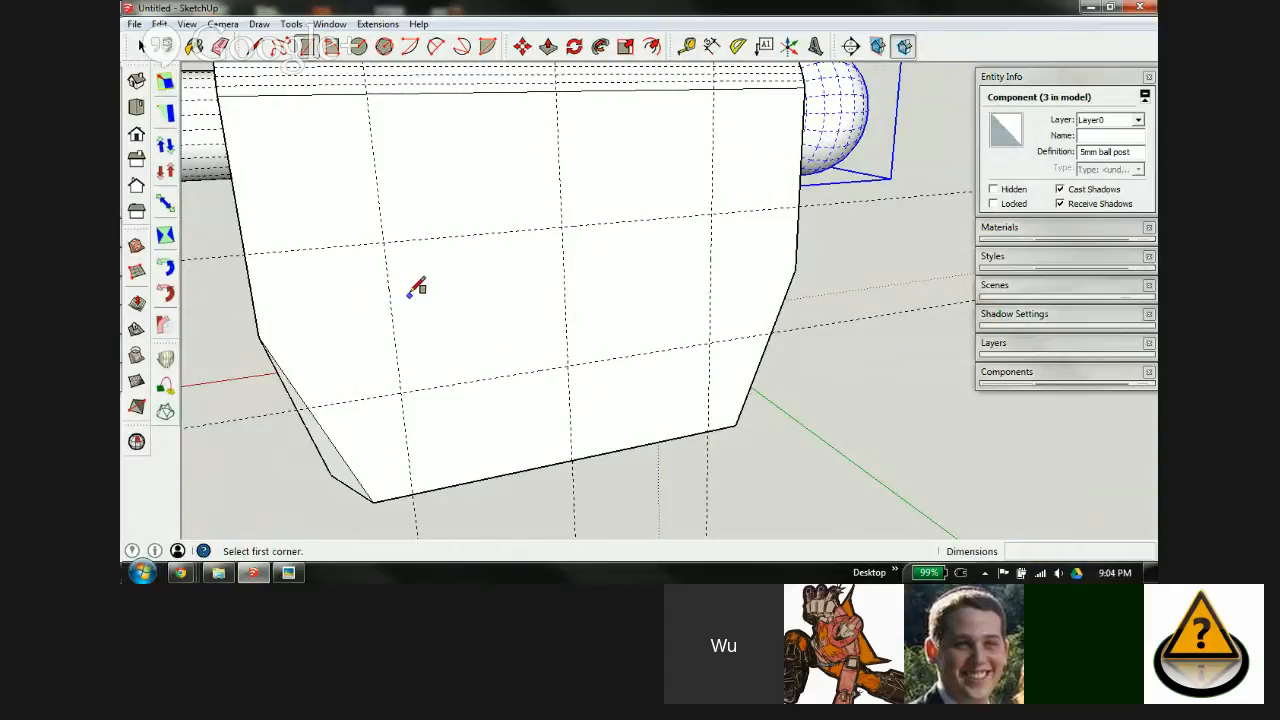
left_click(384, 243)
left_click(709, 341)
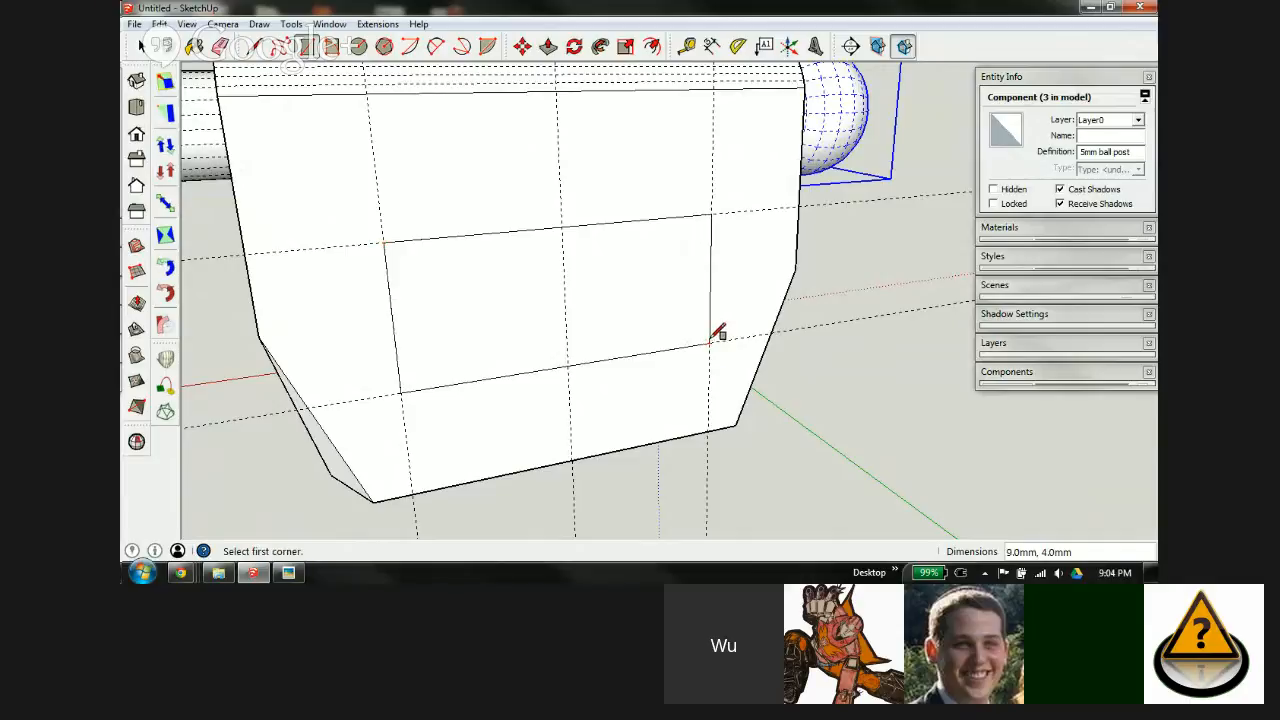
Step: Erase all the construction guides around the recess rectangle on the block's long face
key("e")
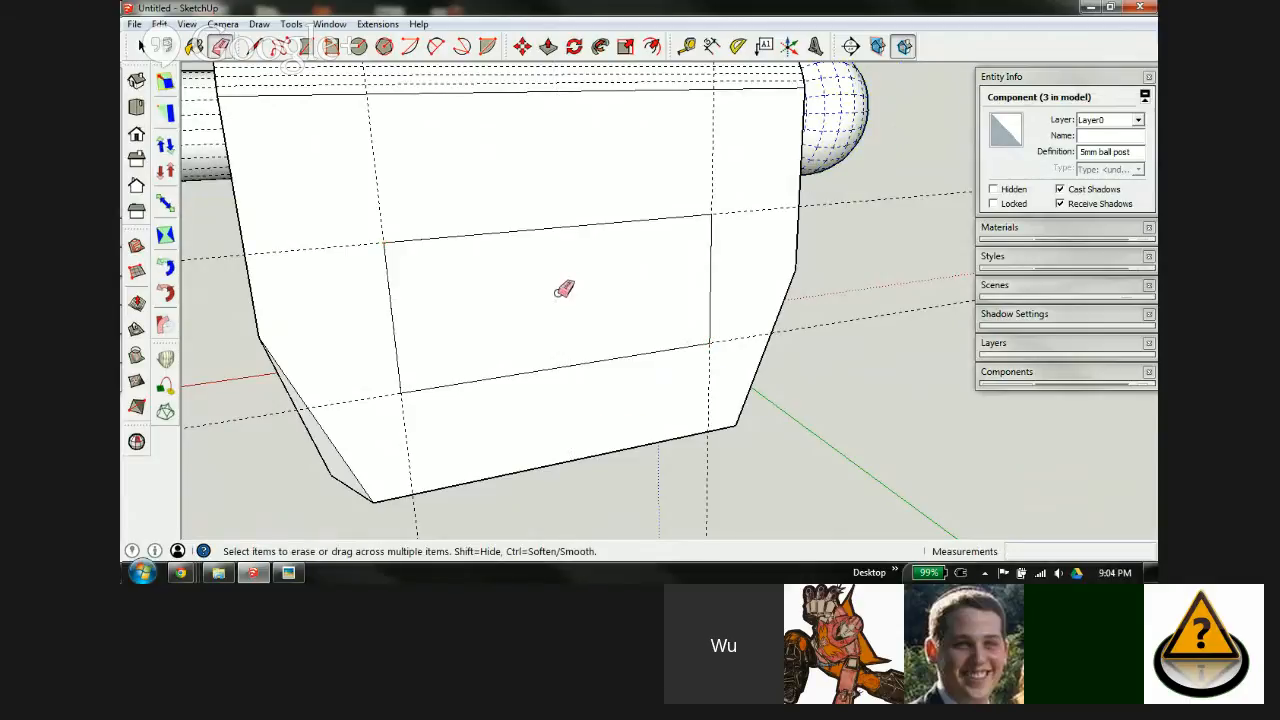
mouse_move(457, 317)
middle_mouse_down()
mouse_move(574, 240)
mouse_move(507, 159)
middle_mouse_up()
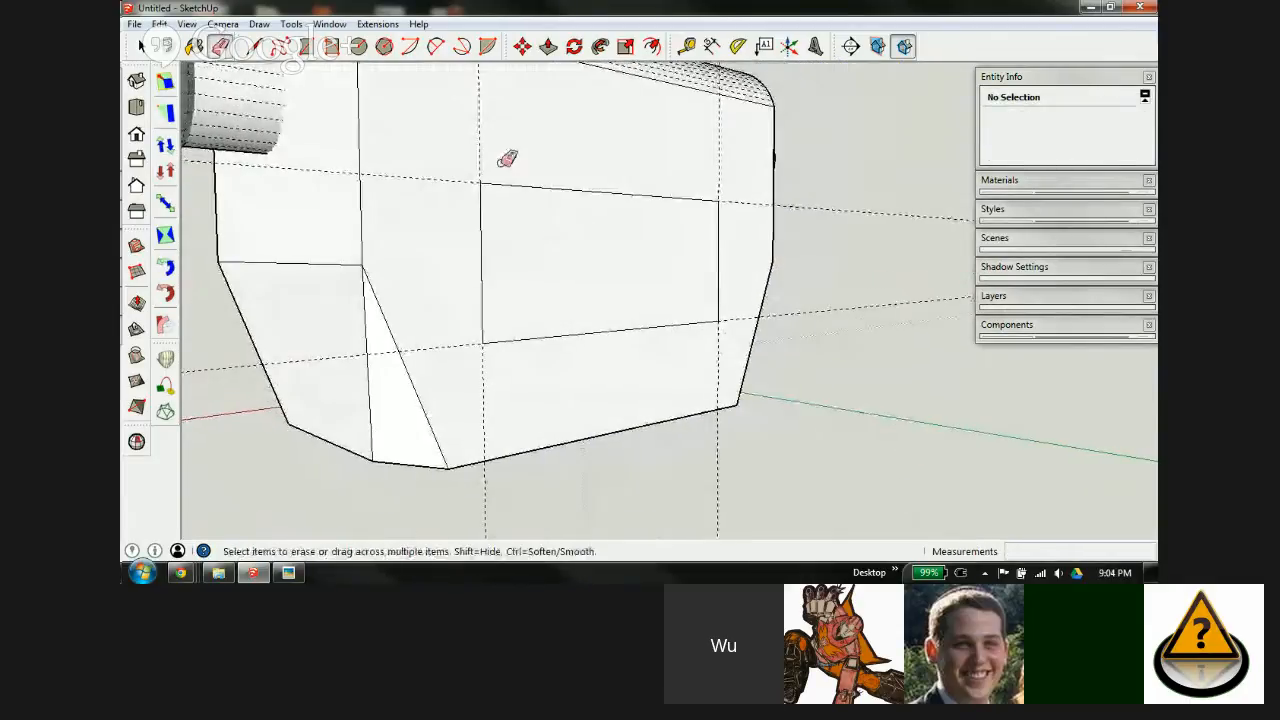
mouse_move(487, 148)
left_mouse_down()
mouse_move(451, 263)
mouse_move(470, 358)
left_mouse_up()
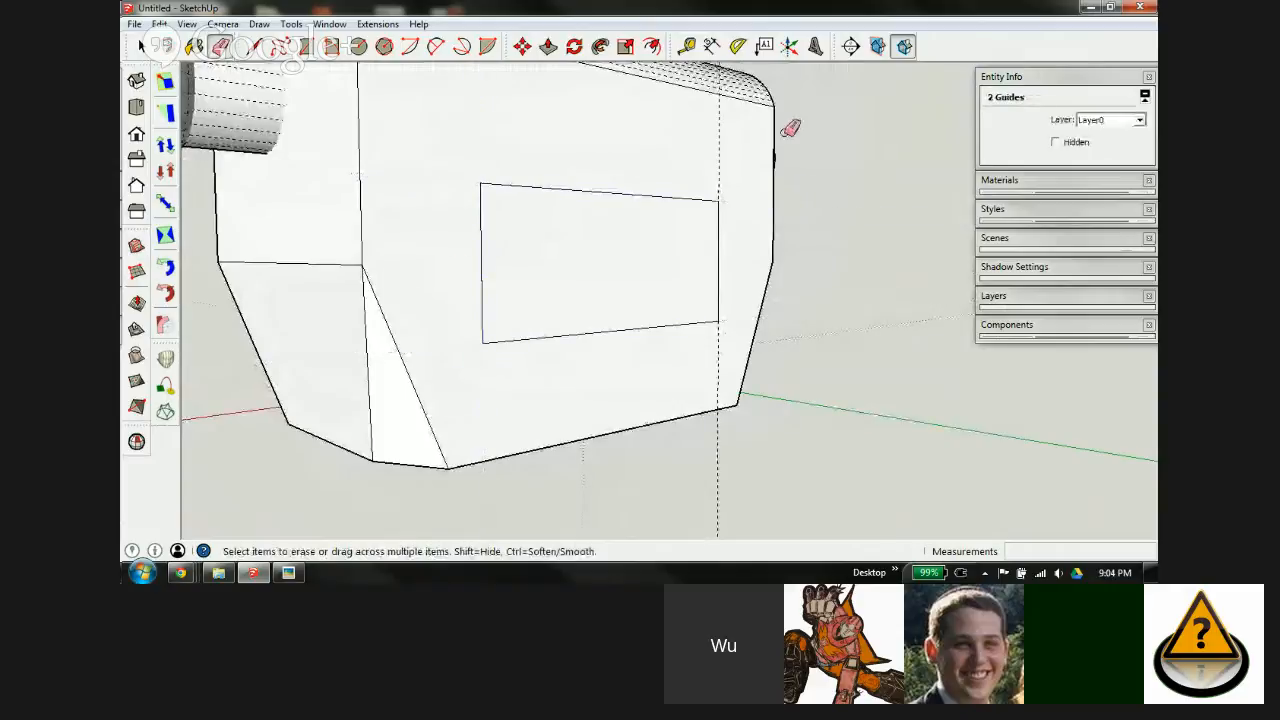
scroll(525, 180, "down", 4)
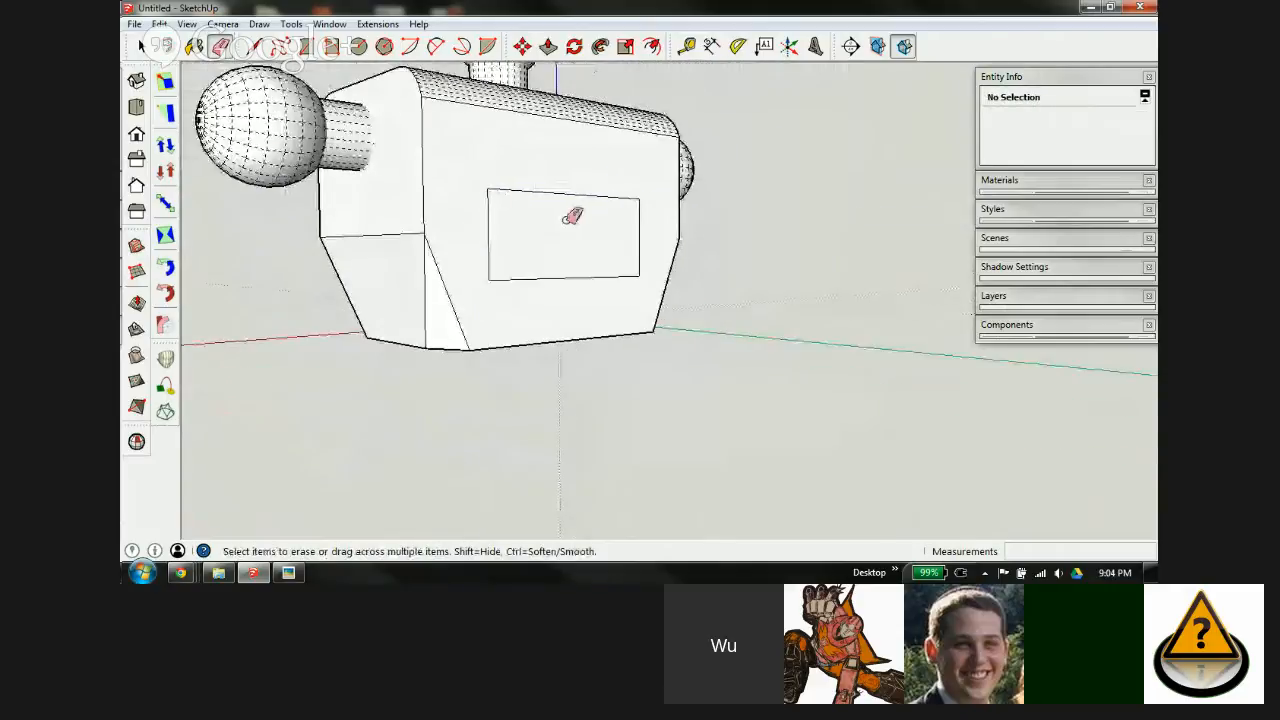
scroll(548, 222, "up", 3)
scroll(483, 306, "down", 1)
middle_click_drag(500, 286, 564, 320)
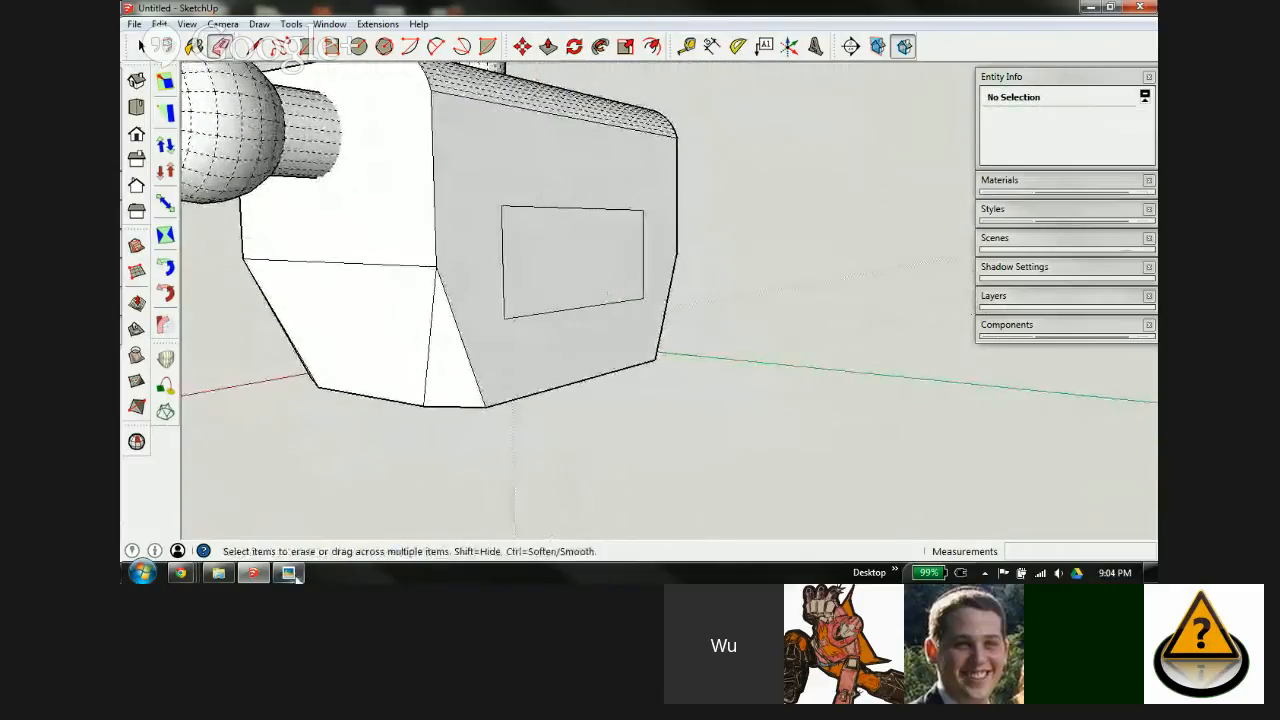
Step: Examine torso_specs.jpg for the recess depth, checking the dimensioned recess drawing and the see-through and underside views
left_click(290, 573)
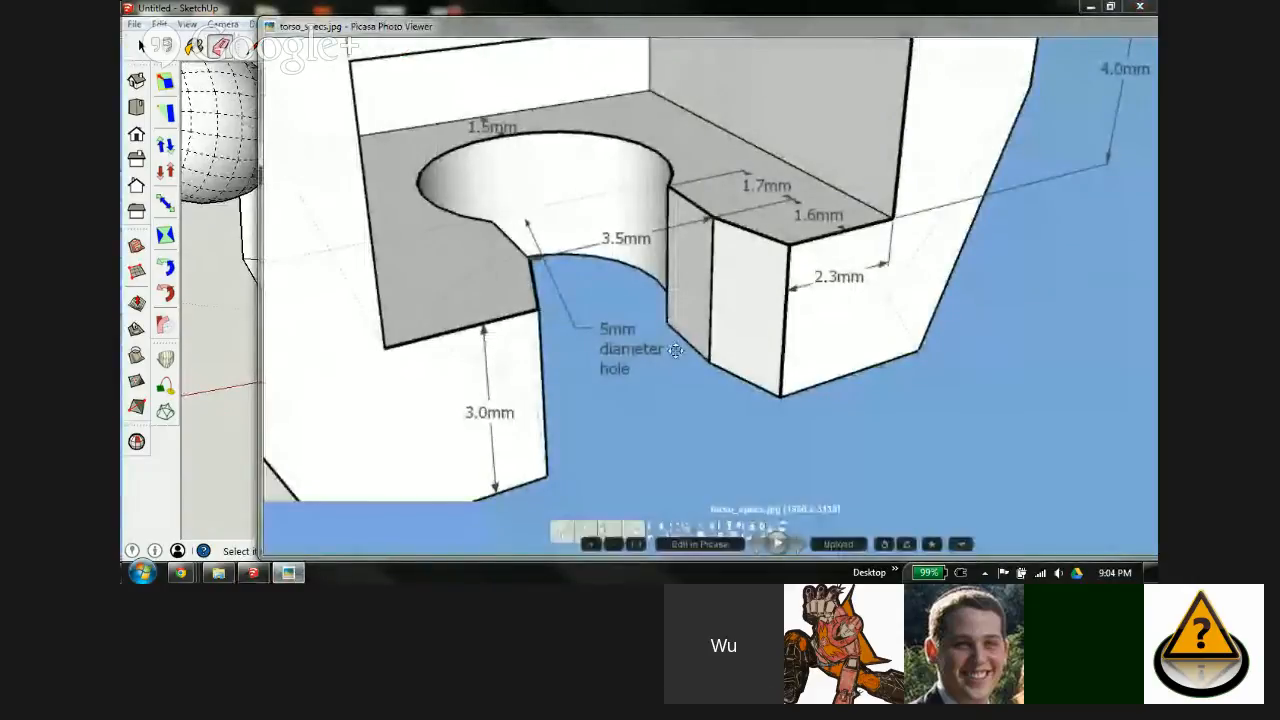
left_click_drag(520, 189, 654, 271)
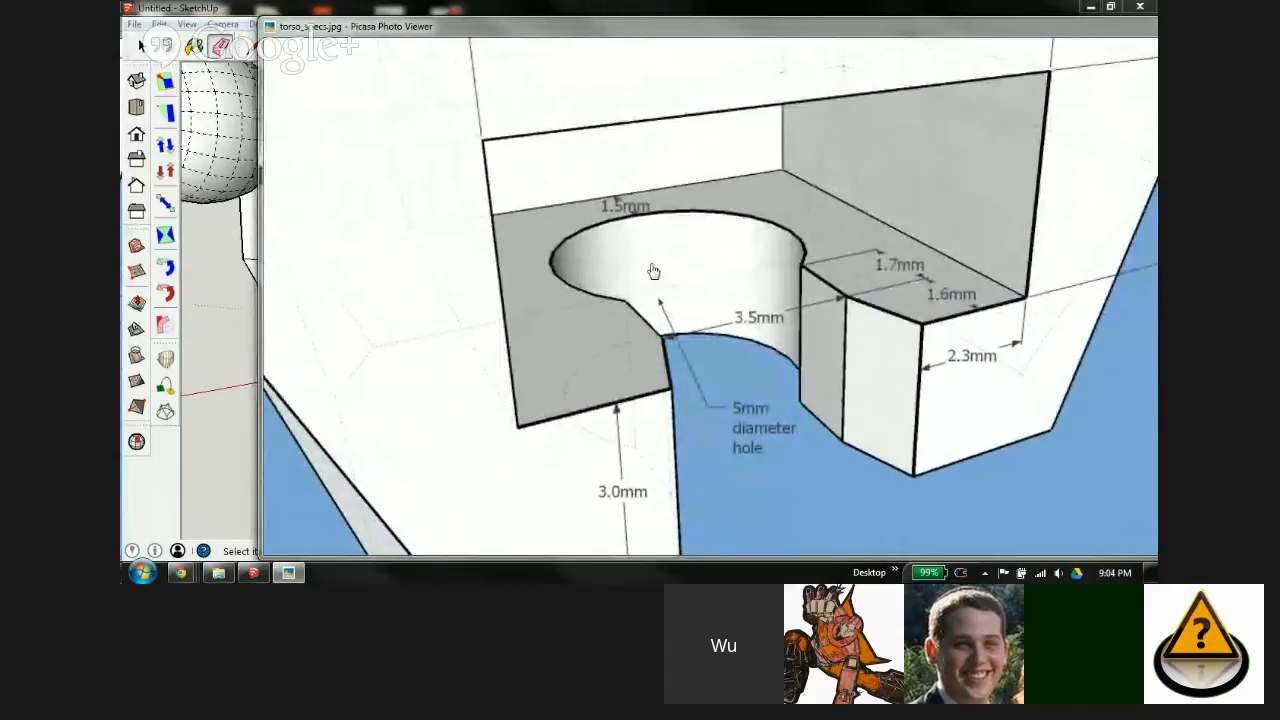
left_click_drag(654, 271, 693, 218)
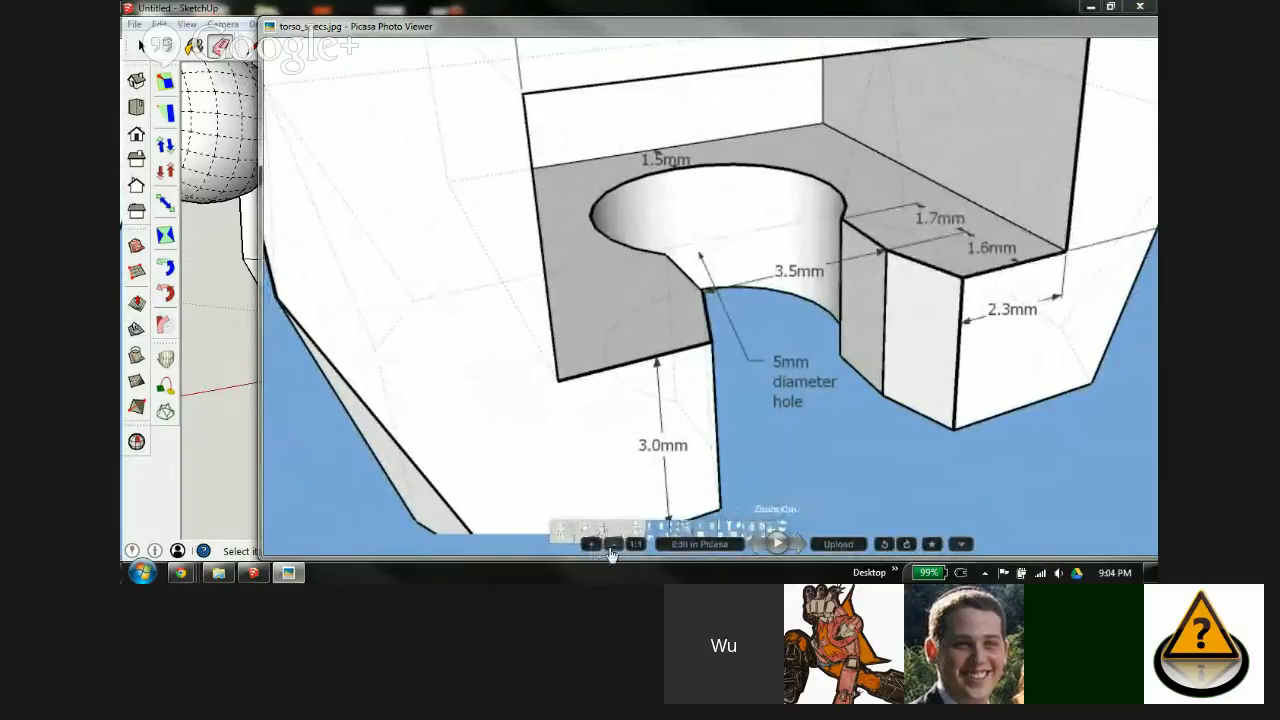
left_click(612, 544)
left_click(612, 544)
left_click(612, 544)
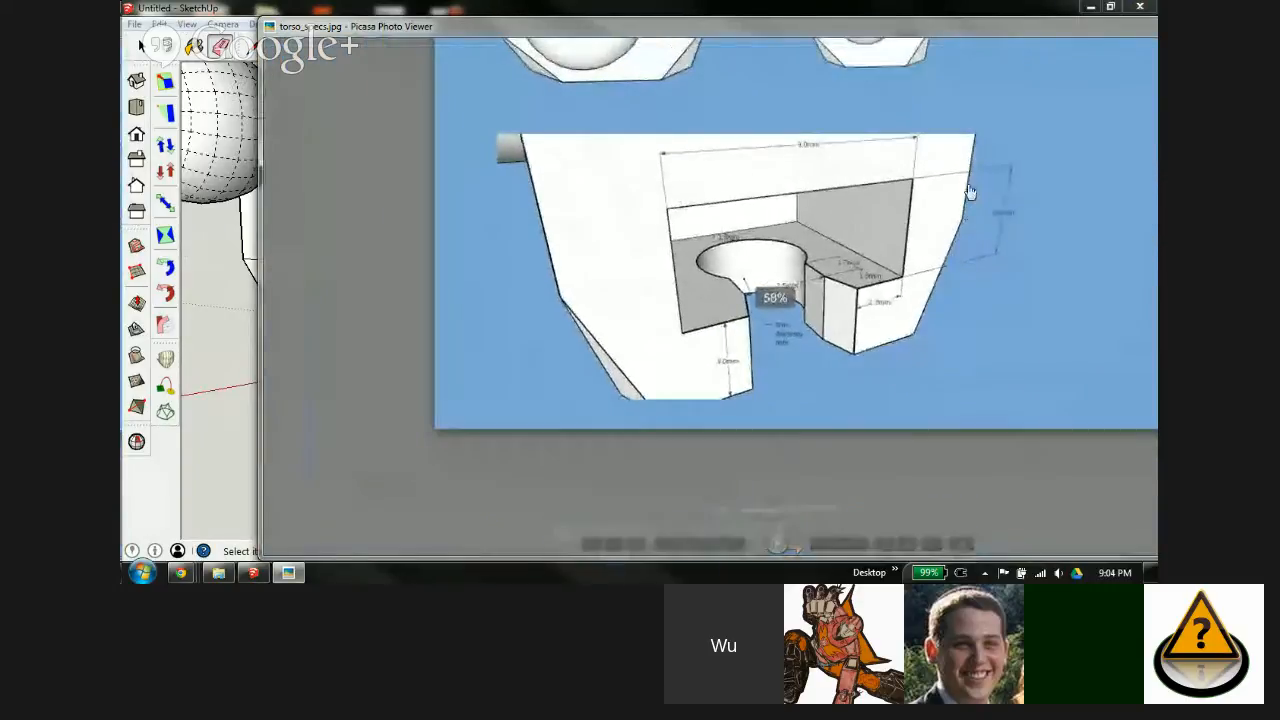
left_click_drag(970, 192, 820, 366)
left_click_drag(791, 114, 799, 421)
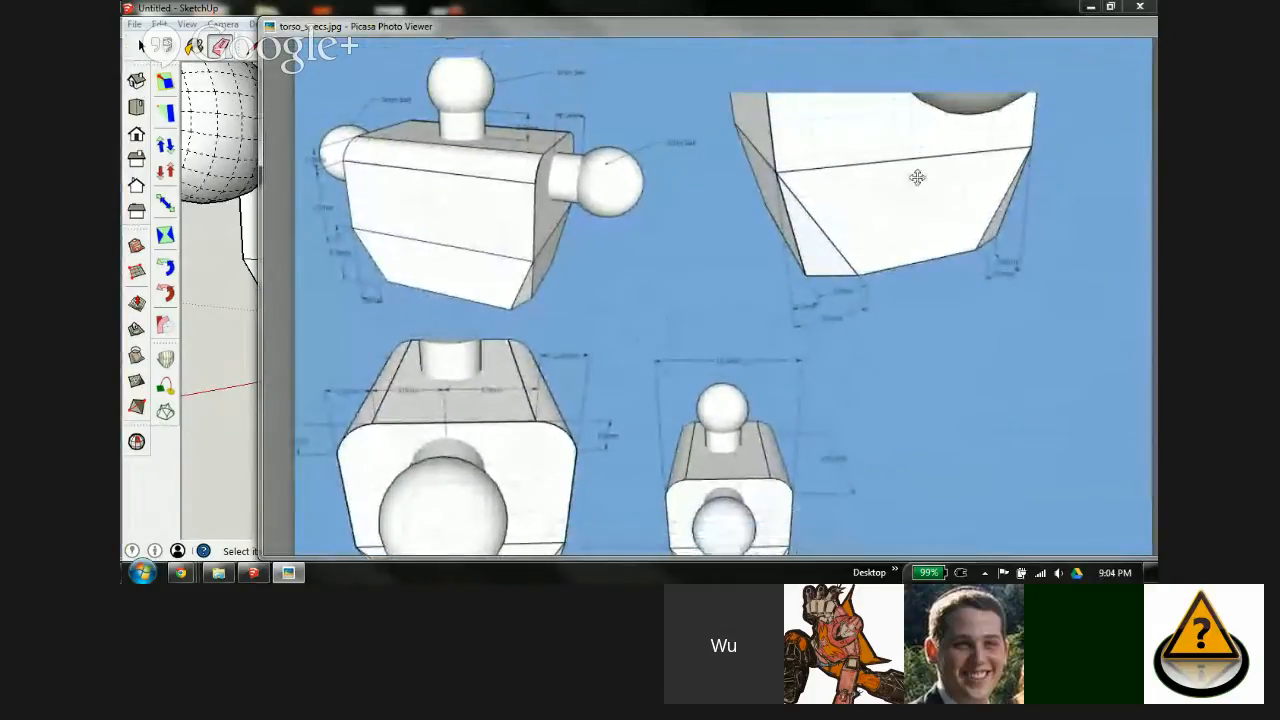
left_click_drag(917, 177, 922, 405)
left_click_drag(866, 137, 842, 344)
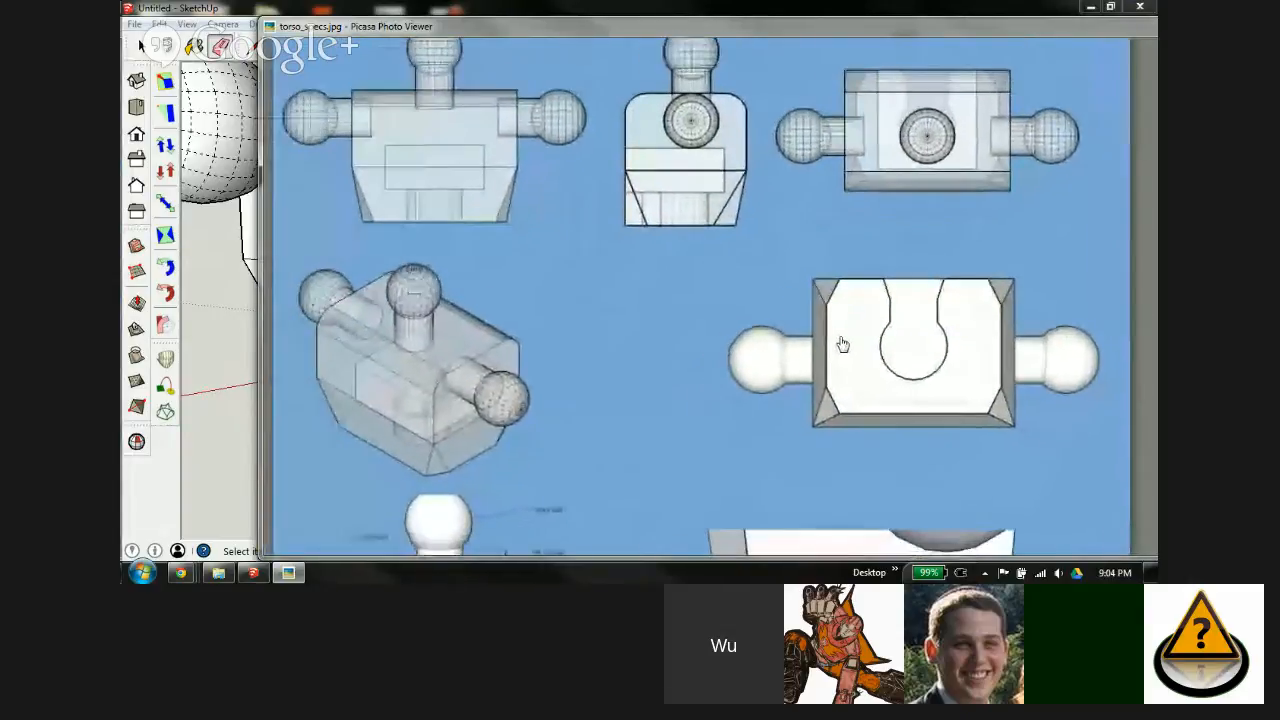
Step: Switch back to SketchUp, turn on X-ray display and push the rectangle 9.5 mm into the block
key("alt+Tab")
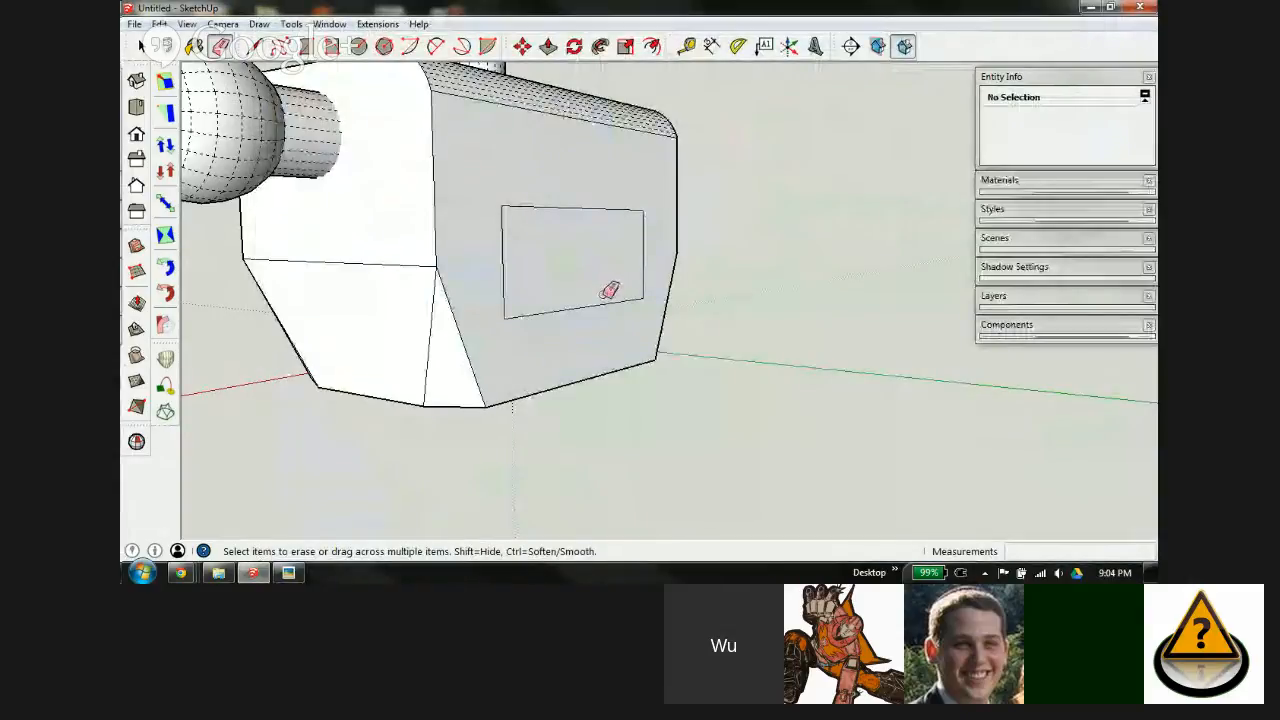
key("x")
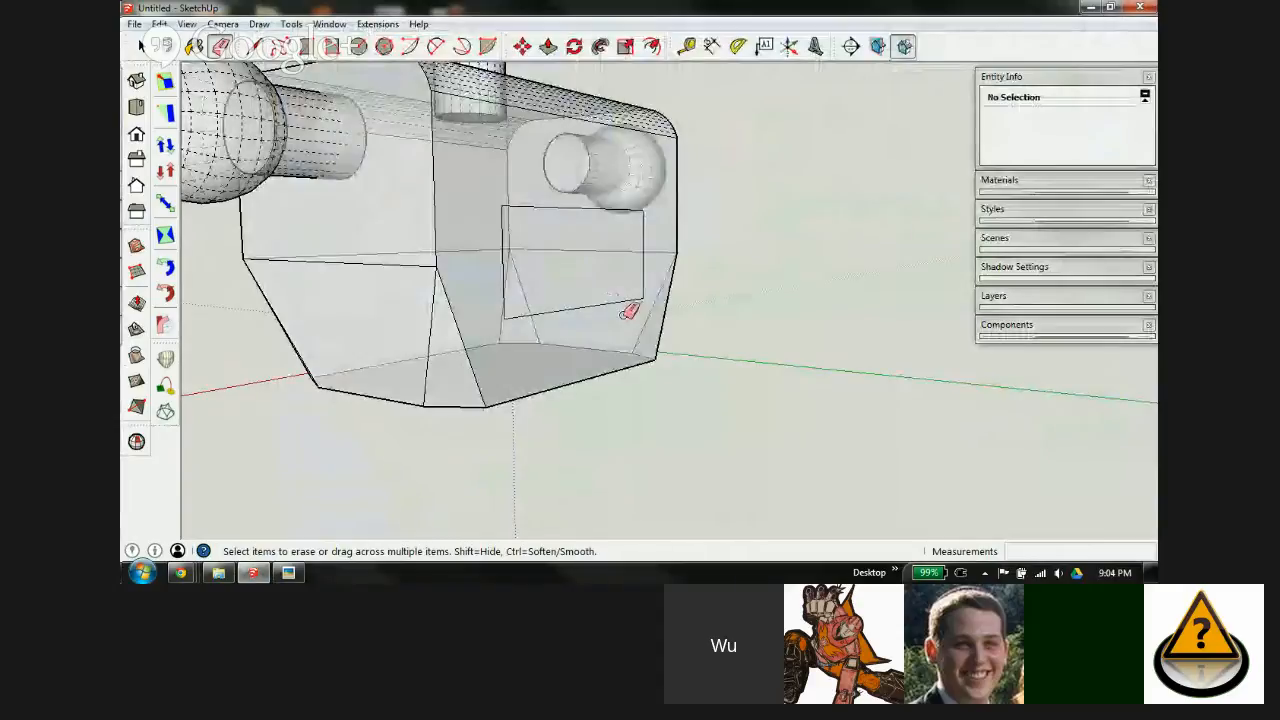
key("p")
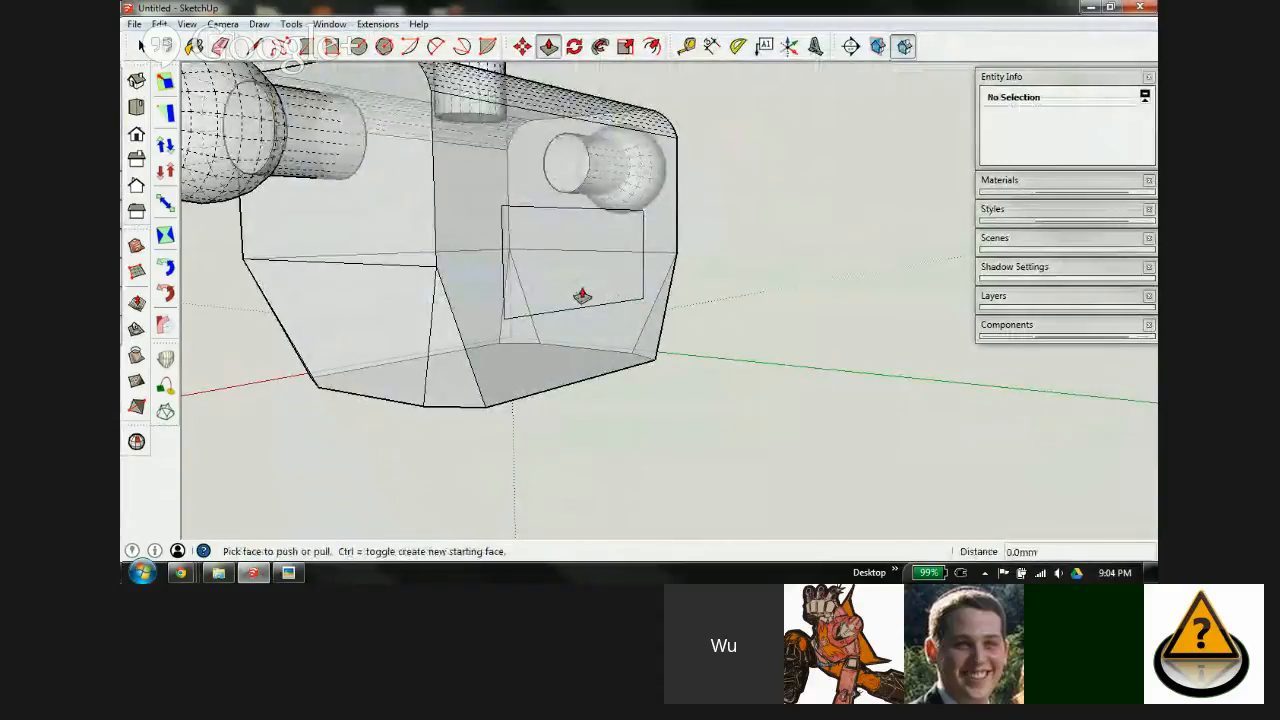
left_click(580, 282)
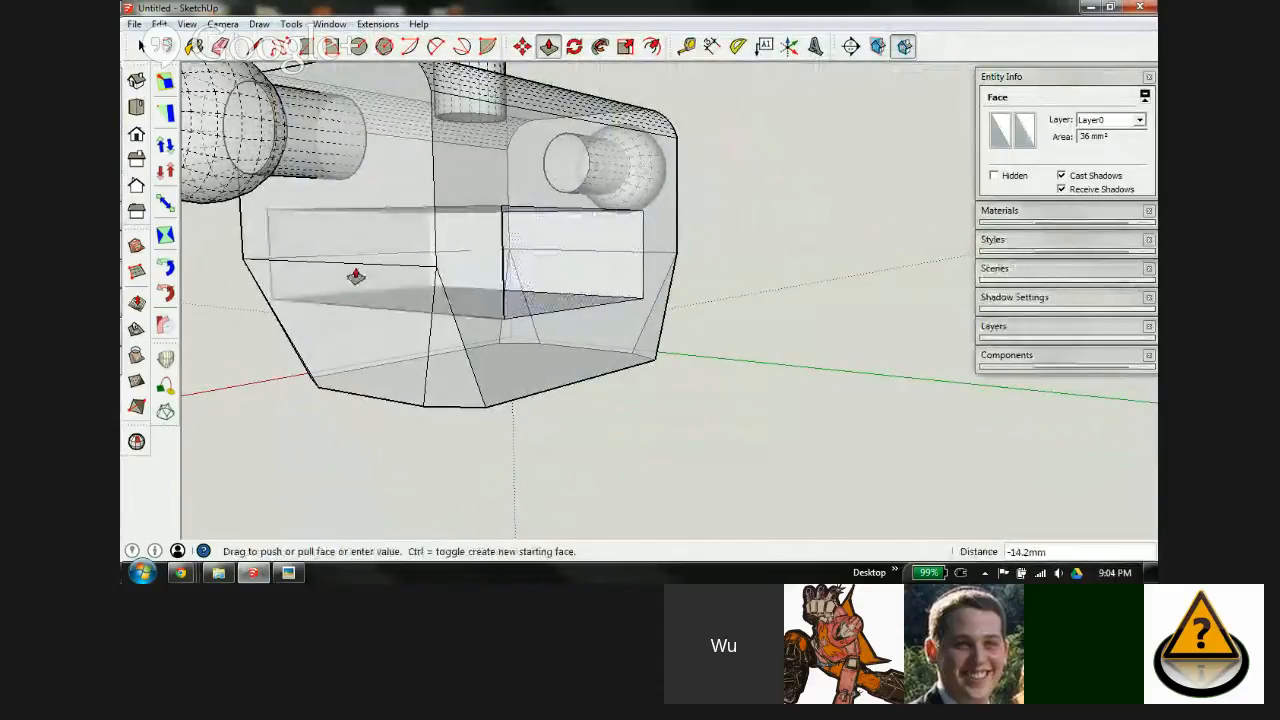
middle_click_drag(354, 277, 650, 316)
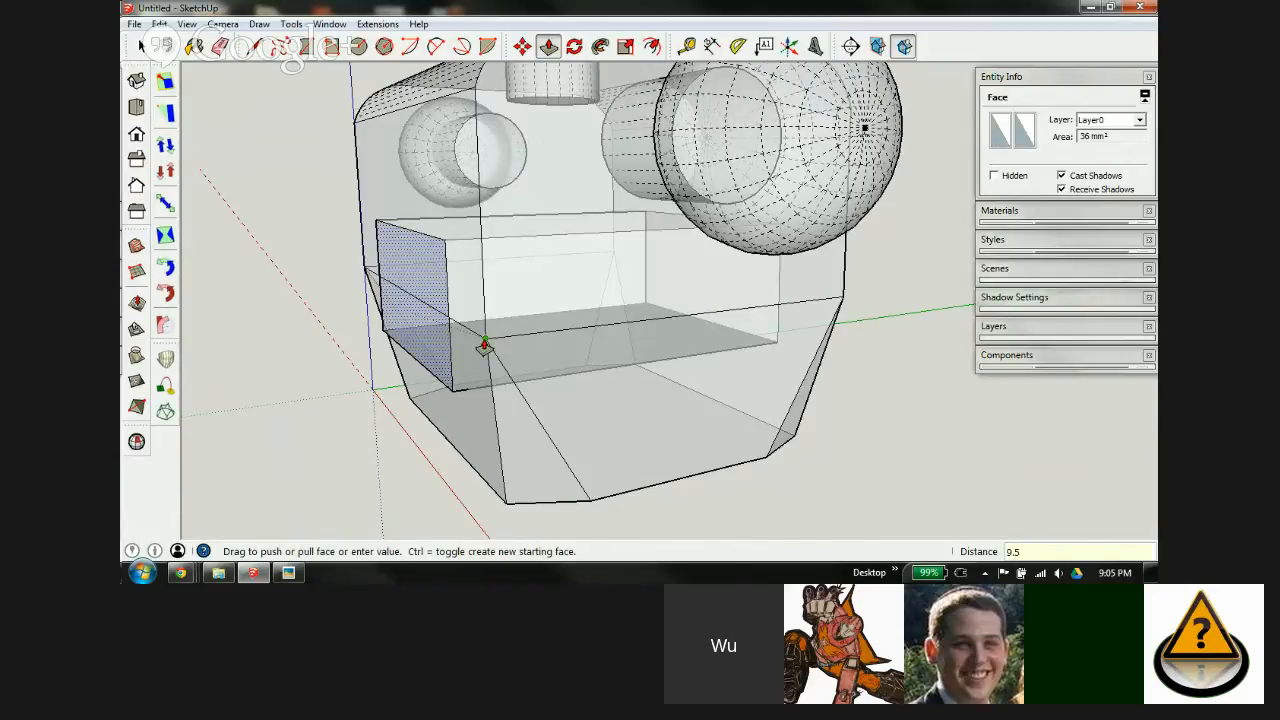
key("Return")
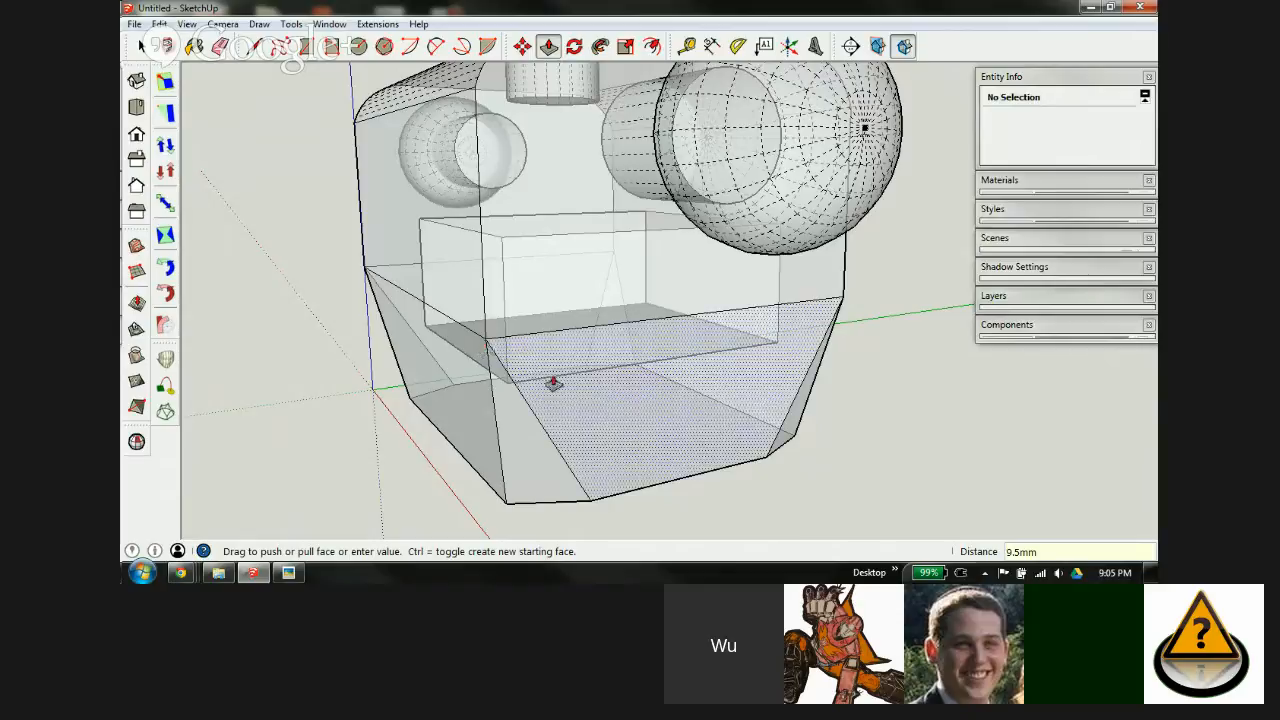
Step: Inspect the recess from several sides, turn off X-ray display and bring its floor into close view
middle_click_drag(647, 410, 545, 316)
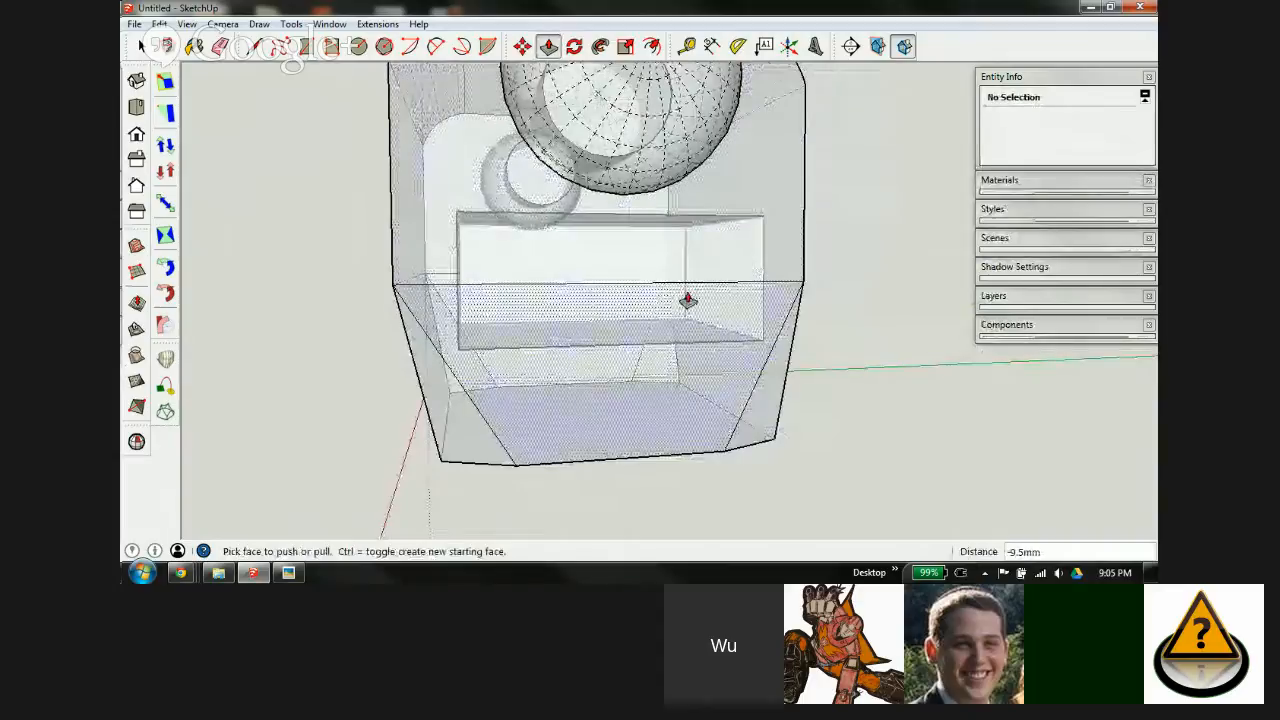
middle_click_drag(687, 300, 278, 315)
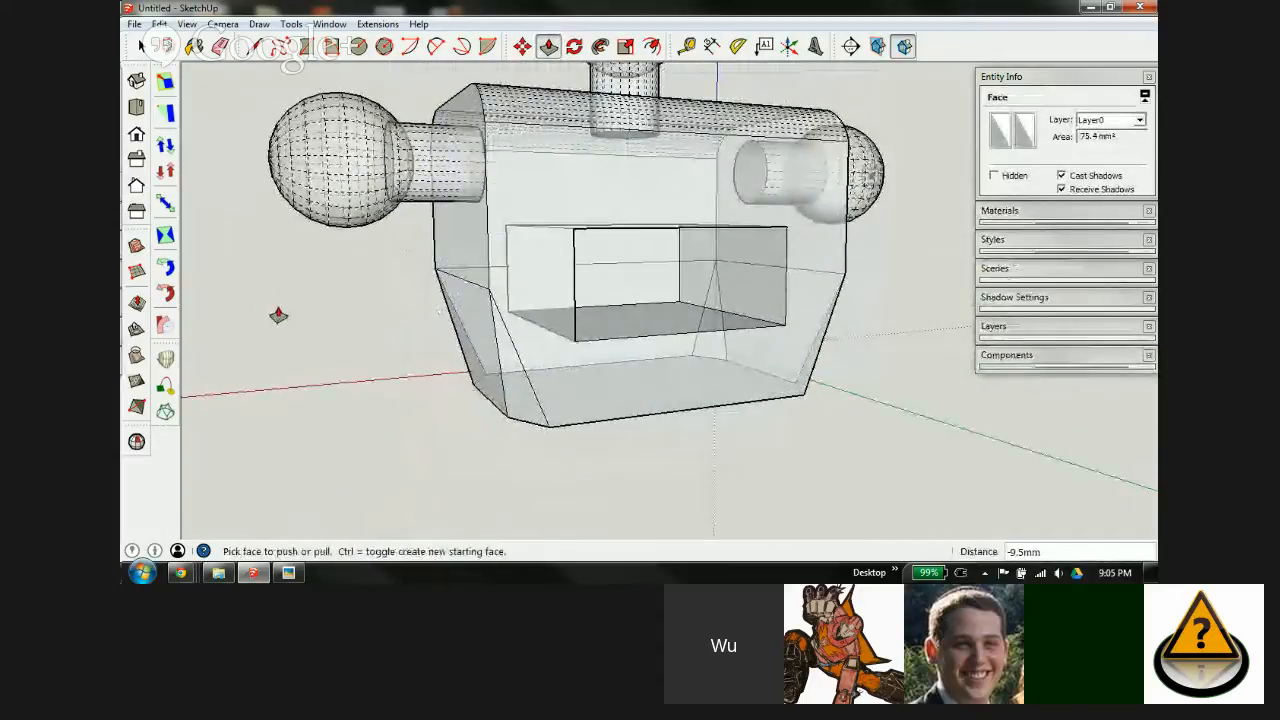
scroll(757, 300, "down", 1)
scroll(763, 316, "up", 3)
middle_click_drag(734, 354, 571, 406)
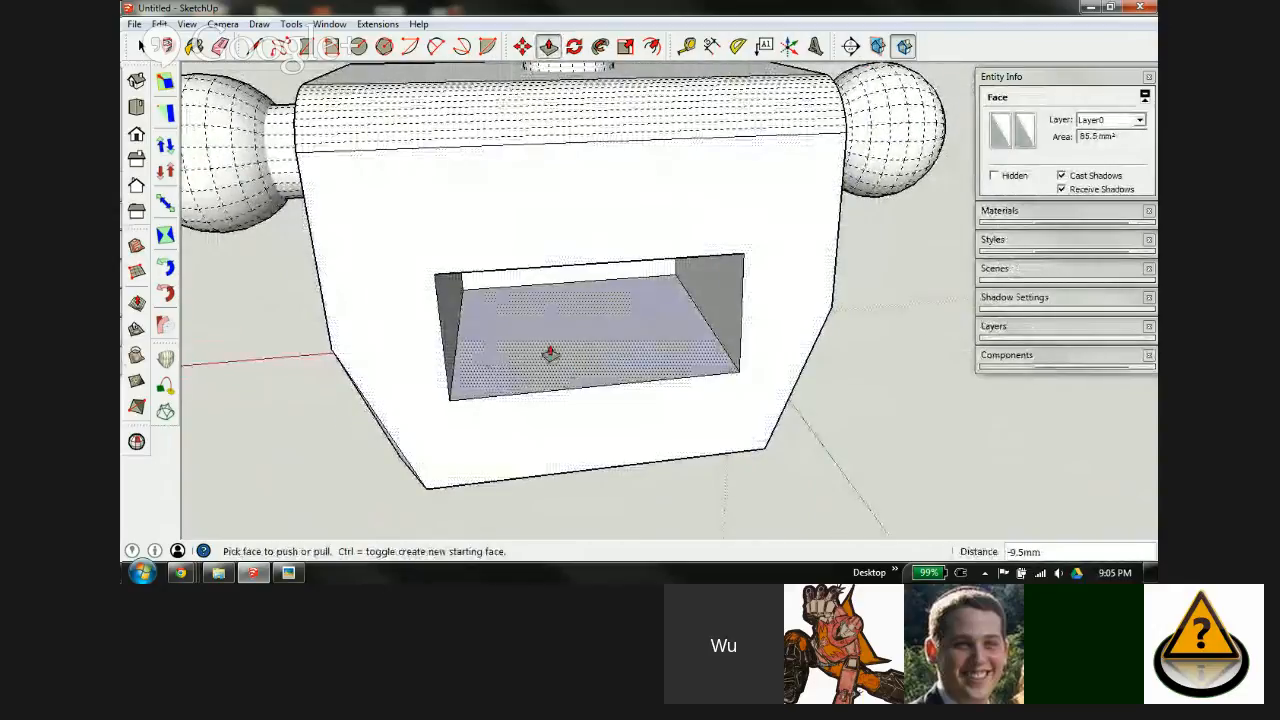
scroll(590, 405, "up", 3)
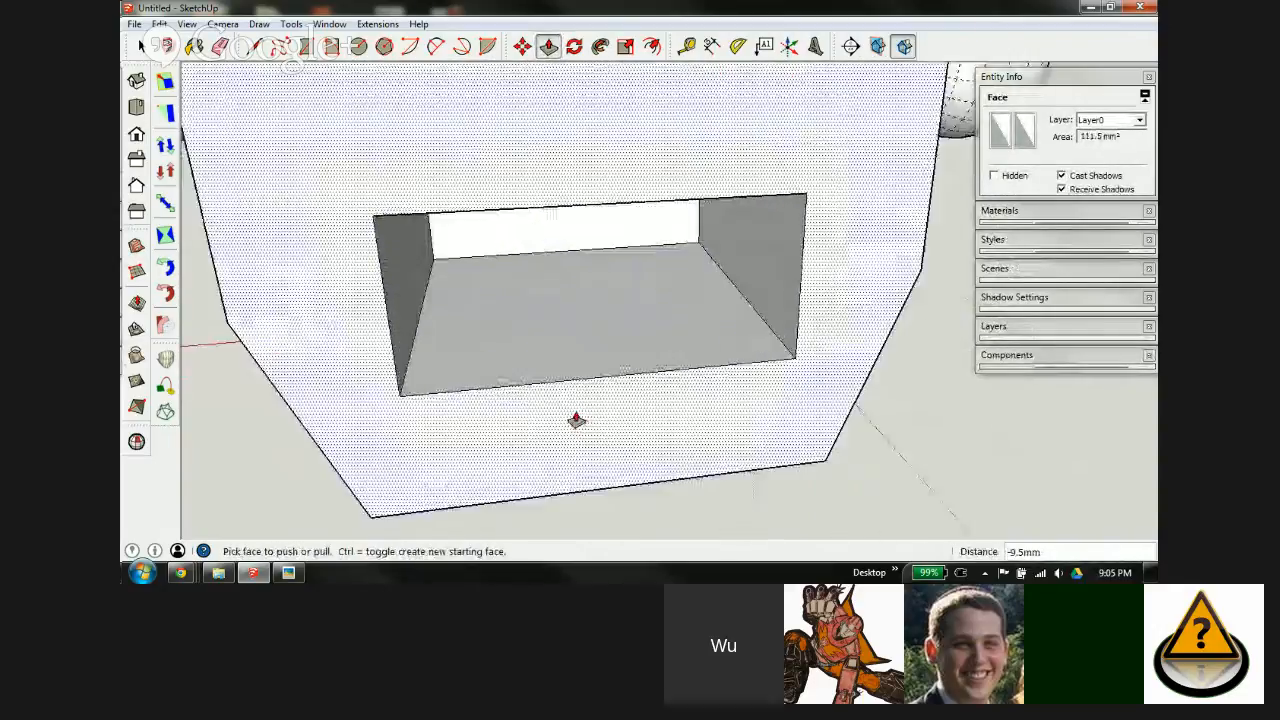
Step: Turn the block to its underside, then switch to torso_specs.jpg and examine the notch and 5 mm hole dimensions in the recess drawing
middle_click_drag(560, 434, 811, 91)
middle_click_drag(703, 312, 563, 271)
left_click(288, 572)
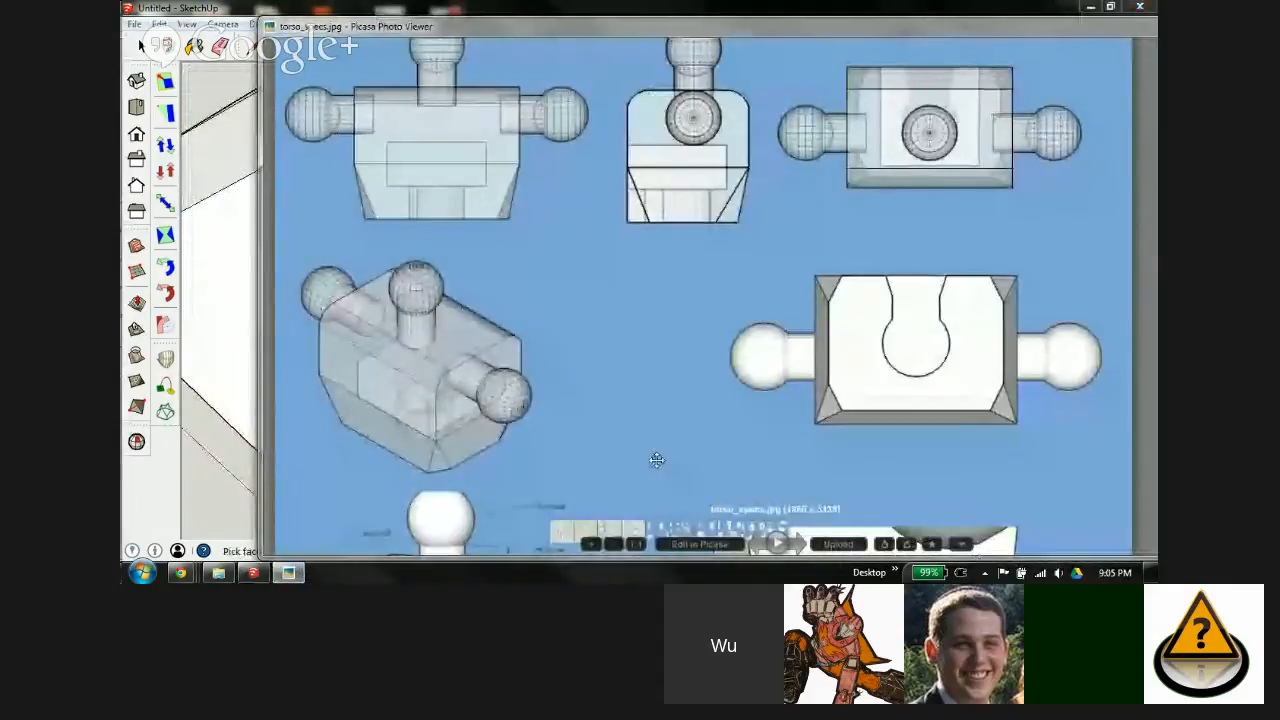
left_click_drag(654, 460, 686, 230)
left_click_drag(671, 366, 645, 237)
left_click_drag(650, 400, 660, 263)
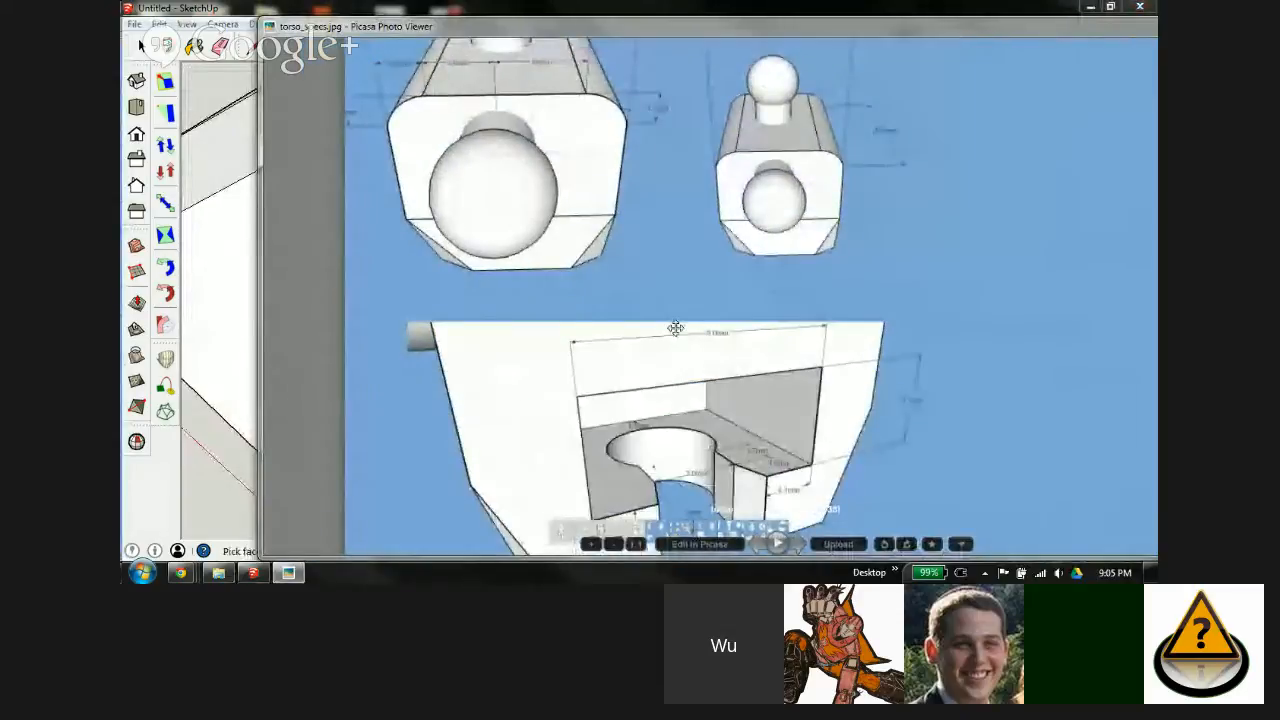
left_click_drag(668, 460, 674, 280)
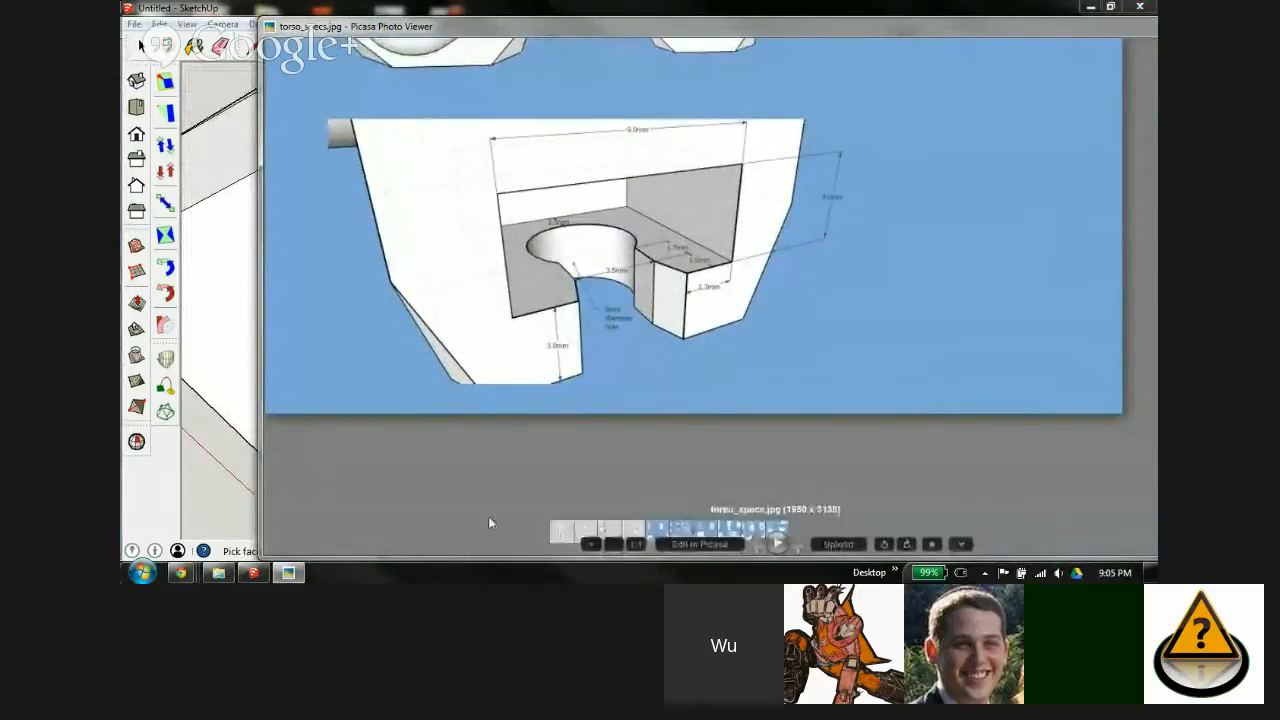
left_click(590, 545)
left_click(590, 545)
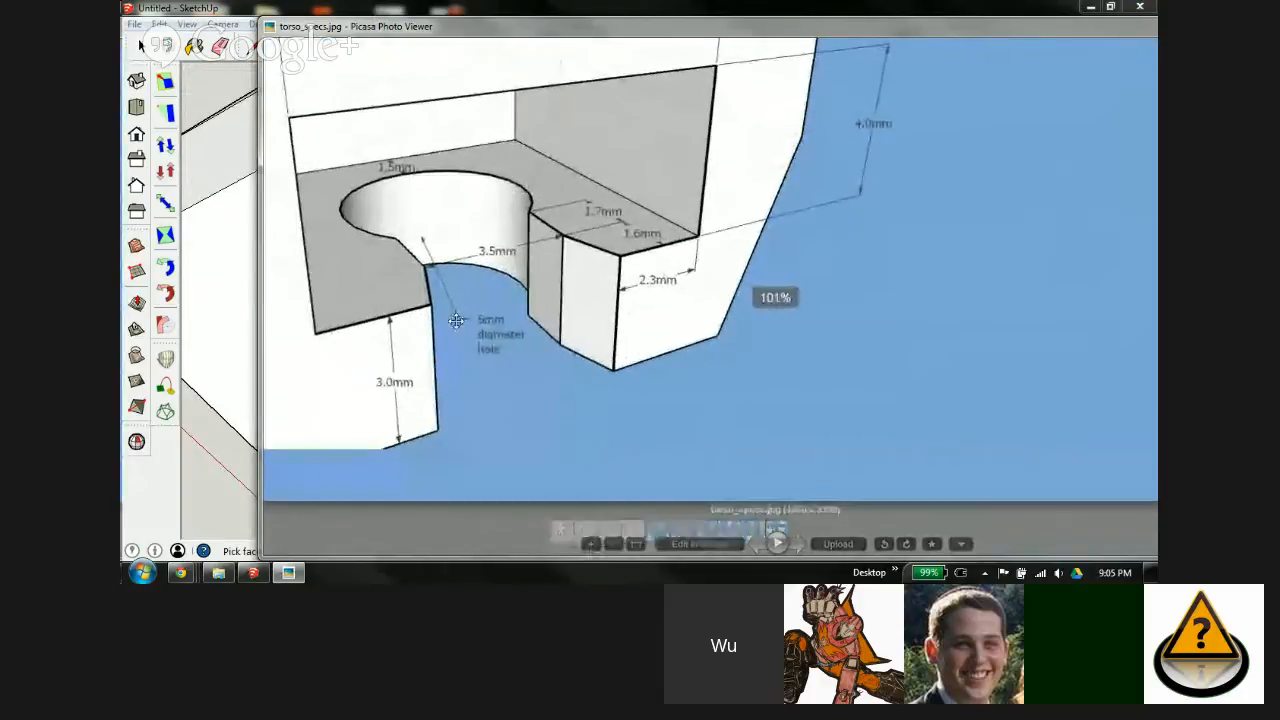
left_click_drag(648, 255, 763, 250)
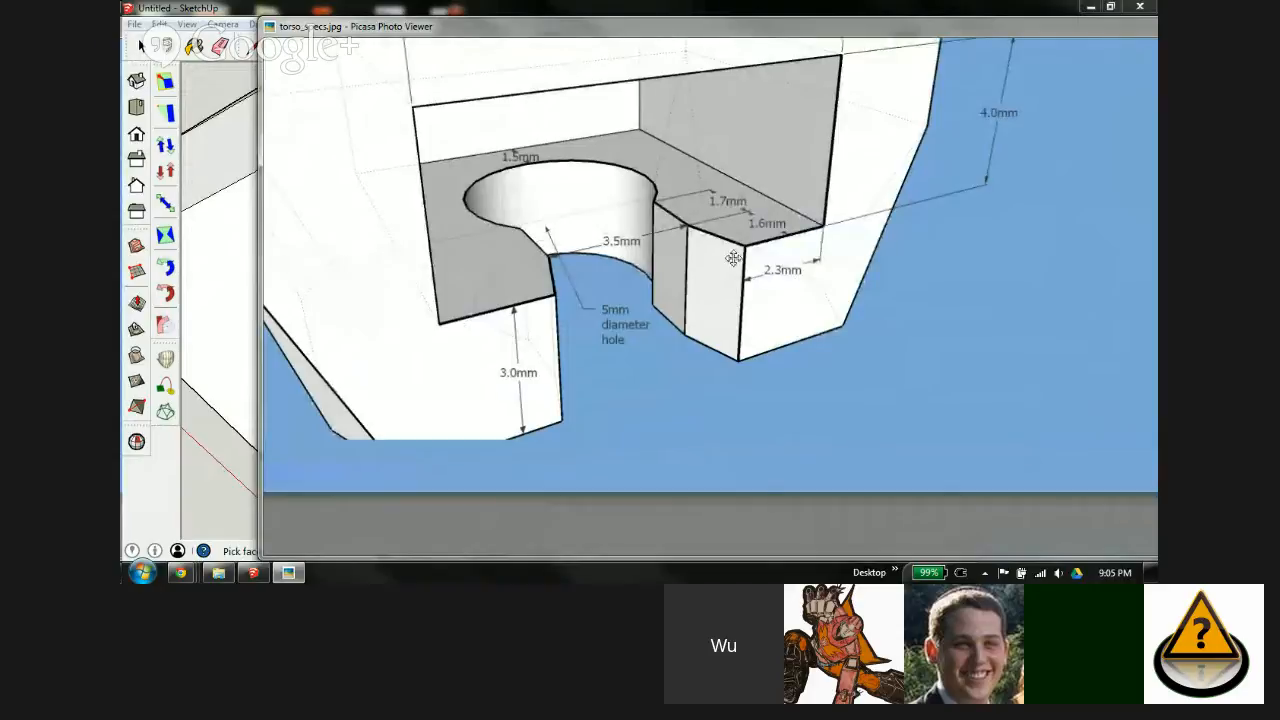
Step: Switch back to SketchUp and place two parallel guides across the block's underside, aligned with the two ends of the recess
left_click(266, 572)
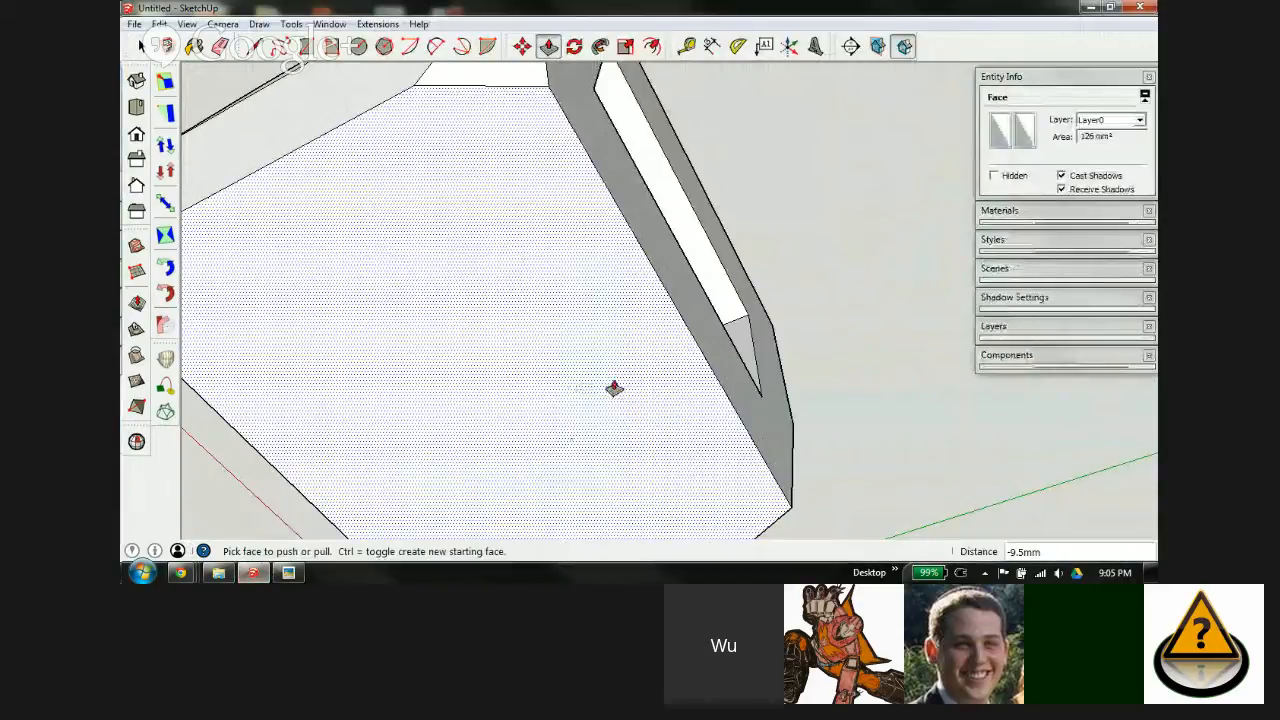
middle_click_drag(629, 354, 571, 396)
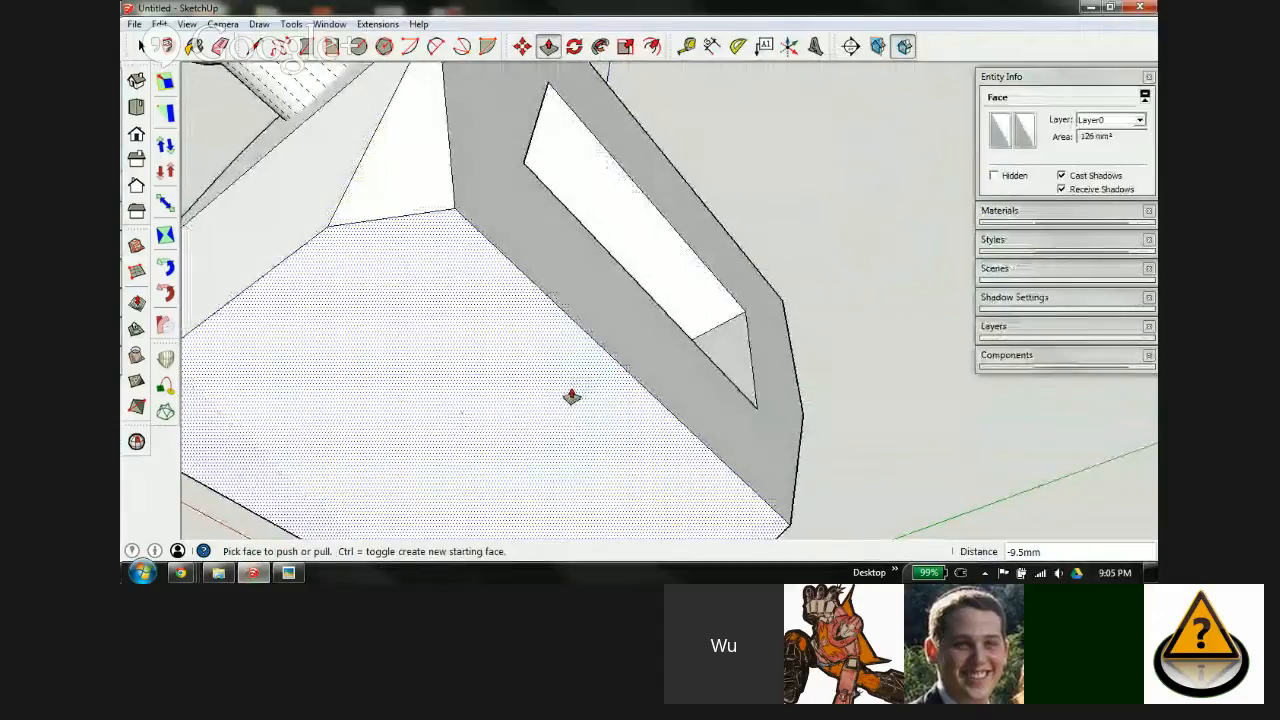
key("t")
left_click(310, 238)
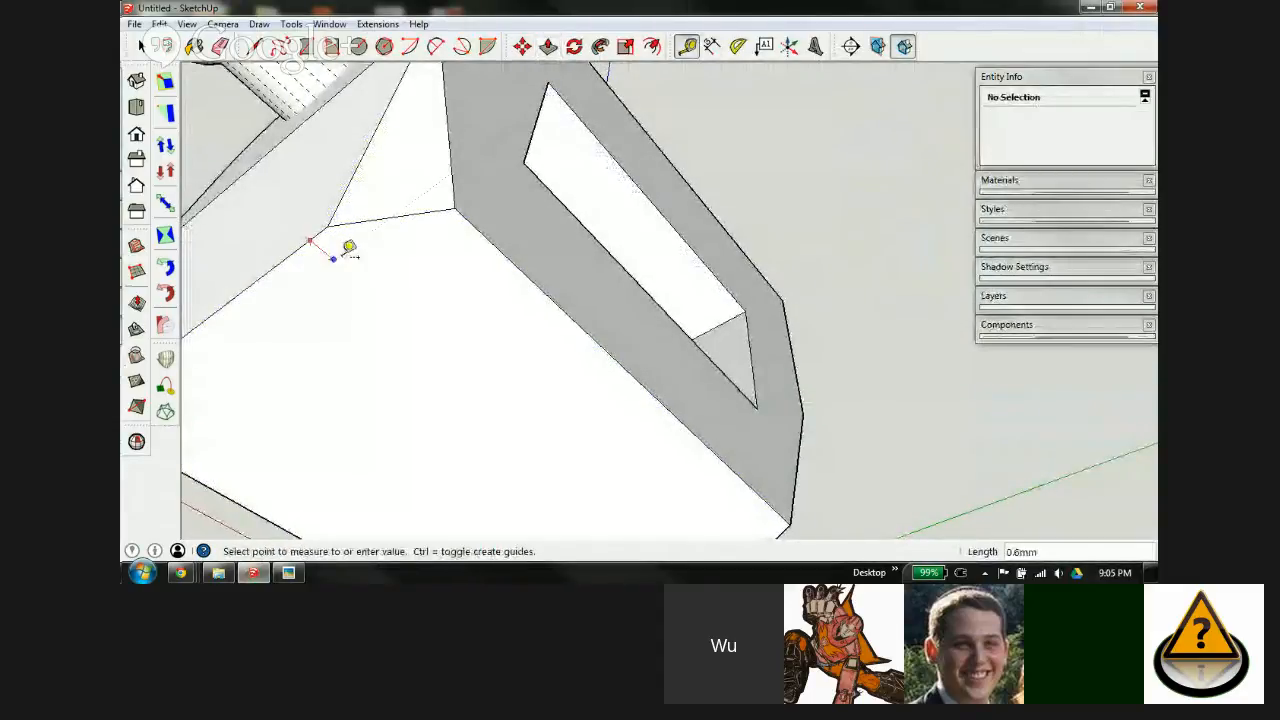
left_click(531, 158)
left_click(447, 281)
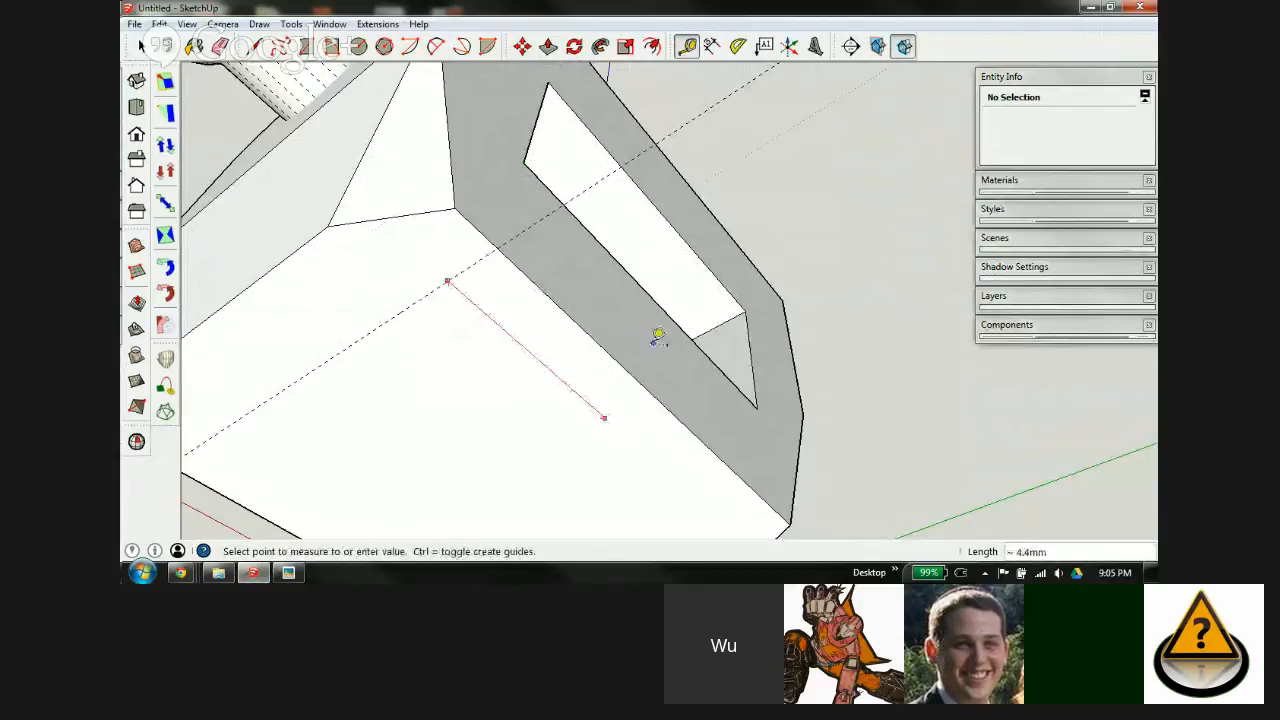
left_click(763, 399)
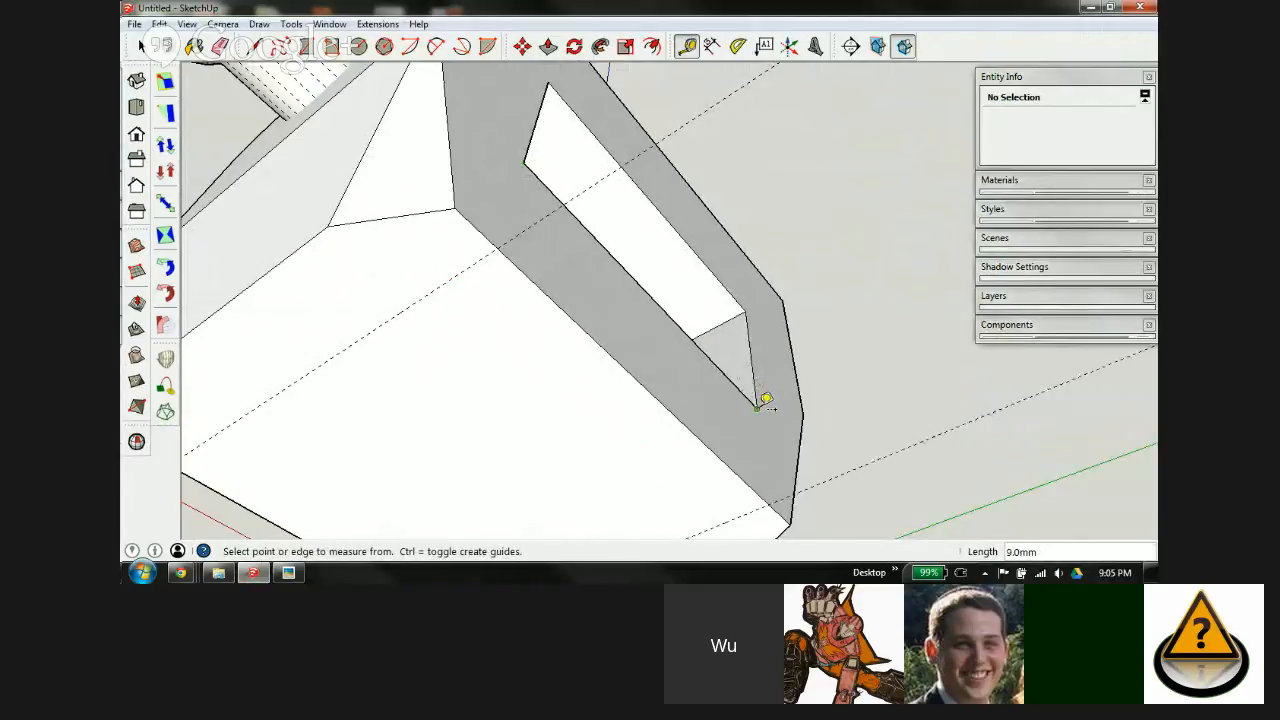
Step: Add a guide 2.3 mm inward from each of the two recess-end guides on the underside
scroll(440, 295, "down", 1)
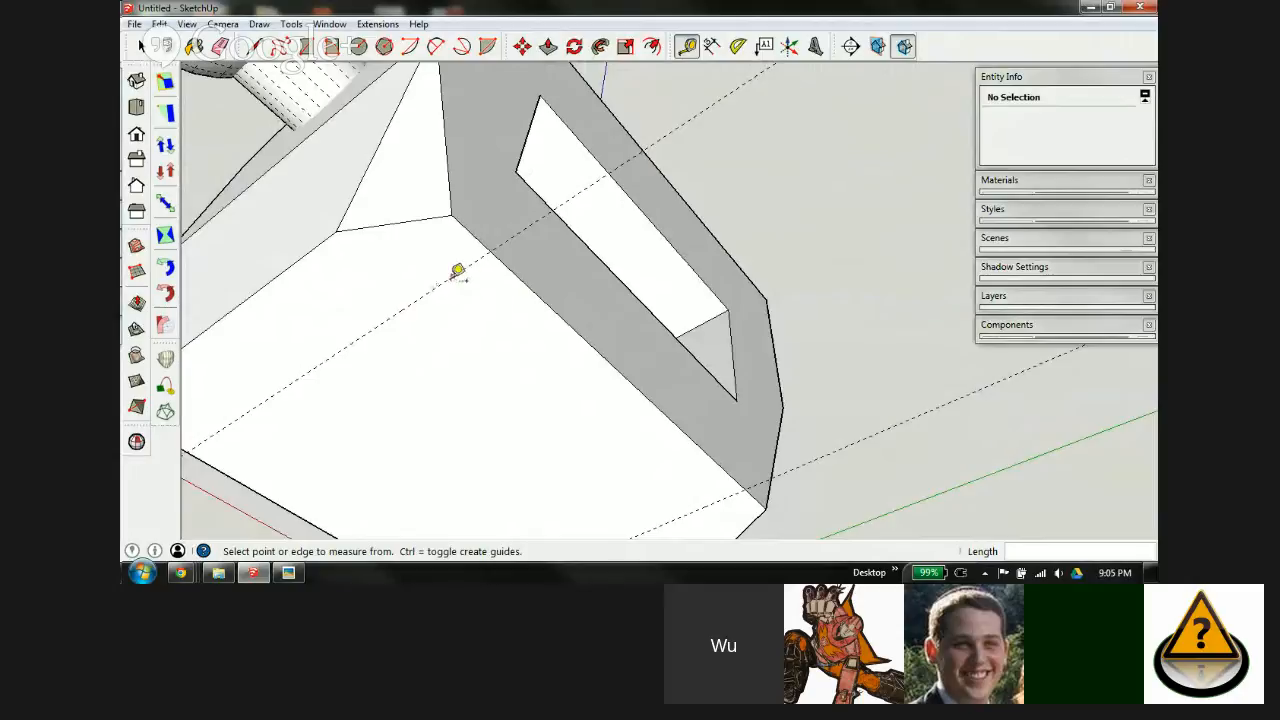
left_click(456, 270)
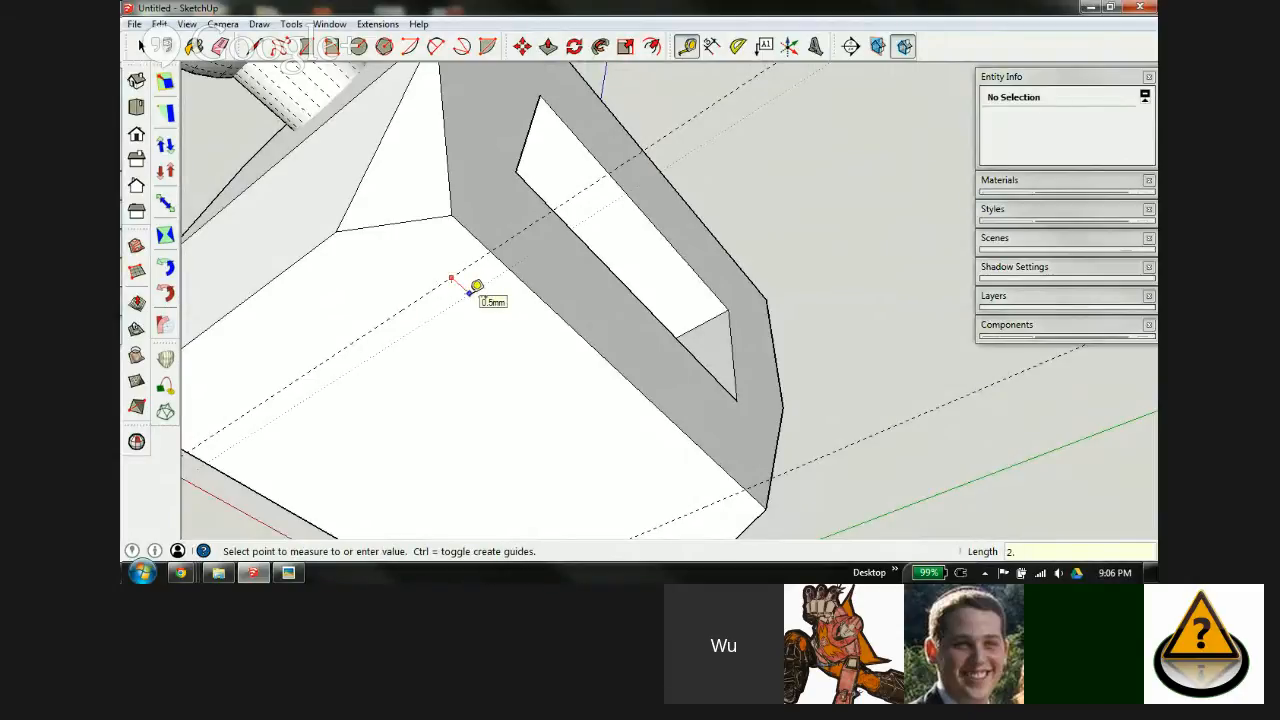
type("2.3")
key("Return")
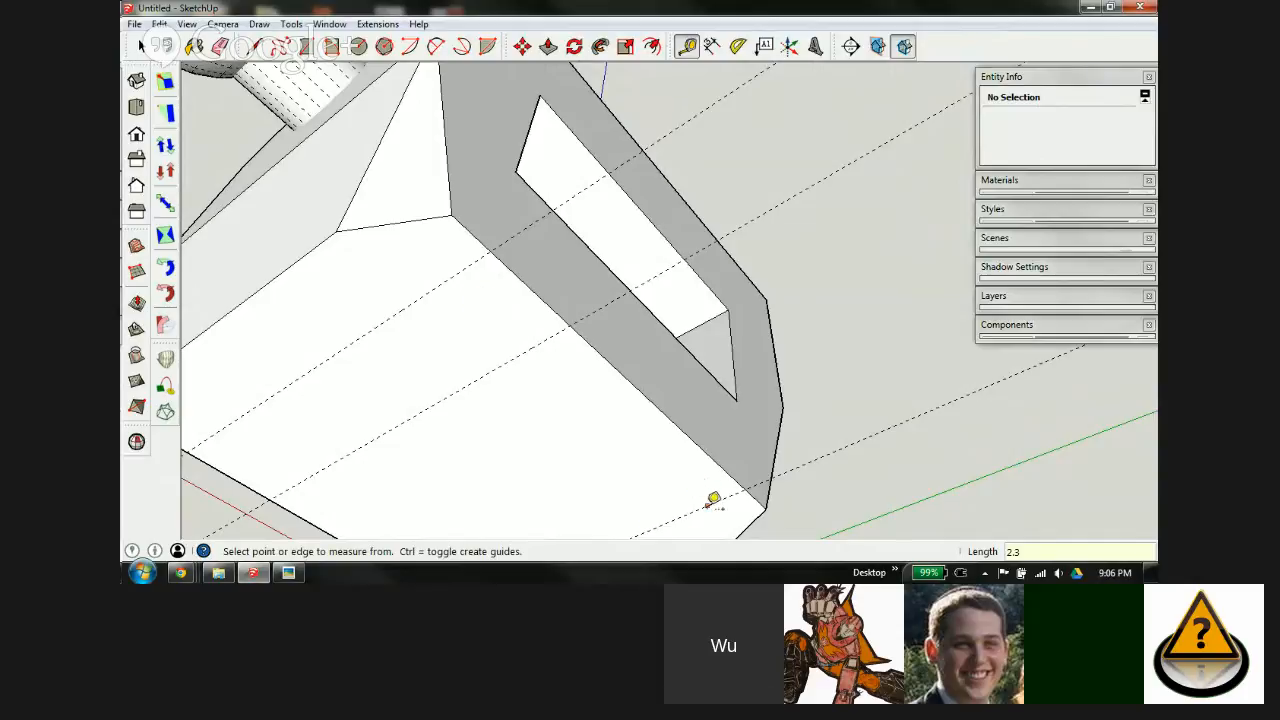
left_click(714, 500)
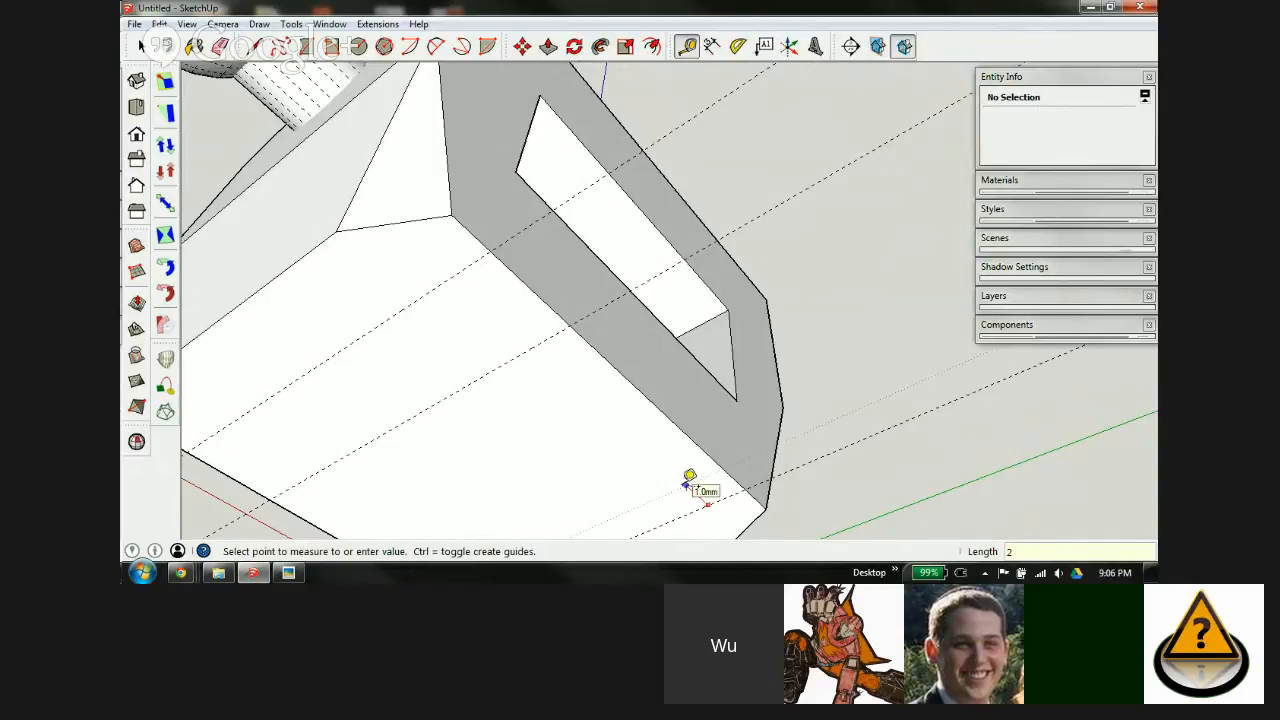
type("2.3")
key("Return")
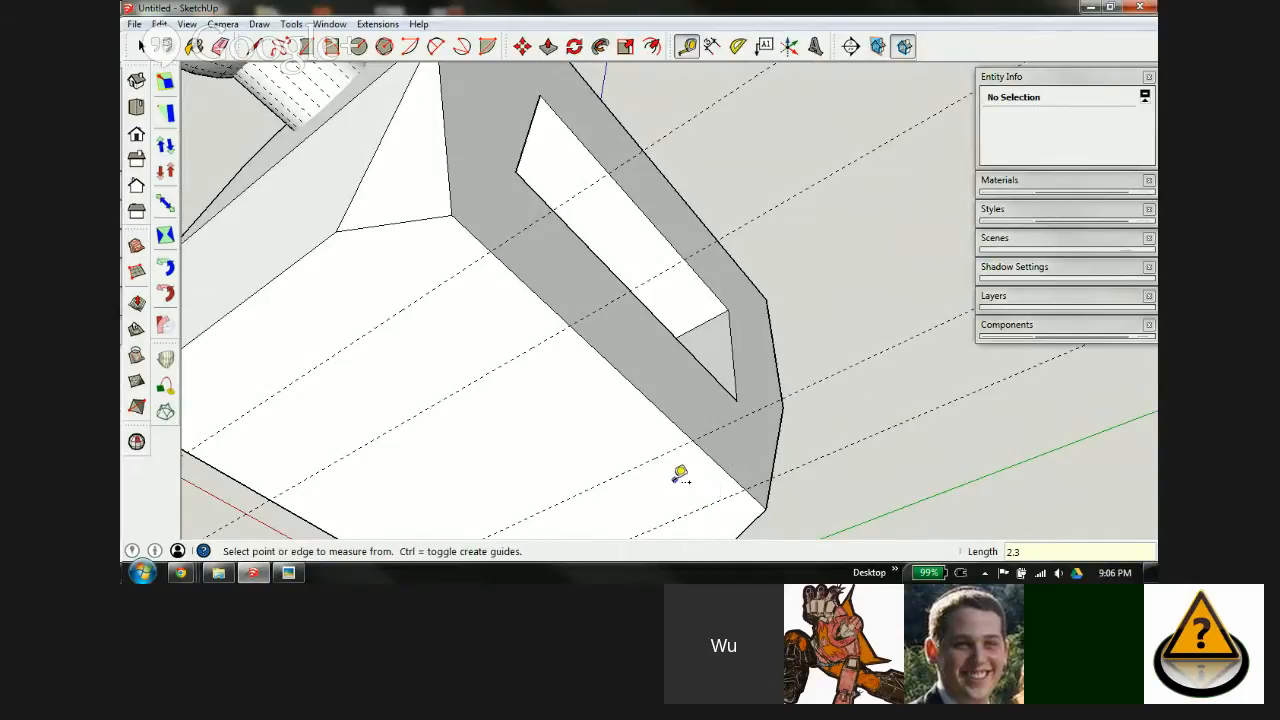
Step: Erase the two outer guides aligned with the recess ends, keeping the pair offset 2.3 mm inward
key("e")
left_click(440, 285)
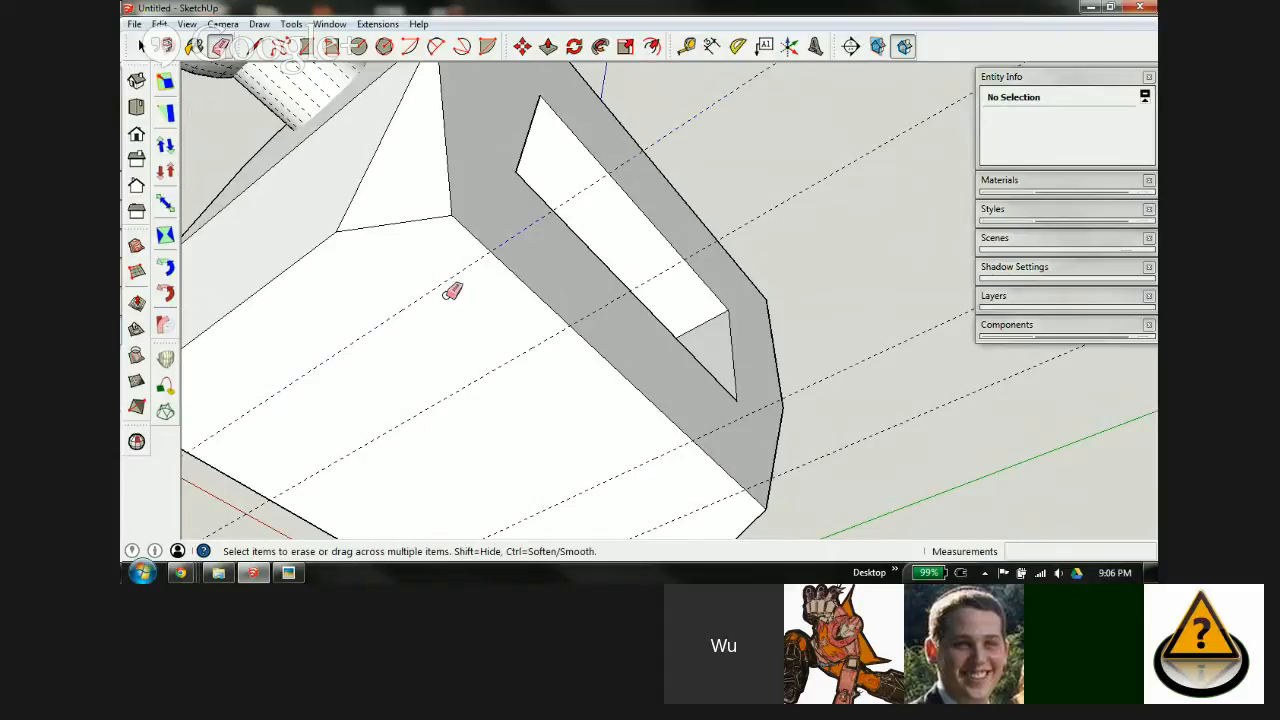
left_click(706, 505)
Step: Check the notch depth in torso_specs.jpg and place a guide 1.6 mm in from the underside's long edge on the recess side
mouse_move(555, 427)
middle_mouse_down()
mouse_move(534, 294)
mouse_move(571, 263)
mouse_move(556, 347)
mouse_move(557, 306)
middle_mouse_up()
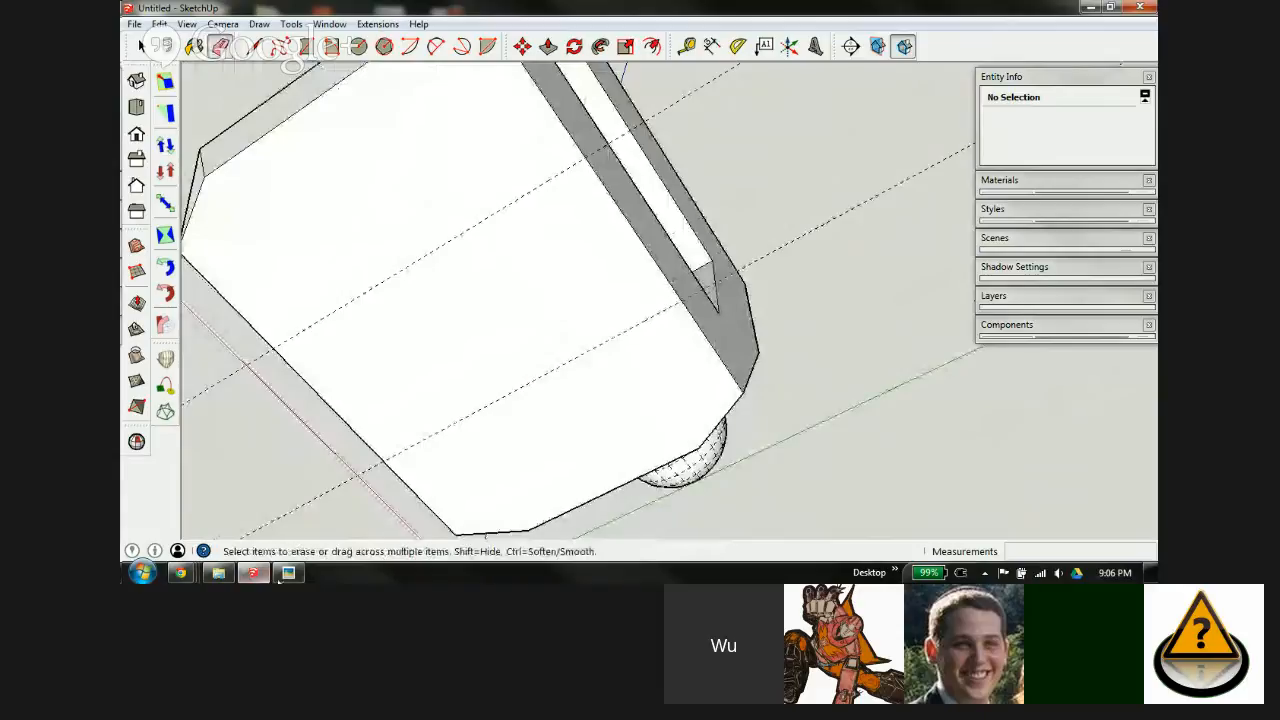
left_click(288, 573)
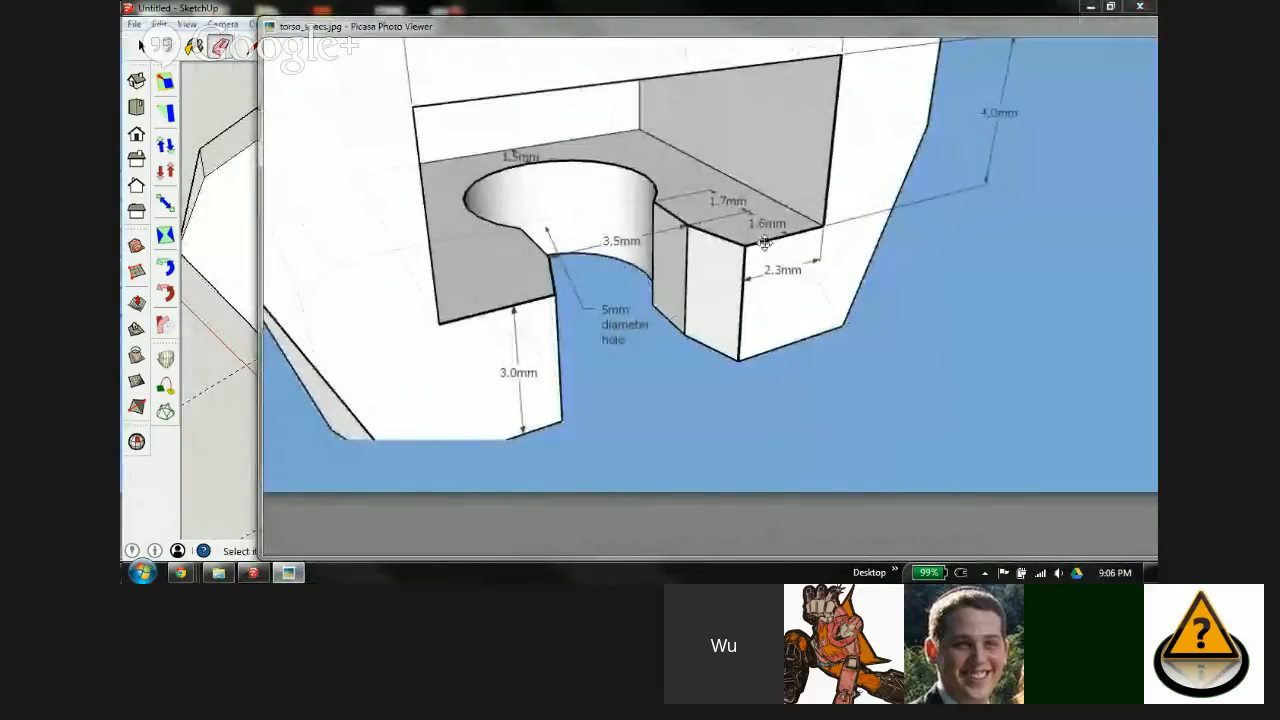
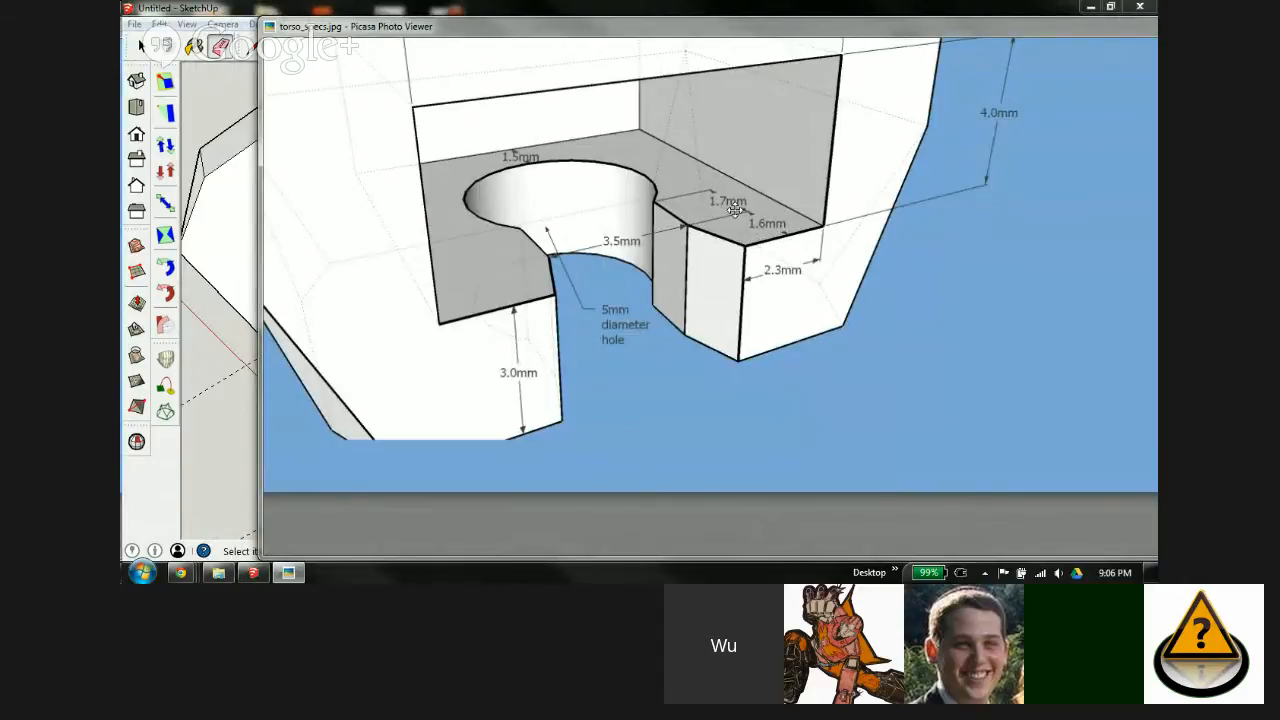
left_click(256, 574)
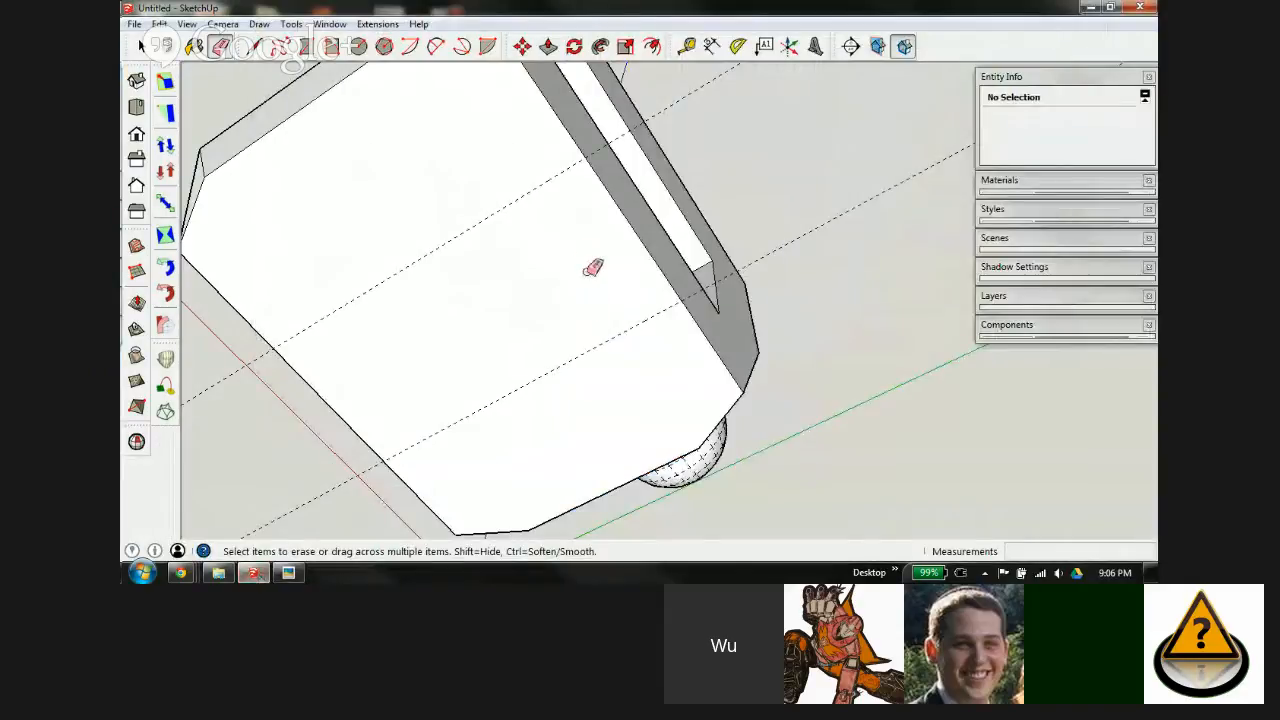
key("t")
left_click(636, 220)
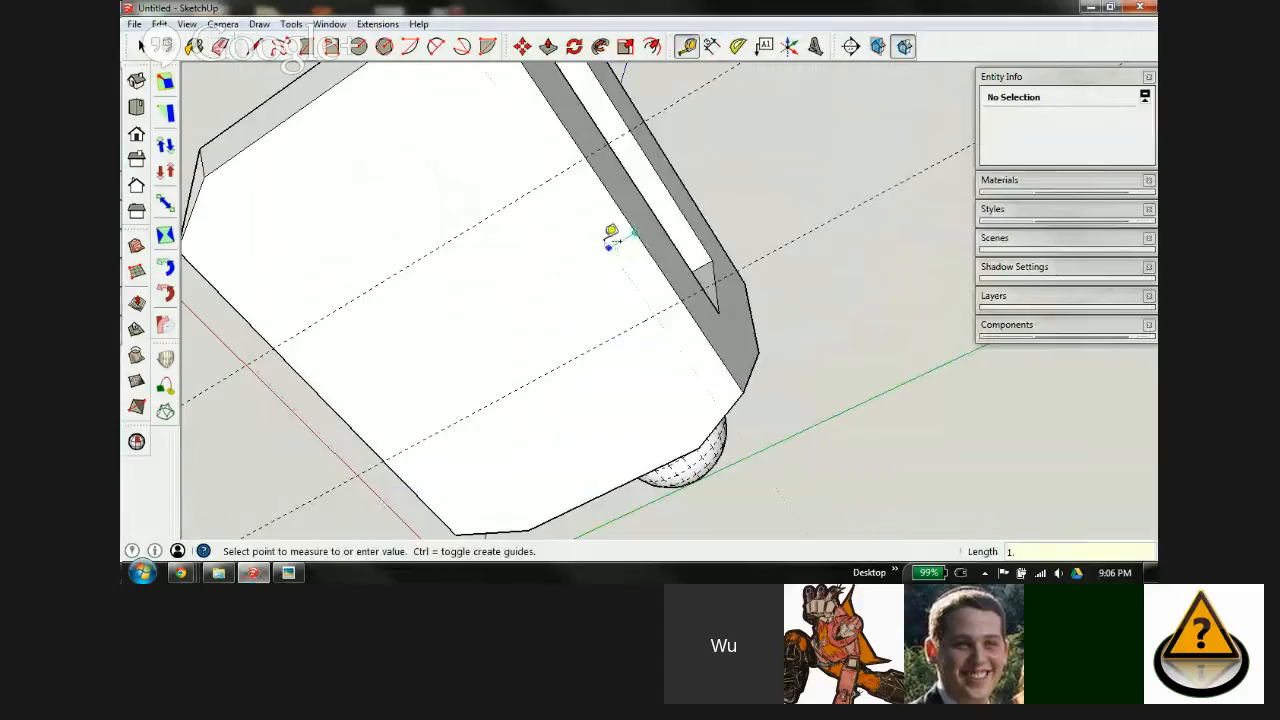
left_click(610, 238)
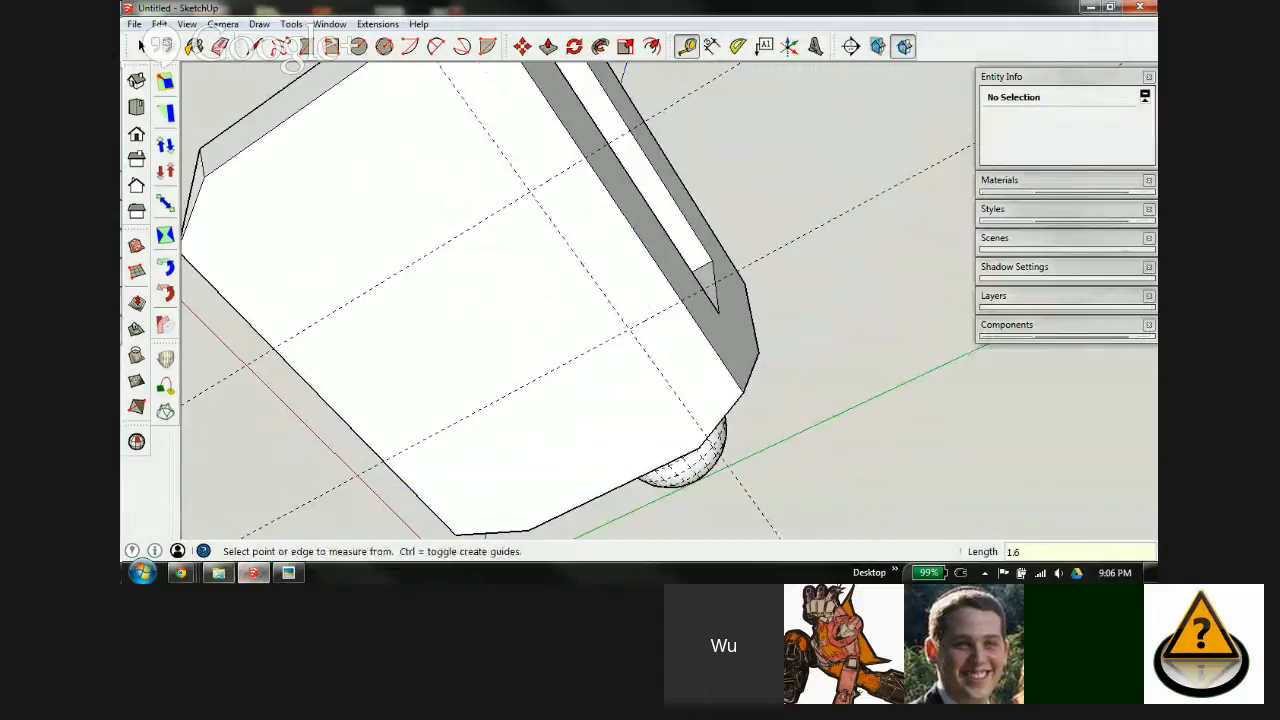
Step: Check the inner notch width in torso_specs.jpg and add a guide through the midpoint of the underside's long edge, parallel to the offset pair
mouse_move(288, 574)
left_click(288, 573)
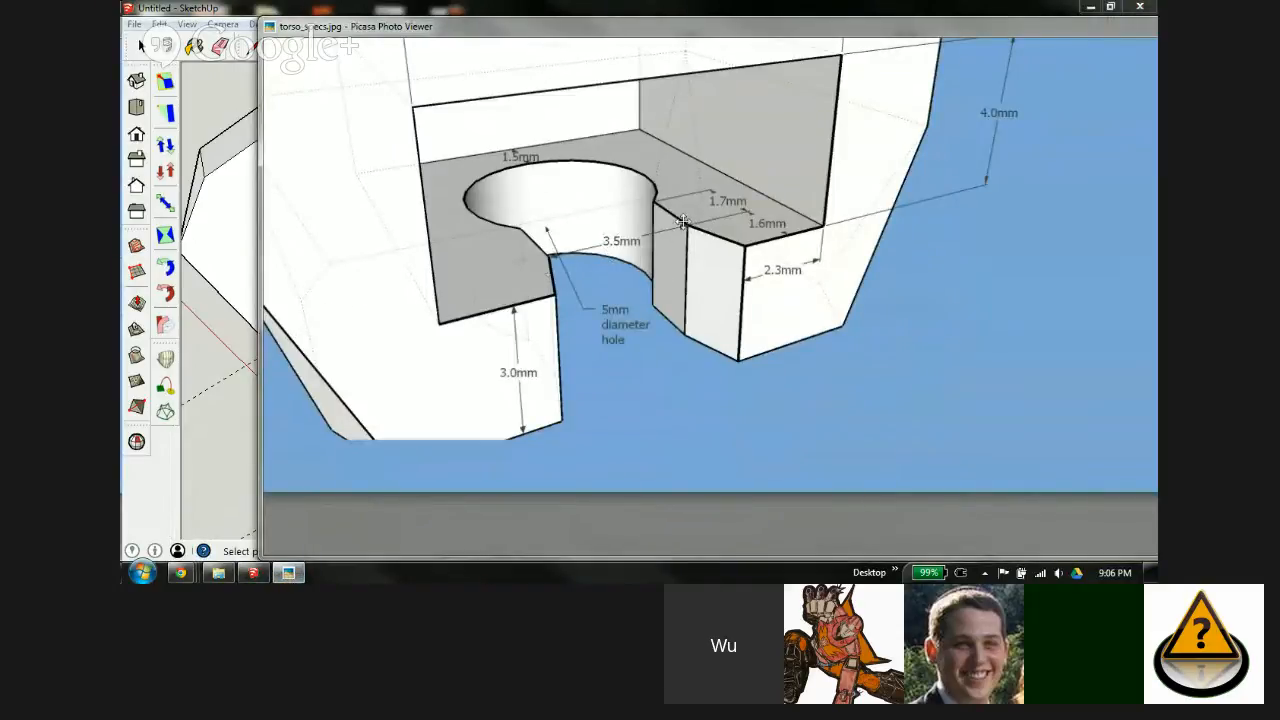
left_click(237, 9)
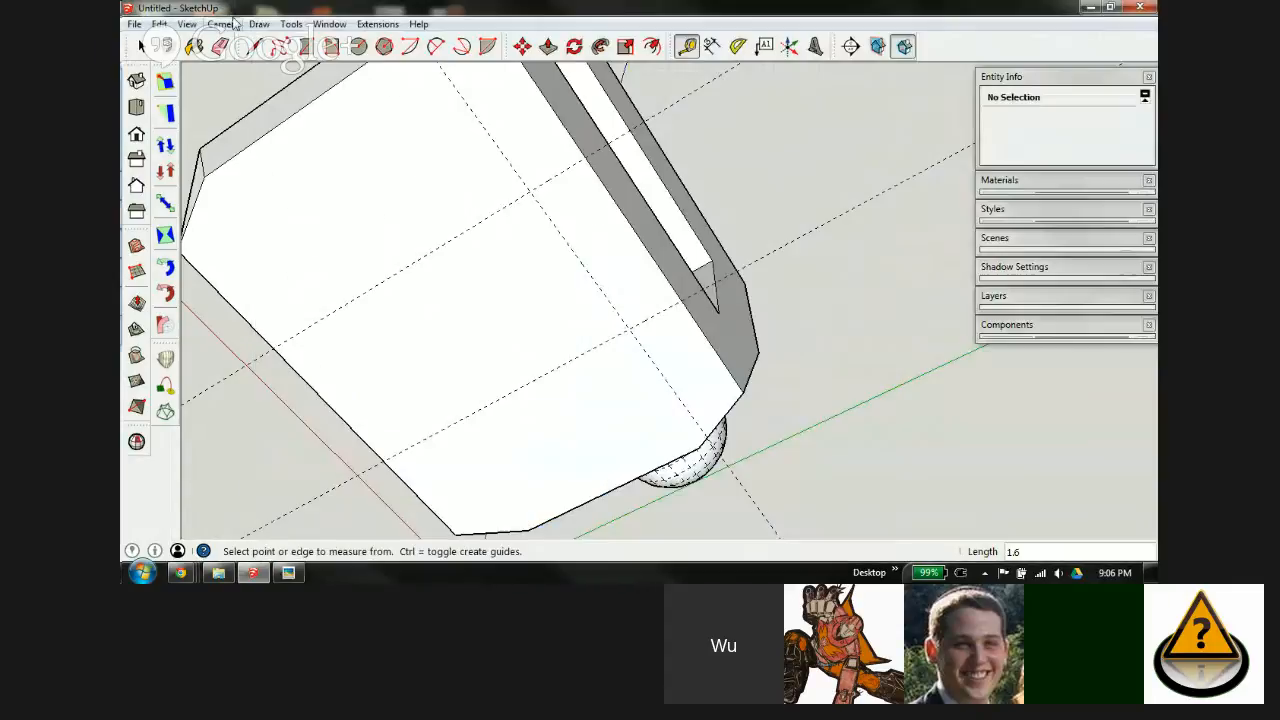
middle_click_drag(610, 260, 511, 277)
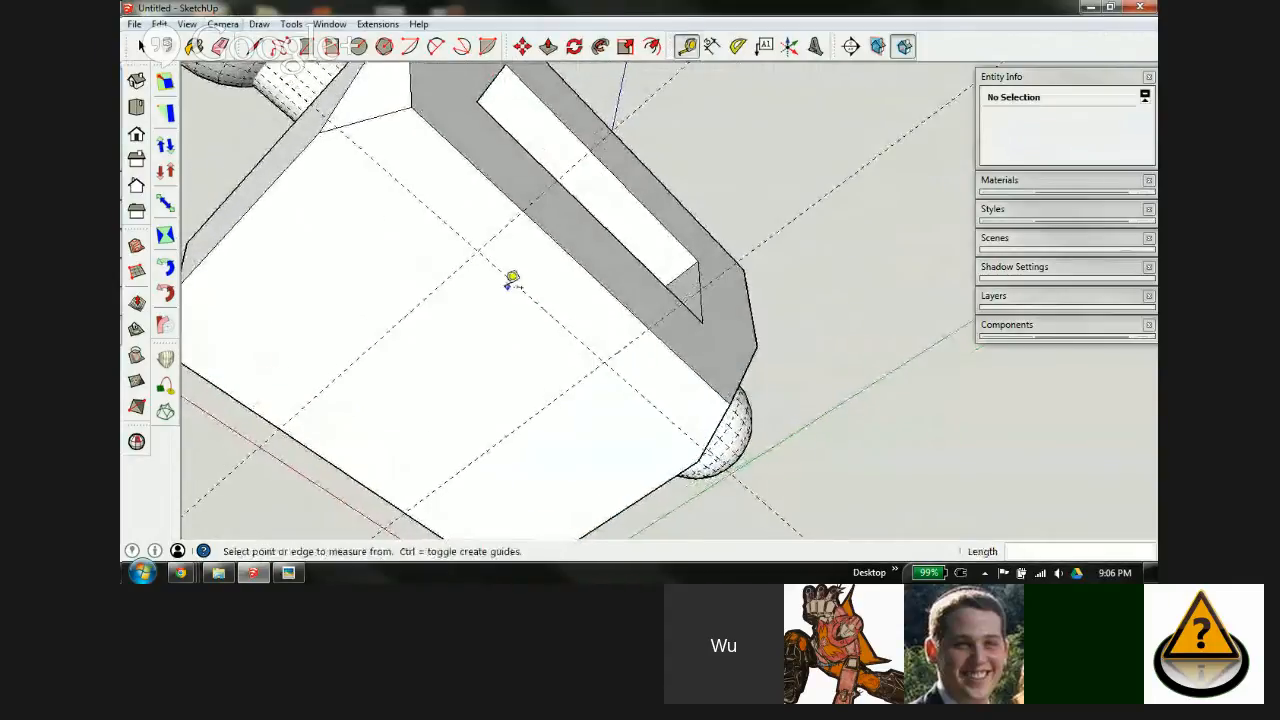
left_click(459, 265)
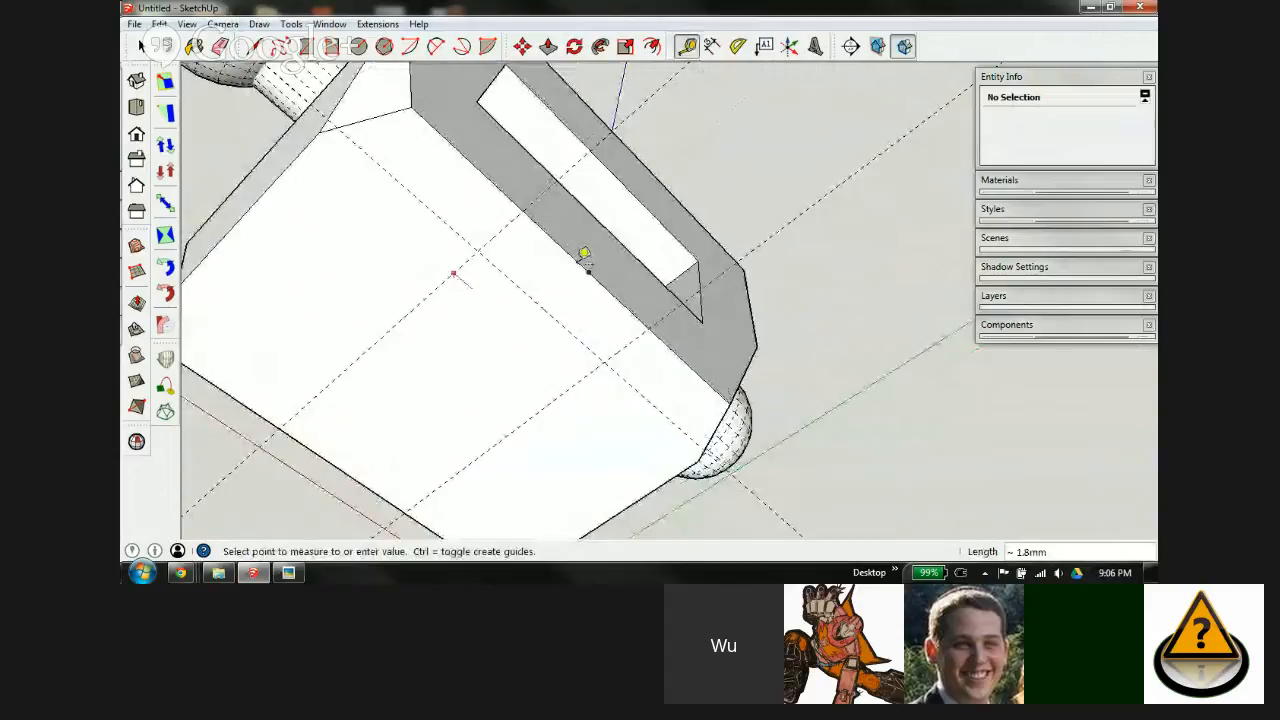
left_click(596, 268)
scroll(608, 333, "up", 3)
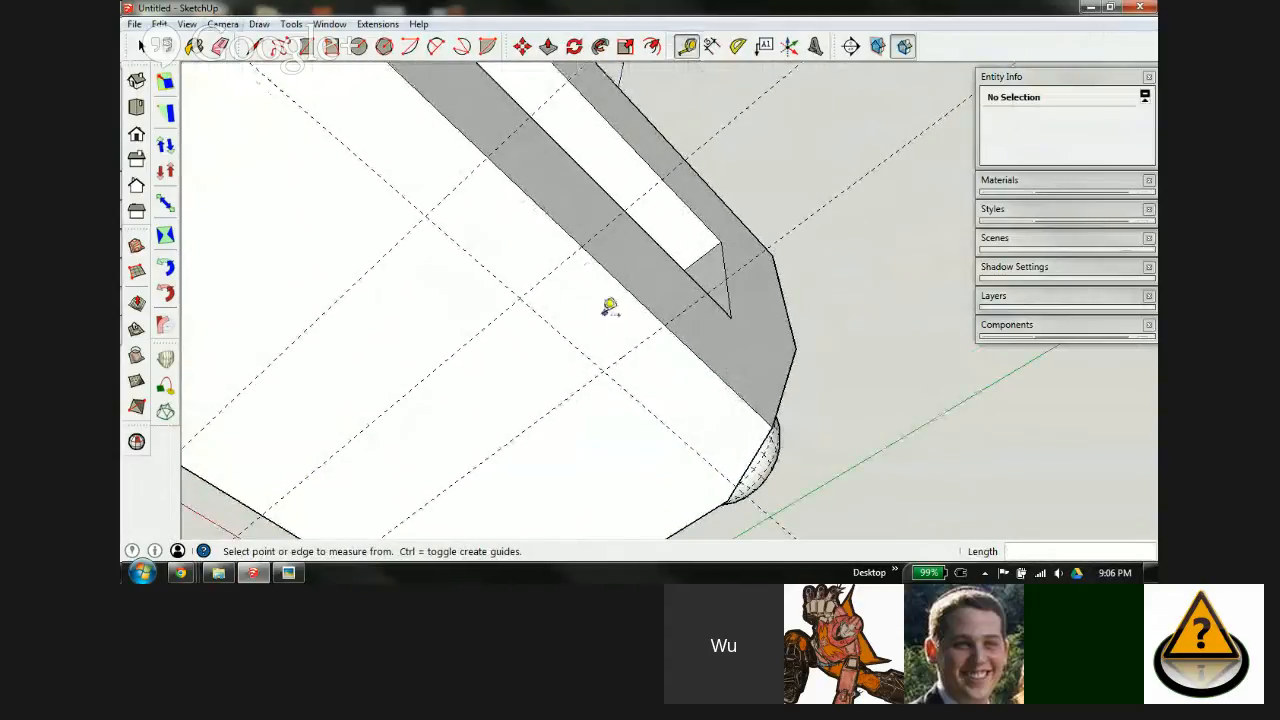
Step: Add guides 1.75 mm to either side of the centre guide on the underside
left_click(551, 271)
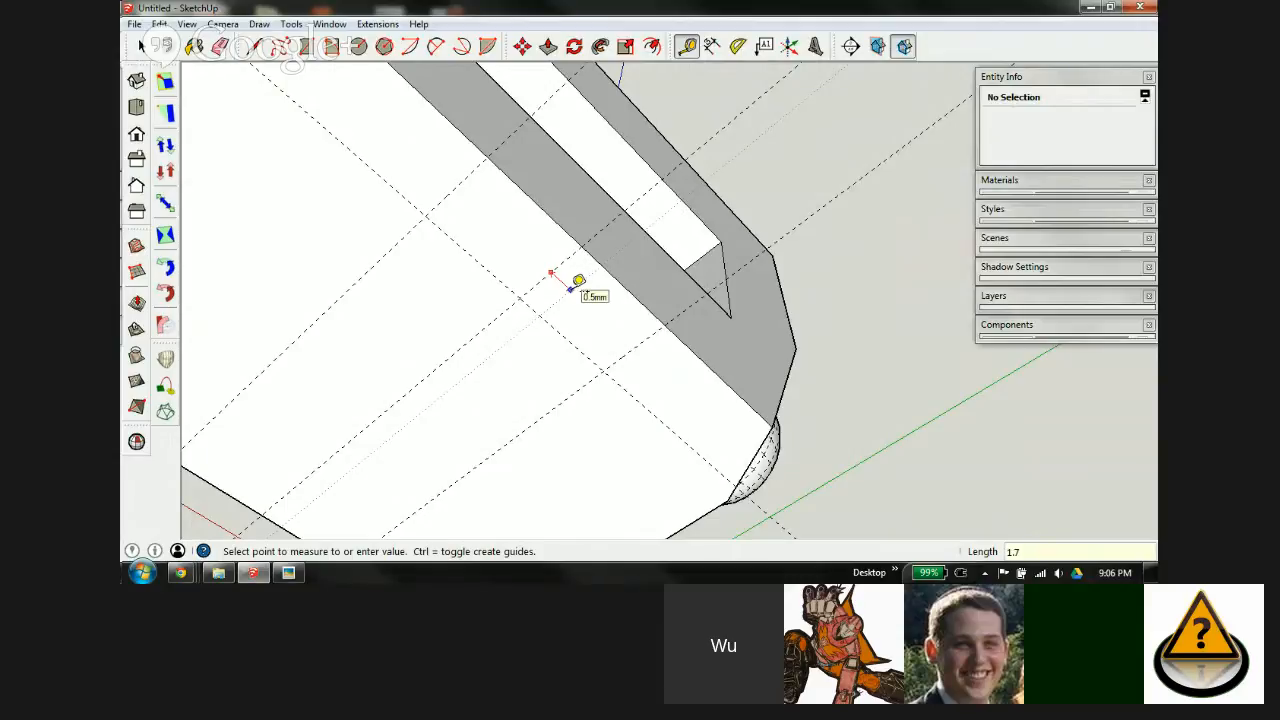
left_click(578, 281)
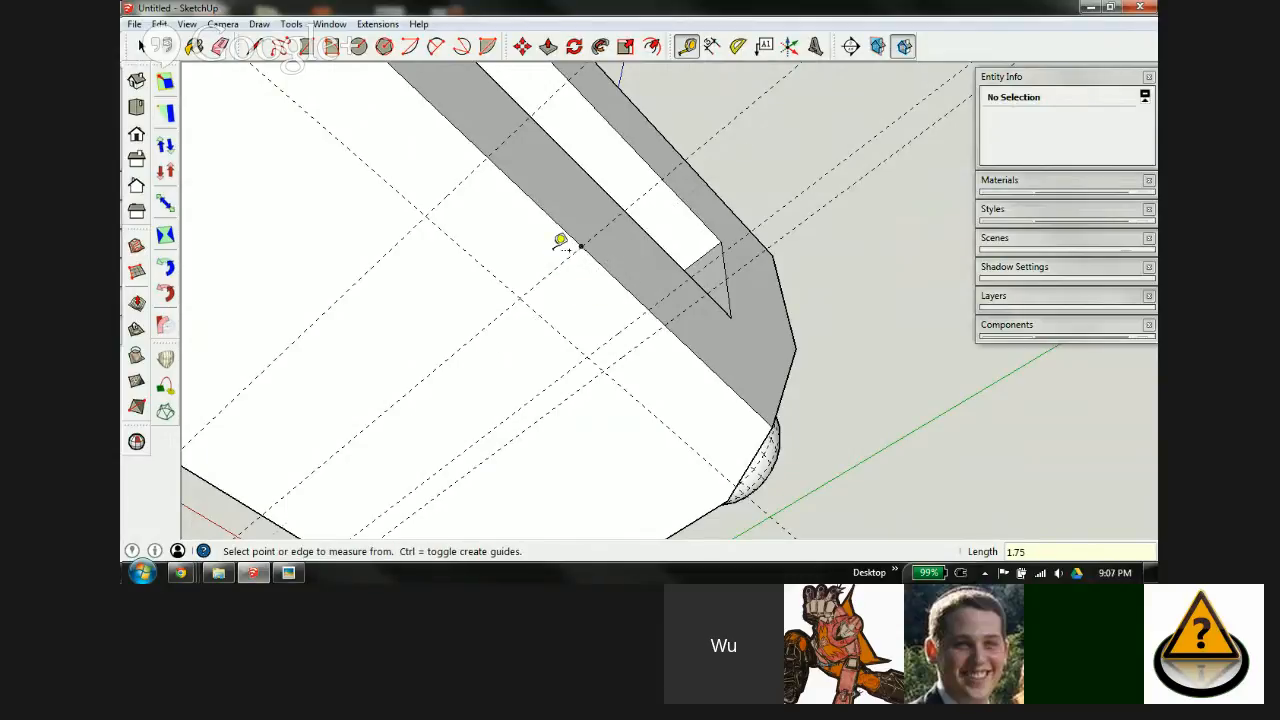
left_click(568, 254)
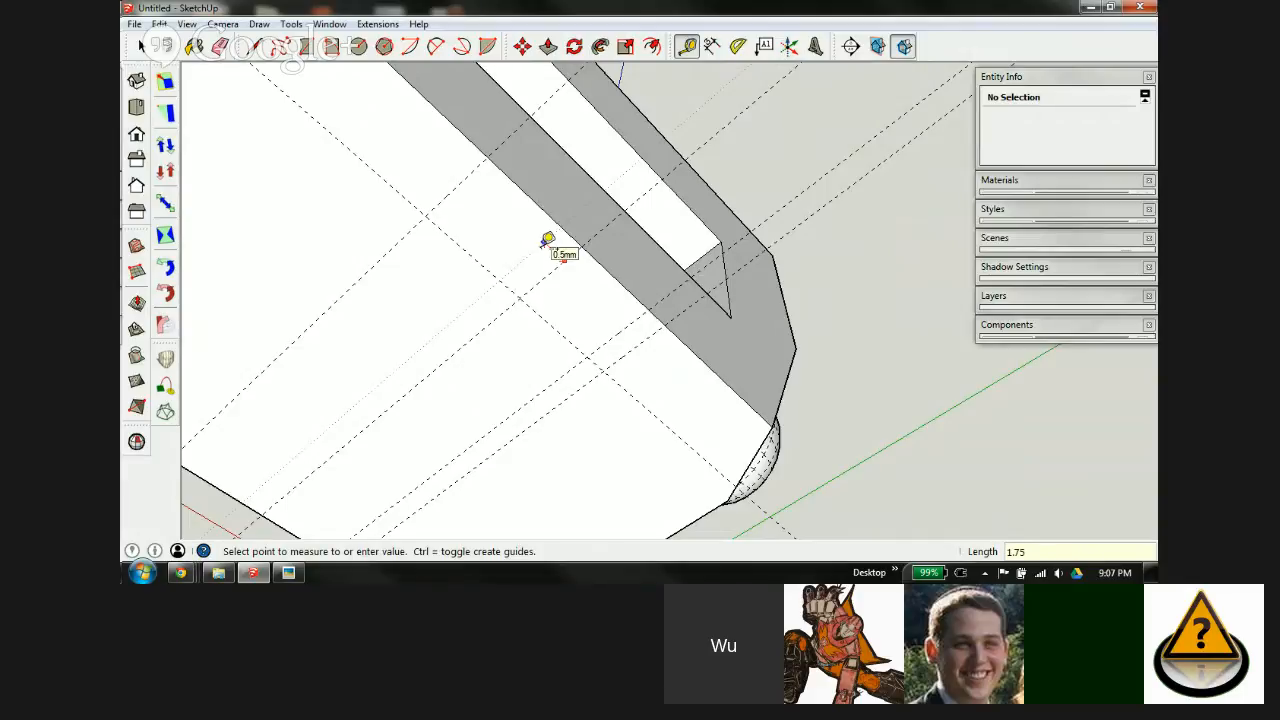
left_click(546, 243)
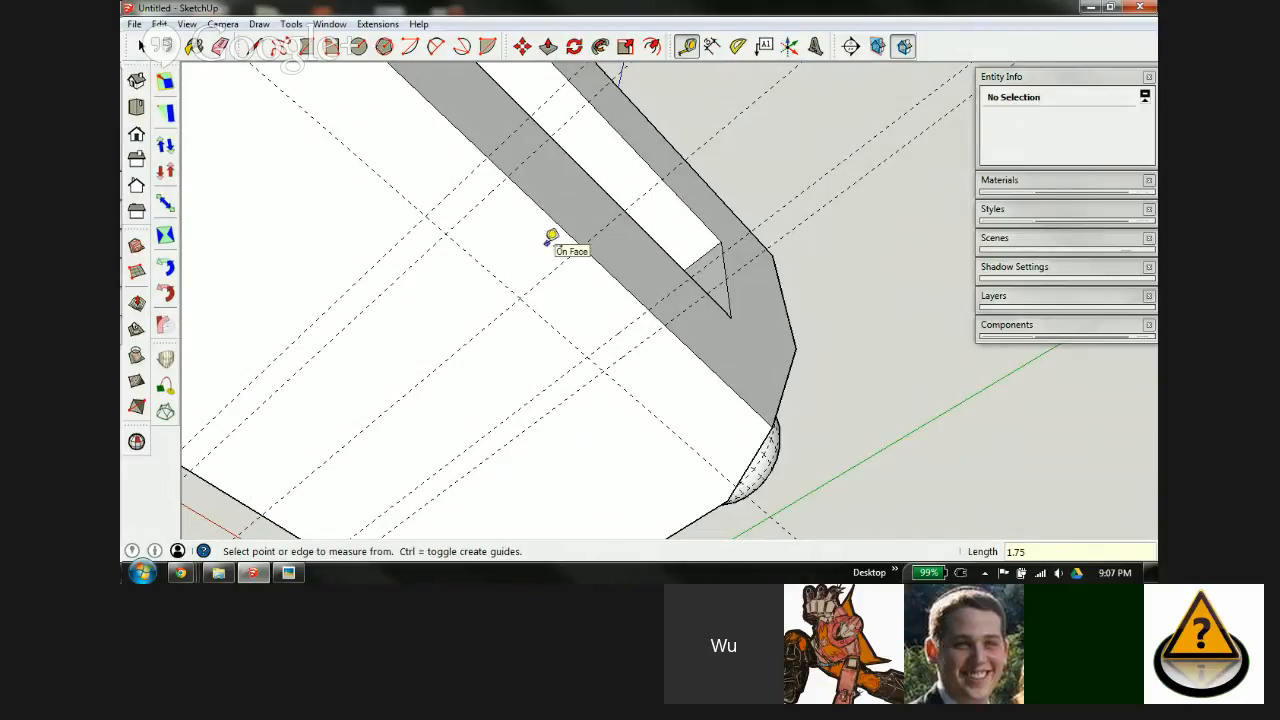
Step: Draw two slanted lines on the underside, joining the outer guides' edge intersections to the inner guides' intersections with the 1.6 mm guide
key("l")
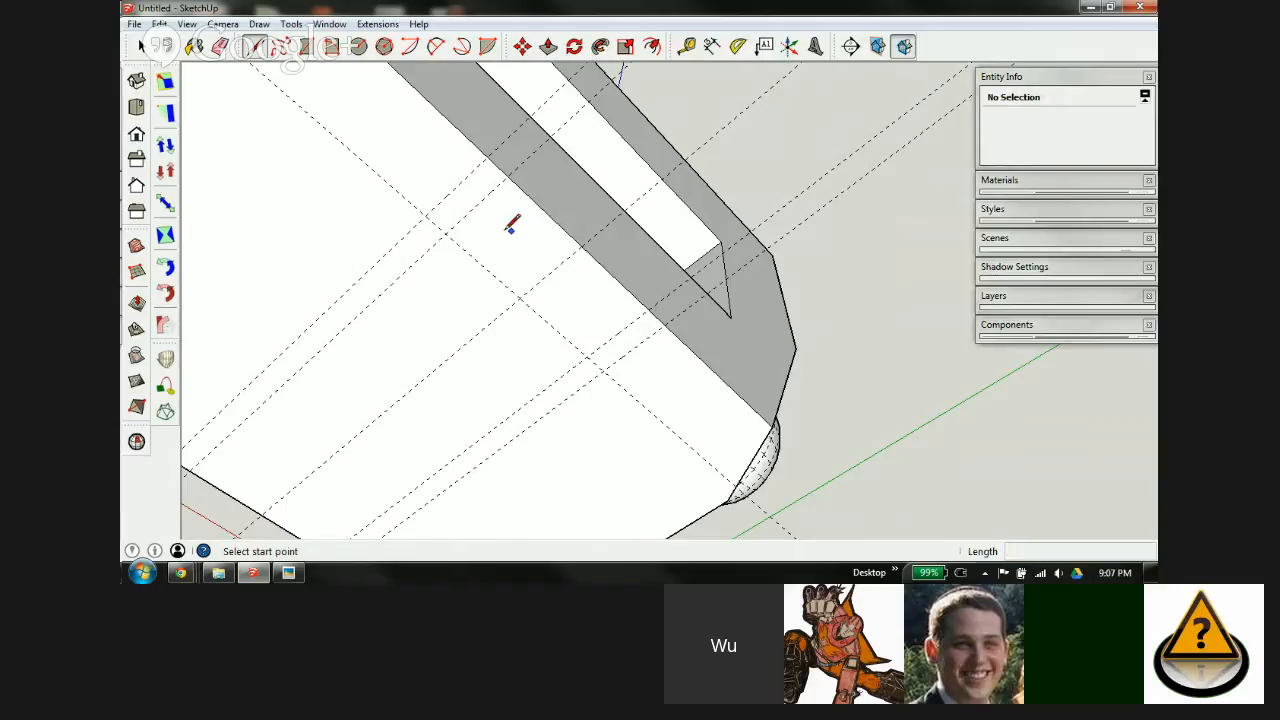
left_click(487, 156)
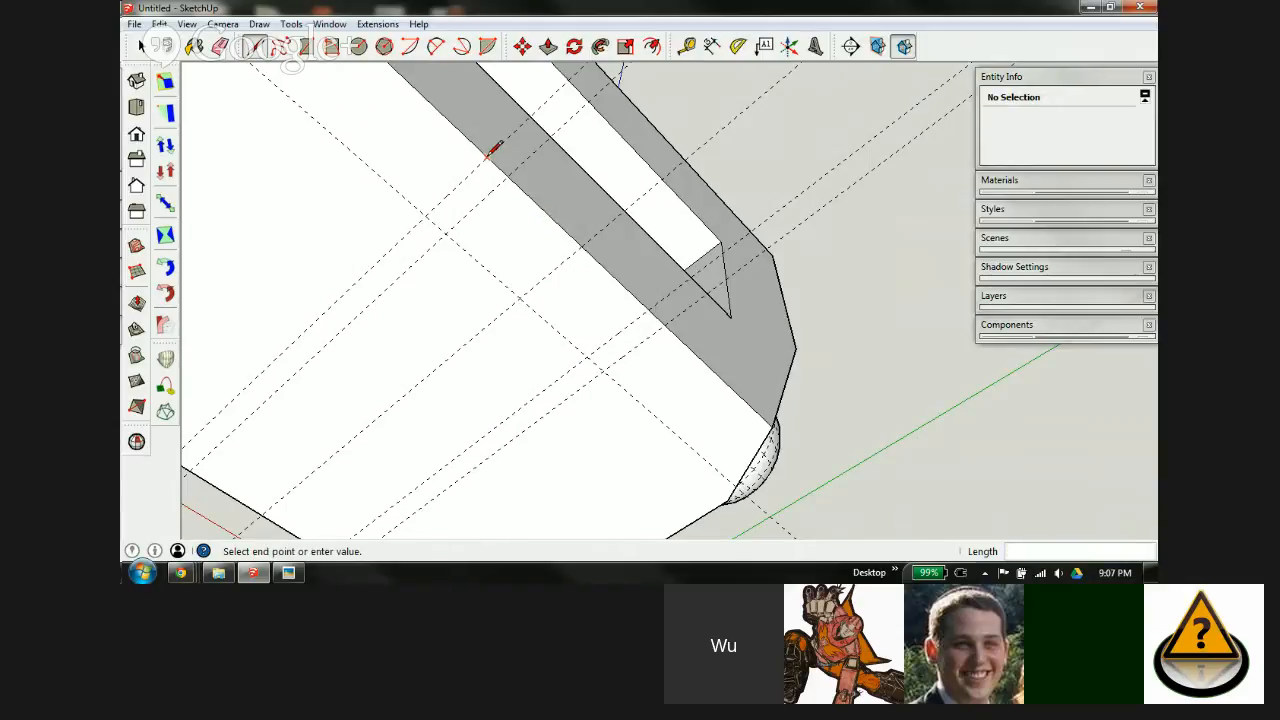
left_click(446, 233)
key("Escape")
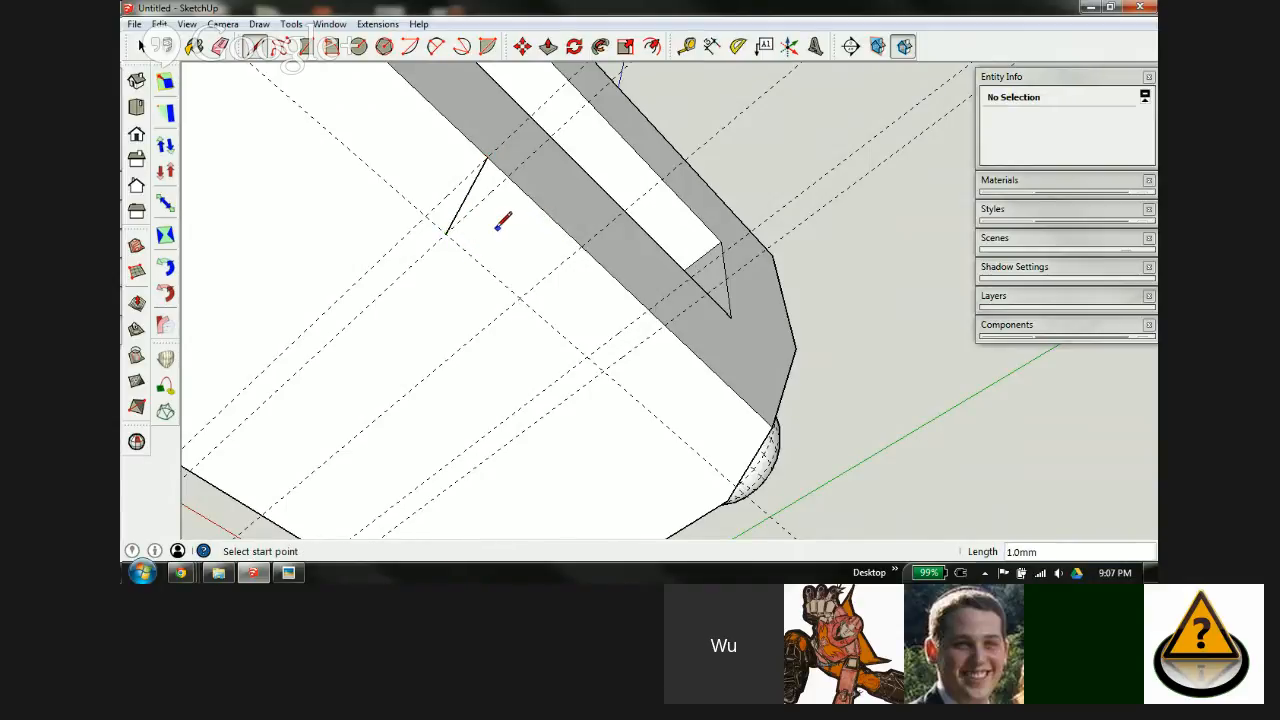
left_click(666, 324)
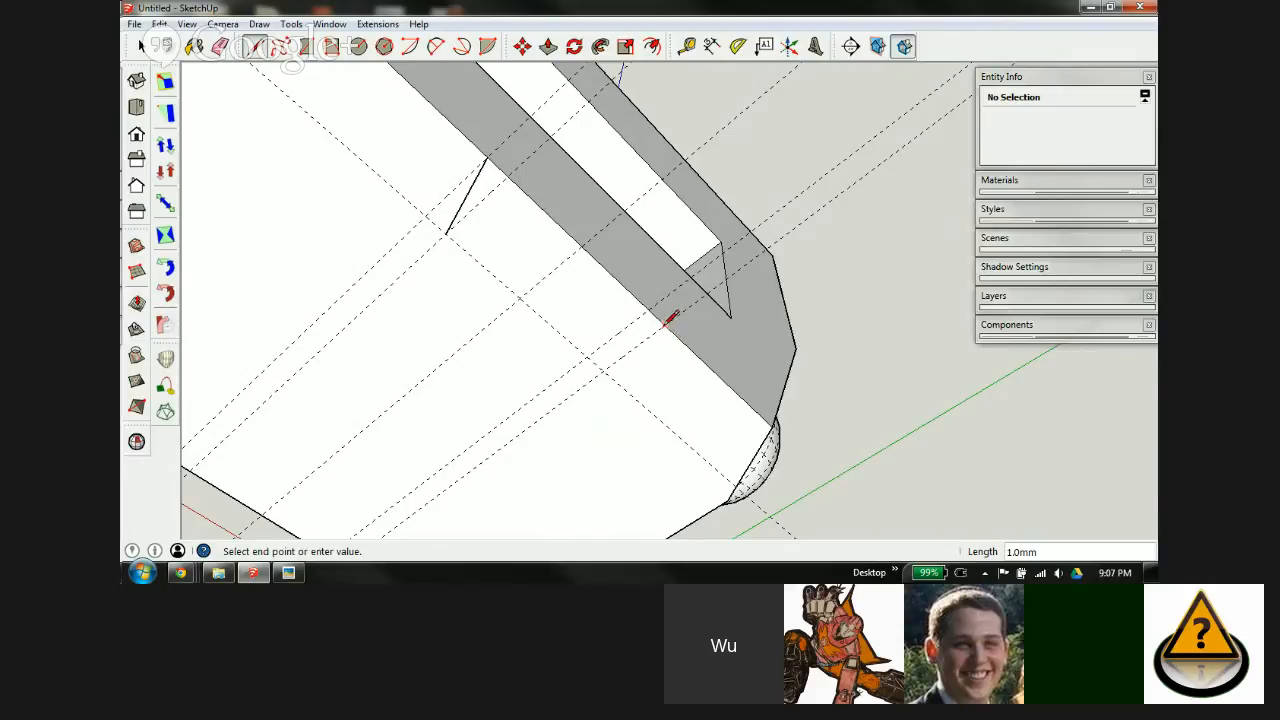
left_click(588, 355)
key("Escape")
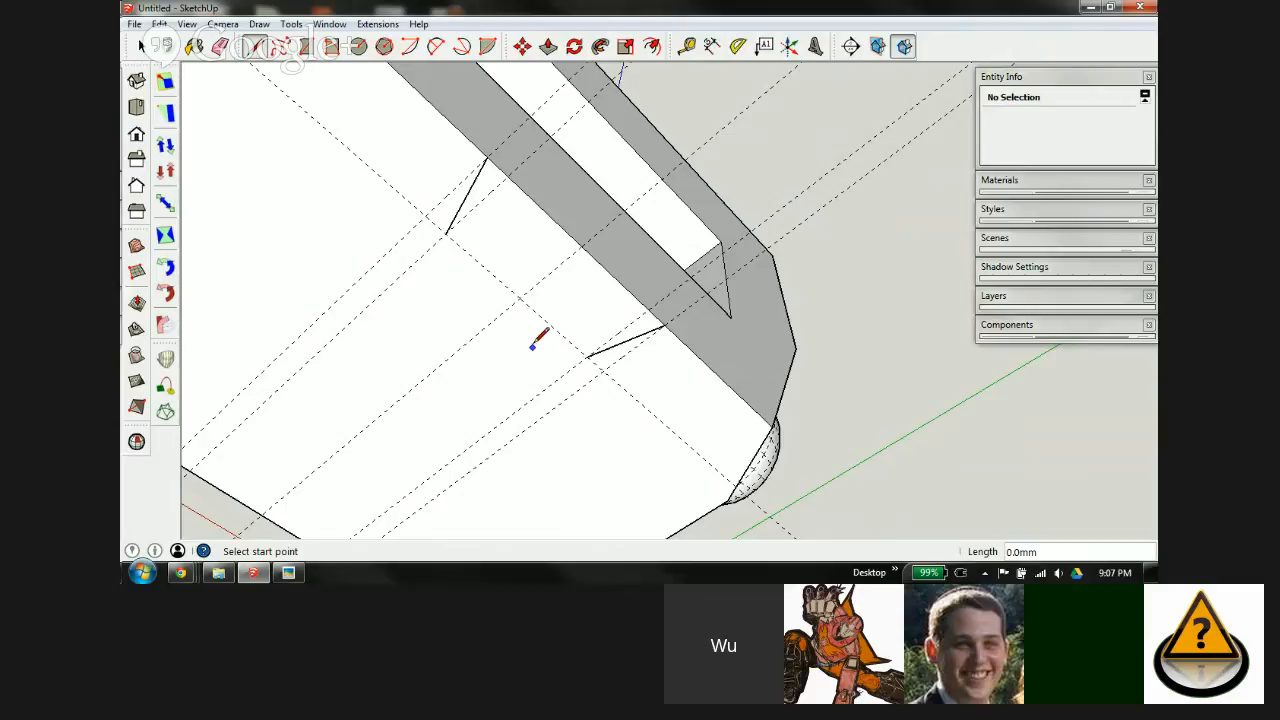
Step: Erase the two outer guides and the 1.6 mm depth guide, keeping the centre guide and the two inner guides
key("e")
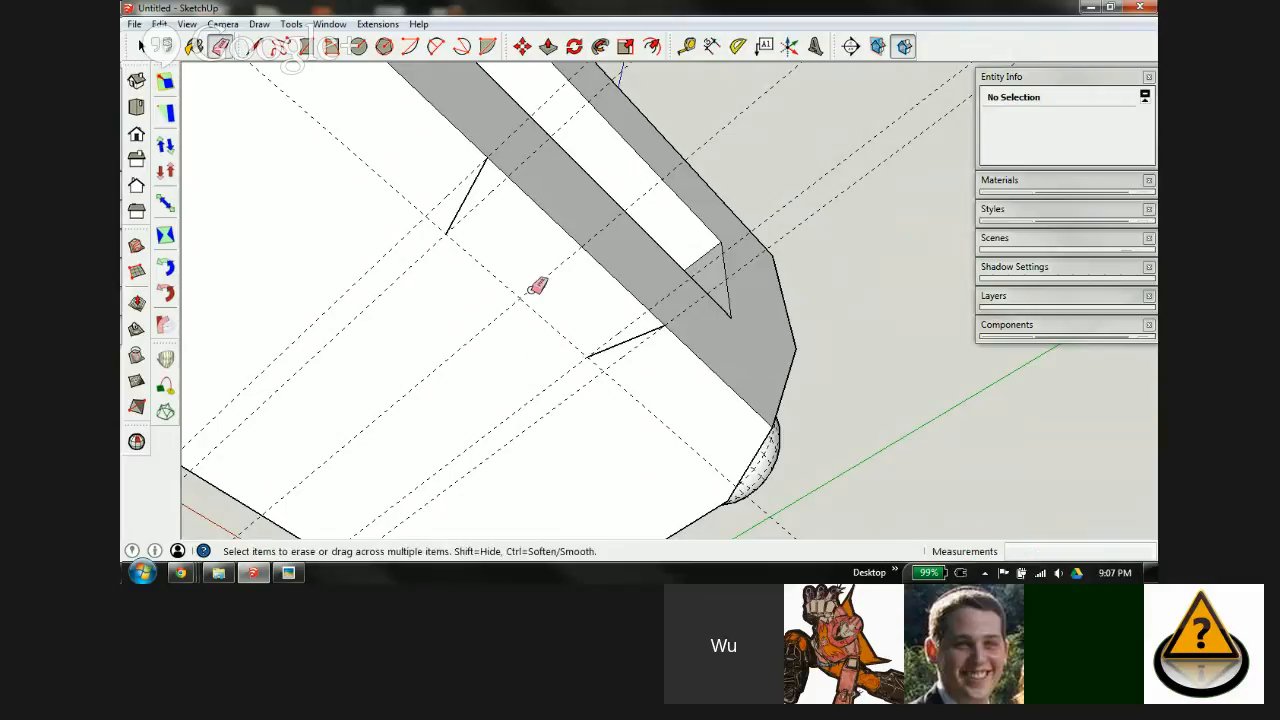
left_click(612, 390)
scroll(558, 270, "down", 2)
scroll(505, 376, "up", 3)
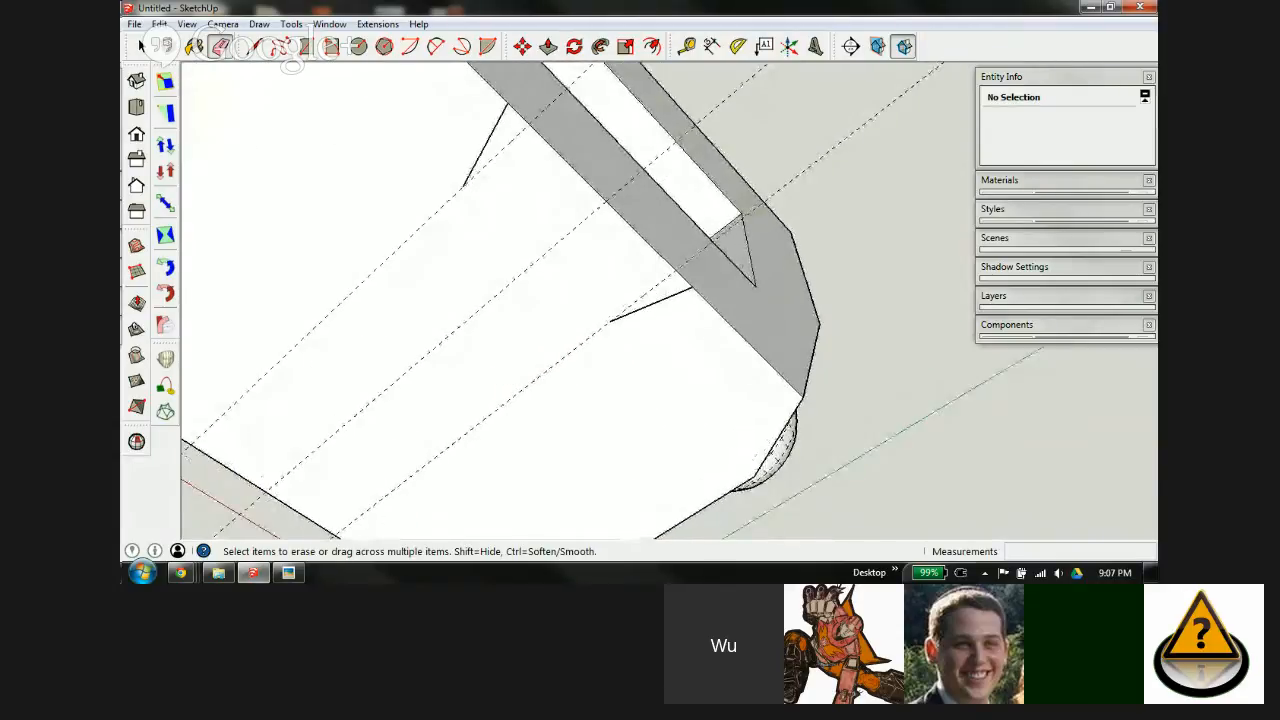
Step: Check the straight notch length in torso_specs.jpg and draw a 1.7 mm line along each inner guide from the slanted lines' inner ends
left_click(288, 572)
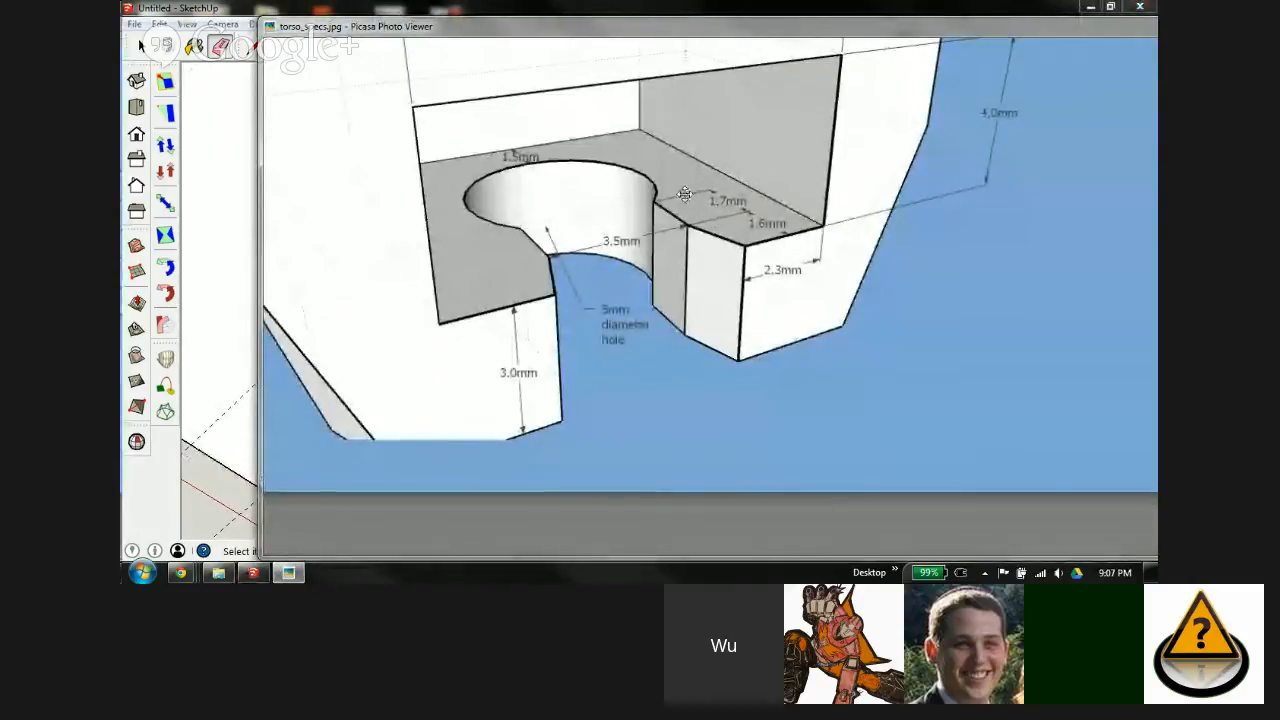
left_click(288, 573)
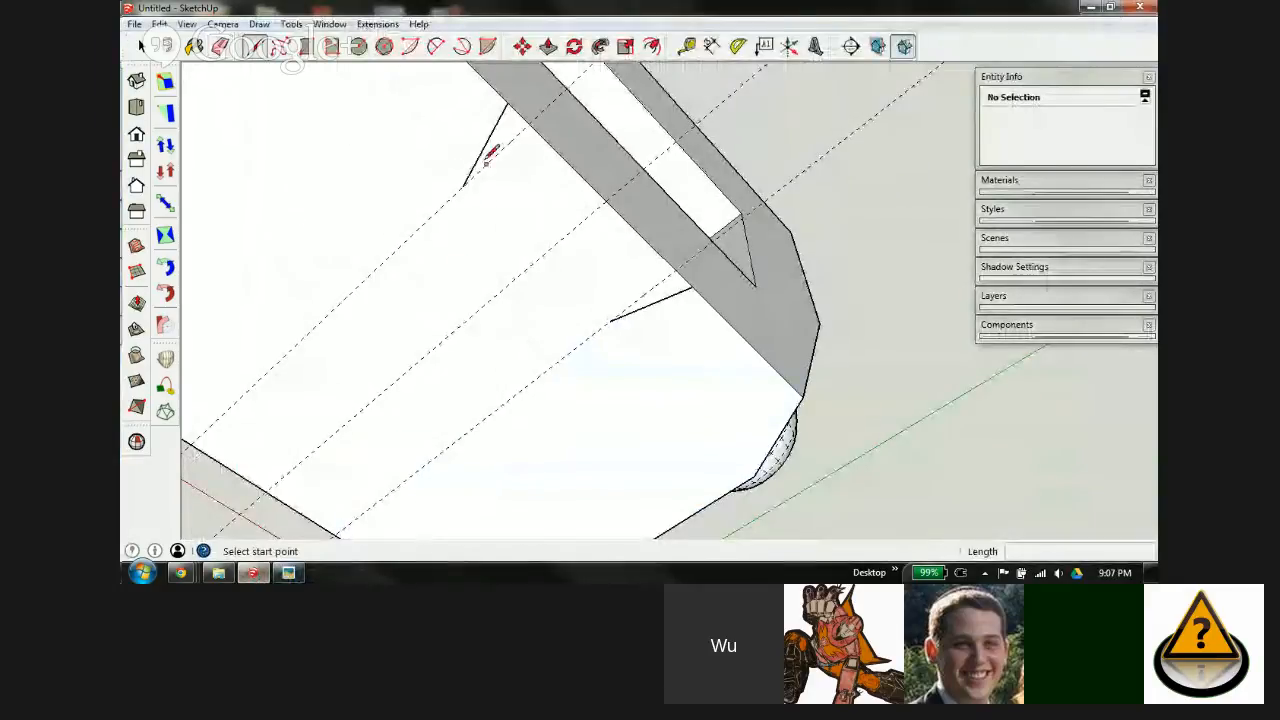
left_click(463, 186)
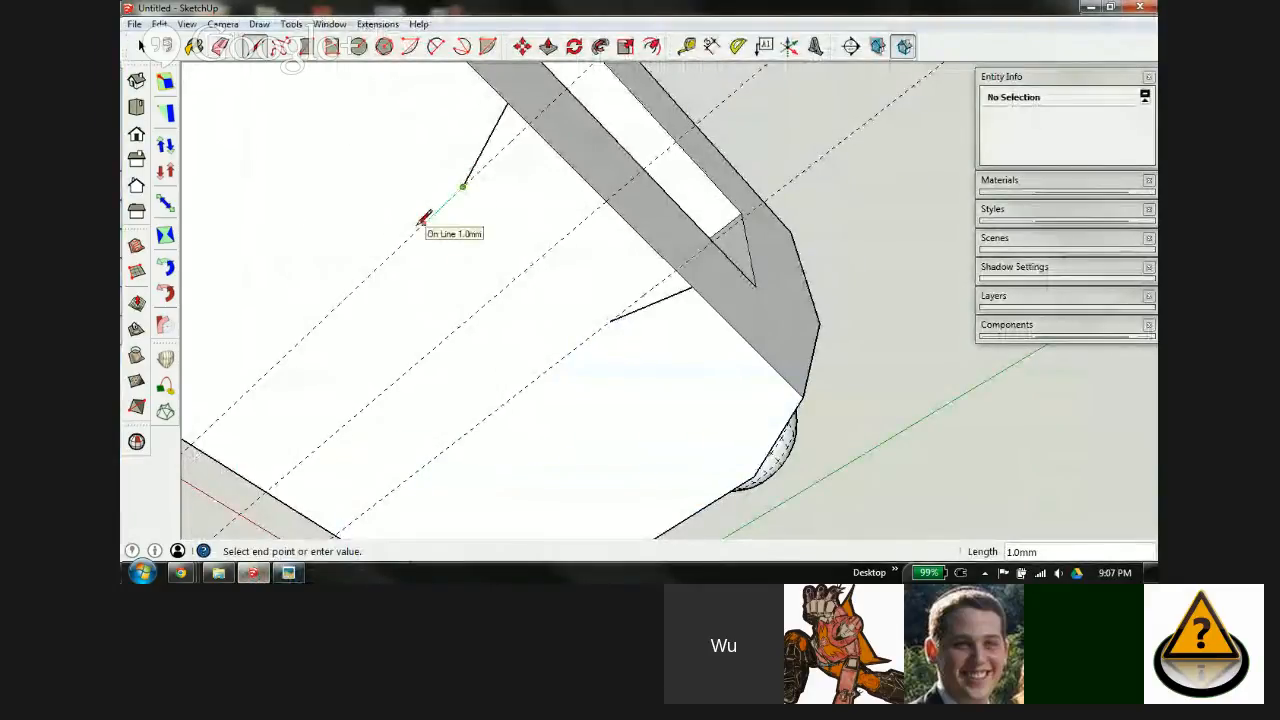
type("1")
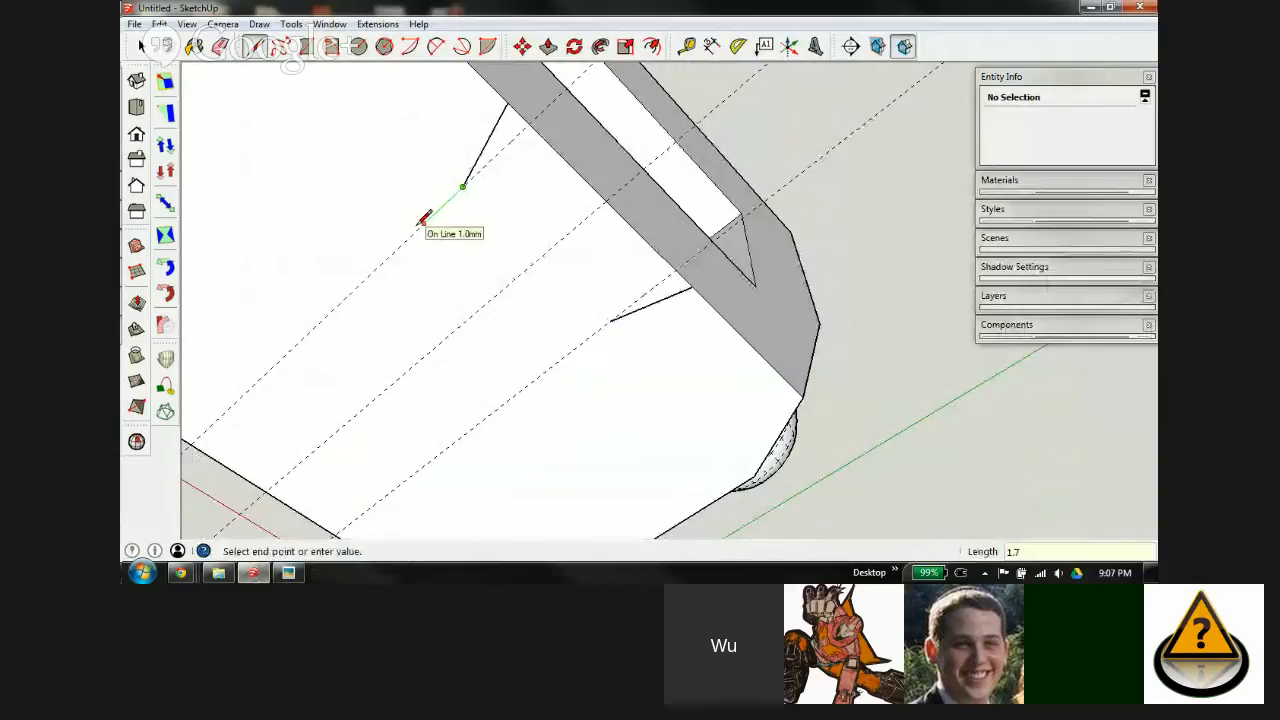
type(".7")
key("Return")
key("Escape")
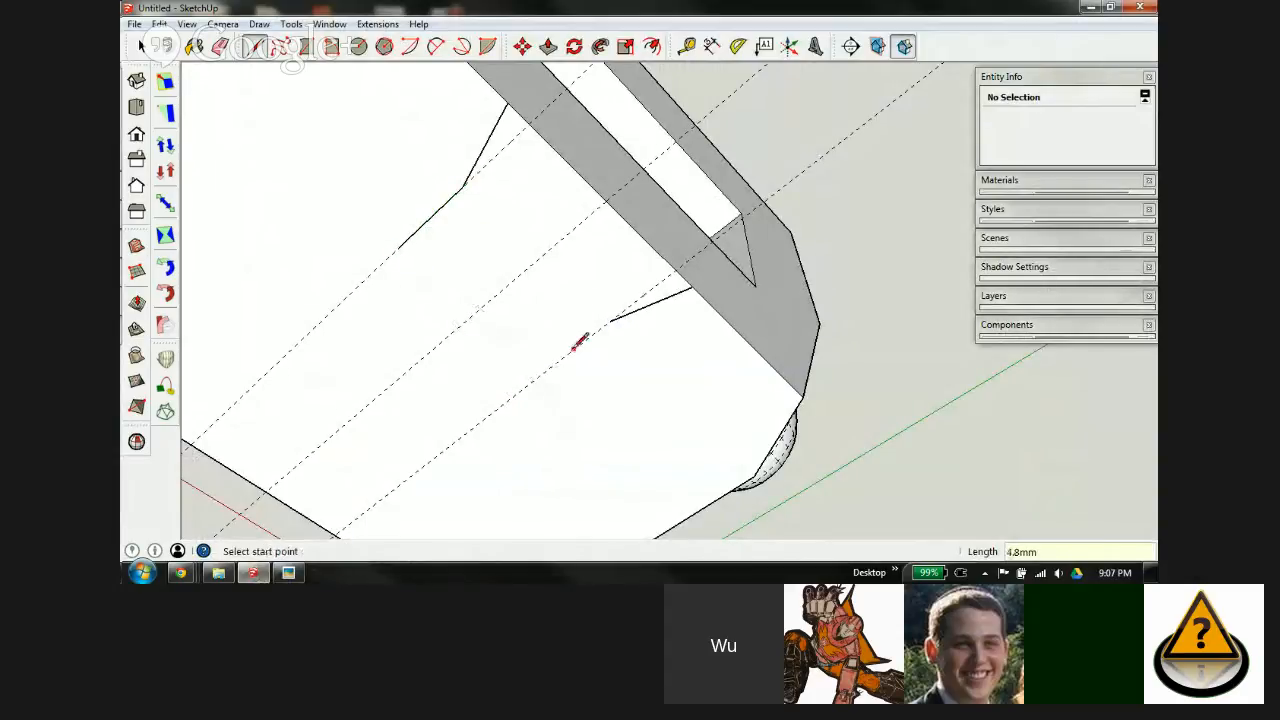
left_click(609, 321)
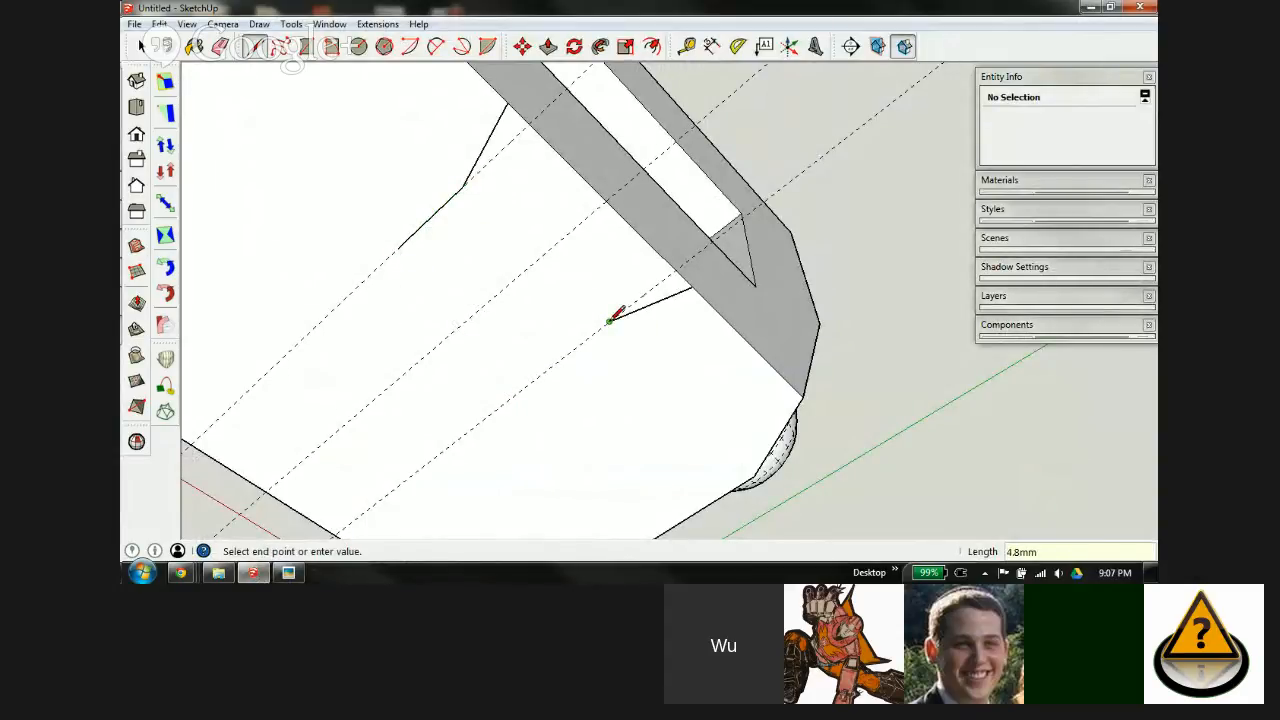
left_click(399, 246)
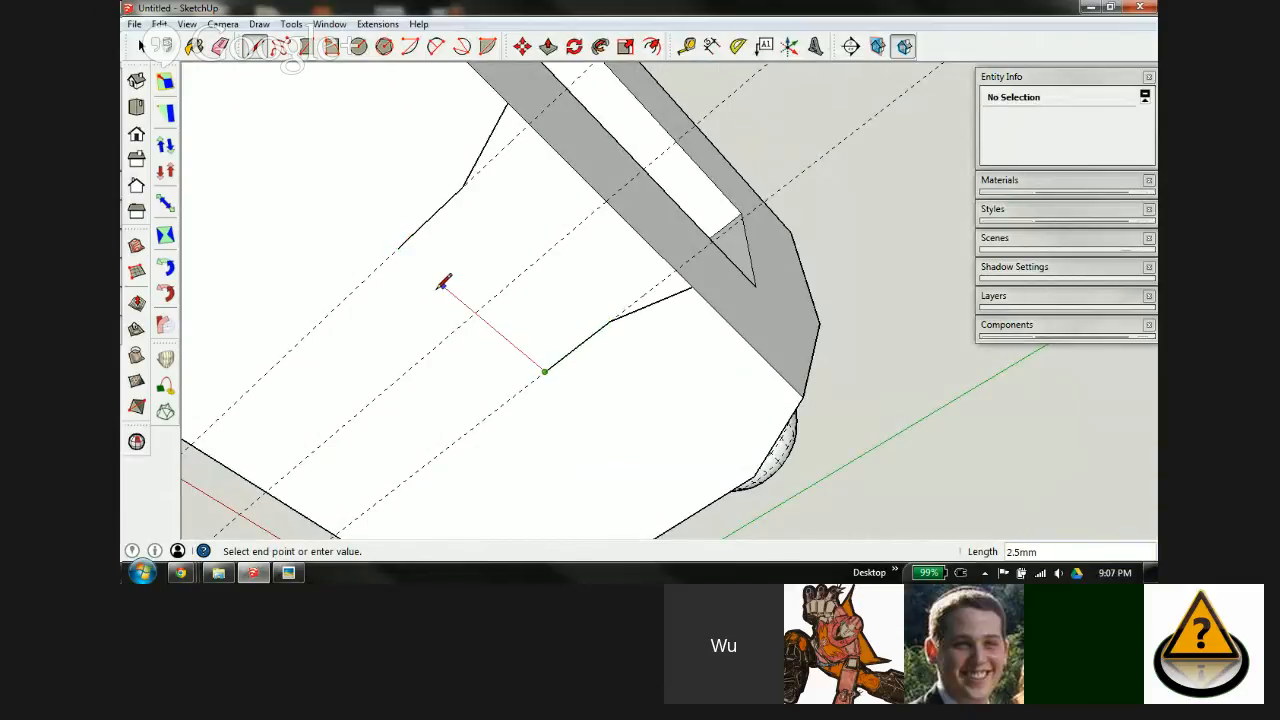
key("Escape")
Step: Check the hole's offset in torso_specs.jpg and place a guide on the underside aligned with the recess's back wall
middle_click_drag(615, 314, 507, 422)
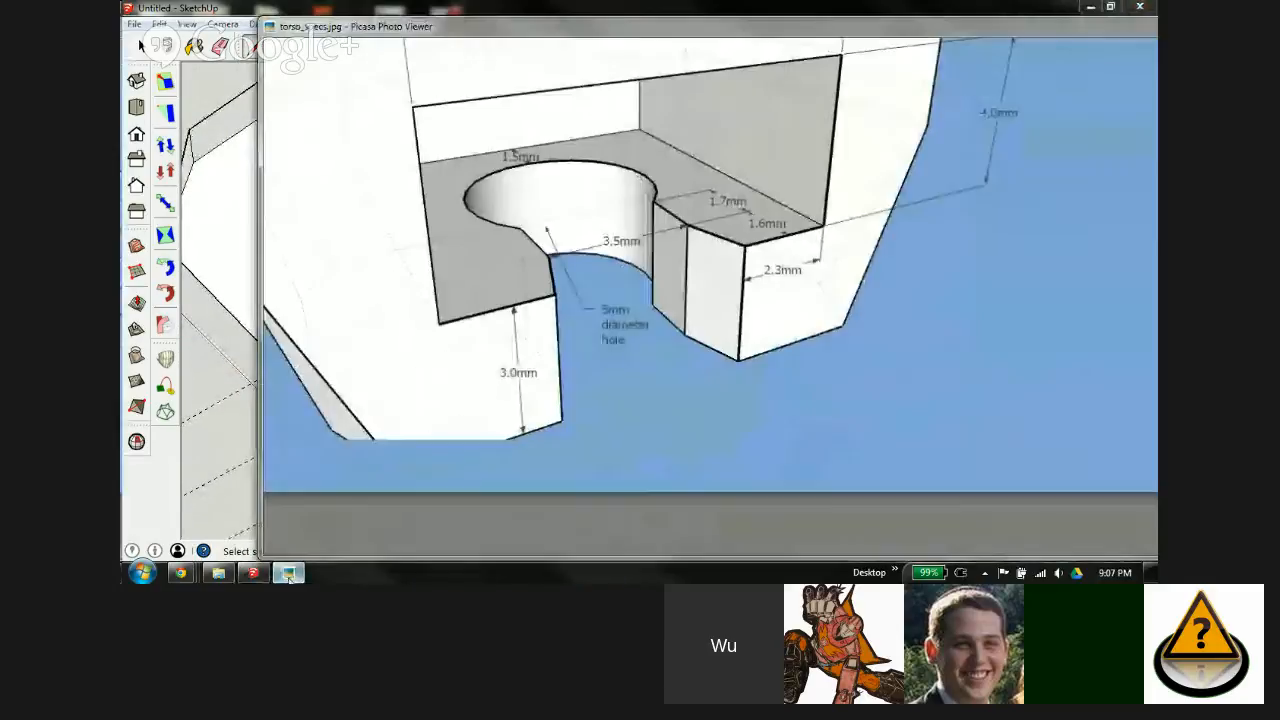
left_click(288, 572)
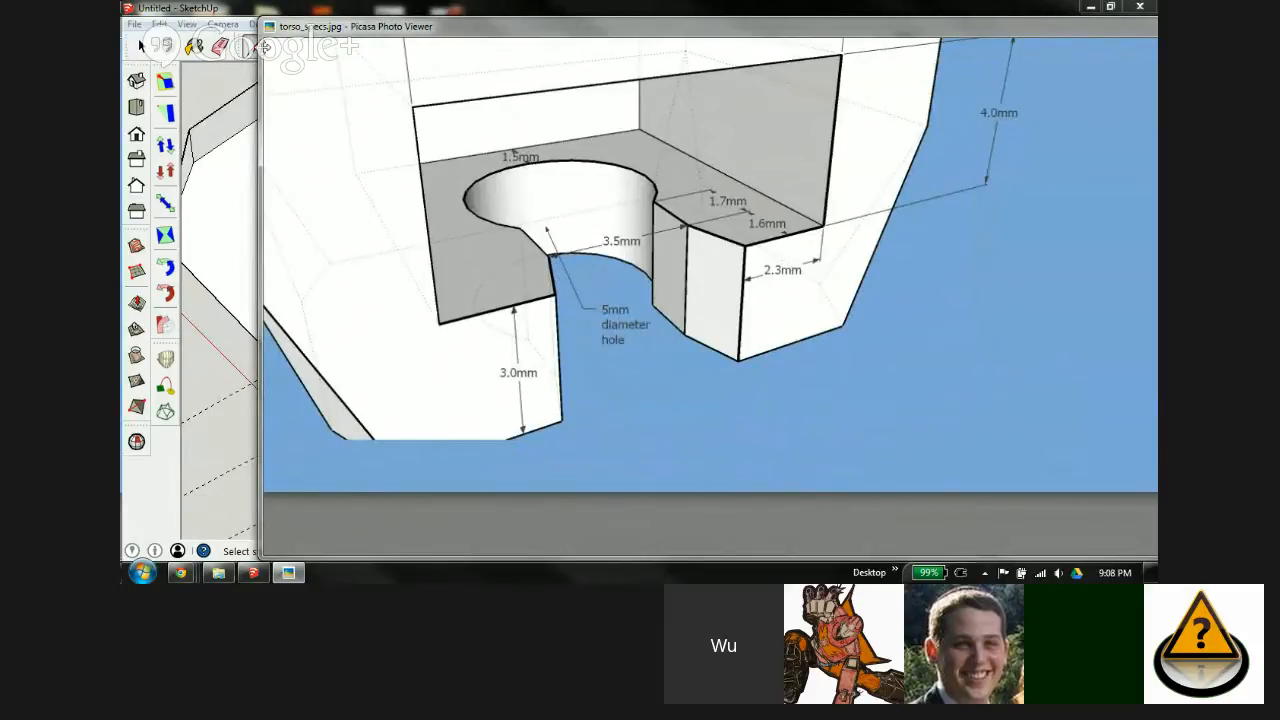
left_click(240, 10)
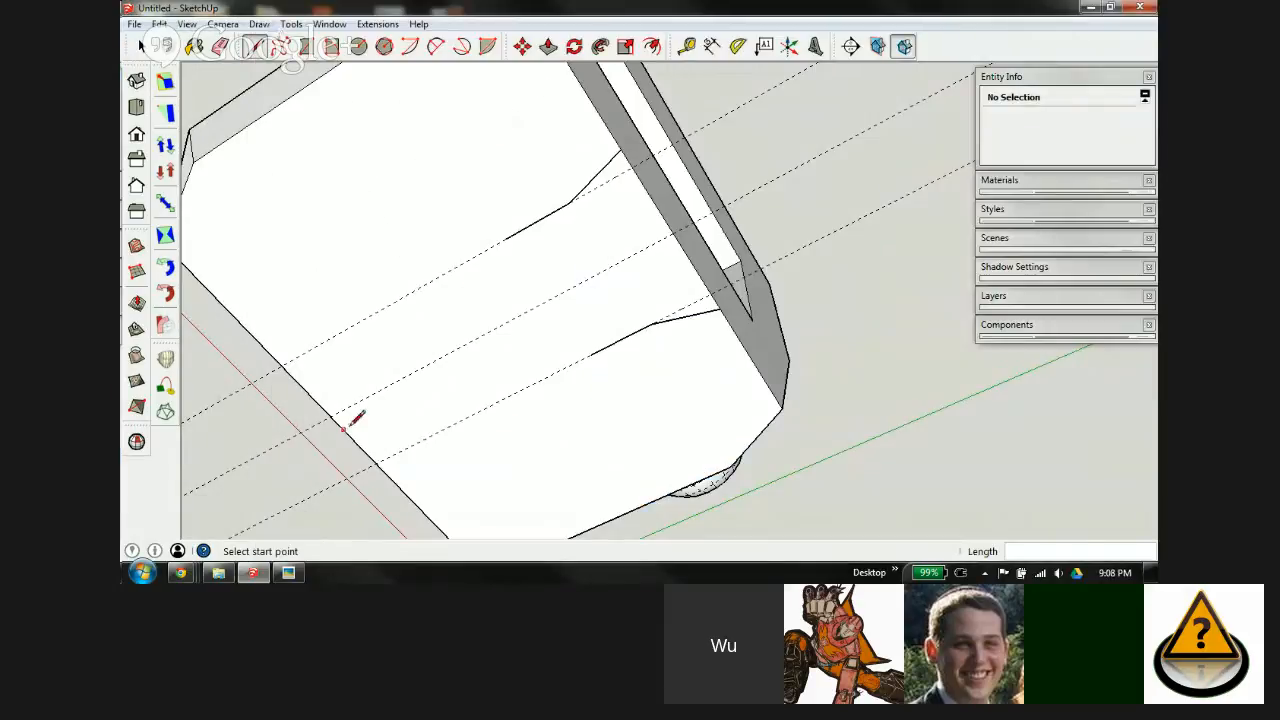
key("t")
left_click(313, 395)
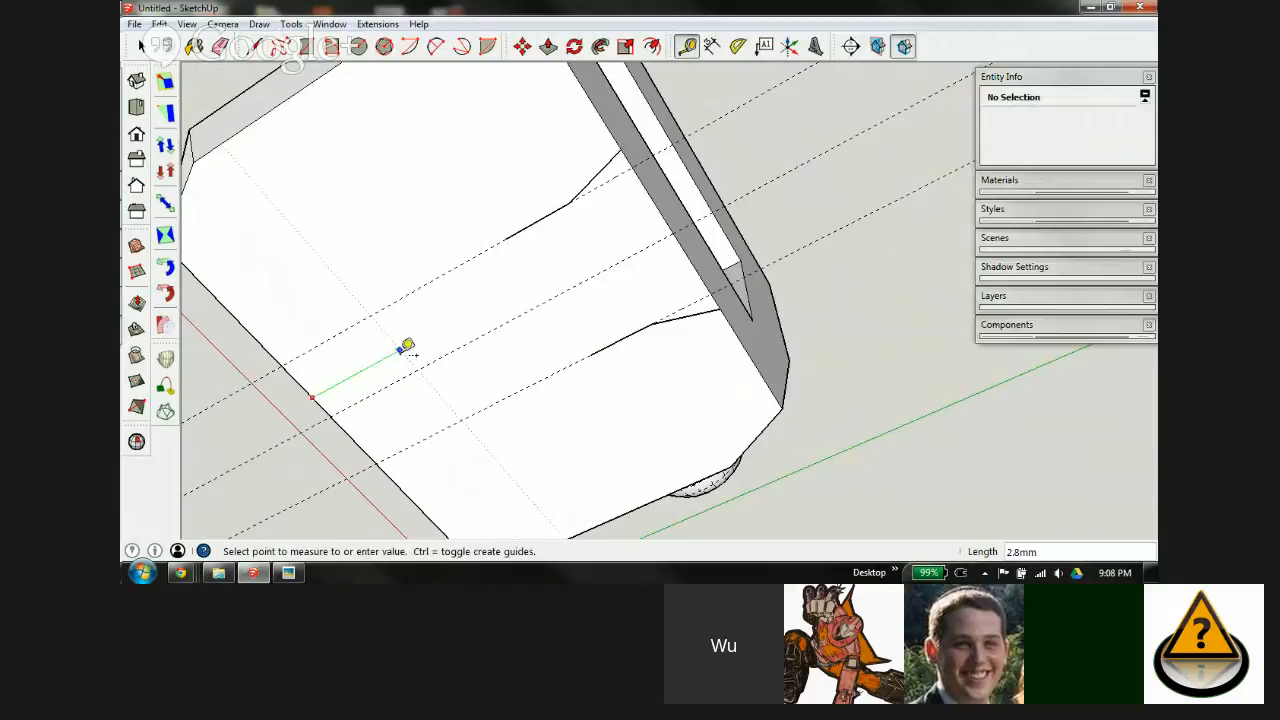
middle_click_drag(380, 334, 394, 437)
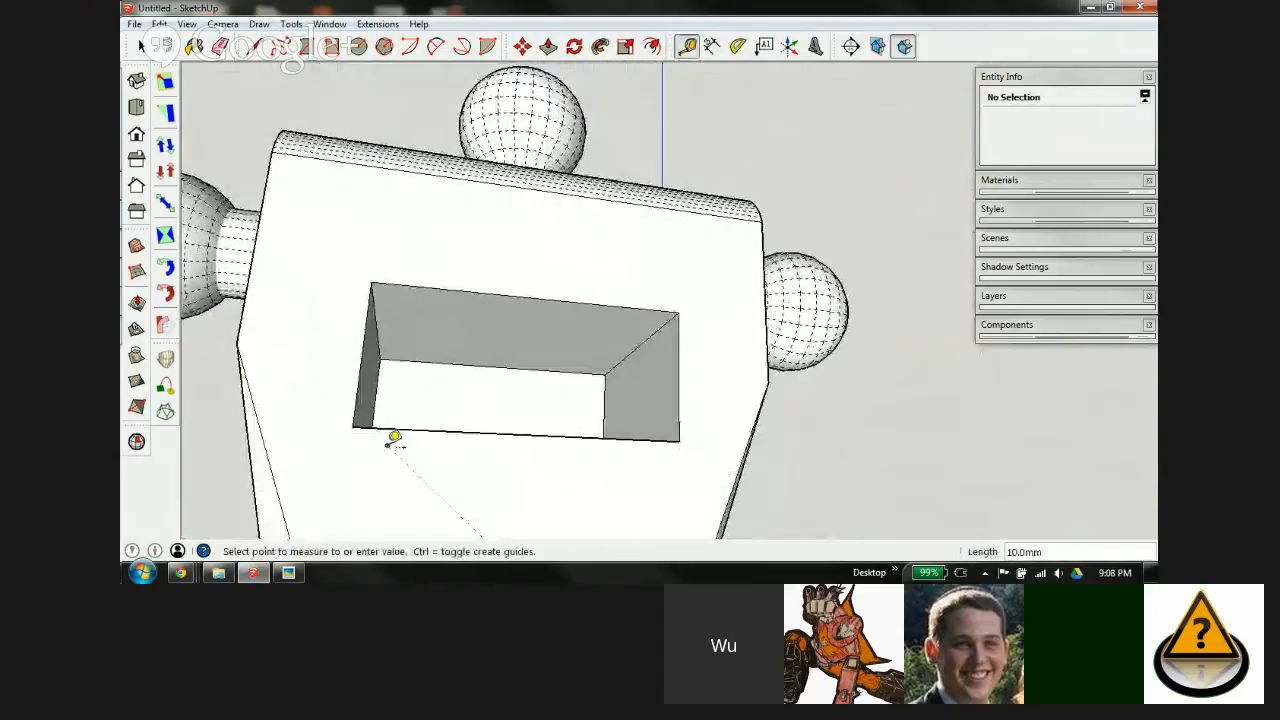
middle_click_drag(463, 386, 637, 354)
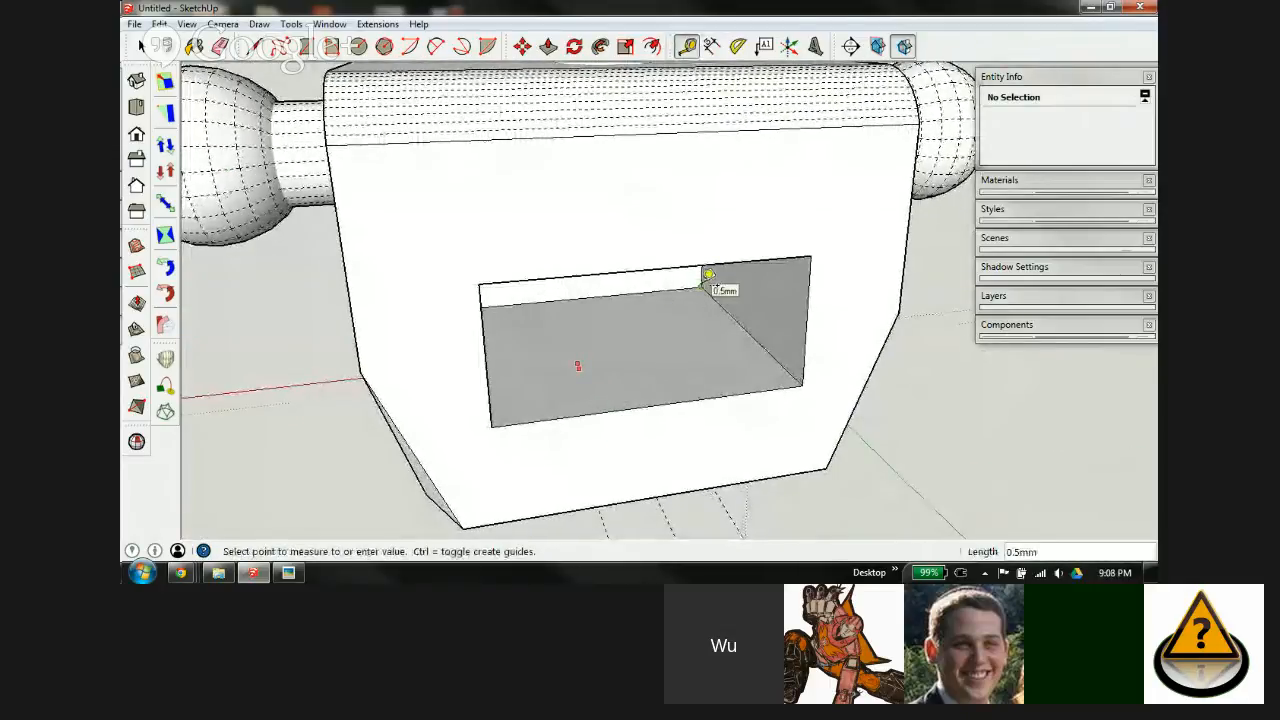
middle_click_drag(429, 457, 725, 65)
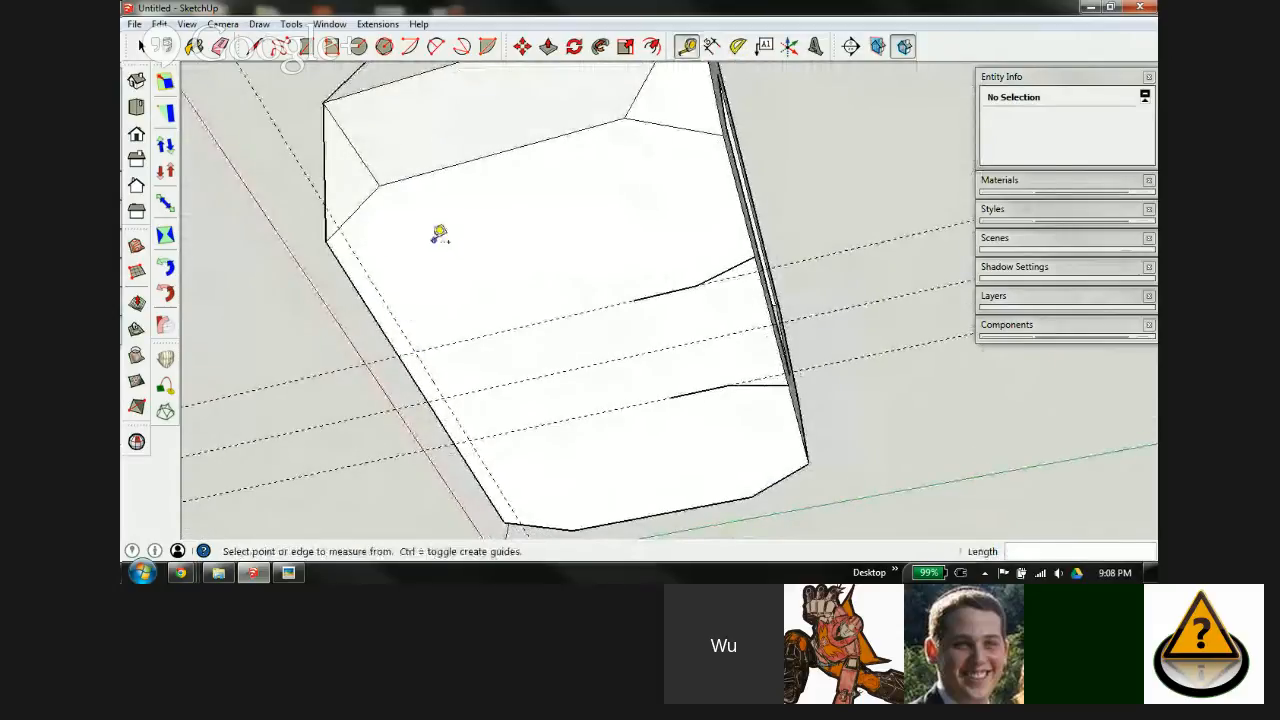
Step: Add a parallel guide 1.5 mm inward from the back-wall guide, and erase the back-wall guide
left_click(398, 321)
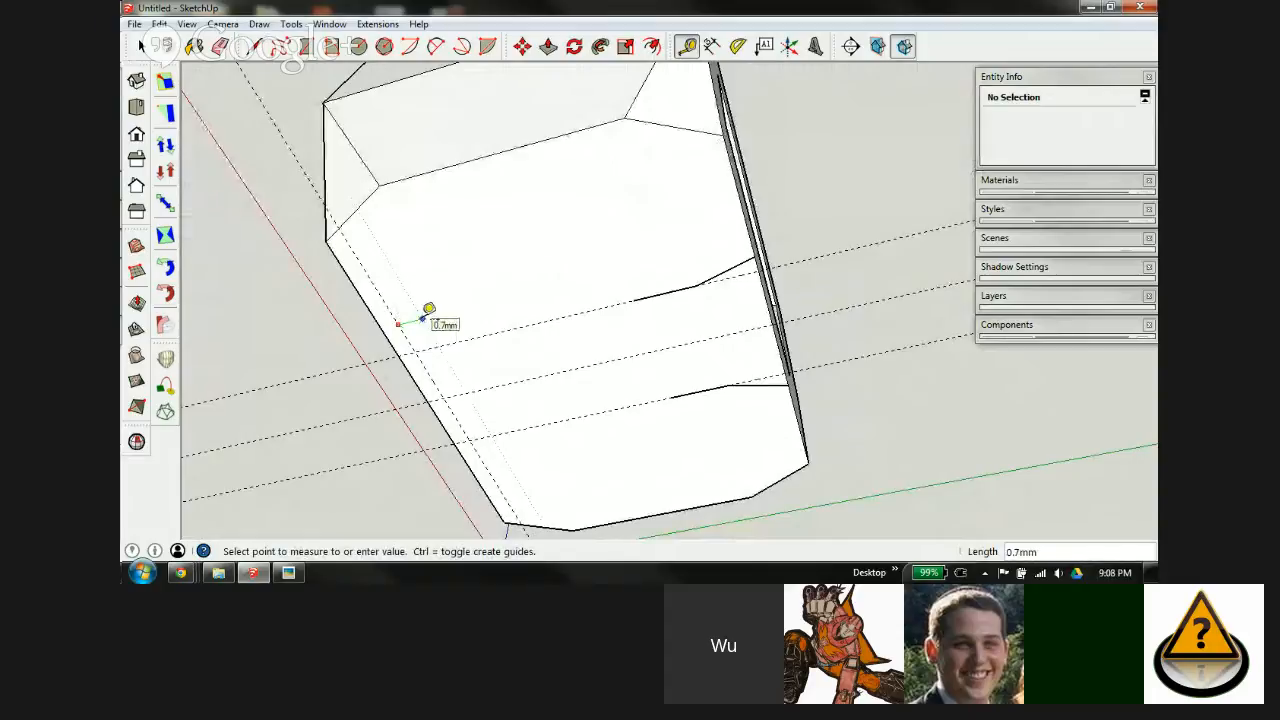
left_click(422, 316)
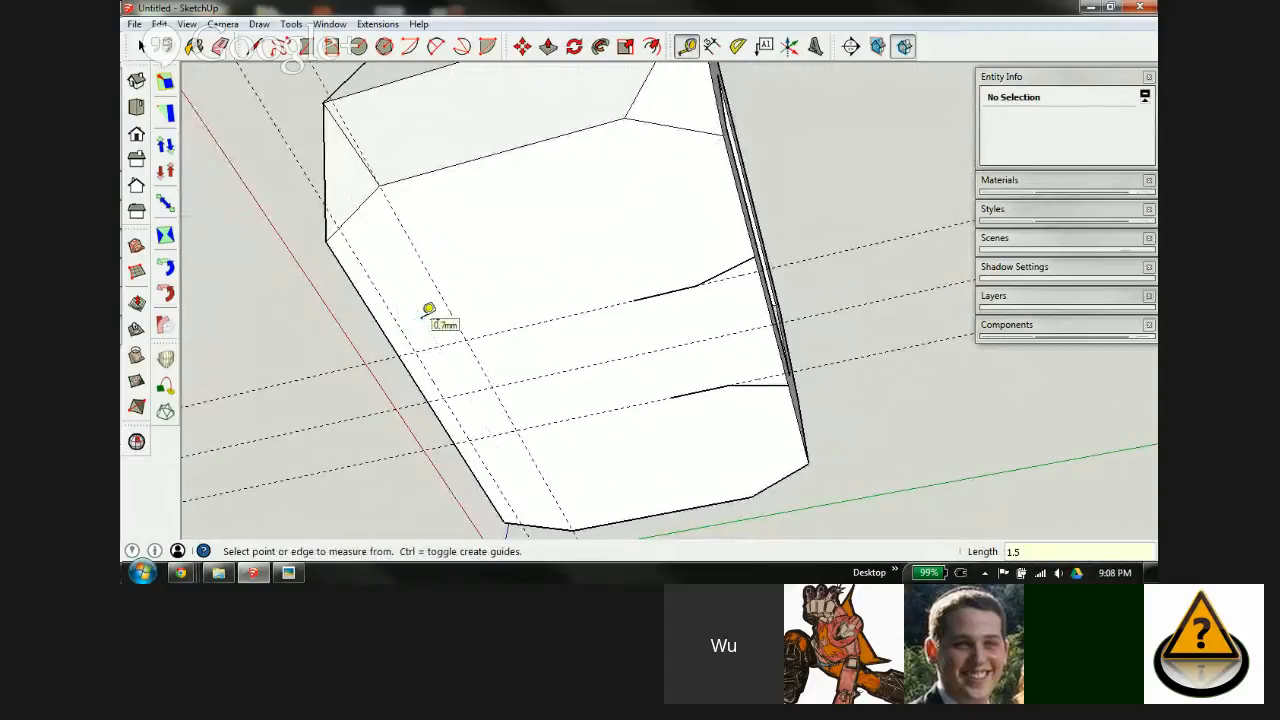
key("e")
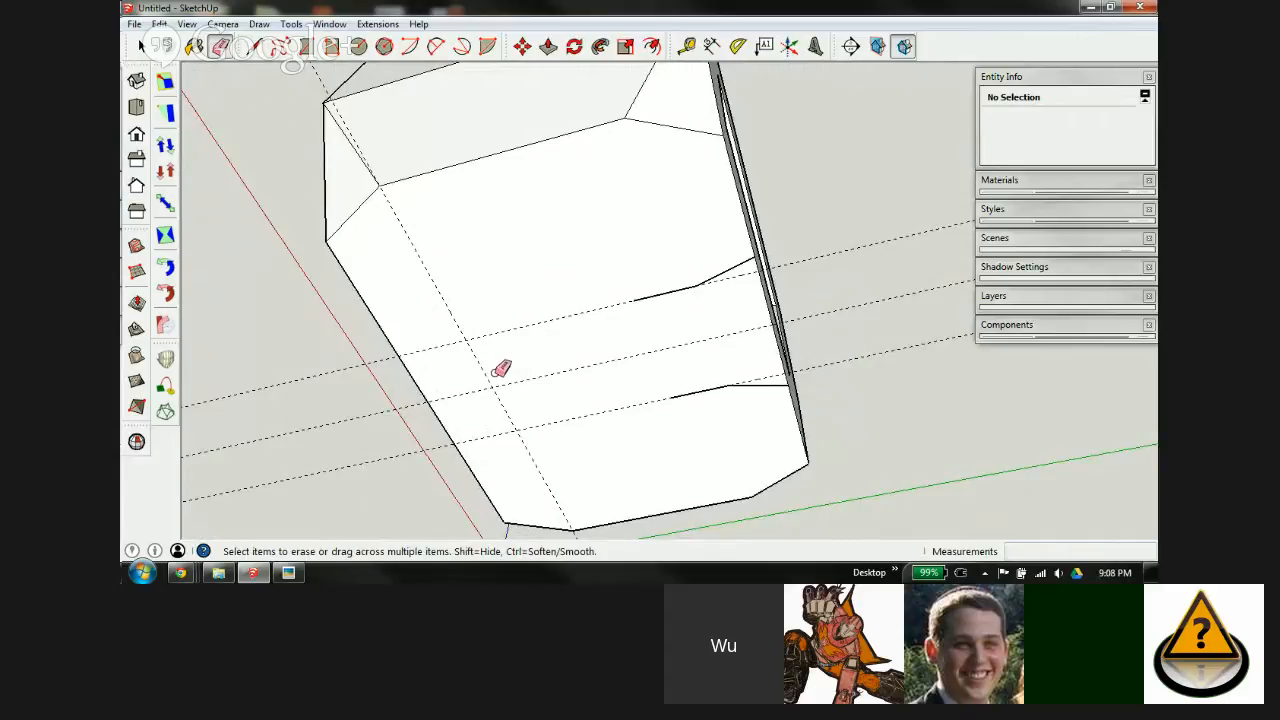
Step: Add a guide 2.5 mm further inward from the 1.5 mm offset guide to locate the hole's centre
key("t")
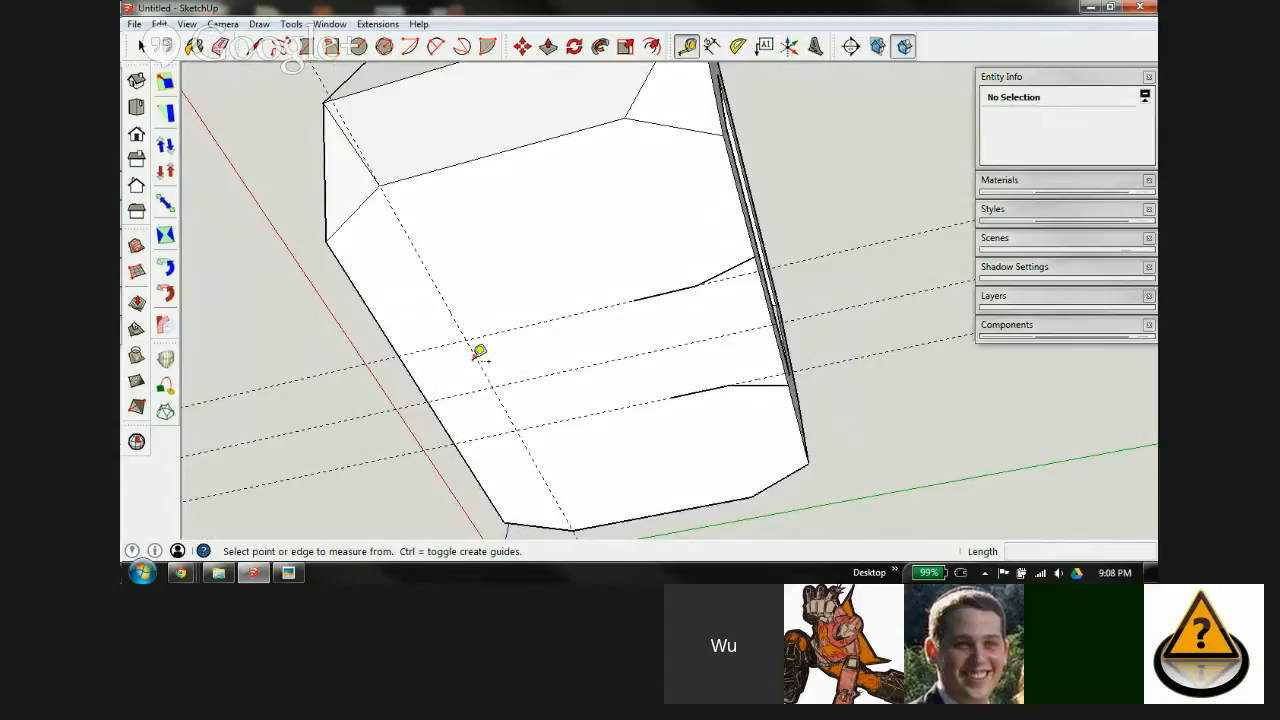
left_click(479, 353)
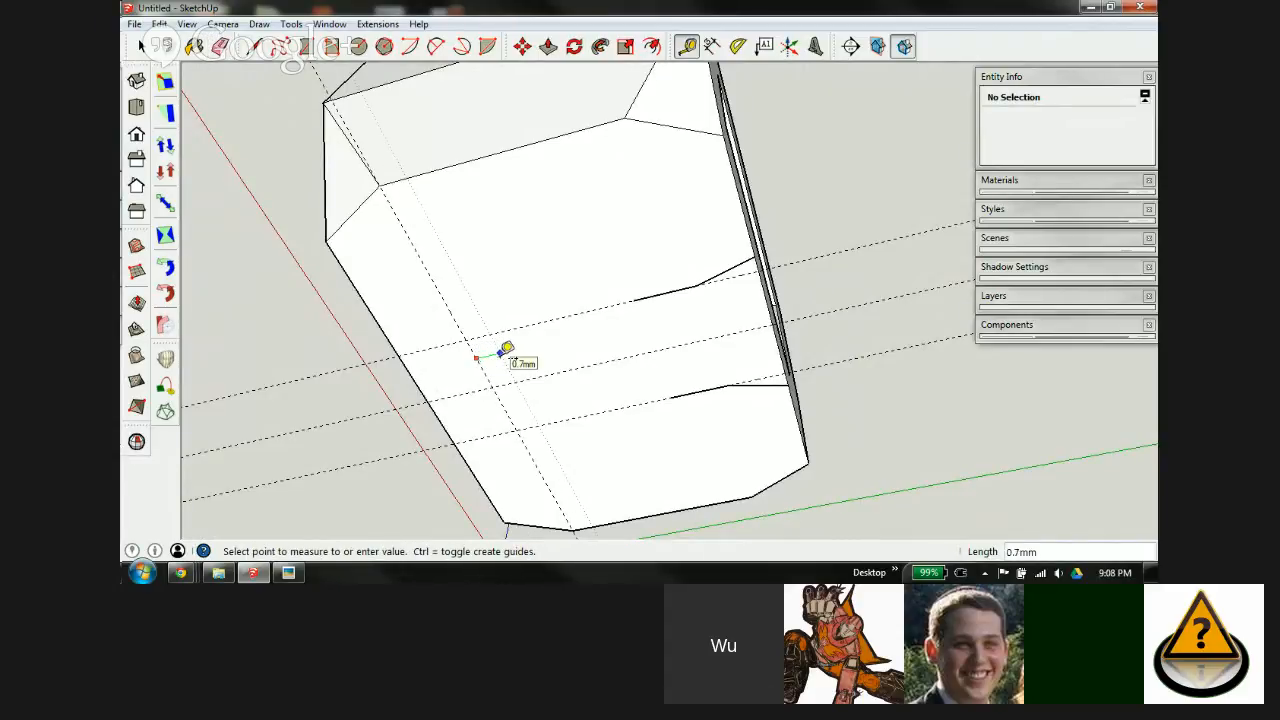
type("2.5")
key("Return")
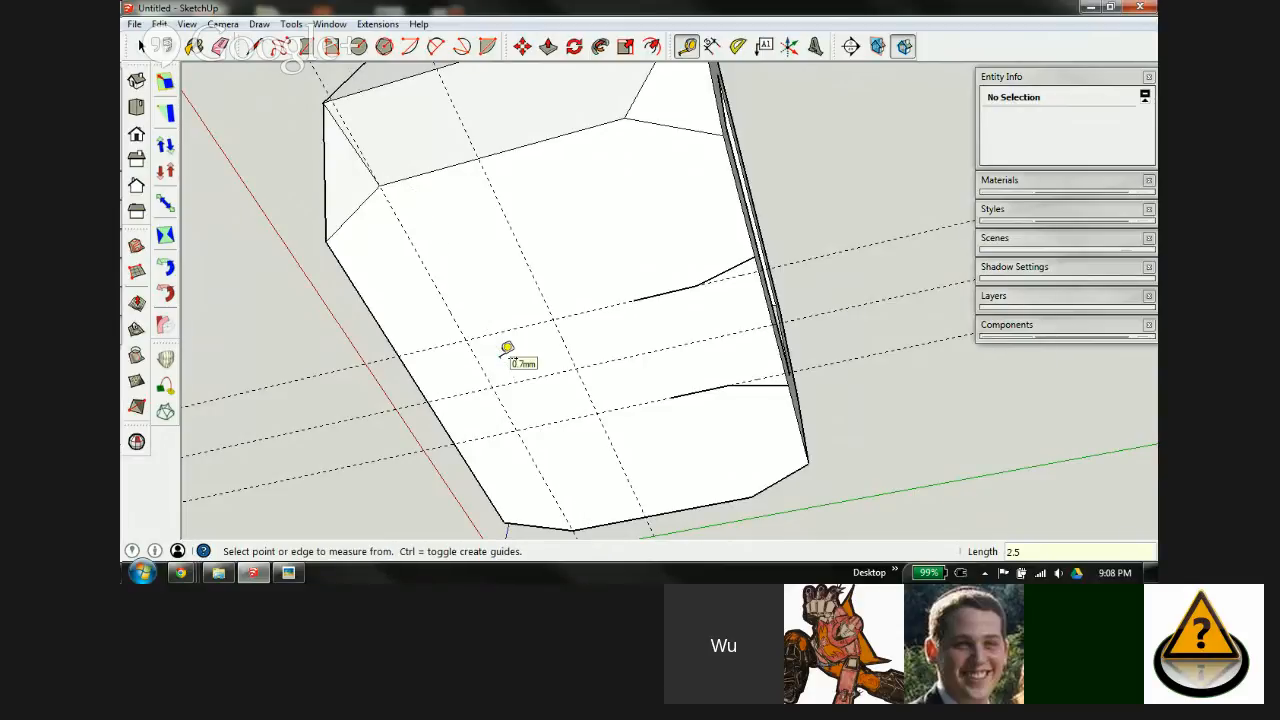
Step: Draw a circle of 2.5 mm radius centred where the new guide crosses the centre guide on the underside
key("c")
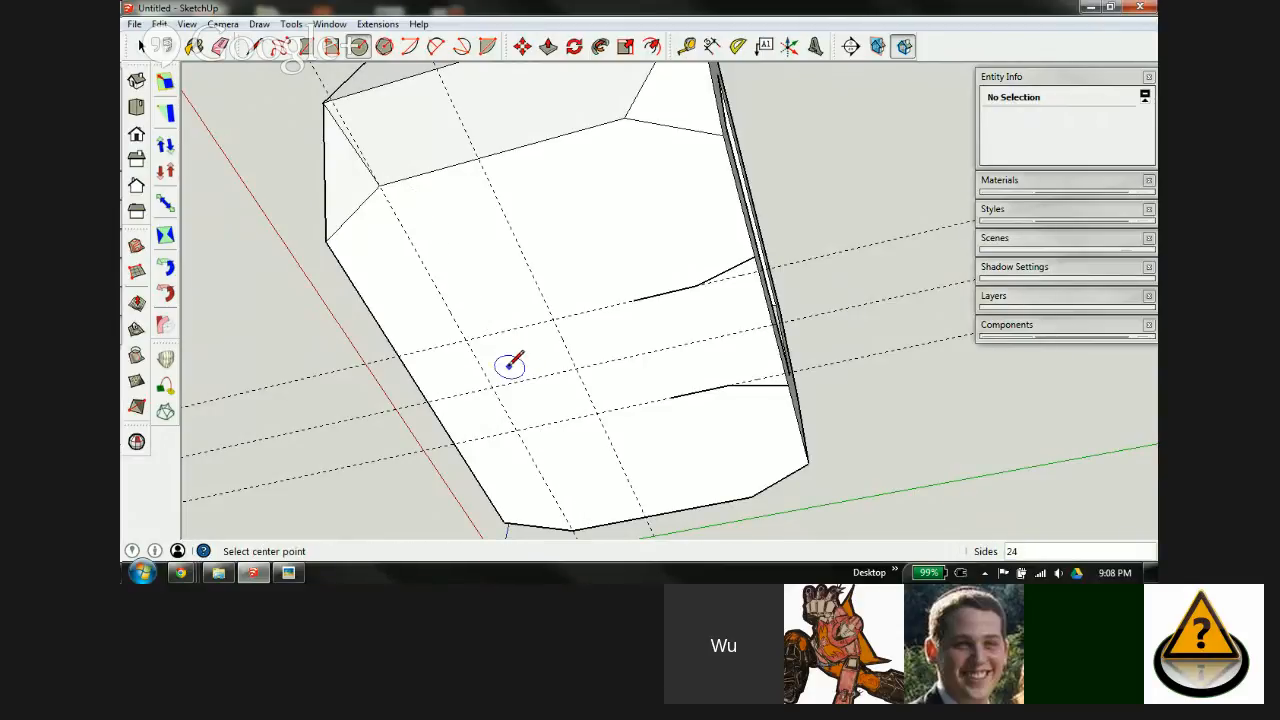
left_click(575, 369)
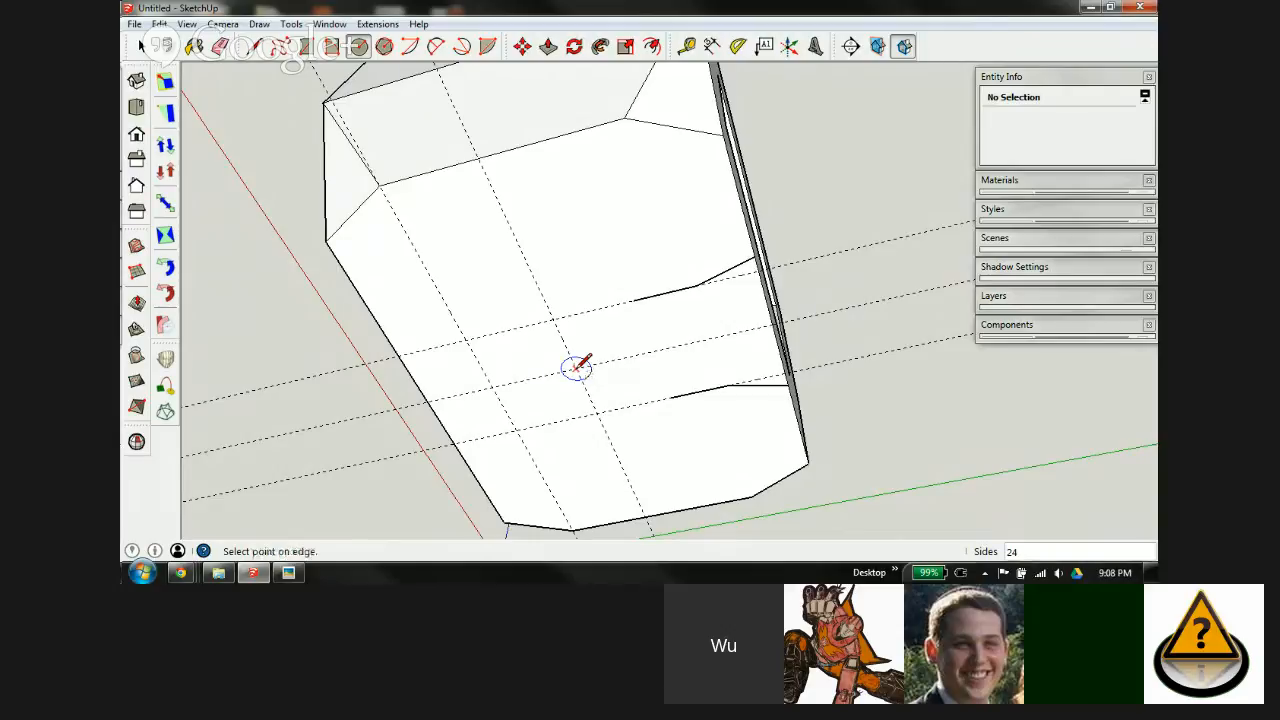
left_click(492, 387)
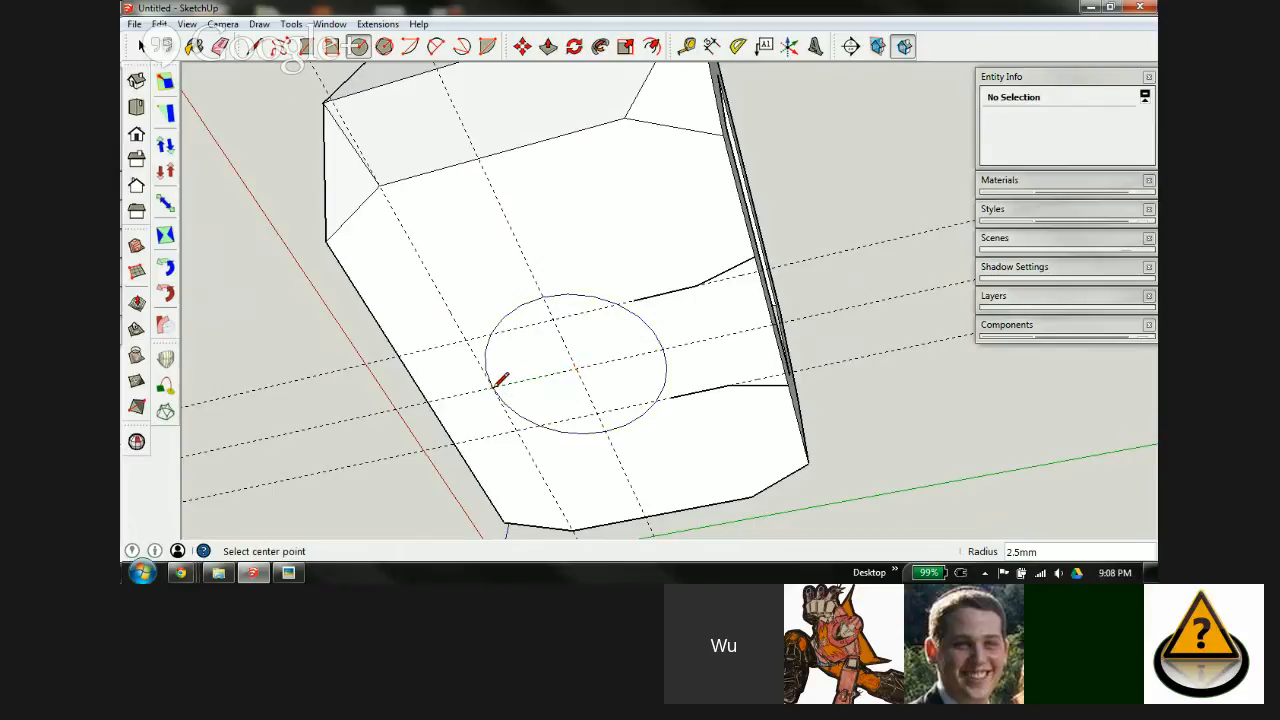
scroll(664, 383, "up", 2)
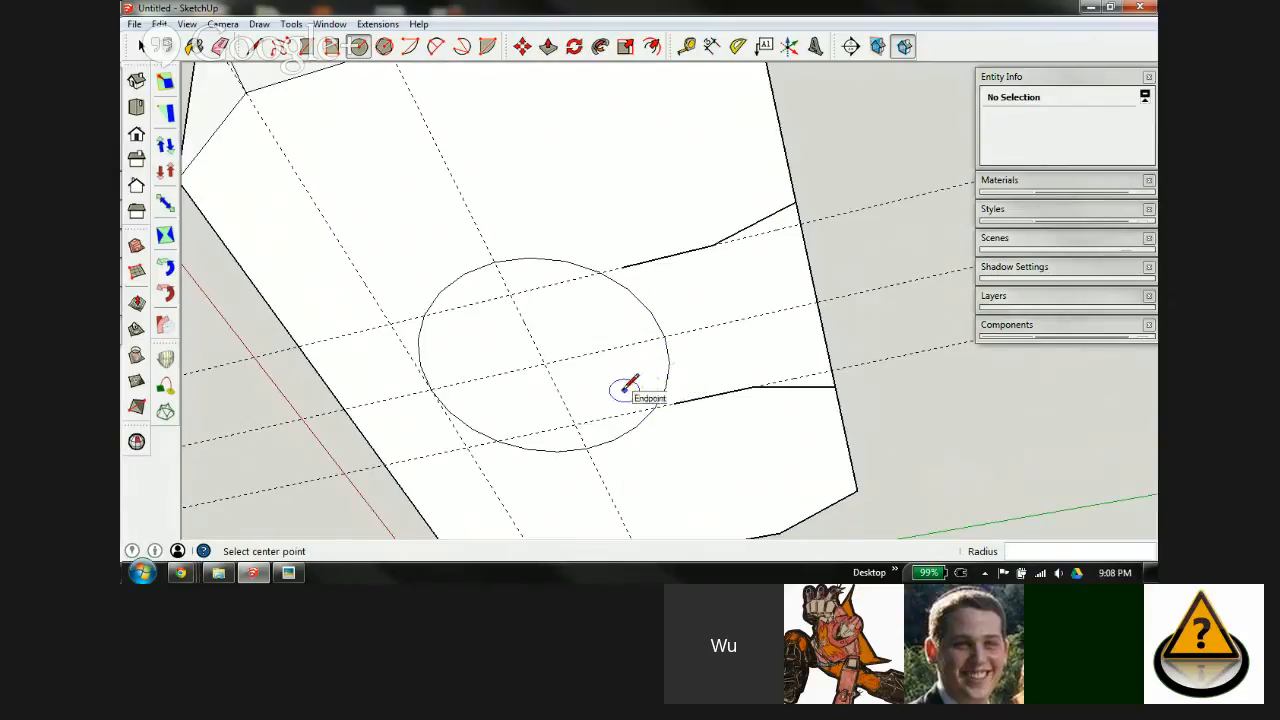
middle_click_drag(623, 377, 702, 305)
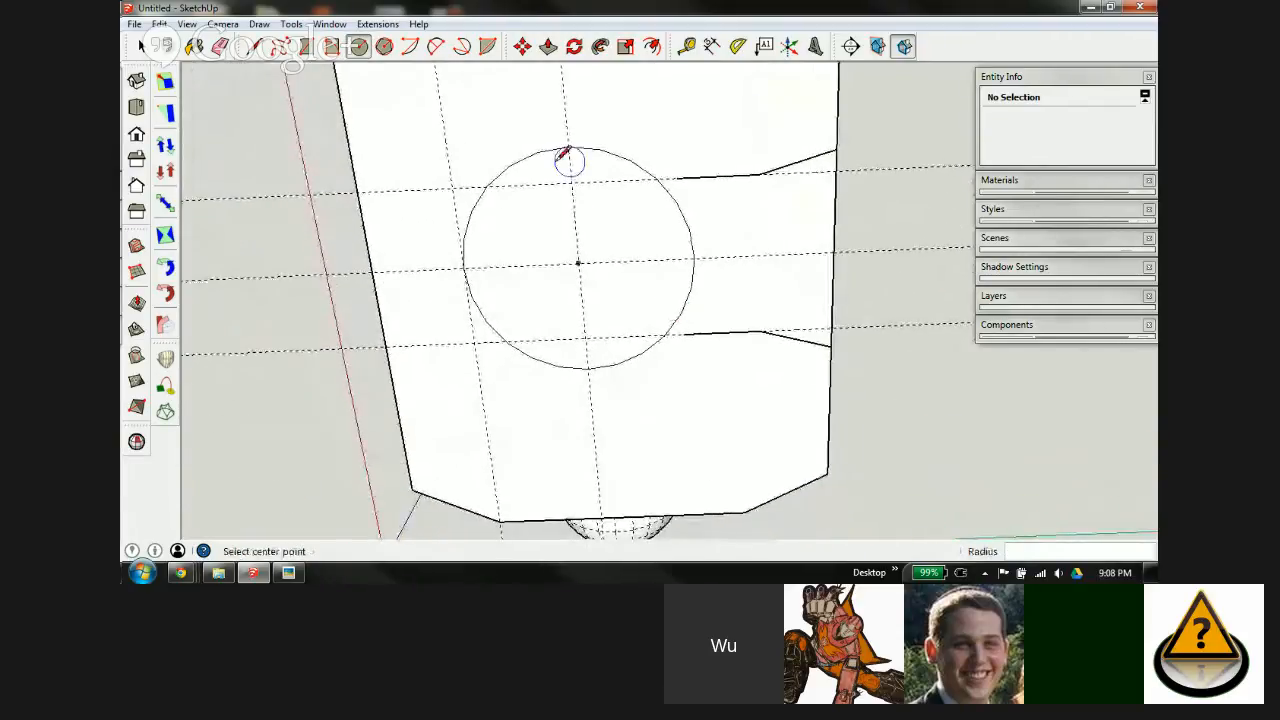
middle_click_drag(540, 264, 609, 509)
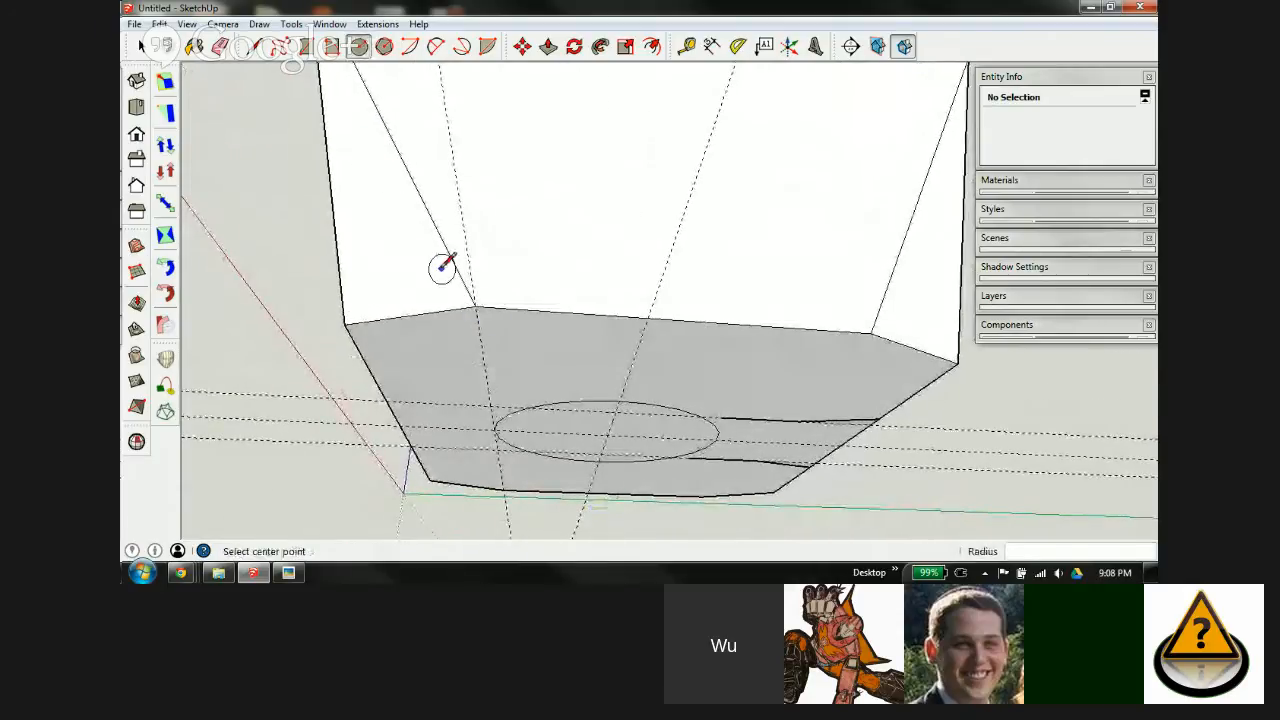
mouse_move(617, 423)
middle_mouse_down()
mouse_move(562, 253)
mouse_move(557, 120)
mouse_move(199, 578)
middle_mouse_up()
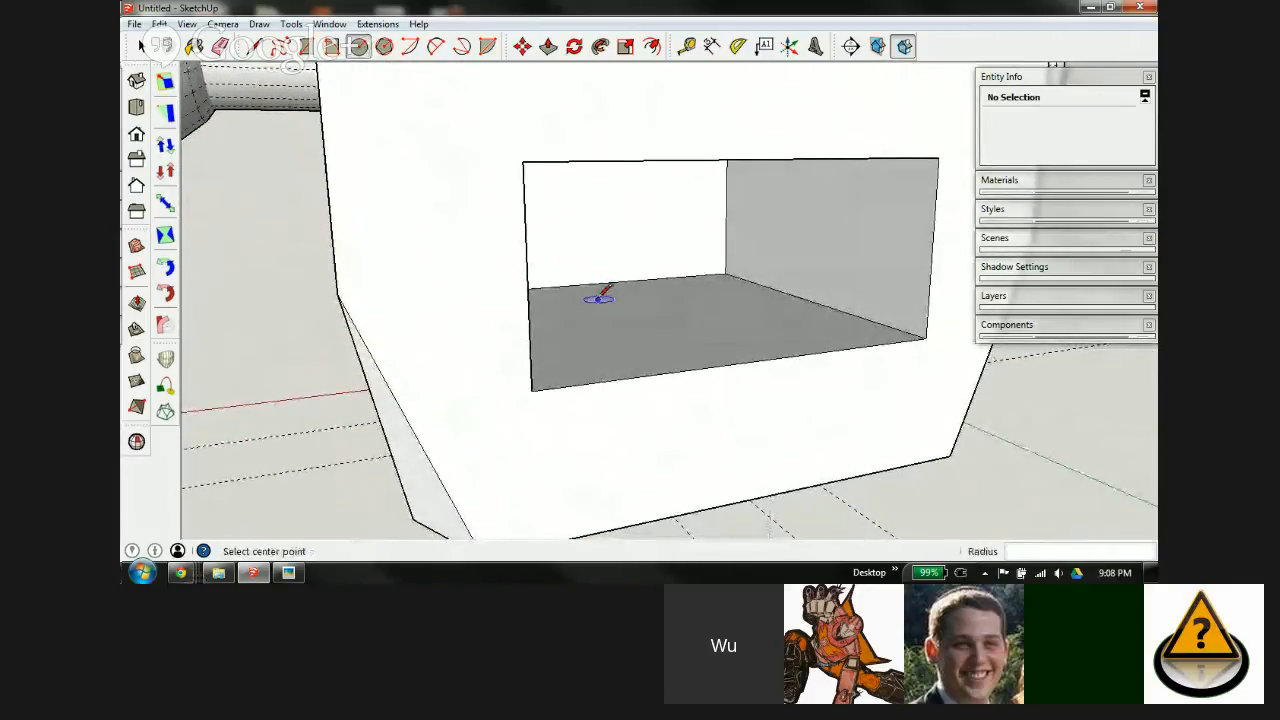
middle_click_drag(471, 449, 614, 240)
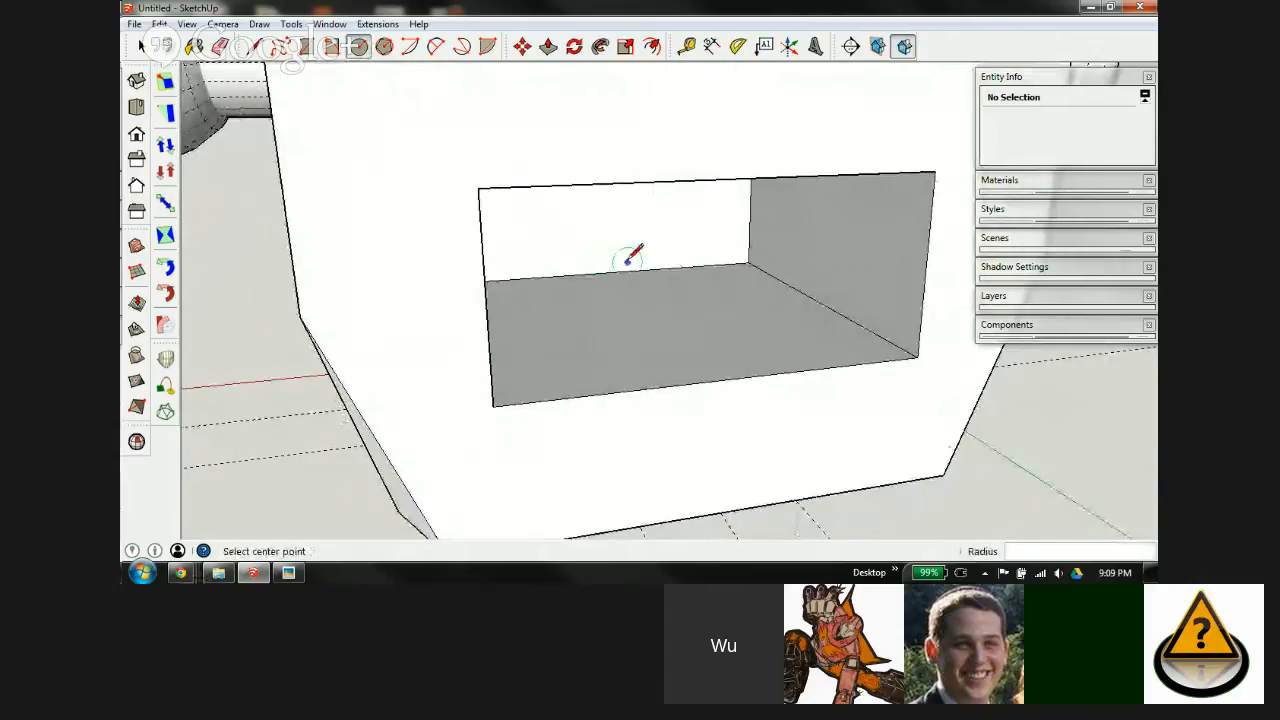
Step: Move the underside circle about 0.4 mm toward the notch so its perimeter meets the inner end of the notch's edge
middle_click_drag(400, 423, 666, 91)
key("space")
double_click(700, 334)
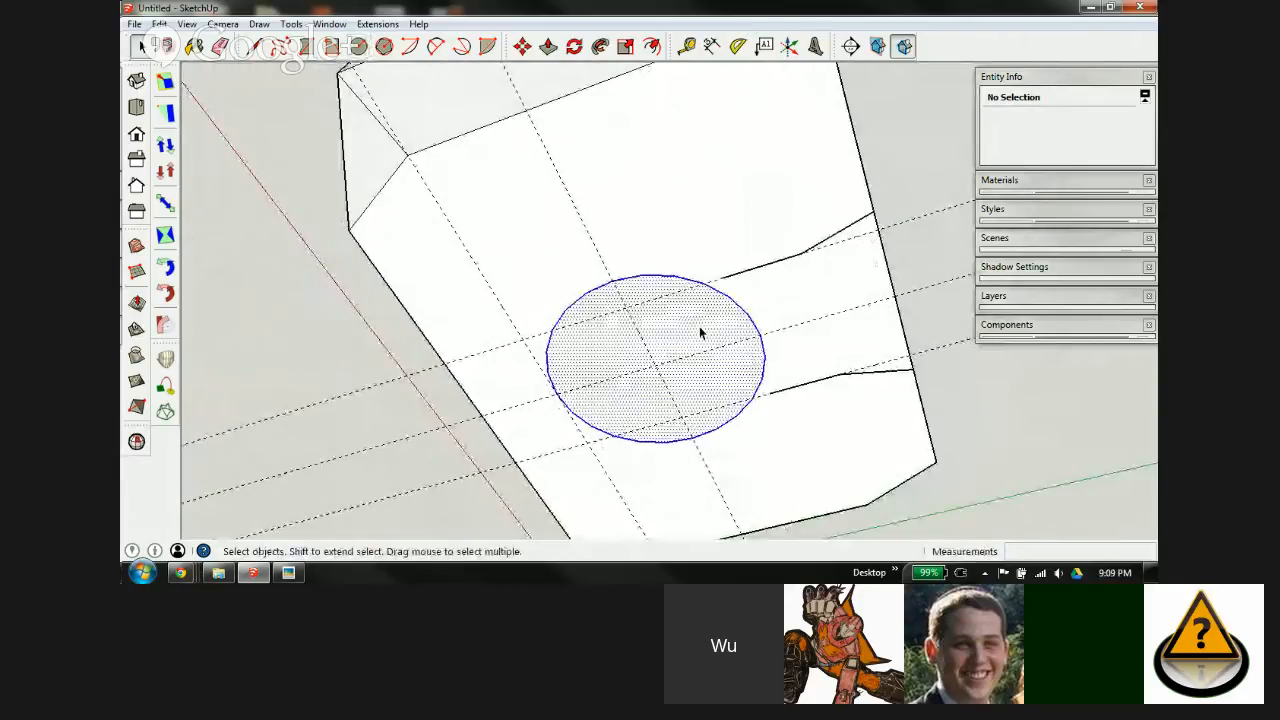
scroll(751, 306, "up", 8)
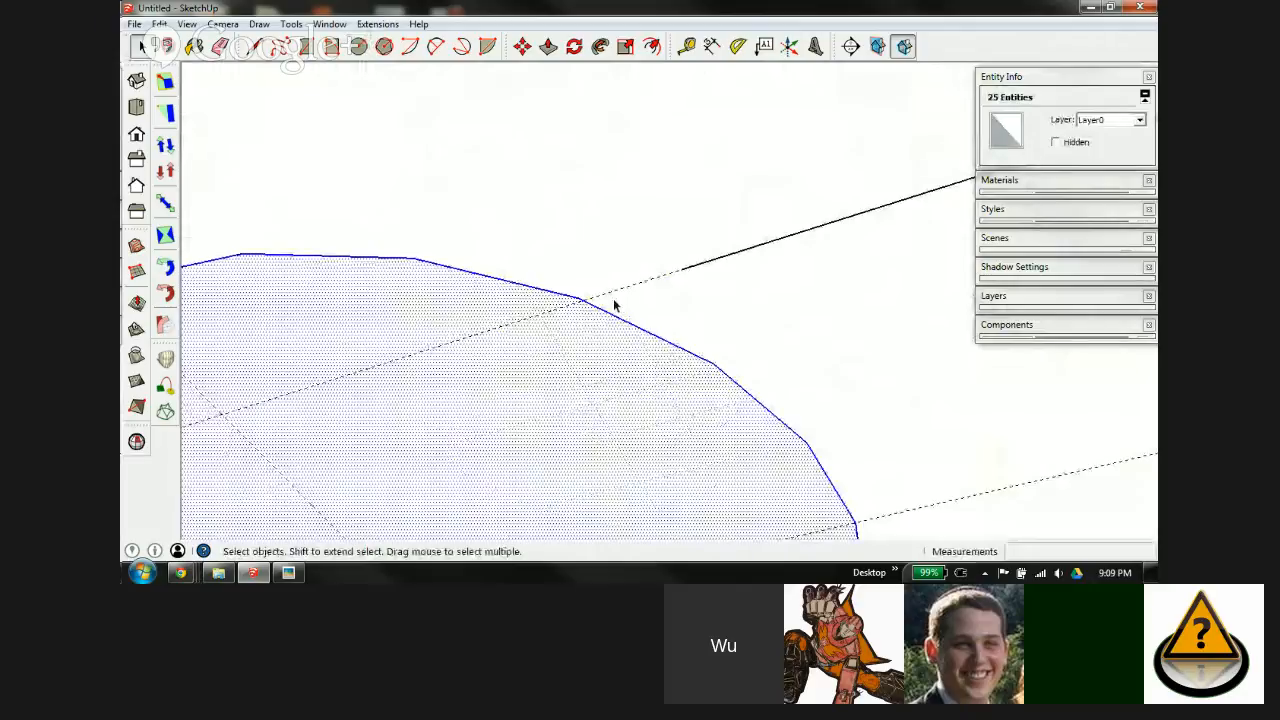
key("m")
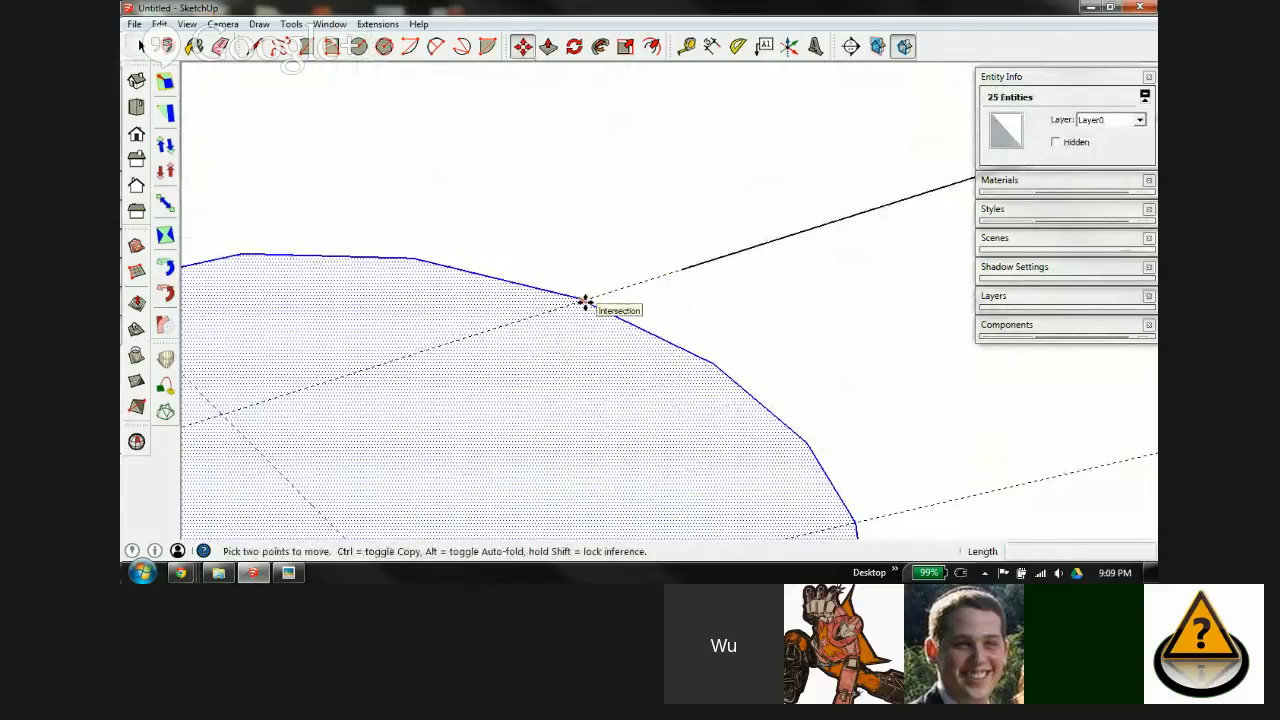
left_click(585, 302)
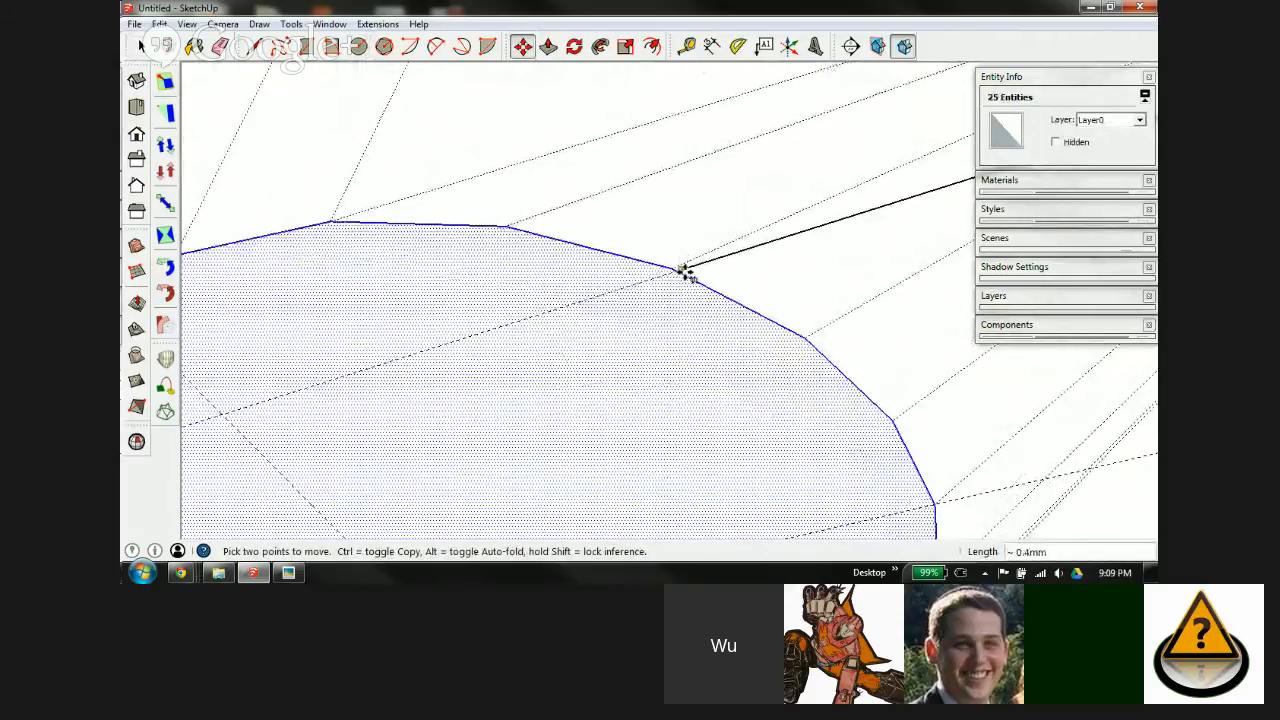
left_click(680, 272)
scroll(545, 250, "down", 8)
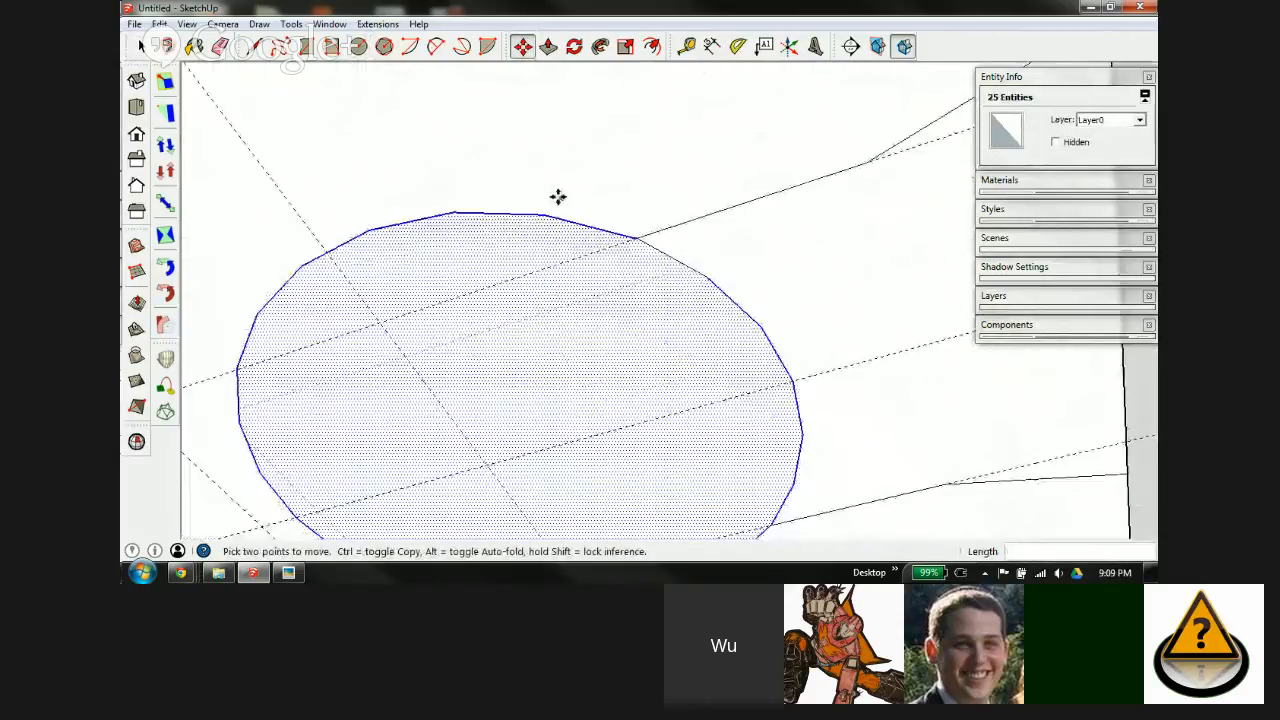
Step: Erase the construction guides on the underside and the circle's arc across the notch, merging circle and notch into one keyhole outline
key("e")
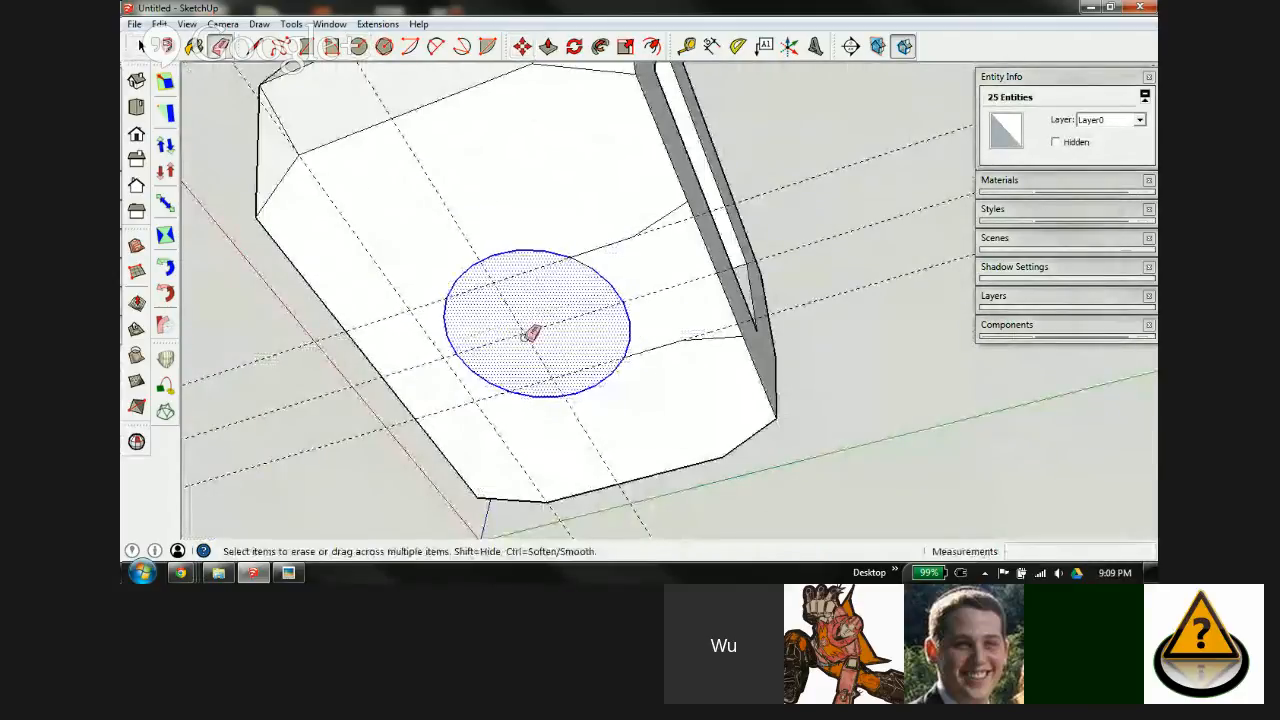
left_click(532, 322)
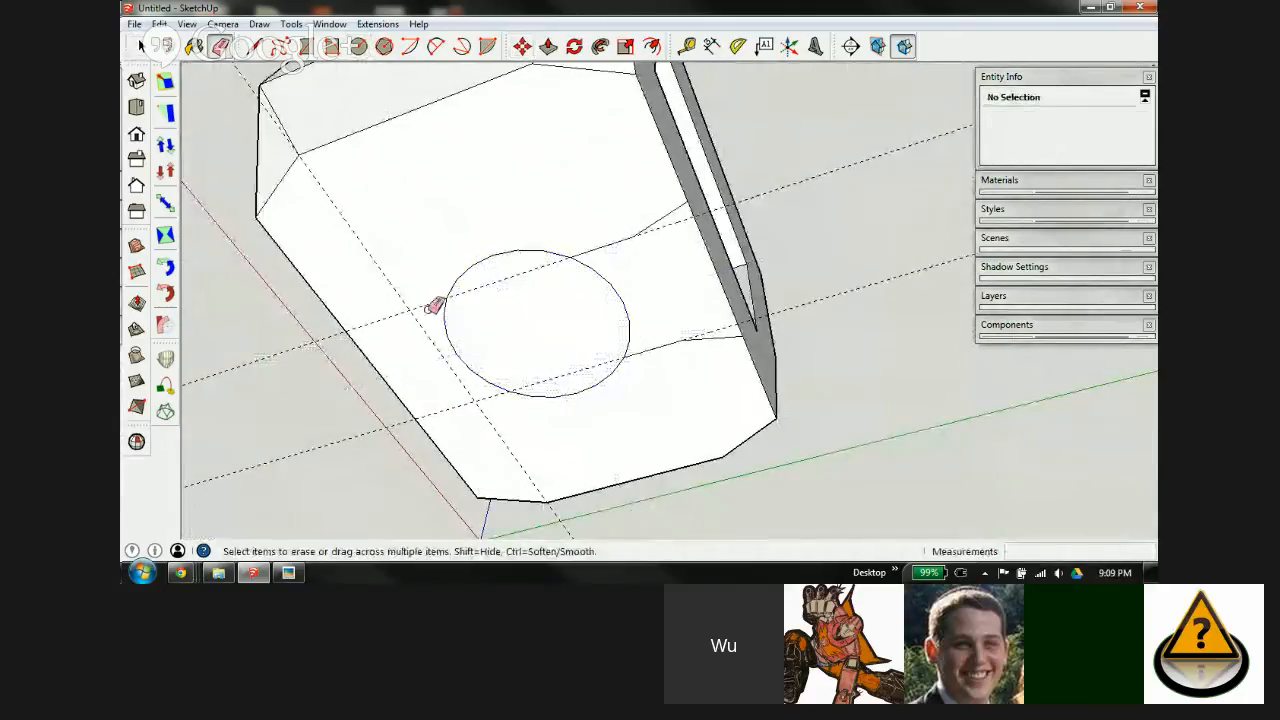
mouse_move(418, 310)
left_mouse_down()
mouse_move(491, 420)
mouse_move(629, 291)
mouse_move(602, 305)
left_mouse_up()
mouse_move(640, 200)
middle_mouse_down()
mouse_move(511, 307)
mouse_move(391, 506)
mouse_move(417, 511)
mouse_move(560, 269)
mouse_move(544, 304)
middle_mouse_up()
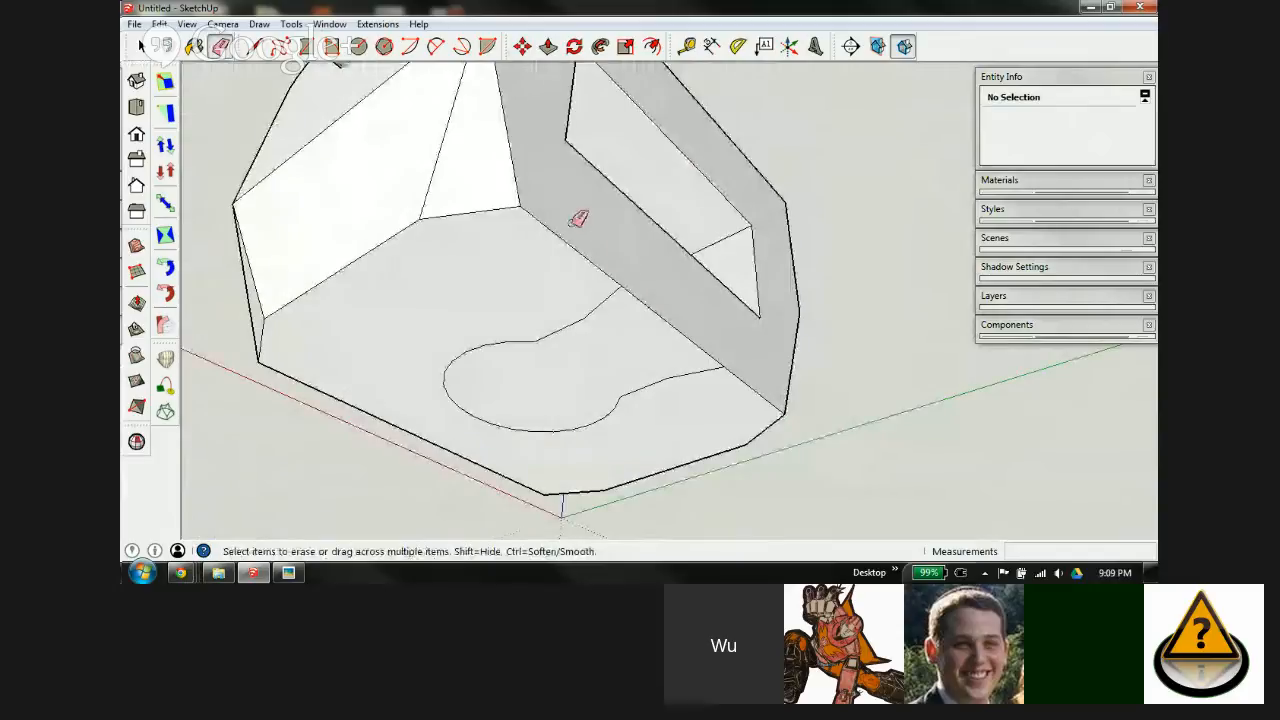
mouse_move(580, 214)
middle_mouse_down()
mouse_move(514, 276)
mouse_move(486, 240)
middle_mouse_up()
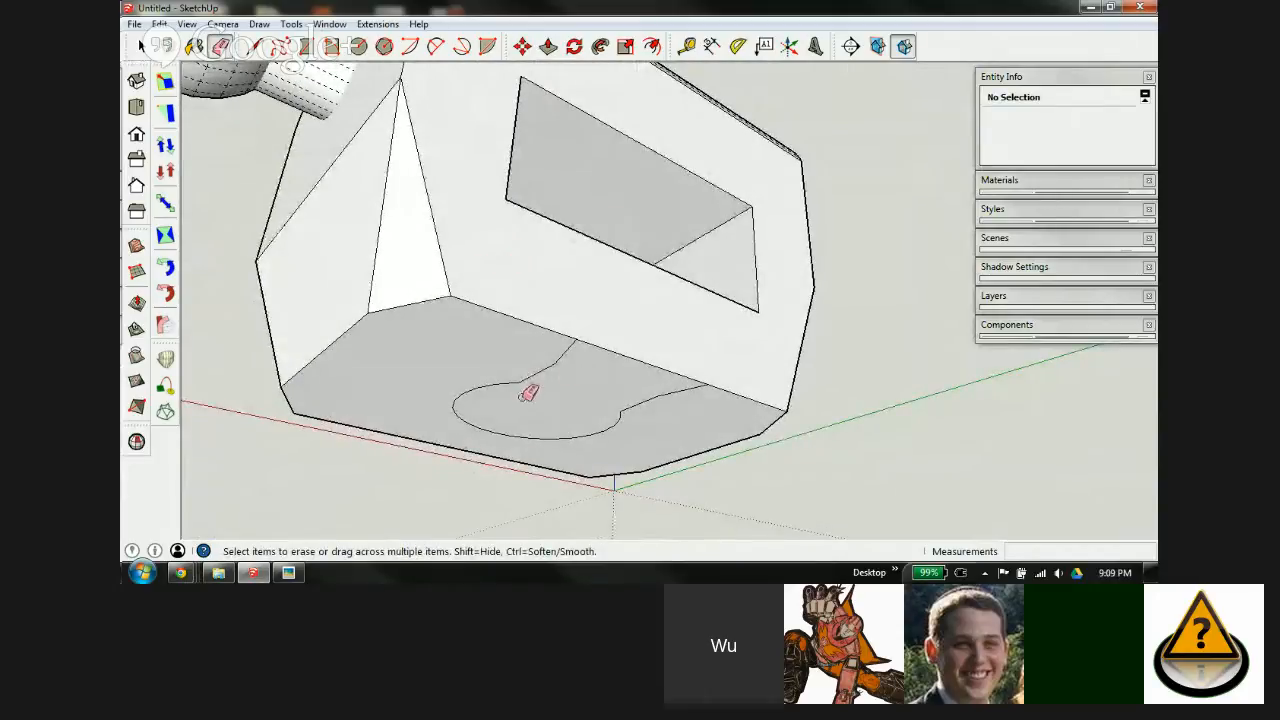
middle_click_drag(500, 351, 540, 266)
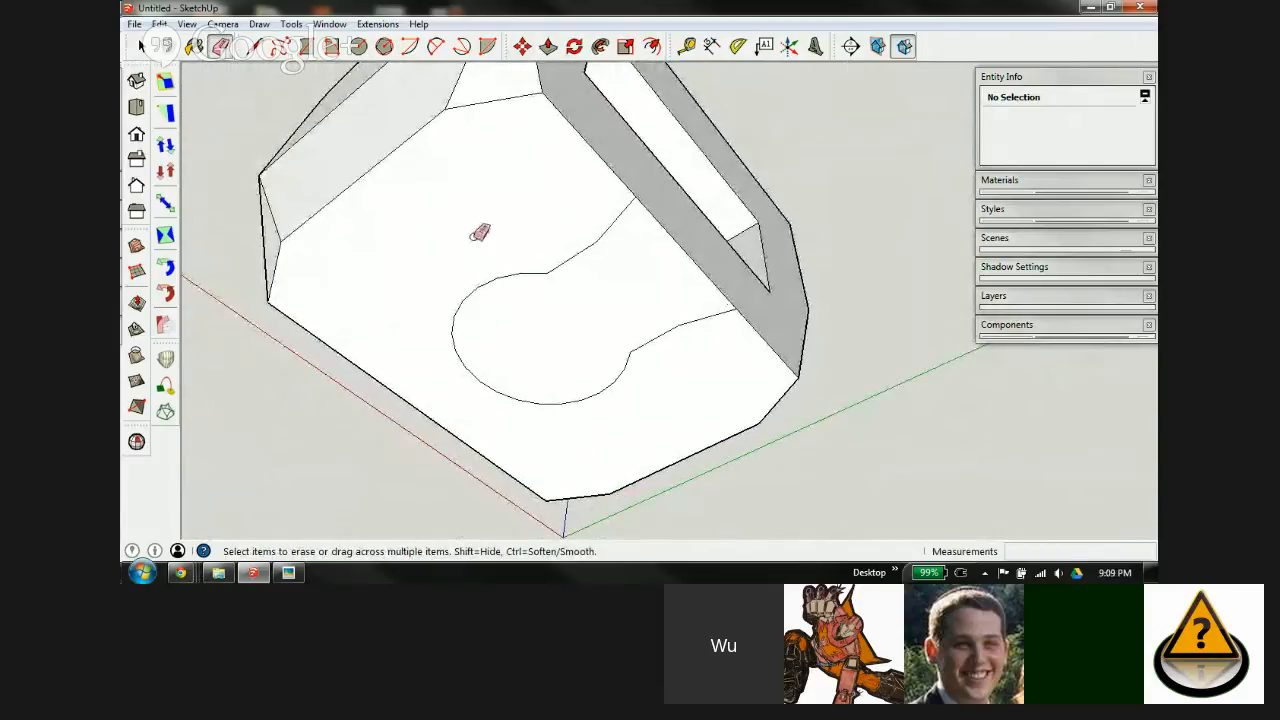
mouse_move(595, 257)
middle_mouse_down()
mouse_move(486, 229)
mouse_move(491, 214)
middle_mouse_up()
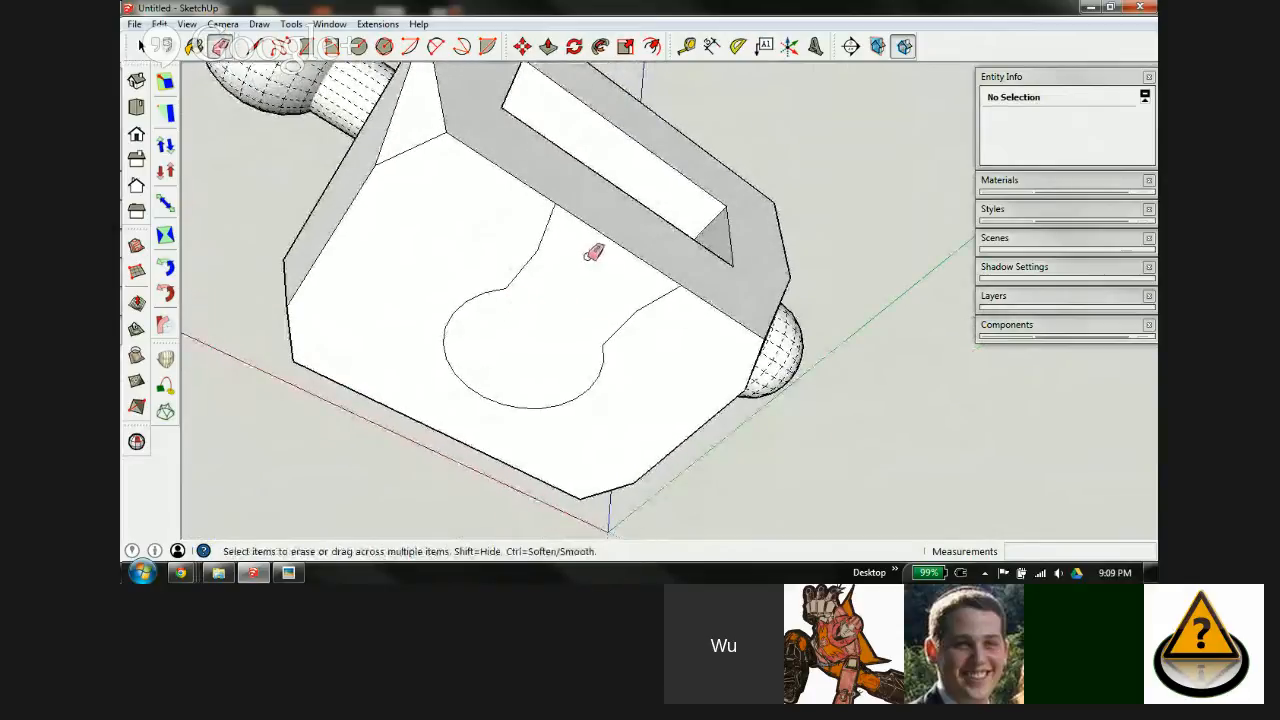
mouse_move(597, 251)
middle_mouse_down()
mouse_move(577, 363)
mouse_move(666, 226)
mouse_move(663, 309)
mouse_move(686, 314)
mouse_move(700, 280)
mouse_move(663, 206)
middle_mouse_up()
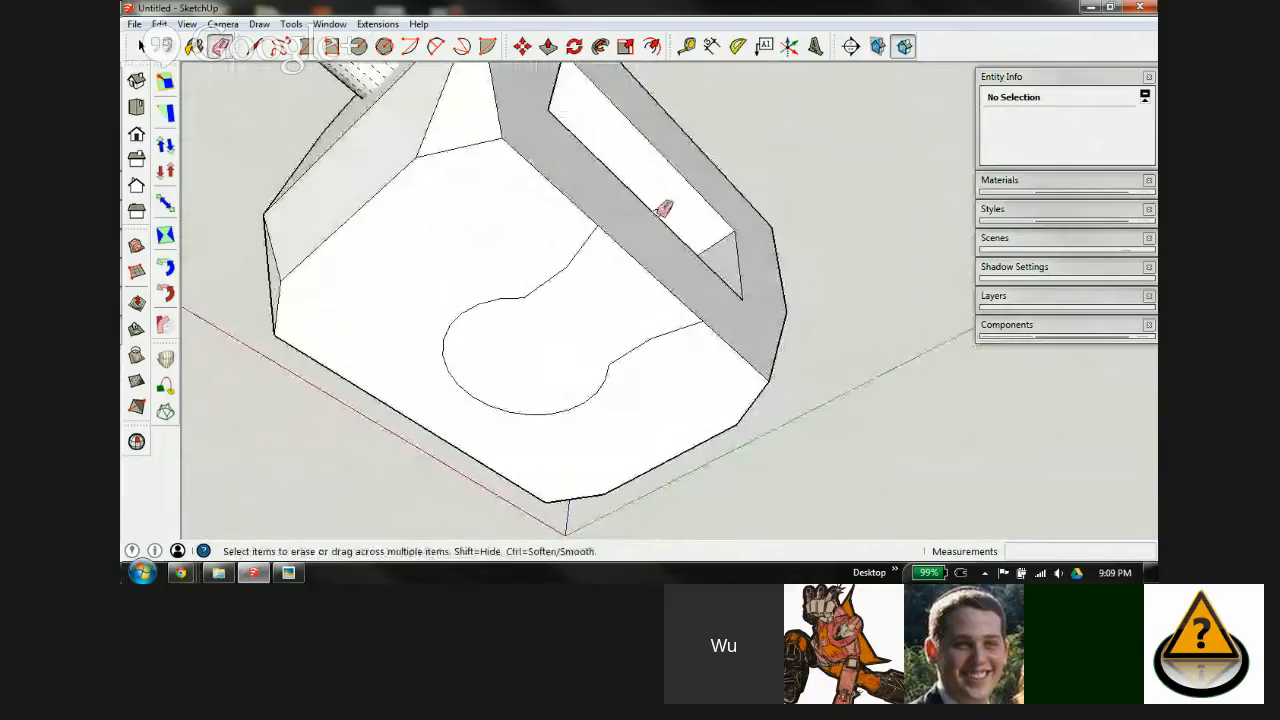
Step: Place a guide on the underside parallel to the front edge, running through the middle of the keyhole's round part
key("t")
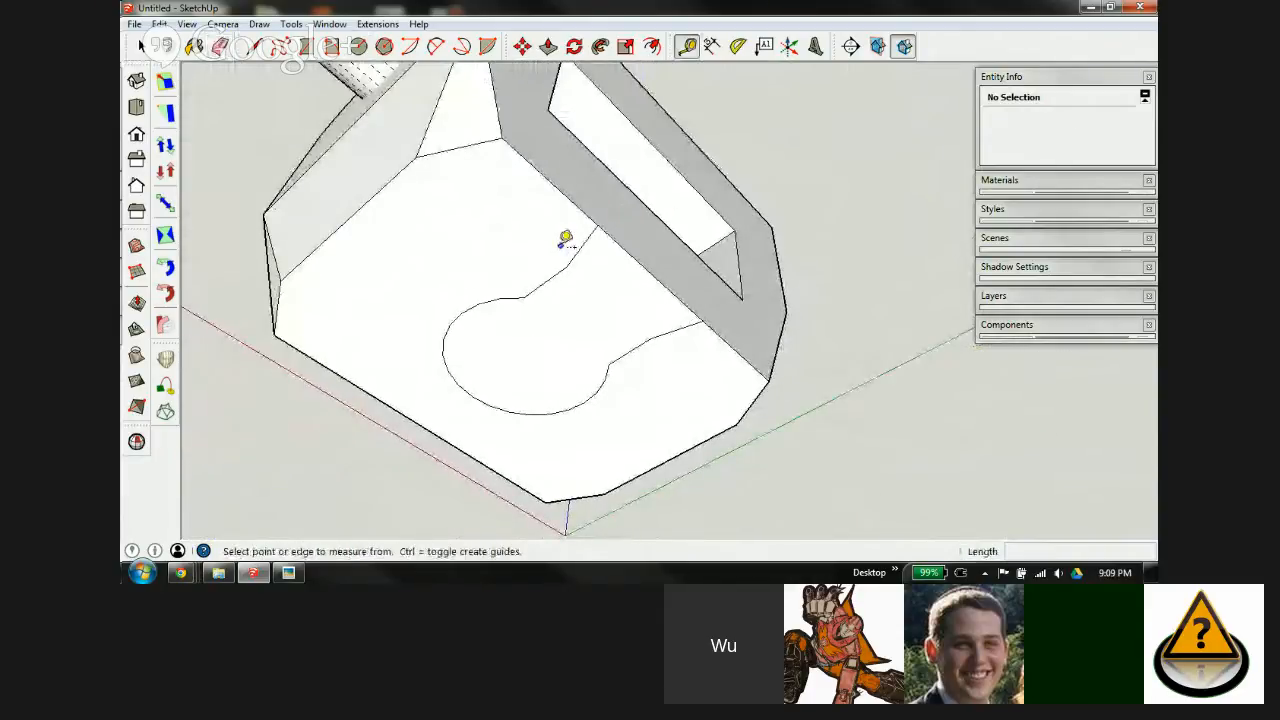
middle_click_drag(500, 249, 691, 254)
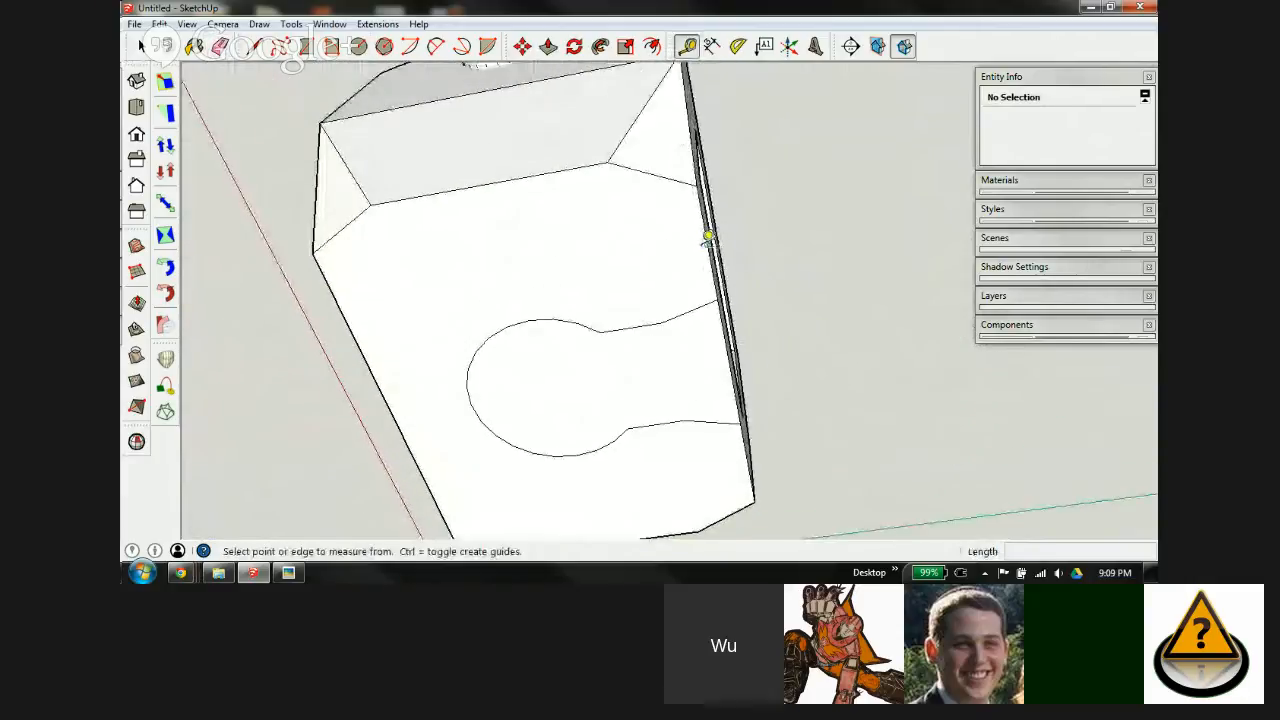
left_click(711, 238)
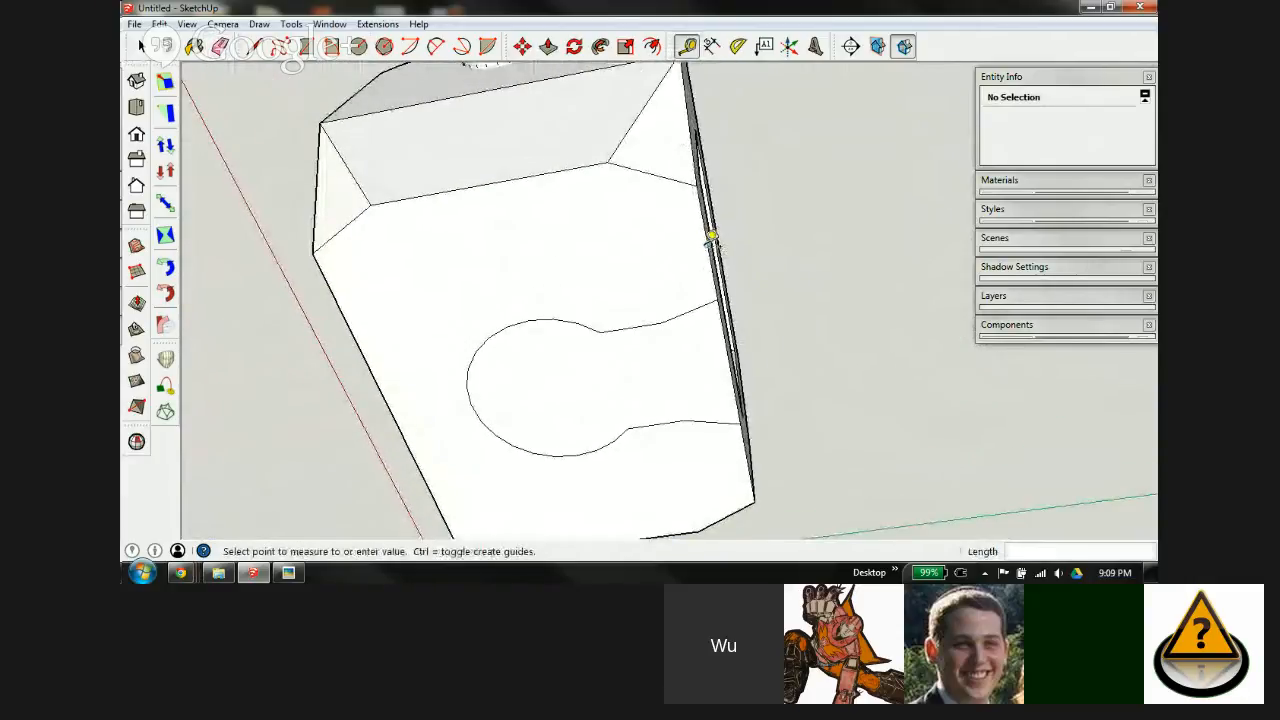
left_click(536, 312)
scroll(543, 302, "up", 2)
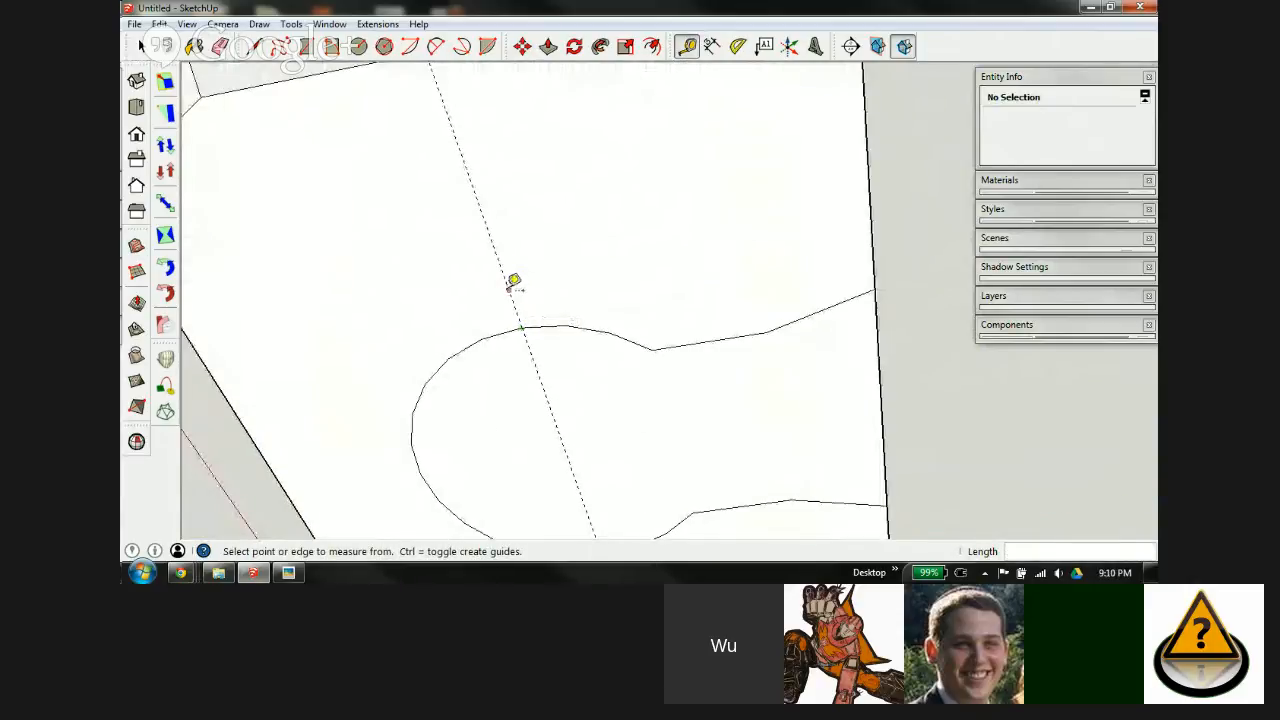
Step: Add parallel guides 0.25 mm to each side of the guide through the round part, and erase the middle guide
left_click(510, 279)
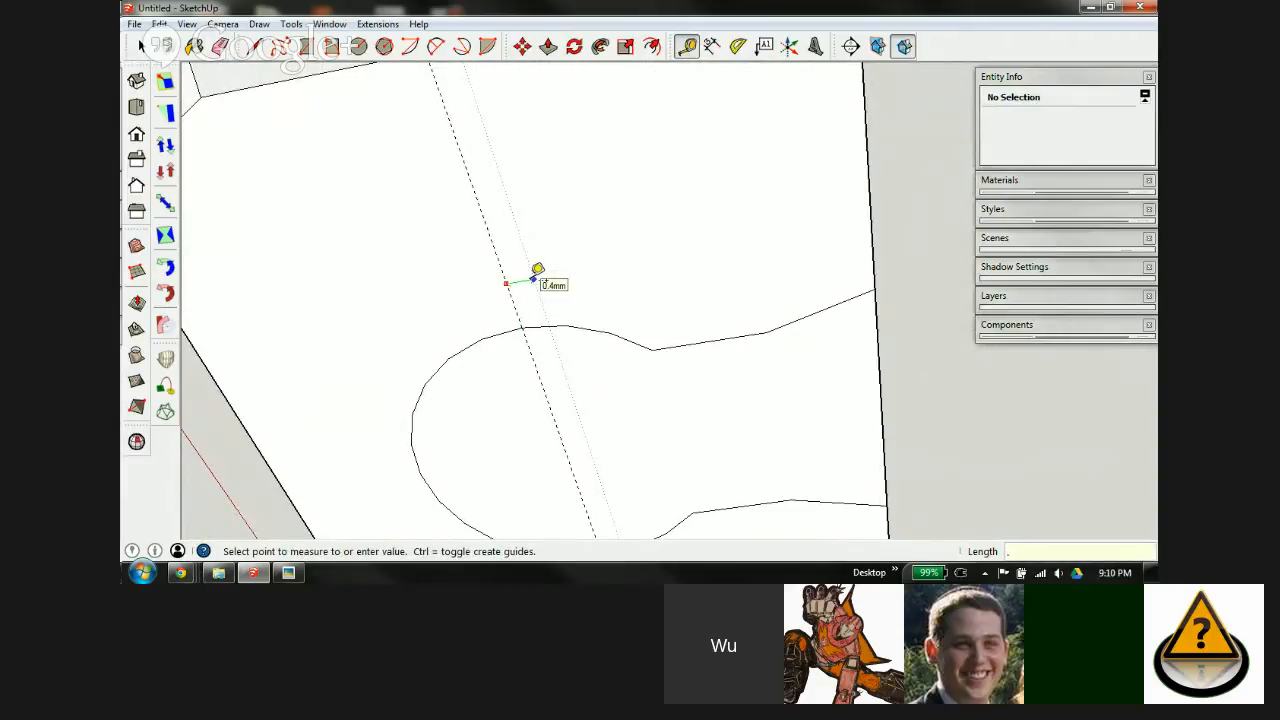
type(".25")
key("Return")
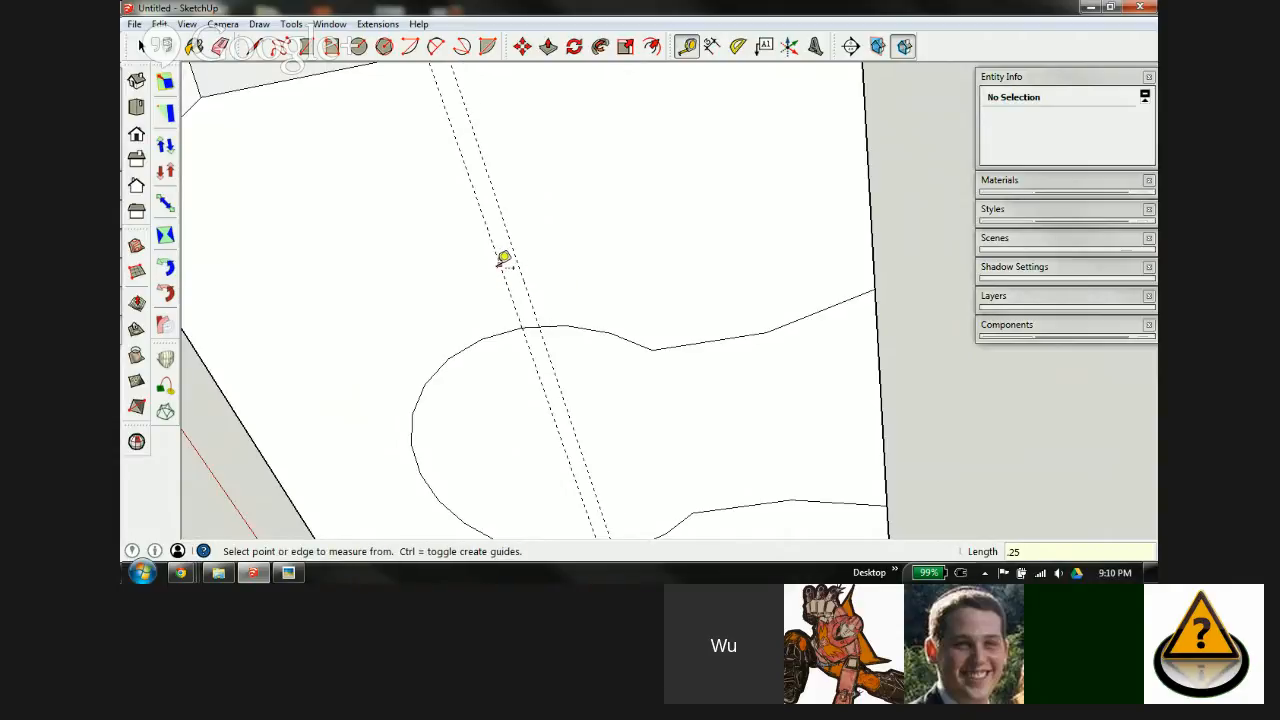
left_click(500, 262)
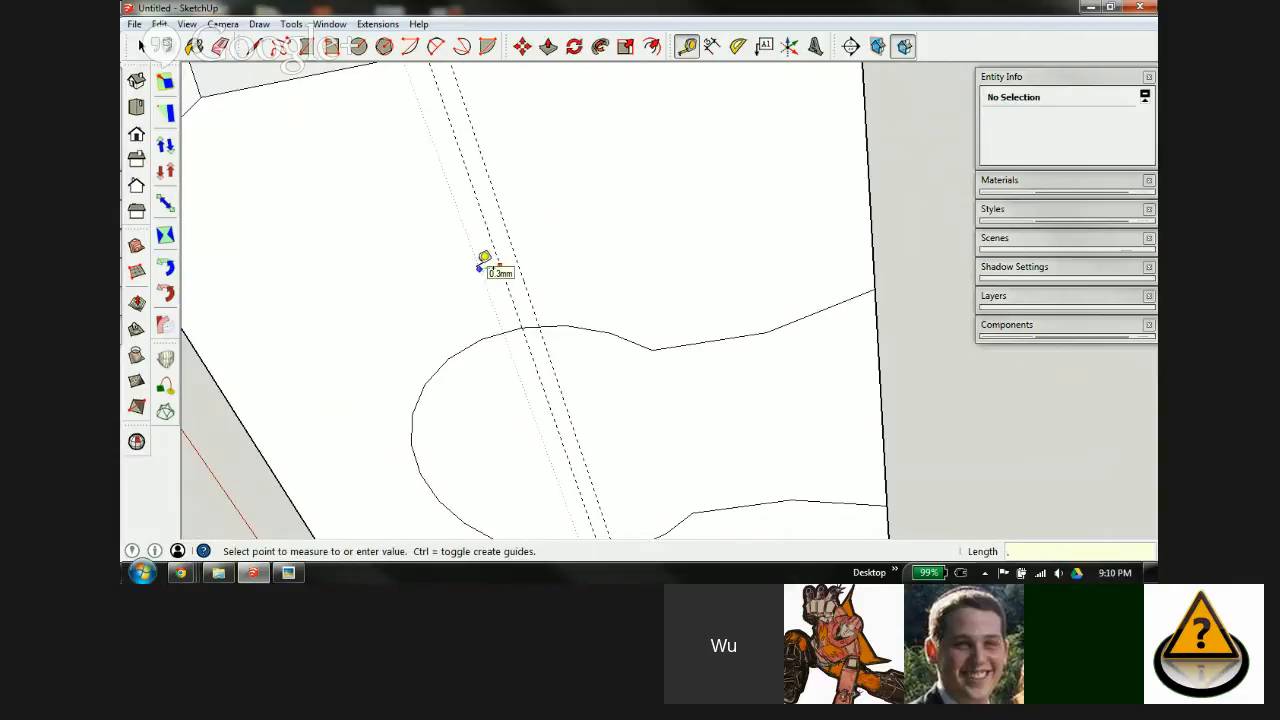
type(".25")
key("Return")
key("e")
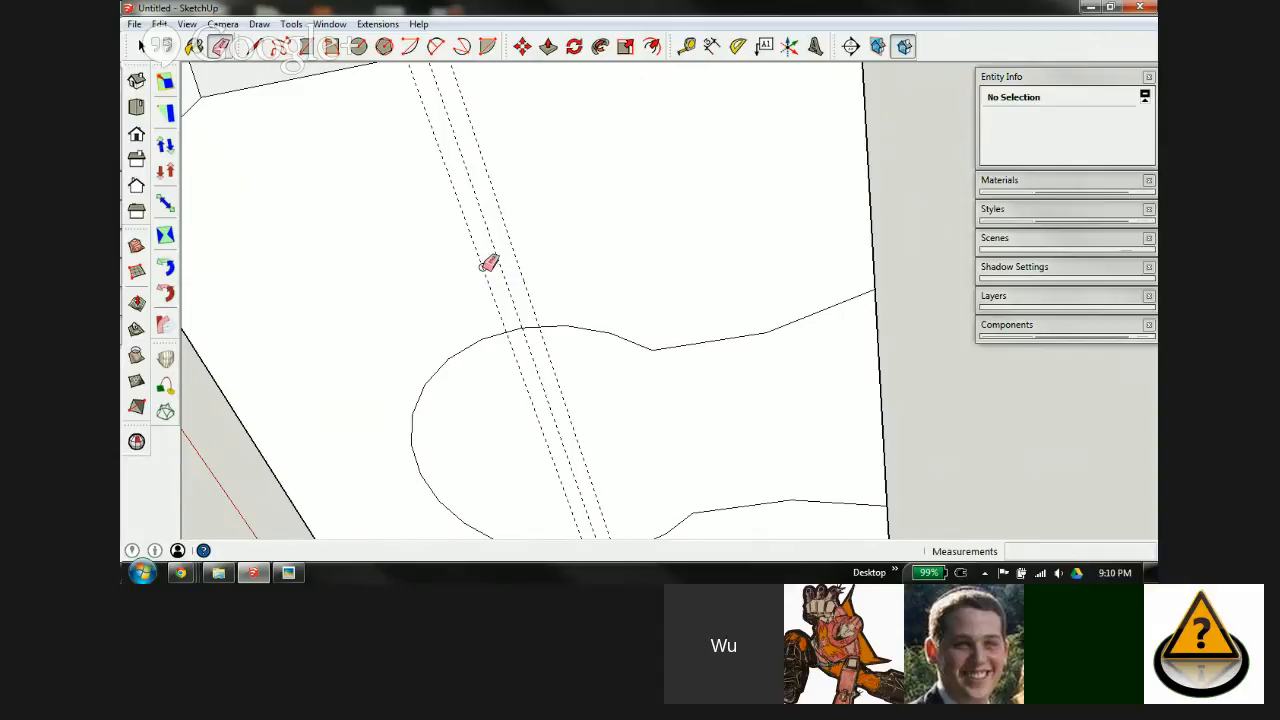
scroll(640, 247, "down", 2)
middle_click_drag(686, 234, 324, 292)
Step: Add a guide on the underside parallel to the block's side edge, aligned with the nearer end of the rectangular recess
key("t")
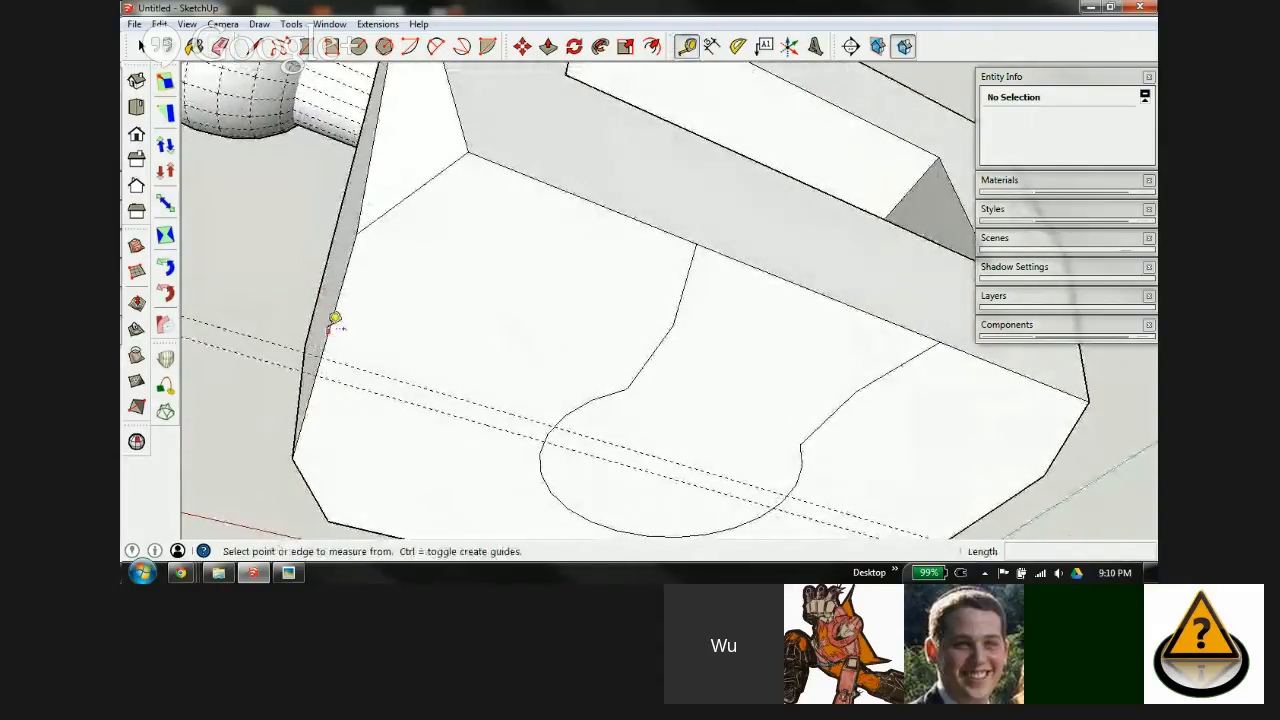
left_click(329, 327)
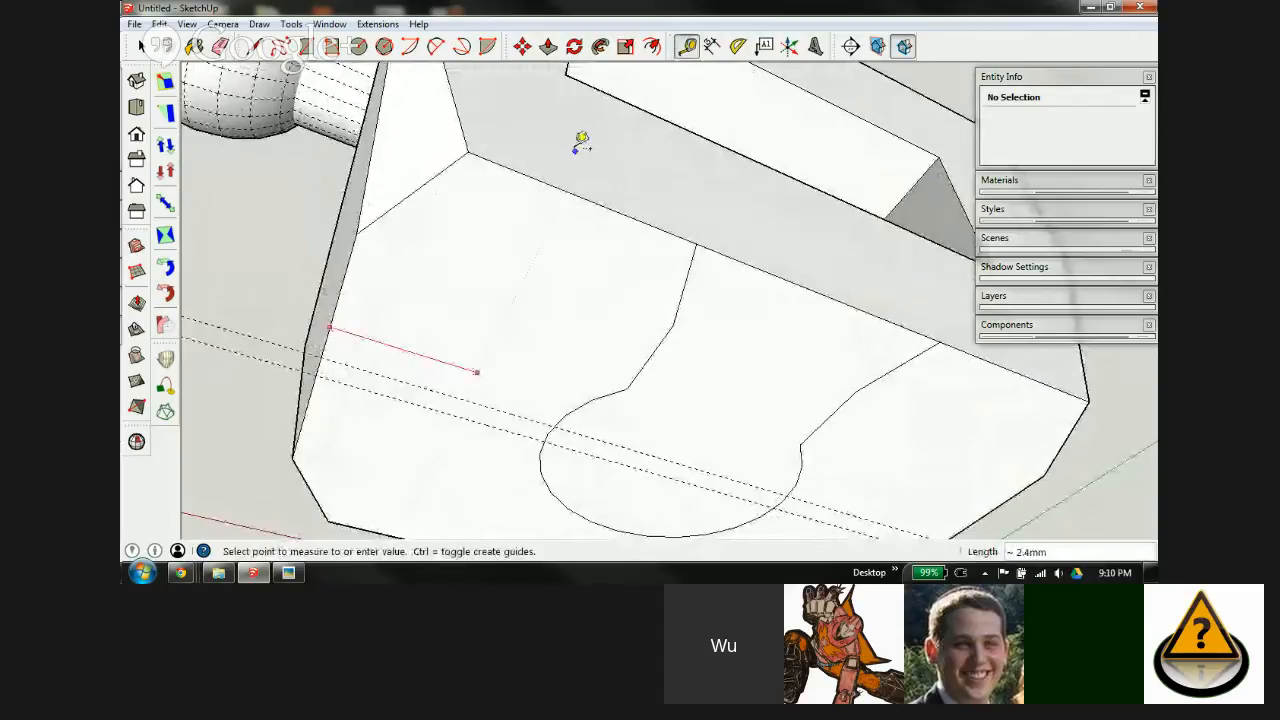
left_click(580, 72)
Step: Try to add a second parallel guide on the underside, aligned with the opposite end of the rectangular recess
left_click(500, 273)
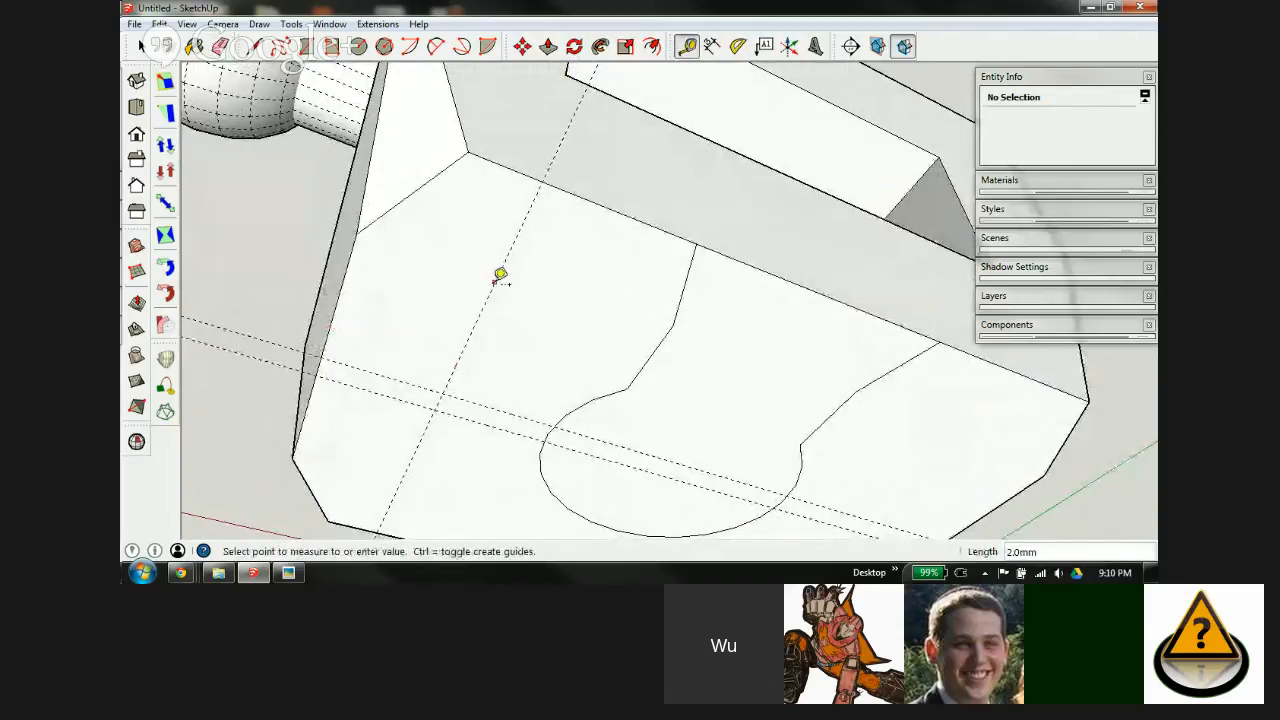
scroll(710, 231, "down", 1)
scroll(715, 228, "down", 1)
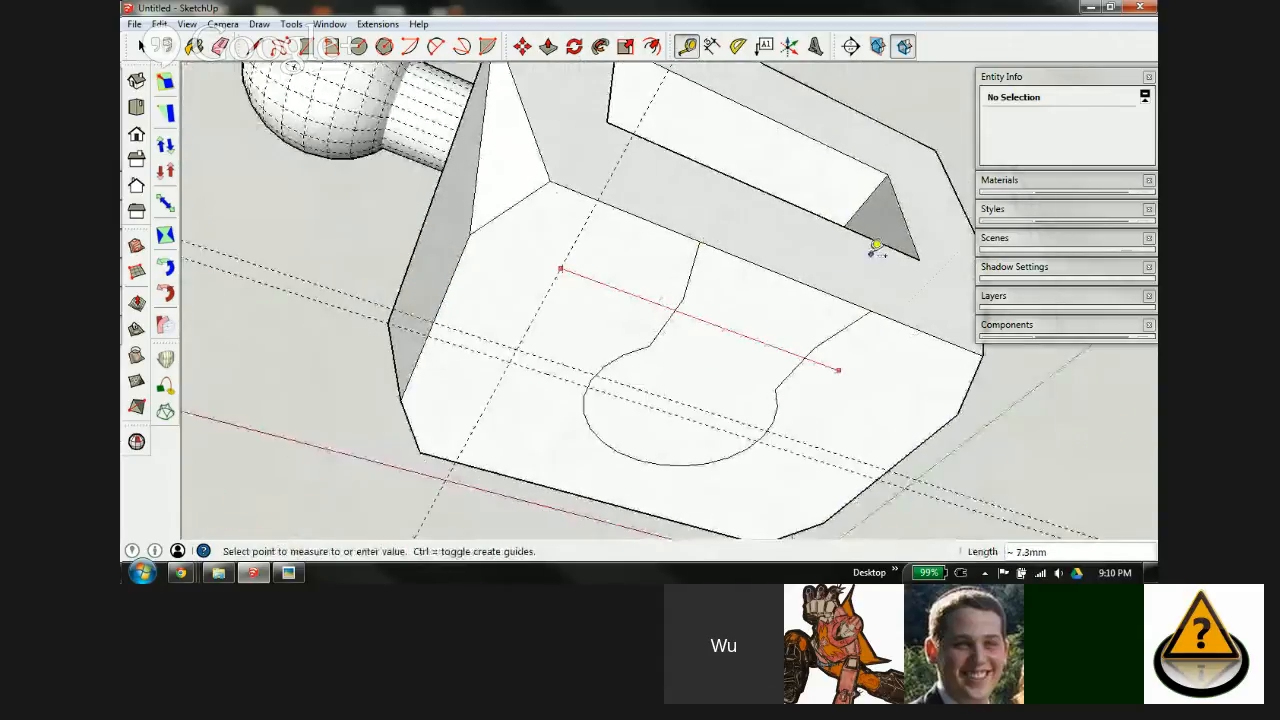
left_click(914, 251)
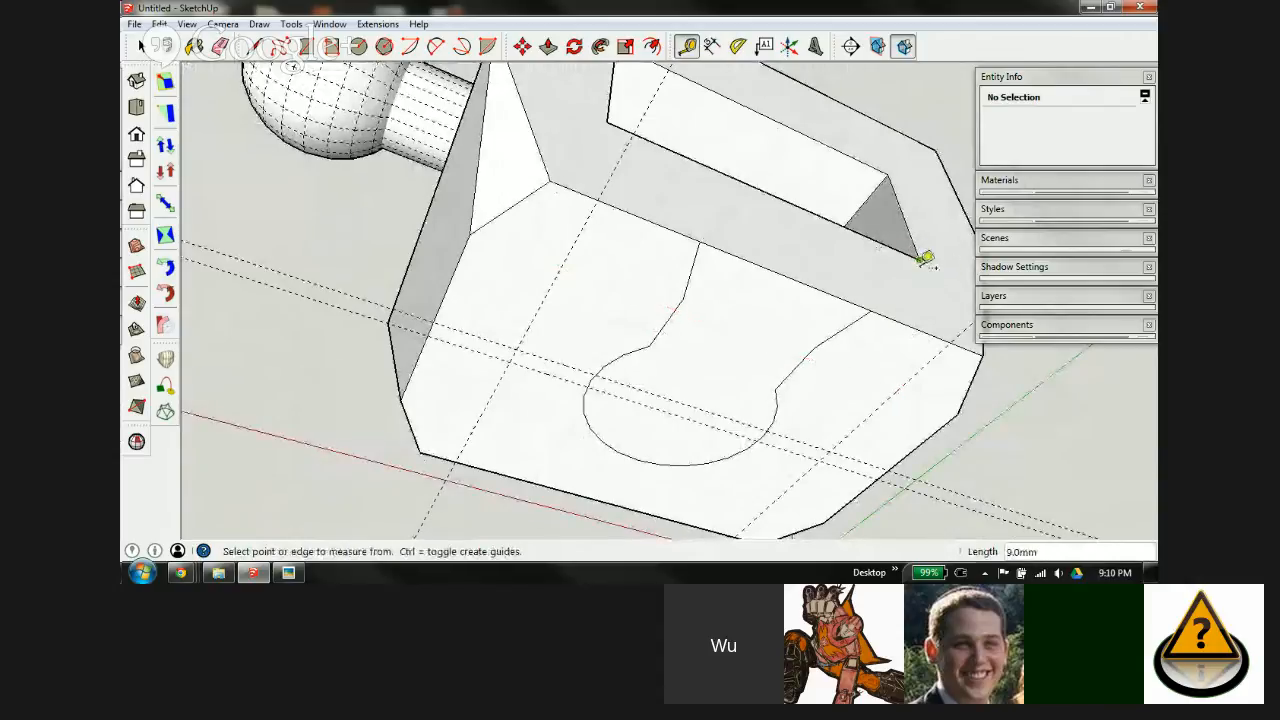
left_click(567, 257)
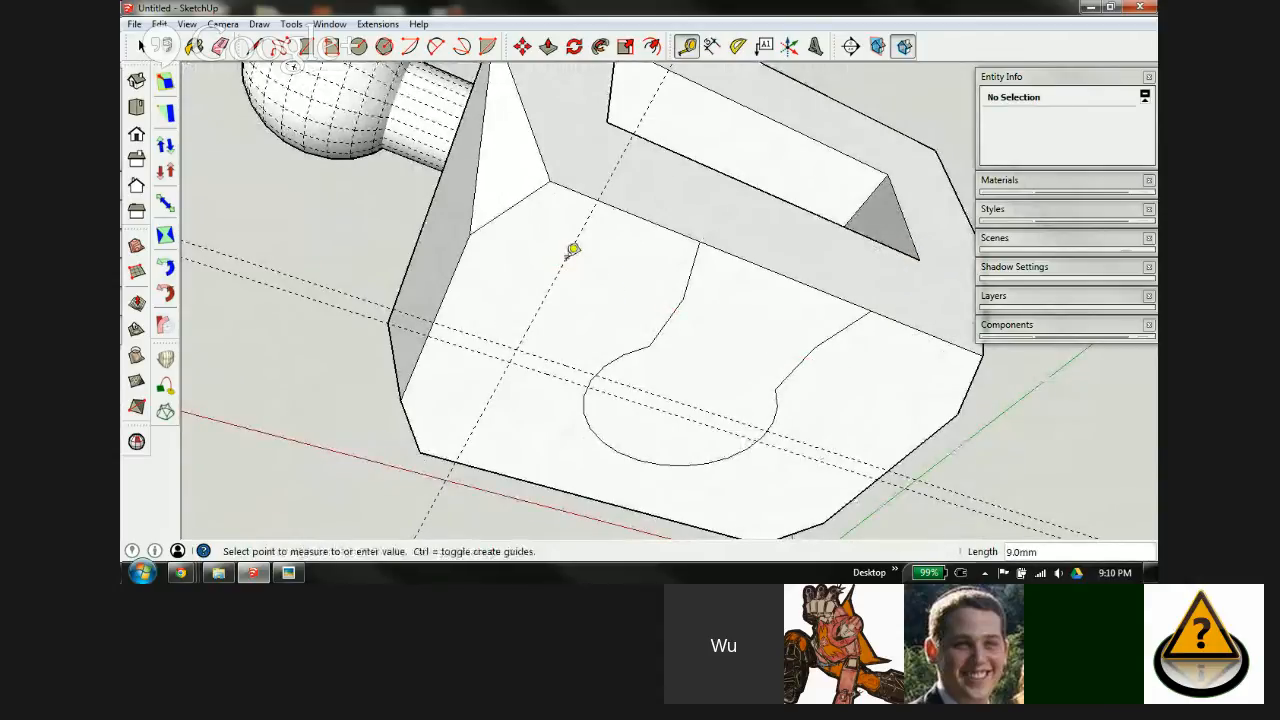
left_click(847, 271)
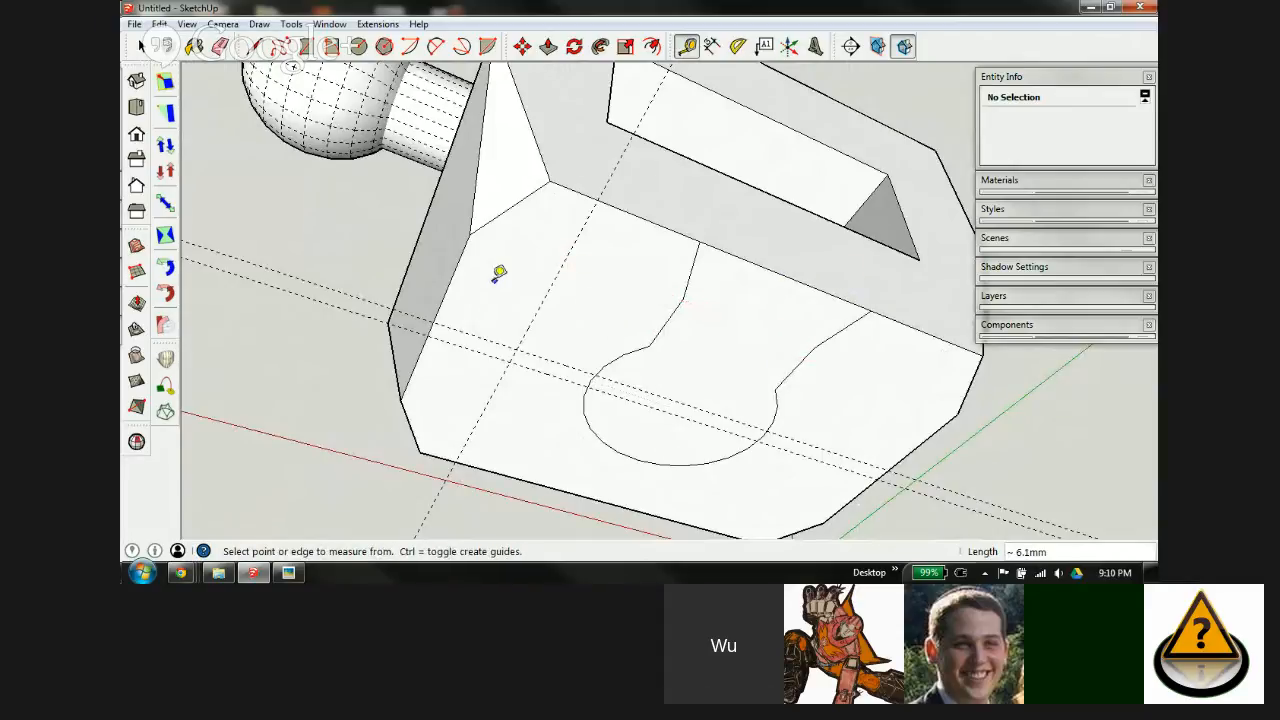
Step: Make the faces see-through and measure from the recess's lower back corner to the block's outer surface along the green axis
scroll(499, 273, "down", 3)
scroll(677, 329, "up", 3)
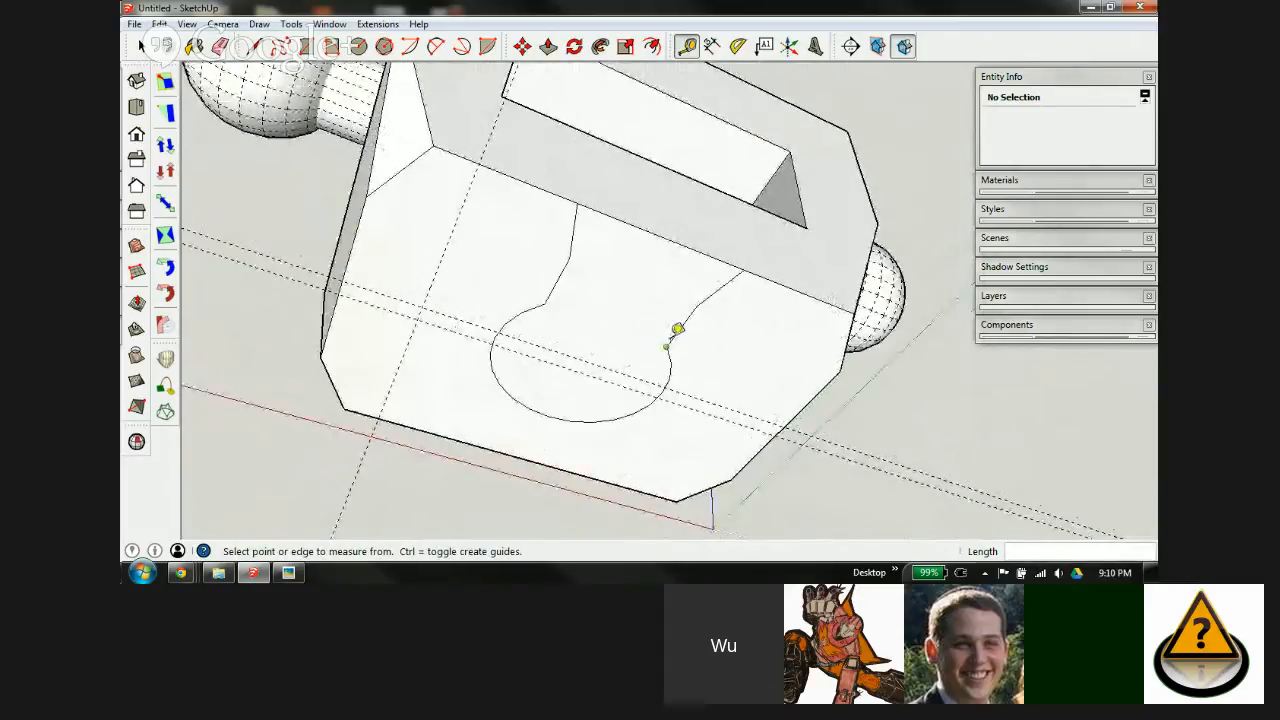
scroll(677, 329, "down", 1)
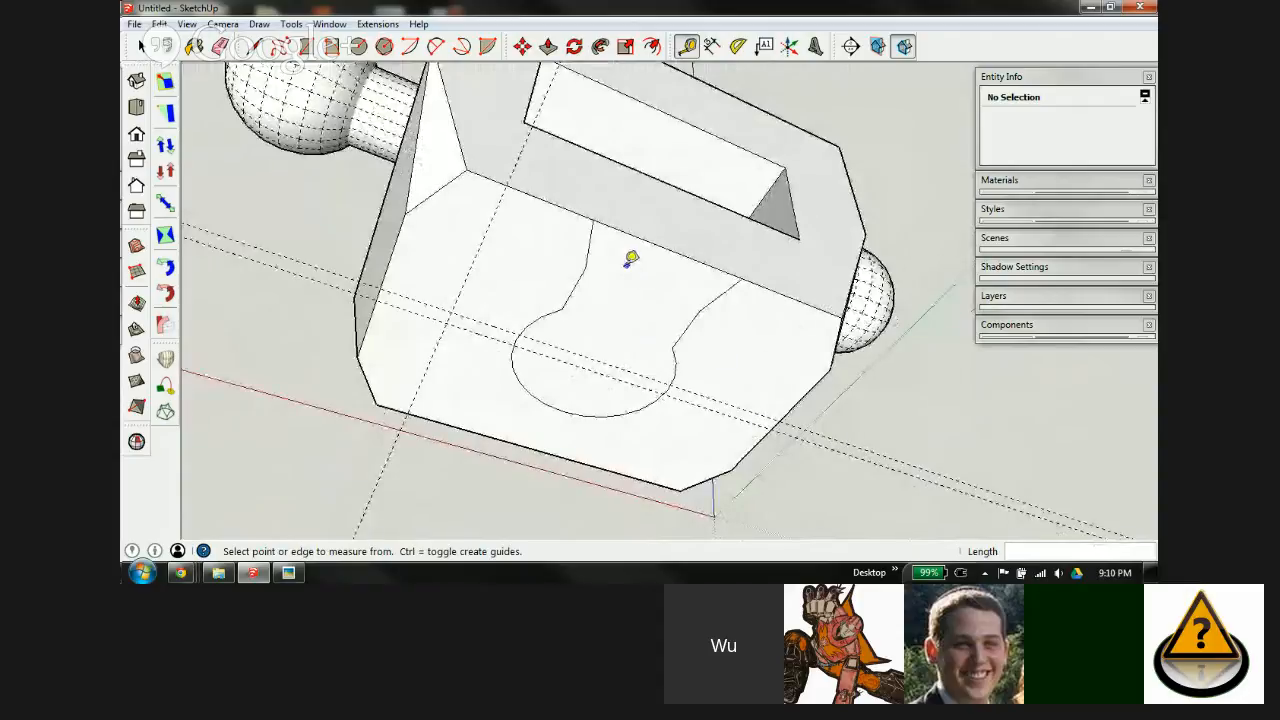
mouse_move(629, 257)
middle_mouse_down()
mouse_move(623, 300)
mouse_move(814, 451)
mouse_move(609, 313)
mouse_move(508, 224)
mouse_move(723, 331)
mouse_move(712, 348)
middle_mouse_up()
key("t")
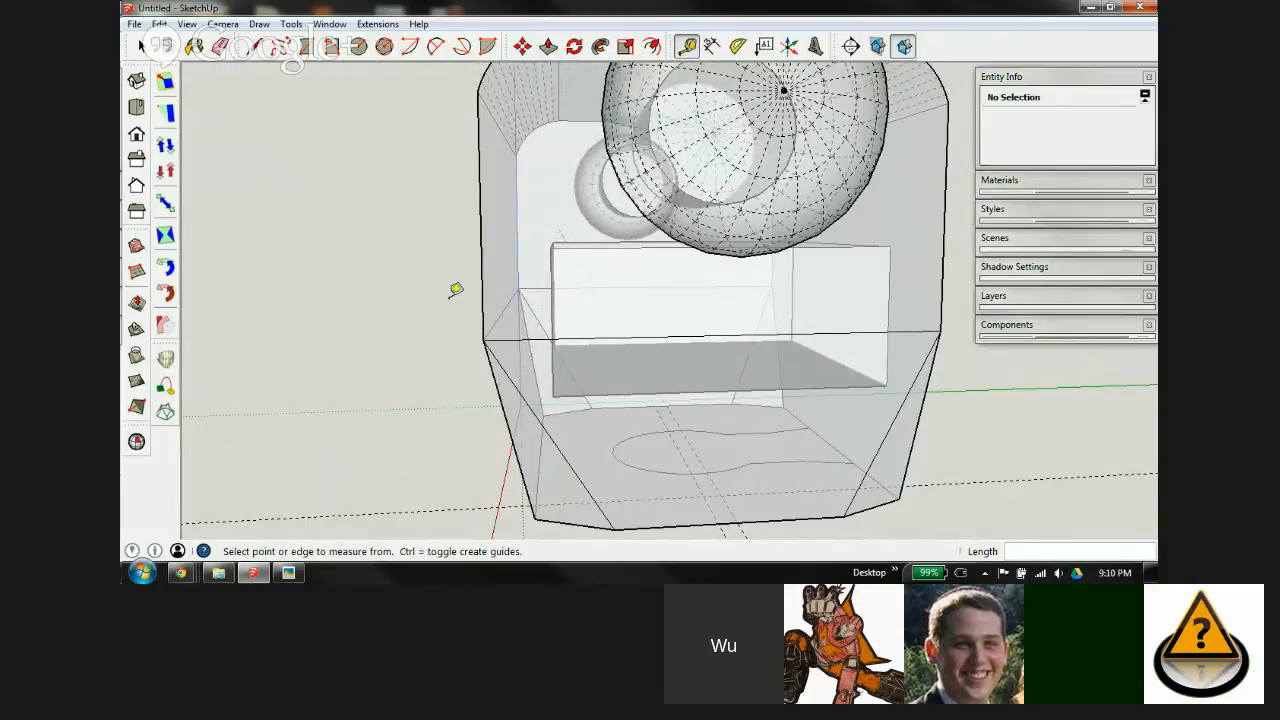
middle_click_drag(575, 397, 522, 403)
scroll(527, 395, "up", 5)
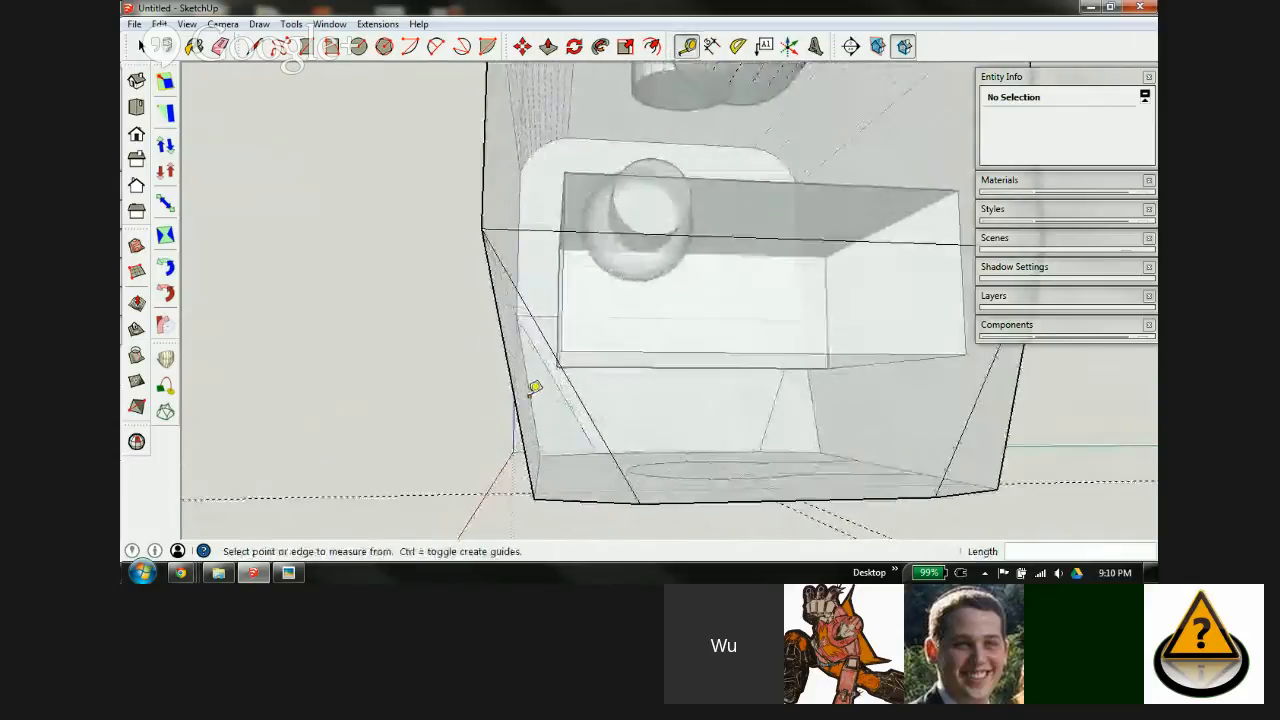
middle_click_drag(557, 351, 587, 379)
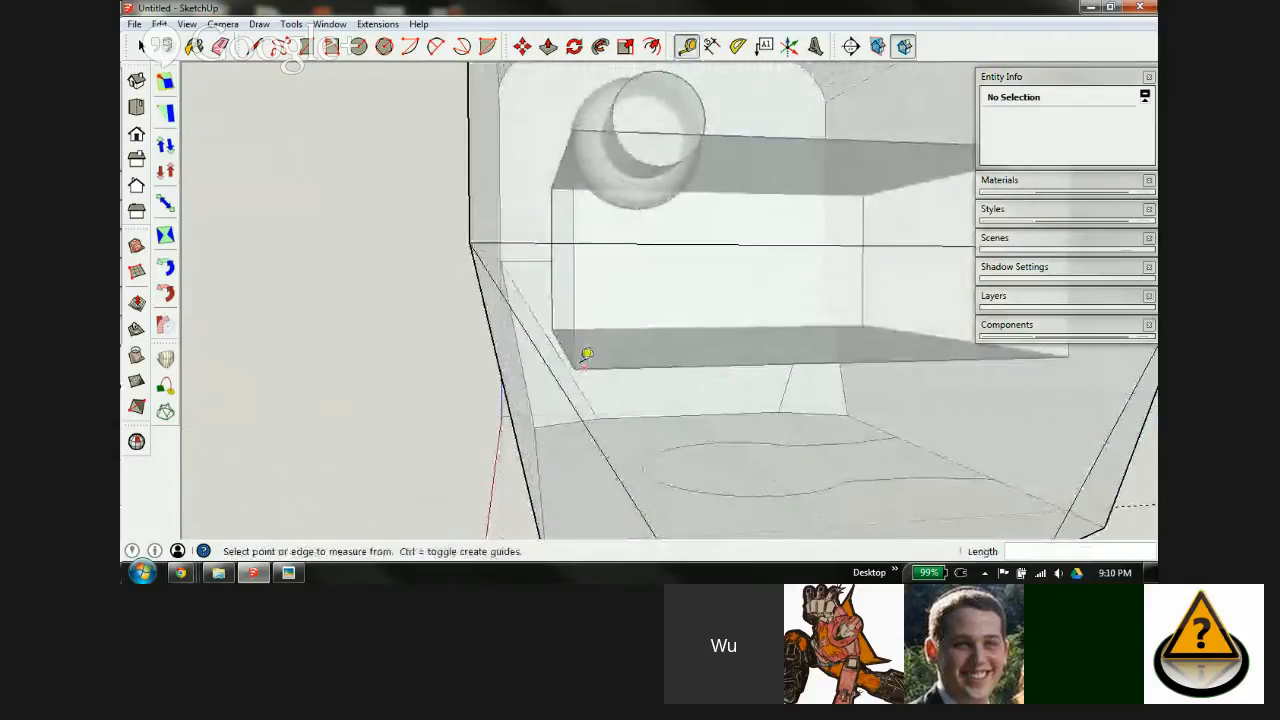
left_click(582, 358)
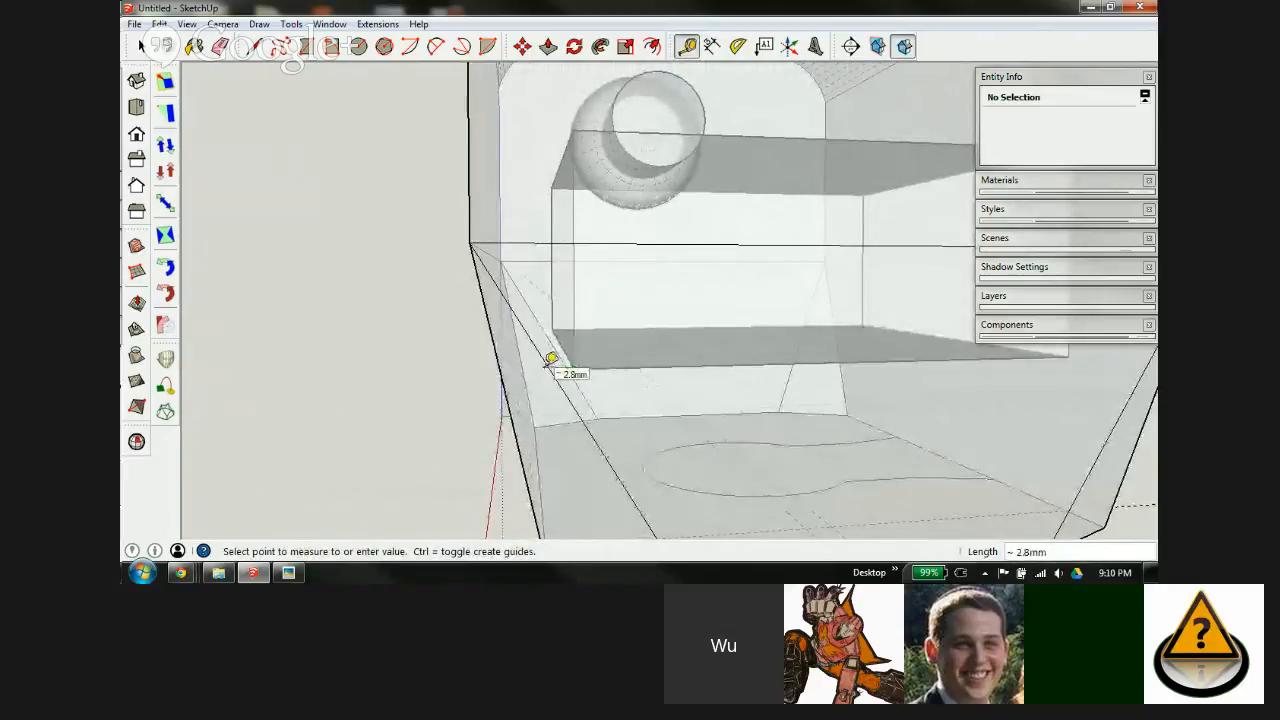
middle_click_drag(600, 409, 651, 366)
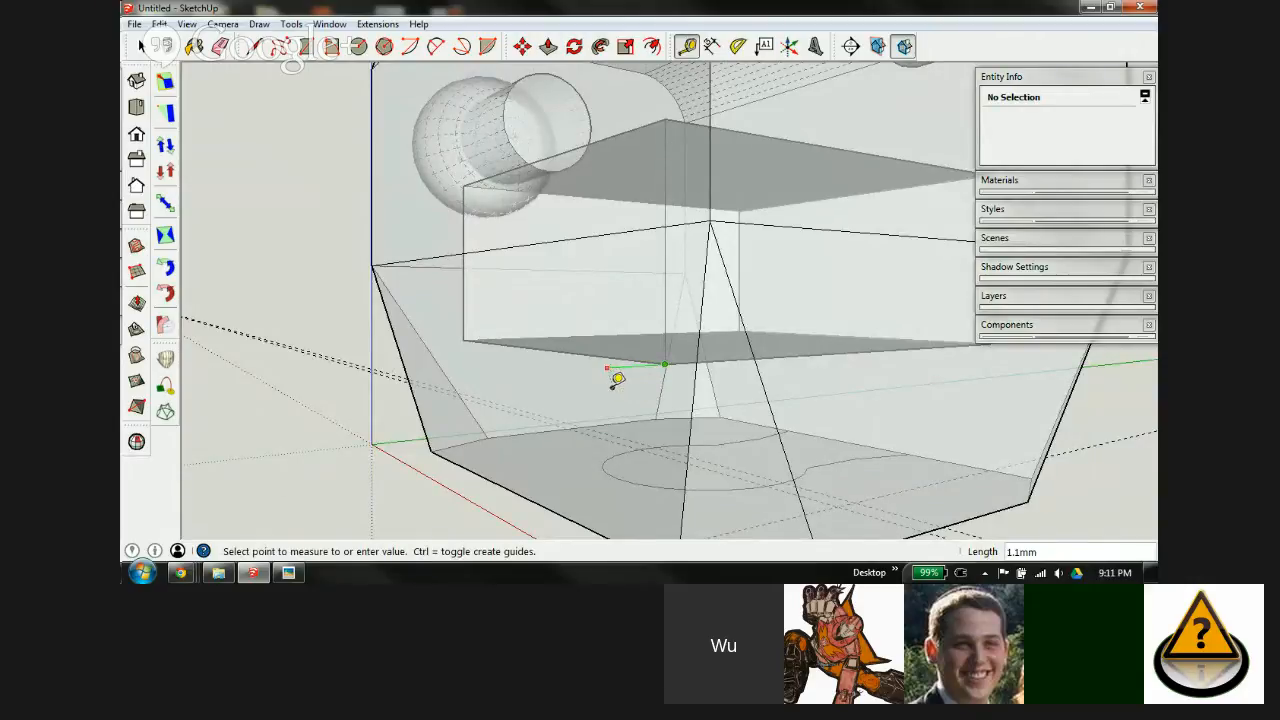
left_click(610, 386)
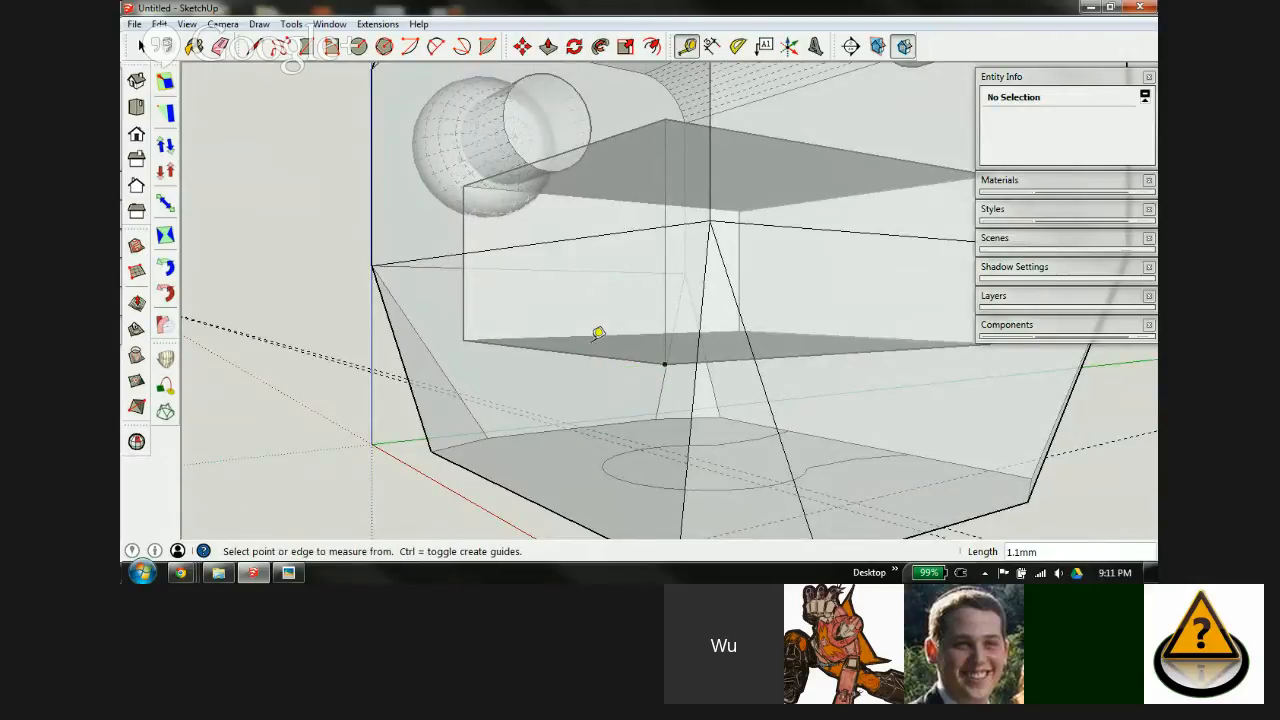
Step: Turn off the see-through display so the block's faces are opaque again around the underside
middle_click_drag(777, 375, 786, 429)
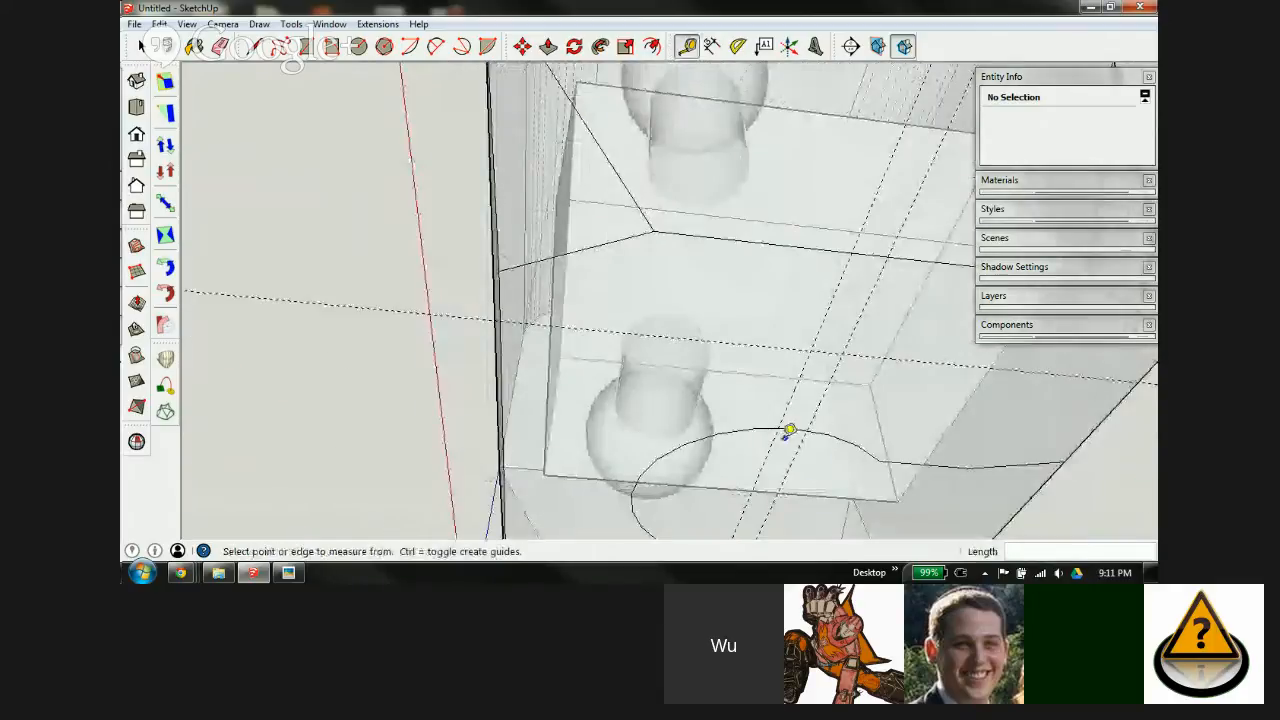
middle_click_drag(758, 241, 462, 231)
scroll(462, 231, "down", 3)
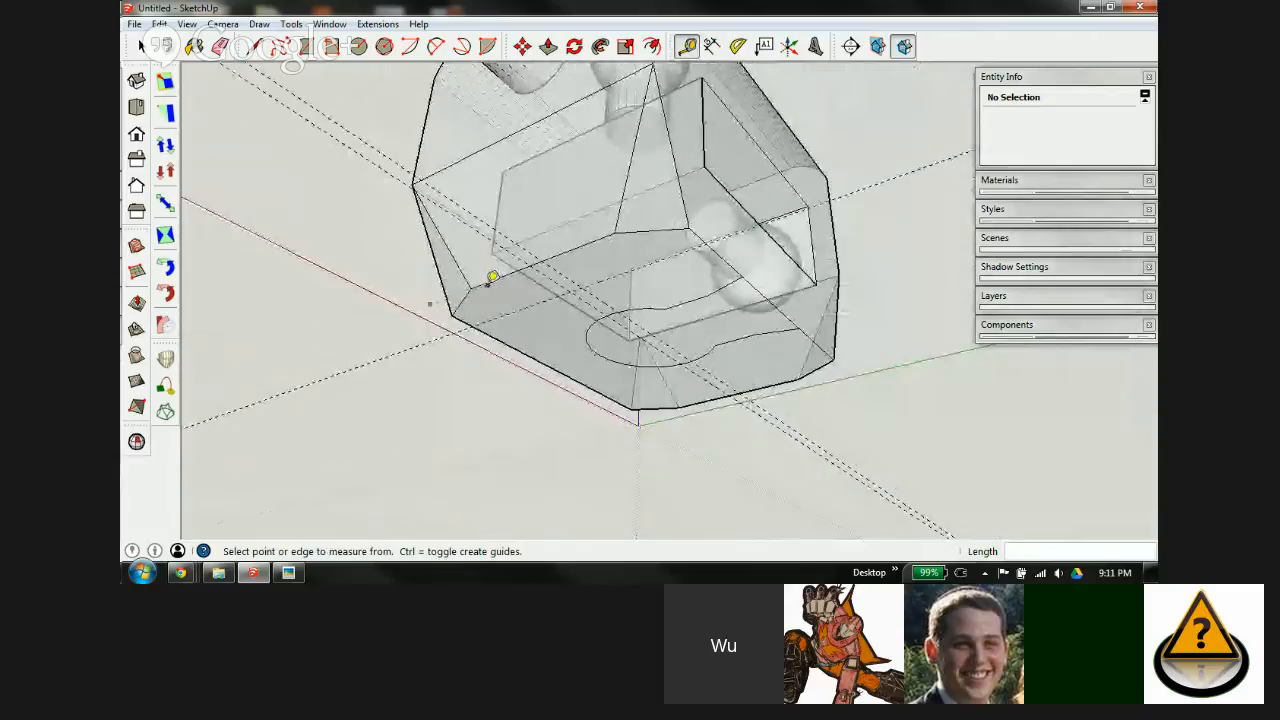
scroll(628, 233, "up", 3)
mouse_move(663, 340)
middle_mouse_down()
mouse_move(571, 309)
mouse_move(471, 251)
middle_mouse_up()
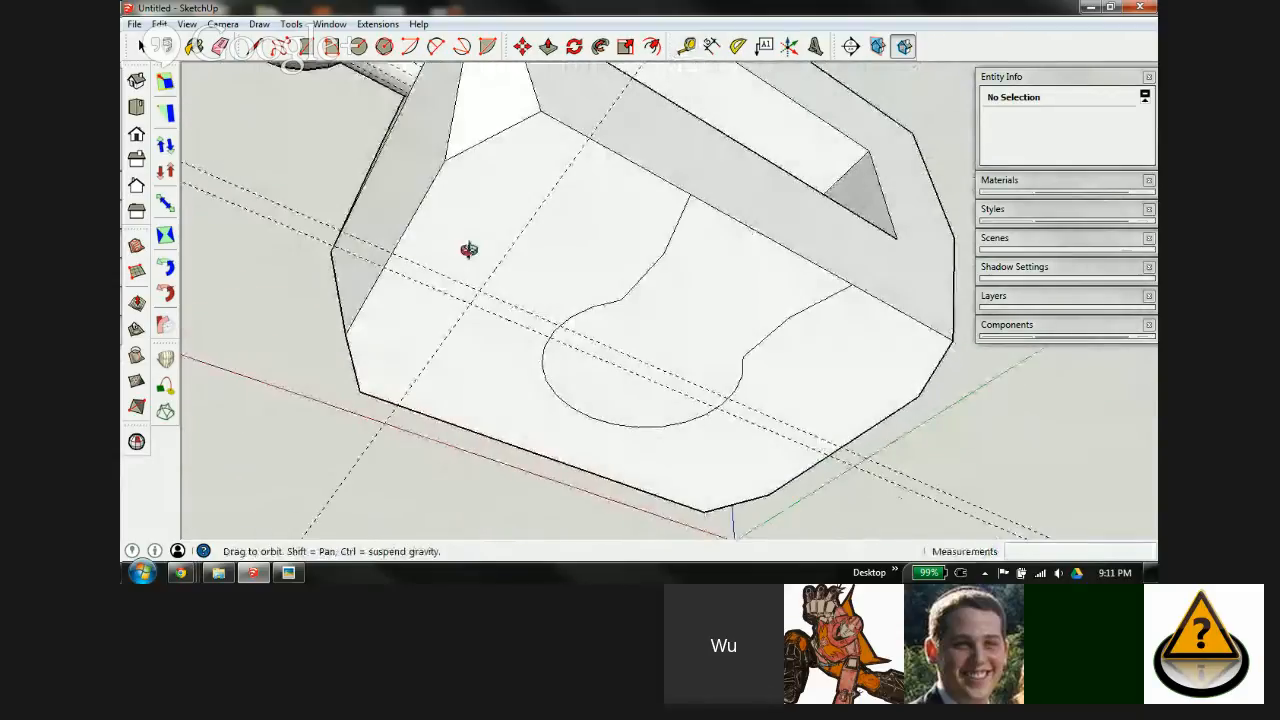
left_click(537, 207)
key("space")
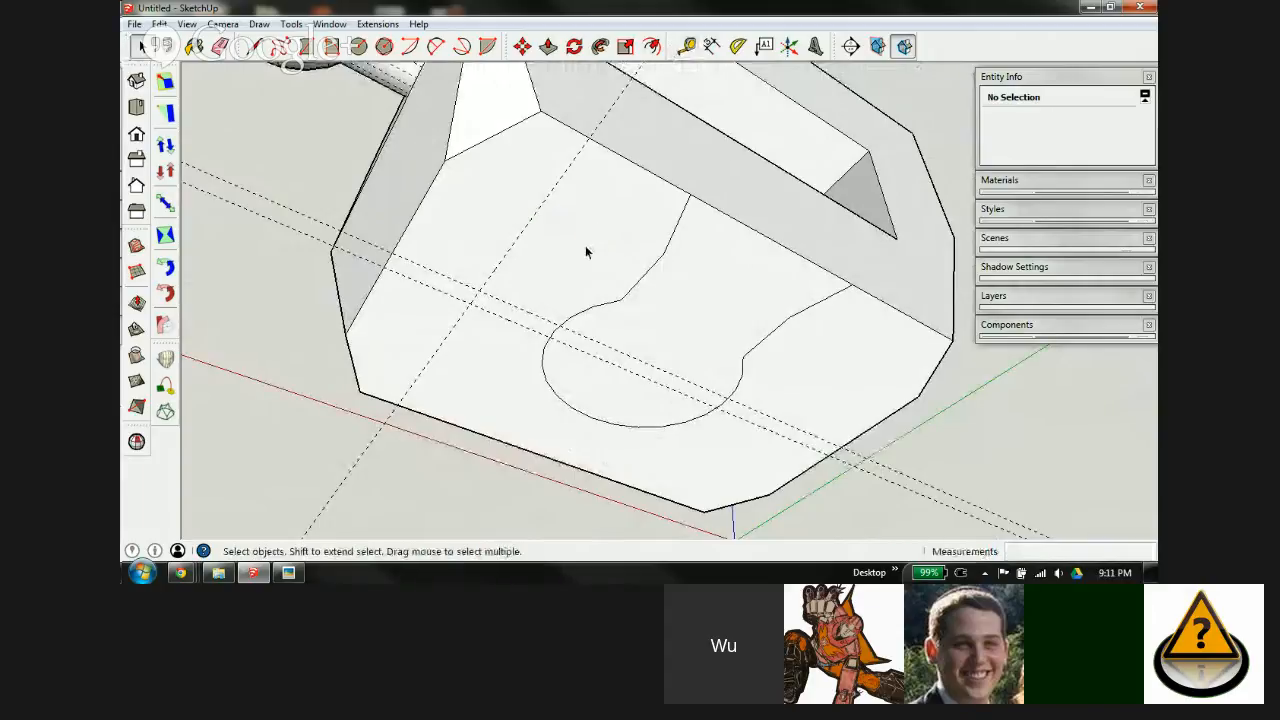
key("t")
left_click(510, 247)
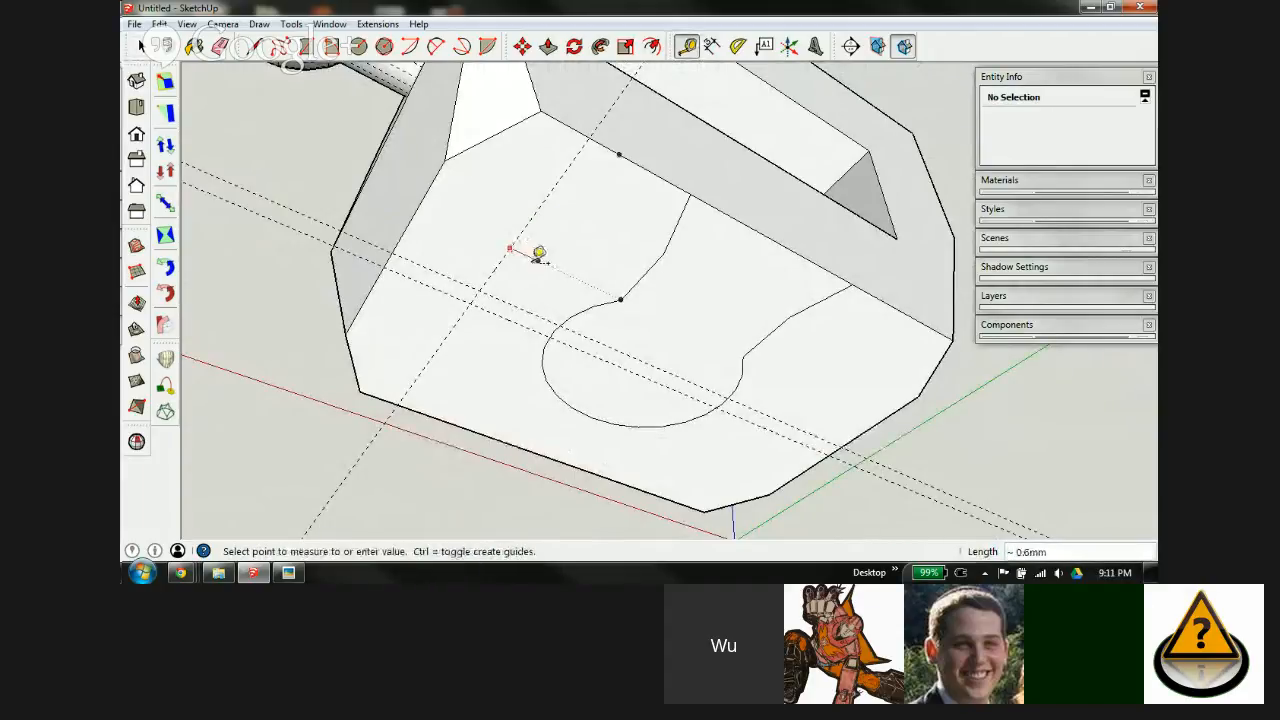
key("Escape")
key("space")
Step: Add a second guide on the underside parallel to the crosswise guide, aligned with the opposite end corner of the rectangular recess
key("t")
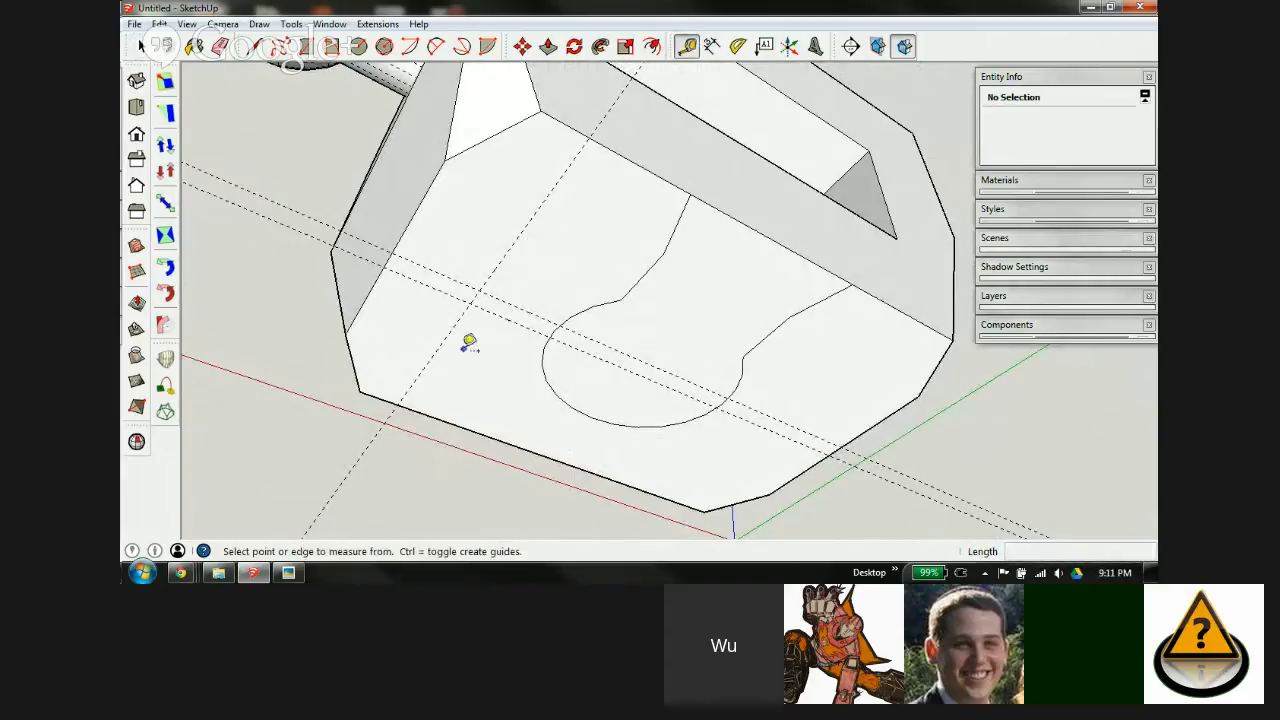
left_click(448, 333)
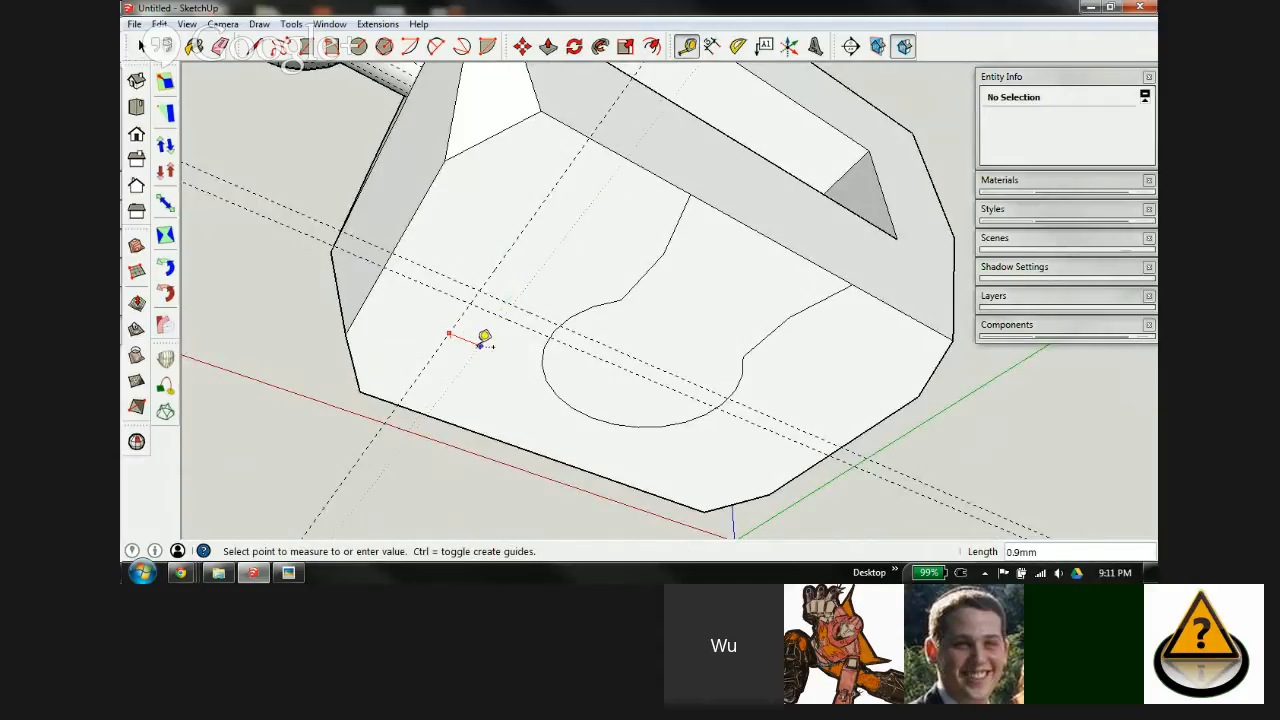
left_click(901, 233)
Step: Draw a 9.0 × 0.5 mm rectangle across the round part of the keyhole, between the guide intersections
middle_click_drag(793, 316, 690, 150)
key("r")
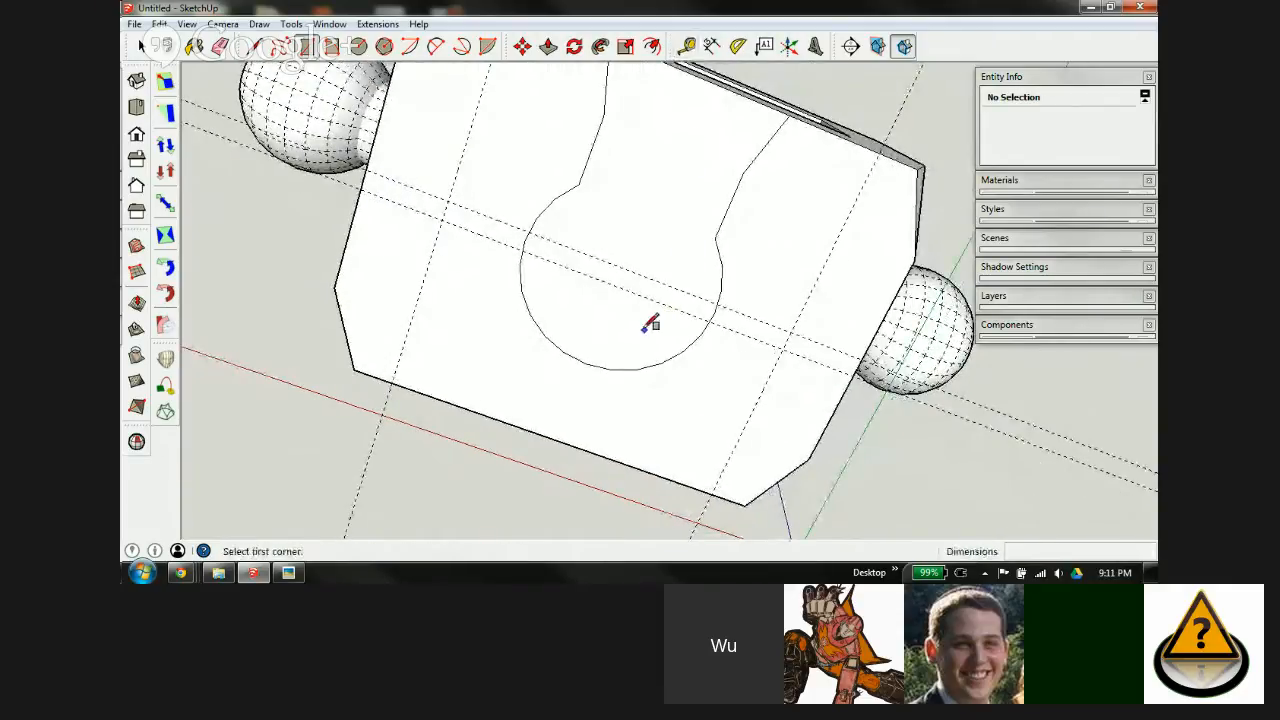
left_click(447, 200)
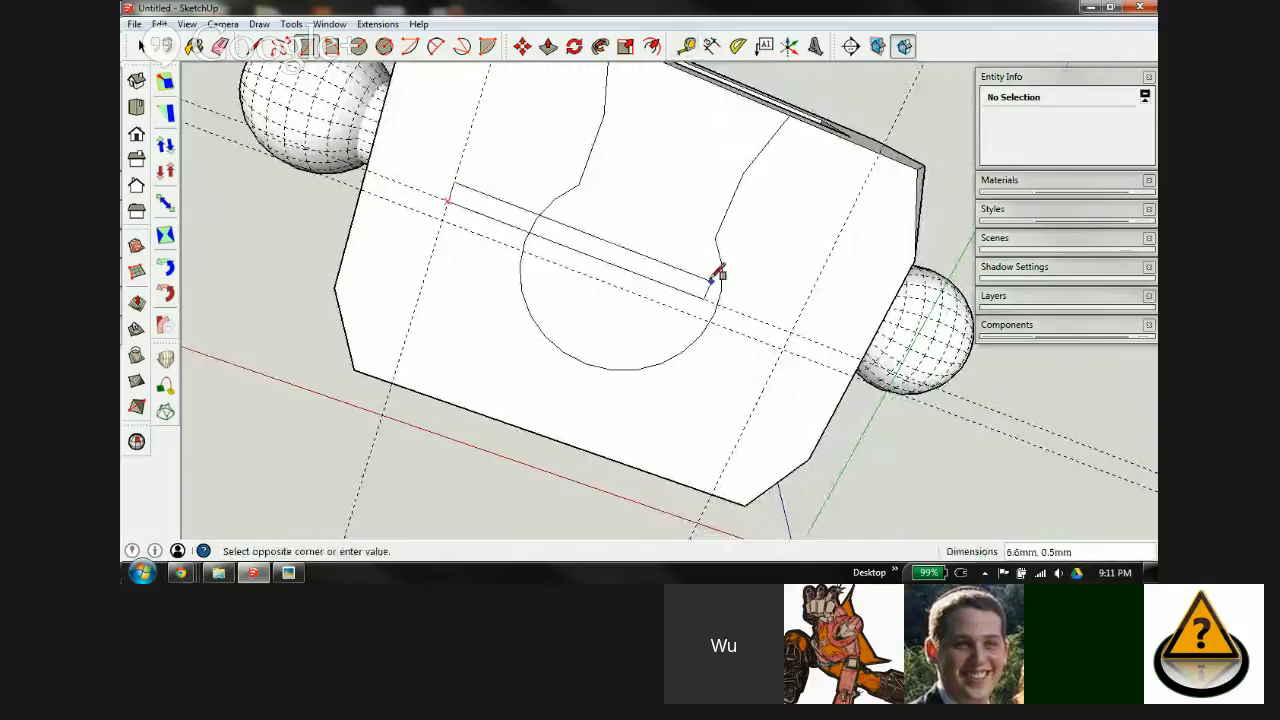
left_click(785, 349)
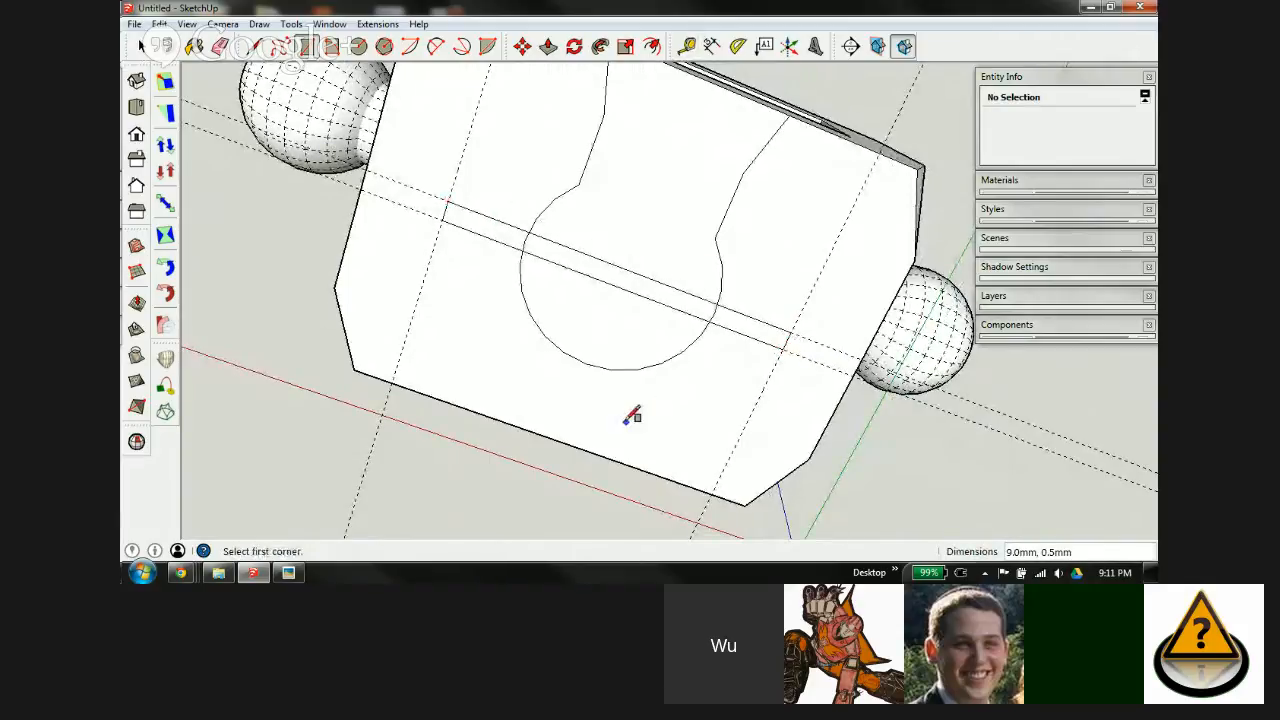
Step: Erase the guides and the lines inside the circle, leaving a keyhole outline with a narrow slot on each side
key("e")
left_click_drag(802, 294, 748, 386)
left_click_drag(467, 171, 453, 190)
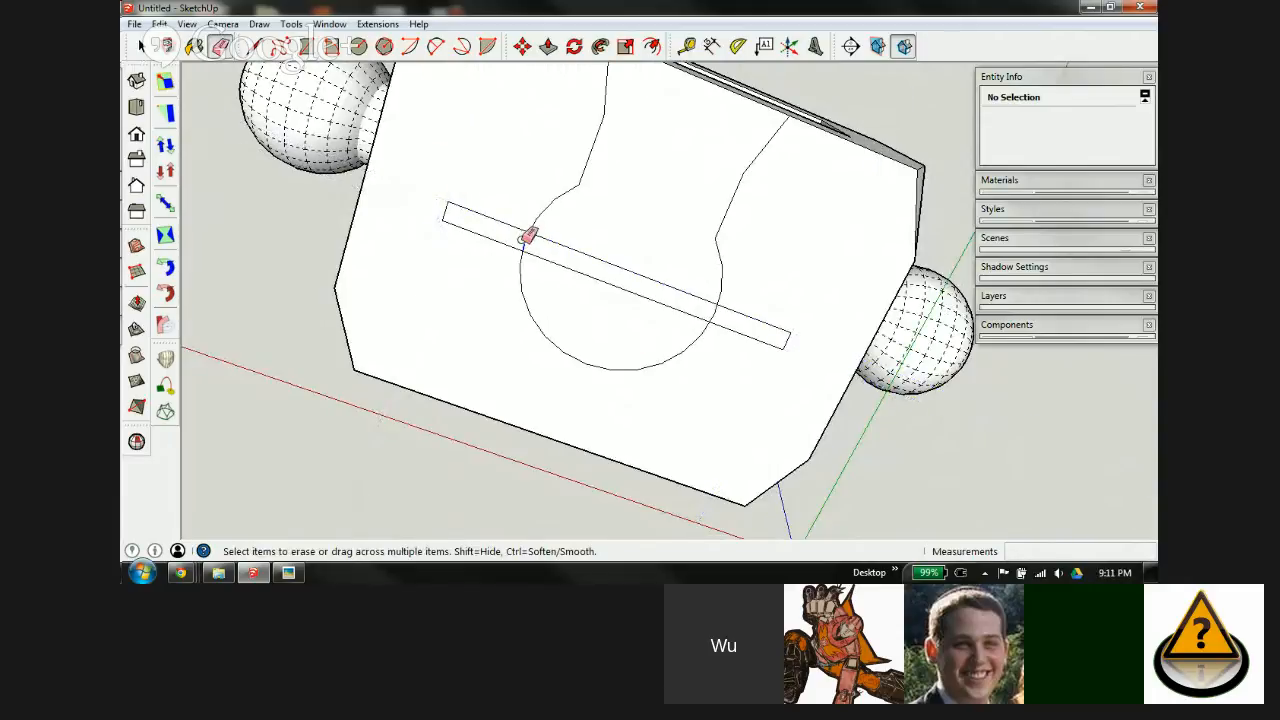
left_click_drag(698, 279, 675, 314)
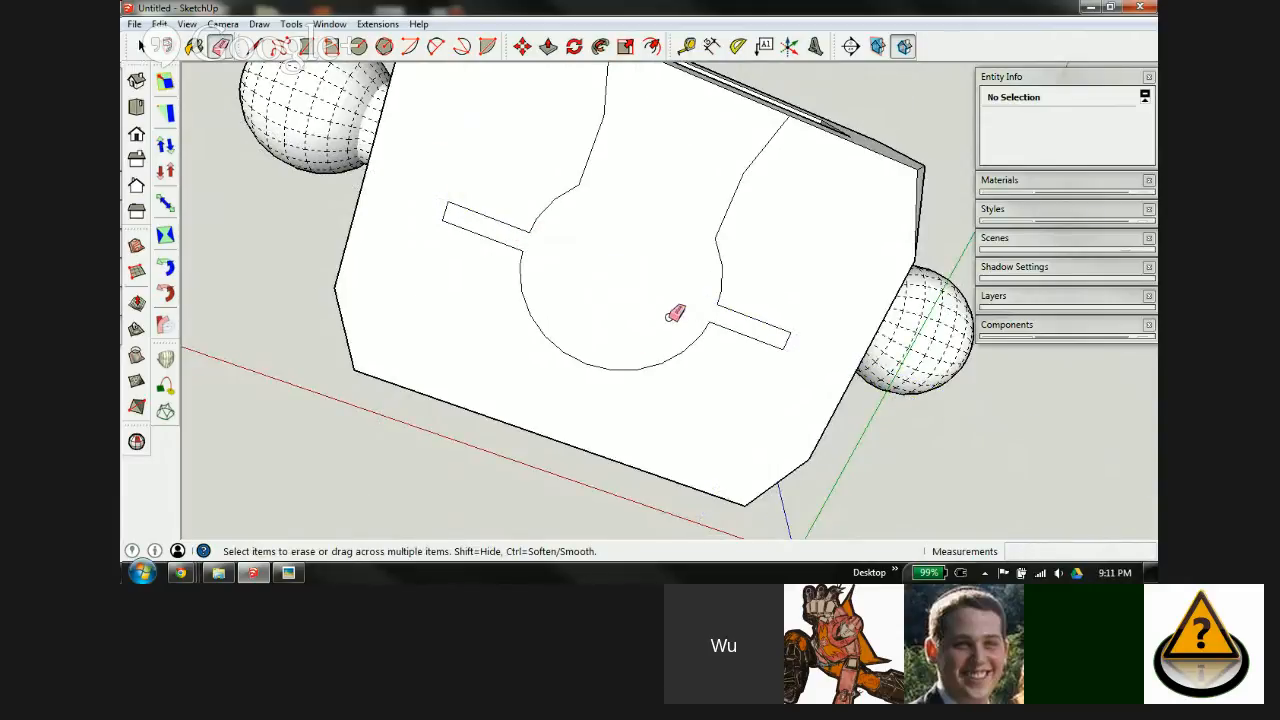
Step: Push the keyhole profile with its side slots up through to the recess floor and erase the leftover edge at the opening
middle_click_drag(663, 234, 620, 410)
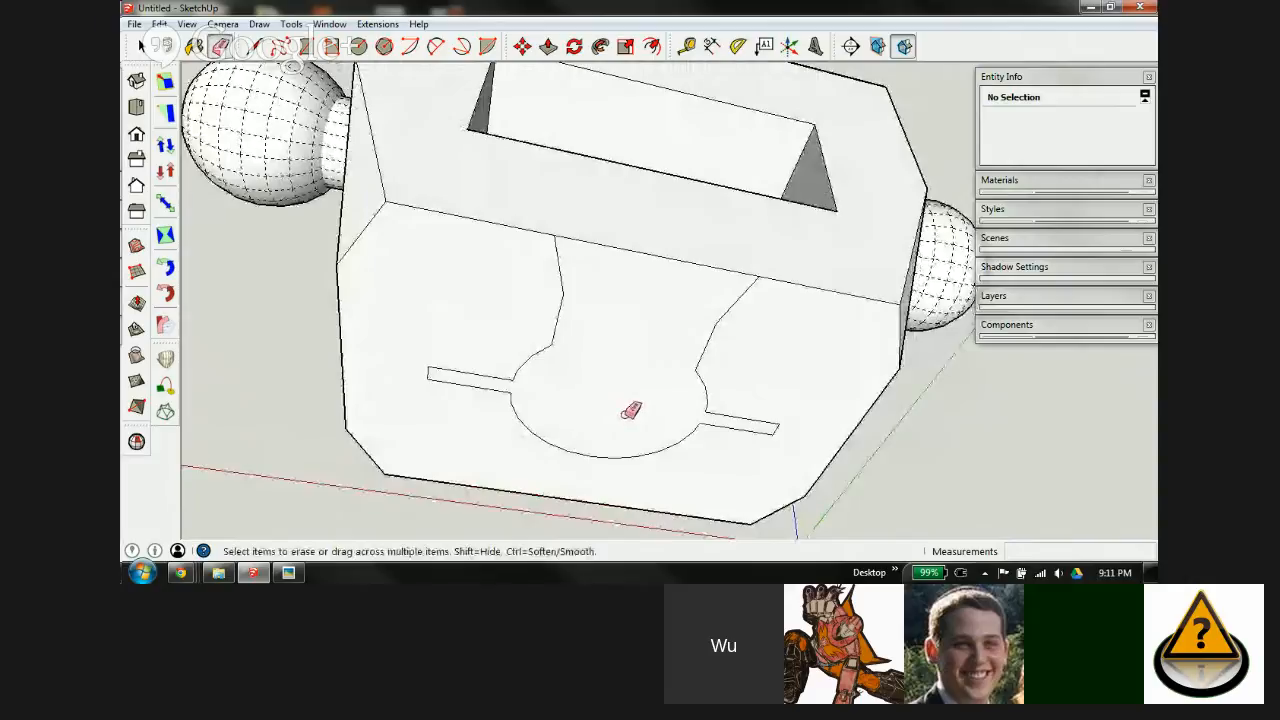
key("p")
left_click_drag(686, 313, 770, 210)
mouse_move(766, 251)
middle_mouse_down()
mouse_move(780, 251)
mouse_move(716, 519)
mouse_move(716, 572)
mouse_move(737, 429)
mouse_move(723, 397)
middle_mouse_up()
key("e")
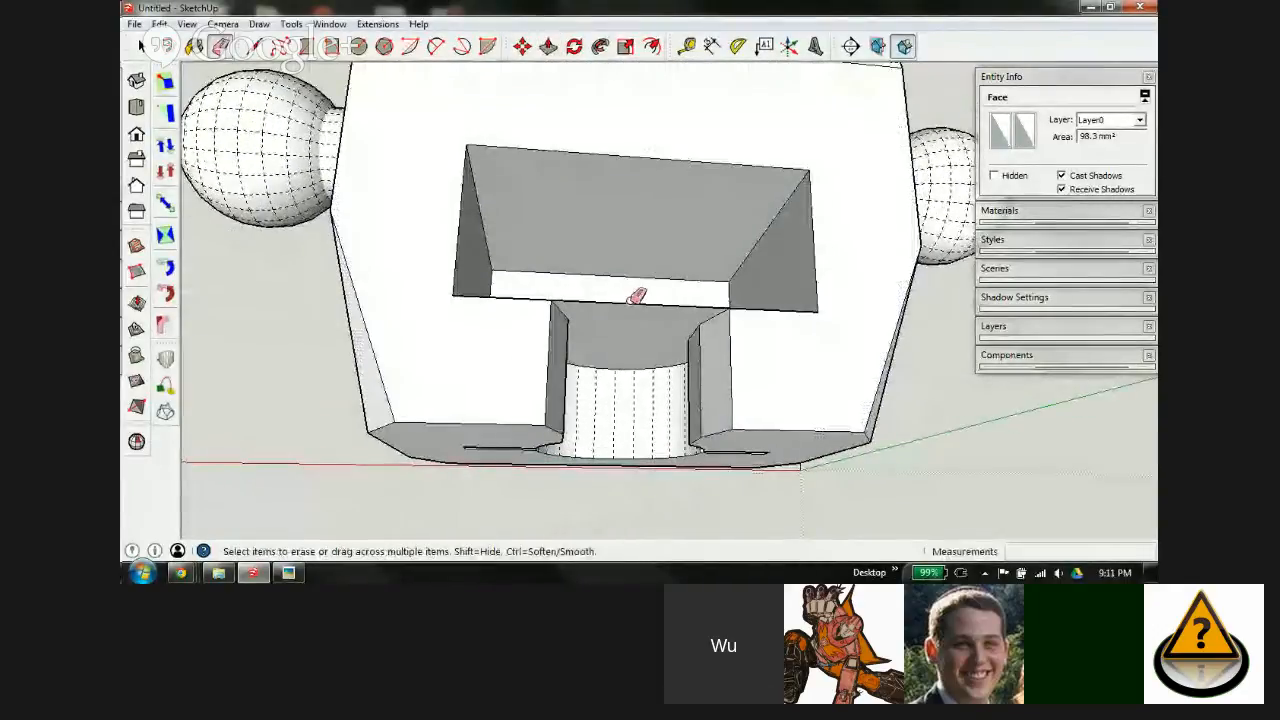
Step: Inspect the cut notch, round hole and side slots inside the recess, and the opposite side of the torso
mouse_move(771, 249)
middle_mouse_down()
mouse_move(737, 357)
mouse_move(723, 471)
mouse_move(584, 493)
mouse_move(831, 526)
mouse_move(803, 486)
mouse_move(760, 480)
mouse_move(781, 406)
middle_mouse_up()
scroll(560, 305, "up", 5)
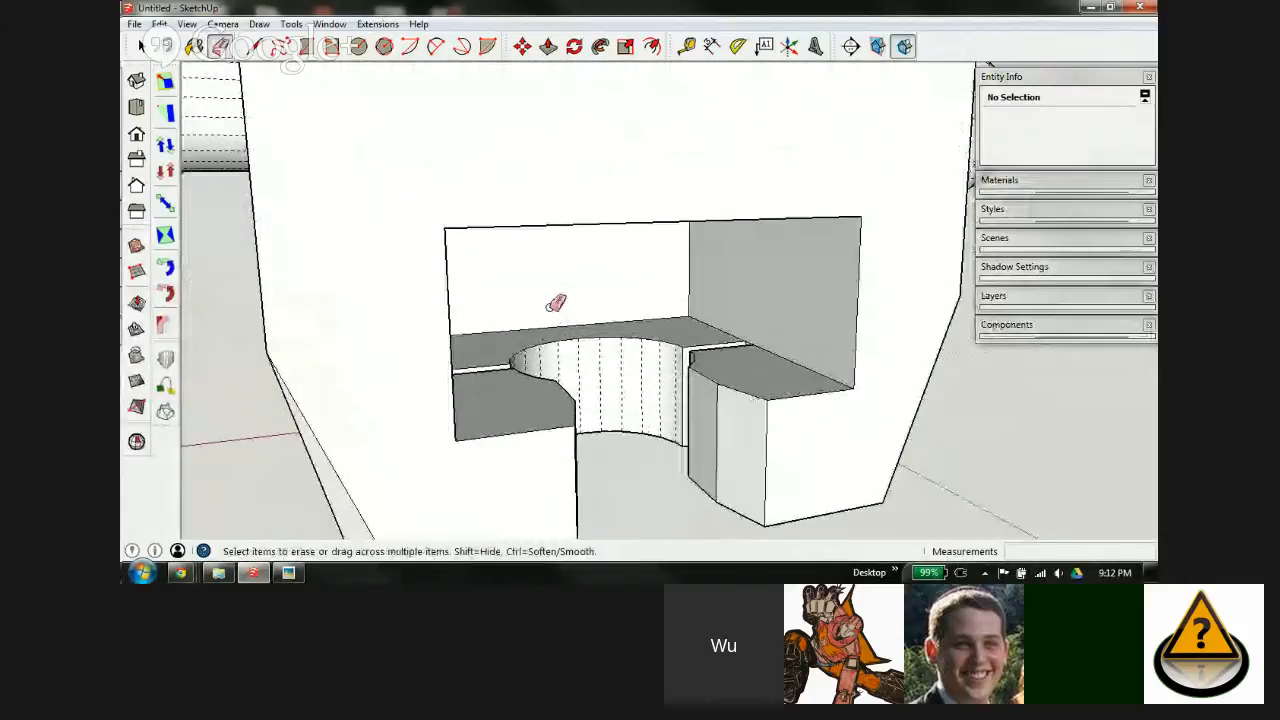
mouse_move(785, 333)
middle_mouse_down()
mouse_move(726, 389)
mouse_move(609, 423)
mouse_move(750, 378)
middle_mouse_up()
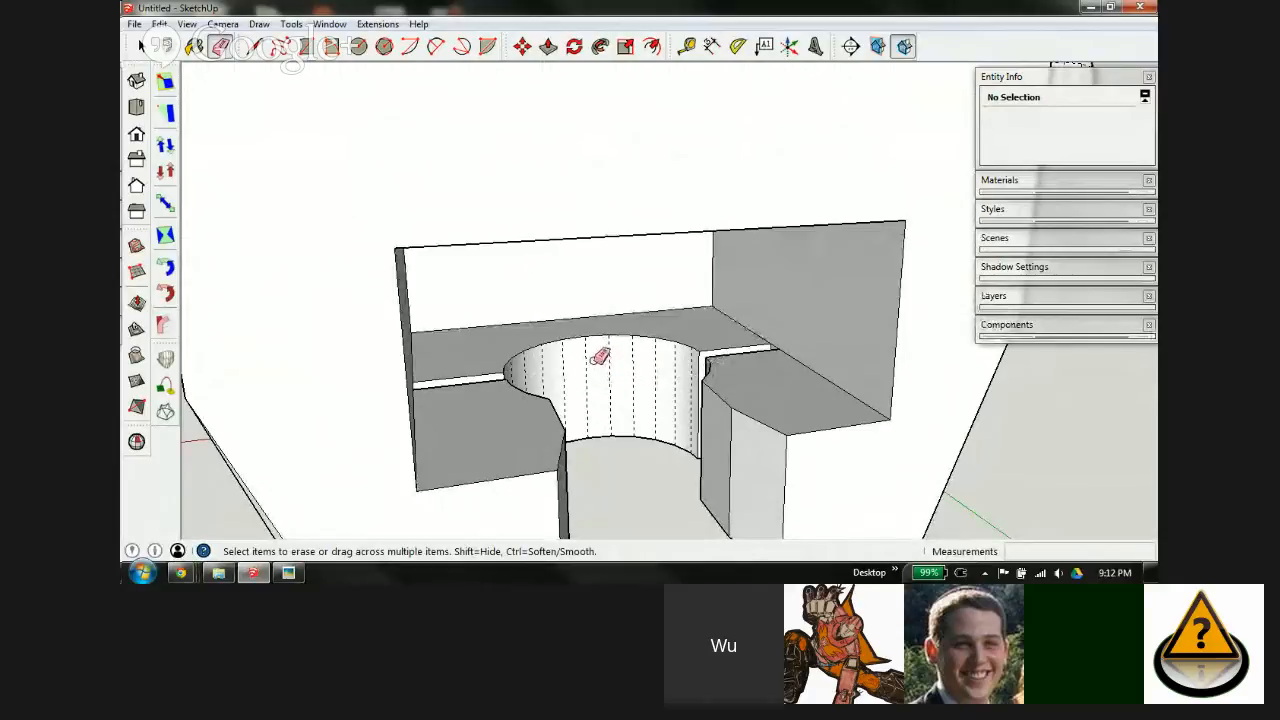
scroll(471, 329, "down", 8)
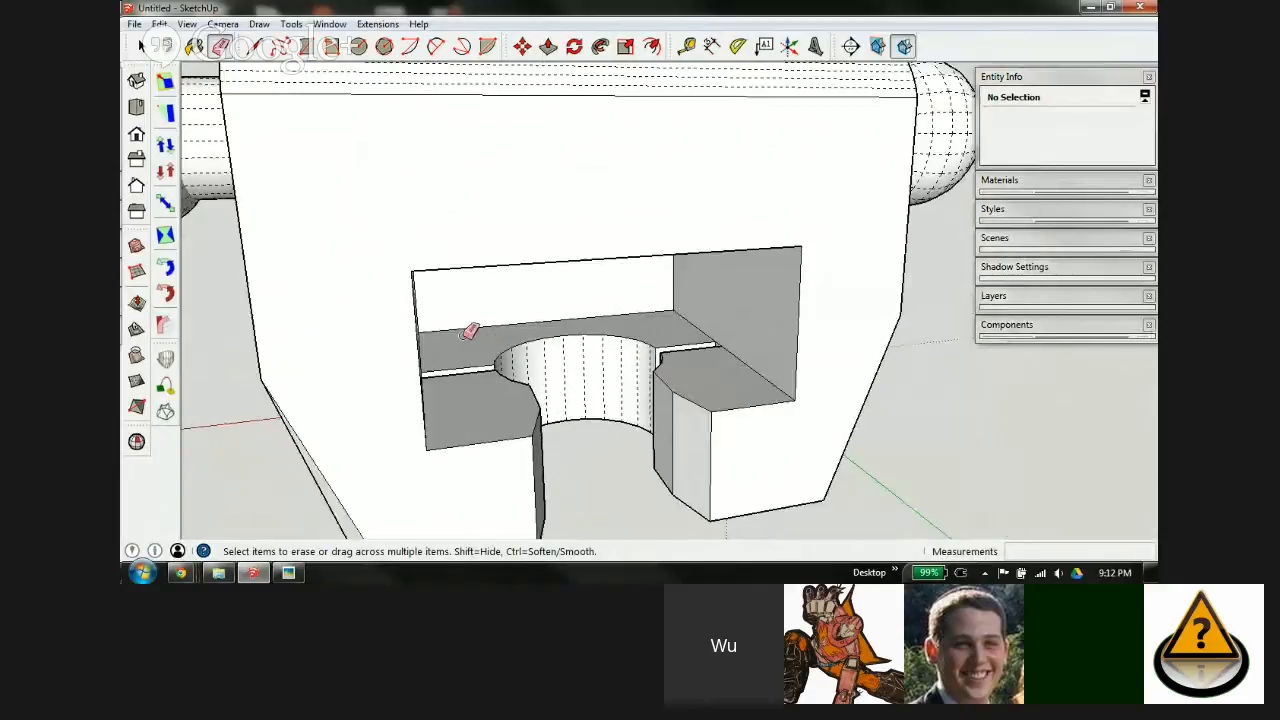
scroll(429, 306, "up", 3)
mouse_move(540, 365)
middle_mouse_down()
mouse_move(548, 412)
mouse_move(814, 397)
mouse_move(982, 280)
middle_mouse_up()
scroll(591, 300, "down", 3)
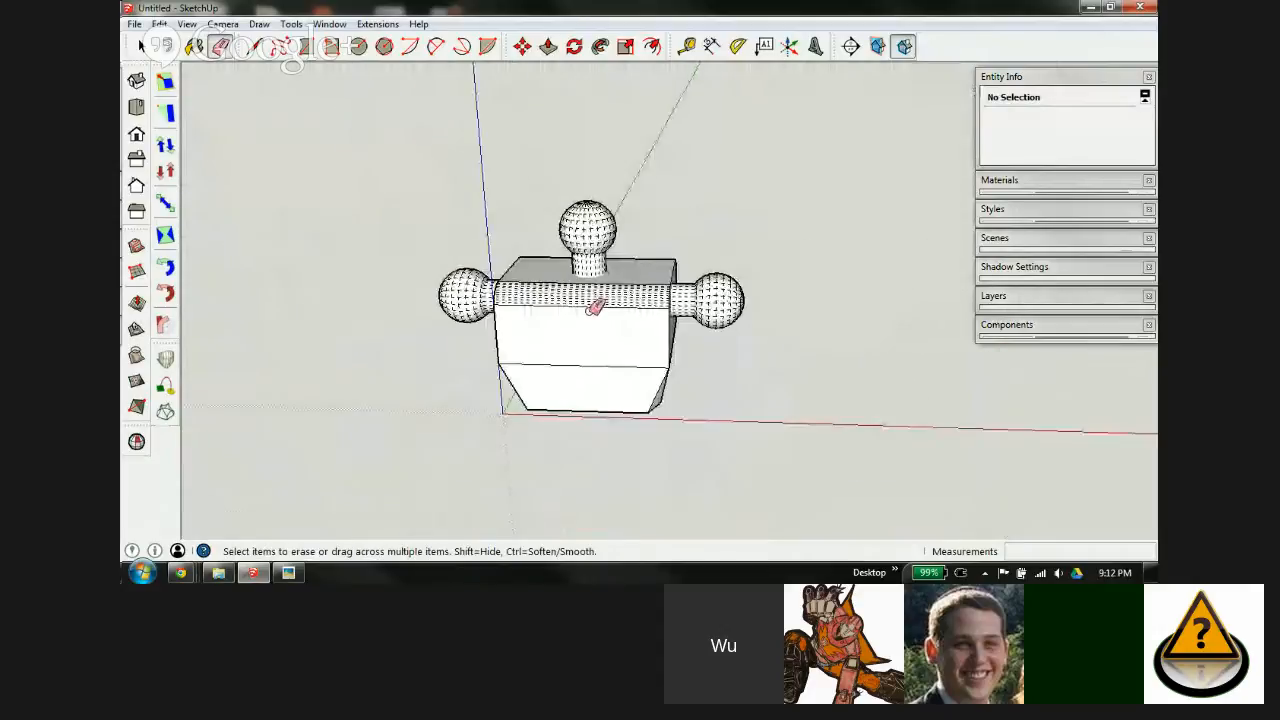
Step: Make the entire torso, including its ball joints, into one named component and deselect it
key("space")
key("ctrl+a")
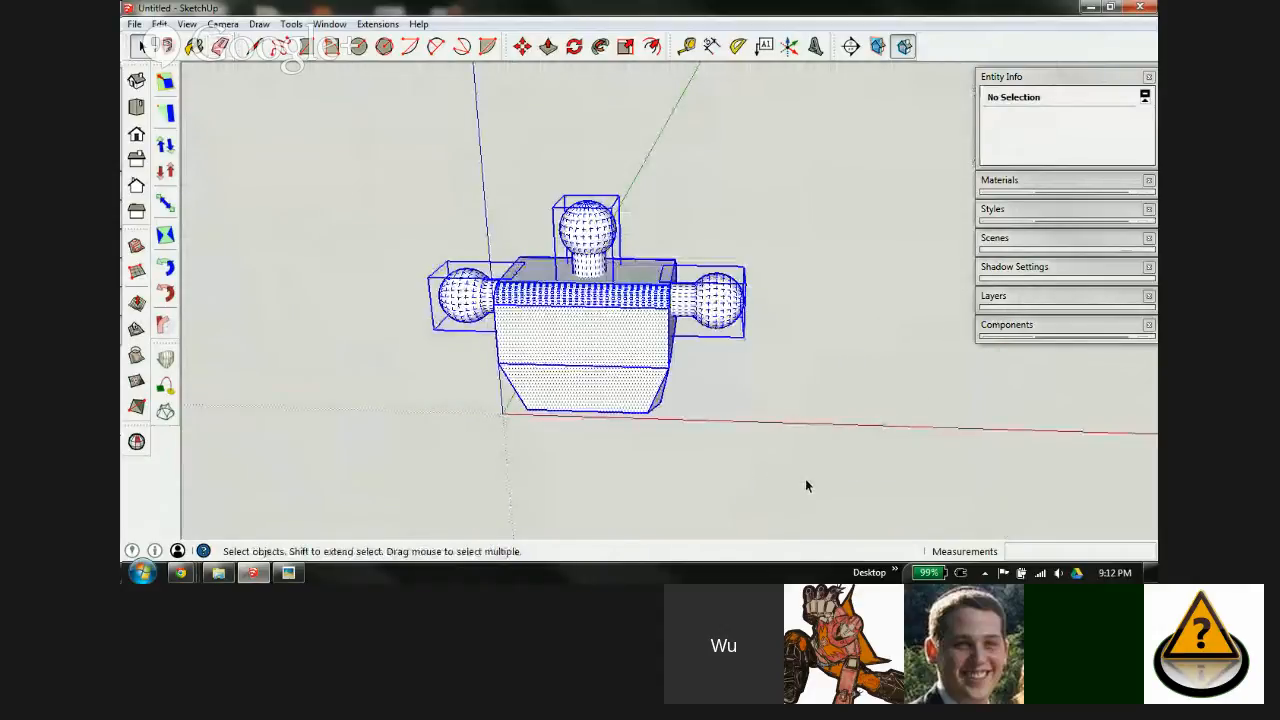
right_click(598, 355)
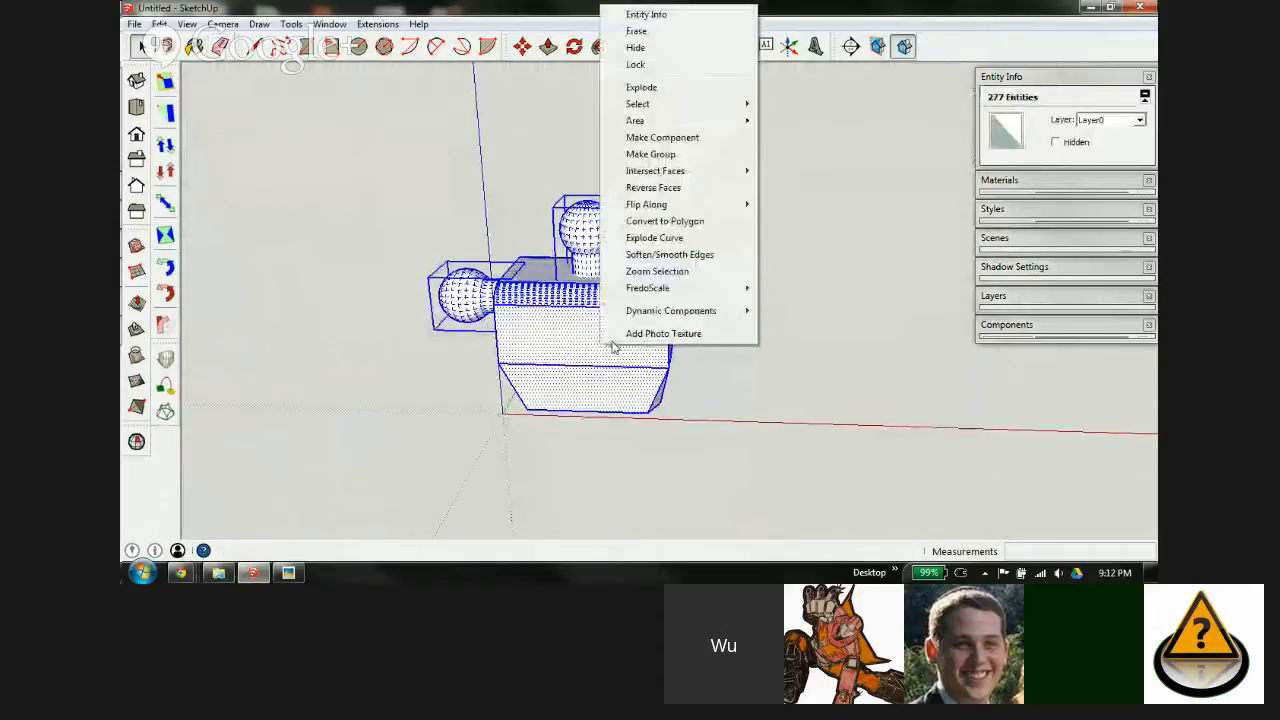
left_click(664, 137)
type("clamp")
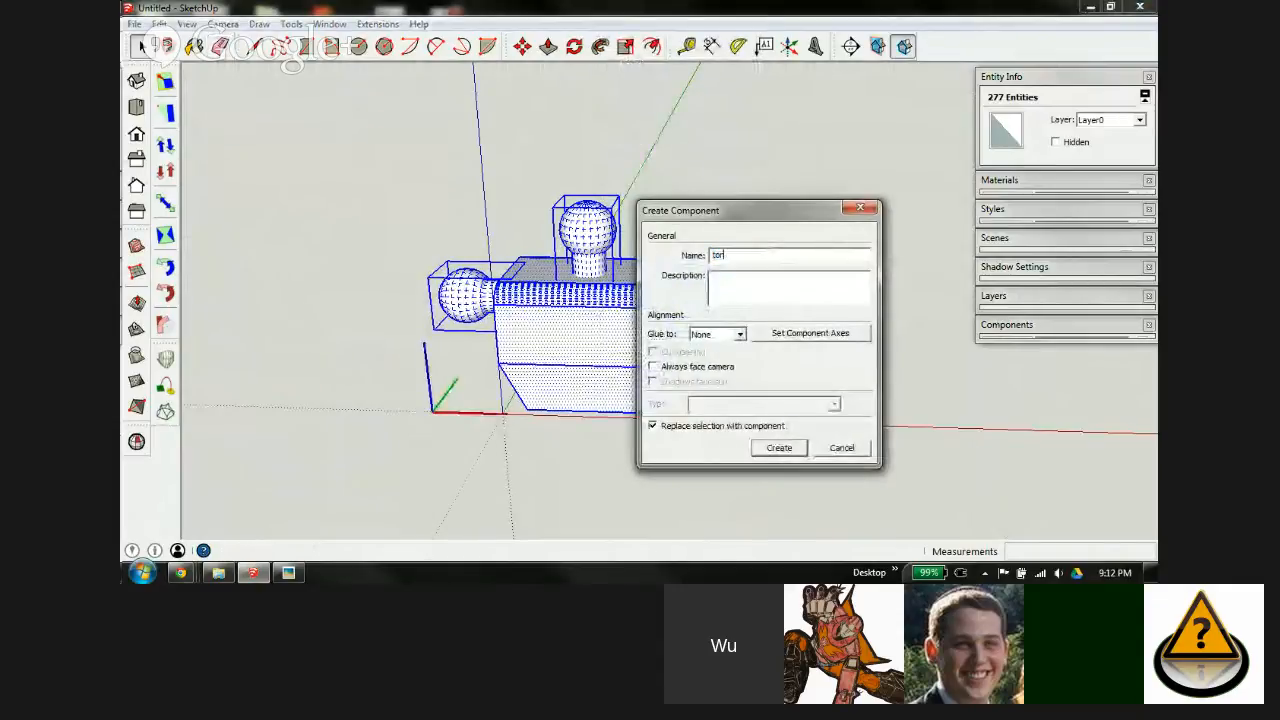
key("Return")
left_click(767, 142)
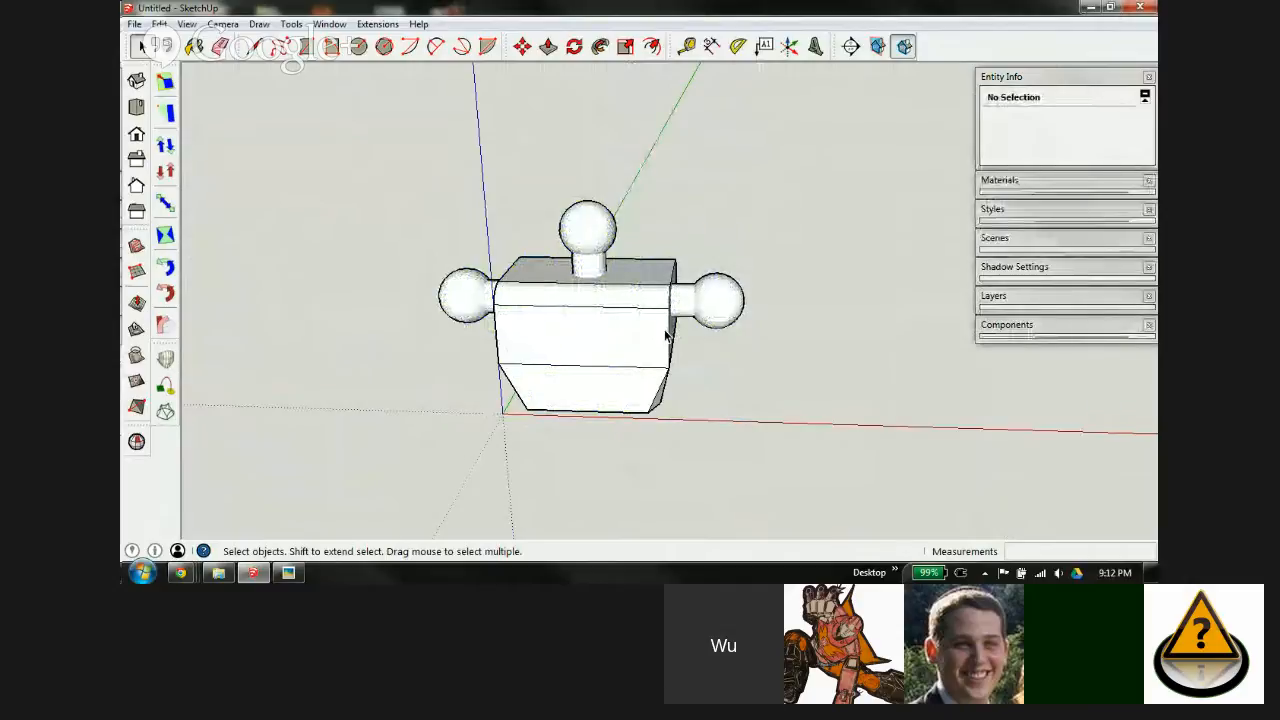
Step: Close the torso_specs.jpg reference image, keeping the model open without saving
left_click(288, 572)
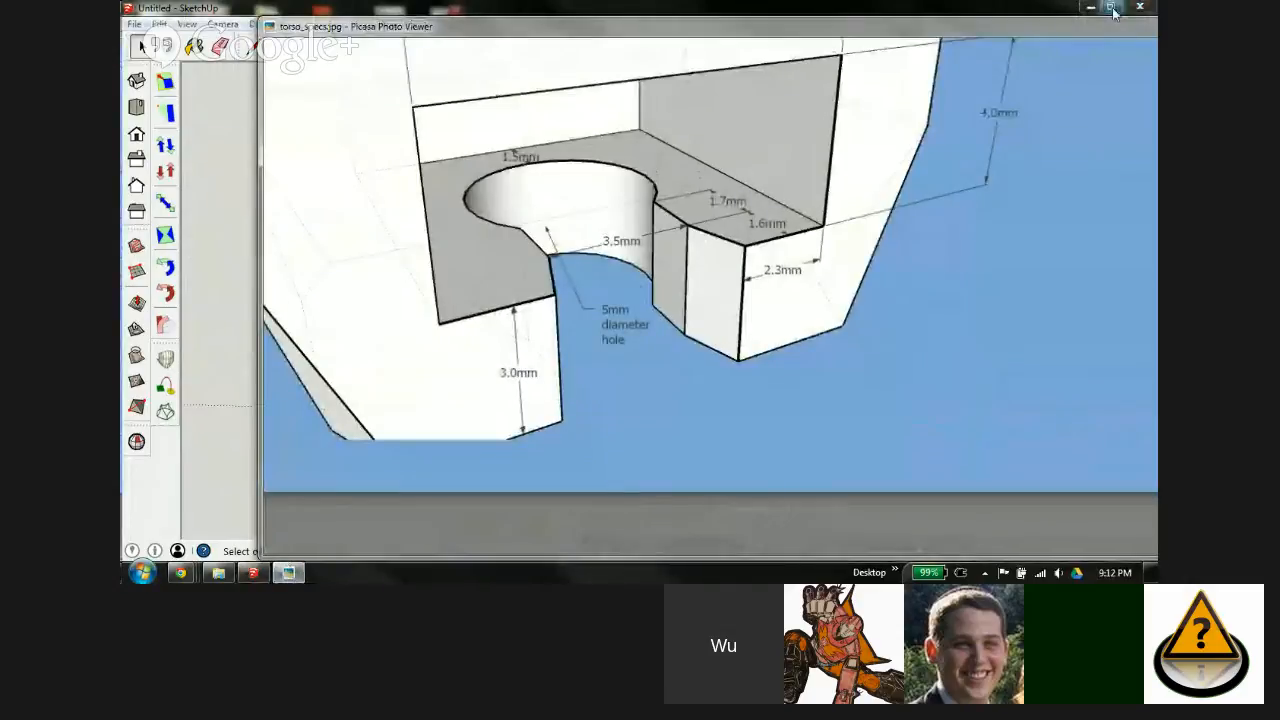
left_click(1147, 9)
left_click(1146, 10)
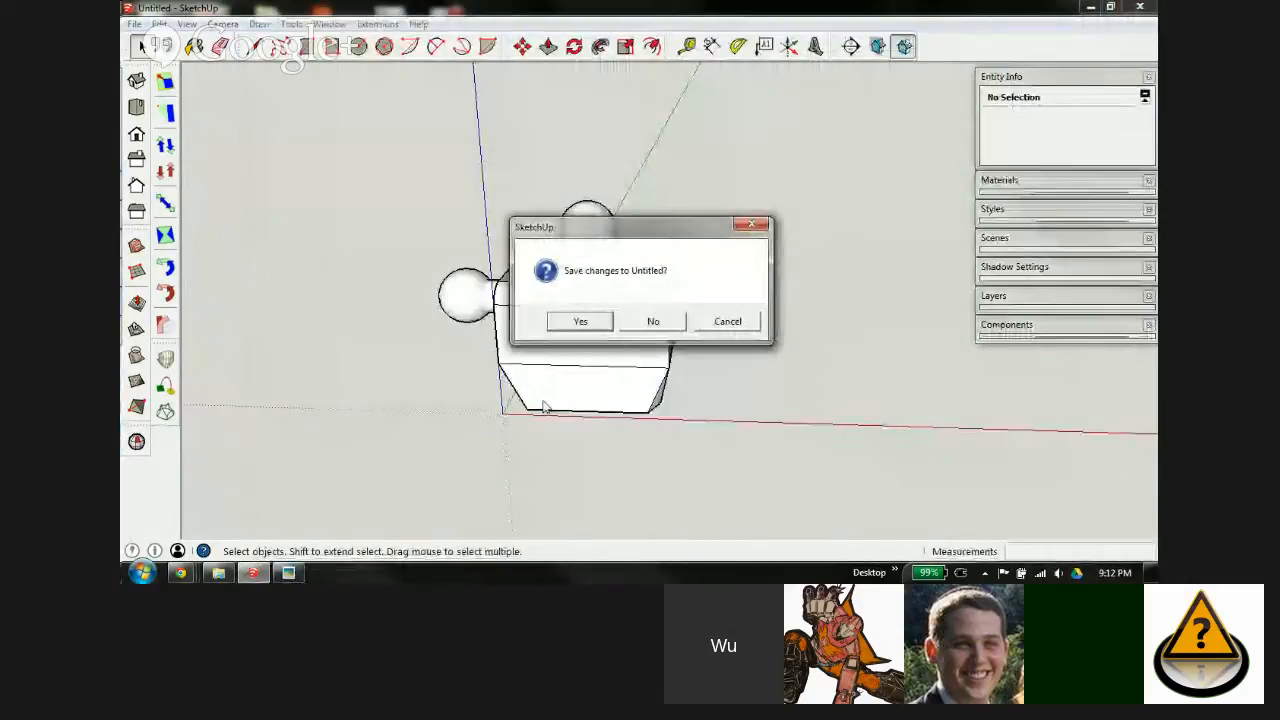
left_click(725, 326)
left_click(288, 572)
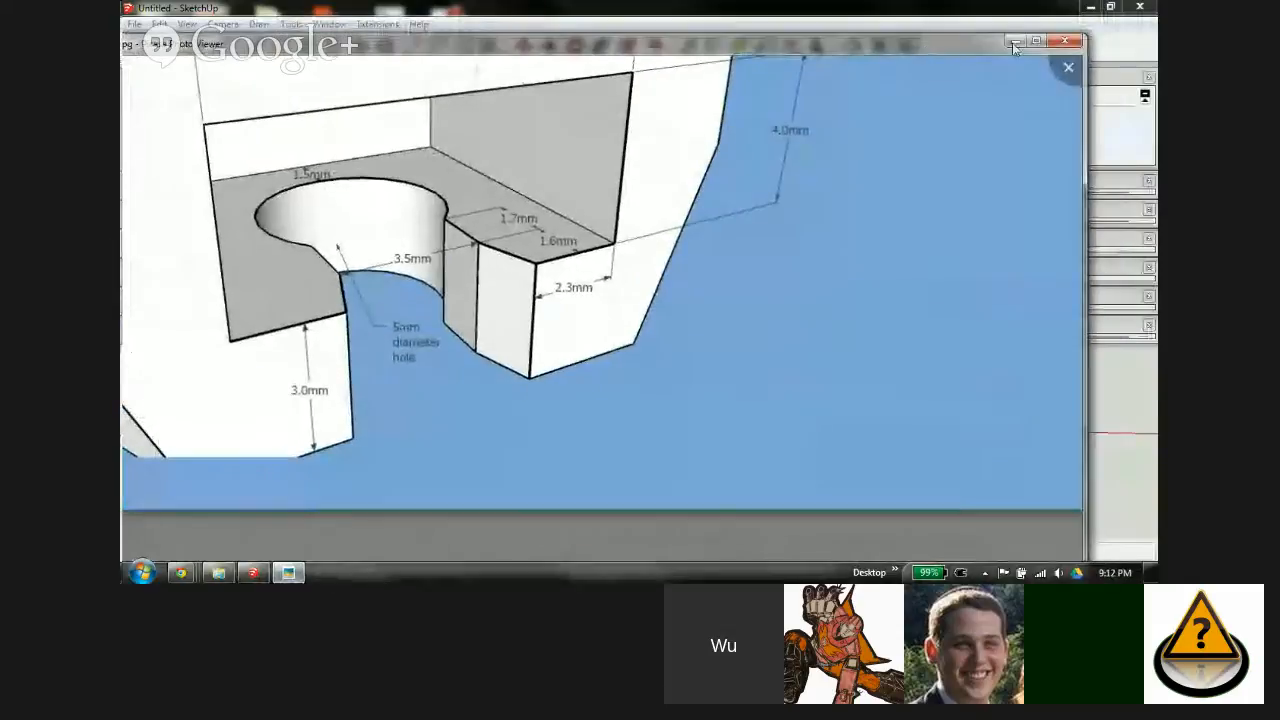
left_click(1072, 43)
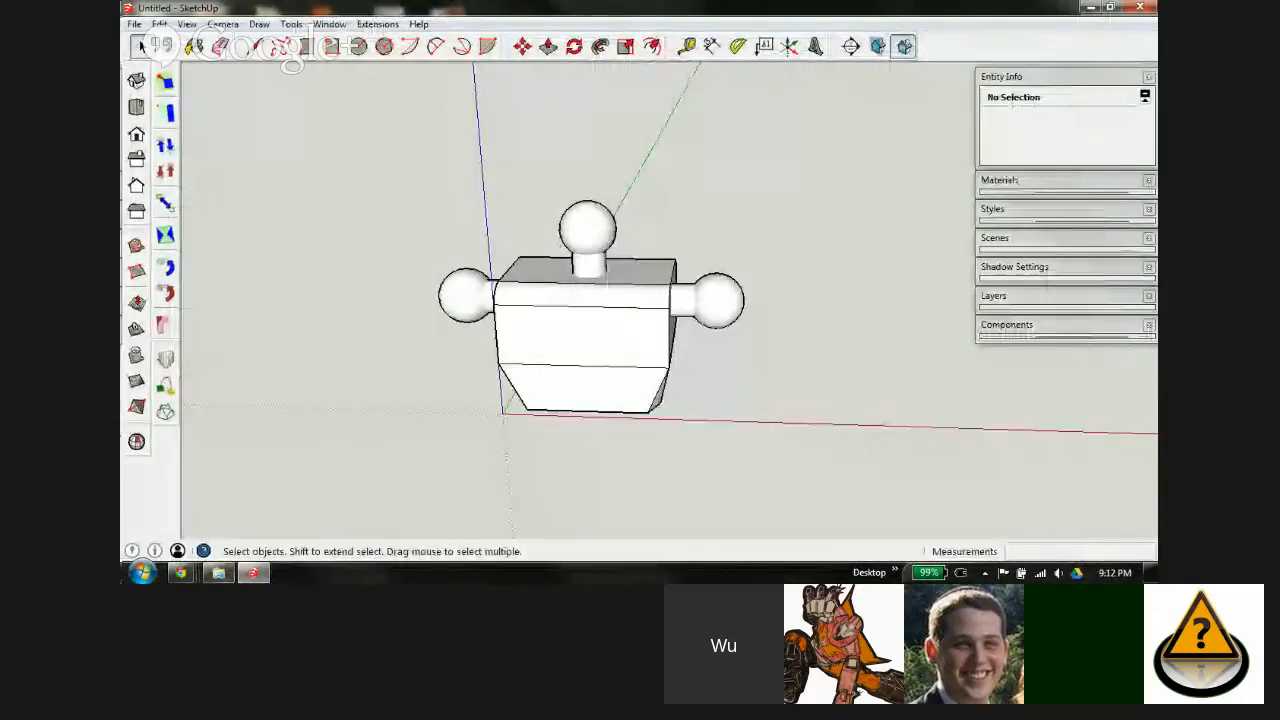
Step: Open head_specs.jpg from the Lesson 2 folder and view the cutaway of the head with its 5 mm ball socket
left_click(218, 572)
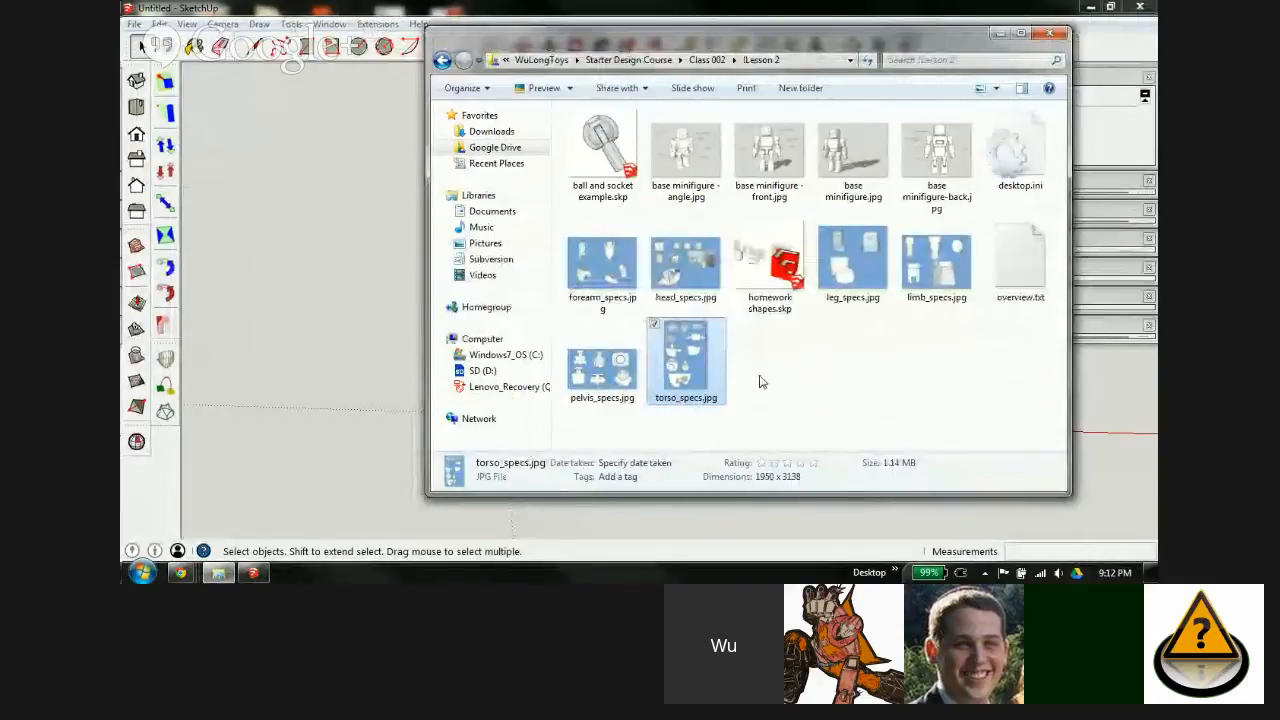
left_click(674, 266)
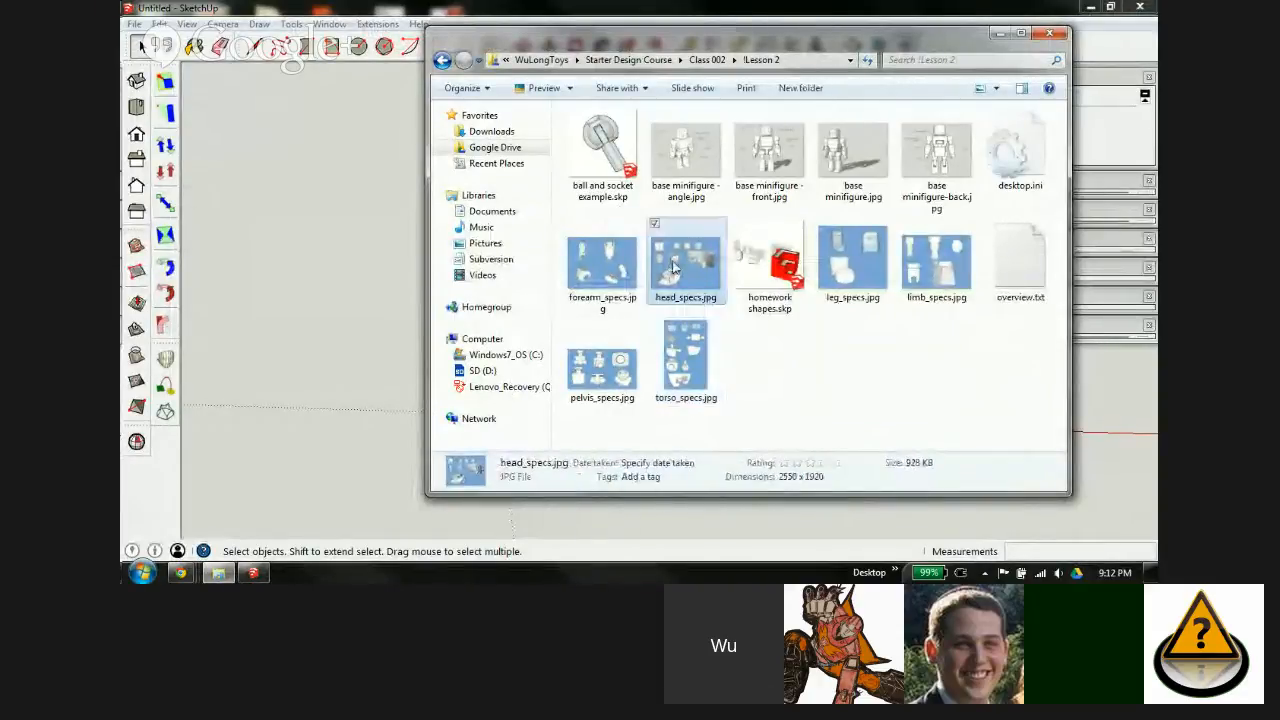
double_click(674, 266)
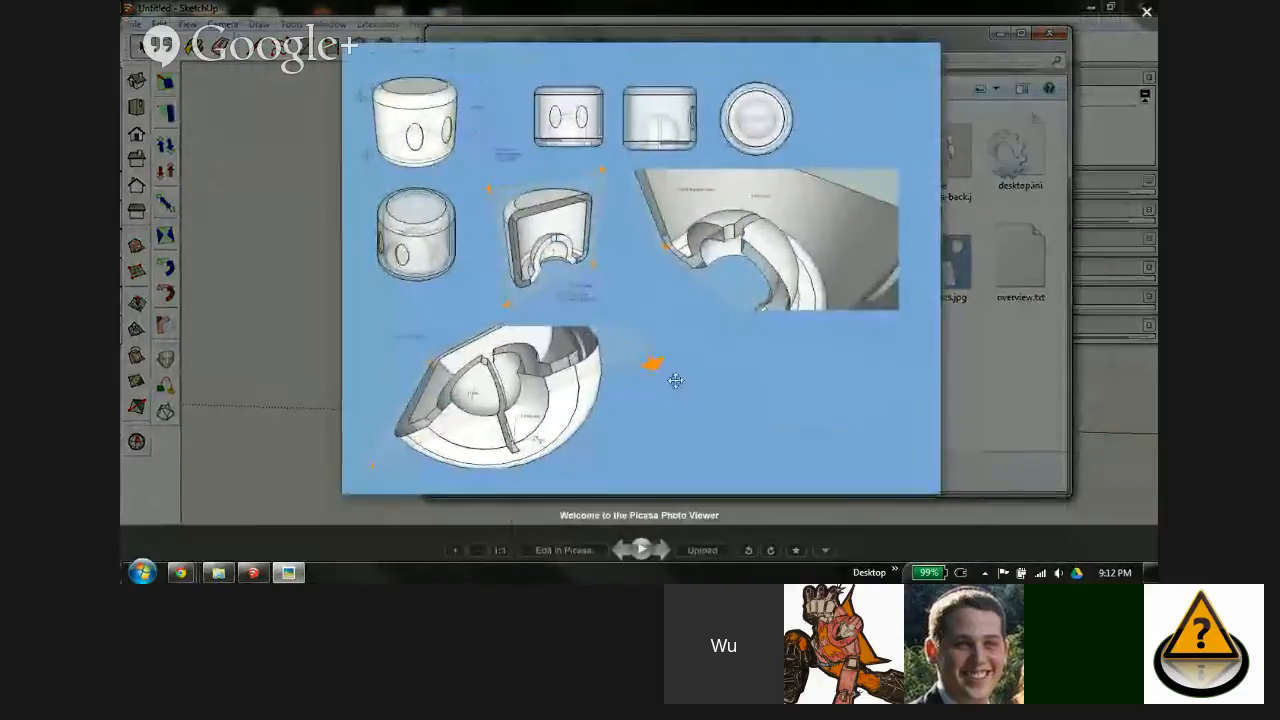
left_click(453, 551)
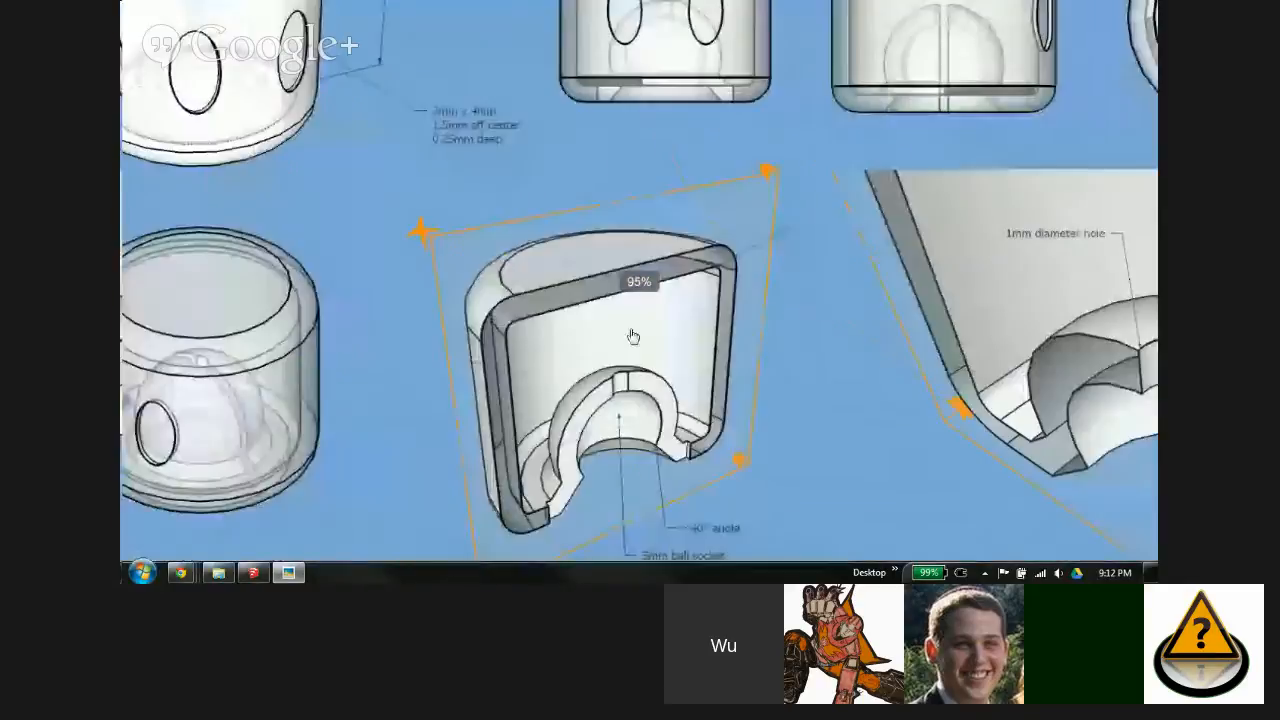
scroll(714, 429, "down", 2)
left_click_drag(706, 434, 603, 217)
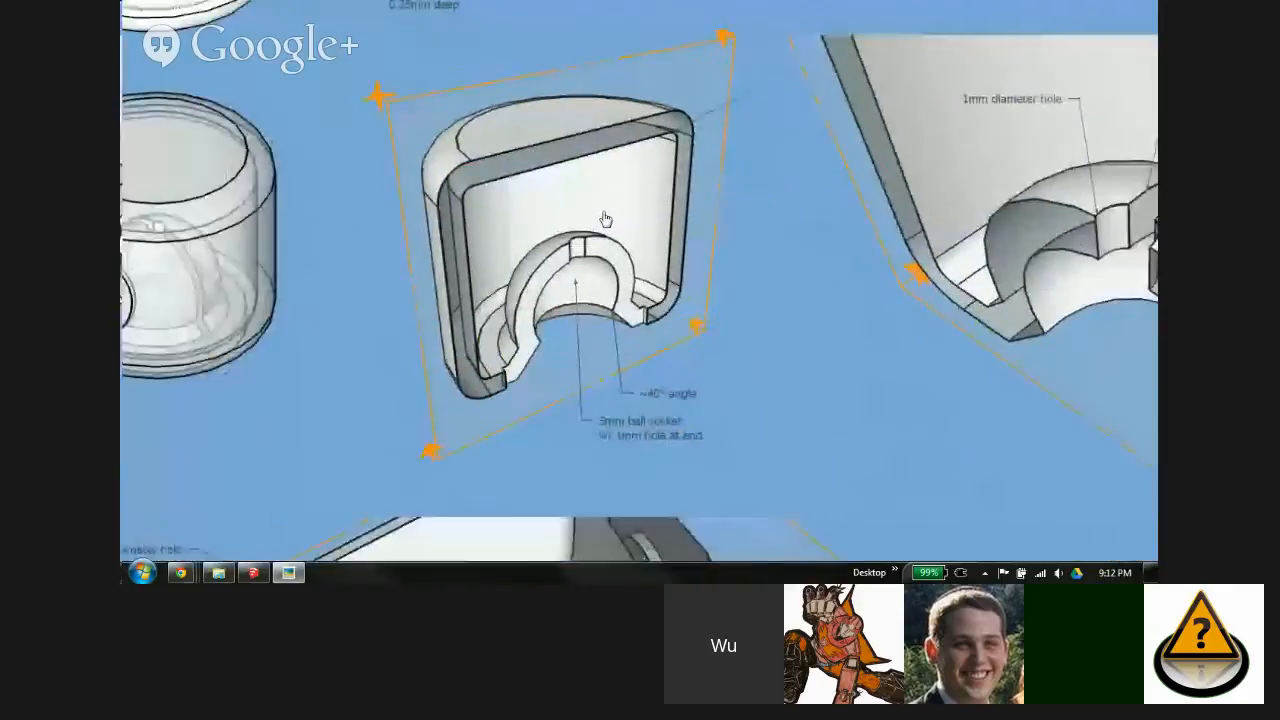
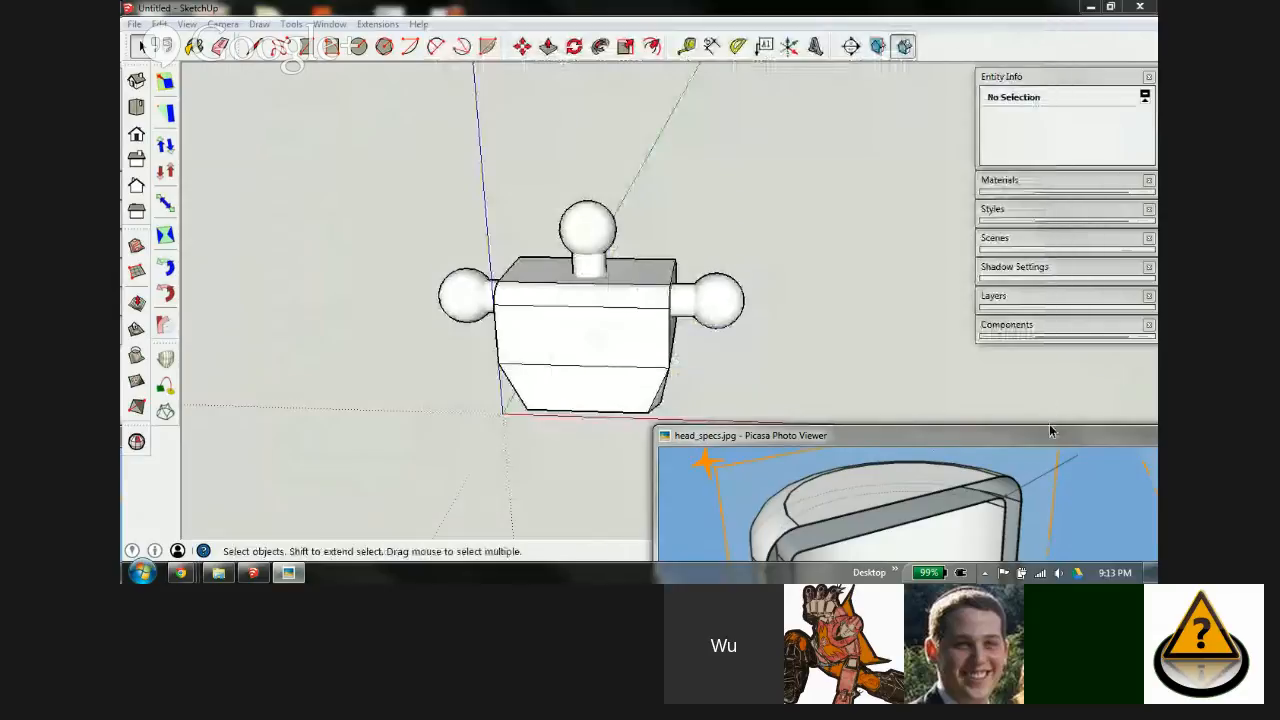
Step: Check the head's outer dimensions in head_specs.jpg and return to the SketchUp model
left_click_drag(1058, 443, 659, 49)
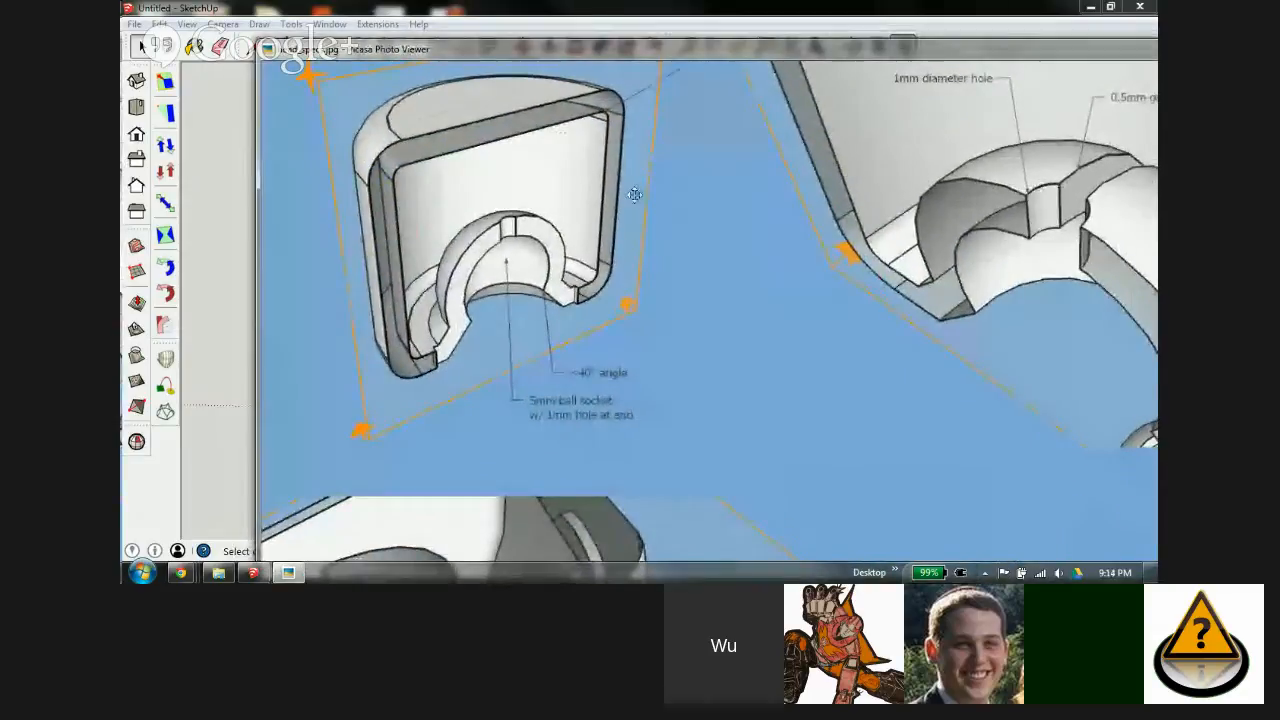
left_click_drag(590, 166, 900, 520)
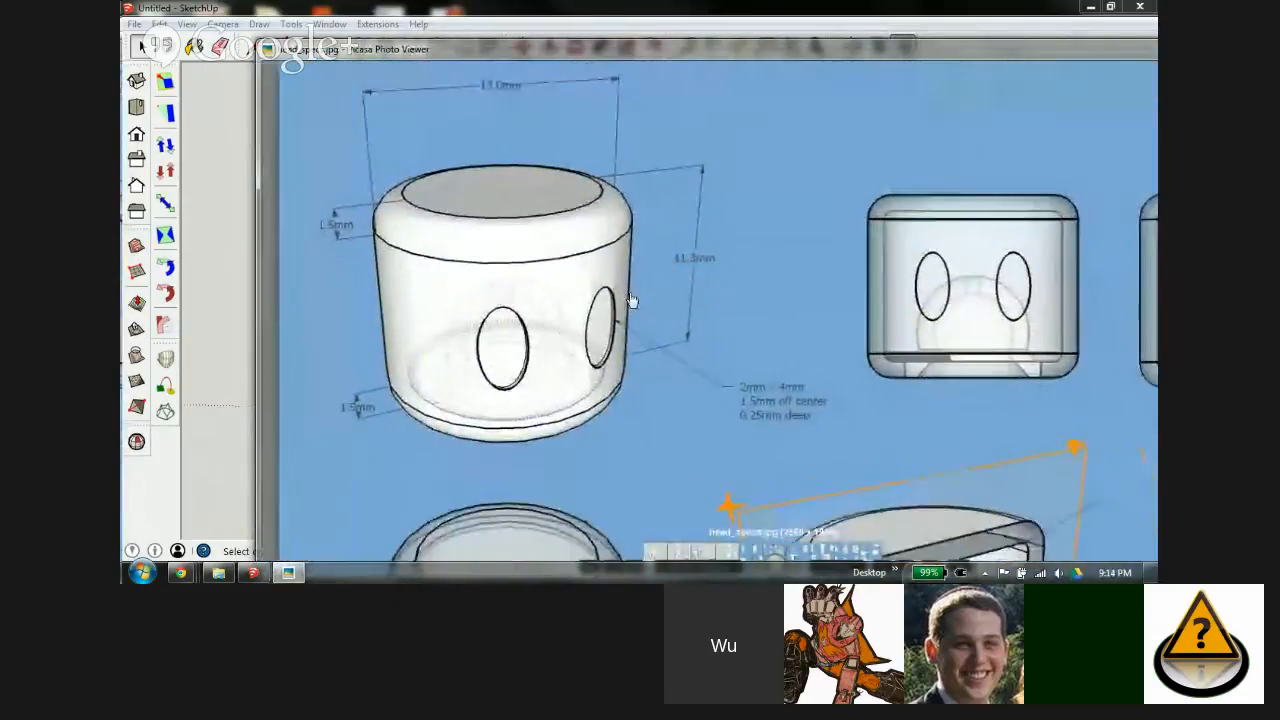
key("Escape")
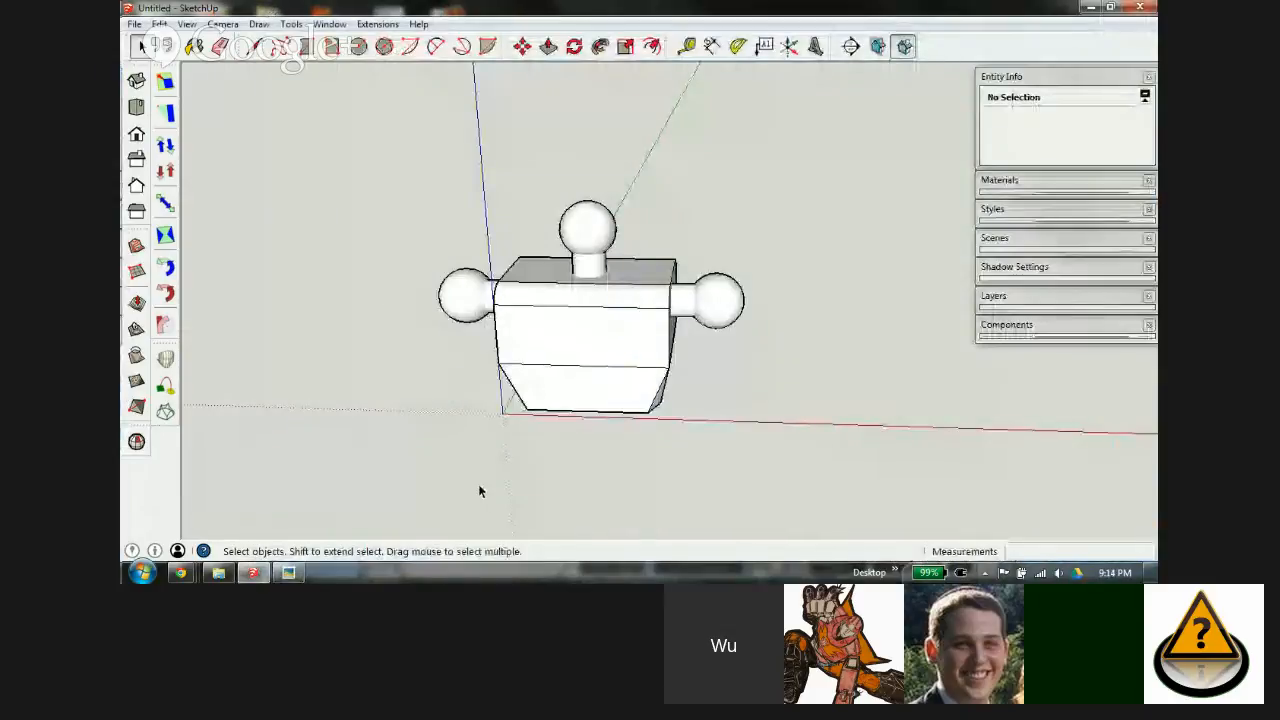
Step: Delete the torso component from the drawing area and check the list of components stored in the model
left_click(580, 320)
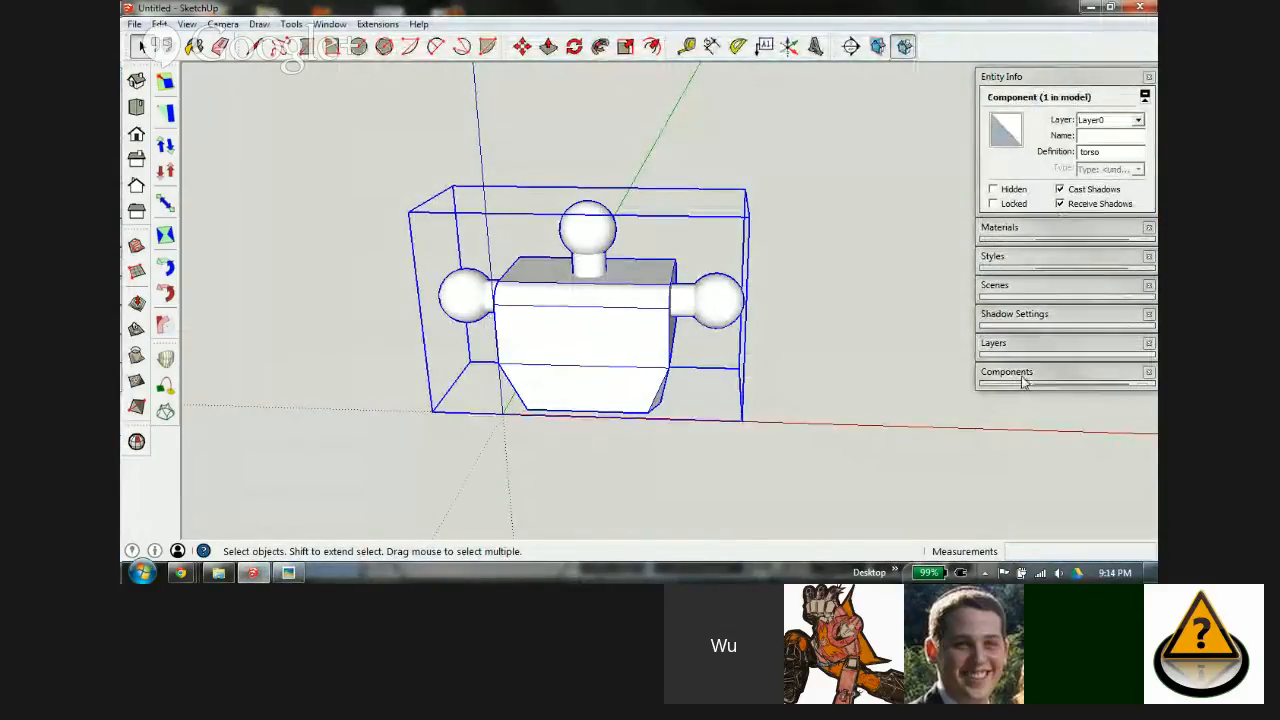
key("Delete")
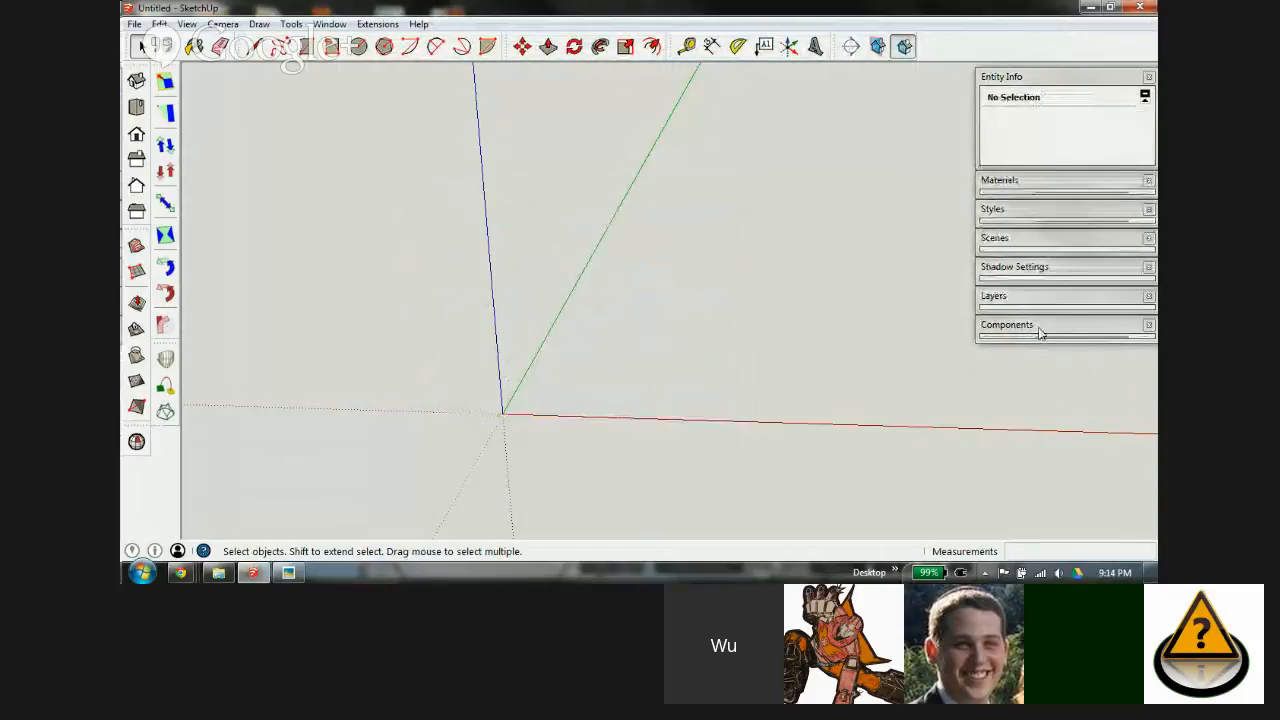
left_click(1034, 327)
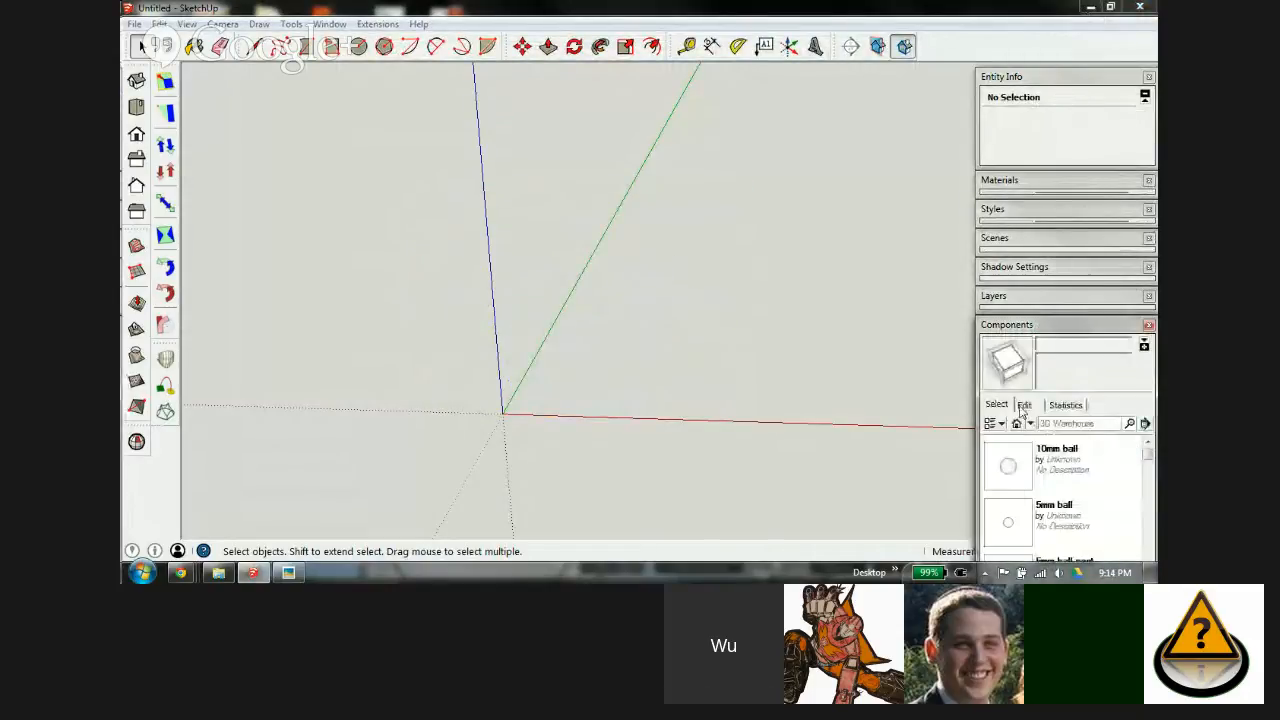
left_click_drag(1148, 455, 1149, 537)
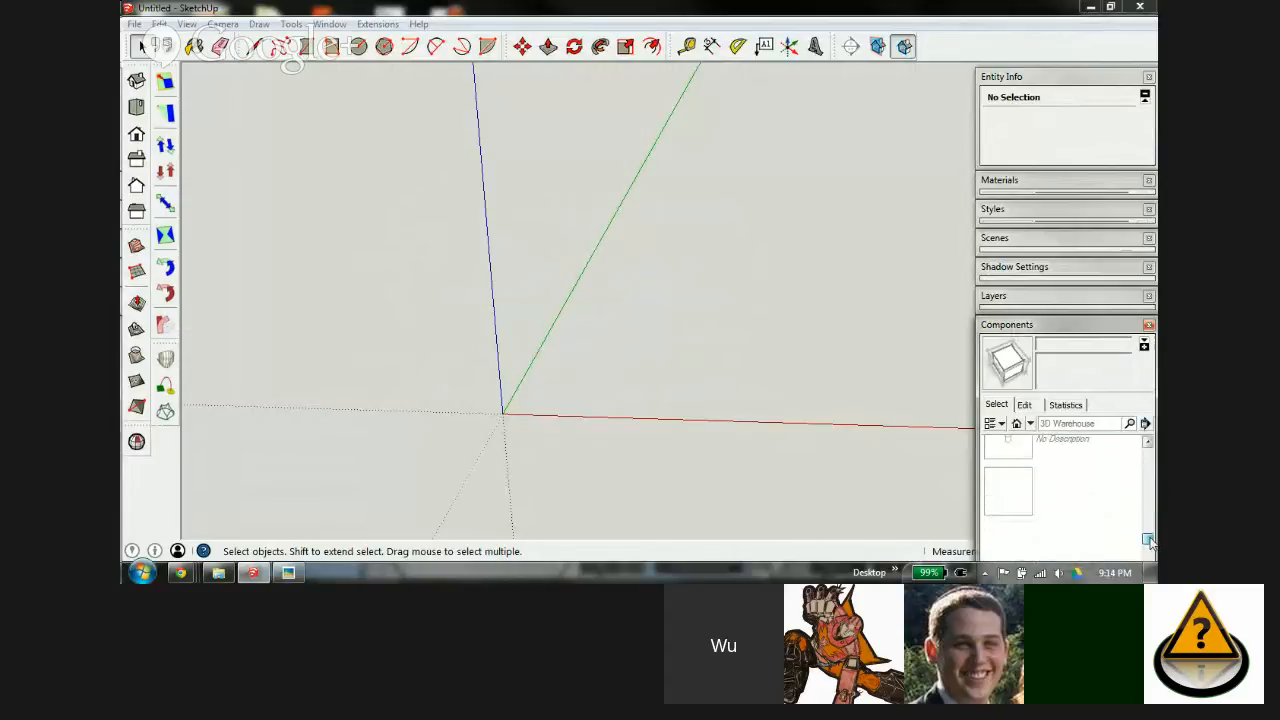
left_click(1078, 330)
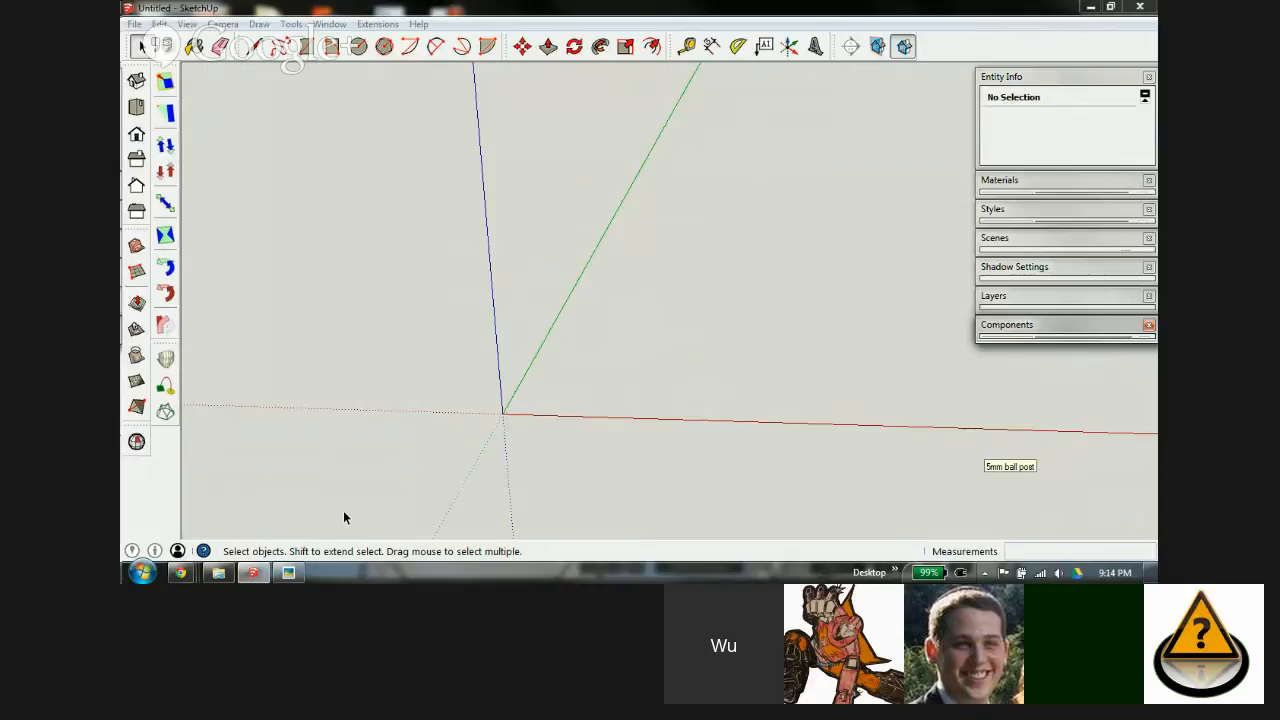
Step: Draw a circle with a 6.5 mm radius centred on the origin and extrude it upward 11.3 mm into a cylinder
key("c")
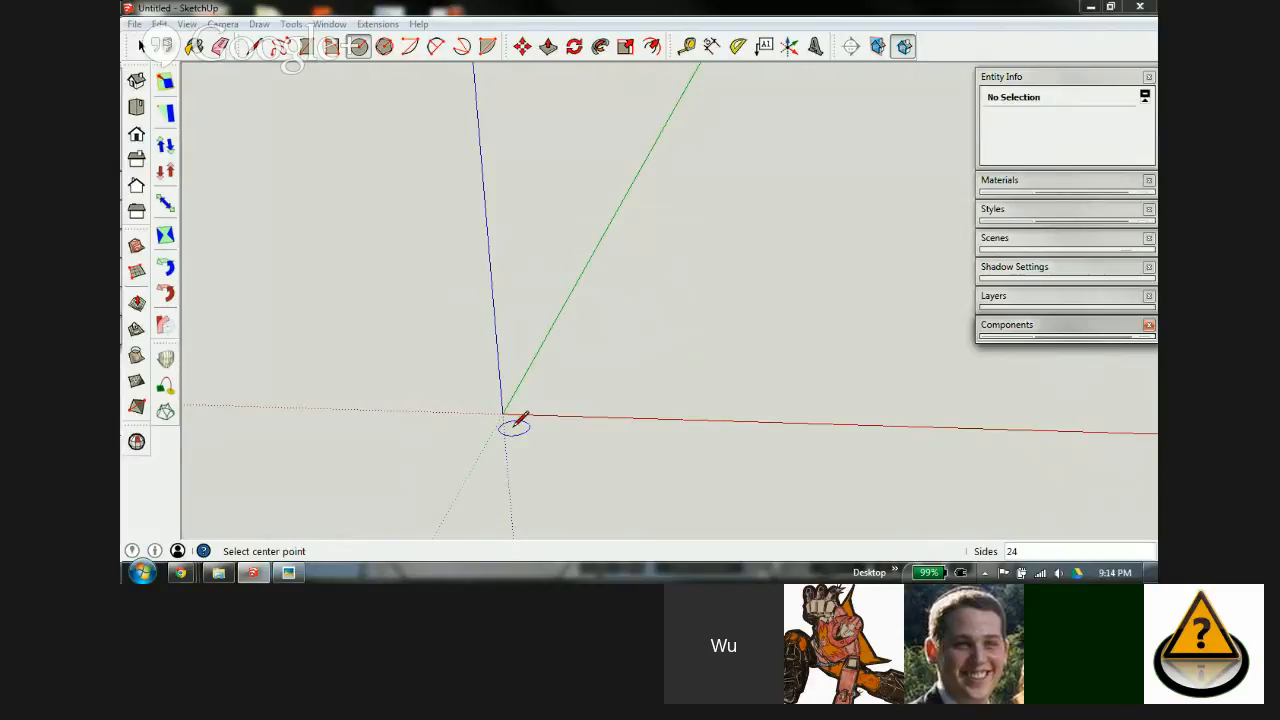
left_click(503, 412)
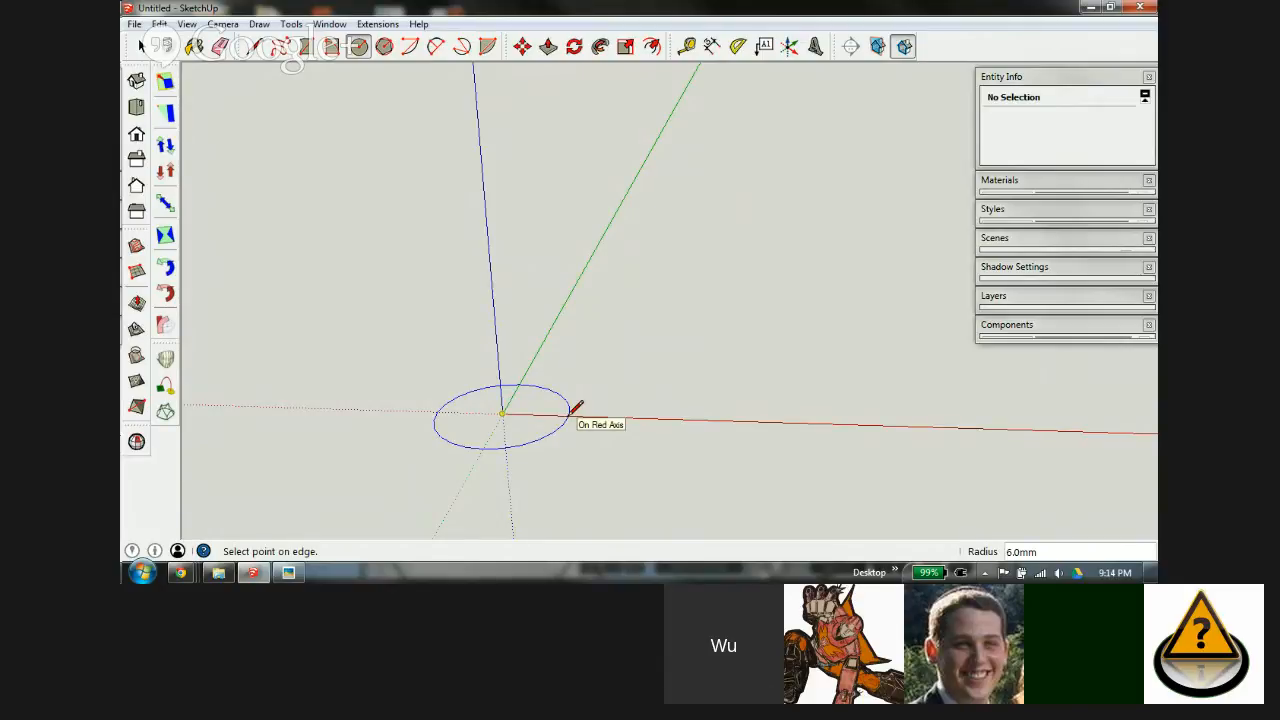
type("6.5")
key("Return")
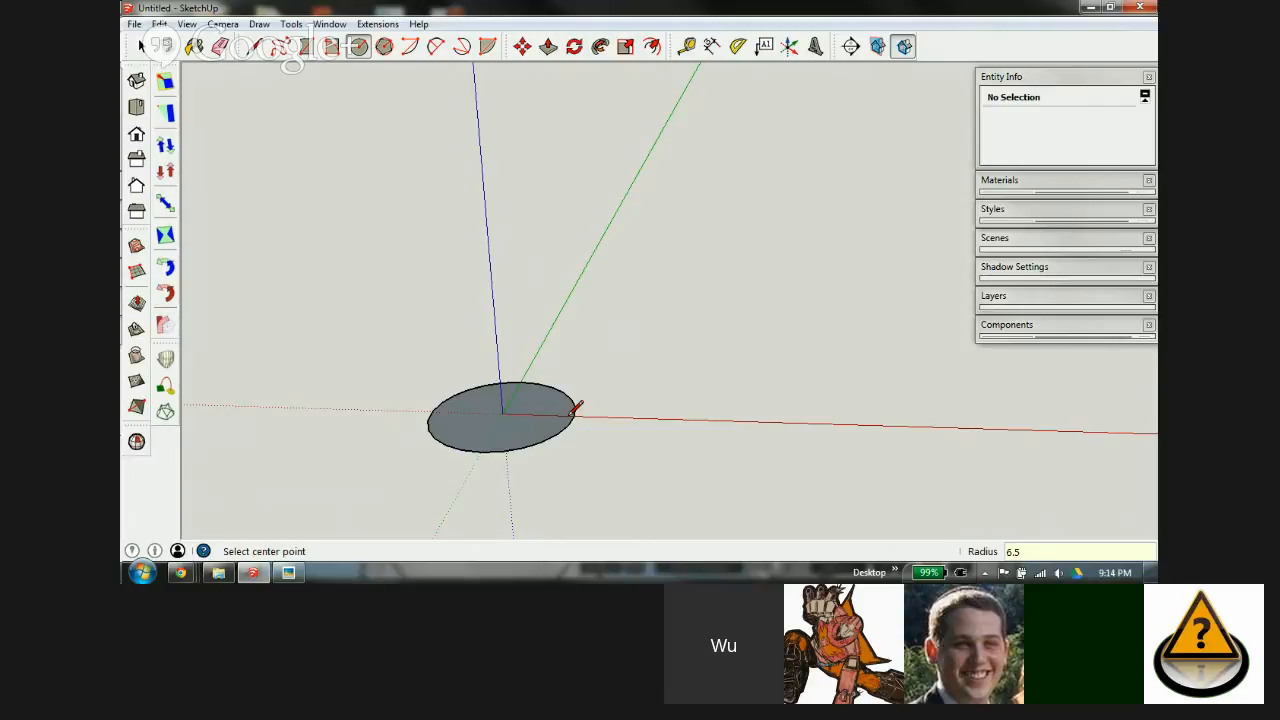
key("p")
left_click(516, 438)
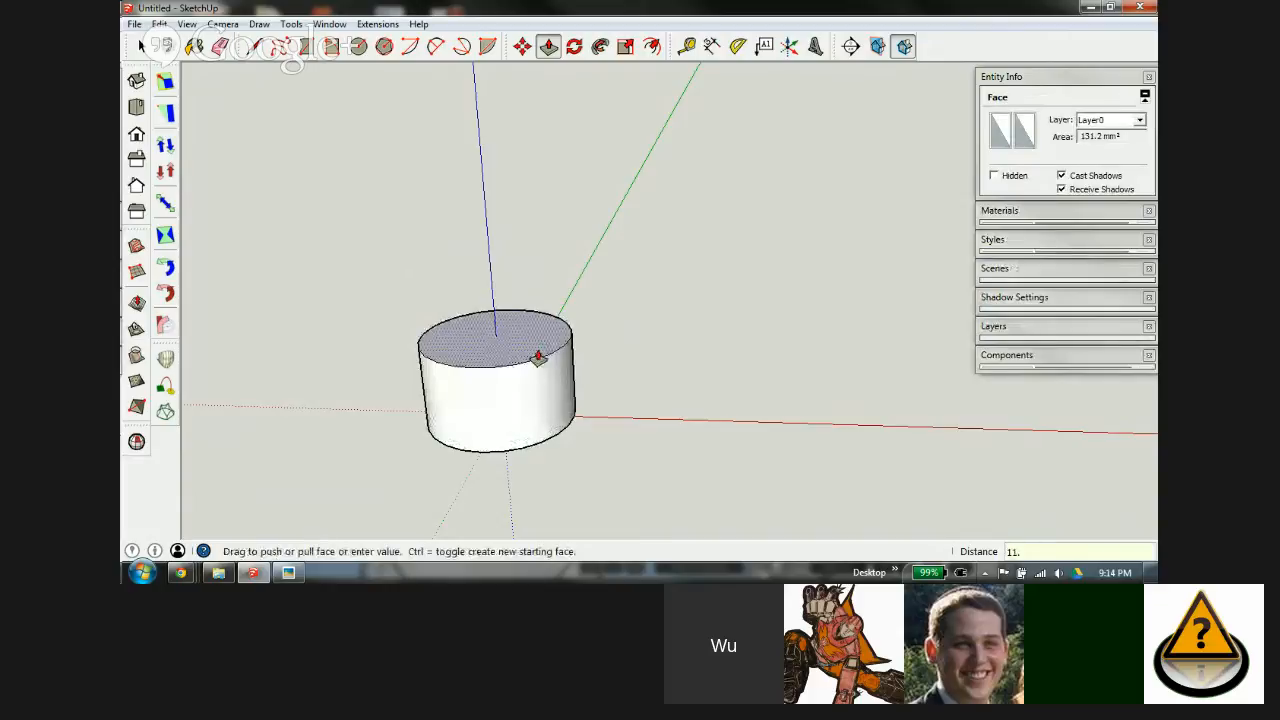
key("Return")
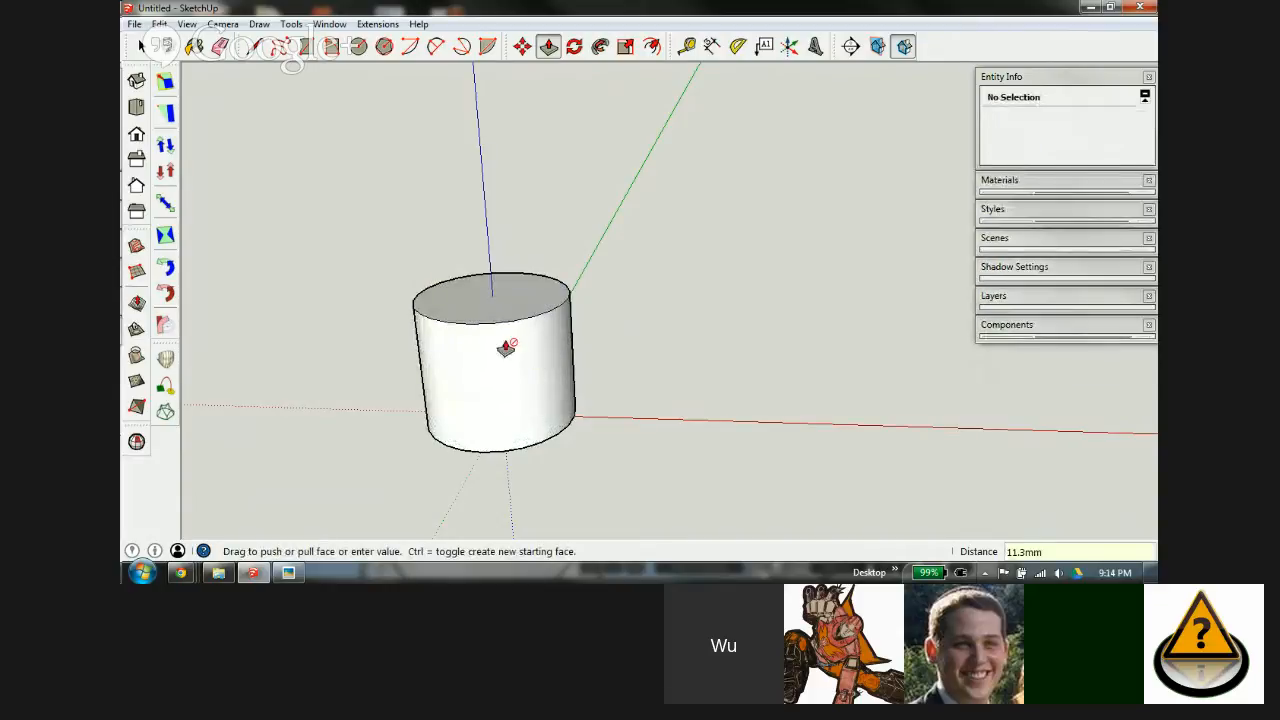
Step: Push the top face of the head cylinder down by 1.5 mm
scroll(471, 368, "up", 2)
scroll(471, 368, "up", 2)
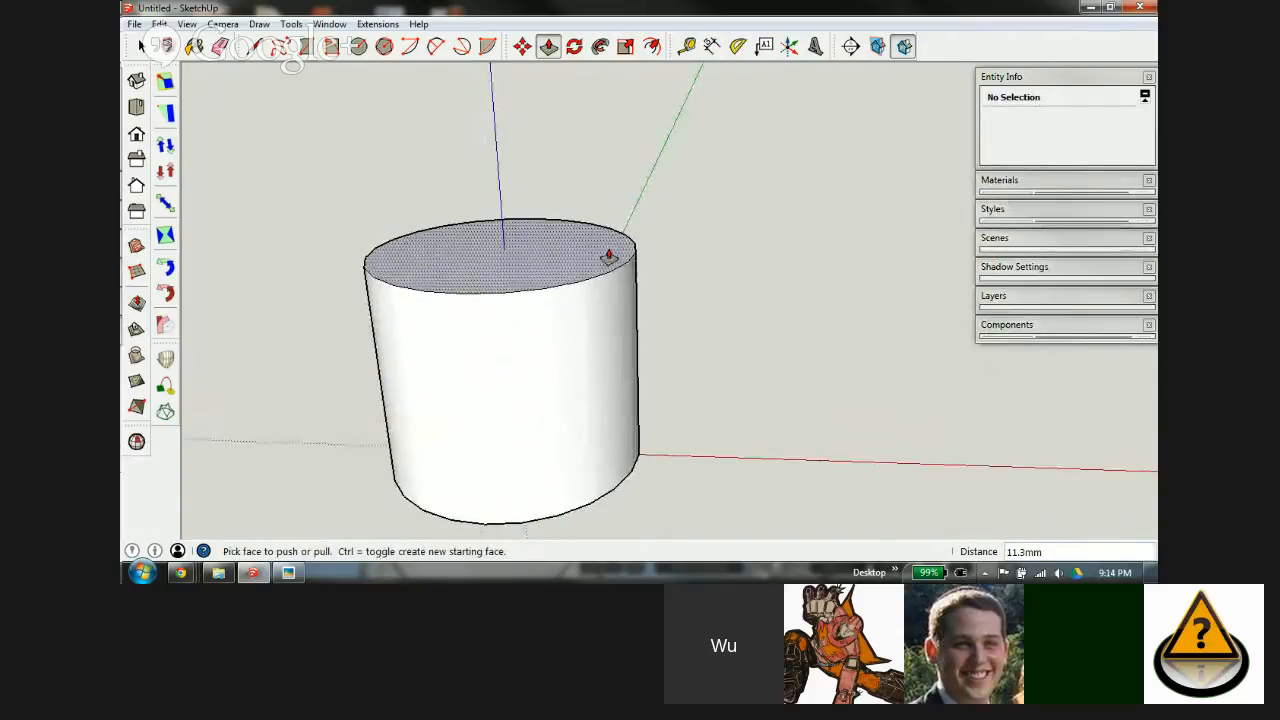
middle_click_drag(627, 293, 640, 372)
key("p")
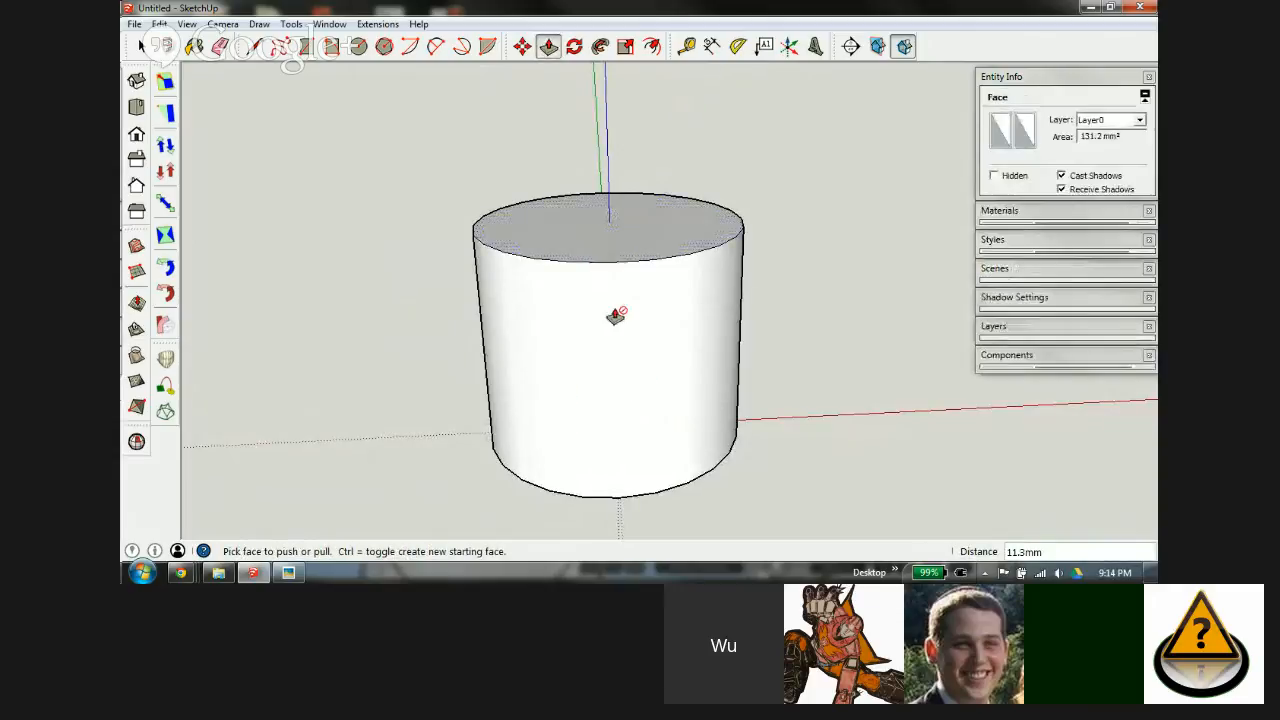
scroll(614, 309, "up", 2)
left_click(604, 234)
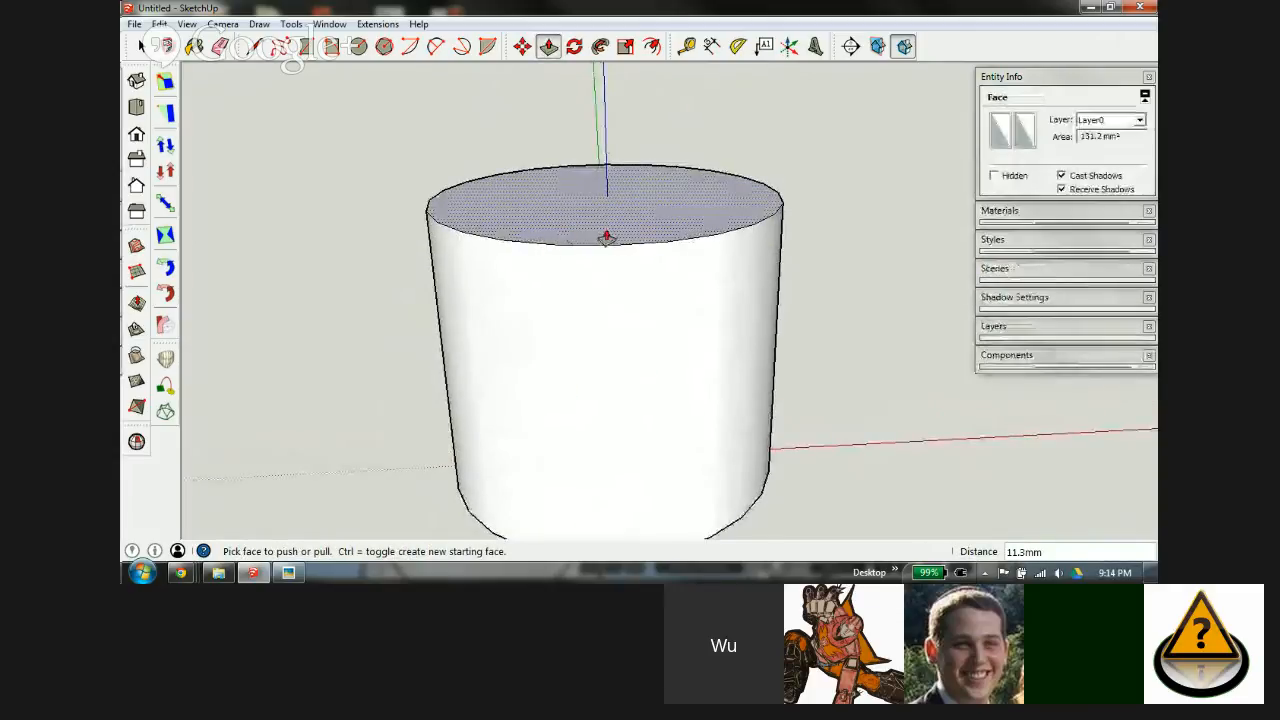
left_click_drag(623, 223, 615, 273)
type("1.5")
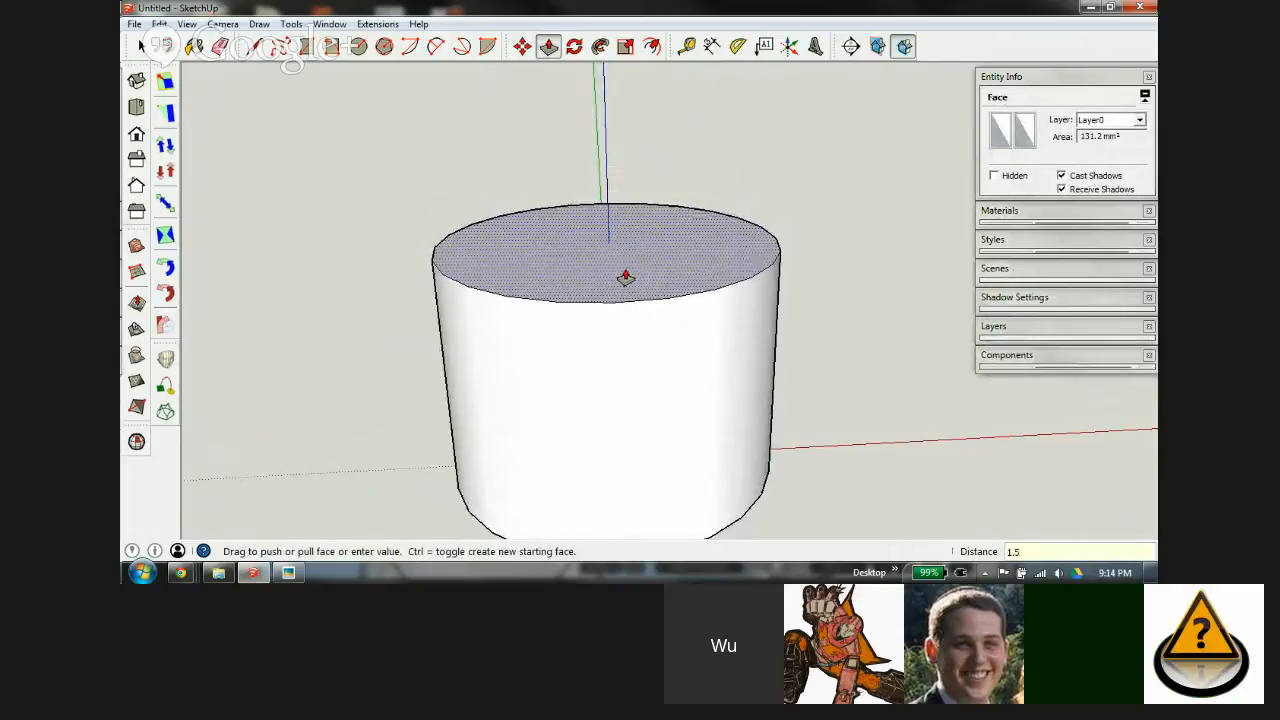
Step: Push the cylinder's top face and bottom face inward by 1.5 mm each
key("Return")
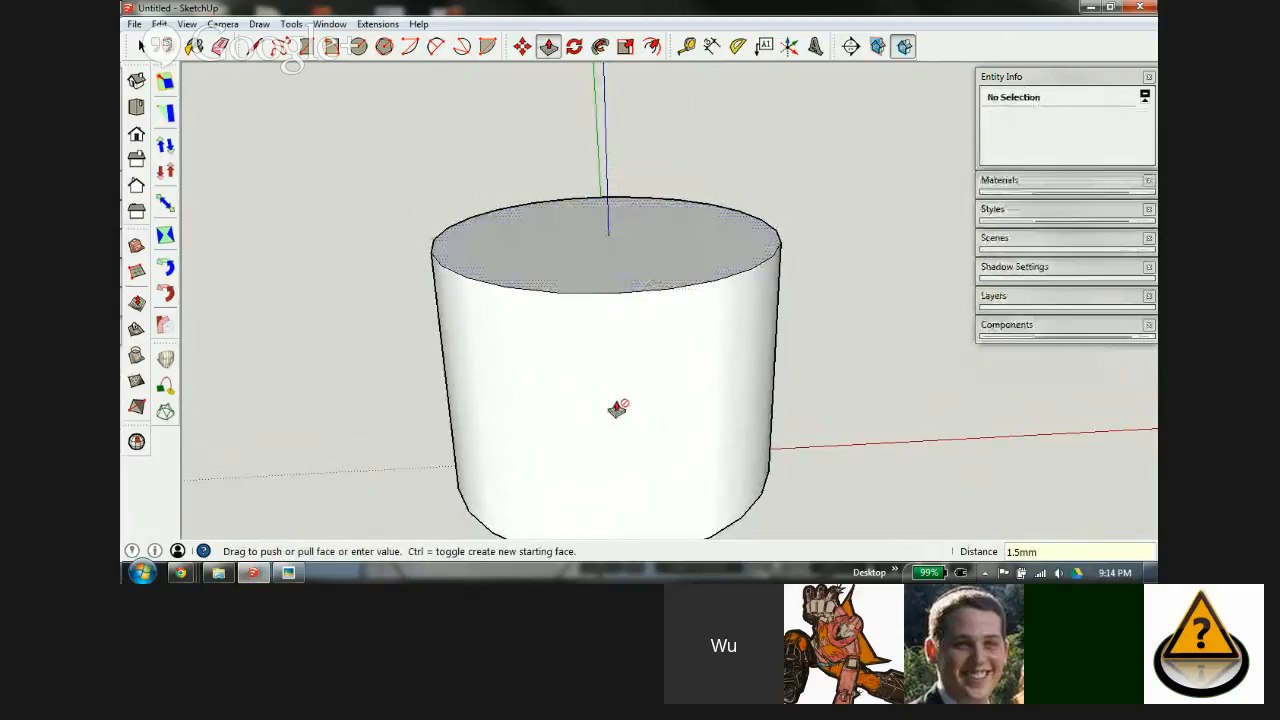
middle_click_drag(620, 408, 654, 380)
left_click_drag(603, 412, 634, 357)
type("1.5")
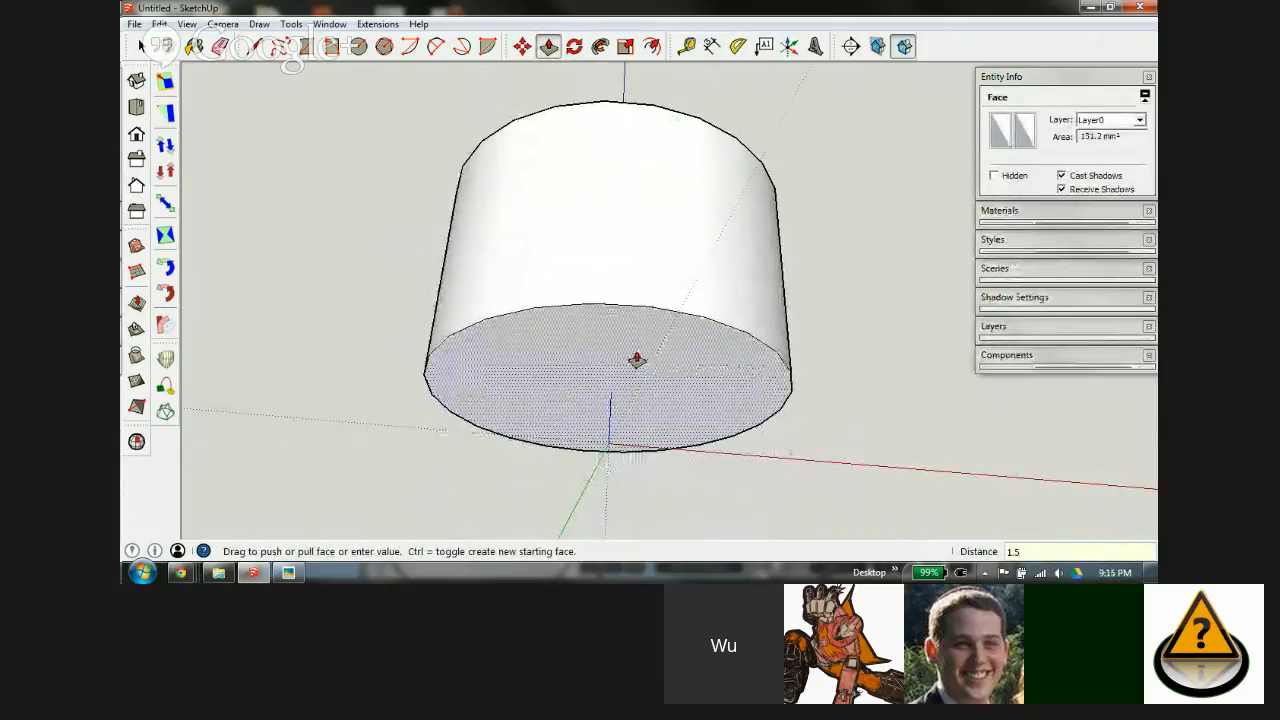
key("Return")
mouse_move(666, 277)
middle_mouse_down()
mouse_move(617, 346)
mouse_move(597, 451)
mouse_move(606, 403)
middle_mouse_up()
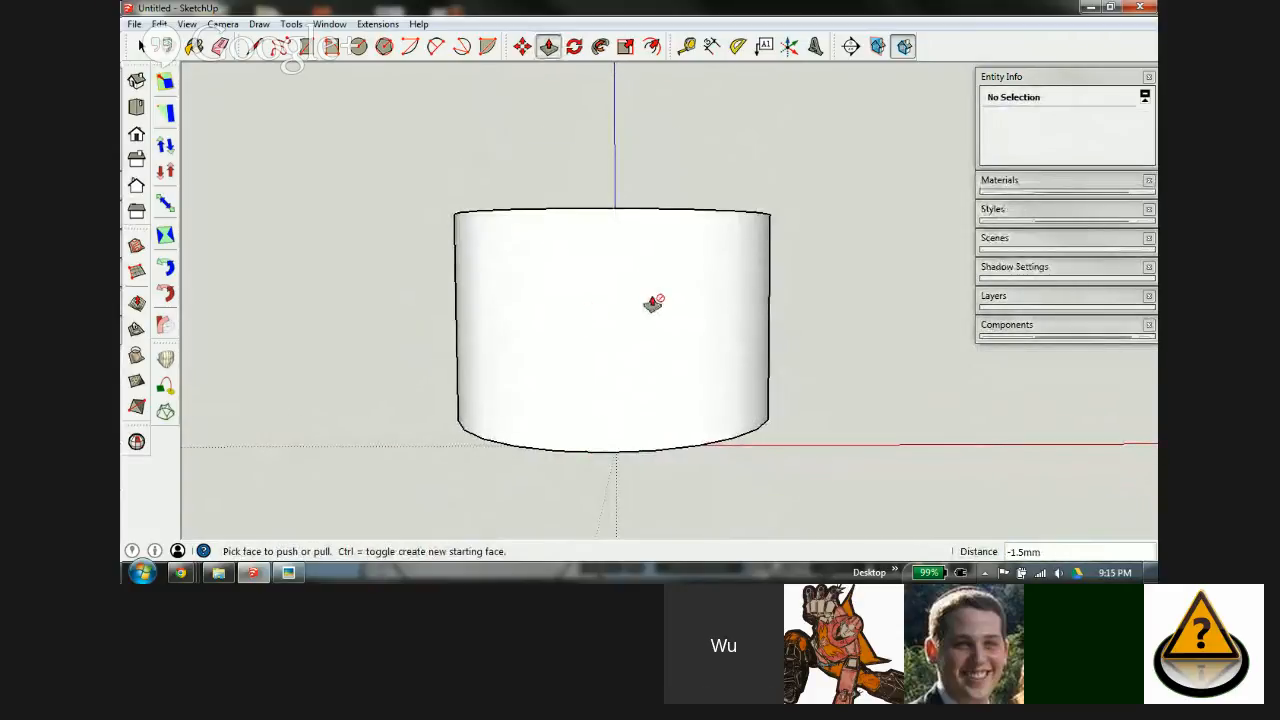
Step: Draw an upright 1.5 mm square on the top face, starting at the rim and running inward along the red axis
key("l")
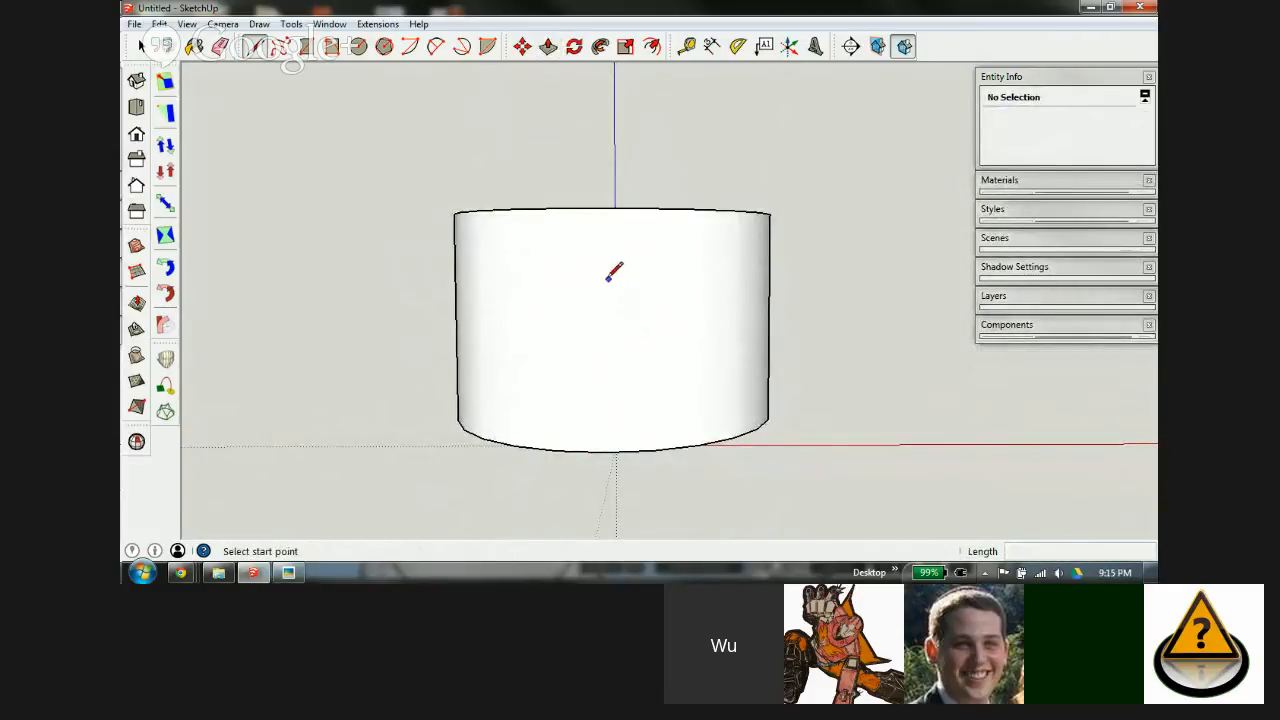
middle_click_drag(577, 226, 578, 398)
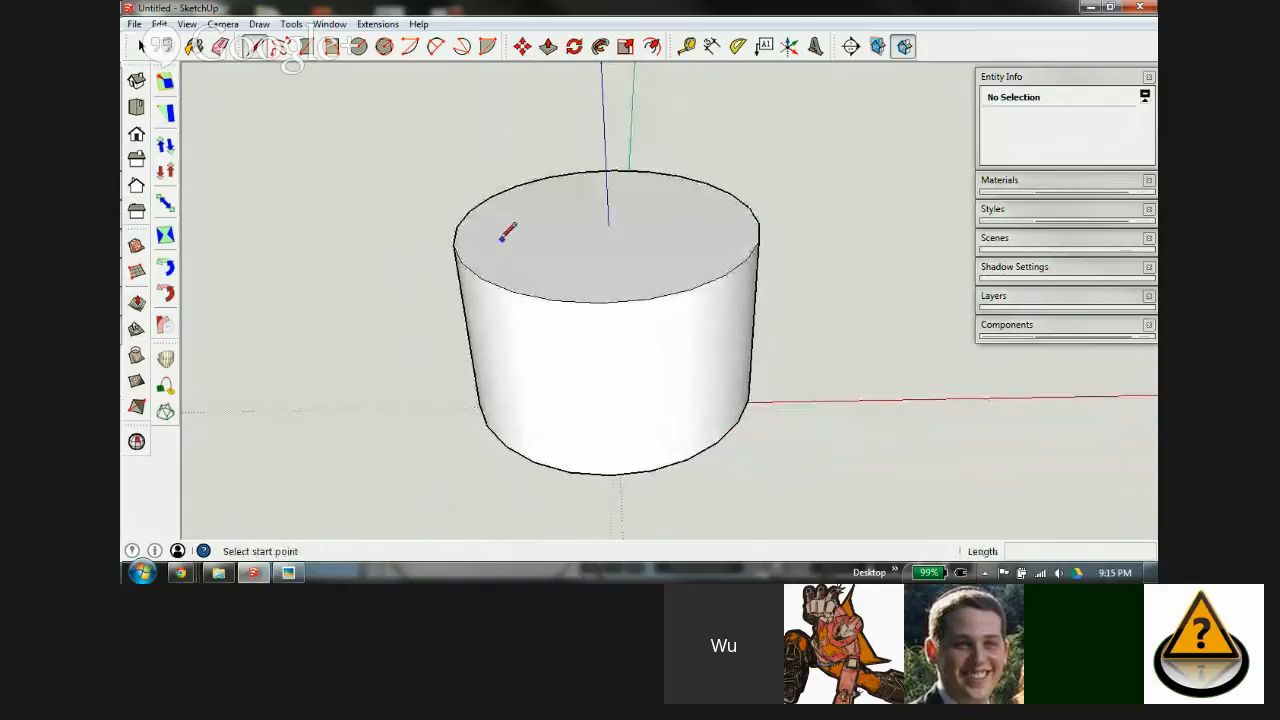
middle_click_drag(524, 270, 660, 349)
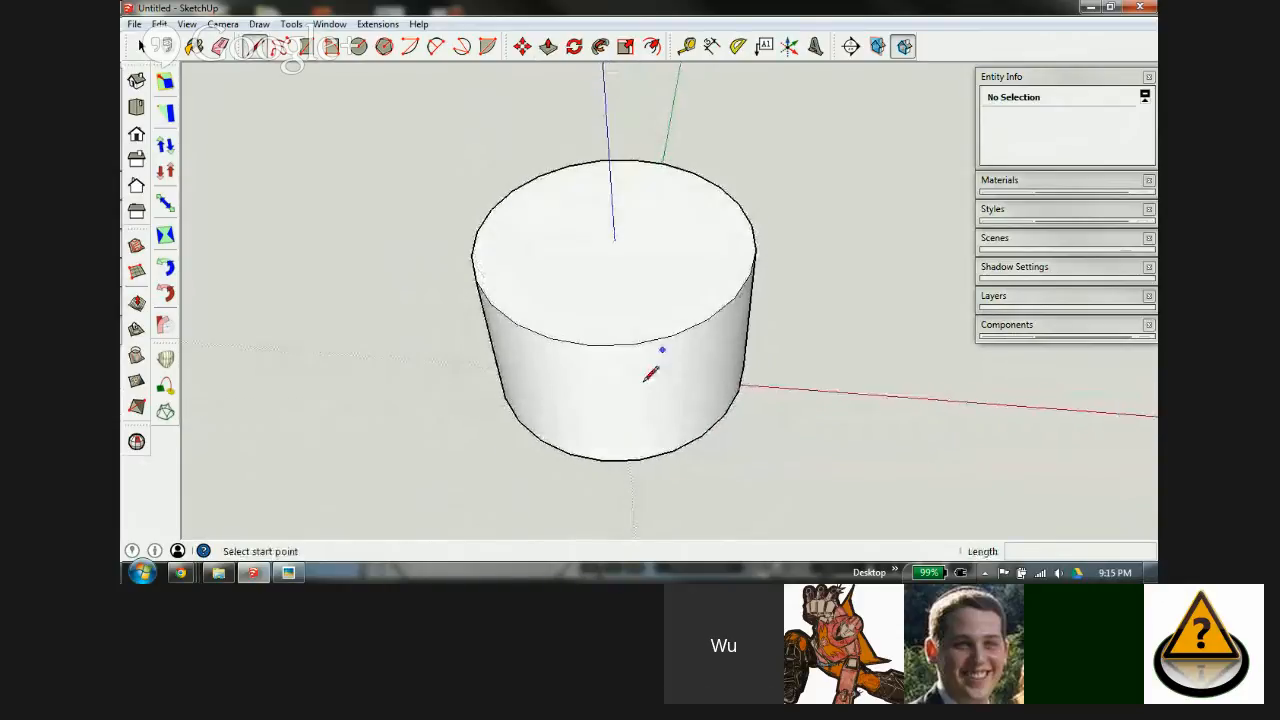
scroll(742, 232, "up", 4)
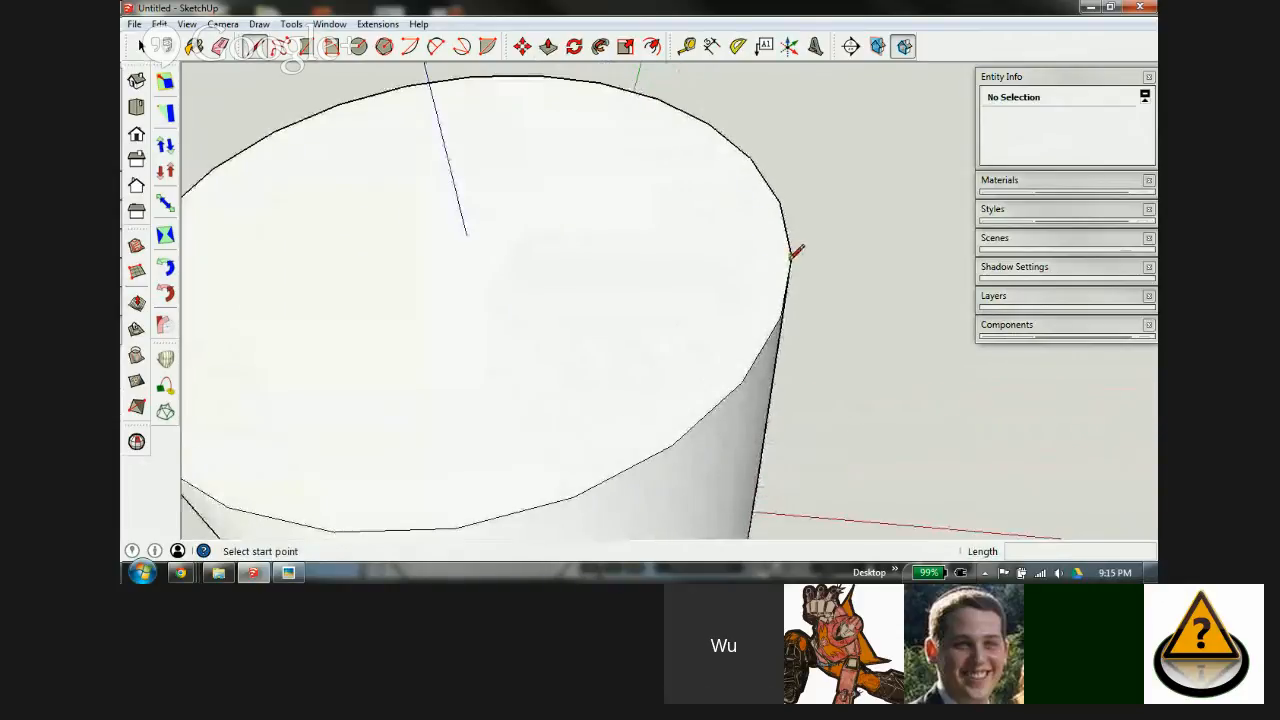
left_click(790, 257)
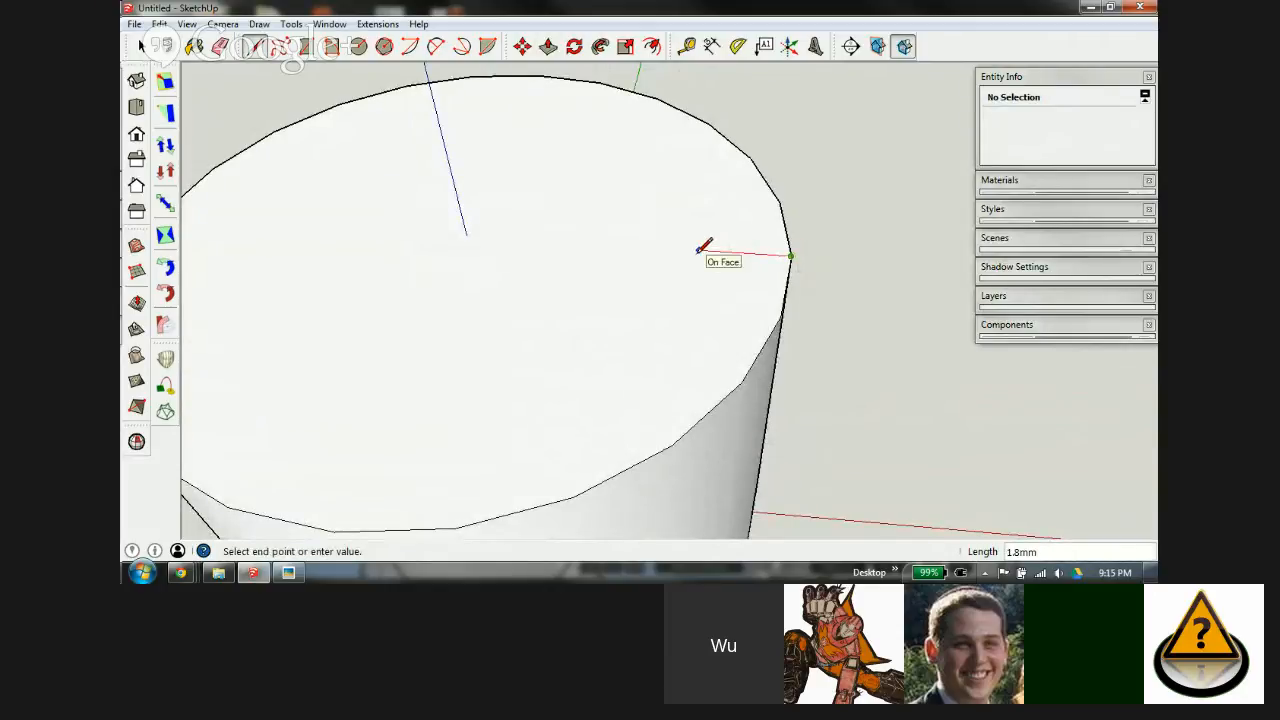
type("1.5")
key("Return")
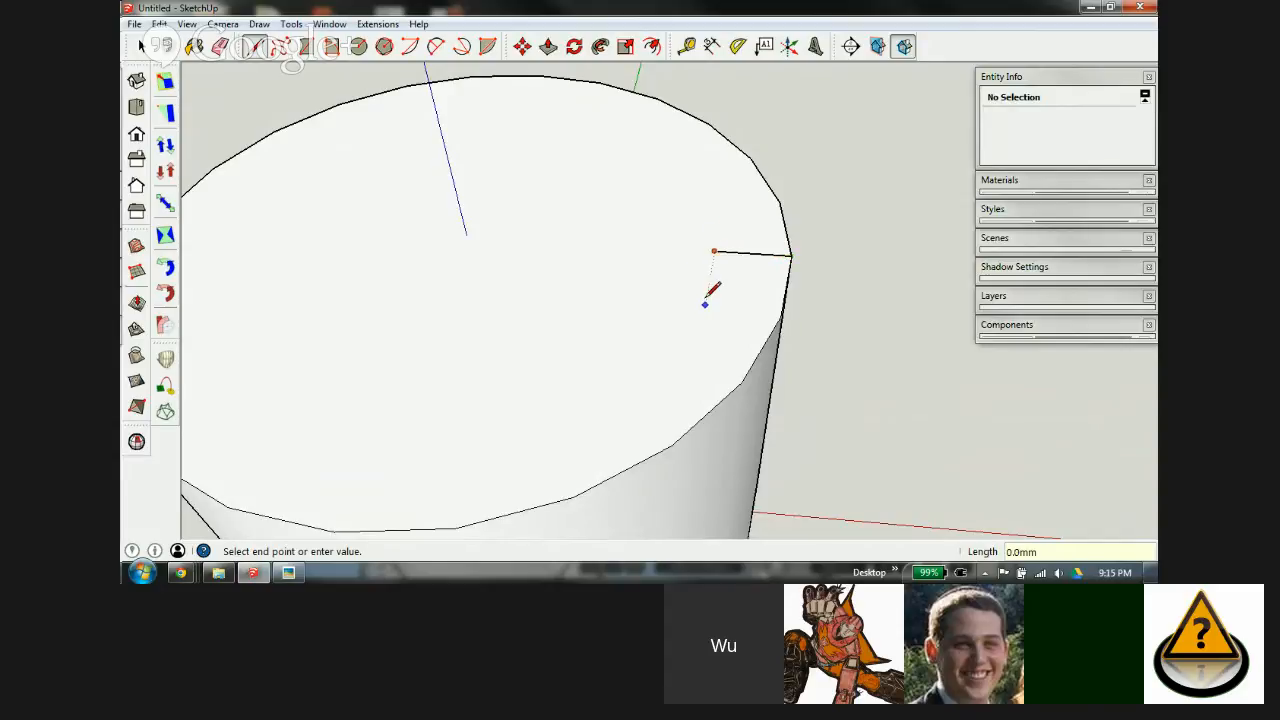
middle_click_drag(707, 298, 748, 155)
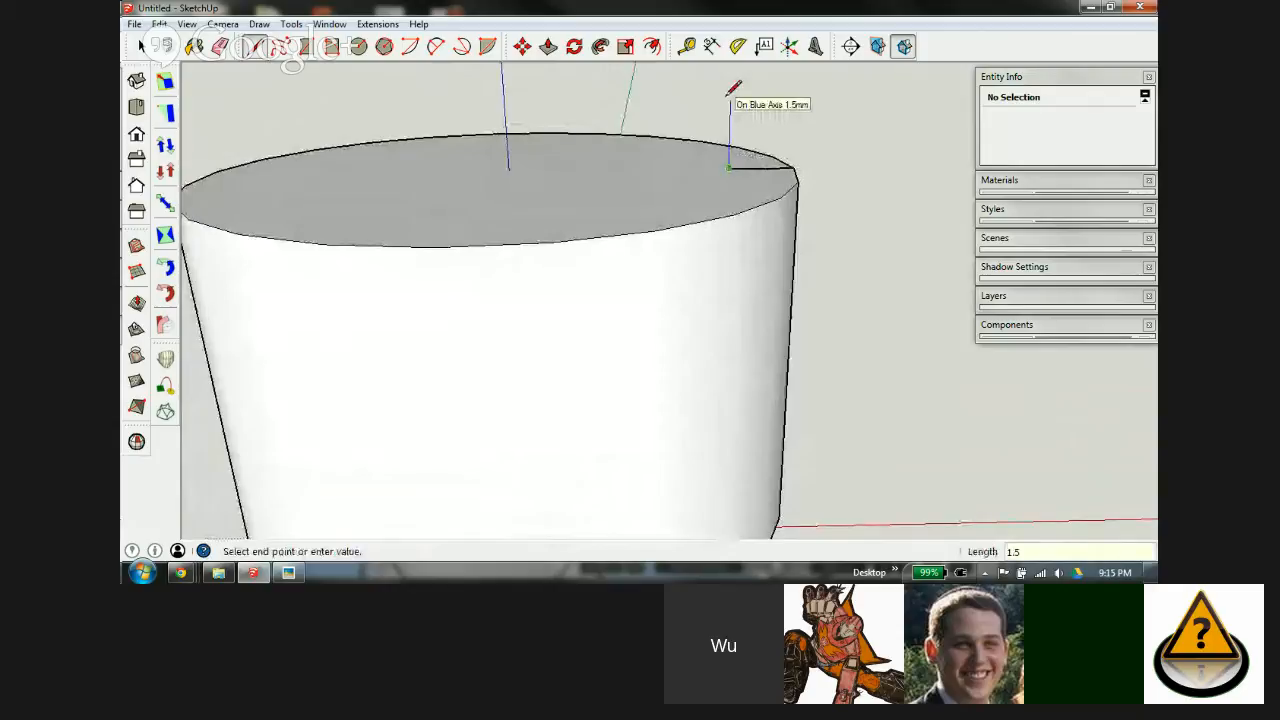
key("Return")
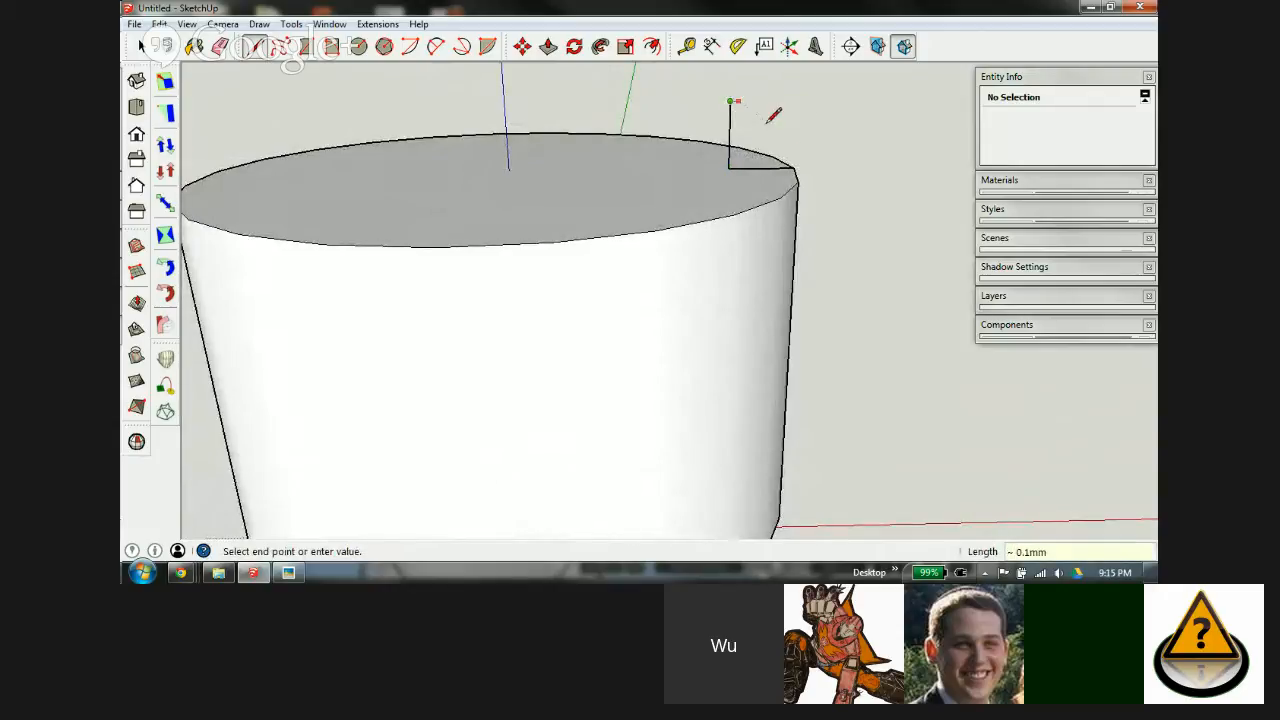
left_click(796, 167)
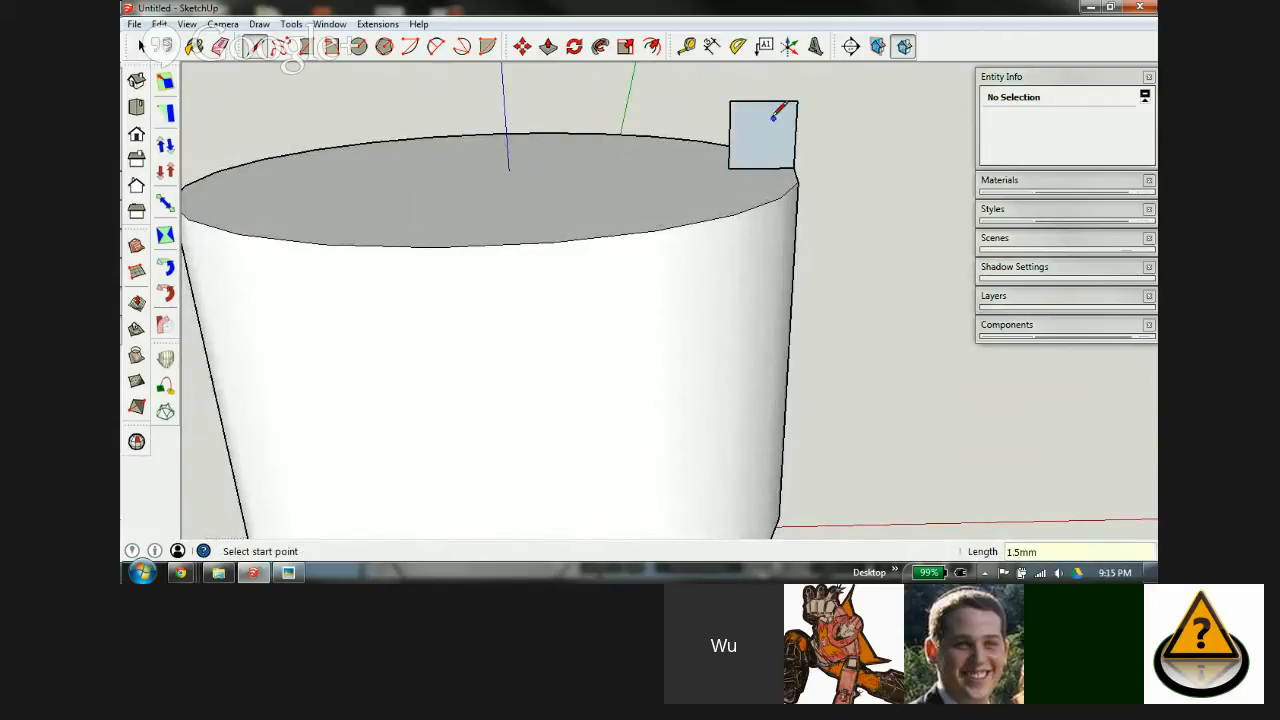
Step: Draw a two-point arc across the square from its upper inner corner to its lower outer corner, bulging outward
scroll(774, 109, "up", 3)
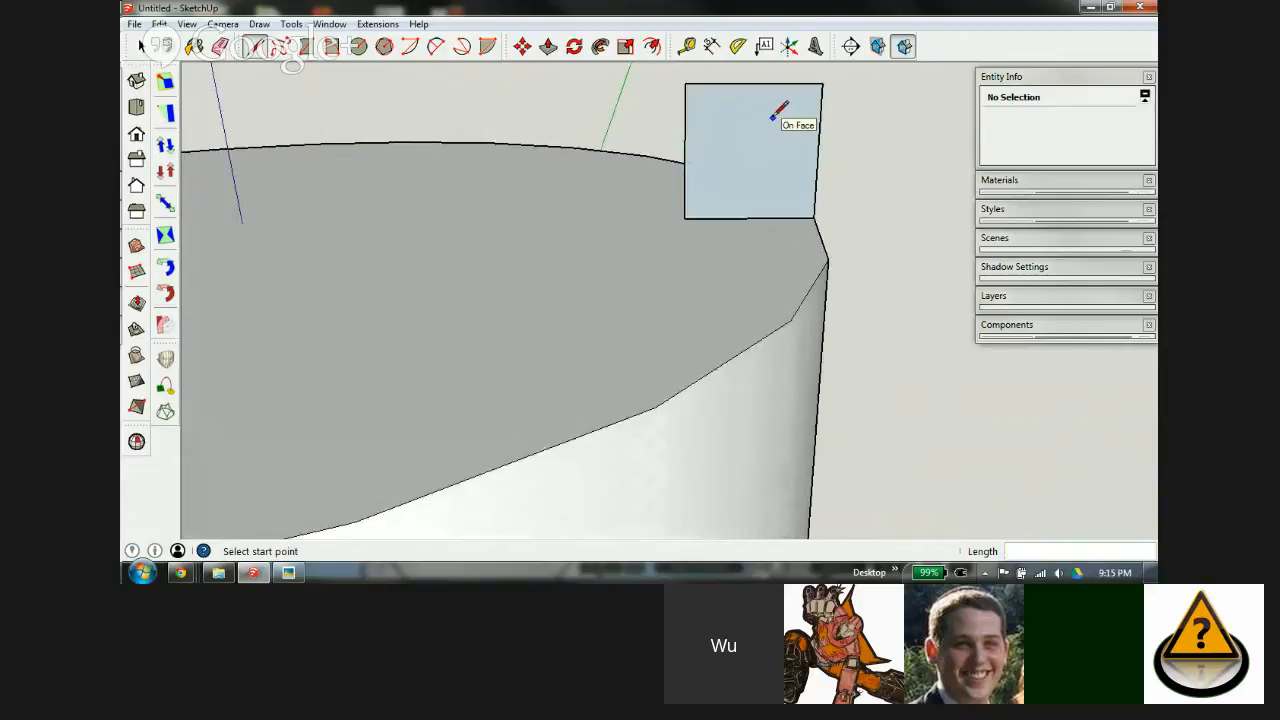
left_click(436, 46)
left_click(686, 86)
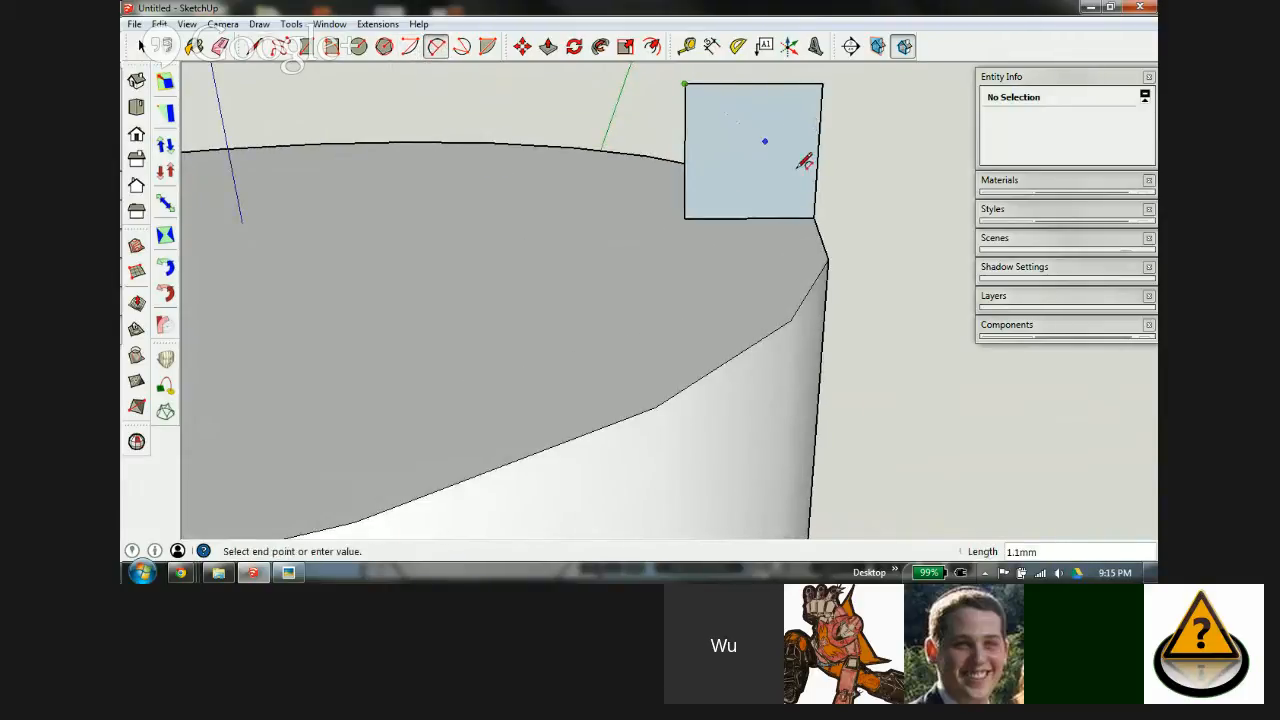
left_click(815, 216)
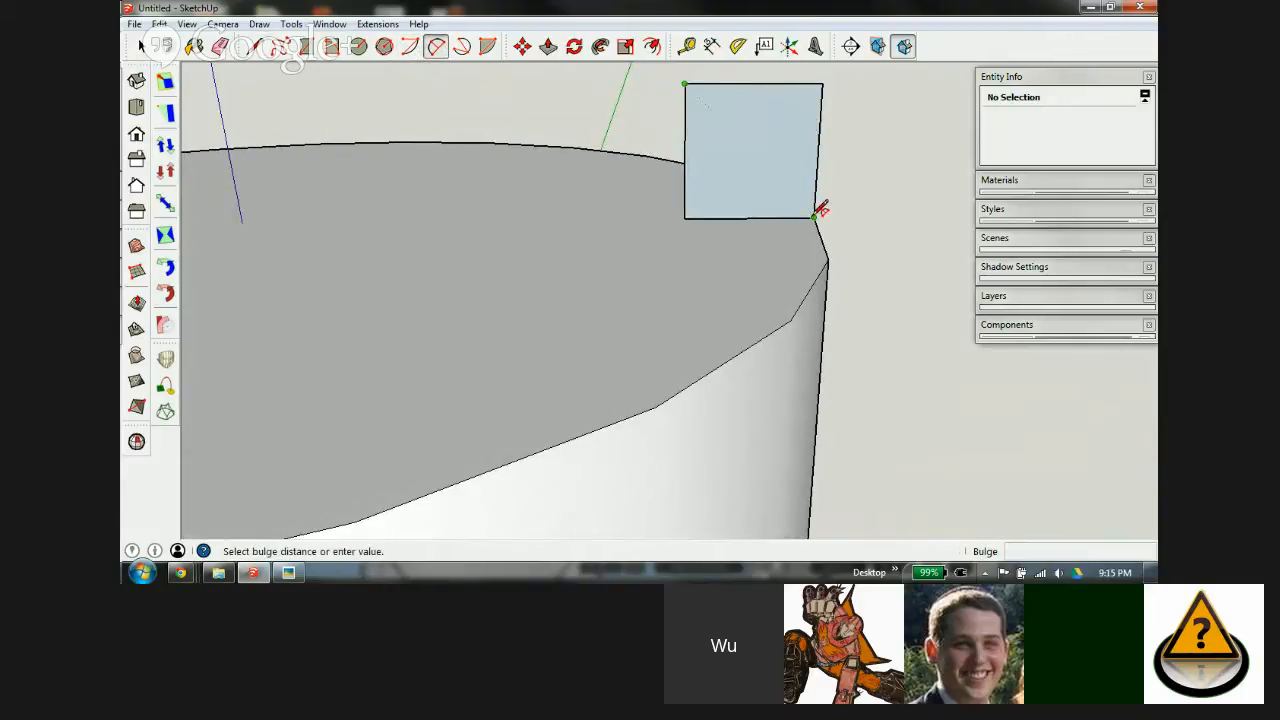
left_click(787, 127)
Step: Erase the square's edges outside the arc, leaving a quarter-round profile on the top rim
scroll(737, 144, "down", 3)
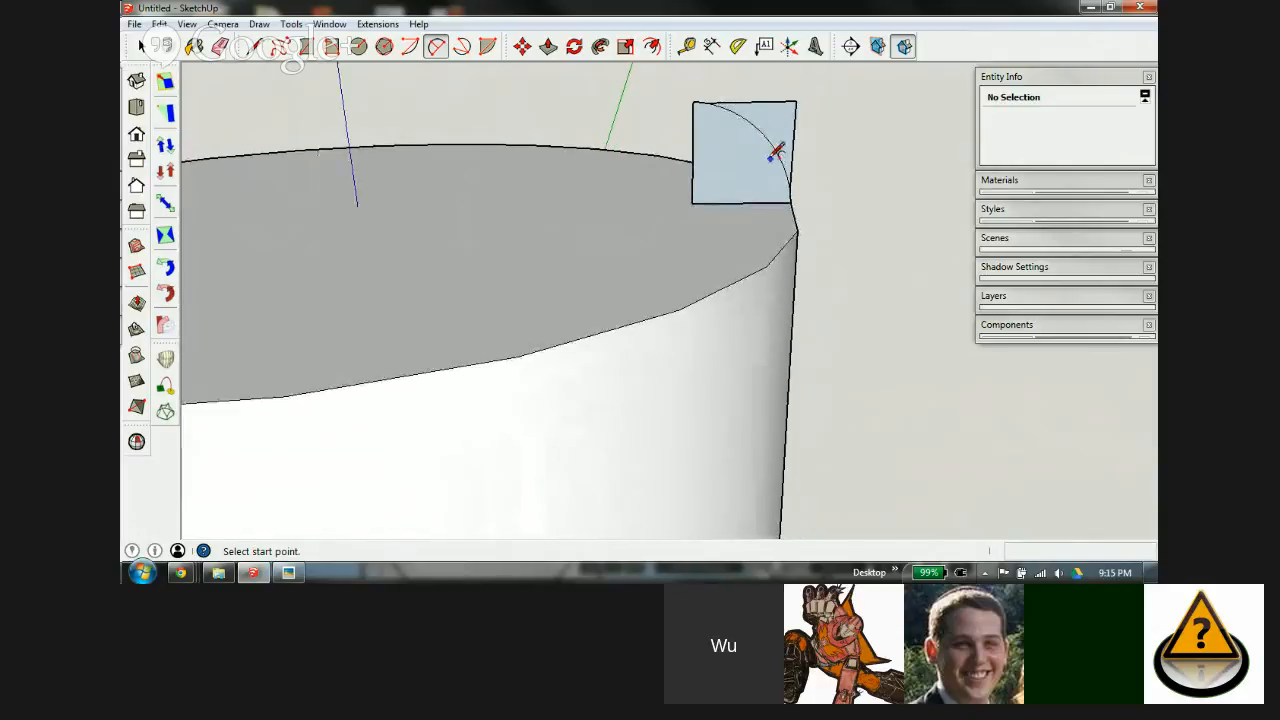
key("e")
left_click_drag(794, 103, 797, 175)
Step: Copy the quarter-round profile about 10.5 mm straight down, below the cylinder's bottom face
middle_click_drag(797, 175, 709, 186)
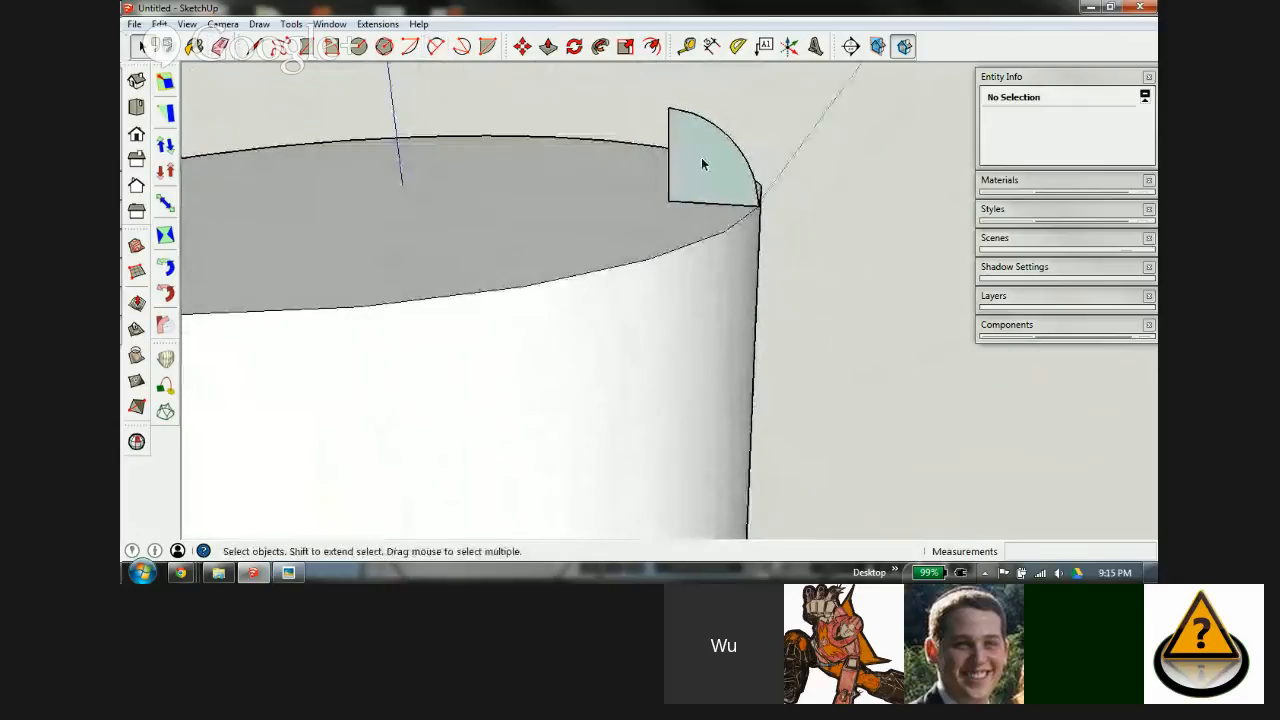
double_click(683, 166)
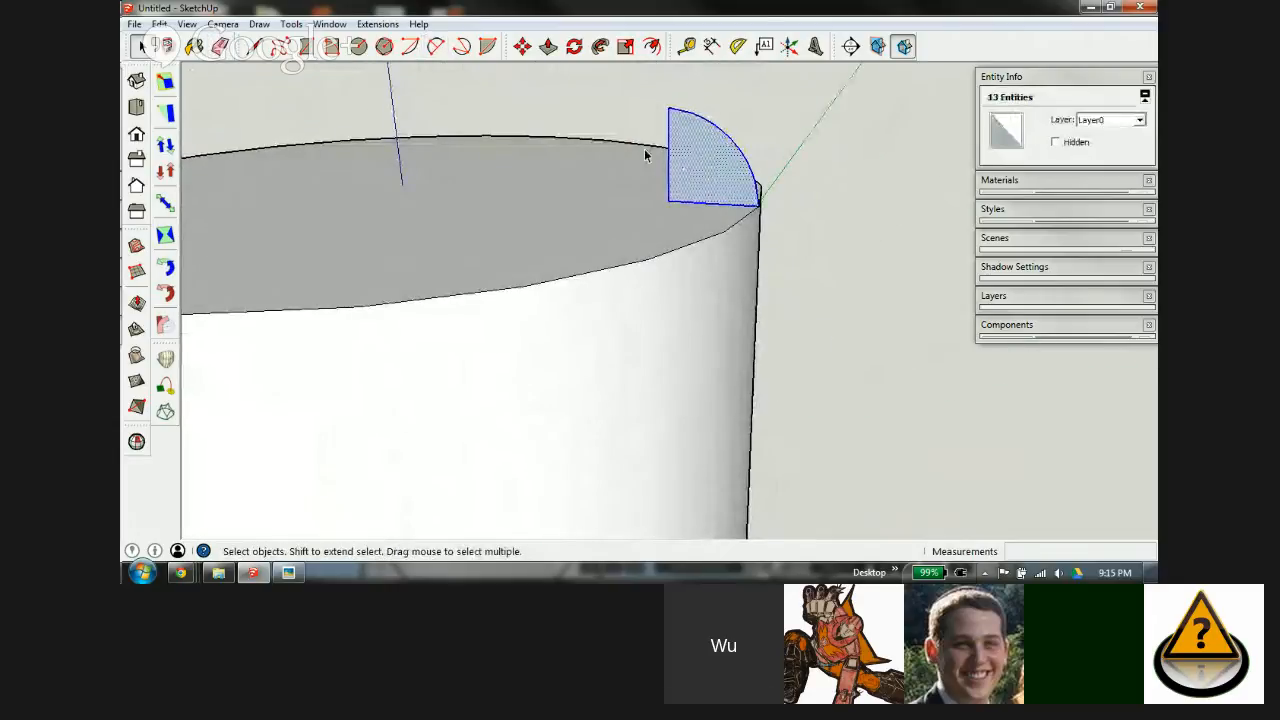
middle_click_drag(649, 151, 717, 180)
key("m")
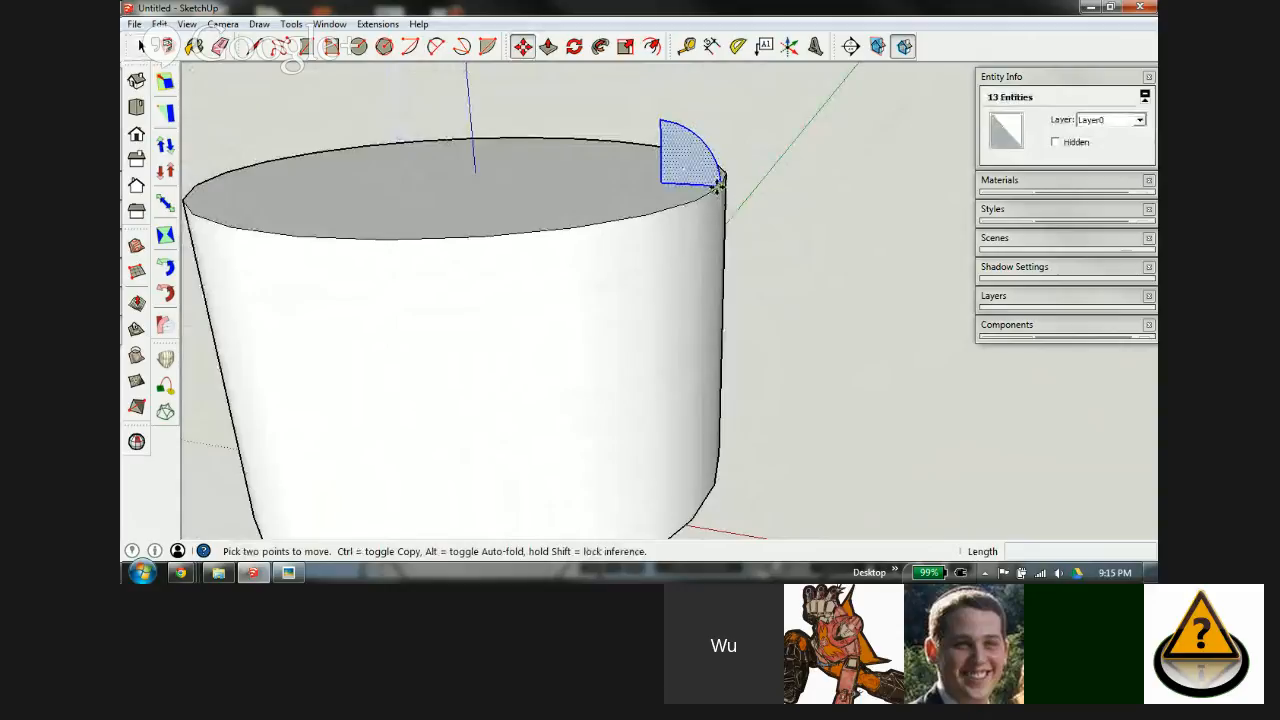
scroll(717, 185, "down", 5)
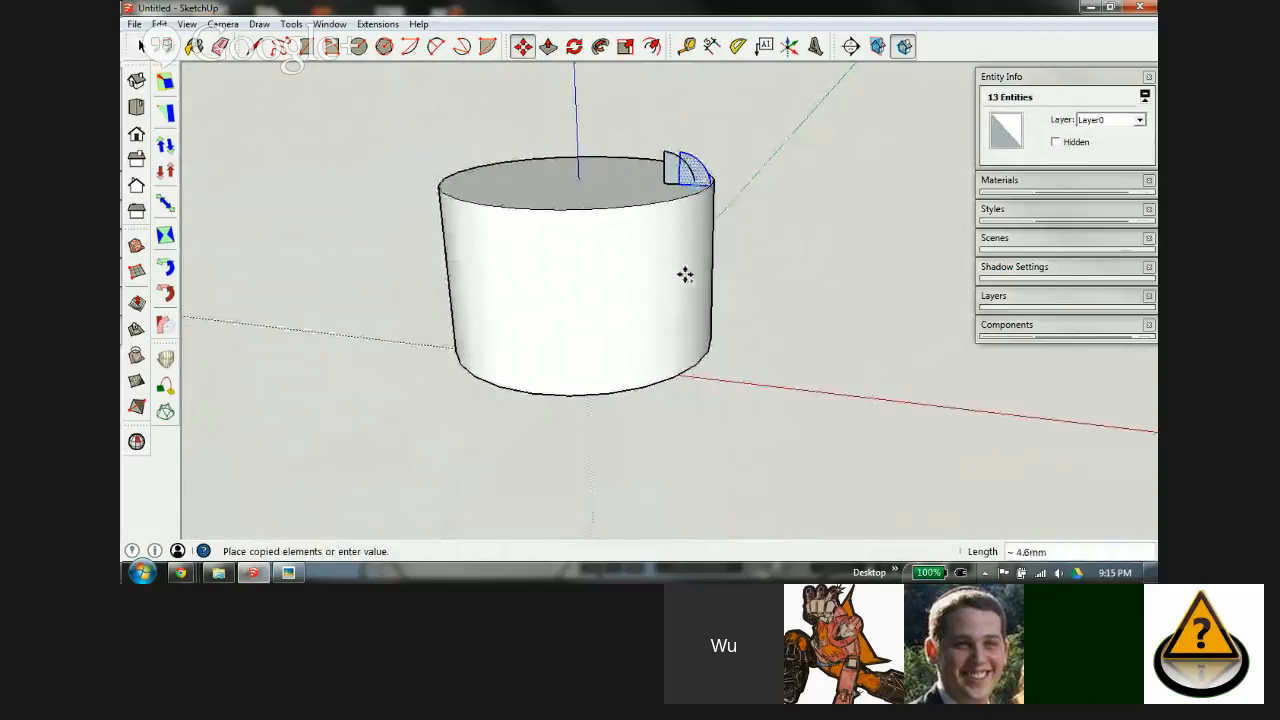
middle_click_drag(686, 349, 709, 204)
left_click(709, 204)
key("ctrl")
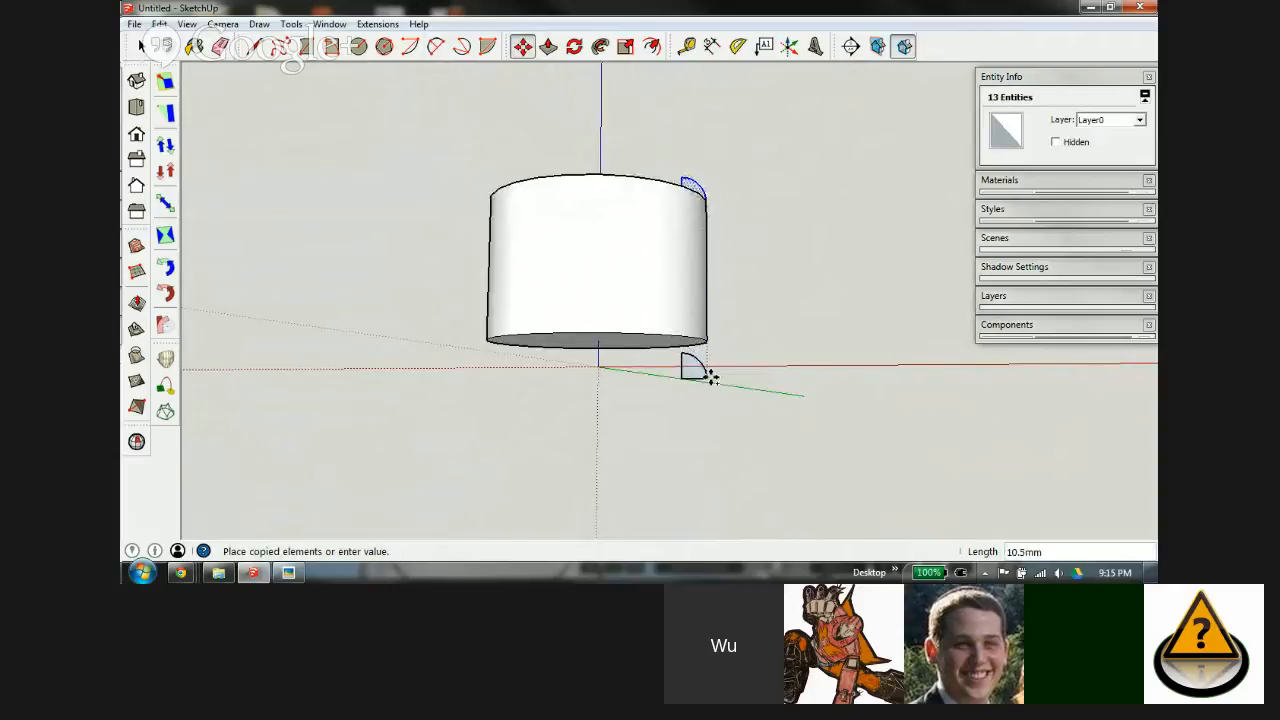
left_click(695, 371)
Step: Flip the copied profile along the blue direction and move its outer corner onto the cylinder's bottom rim
right_click(692, 372)
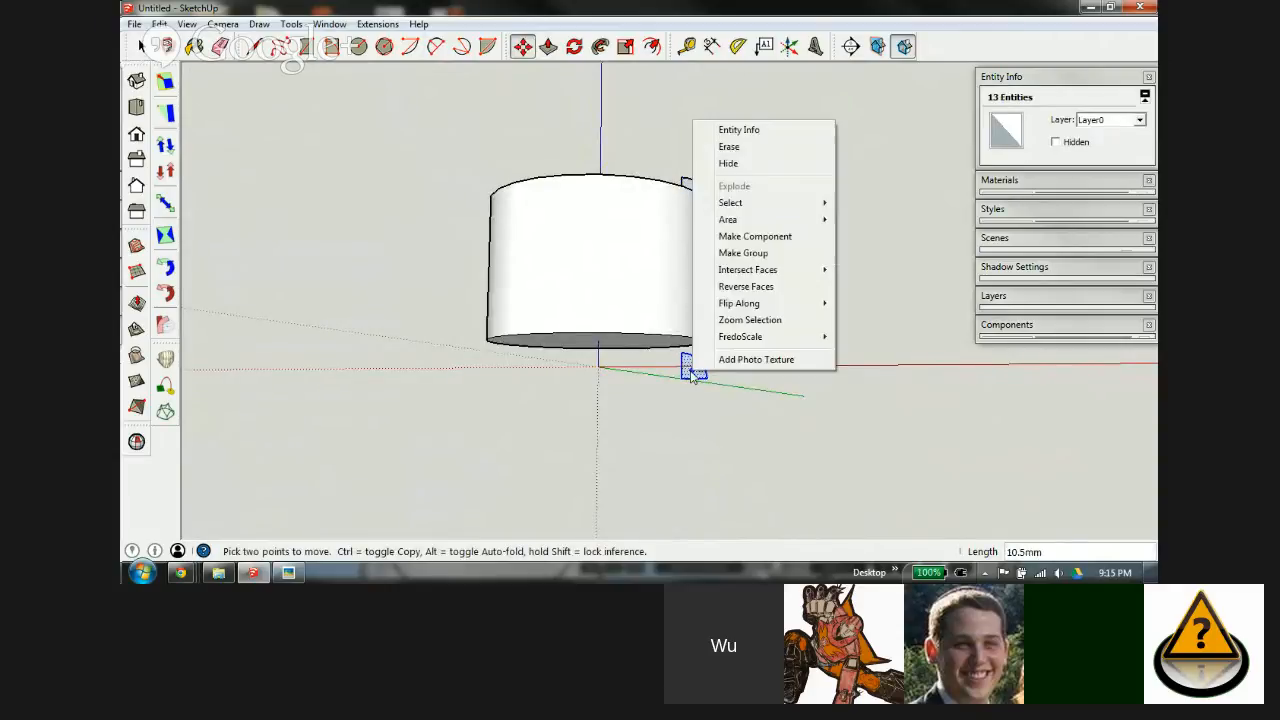
mouse_move(745, 304)
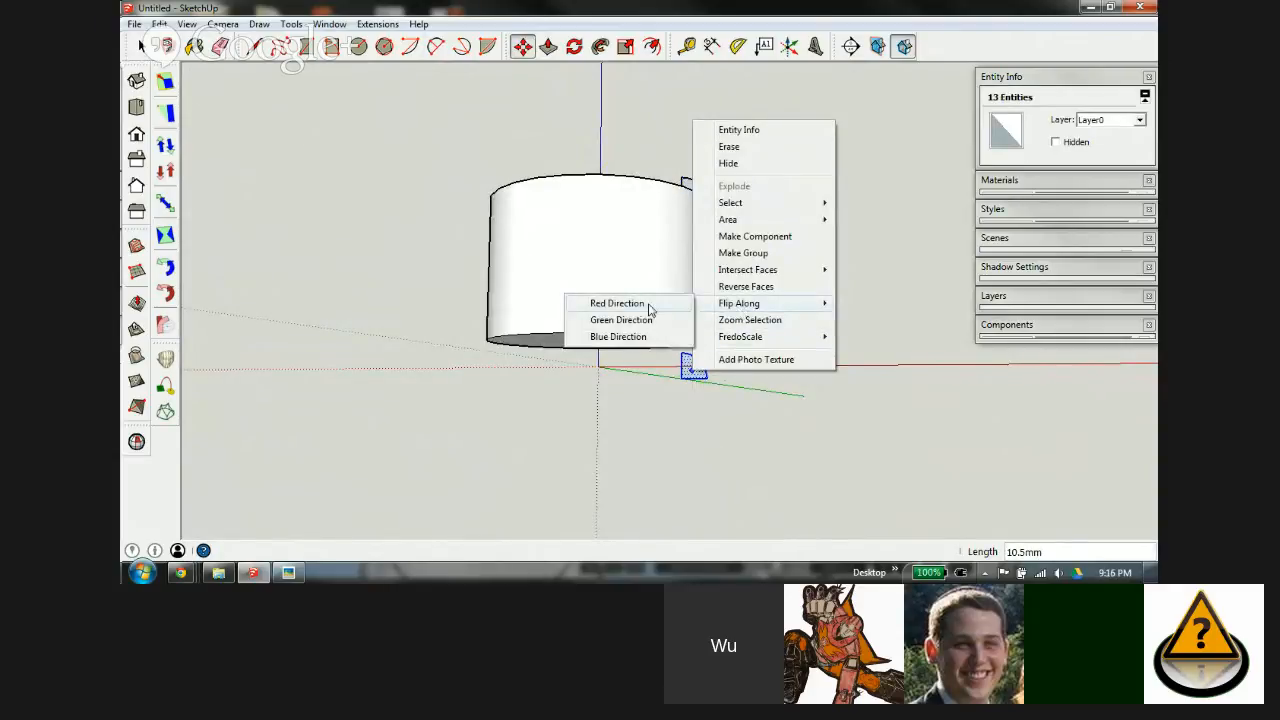
left_click(618, 337)
scroll(691, 363, "up", 3)
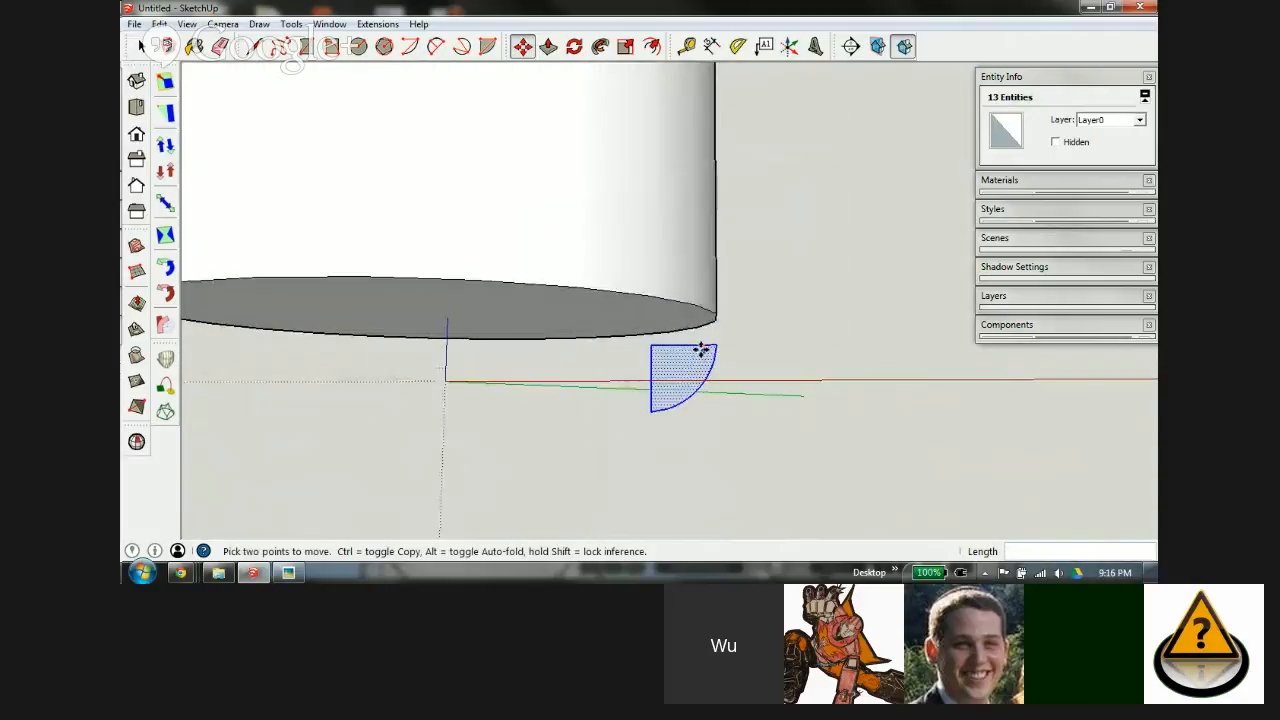
left_click(713, 346)
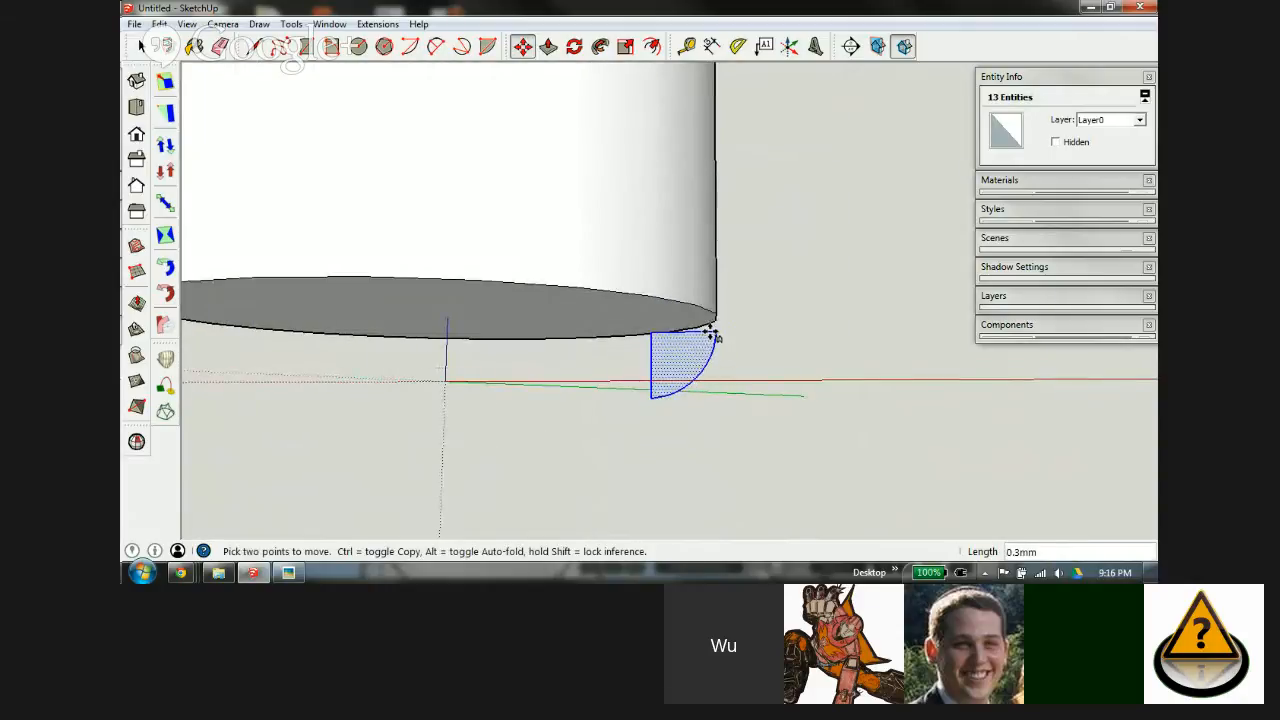
left_click(713, 314)
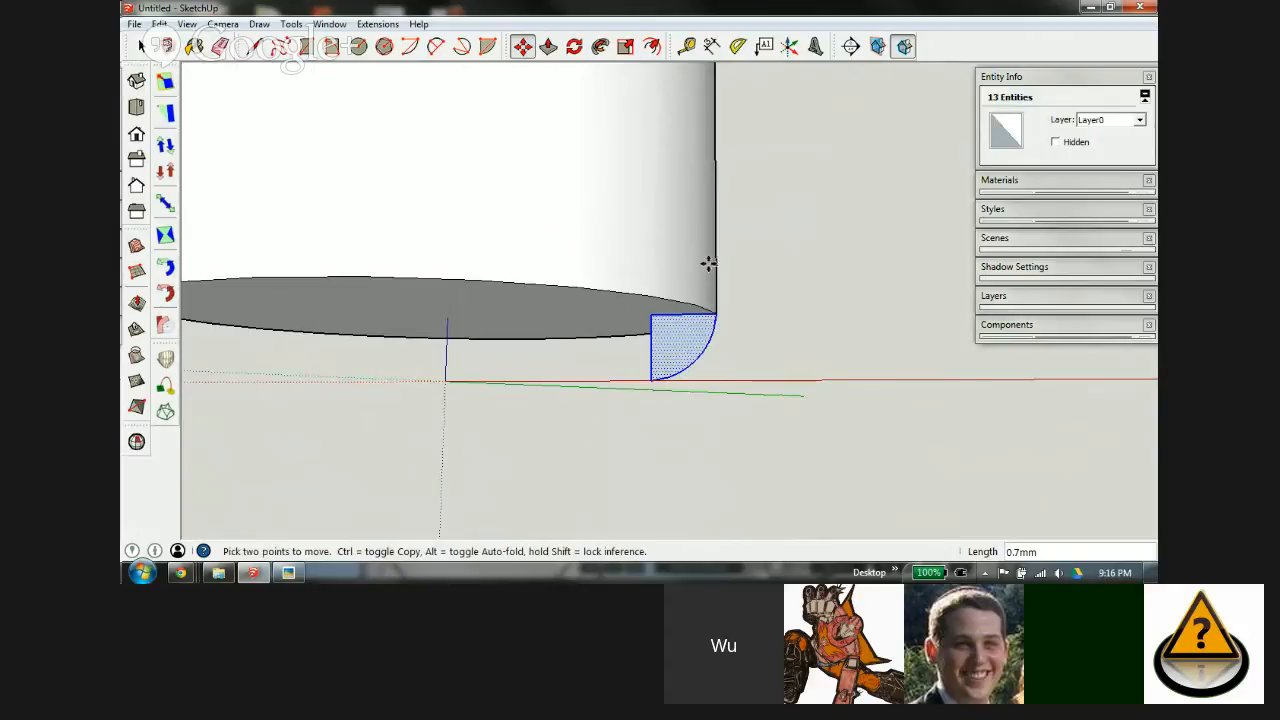
Step: Try to sweep the lower quarter-round profile around the cylinder's bottom face with Follow Me, and undo it
middle_click_drag(650, 209, 634, 180)
scroll(640, 230, "down", 3)
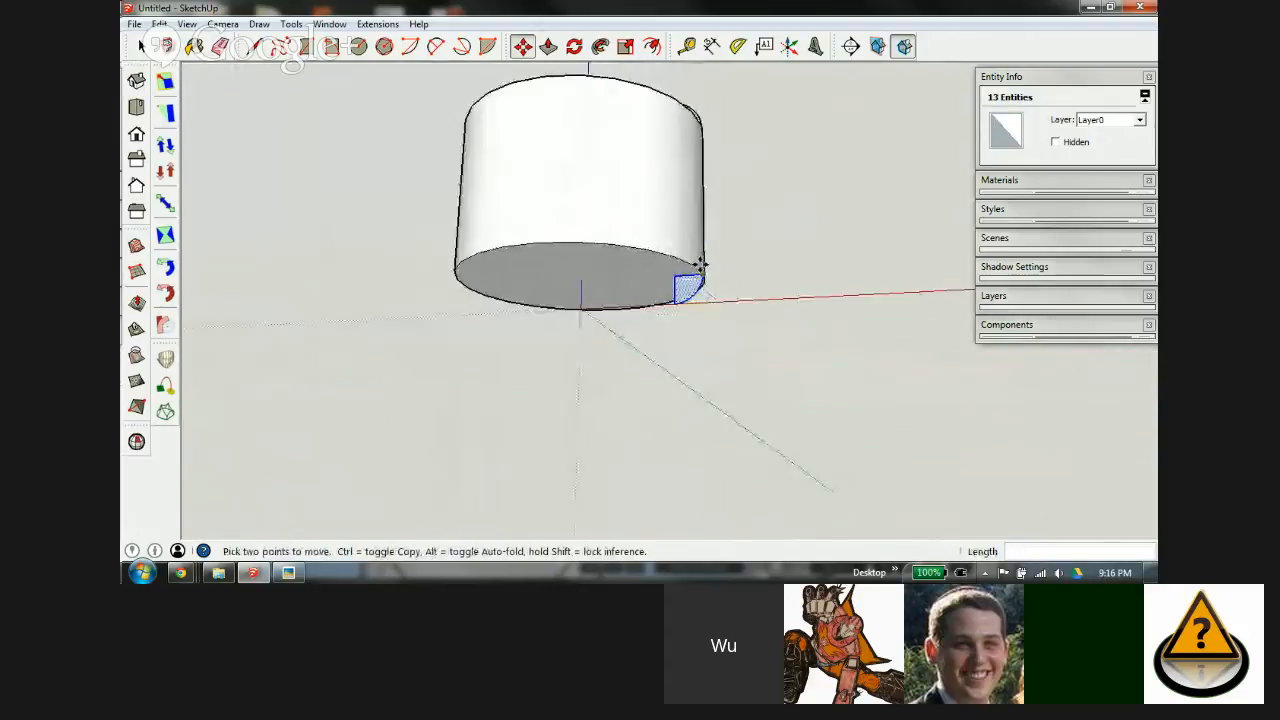
key("space")
scroll(636, 275, "down", 2)
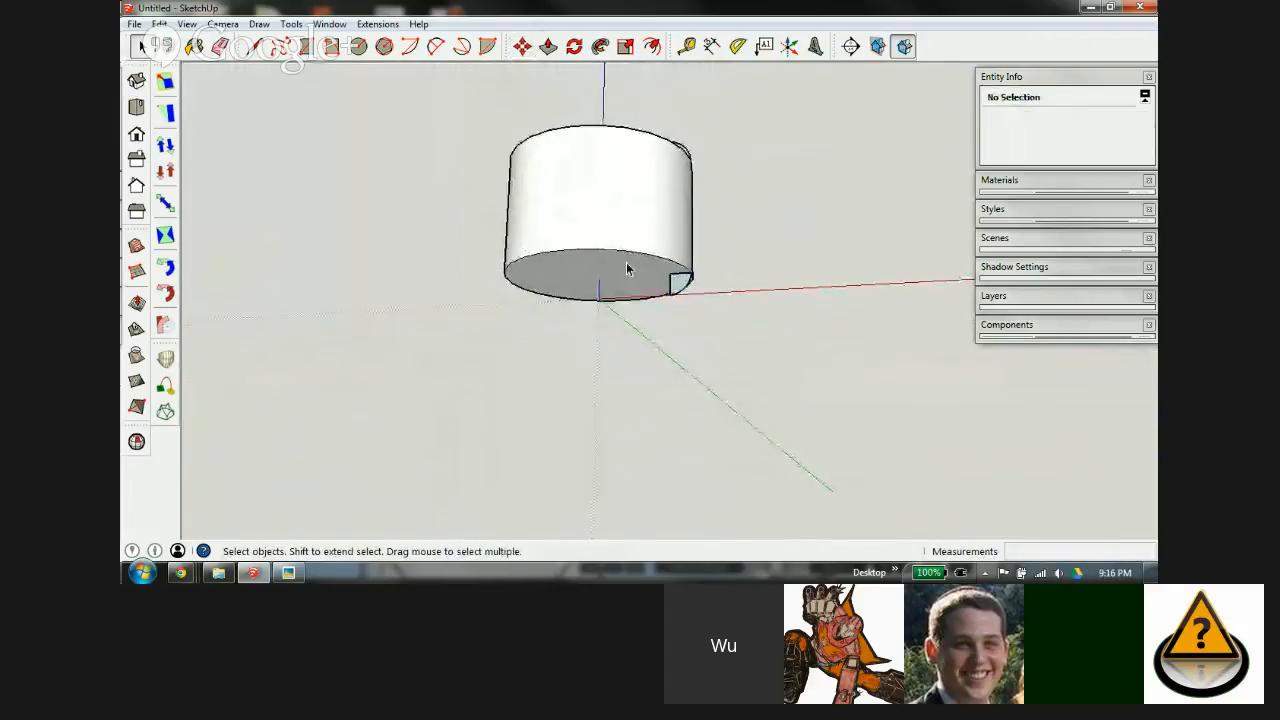
middle_click_drag(629, 266, 661, 226)
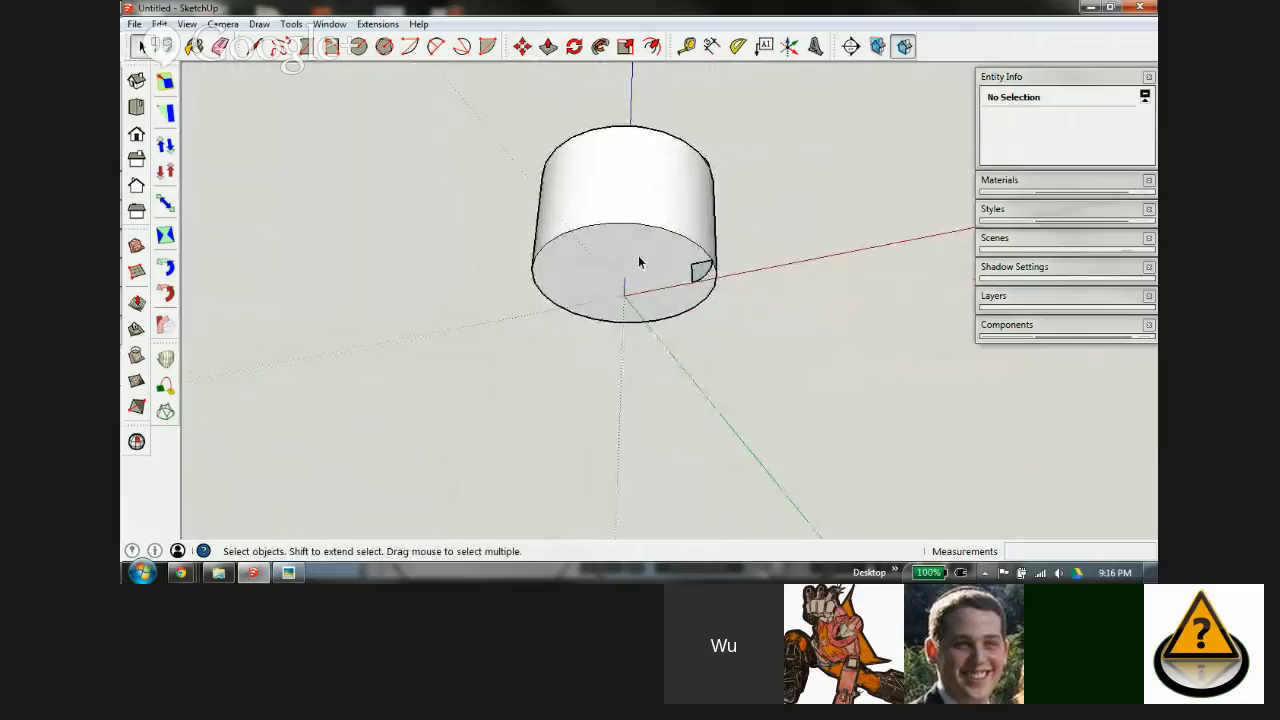
left_click(640, 262)
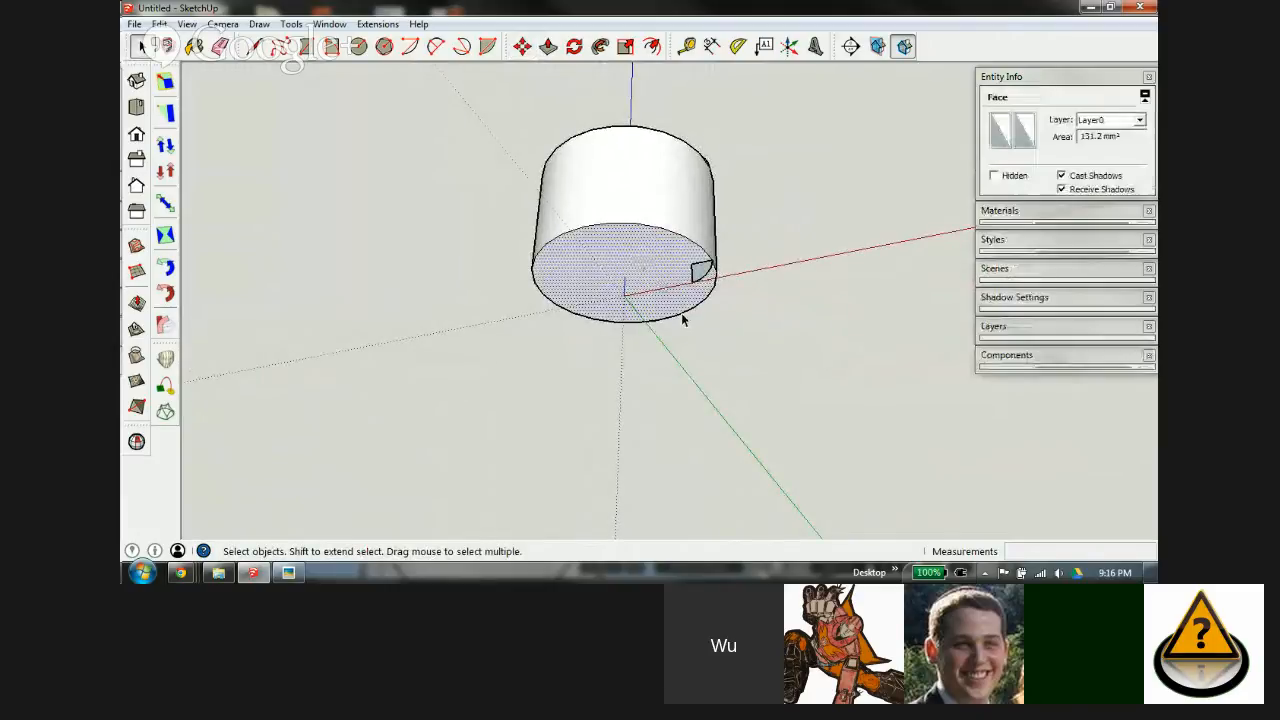
left_click(599, 46)
left_click(703, 275)
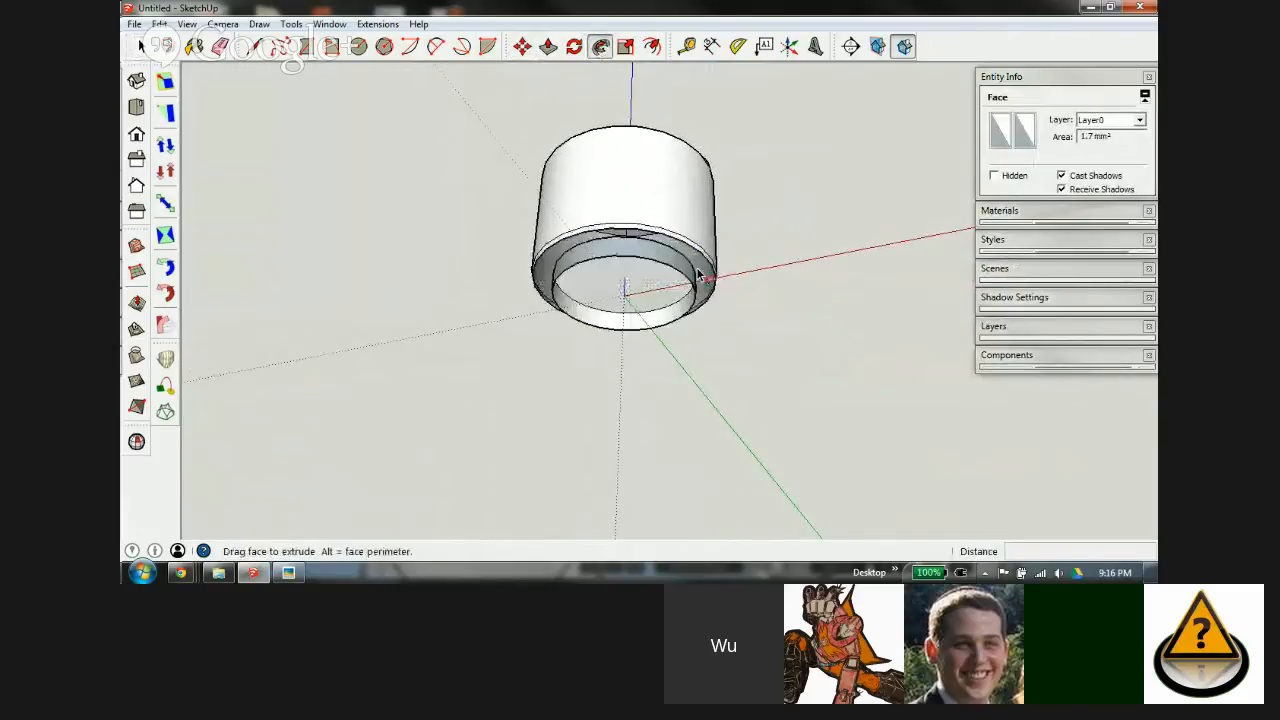
scroll(651, 281, "up", 5)
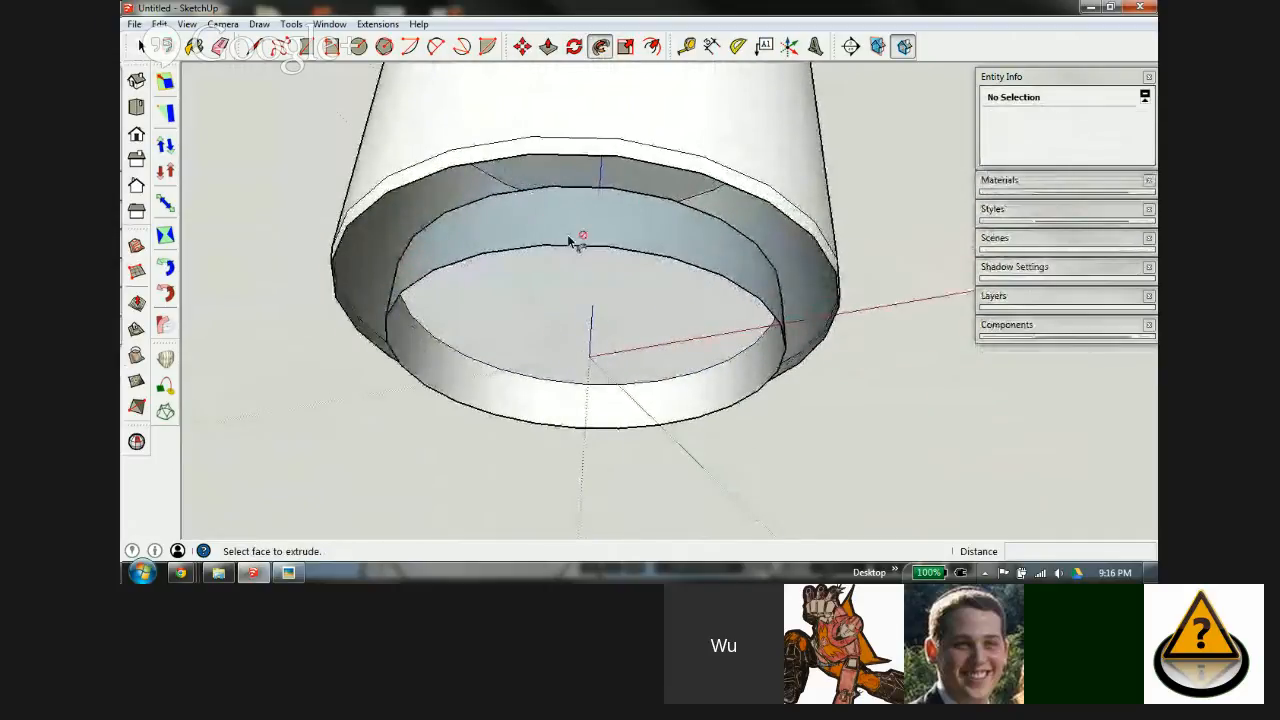
middle_click_drag(570, 242, 634, 331)
key("ctrl+z")
Step: Scale the cylinder and both quarter-round profiles up uniformly by a factor of 100
scroll(606, 300, "down", 5)
key("space")
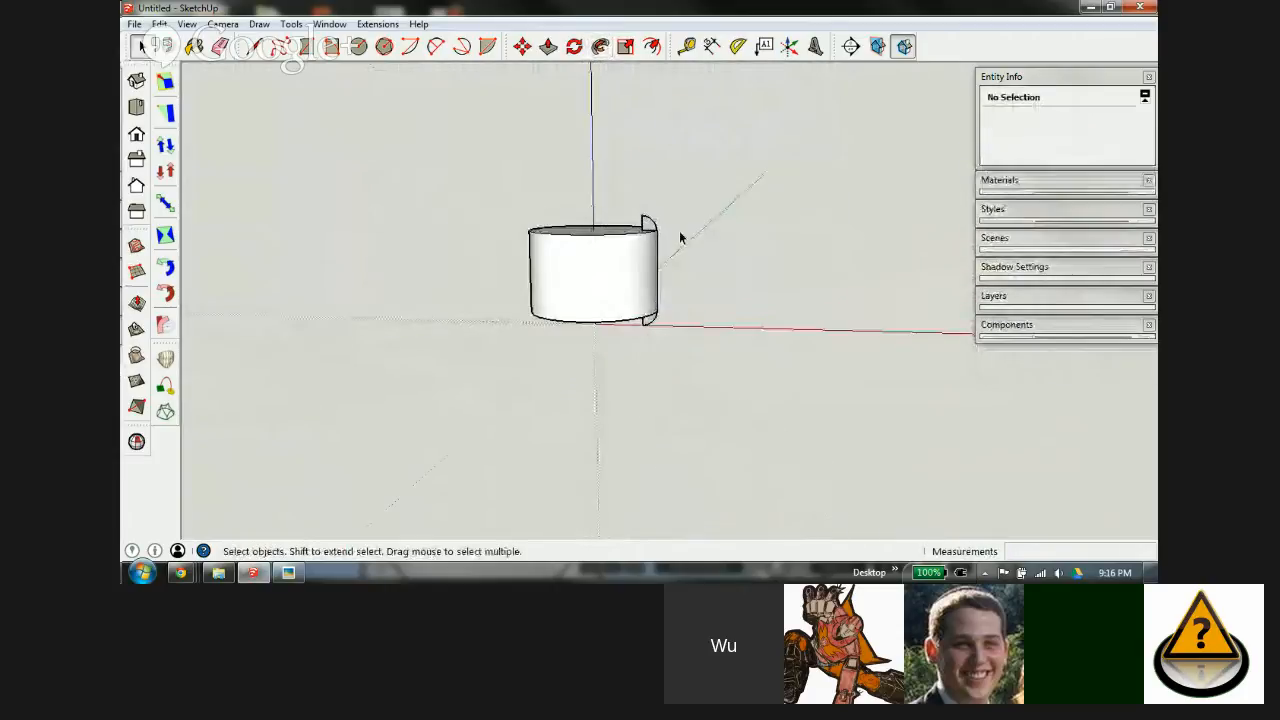
triple_click(634, 324)
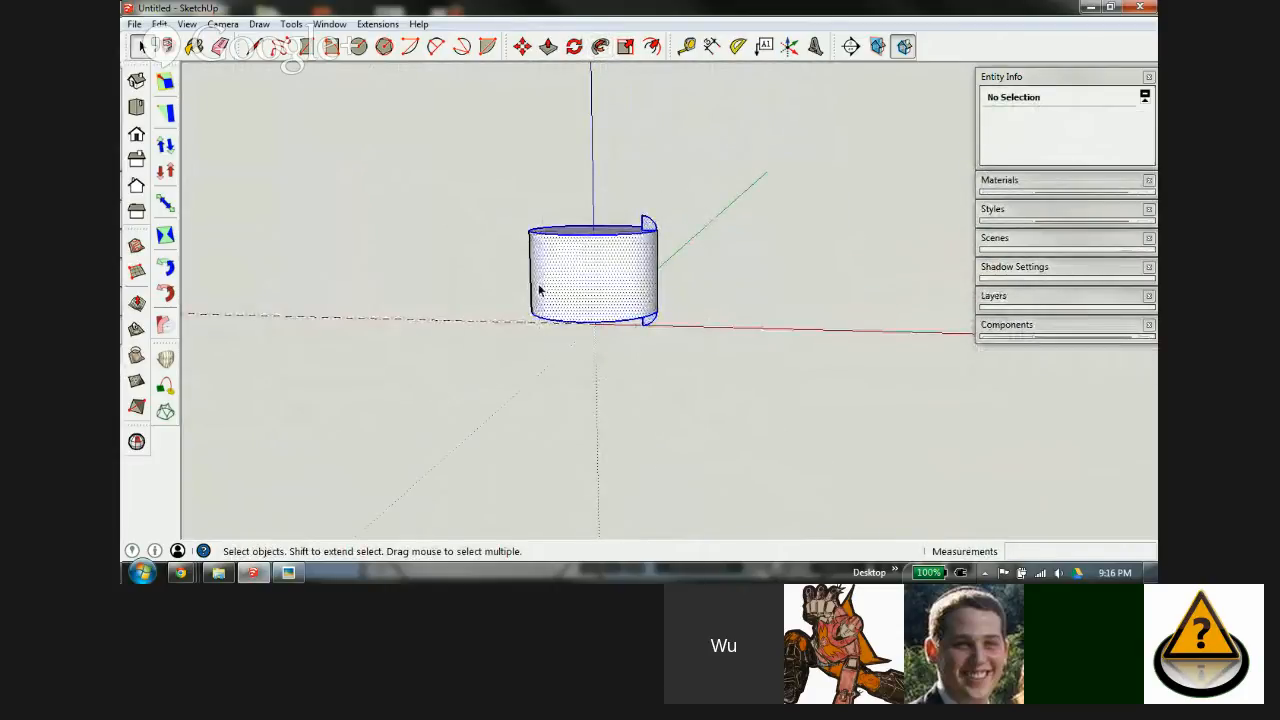
key("s")
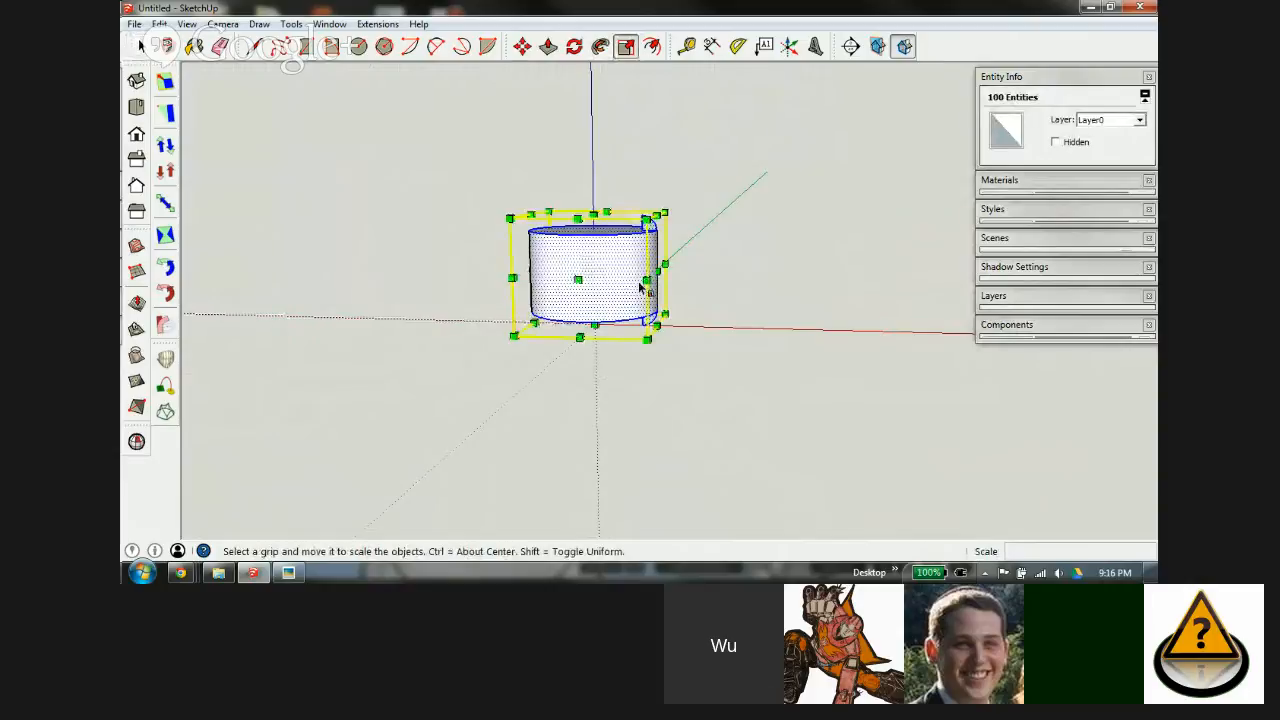
middle_click_drag(571, 274, 733, 352)
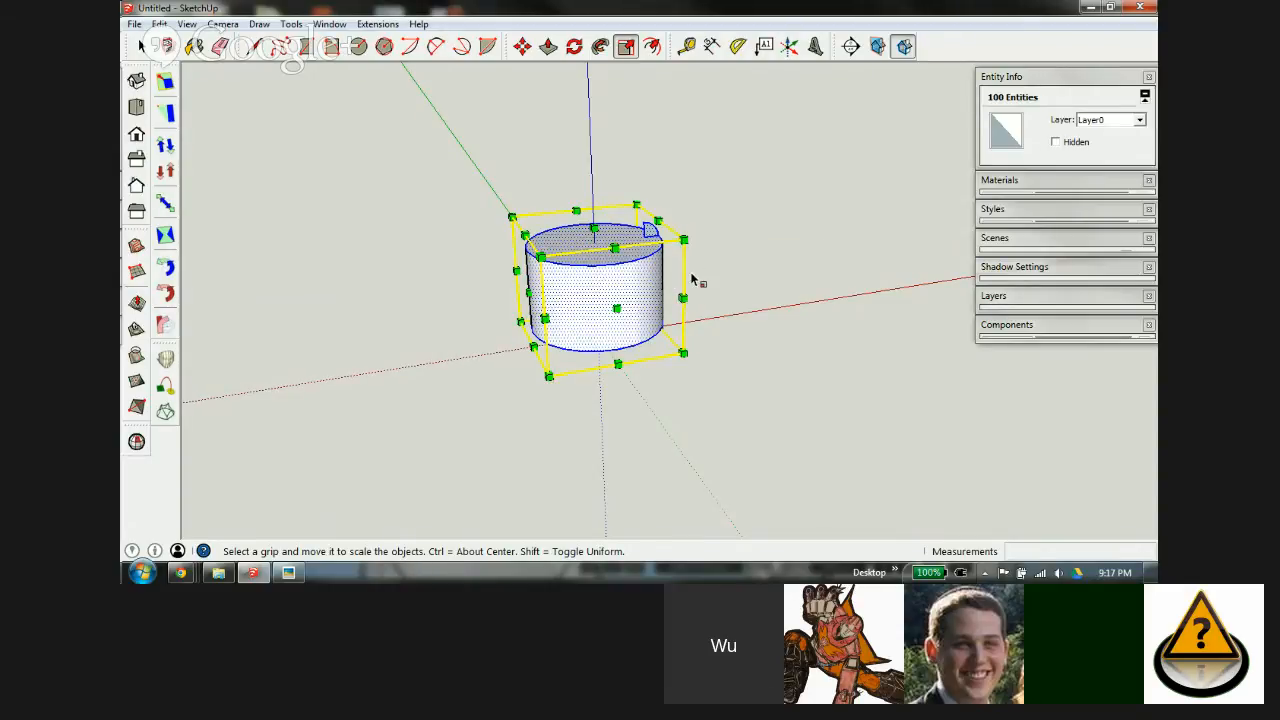
left_click_drag(682, 240, 806, 166)
type("100")
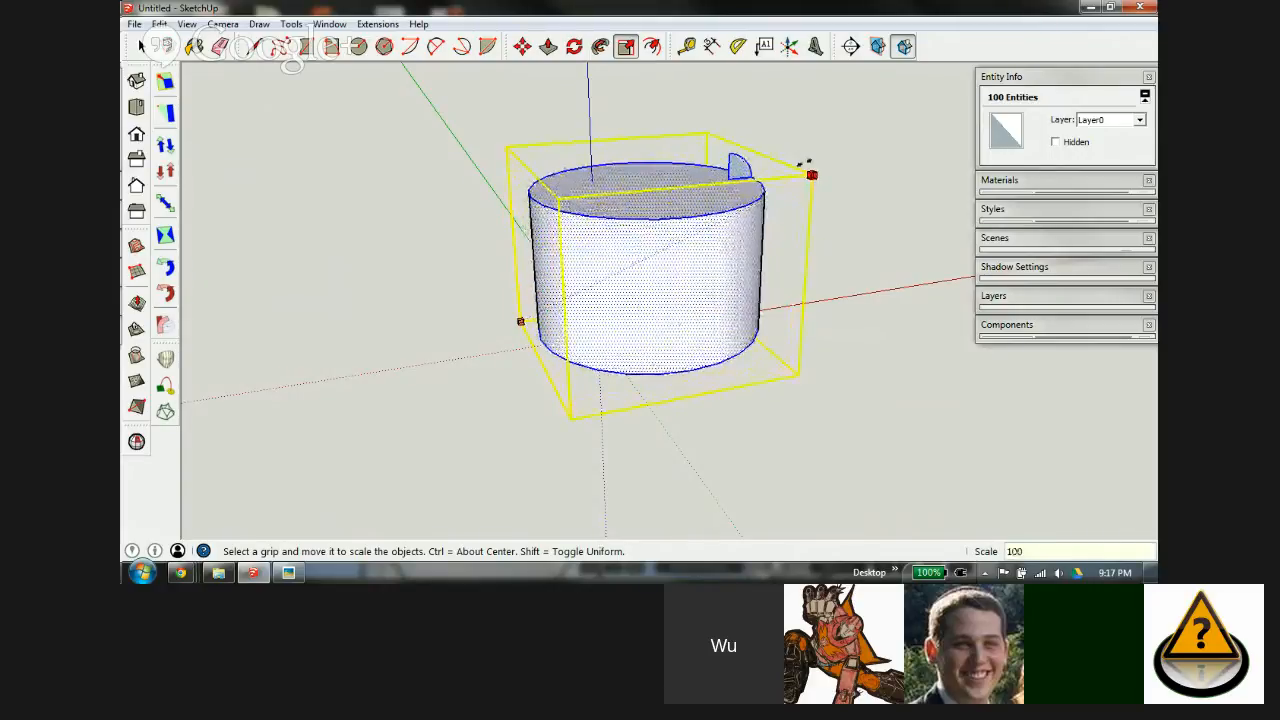
key("Return")
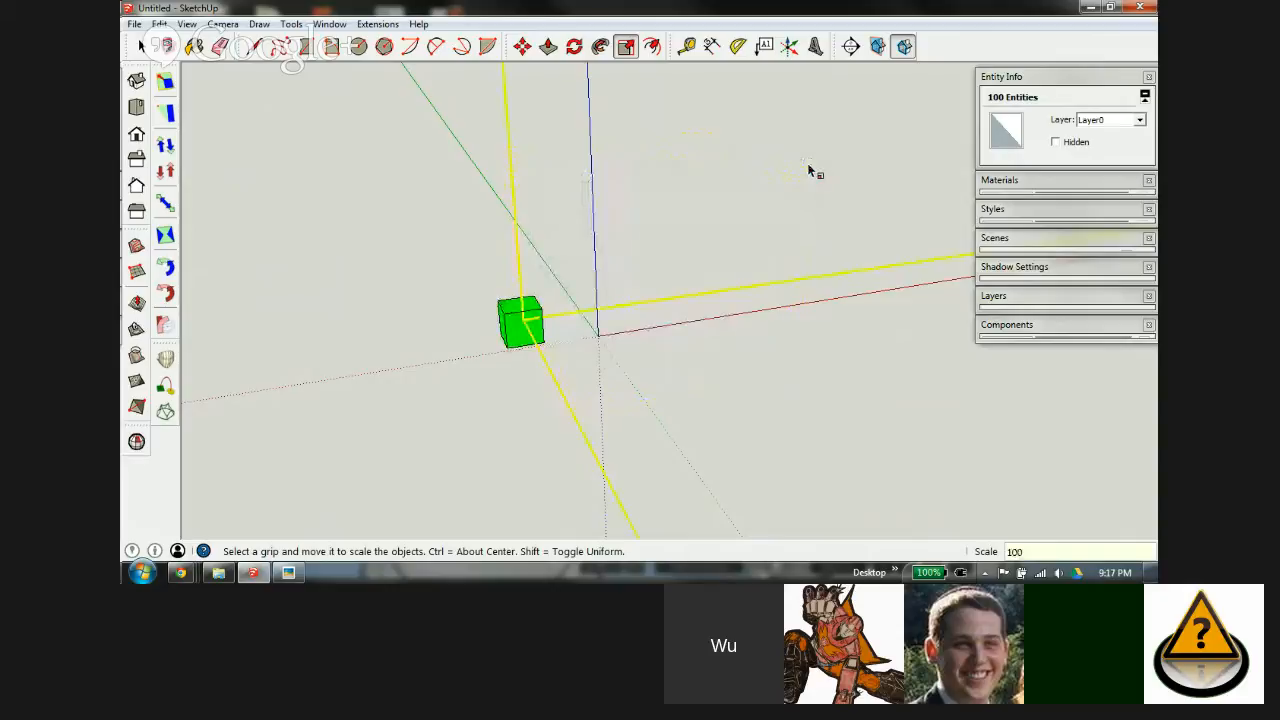
key("ctrl+z")
key("space")
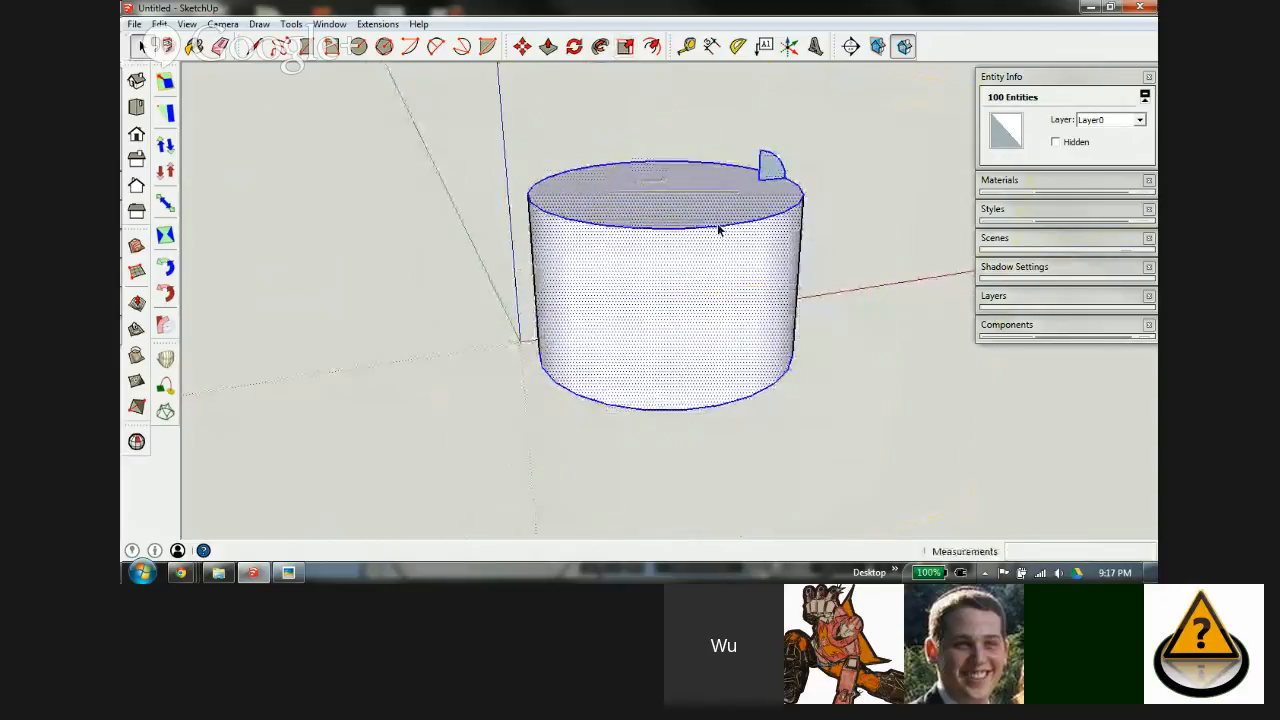
Step: Sweep the upper quarter-round profile around the cylinder's top face with Follow Me
left_click(796, 176)
scroll(789, 176, "up", 3)
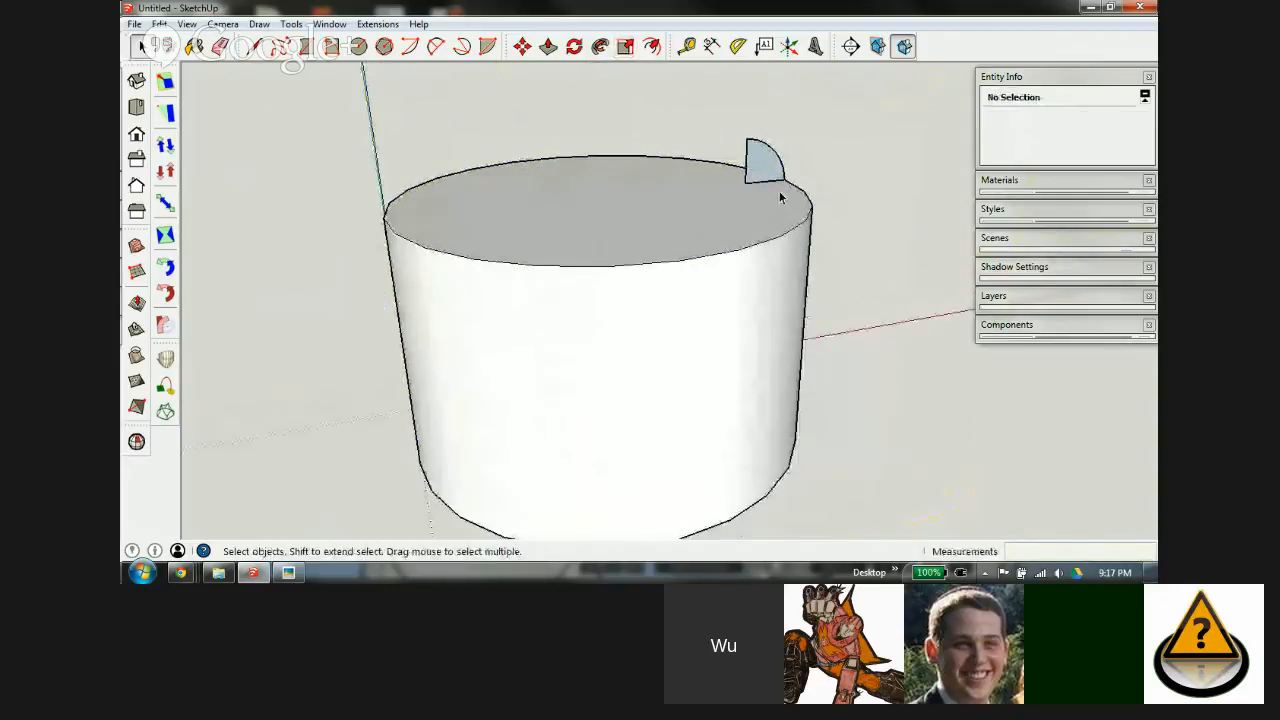
middle_click_drag(779, 191, 674, 274)
left_click(671, 262)
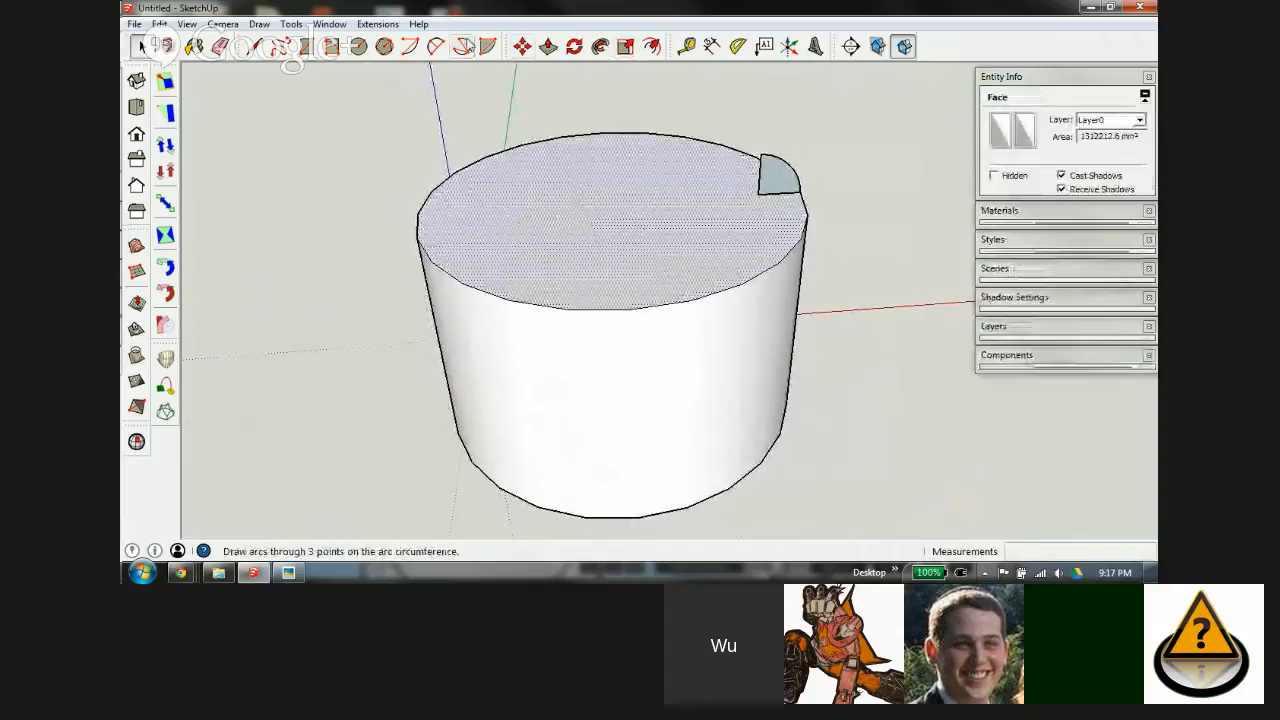
left_click(598, 46)
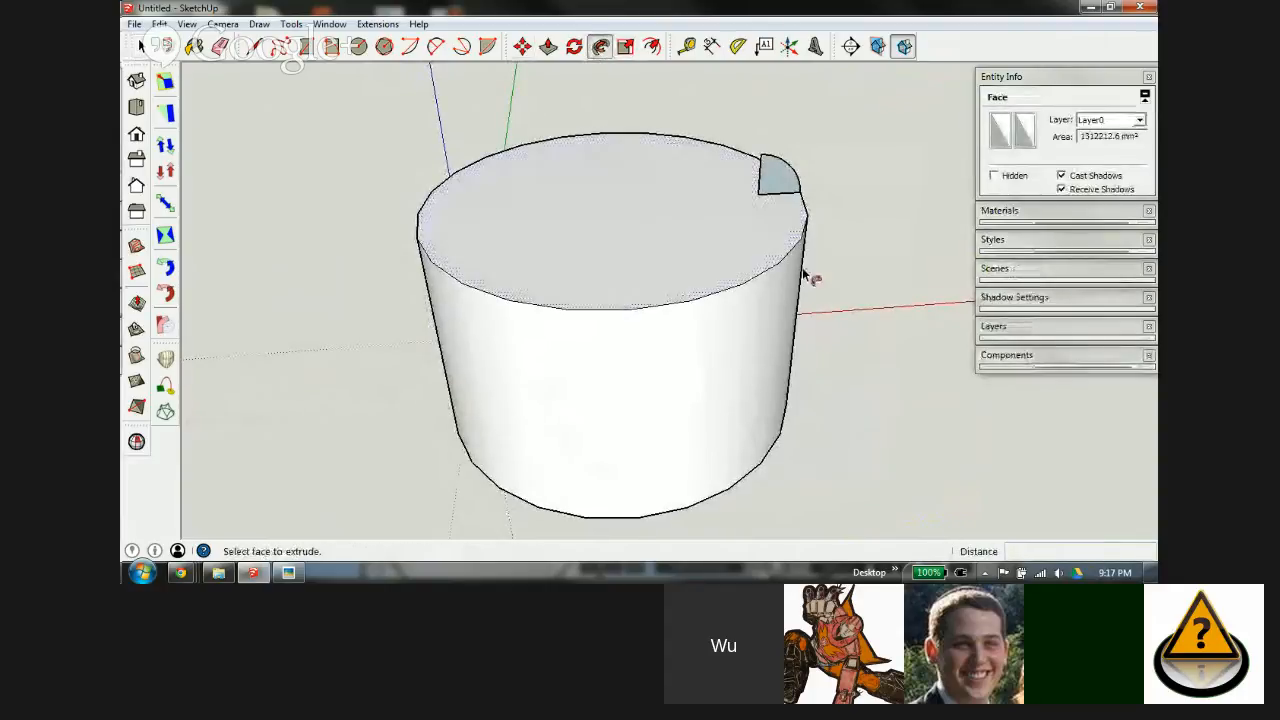
left_click(778, 178)
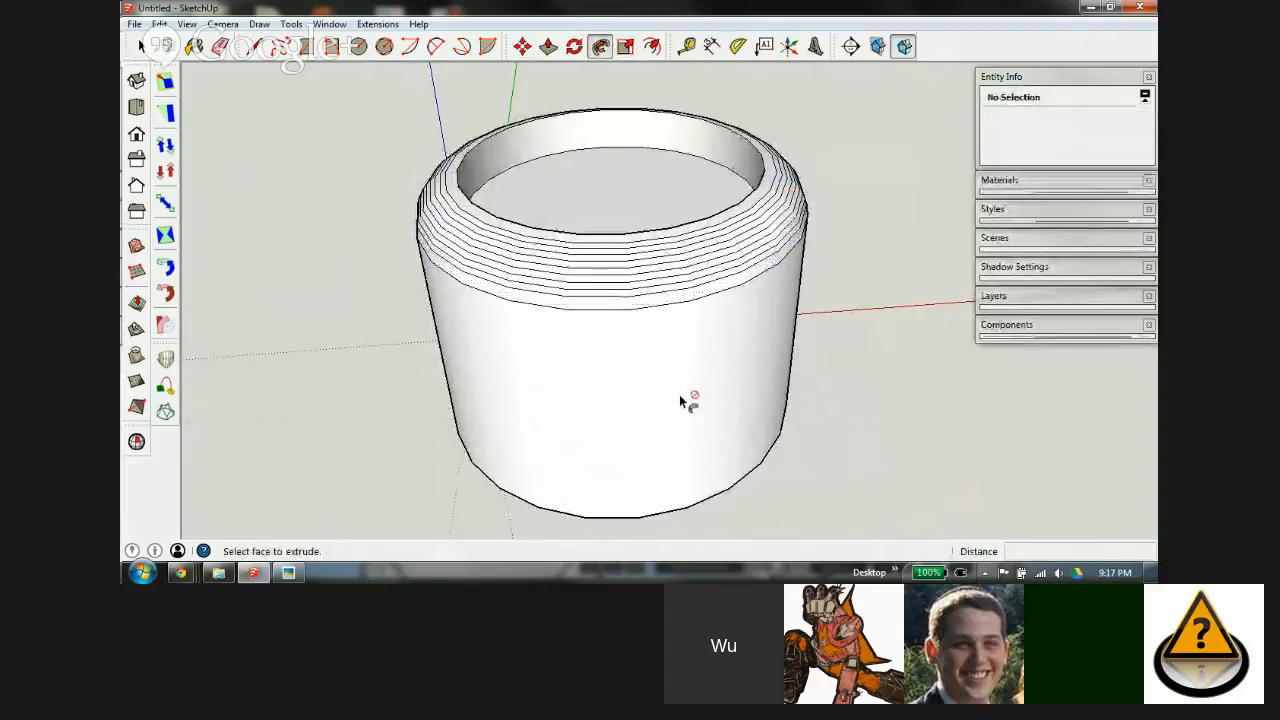
Step: Sweep the lower quarter-round profile around the cylinder's bottom face with Follow Me
middle_click_drag(686, 403, 757, 120)
key("space")
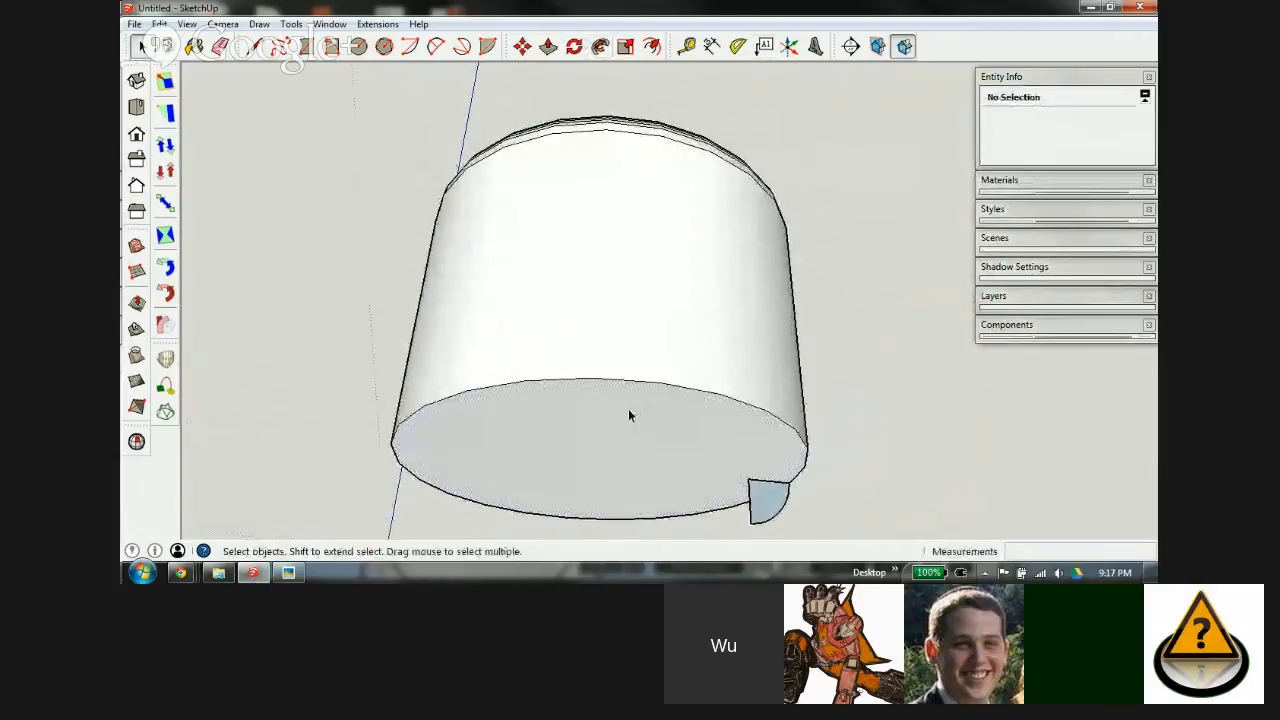
left_click(674, 402)
middle_click_drag(674, 402, 588, 256)
left_click(599, 46)
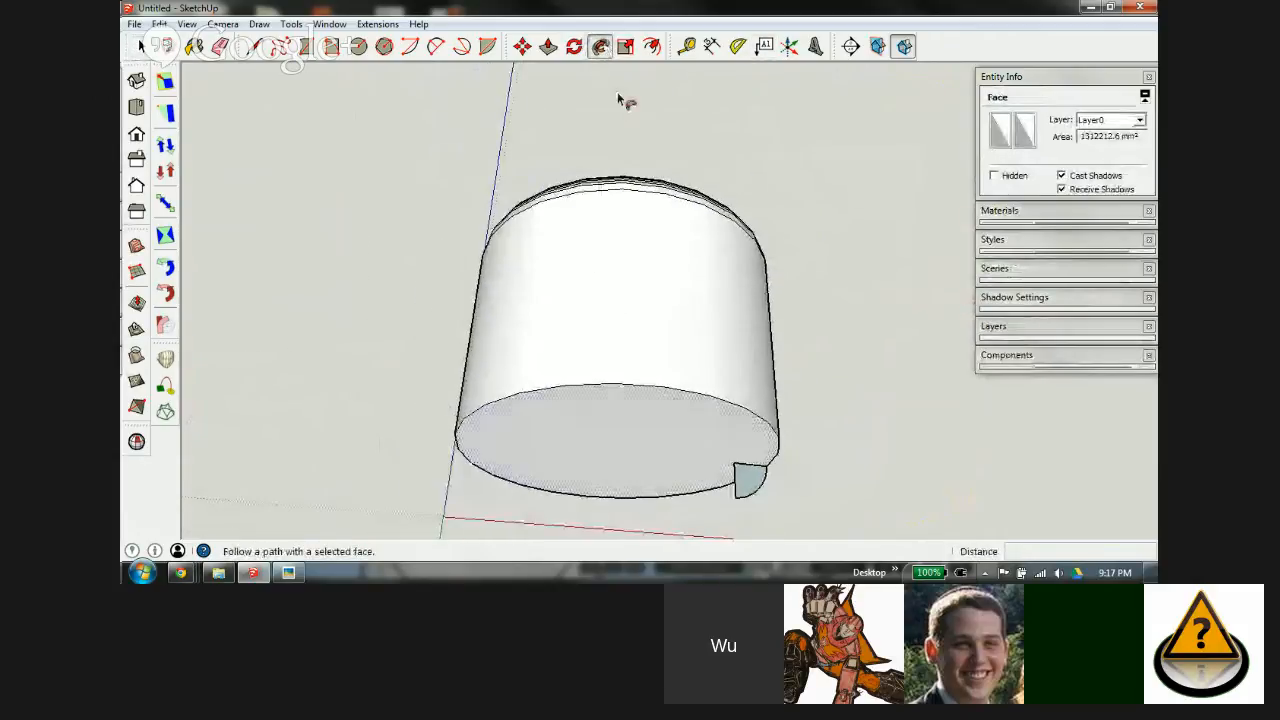
left_click(744, 479)
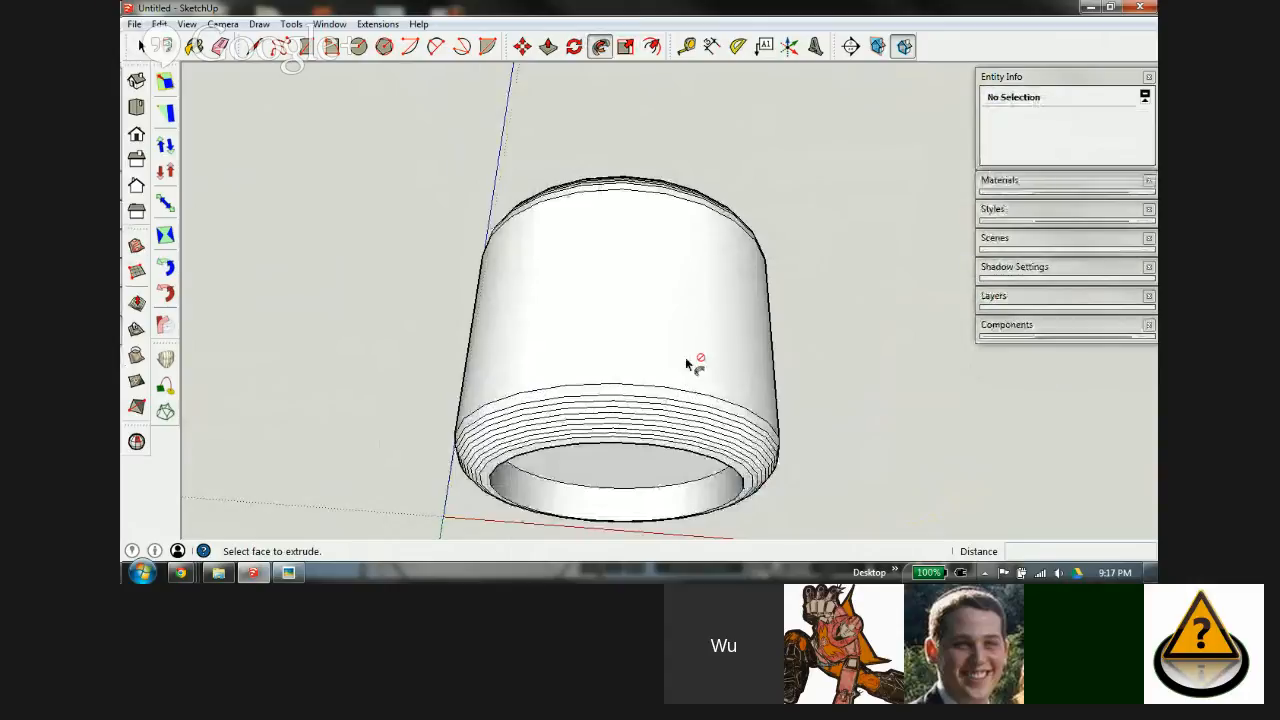
Step: Push/Pull the recessed bottom face outward 150 mm, flush with the swept ring's rim
scroll(670, 415, "down", 2)
key("p")
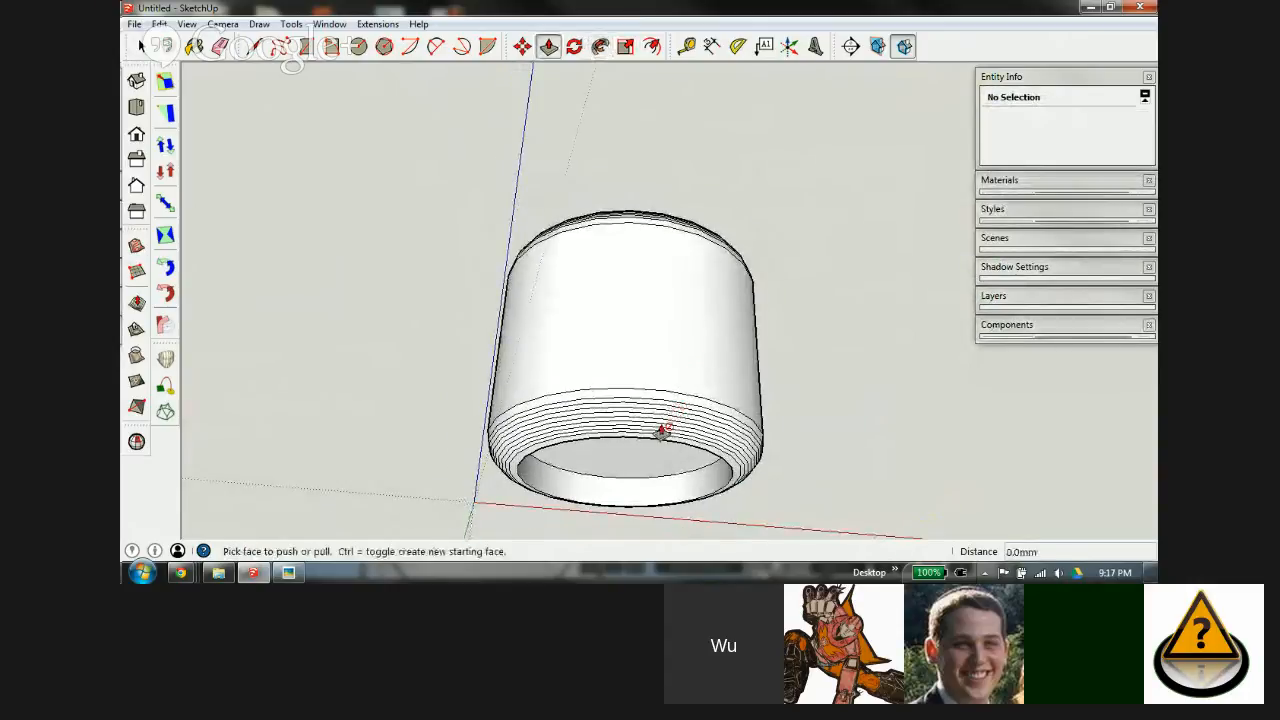
middle_click_drag(663, 423, 706, 318)
left_click(706, 318)
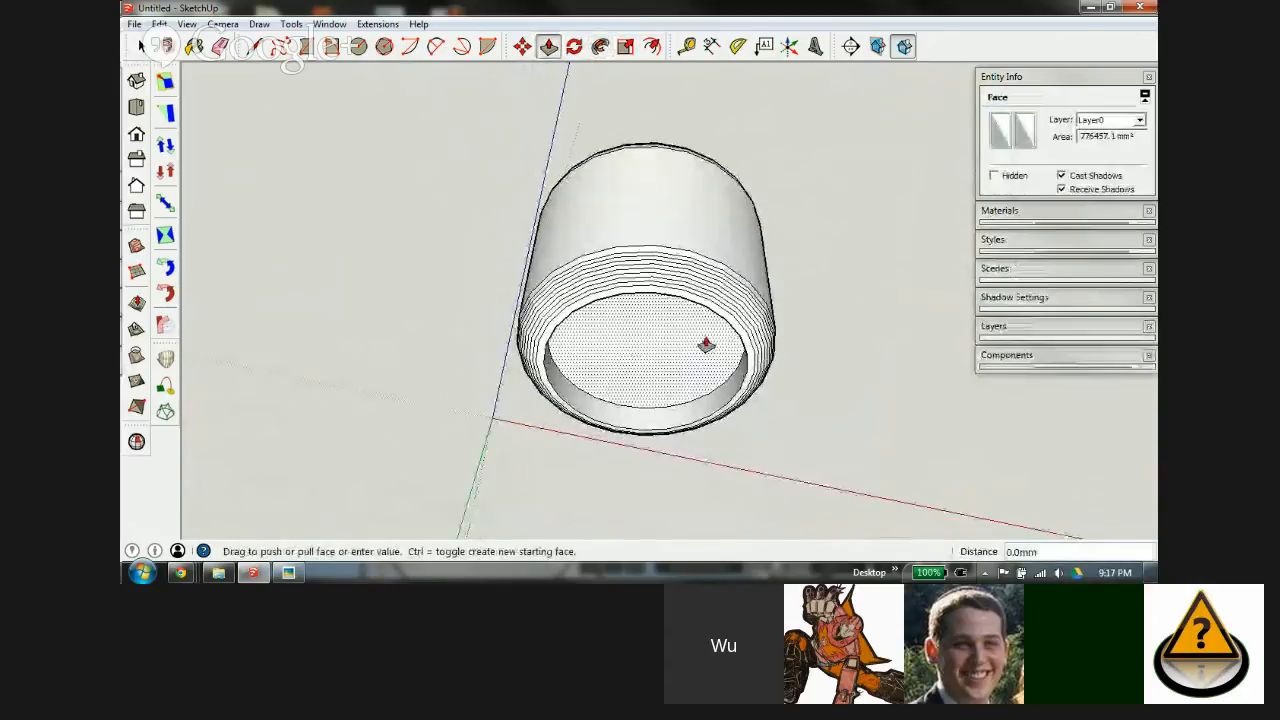
left_click(744, 270)
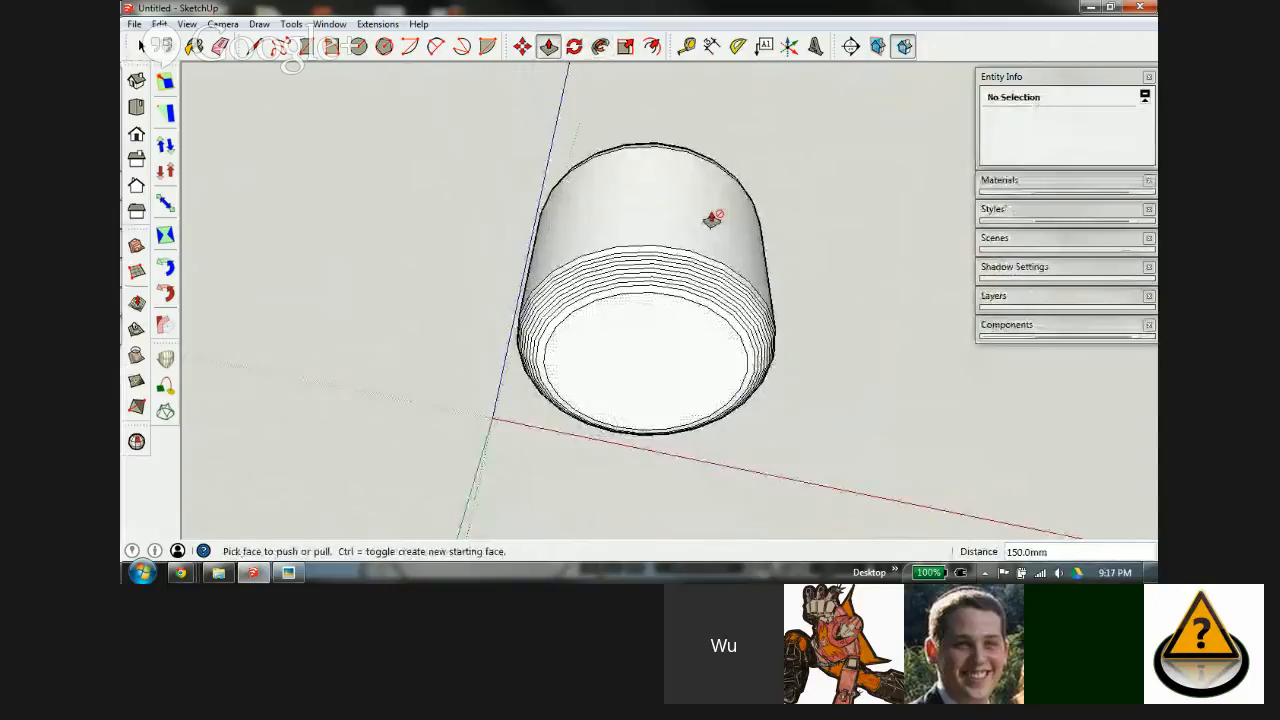
Step: Push/Pull the recessed top face up 150 mm to the inner edge of the upper ring
middle_click_drag(711, 217, 700, 381)
middle_click_drag(688, 333, 734, 513)
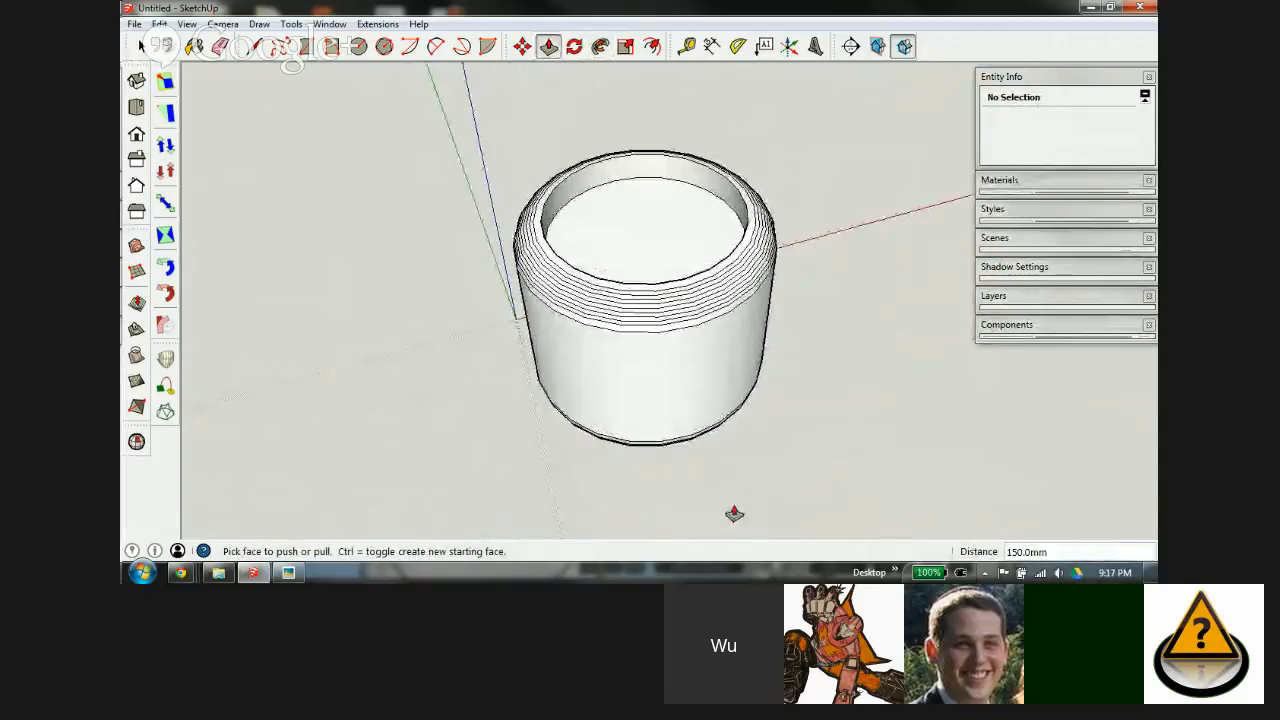
left_click(690, 249)
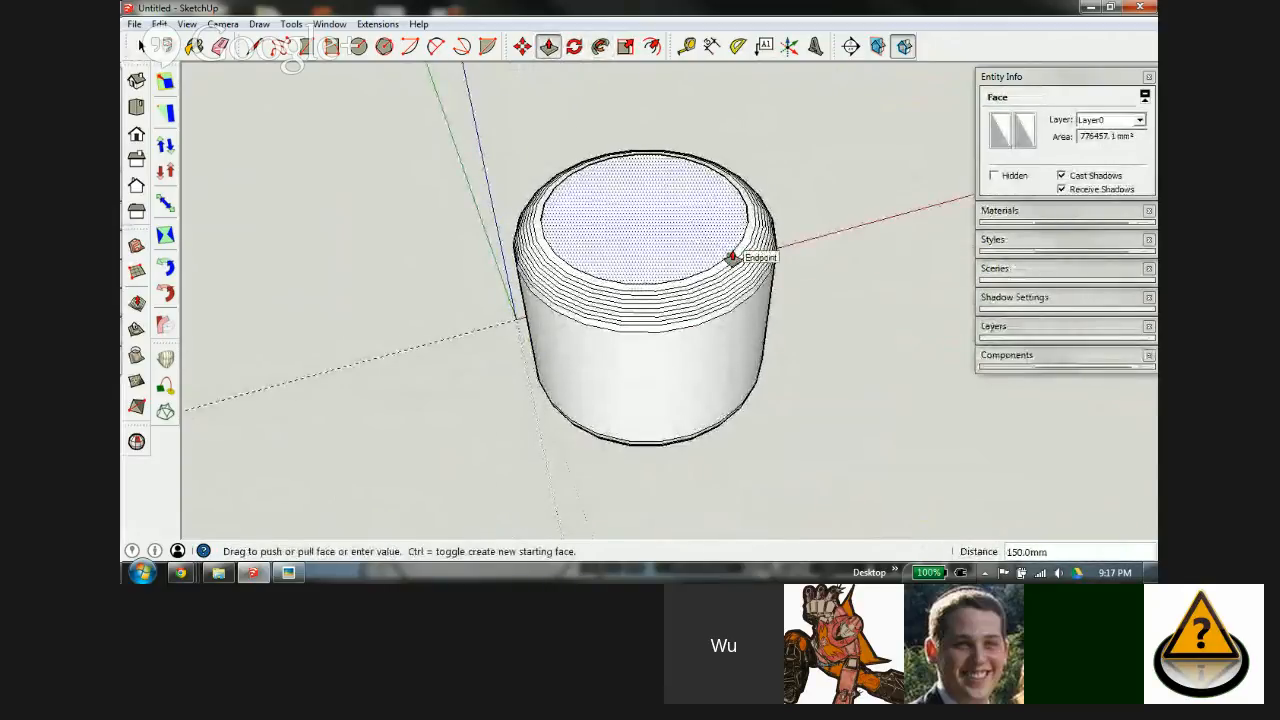
left_click(732, 257)
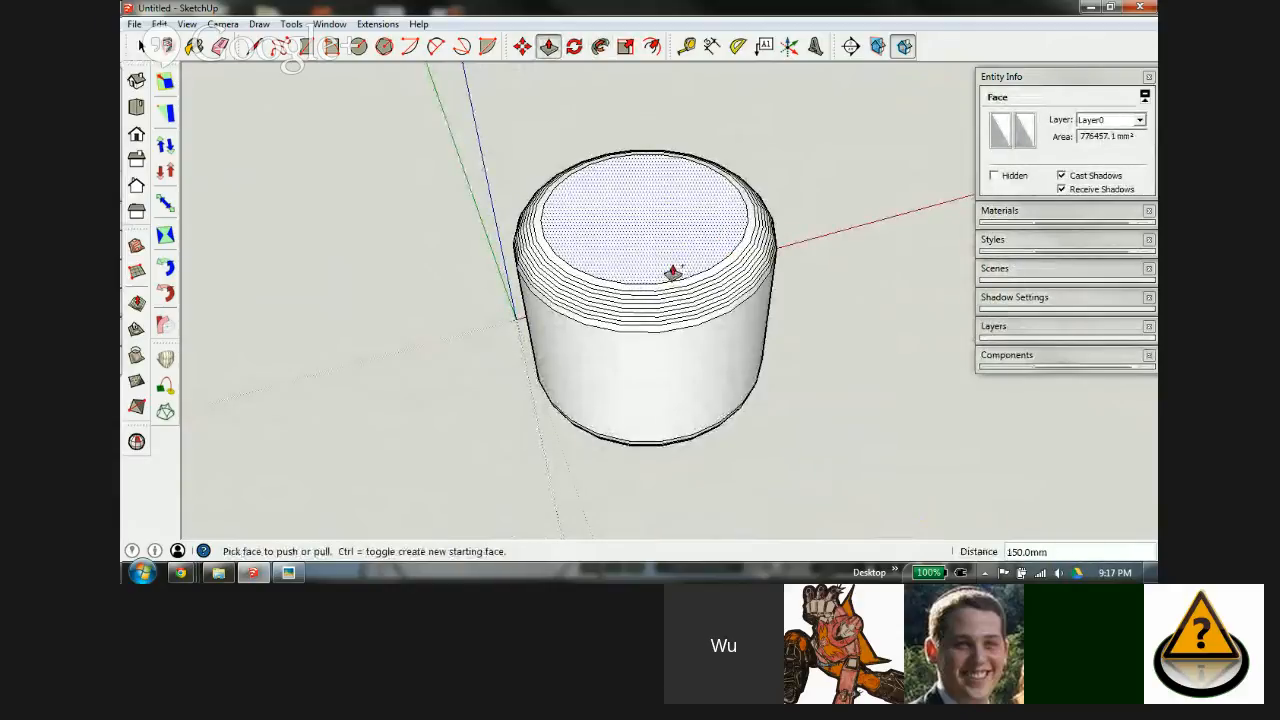
key("Escape")
key("space")
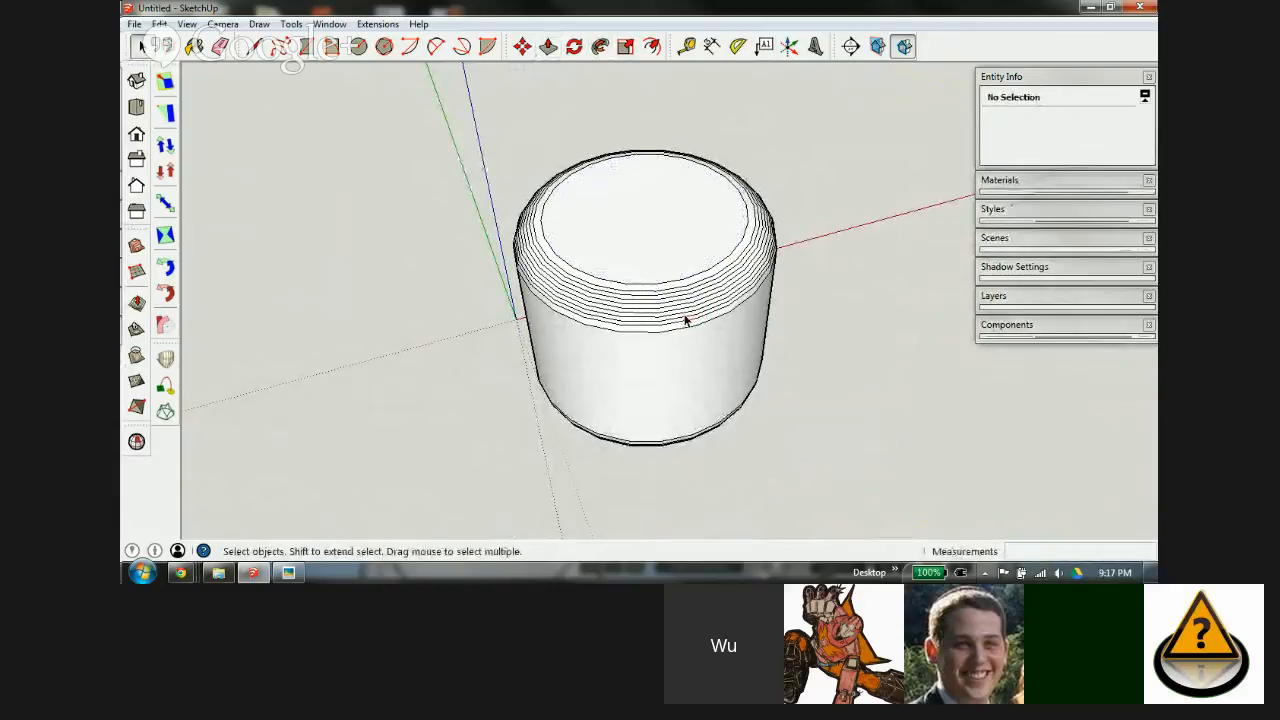
Step: Scale the whole rounded cylinder back down uniformly by a factor of .01
triple_click(680, 316)
key("s")
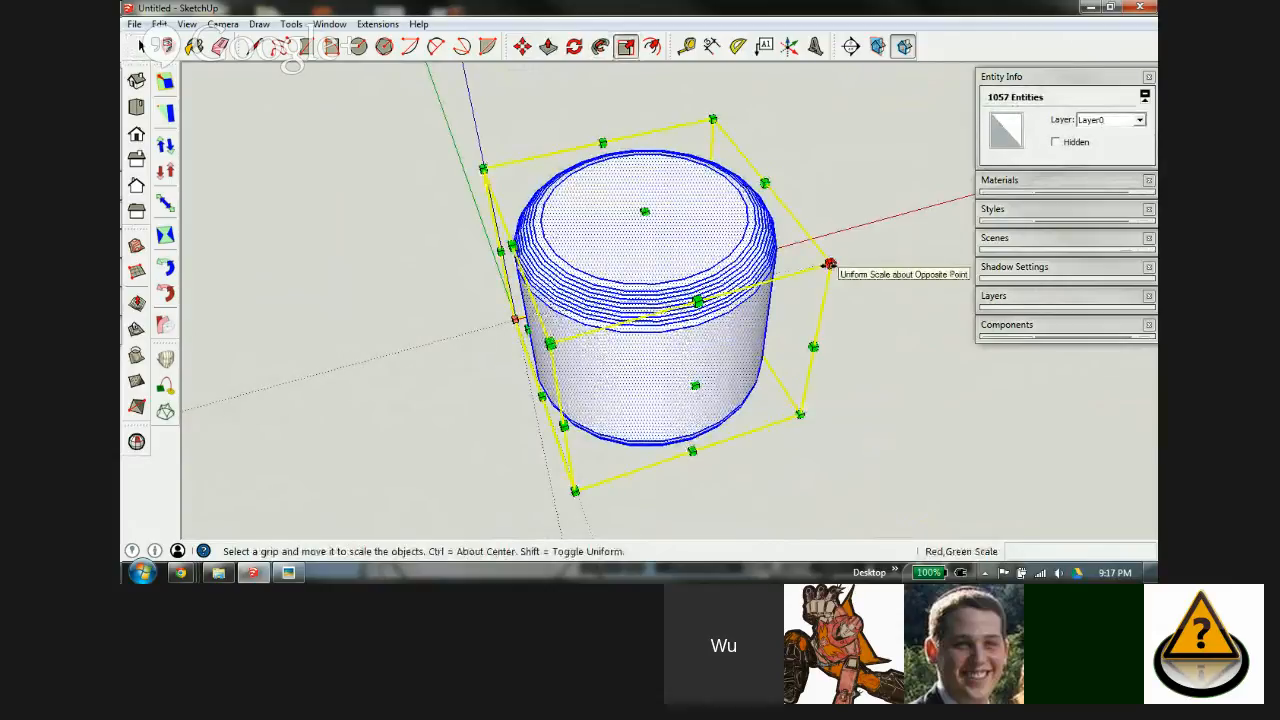
left_click_drag(830, 264, 704, 312)
type(".01")
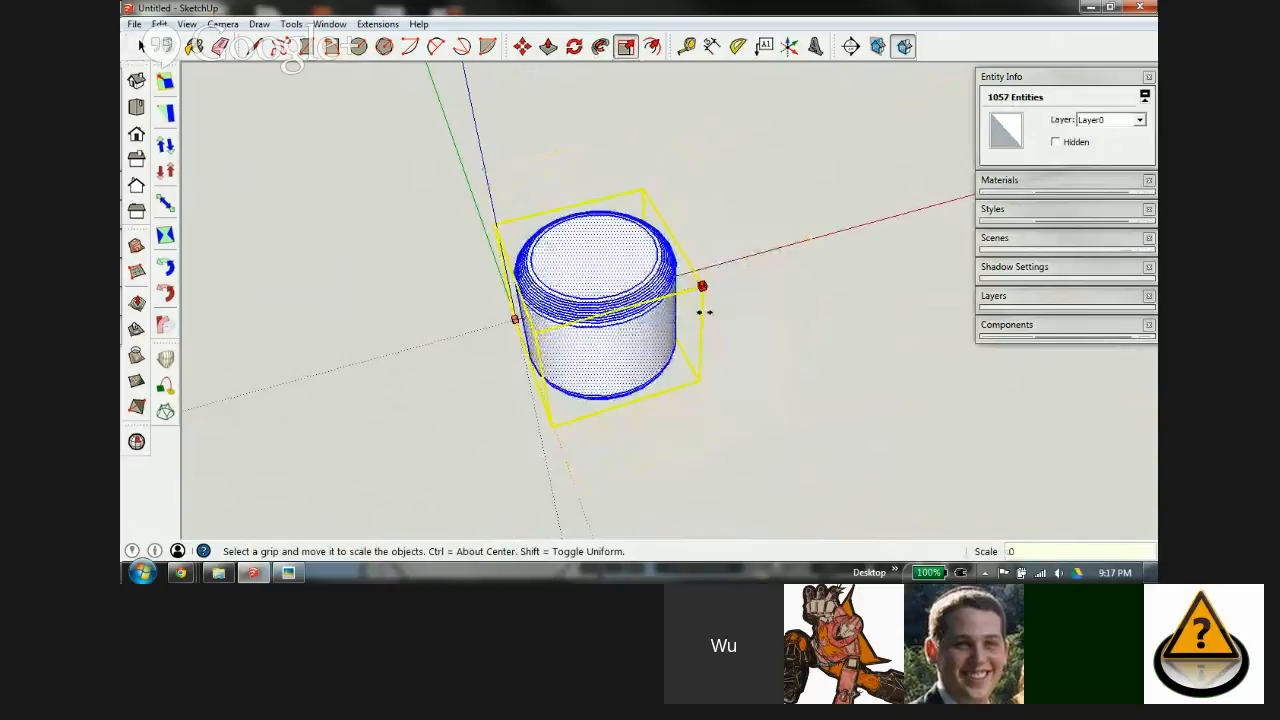
key("Return")
key("ctrl+z")
key("shift+z")
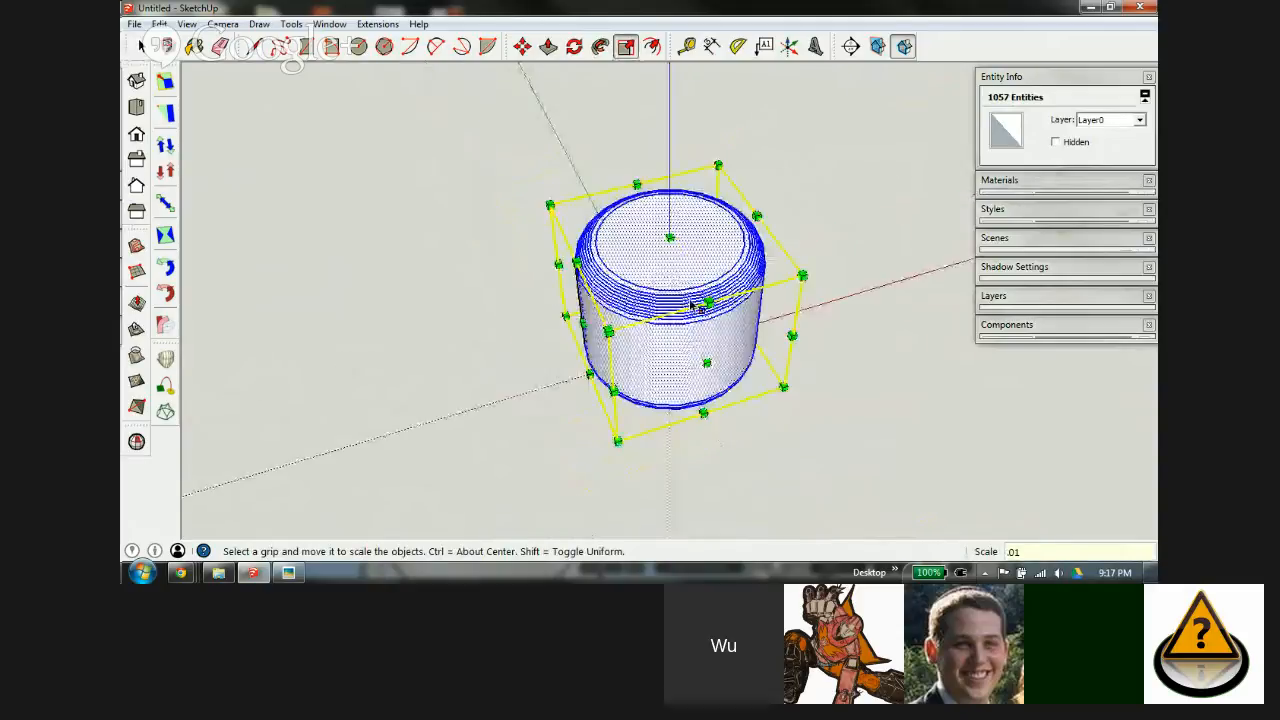
key("space")
Step: Examine the cylinder's rounded top edge and its facet lines from several angles
middle_click_drag(685, 346, 823, 306)
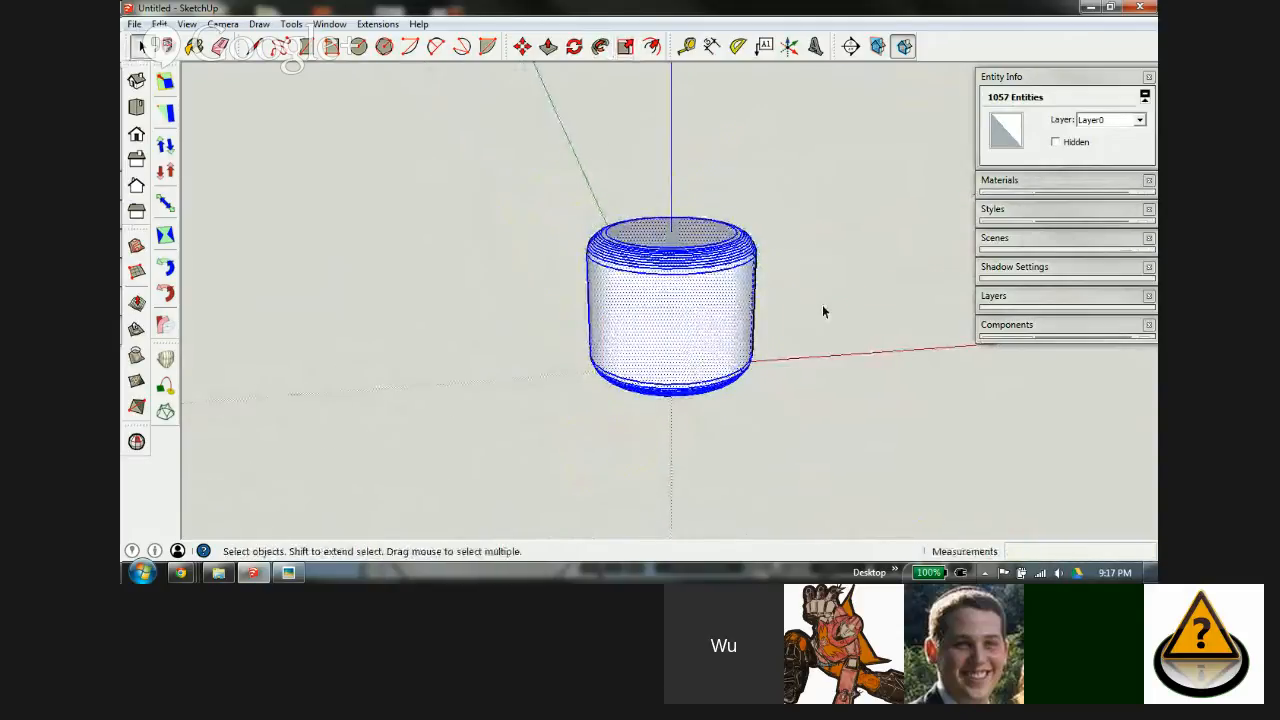
left_click(823, 304)
scroll(704, 256, "up", 3)
scroll(704, 256, "up", 3)
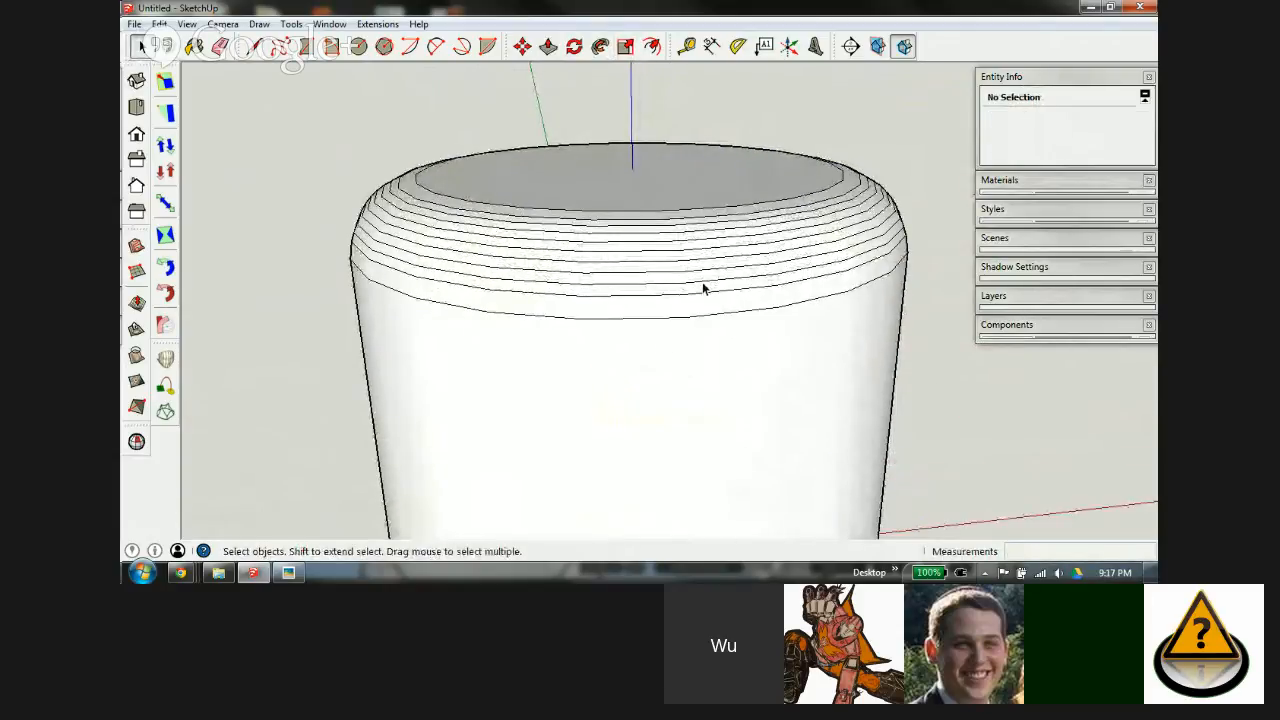
middle_click_drag(704, 289, 592, 285)
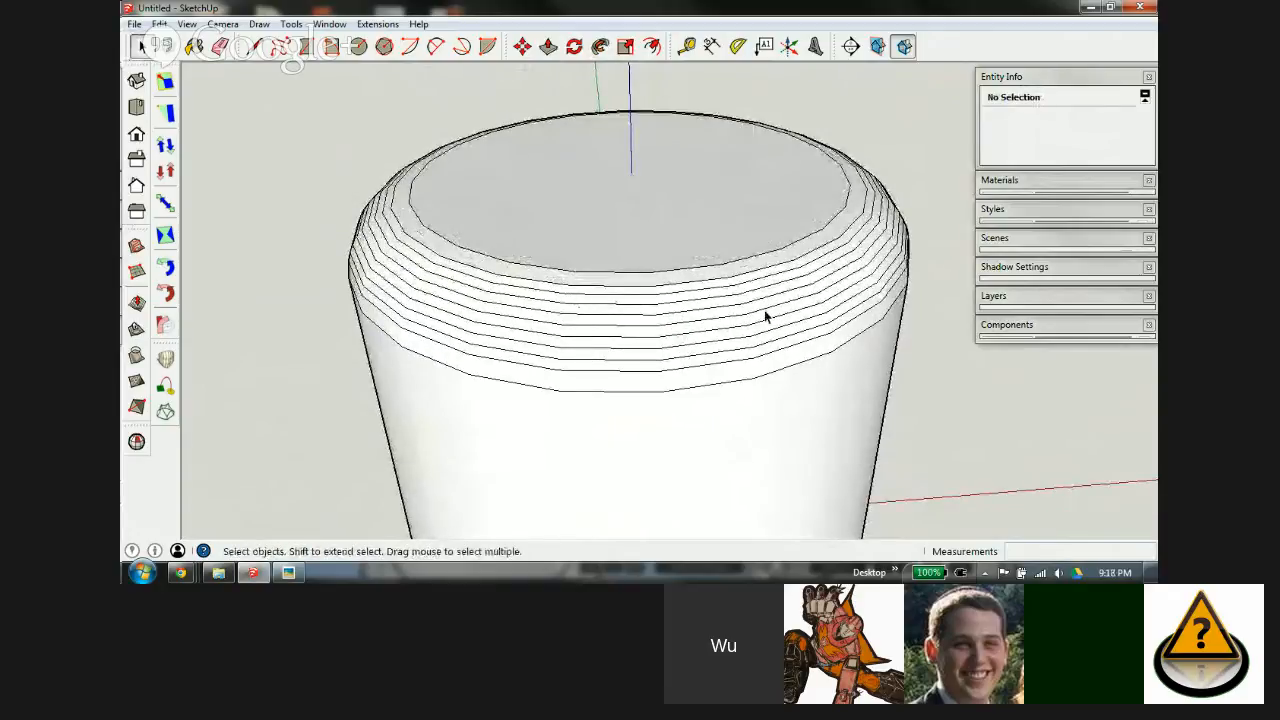
scroll(597, 243, "down", 4)
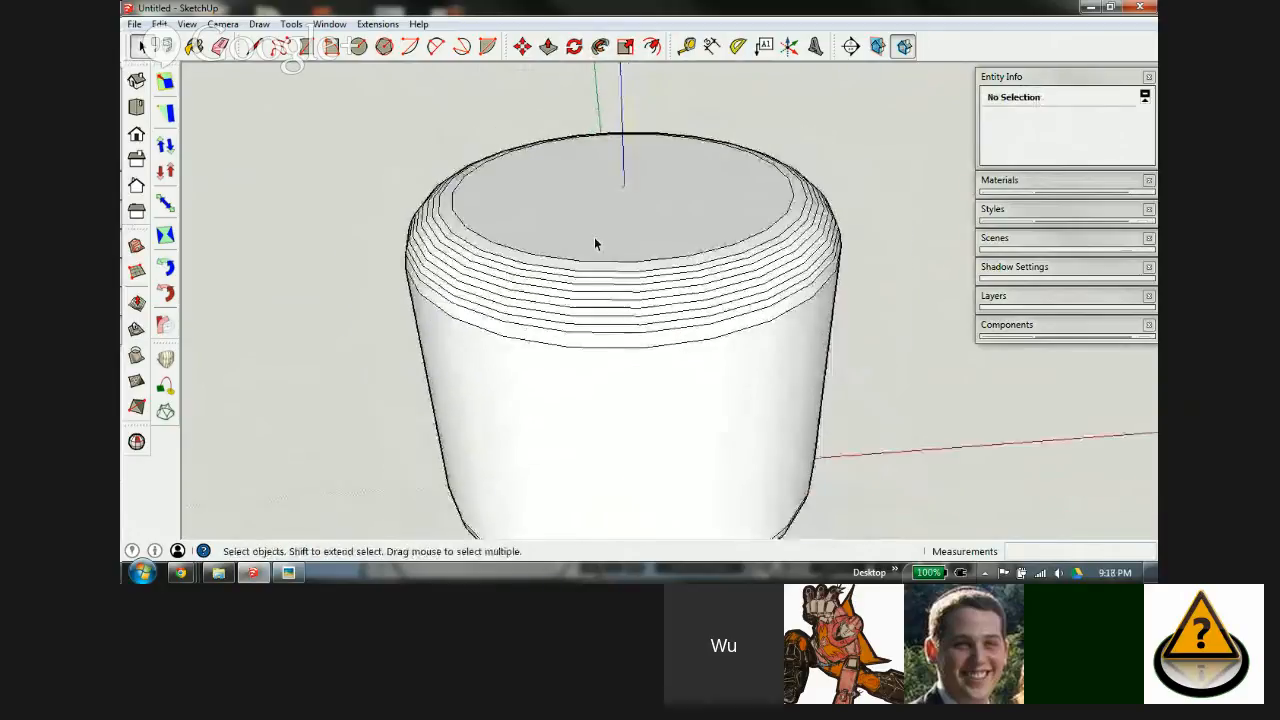
scroll(611, 395, "up", 2)
middle_click_drag(611, 400, 661, 271)
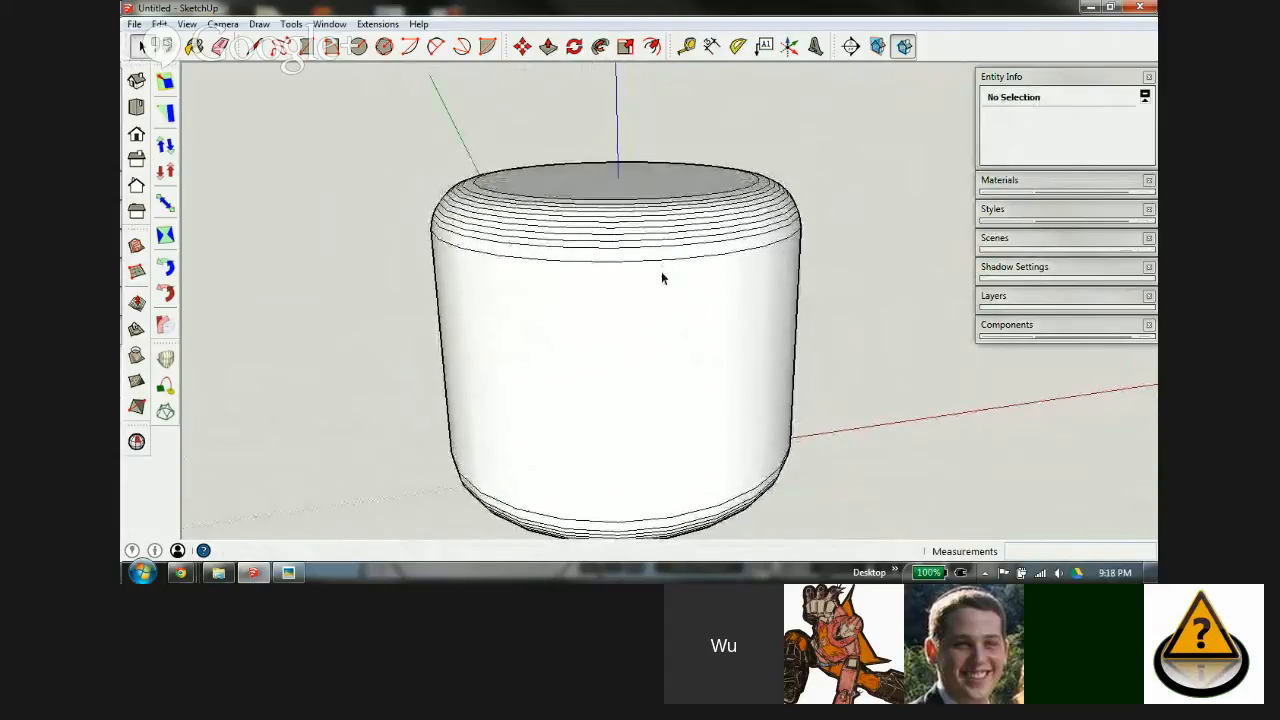
Step: Soften and smooth the horizontal facet lines all the way around the cylinder's upper rounded edge with the Eraser, keeping its boundary rings
key("x")
key("x")
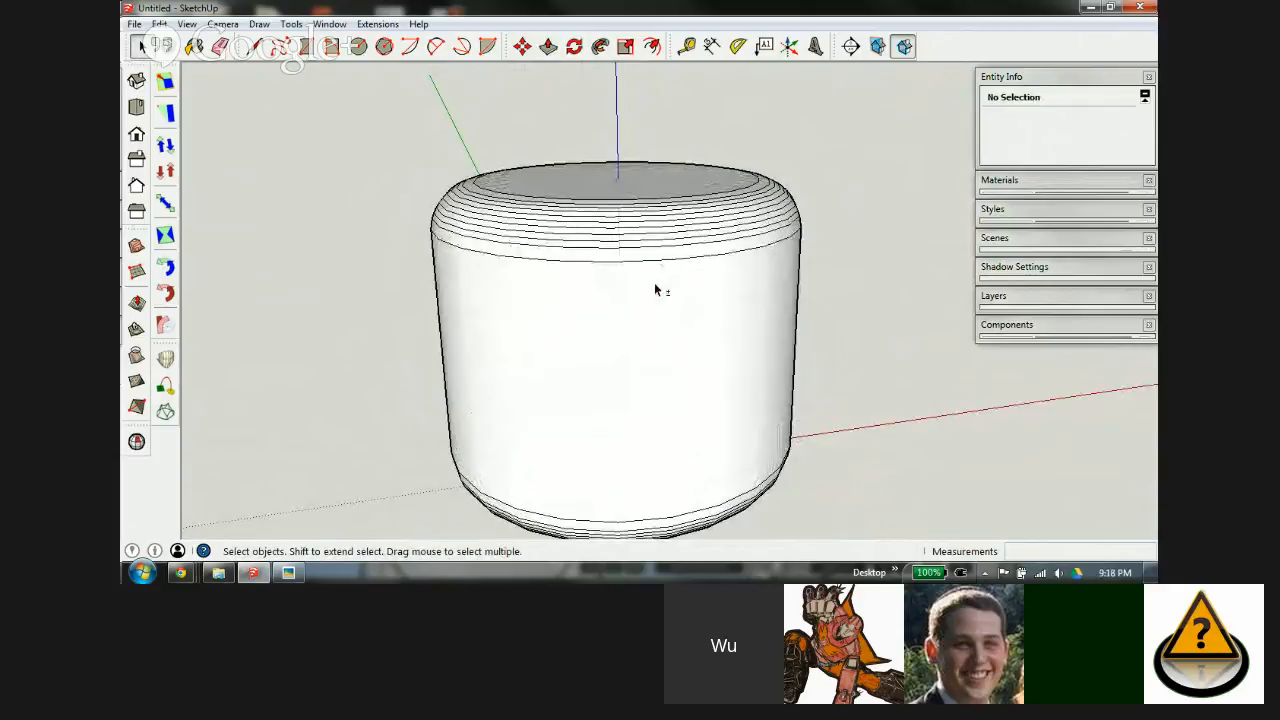
key("e")
scroll(605, 262, "up", 4)
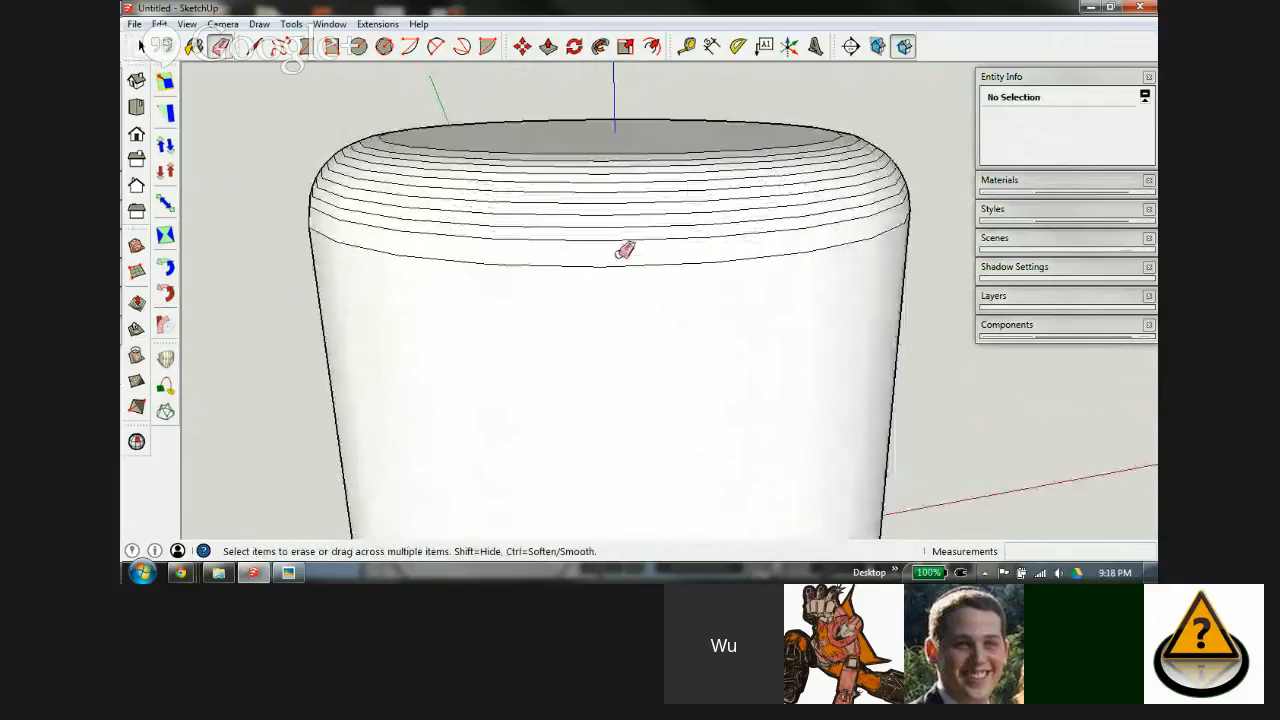
middle_click_drag(634, 177, 617, 250)
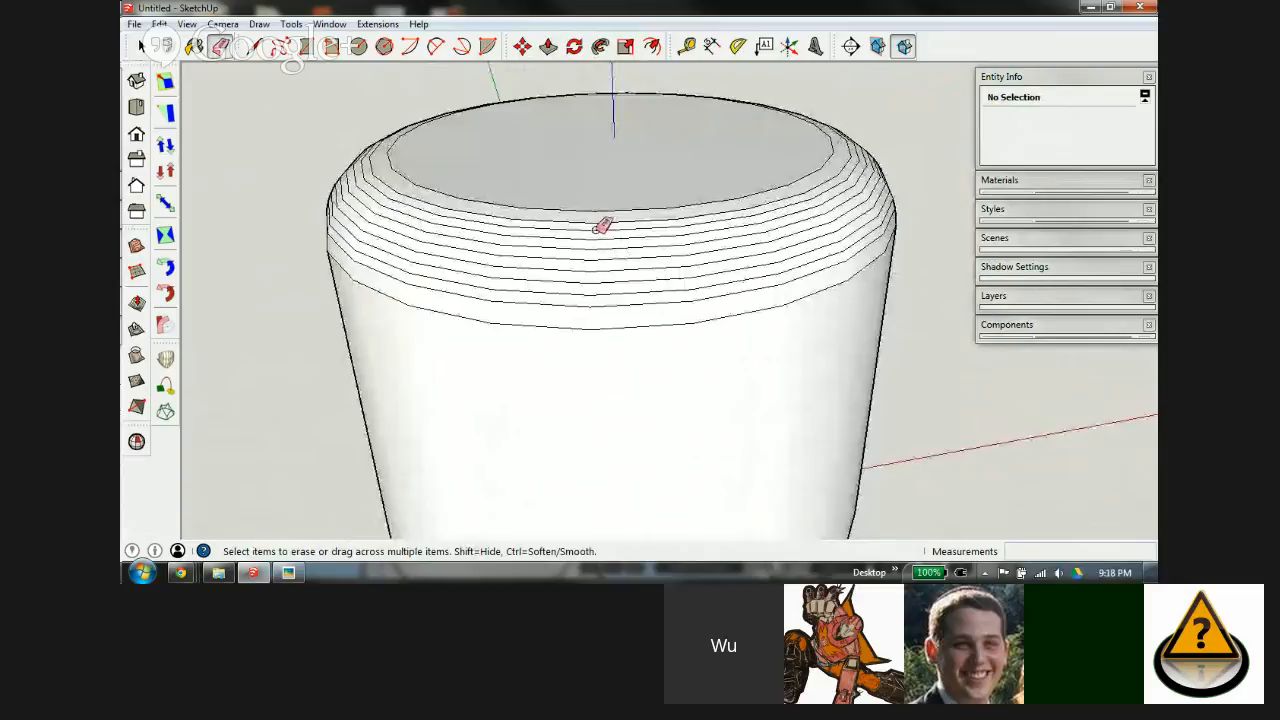
mouse_move(597, 215)
left_mouse_down()
mouse_move(603, 263)
mouse_move(580, 289)
mouse_move(580, 223)
mouse_move(507, 217)
mouse_move(466, 287)
mouse_move(403, 276)
mouse_move(414, 213)
mouse_move(403, 187)
mouse_move(361, 222)
mouse_move(352, 252)
left_mouse_up()
mouse_move(686, 214)
left_mouse_down("ctrl")
mouse_move(717, 280)
mouse_move(806, 266)
mouse_move(766, 200)
mouse_move(834, 200)
mouse_move(858, 254)
left_mouse_up("ctrl")
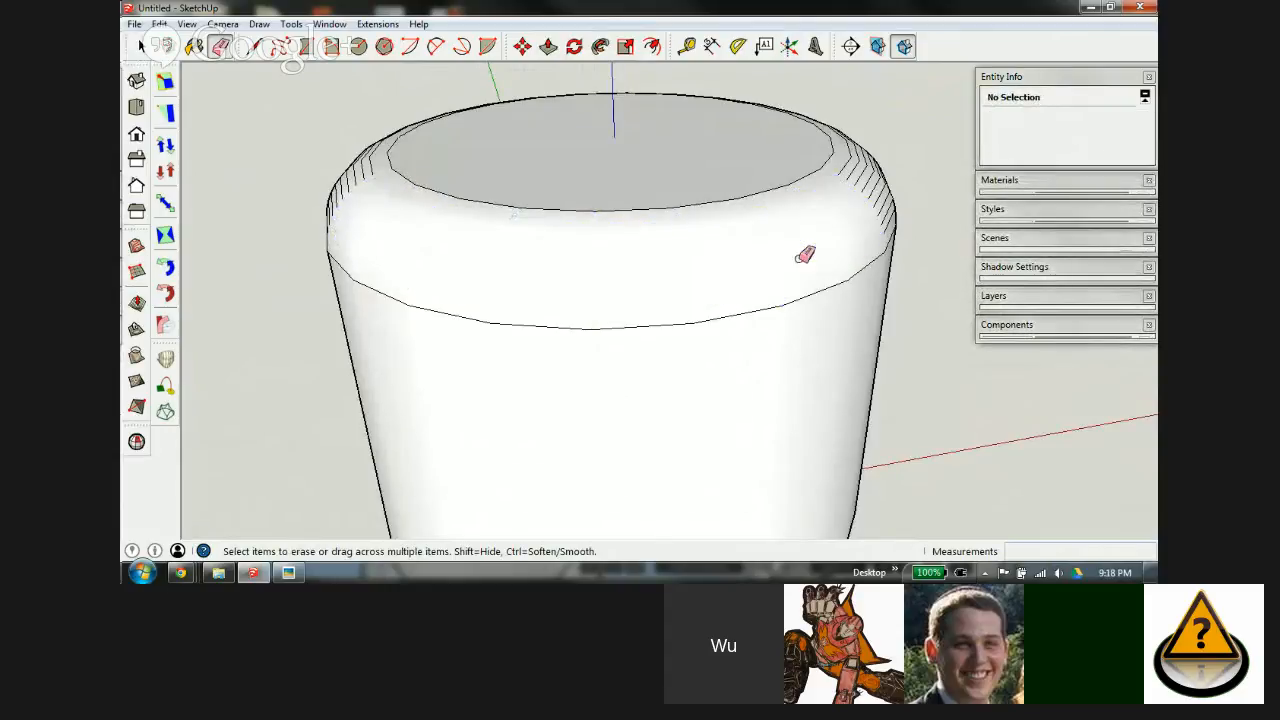
middle_click_drag(848, 216, 383, 226)
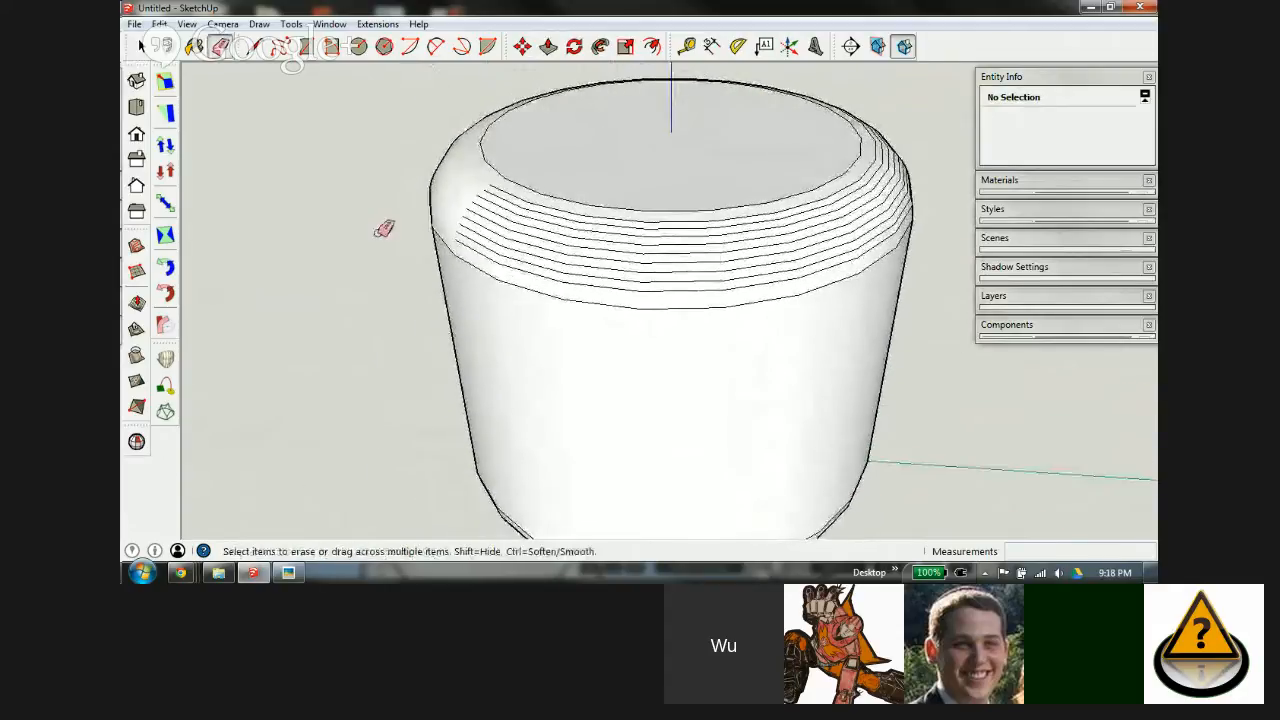
mouse_move(512, 193)
left_mouse_down("ctrl")
mouse_move(486, 240)
mouse_move(529, 237)
mouse_move(551, 206)
mouse_move(541, 261)
mouse_move(560, 277)
mouse_move(591, 214)
mouse_move(629, 206)
mouse_move(668, 283)
mouse_move(706, 283)
mouse_move(750, 217)
mouse_move(818, 259)
mouse_move(851, 220)
mouse_move(834, 191)
mouse_move(840, 203)
left_mouse_up("ctrl")
scroll(845, 203, "down", 1)
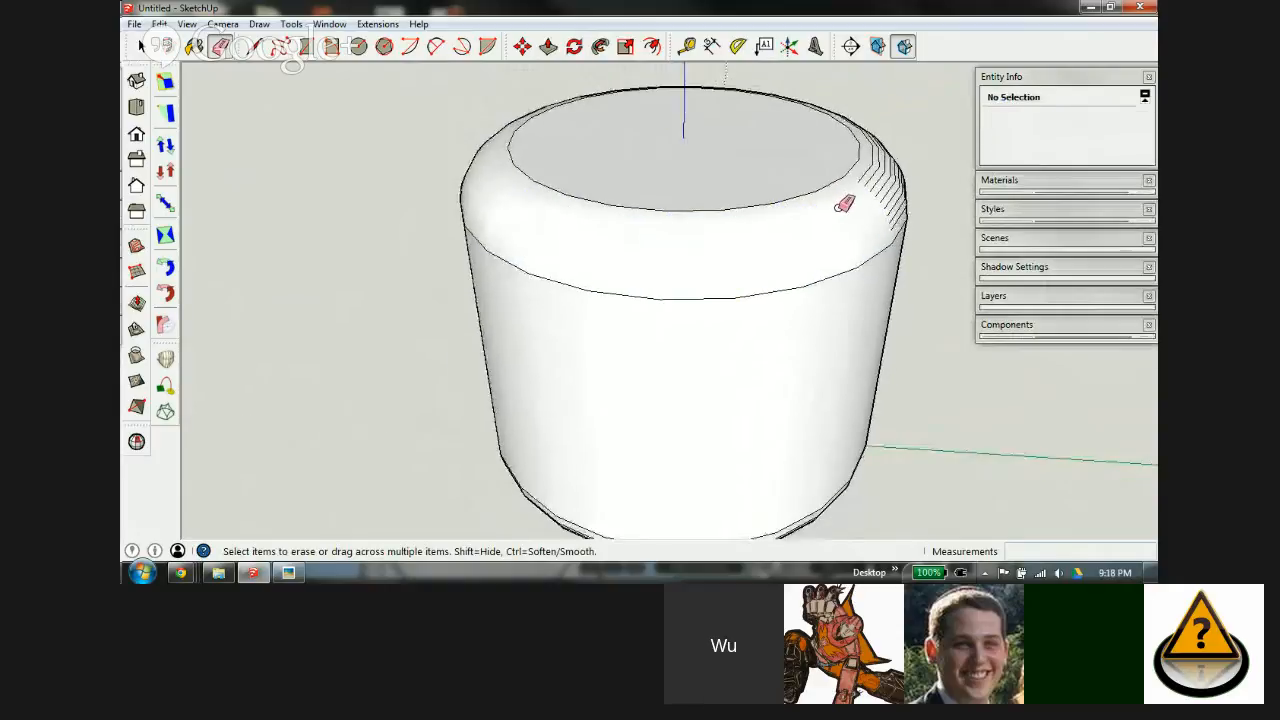
middle_click_drag(844, 203, 380, 221)
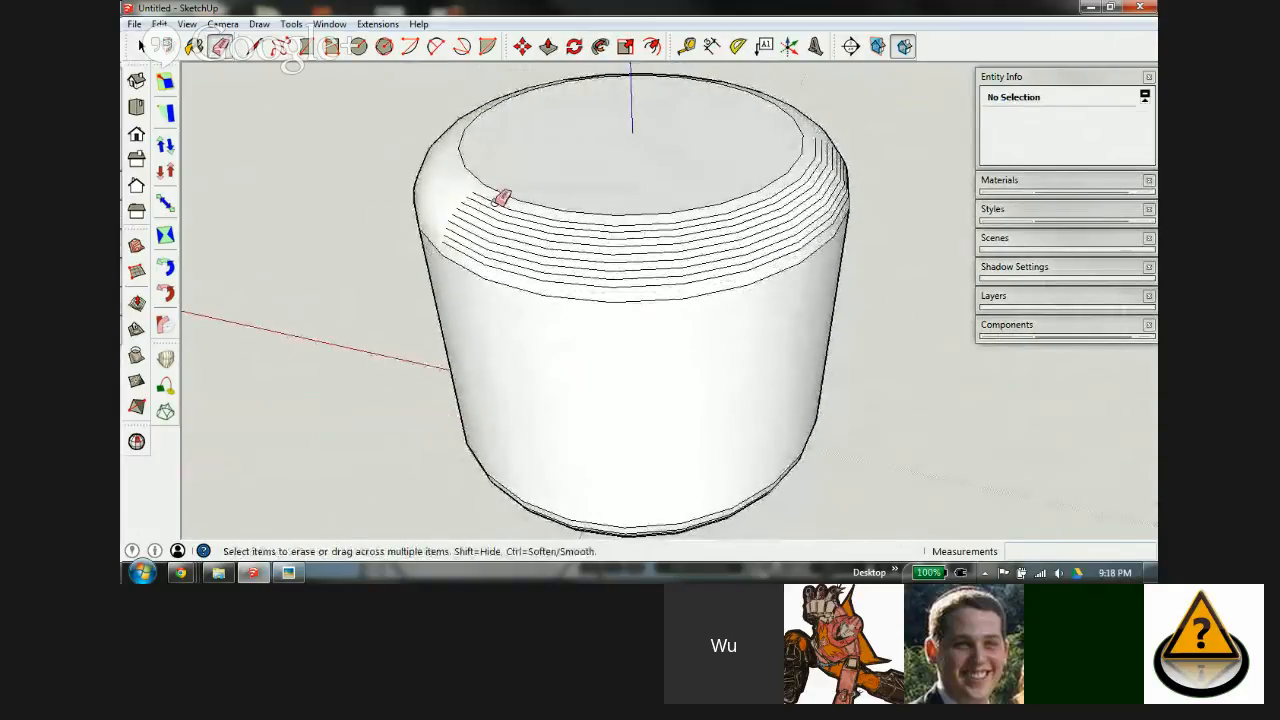
mouse_move(497, 201)
left_mouse_down("ctrl")
mouse_move(486, 206)
mouse_move(494, 266)
mouse_move(514, 223)
mouse_move(558, 214)
mouse_move(600, 277)
mouse_move(636, 258)
mouse_move(640, 225)
mouse_move(679, 225)
mouse_move(703, 280)
mouse_move(706, 232)
mouse_move(849, 194)
left_mouse_up("ctrl")
middle_click_drag(849, 194, 415, 261)
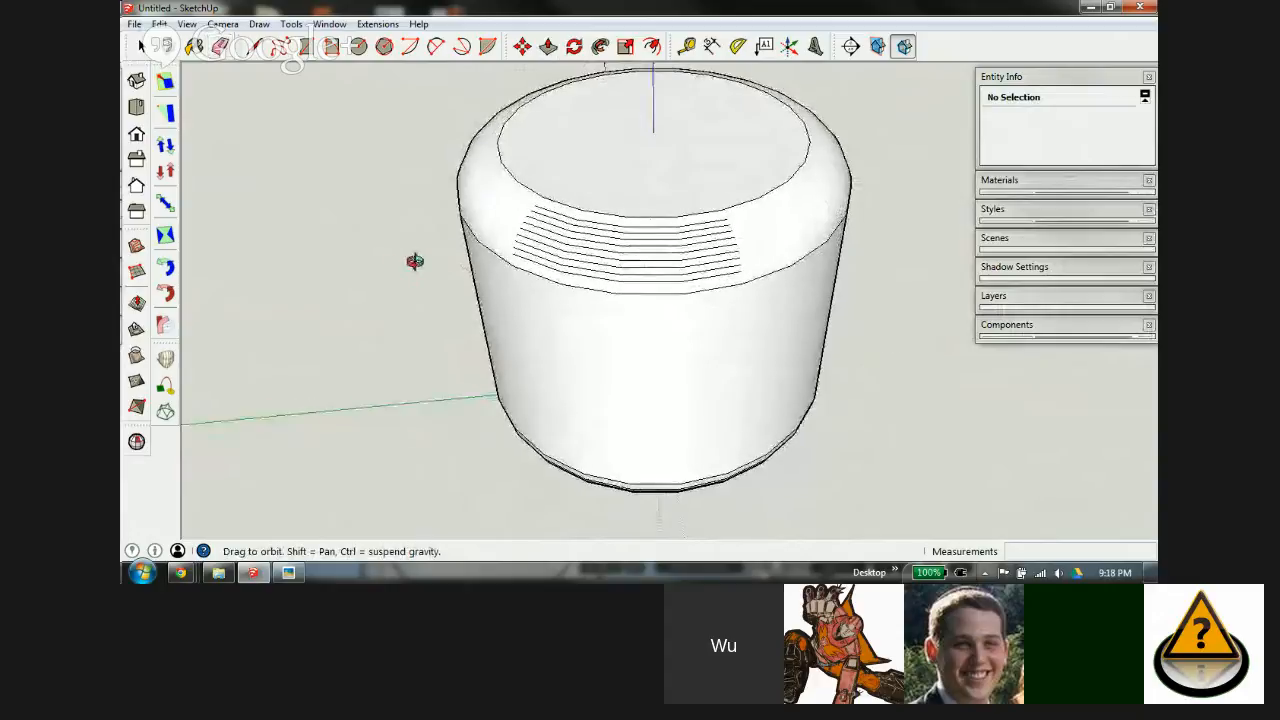
mouse_move(565, 208)
left_mouse_down()
mouse_move(562, 265)
mouse_move(604, 222)
mouse_move(648, 277)
mouse_move(694, 214)
mouse_move(691, 277)
left_mouse_up()
Step: Soften and smooth the horizontal facet lines all the way around the cylinder's lower rounded edge, keeping its boundary rings
mouse_move(654, 380)
middle_mouse_down()
mouse_move(686, 123)
mouse_move(751, 271)
mouse_move(722, 244)
middle_mouse_up()
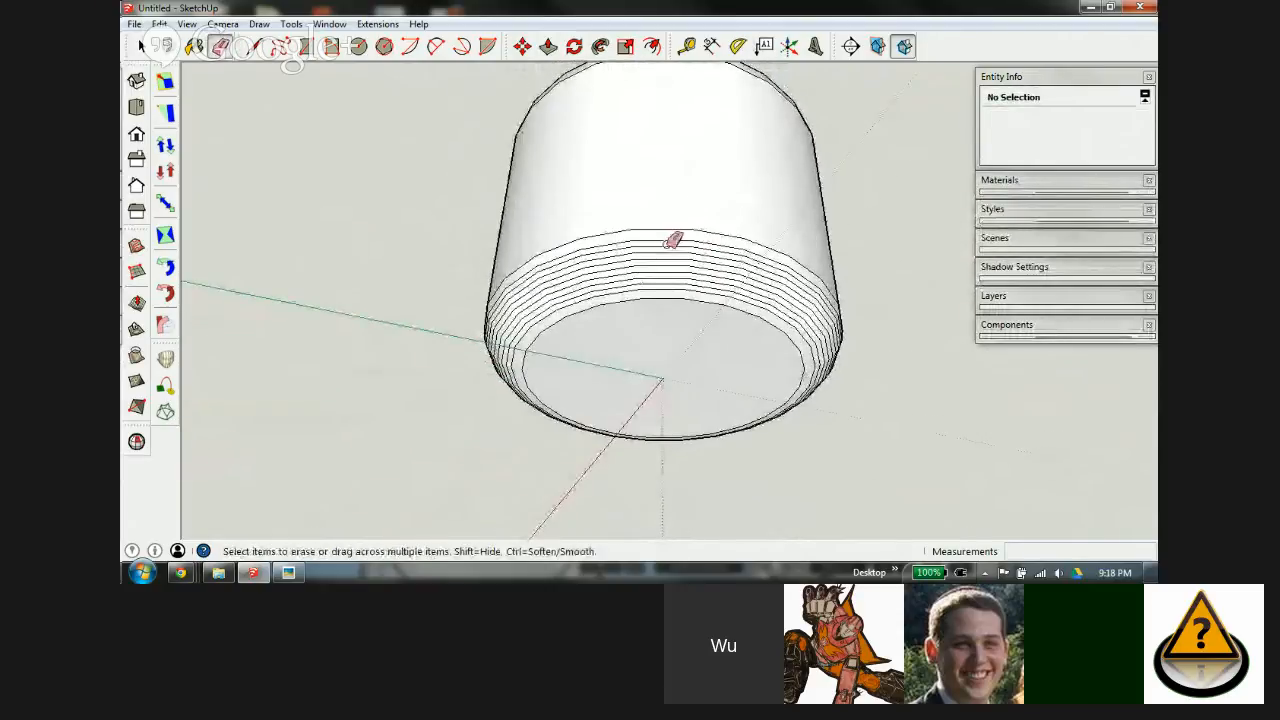
mouse_move(674, 240)
left_mouse_down()
mouse_move(683, 280)
mouse_move(743, 243)
mouse_move(744, 290)
mouse_move(808, 271)
mouse_move(803, 323)
mouse_move(826, 292)
left_mouse_up()
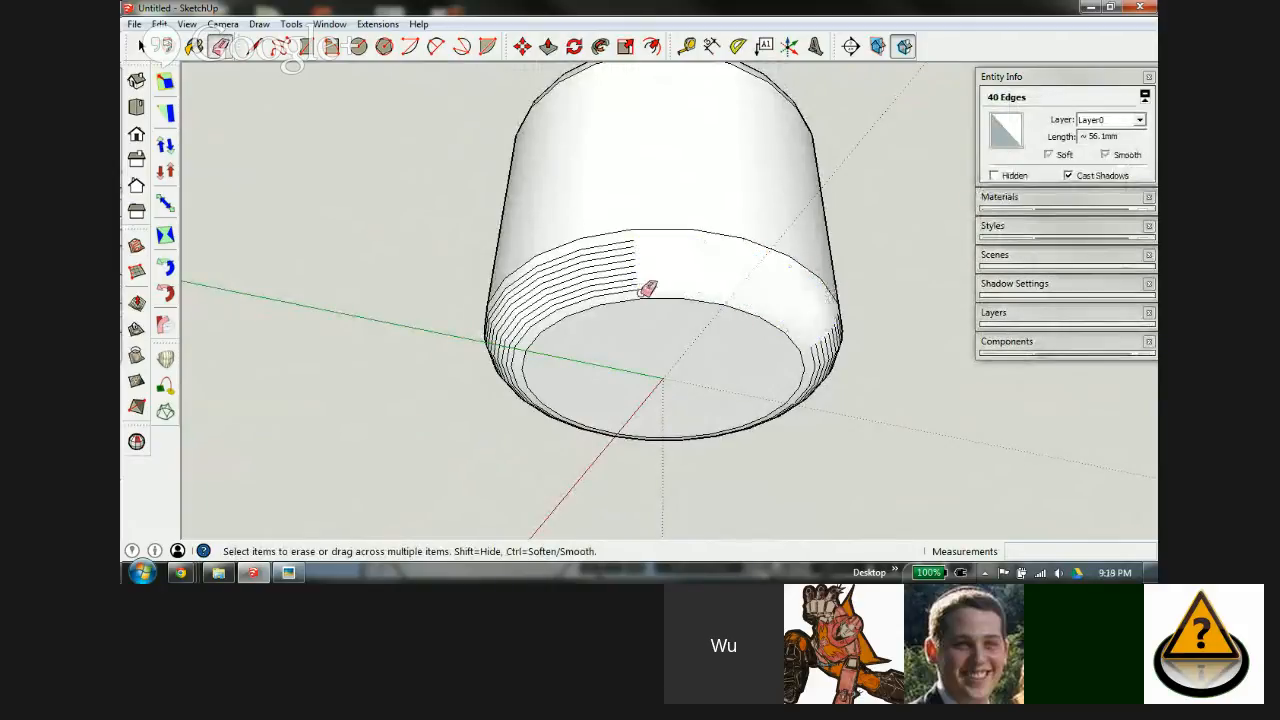
mouse_move(623, 237)
left_mouse_down()
mouse_move(600, 263)
mouse_move(578, 260)
mouse_move(571, 294)
mouse_move(528, 293)
mouse_move(551, 326)
left_mouse_up()
mouse_move(551, 326)
middle_mouse_down()
mouse_move(771, 314)
mouse_move(620, 286)
mouse_move(834, 277)
mouse_move(703, 286)
middle_mouse_up()
scroll(697, 281, "up", 2)
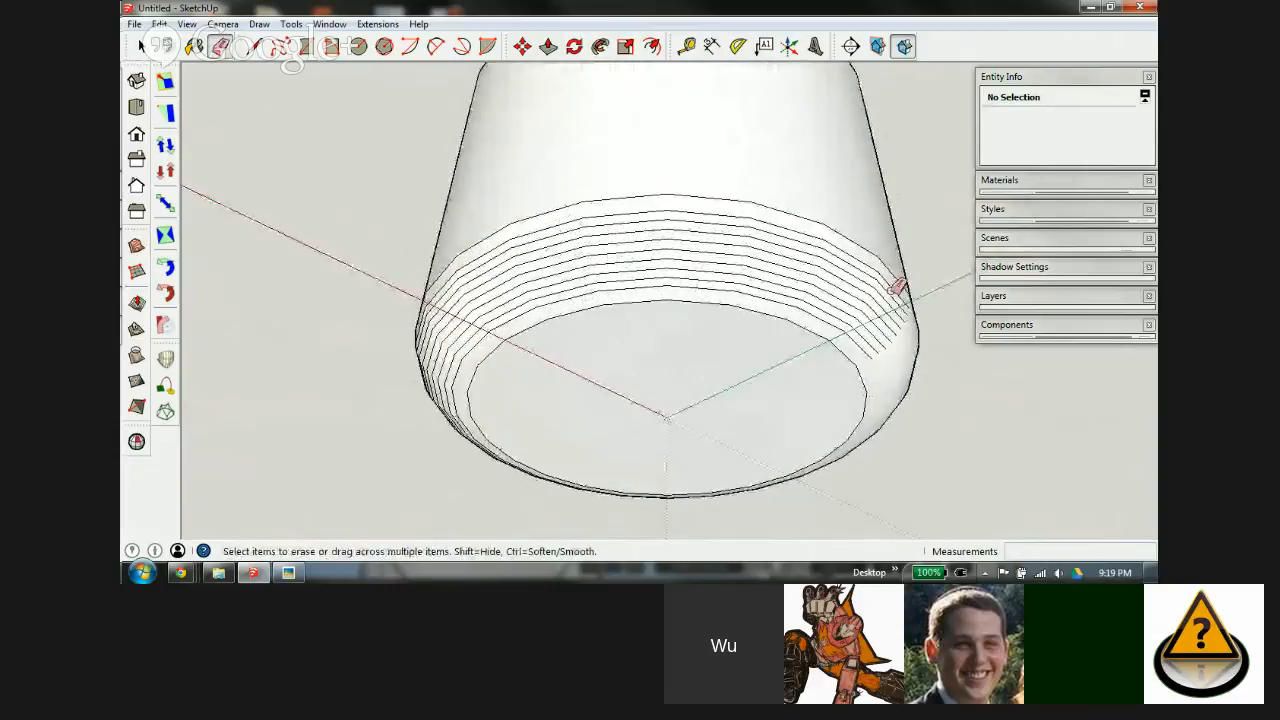
mouse_move(897, 287)
left_mouse_down()
mouse_move(860, 334)
mouse_move(841, 255)
mouse_move(766, 294)
mouse_move(786, 234)
mouse_move(856, 257)
left_mouse_up()
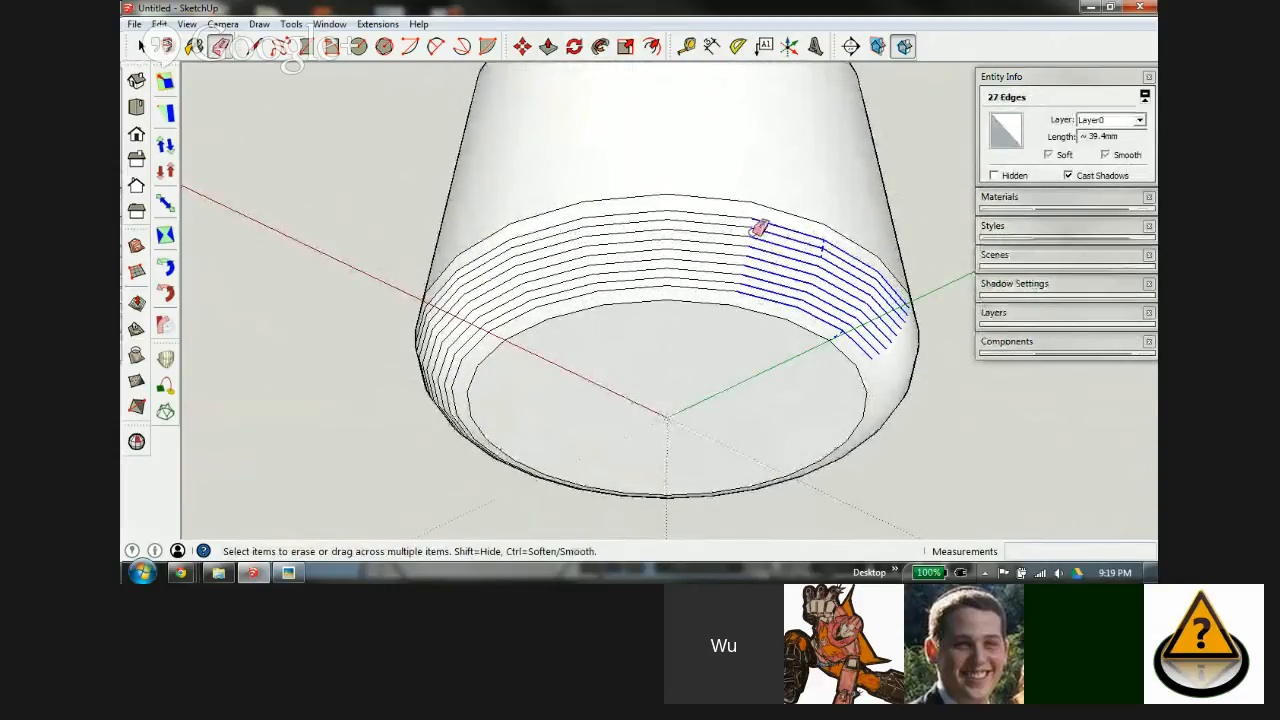
mouse_move(760, 228)
left_mouse_down()
mouse_move(734, 209)
mouse_move(723, 289)
mouse_move(700, 275)
left_mouse_up()
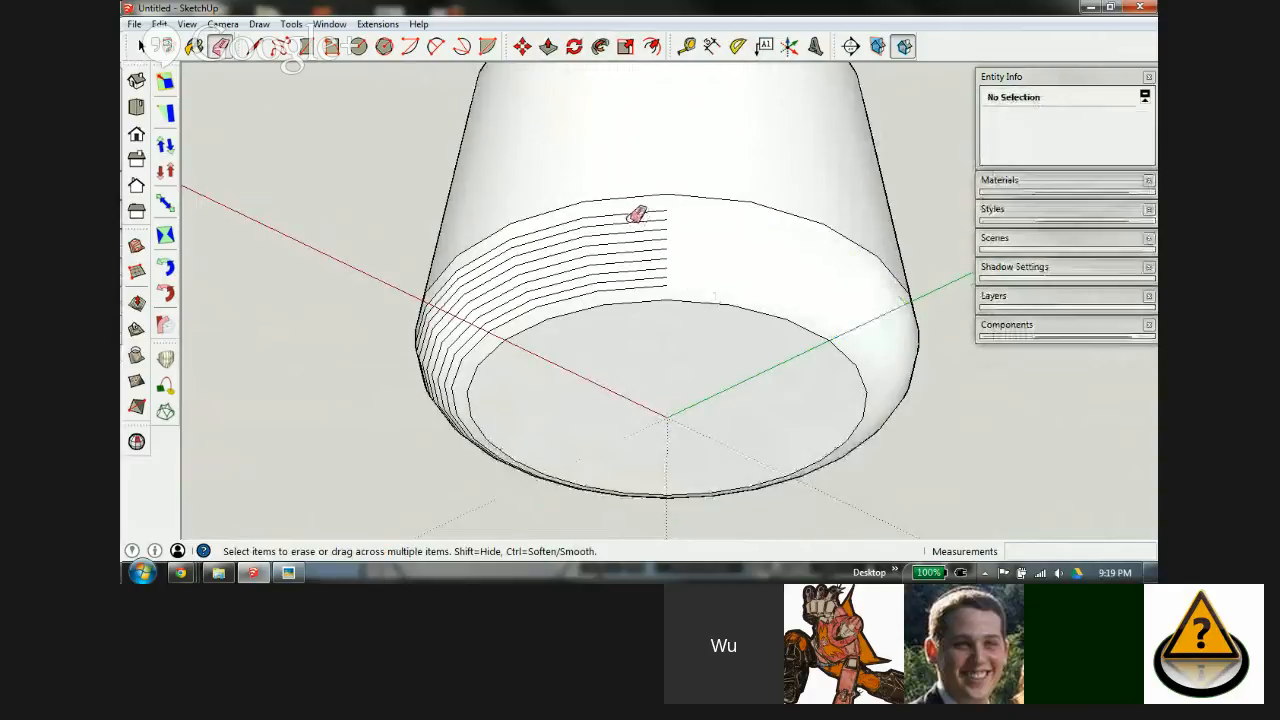
mouse_move(636, 215)
left_mouse_down()
mouse_move(623, 286)
mouse_move(577, 249)
mouse_move(563, 217)
mouse_move(503, 251)
mouse_move(531, 306)
left_mouse_up()
mouse_move(531, 306)
middle_mouse_down()
mouse_move(518, 294)
mouse_move(831, 263)
mouse_move(778, 209)
middle_mouse_up()
mouse_move(706, 190)
left_mouse_down()
mouse_move(697, 246)
mouse_move(669, 260)
mouse_move(646, 193)
mouse_move(574, 266)
mouse_move(518, 225)
left_mouse_up()
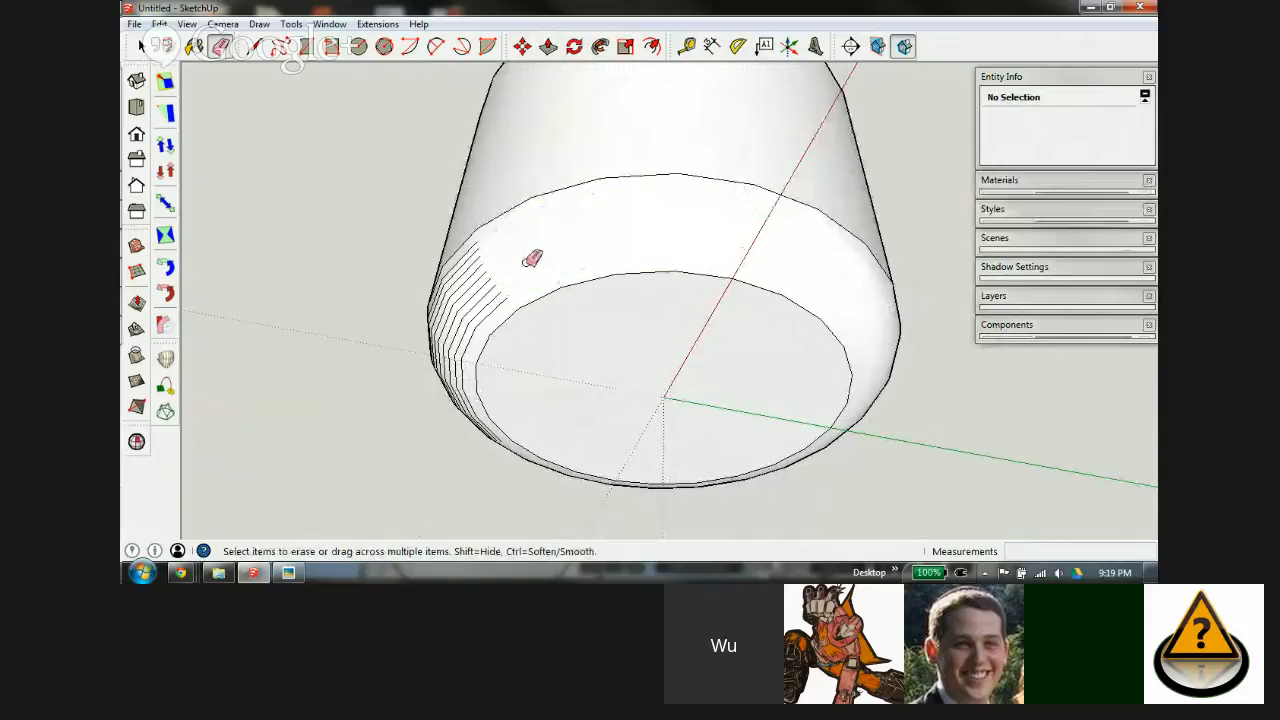
middle_click_drag(532, 259, 747, 197)
mouse_move(738, 186)
left_mouse_down()
mouse_move(709, 251)
mouse_move(684, 195)
mouse_move(617, 246)
mouse_move(594, 189)
mouse_move(563, 197)
mouse_move(563, 268)
left_mouse_up()
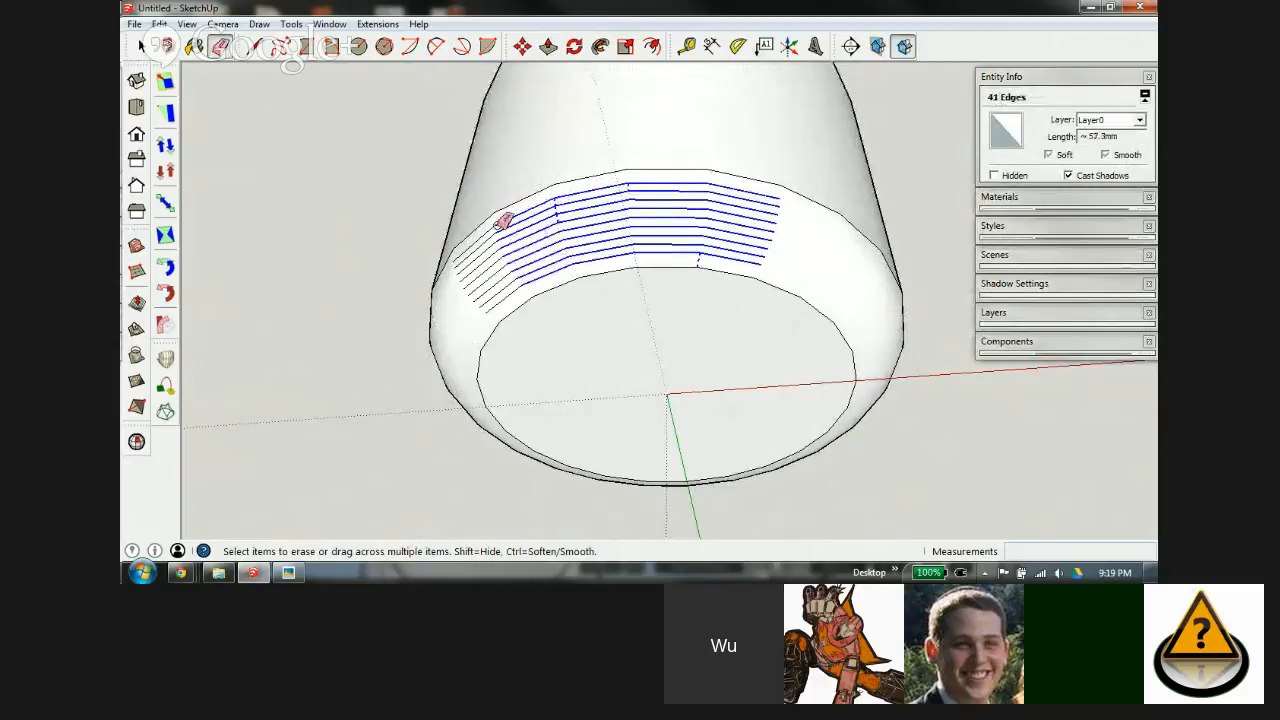
left_click_drag(504, 220, 516, 293)
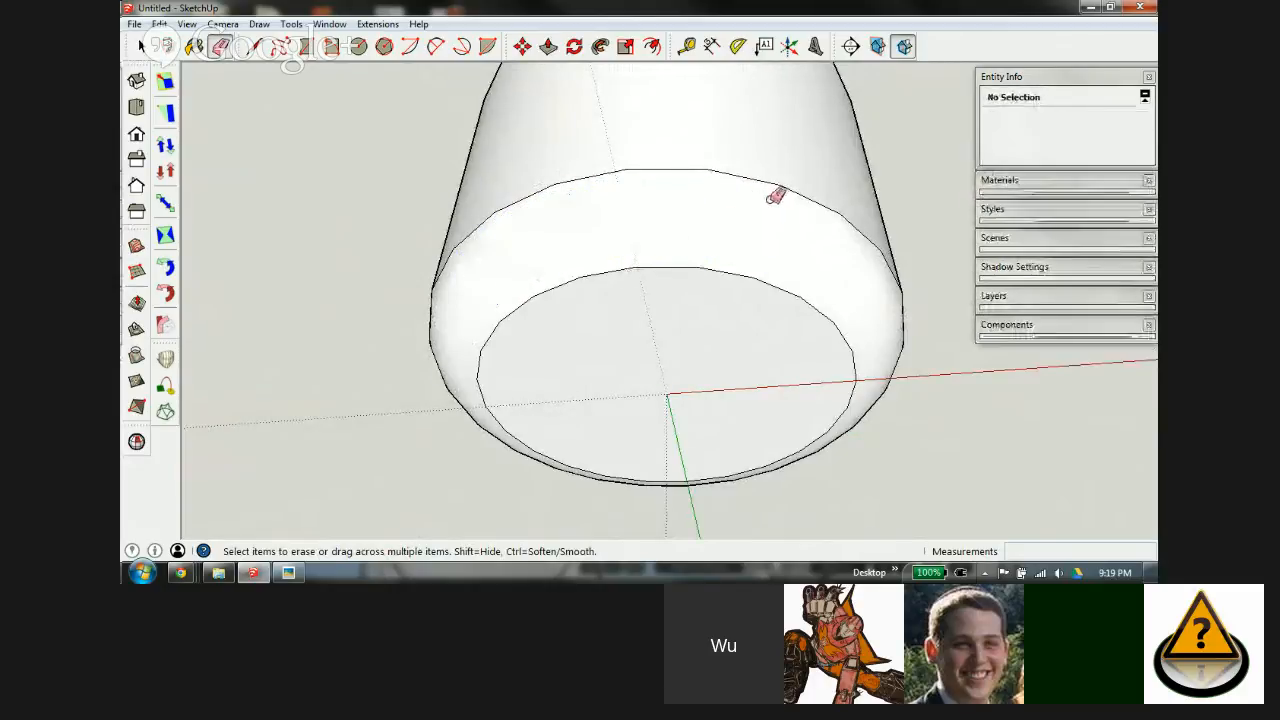
Step: Copy the whole smoothed cylinder about 43 mm along the red axis as a spare
middle_click_drag(775, 196, 486, 343)
mouse_move(717, 286)
middle_mouse_down()
mouse_move(133, 322)
mouse_move(750, 328)
mouse_move(294, 309)
mouse_move(460, 351)
middle_mouse_up()
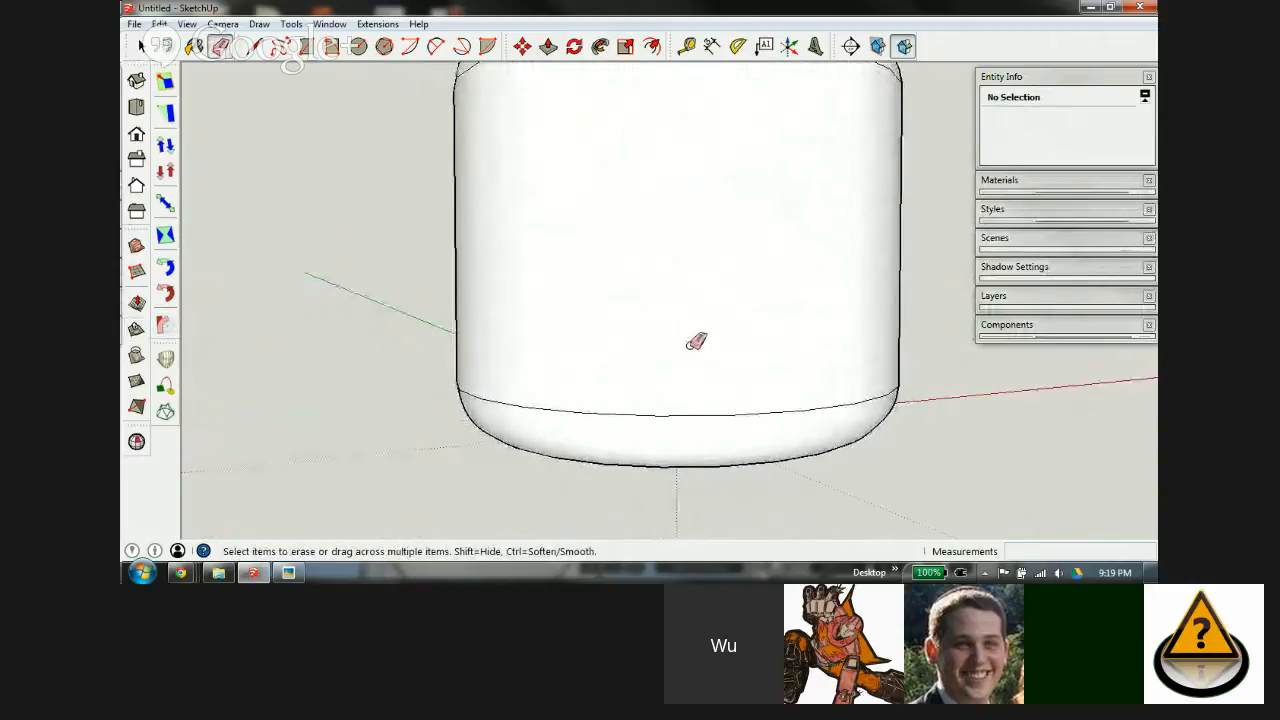
mouse_move(696, 341)
middle_mouse_down()
mouse_move(509, 357)
mouse_move(582, 336)
mouse_move(580, 394)
middle_mouse_up()
scroll(566, 349, "down", 3)
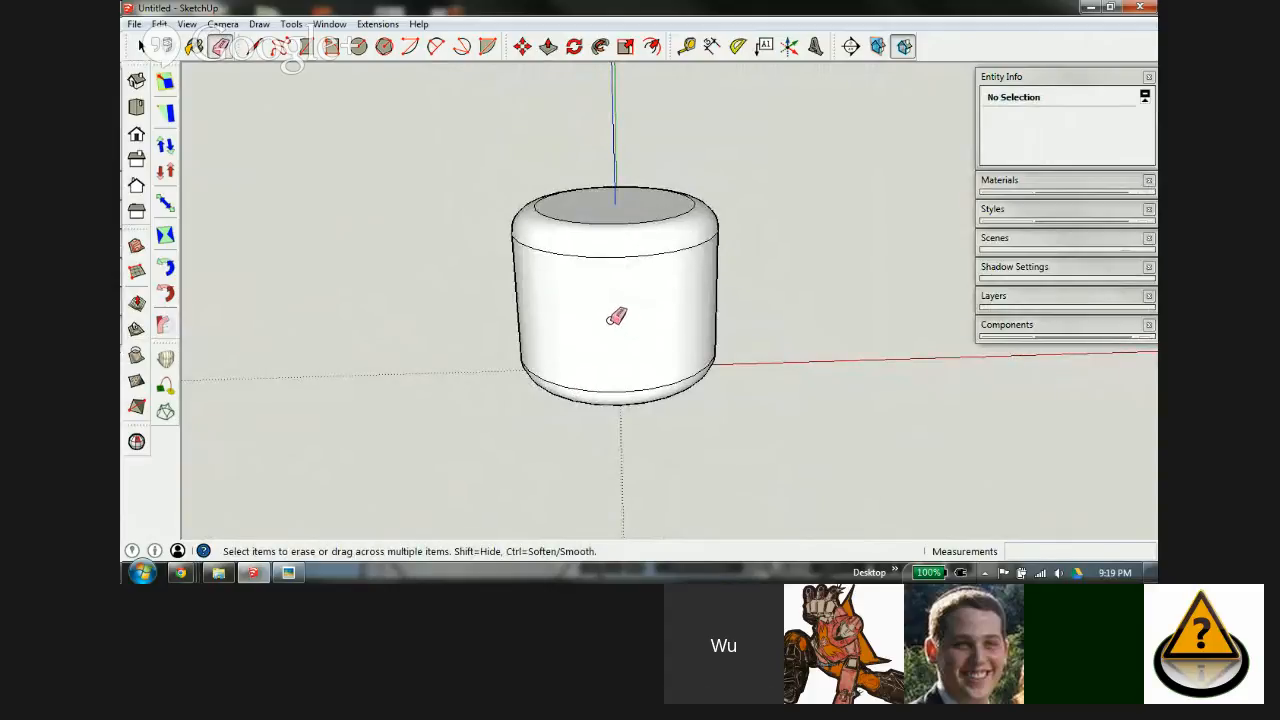
key("space")
left_click_drag(450, 142, 772, 456)
key("m")
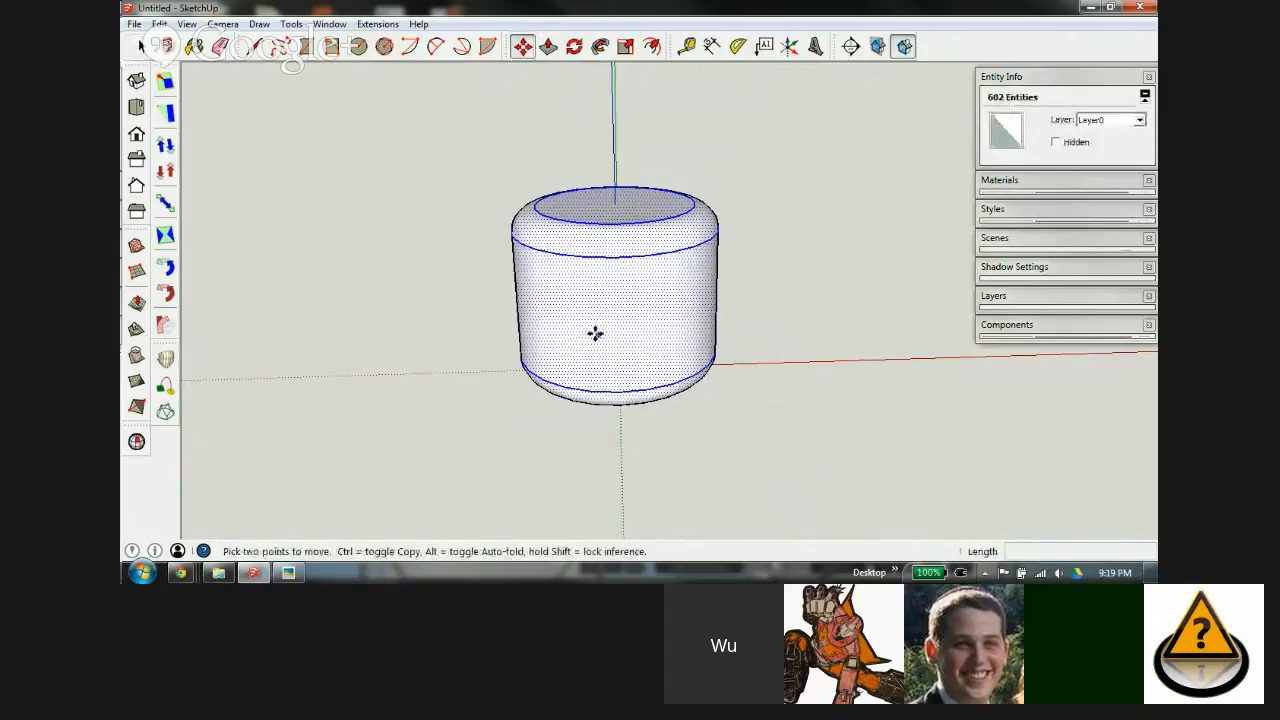
left_click(594, 334)
key("ctrl")
scroll(566, 334, "down", 3)
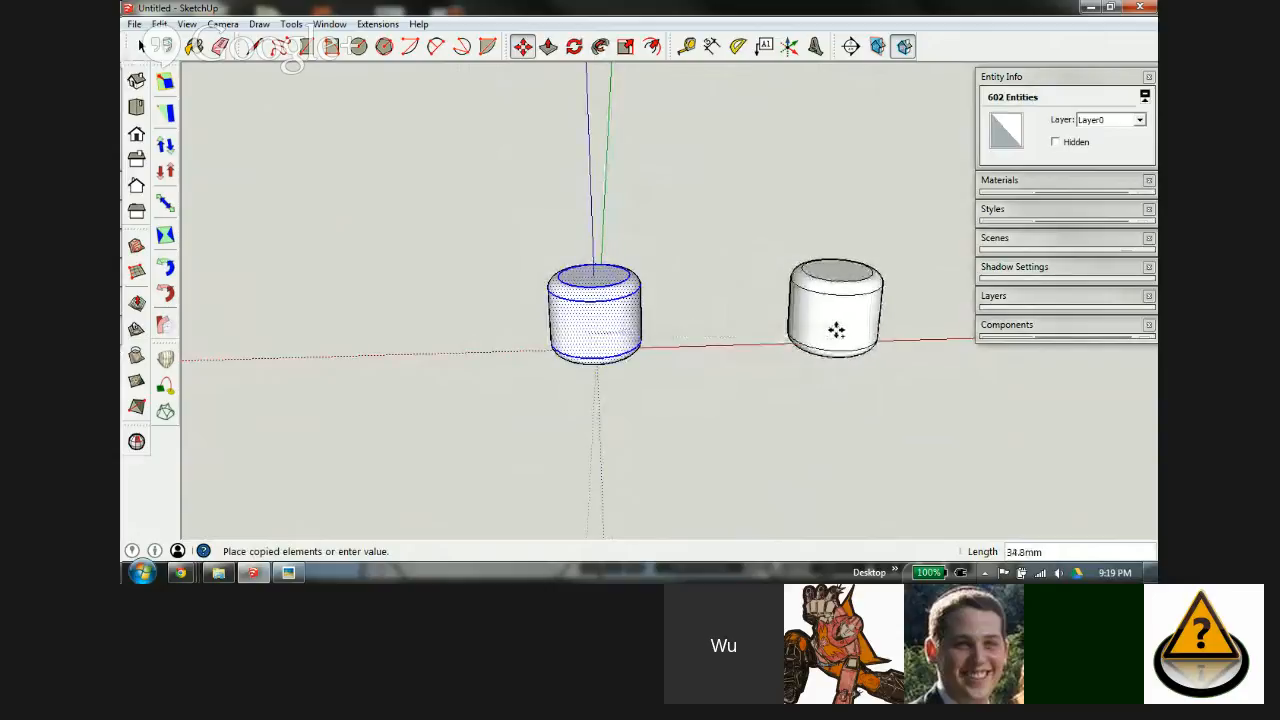
left_click(893, 328)
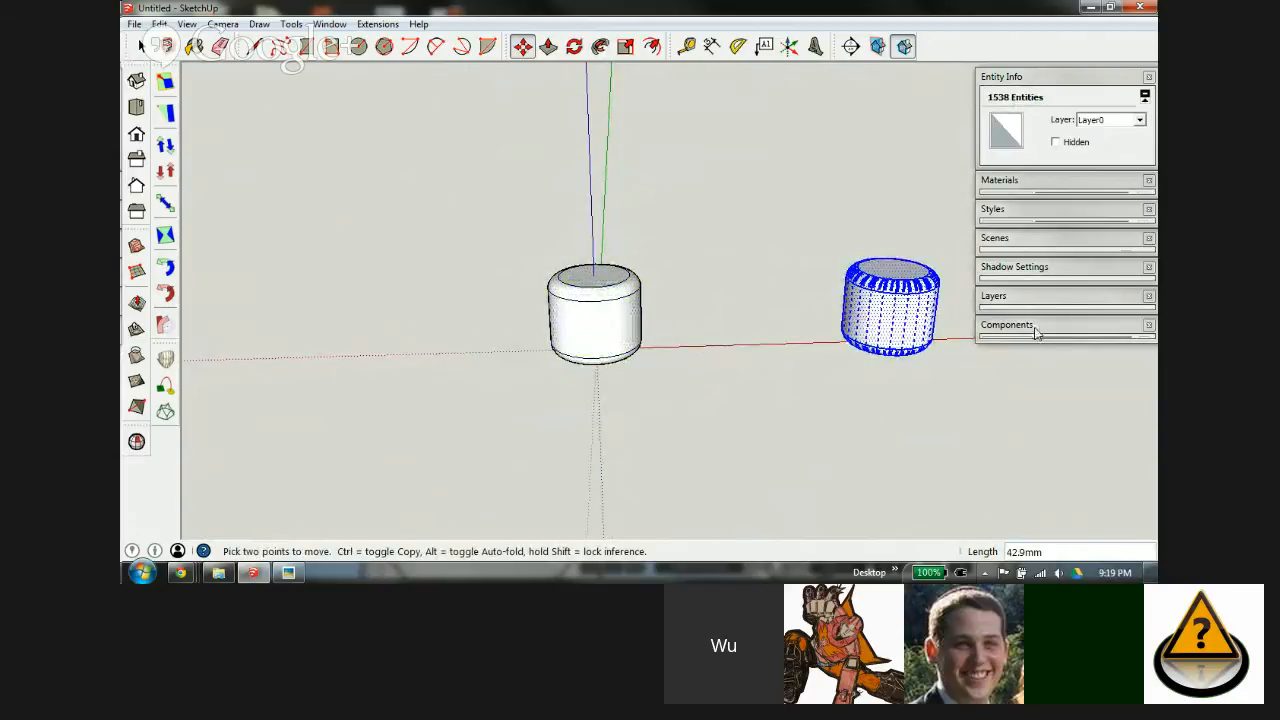
Step: Group the original cylinder's geometry and open the group for editing
key("space")
left_click(682, 319)
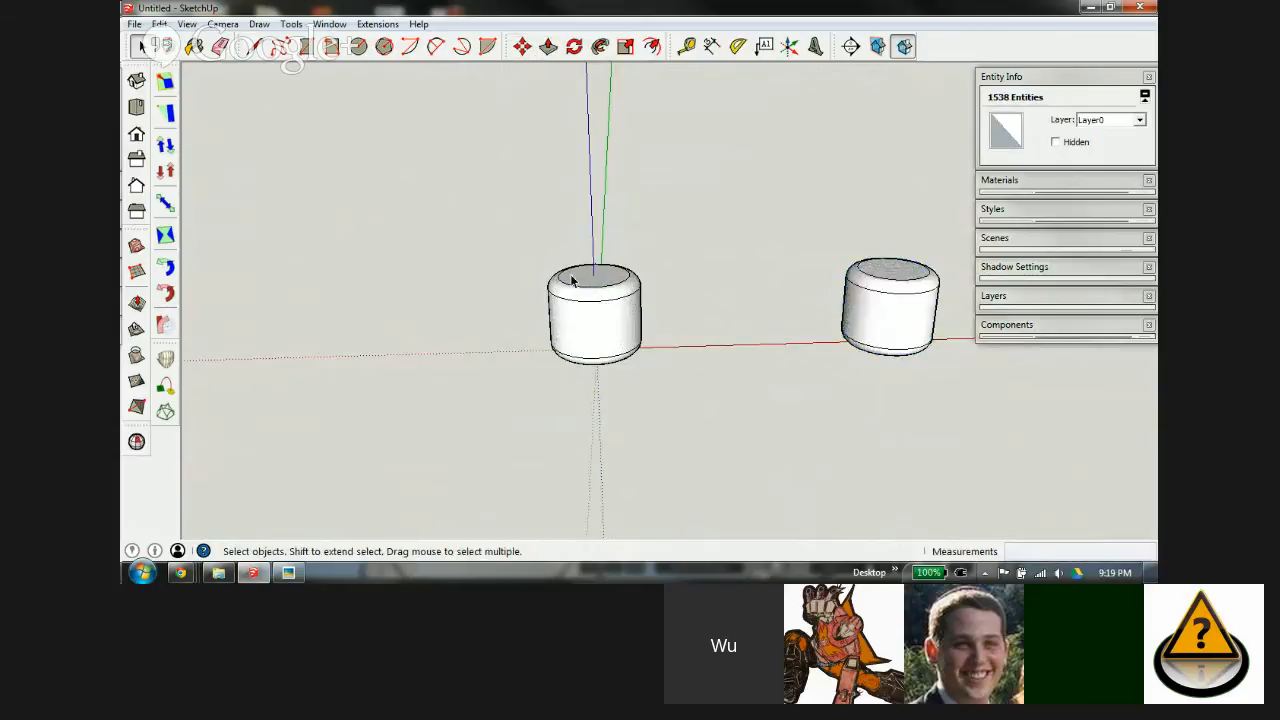
left_click_drag(491, 229, 720, 430)
key("ctrl+g")
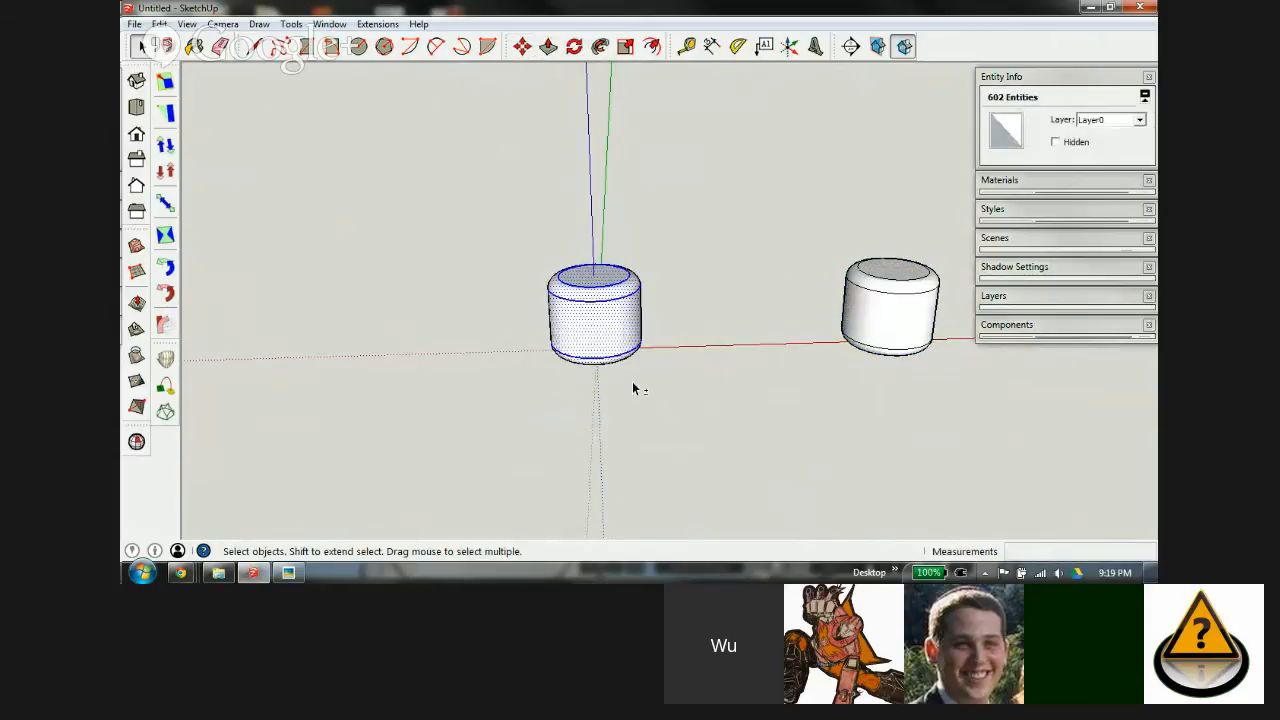
double_click(591, 331)
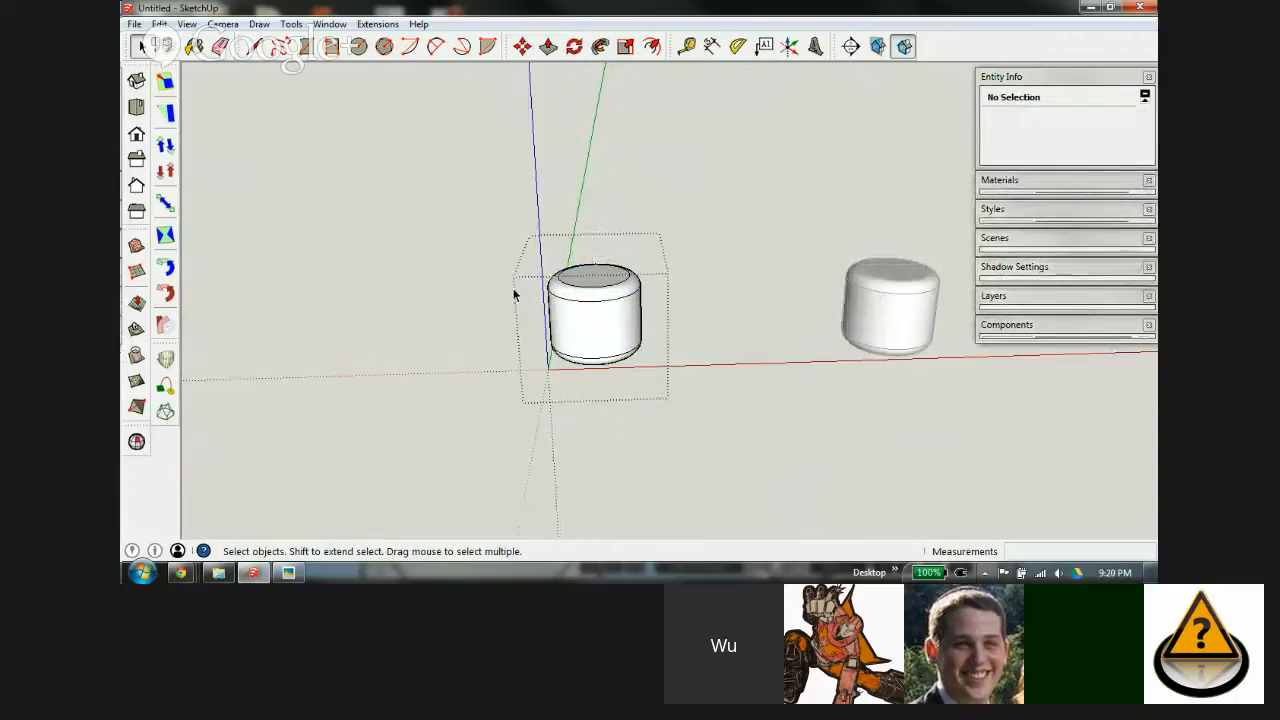
scroll(575, 322, "up", 2)
middle_click_drag(631, 331, 475, 340, "shift")
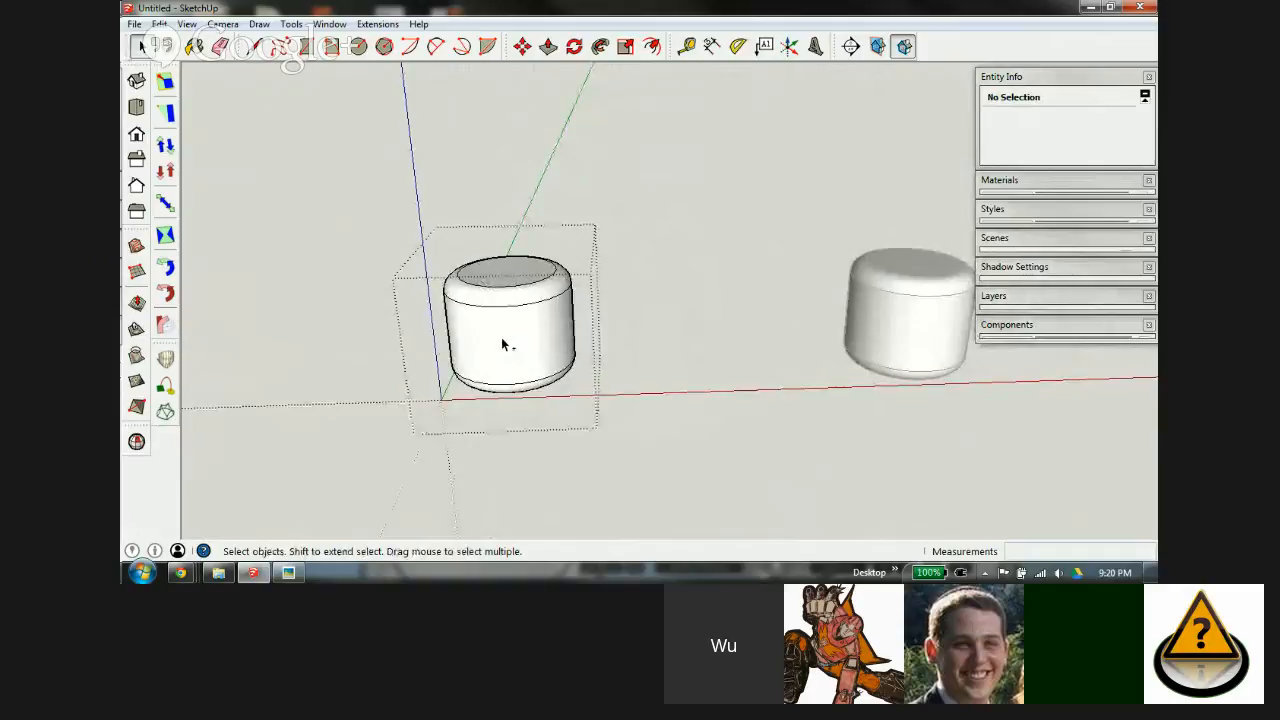
triple_click(502, 344)
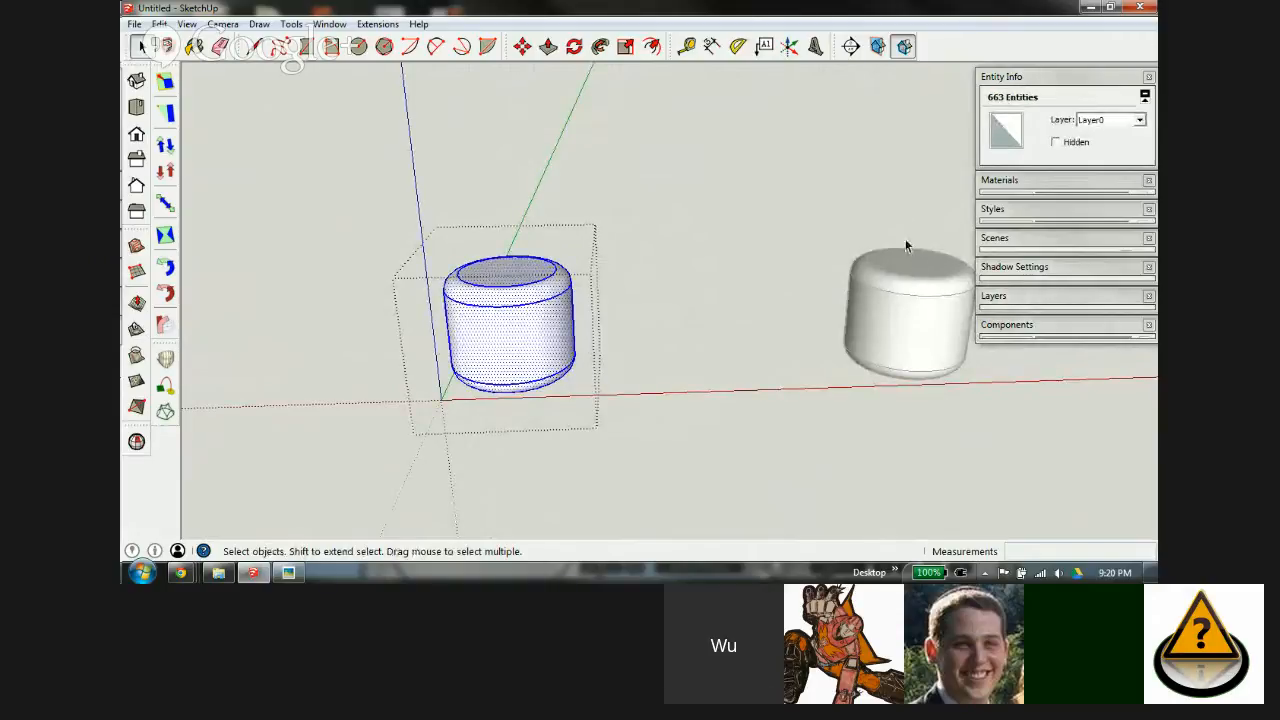
left_click(440, 396)
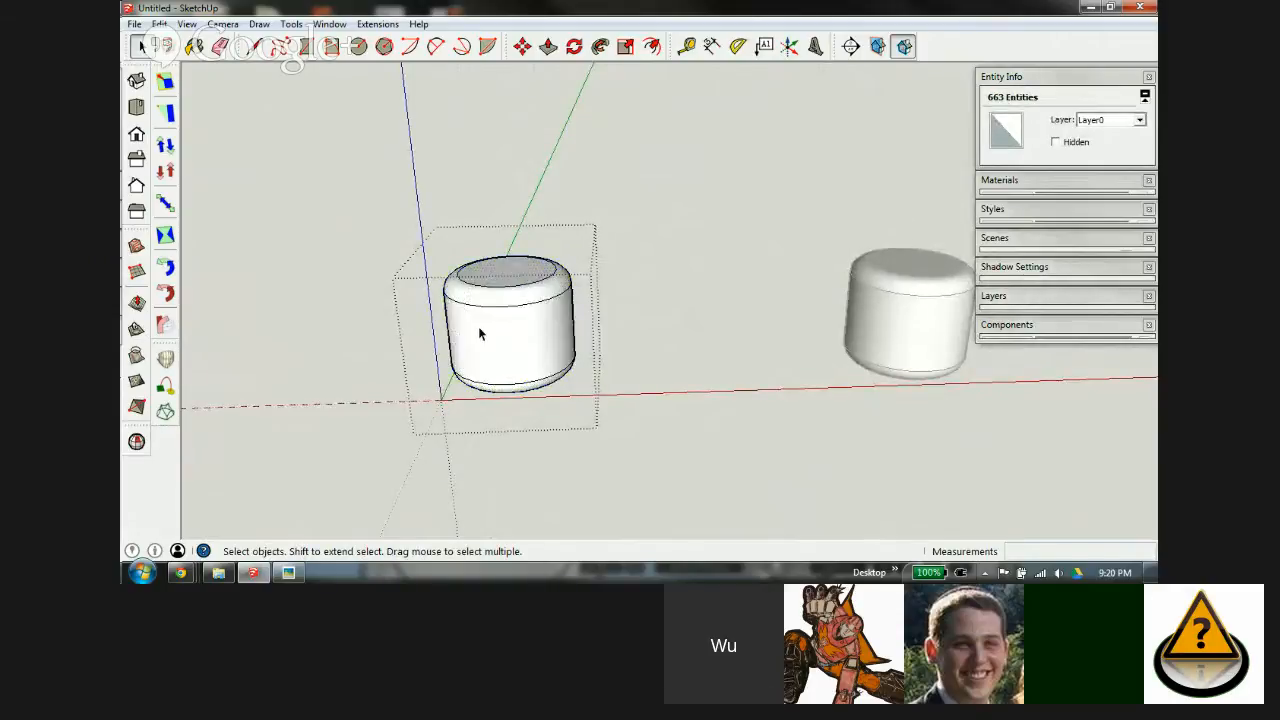
Step: Check the oval eye recesses' dimensions in the spec image in Picasa Photo Viewer and return to the SketchUp model
middle_click_drag(478, 326, 550, 245)
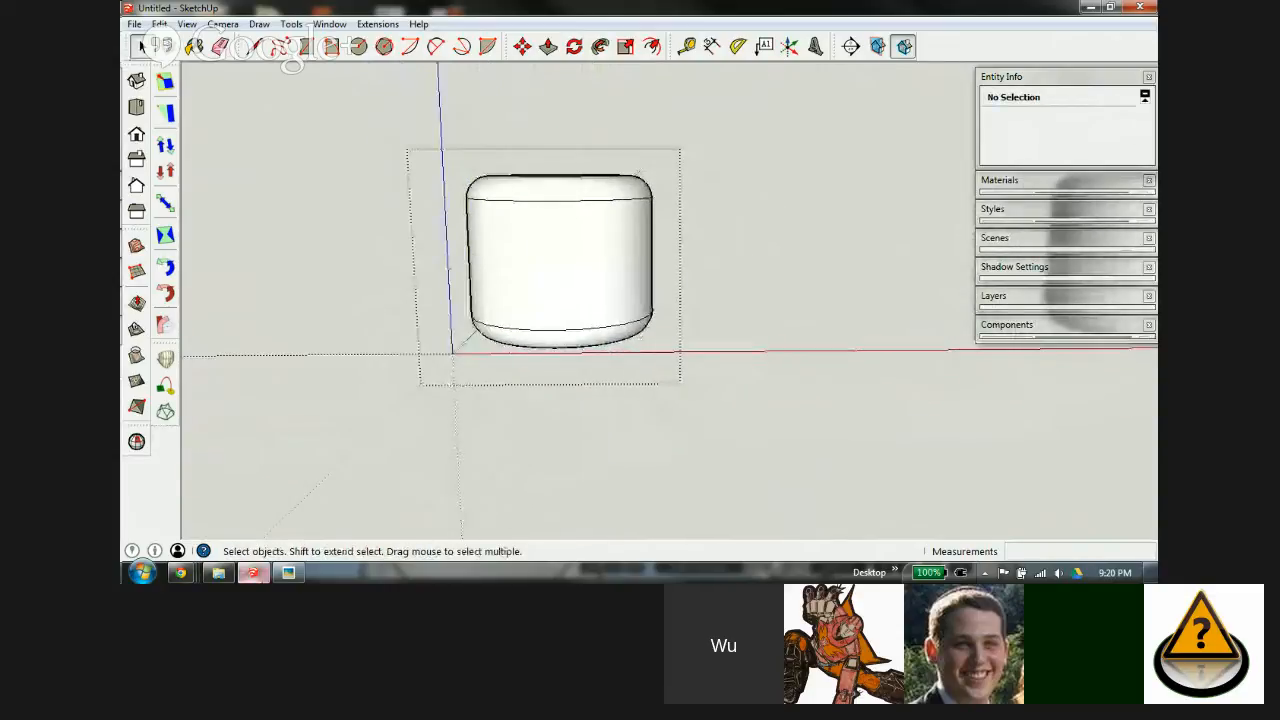
left_click(288, 572)
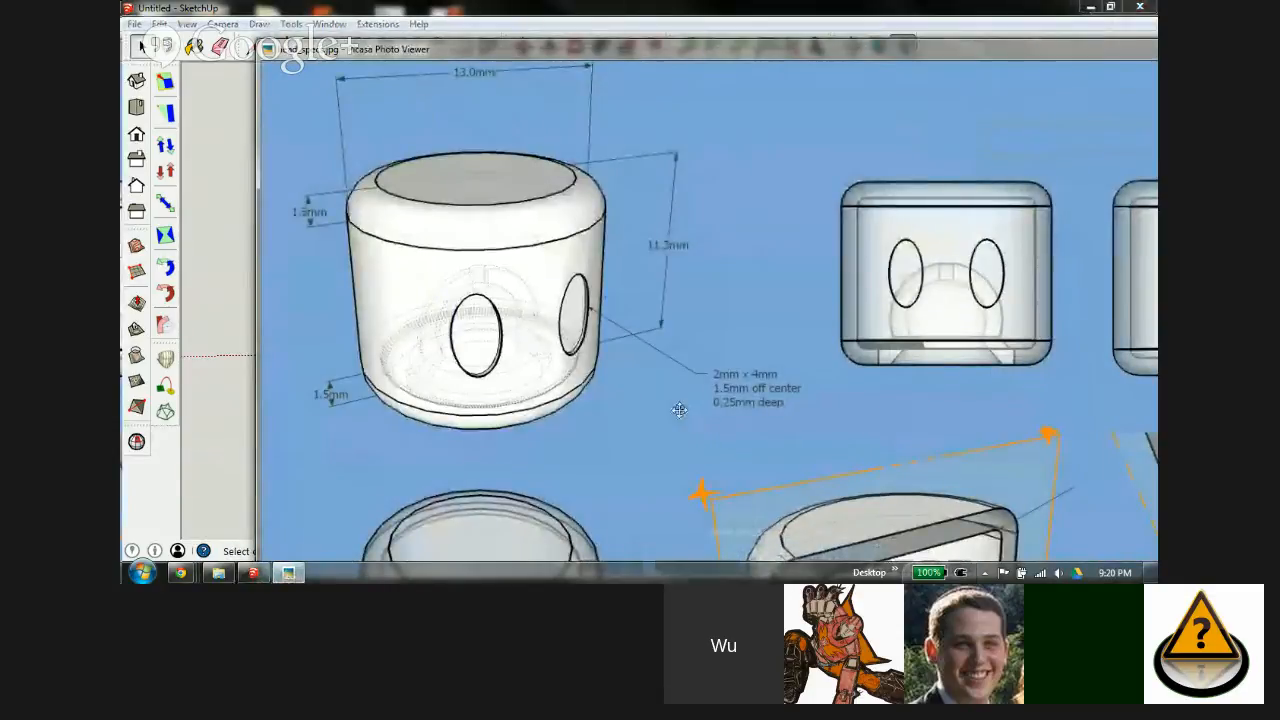
left_click_drag(526, 363, 539, 286)
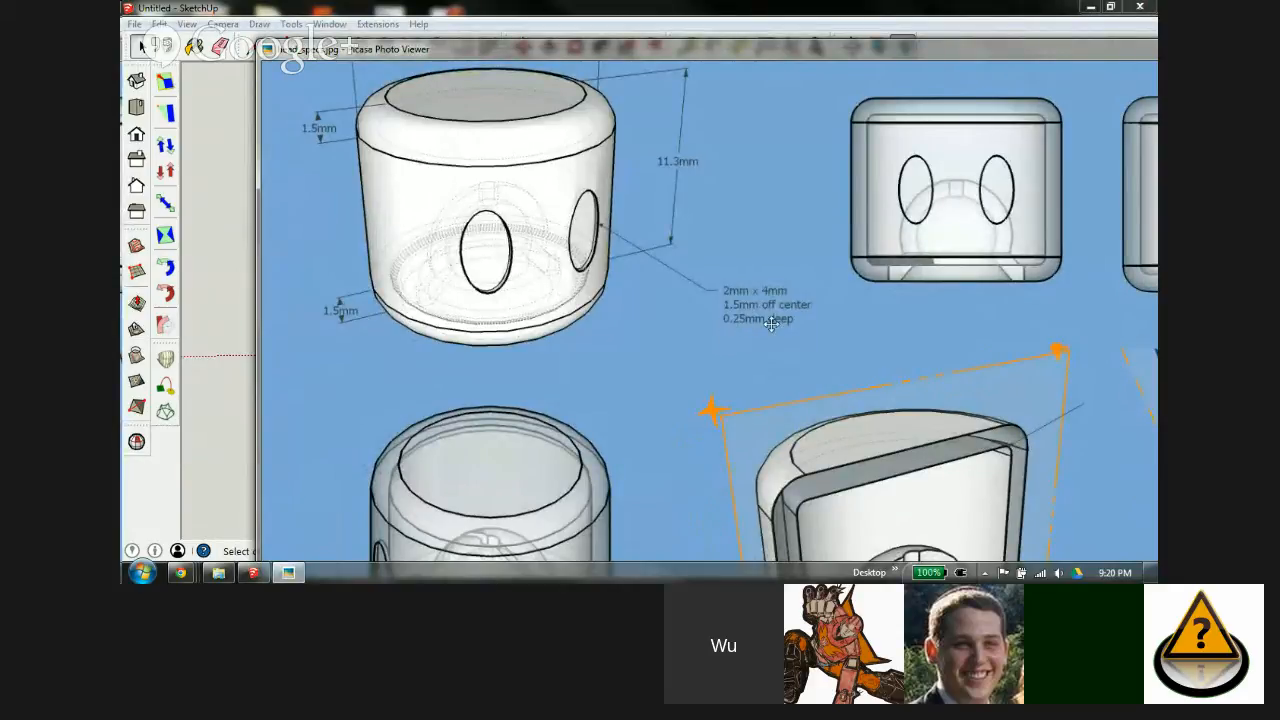
left_click(410, 12)
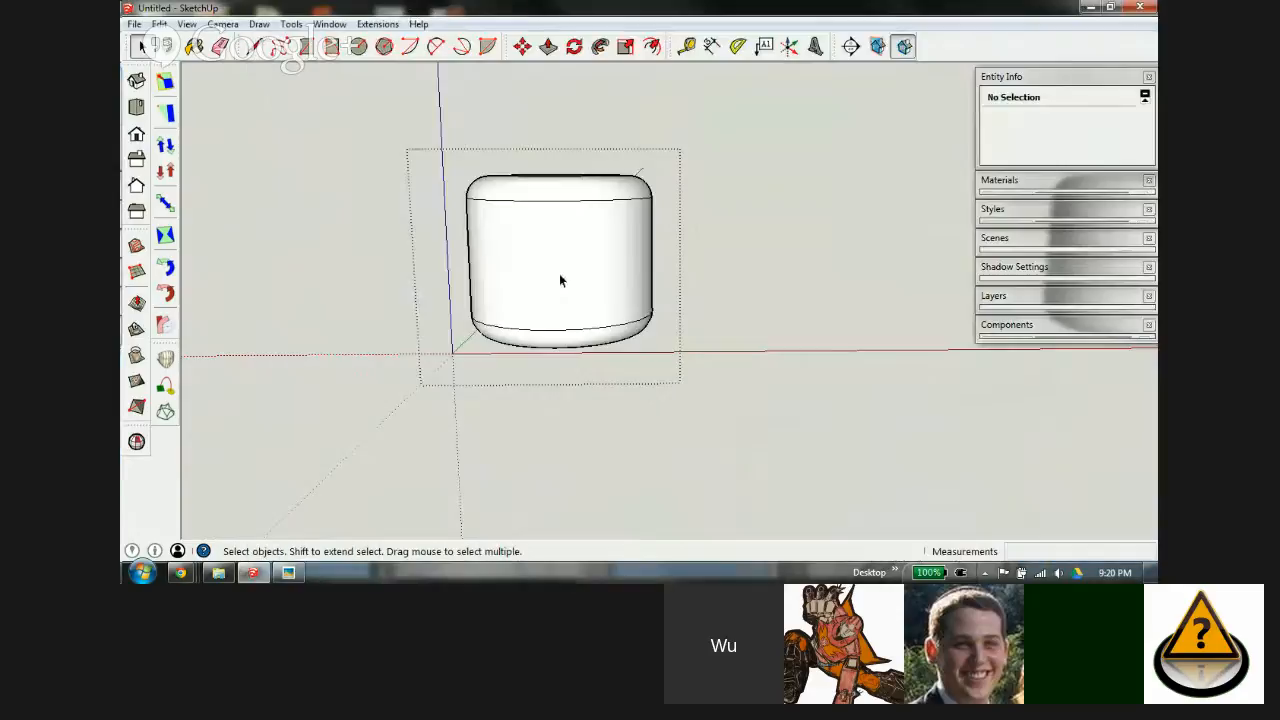
Step: Draw a line along the green axis outward from the front of the cylinder's lower boundary ring
scroll(555, 277, "up", 2)
middle_click_drag(528, 271, 603, 388)
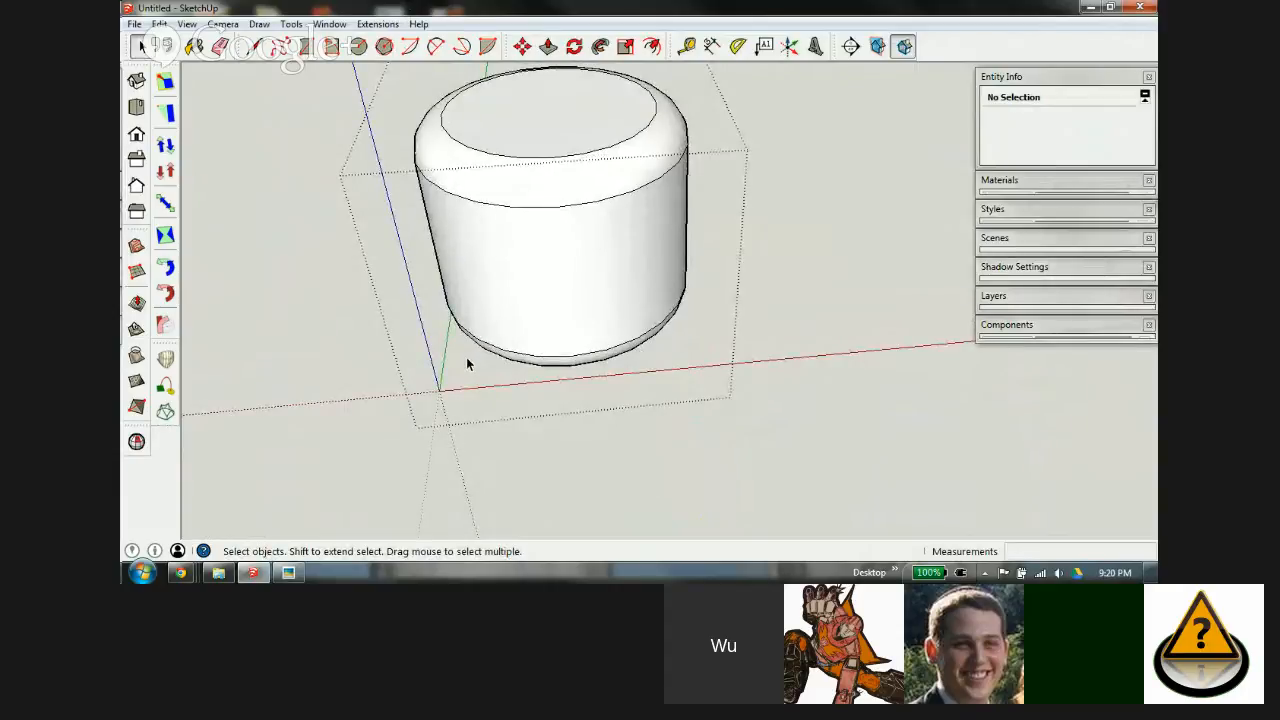
key("l")
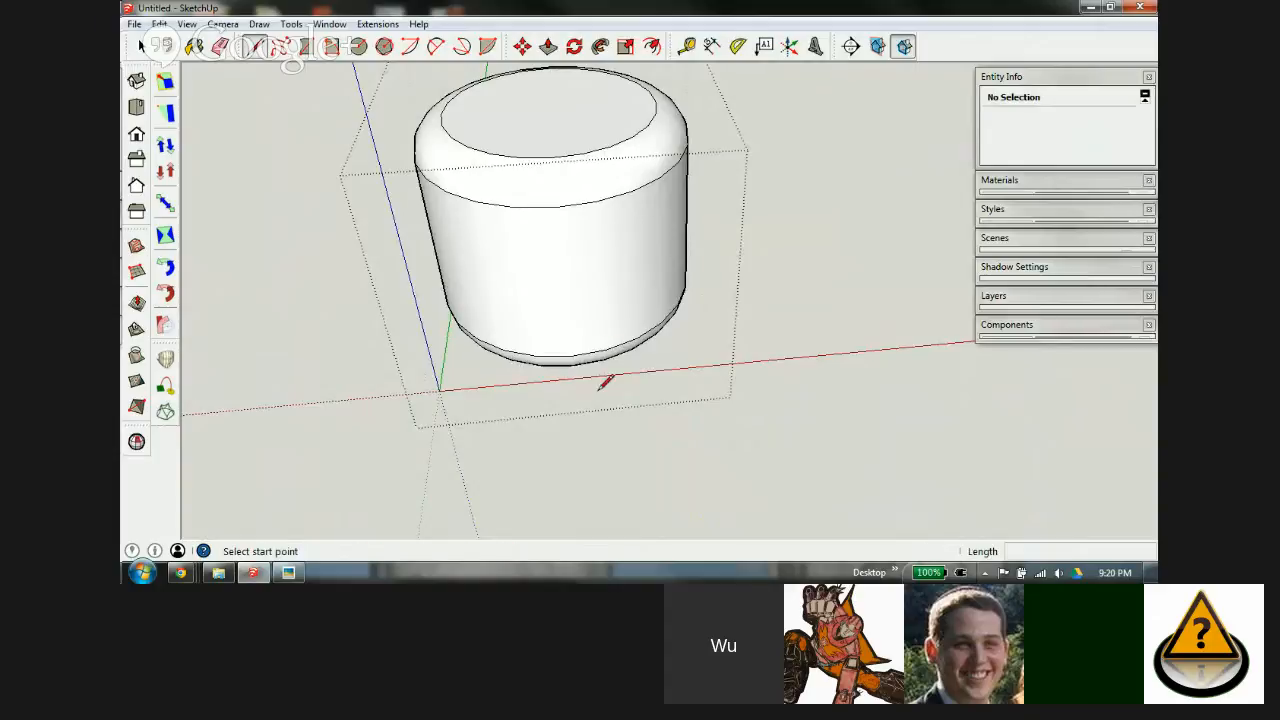
middle_click_drag(563, 288, 577, 390)
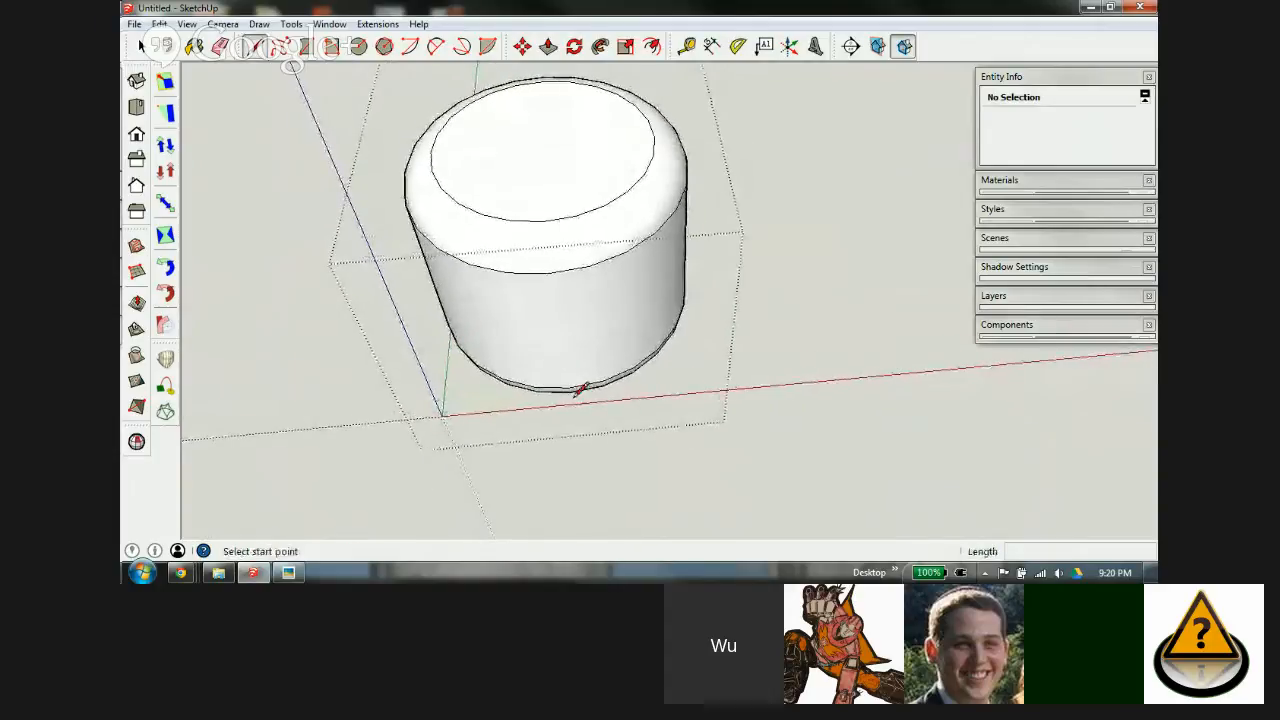
left_click(572, 388)
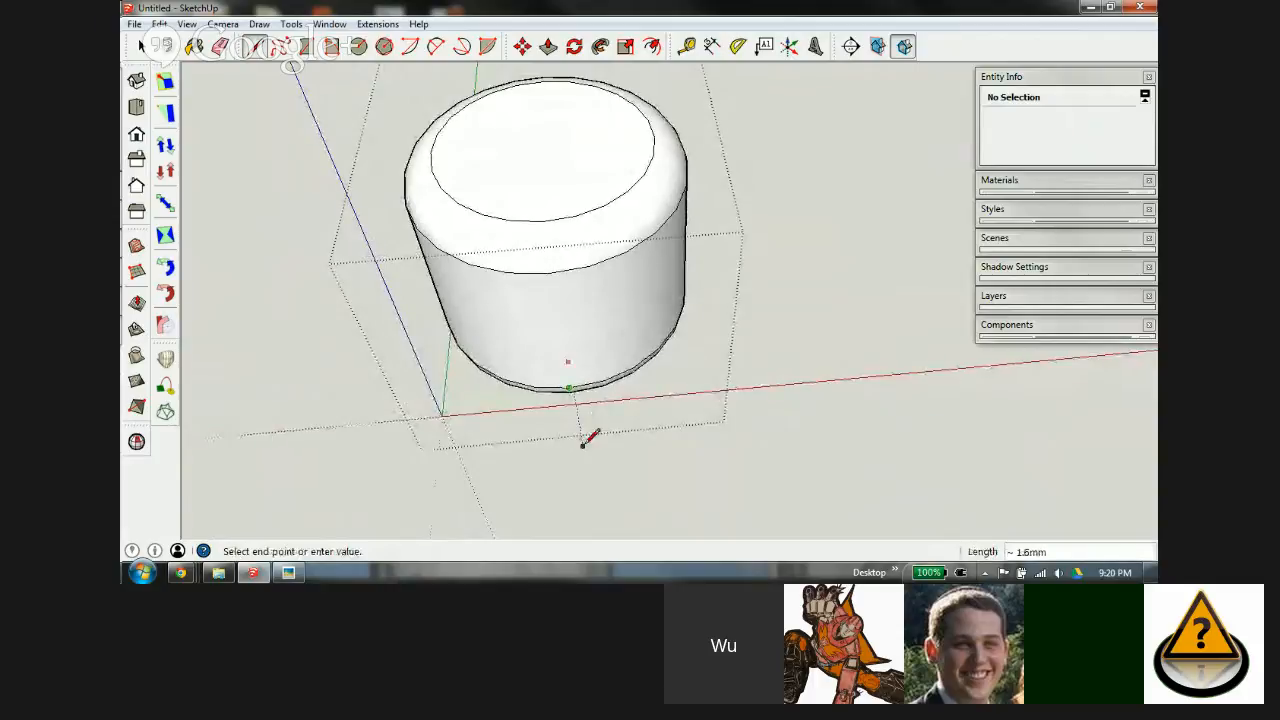
left_click(571, 475)
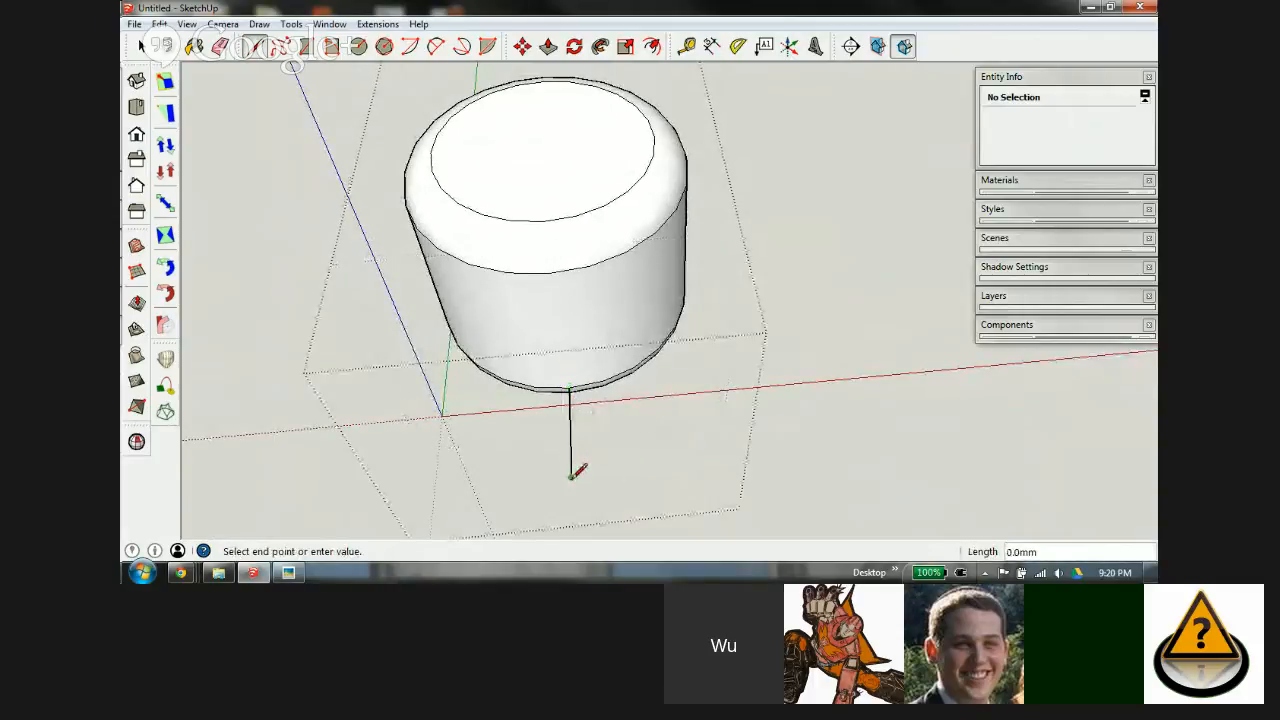
Step: Draw an upright rectangular face about 15.8 mm wide and 12 mm high in front of the cylinder, and erase its connecting line
middle_click_drag(572, 492, 571, 420)
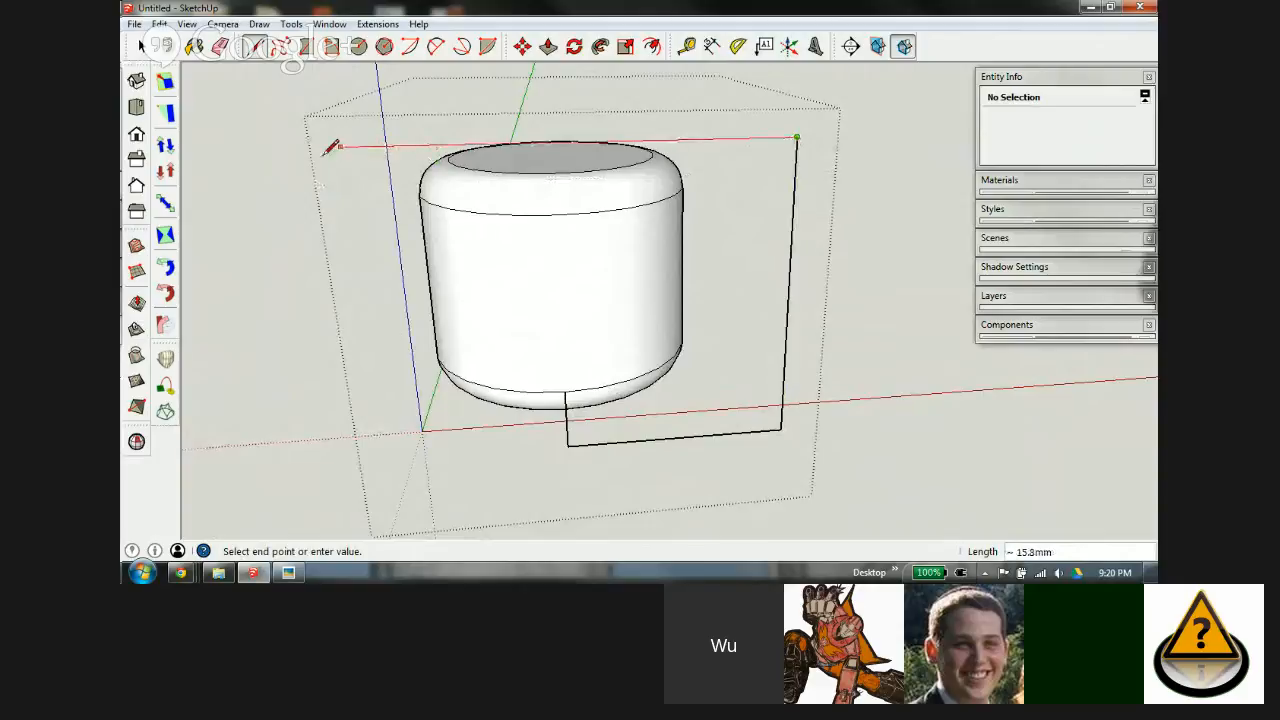
left_click(337, 148)
left_click(385, 460)
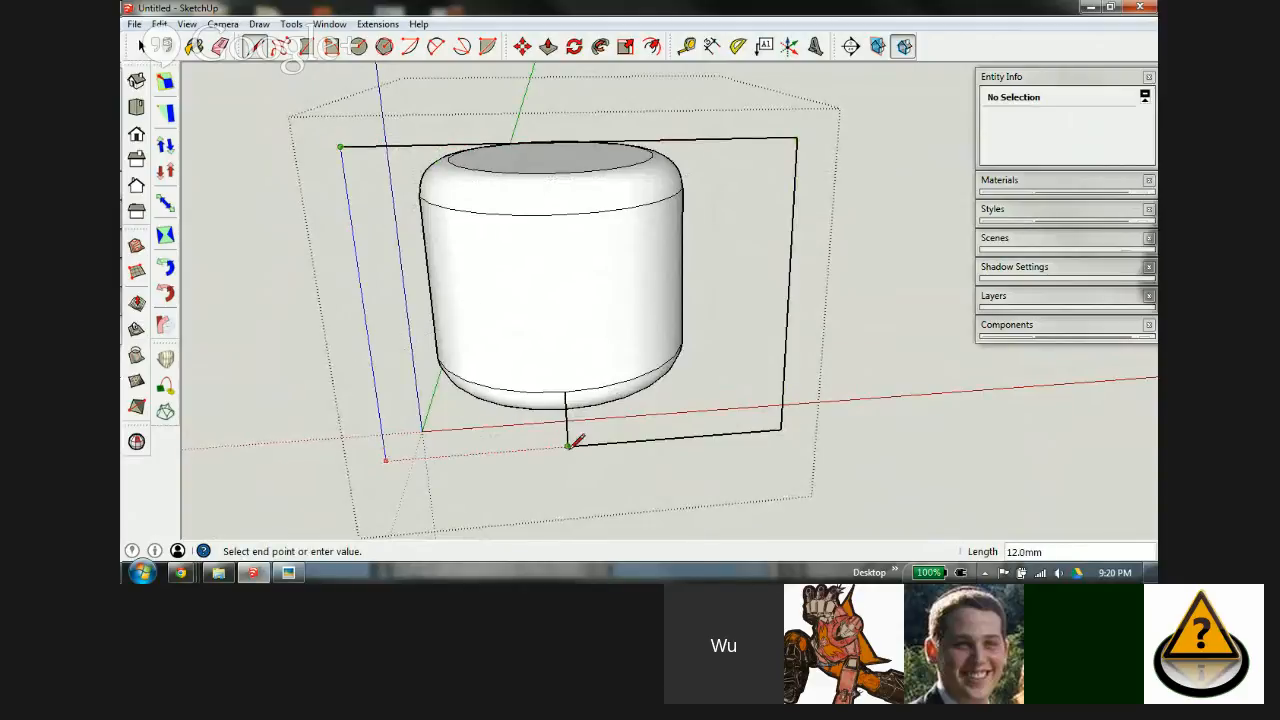
left_click(568, 446)
mouse_move(575, 437)
middle_mouse_down()
mouse_move(494, 386)
mouse_move(829, 449)
mouse_move(849, 437)
middle_mouse_up()
key("e")
left_click(856, 401)
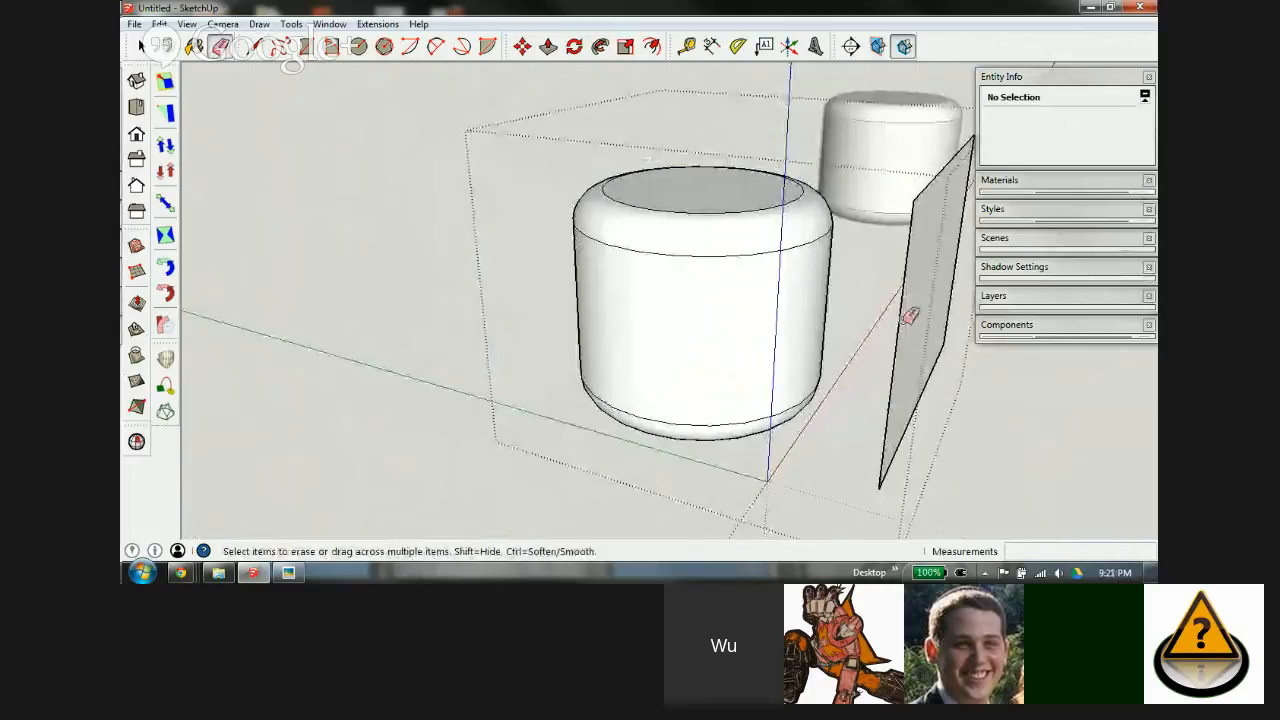
Step: Try to place a vertical guide on the rectangular face, aligned with the front of the cylinder's upper ring
mouse_move(909, 317)
middle_mouse_down()
mouse_move(606, 274)
mouse_move(700, 280)
mouse_move(766, 324)
mouse_move(857, 314)
mouse_move(740, 289)
mouse_move(677, 292)
mouse_move(660, 368)
middle_mouse_up()
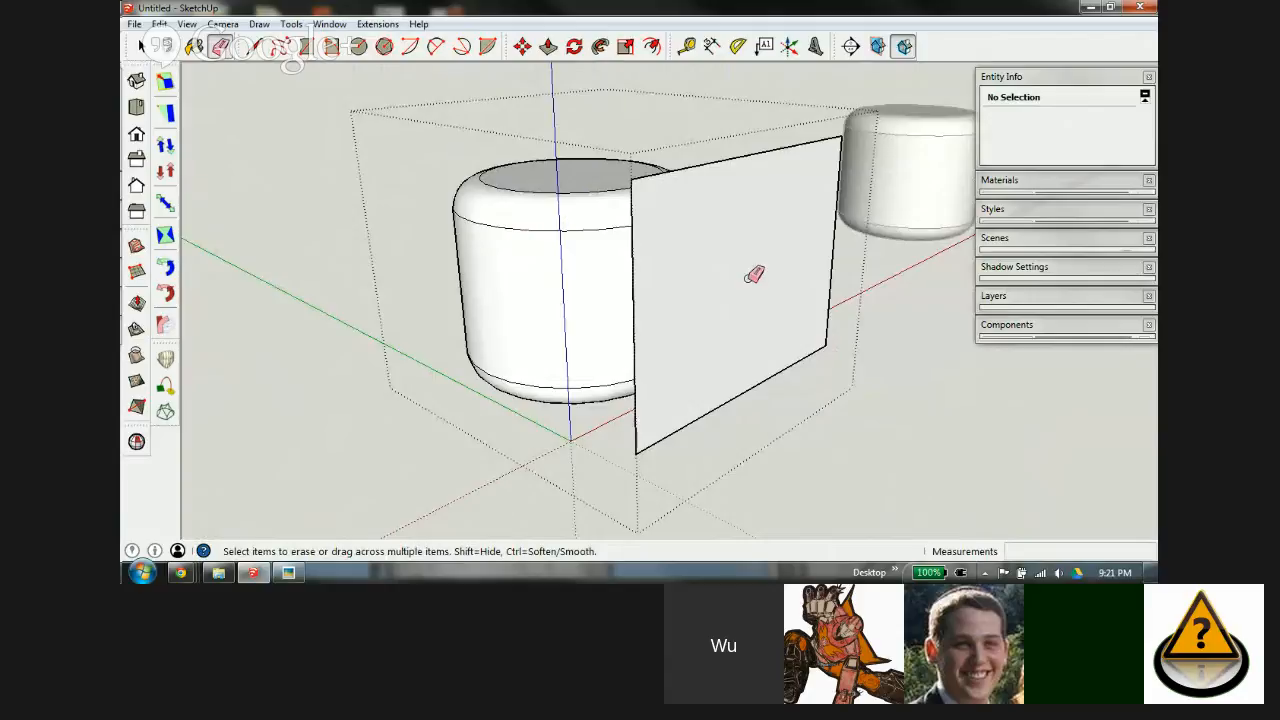
mouse_move(758, 277)
middle_mouse_down()
mouse_move(677, 243)
mouse_move(583, 283)
mouse_move(543, 280)
mouse_move(675, 300)
mouse_move(671, 289)
mouse_move(757, 314)
mouse_move(674, 296)
mouse_move(697, 269)
mouse_move(723, 294)
middle_mouse_up()
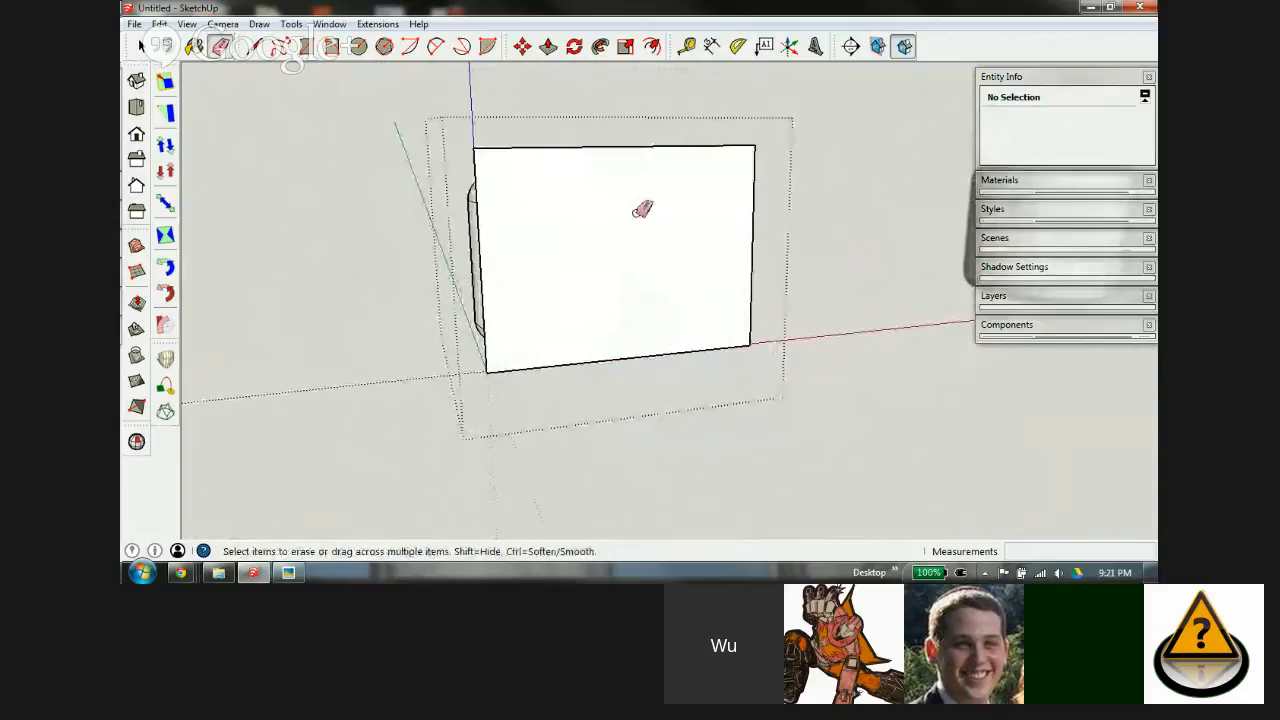
scroll(646, 249, "up", 4)
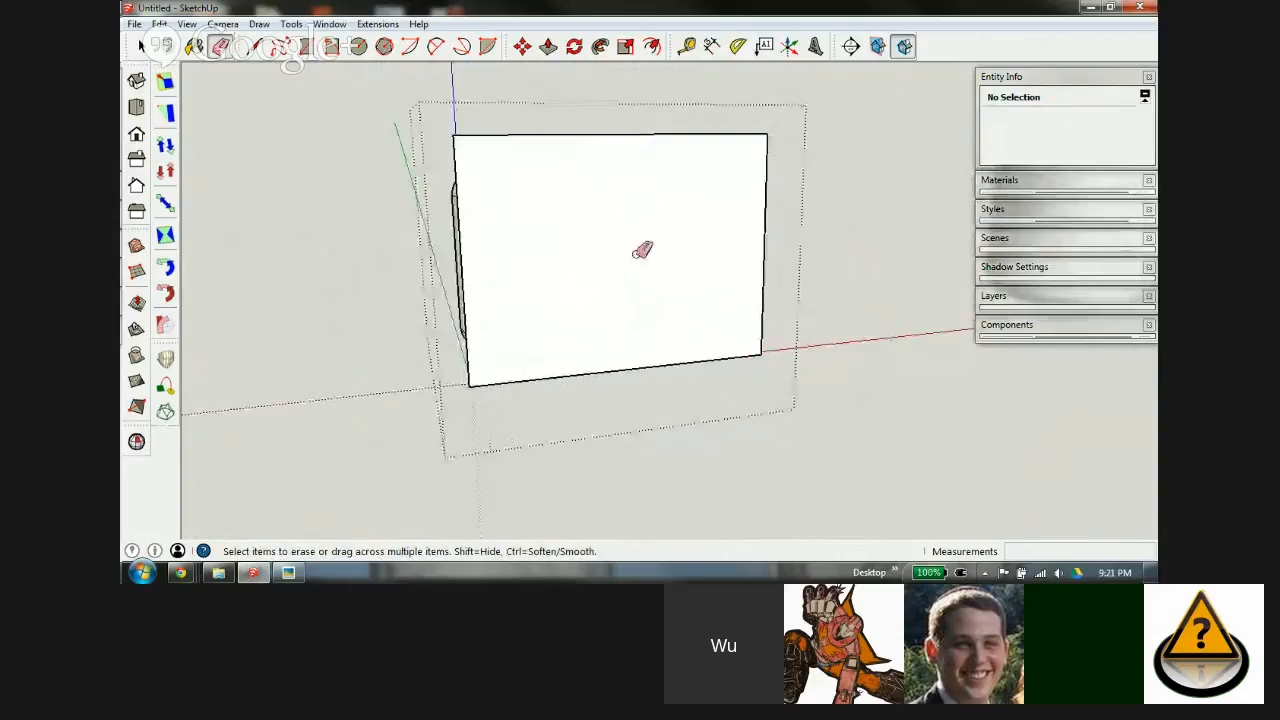
mouse_move(510, 277)
middle_mouse_down()
mouse_move(651, 300)
mouse_move(626, 294)
mouse_move(646, 271)
middle_mouse_up()
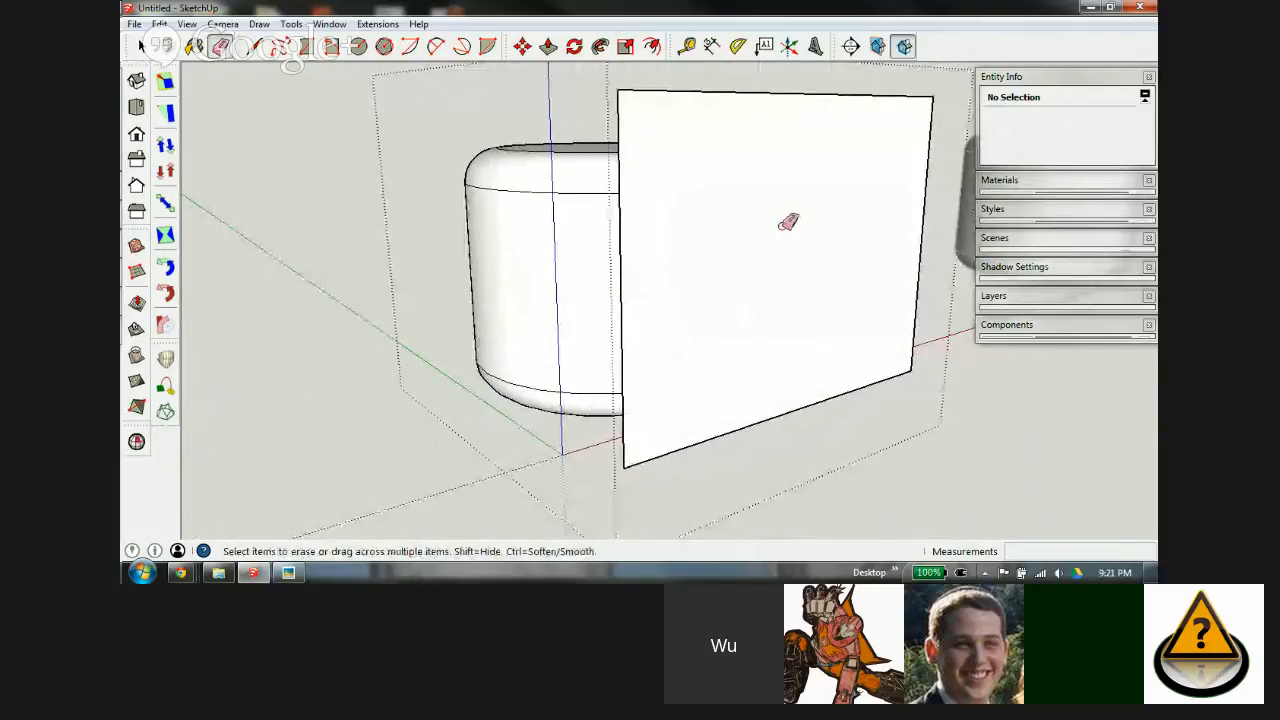
key("t")
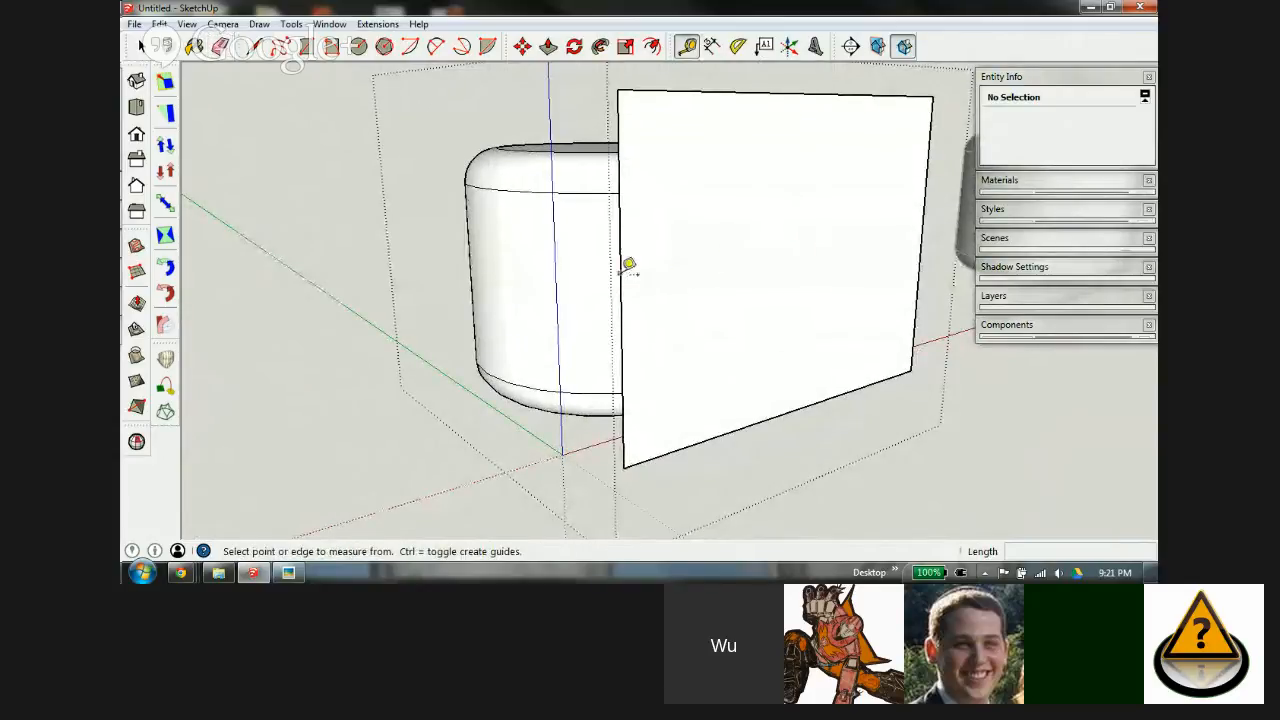
left_click(621, 270)
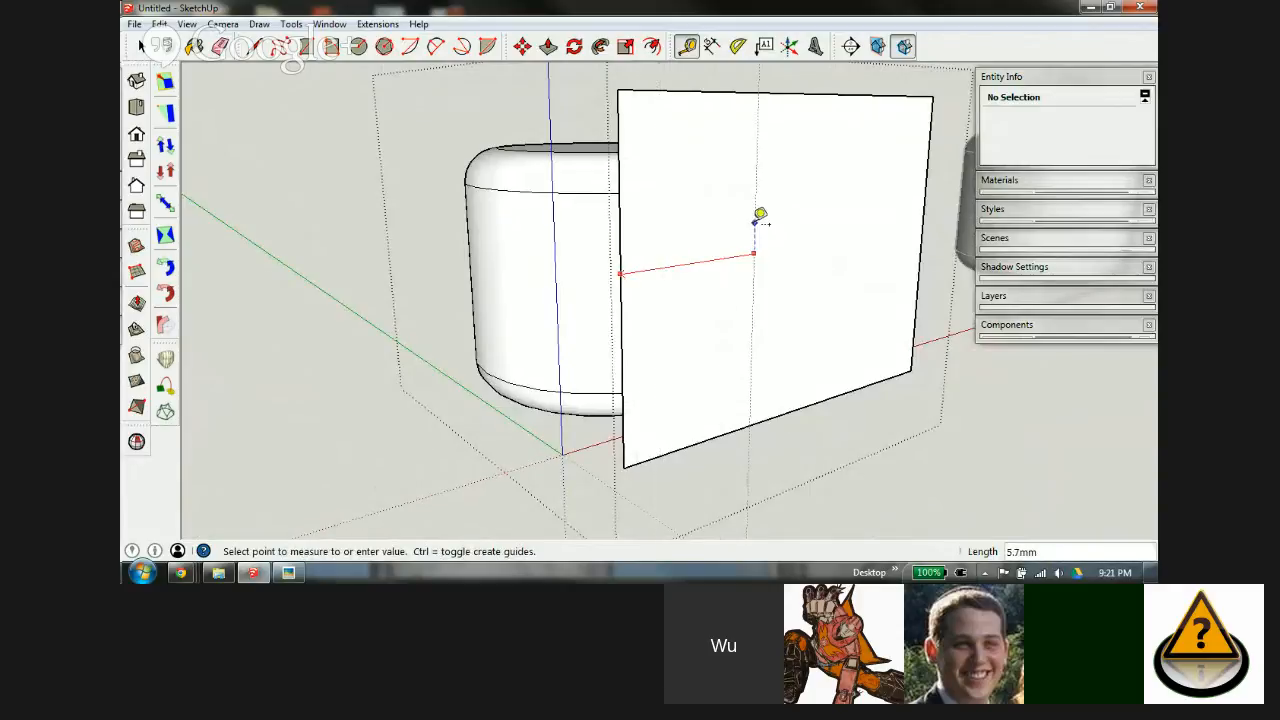
middle_click_drag(760, 214, 560, 494)
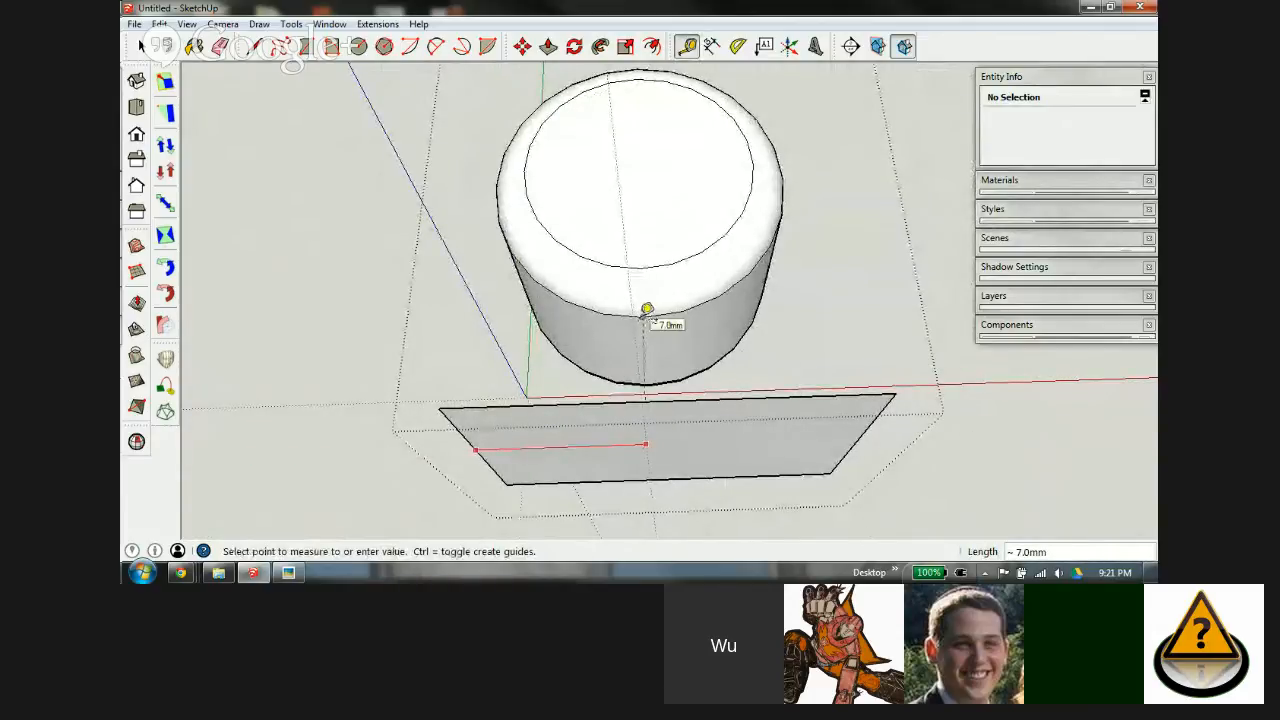
left_click(647, 311)
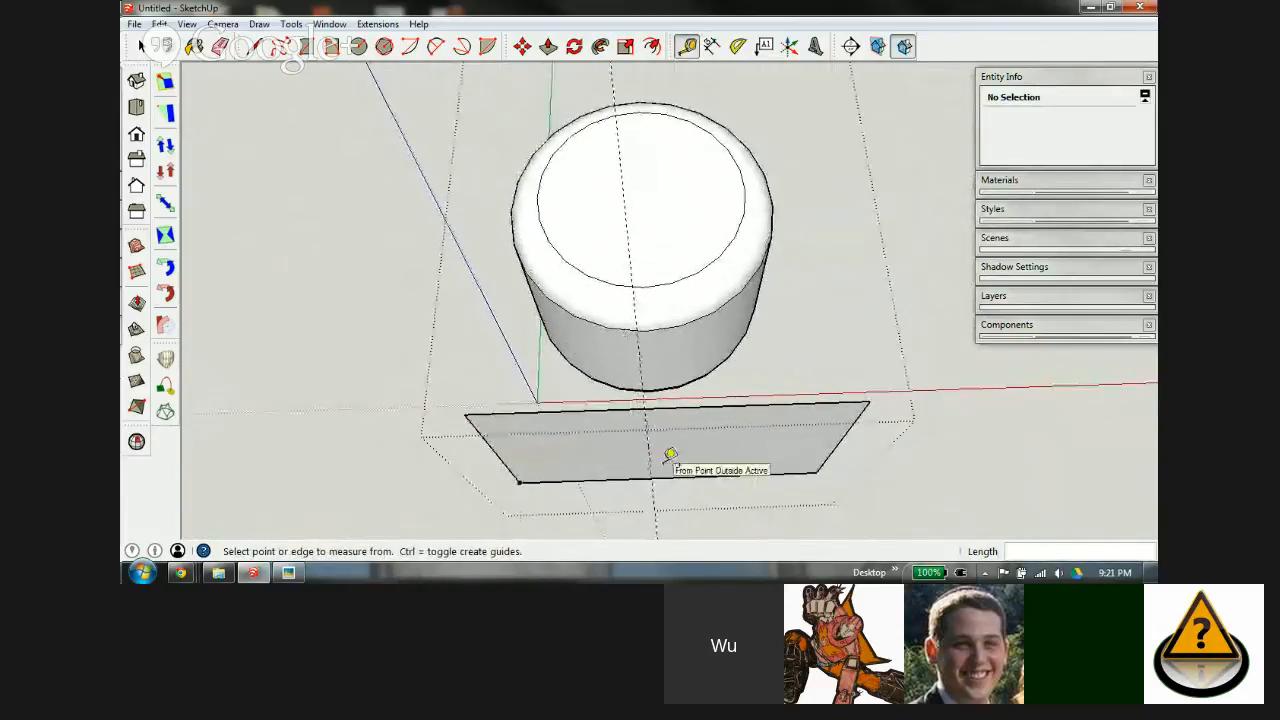
scroll(659, 360, "up", 3)
middle_click_drag(664, 303, 674, 266)
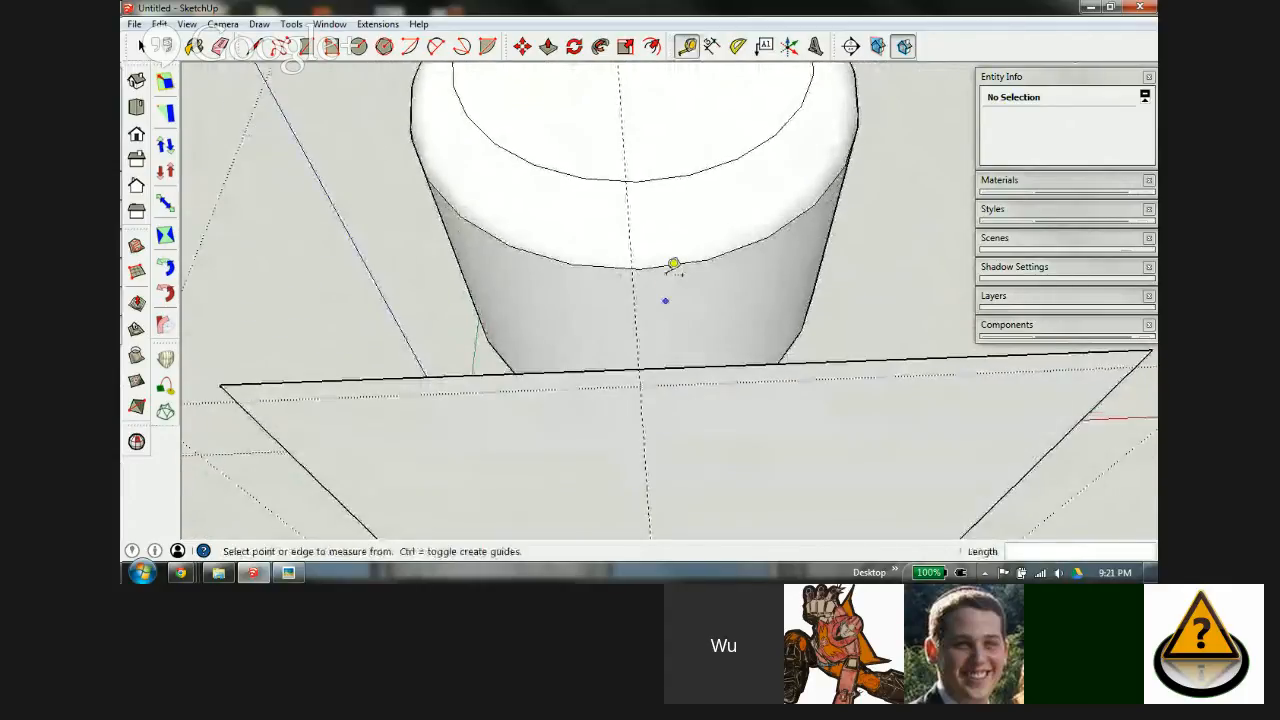
Step: Replace the guide with a vertical centre guide about 7 mm from the face's side edge, snapped to the front point of the cylinder's upper ring
left_click(305, 467)
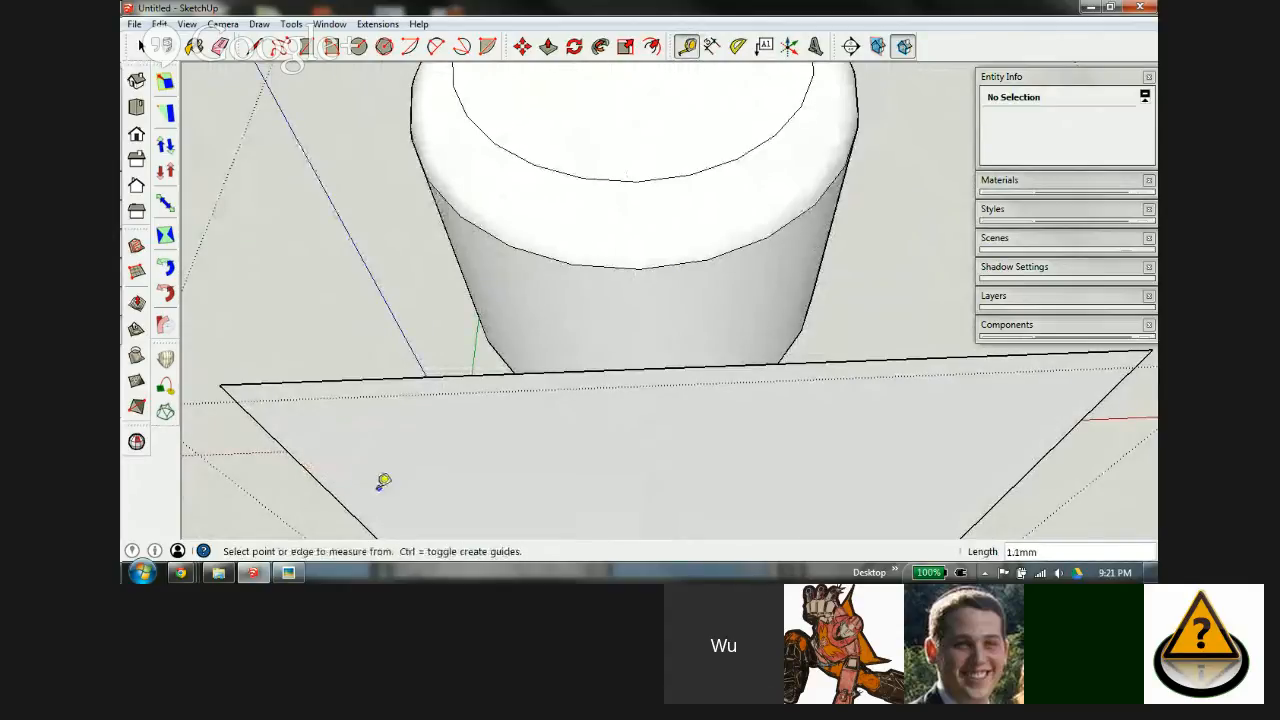
key("space")
key("t")
left_click(335, 496)
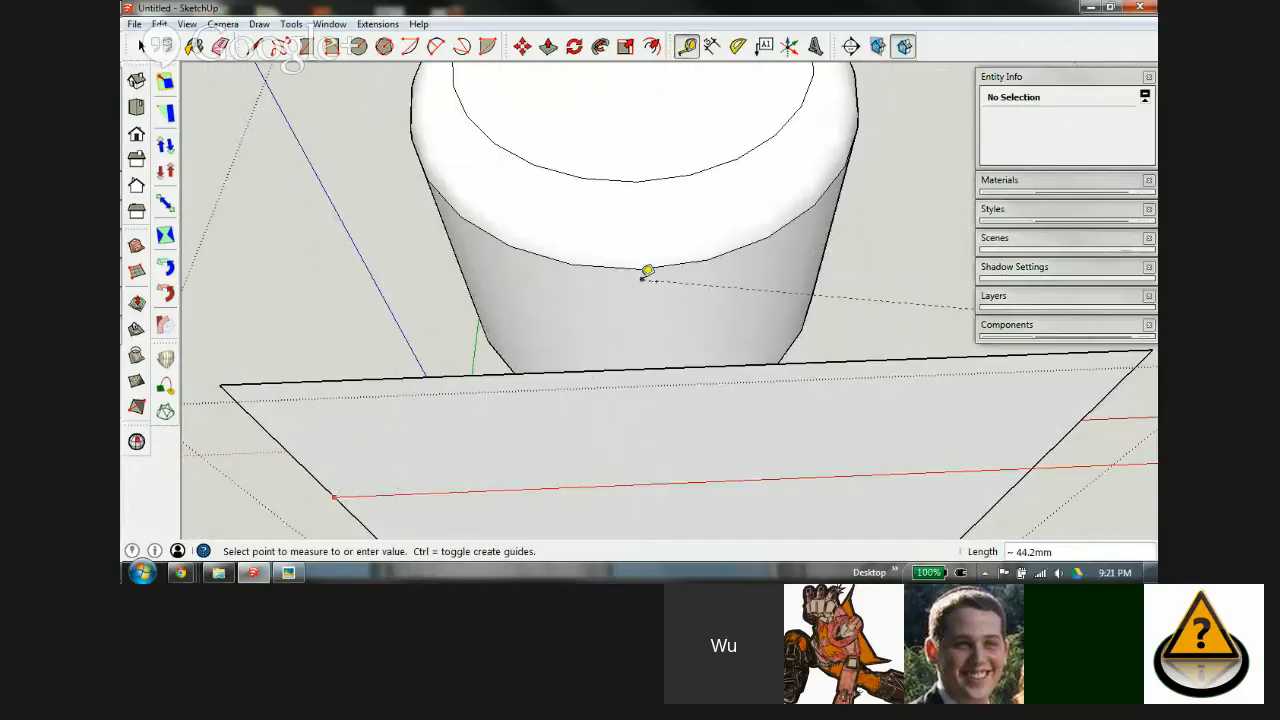
left_click(646, 263)
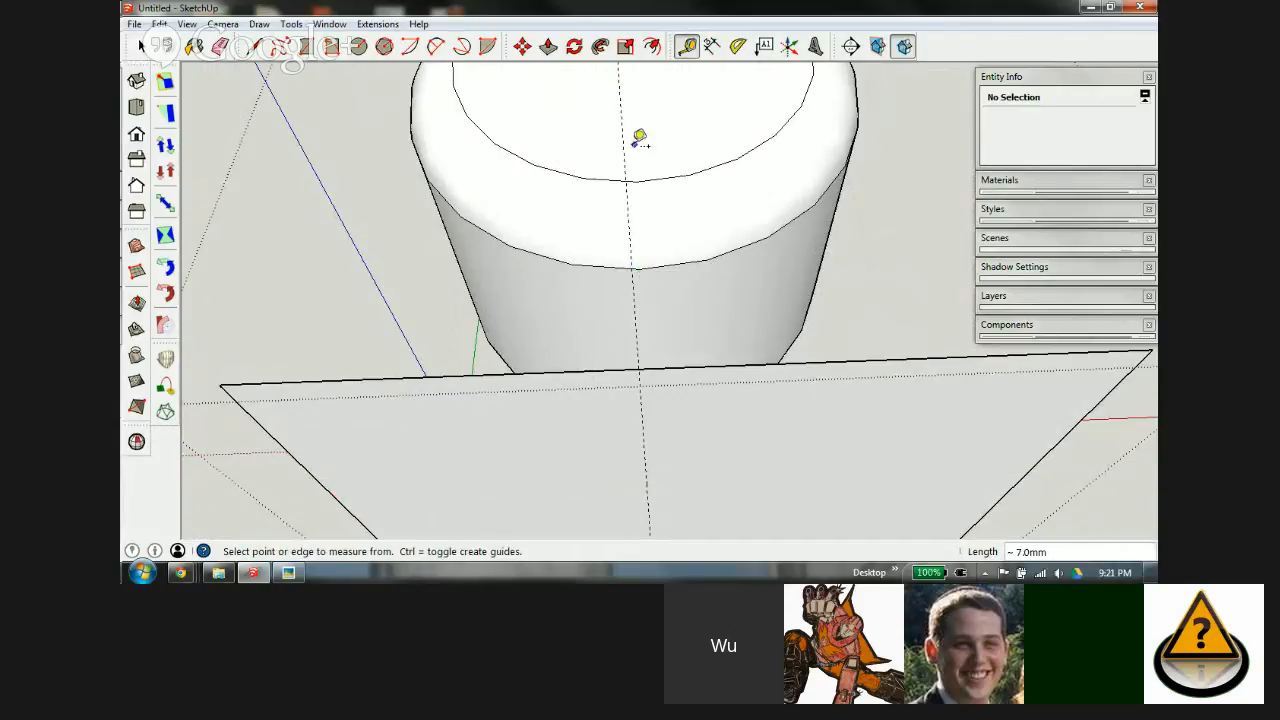
Step: Check the eye recesses' size and offset from centre in the spec image in Picasa Photo Viewer, and return to the SketchUp model
mouse_move(640, 138)
middle_mouse_down()
mouse_move(663, 343)
mouse_move(670, 155)
mouse_move(634, 151)
mouse_move(649, 161)
middle_mouse_up()
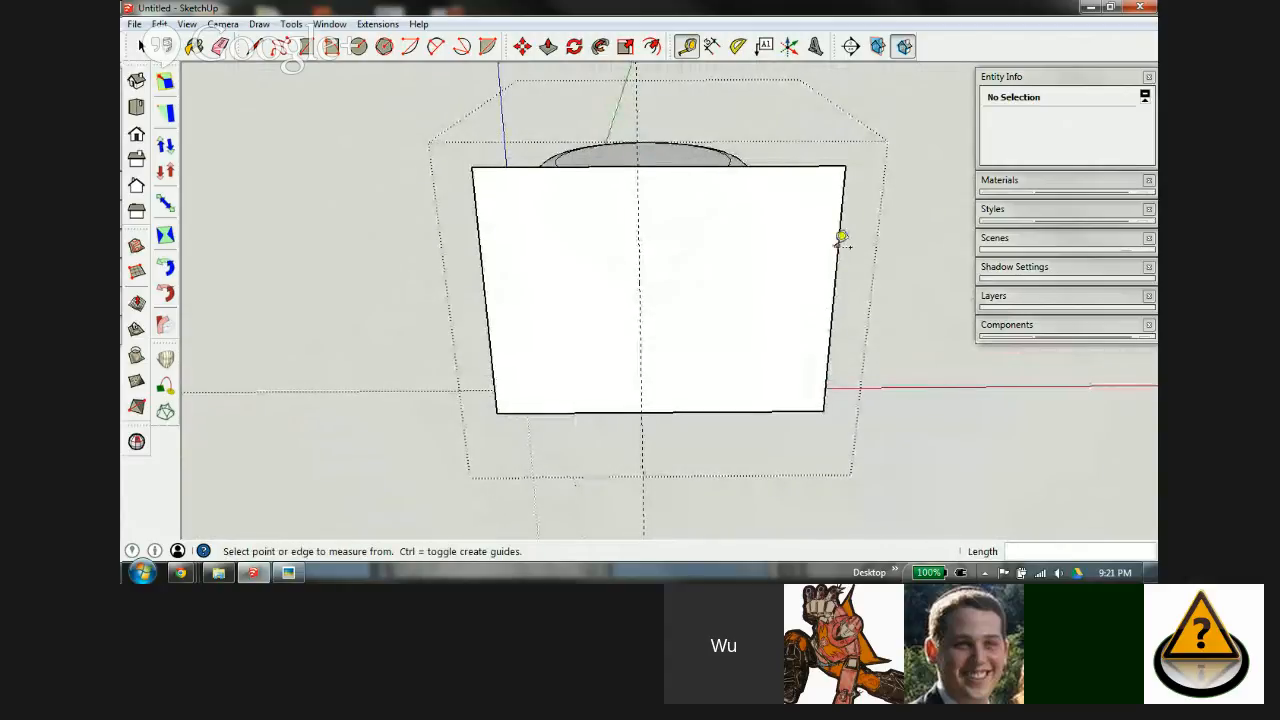
scroll(637, 217, "up", 3)
scroll(670, 217, "down", 1)
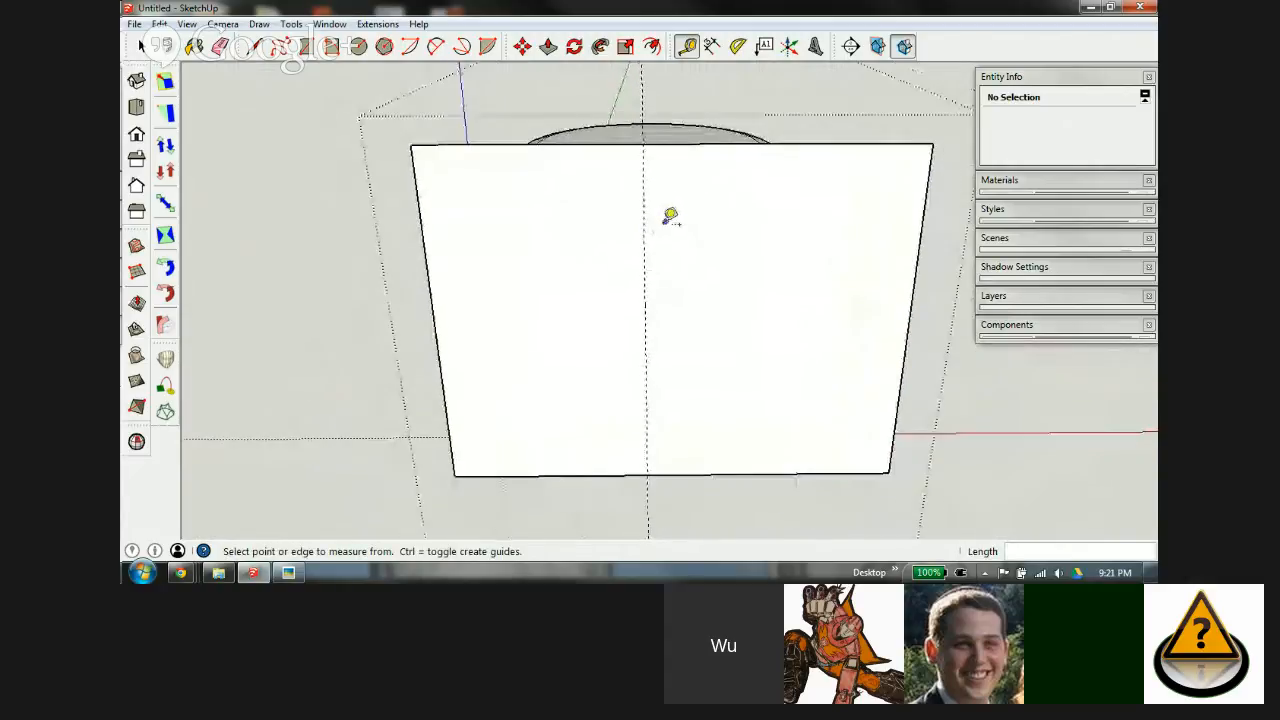
mouse_move(670, 217)
middle_mouse_down()
mouse_move(659, 308)
mouse_move(674, 231)
middle_mouse_up()
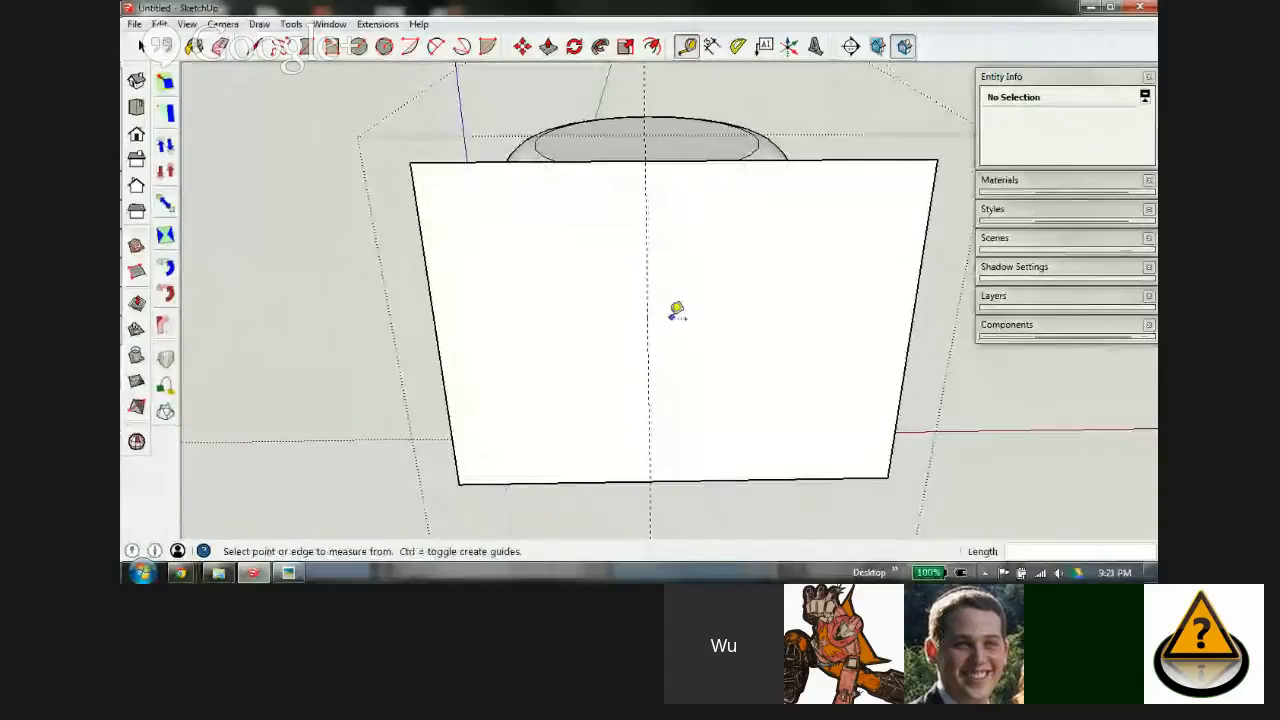
middle_click_drag(677, 309, 671, 317)
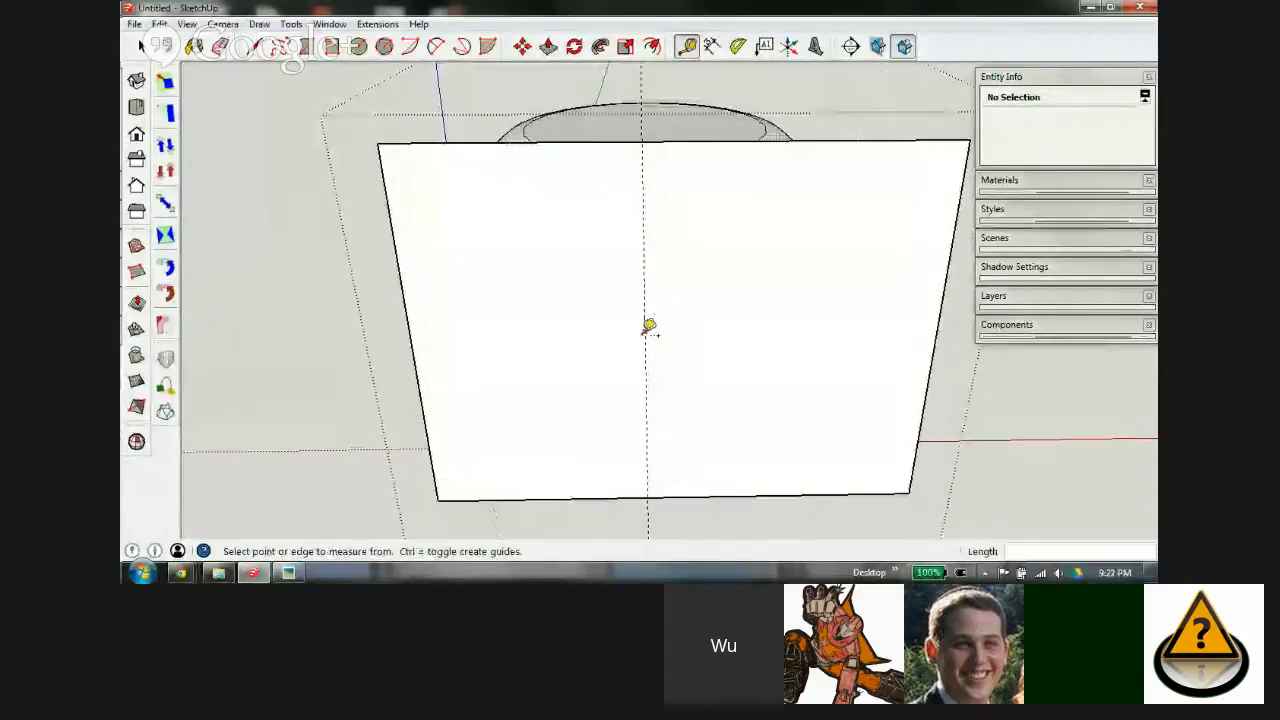
scroll(645, 295, "down", 1)
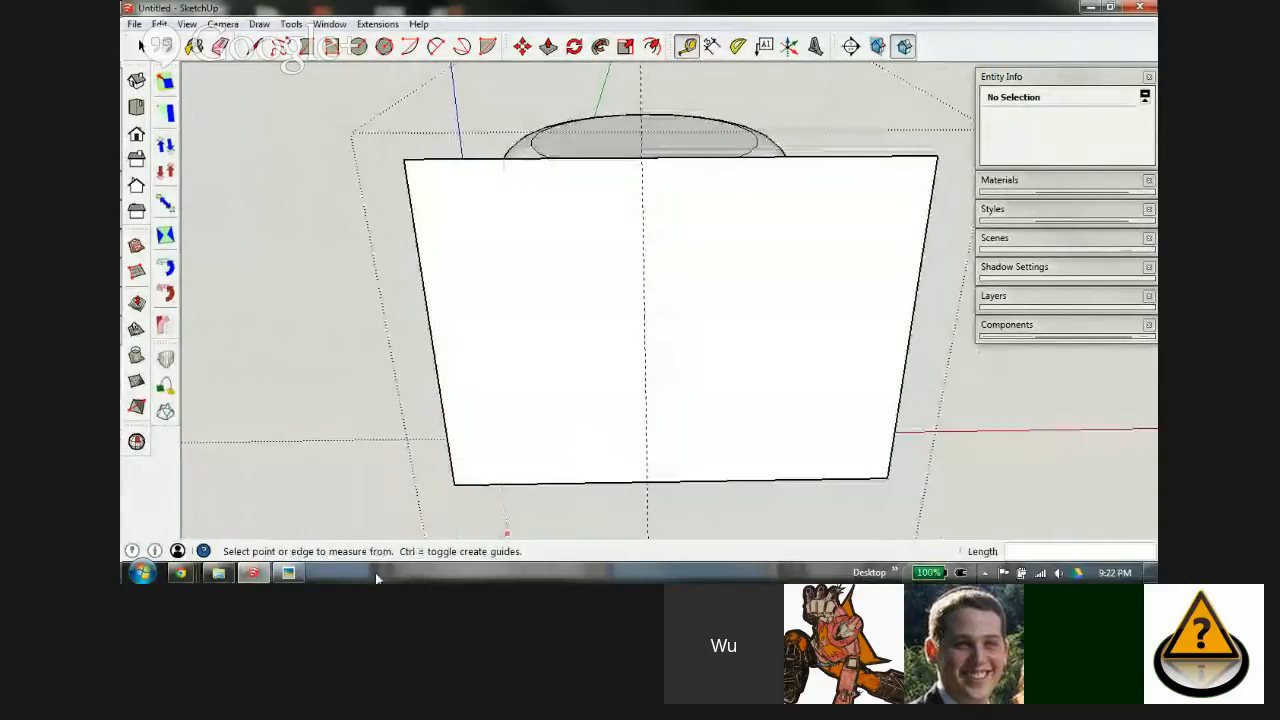
left_click(287, 572)
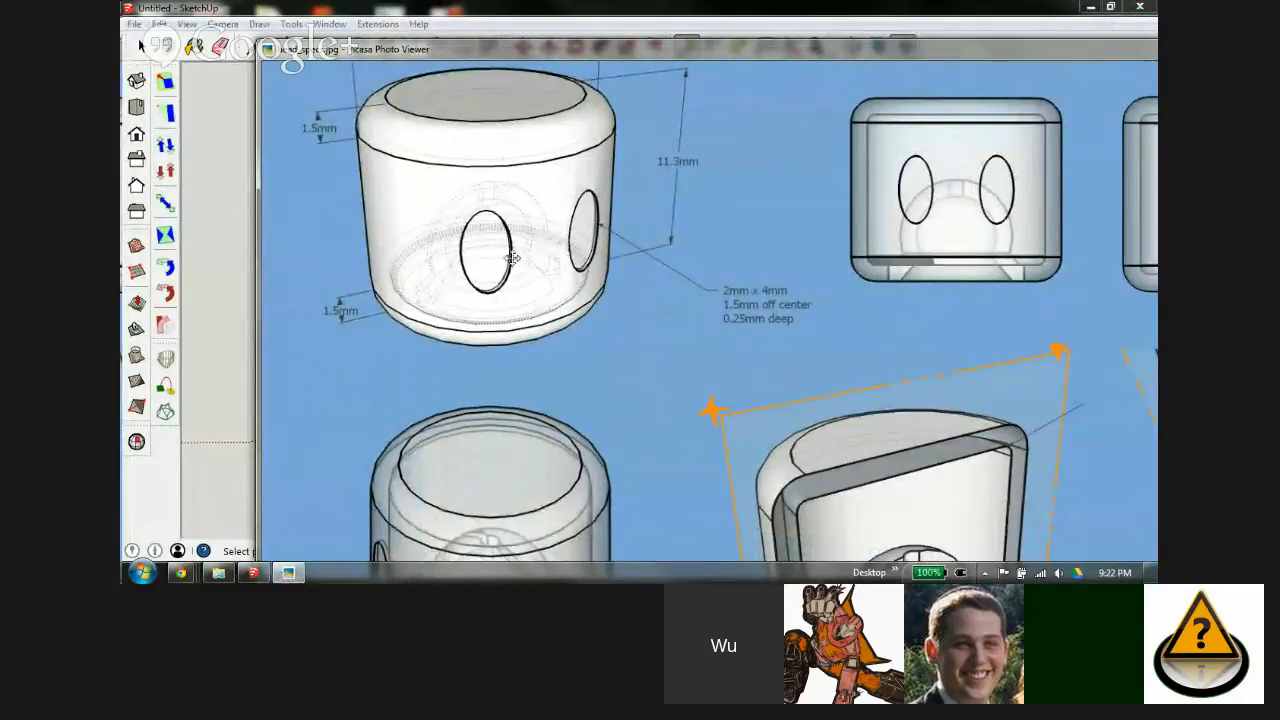
left_click(352, 16)
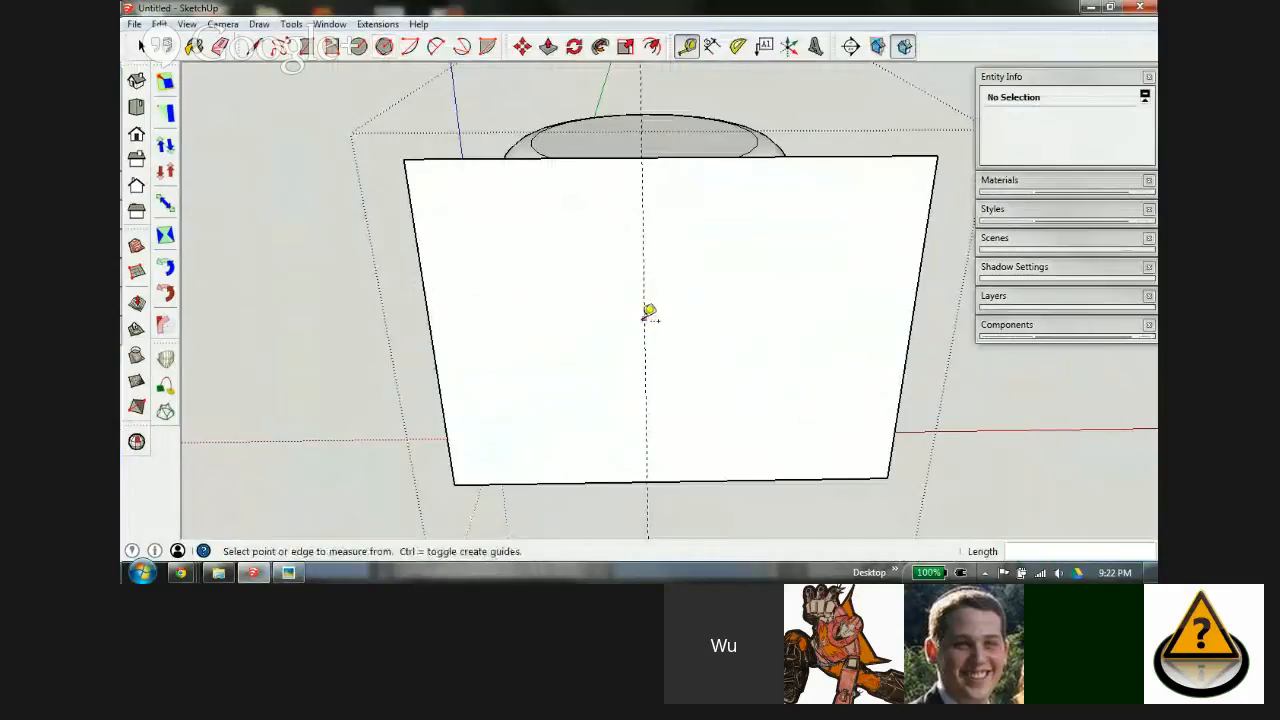
Step: Place a parallel guide 1.5 mm to each side of the vertical centre guide on the rectangular face
left_click(644, 318)
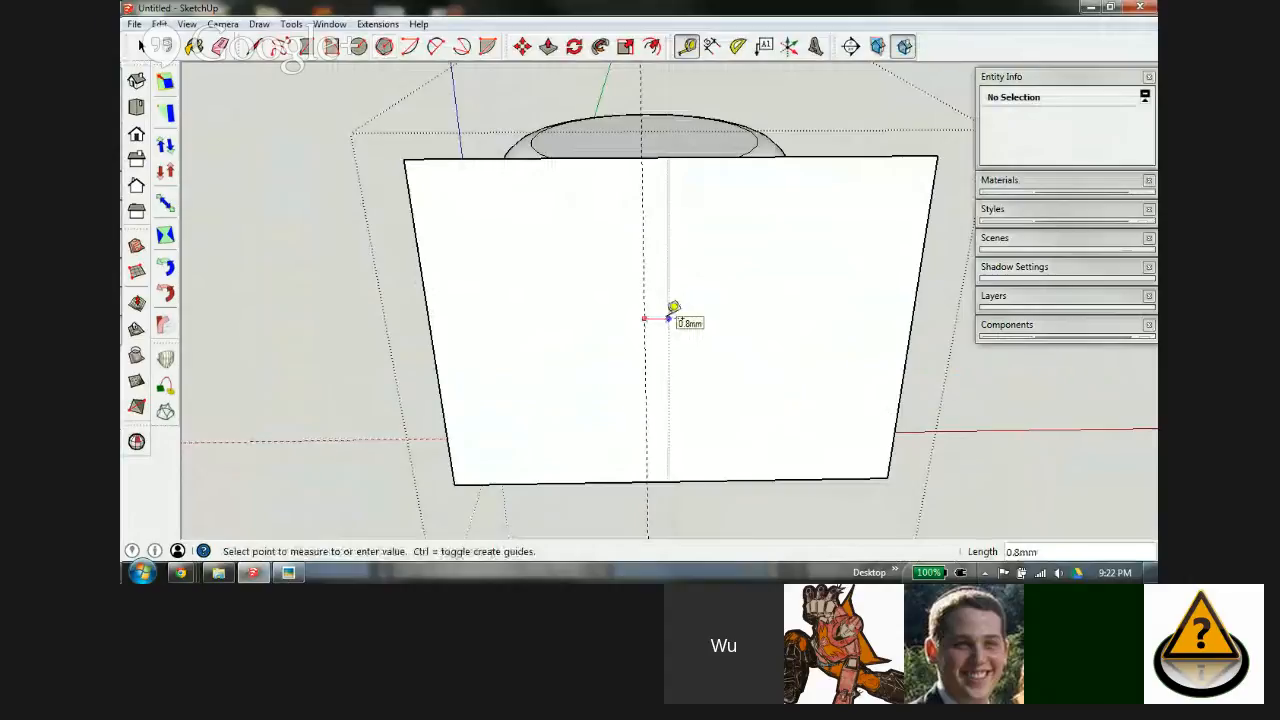
type("1.5")
key("Return")
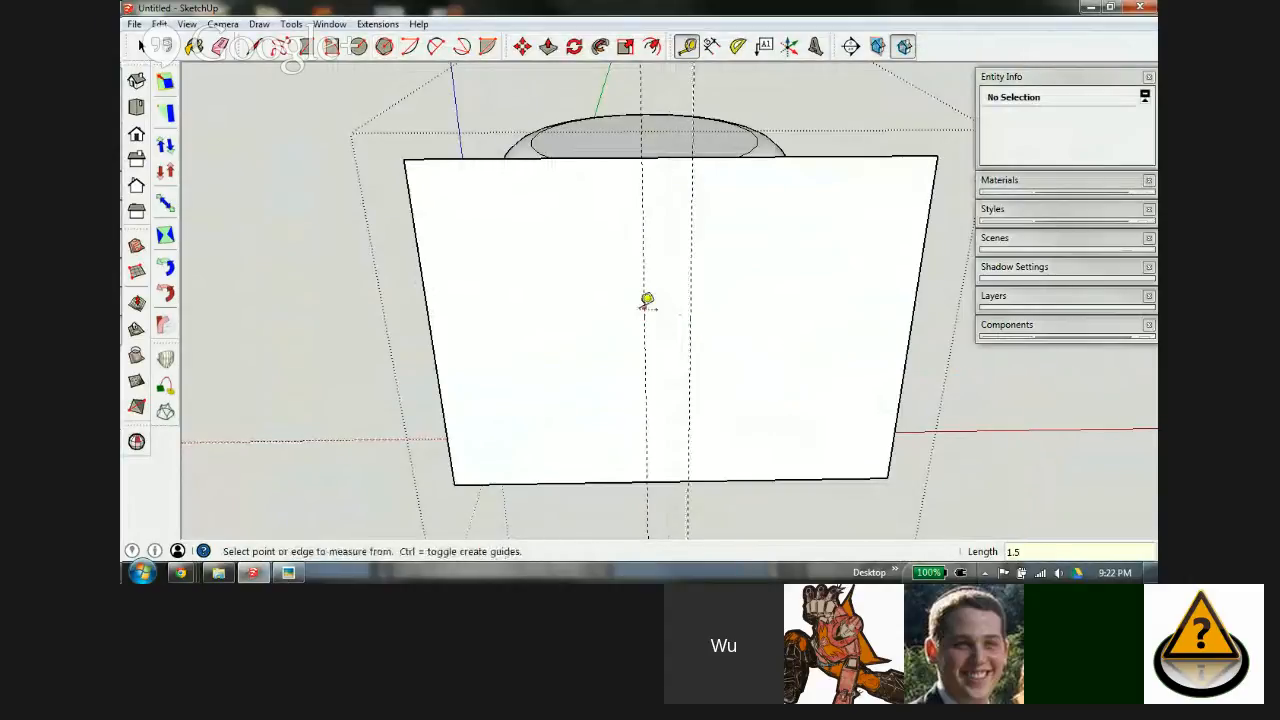
left_click(646, 302)
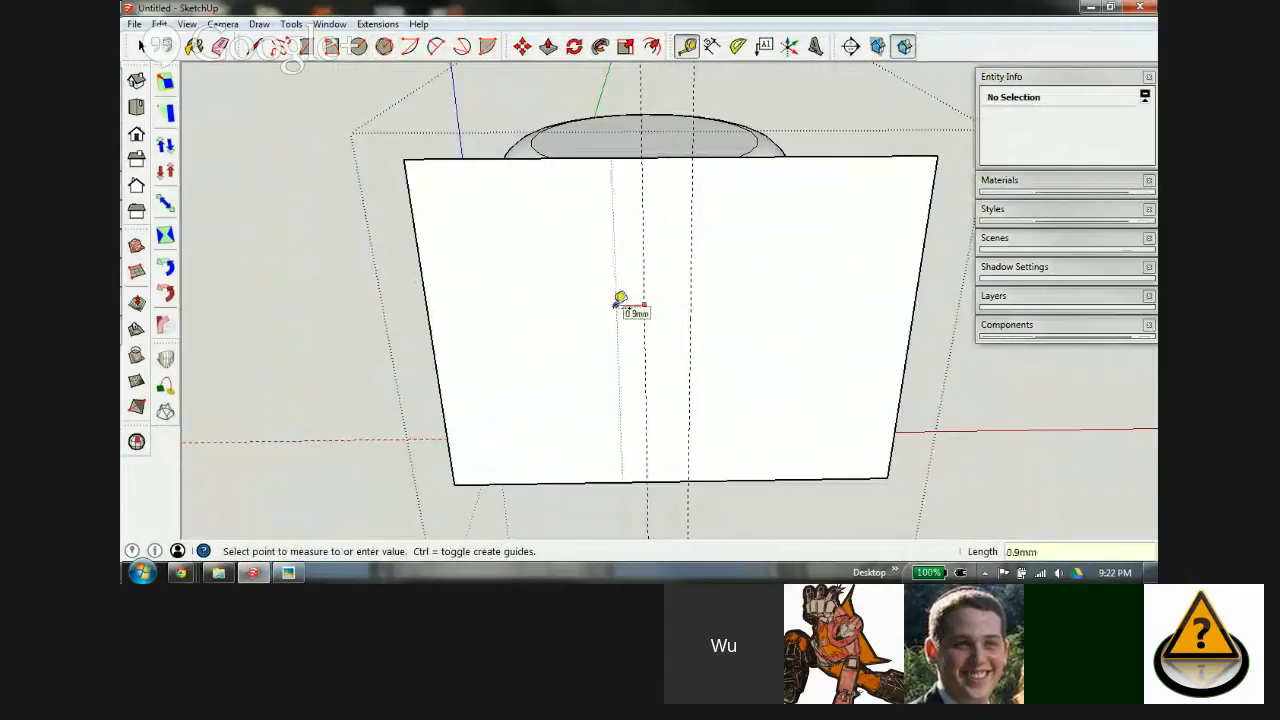
type("1.5")
key("Return")
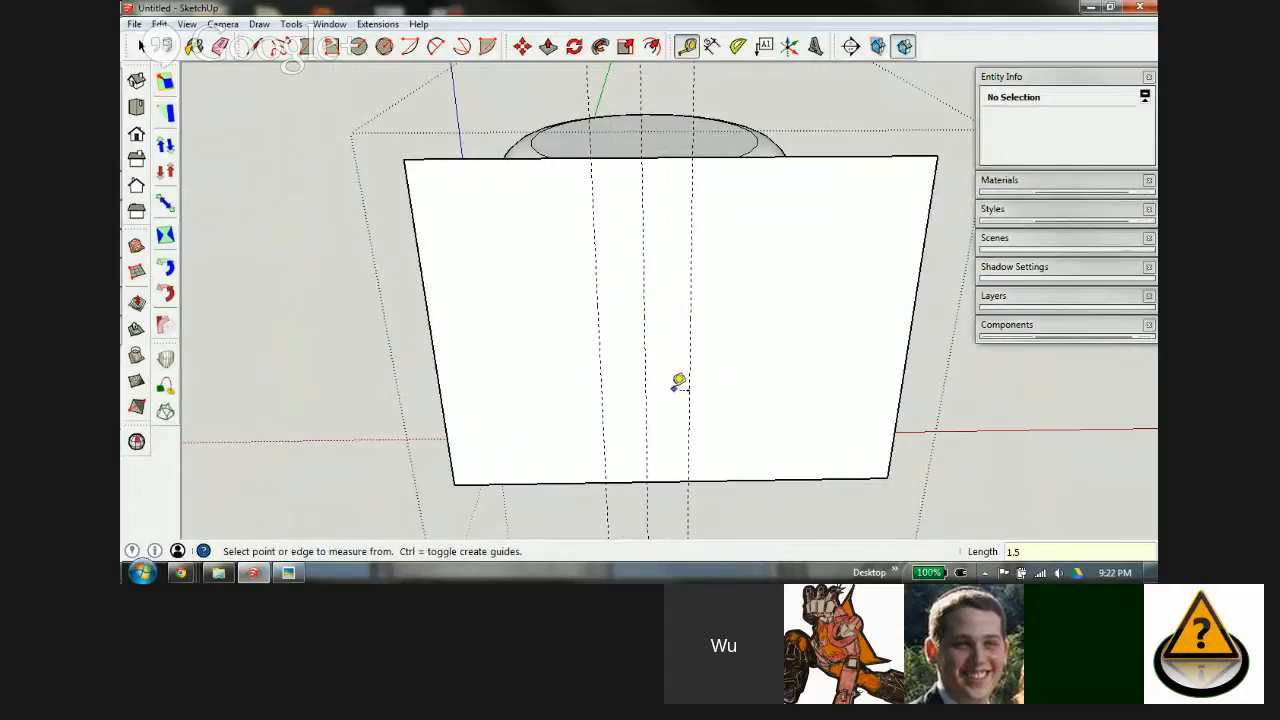
Step: Place a horizontal guide across the rectangular face about 4.1 mm above its lower edge, referenced to the cylinder's side
left_click(541, 483)
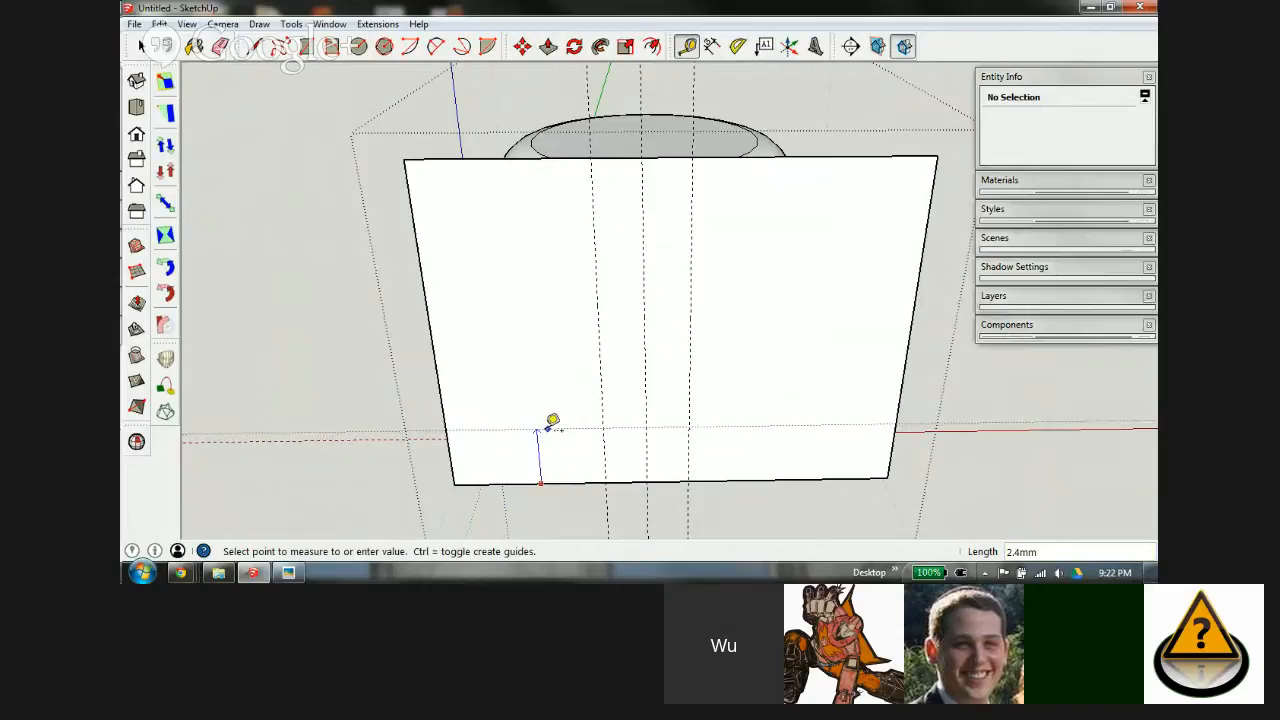
middle_click_drag(510, 374, 723, 320)
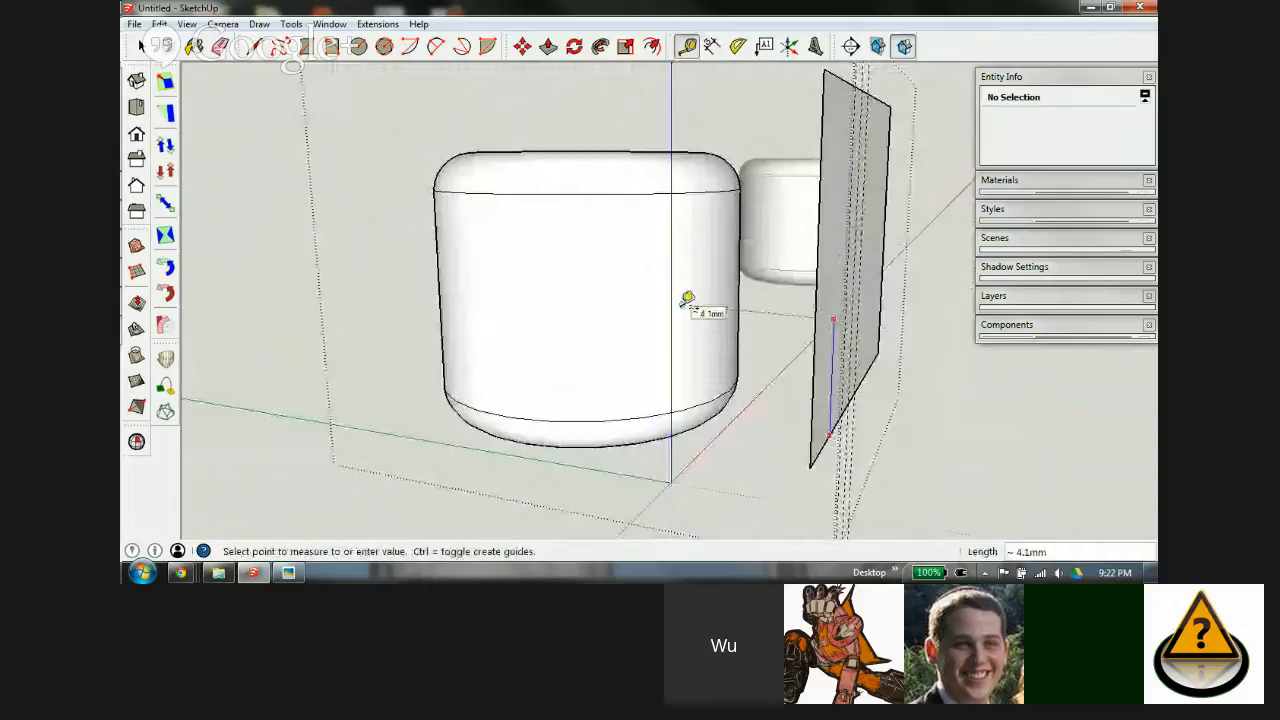
middle_click_drag(890, 255, 756, 263)
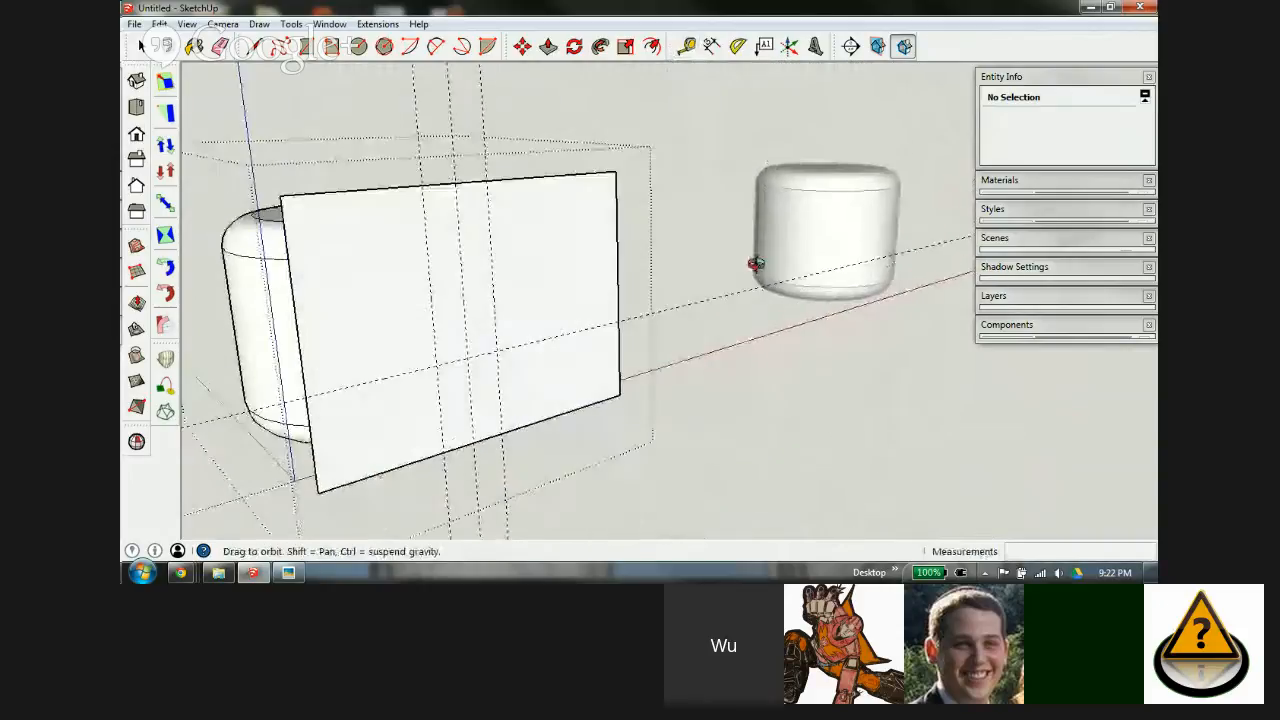
middle_click_drag(440, 311, 709, 251)
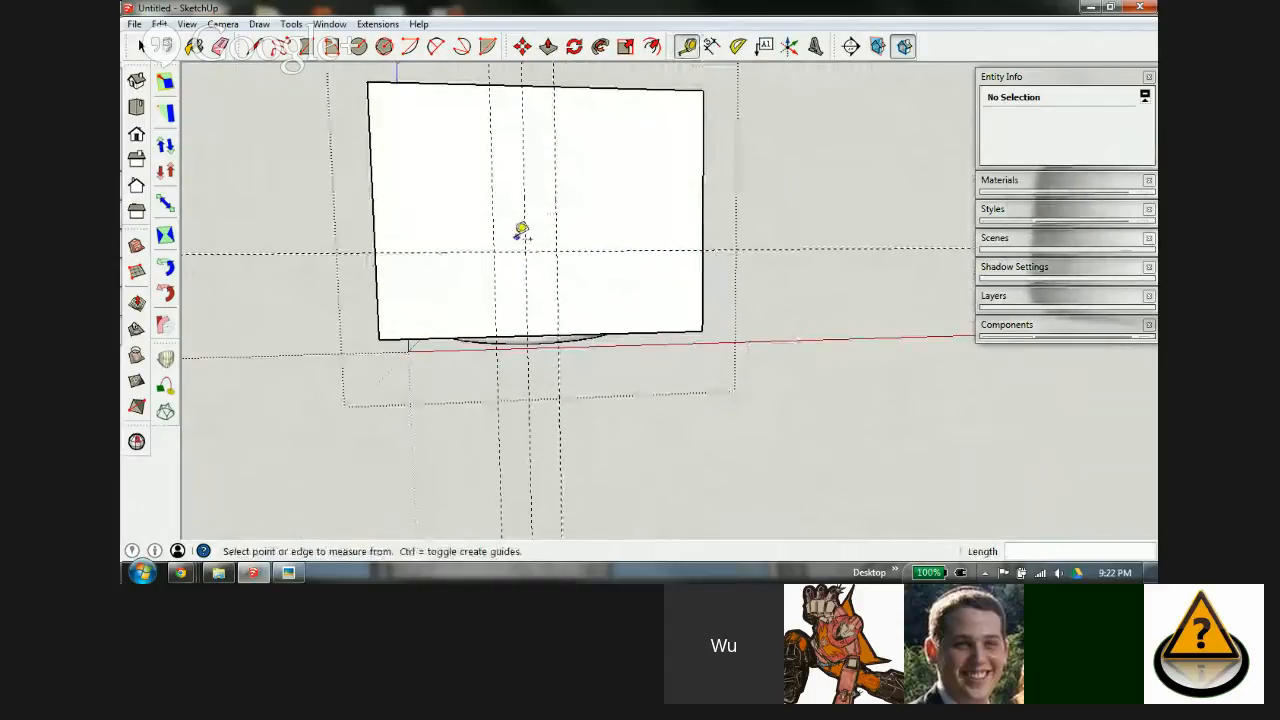
Step: Place a vertical guide 2 mm outside each of the two guides flanking the centre guide on the rectangular face
scroll(521, 230, "up", 4)
scroll(600, 240, "down", 1)
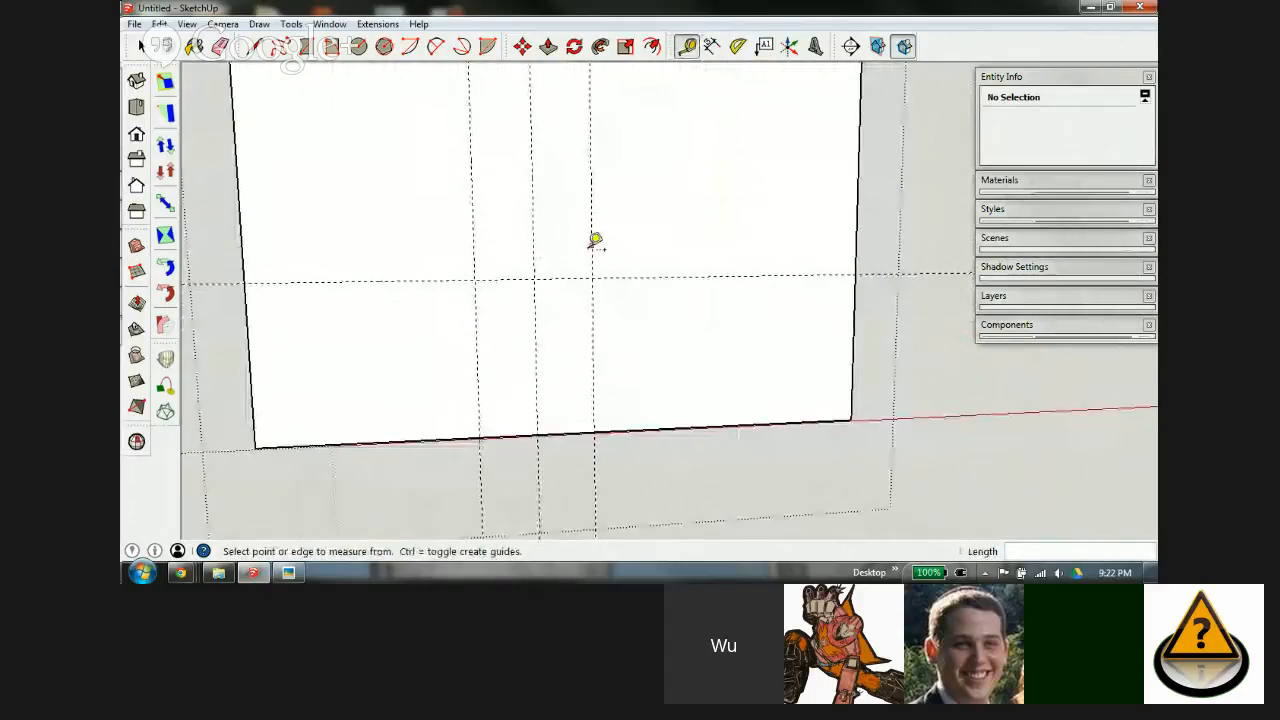
left_click(592, 245)
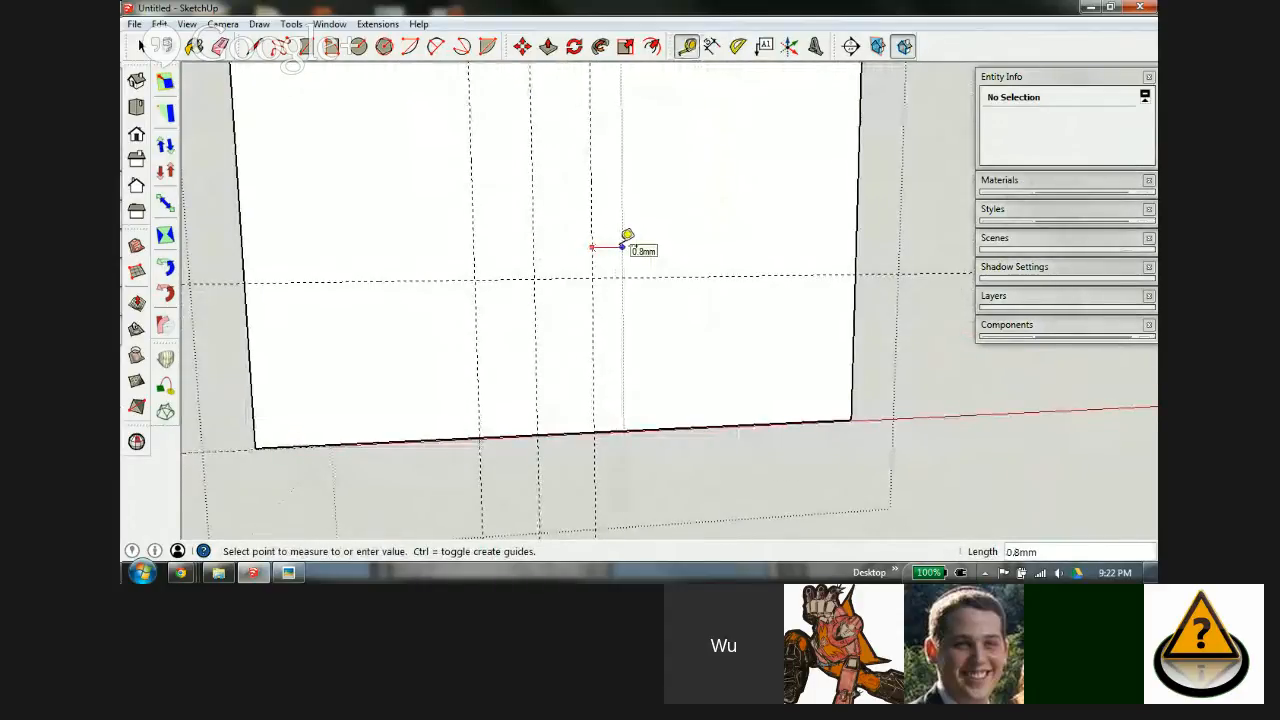
type("2")
key("Return")
left_click(472, 207)
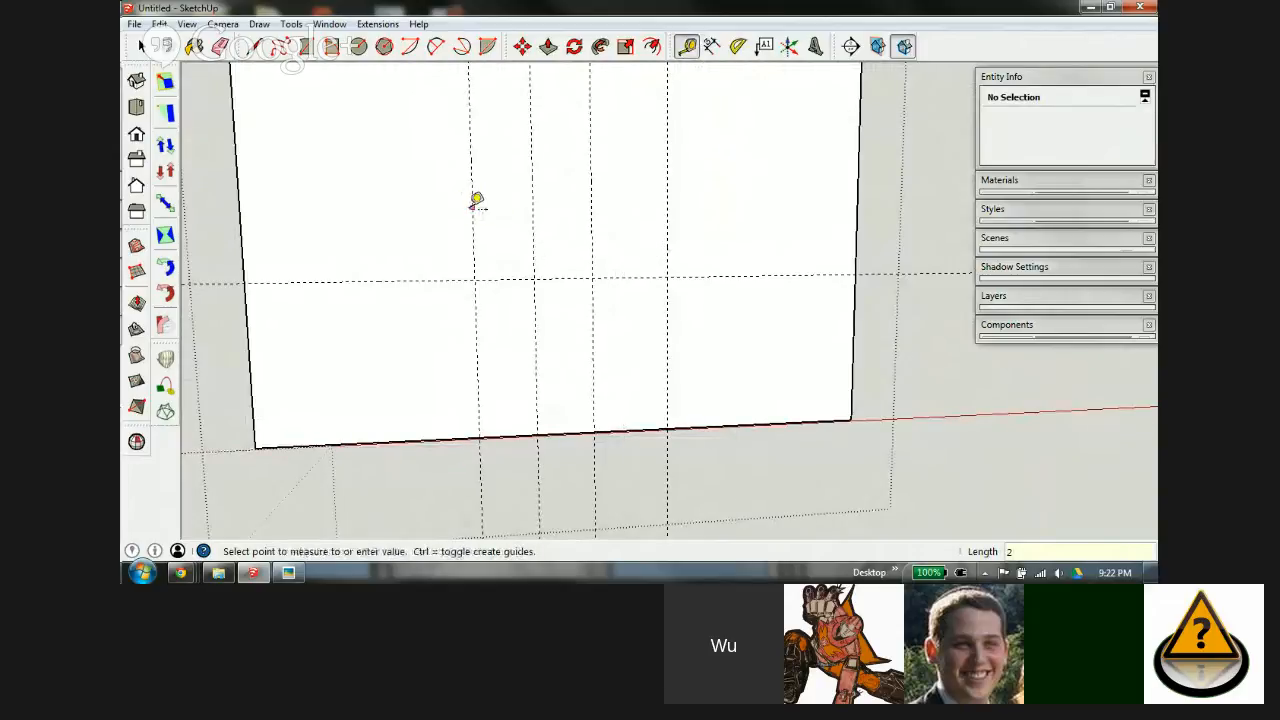
type("2")
key("Return")
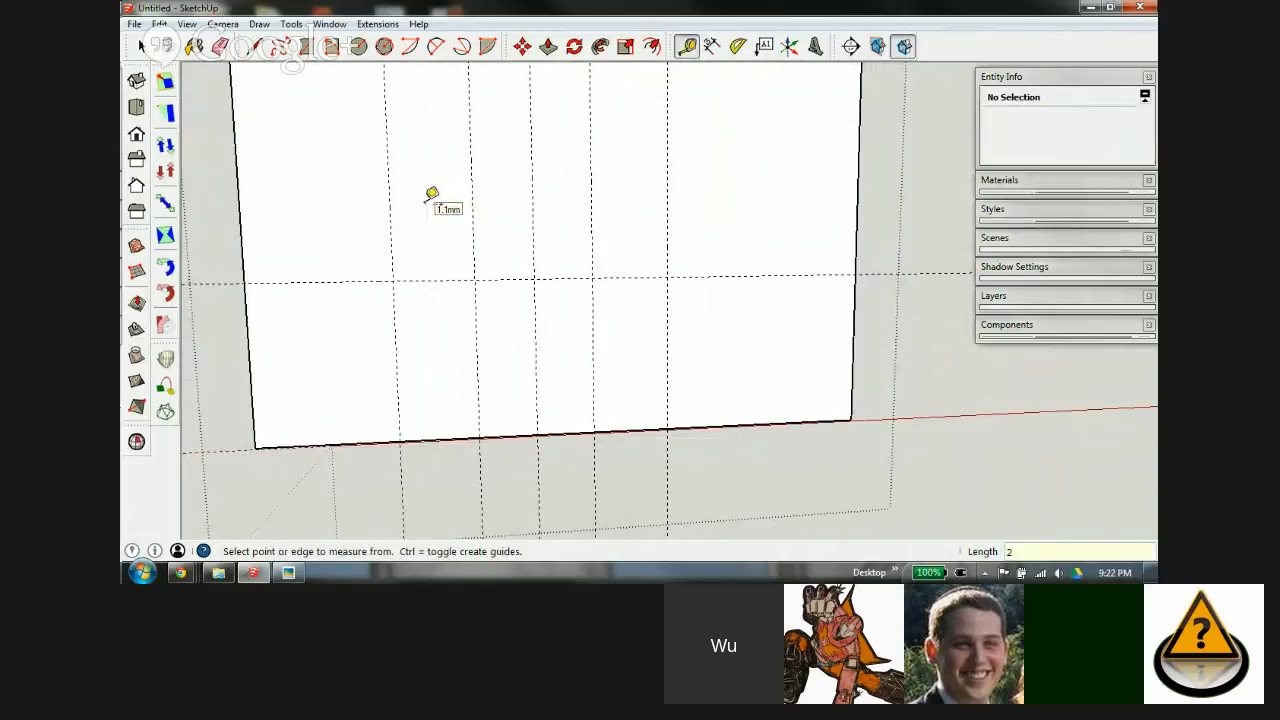
Step: Place parallel guides 2 mm above and 2 mm below the horizontal guide on the rectangular face
left_click(445, 279)
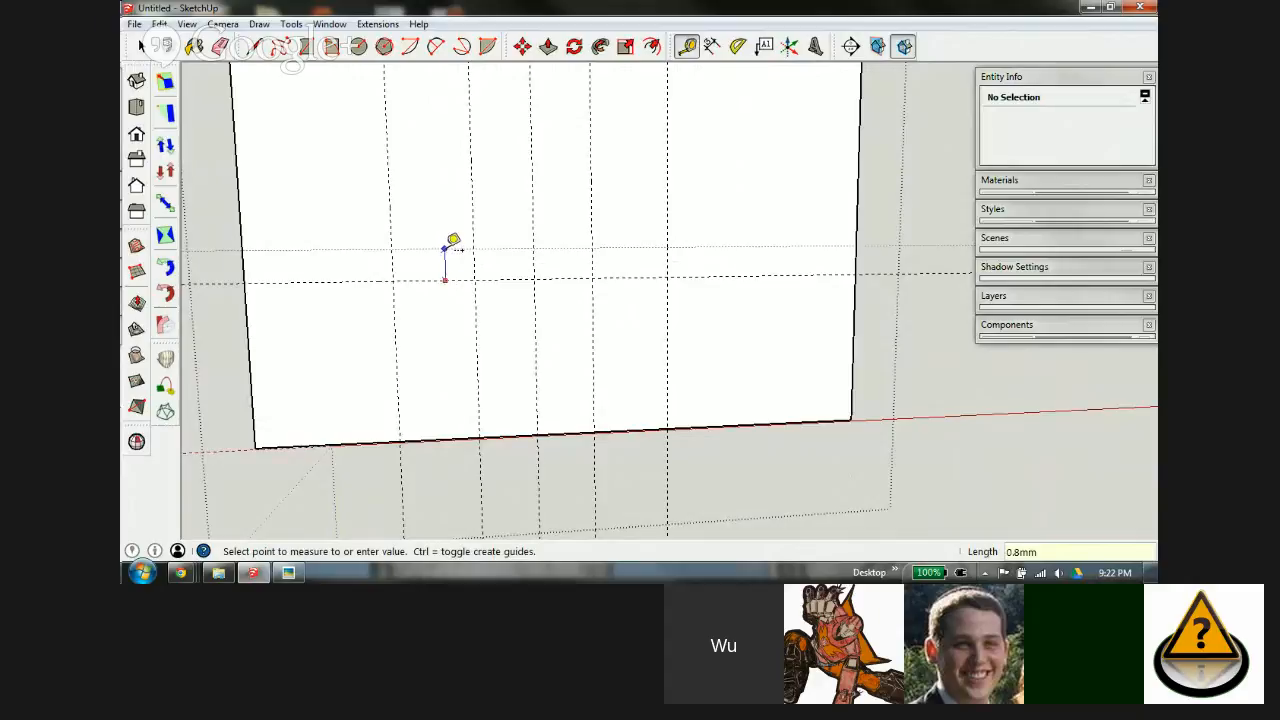
type("2")
key("Return")
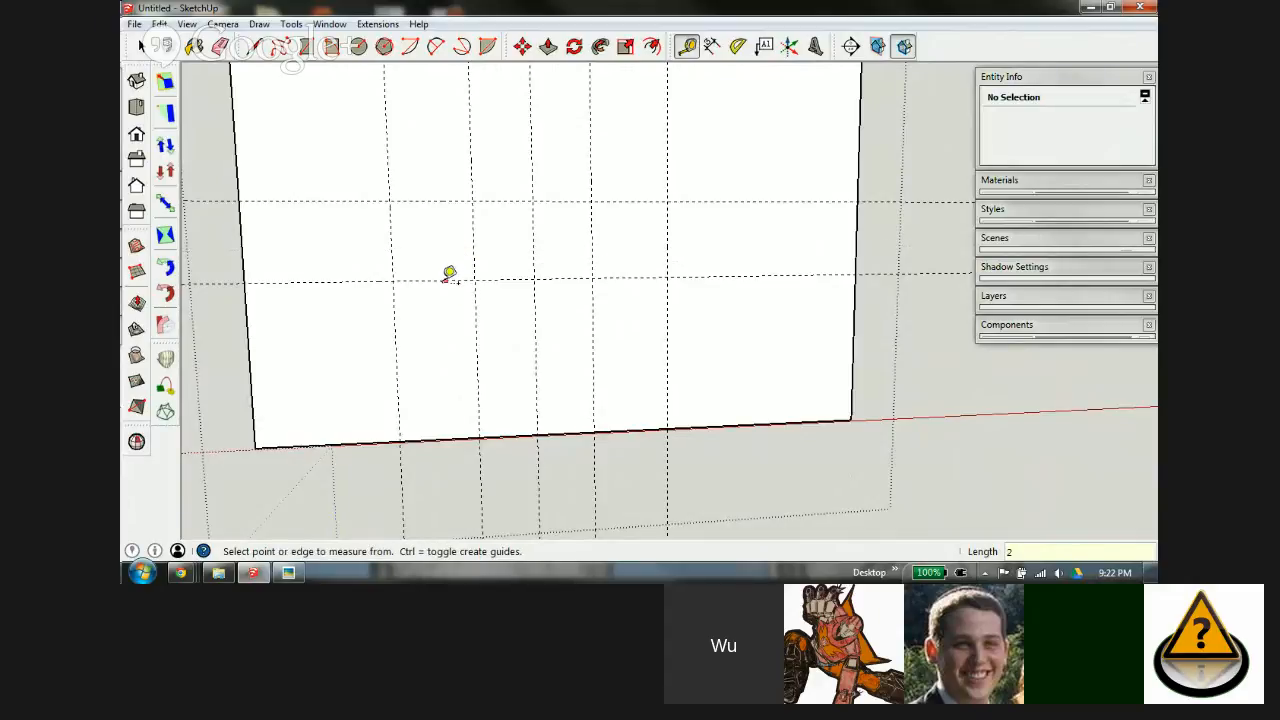
left_click(444, 280)
type("2")
key("Return")
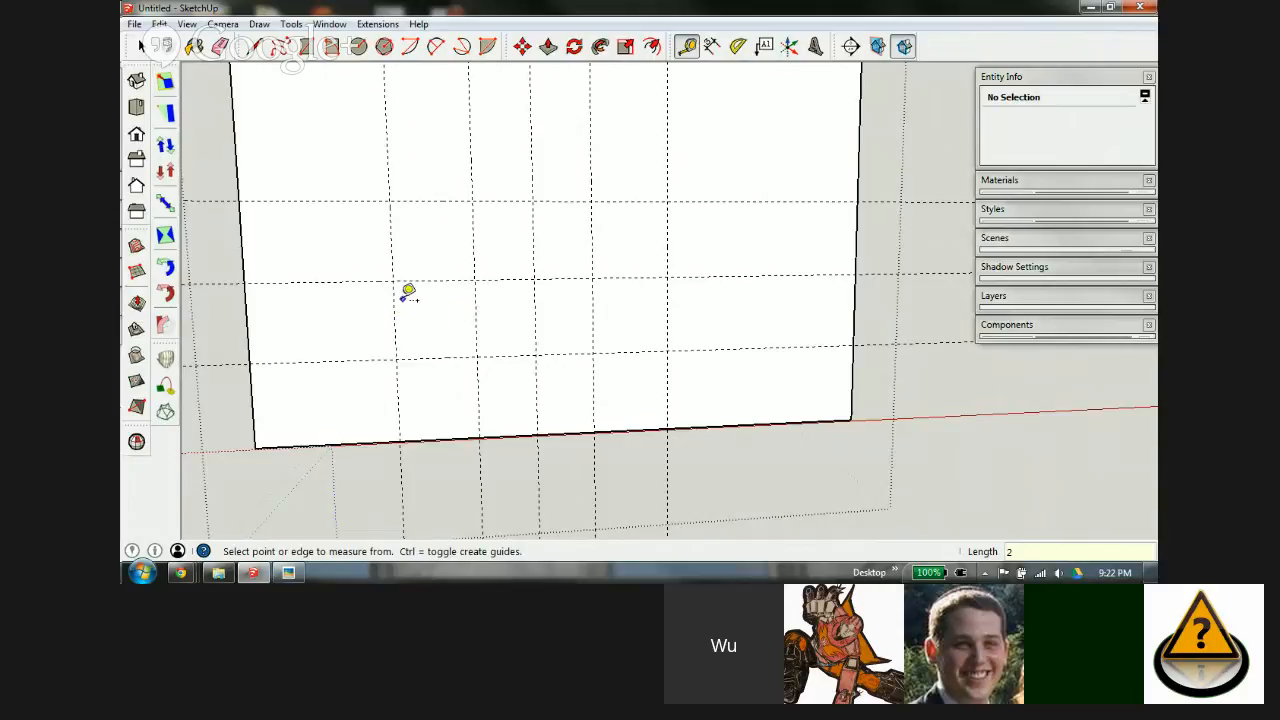
Step: Place a vertical guide 1 mm outside each inner eye guide to mark the middle of both eyes
left_click(474, 241)
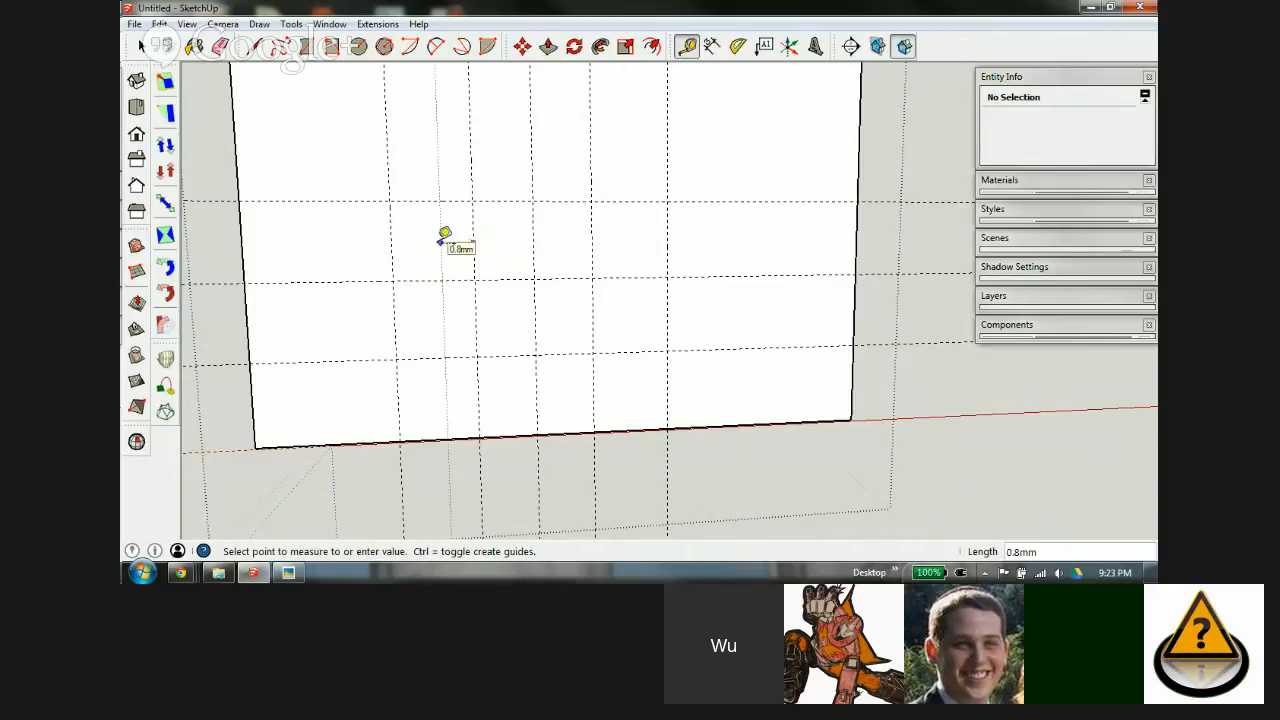
left_click(441, 240)
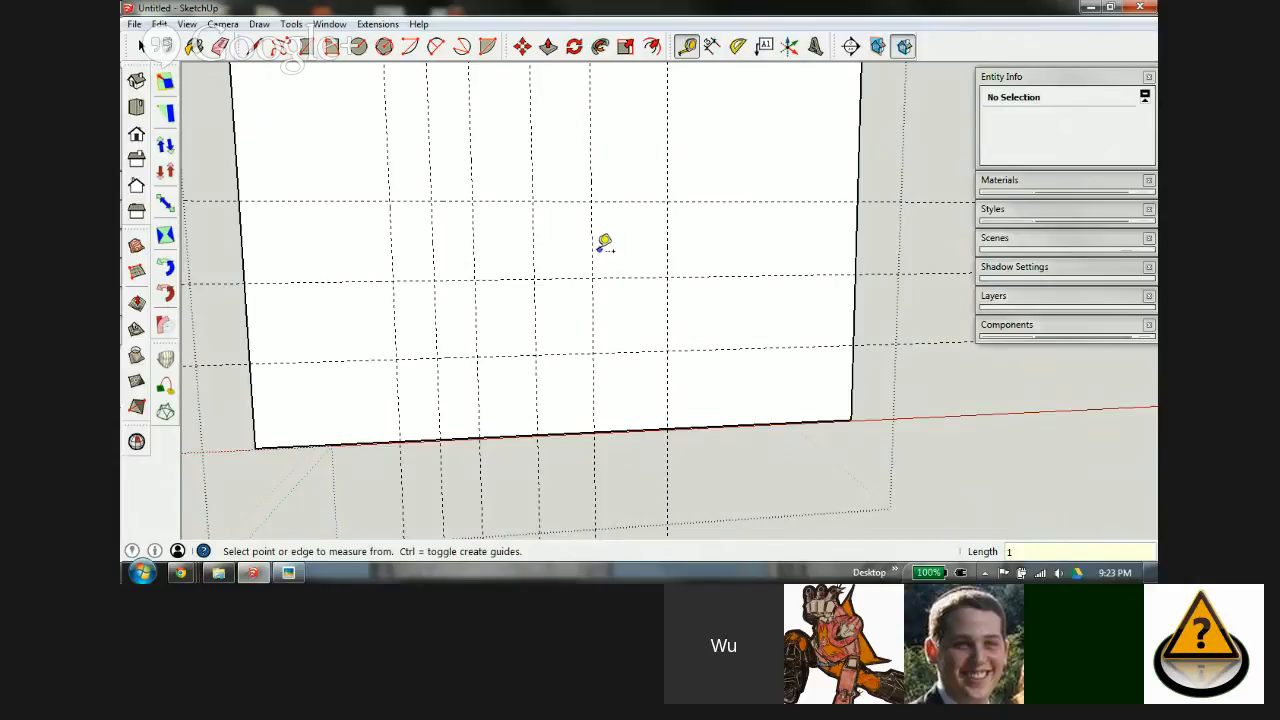
left_click(592, 248)
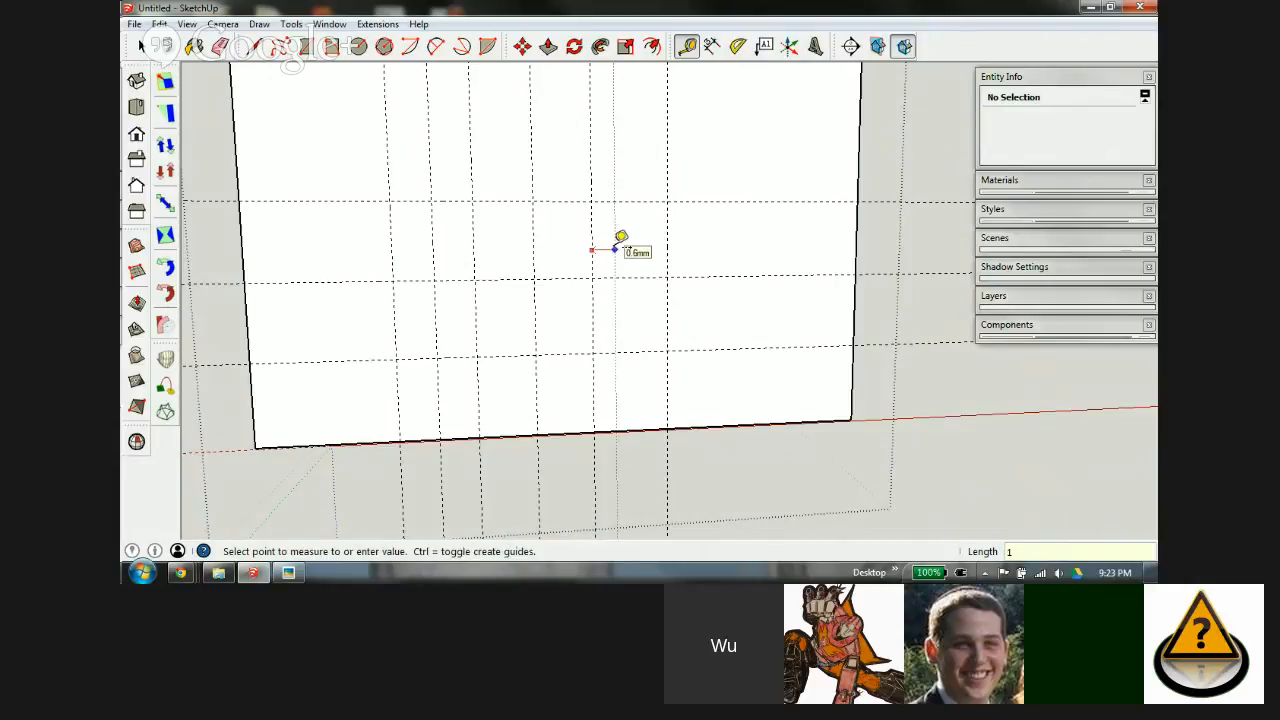
key("Return")
Step: Draw a 1 mm radius circle at each eye centre, where the middle guides cross the original horizontal guide
key("c")
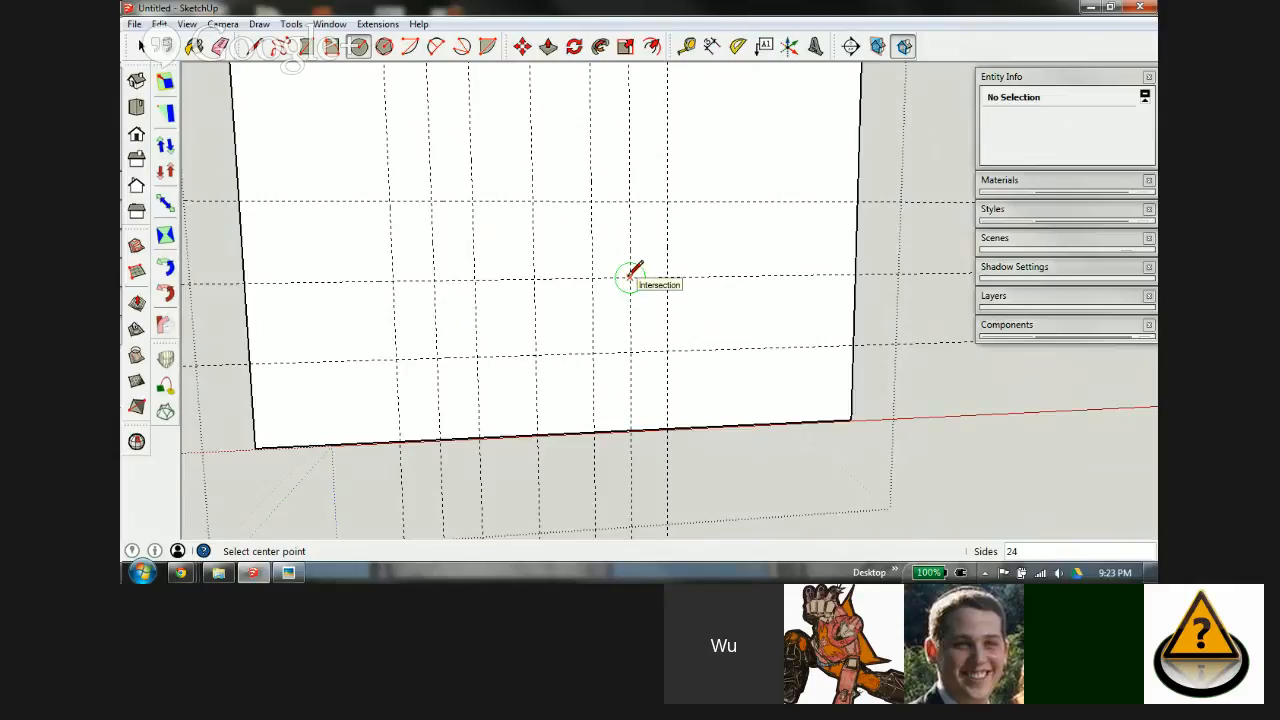
left_click(630, 277)
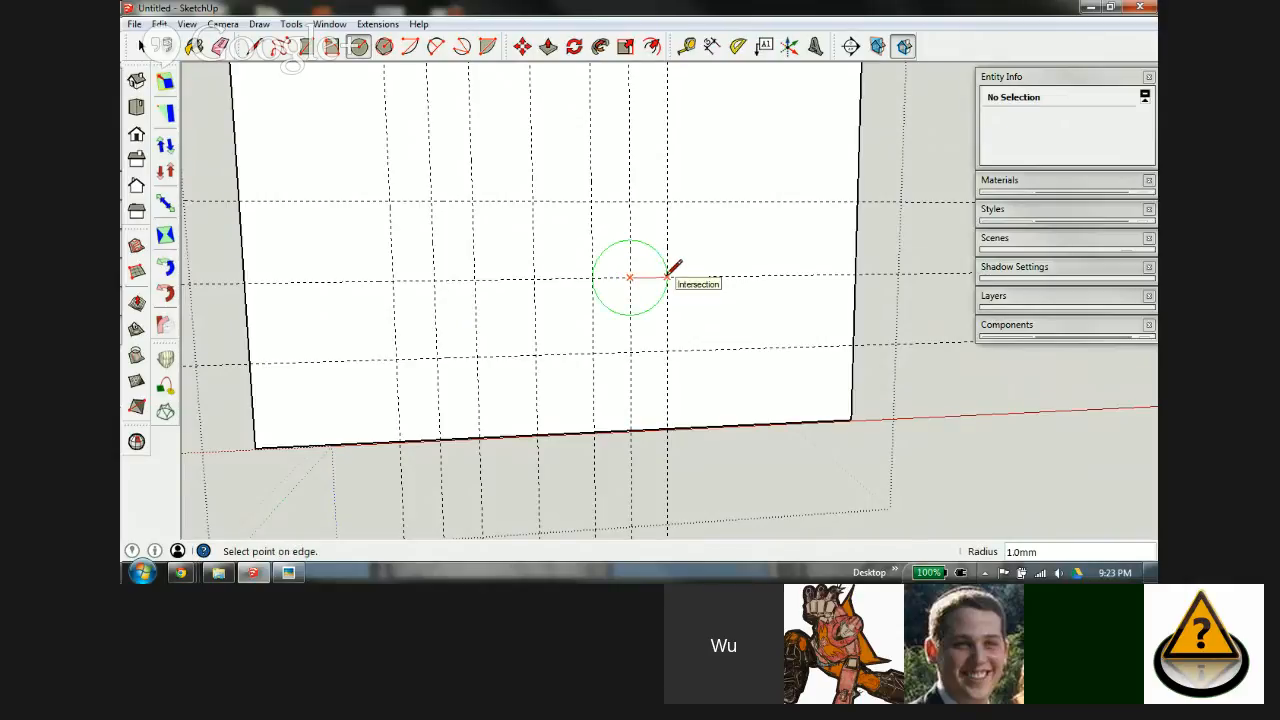
left_click(667, 277)
left_click(433, 279)
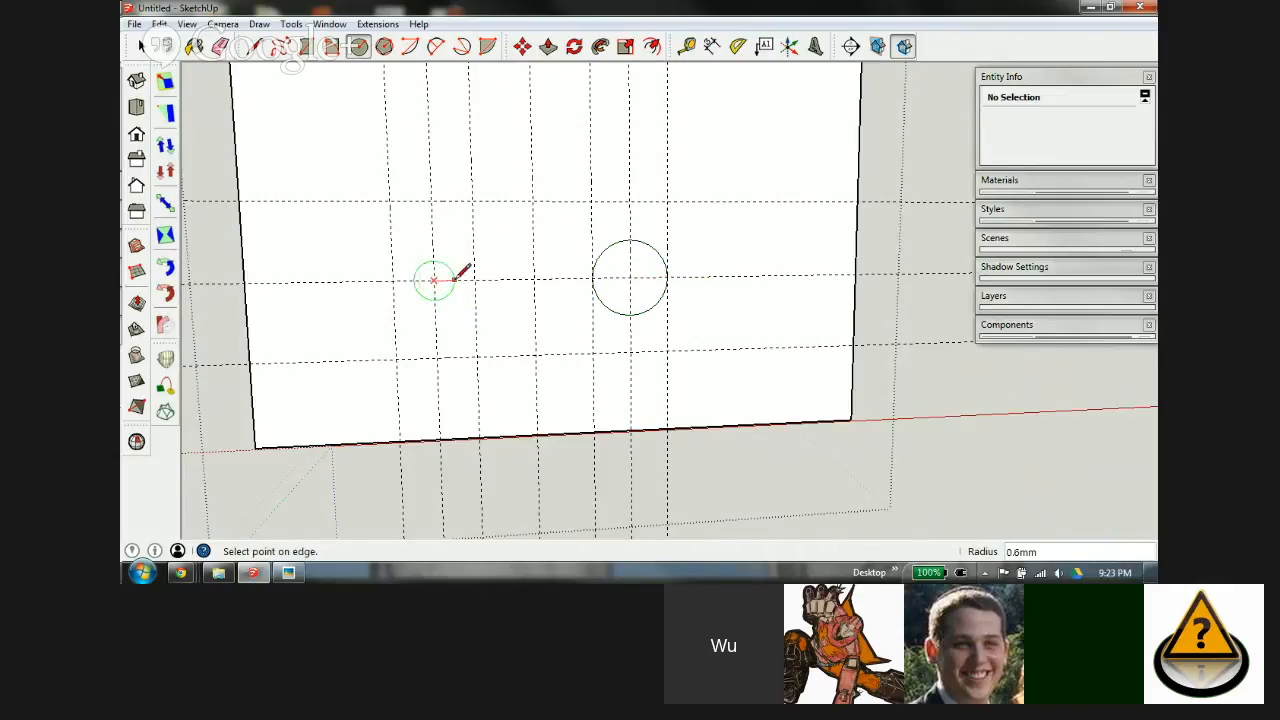
left_click(474, 279)
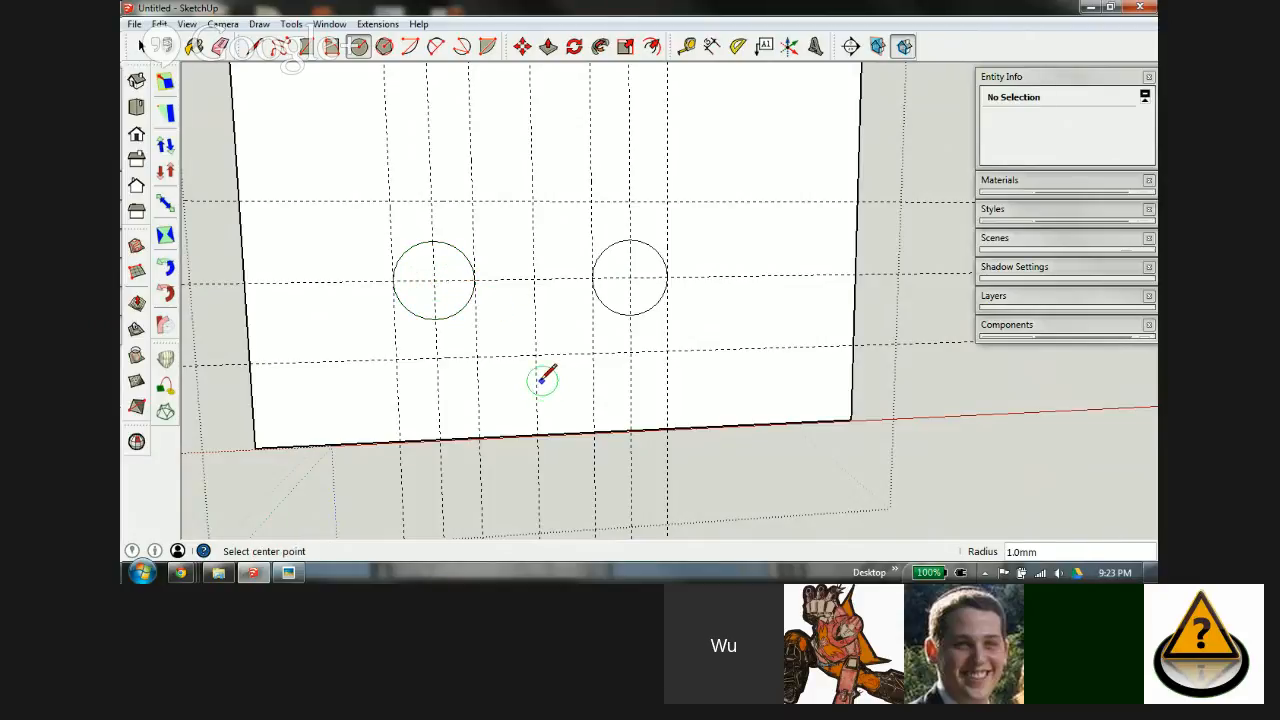
Step: Scale each circle vertically about its centre by a factor of 2, turning both into ovals that reach the upper horizontal guide
key("space")
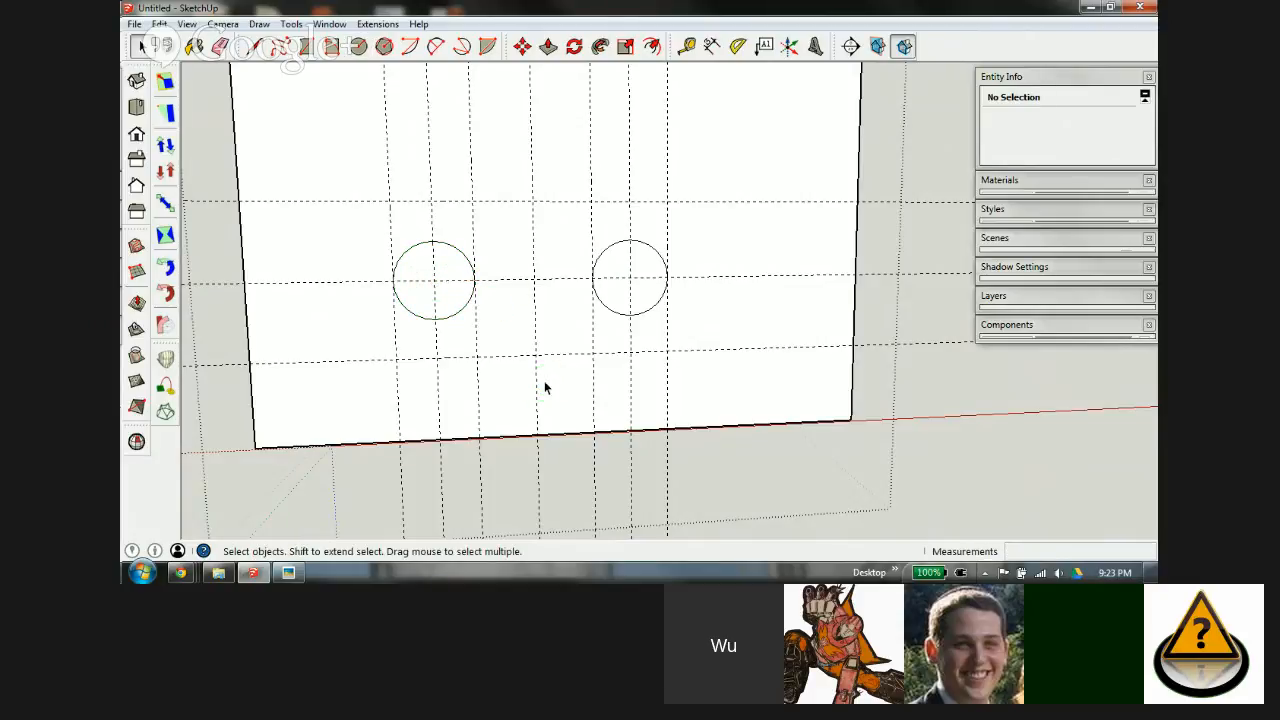
double_click(617, 265)
key("s")
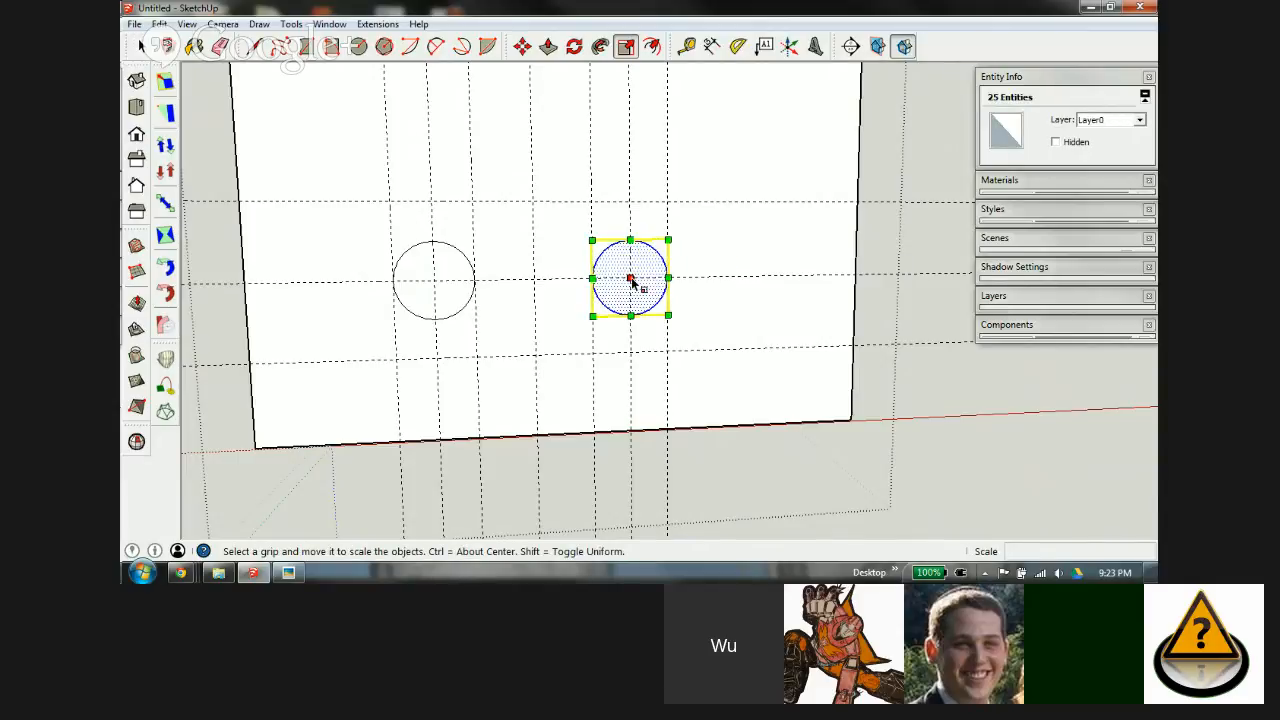
left_click_drag(629, 240, 628, 203, "ctrl")
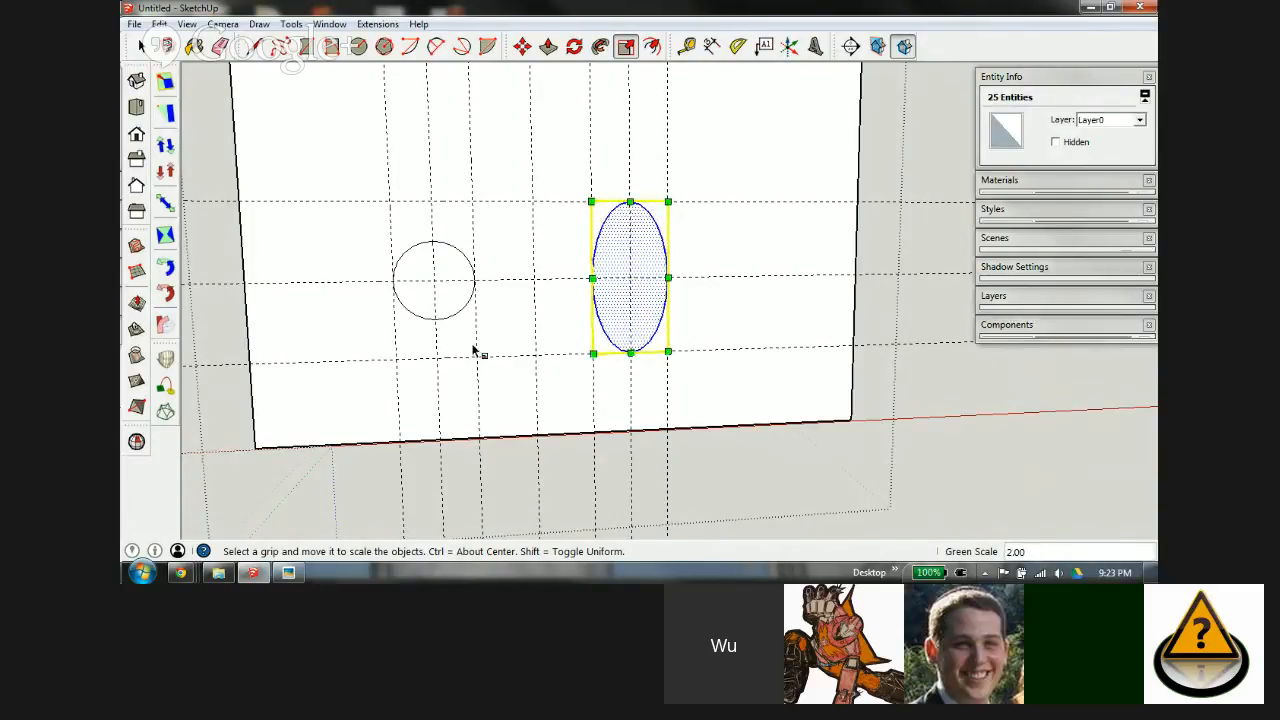
key("space")
left_click(445, 305)
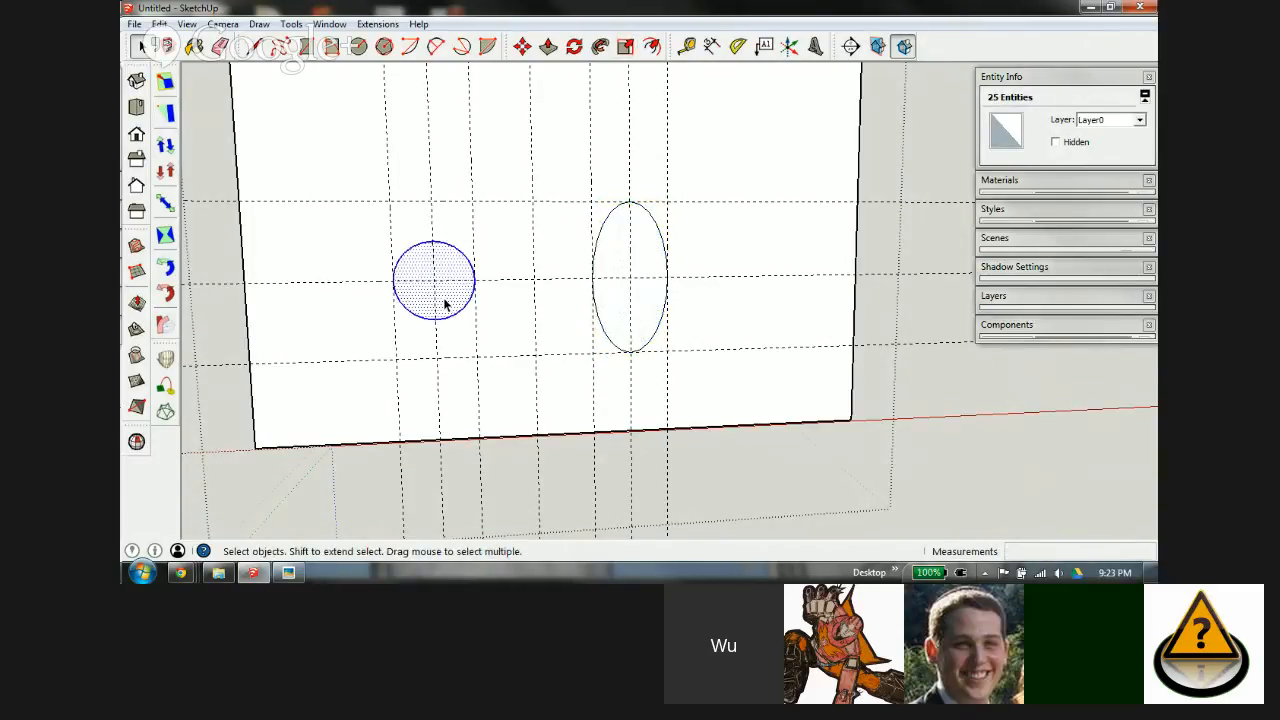
key("s")
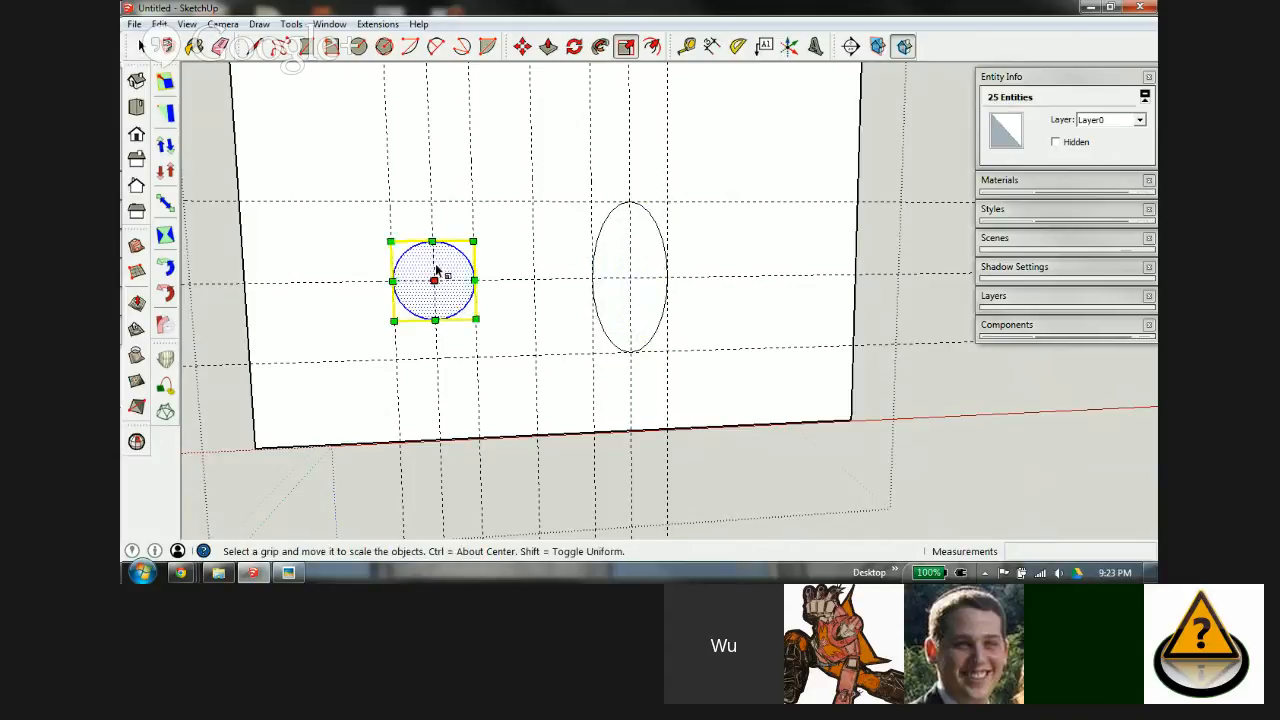
left_click_drag(432, 241, 428, 201)
Step: Delete all guides and erase the rectangular face's outline, leaving only the two ovals in front of the cylinder
key("e")
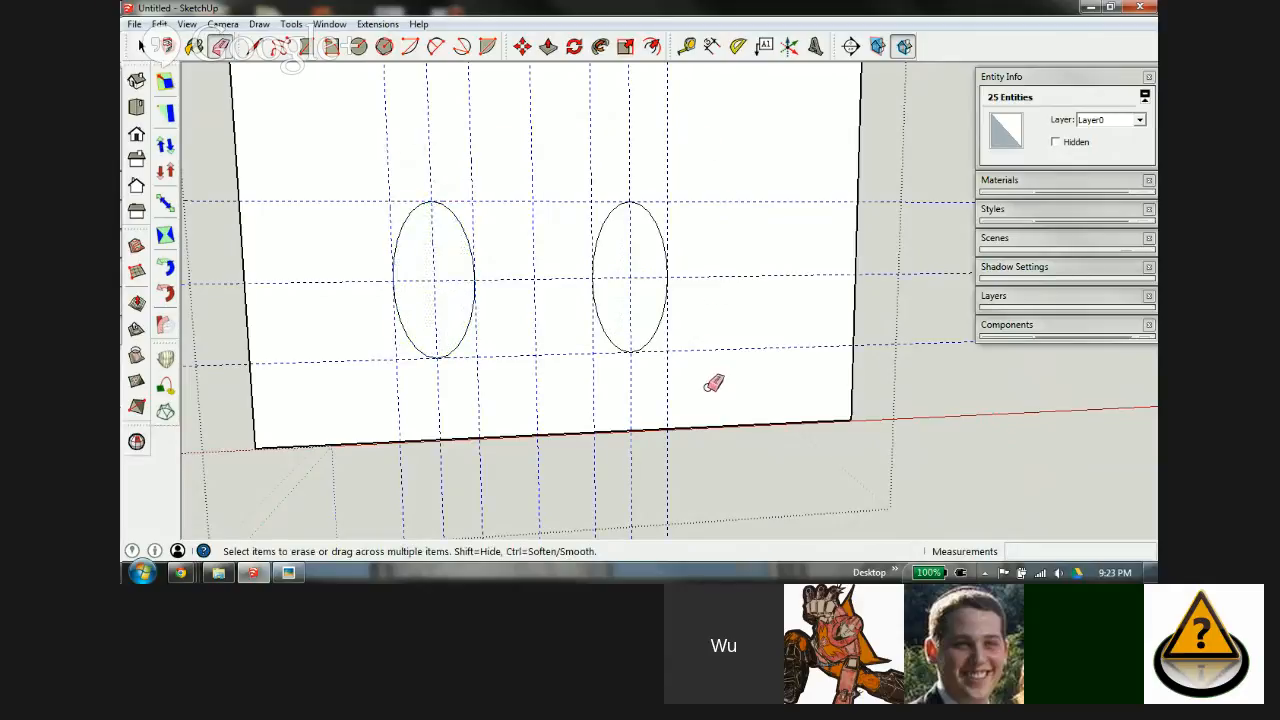
key("Delete")
middle_click_drag(545, 312, 609, 347)
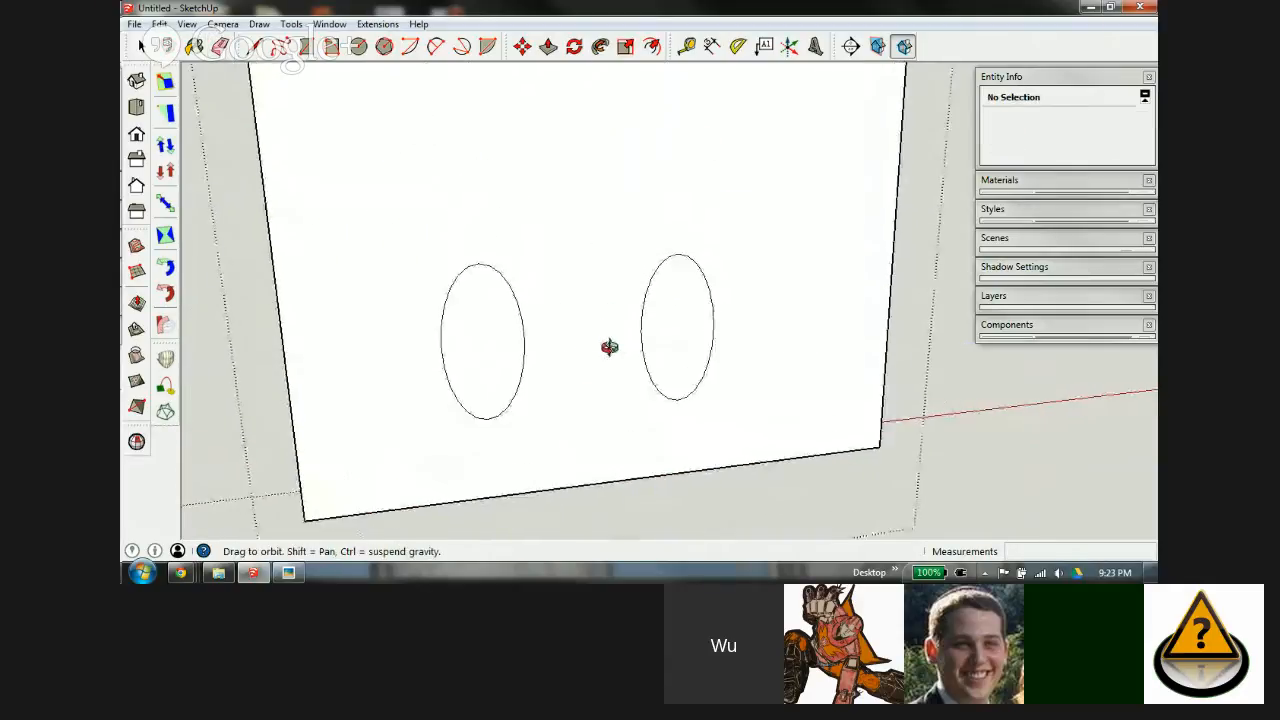
scroll(580, 335, "down", 4)
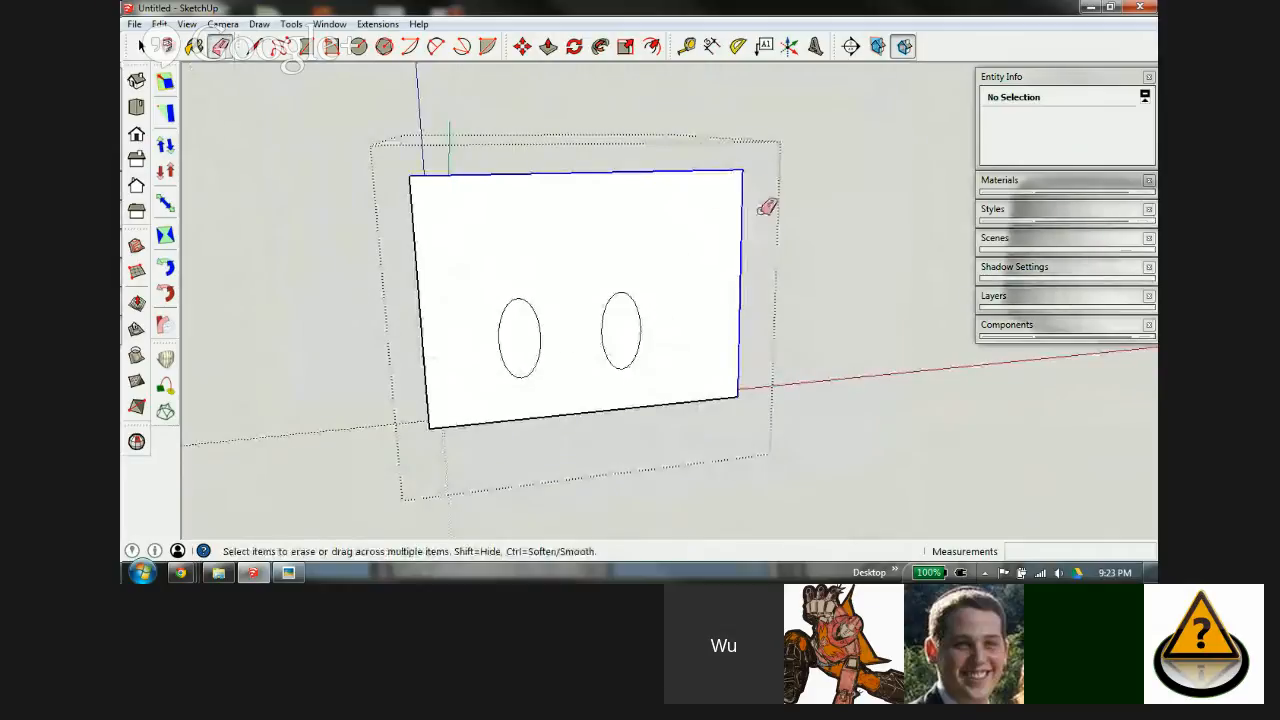
left_click_drag(766, 207, 744, 275)
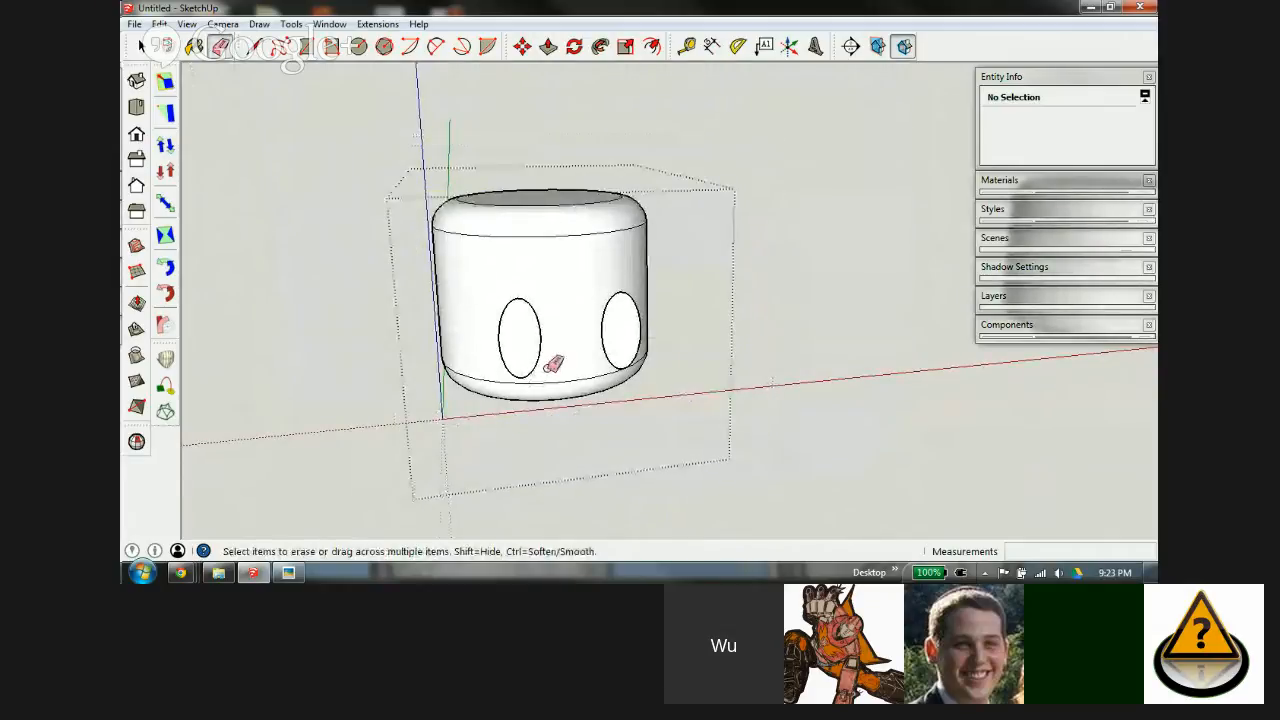
Step: Push/pull one eye oval about 11.4 mm back into the cylinder and repeat the same extrusion on the other oval
mouse_move(553, 364)
middle_mouse_down()
mouse_move(631, 303)
mouse_move(757, 257)
mouse_move(614, 331)
mouse_move(340, 321)
mouse_move(611, 351)
mouse_move(480, 309)
mouse_move(534, 322)
middle_mouse_up()
key("e")
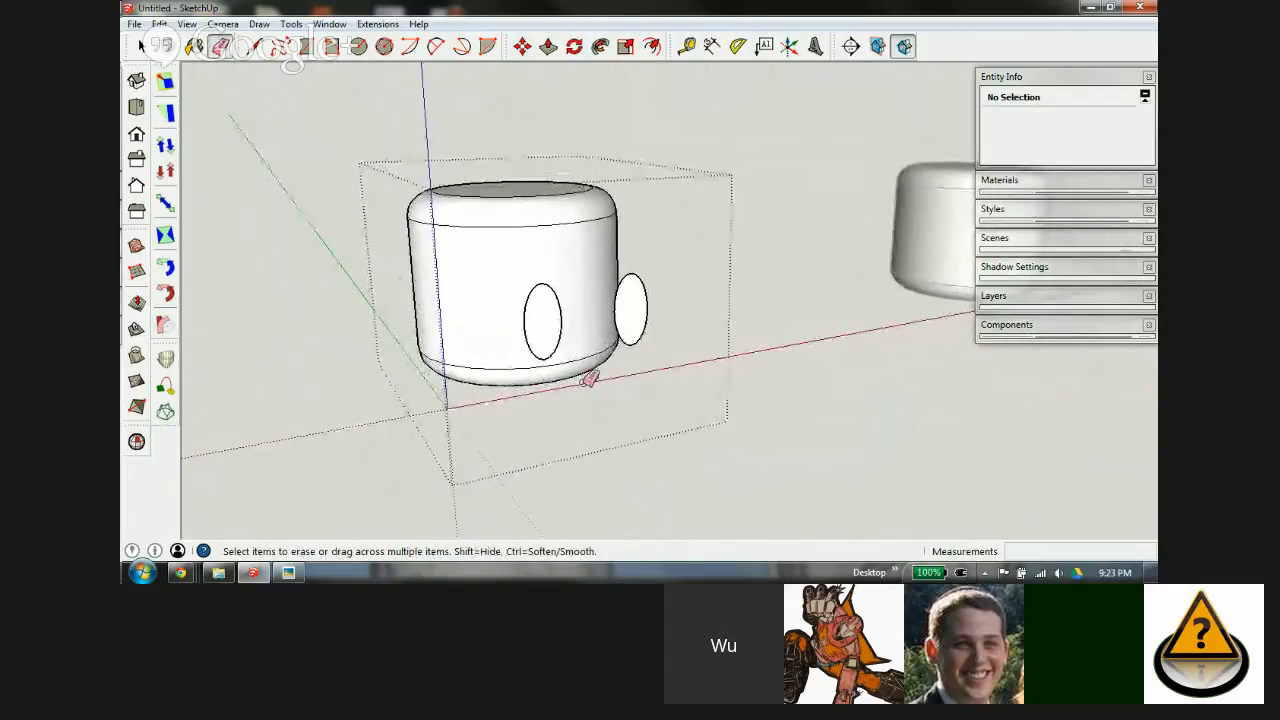
middle_click_drag(428, 340, 538, 332)
scroll(538, 332, "up", 2)
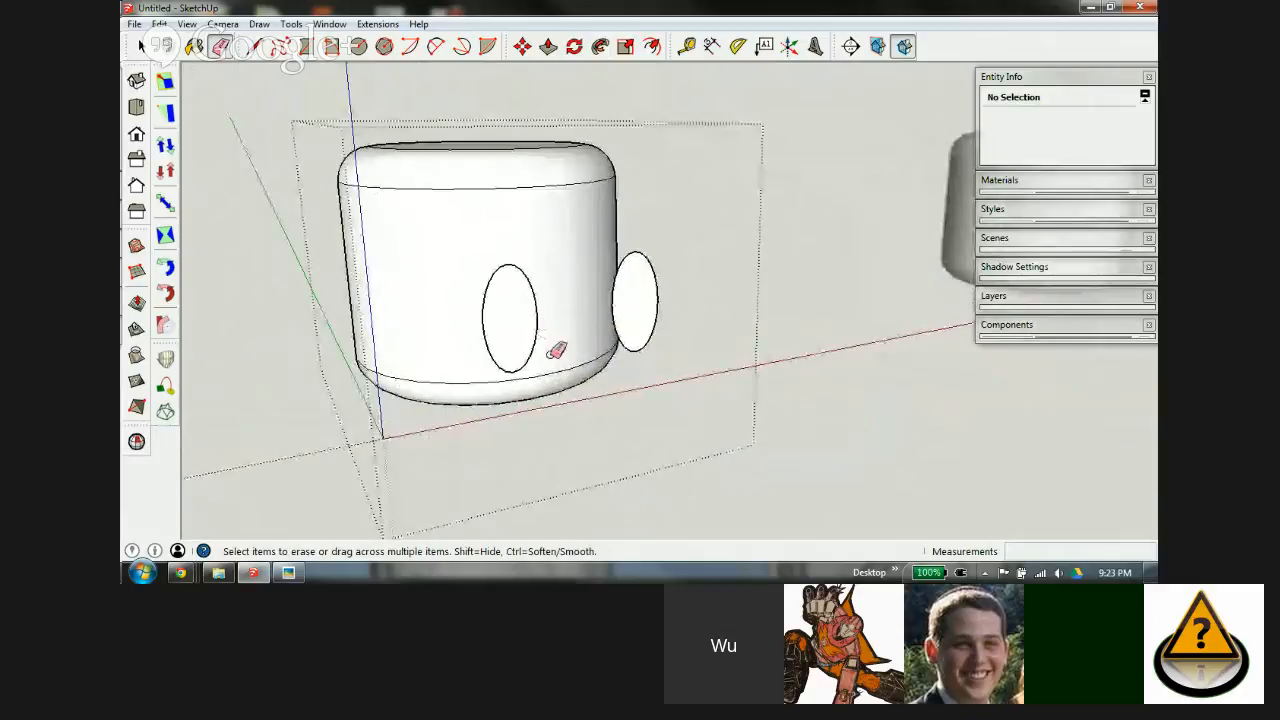
key("p")
left_click(512, 366)
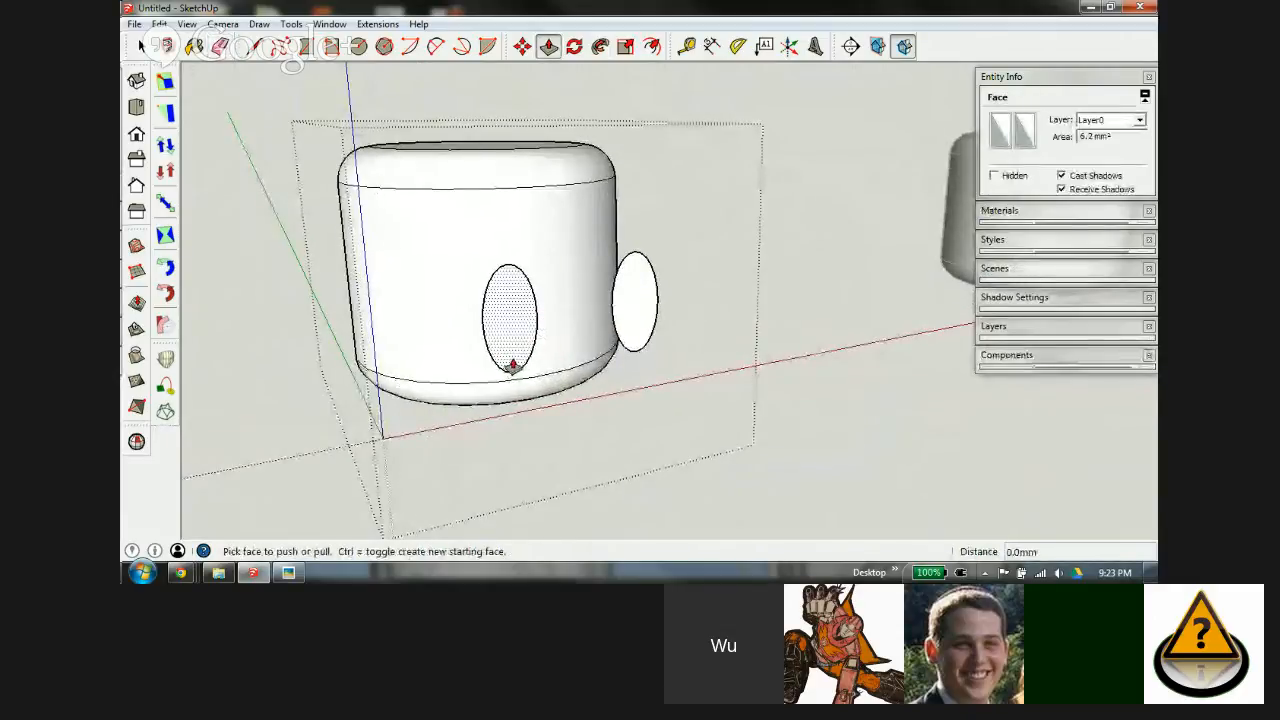
left_click(420, 414)
middle_click_drag(420, 414, 231, 526)
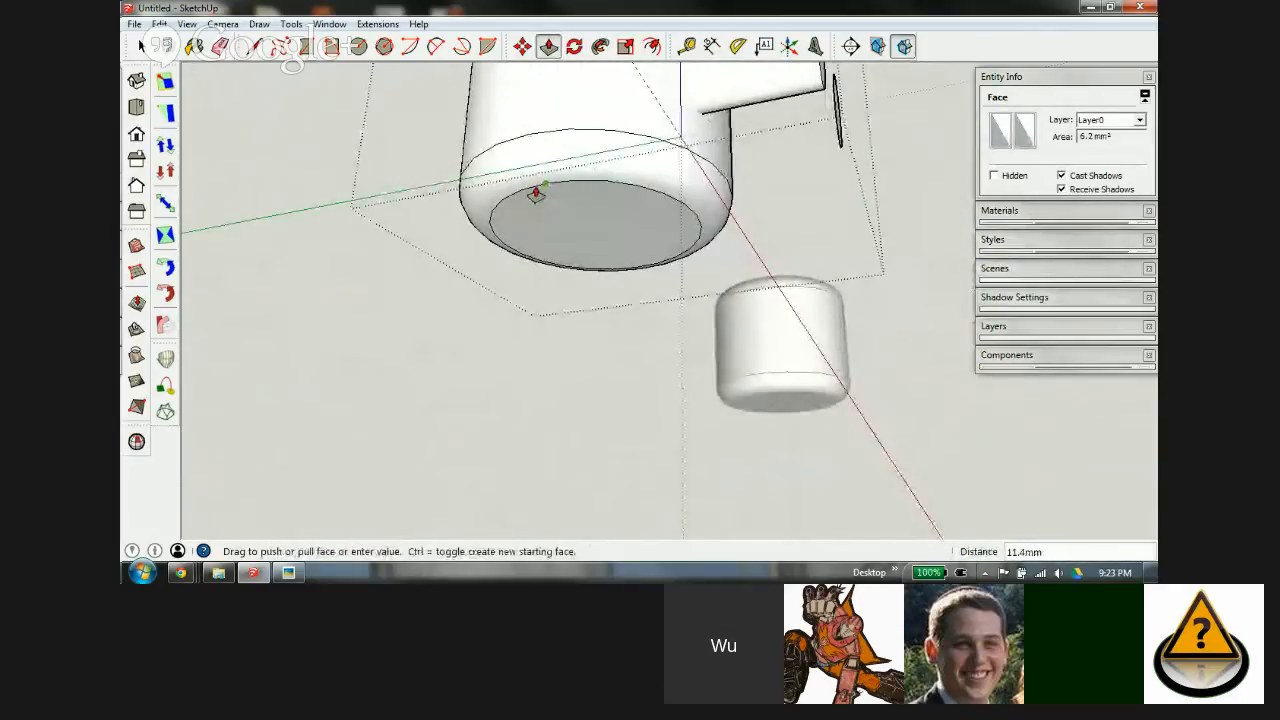
left_click(538, 205)
middle_click_drag(629, 129, 611, 349)
double_click(689, 263)
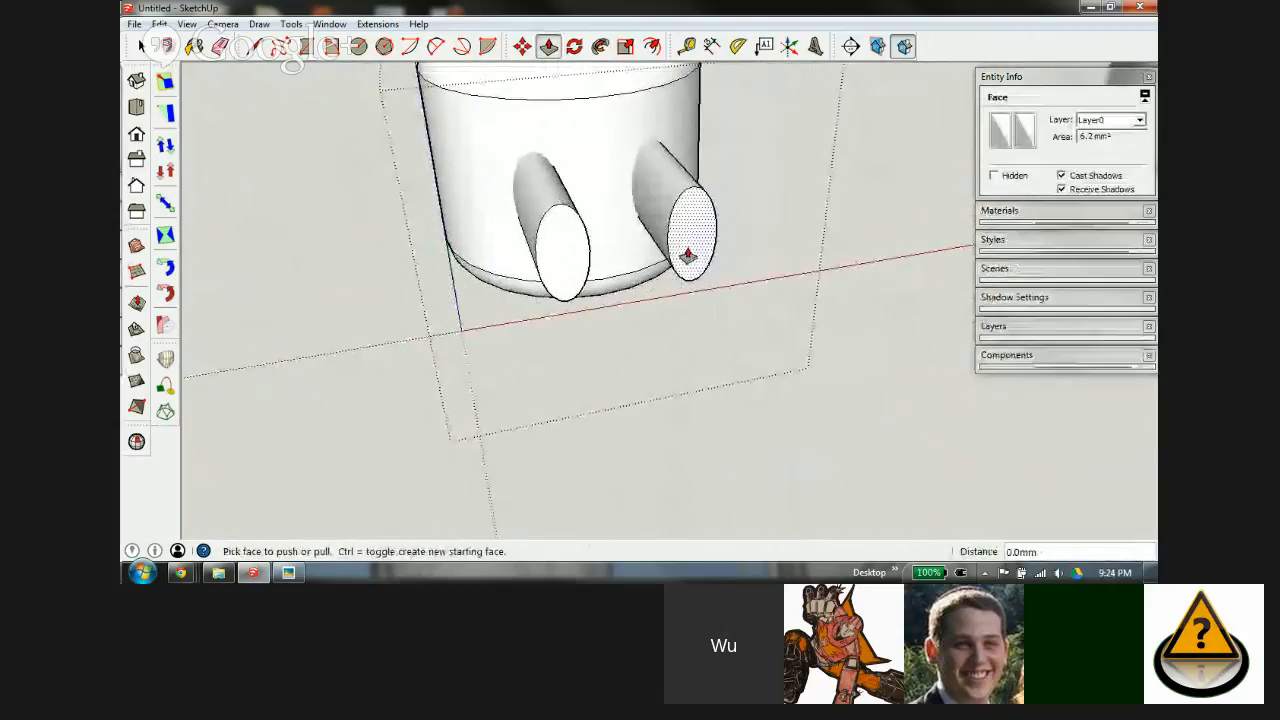
Step: Select the whole cylinder with its eye extrusions and scale it uniformly by a factor of 100
scroll(594, 317, "down", 3)
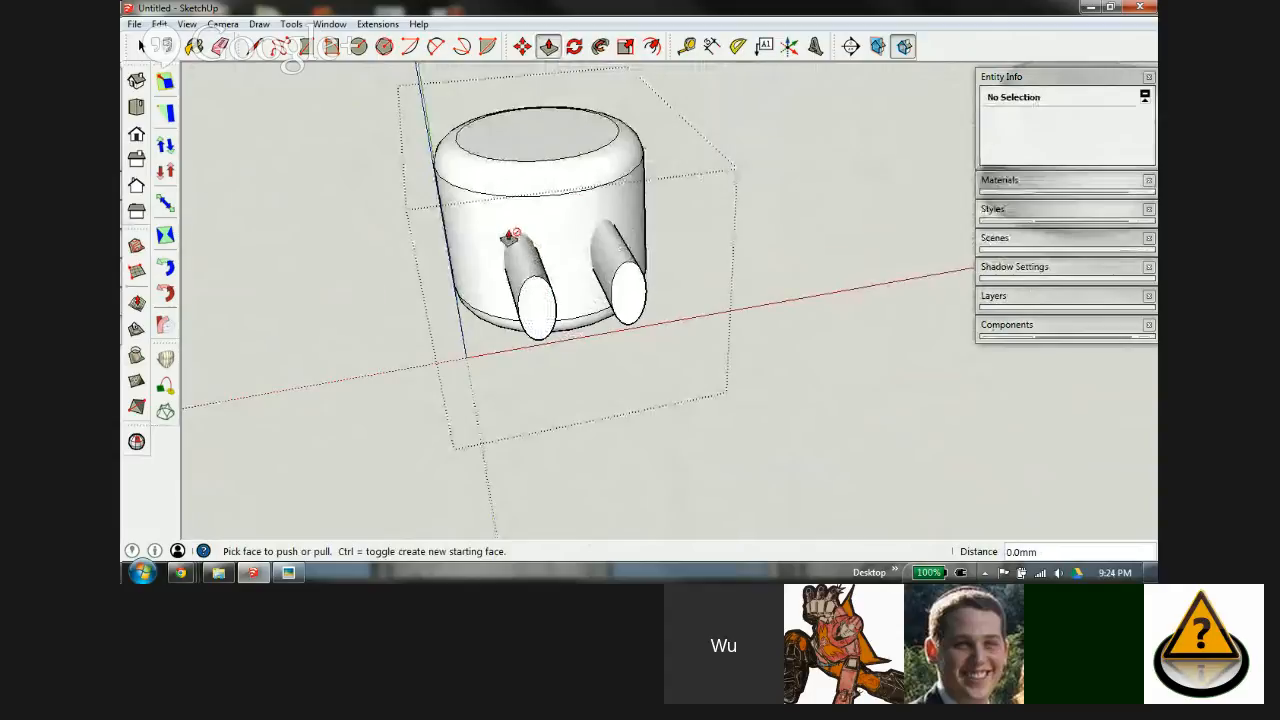
scroll(510, 236, "up", 5)
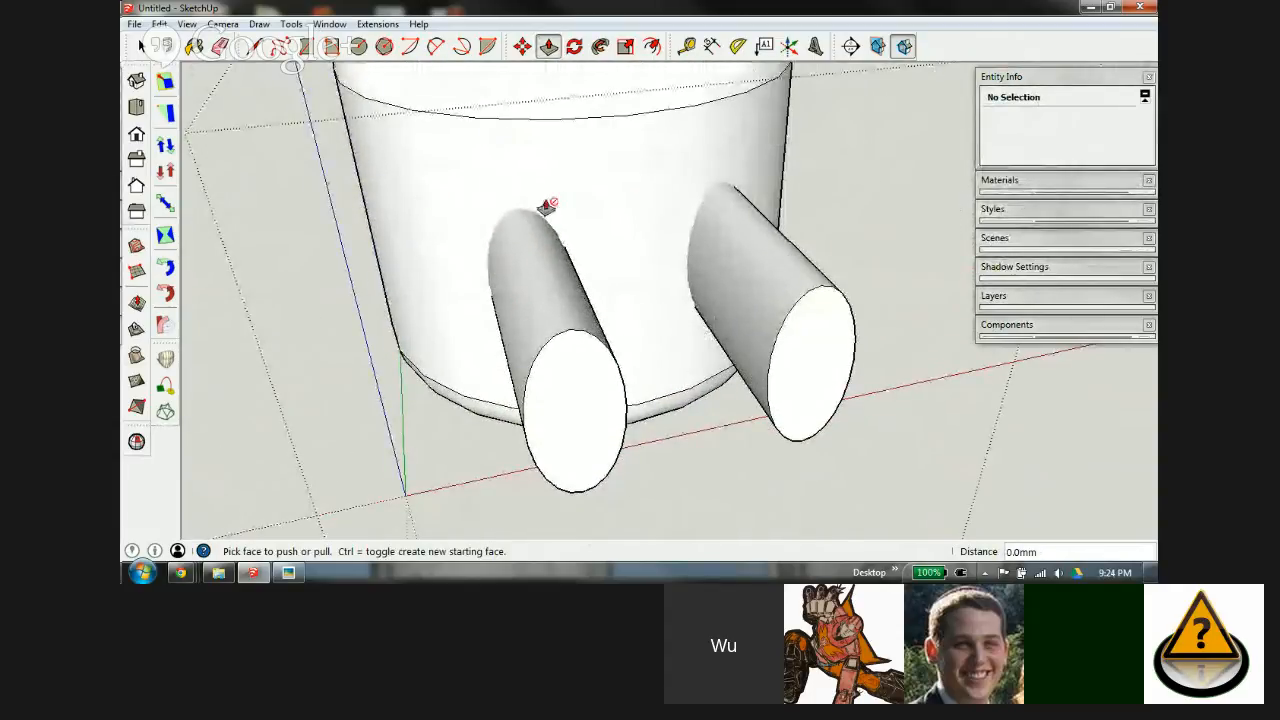
scroll(500, 235, "down", 6)
key("space")
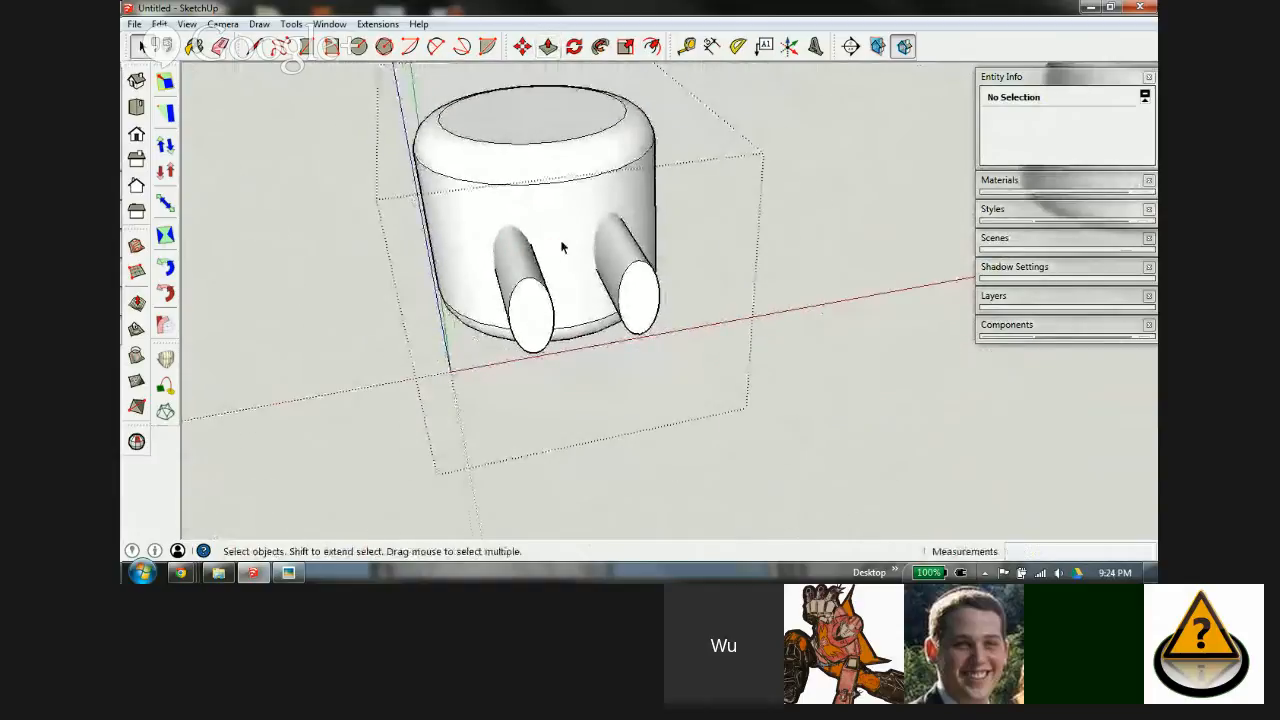
scroll(600, 288, "down", 2)
triple_click(588, 292)
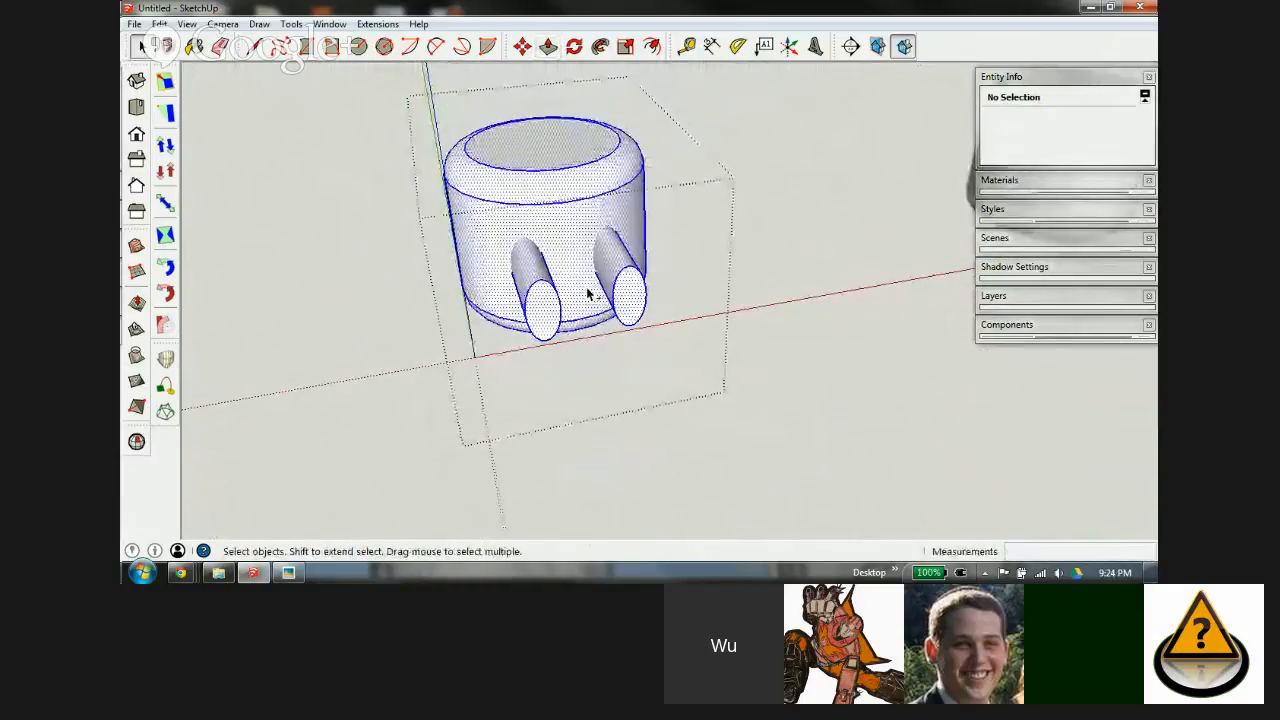
key("s")
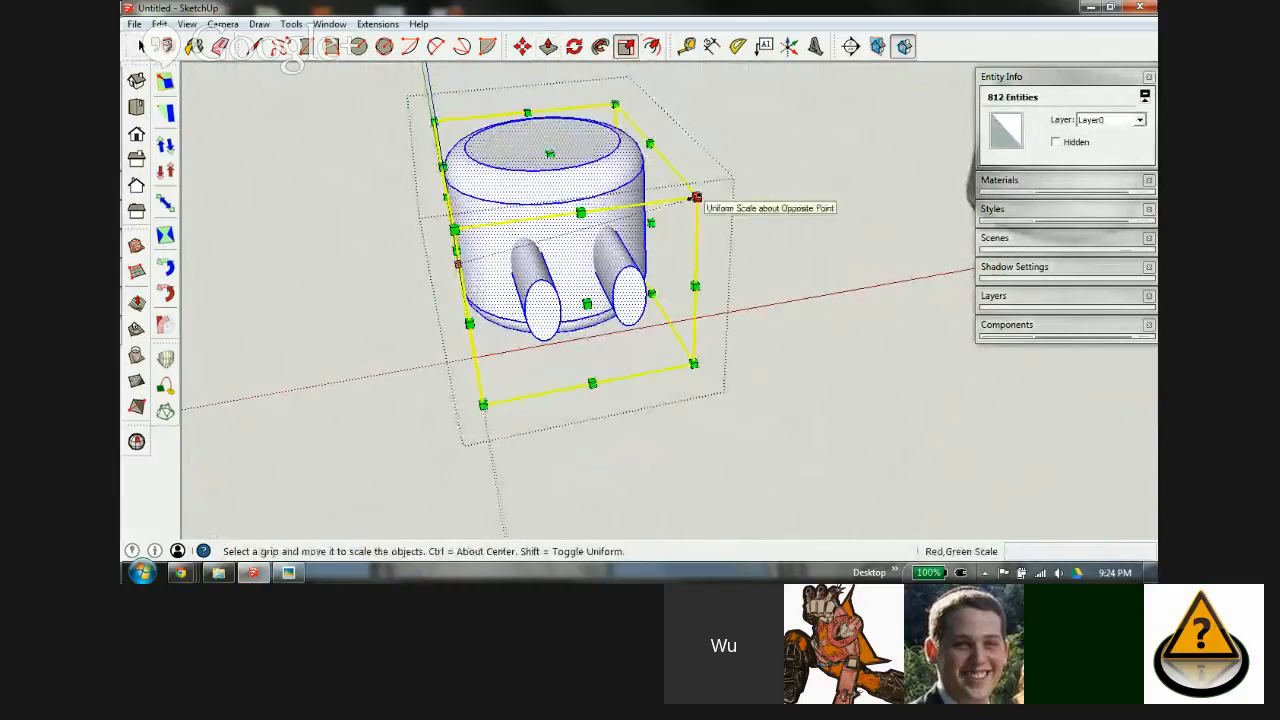
left_click_drag(696, 196, 810, 165)
type("1.")
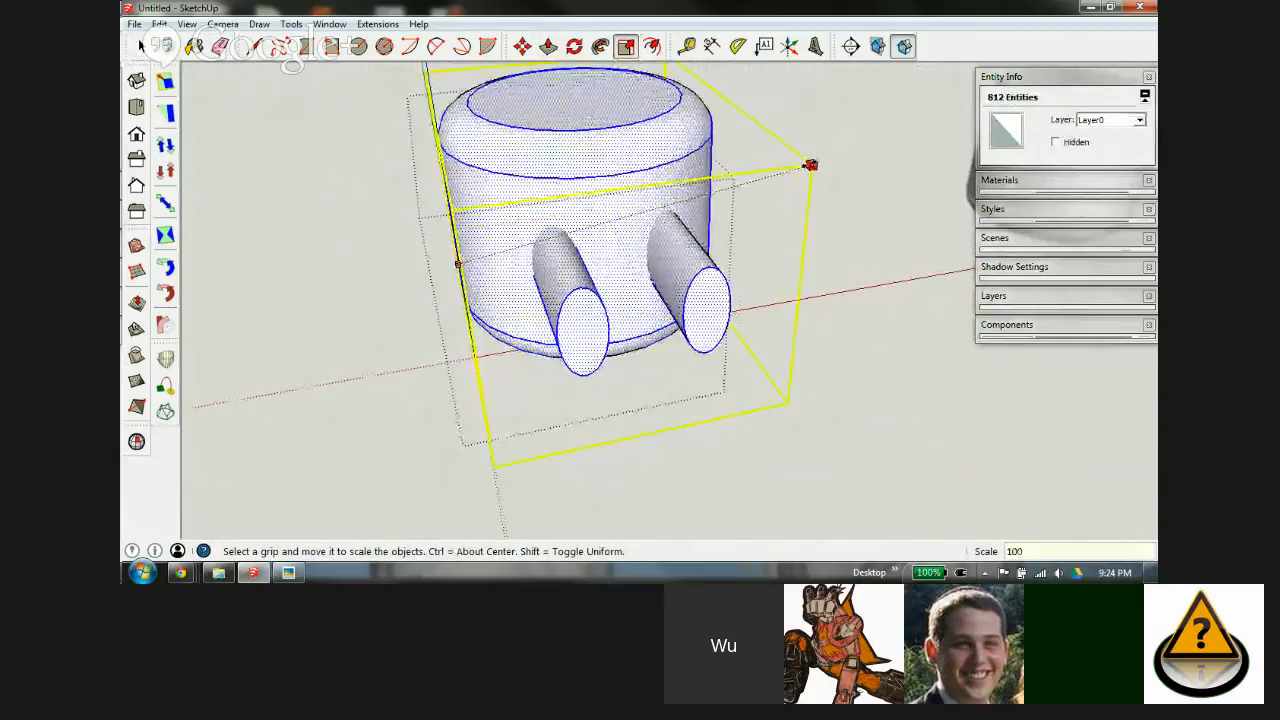
key("Return")
key("shift+z")
key("space")
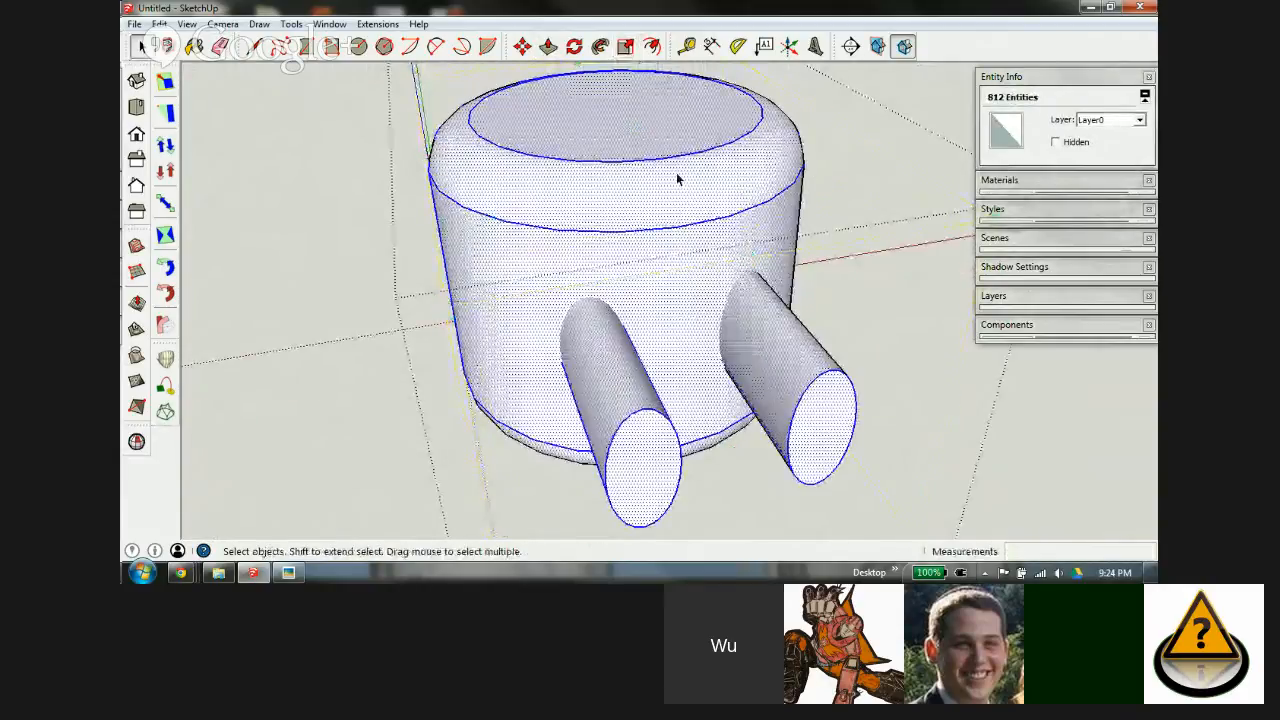
Step: Select the cylinder's side surface together with both eye extrusions and intersect their faces with the selection
scroll(676, 172, "down", 3)
scroll(707, 215, "up", 3)
left_click(833, 232)
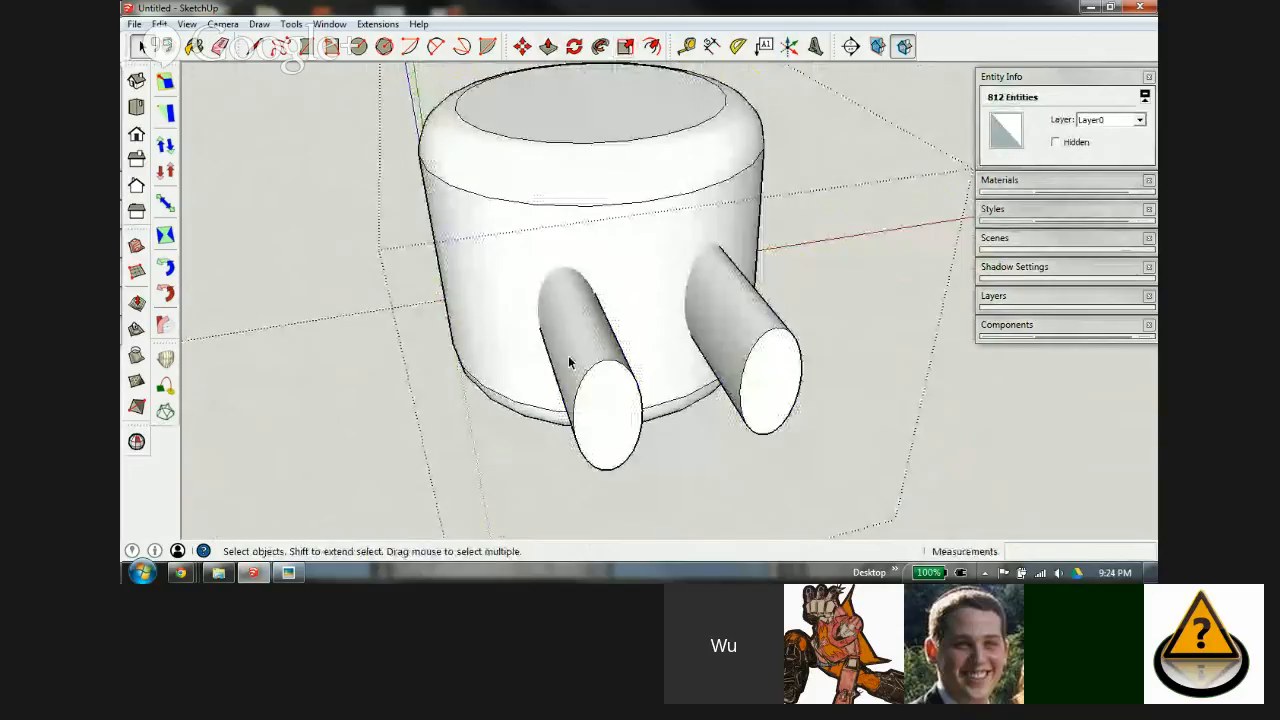
left_click(621, 283)
scroll(630, 300, "up", 3)
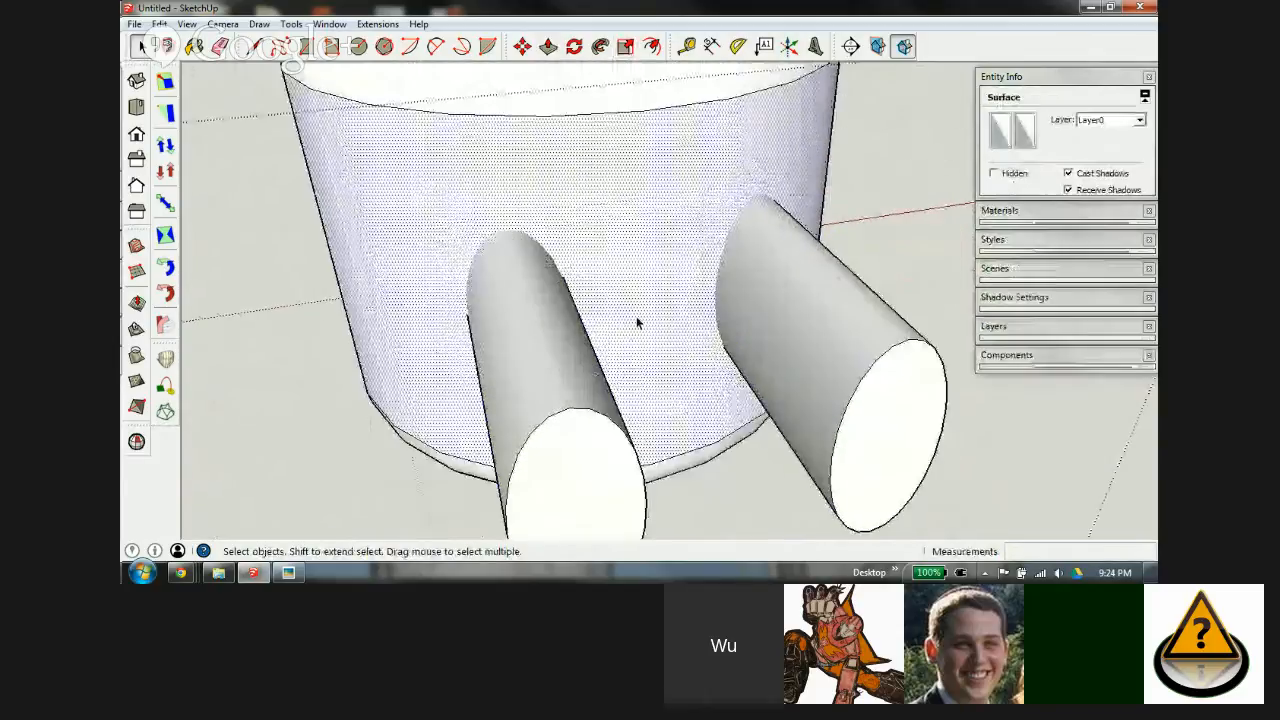
left_click(537, 347, "shift")
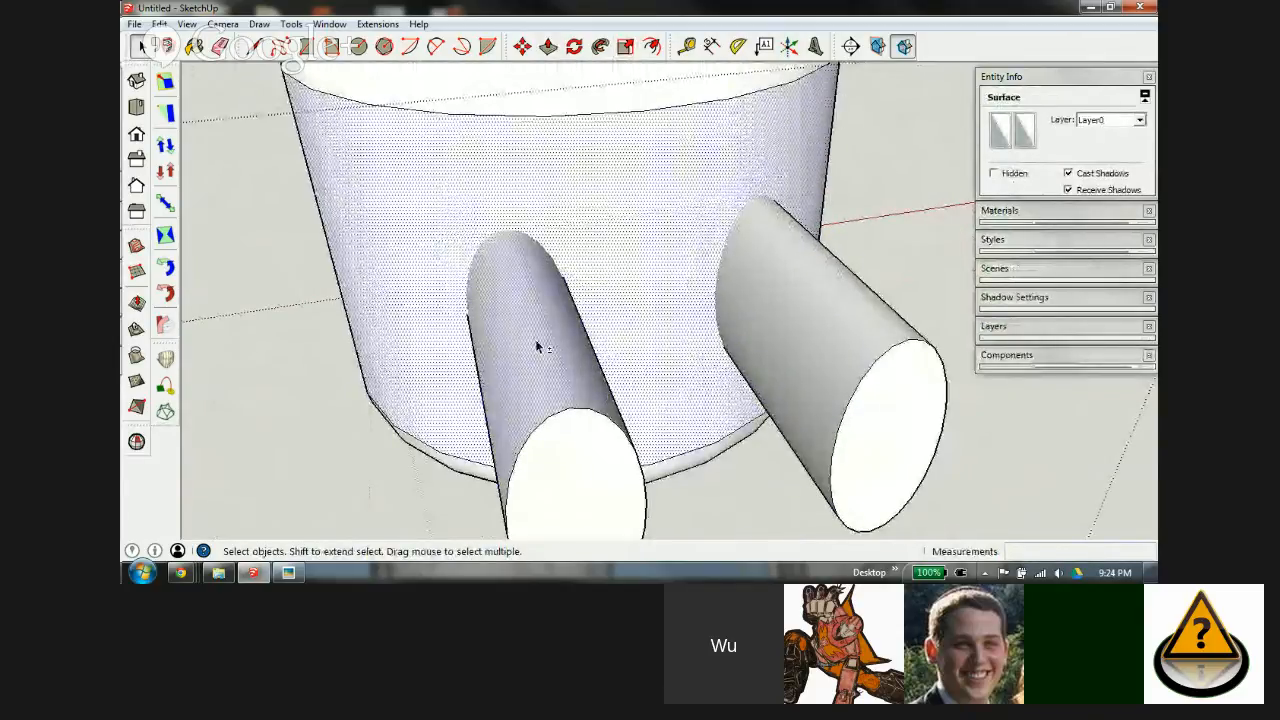
left_click(776, 292, "shift")
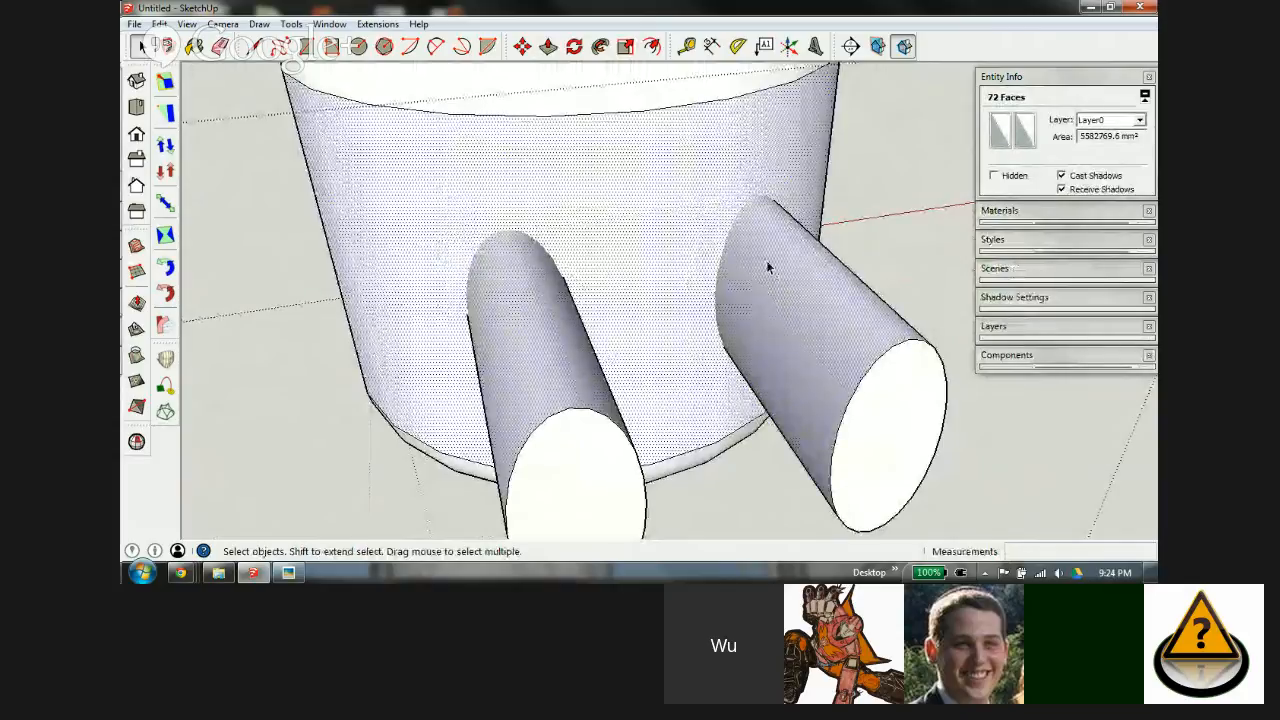
right_click(768, 267)
mouse_move(825, 420)
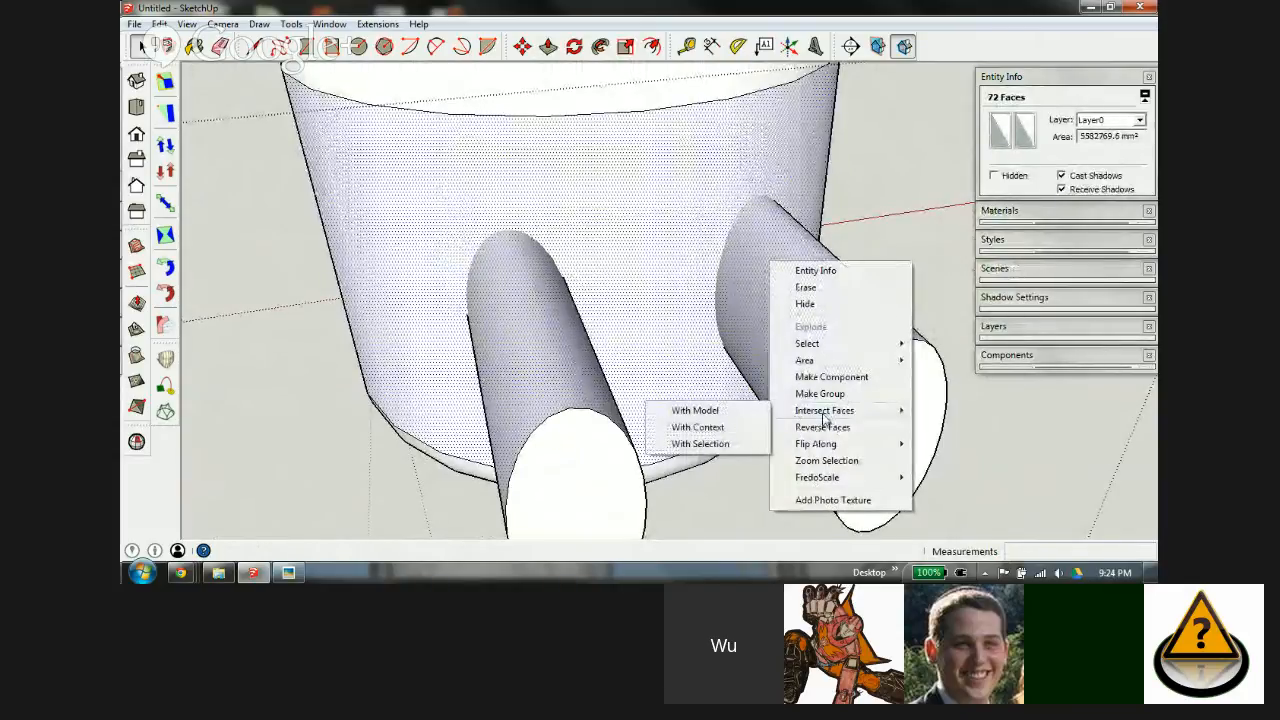
left_click(706, 446)
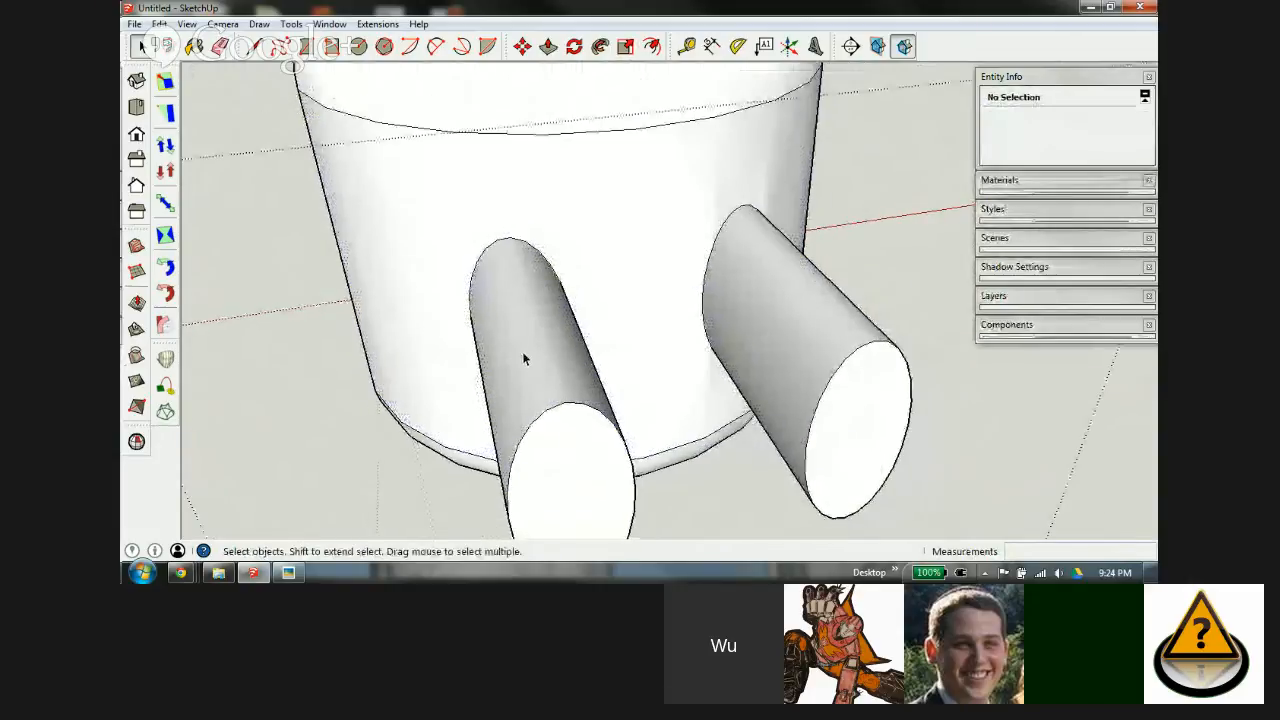
Step: Examine in X-ray mode where the eye extrusions cross the cylinder's wall and continue inside it
middle_click_drag(522, 358, 491, 337)
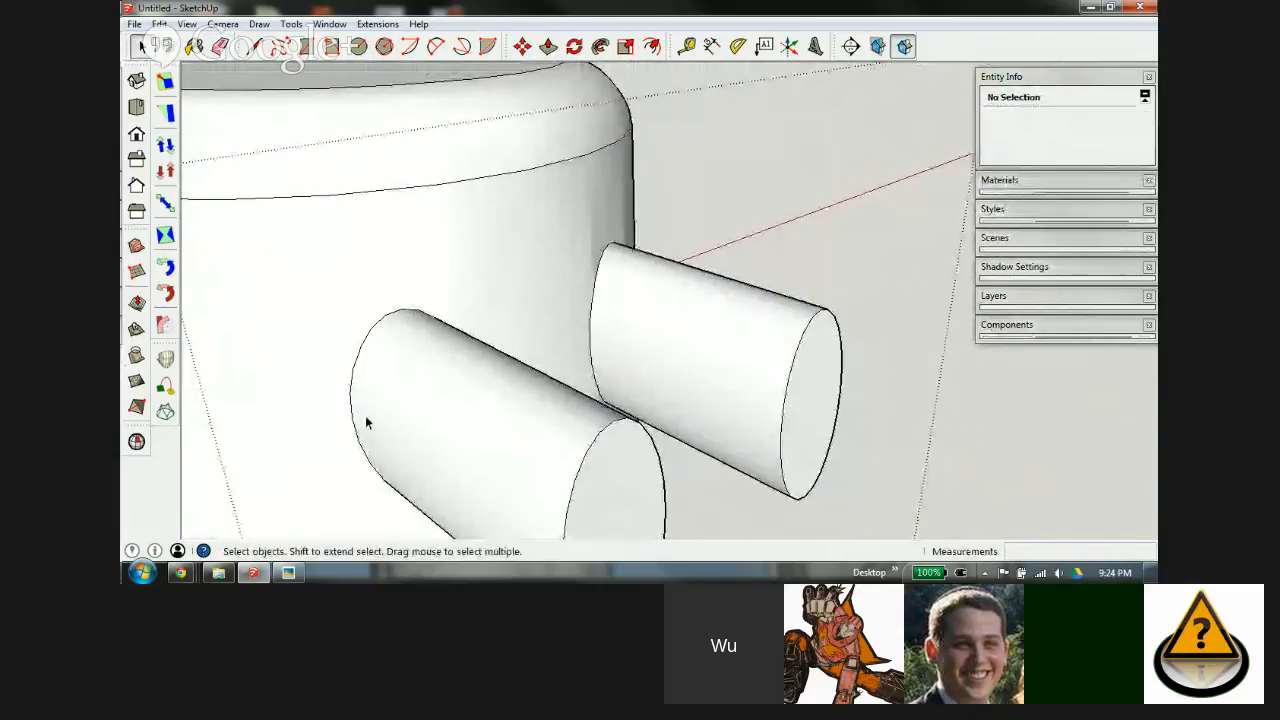
middle_click_drag(426, 434, 666, 277)
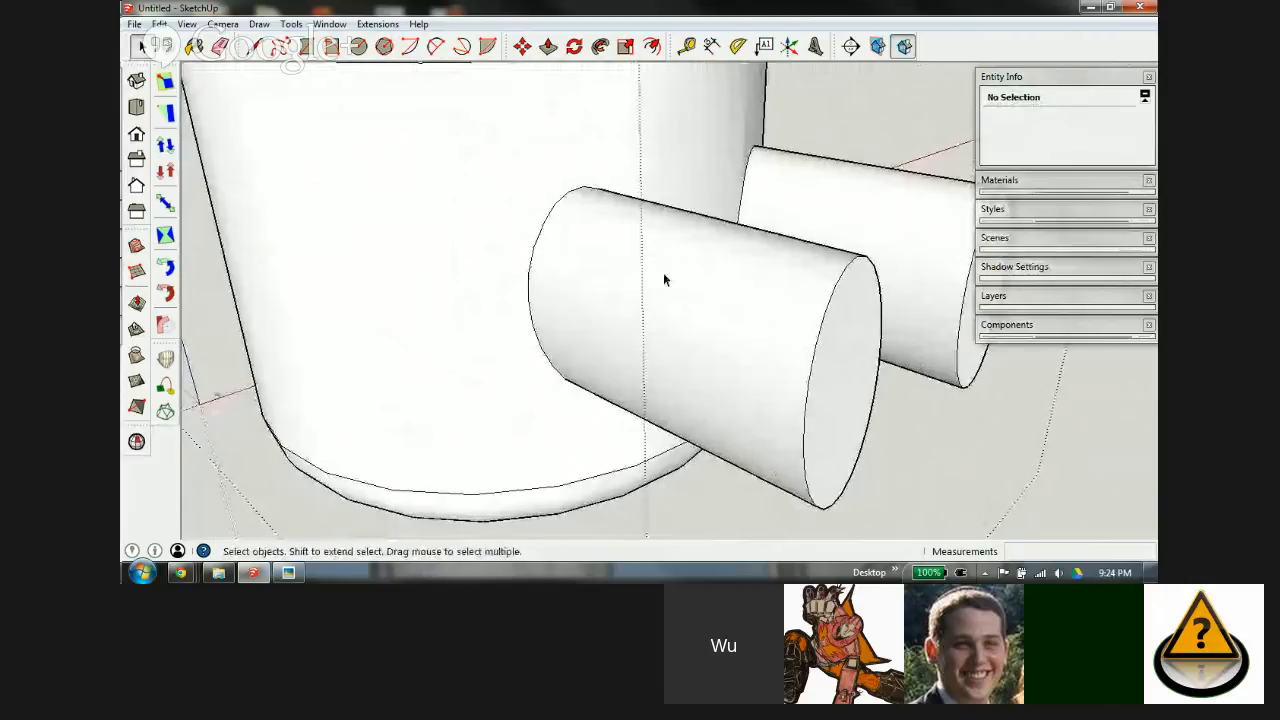
key("x")
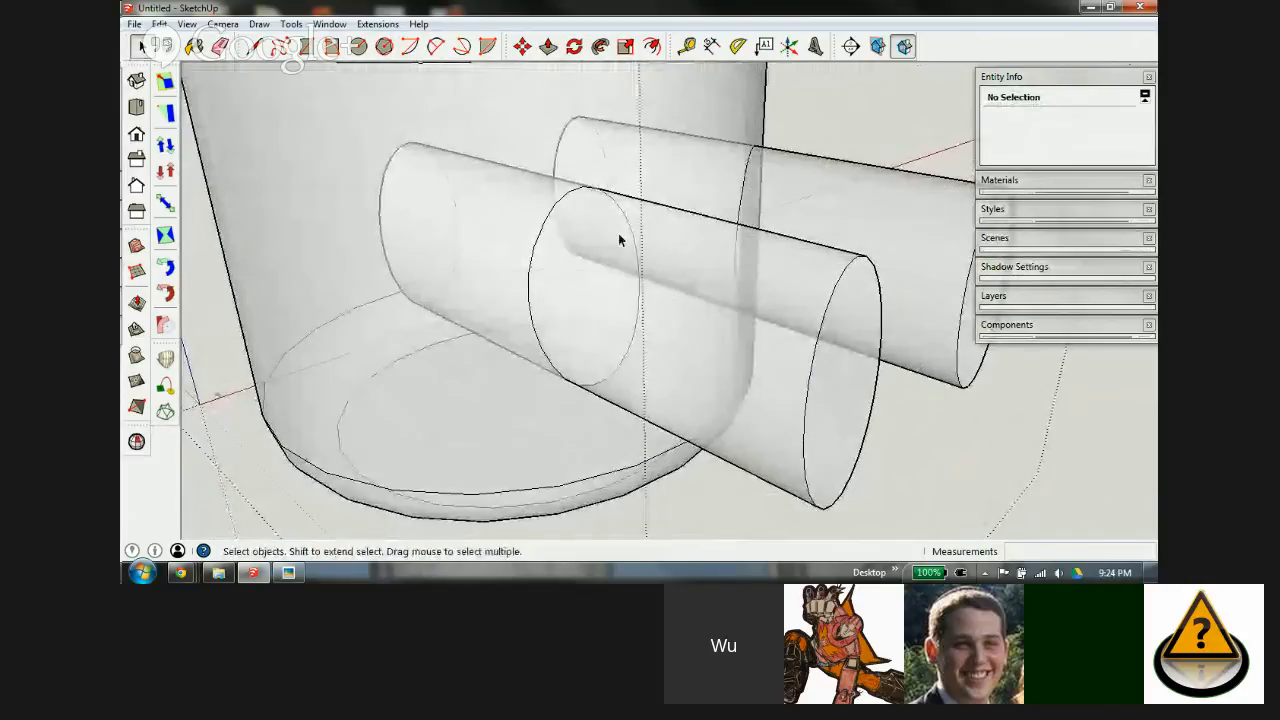
left_click(794, 286)
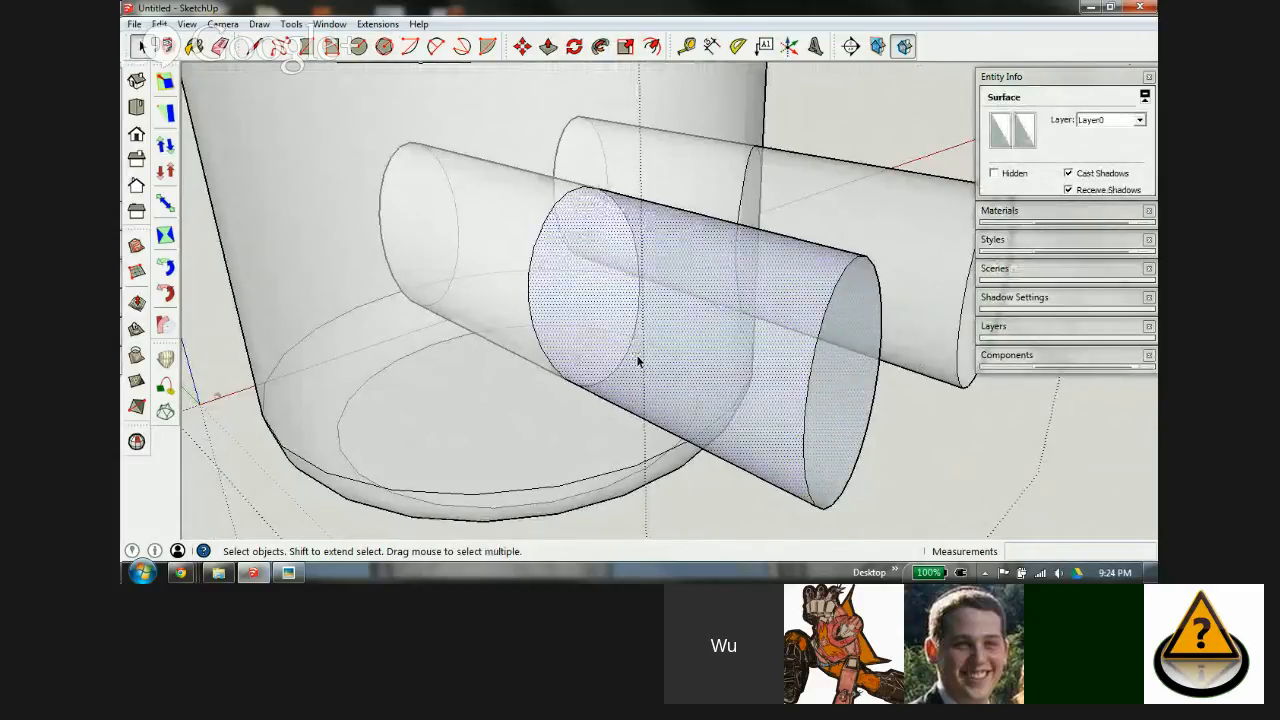
key("x")
middle_click_drag(745, 345, 594, 366)
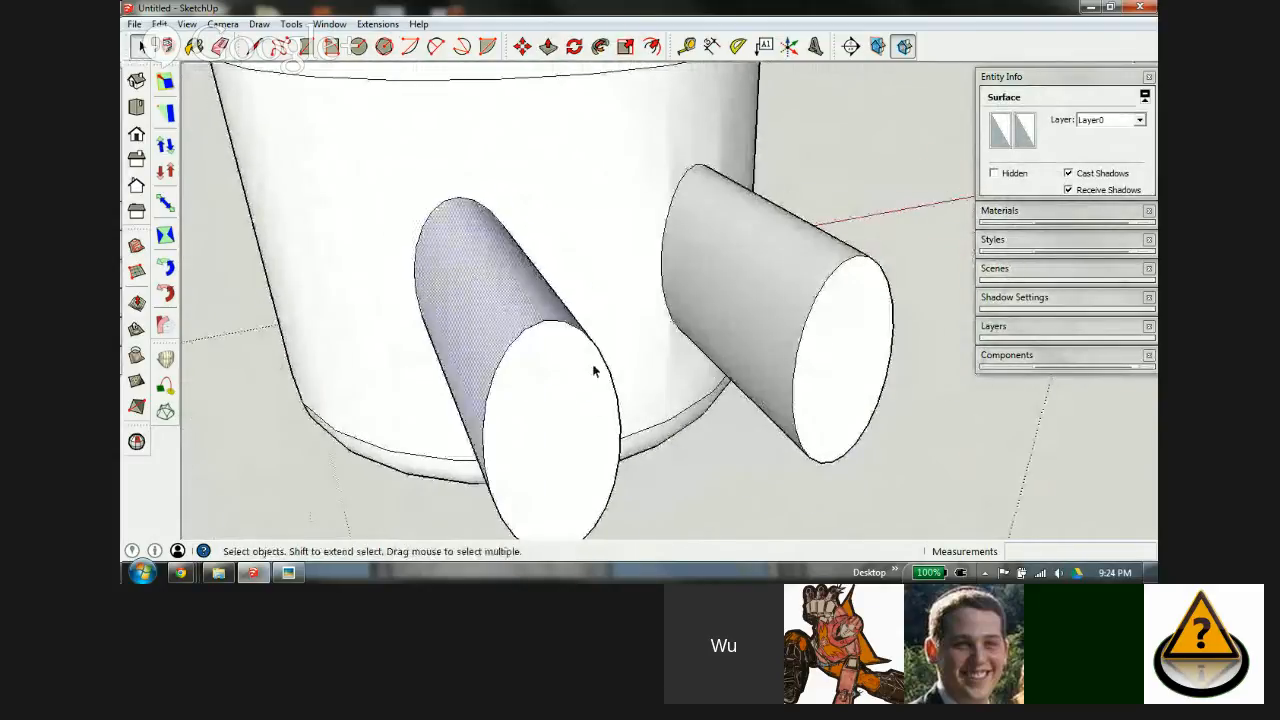
scroll(610, 280, "down", 3)
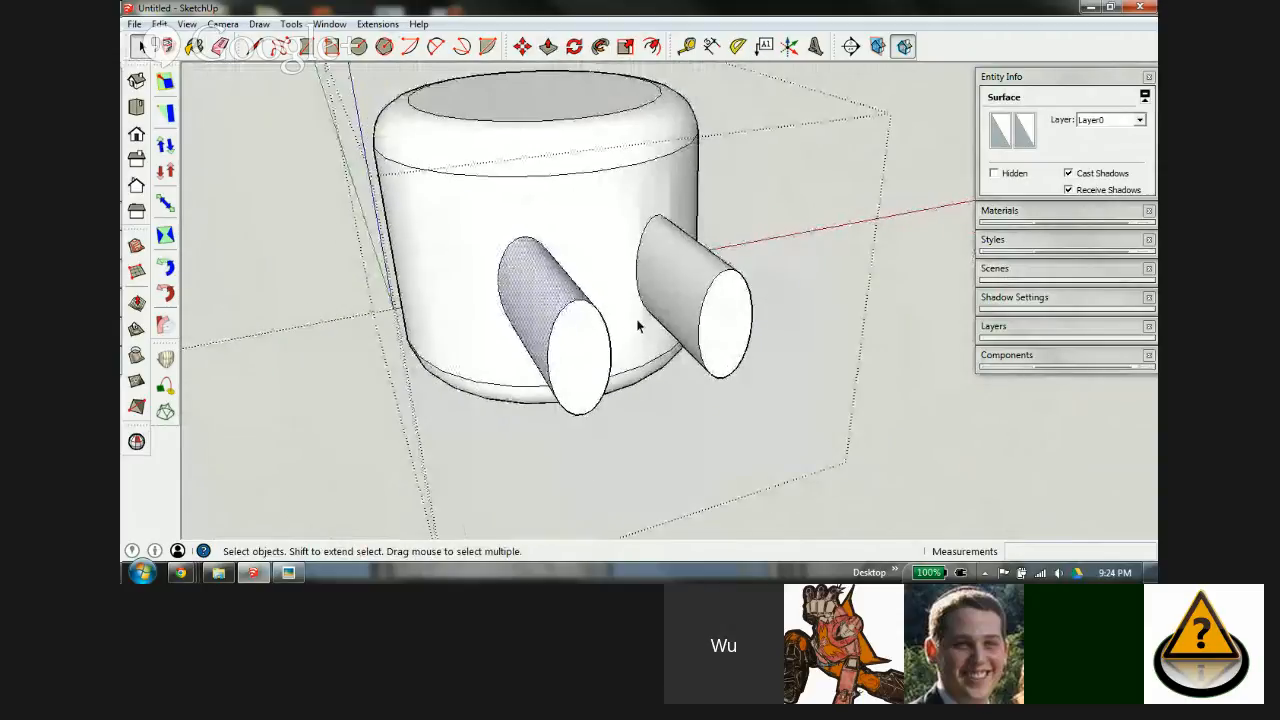
Step: Try erasing the parts of both eye extrusions that protrude from the cylinder, and undo the deletion
middle_click_drag(640, 325, 911, 217)
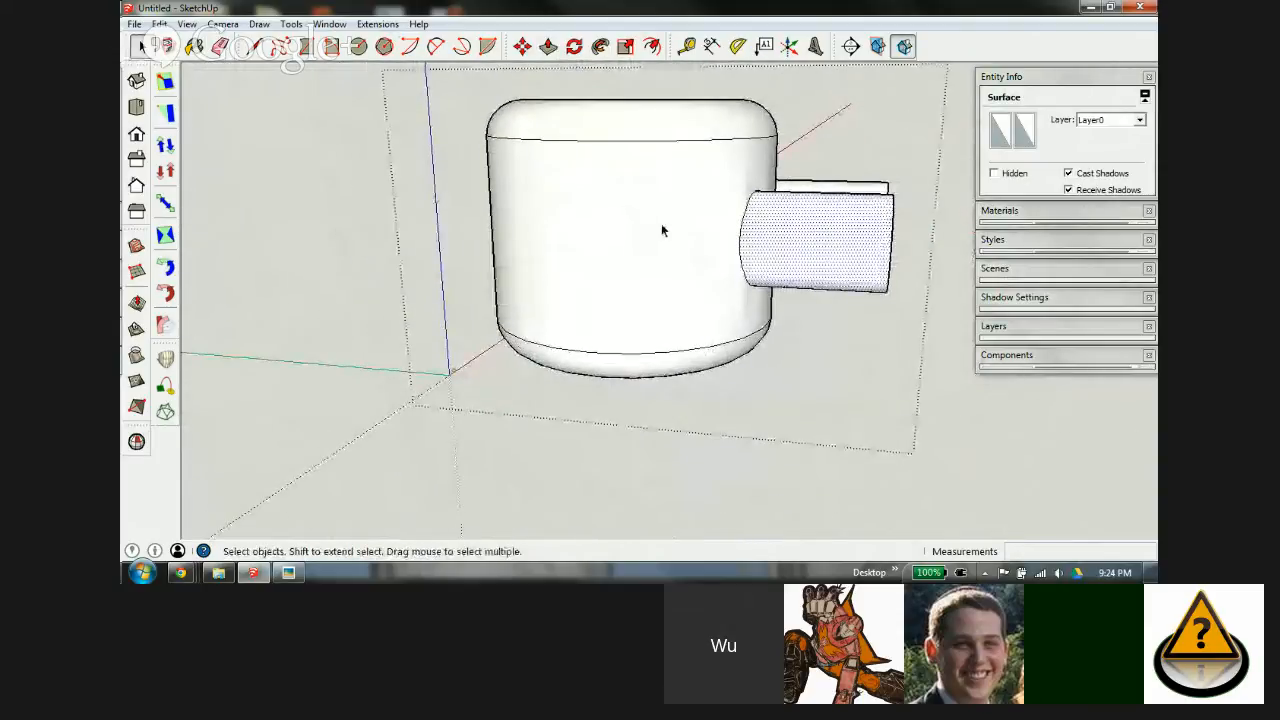
scroll(576, 237, "down", 3)
scroll(727, 226, "up", 3)
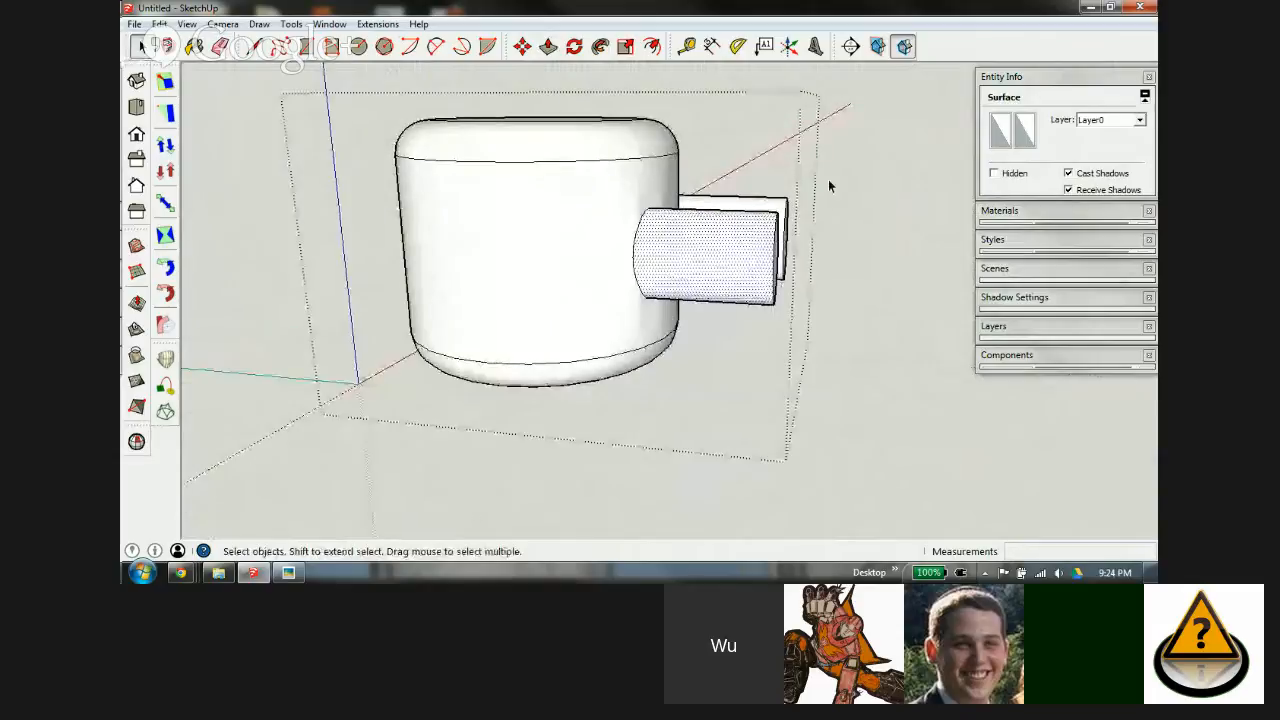
left_click_drag(738, 333, 734, 338)
key("Delete")
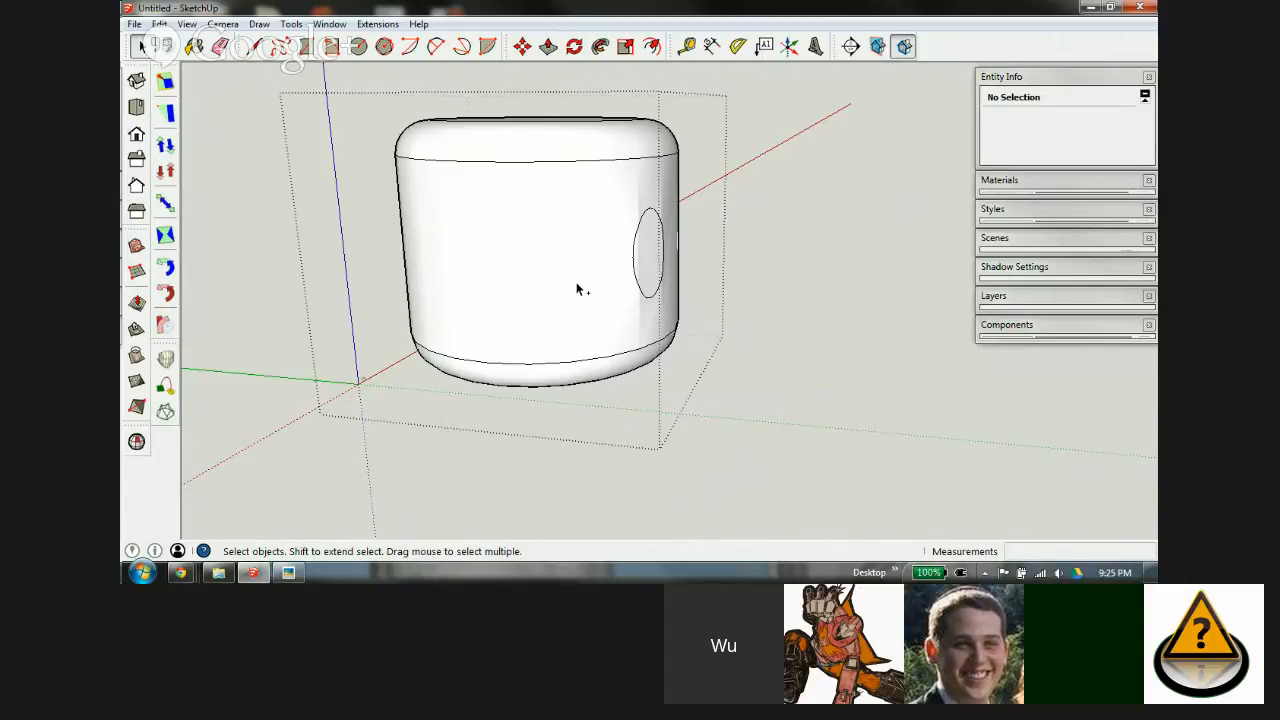
key("ctrl+y")
Step: Select the whole cylinder with its eye extrusions and scale it uniformly by a factor of .01
middle_click_drag(718, 219, 514, 321)
scroll(511, 319, "down", 3)
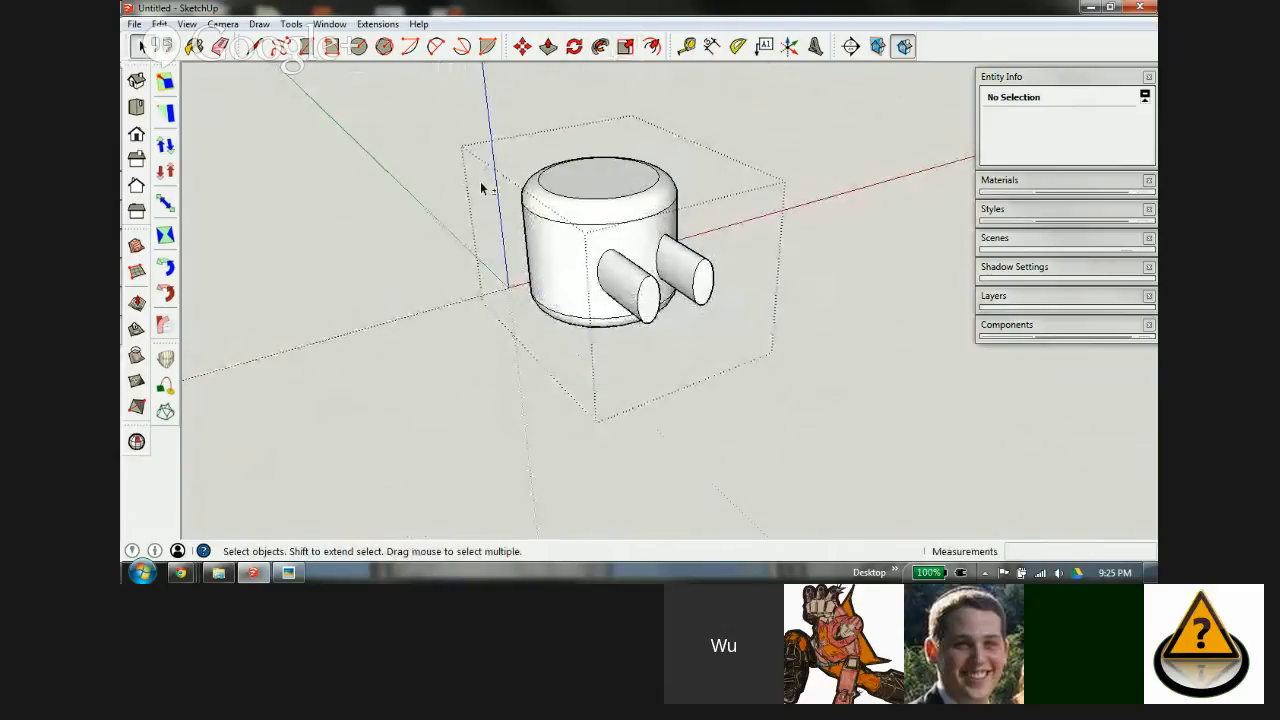
triple_click(522, 228)
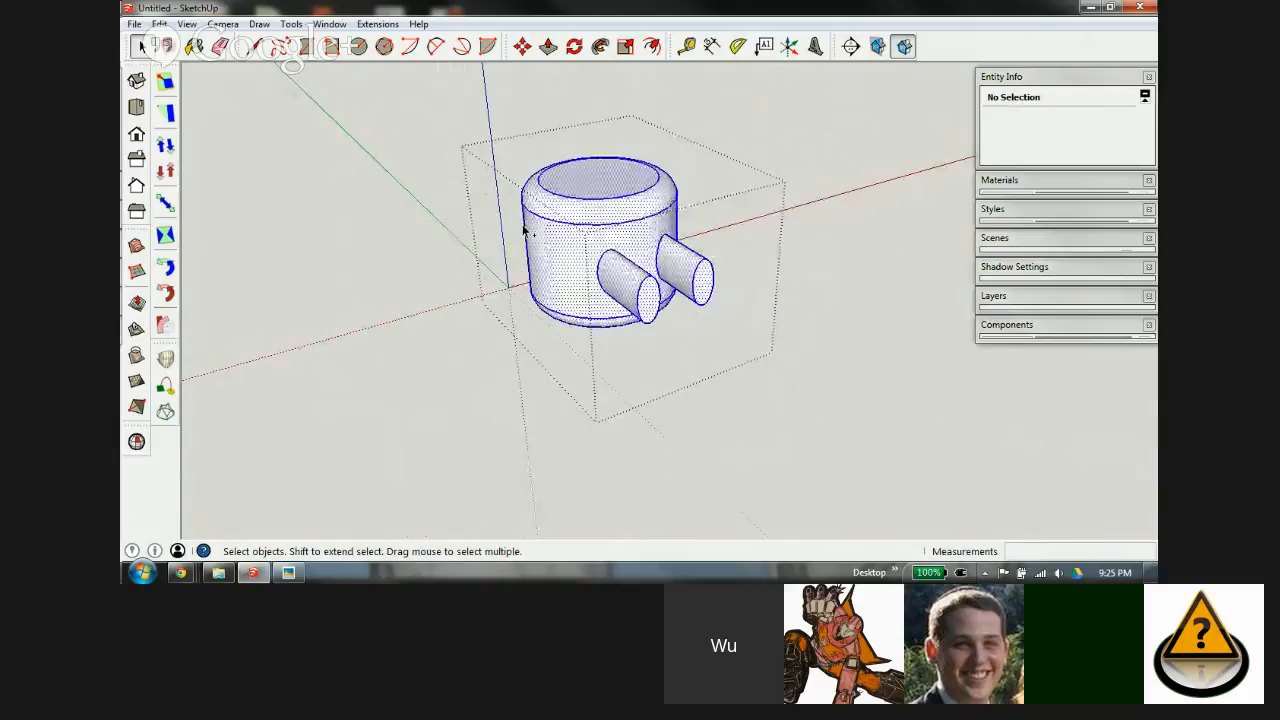
key("s")
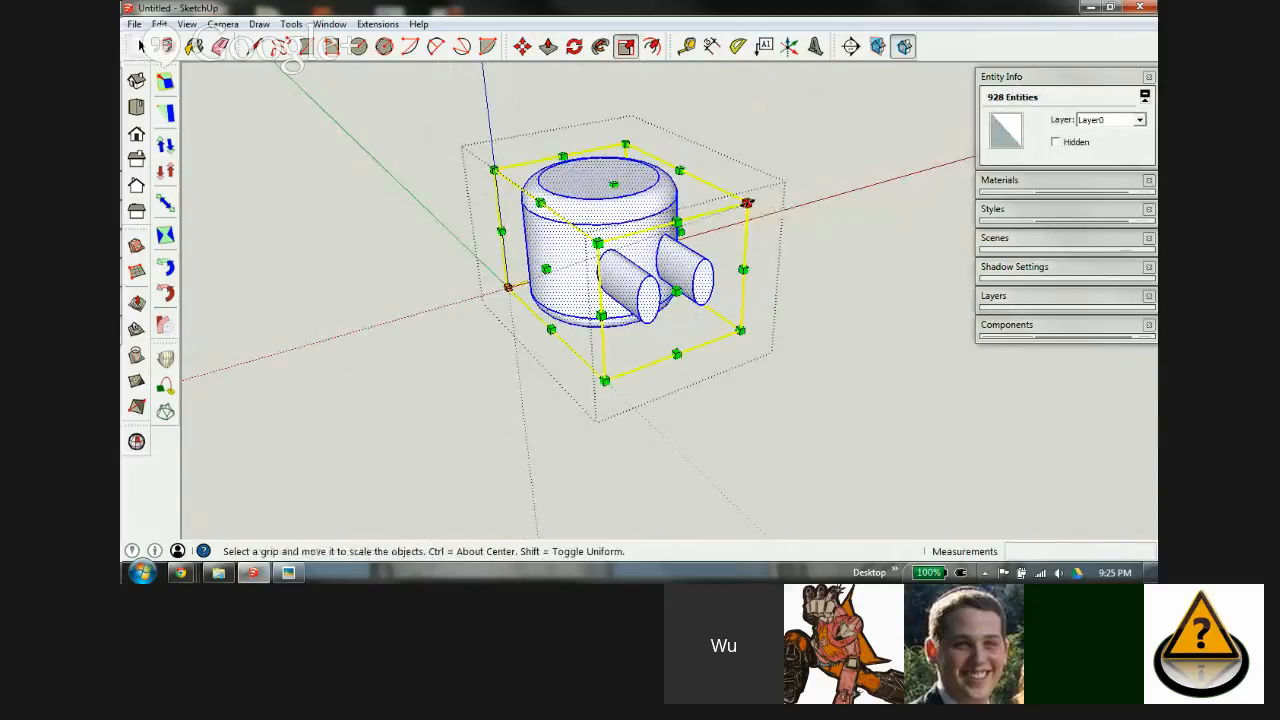
left_click_drag(748, 203, 645, 238)
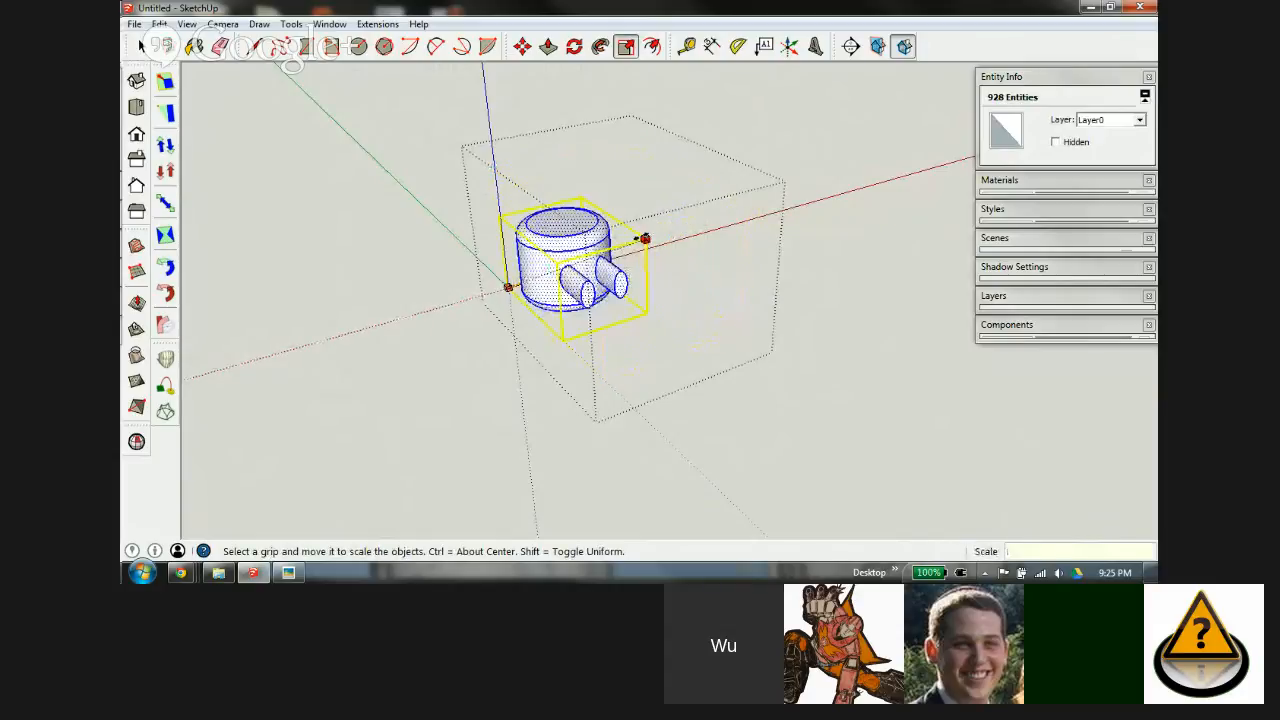
type("01")
key("Return")
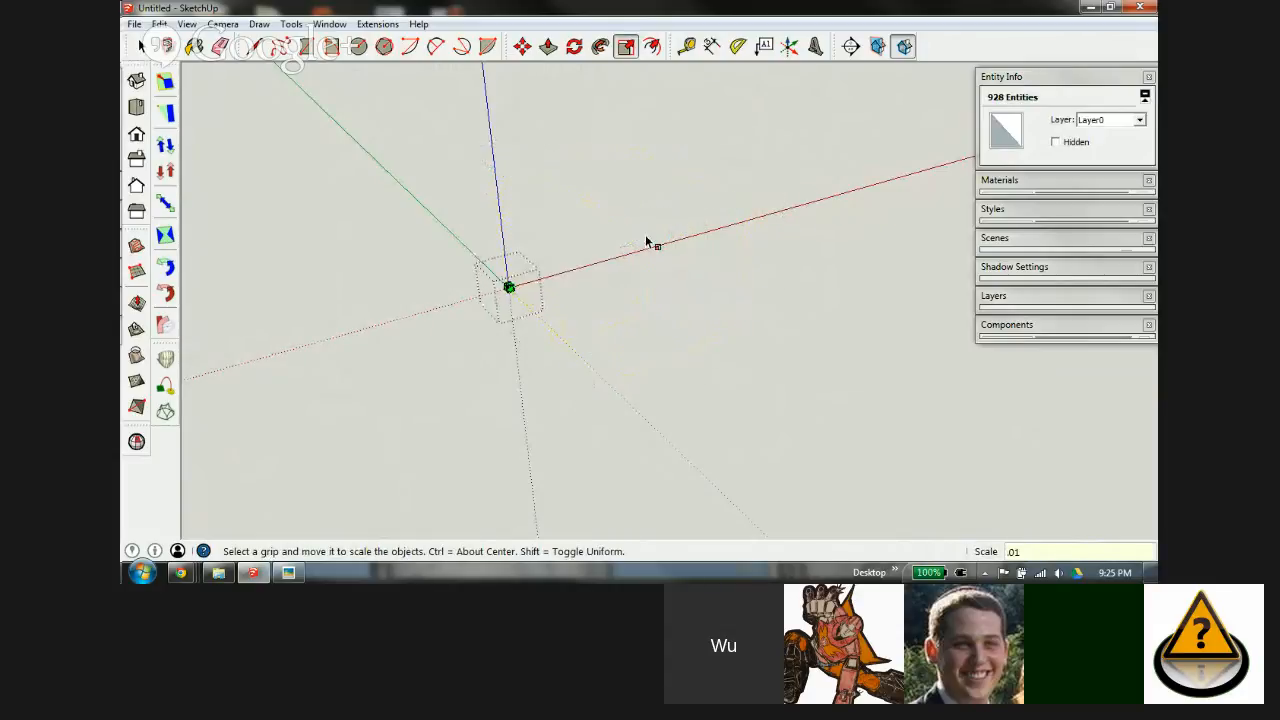
key("ctrl+z")
Step: Erase the parts of both eye extrusions that protrude in front of the scaled-down cylinder
scroll(553, 386, "down", 3)
scroll(553, 386, "up", 3)
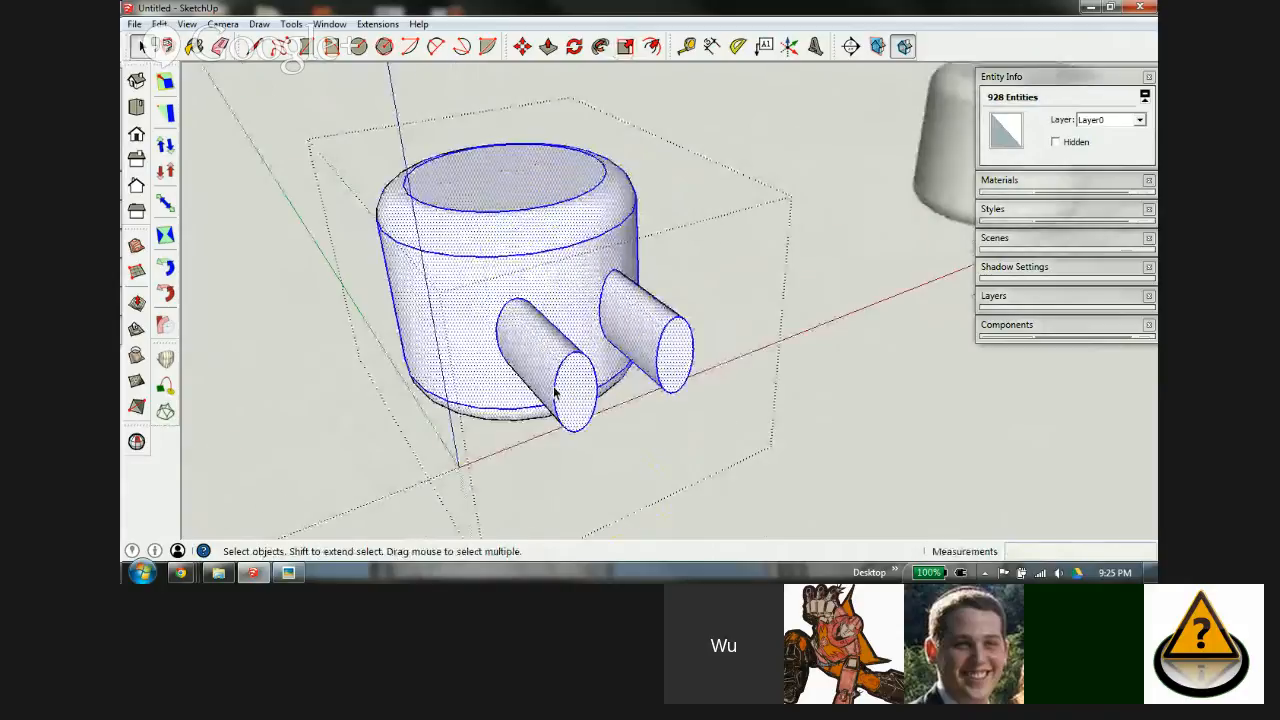
middle_click_drag(558, 382, 787, 281)
left_click_drag(903, 216, 823, 361)
key("Delete")
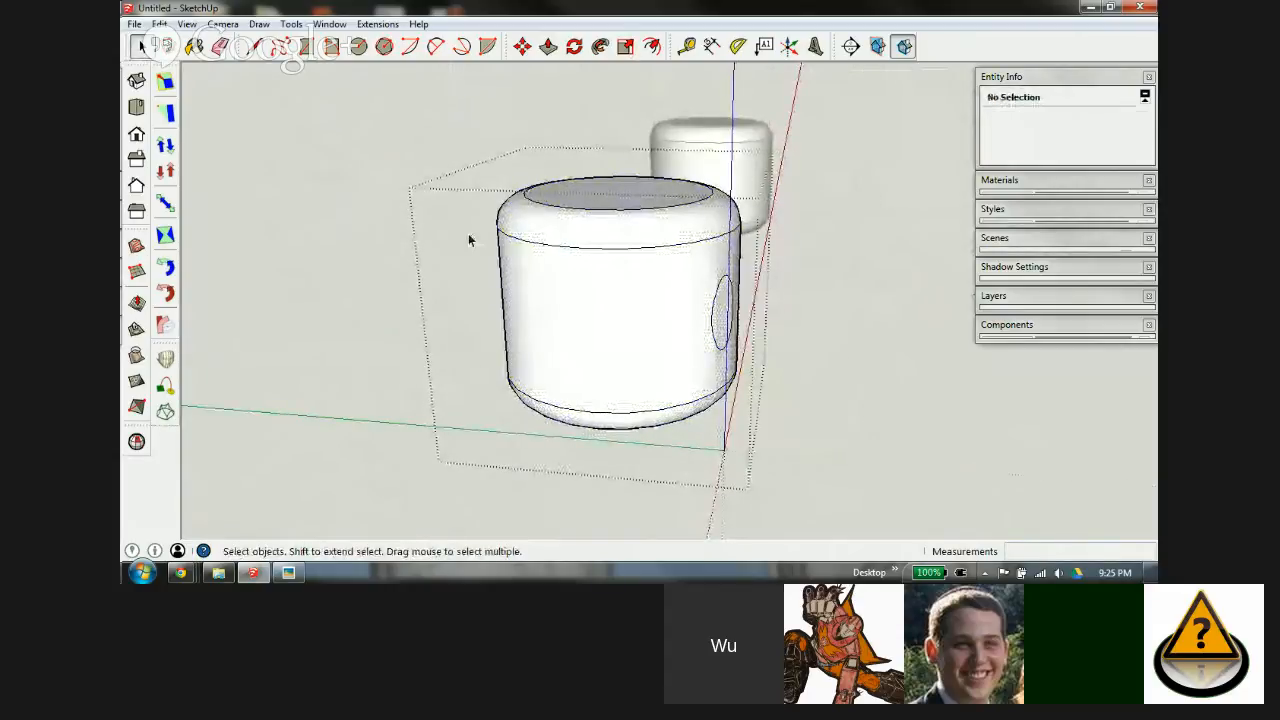
Step: Inspect the remaining eye extrusions inside the cylinder using X-ray mode
scroll(639, 327, "up", 2)
key("x")
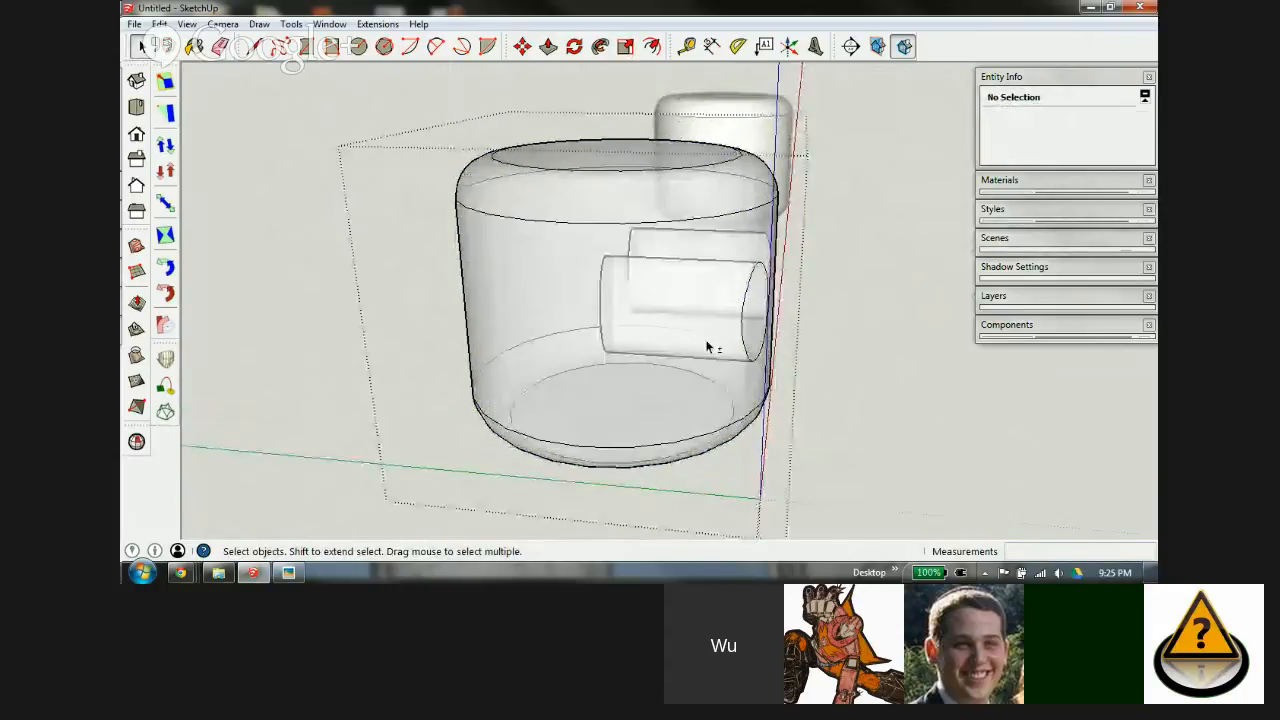
middle_click_drag(692, 353, 634, 327)
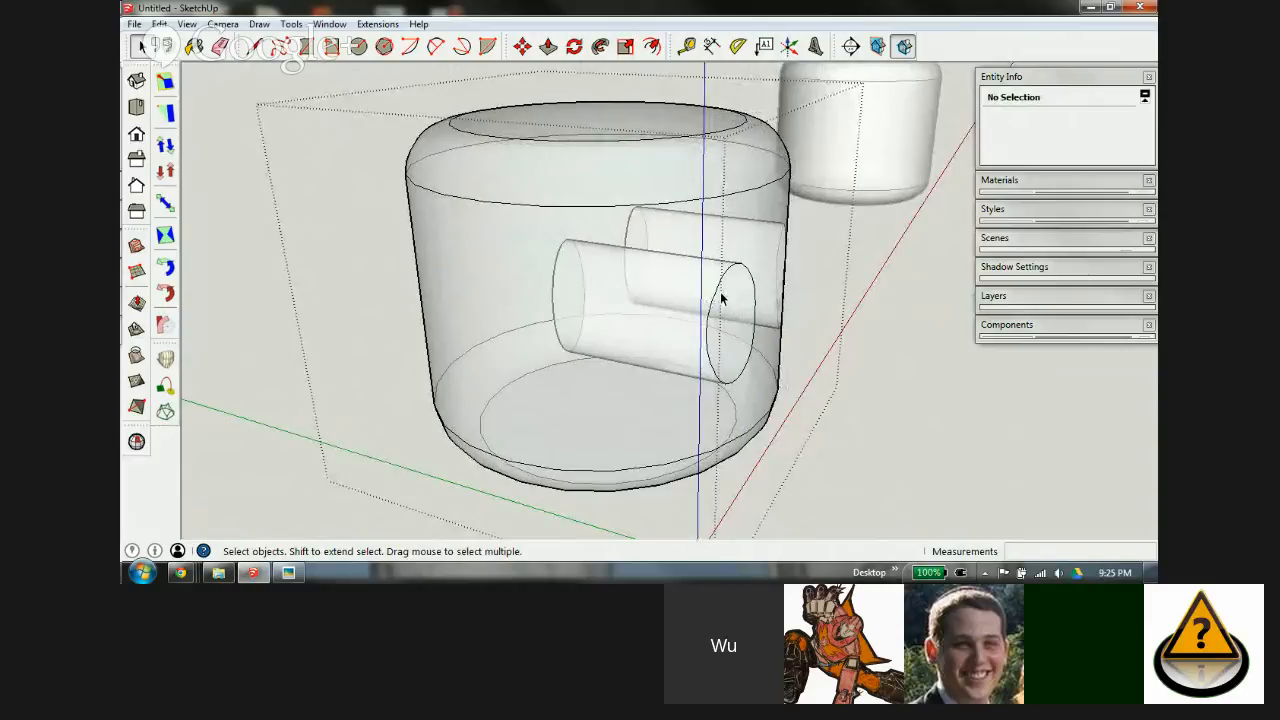
middle_click_drag(722, 297, 594, 291)
key("x")
middle_click_drag(704, 293, 612, 341)
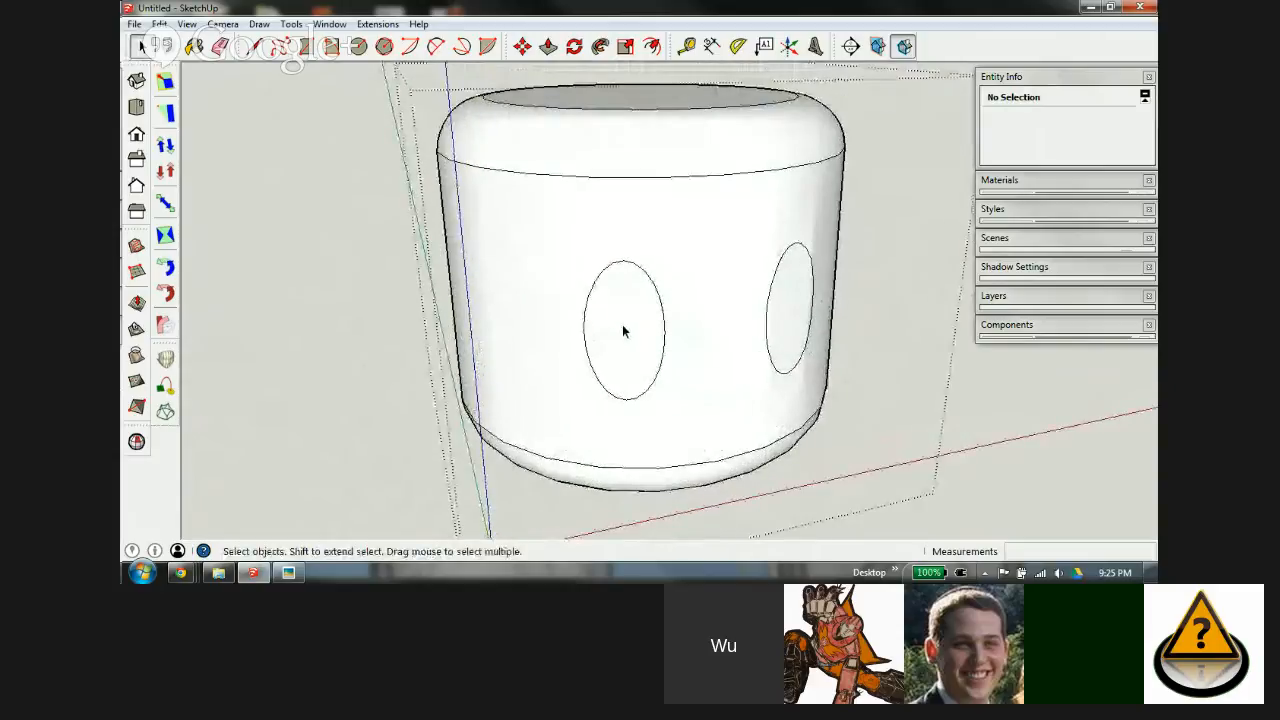
Step: Try to push/pull the curved oval eye faces on the cylinder's front
left_click(622, 331)
middle_click_drag(742, 343, 657, 323)
left_click(716, 321, "shift")
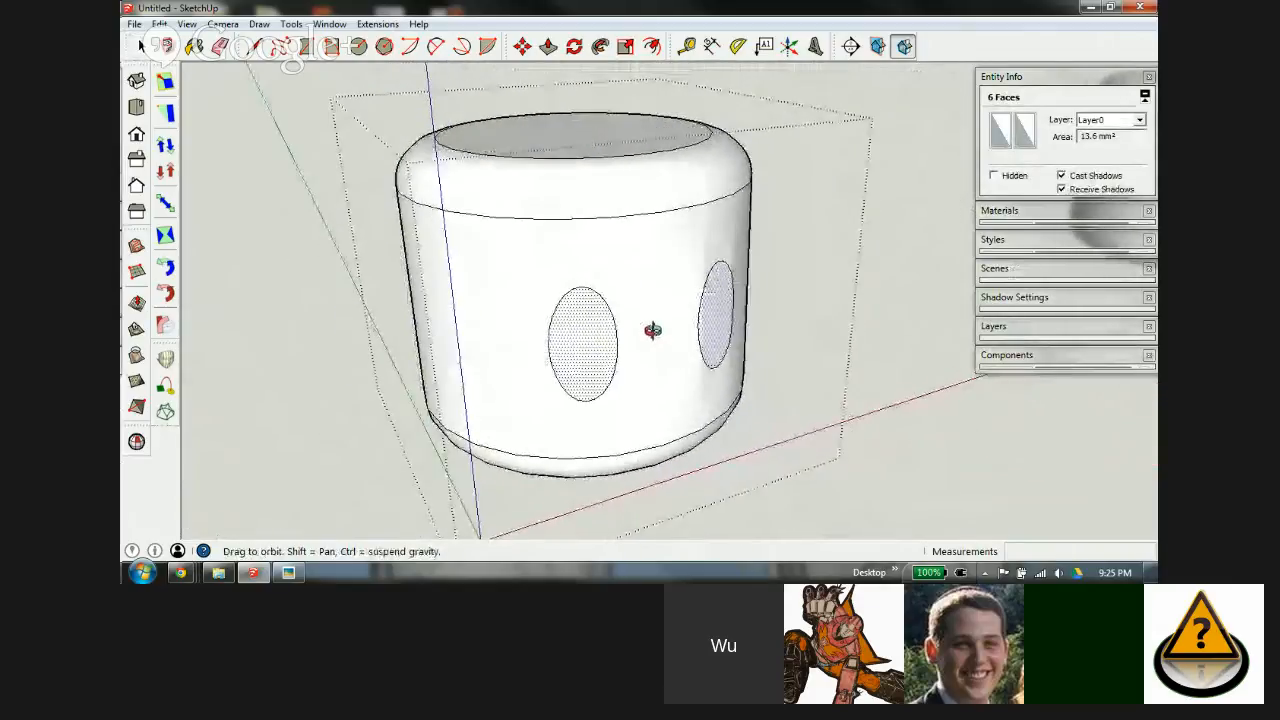
key("p")
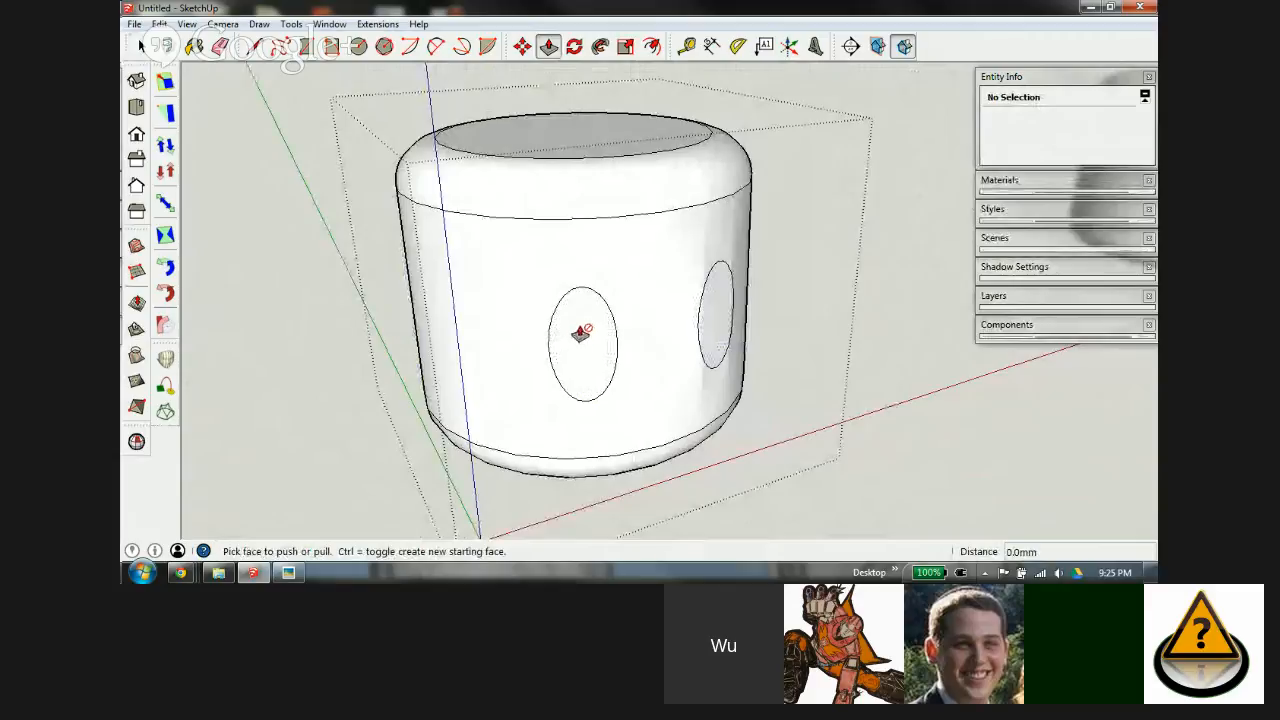
key("space")
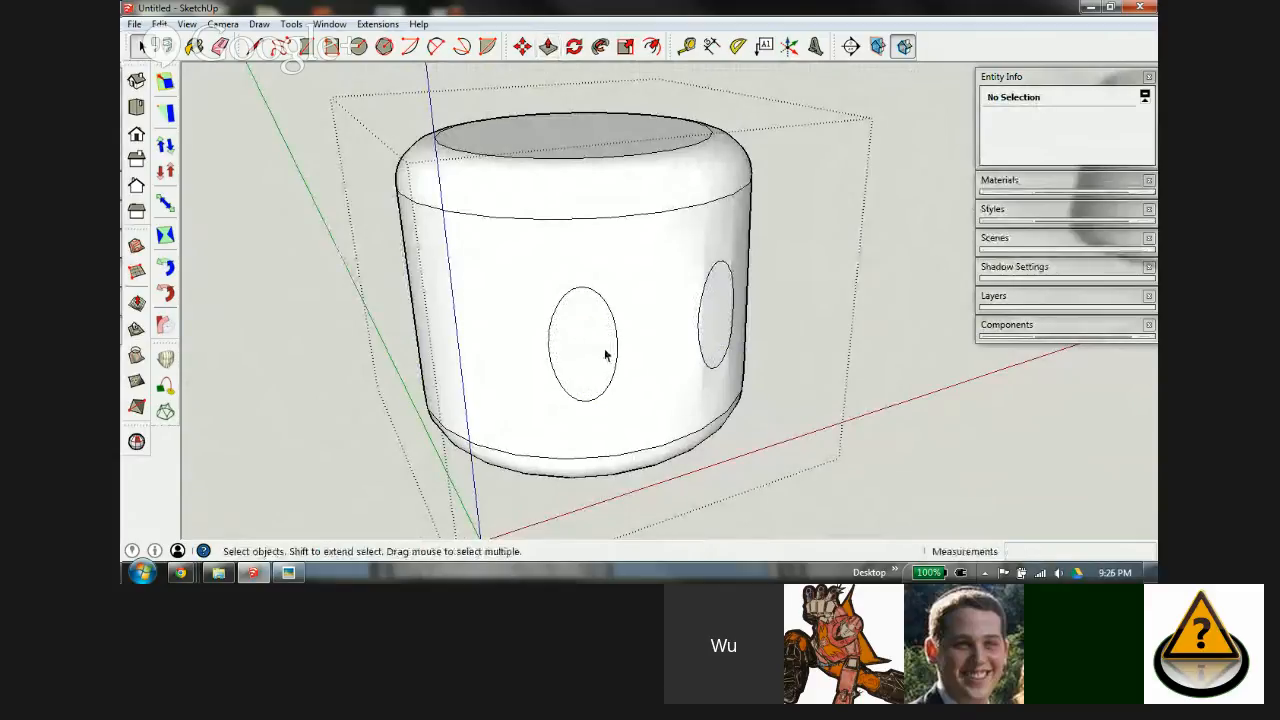
Step: Select both curved oval eye faces and copy them .25 mm inward along the eye extrusions
left_click(605, 354)
left_click(716, 325, "shift")
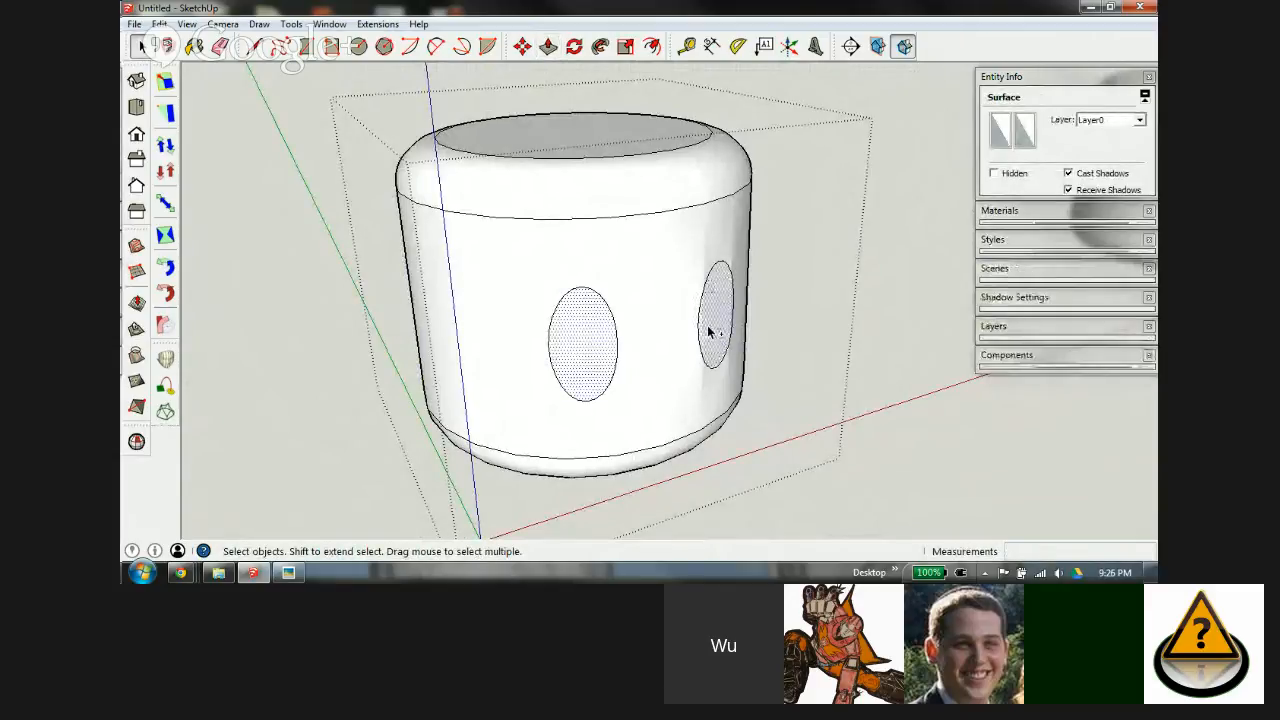
scroll(634, 362, "up", 2)
key("m")
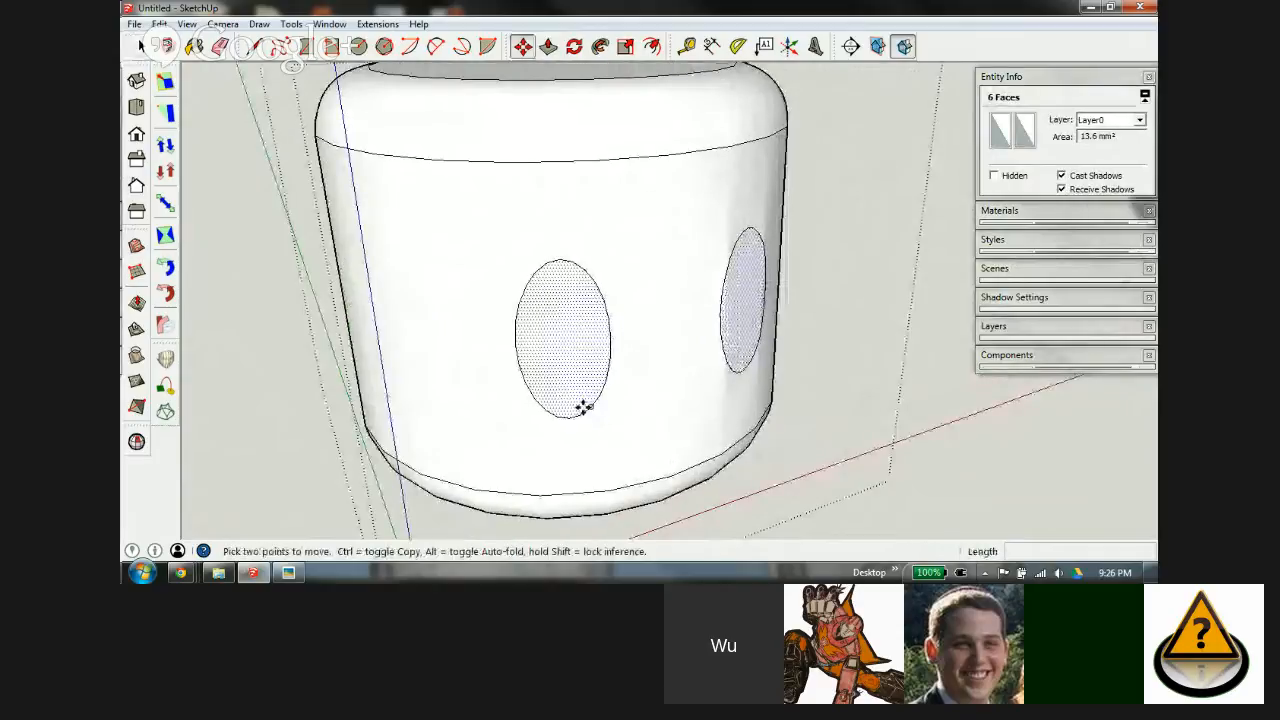
mouse_move(551, 366)
middle_mouse_down()
mouse_move(578, 378)
mouse_move(728, 358)
middle_mouse_up()
key("x")
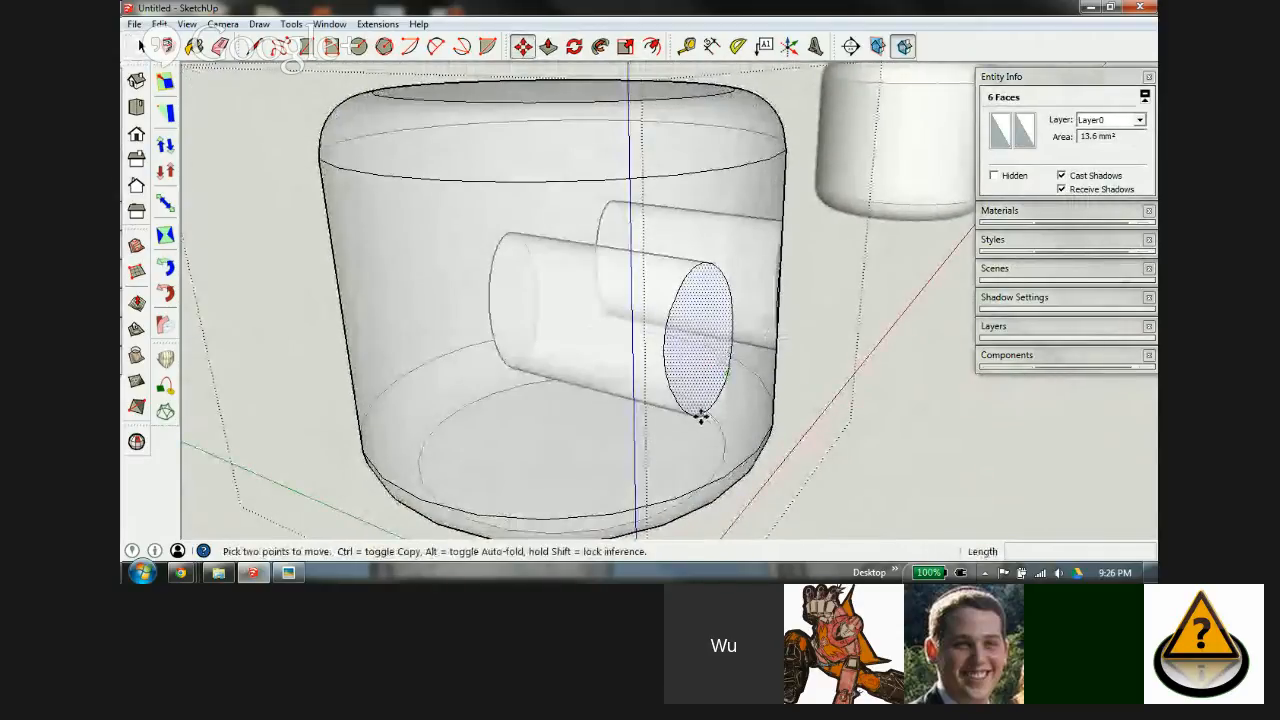
scroll(732, 325, "up", 2)
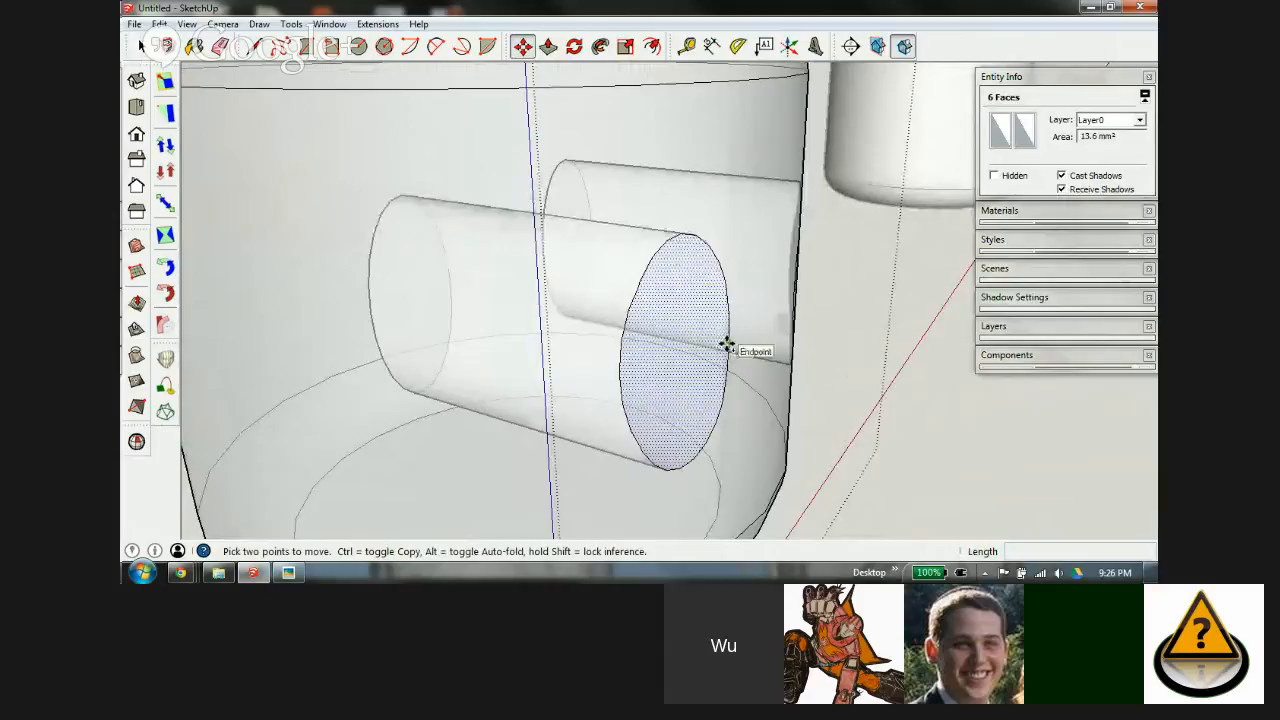
key("ctrl")
left_click(726, 344)
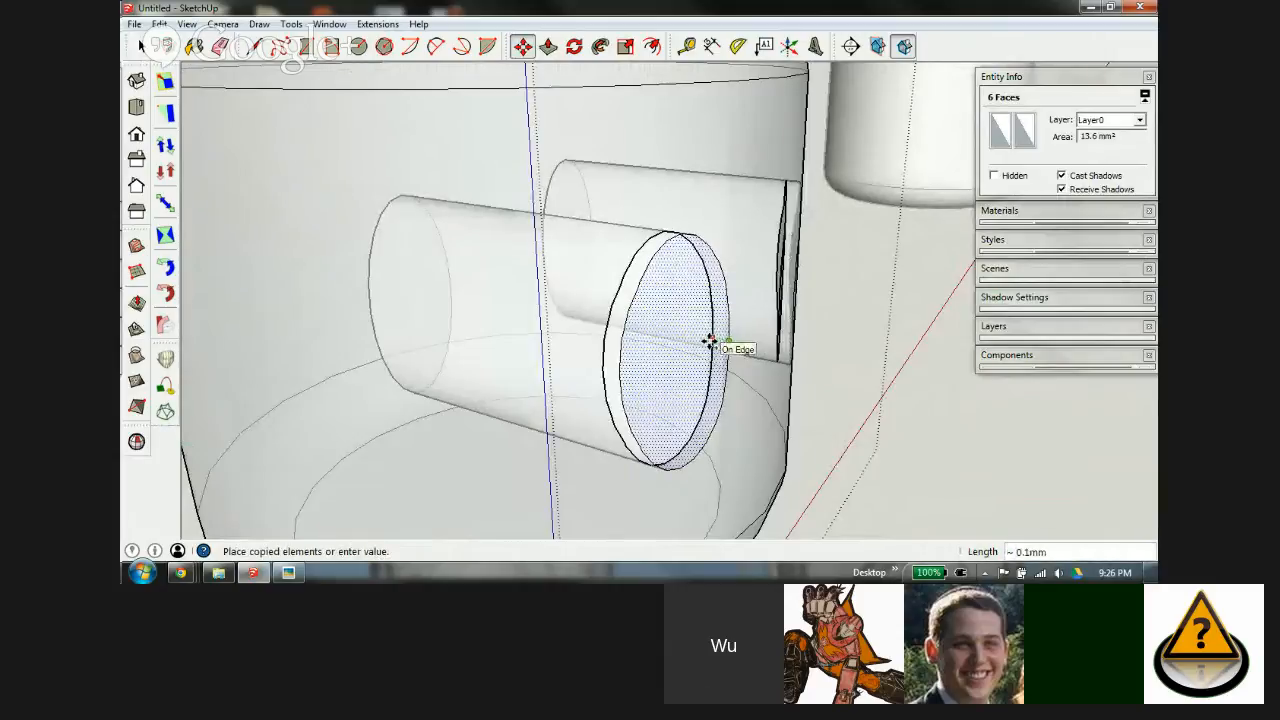
scroll(694, 337, "down", 4)
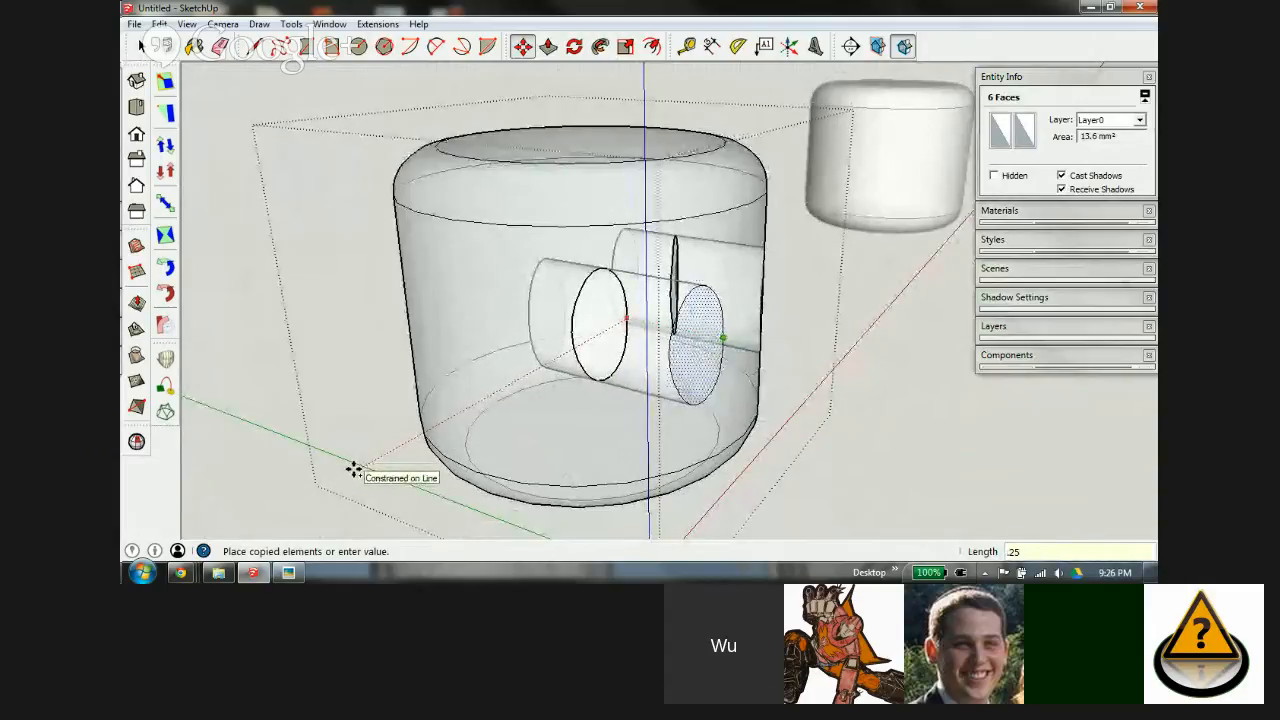
key("Return")
middle_click_drag(357, 466, 593, 335)
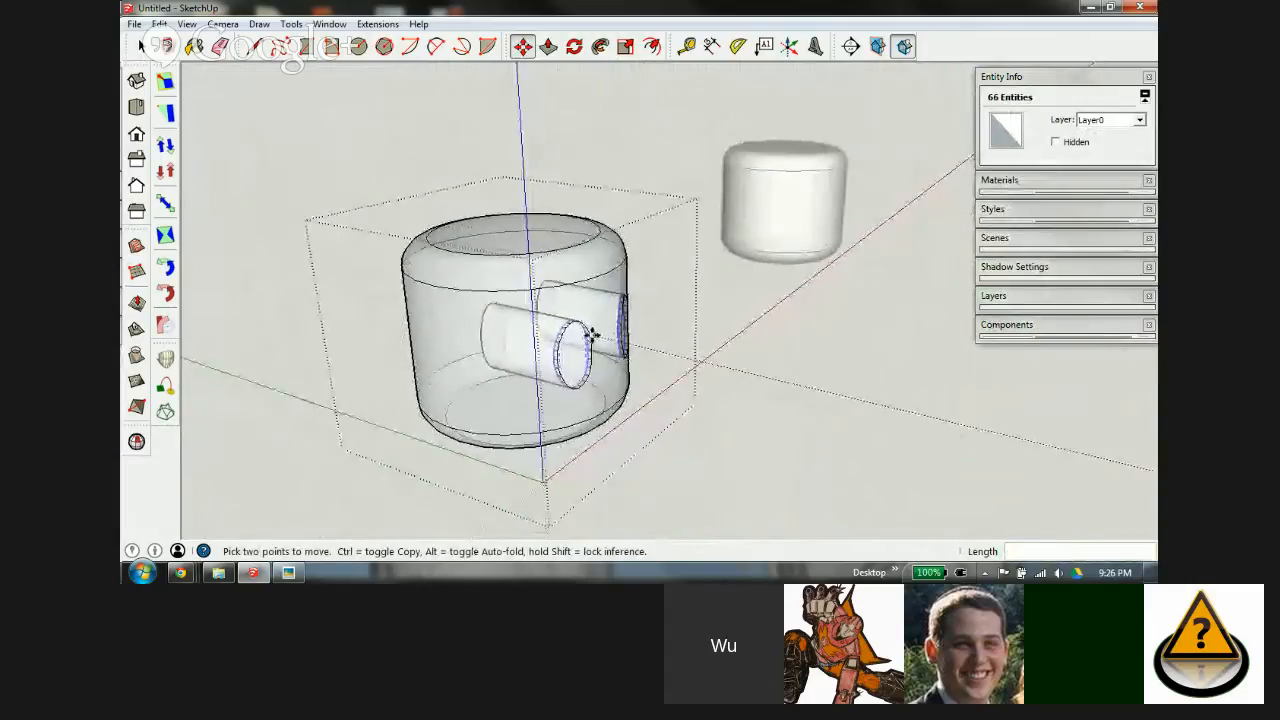
Step: Turn off X-ray and delete both outer oval eye faces on the cylinder's front
scroll(590, 336, "up", 3)
key("x")
scroll(558, 360, "up", 2)
key("space")
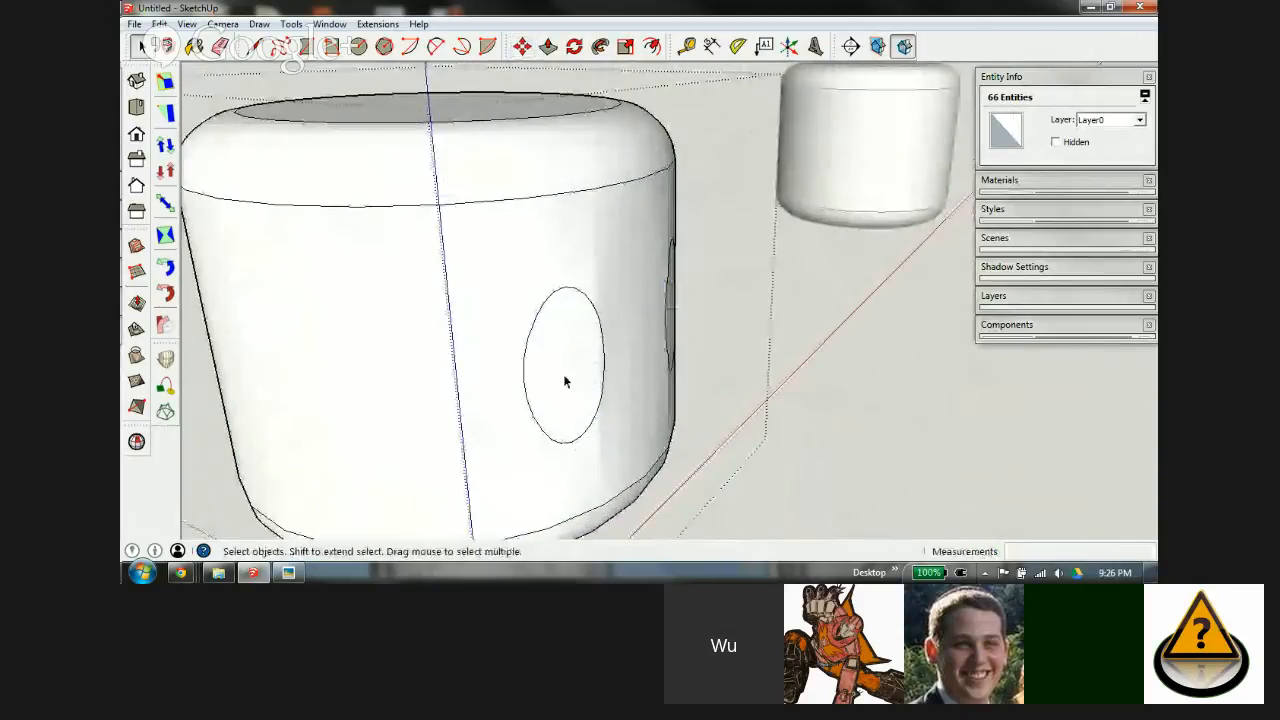
left_click(546, 354)
middle_click_drag(586, 371, 552, 345)
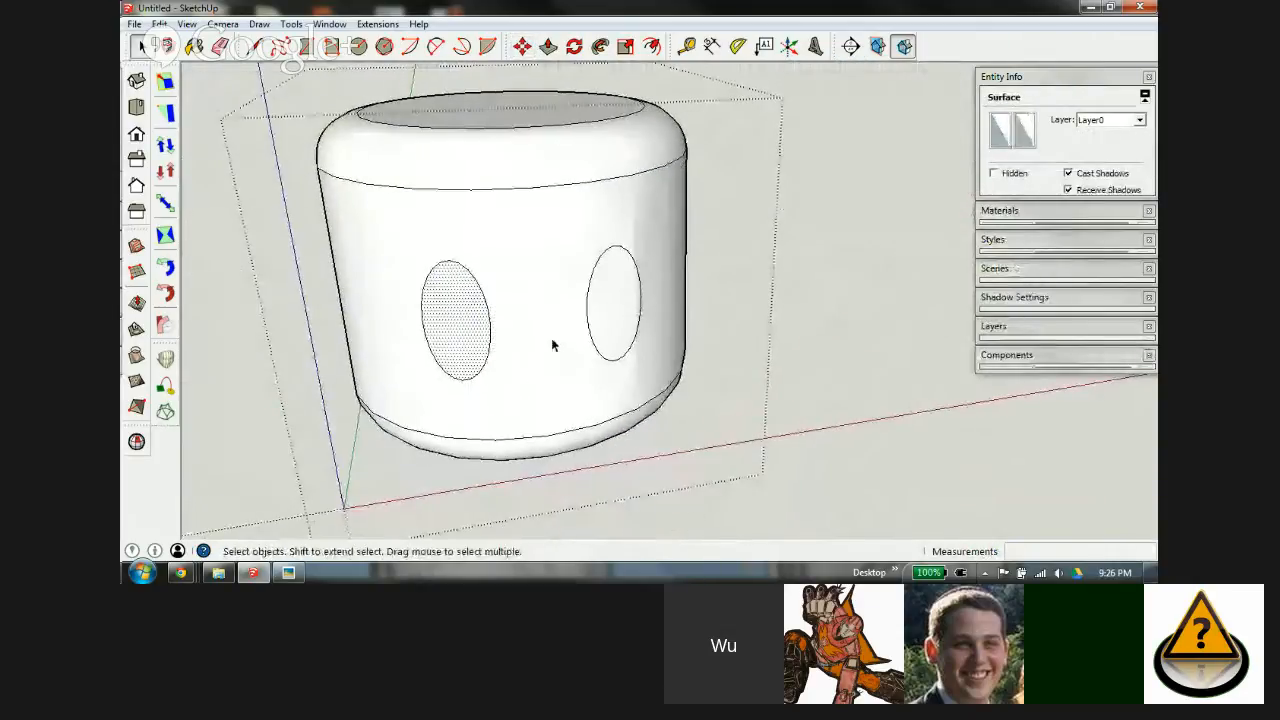
left_click(614, 323, "shift")
key("Delete")
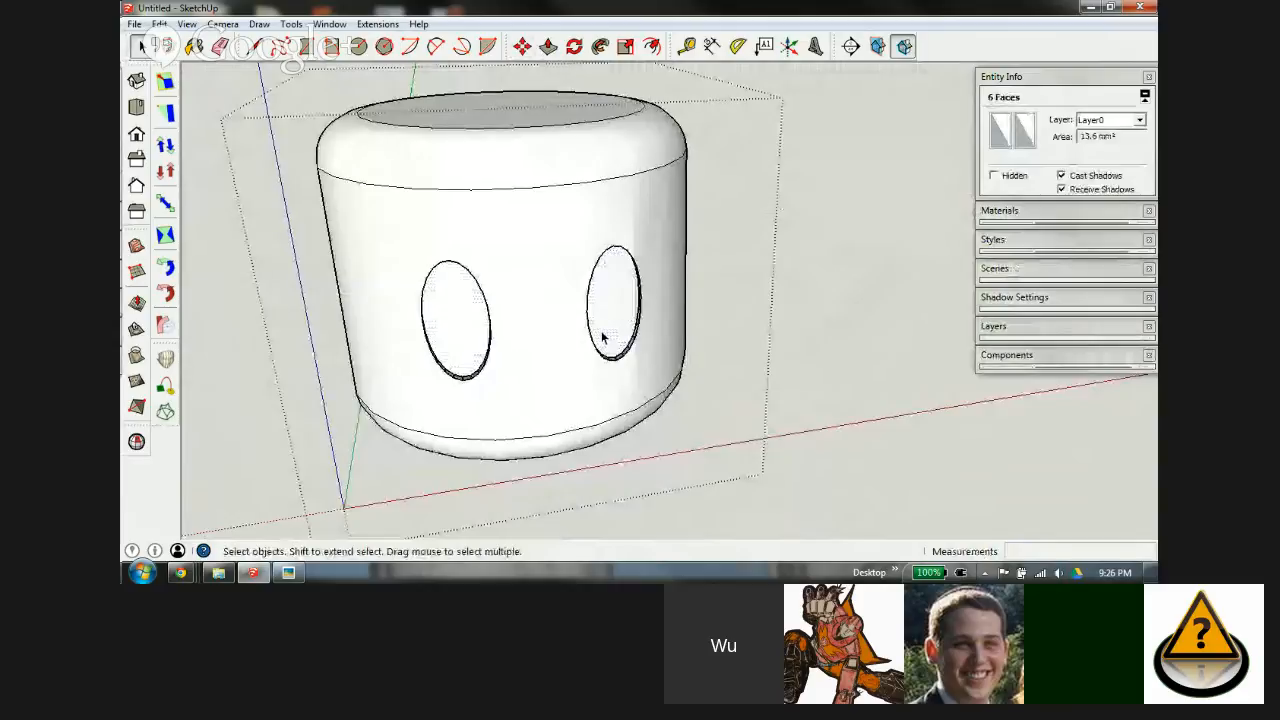
Step: Draw lines between the inner rim corners of one eye recess to repair its uneven side wall
scroll(503, 345, "up", 3)
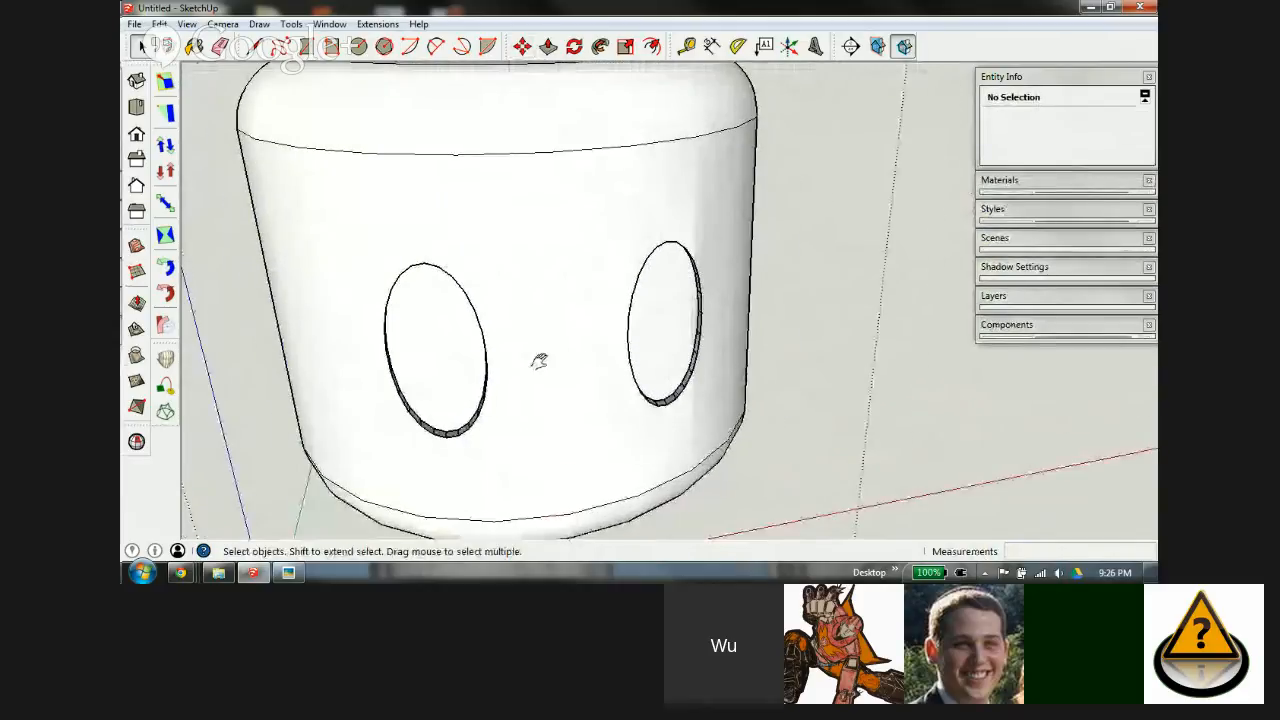
middle_click_drag(543, 363, 671, 257)
scroll(670, 212, "up", 6)
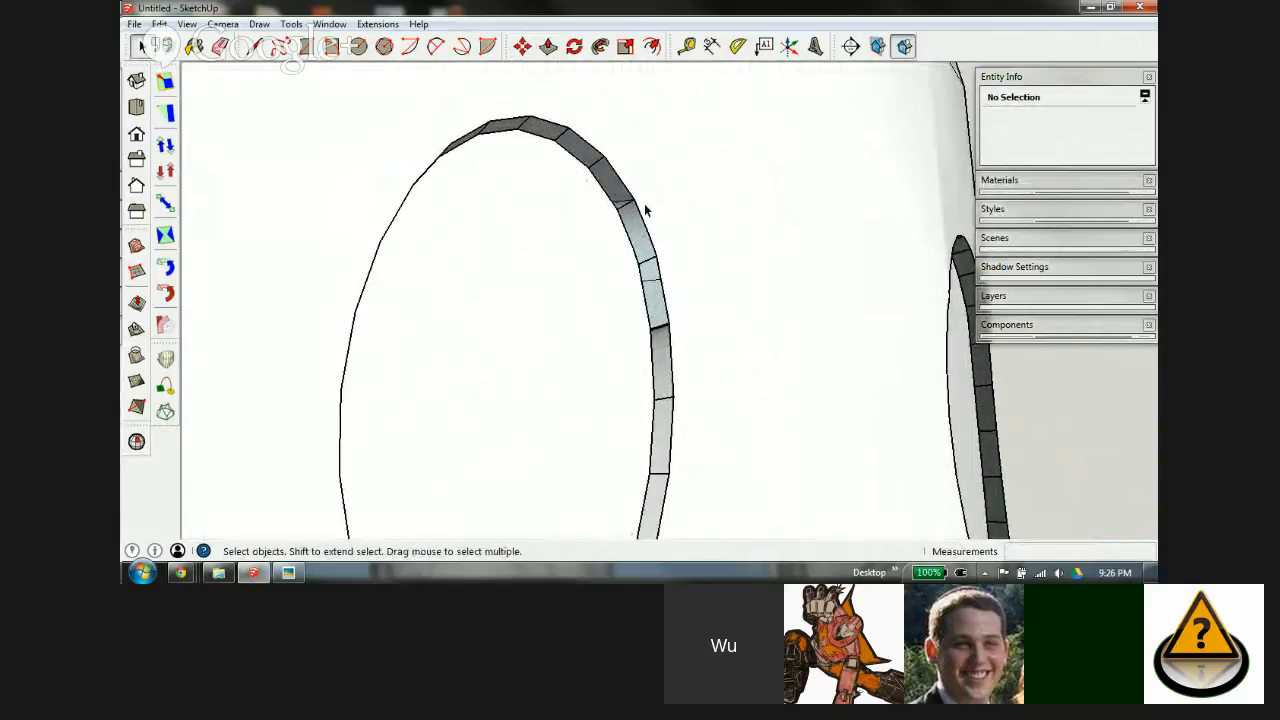
middle_click_drag(644, 203, 630, 238)
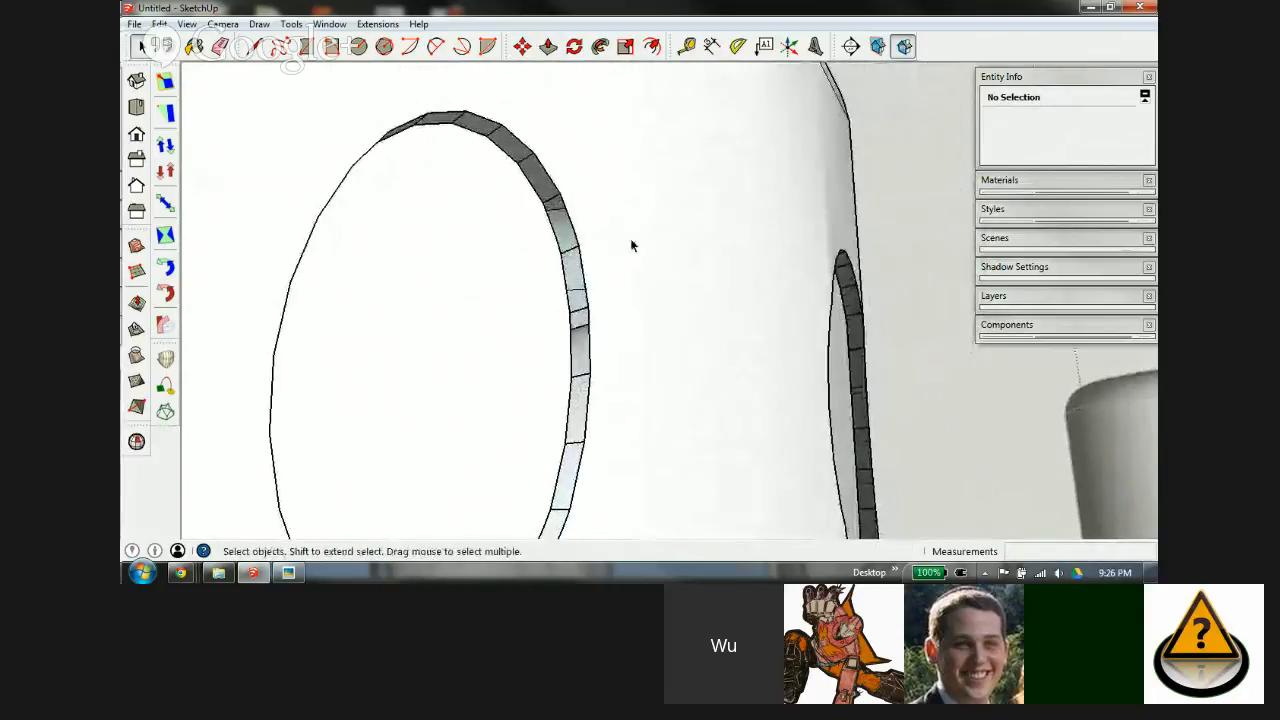
key("l")
scroll(562, 316, "up", 3)
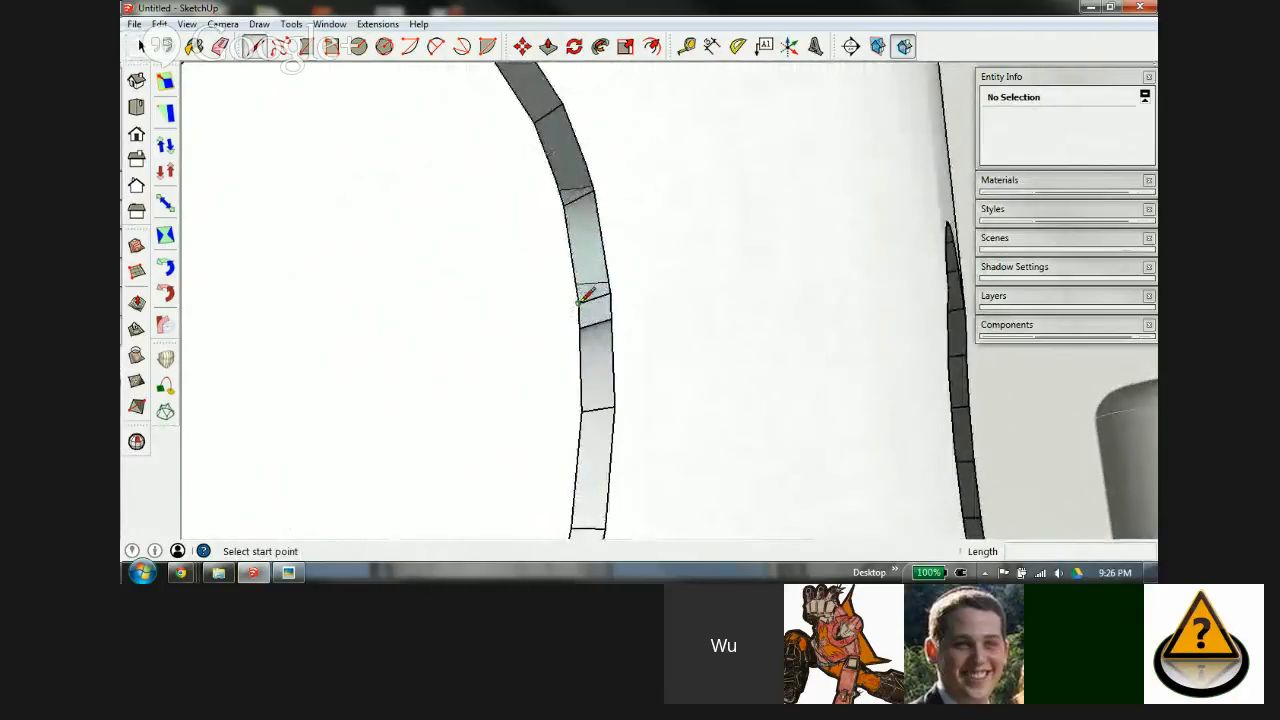
left_click(578, 302)
left_click(568, 203)
left_click(568, 203)
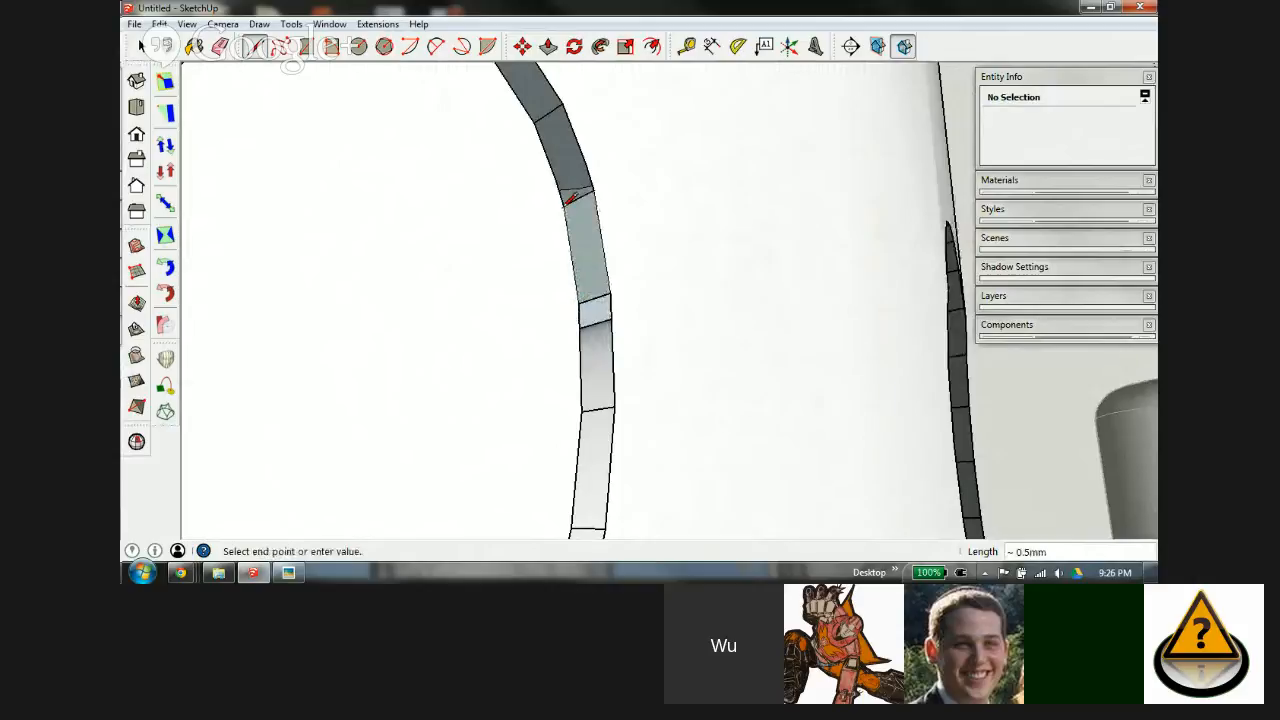
left_click(535, 120)
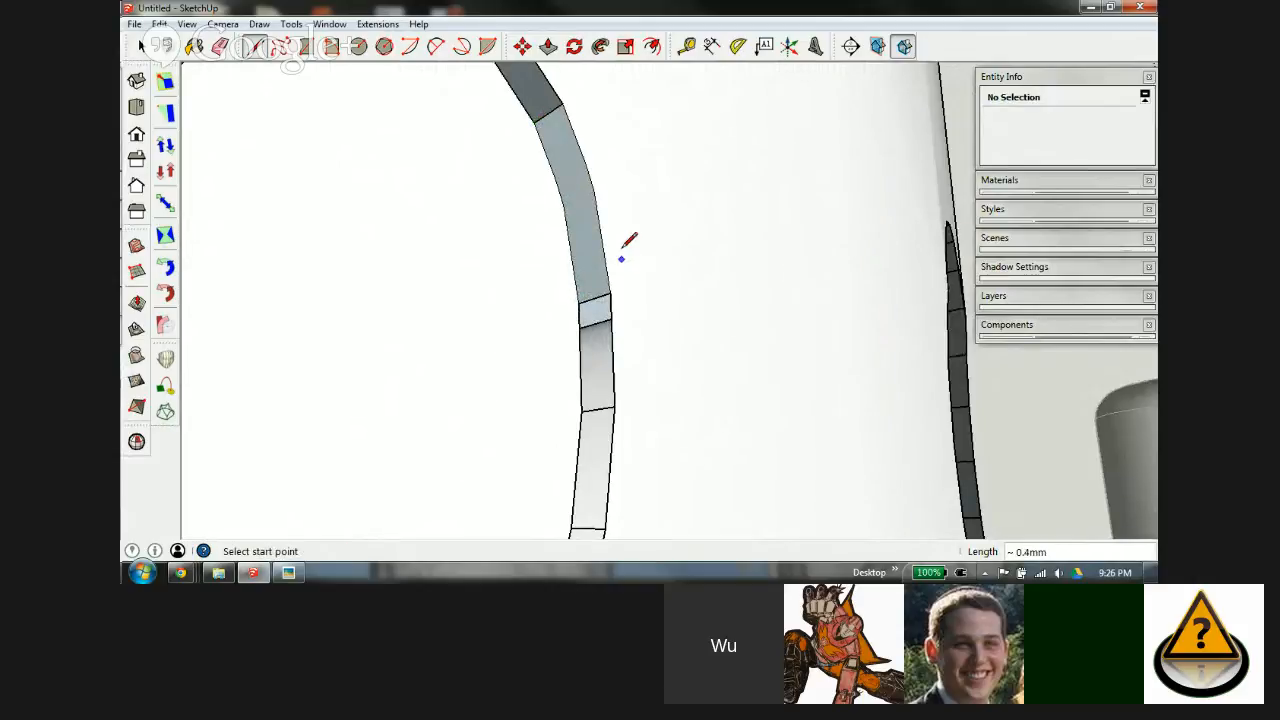
Step: Select all the head geometry with its eye recesses and scale it up uniformly by 100
scroll(621, 259, "down", 3)
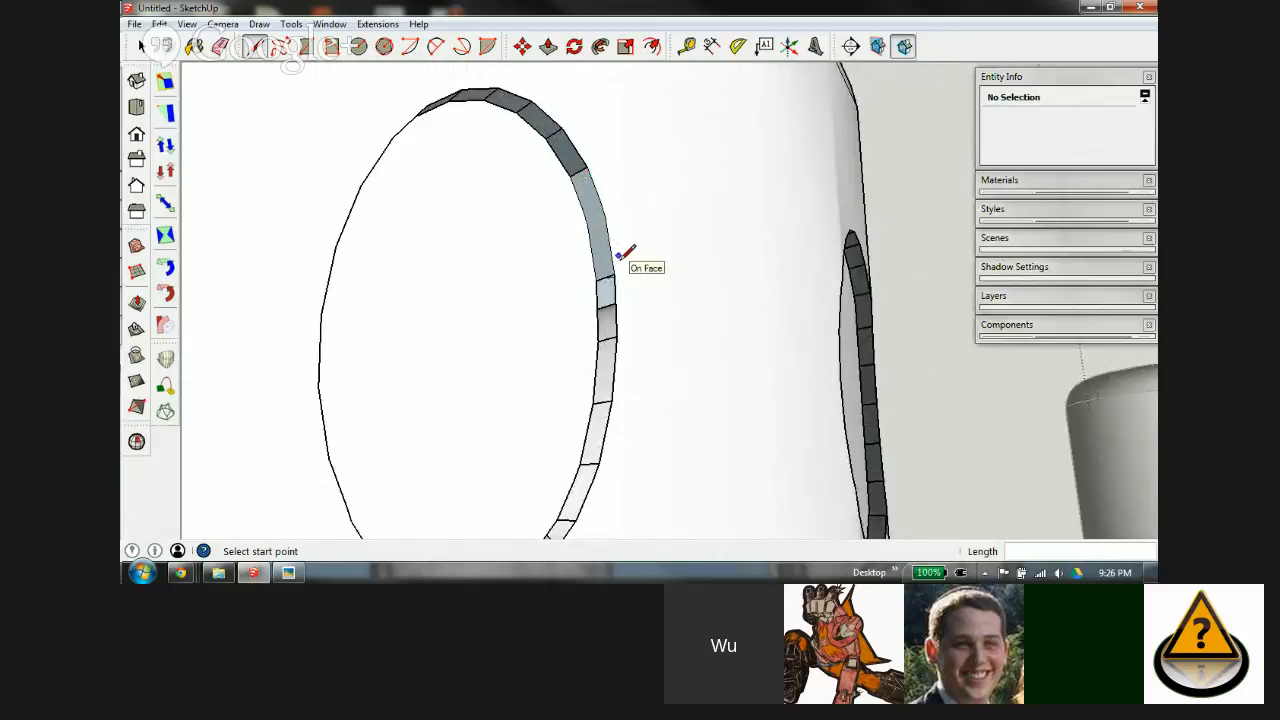
scroll(658, 188, "down", 6)
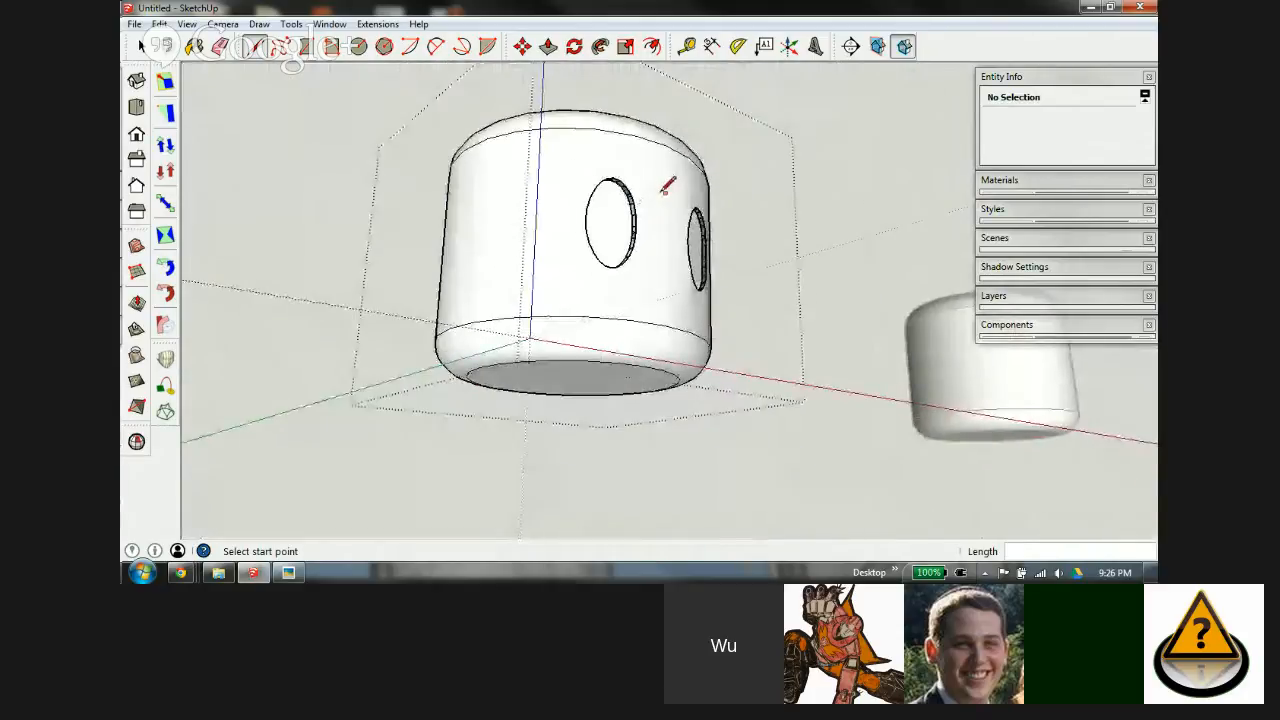
mouse_move(667, 191)
middle_mouse_down()
mouse_move(580, 360)
mouse_move(729, 149)
mouse_move(666, 203)
middle_mouse_up()
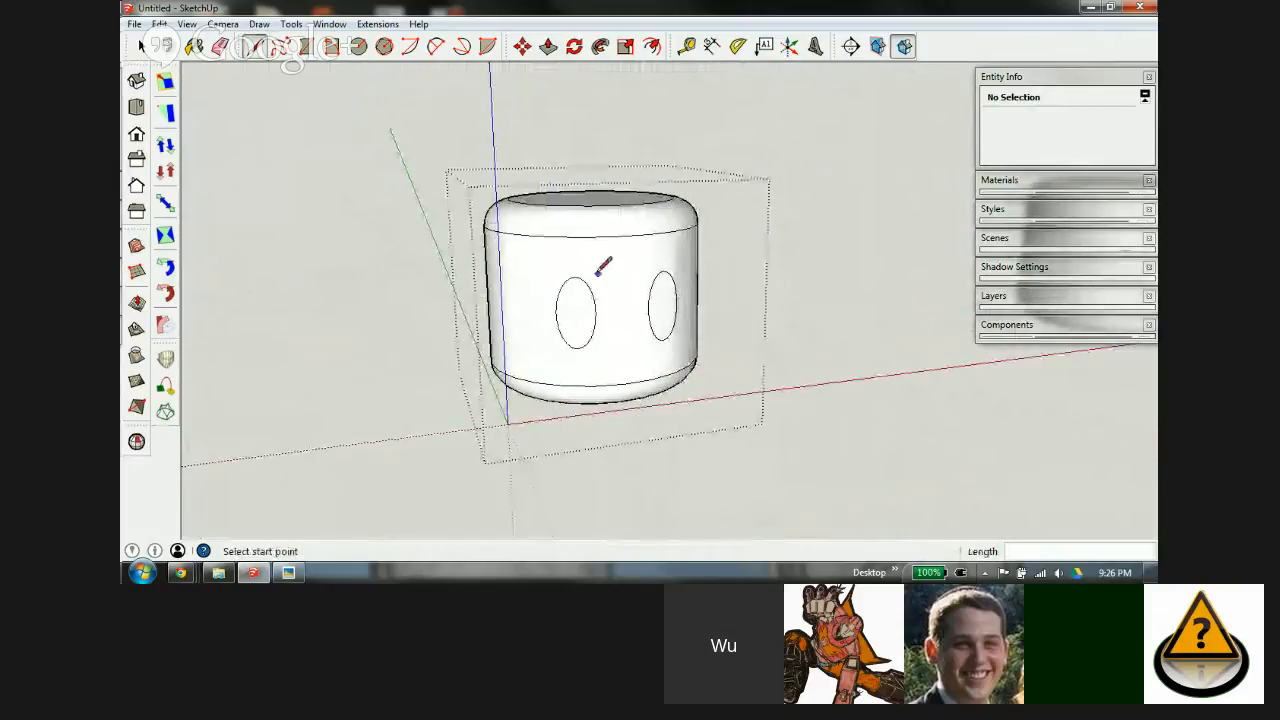
key("ctrl+a")
key("s")
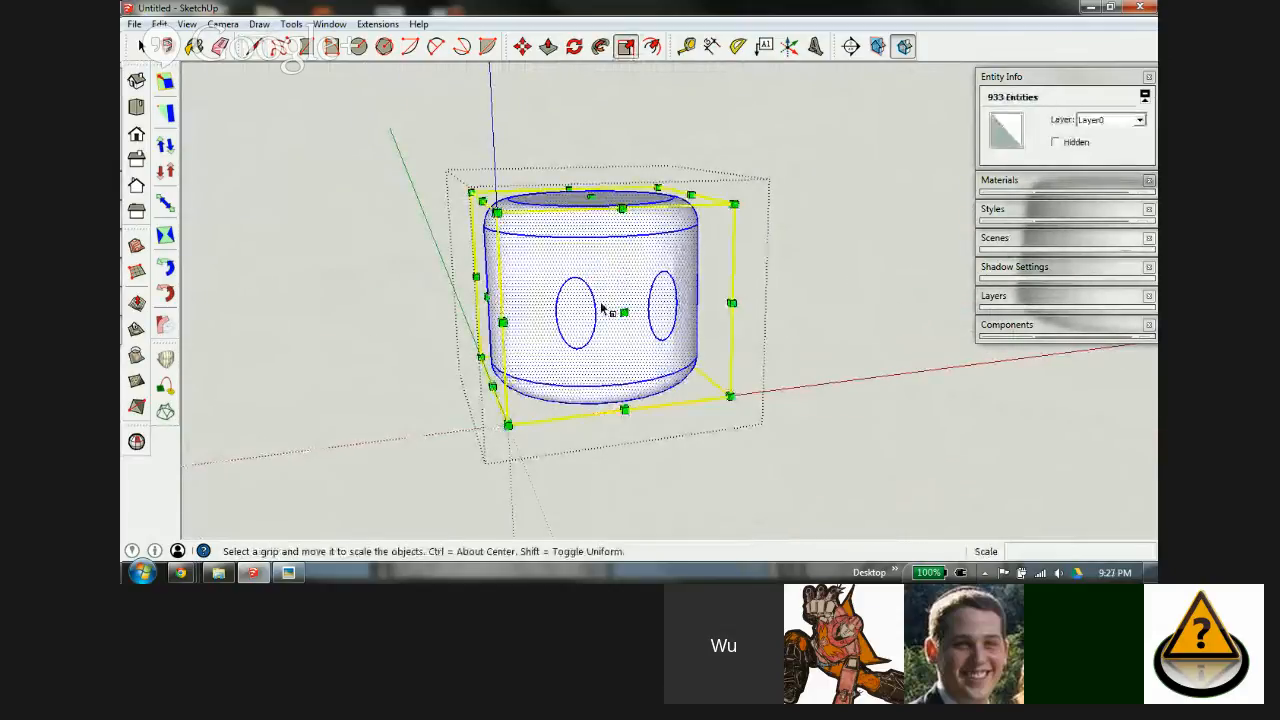
left_click_drag(734, 204, 838, 168)
type("100")
key("Return")
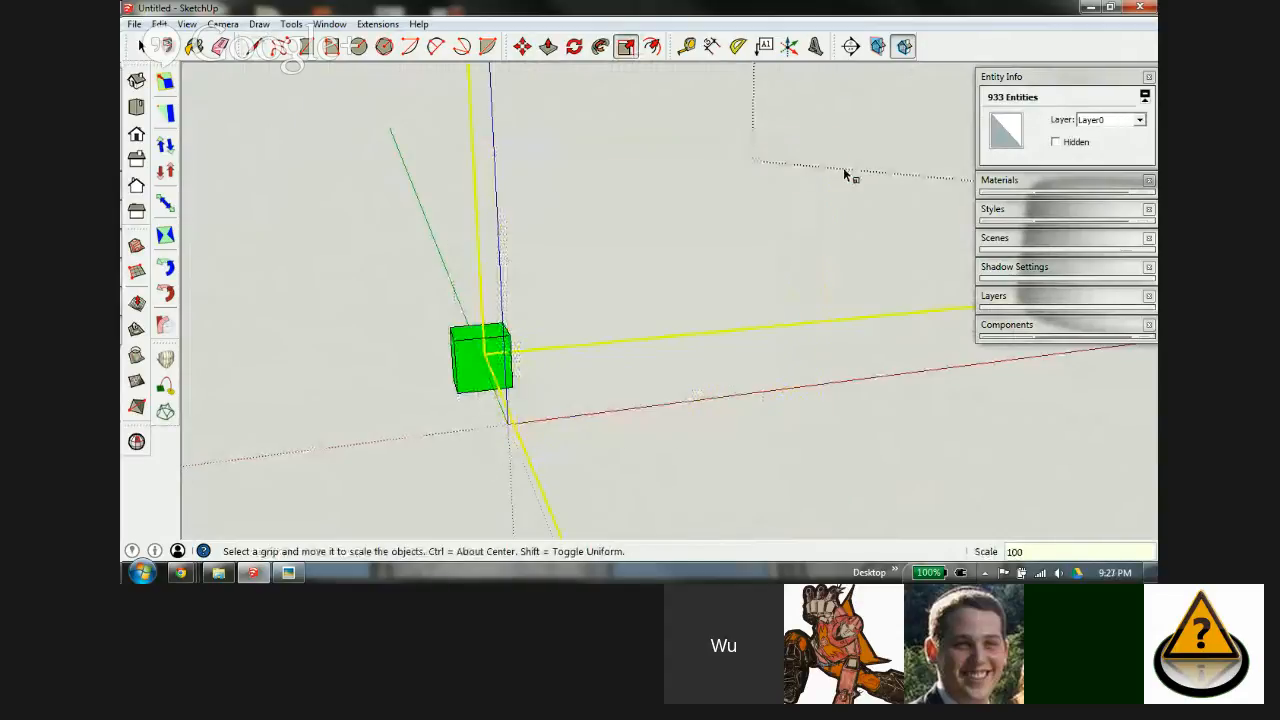
key("shift+z")
key("space")
scroll(839, 179, "down", 3)
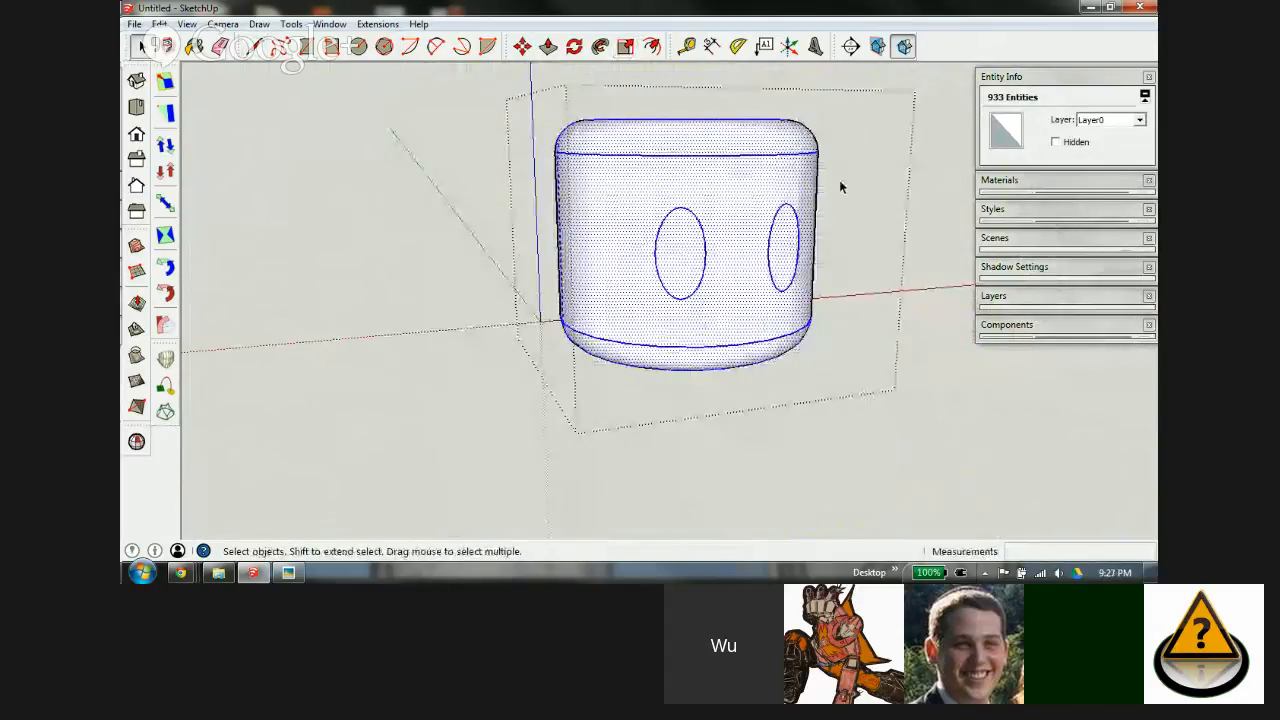
Step: Try to move both oval eye faces on the enlarged head, and undo back to the unscaled head in X-ray mode
left_click(821, 226)
left_click(777, 251)
left_click(686, 264, "shift")
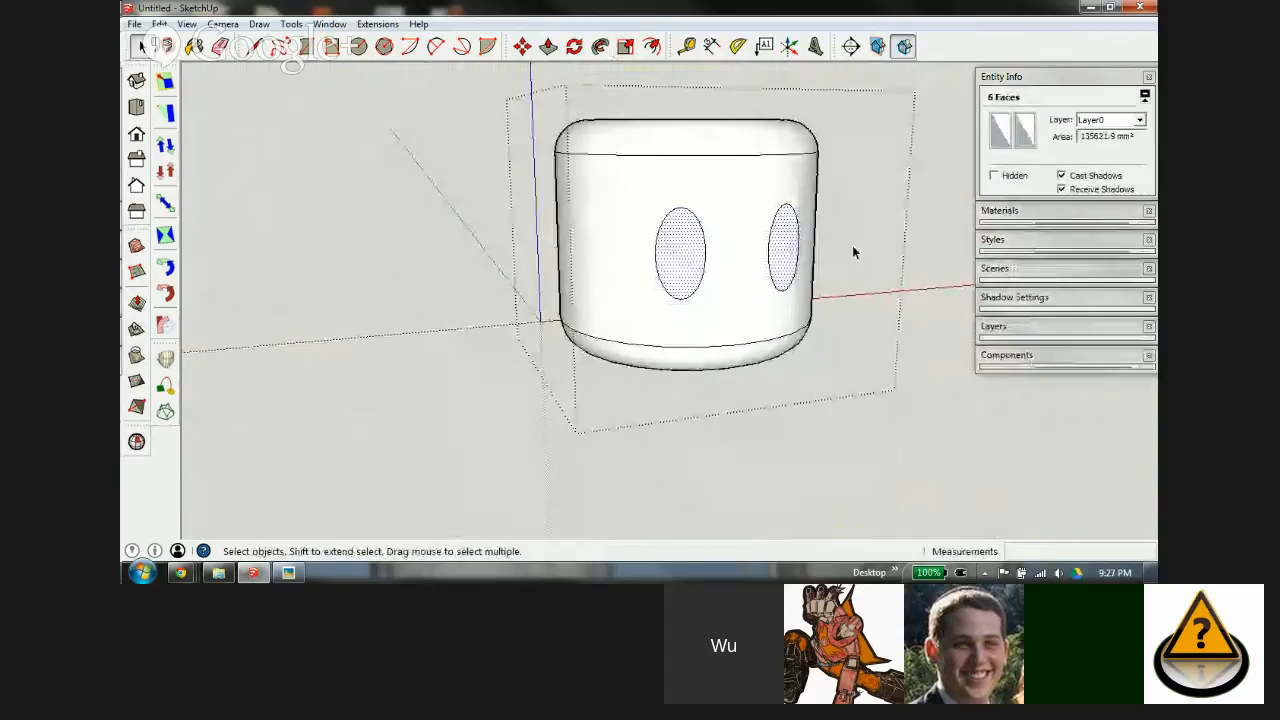
scroll(840, 247, "up", 2)
key("m")
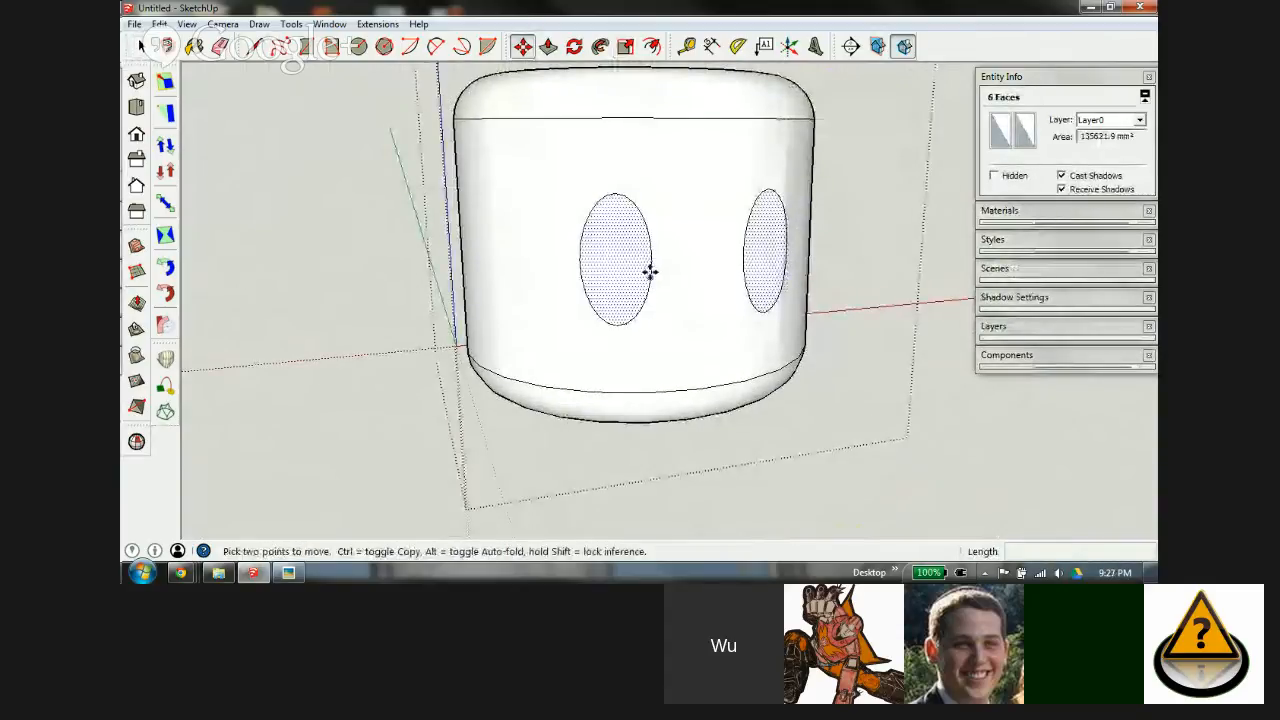
left_click(645, 272)
middle_click_drag(646, 269, 745, 308)
scroll(707, 297, "up", 3)
left_click(686, 288)
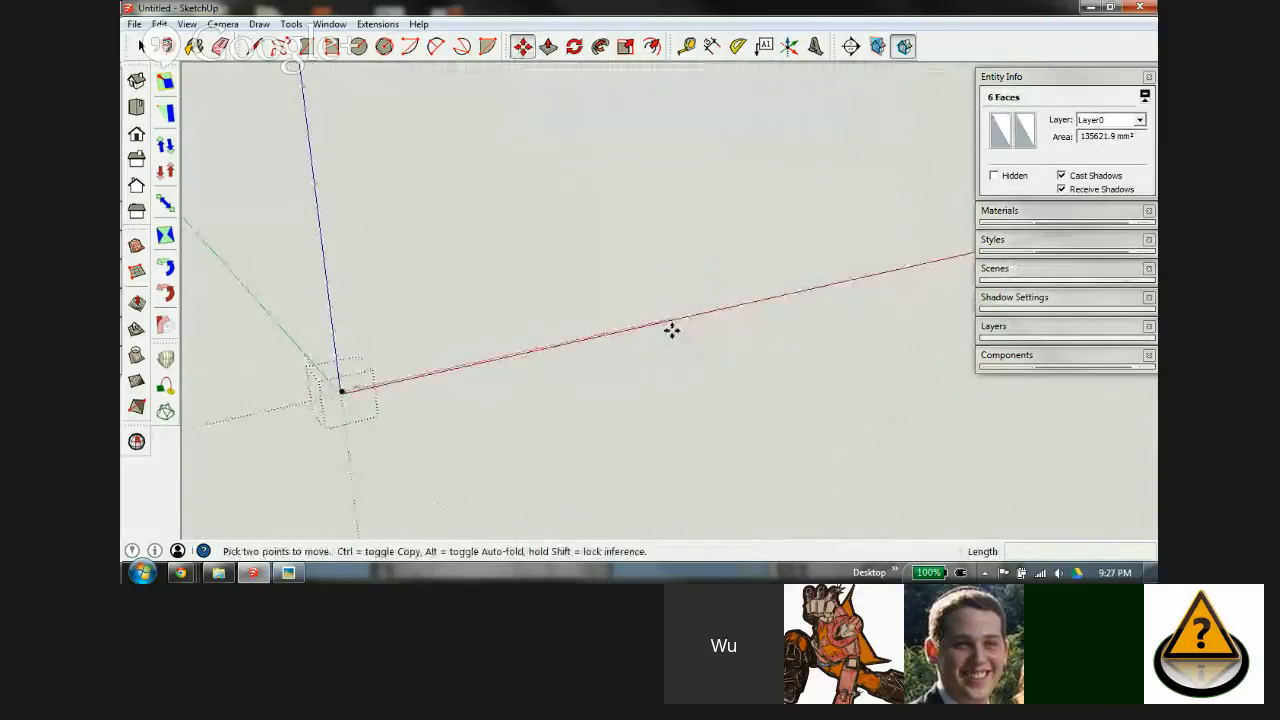
key("shift+z")
scroll(530, 388, "up", 3)
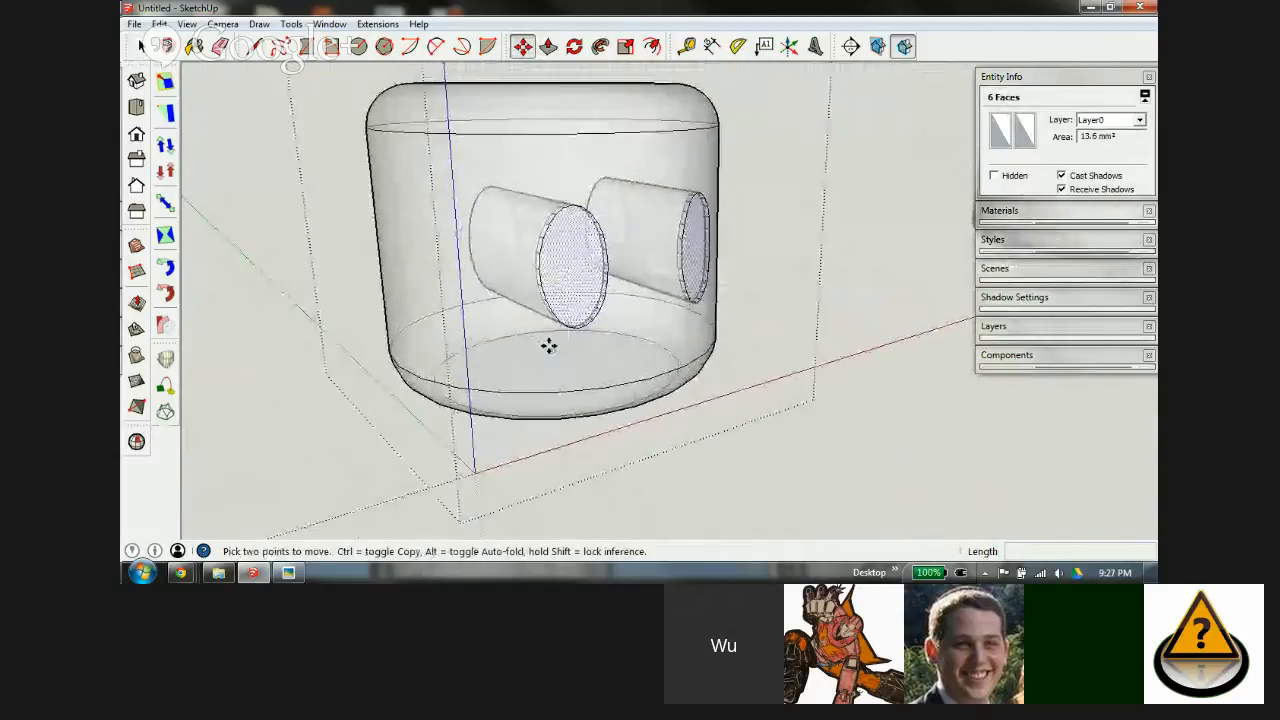
Step: Select the whole rounded cylinder with its eye extrusions and scale it uniformly by 100
scroll(510, 348, "down", 4)
key("space")
triple_click(502, 369)
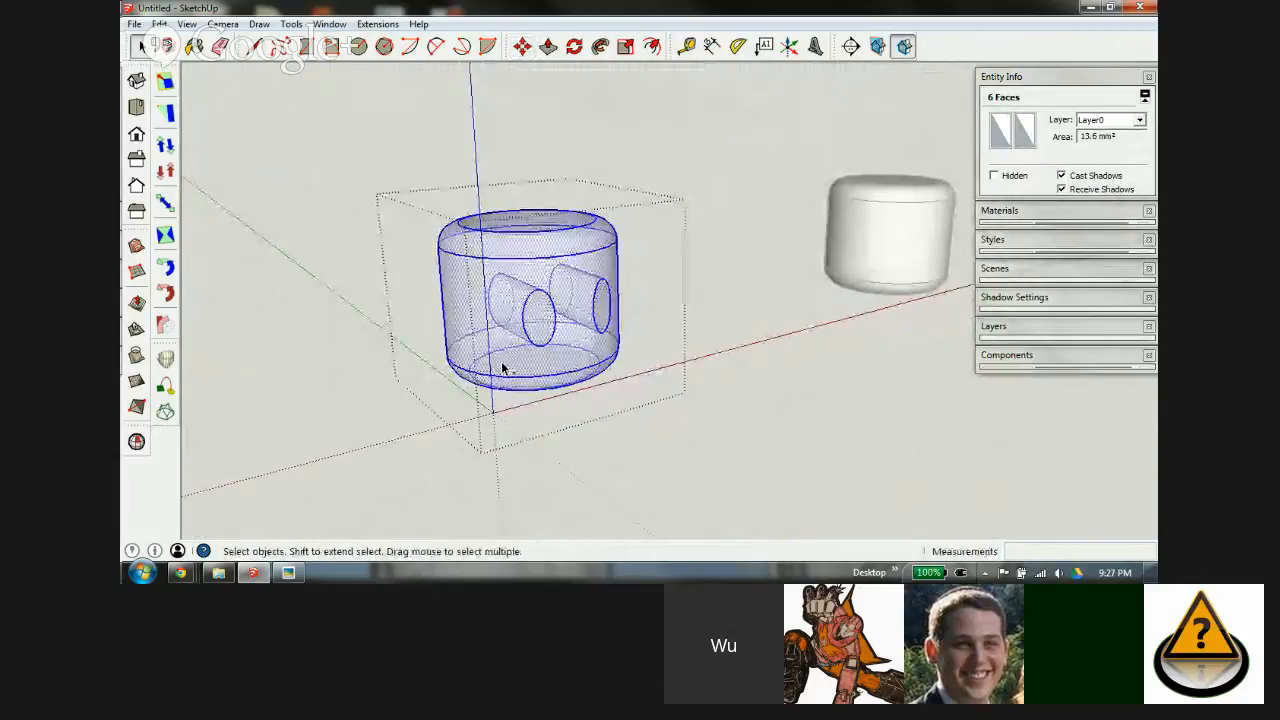
key("s")
left_click_drag(650, 223, 789, 169)
type("100")
key("Return")
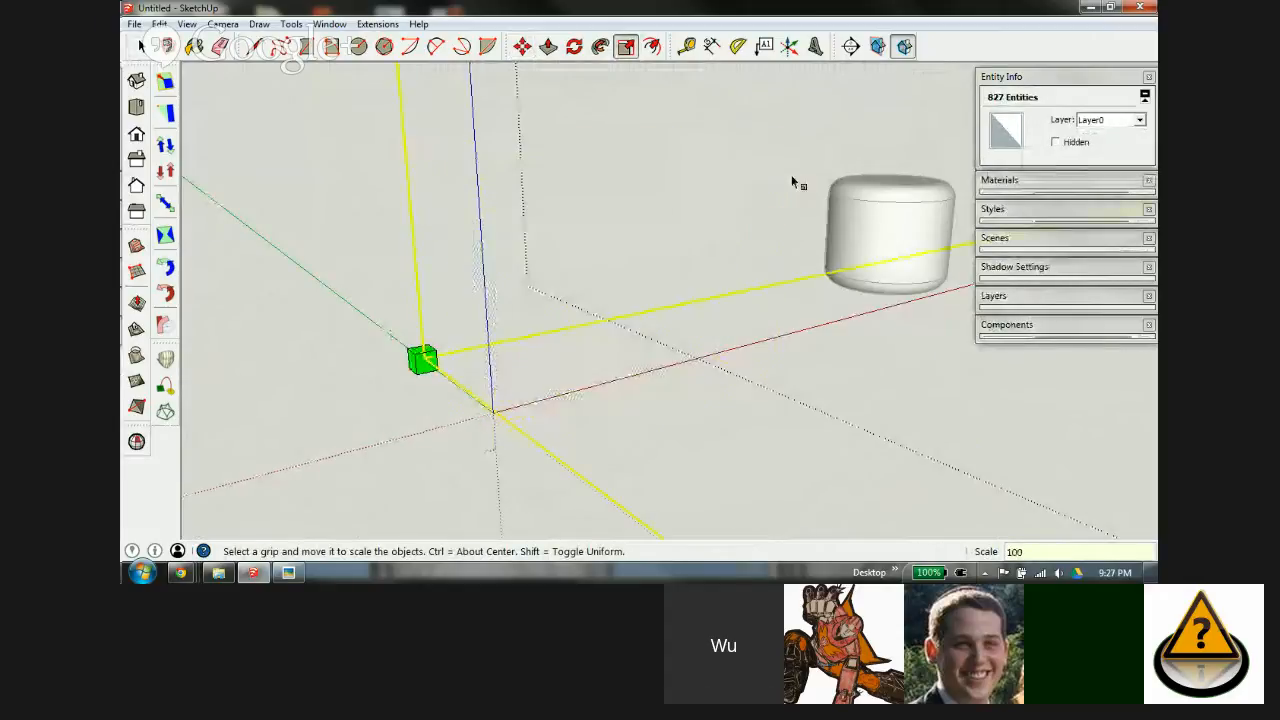
key("shift+z")
key("space")
scroll(732, 210, "down", 3)
Step: Select both curved oval eye faces on the enlarged cylinder and copy them 25 mm inward along the eye extrusions
left_click(880, 240)
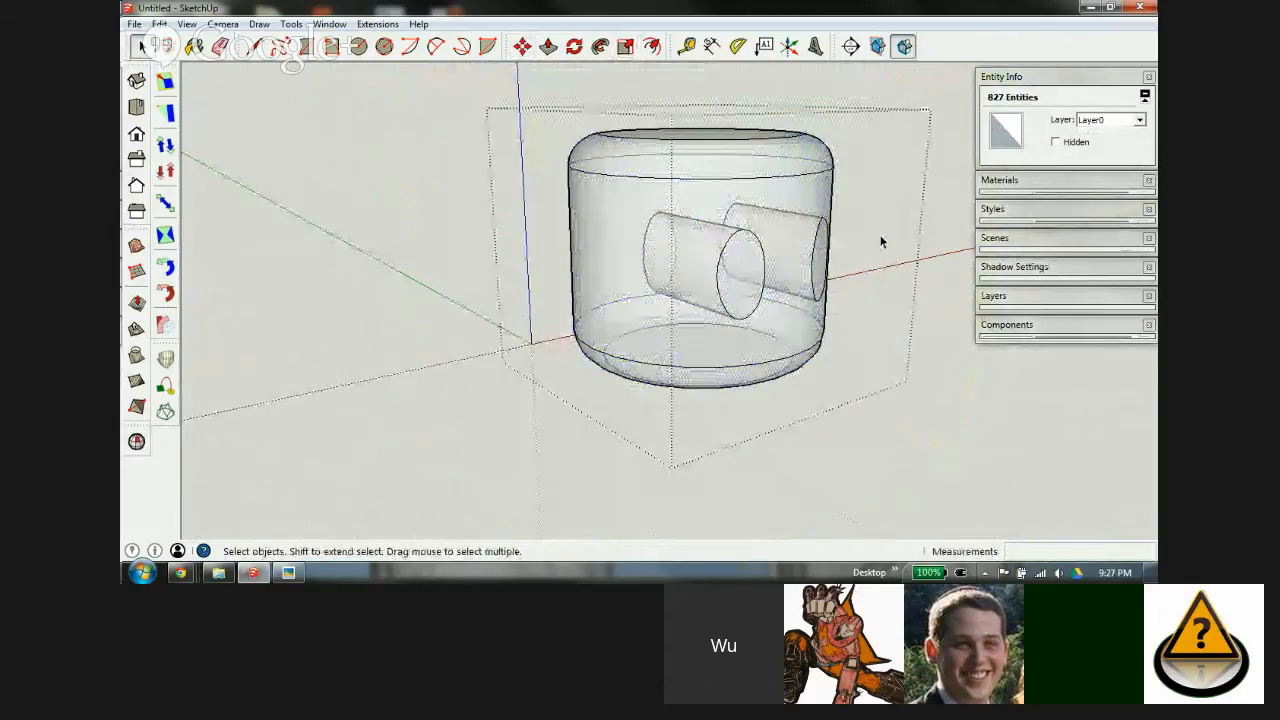
left_click(737, 265)
scroll(797, 275, "up", 4)
left_click(834, 272, "shift")
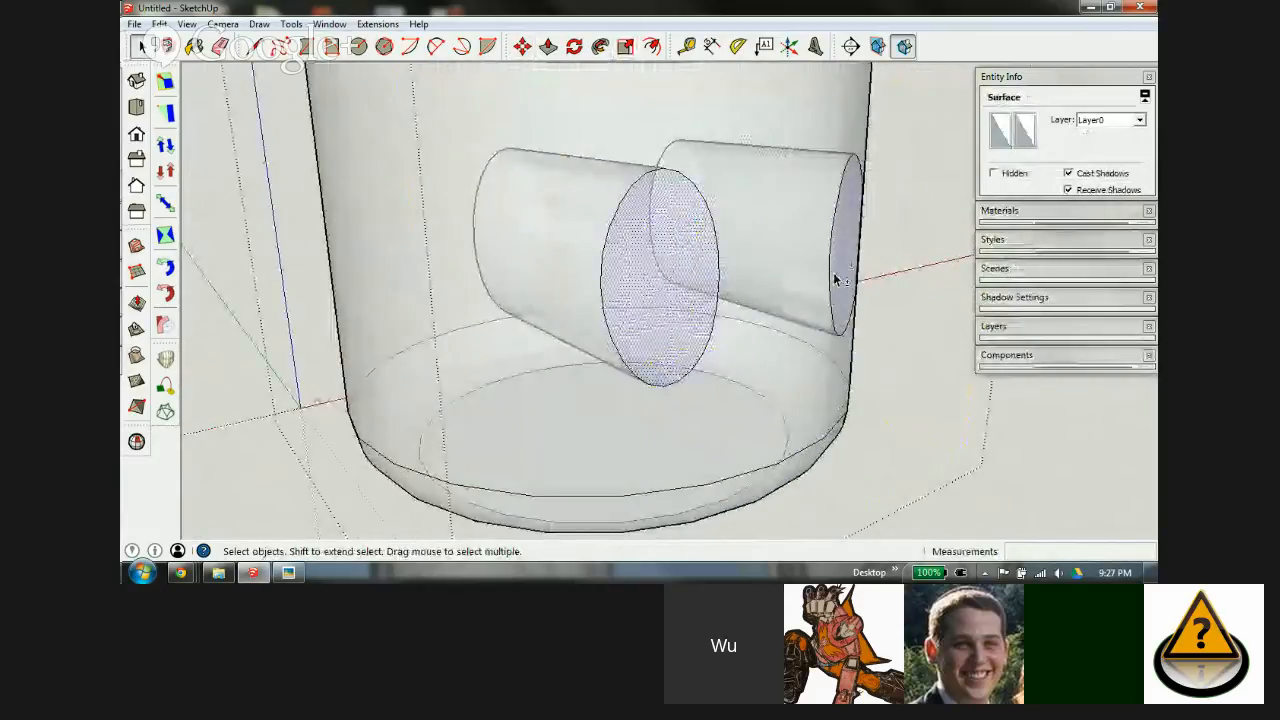
key("m")
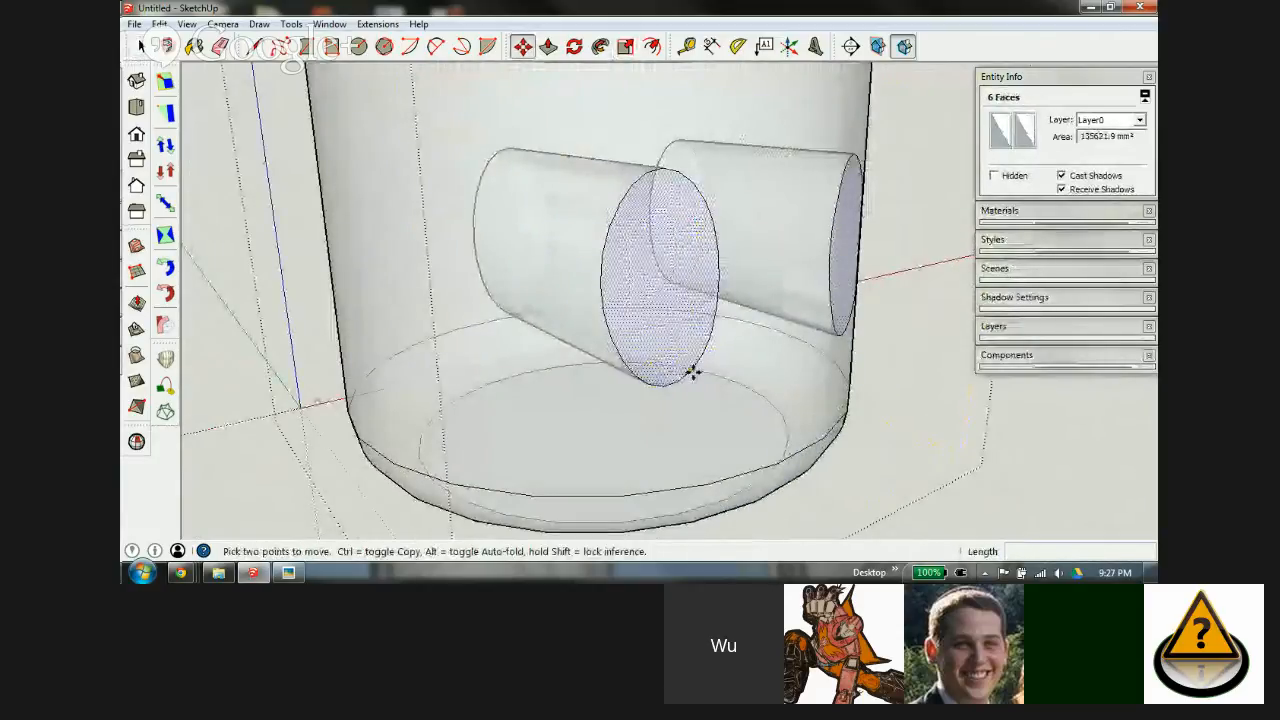
key("ctrl")
left_click(711, 316)
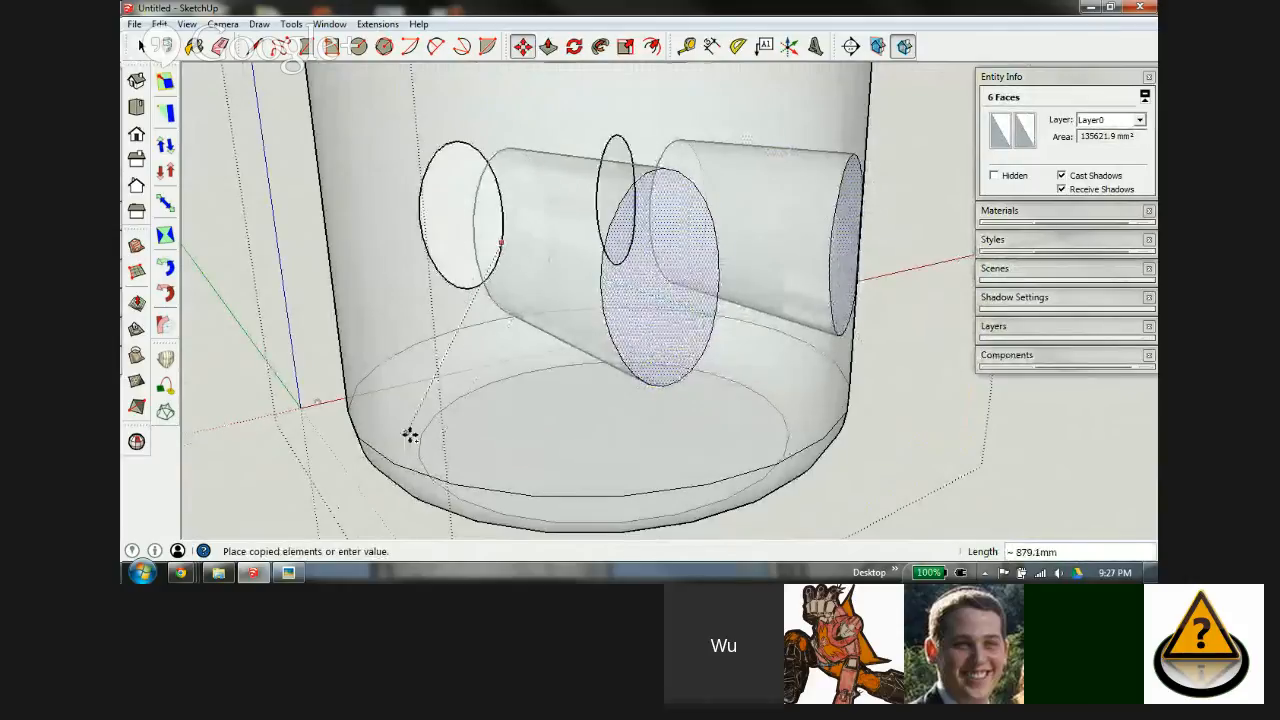
middle_click_drag(409, 434, 497, 503)
scroll(590, 348, "down", 5)
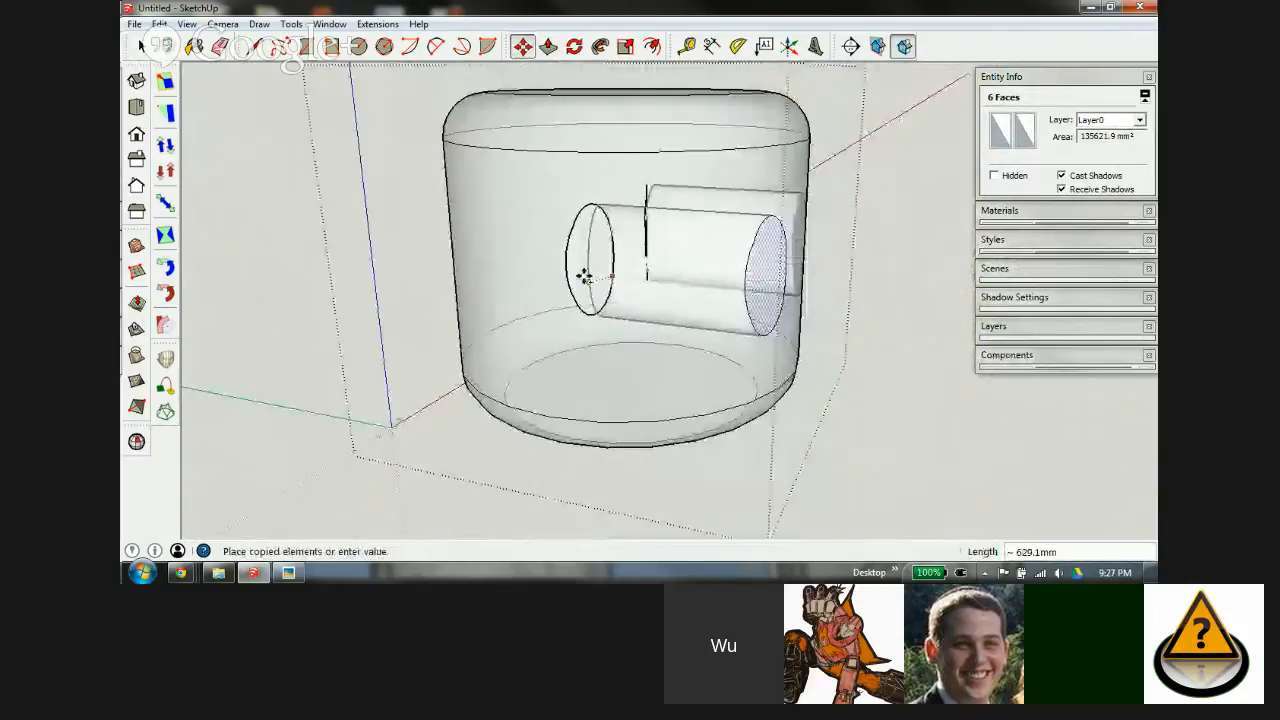
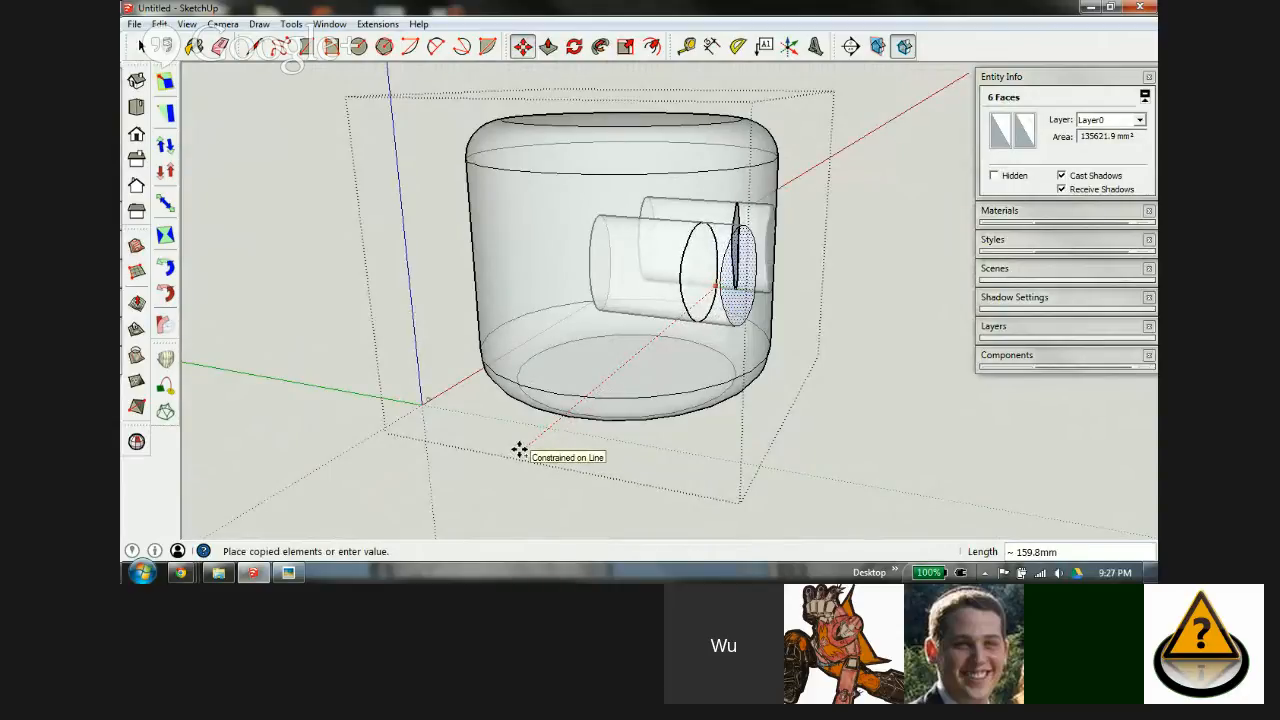
type("25")
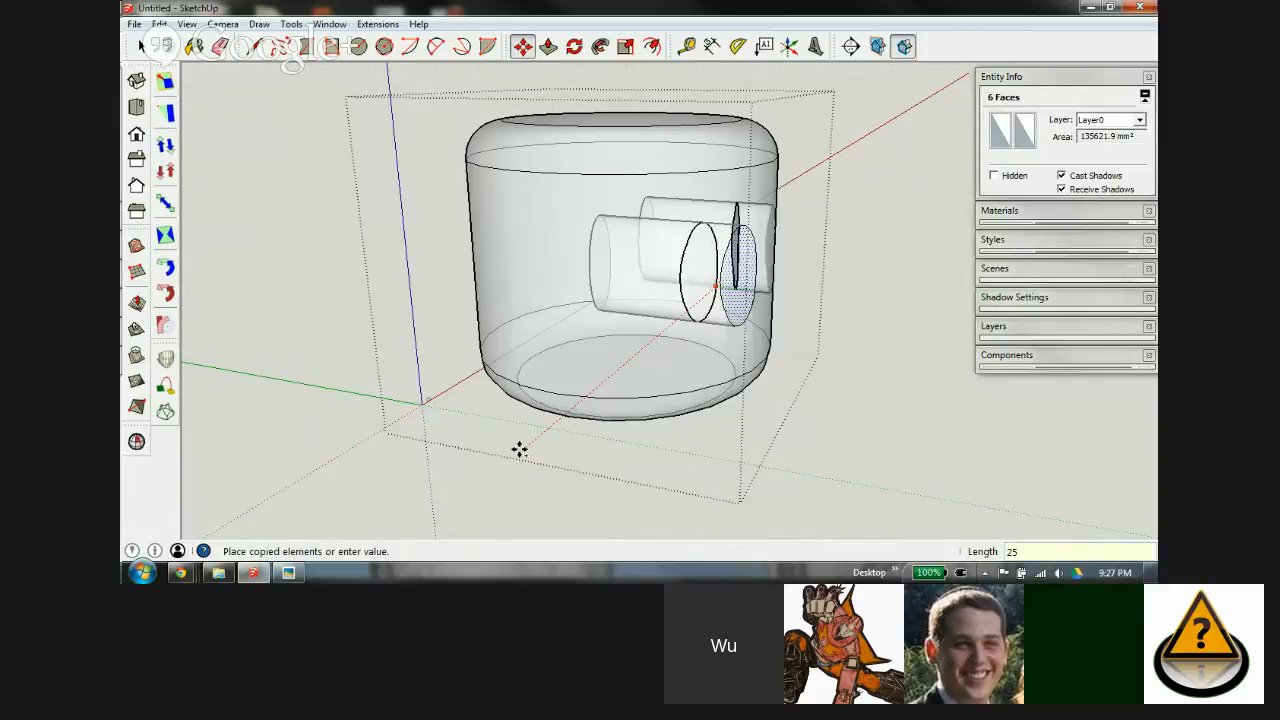
key("Return")
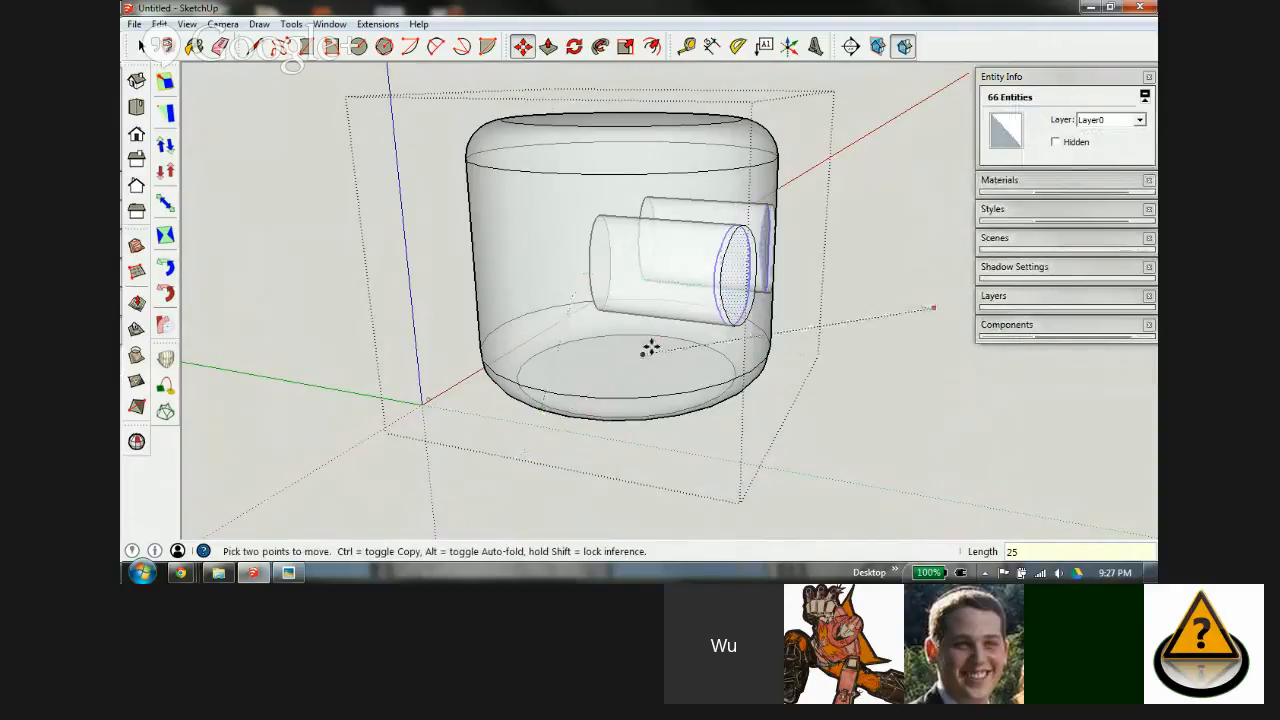
Step: Turn off X-ray and delete both outer oval eye faces to open the recesses on the enlarged head
scroll(745, 265, "up", 2)
key("space")
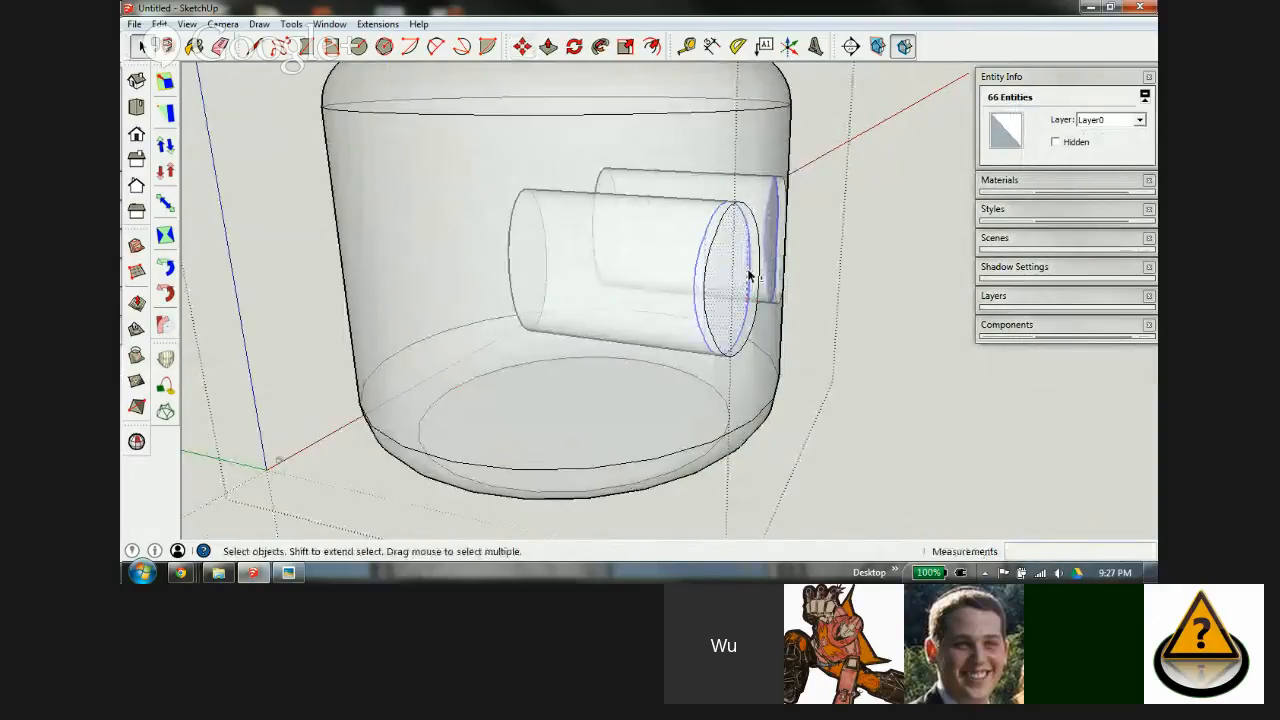
key("x")
middle_click_drag(744, 270, 400, 305)
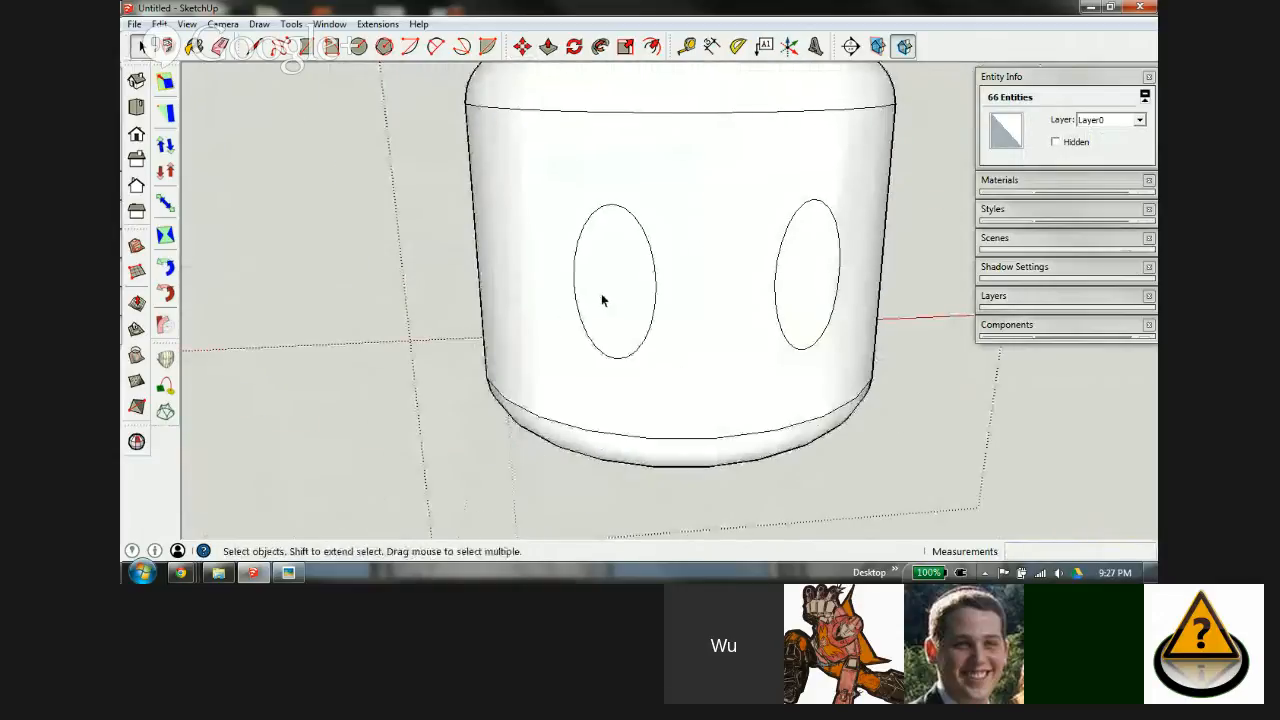
left_click(601, 298)
left_click(789, 282)
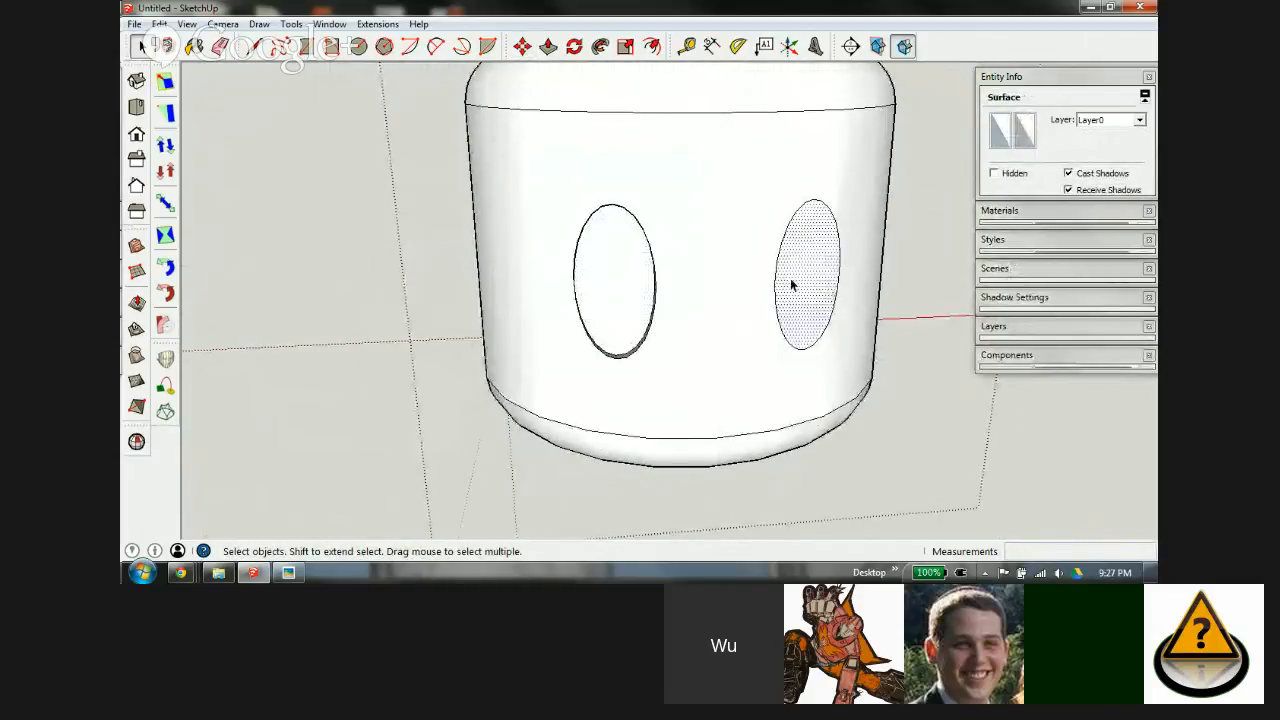
key("Delete")
Step: Reverse the faces of one eye recess's side wall
scroll(646, 310, "up", 5)
mouse_move(654, 389)
middle_mouse_down()
mouse_move(851, 406)
mouse_move(1031, 331)
mouse_move(749, 214)
mouse_move(477, 194)
mouse_move(564, 291)
middle_mouse_up()
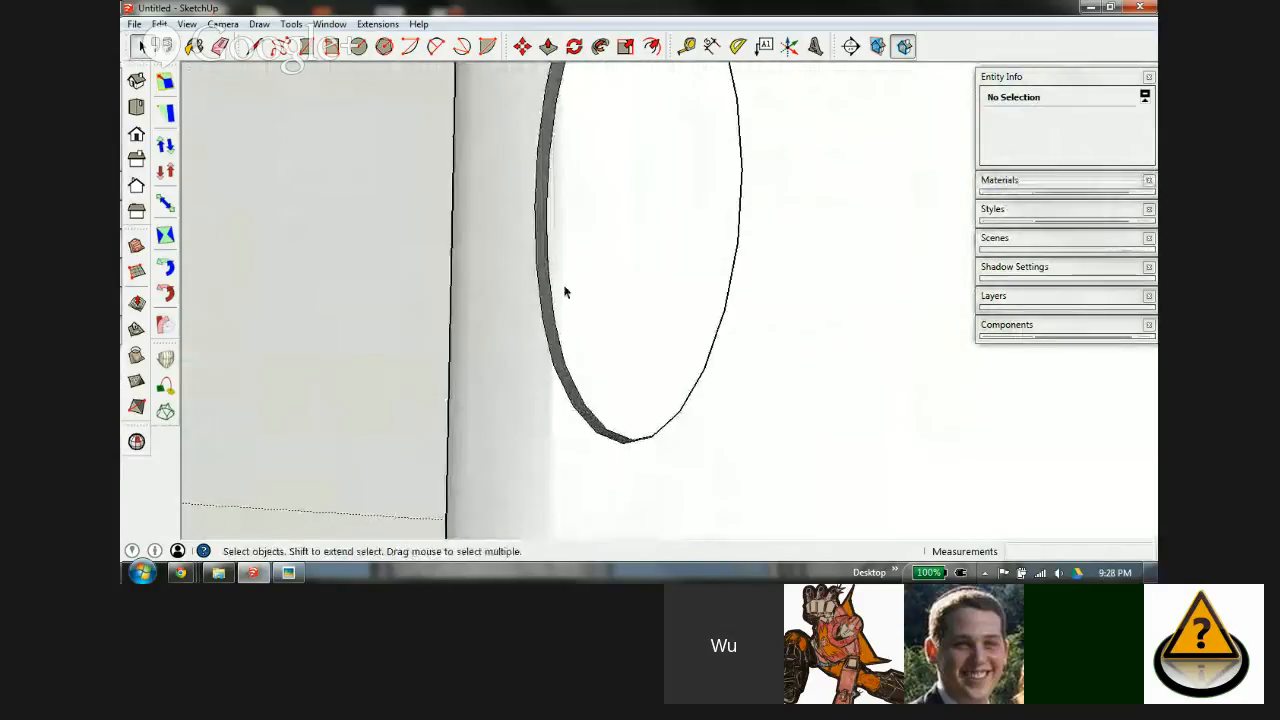
right_click(546, 280)
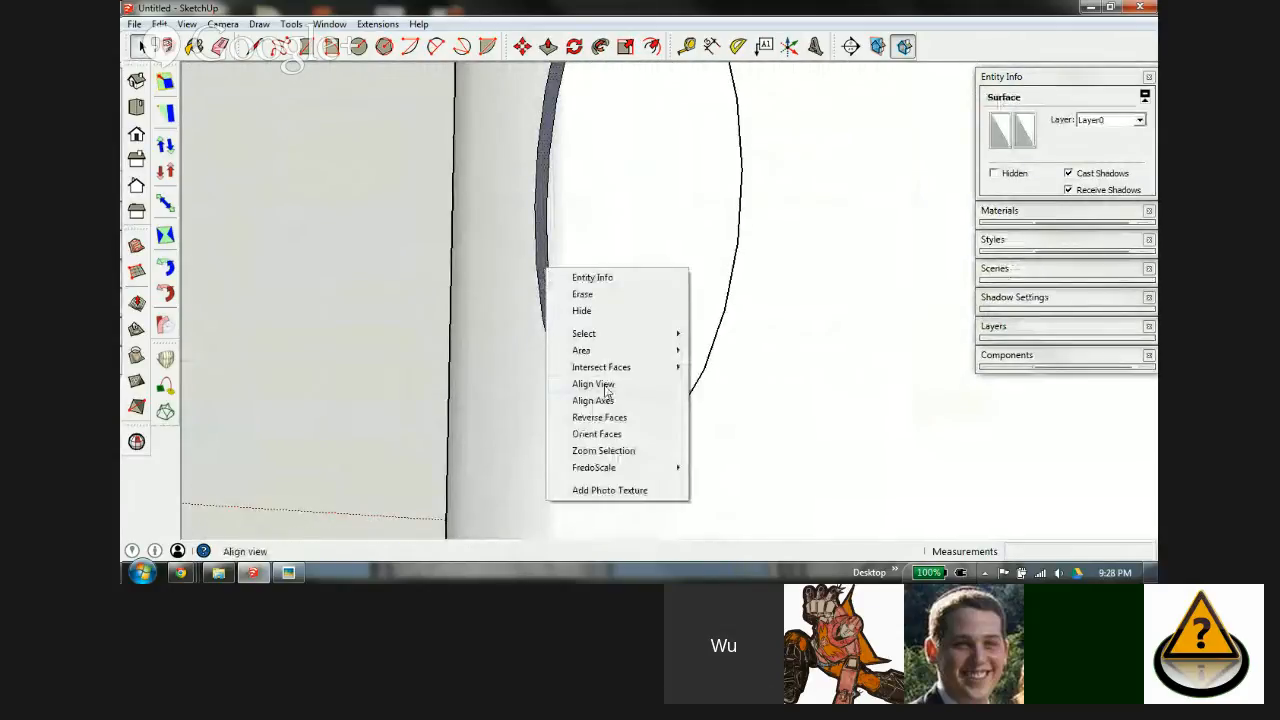
left_click(604, 421)
scroll(480, 284, "down", 5)
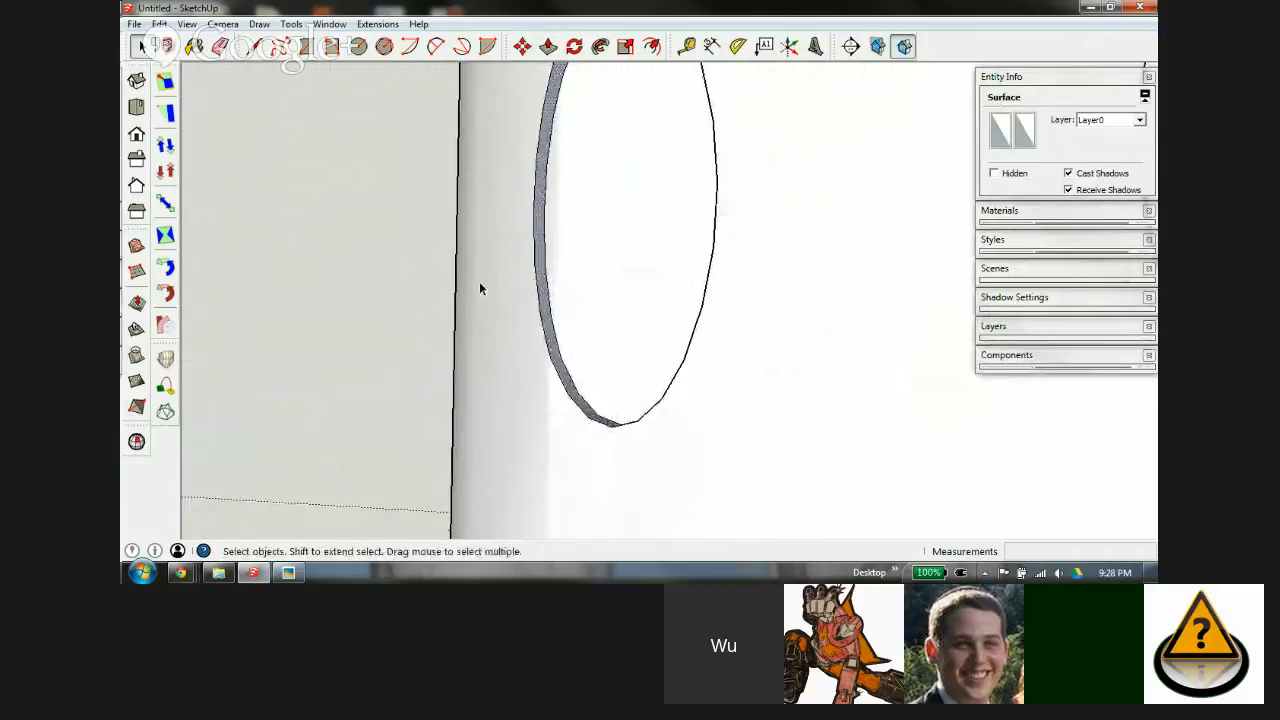
Step: Reverse the faces of the other eye recess's side wall on the enlarged head
scroll(560, 280, "up", 5)
scroll(523, 278, "up", 3)
right_click(511, 272)
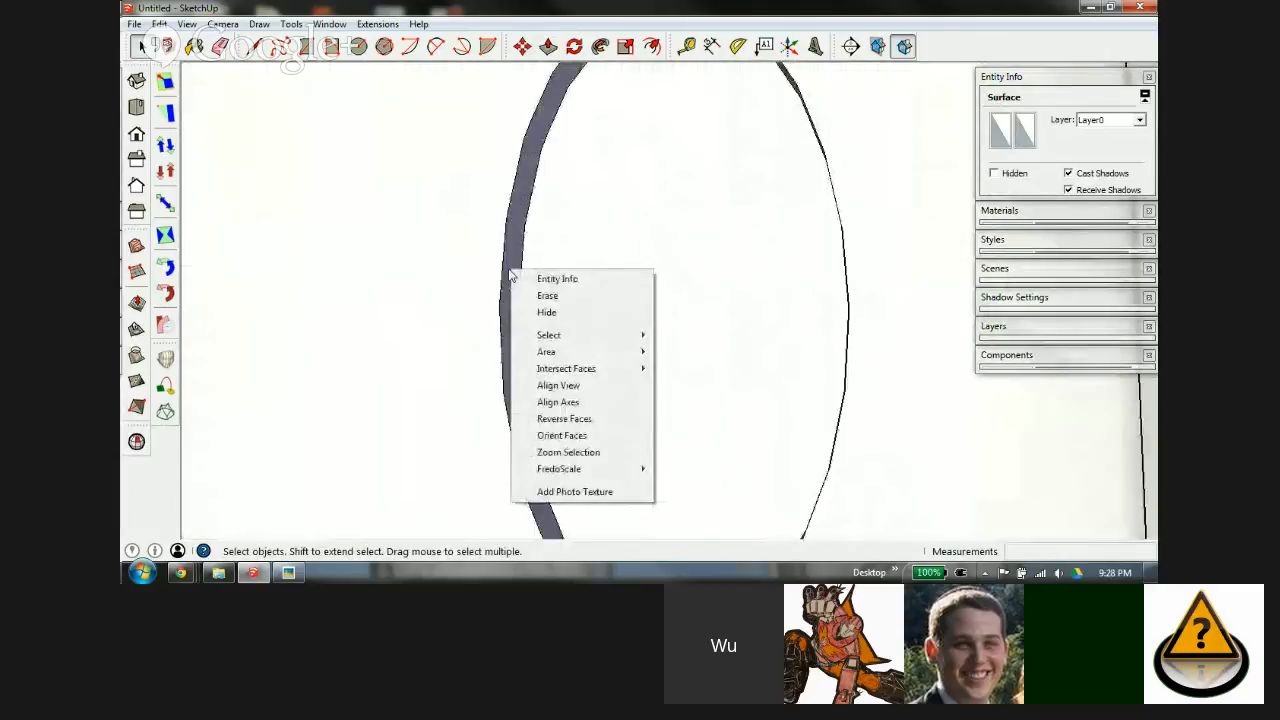
left_click(565, 419)
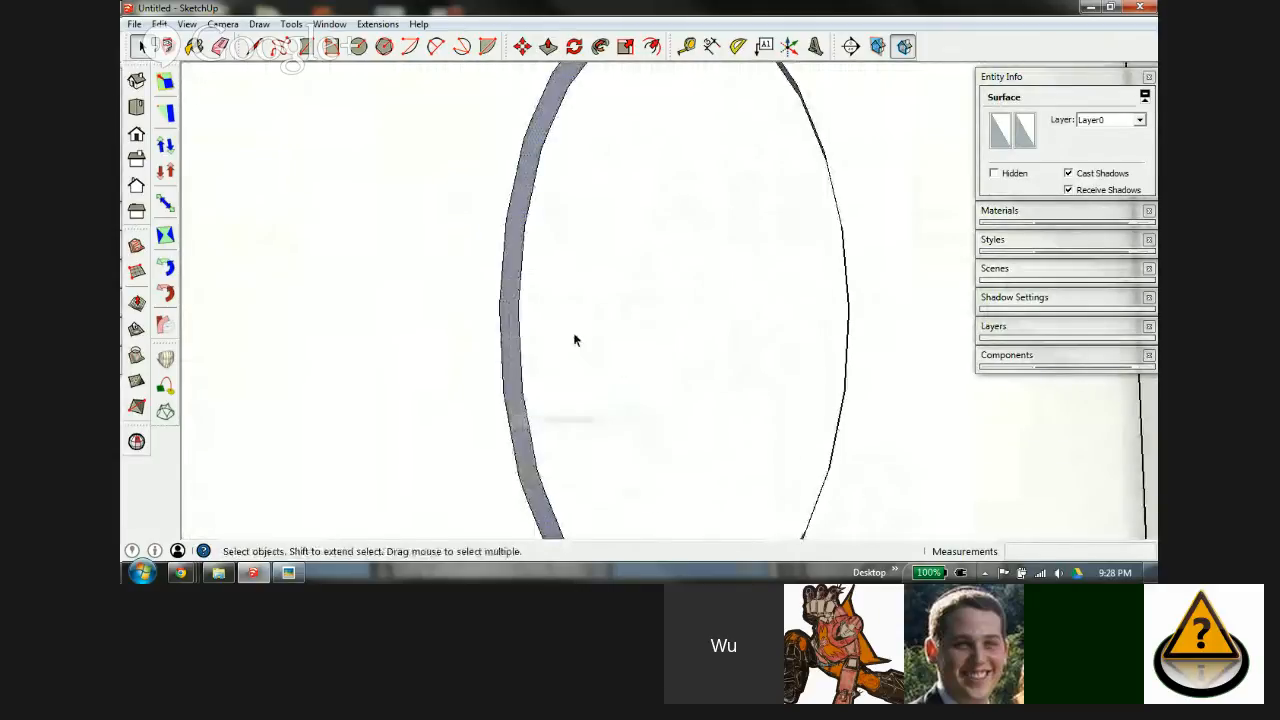
Step: Select the entire enlarged head and scale it uniformly by .01 from its corner
scroll(586, 228, "down", 5)
middle_click_drag(502, 253, 734, 380)
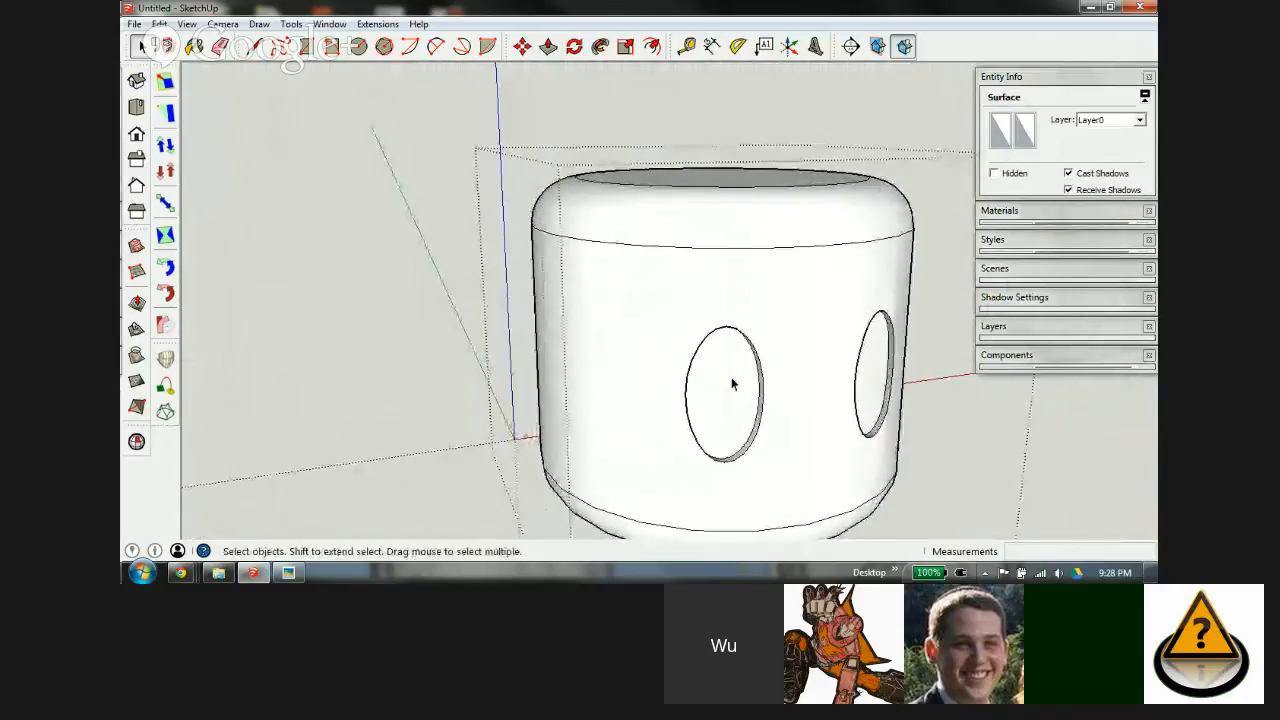
triple_click(700, 369)
key("s")
scroll(591, 280, "down", 3)
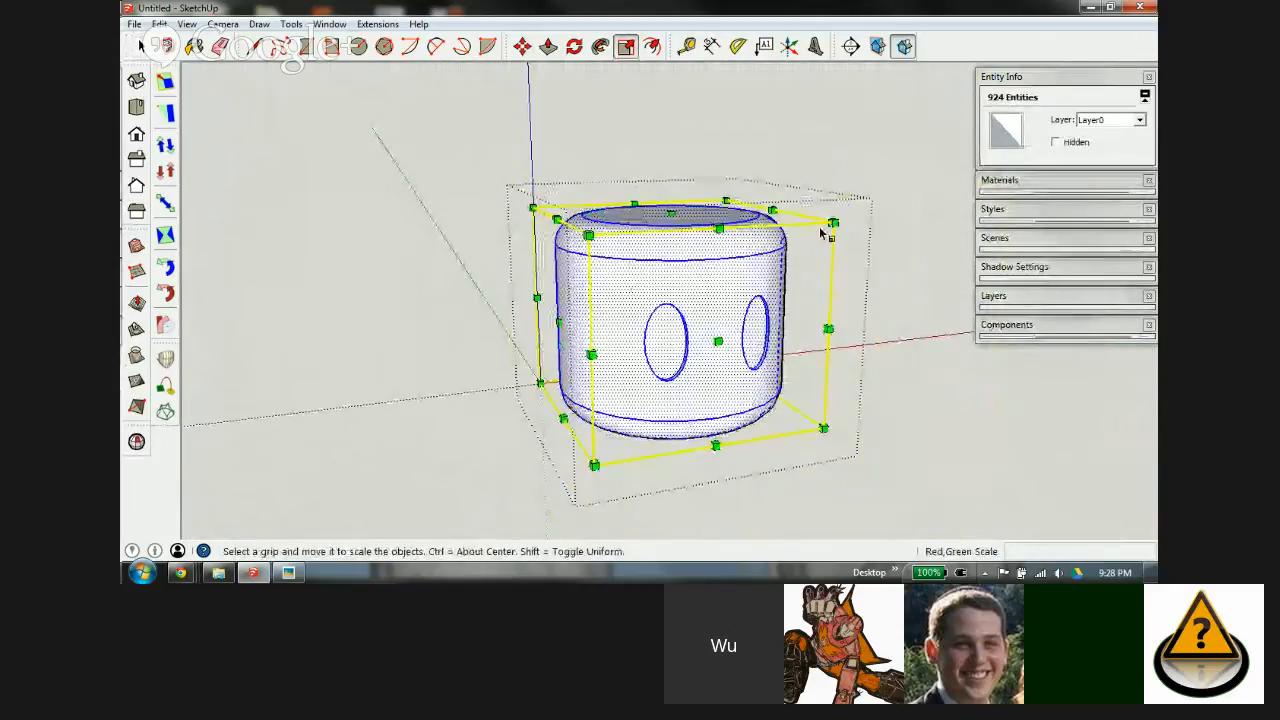
left_click_drag(833, 221, 669, 312)
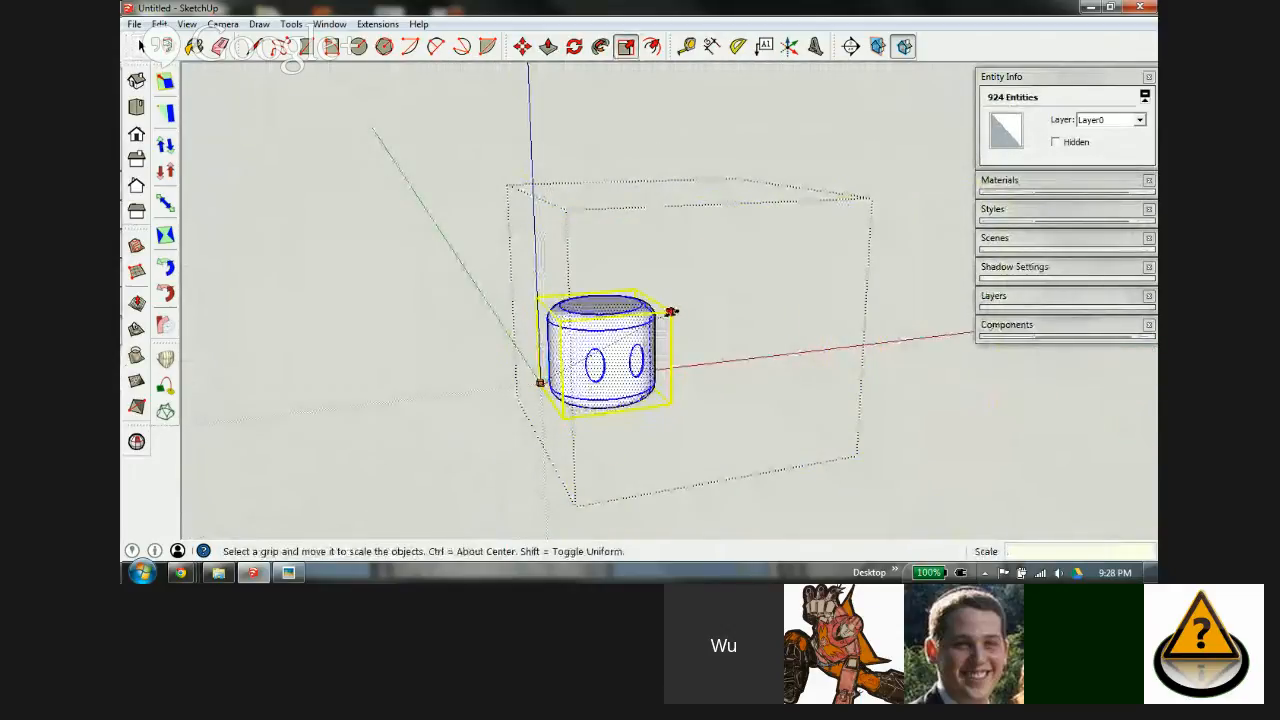
key("Return")
scroll(675, 313, "up", 10)
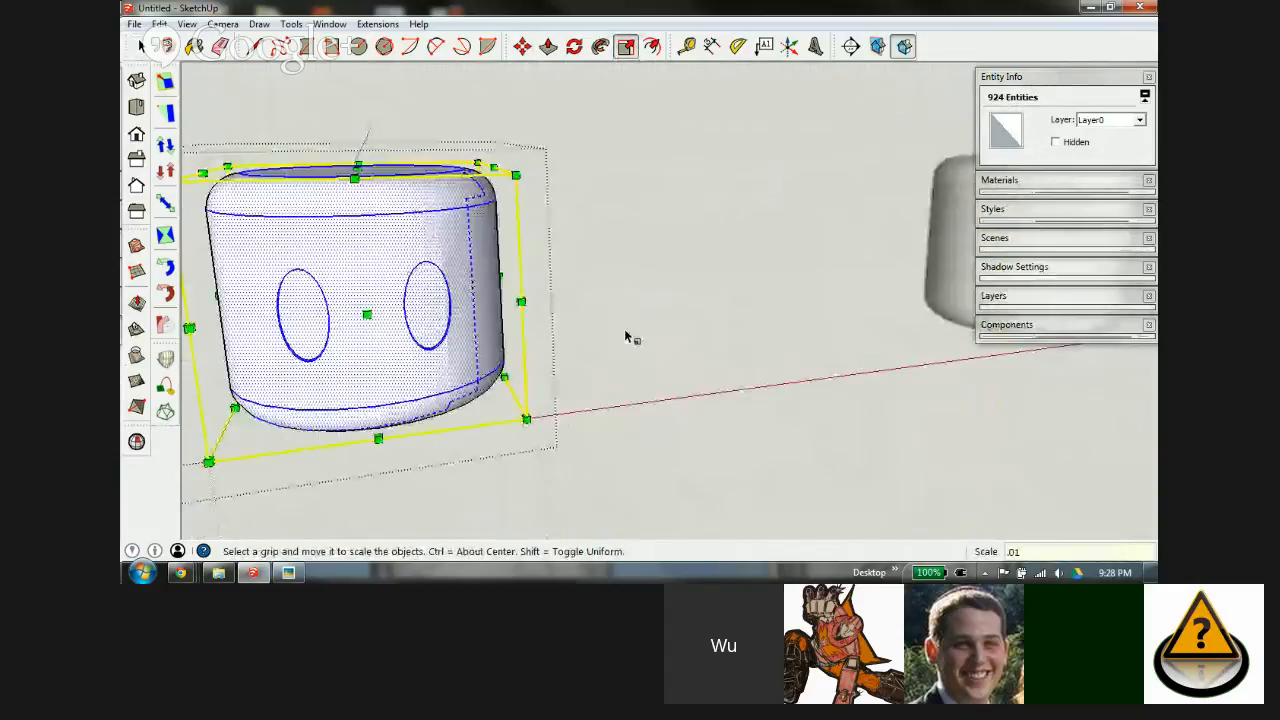
Step: Erase both leftover eye extrusion tubes inside the head in X-ray view, restoring the opaque view when done
key("space")
middle_click_drag(547, 296, 371, 313)
middle_click_drag(592, 309, 789, 314)
left_click(789, 314)
key("x")
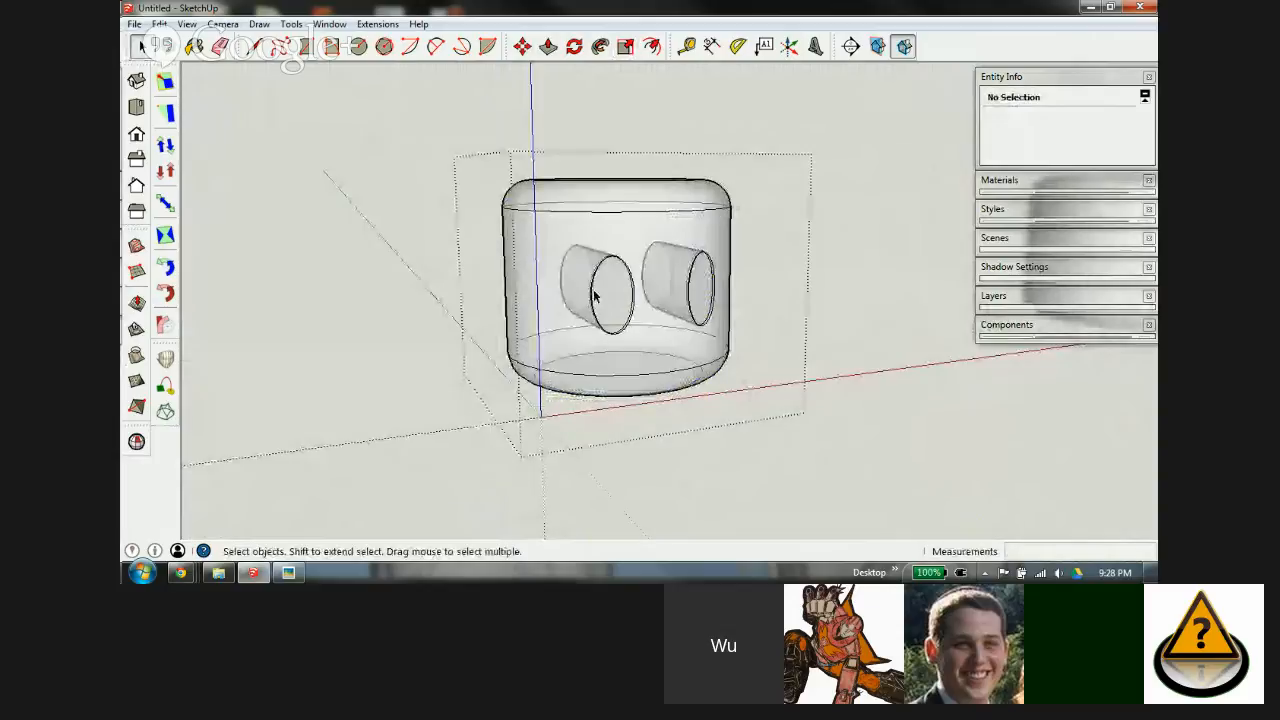
scroll(592, 295, "up", 5)
middle_click_drag(591, 309, 758, 278)
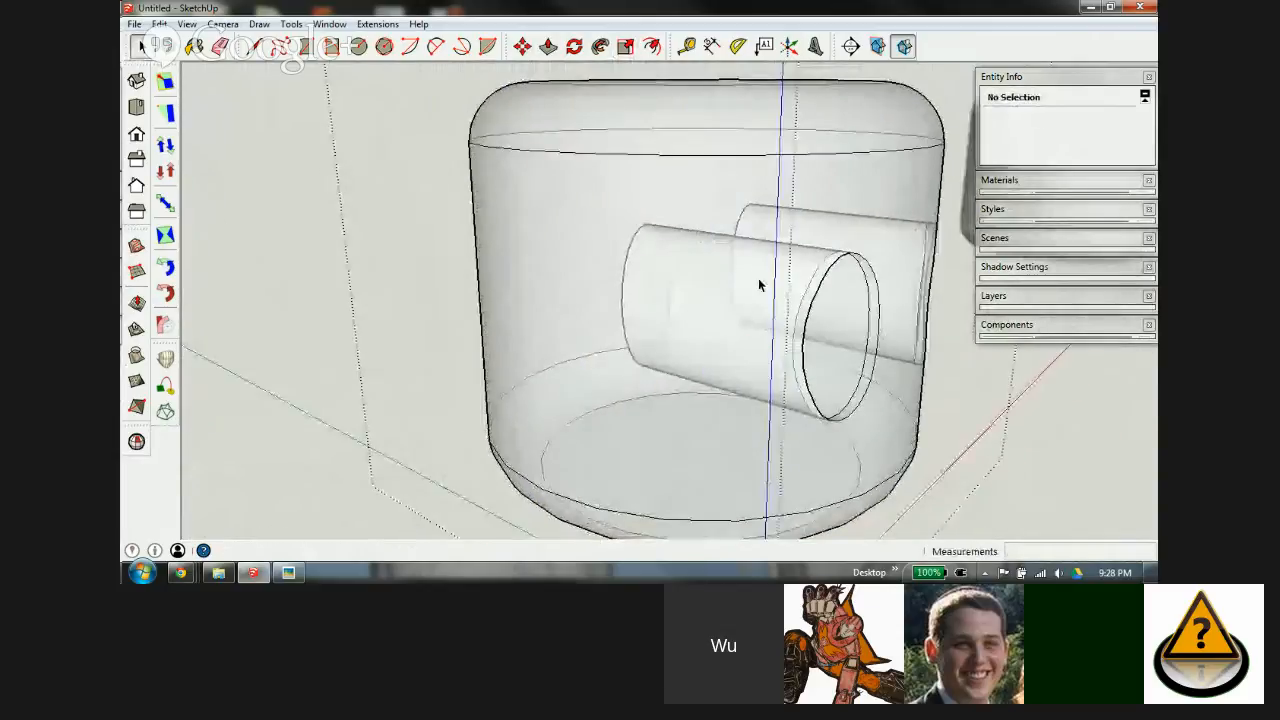
key("e")
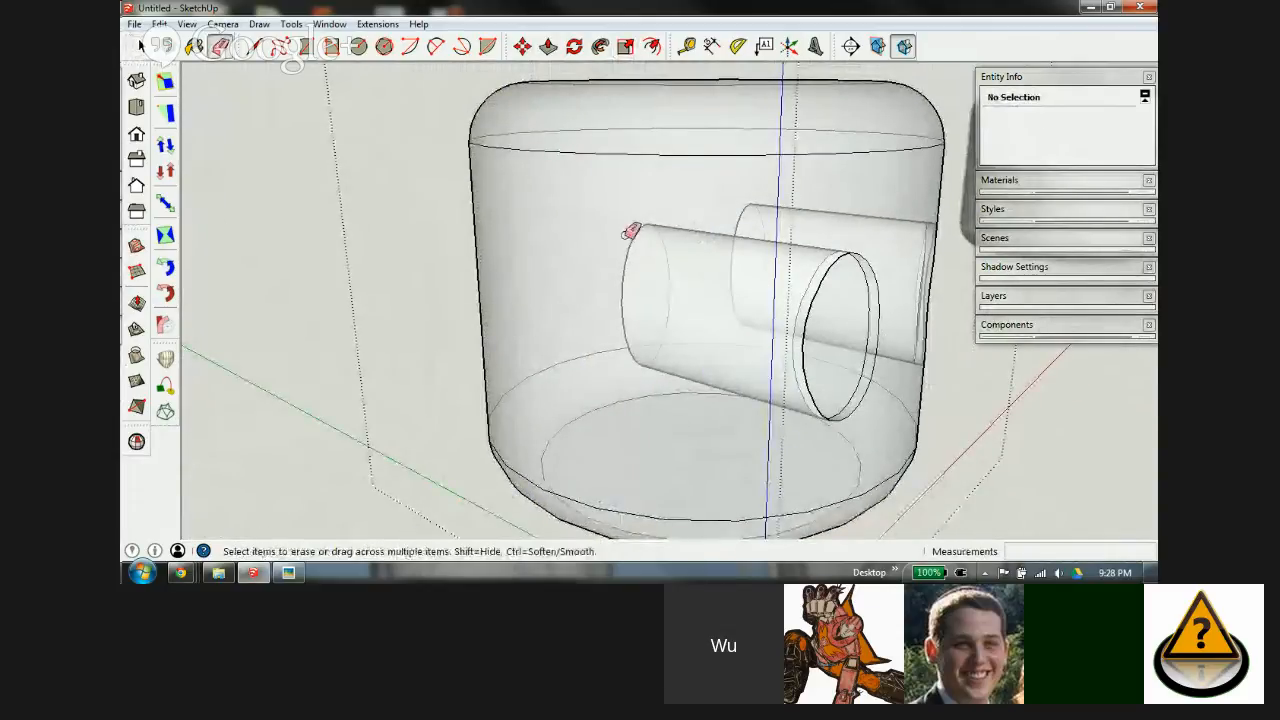
left_click(634, 234)
left_click(736, 214)
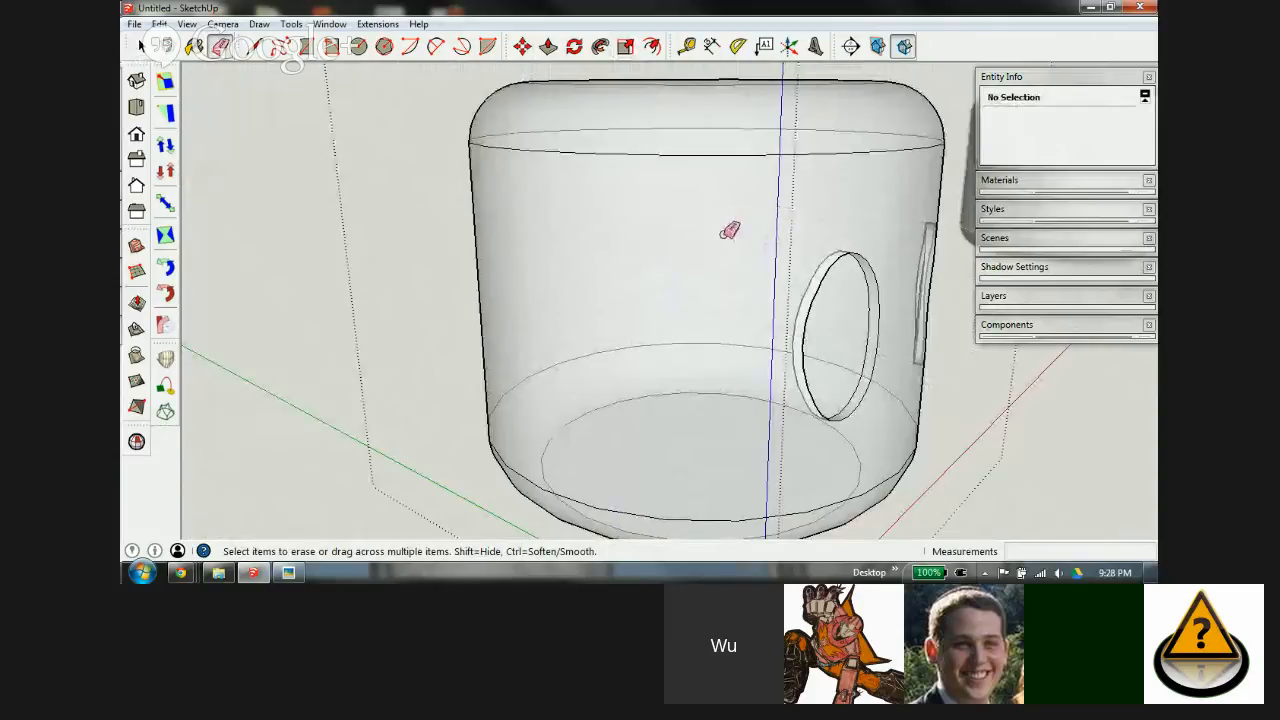
key("space")
scroll(591, 251, "down", 5)
mouse_move(751, 306)
middle_mouse_down()
mouse_move(551, 240)
mouse_move(677, 291)
mouse_move(651, 312)
mouse_move(705, 334)
middle_mouse_up()
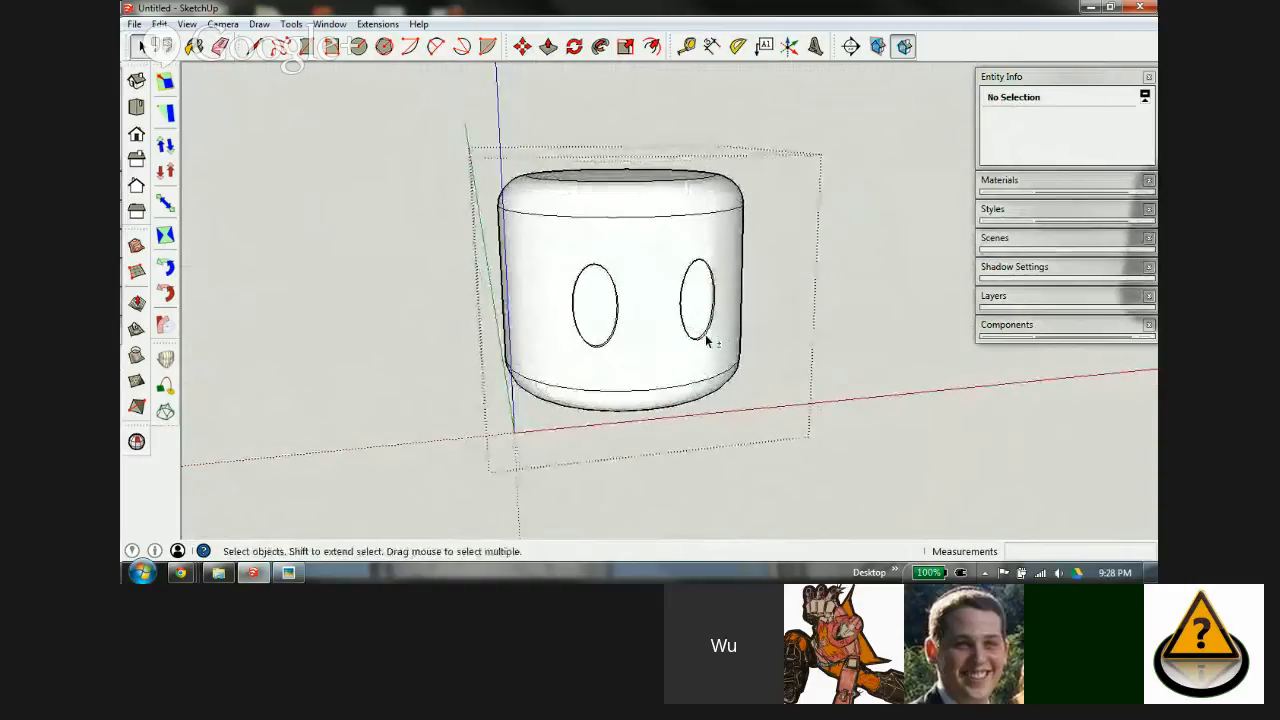
Step: Examine the head with its eye recesses and compare it with the plain rounded cylinder beside it
scroll(551, 280, "up", 2)
scroll(748, 286, "down", 3)
scroll(731, 287, "up", 3)
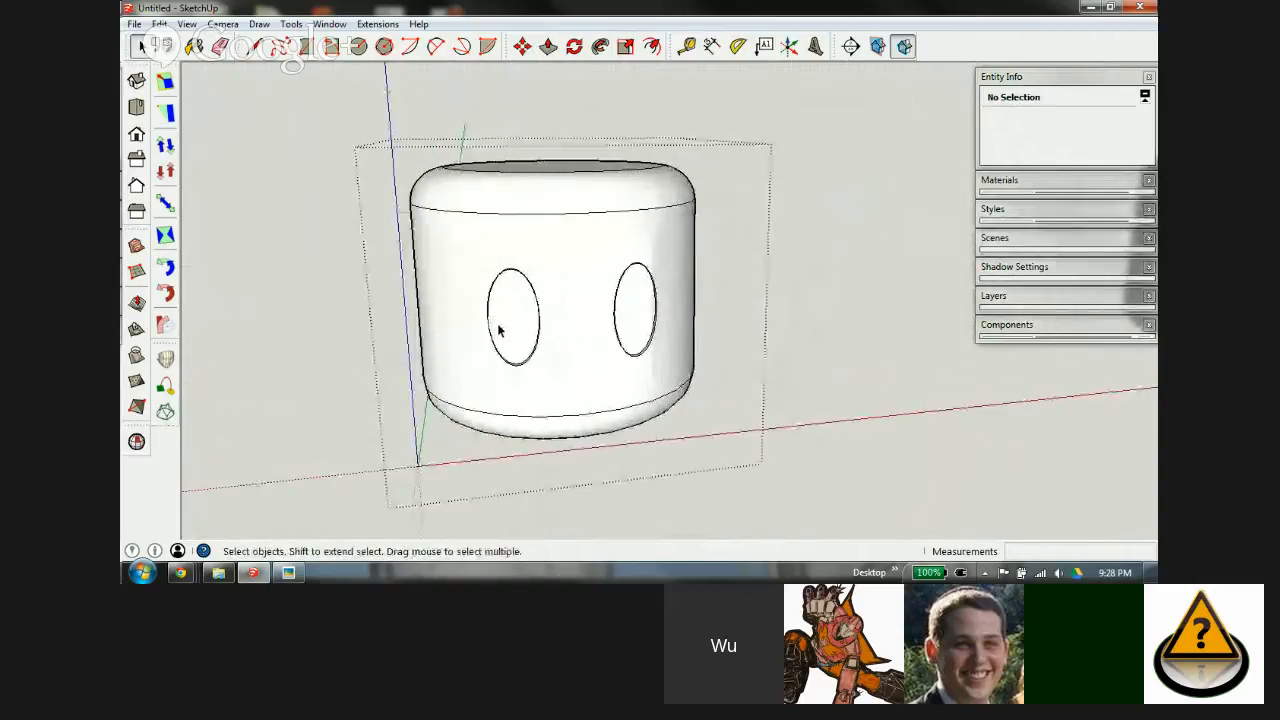
scroll(590, 341, "down", 4)
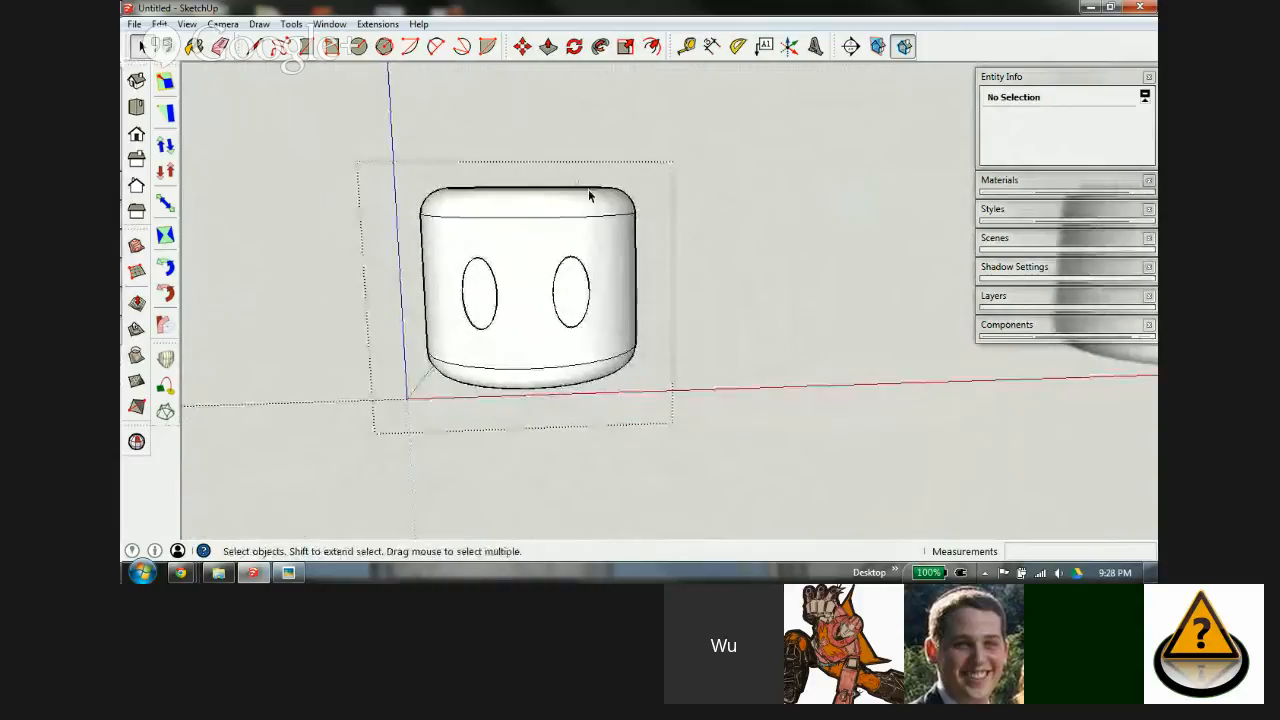
scroll(443, 325, "down", 2)
scroll(858, 273, "down", 1)
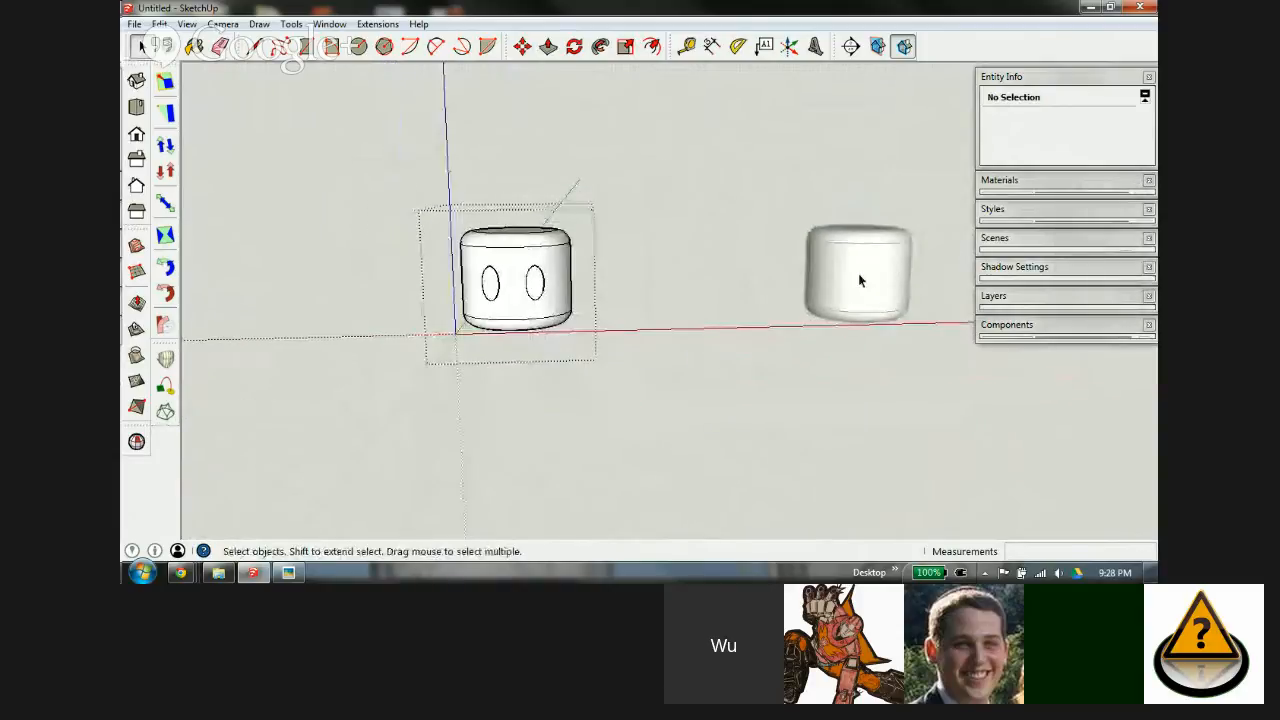
scroll(667, 249, "down", 1)
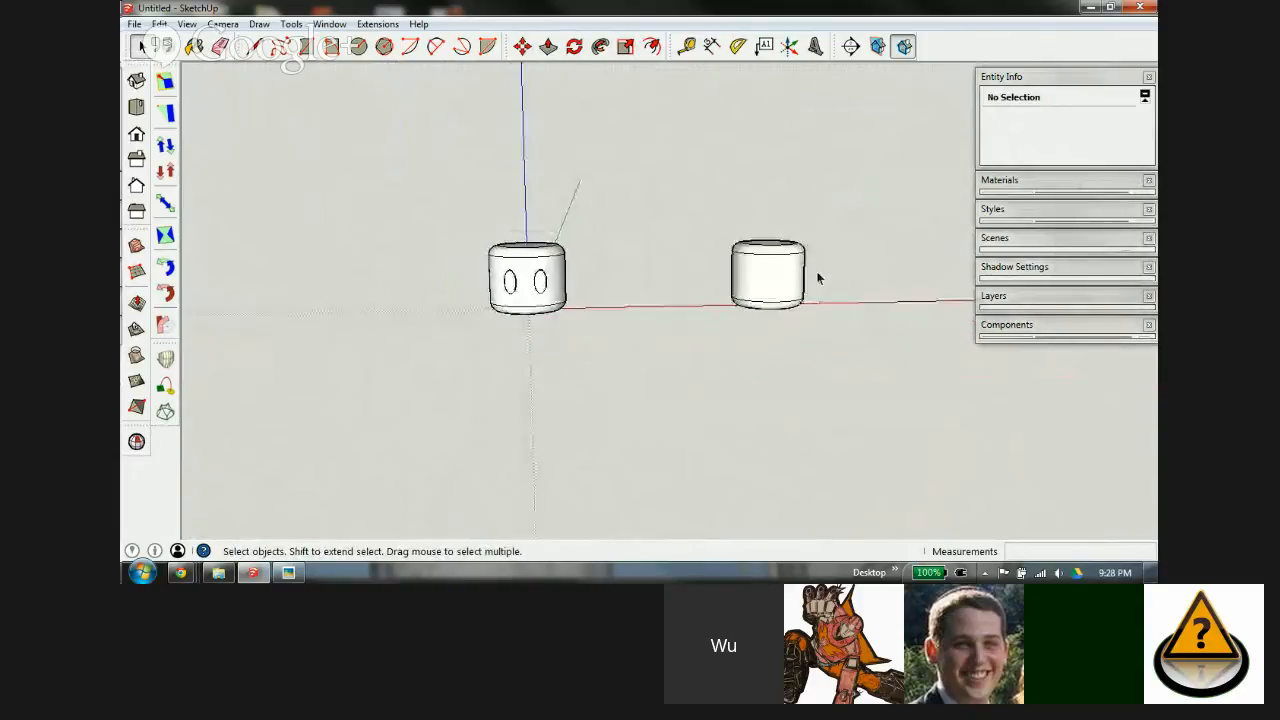
left_click(770, 270)
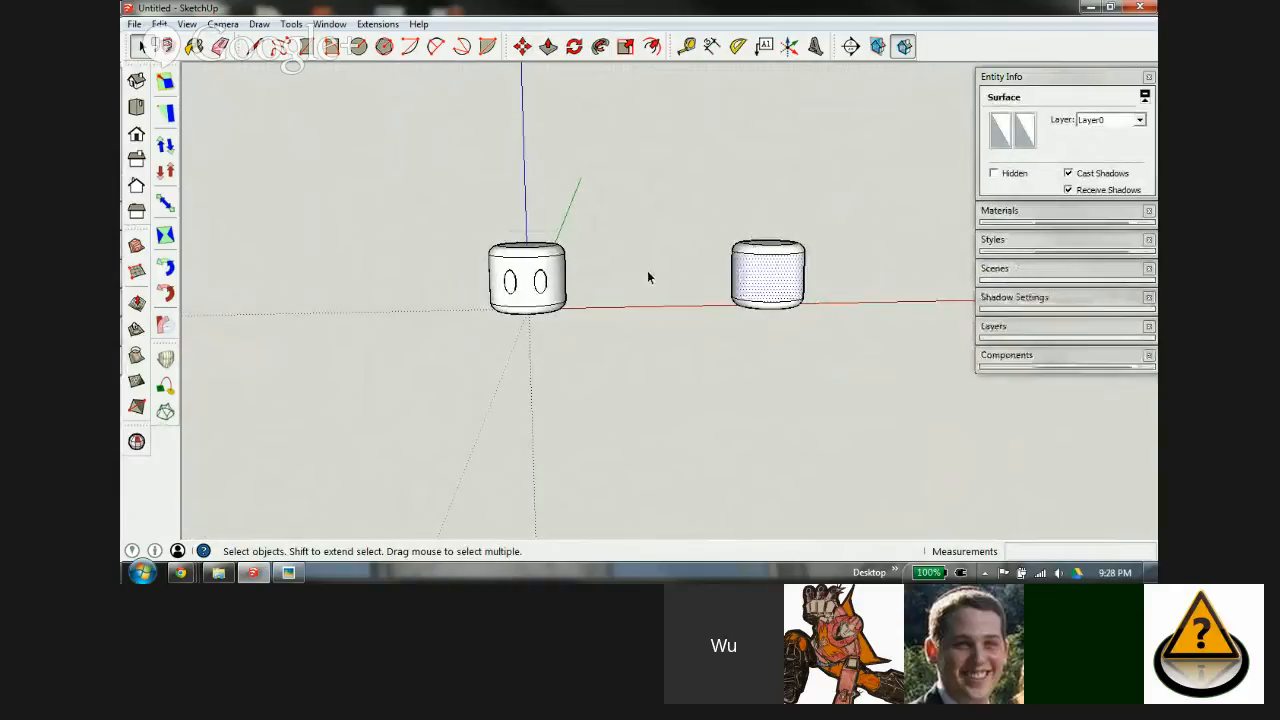
scroll(555, 278, "up", 3)
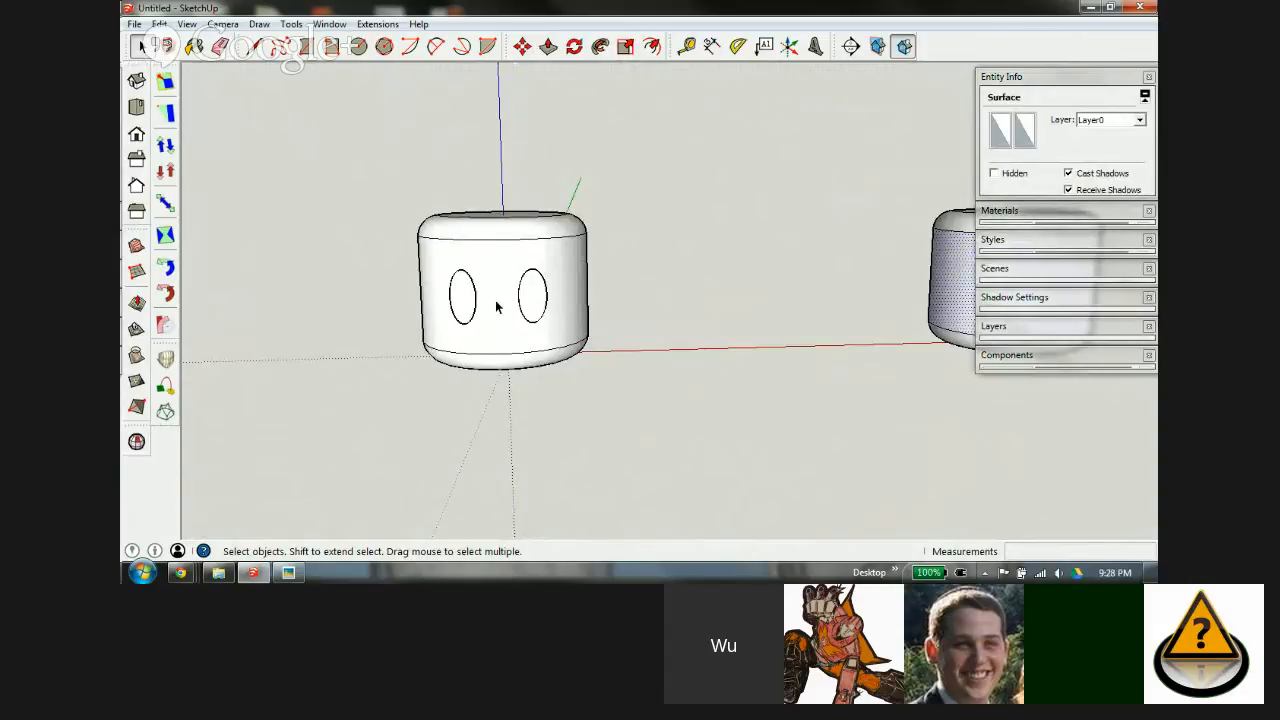
scroll(497, 307, "down", 3)
scroll(766, 286, "up", 2)
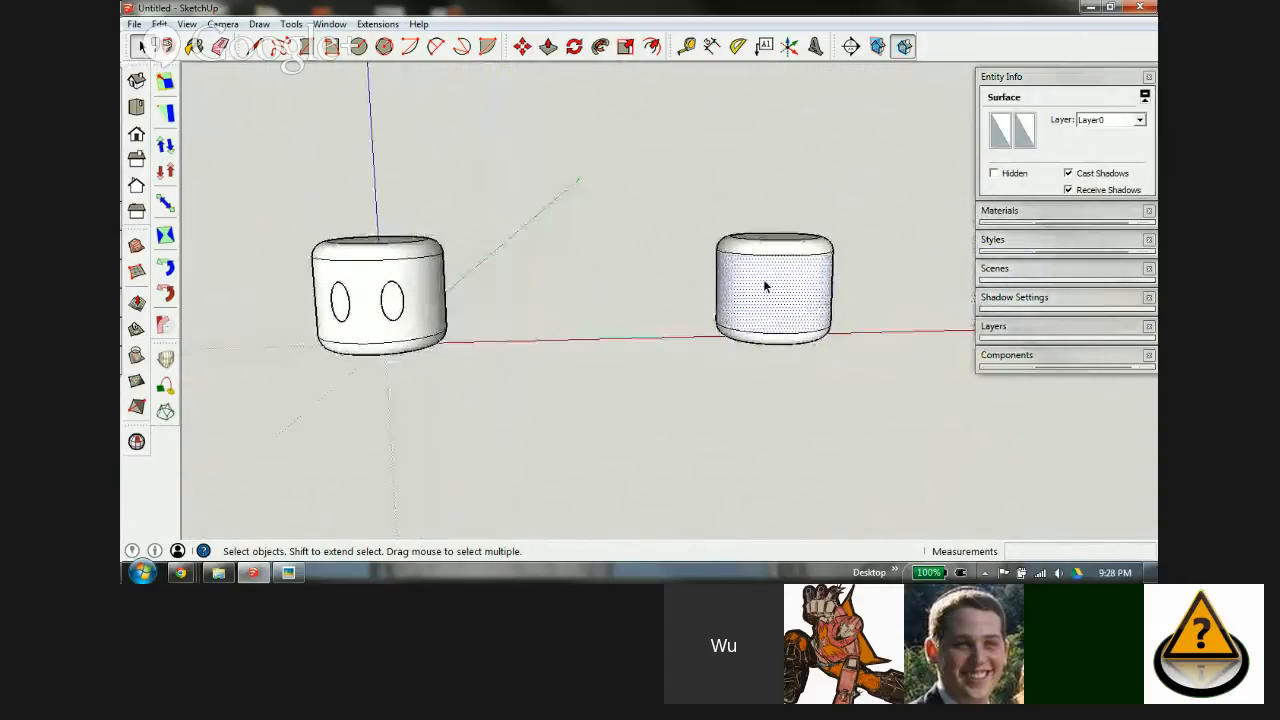
Step: Select all geometry of the plain rounded cylinder and make it a group
left_click_drag(690, 212, 890, 417)
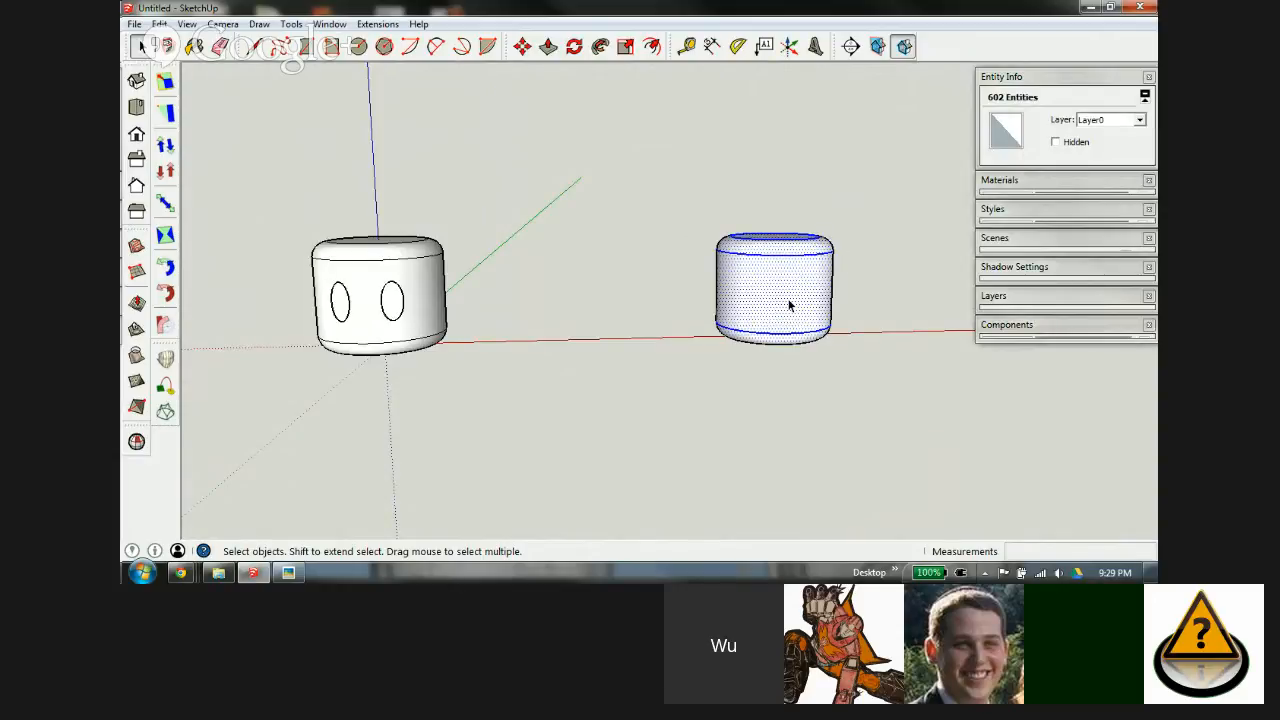
middle_click_drag(771, 274, 692, 323)
left_click(692, 323)
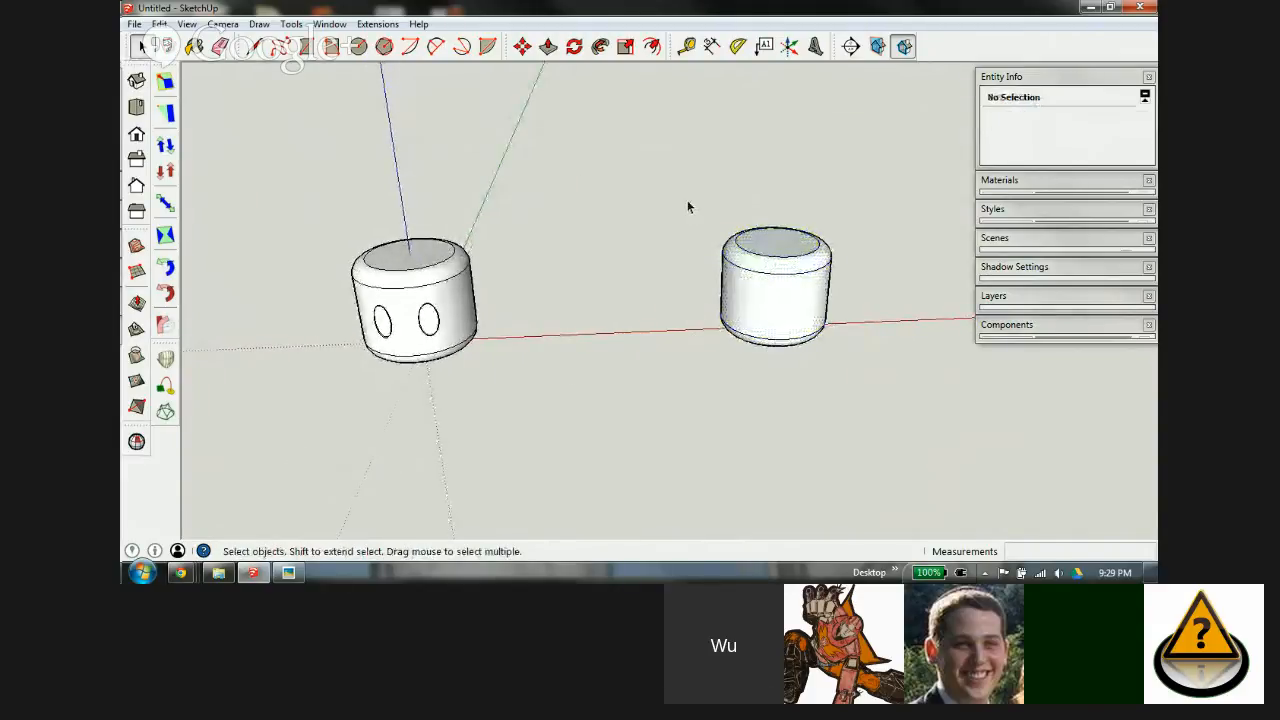
left_click_drag(687, 203, 928, 455)
key("ctrl+g")
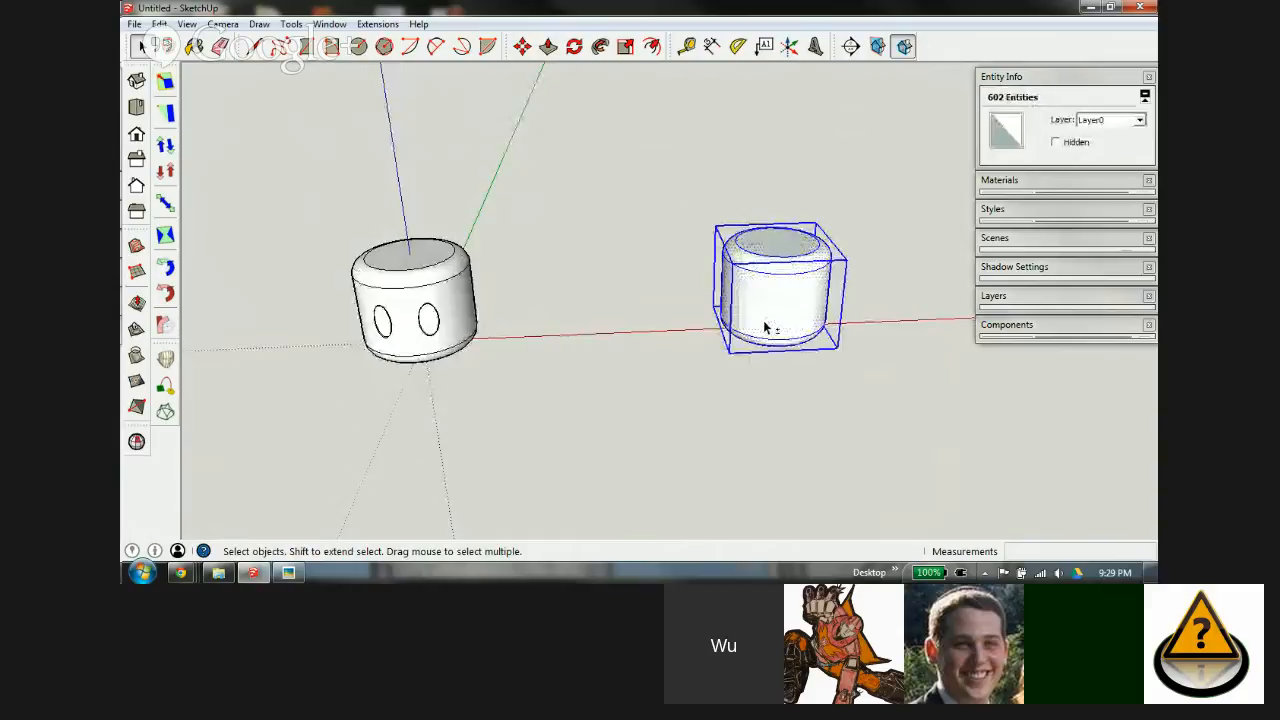
Step: Draw a 13 × 13 mm square on the ground between the two cylinders and extrude it 11.3 mm into a box
left_click(697, 322)
key("r")
left_click(584, 366)
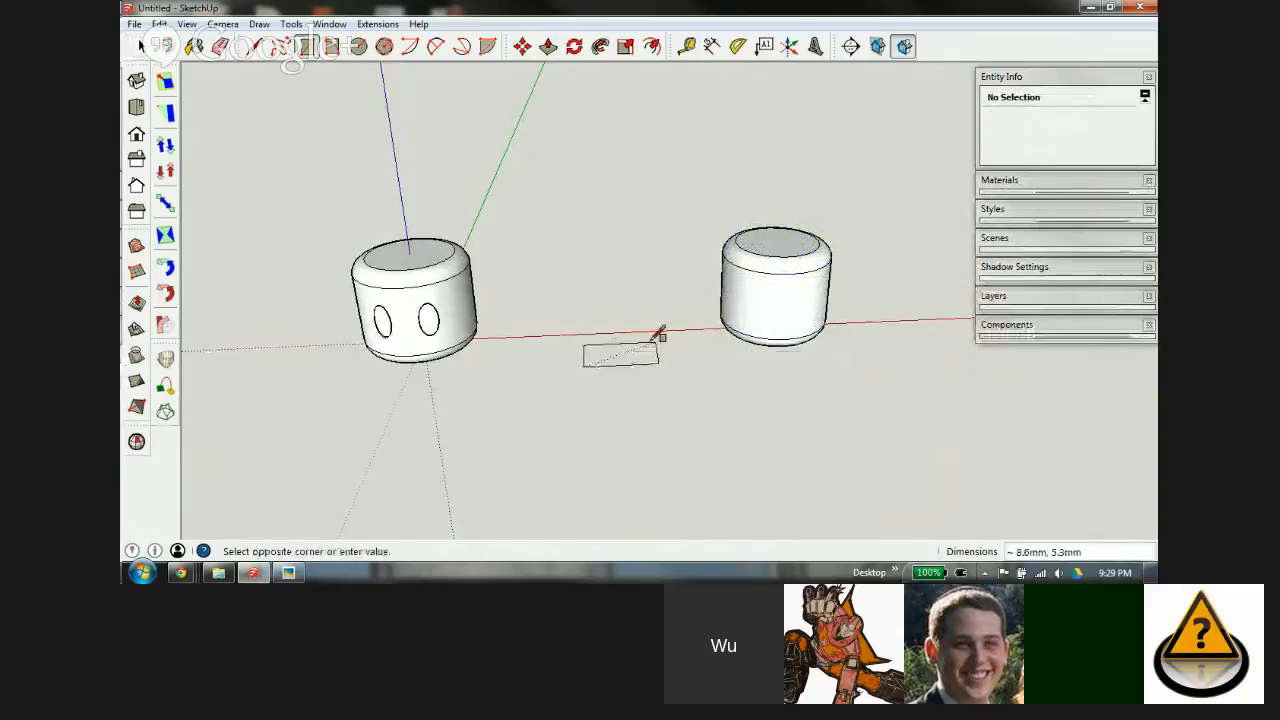
left_click(687, 290)
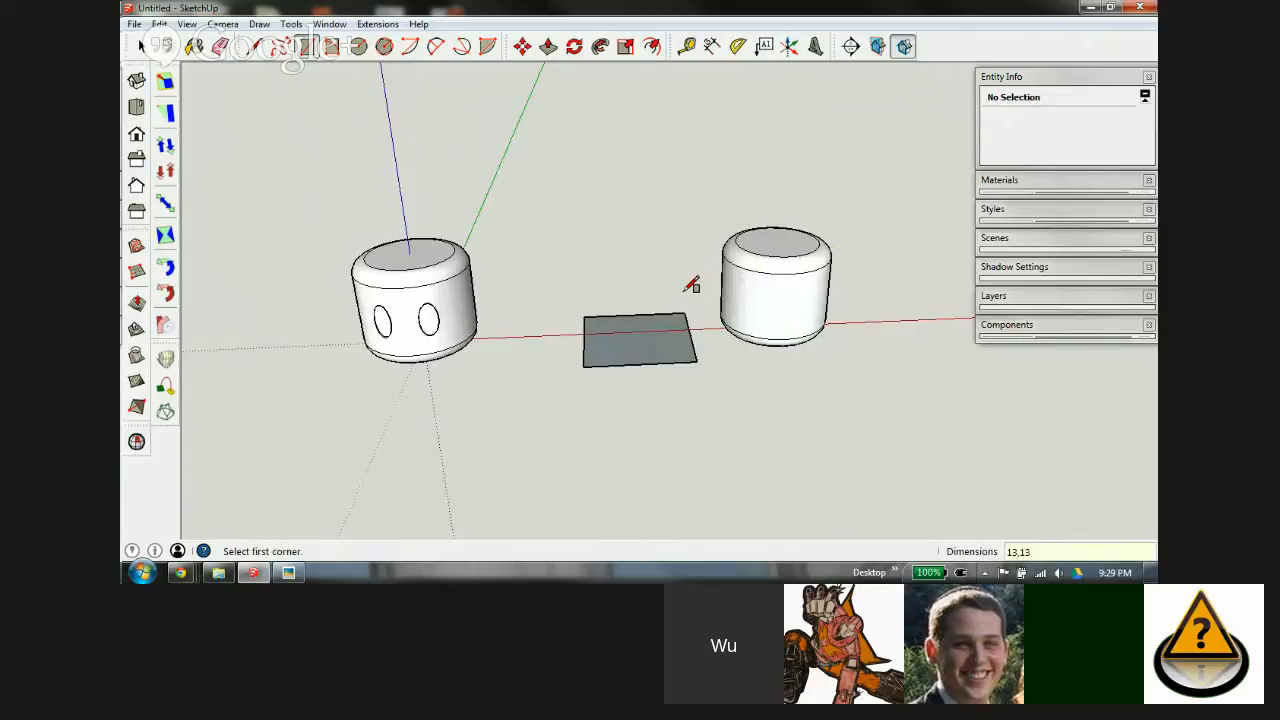
key("p")
left_click_drag(640, 345, 640, 286)
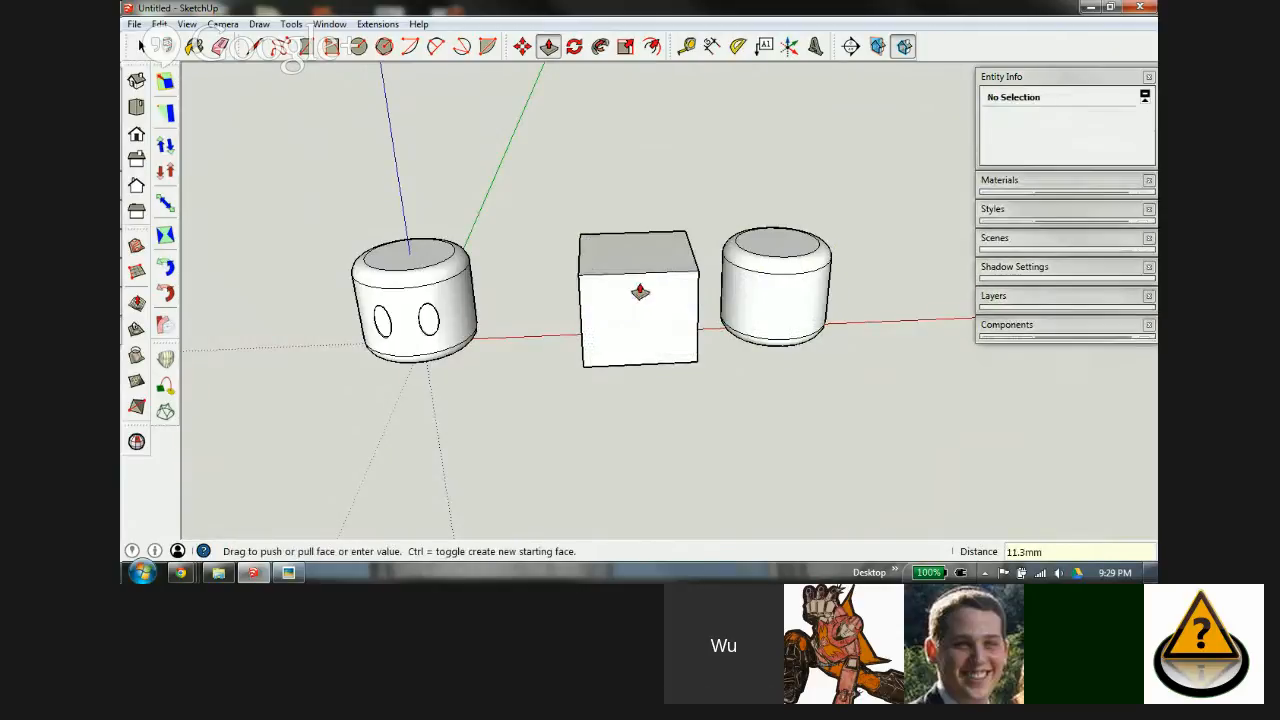
Step: Push the top face of the box down by 1.5 mm
scroll(650, 278, "up", 3)
left_click(614, 363)
middle_click_drag(614, 363, 743, 296)
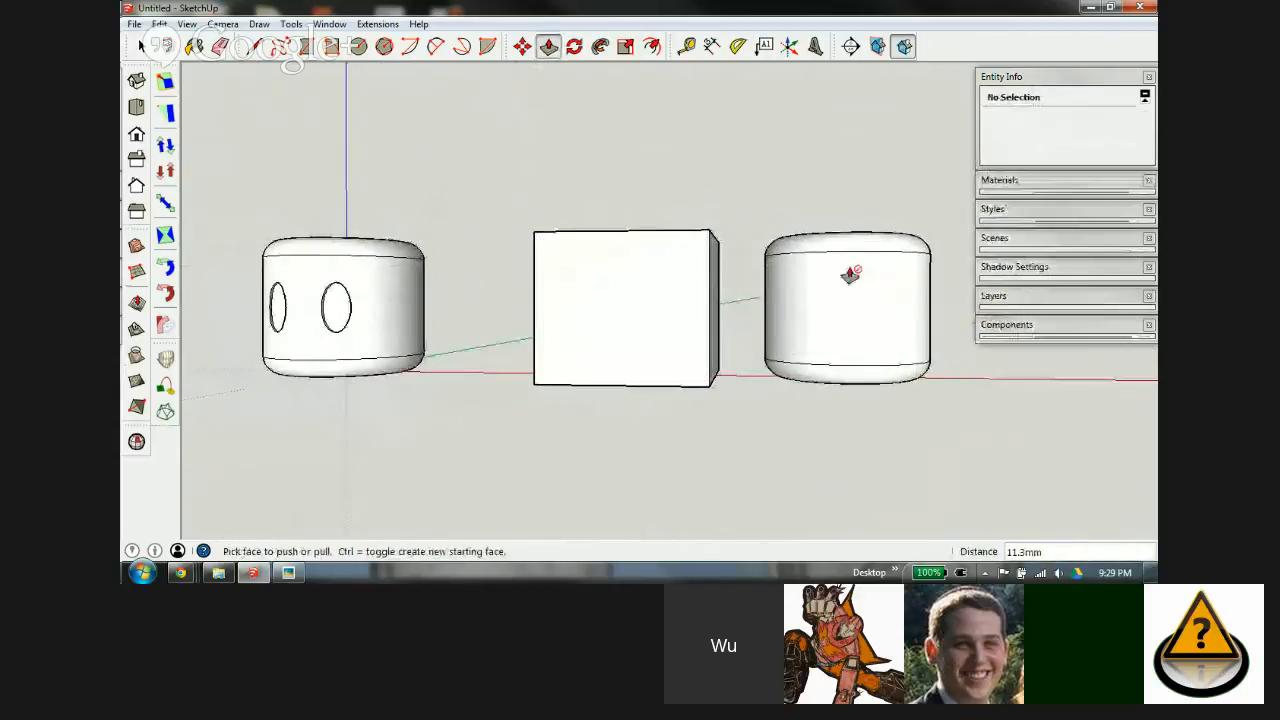
mouse_move(623, 283)
middle_mouse_down()
mouse_move(723, 434)
mouse_move(771, 430)
middle_mouse_up()
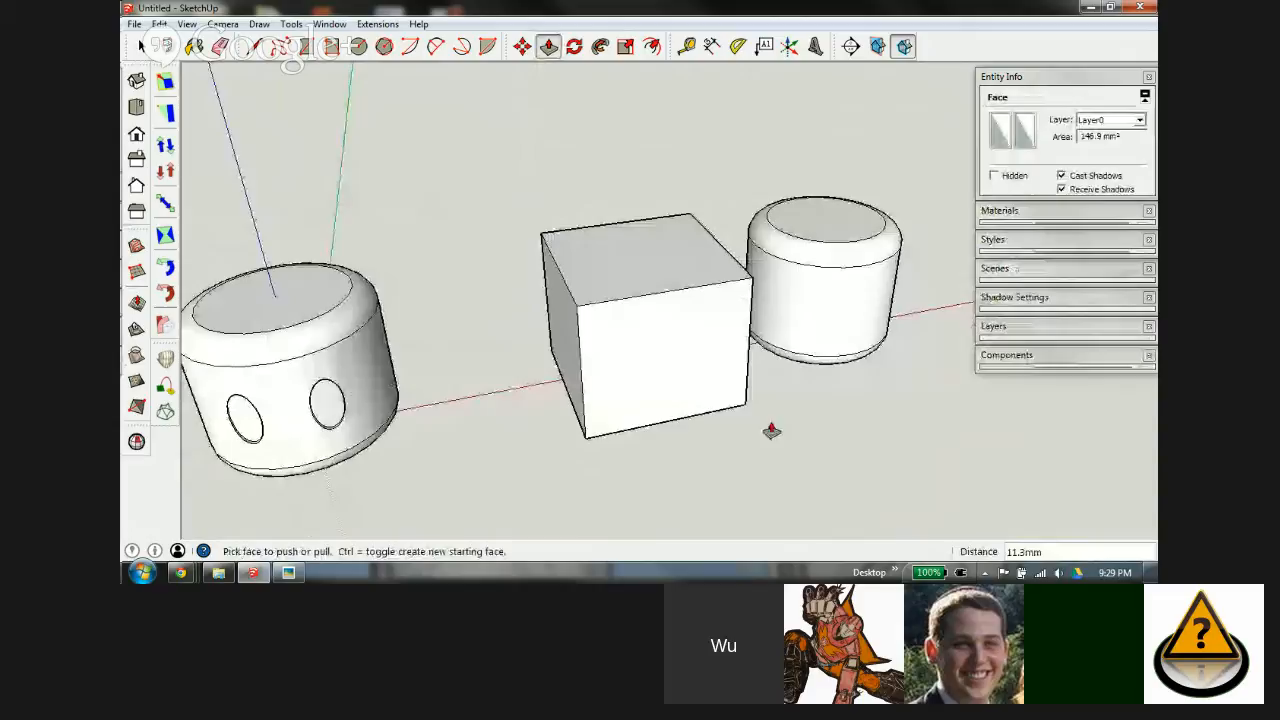
scroll(640, 290, "up", 3)
left_click(630, 290)
left_click_drag(630, 290, 635, 313)
type("1.5")
key("Return")
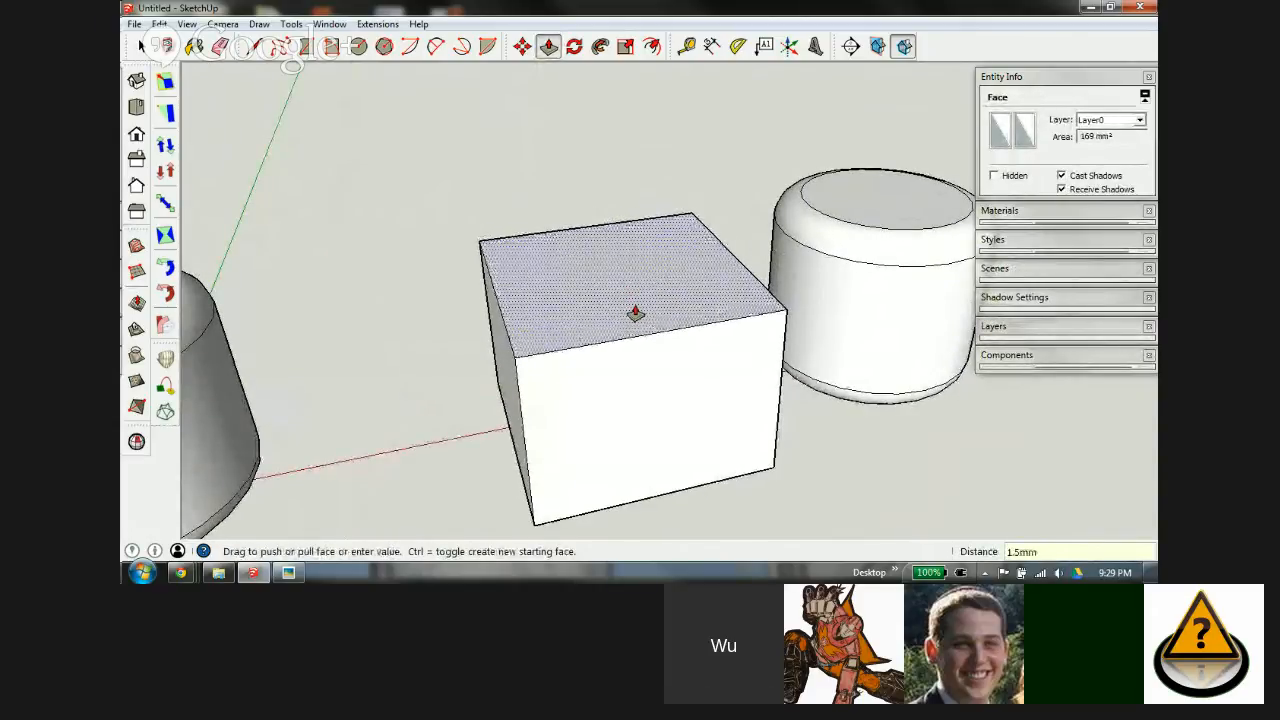
Step: Push the front face and the bottom face of the box inward by 1.5 mm each
left_click_drag(658, 409, 655, 385)
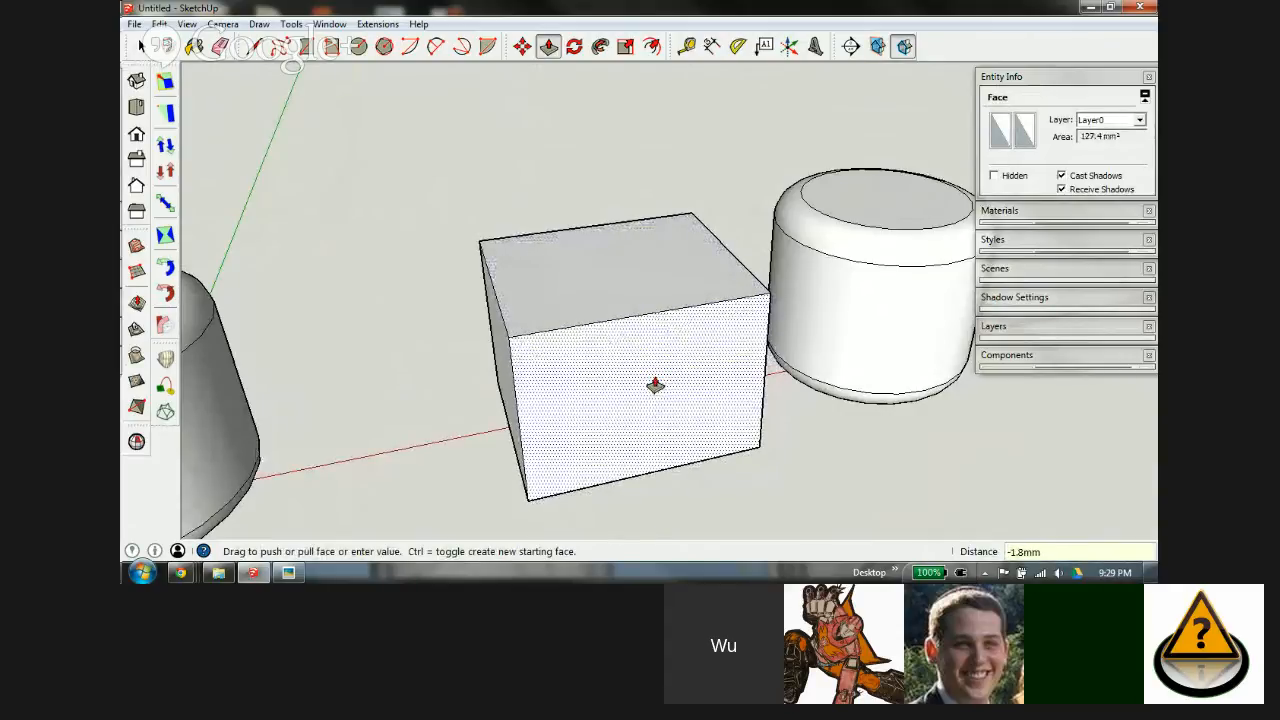
type("1.5")
key("Return")
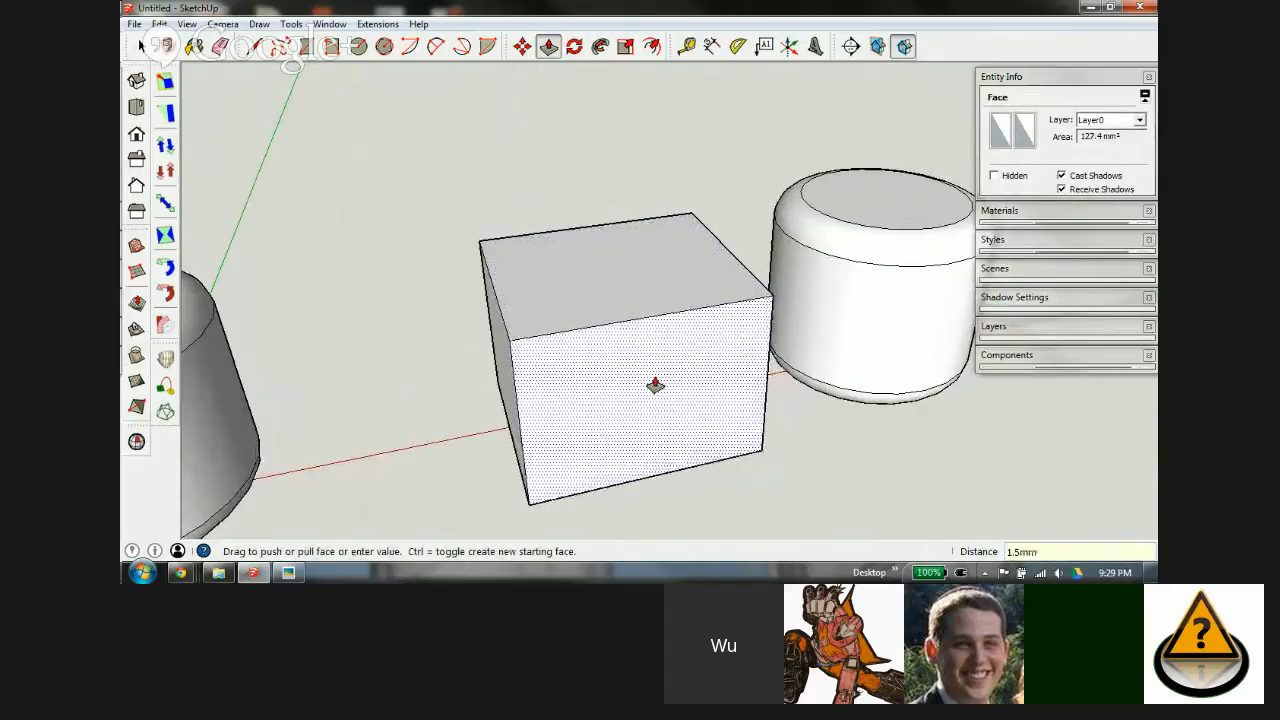
middle_click_drag(600, 408, 623, 354)
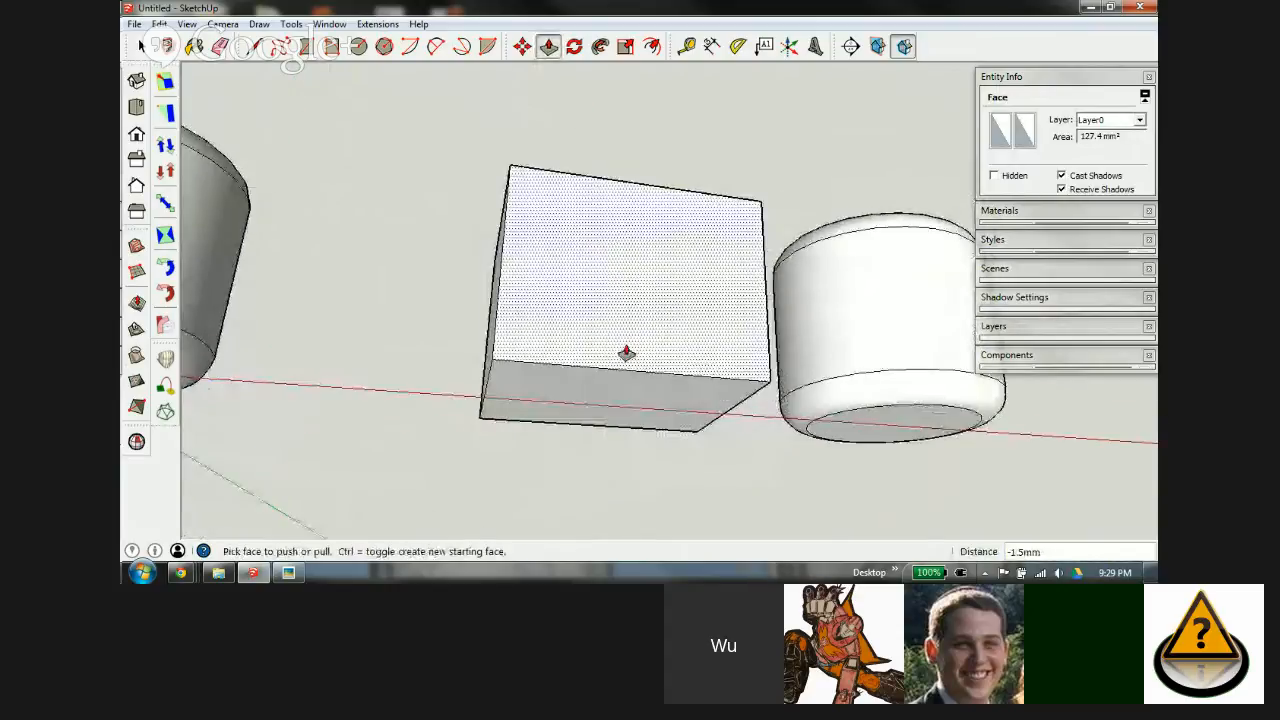
left_click_drag(606, 394, 613, 361)
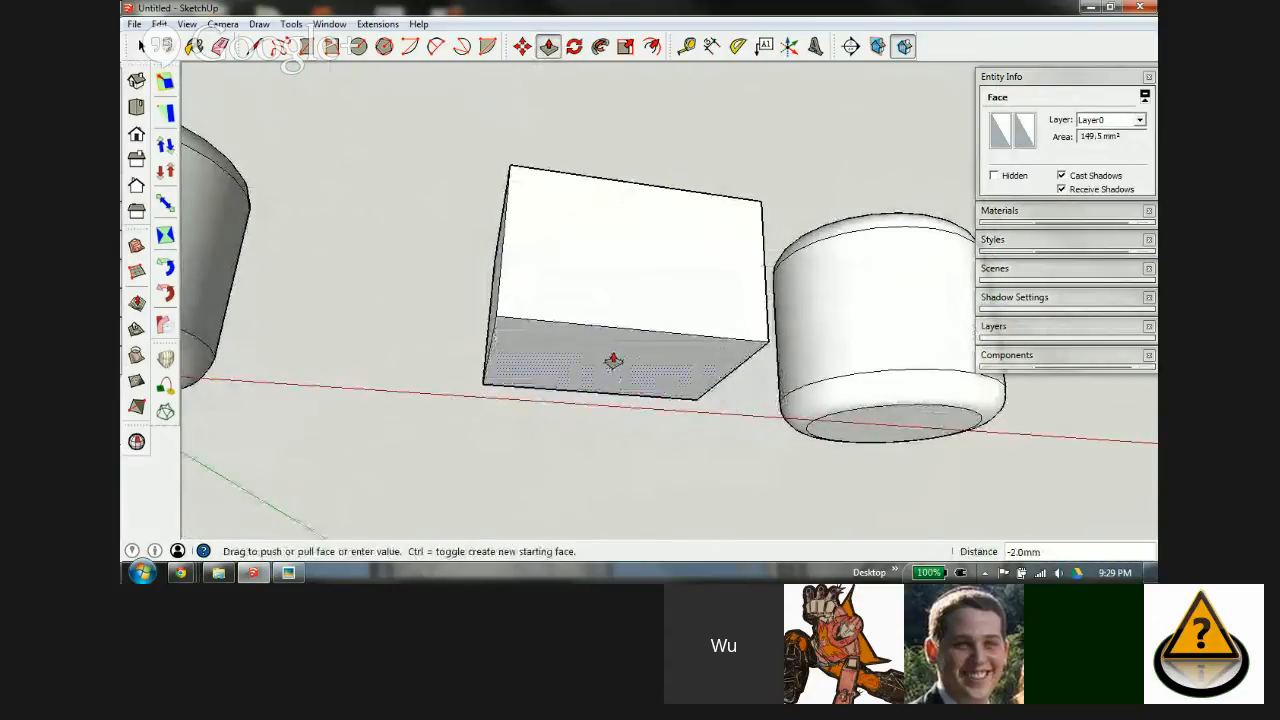
type("1.5")
key("Return")
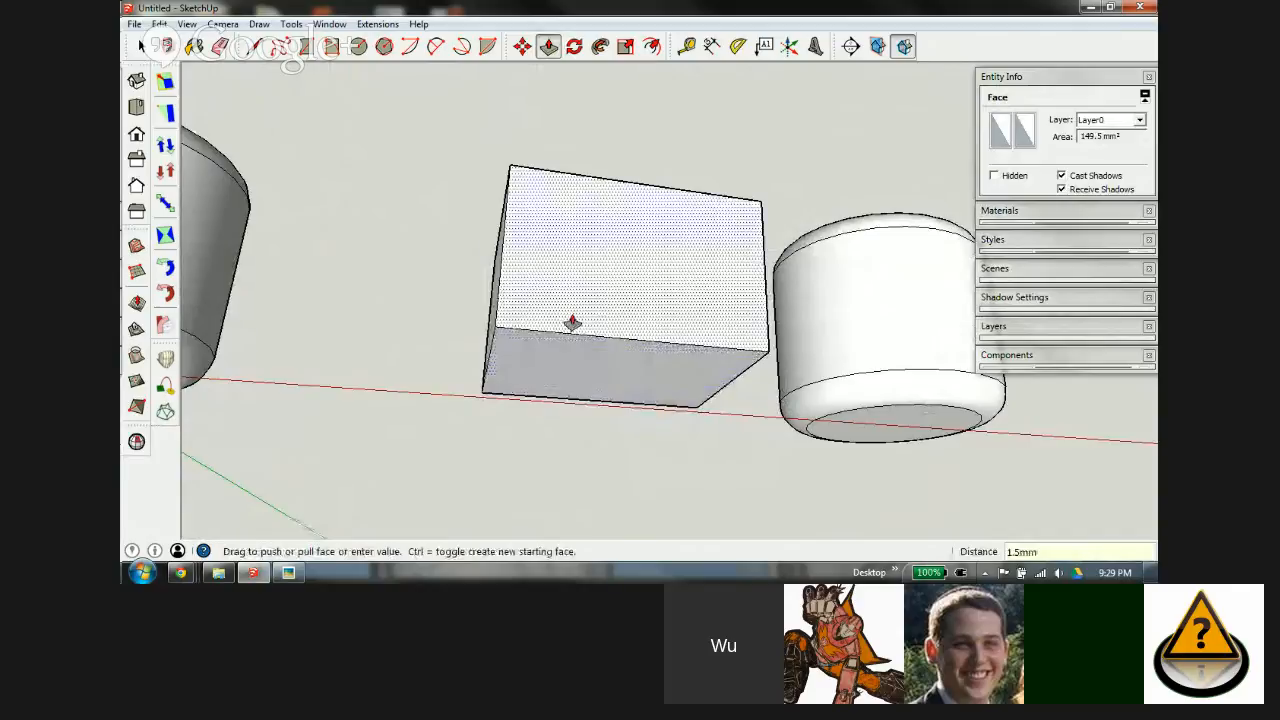
Step: Push the box's back face and one adjoining side face inward by 1.5 mm each
middle_click_drag(571, 320, 926, 349)
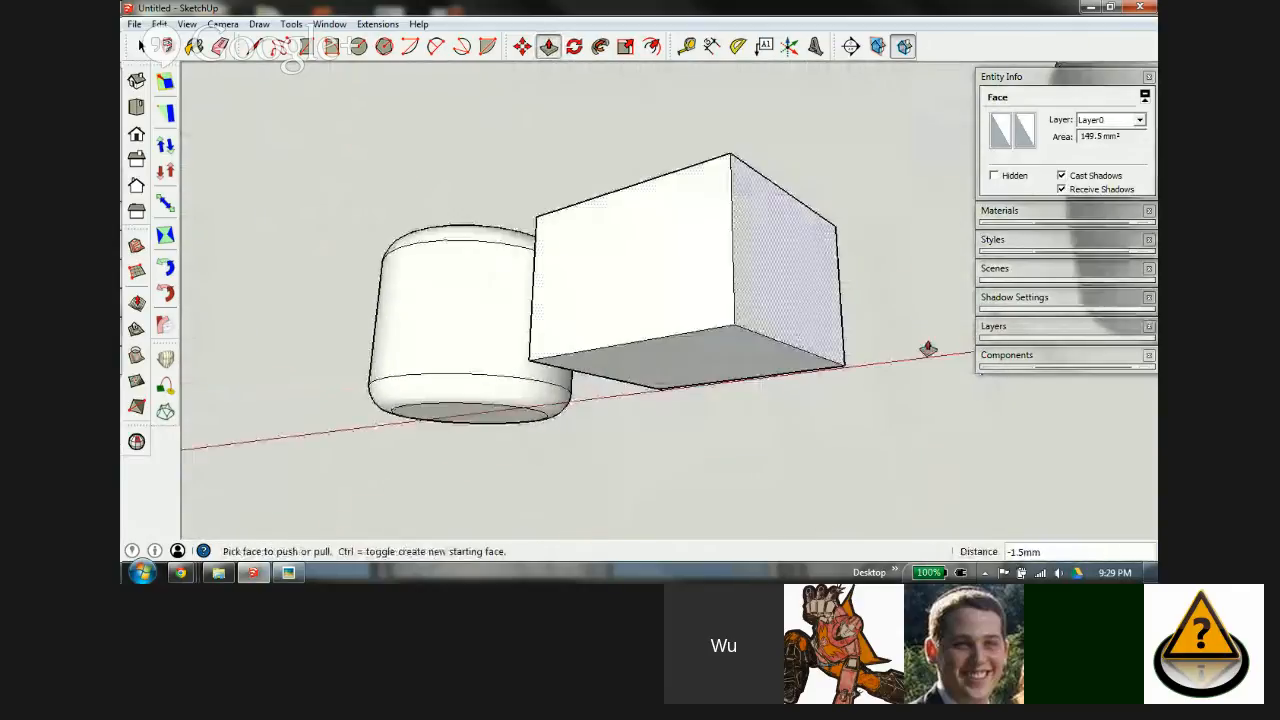
left_click_drag(630, 296, 652, 316)
type("1.")
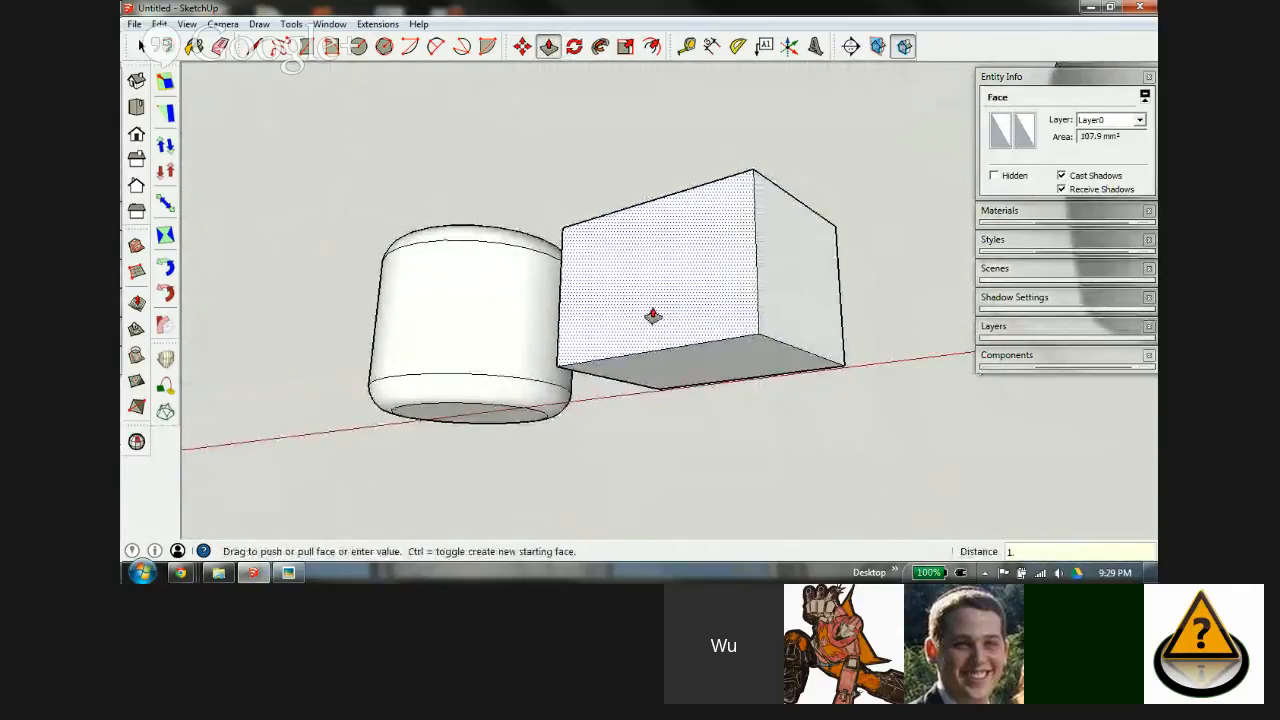
type("5")
key("Return")
double_click(777, 318)
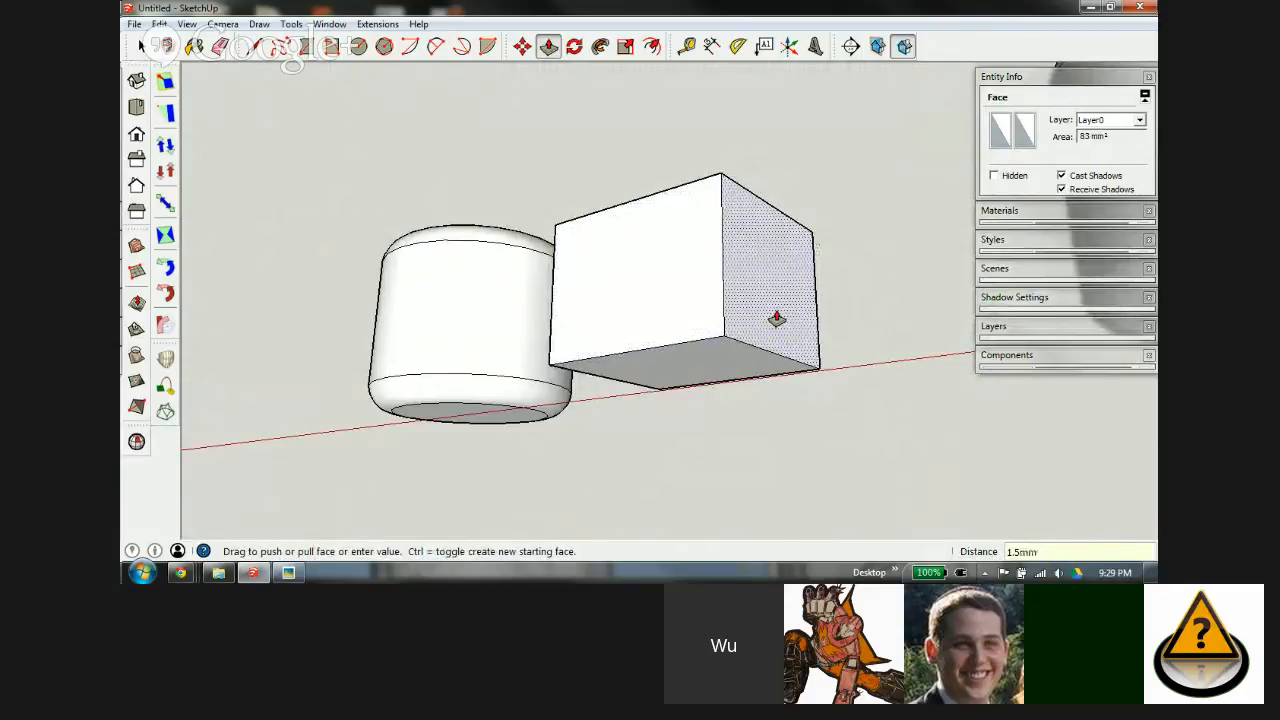
Step: Push the box's remaining side face, toward the plain cylinder, inward by 1.5 mm
middle_click_drag(640, 306, 1066, 337)
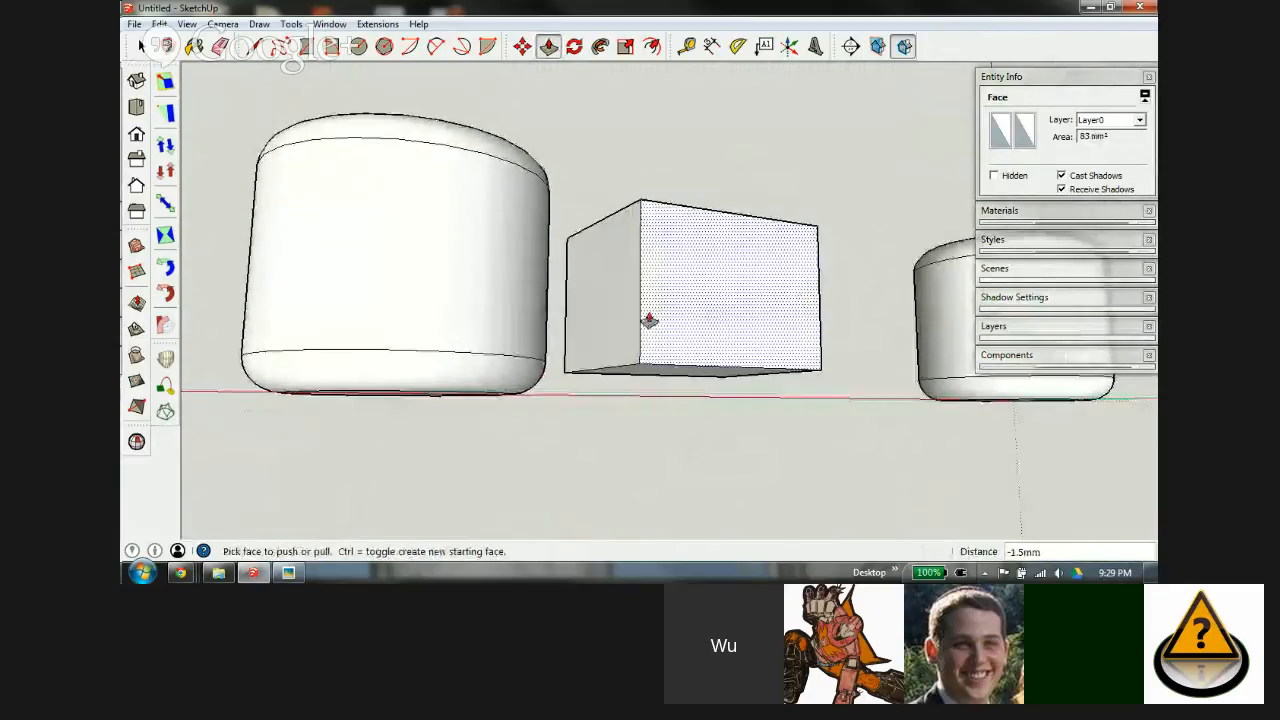
left_click(612, 329)
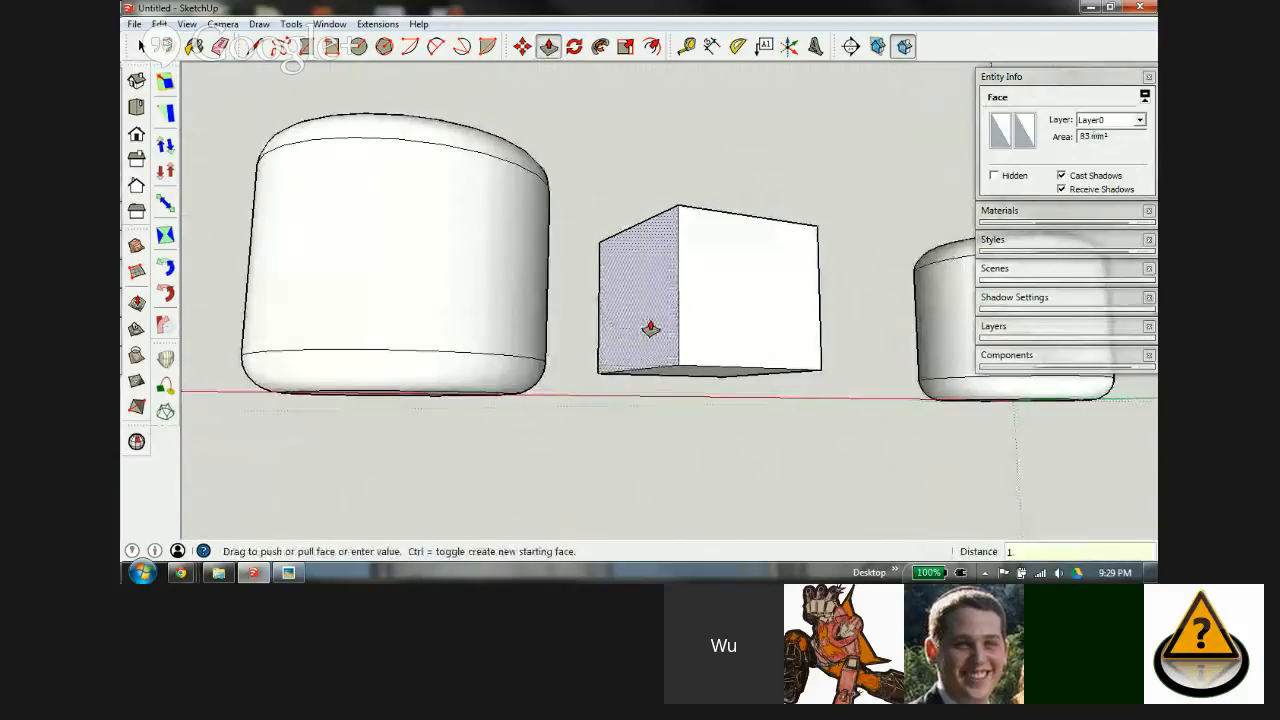
key("Return")
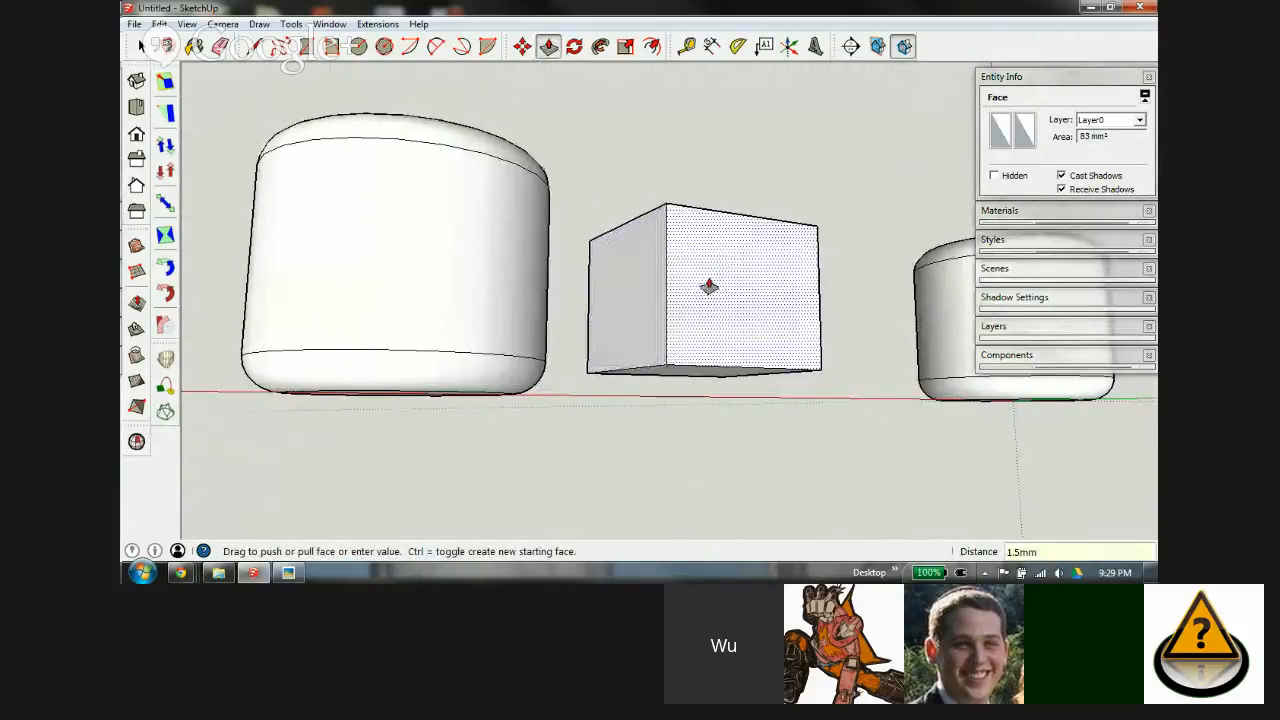
Step: Undo the inward pushes made on all the faces of the box
middle_click_drag(708, 287, 208, 400)
middle_click_drag(709, 331, 350, 300)
left_click(609, 346)
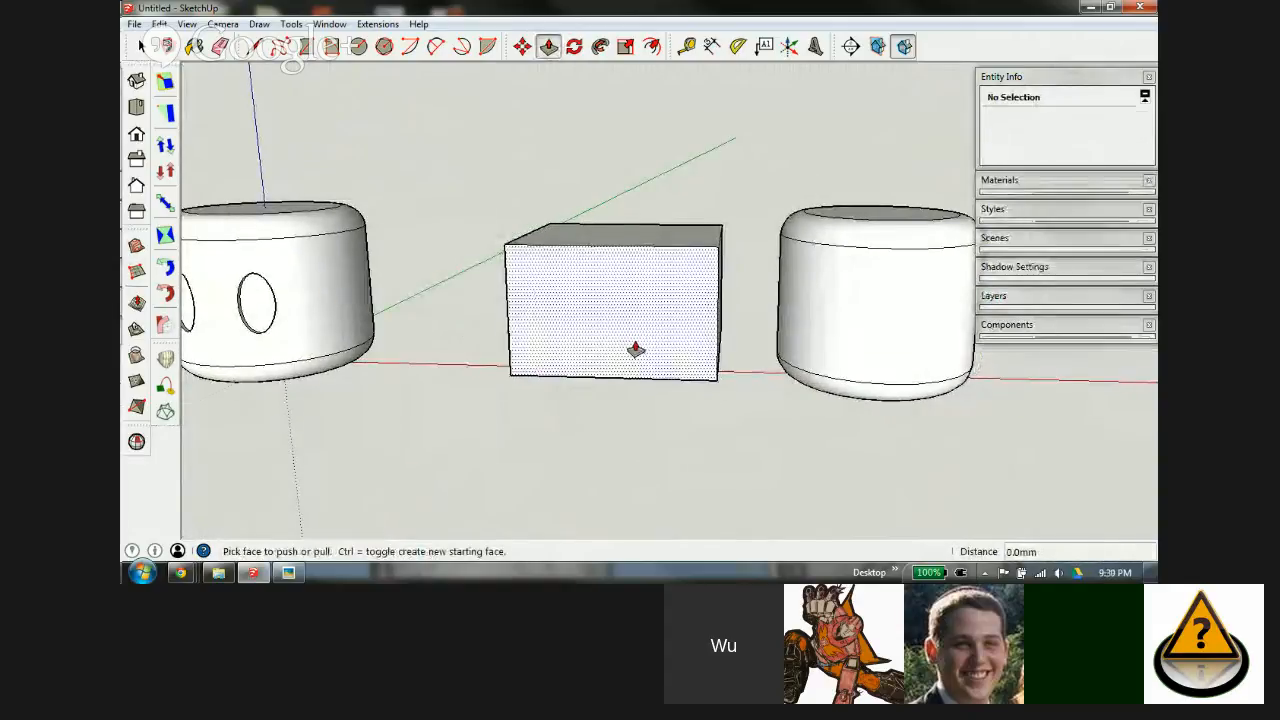
left_click(635, 348)
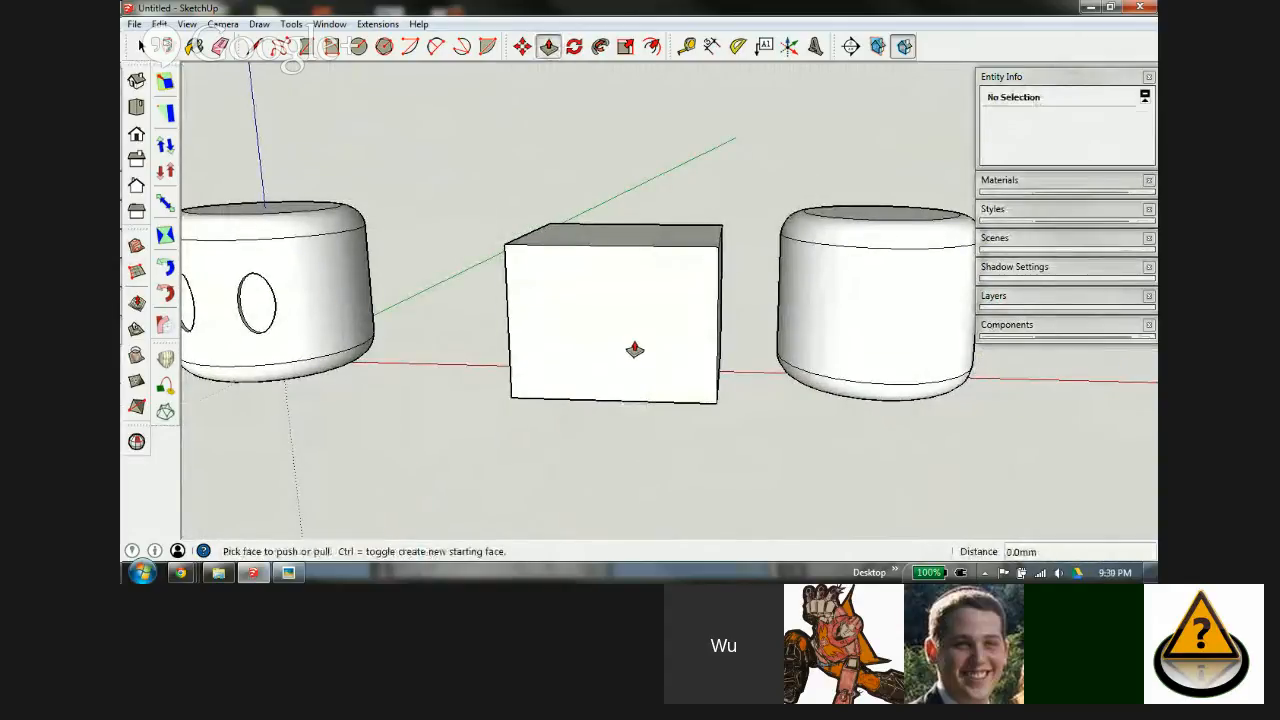
key("ctrl+z")
double_click(622, 357)
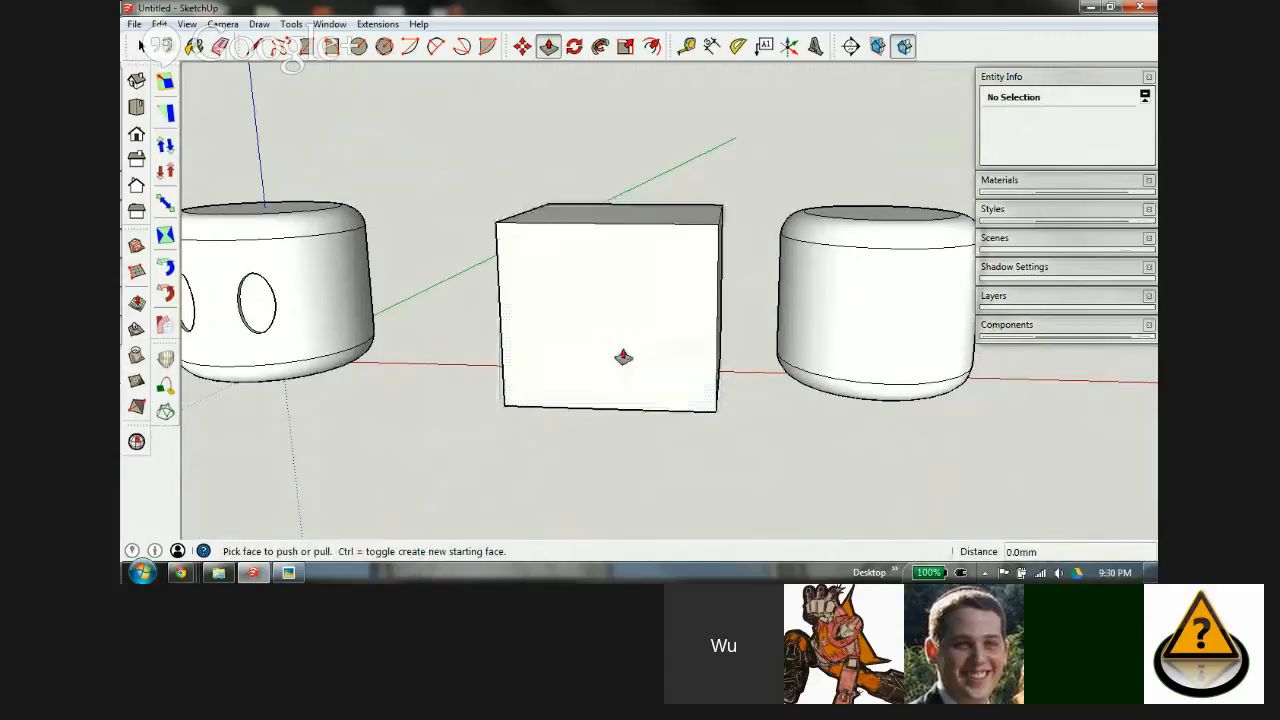
Step: Offset the outline of the box's front face inward by 1.5 mm
middle_click_drag(637, 323, 643, 266)
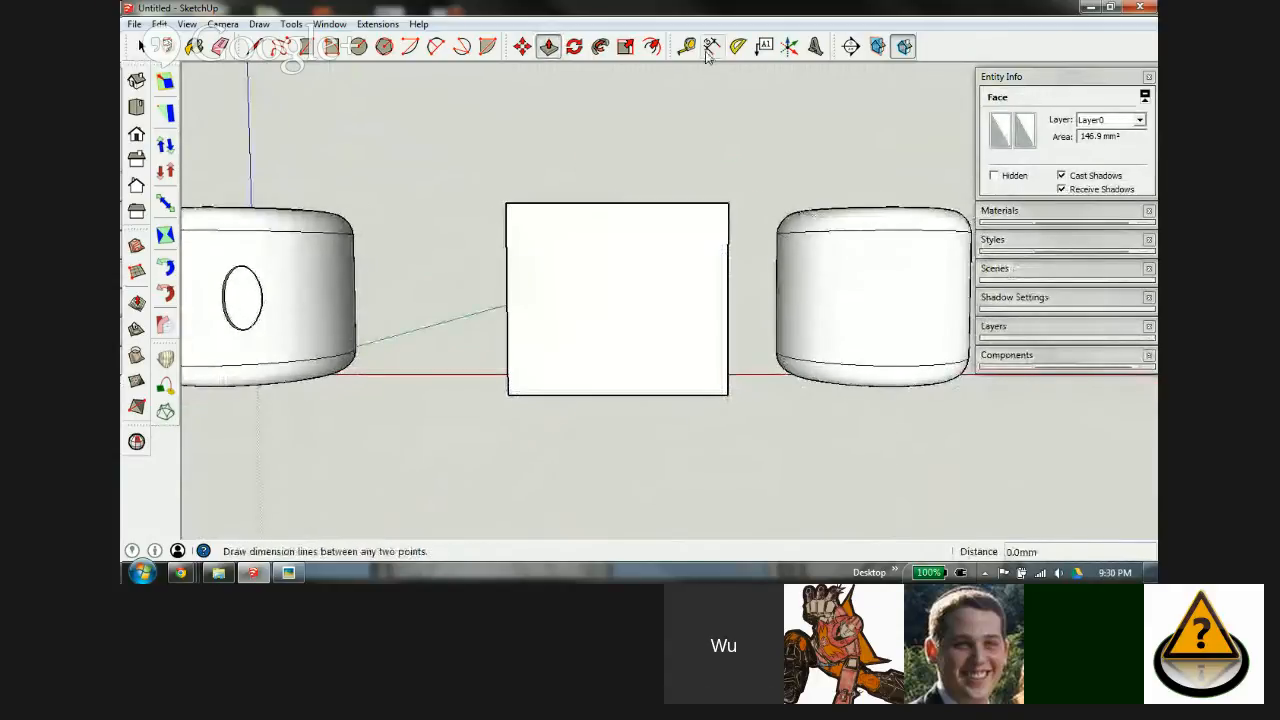
left_click(651, 46)
left_click(638, 213)
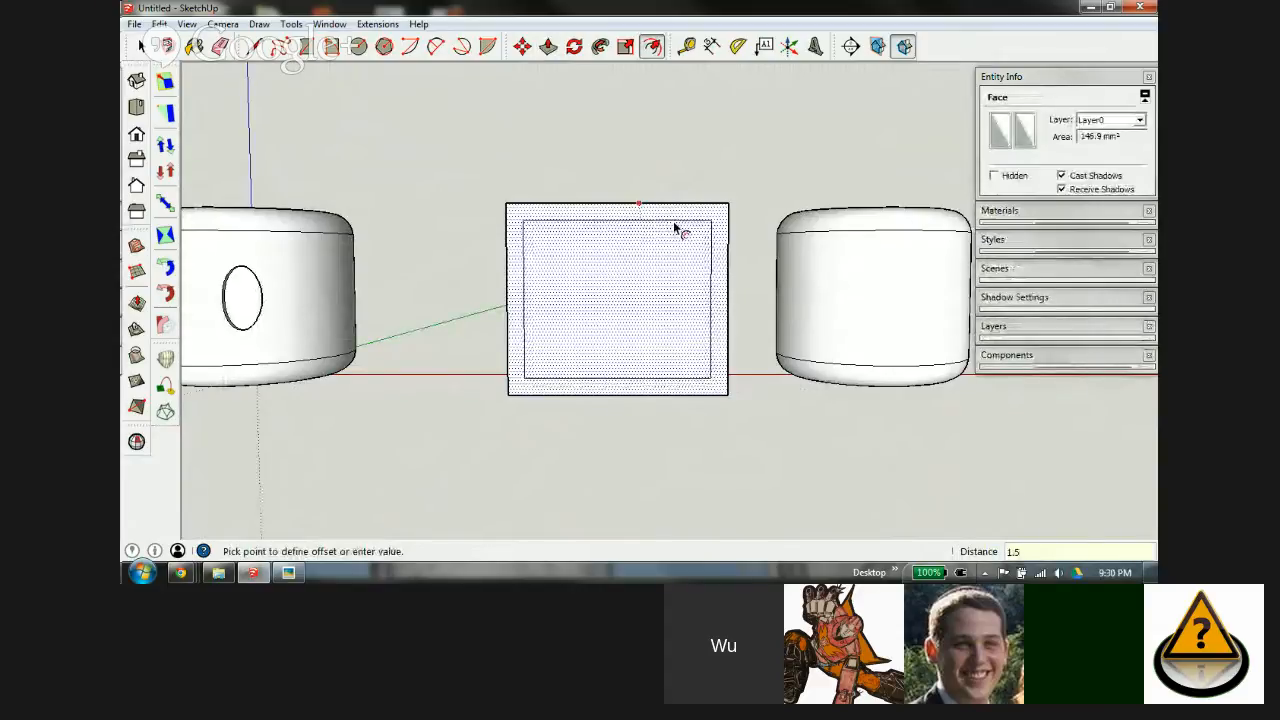
left_click(676, 230)
key("p")
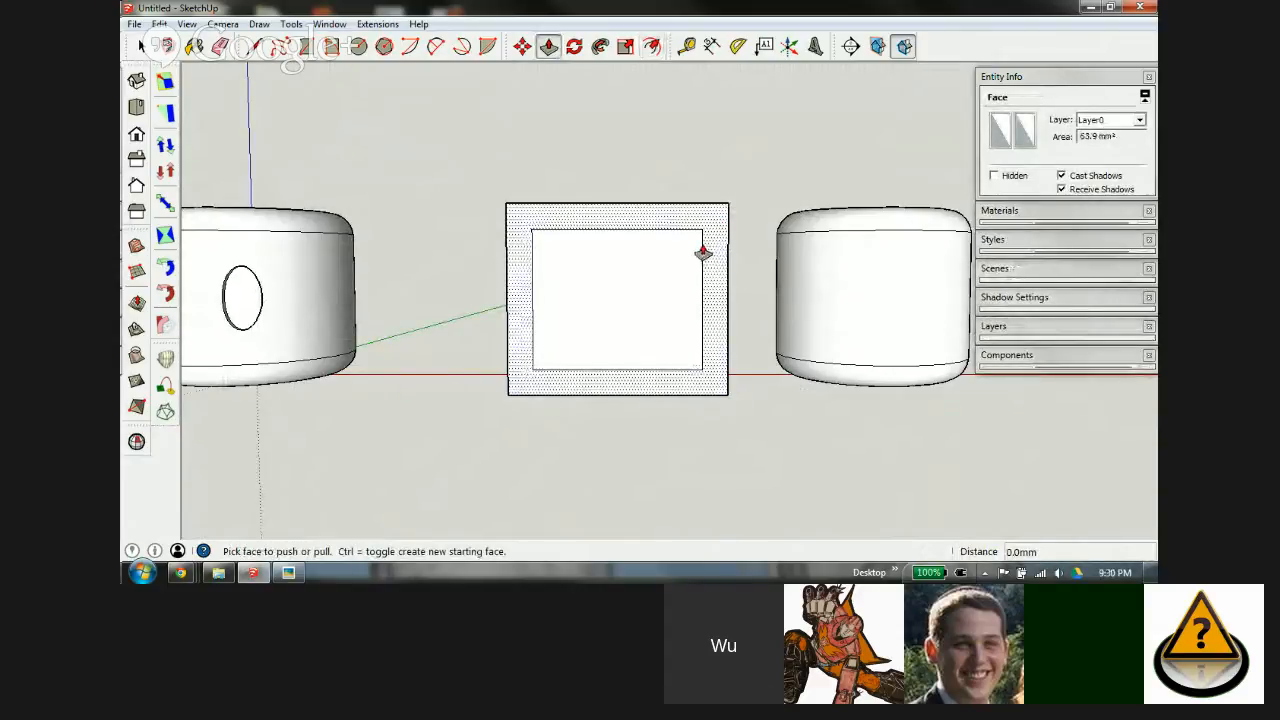
Step: Push the outer frame of the front face back 13 mm through the full depth of the box
middle_click_drag(703, 253, 614, 309)
left_click(677, 249)
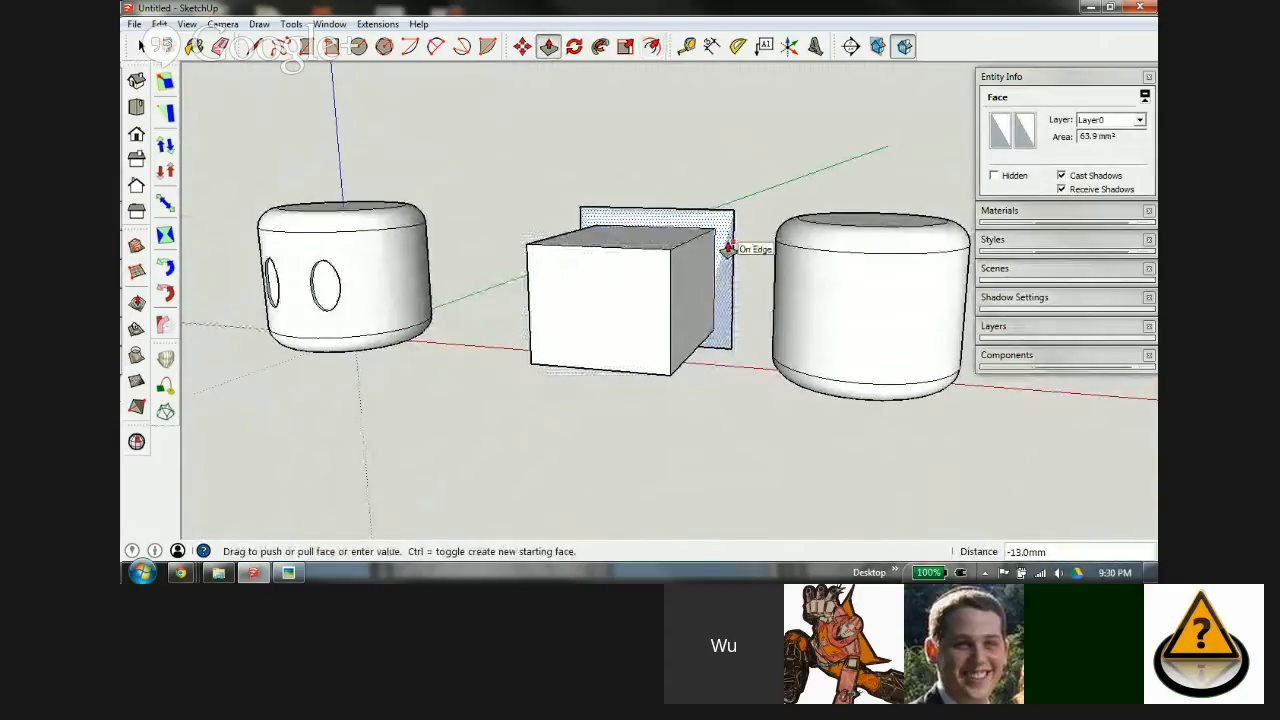
left_click(729, 248)
Step: Redraw a vertical edge at the open back of the box to restore its missing face
middle_click_drag(663, 294, 617, 306)
key("l")
scroll(680, 300, "up", 3)
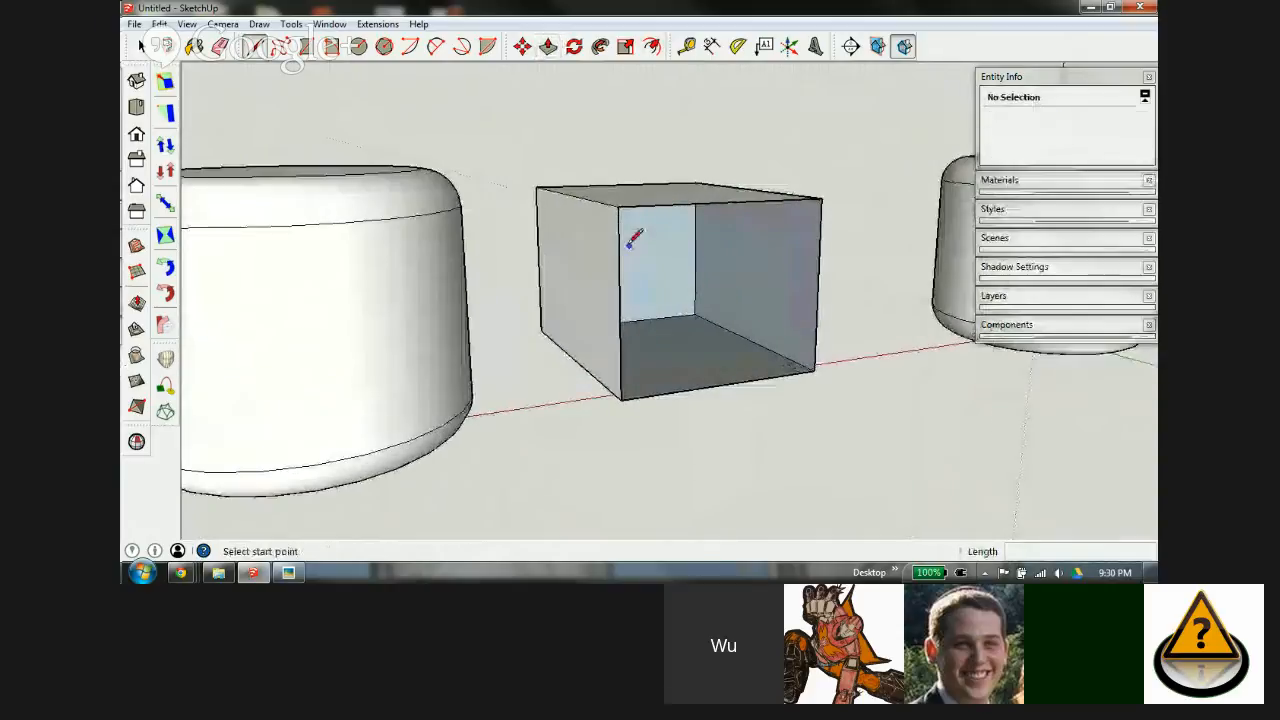
left_click(618, 207)
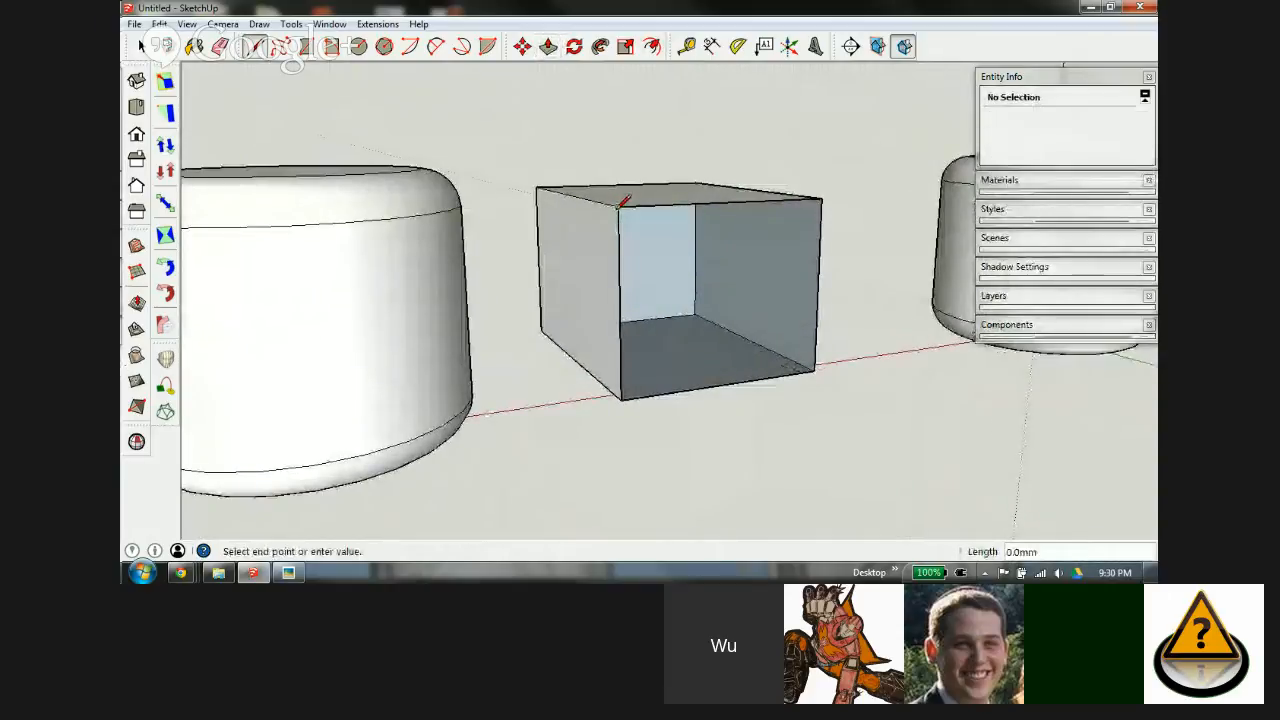
left_click(622, 398)
Step: Push the front and back faces of the box inward by 1.5 mm each
middle_click_drag(586, 263, 752, 337)
key("p")
left_click(618, 338)
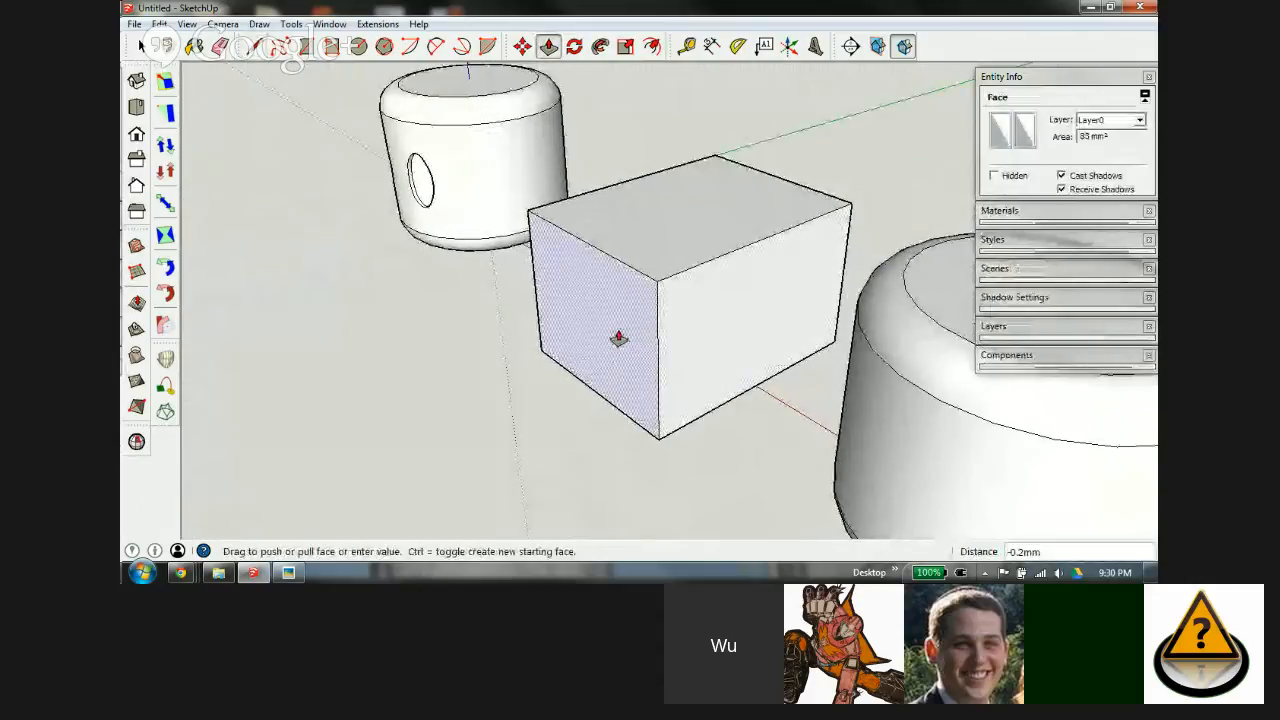
type("1.5")
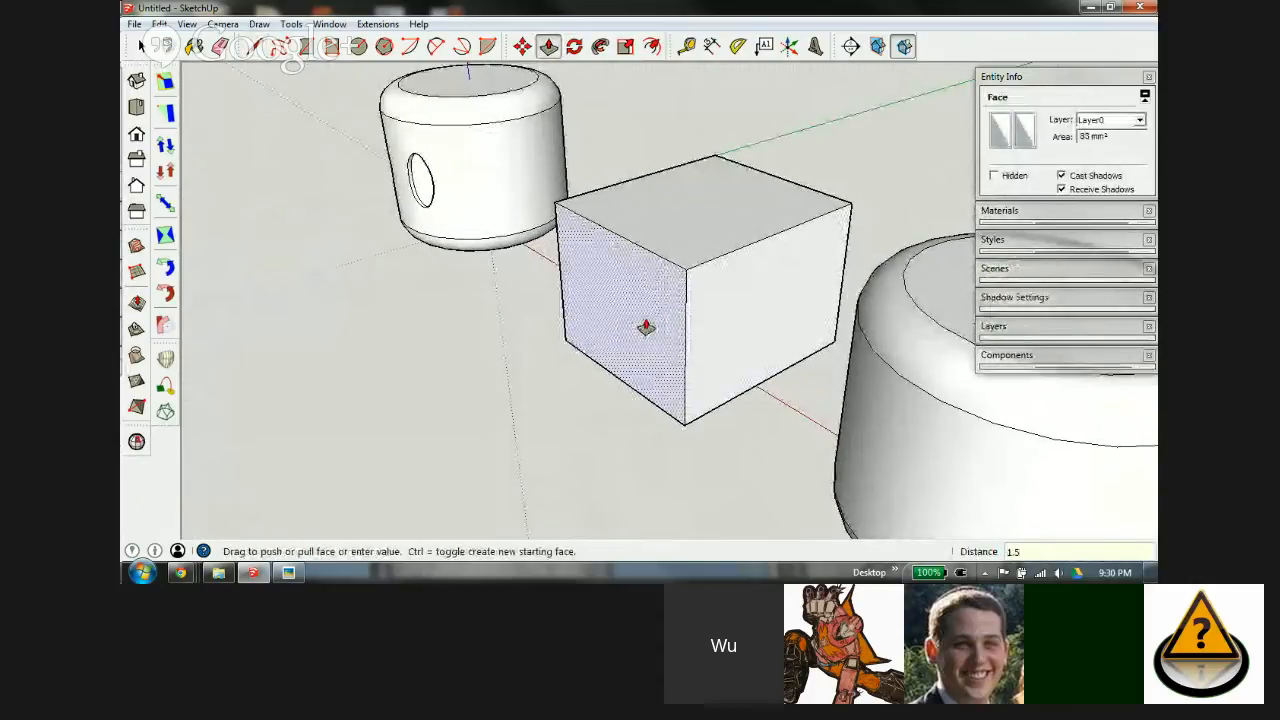
key("Return")
middle_click_drag(710, 297, 249, 286)
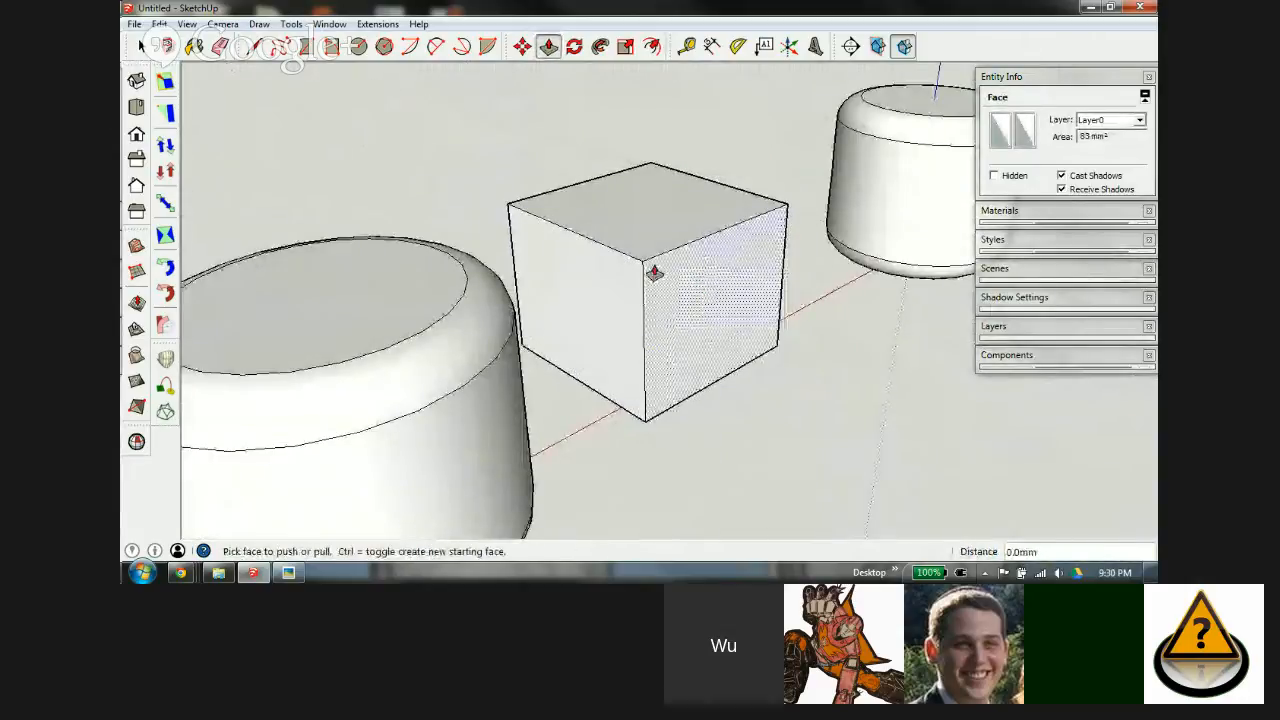
Step: Scale the plain cylinder group vertically about its center to the height of the box, a factor of about 0.73
middle_click_drag(557, 251, 891, 123)
scroll(602, 259, "down", 3)
scroll(602, 259, "down", 2)
key("space")
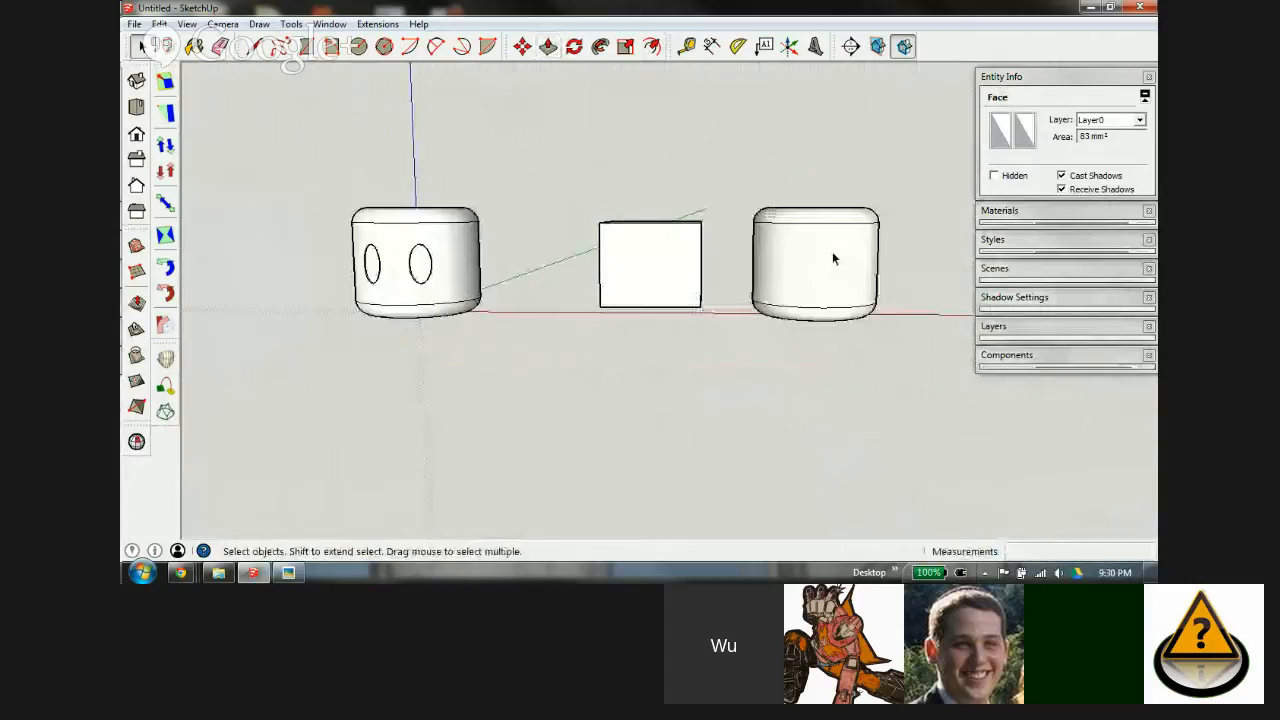
left_click(815, 239)
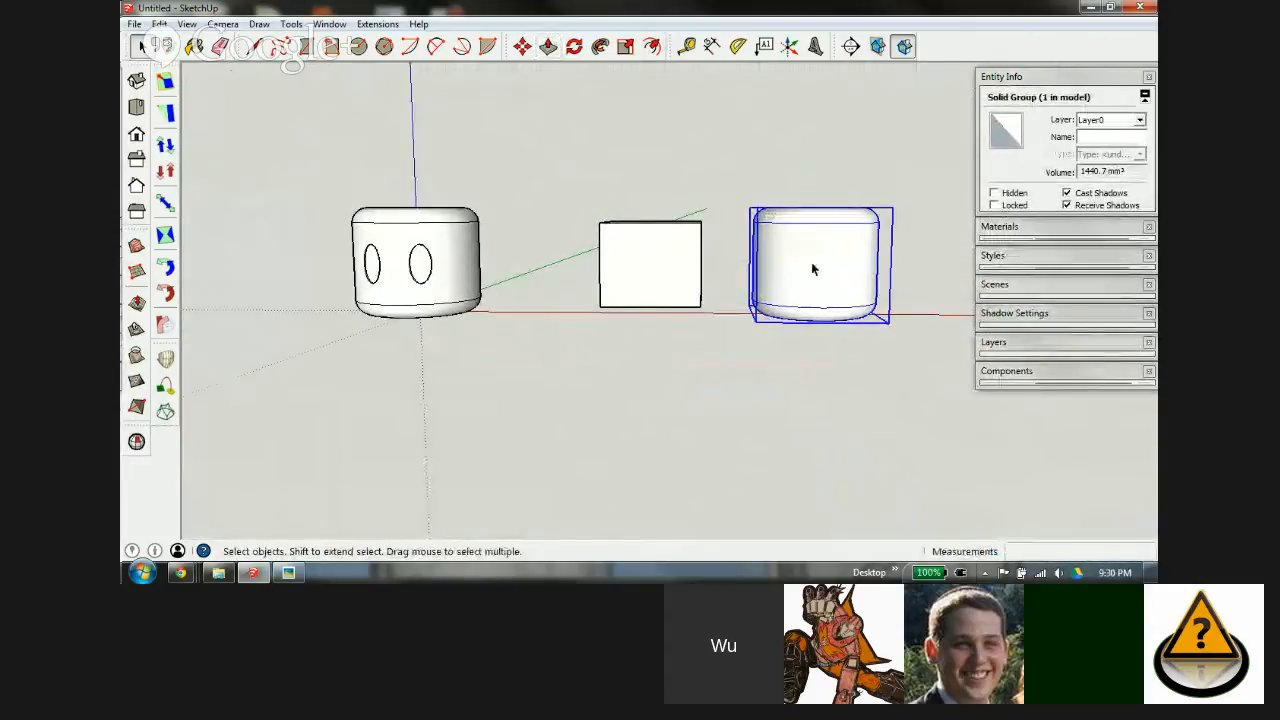
key("s")
middle_click_drag(803, 277, 815, 215)
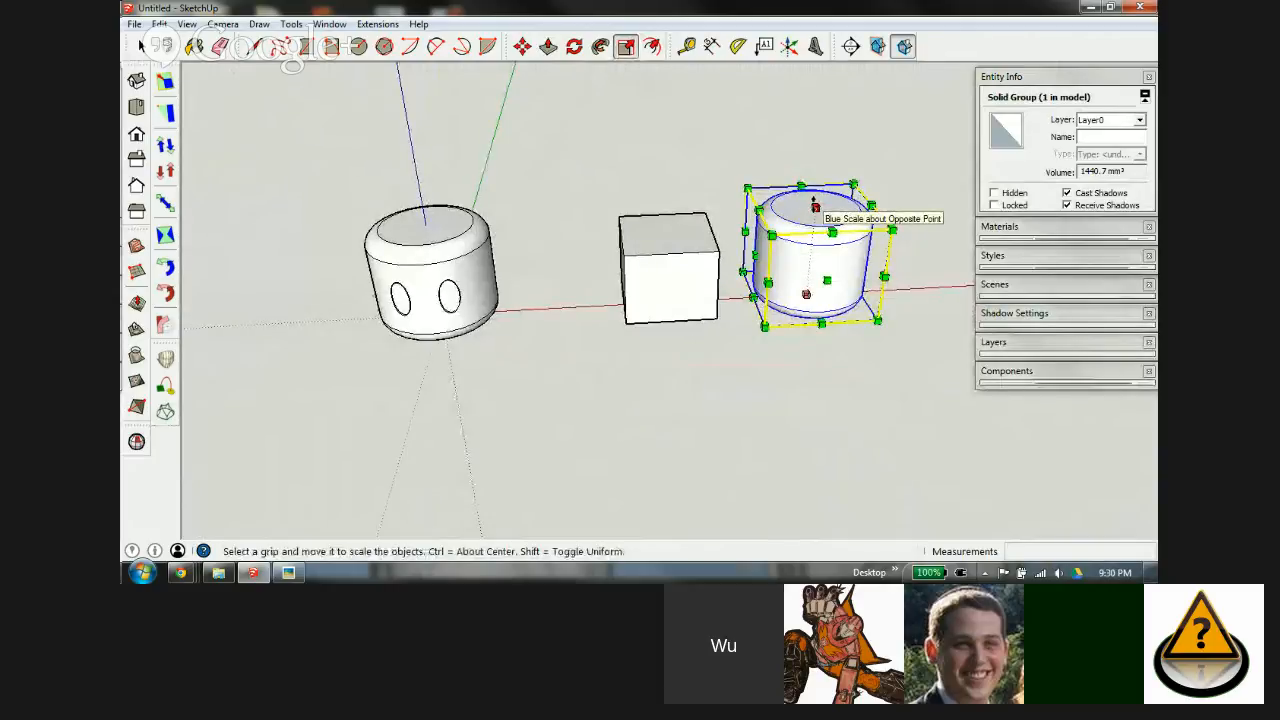
key("ctrl")
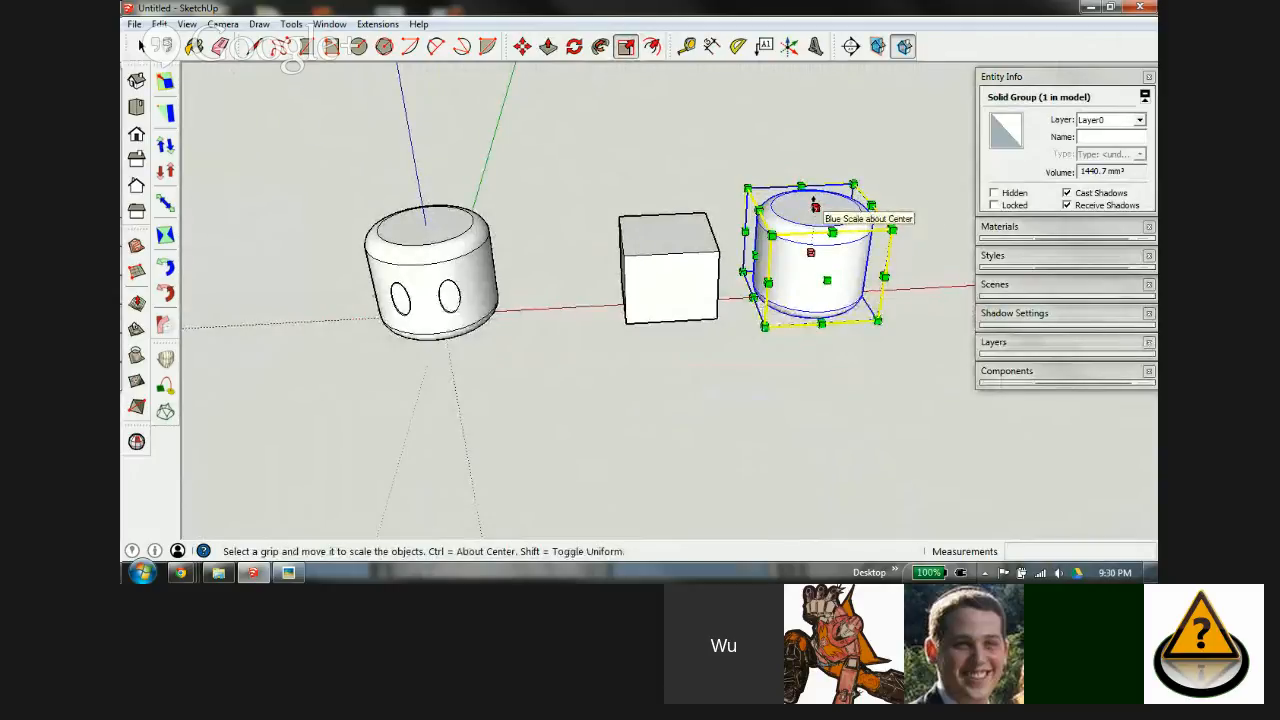
left_click_drag(815, 206, 716, 249)
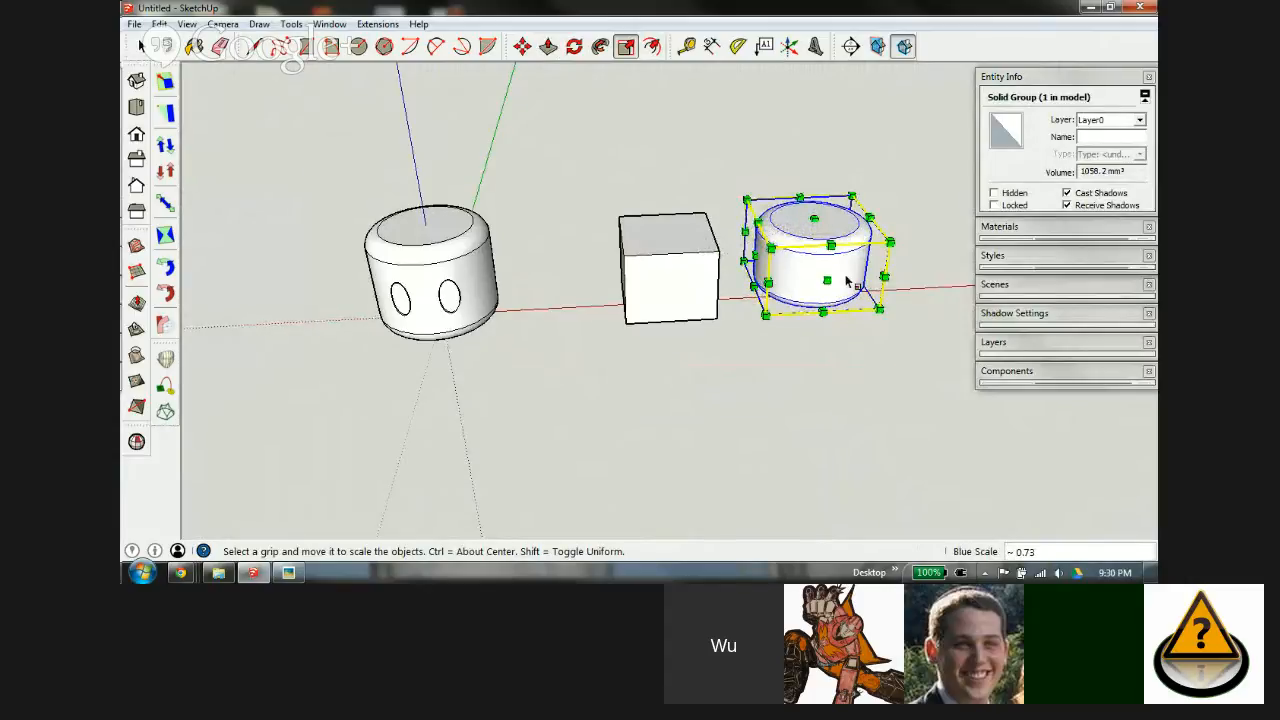
Step: Scale the cylinder along the green axis from both sides to match the box's front and back faces, by about 1.03 and 0.75
middle_click_drag(843, 251, 829, 290)
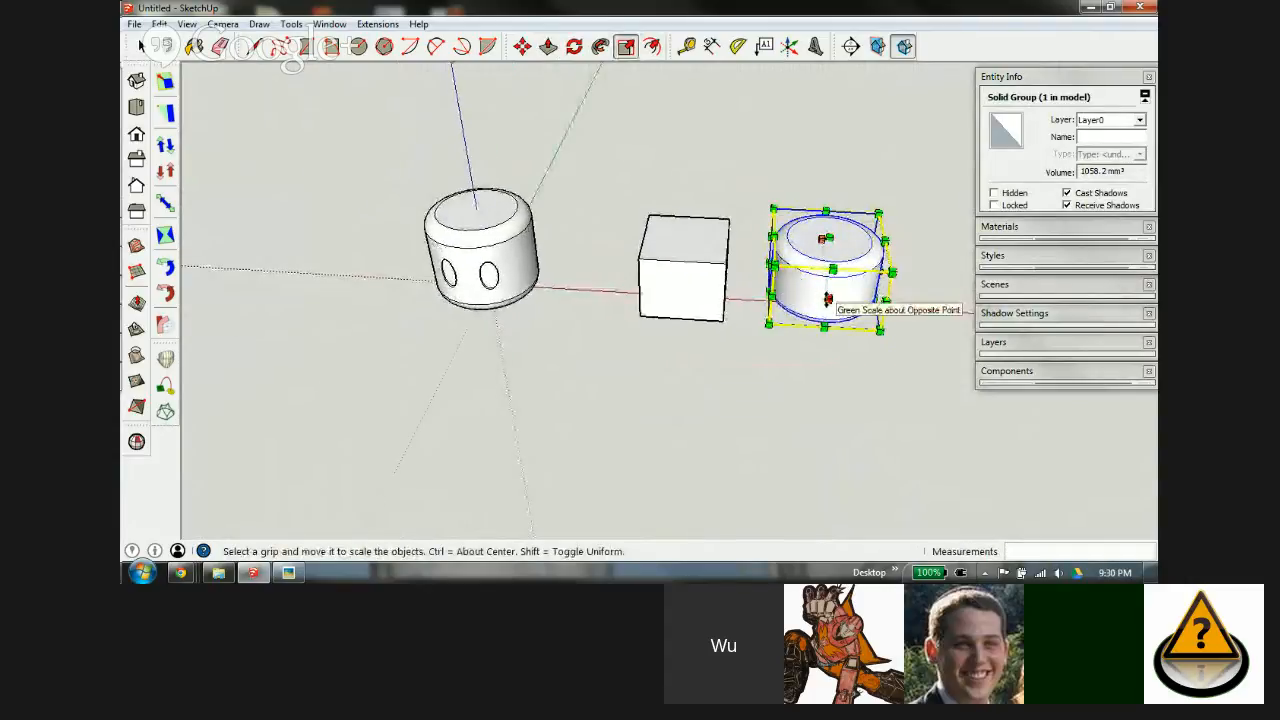
left_click_drag(827, 298, 729, 270)
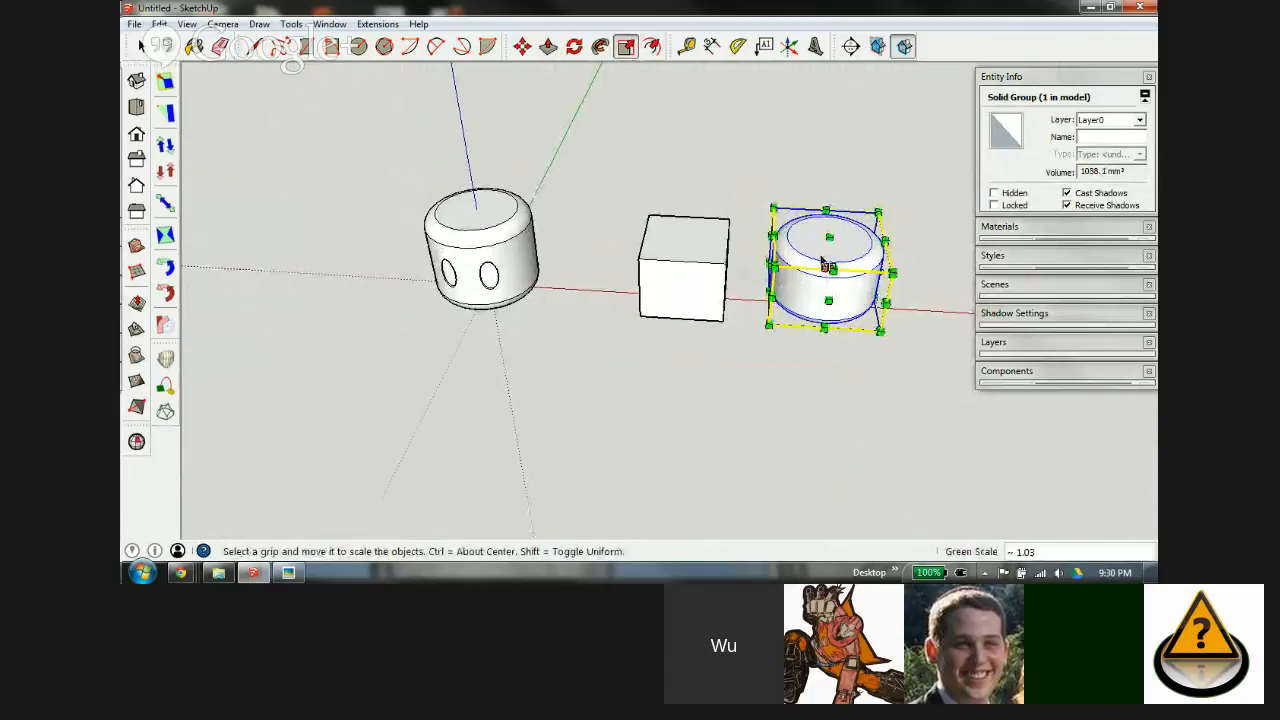
scroll(823, 240, "up", 3)
middle_click_drag(886, 280, 418, 307)
key("s")
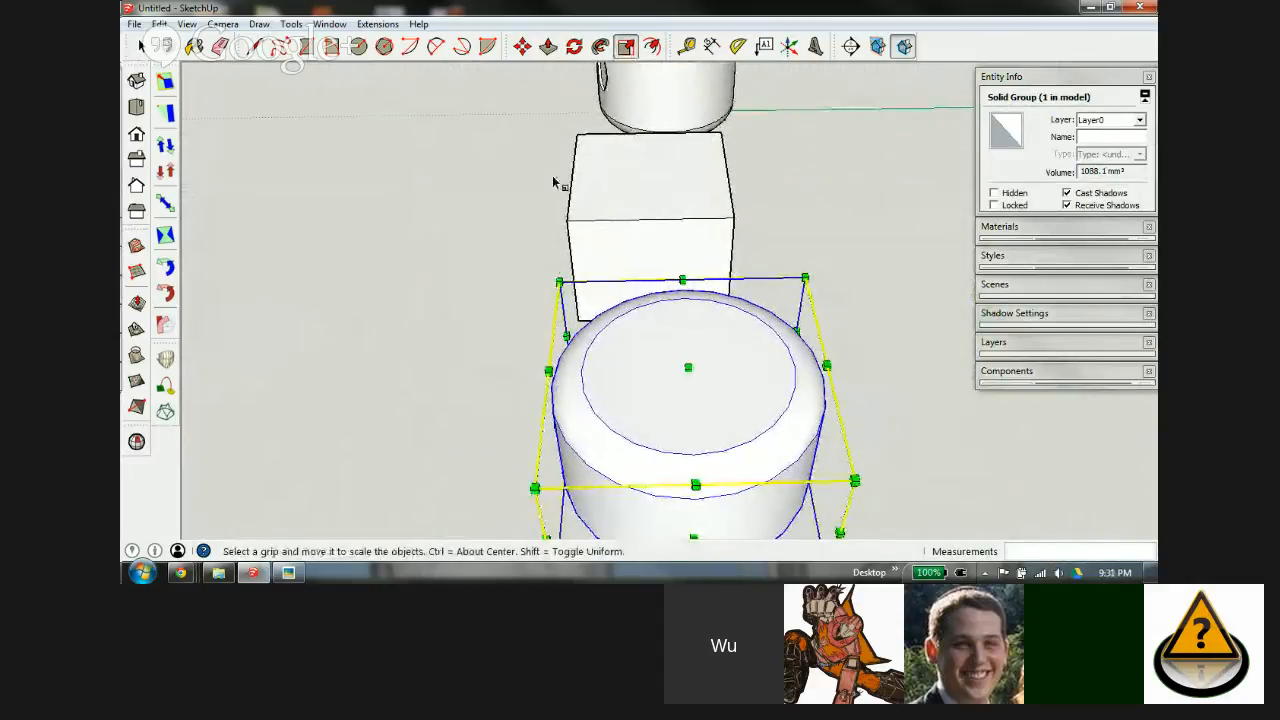
middle_click_drag(743, 383, 420, 346)
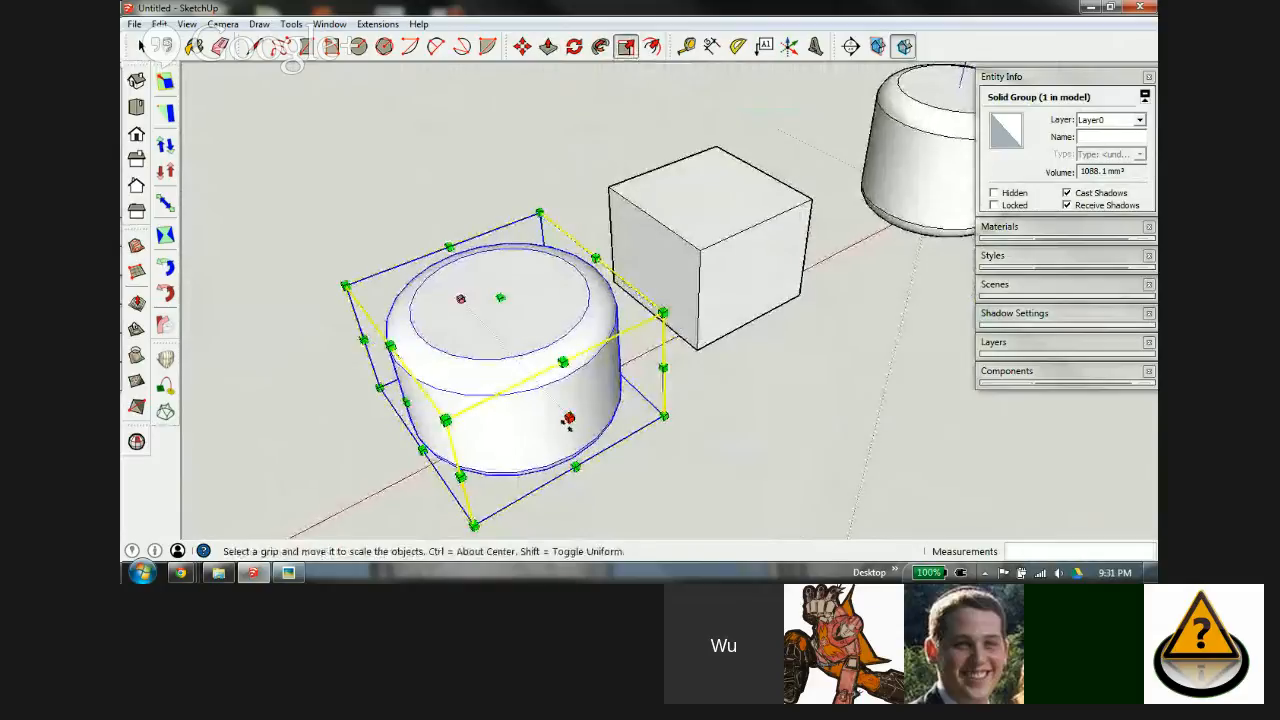
left_click_drag(569, 418, 539, 384)
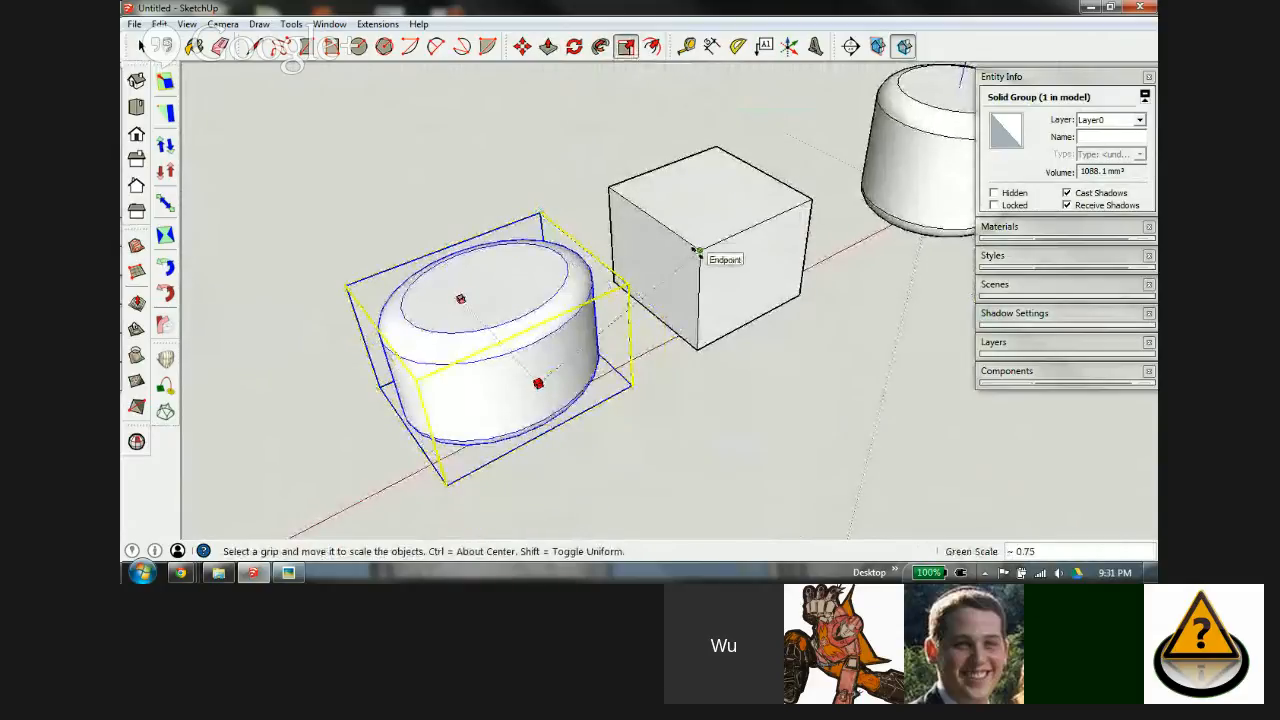
Step: Stretch the cylinder along the red axis until its inner end lines up with the box's side facing the head
middle_click_drag(519, 372, 535, 70)
left_click_drag(503, 270, 698, 288)
middle_click_drag(551, 252, 495, 305)
left_click_drag(515, 274, 698, 249)
Step: Scale the cylinder's outer end back along the red axis to line up with the box's near side
middle_click_drag(555, 290, 237, 311)
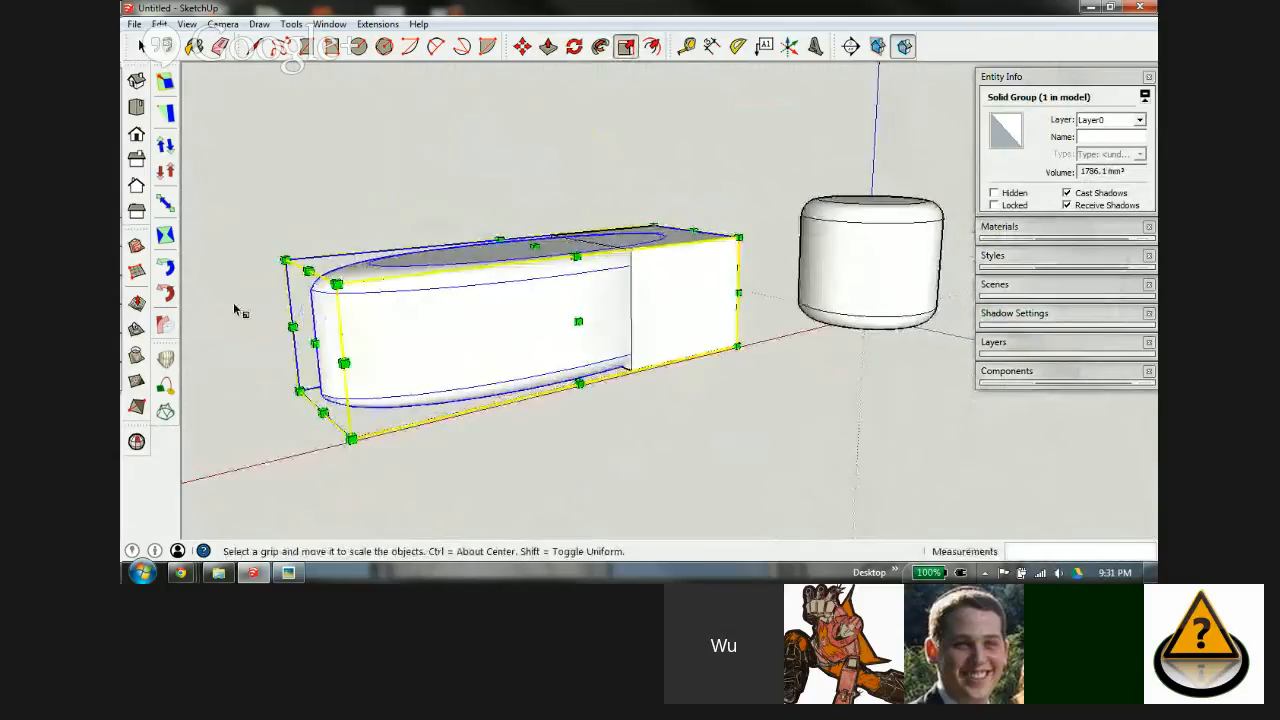
left_click_drag(310, 343, 628, 250)
middle_click_drag(632, 316, 975, 330)
mouse_move(692, 300)
middle_mouse_down()
mouse_move(818, 309)
mouse_move(673, 298)
middle_mouse_up()
key("s")
Step: Select the reference box surrounding the scaled cylinder and delete it
middle_click_drag(932, 342, 709, 344)
key("space")
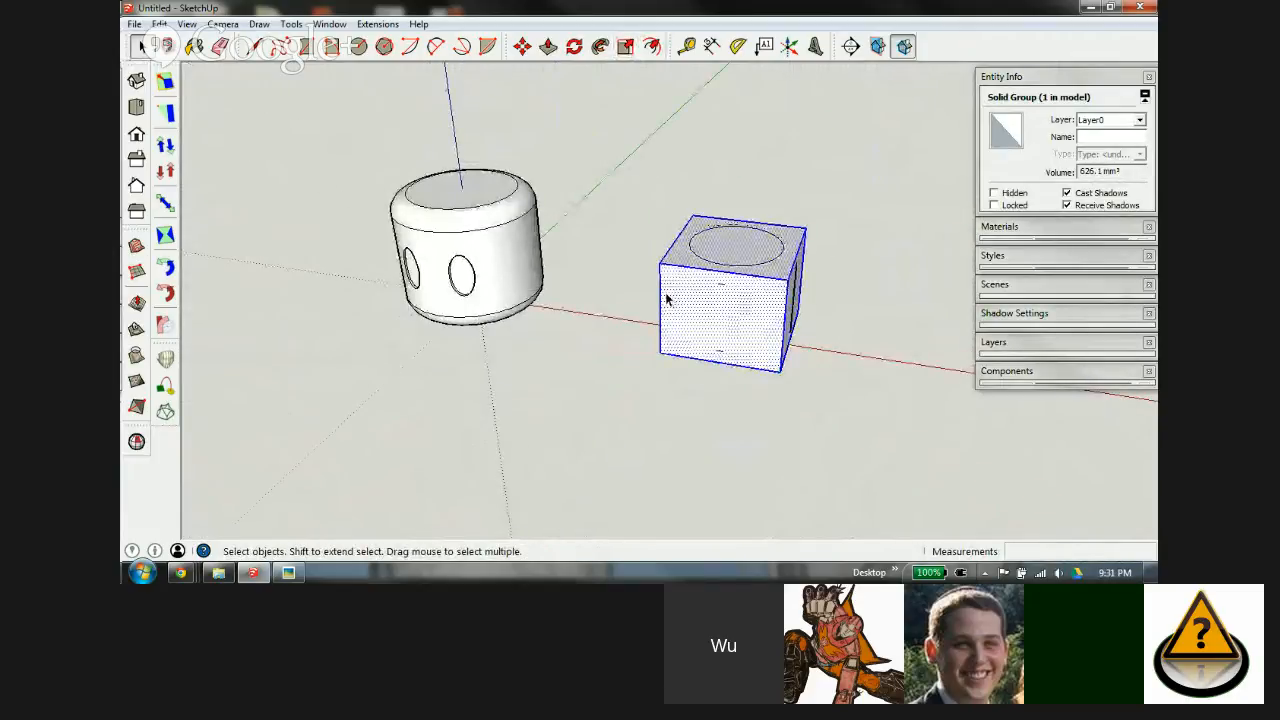
key("ctrl+z")
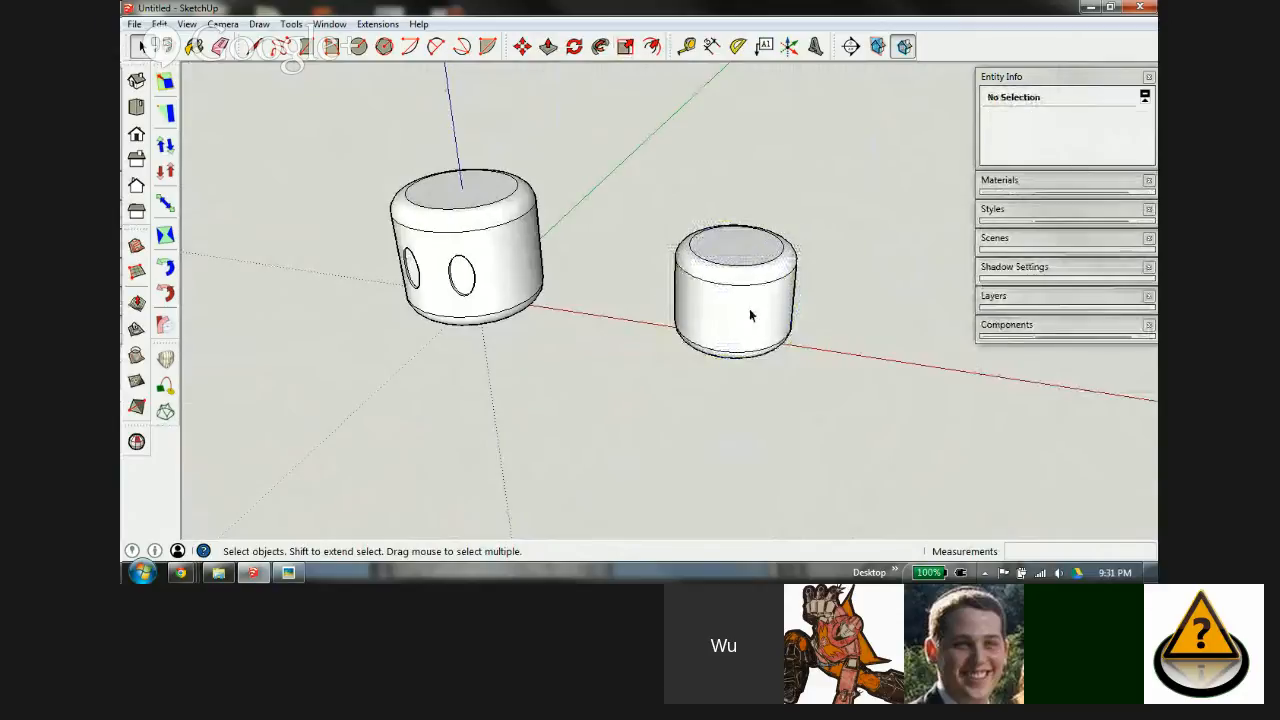
Step: Explode the small cylinder's group and reverse all of its faces
left_click(746, 308)
middle_click_drag(743, 308, 803, 197)
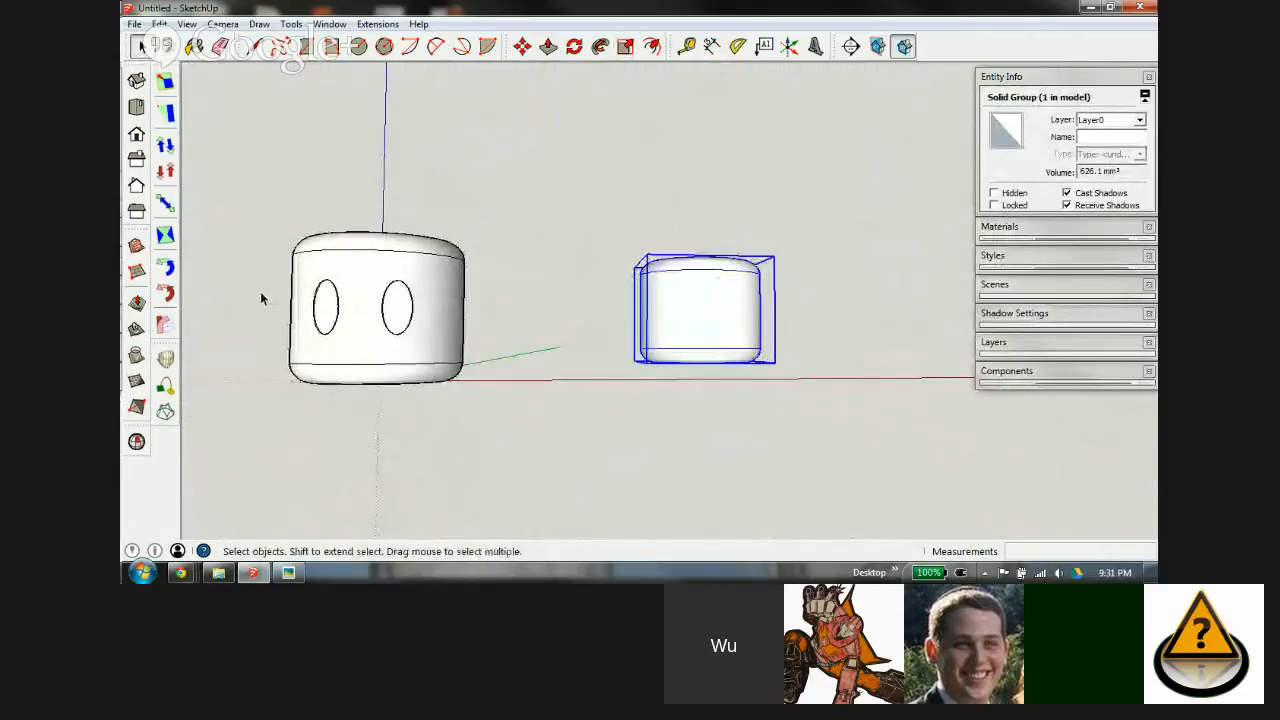
scroll(706, 320, "up", 3)
middle_click_drag(709, 251, 714, 325)
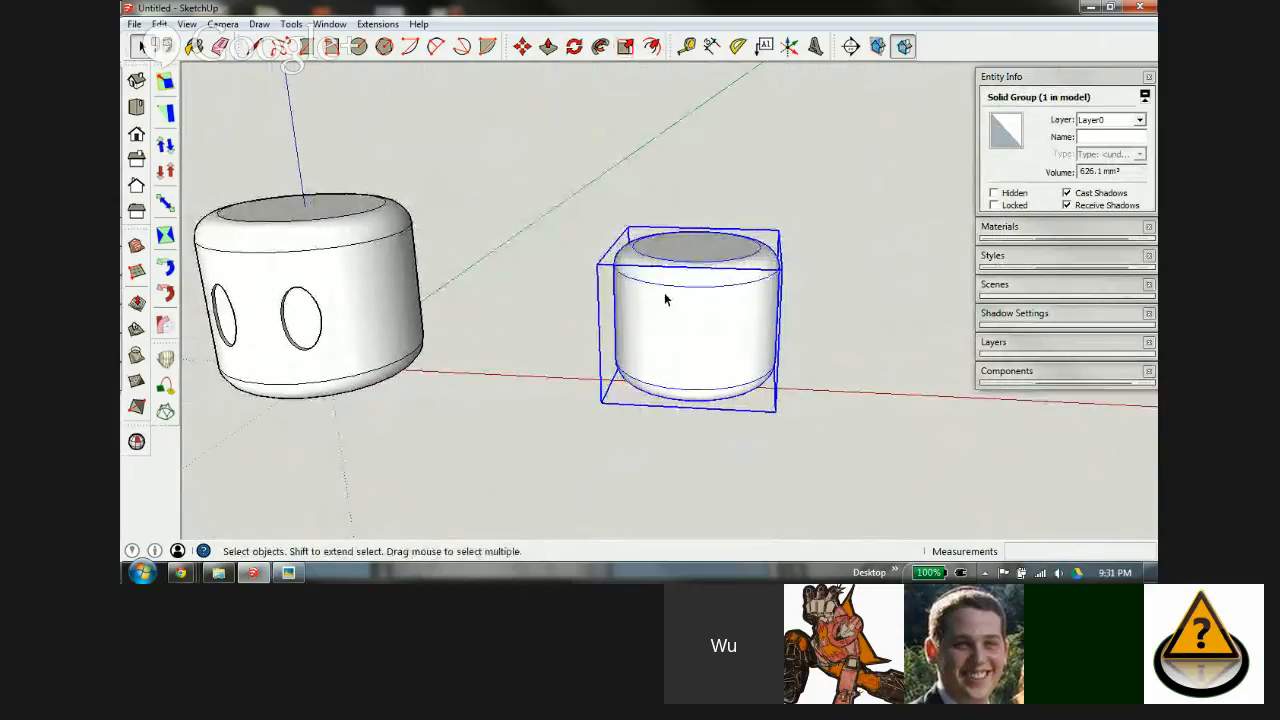
right_click(674, 297)
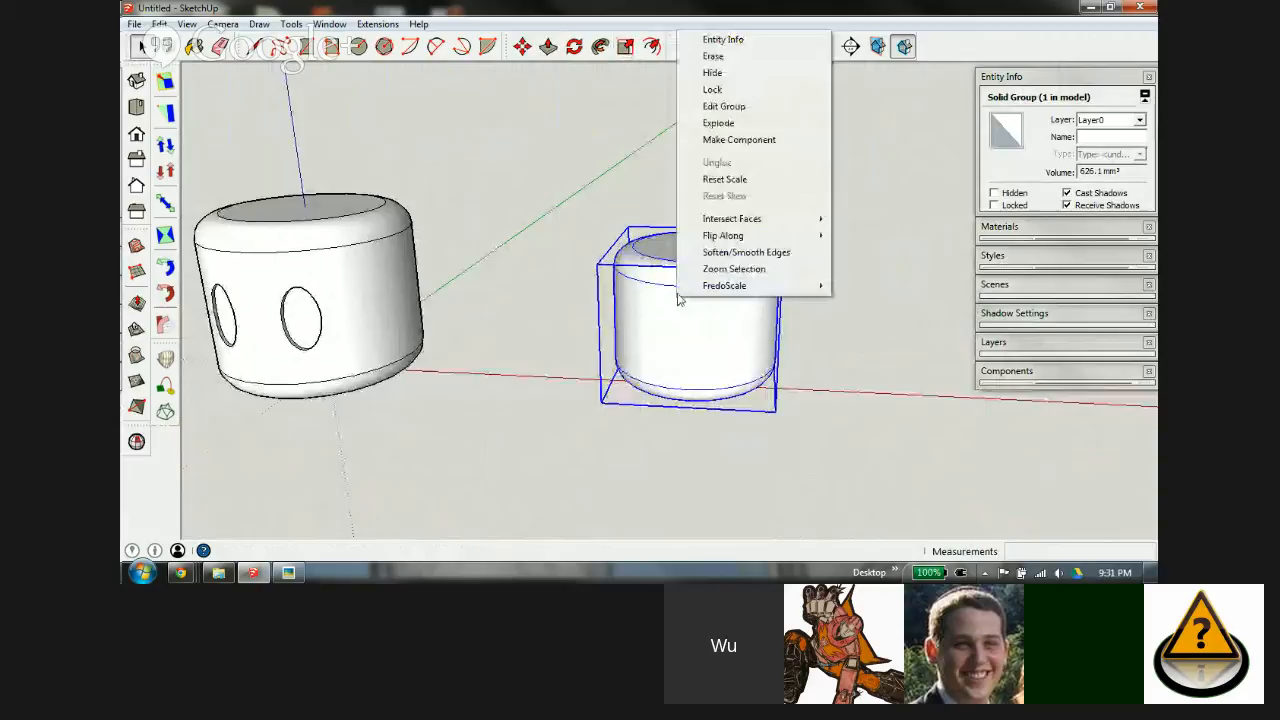
left_click(737, 124)
right_click(690, 288)
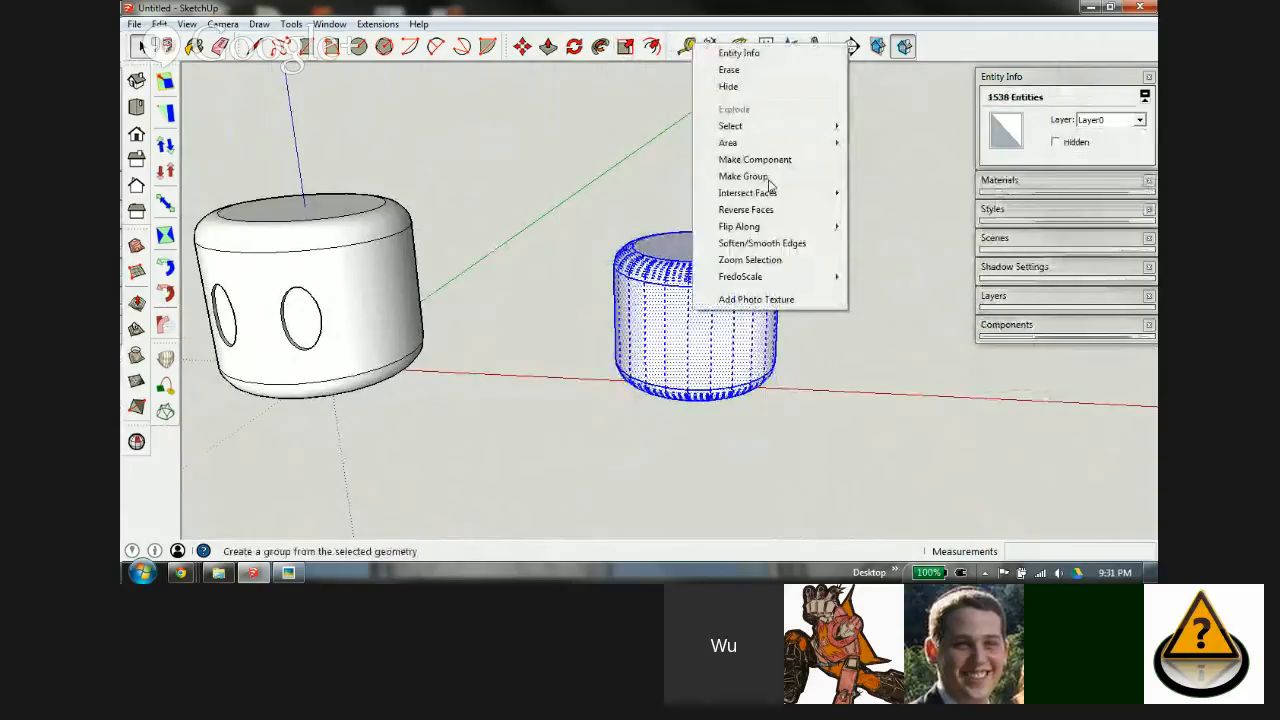
left_click(767, 218)
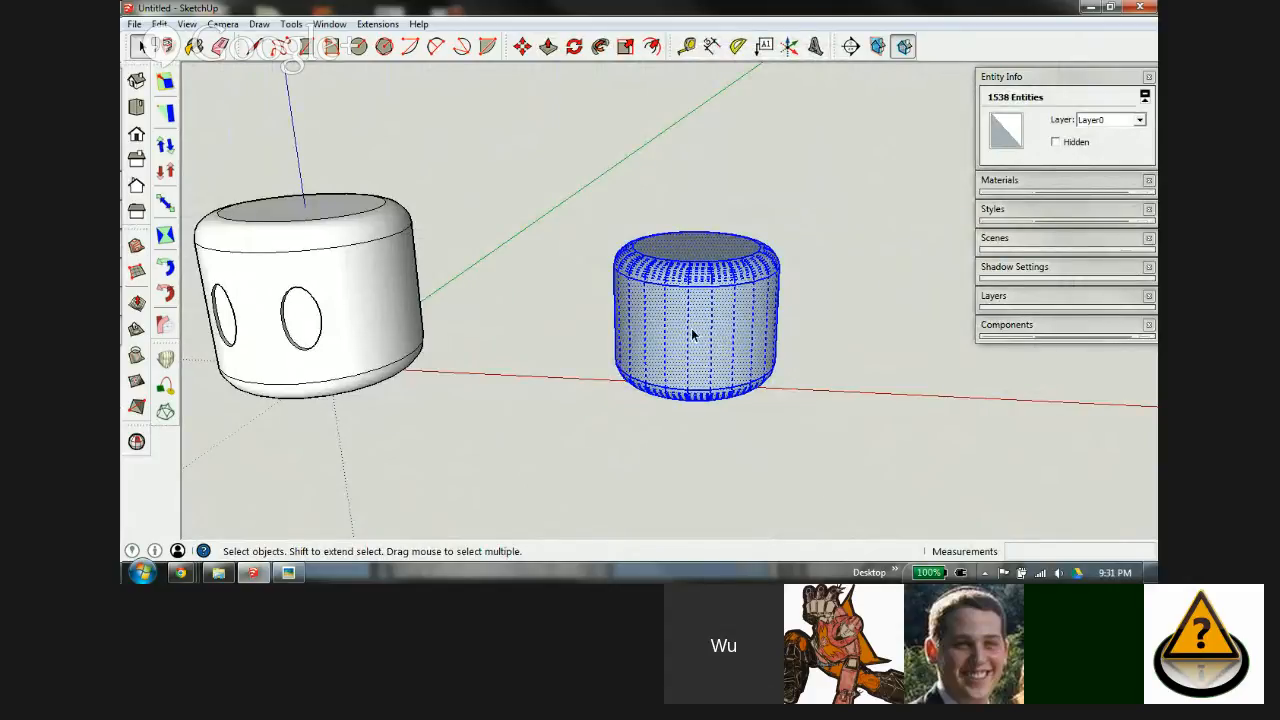
Step: Select all of the small cylinder's geometry and move it about 25.9 mm along the red axis to line up with the head's centre
left_click(367, 291)
left_click(730, 296)
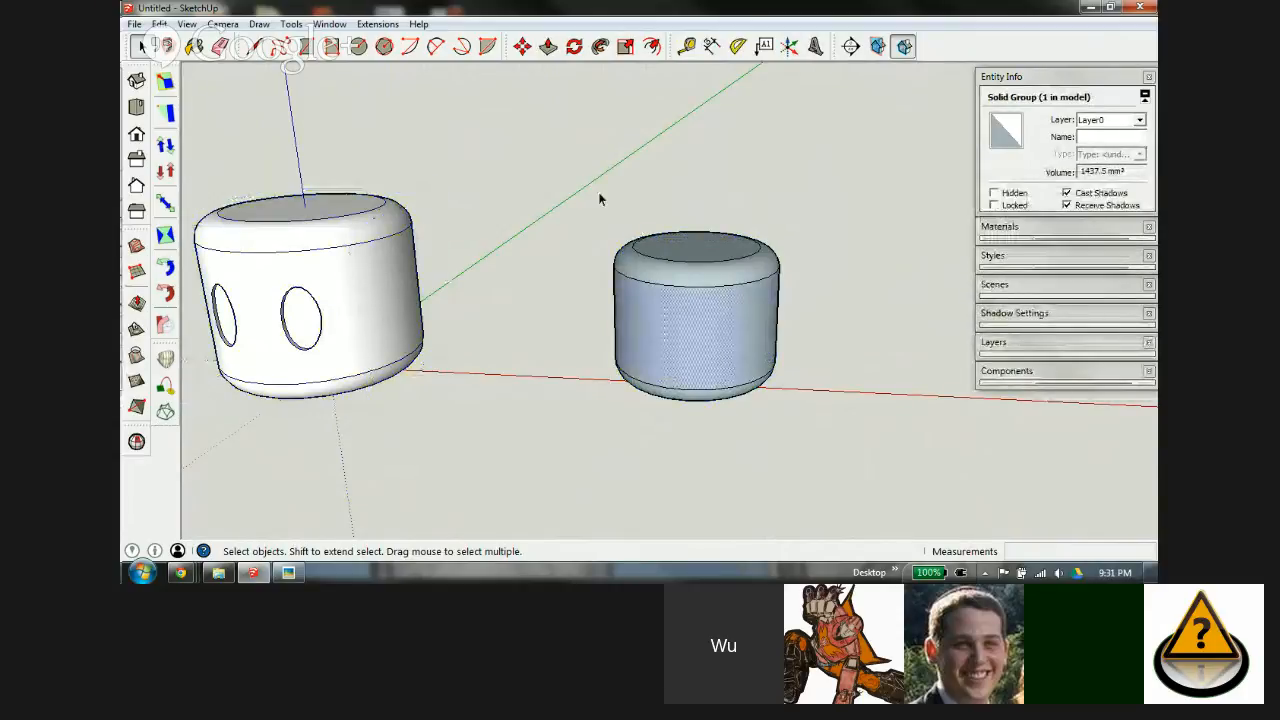
left_click_drag(572, 182, 859, 457)
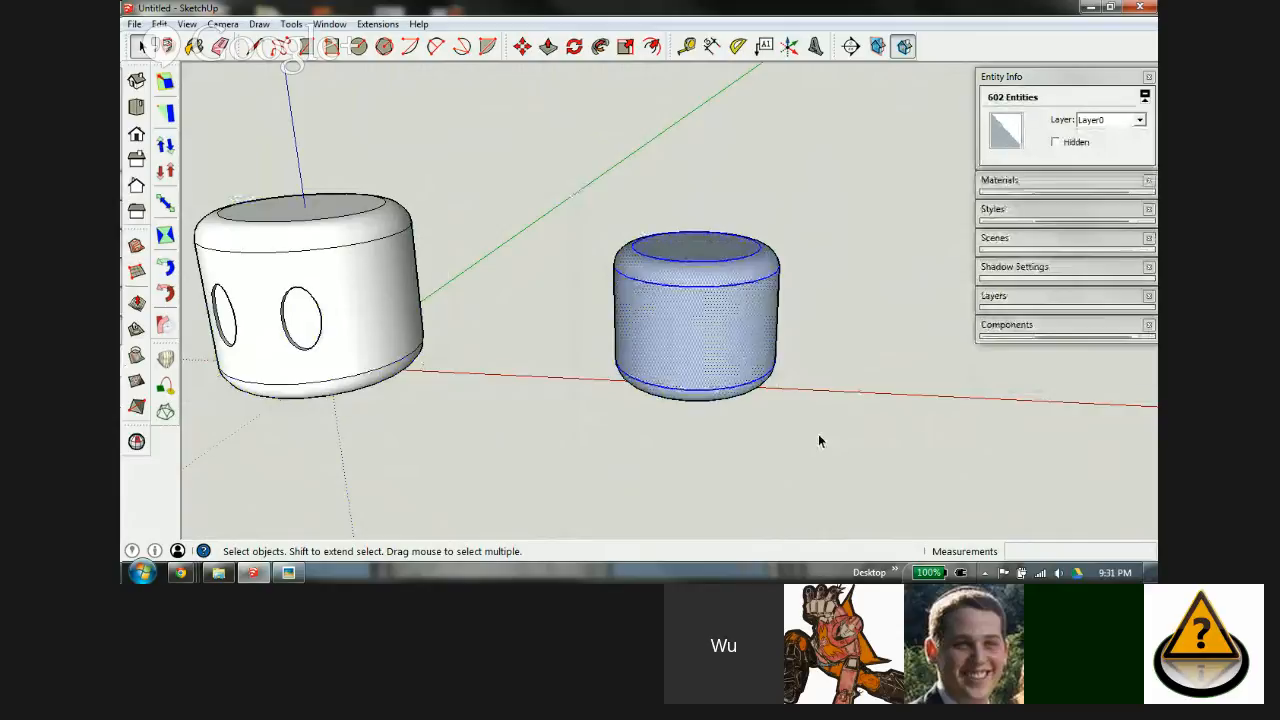
key("m")
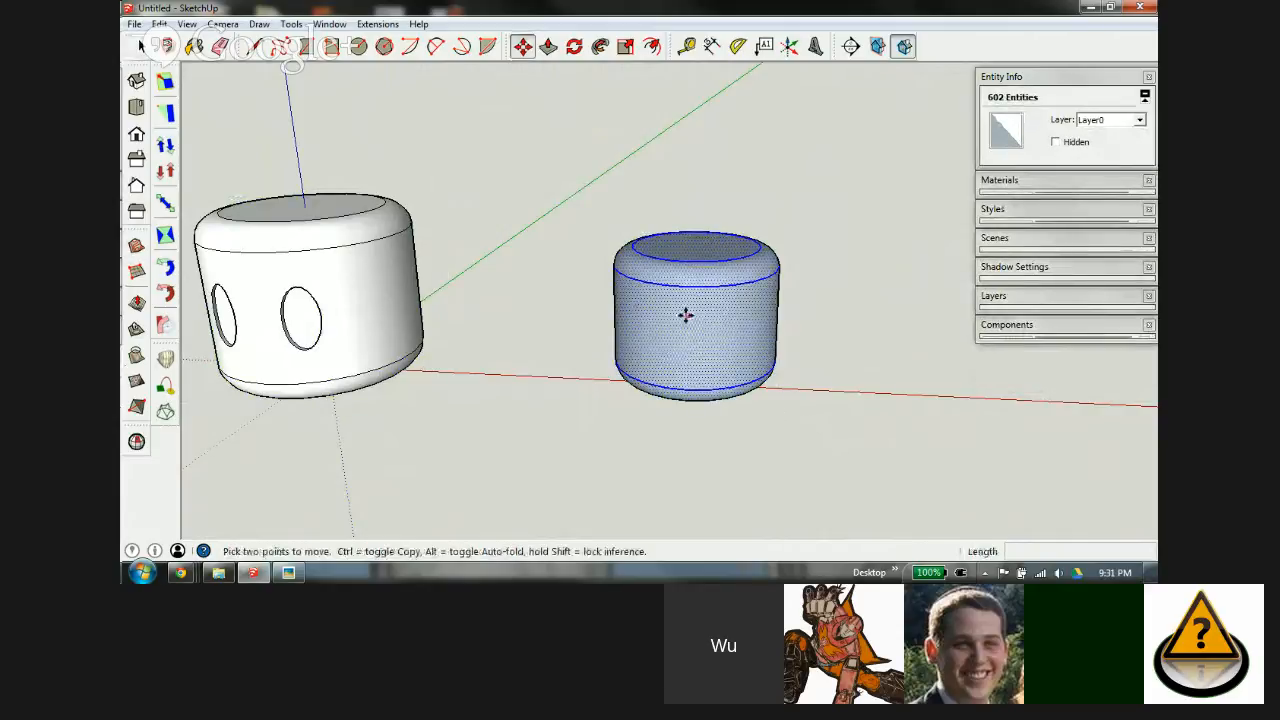
middle_click_drag(709, 311, 894, 503)
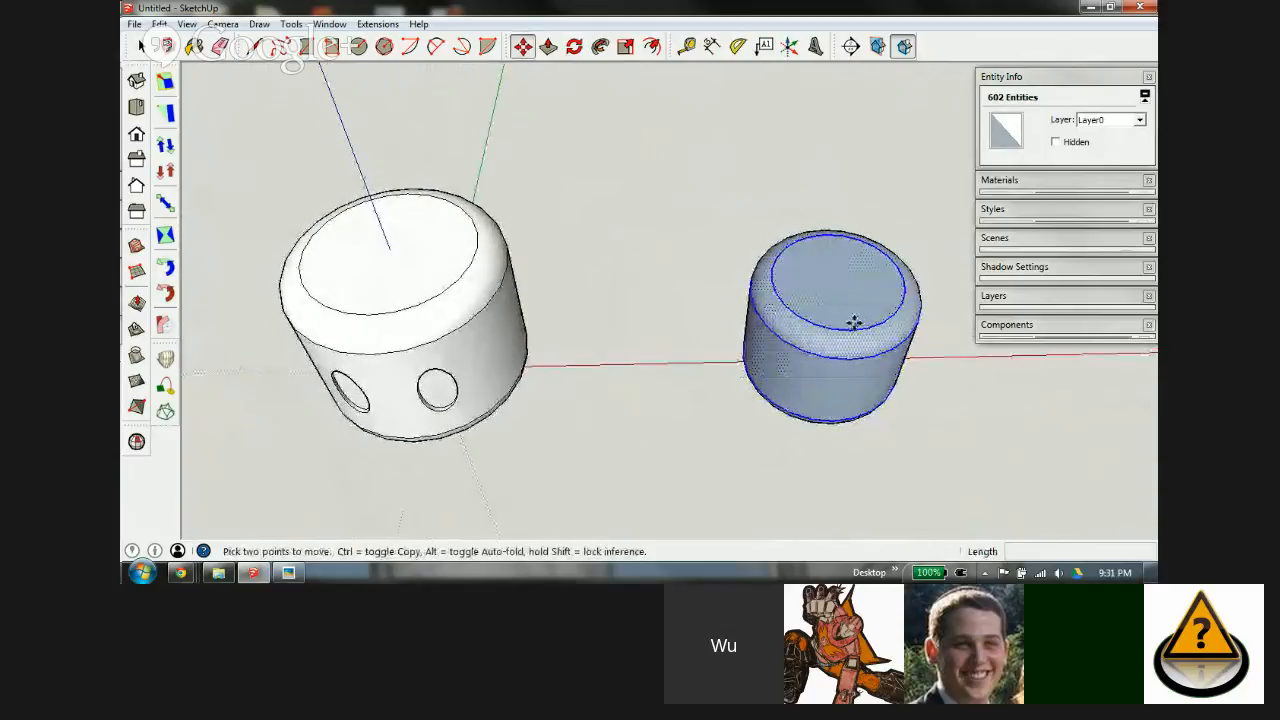
scroll(858, 328, "up", 3)
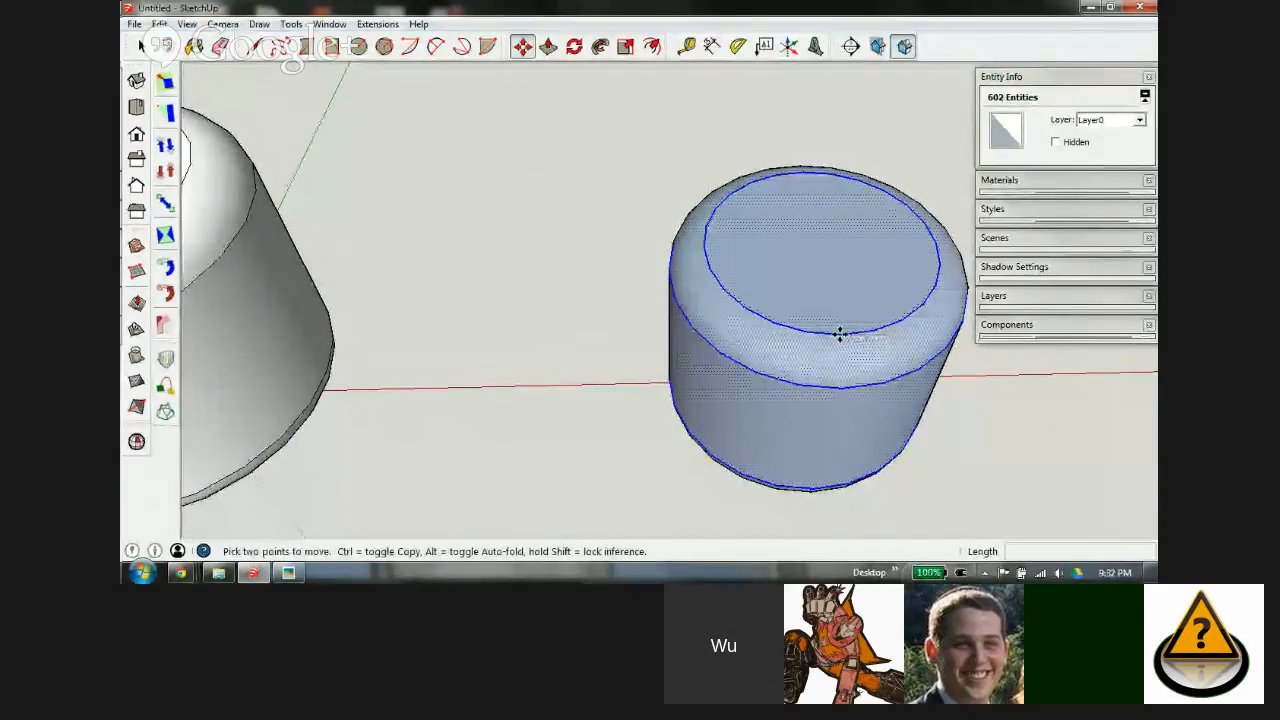
left_click(839, 335)
scroll(860, 331, "down", 5)
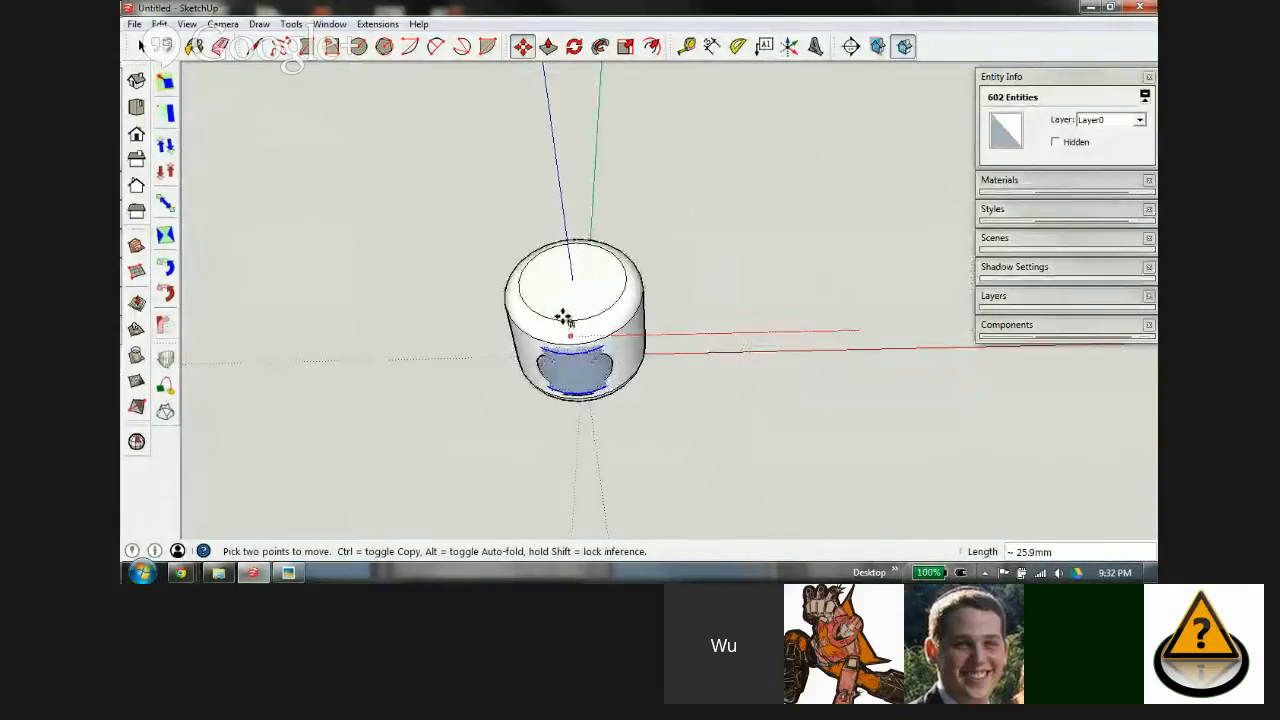
scroll(560, 318, "up", 4)
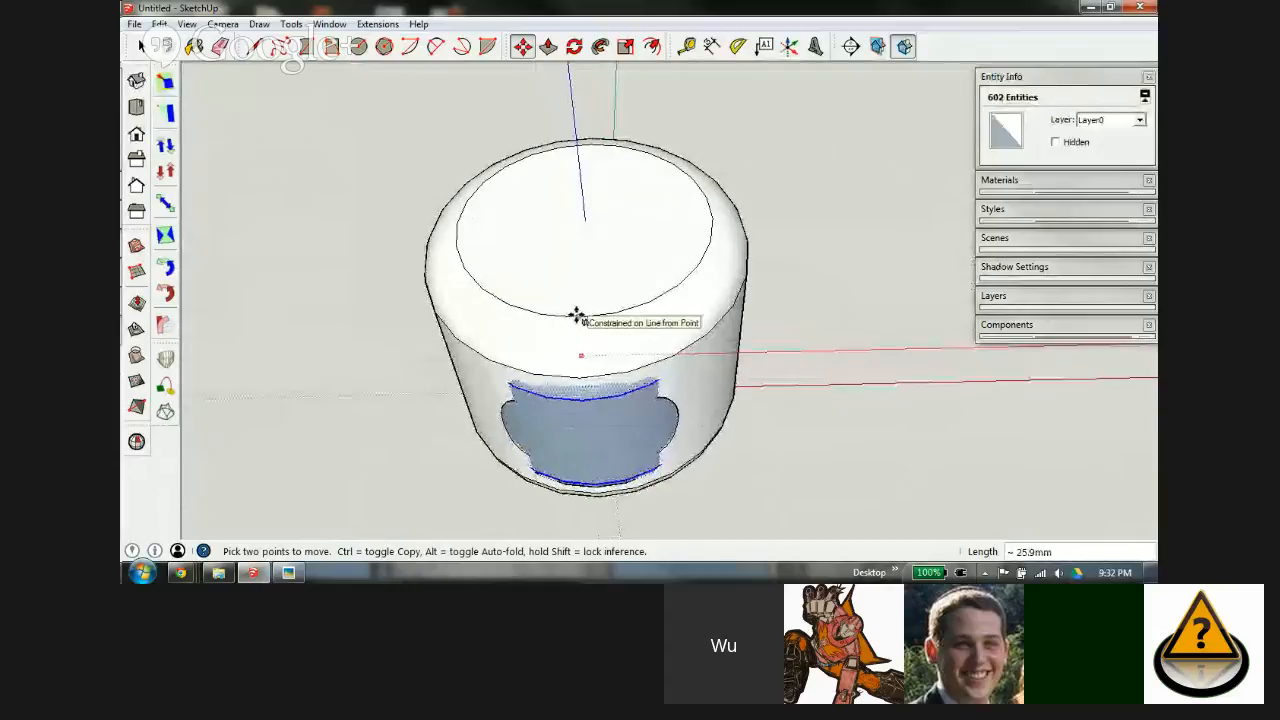
left_click(576, 316)
Step: Move the small cylinder along the green axis to centre it inside the head, using X-ray view to check the fit
middle_click_drag(609, 451, 683, 223)
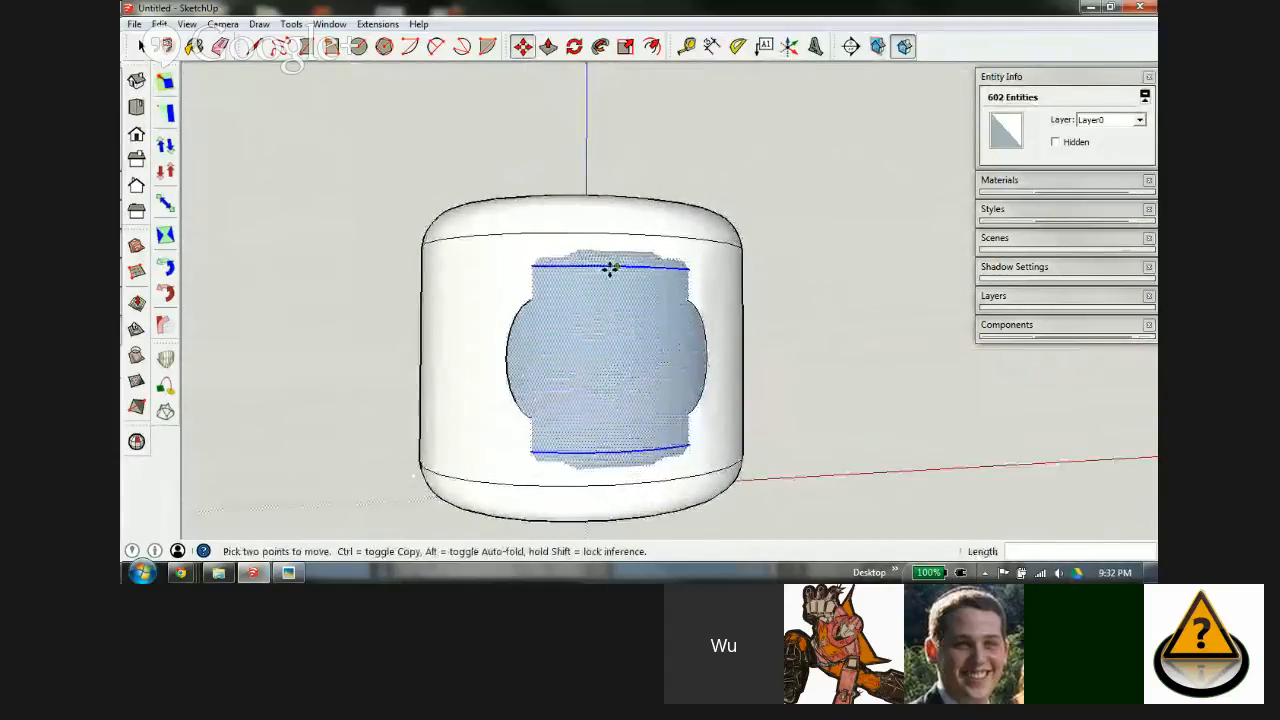
left_click(614, 359)
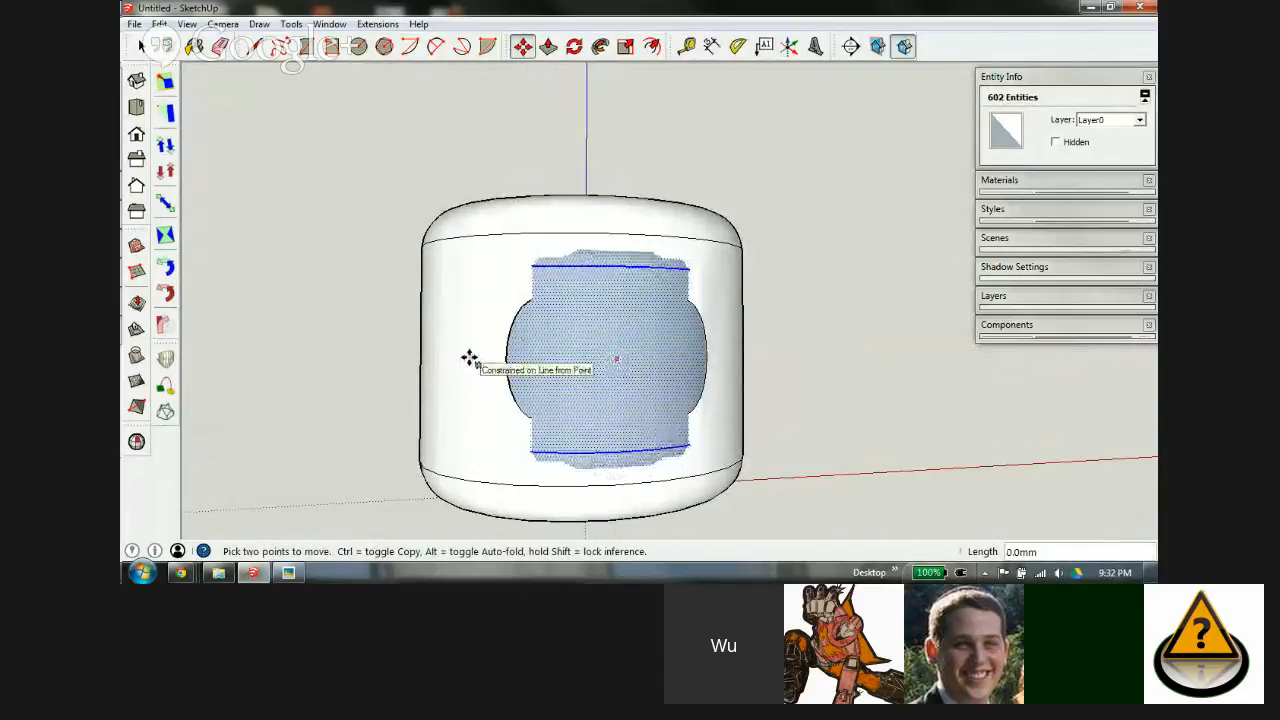
middle_click_drag(554, 400, 1022, 295)
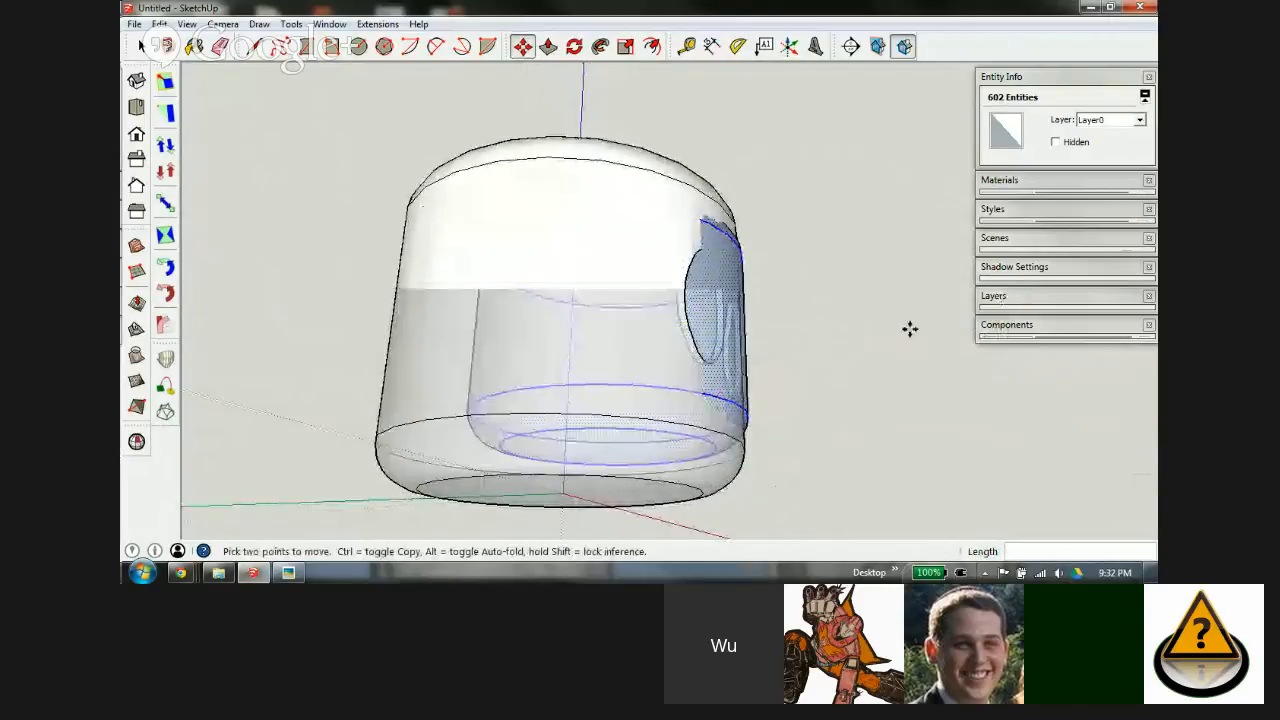
middle_click_drag(634, 381, 677, 486)
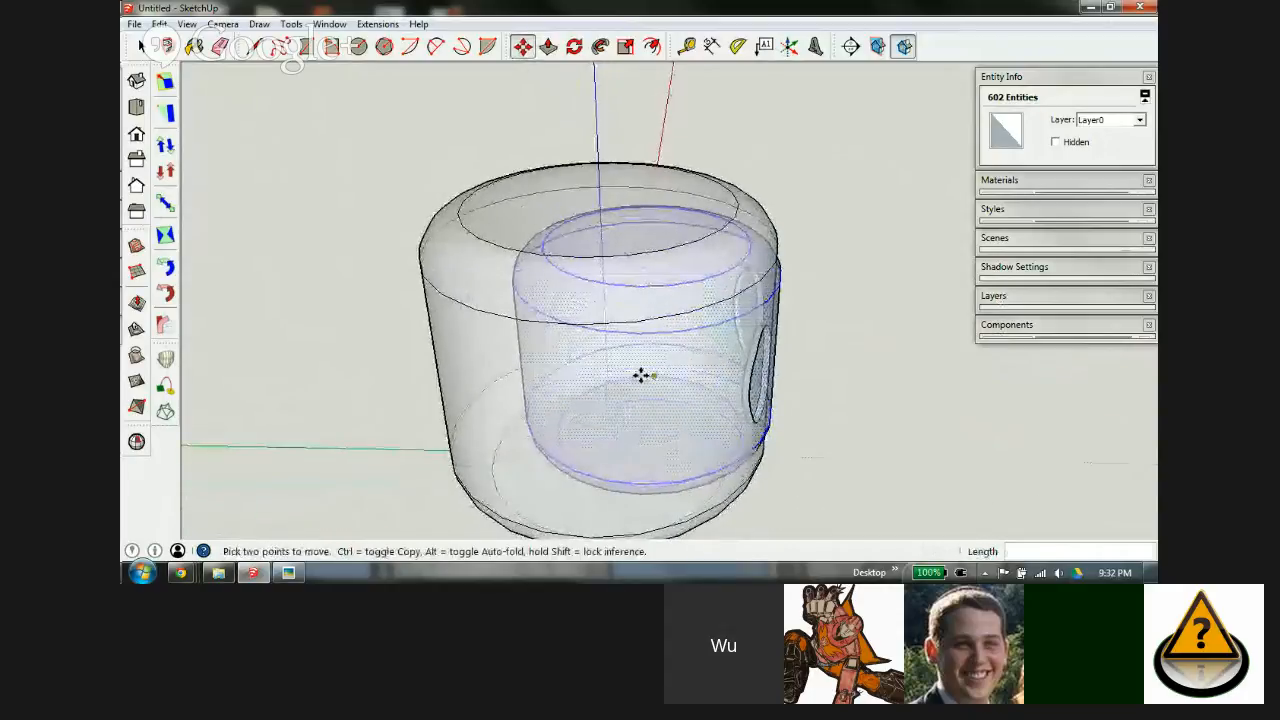
middle_click_drag(651, 392, 657, 349)
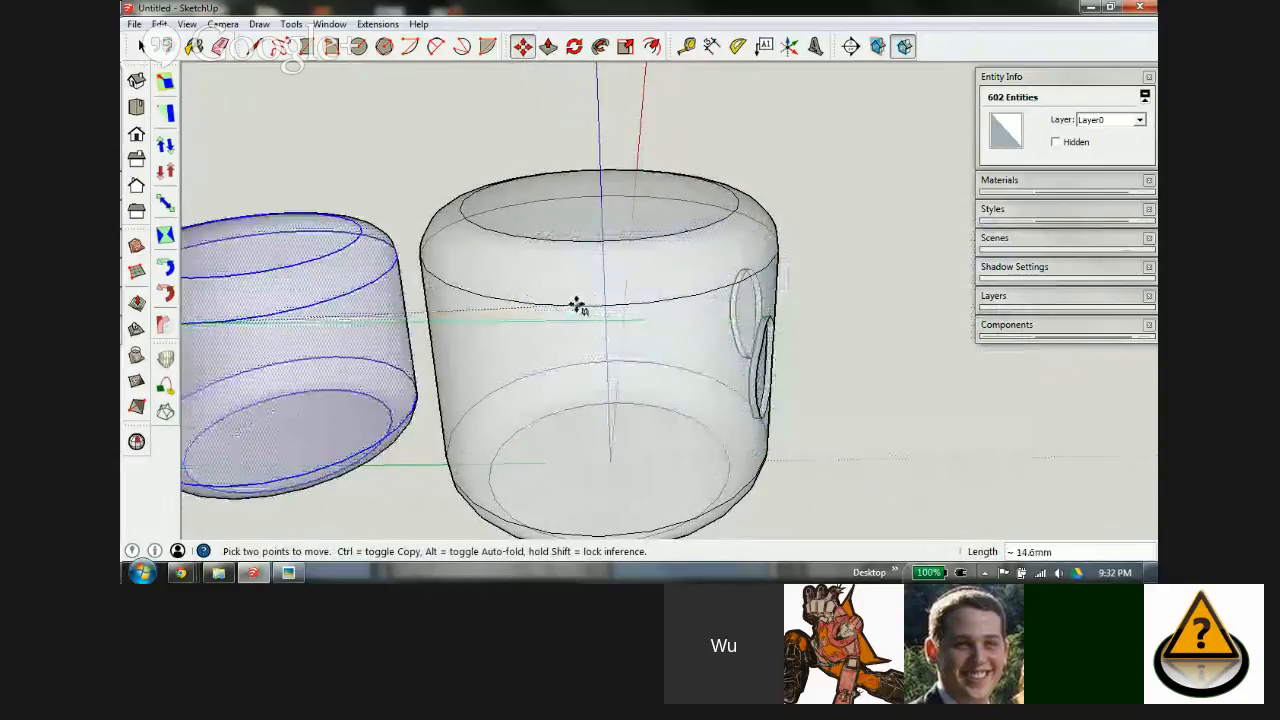
scroll(603, 297, "down", 5)
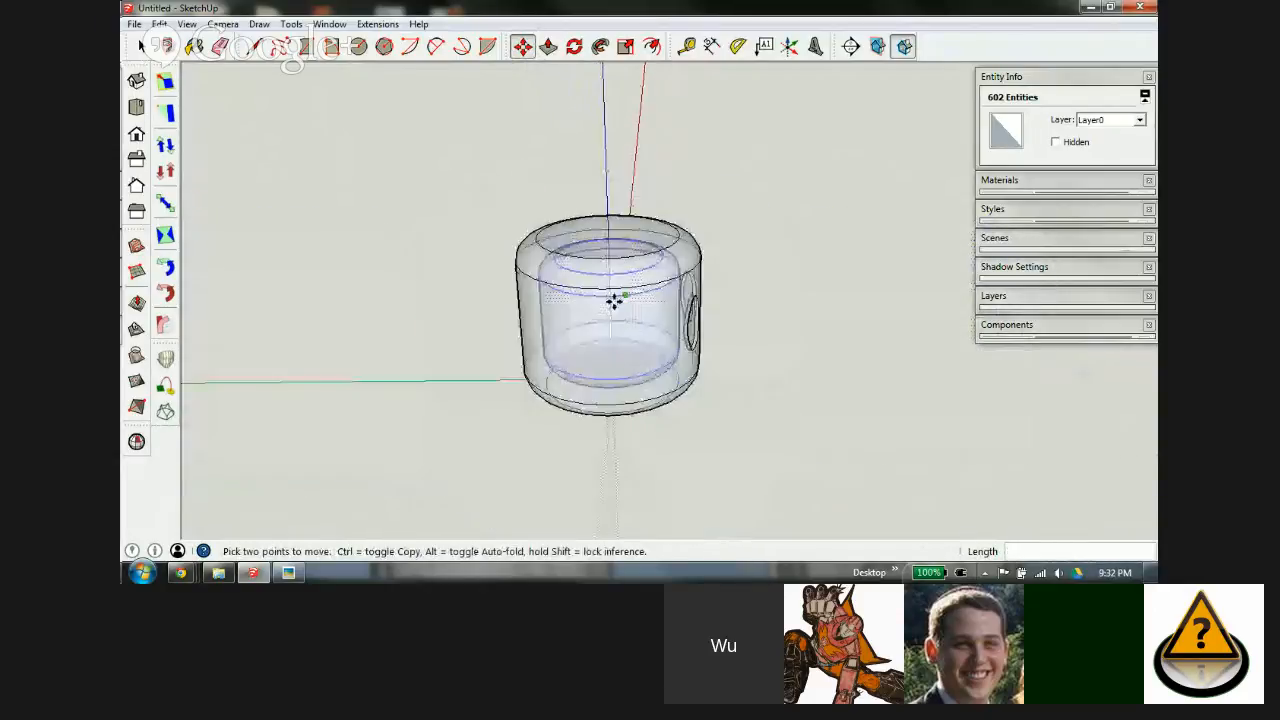
middle_click_drag(616, 341, 606, 197)
scroll(629, 323, "up", 4)
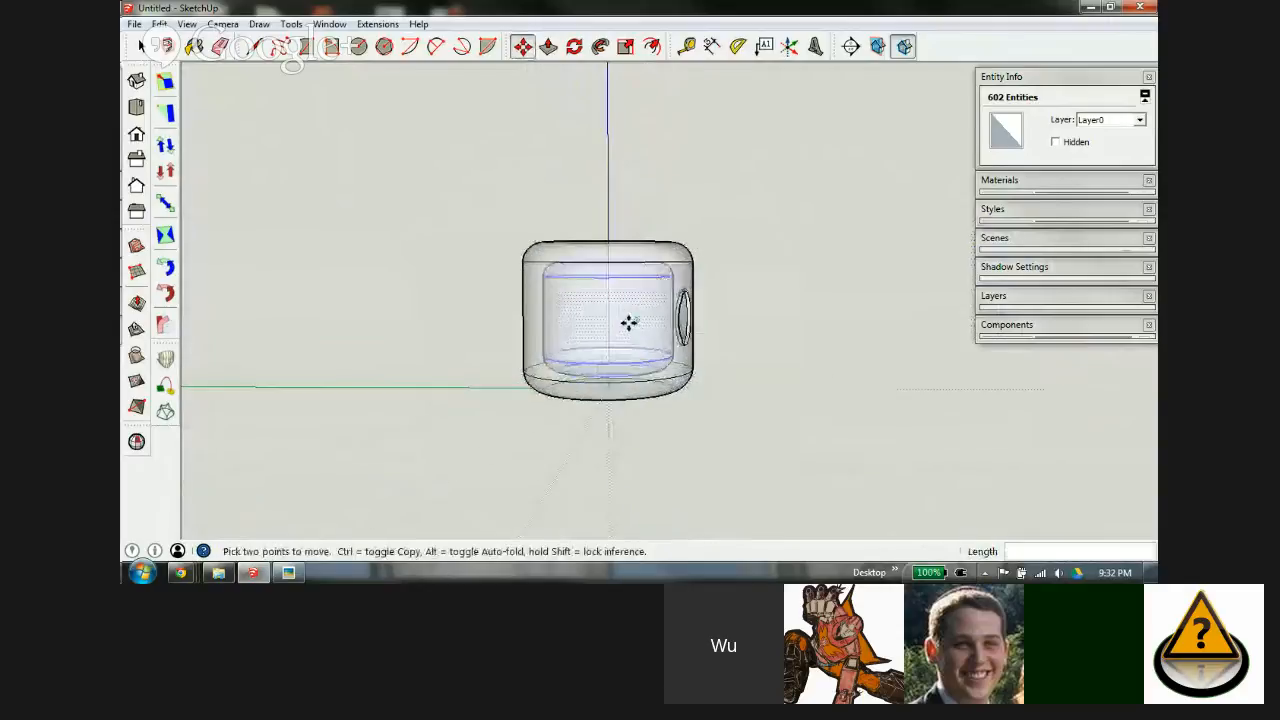
middle_click_drag(624, 370, 208, 303)
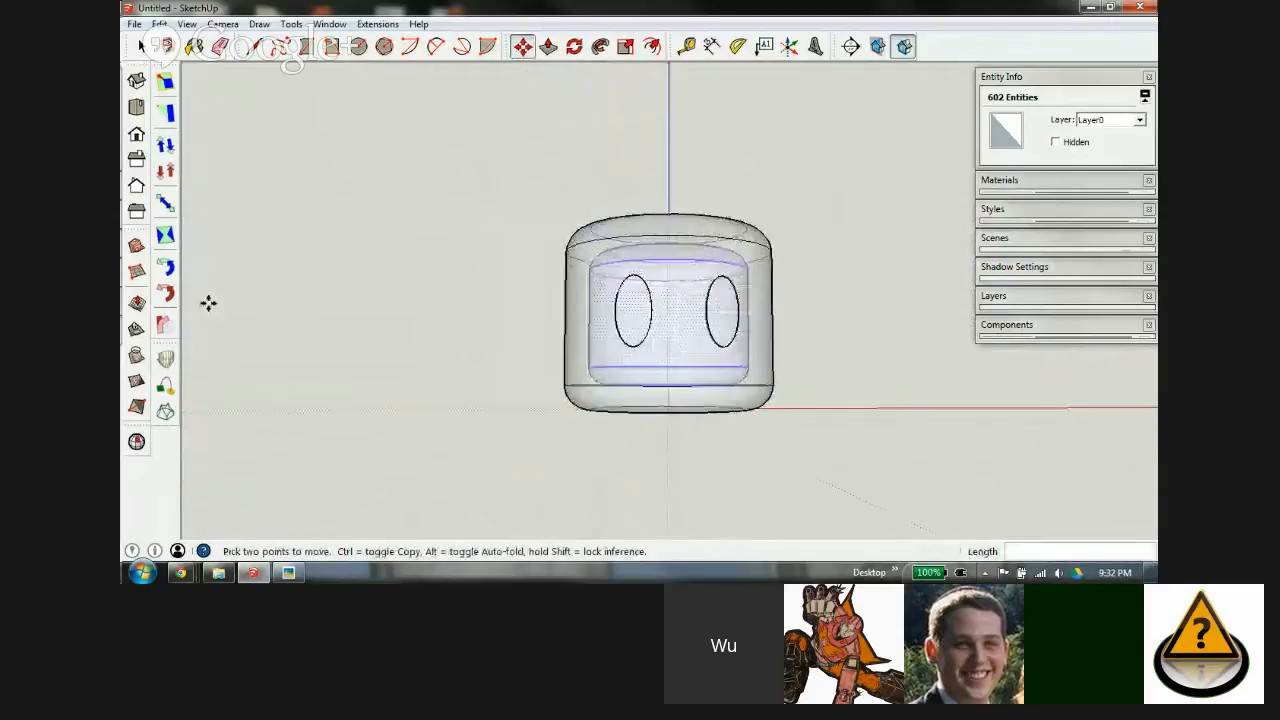
middle_click_drag(728, 288, 749, 366)
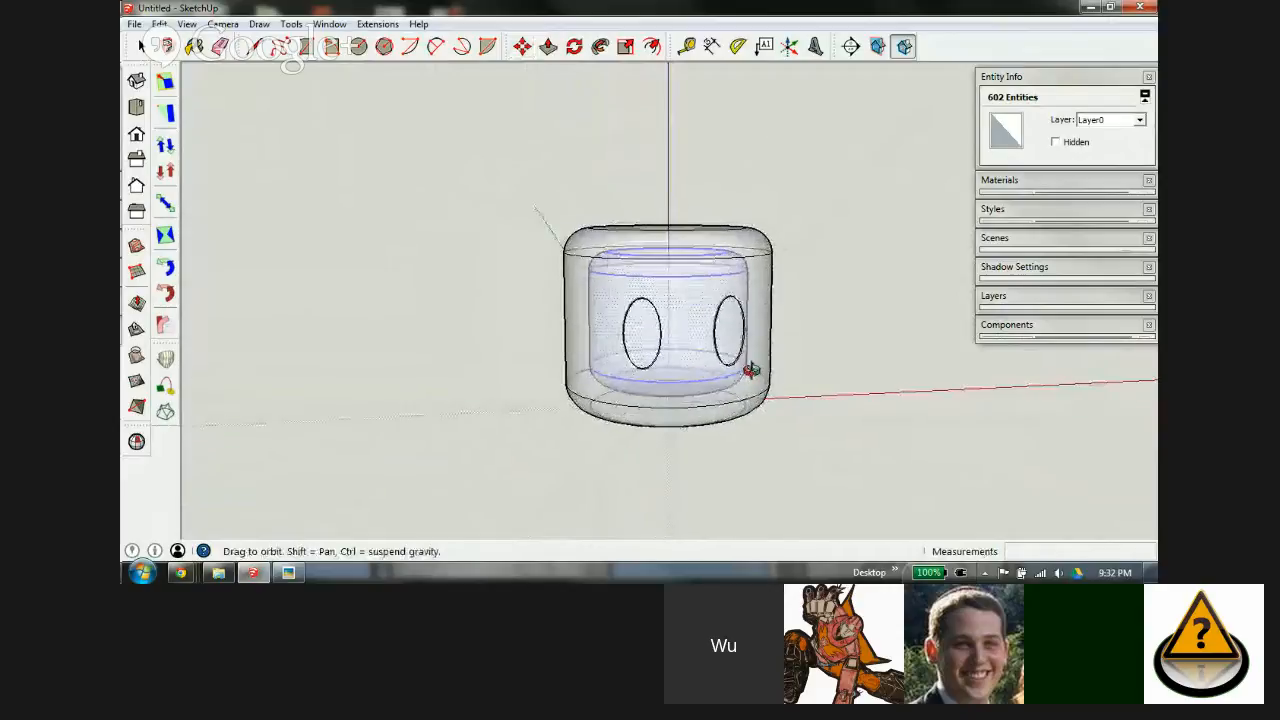
scroll(735, 360, "up", 2)
key("x")
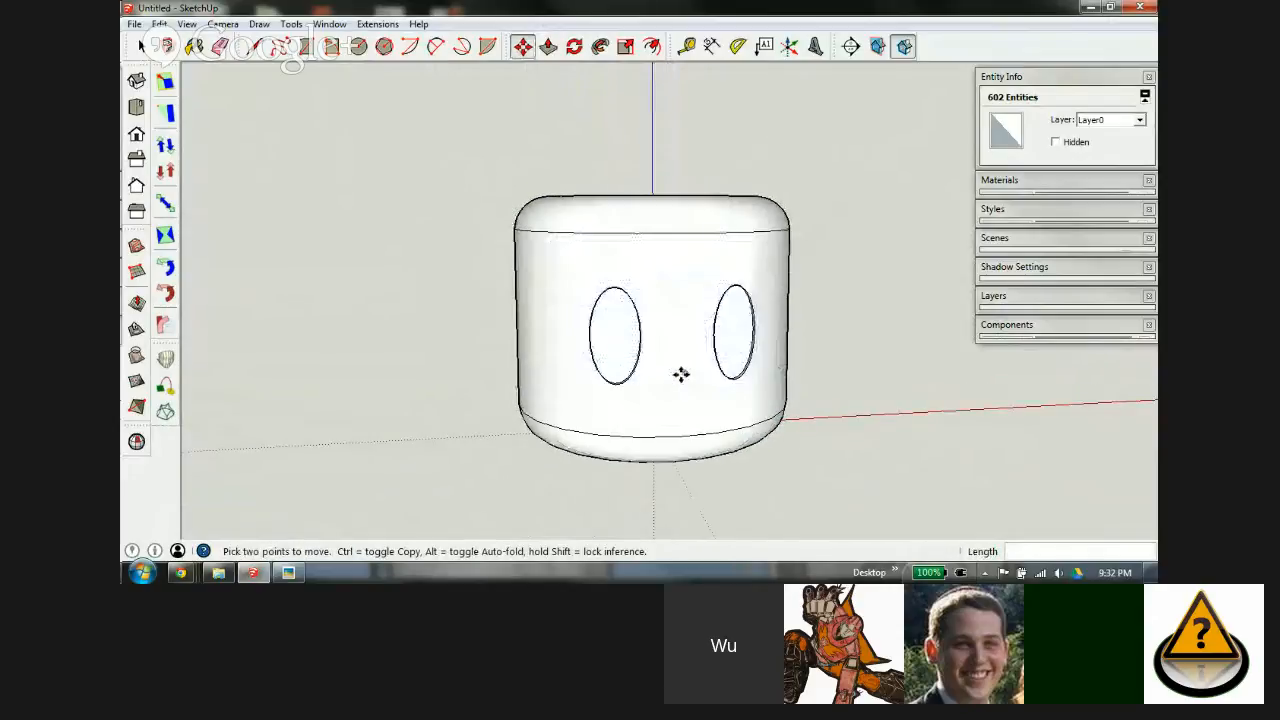
Step: Explode the outer head's group into loose geometry
key("space")
right_click(566, 286)
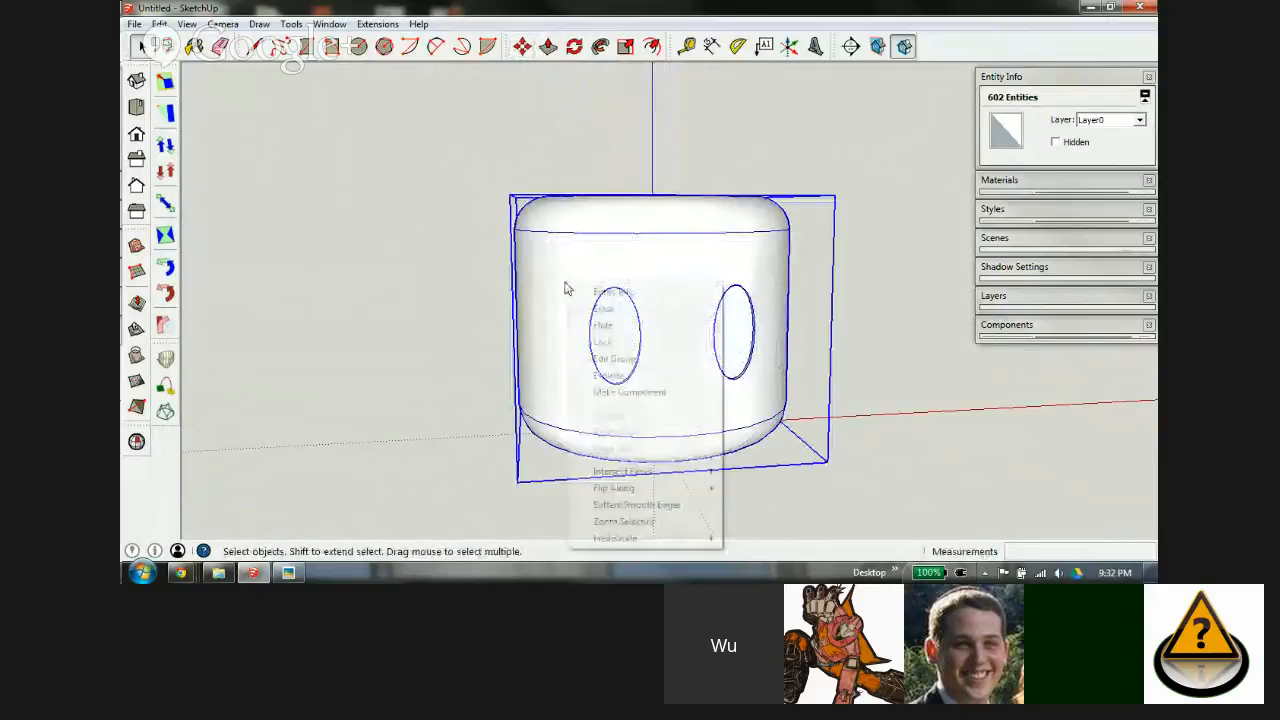
left_click(608, 375)
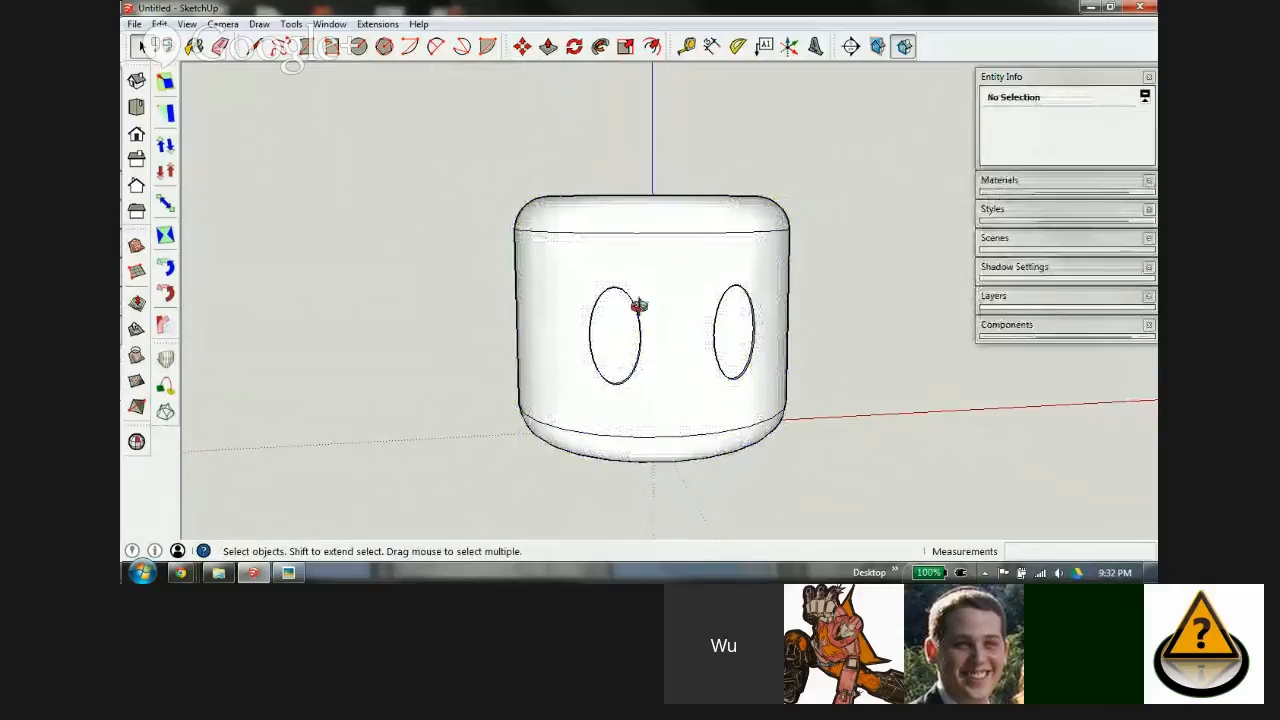
Step: Place a section plane on the head's front and move it about 4.9 mm inward to examine the hollow interior
middle_click_drag(637, 305, 690, 150)
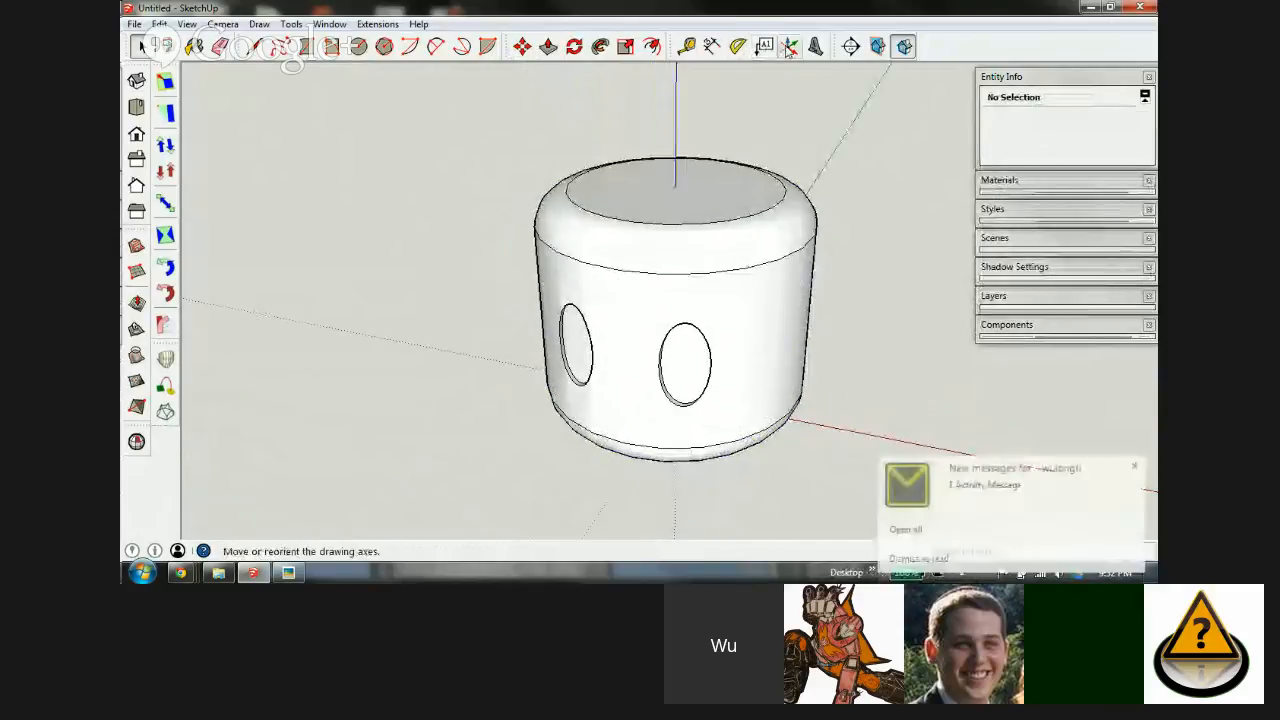
left_click(1141, 468)
left_click(850, 46)
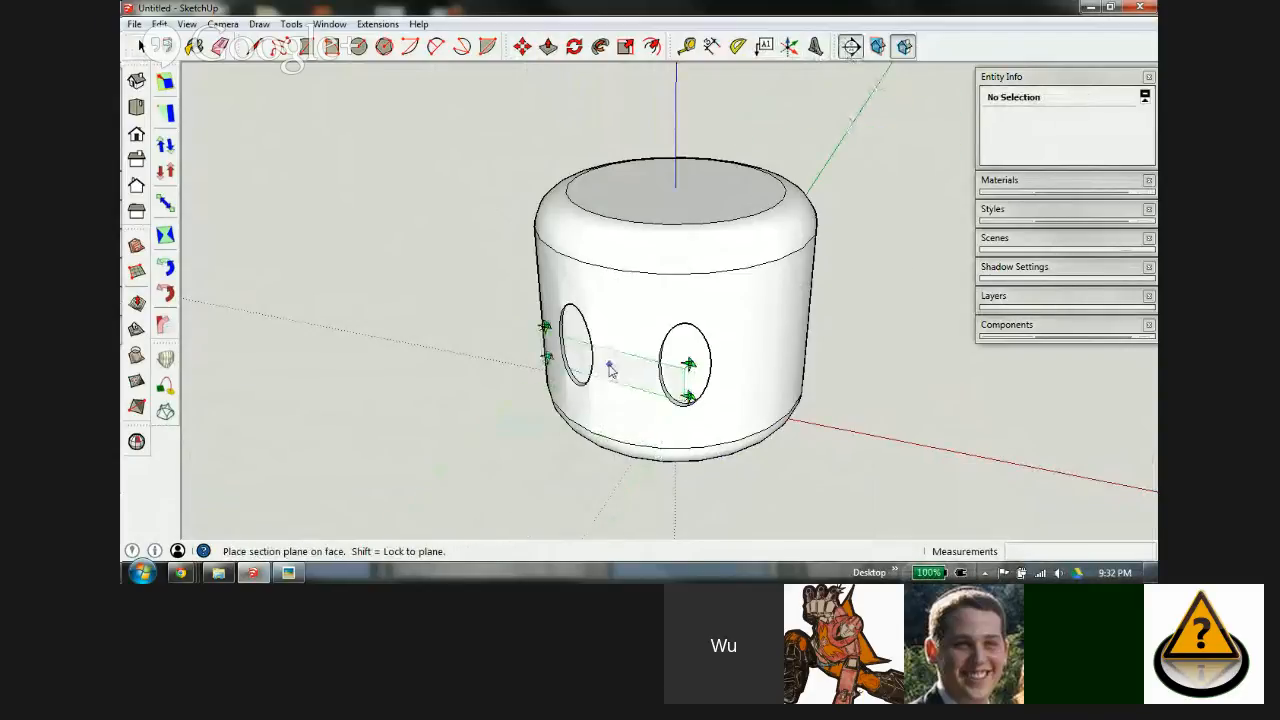
left_click(676, 370)
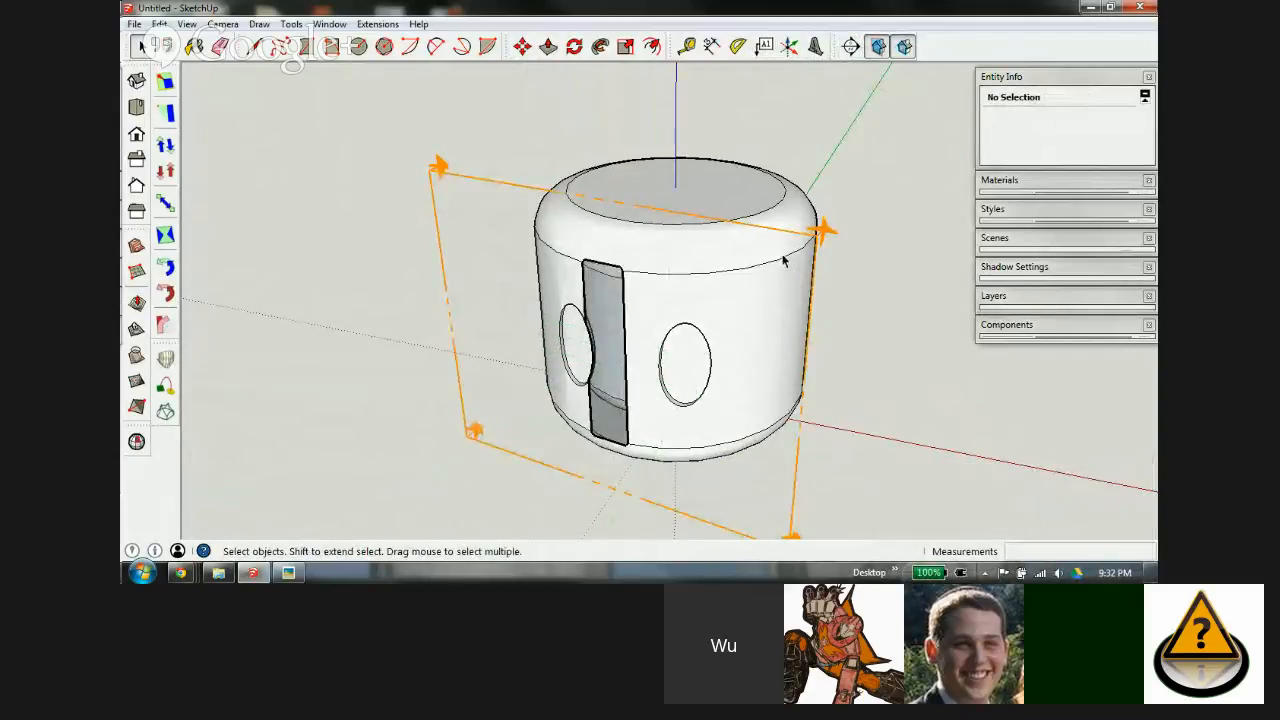
left_click(519, 189)
key("m")
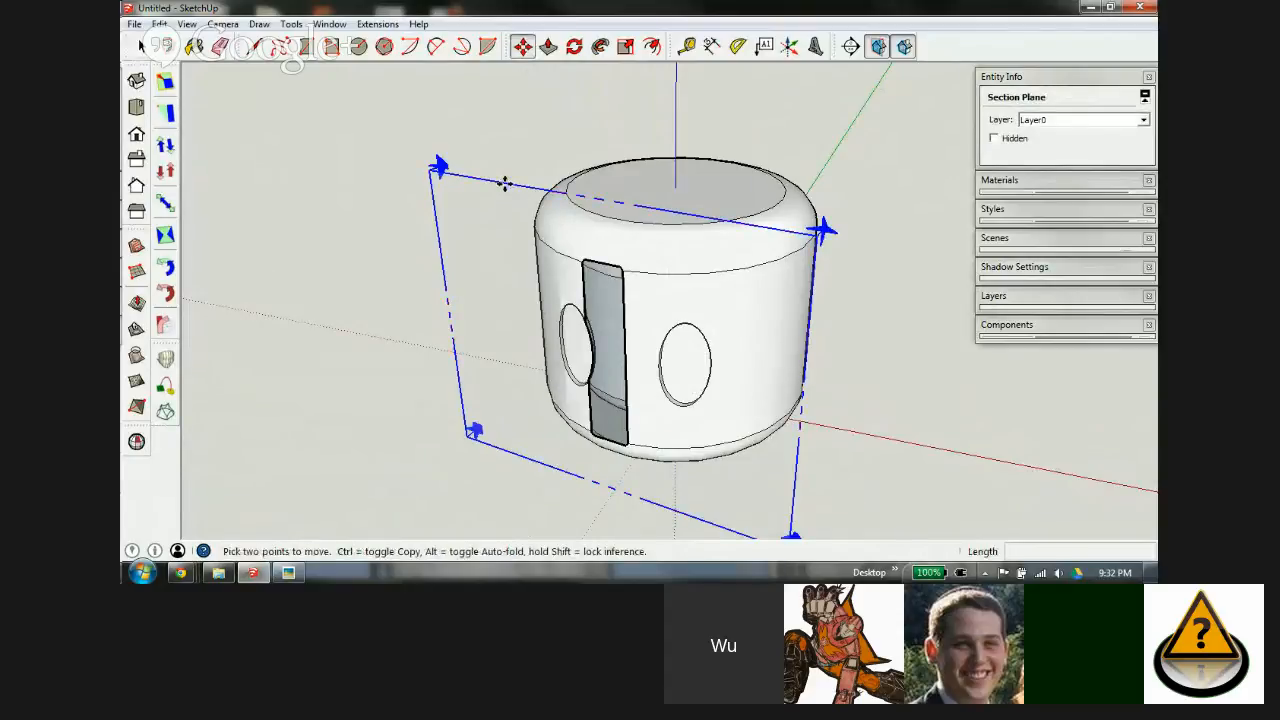
left_click(505, 183)
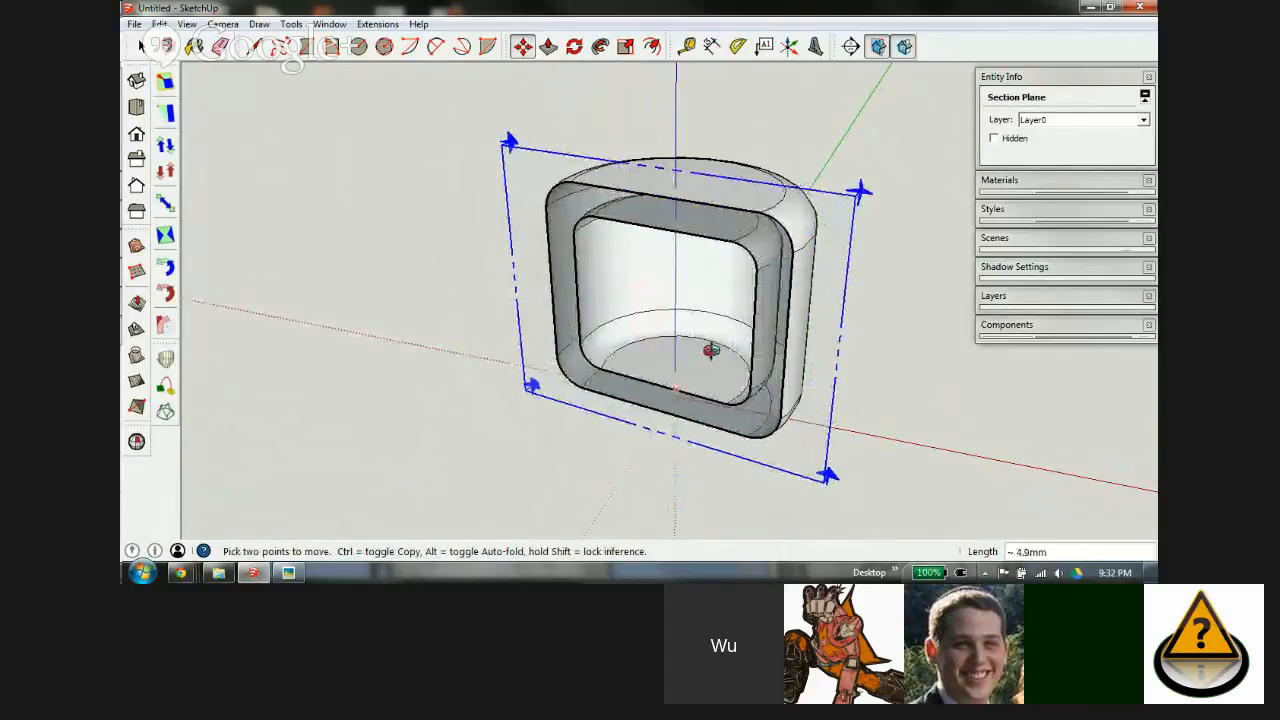
middle_click_drag(710, 350, 873, 282)
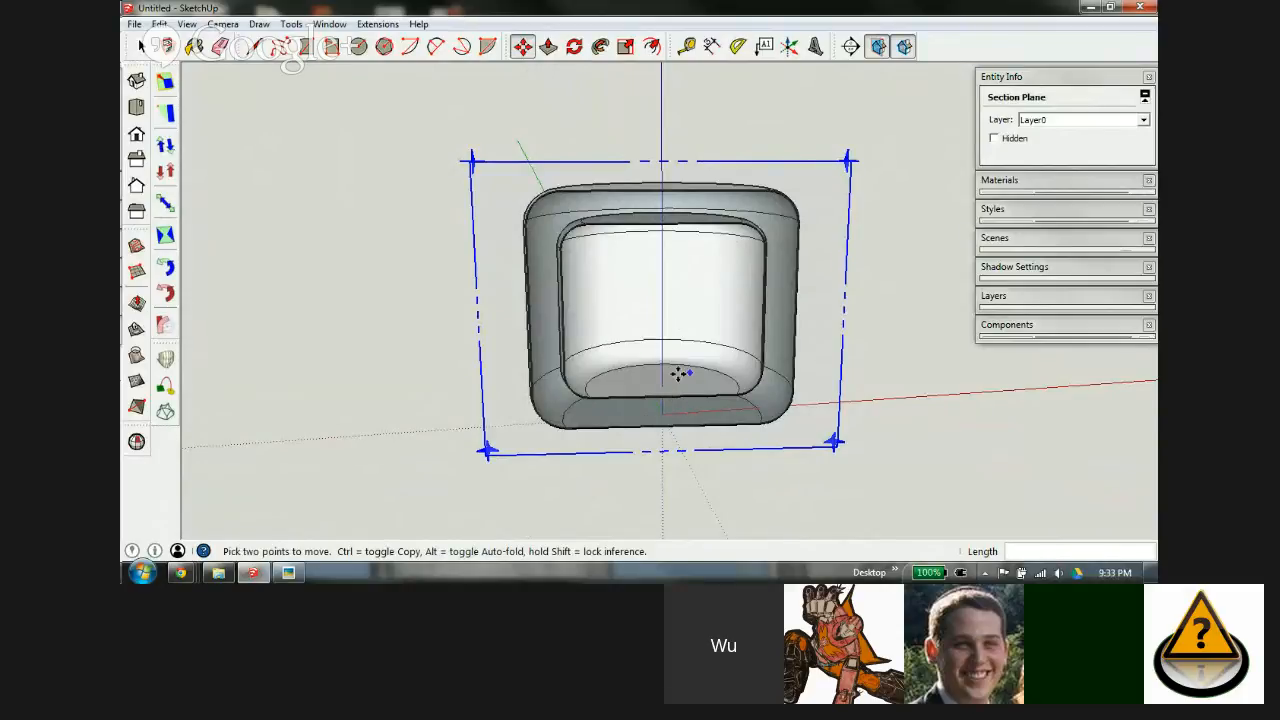
middle_click_drag(760, 240, 563, 314)
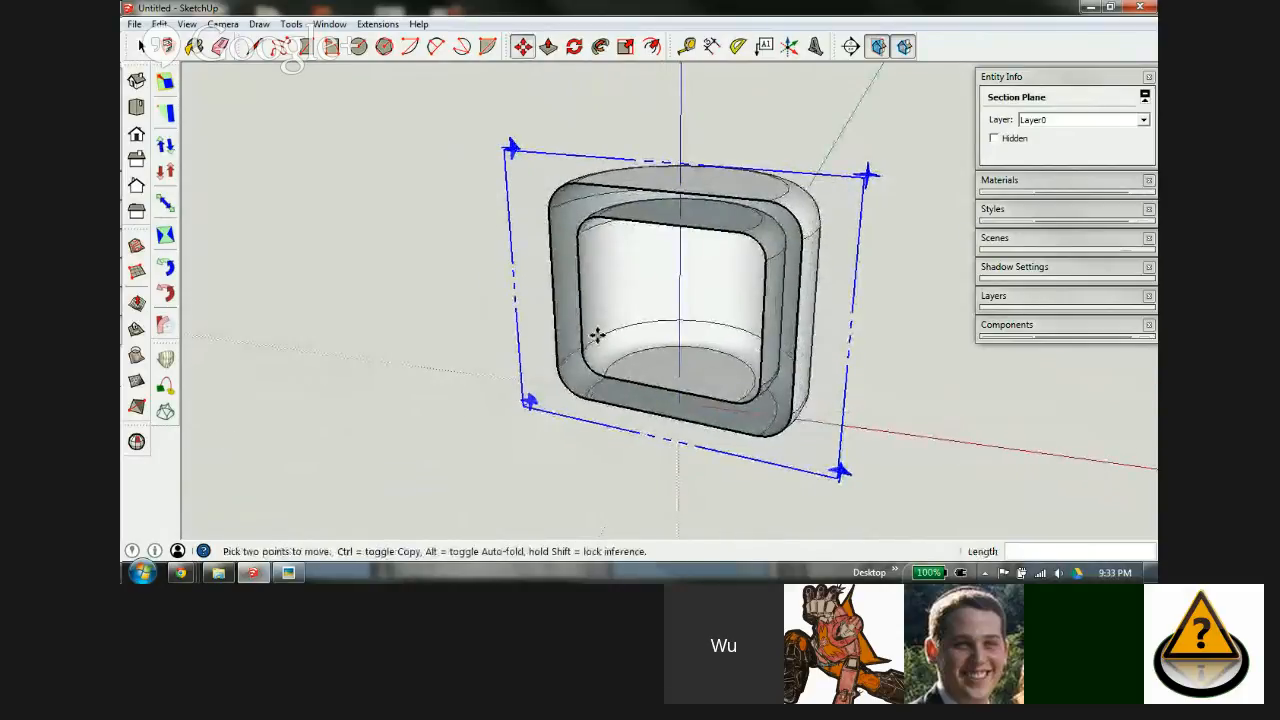
Step: Undo the section cut through the head and clear the selection
key("ctrl+z")
key("space")
left_click(491, 351)
scroll(491, 351, "down", 3)
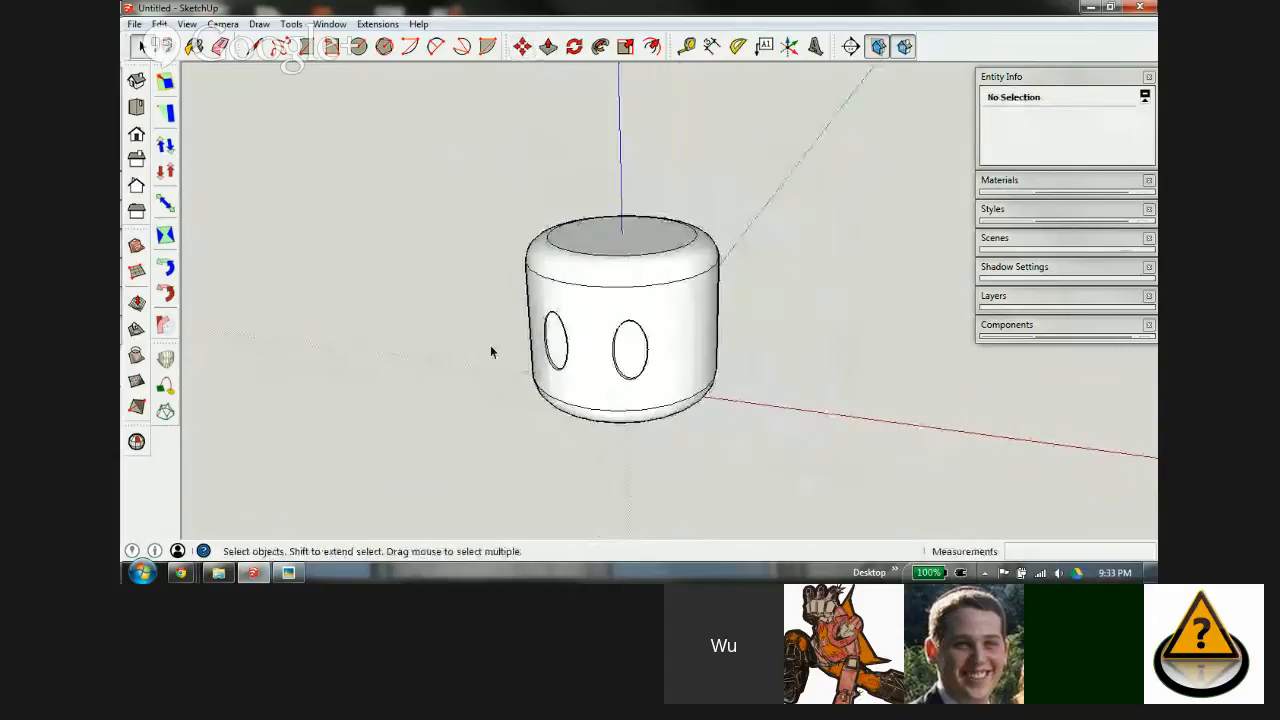
scroll(580, 369, "up", 3)
scroll(645, 418, "down", 1)
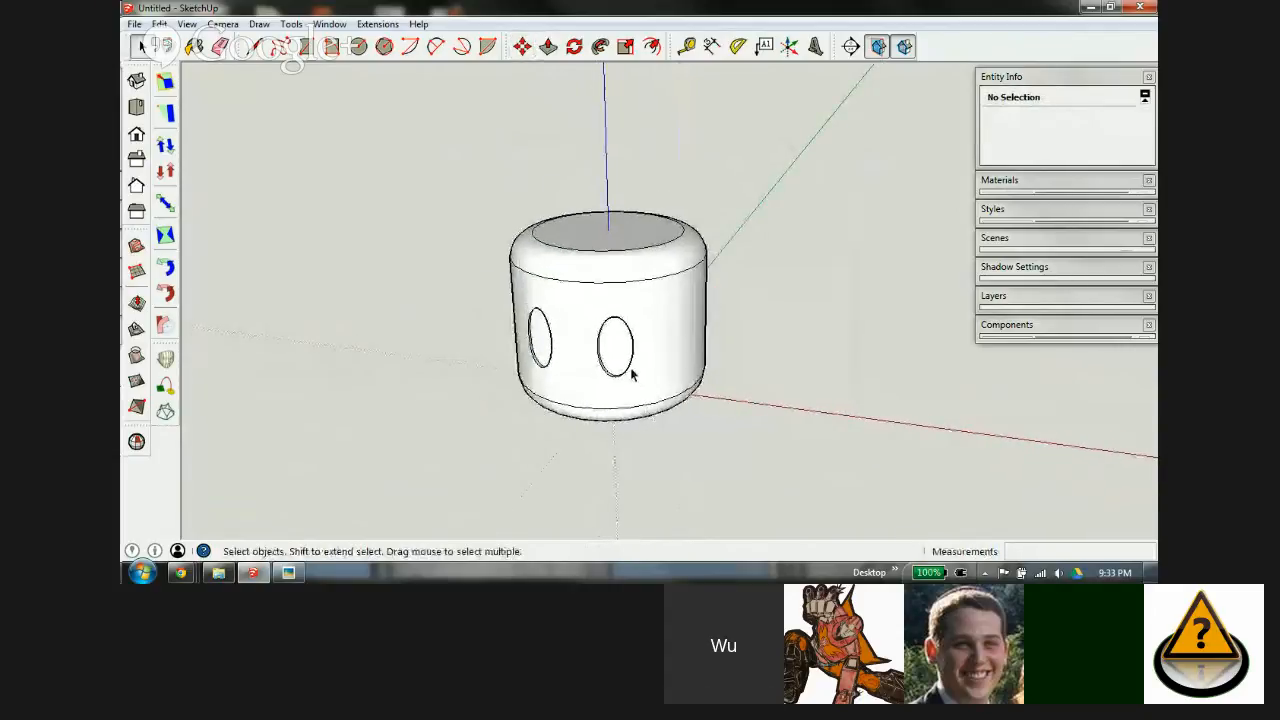
middle_click_drag(631, 373, 855, 392)
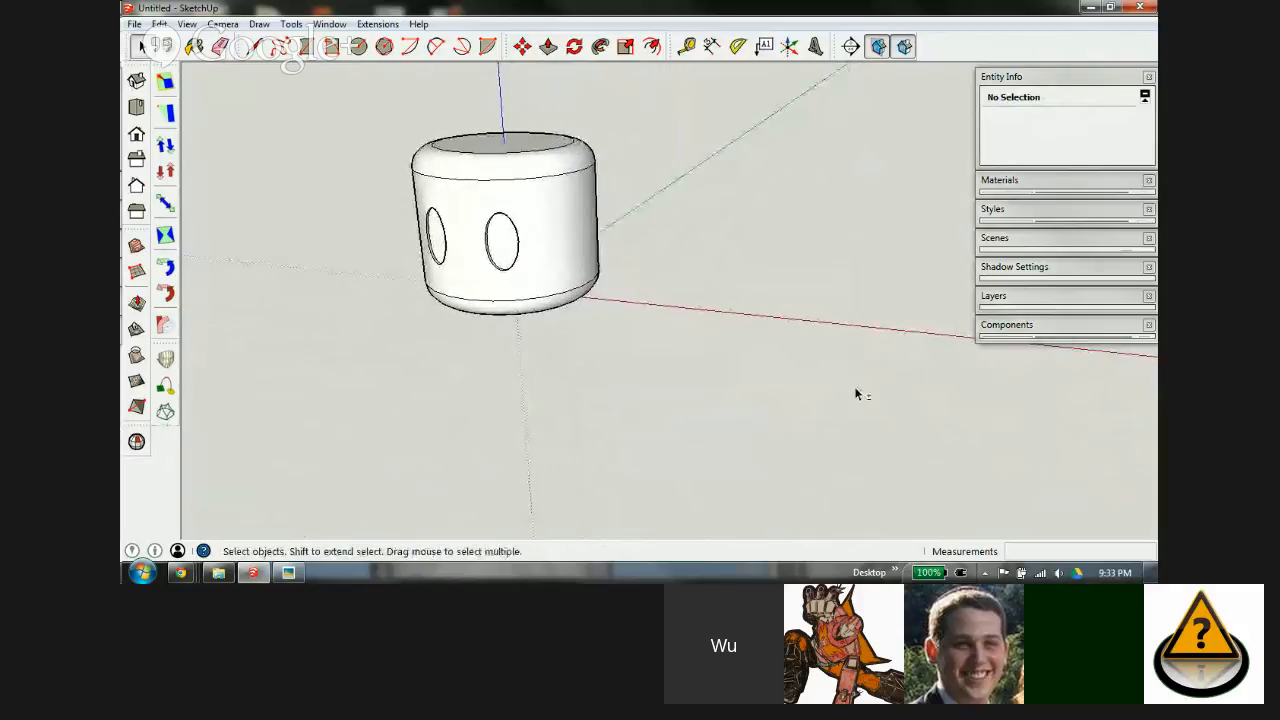
Step: Insert the 5mm ball post component beside the head on the red axis
left_click(1086, 326)
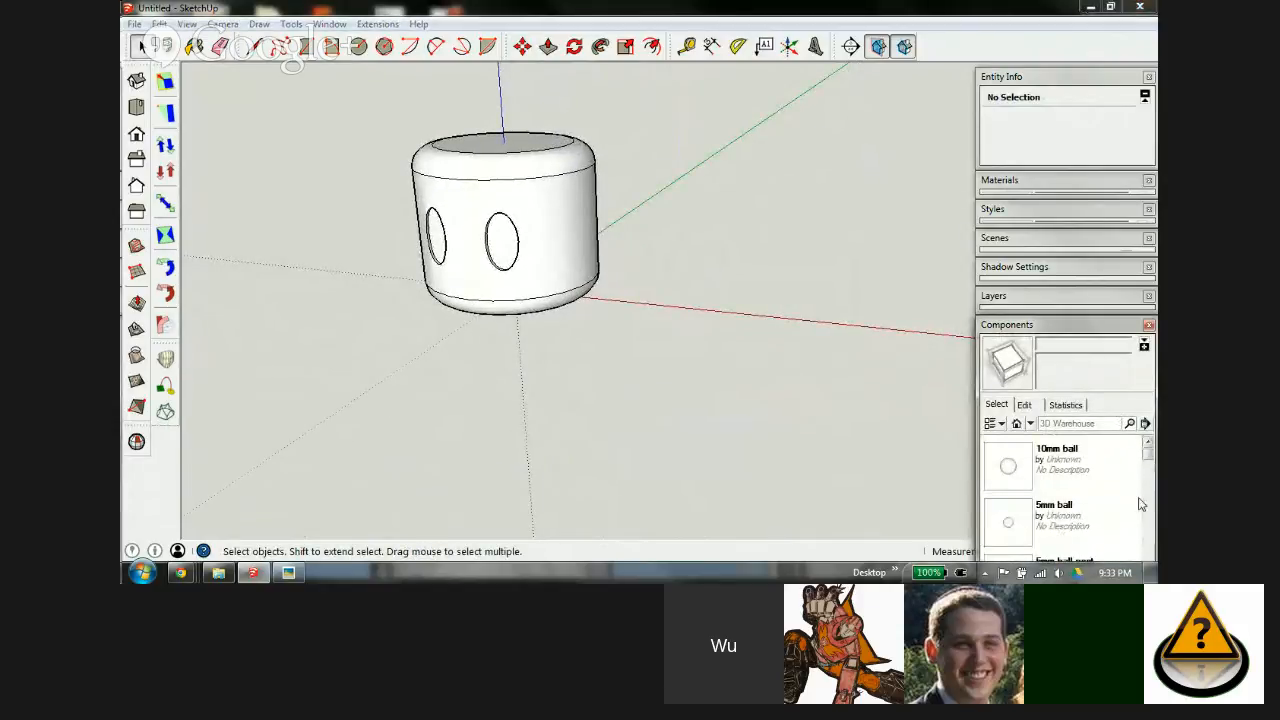
left_click(1146, 546)
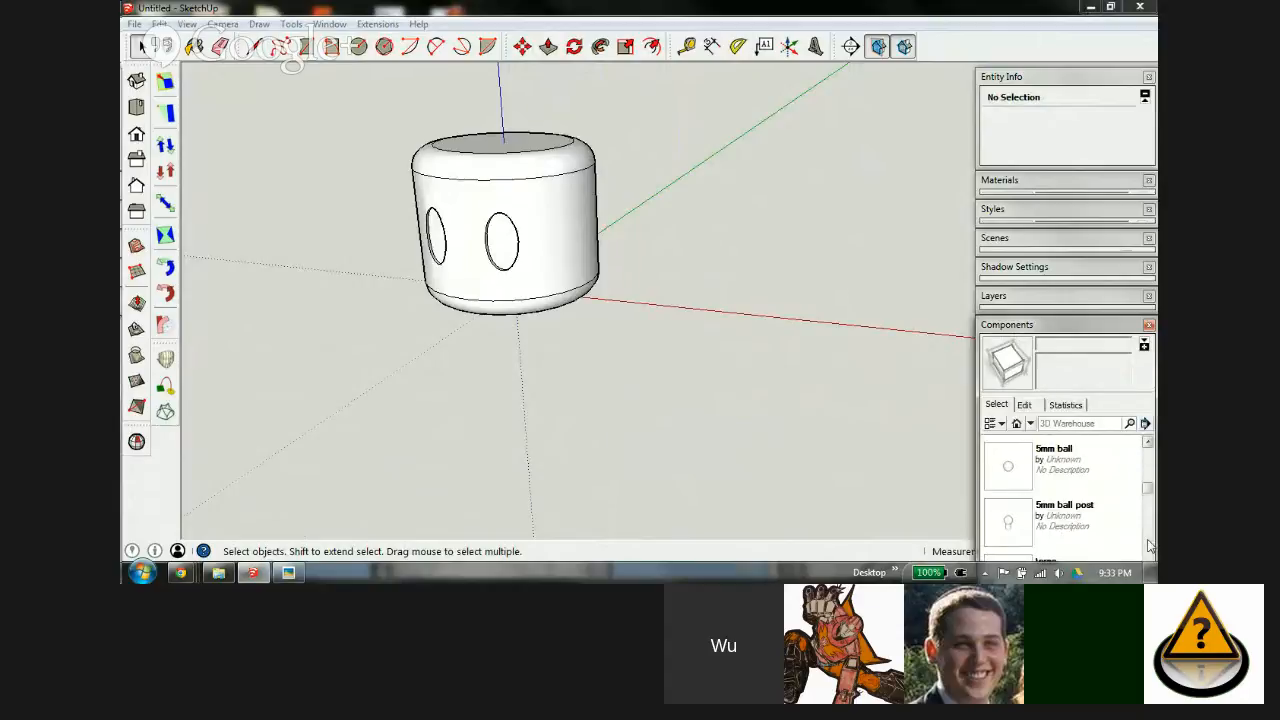
left_click(1008, 522)
left_click(704, 294)
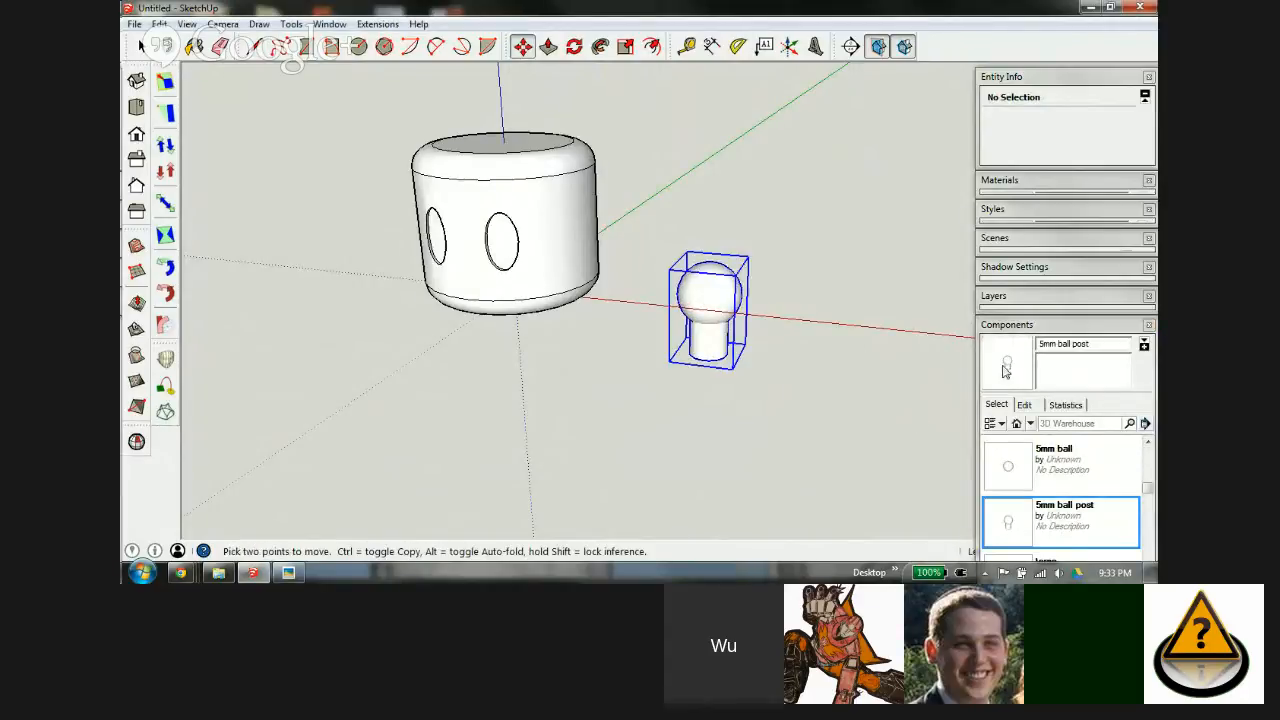
scroll(690, 280, "down", 4)
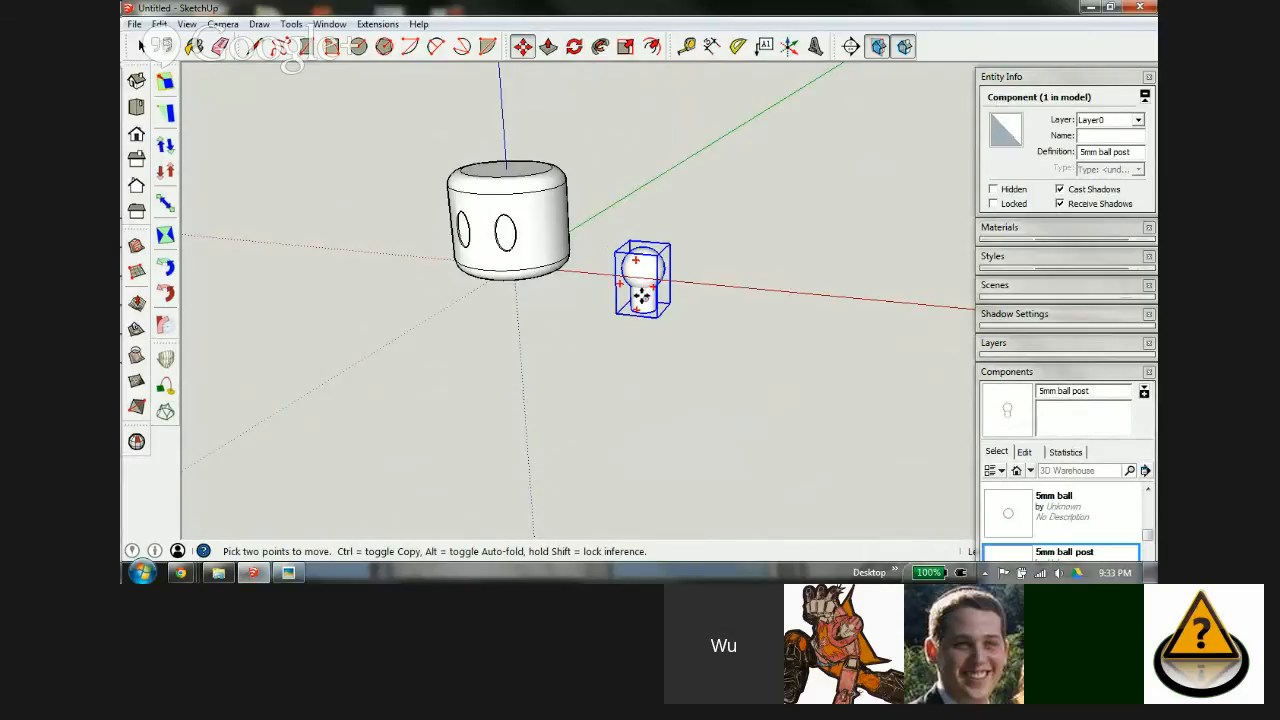
Step: Insert the 10mm ball component next to the 5mm ball post
left_click(1148, 512)
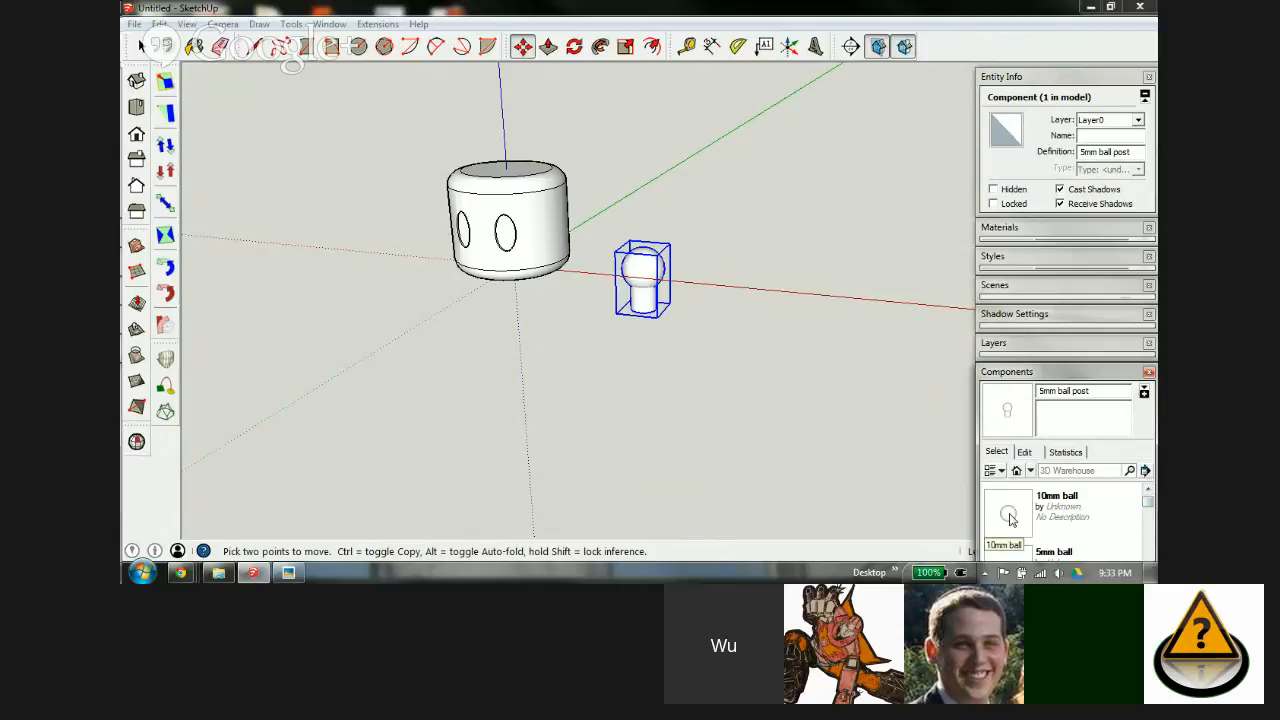
left_click(1008, 514)
left_click(652, 290)
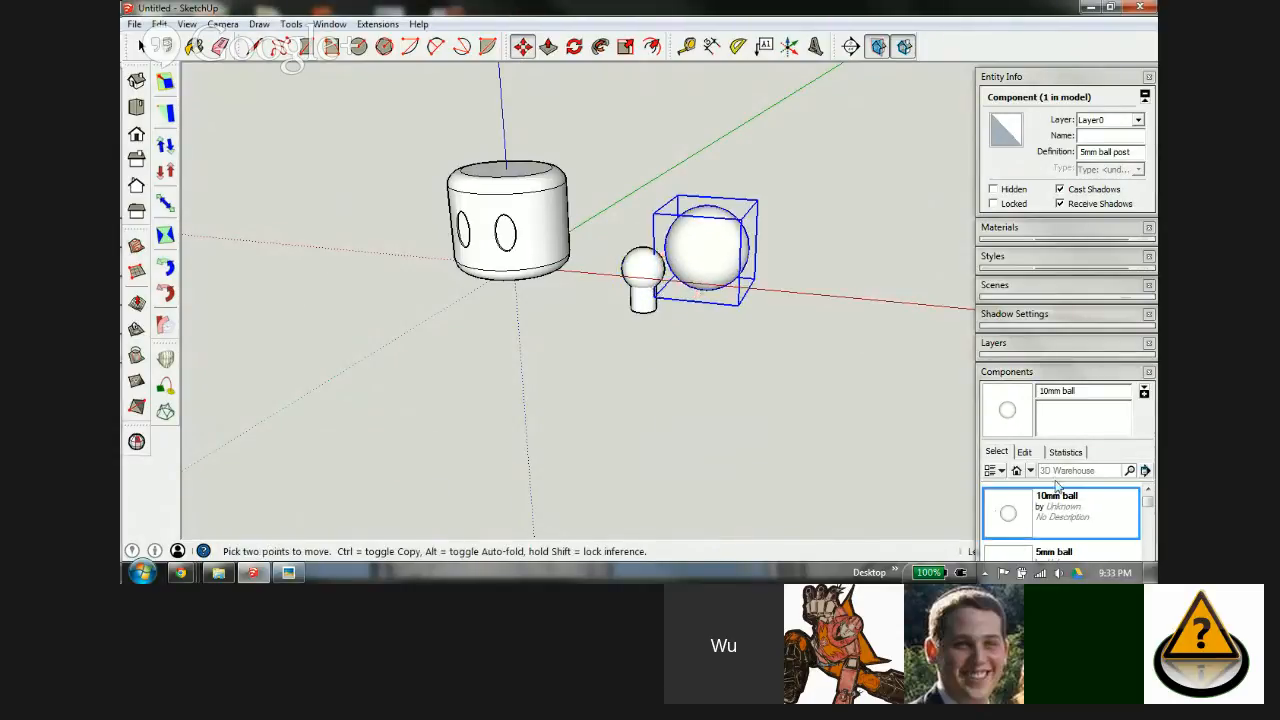
Step: Scale the 10mm ball component uniformly by a factor of 0.7
left_click(1069, 390)
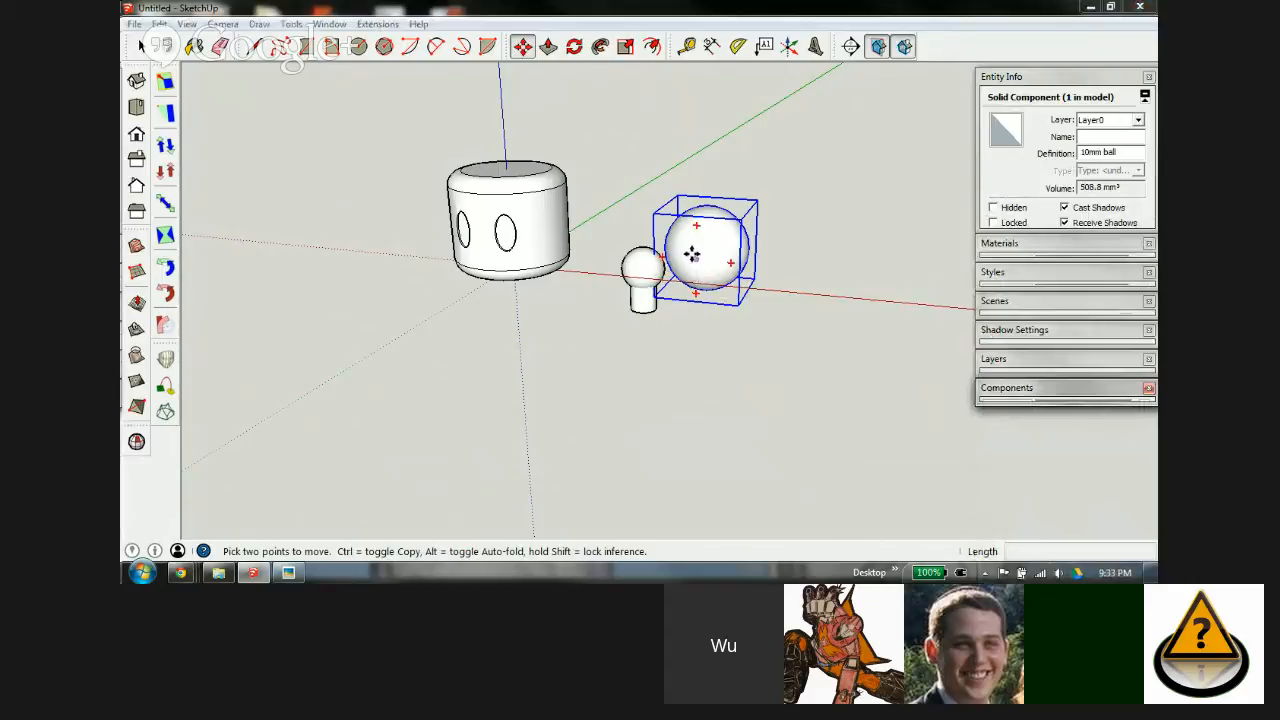
scroll(640, 265, "up", 5)
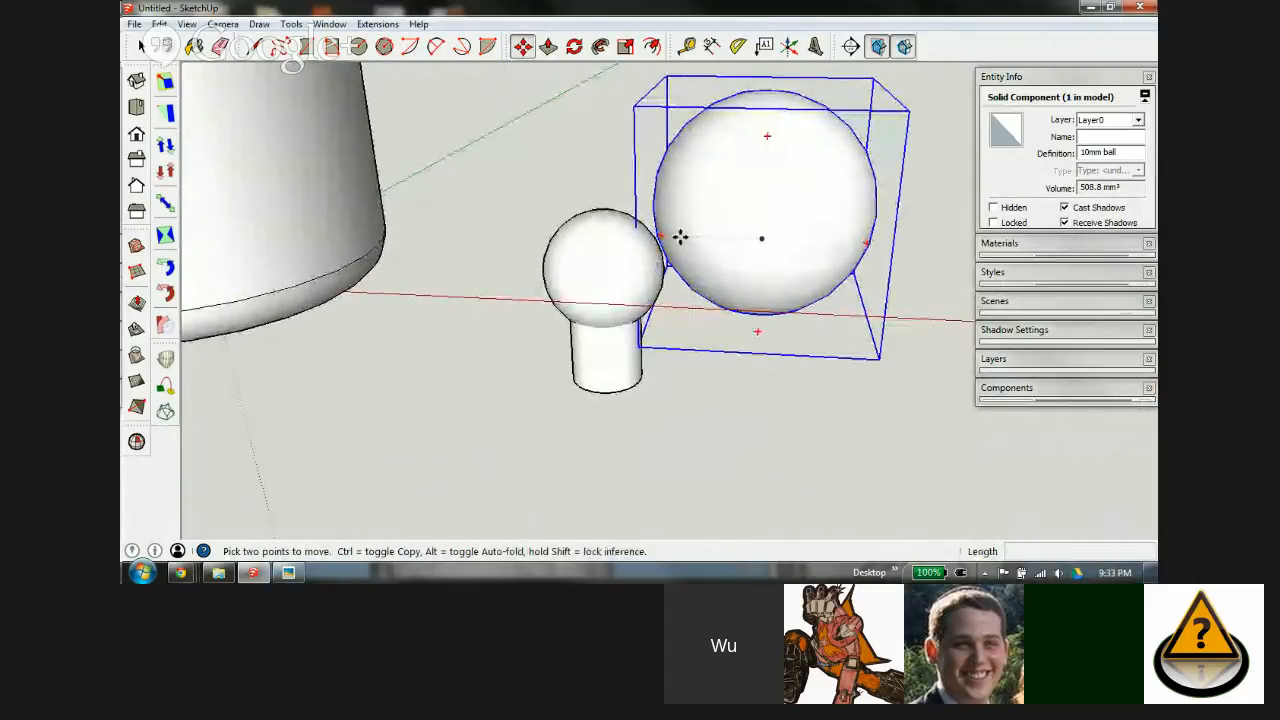
scroll(586, 260, "down", 3)
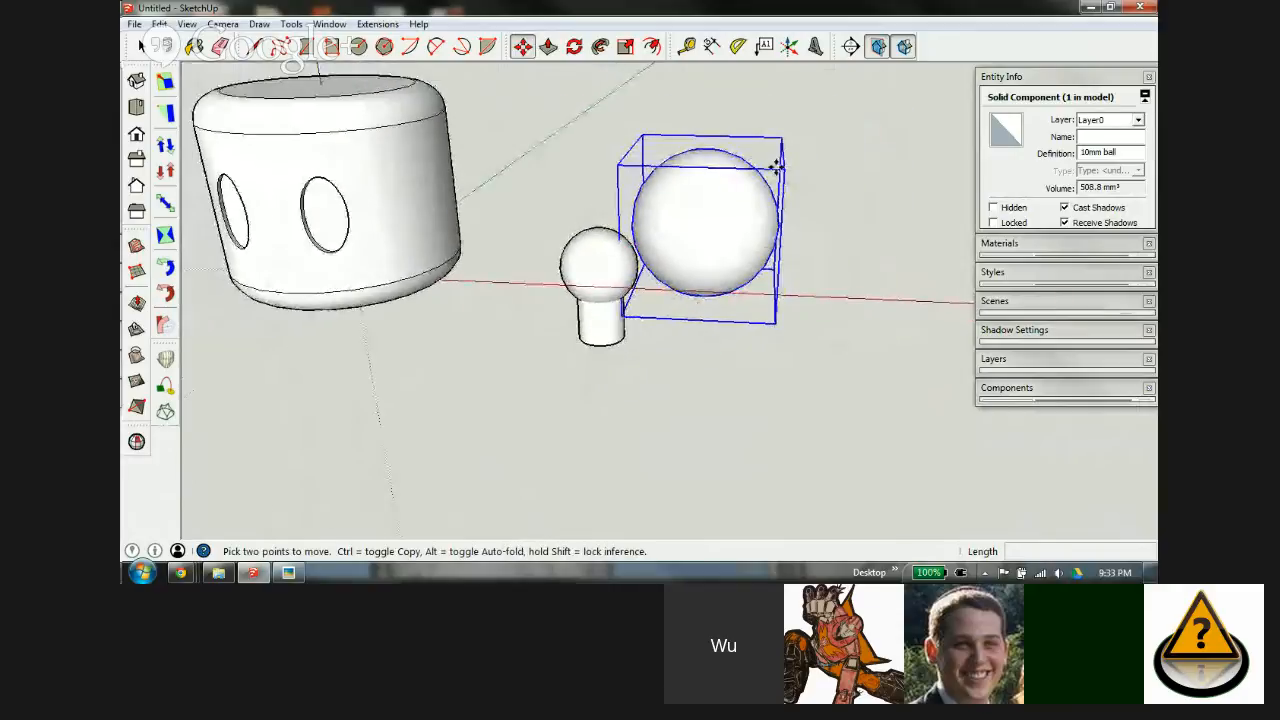
key("s")
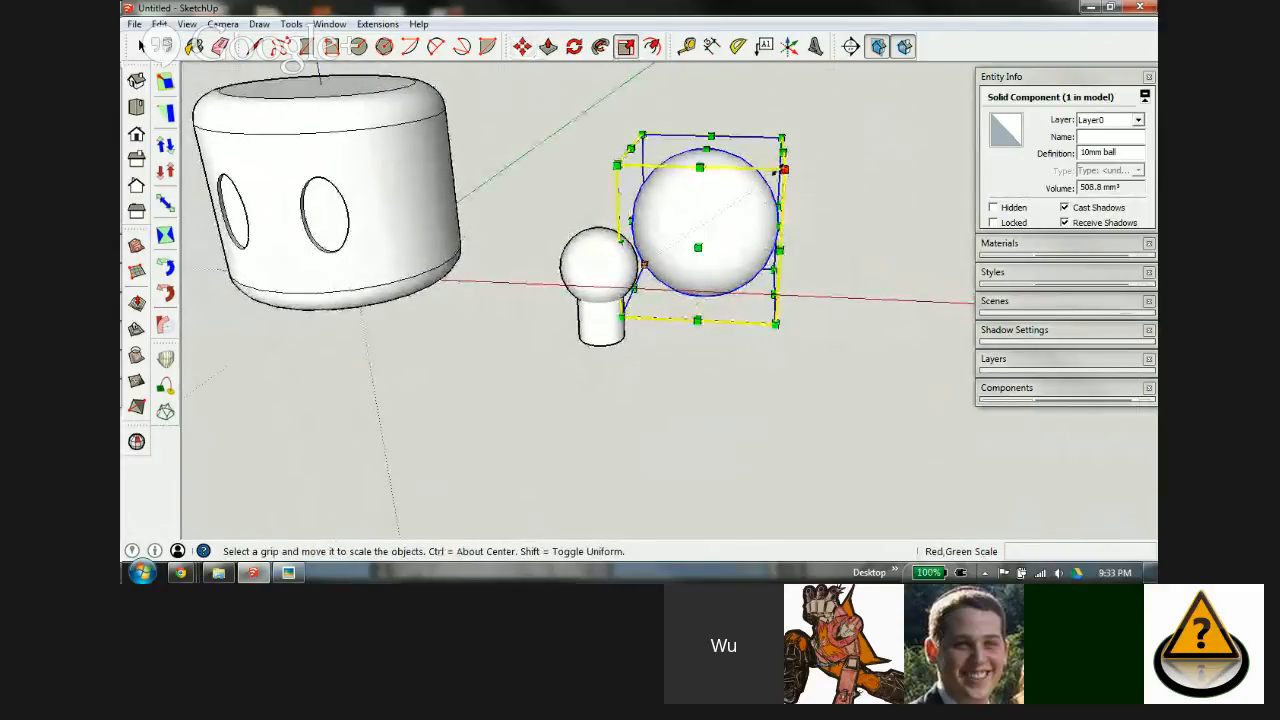
left_click_drag(778, 166, 729, 192)
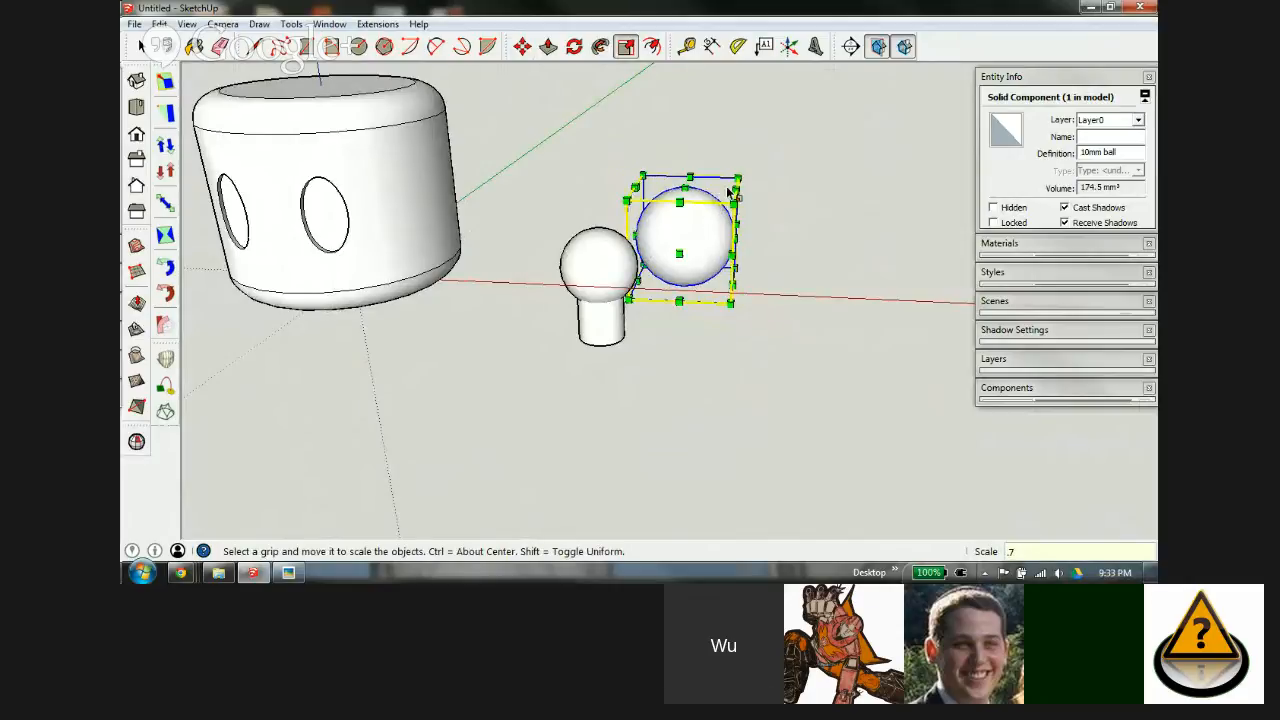
key("space")
Step: Move the 5mm ball post about 17.3 mm along the red axis, clear of the larger ball
middle_click_drag(663, 249, 630, 212)
middle_click_drag(596, 266, 622, 311)
left_click(610, 236)
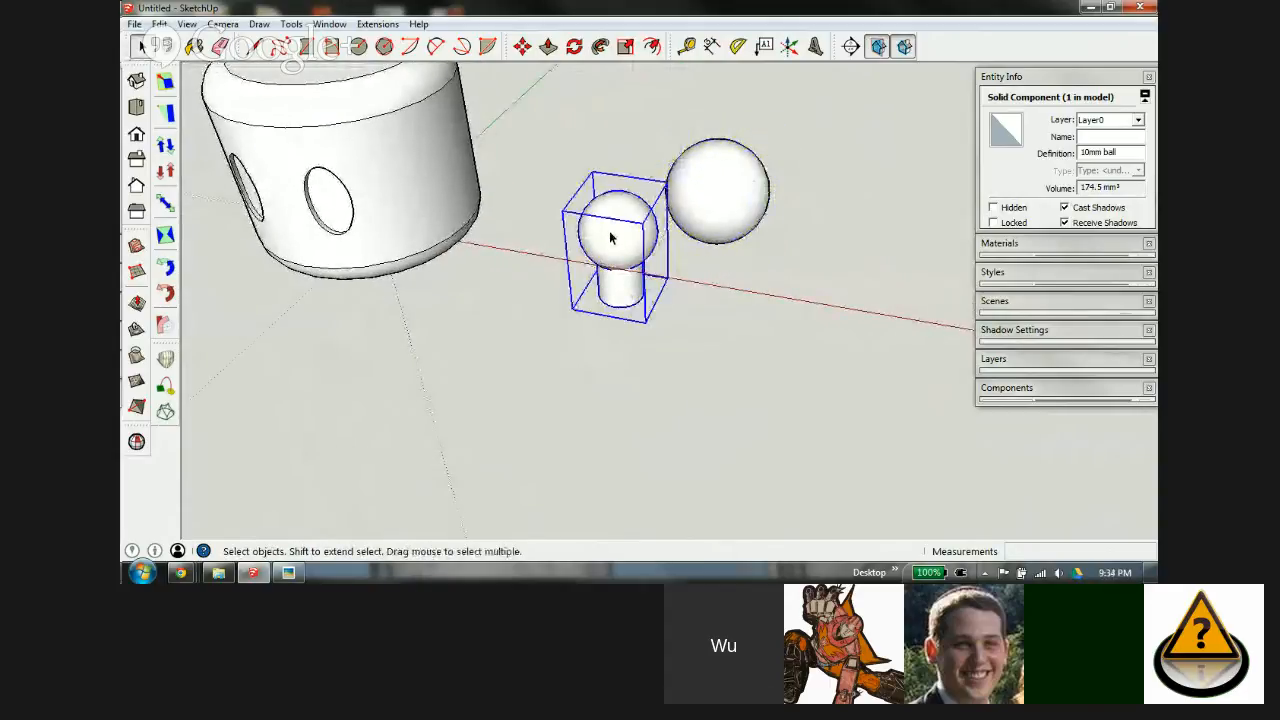
key("m")
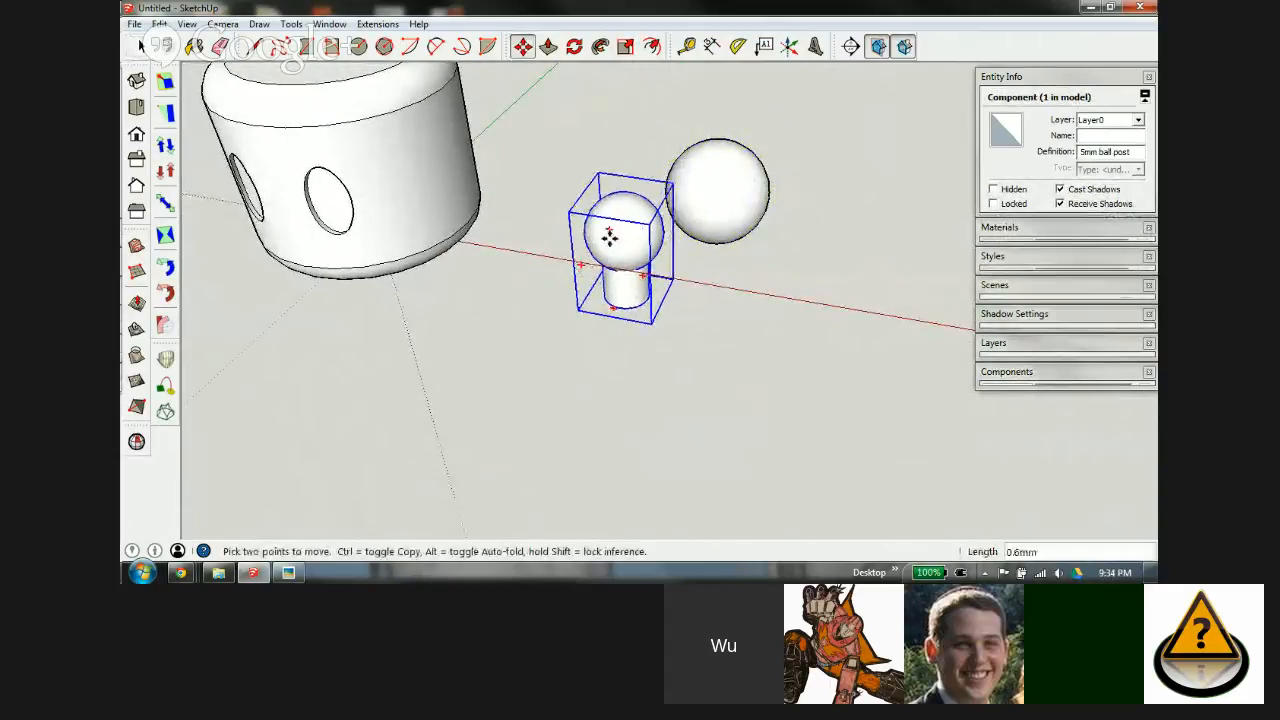
left_click(610, 238)
left_click(897, 285)
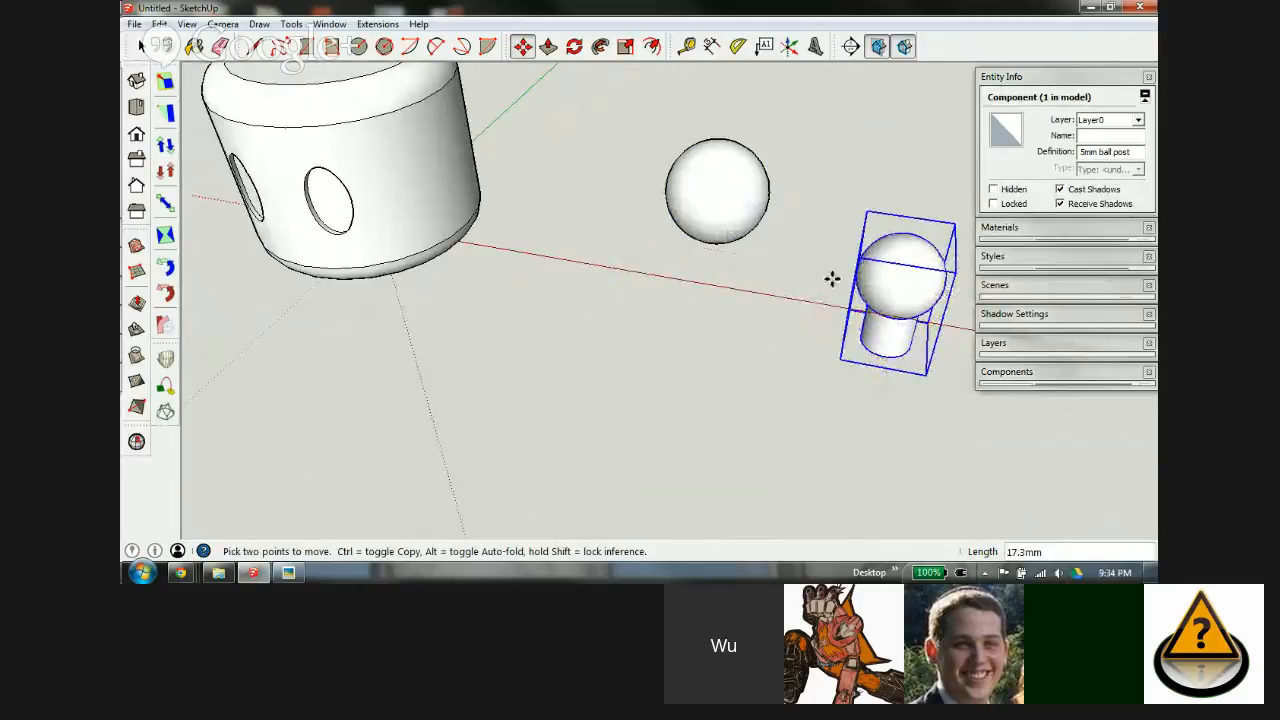
middle_click_drag(834, 277, 611, 242)
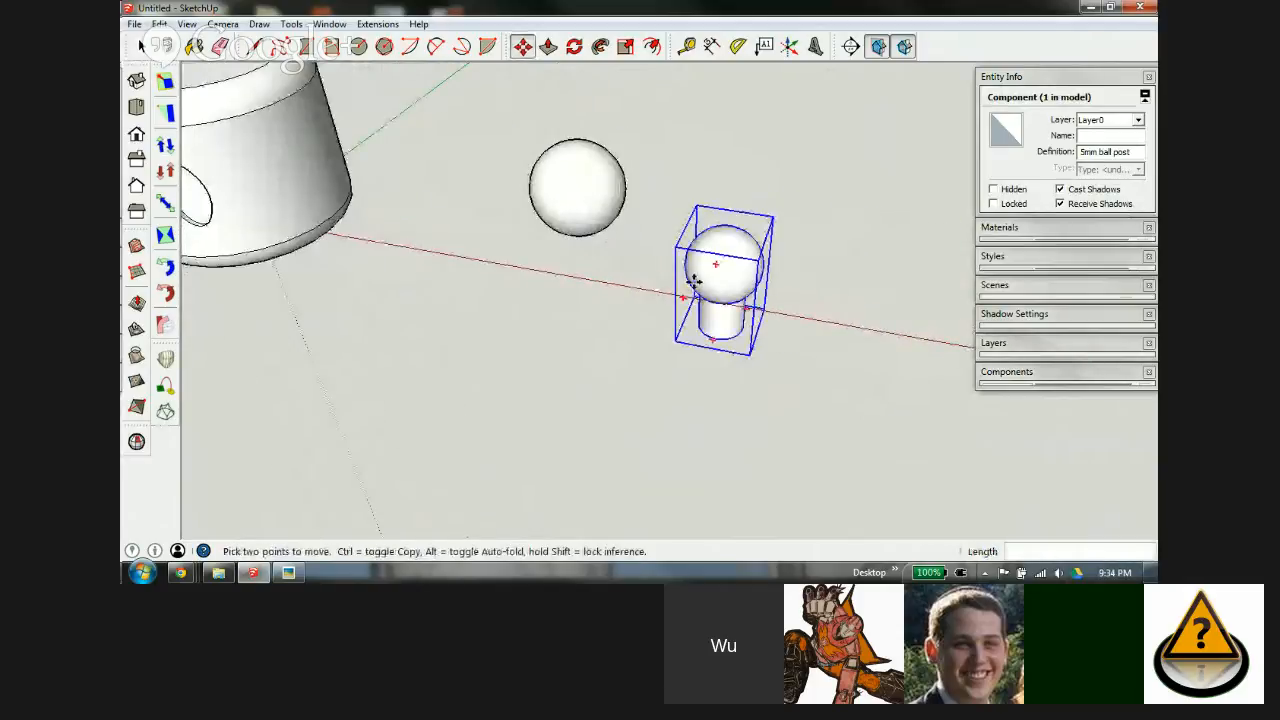
Step: Group the scaled ball with the ball post and open the group for editing
key("space")
left_click_drag(491, 98, 812, 396)
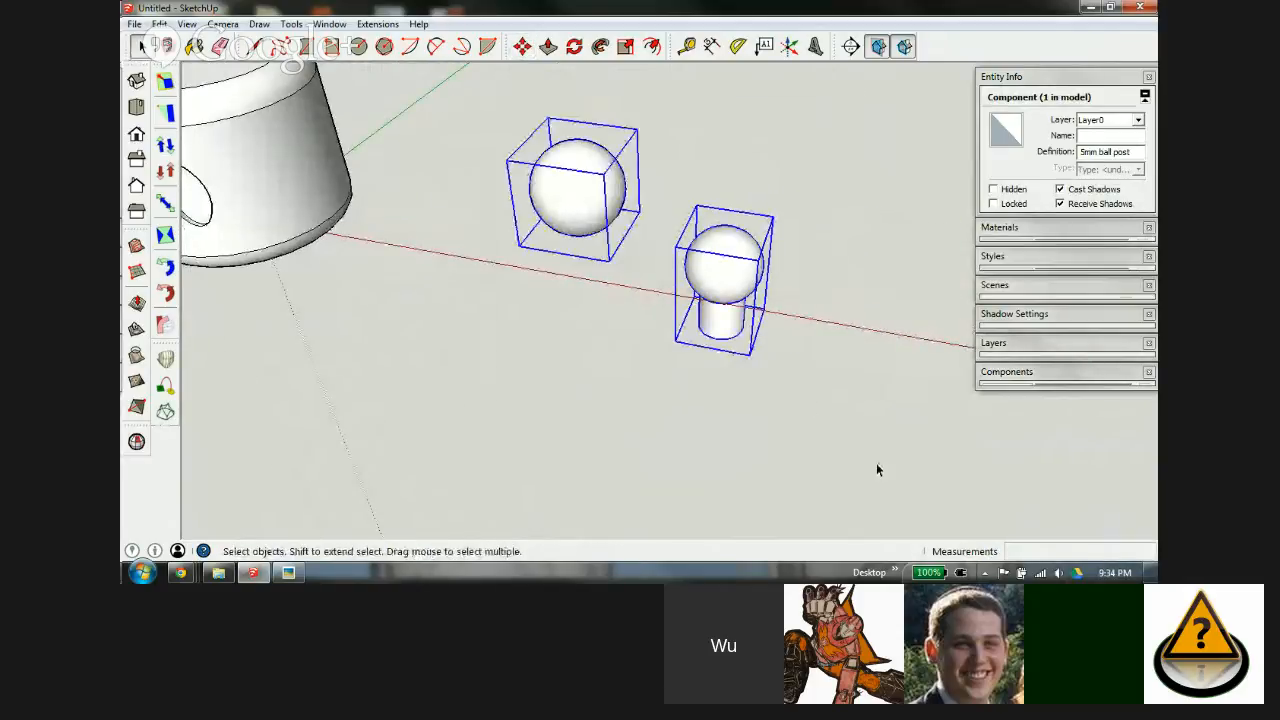
key("ctrl+g")
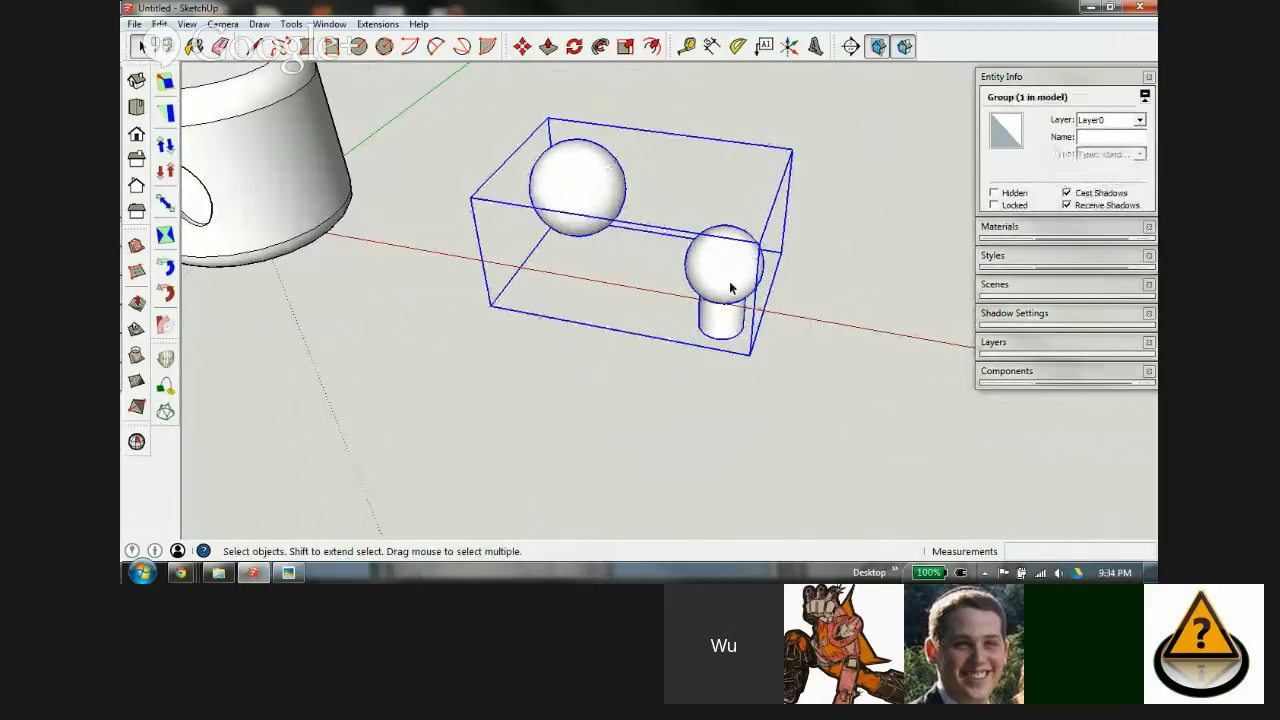
double_click(730, 285)
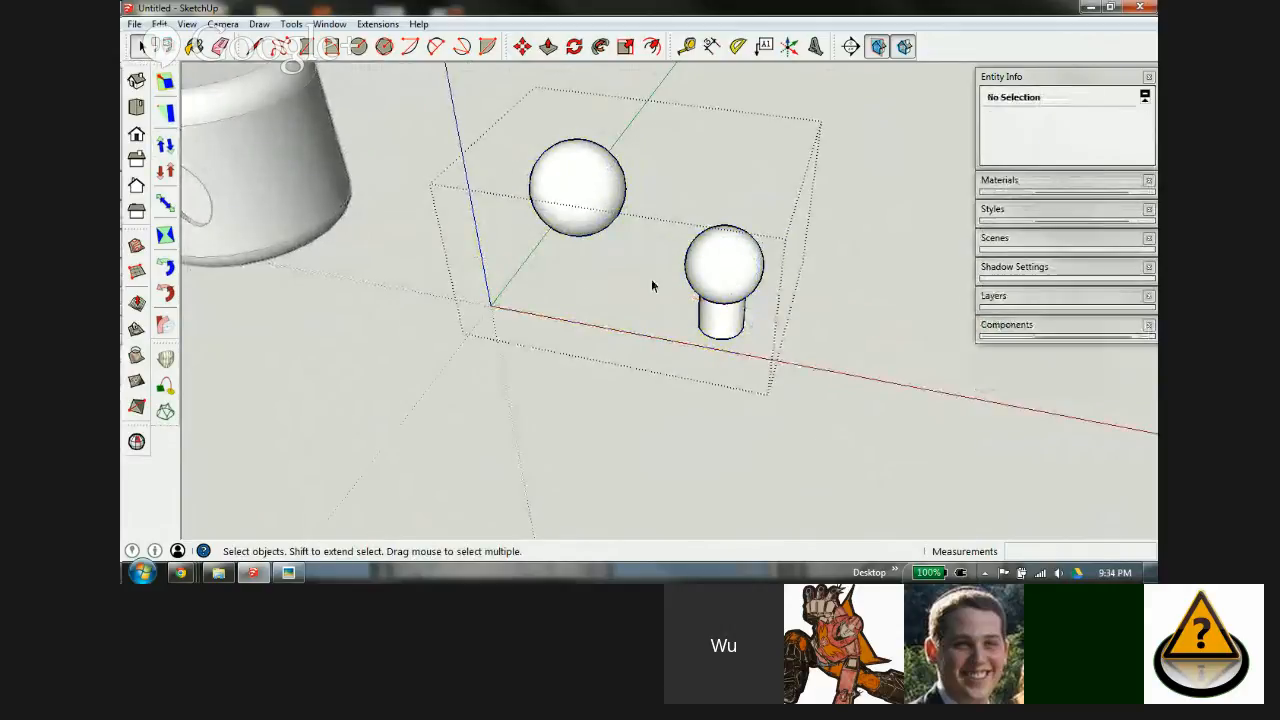
Step: With hidden geometry shown, move the larger ball by its top pole onto the top pole of the ball post's sphere
middle_click_drag(654, 283, 700, 286)
scroll(756, 268, "up", 2)
left_click(511, 254)
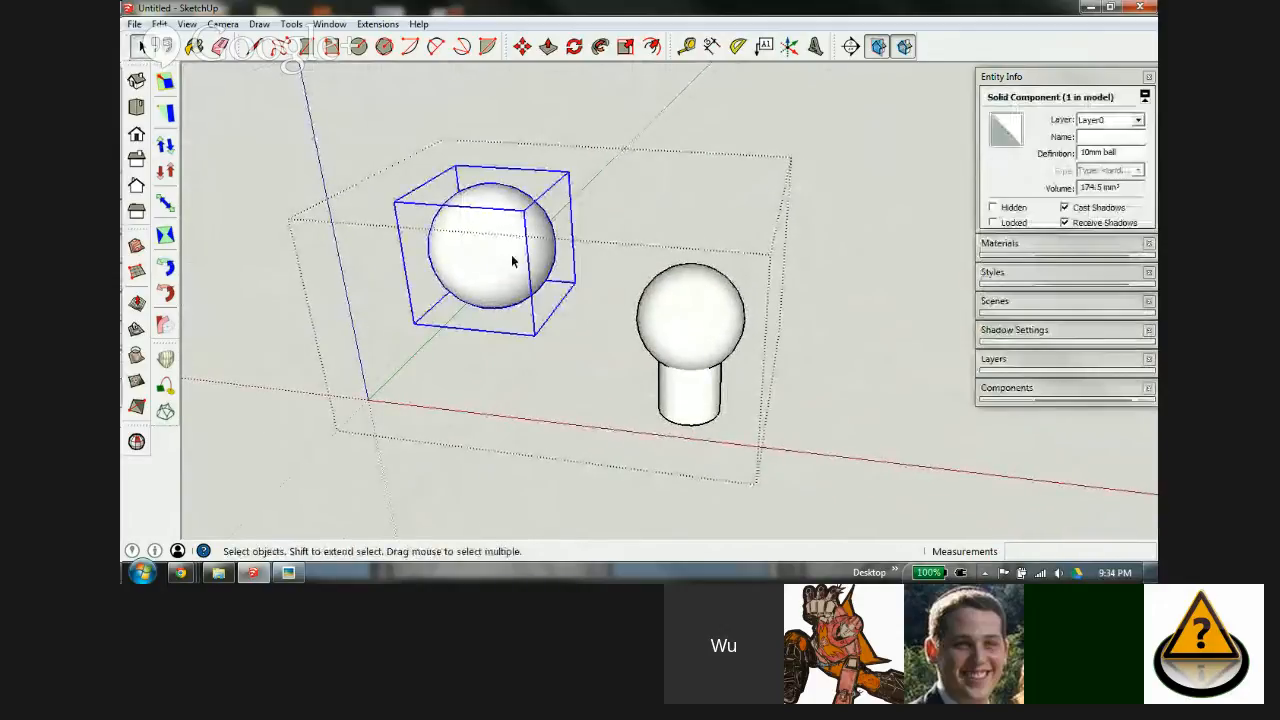
key("m")
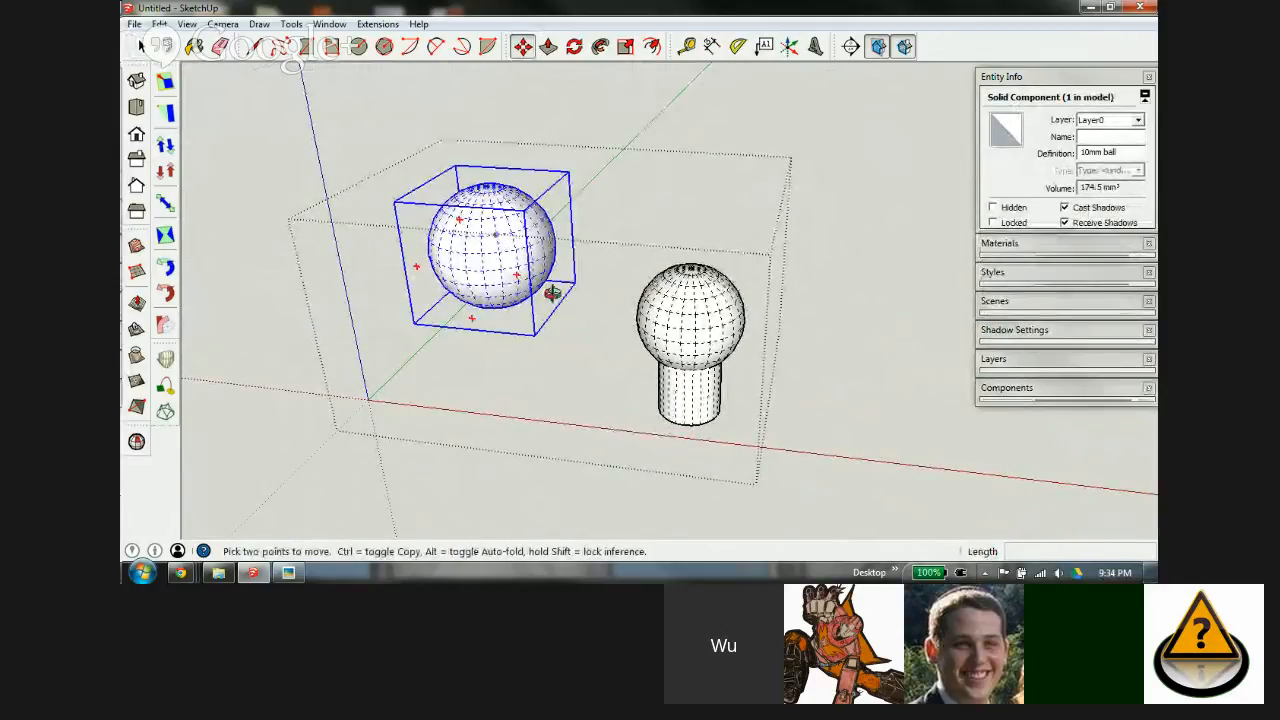
middle_click_drag(500, 246, 603, 396)
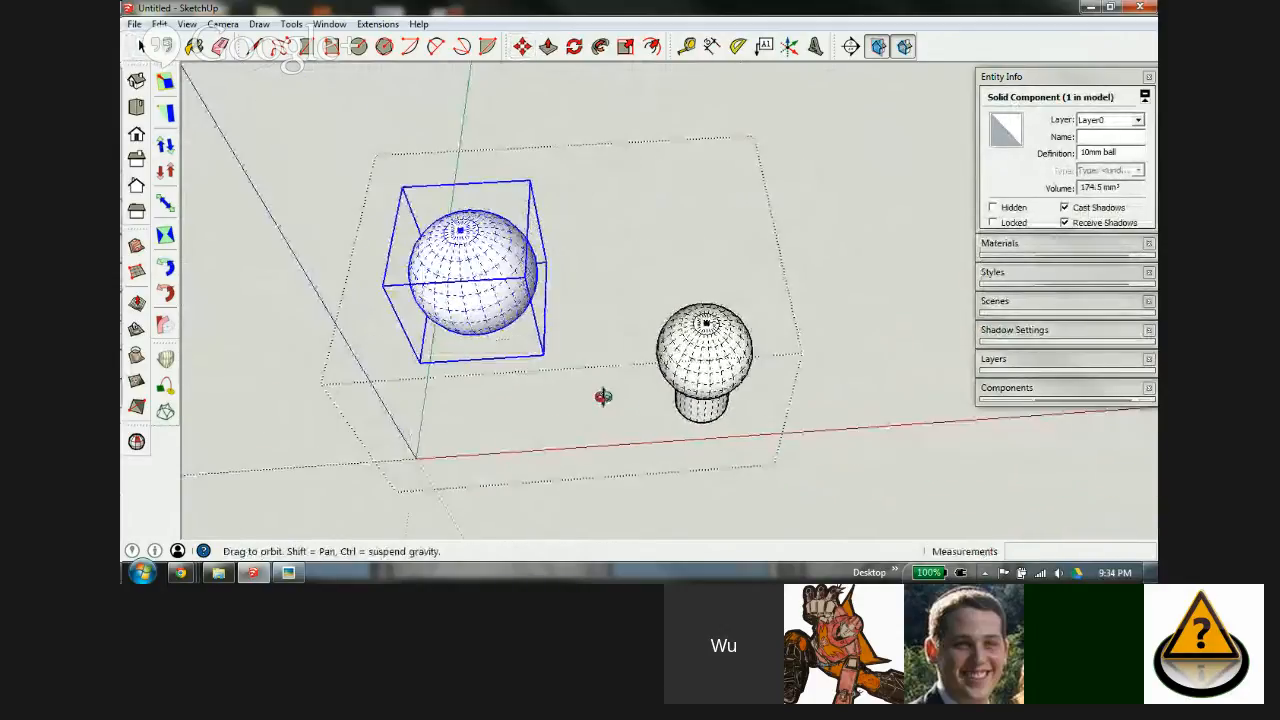
left_click(462, 231)
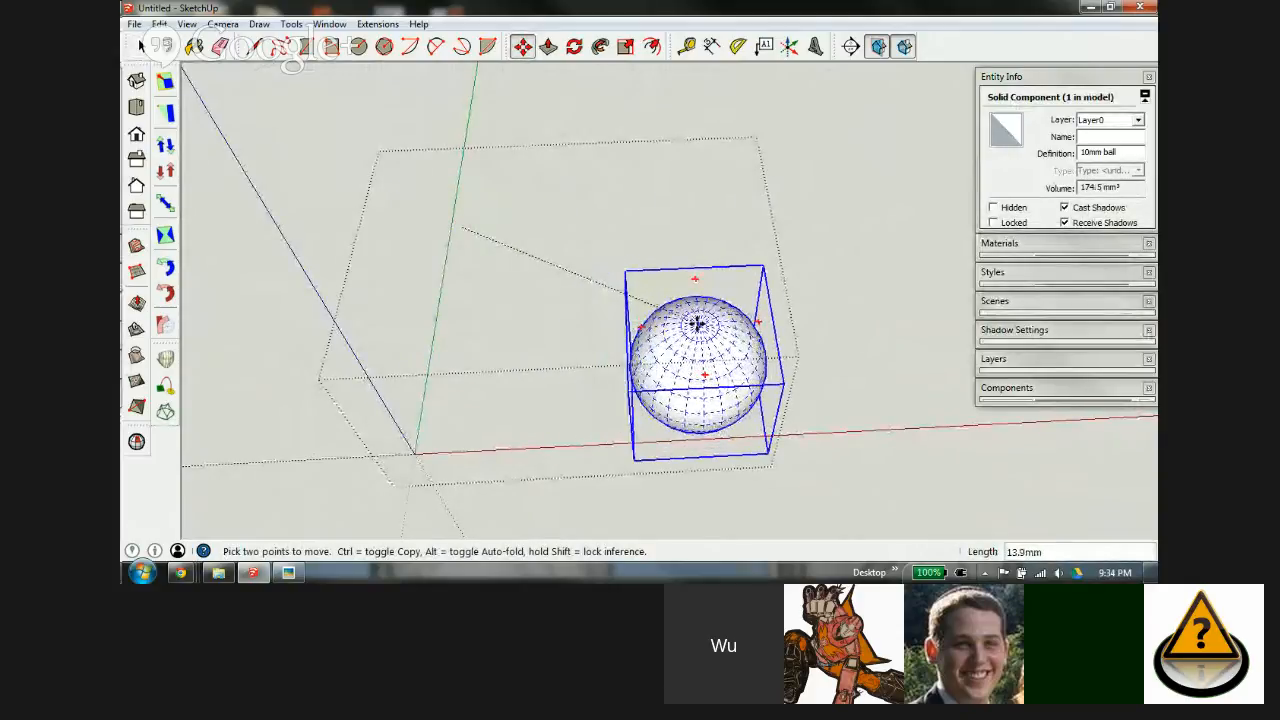
scroll(676, 329, "up", 3)
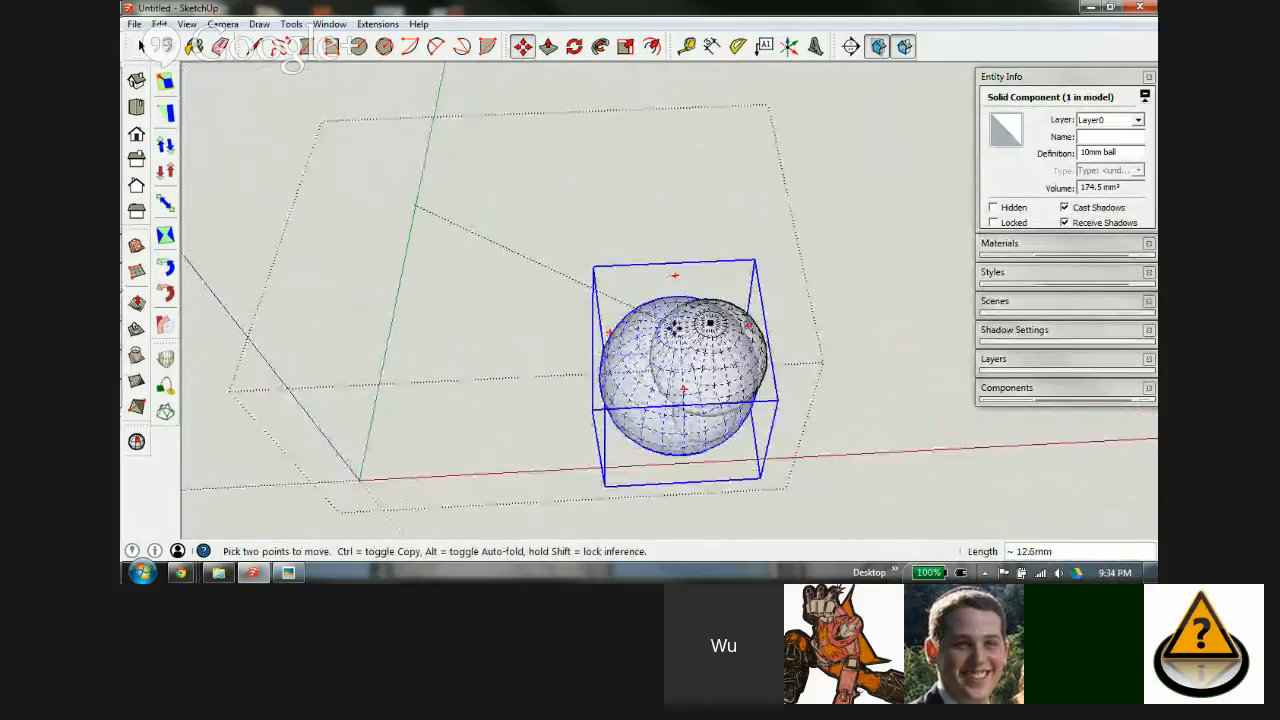
scroll(718, 330, "up", 3)
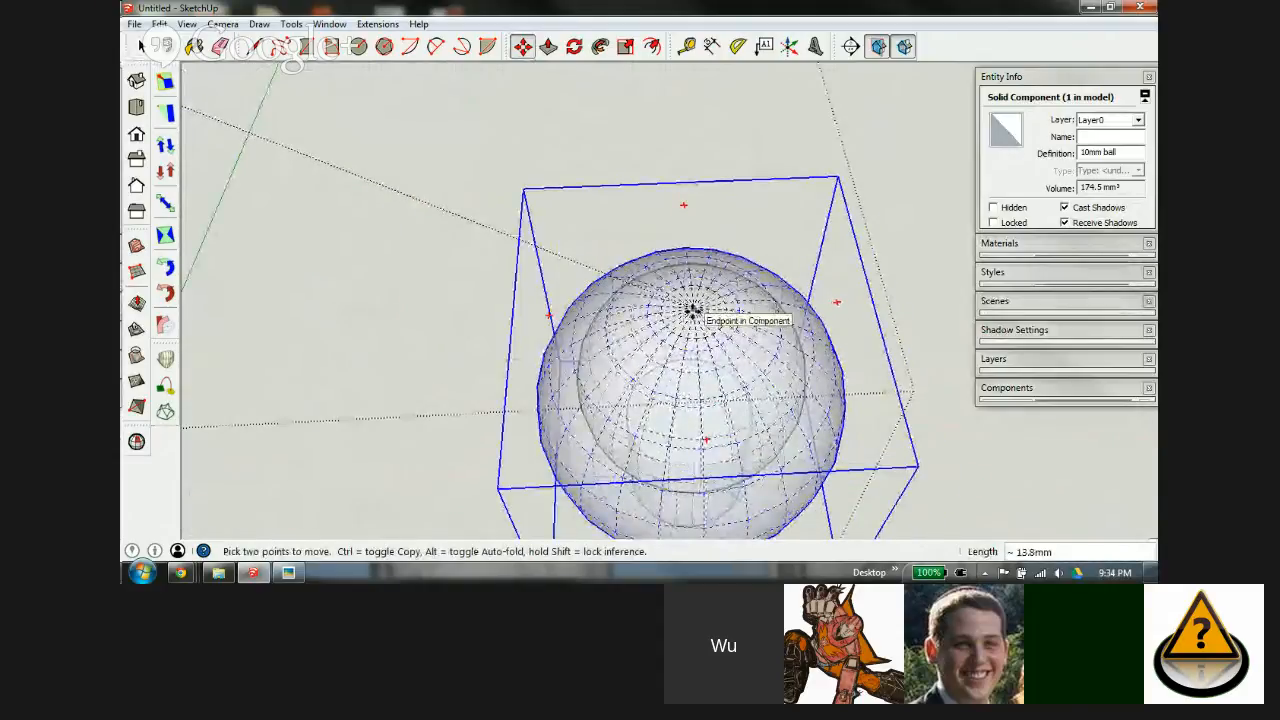
scroll(688, 295, "down", 5)
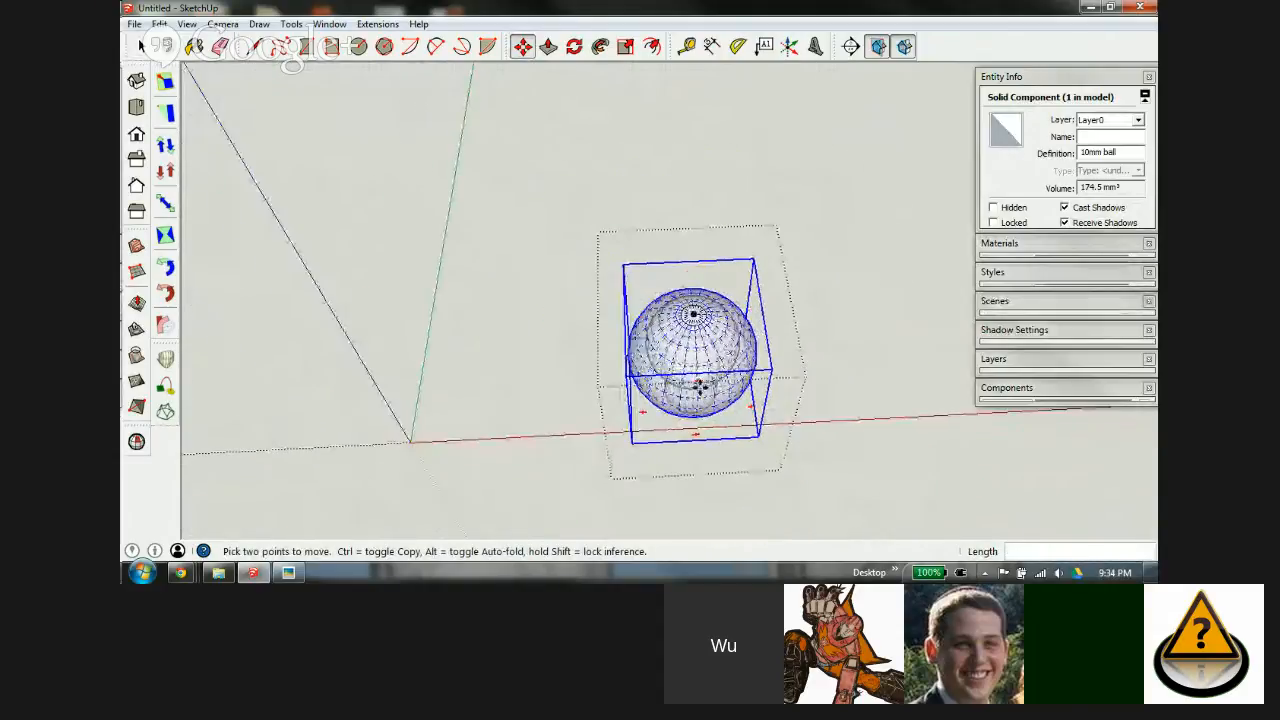
Step: Move the larger ball 1 mm up along the blue axis to surround the ball post's sphere
middle_click_drag(700, 385, 678, 156)
mouse_move(700, 334)
middle_mouse_down()
mouse_move(649, 223)
mouse_move(700, 331)
middle_mouse_up()
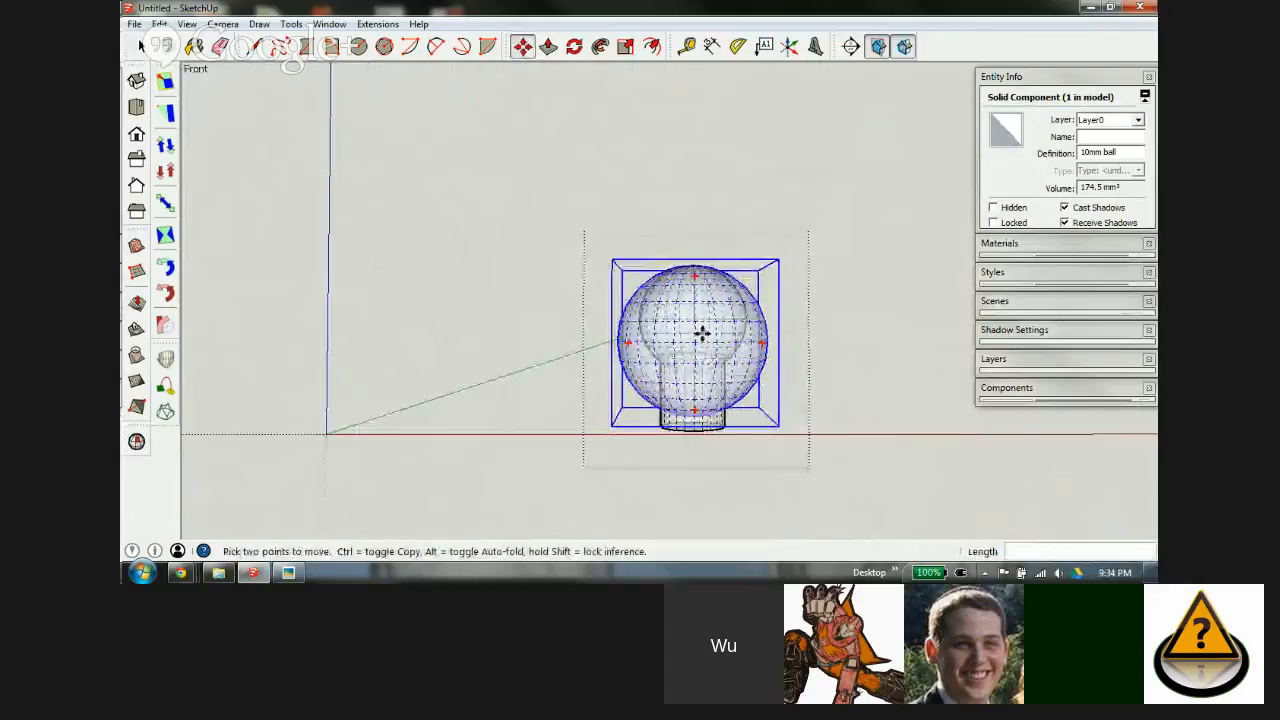
scroll(712, 338, "up", 3)
scroll(700, 365, "up", 1)
middle_click_drag(686, 391, 590, 393)
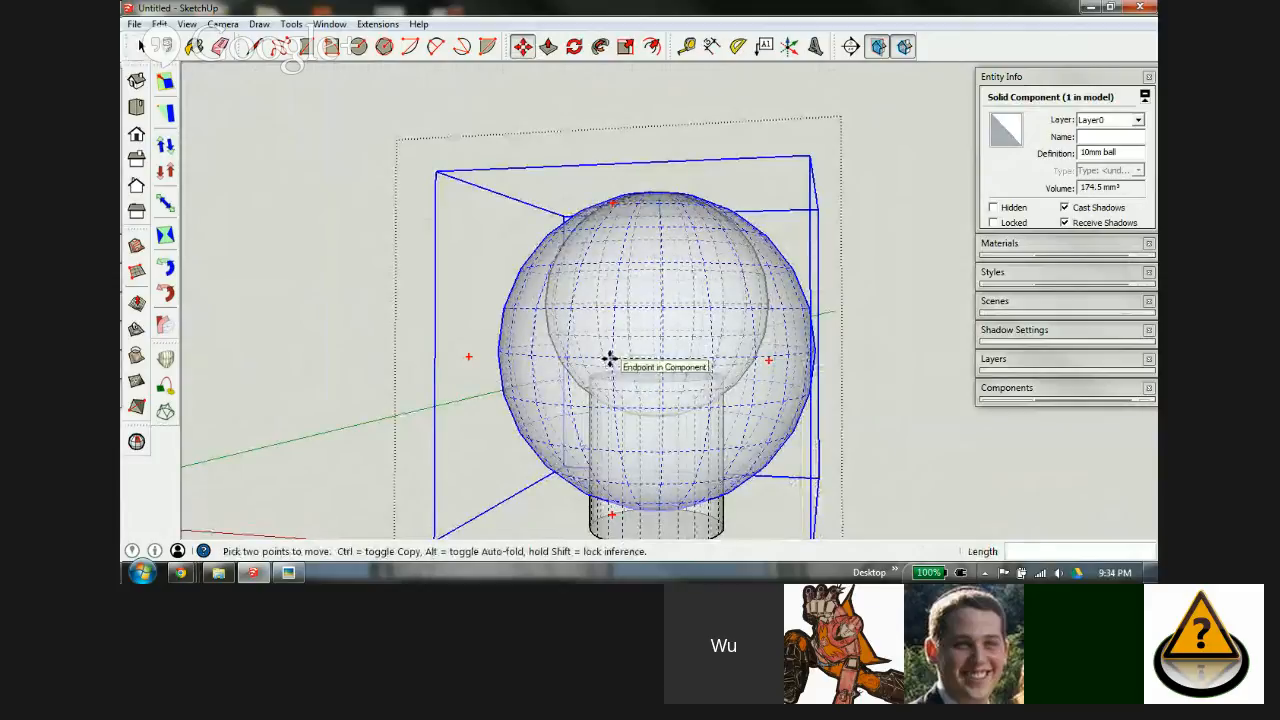
left_click(609, 358)
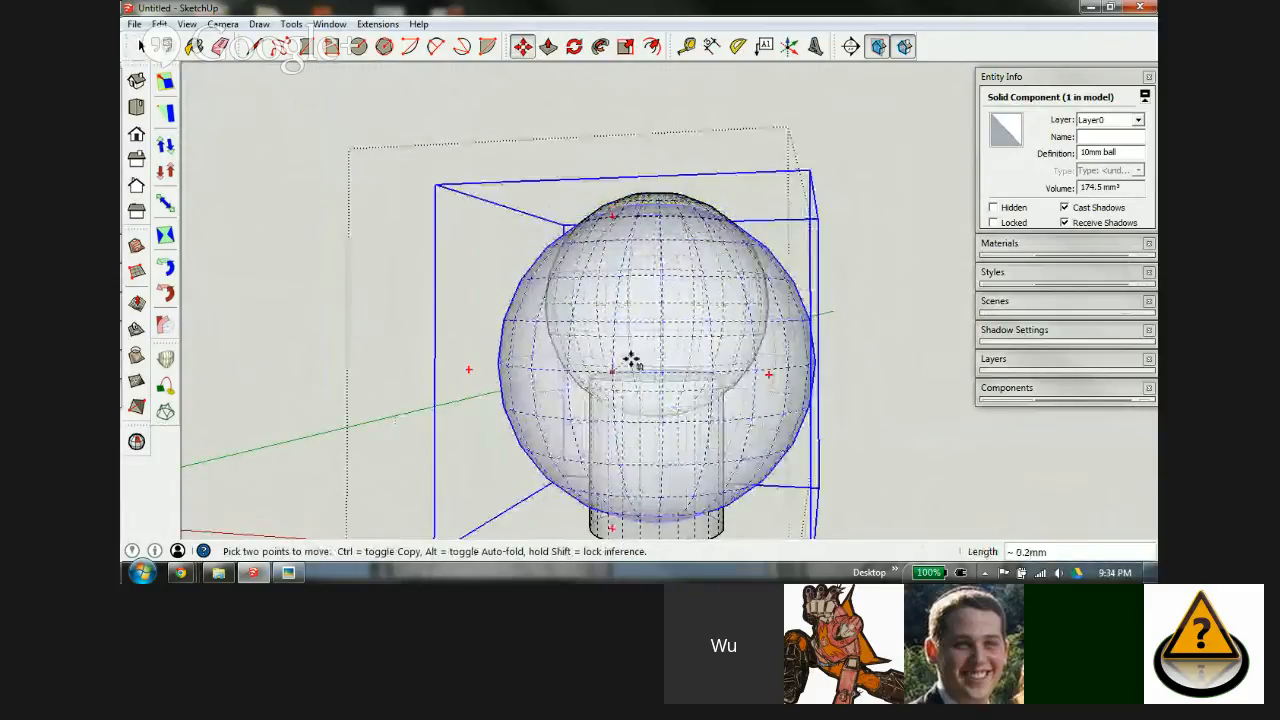
type("1")
key("Return")
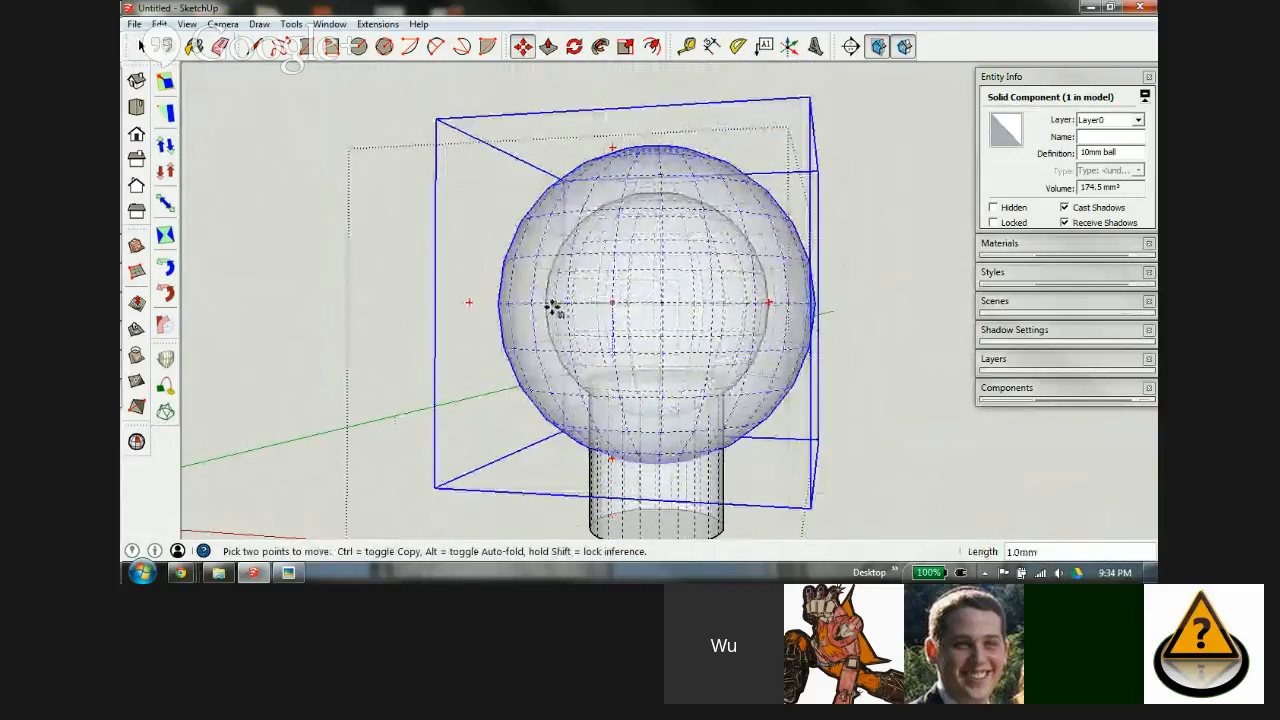
Step: Explode the 5mm ball post component and delete its cylindrical post, keeping the small sphere
middle_click_drag(634, 303, 697, 328)
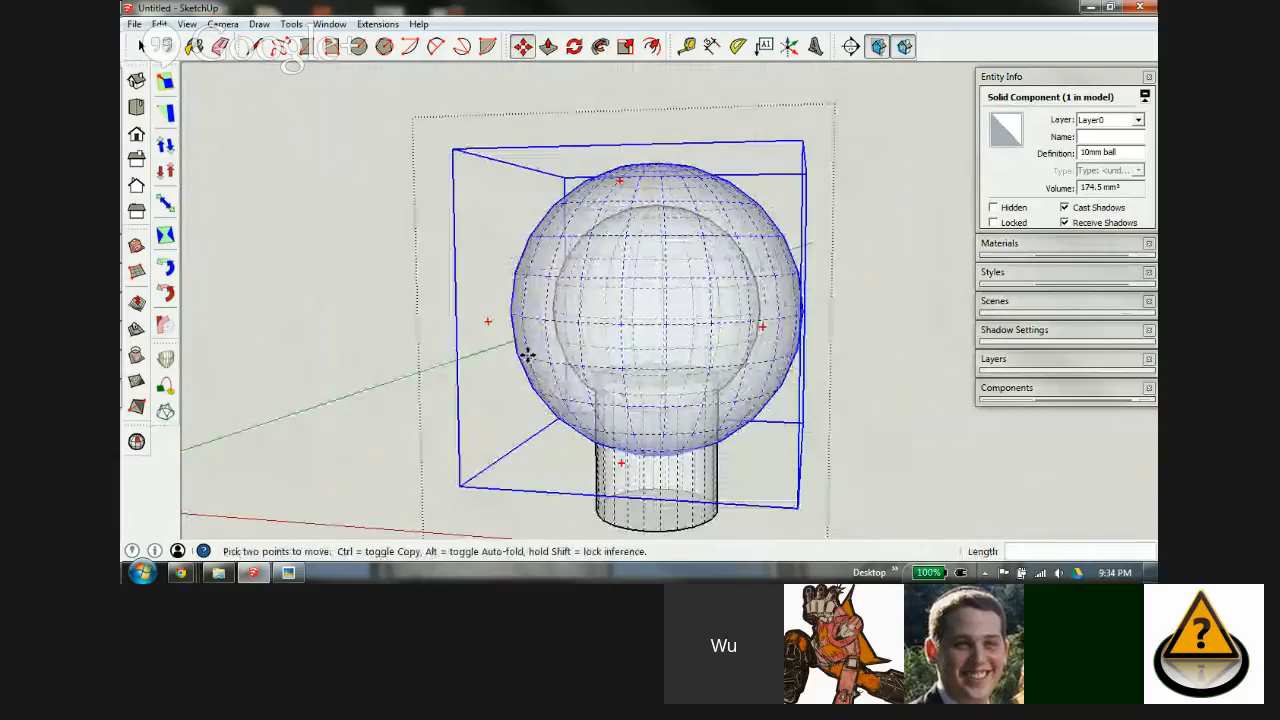
middle_click_drag(571, 320, 680, 291)
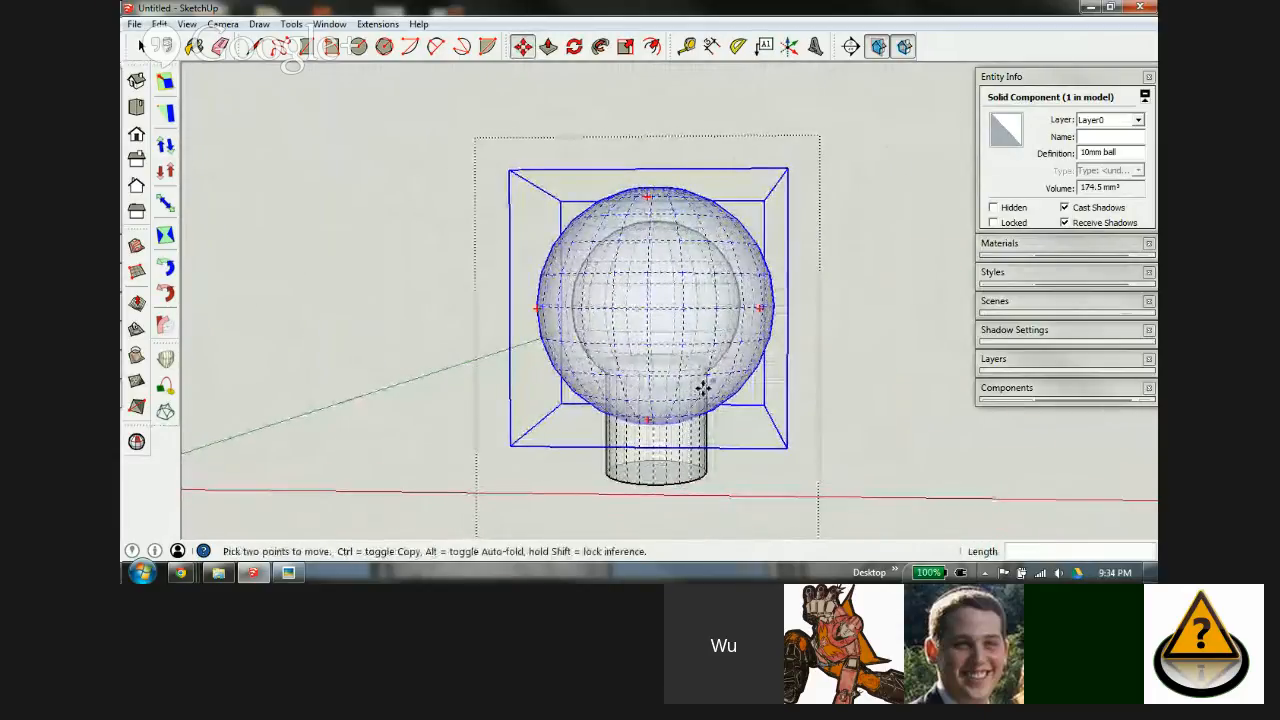
scroll(703, 388, "up", 1)
key("space")
left_click(626, 490)
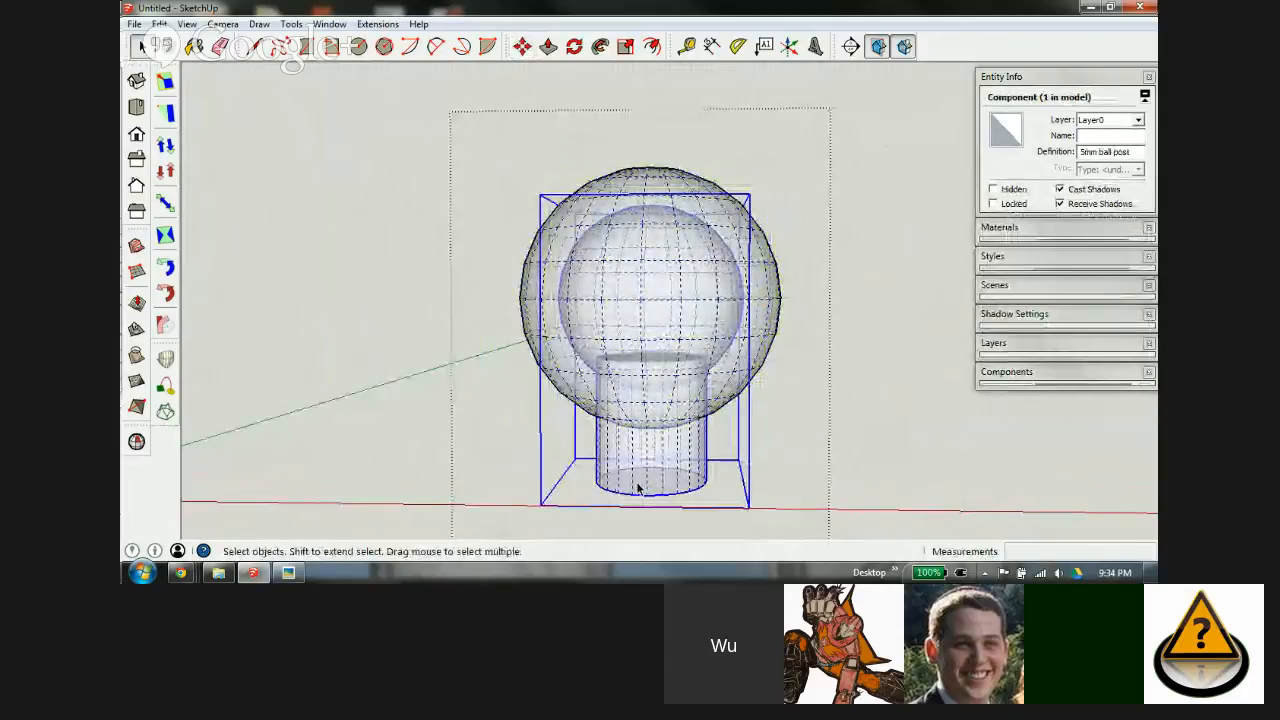
right_click(636, 480)
left_click(675, 193)
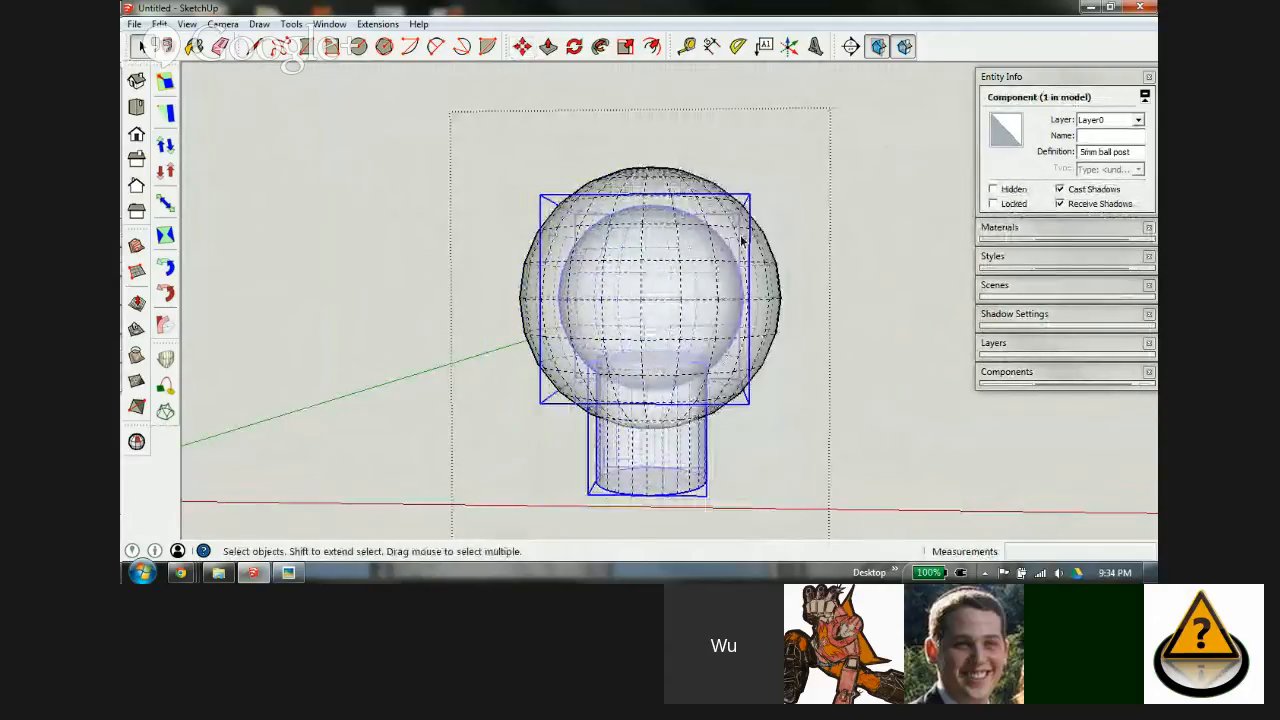
left_click(740, 464)
left_click(685, 458)
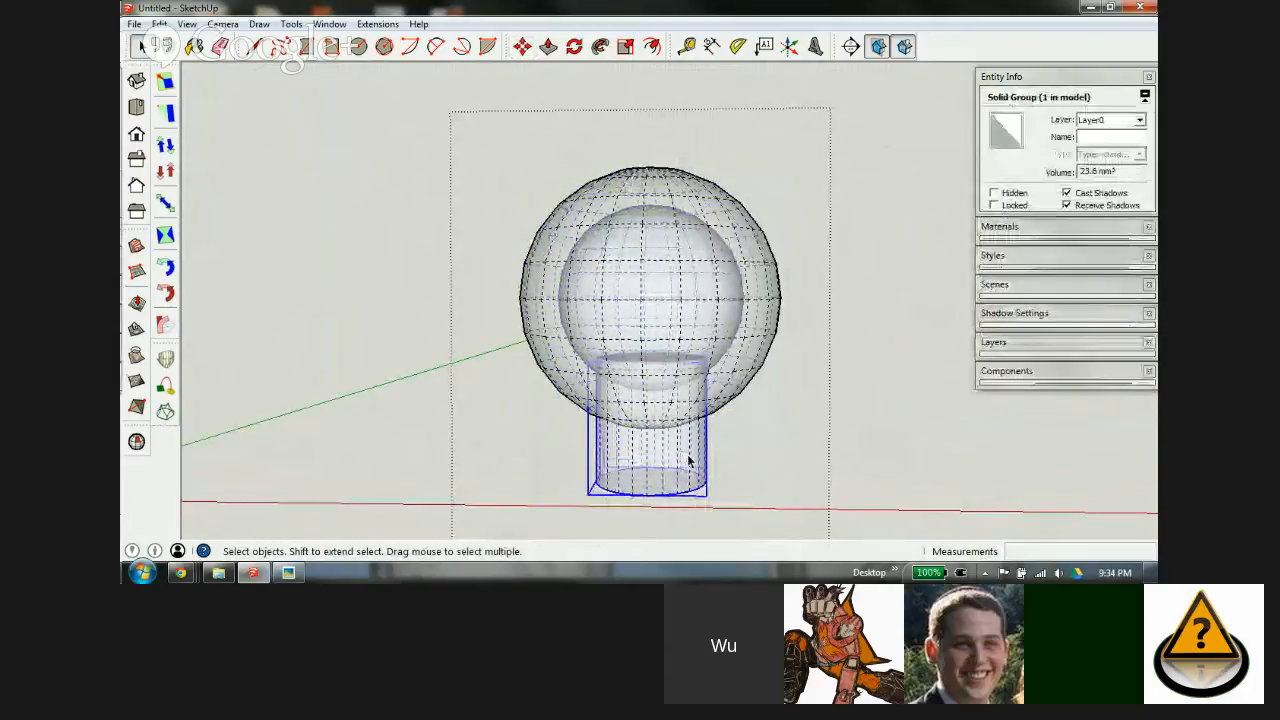
key("Delete")
Step: Explode both nested sphere components into loose geometry inside the group
scroll(730, 373, "up", 2)
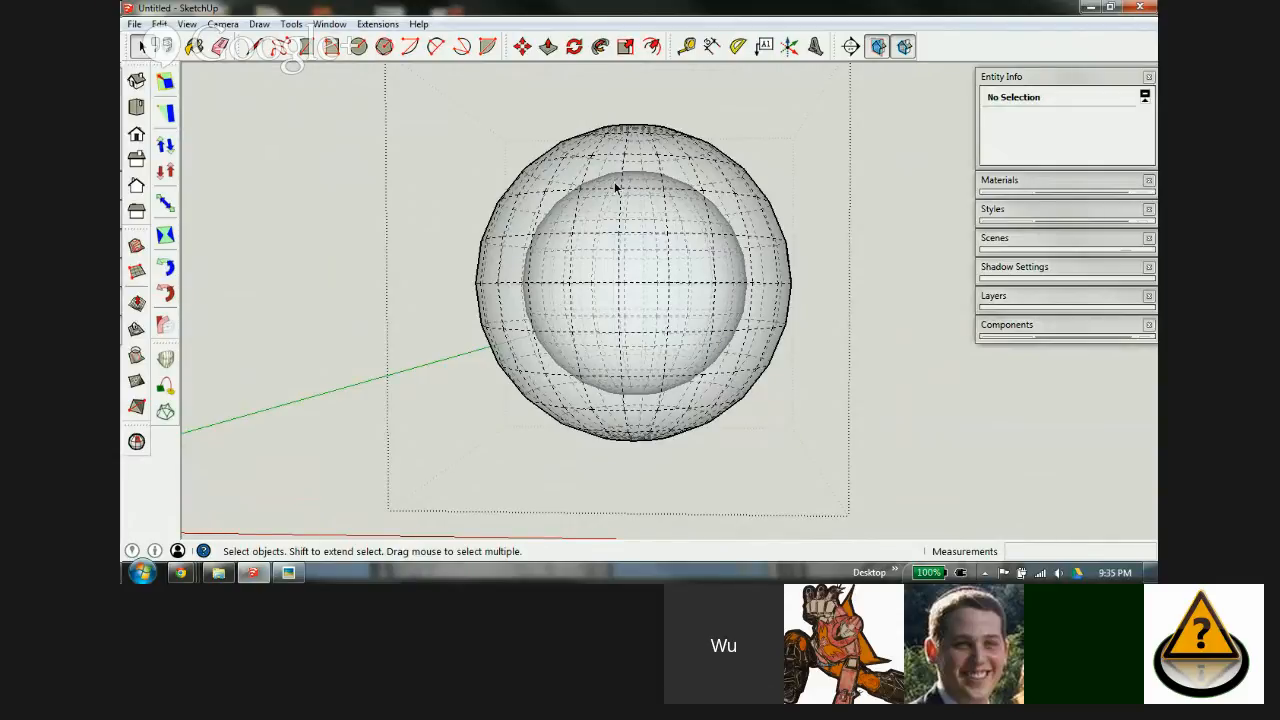
middle_click_drag(615, 187, 648, 268)
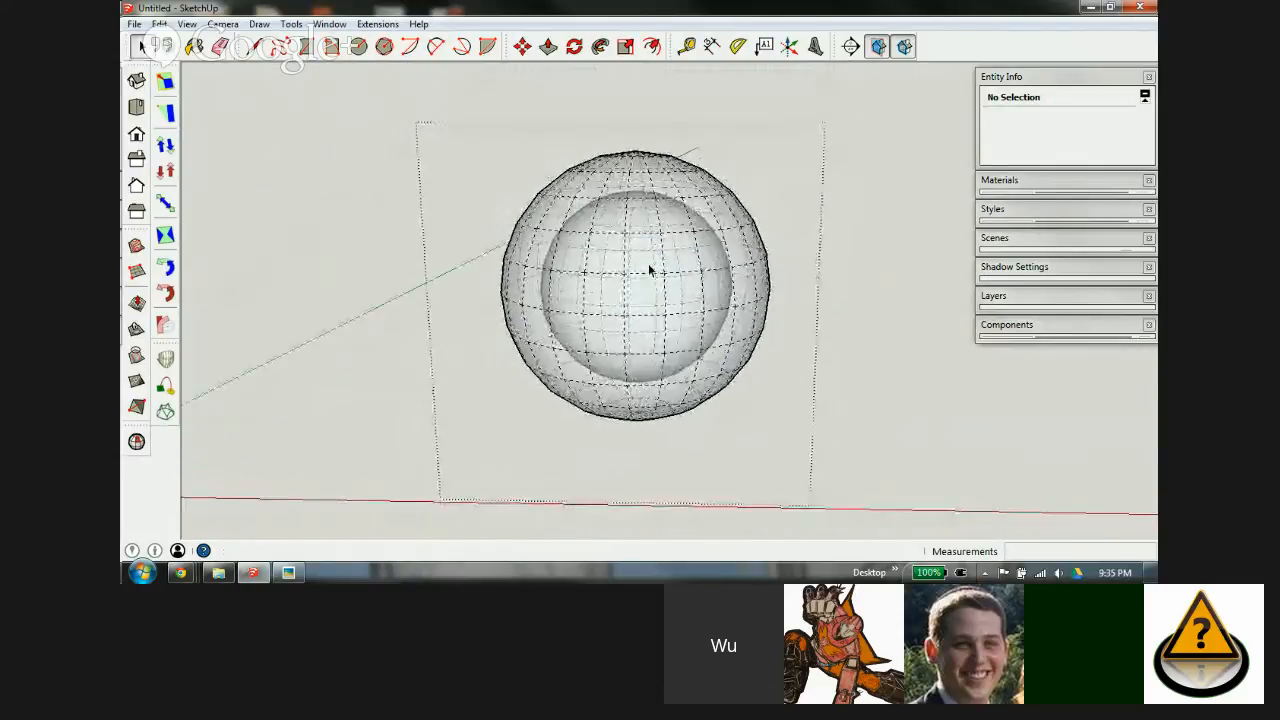
scroll(648, 268, "down", 3)
left_click_drag(501, 133, 783, 437)
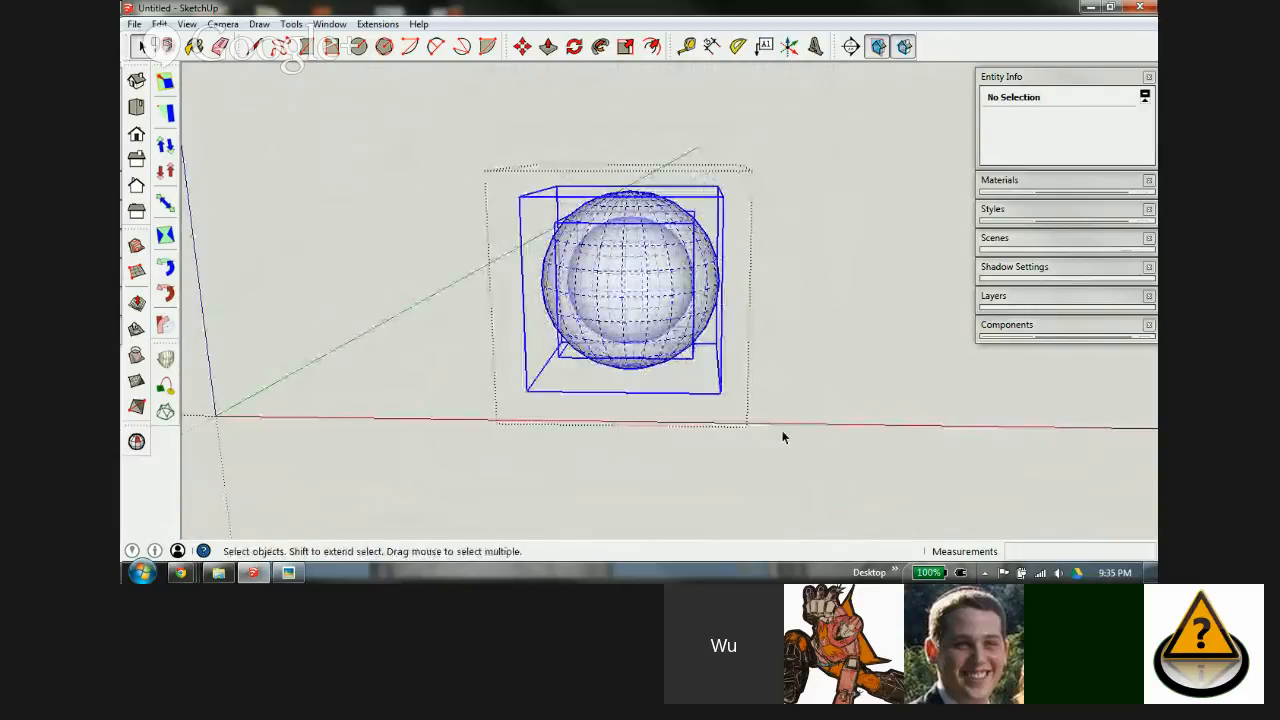
right_click(780, 428)
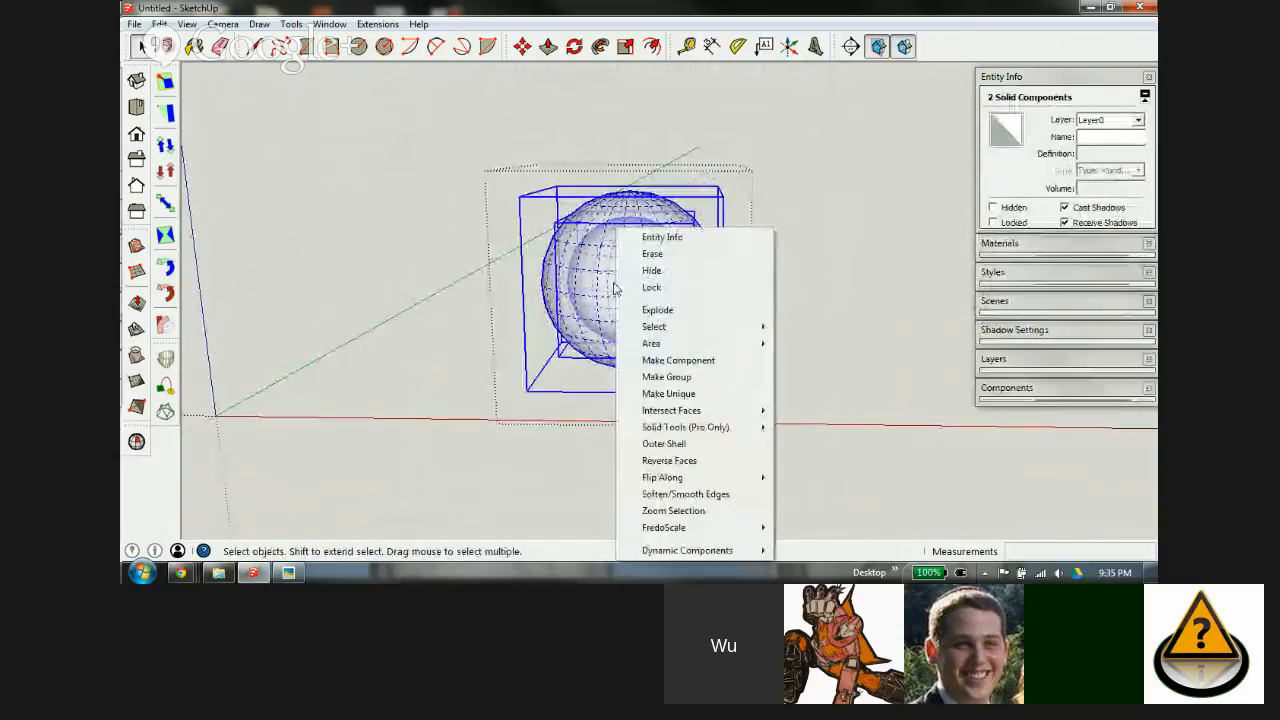
left_click(660, 310)
left_click(692, 375)
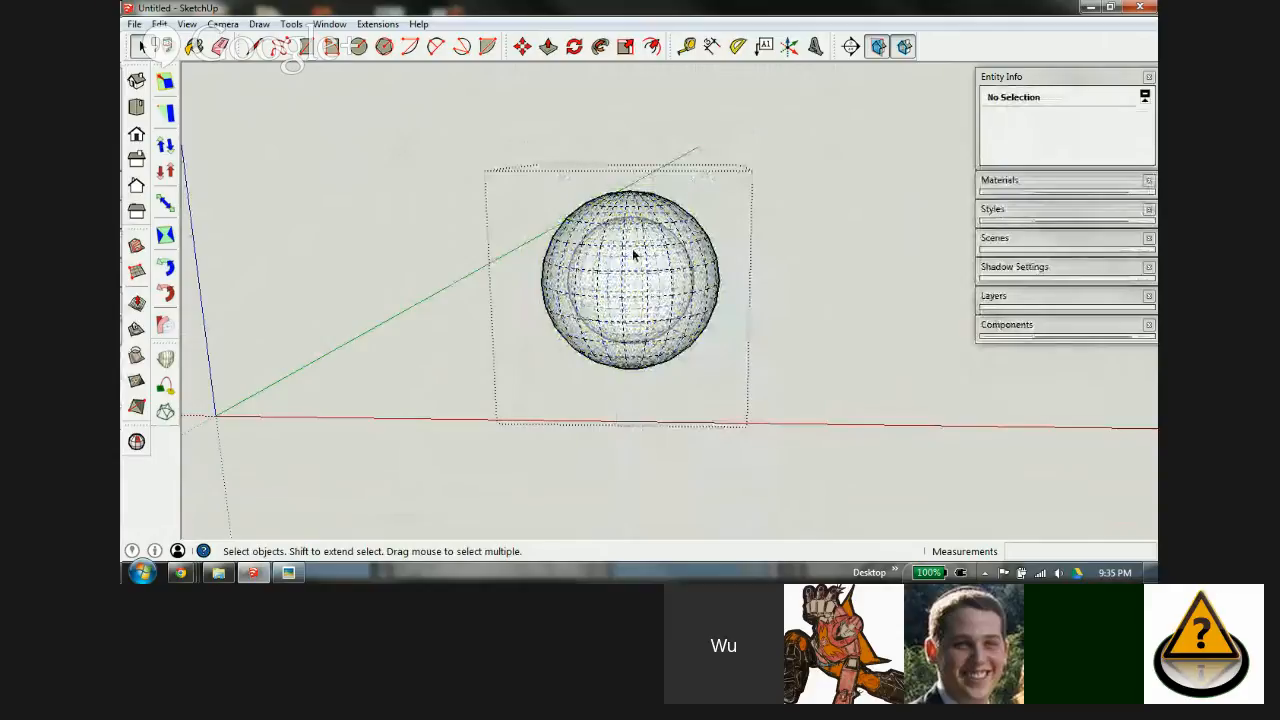
middle_click_drag(657, 271, 663, 389)
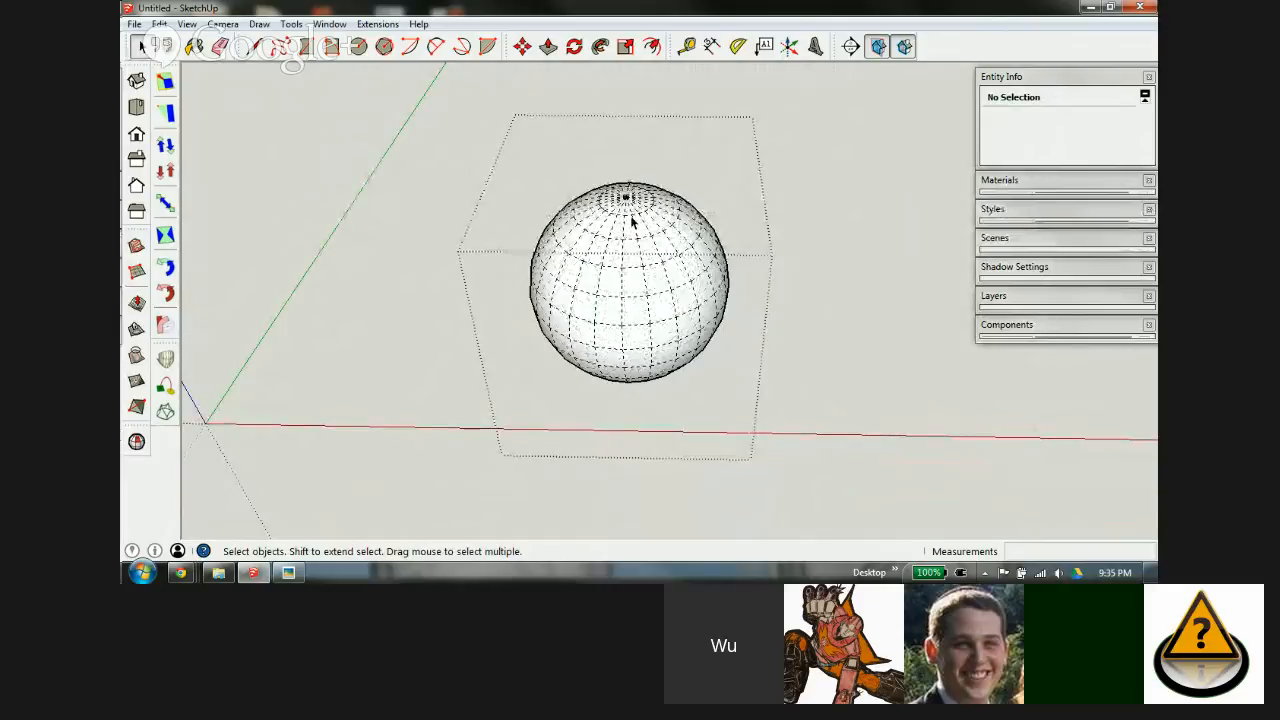
middle_click_drag(632, 256, 651, 63)
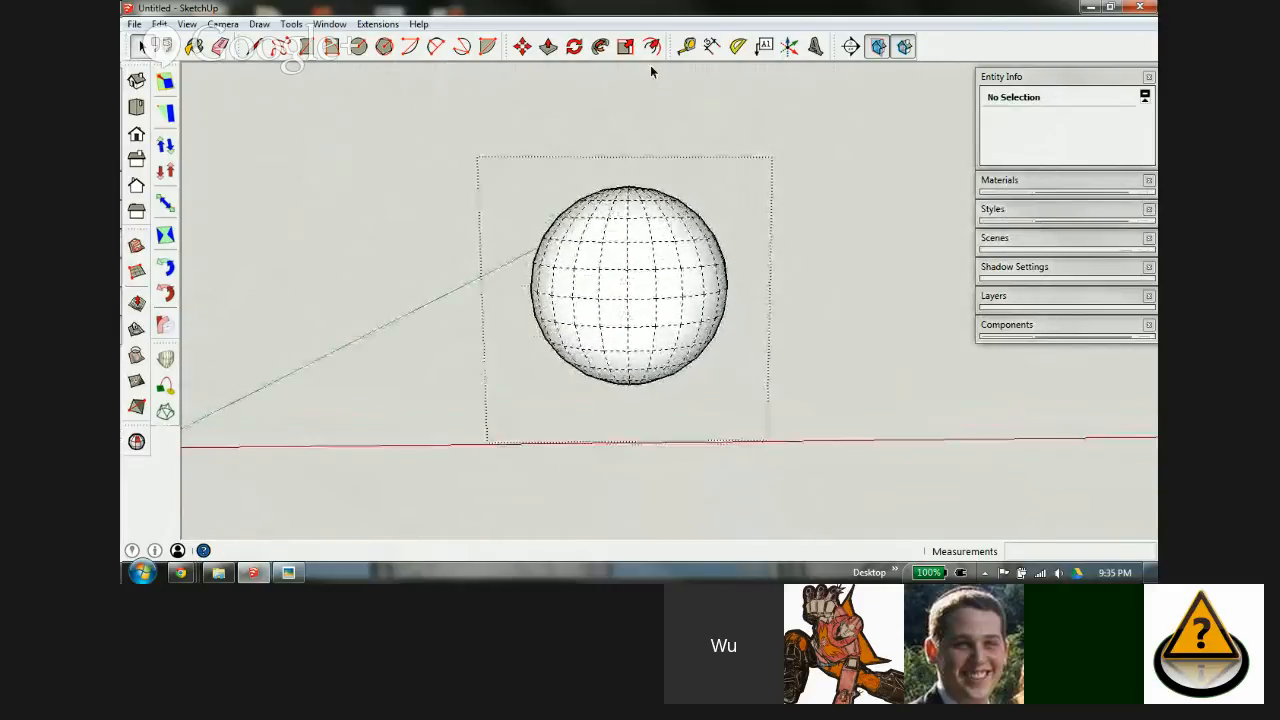
Step: Delete the bottom caps of both nested spheres, from the third-lowest latitude ring of the larger sphere downward
middle_click_drag(620, 318, 650, 283)
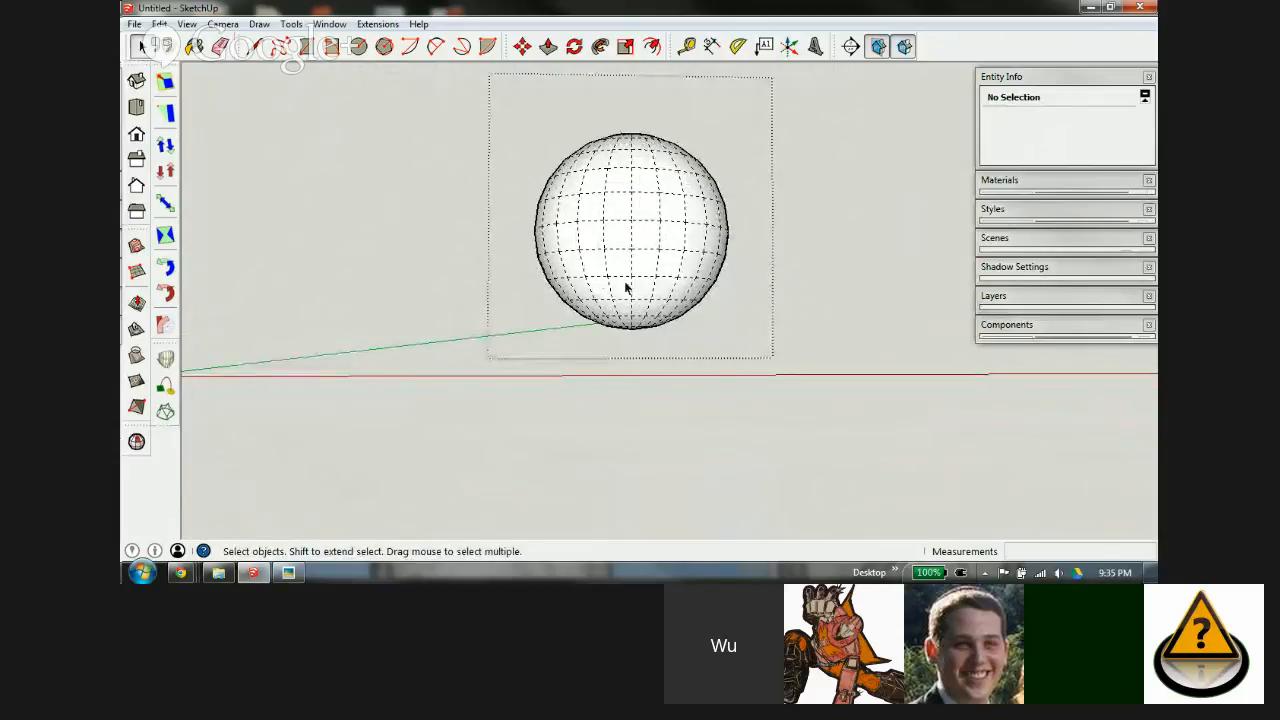
scroll(651, 296, "up", 3)
scroll(647, 285, "up", 1)
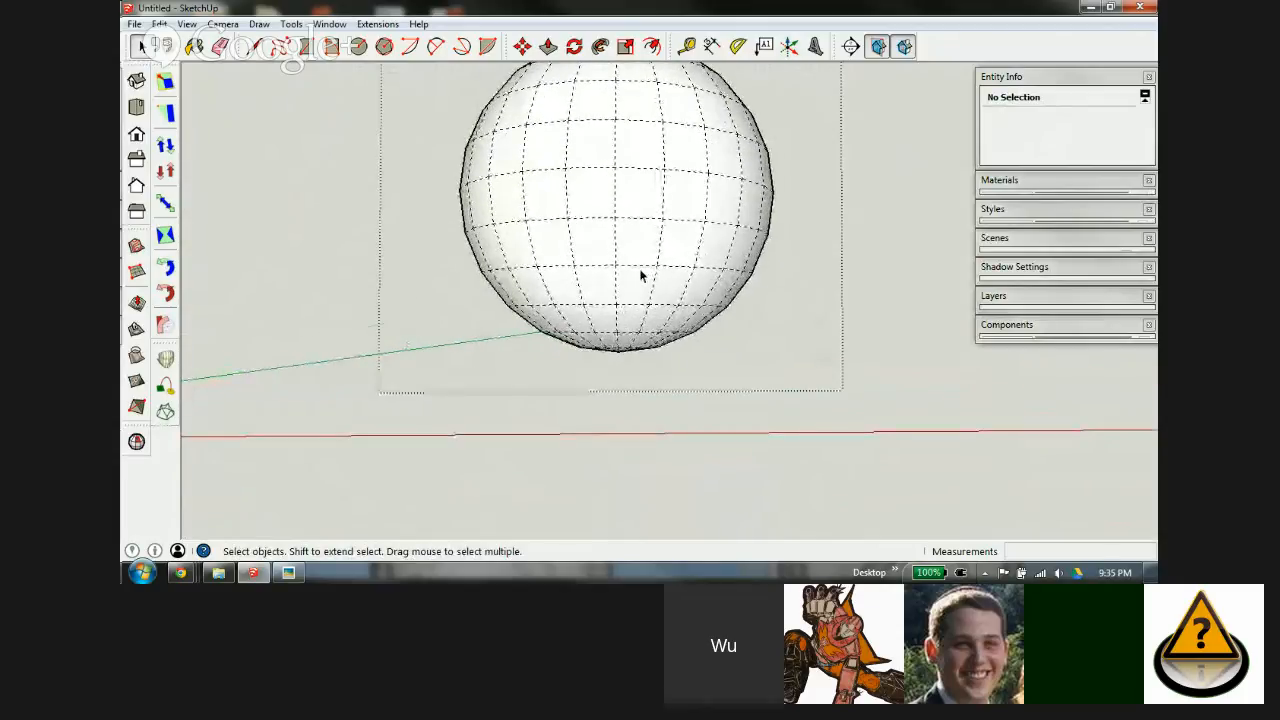
middle_click_drag(641, 276, 640, 297)
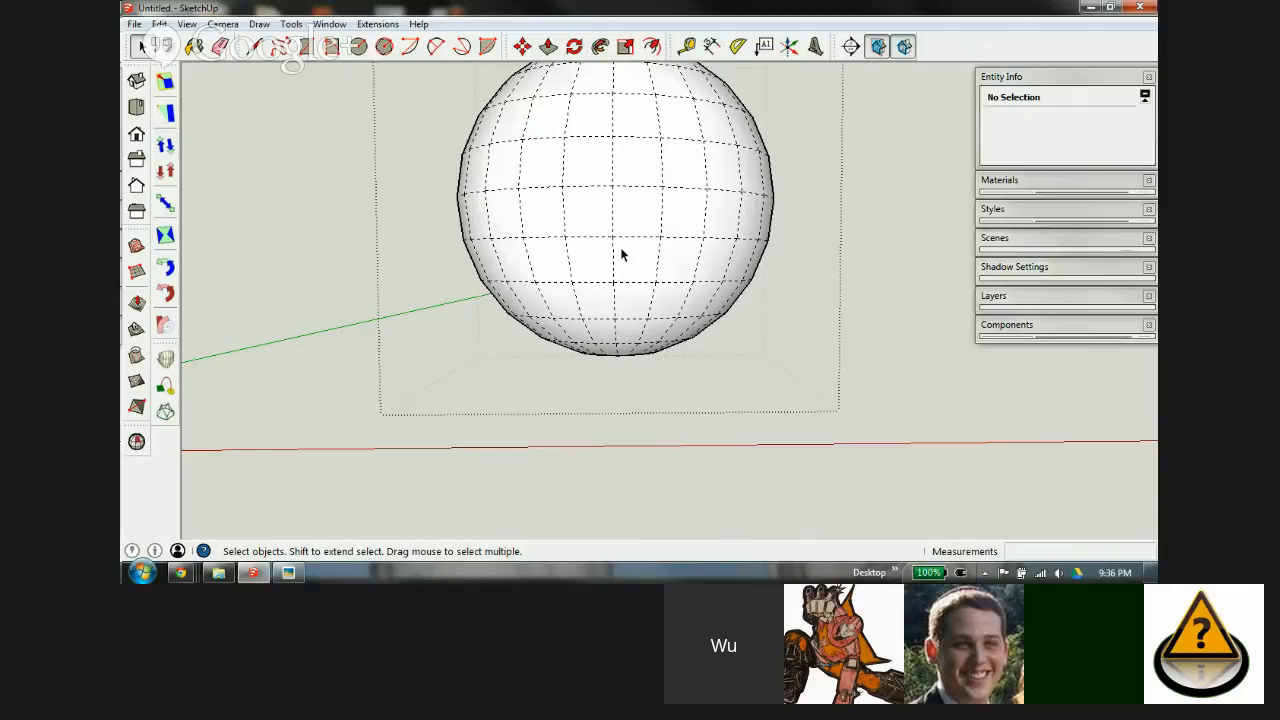
scroll(612, 220, "up", 3)
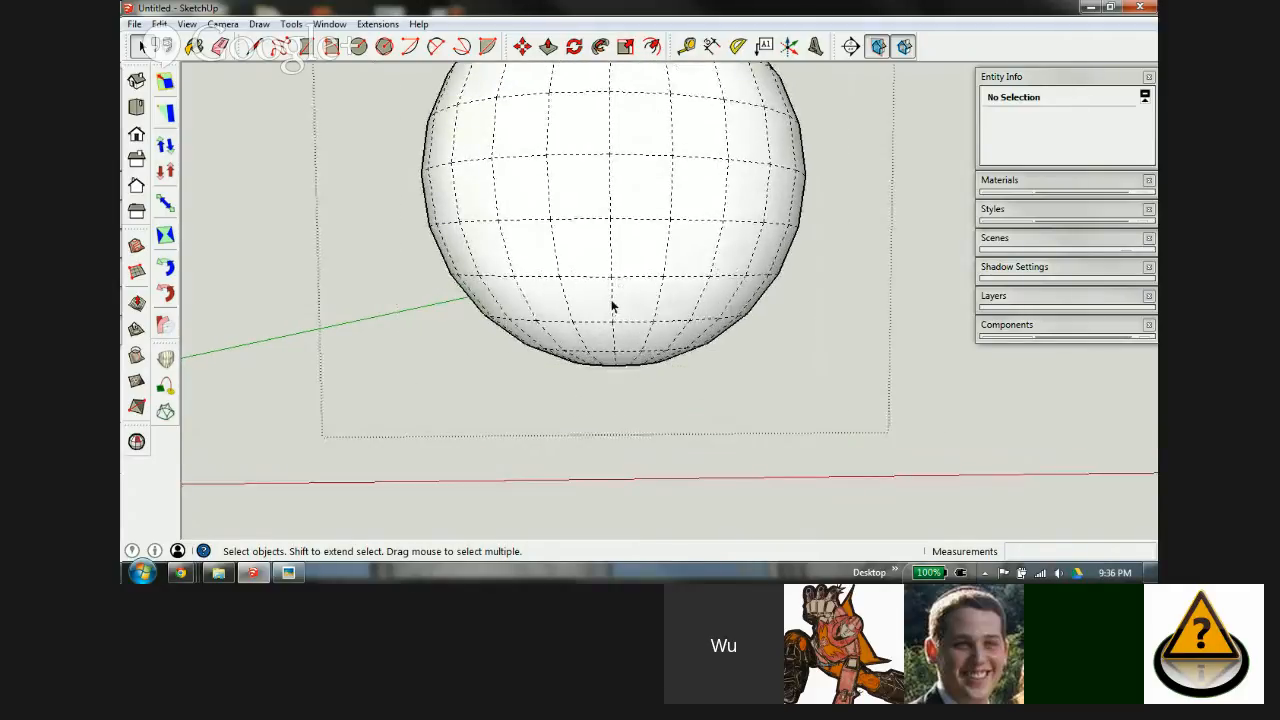
middle_click_drag(612, 307, 615, 295)
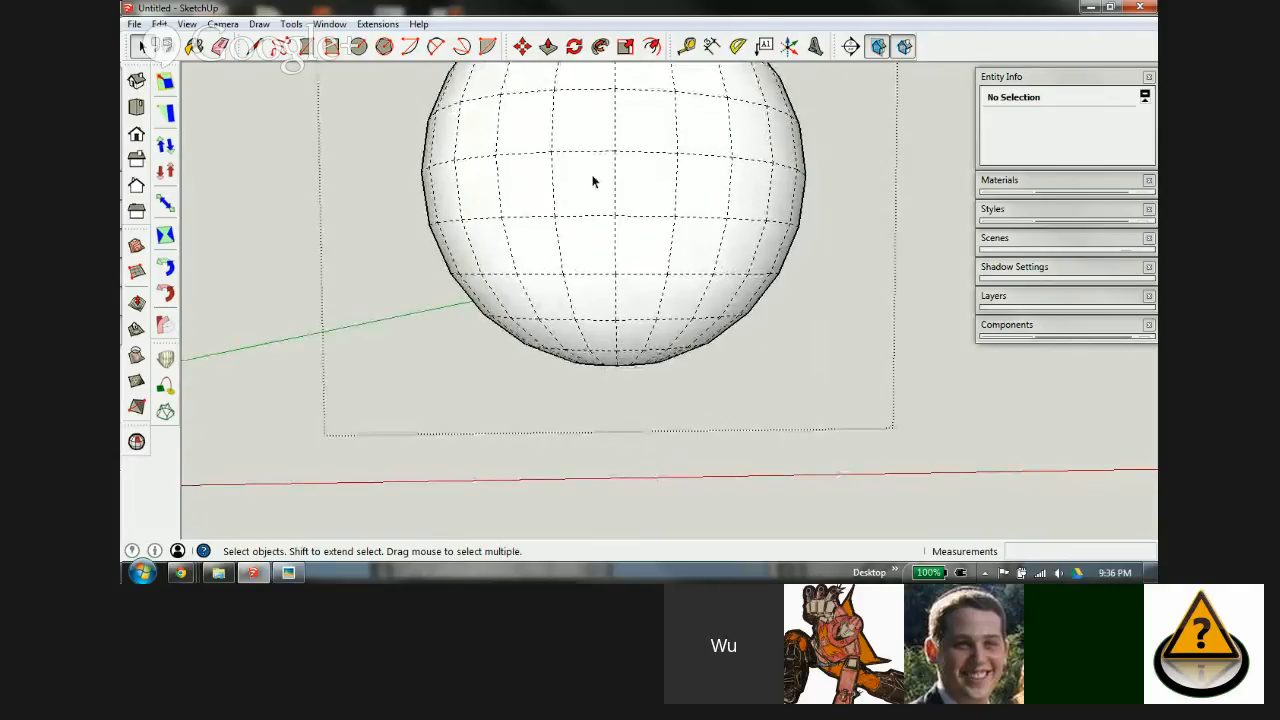
scroll(563, 240, "down", 3)
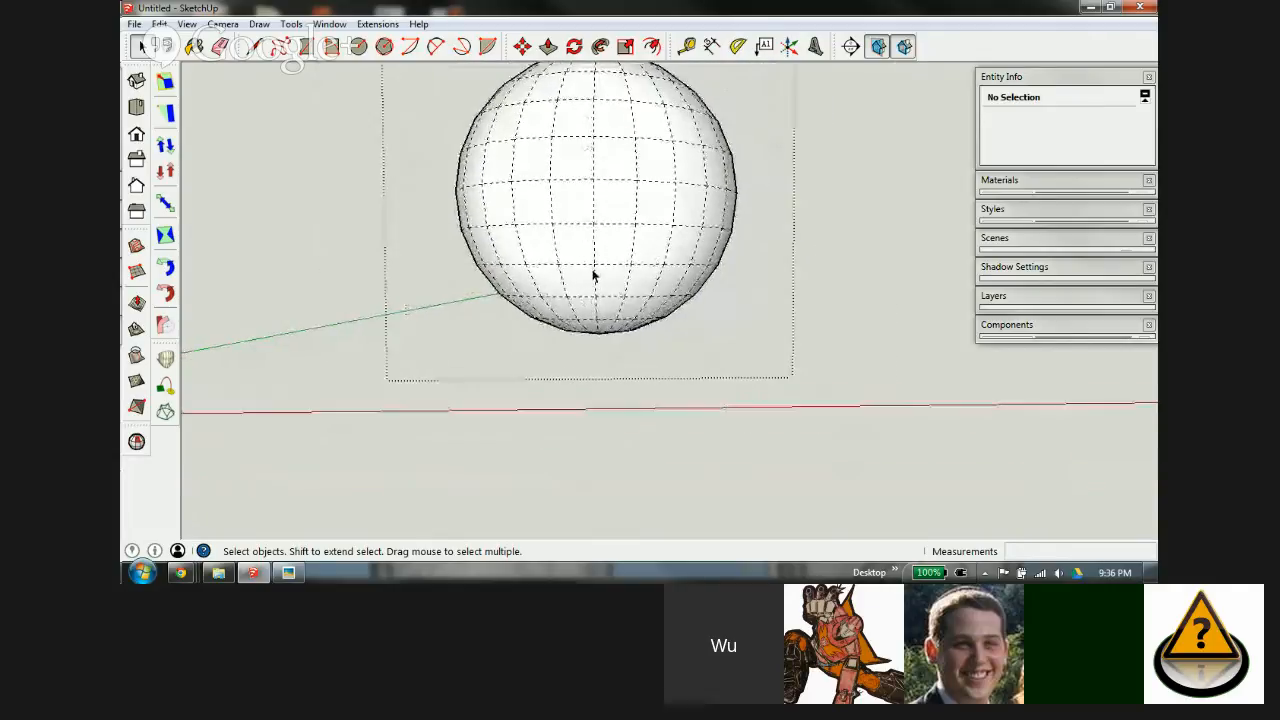
scroll(593, 277, "up", 2)
scroll(590, 252, "down", 1)
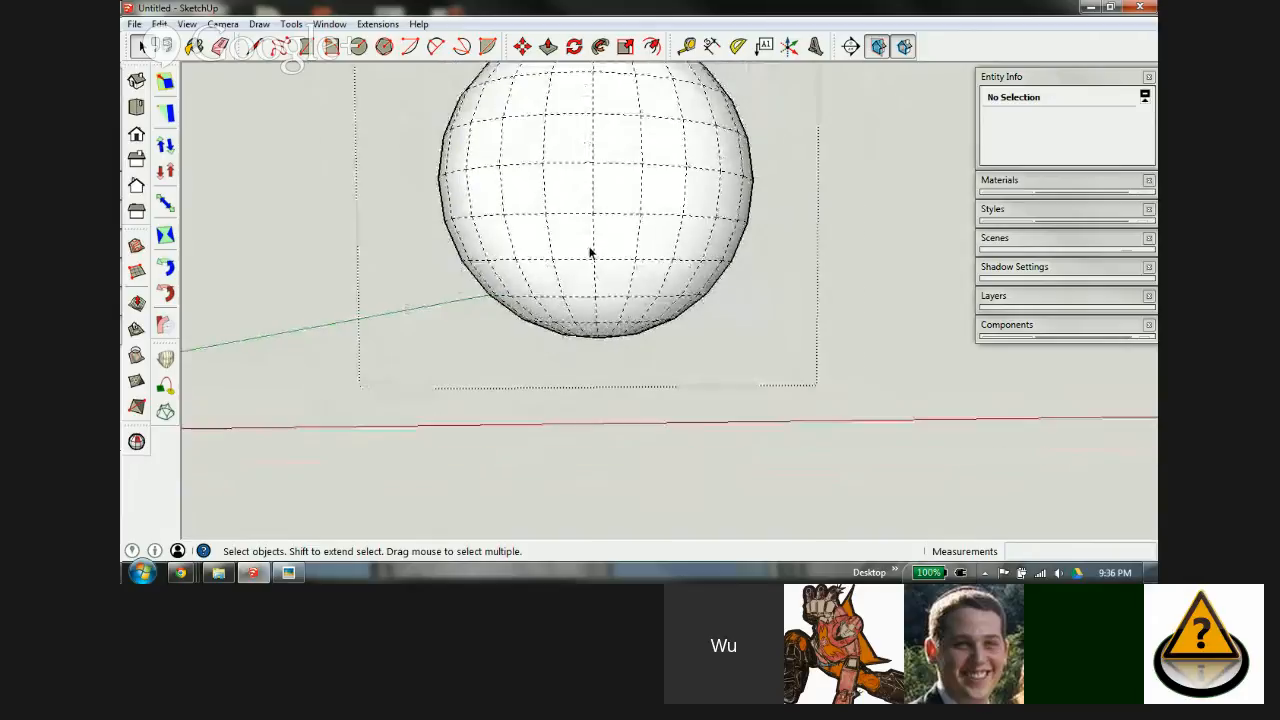
scroll(592, 255, "up", 1)
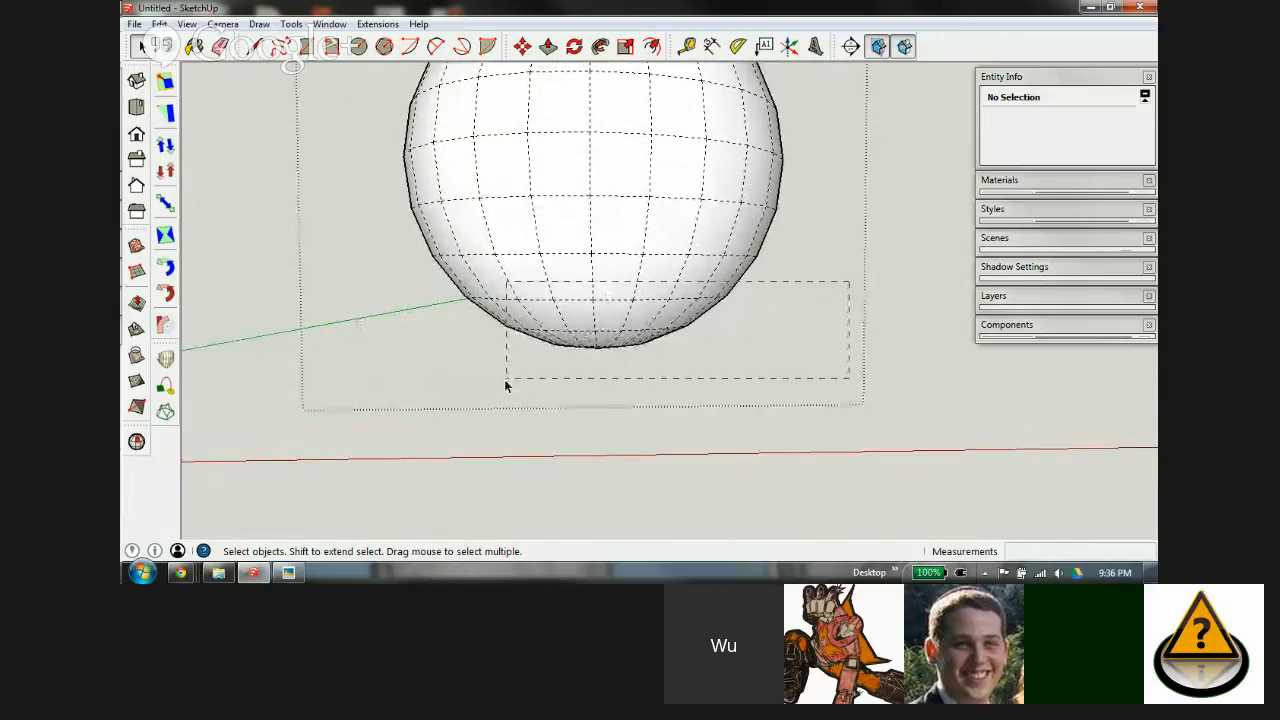
left_click_drag(505, 383, 393, 421)
left_click_drag(383, 424, 383, 424)
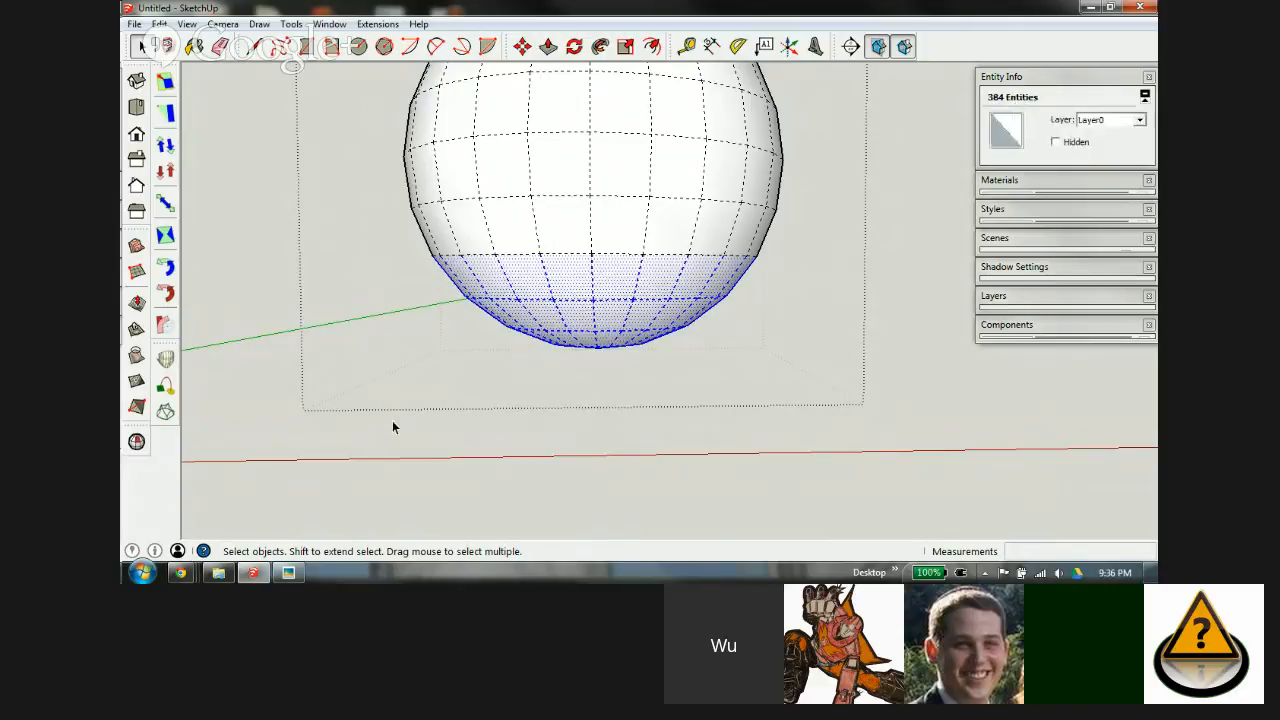
key("Delete")
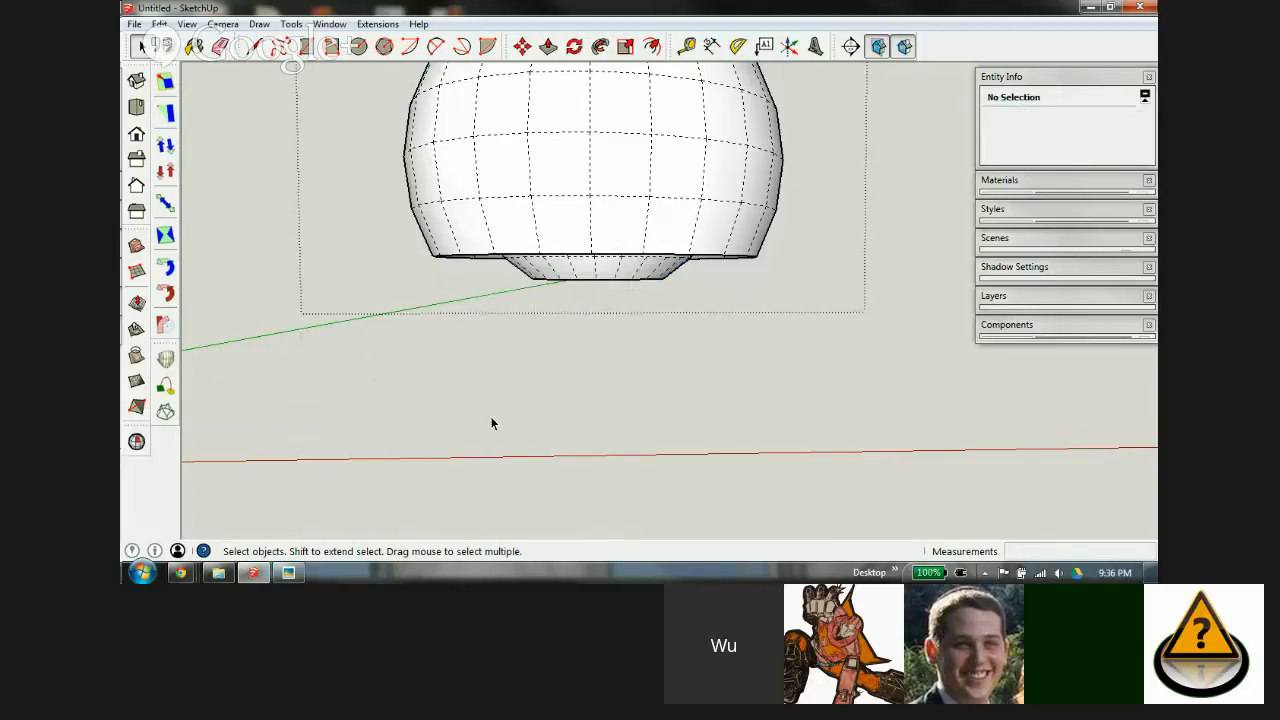
Step: Draw a line over one segment of the larger sphere's cut rim to close the opening with a flat face
scroll(556, 208, "up", 2)
scroll(606, 251, "down", 1)
middle_click_drag(614, 240, 686, 77)
key("l")
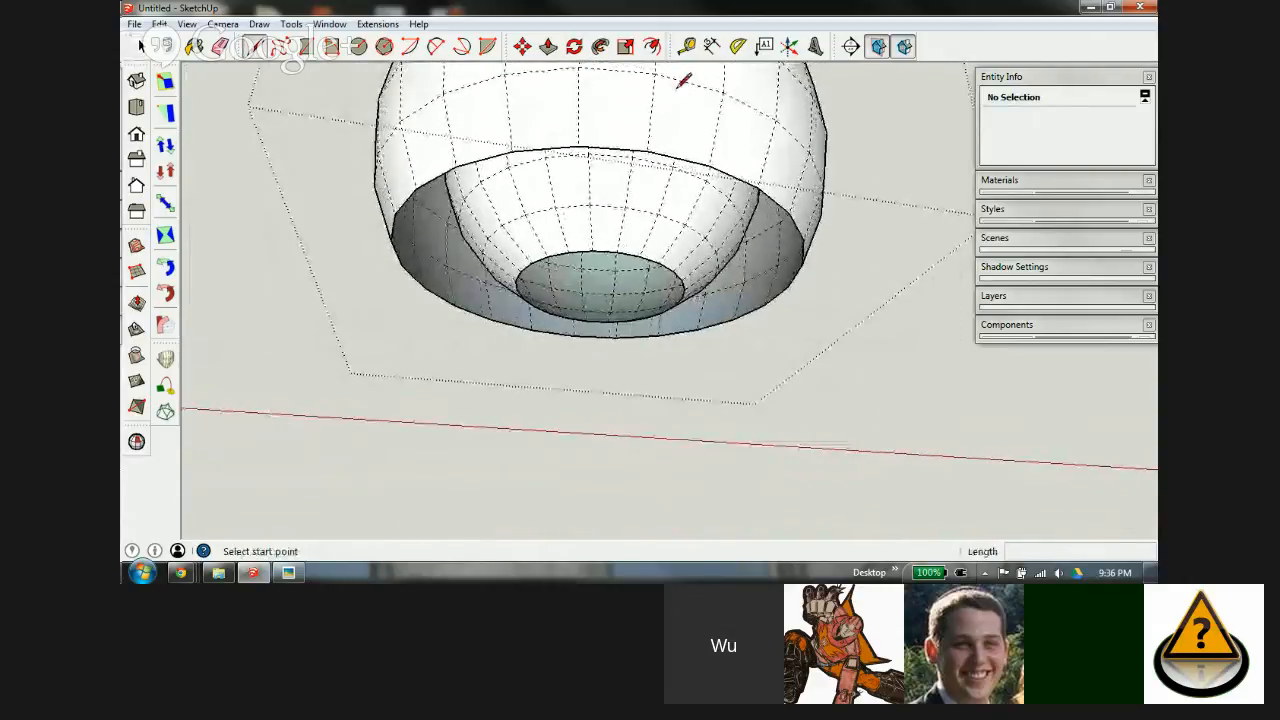
left_click(578, 148)
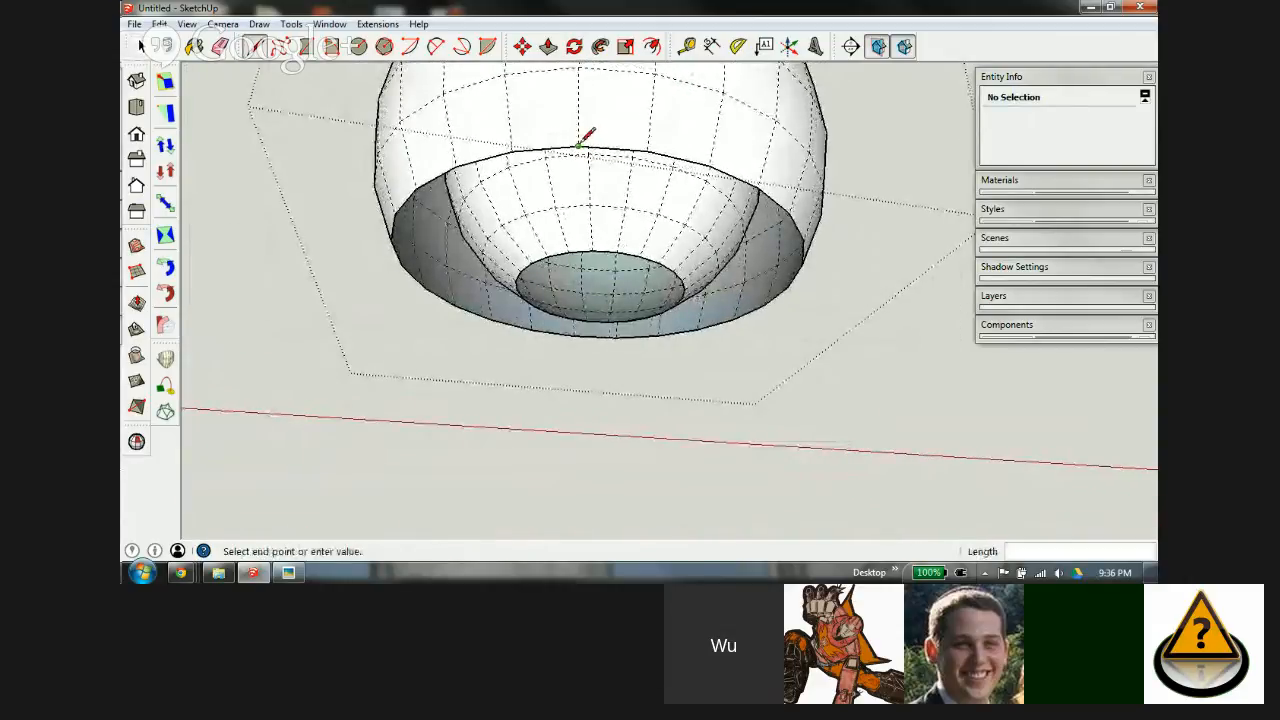
left_click(650, 149)
scroll(650, 145, "up", 1)
key("space")
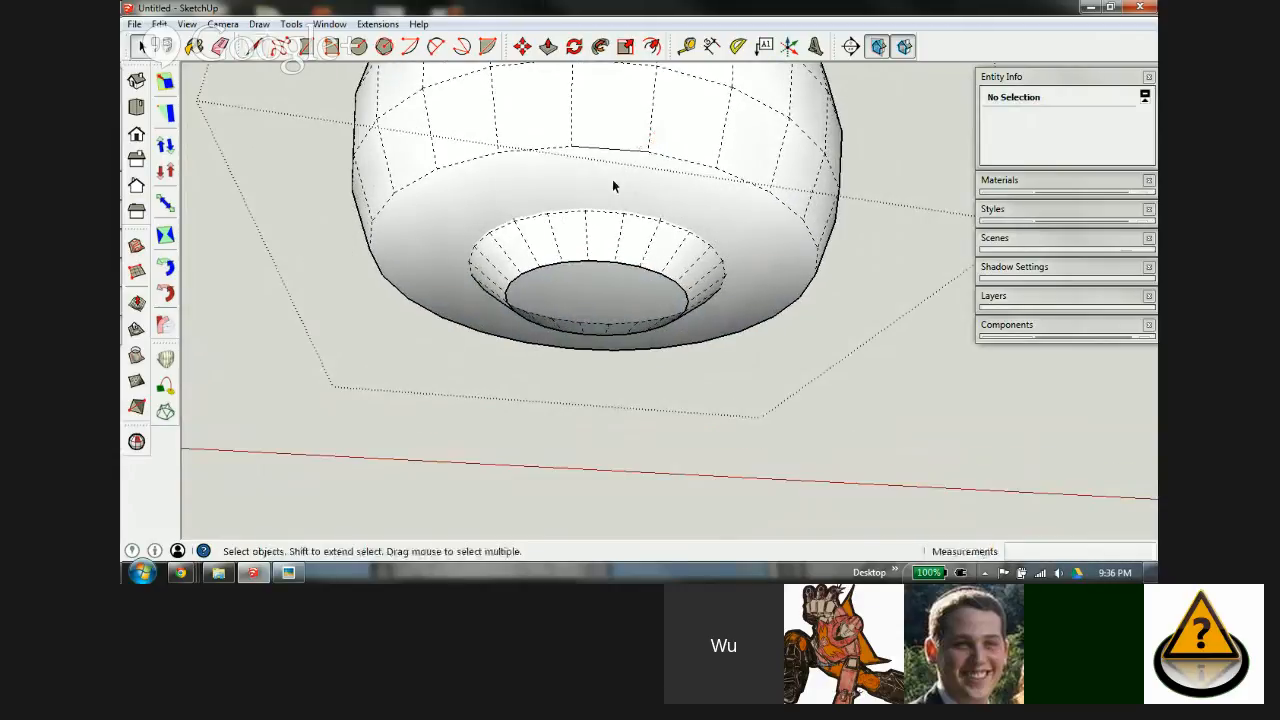
Step: Apply Soften Edges at 20 degrees between normals to the new flat face and its surrounding rim edges
double_click(612, 180)
right_click(612, 180)
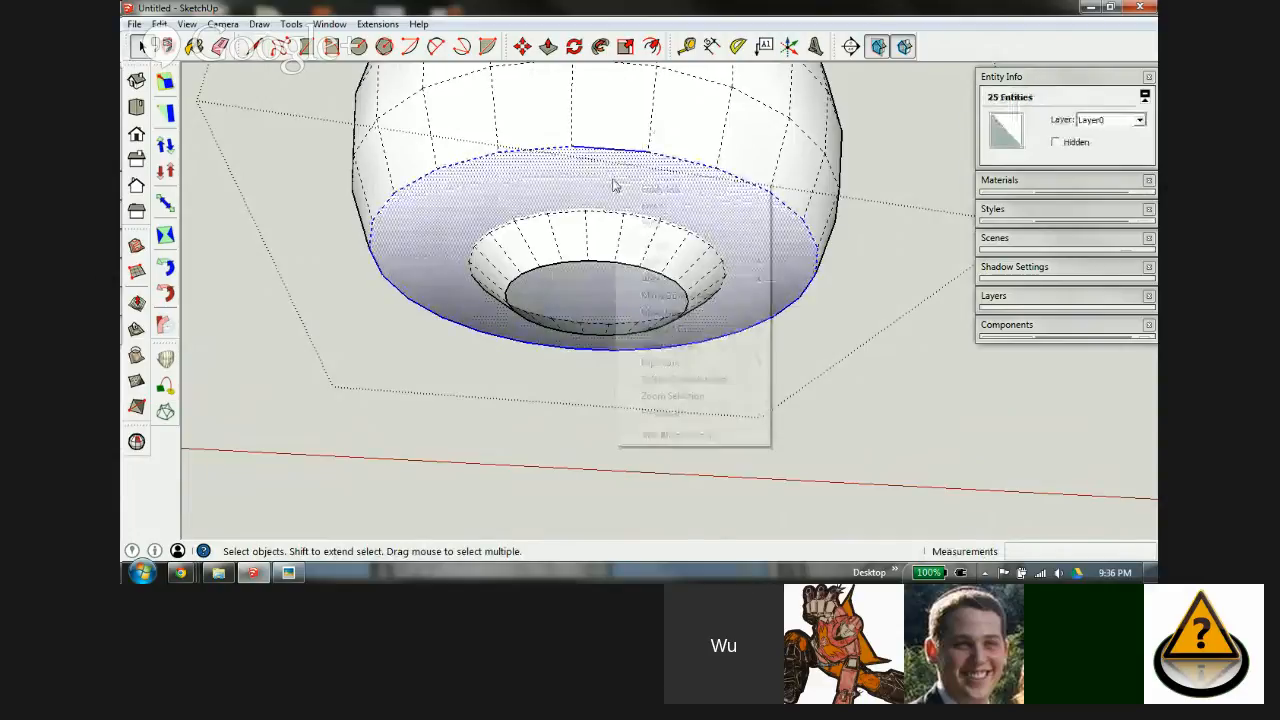
left_click(682, 380)
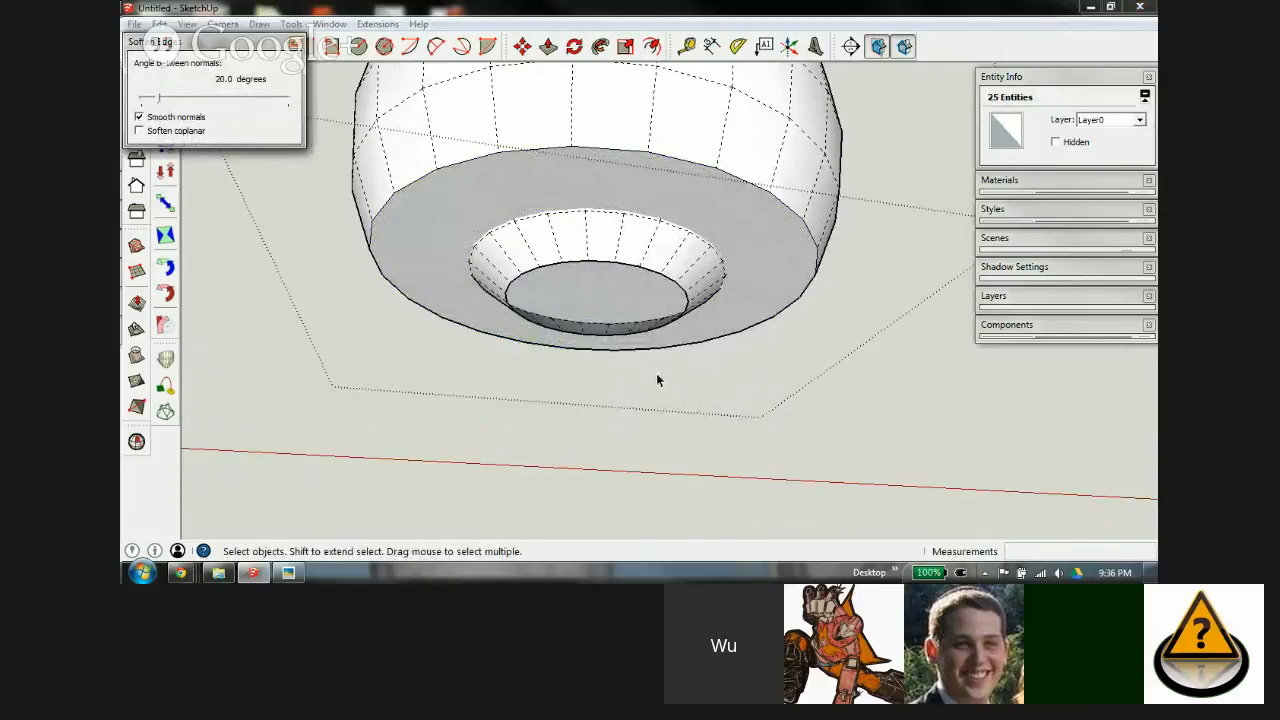
left_click(297, 44)
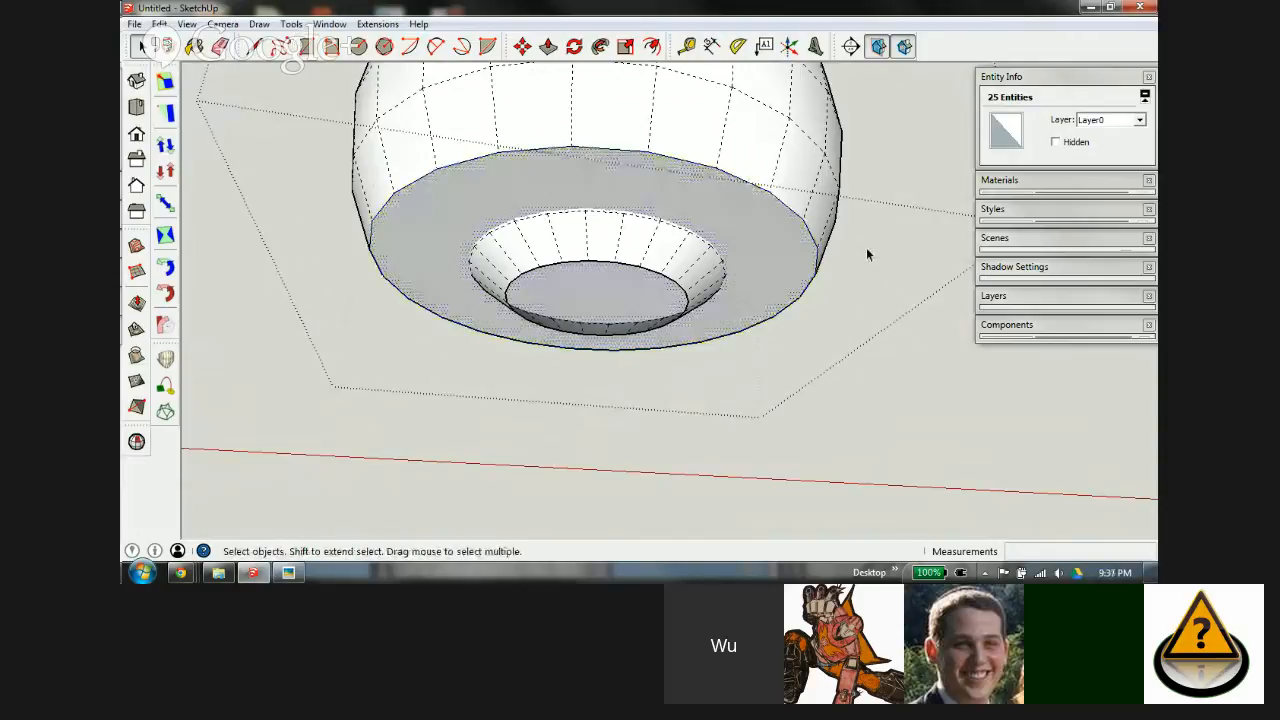
left_click(867, 252)
Step: Turn off hidden geometry and select the inner sphere's whole band protruding below the flat face
scroll(708, 234, "up", 3)
middle_click_drag(689, 211, 673, 149)
scroll(669, 223, "down", 3)
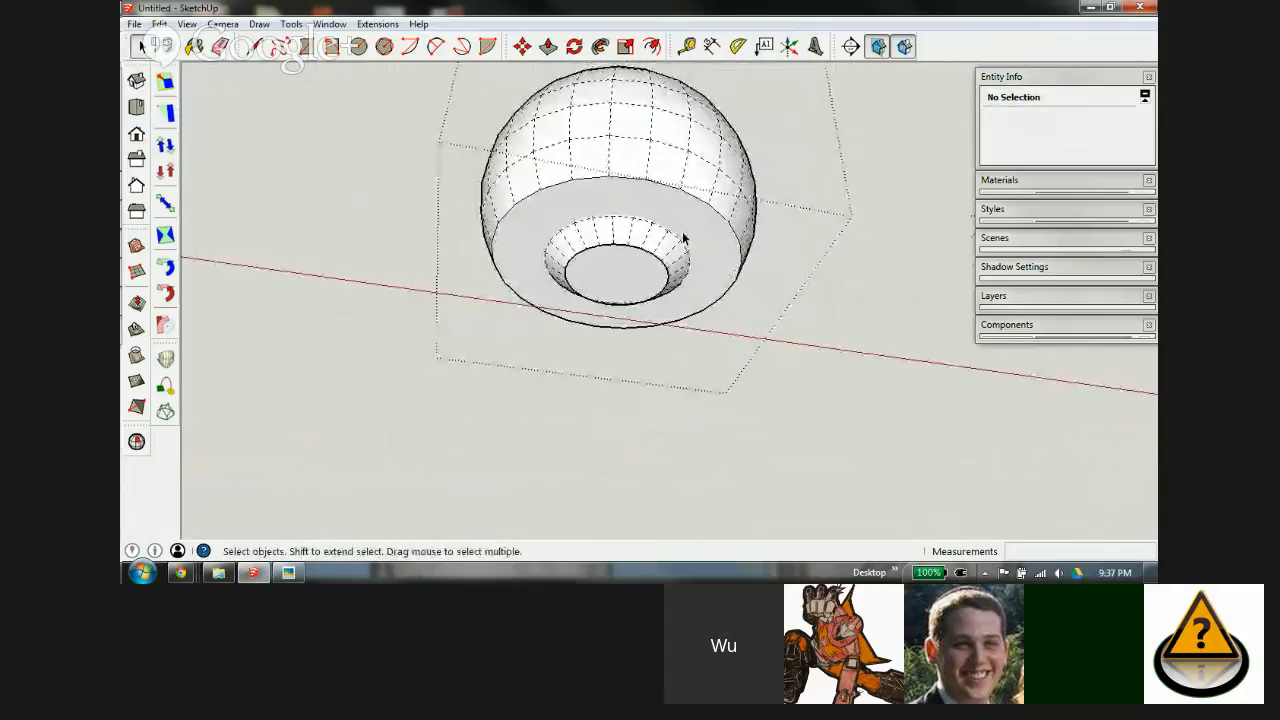
scroll(654, 240, "up", 4)
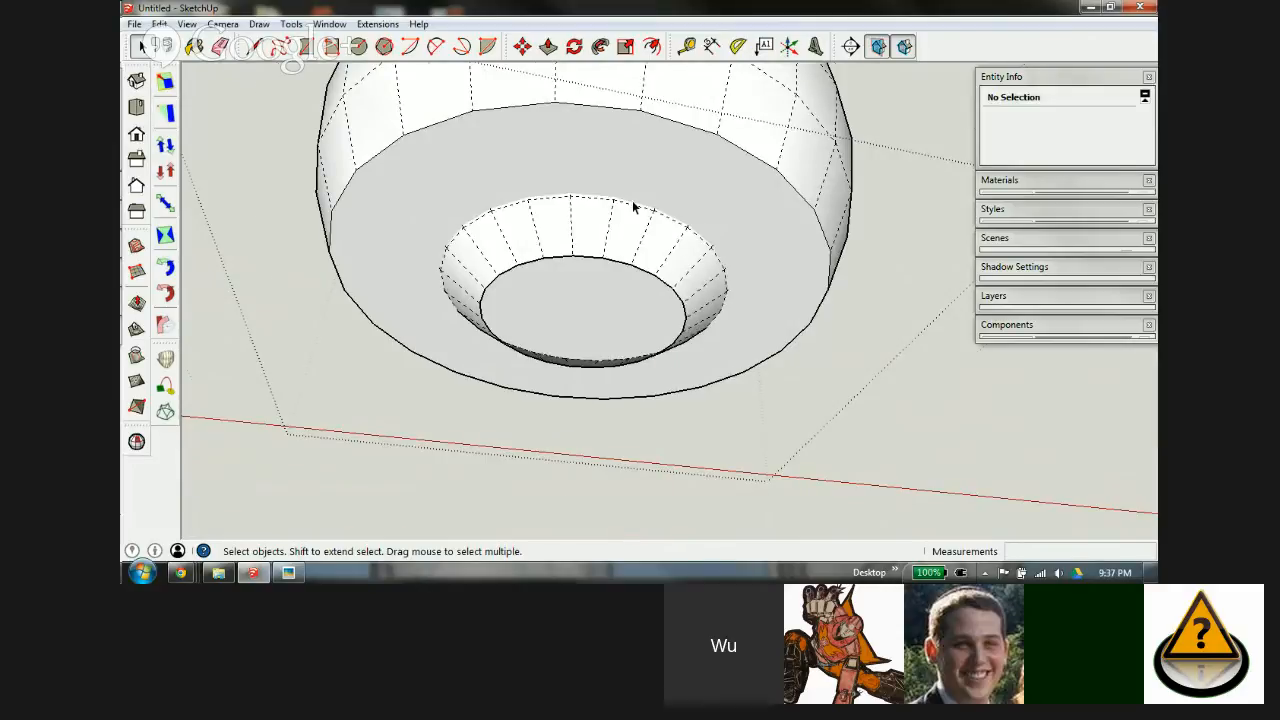
scroll(632, 200, "up", 3)
left_click(560, 193)
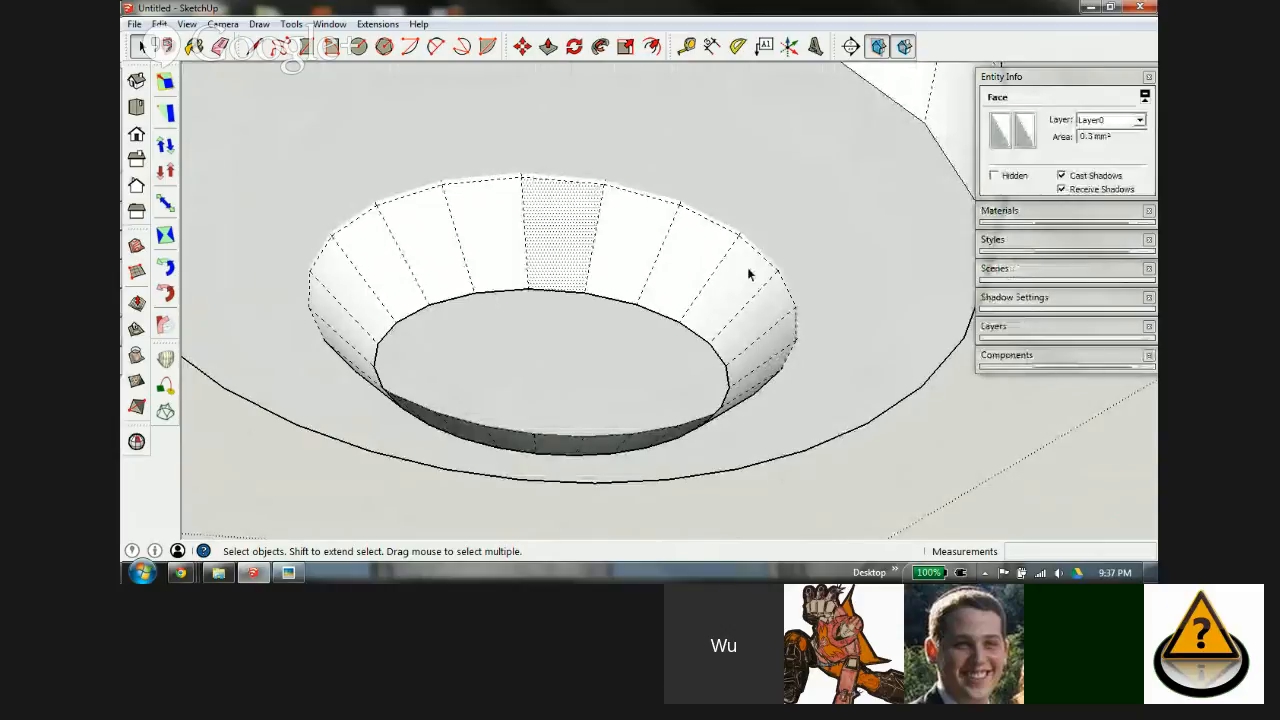
scroll(560, 305, "down", 3)
left_click(889, 383)
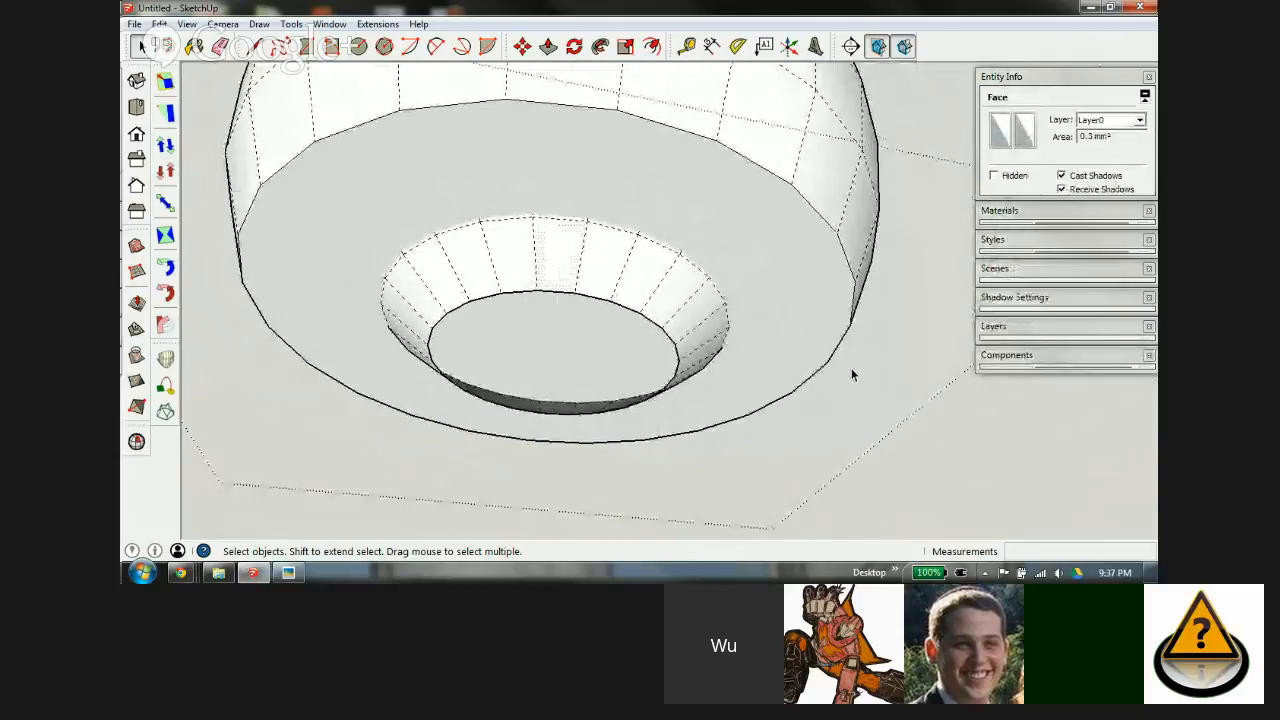
key("shift+h")
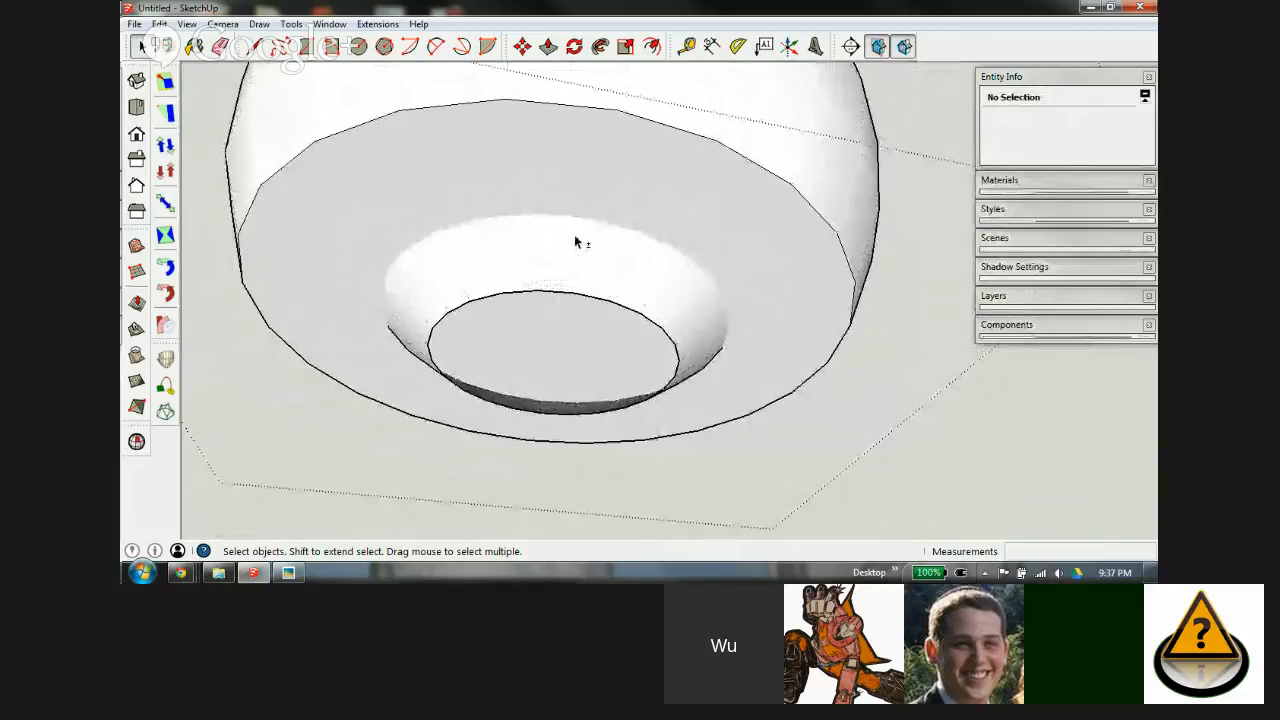
left_click(577, 244)
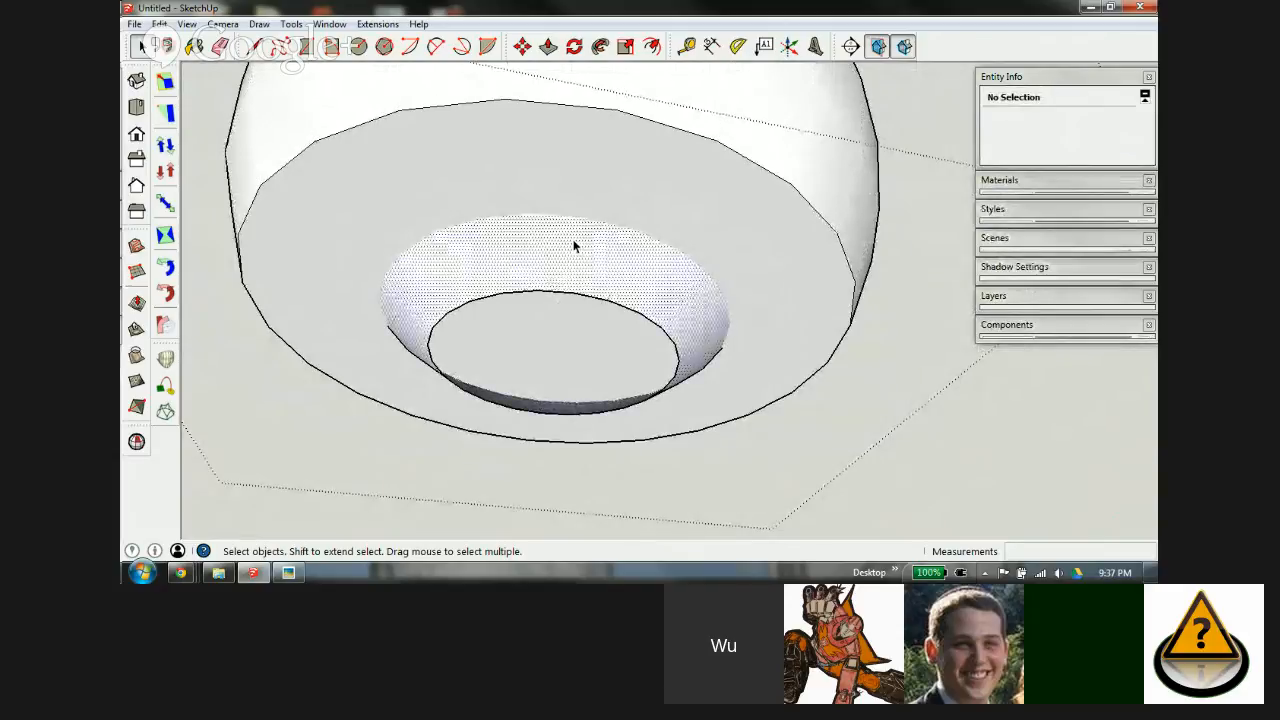
Step: Try to intersect the protruding inner sphere surface and the dome's flat base face with each other, using only the selected faces
scroll(531, 263, "up", 3)
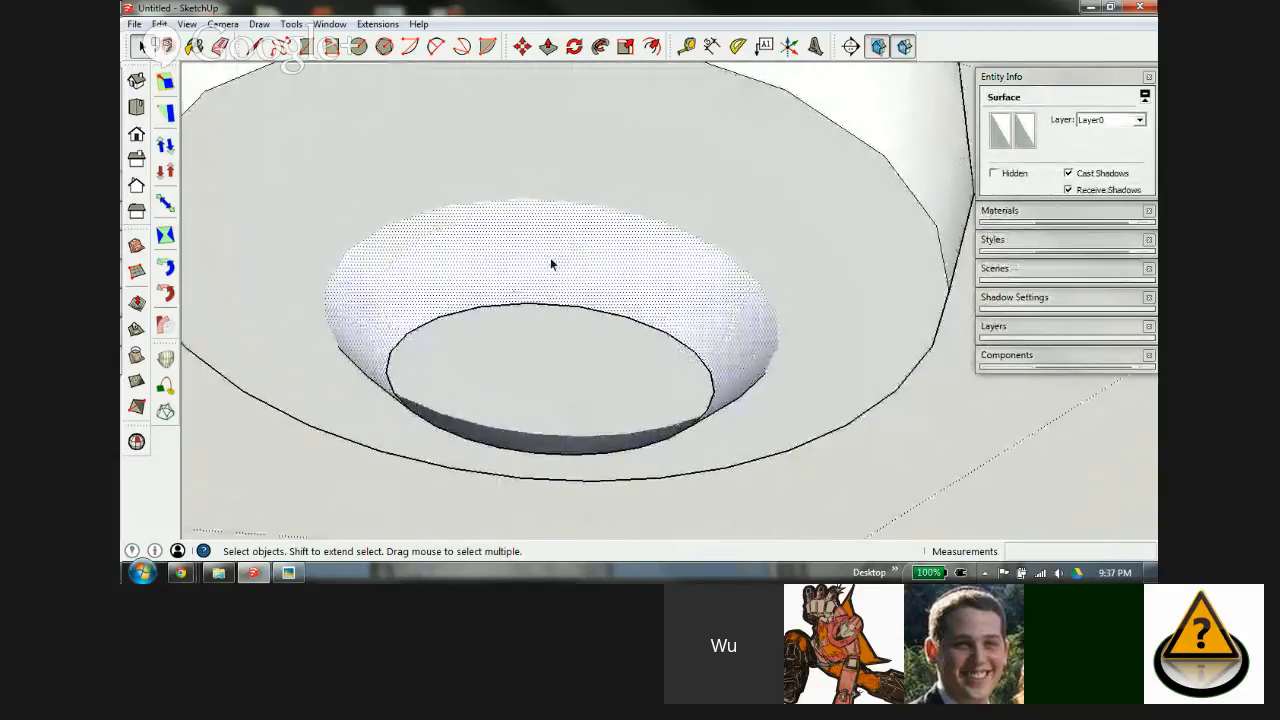
left_click(587, 139, "shift")
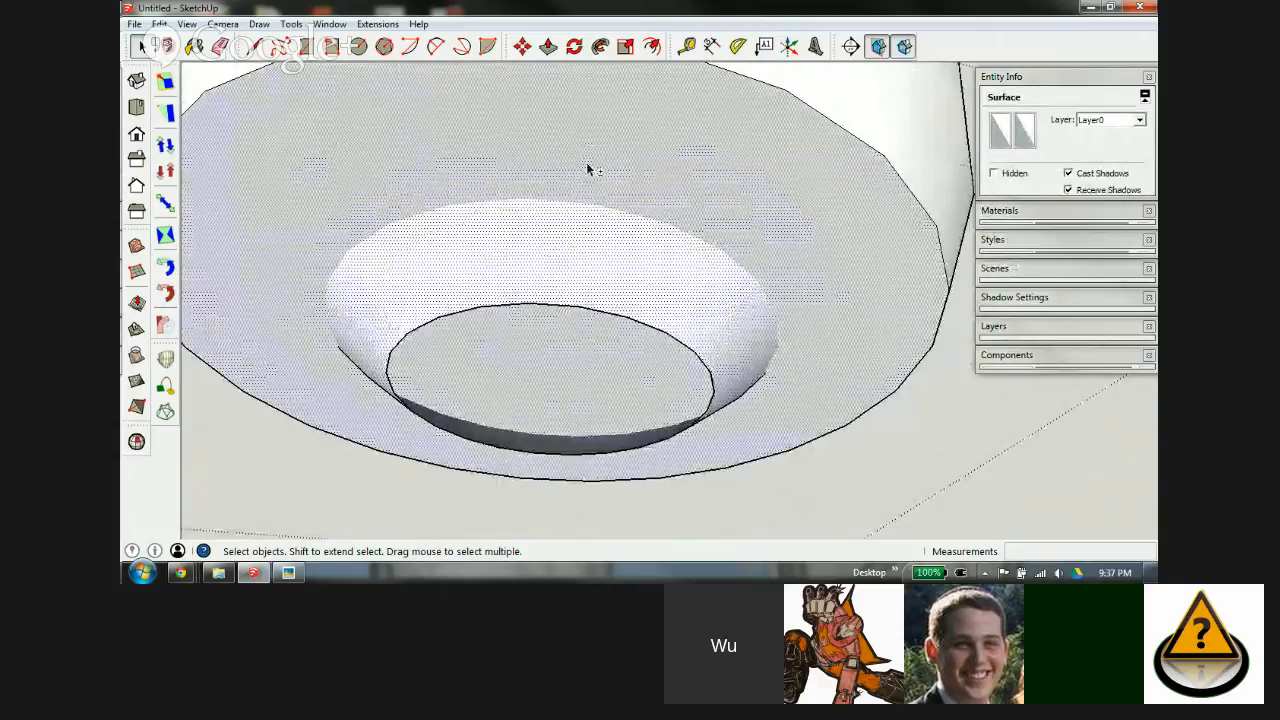
right_click(586, 160)
mouse_move(640, 305)
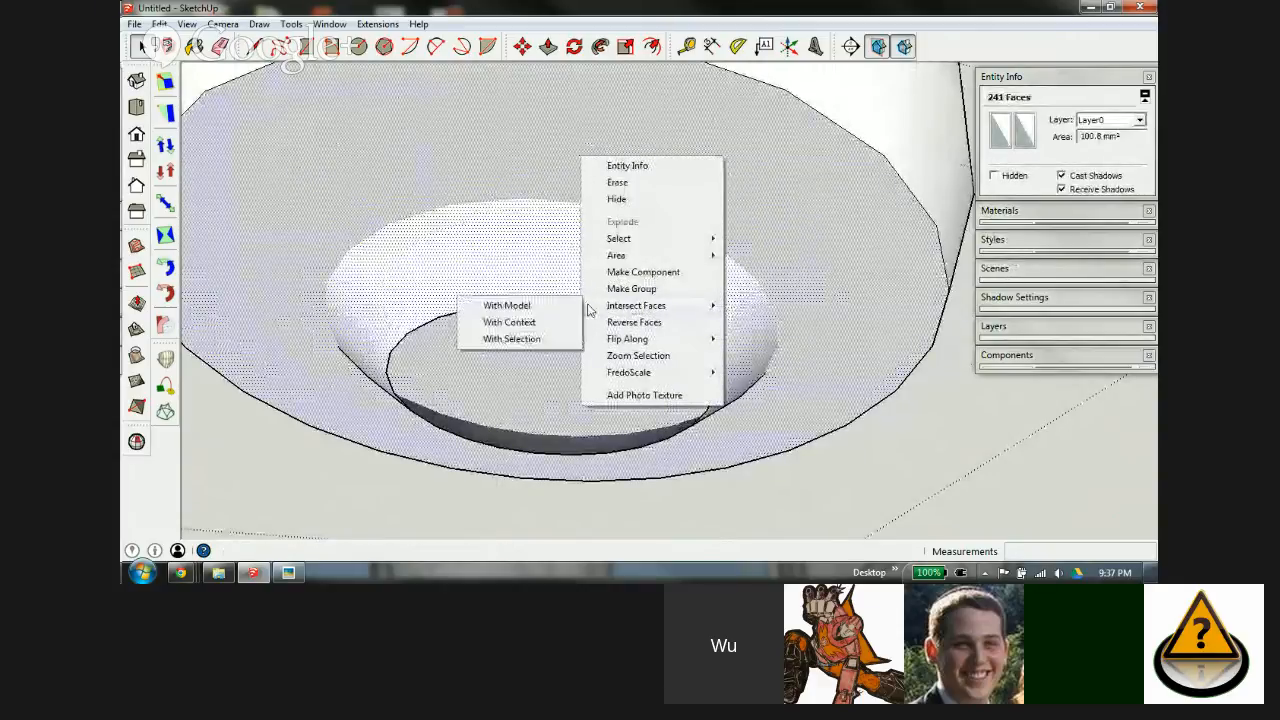
left_click(537, 339)
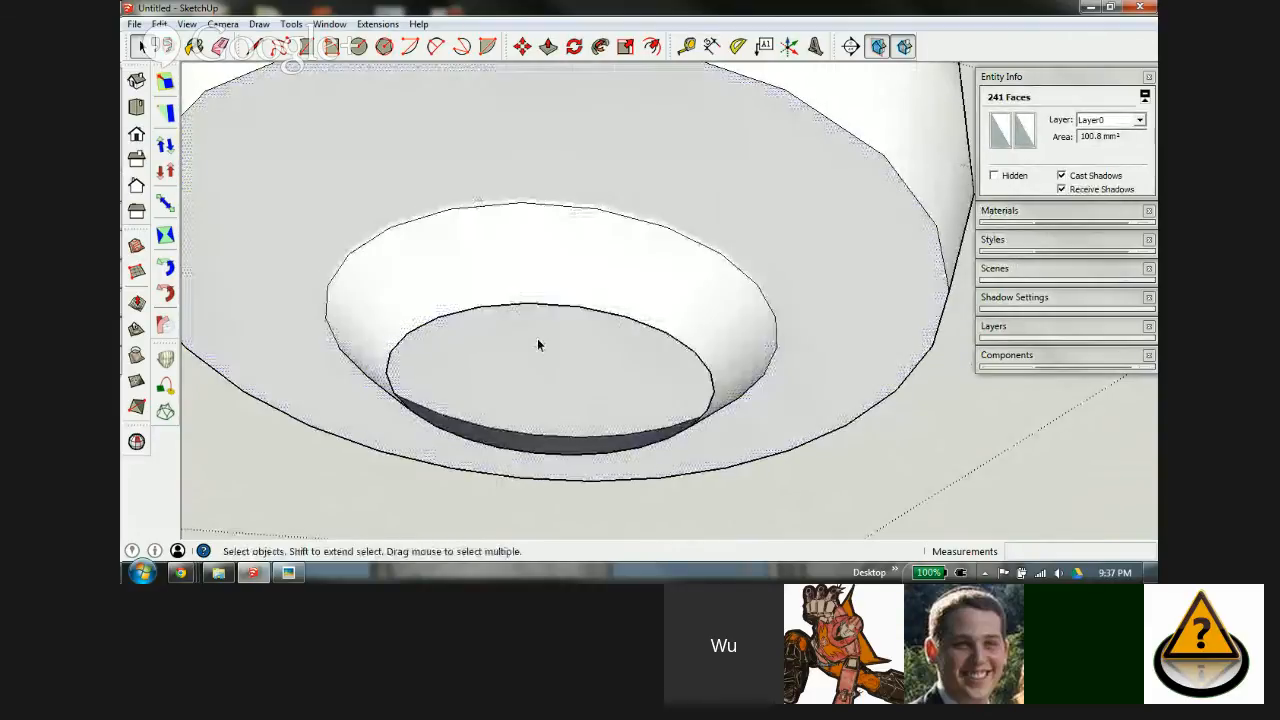
Step: Examine the edge where the protruding inner sphere surface meets the dome's flat base
scroll(579, 344, "down", 2)
scroll(600, 246, "up", 2)
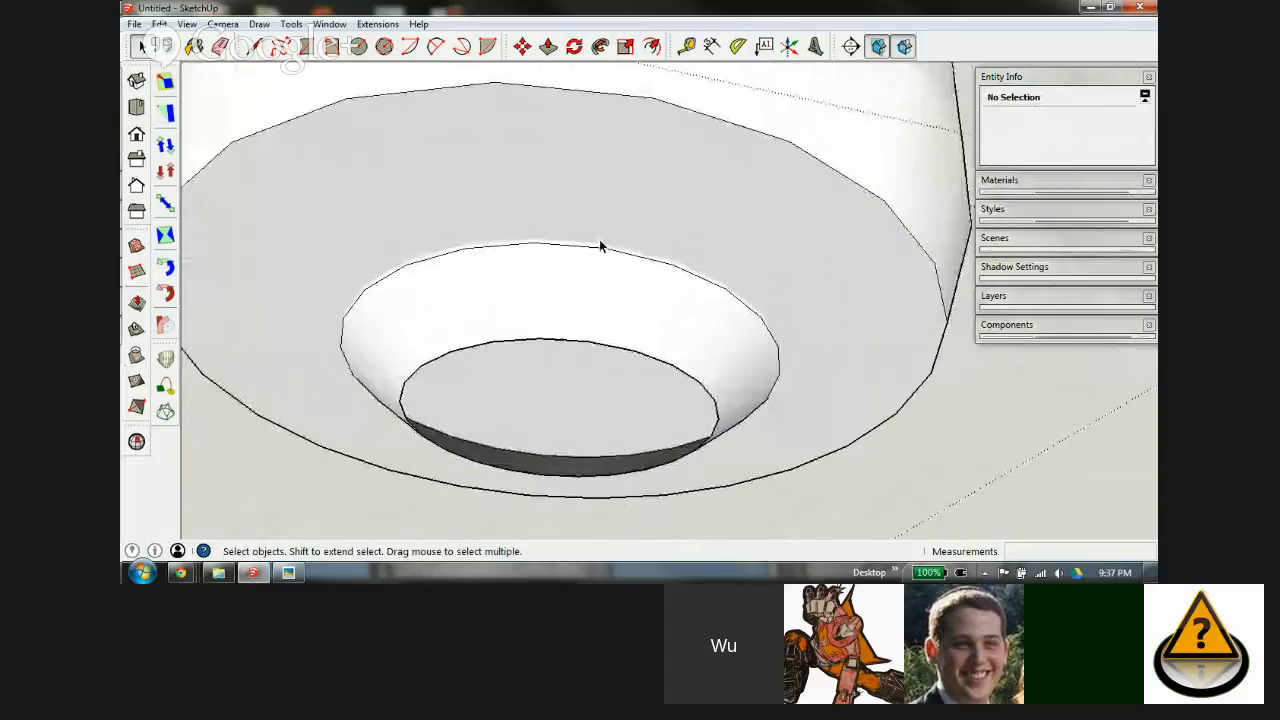
middle_click_drag(600, 246, 571, 357)
scroll(569, 340, "up", 3)
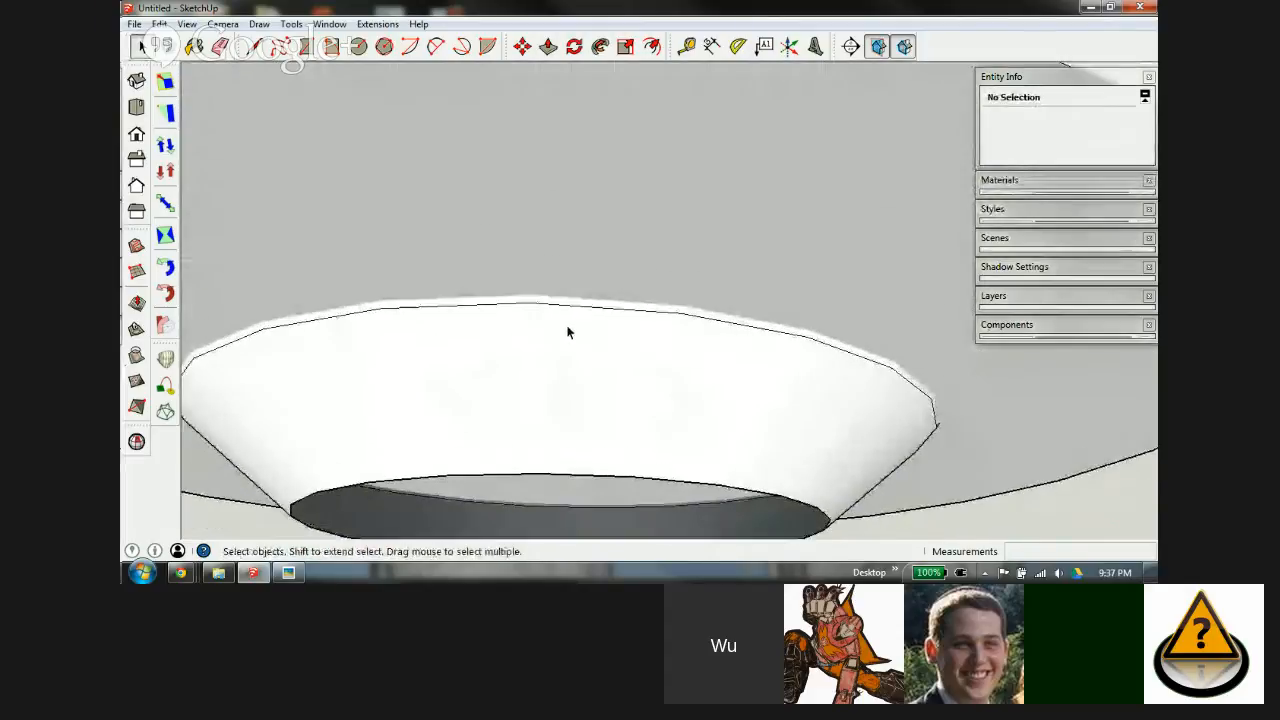
scroll(545, 312, "up", 3)
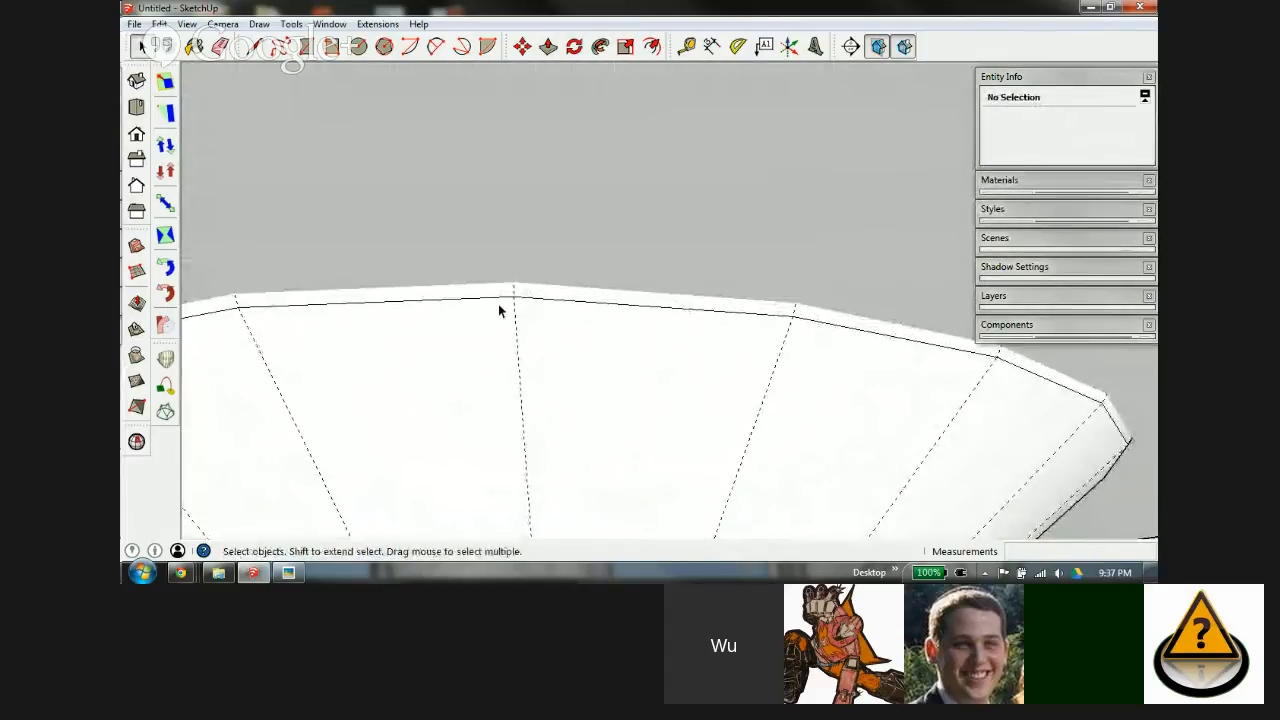
scroll(566, 295, "up", 1)
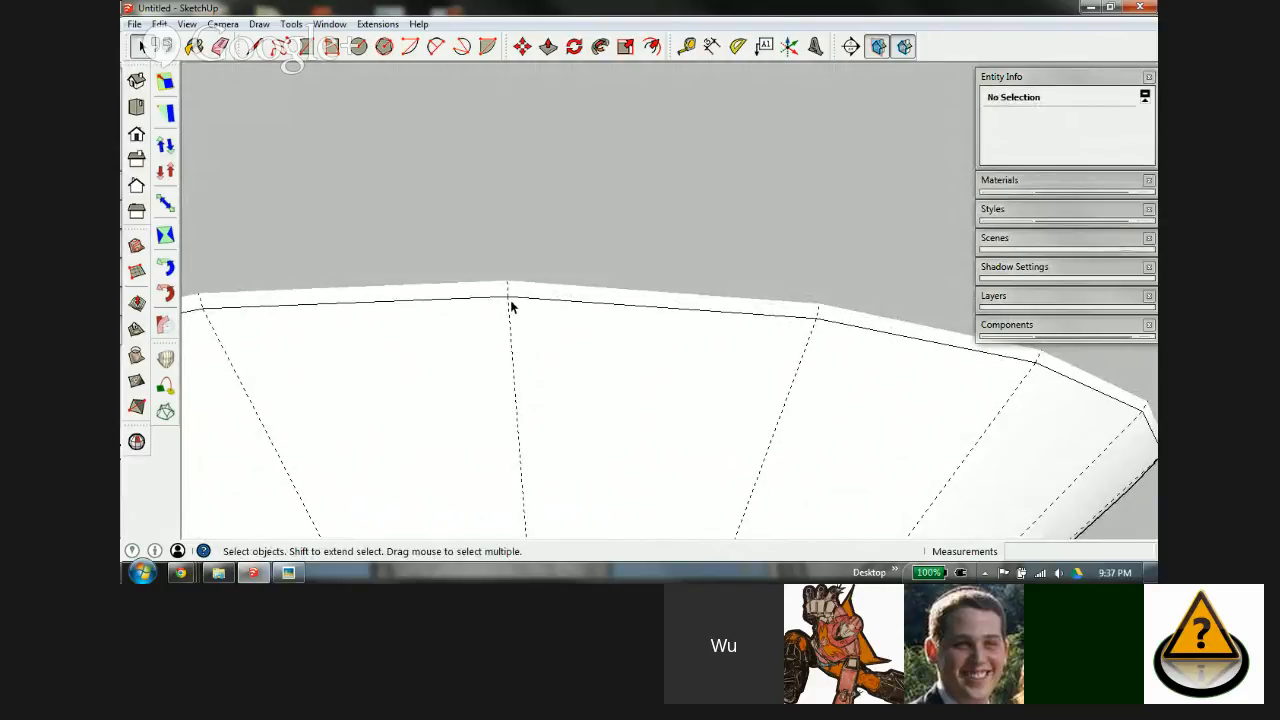
scroll(478, 286, "down", 2)
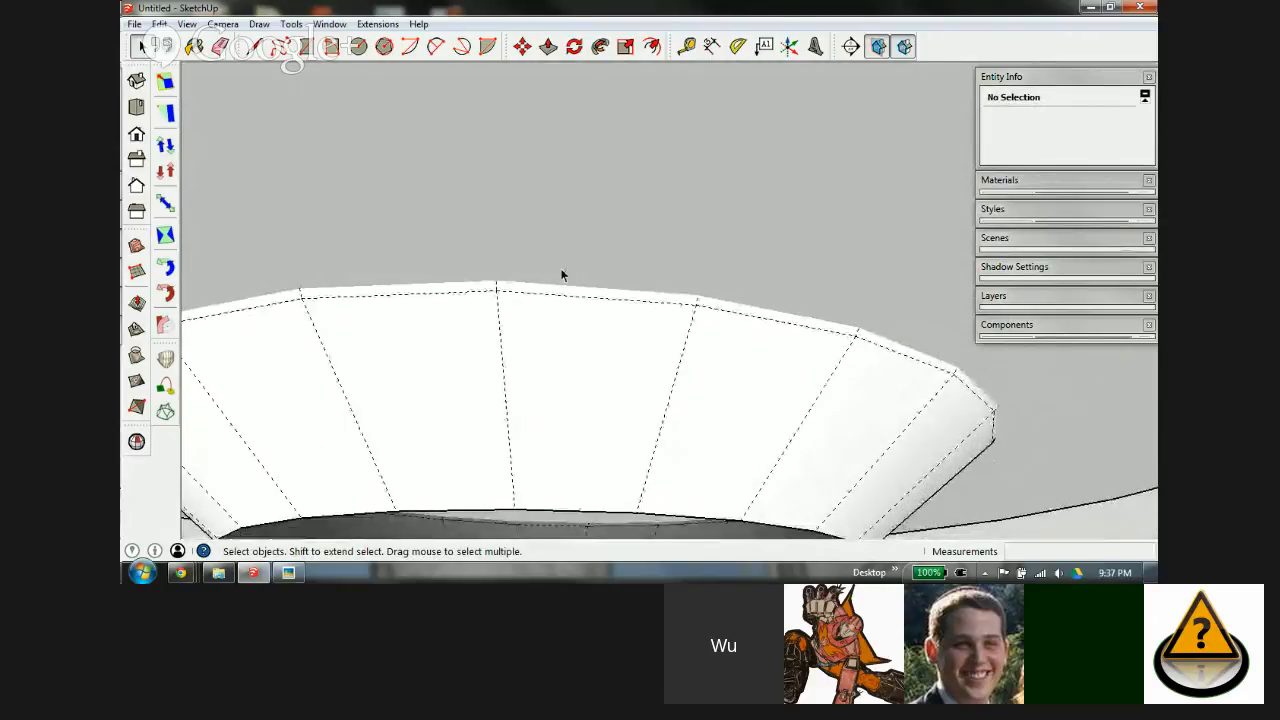
scroll(562, 275, "down", 6)
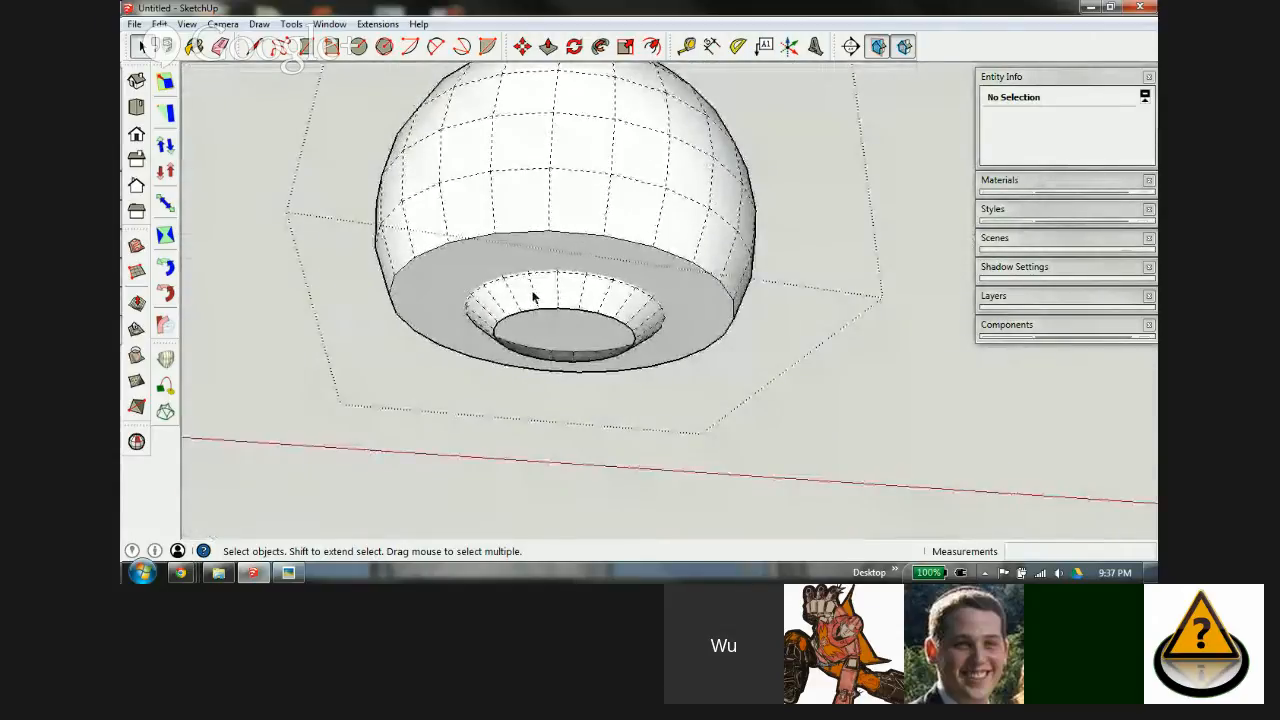
Step: Select all connected geometry of the dome and inner sphere and scale it up uniformly by a factor of 100
triple_click(533, 297)
scroll(530, 298, "down", 3)
key("s")
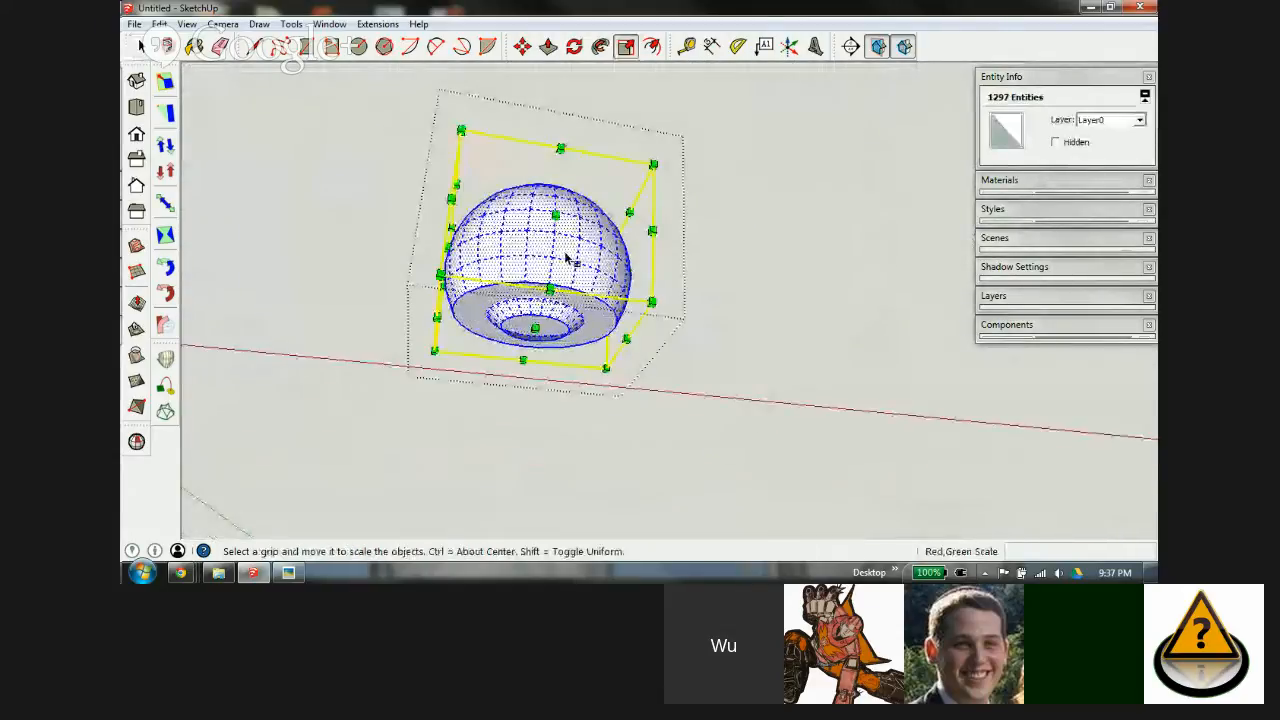
middle_click_drag(567, 258, 666, 171)
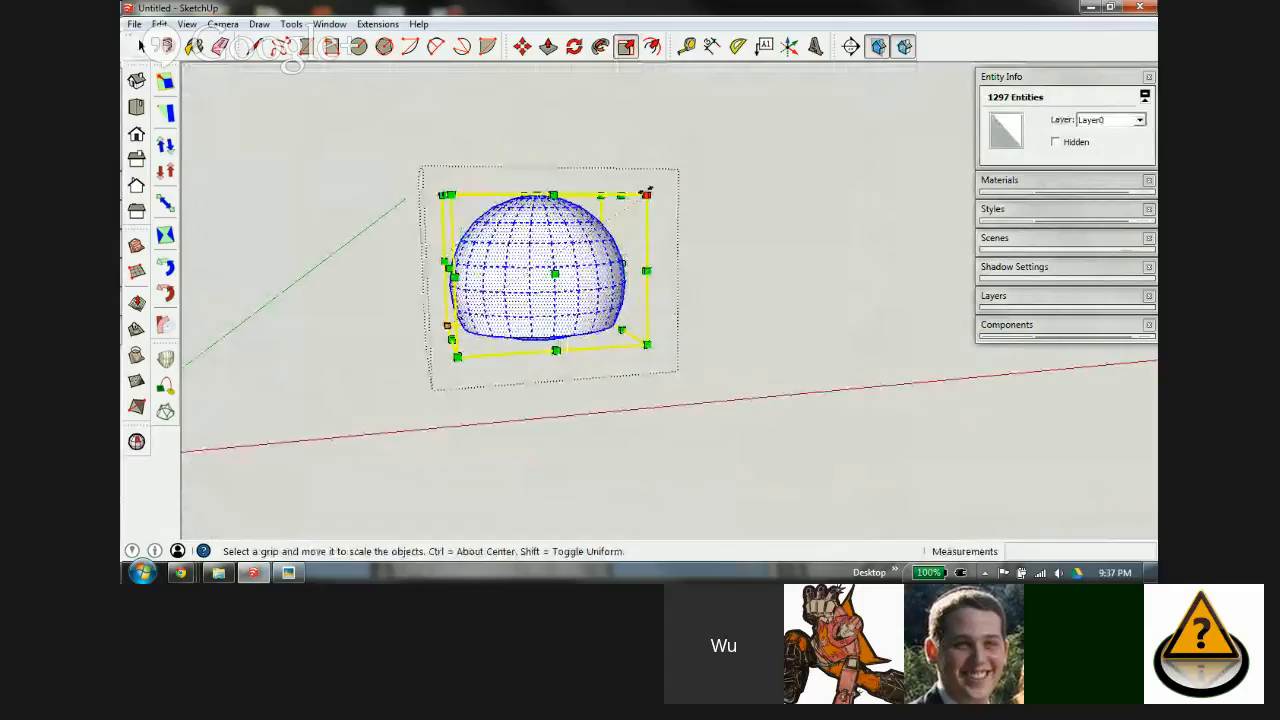
left_click_drag(647, 192, 825, 138)
type("00")
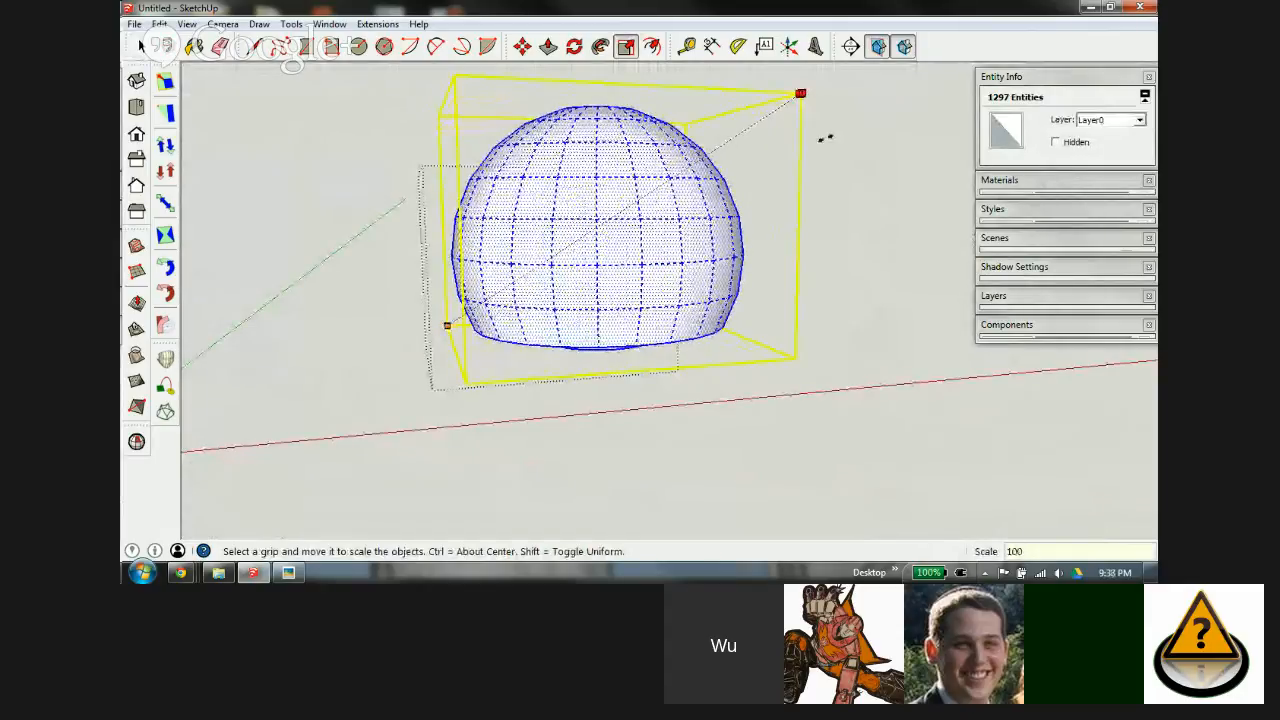
key("Return")
scroll(829, 139, "down", 10)
key("space")
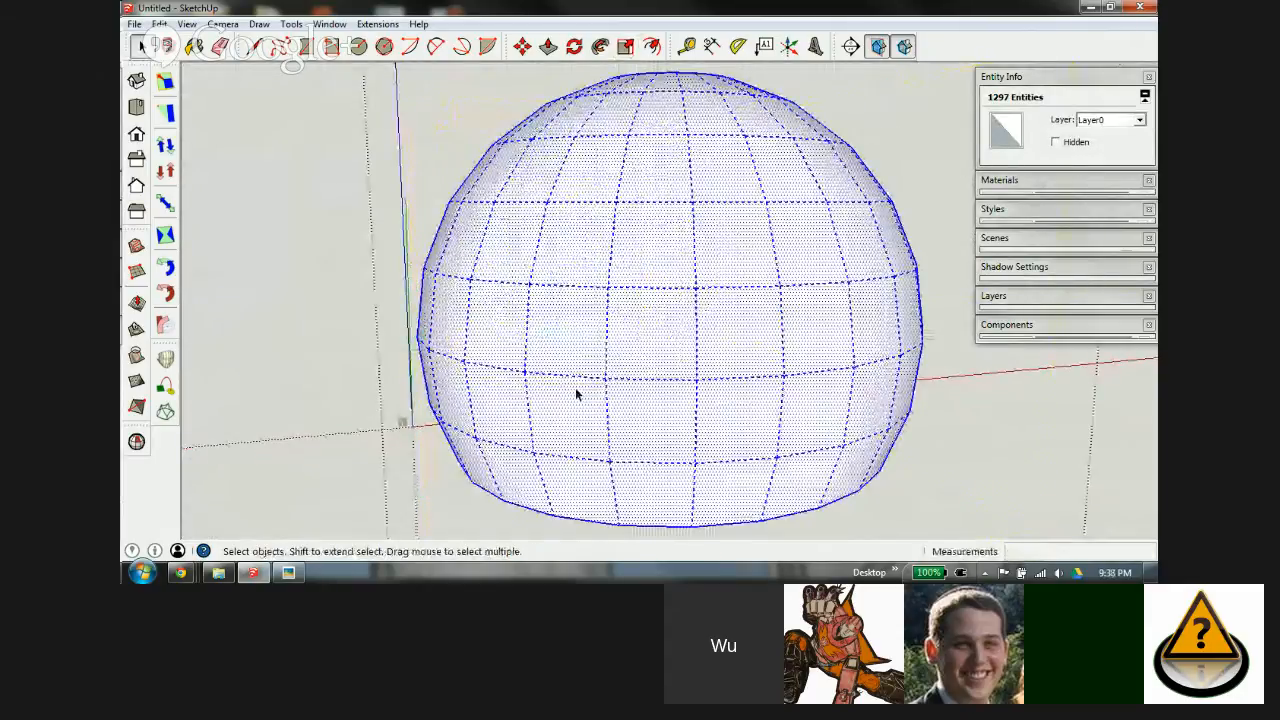
Step: Intersect the protruding inner sphere surface and the flat base face of the enlarged dome, using only the selected faces
scroll(646, 400, "down", 3)
scroll(648, 395, "up", 3)
middle_click_drag(649, 393, 643, 211)
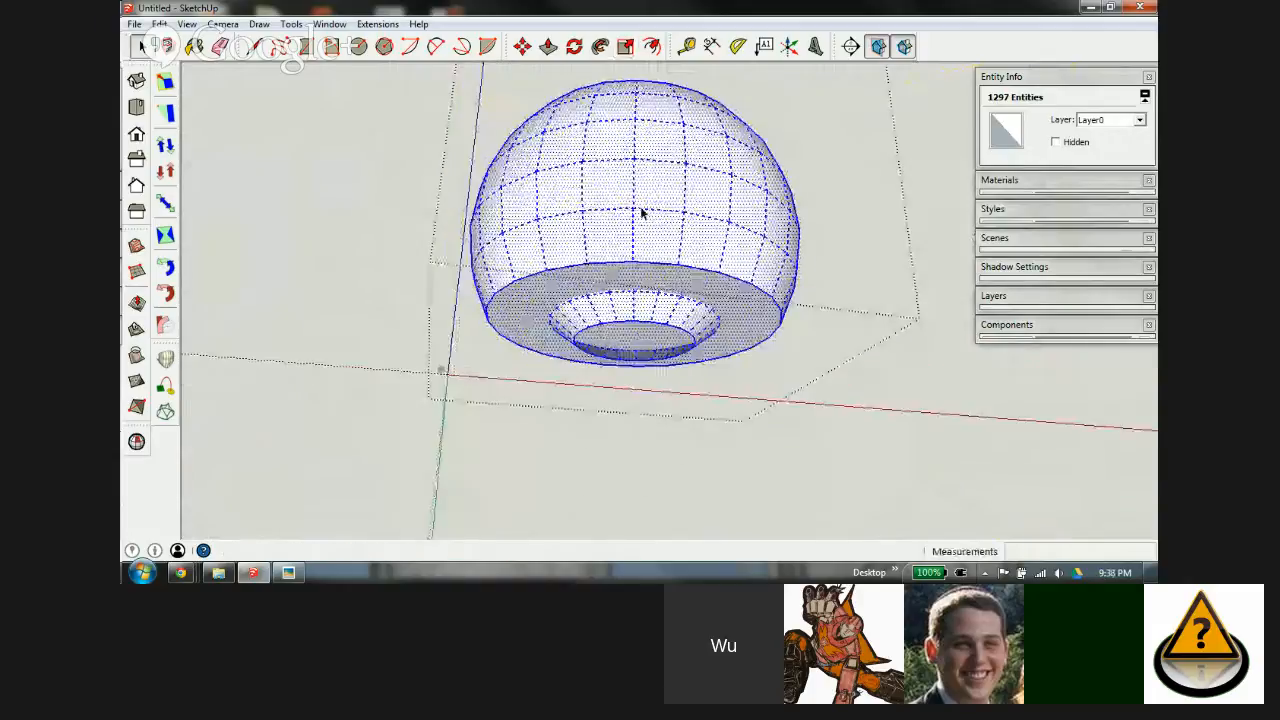
scroll(643, 300, "up", 3)
left_click(911, 380)
scroll(673, 315, "up", 2)
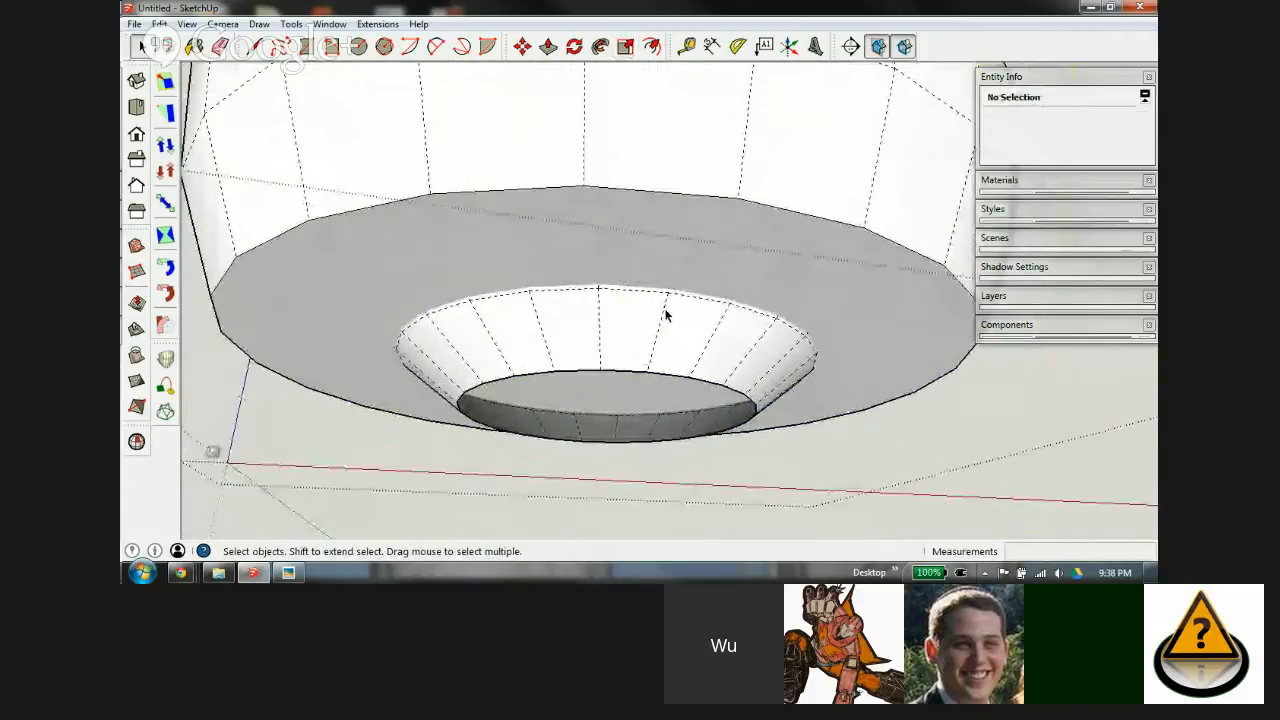
left_click(637, 314)
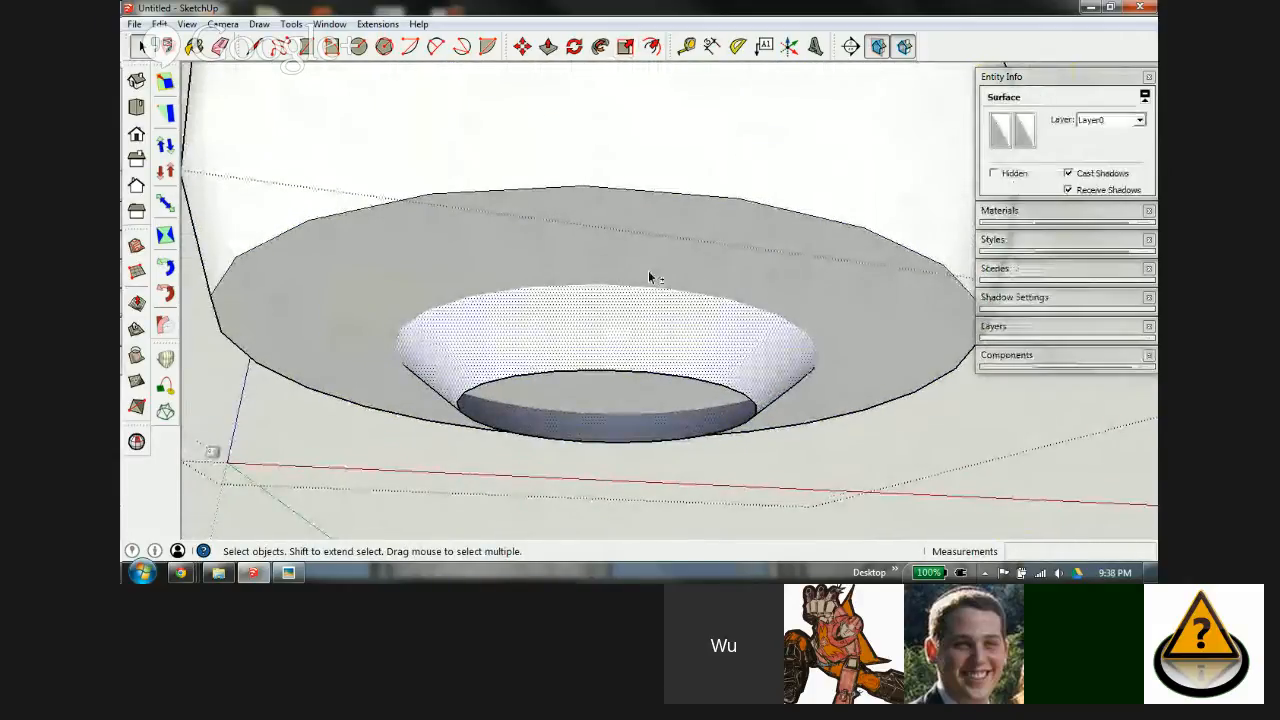
left_click(648, 271, "shift")
right_click(649, 268)
mouse_move(712, 414)
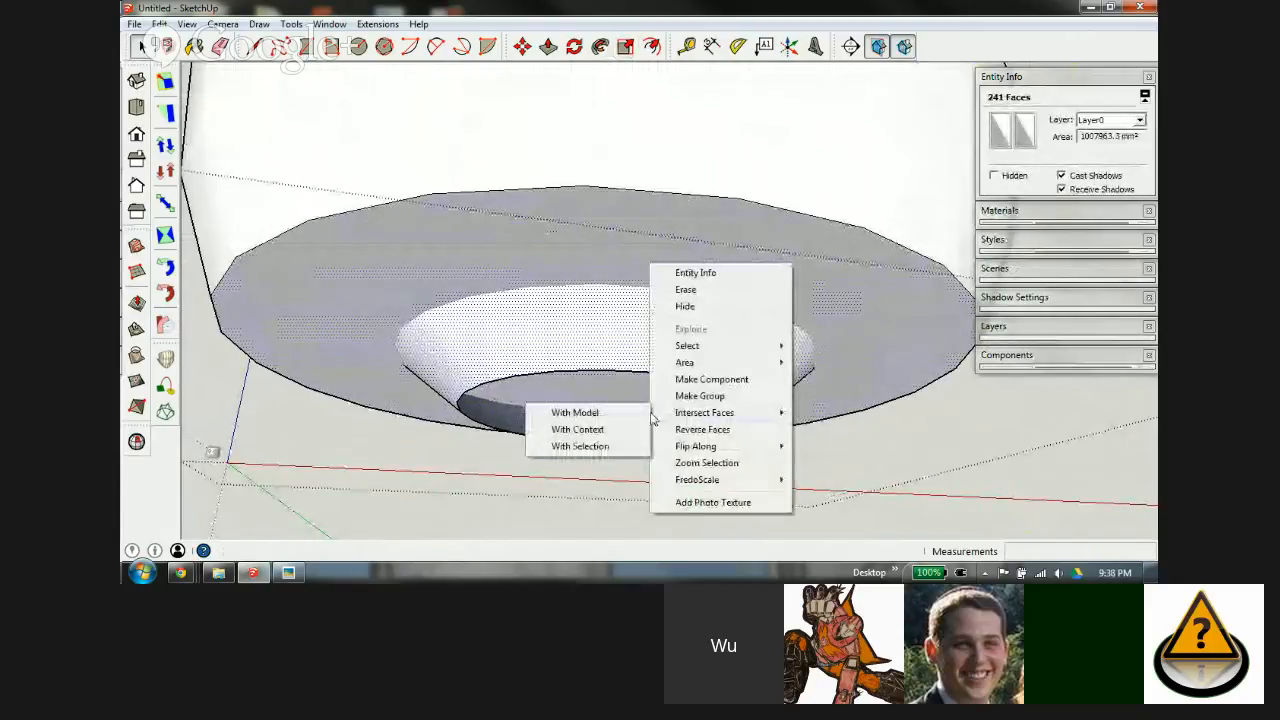
left_click(598, 447)
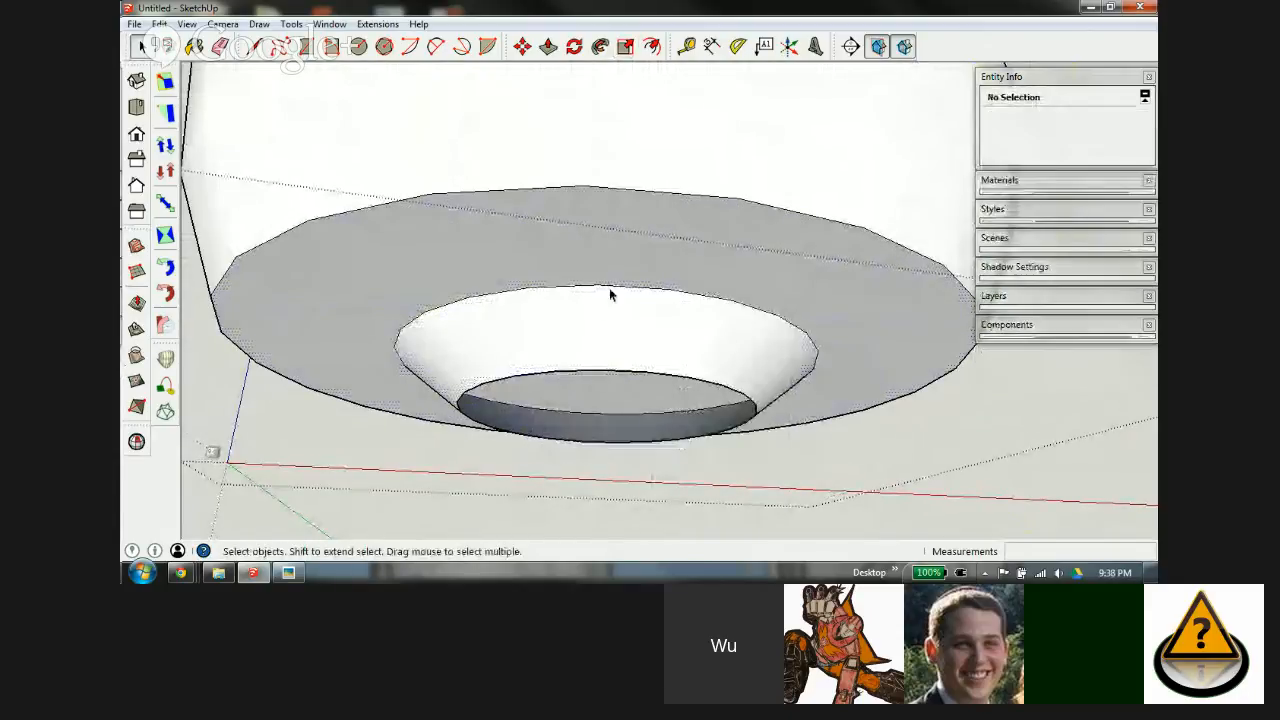
Step: Select the connected dome geometry and scale it uniformly back down to its original size
scroll(600, 289, "up", 3)
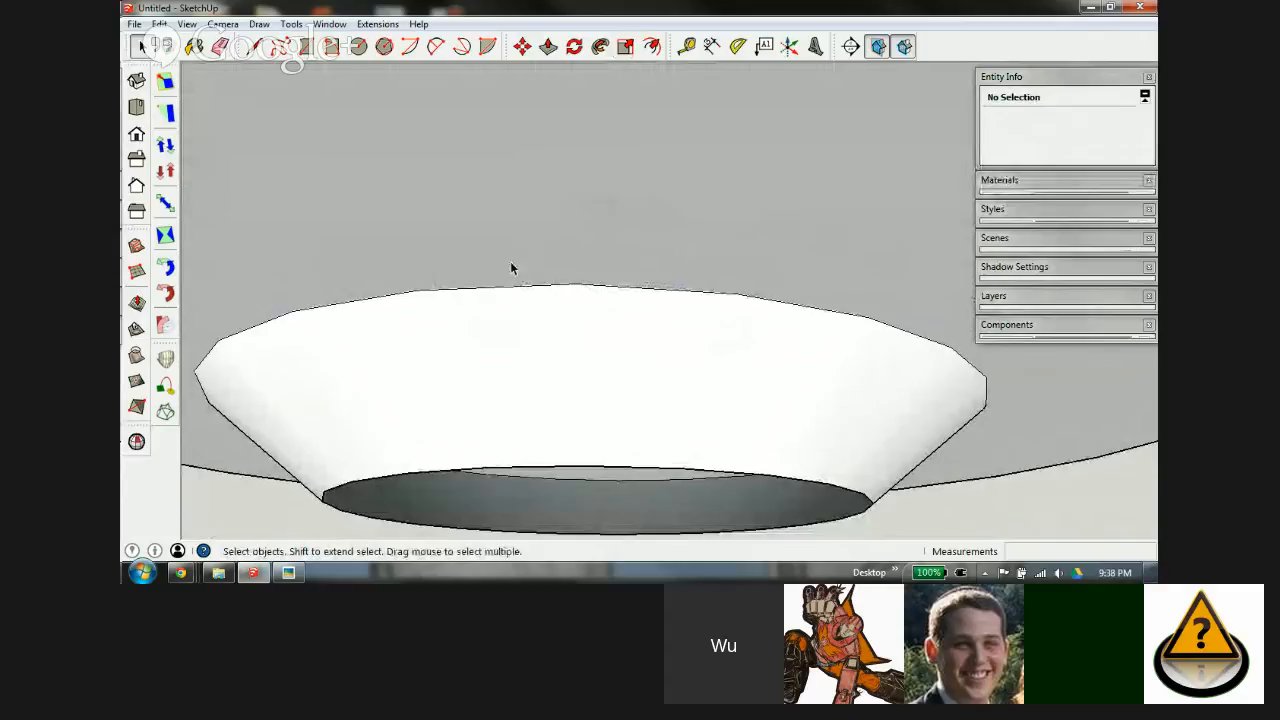
scroll(600, 300, "down", 3)
scroll(537, 251, "down", 1)
middle_click_drag(537, 251, 574, 357)
scroll(526, 360, "down", 3)
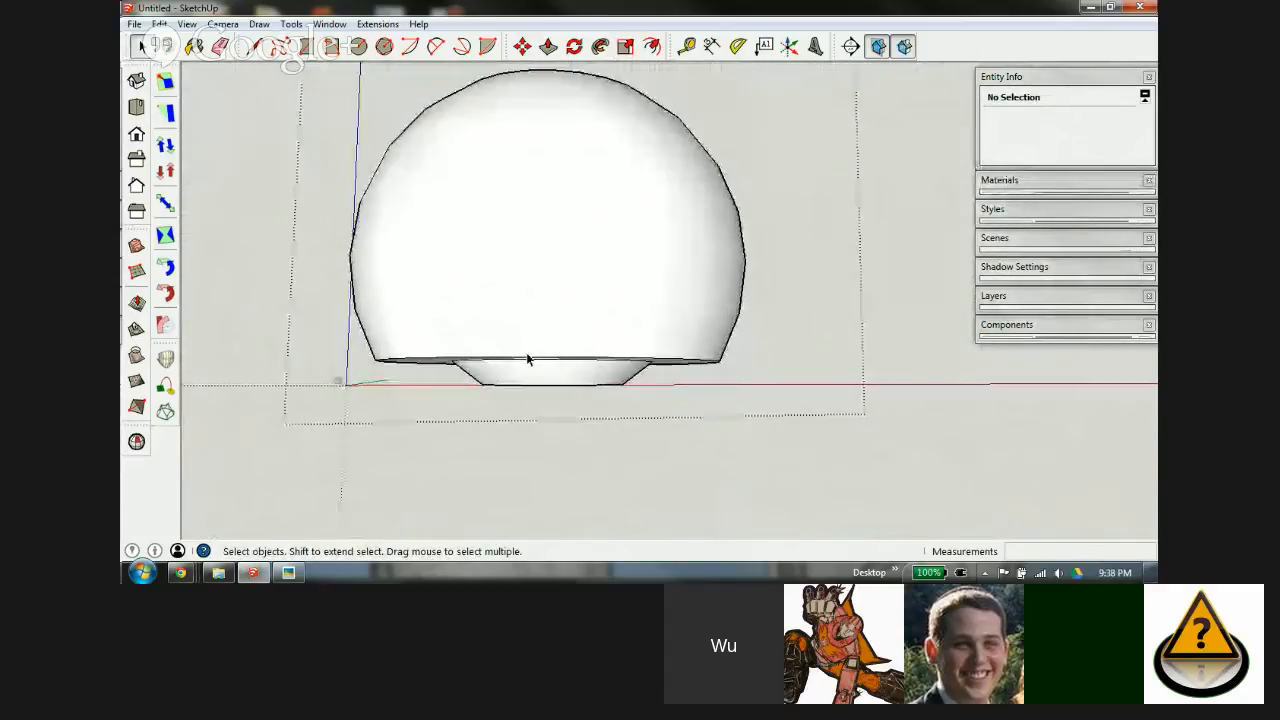
triple_click(527, 358)
key("s")
scroll(557, 366, "down", 2)
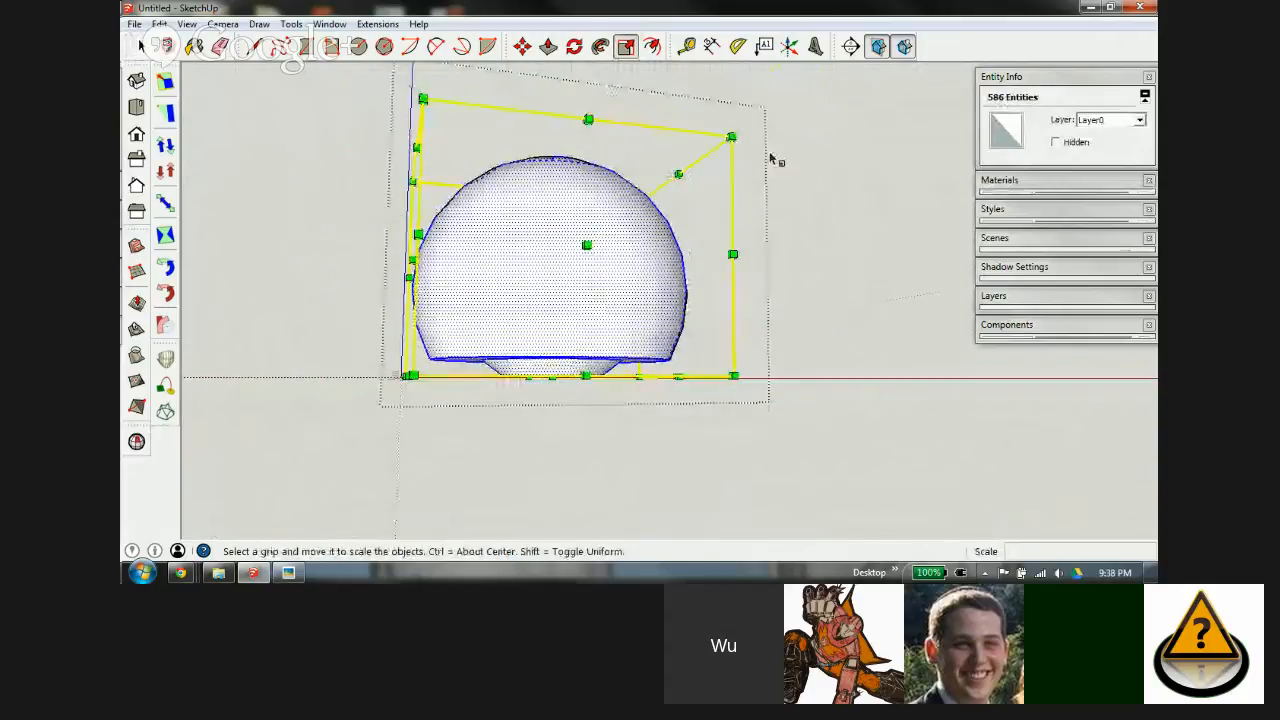
left_click_drag(733, 135, 646, 226)
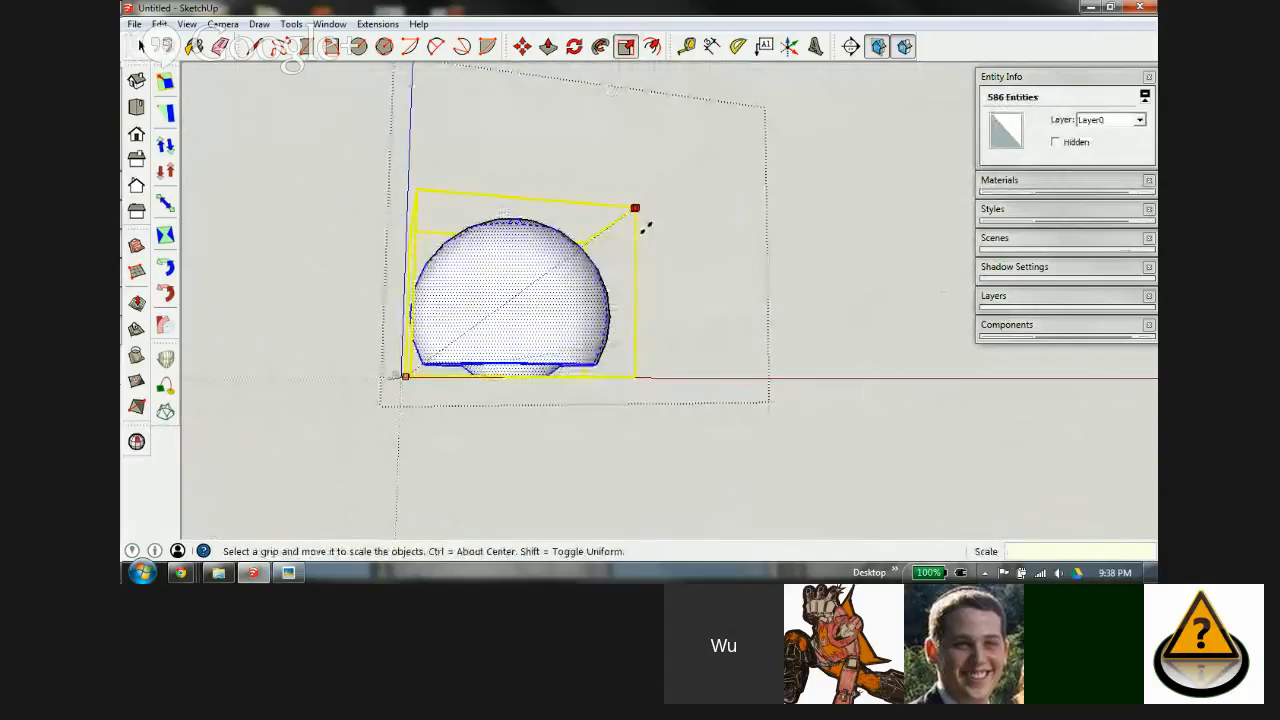
key("Return")
key("shift+z")
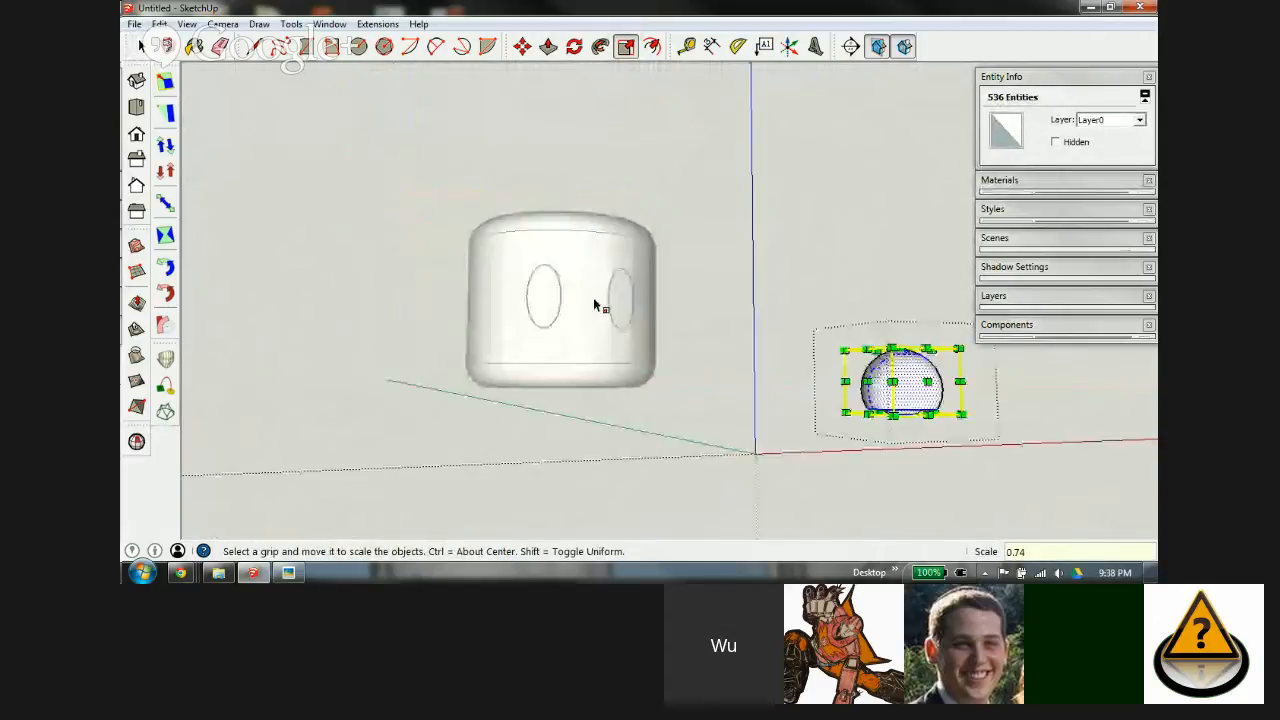
key("space")
Step: Delete the tapered ring and the flat disc protruding below the dome's base, leaving a round opening
scroll(644, 350, "down", 2)
scroll(805, 365, "up", 6)
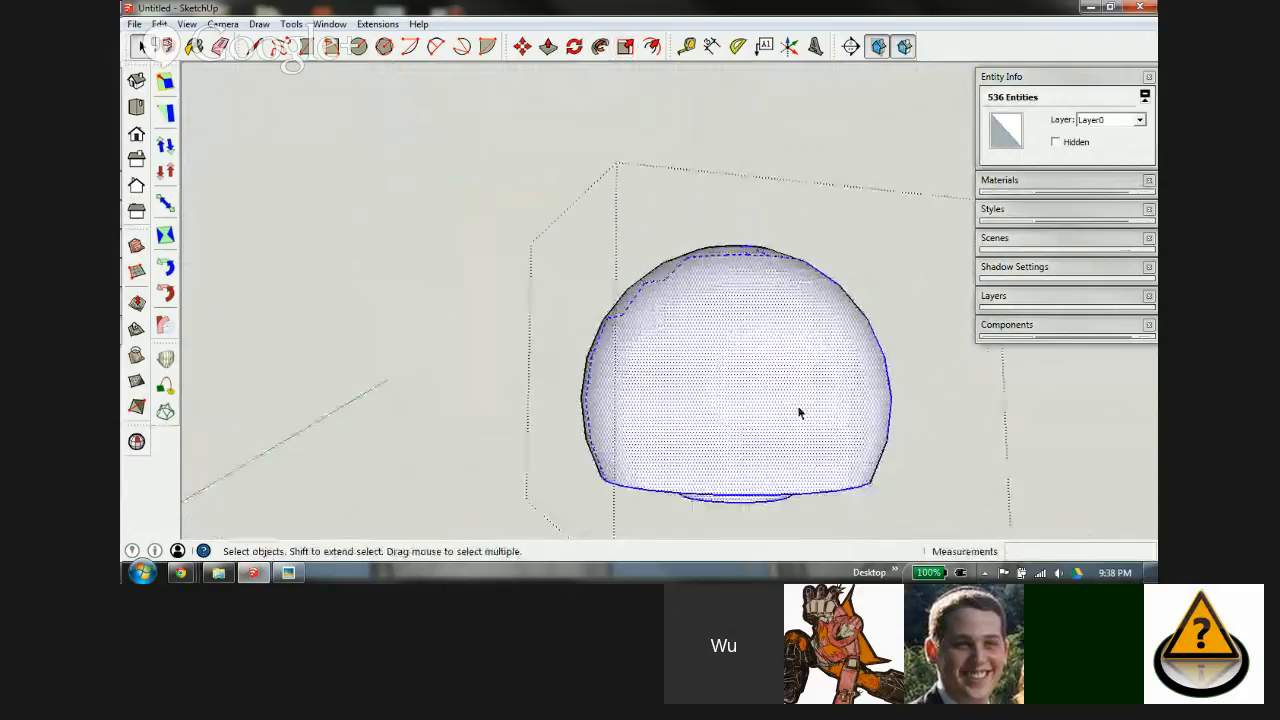
middle_click_drag(800, 414, 814, 337)
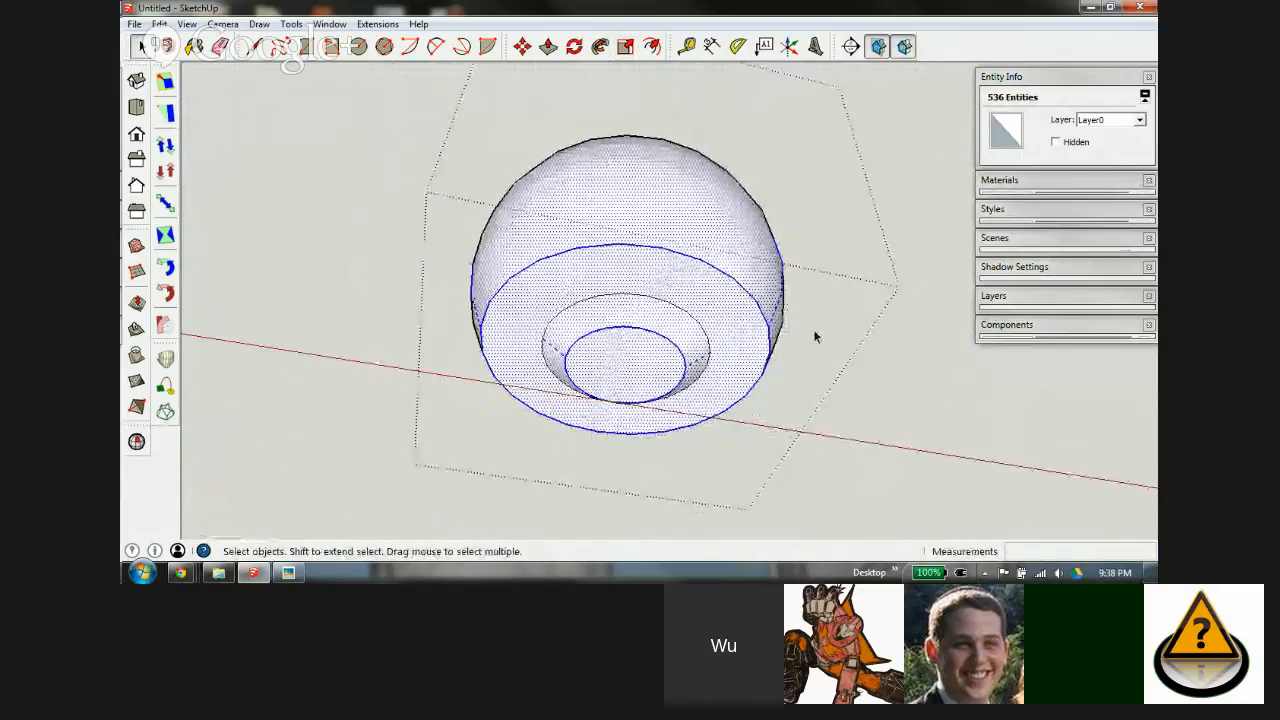
left_click(816, 332)
scroll(594, 360, "up", 6)
left_click(632, 305)
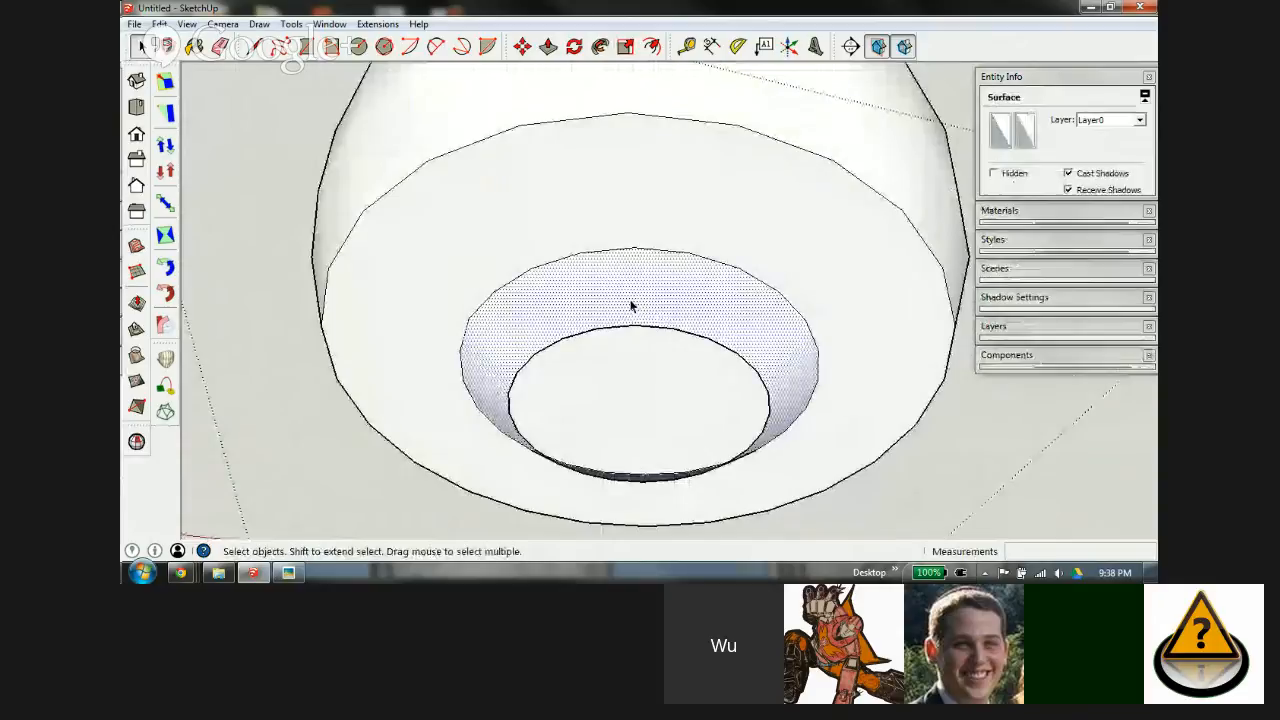
key("Delete")
key("ctrl+z")
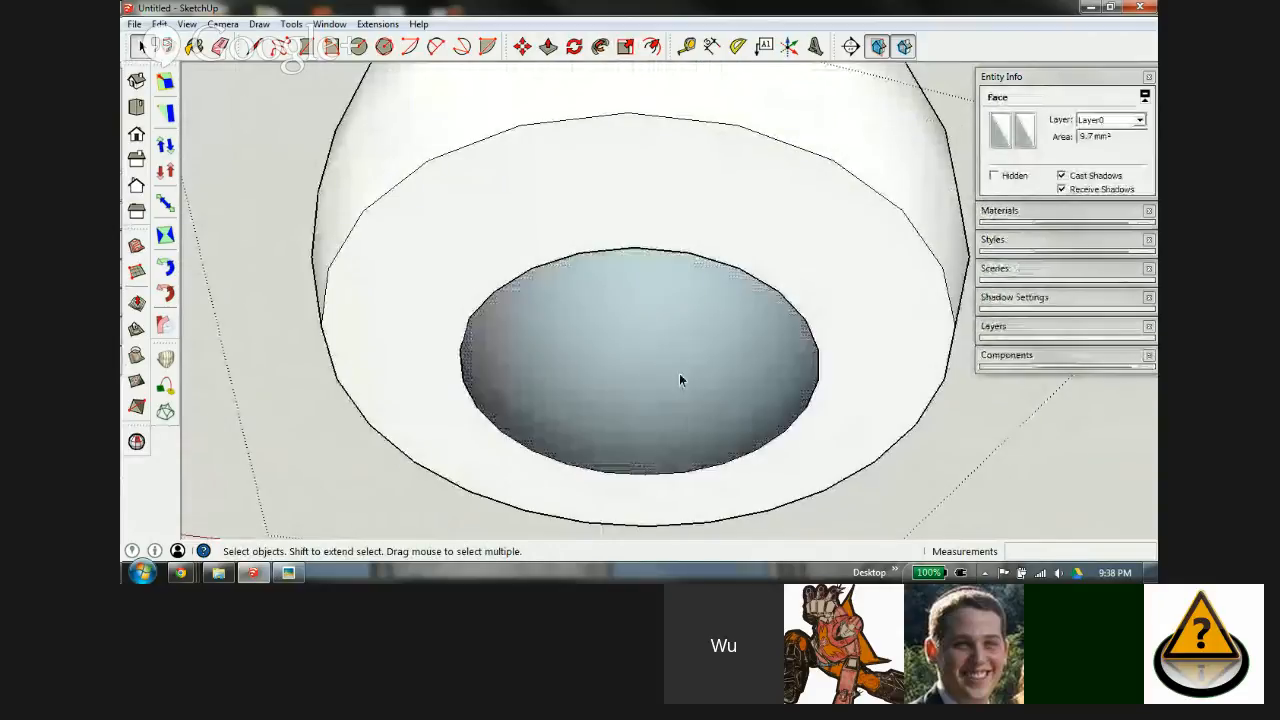
Step: Reverse the faces of the inner sphere surface inside the opening in the dome's base
left_click(776, 310)
middle_click_drag(776, 310, 670, 311)
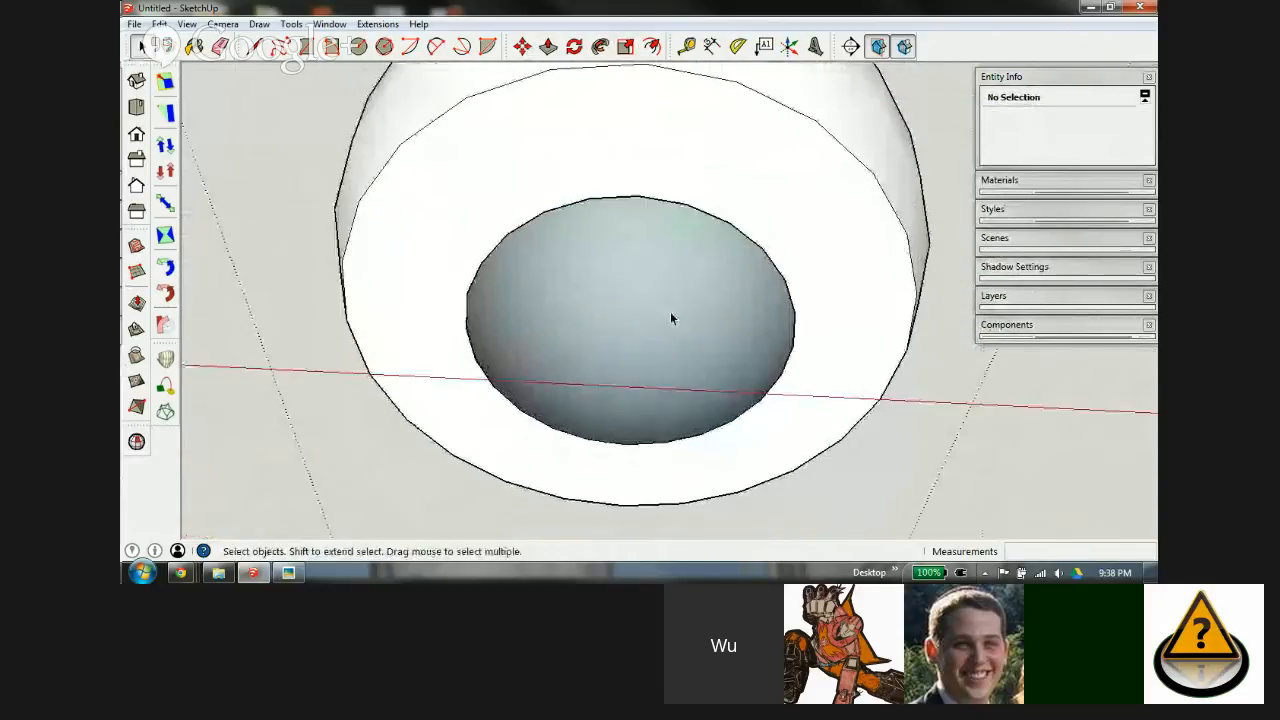
right_click(652, 291)
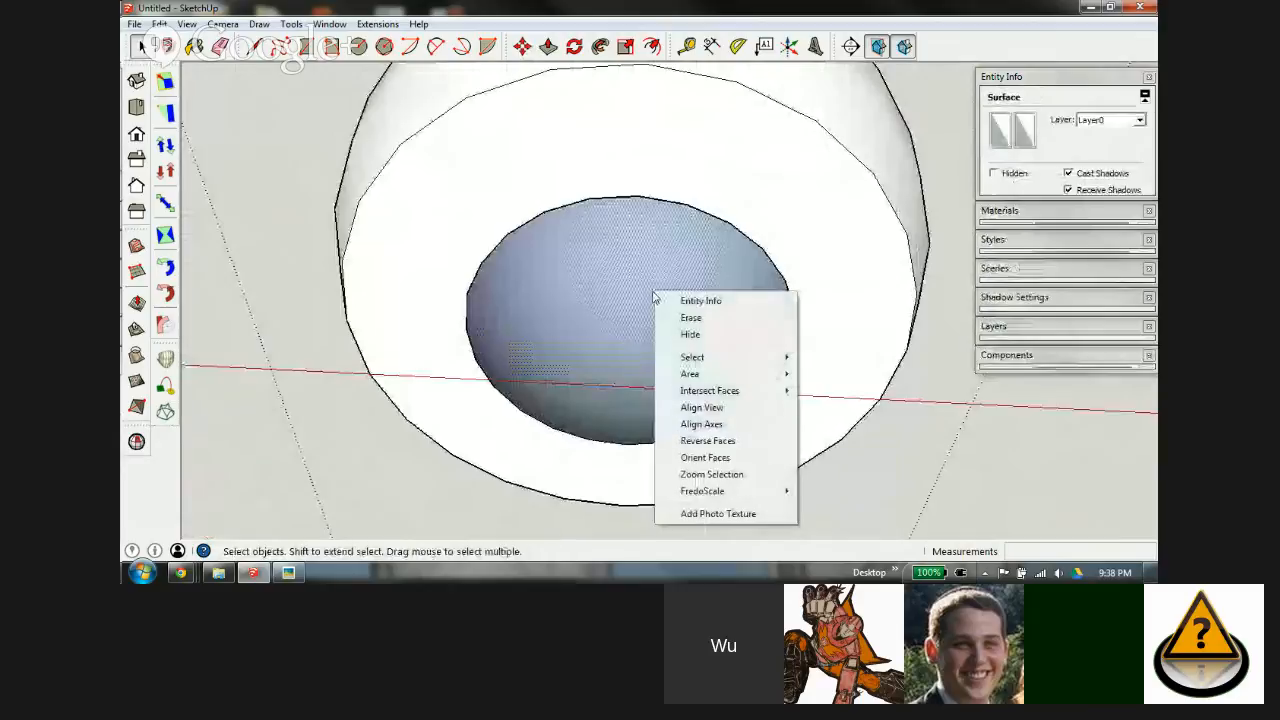
left_click(707, 440)
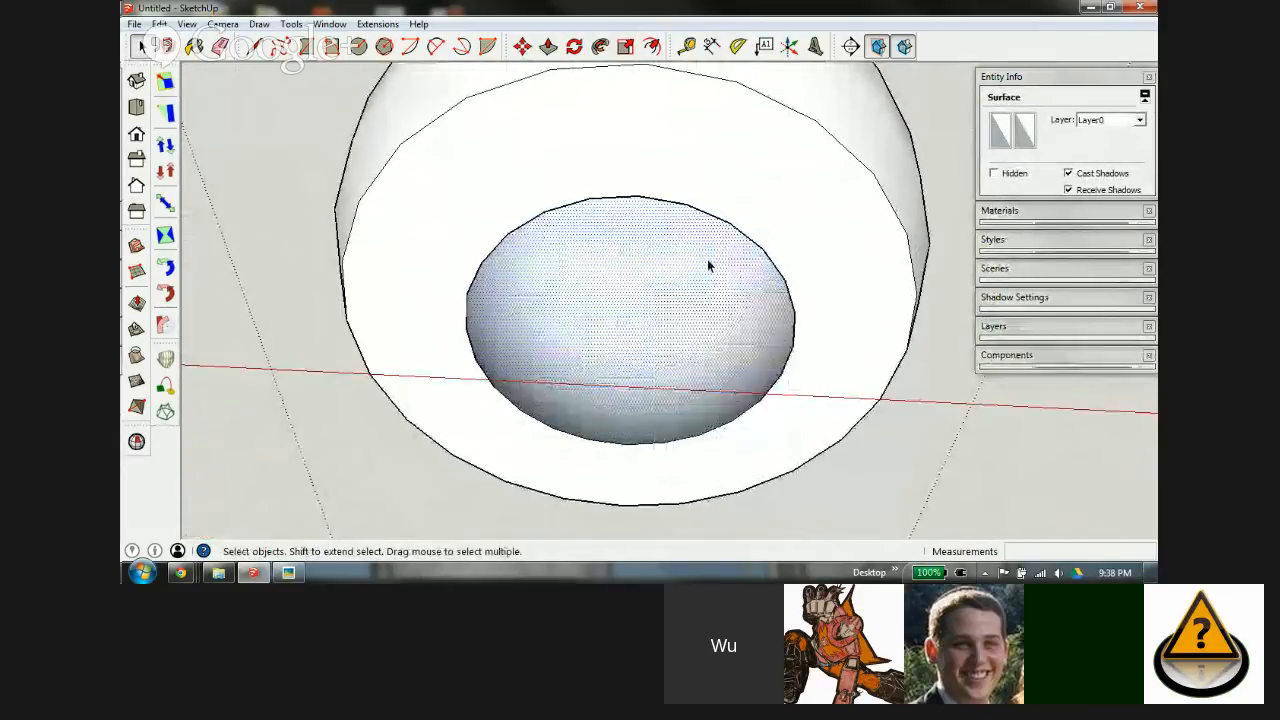
Step: Display the hidden geometry in a see-through view and examine the spherical cavity inside the dome
key("alt+h")
middle_click_drag(670, 236, 654, 191)
scroll(584, 290, "down", 3)
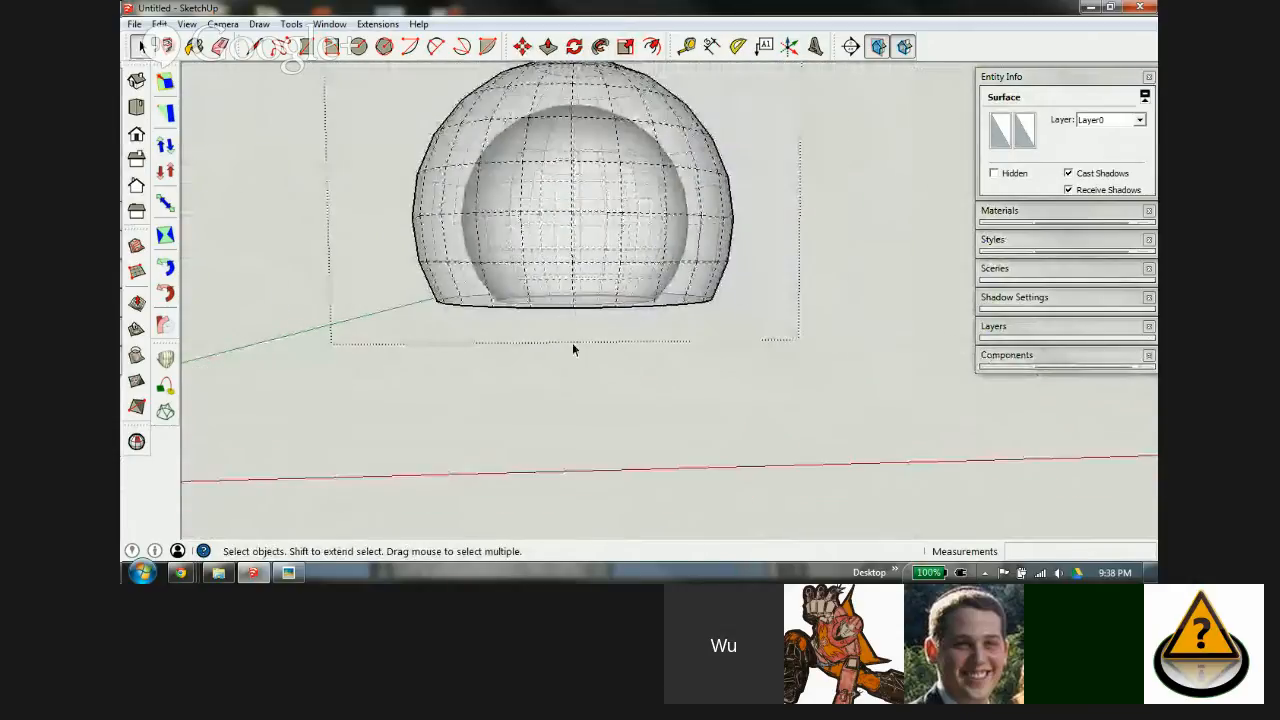
scroll(548, 297, "down", 2)
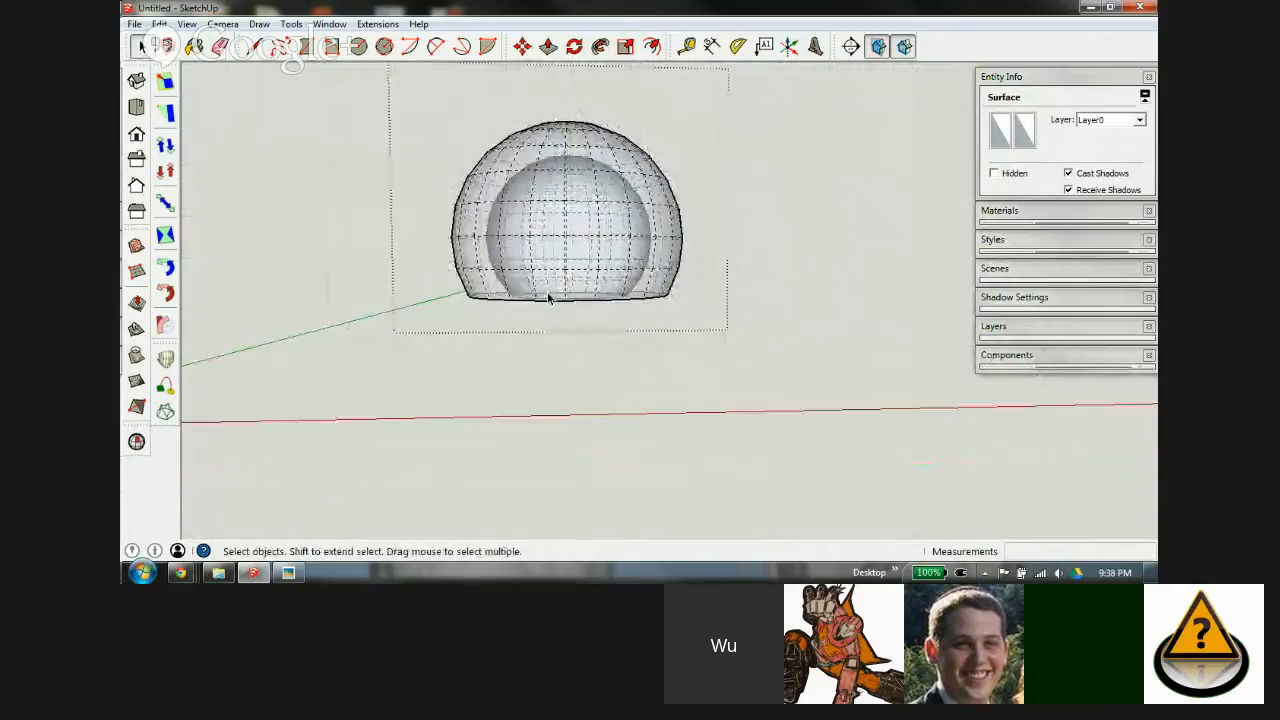
scroll(540, 200, "up", 2)
scroll(524, 332, "up", 1)
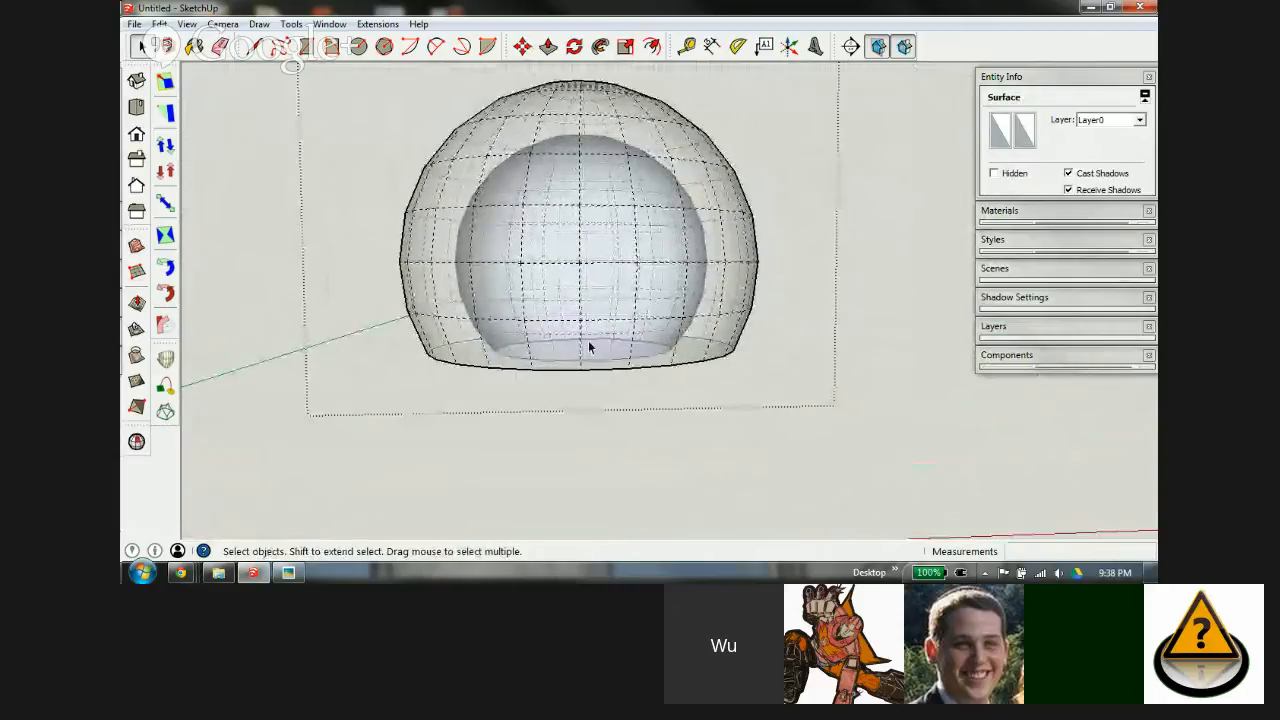
scroll(560, 330, "down", 2)
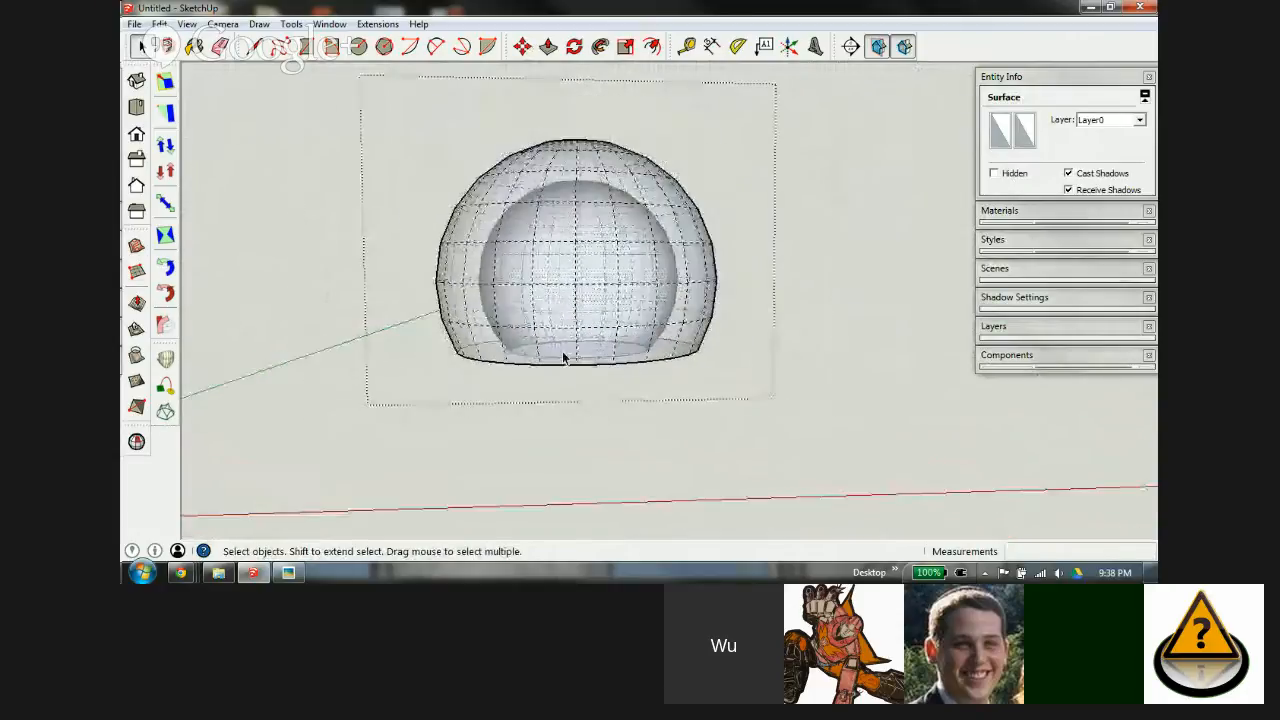
Step: Examine the spherical cavity from the side and from above, and turn off the see-through view
scroll(568, 240, "up", 2)
scroll(562, 285, "up", 1)
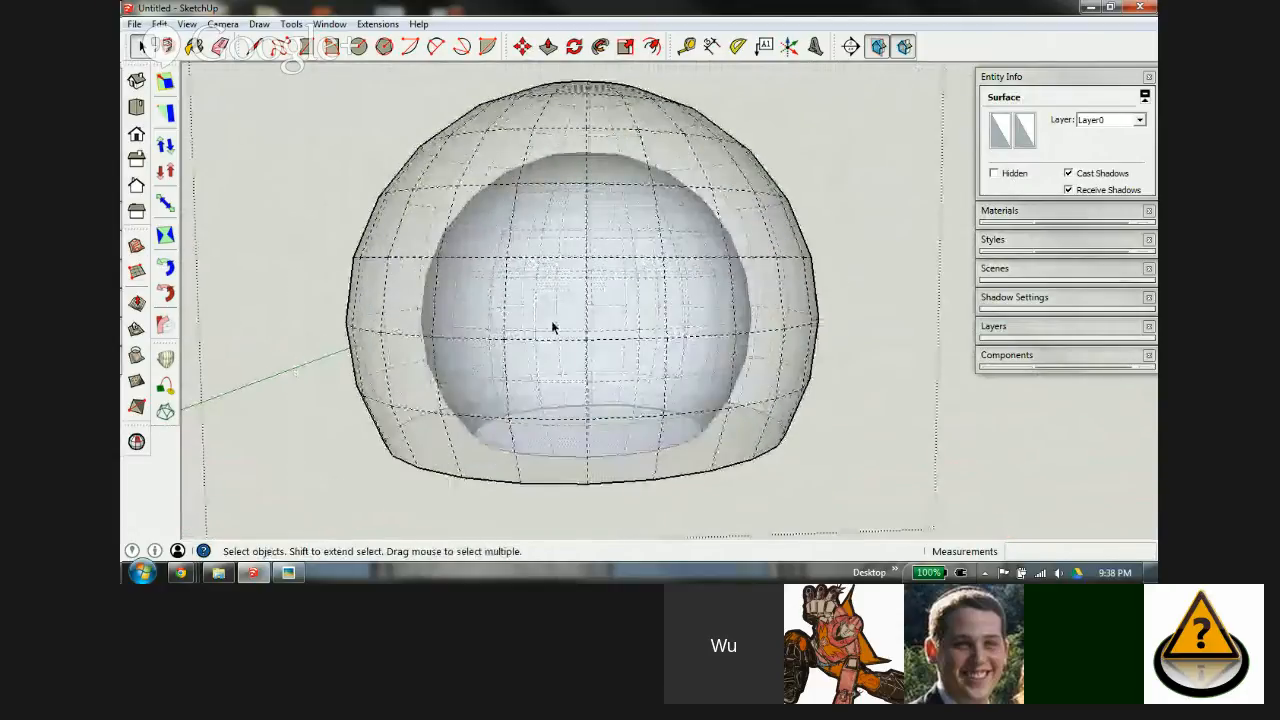
scroll(463, 451, "up", 1)
scroll(569, 360, "down", 2)
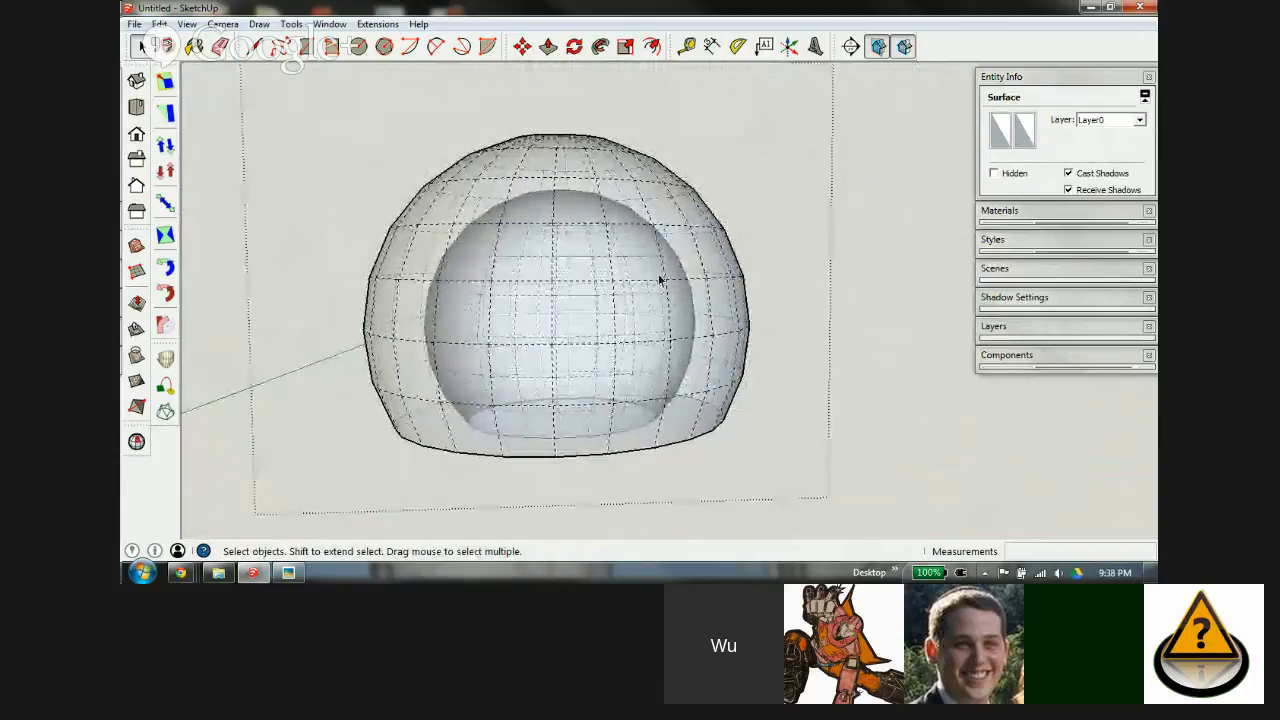
middle_click_drag(520, 211, 552, 413)
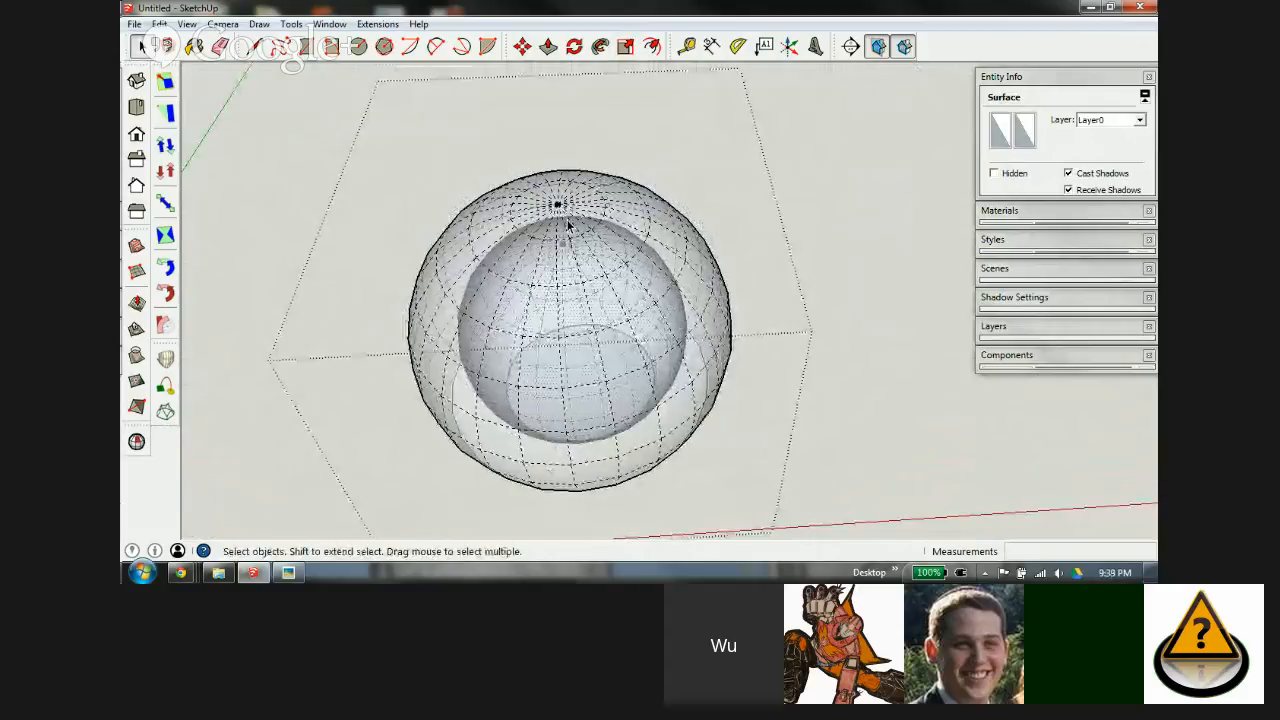
key("x")
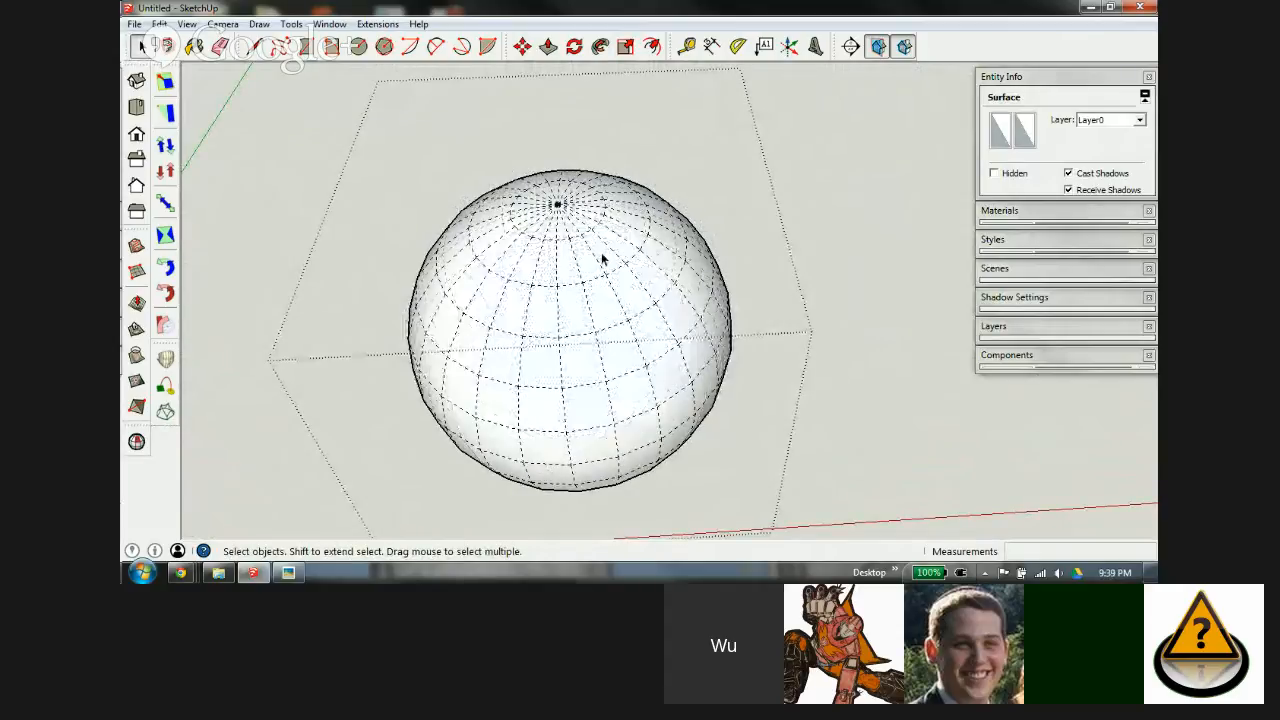
middle_click_drag(541, 205, 623, 262)
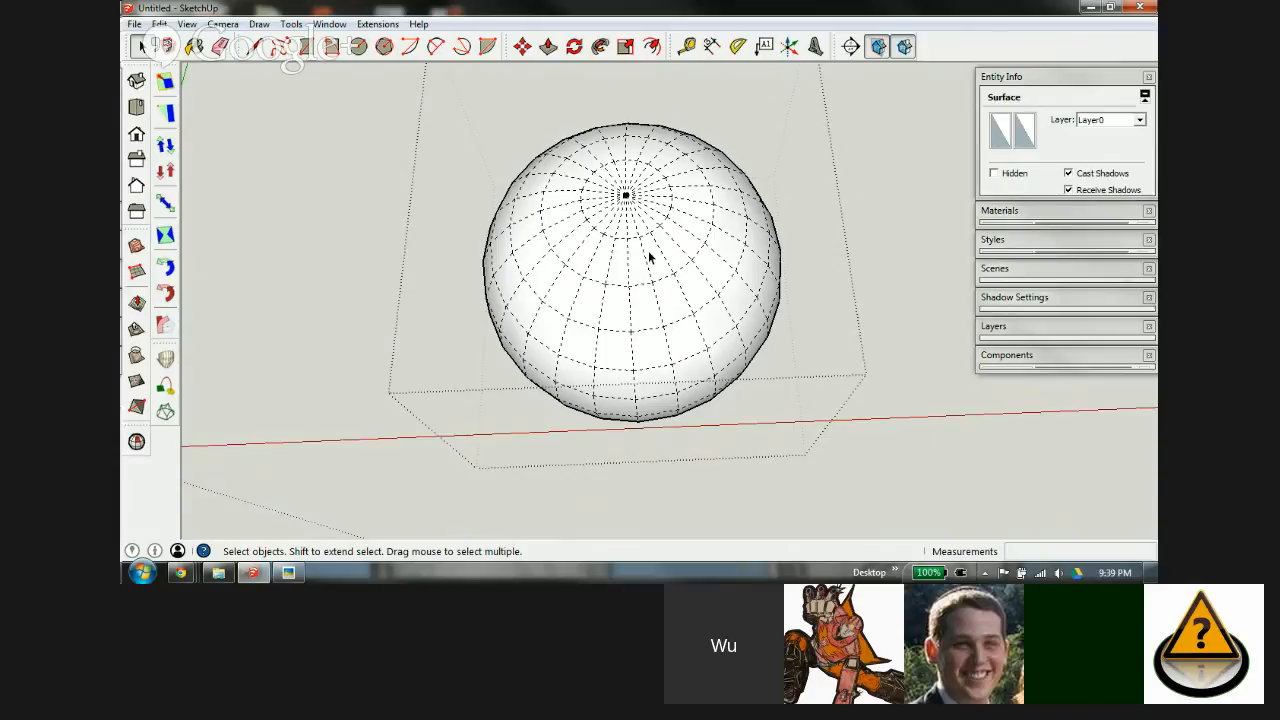
Step: Check the hole diameter and gap callouts on the reference image in Picasa Photo Viewer and return to the SketchUp model
scroll(639, 246, "down", 3)
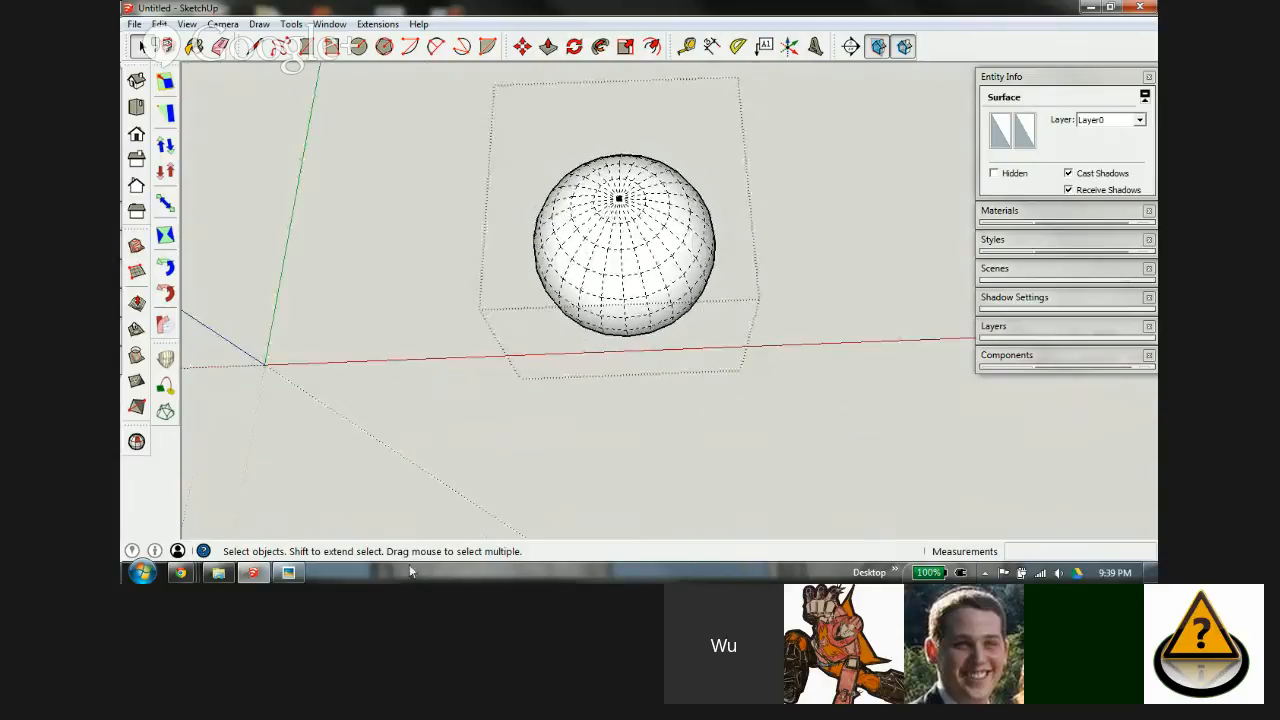
left_click(287, 572)
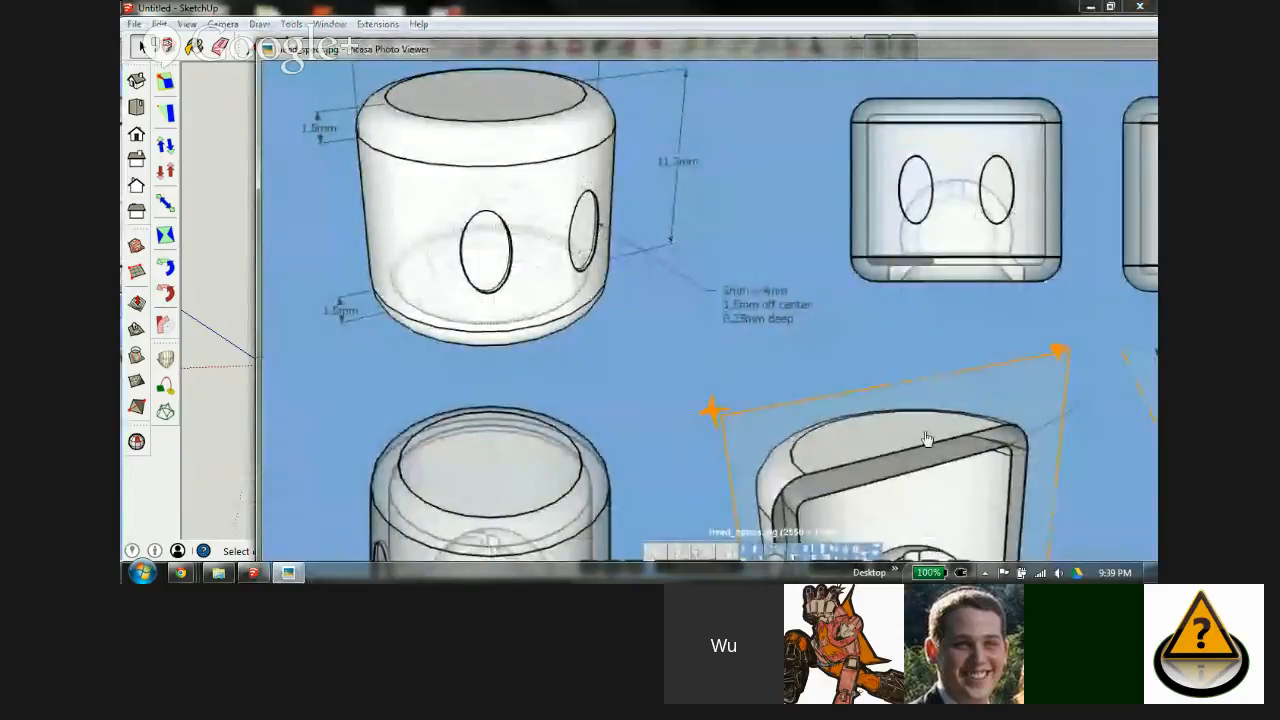
scroll(786, 438, "up", 3)
scroll(880, 286, "up", 3)
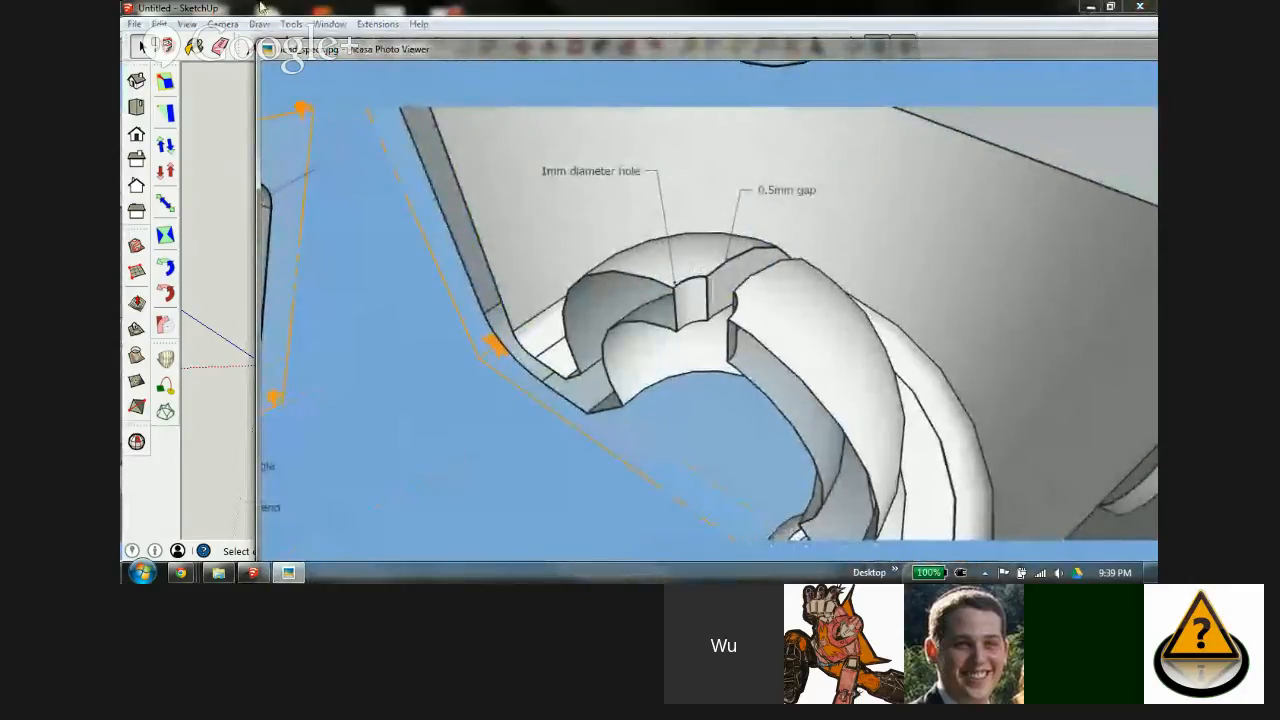
left_click(283, 24)
Step: Draw a vertical line upward from the centre point at the top of the dome
scroll(617, 160, "up", 2)
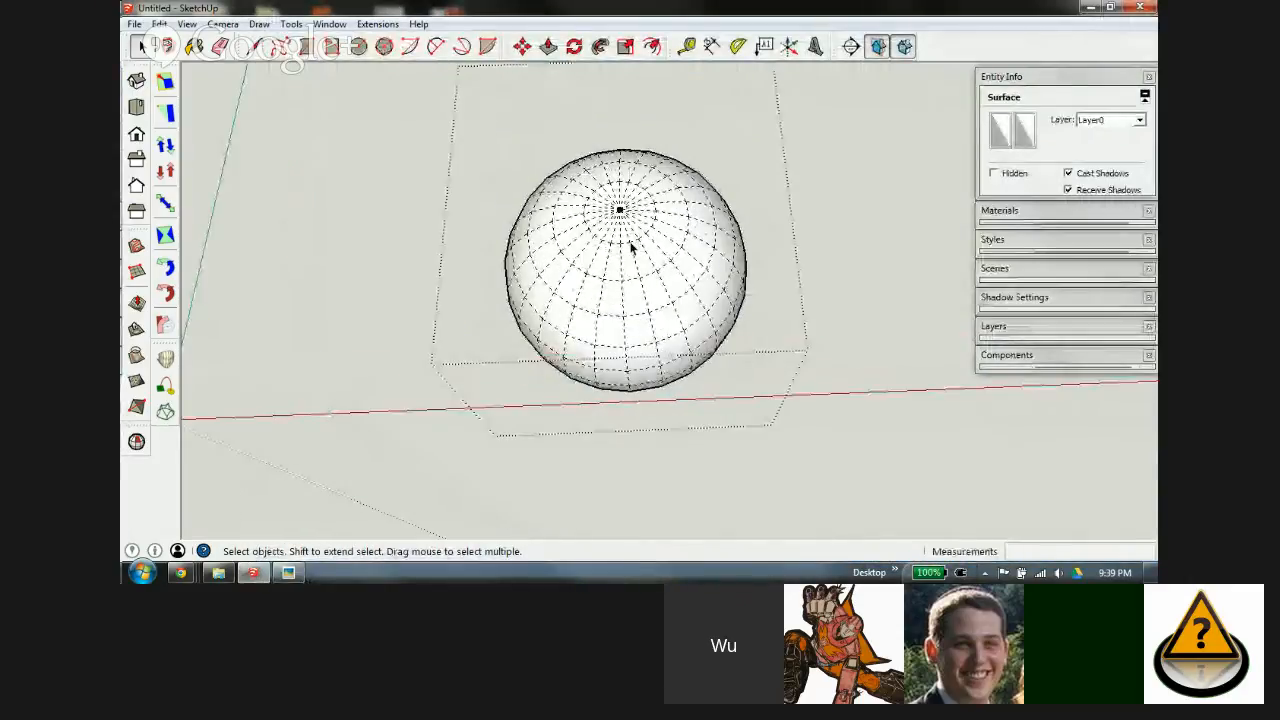
key("l")
scroll(655, 300, "up", 3)
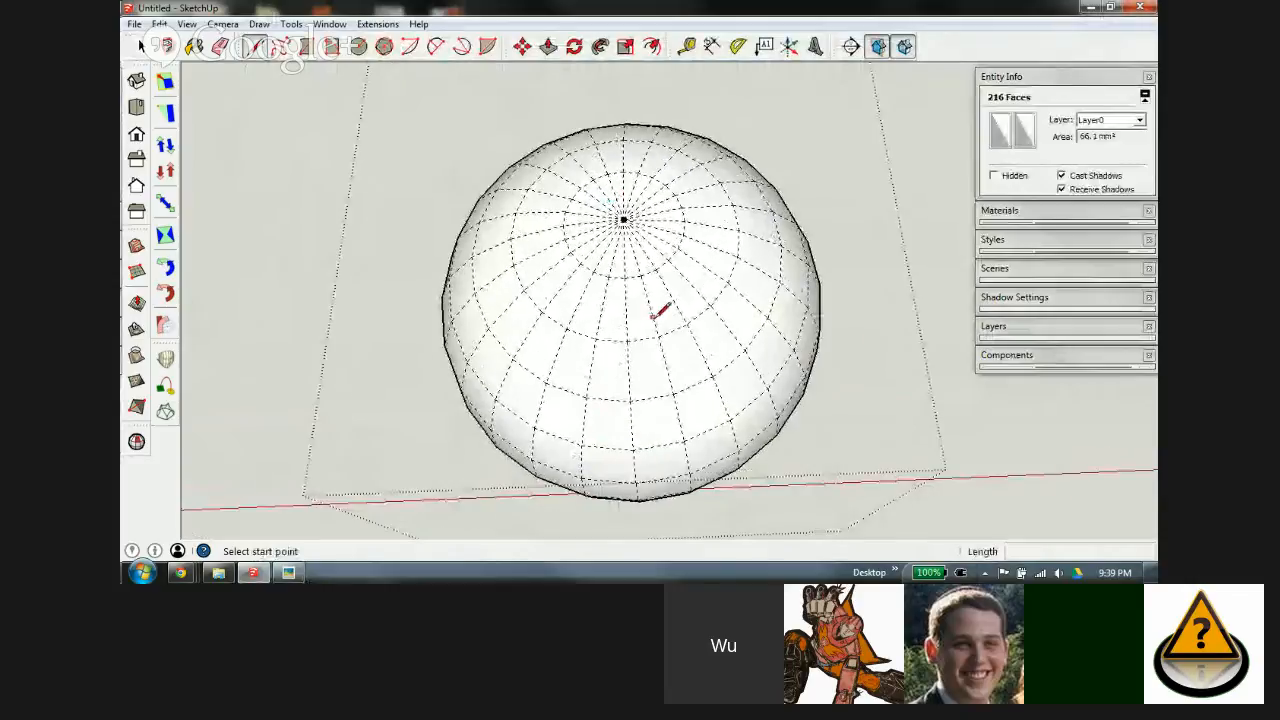
middle_click_drag(658, 292, 650, 212)
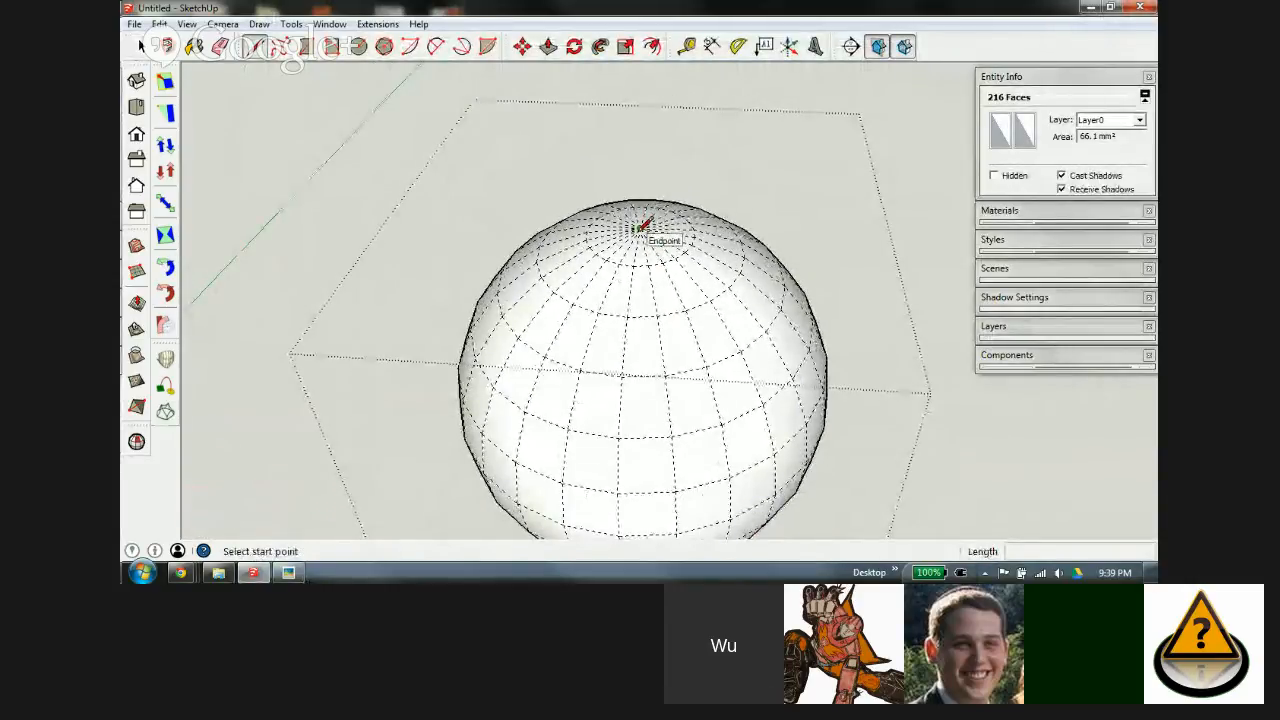
left_click(640, 229)
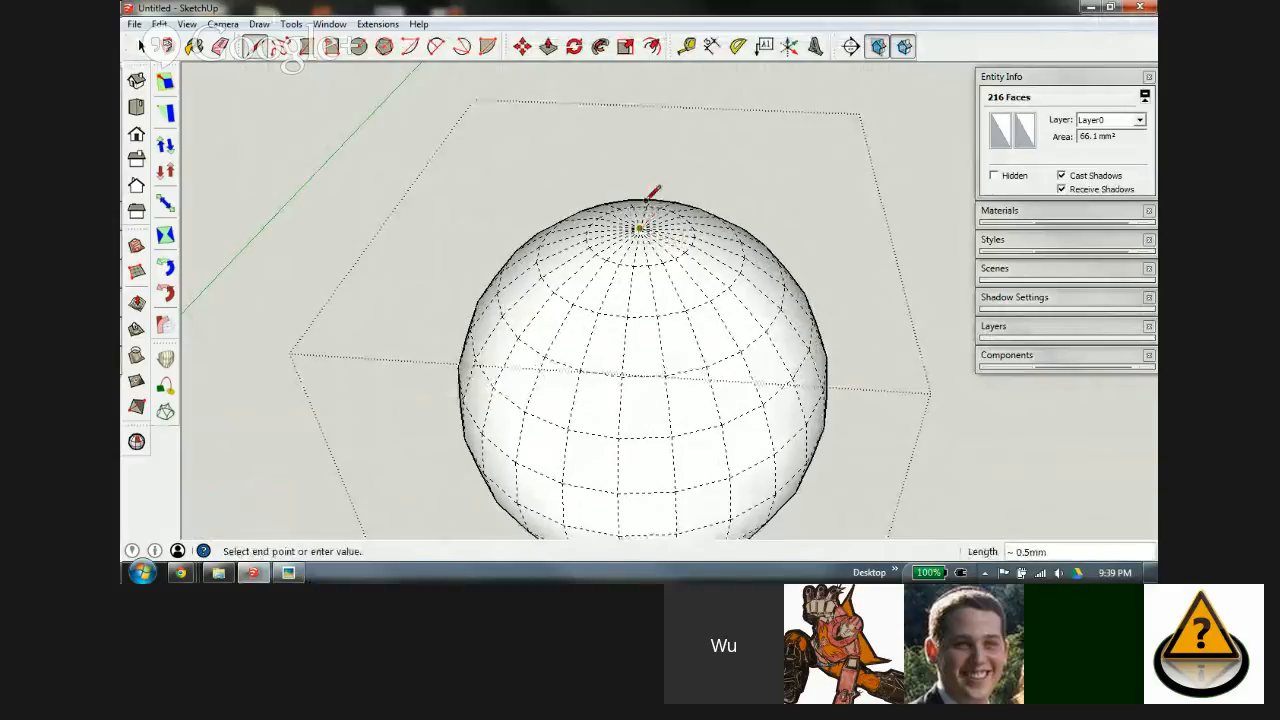
left_click(651, 128)
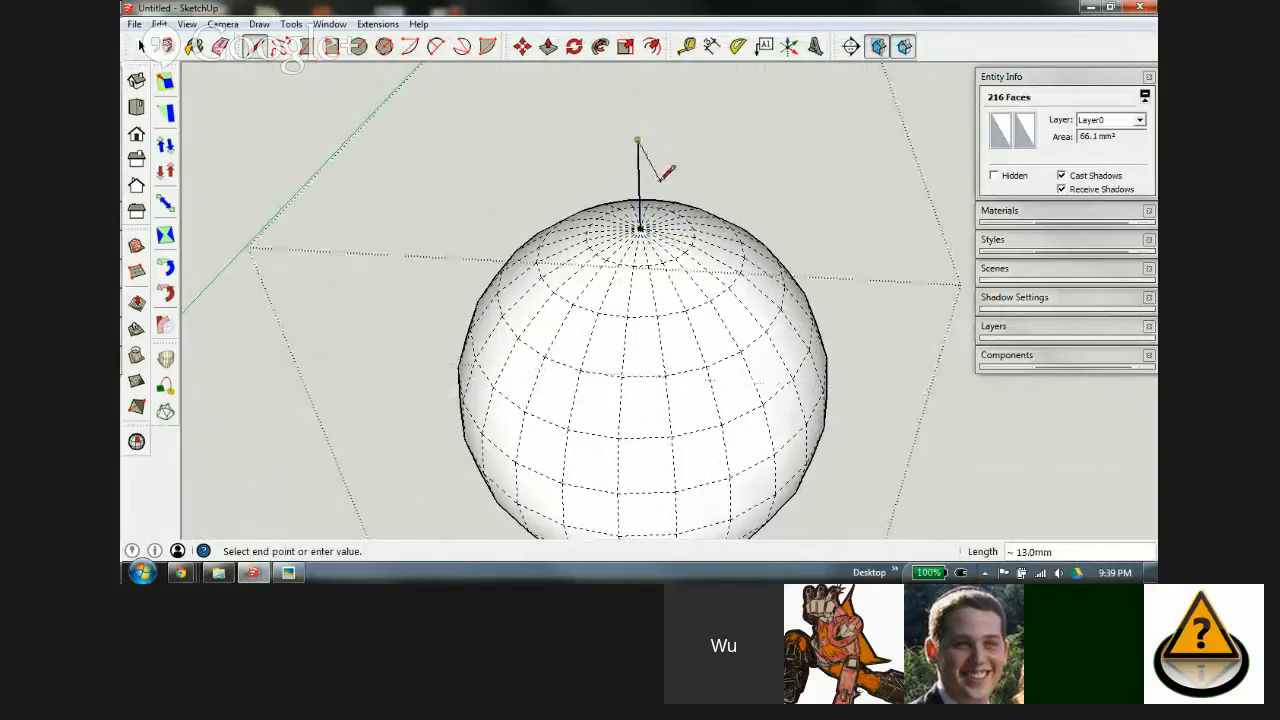
key("Escape")
Step: Draw a horizontal circle of radius 0.5 mm centred on the line's upper end, and erase the line
key("c")
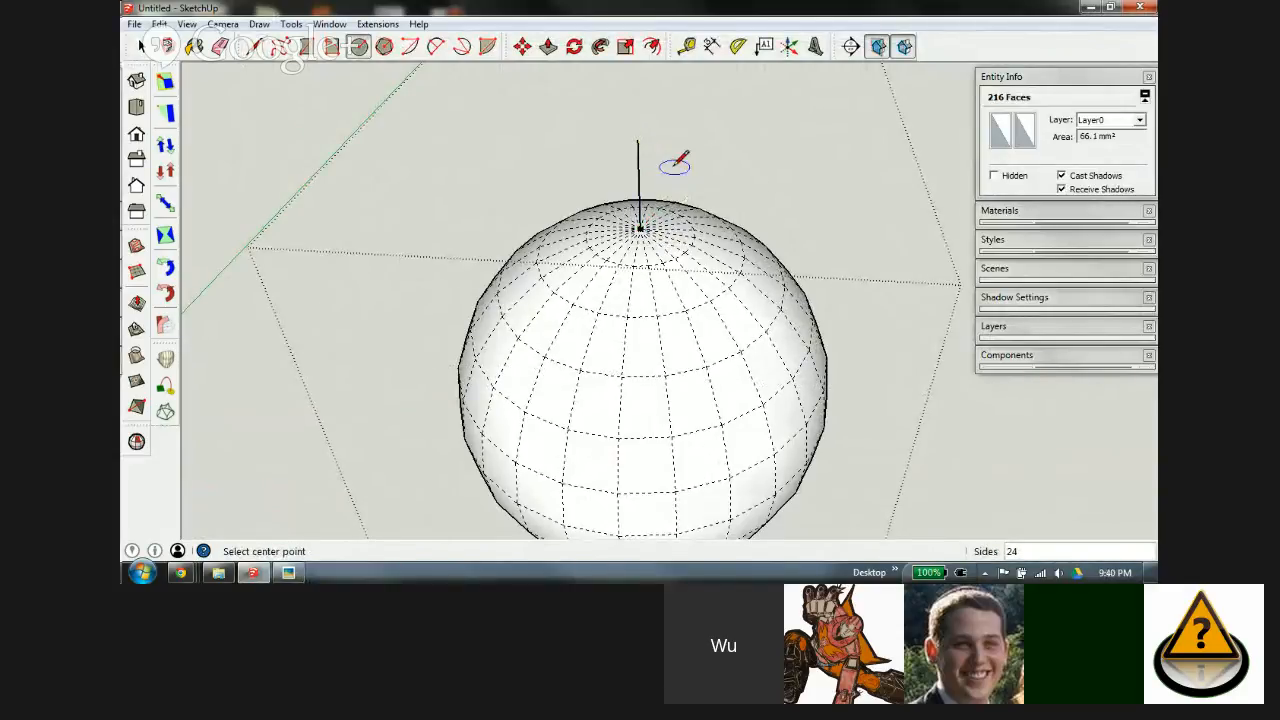
middle_click_drag(674, 160, 713, 215)
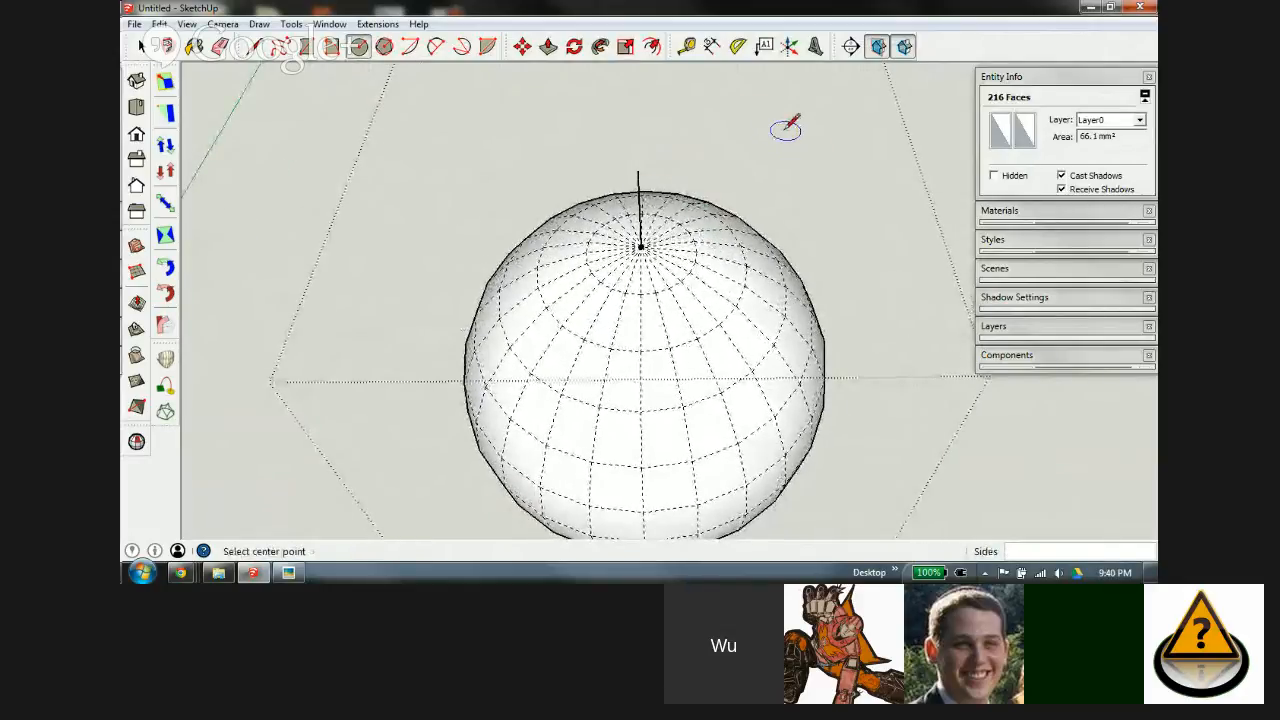
left_click(637, 171)
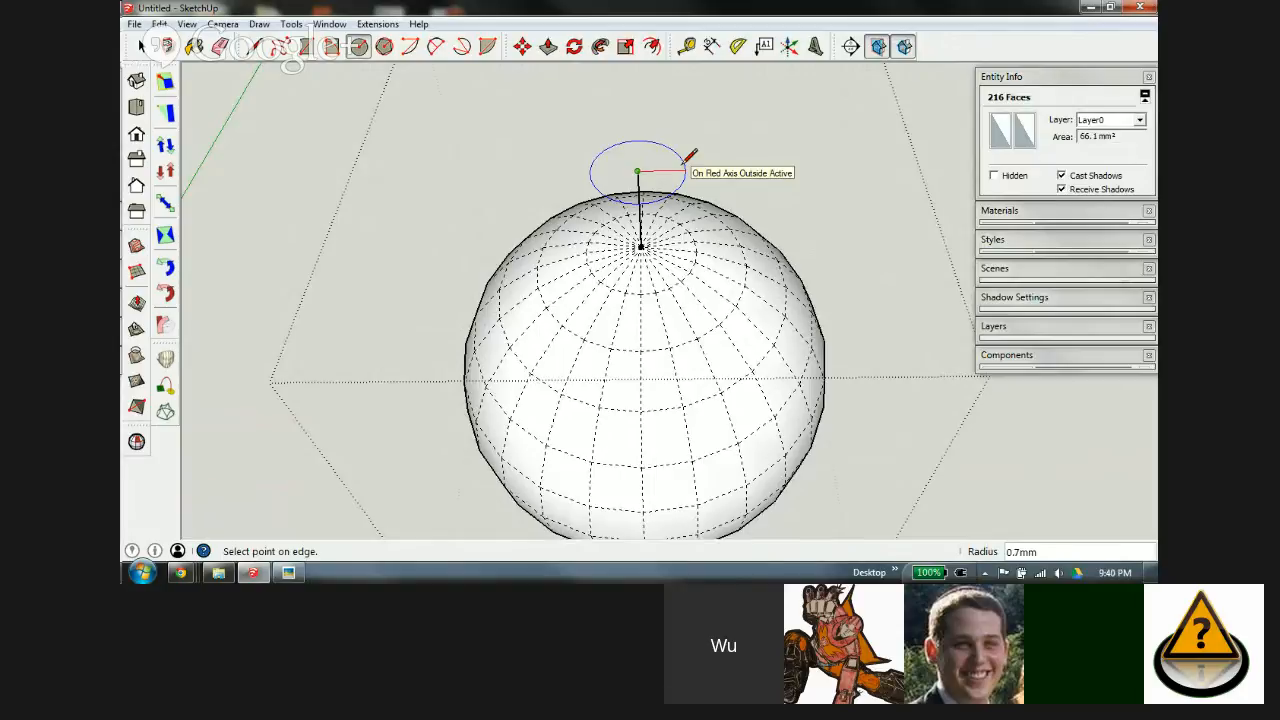
key("Return")
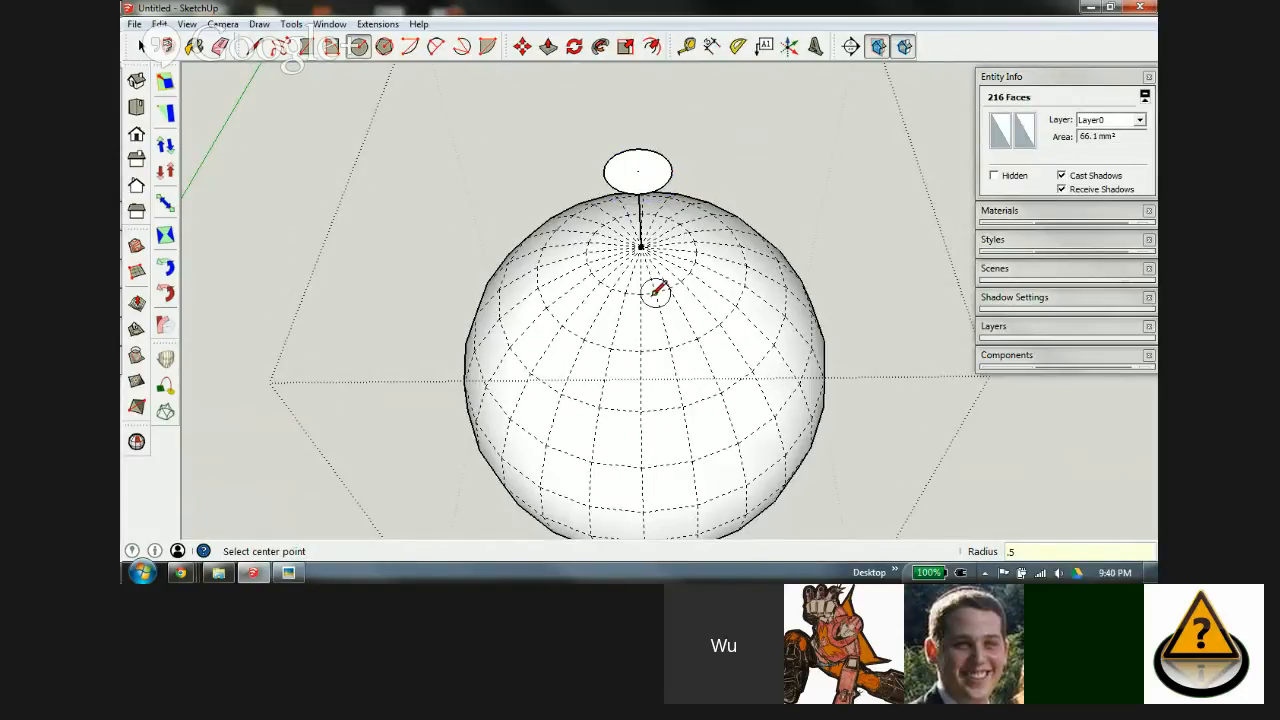
middle_click_drag(651, 286, 668, 187)
key("e")
left_click(645, 189)
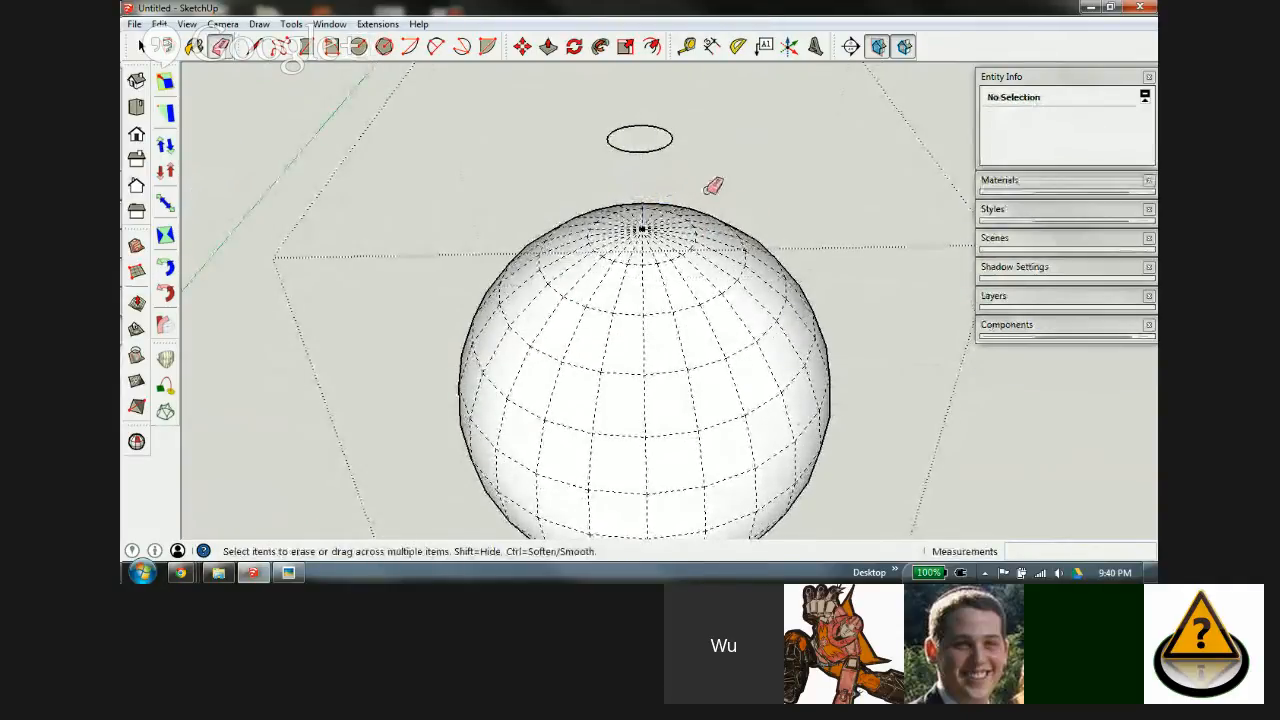
Step: Extrude the circle down about 9.3 mm through the dome, making a cylinder that extends past the open base
key("p")
left_click(643, 138)
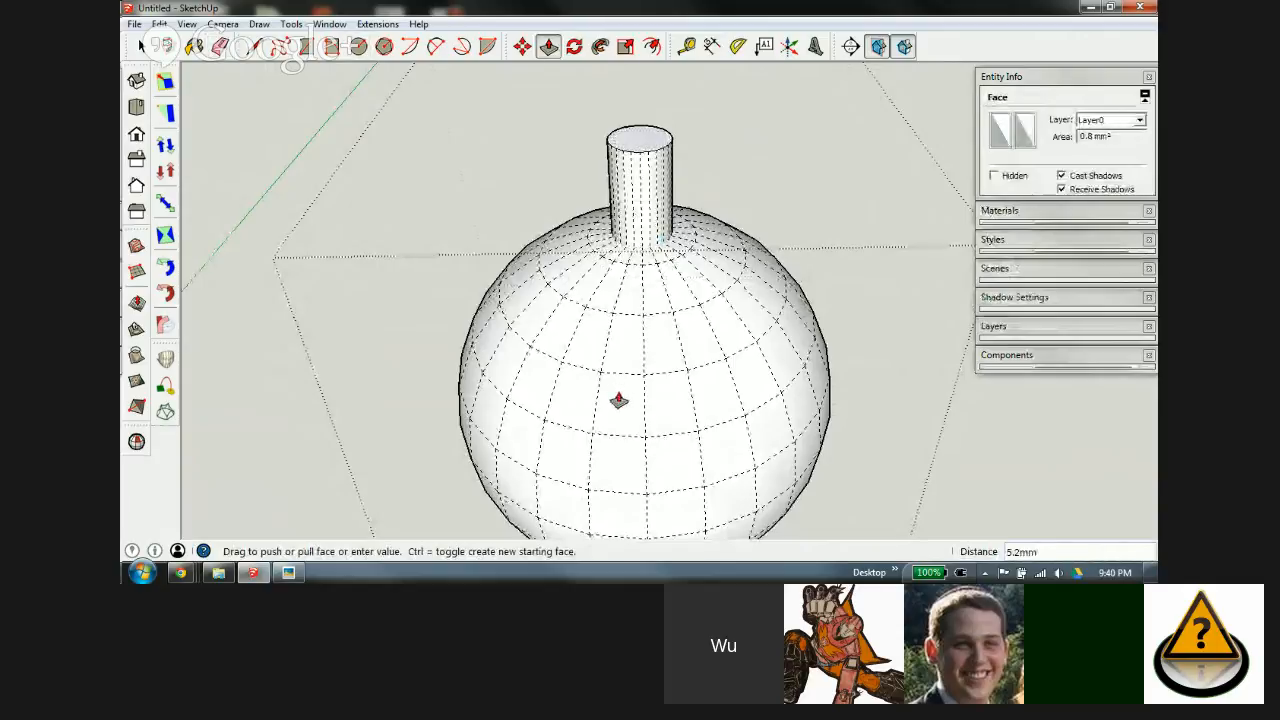
middle_click_drag(619, 400, 652, 129)
scroll(655, 180, "down", 5)
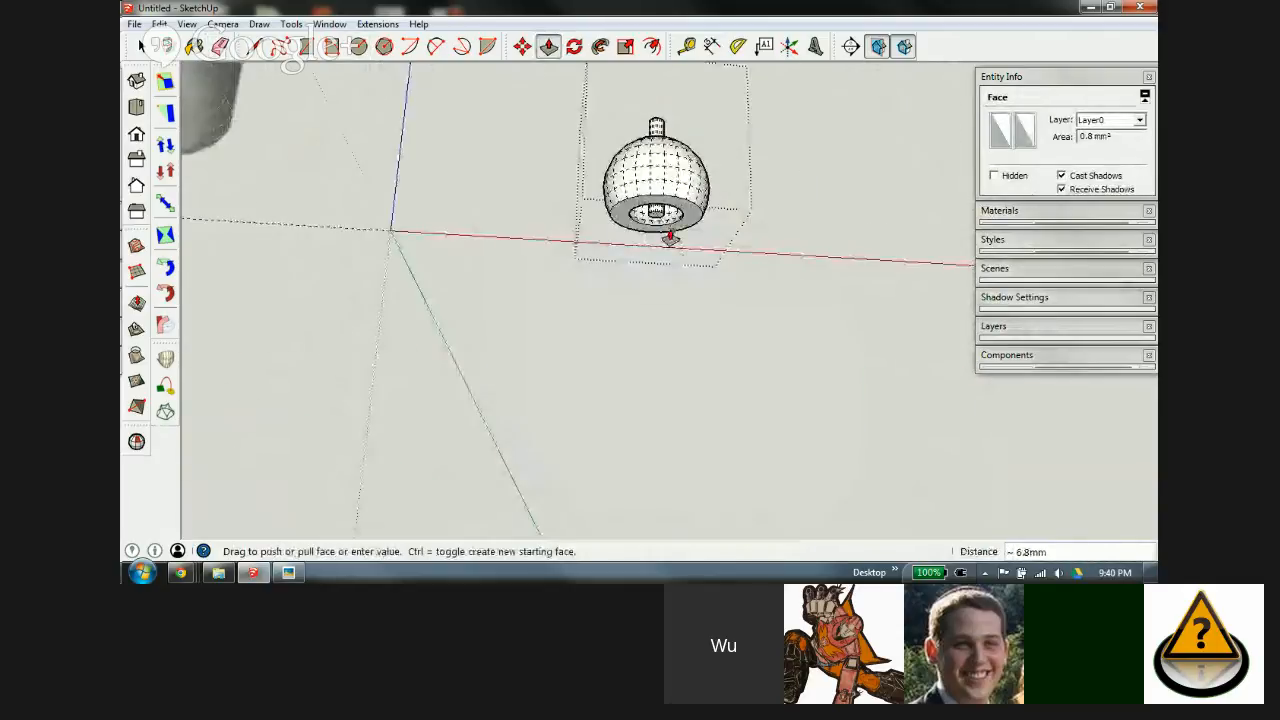
left_click(673, 258)
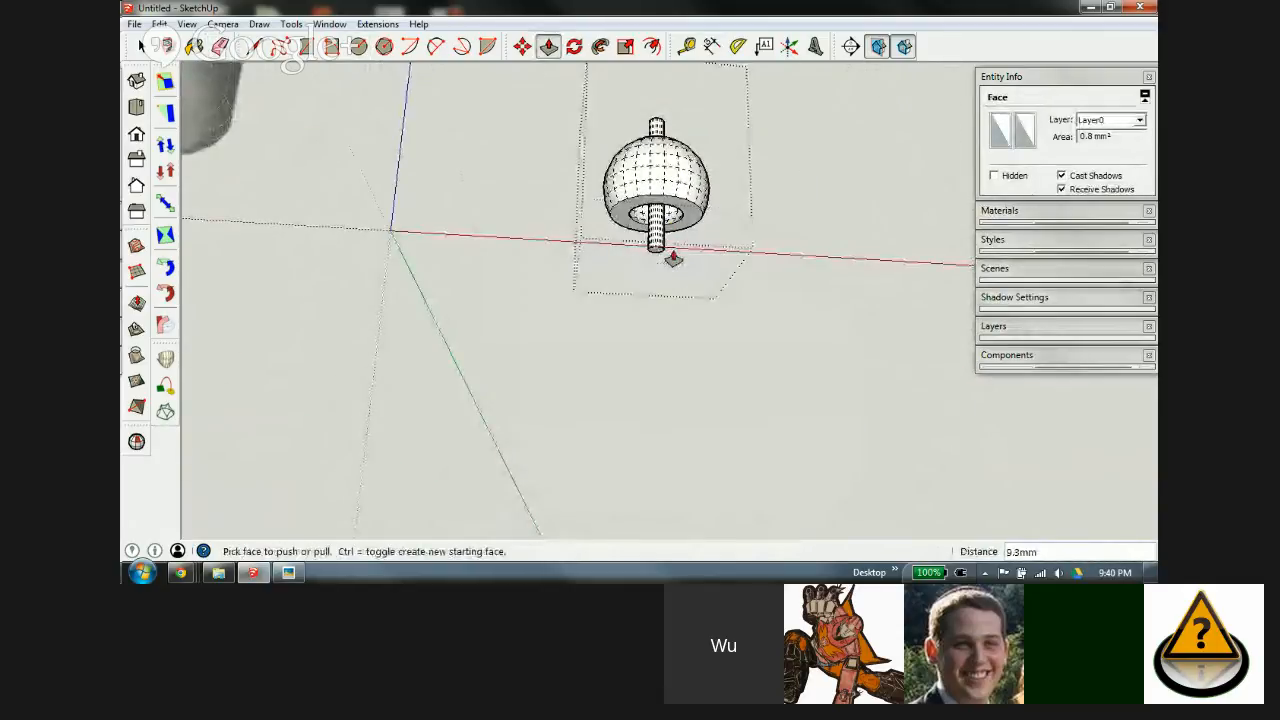
Step: Turn off the hidden geometry display and try to intersect the dome's outer surface with the cylinder's side, using only the selection
key("space")
scroll(665, 164, "up", 3)
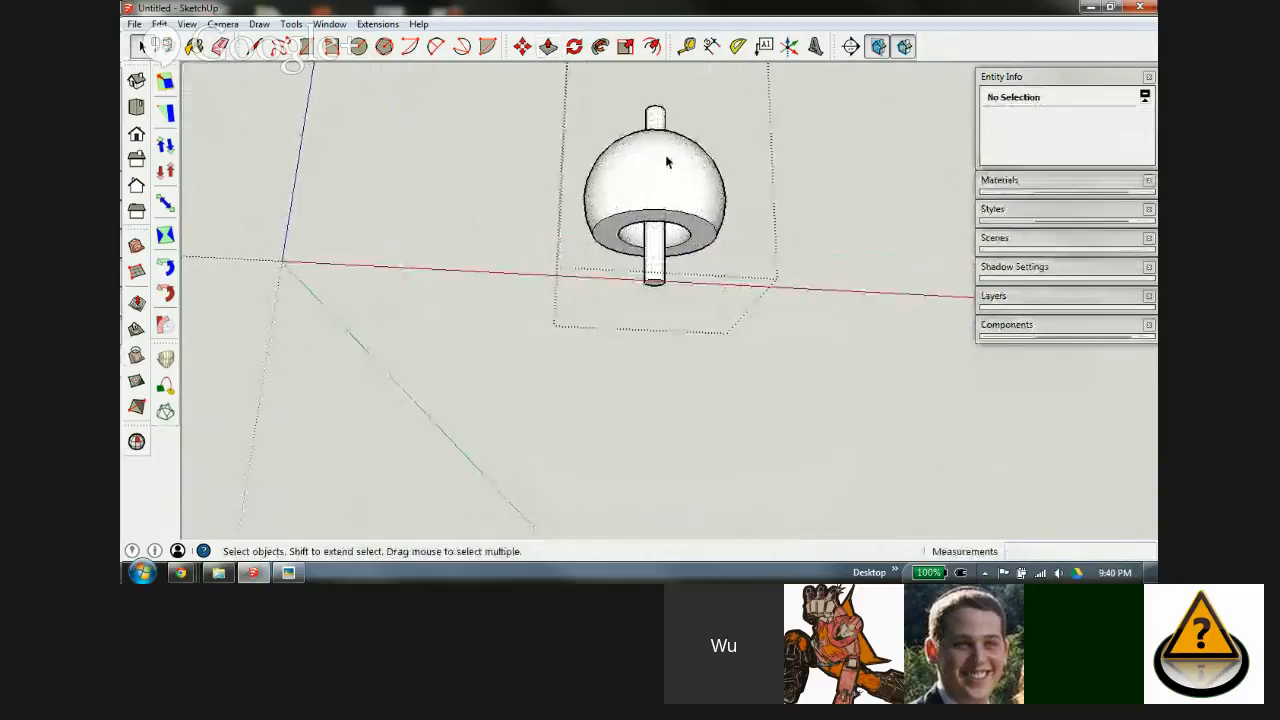
mouse_move(667, 162)
middle_mouse_down()
mouse_move(656, 153)
mouse_move(660, 366)
mouse_move(651, 194)
middle_mouse_up()
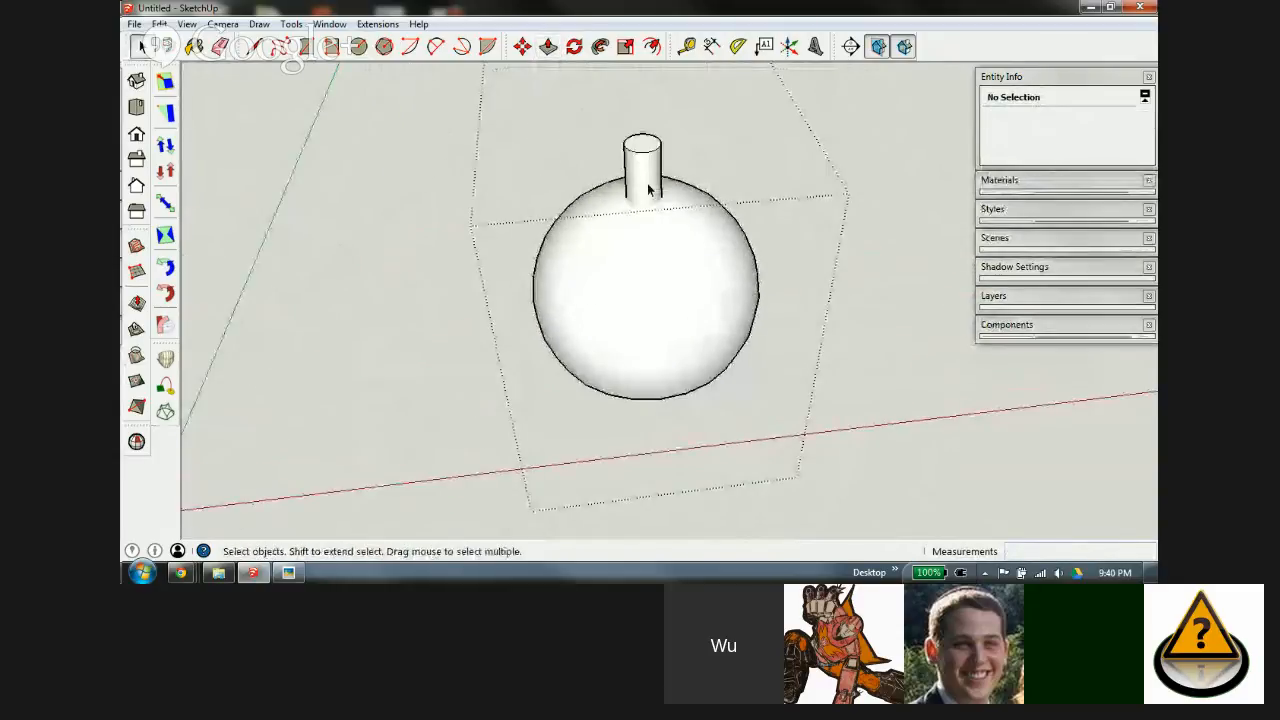
scroll(647, 200, "up", 4)
left_click(617, 275, "shift")
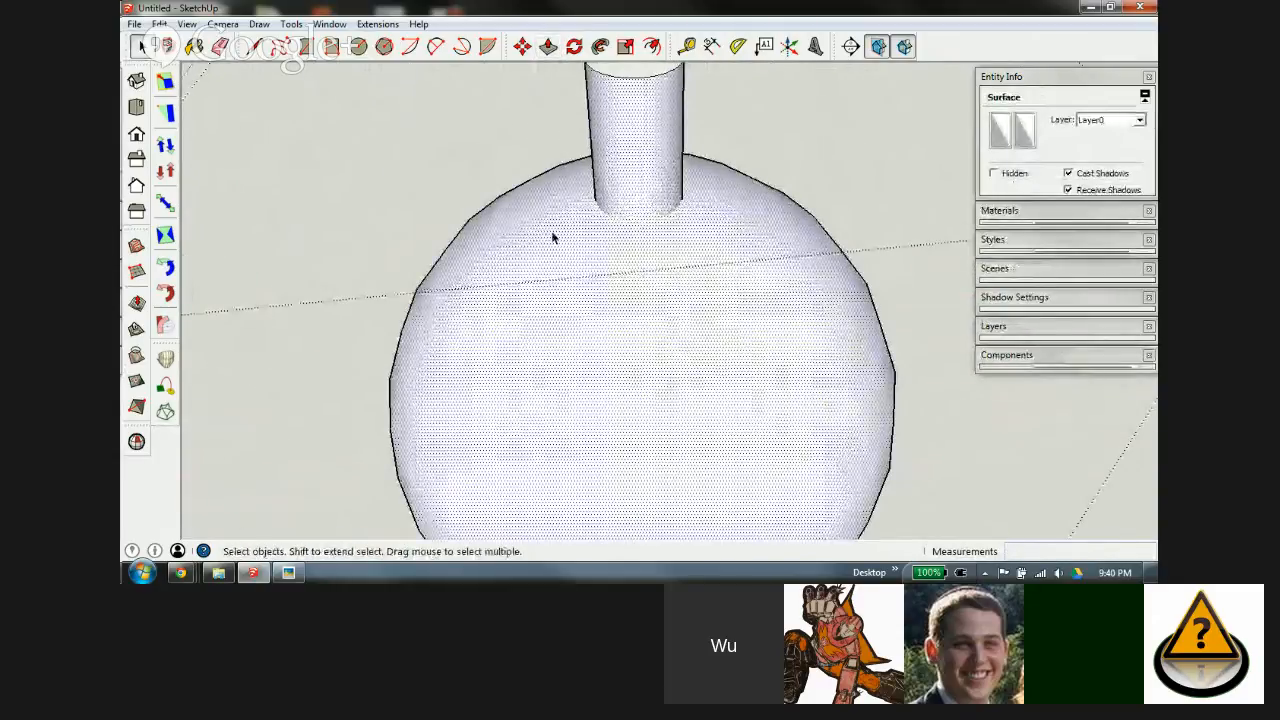
right_click(583, 249)
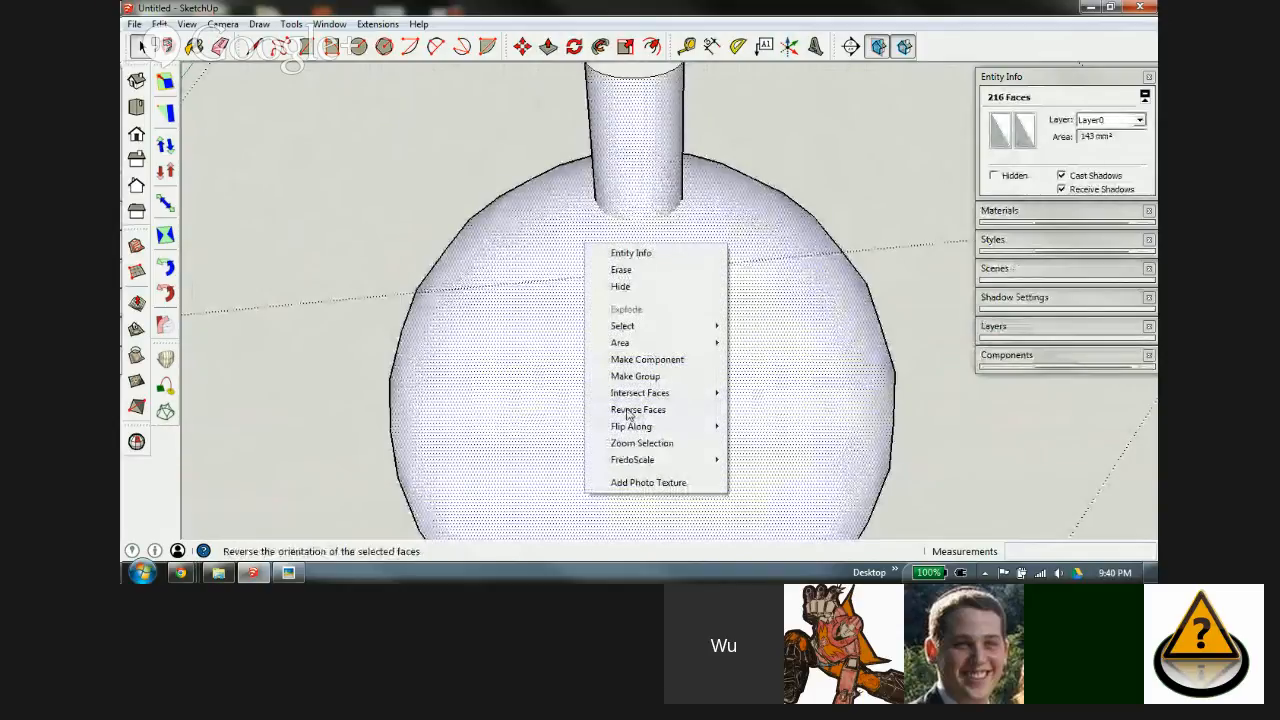
mouse_move(626, 394)
left_click(530, 426)
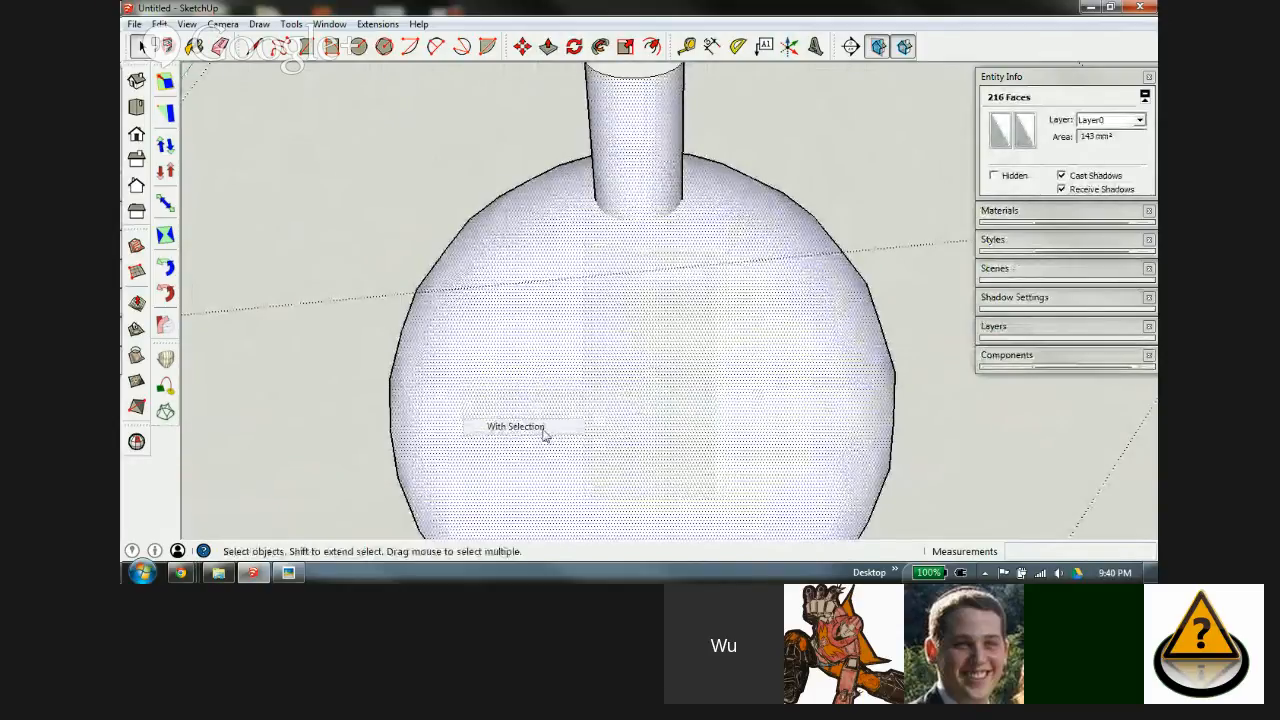
middle_click_drag(690, 270, 655, 378)
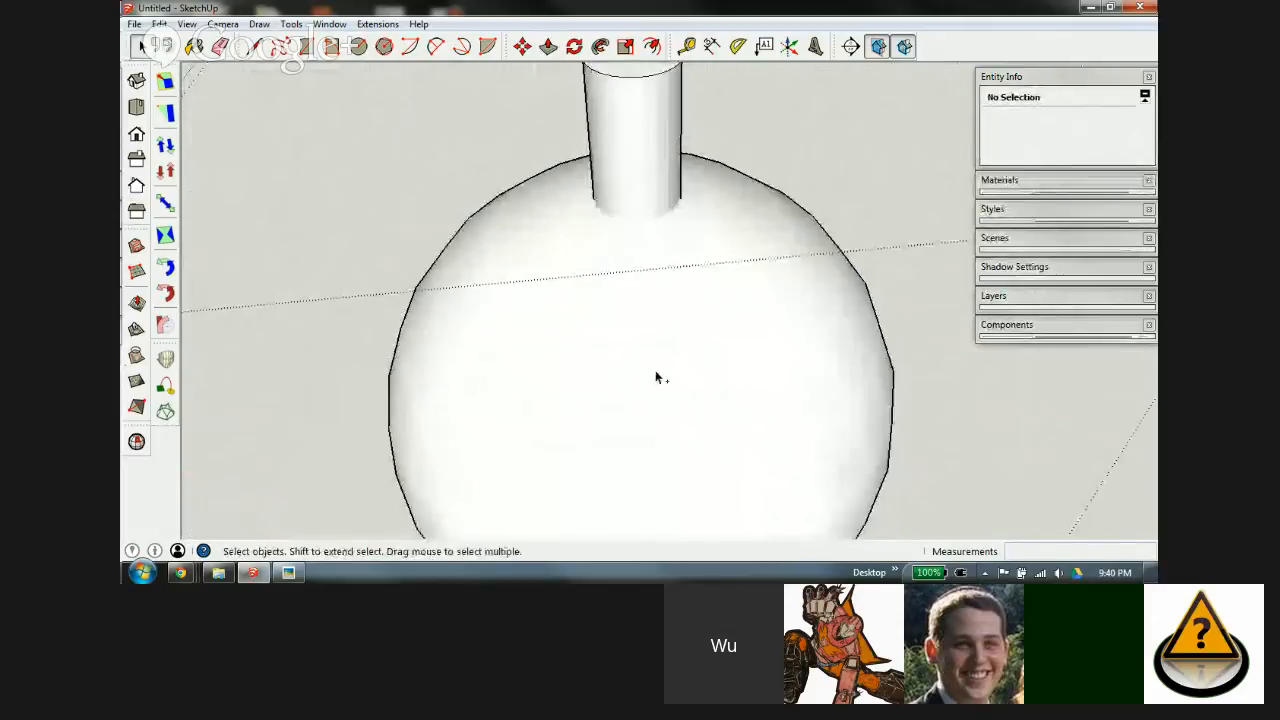
Step: Select all the connected dome and cylinder geometry and scale it up uniformly by a factor of 100
scroll(605, 300, "down", 5)
triple_click(612, 297)
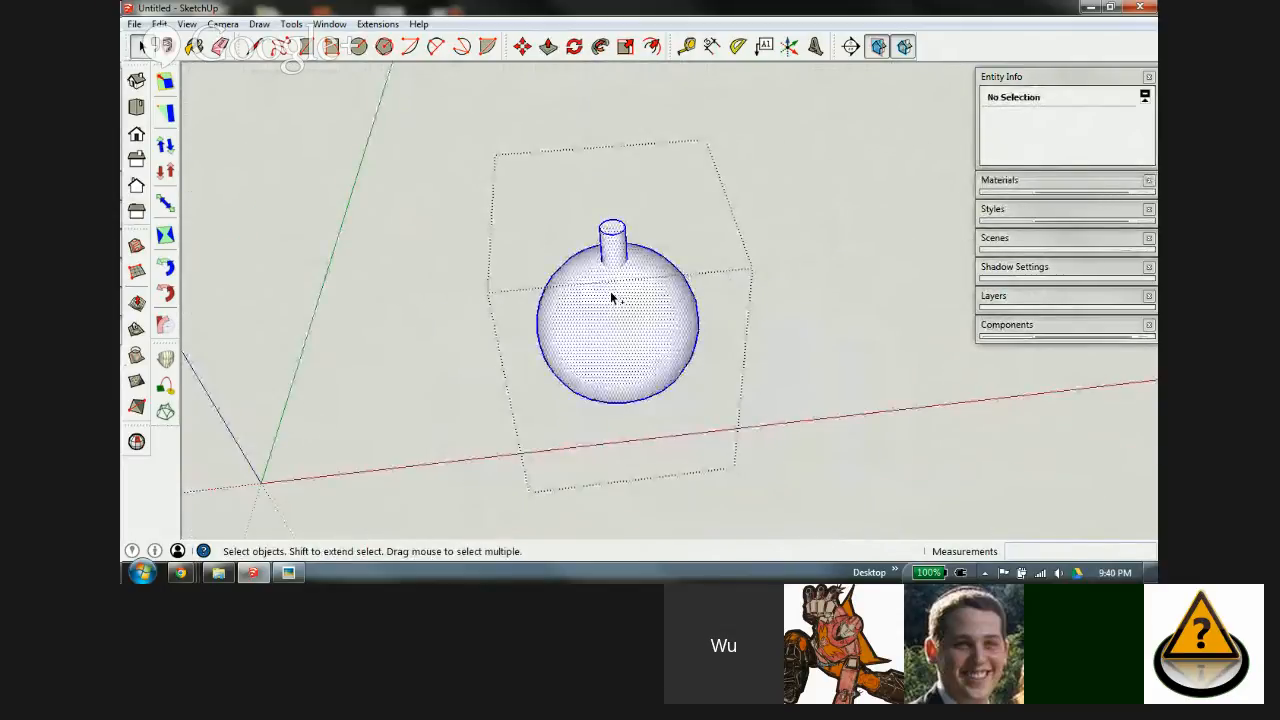
key("s")
left_click_drag(716, 275, 877, 242)
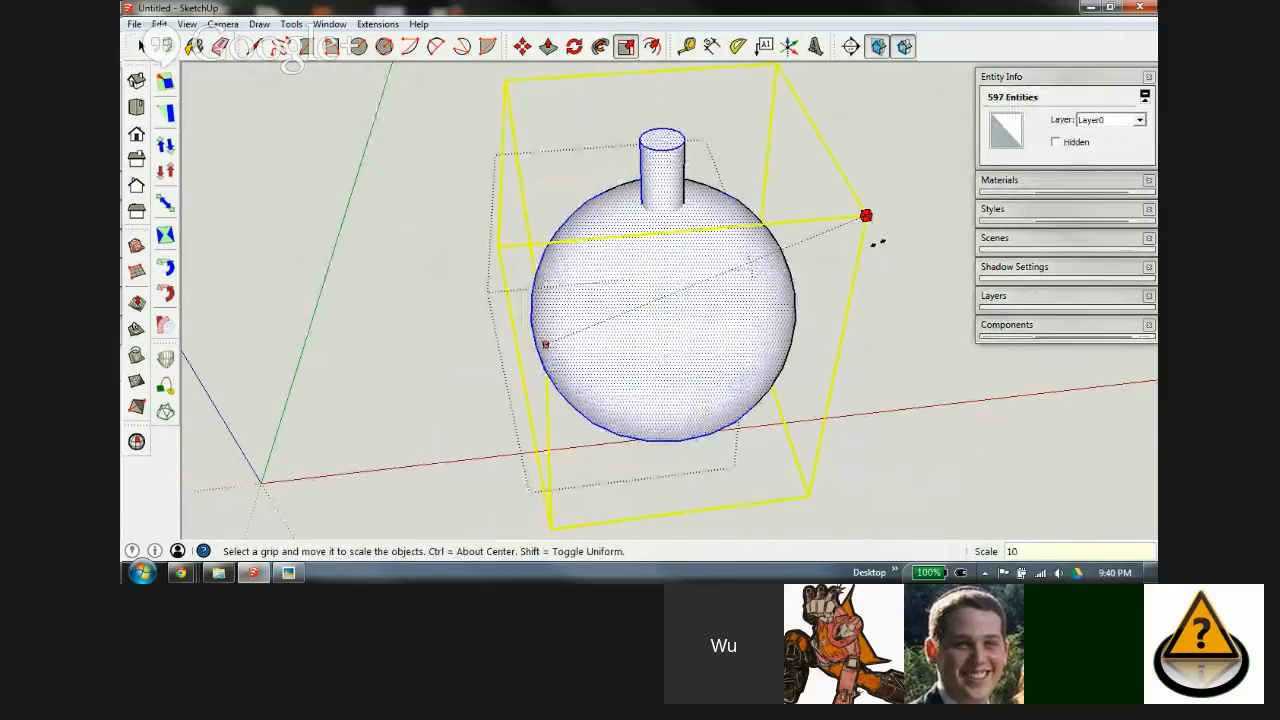
key("Return")
key("shift+z")
key("space")
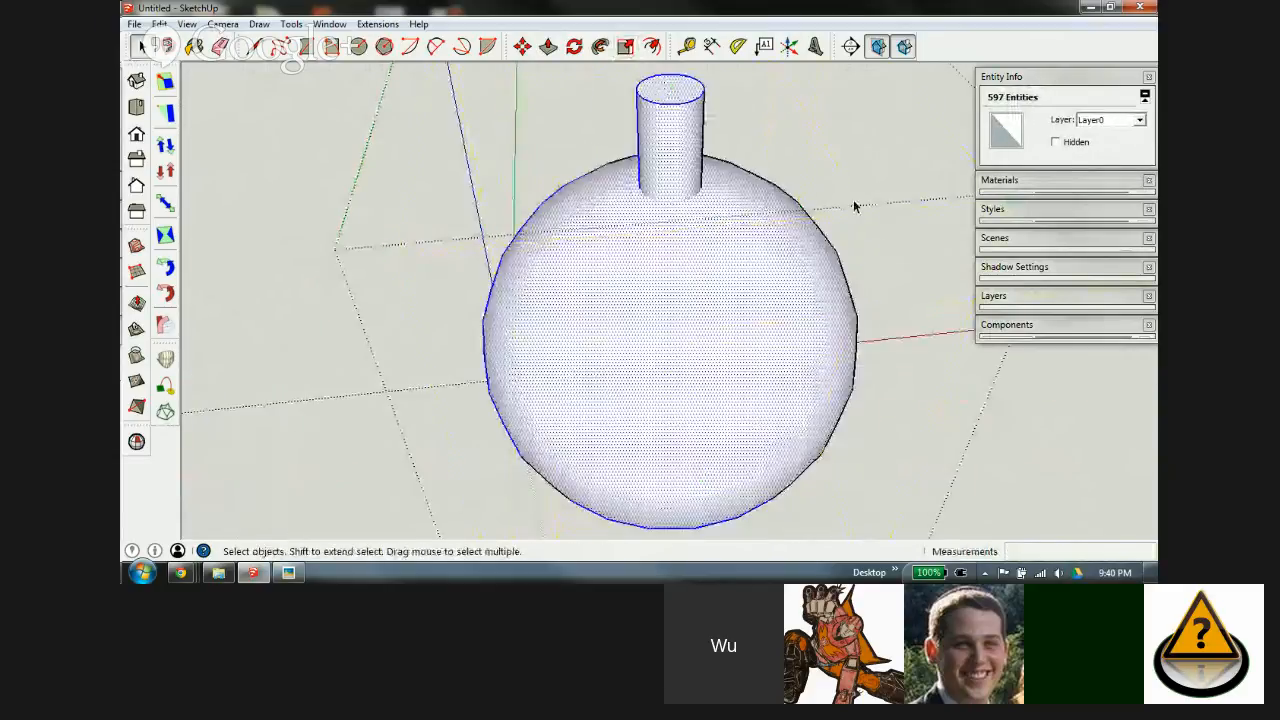
Step: Intersect the enlarged dome's outer surface with the cylinder's side, using only the selection, and select all the connected geometry
left_click(778, 104)
left_click(694, 223)
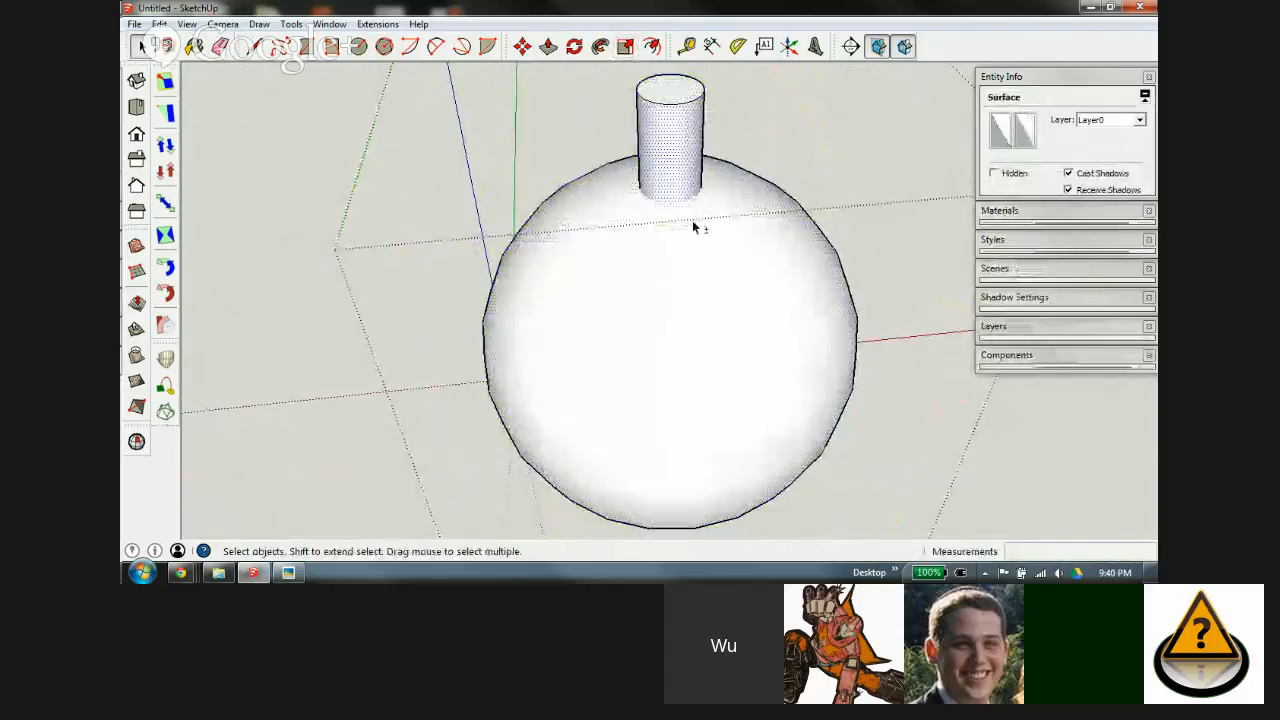
right_click(687, 235)
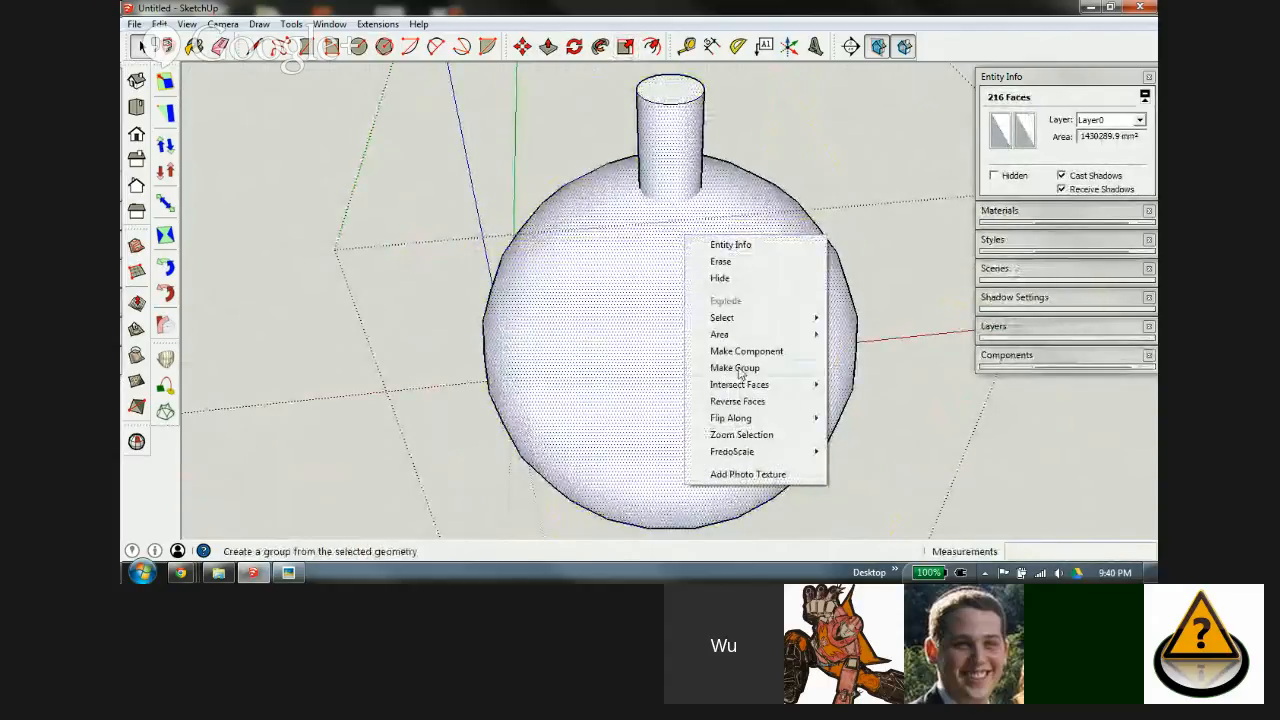
mouse_move(735, 384)
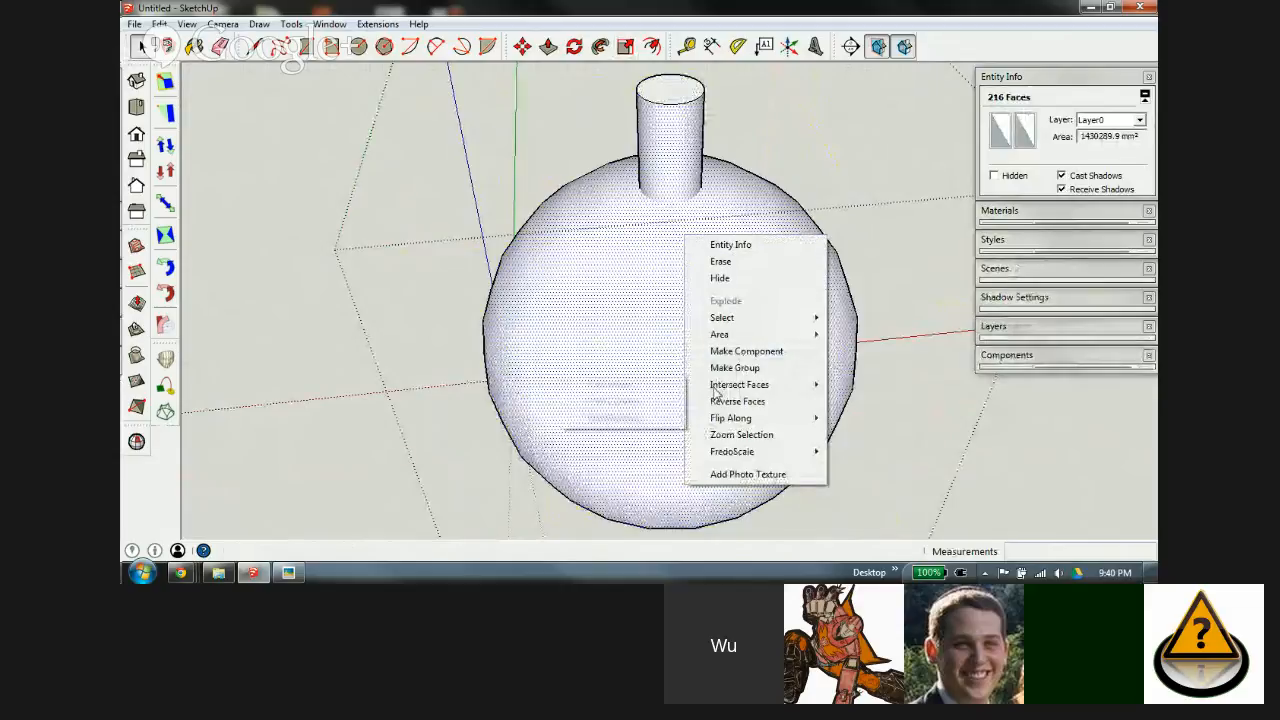
left_click(621, 418)
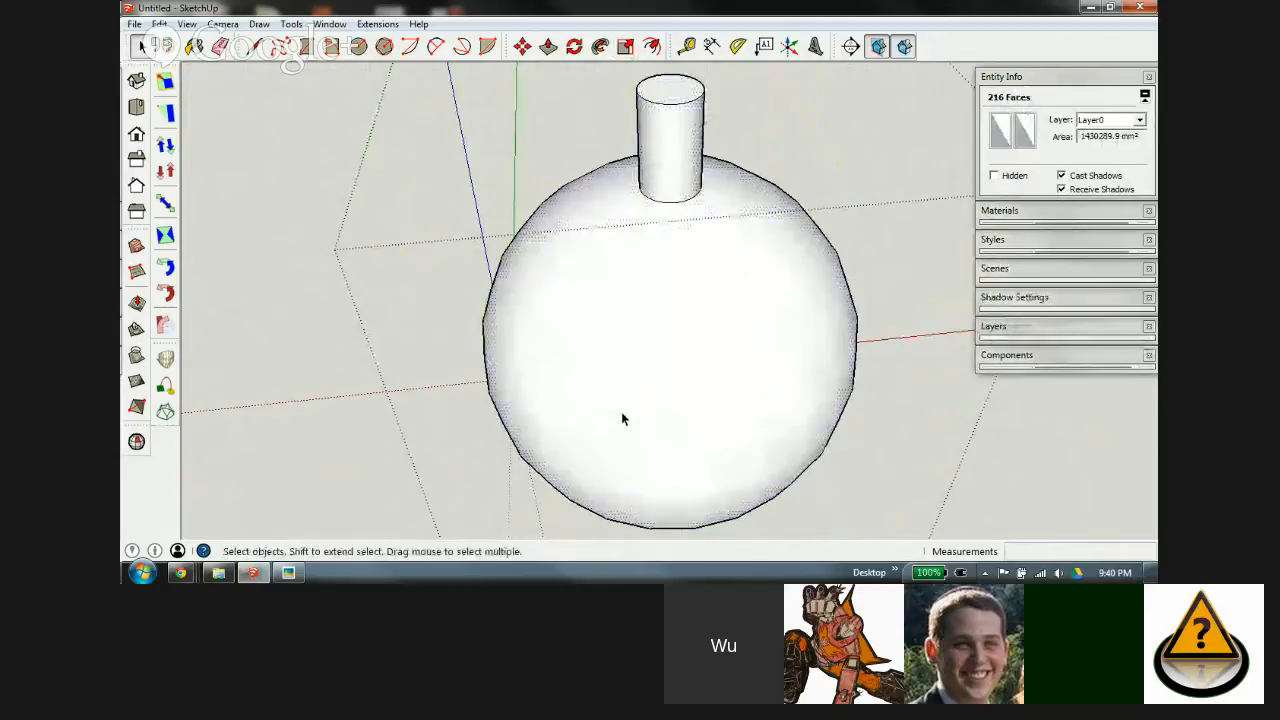
triple_click(605, 414)
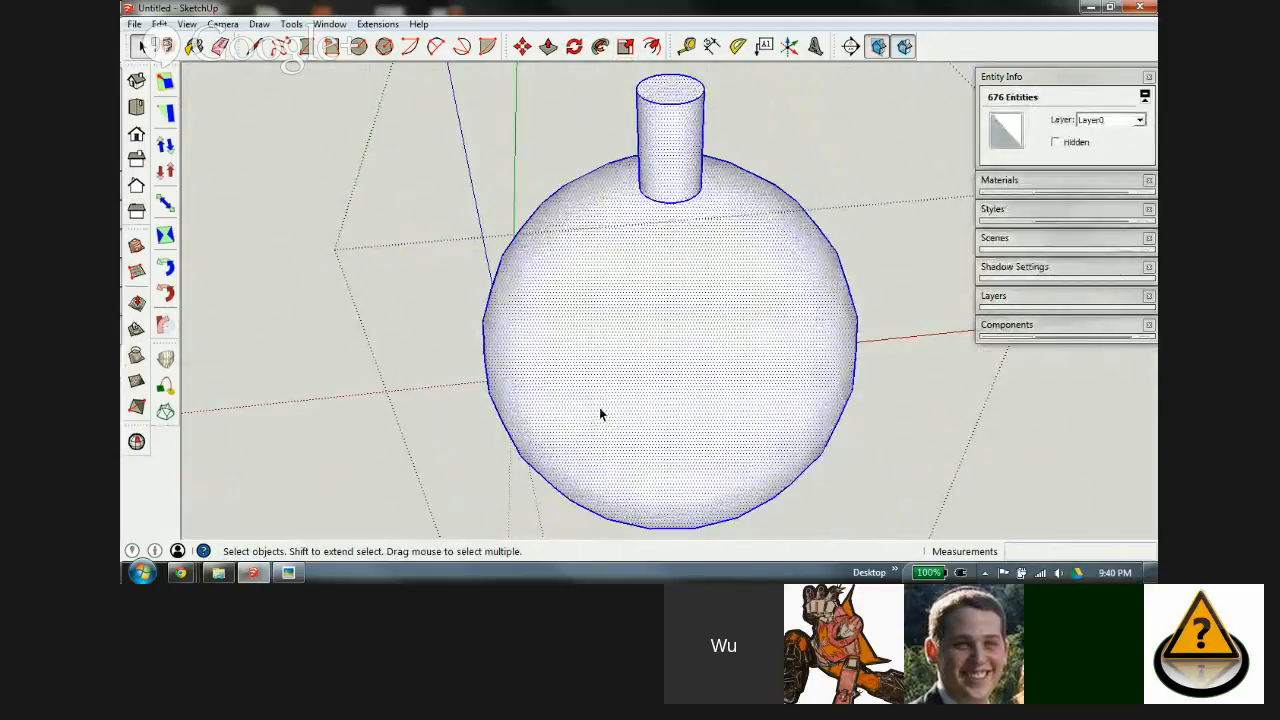
Step: Intersect the cylinder's side surface with its surrounding context so that it also cuts the dome's inner surface
left_click(797, 207)
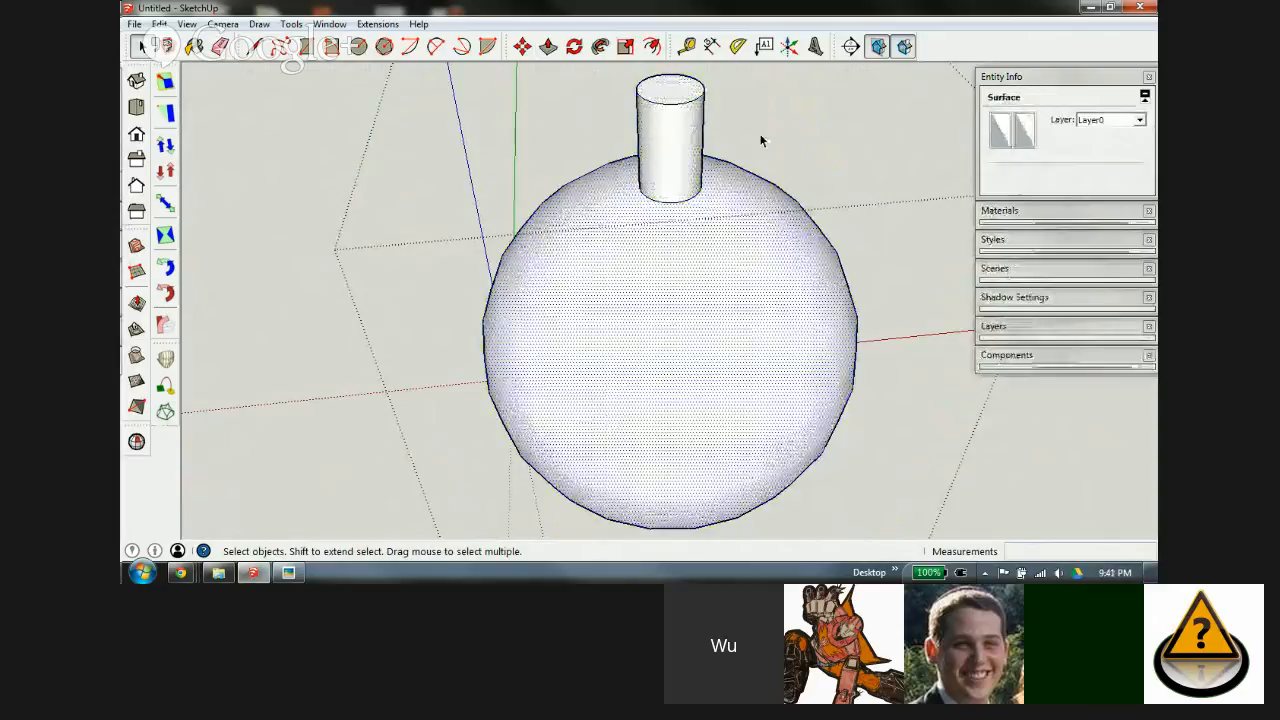
middle_click_drag(668, 368, 754, 100)
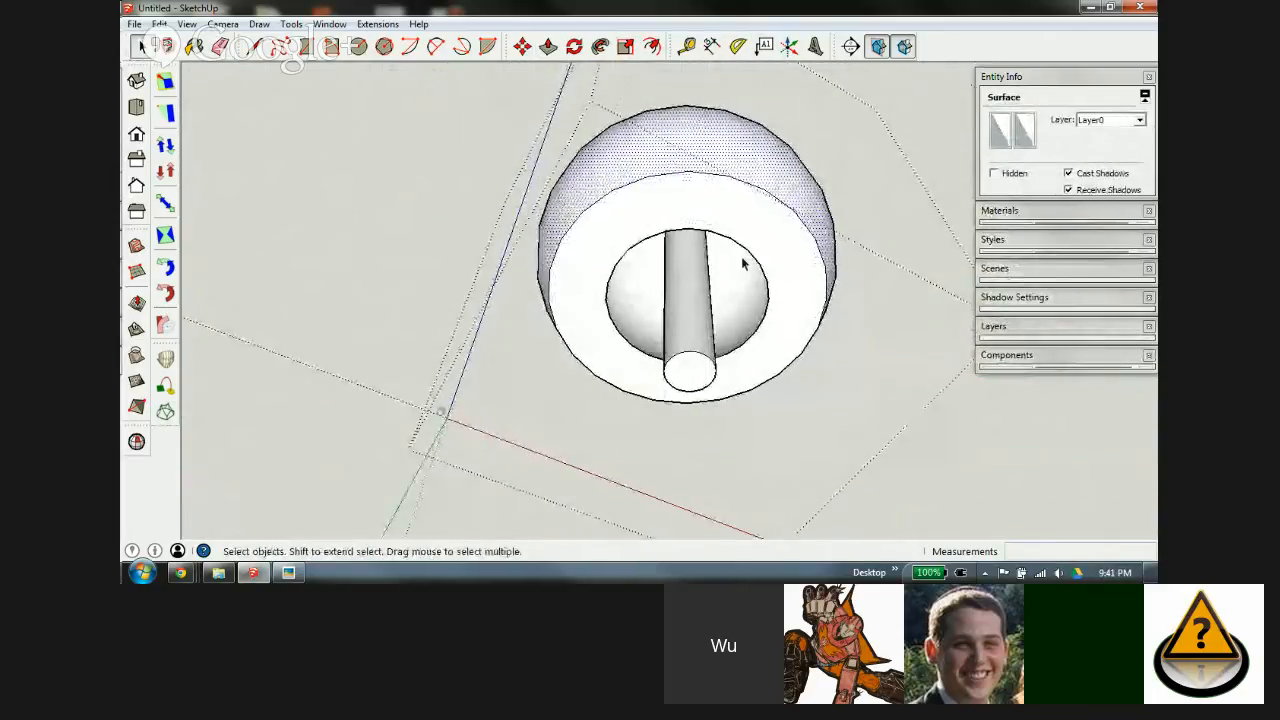
middle_click_drag(741, 263, 750, 117)
middle_click_drag(754, 229, 680, 200)
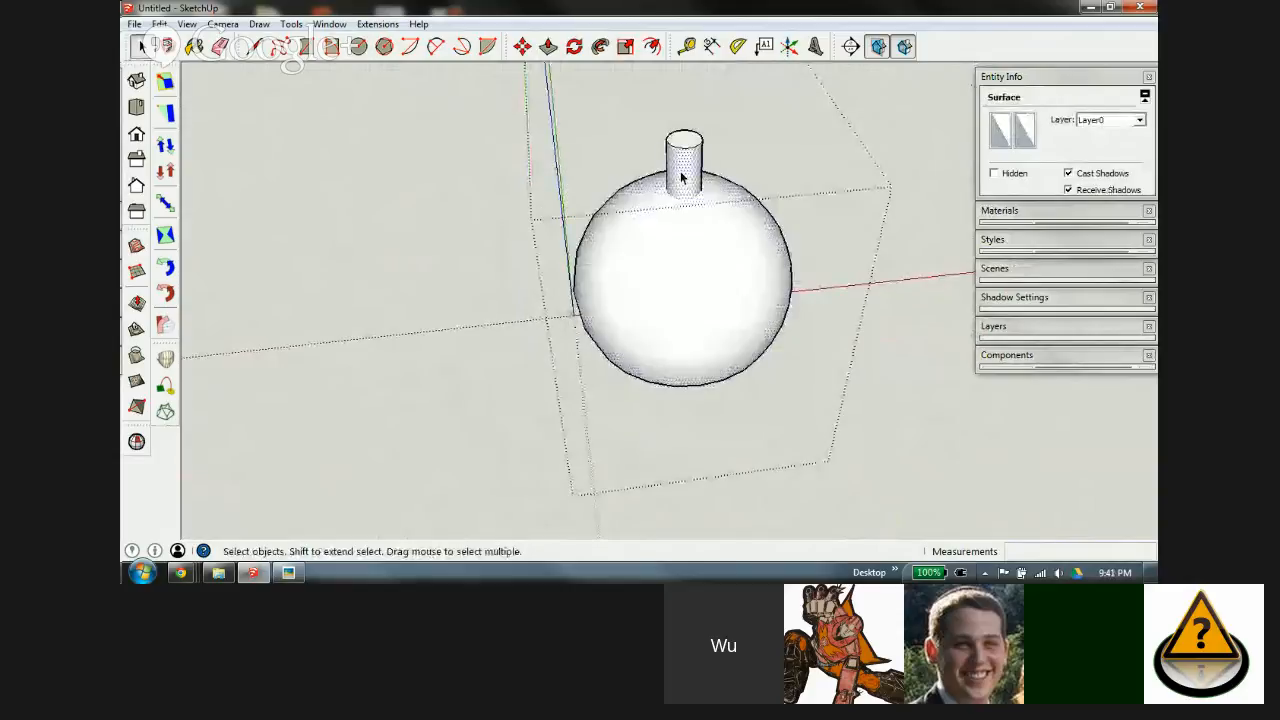
scroll(680, 177, "up", 4)
right_click(684, 175)
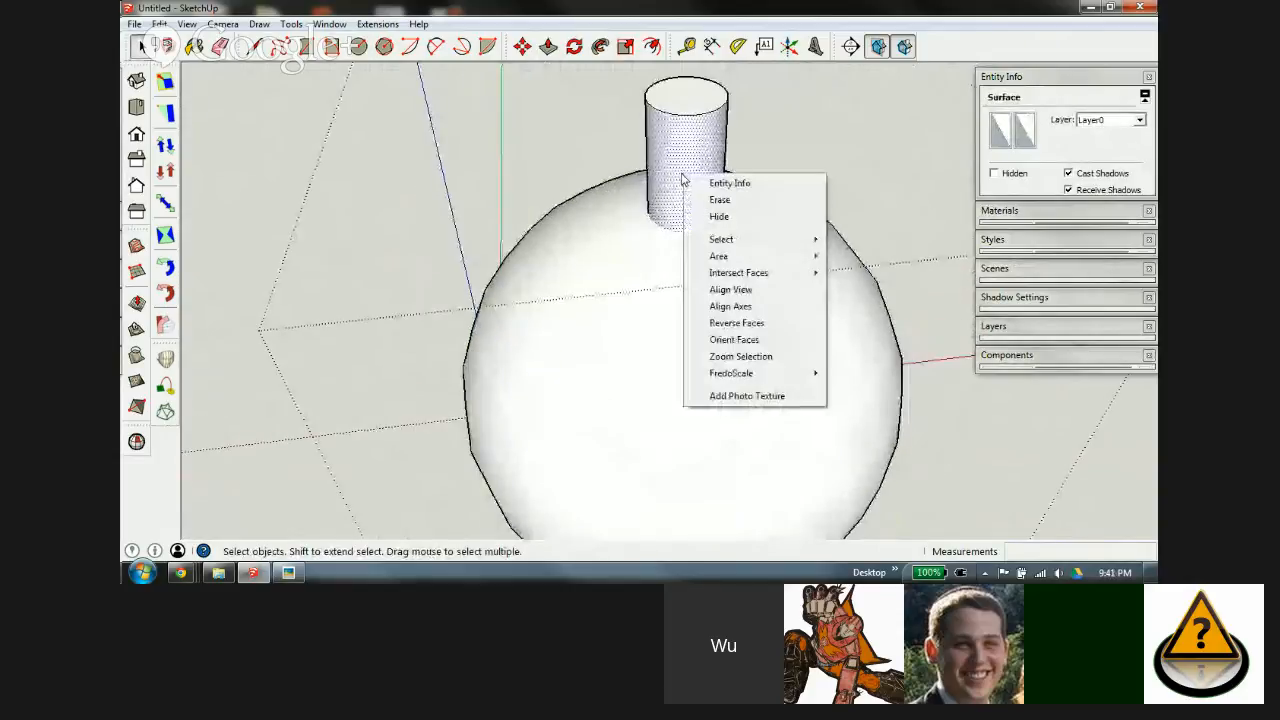
mouse_move(733, 278)
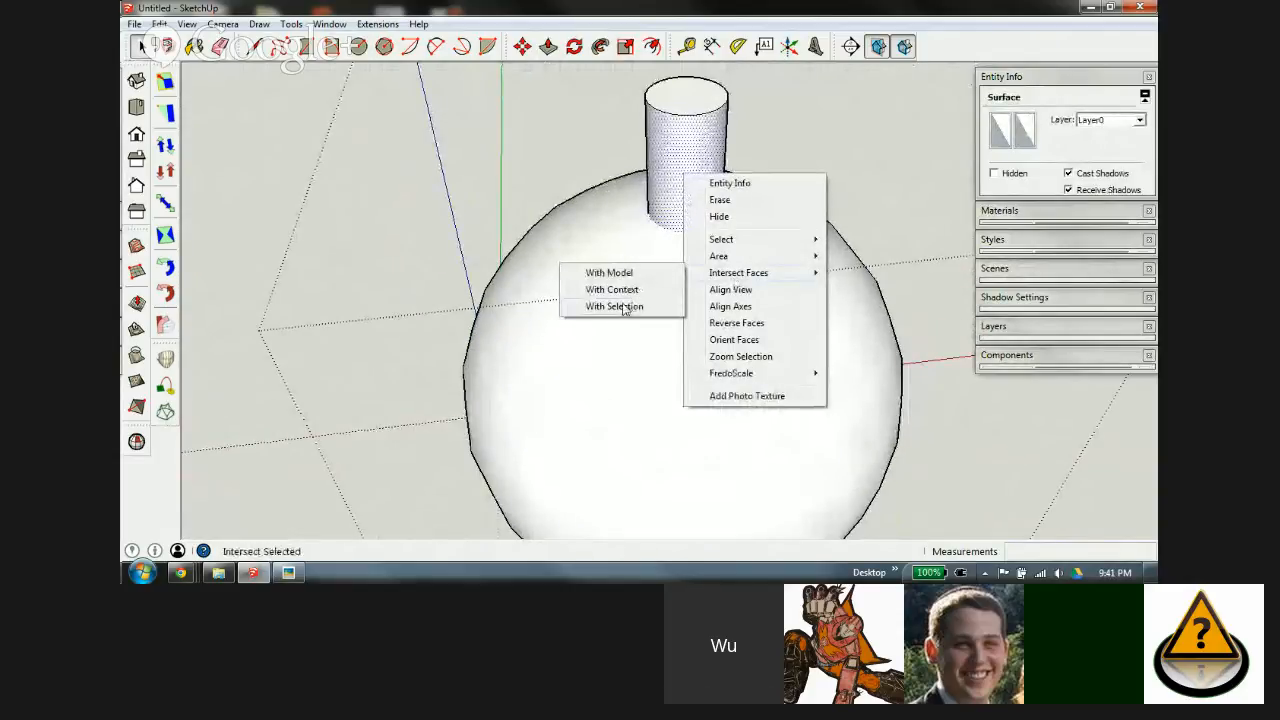
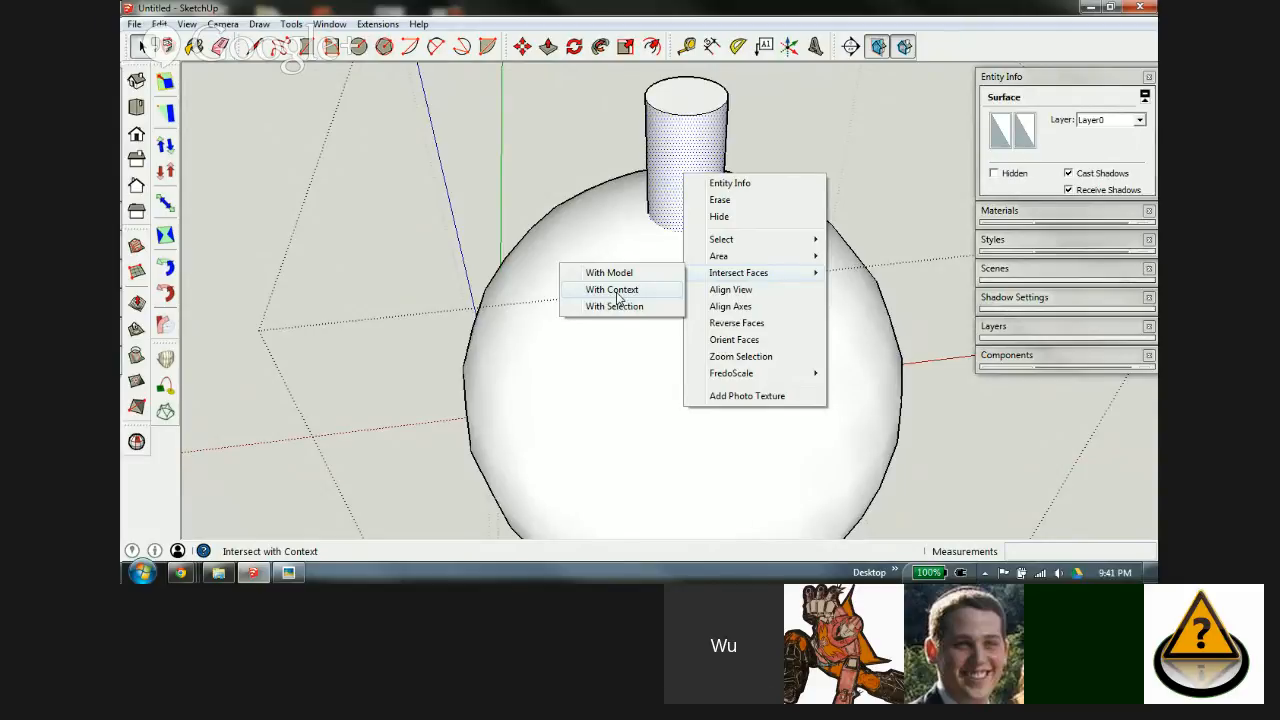
left_click(615, 290)
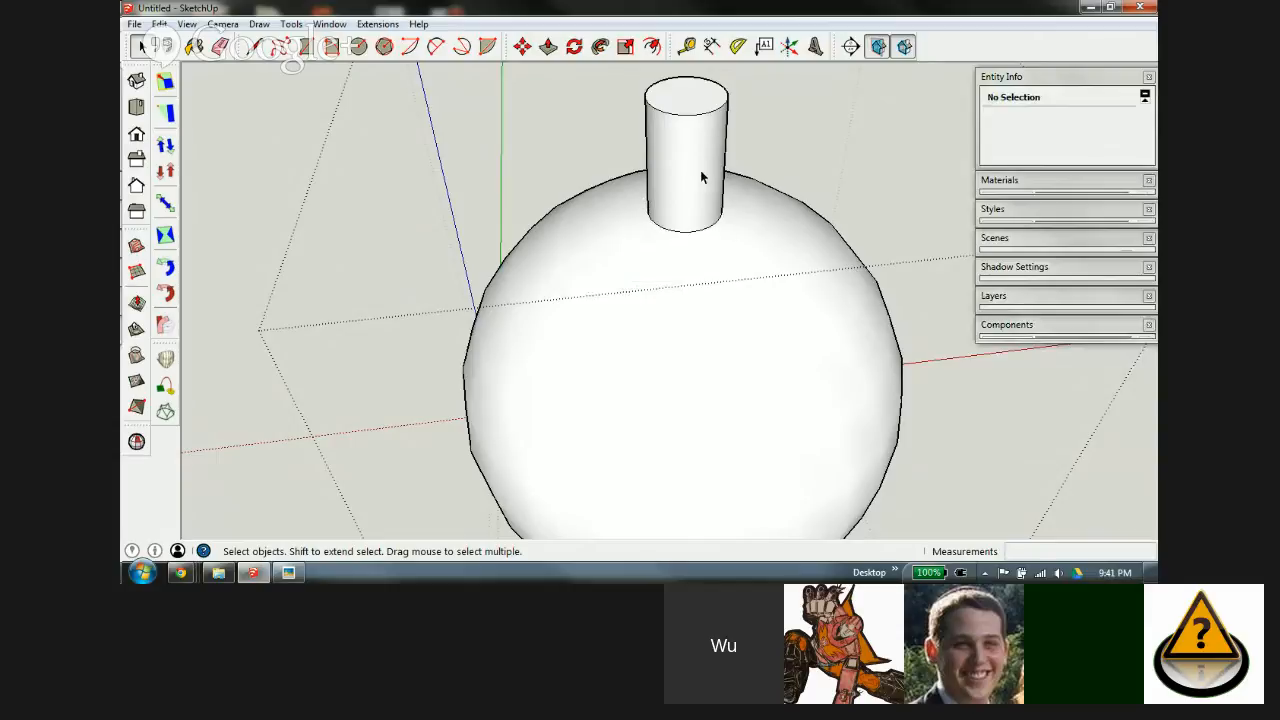
Step: Examine the inside and outside of the enlarged dome where the cylinder passes through its wall
scroll(686, 292, "down", 5)
mouse_move(687, 279)
middle_mouse_down()
mouse_move(680, 245)
mouse_move(677, 429)
mouse_move(686, 249)
mouse_move(713, 116)
mouse_move(718, 180)
middle_mouse_up()
scroll(678, 233, "up", 5)
scroll(685, 260, "down", 1)
scroll(718, 180, "up", 4)
scroll(680, 180, "down", 6)
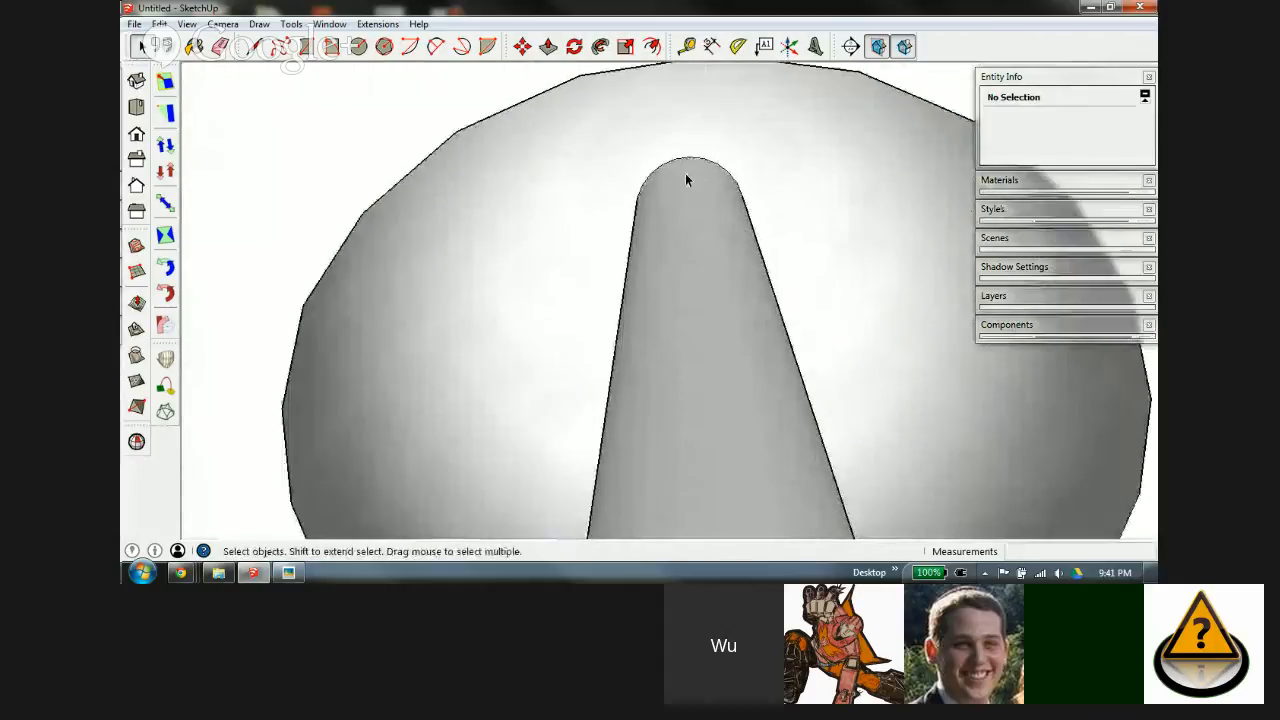
middle_click_drag(686, 190, 678, 437)
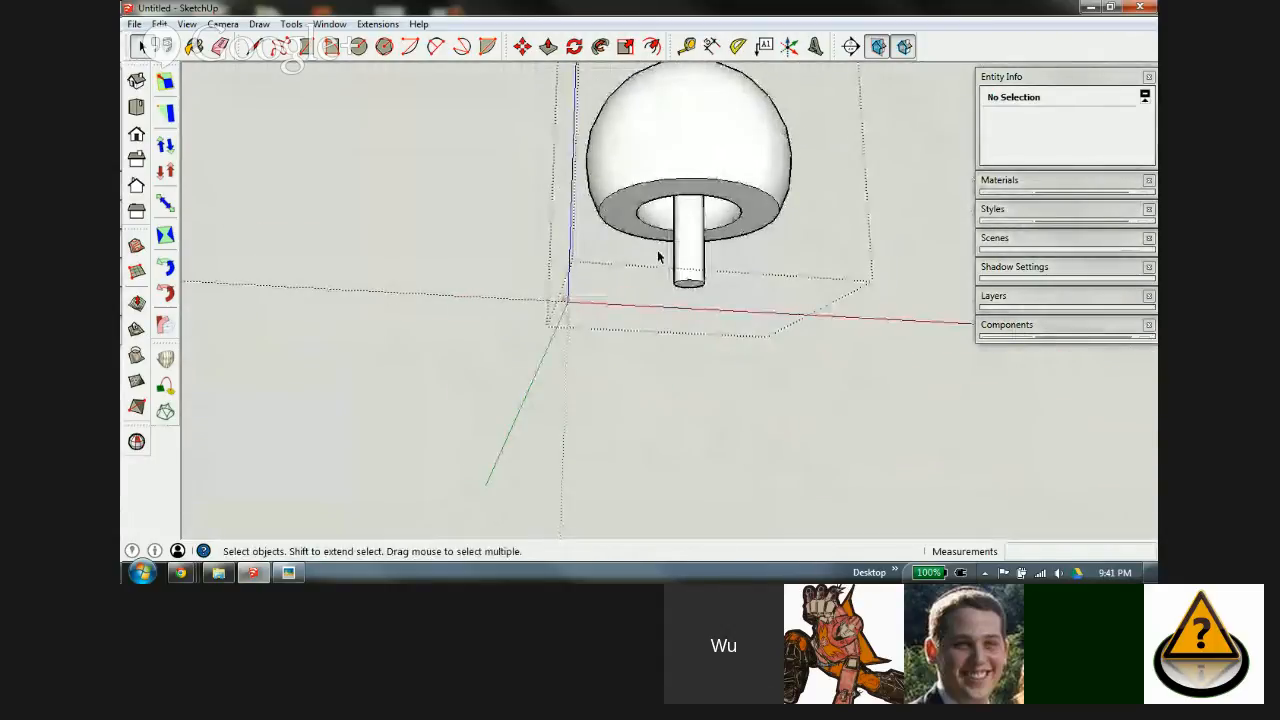
scroll(694, 180, "down", 2)
mouse_move(660, 251)
middle_mouse_down()
mouse_move(694, 180)
mouse_move(687, 463)
middle_mouse_up()
scroll(691, 151, "up", 2)
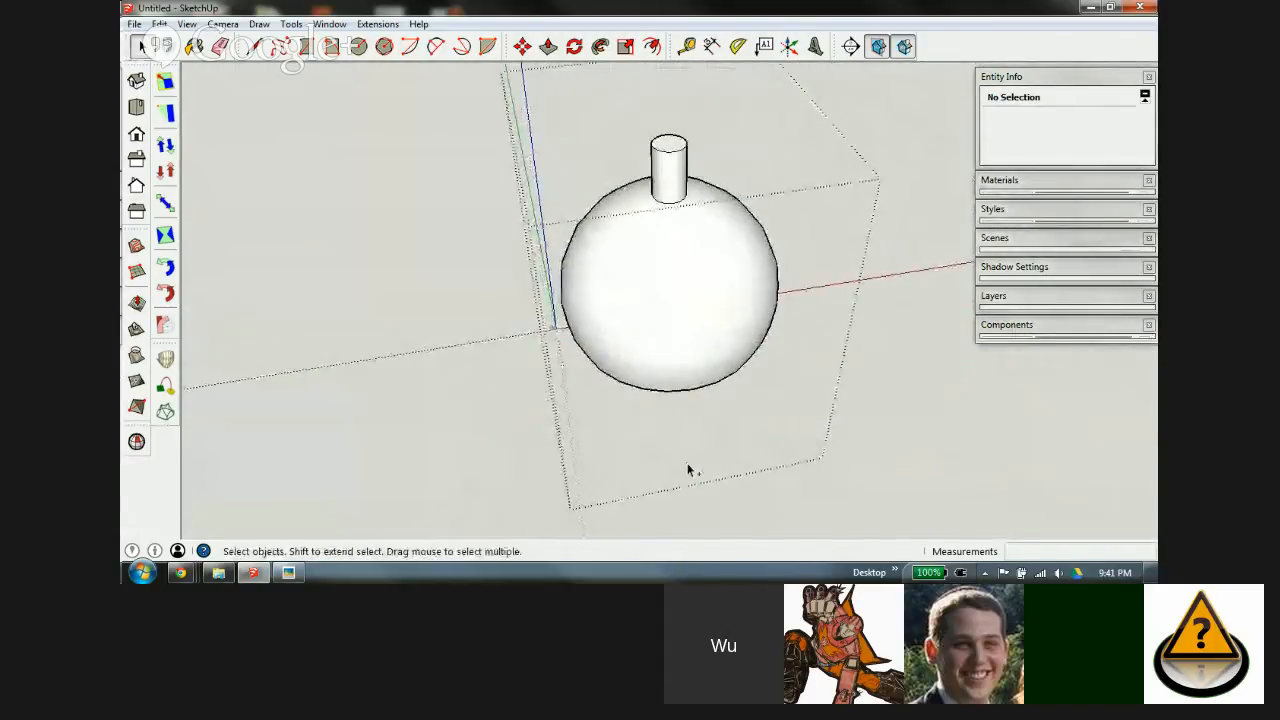
Step: Select all the dome and cylinder geometry and scale it down uniformly by a factor of 0.01
key("ctrl+a")
key("s")
left_click_drag(836, 193, 724, 257)
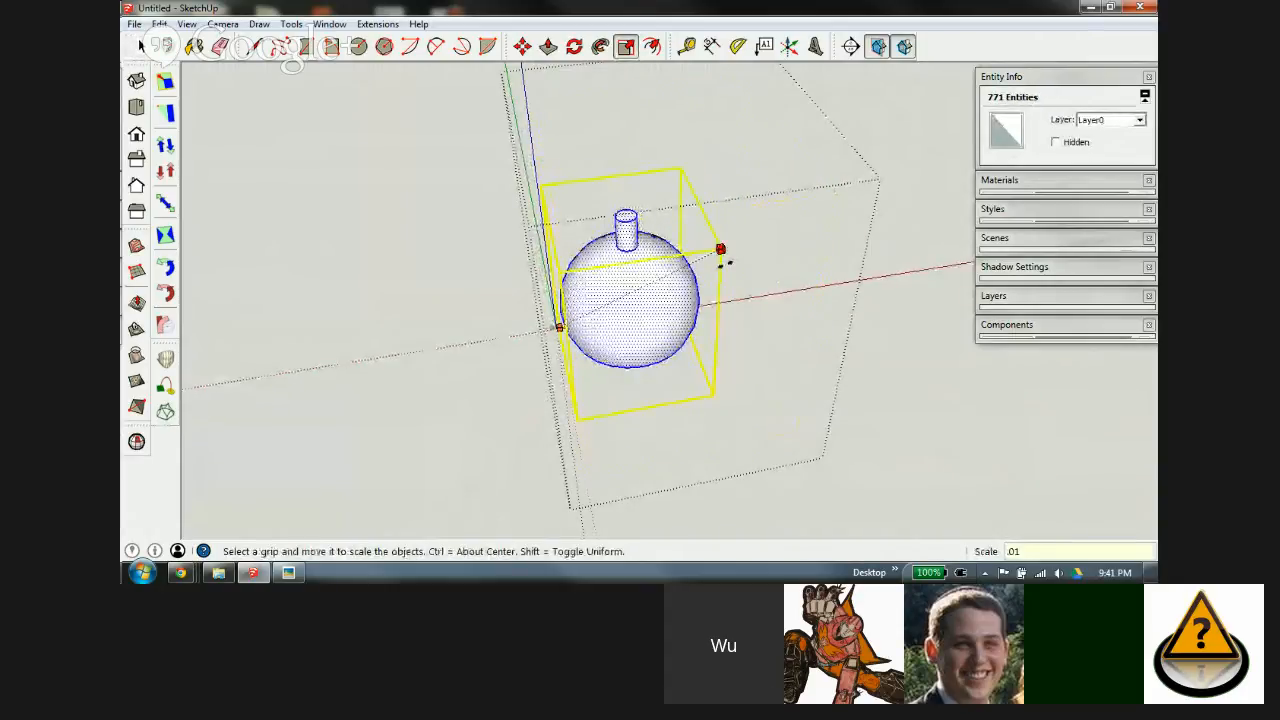
type(".01")
key("Return")
scroll(715, 268, "up", 5)
key("space")
scroll(831, 260, "down", 2)
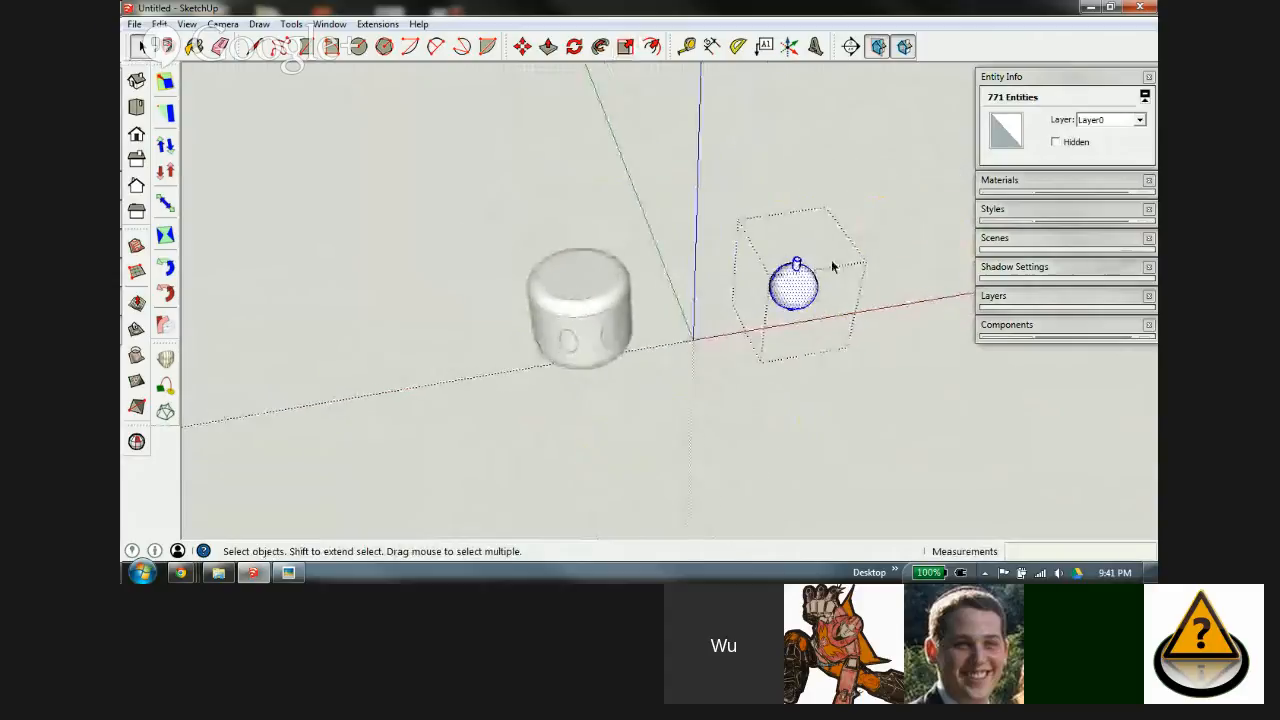
Step: Delete the portions of the cylinder that stick out above the dome and hang below inside it
scroll(831, 260, "up", 5)
middle_click_drag(719, 280, 612, 263)
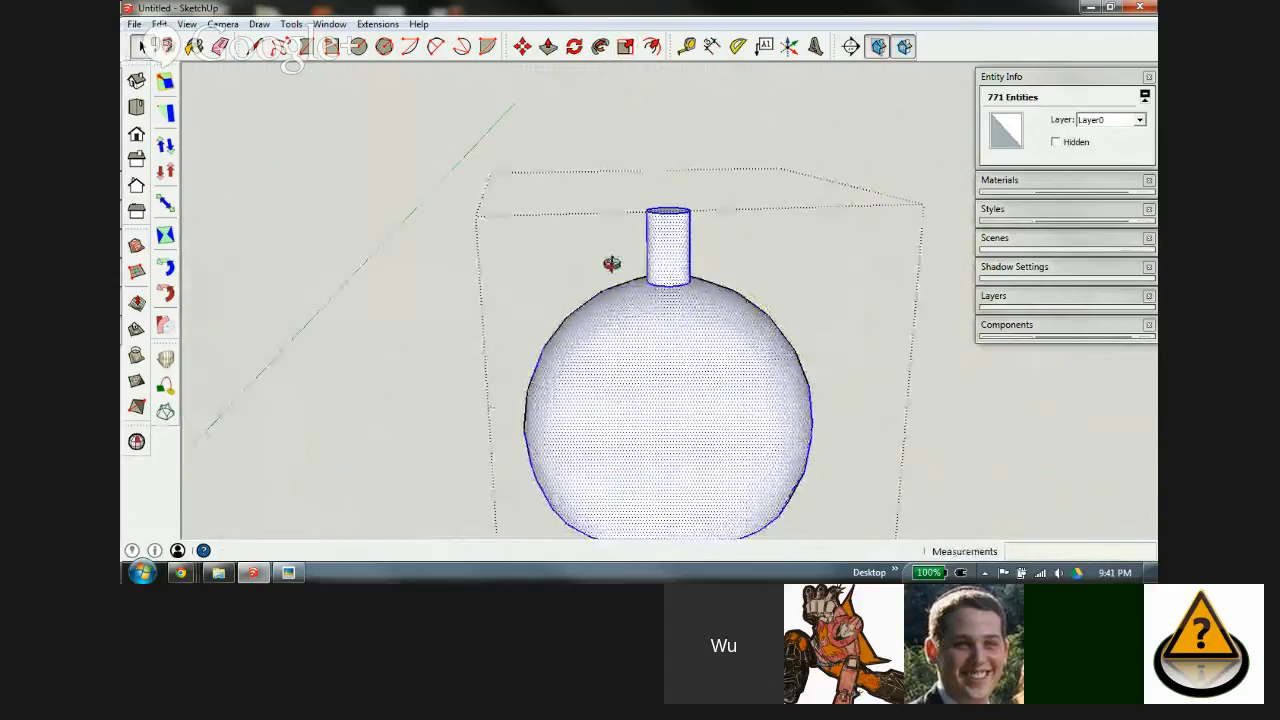
left_click_drag(721, 189, 559, 251)
key("Delete")
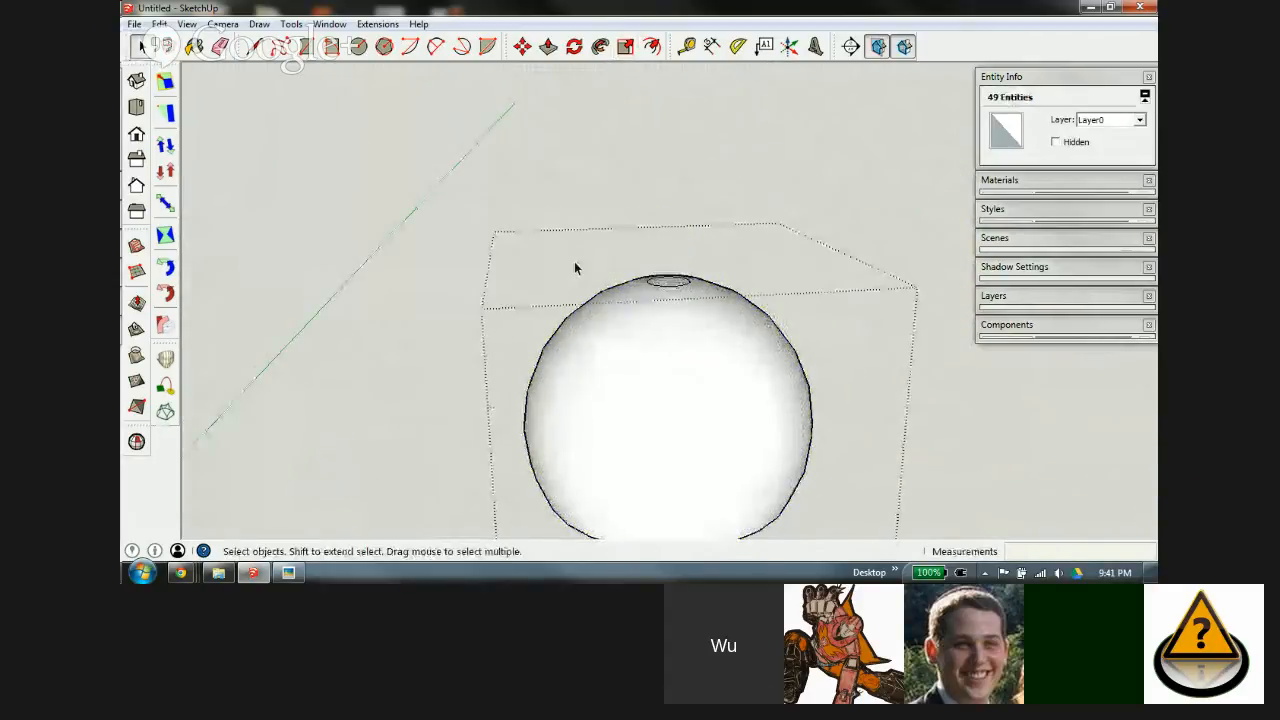
scroll(640, 265, "down", 4)
middle_click_drag(694, 437, 630, 240)
key("ctrl+z")
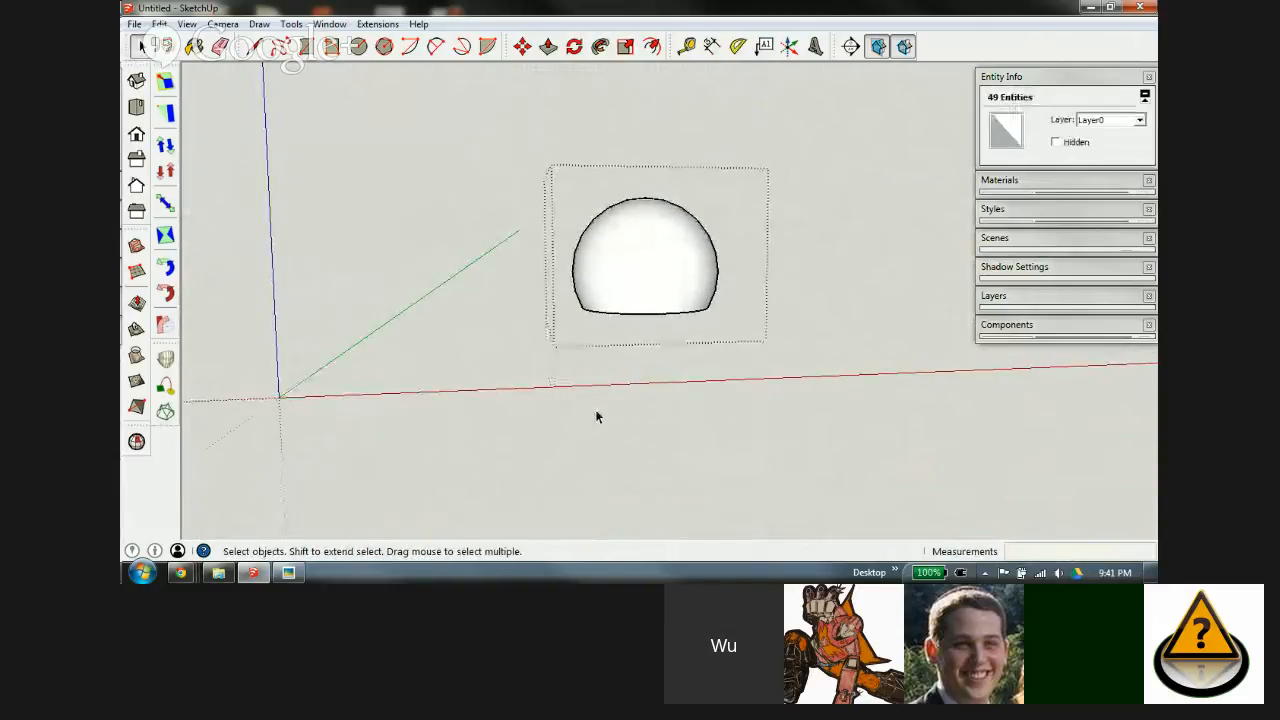
Step: Delete the circular face at the top of the dome's outer surface to open the hole
scroll(640, 238, "up", 3)
middle_click_drag(646, 214, 686, 269)
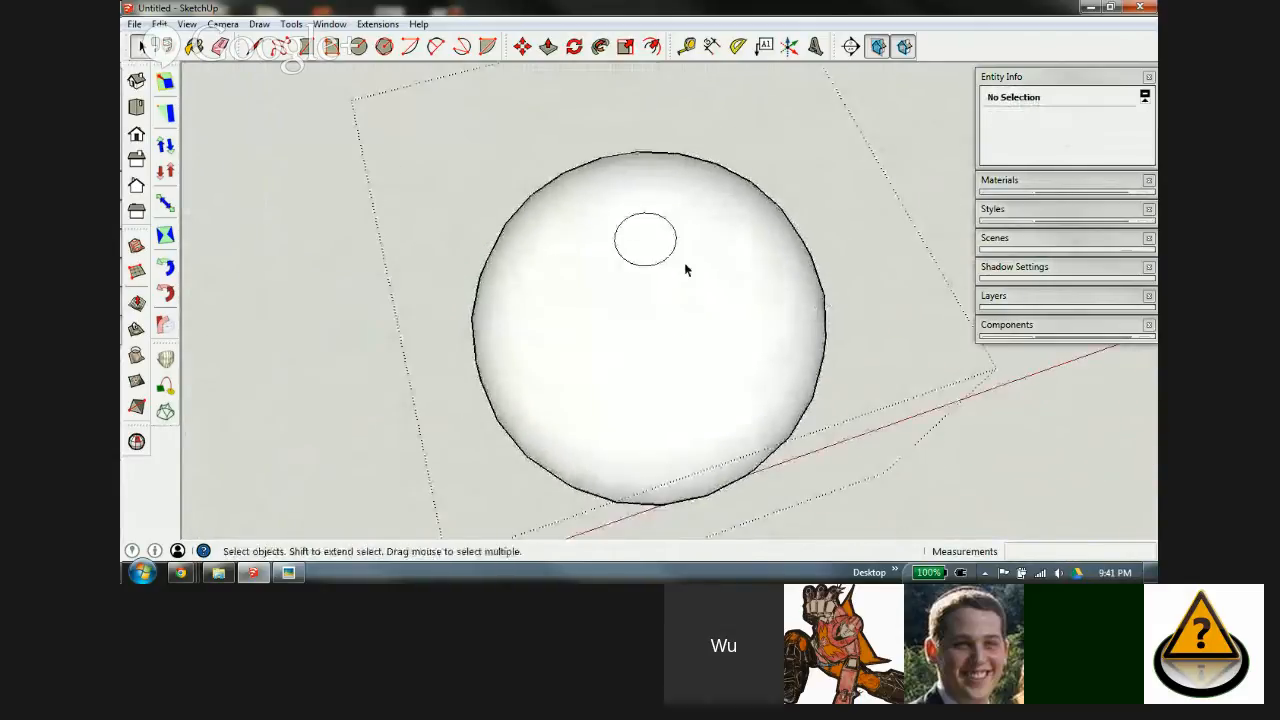
left_click(636, 245)
key("Delete")
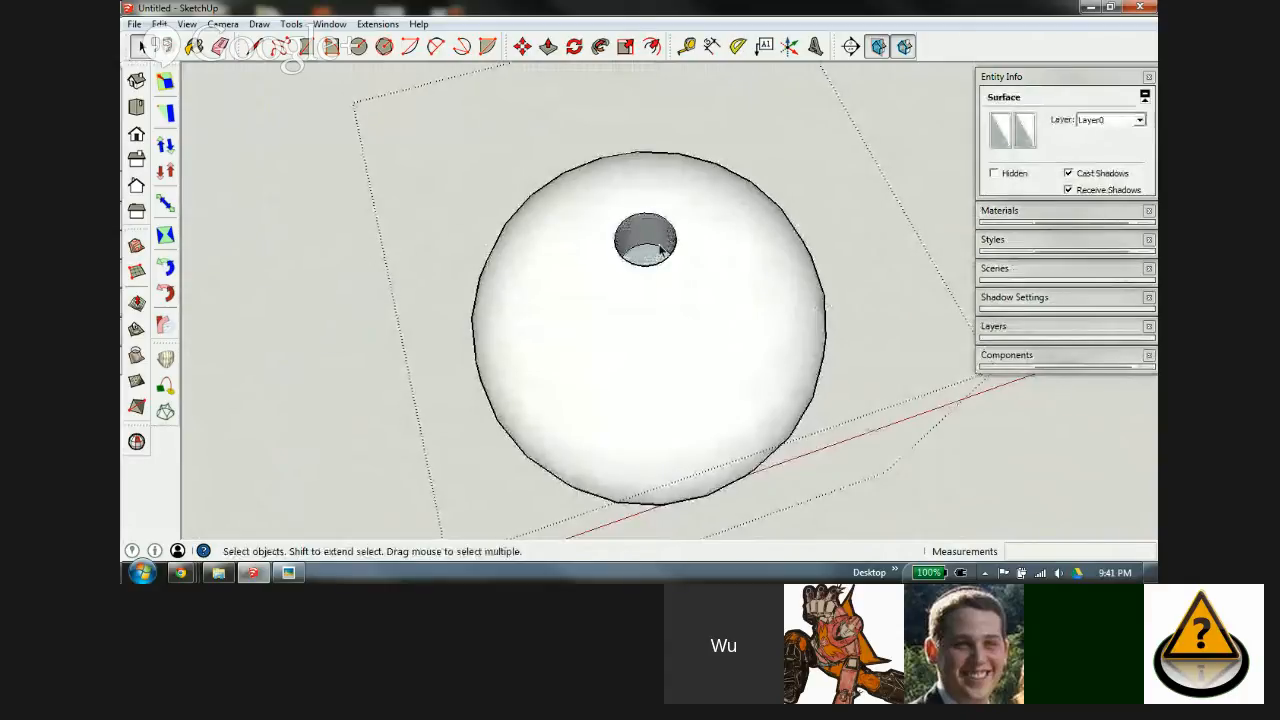
Step: Delete the circular face on the dome's inner surface at the end of the hole, making the hole go all the way through
scroll(634, 268, "up", 3)
middle_click_drag(723, 283, 574, 243)
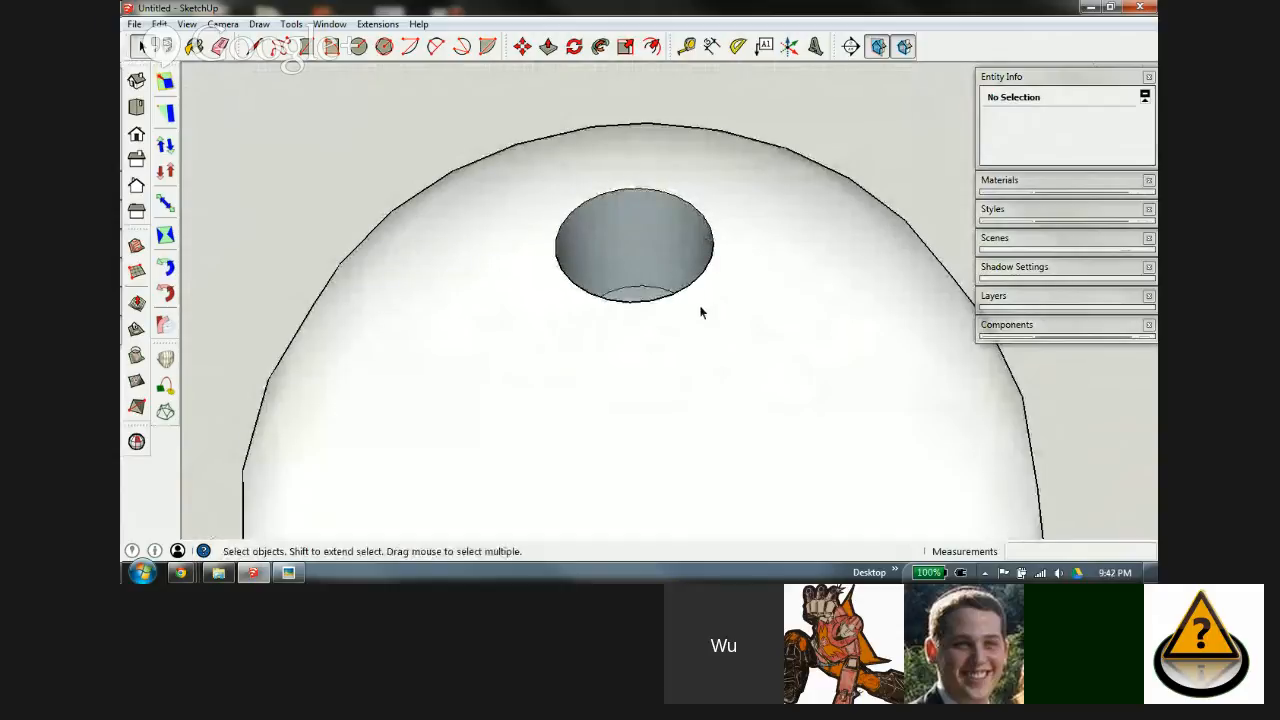
middle_click_drag(700, 313, 663, 329)
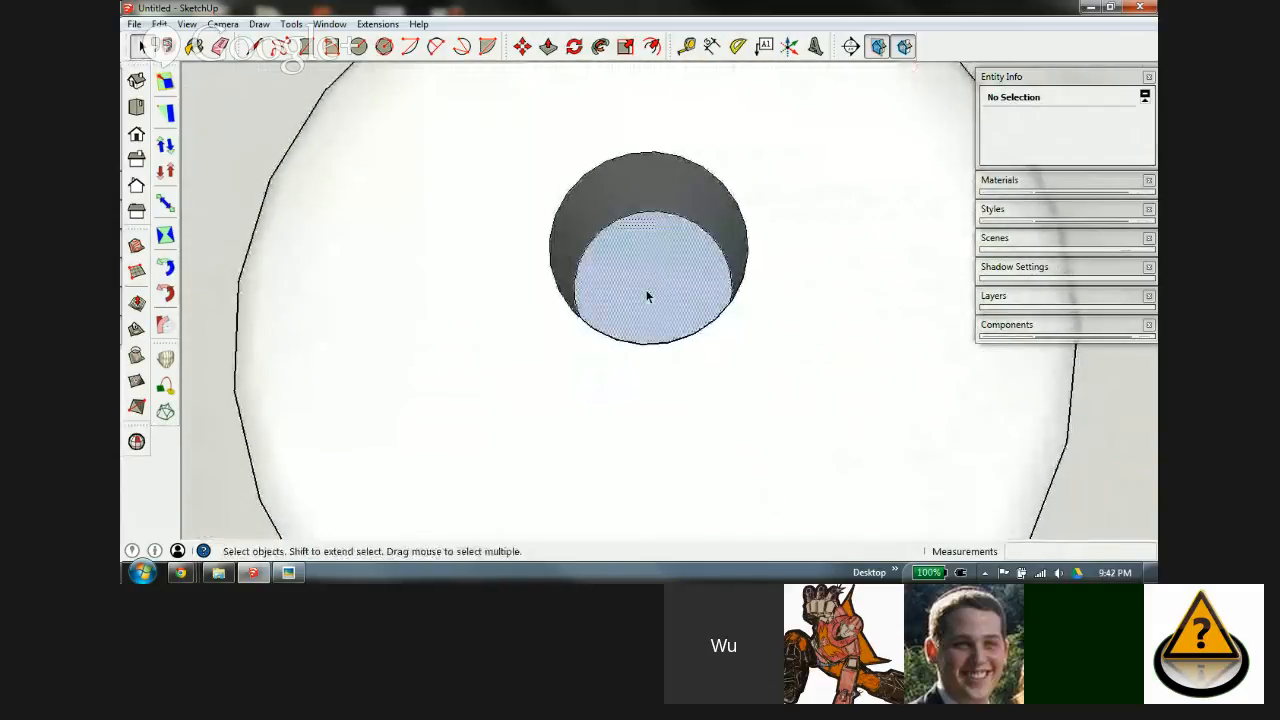
left_click(646, 296)
scroll(646, 296, "up", 3)
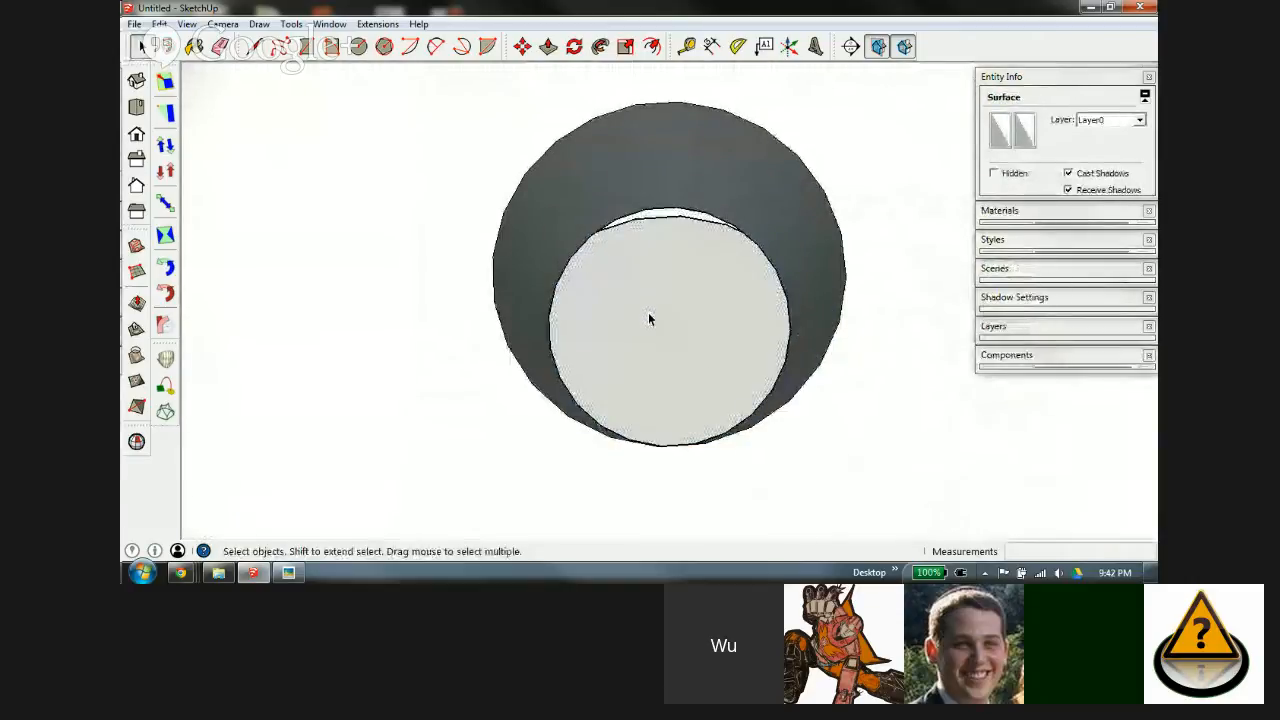
Step: Reverse the faces of the hole's cylindrical wall
left_click(763, 434)
middle_click_drag(763, 434, 490, 330)
right_click(700, 256)
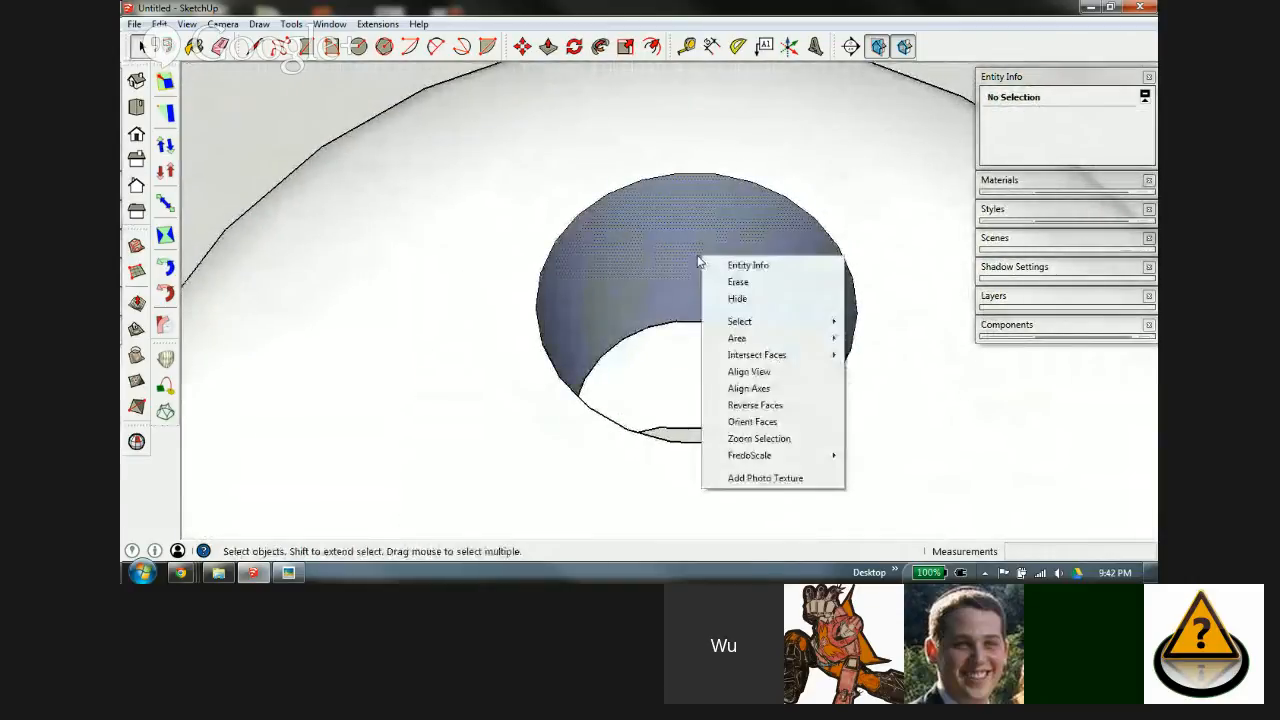
left_click(755, 405)
middle_click_drag(891, 268, 331, 191)
Step: Finish editing inside the dome group and select the whole group in the model
scroll(648, 255, "down", 5)
scroll(648, 255, "down", 5)
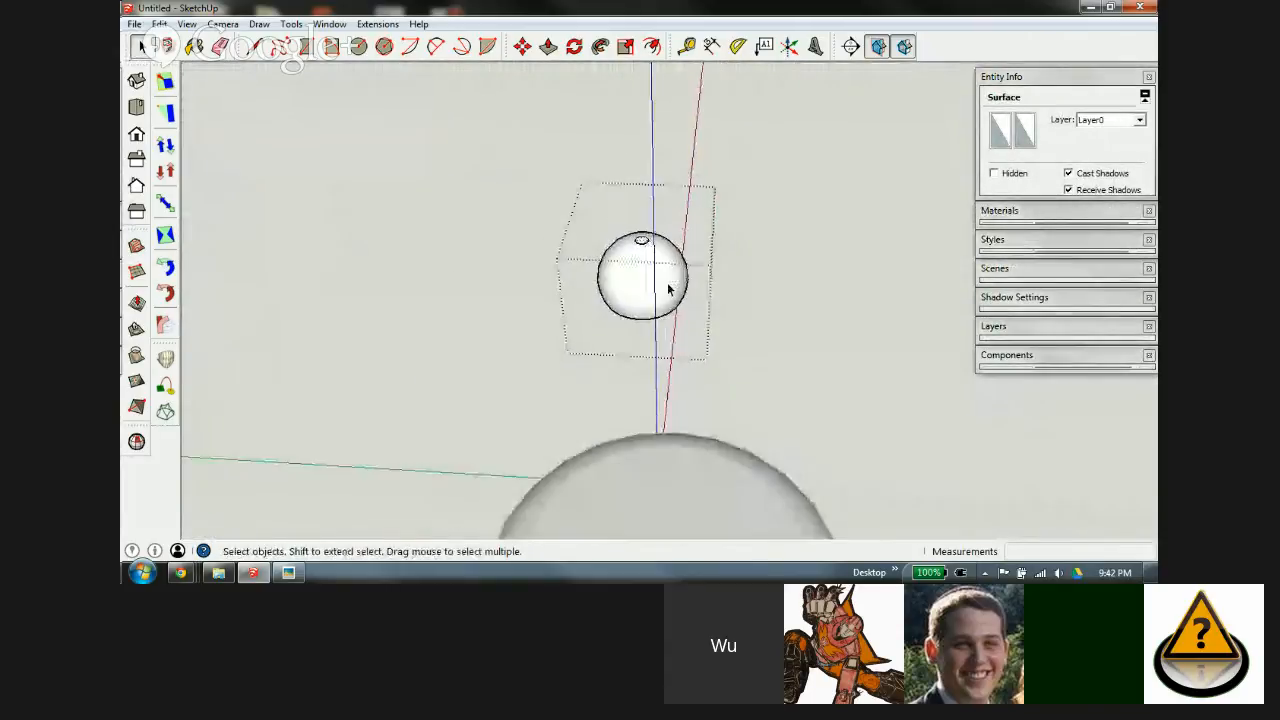
middle_click_drag(648, 255, 363, 340)
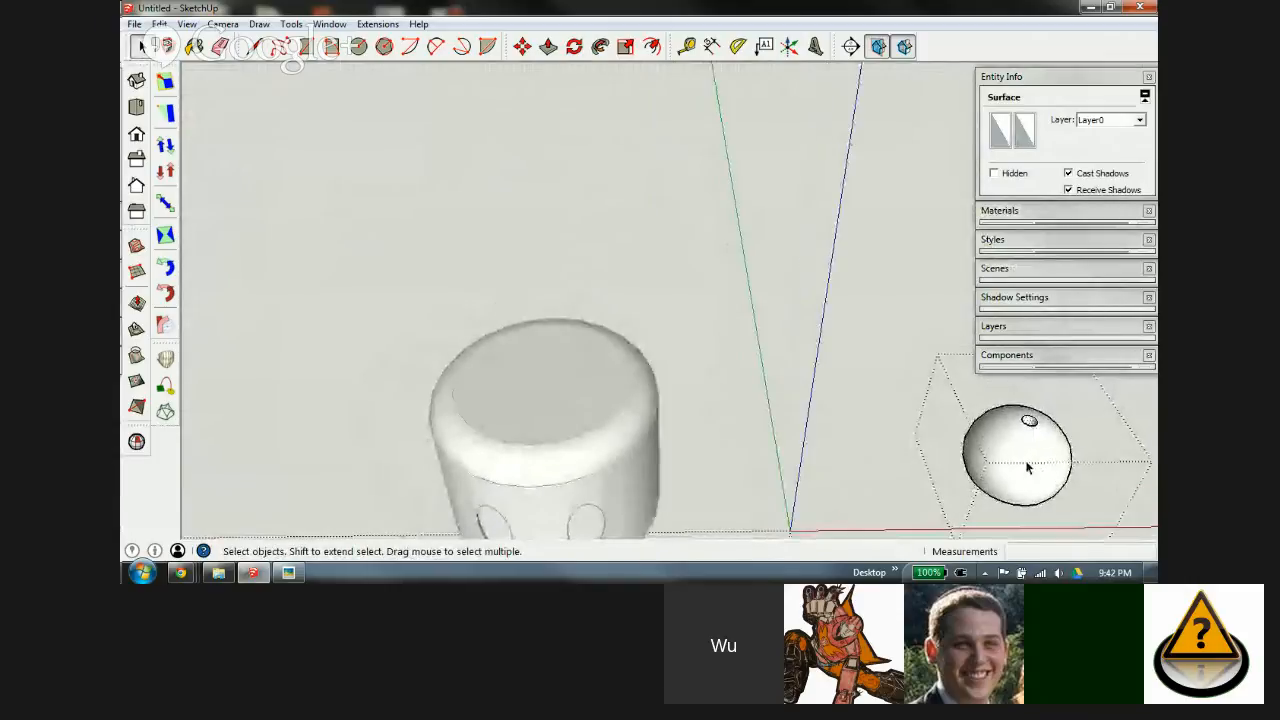
middle_click_drag(1027, 466, 790, 388)
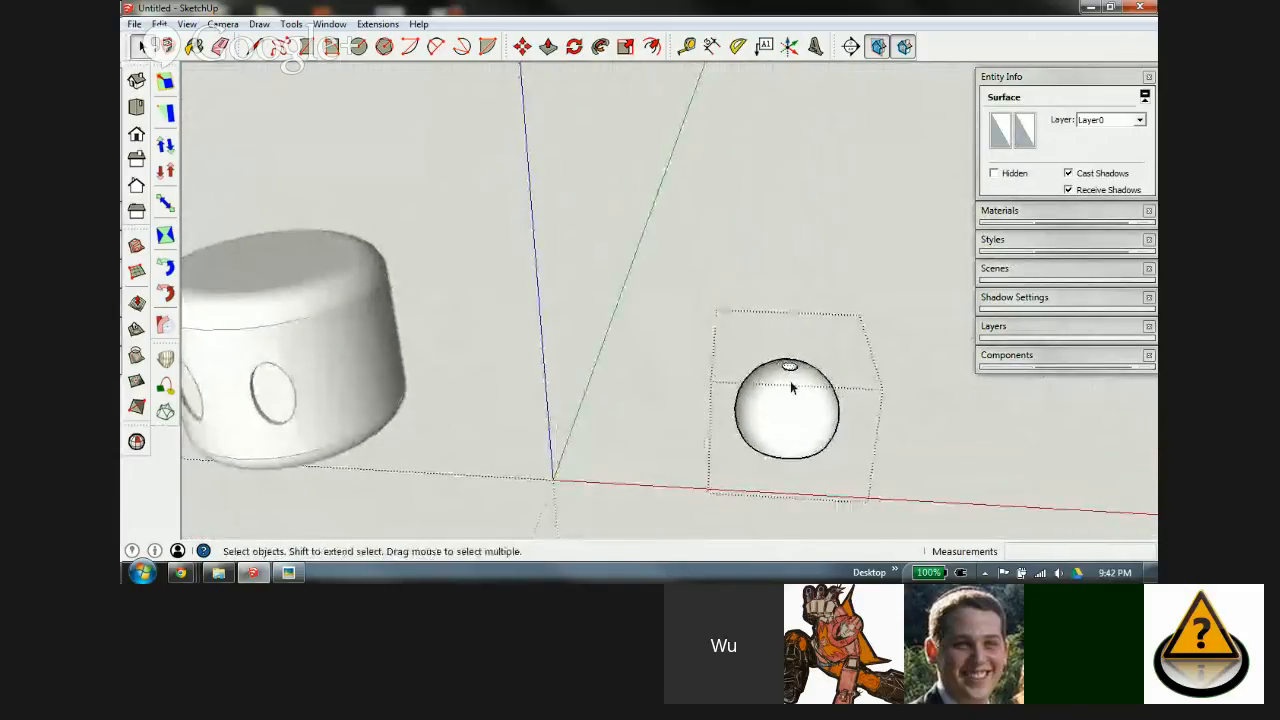
left_click(880, 388)
middle_click_drag(946, 386, 655, 418)
left_click(798, 425)
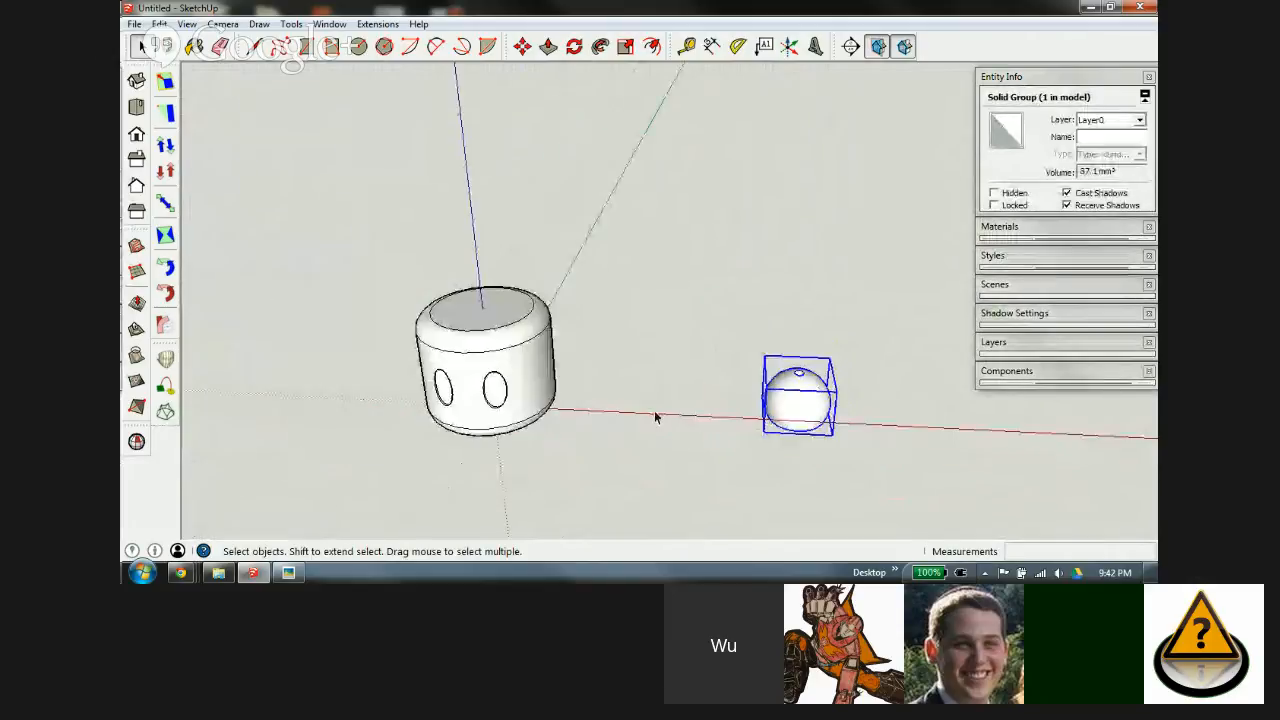
Step: Select all the geometry of the rounded cylindrical body with the oval outlines and make it a group
middle_click_drag(498, 400, 560, 215)
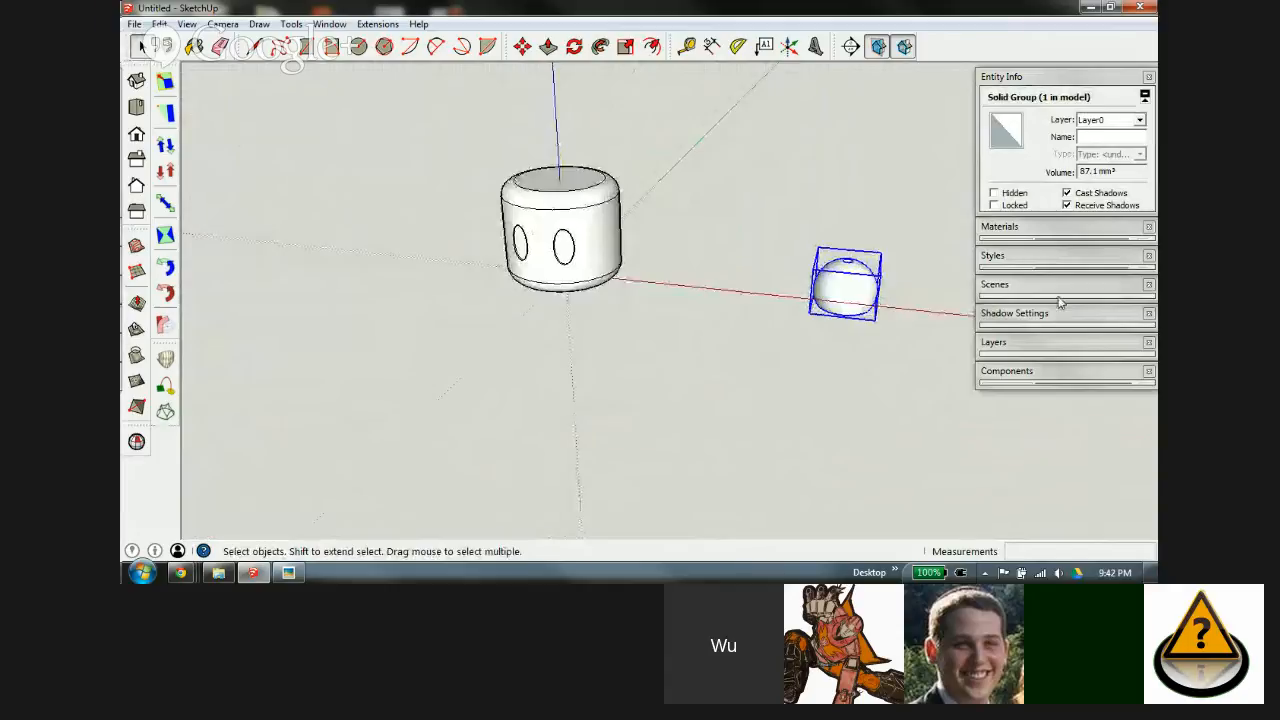
left_click(563, 210)
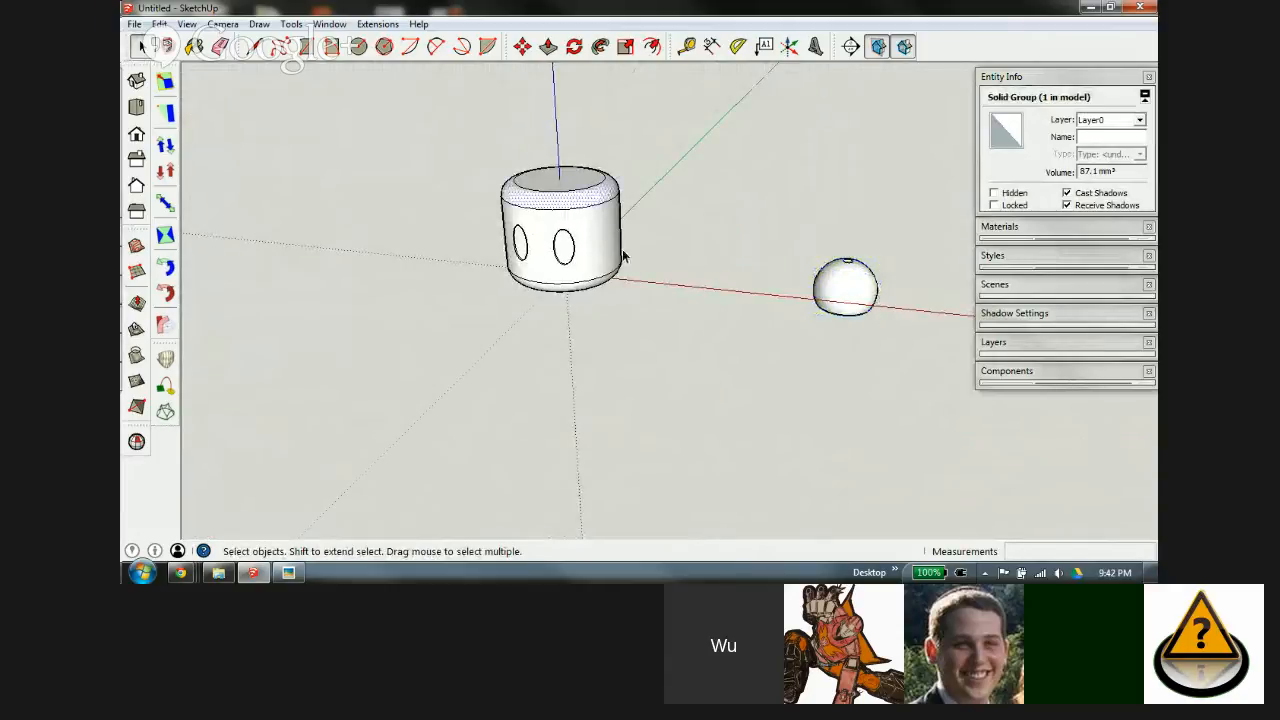
left_click_drag(466, 134, 724, 436)
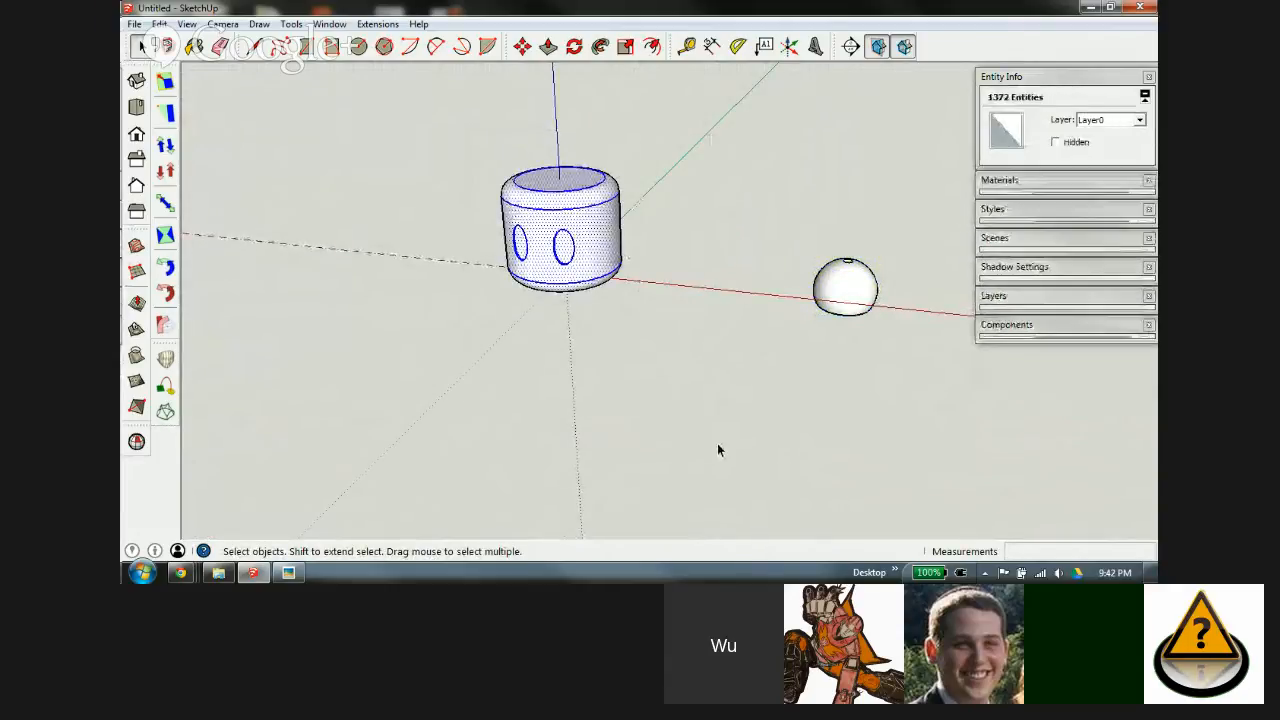
key("ctrl+g")
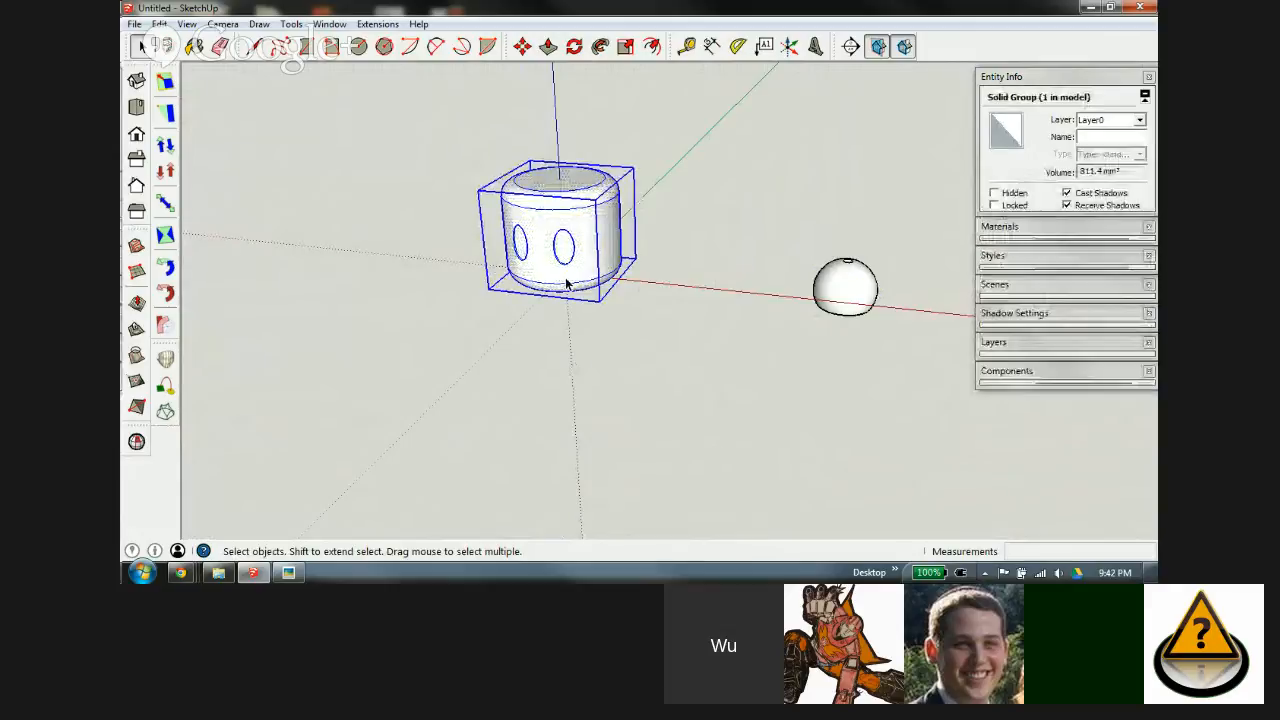
Step: Move the rounded cylindrical group away from the origin to an empty area behind the dome
key("m")
left_click(566, 280)
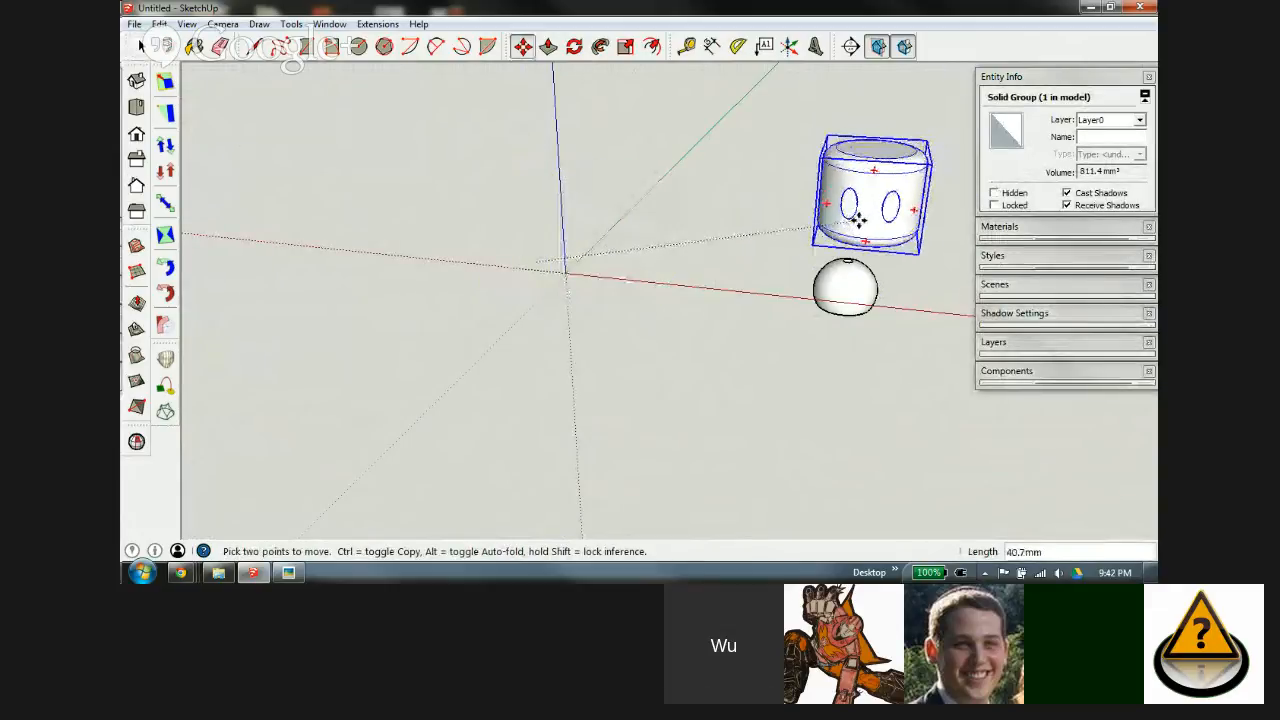
left_click(903, 194)
key("space")
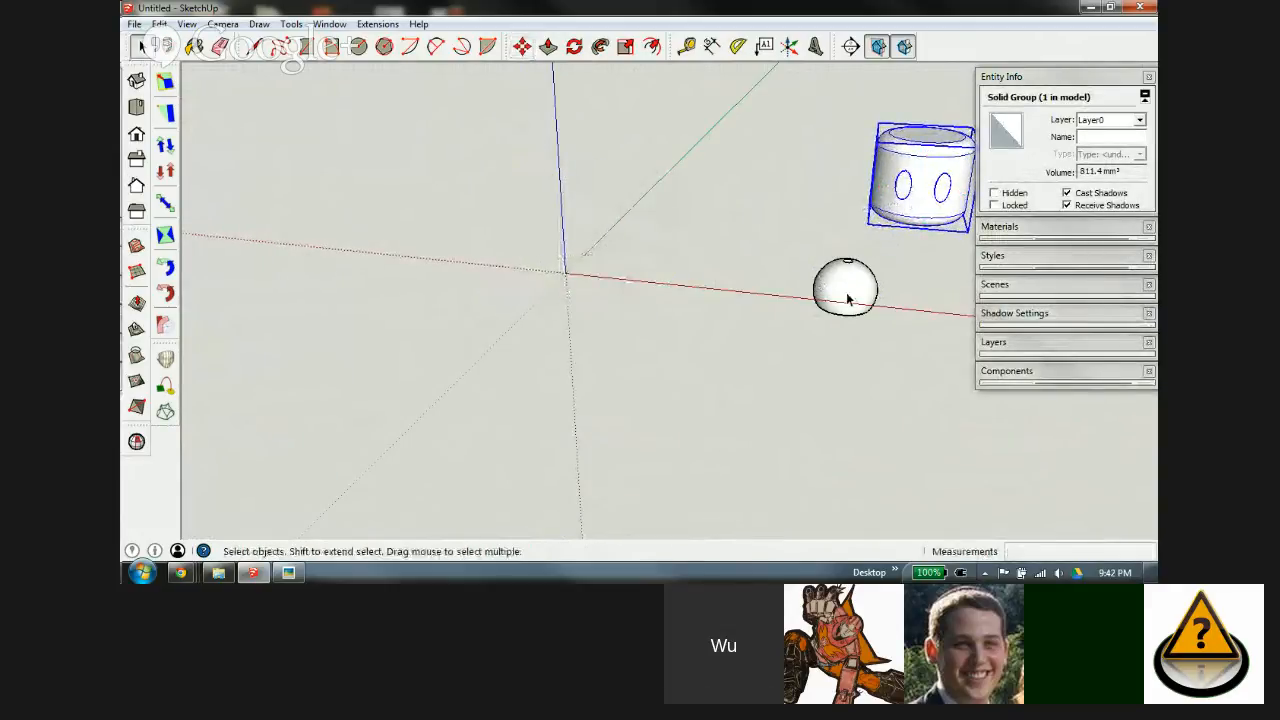
Step: Move the dome group about 8.3 mm farther from the origin, in front of the rounded cylindrical group
left_click(843, 287)
key("m")
left_click(843, 290)
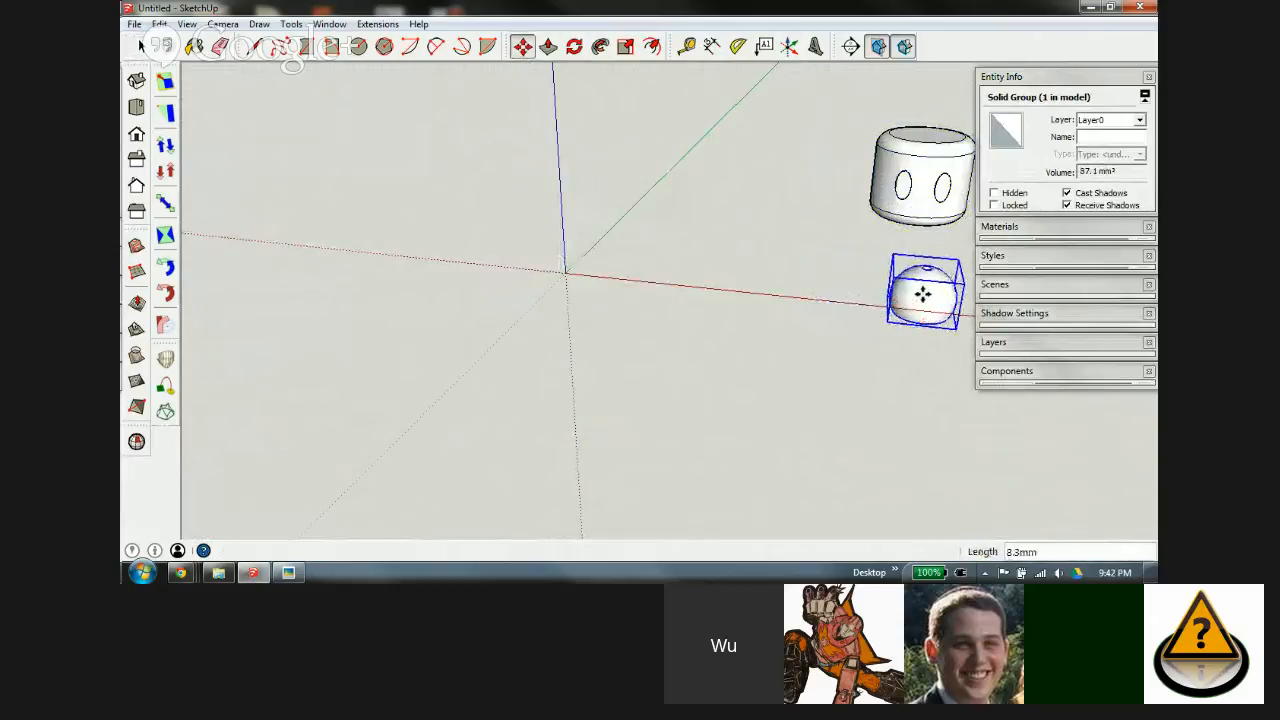
left_click(923, 291)
Step: Place the torso component from the model's component library at the origin
left_click(1040, 372)
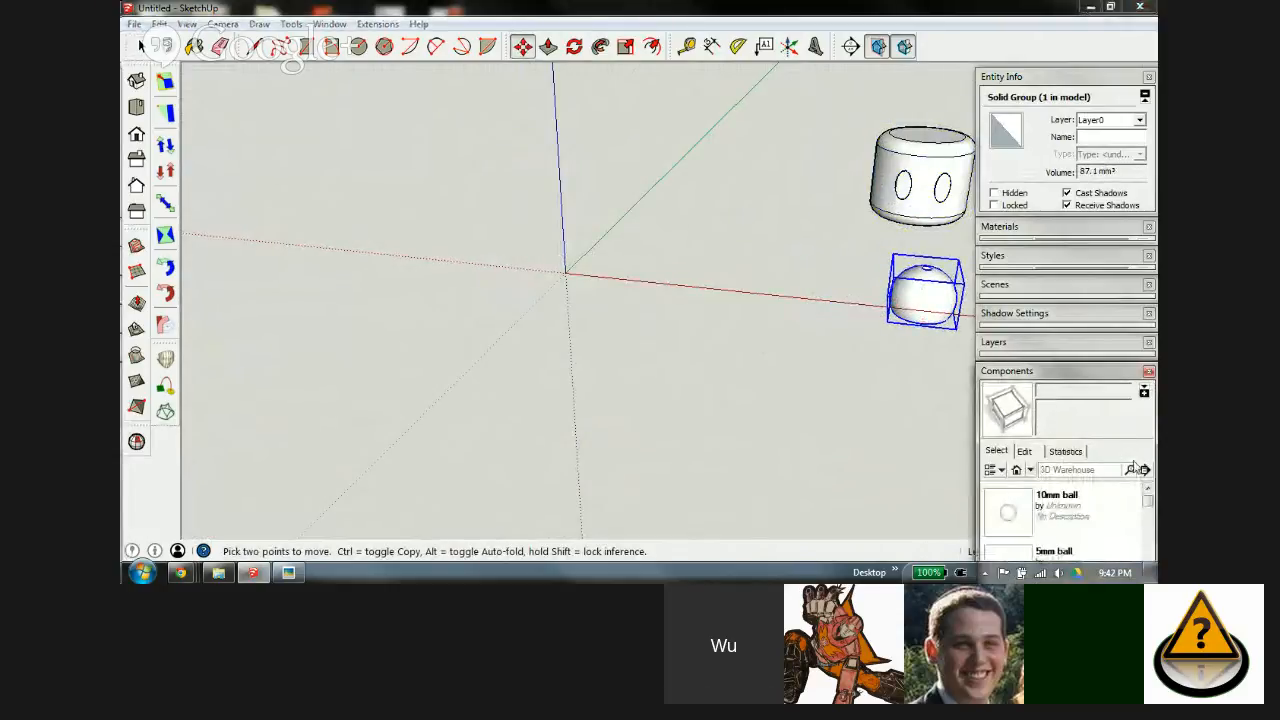
left_click(1069, 80)
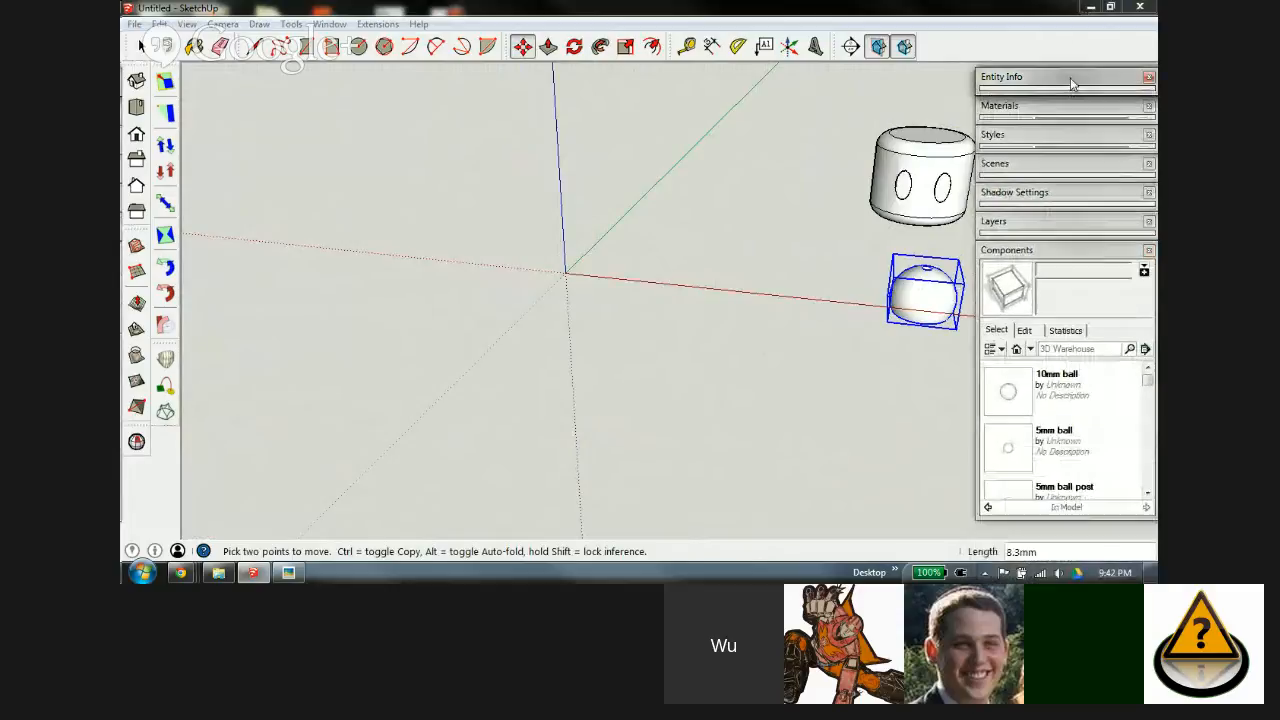
scroll(1150, 444, "down", 2)
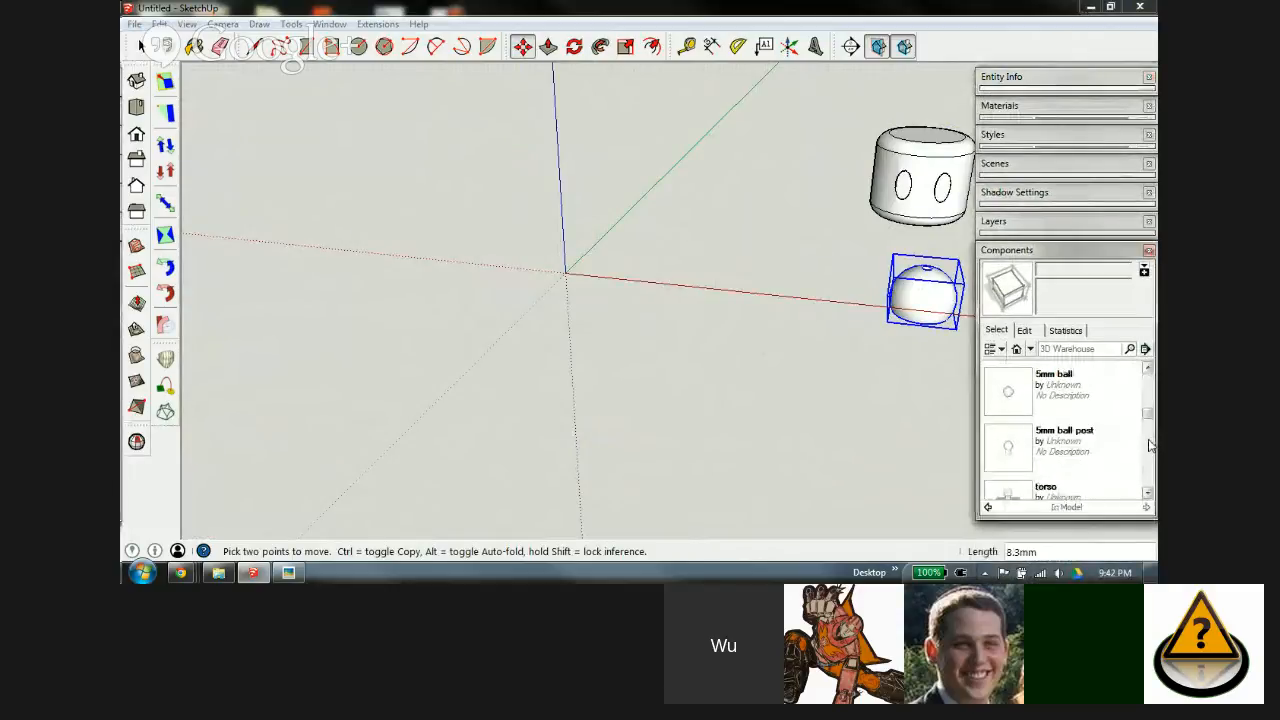
left_click(1017, 453)
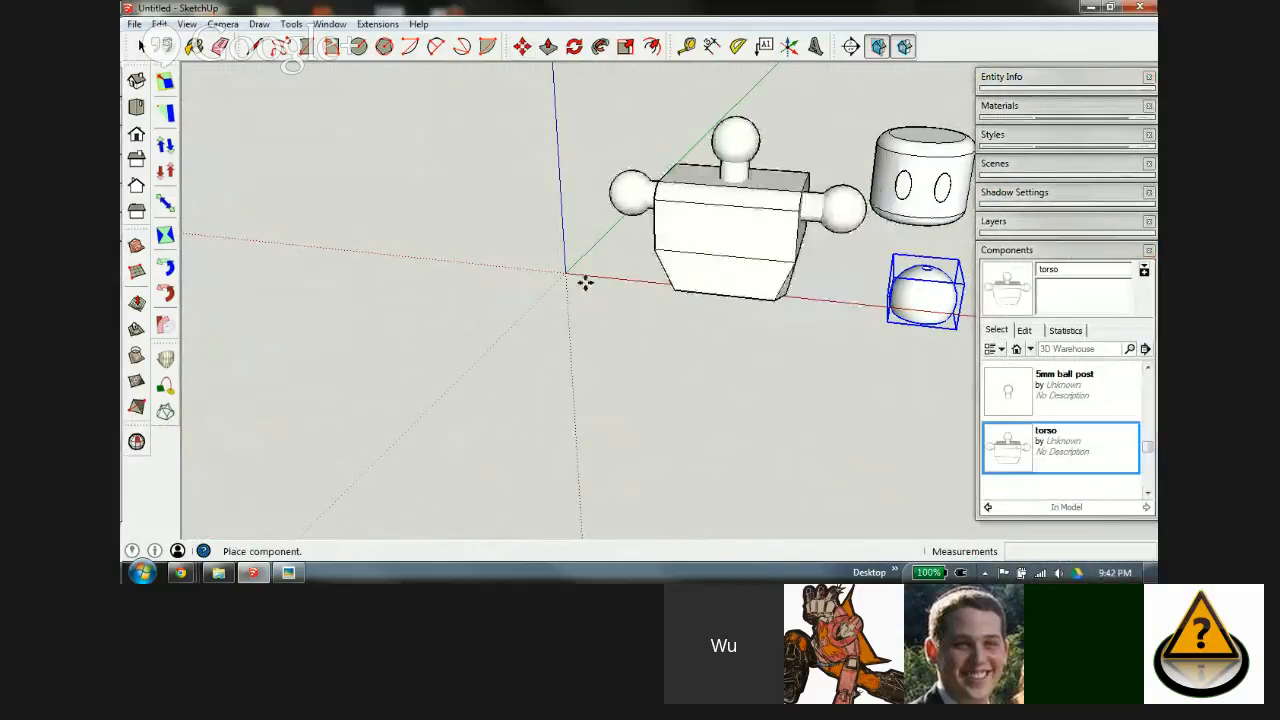
left_click(562, 273)
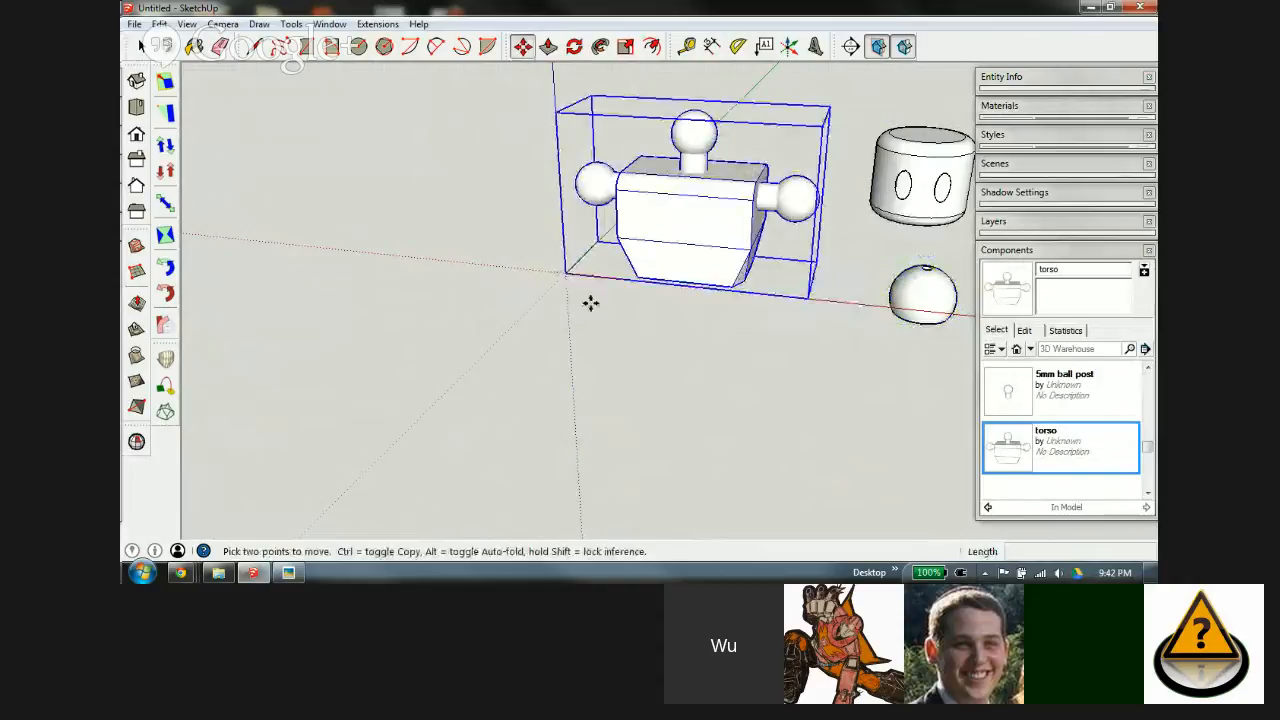
left_click(1049, 251)
Step: Select the dome group for moving and turn on X-ray display to show its inner cavity
middle_click_drag(674, 204, 684, 334)
key("space")
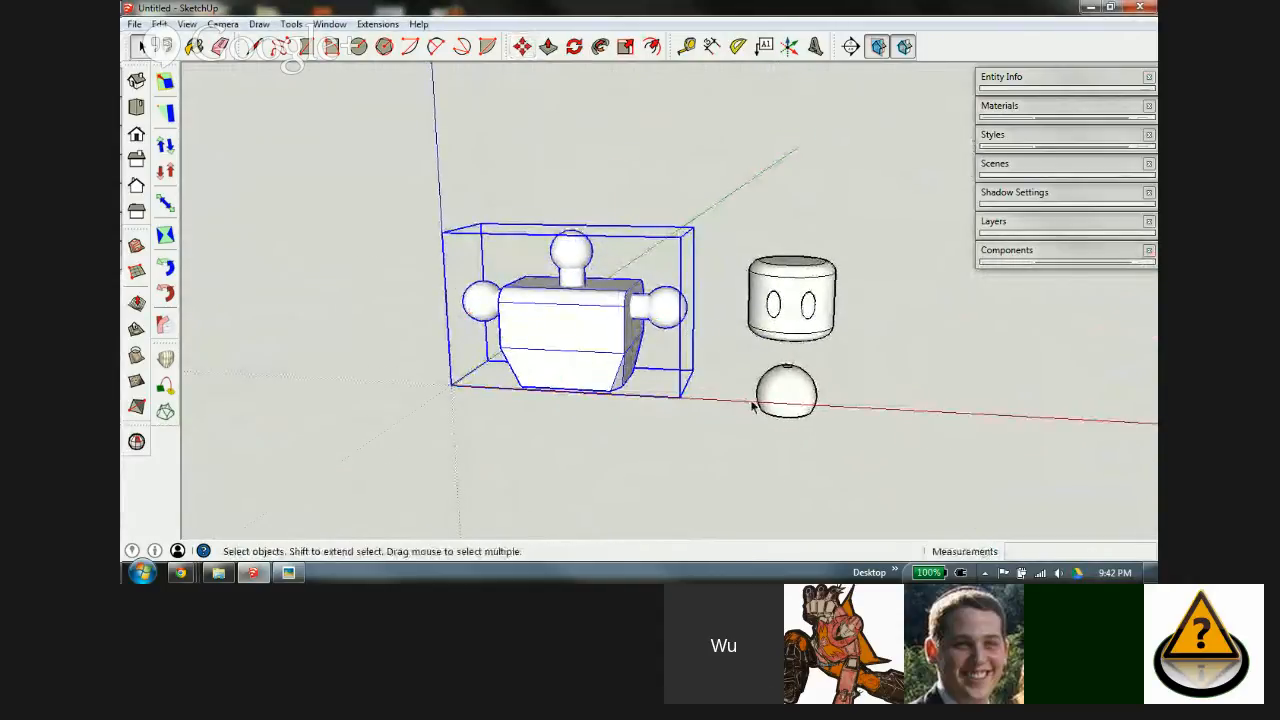
left_click(782, 390)
scroll(781, 392, "up", 5)
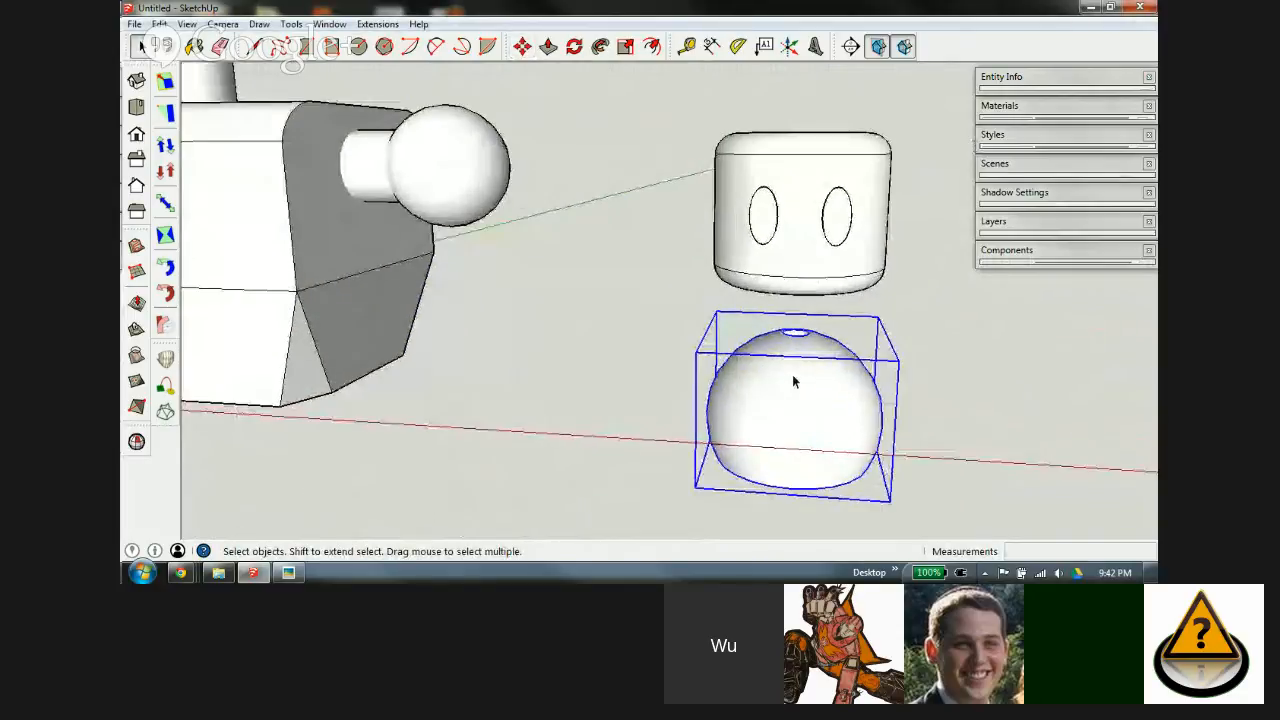
middle_click_drag(782, 416, 768, 470)
key("m")
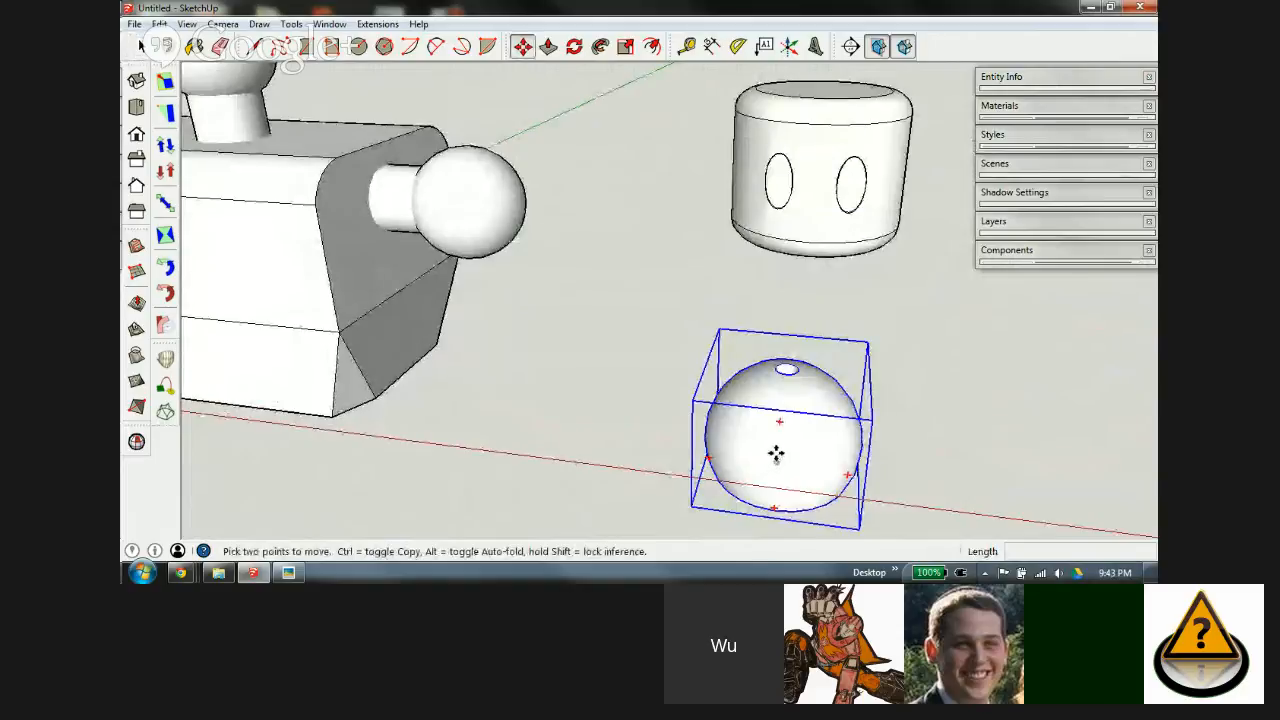
key("x")
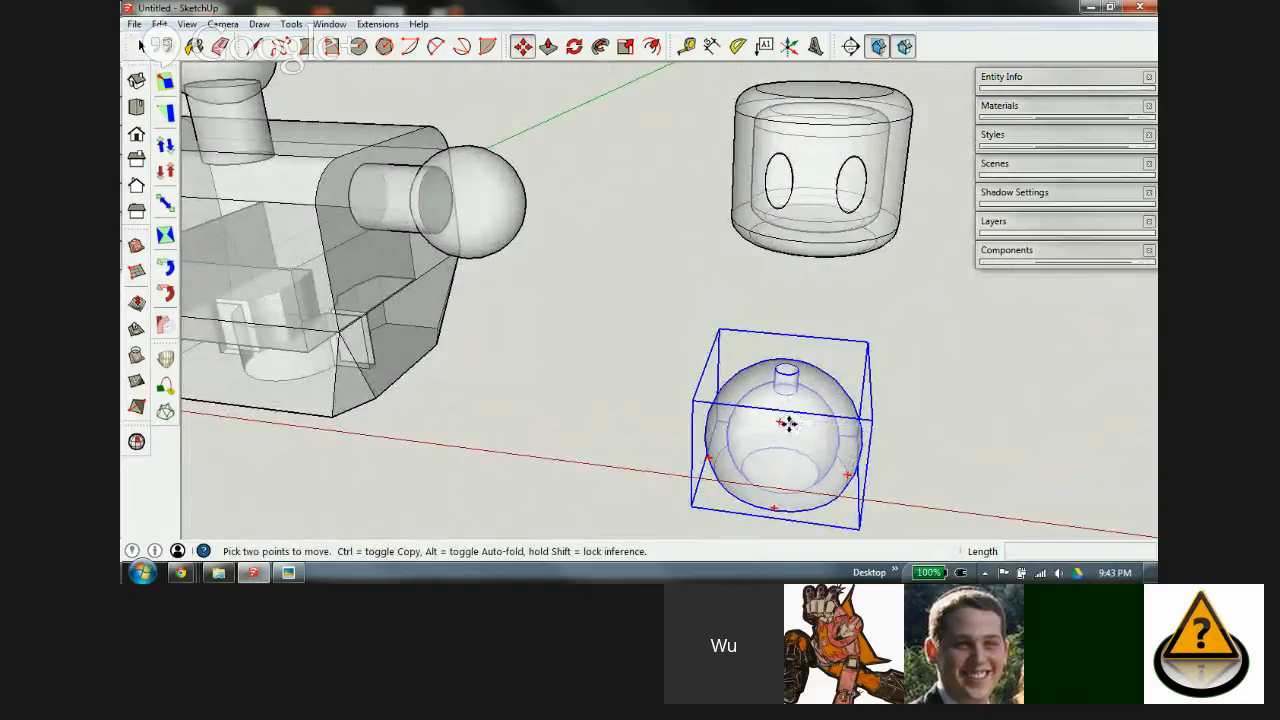
Step: Move the dome group by an endpoint of its inner cavity onto the matching endpoint of the torso's neck ball
scroll(788, 415, "up", 6)
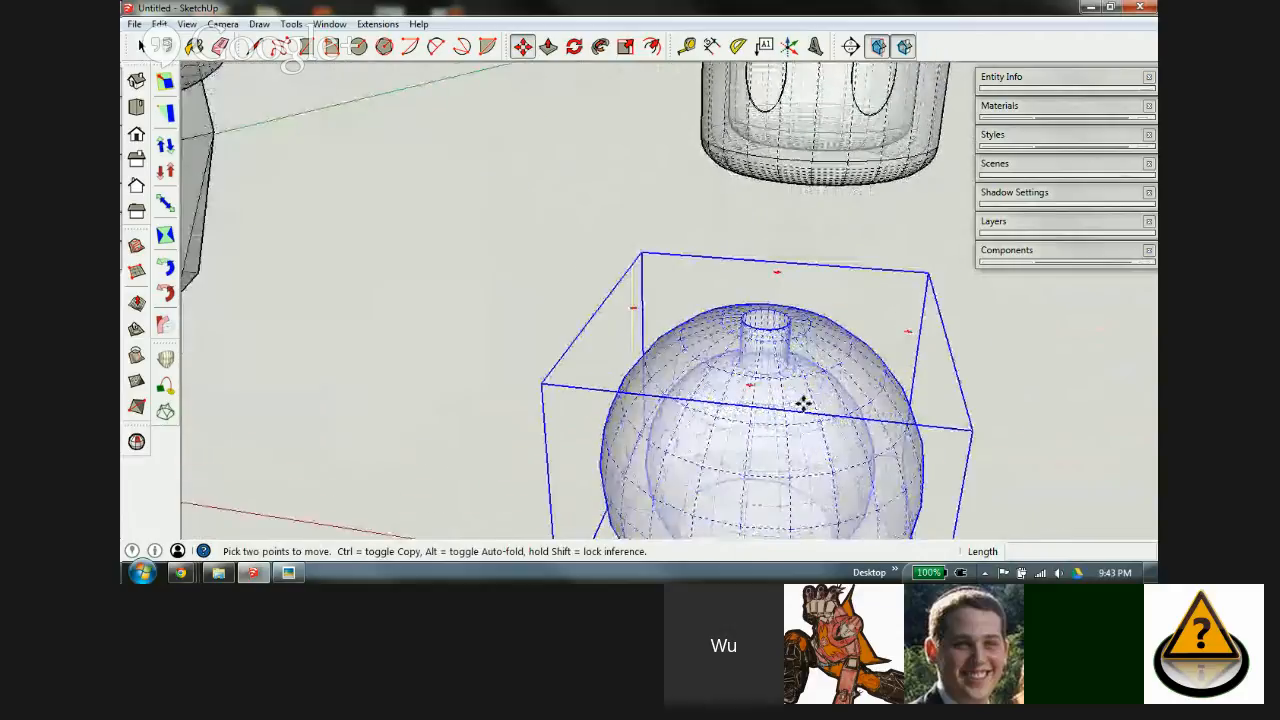
middle_click_drag(785, 372, 723, 406)
scroll(735, 405, "up", 4)
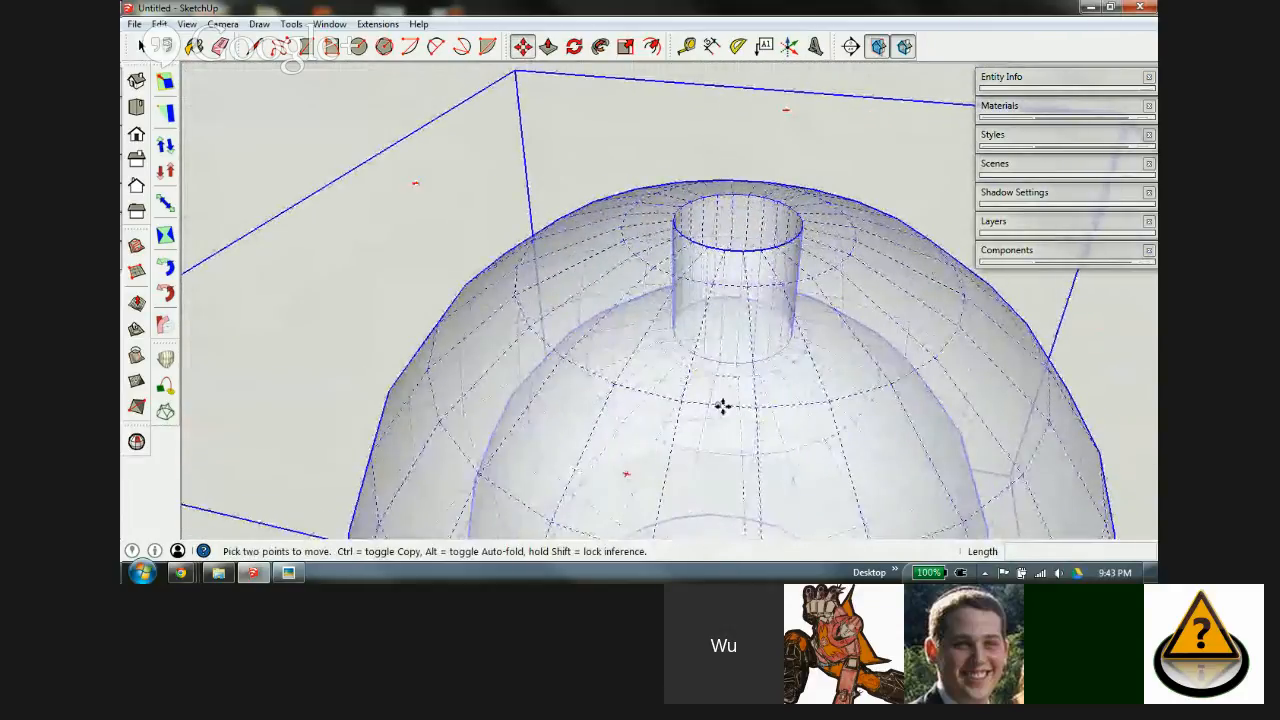
scroll(723, 400, "up", 5)
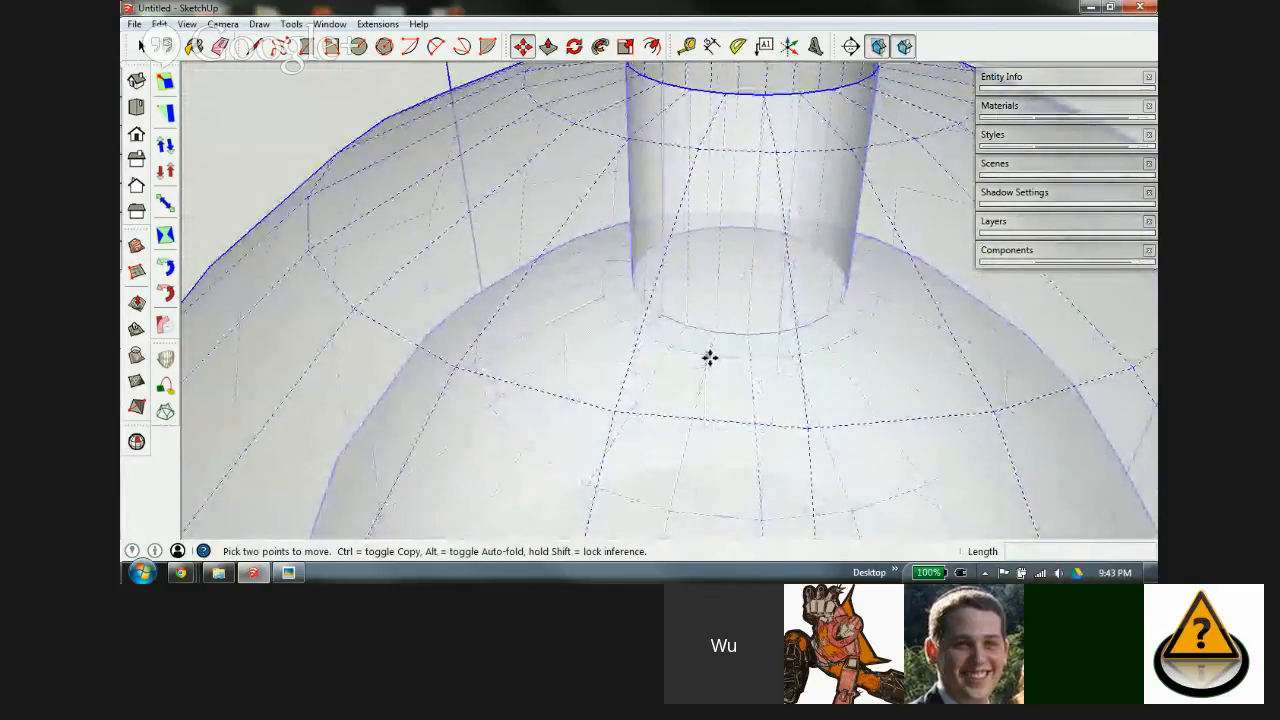
scroll(770, 310, "down", 5)
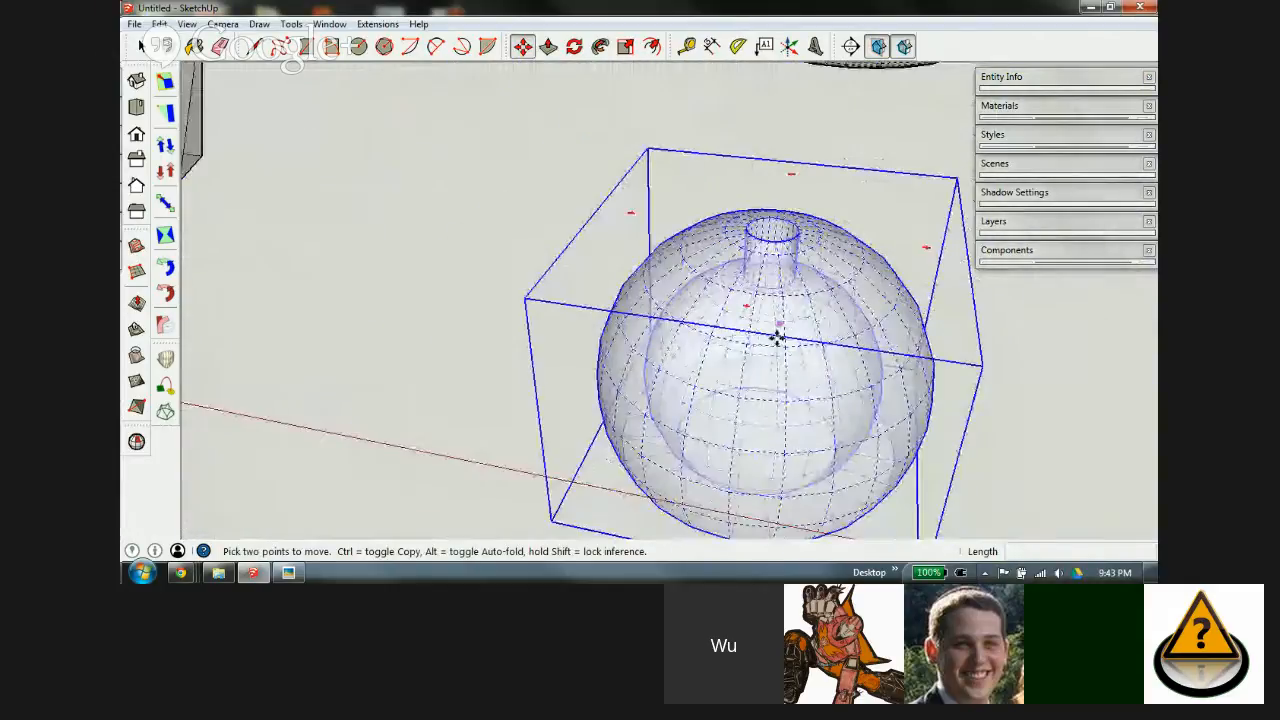
middle_click_drag(777, 334, 746, 194)
key("m")
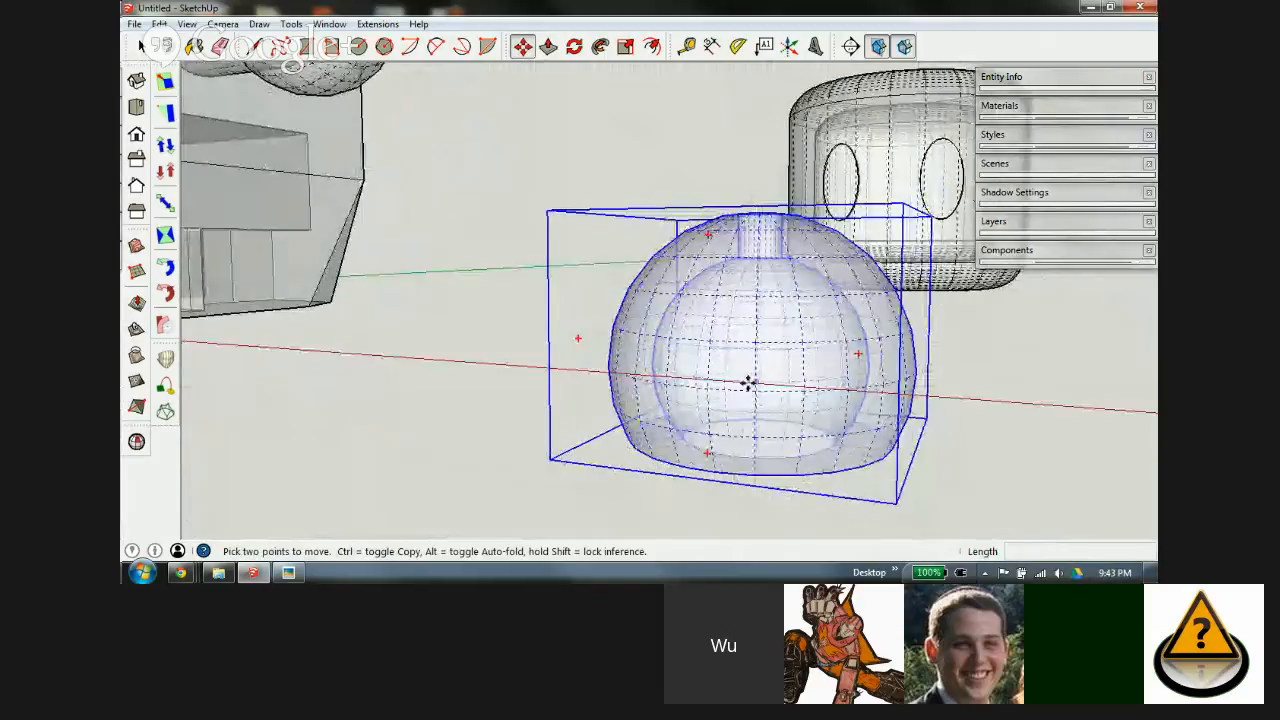
scroll(740, 380, "up", 5)
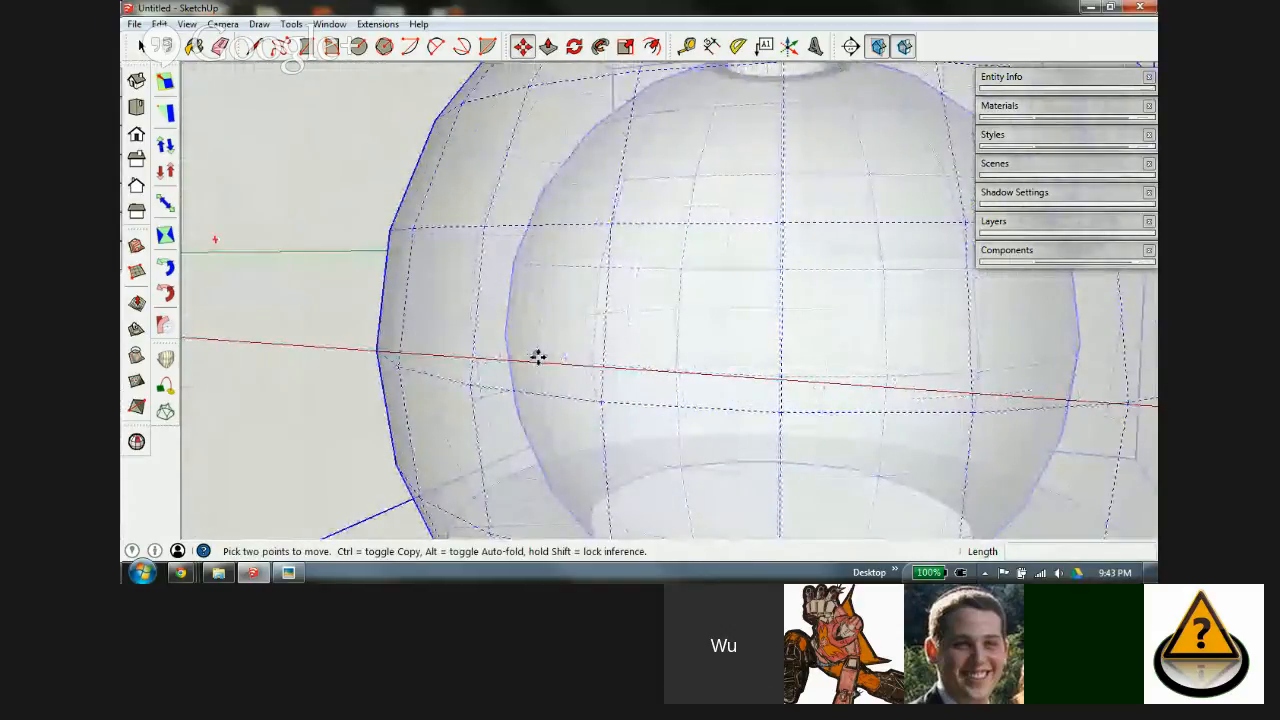
scroll(760, 363, "down", 8)
left_click(837, 363)
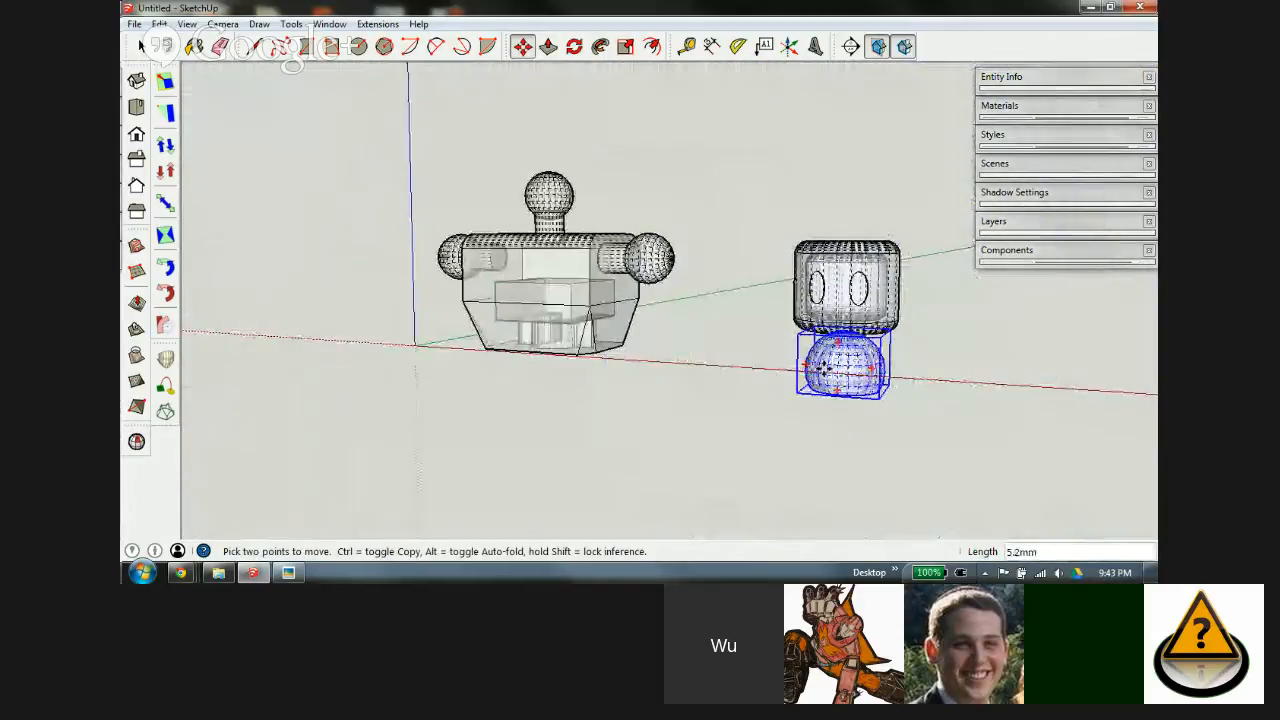
scroll(522, 178, "up", 7)
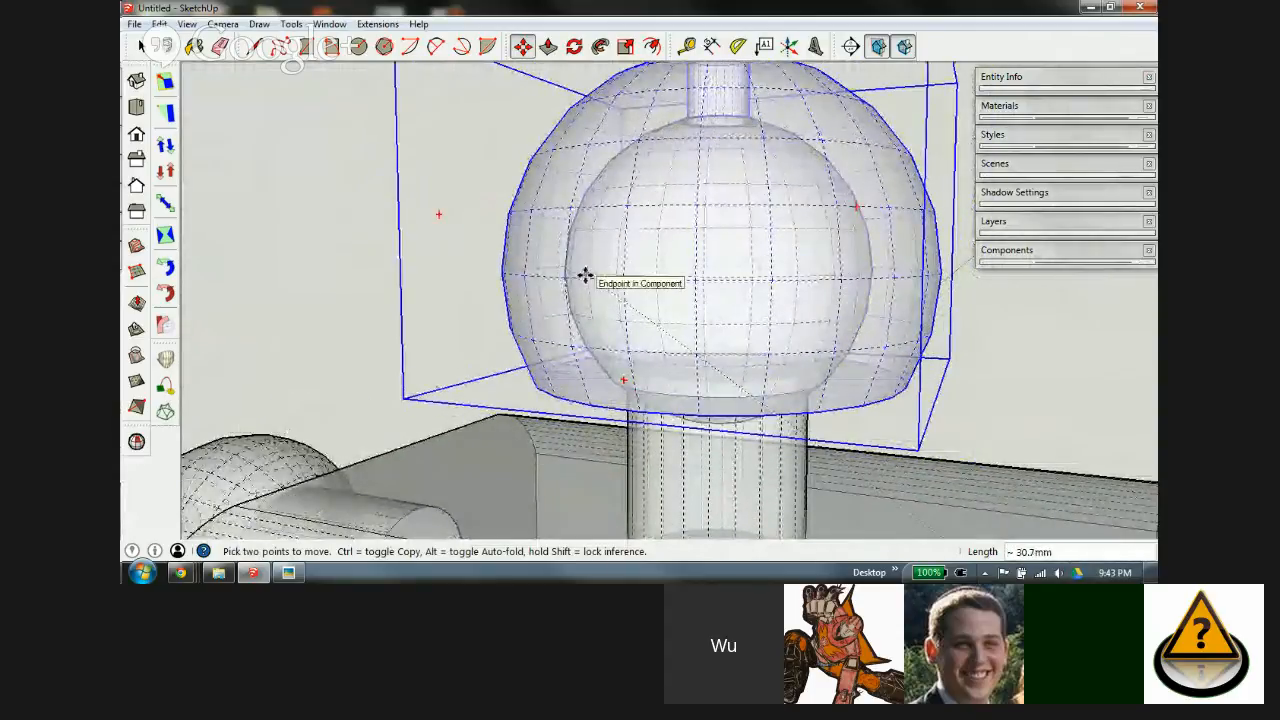
middle_click_drag(607, 298, 706, 335)
Step: Turn off X-ray and hidden geometry, check the dome's seating from the front, and deselect it
scroll(603, 323, "down", 5)
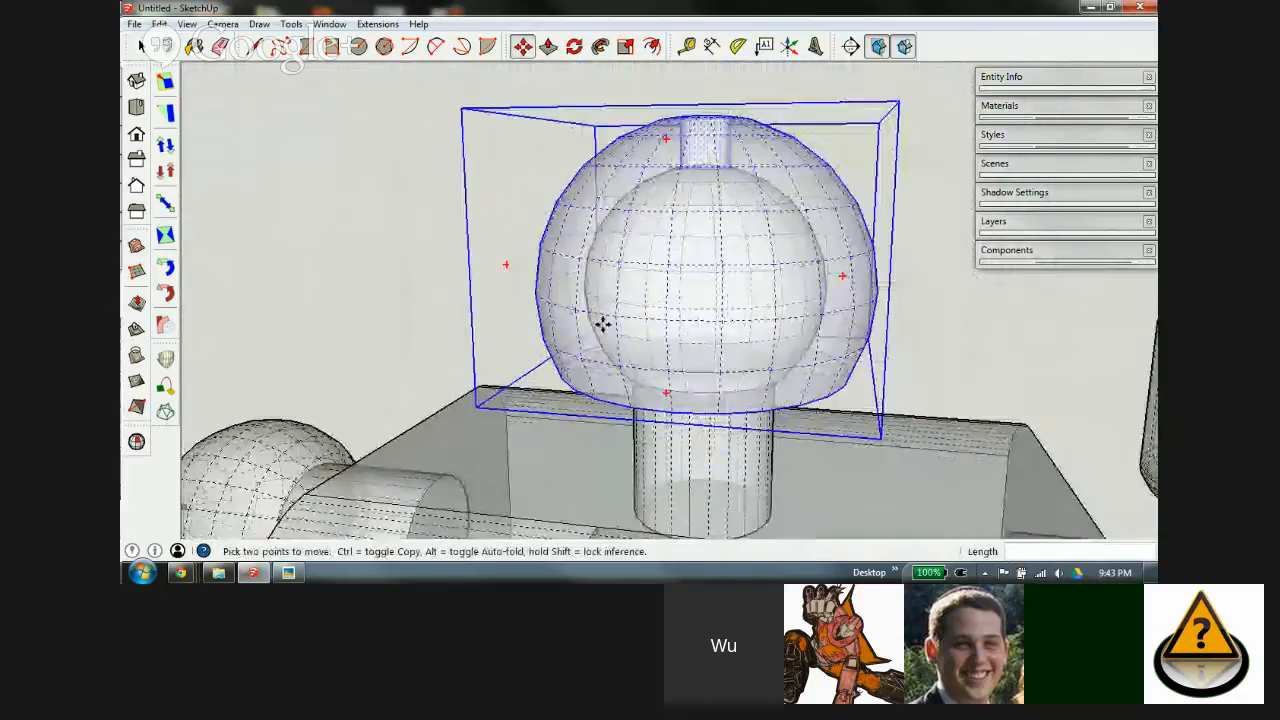
scroll(634, 329, "up", 3)
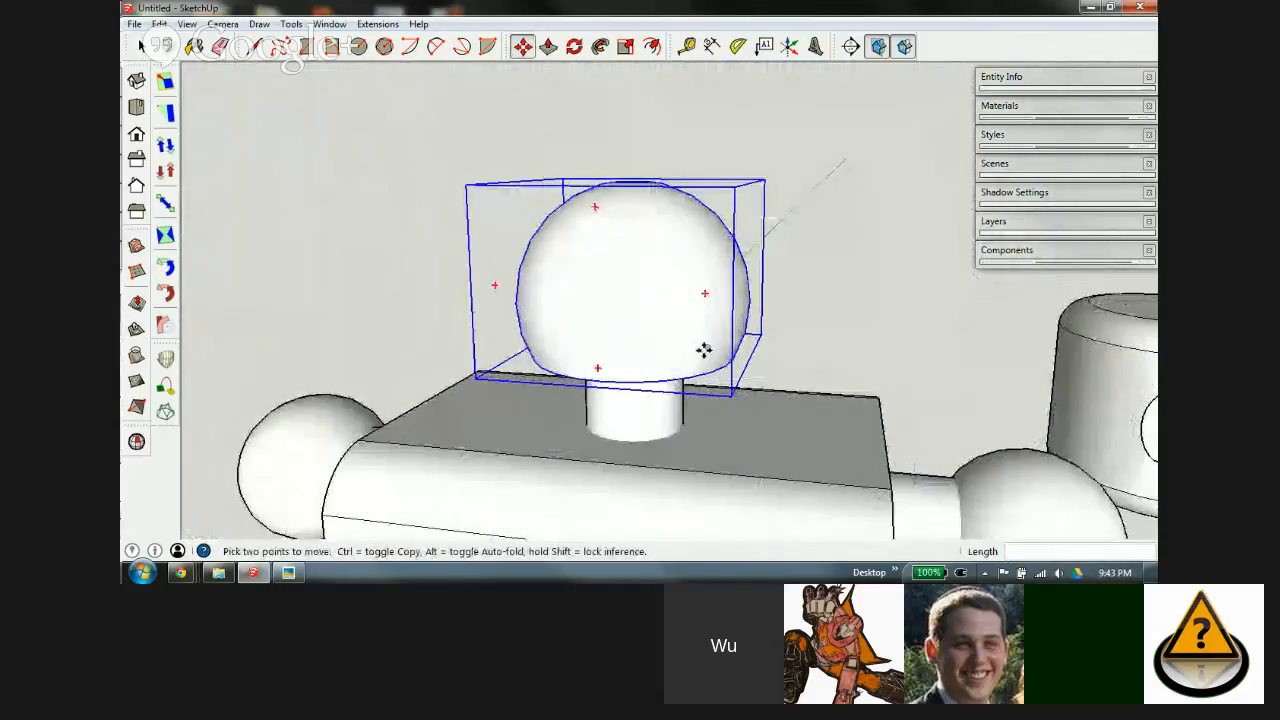
middle_click_drag(611, 336, 757, 277)
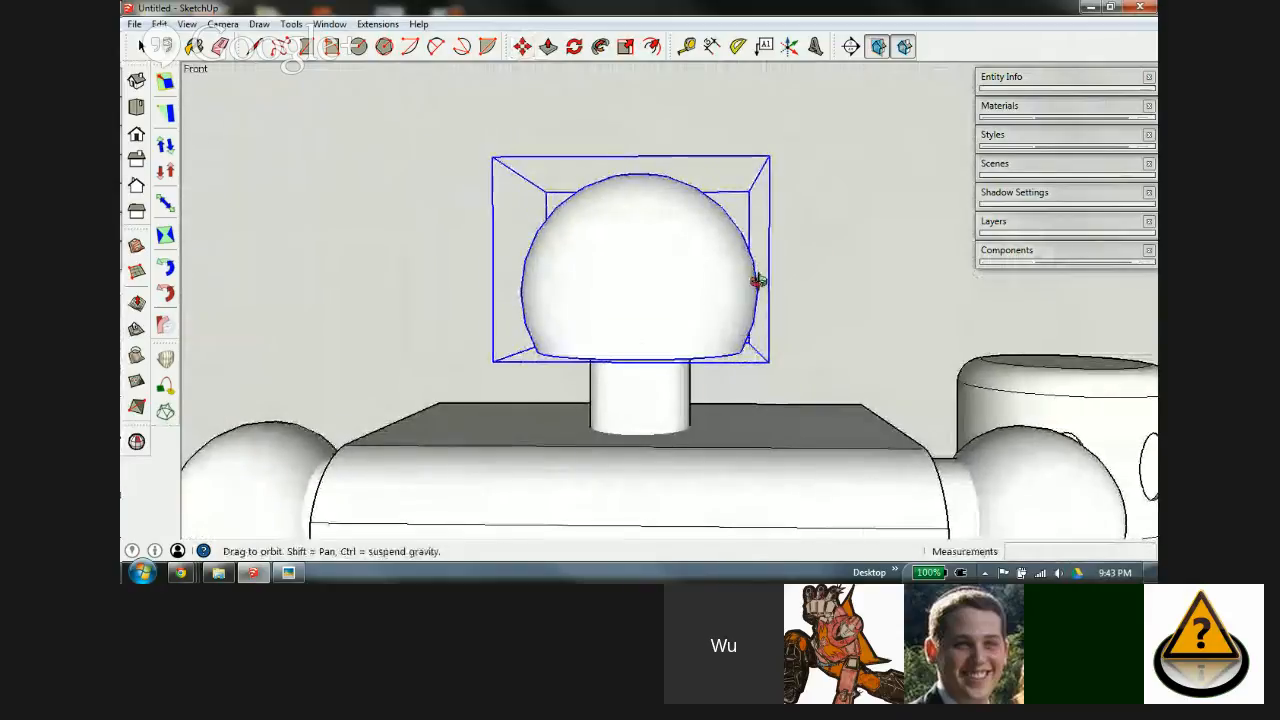
scroll(590, 281, "down", 5)
key("space")
left_click(779, 288)
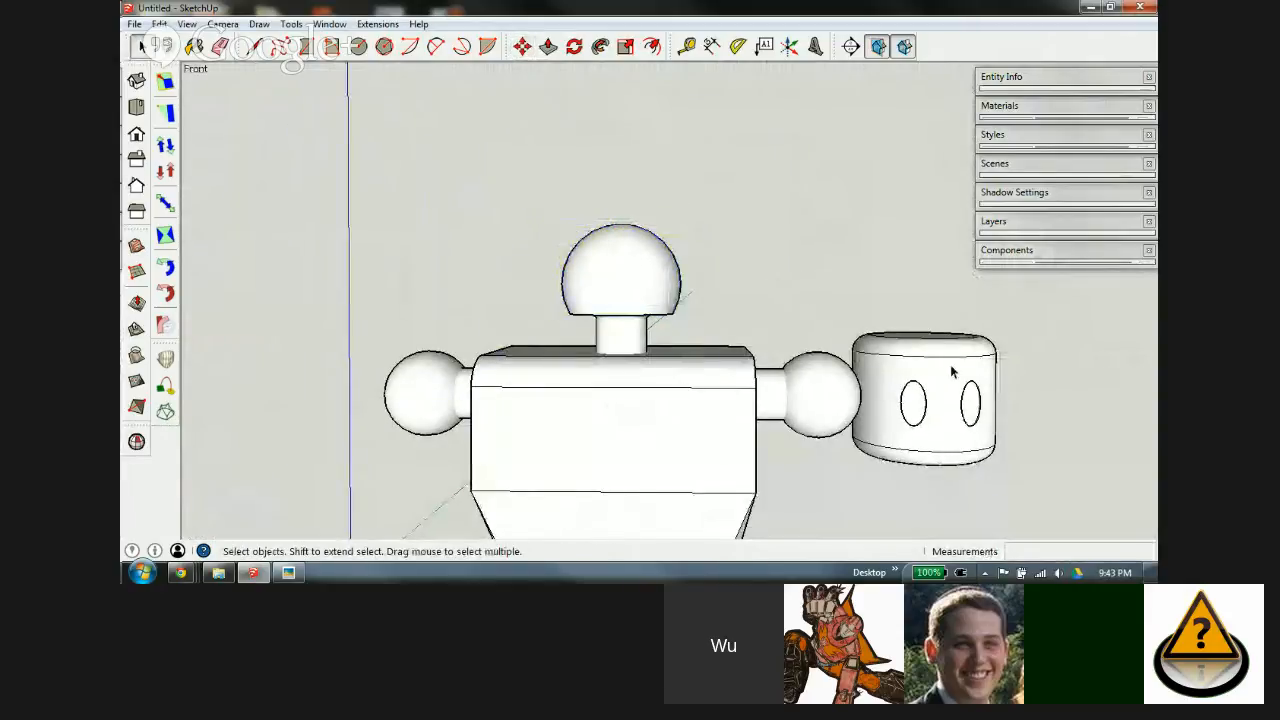
Step: Measure the exposed neck post between the torso's upper face and the dome's underside
scroll(636, 350, "up", 10)
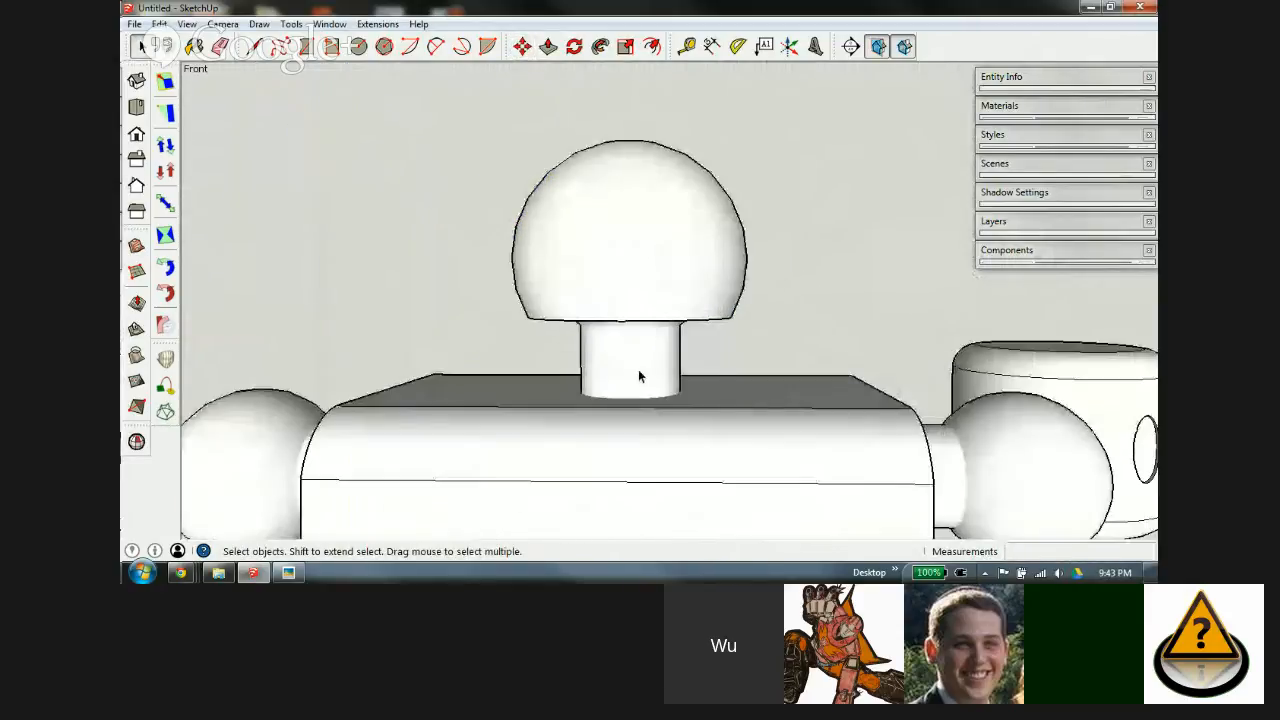
mouse_move(637, 366)
middle_mouse_down()
mouse_move(669, 314)
mouse_move(651, 362)
middle_mouse_up()
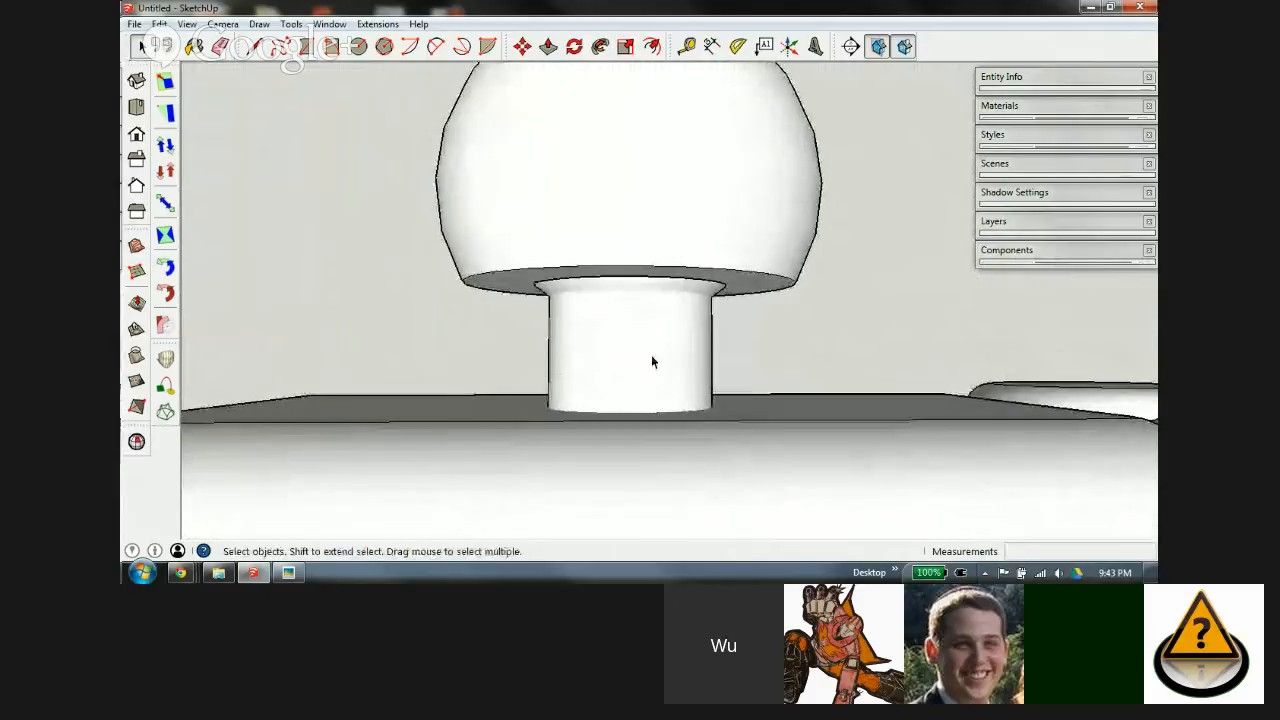
key("t")
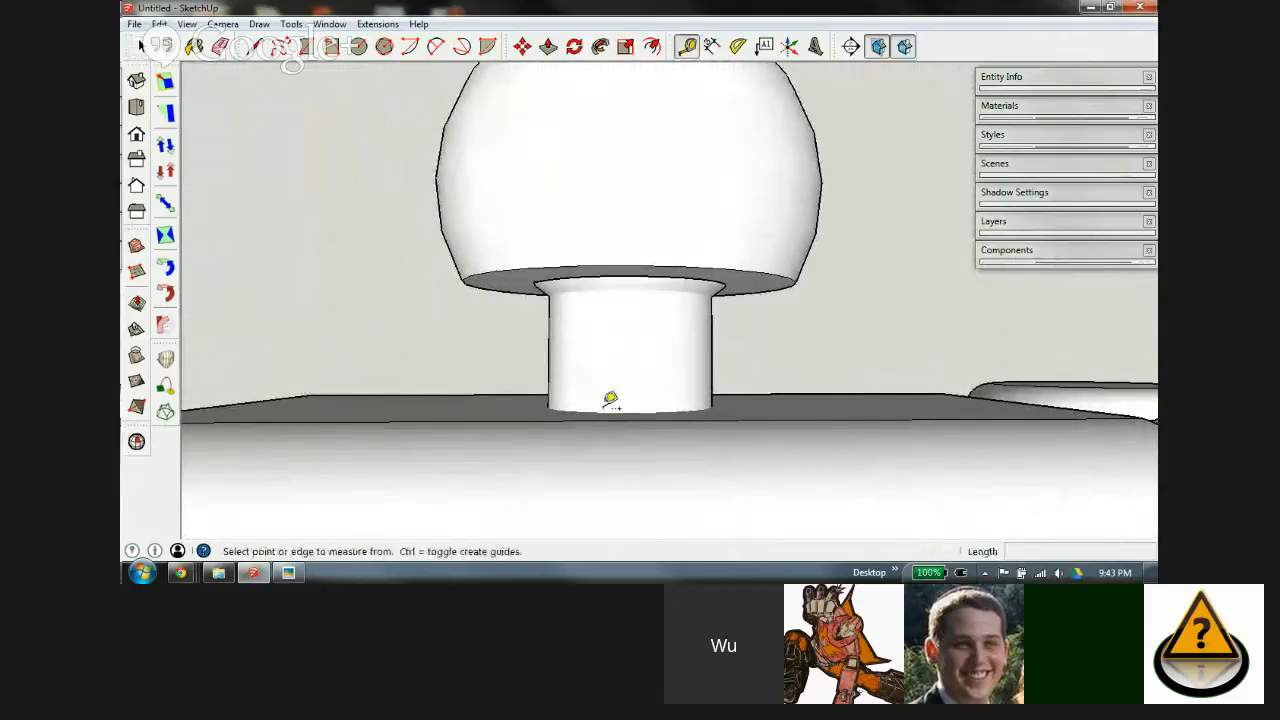
left_click(608, 404)
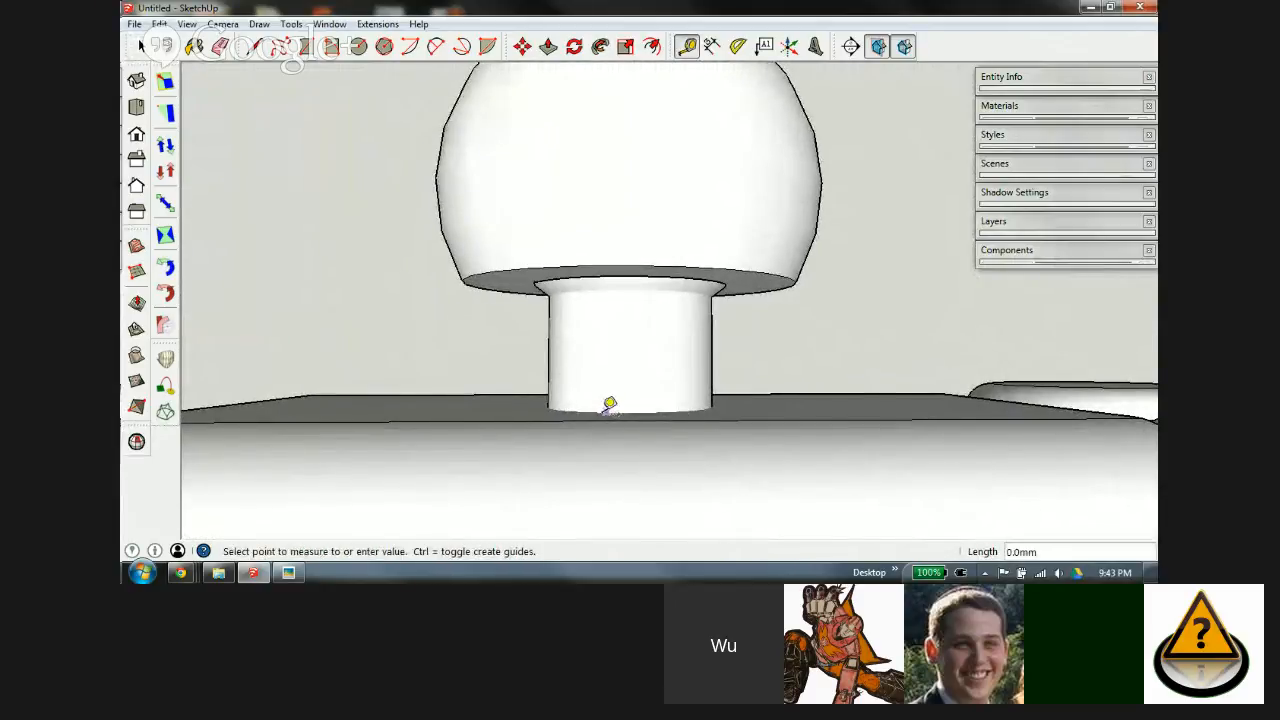
left_click(608, 341)
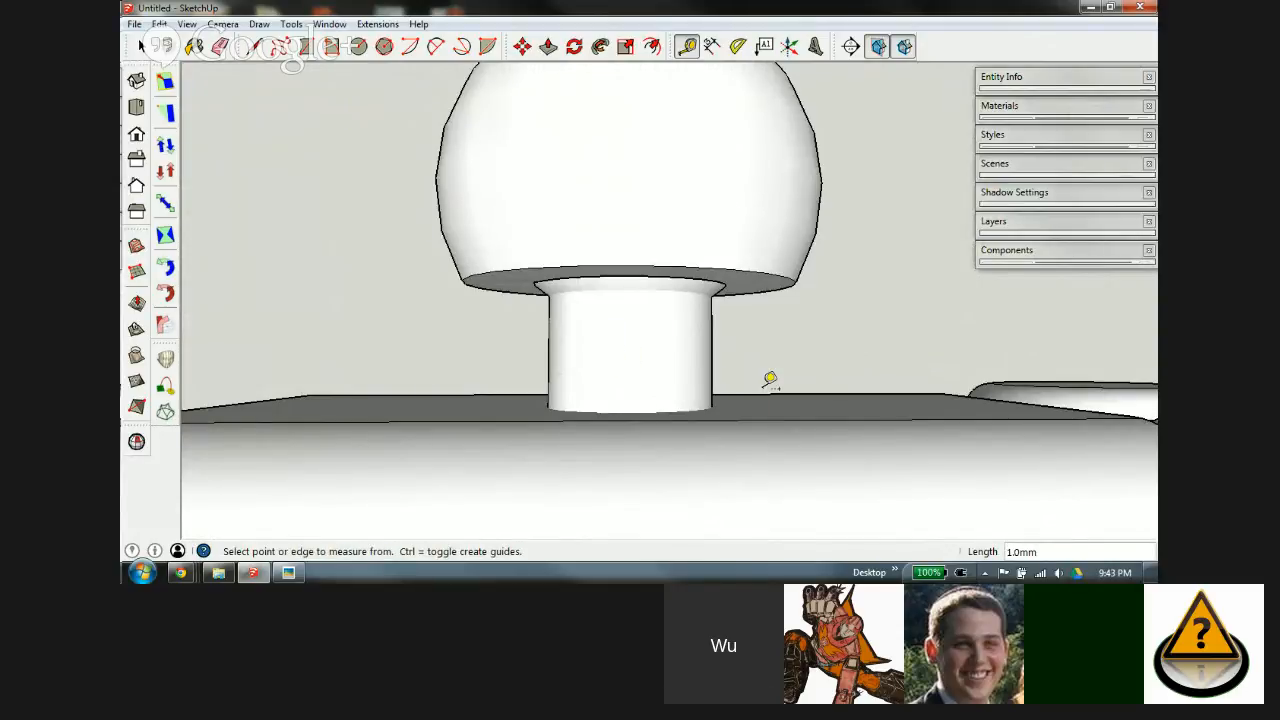
Step: Select the rounded cylindrical head group and move it about 46.8 mm to just behind the torso's neck ball
scroll(443, 251, "down", 5)
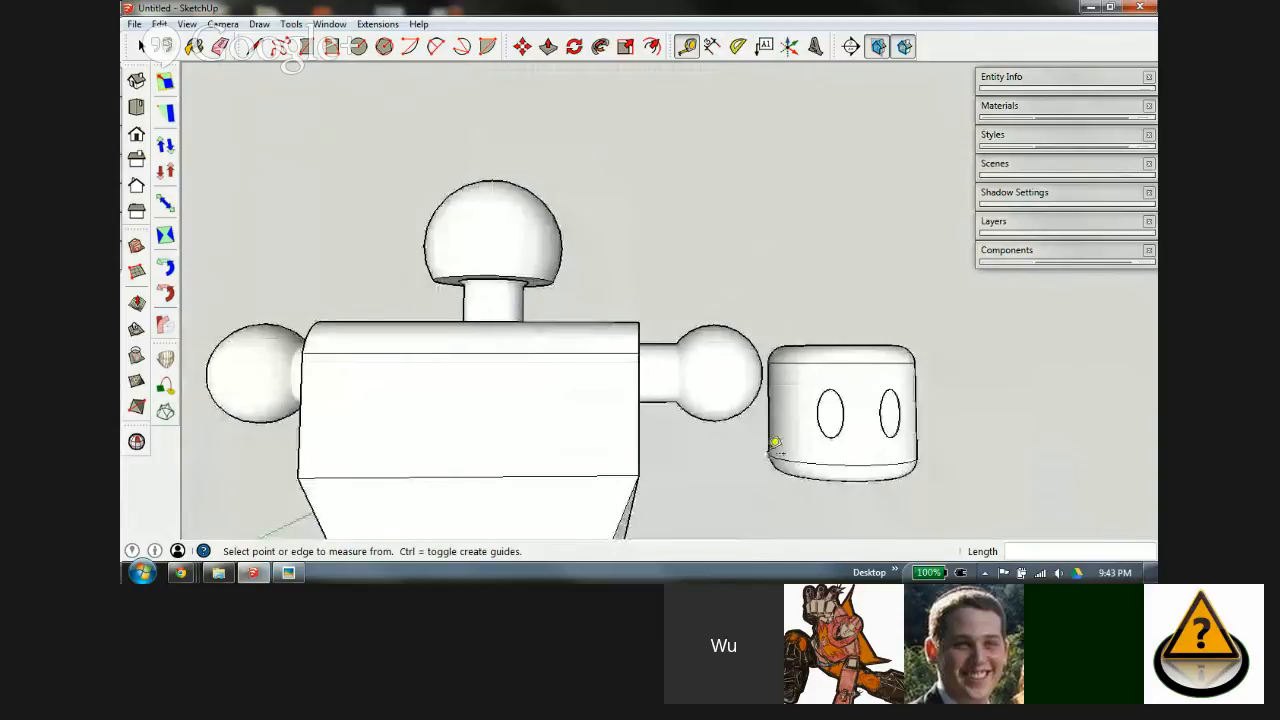
key("space")
left_click(780, 440)
scroll(560, 397, "down", 2)
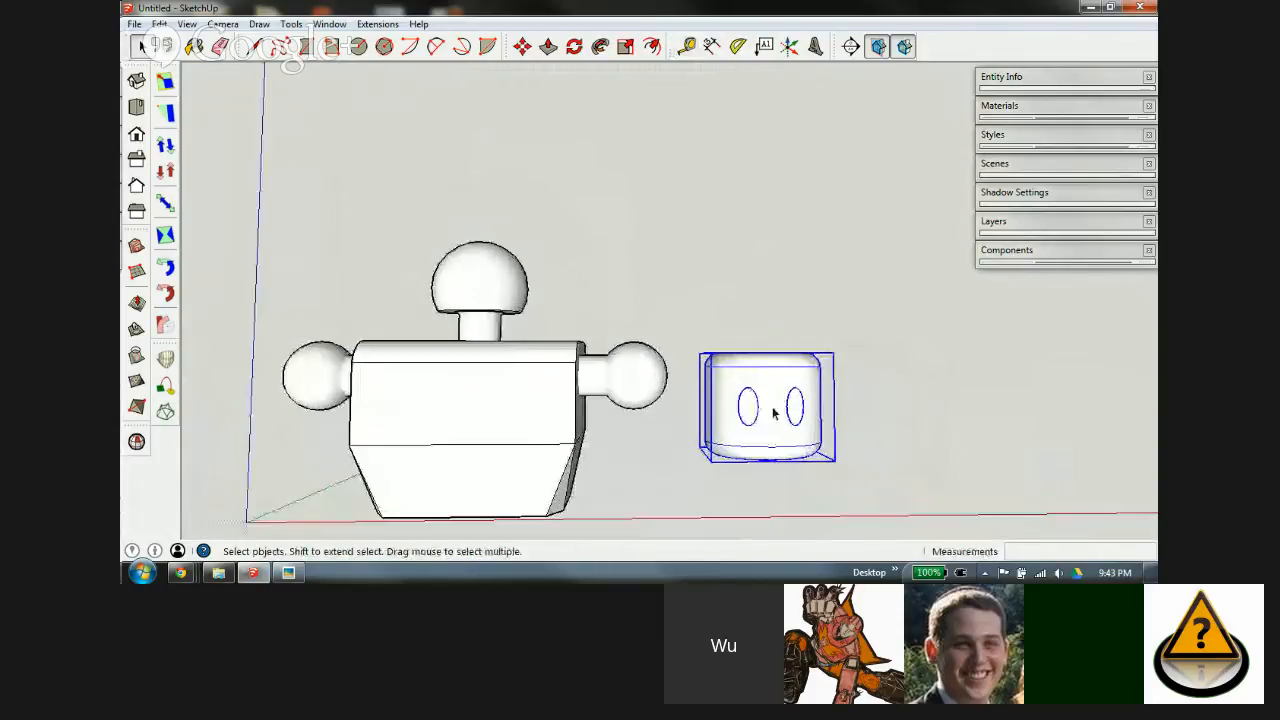
scroll(785, 413, "up", 2)
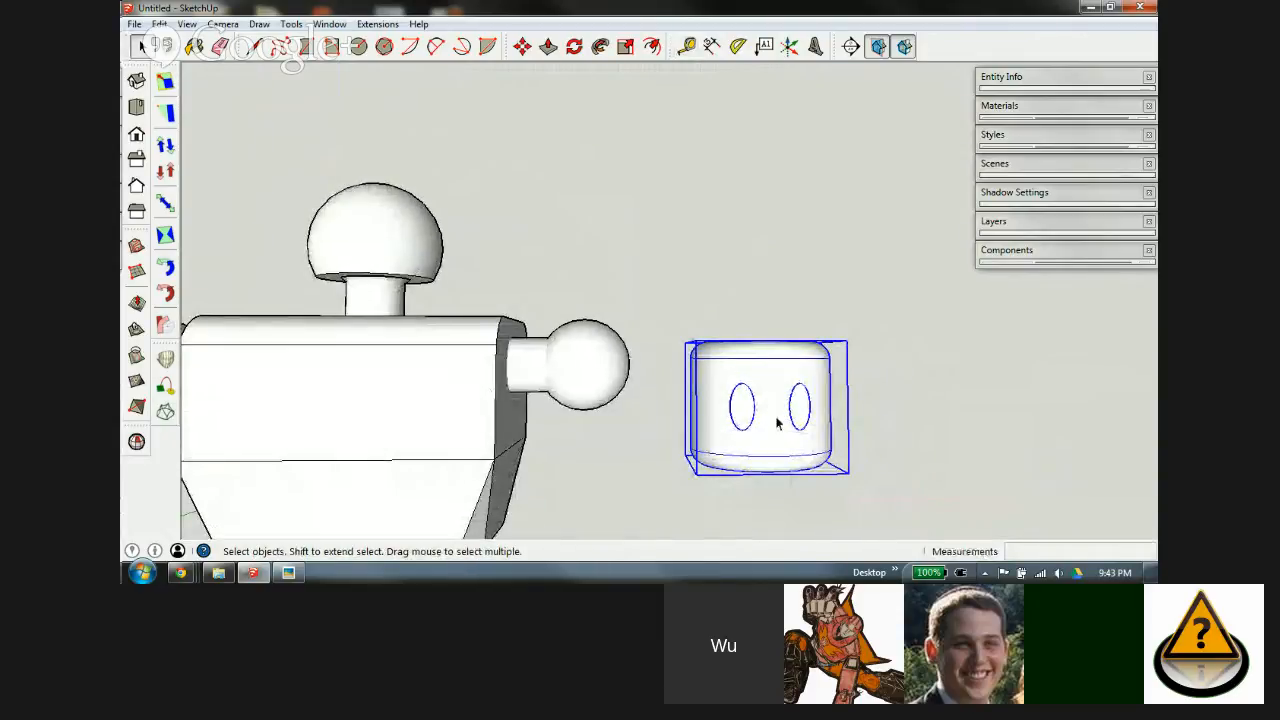
key("m")
scroll(780, 410, "up", 2)
middle_click_drag(777, 406, 624, 444)
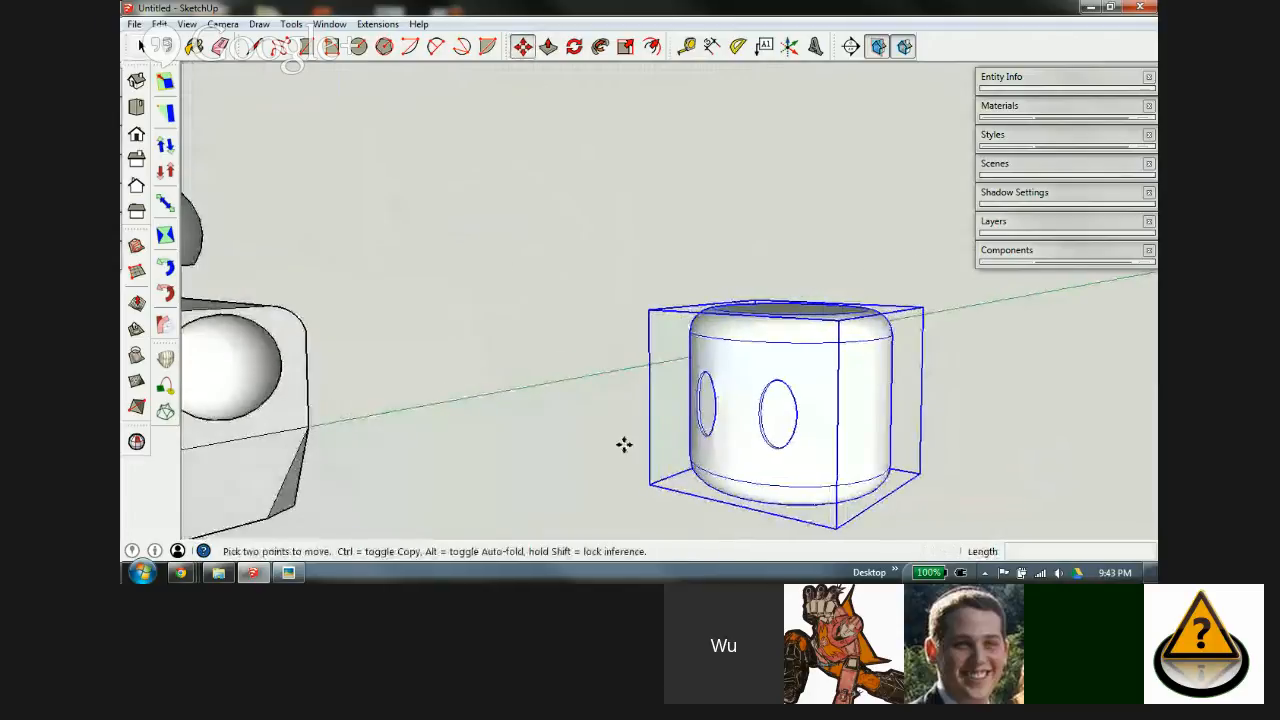
left_click(840, 441)
scroll(845, 425, "down", 2)
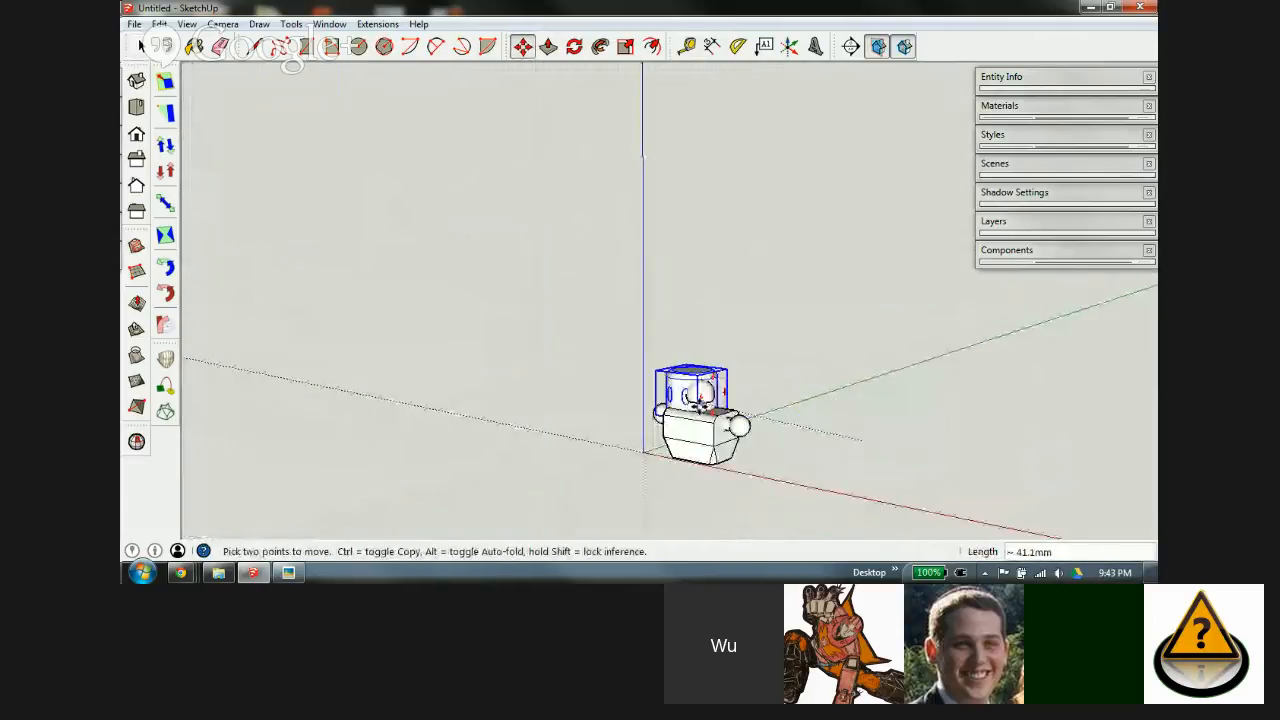
left_click(706, 408)
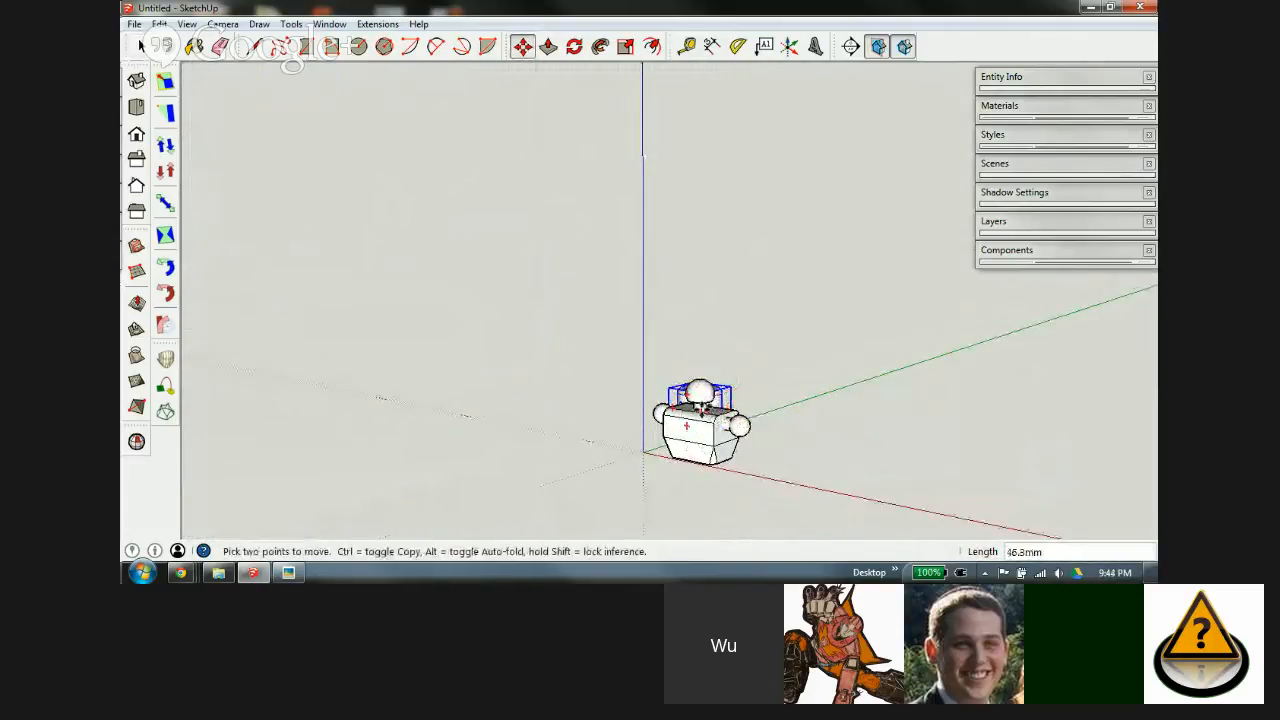
Step: Move the head group again to bring it closer to the dome on the torso
scroll(676, 418, "up", 2)
scroll(678, 419, "down", 1)
middle_click_drag(790, 500, 900, 525)
left_click(643, 398)
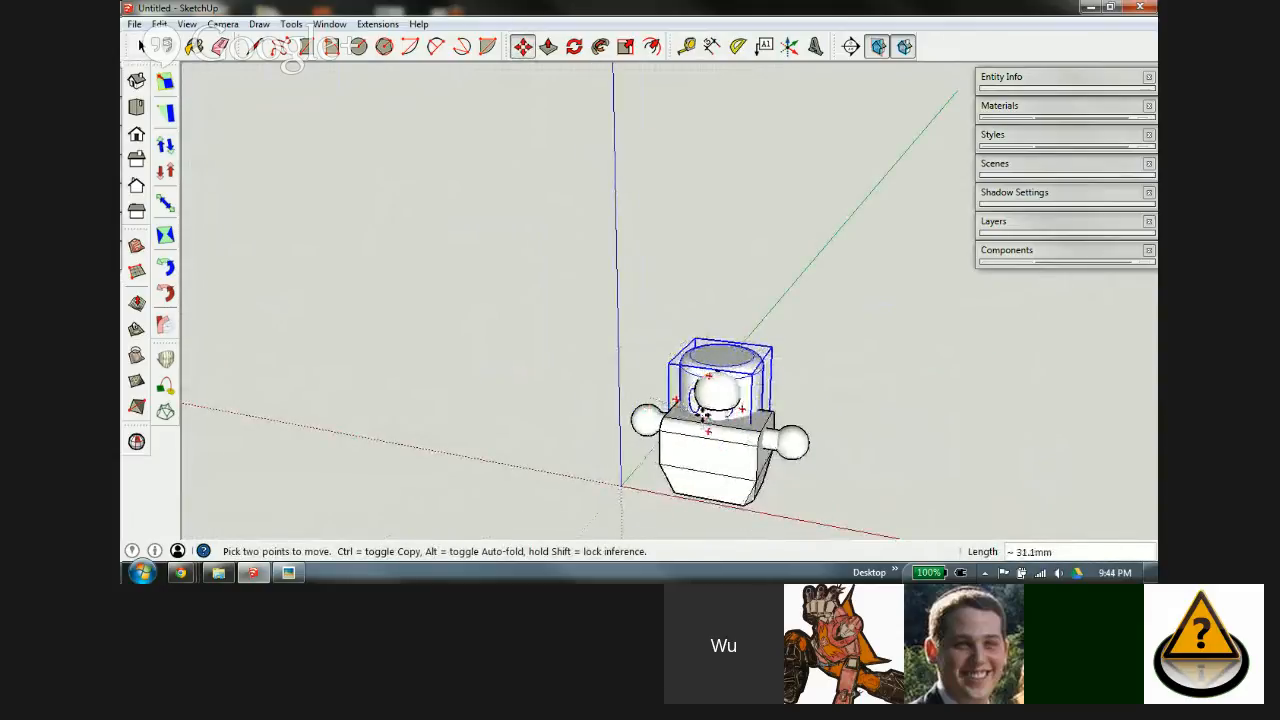
Step: Move the head group vertically until its base is level with the torso's upper face
scroll(740, 415, "up", 3)
middle_click_drag(766, 420, 400, 328)
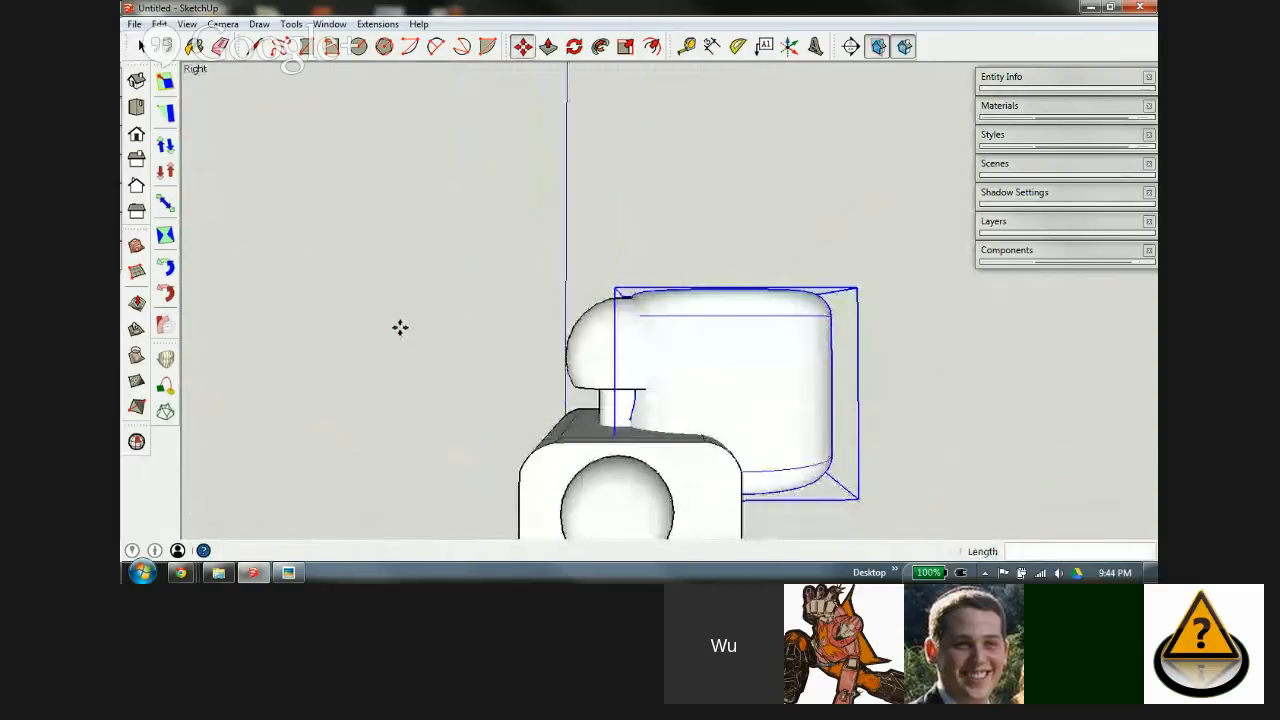
scroll(766, 480, "up", 3)
middle_click_drag(760, 466, 703, 413)
left_click(712, 434)
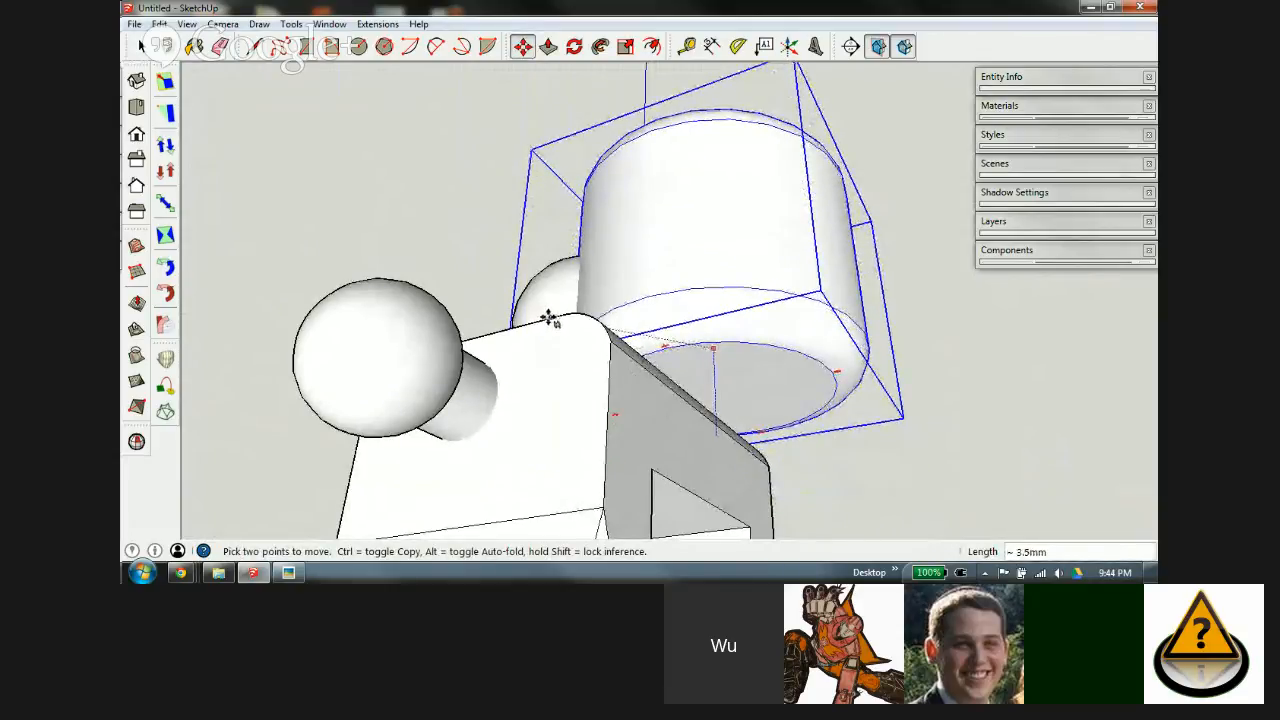
middle_click_drag(549, 334, 640, 529)
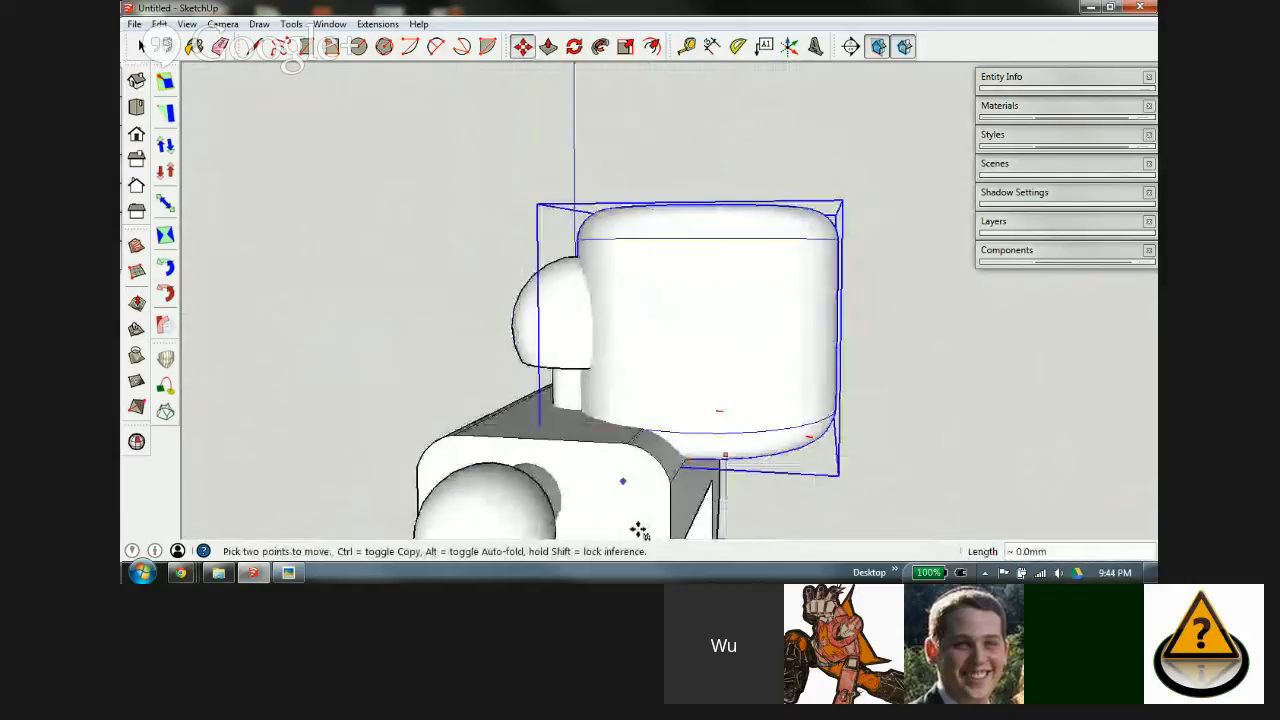
left_click(540, 430)
Step: Raise the head group 1 mm above the torso's upper face
scroll(654, 383, "up", 3)
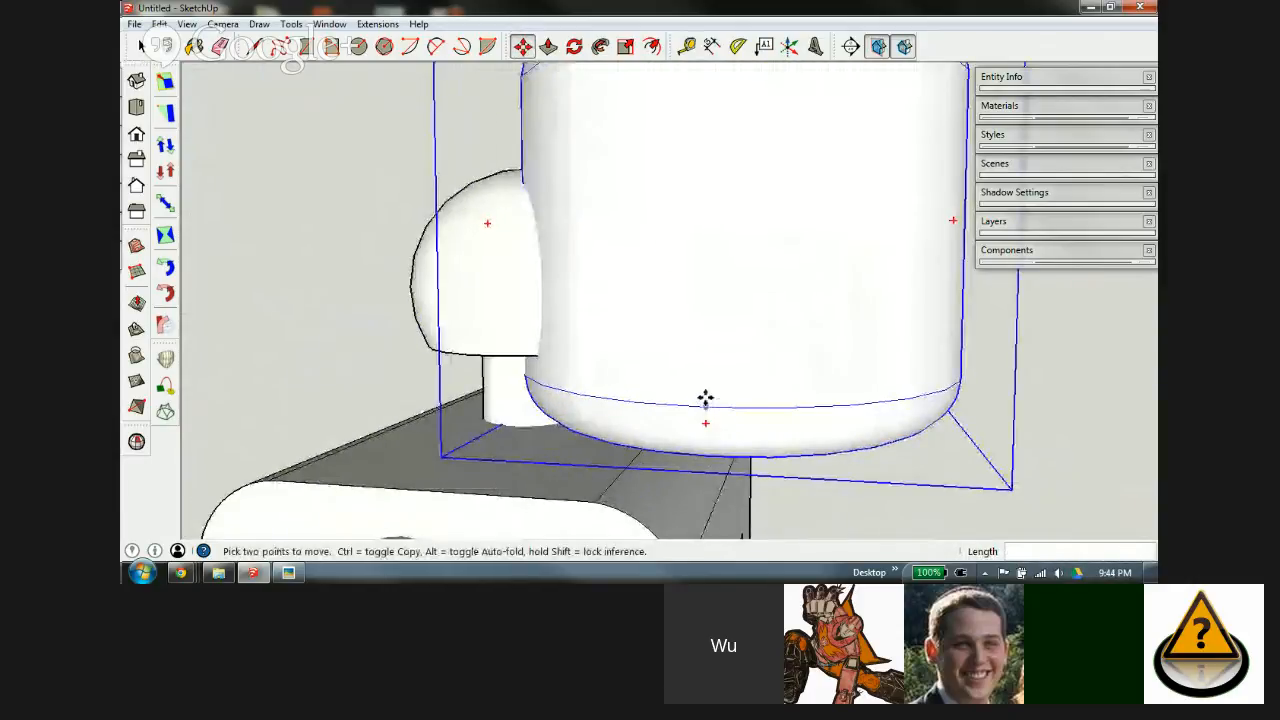
left_click(705, 398)
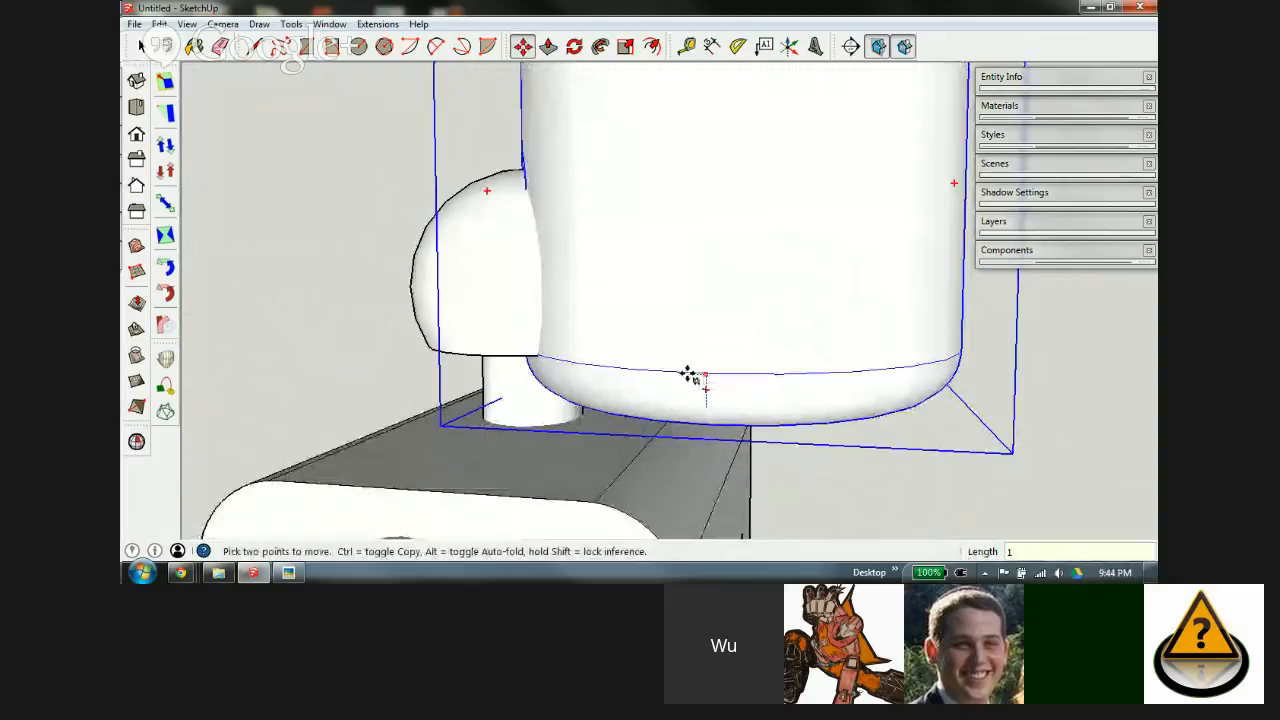
middle_click_drag(638, 387, 702, 398)
Step: Move the head group about 6.1 mm along the green axis, using hidden geometry to align it with the centre of the arm ball
scroll(629, 314, "down", 3)
scroll(714, 306, "down", 1)
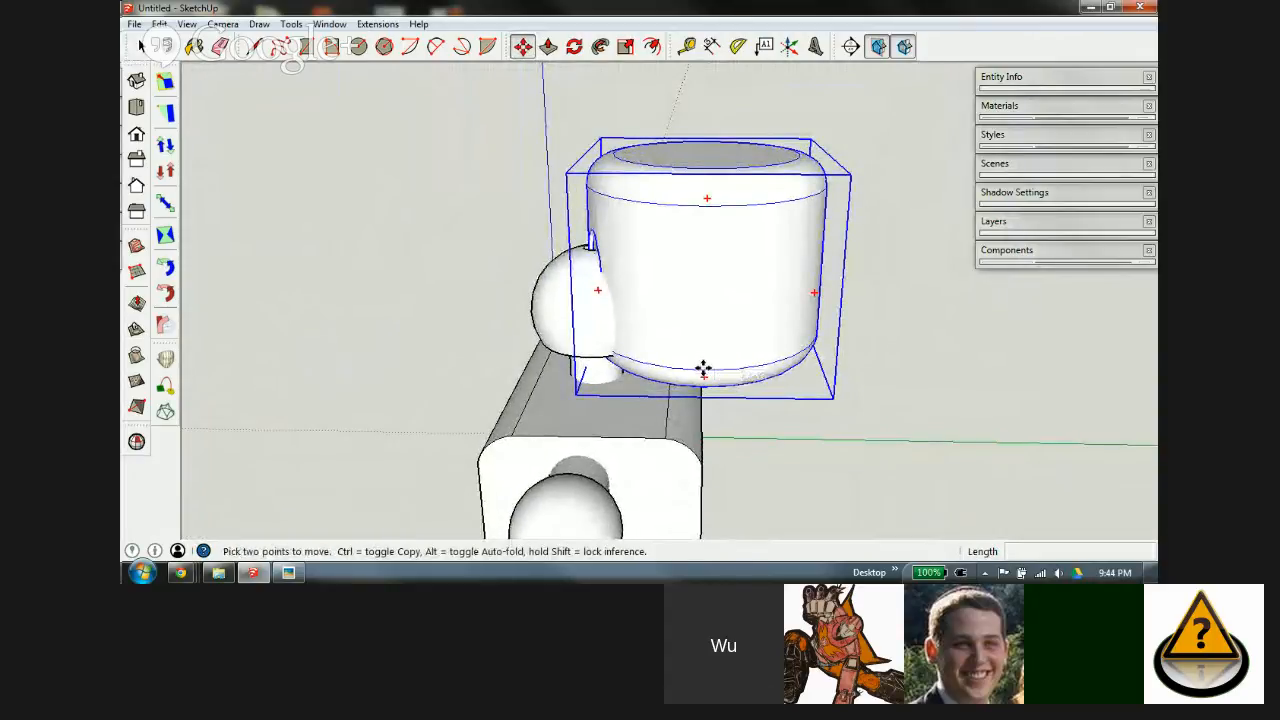
middle_click_drag(703, 369, 597, 400)
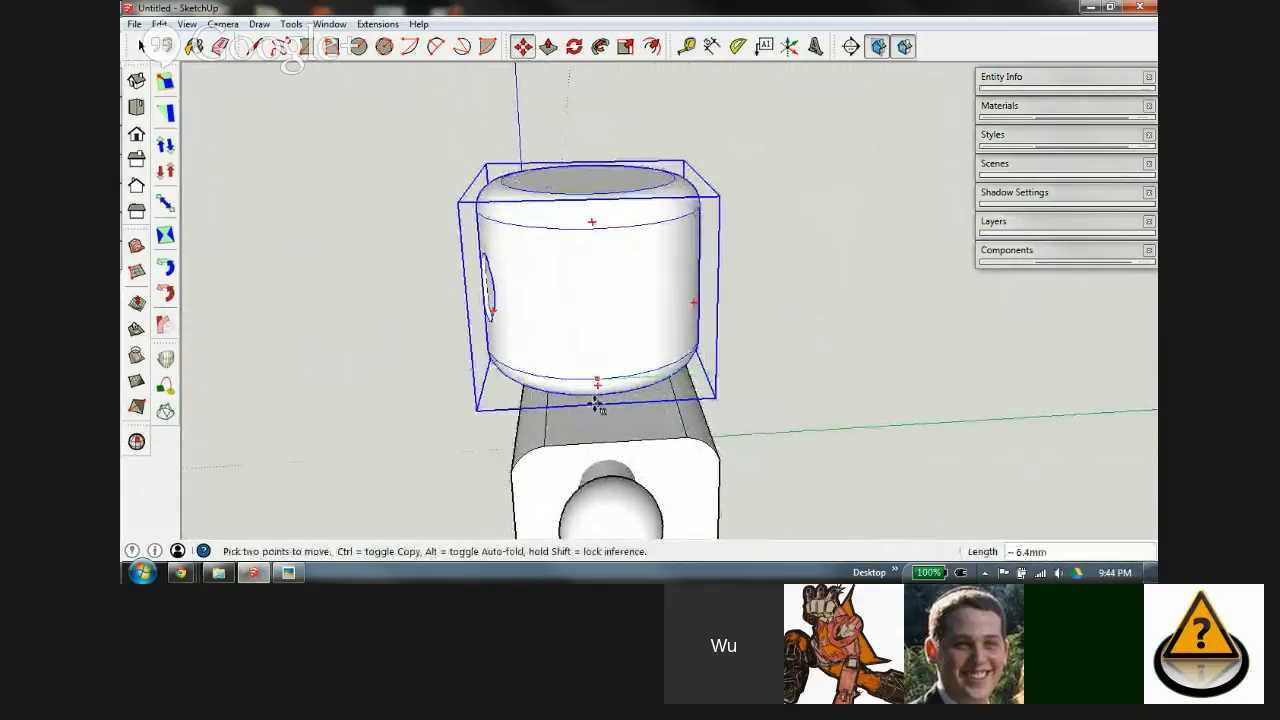
scroll(603, 451, "down", 3)
scroll(608, 457, "up", 2)
scroll(606, 459, "up", 1)
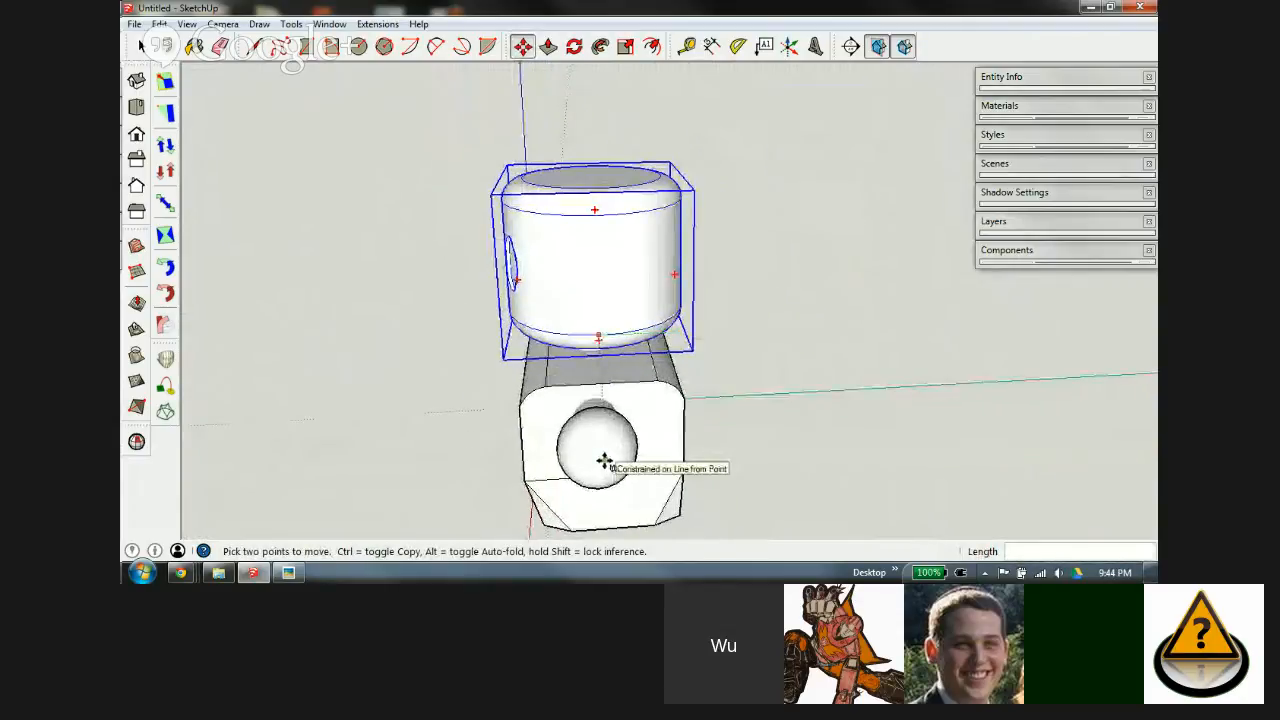
left_click(604, 461)
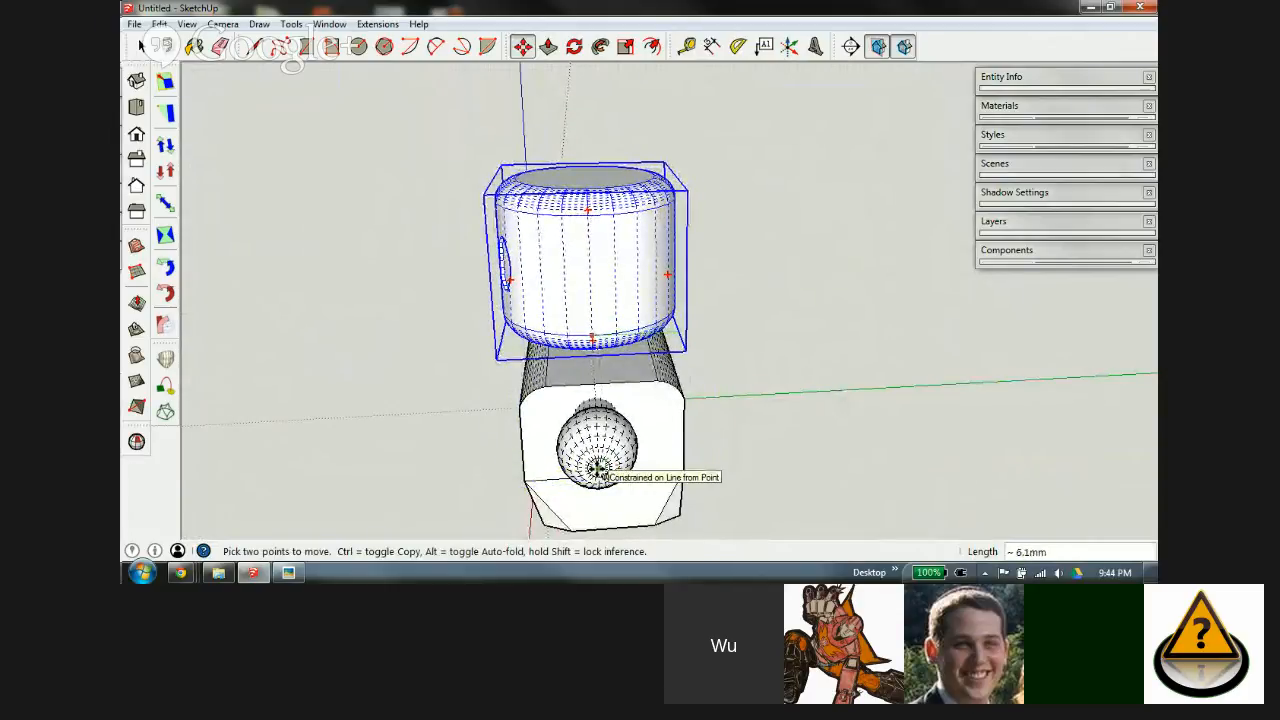
left_click(597, 467)
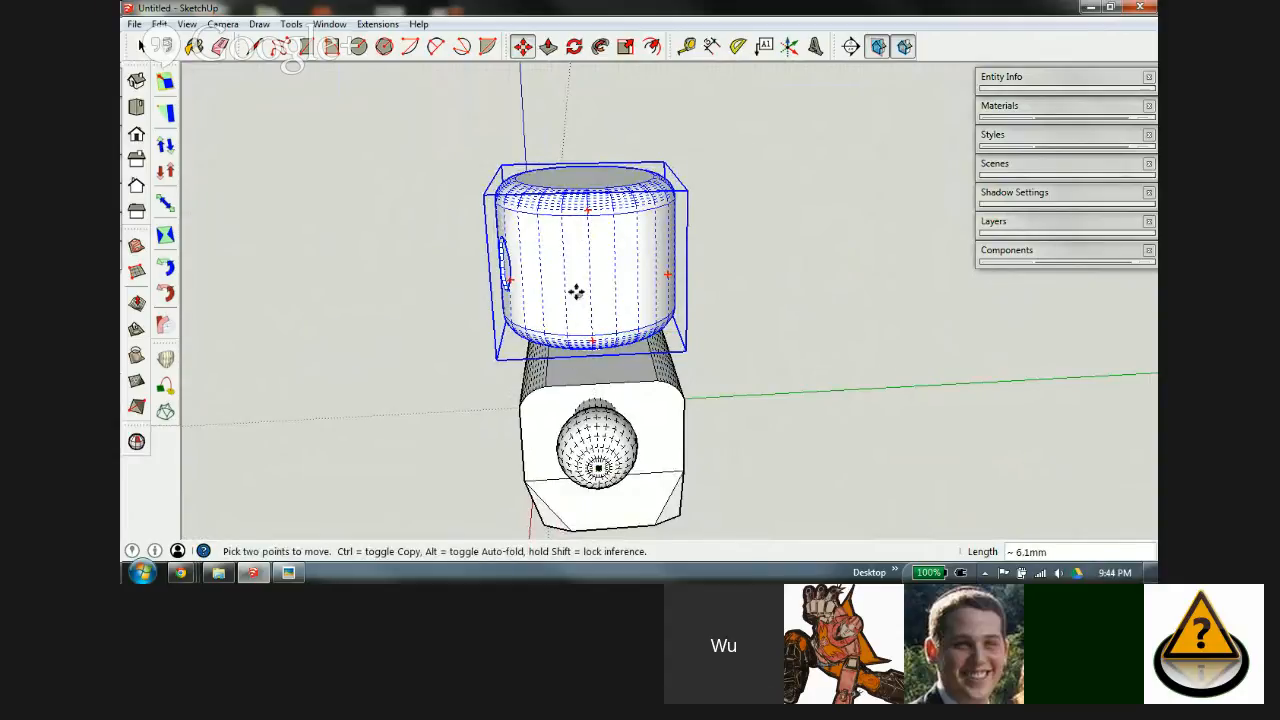
Step: Move the head group about 1.4 mm along the red axis to centre it over the neck, and check the alignment in X-ray
middle_click_drag(585, 310, 517, 291)
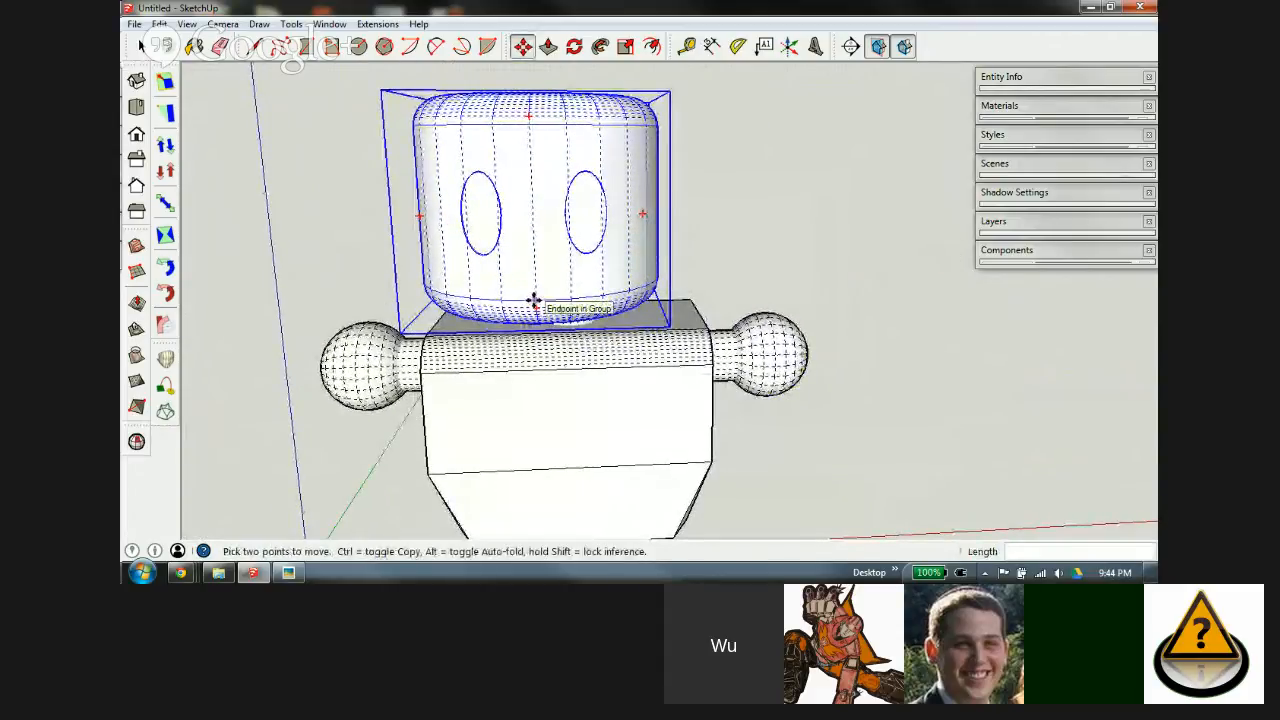
left_click(534, 300)
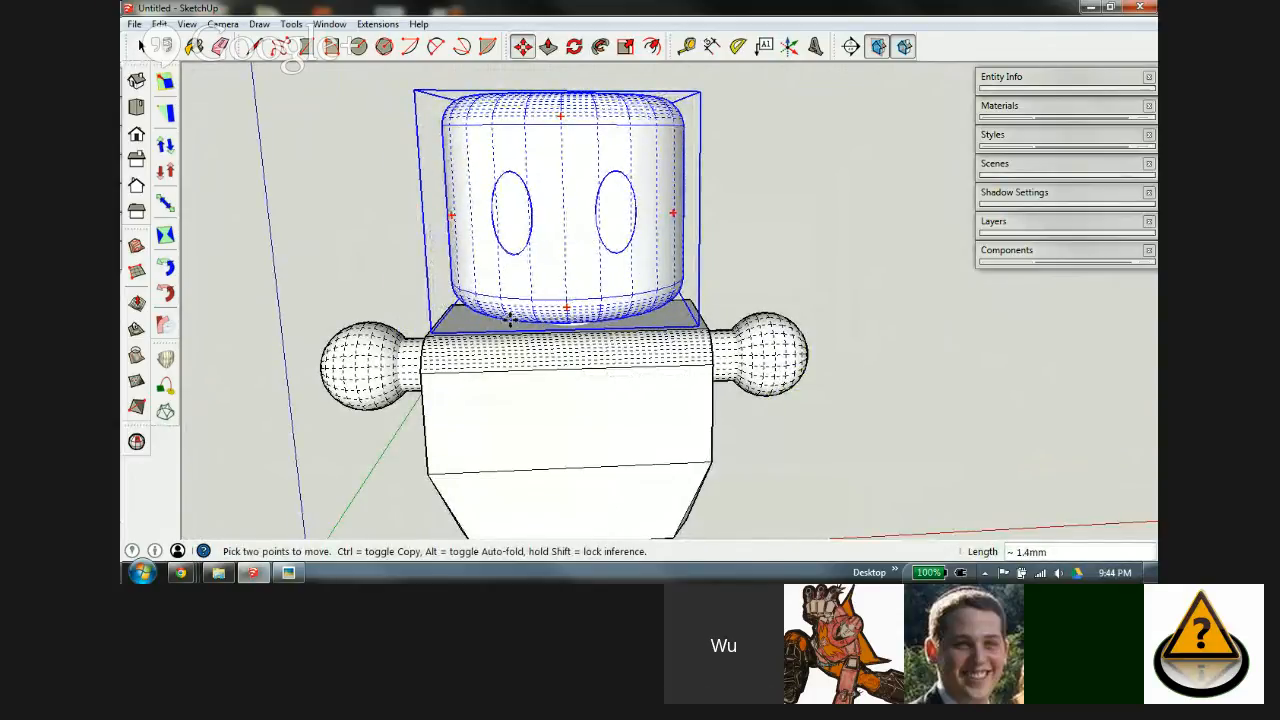
middle_click_drag(551, 346, 492, 320)
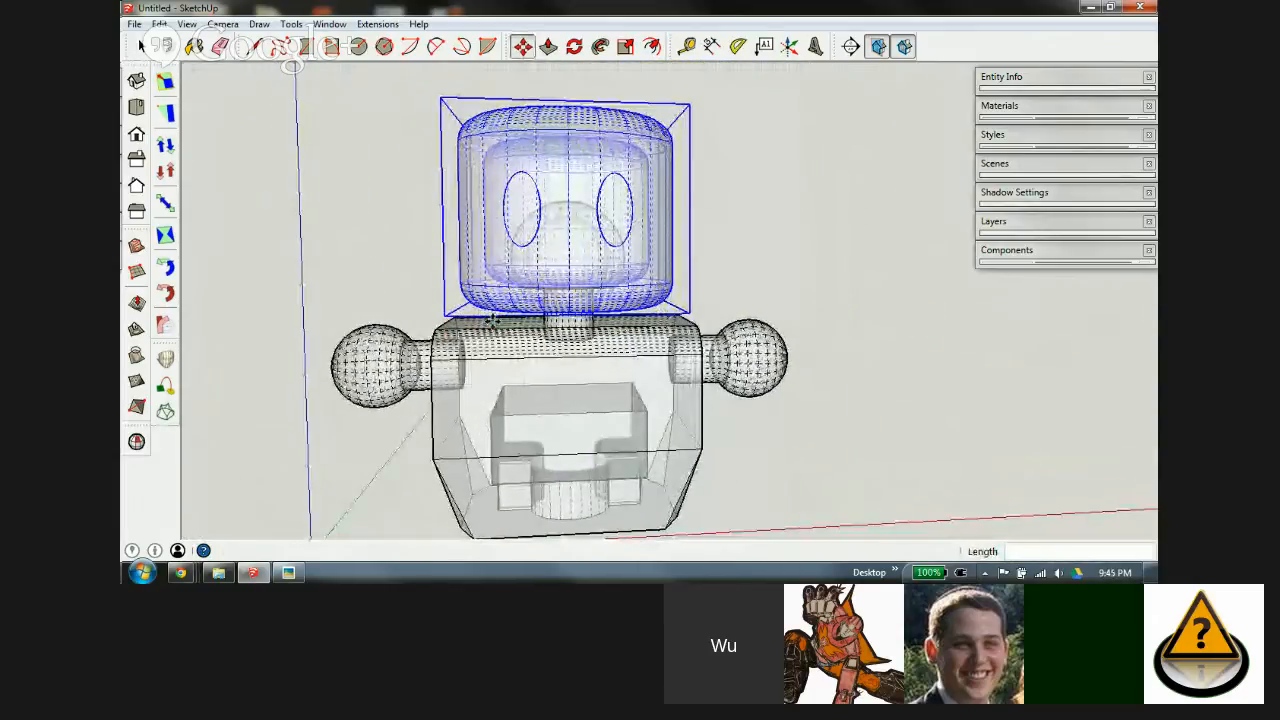
Step: Select the torso component below the head and delete it
key("space")
scroll(560, 268, "up", 4)
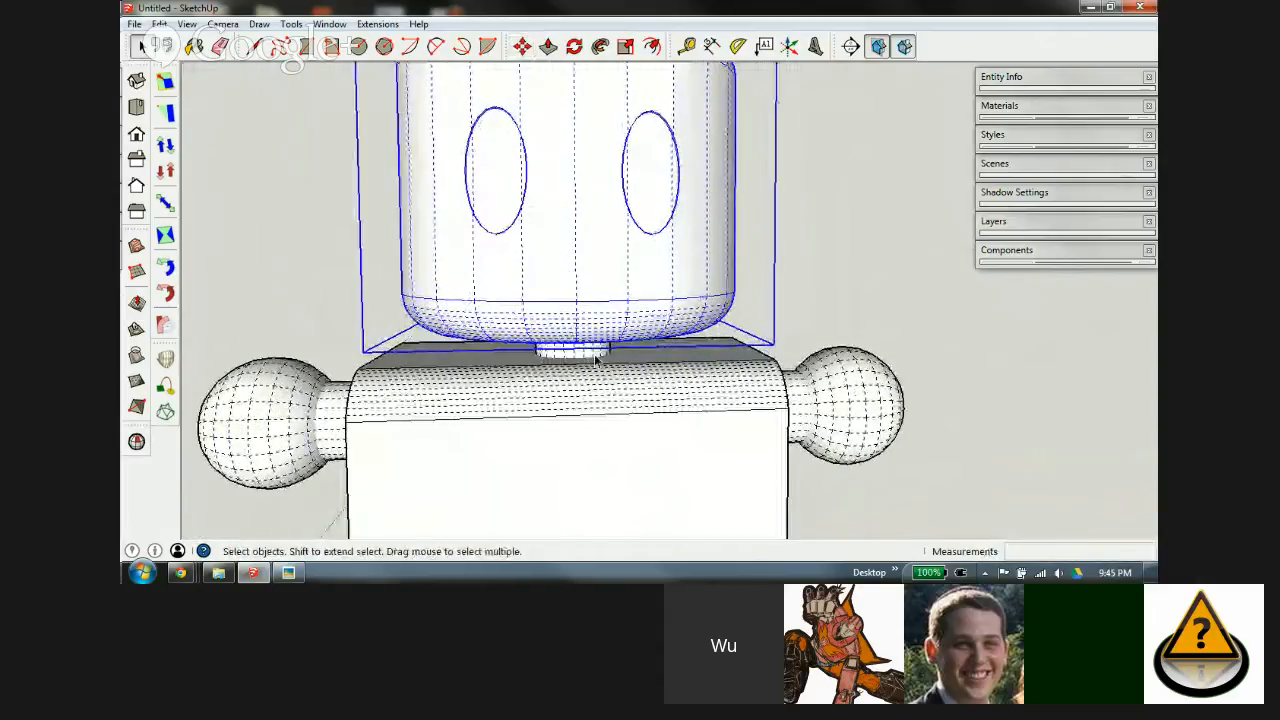
middle_click_drag(571, 349, 570, 316)
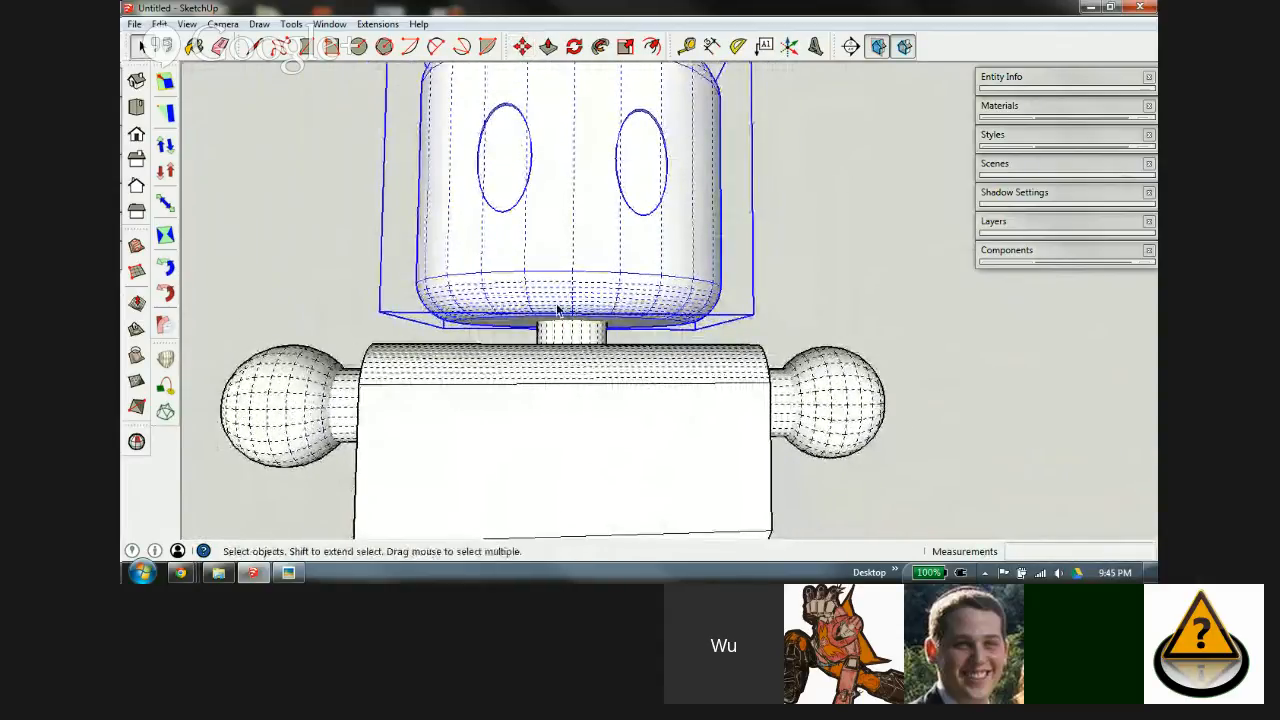
left_click(615, 383)
key("Delete")
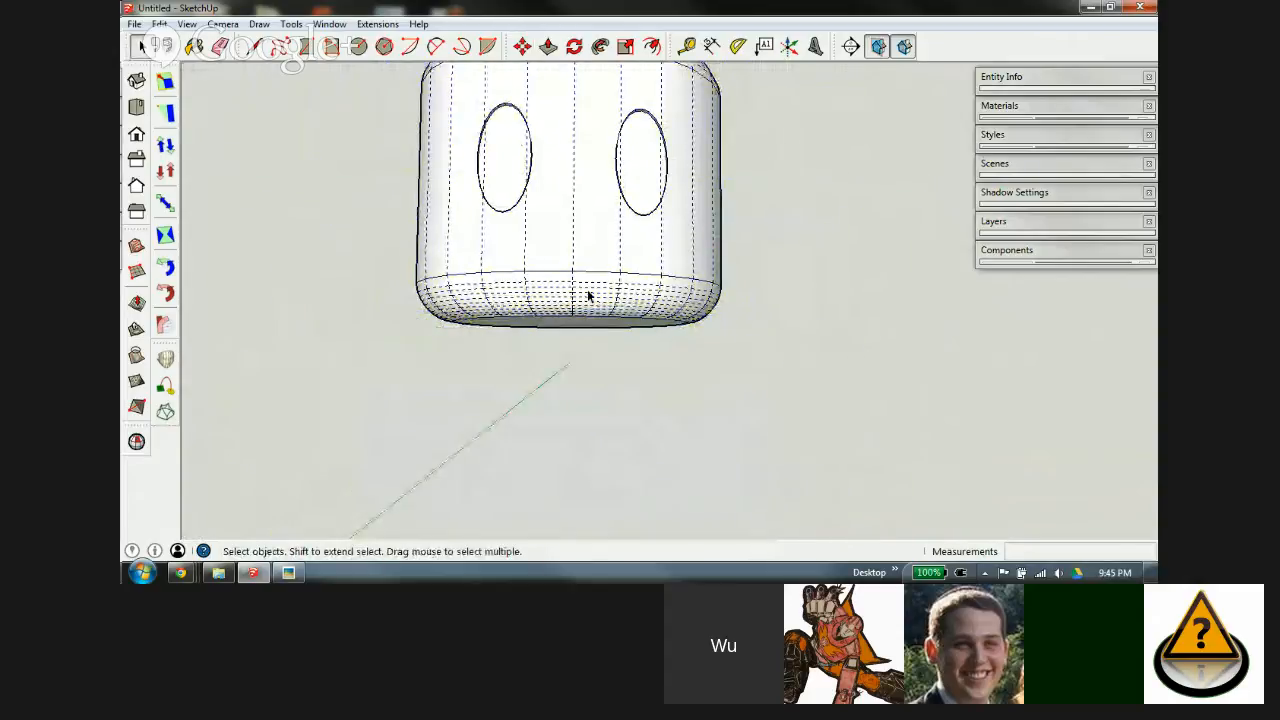
Step: Examine in X-ray how the dome sits inside the hollow head, from the front and from below
middle_click_drag(574, 217, 568, 328)
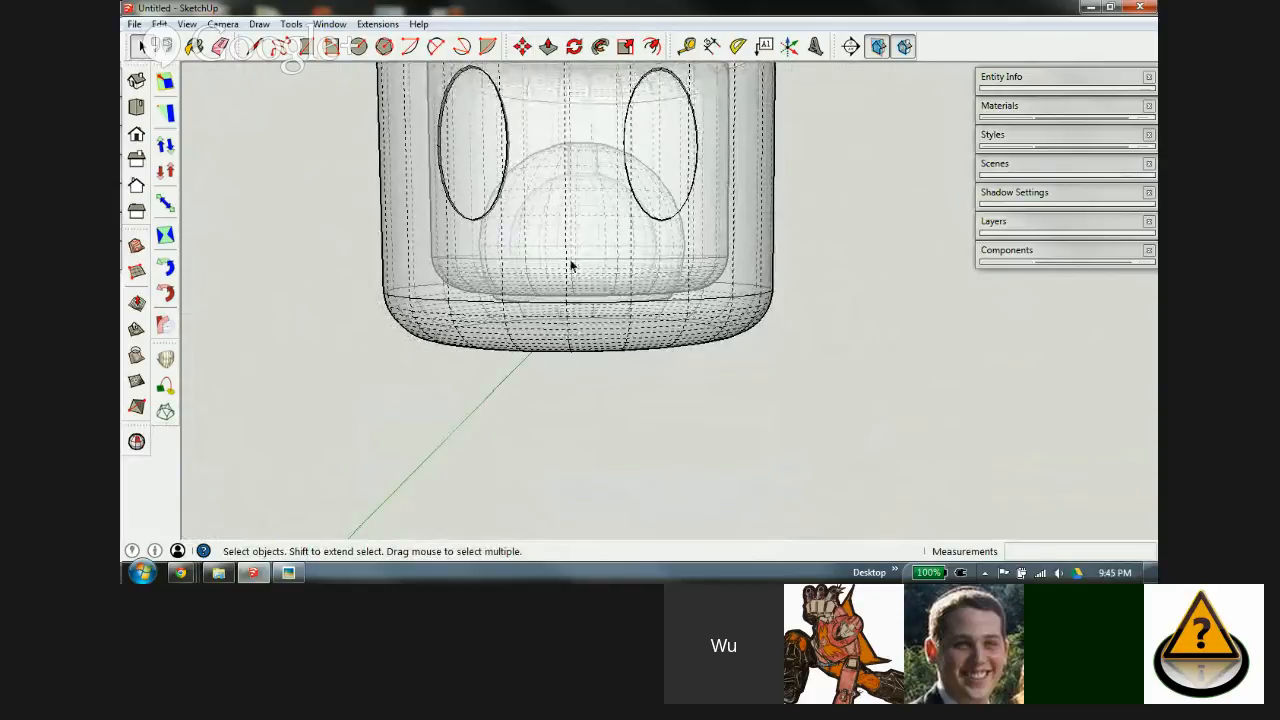
scroll(587, 285, "up", 2)
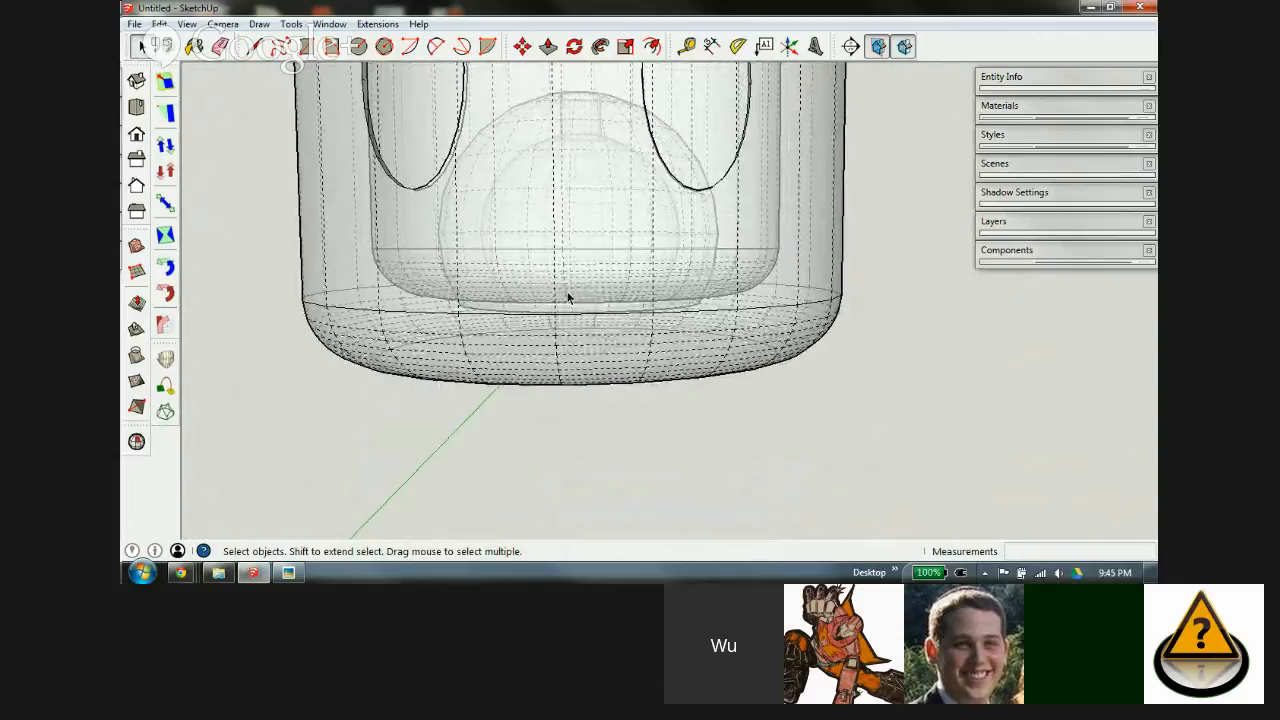
scroll(567, 297, "down", 2)
scroll(570, 285, "up", 3)
mouse_move(572, 279)
middle_mouse_down()
mouse_move(526, 317)
mouse_move(534, 254)
mouse_move(532, 430)
mouse_move(563, 277)
middle_mouse_up()
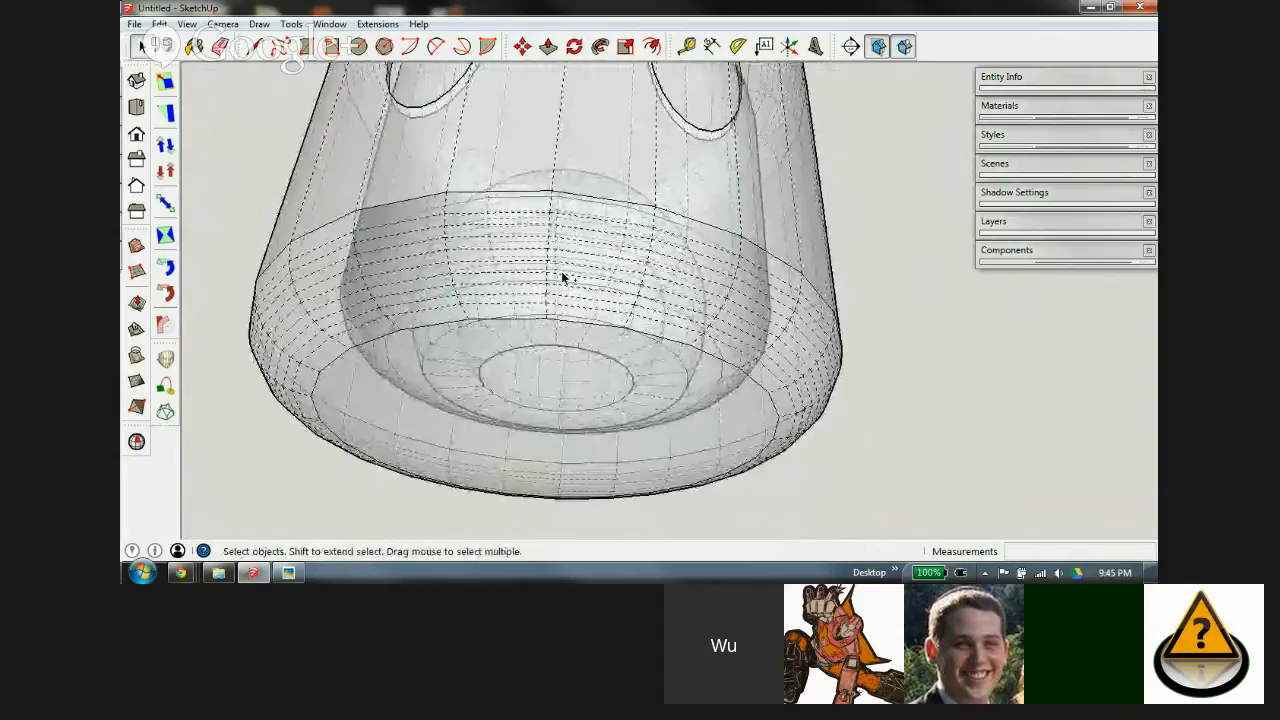
scroll(555, 300, "down", 3)
middle_click_drag(561, 341, 575, 380)
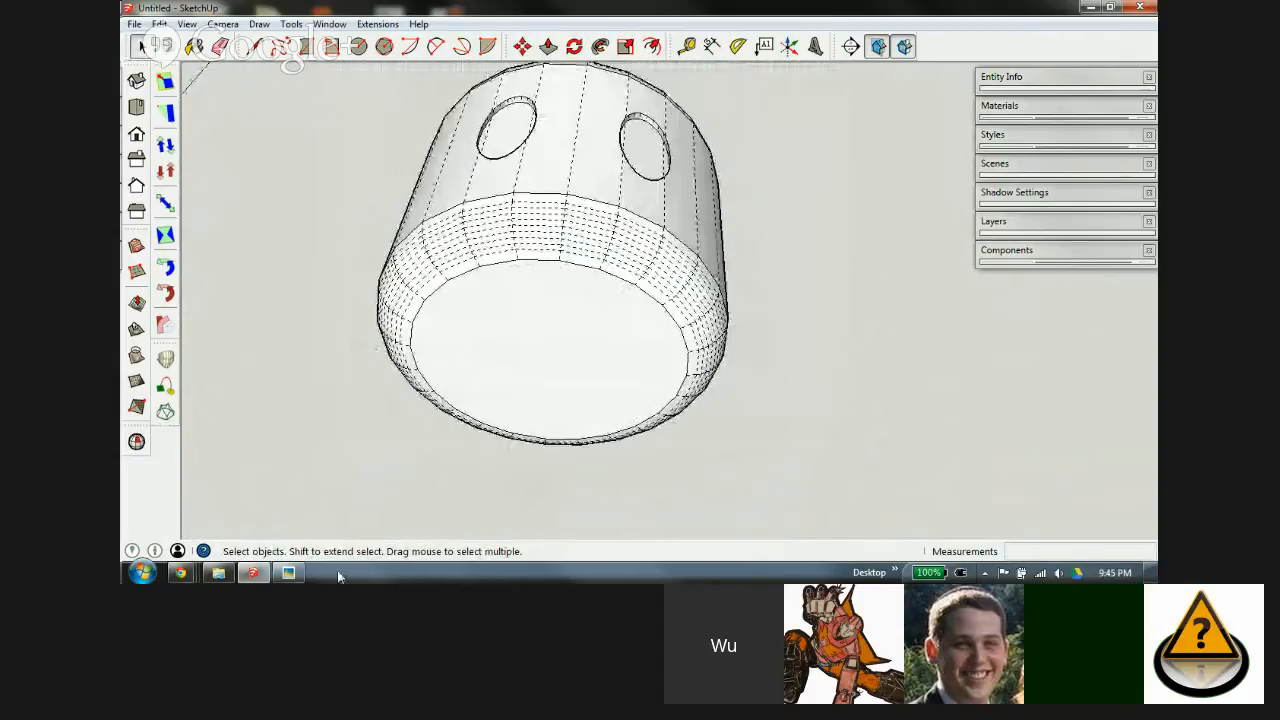
Step: Switch to Picasa Photo Viewer and review the ball socket section views and dimensions in head_specs.jpg
left_click(290, 573)
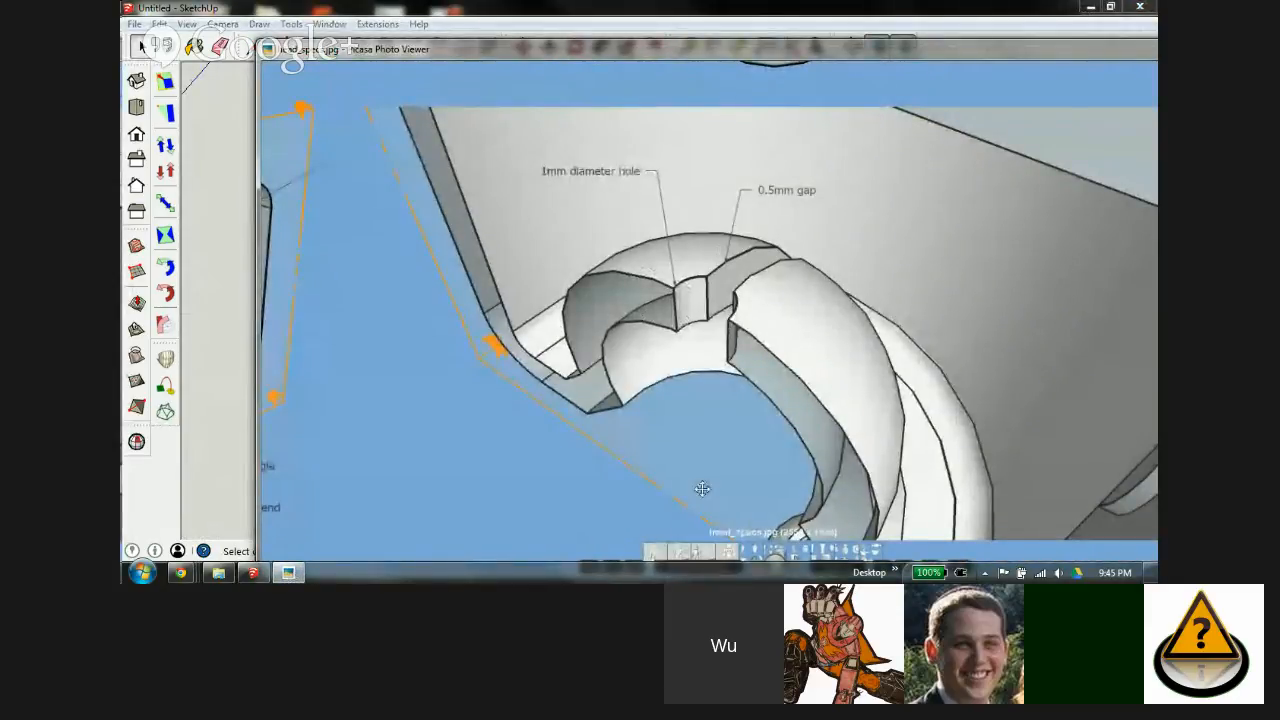
left_click_drag(700, 486, 679, 436)
left_click_drag(858, 55, 762, 22)
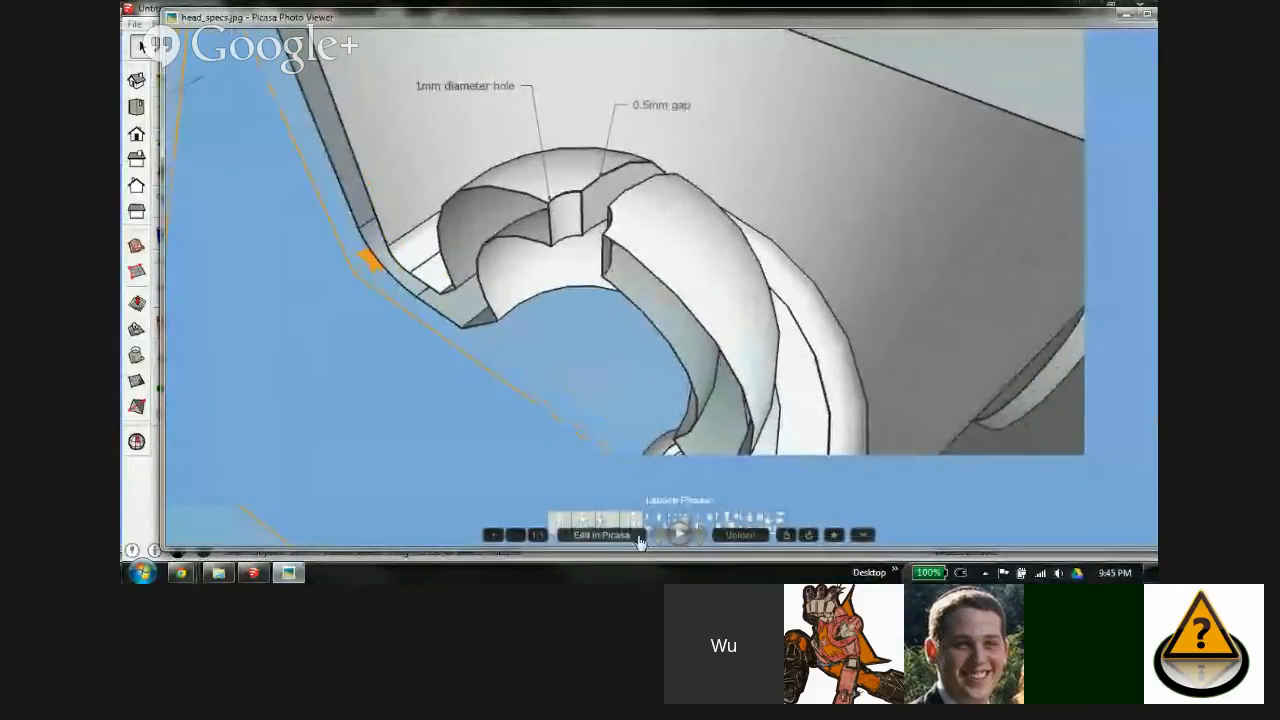
scroll(510, 543, "down", 5)
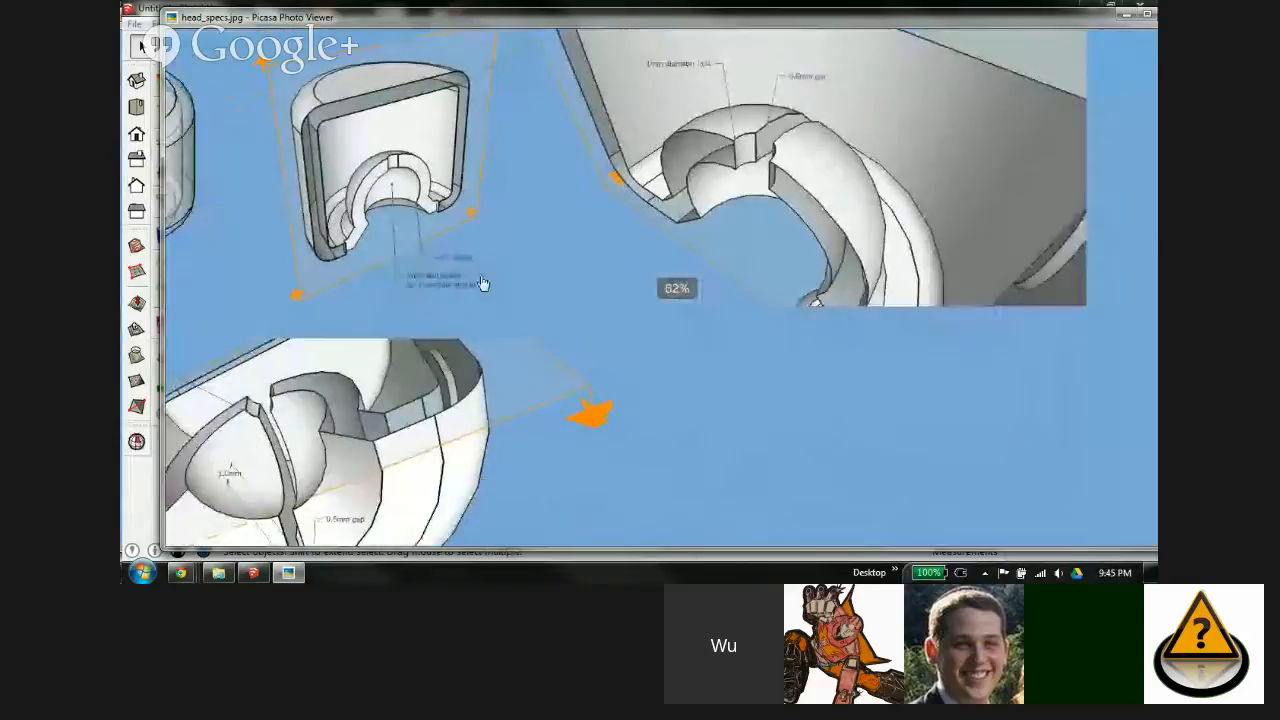
left_click_drag(481, 284, 647, 261)
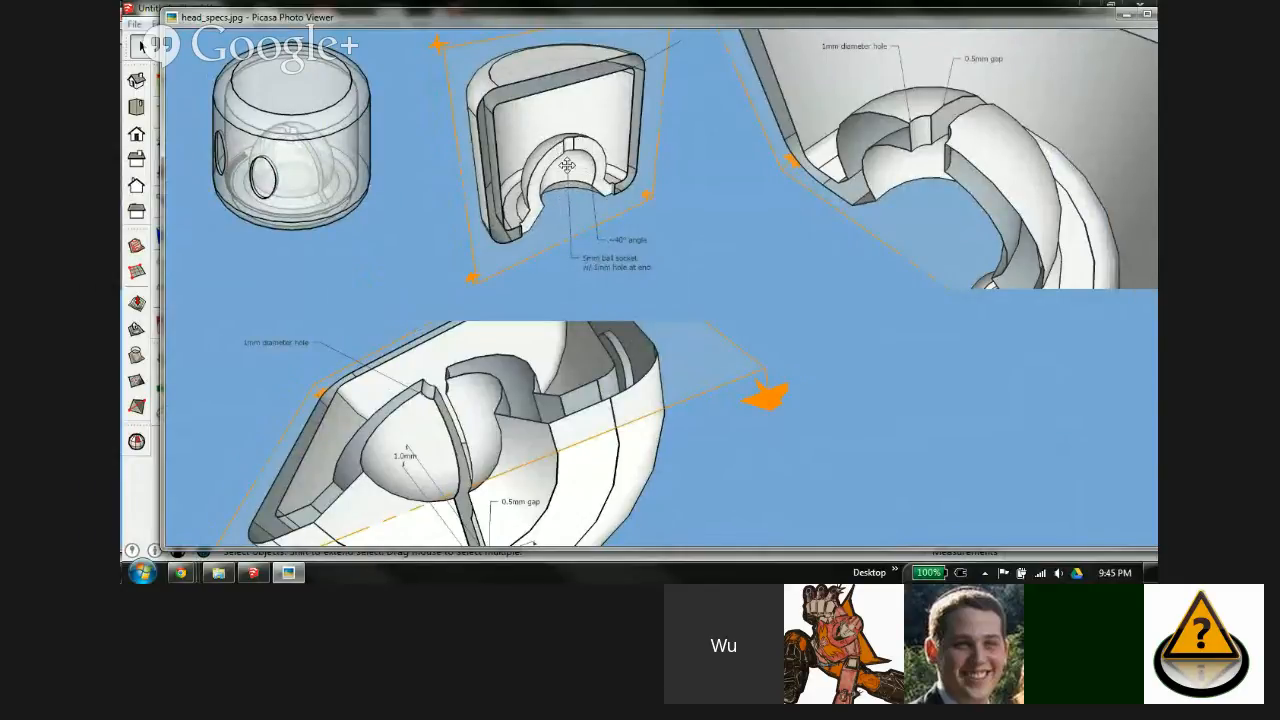
left_click_drag(367, 430, 418, 268)
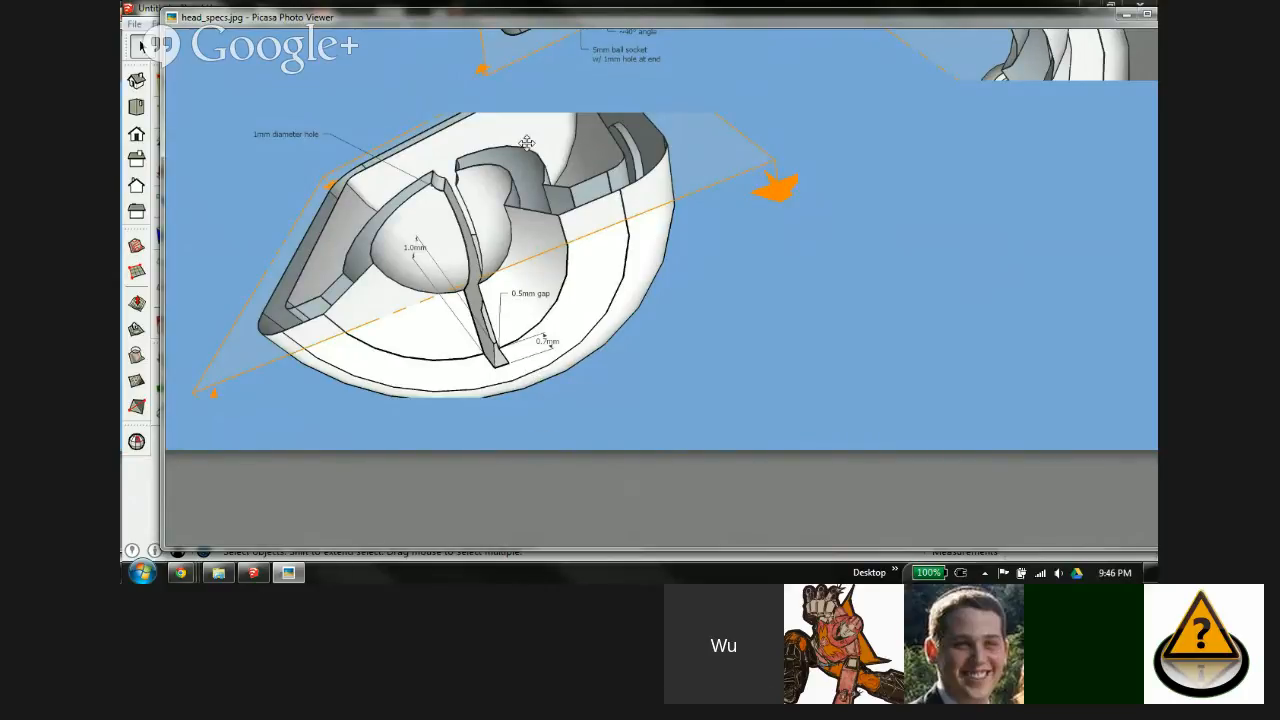
left_click_drag(527, 143, 706, 374)
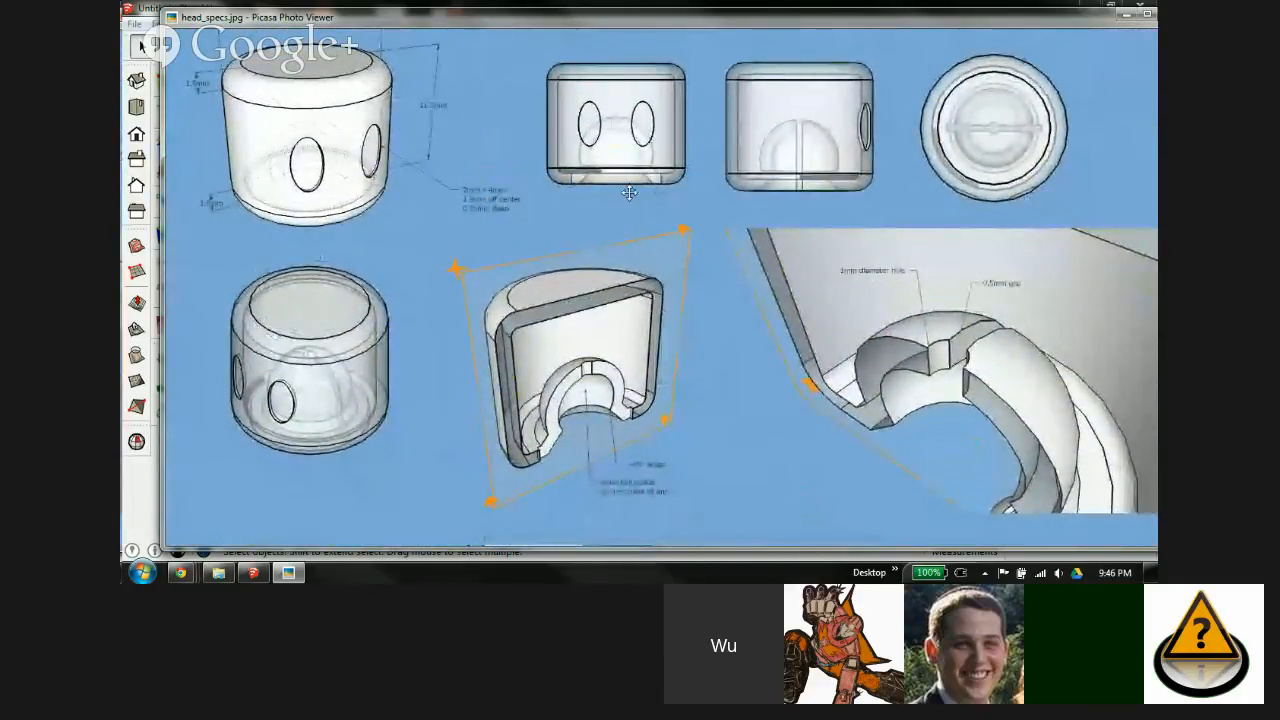
scroll(629, 192, "down", 2)
scroll(700, 260, "up", 2)
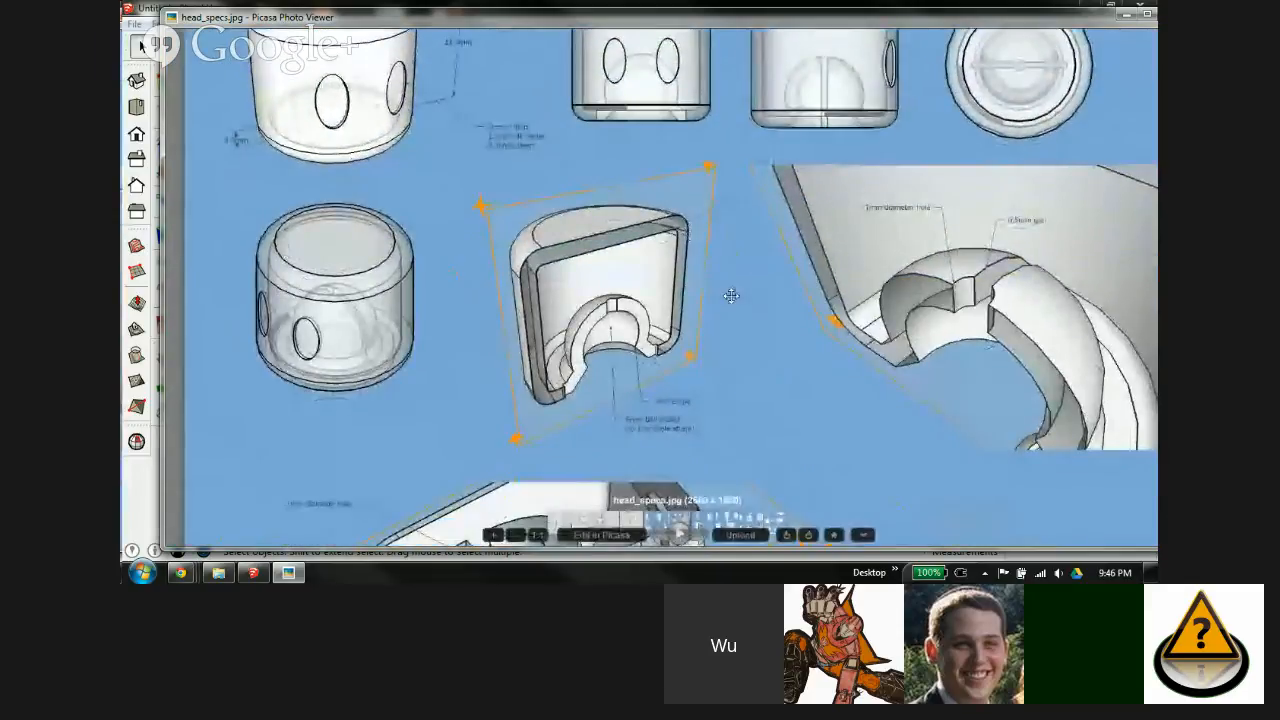
left_click_drag(731, 295, 663, 7)
left_click_drag(606, 259, 661, 201)
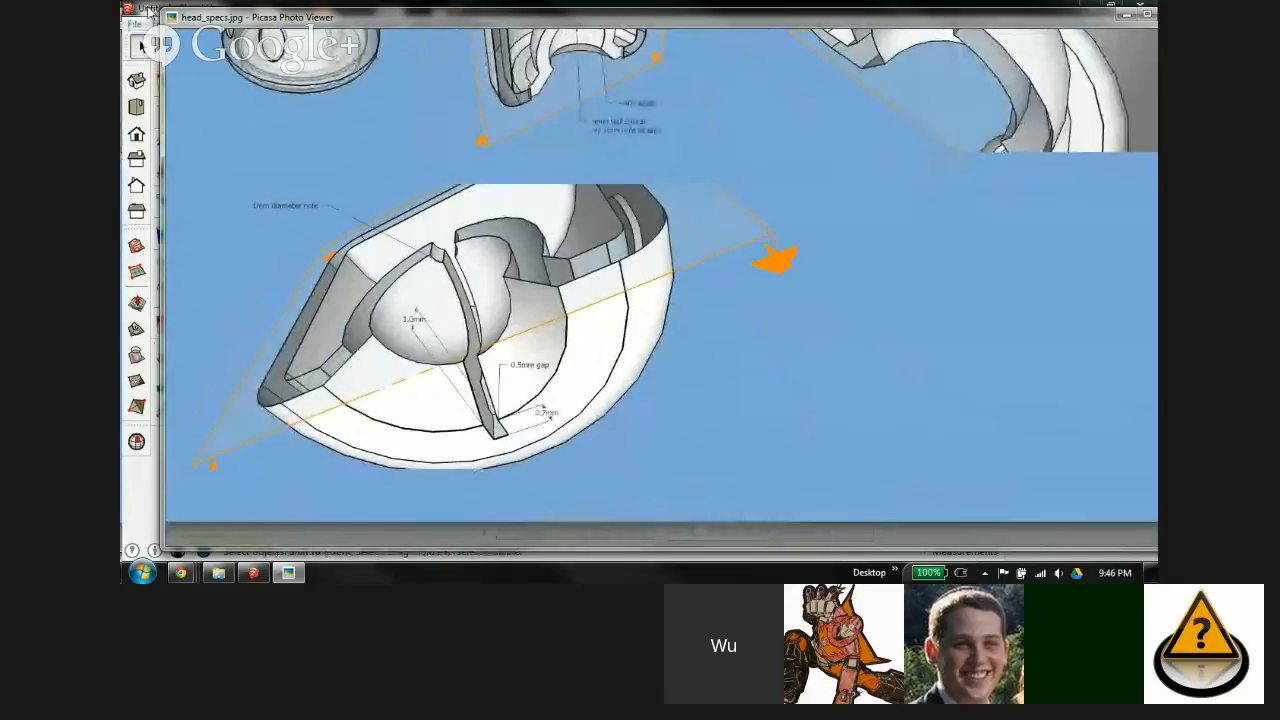
Step: Return to SketchUp, show the head in X-ray without hidden geometry, and examine the dome's lower rim against the head's inner floor
left_click(150, 12)
middle_click_drag(582, 183, 560, 408)
key("x")
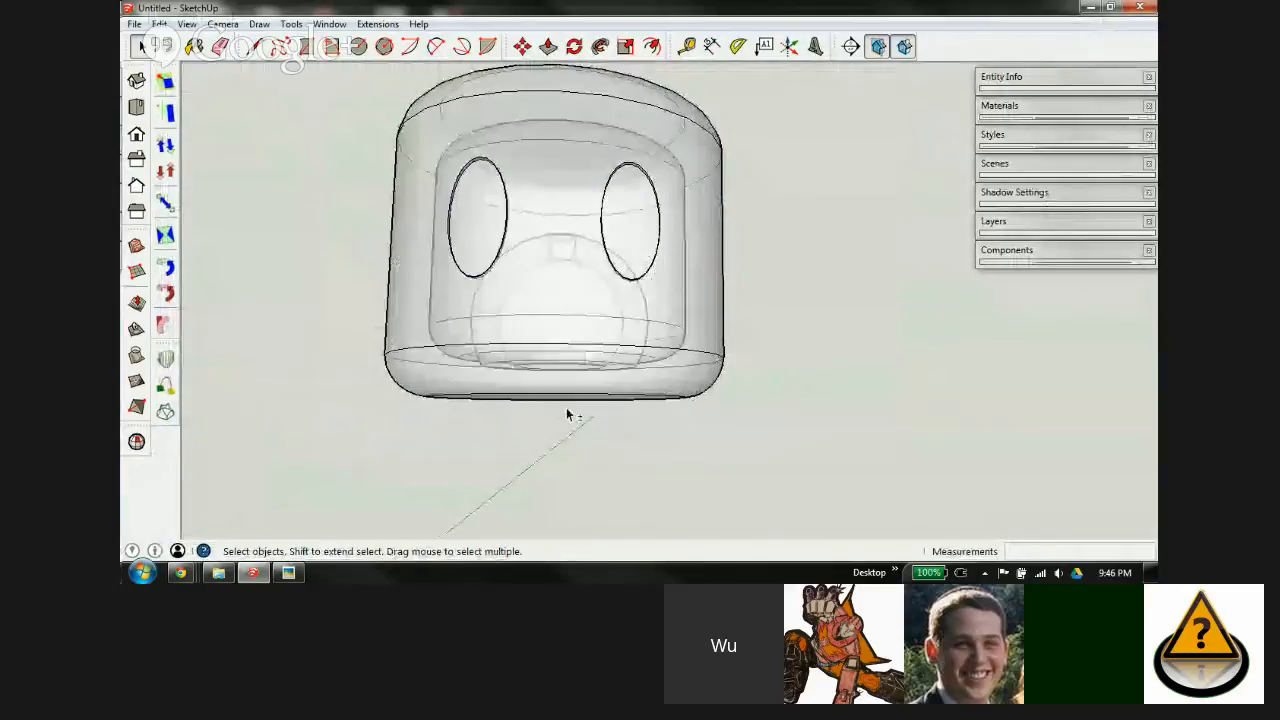
scroll(562, 385, "up", 4)
mouse_move(556, 329)
middle_mouse_down()
mouse_move(557, 368)
mouse_move(549, 307)
mouse_move(546, 323)
middle_mouse_up()
scroll(546, 326, "up", 4)
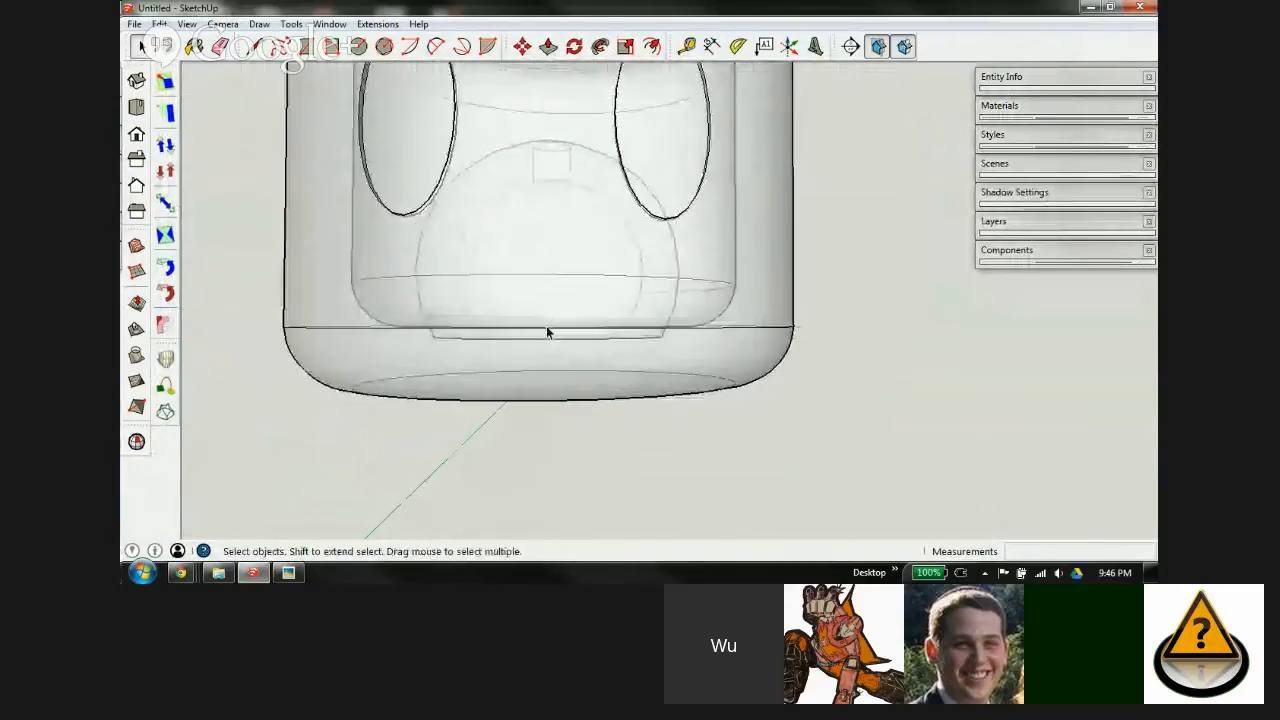
middle_click_drag(454, 349, 502, 378)
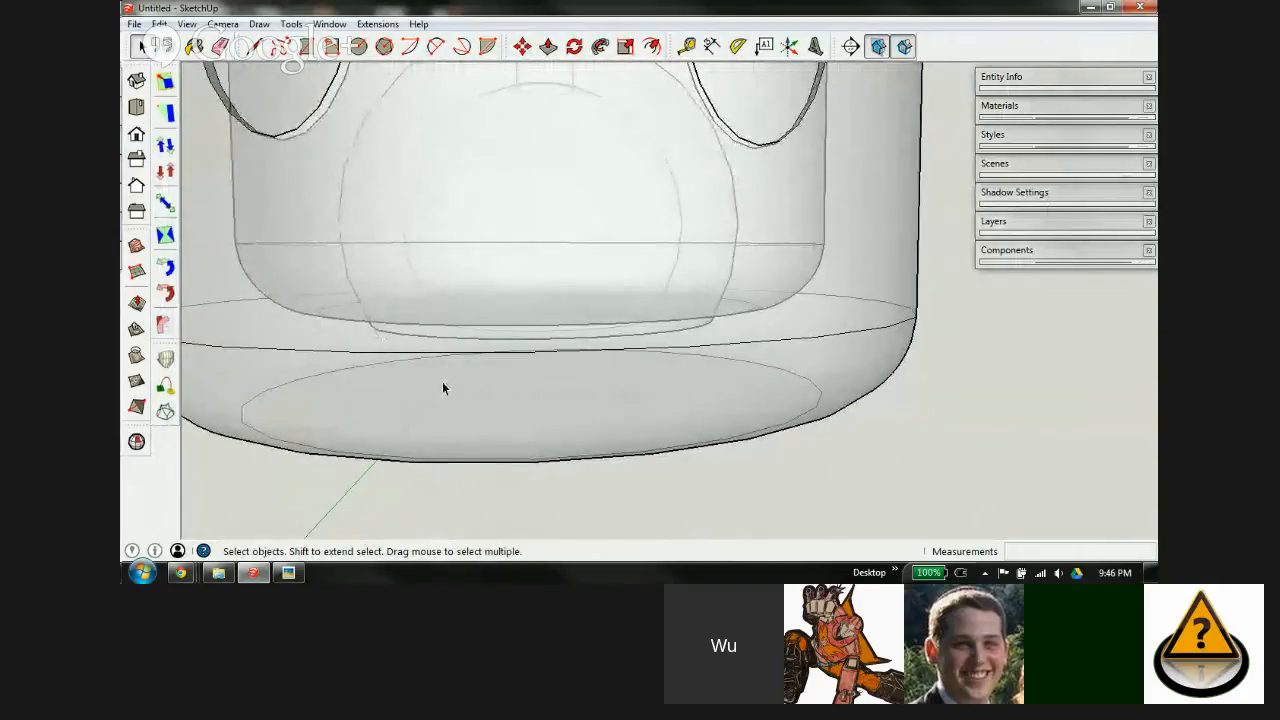
middle_click_drag(443, 386, 363, 353)
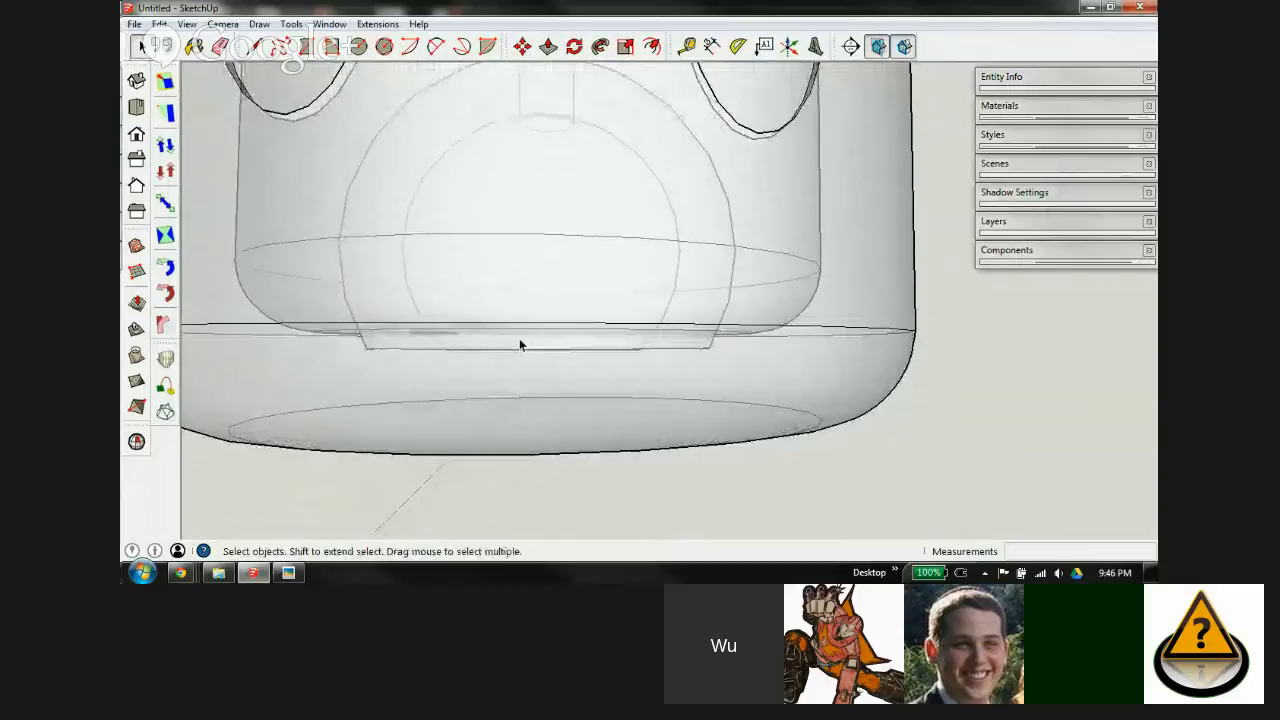
scroll(578, 359, "down", 4)
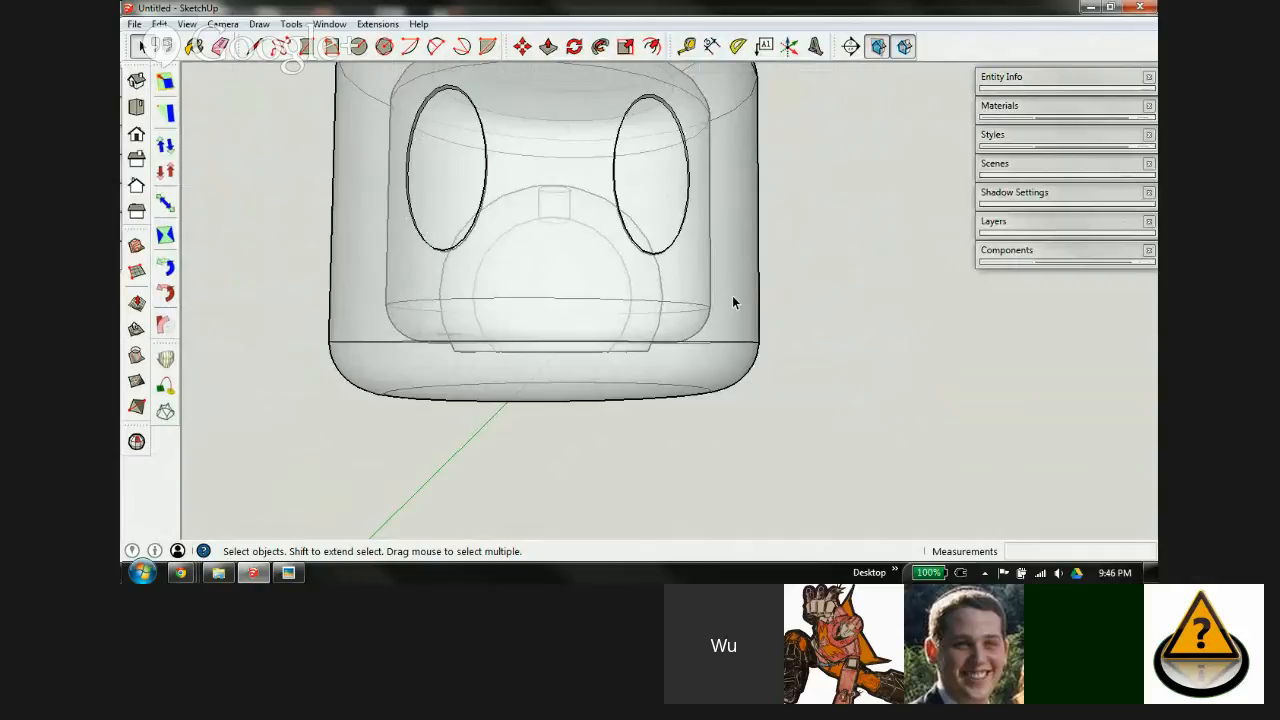
middle_click_drag(438, 313, 486, 380)
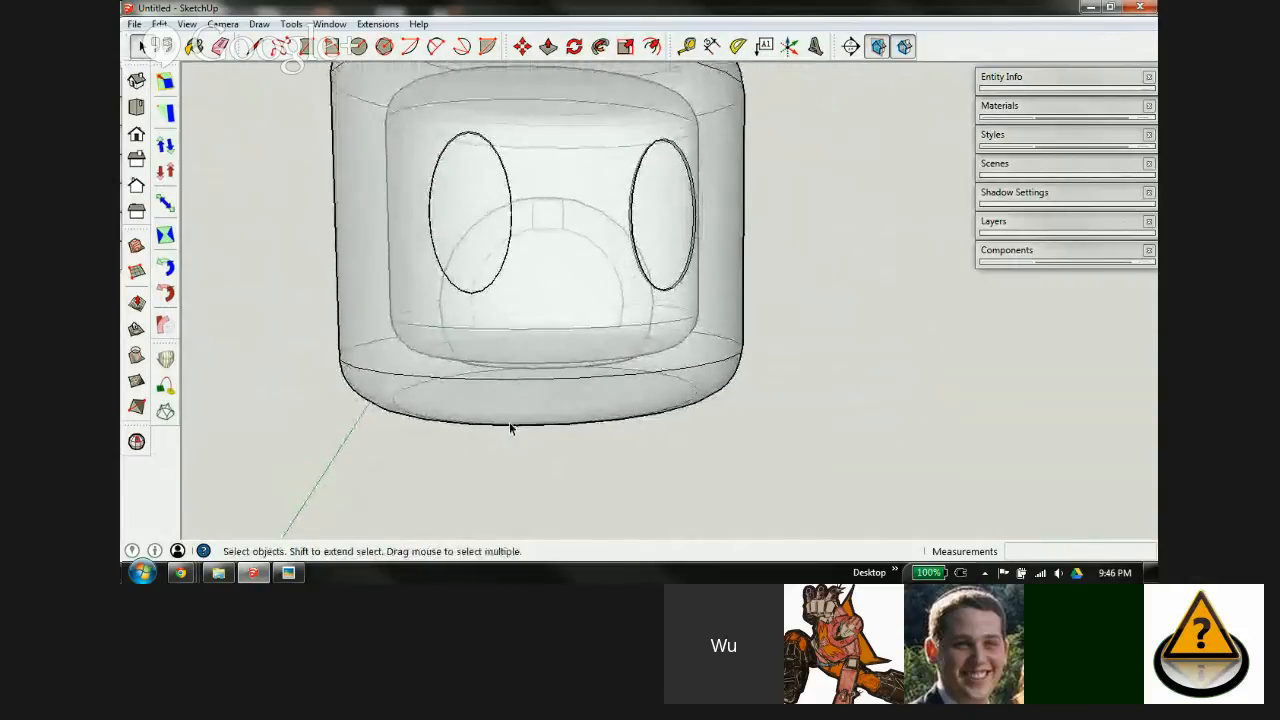
scroll(517, 393, "down", 3)
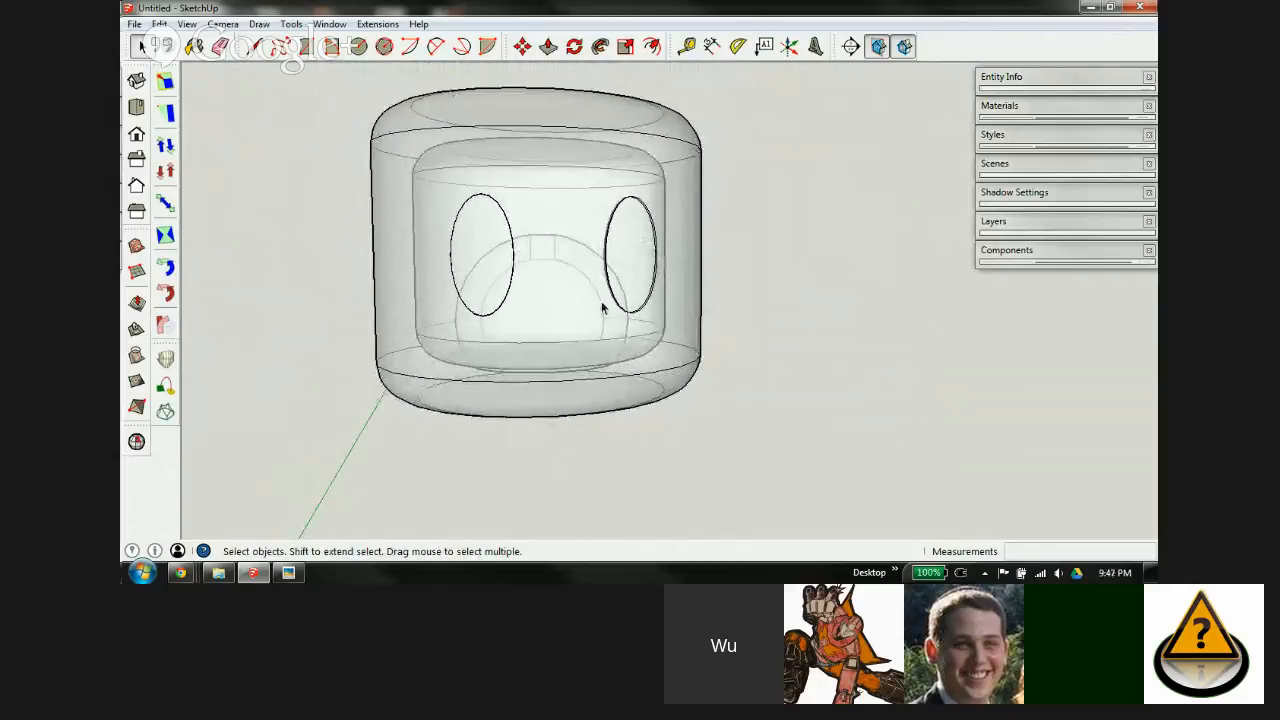
Step: Open the hollow head component for editing from a low angle and turn off X-ray
middle_click_drag(524, 388, 536, 155)
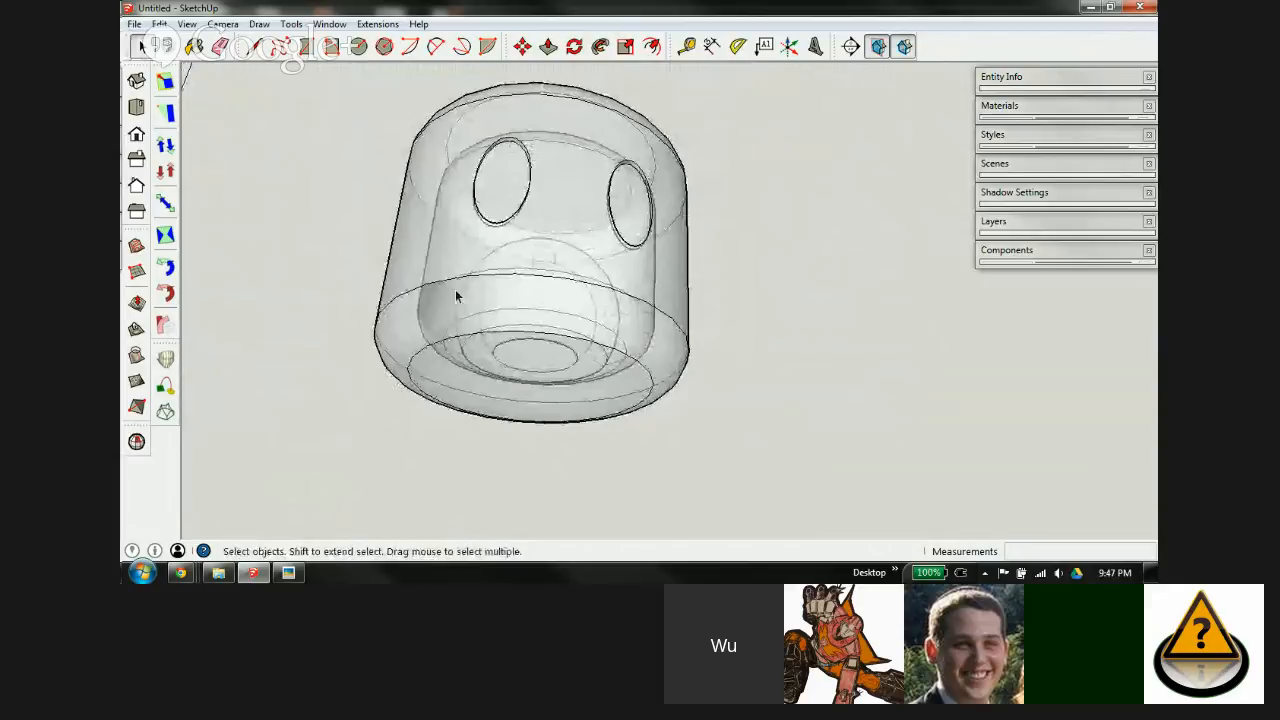
double_click(410, 262)
scroll(492, 300, "up", 2)
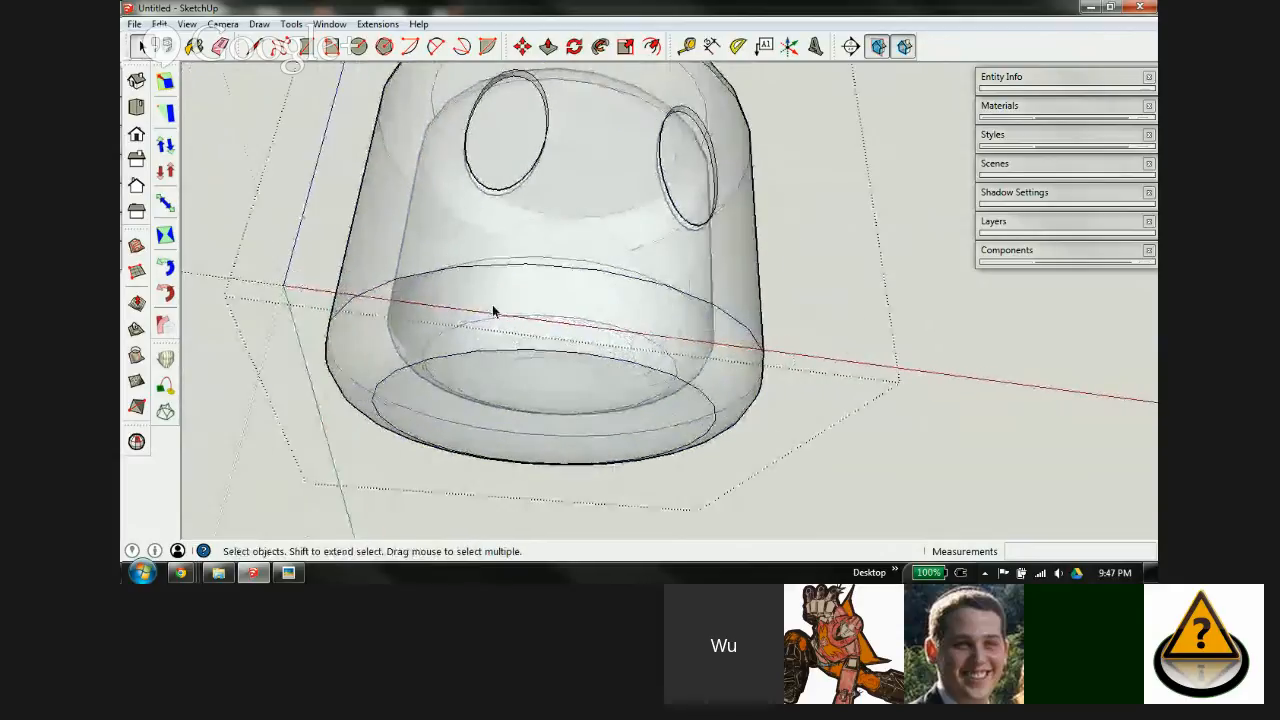
key("x")
scroll(514, 386, "down", 2)
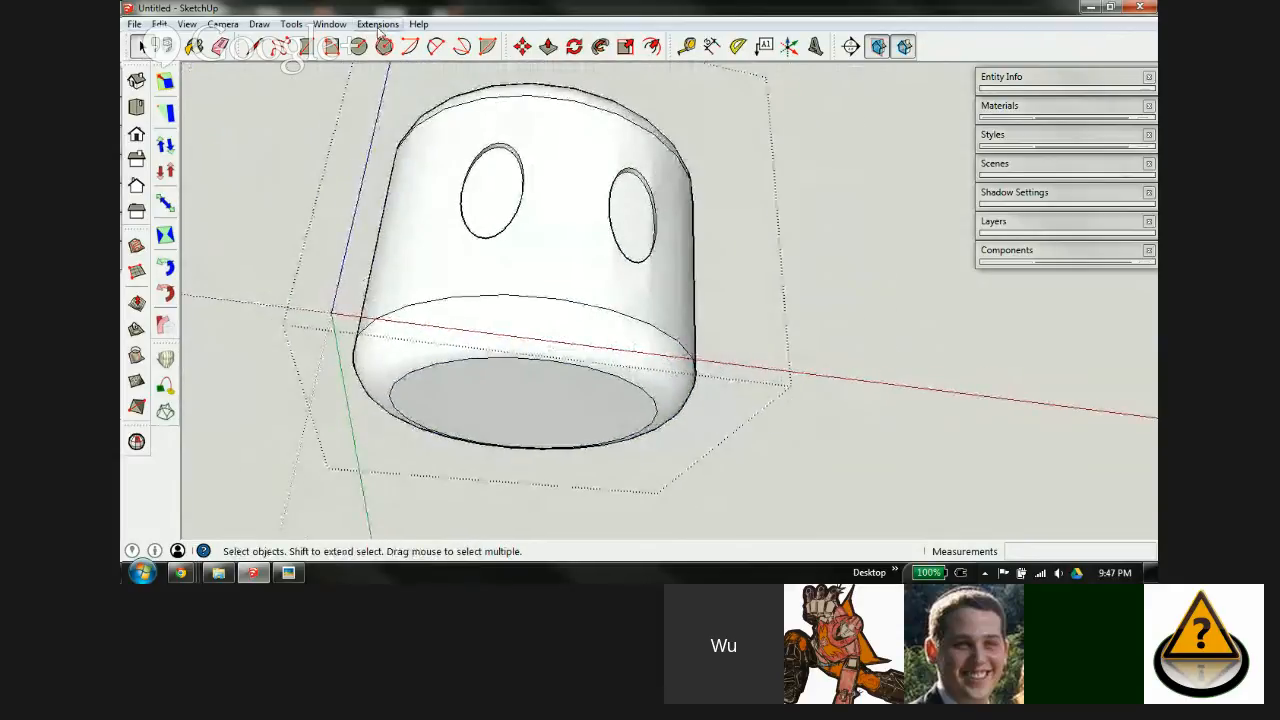
Step: Check the component fading settings in Model Info and examine the head's inner floor in X-ray from the front and below
left_click(329, 24)
left_click(250, 40)
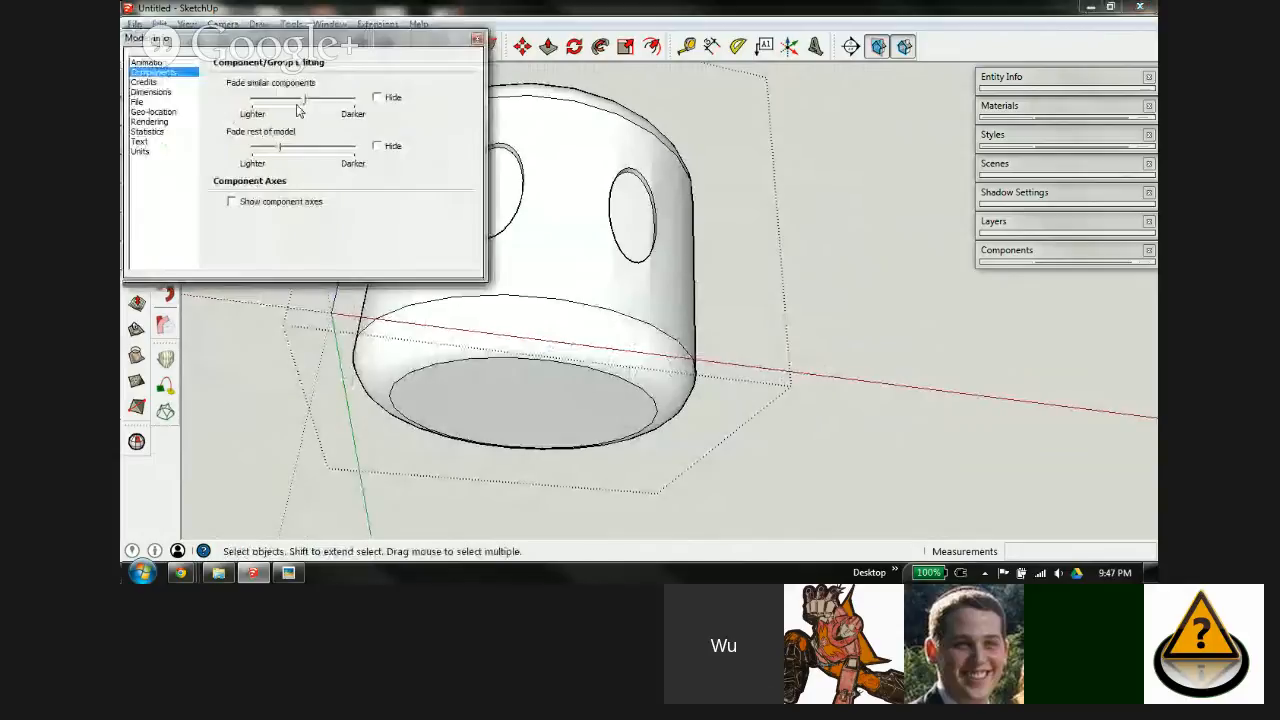
left_click(477, 40)
double_click(541, 232)
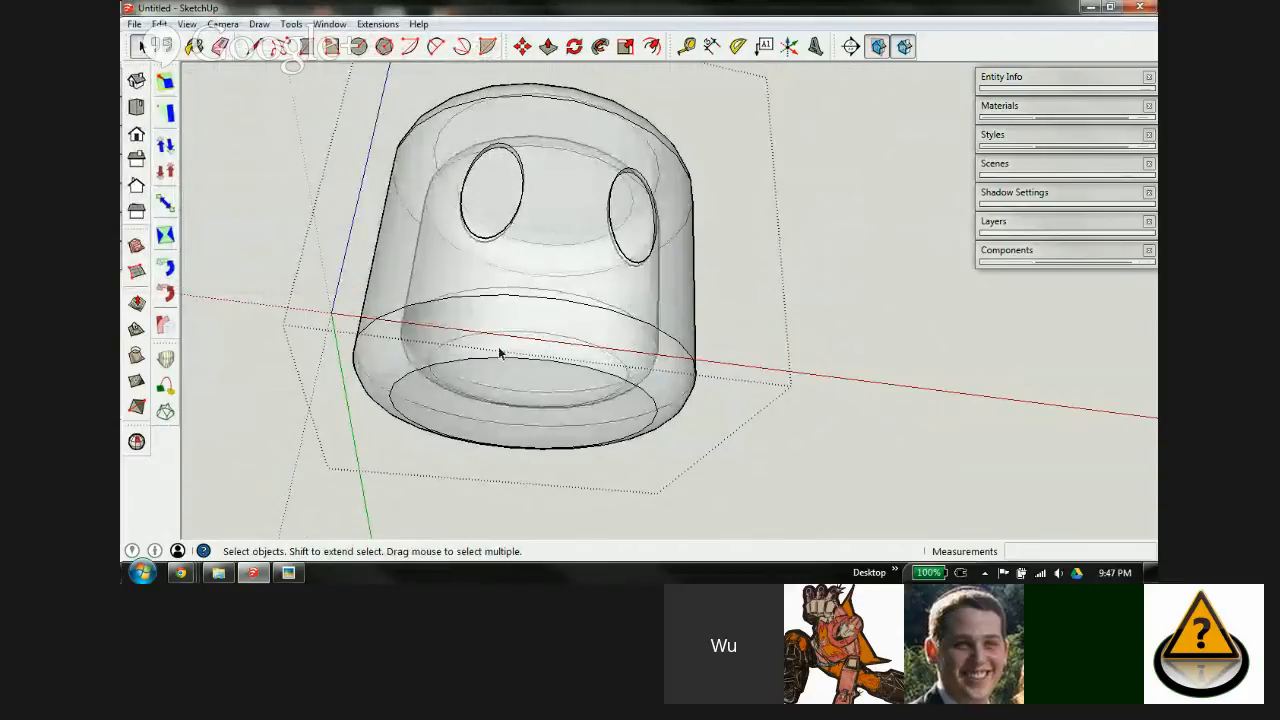
mouse_move(500, 352)
middle_mouse_down()
mouse_move(517, 380)
mouse_move(534, 300)
mouse_move(571, 257)
mouse_move(496, 383)
mouse_move(503, 429)
middle_mouse_up()
scroll(469, 268, "down", 4)
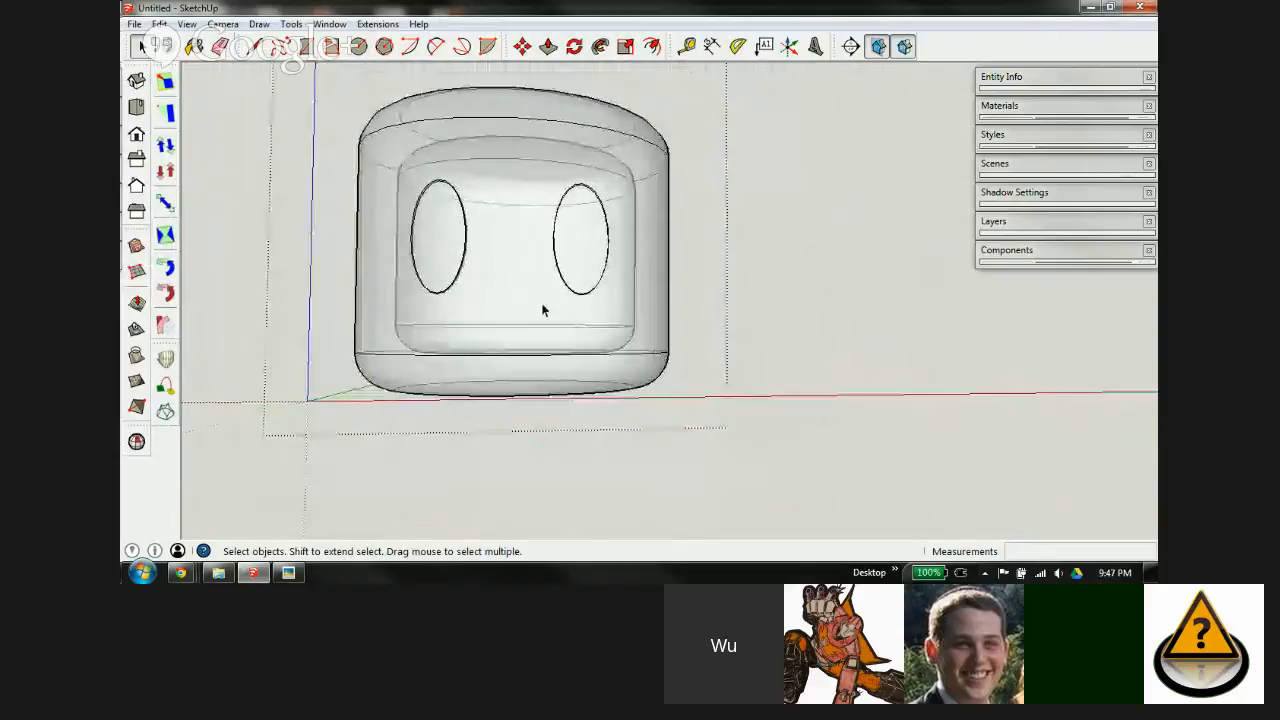
mouse_move(531, 329)
middle_mouse_down()
mouse_move(553, 365)
mouse_move(546, 326)
middle_mouse_up()
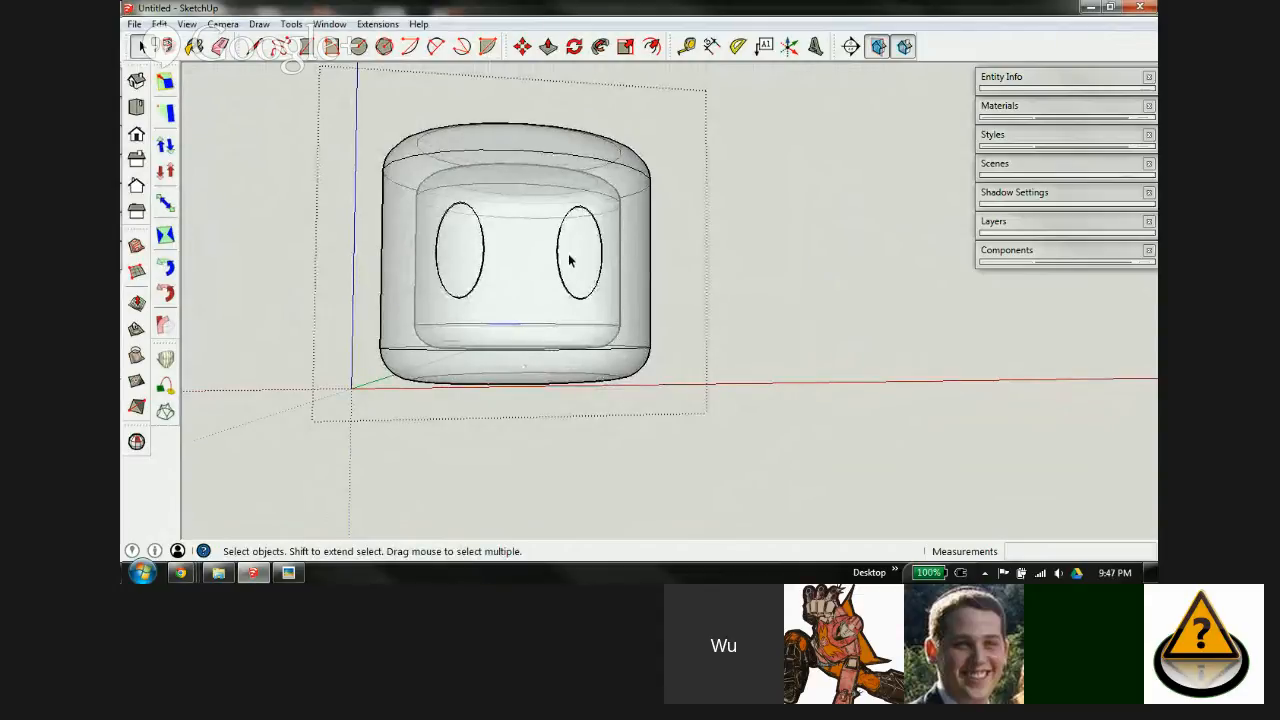
scroll(560, 306, "up", 4)
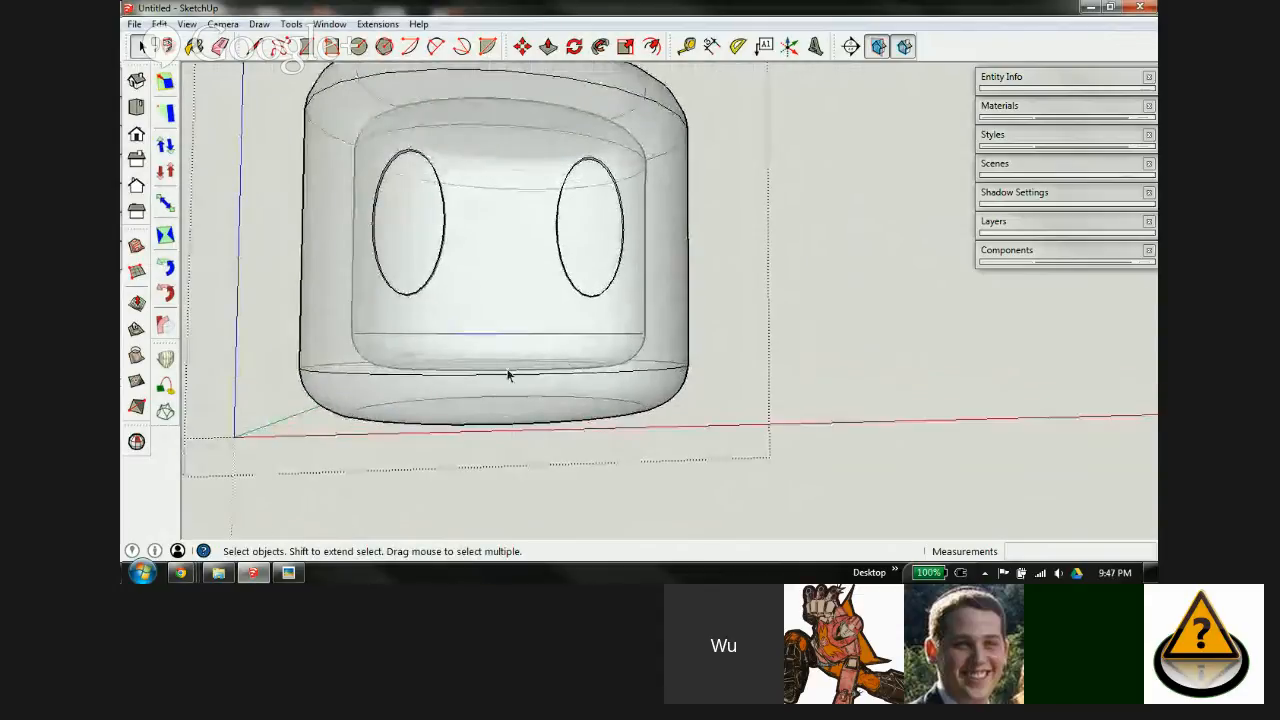
middle_click_drag(509, 374, 580, 198)
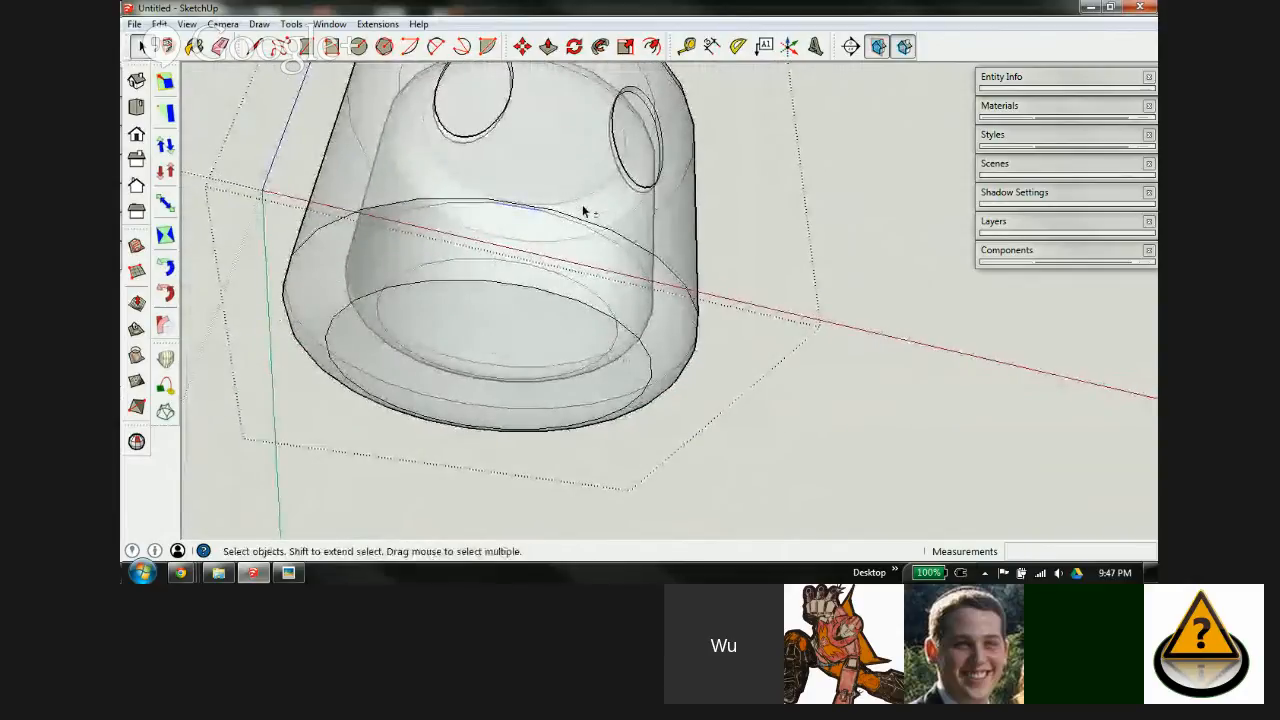
Step: Turn off X-ray and hide the head's outer bottom face together with the rounded band around it
key("shift+x")
left_click(453, 263)
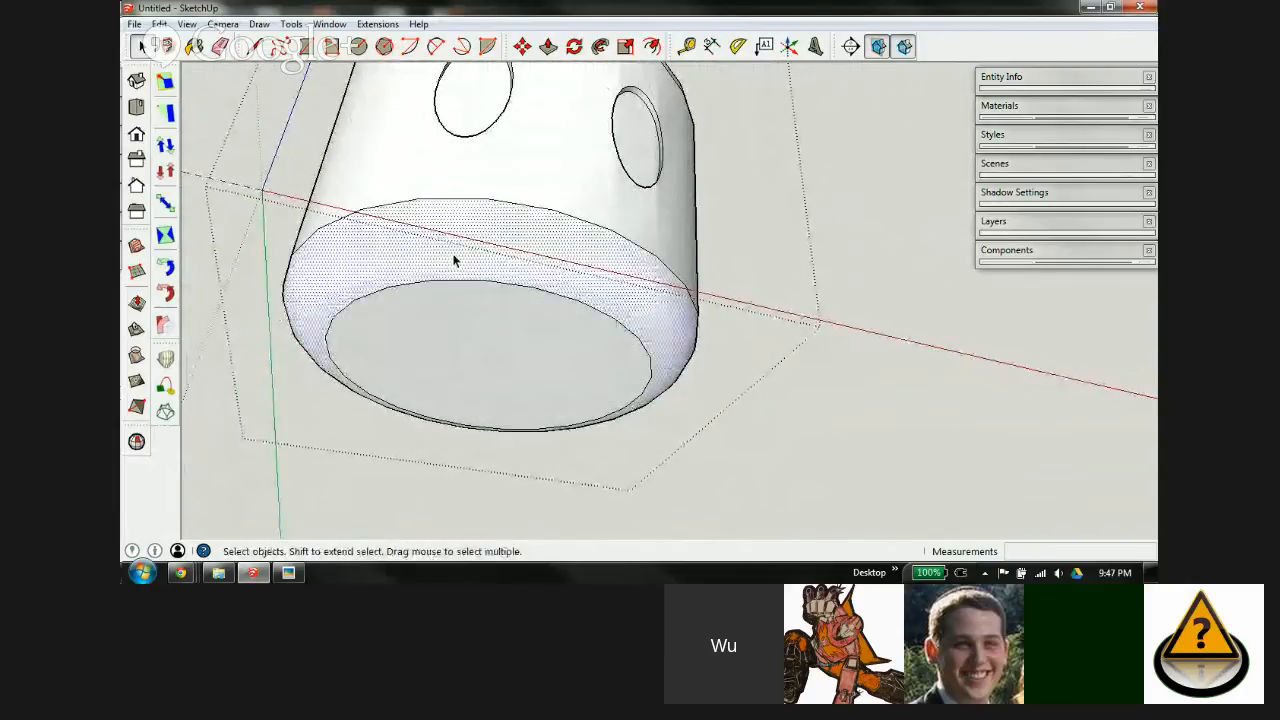
left_click(489, 323, "shift")
right_click(474, 314)
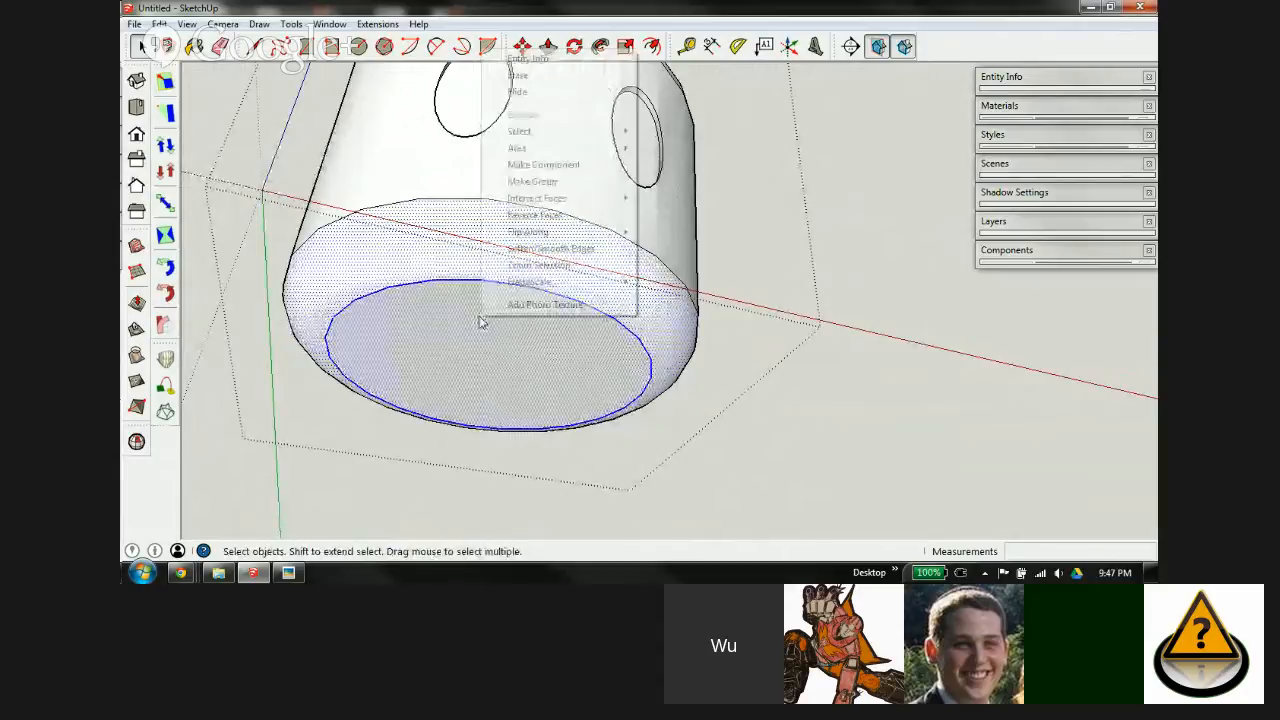
left_click(532, 92)
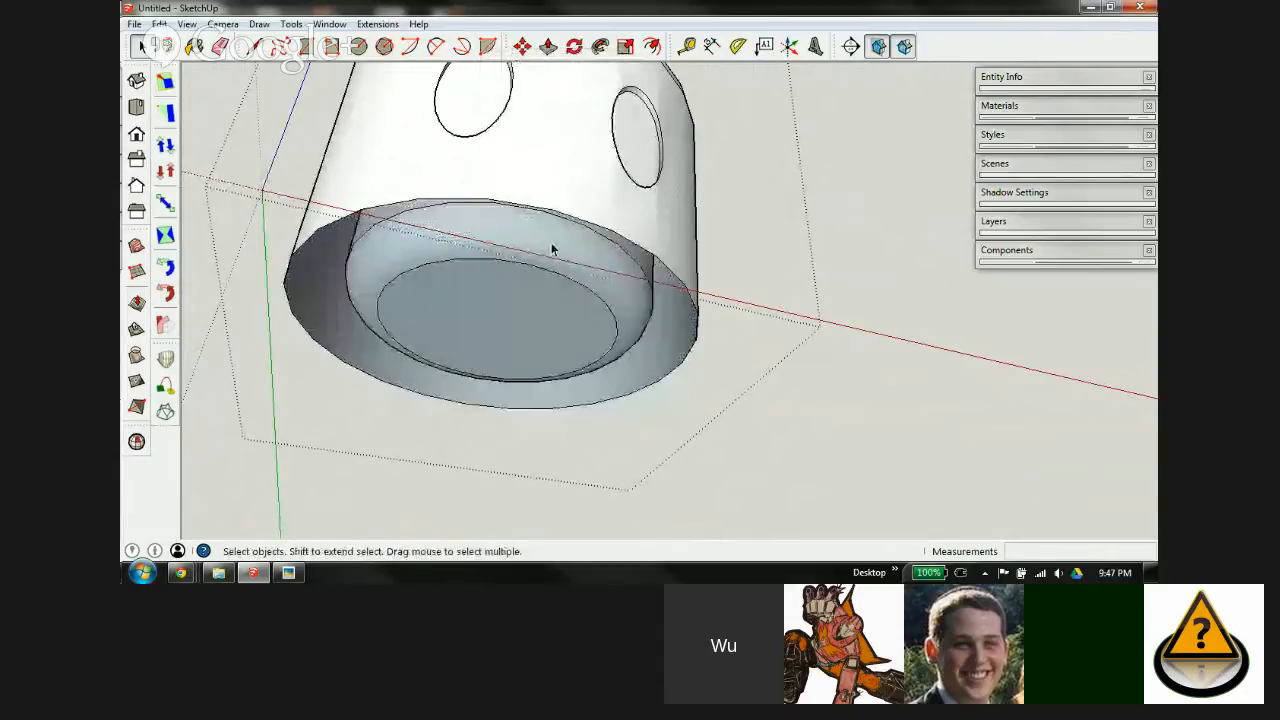
Step: Move the inner cavity's floor face and its rounded edge band 0.5 mm down along the blue axis
mouse_move(514, 306)
middle_mouse_down()
mouse_move(543, 349)
mouse_move(565, 319)
middle_mouse_up()
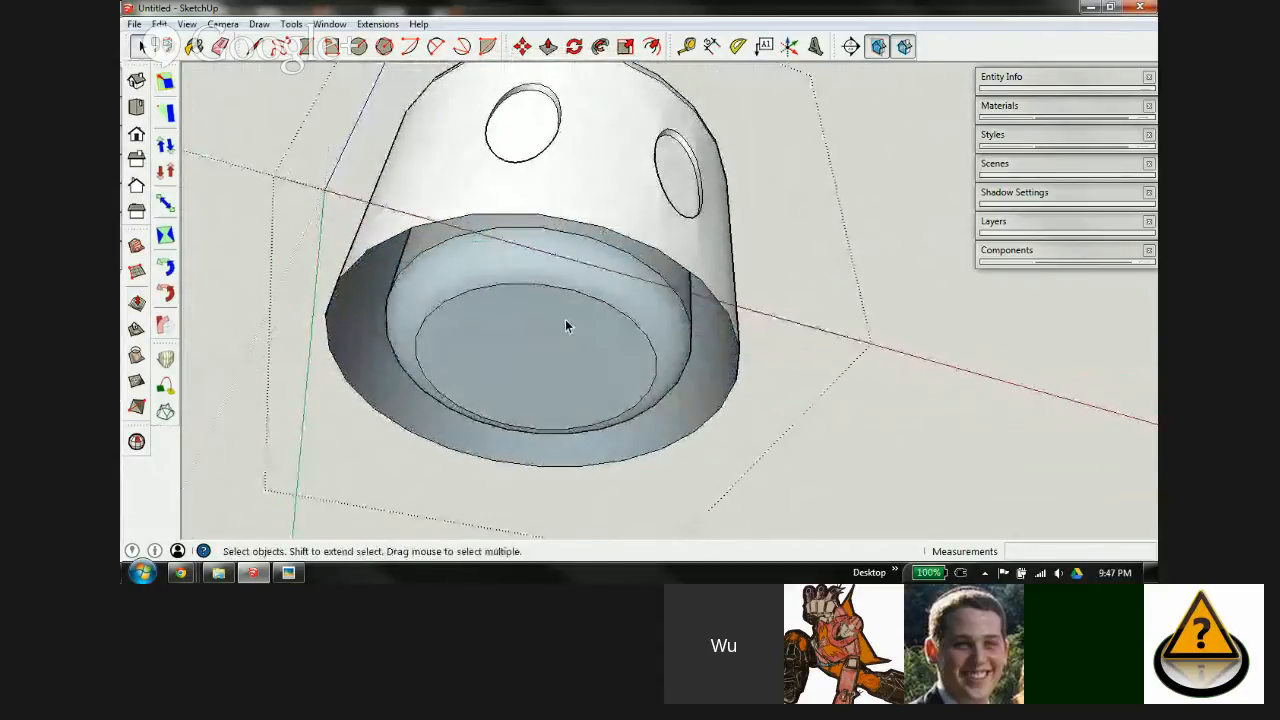
key("shift+h")
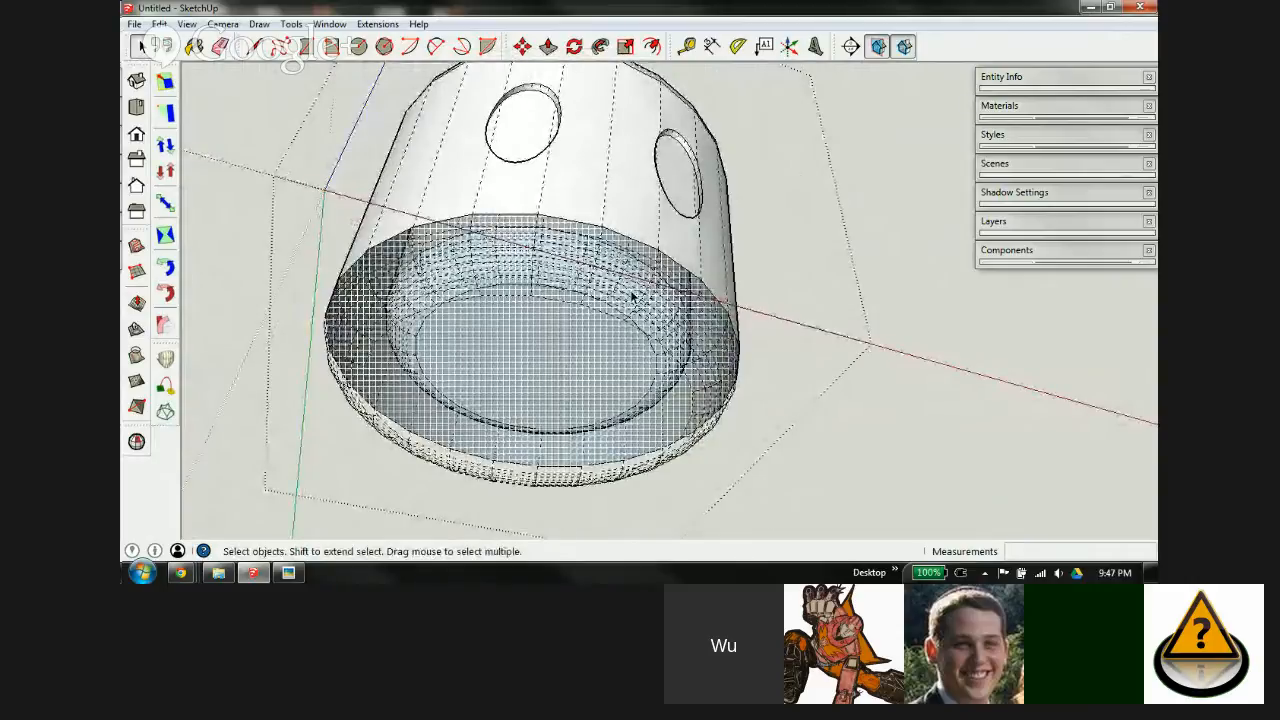
mouse_move(632, 300)
middle_mouse_down()
mouse_move(680, 332)
mouse_move(563, 437)
mouse_move(692, 289)
middle_mouse_up()
key("shift+h")
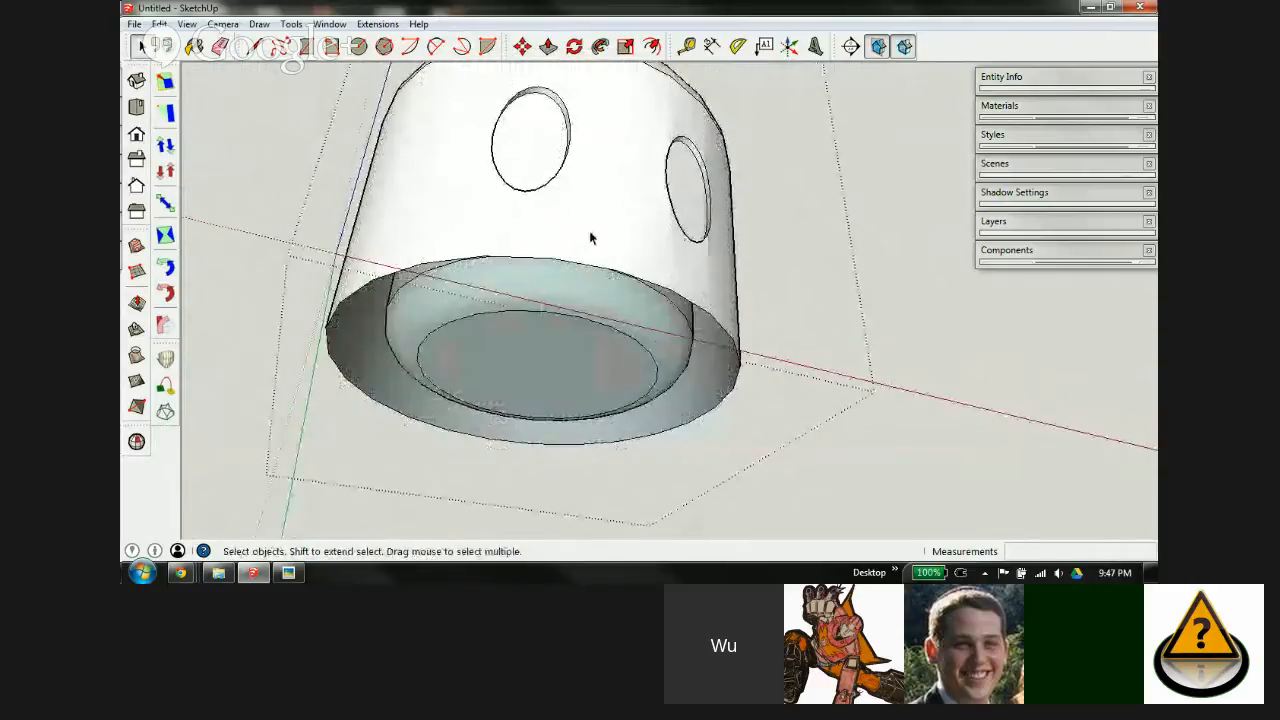
middle_click_drag(589, 237, 556, 262)
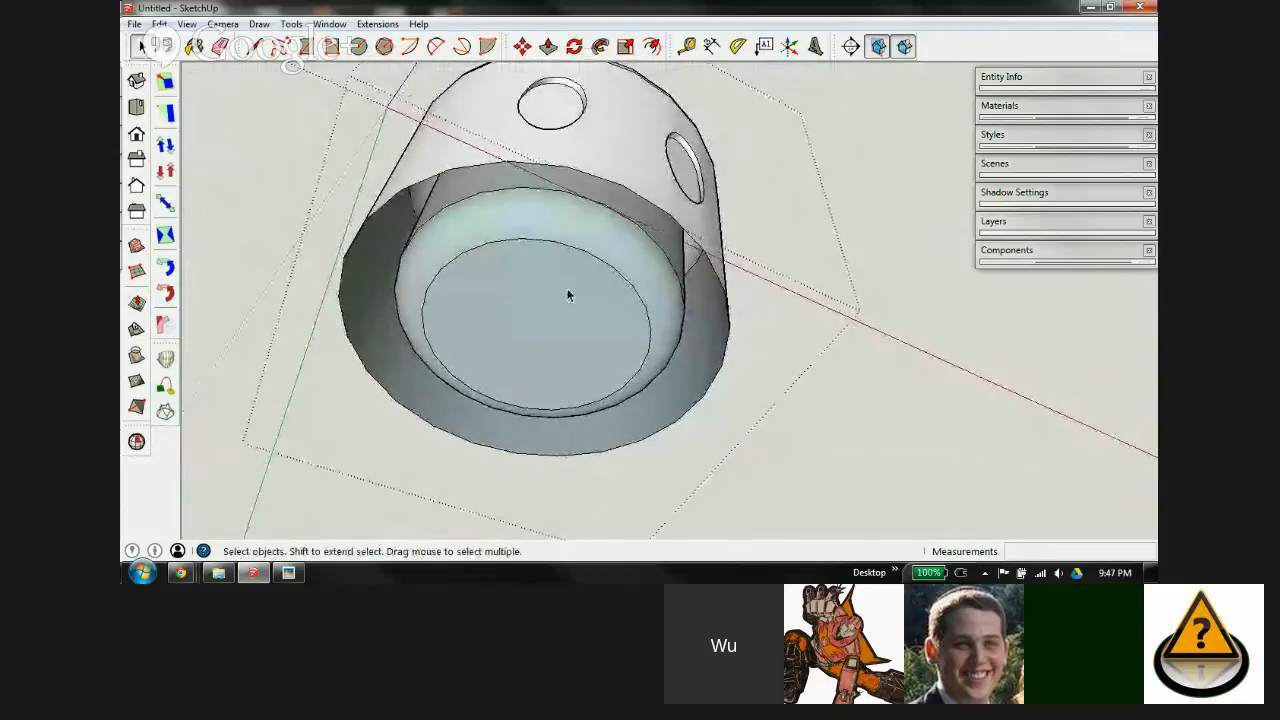
double_click(560, 228)
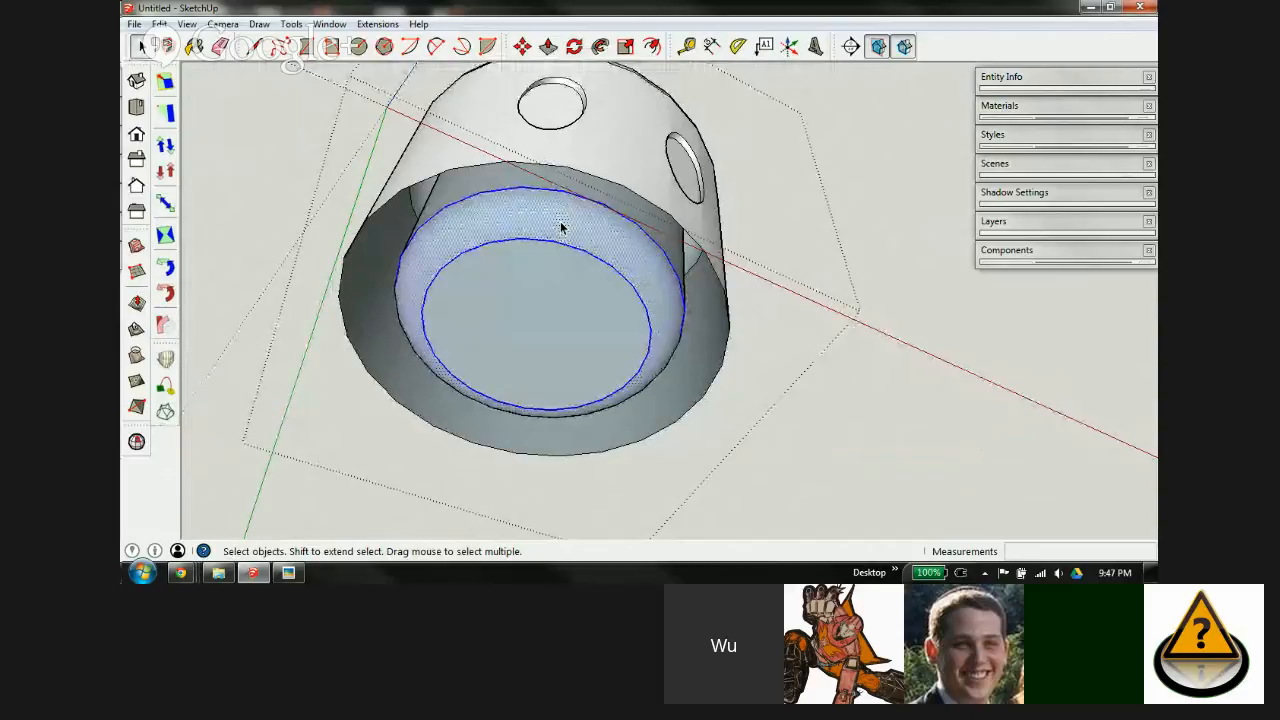
left_click(542, 288, "ctrl")
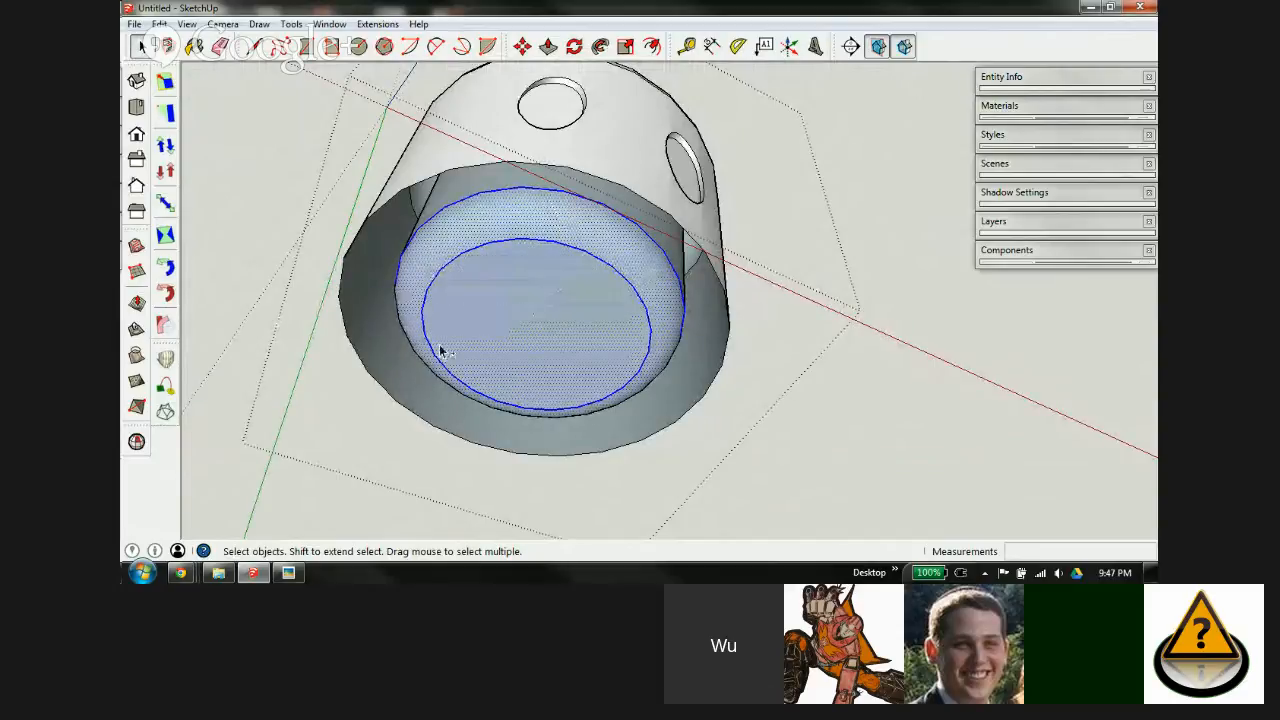
key("m")
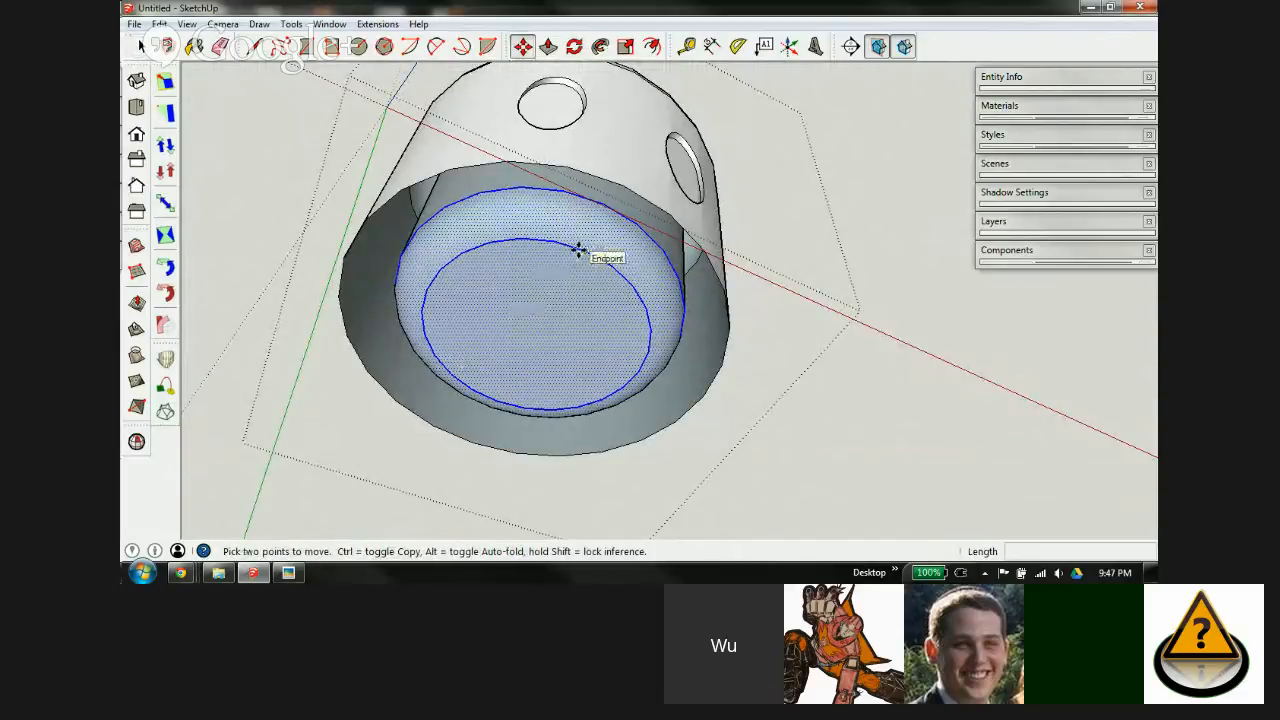
left_click(578, 249)
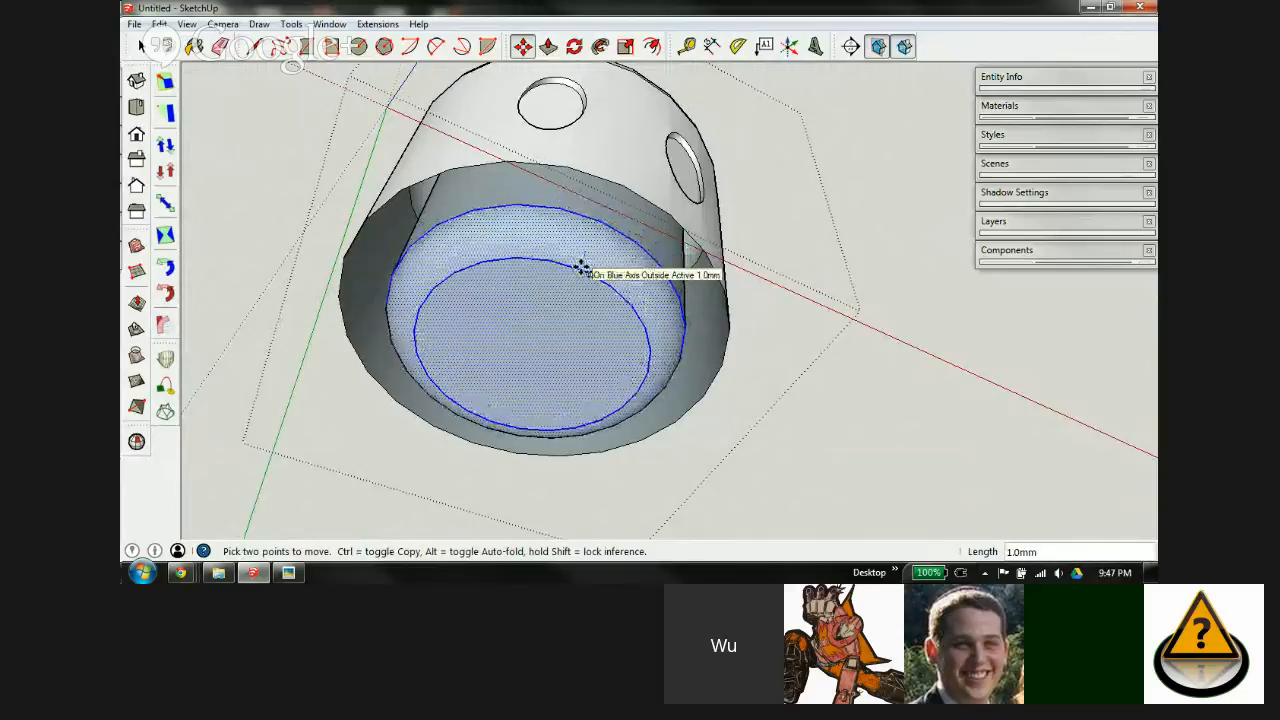
type(".5")
key("Return")
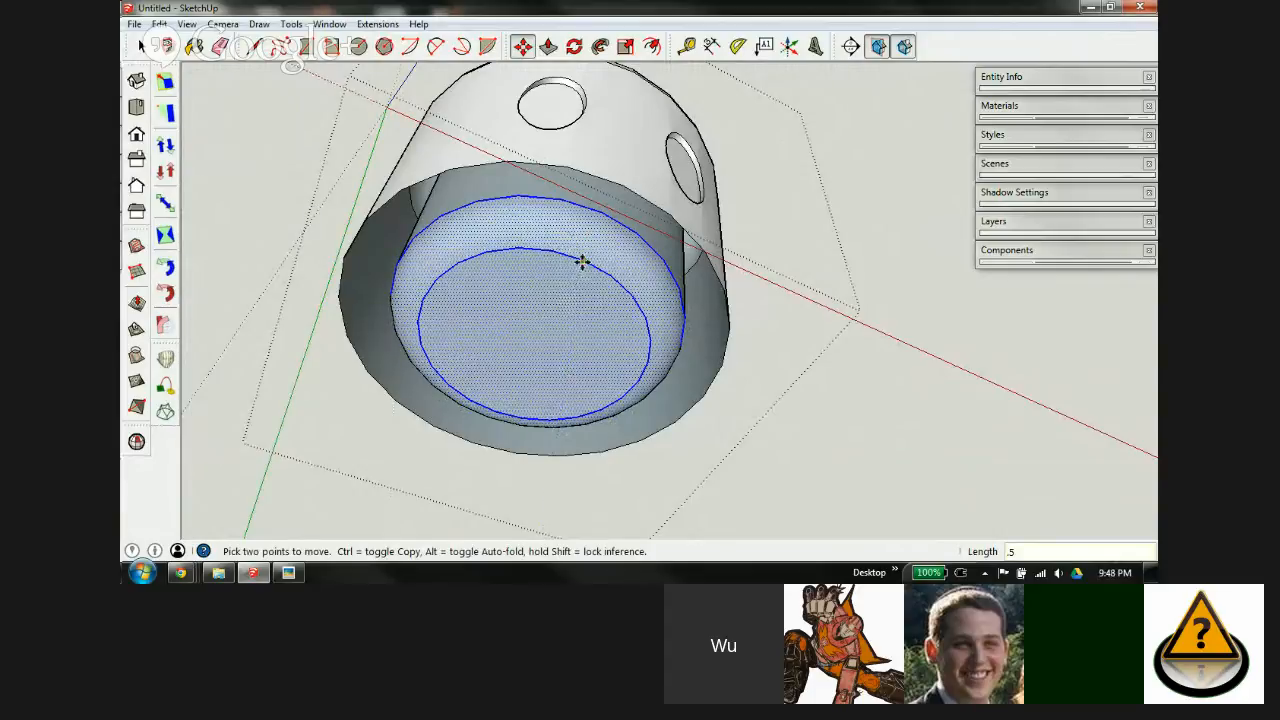
Step: Display hidden geometry, select all of the head's connected geometry and unhide the outer bottom faces
middle_click_drag(588, 228, 537, 345)
key("ctrl+a")
key("space")
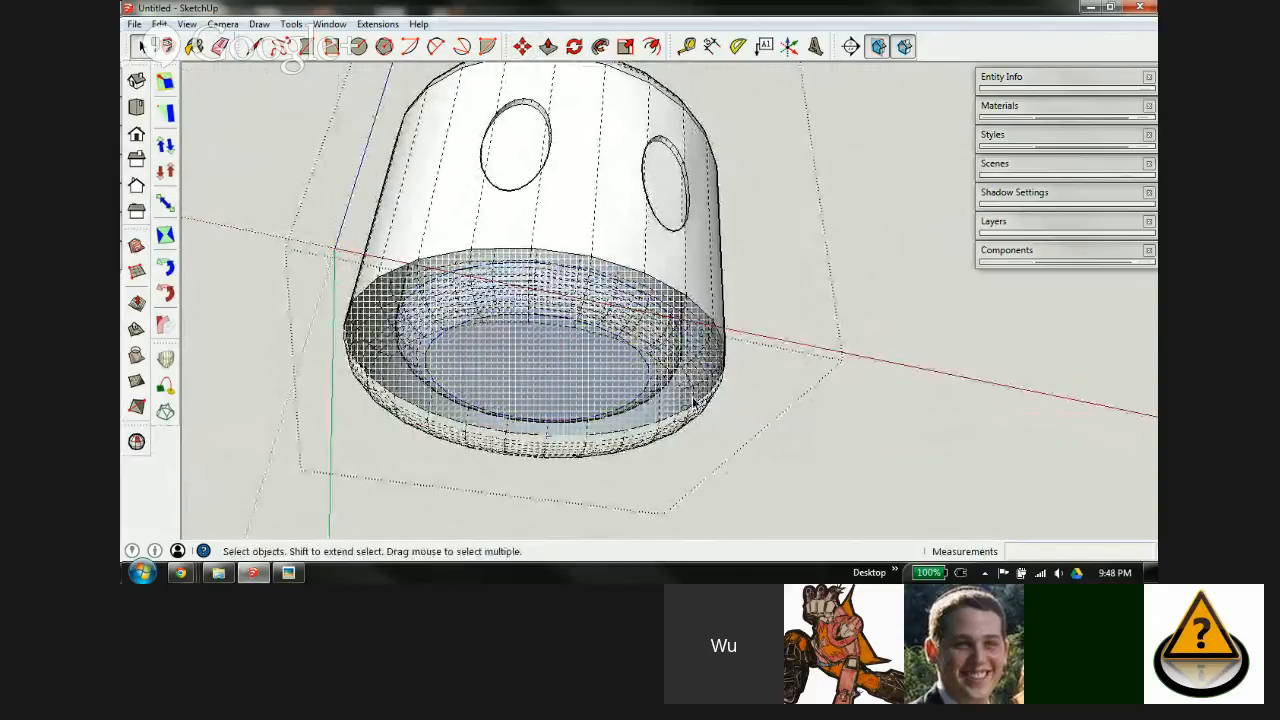
scroll(700, 368, "up", 3)
scroll(698, 373, "up", 2)
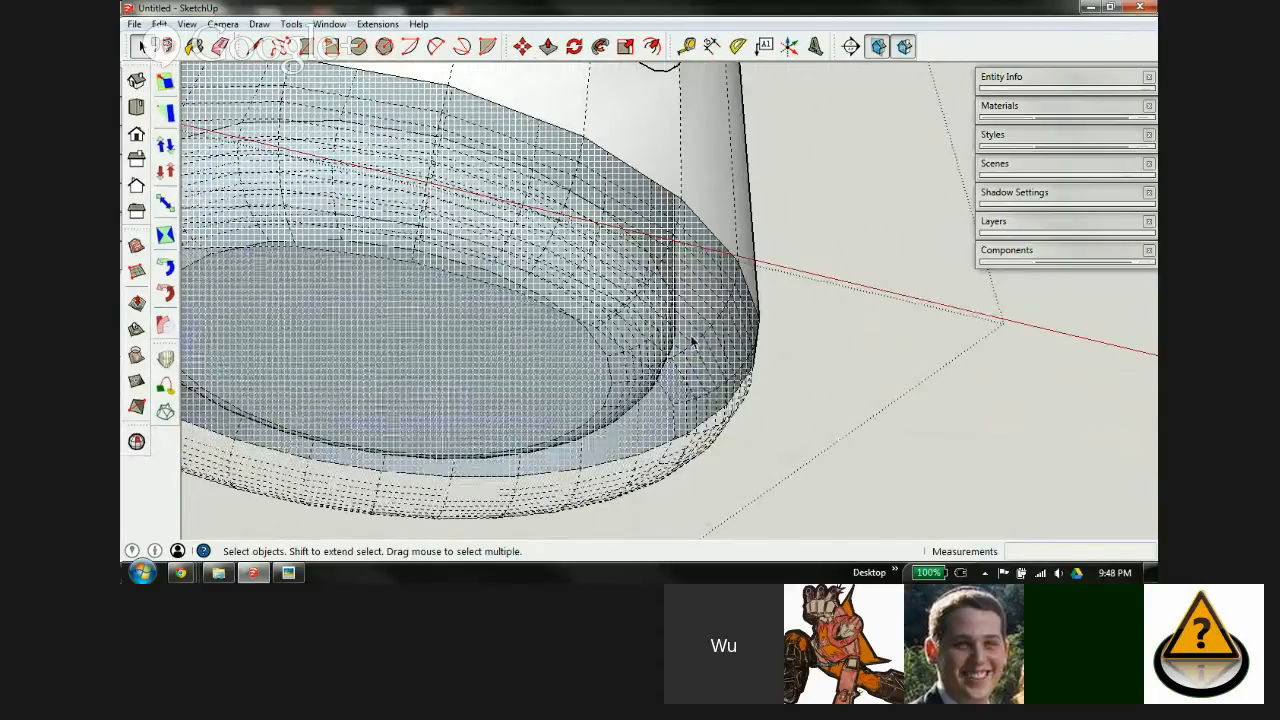
scroll(700, 342, "down", 5)
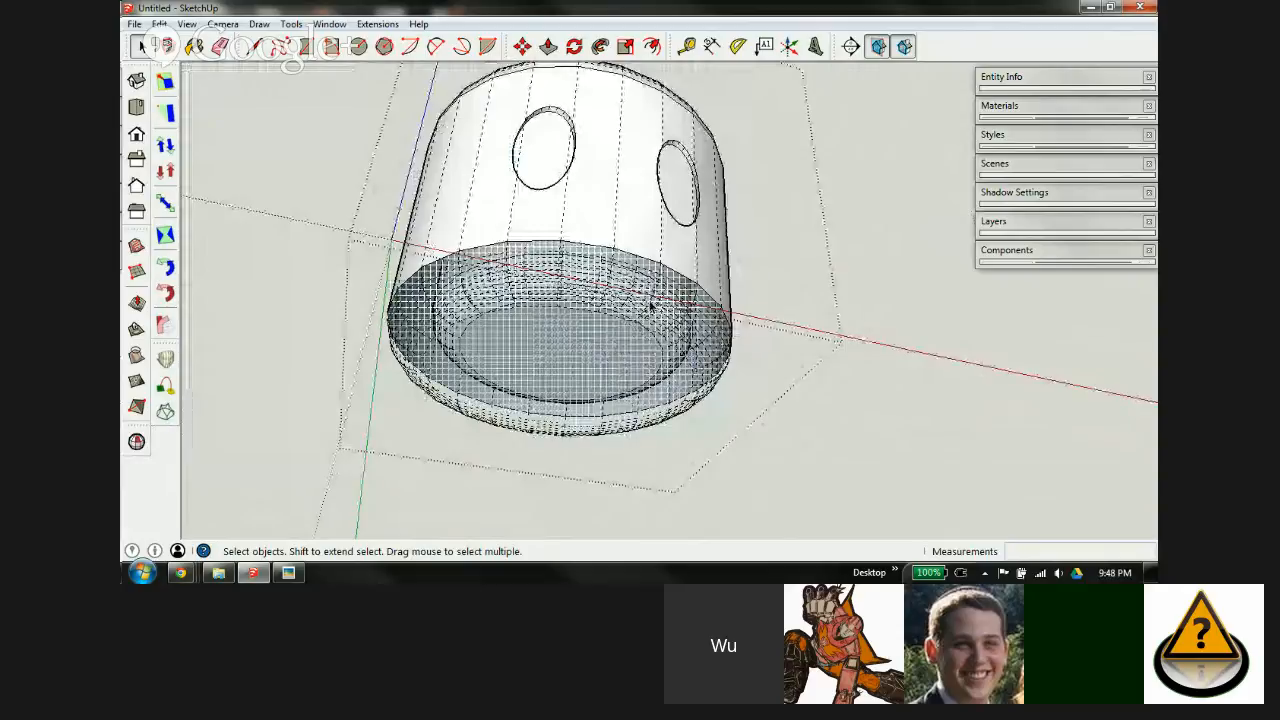
triple_click(646, 308)
right_click(646, 308)
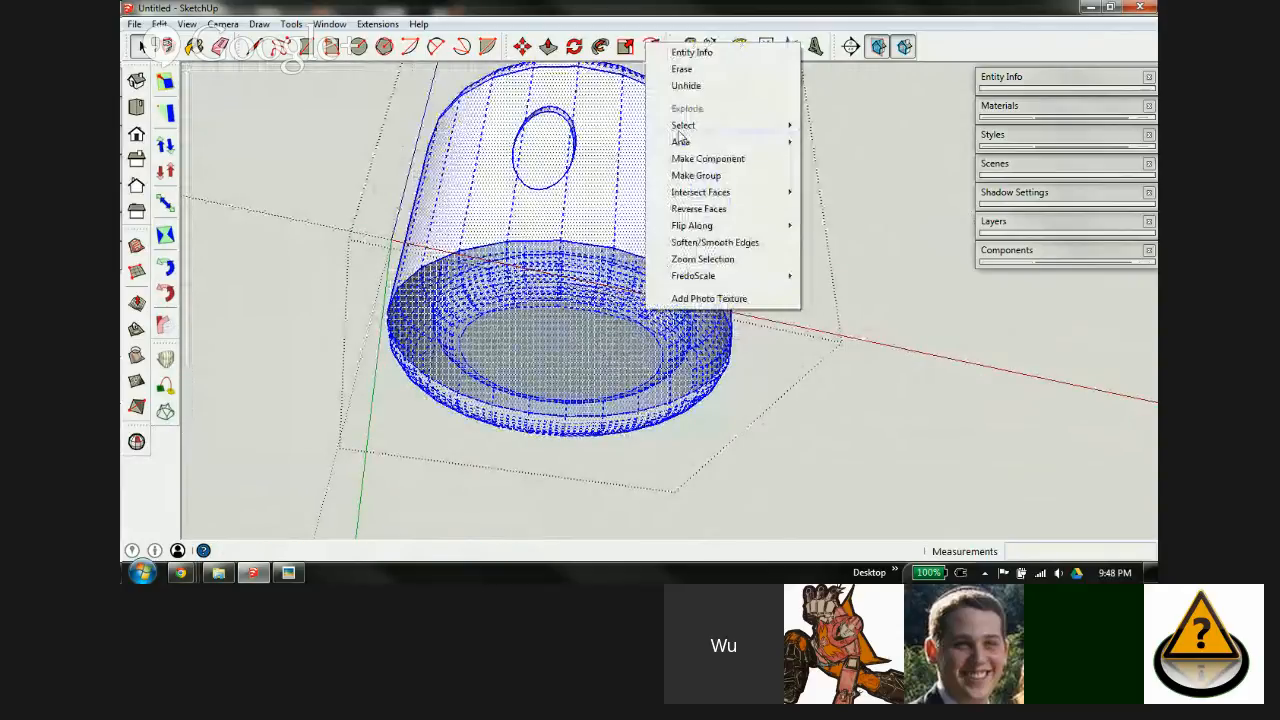
left_click(686, 86)
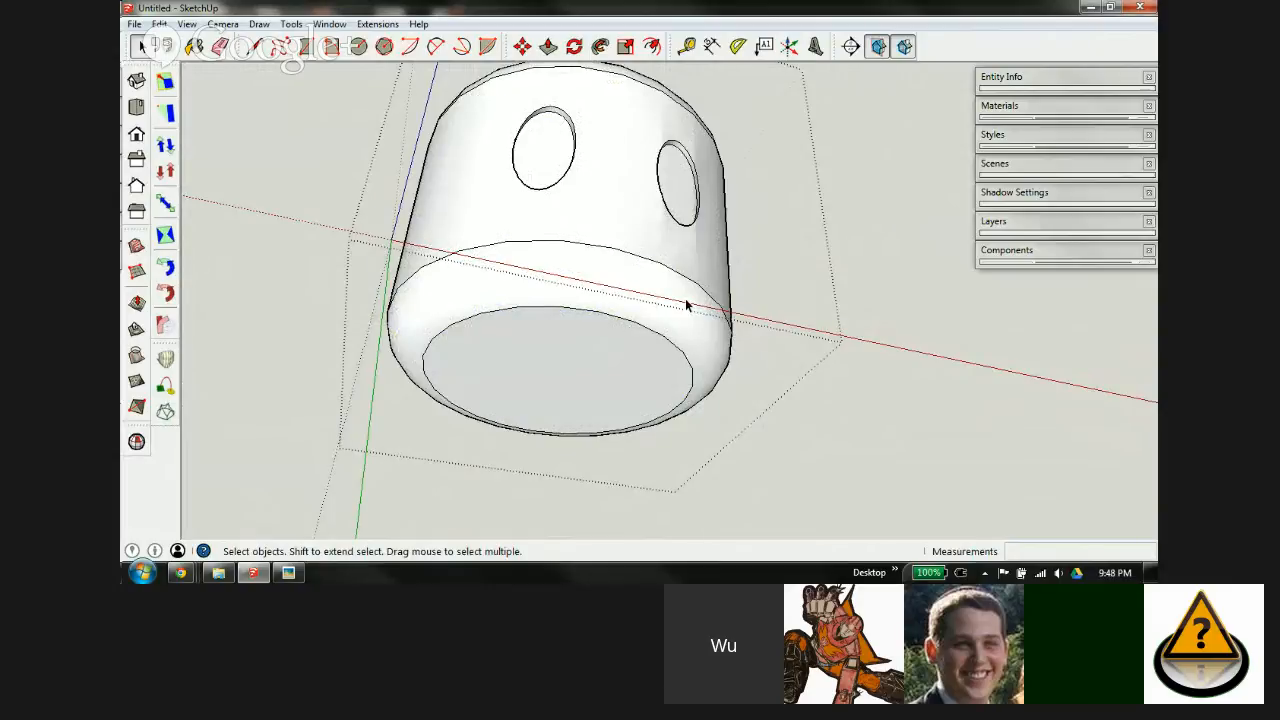
Step: Examine in X-ray how the dome's lower rim meets the head's lowered inner floor, leaving the head's edit mode
middle_click_drag(686, 305, 540, 466)
key("x")
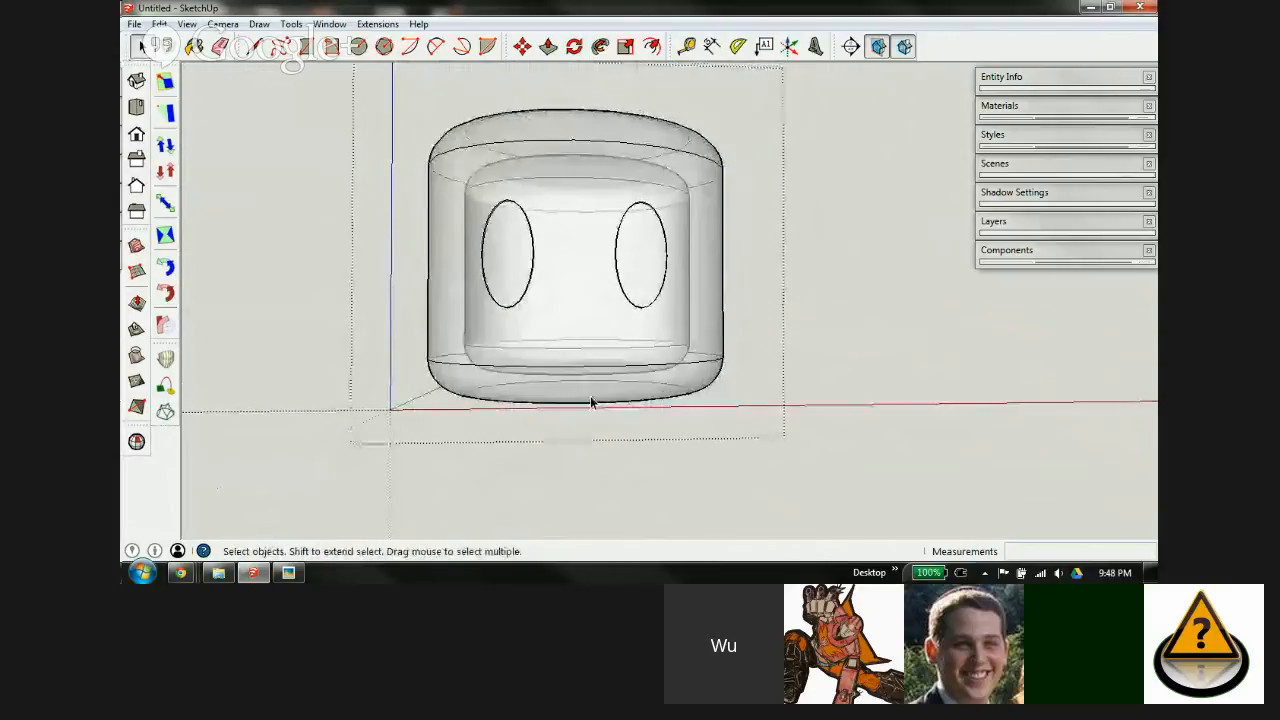
scroll(567, 385, "up", 3)
middle_click_drag(552, 389, 566, 366)
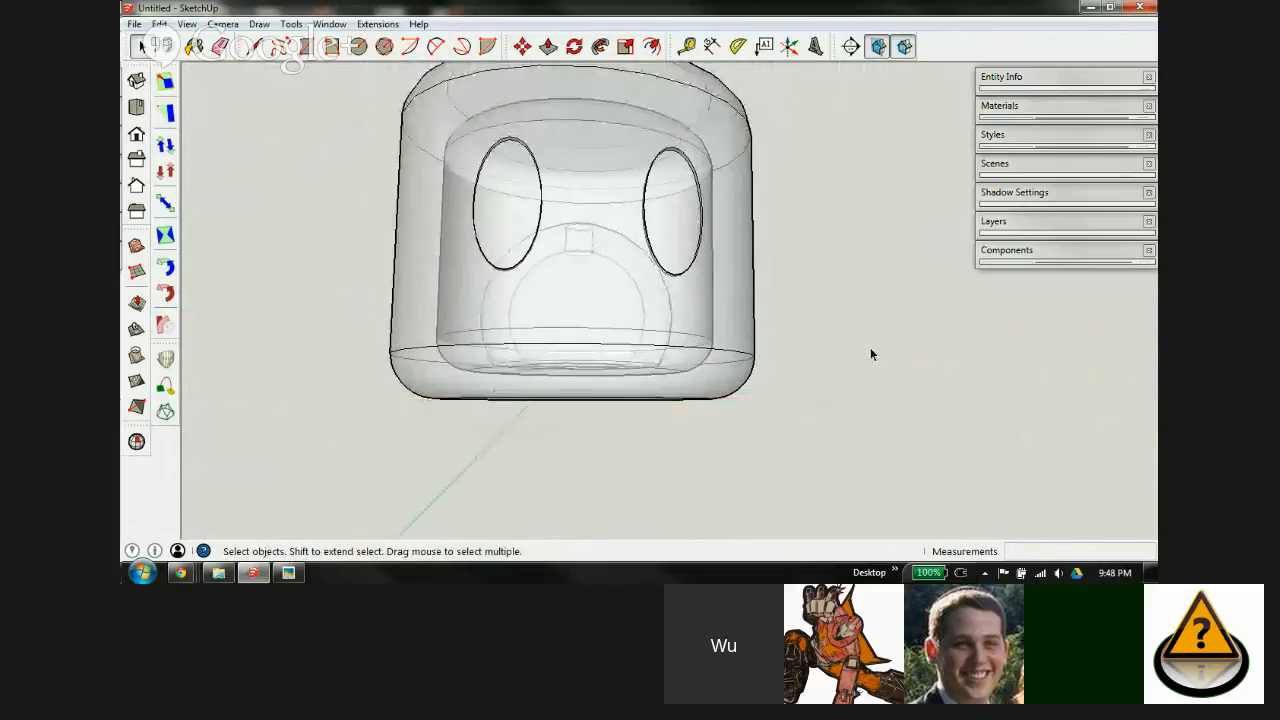
scroll(531, 371, "up", 5)
scroll(507, 408, "up", 1)
middle_click_drag(507, 408, 528, 424)
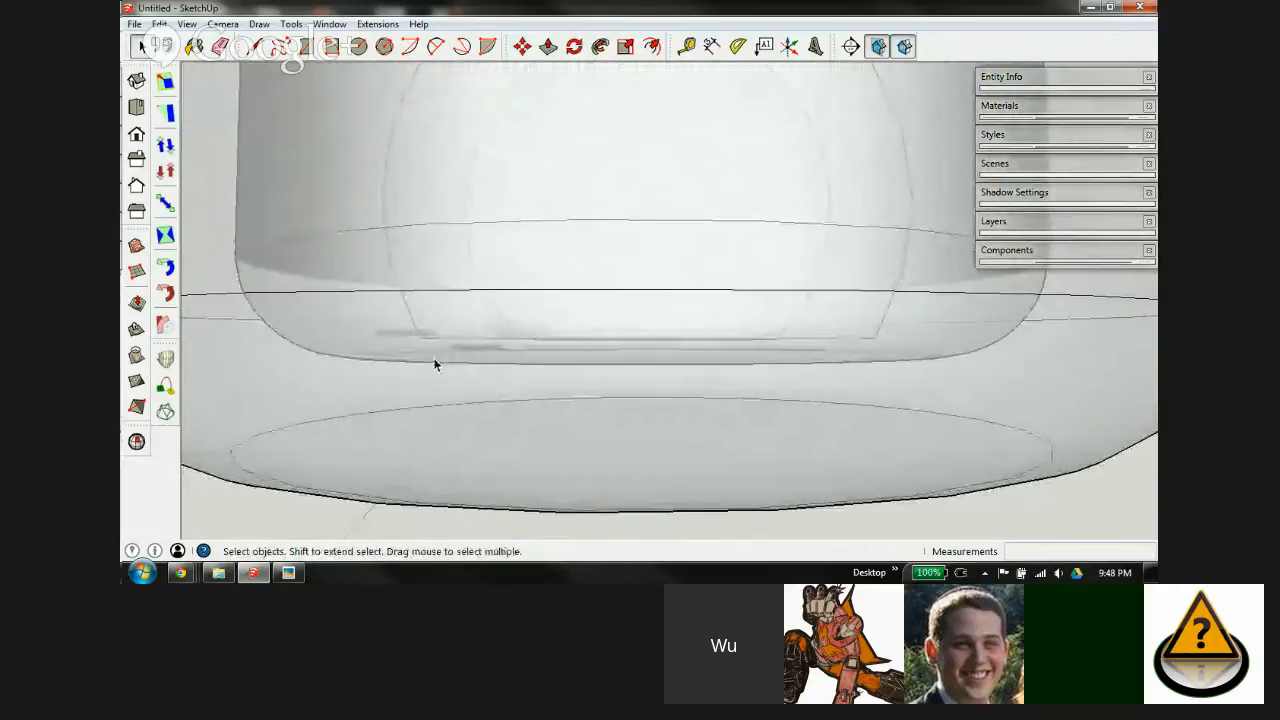
scroll(438, 346, "down", 5)
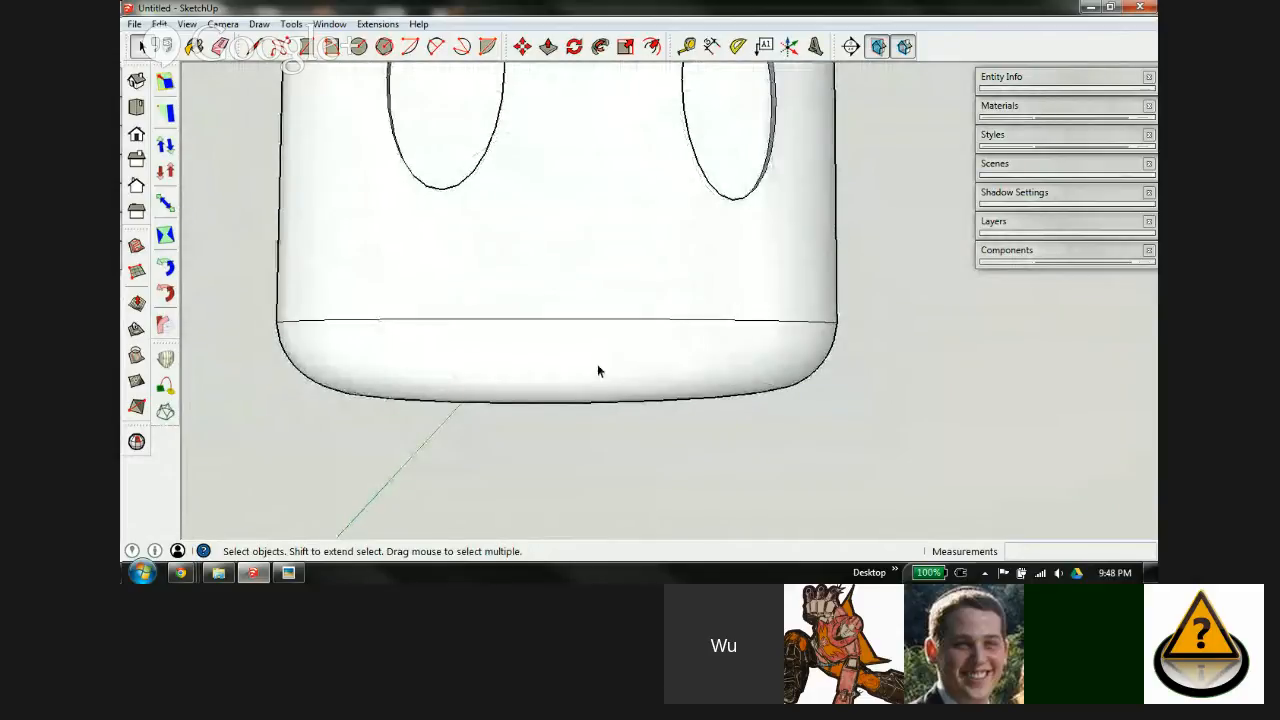
Step: Reopen the head for editing, select its connected geometry and inspect the underside without hidden geometry
mouse_move(597, 366)
middle_mouse_down()
mouse_move(659, 139)
mouse_move(631, 234)
middle_mouse_up()
left_click(631, 234)
double_click(631, 234)
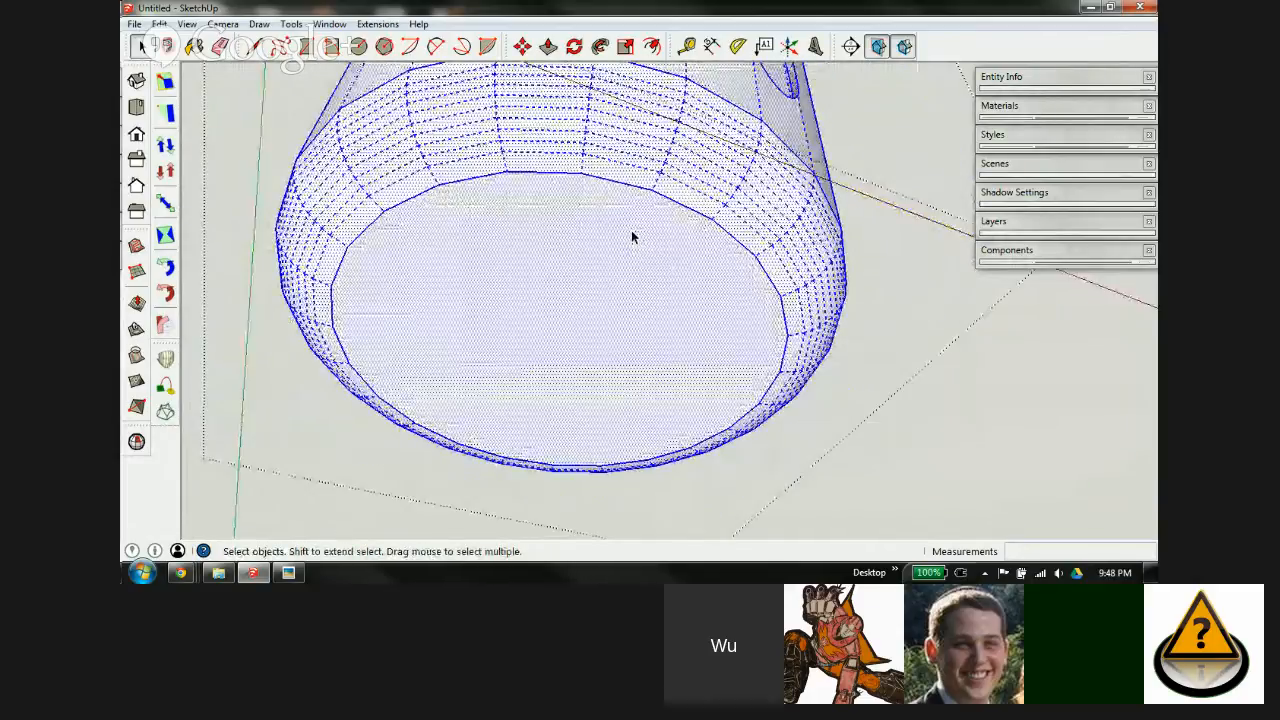
middle_click_drag(651, 294, 453, 262)
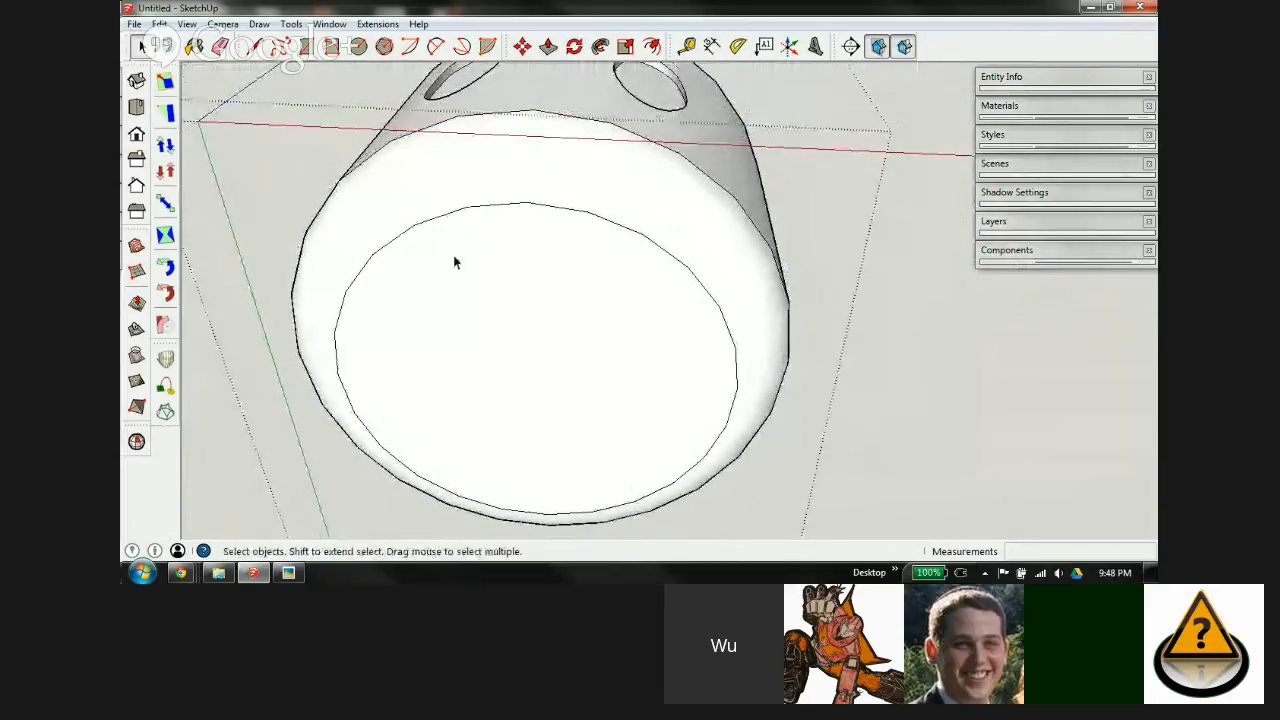
middle_click_drag(598, 301, 647, 309, "shift")
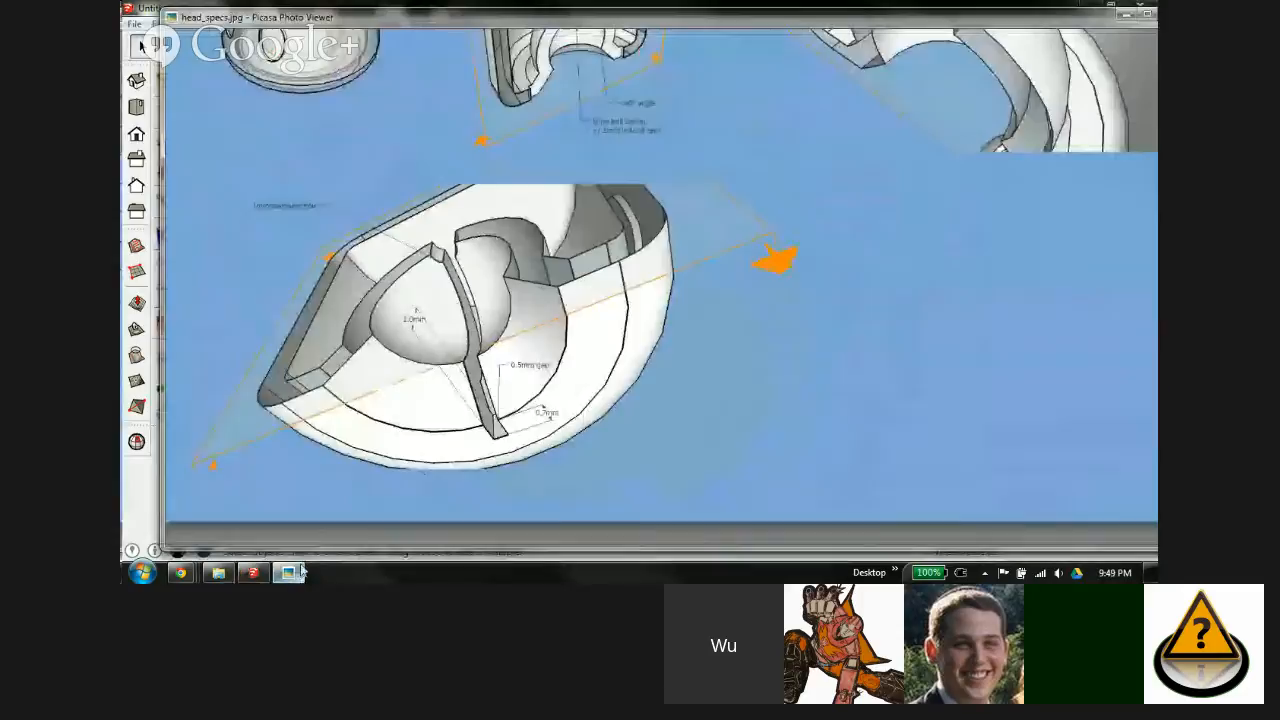
Step: Examine the cutaway views and dimension notes of the ball socket and bottom opening in head_specs.jpg, returning to the SketchUp model
left_click(288, 572)
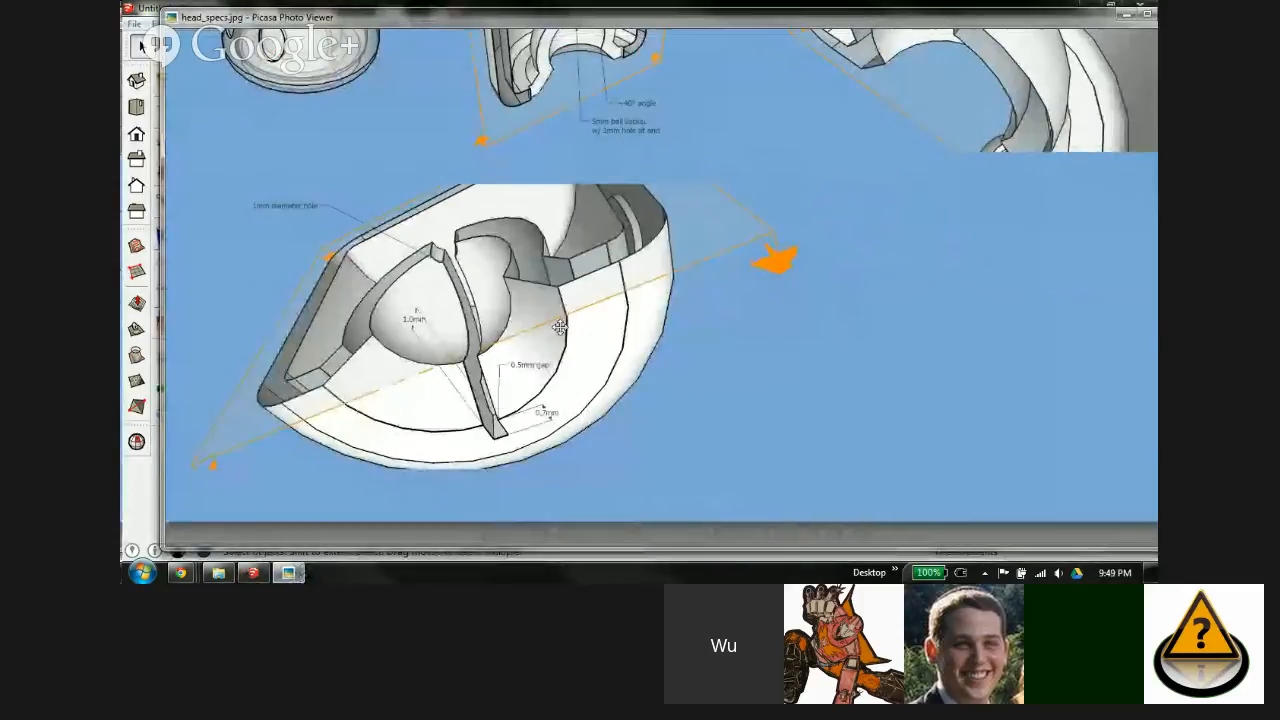
left_click_drag(583, 157, 543, 241)
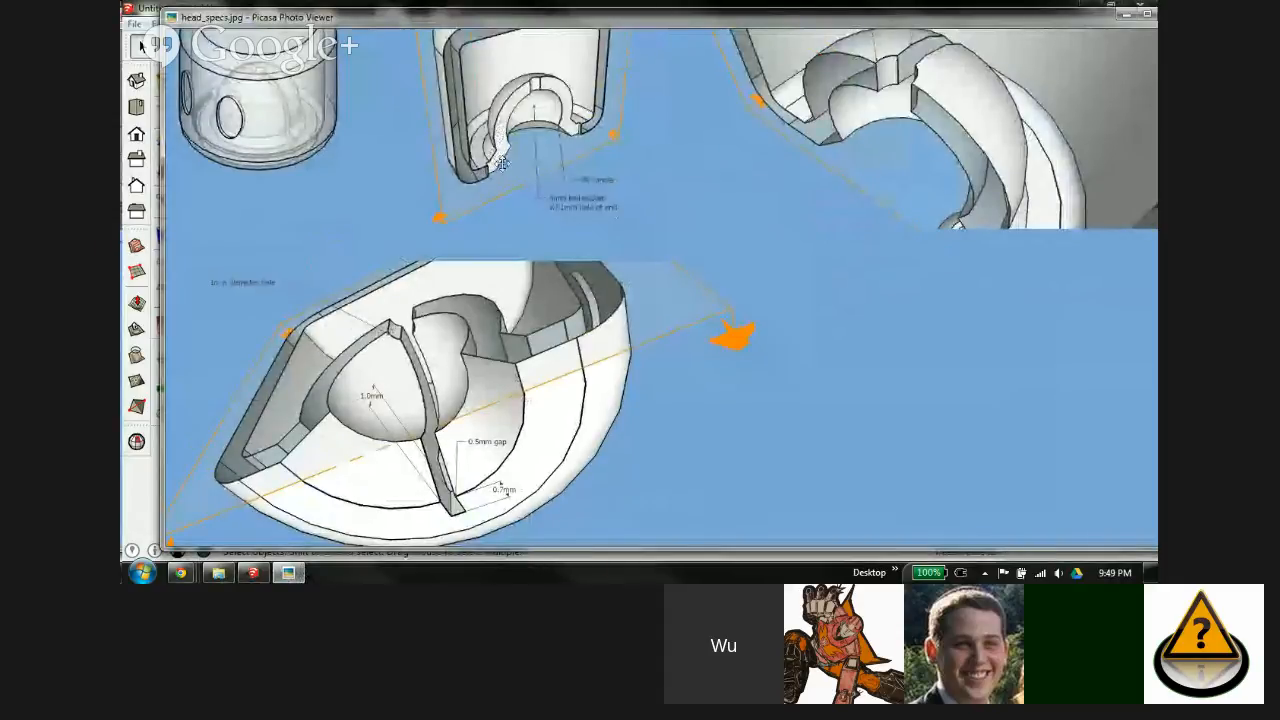
scroll(600, 230, "down", 3)
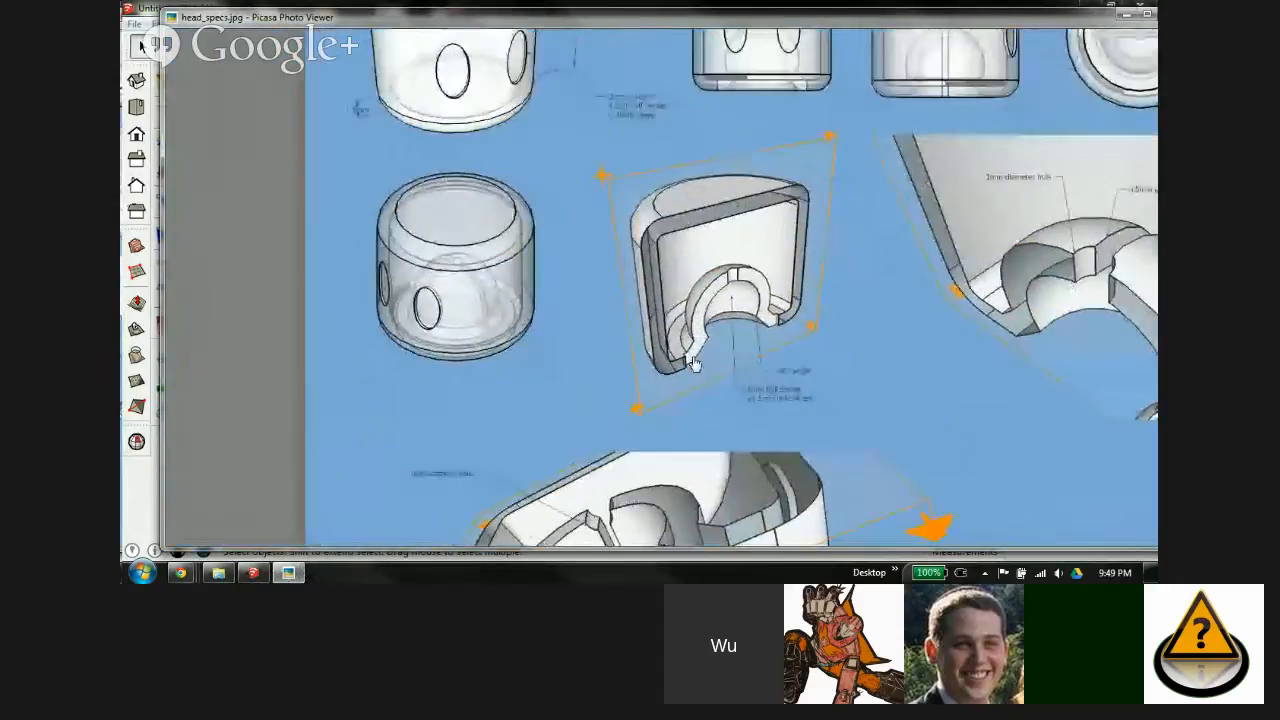
scroll(540, 163, "up", 3)
left_click_drag(543, 162, 568, 122)
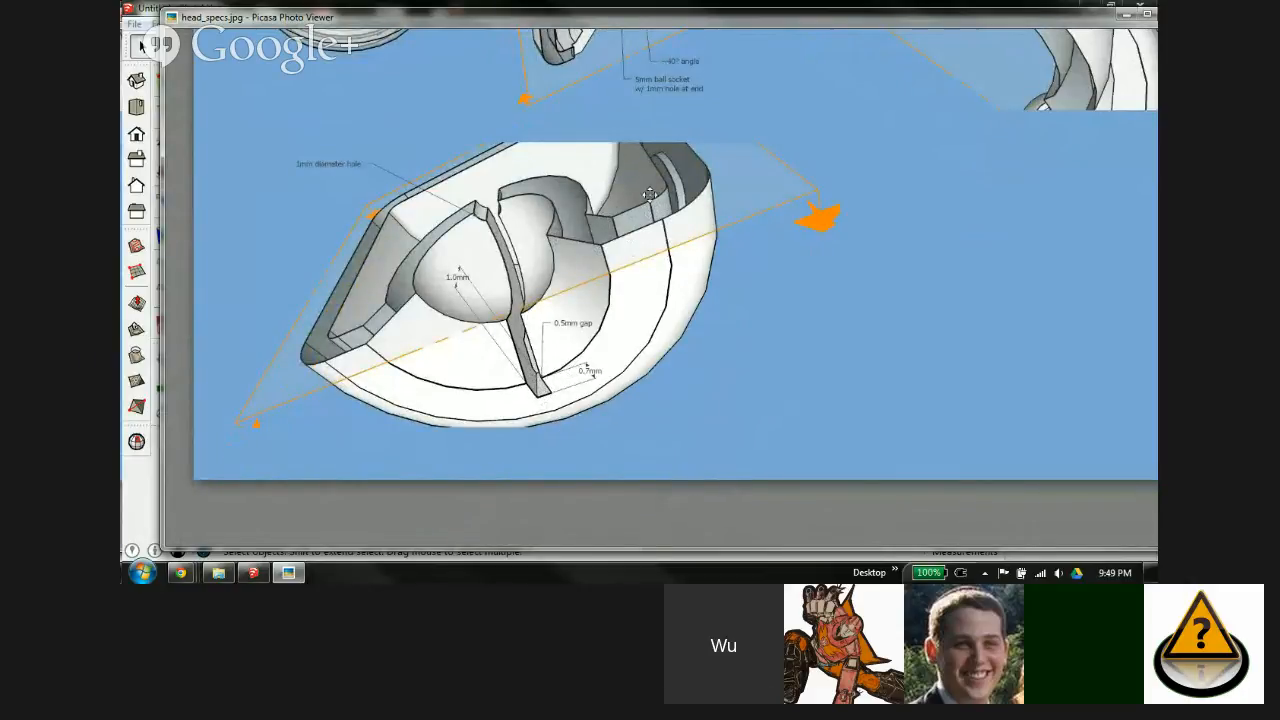
left_click_drag(724, 137, 491, 372)
left_click_drag(859, 97, 1057, 143)
left_click_drag(723, 269, 801, 108)
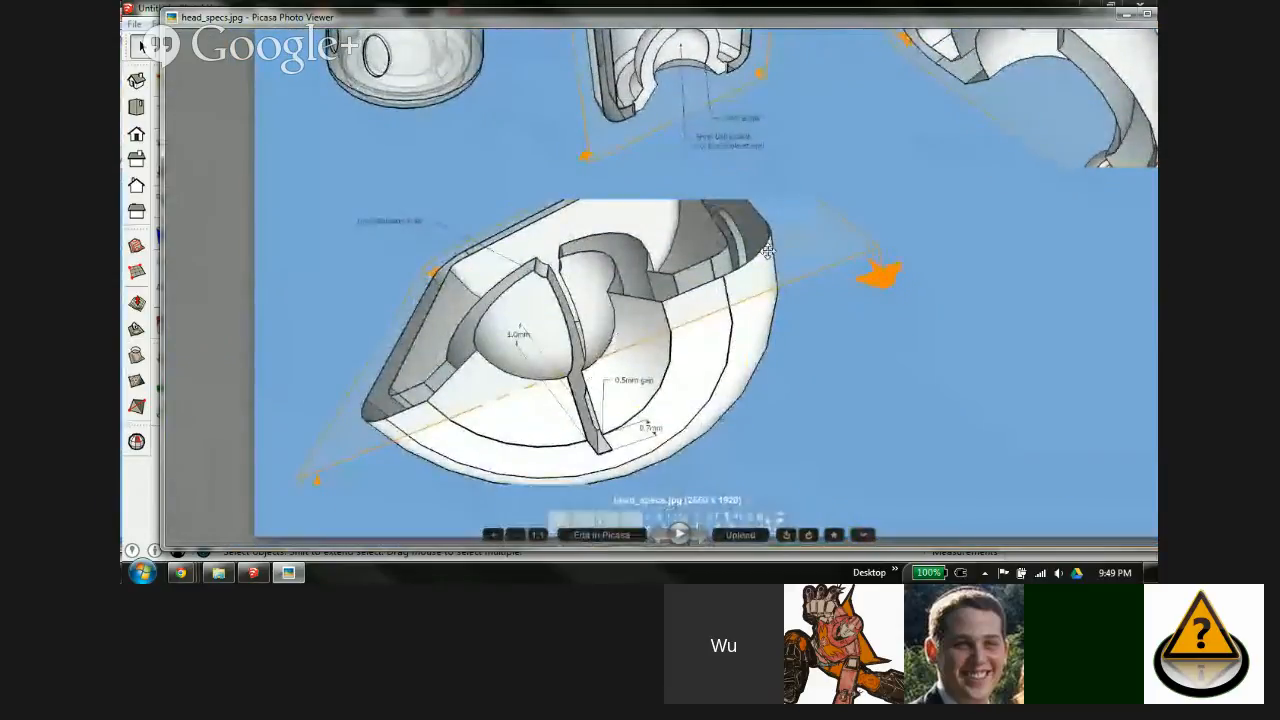
left_click_drag(765, 250, 708, 218)
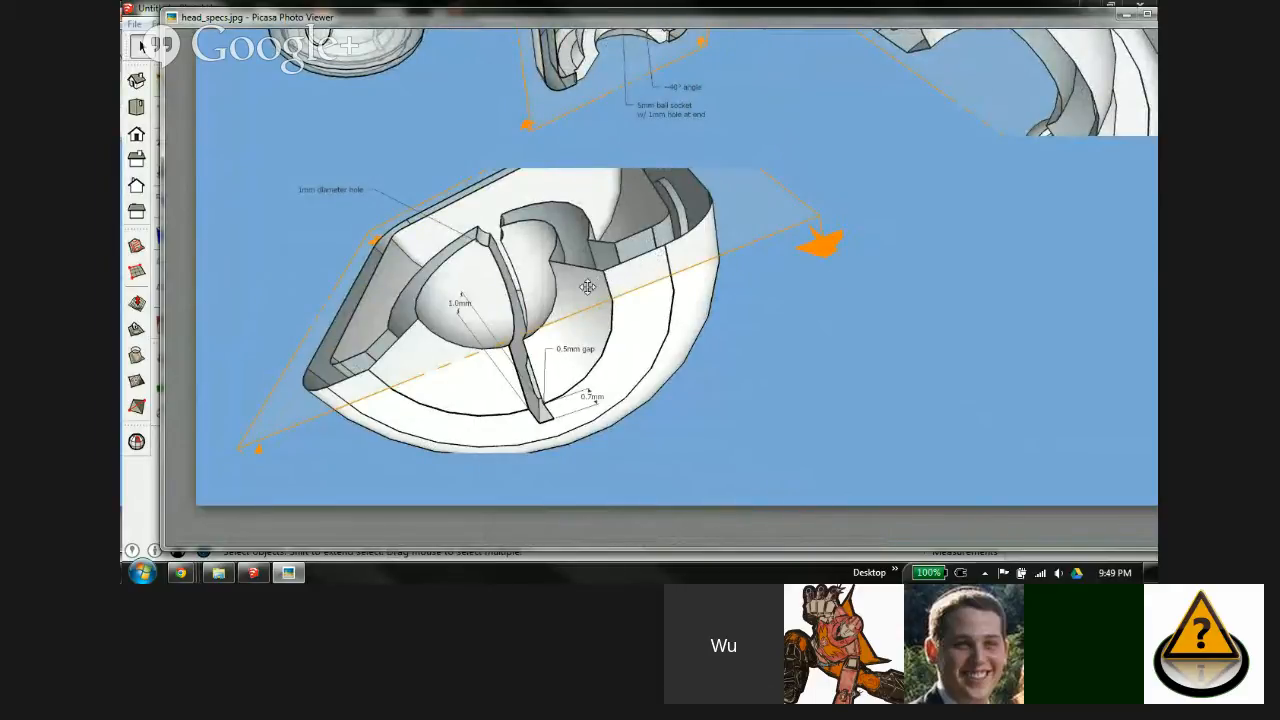
key("Escape")
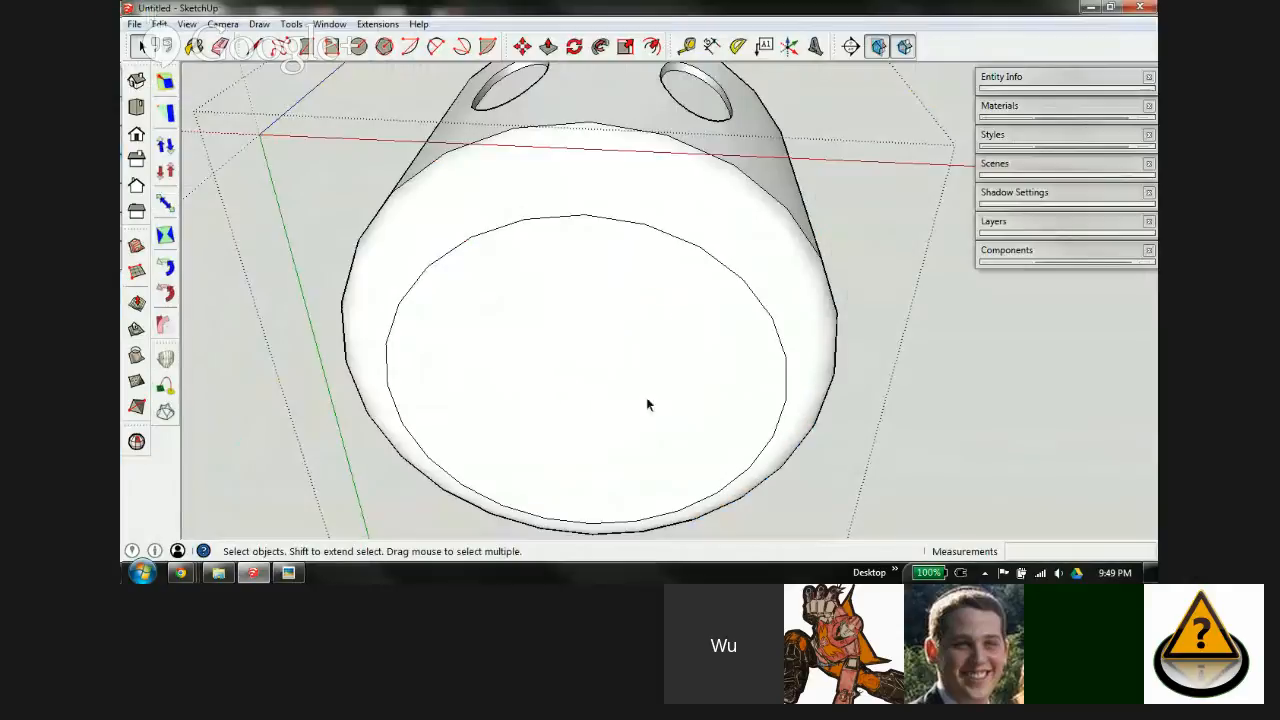
Step: Offset the outline of the head's flat outer bottom face 1 mm inward
left_click(645, 363)
left_click(651, 46)
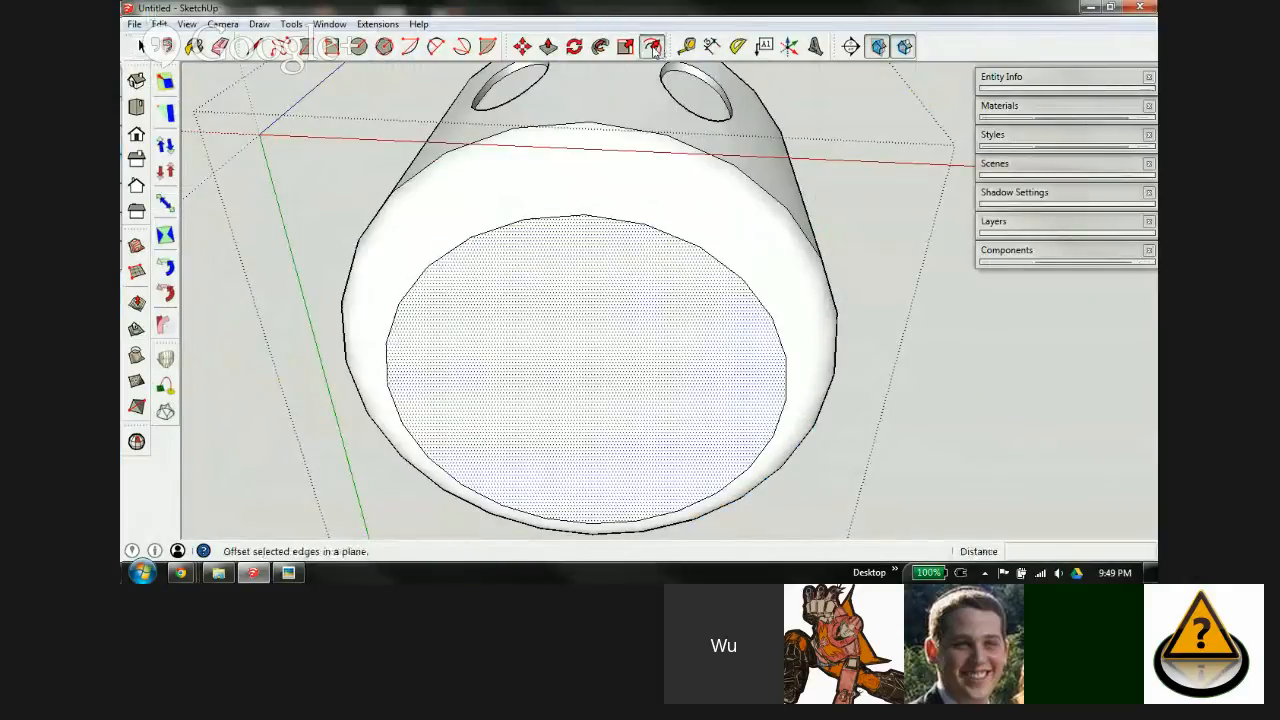
left_click(591, 217)
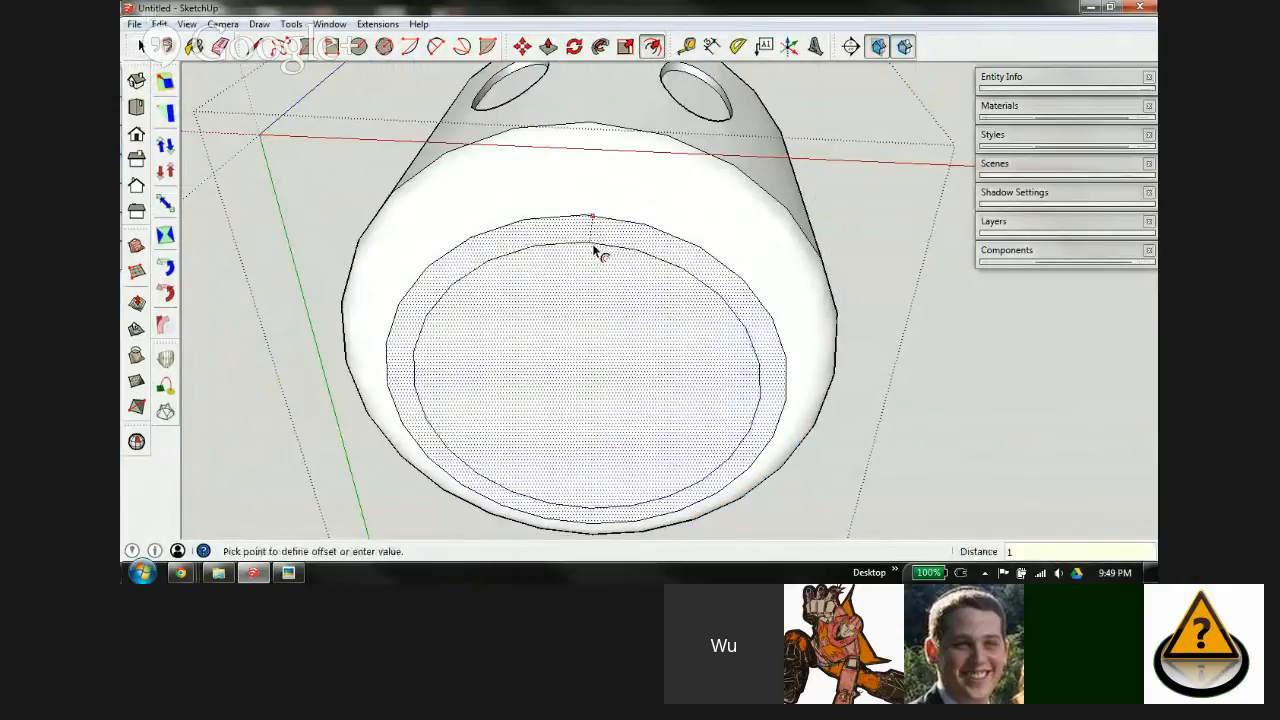
left_click(590, 252)
key("space")
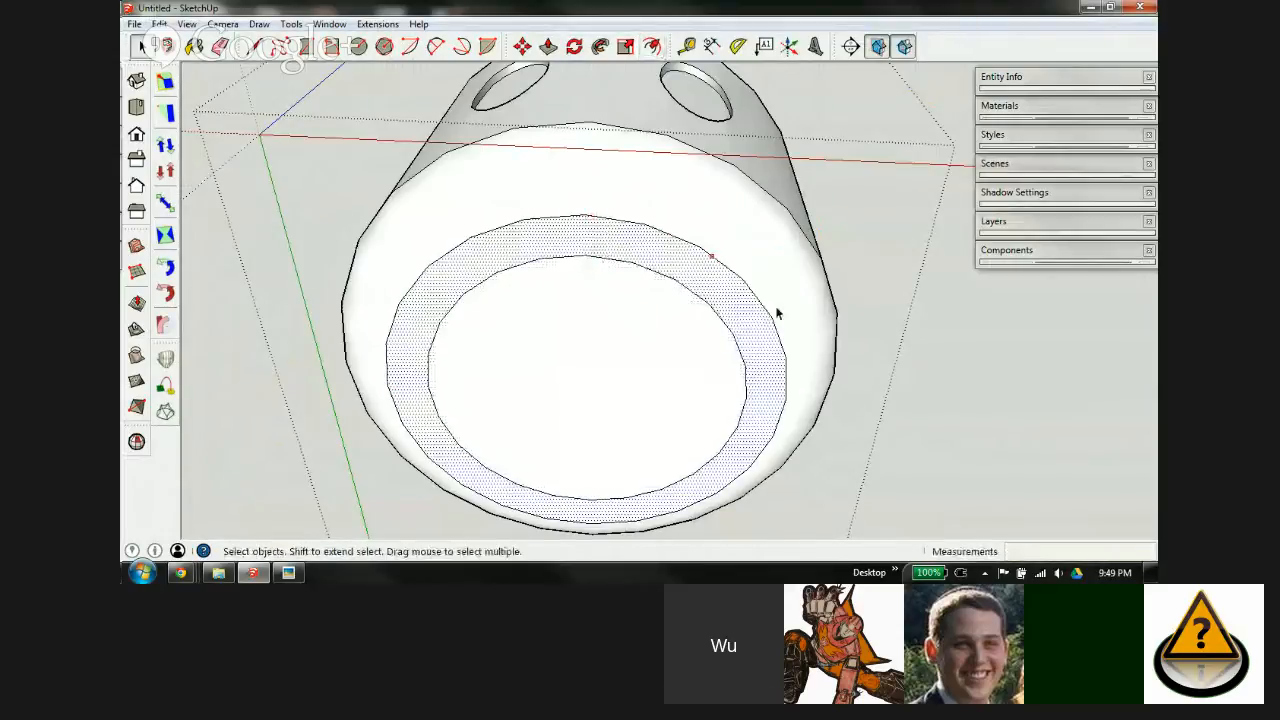
left_click(849, 264)
middle_click_drag(652, 259, 658, 378)
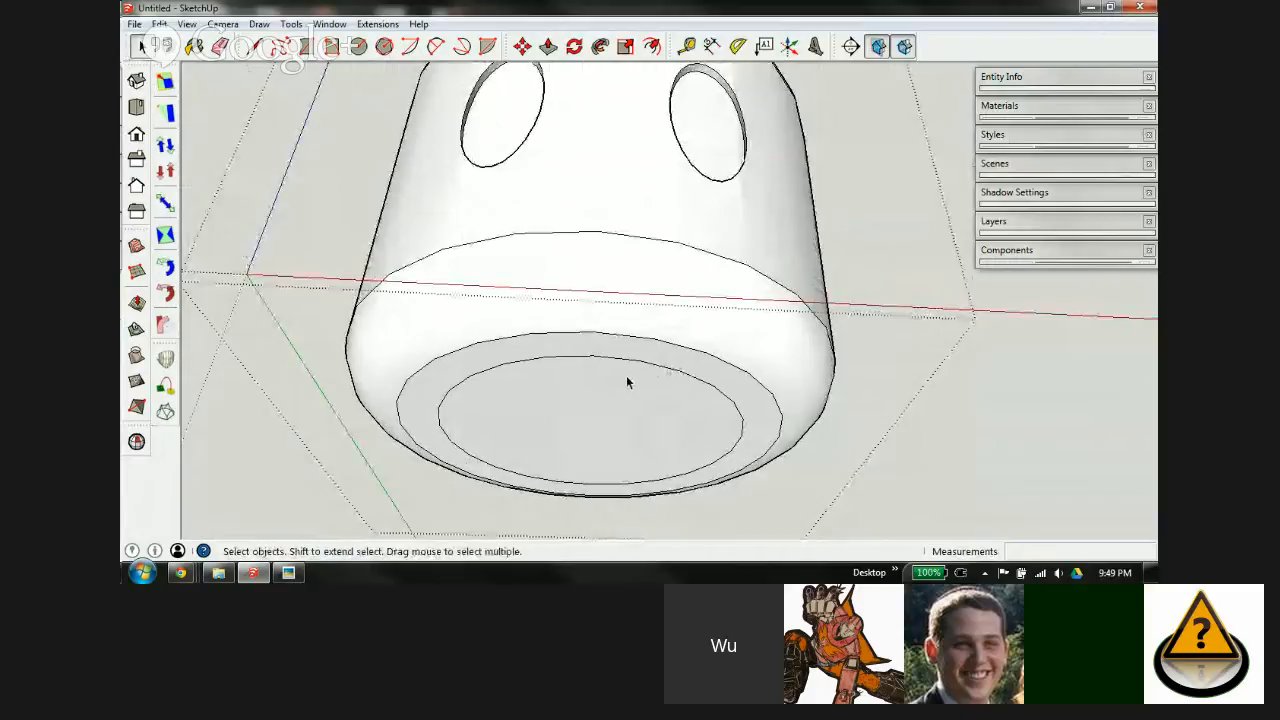
scroll(603, 262, "down", 3)
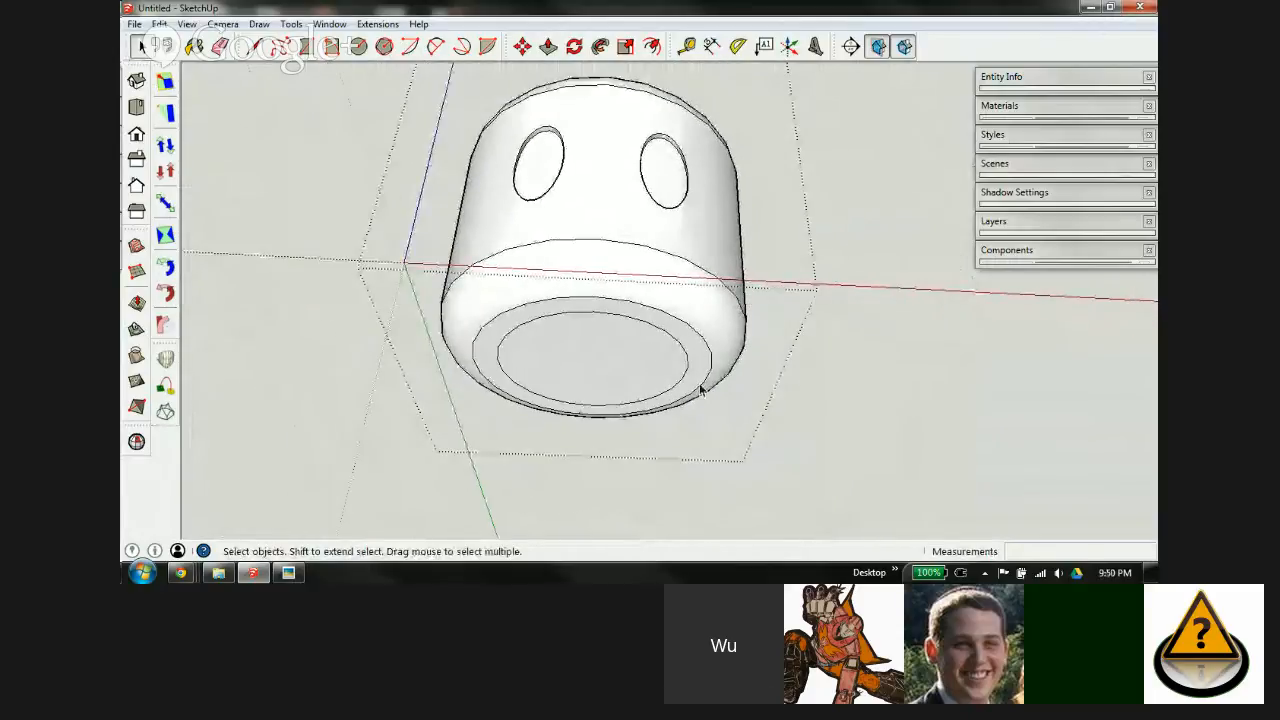
scroll(671, 343, "up", 2)
middle_click_drag(588, 173, 557, 331)
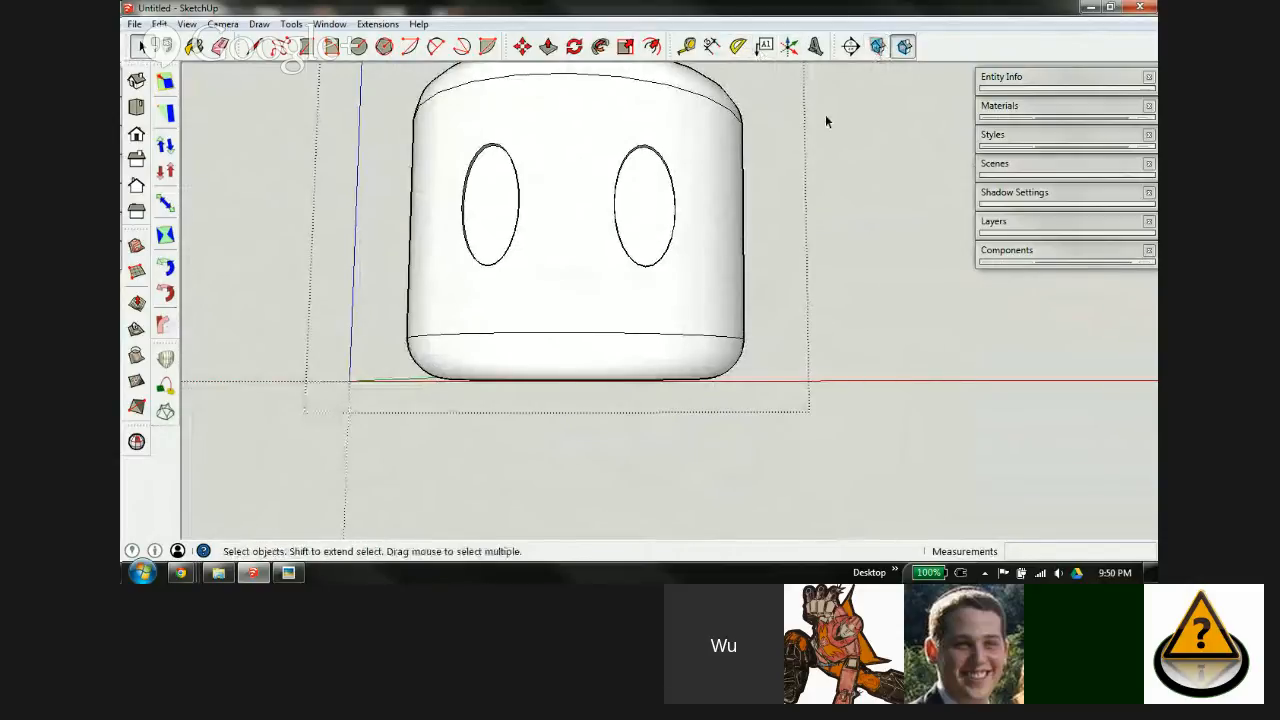
left_click(851, 46)
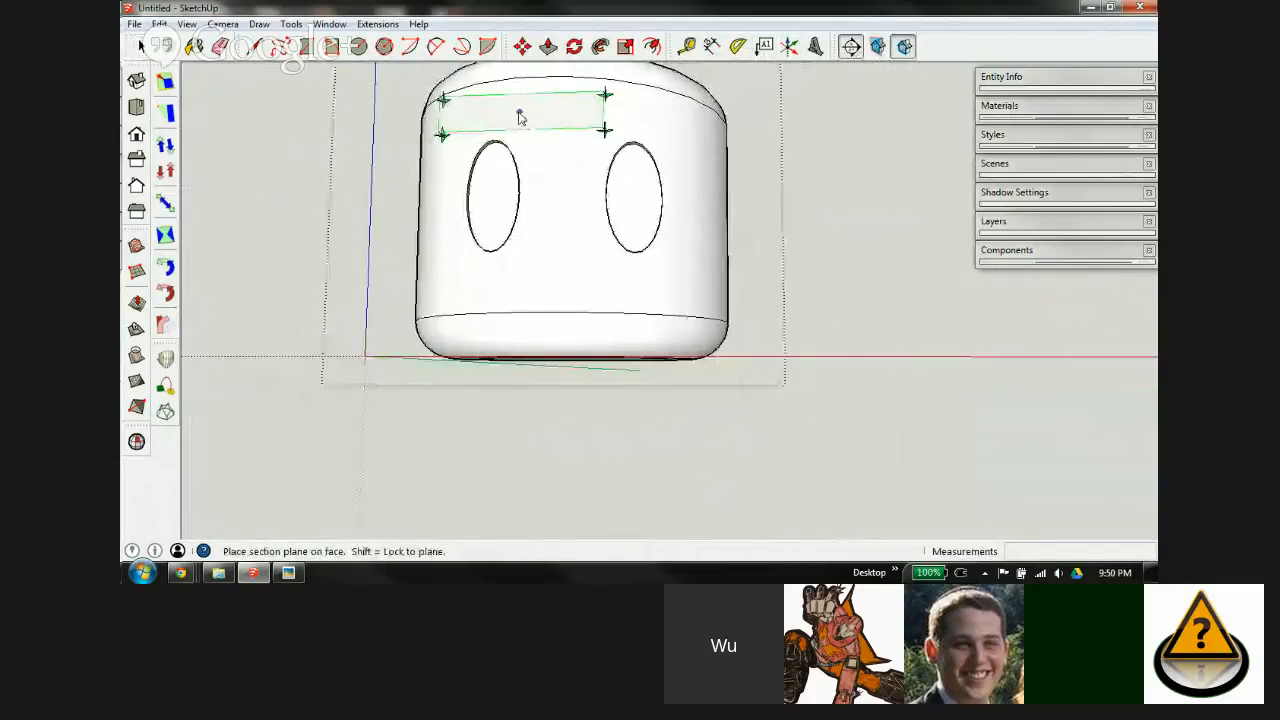
middle_click_drag(523, 114, 563, 443)
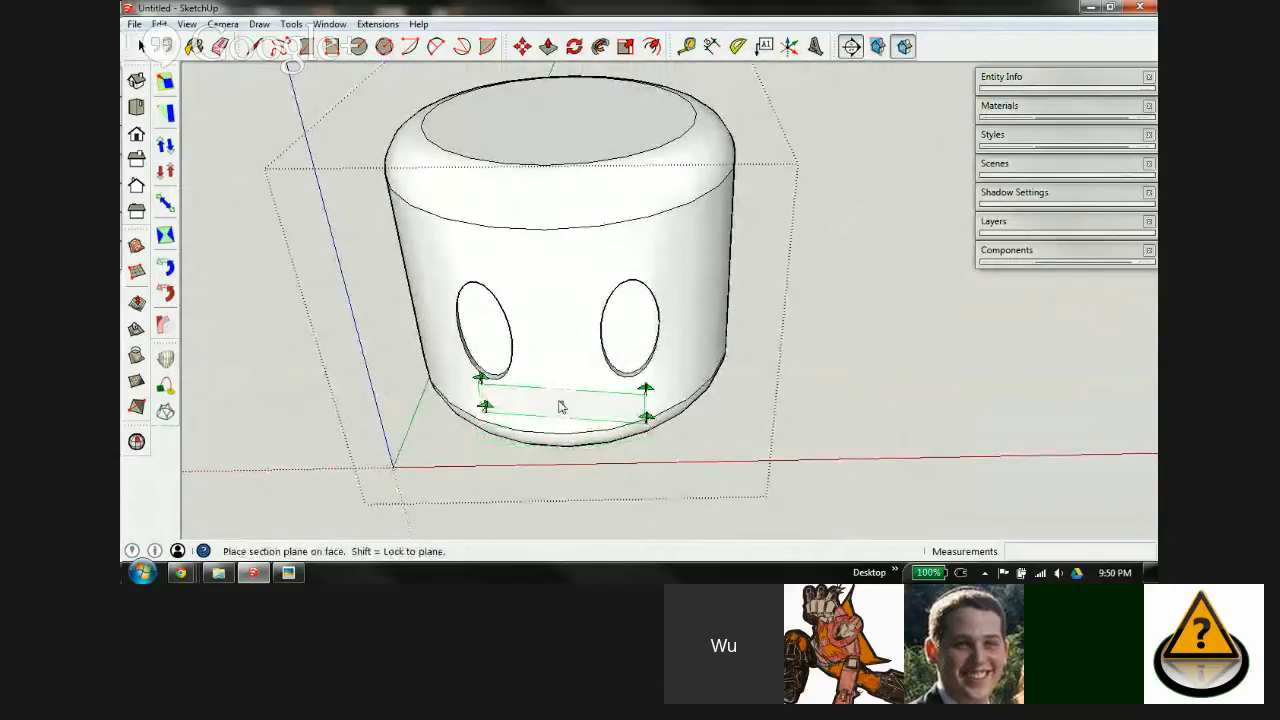
scroll(545, 195, "down", 4)
middle_click_drag(566, 189, 651, 357)
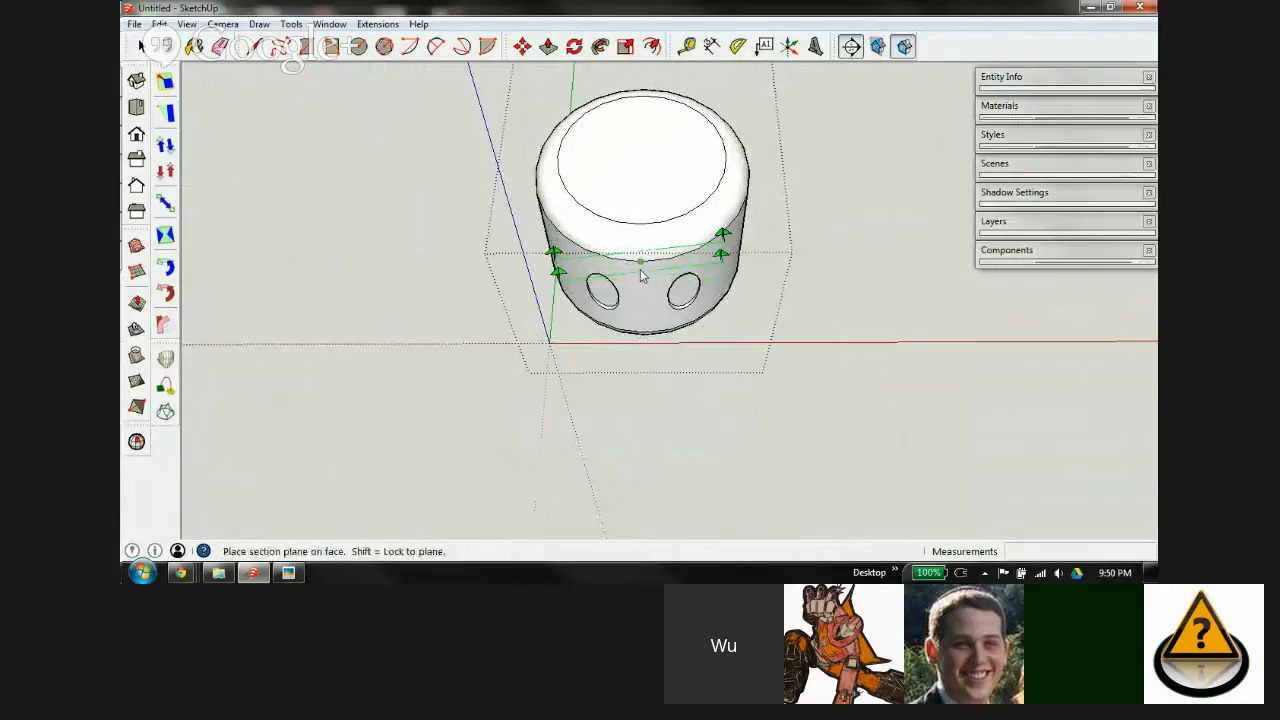
key("space")
Step: Draw a small rectangle on the ground beside the head along the red axis and push/pull it up into a box
middle_click_drag(640, 269, 647, 165)
key("r")
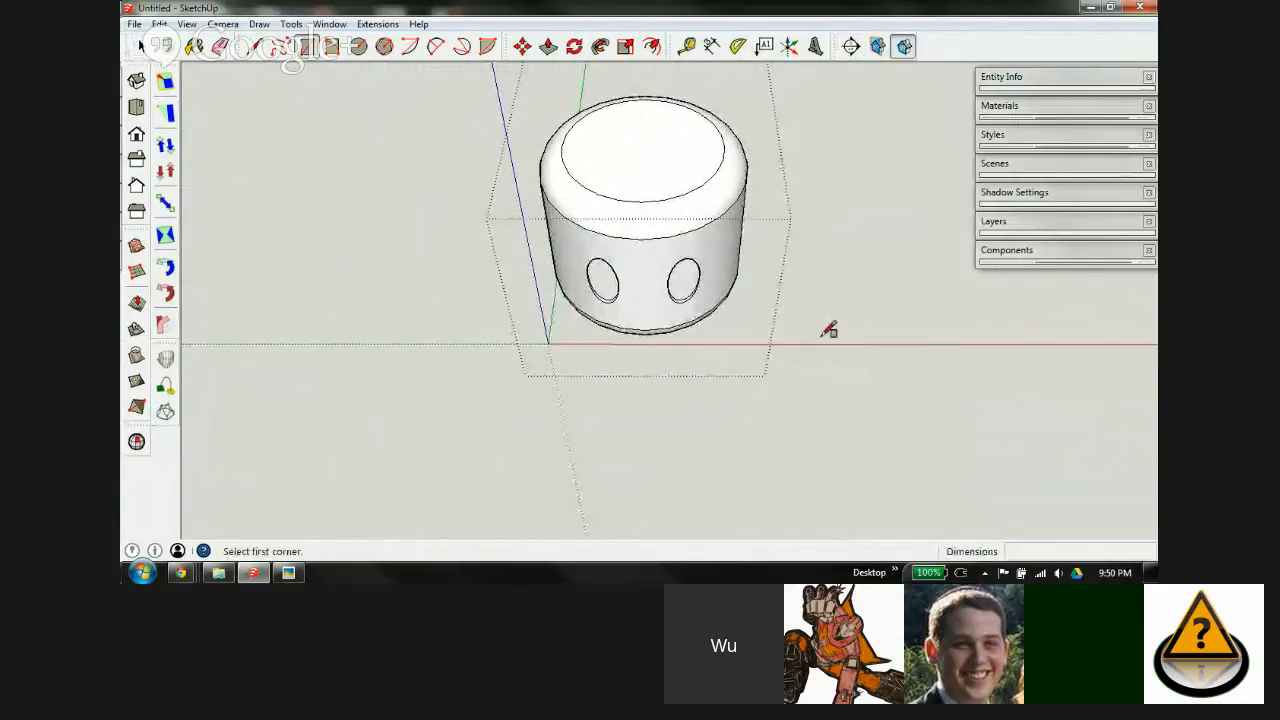
left_click(824, 335)
left_click(896, 287)
key("p")
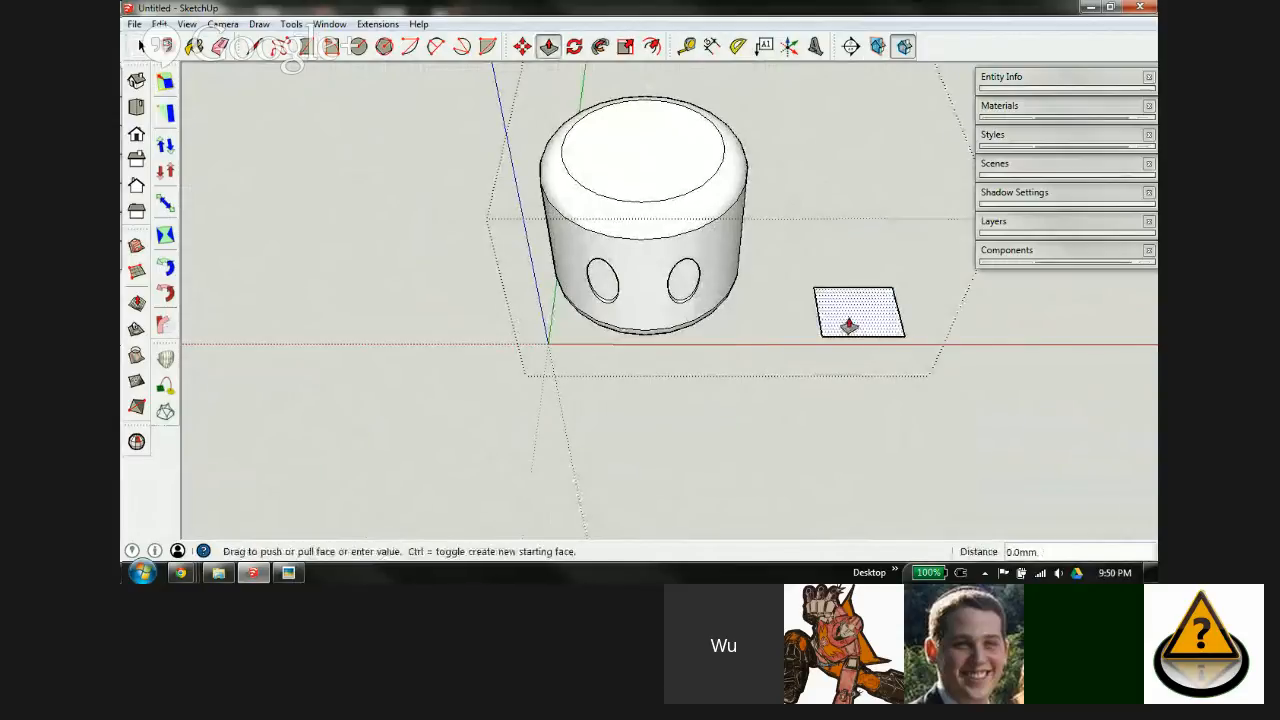
left_click(846, 323)
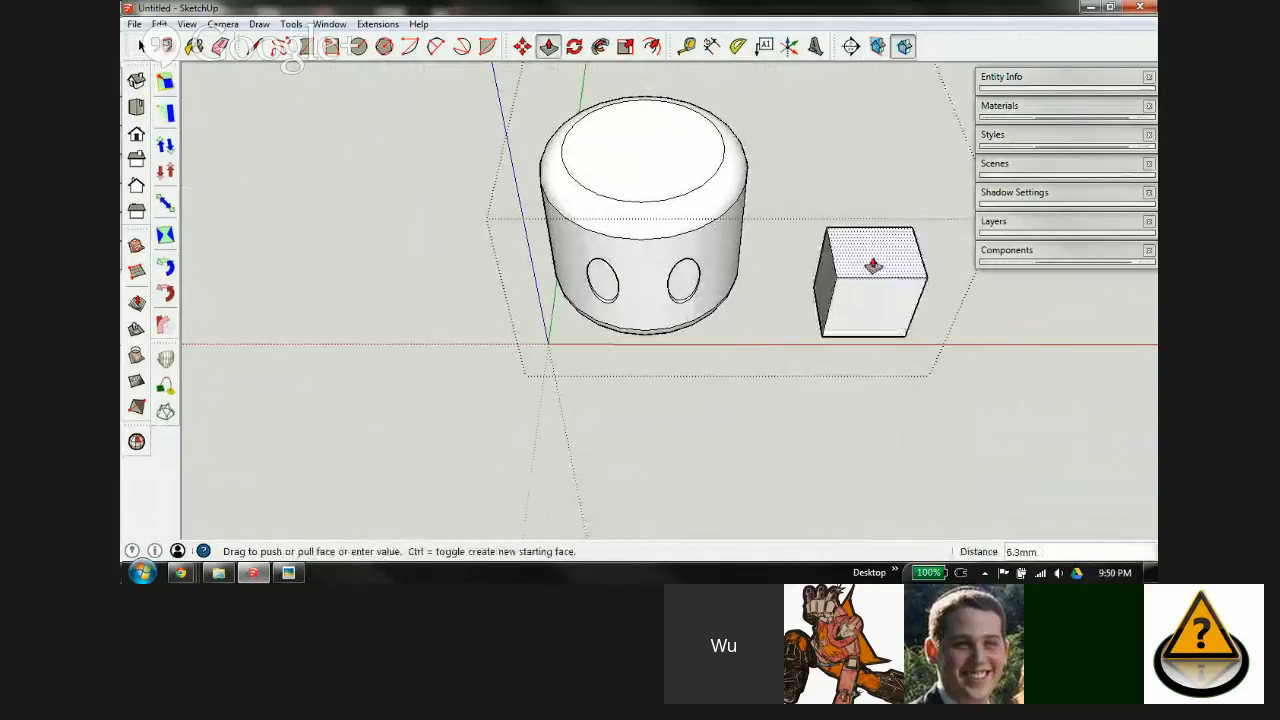
Step: Place a section plane on the helper box's front face and move it about 3.4 mm back to cut through the head
left_click(850, 46)
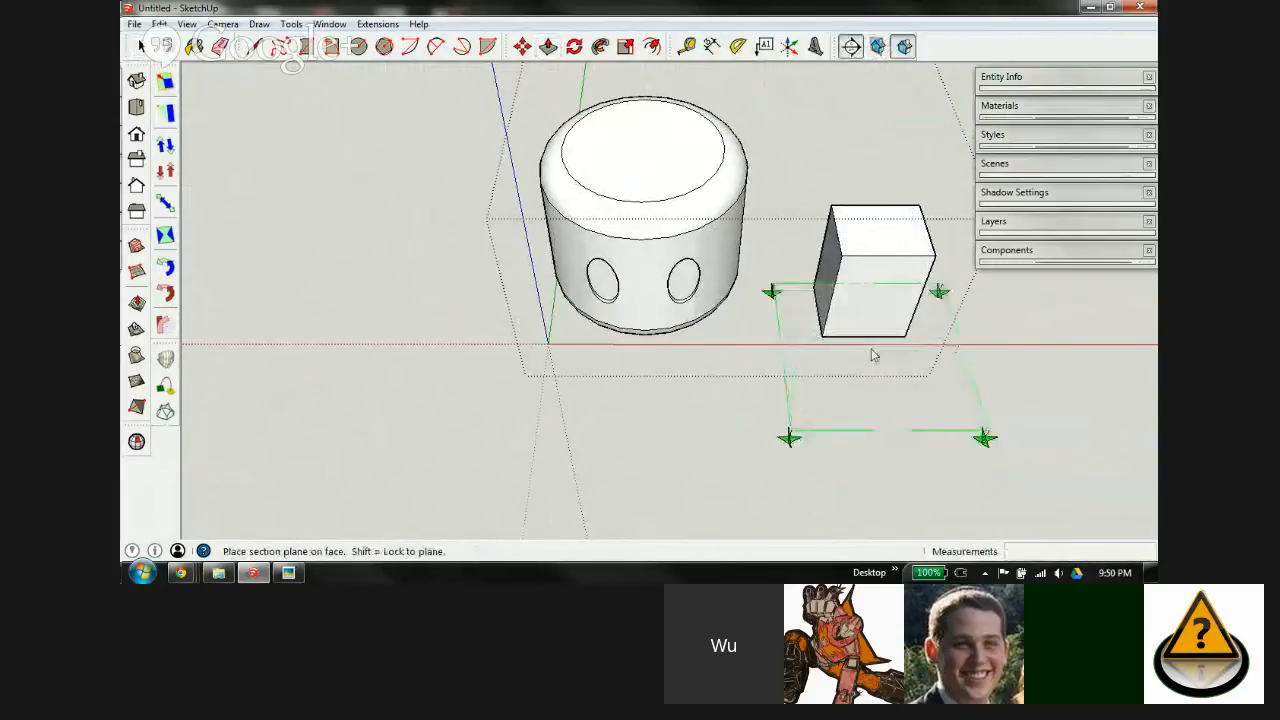
left_click(861, 298)
middle_click_drag(777, 280, 663, 291)
key("p")
key("m")
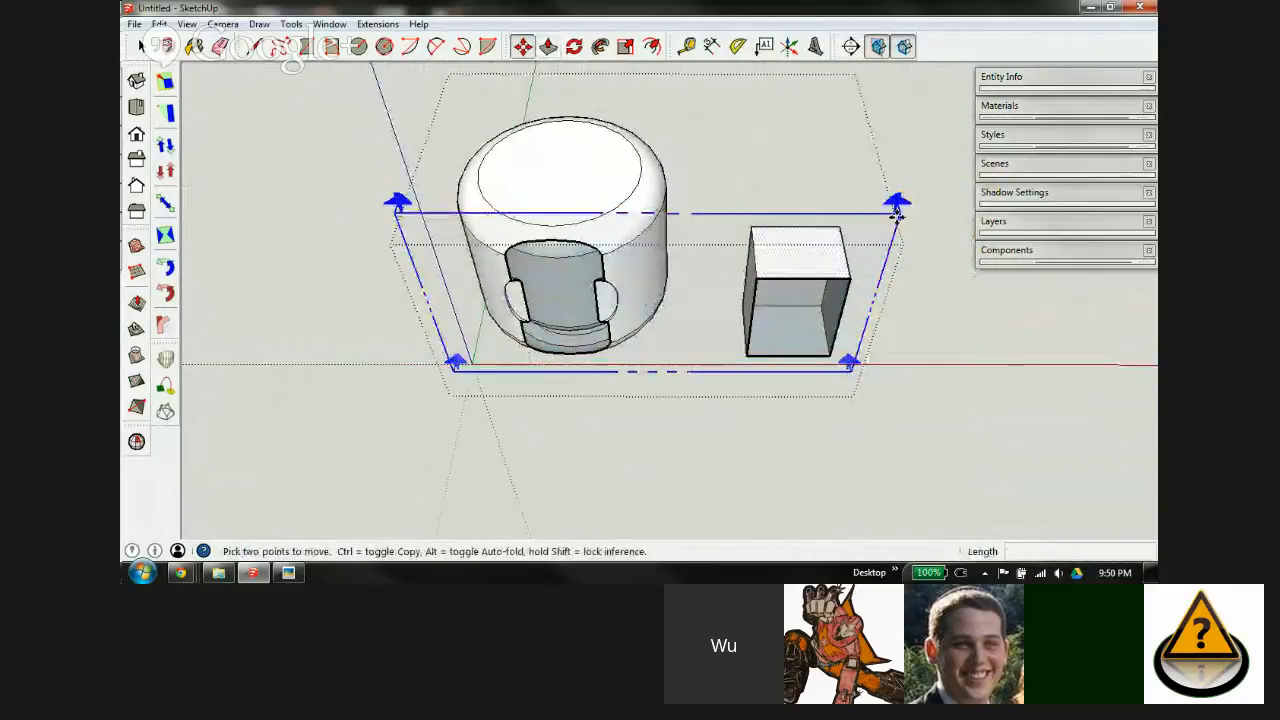
left_click(893, 208)
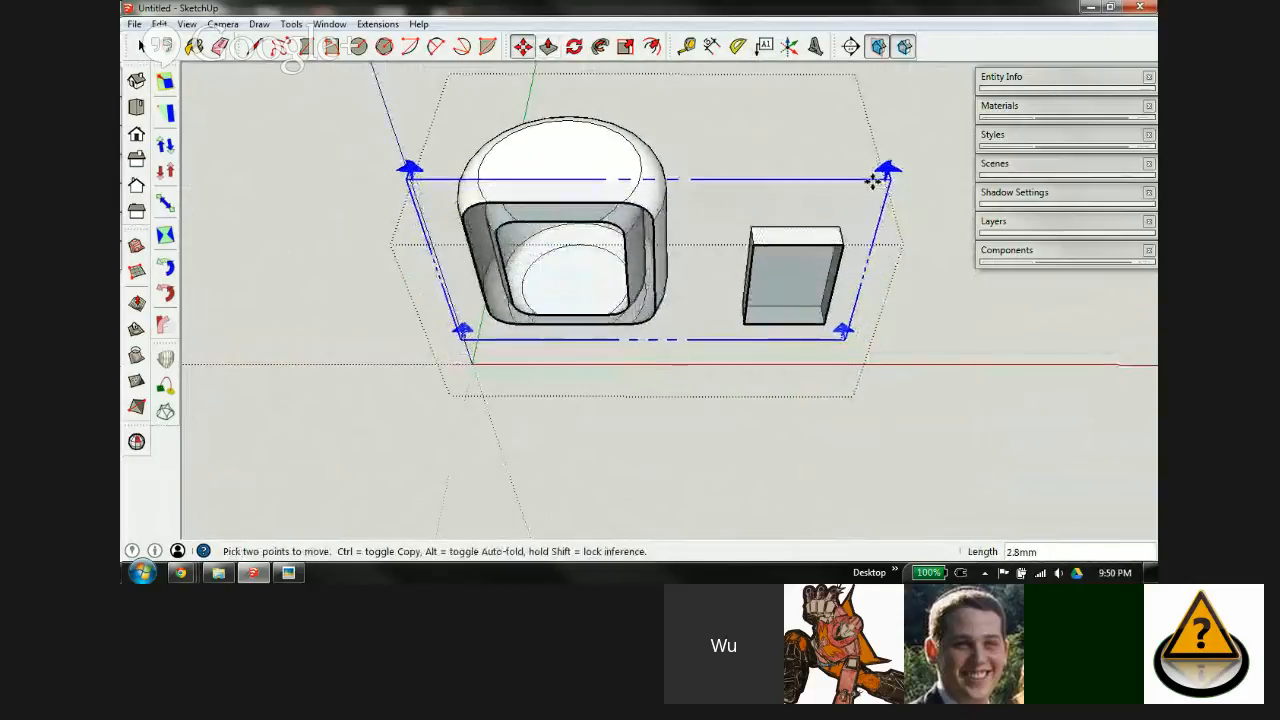
left_click_drag(866, 155, 863, 177)
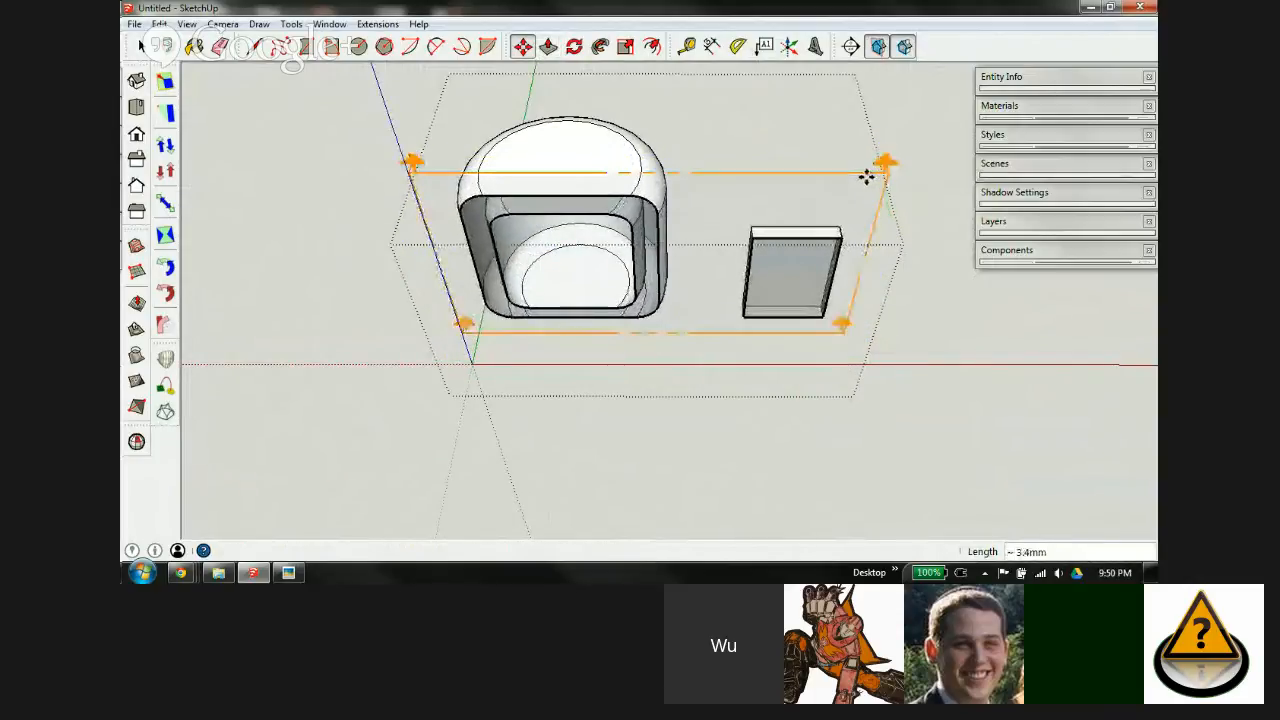
key("space")
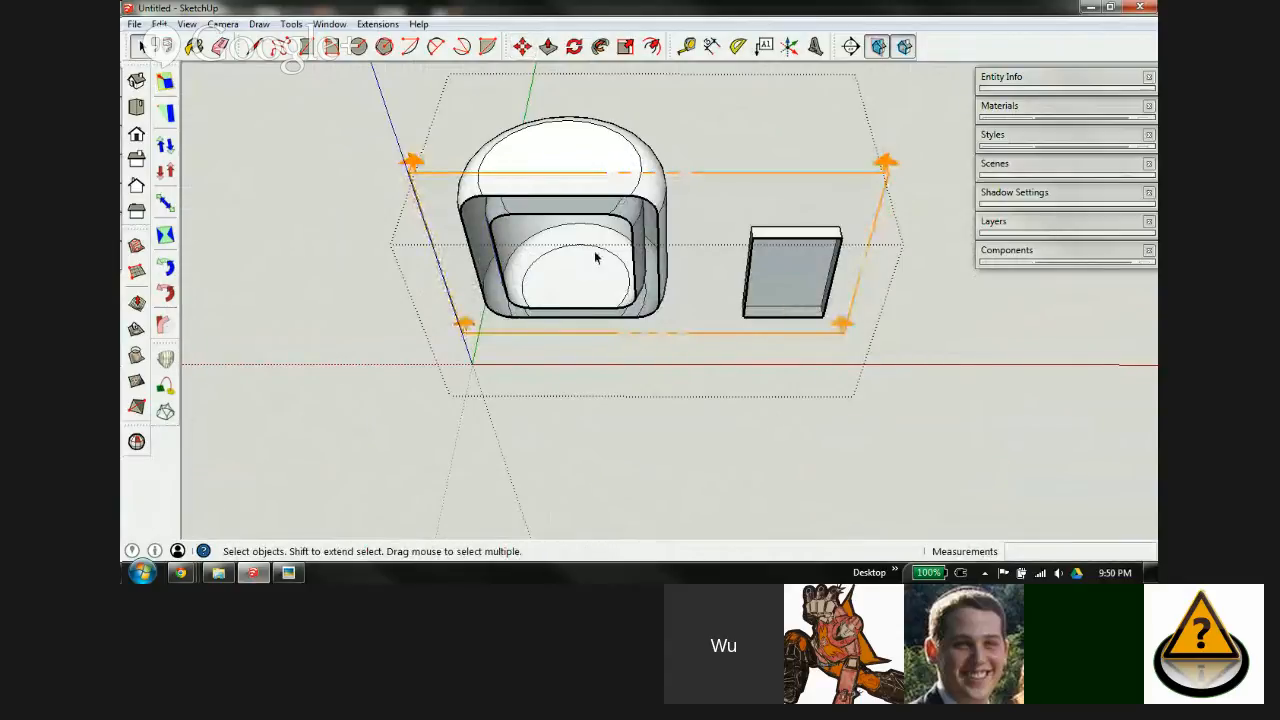
Step: Create a 40° protractor guide rising toward the head's interior from an endpoint on the inner bottom circle, using the bottom plane as baseline
middle_click_drag(639, 173, 674, 80)
scroll(591, 300, "up", 3)
middle_click_drag(561, 306, 643, 309, "shift")
scroll(640, 314, "up", 3)
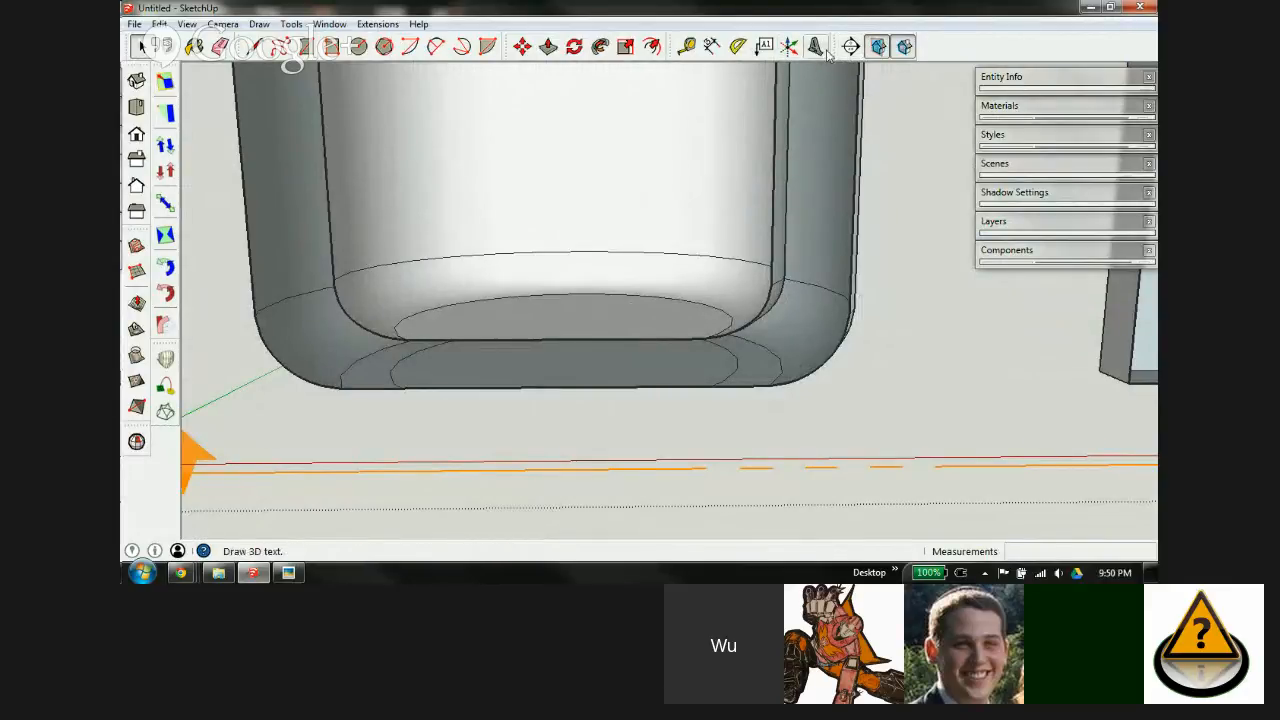
left_click(737, 50)
middle_click_drag(628, 363, 620, 91)
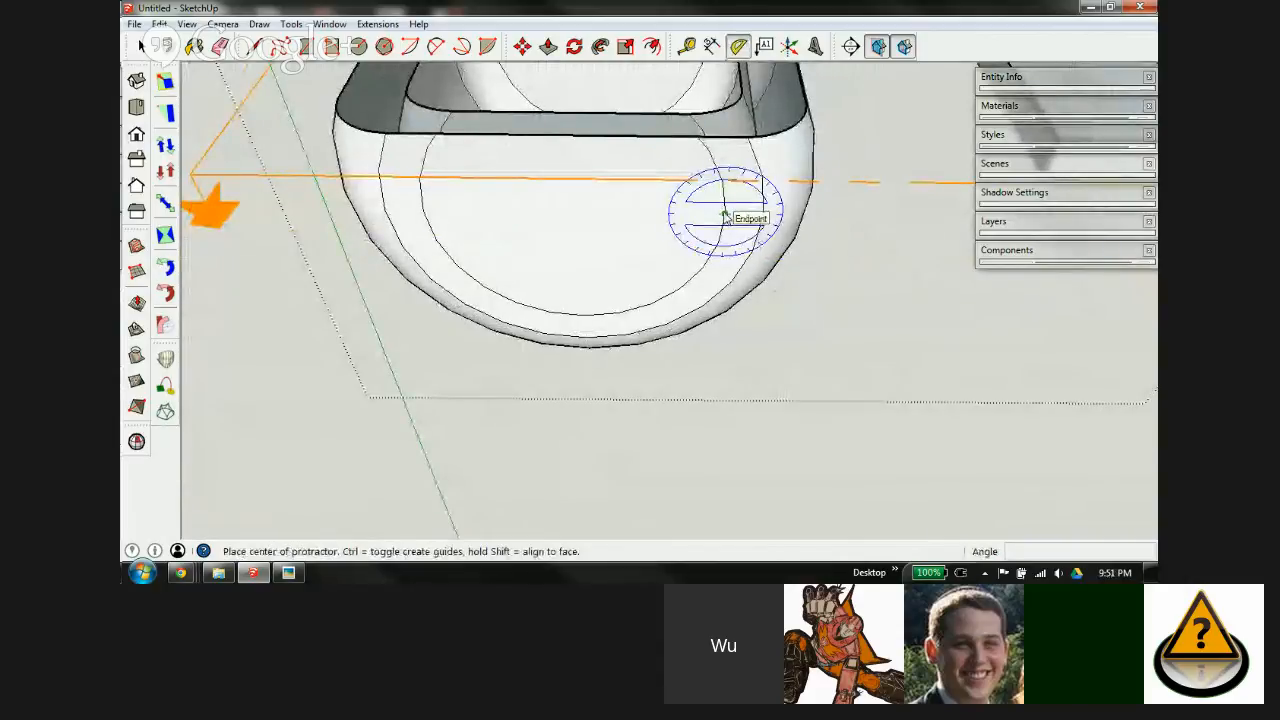
middle_click_drag(723, 215, 766, 352)
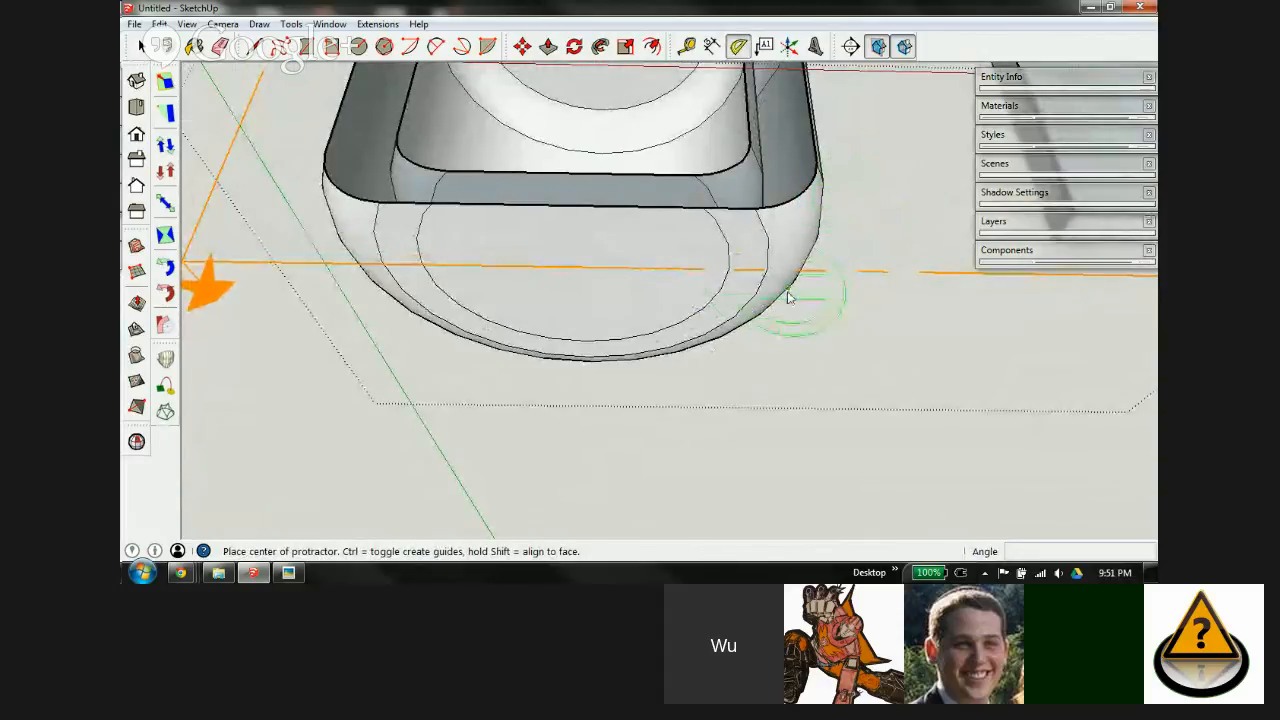
left_click(728, 270)
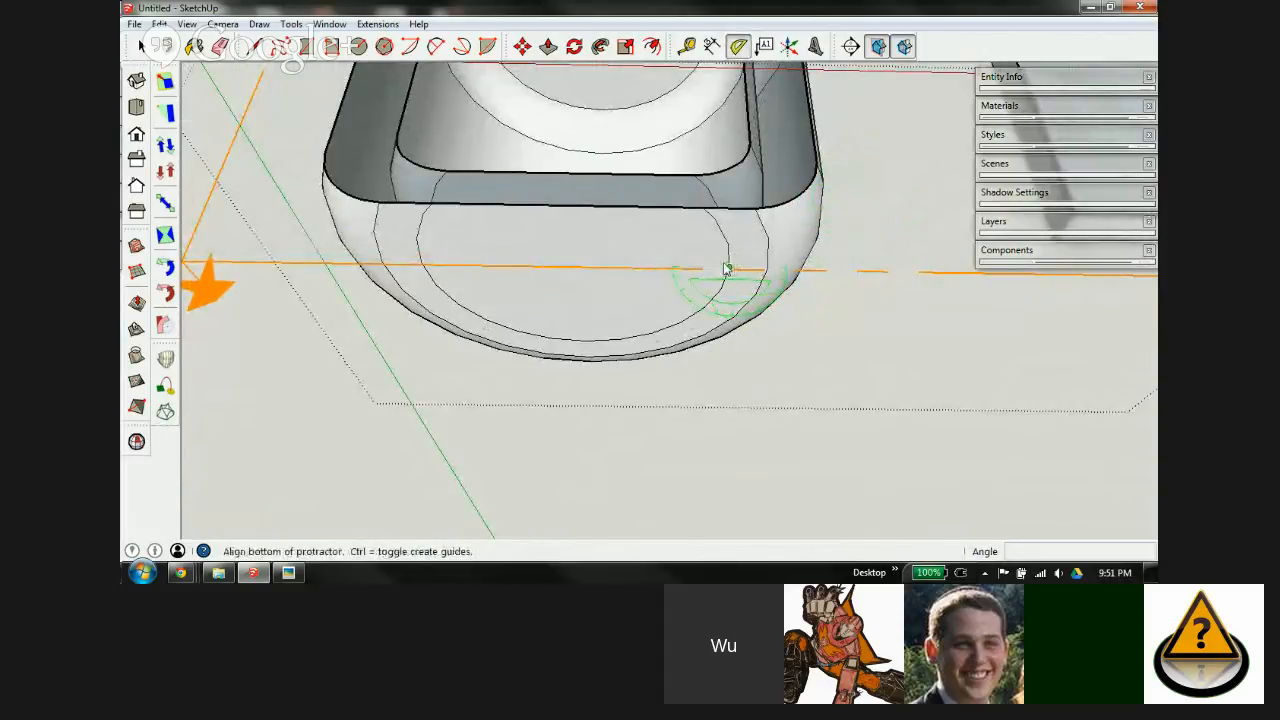
left_click(487, 264)
middle_click_drag(526, 236, 531, 402)
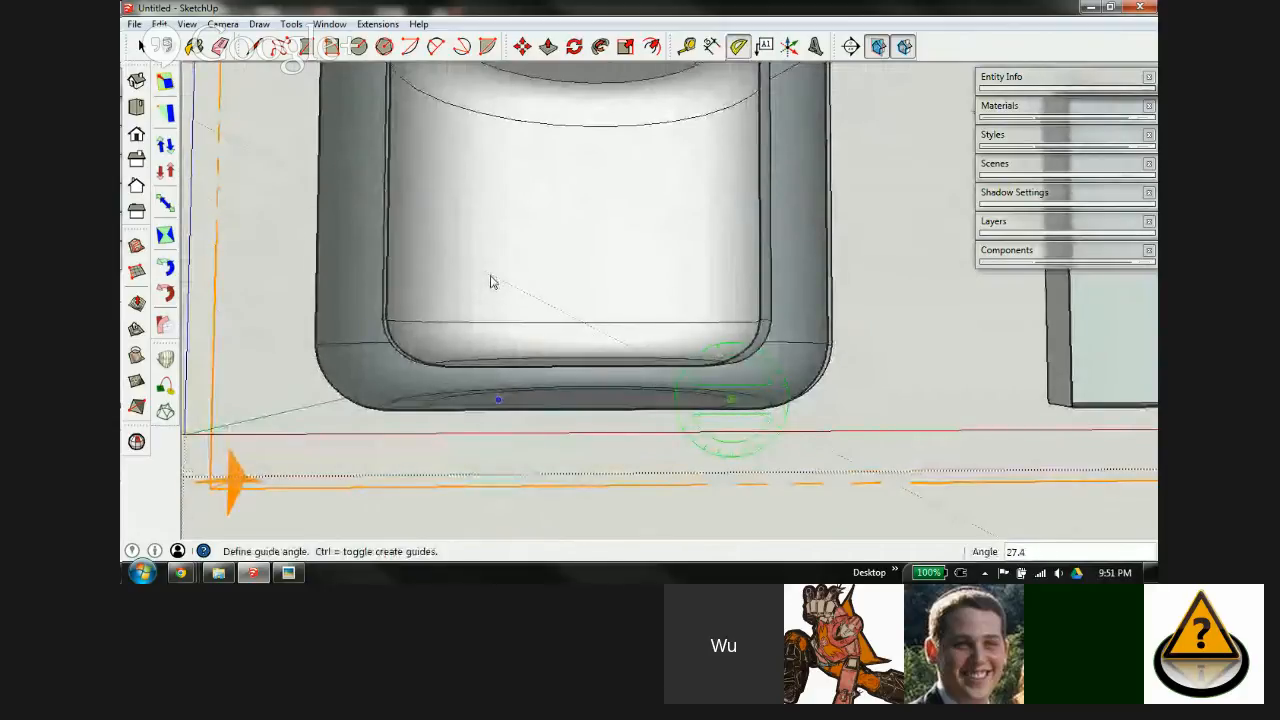
type("40")
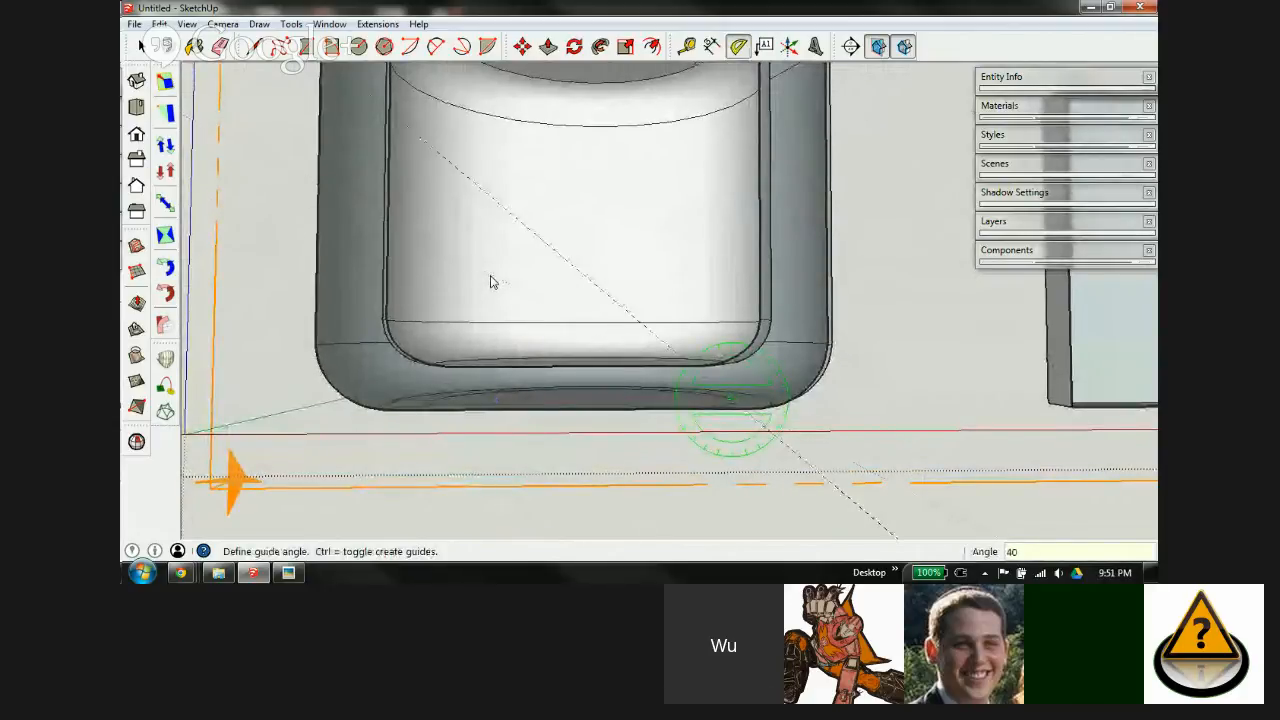
key("Return")
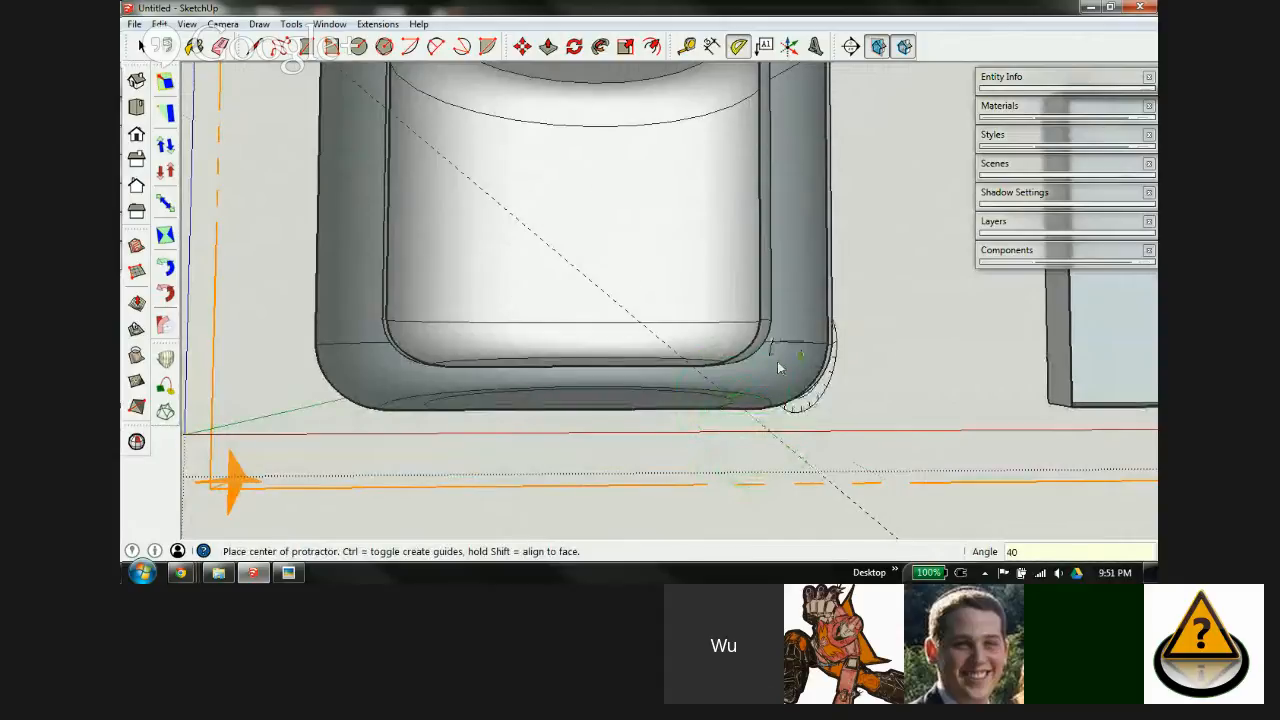
Step: Offset the inner bottom circle inward to leave a small circle near the centre of the head's outer bottom face
scroll(745, 398, "up", 1)
scroll(745, 398, "up", 1)
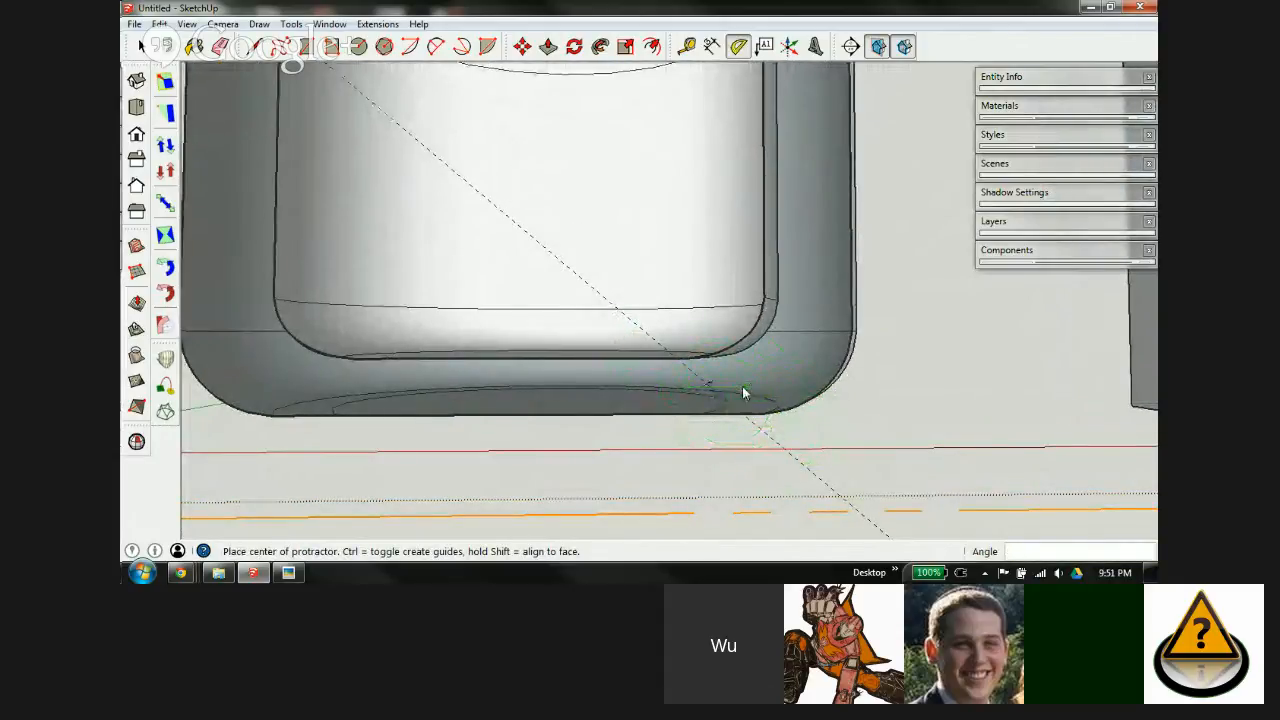
middle_click_drag(743, 392, 757, 240)
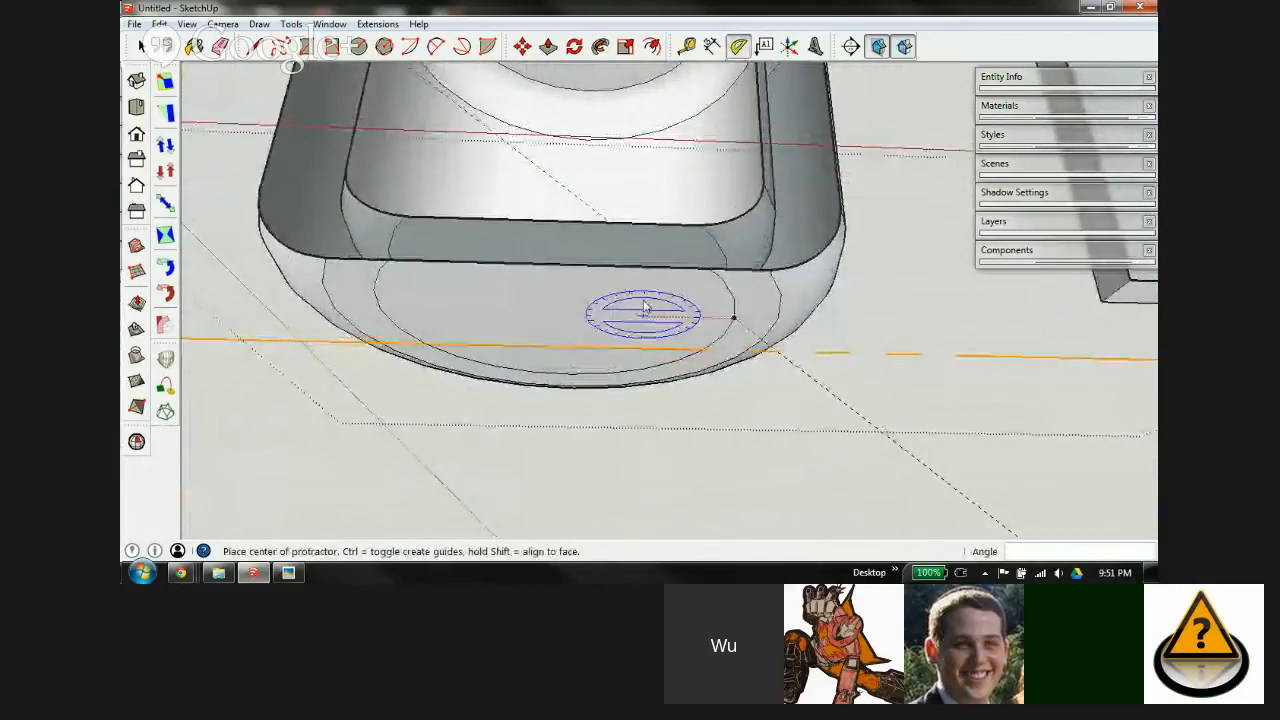
scroll(690, 318, "down", 1)
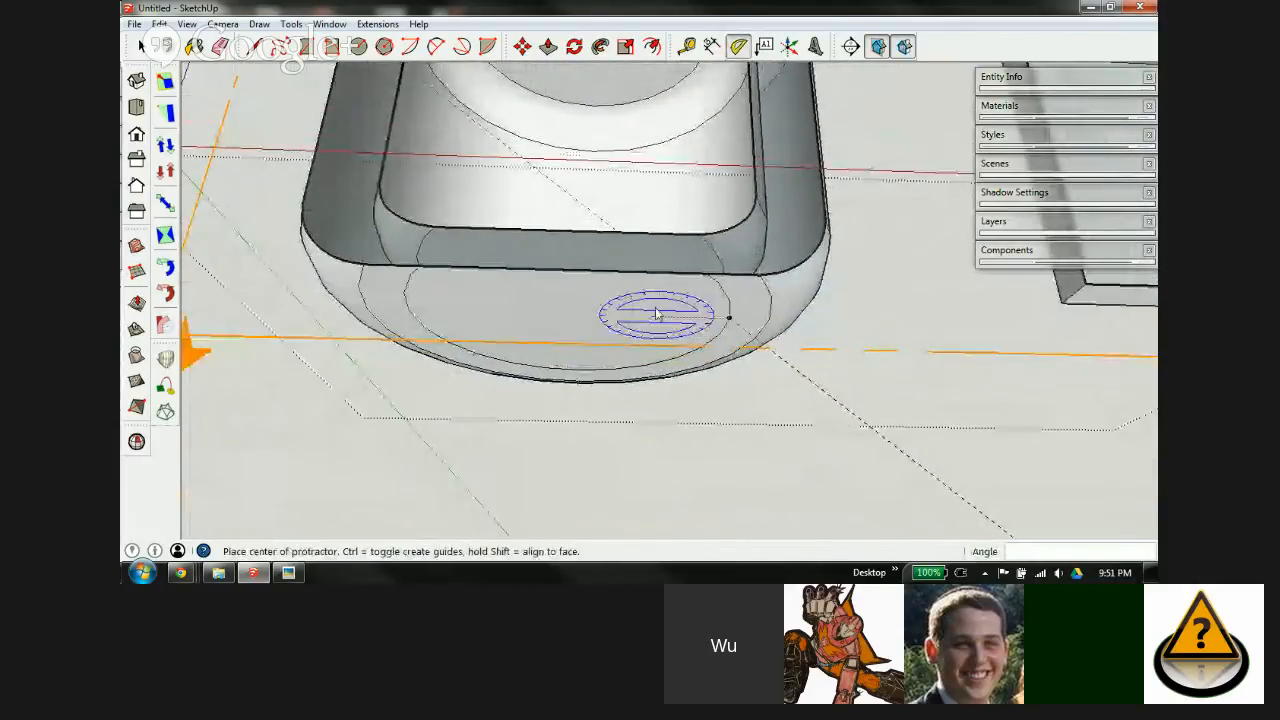
middle_click_drag(656, 314, 714, 408)
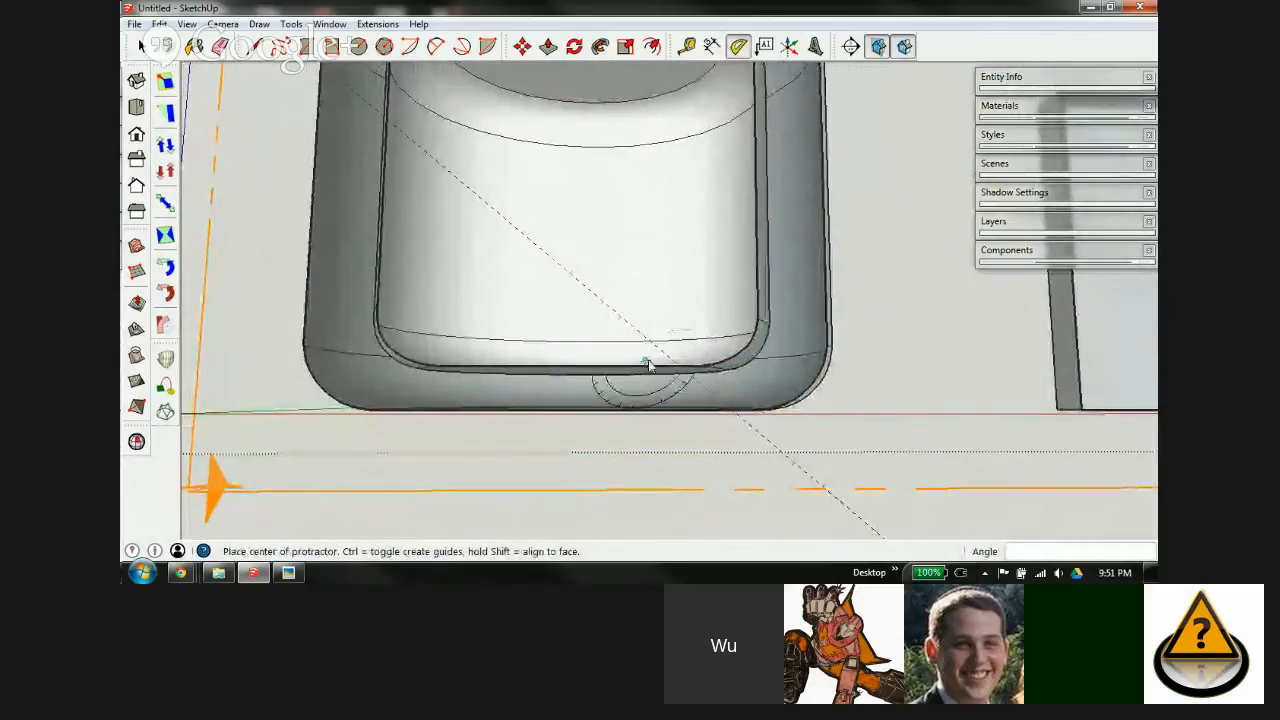
middle_click_drag(647, 365, 686, 270)
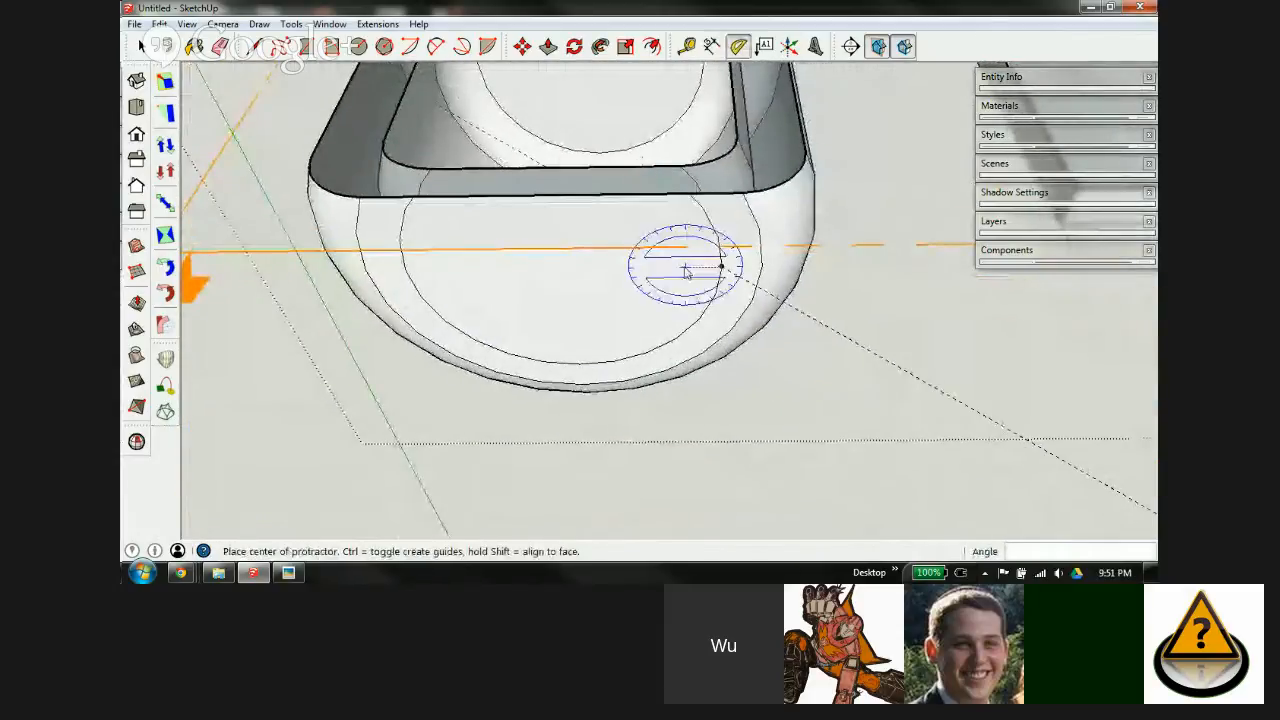
left_click(651, 47)
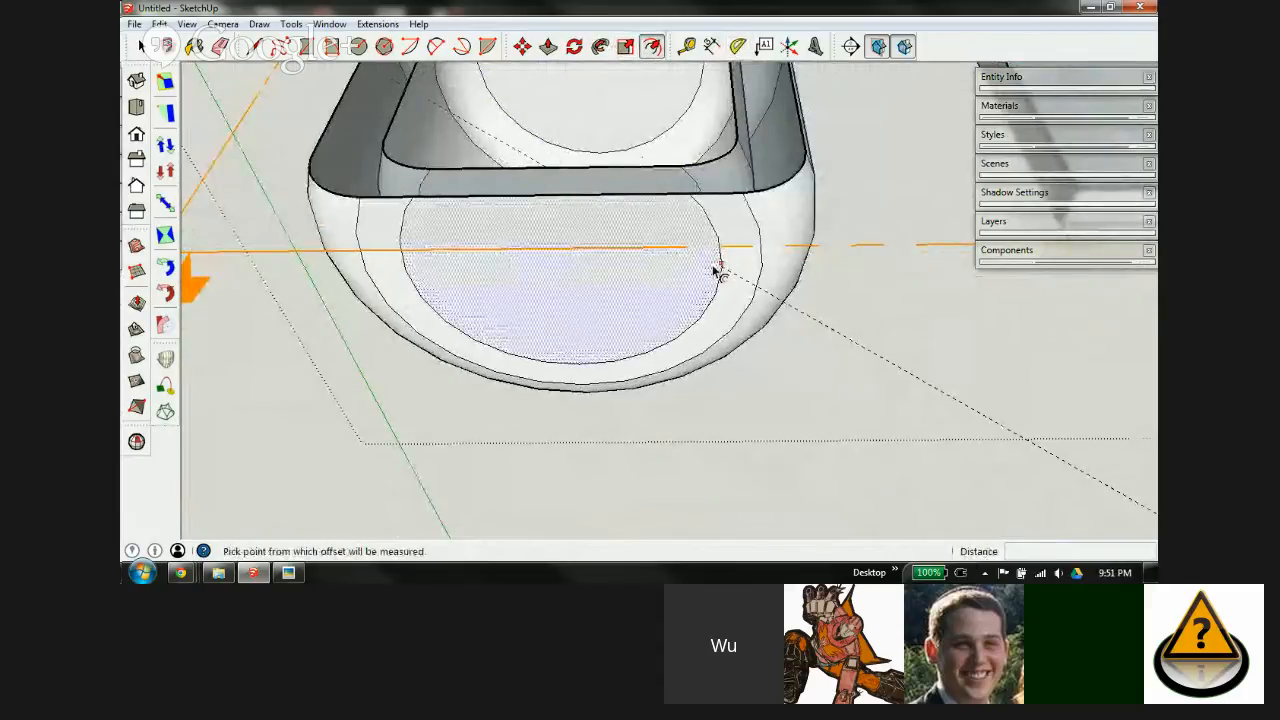
left_click(716, 272)
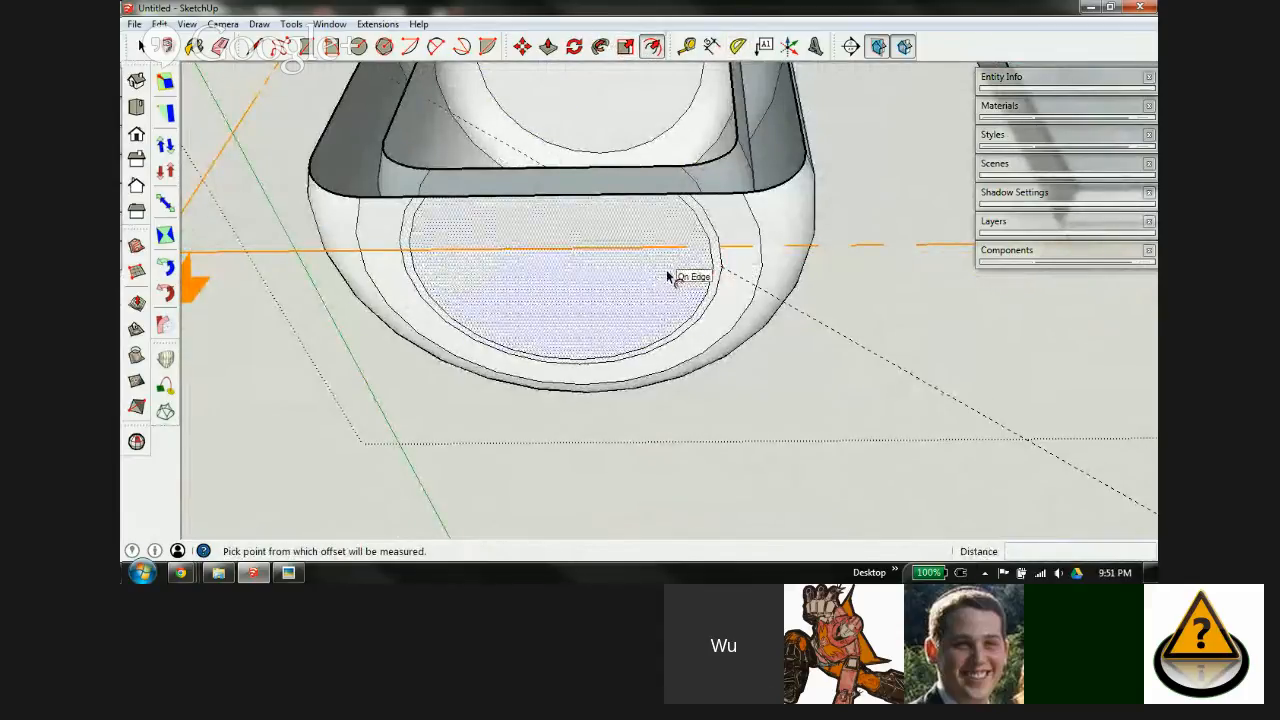
left_click(716, 270)
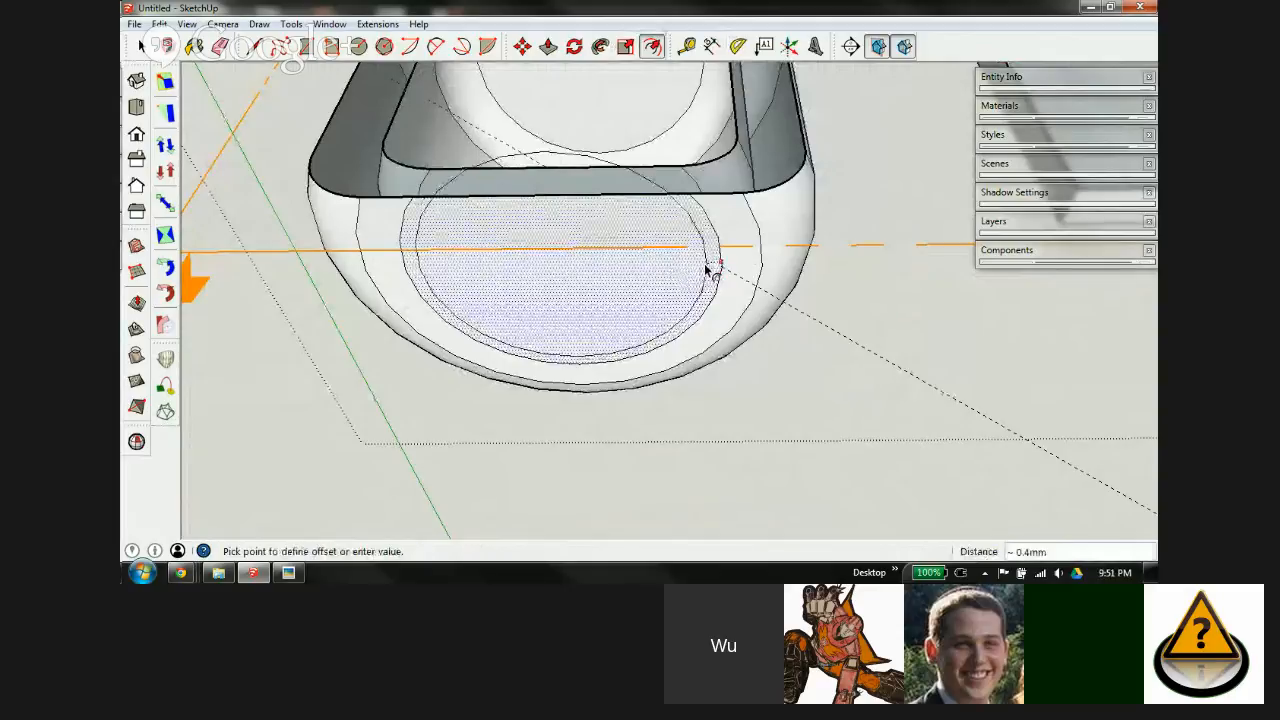
left_click(587, 280)
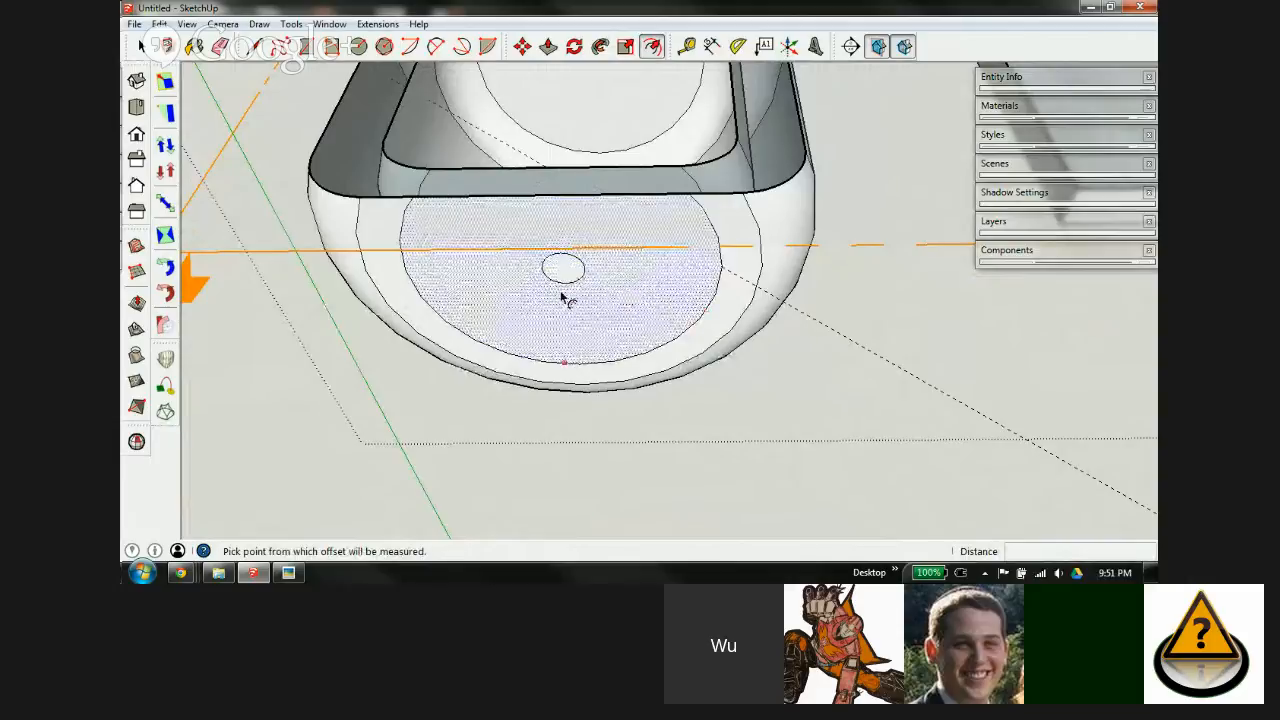
Step: Move the small centre circle face up about 2.9 mm along the blue axis to meet the 40° guide, forming a cone
key("space")
left_click(564, 275)
key("m")
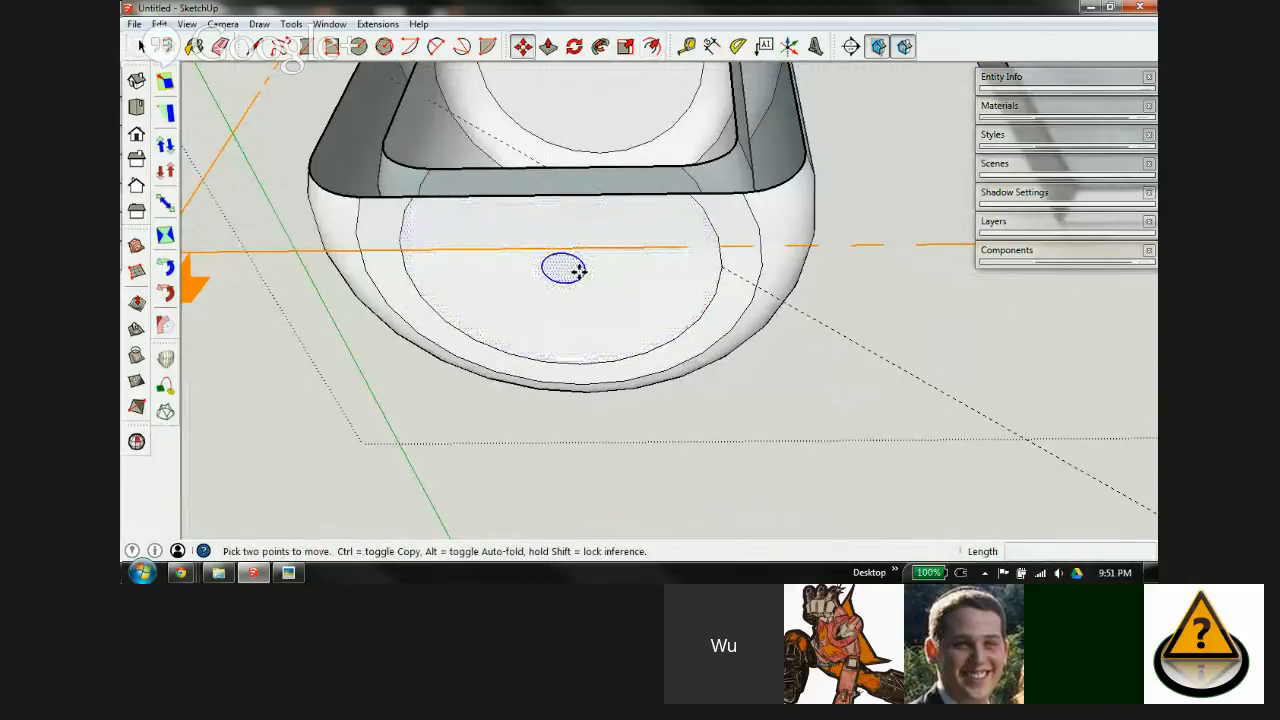
left_click(579, 270)
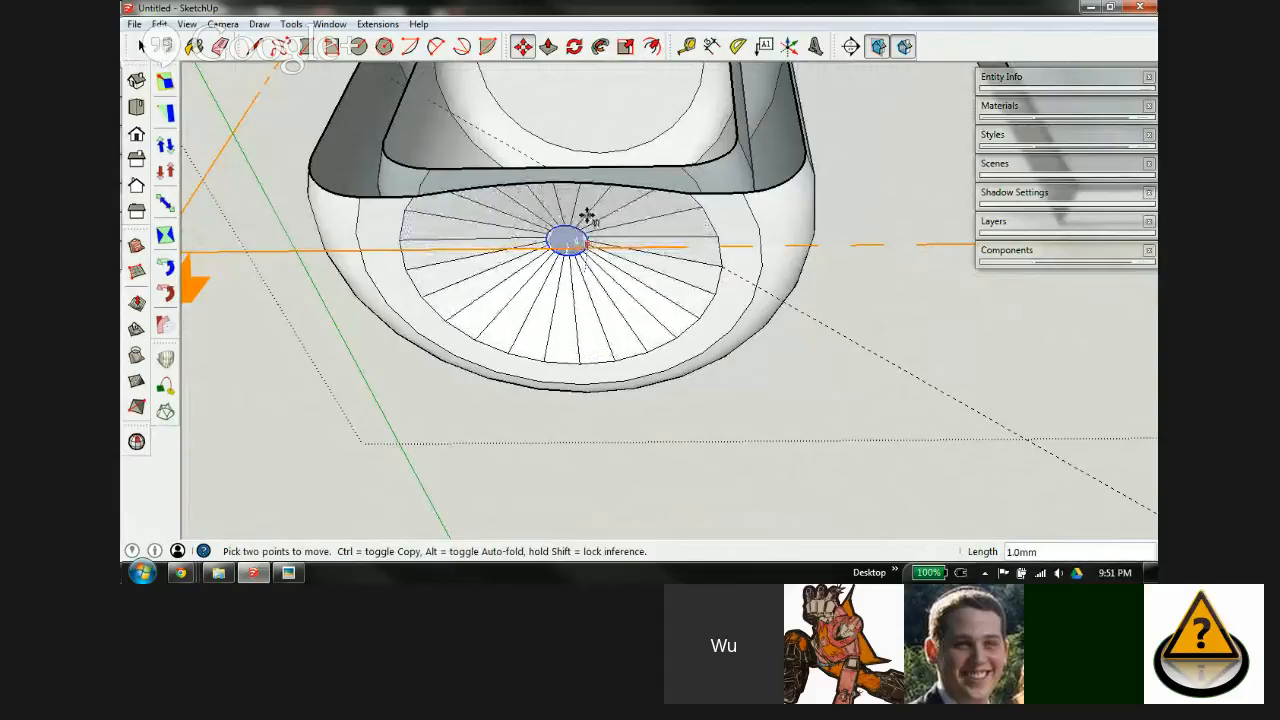
middle_click_drag(587, 217, 583, 343)
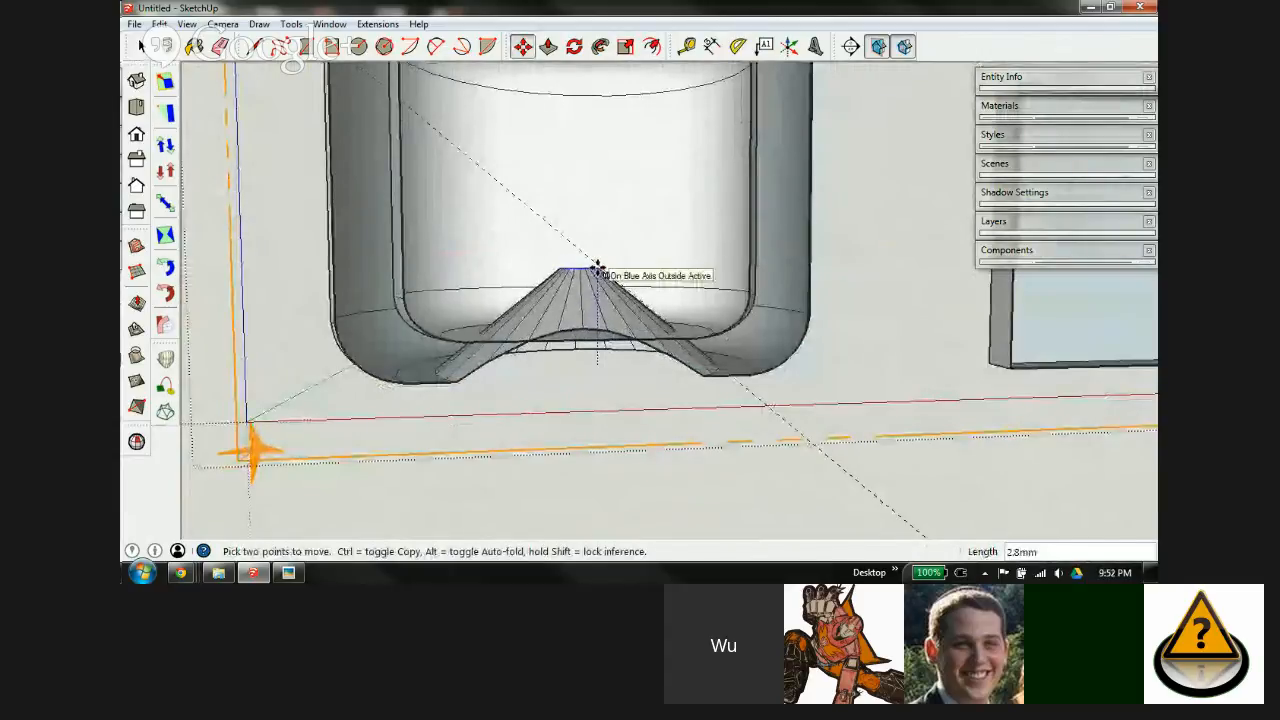
scroll(597, 268, "up", 5)
middle_click_drag(594, 277, 590, 305)
scroll(588, 305, "up", 3)
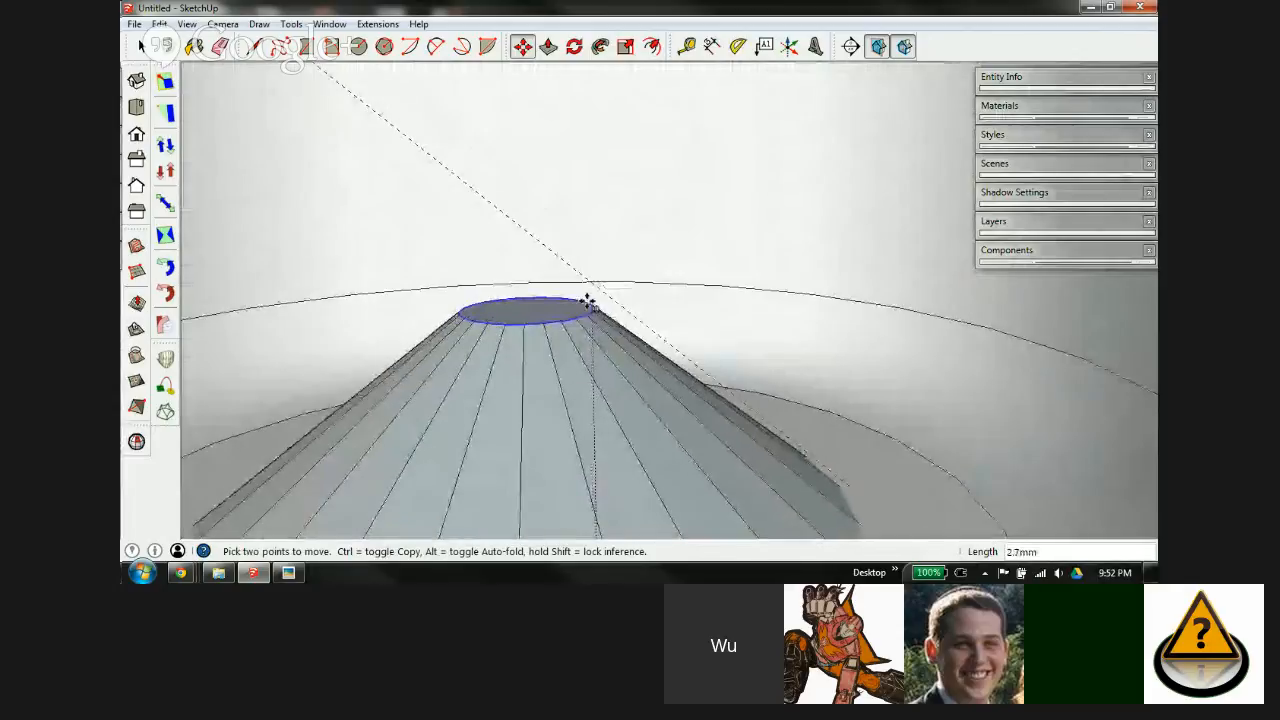
key("Escape")
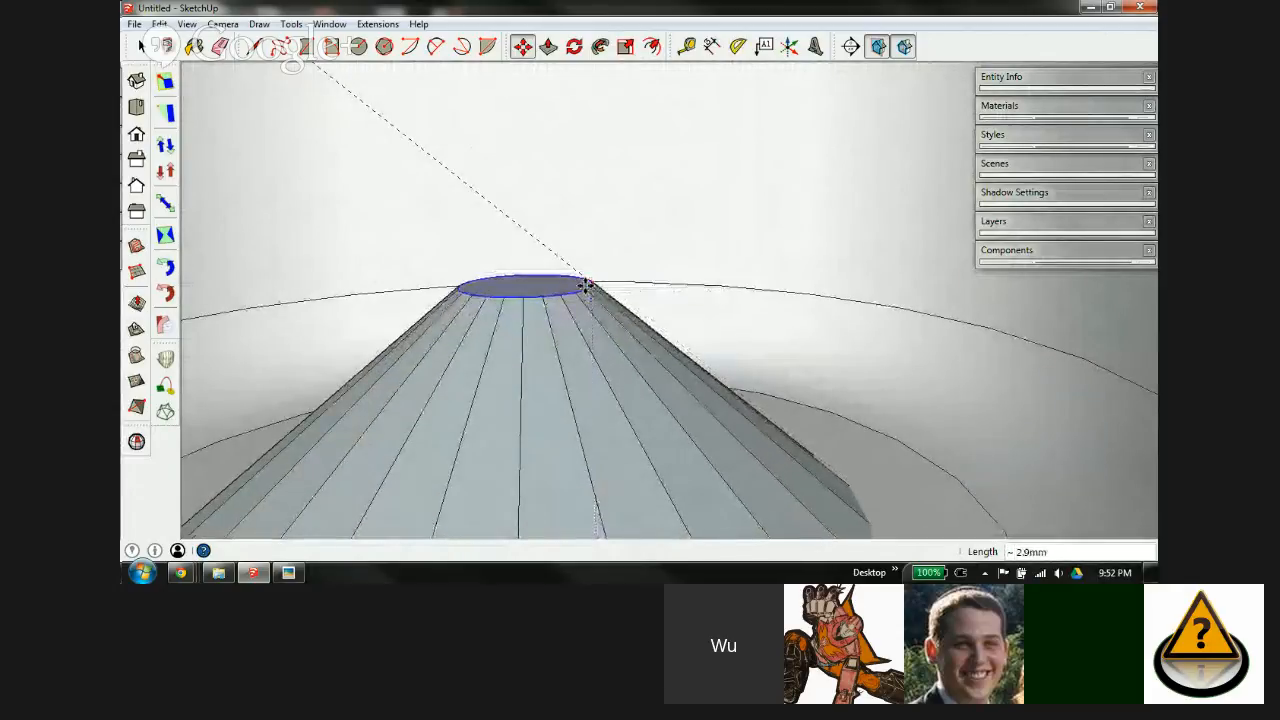
Step: Offset the head's inner floor face about 3.5 mm inward to leave a small circle at its centre
scroll(523, 226, "down", 5)
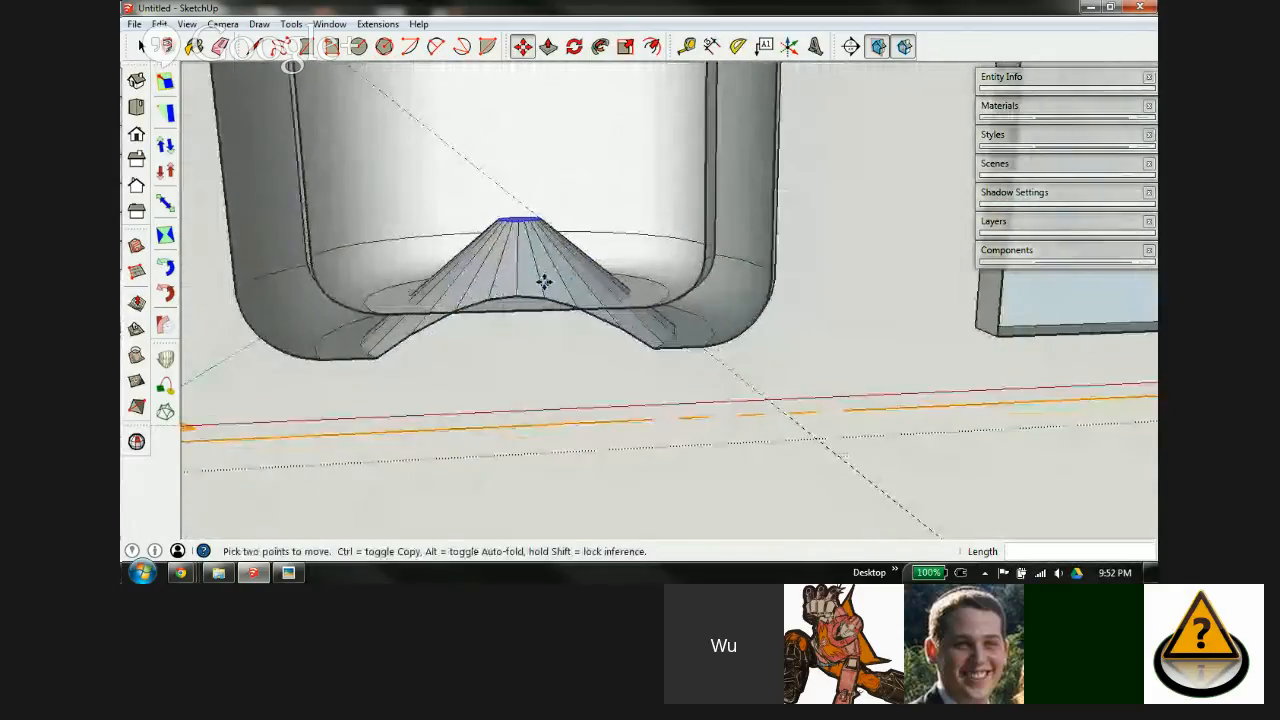
middle_click_drag(543, 280, 600, 274)
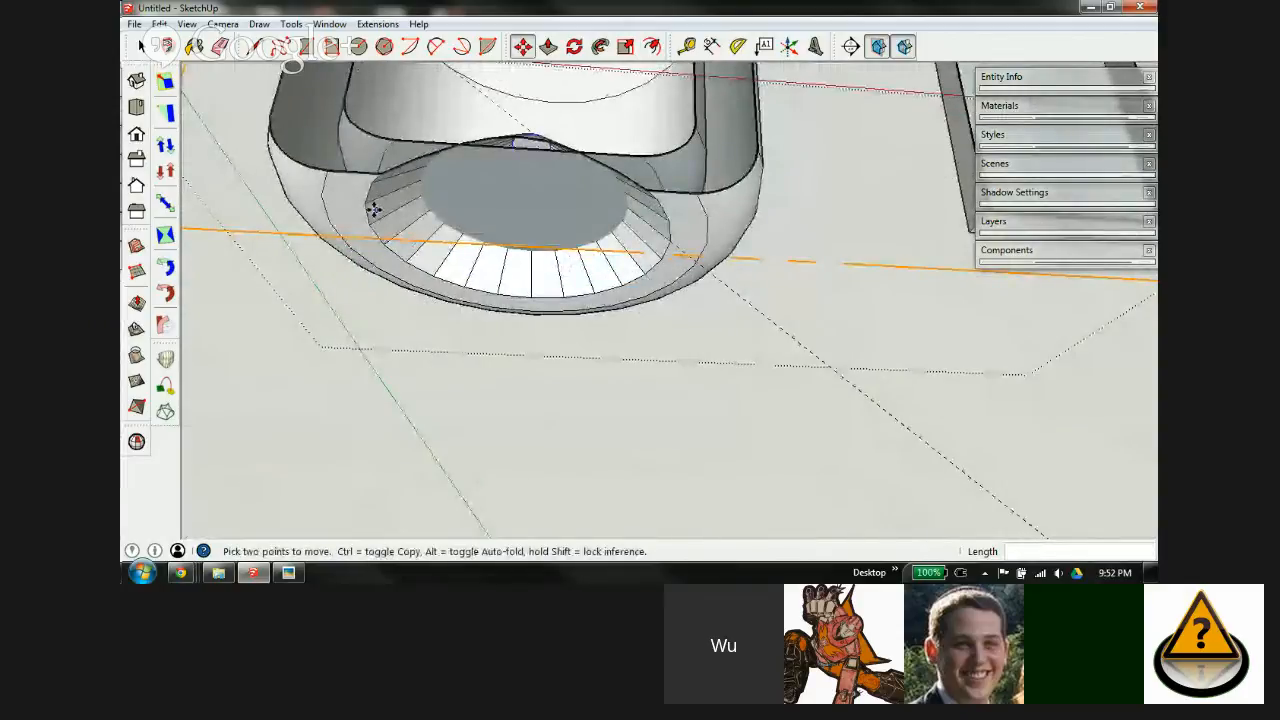
middle_click_drag(561, 187, 574, 346)
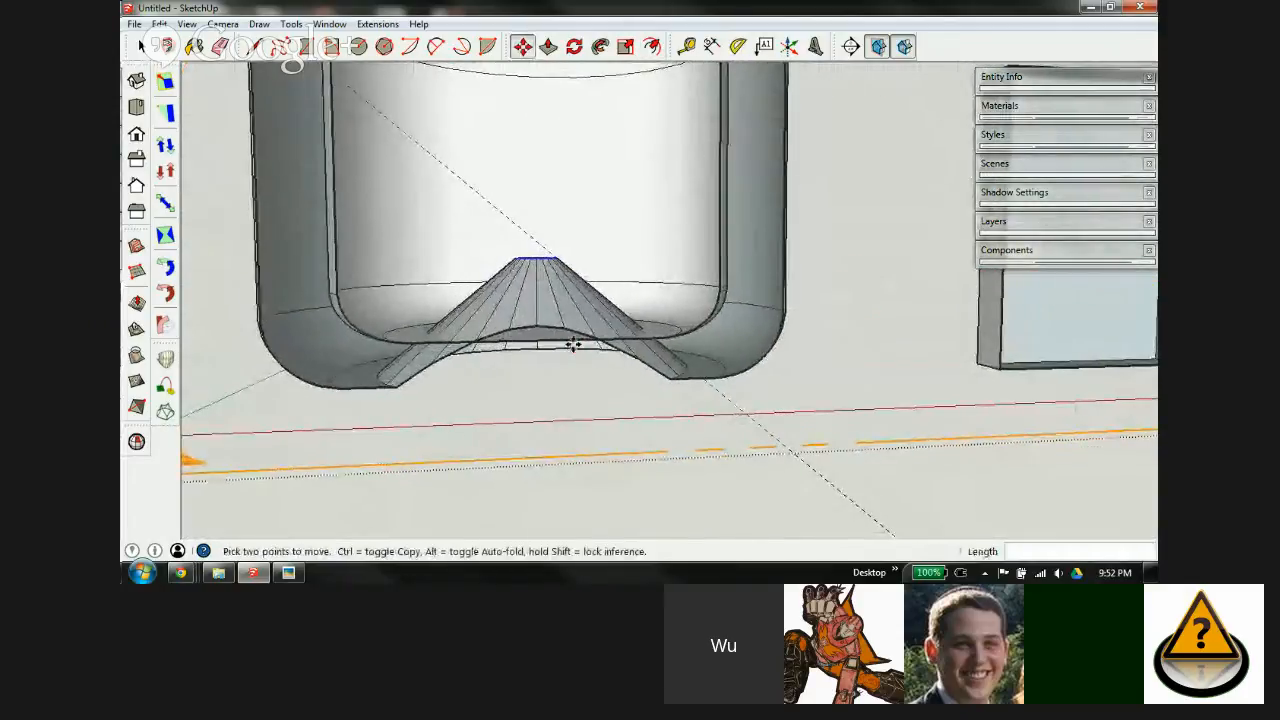
scroll(600, 348, "up", 3)
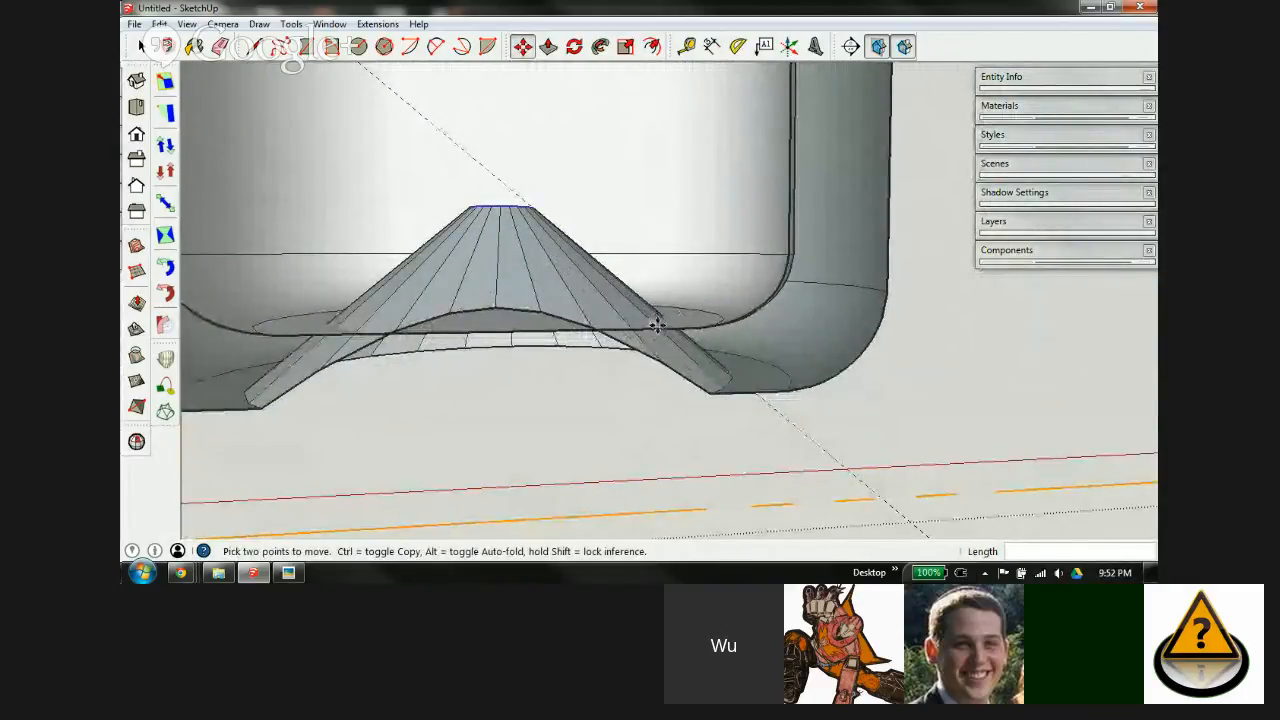
middle_click_drag(530, 322, 579, 259)
key("space")
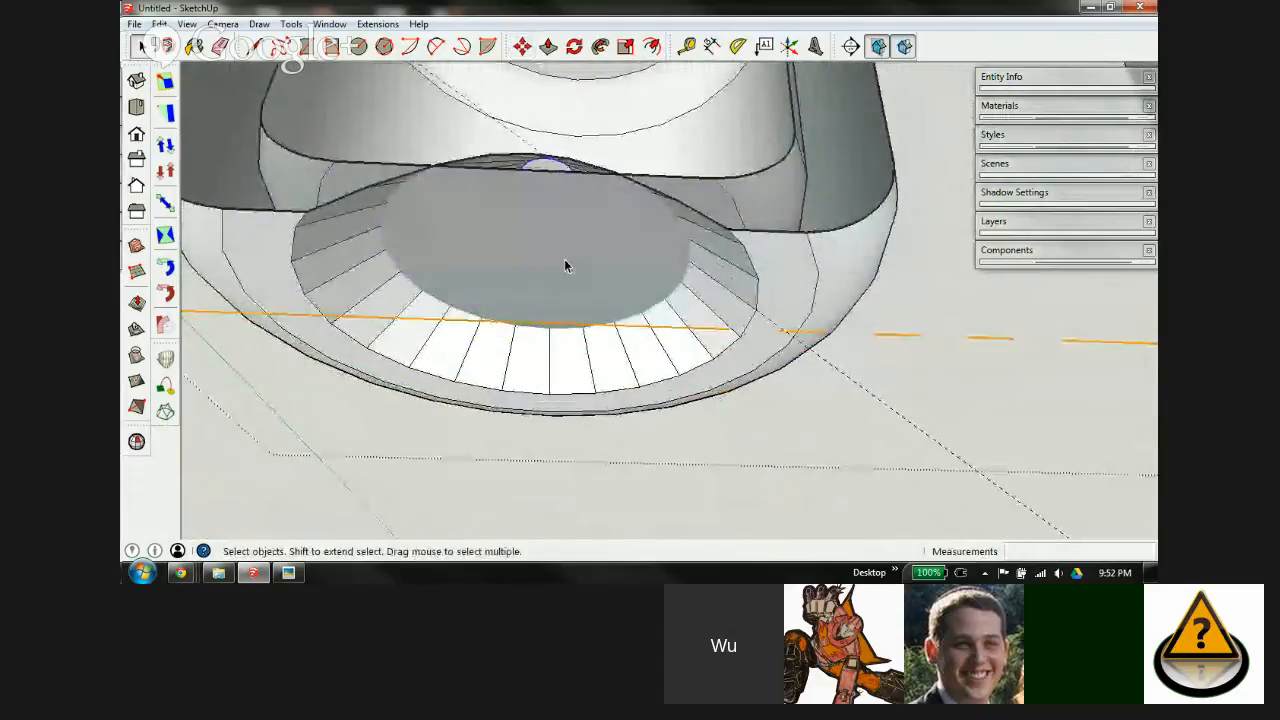
left_click(564, 259)
left_click(651, 46)
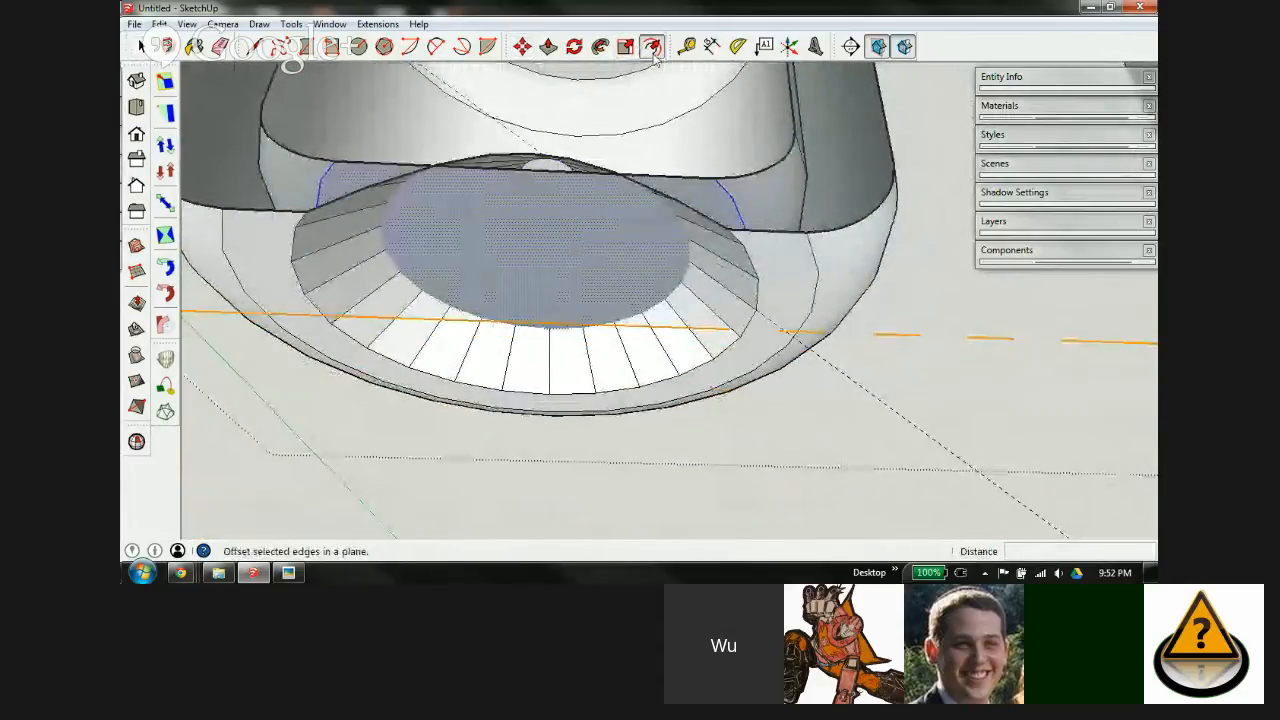
left_click(714, 197)
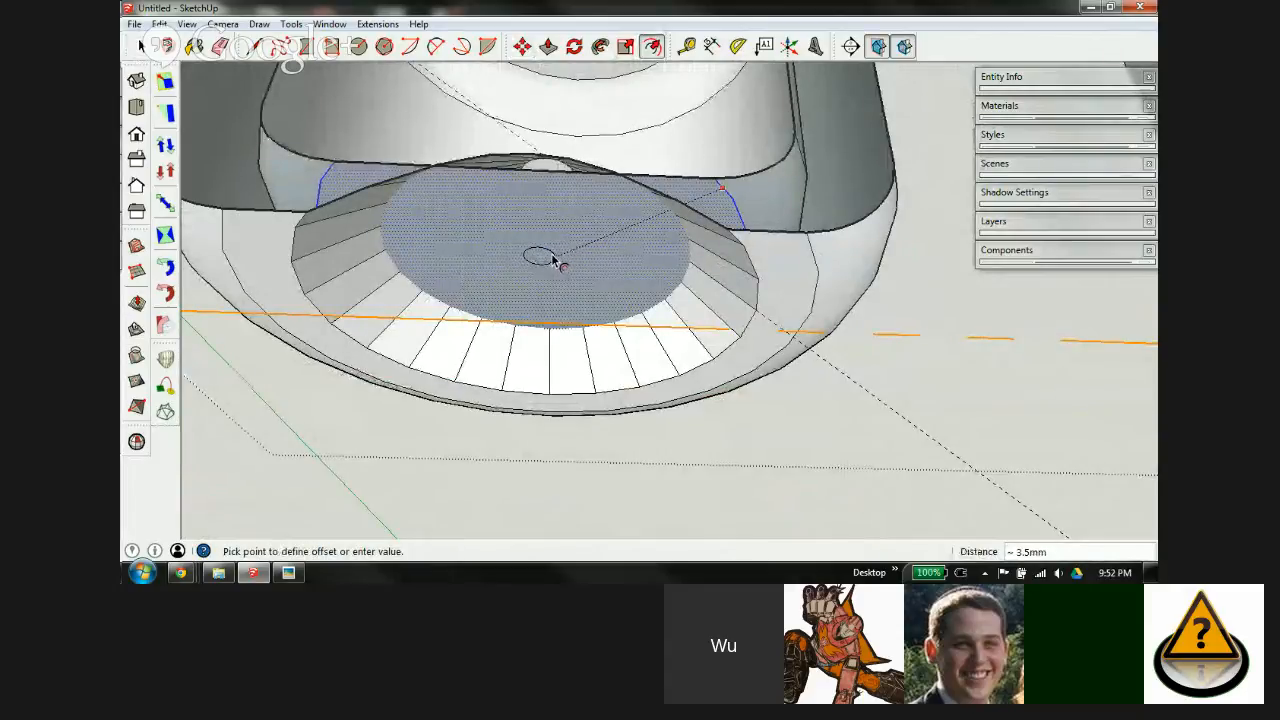
left_click(555, 259)
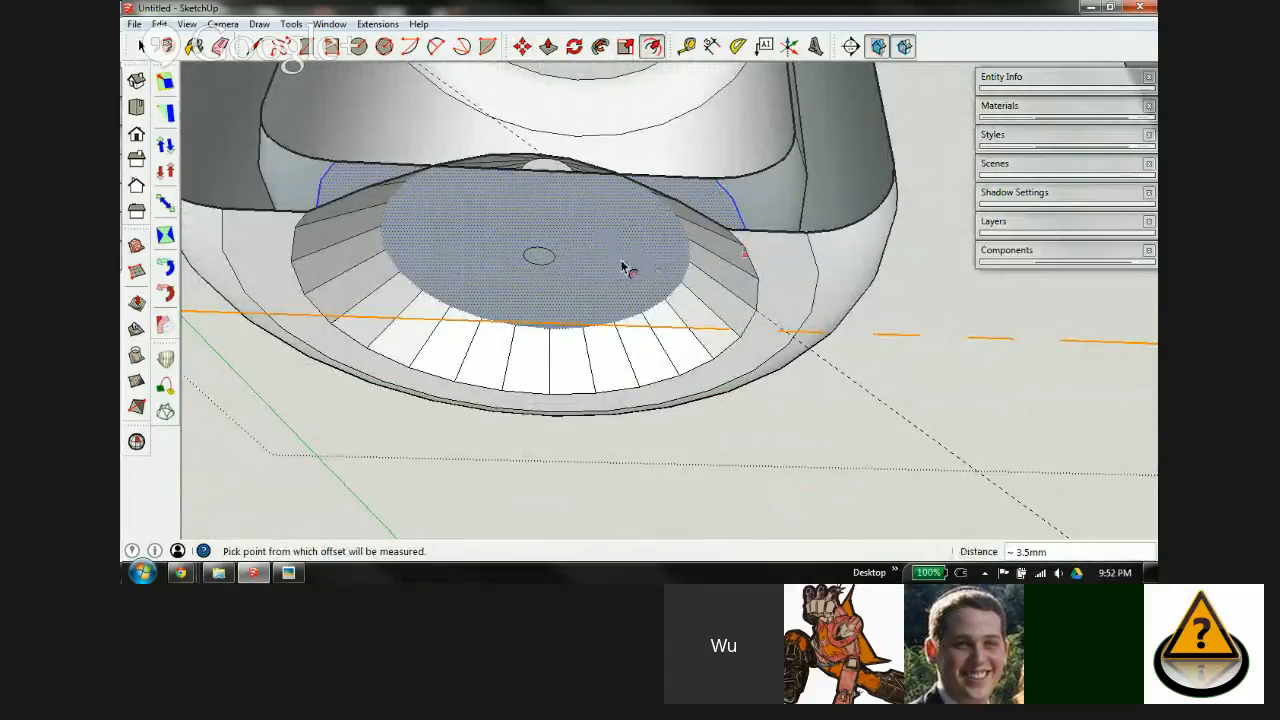
Step: Try to move the 40° guide from the bottom circle's endpoint up to the inner floor circle
key("space")
left_click(843, 380)
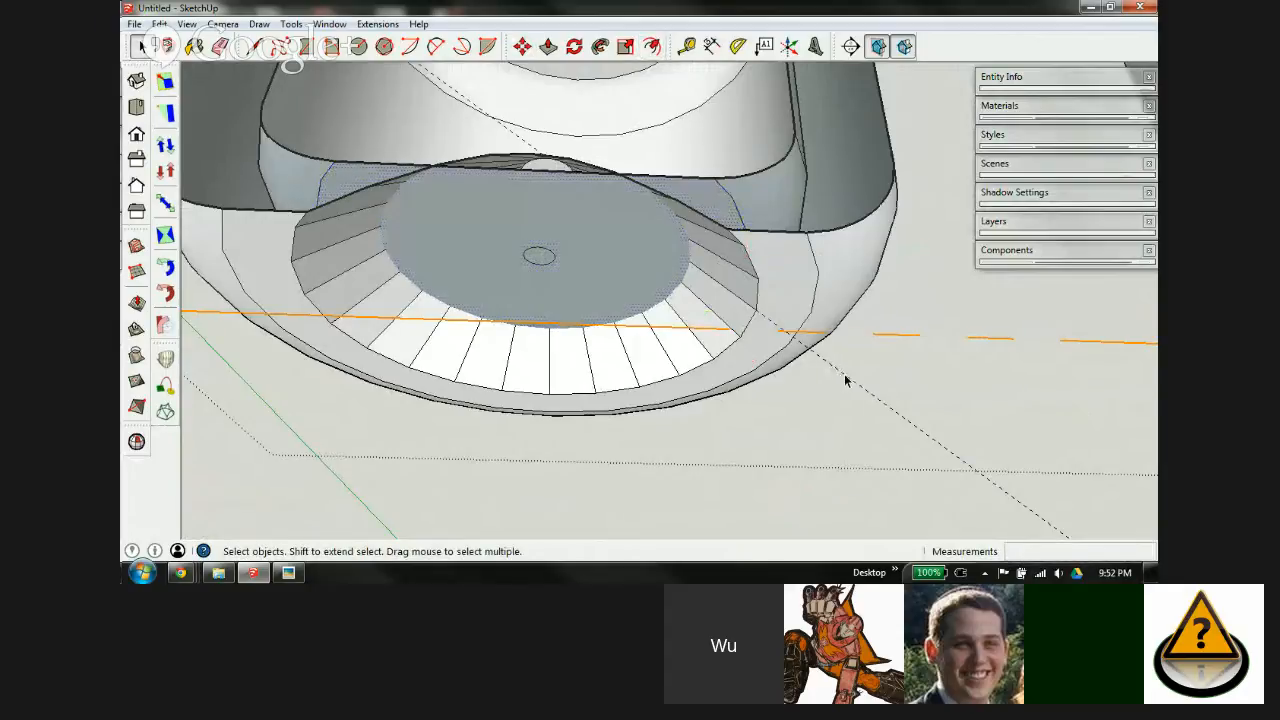
middle_click_drag(788, 283, 743, 460)
key("m")
scroll(723, 462, "up", 4)
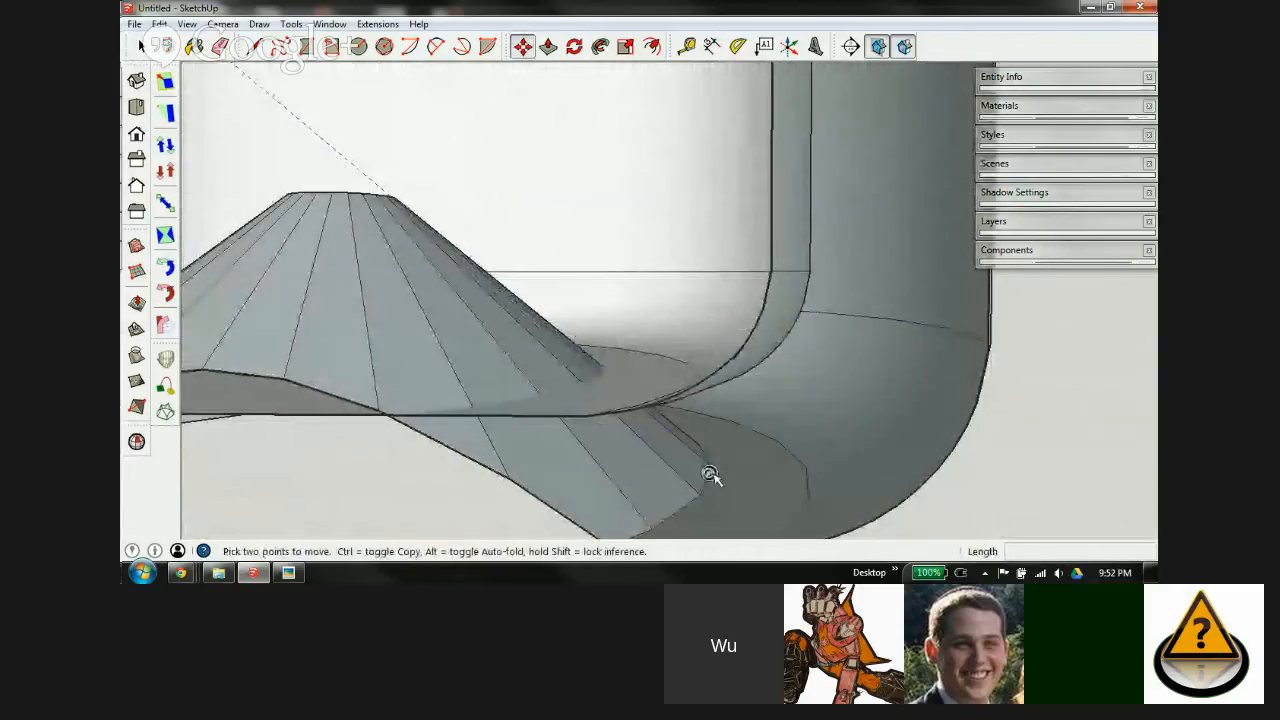
left_click(707, 470)
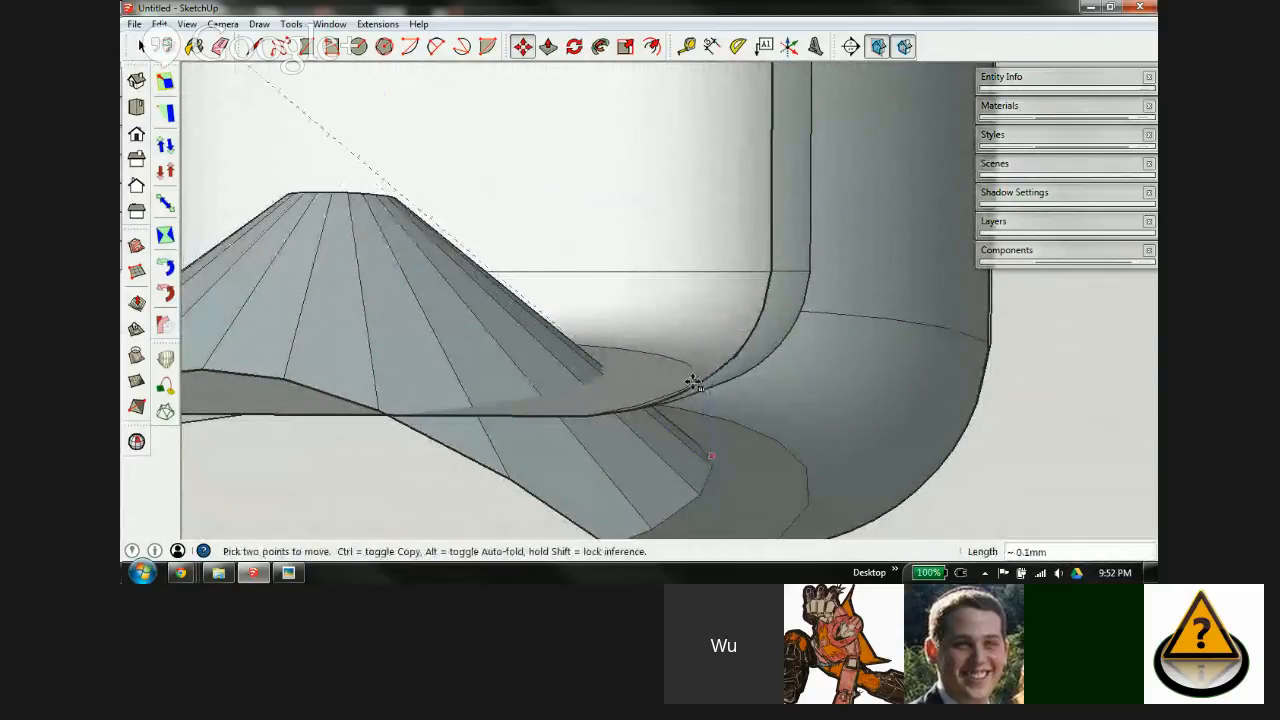
middle_click_drag(694, 391, 777, 429)
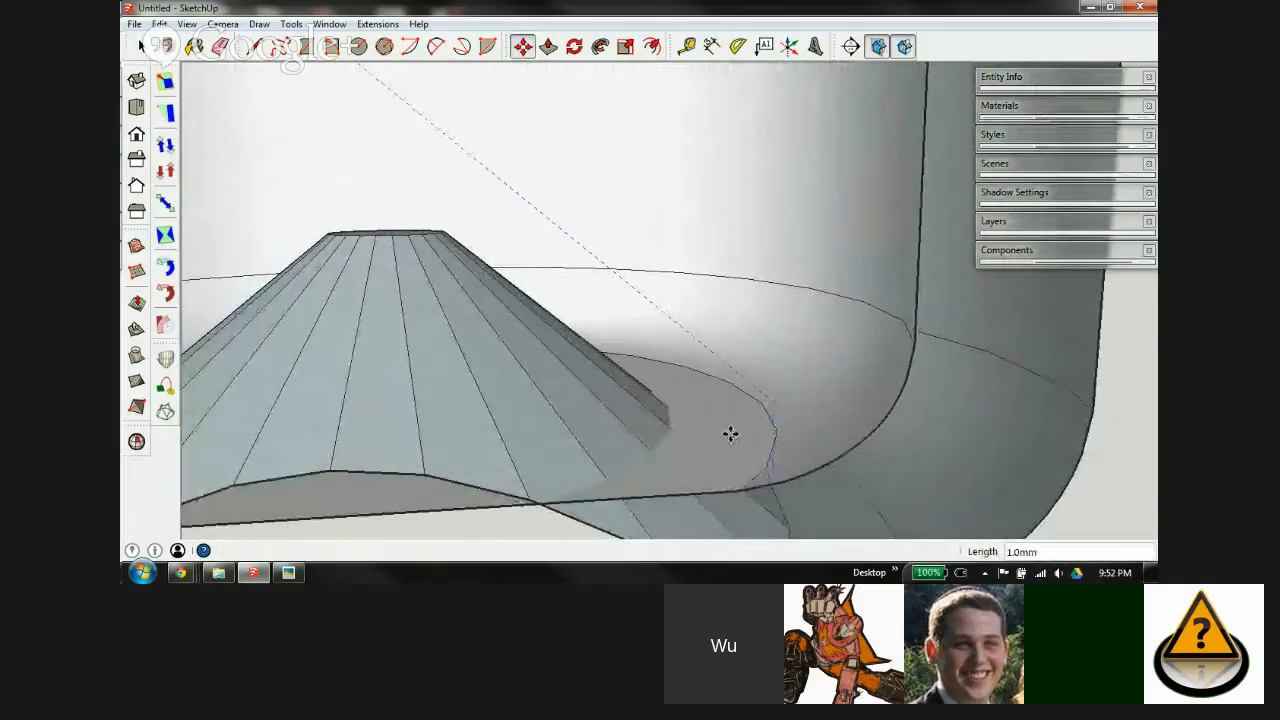
middle_click_drag(789, 449, 786, 171)
Step: Create a 40° protractor guide rising inward from an endpoint on the inner floor's circle, using the floor's red-axis direction as baseline
left_click(739, 47)
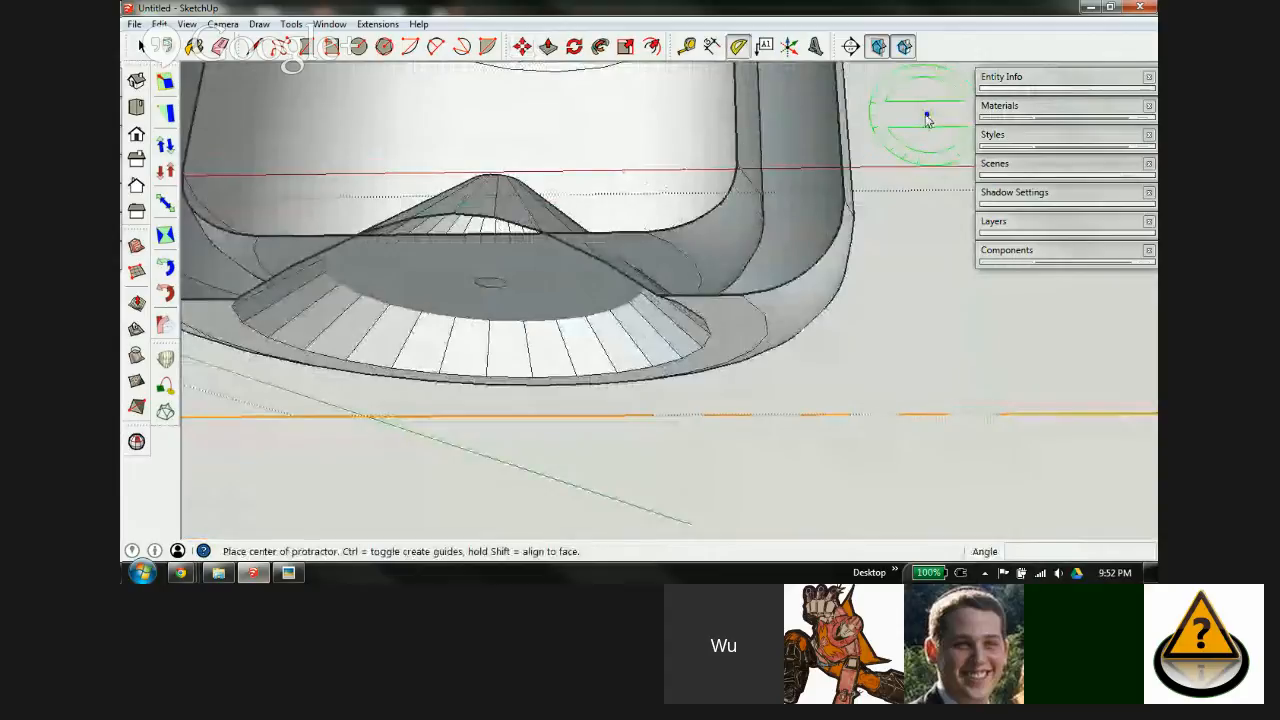
middle_click_drag(713, 256, 797, 93)
scroll(757, 250, "down", 4)
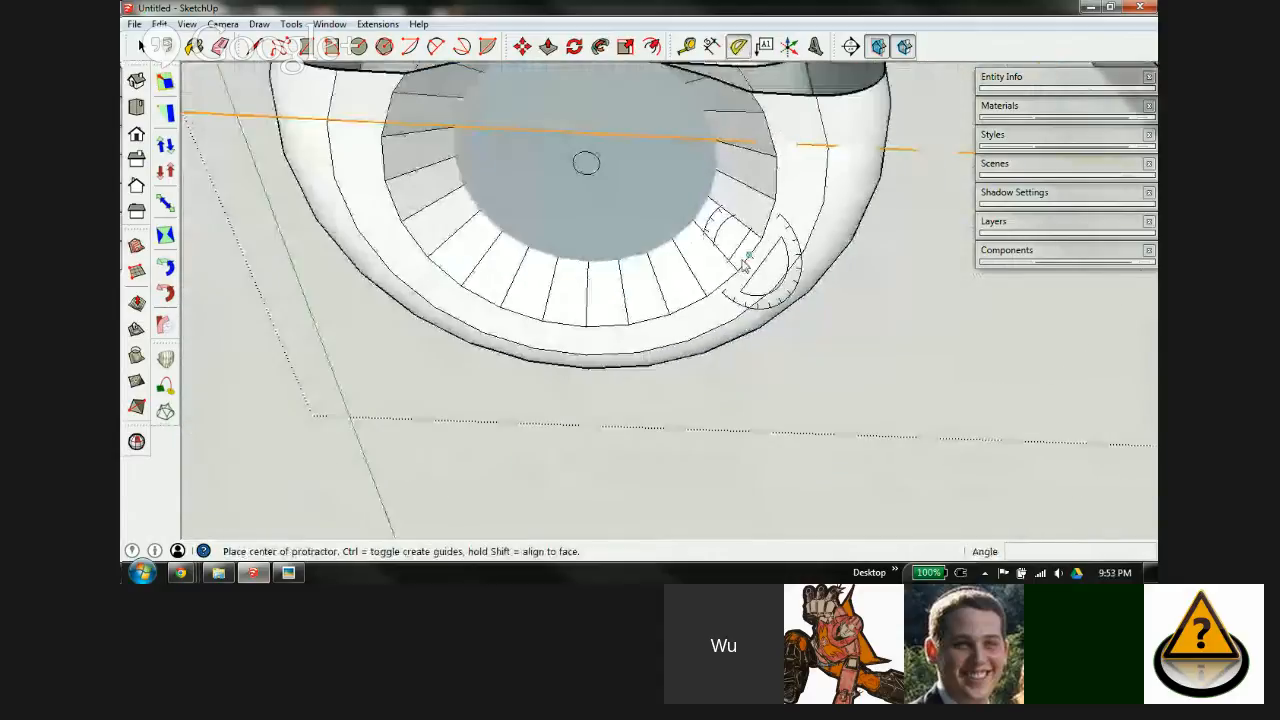
middle_click_drag(762, 186, 761, 486)
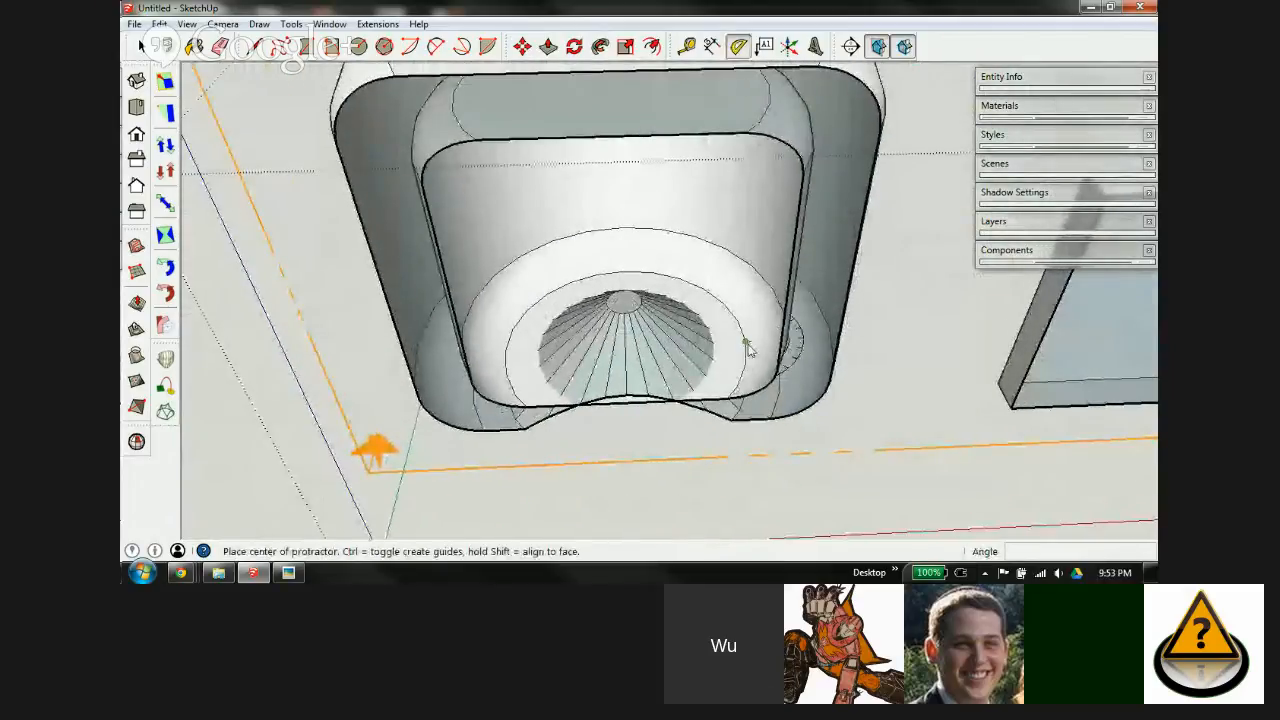
scroll(728, 374, "up", 3)
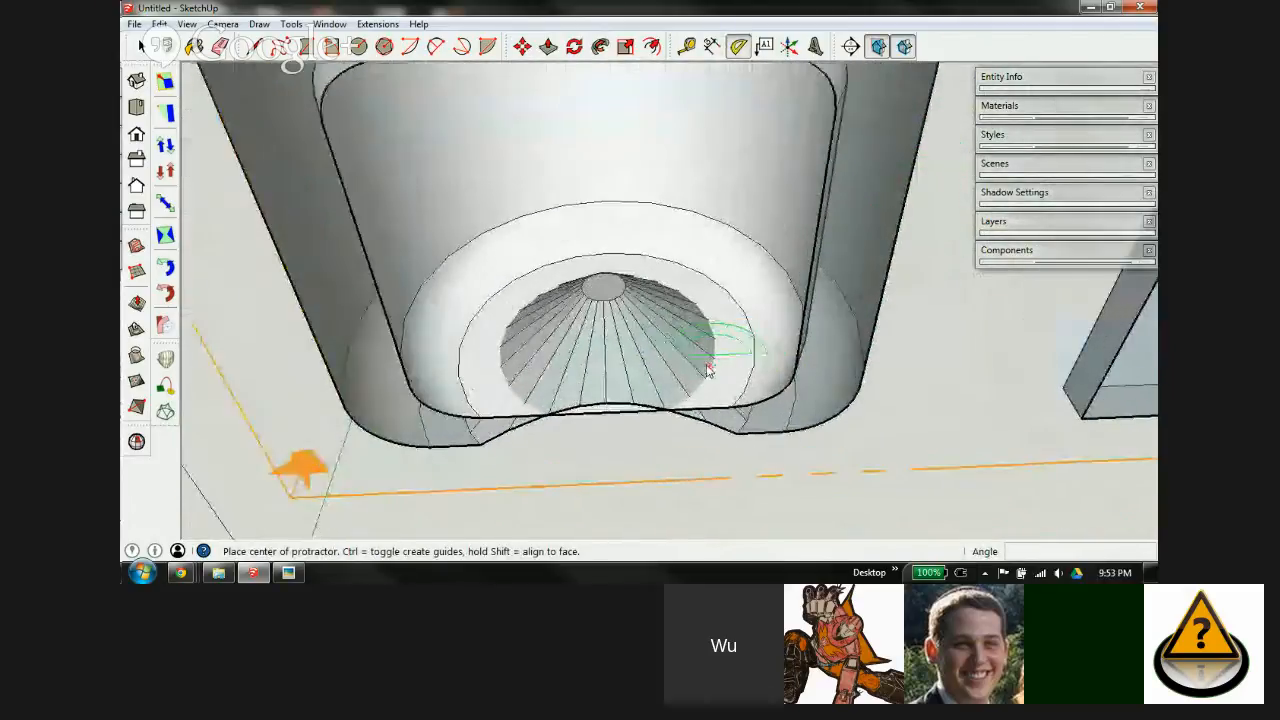
left_click(763, 332)
left_click(434, 361)
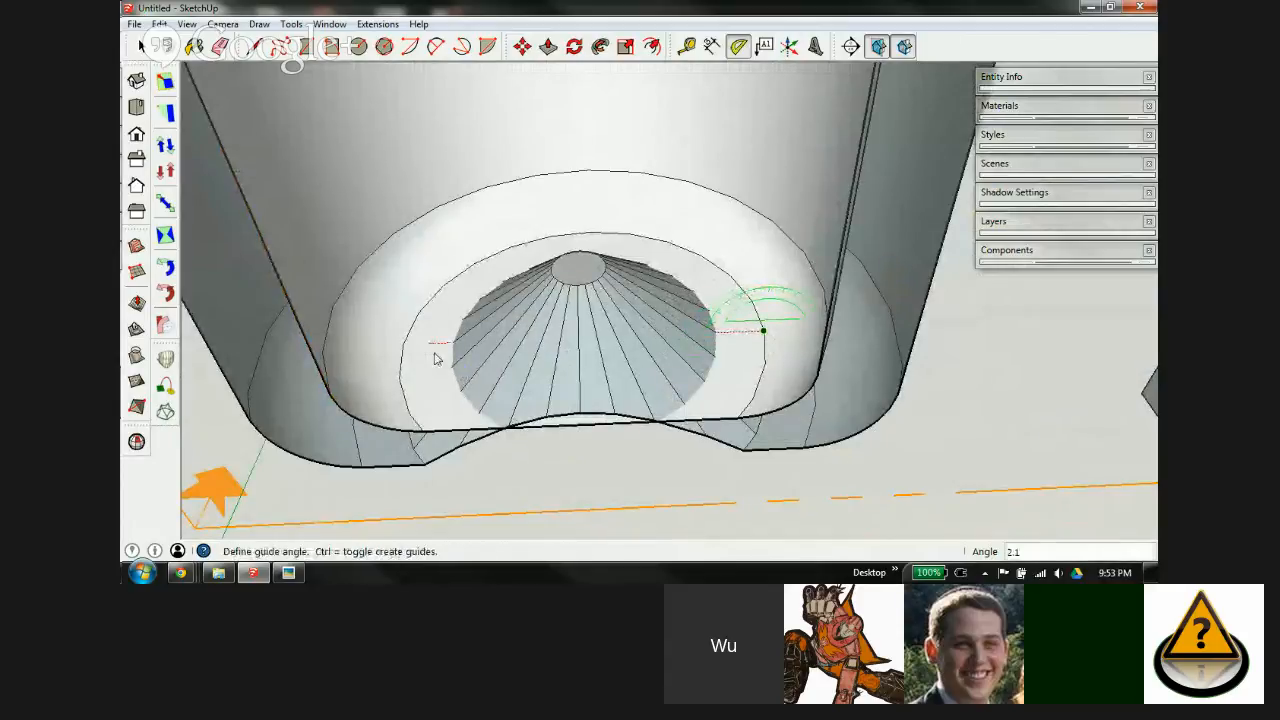
middle_click_drag(594, 366, 603, 195)
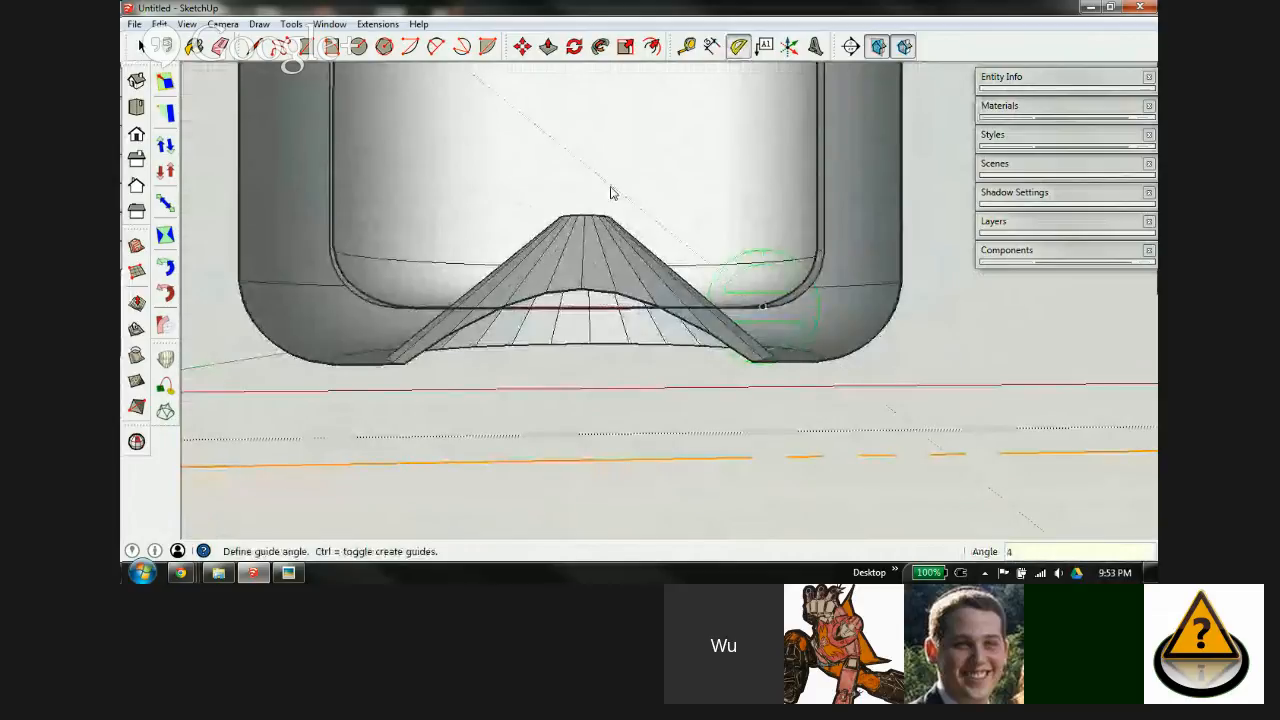
left_click(613, 192)
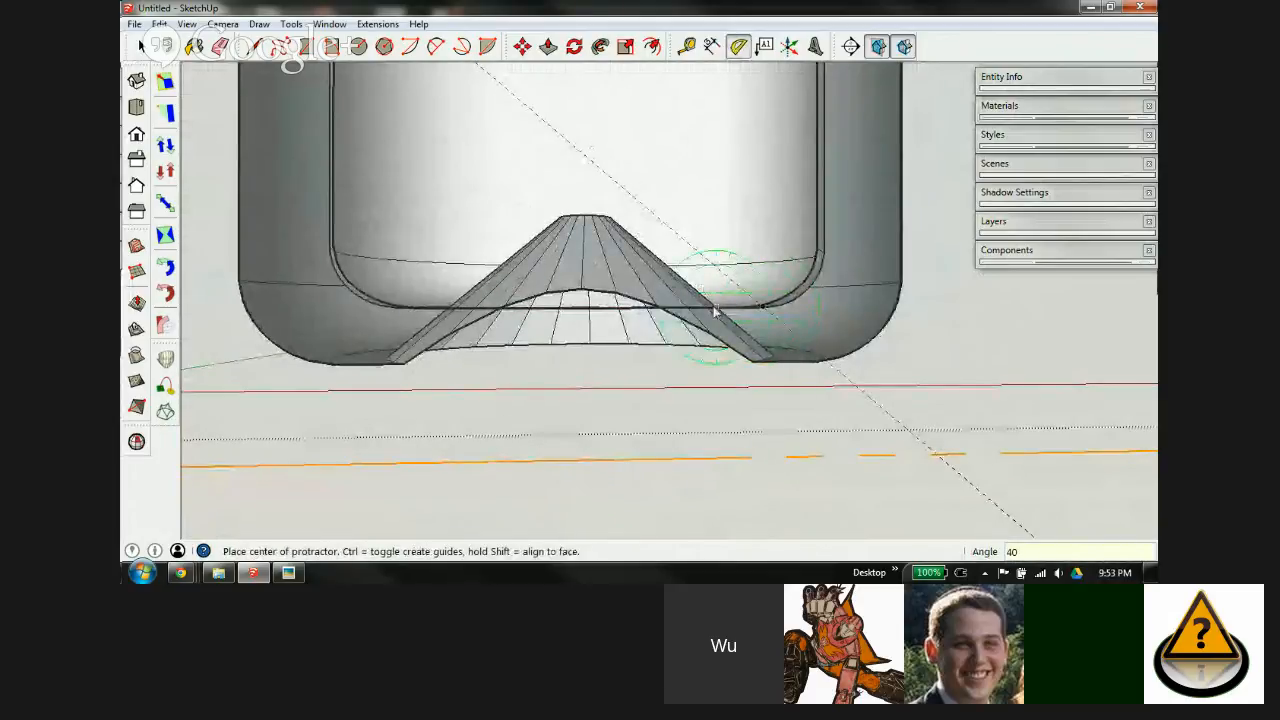
Step: Move the small circle face on the inner floor up about 3.0 mm along the blue axis to meet the 40° guide
middle_click_drag(665, 257, 652, 160)
key("space")
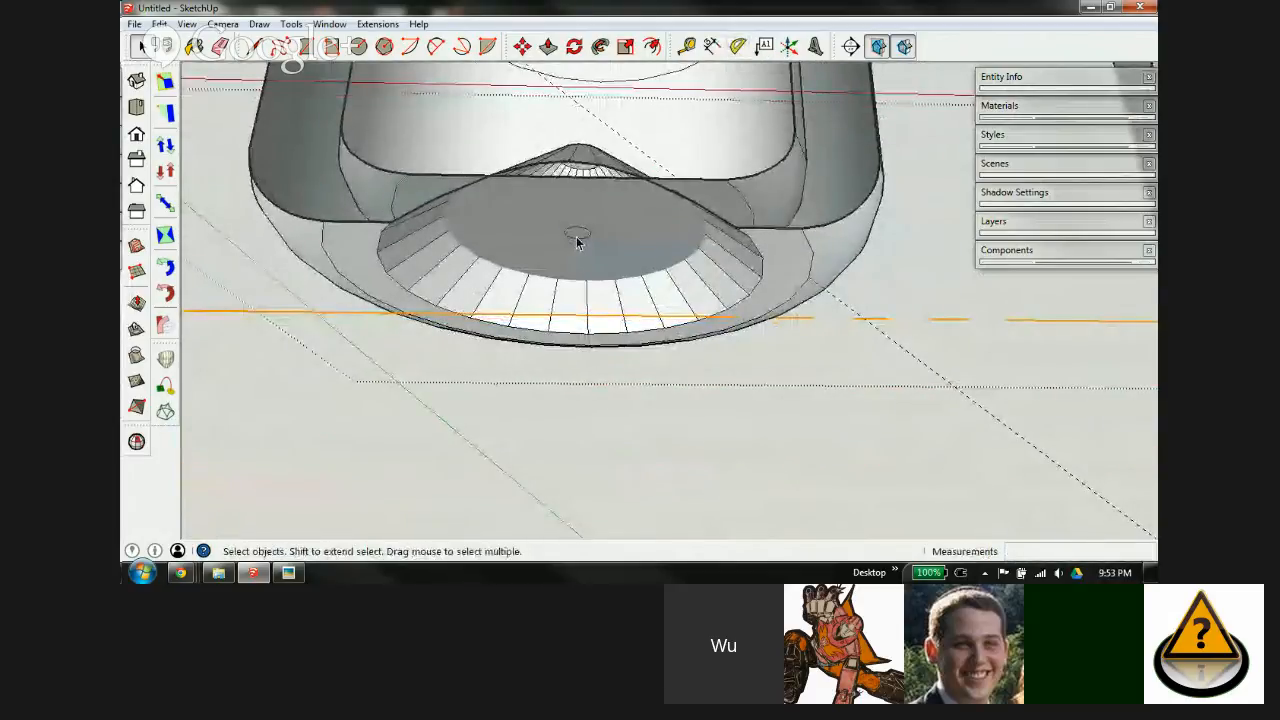
key("m")
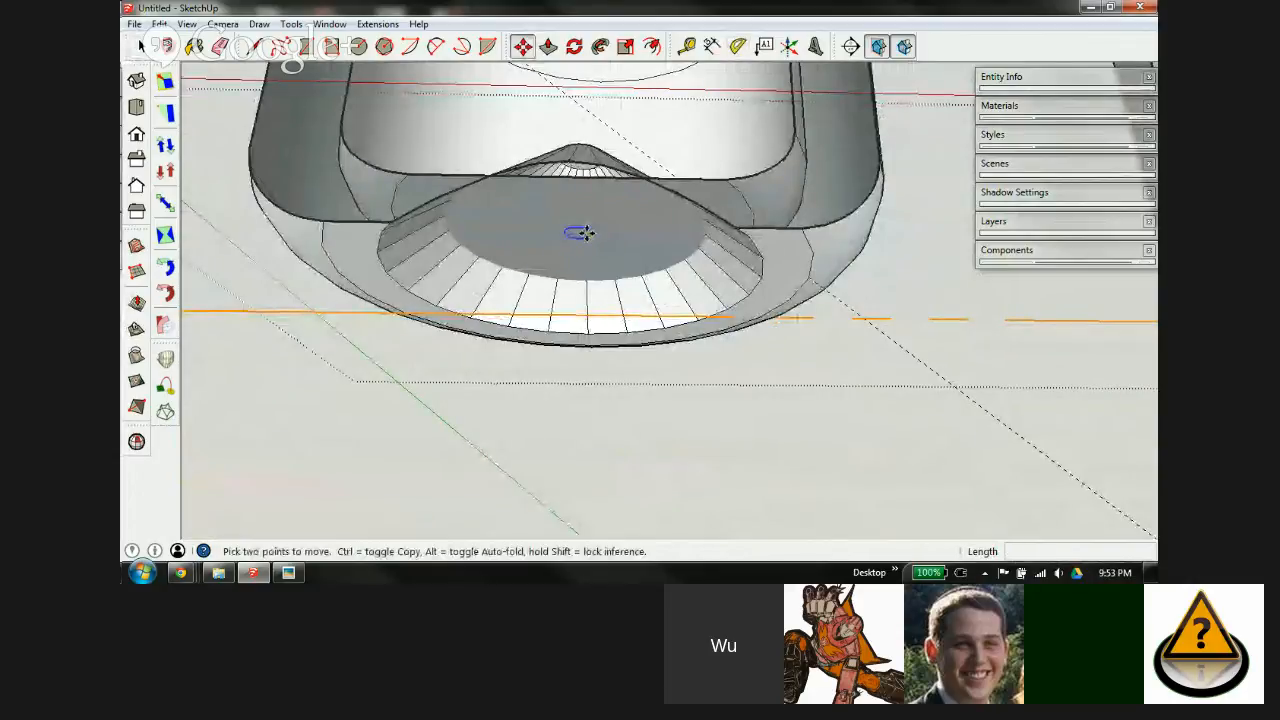
scroll(590, 231, "up", 2)
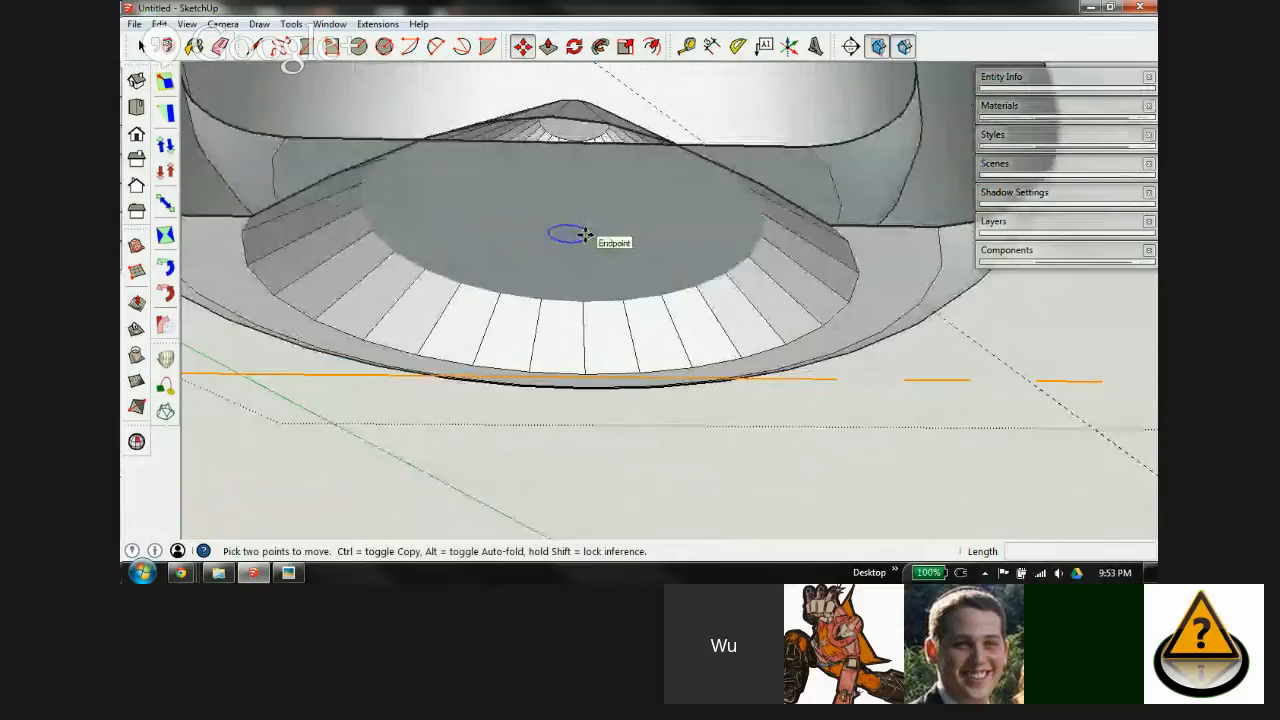
scroll(575, 170, "up", 2)
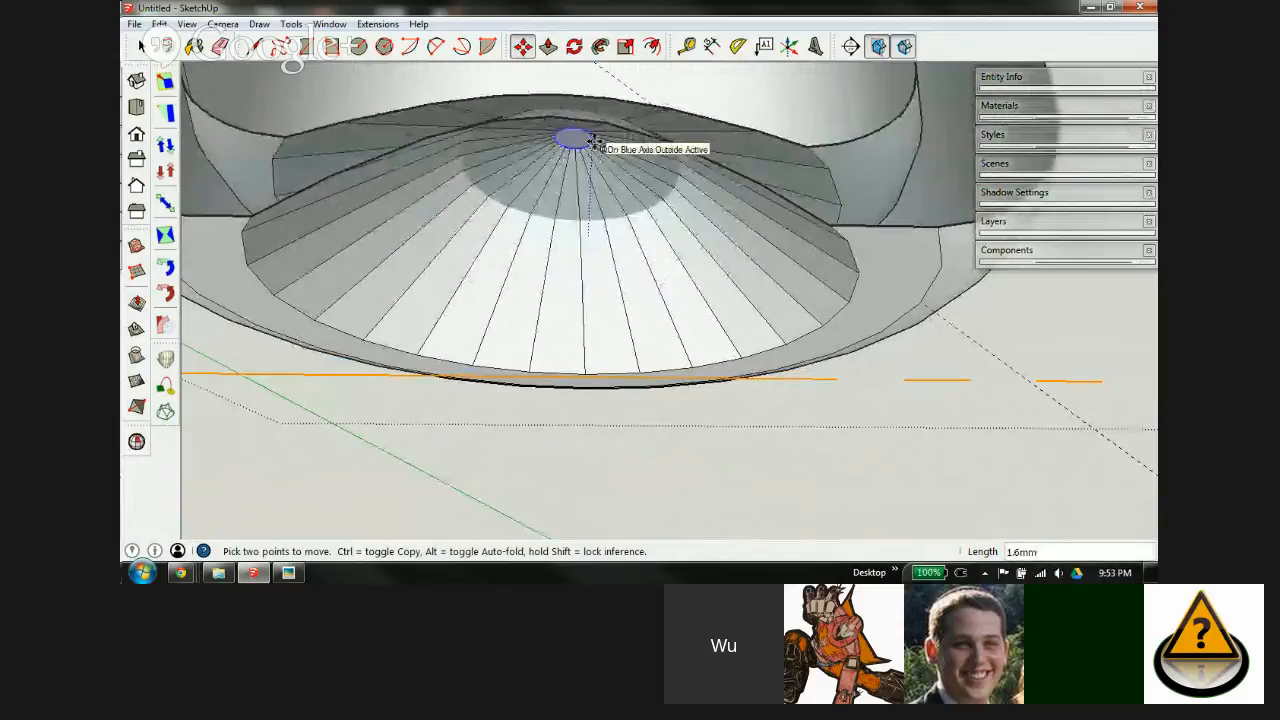
middle_click_drag(571, 134, 611, 200)
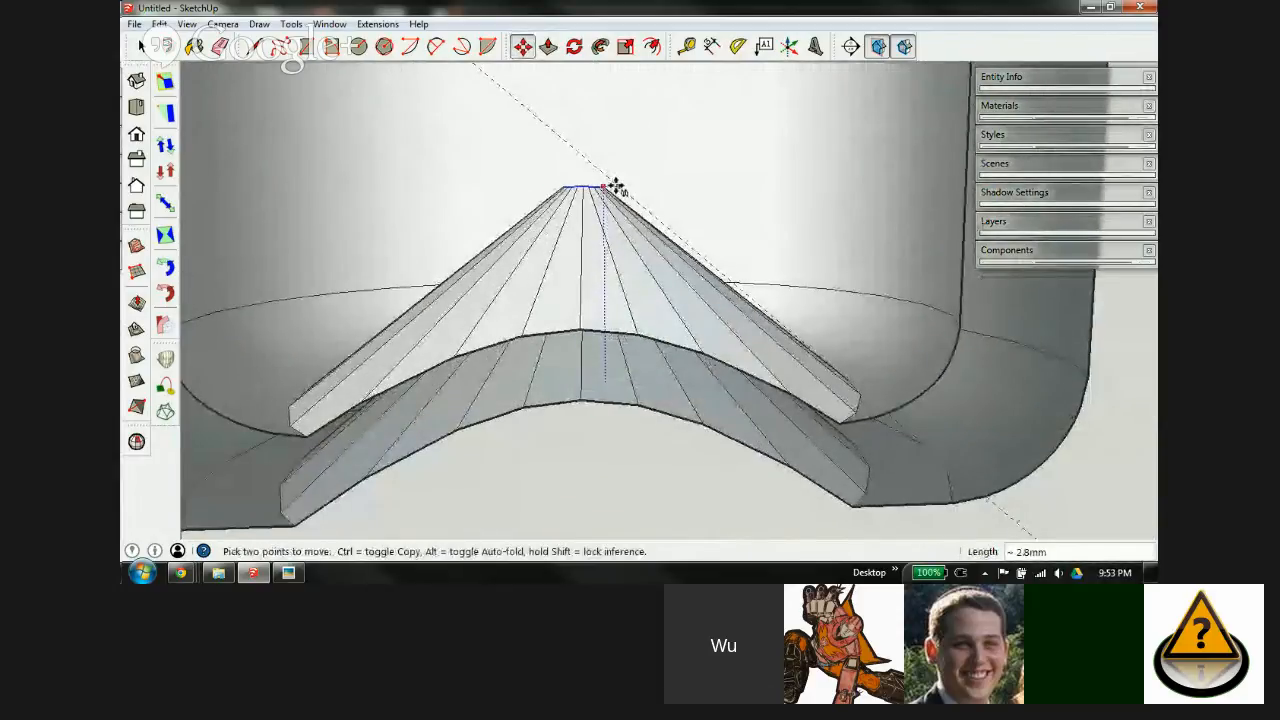
scroll(597, 172, "up", 3)
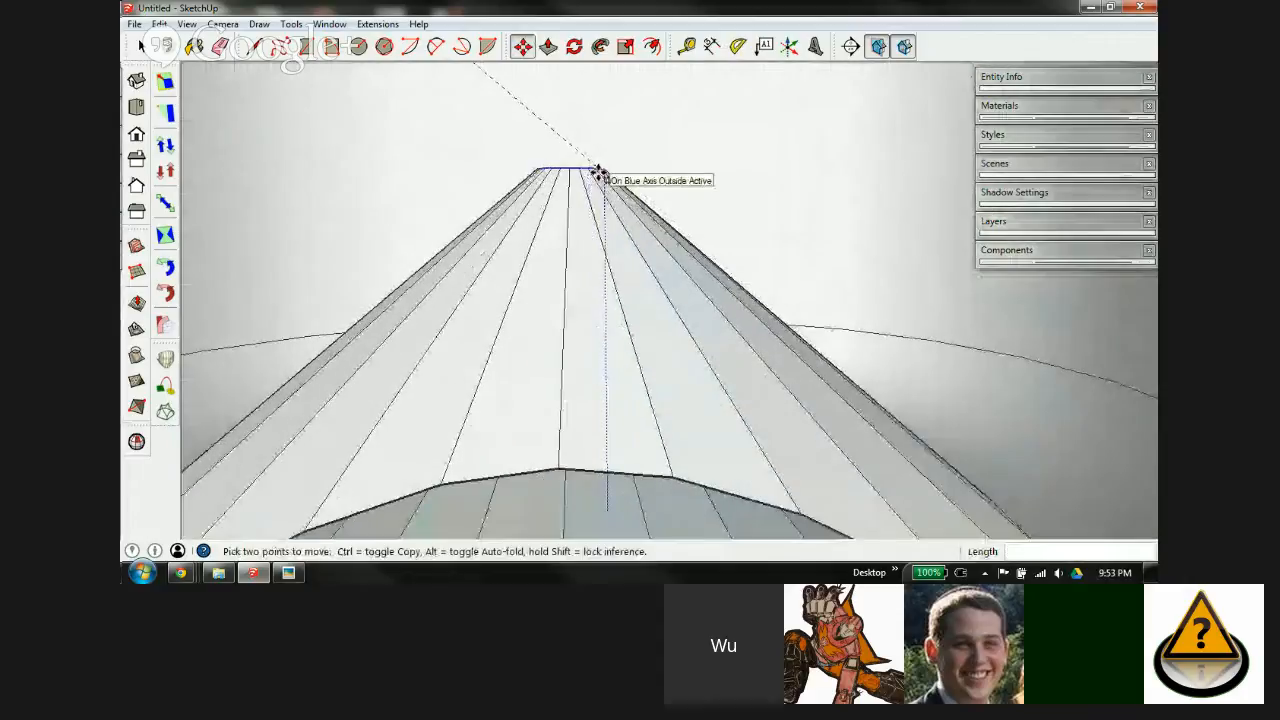
middle_click_drag(597, 183, 600, 216)
key("Escape")
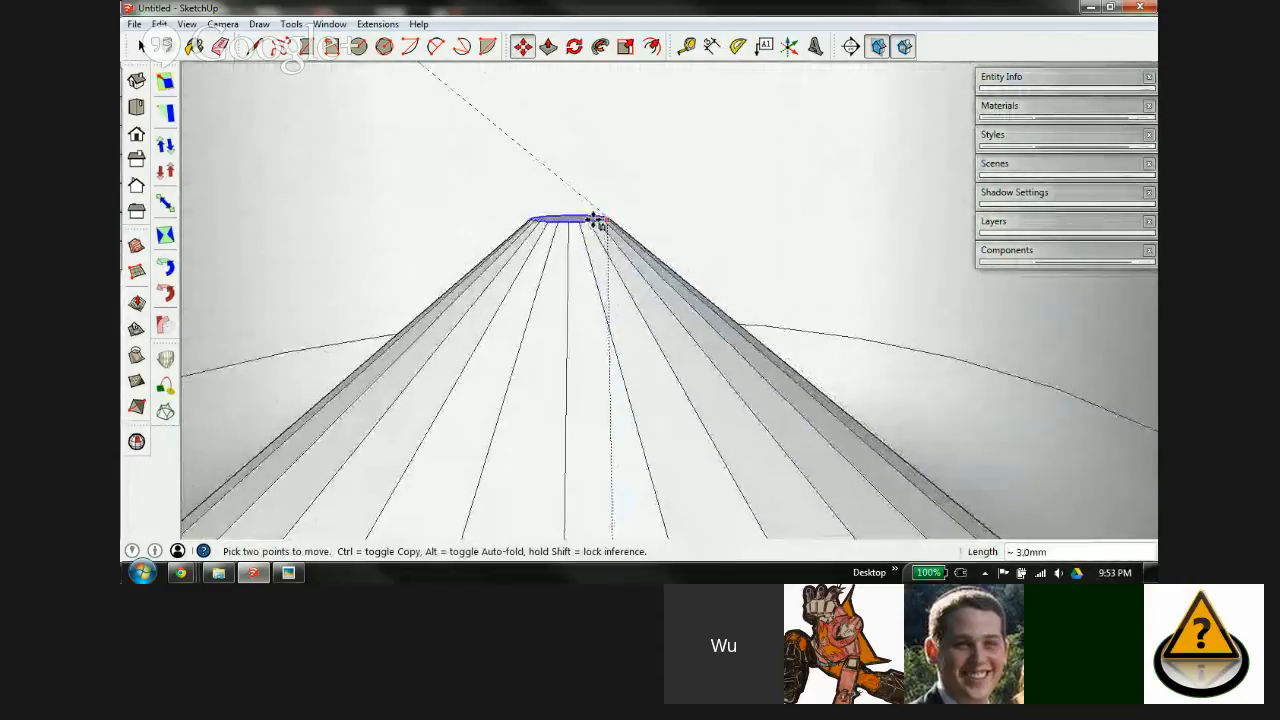
scroll(581, 181, "down", 3)
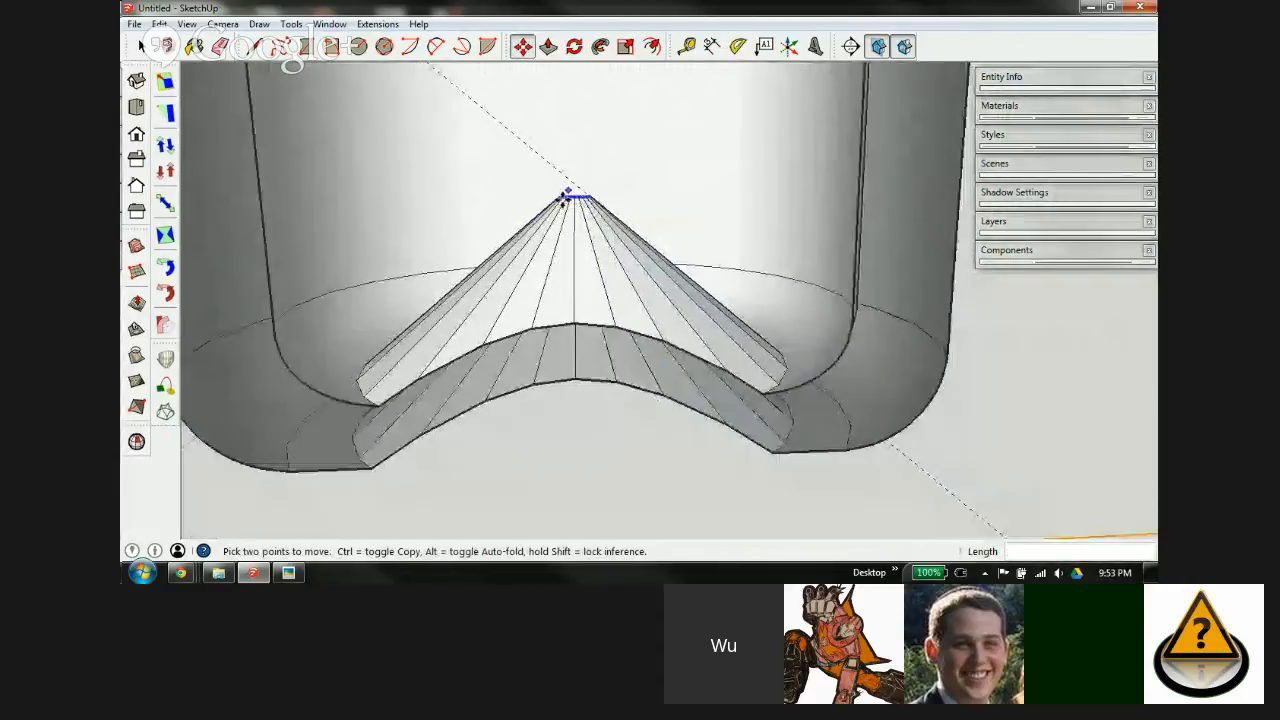
Step: Soften the radial edges of the cone recessed into the head's underside
key("e")
mouse_move(606, 283)
middle_mouse_down()
mouse_move(642, 32)
mouse_move(640, 80)
mouse_move(586, 186)
mouse_move(650, 130)
mouse_move(690, 5)
mouse_move(663, 177)
mouse_move(690, 70)
mouse_move(676, 163)
middle_mouse_up()
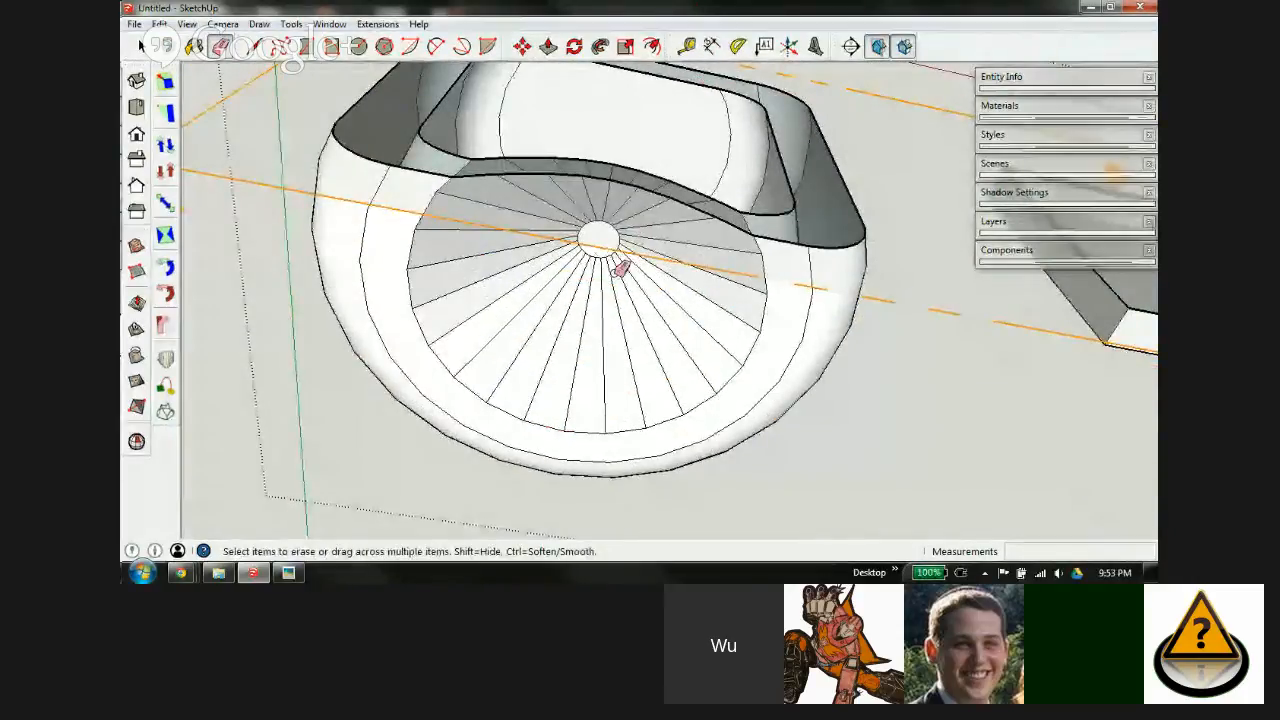
left_click_drag(640, 227, 633, 218)
mouse_move(553, 210)
left_mouse_down()
mouse_move(634, 274)
mouse_move(636, 229)
left_mouse_up()
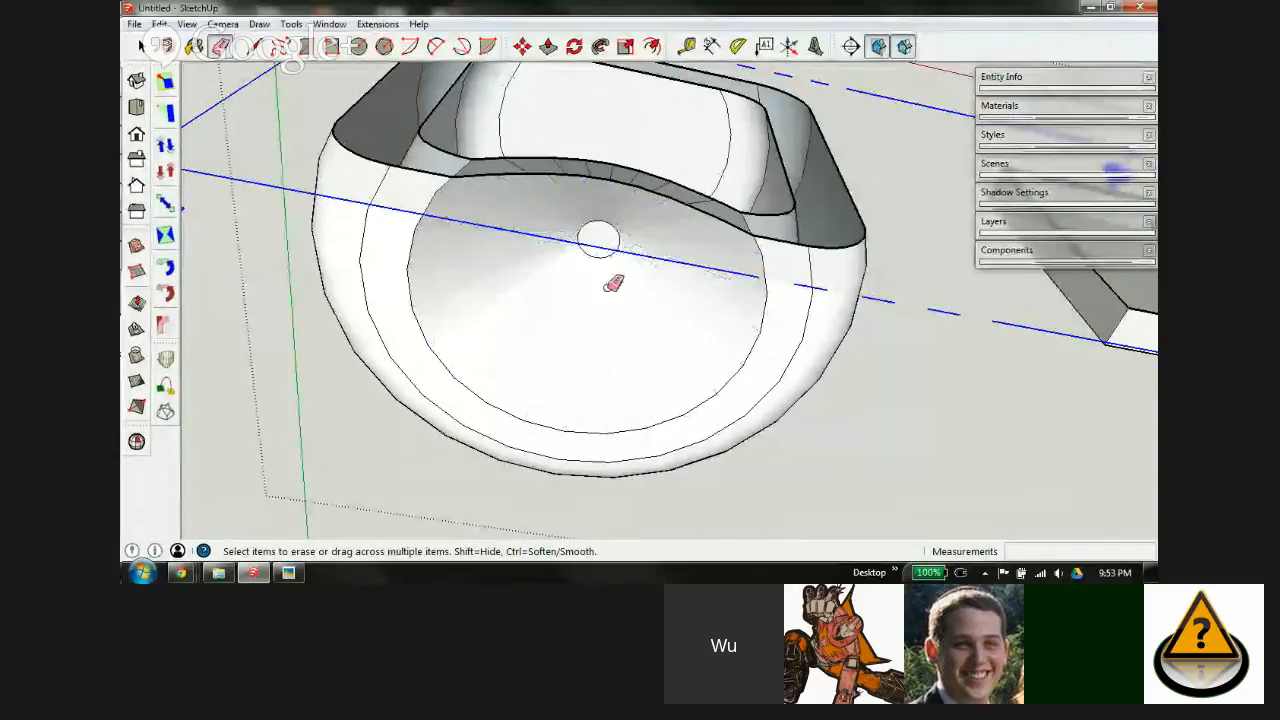
Step: Soften the radial edges of the cone rising from the inner floor inside the head
mouse_move(608, 283)
middle_mouse_down()
mouse_move(606, 229)
mouse_move(571, 477)
mouse_move(548, 553)
mouse_move(571, 400)
mouse_move(523, 563)
middle_mouse_up()
scroll(597, 349, "up", 5)
mouse_move(592, 330)
middle_mouse_down()
mouse_move(640, 400)
mouse_move(612, 345)
middle_mouse_up()
mouse_move(628, 326)
left_mouse_down()
mouse_move(584, 314)
mouse_move(629, 366)
left_mouse_up()
scroll(627, 326, "down", 6)
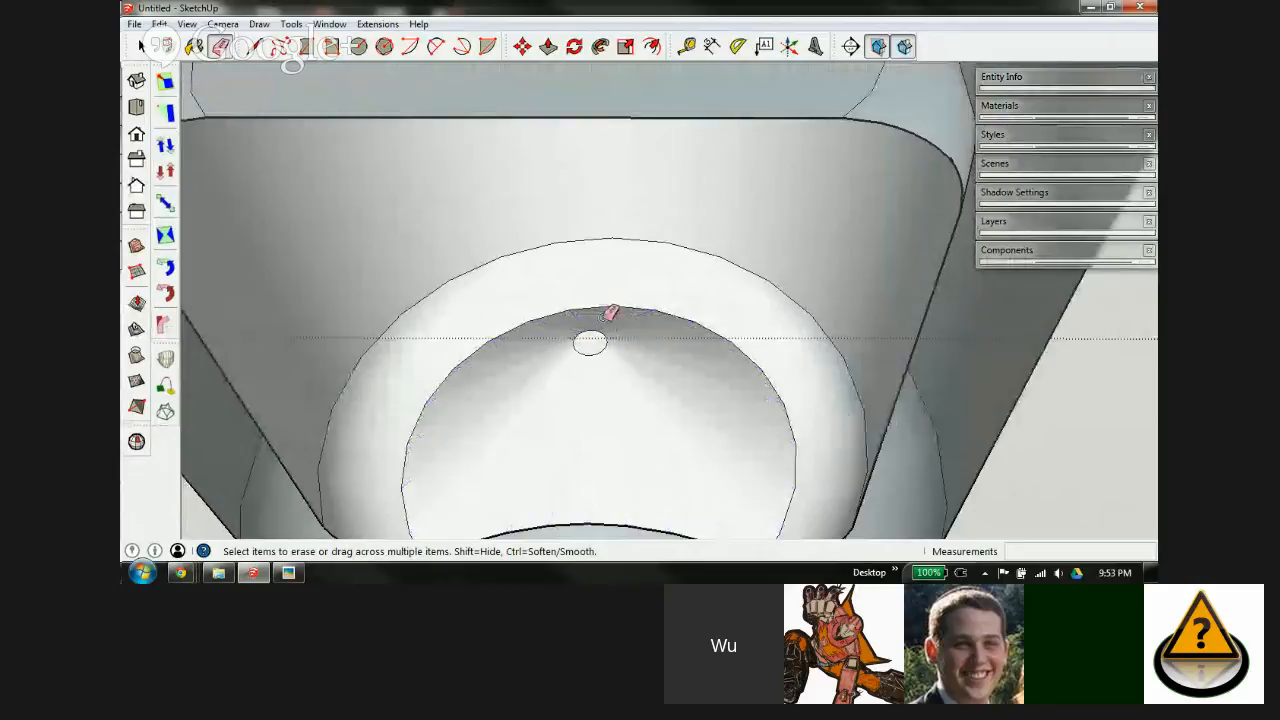
Step: Delete the section plane and the spare rectangular box beside the head
mouse_move(611, 374)
middle_mouse_down()
mouse_move(543, 189)
mouse_move(491, 263)
middle_mouse_up()
scroll(686, 229, "down", 3)
key("space")
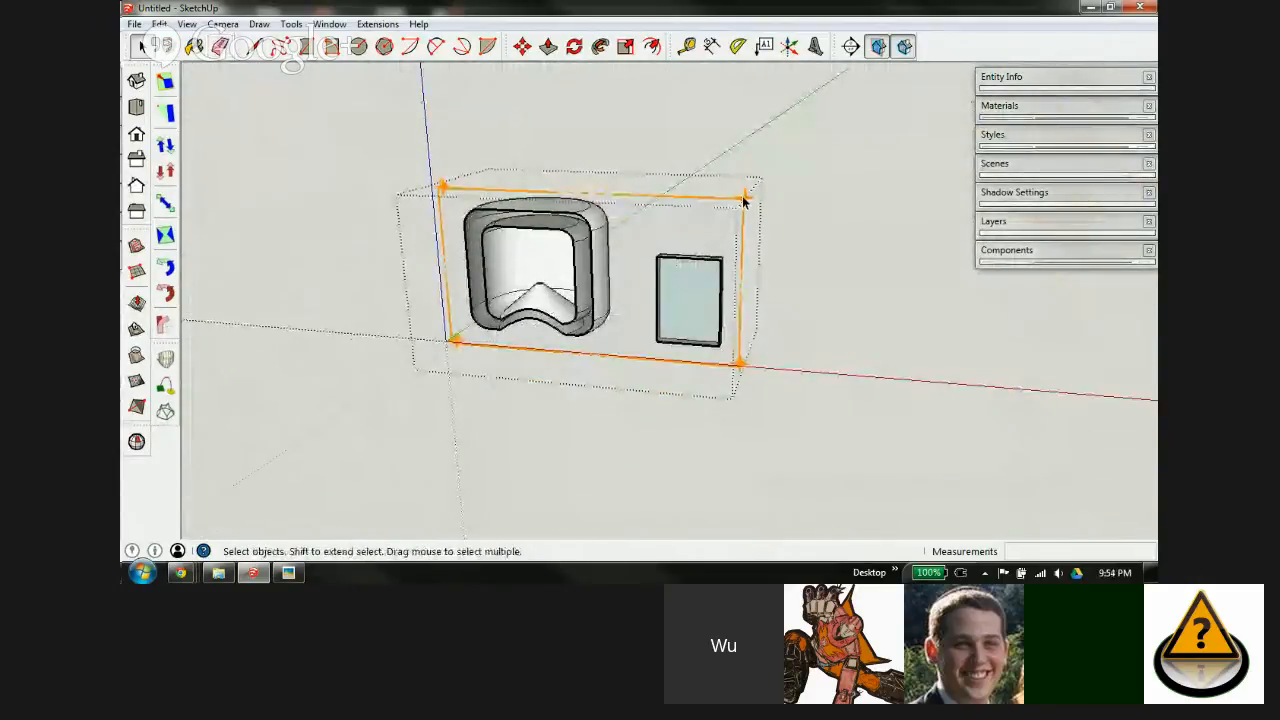
left_click(743, 200)
key("Delete")
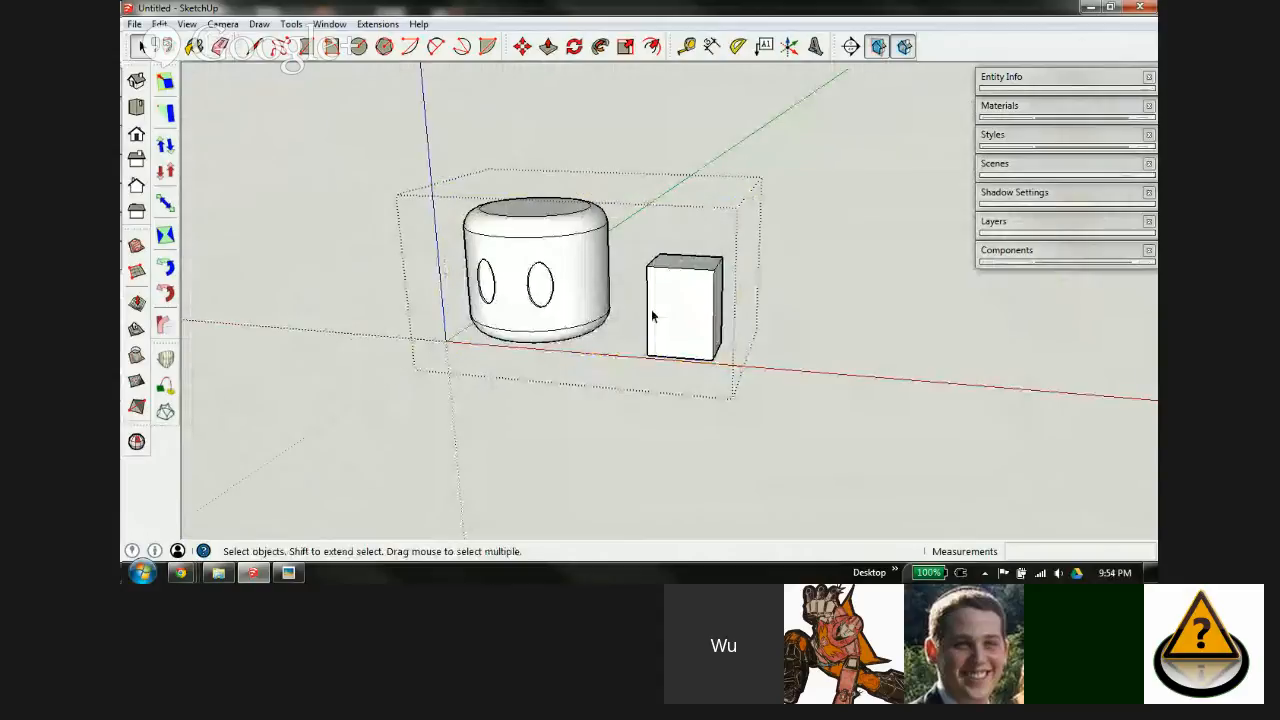
left_click(683, 295)
key("Delete")
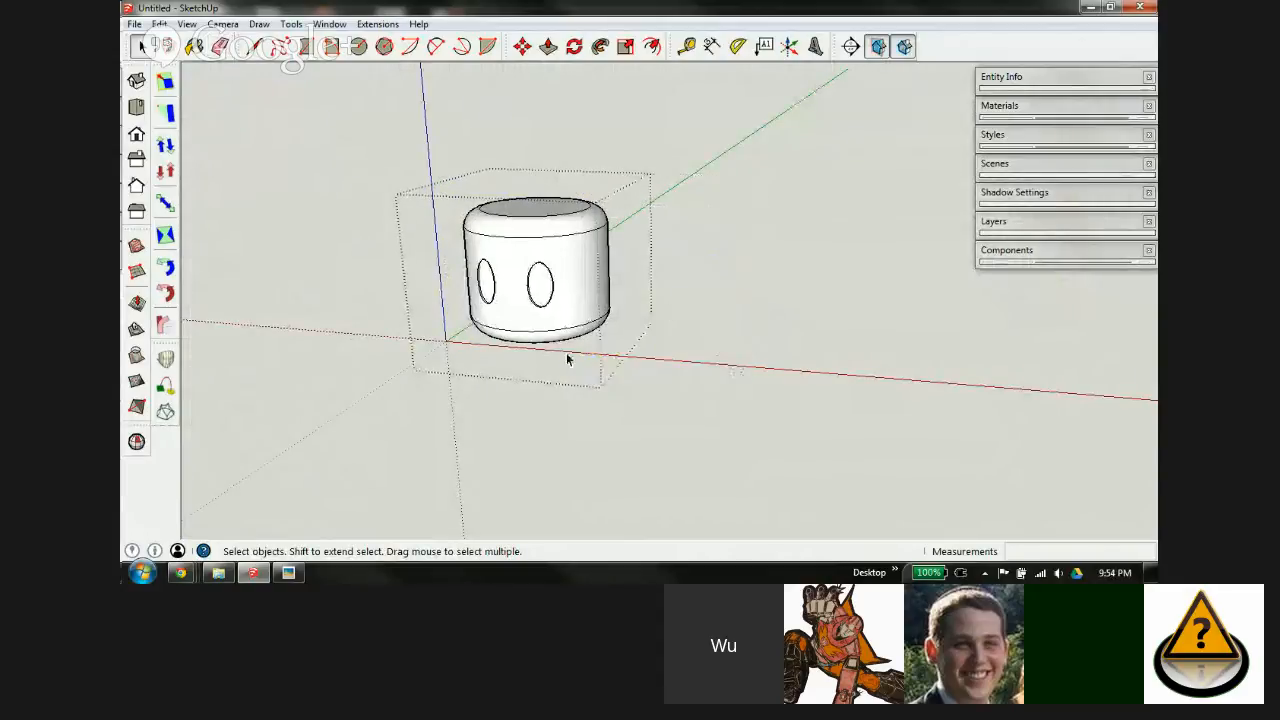
Step: Leave the group and turn on X-ray display to inspect the nested cones in the head's bottom
left_click(683, 328)
key("x")
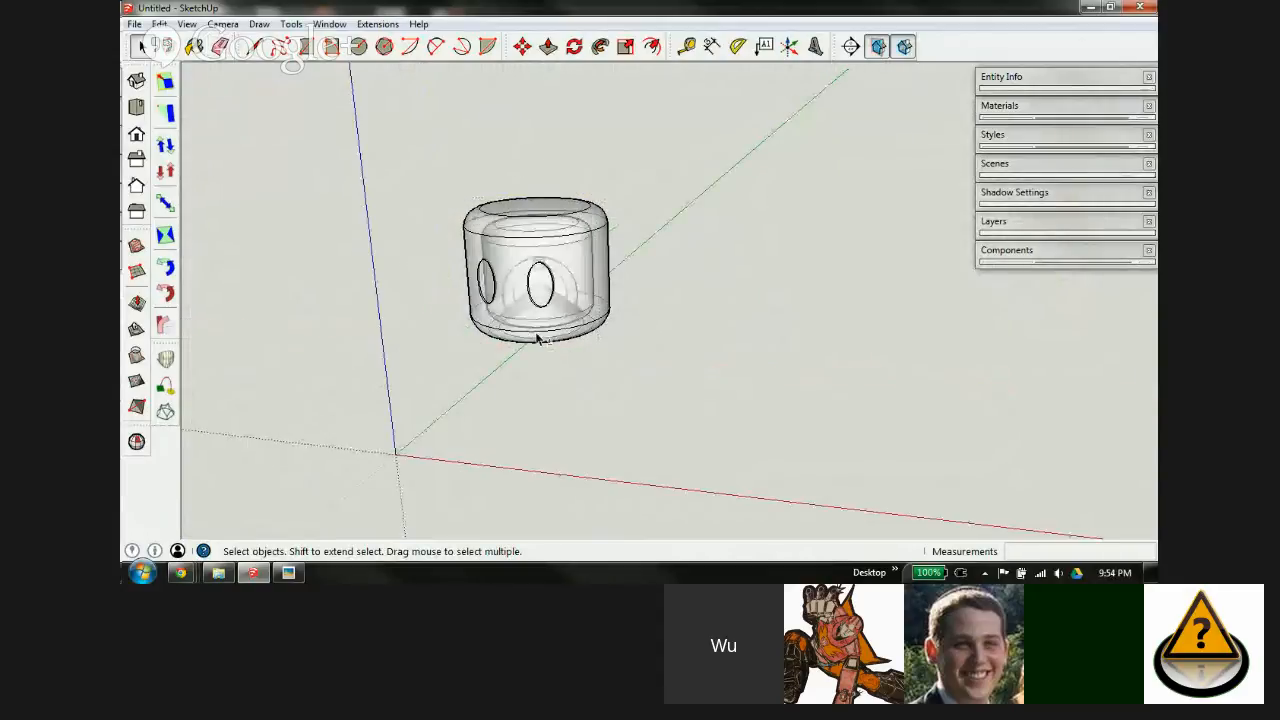
scroll(536, 262, "up", 4)
middle_click_drag(586, 337, 651, 297)
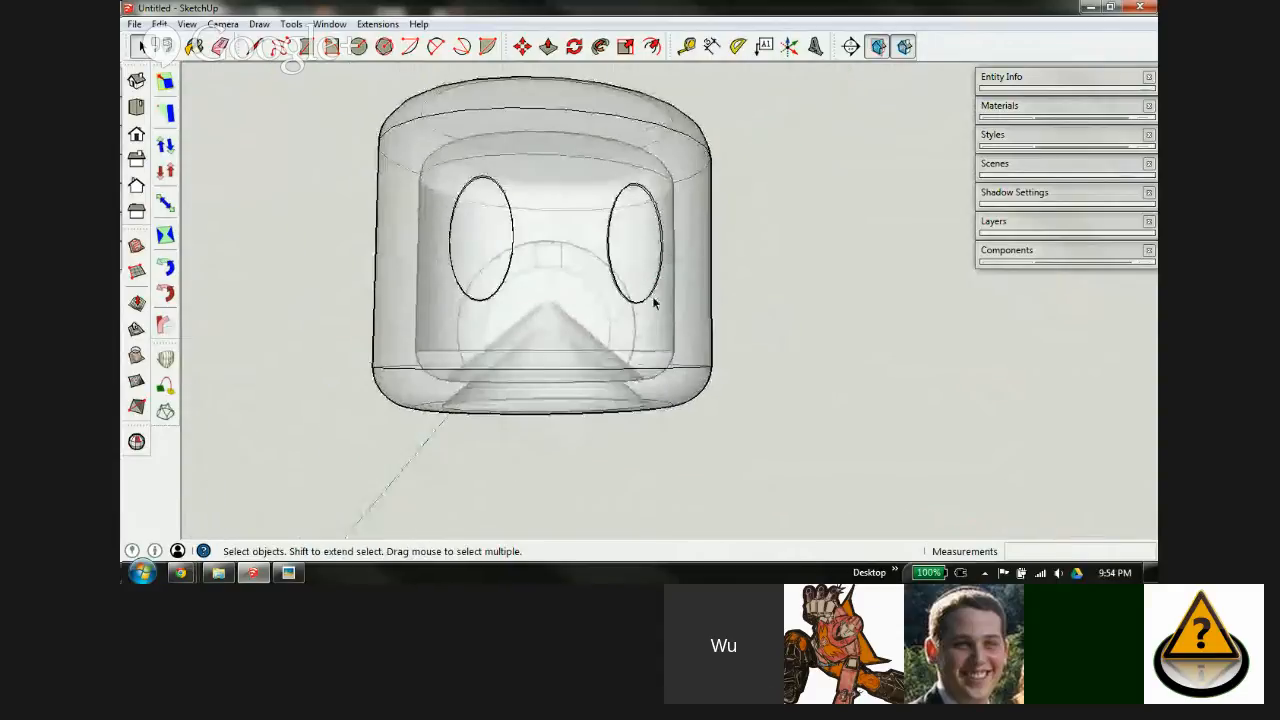
scroll(557, 394, "up", 5)
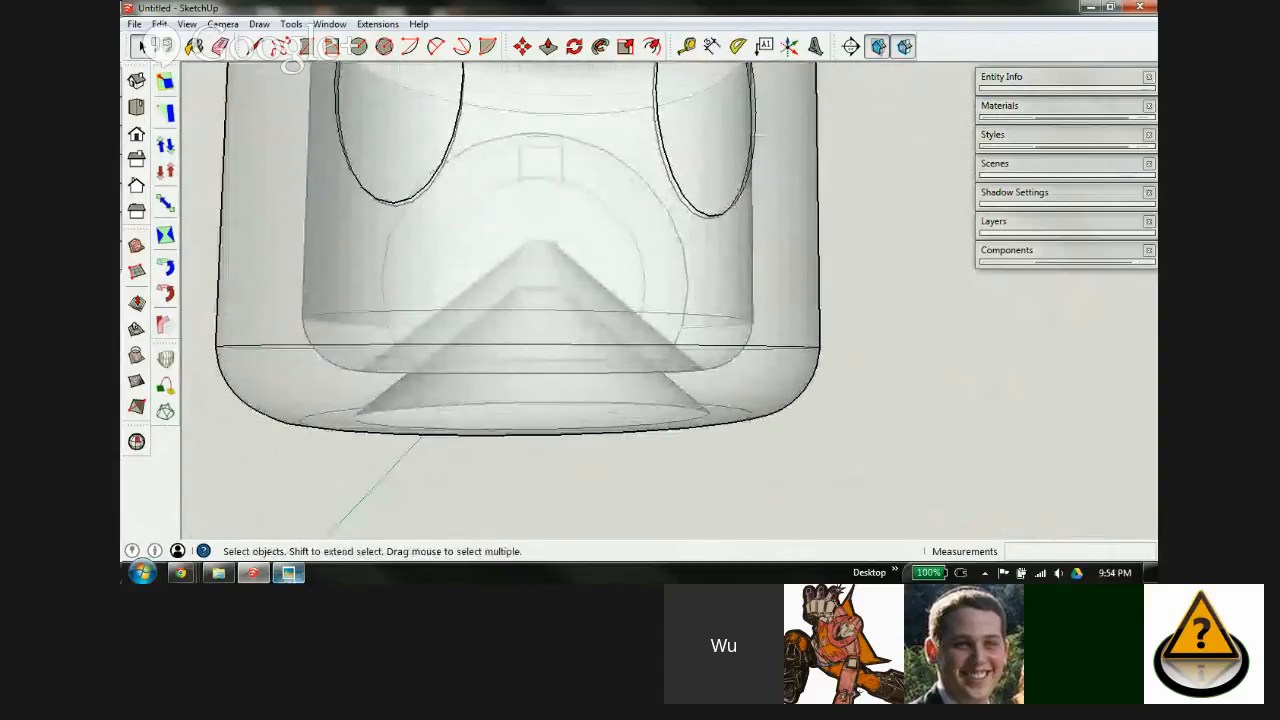
Step: Switch to head_specs.jpg in Picasa Photo Viewer, examine the cutaway views of the bottom opening, and return to SketchUp
left_click(288, 572)
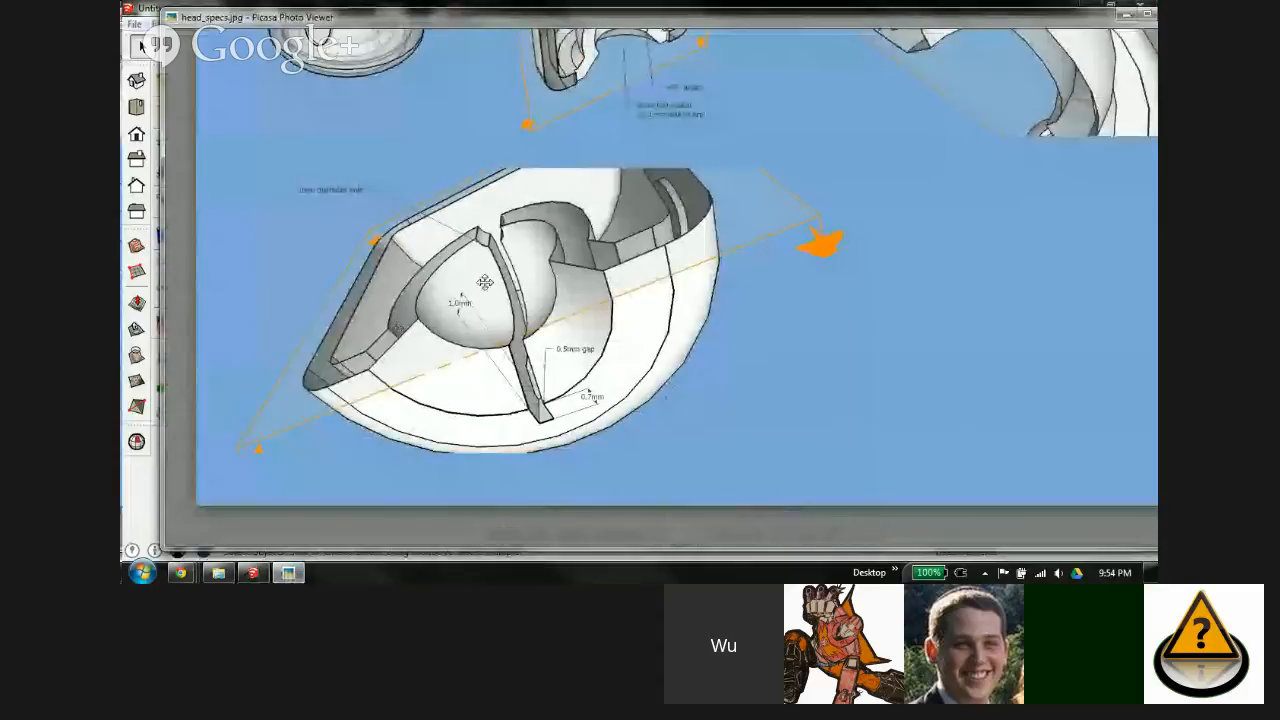
left_click_drag(569, 174, 521, 301)
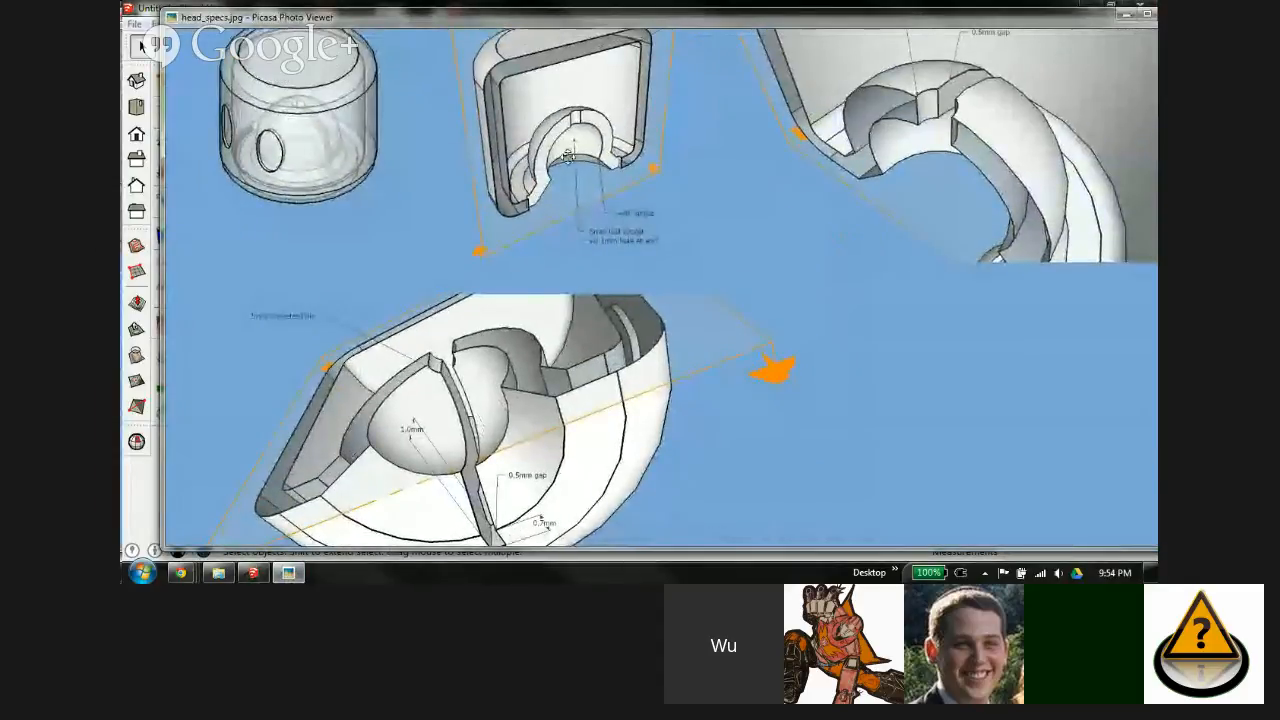
left_click(253, 575)
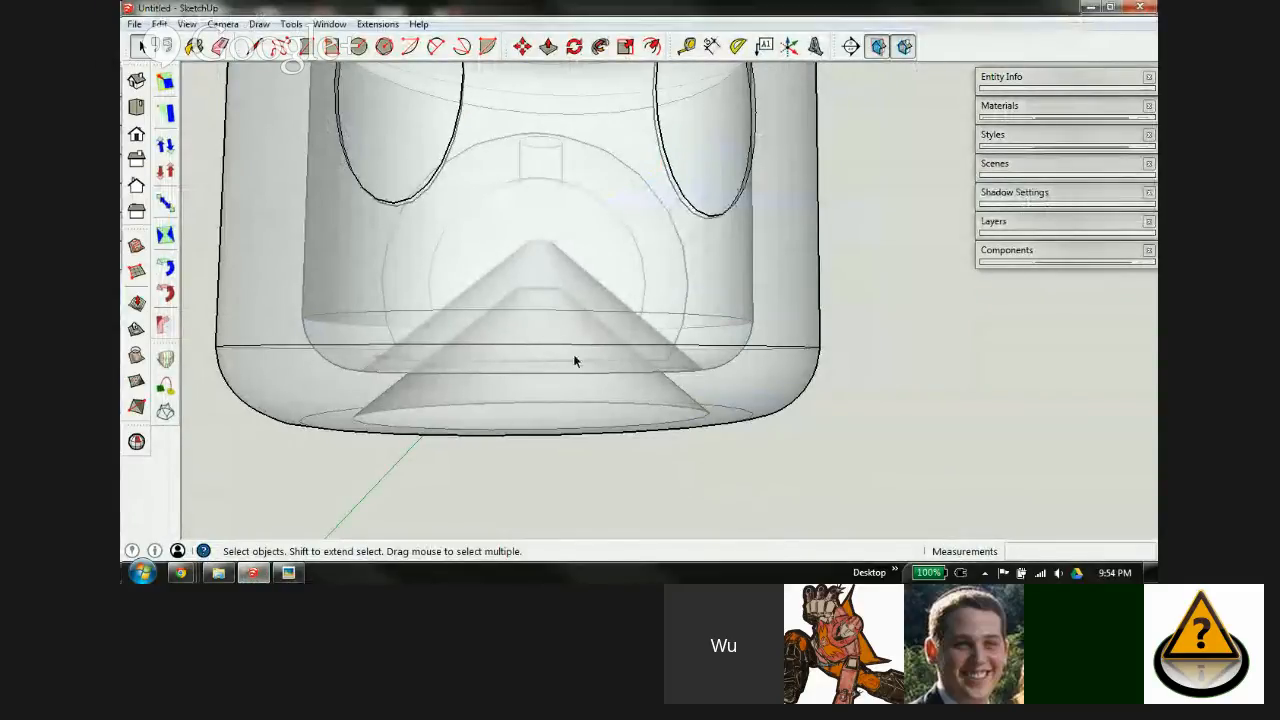
Step: Try to explode the head group
scroll(573, 353, "down", 3)
scroll(560, 320, "up", 2)
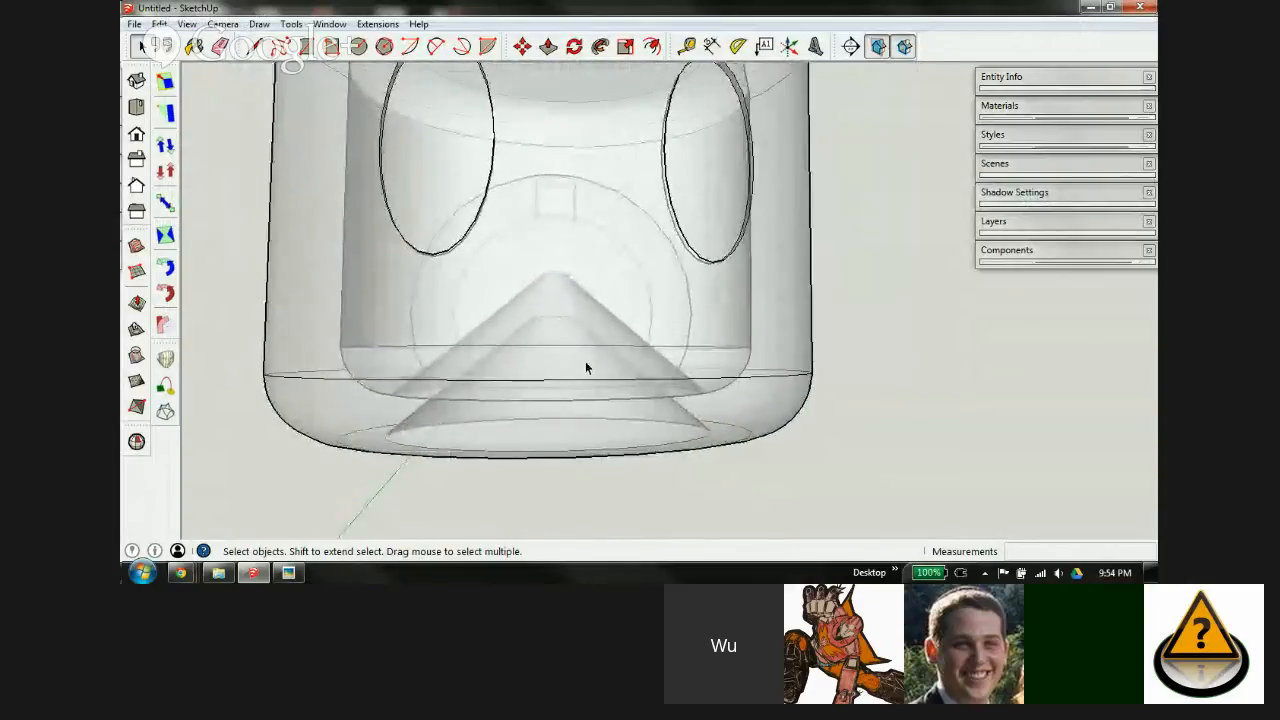
scroll(562, 370, "down", 3)
left_click(558, 371)
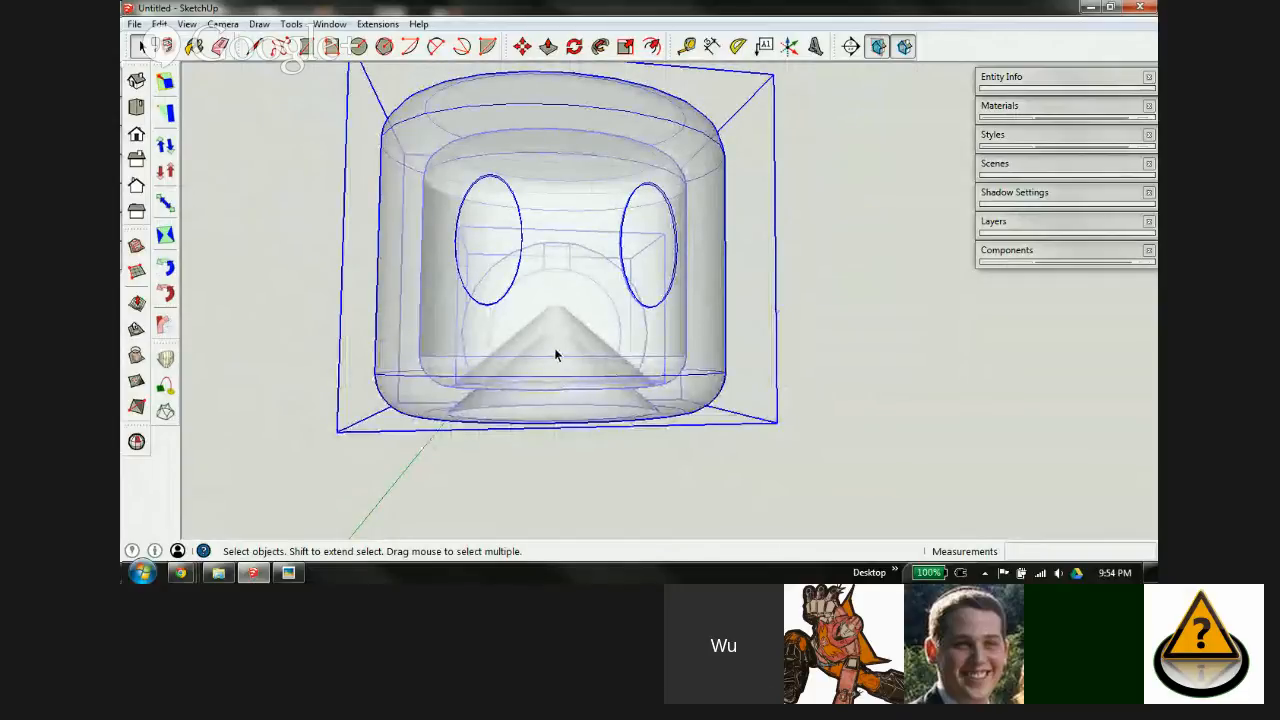
right_click(557, 350)
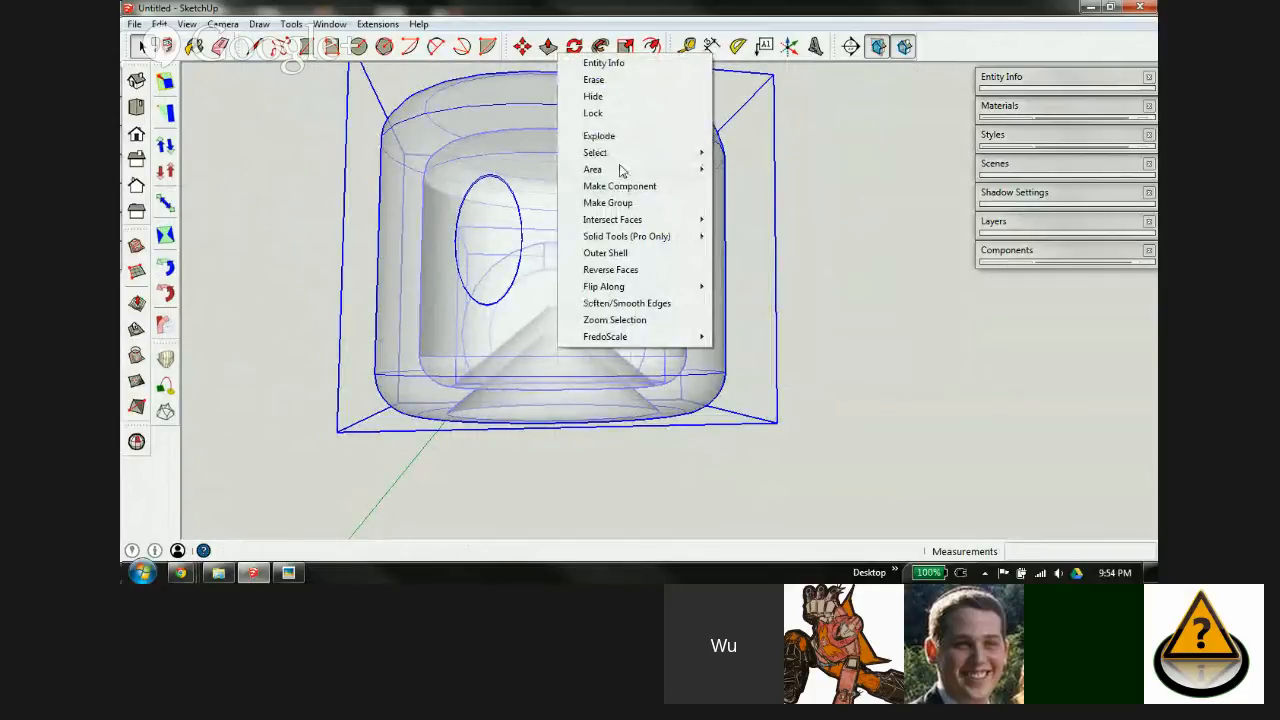
left_click(606, 136)
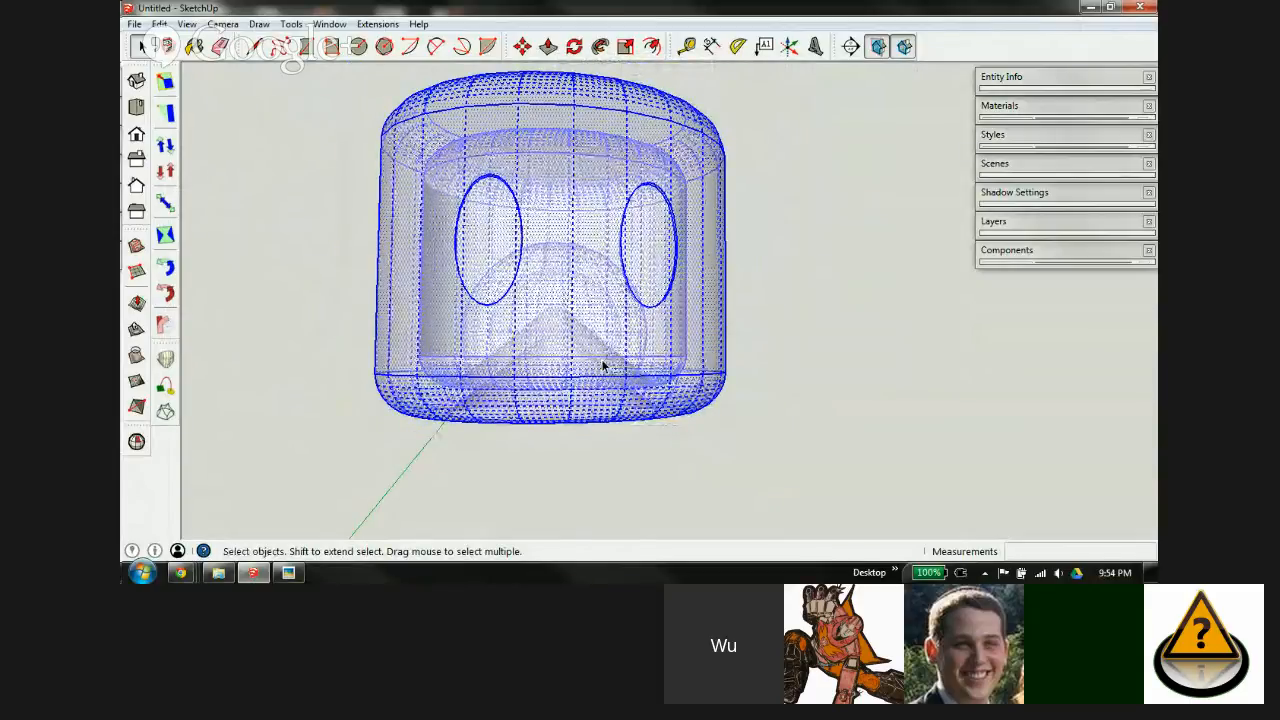
key("ctrl+z")
Step: Open the head group for editing and scale all of its geometry uniformly by a factor of 100
double_click(579, 288)
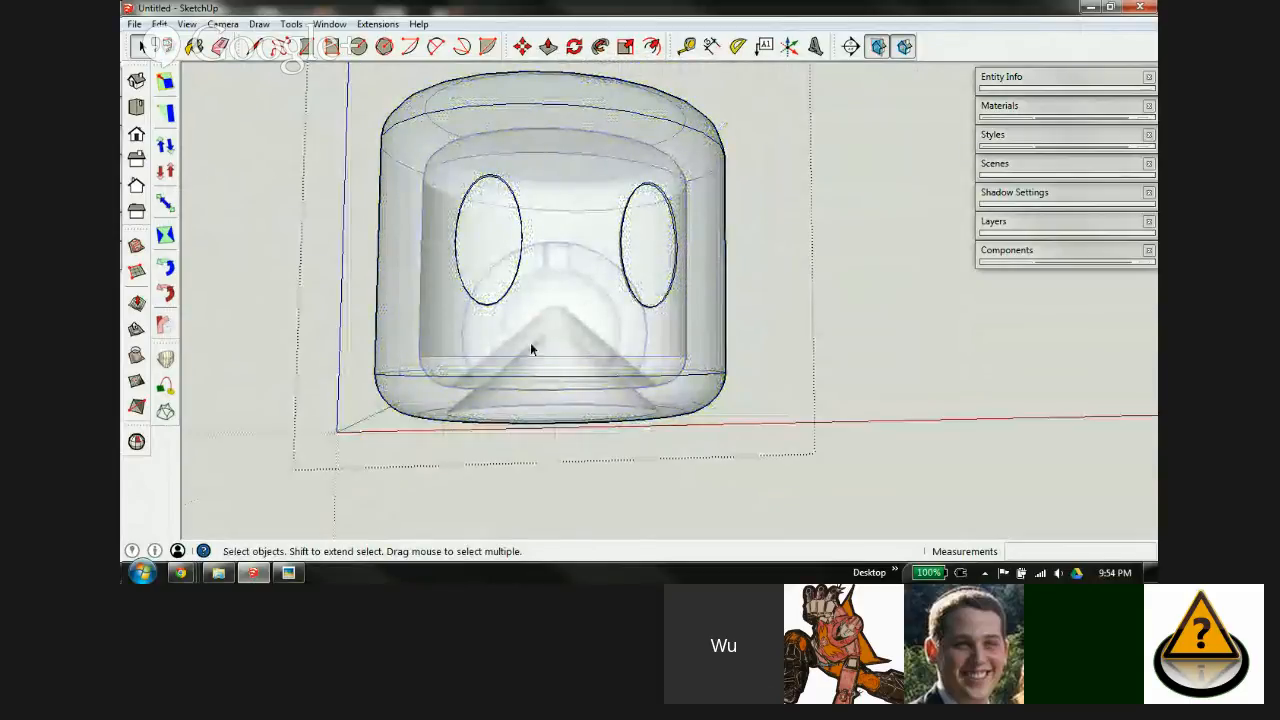
scroll(512, 338, "down", 3)
key("ctrl+a")
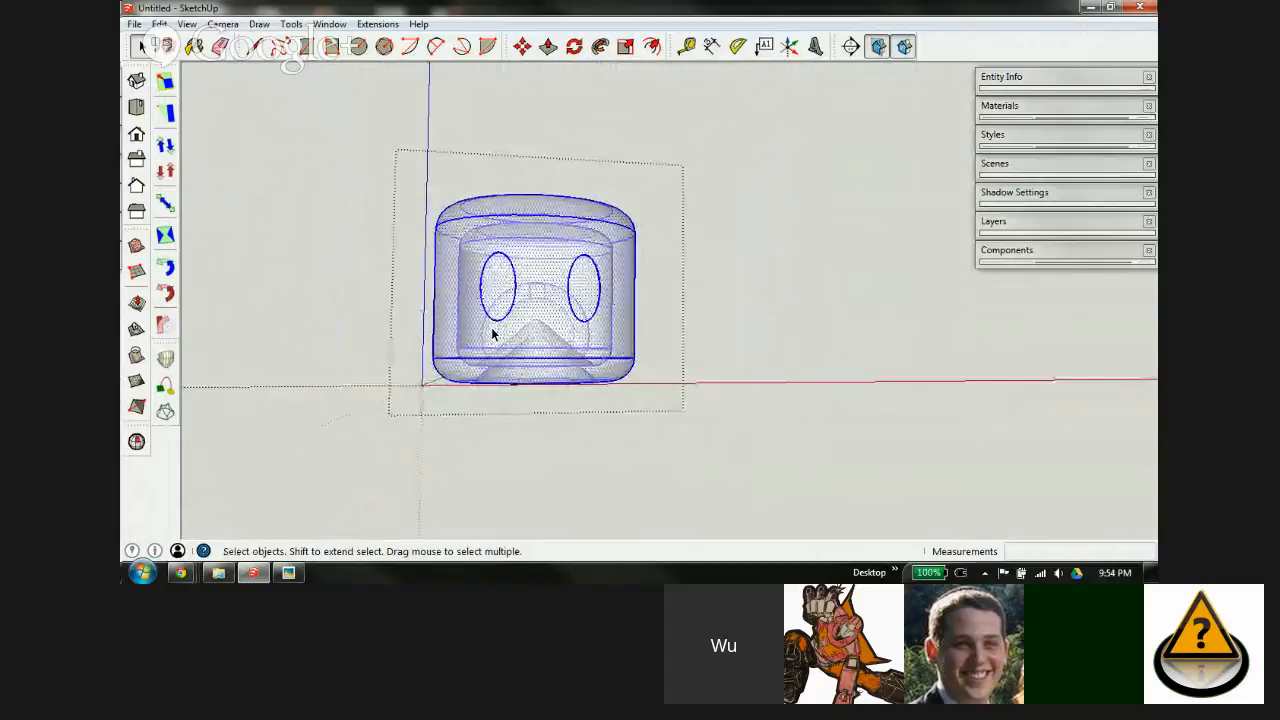
key("s")
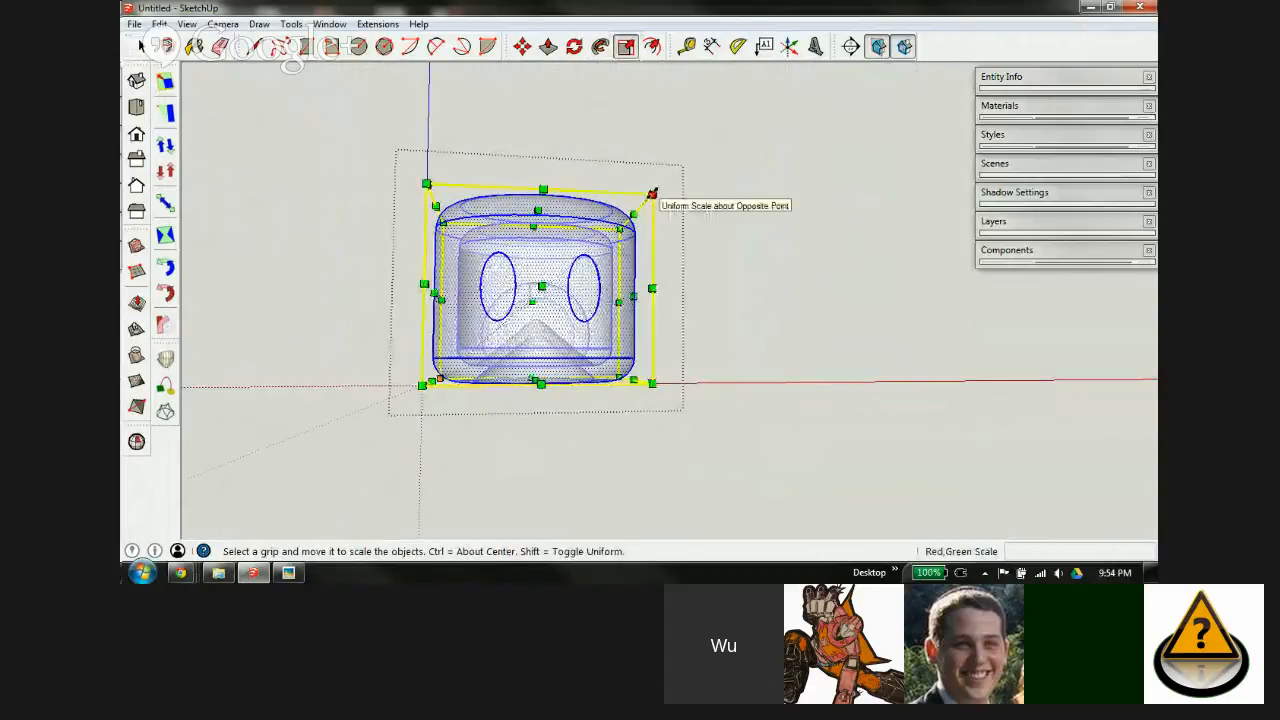
left_click_drag(652, 194, 786, 122)
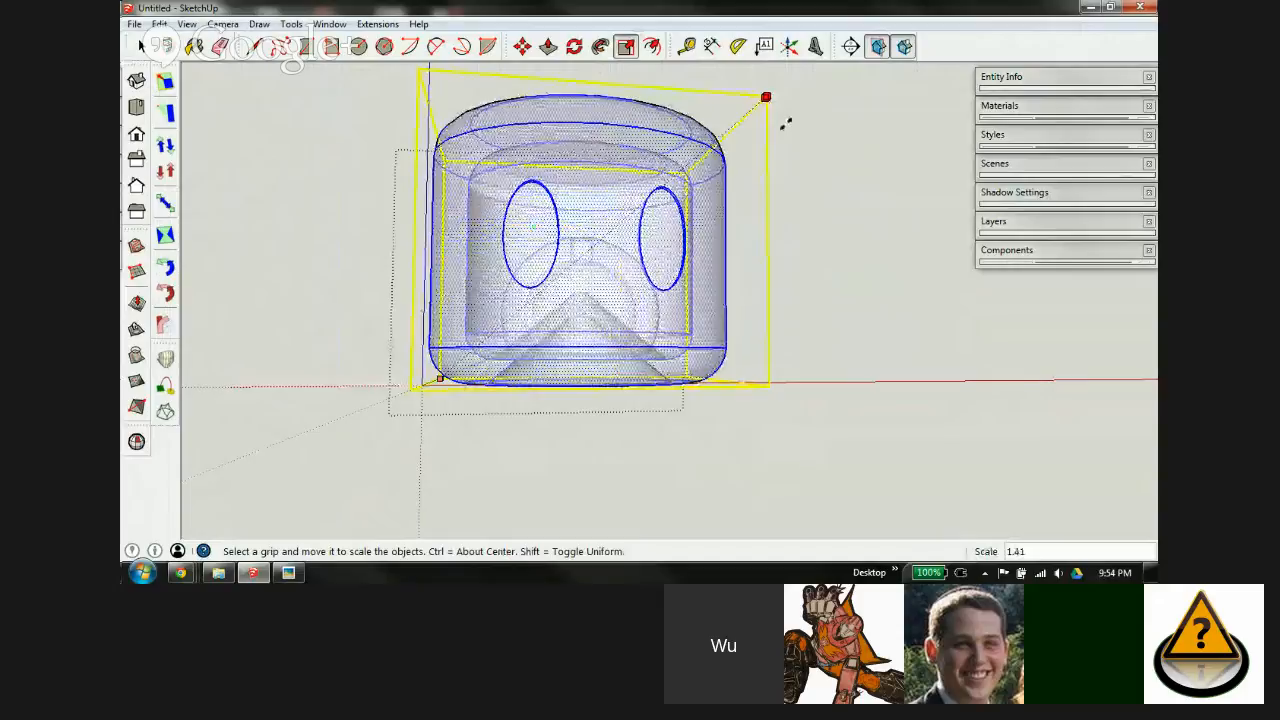
type("100")
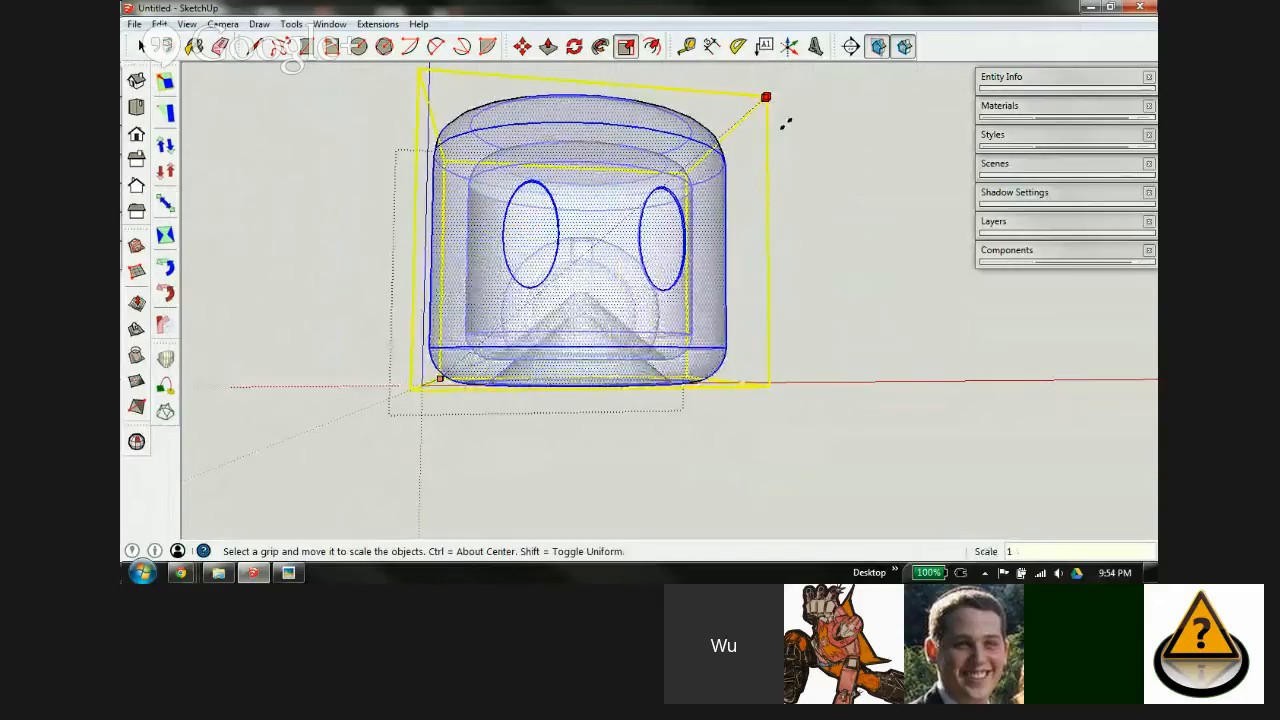
key("Return")
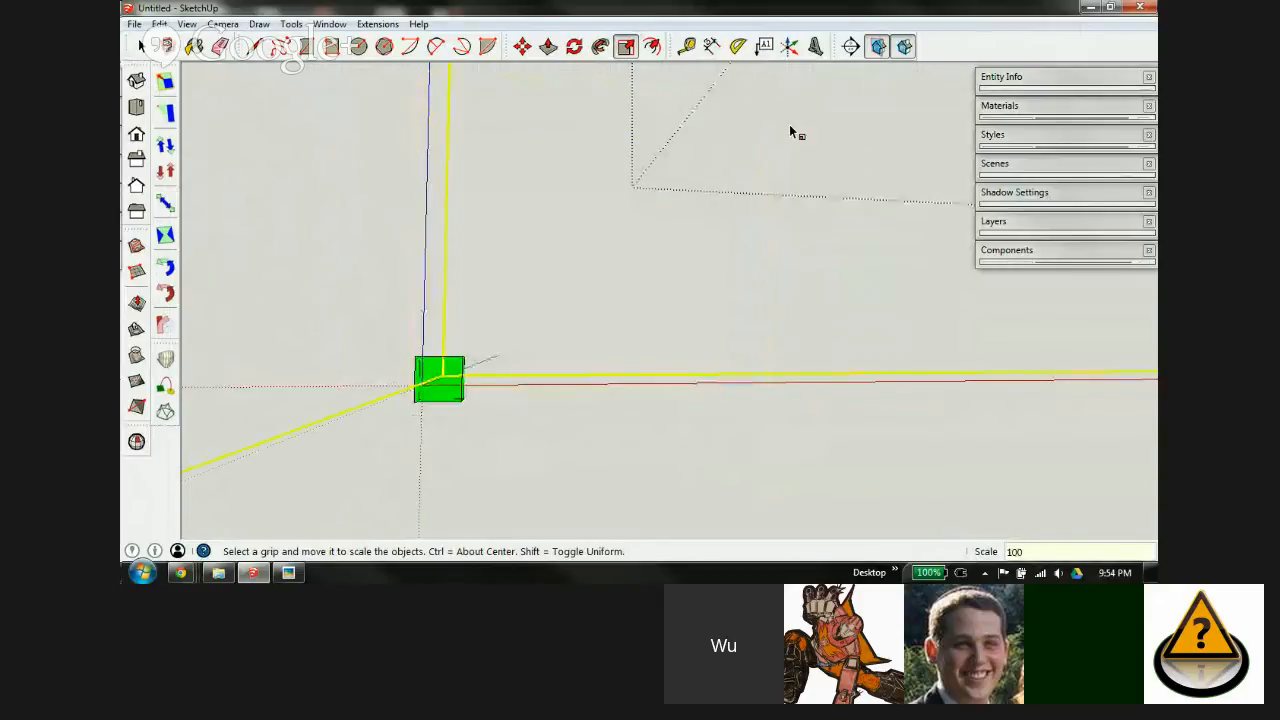
key("shift+z")
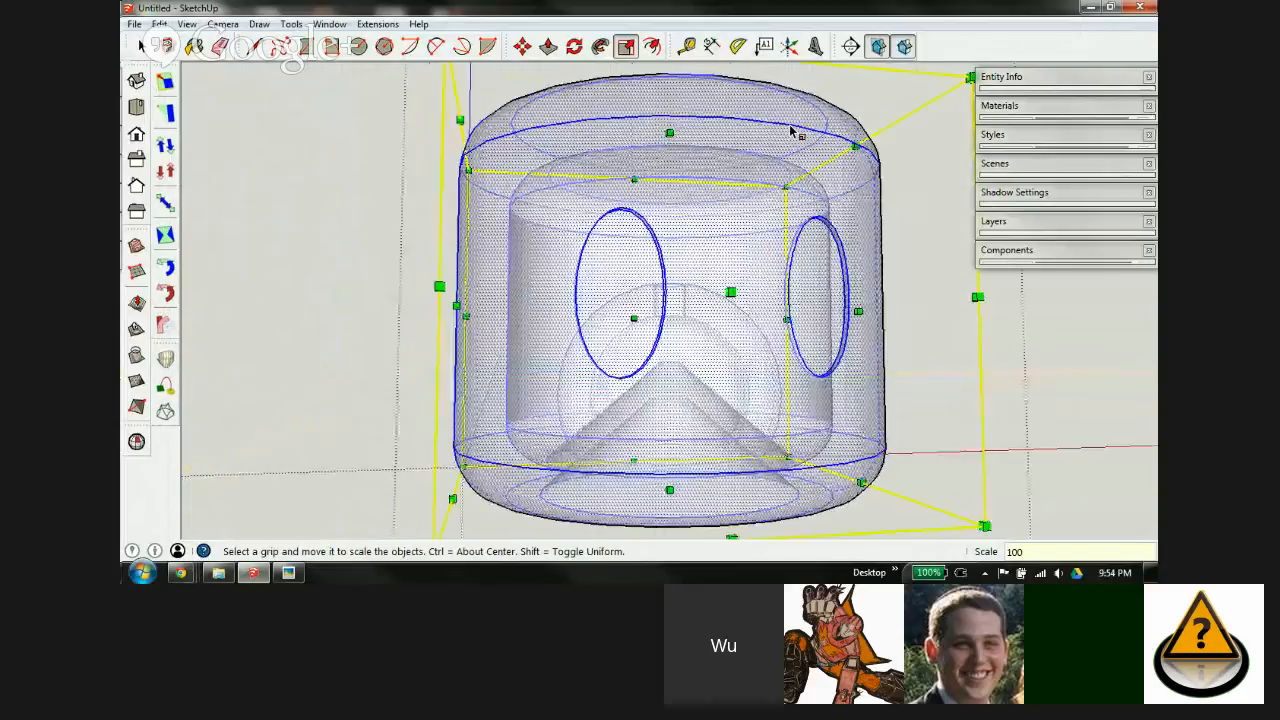
key("space")
Step: Clear the selection, turn off X-ray display, and examine the conical recess in the head's underside up close
scroll(700, 152, "down", 4)
scroll(690, 282, "up", 1)
scroll(720, 310, "up", 2)
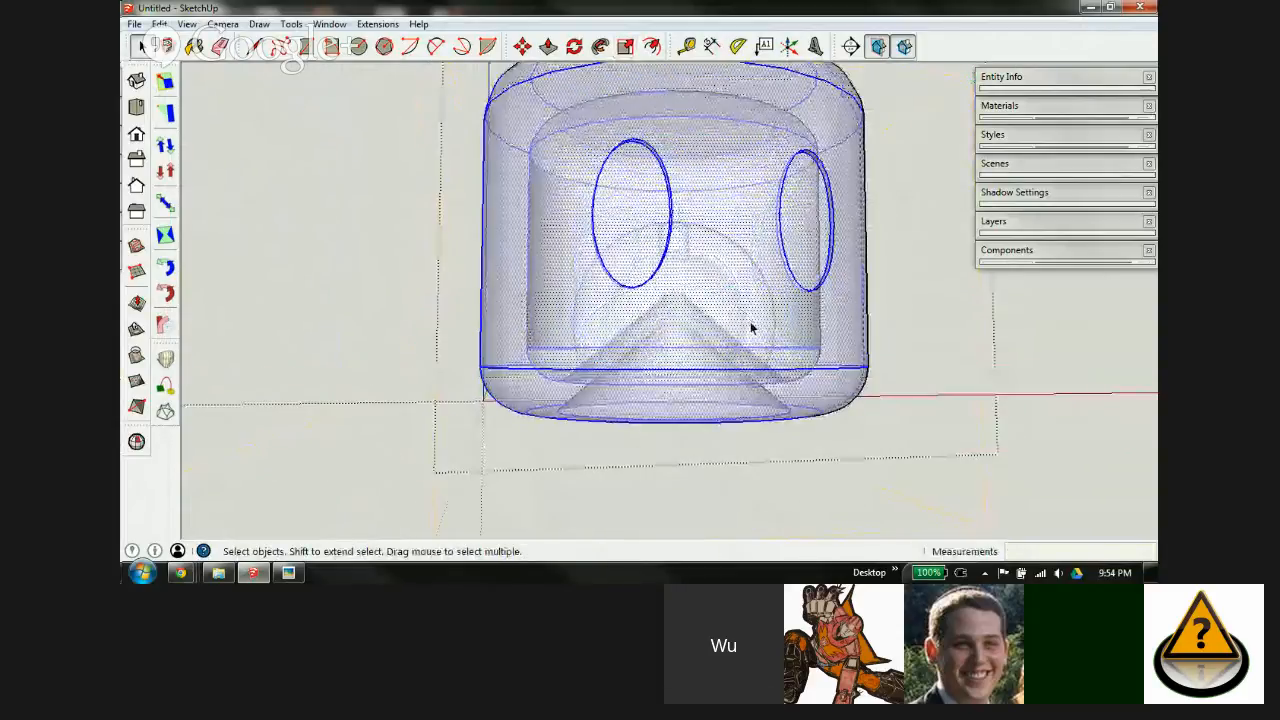
middle_click_drag(751, 329, 760, 100)
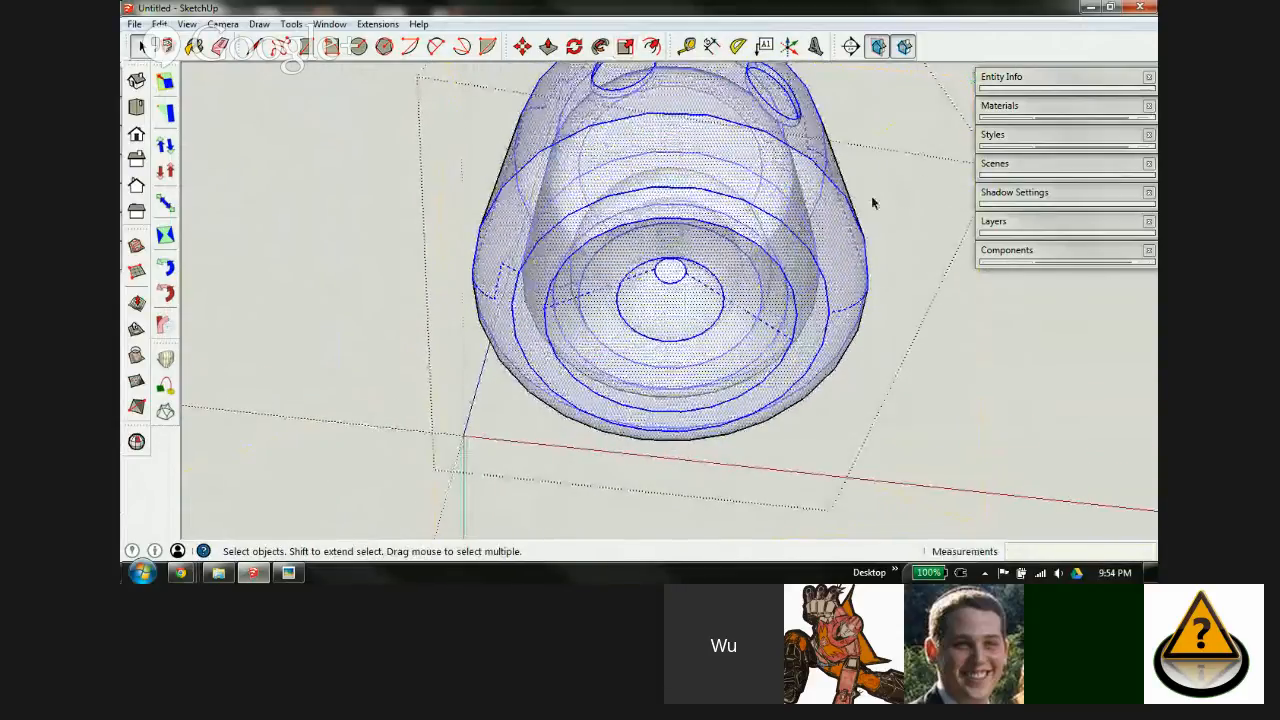
left_click(875, 225)
scroll(700, 280, "up", 3)
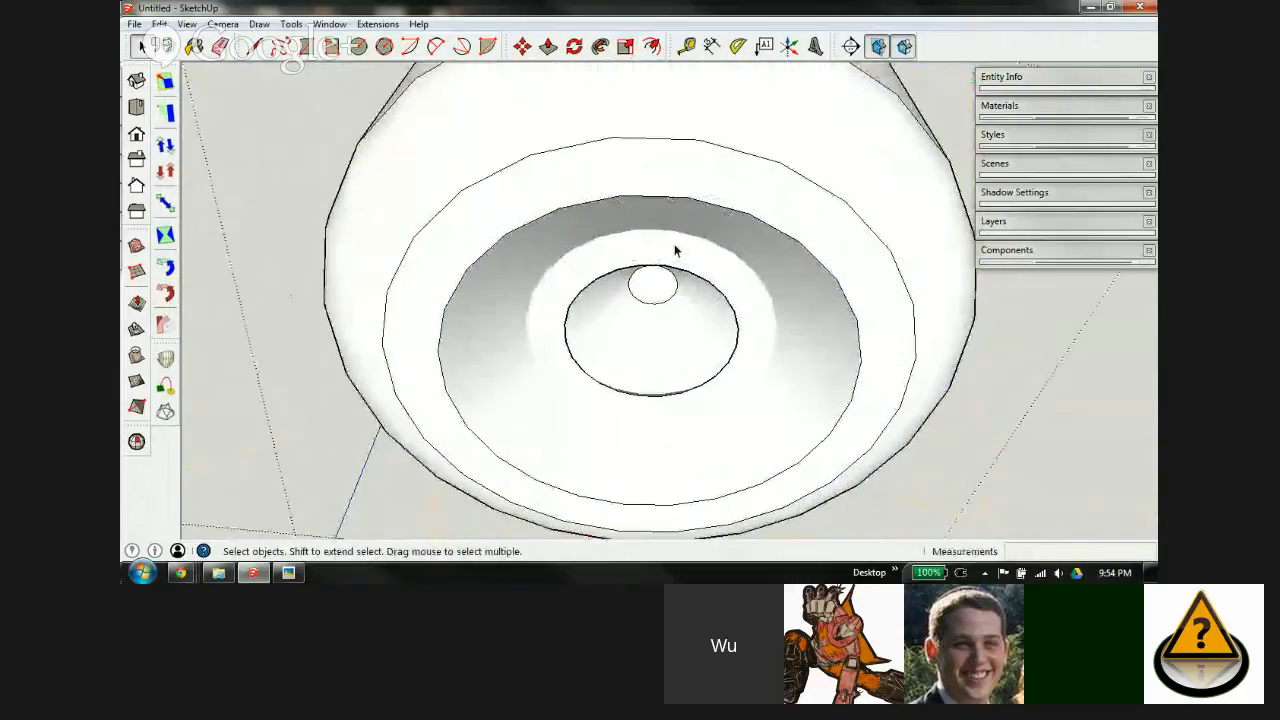
middle_click_drag(663, 263, 634, 291)
scroll(686, 288, "up", 2)
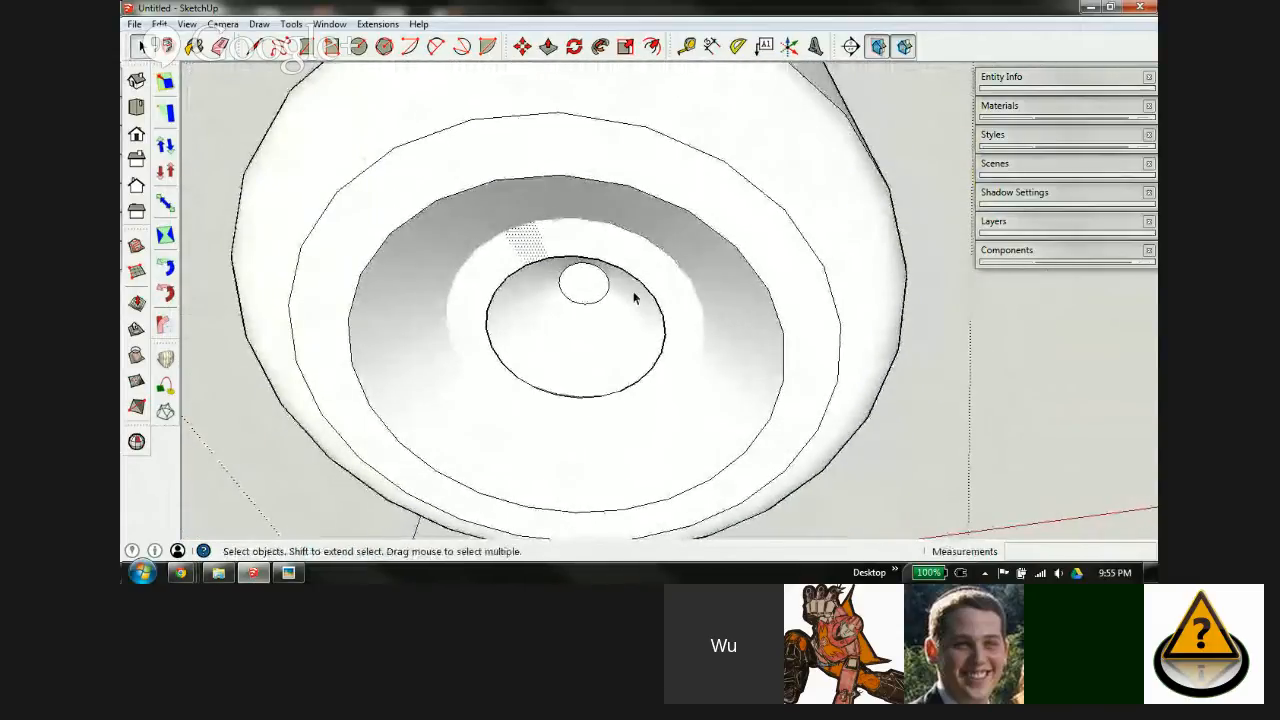
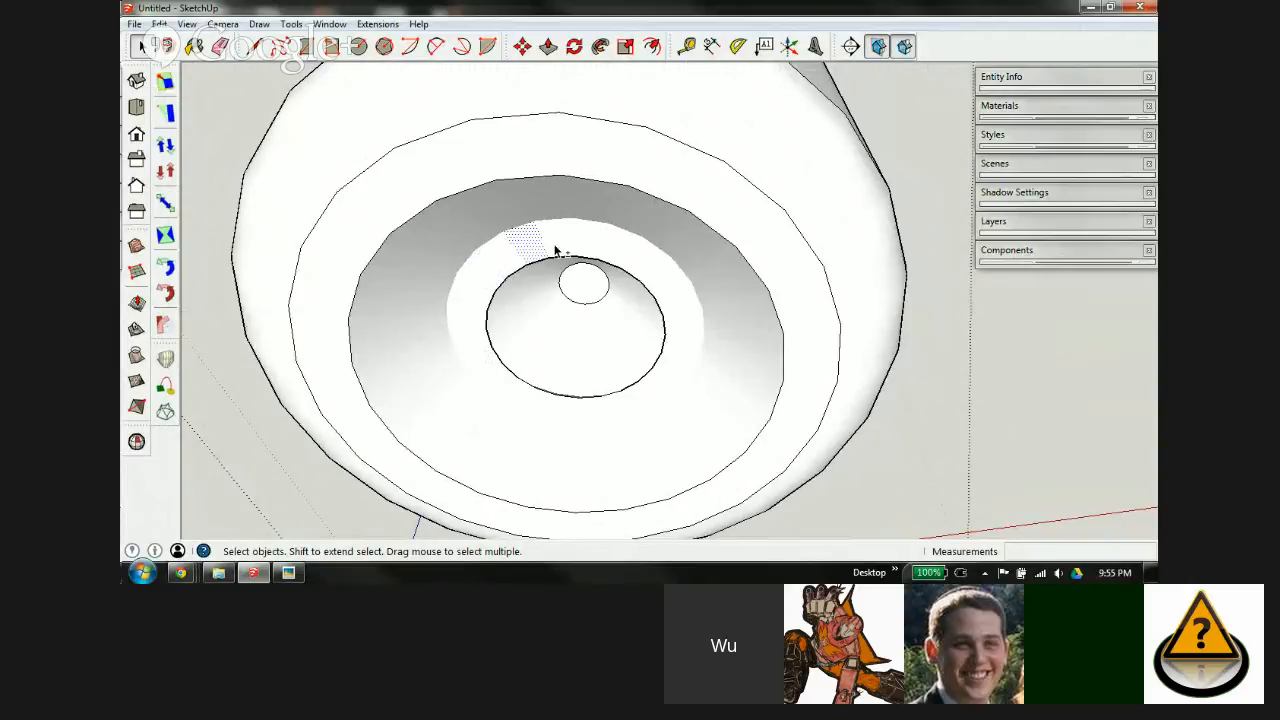
Step: Show hidden geometry, unhide all edges in the group open for editing, and turn the hidden geometry display off again
key("alt+h")
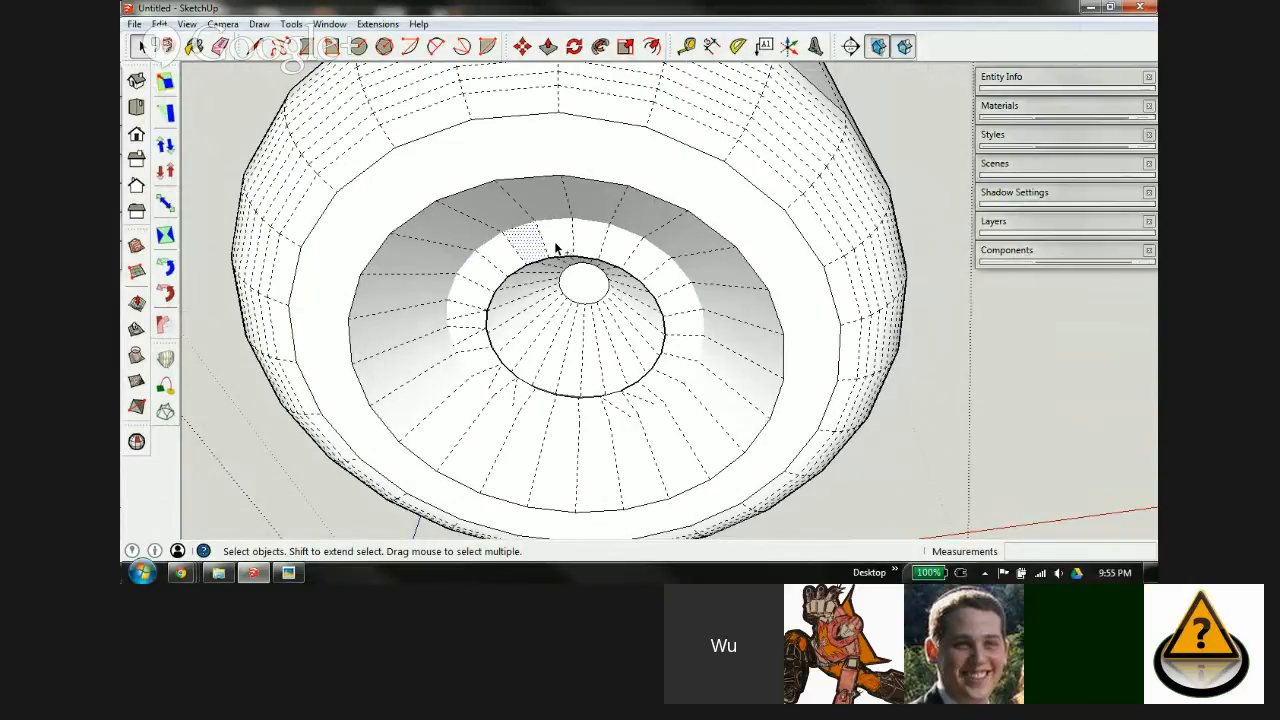
key("ctrl+a")
right_click(550, 245)
left_click(585, 263)
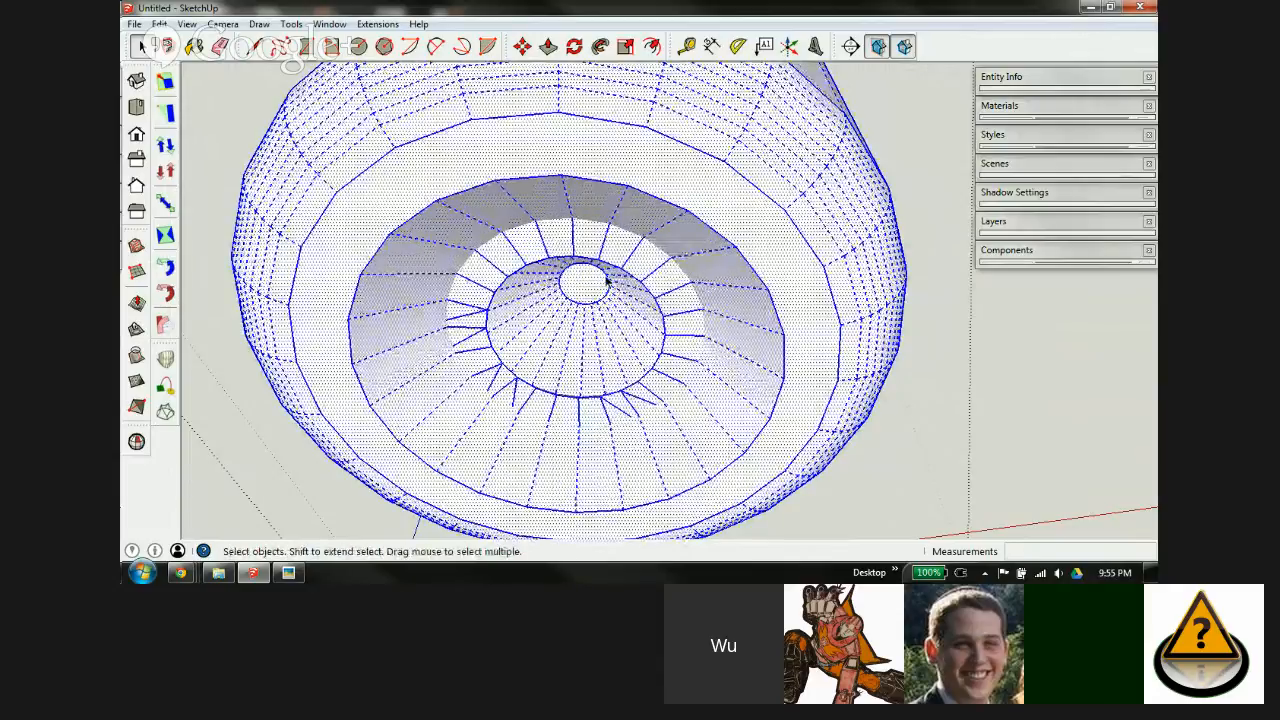
left_click(914, 198)
key("alt+h")
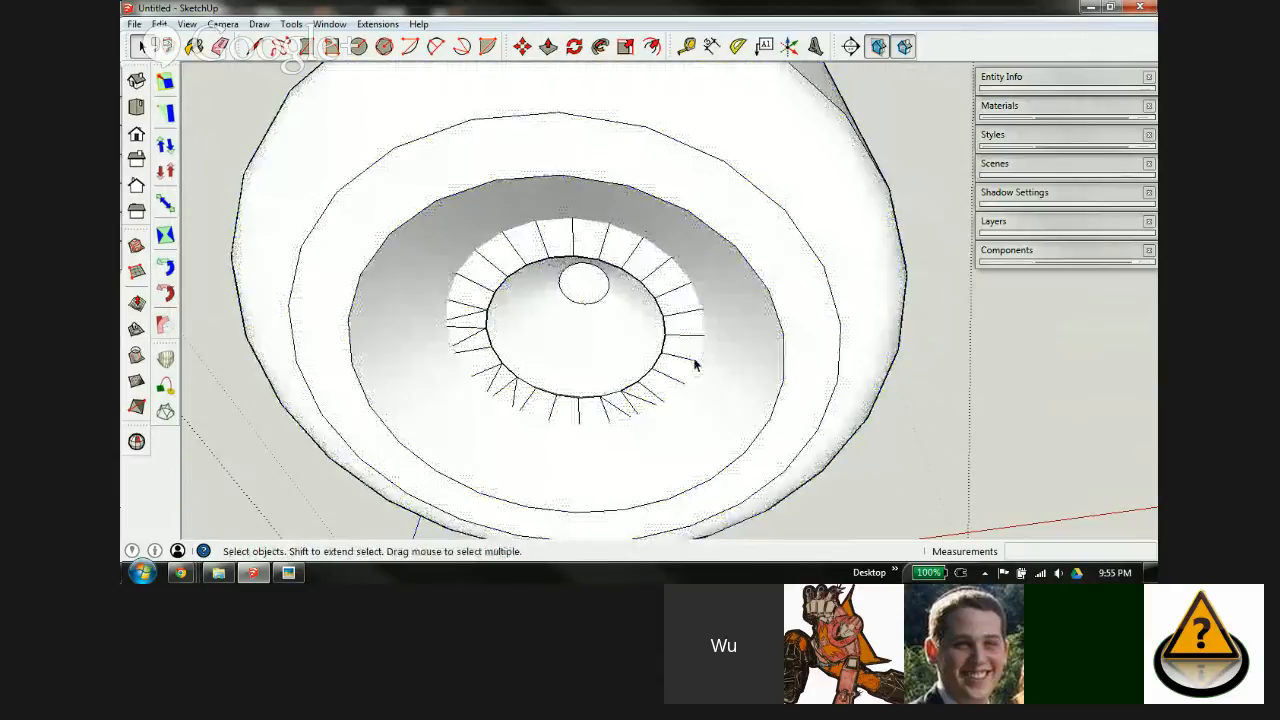
Step: Undo the unhiding of the edges around the opening in the head's underside
key("e")
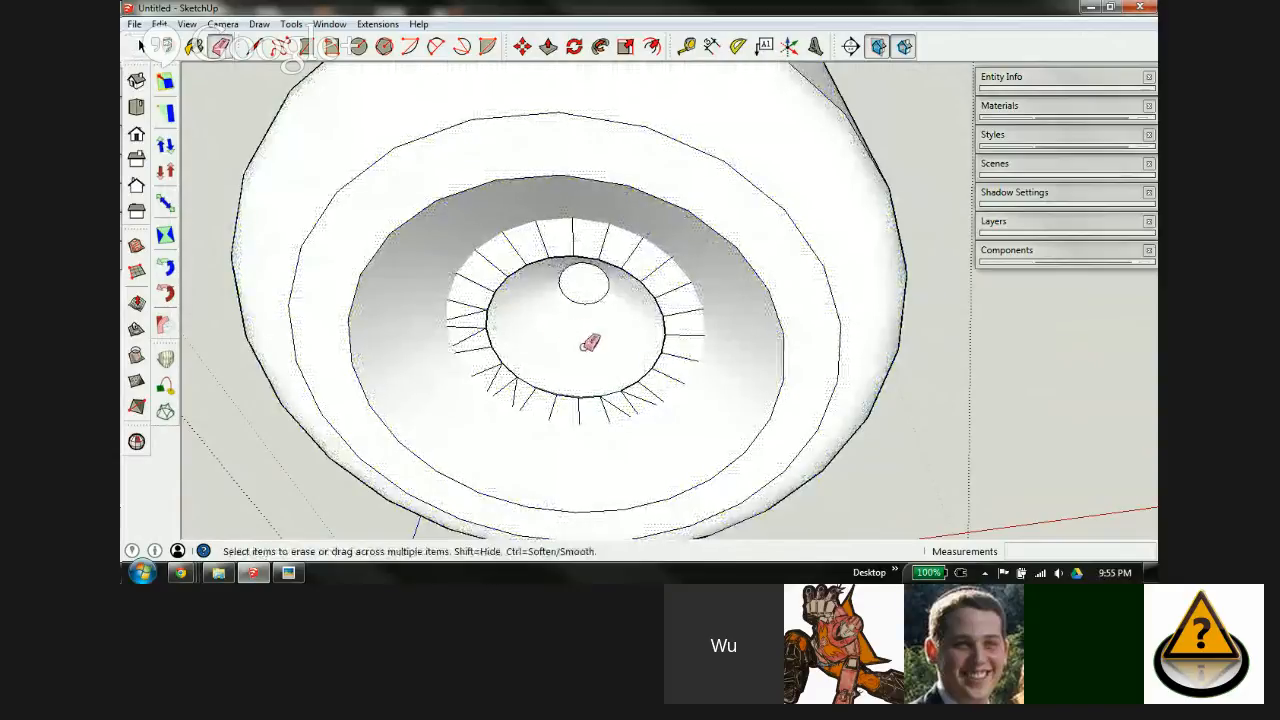
scroll(593, 342, "up", 2)
mouse_move(595, 338)
middle_mouse_down()
mouse_move(617, 297)
mouse_move(556, 393)
mouse_move(586, 414)
mouse_move(571, 271)
middle_mouse_up()
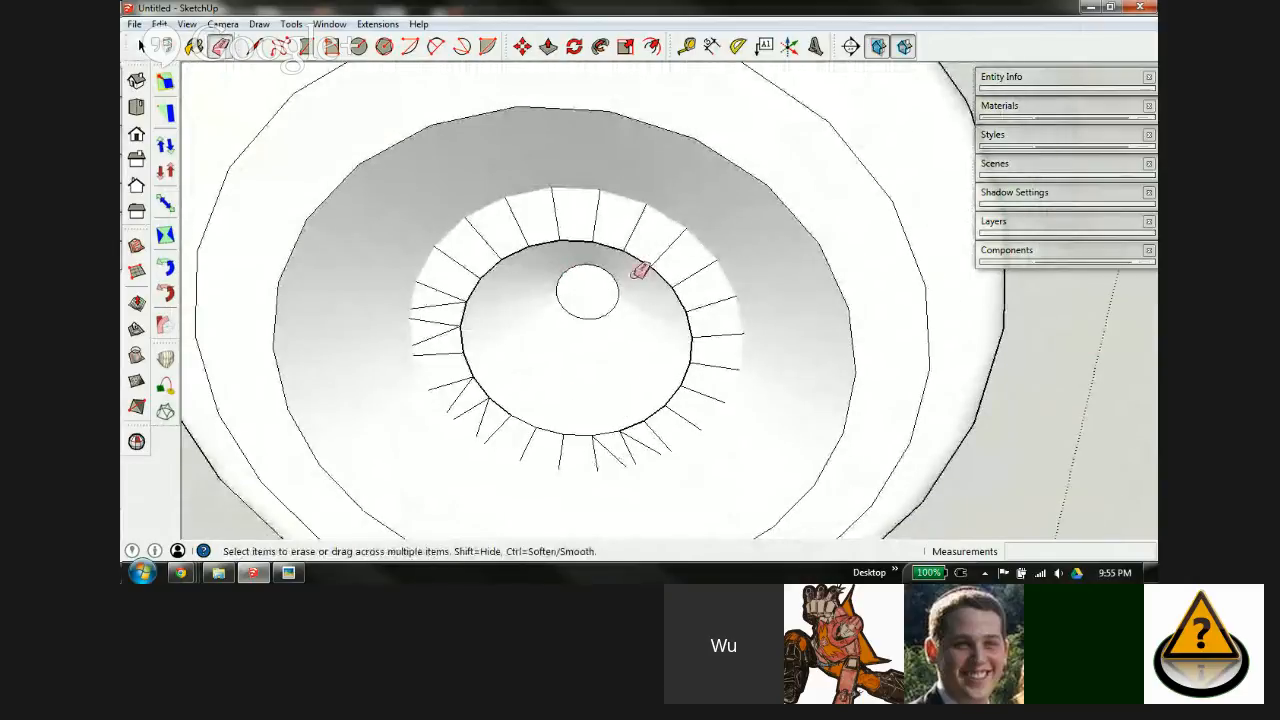
scroll(640, 270, "down", 3)
middle_click_drag(660, 217, 752, 390)
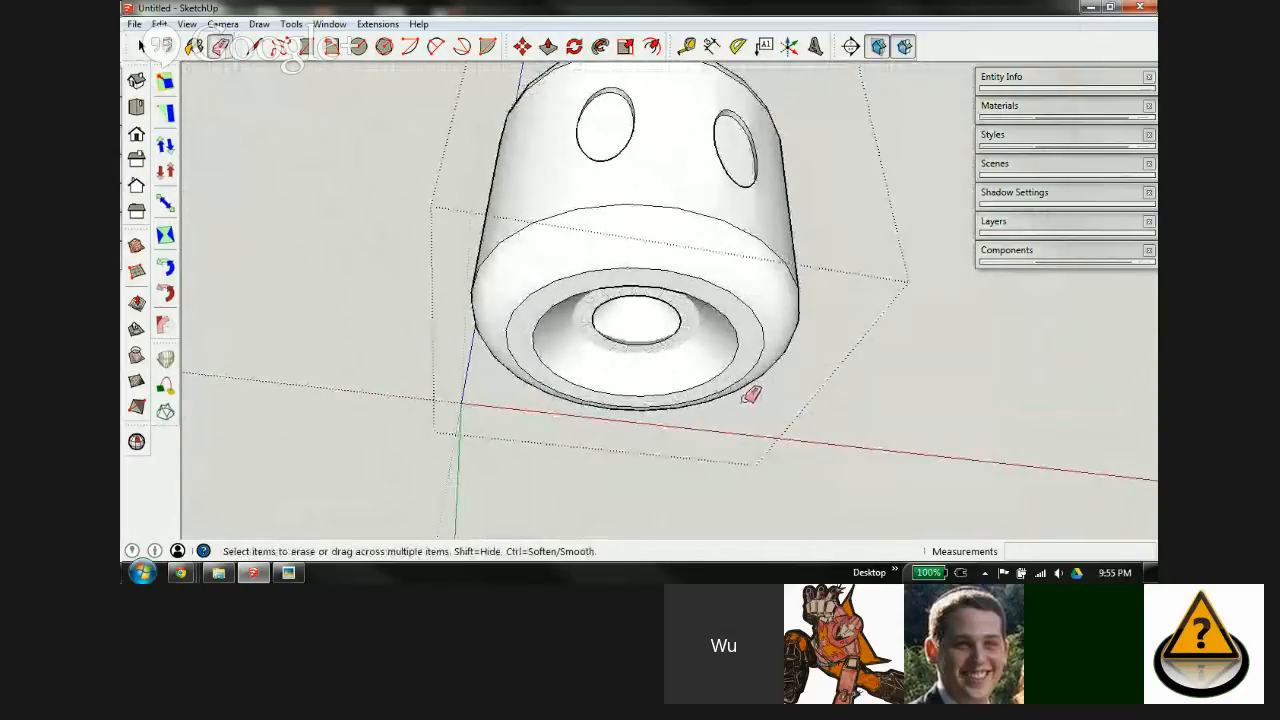
left_click(752, 390)
key("ctrl+z")
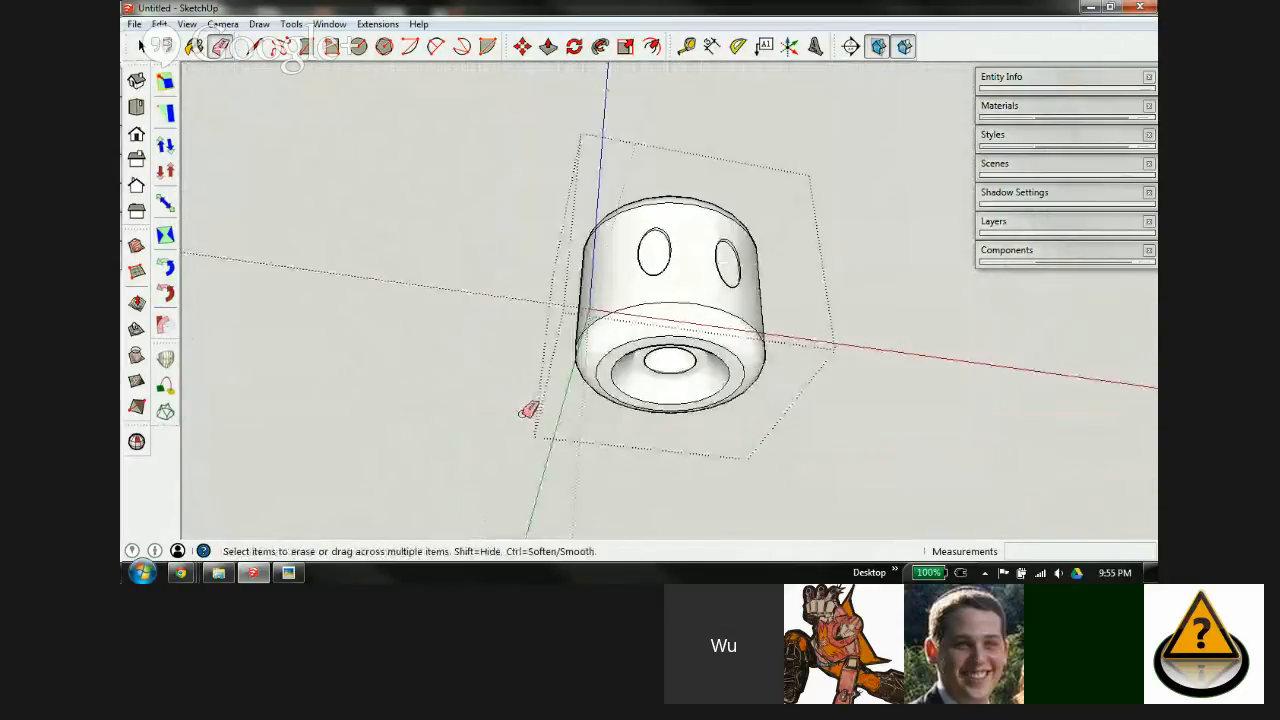
key("ctrl+z")
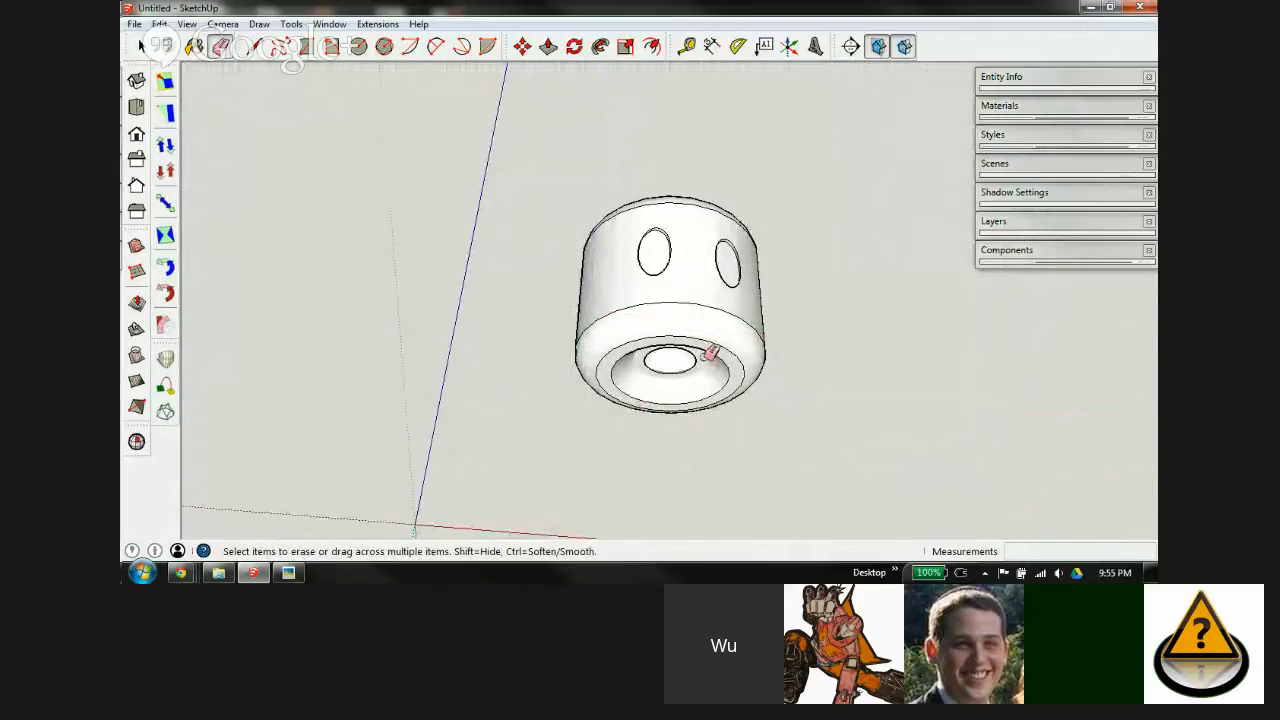
Step: Open the head group and the nested socket group in its underside for editing
key("space")
left_click(688, 314)
left_click(686, 361)
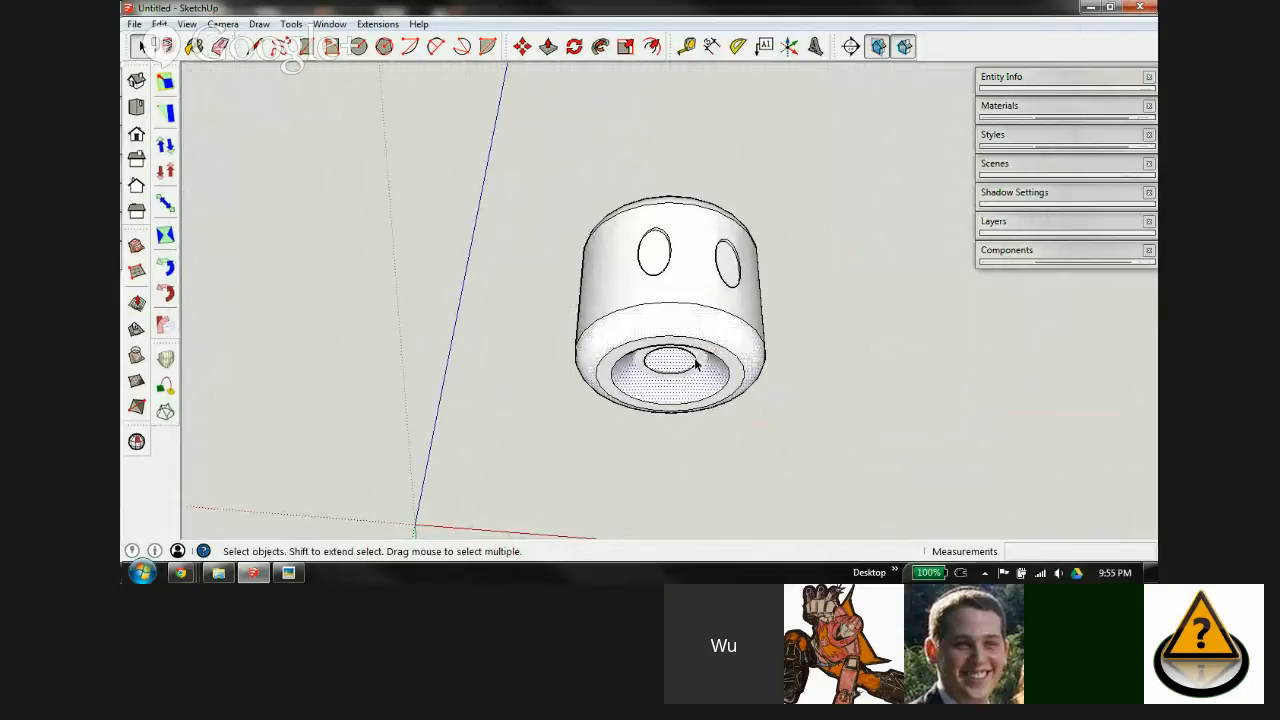
key("Escape")
left_click(686, 357)
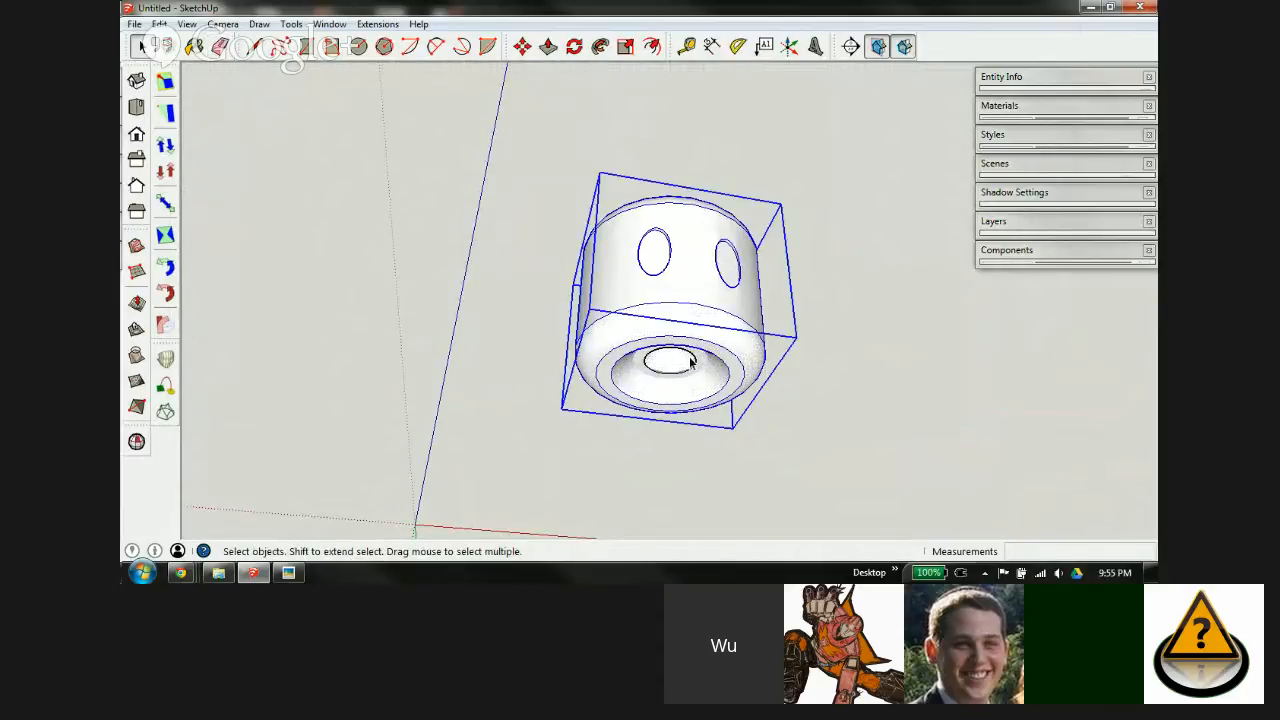
double_click(690, 364)
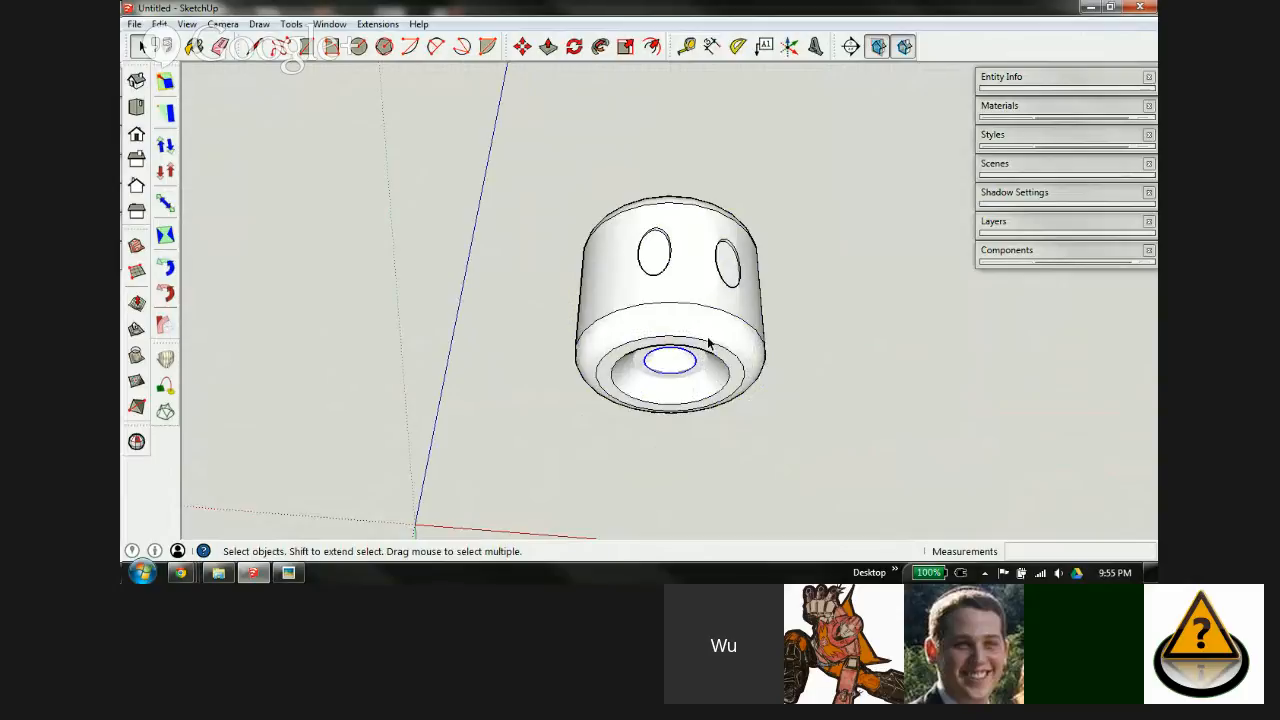
left_click(700, 352)
scroll(698, 358, "up", 4)
double_click(699, 361)
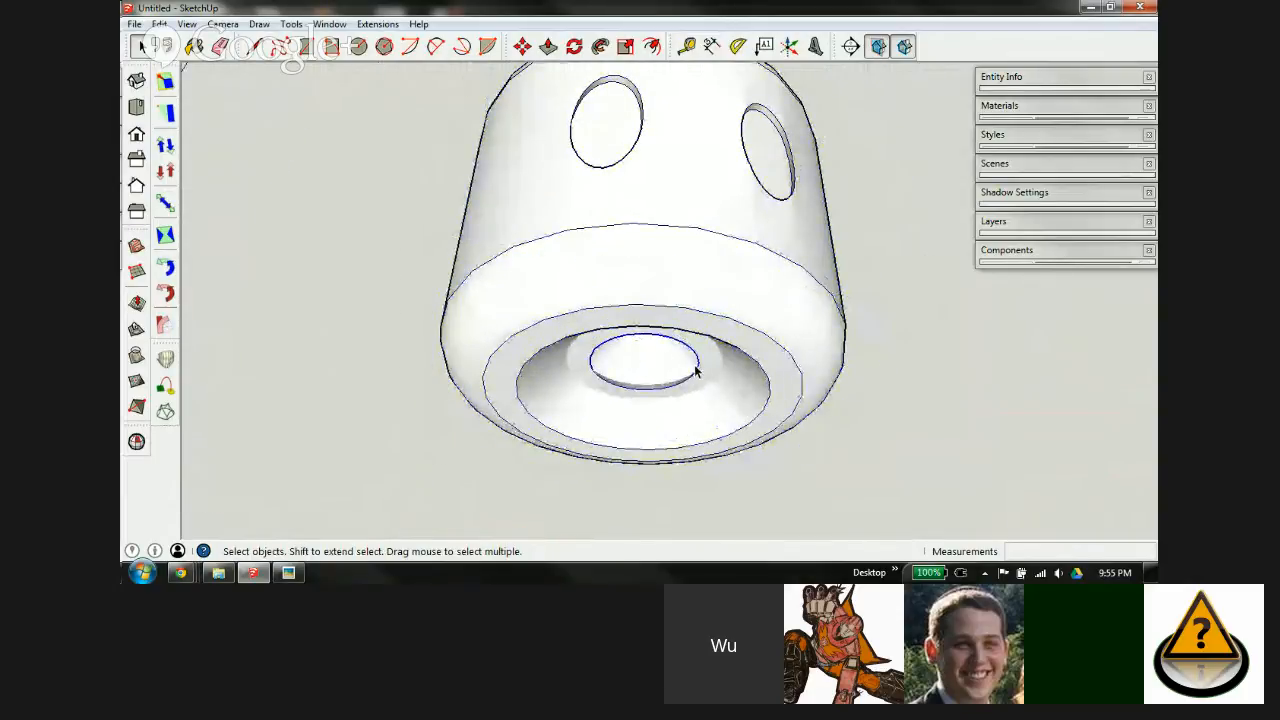
scroll(700, 372, "up", 5)
middle_click_drag(691, 371, 677, 263)
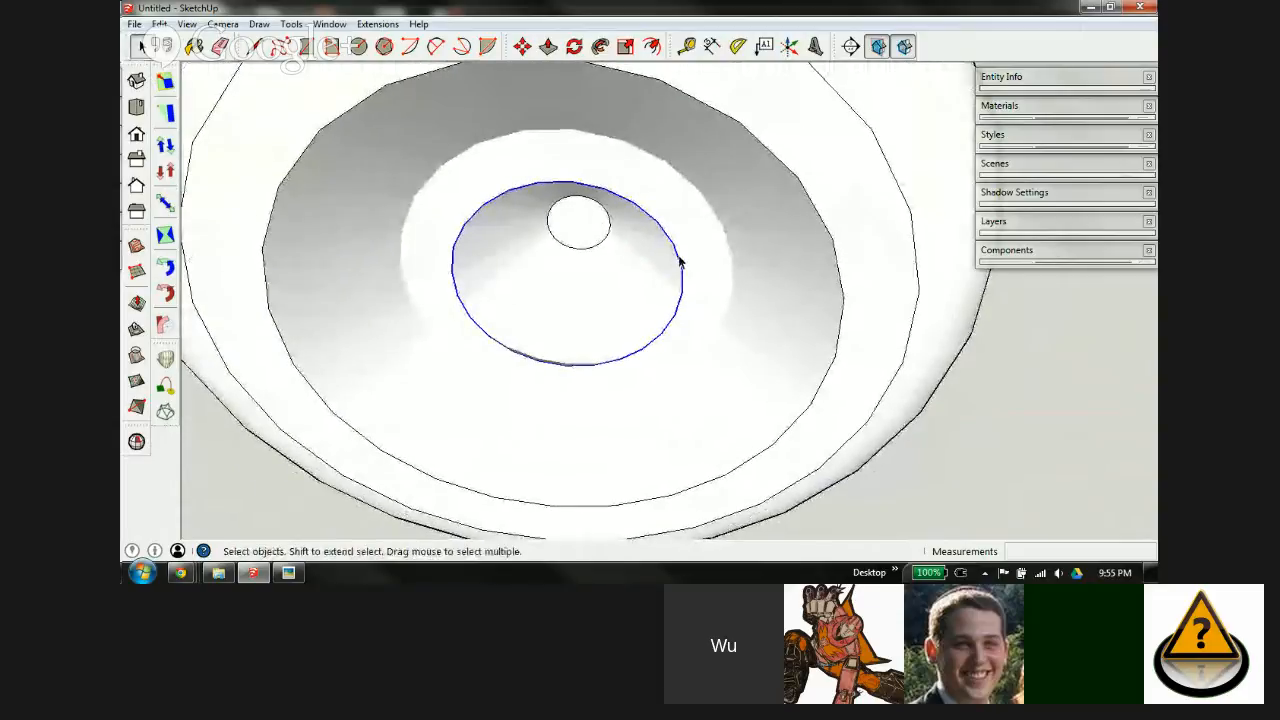
scroll(685, 258, "down", 3)
scroll(676, 300, "down", 3)
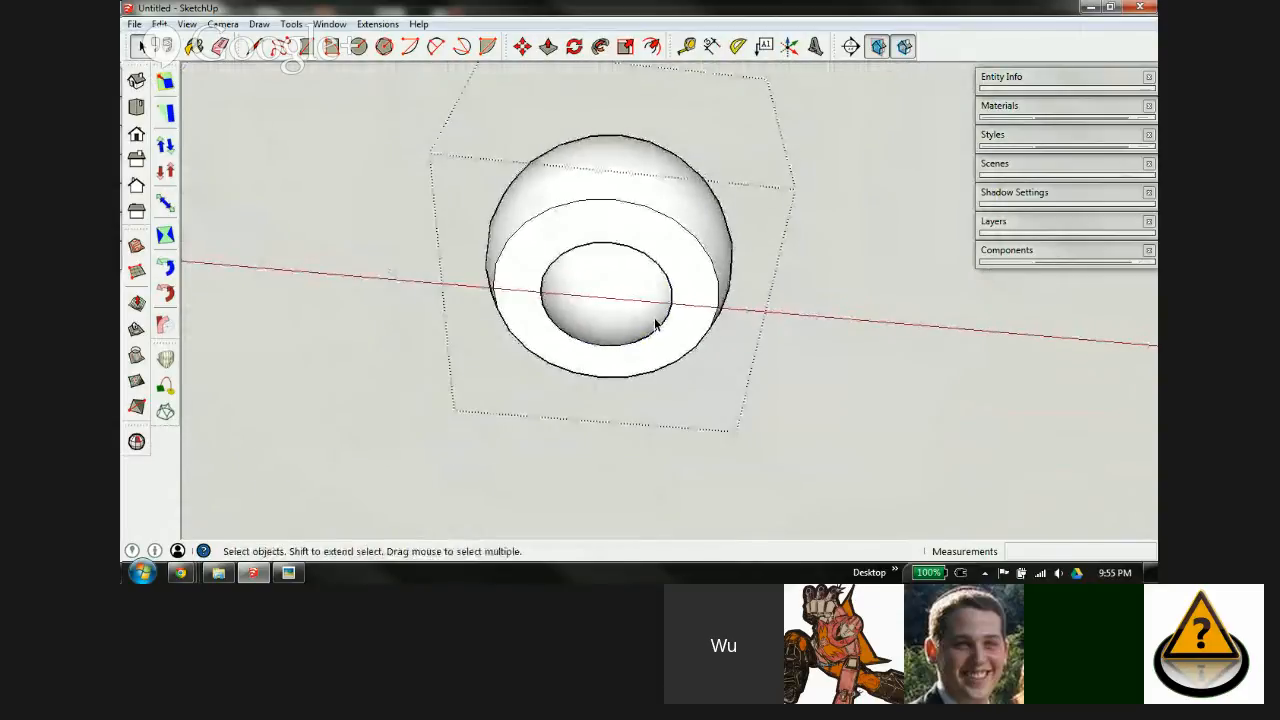
Step: Show hidden geometry, select all of the socket's connected geometry, and unhide its edges
triple_click(678, 298)
key("alt+h")
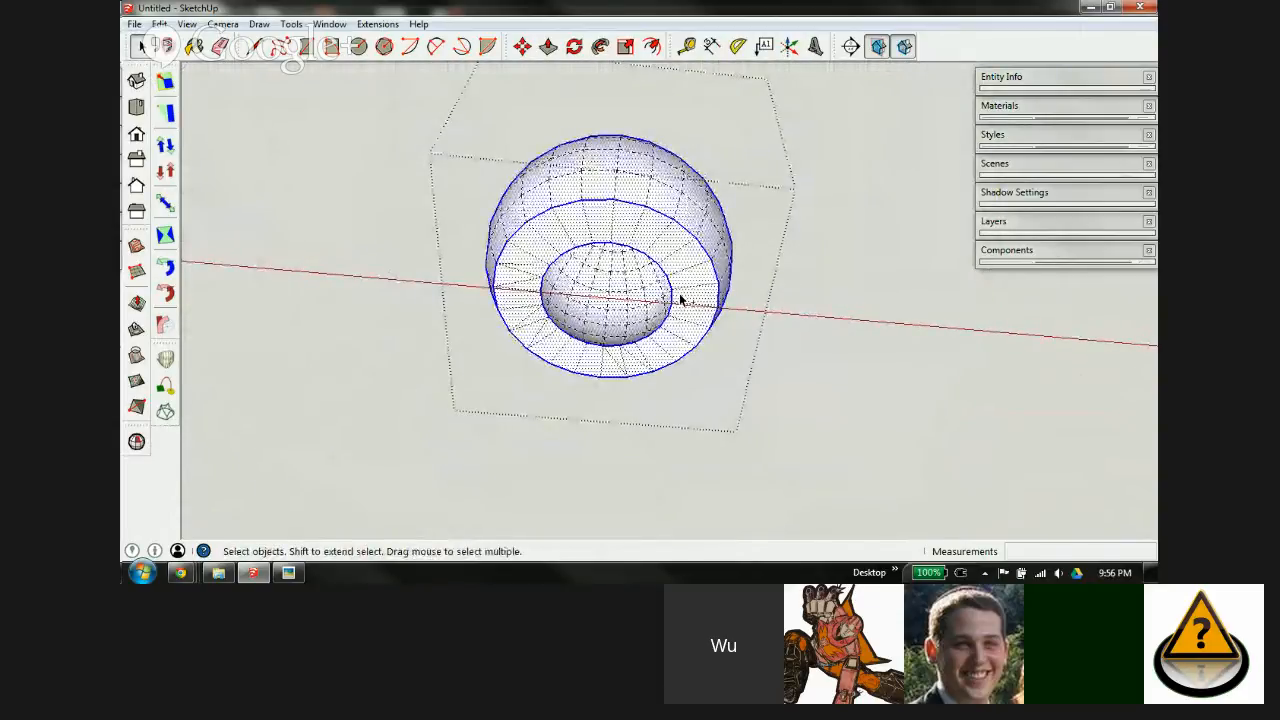
scroll(675, 285, "up", 3)
middle_click_drag(646, 257, 670, 322)
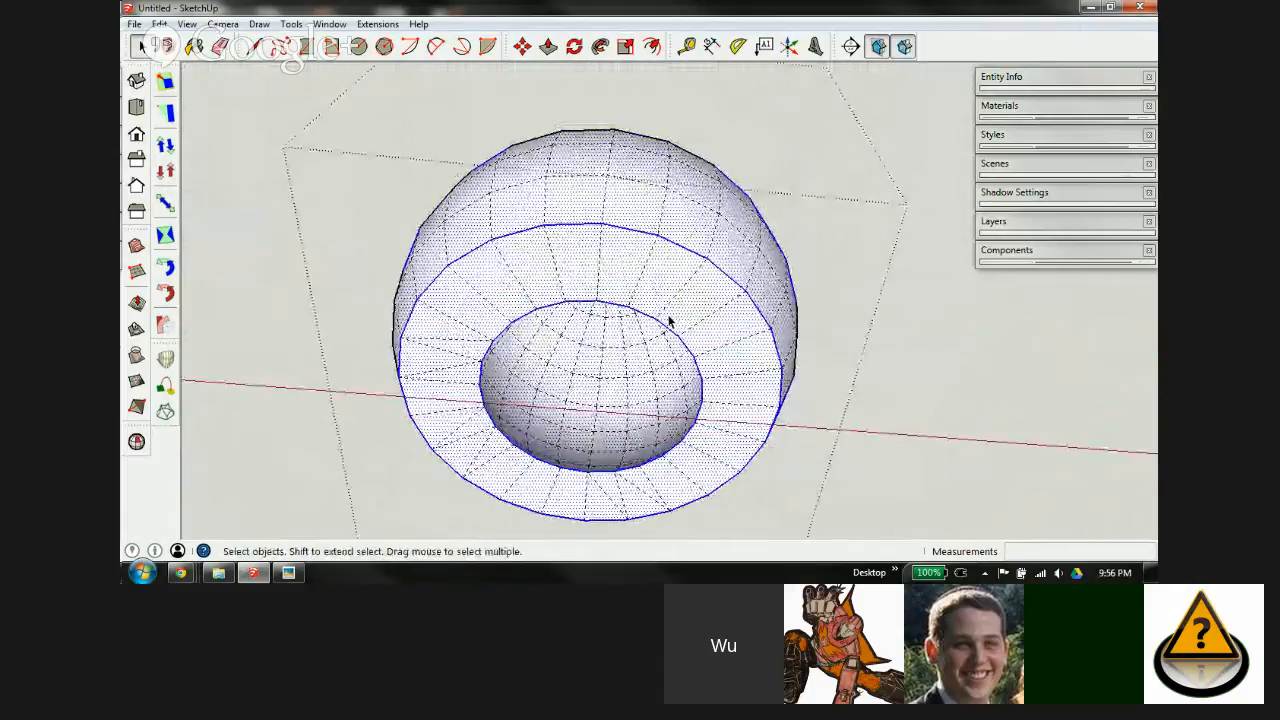
triple_click(655, 293)
right_click(635, 278)
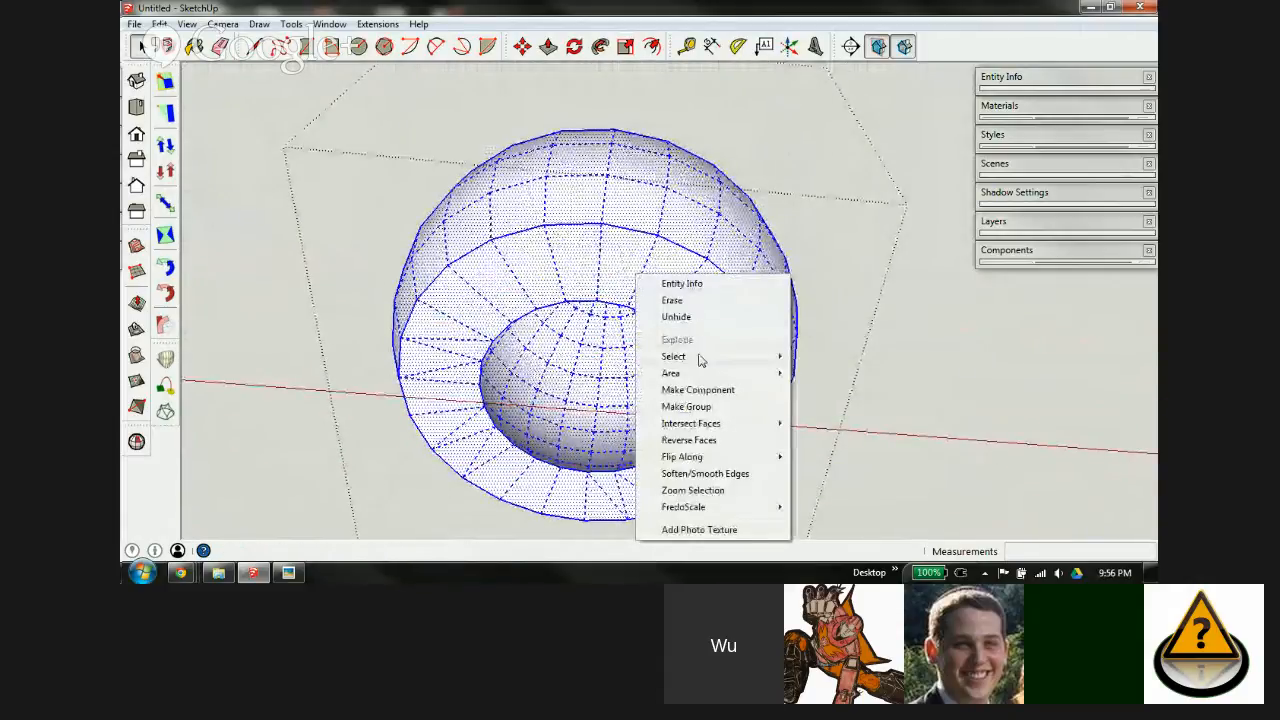
left_click(700, 323)
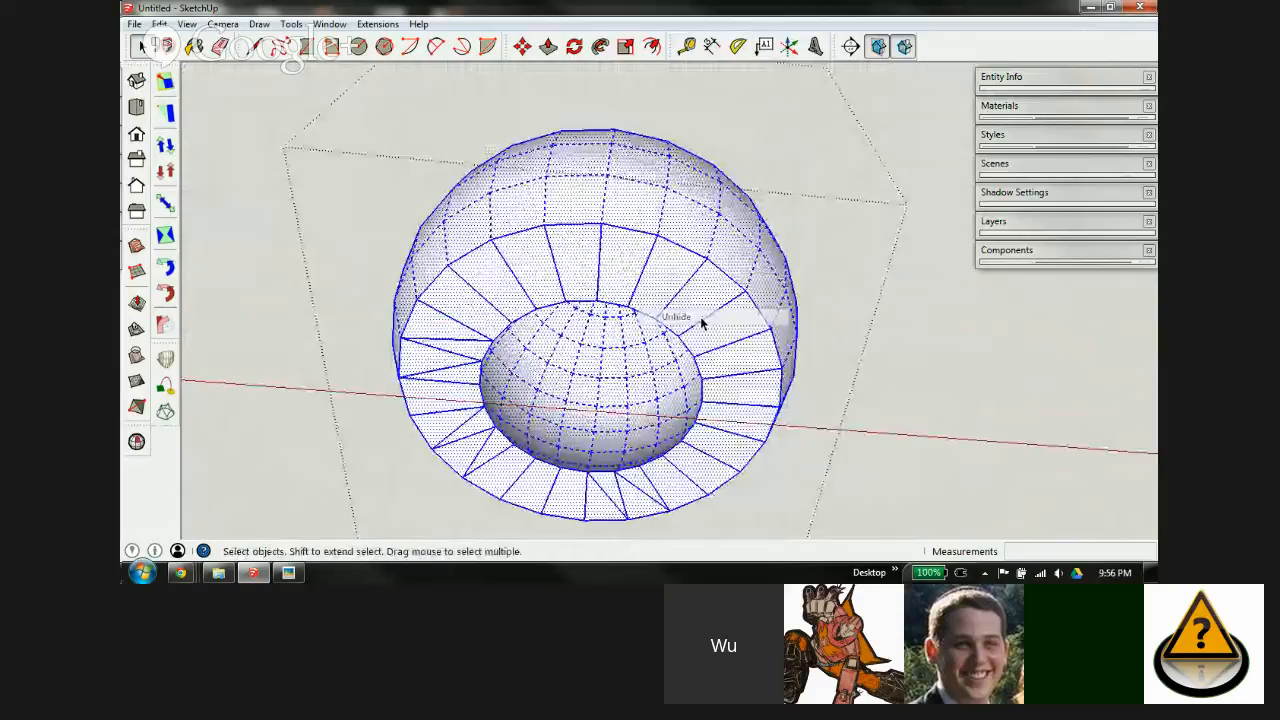
Step: Erase a radial edge from the socket's flat ring and redraw the outer rim segment, about 0.8 mm long, to restore the face
left_click(789, 210)
scroll(694, 255, "down", 2)
middle_click_drag(694, 258, 666, 217)
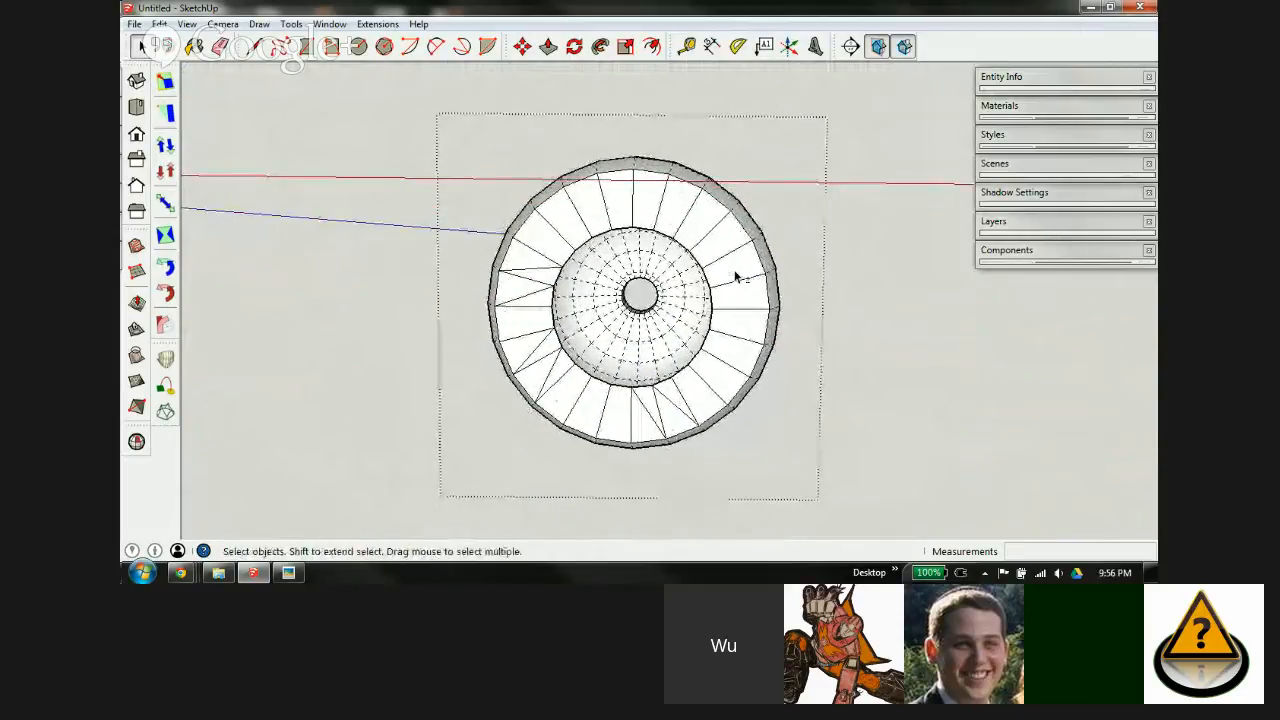
middle_click_drag(737, 277, 753, 231)
scroll(753, 231, "up", 2)
key("e")
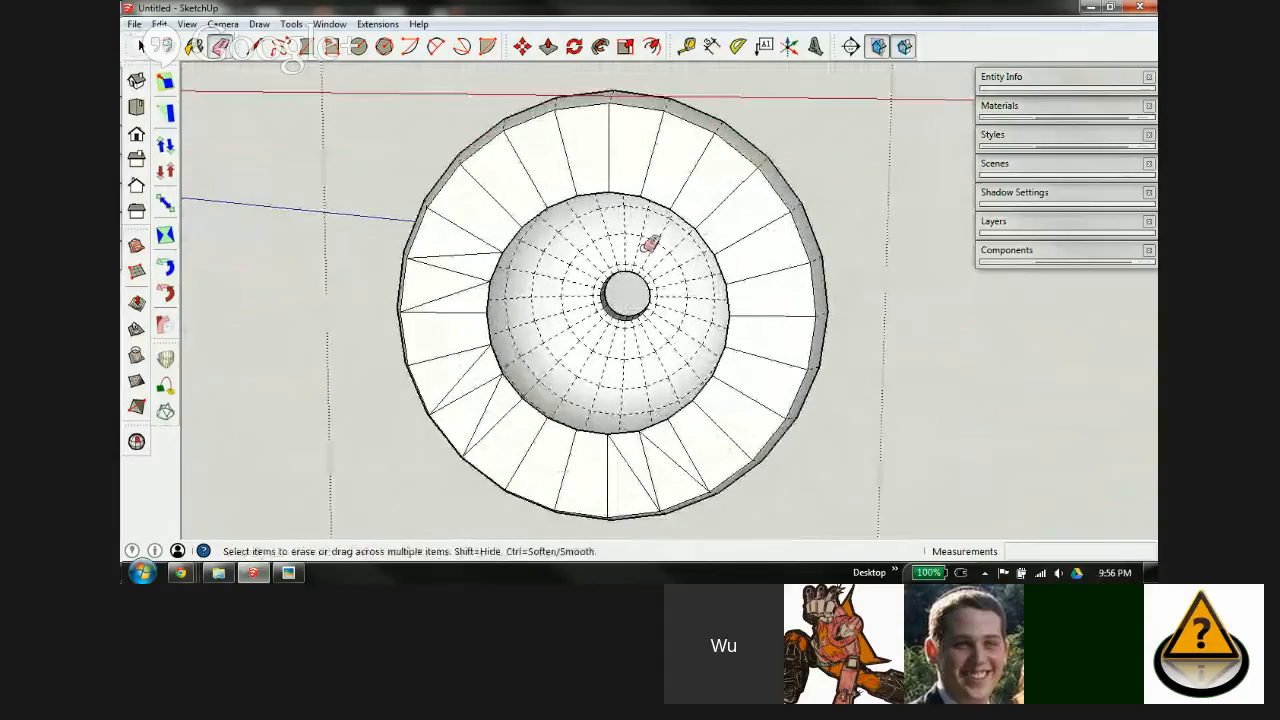
mouse_move(571, 149)
left_mouse_down()
mouse_move(601, 157)
mouse_move(609, 123)
mouse_move(611, 137)
left_mouse_up()
key("l")
left_click(552, 99)
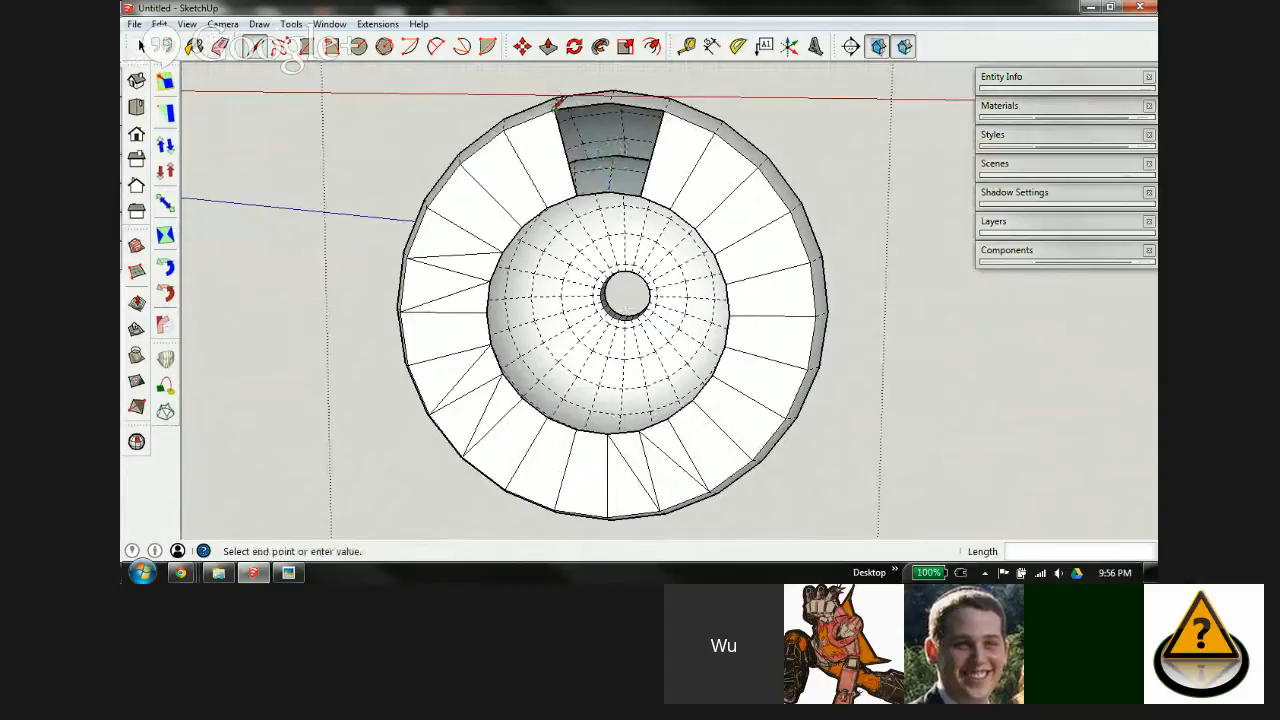
left_click(609, 95)
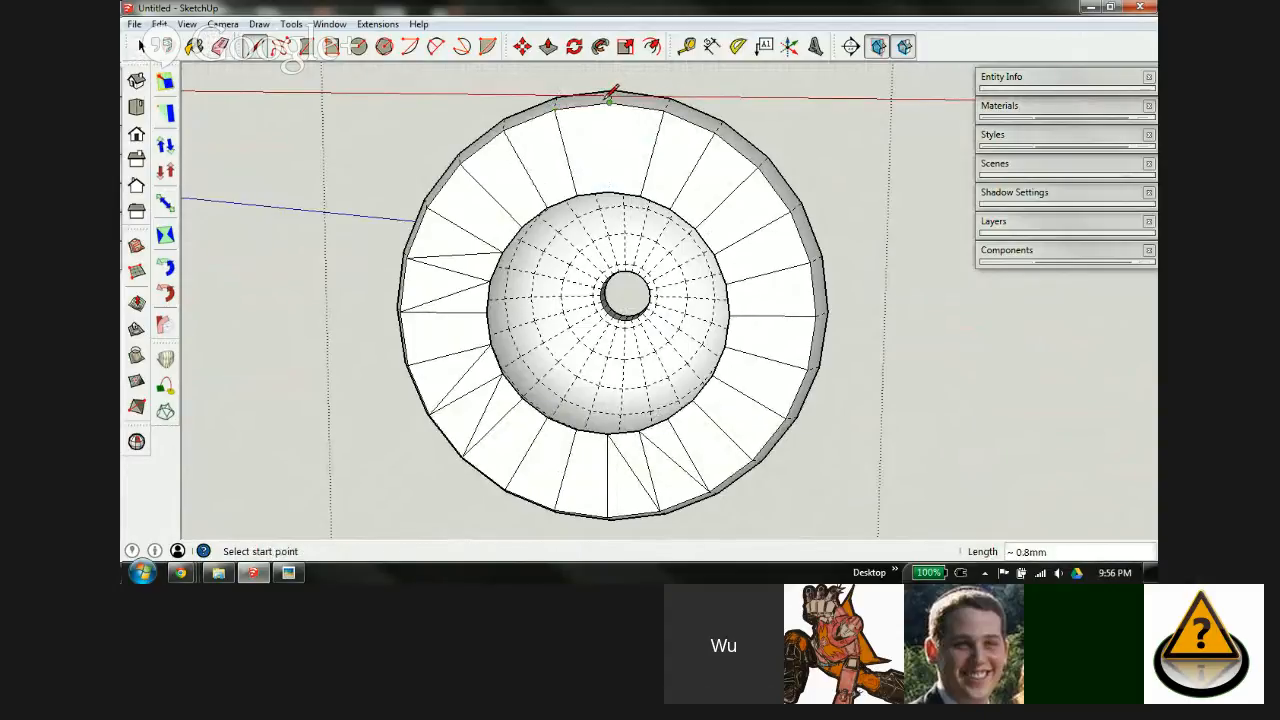
Step: Erase the adjacent radial edge on the ring and close the gap again with a rim line about 0.8 mm long
key("e")
left_click_drag(651, 129, 659, 143)
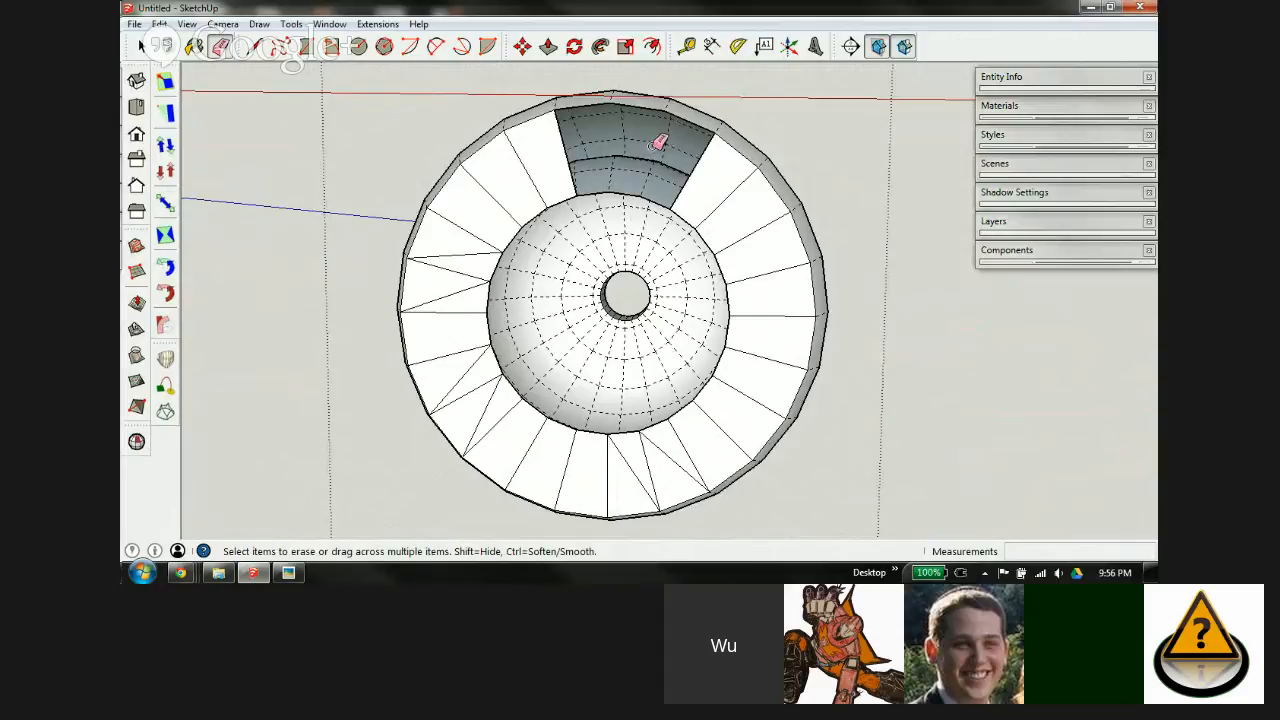
key("l")
left_click(665, 108)
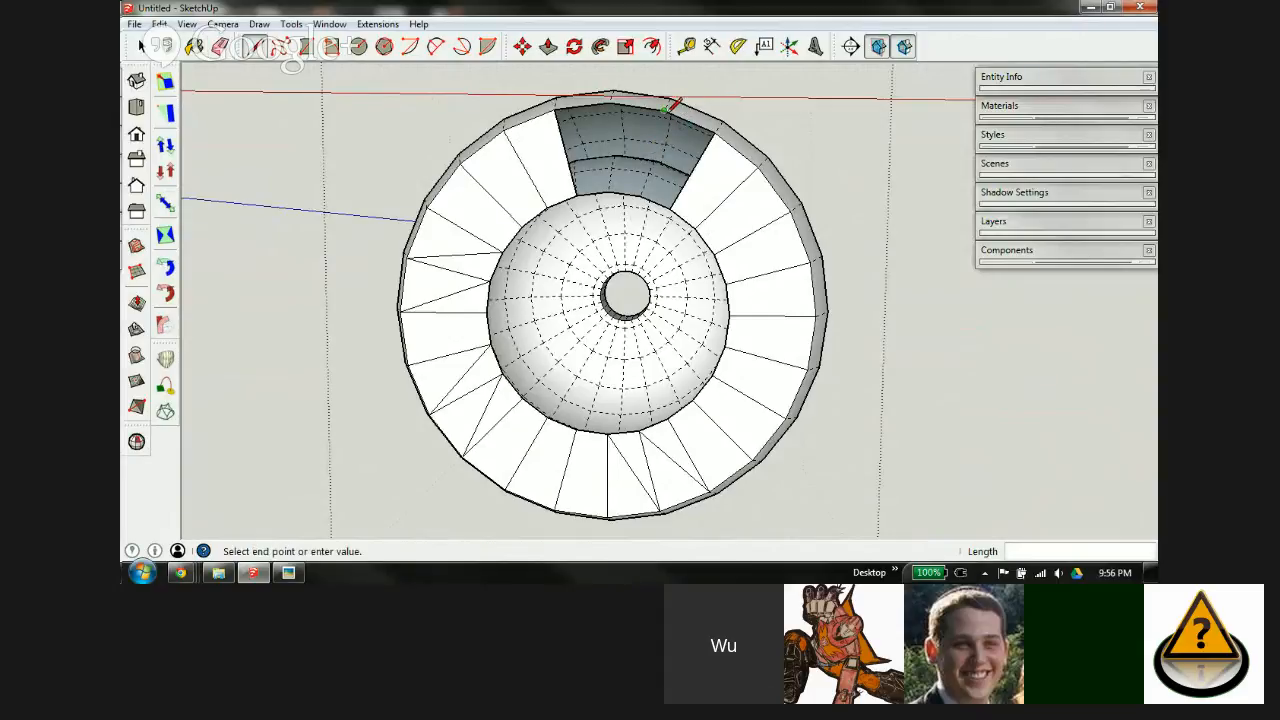
left_click(717, 127)
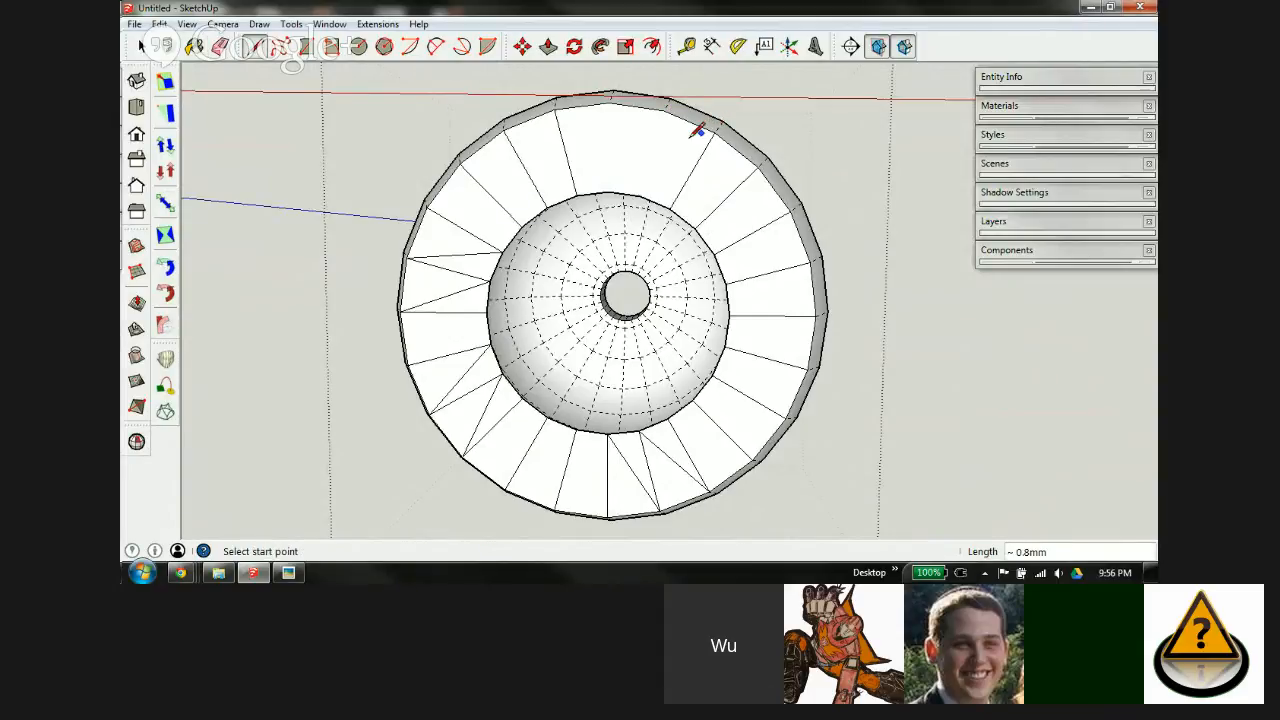
Step: Erase all remaining radial edges around the ring and redraw one outer rim segment to rebuild the face
key("e")
mouse_move(586, 143)
left_mouse_down()
mouse_move(514, 180)
mouse_move(451, 286)
mouse_move(456, 350)
mouse_move(532, 426)
mouse_move(609, 451)
mouse_move(711, 418)
mouse_move(743, 368)
mouse_move(749, 251)
mouse_move(688, 166)
left_mouse_up()
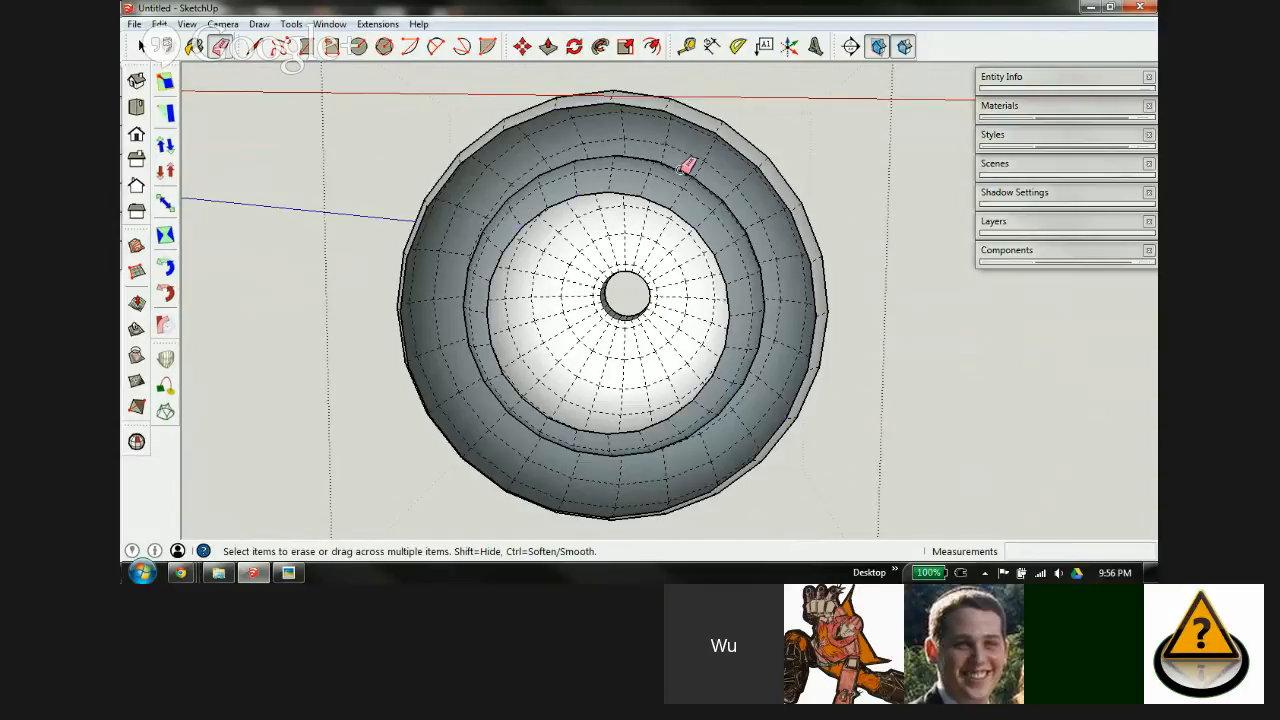
key("l")
left_click(664, 111)
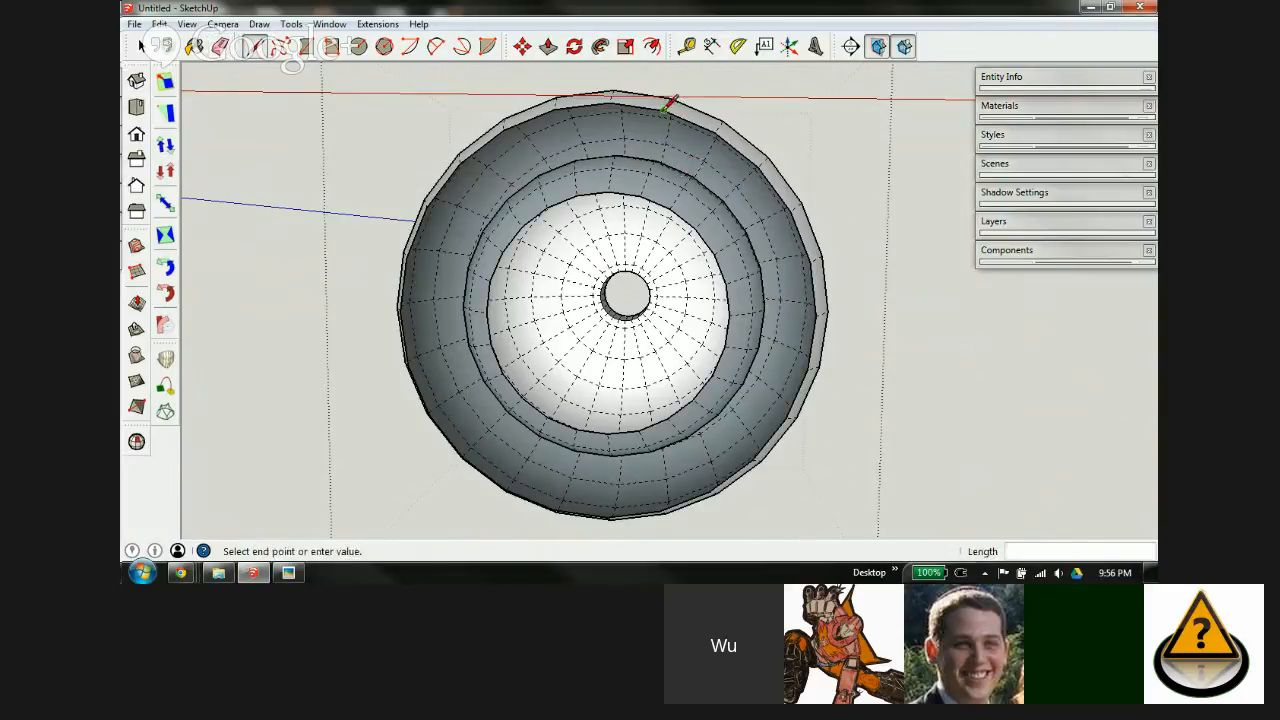
left_click(716, 130)
Step: Try to cut the inner circle out of the rebuilt face by retracing its edges and deleting the face, then undo back to the segmented ring
key("space")
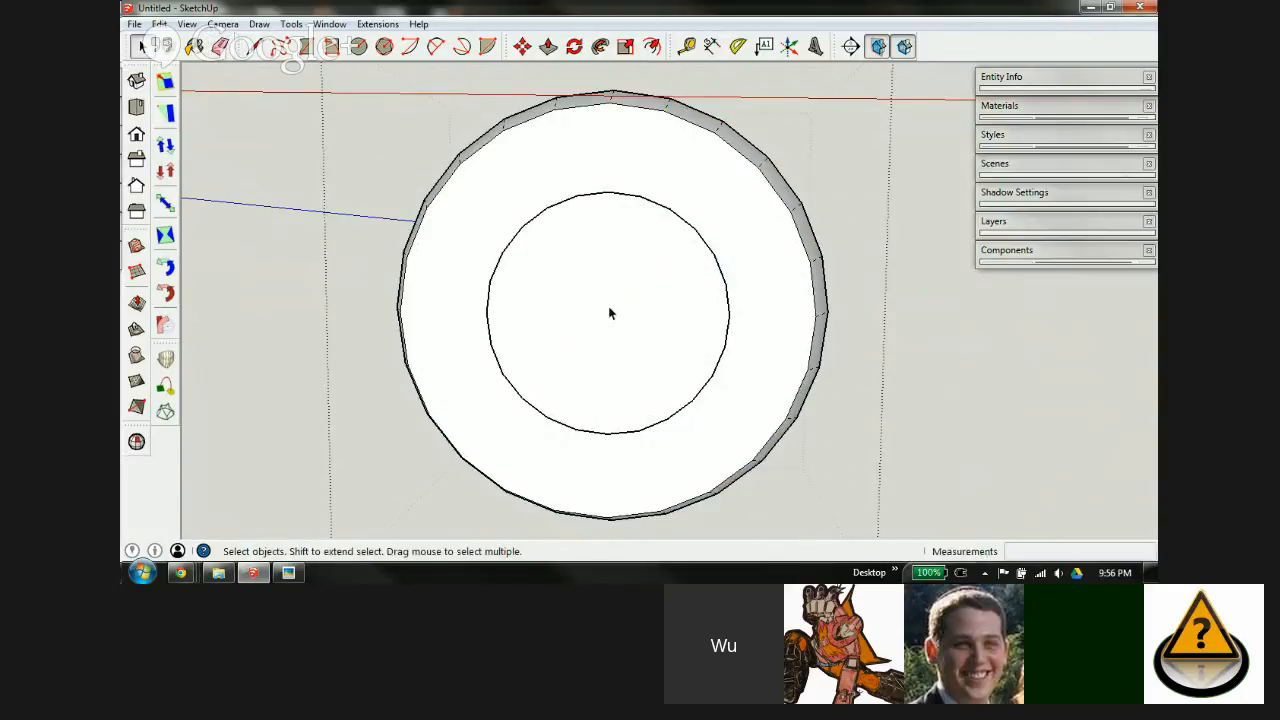
left_click(608, 306)
key("l")
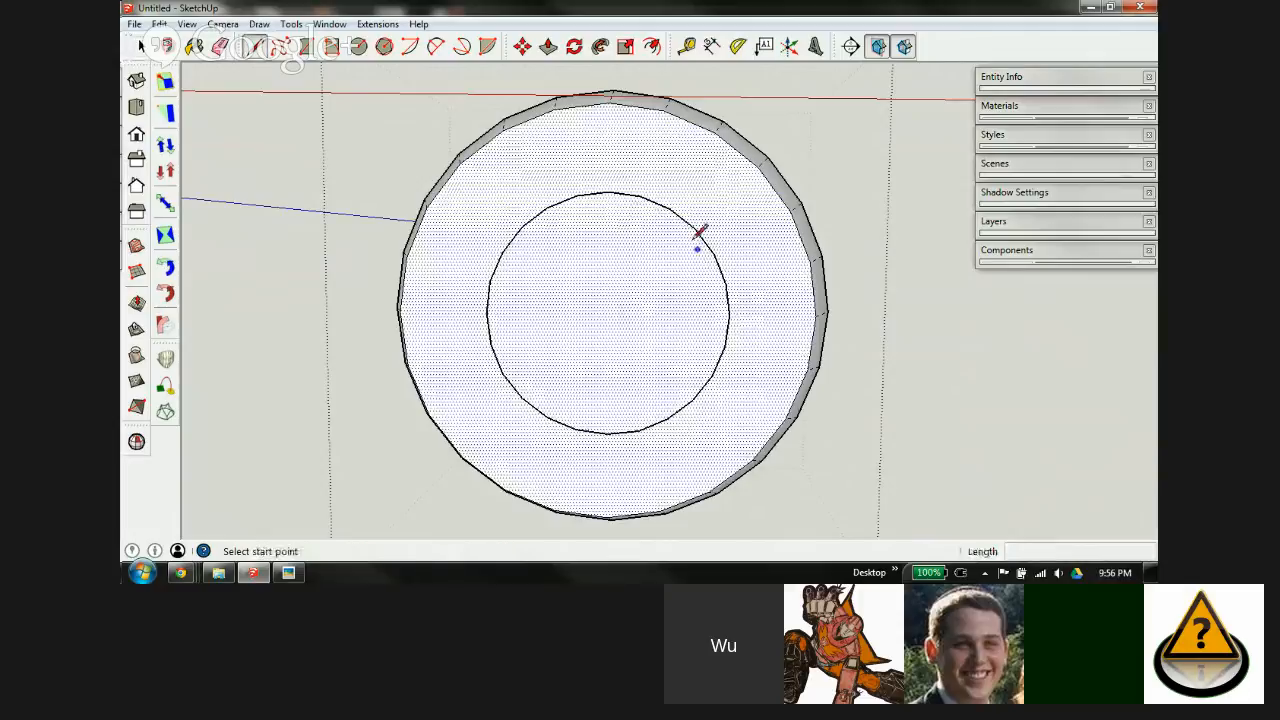
left_click(693, 228)
left_click(671, 206)
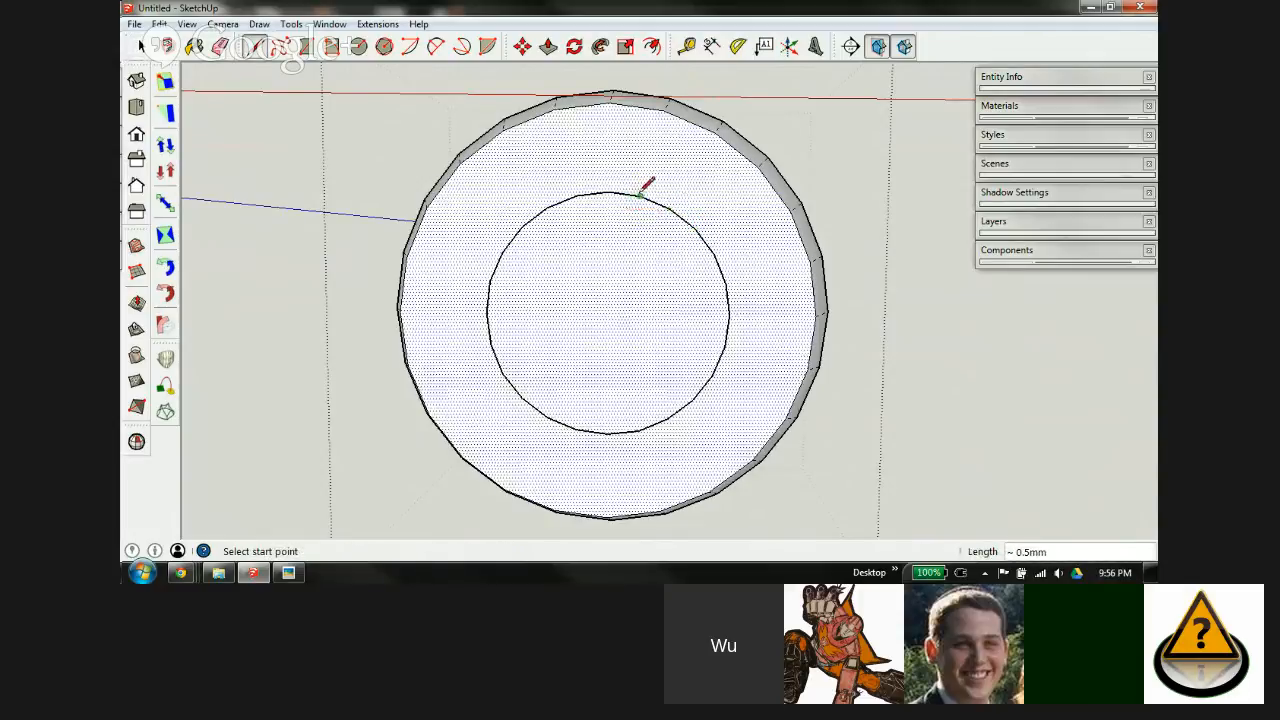
left_click(640, 189)
key("space")
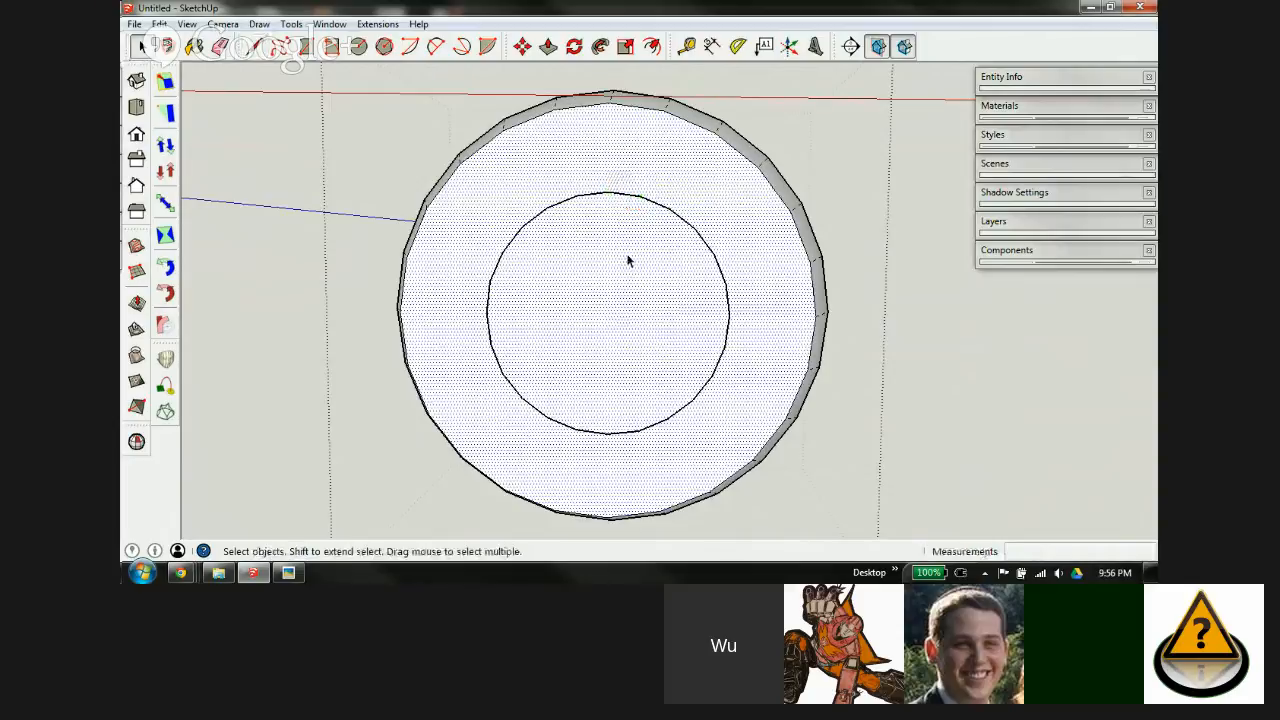
key("Delete")
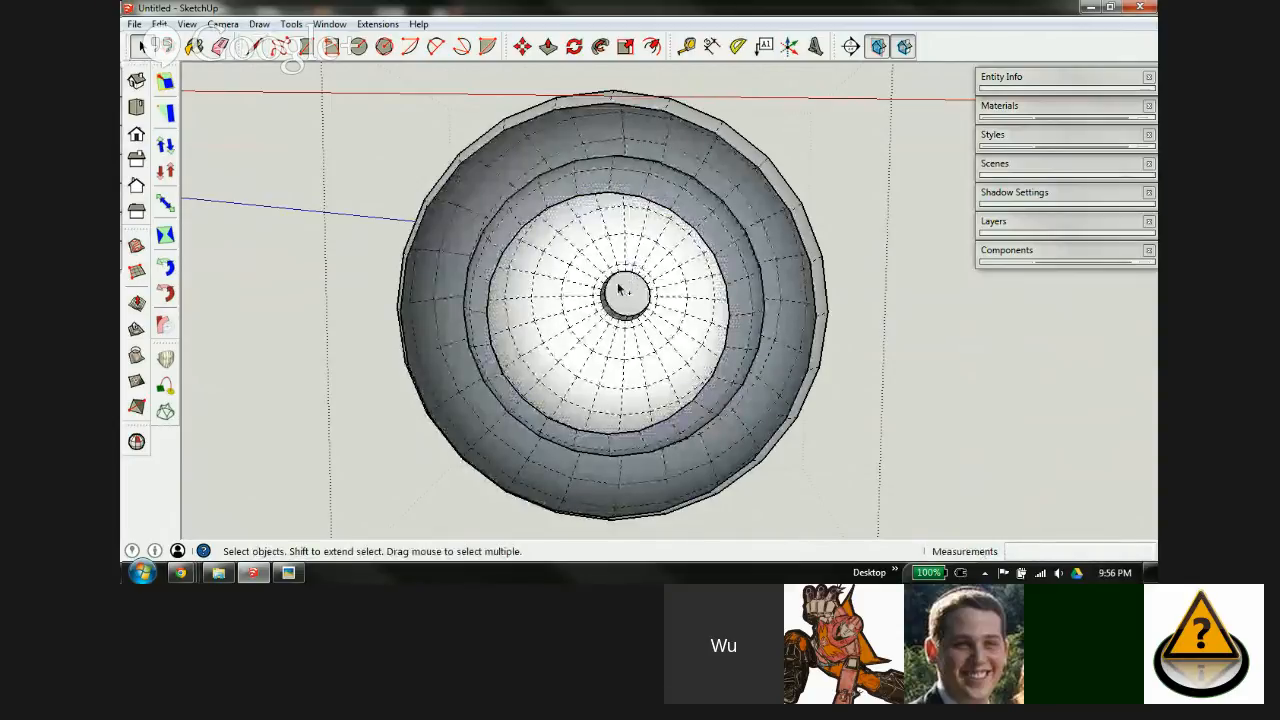
key("ctrl+z")
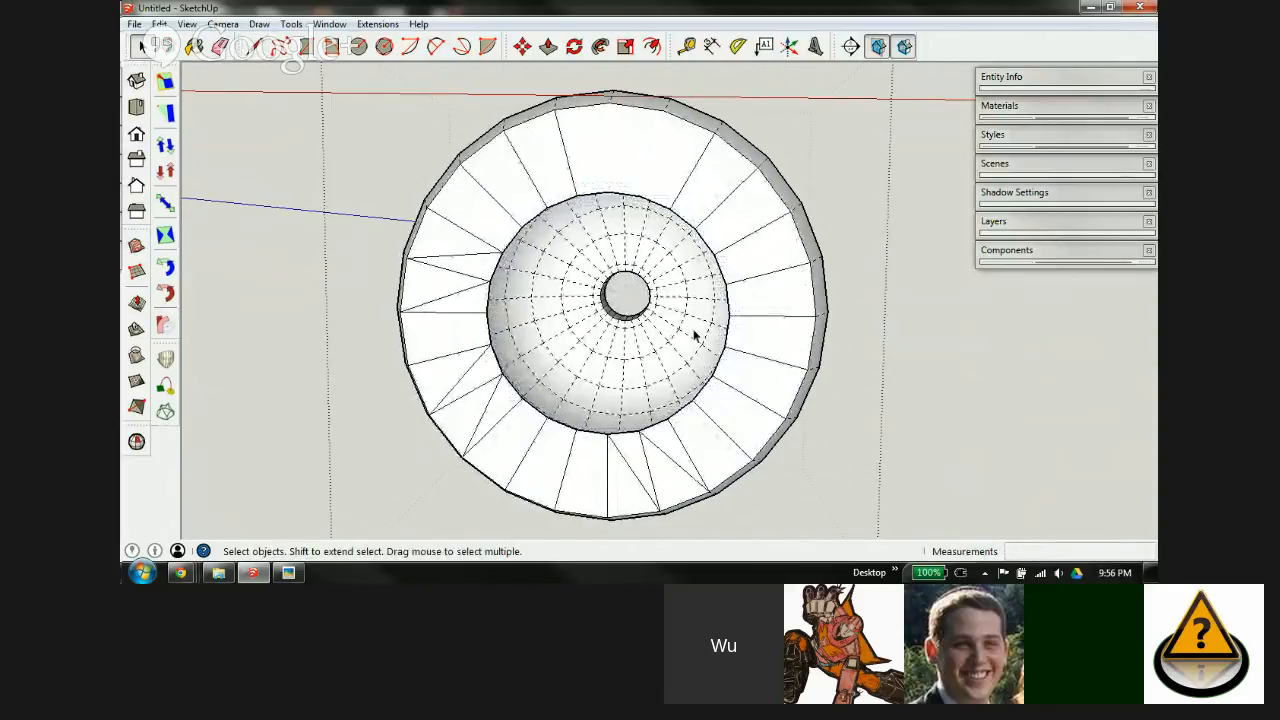
Step: Erase the first two radial edges clockwise from the ring's clear upper section, closing each gap with a rim line about 0.8 mm long
key("e")
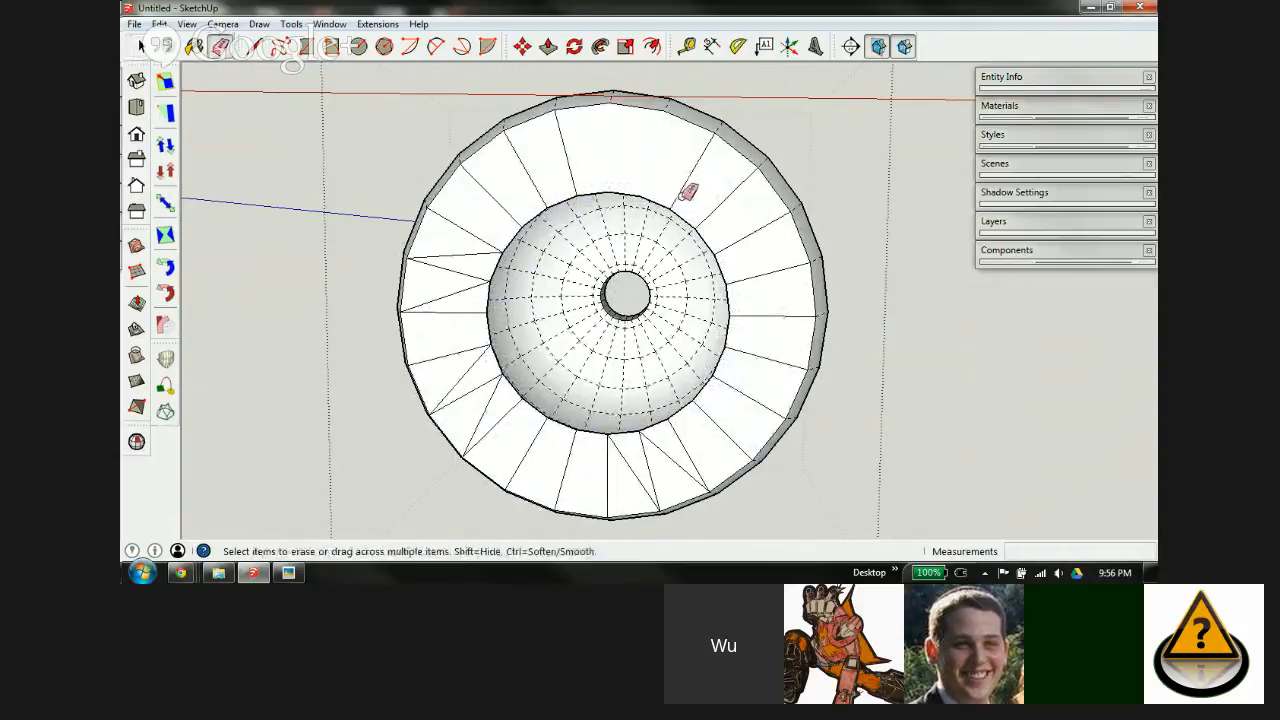
left_click_drag(689, 191, 750, 230)
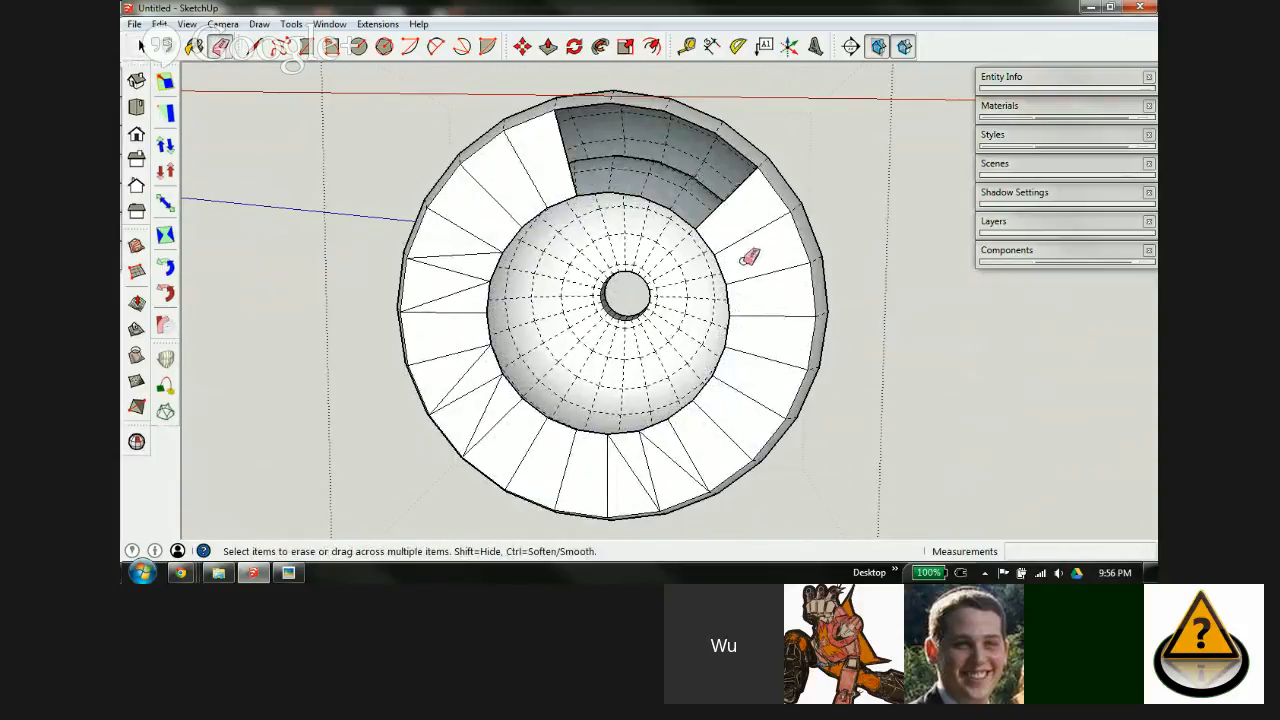
key("l")
left_click(715, 131)
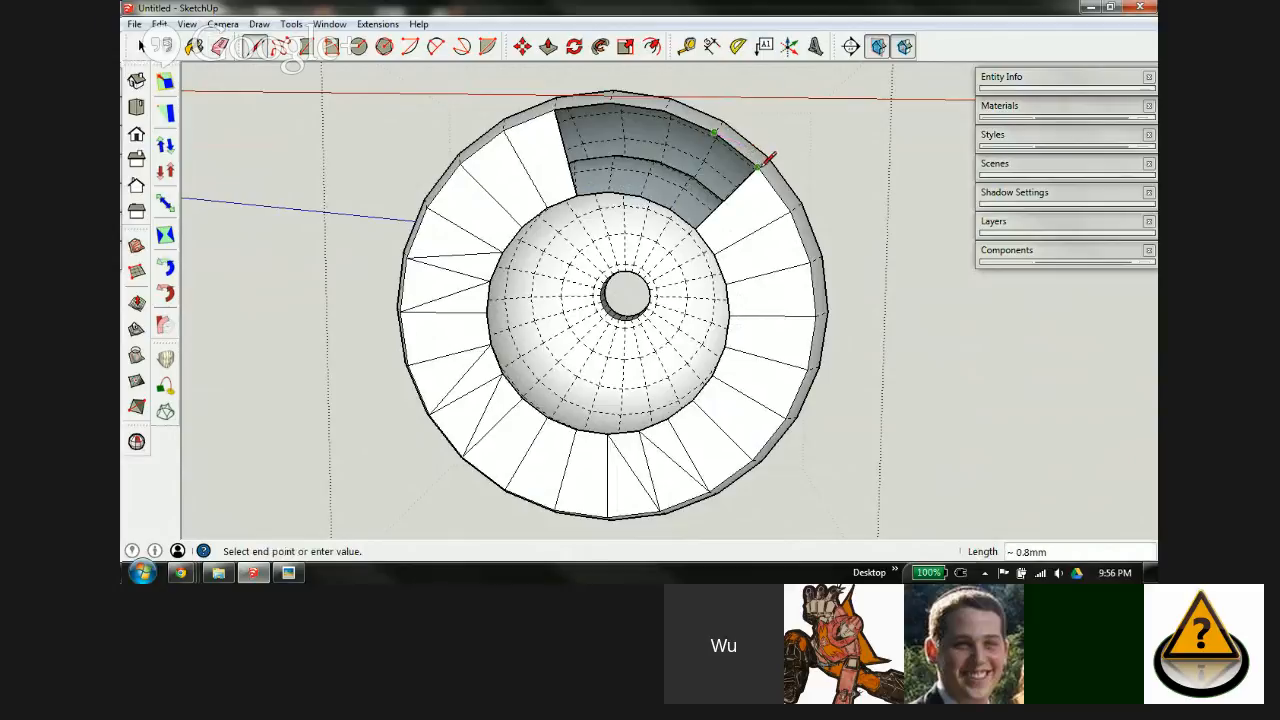
left_click(757, 167)
key("e")
left_click(742, 194)
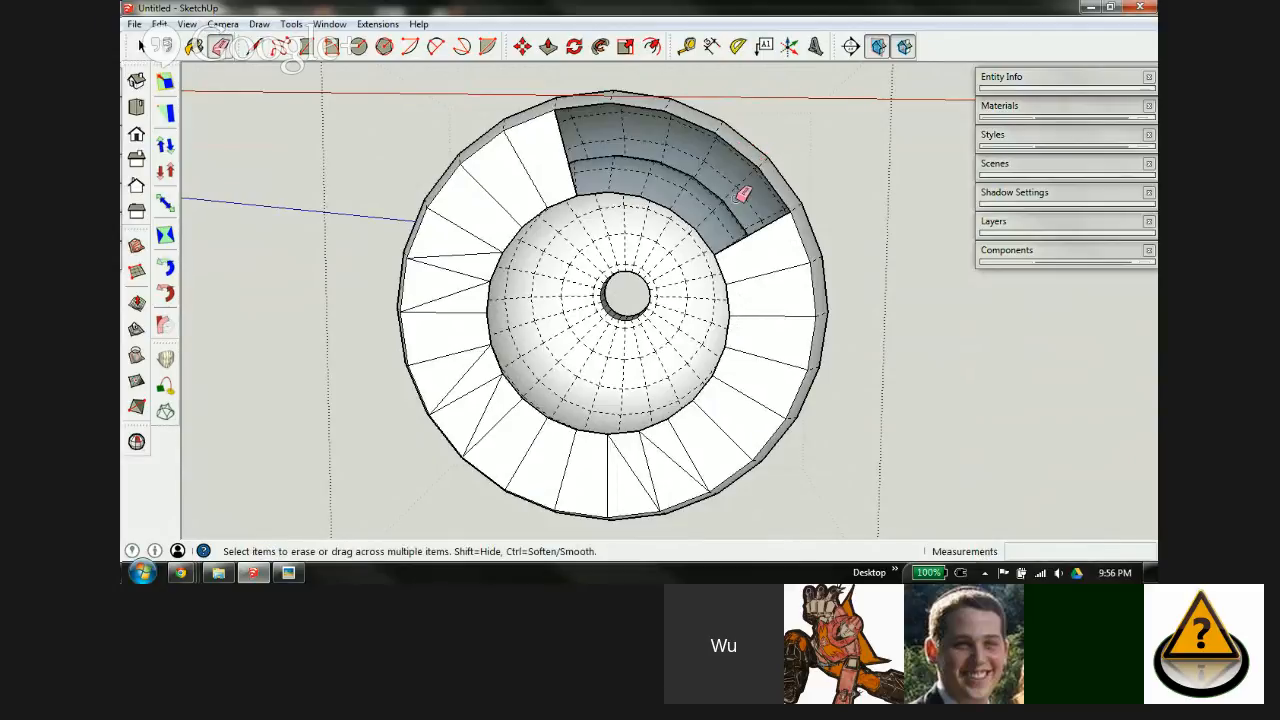
key("l")
left_click(764, 160)
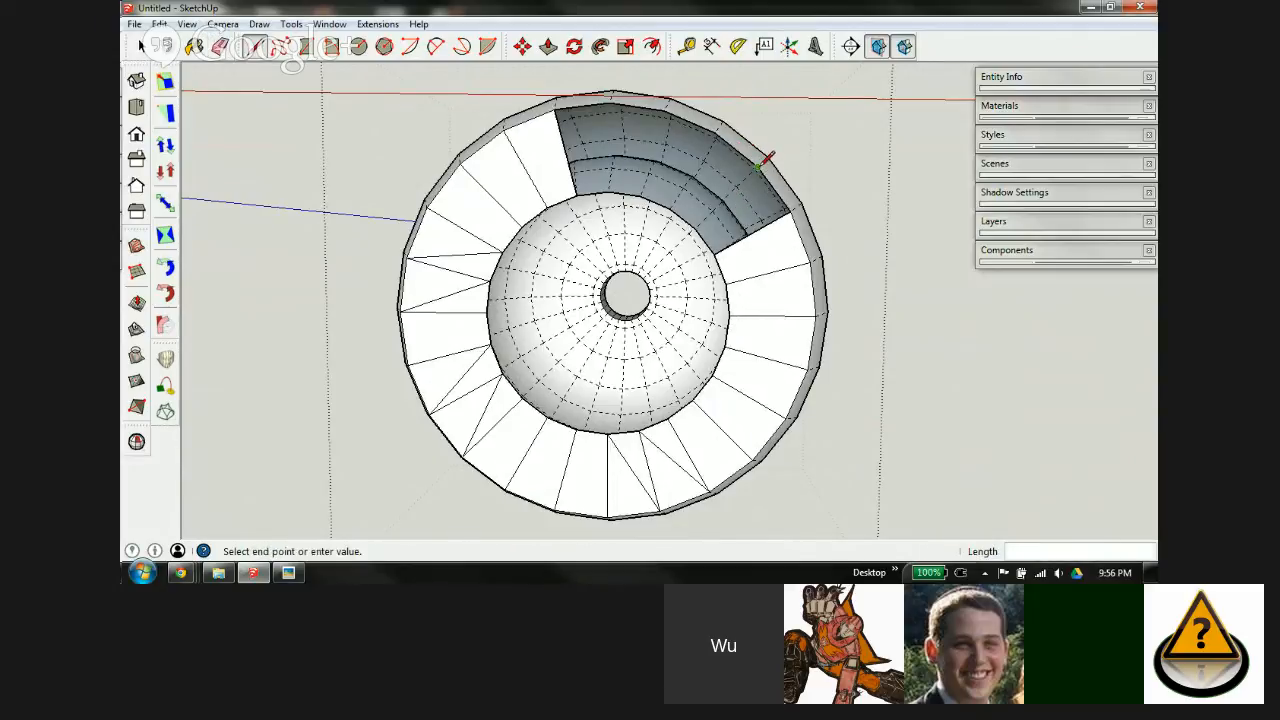
left_click(800, 207)
Step: Erase the next two radial edges clockwise around the ring and restore the face each time with a rim line about 0.8 mm long
key("e")
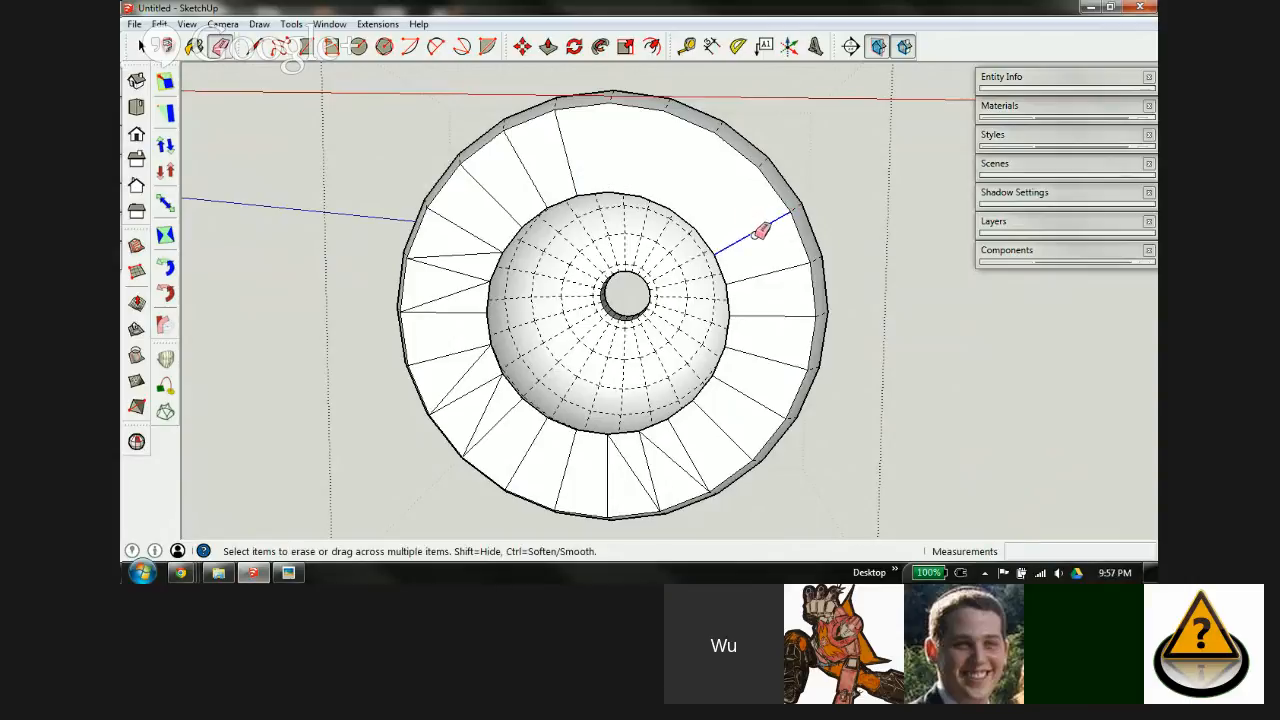
left_click(762, 230)
key("l")
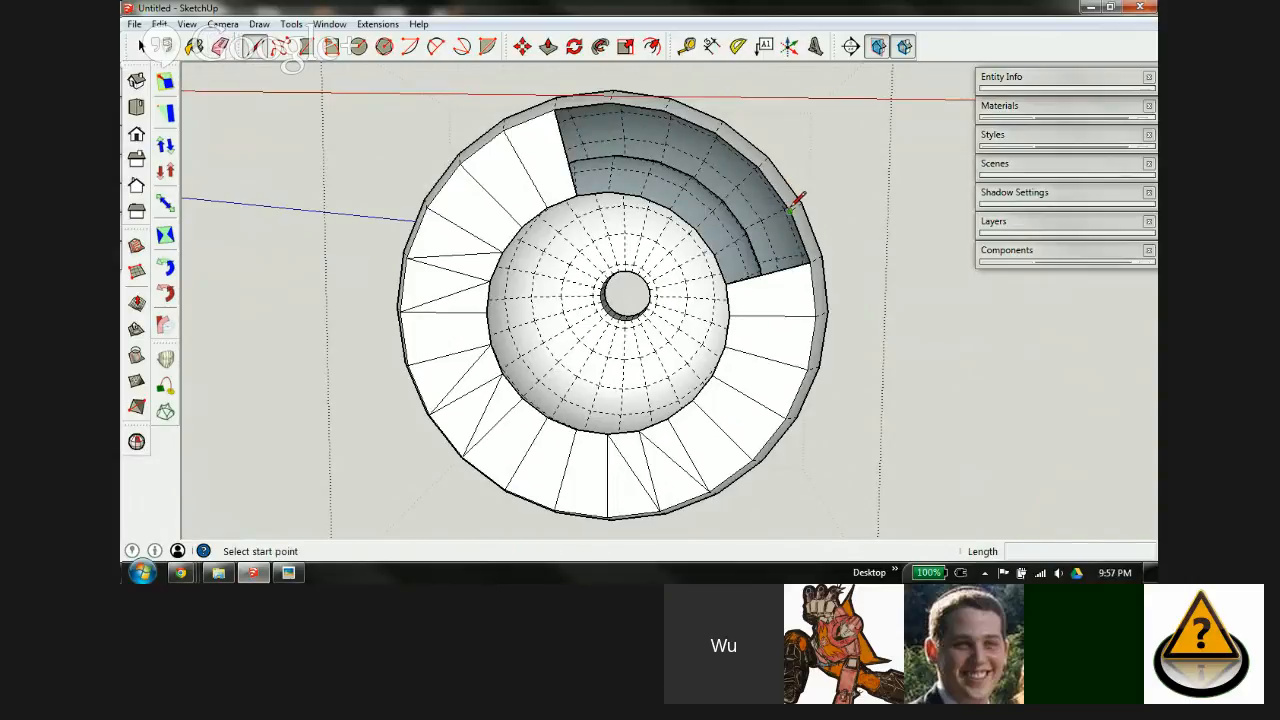
left_click(791, 209)
left_click(810, 261)
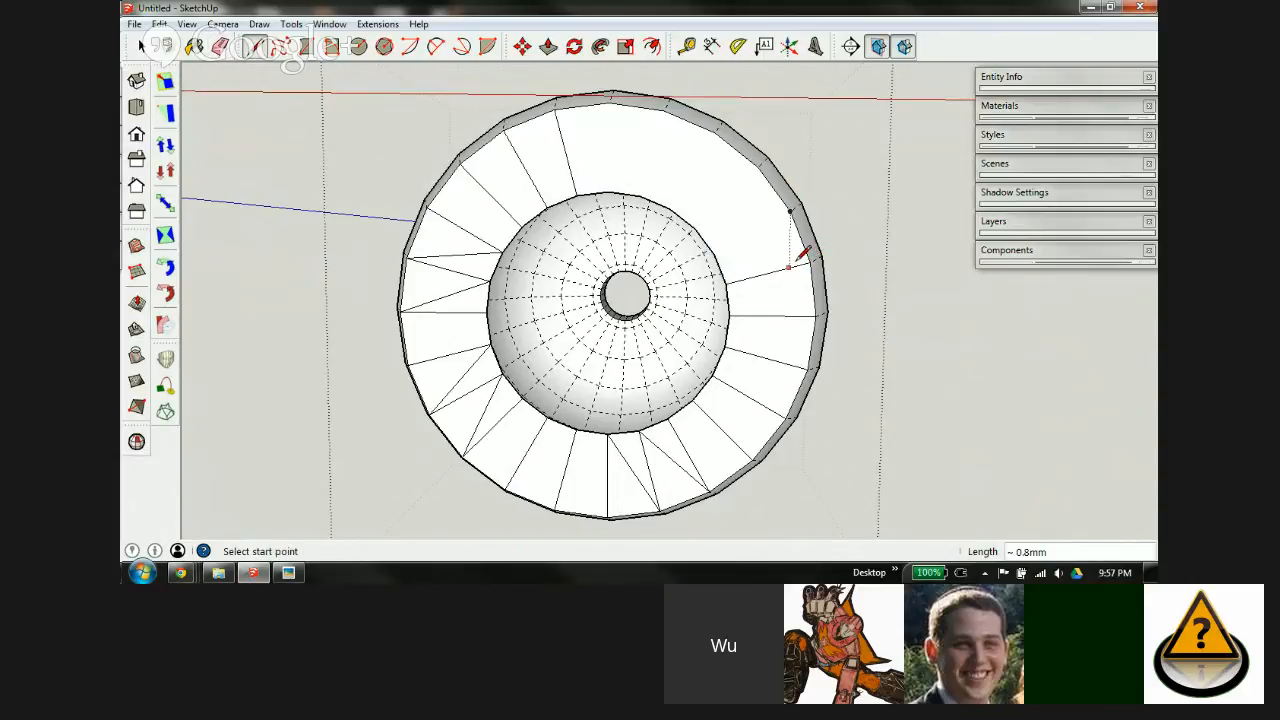
key("e")
key("l")
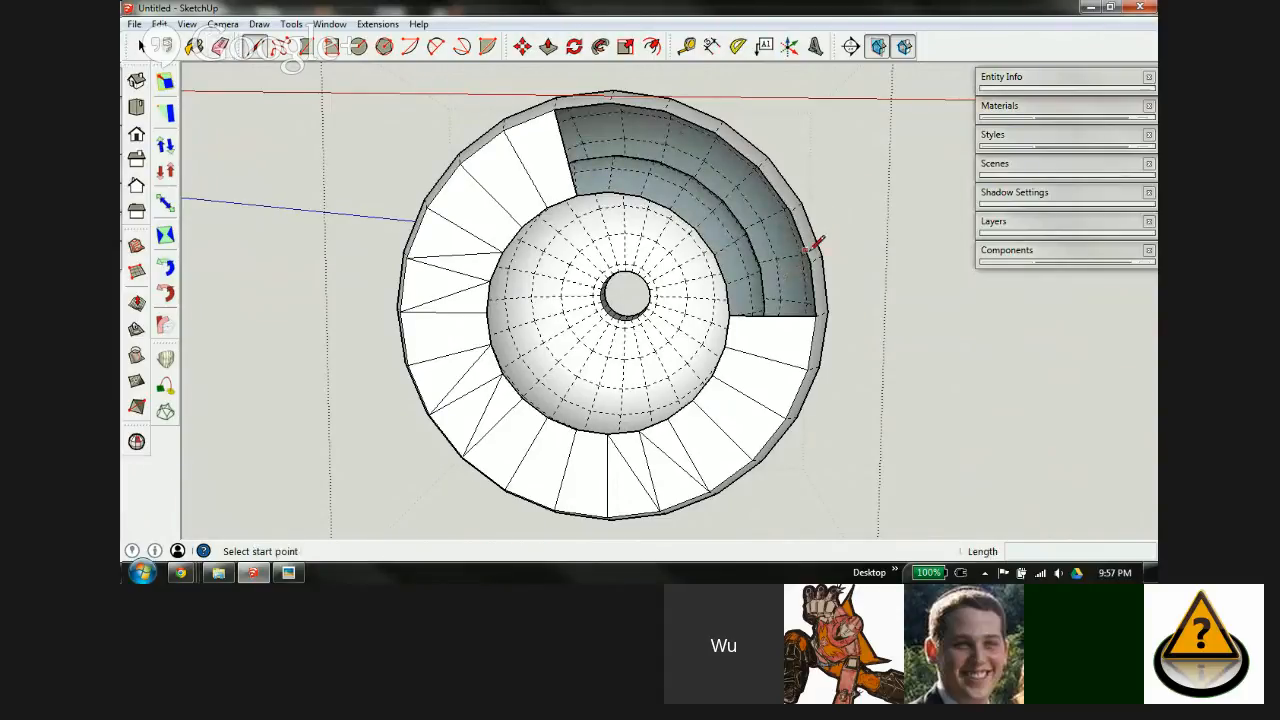
left_click(811, 262)
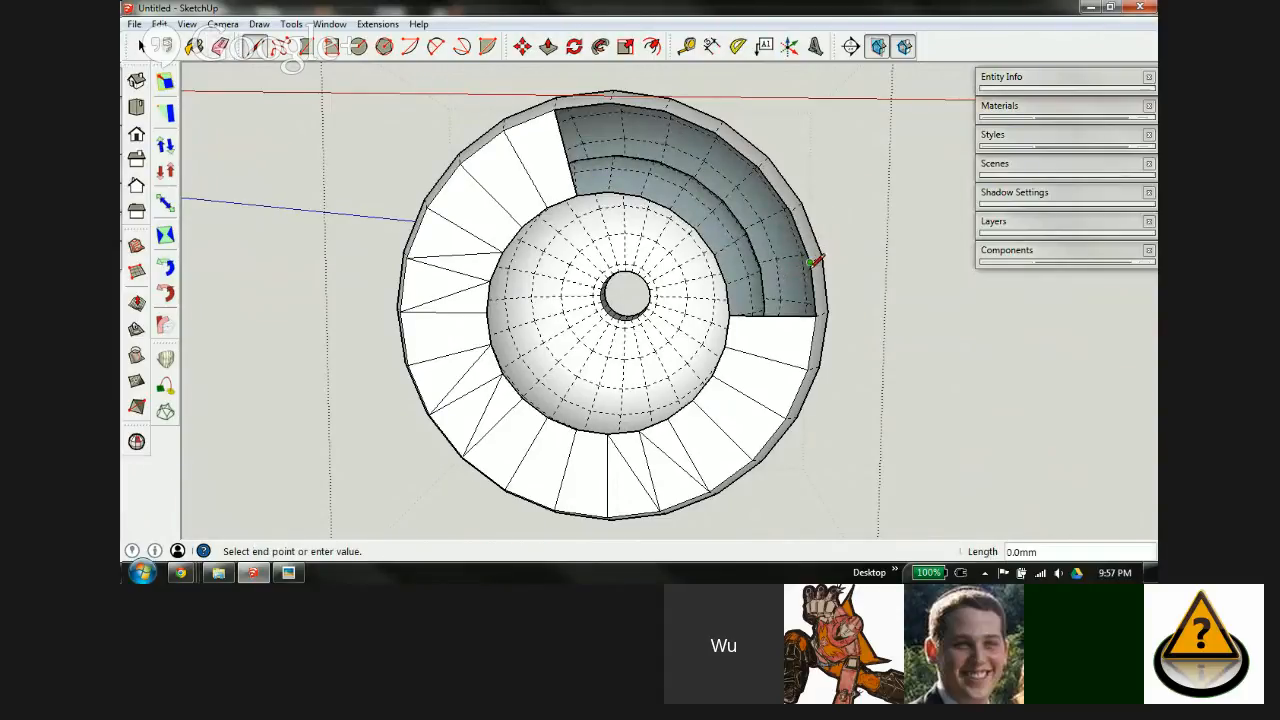
left_click(820, 316)
Step: Erase the horizontal radial edge at the clockwise end of the cleared section and redraw the adjoining outer rim segment to restore the face
key("e")
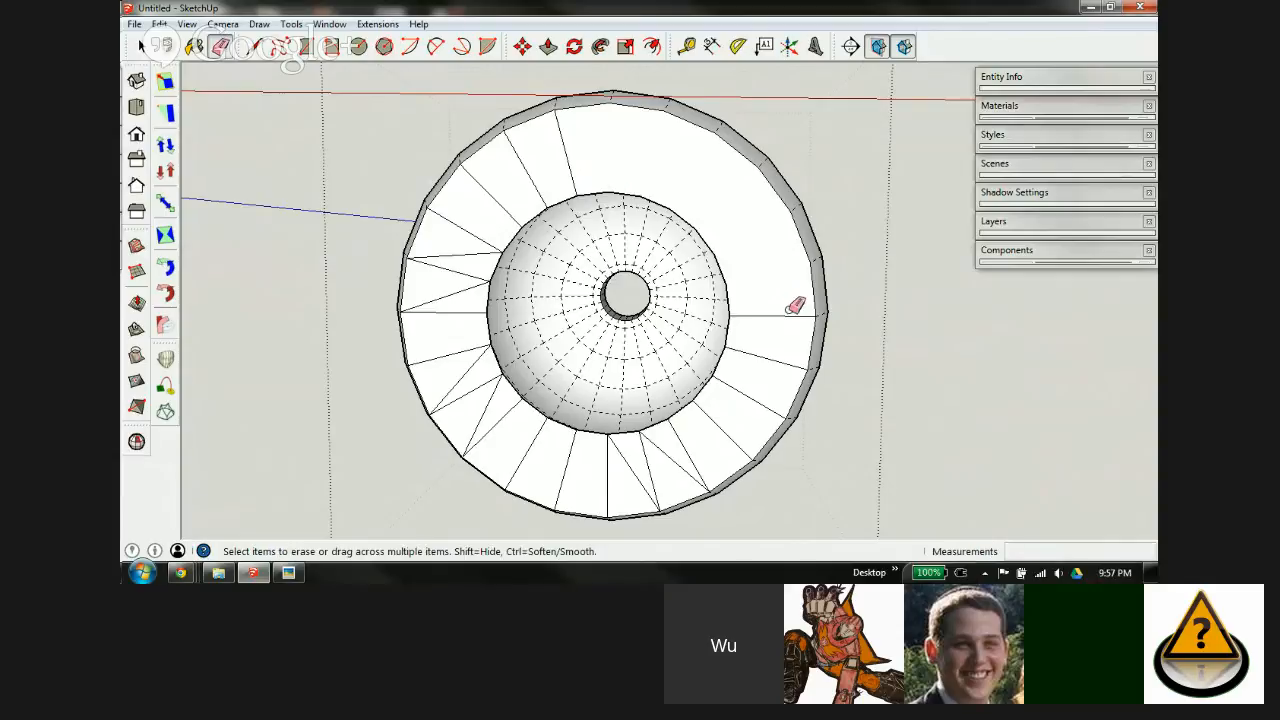
left_click(795, 316)
key("l")
left_click(818, 313)
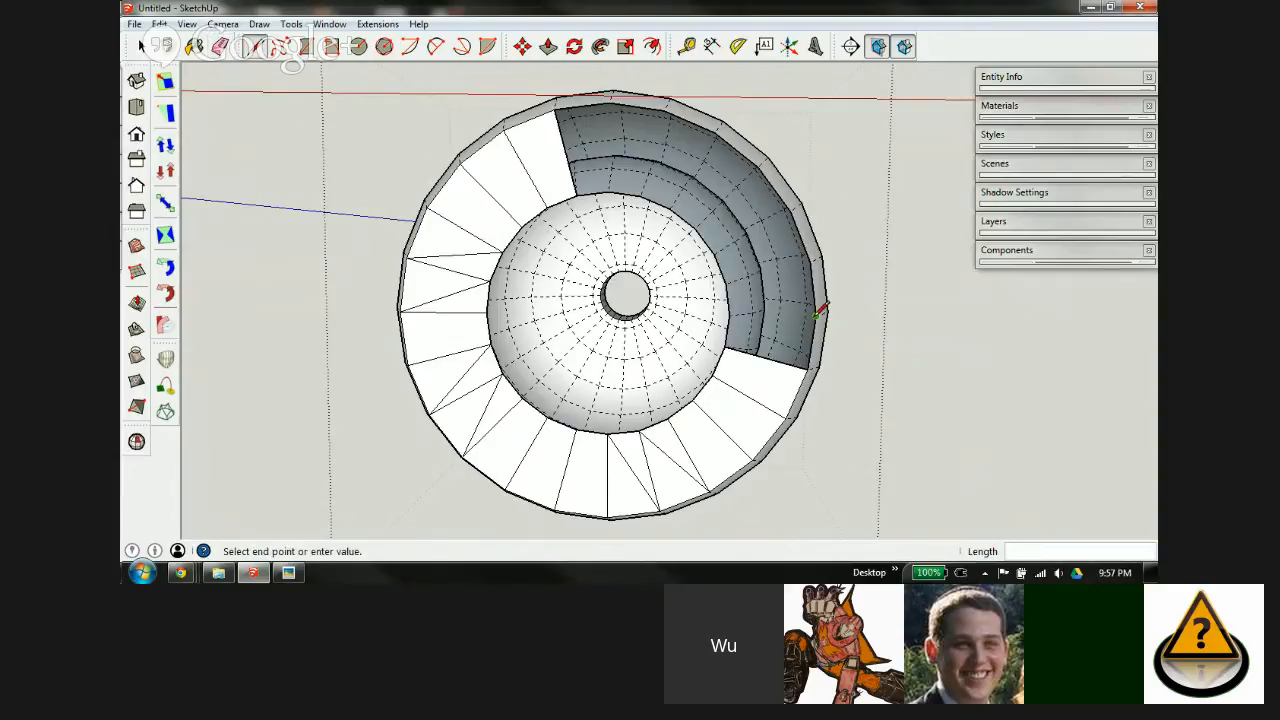
left_click(809, 368)
Step: Erase the first two radial edges counterclockwise from the cleared section, closing each gap with a rim line about 0.8 mm long
key("e")
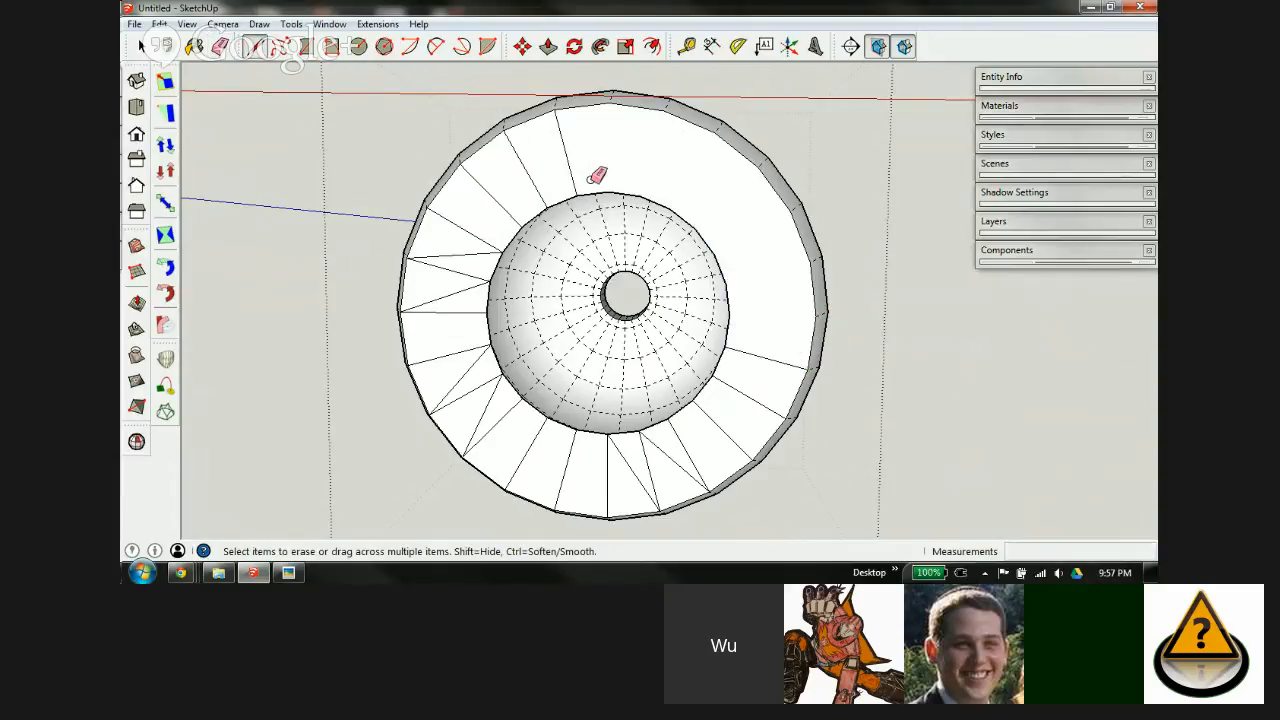
left_click(569, 169)
key("l")
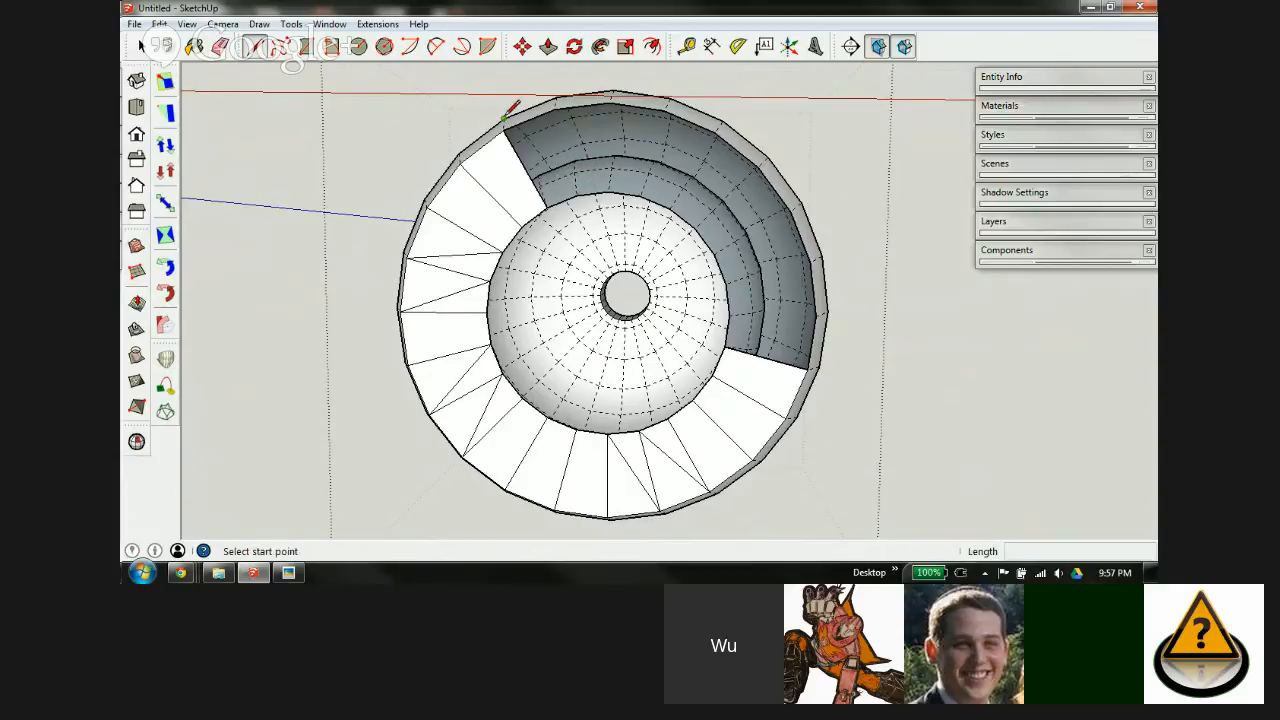
left_click(503, 129)
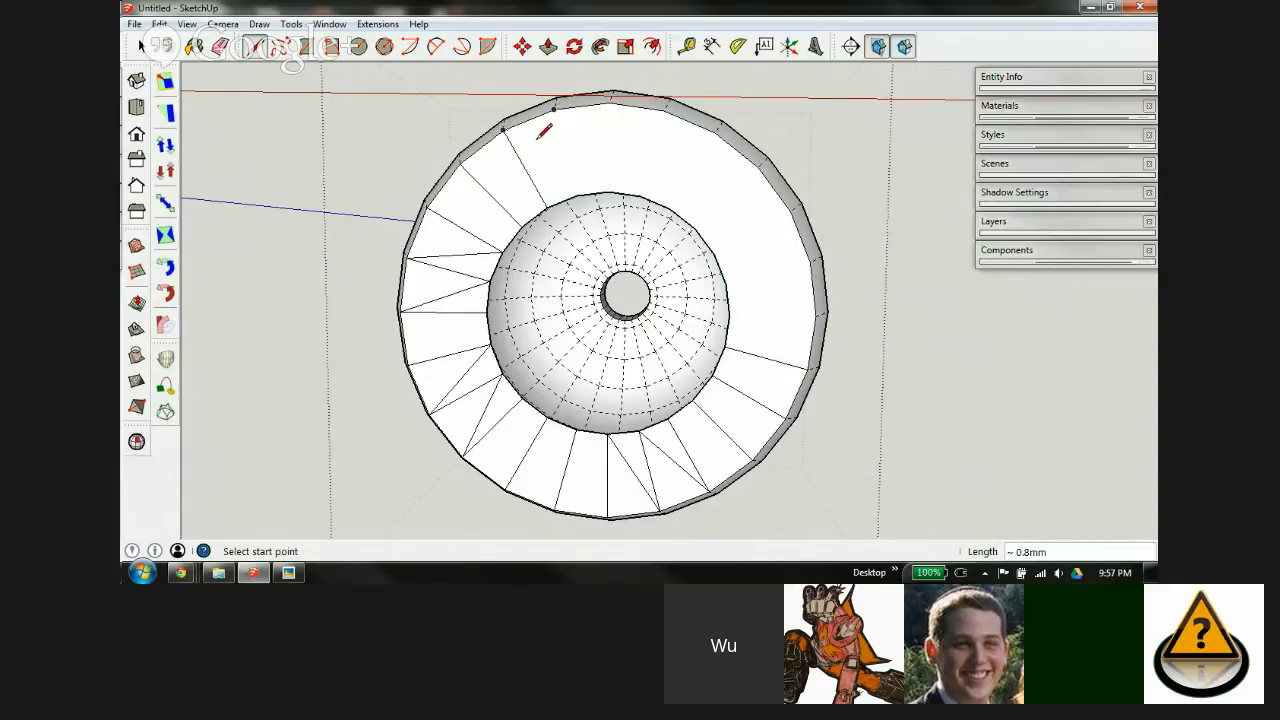
key("e")
left_click(527, 173)
key("l")
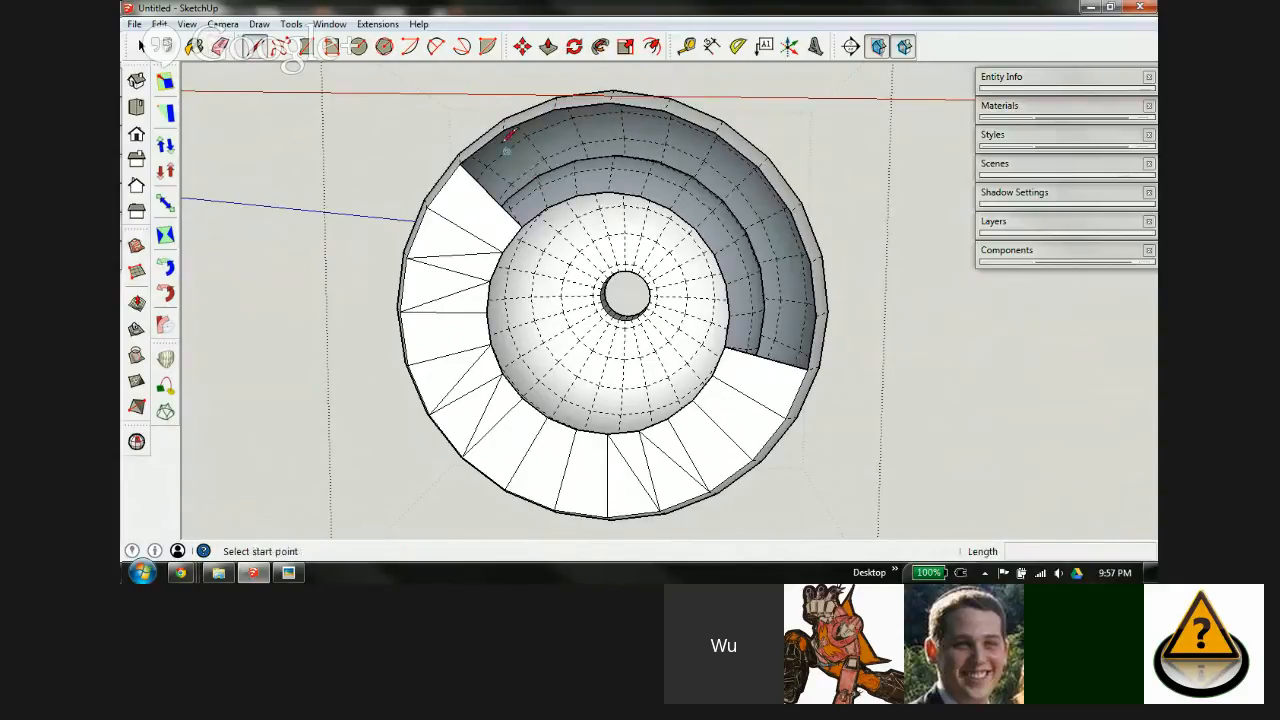
left_click(504, 127)
left_click(463, 165)
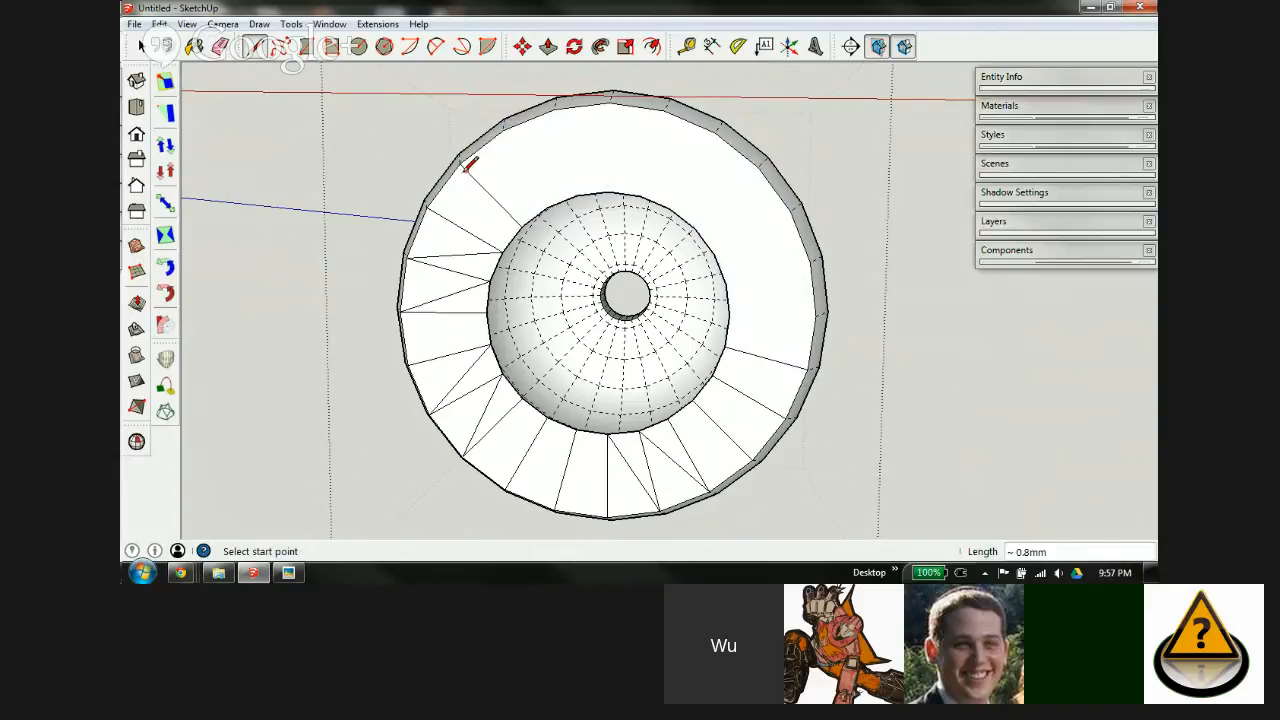
Step: Erase the following two radial edges counterclockwise around the ring and redraw each rim segment, about 0.8 mm long, to rebuild the face
key("e")
left_click(494, 191)
key("l")
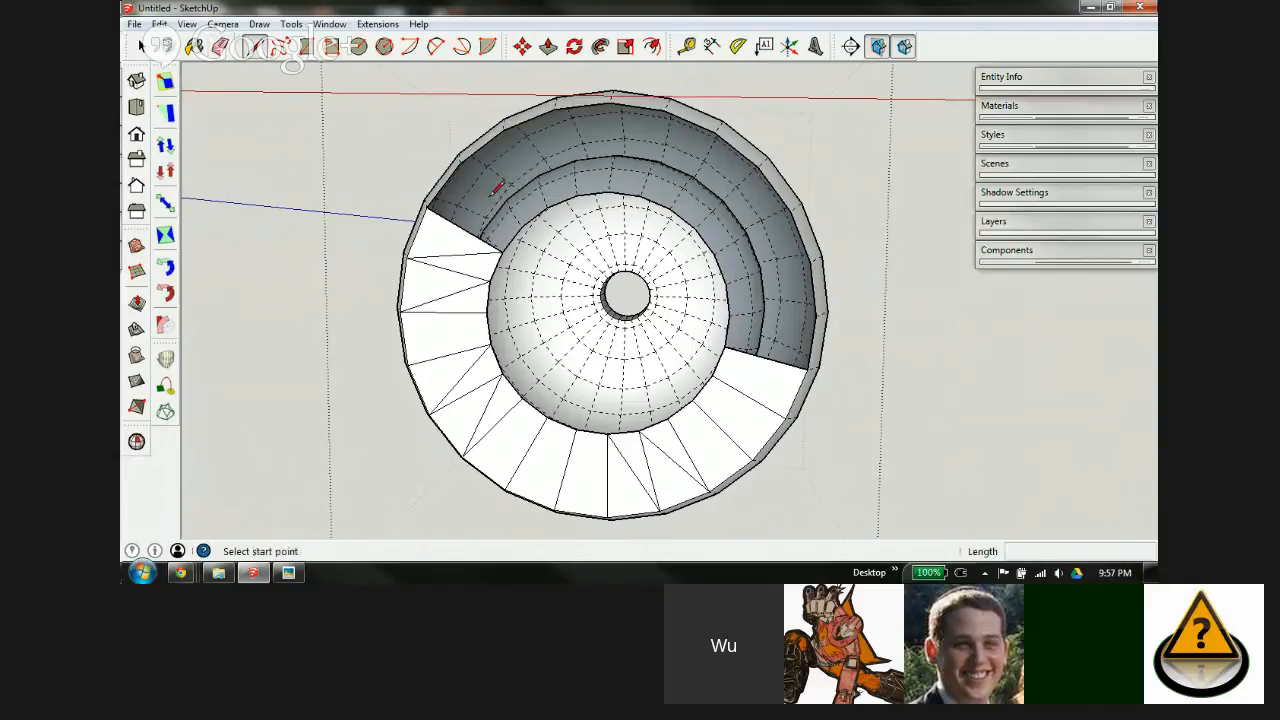
left_click(483, 152)
left_click(430, 207)
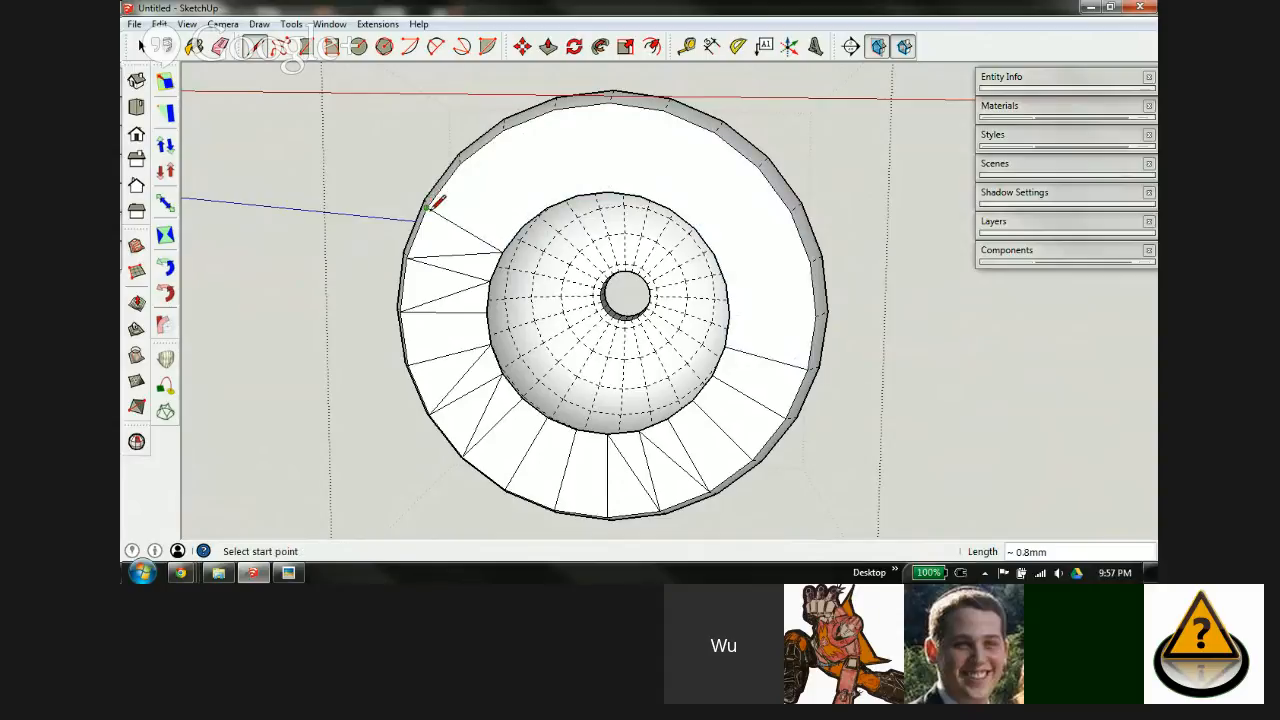
key("e")
left_click(462, 220)
key("l")
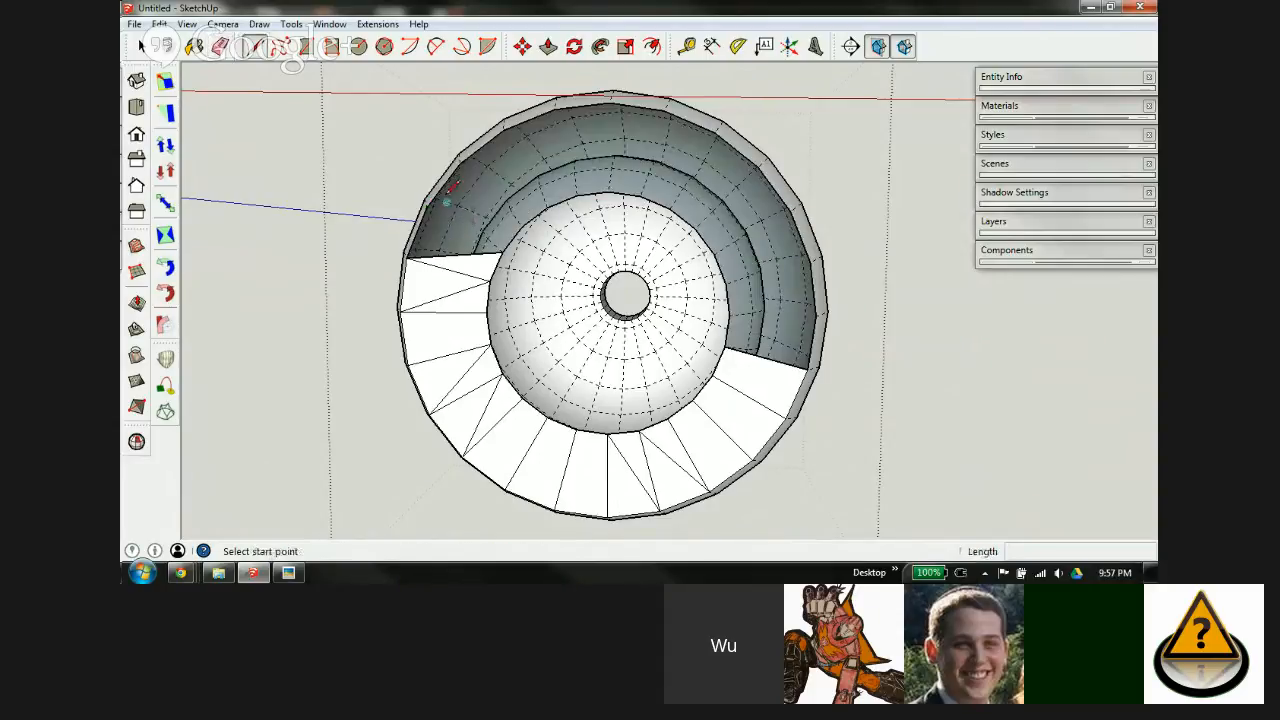
left_click(426, 206)
left_click(408, 258)
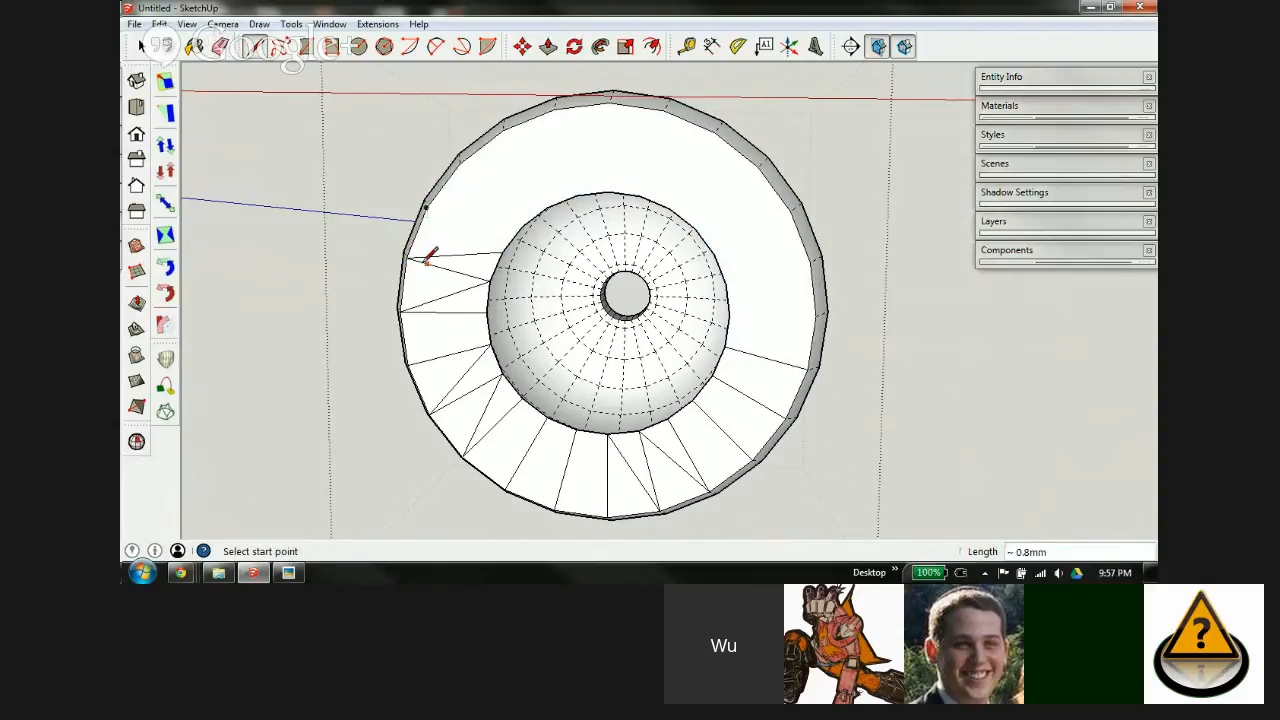
Step: Try to merge the first triangular facet into the cleared face by erasing its radial edge and retracing rim segments, then undo the attempt
key("e")
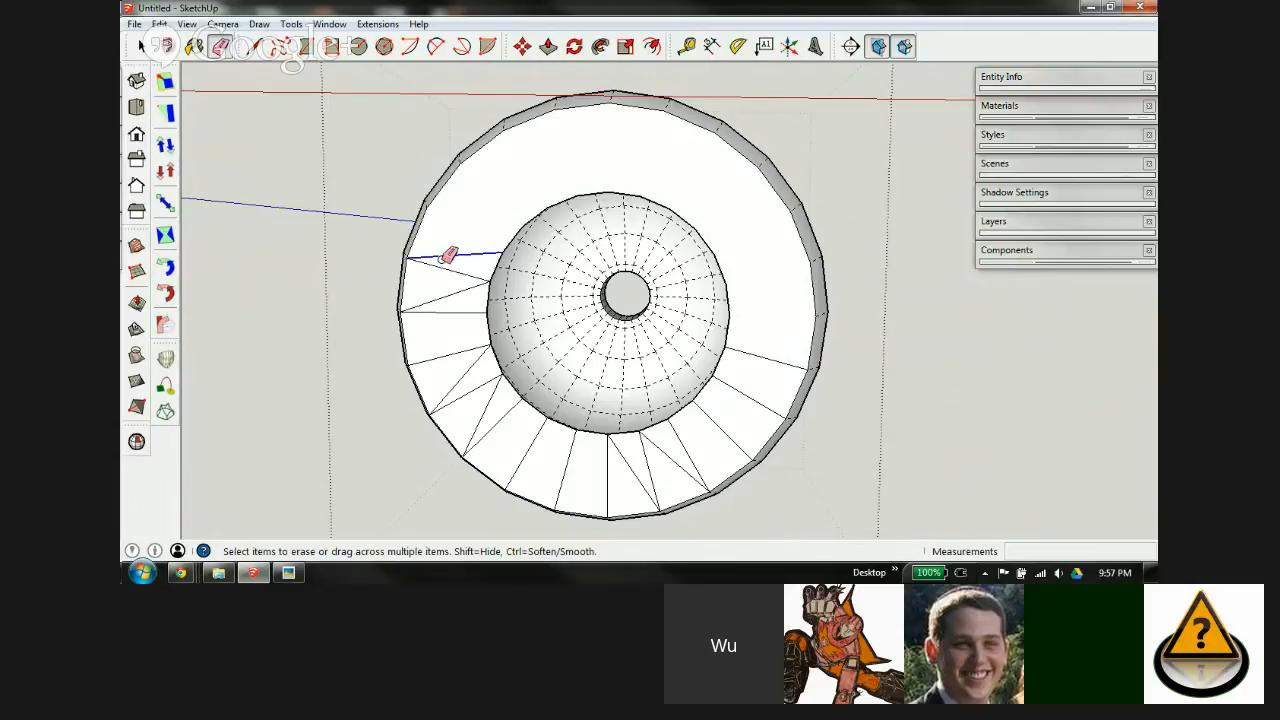
left_click(445, 257)
key("l")
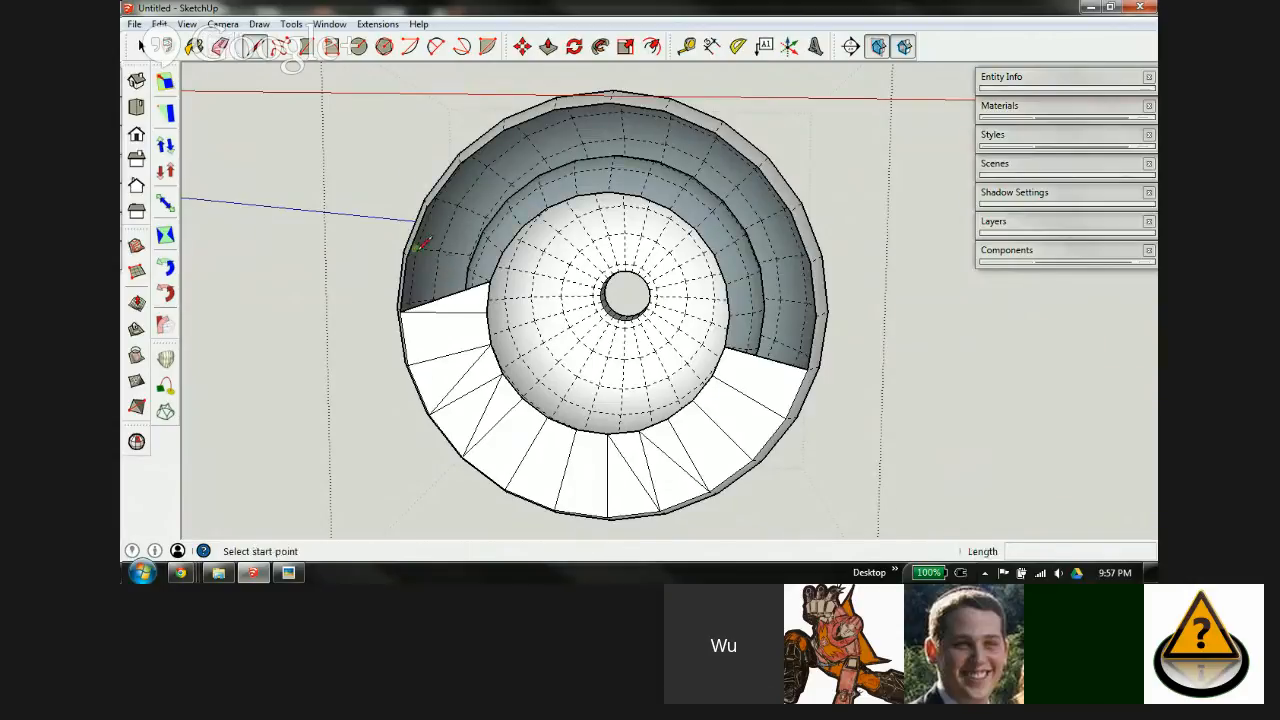
left_click(401, 311)
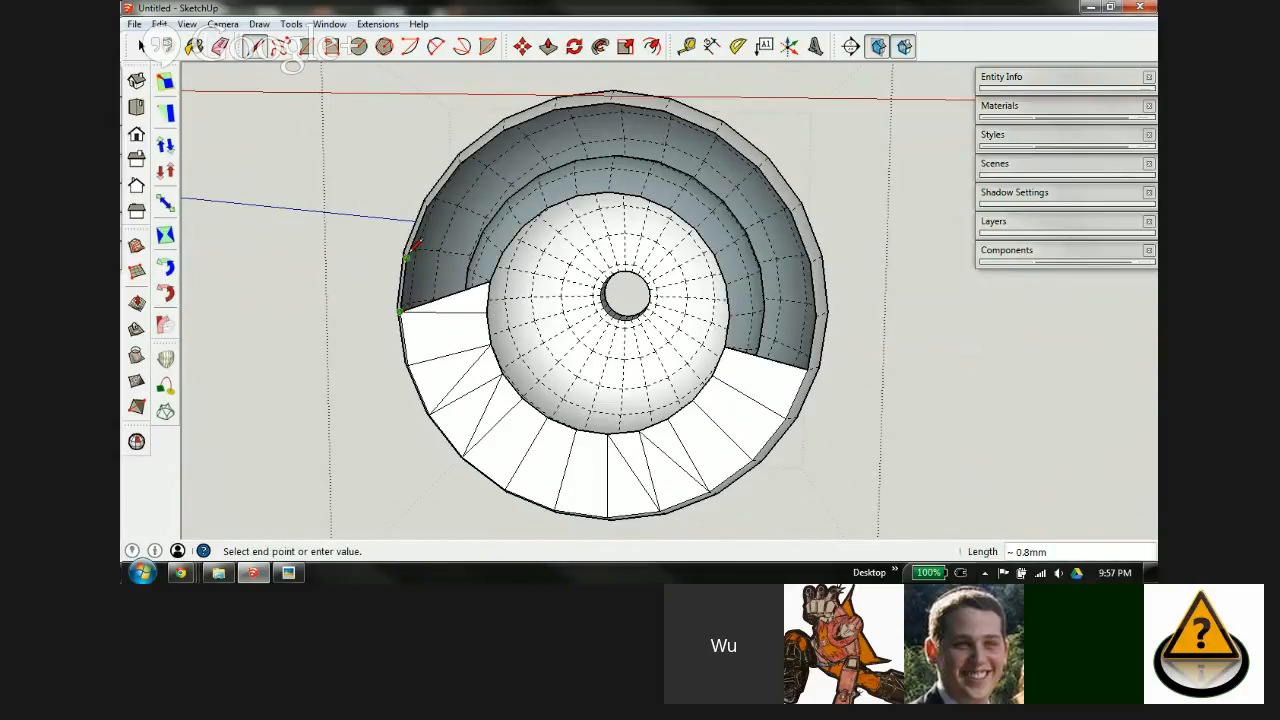
left_click(418, 250)
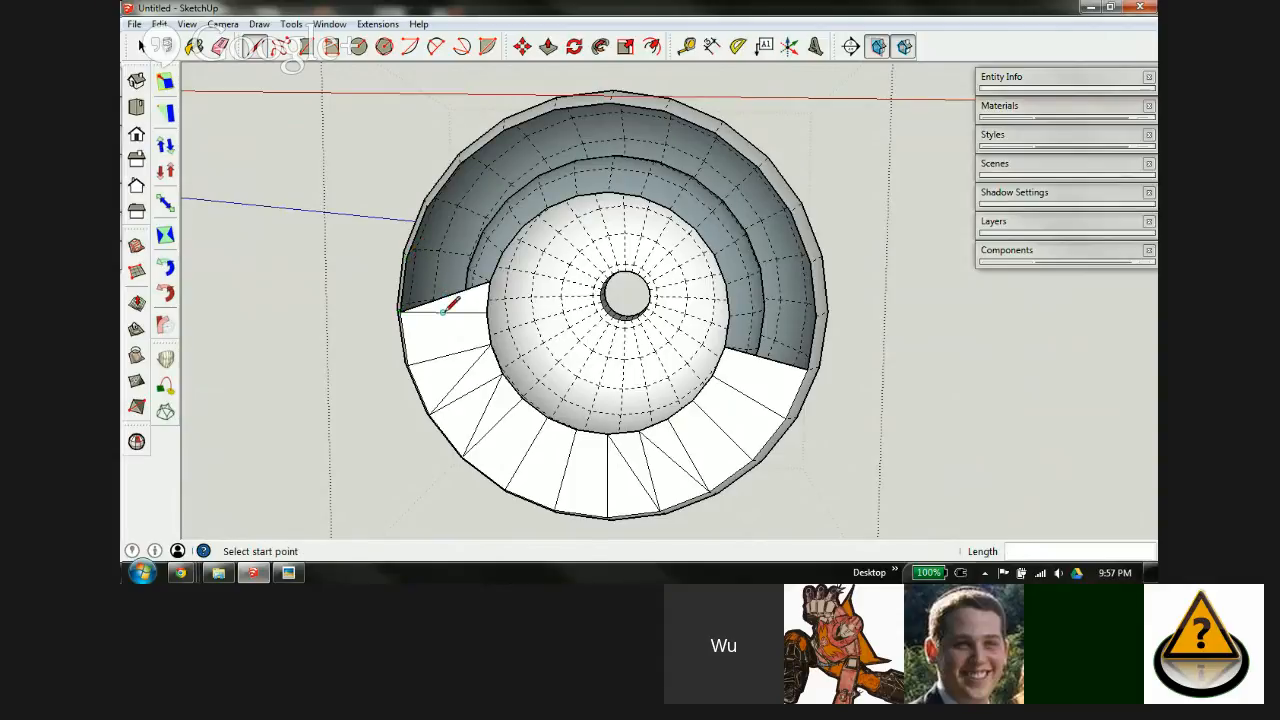
middle_click_drag(440, 298, 420, 220)
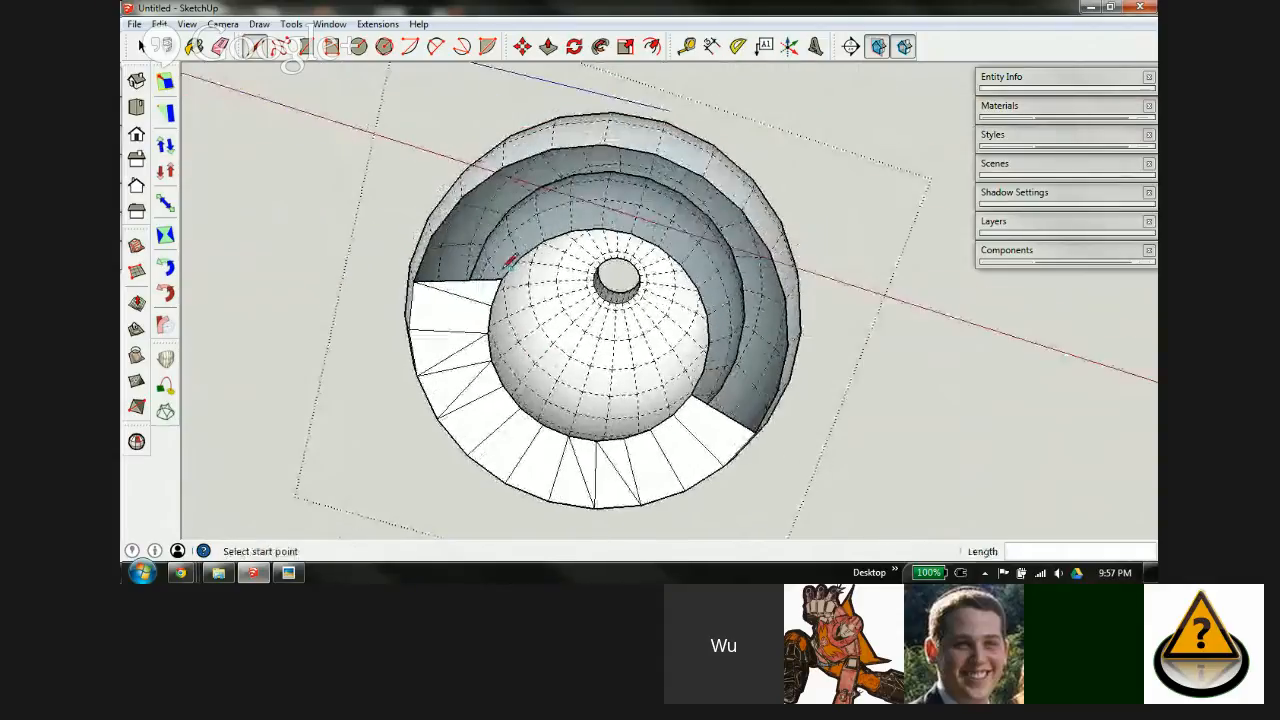
left_click(430, 230)
left_click(470, 188)
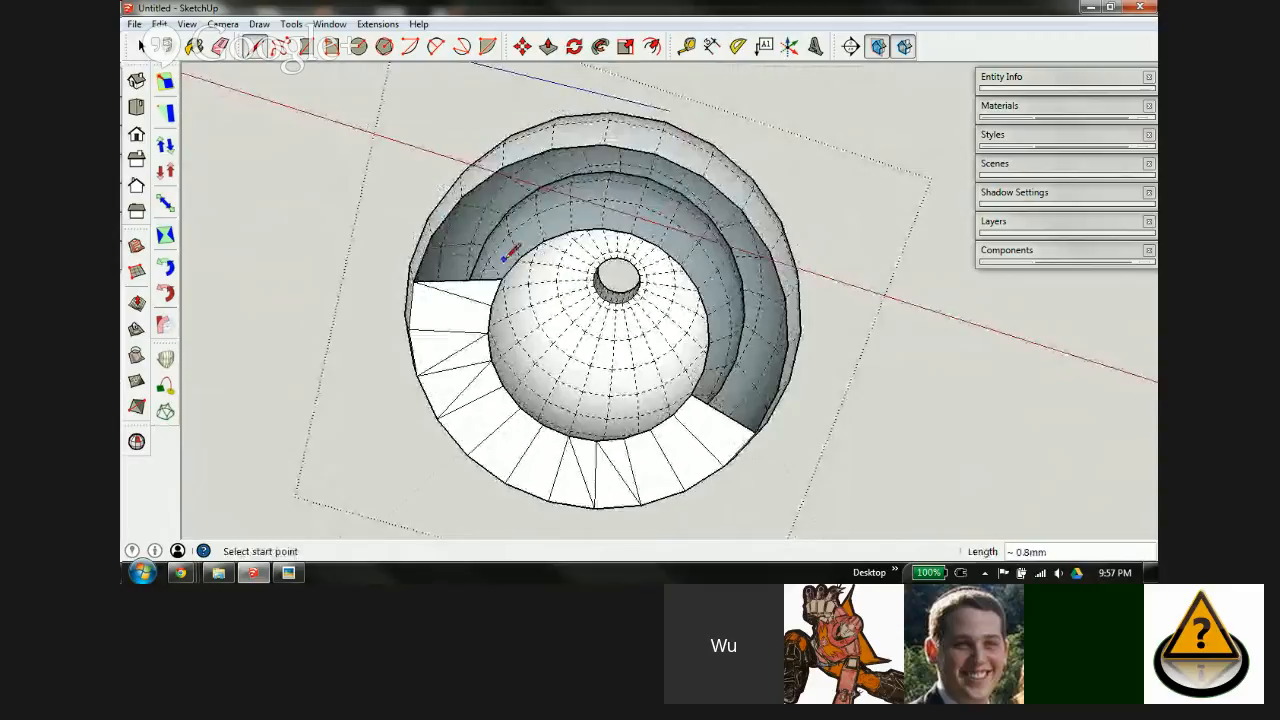
key("ctrl+z")
Step: Erase the triangular facet's radial edge again, retrace the adjacent rim segment about 0.8 mm long, and undo the changes
key("e")
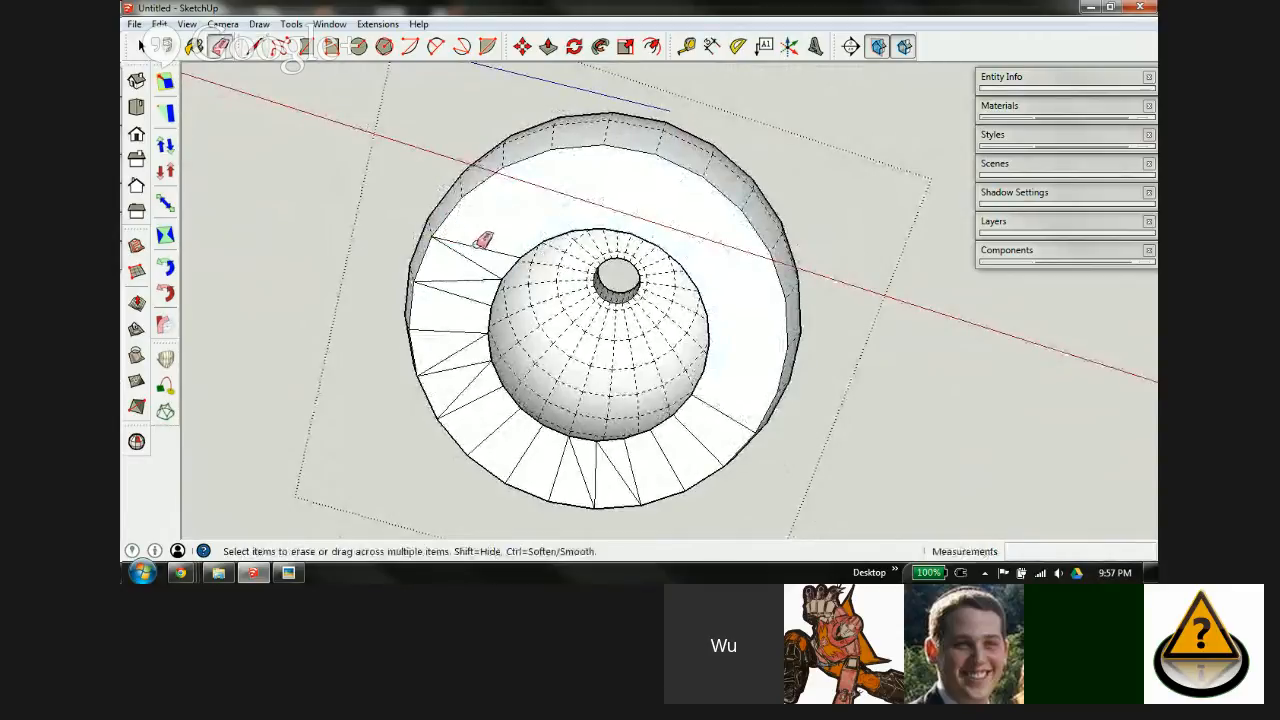
left_click(477, 247)
key("l")
left_click(437, 231)
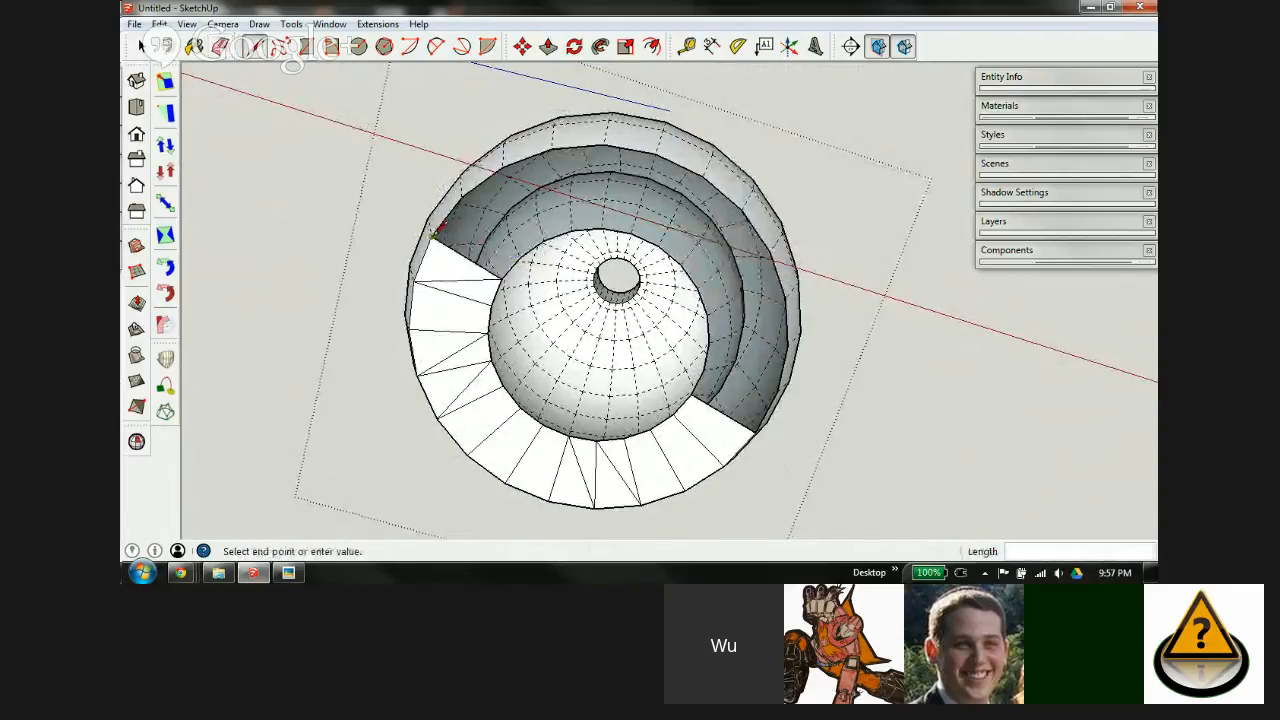
left_click(463, 191)
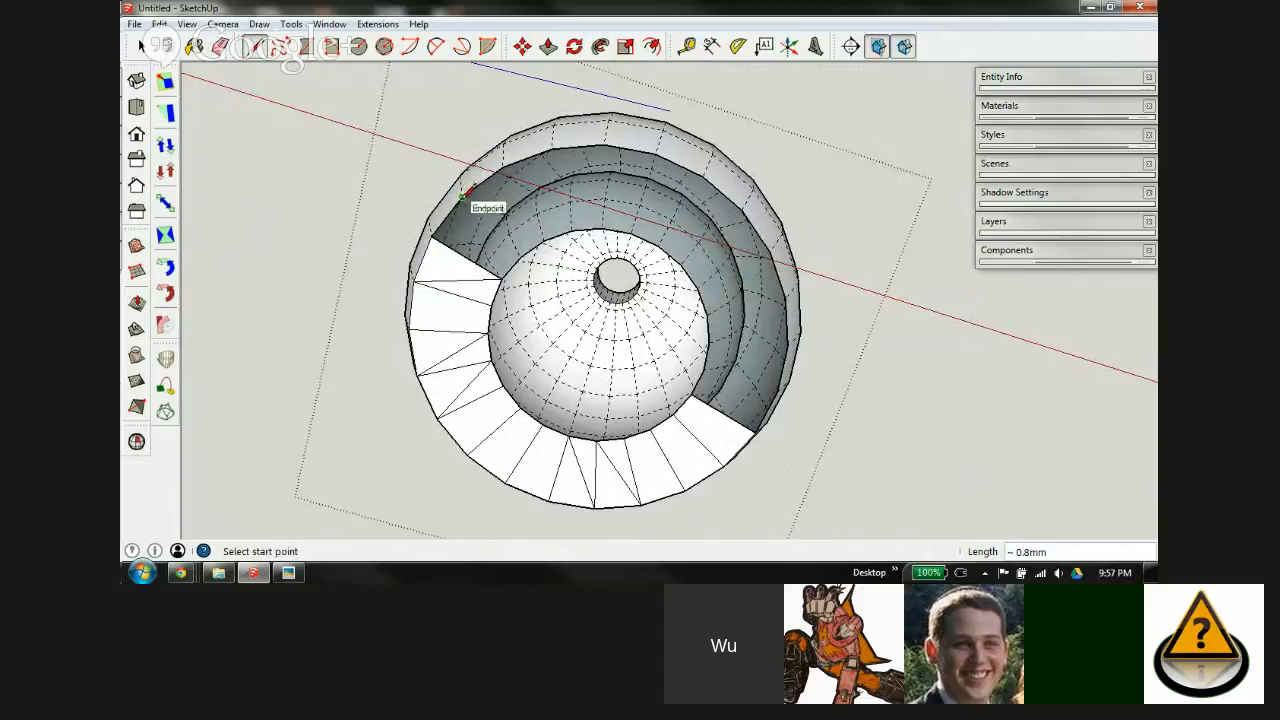
key("ctrl+z")
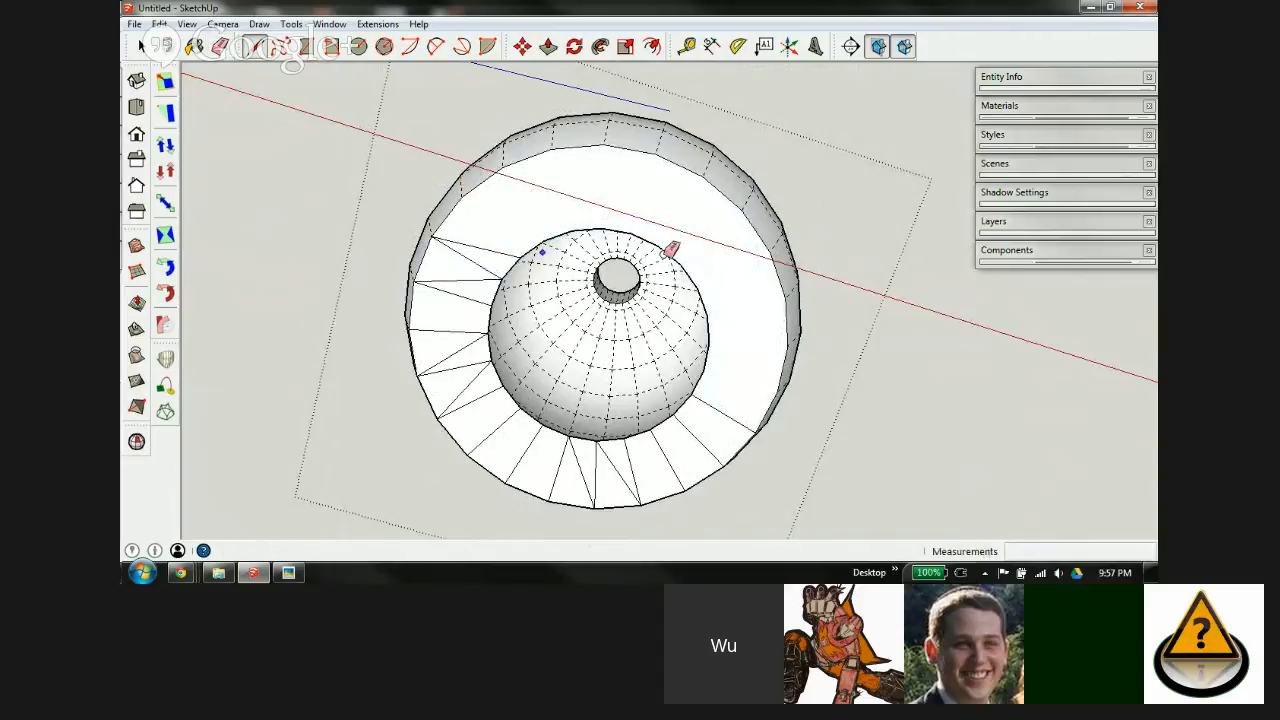
Step: Erase the radial edge at the cleared section's clockwise end and close the gap with a rim line about 0.8 mm long
key("e")
mouse_move(749, 323)
middle_mouse_down()
mouse_move(589, 189)
mouse_move(613, 237)
middle_mouse_up()
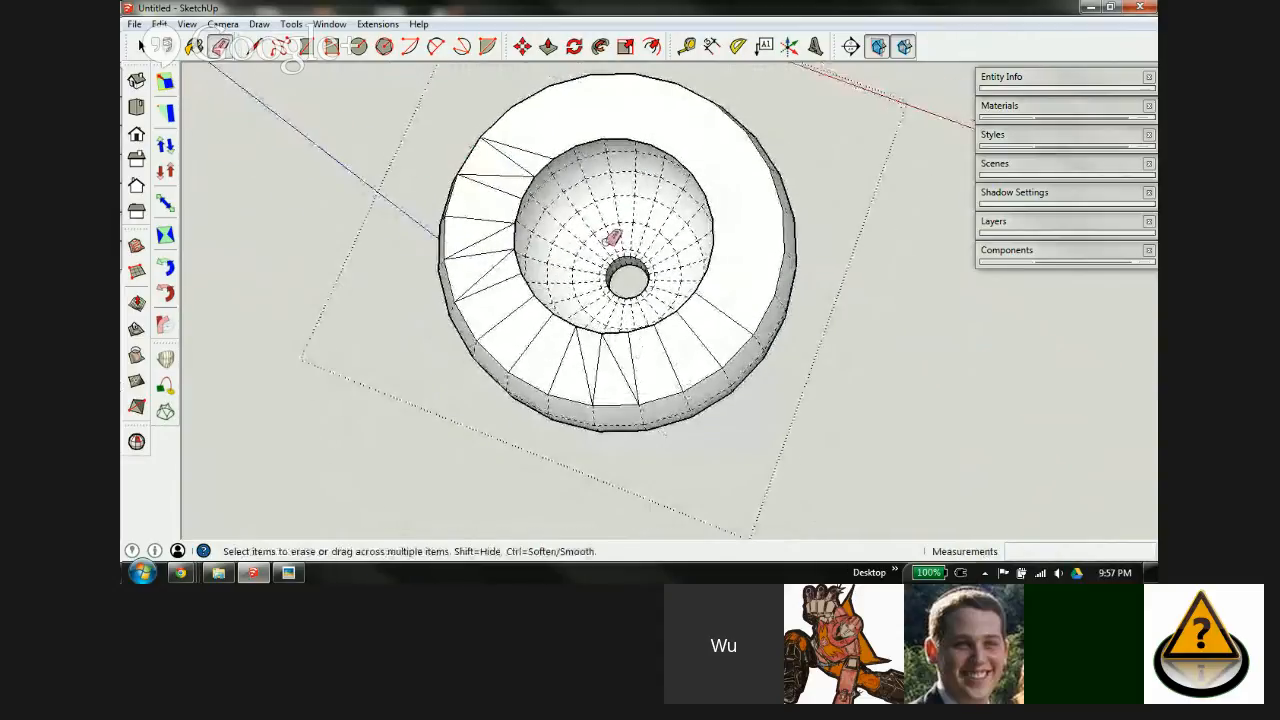
left_click(735, 320)
key("l")
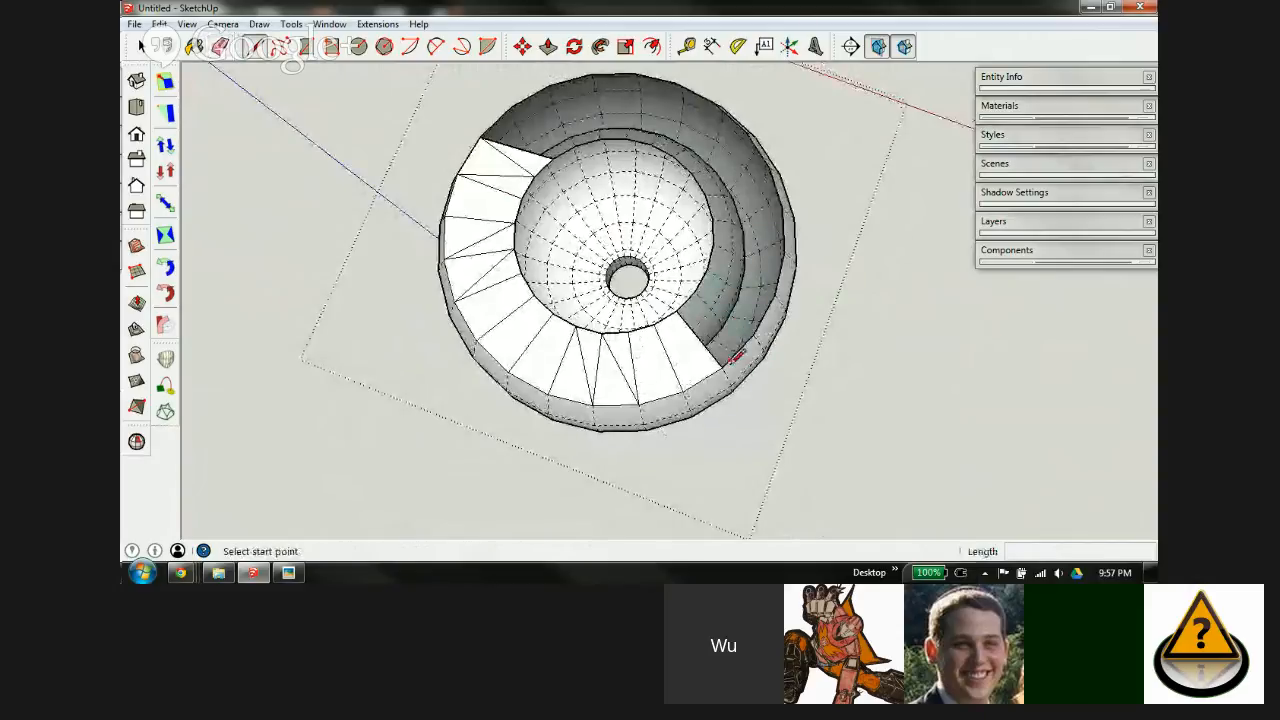
left_click(737, 357)
left_click(763, 326)
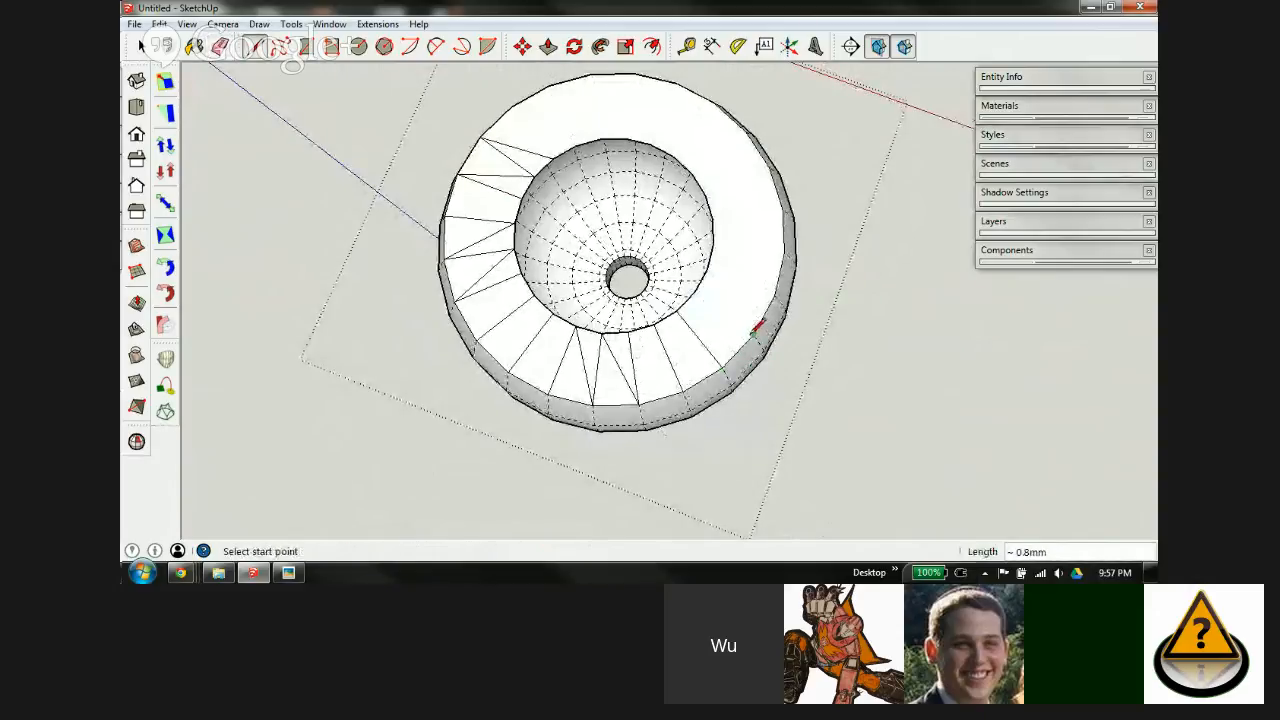
Step: Erase the next two radial edges at the cleared section's clockwise end, redrawing a rim segment about 0.8 mm long after each
key("e")
left_click(711, 348)
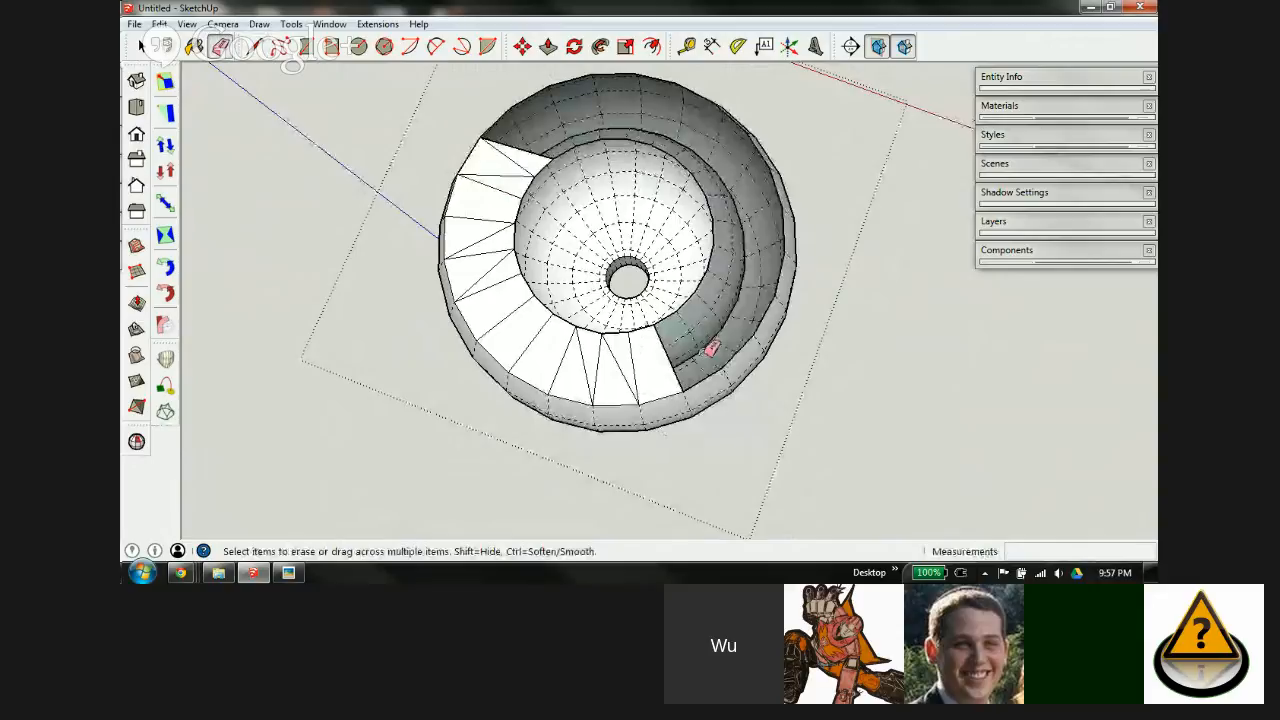
key("l")
left_click(684, 390)
left_click(733, 358)
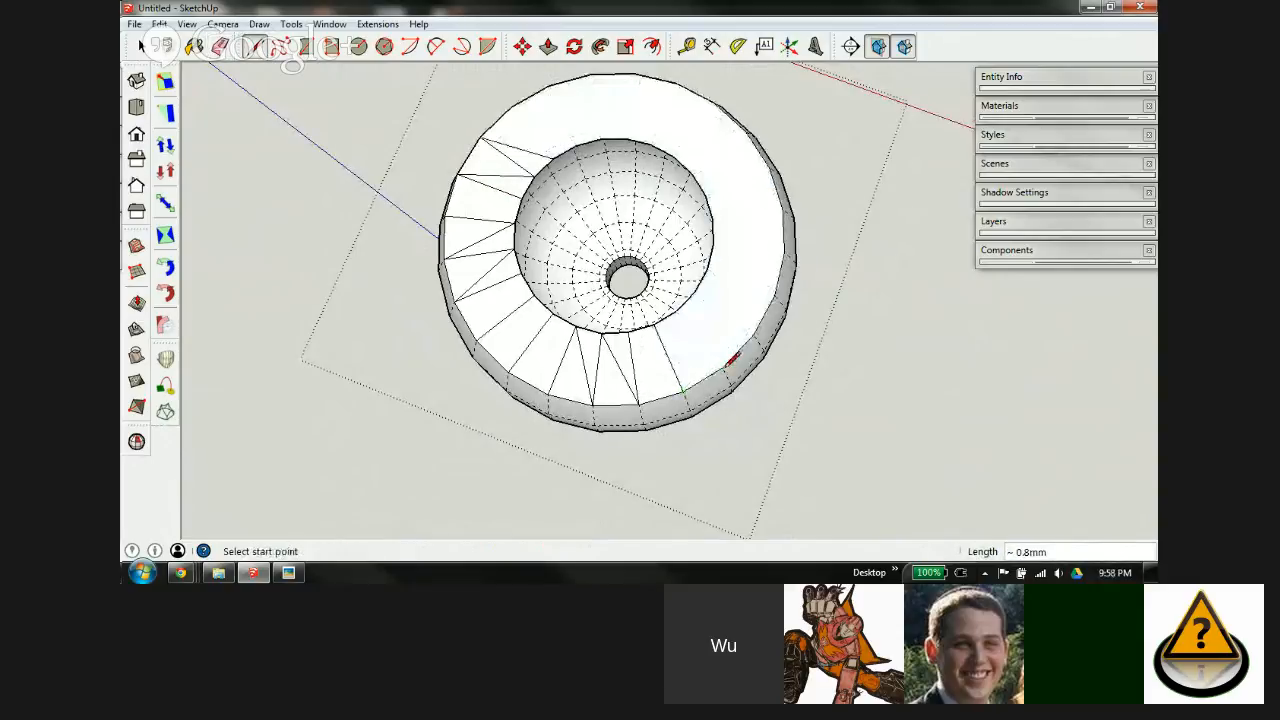
key("e")
left_click(676, 371)
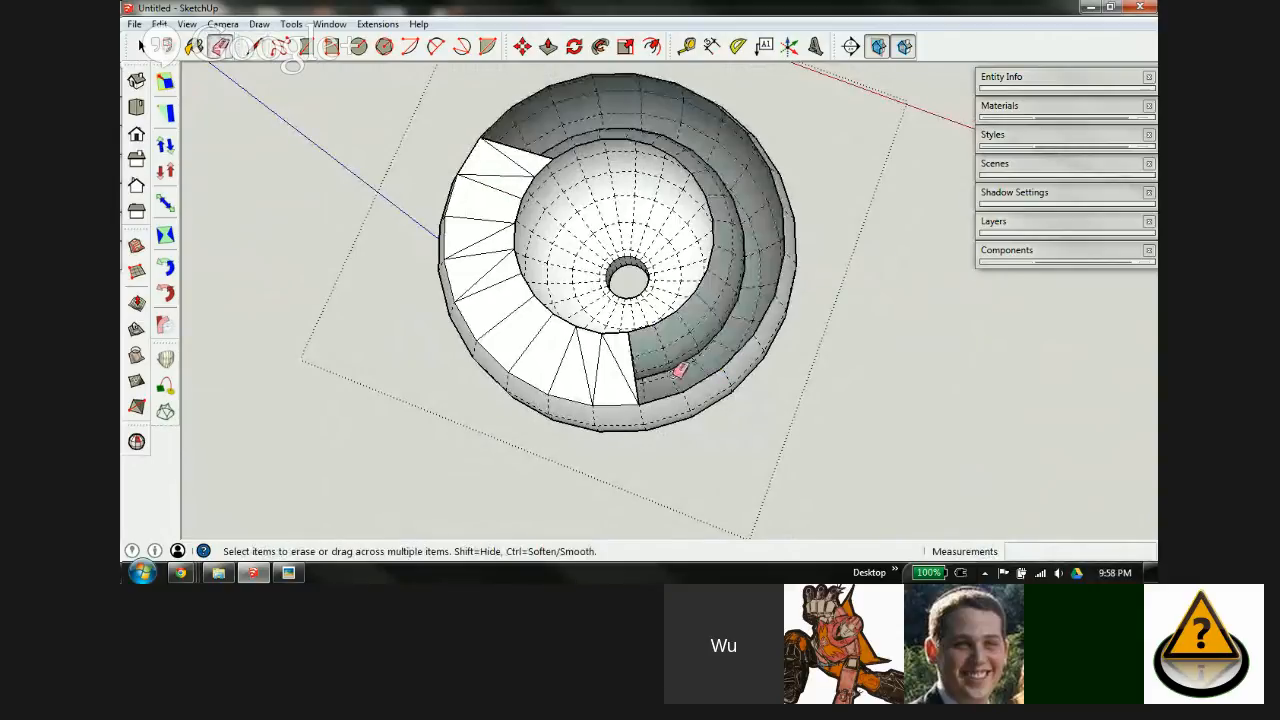
key("l")
left_click(639, 401)
left_click(687, 389)
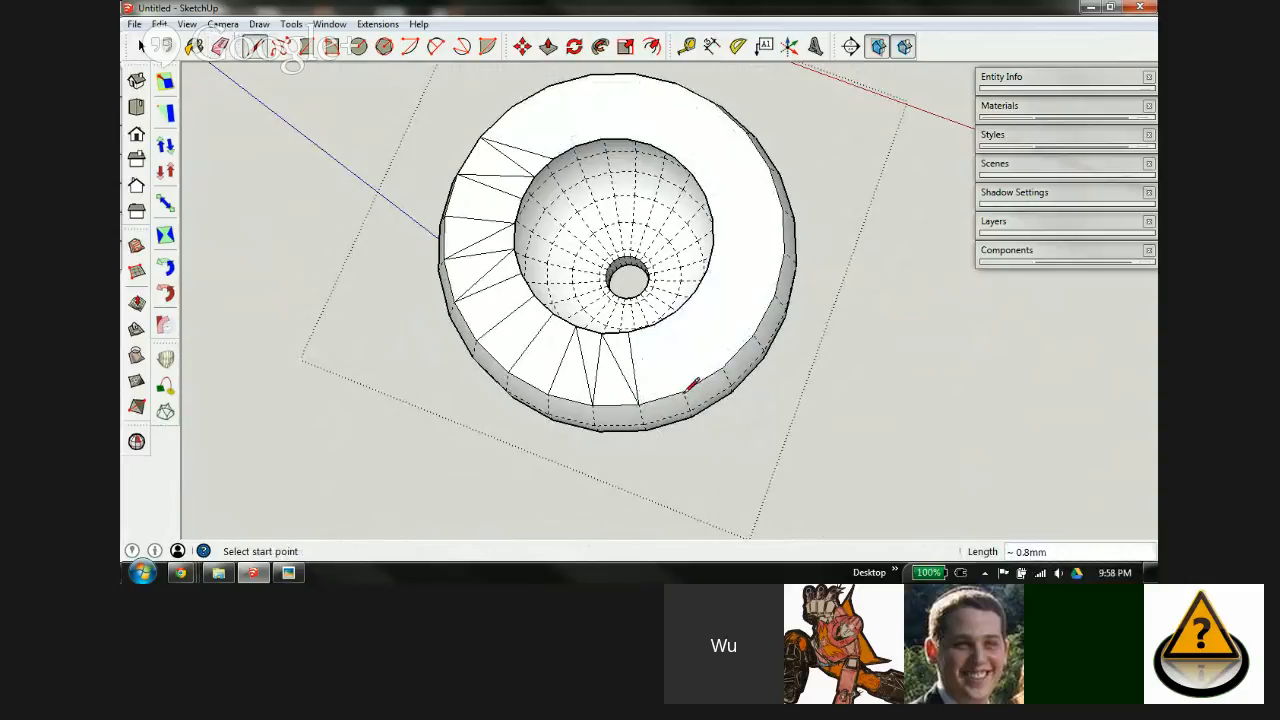
Step: Try to merge the next triangular facet into the cleared face by erasing its radial edge and retracing the 0.8 mm rim segment
key("e")
left_click(634, 362)
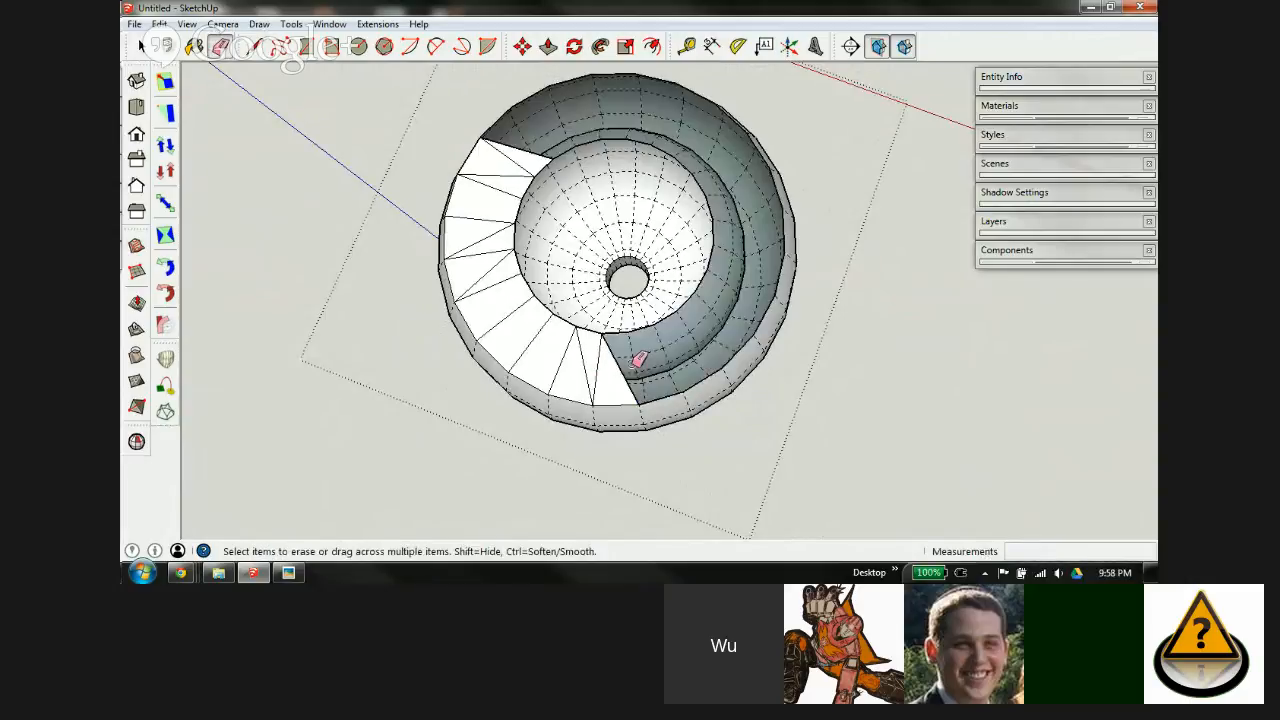
key("l")
left_click(639, 402)
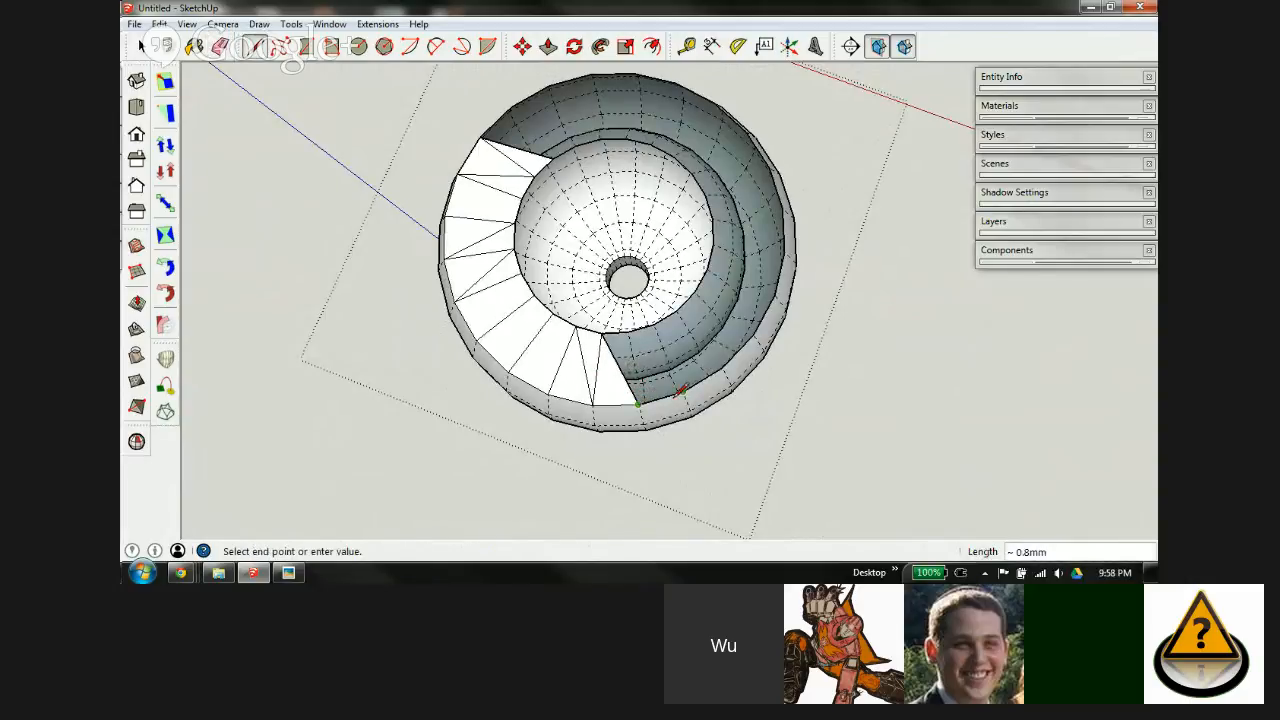
left_click(687, 389)
left_click(686, 389)
left_click(641, 401)
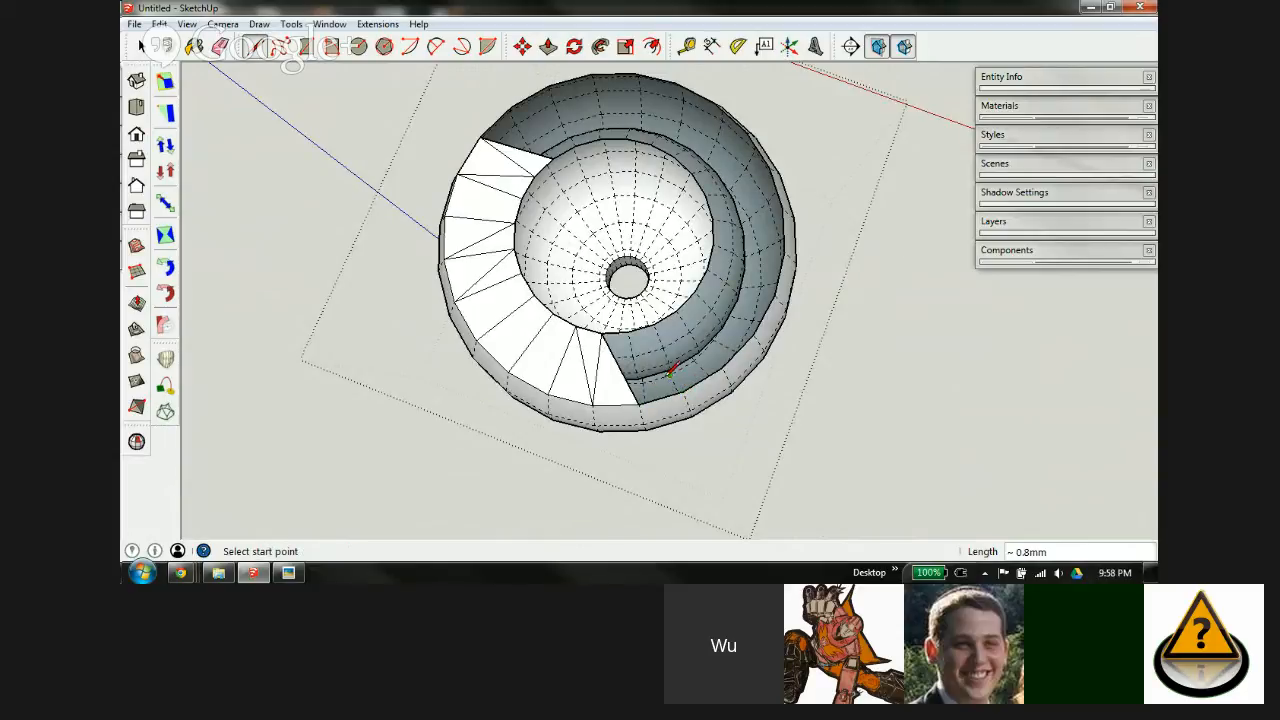
Step: Erase the diagonal edge splitting the facet beside the cleared face and restore that facet with a rim line about 0.8 mm long
key("e")
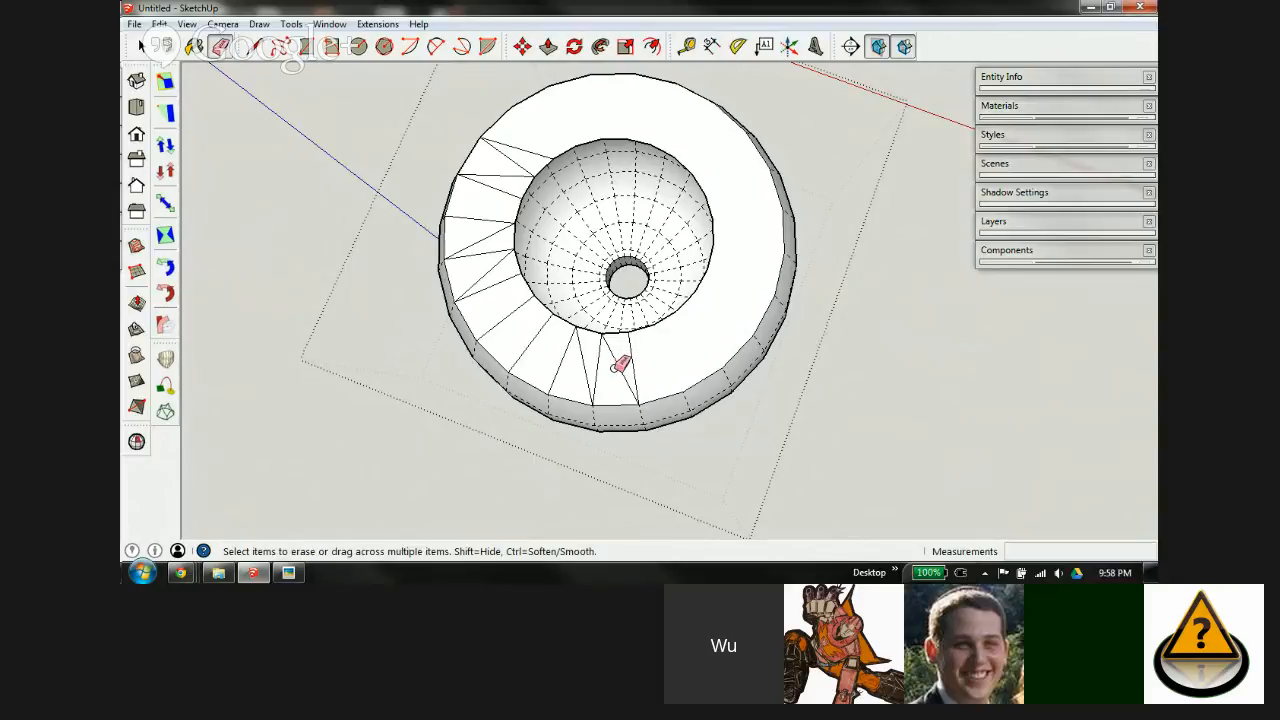
left_click(630, 383)
key("l")
left_click(595, 405)
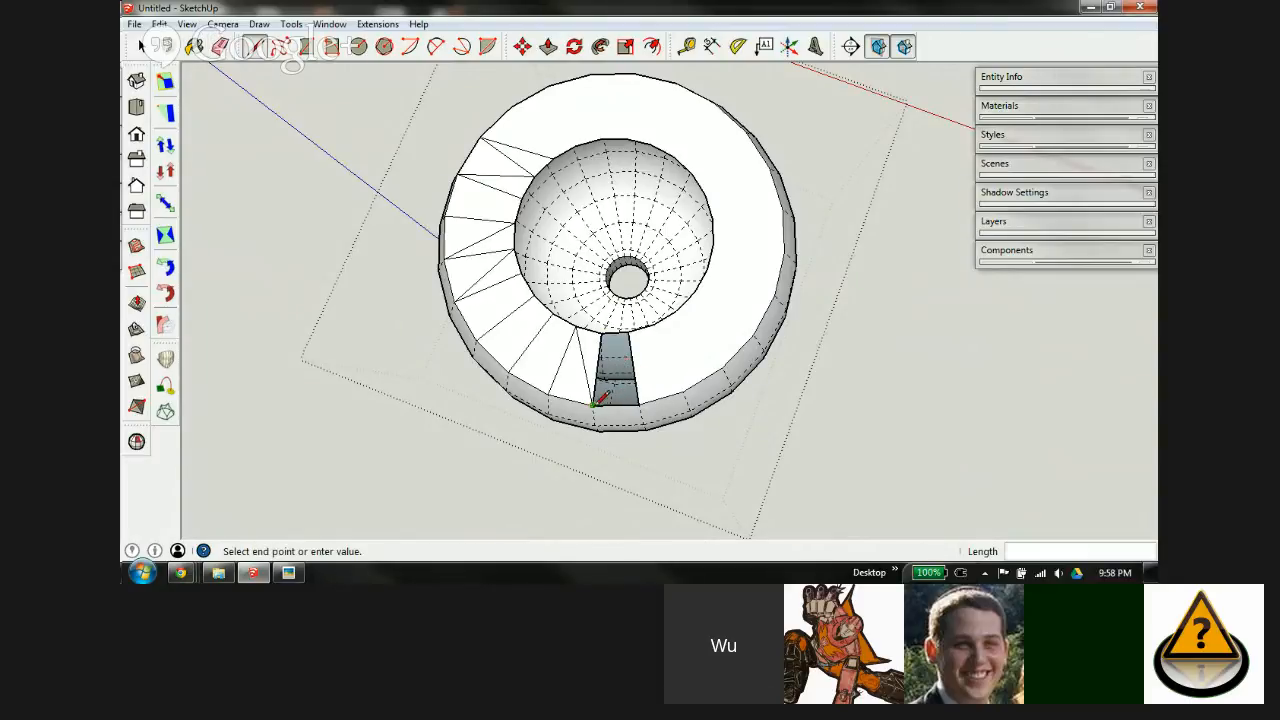
left_click(642, 403)
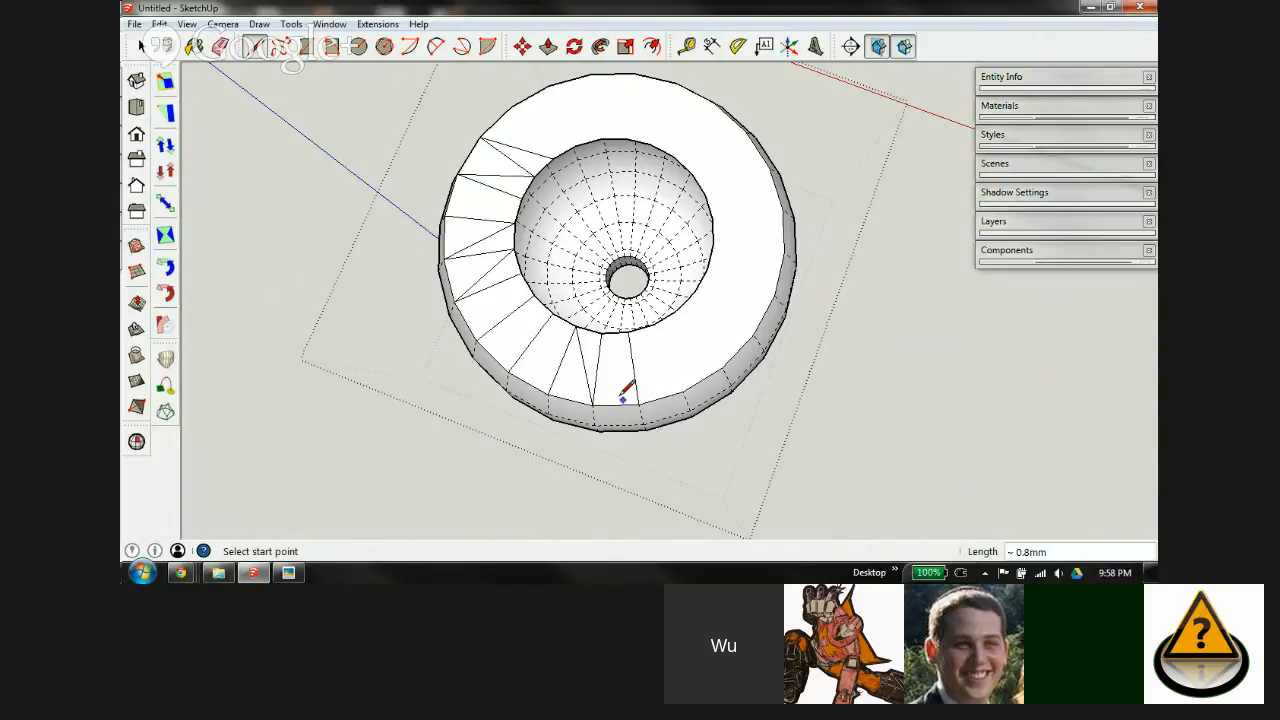
Step: Try erasing the radial edge on the restored facet's clockwise side and retracing its rim segment, then undo the attempt
key("e")
left_click(600, 368)
key("l")
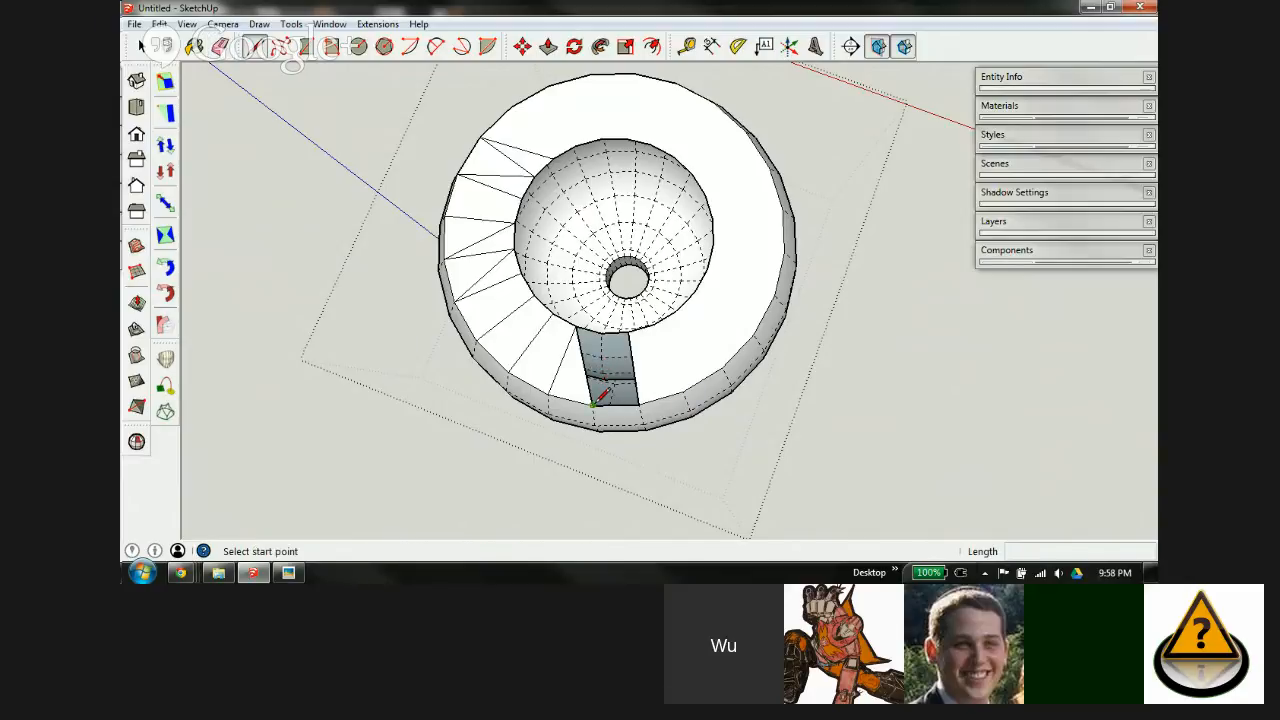
left_click(595, 405)
left_click(642, 404)
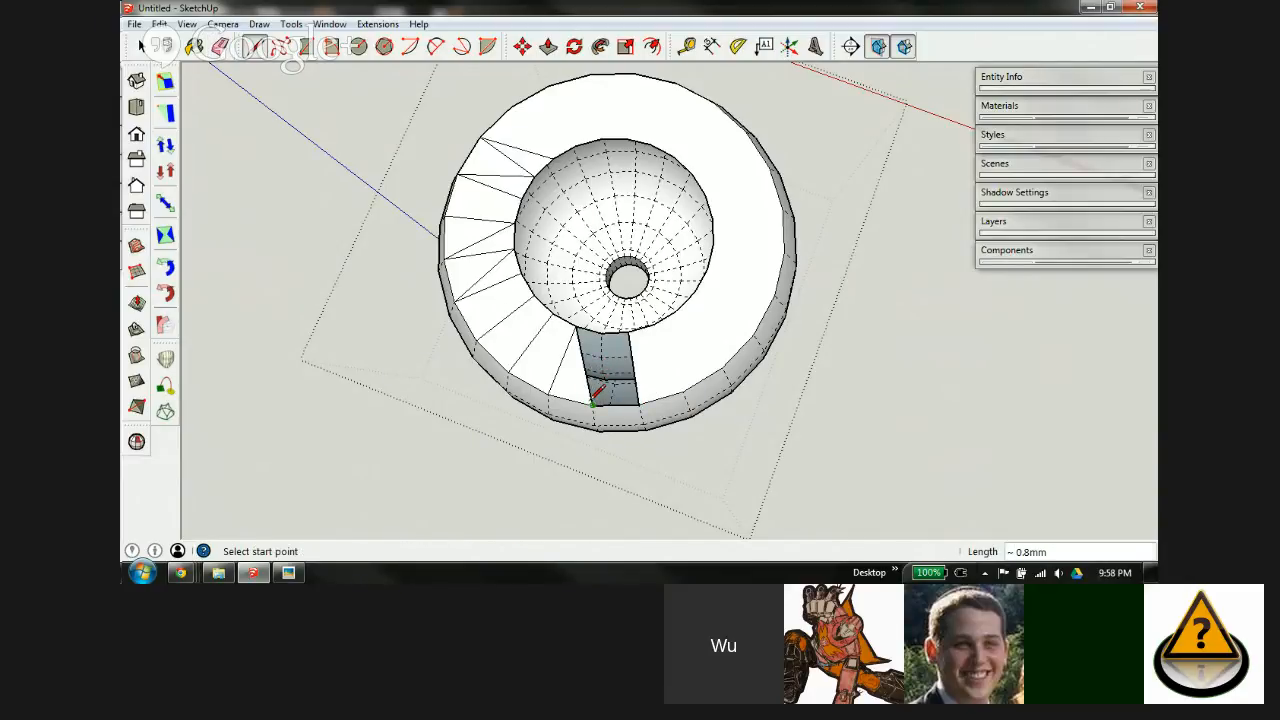
key("ctrl+z")
Step: Erase the diagonal in the next facet clockwise and restore its face with a rim line about 0.8 mm long
key("e")
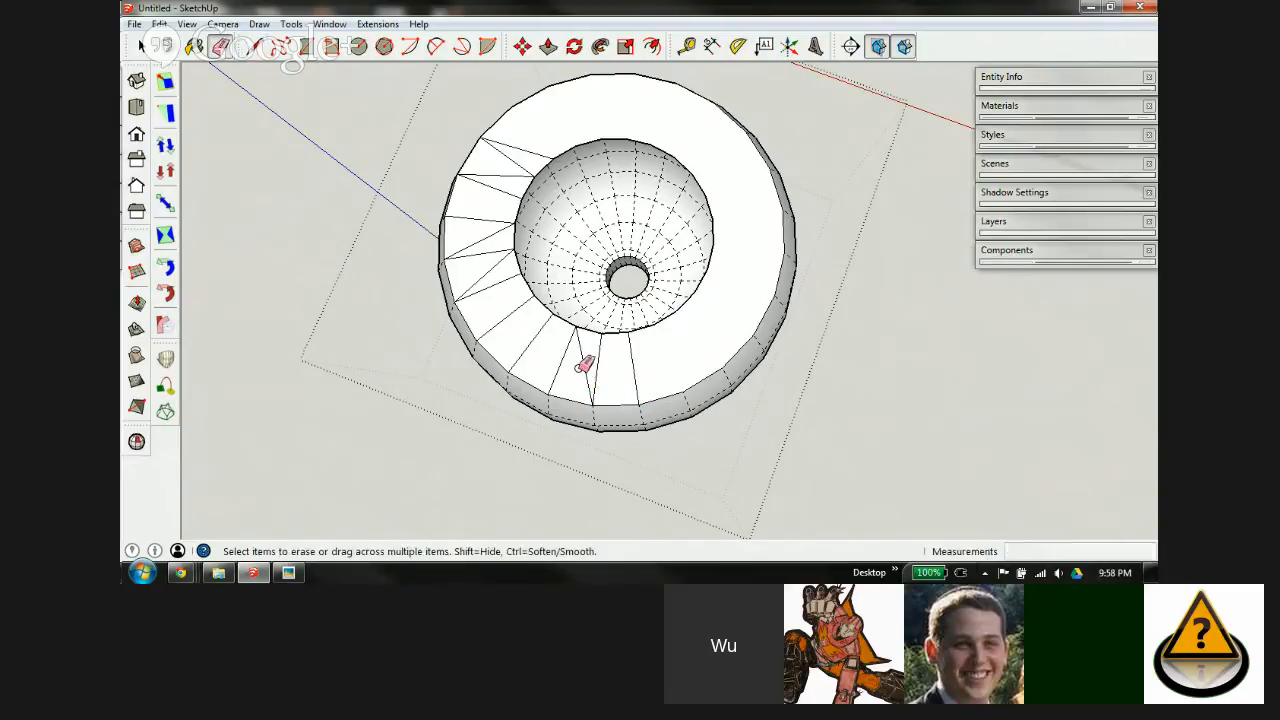
left_click(588, 362)
key("l")
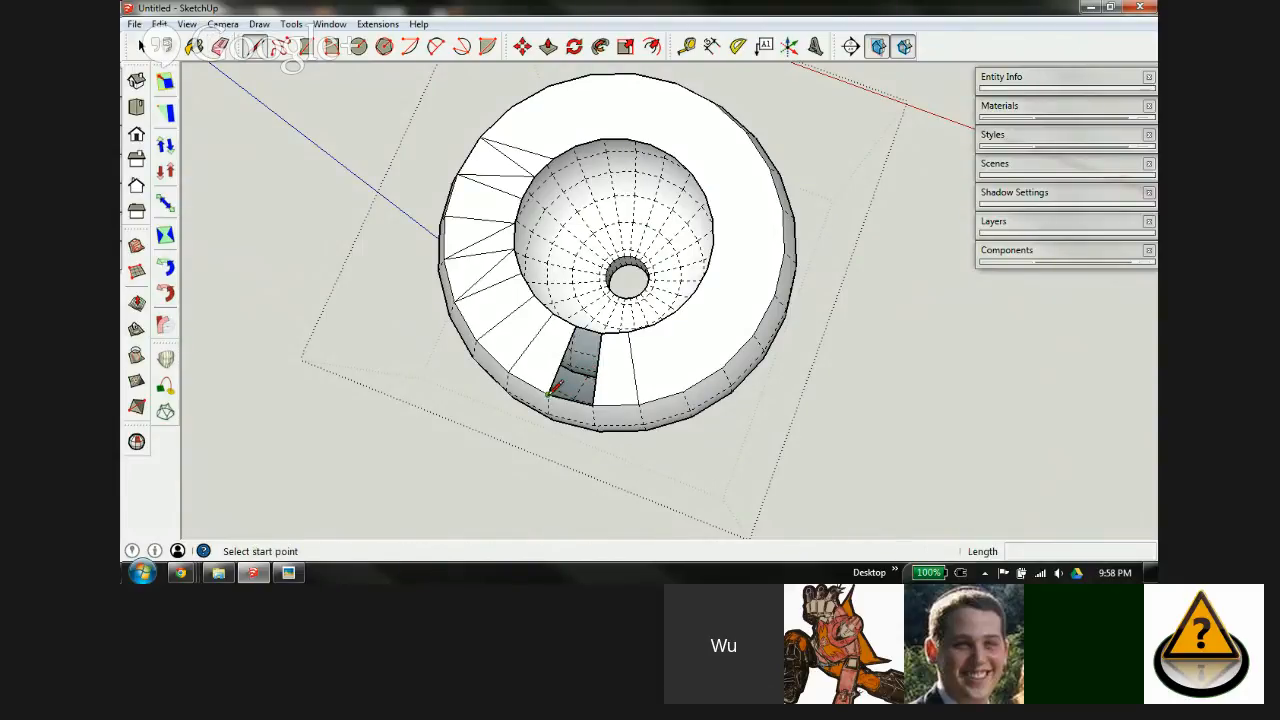
left_click(556, 388)
left_click(597, 401)
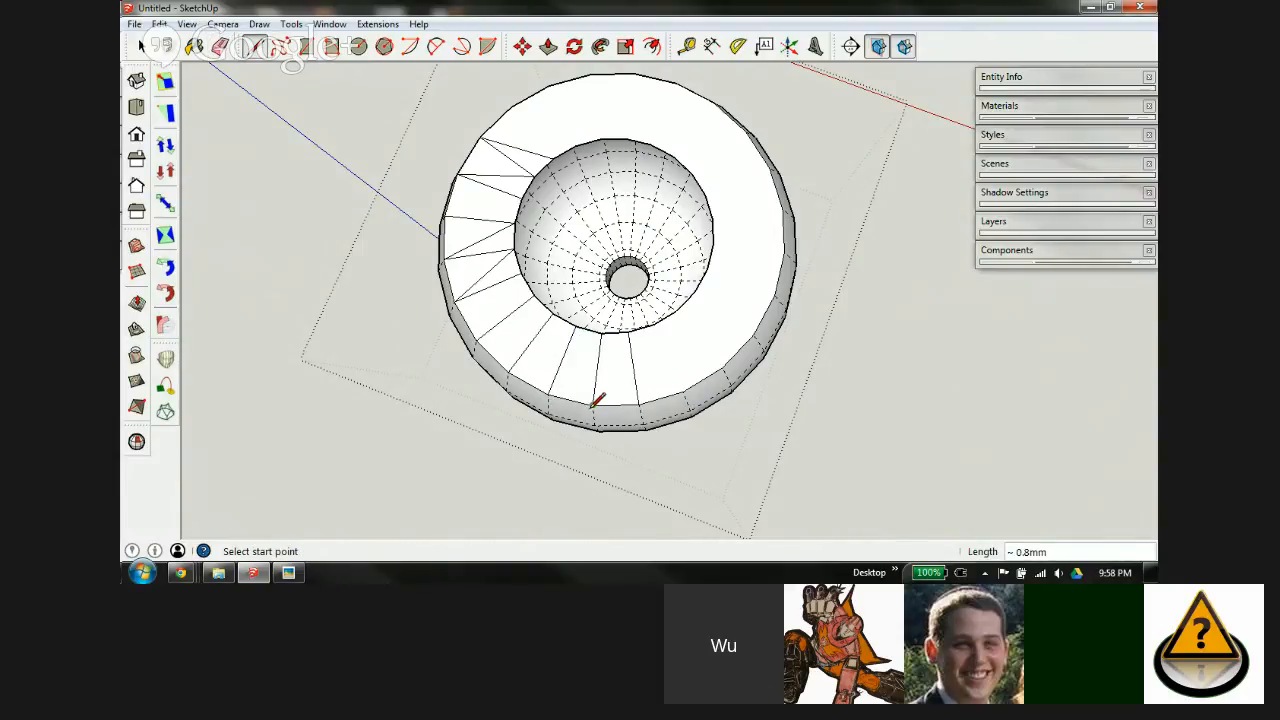
Step: Try to merge the next two facets clockwise by erasing their shared radial edge and retracing both adjoining rim segments
key("e")
left_click(564, 364)
key("l")
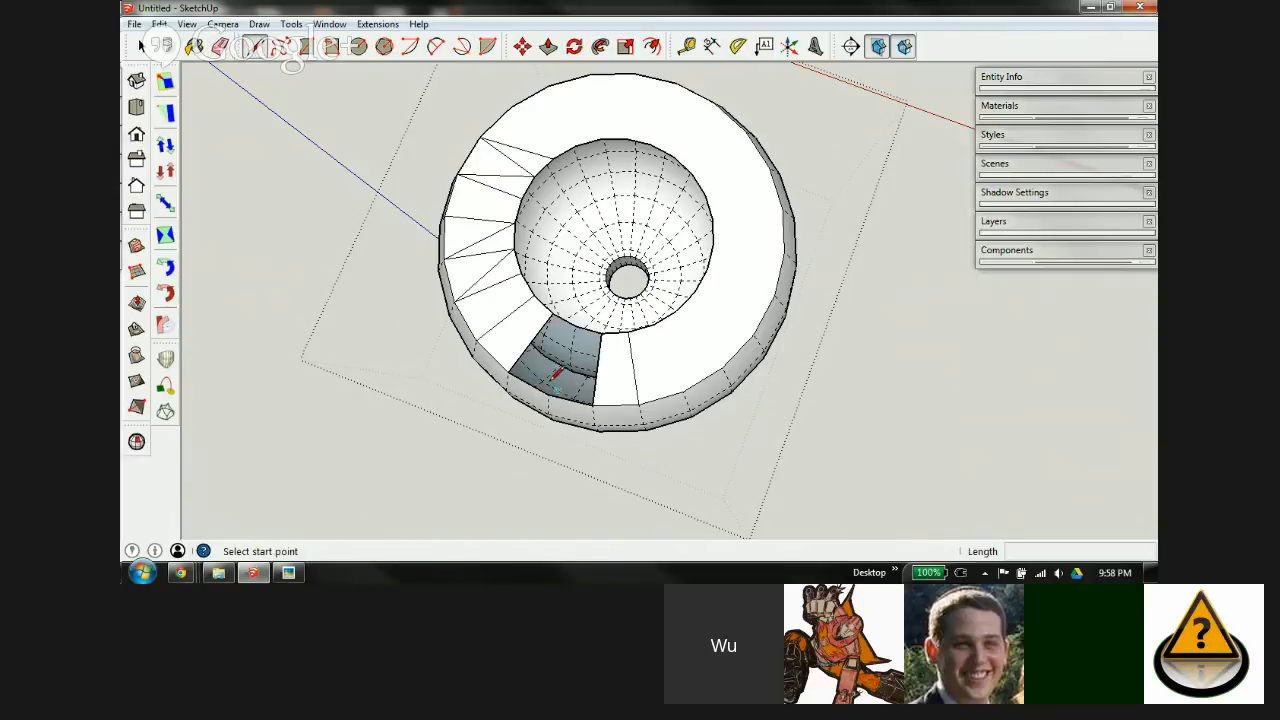
left_click(549, 394)
left_click(592, 402)
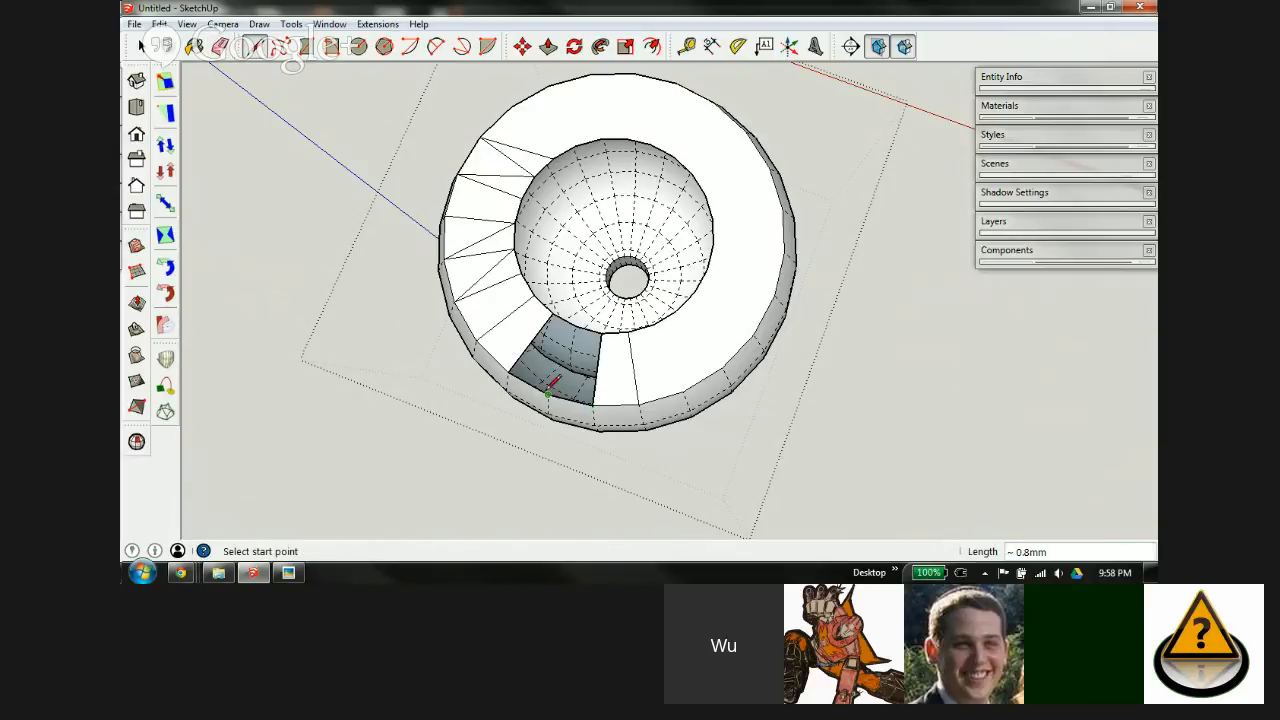
left_click(549, 394)
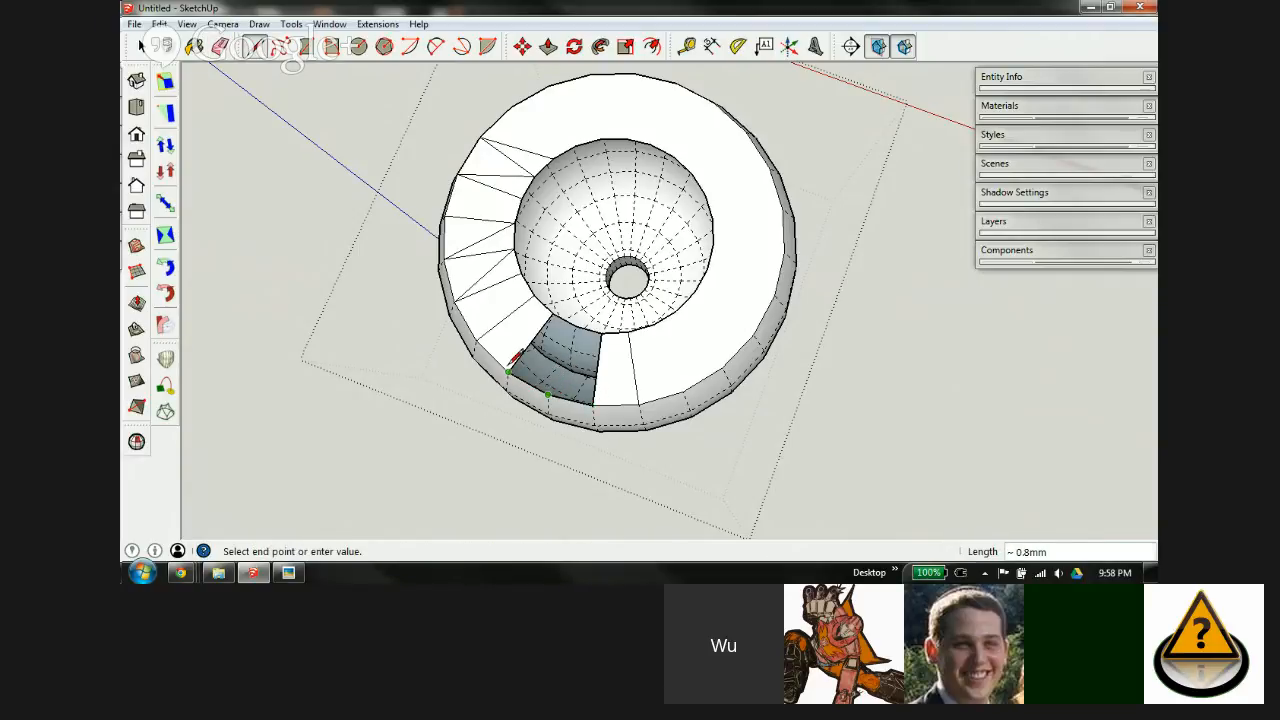
left_click(509, 369)
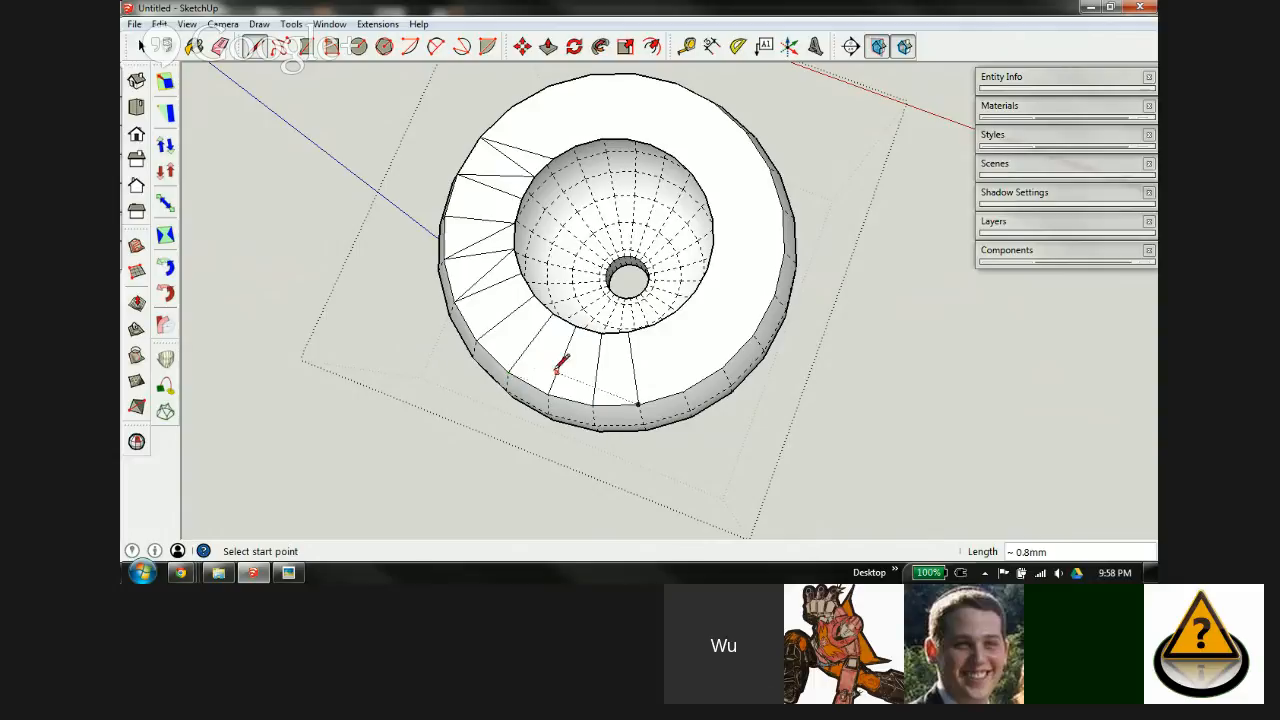
Step: Erase the radial edge one position farther clockwise and merge its two facets with a rim line about 0.8 mm long
key("e")
left_click(537, 342)
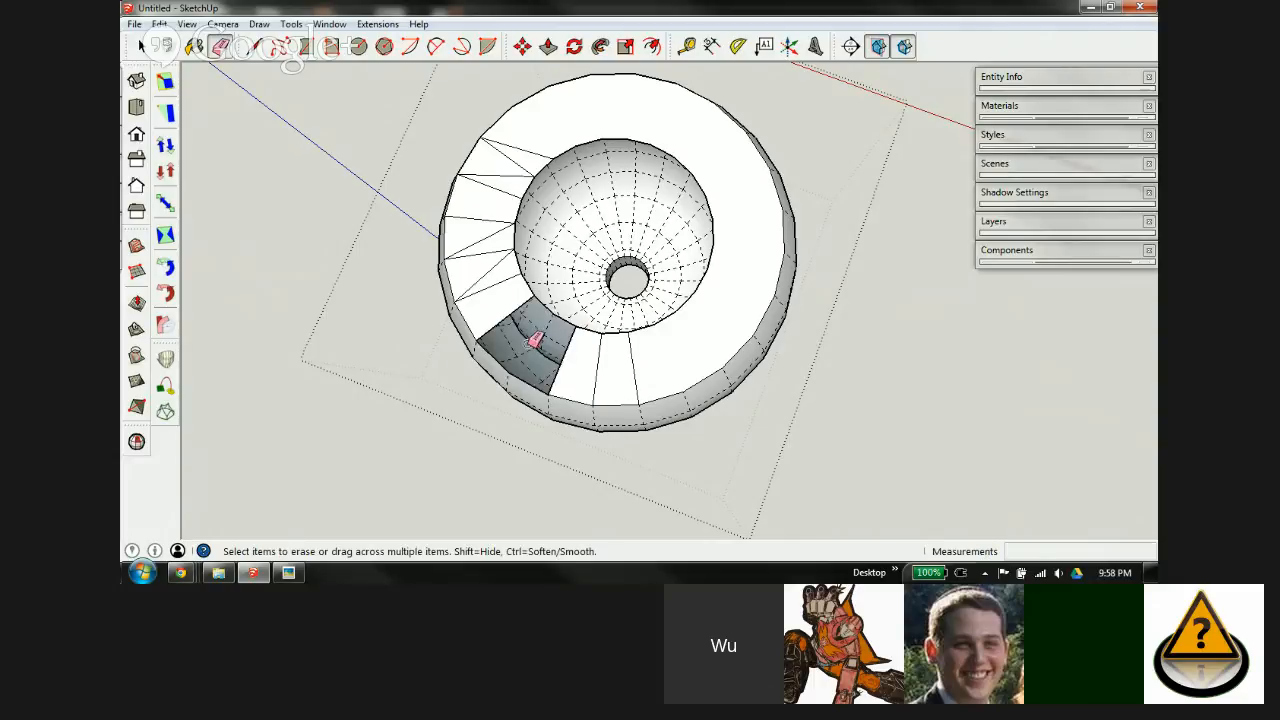
key("l")
left_click(509, 370)
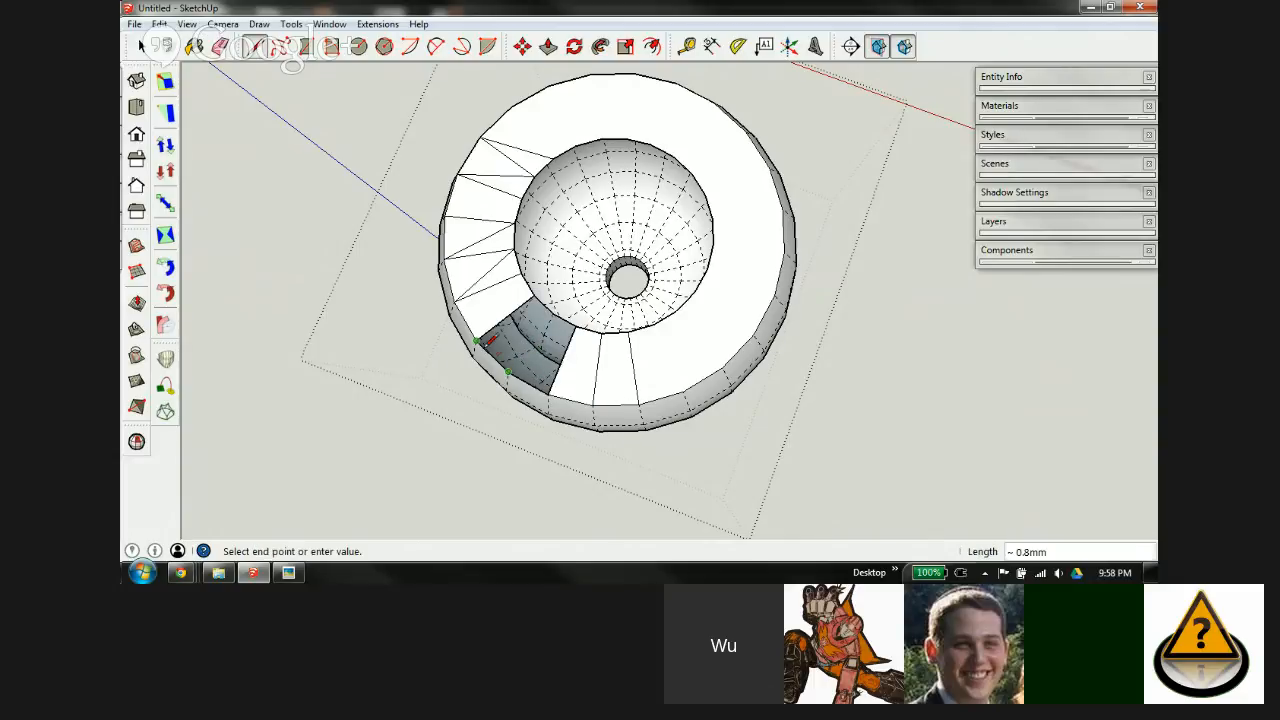
left_click(477, 341)
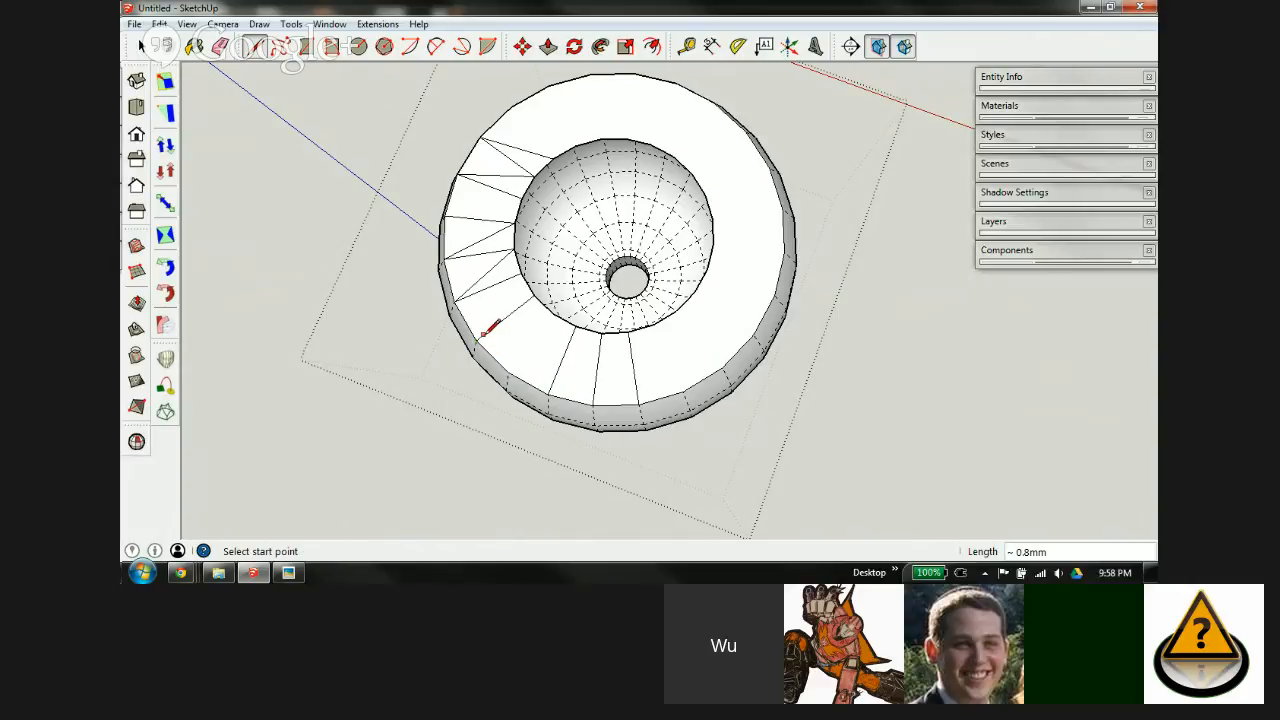
Step: Erase the extra radial edge on the dome's flat annular face and redraw the adjoining outer rim segment, about 0.8 mm, to restore the face
key("e")
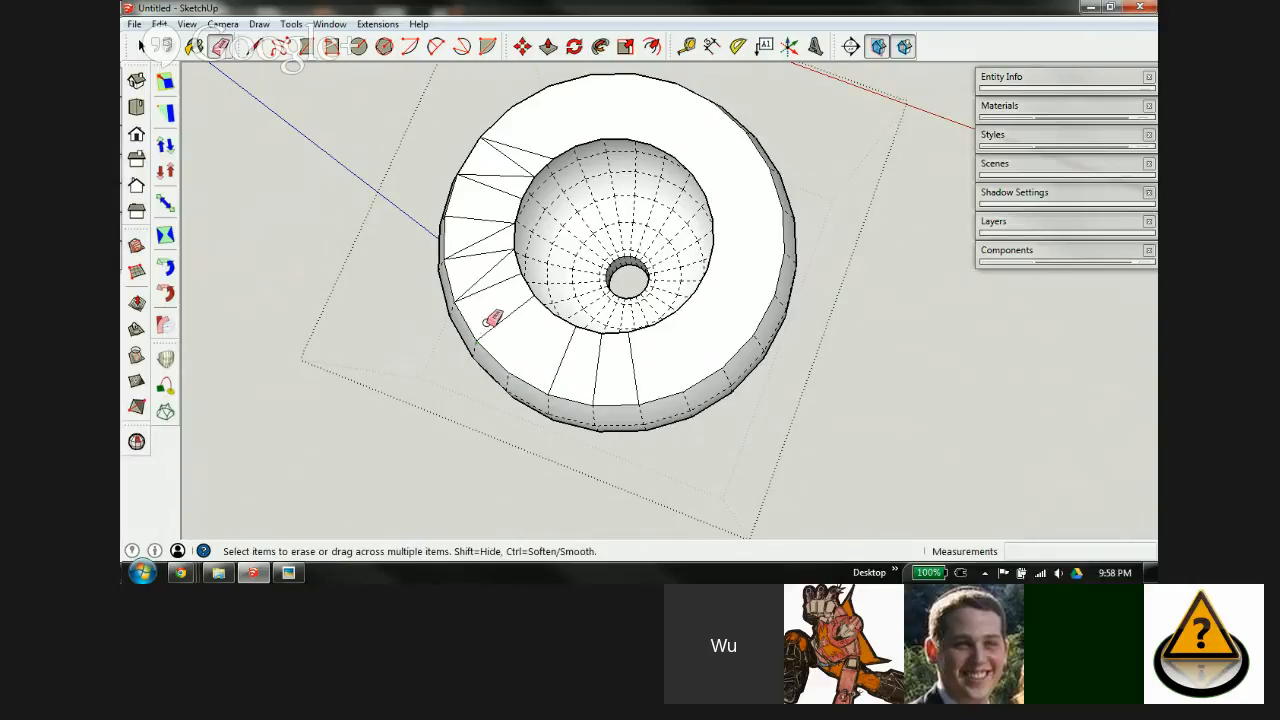
left_click(495, 328)
key("l")
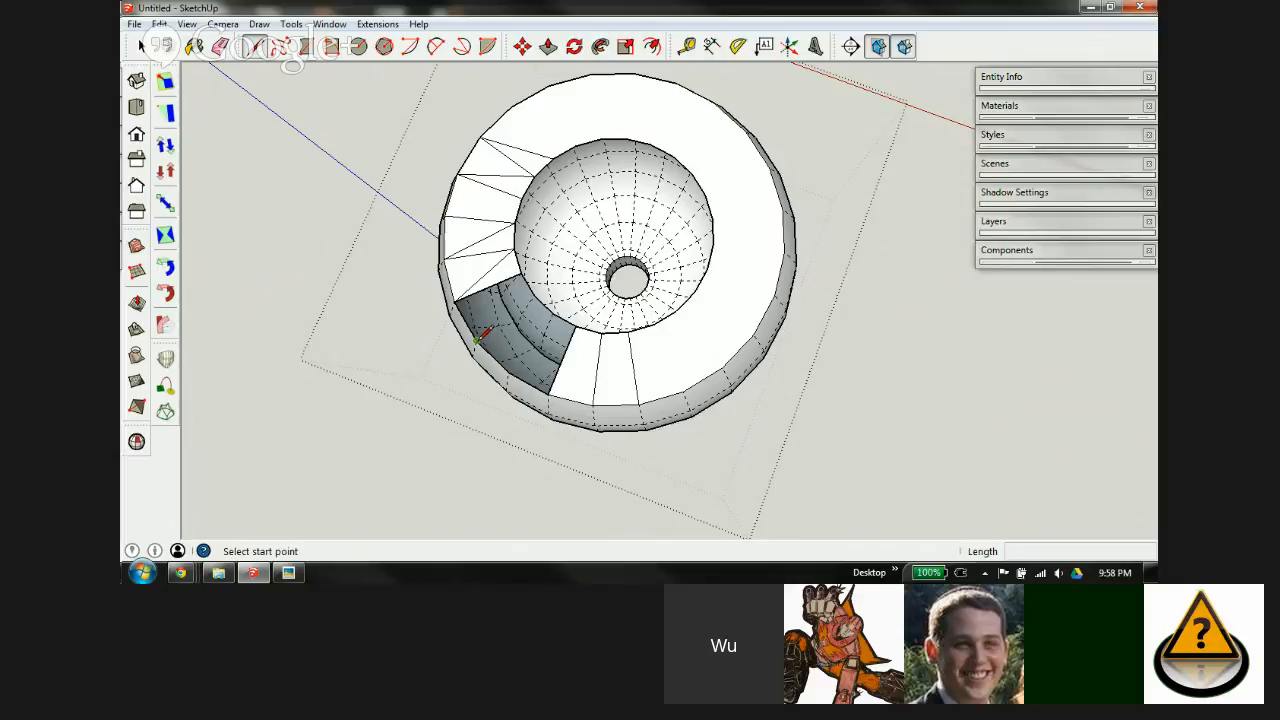
left_click(477, 341)
left_click(456, 296)
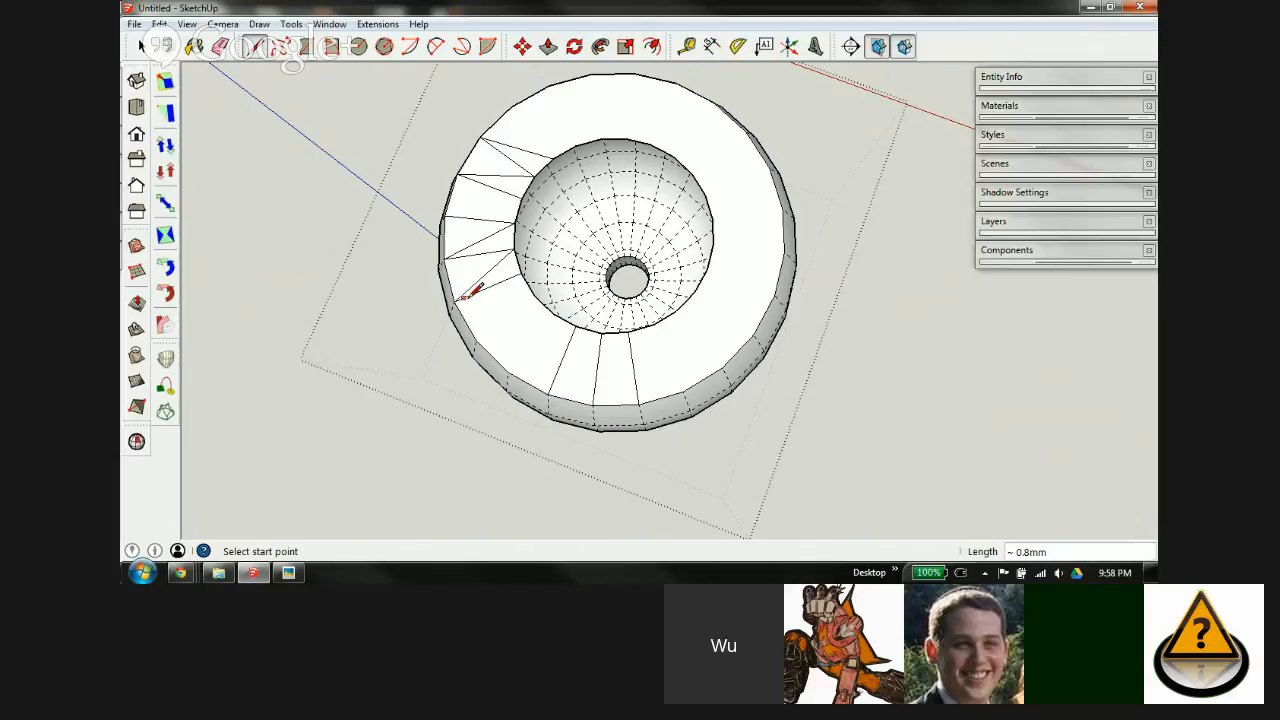
Step: Try to remove the next radial edge beside the merged face and refill the opening with an outer rim line, then undo it
key("e")
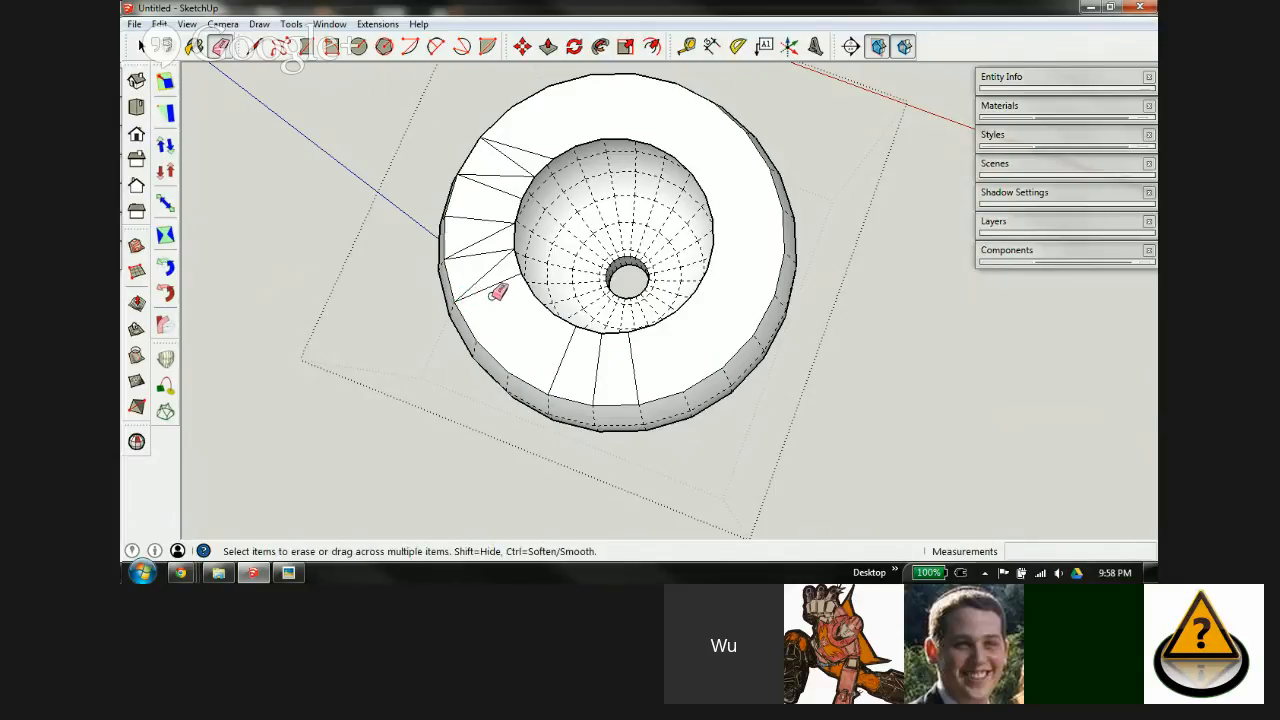
left_click(497, 283)
key("l")
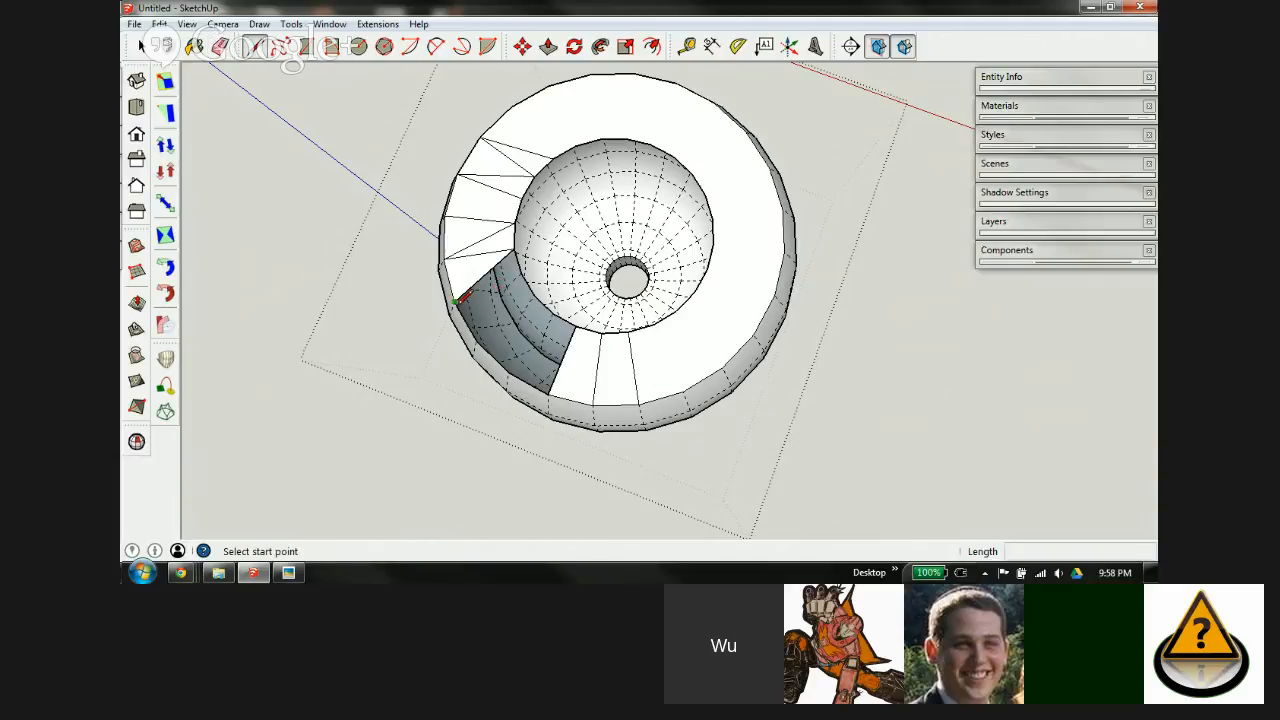
left_click(456, 298)
left_click(483, 336)
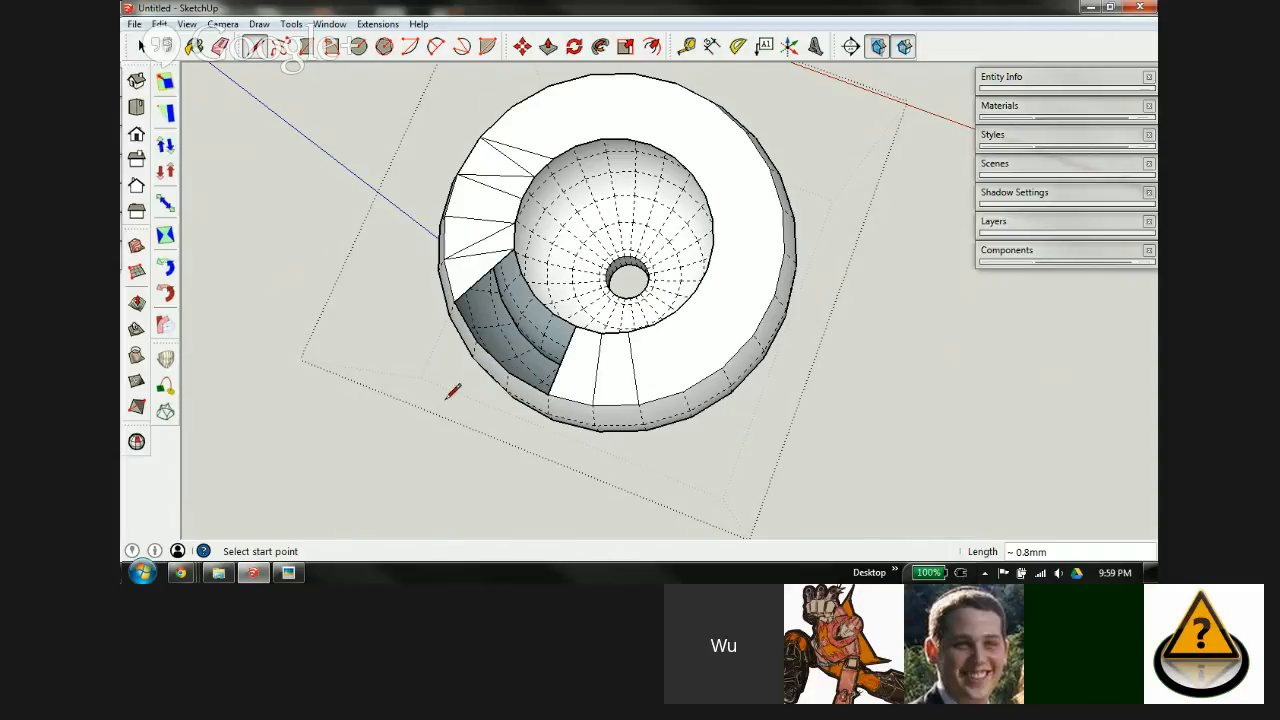
left_click_drag(473, 353, 458, 294)
key("ctrl+z")
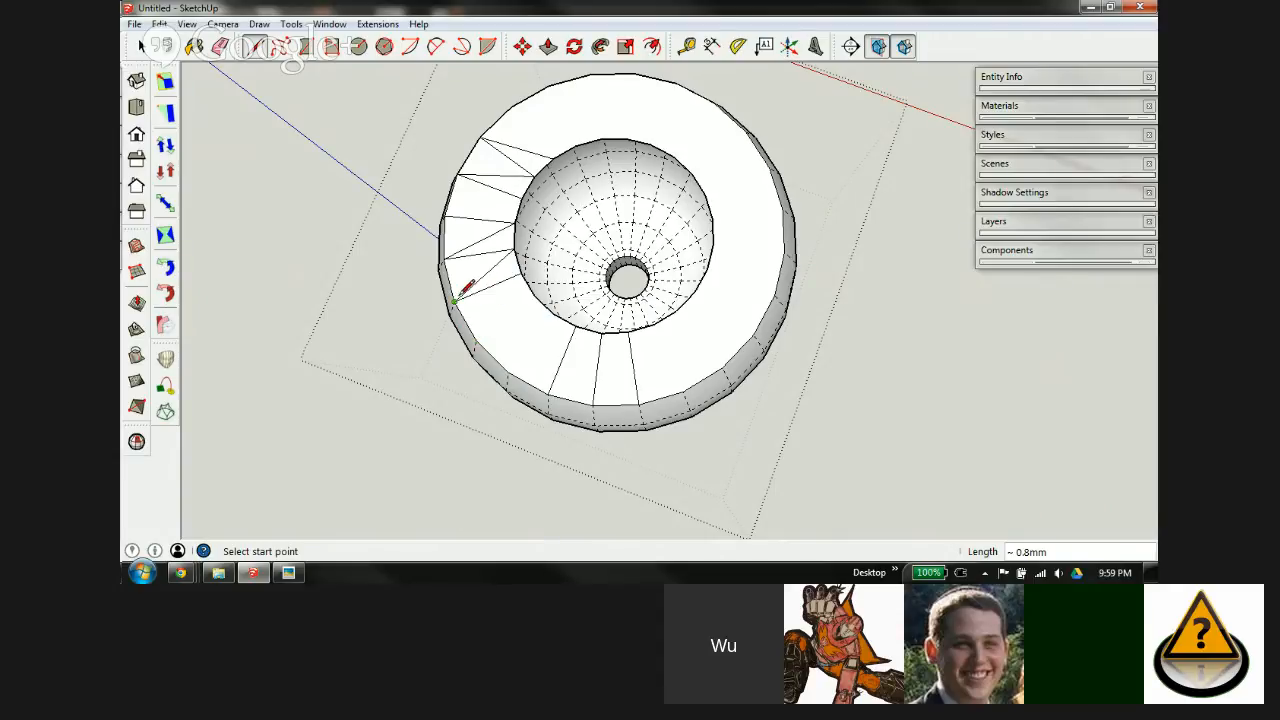
Step: Erase the diagonal edge in the next segment of the annular face and retrace its outer rim segment, about 0.8 mm, to refill it
key("e")
left_click(486, 272)
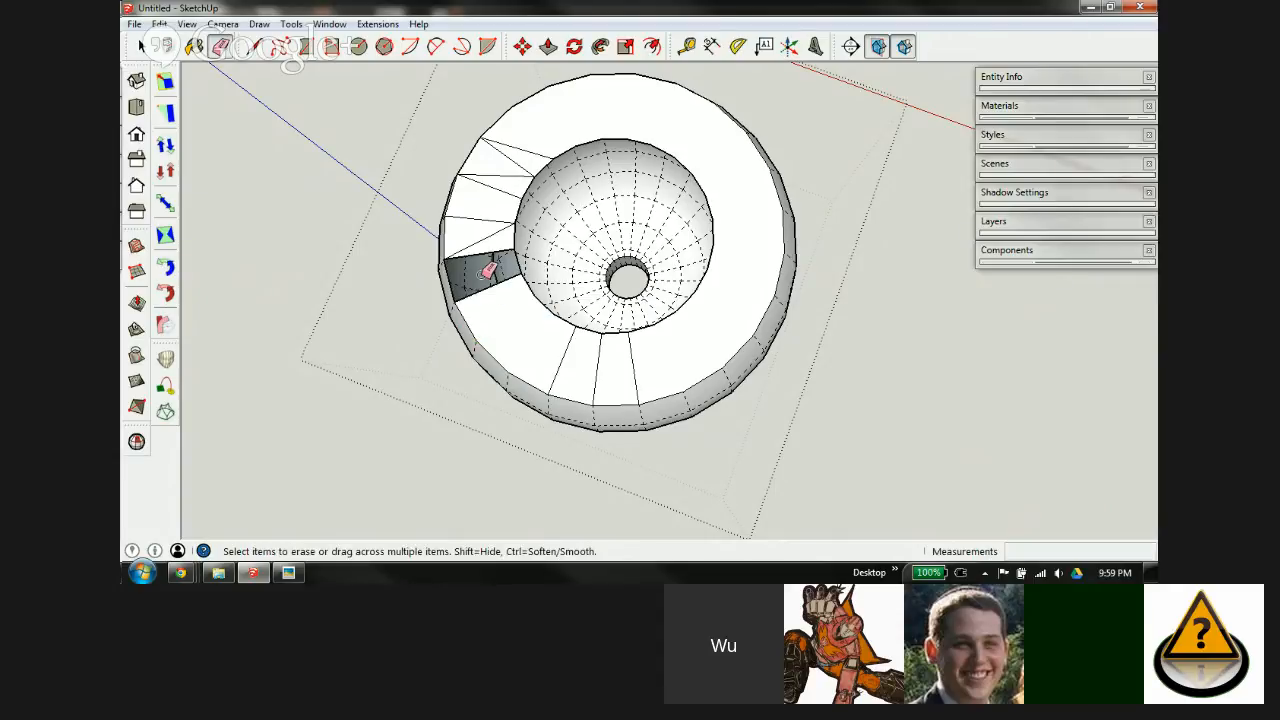
key("l")
left_click(454, 299)
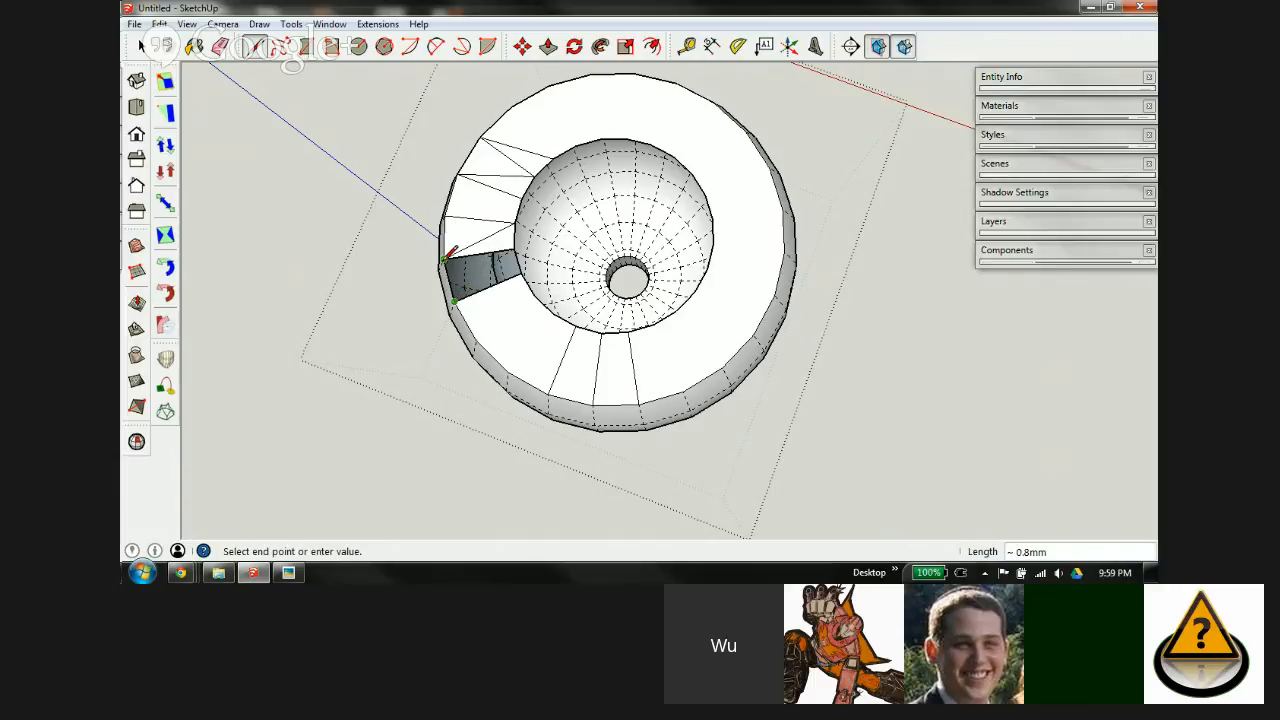
left_click(444, 260)
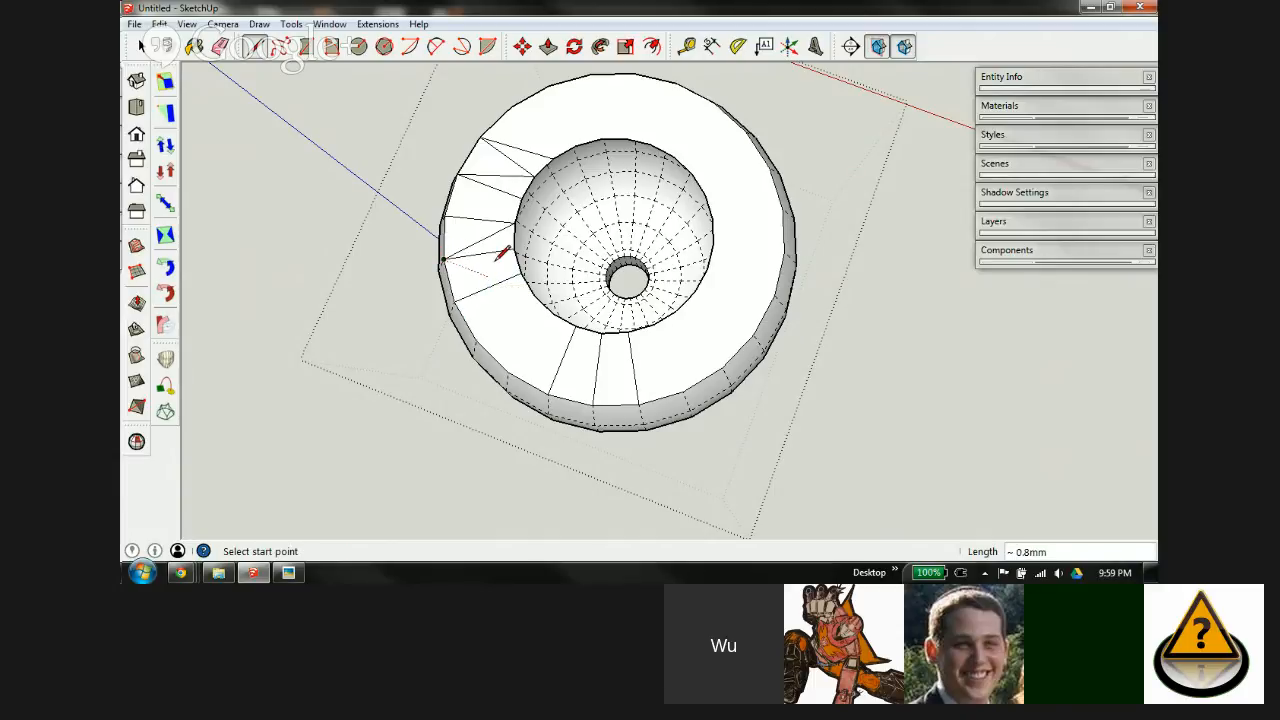
Step: Try to erase the radial edge above the refilled segment and close the gap by retracing the outer rim
key("e")
left_click(479, 256)
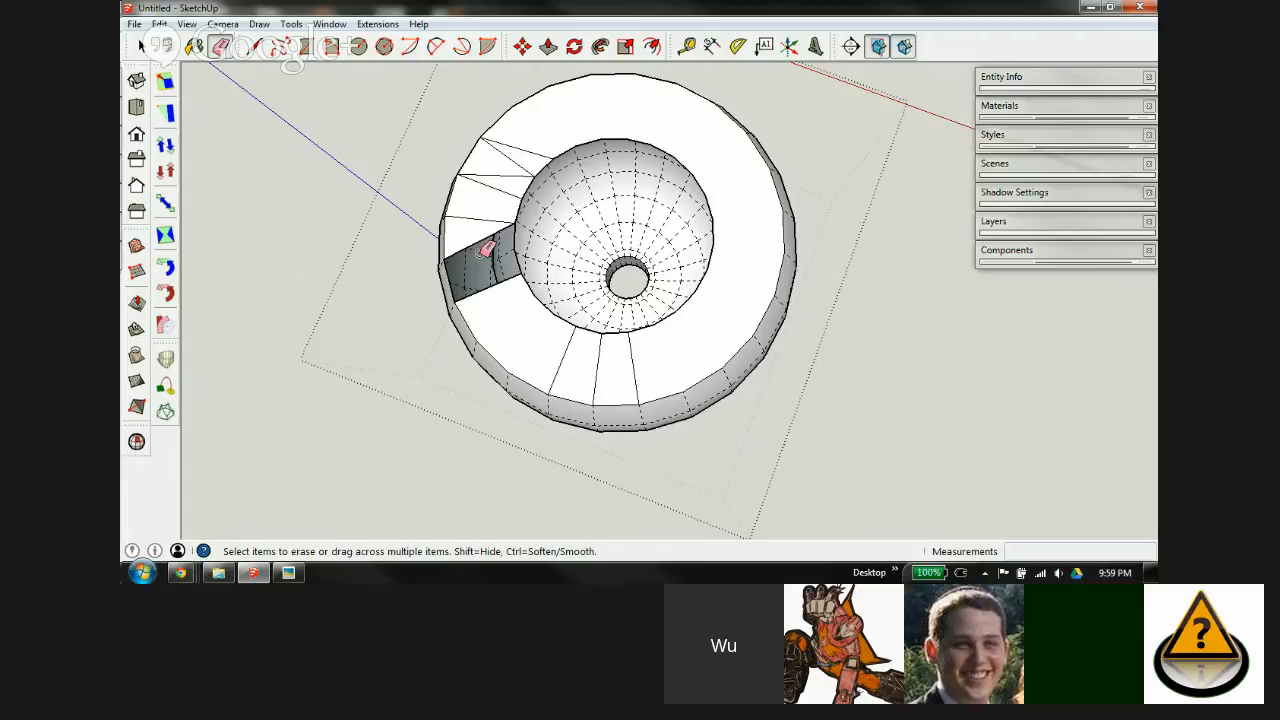
key("l")
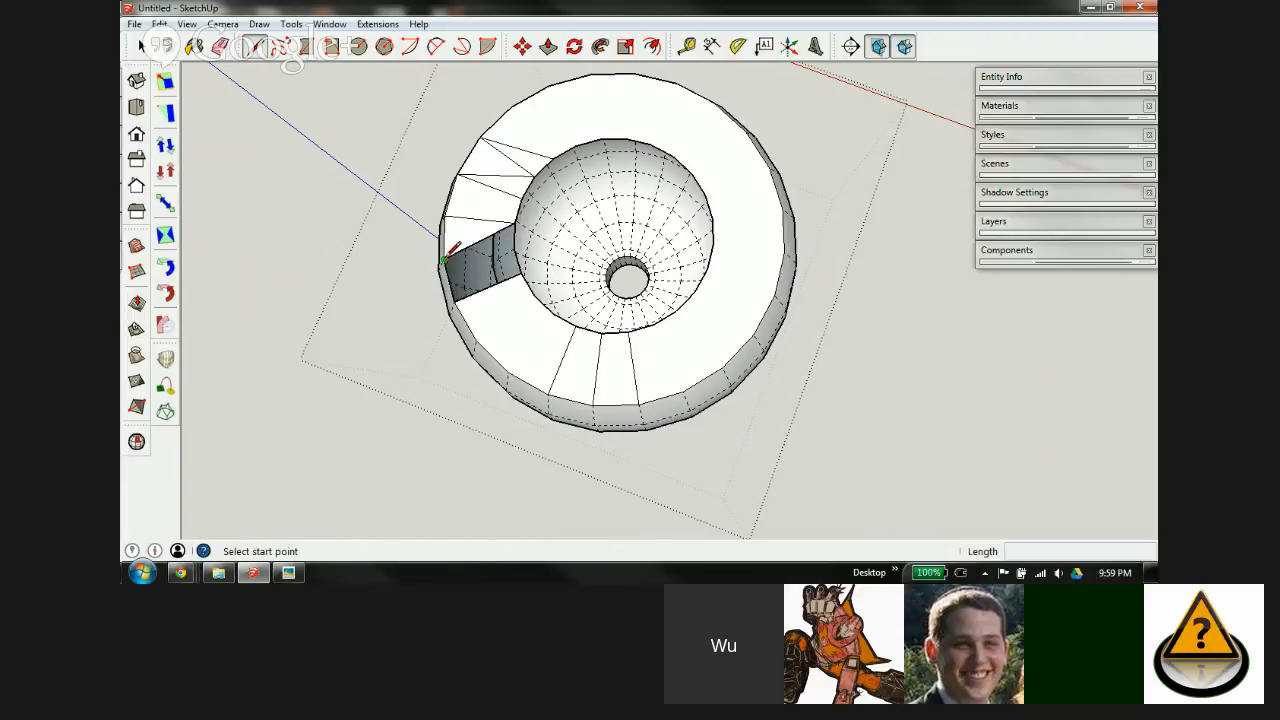
left_click(452, 249)
left_click(461, 290)
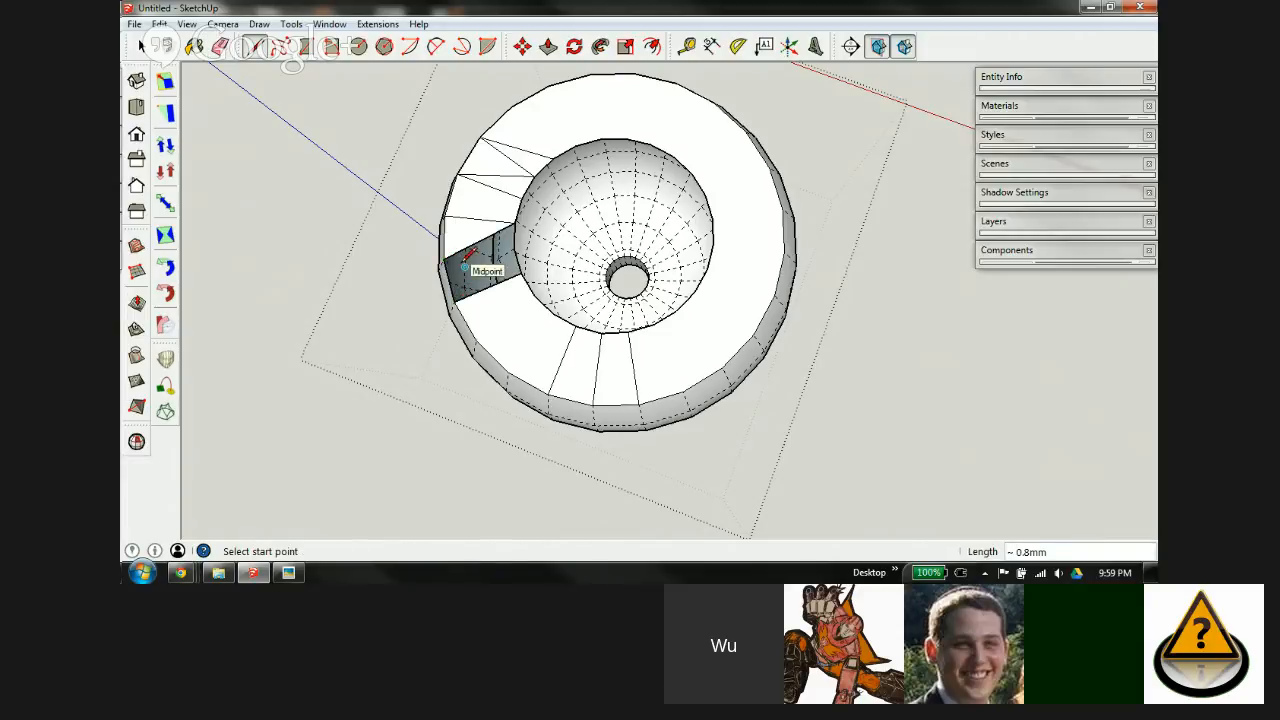
Step: Erase the diagonal across the following segment of the annular face and redraw its outer rim edge, about 0.8 mm, to close it
key("e")
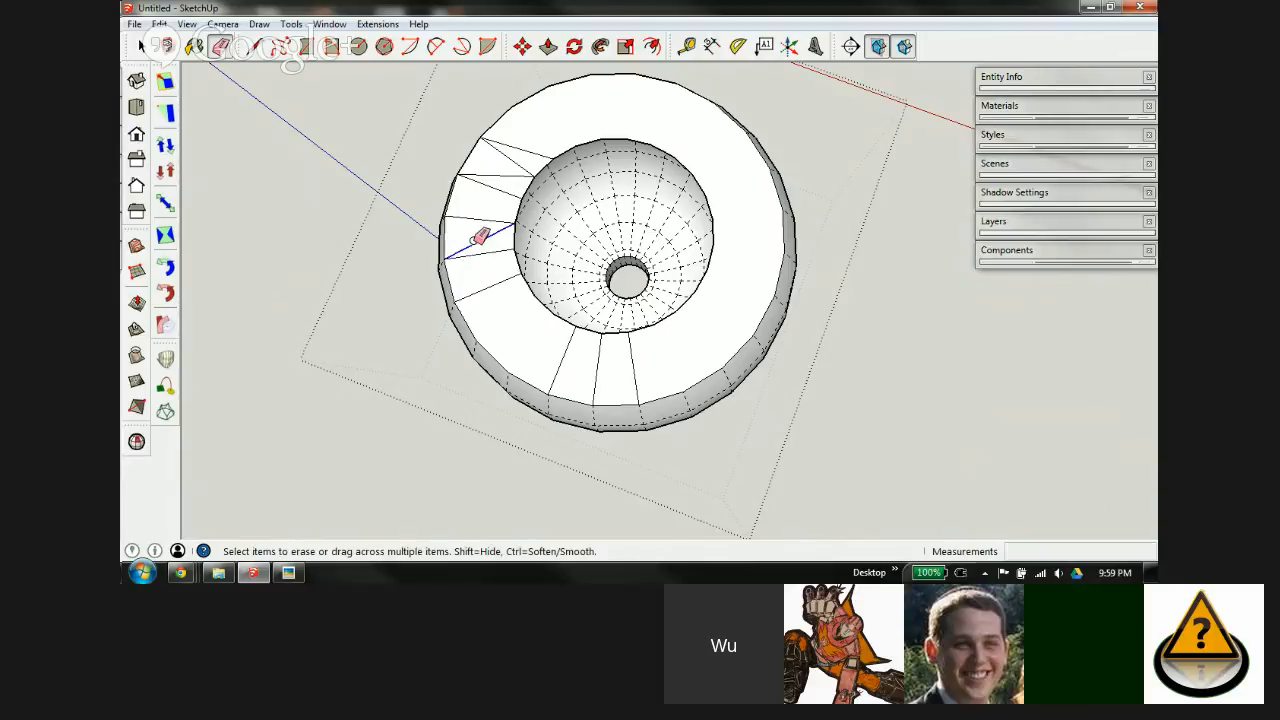
left_click(480, 232)
key("l")
left_click(443, 255)
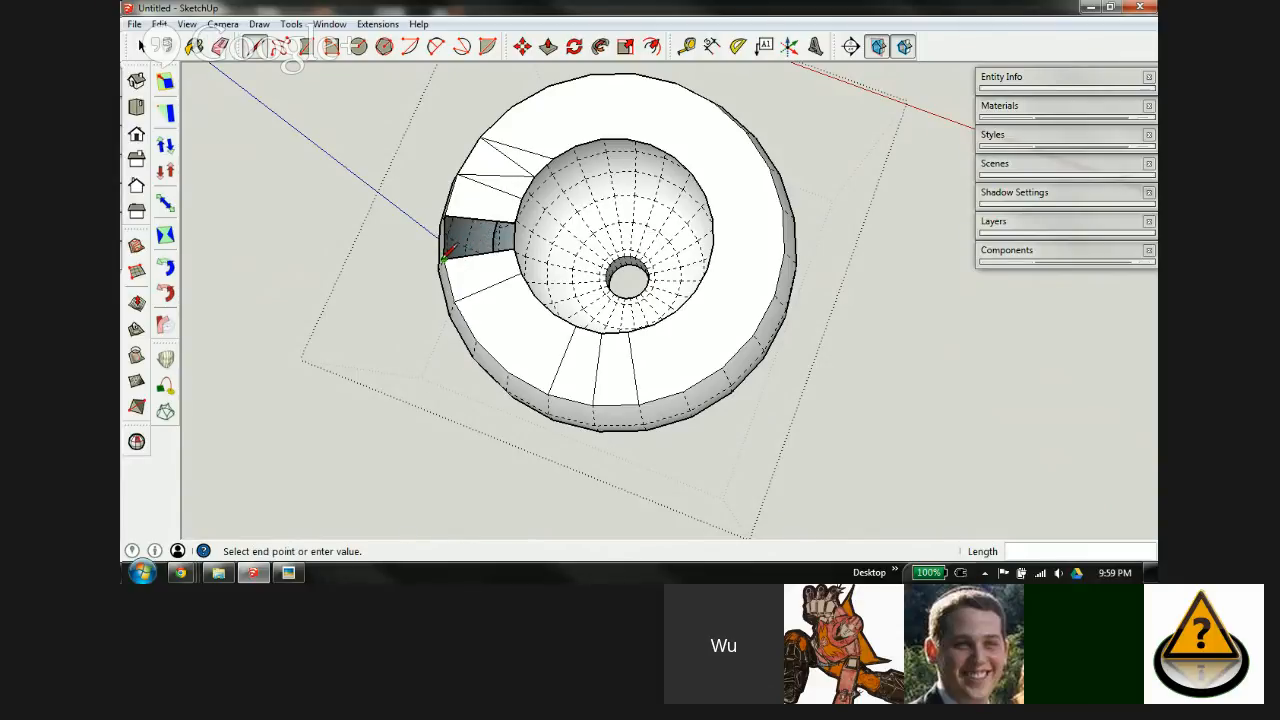
left_click(445, 214)
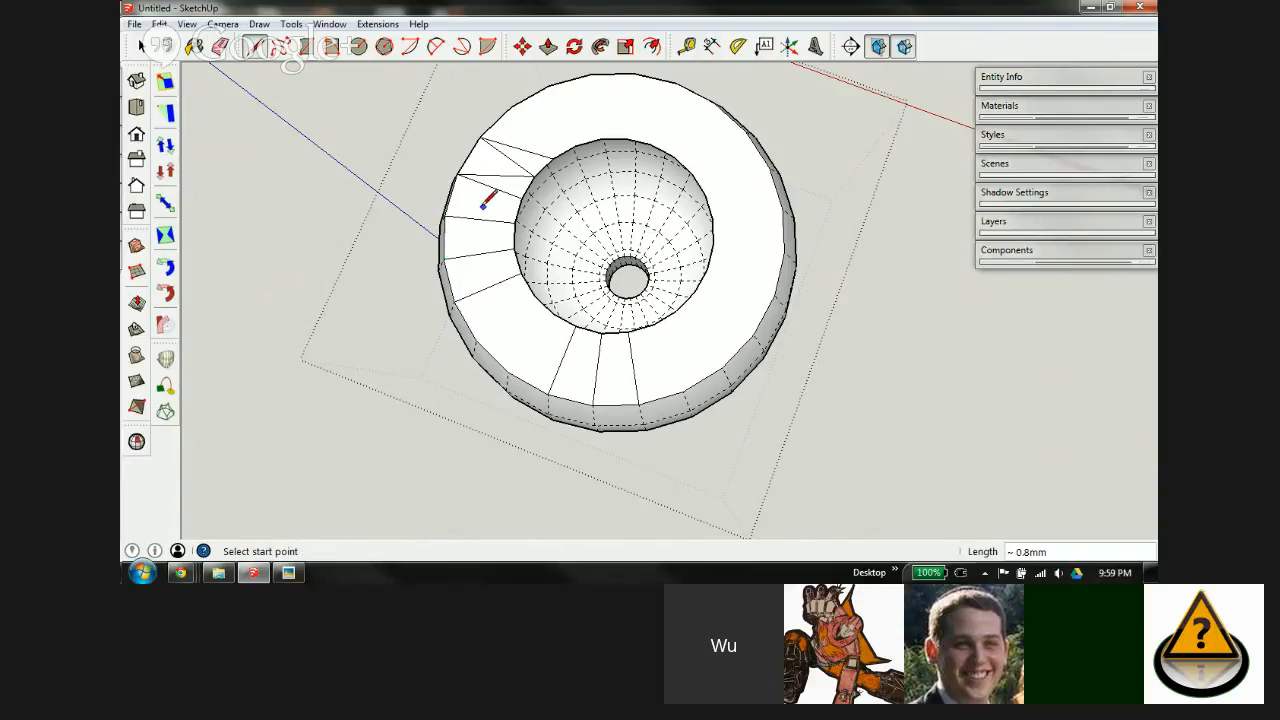
Step: Erase the lower of the two remaining diagonals on the annular face and retrace the outer rim edge, about 0.8 mm, to fill the gap
scroll(482, 206, "up", 3)
mouse_move(489, 200)
middle_mouse_down()
mouse_move(511, 311)
mouse_move(512, 288)
middle_mouse_up()
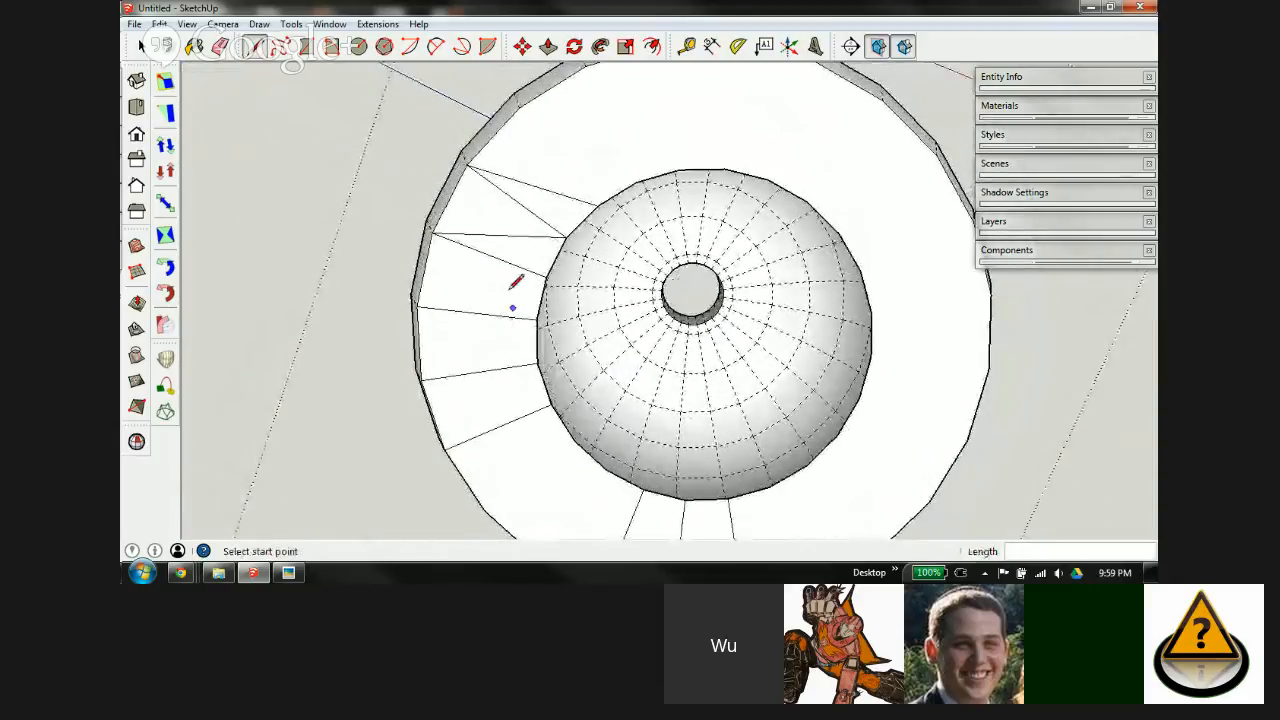
key("e")
left_click(510, 226)
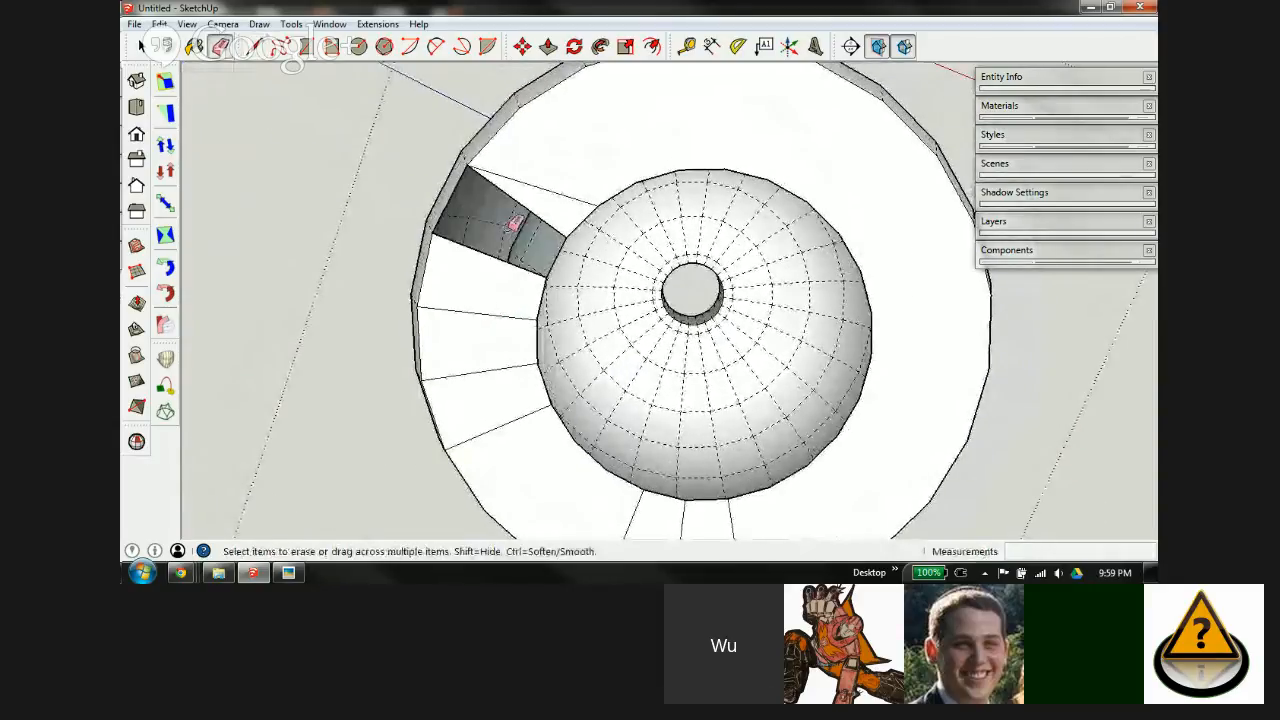
key("l")
left_click(466, 163)
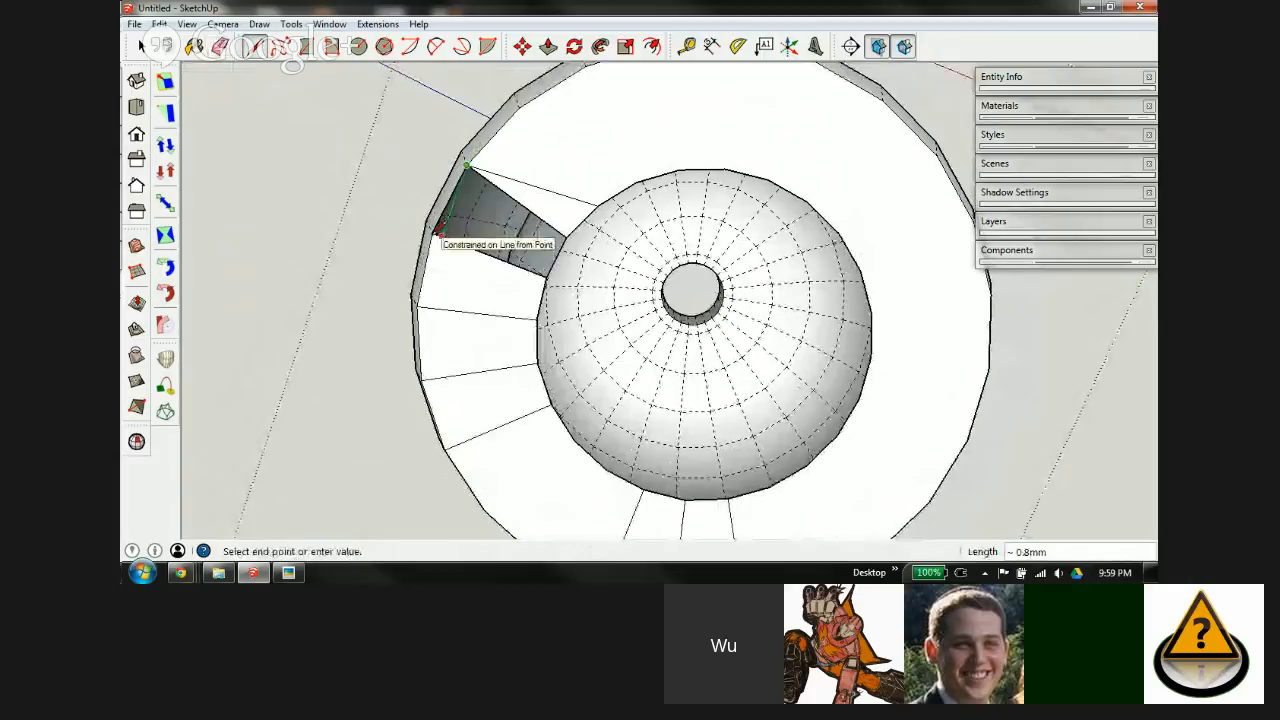
left_click(437, 229)
Step: Try to erase the last diagonal edge on the annular face and refill the opening along the outer rim
key("e")
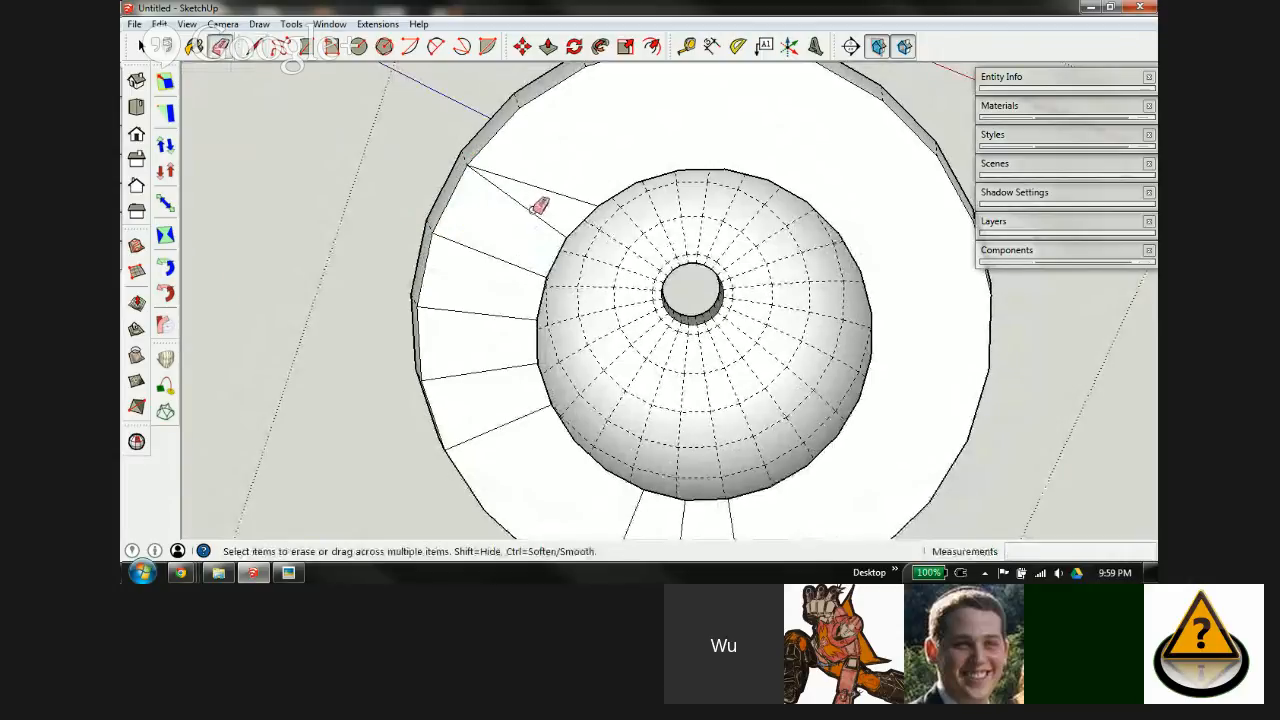
left_click(538, 206)
key("l")
left_click(466, 163)
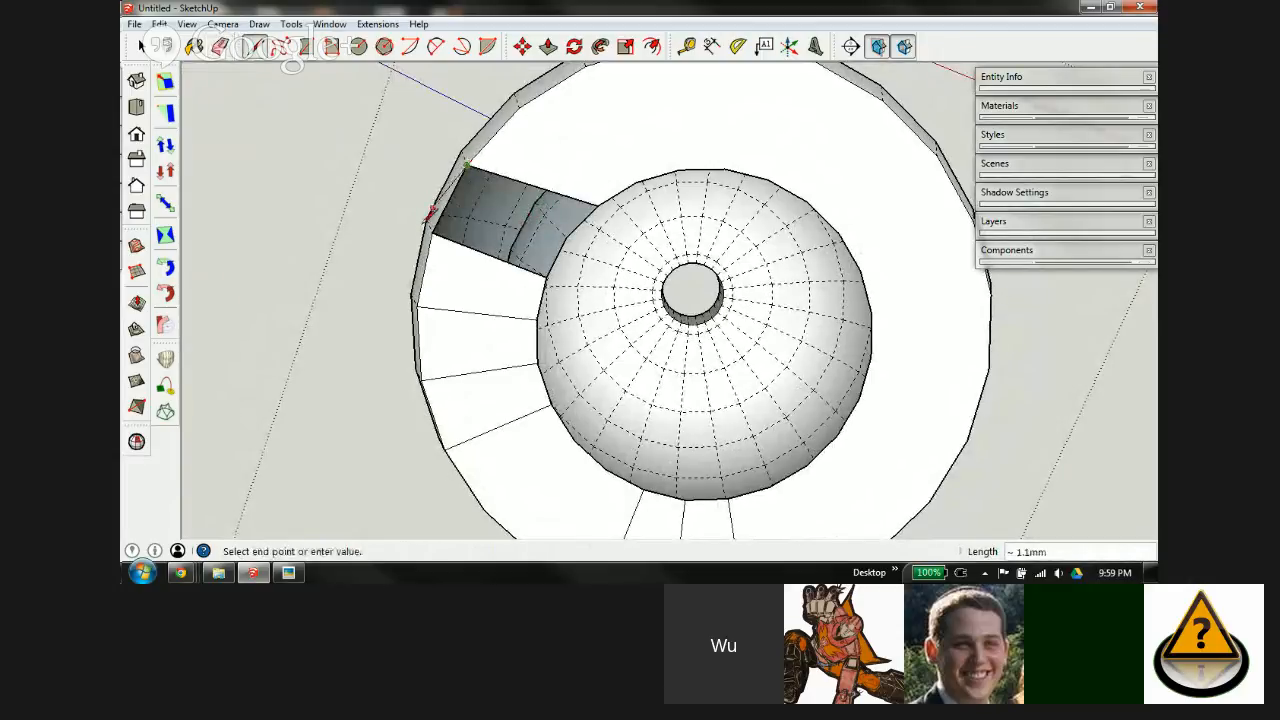
left_click(434, 229)
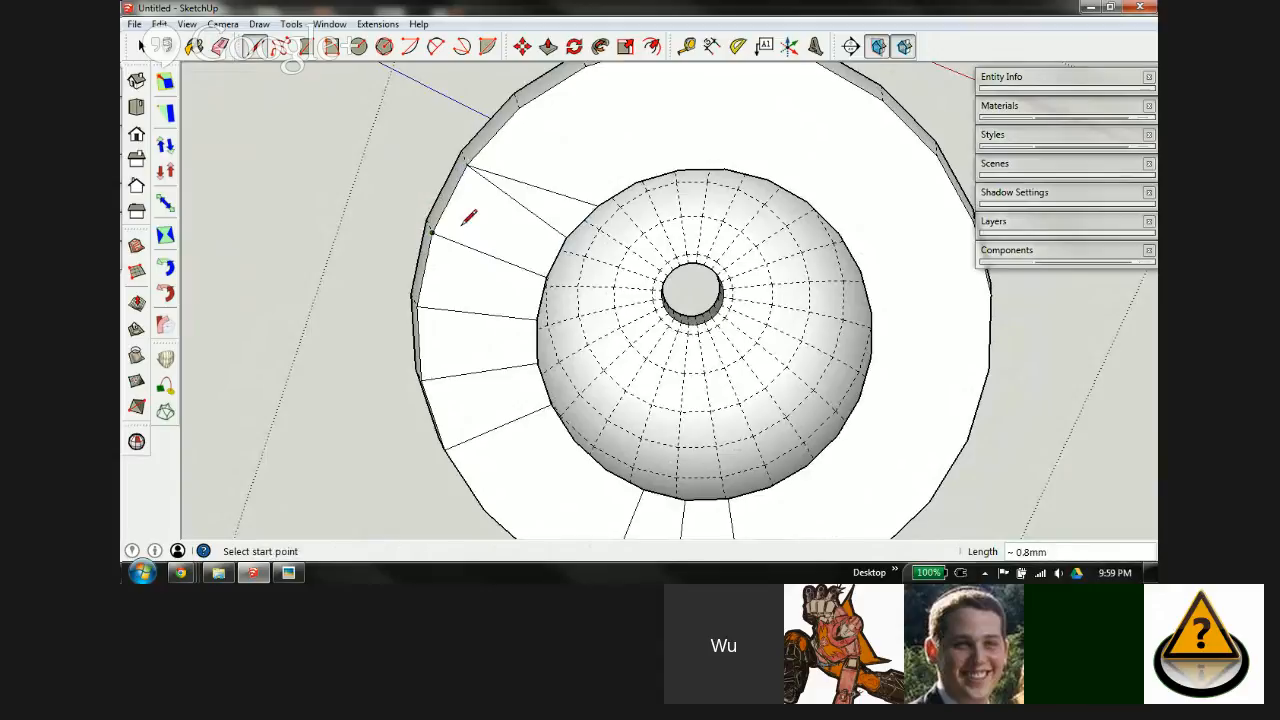
Step: Soften the remaining radial edges across the annular face with the Eraser
scroll(608, 366, "down", 3)
mouse_move(608, 366)
middle_mouse_down()
mouse_move(620, 371)
mouse_move(611, 323)
middle_mouse_up()
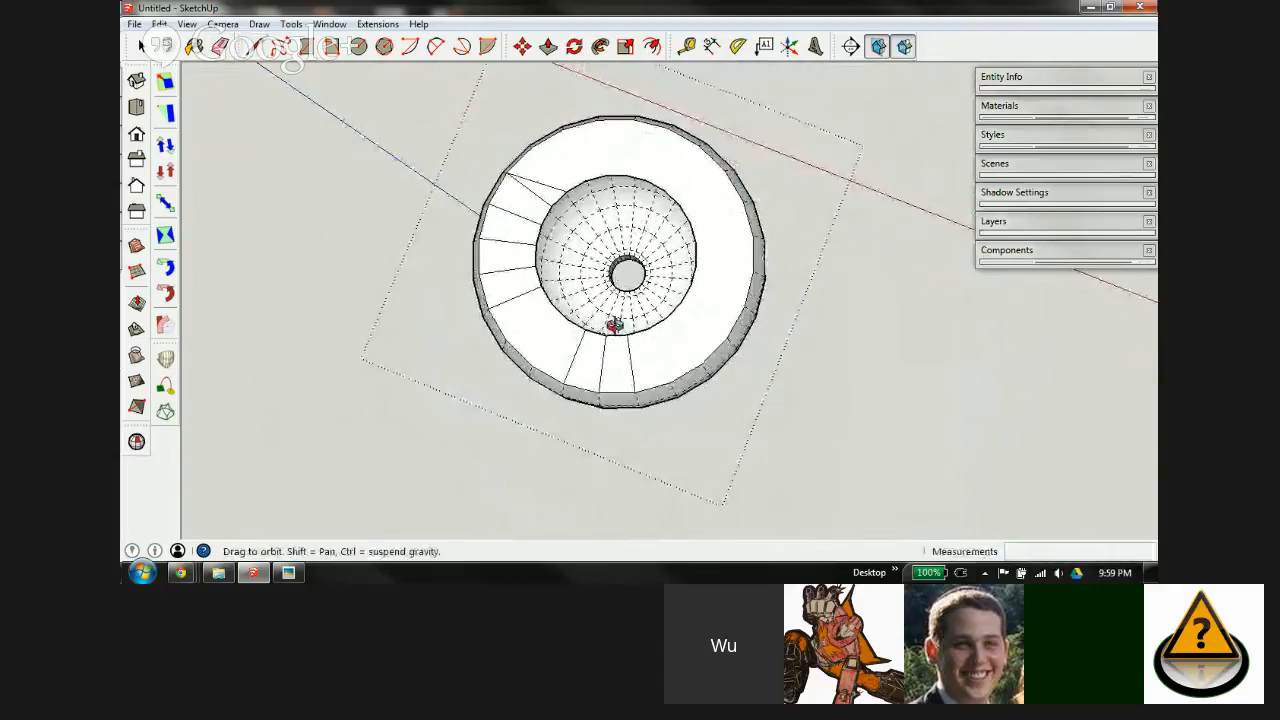
key("e")
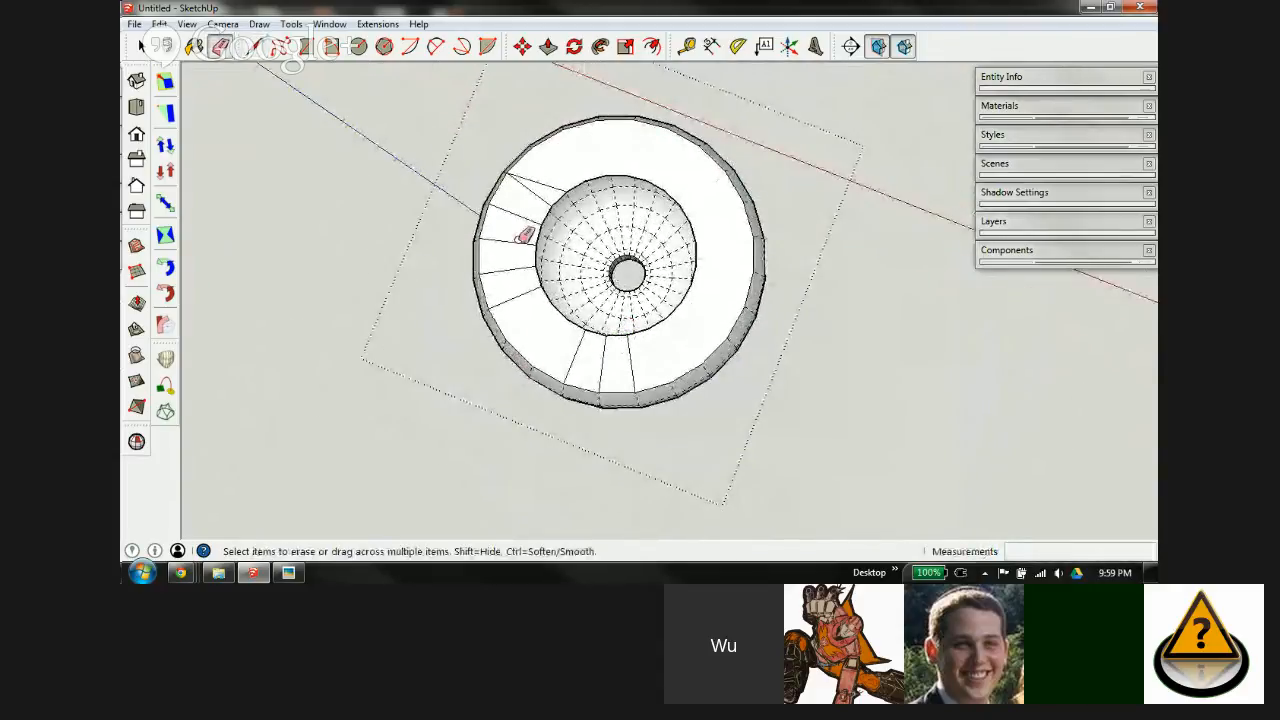
mouse_move(552, 170)
left_mouse_down()
mouse_move(511, 260)
mouse_move(549, 309)
mouse_move(629, 357)
mouse_move(646, 330)
left_mouse_up()
key("space")
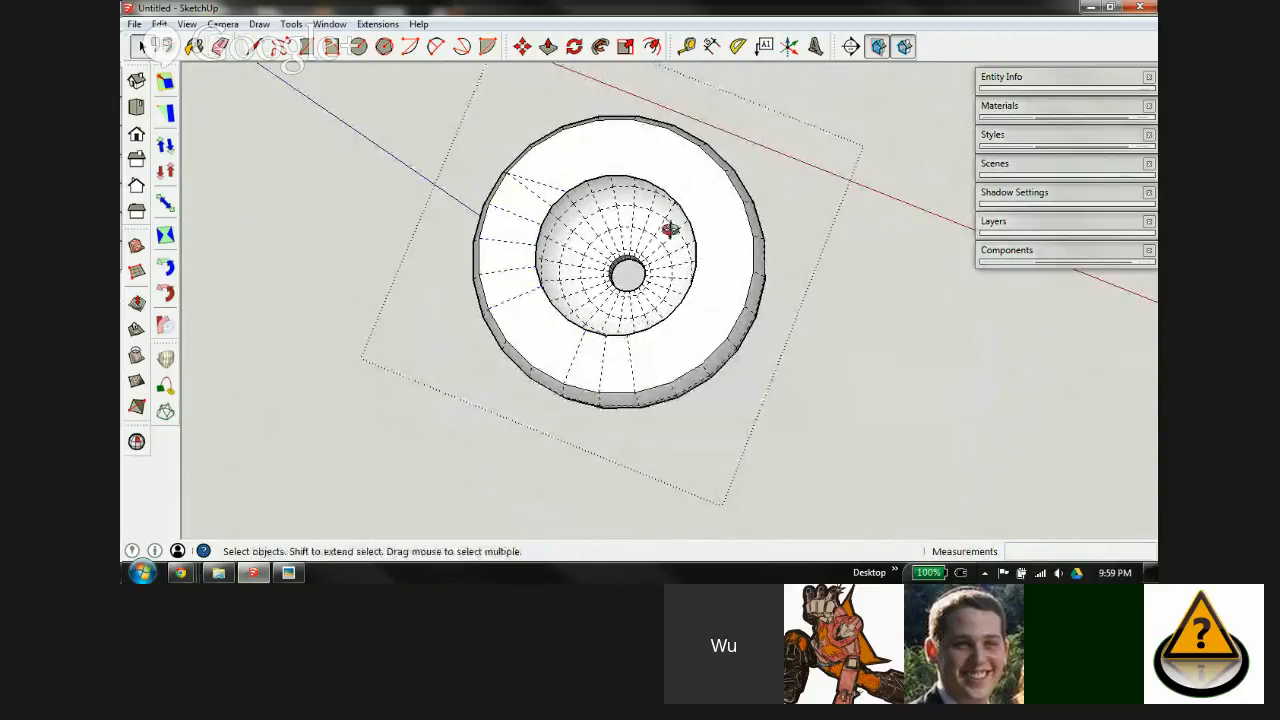
Step: Explode the rounded cylindrical body with the oval holes and make its geometry into a new group
middle_click_drag(668, 228, 585, 537)
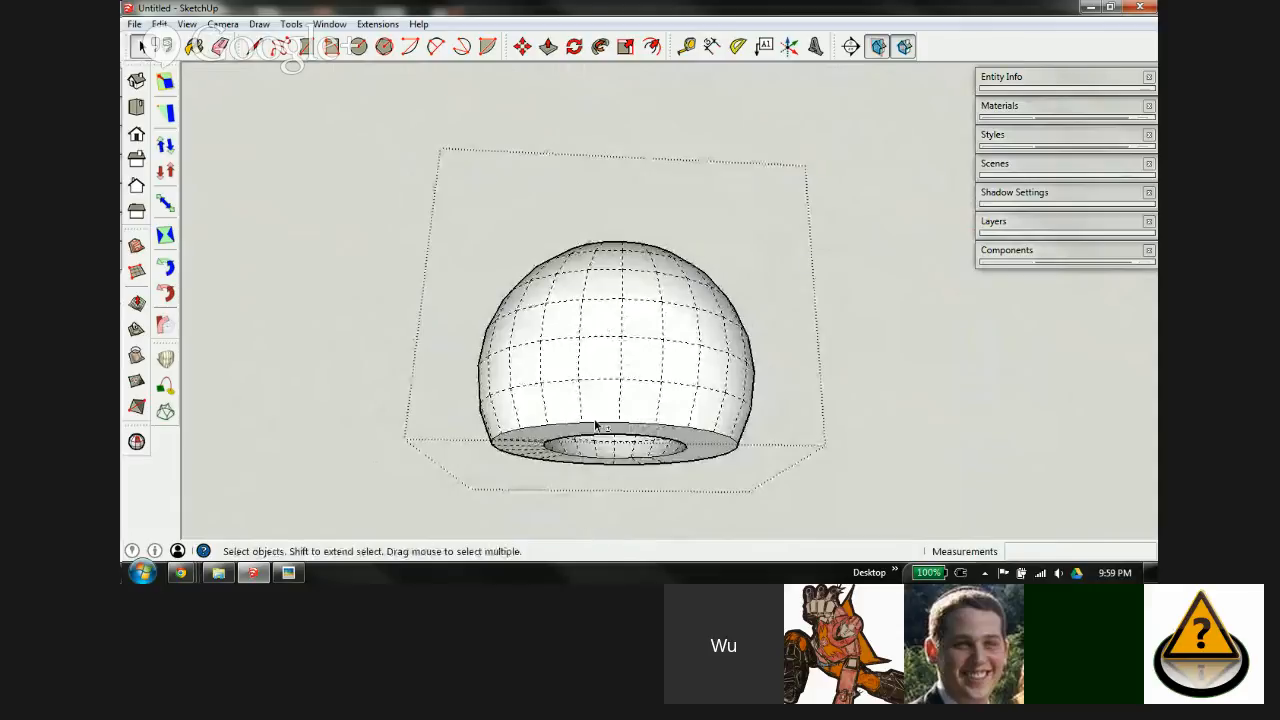
scroll(609, 380, "down", 5)
middle_click_drag(609, 380, 530, 341)
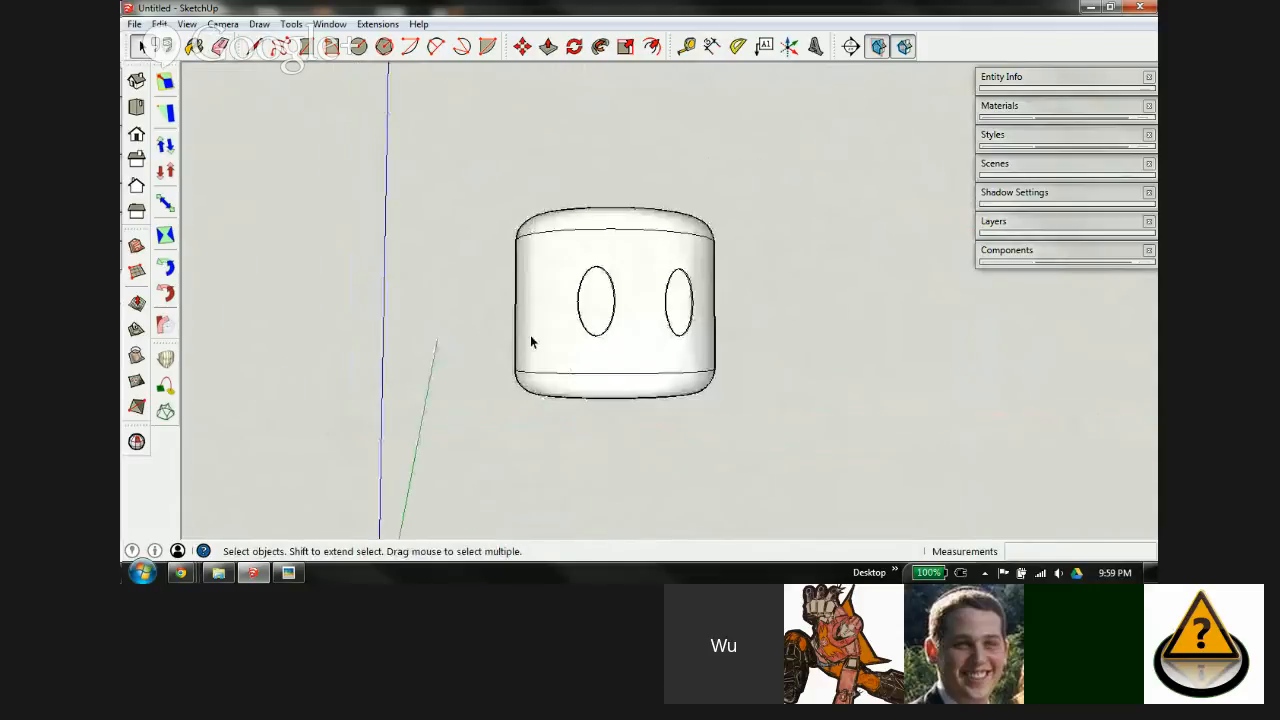
left_click(643, 366)
right_click(628, 343)
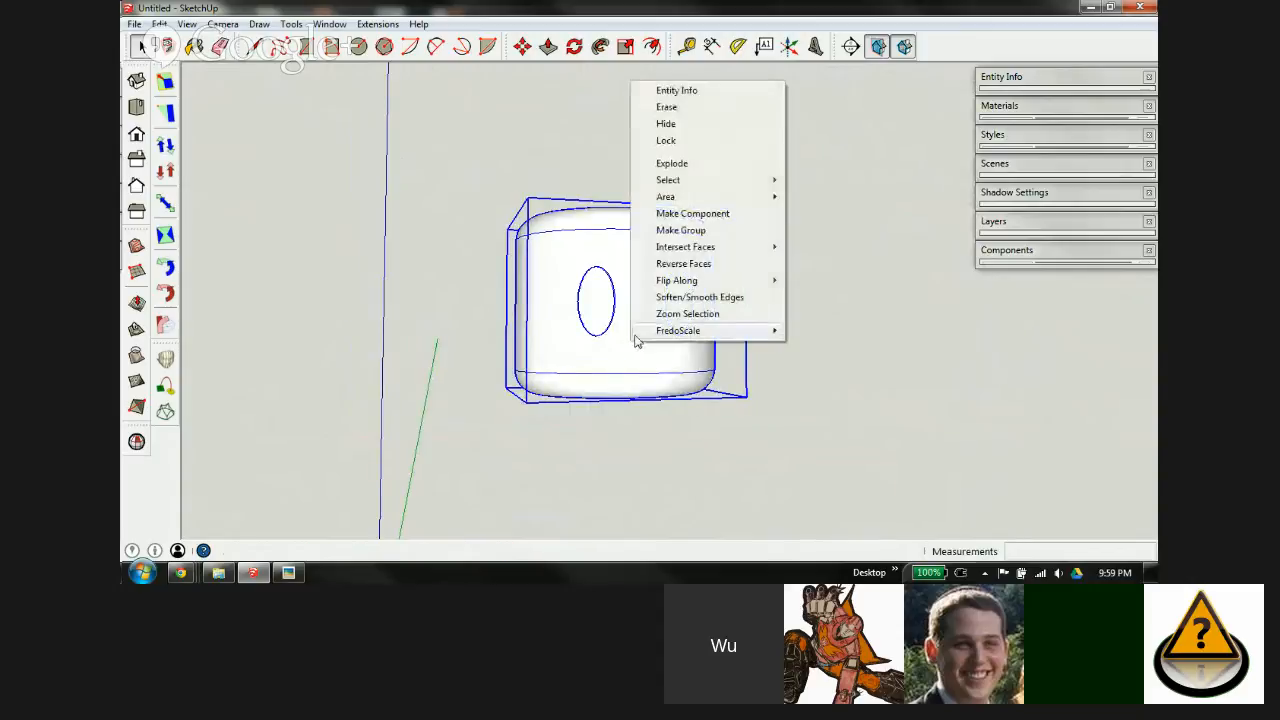
left_click(668, 163)
right_click(628, 283)
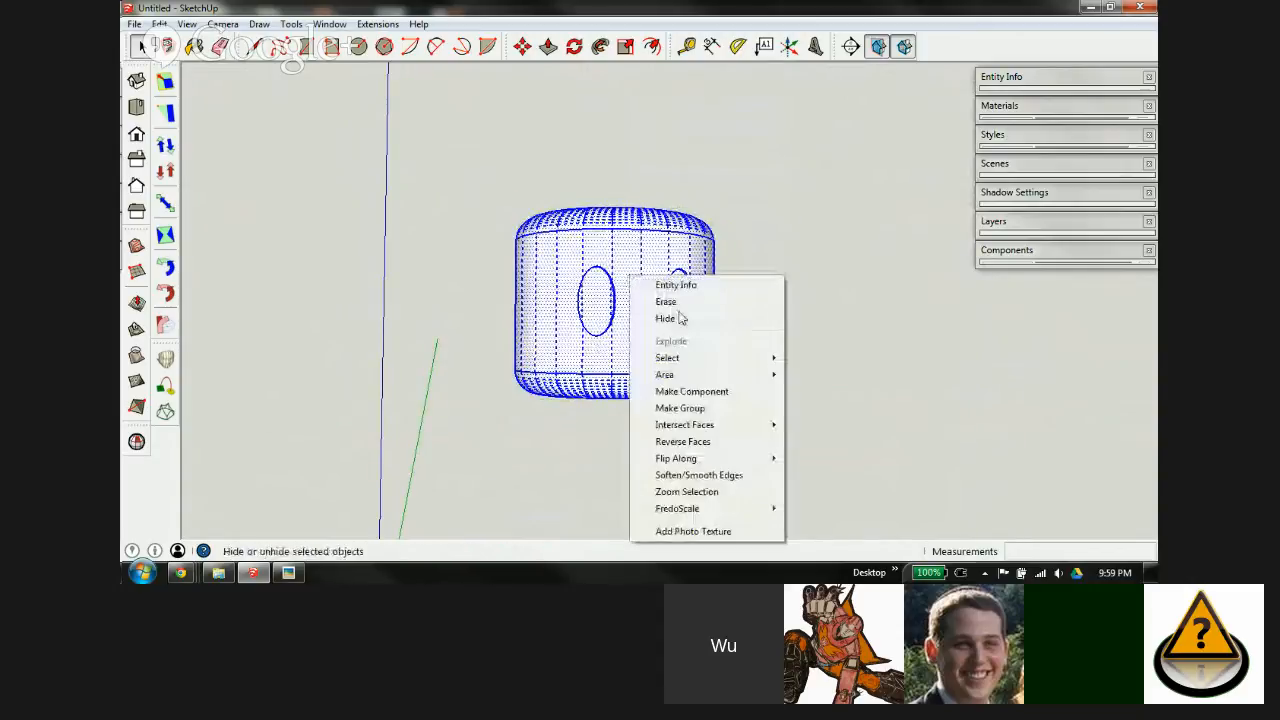
left_click(686, 409)
Step: Open the new group, scale all of its geometry uniformly by a factor of 100, and clear the selection
double_click(637, 290)
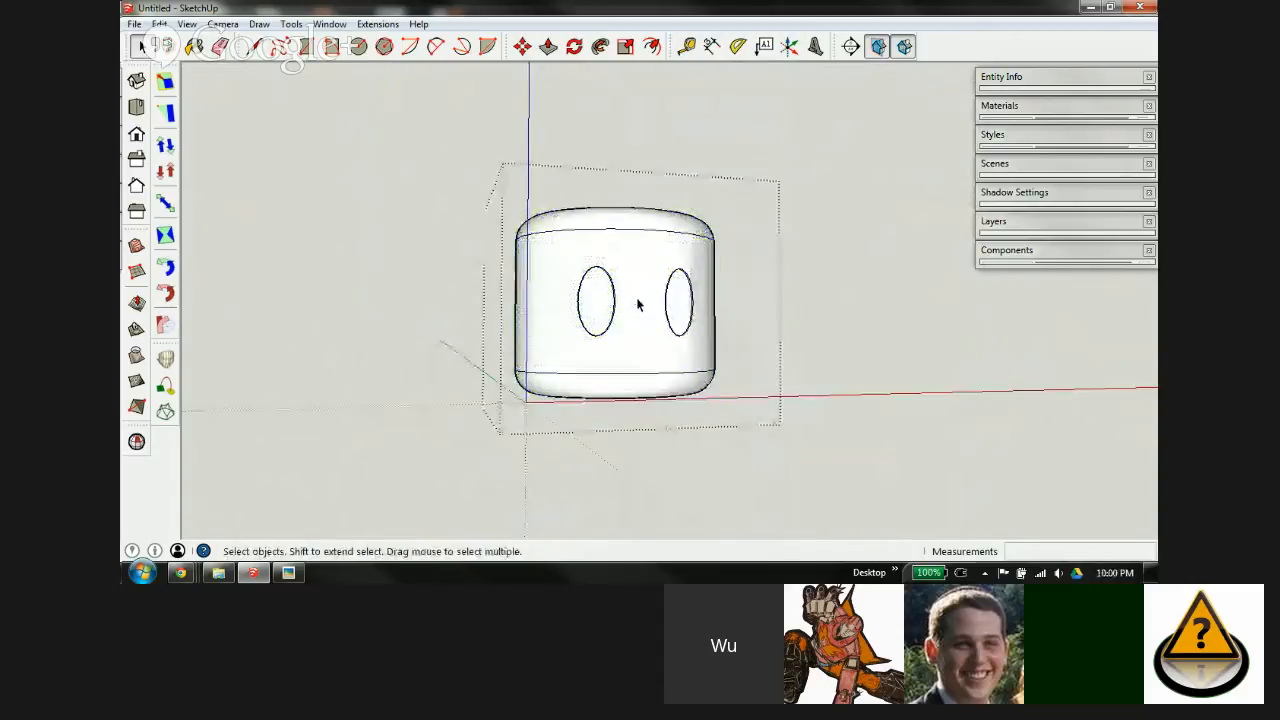
triple_click(640, 313)
key("s")
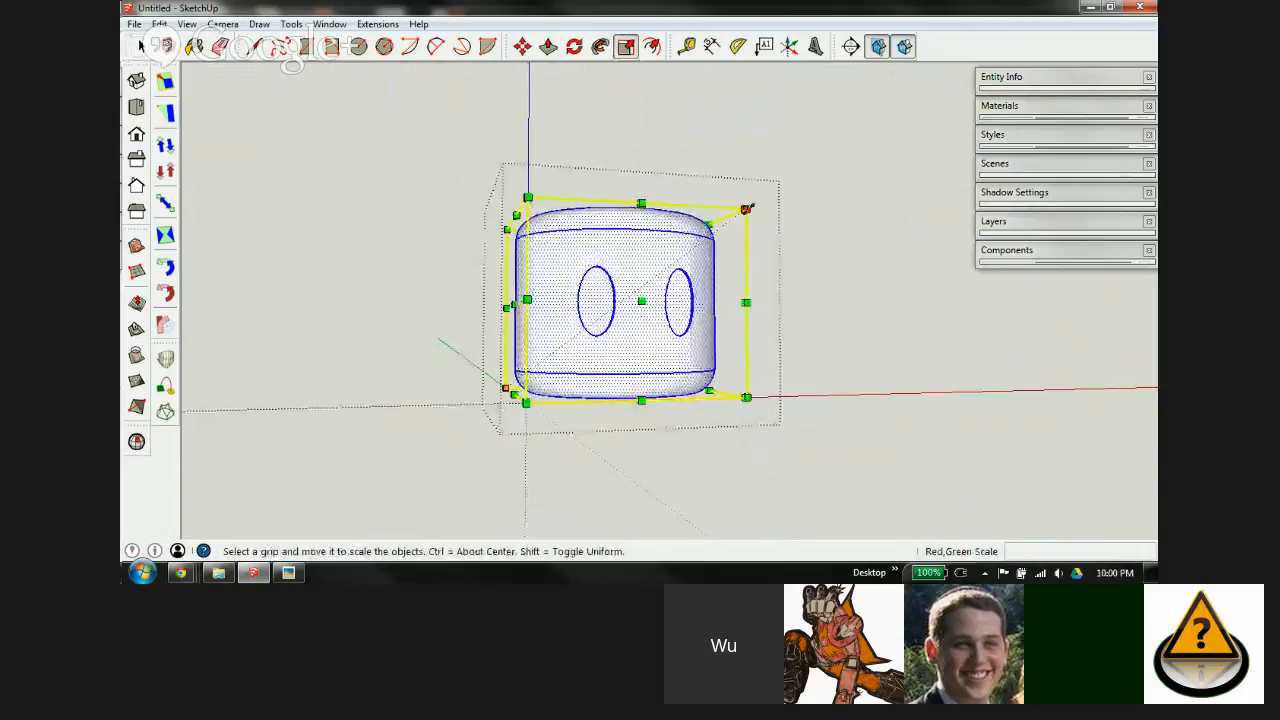
type("100")
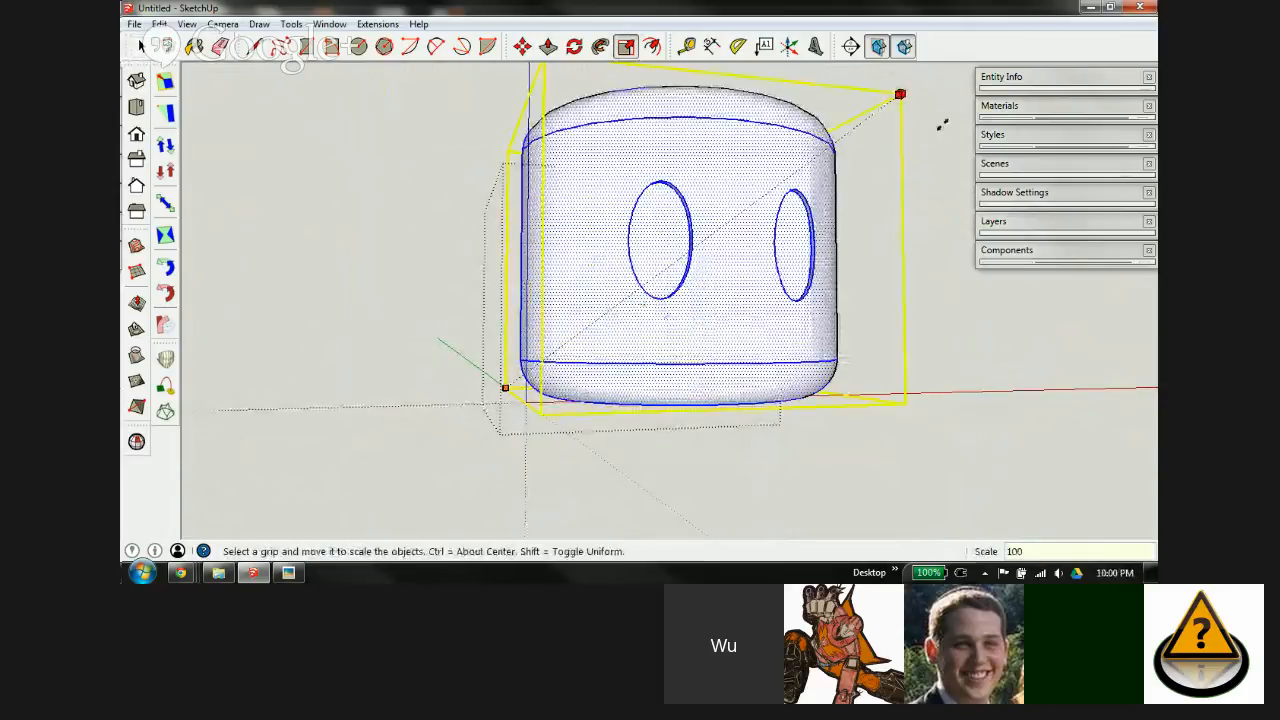
key("Return")
key("ctrl+z")
key("space")
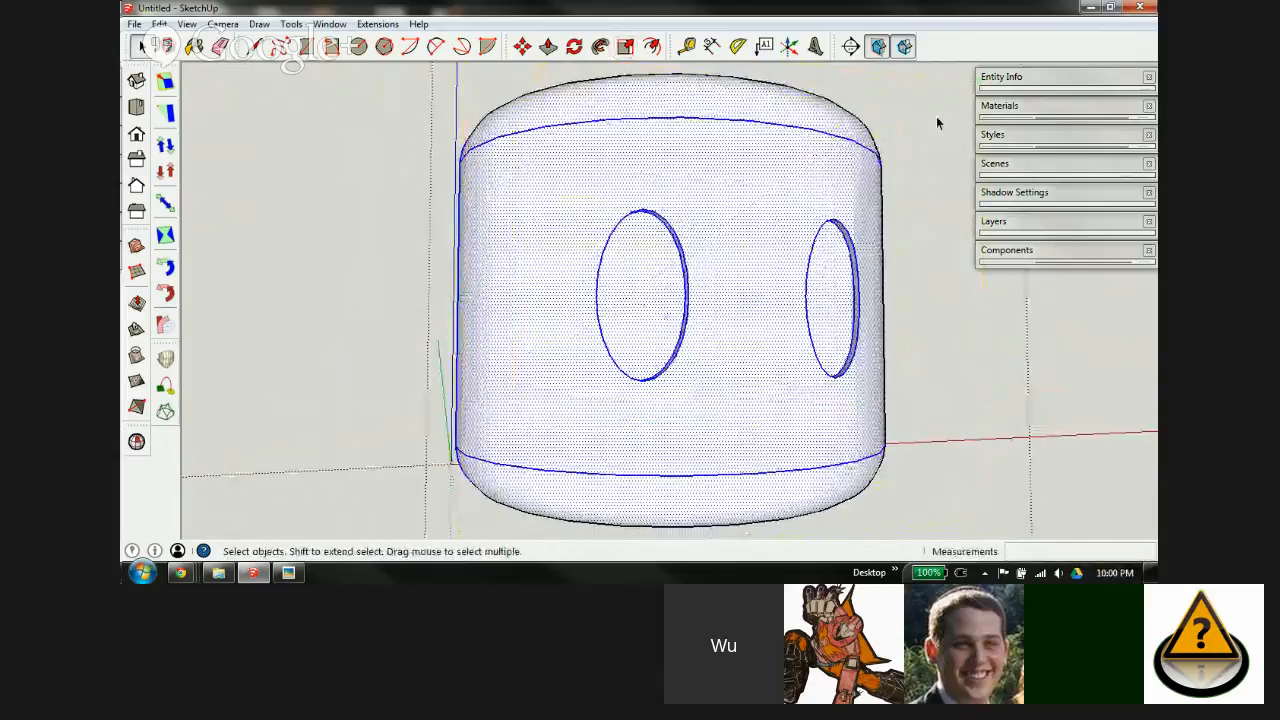
scroll(621, 201, "down", 1)
key("ctrl+t")
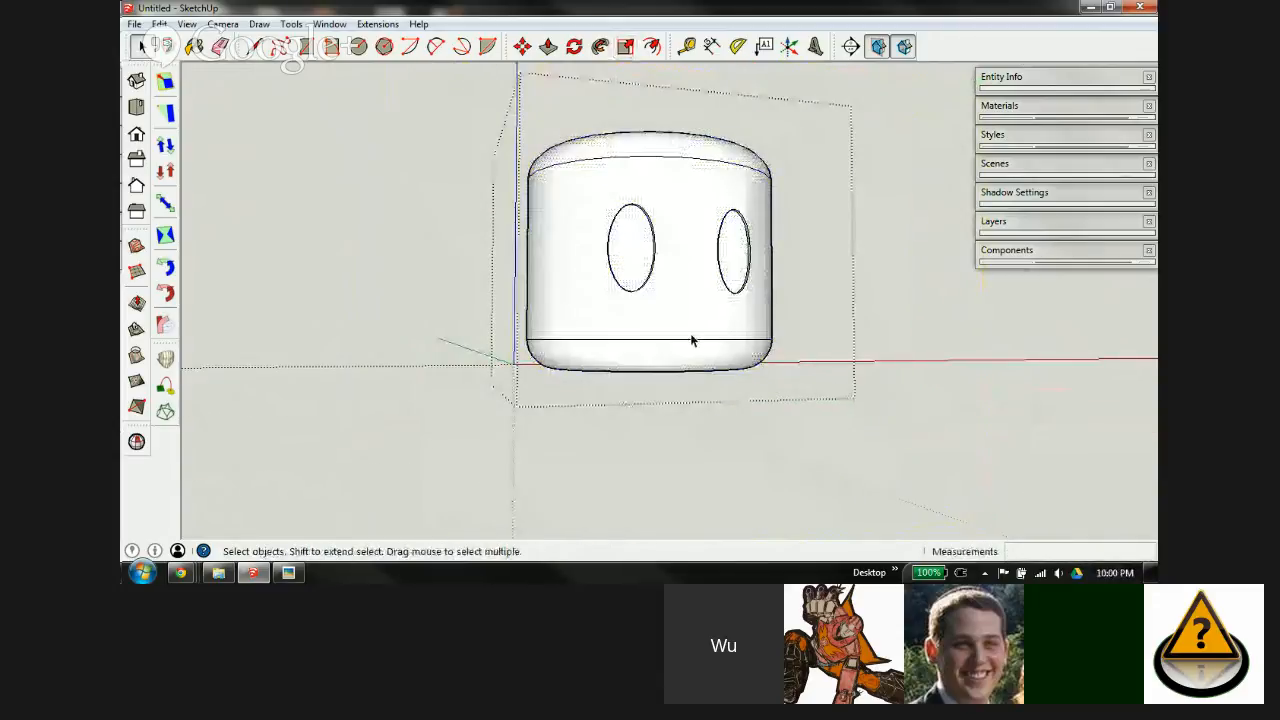
Step: Intersect the ring-shaped face around the hole in the body's underside with its context and delete the ring inside the new edge
middle_click_drag(691, 341, 671, 83)
mouse_move(669, 266)
middle_mouse_down()
mouse_move(682, 350)
mouse_move(660, 265)
mouse_move(671, 268)
middle_mouse_up()
left_click(667, 255)
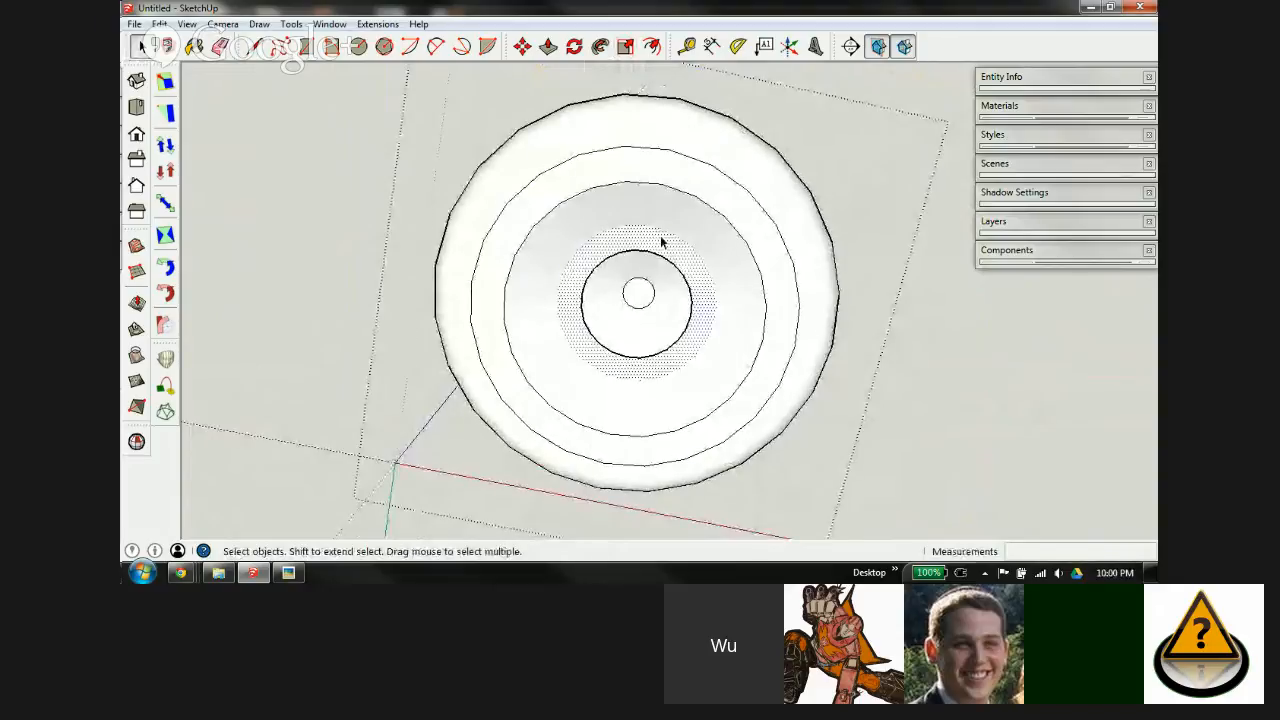
scroll(660, 243, "up", 6)
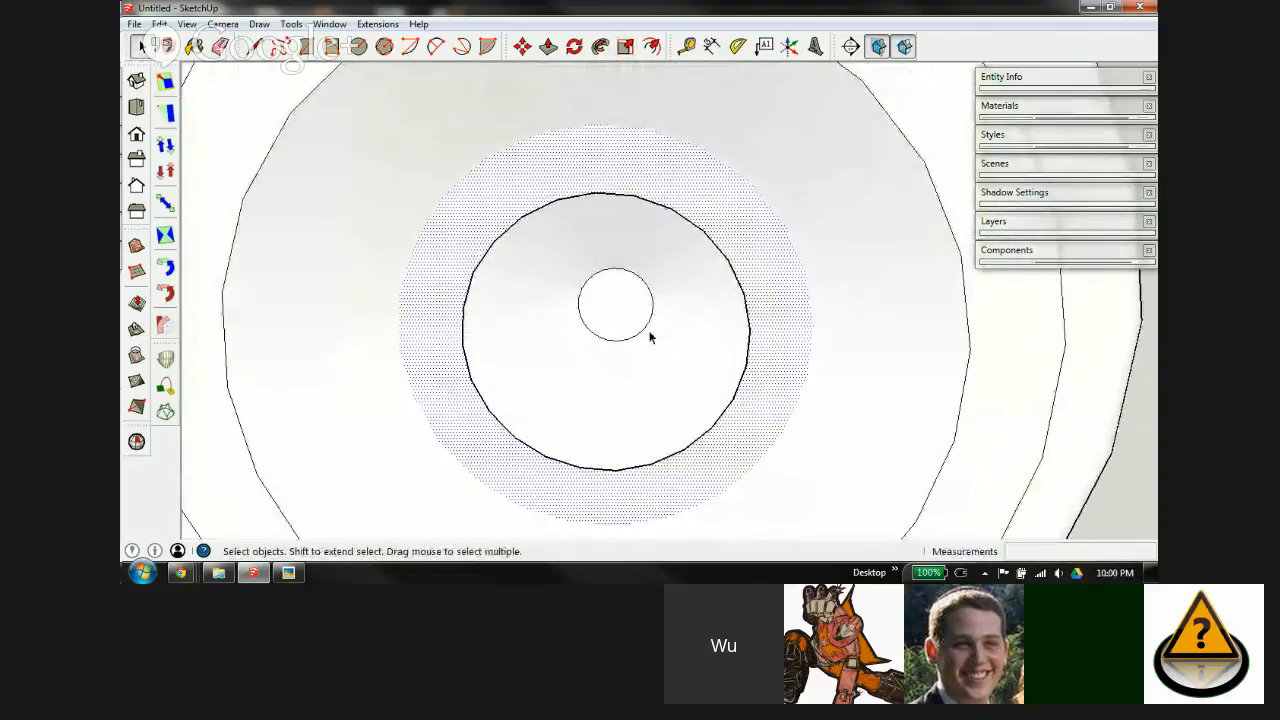
right_click(604, 154)
mouse_move(658, 256)
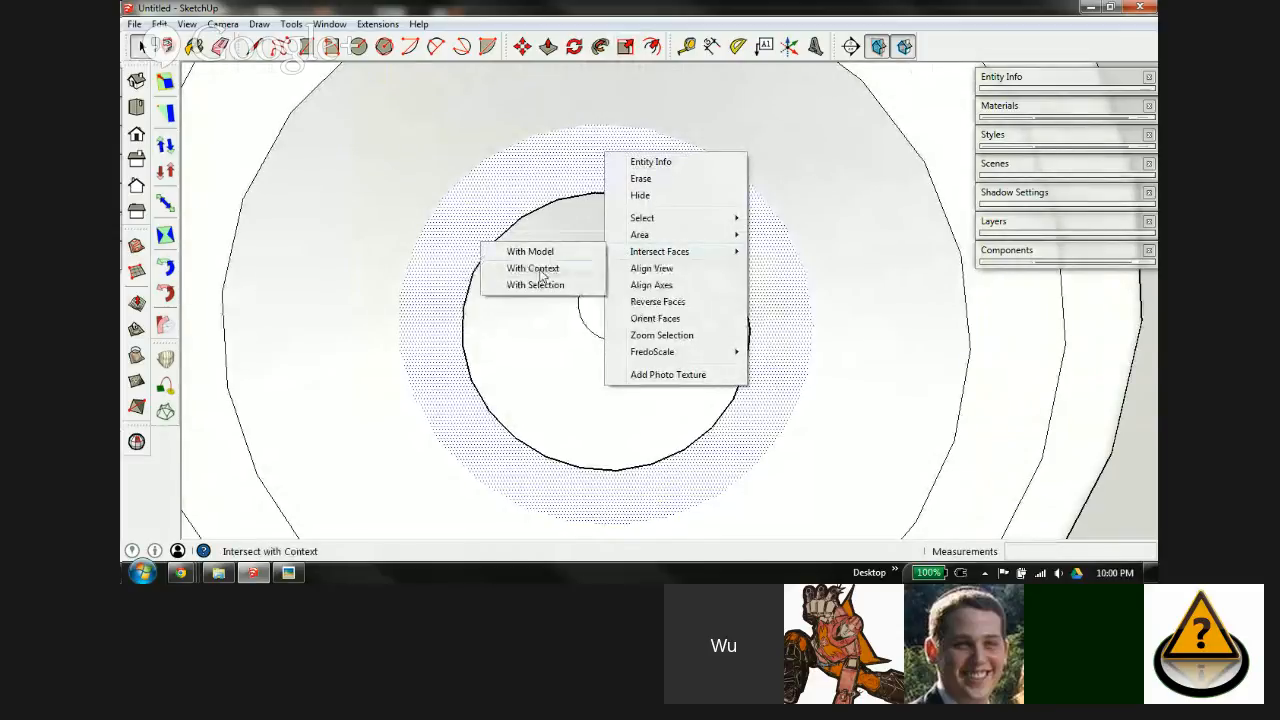
left_click(541, 275)
left_click(560, 184)
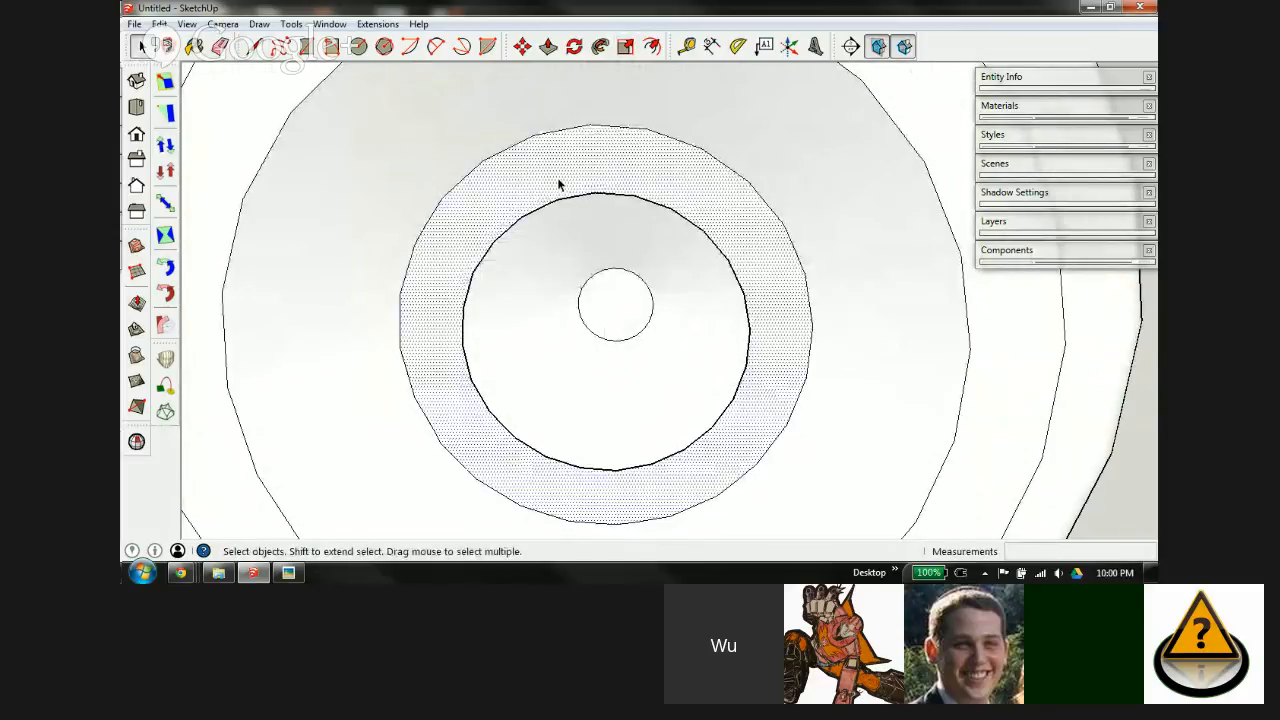
key("Delete")
Step: Intersect the curved band around the underside hole with its context, and delete the surplus part of that band
middle_click_drag(634, 143, 591, 427)
scroll(600, 400, "up", 3)
middle_click_drag(643, 214, 634, 337)
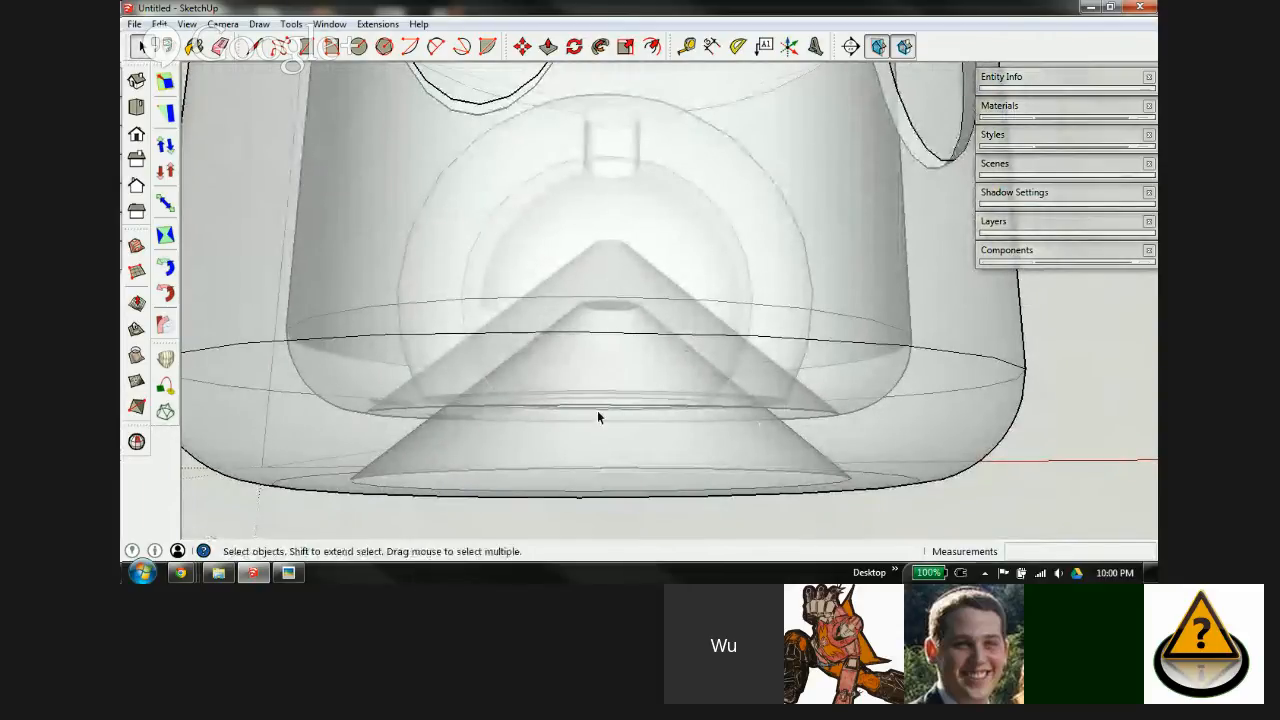
scroll(598, 417, "up", 3)
middle_click_drag(549, 437, 568, 198)
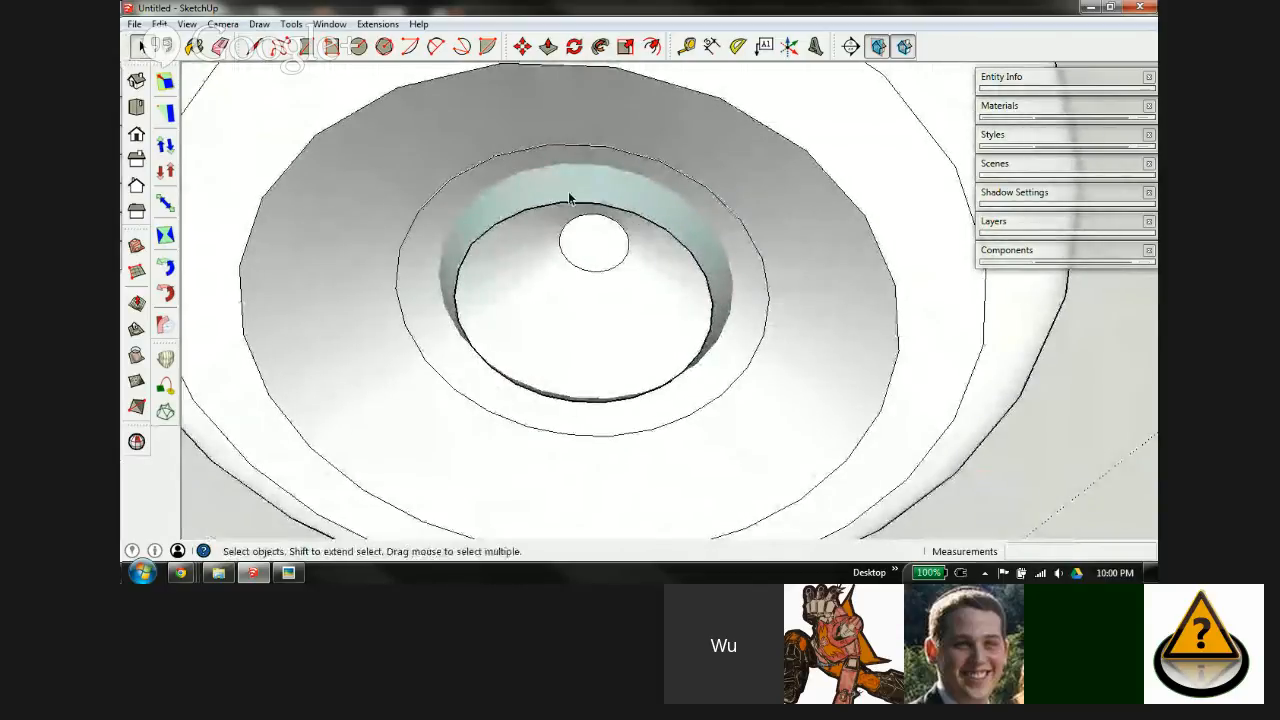
left_click(567, 192)
right_click(567, 188)
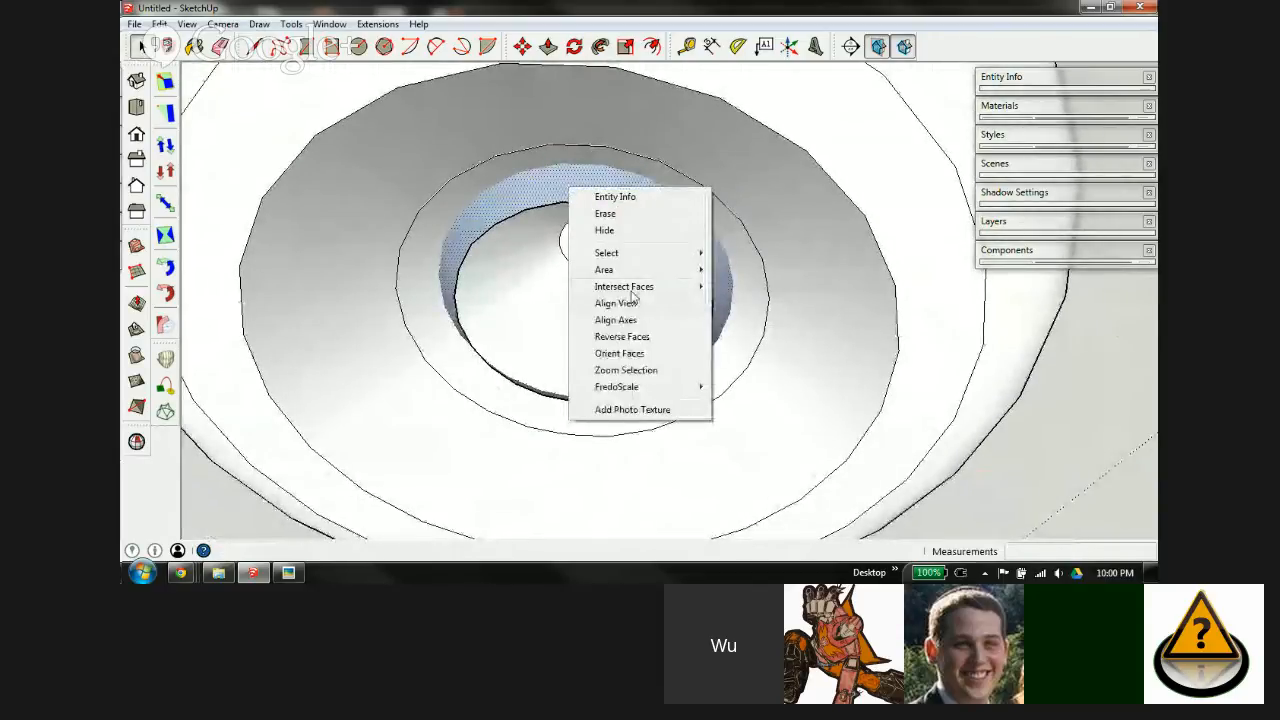
mouse_move(580, 288)
left_click(510, 304)
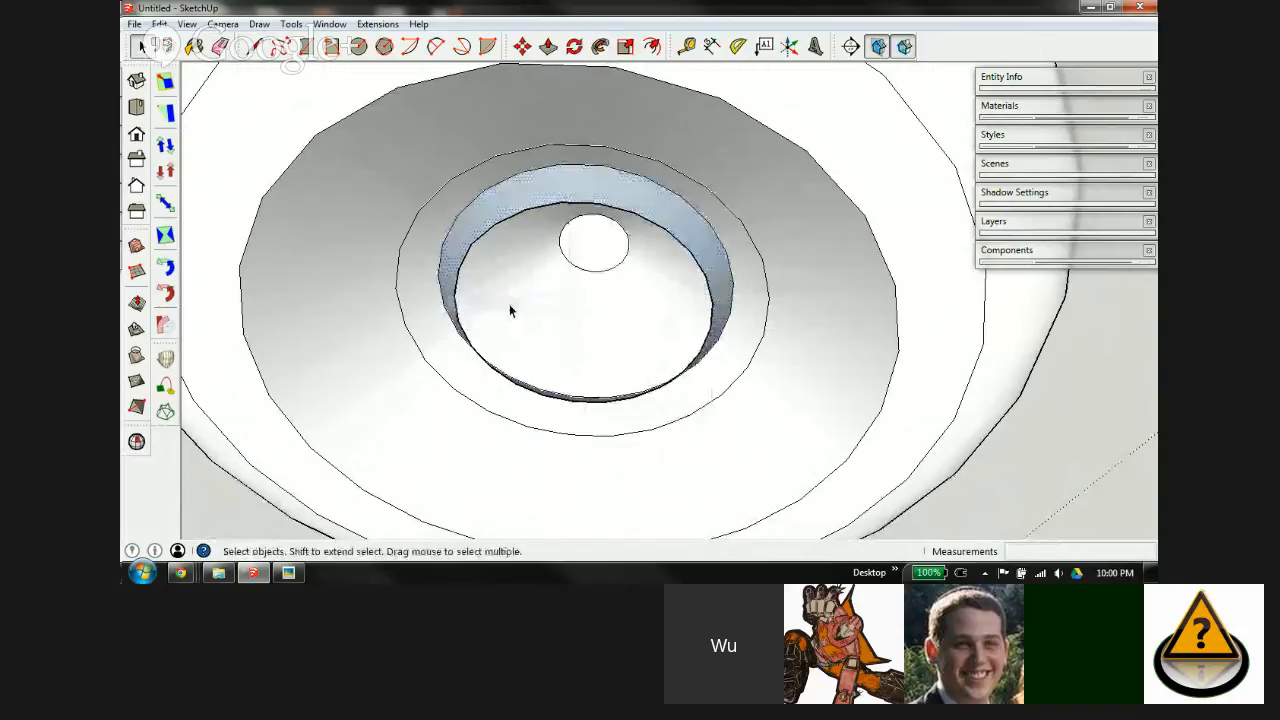
left_click(560, 201)
key("Delete")
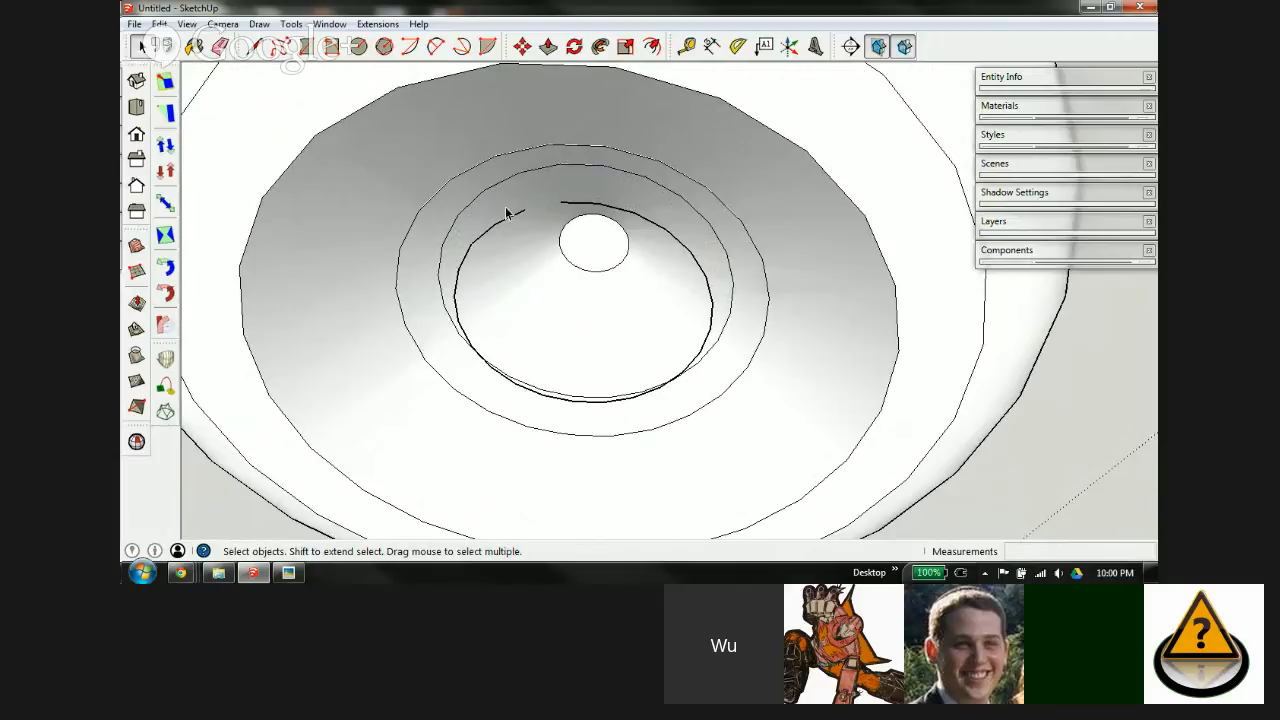
Step: Erase the leftover stray edges around the hole with the CleanUp extension
left_click(377, 25)
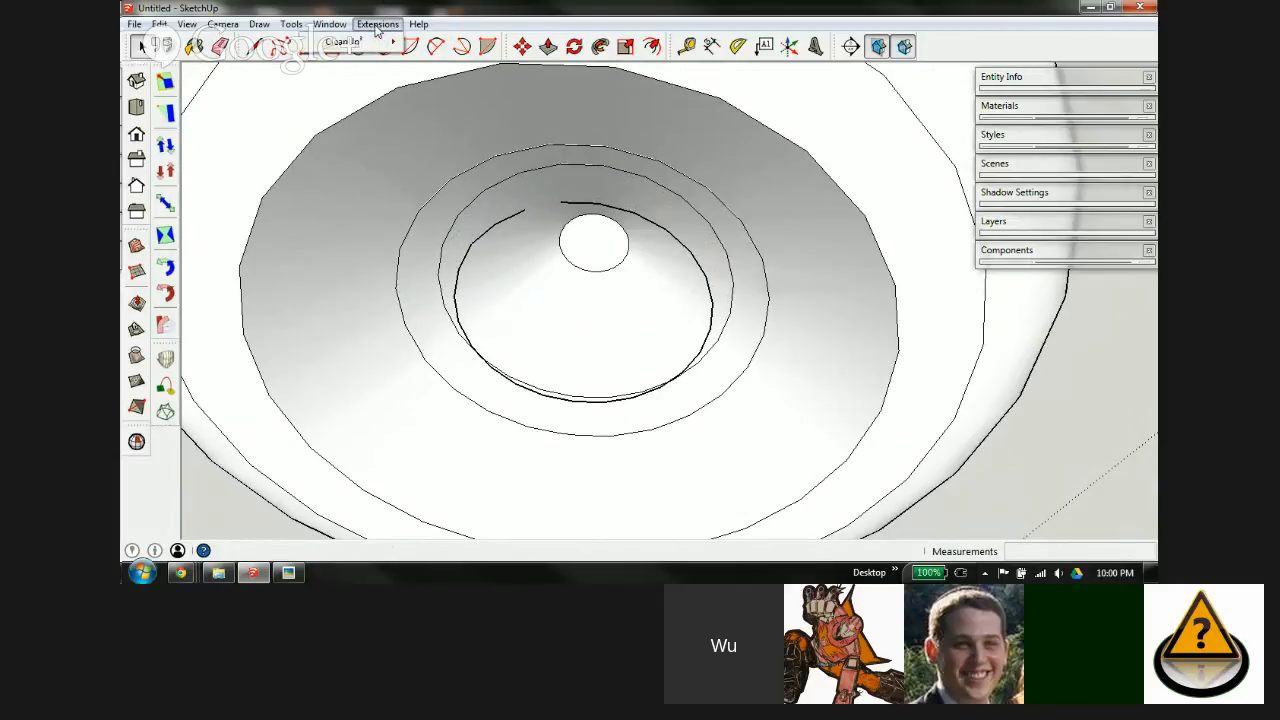
mouse_move(365, 47)
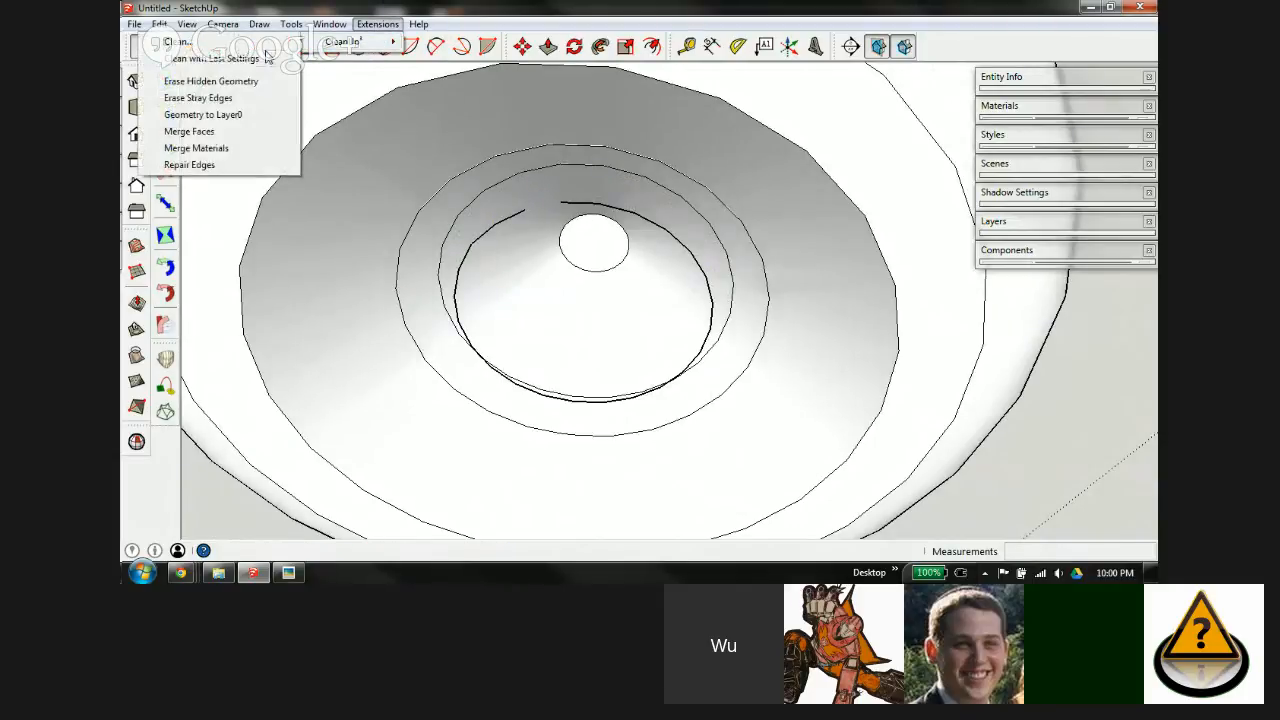
left_click(200, 98)
scroll(600, 238, "up", 2)
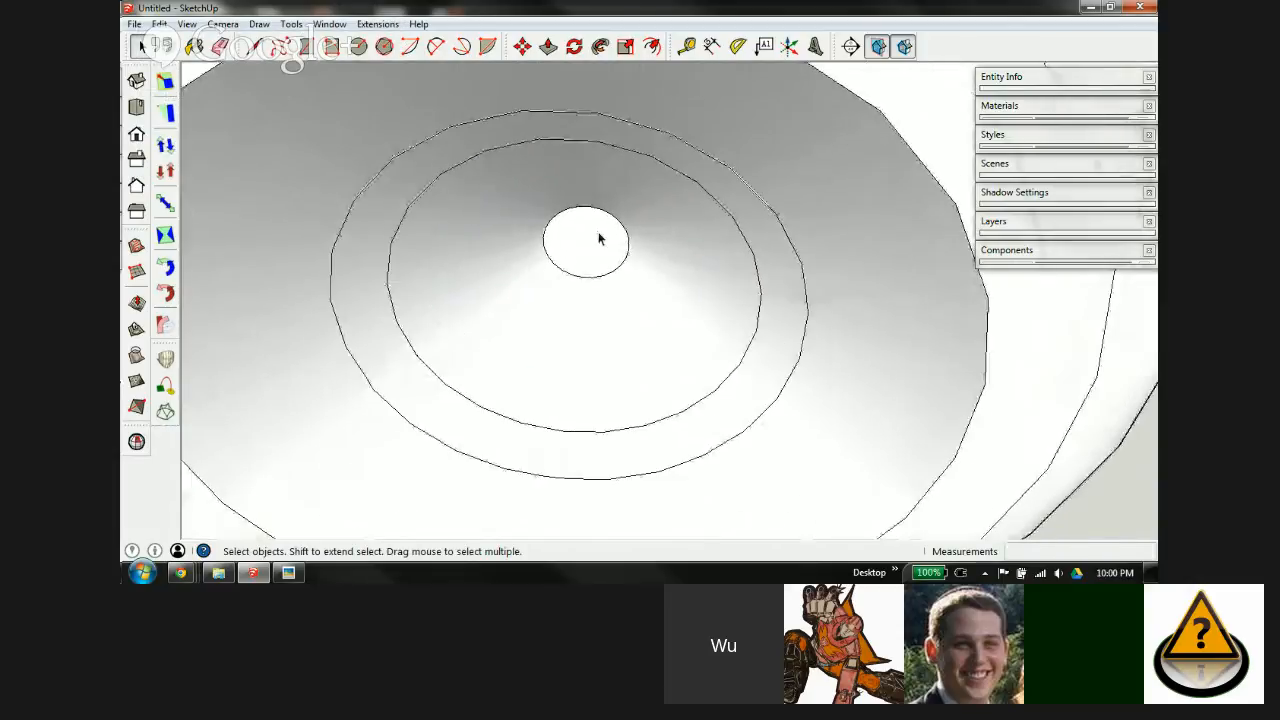
Step: Delete the cone surface inside the inner ring of the underside recess, together with the small circular face at its tip
left_click(546, 189)
middle_click_drag(674, 214, 631, 323)
scroll(638, 261, "up", 3)
middle_click_drag(414, 214, 407, 392)
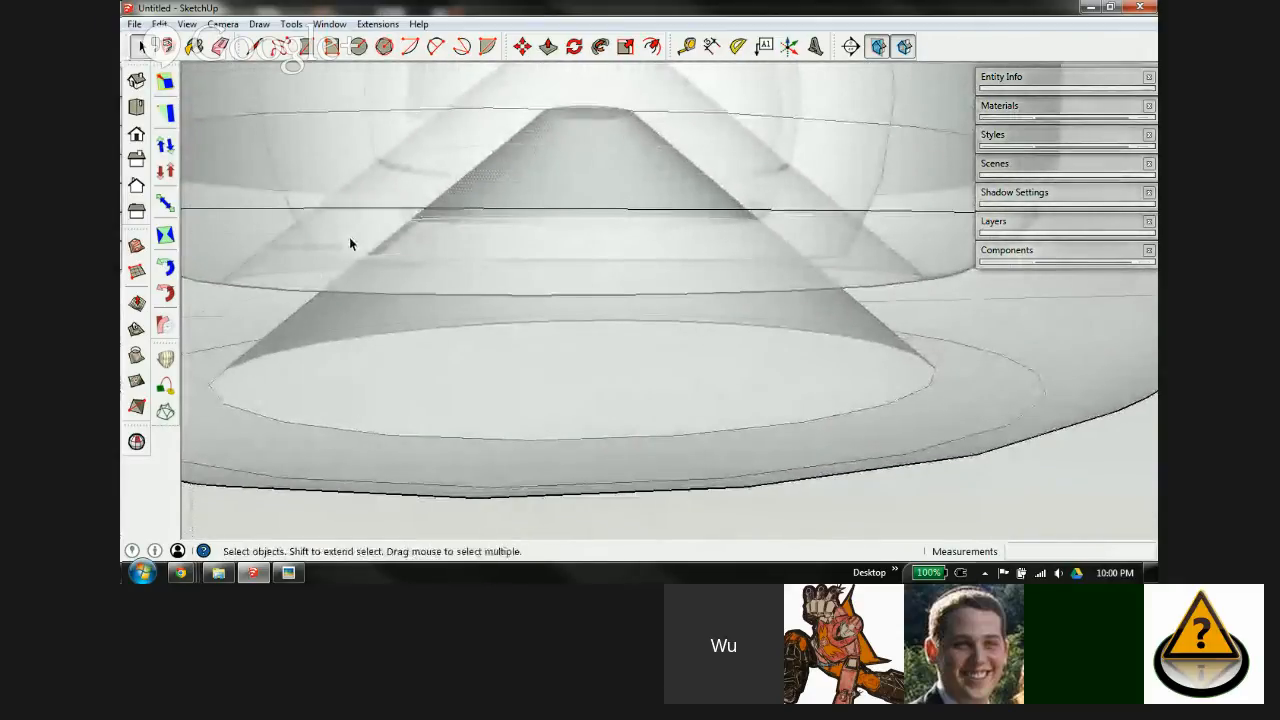
middle_click_drag(500, 400, 529, 200)
scroll(535, 190, "up", 3)
scroll(523, 323, "down", 3)
scroll(534, 343, "up", 1)
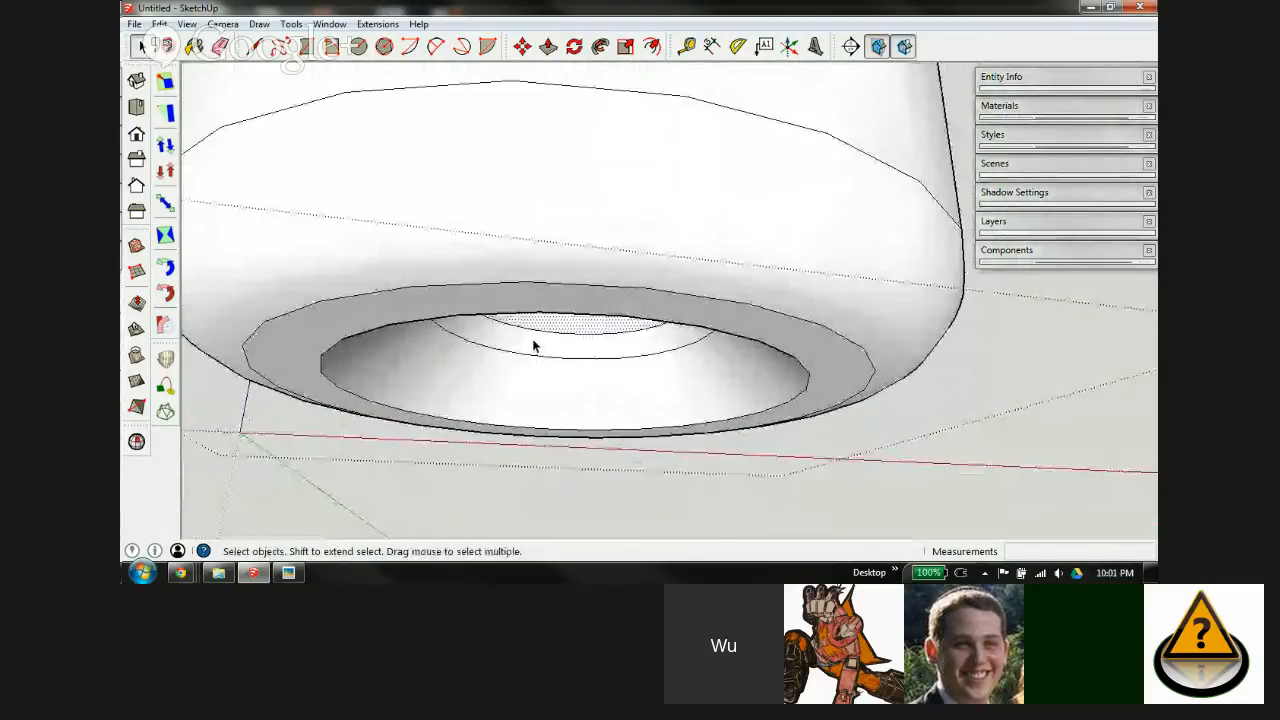
middle_click_drag(534, 343, 505, 100)
middle_click_drag(553, 471, 597, 199)
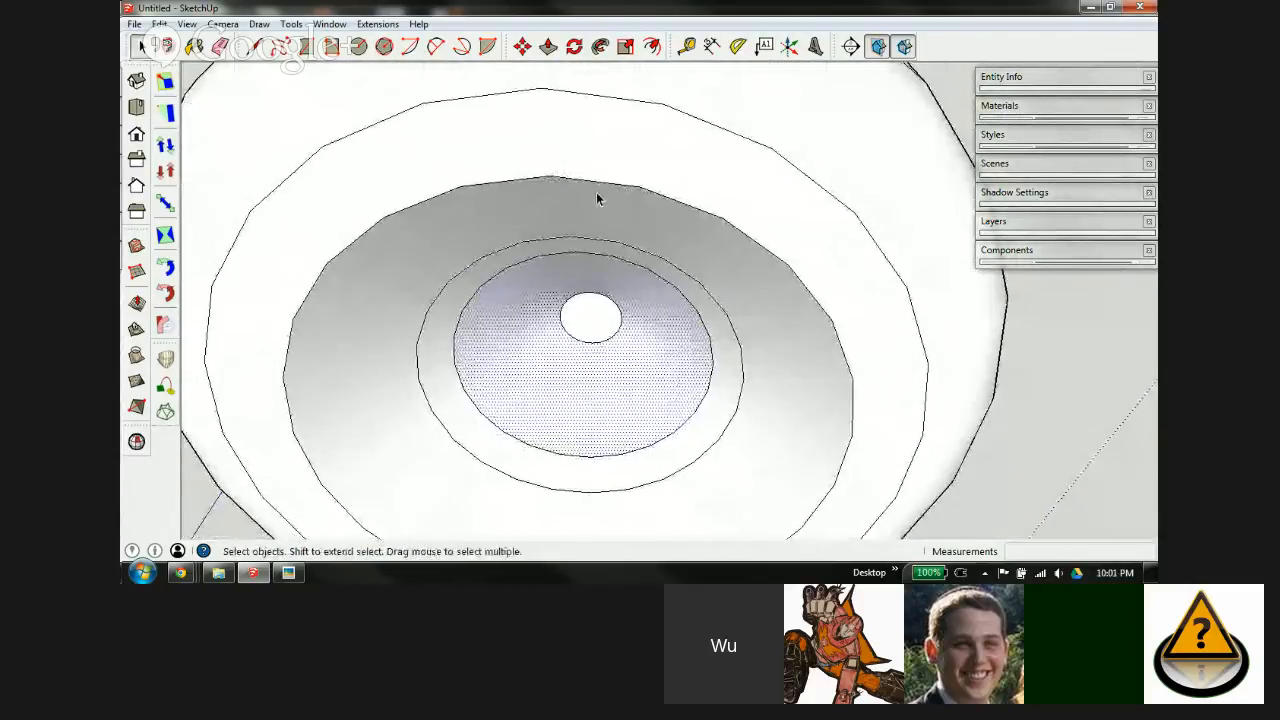
key("Delete")
double_click(580, 327)
key("Delete")
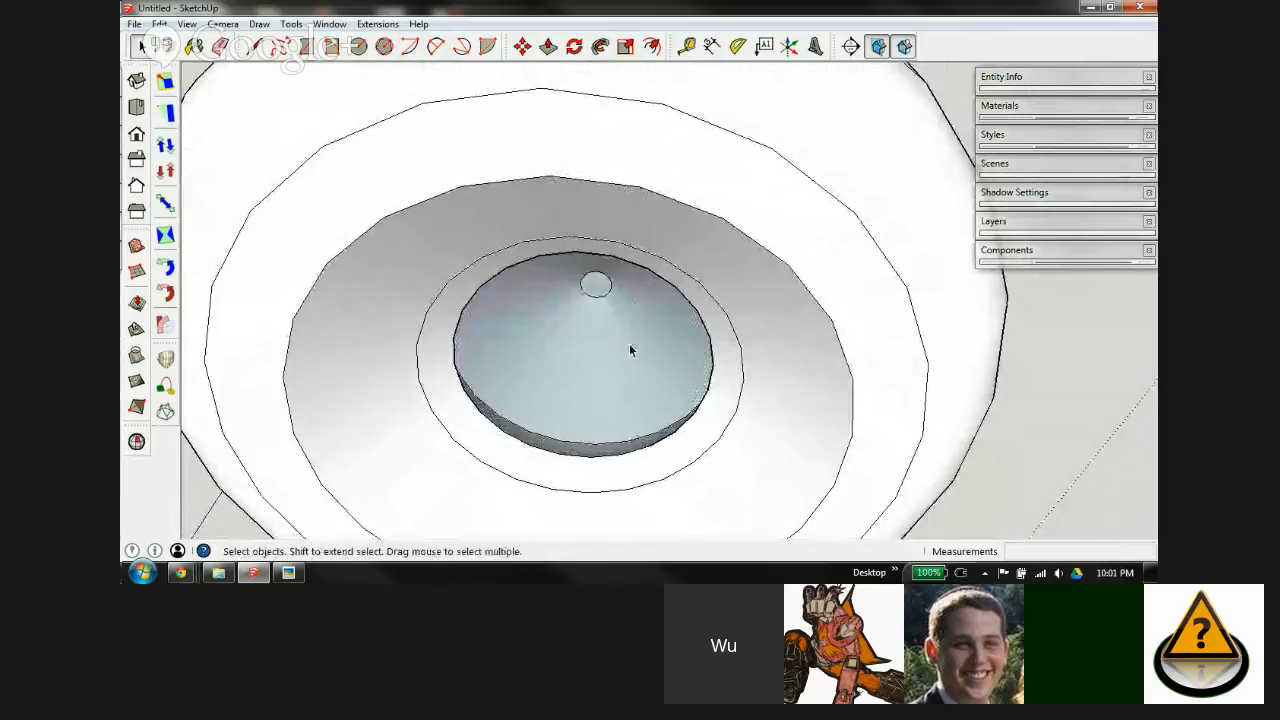
Step: Try to intersect the second cone surface, seen through the underside opening, with its context
middle_click_drag(613, 420, 617, 300)
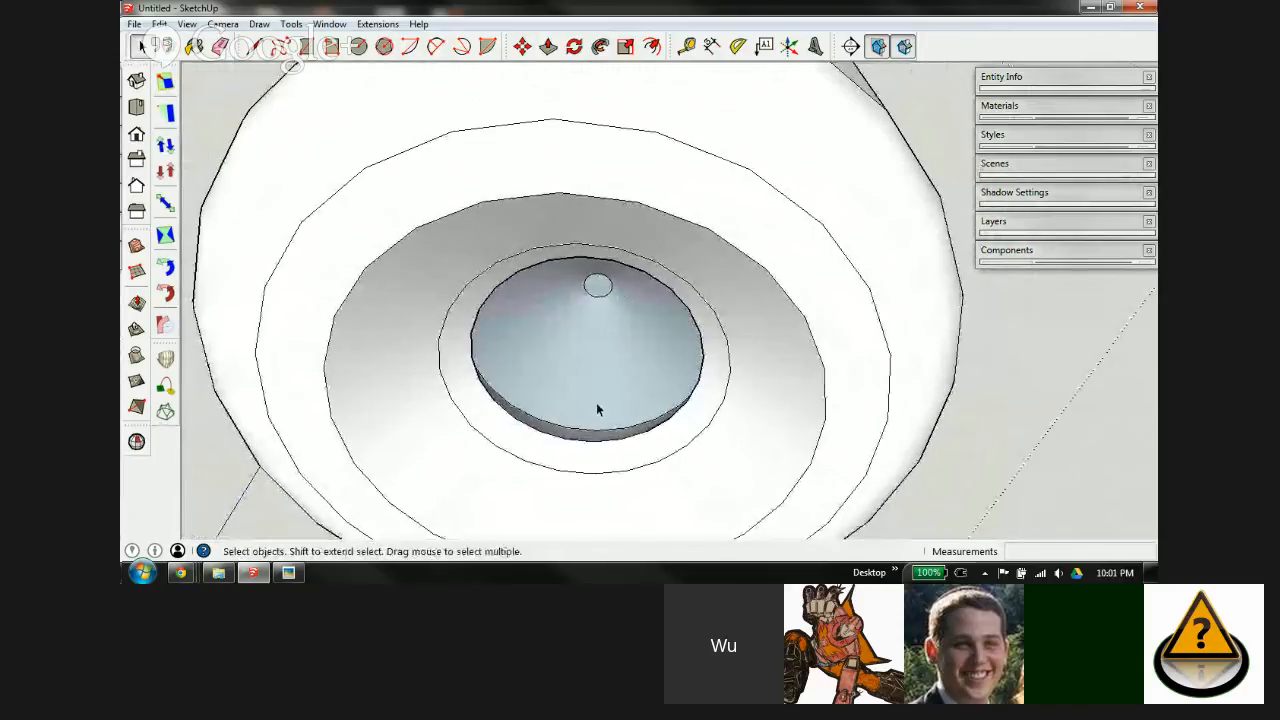
middle_click_drag(594, 377, 520, 298)
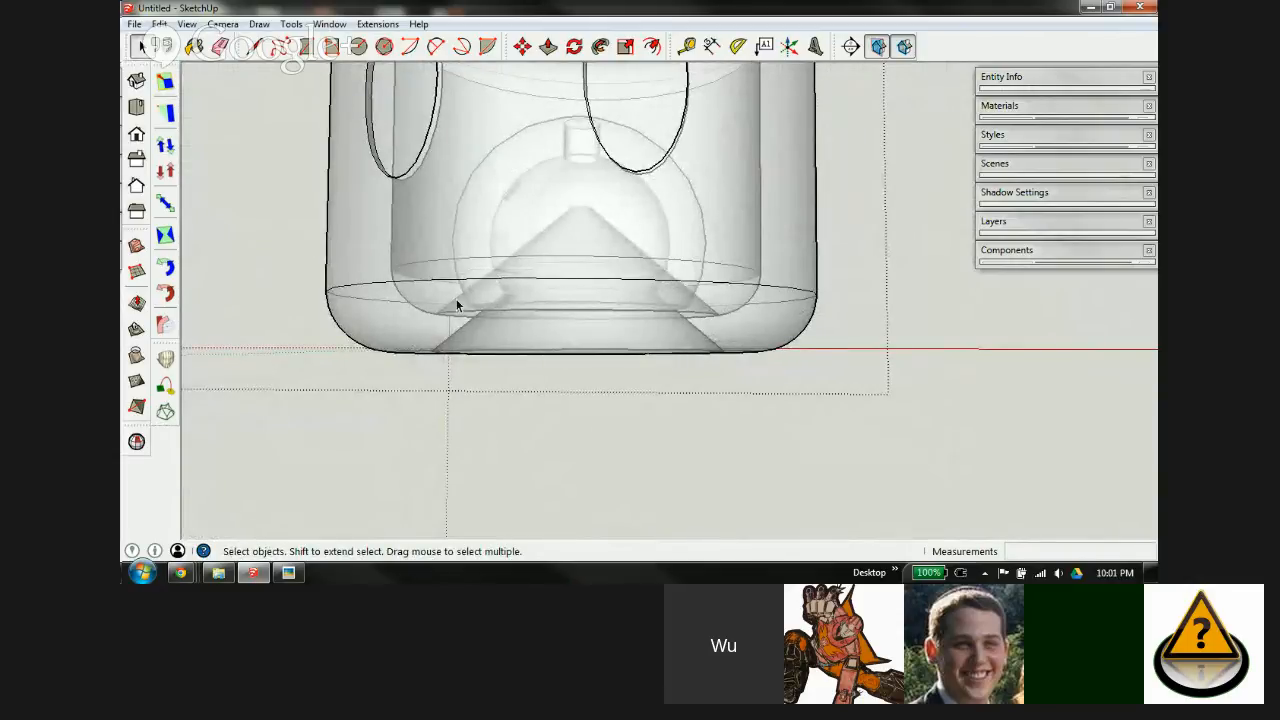
scroll(543, 339, "up", 3)
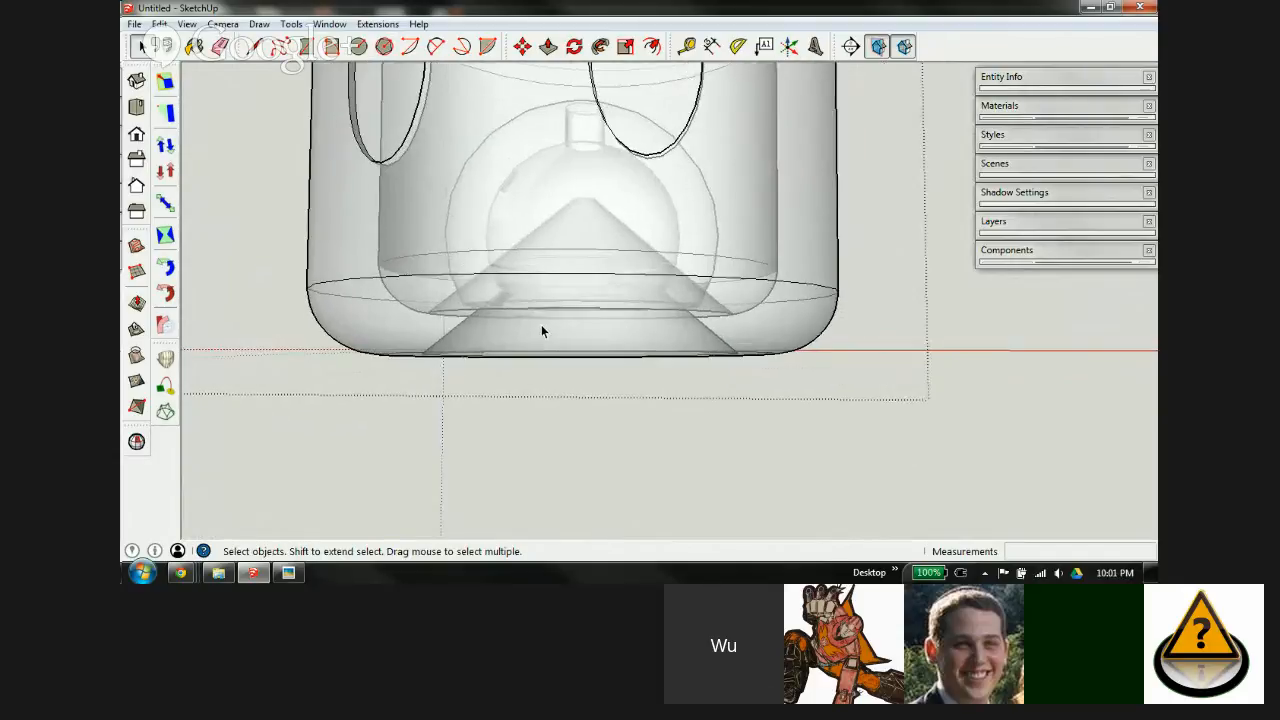
middle_click_drag(566, 346, 605, 401)
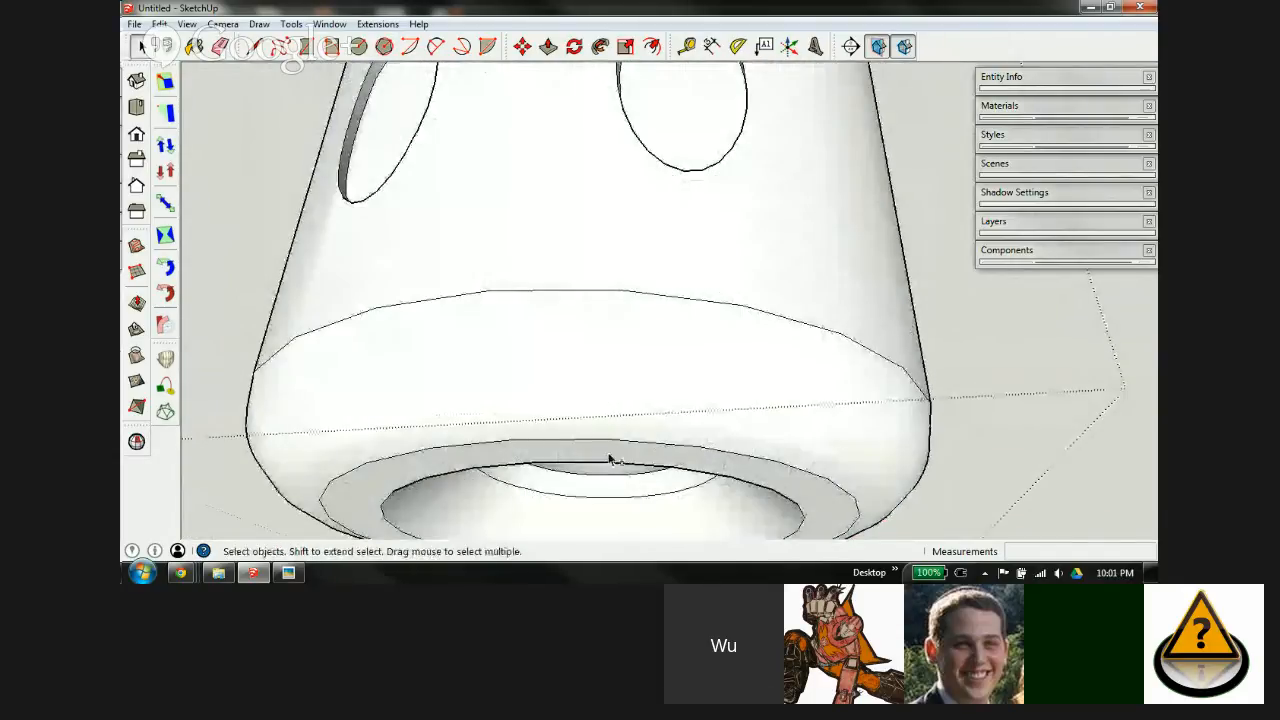
middle_click_drag(612, 459, 629, 276)
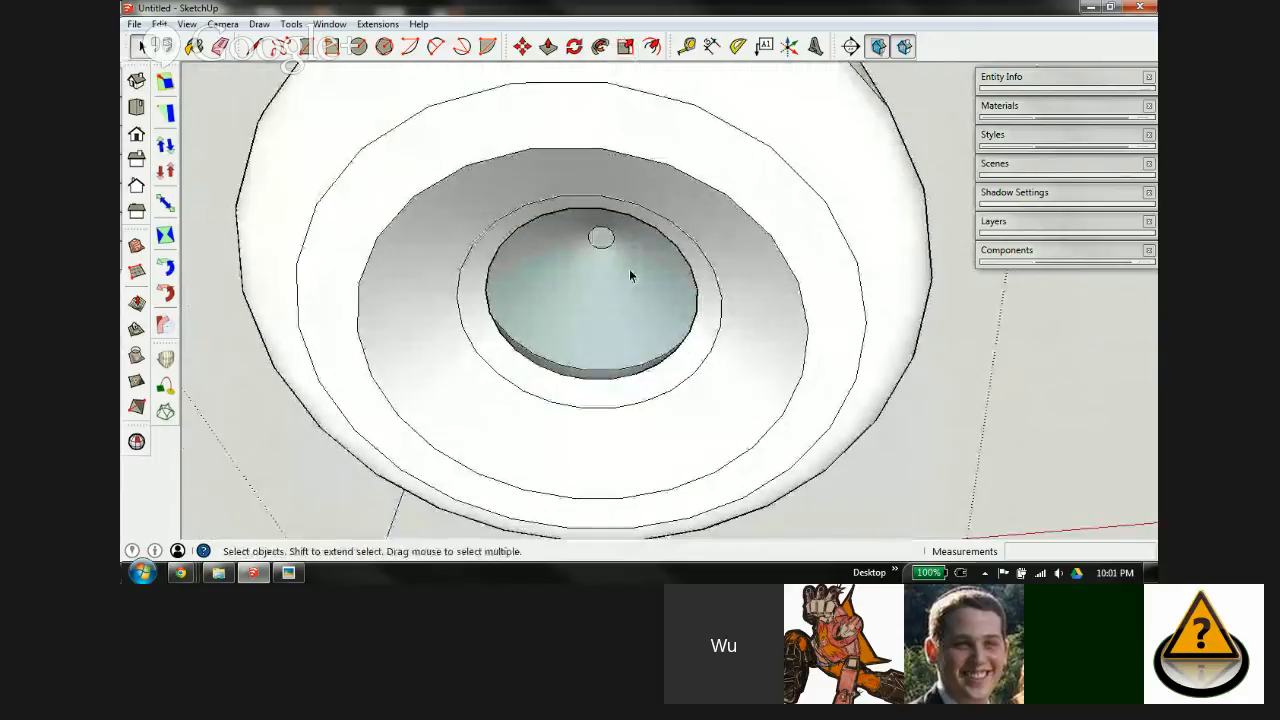
left_click(626, 276)
right_click(620, 288)
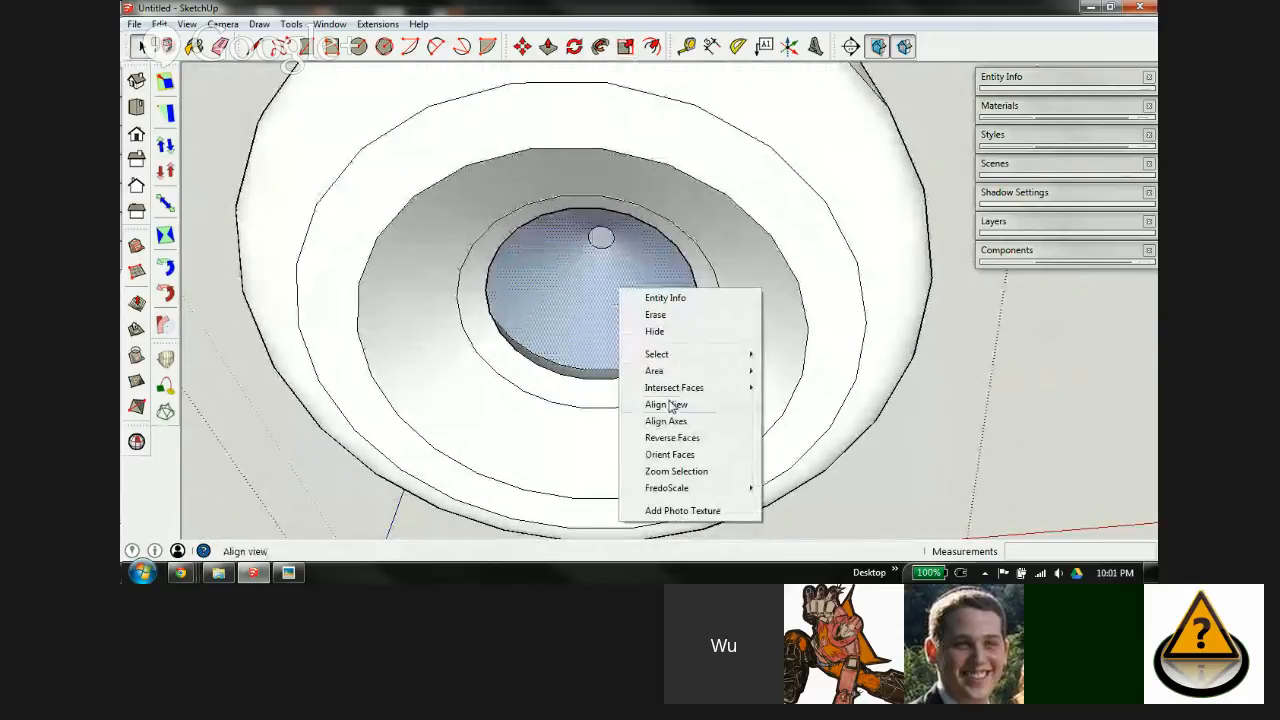
mouse_move(632, 389)
left_click(566, 405)
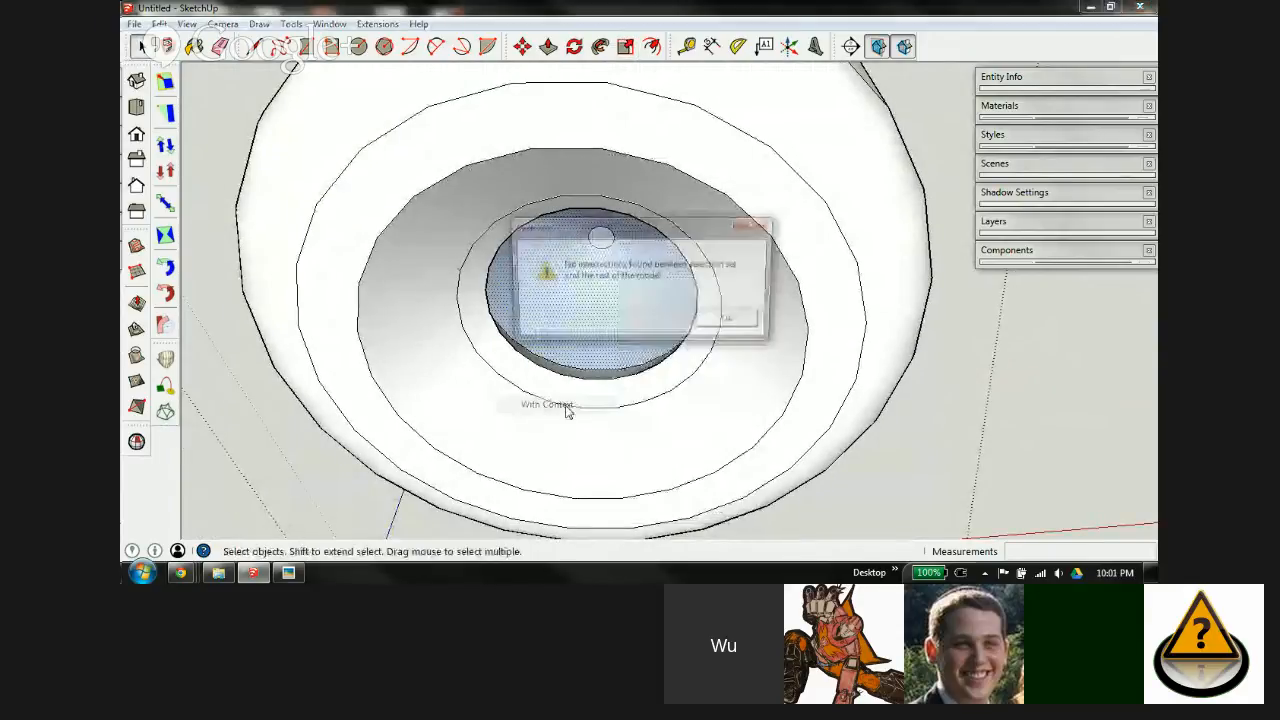
left_click(732, 322)
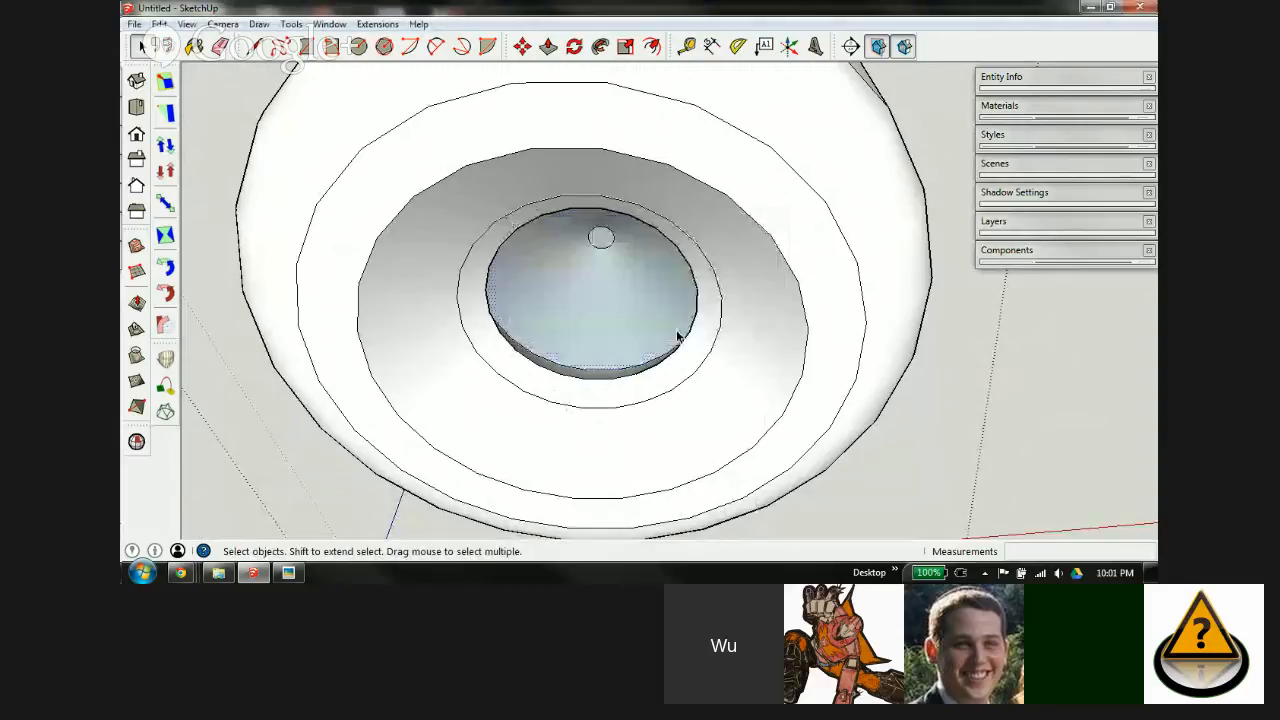
scroll(621, 329, "up", 3)
left_click(592, 320)
right_click(593, 324)
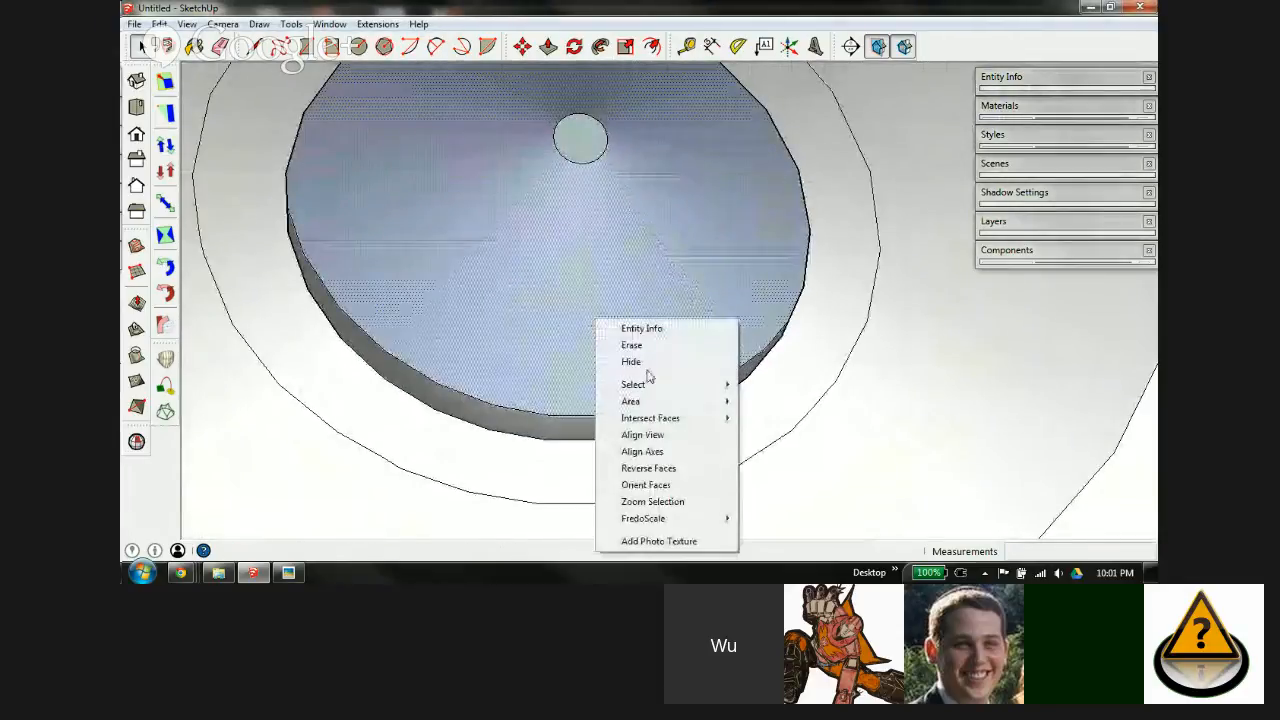
mouse_move(650, 418)
left_click(563, 446)
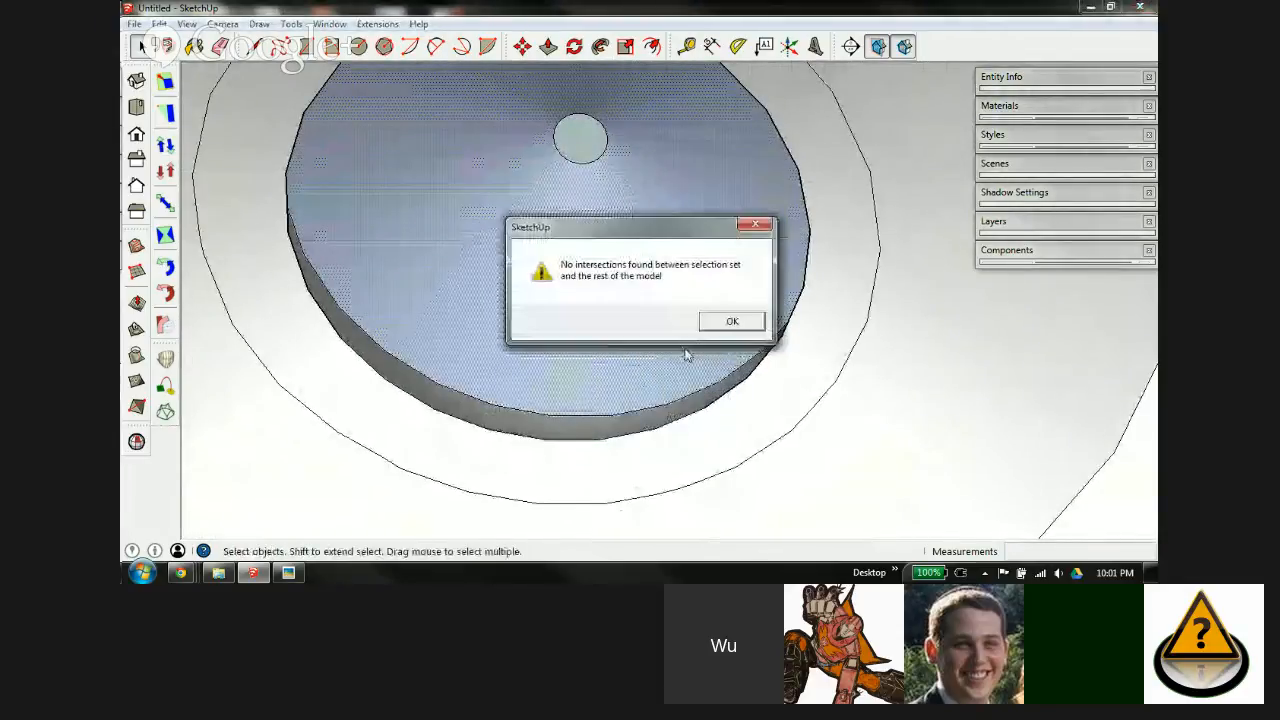
left_click(731, 320)
Step: Delete the remaining inner cone surface and its small end cap to open the recess into the spherical cavity
scroll(637, 245, "down", 3)
scroll(637, 245, "down", 4)
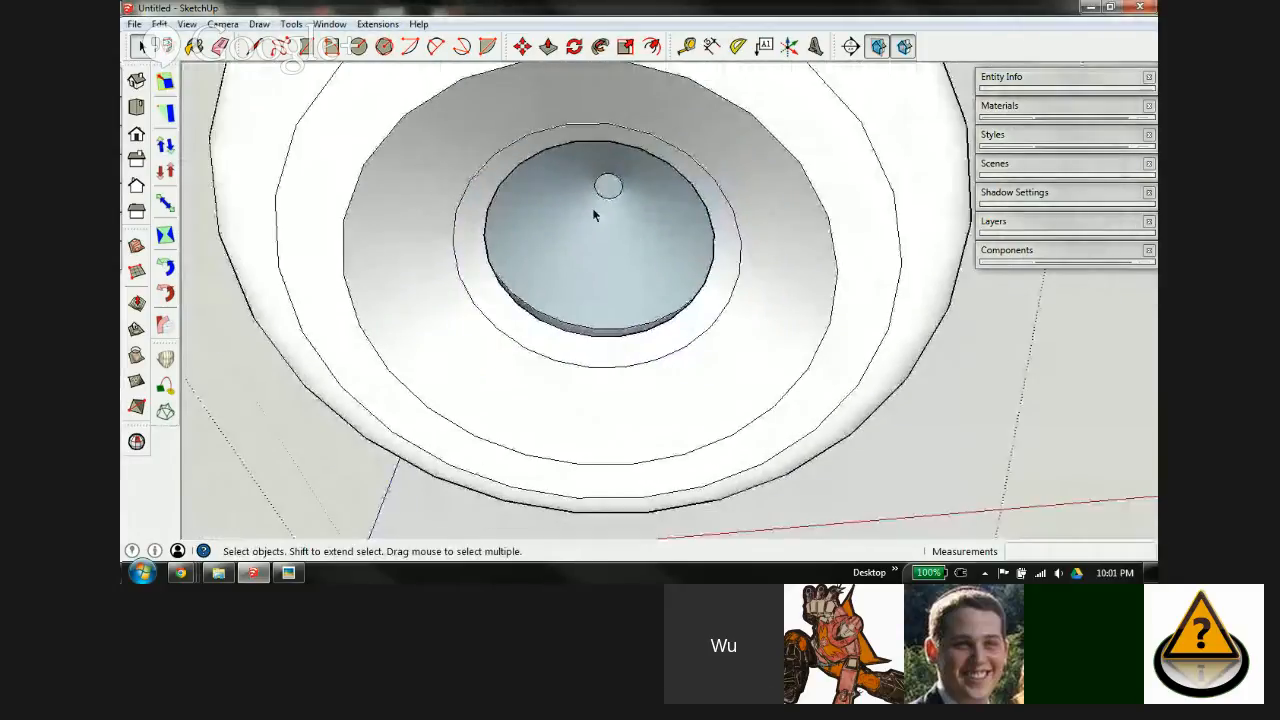
middle_click_drag(637, 245, 680, 378)
scroll(640, 211, "up", 5)
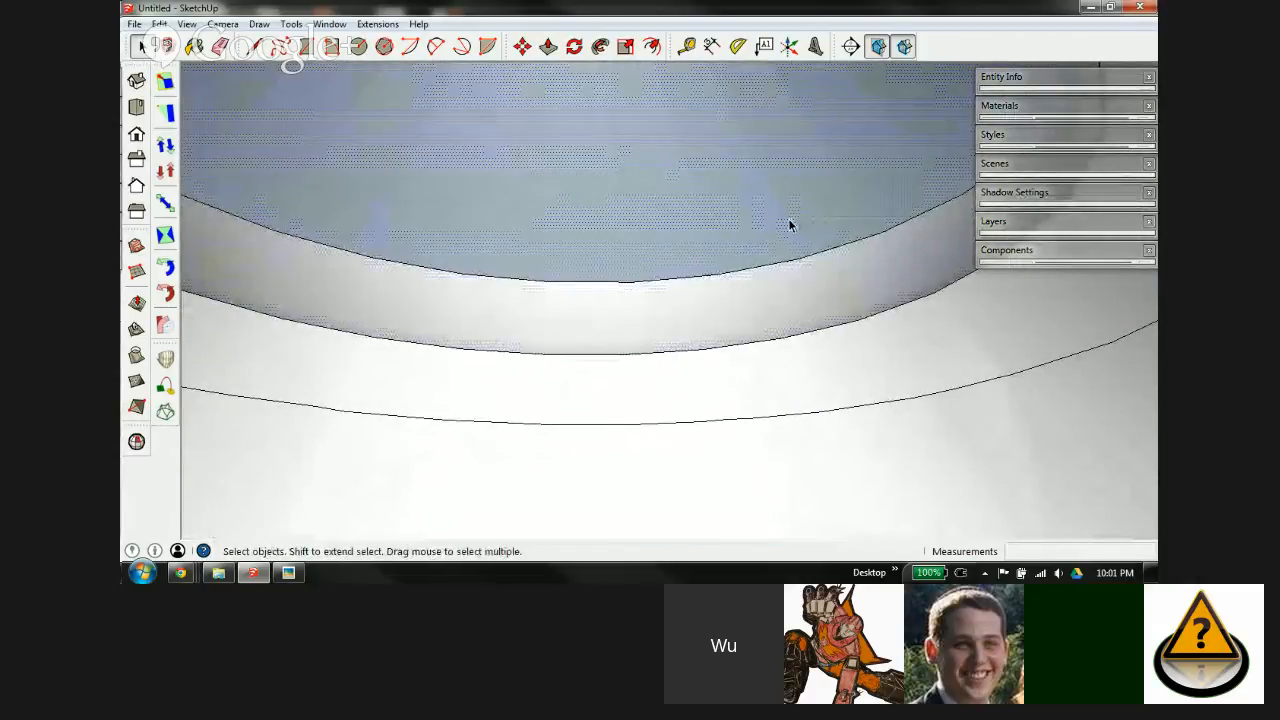
scroll(685, 206, "down", 5)
scroll(677, 215, "up", 4)
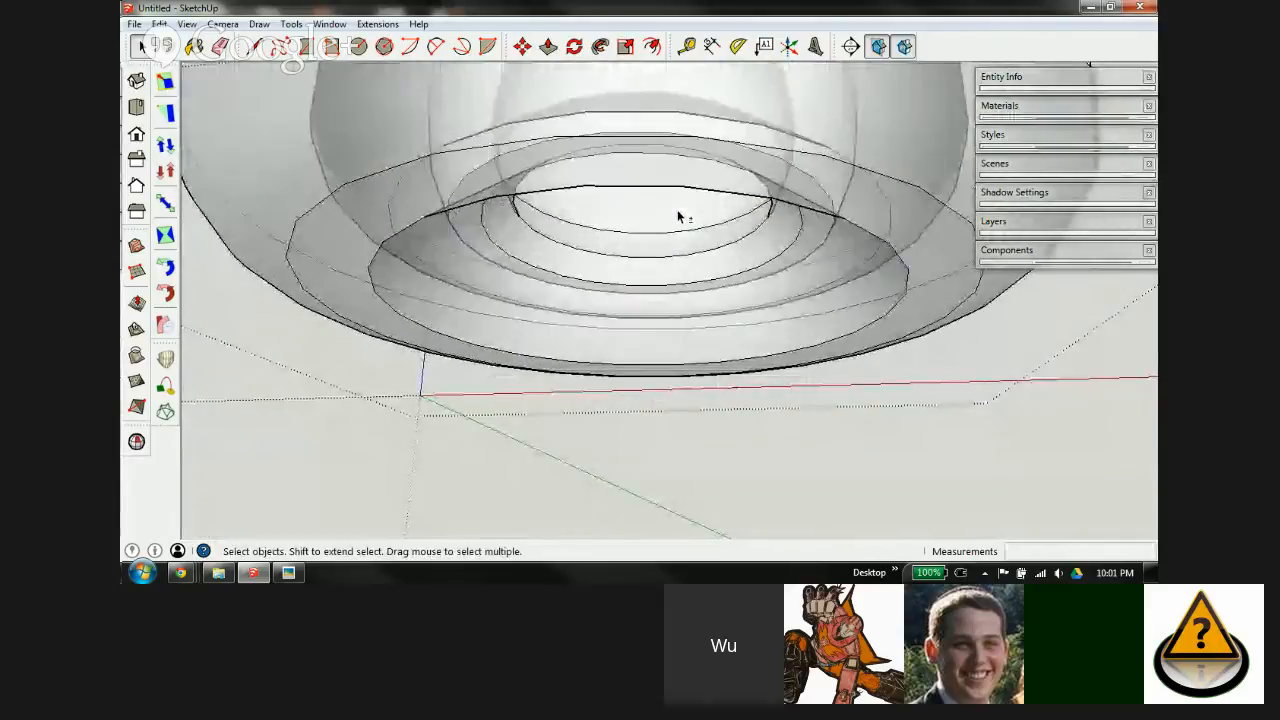
middle_click_drag(671, 166, 644, 187)
left_click(632, 244)
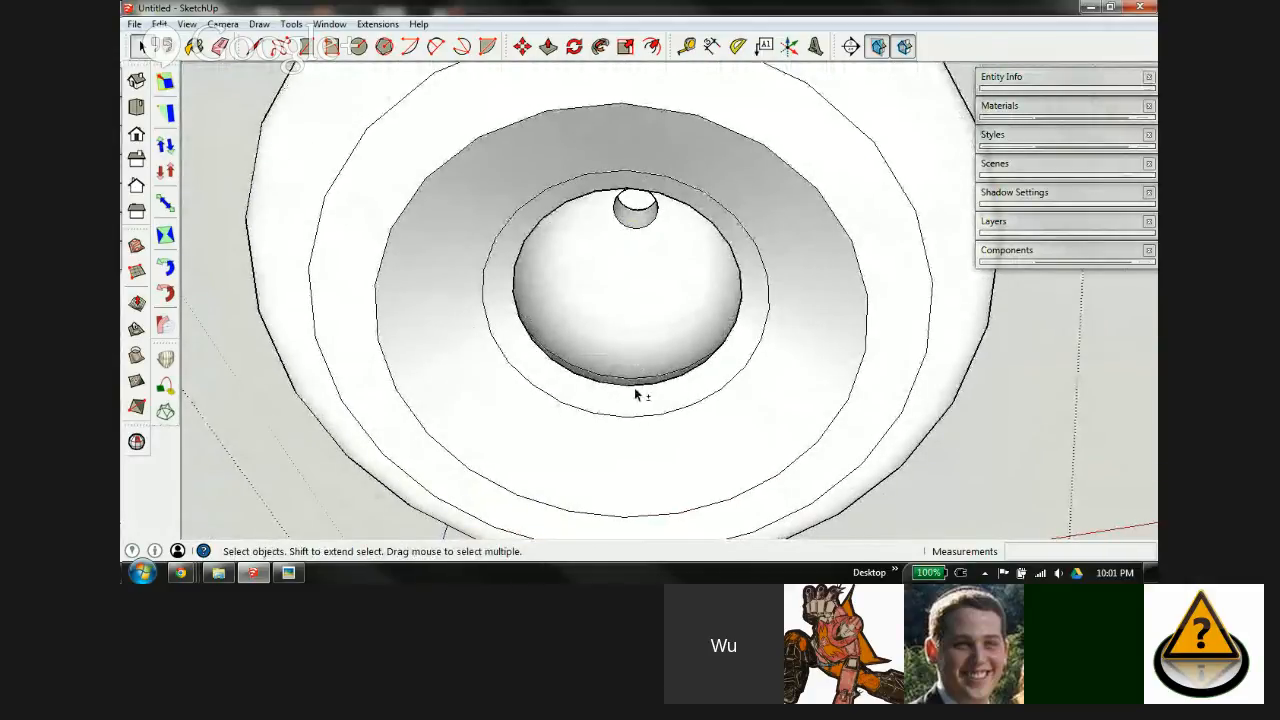
Step: Draw a rectangle about 1010 by 1134 mm beside the rounded body and push/pull it up about 1195 mm into a box
middle_click_drag(634, 388, 592, 373)
scroll(504, 138, "down", 5)
middle_click_drag(541, 131, 630, 437)
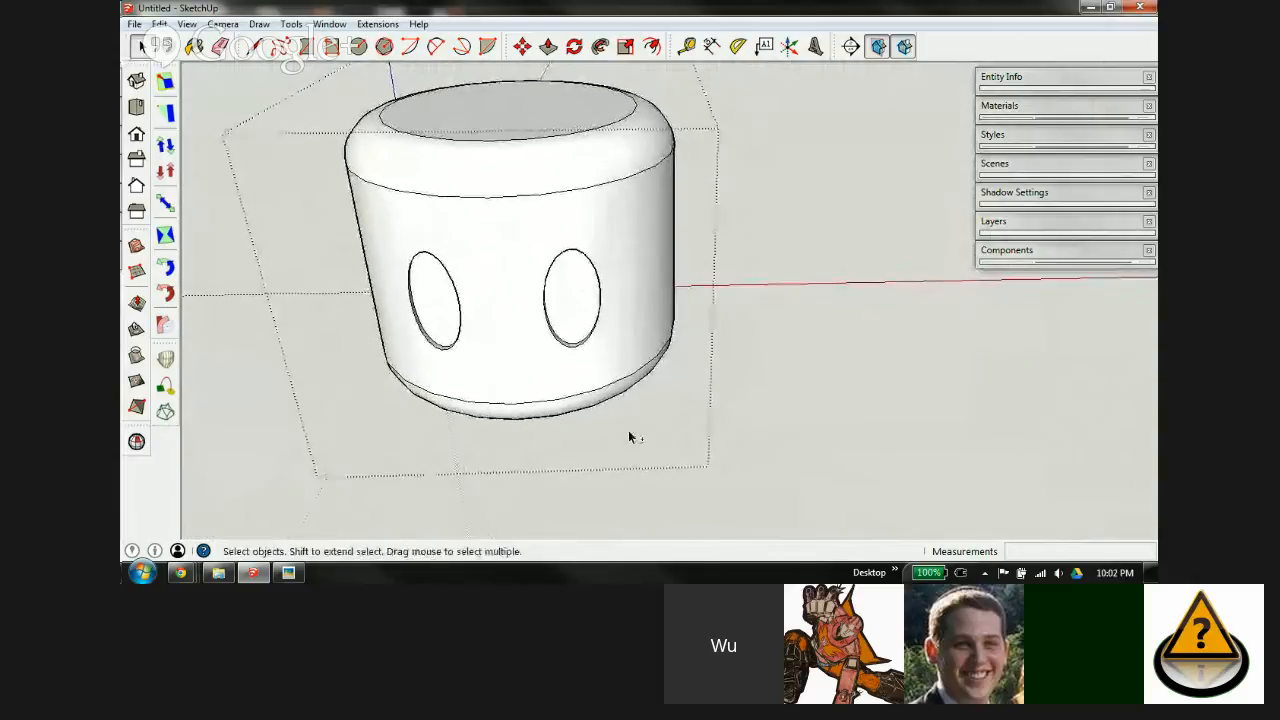
scroll(424, 322, "down", 2)
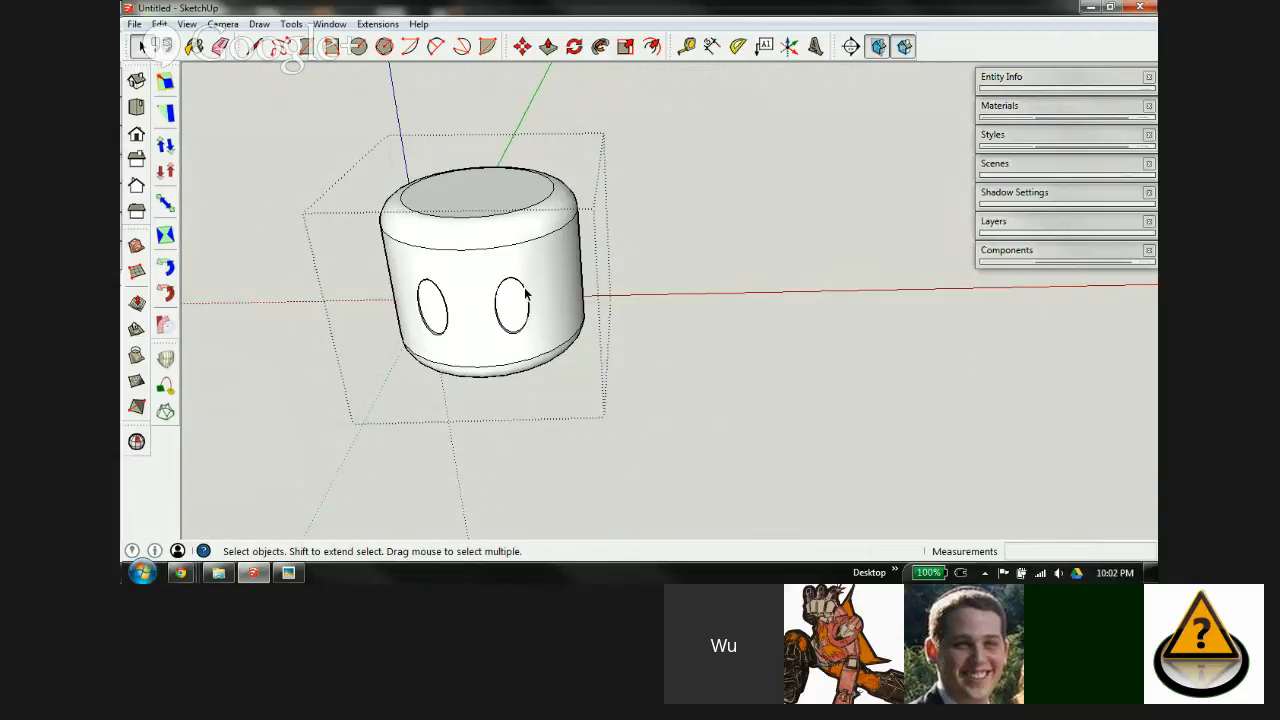
key("r")
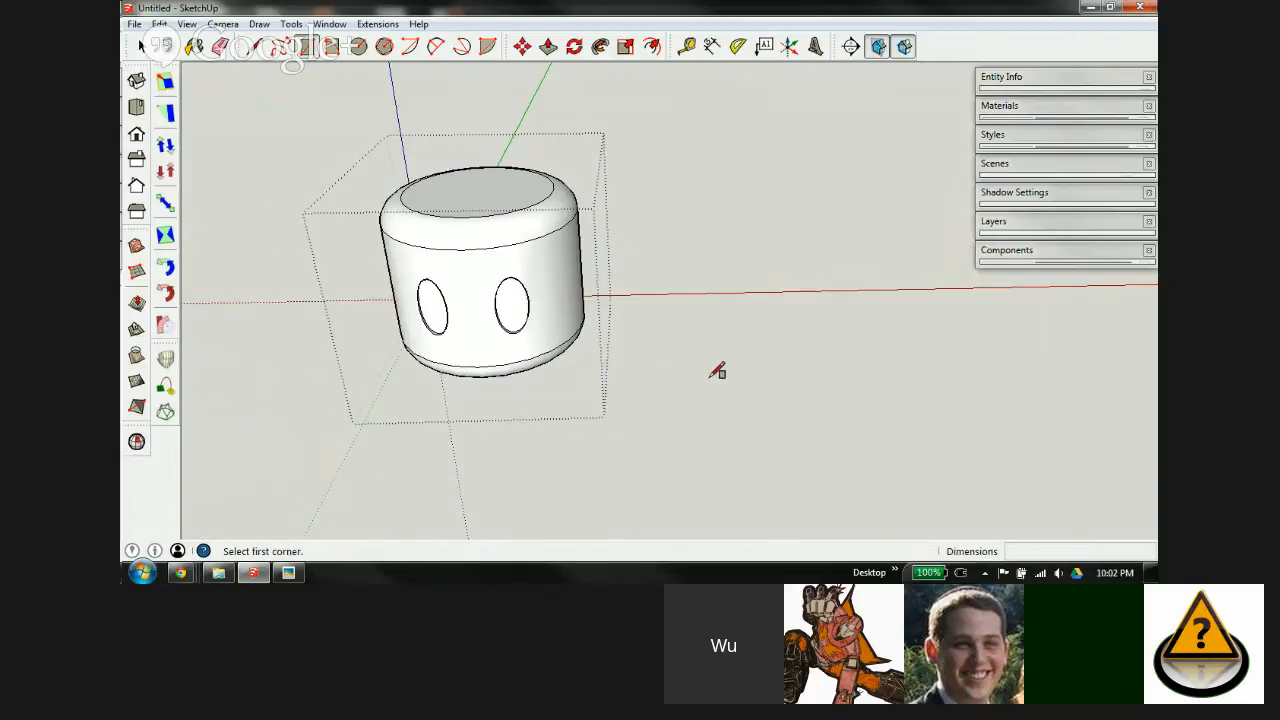
left_click(693, 381)
left_click(815, 305)
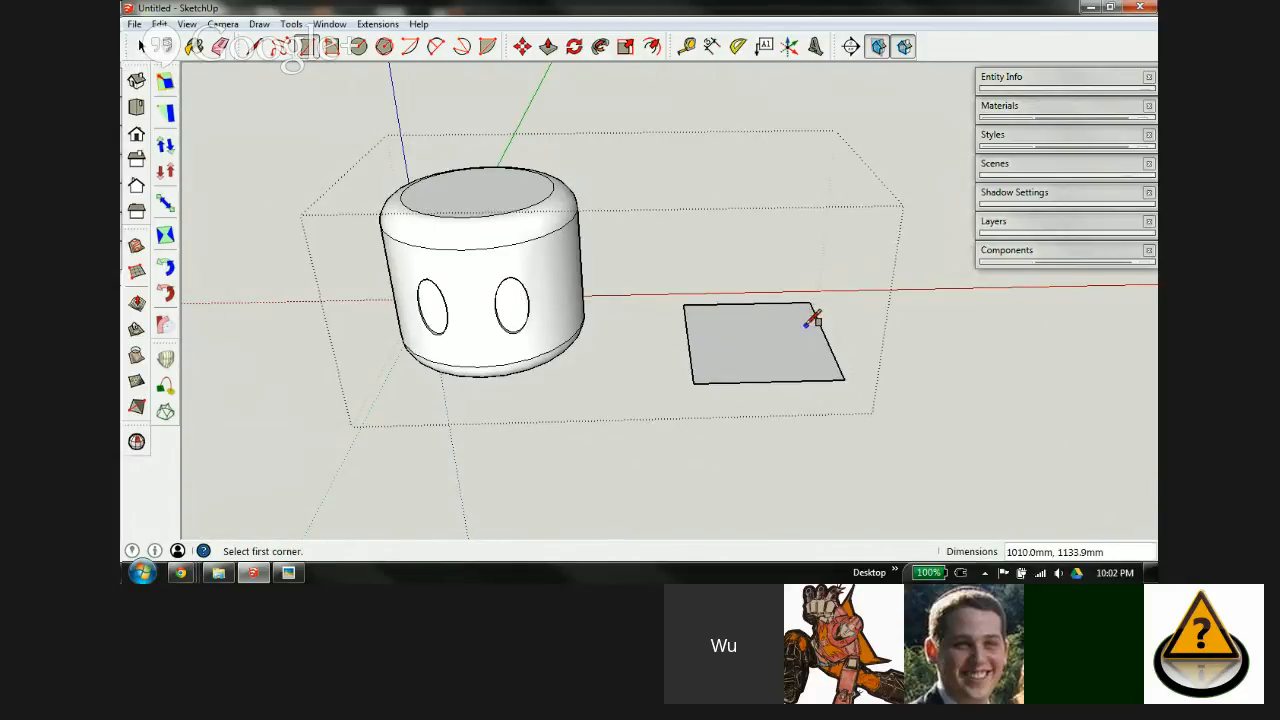
key("p")
left_click_drag(749, 366, 795, 210)
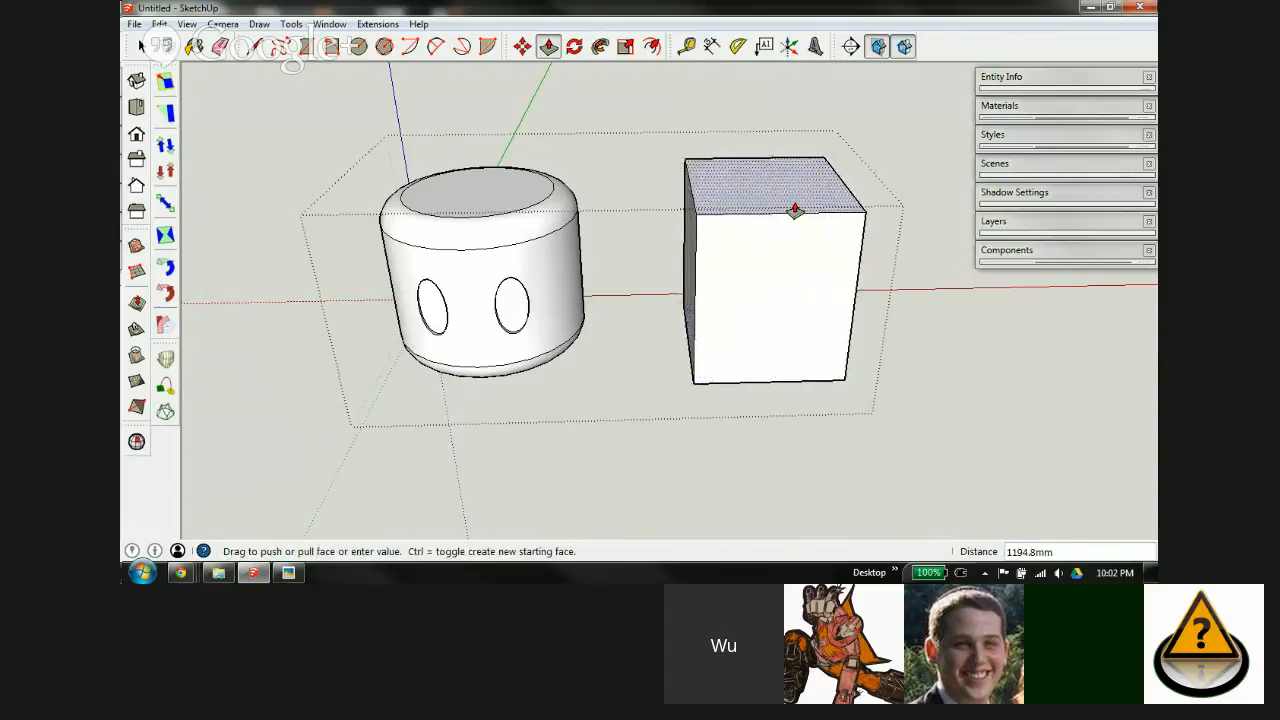
Step: Push/pull the top face of the box beside the rounded body to a height of about 1064 mm
mouse_move(795, 210)
left_mouse_down()
mouse_move(806, 200)
mouse_move(792, 230)
left_mouse_up()
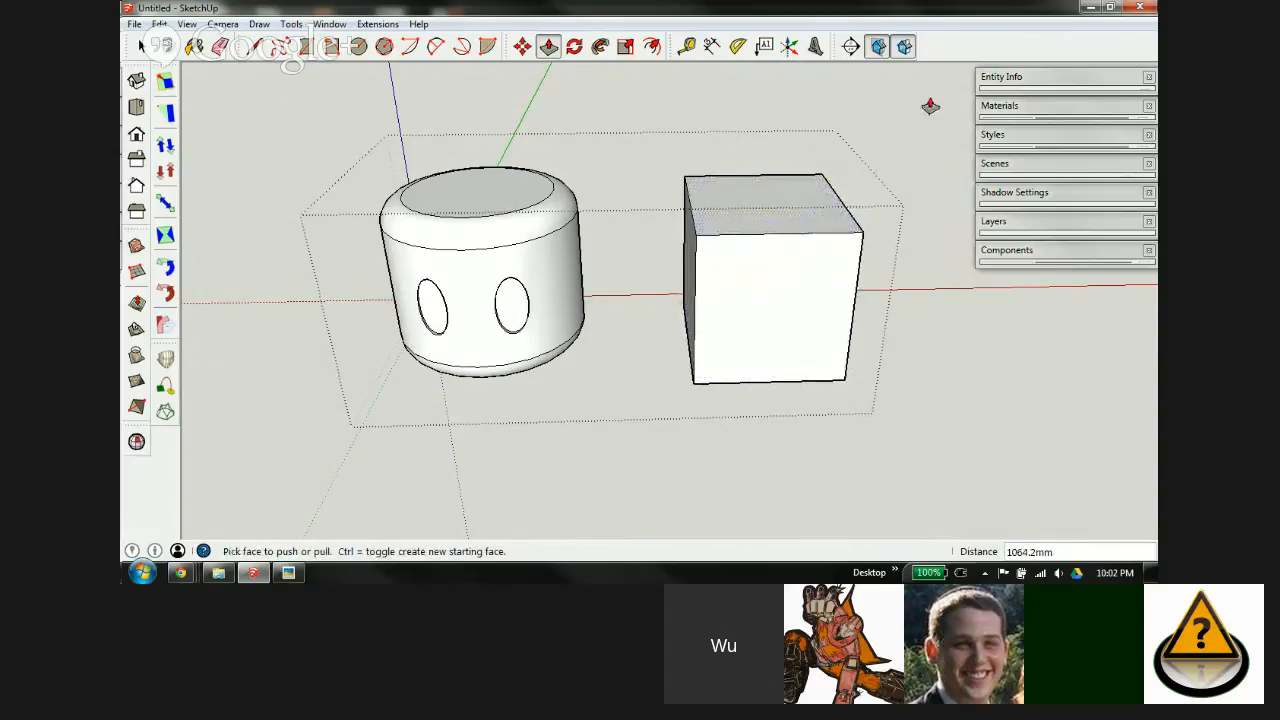
Step: Place a section plane parallel to the box's front face and move it back to cut through the rounded body
left_click(847, 46)
left_click(745, 300)
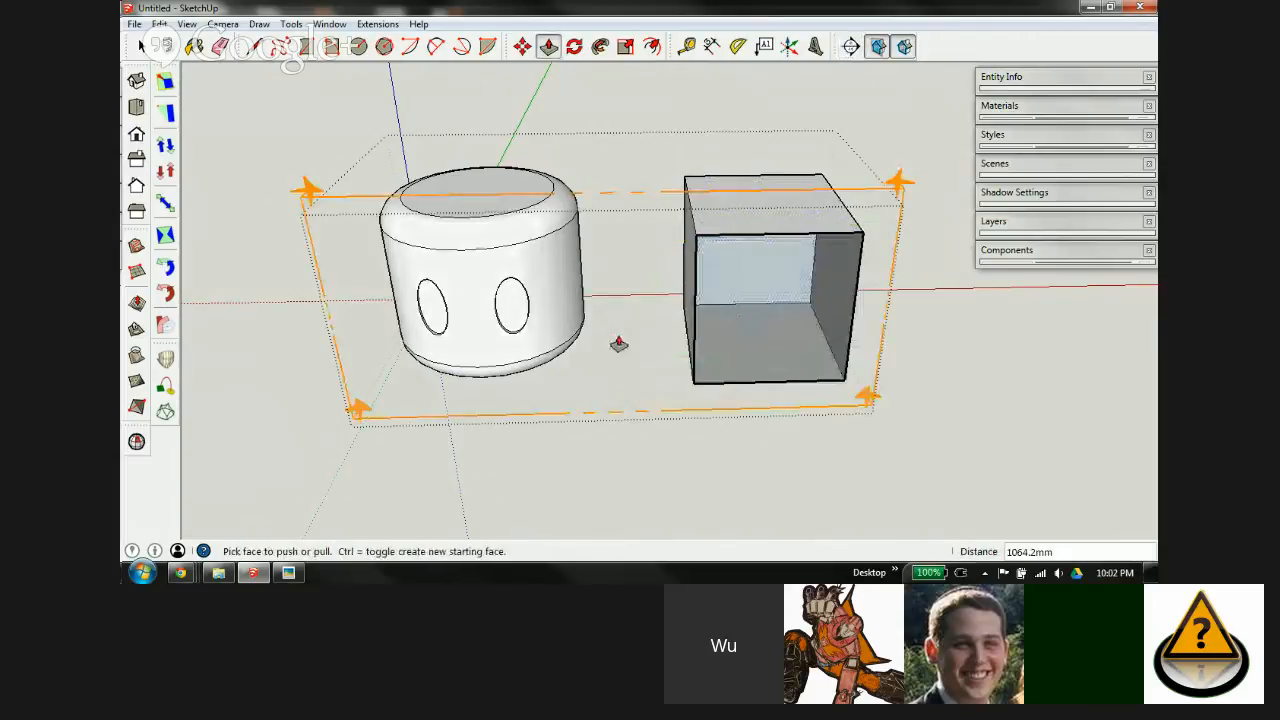
key("m")
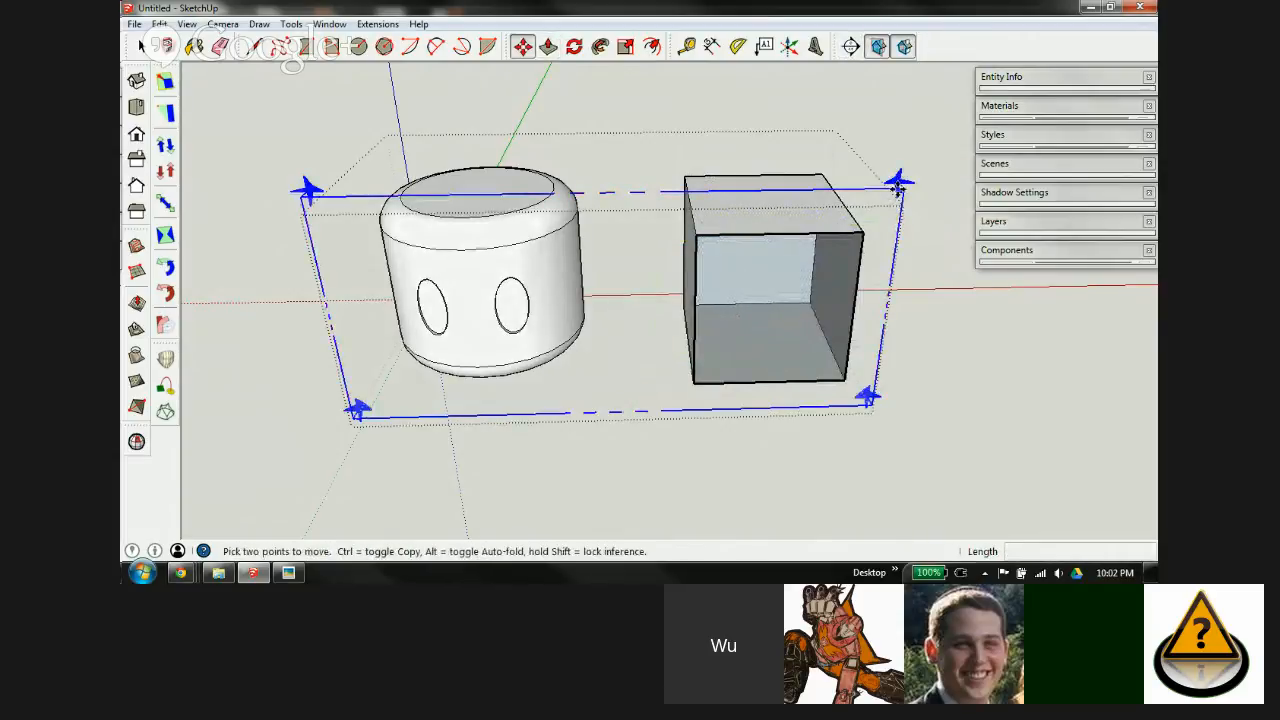
left_click_drag(897, 187, 877, 149)
Step: Intersect the sectioned sloped wall above the underside recess with the surrounding faces and delete its part inside the spherical shell
scroll(468, 345, "up", 4)
middle_click_drag(468, 345, 512, 200)
scroll(460, 278, "up", 3)
scroll(460, 278, "up", 2)
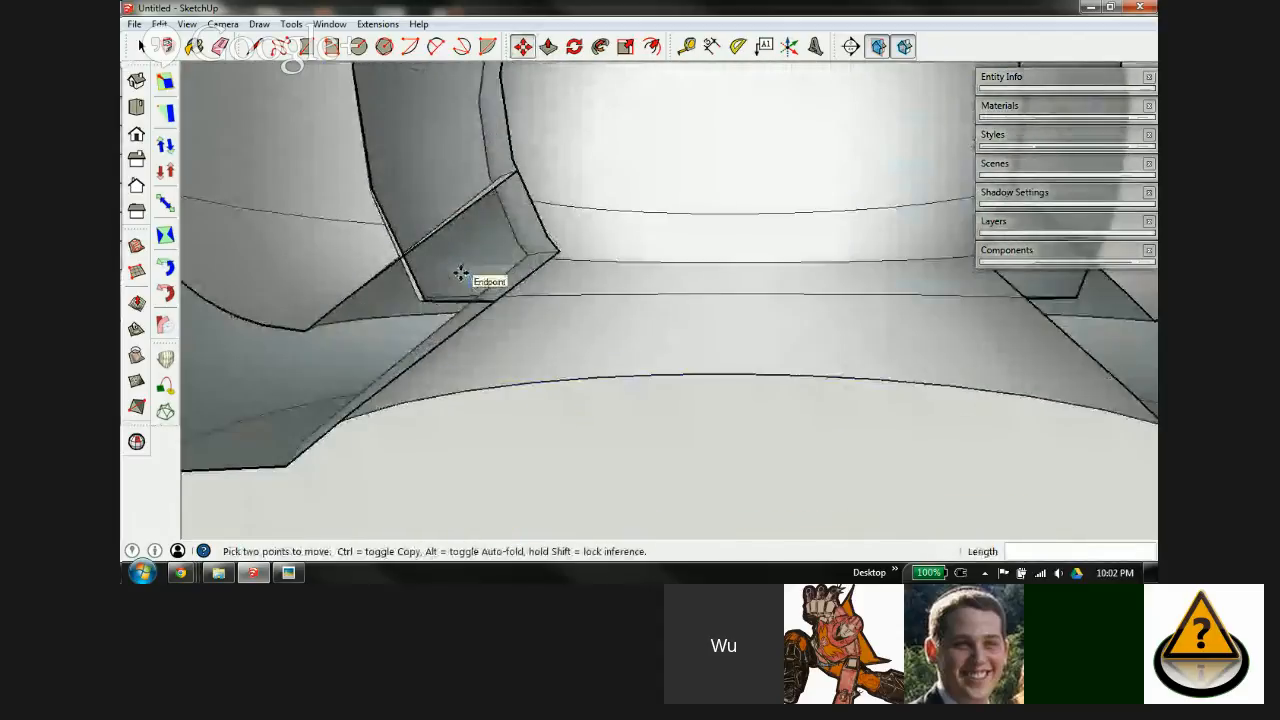
middle_click_drag(457, 277, 537, 331)
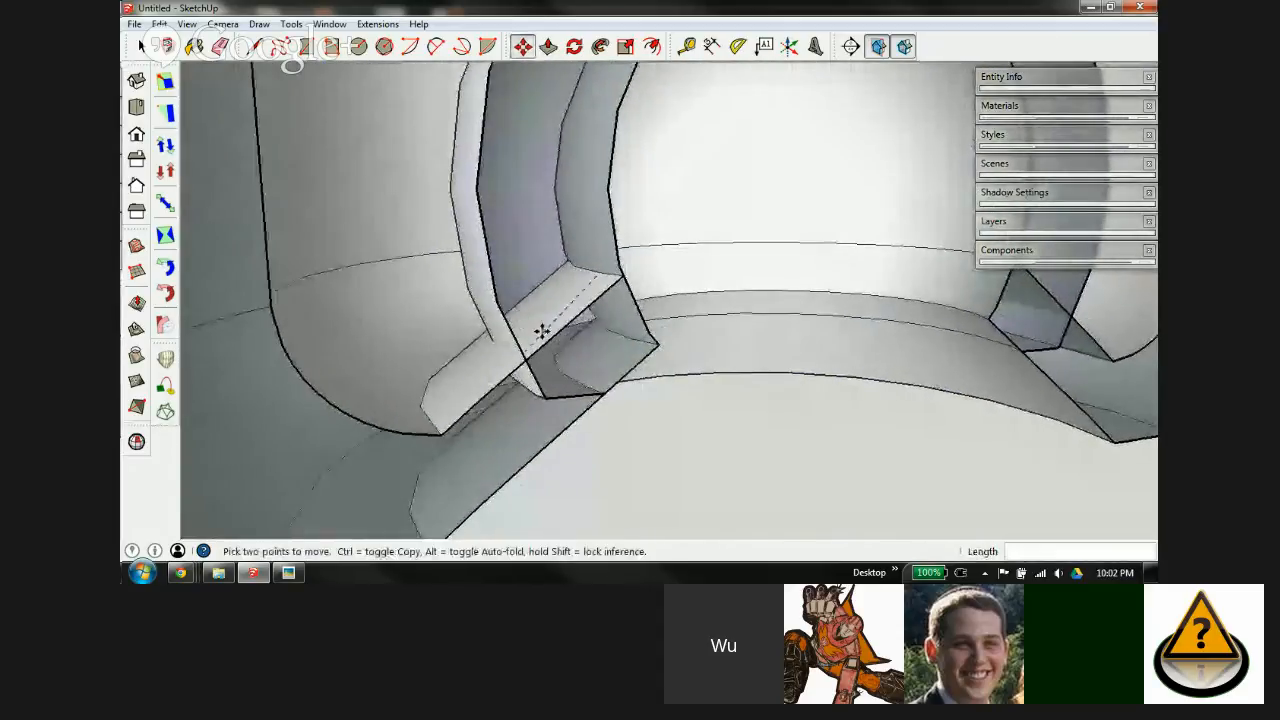
scroll(480, 322, "down", 1)
key("space")
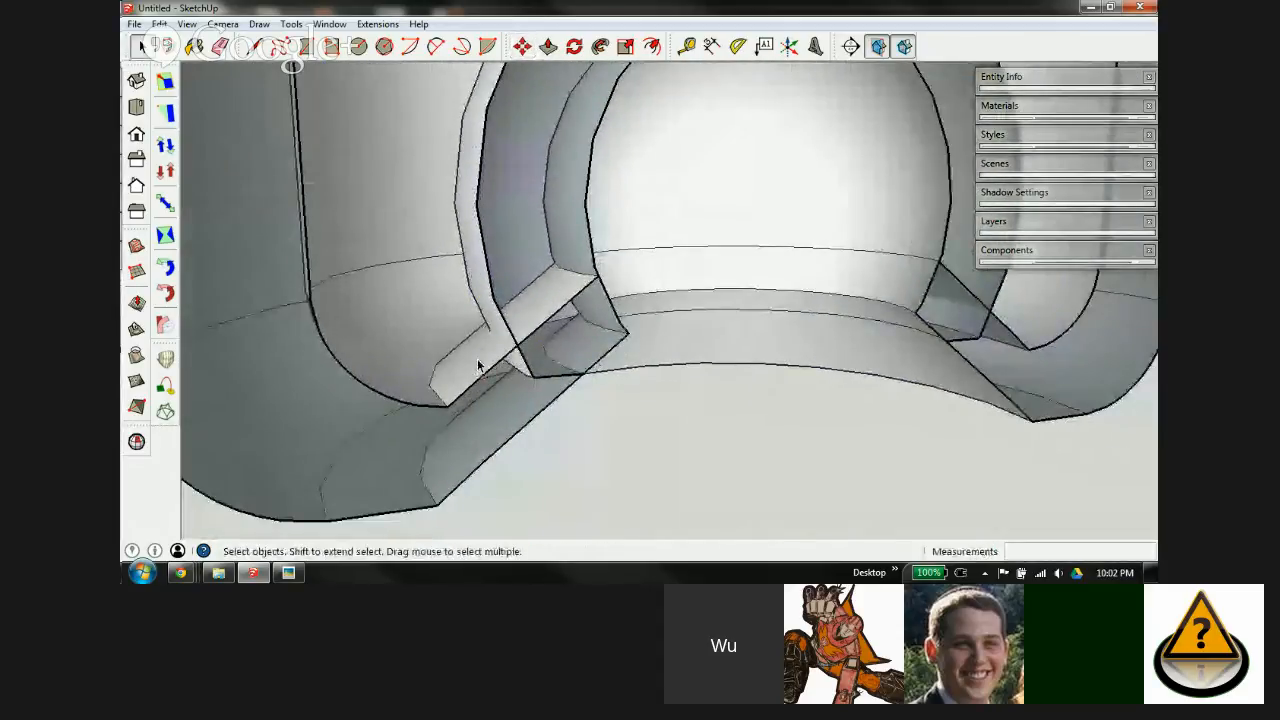
left_click(470, 362)
right_click(481, 358)
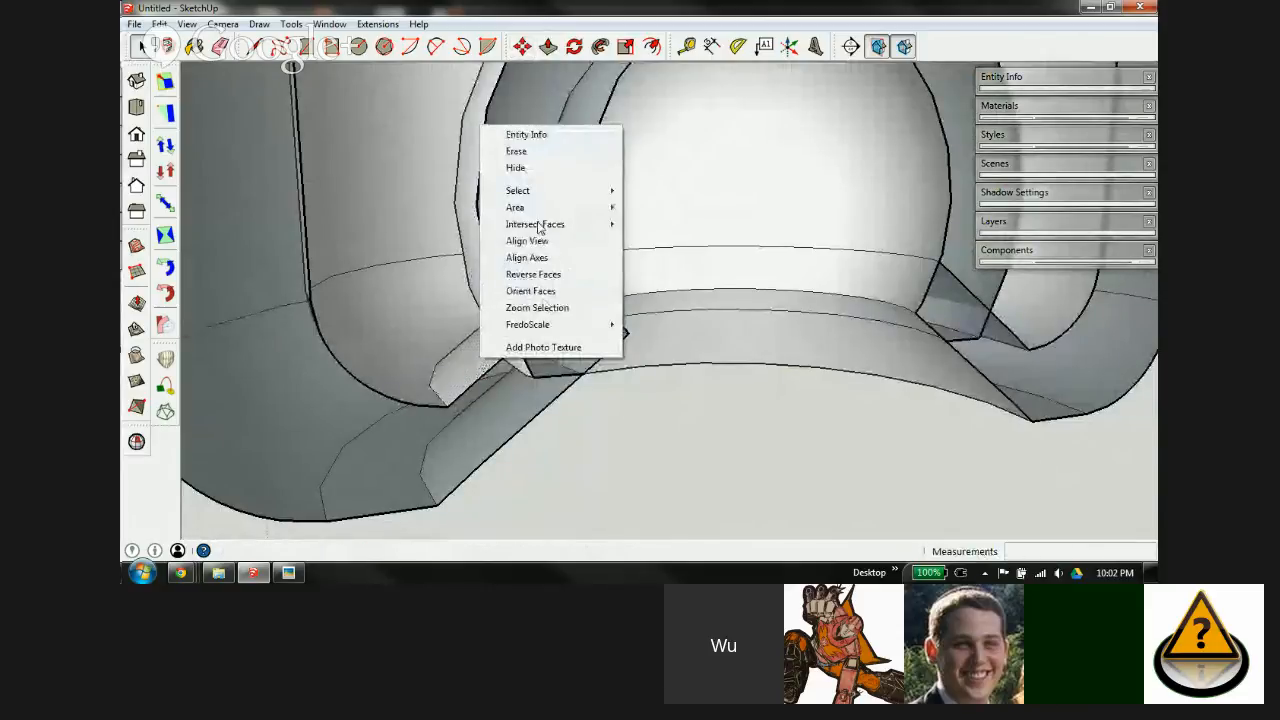
mouse_move(560, 224)
left_click(426, 247)
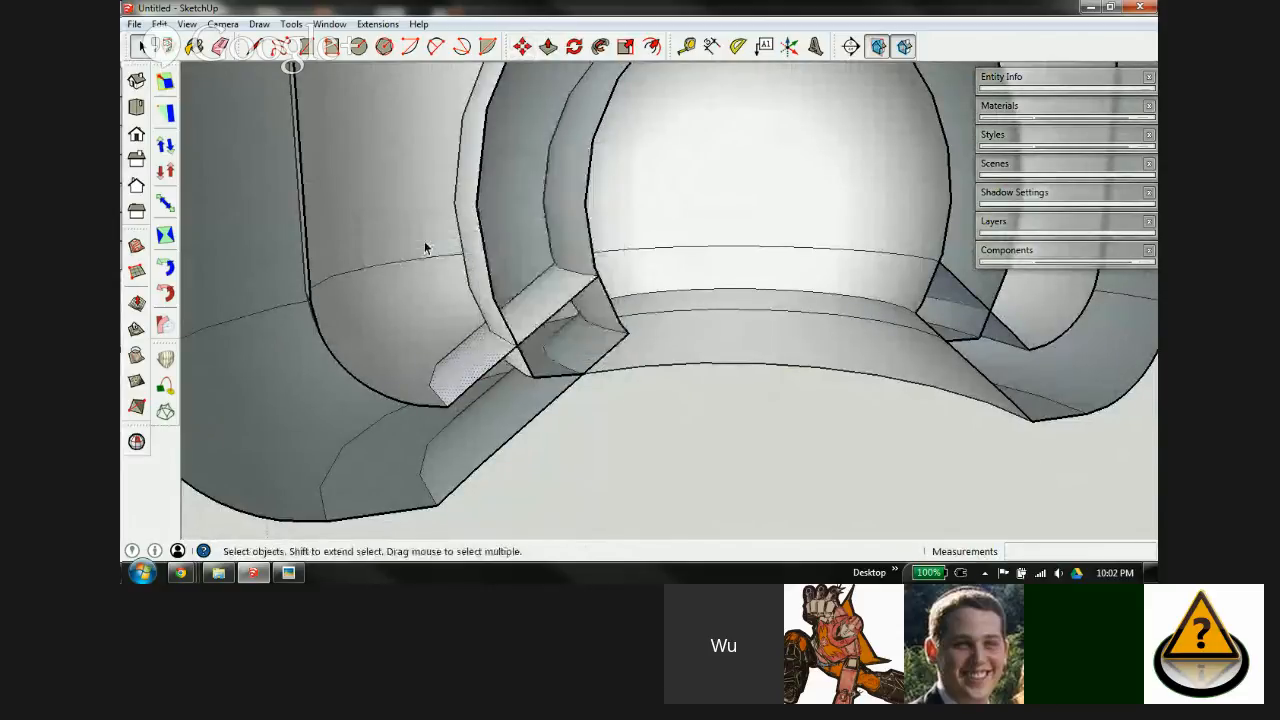
scroll(426, 247, "down", 2)
scroll(497, 300, "up", 2)
middle_click_drag(485, 292, 534, 319)
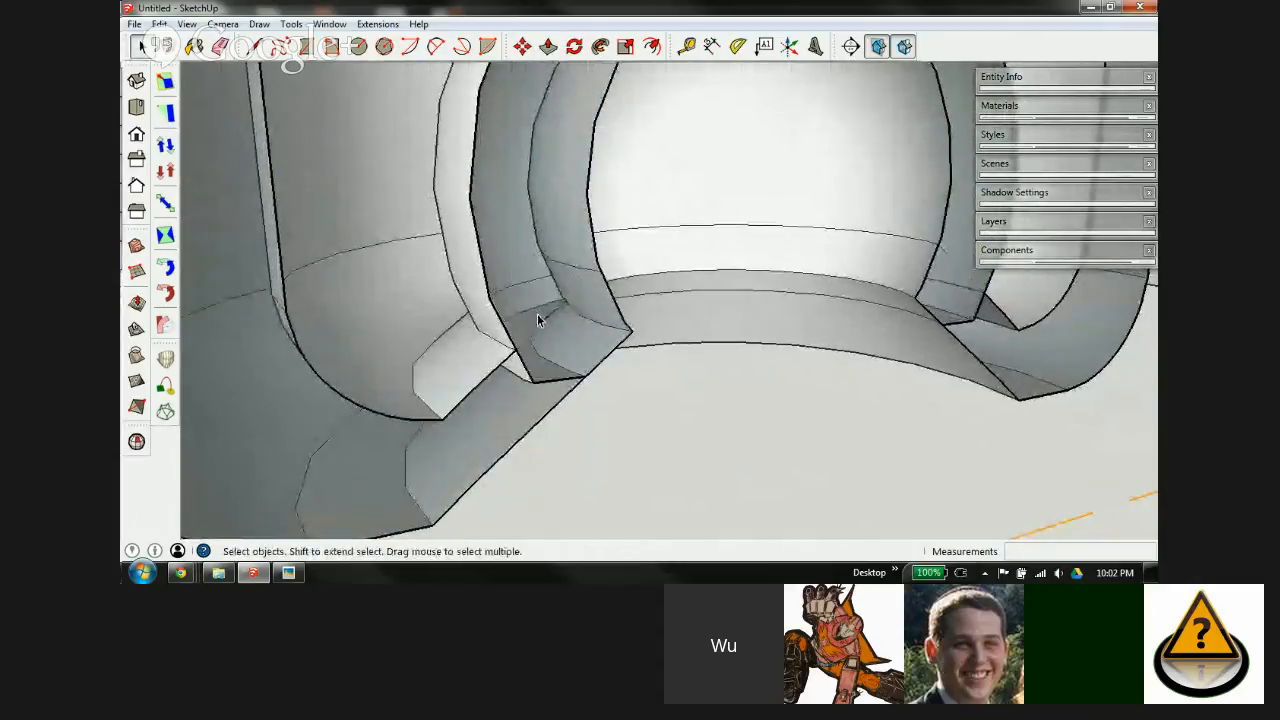
Step: Delete the leftover spherical shell surfaces that close the gap between the two sloped recess walls
scroll(504, 285, "down", 2)
scroll(535, 352, "up", 2)
middle_click_drag(535, 352, 526, 237)
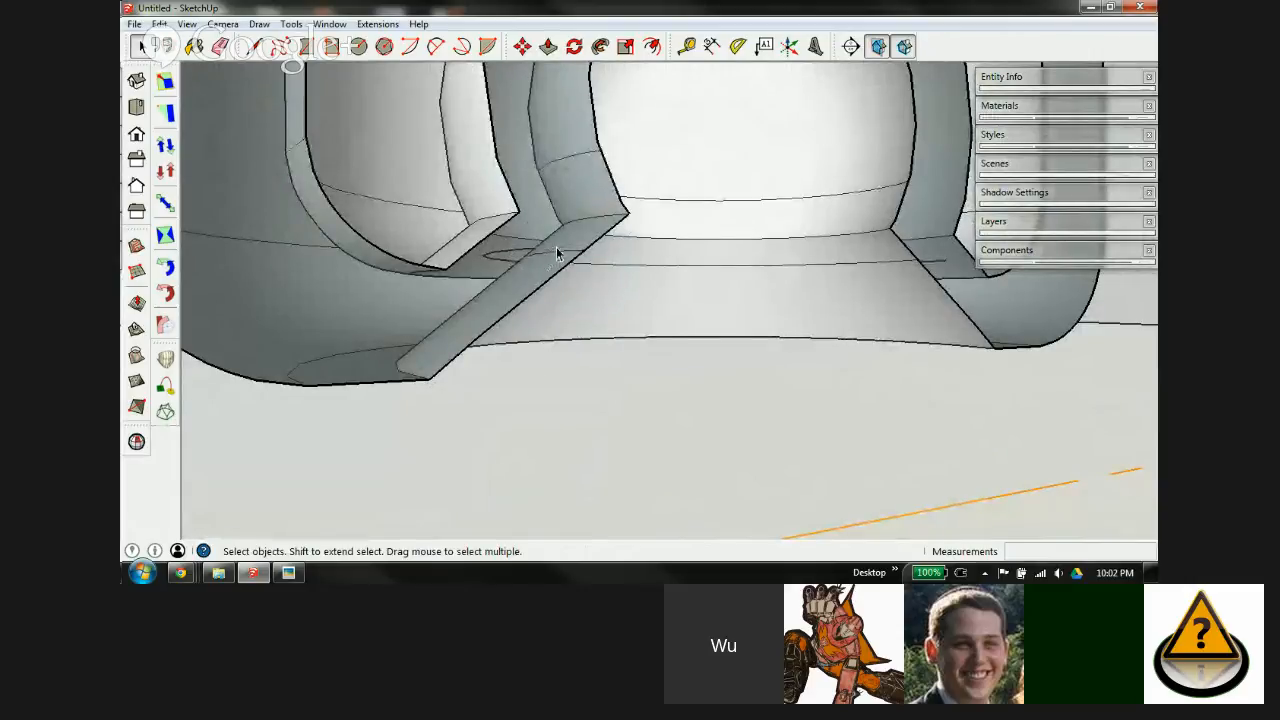
middle_click_drag(557, 253, 523, 328)
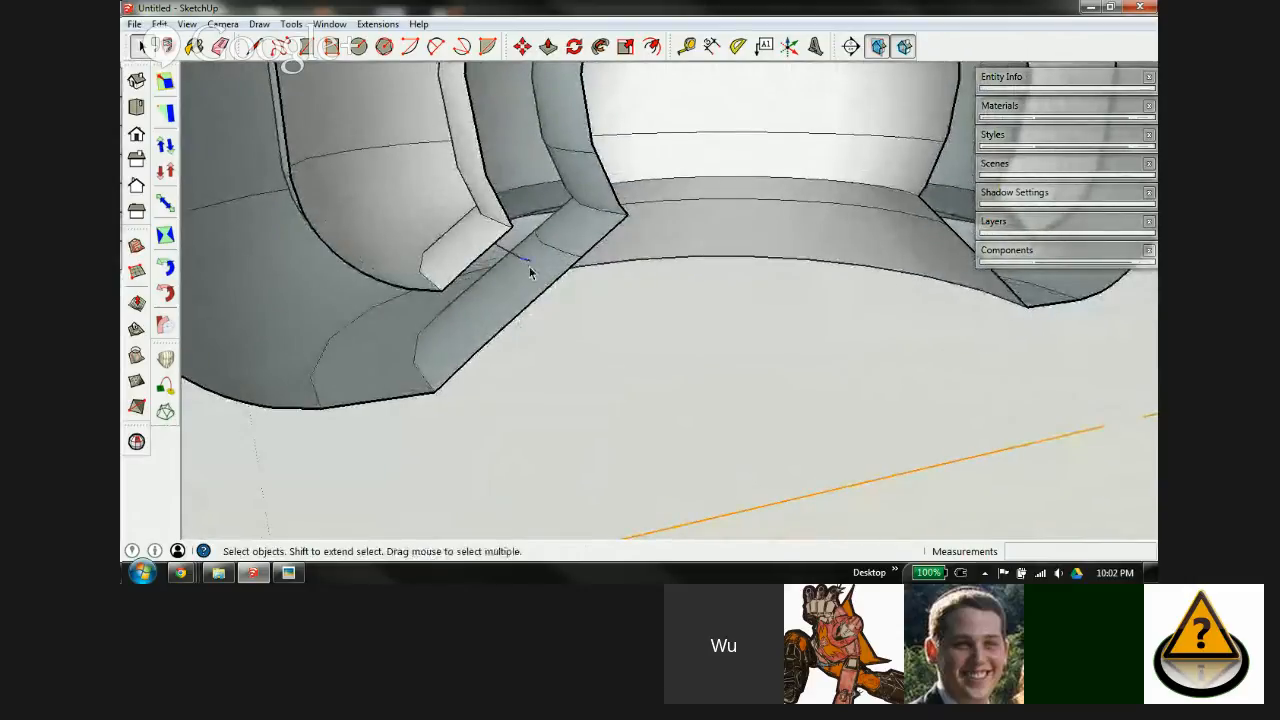
Step: Run the Erase Stray Edges cleanup on the model twice to clear loose edges left on the recess walls
left_click(380, 24)
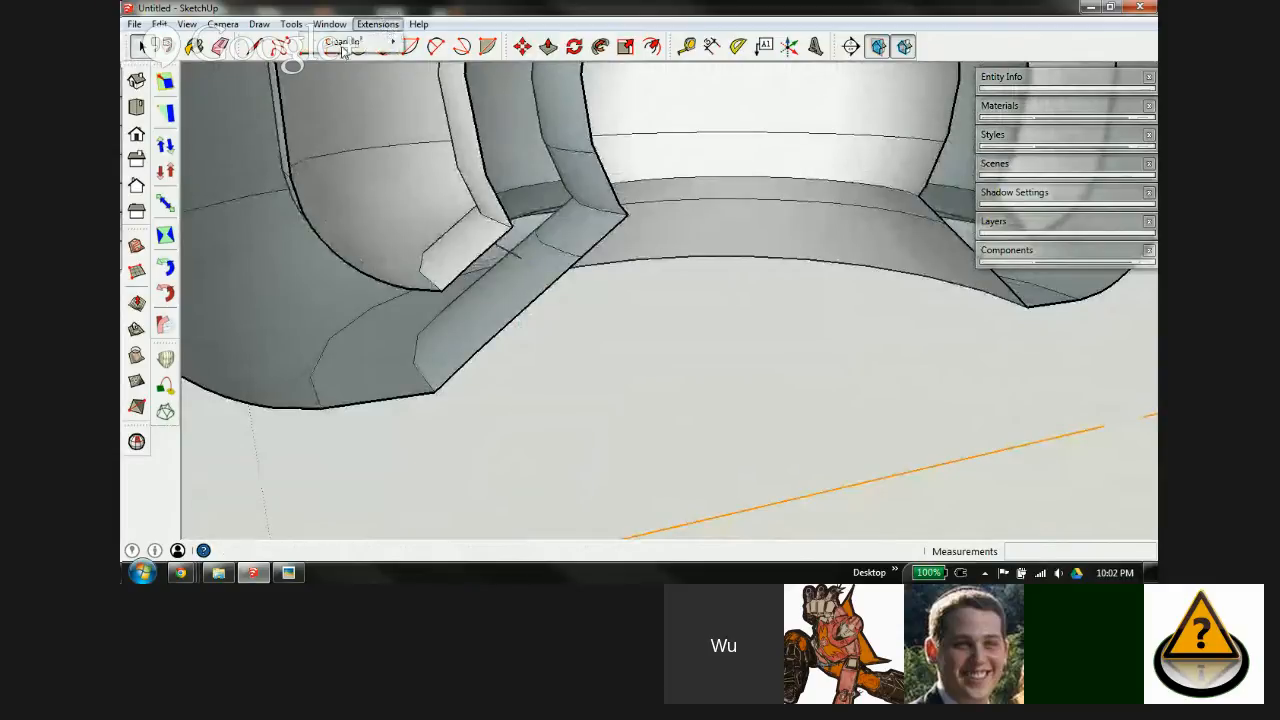
mouse_move(345, 42)
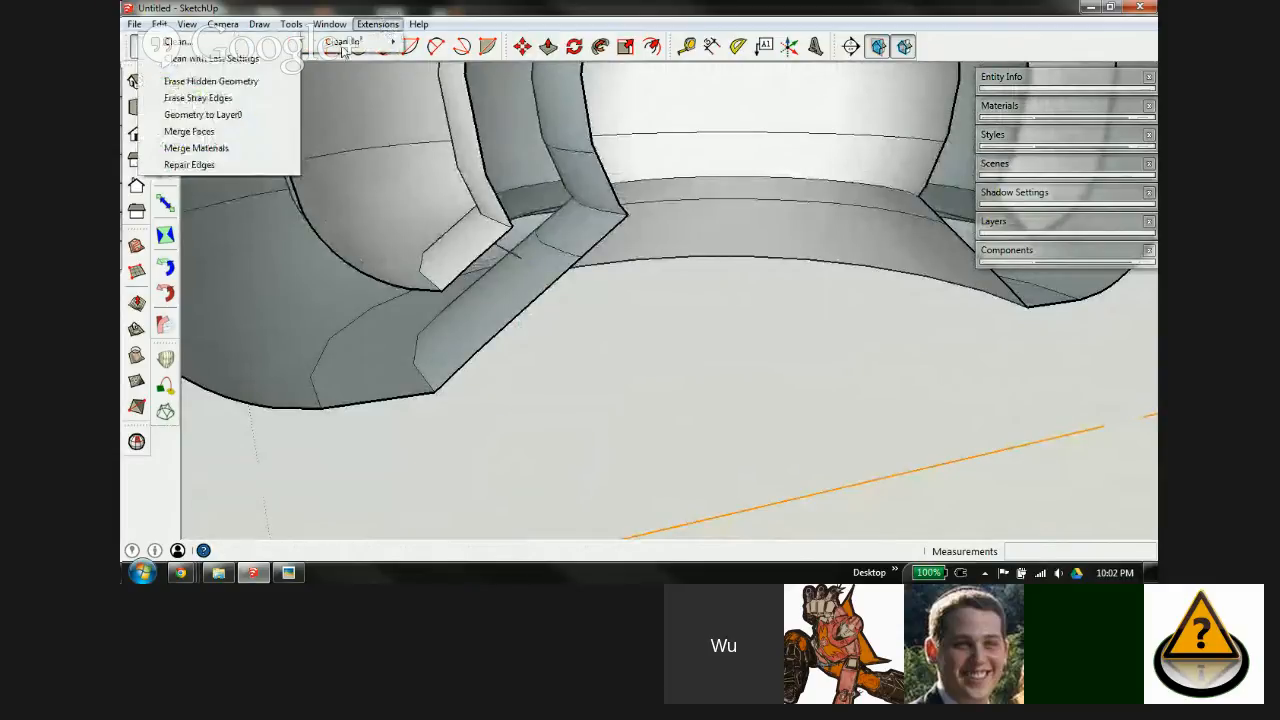
left_click(196, 98)
middle_click_drag(468, 213, 430, 190)
scroll(430, 200, "up", 3)
middle_click_drag(431, 240, 538, 240)
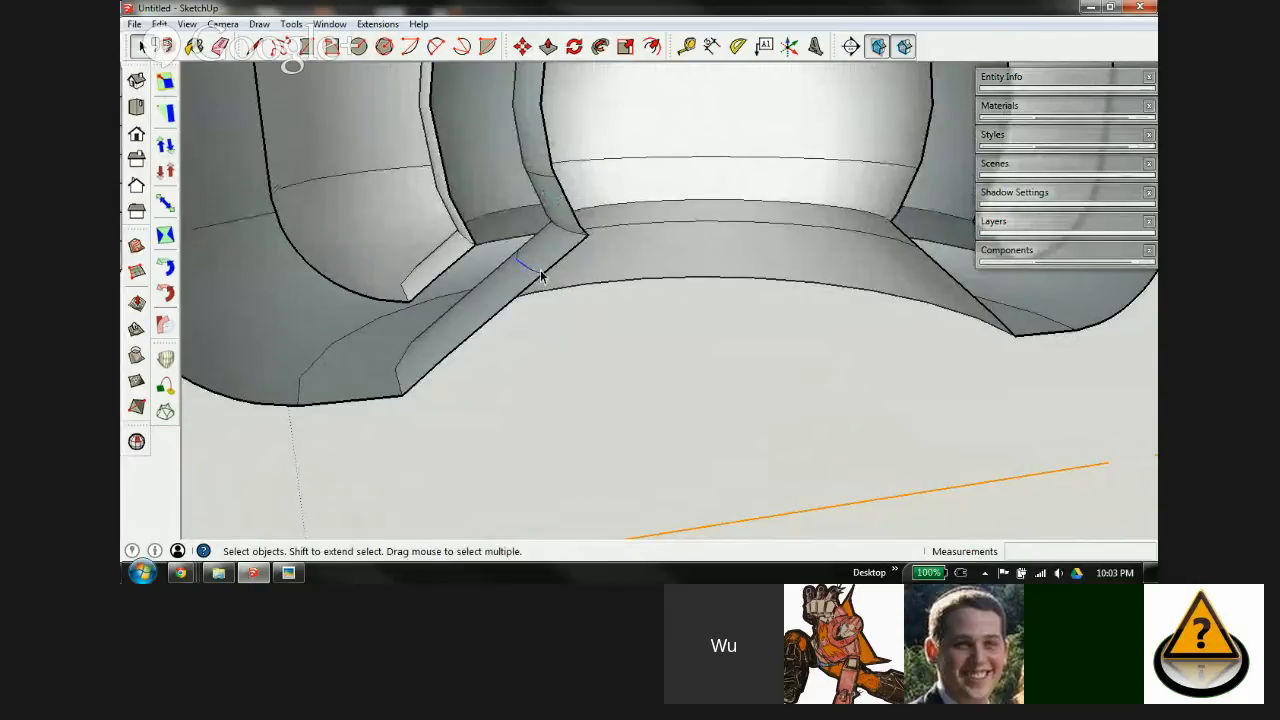
scroll(543, 261, "up", 2)
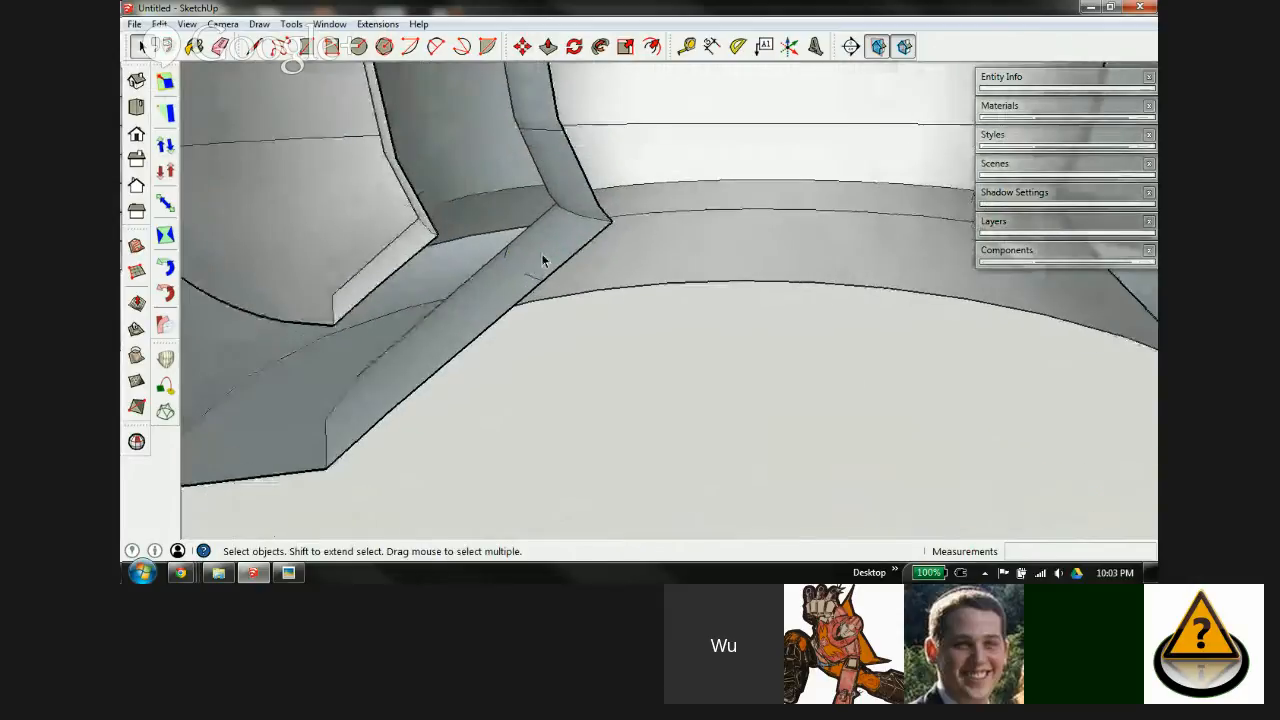
middle_click_drag(572, 261, 580, 230)
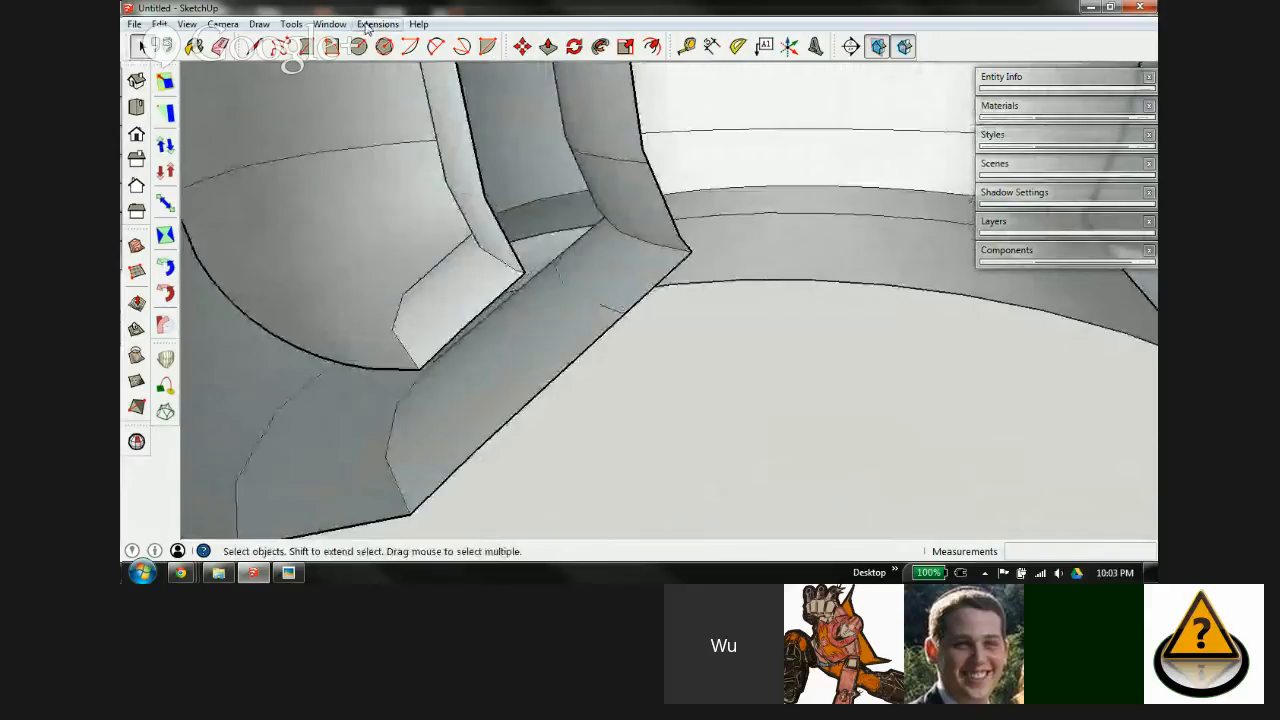
left_click(370, 25)
mouse_move(338, 45)
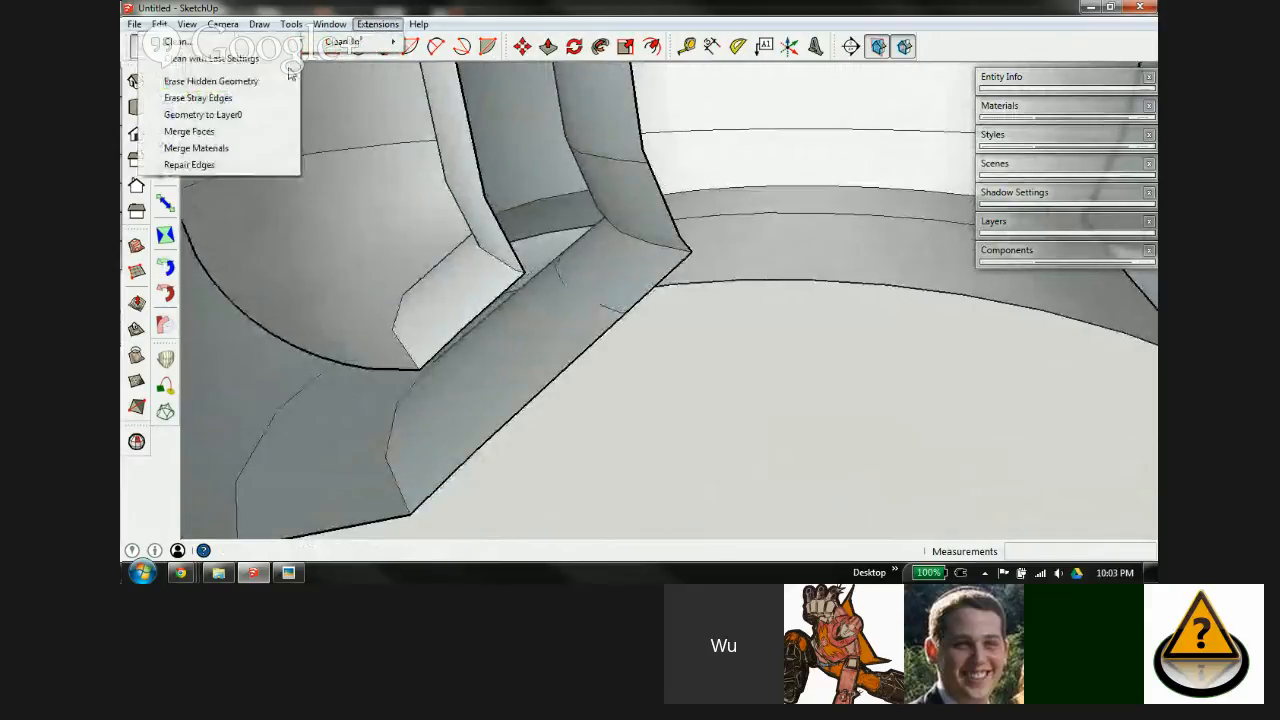
left_click(200, 100)
scroll(530, 276, "down", 3)
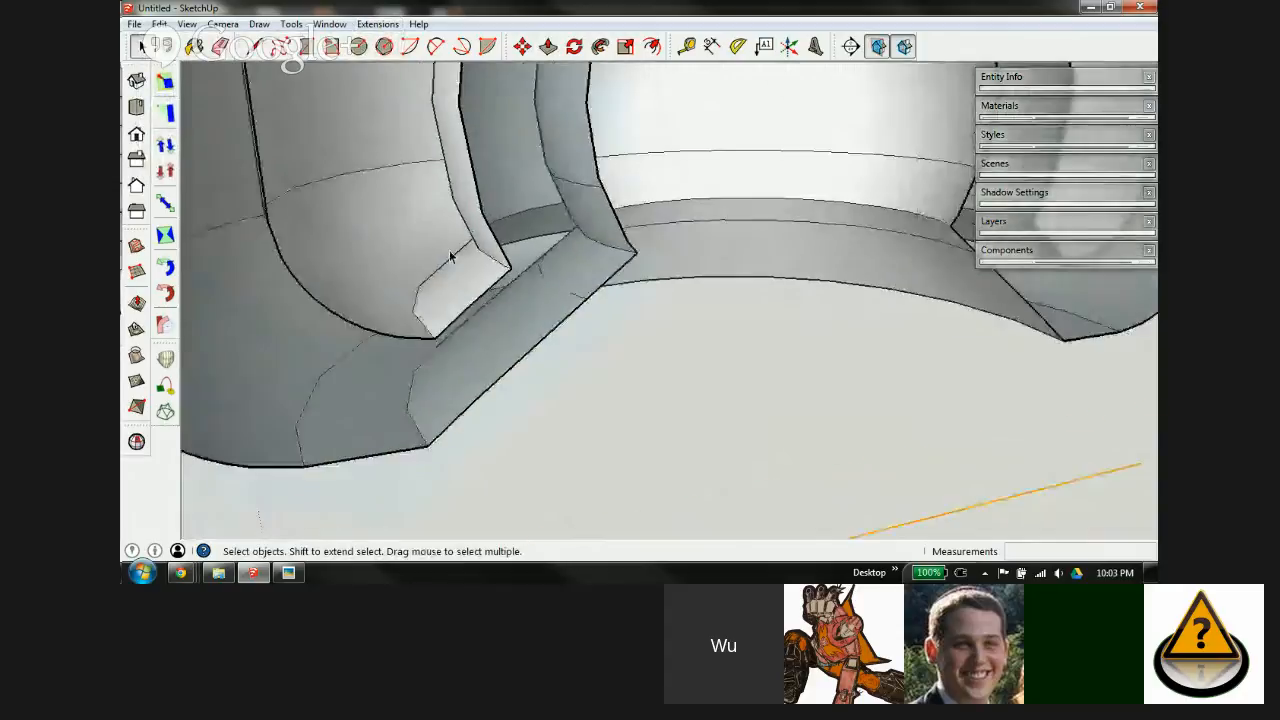
Step: Erase the leftover circular edge running across the conical recess wall in the sectioned body
scroll(525, 274, "up", 4)
key("e")
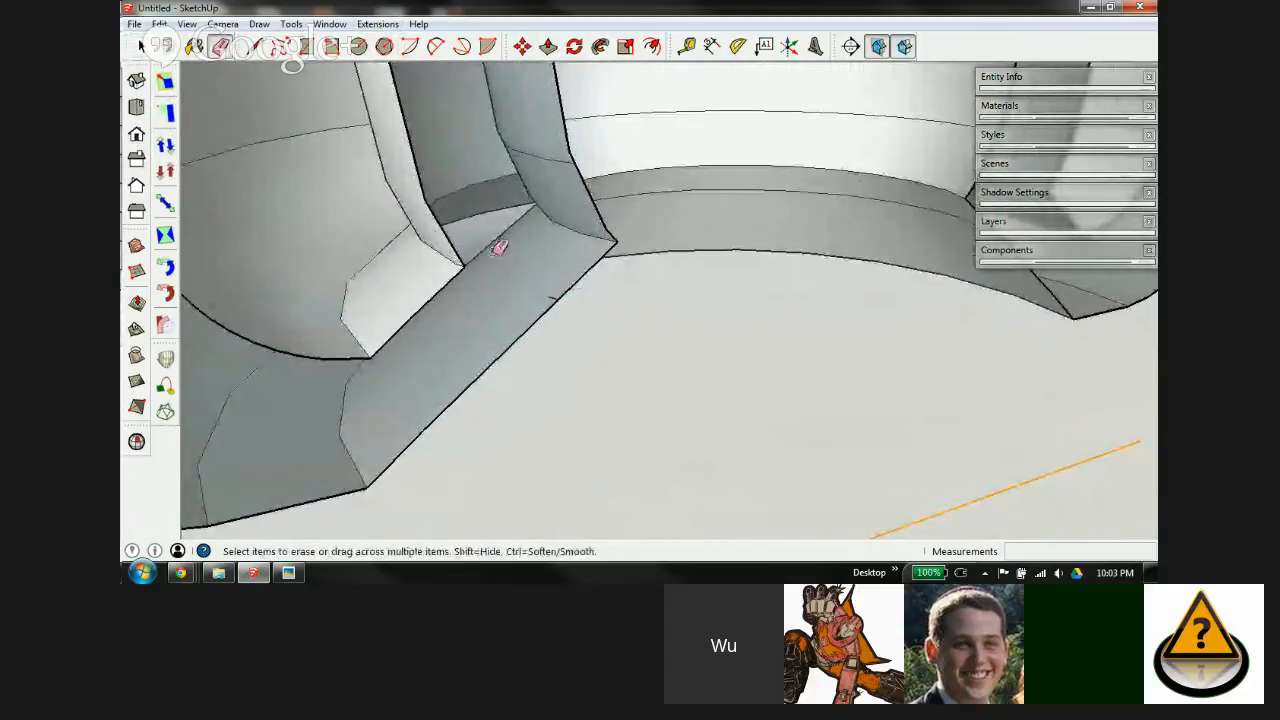
mouse_move(548, 270)
middle_mouse_down()
mouse_move(337, 149)
mouse_move(357, 154)
mouse_move(397, 264)
mouse_move(363, 229)
middle_mouse_up()
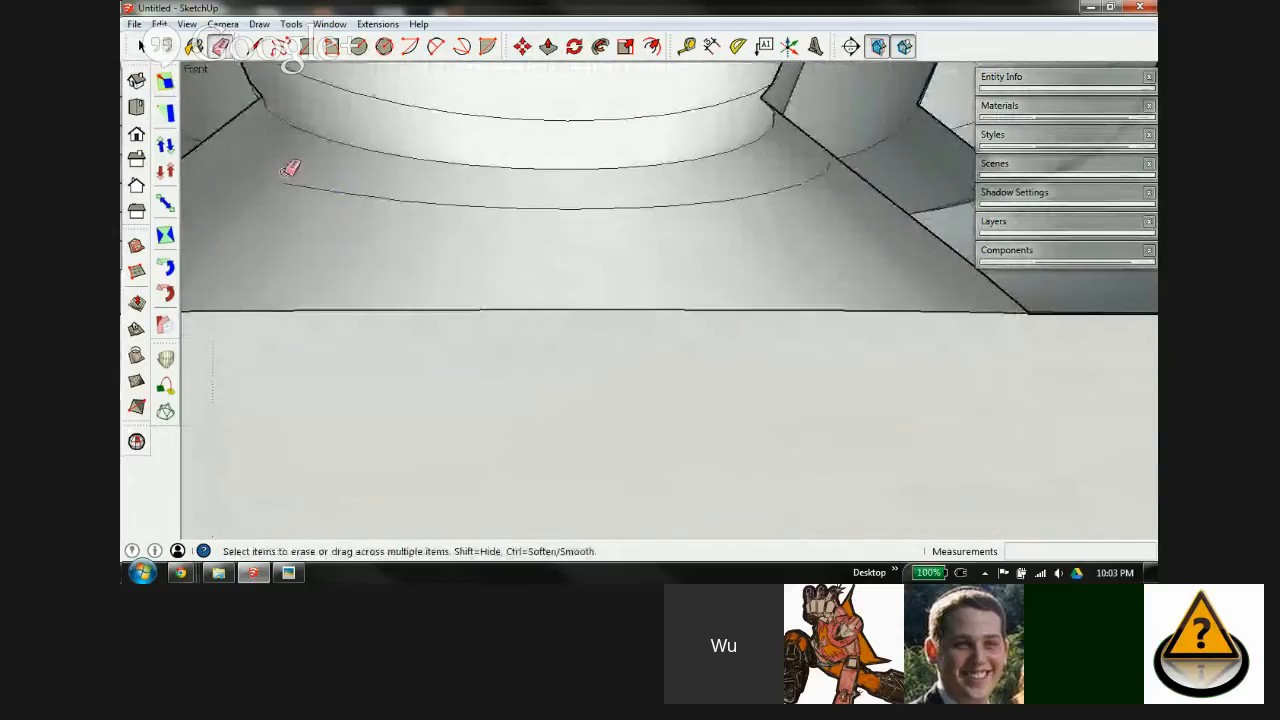
mouse_move(432, 204)
left_mouse_down()
mouse_move(449, 203)
mouse_move(400, 194)
mouse_move(518, 206)
left_mouse_up()
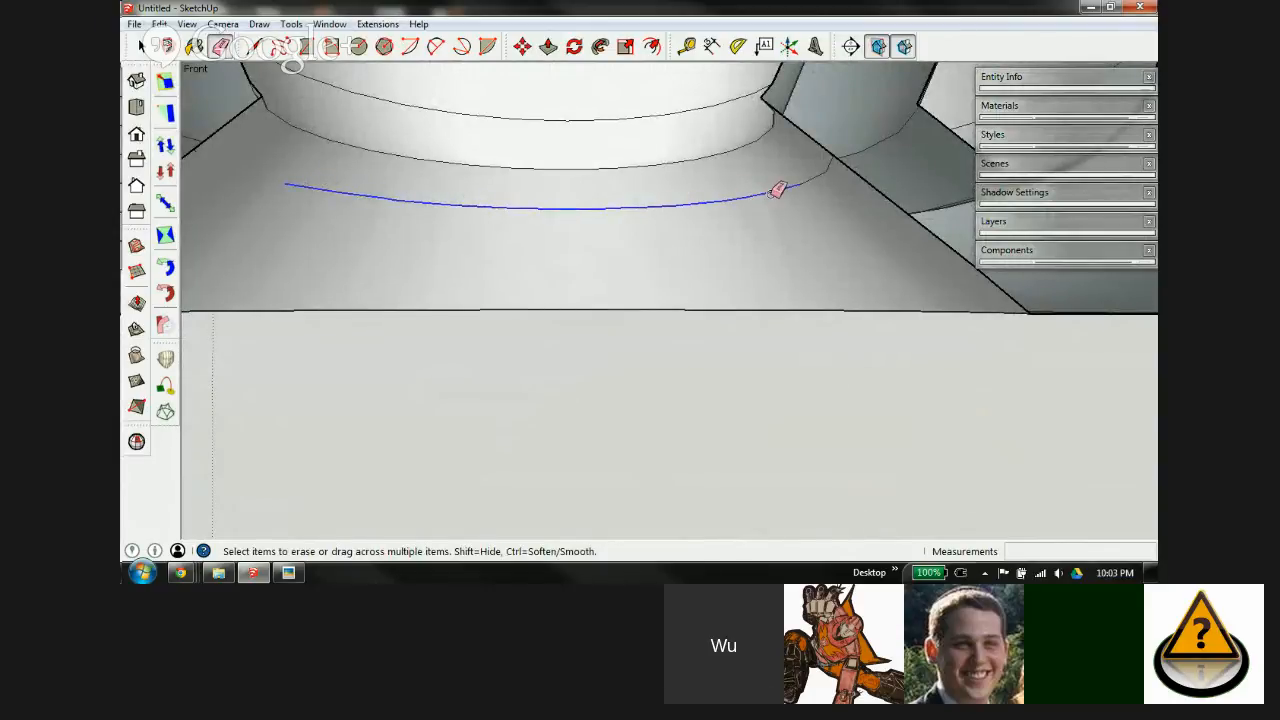
left_click_drag(777, 190, 779, 201)
mouse_move(671, 222)
middle_mouse_down()
mouse_move(743, 214)
mouse_move(566, 251)
mouse_move(506, 237)
mouse_move(665, 150)
middle_mouse_up()
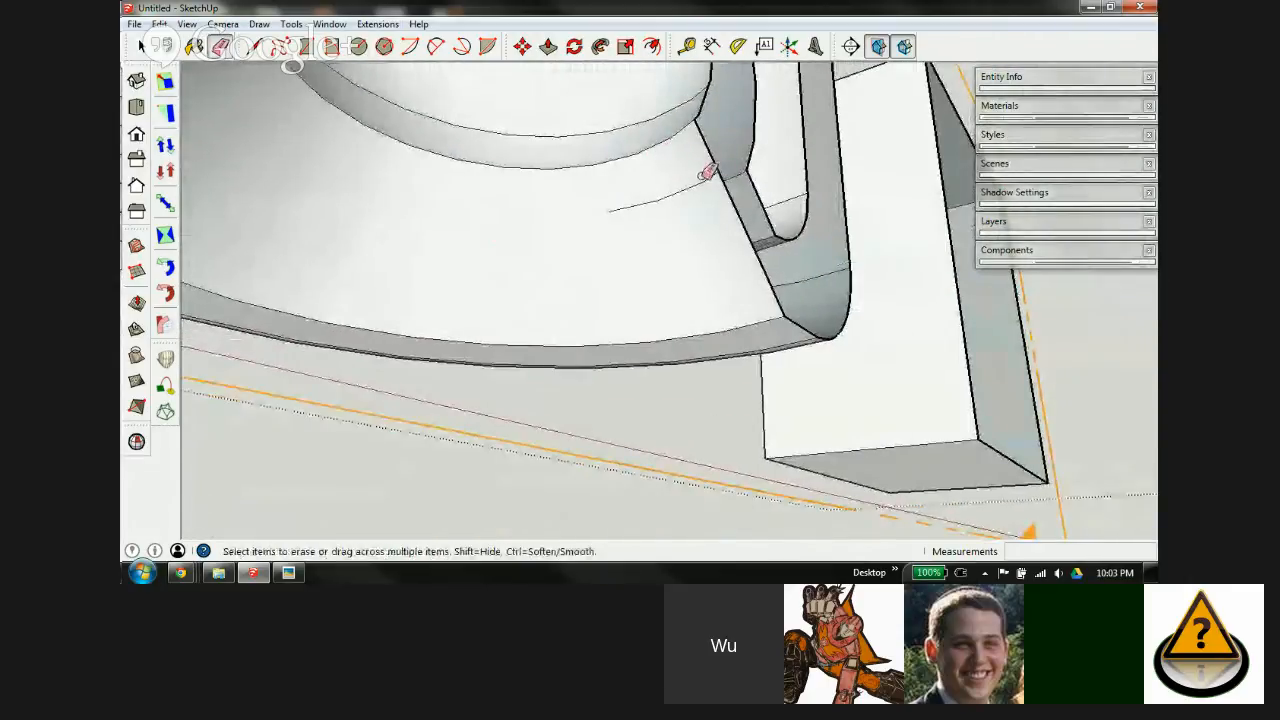
left_click_drag(707, 172, 661, 198)
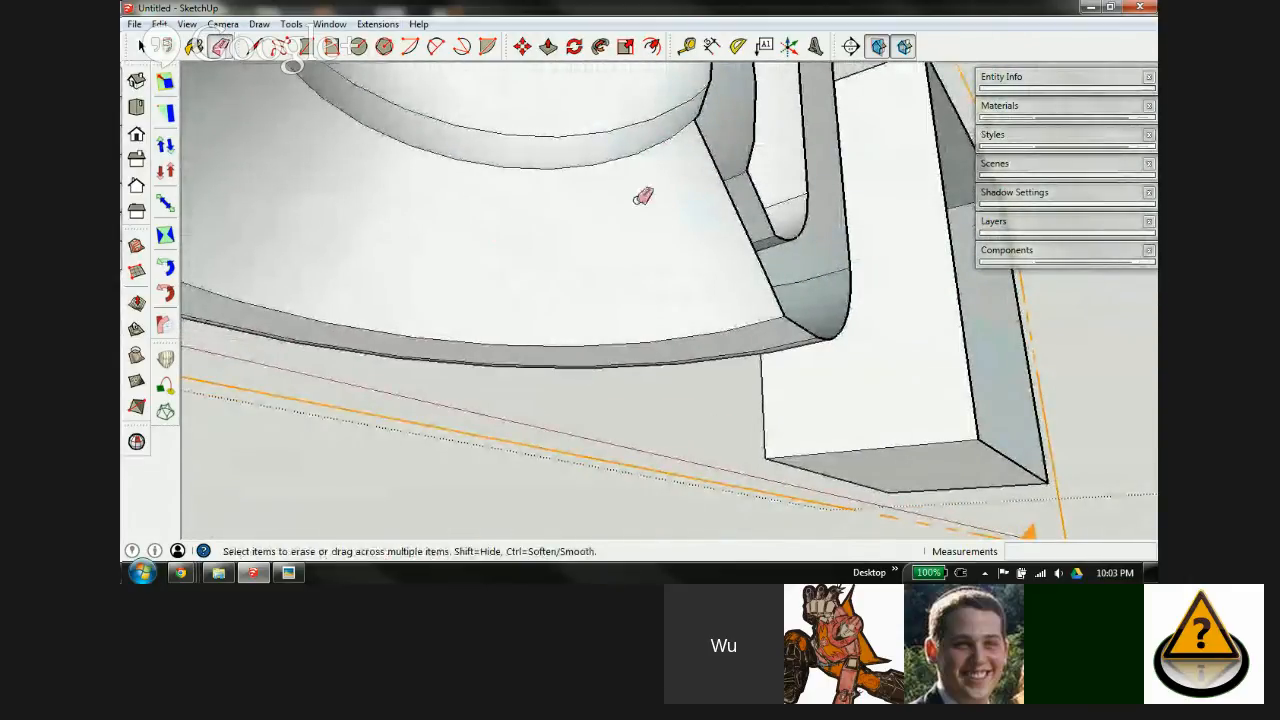
mouse_move(657, 183)
middle_mouse_down()
mouse_move(514, 354)
mouse_move(869, 277)
middle_mouse_up()
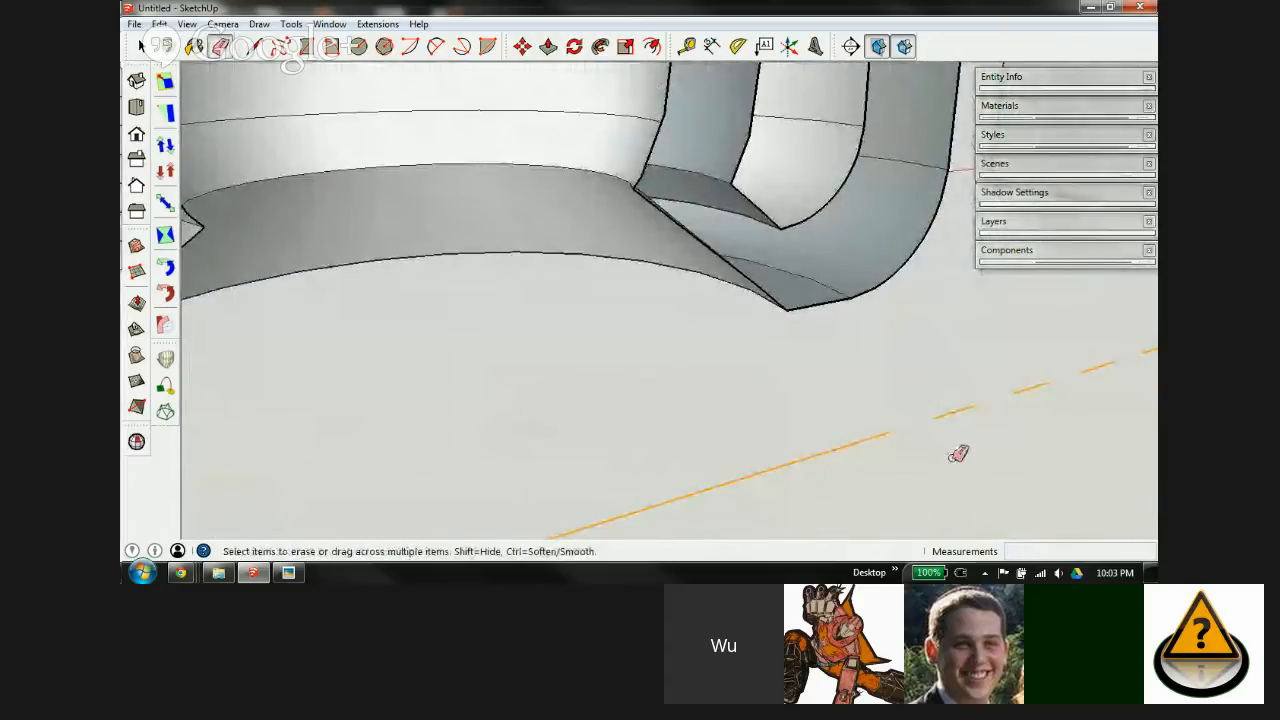
Step: Erase the horizontal seam edge around the inside of the spherical cavity, just above the recess opening
mouse_move(483, 143)
middle_mouse_down()
mouse_move(526, 149)
mouse_move(509, 163)
mouse_move(517, 191)
mouse_move(483, 278)
middle_mouse_up()
scroll(483, 278, "up", 5)
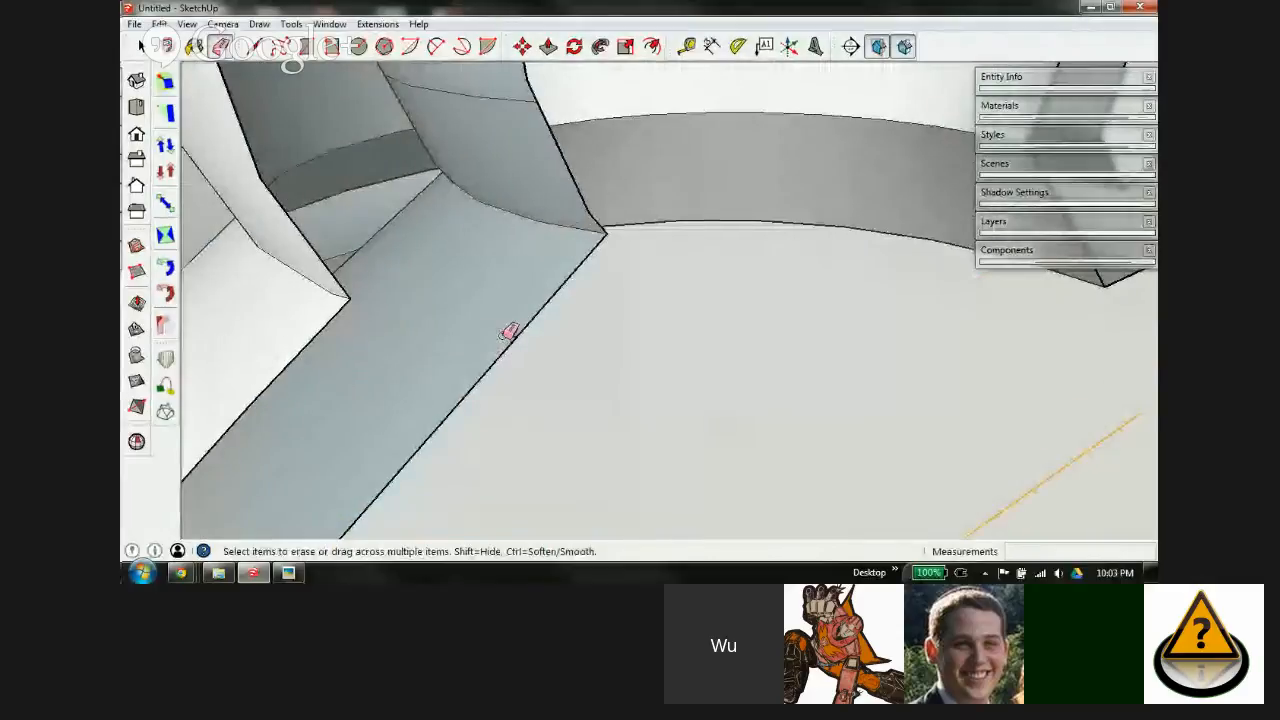
scroll(460, 322, "down", 4)
scroll(743, 149, "up", 2)
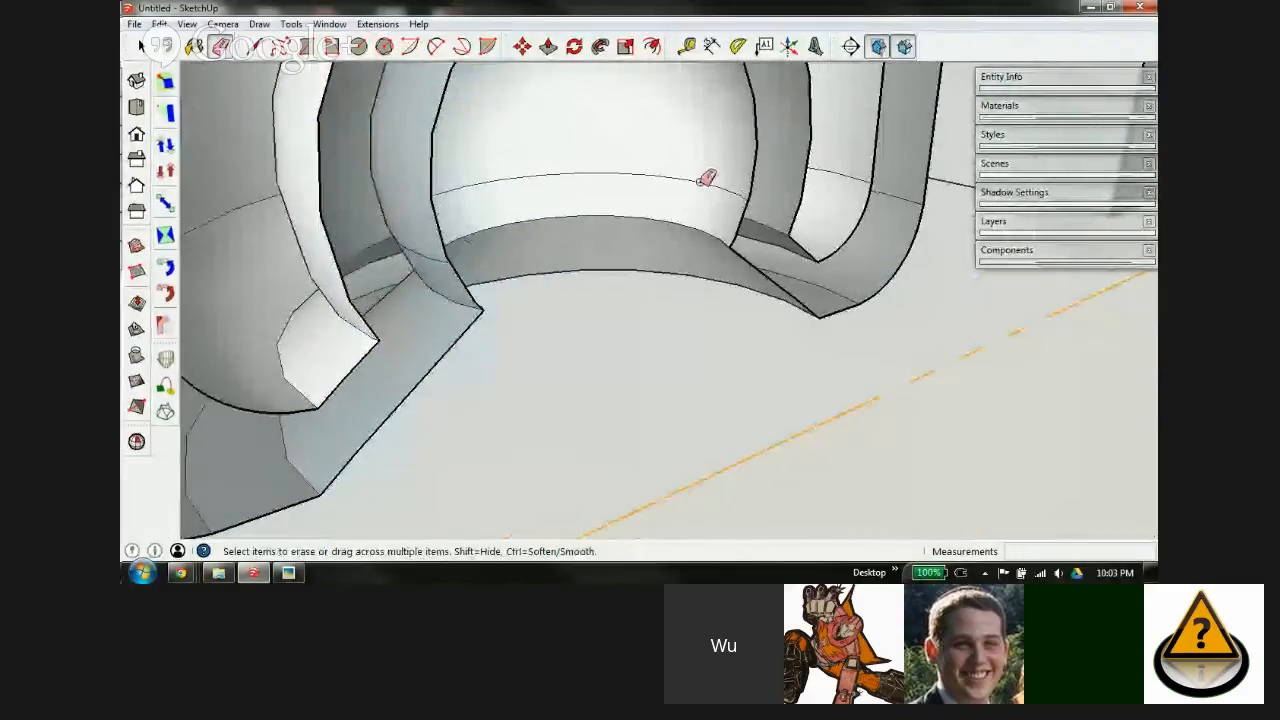
scroll(756, 192, "up", 3)
scroll(756, 192, "up", 2)
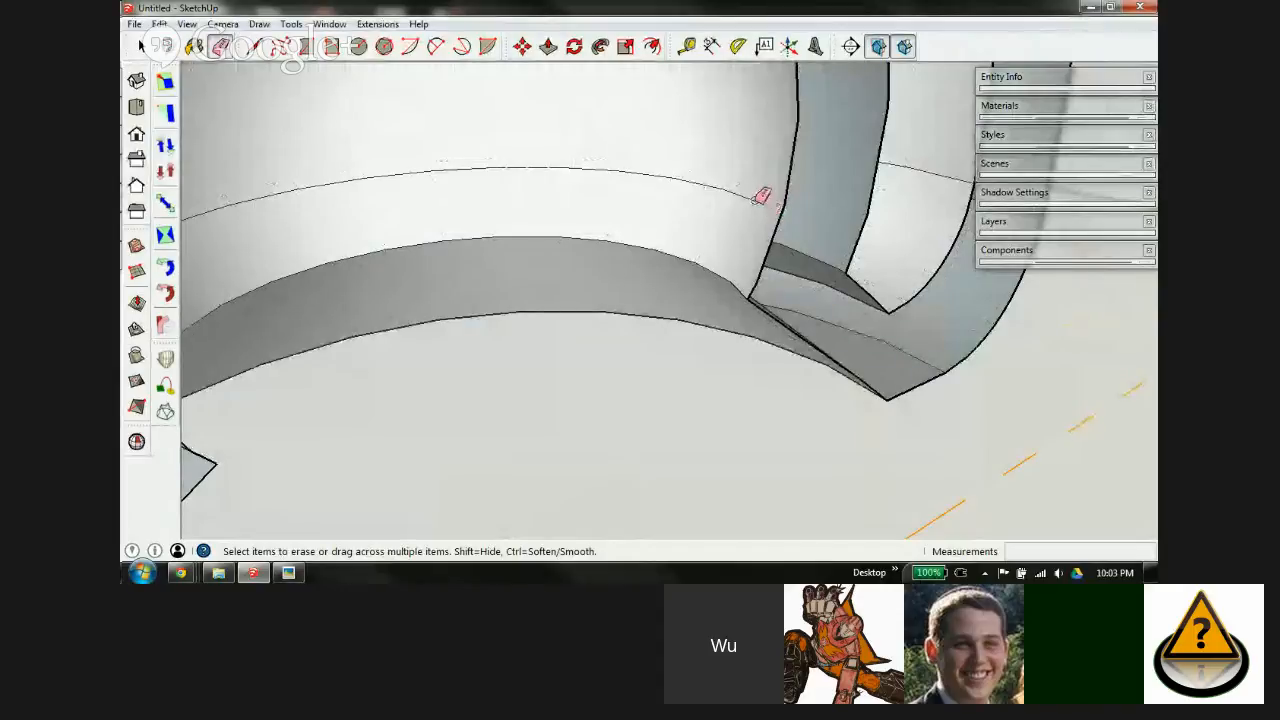
left_click_drag(467, 161, 410, 172)
mouse_move(606, 189)
middle_mouse_down()
mouse_move(759, 165)
mouse_move(400, 146)
middle_mouse_up()
mouse_move(446, 201)
left_mouse_down()
mouse_move(632, 169)
mouse_move(700, 180)
left_mouse_up()
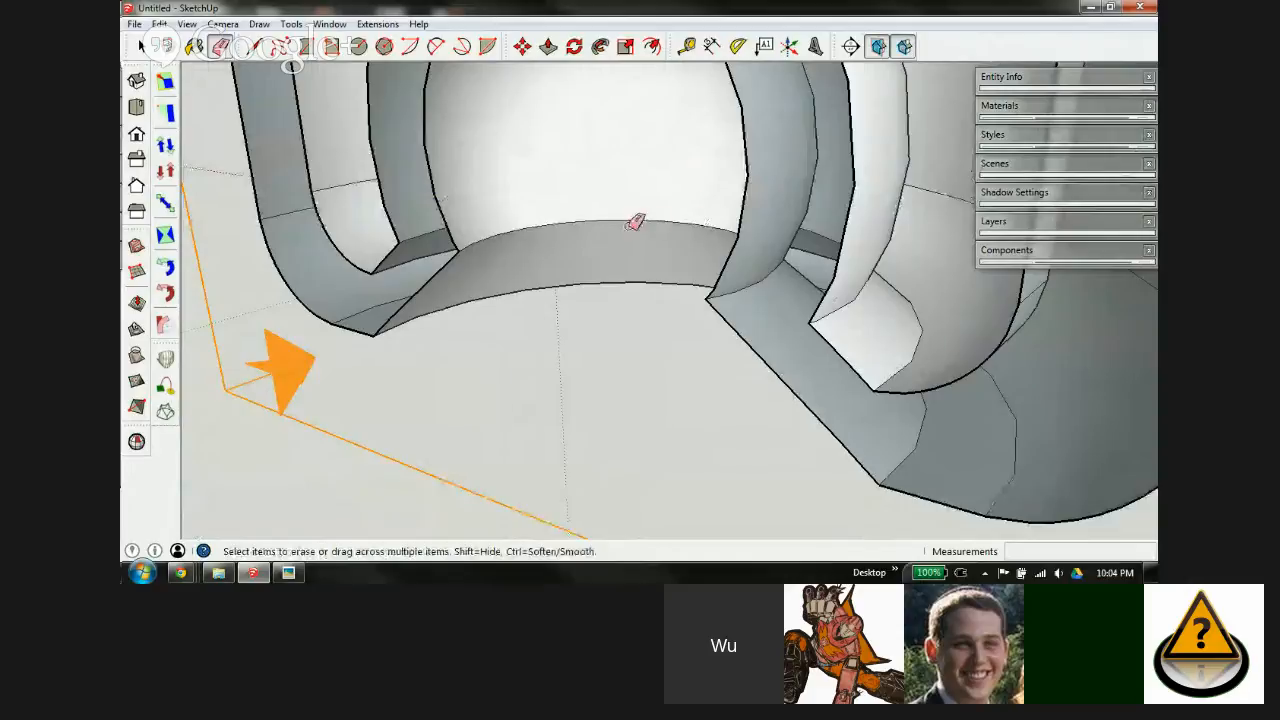
Step: Delete the section plane cutting through the rounded body and the box
scroll(657, 218, "down", 10)
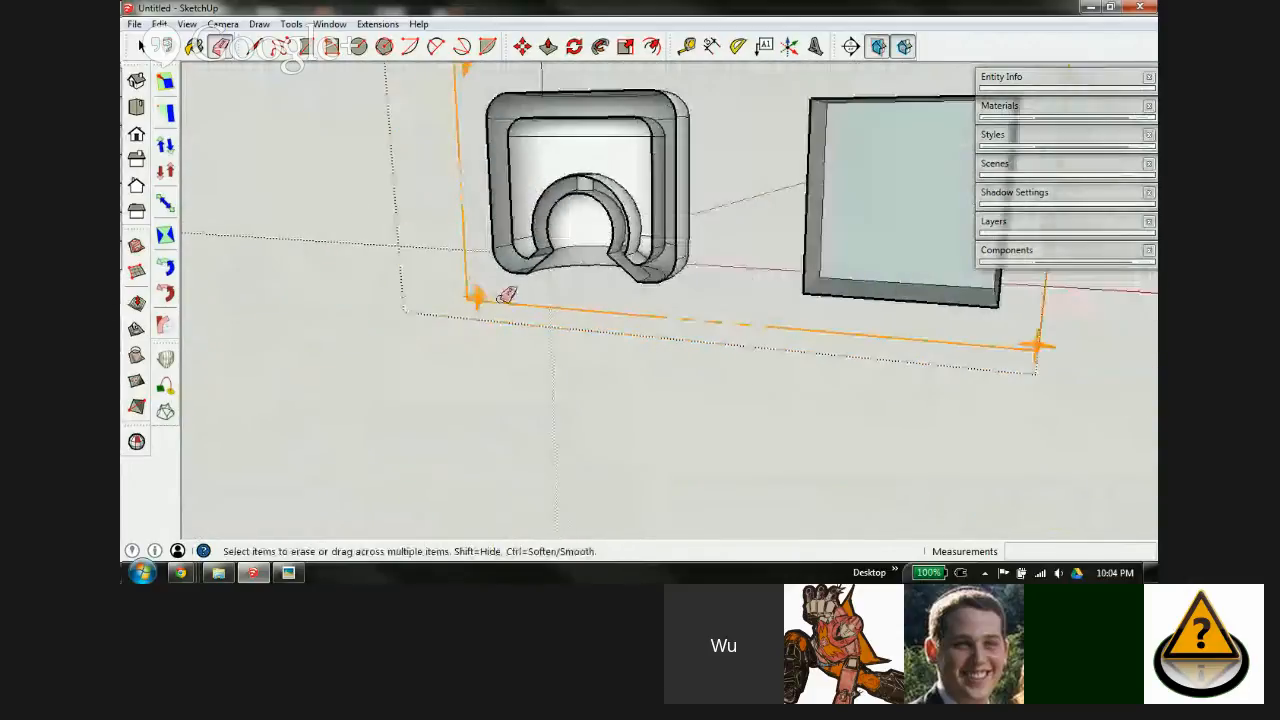
key("space")
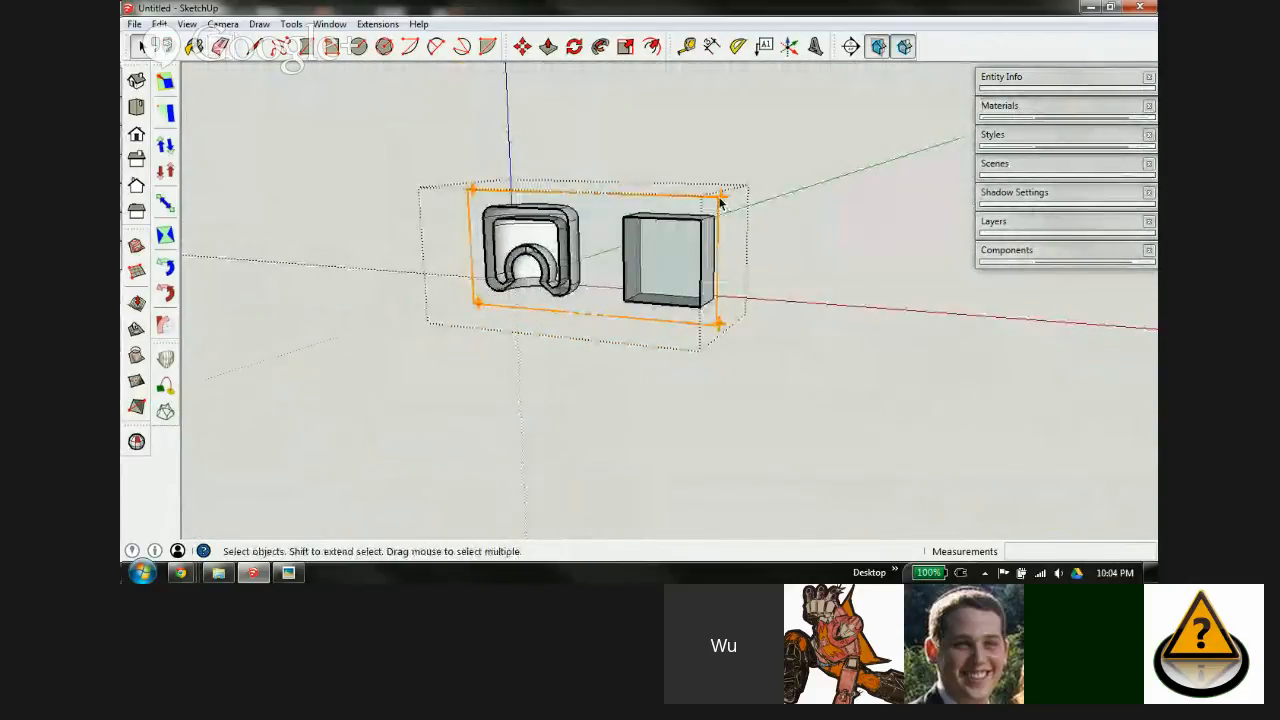
left_click(716, 204)
key("Delete")
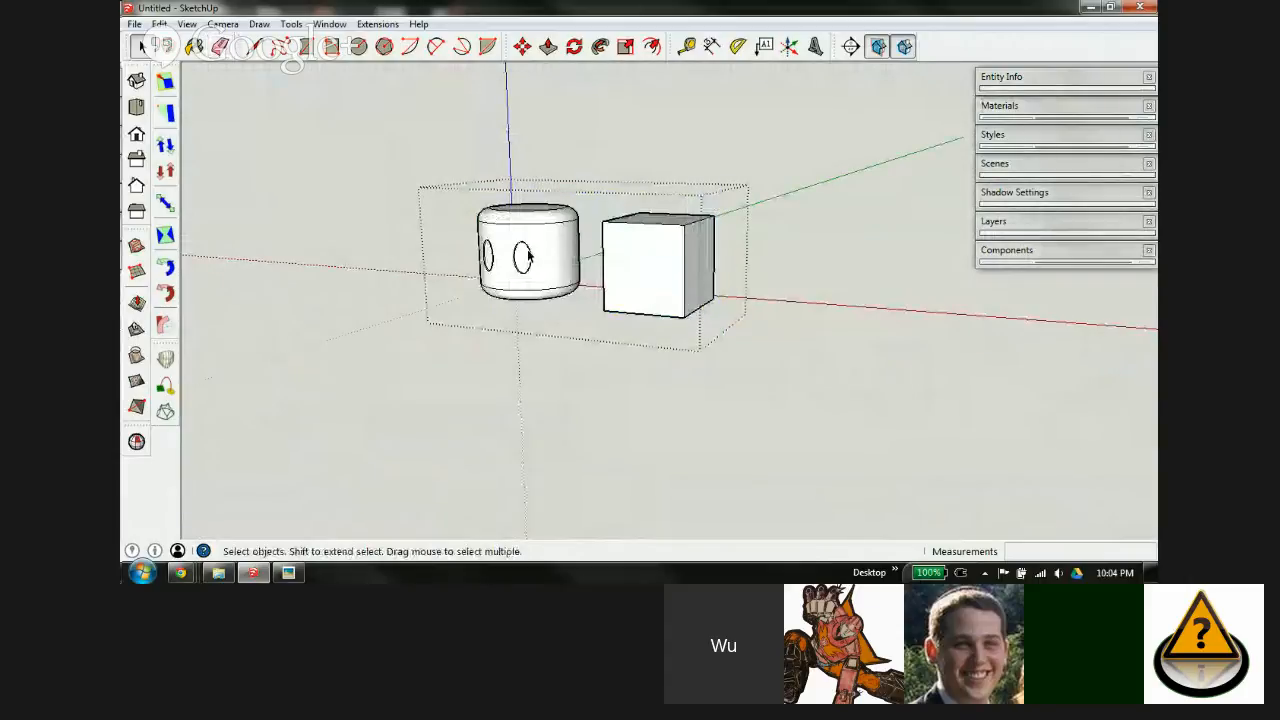
Step: Erase the remaining arc on the conical recess wall around the cavity opening on the body's underside
scroll(529, 256, "up", 3)
scroll(520, 275, "up", 3)
middle_click_drag(536, 342, 589, 186)
scroll(508, 255, "up", 5)
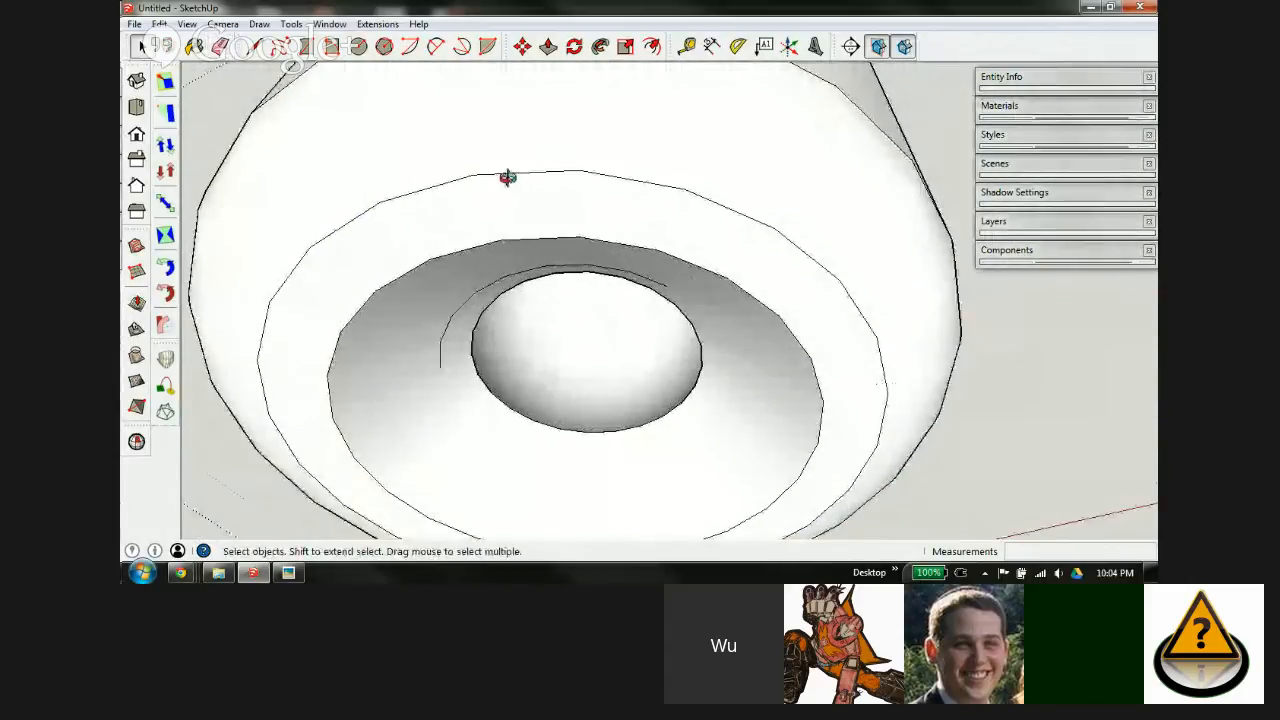
middle_click_drag(508, 177, 563, 110)
mouse_move(475, 288)
middle_mouse_down()
mouse_move(543, 137)
mouse_move(634, 80)
middle_mouse_up()
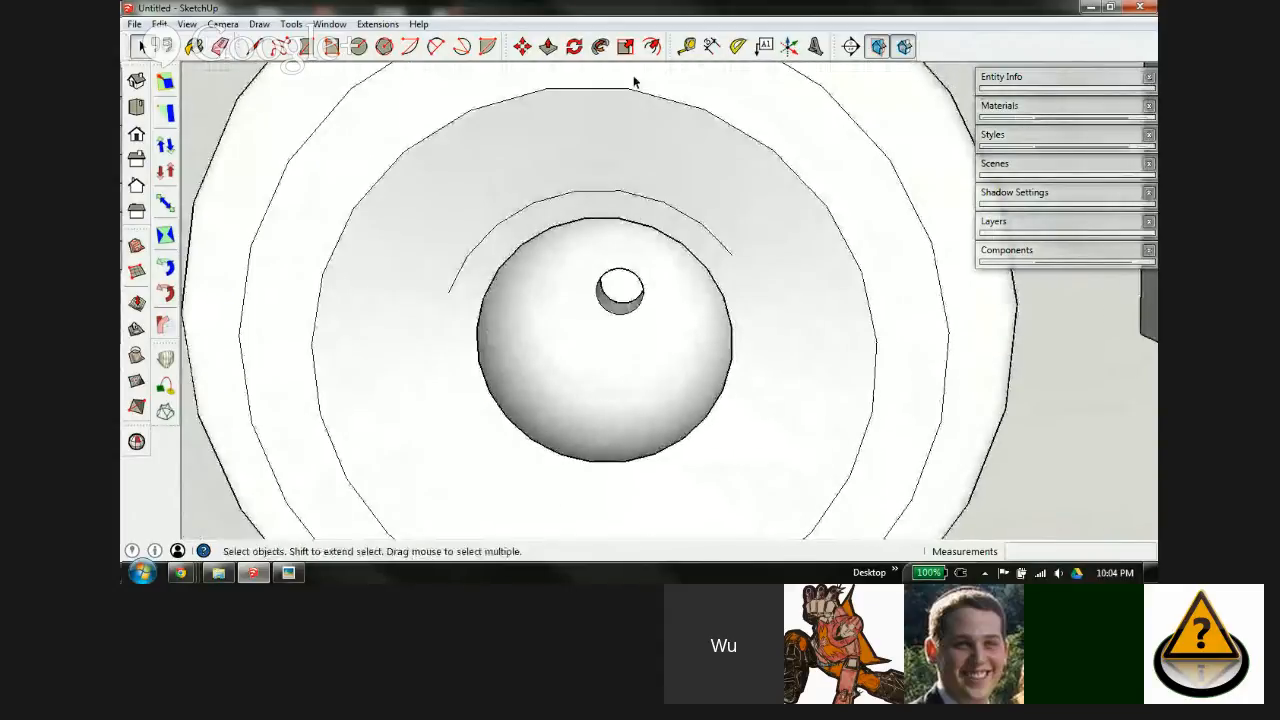
key("e")
mouse_move(455, 271)
left_mouse_down()
mouse_move(517, 206)
mouse_move(636, 189)
left_mouse_up()
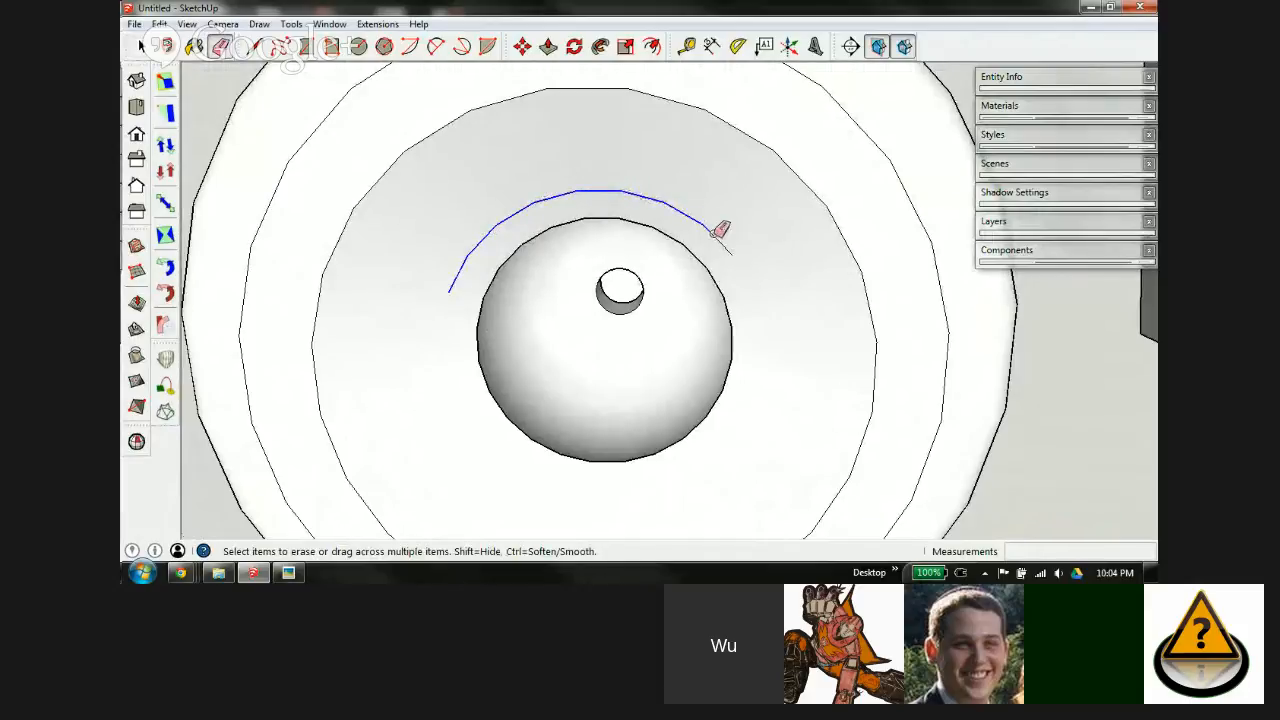
left_click_drag(708, 231, 704, 262)
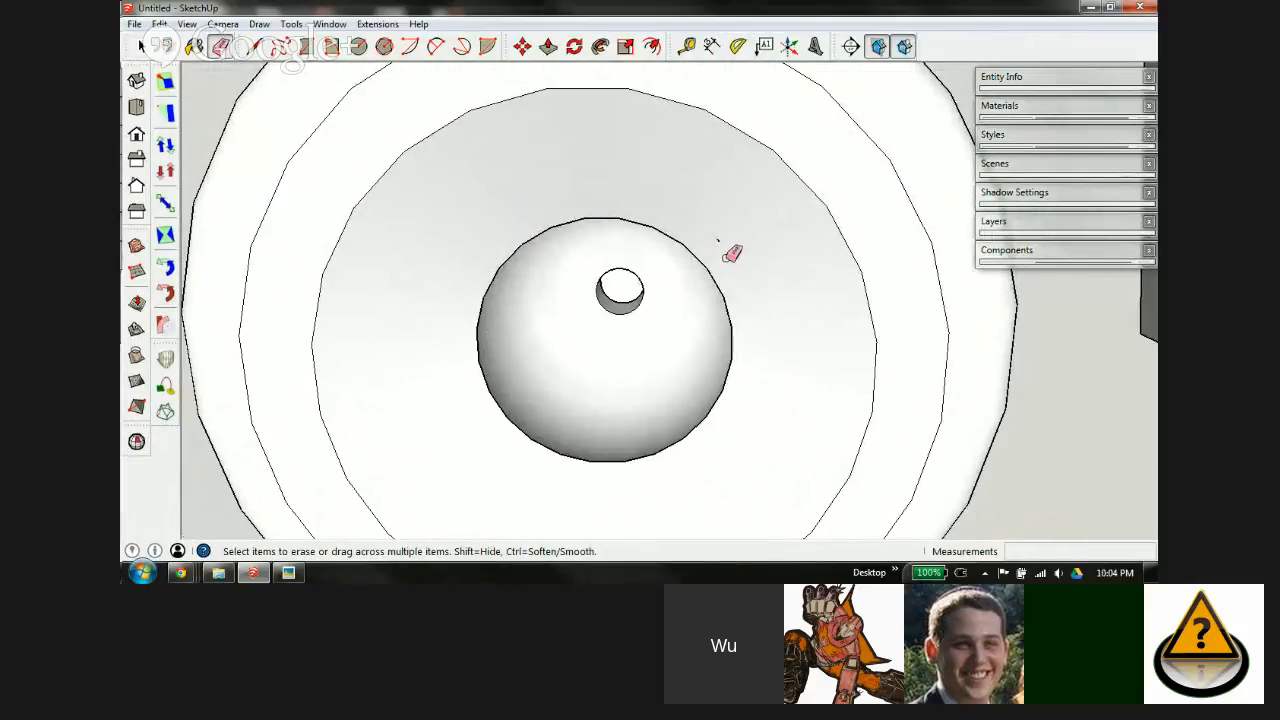
Step: Erase the remaining arc inside the spherical cavity, just within its opening on the body's underside
scroll(648, 323, "up", 3)
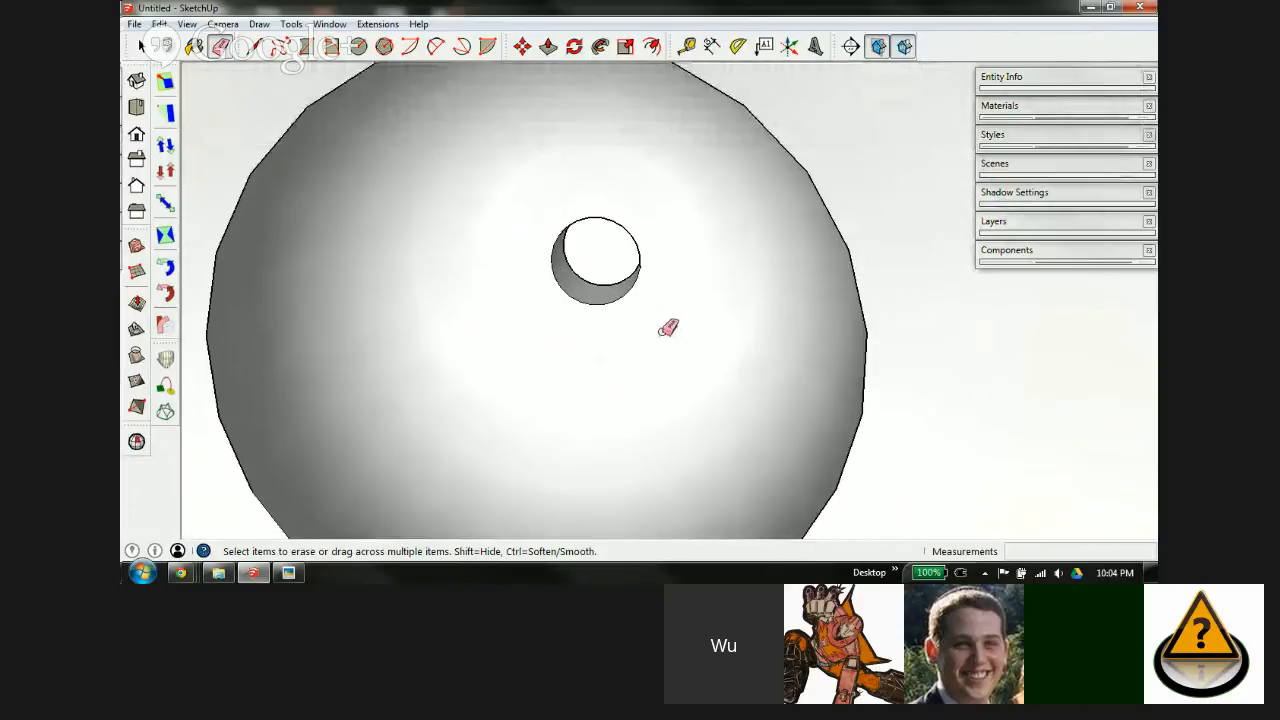
middle_click_drag(666, 329, 674, 400)
middle_click_drag(785, 408, 666, 223)
key("e")
scroll(660, 225, "up", 4)
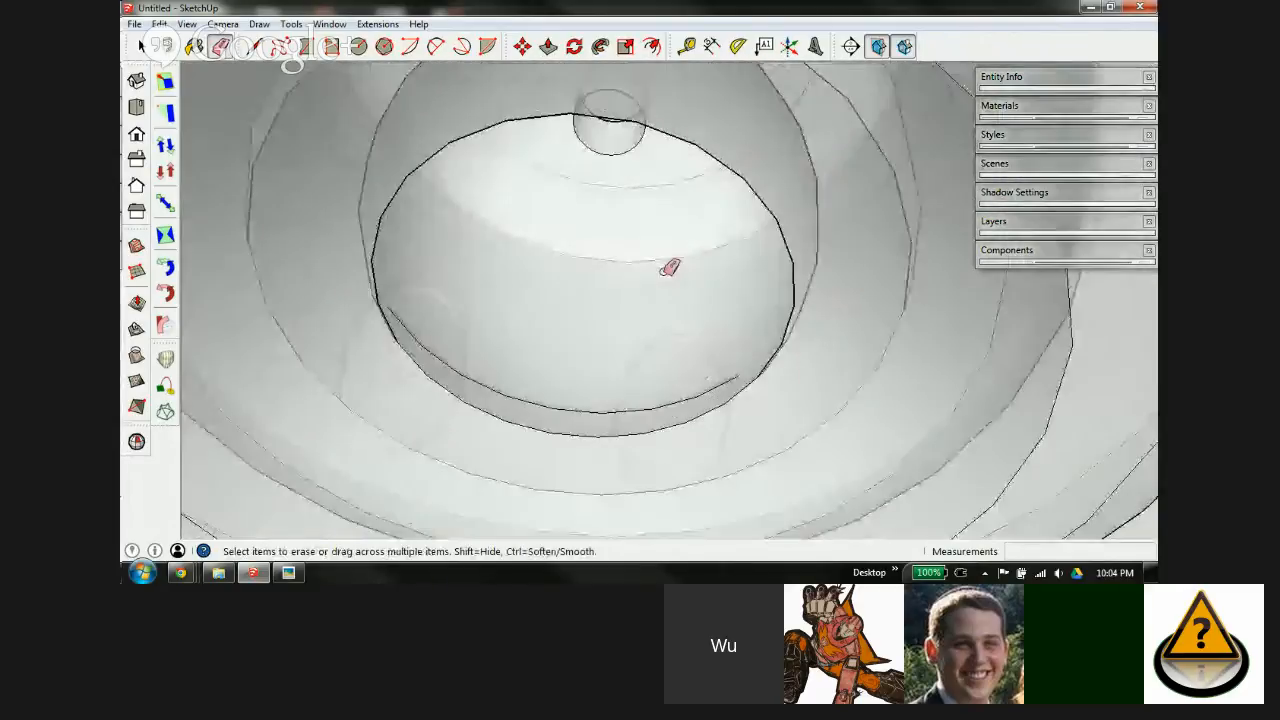
scroll(700, 306, "up", 2)
mouse_move(700, 306)
middle_mouse_down()
mouse_move(757, 251)
mouse_move(629, 371)
middle_mouse_up()
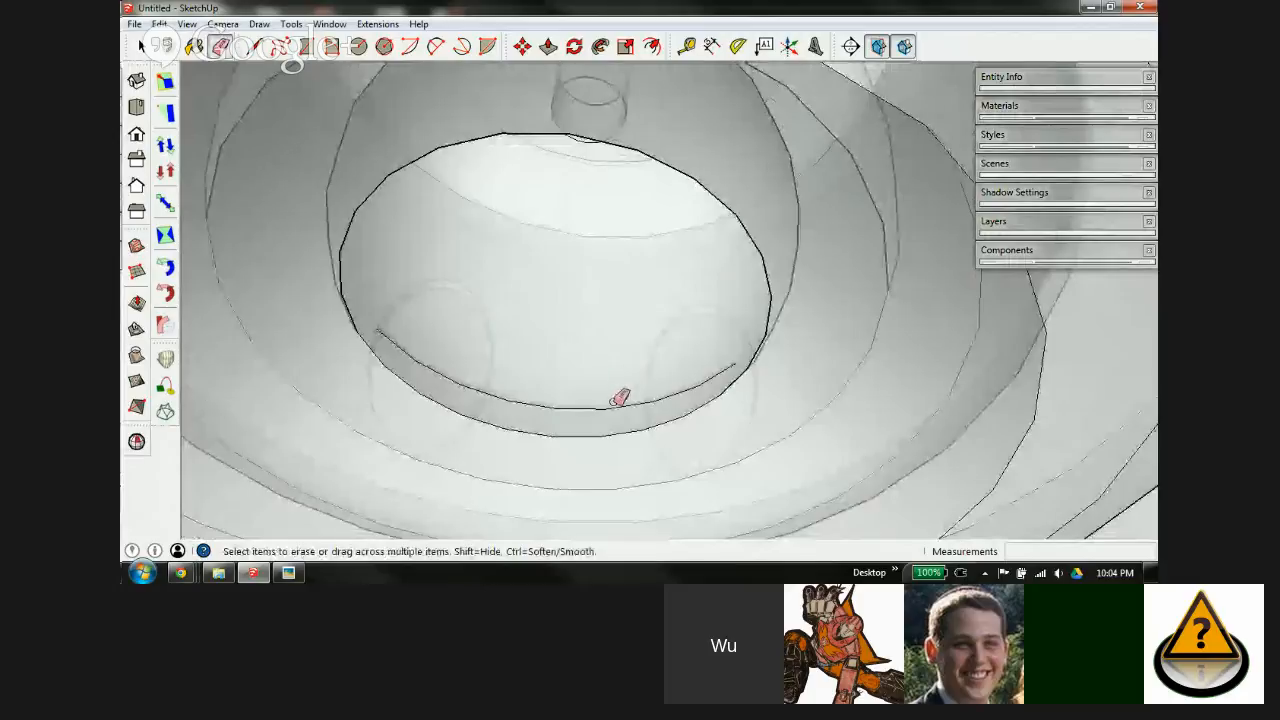
scroll(590, 408, "down", 3)
left_click_drag(360, 320, 493, 387)
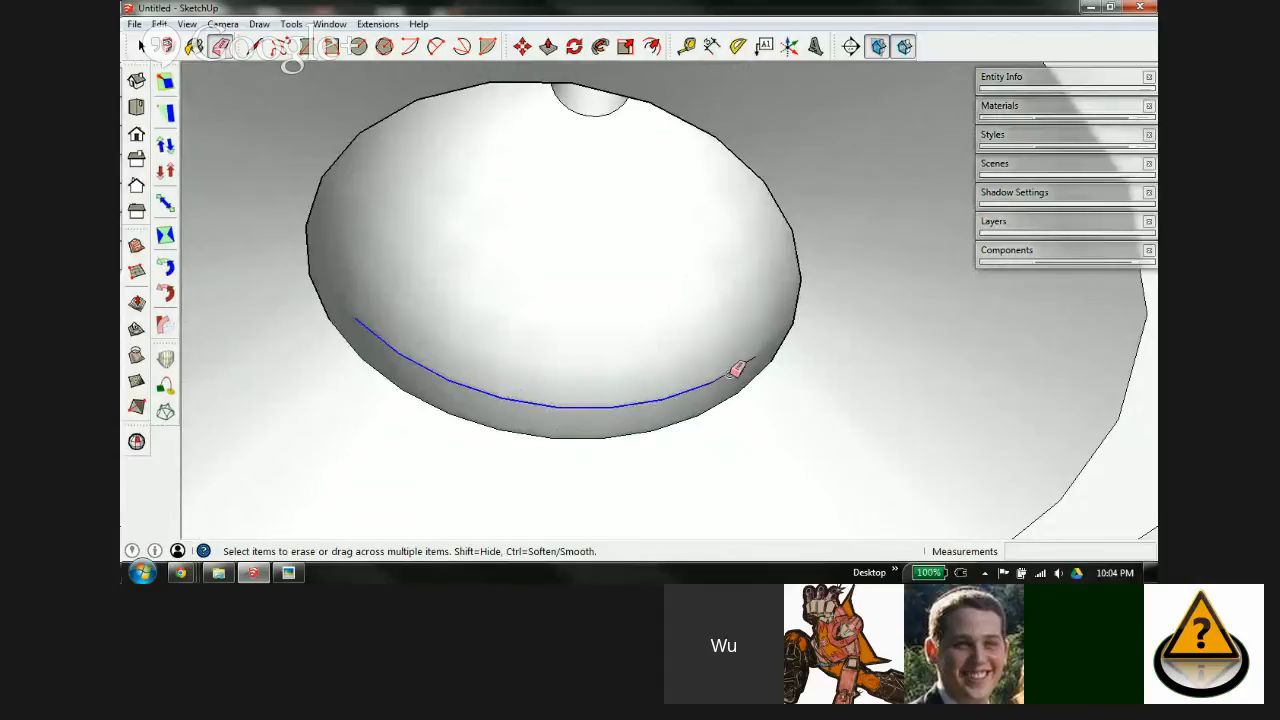
left_click_drag(760, 348, 770, 340)
Step: Examine the conical recess, the cavity opening and the body's underside from several angles for leftover edges
scroll(757, 280, "down", 4)
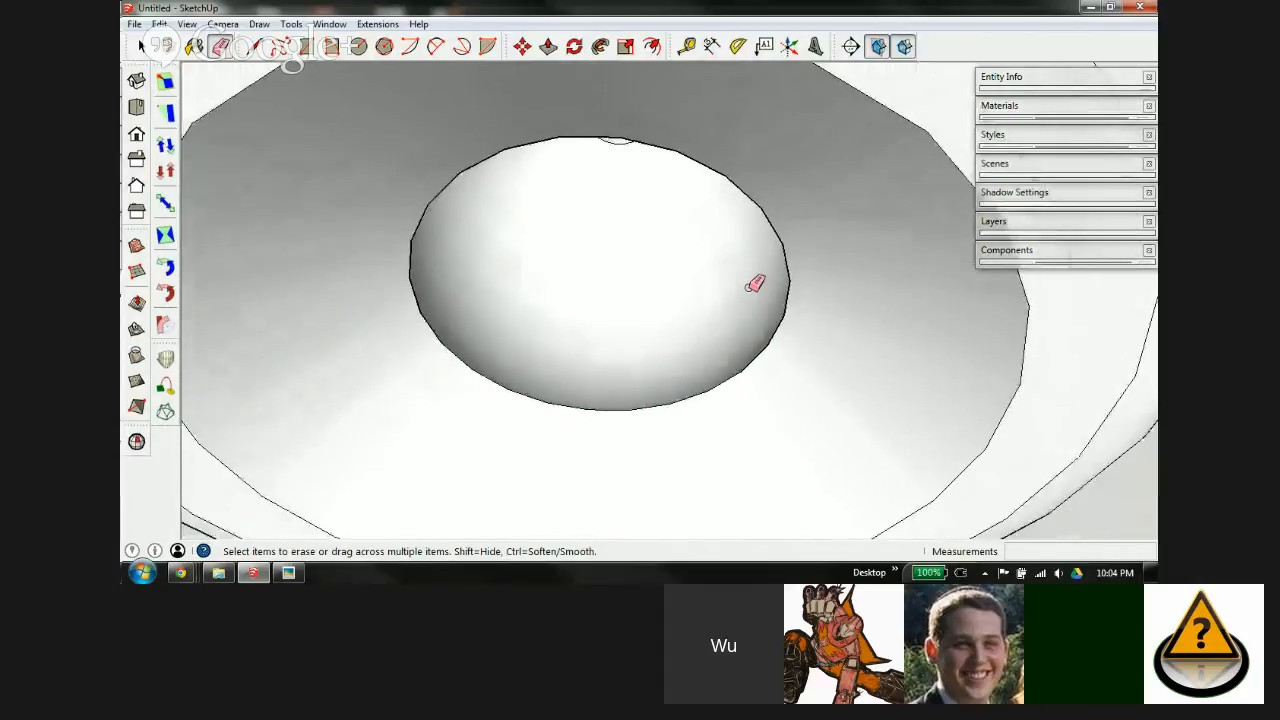
scroll(641, 339, "down", 2)
mouse_move(653, 335)
middle_mouse_down()
mouse_move(766, 254)
mouse_move(697, 277)
mouse_move(557, 366)
mouse_move(561, 391)
mouse_move(649, 371)
mouse_move(640, 363)
mouse_move(583, 394)
middle_mouse_up()
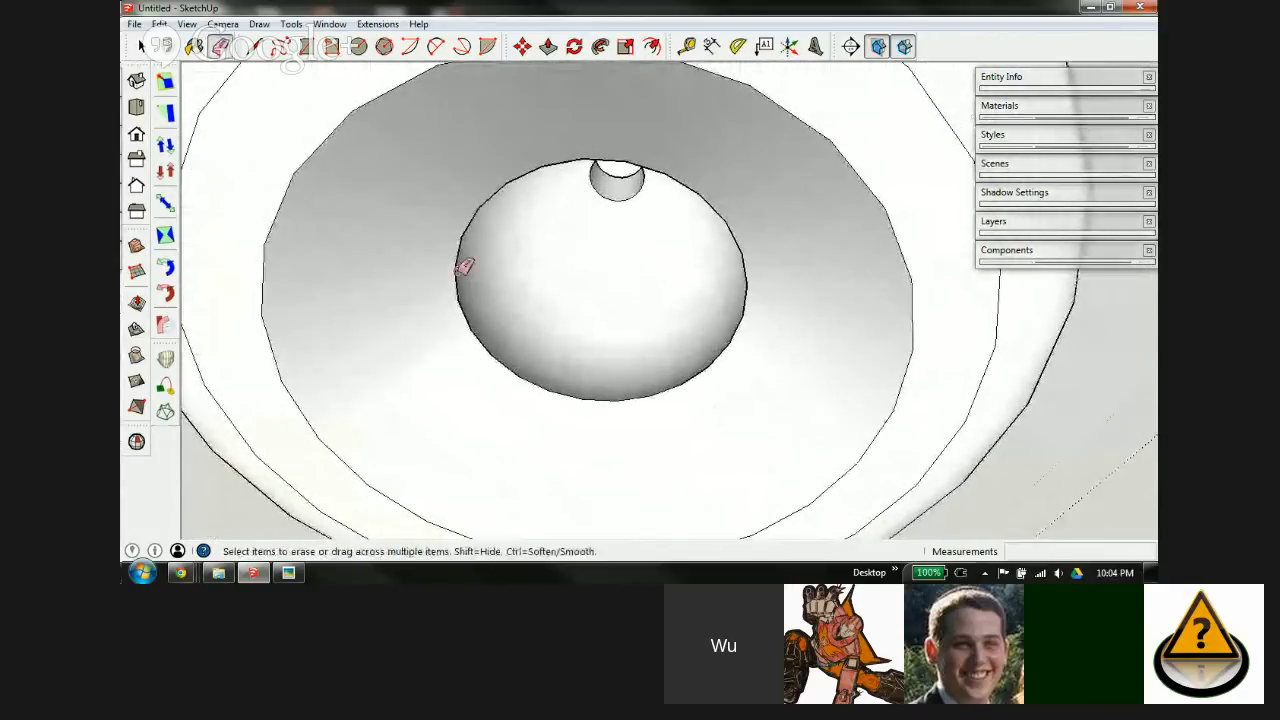
scroll(466, 269, "down", 4)
scroll(527, 245, "up", 1)
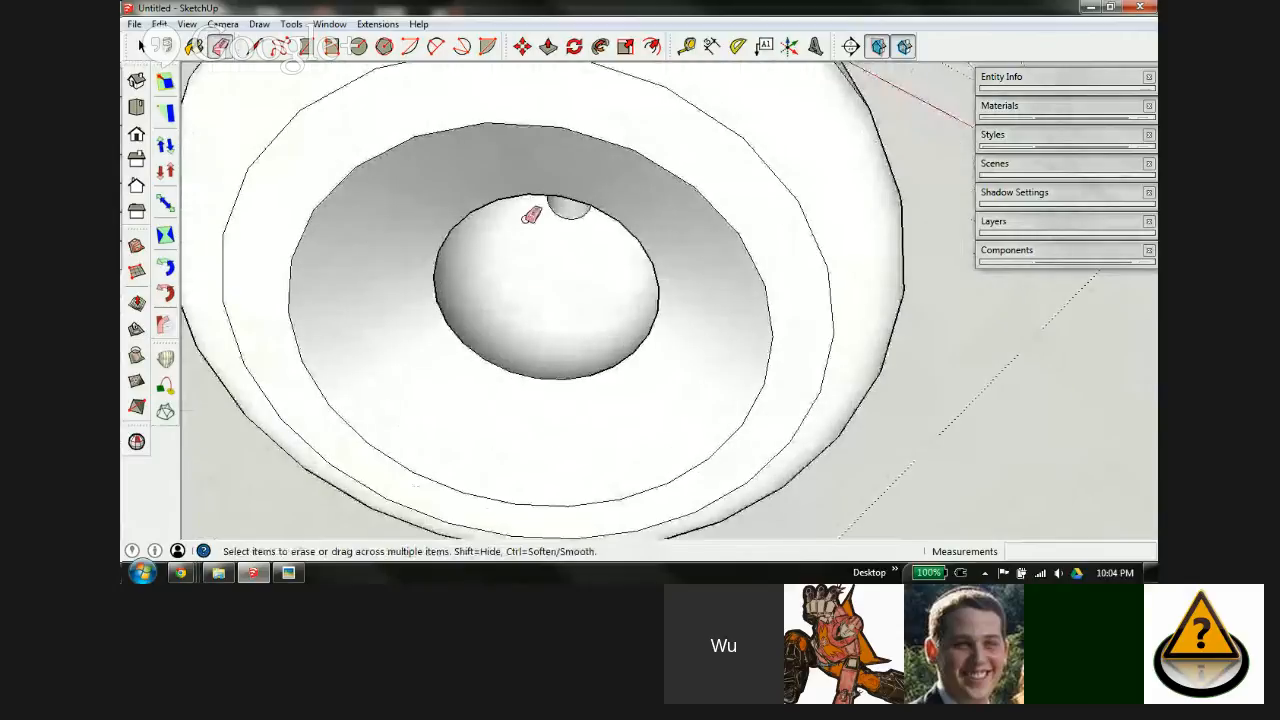
mouse_move(574, 195)
middle_mouse_down()
mouse_move(660, 114)
mouse_move(629, 306)
mouse_move(651, 376)
middle_mouse_up()
scroll(620, 294, "down", 4)
scroll(614, 263, "up", 3)
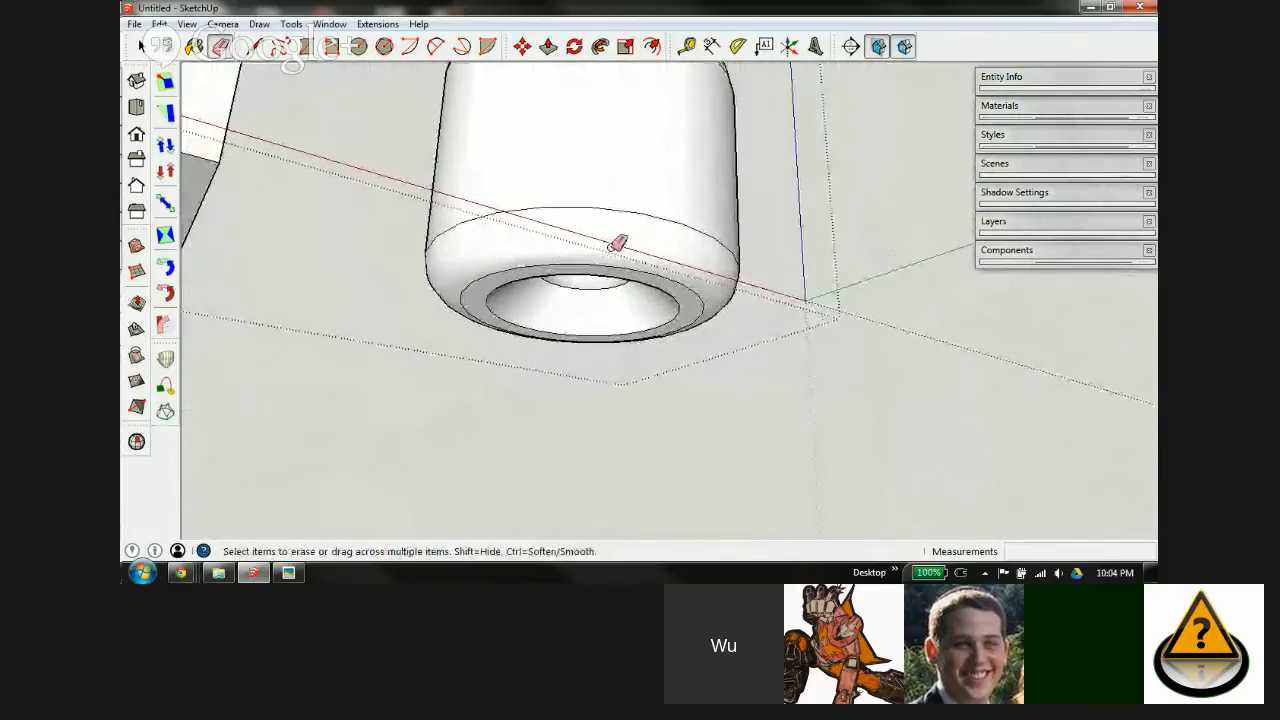
mouse_move(543, 238)
middle_mouse_down()
mouse_move(749, 206)
mouse_move(1080, 186)
mouse_move(809, 251)
mouse_move(563, 222)
mouse_move(663, 166)
mouse_move(680, 205)
mouse_move(628, 213)
middle_mouse_up()
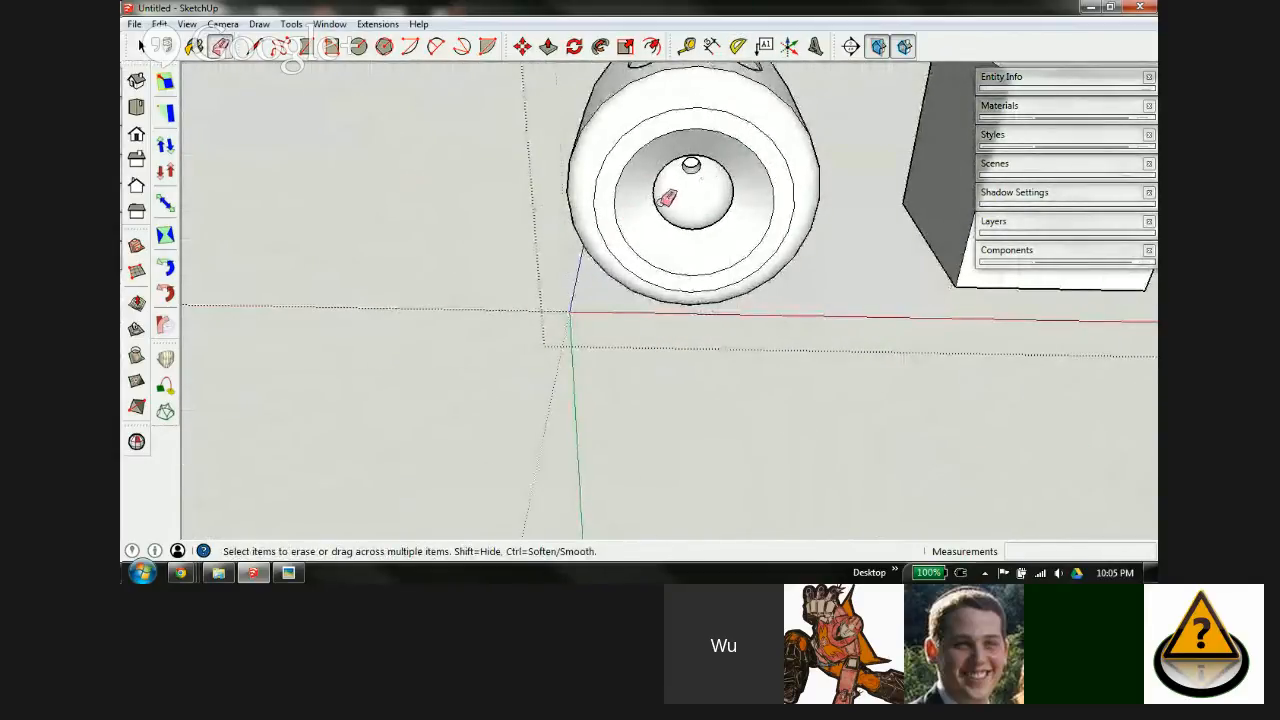
scroll(733, 168, "up", 4)
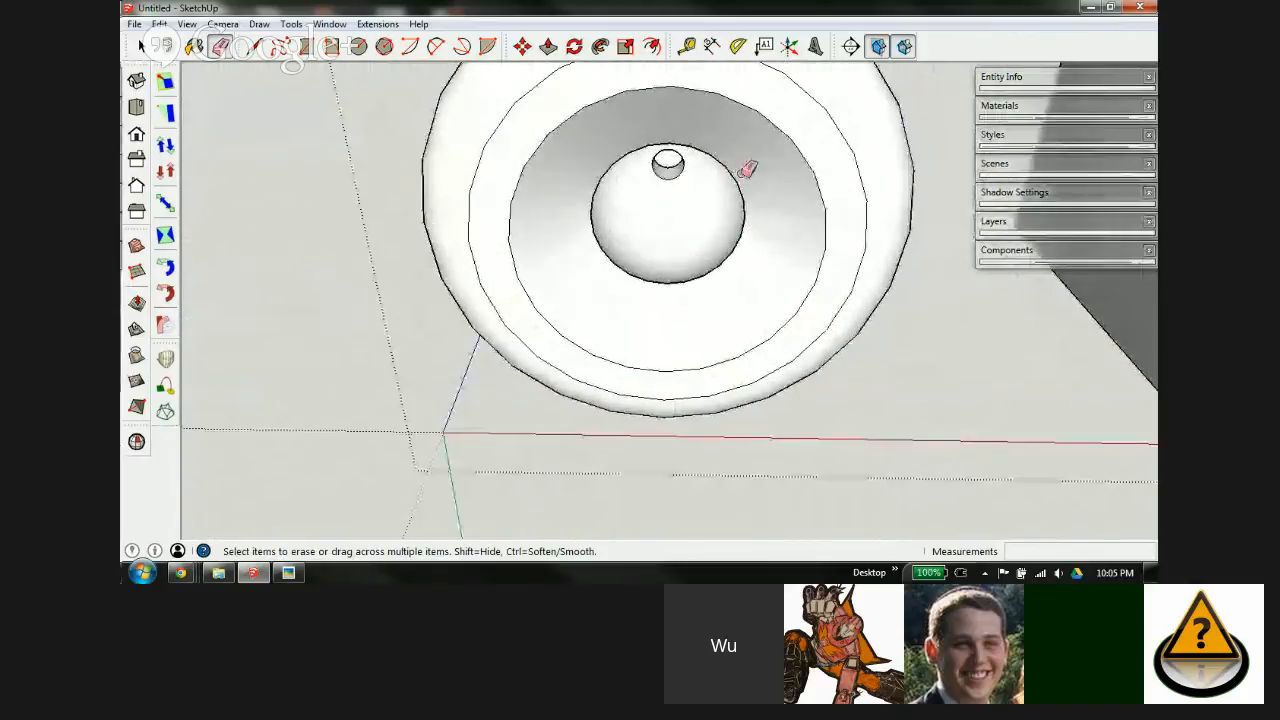
mouse_move(729, 120)
middle_mouse_down()
mouse_move(713, 135)
mouse_move(641, 125)
middle_mouse_up()
scroll(600, 200, "down", 2)
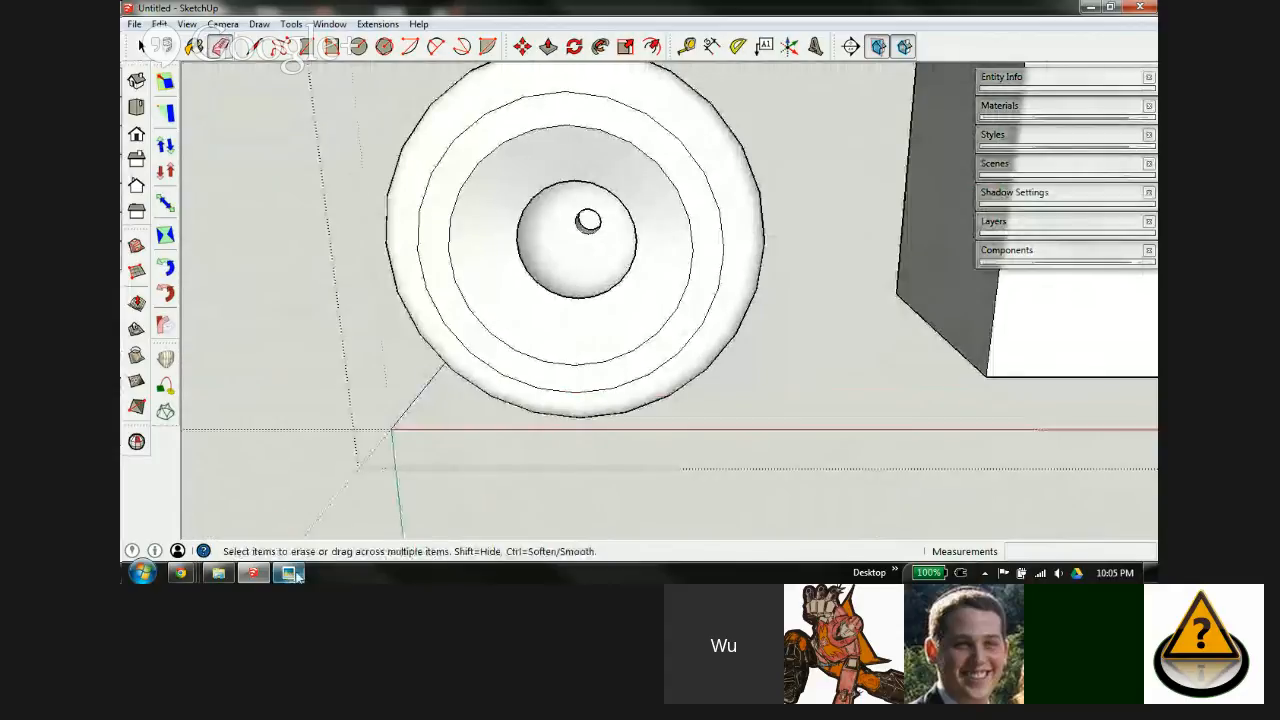
Step: Consult the dimensioned section in head_specs.jpg in Picasa Photo Viewer, then return to SketchUp
left_click(288, 572)
left_click_drag(539, 492, 630, 292)
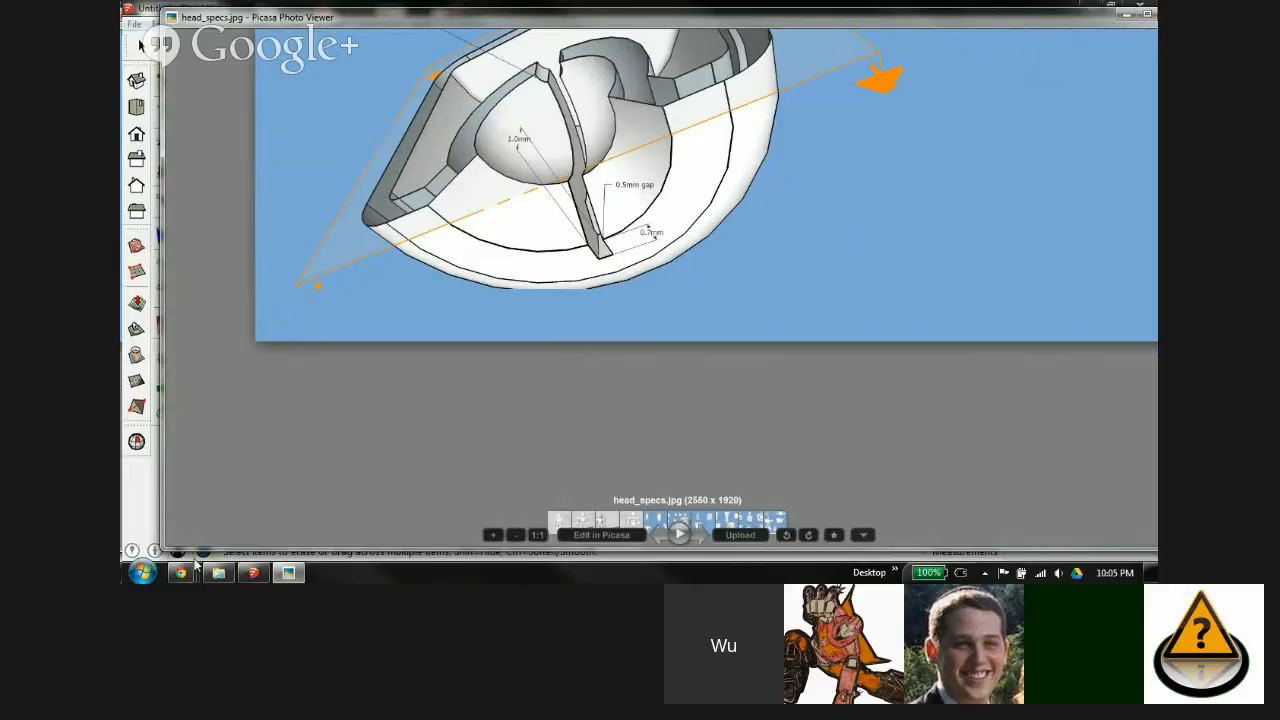
left_click(254, 574)
Step: Place a guide line parallel to the box's lower edge, running across the middle of the body's underside
key("t")
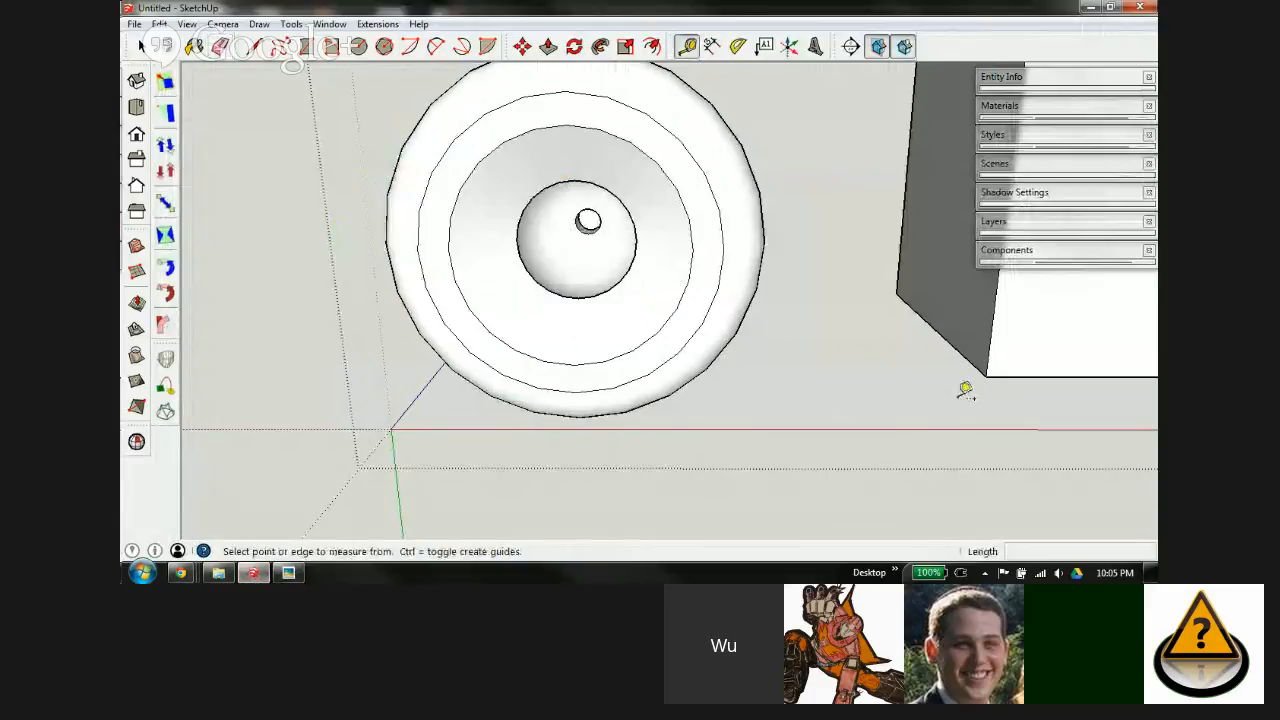
left_click(1023, 374)
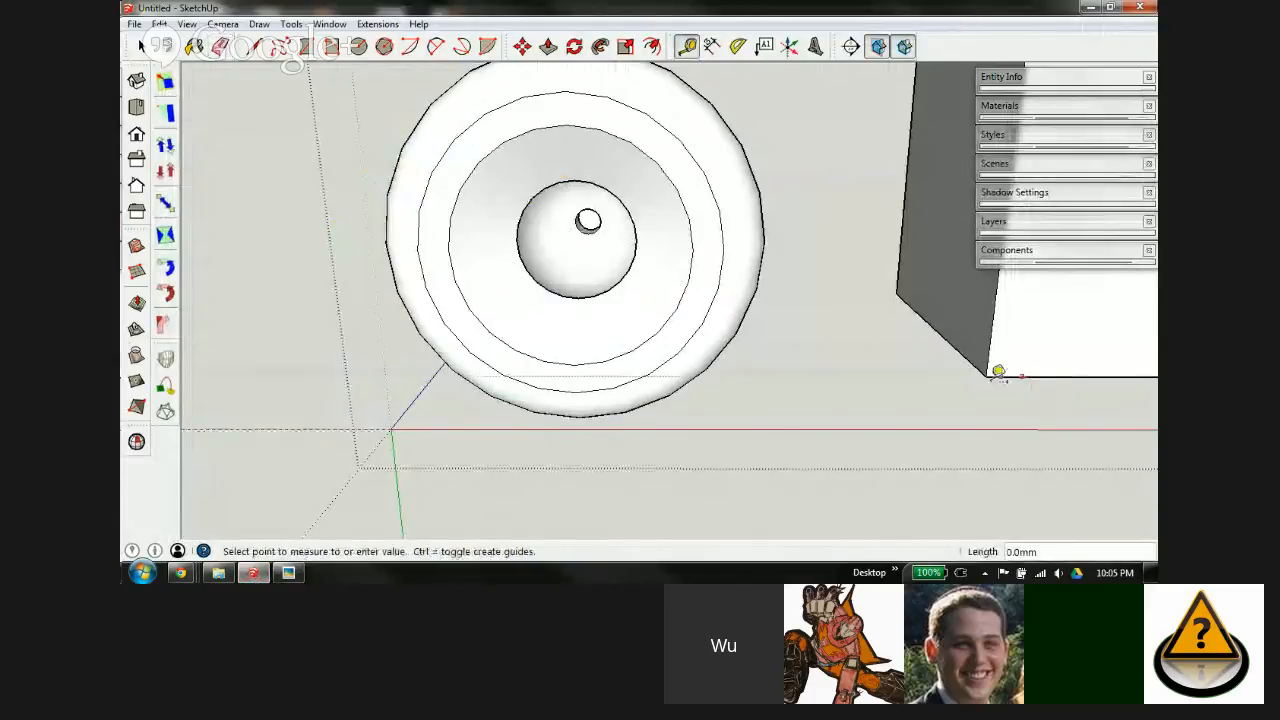
left_click(697, 243)
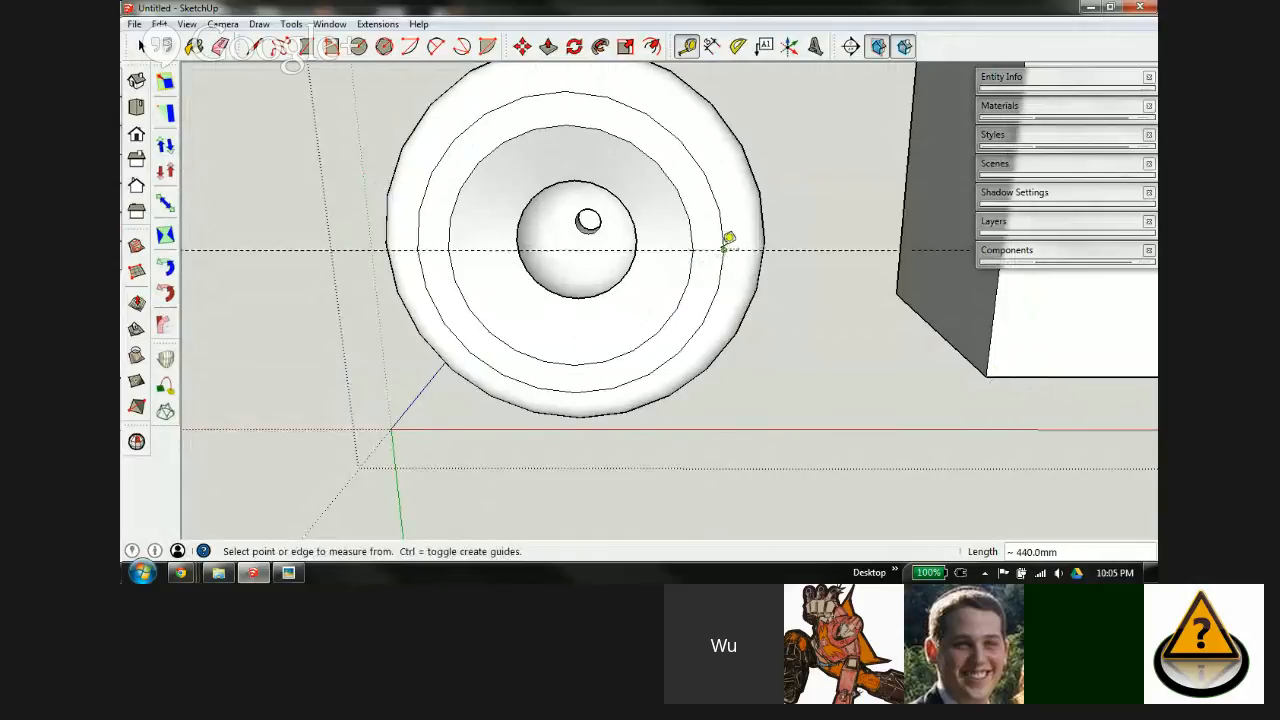
Step: Draw a narrow rectangular strip along the guide across the recess opening, about 50 mm wide and 798 mm long
middle_click_drag(516, 251, 576, 272)
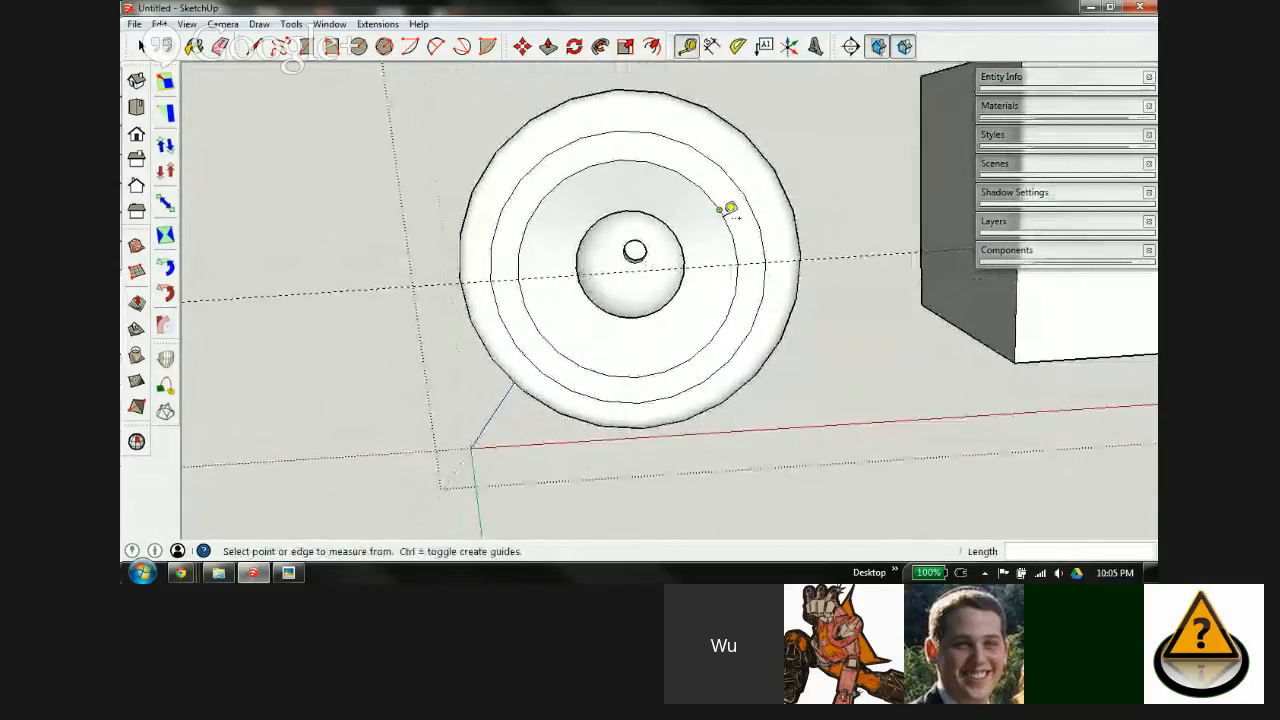
scroll(734, 251, "down", 3)
scroll(735, 258, "up", 6)
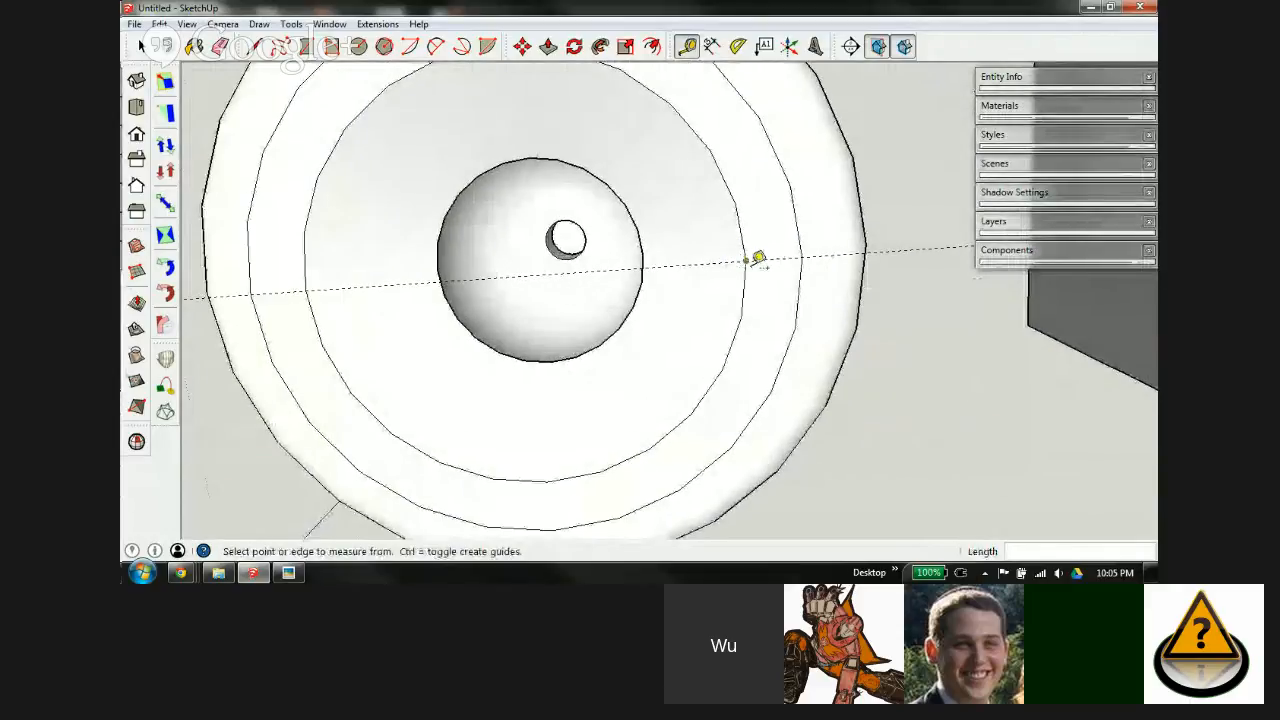
key("l")
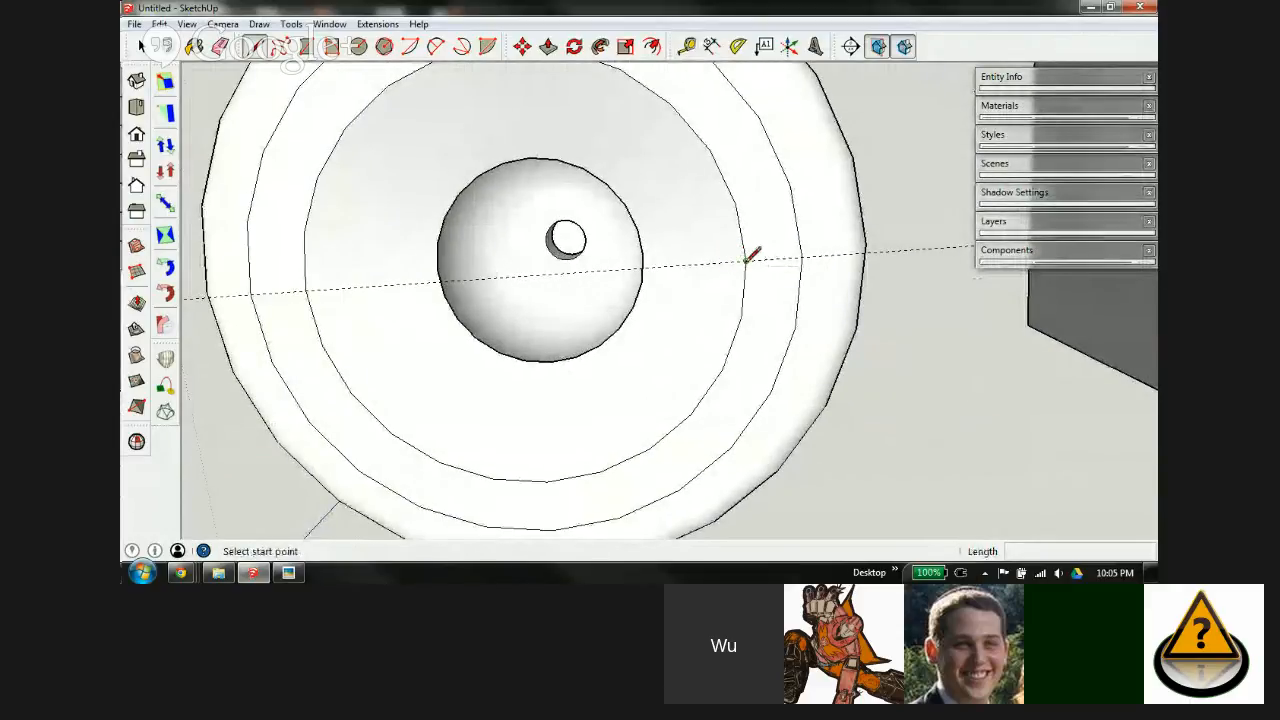
left_click(746, 261)
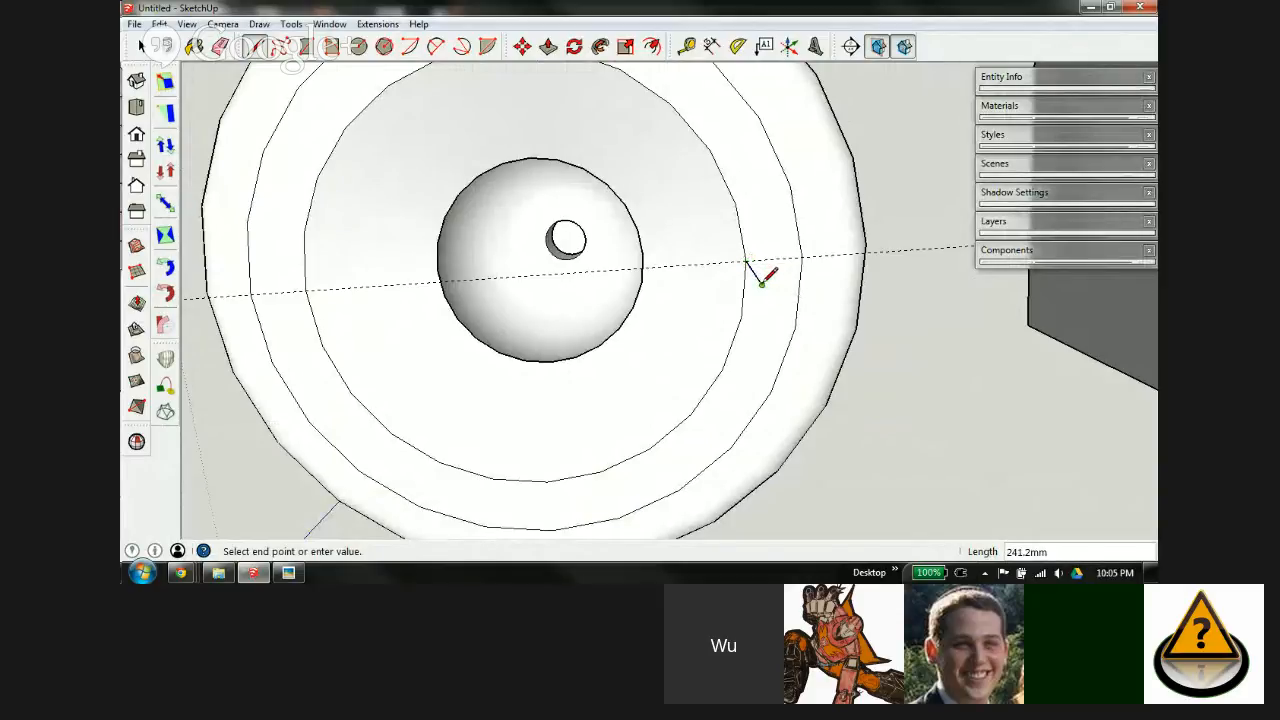
scroll(762, 284, "down", 3)
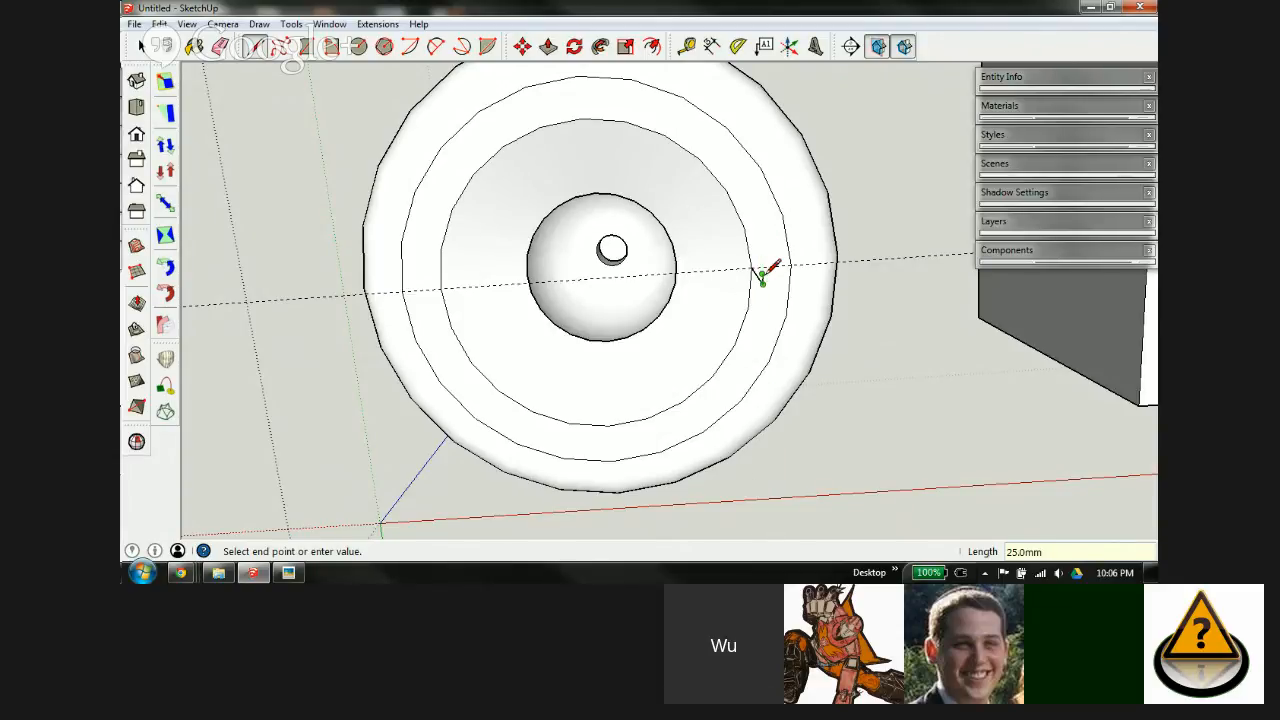
left_click(441, 289)
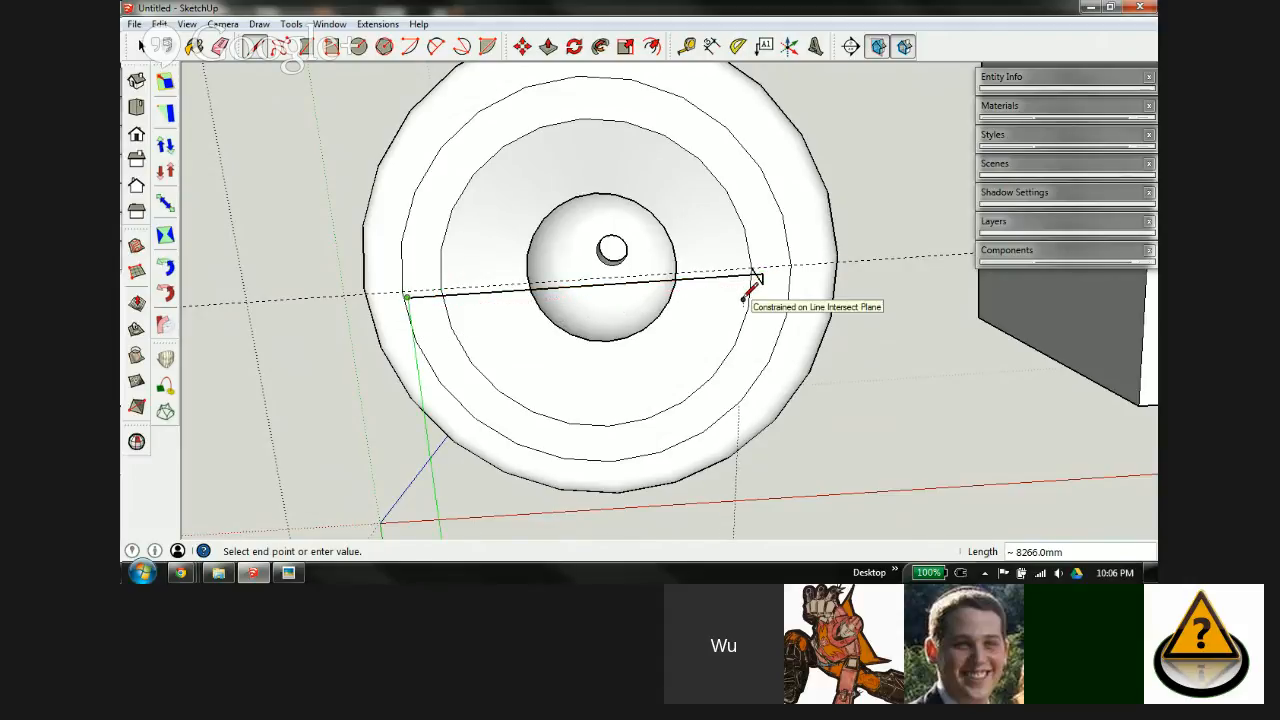
key("Return")
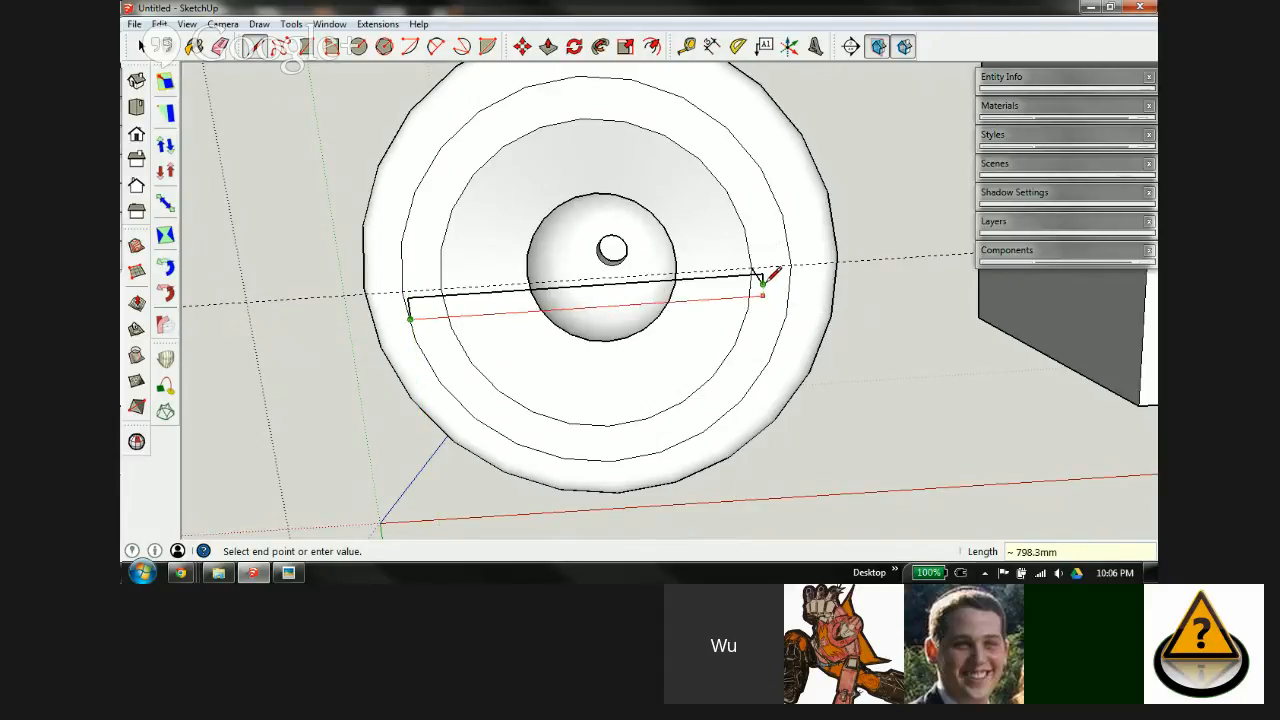
left_click(765, 282)
left_click(763, 283)
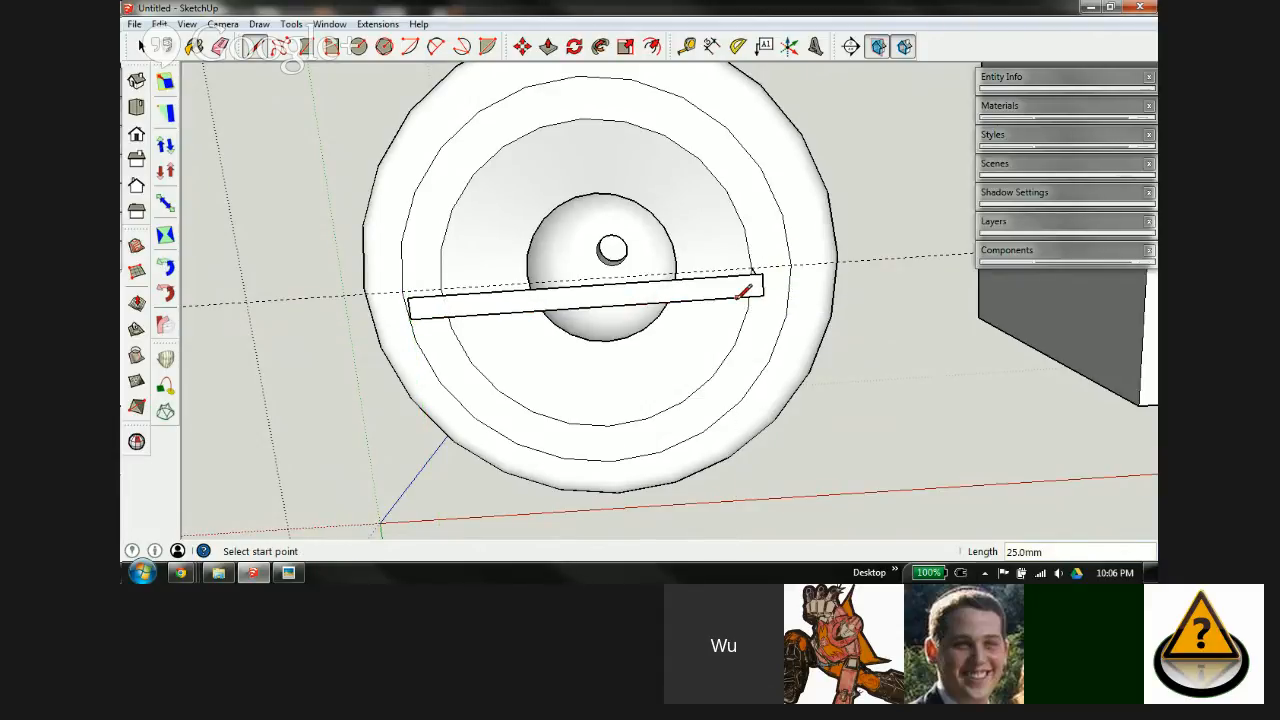
Step: Examine how the rectangular strip sits relative to the recess and the body's underside from several angles
scroll(745, 290, "up", 4)
mouse_move(766, 274)
middle_mouse_down()
mouse_move(709, 329)
mouse_move(775, 215)
middle_mouse_up()
key("e")
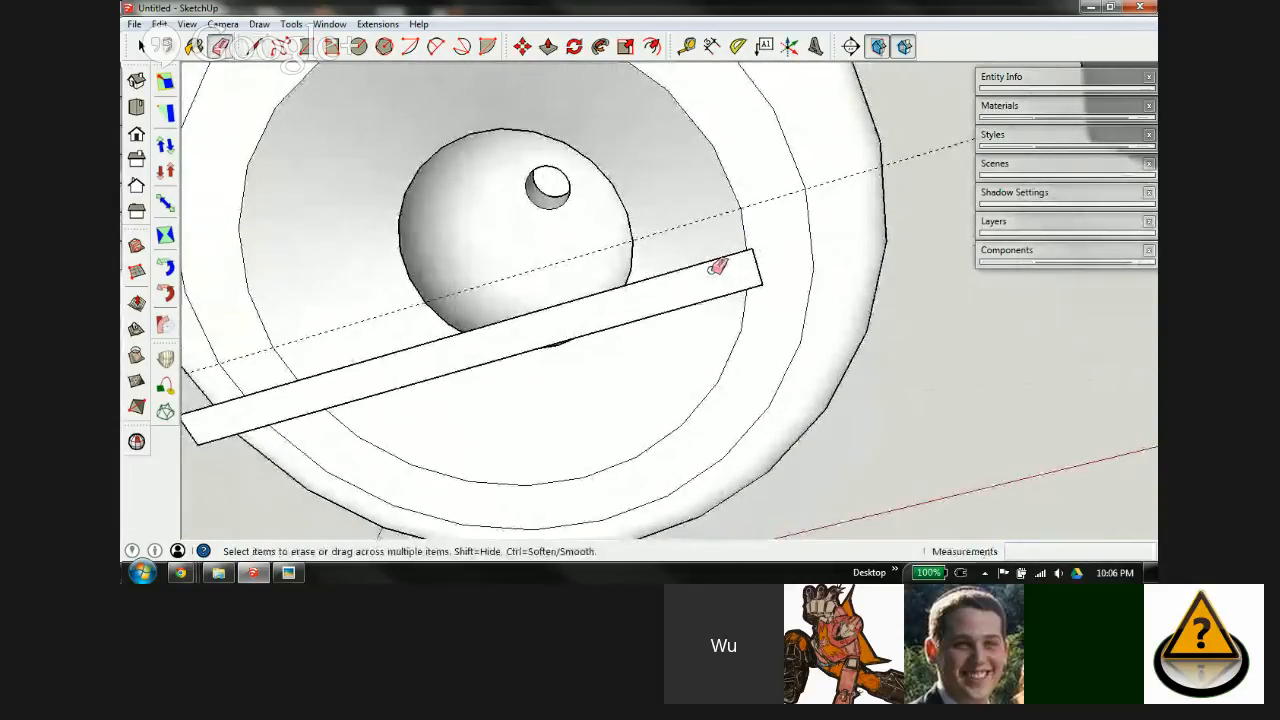
mouse_move(718, 266)
middle_mouse_down()
mouse_move(749, 260)
mouse_move(791, 206)
middle_mouse_up()
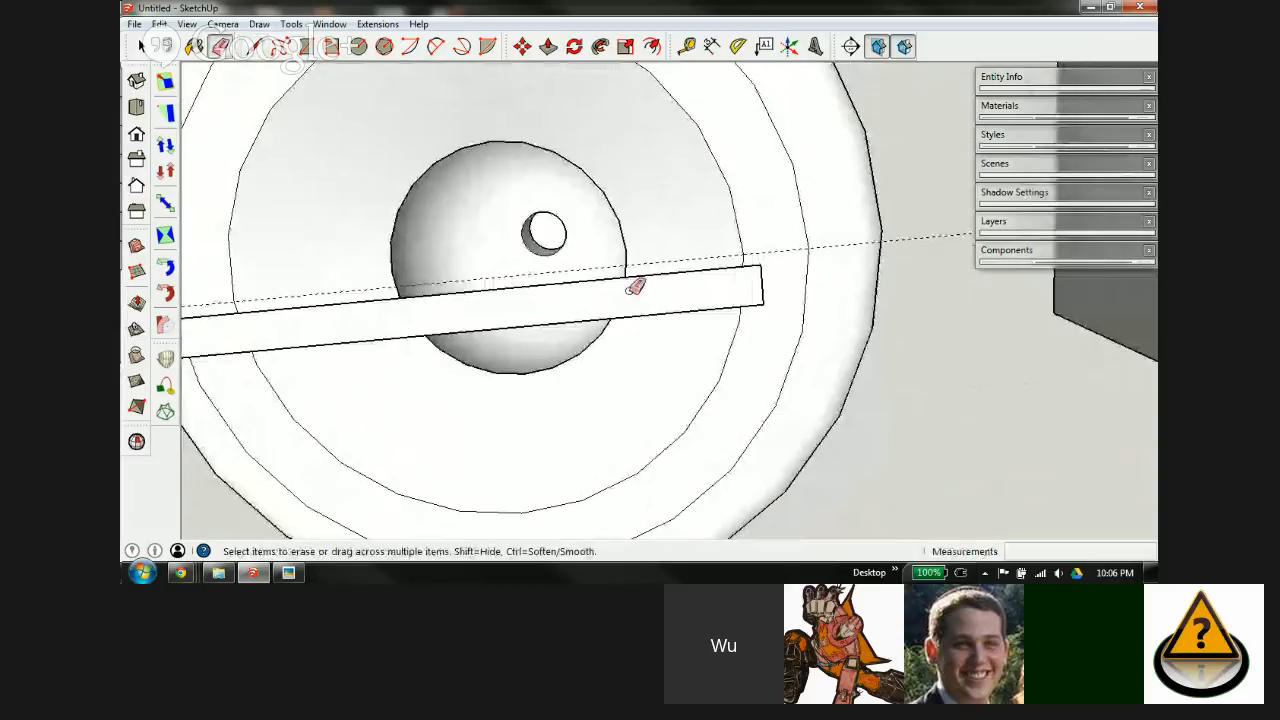
mouse_move(635, 287)
middle_mouse_down()
mouse_move(889, 249)
mouse_move(914, 211)
mouse_move(934, 223)
mouse_move(746, 287)
middle_mouse_up()
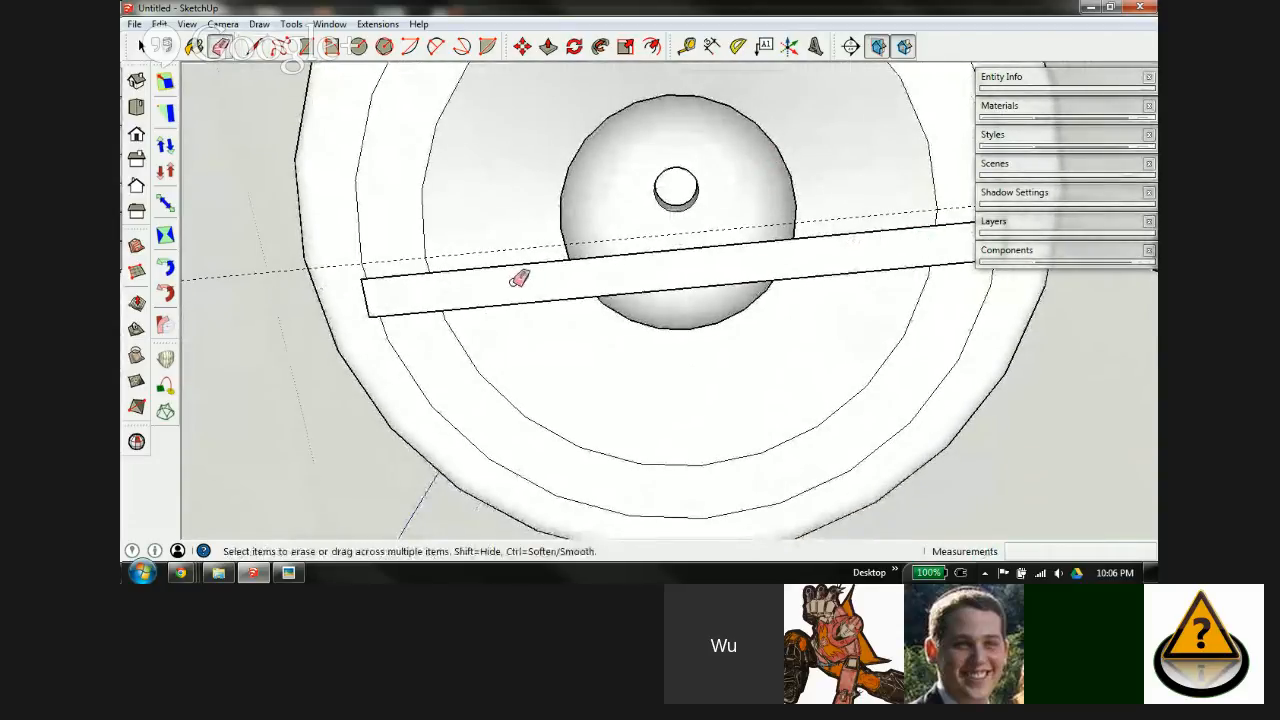
mouse_move(517, 277)
middle_mouse_down()
mouse_move(623, 317)
mouse_move(655, 343)
mouse_move(640, 354)
mouse_move(651, 383)
mouse_move(600, 291)
middle_mouse_up()
scroll(463, 229, "down", 3)
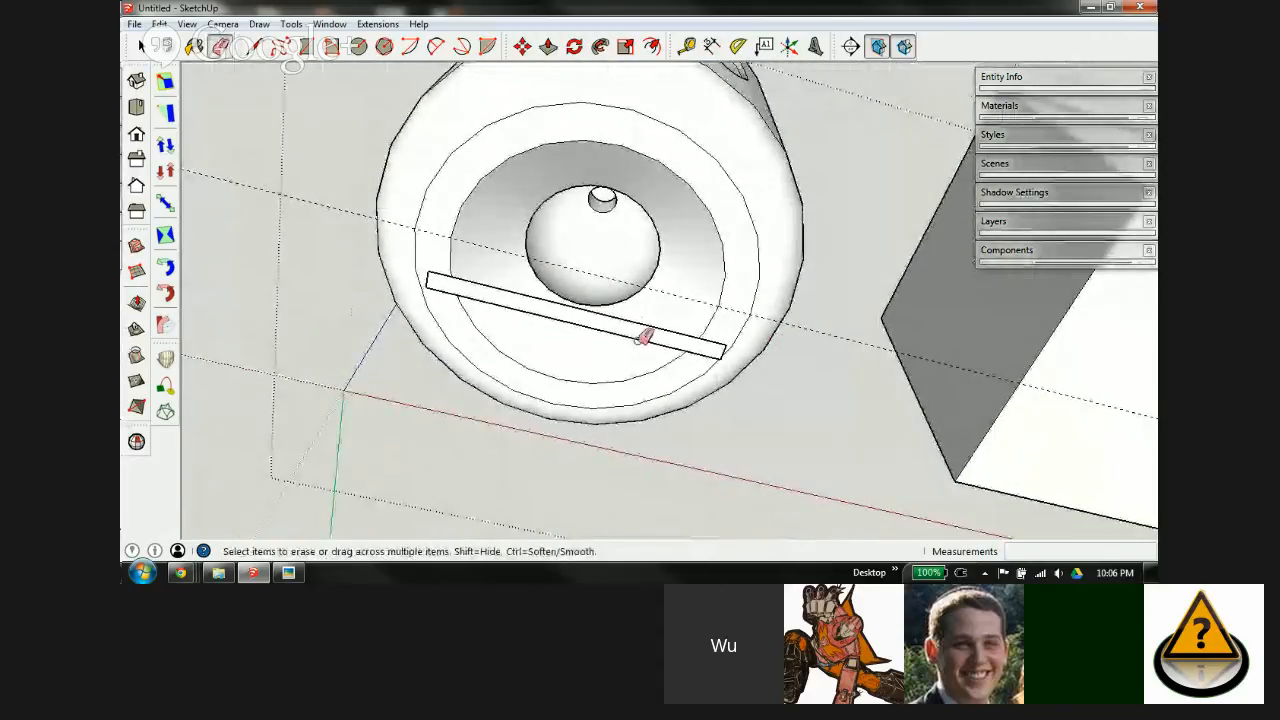
scroll(596, 313, "up", 3)
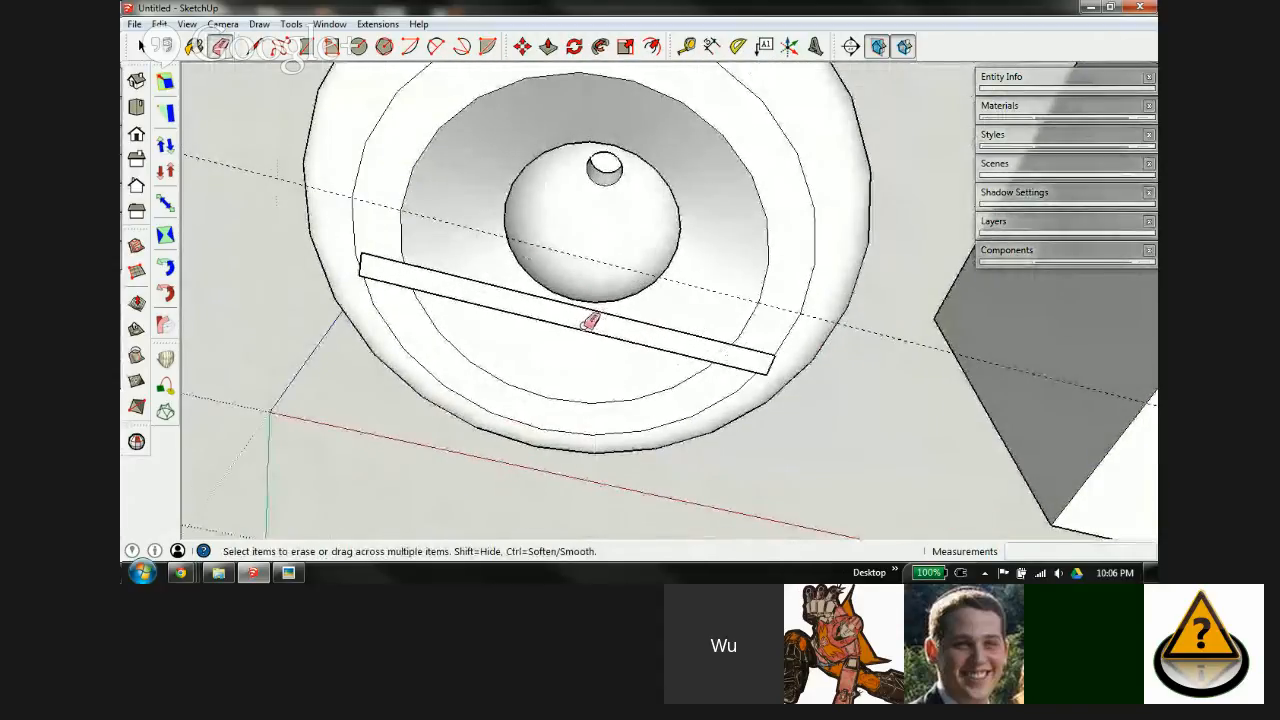
mouse_move(589, 320)
middle_mouse_down()
mouse_move(508, 251)
mouse_move(523, 194)
mouse_move(636, 205)
mouse_move(662, 236)
mouse_move(749, 283)
middle_mouse_up()
scroll(677, 214, "down", 3)
scroll(600, 162, "up", 3)
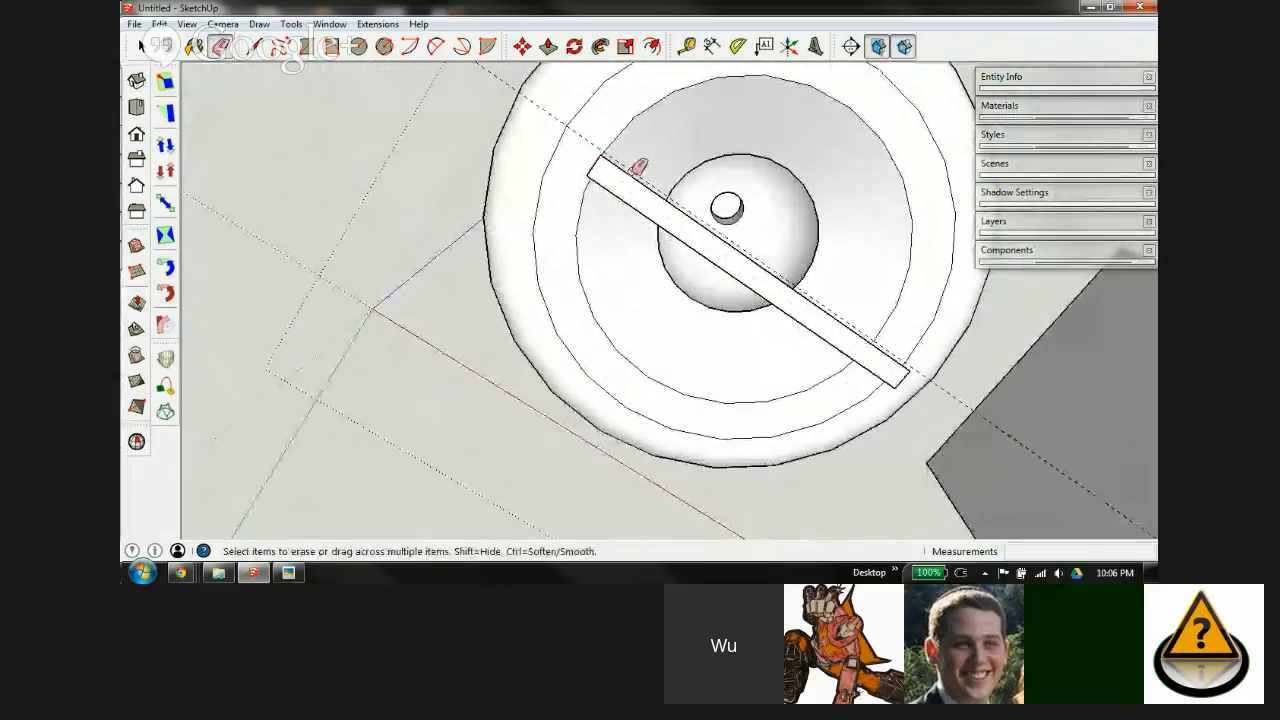
mouse_move(637, 166)
middle_mouse_down()
mouse_move(797, 206)
mouse_move(758, 203)
middle_mouse_up()
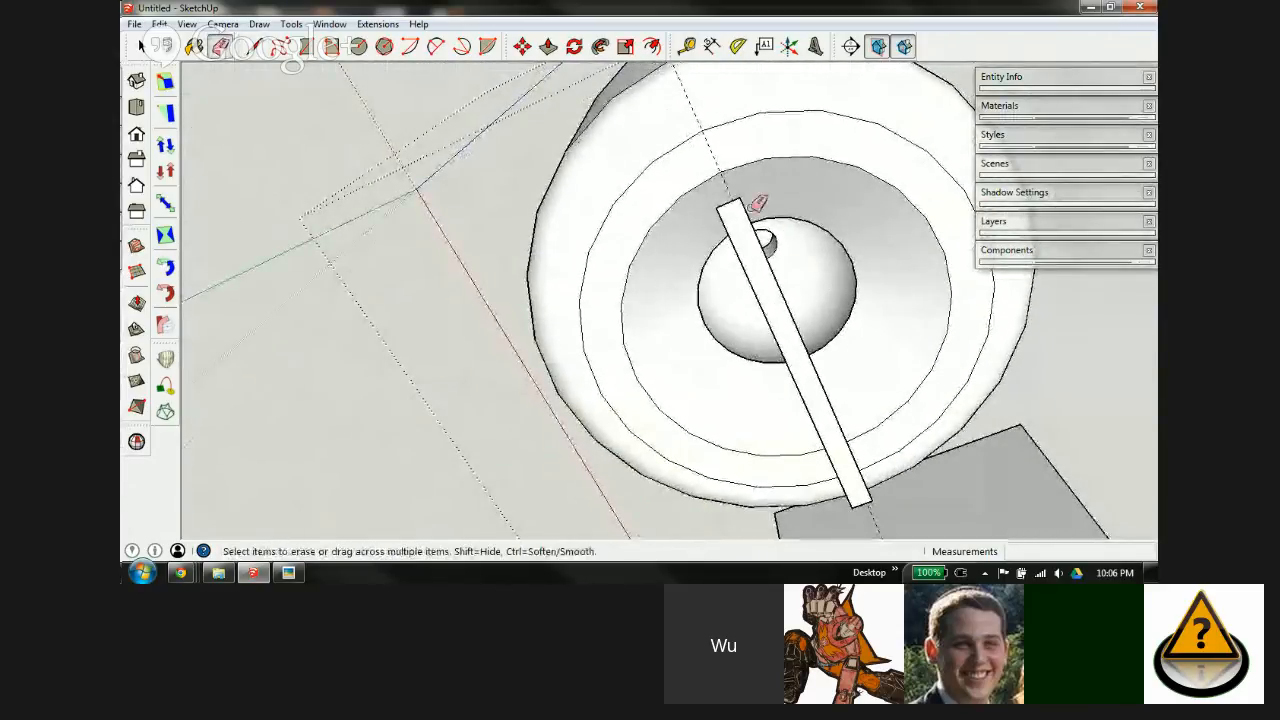
Step: Measure the rectangular strip's width at its end and check its position against the body's underside
scroll(710, 210, "up", 2)
key("t")
scroll(740, 198, "up", 3)
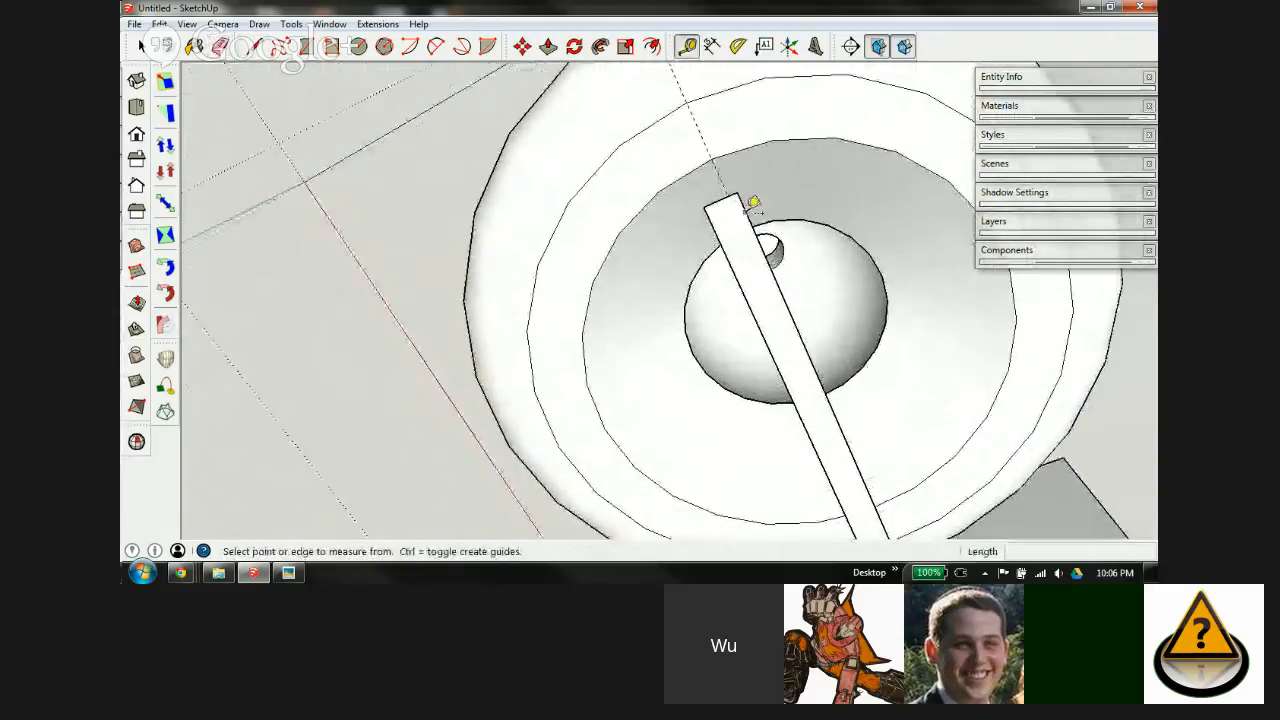
left_click(740, 195)
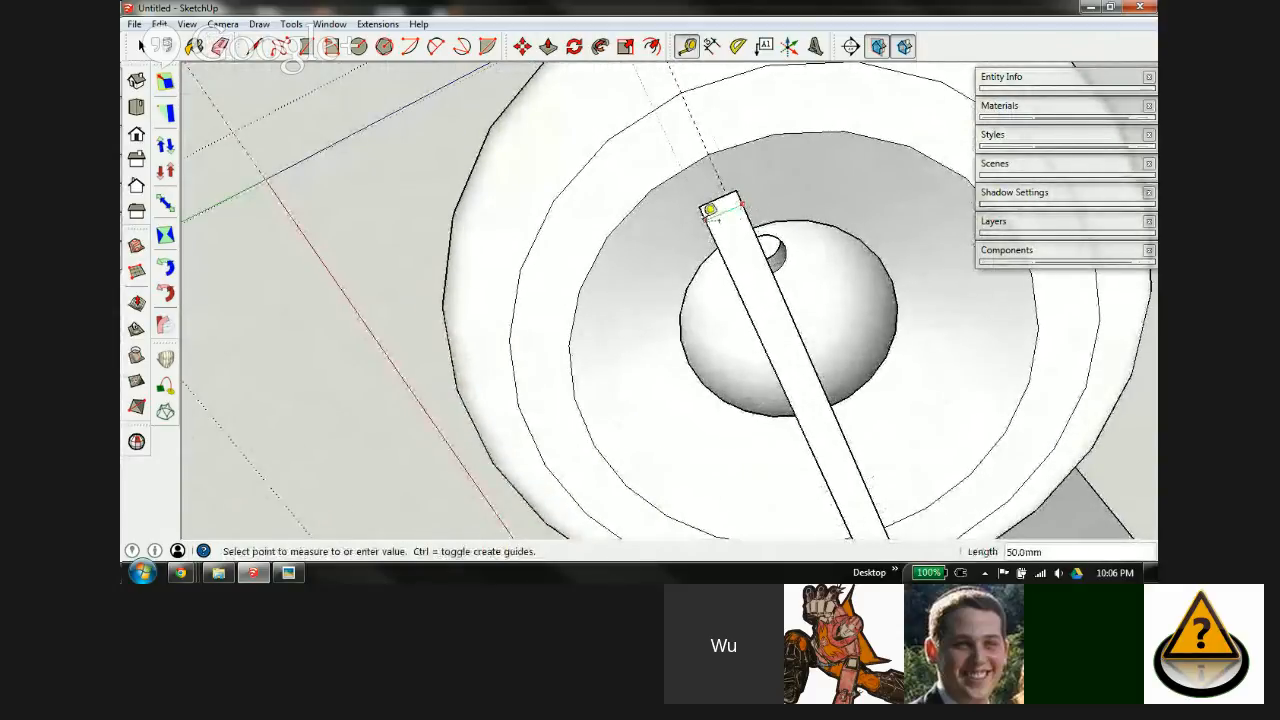
left_click(710, 214)
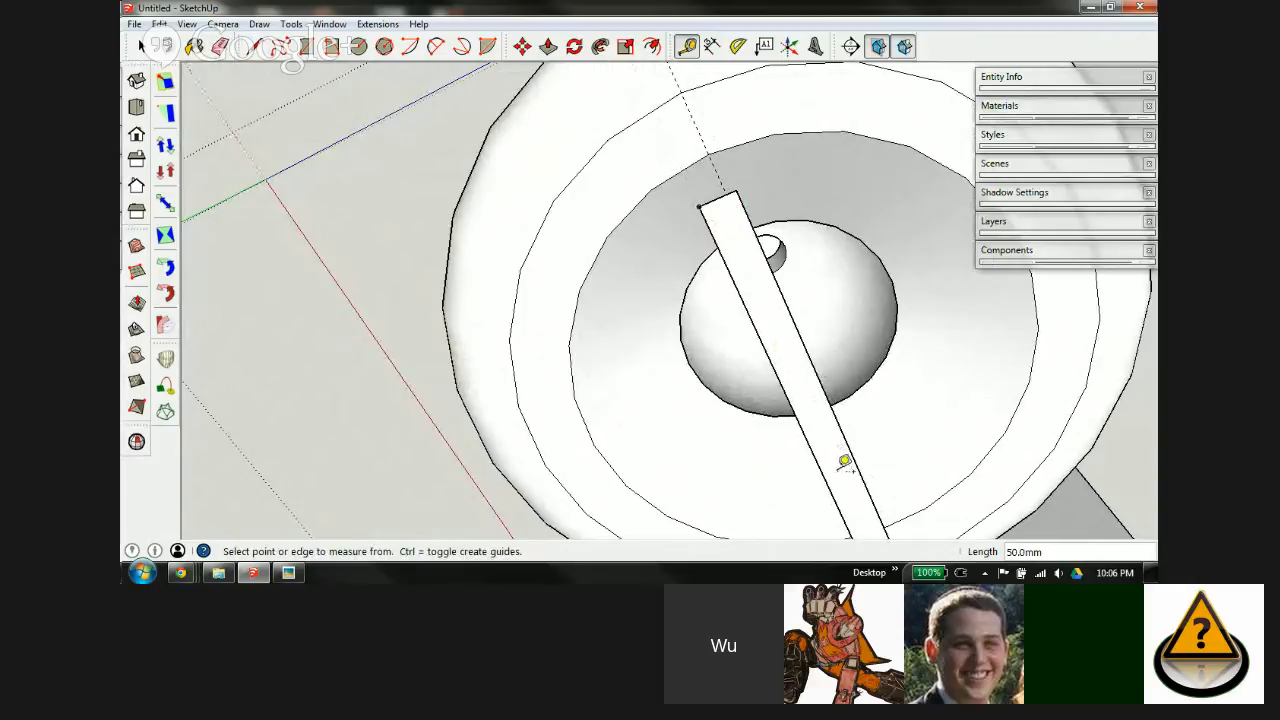
middle_click_drag(845, 462, 871, 457)
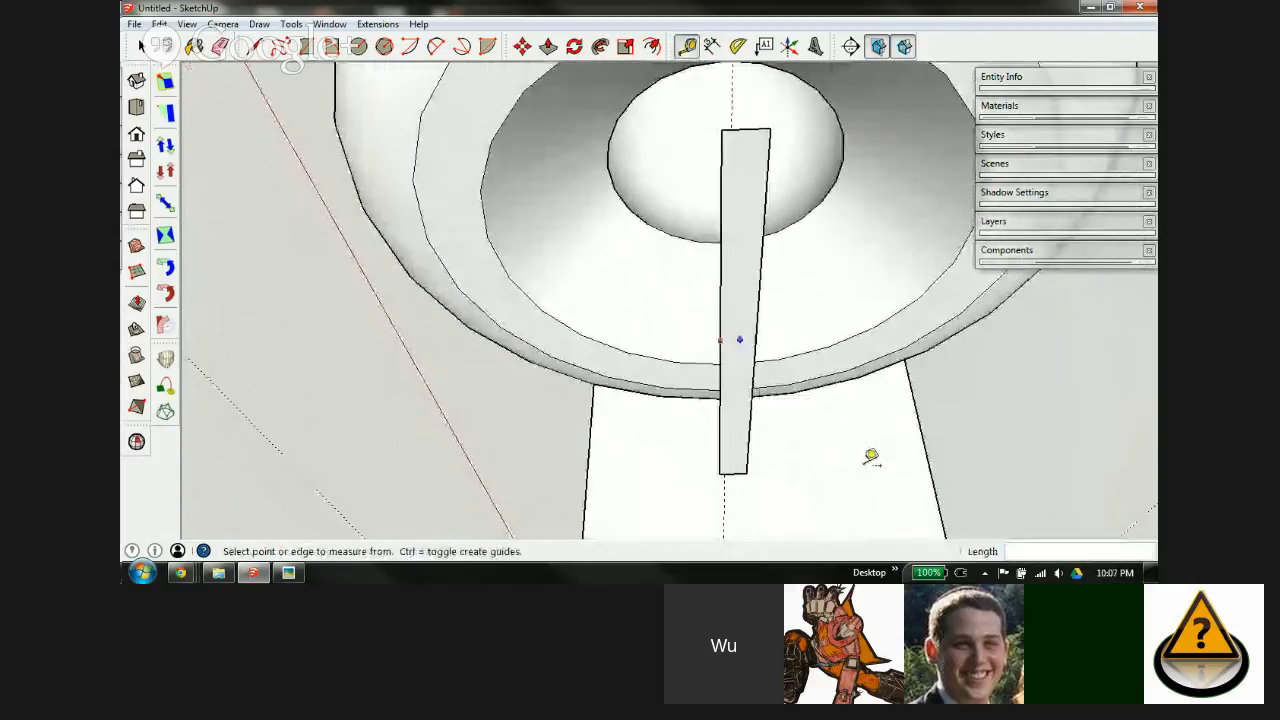
scroll(740, 360, "down", 3)
scroll(743, 289, "up", 3)
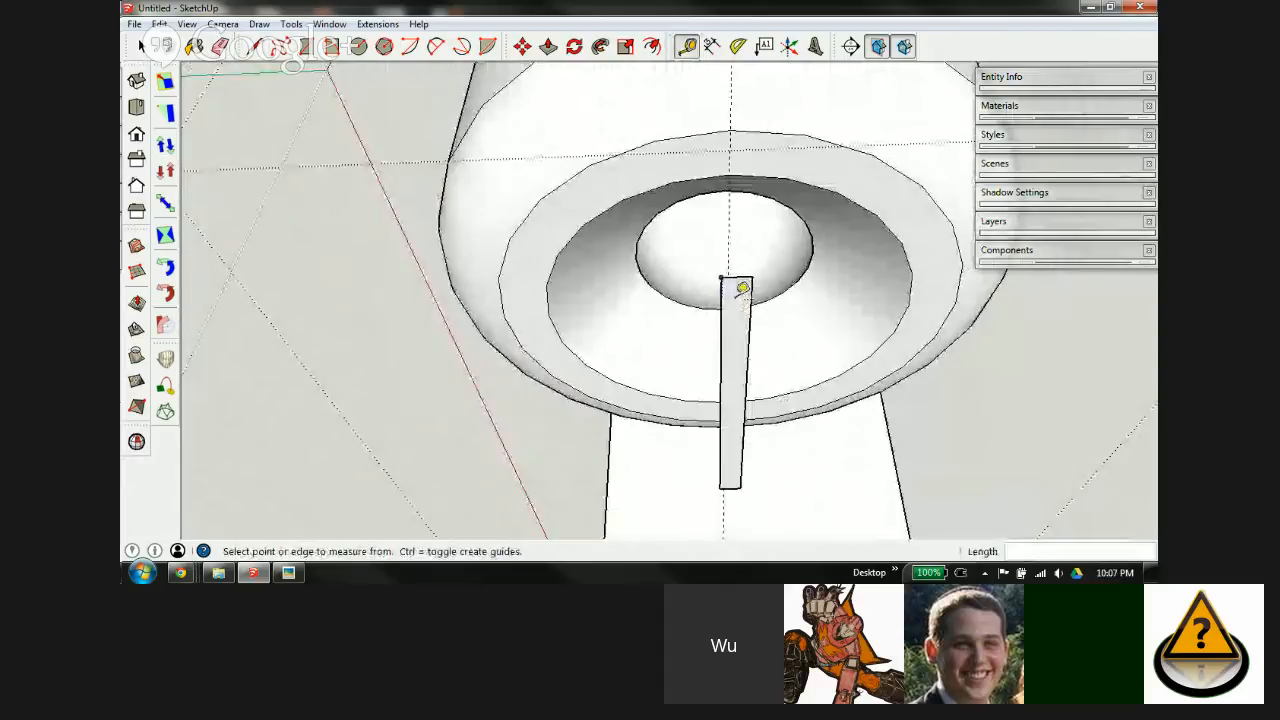
Step: Measure from the recess rim to the rectangular strip's end and check the strip's placement across the body's underside
middle_click_drag(742, 289, 718, 300)
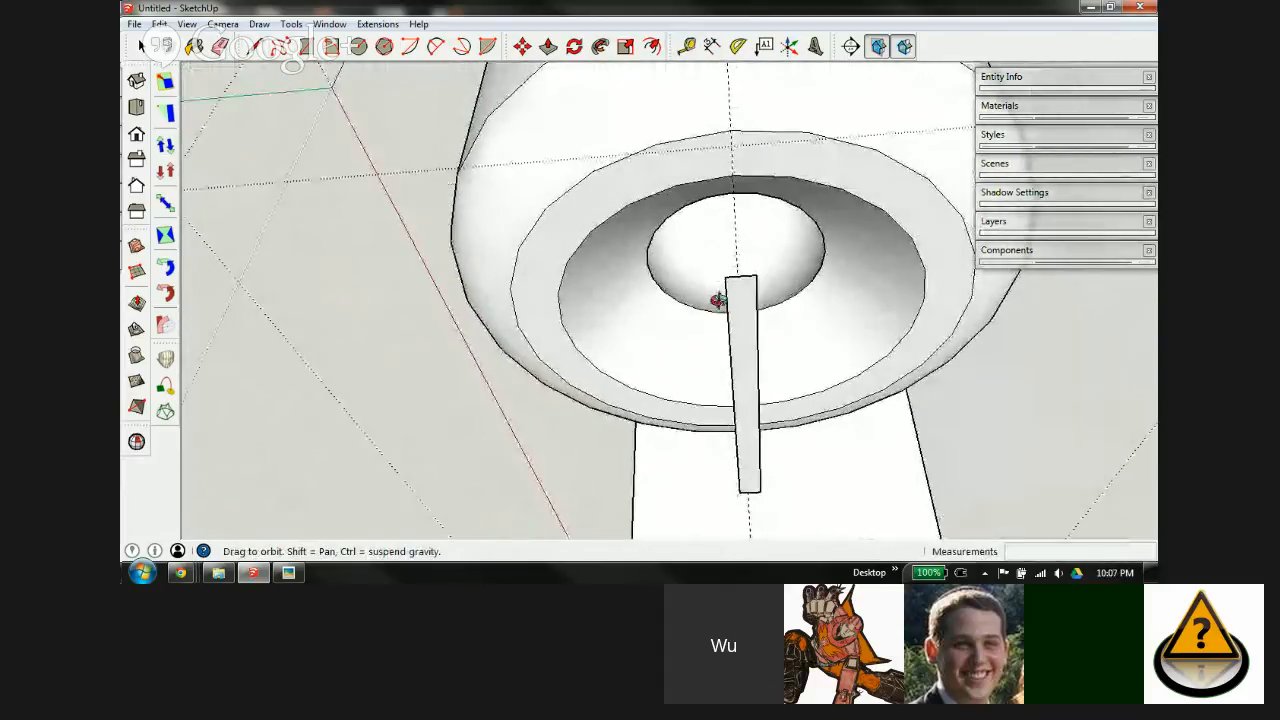
key("m")
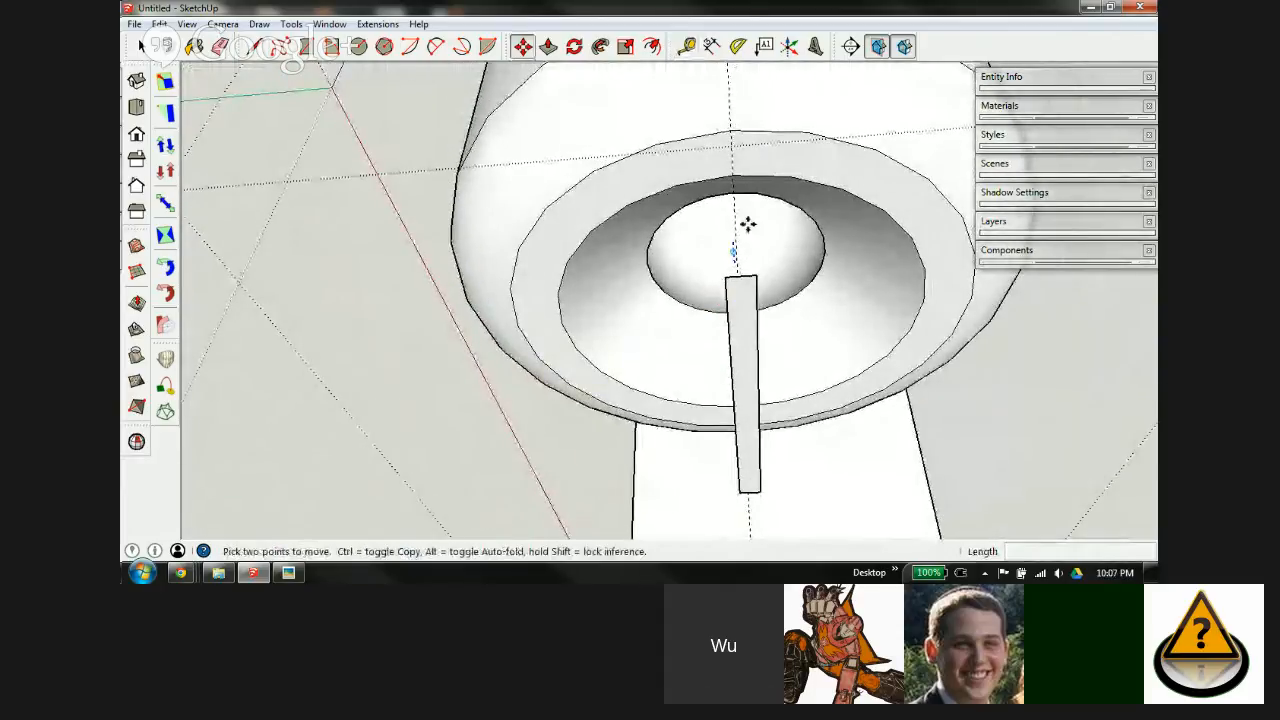
key("t")
left_click(735, 146)
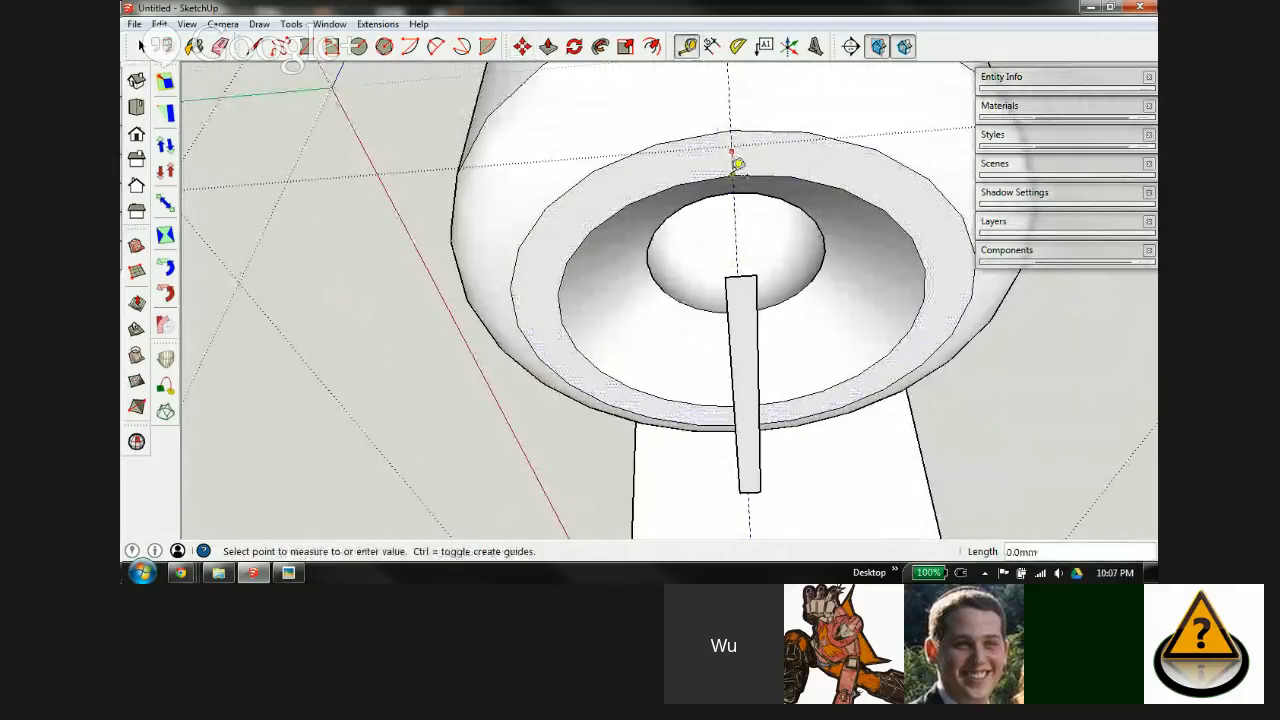
left_click(753, 276)
middle_click_drag(746, 294, 670, 293)
middle_click_drag(907, 318, 955, 245)
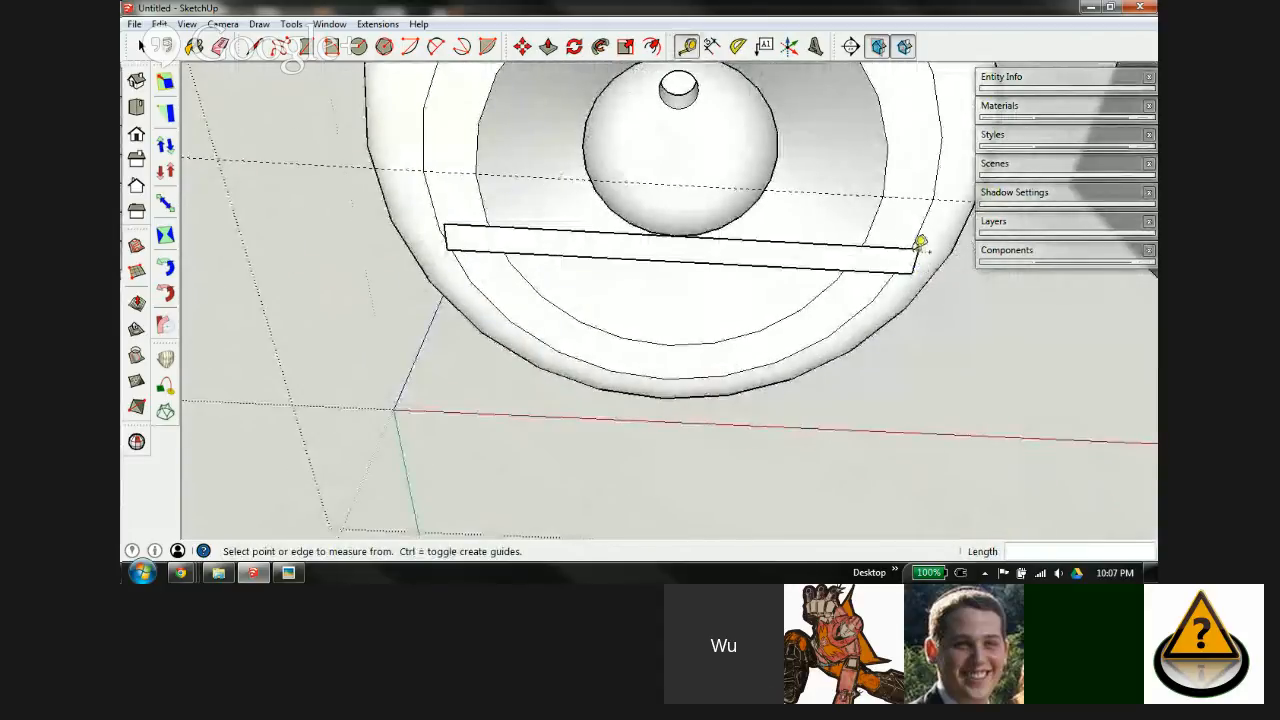
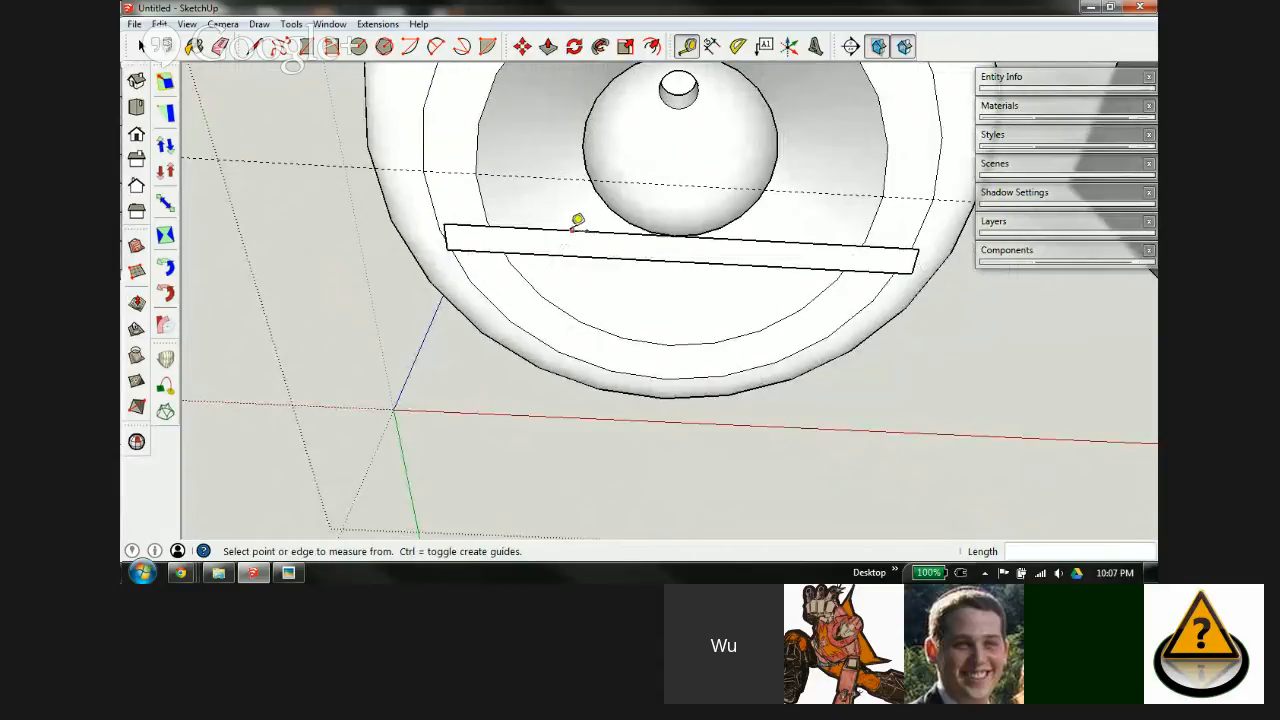
Step: Lengthen the rectangular strip by moving one end edge outward along the red axis, past the outer ring
scroll(590, 231, "up", 3)
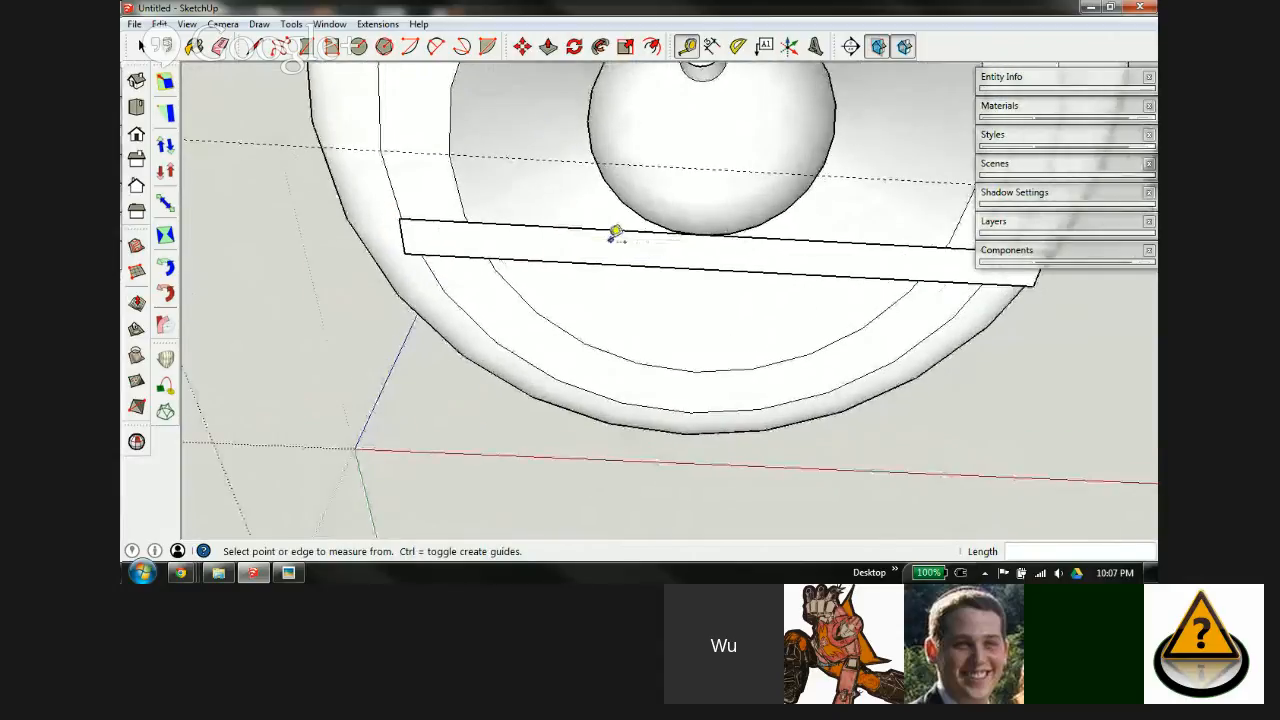
middle_click_drag(623, 237, 581, 175)
scroll(506, 200, "down", 2)
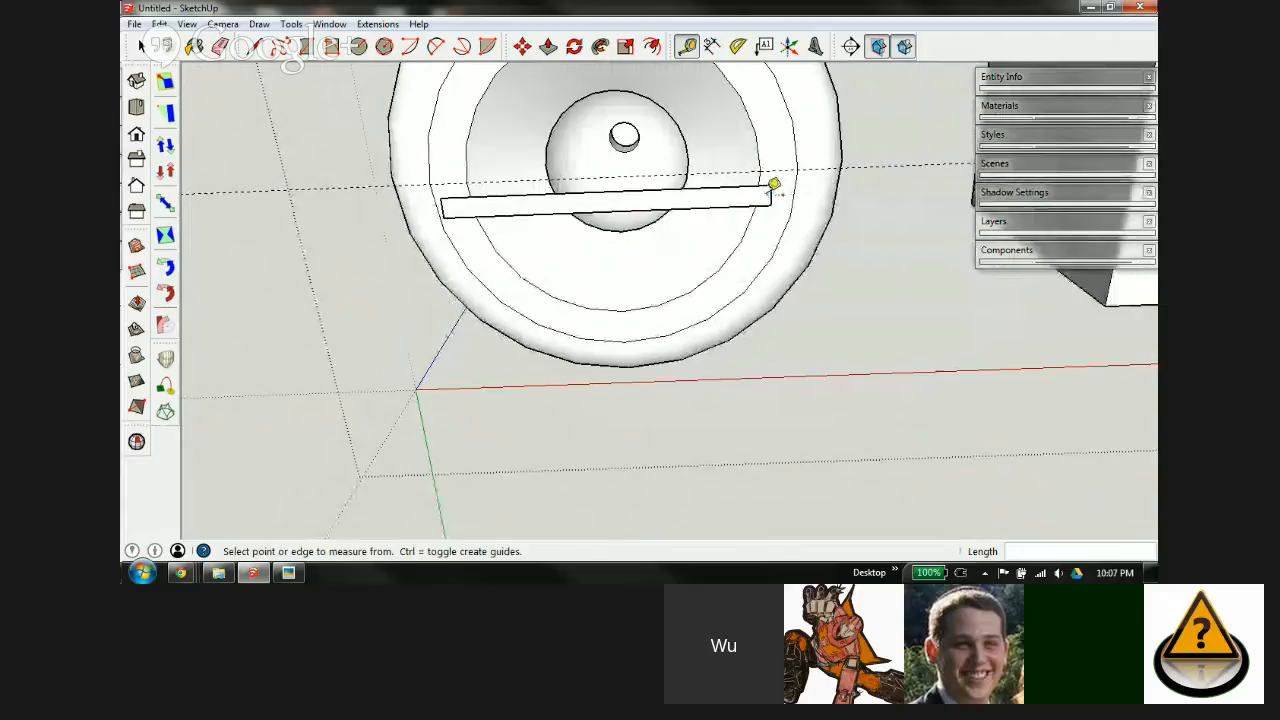
scroll(771, 186, "up", 4)
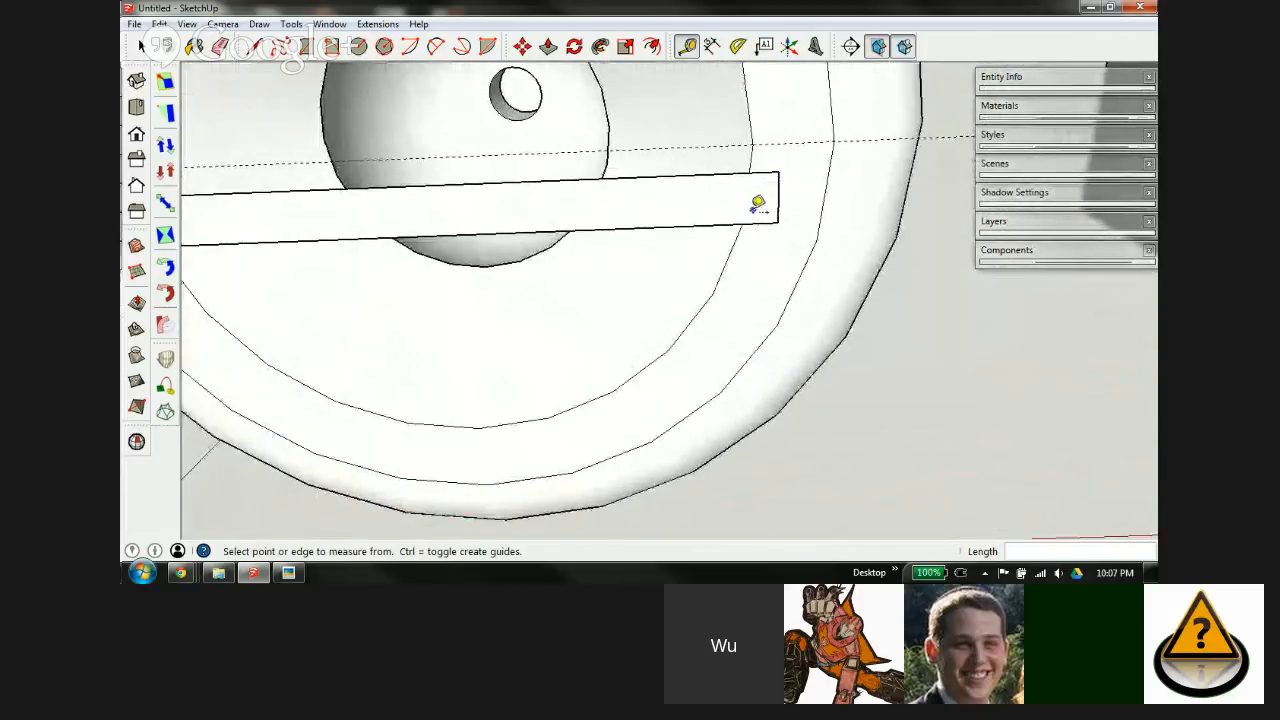
key("m")
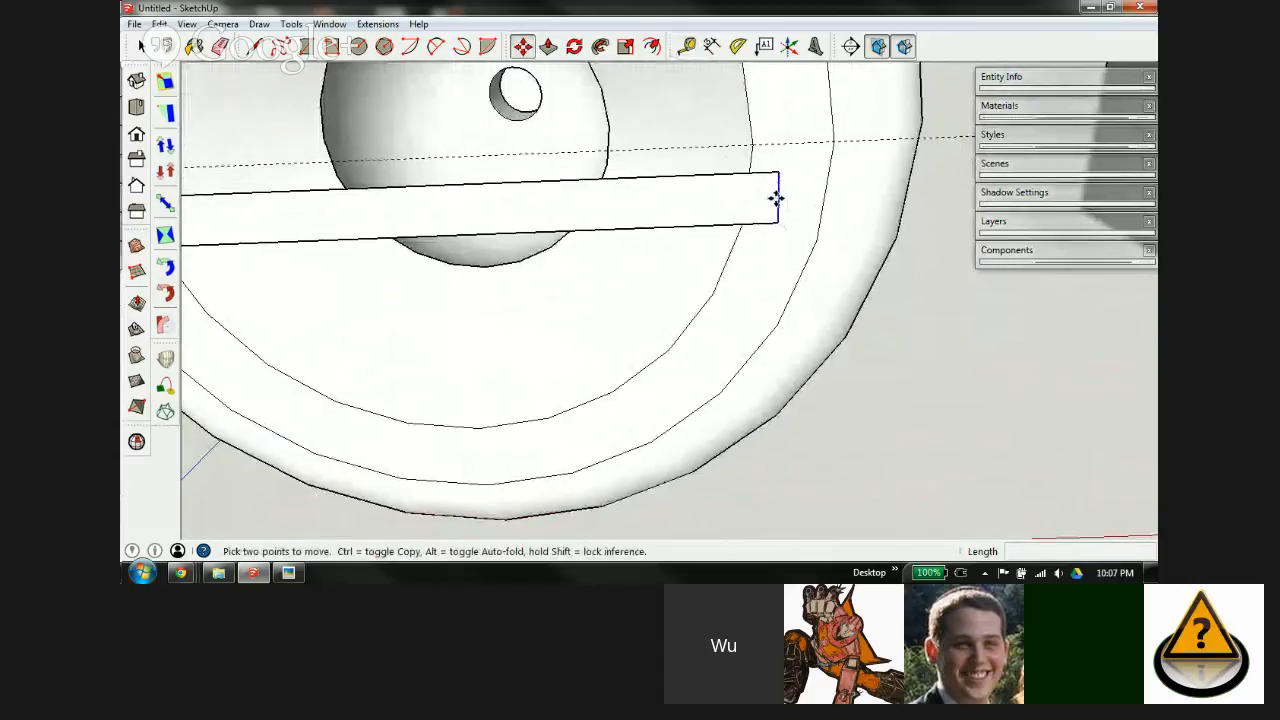
left_click_drag(778, 200, 797, 201)
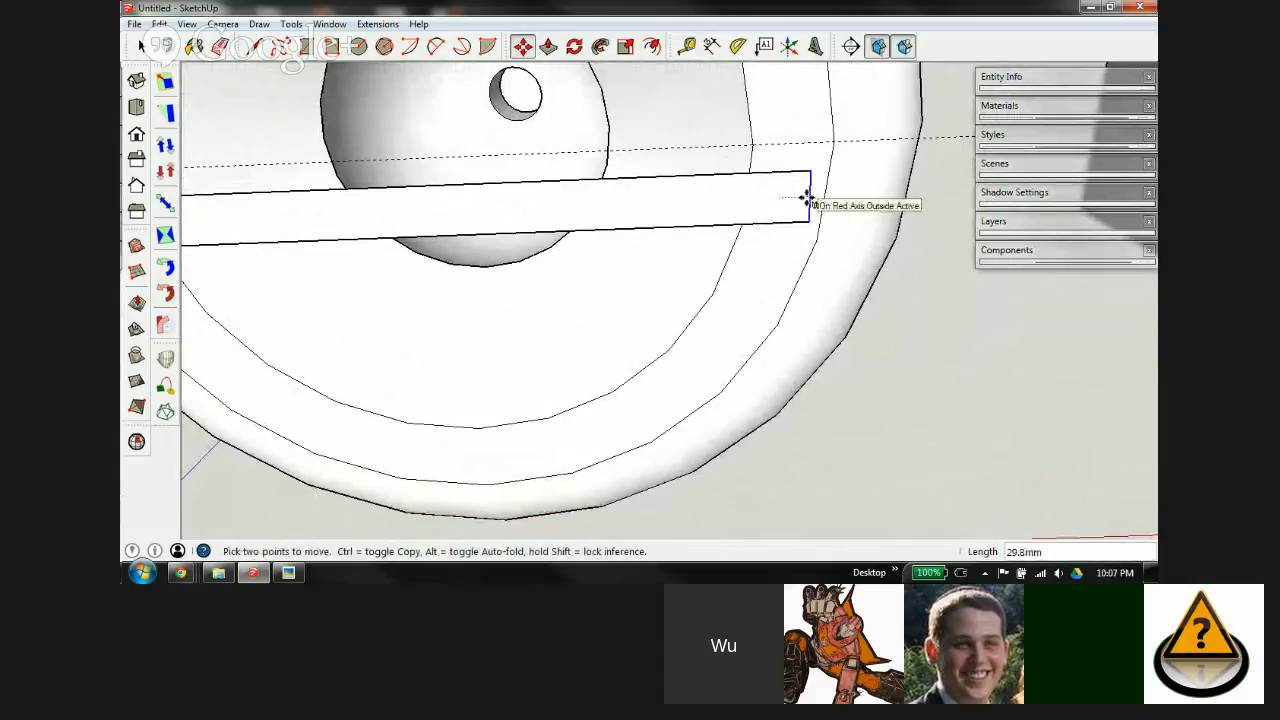
key("Return")
scroll(825, 193, "down", 5)
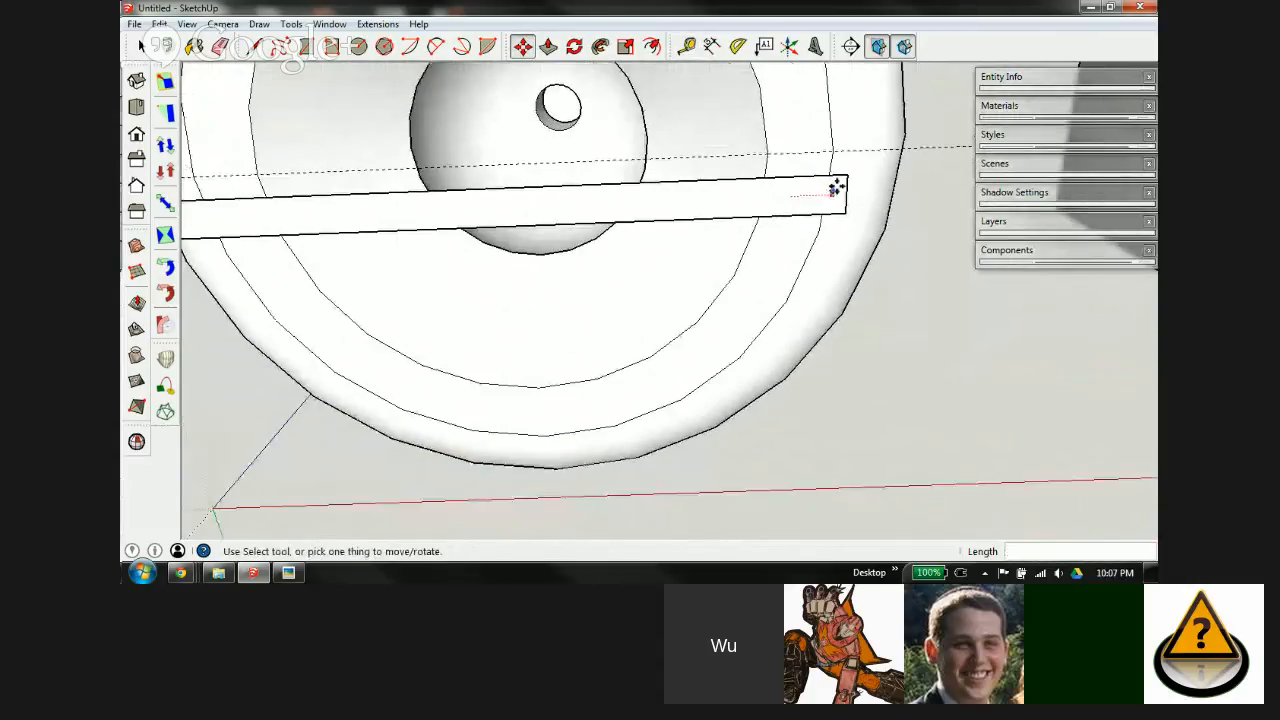
Step: Extend the strip's opposite end by moving its end edge 70 mm outward along the red axis
scroll(562, 195, "up", 5)
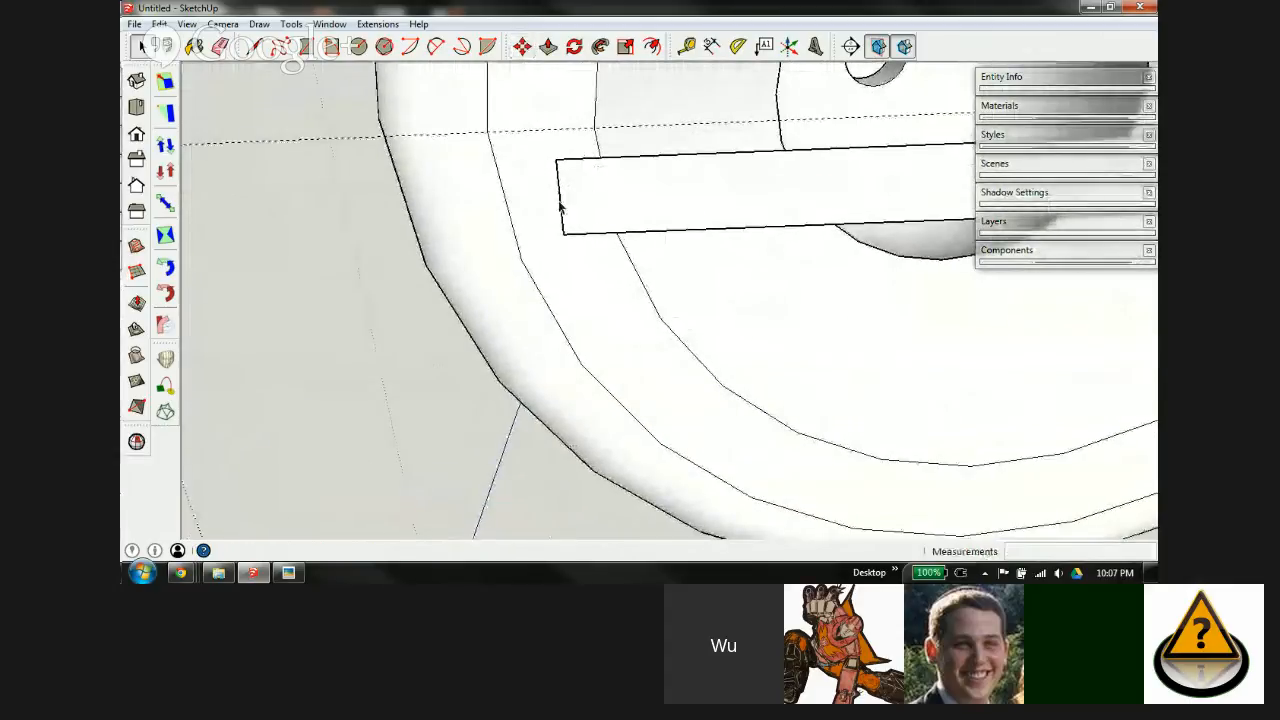
key("space")
key("m")
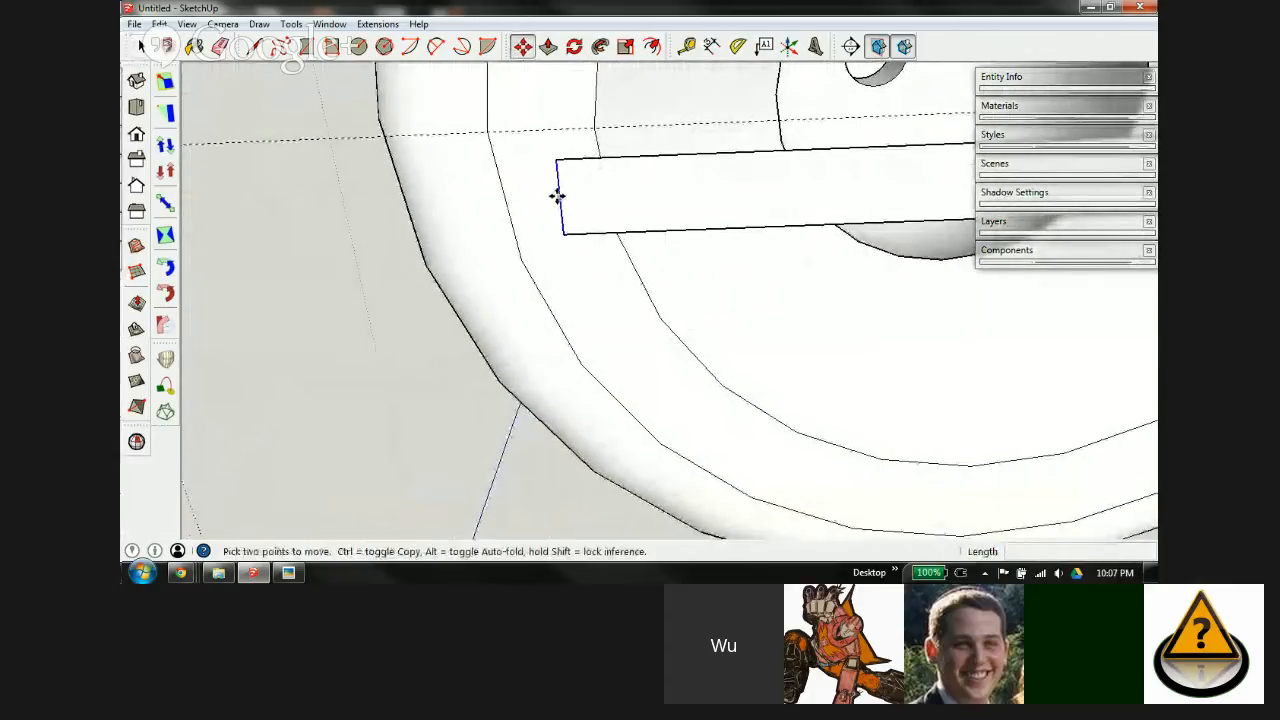
left_click(558, 197)
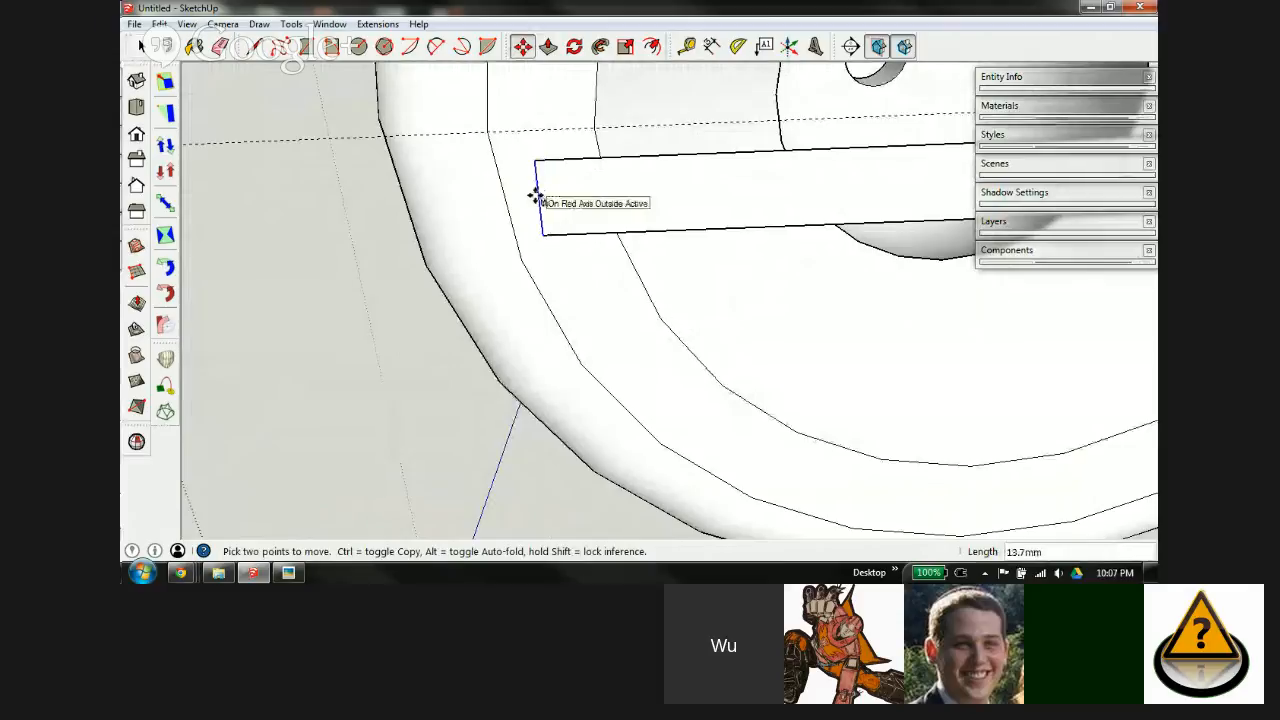
key("Return")
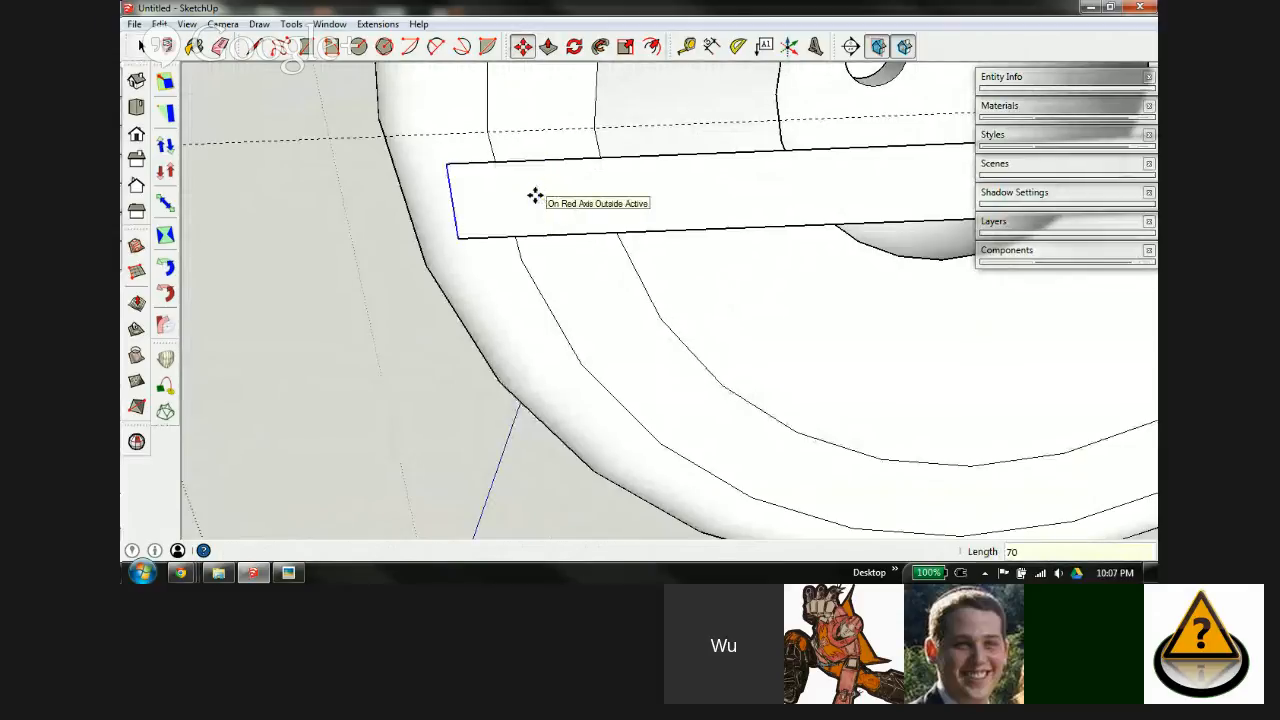
scroll(474, 206, "down", 5)
middle_click_drag(726, 222, 808, 260)
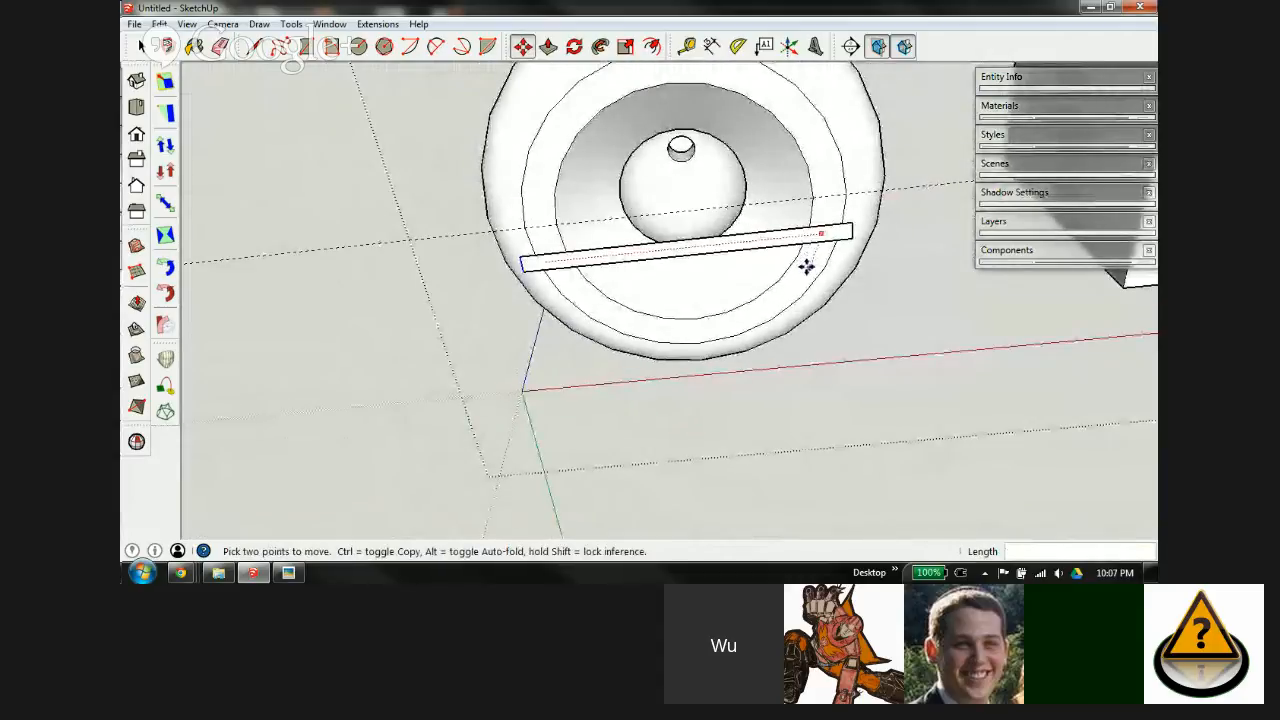
Step: Push/pull the rectangular strip upward through the recess into the body by about 984 mm, using X-ray view
key("p")
middle_click_drag(580, 263, 801, 412)
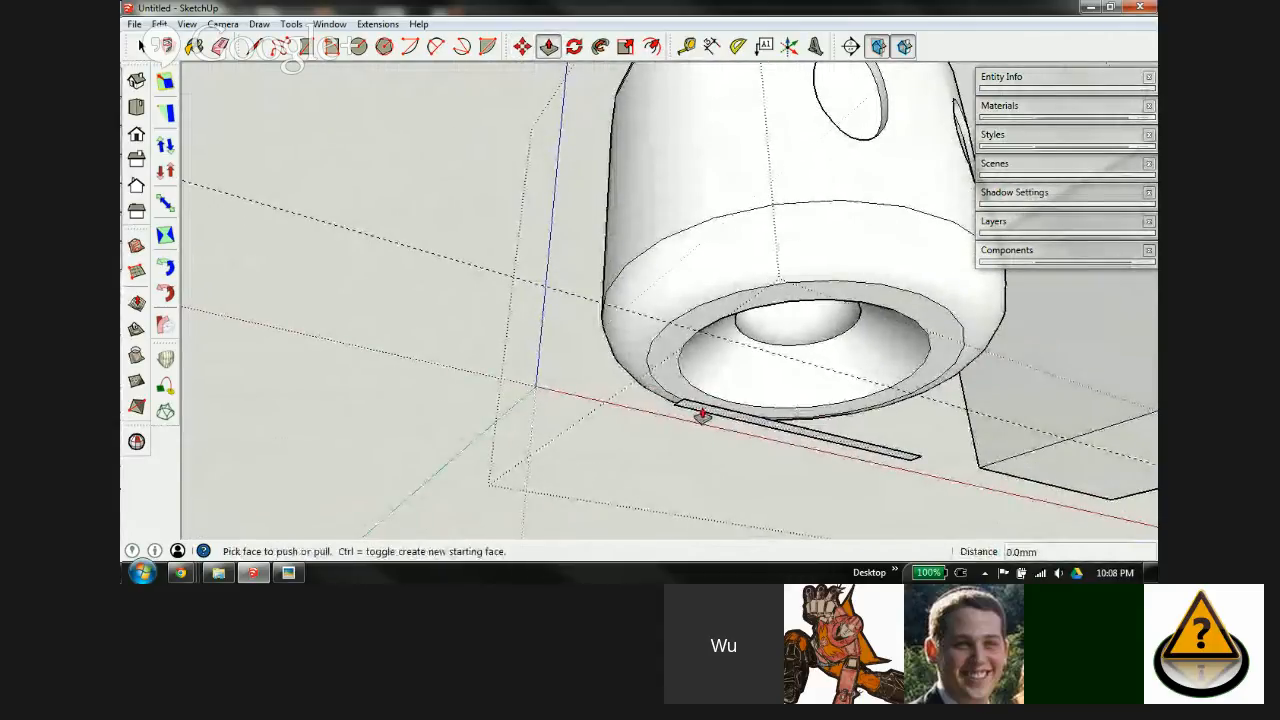
key("x")
left_click_drag(703, 415, 677, 229)
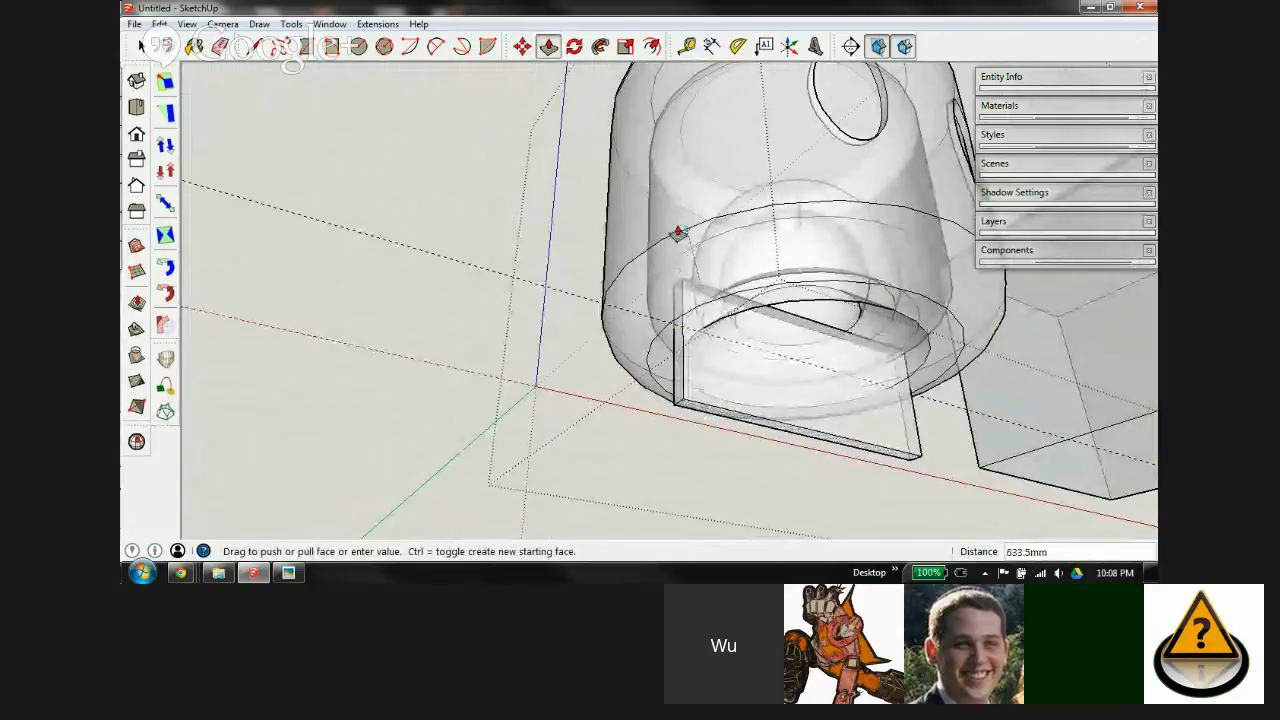
middle_click_drag(677, 229, 700, 440)
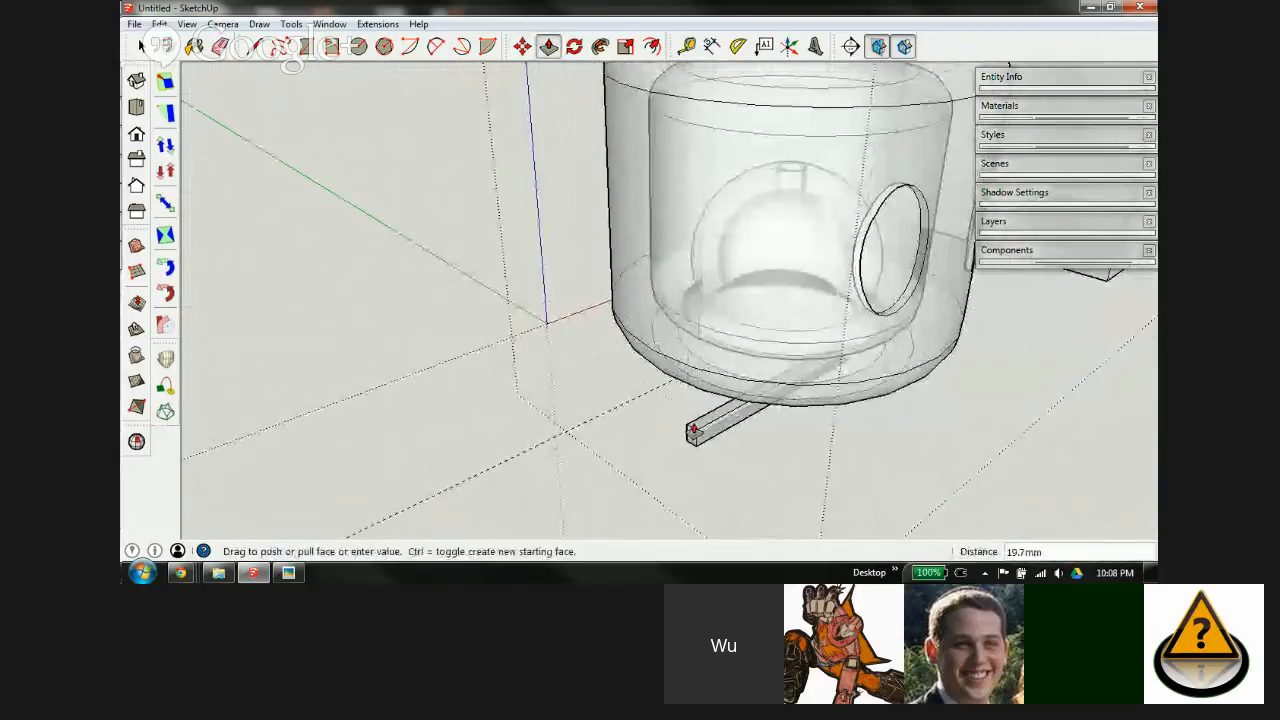
left_click(533, 176)
middle_click_drag(762, 281, 689, 146)
scroll(680, 186, "down", 3)
scroll(781, 250, "up", 1)
scroll(712, 238, "up", 2)
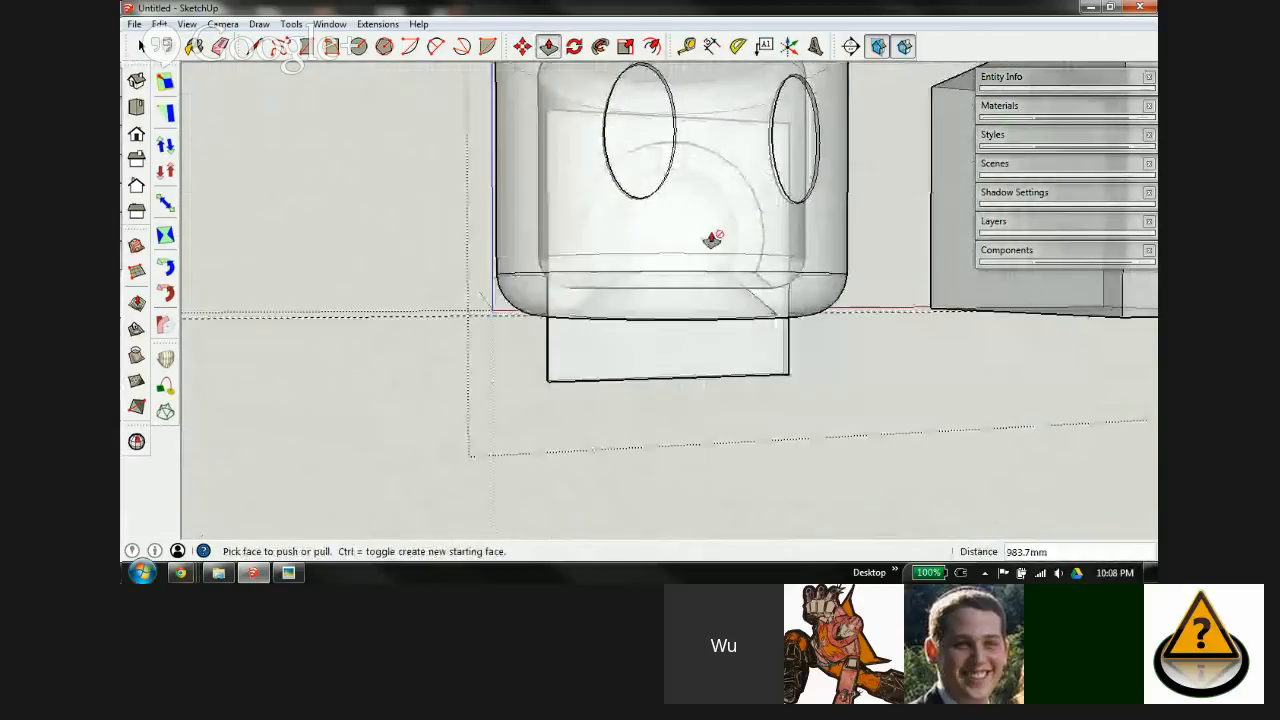
scroll(670, 250, "up", 1)
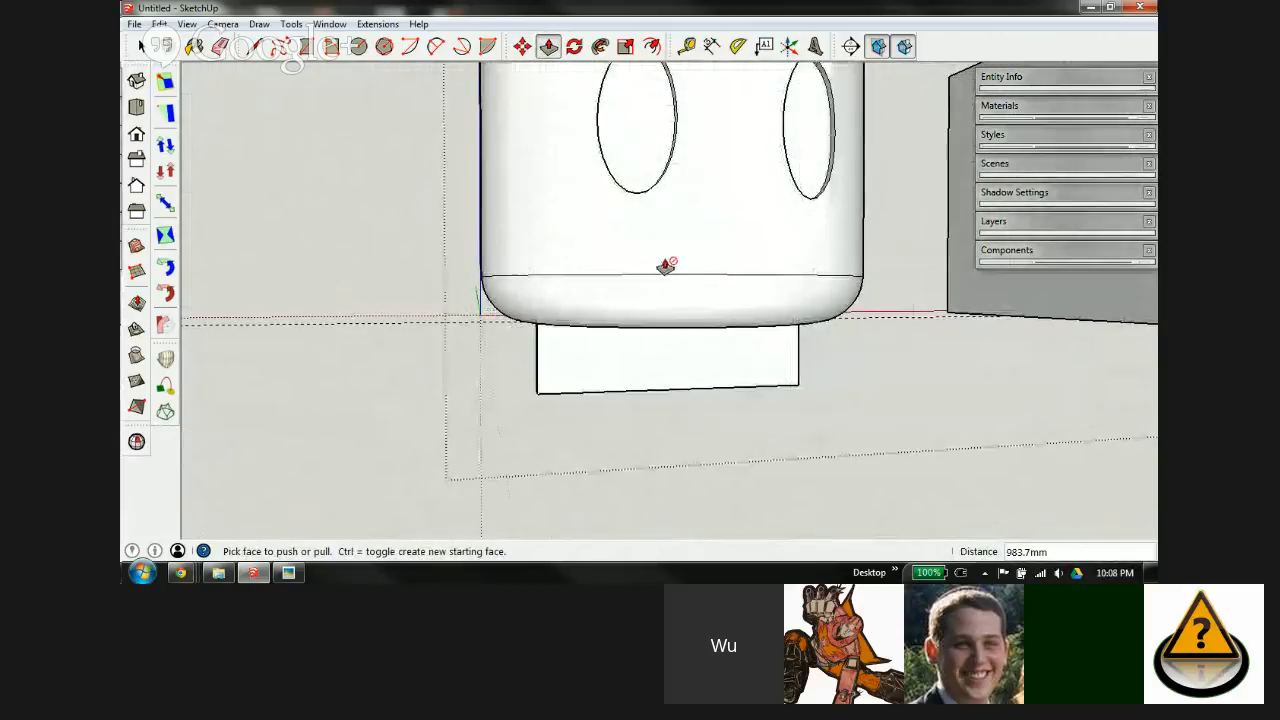
Step: Select both large side faces of the extruded slab and intersect them with context
key("space")
scroll(628, 346, "up", 2)
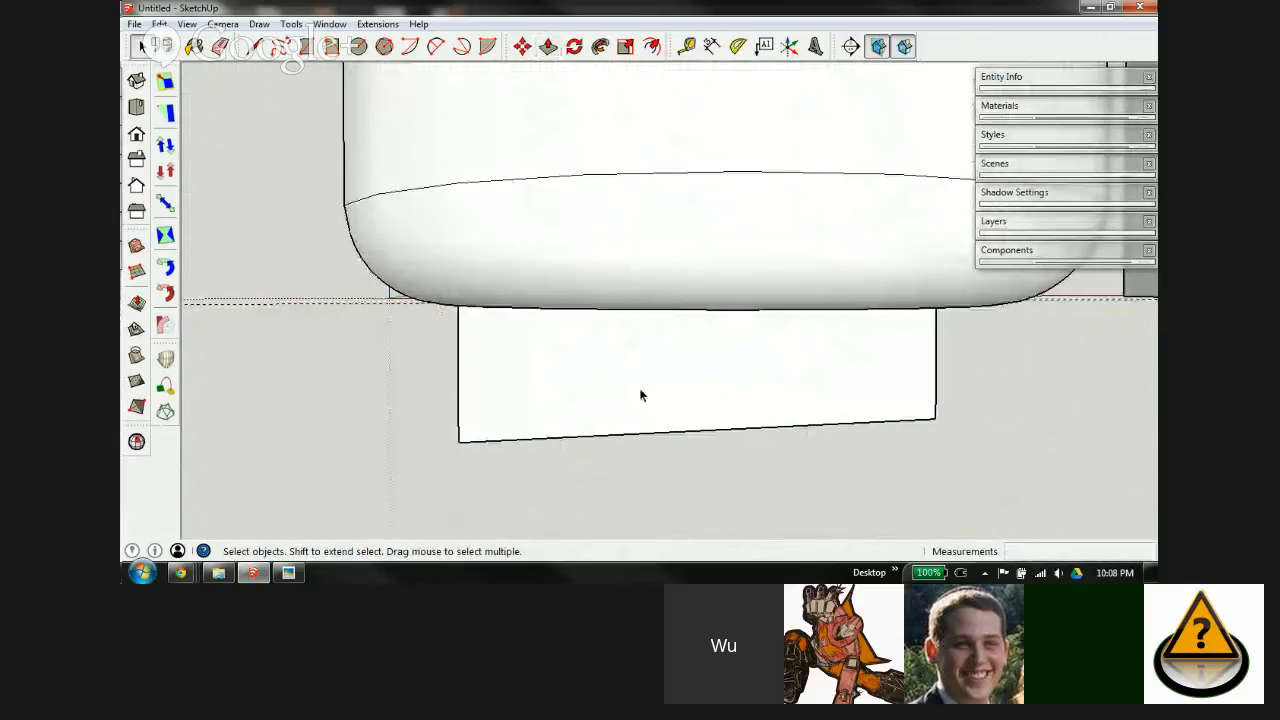
middle_click_drag(640, 394, 586, 314)
left_click(567, 257)
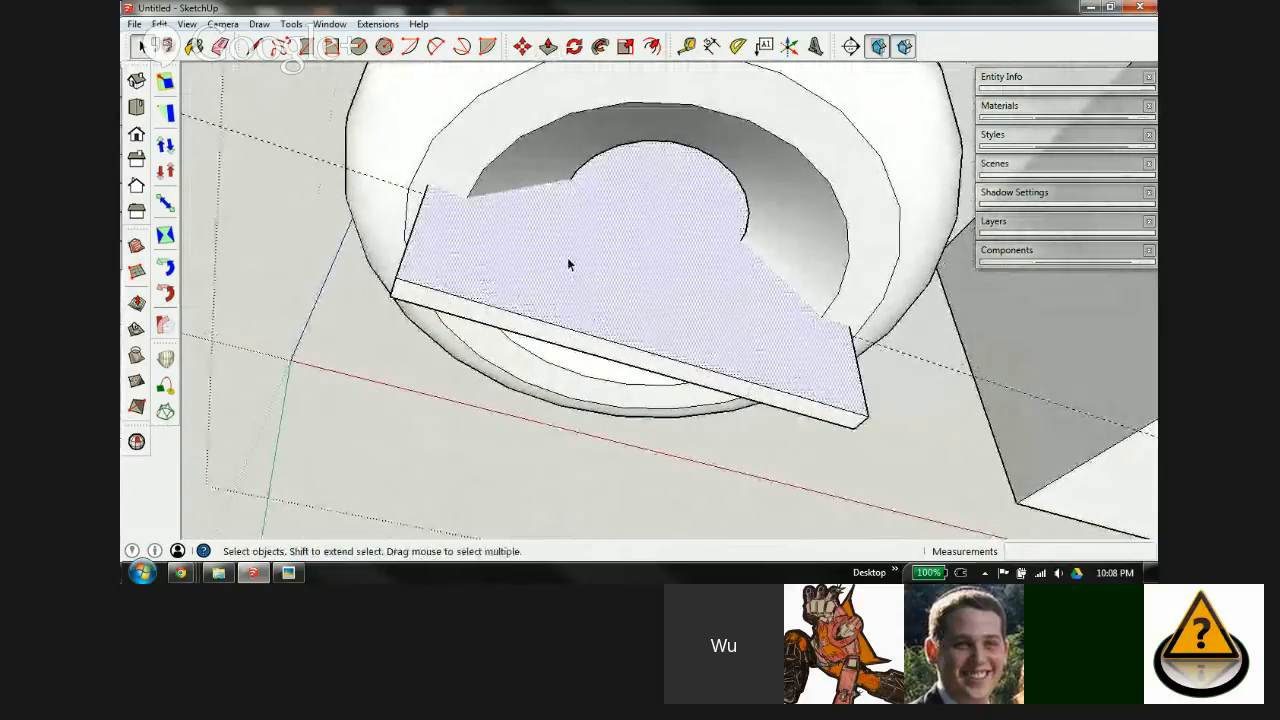
scroll(525, 204, "up", 1)
middle_click_drag(517, 214, 557, 219)
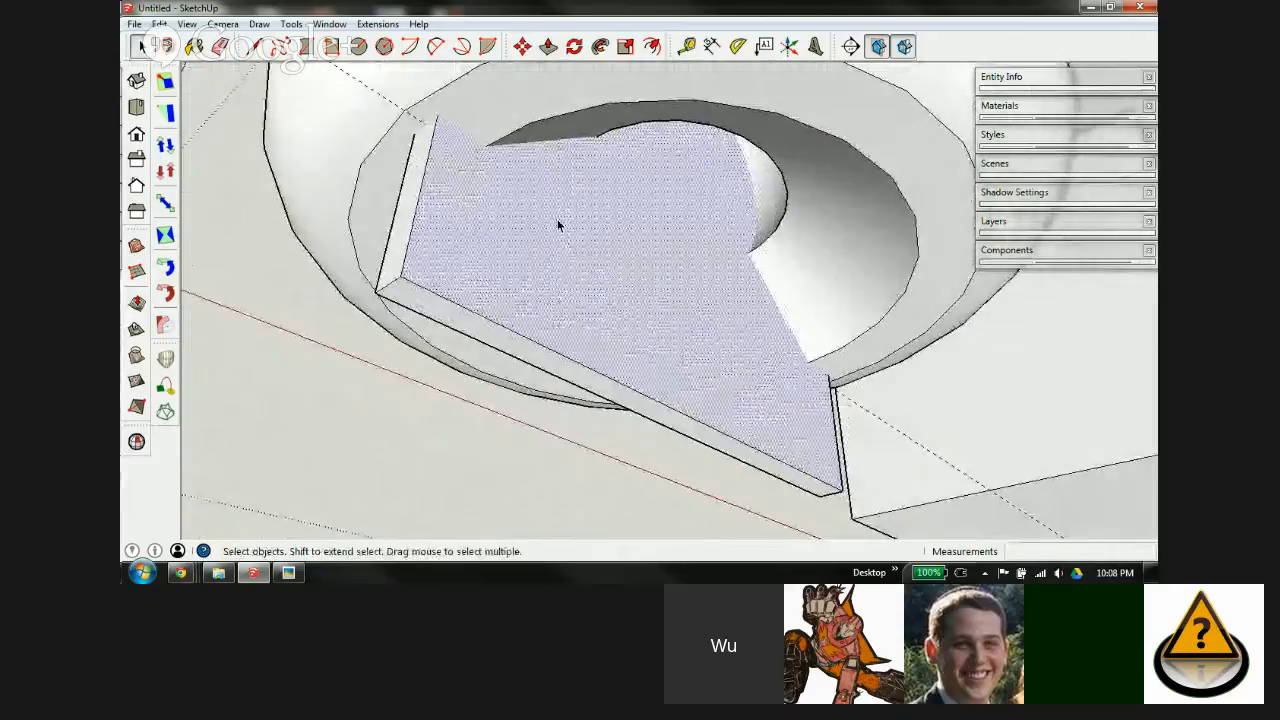
middle_click_drag(466, 220, 851, 237)
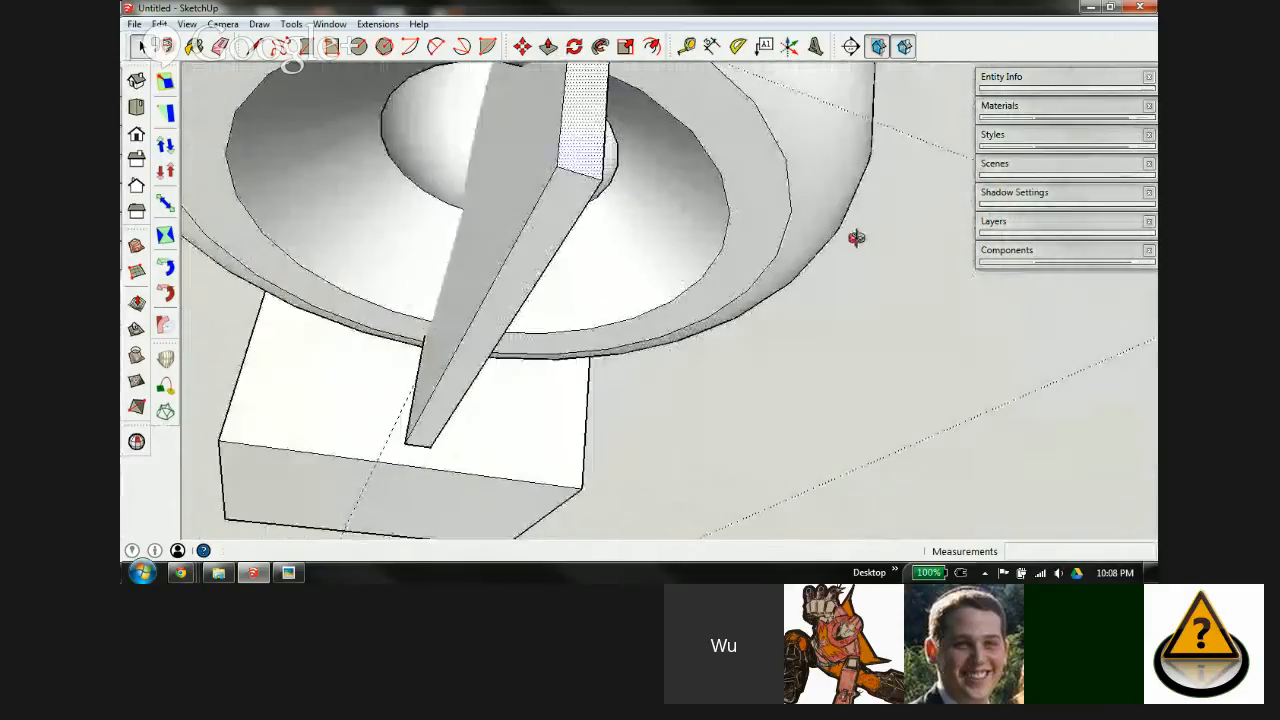
left_click(513, 183, "shift")
mouse_move(448, 217)
middle_mouse_down()
mouse_move(660, 243)
mouse_move(646, 137)
mouse_move(871, 166)
mouse_move(833, 161)
mouse_move(520, 237)
mouse_move(574, 240)
middle_mouse_up()
scroll(646, 137, "down", 5)
scroll(560, 140, "up", 3)
scroll(833, 168, "up", 2)
right_click(576, 237)
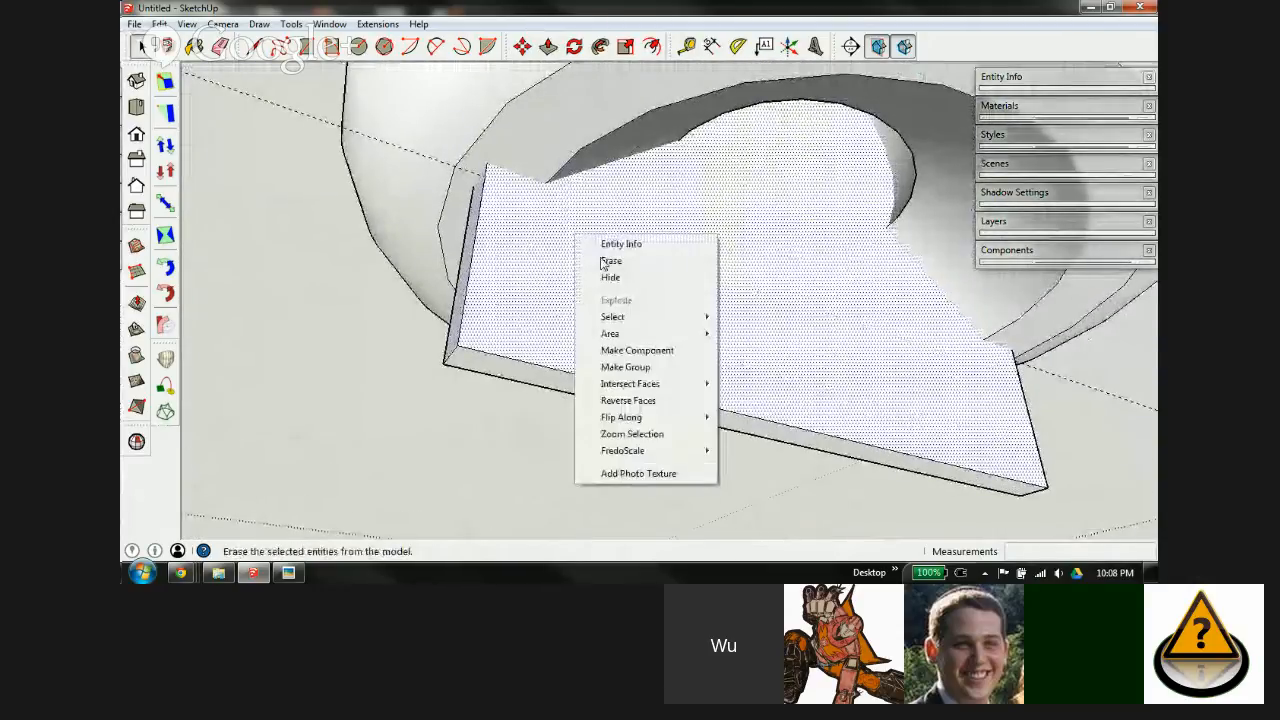
mouse_move(621, 390)
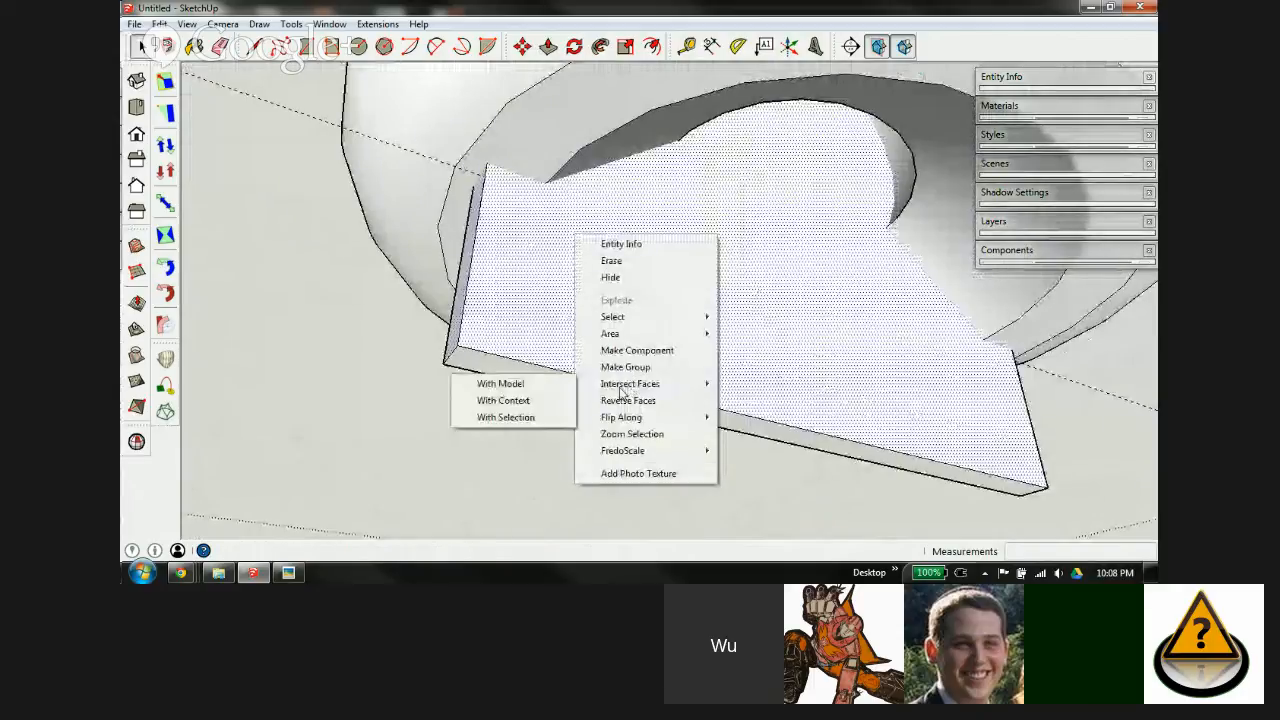
left_click(522, 402)
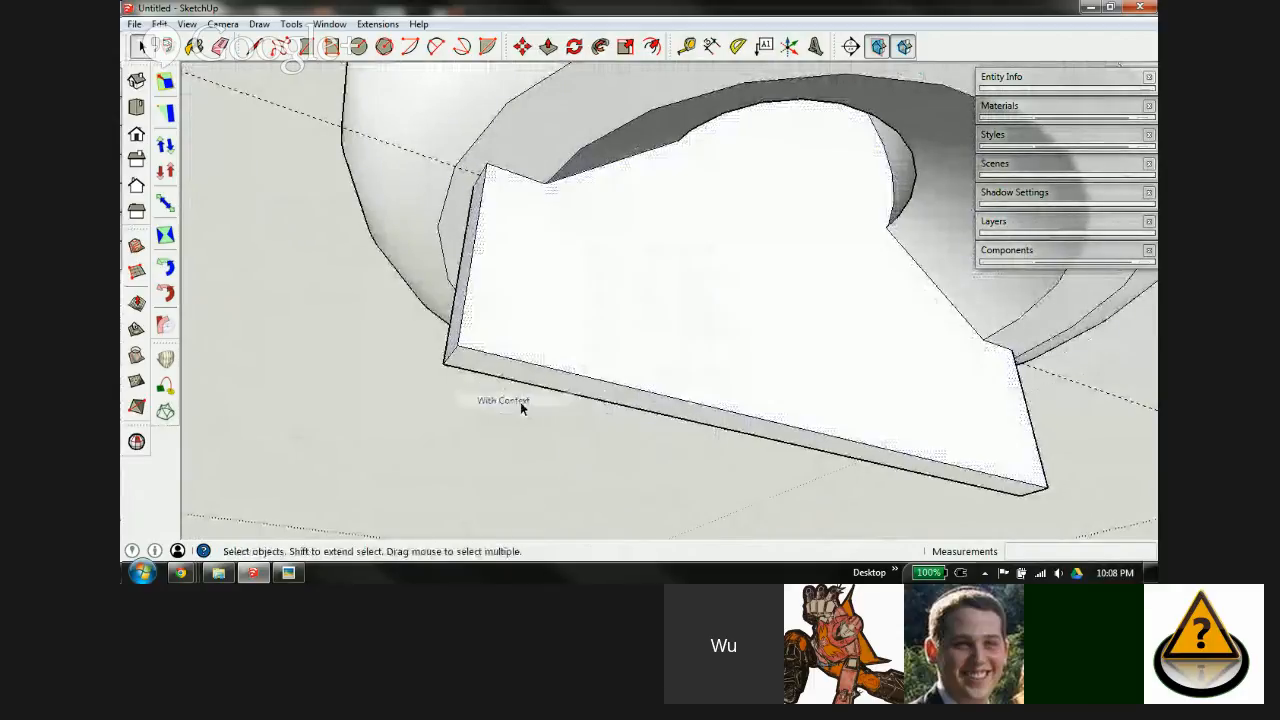
Step: Delete the whole extruded slab from the body's recess, including all its faces and edges
mouse_move(777, 237)
middle_mouse_down()
mouse_move(639, 175)
mouse_move(580, 294)
mouse_move(569, 277)
mouse_move(594, 297)
mouse_move(466, 331)
middle_mouse_up()
scroll(569, 277, "down", 3)
key("e")
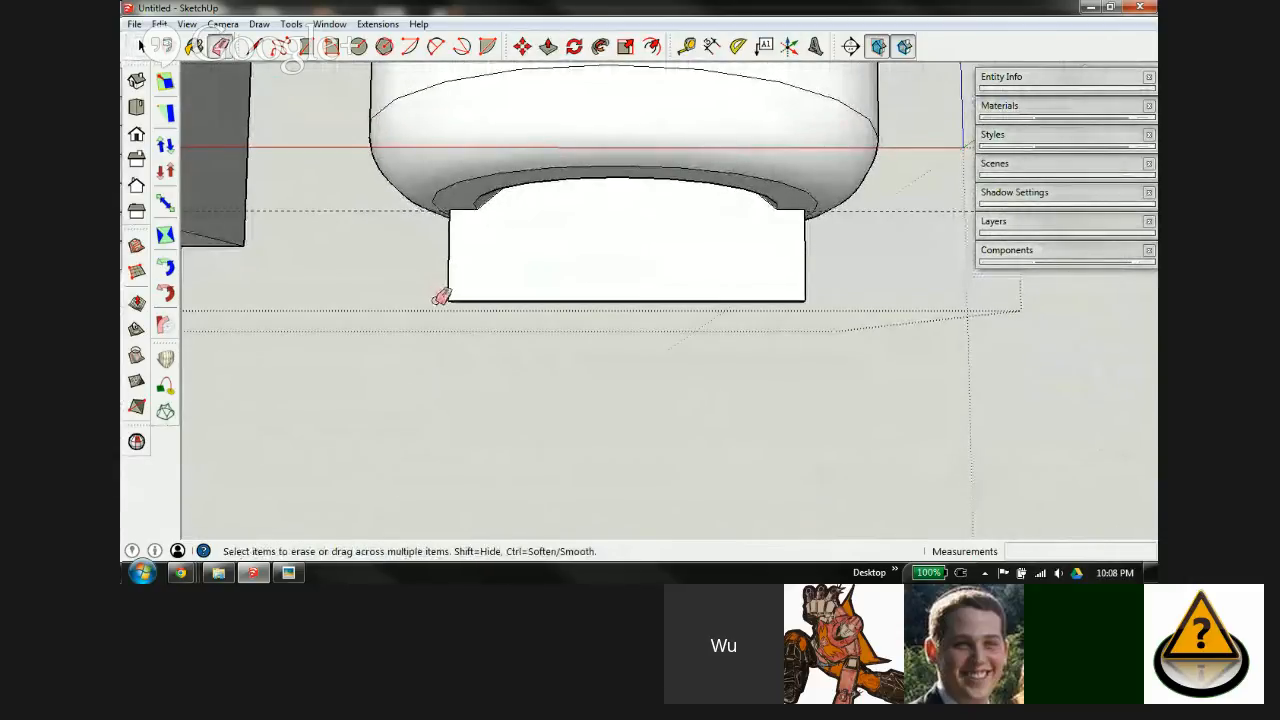
key("space")
left_click_drag(577, 322, 575, 323)
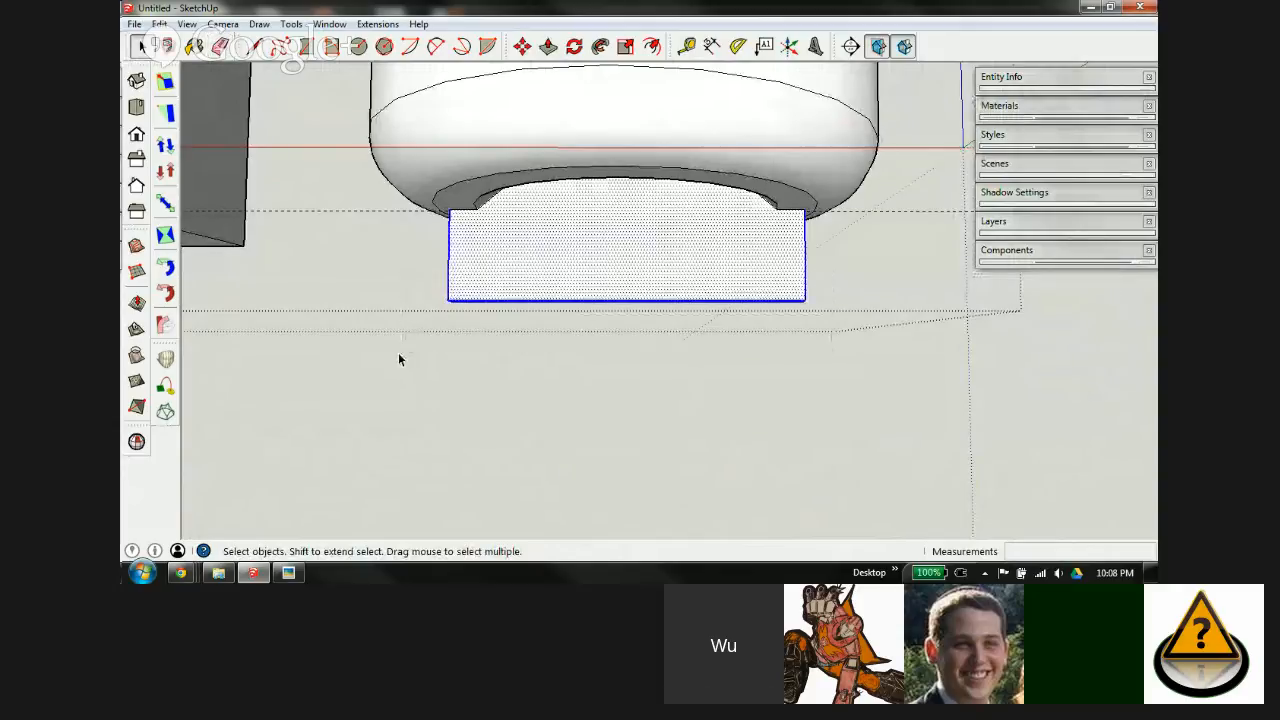
key("Delete")
scroll(700, 249, "up", 3)
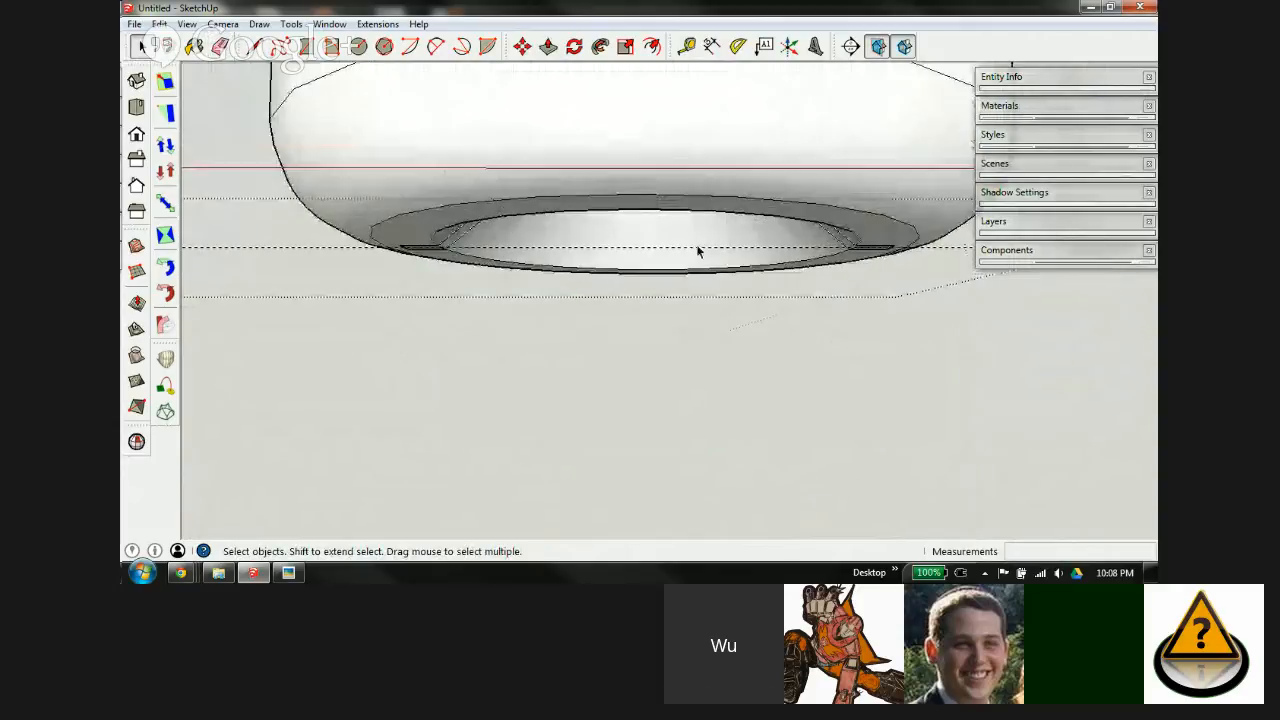
middle_click_drag(700, 249, 613, 82)
Step: Place a section plane on the box's front face and move it about 522 mm along the green axis to cut through both bodies
key("e")
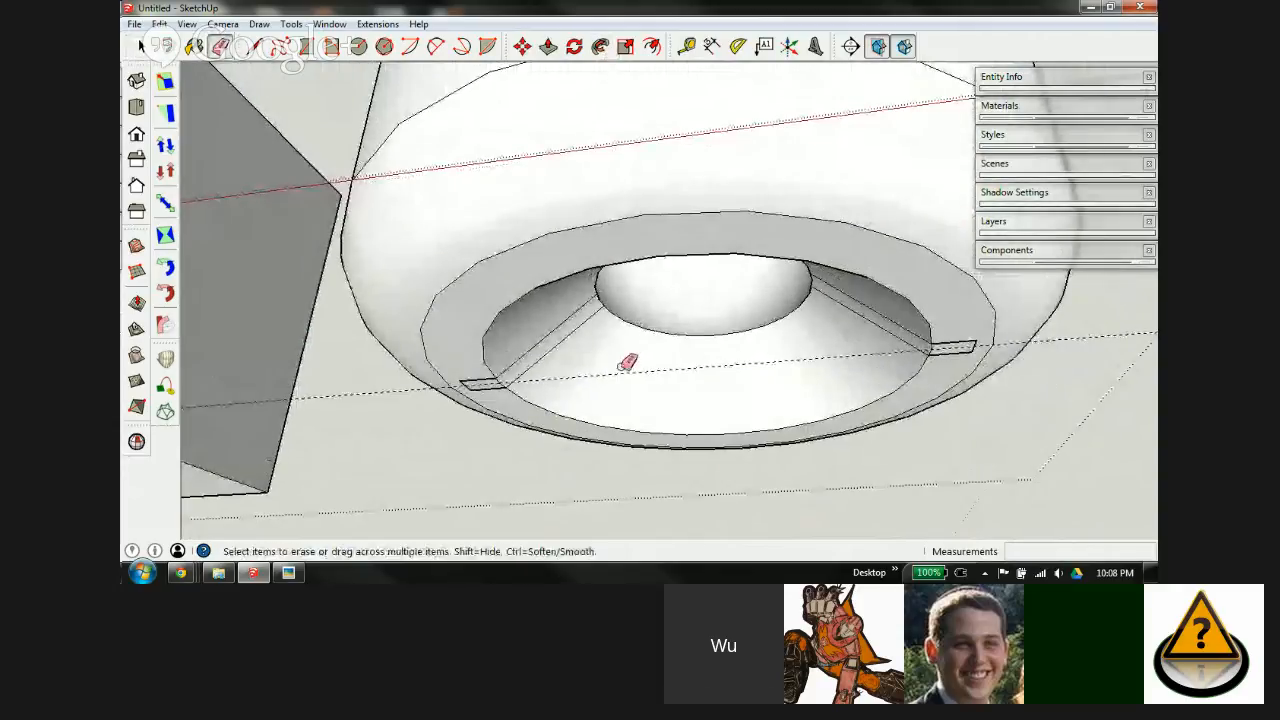
mouse_move(703, 343)
middle_mouse_down()
mouse_move(617, 194)
mouse_move(654, 120)
mouse_move(682, 205)
mouse_move(669, 183)
mouse_move(629, 189)
mouse_move(556, 250)
middle_mouse_up()
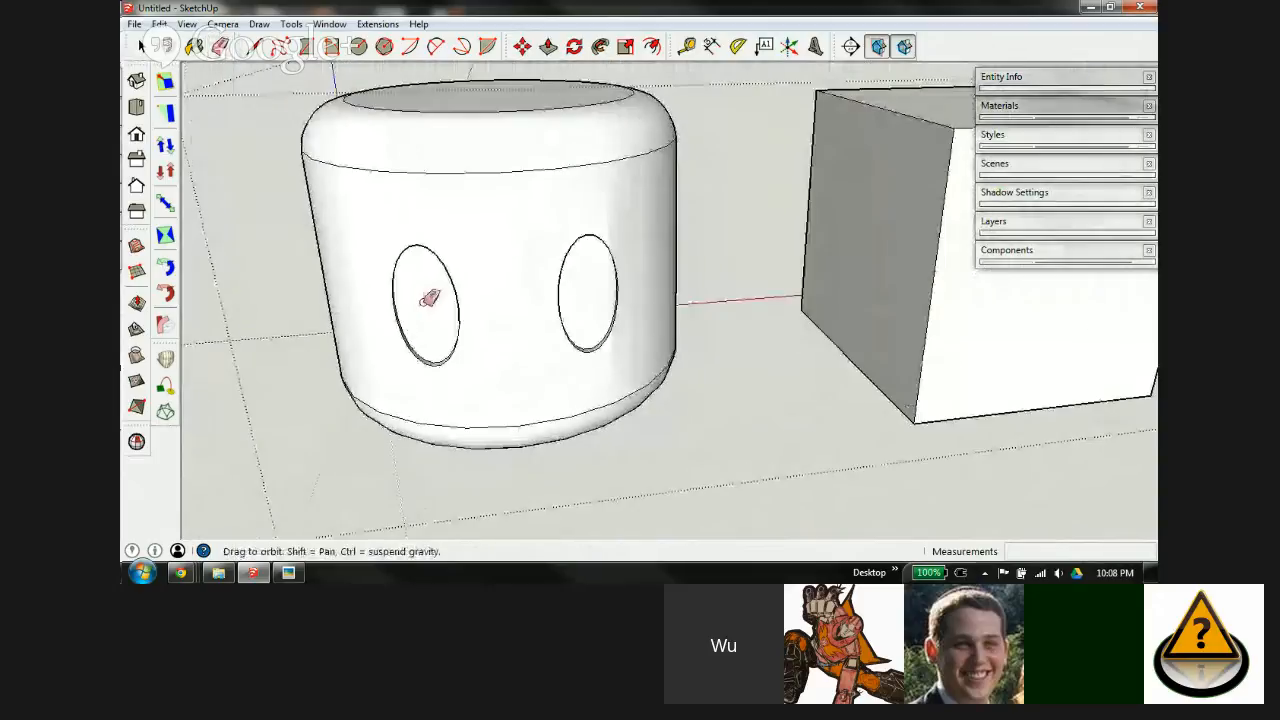
scroll(556, 250, "down", 5)
left_click(850, 46)
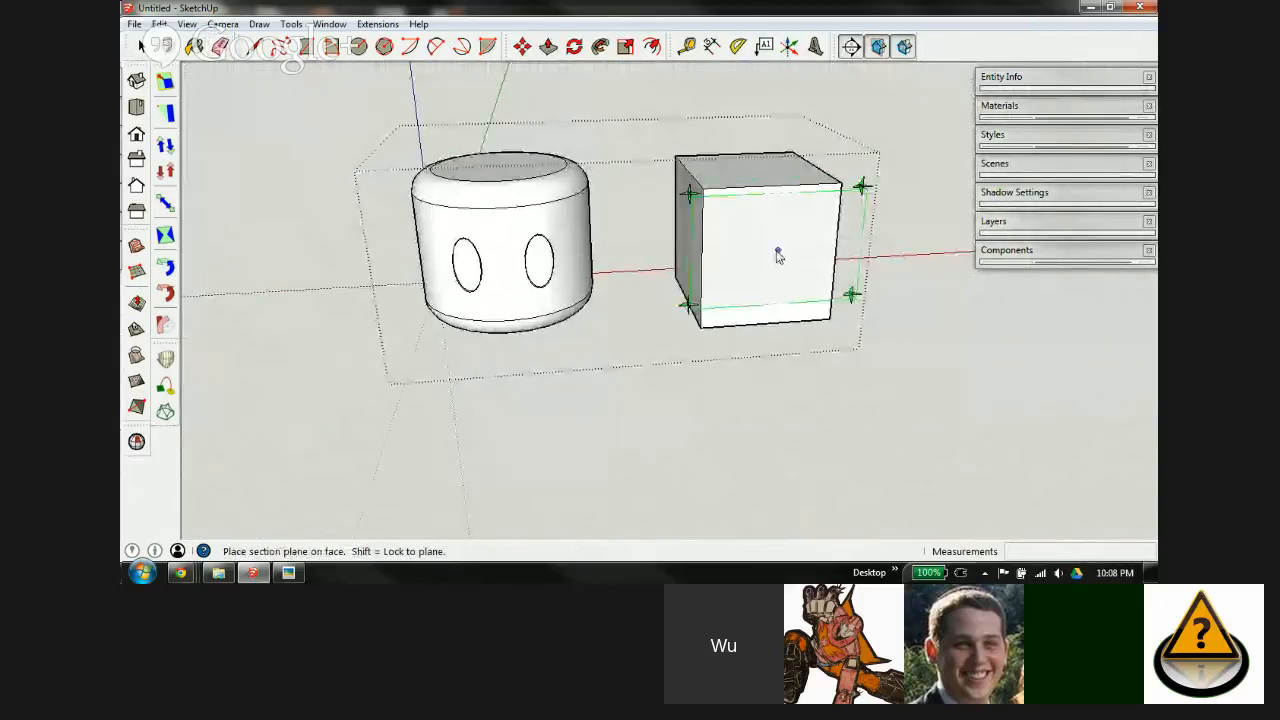
left_click(760, 240)
key("m")
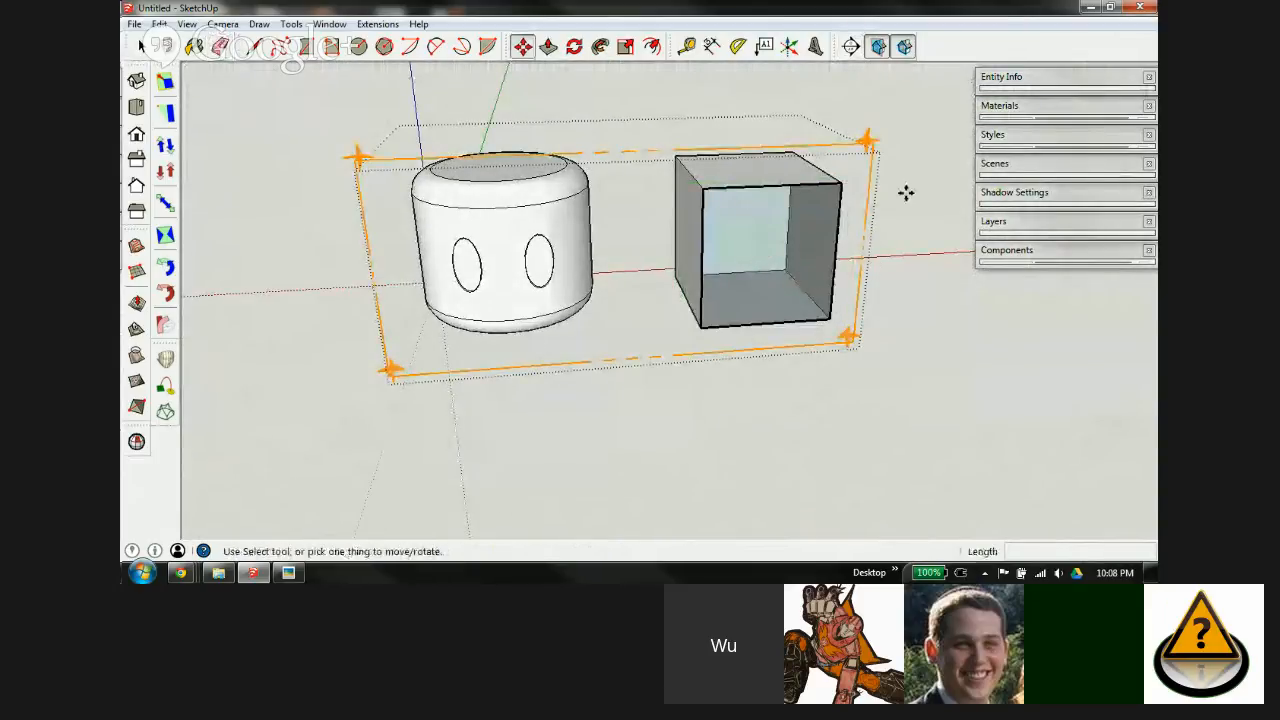
left_click(866, 143)
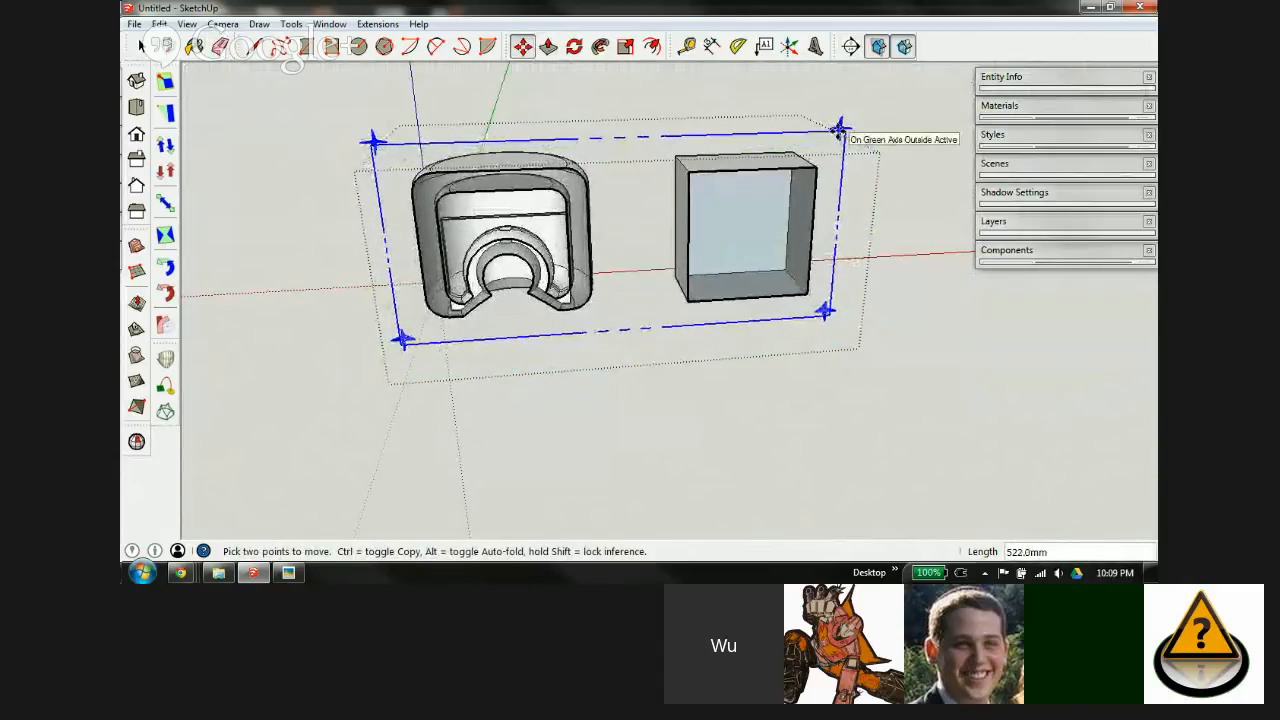
left_click(838, 131)
key("space")
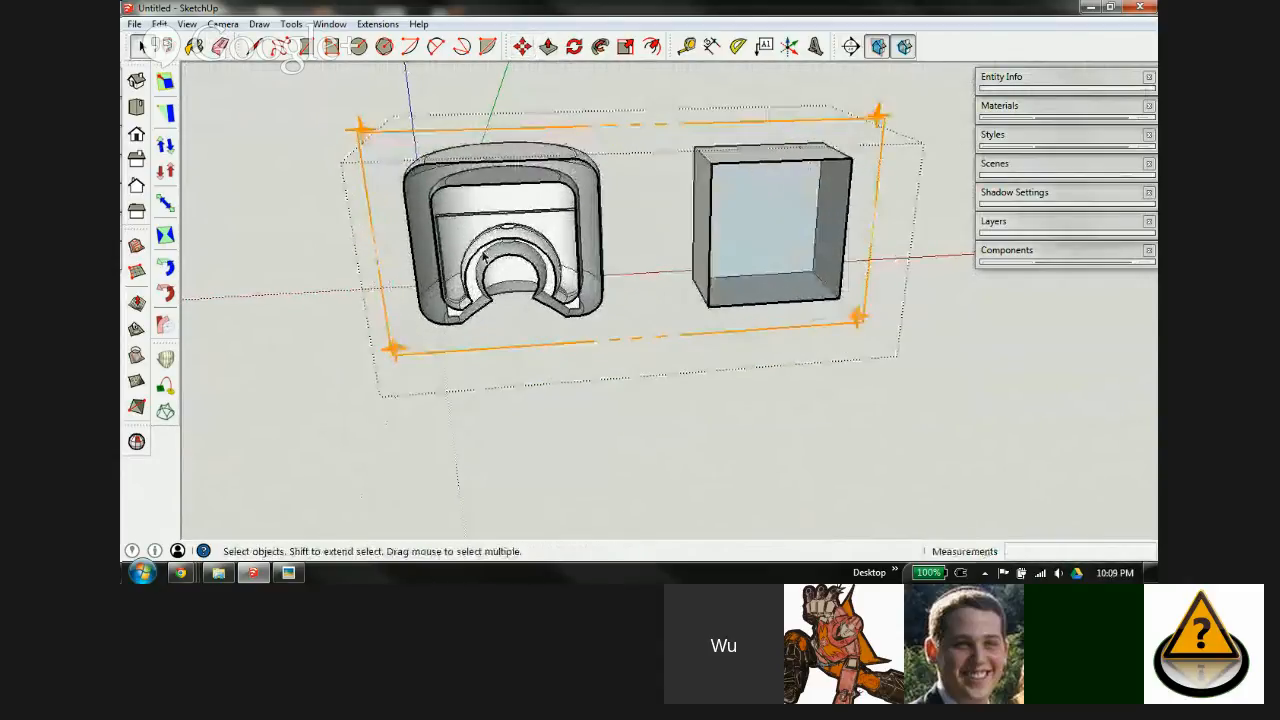
Step: Erase the horizontal edge crossing the inner shell's wall above the dome, inside the sectioned body
scroll(457, 223, "up", 8)
mouse_move(428, 214)
middle_mouse_down()
mouse_move(461, 232)
mouse_move(360, 163)
middle_mouse_up()
key("e")
left_click_drag(339, 137, 770, 163)
left_click_drag(835, 130, 829, 135)
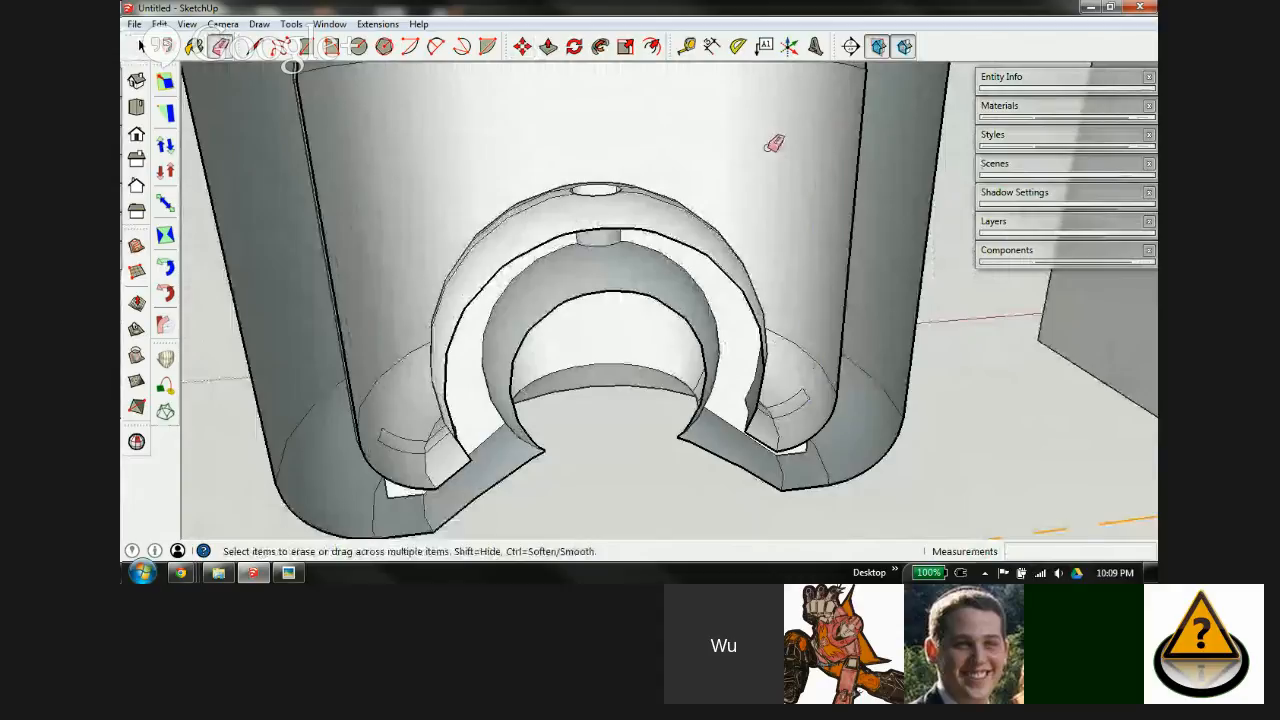
middle_click_drag(771, 137, 606, 223)
key("space")
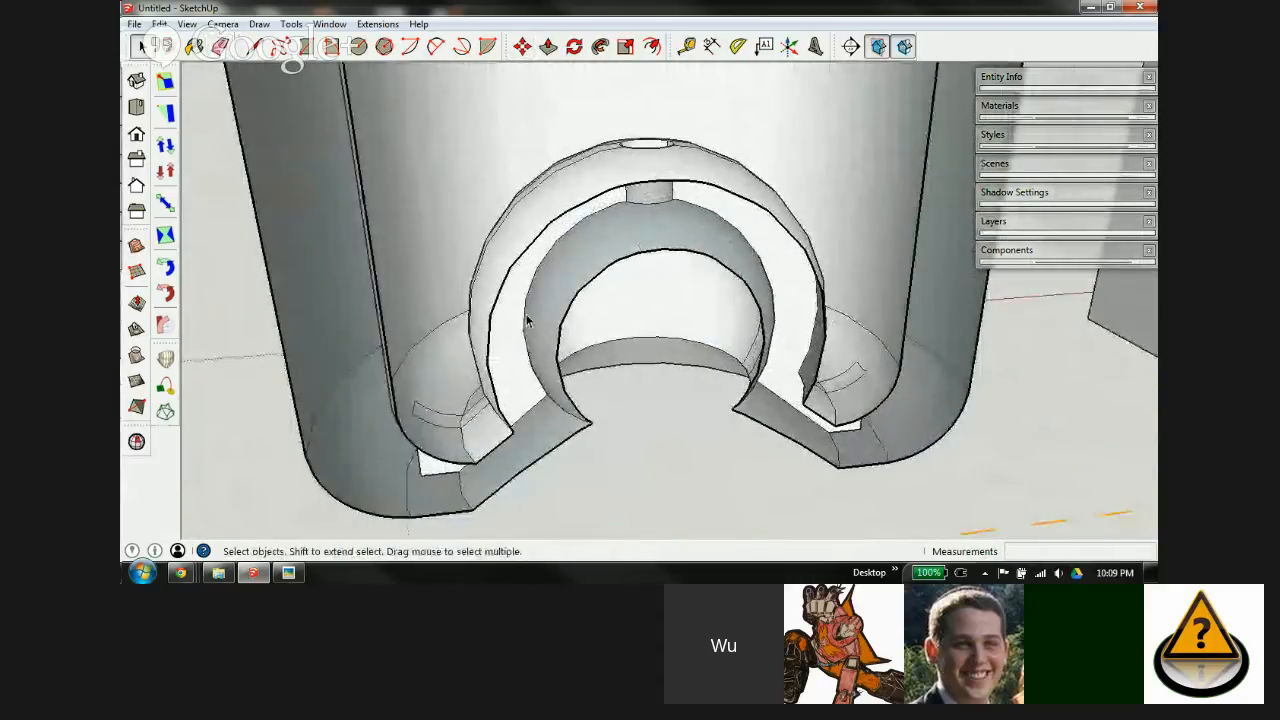
Step: Retrace the three outline edges of the small slot end on the body's underside rim with the Line tool
middle_click_drag(528, 245, 440, 5)
key("space")
scroll(366, 268, "up", 5)
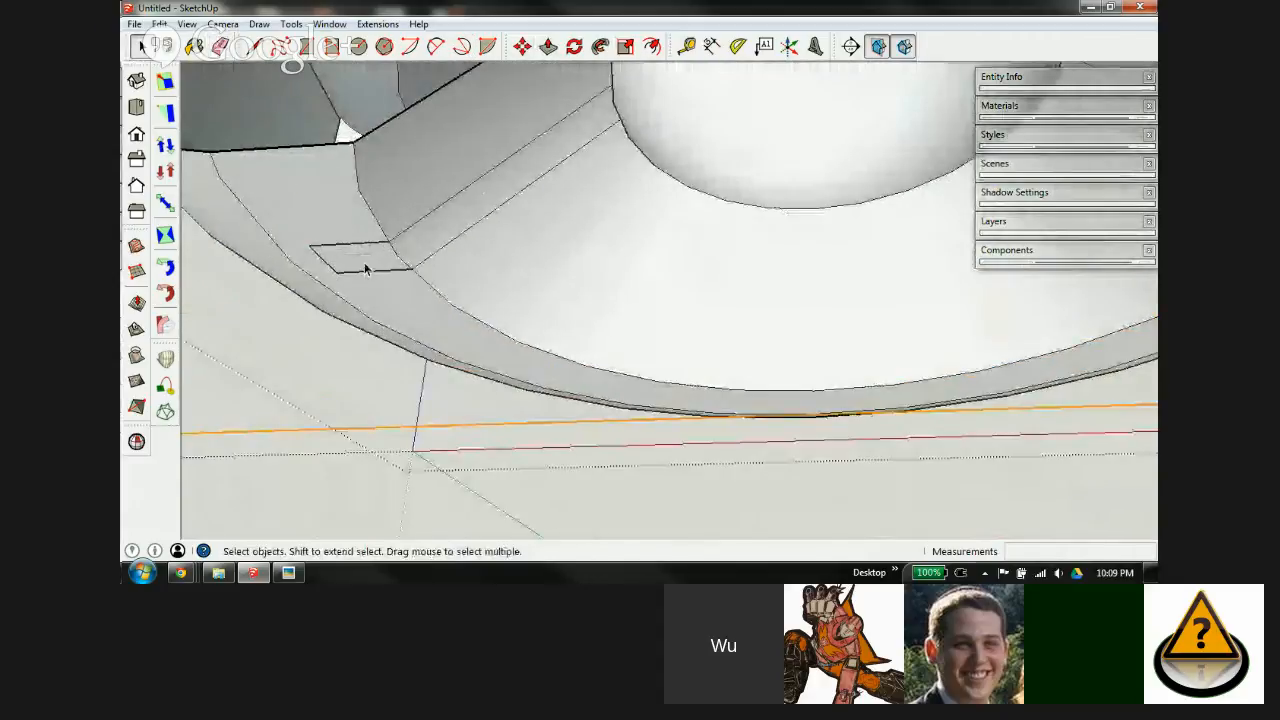
middle_click_drag(410, 272, 594, 297)
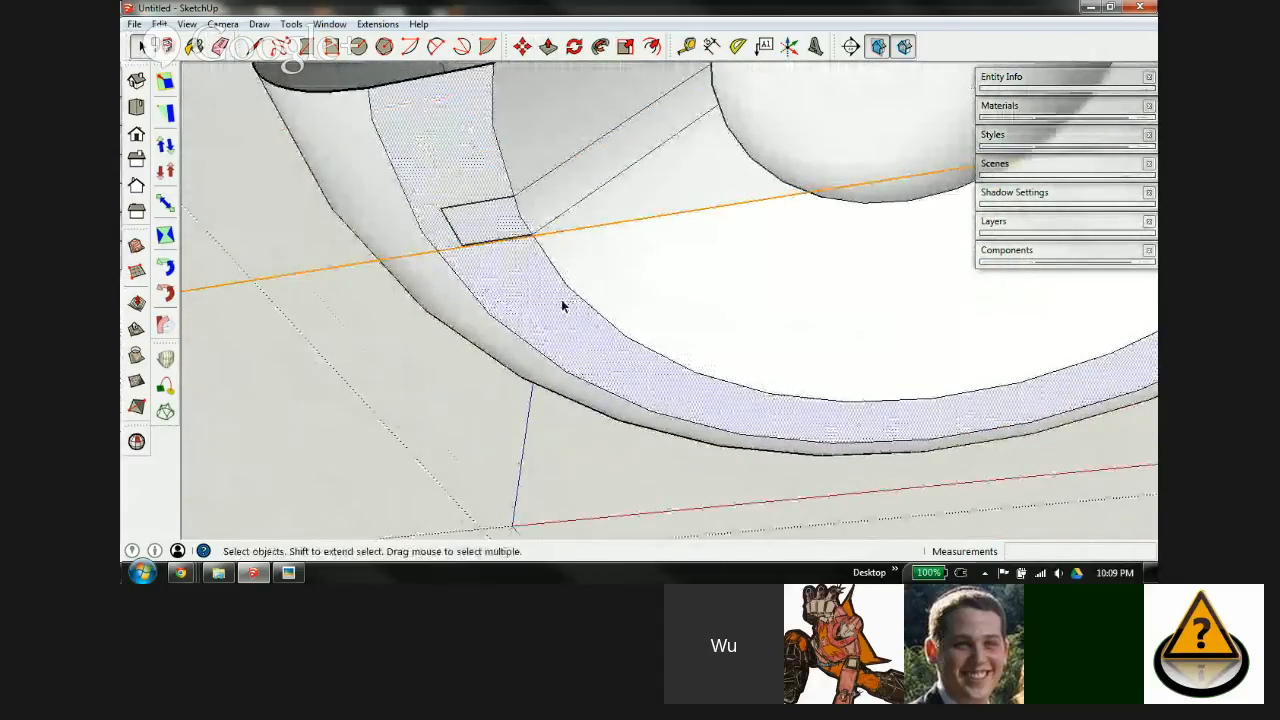
key("l")
scroll(525, 225, "up", 3)
left_click(533, 202)
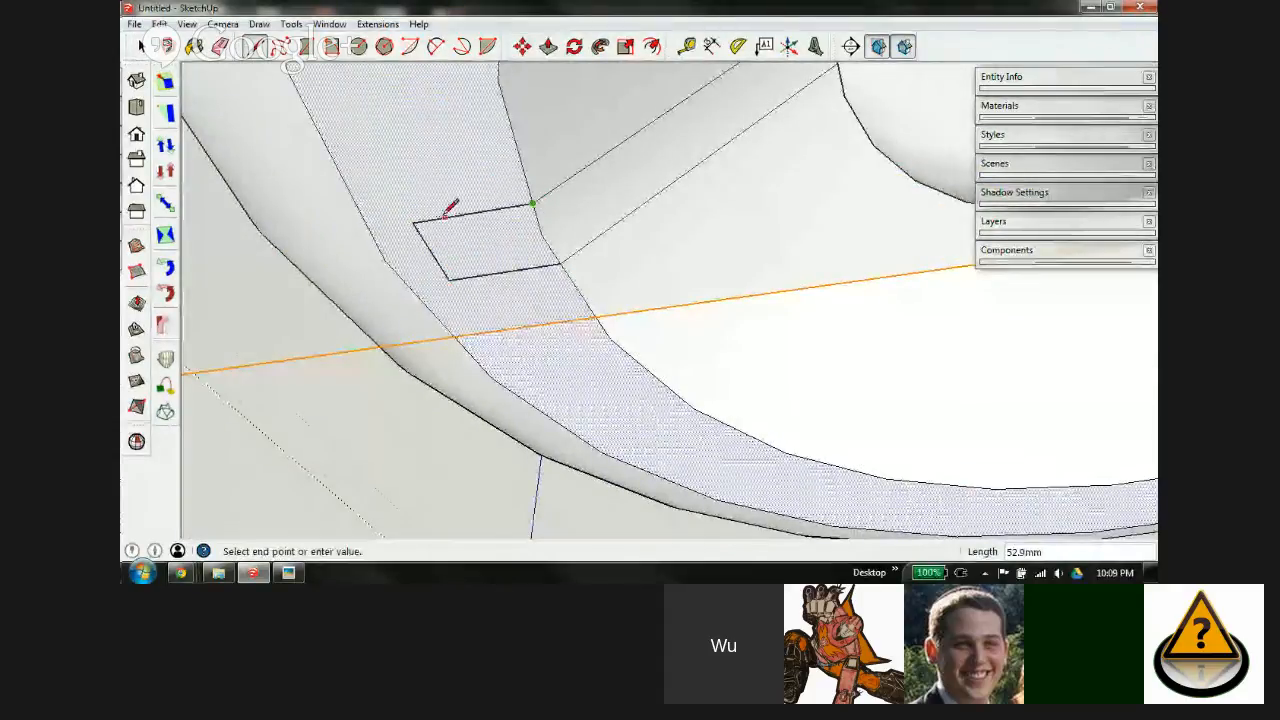
left_click(415, 221)
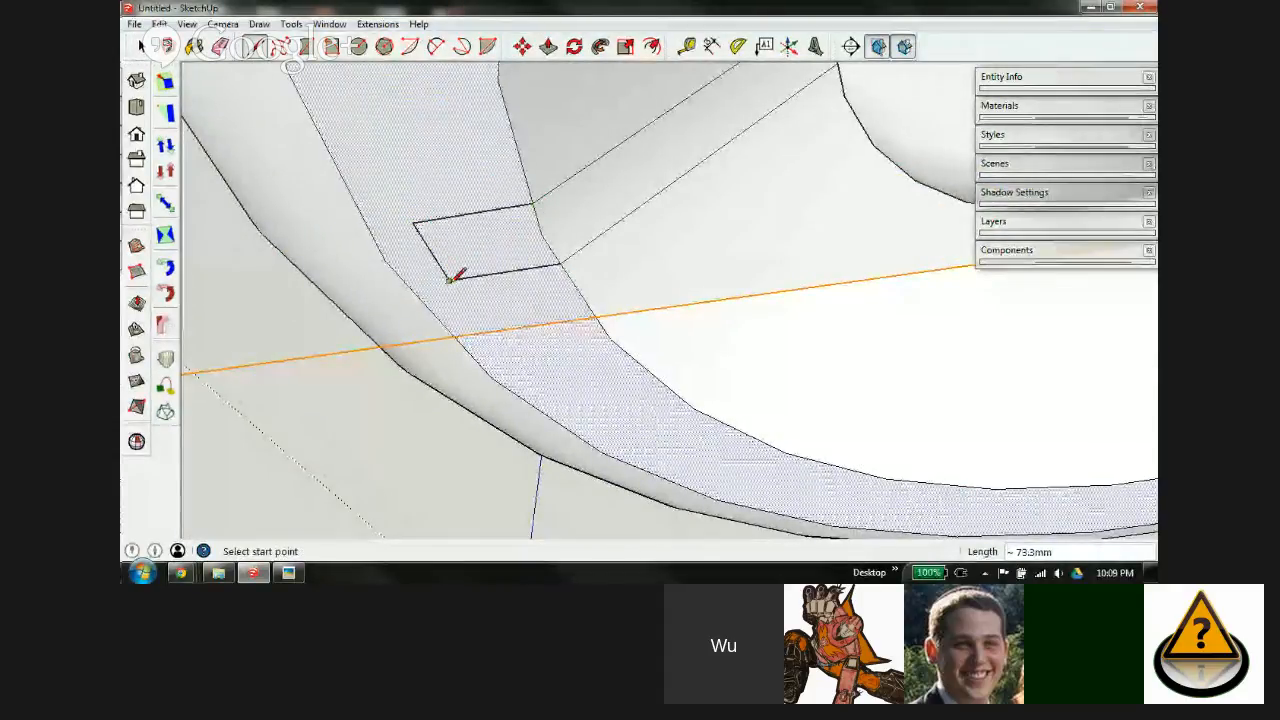
left_click(415, 221)
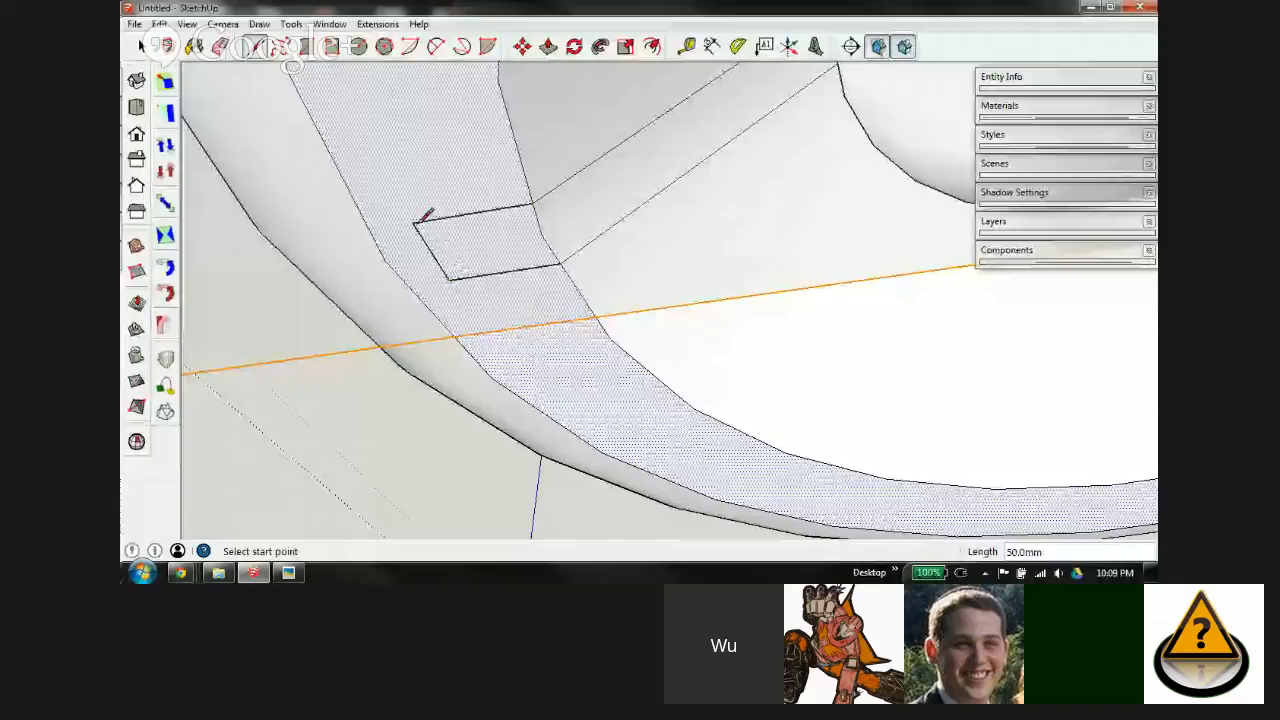
left_click(449, 280)
left_click(562, 262)
scroll(527, 258, "down", 5)
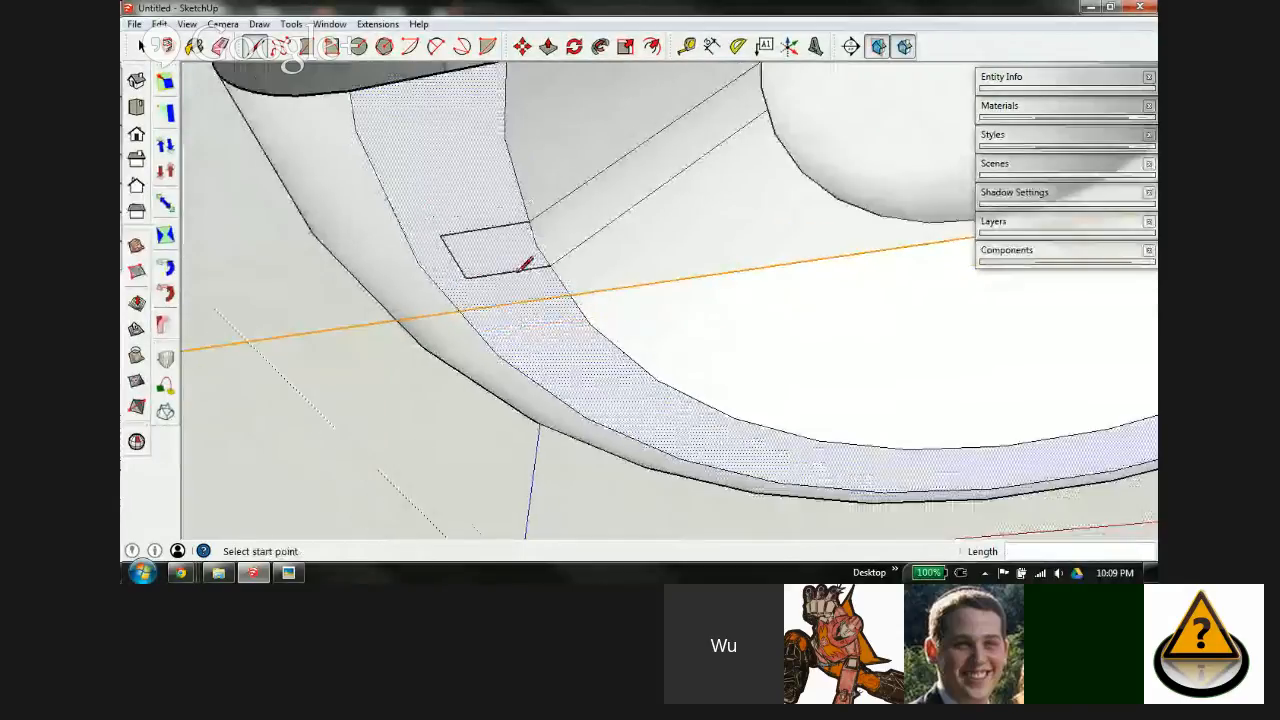
Step: With hidden geometry shown, try deleting the face capping the recess and redrawing the rim edges beside the slot end
scroll(527, 258, "down", 3)
middle_click_drag(540, 240, 443, 114)
scroll(443, 118, "up", 4)
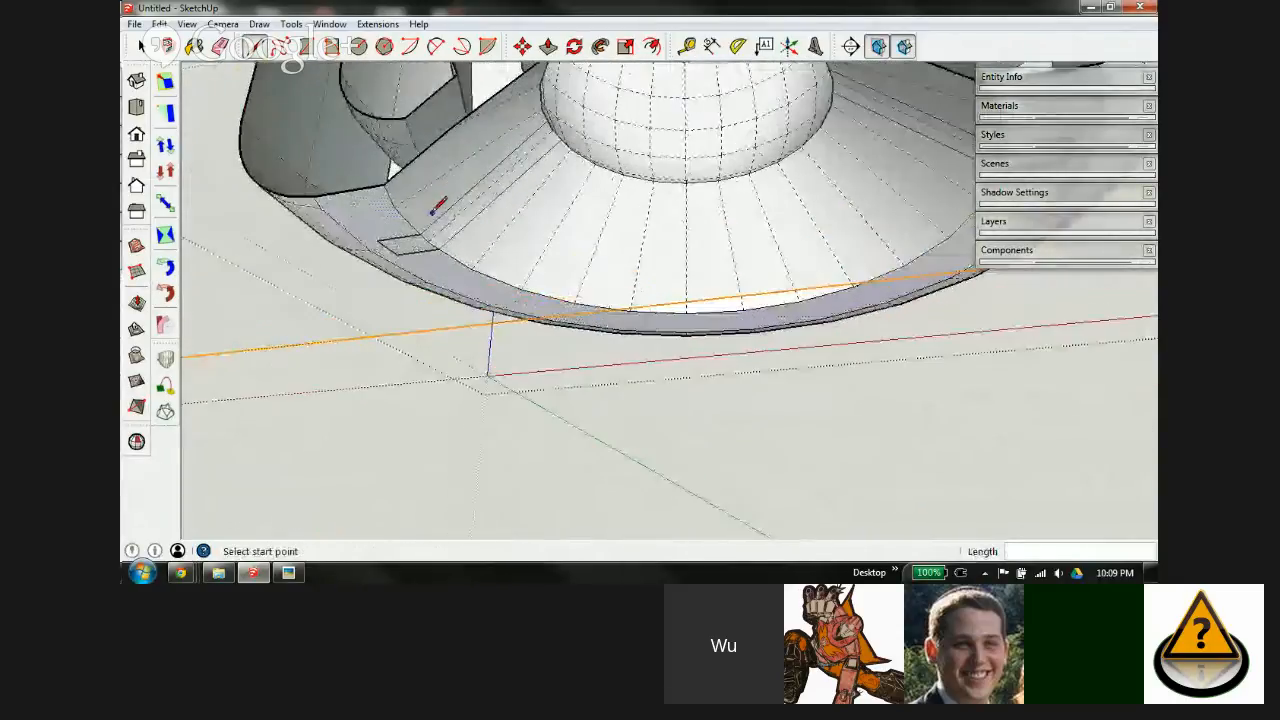
key("space")
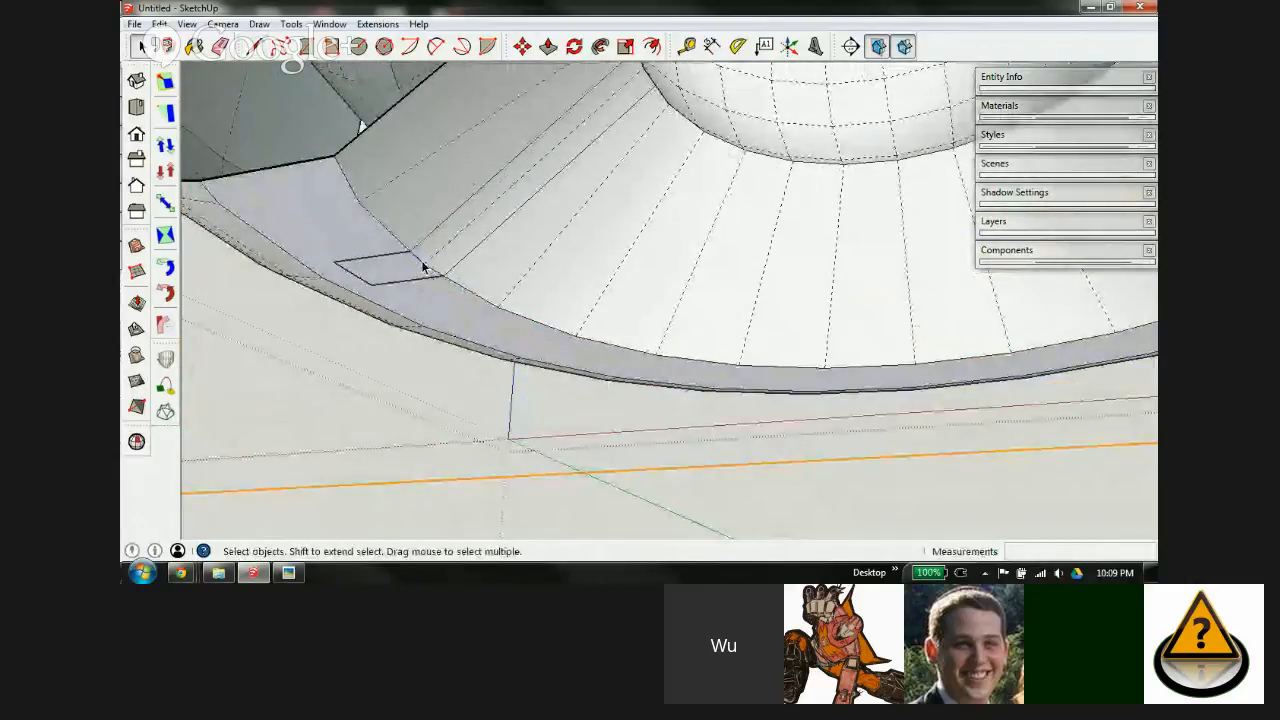
key("ctrl+z")
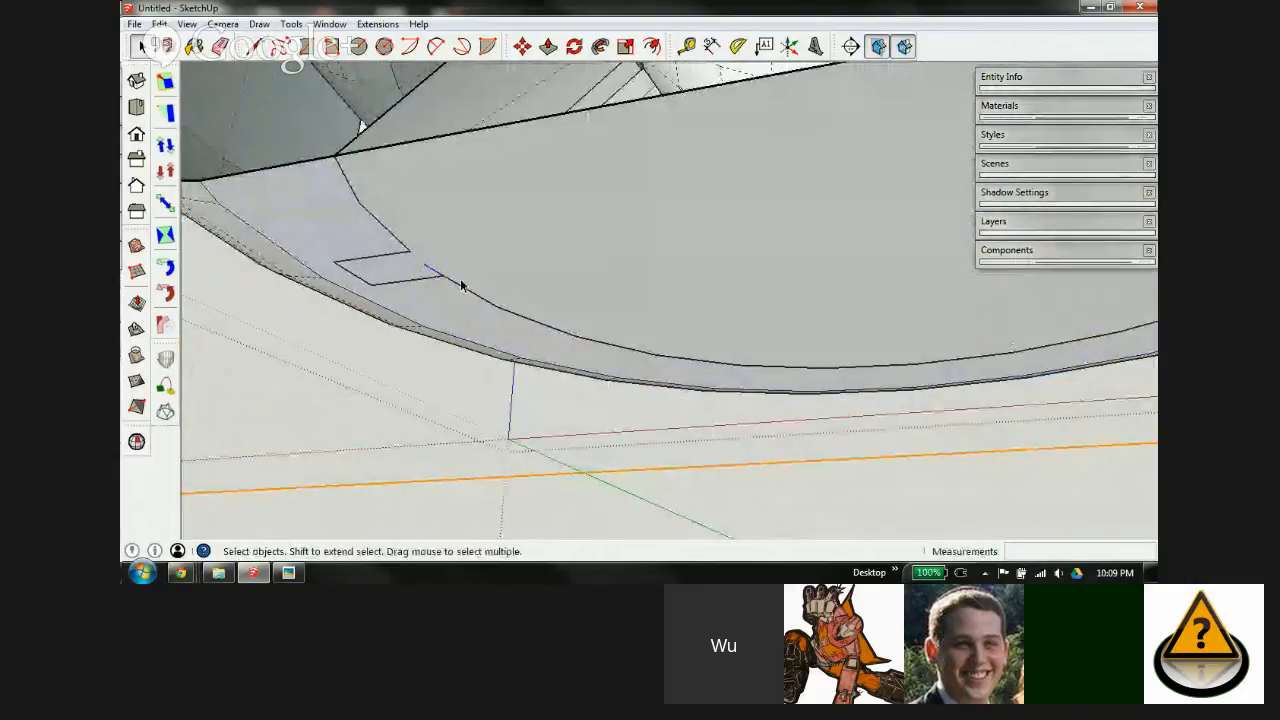
left_click(481, 247)
key("Delete")
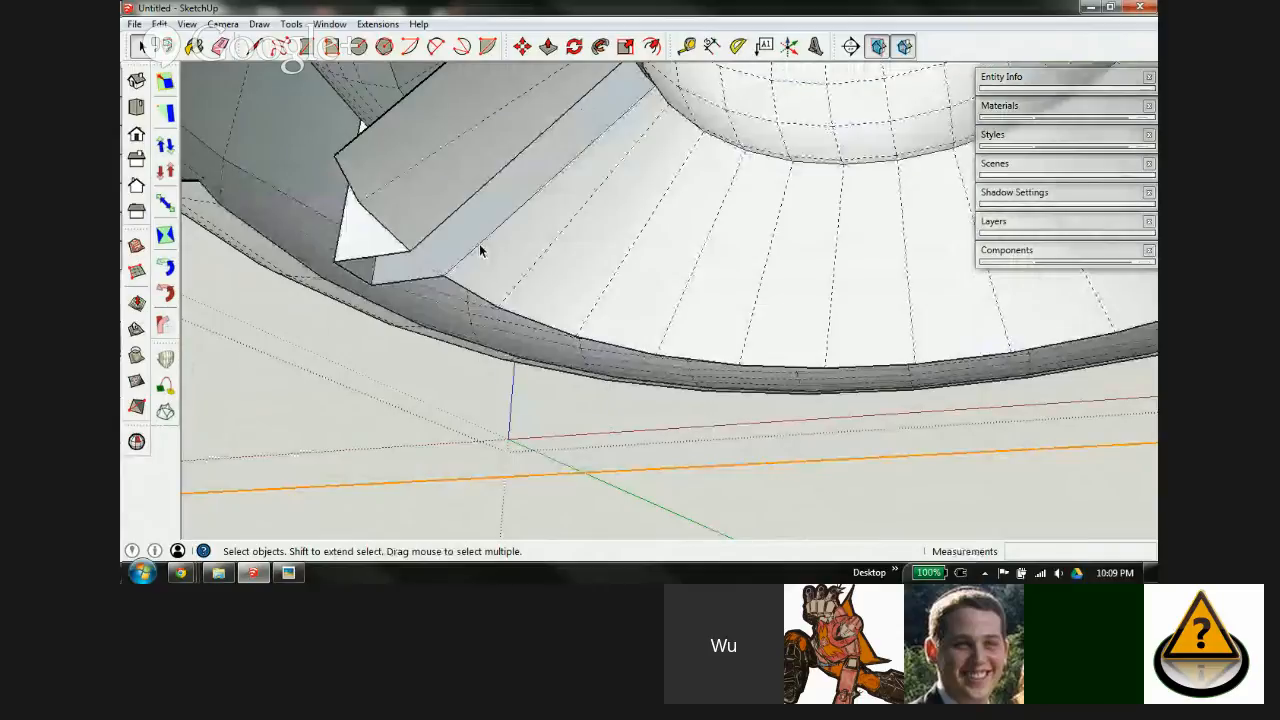
key("l")
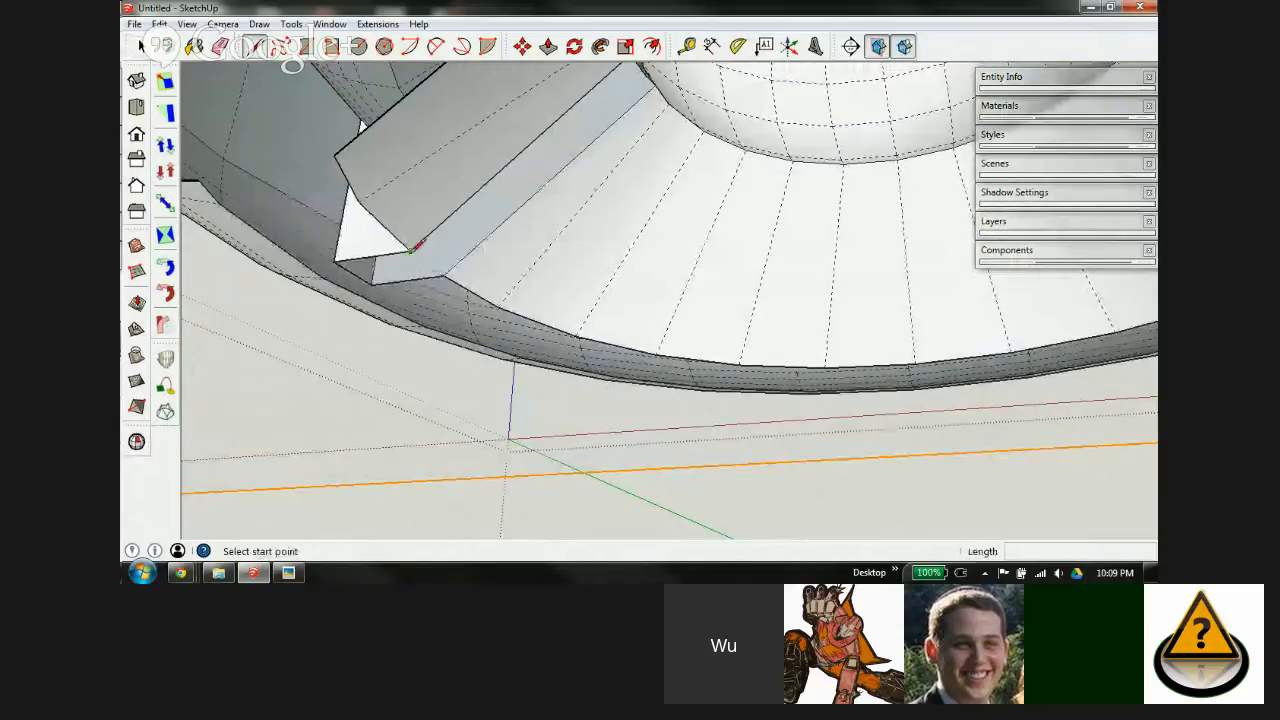
left_click(410, 250)
left_click(360, 200)
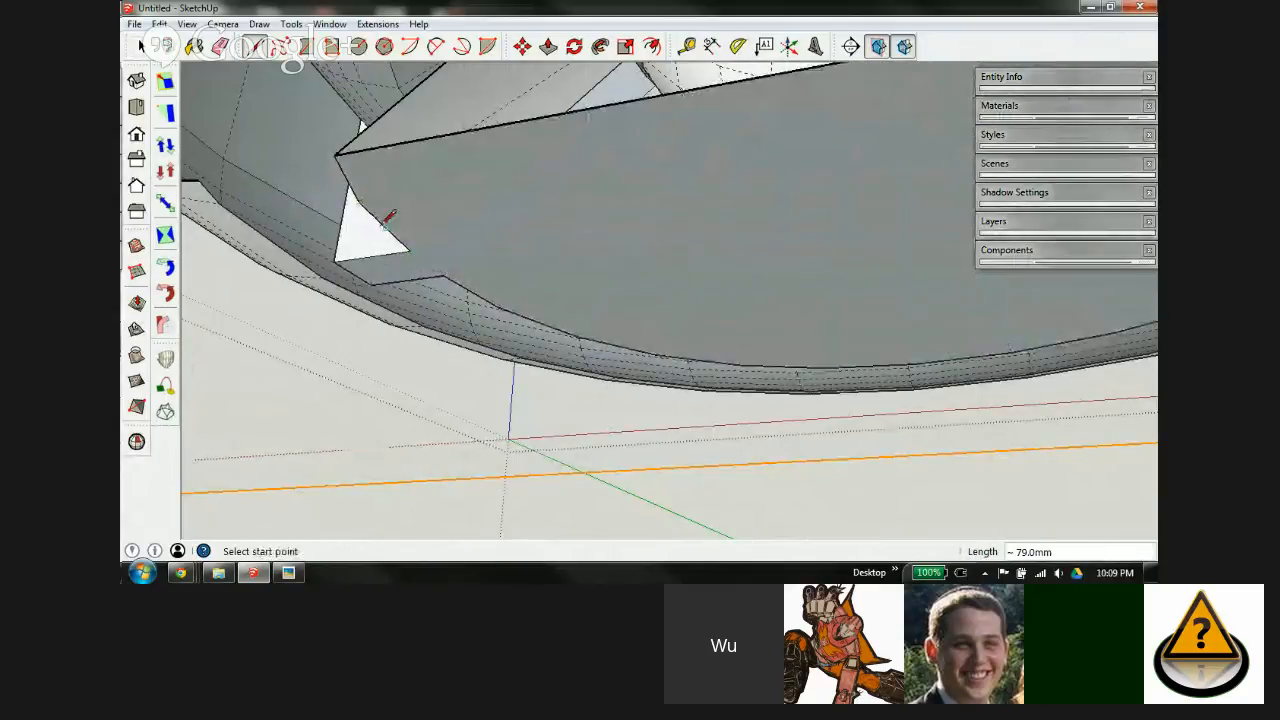
left_click(370, 284)
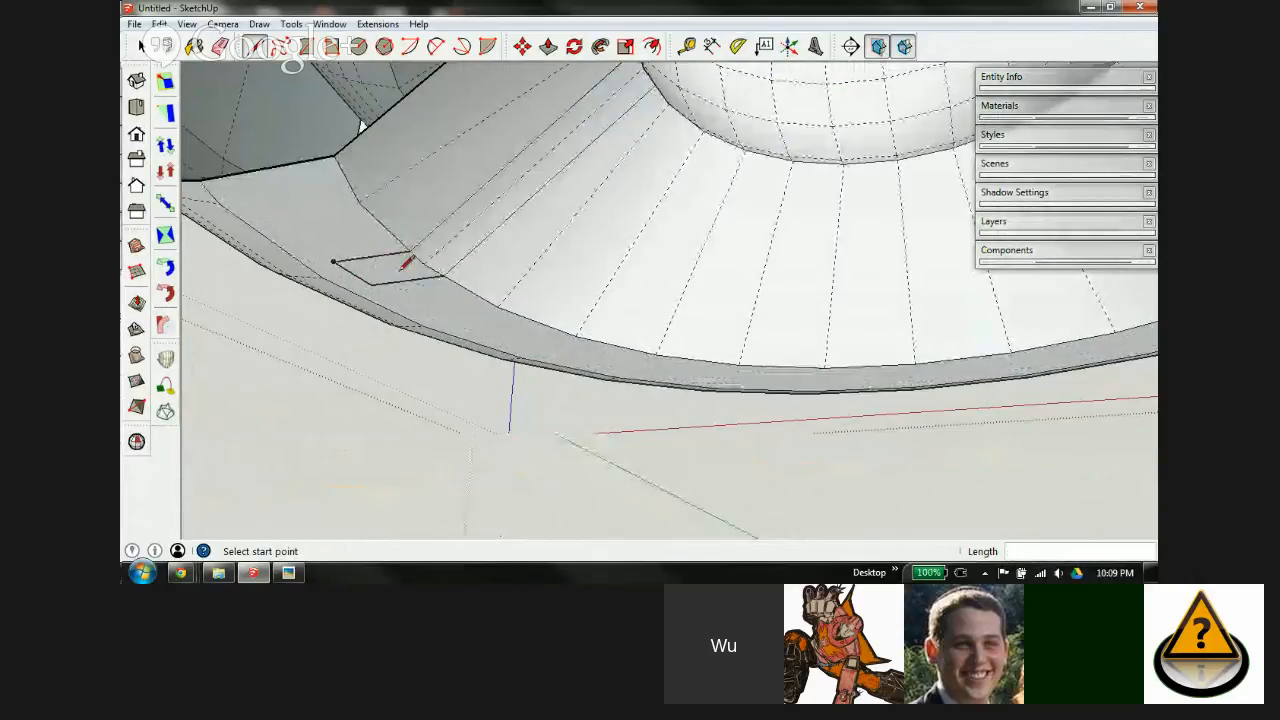
Step: Hide the hidden geometry and delete the narrow slot strip faces on both sides of the recess's conical wall
scroll(410, 258, "down", 2)
mouse_move(420, 200)
middle_mouse_down()
mouse_move(443, 217)
mouse_move(423, 206)
middle_mouse_up()
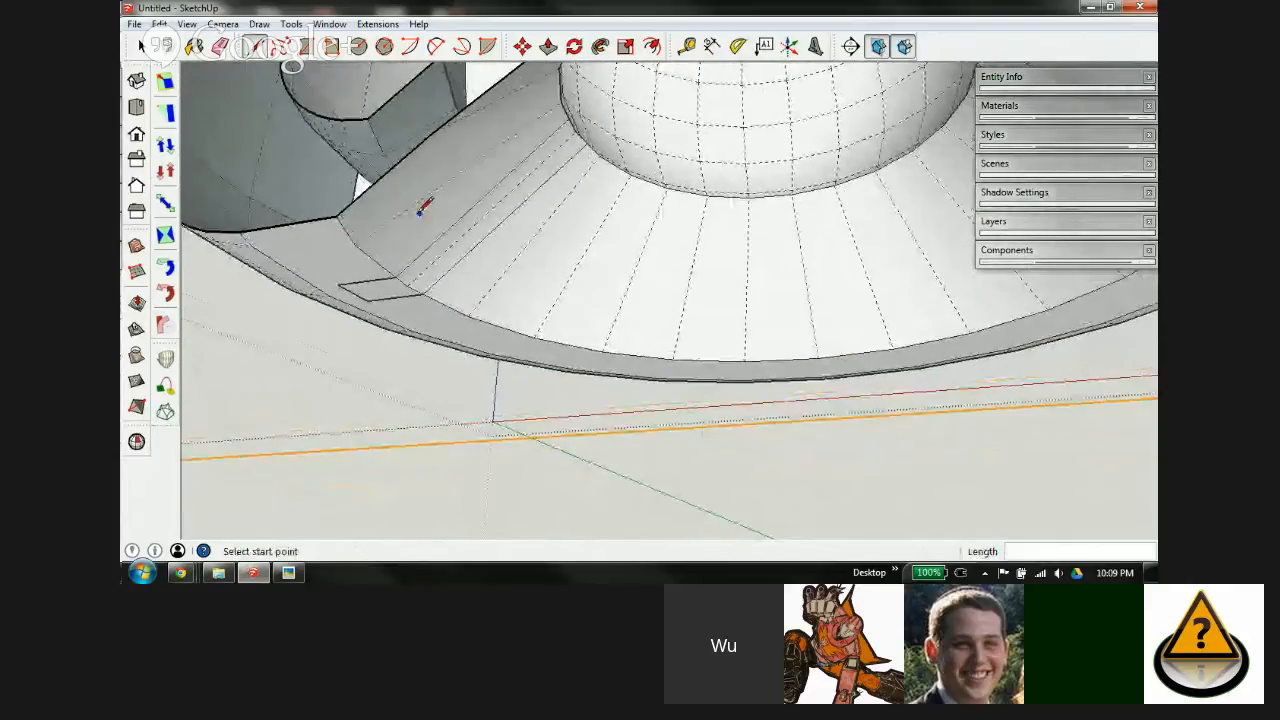
key("space")
left_click(433, 266)
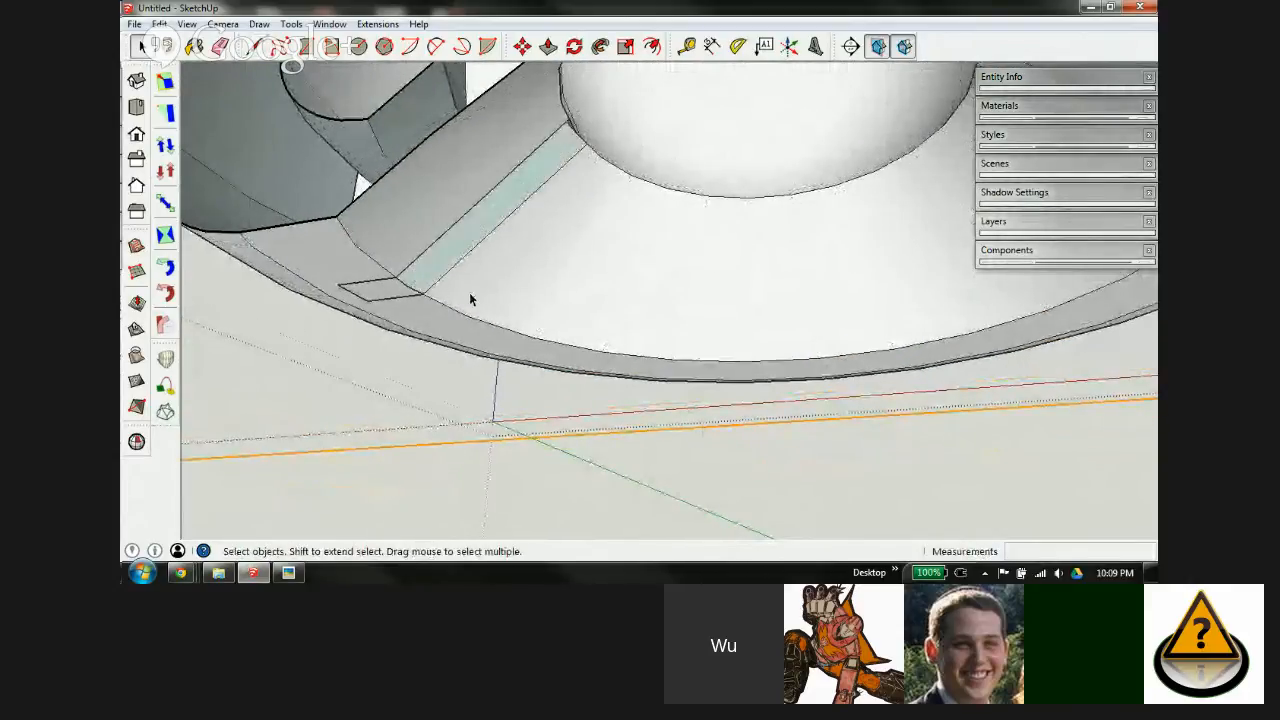
middle_click_drag(481, 270, 604, 248)
middle_click_drag(729, 248, 527, 267)
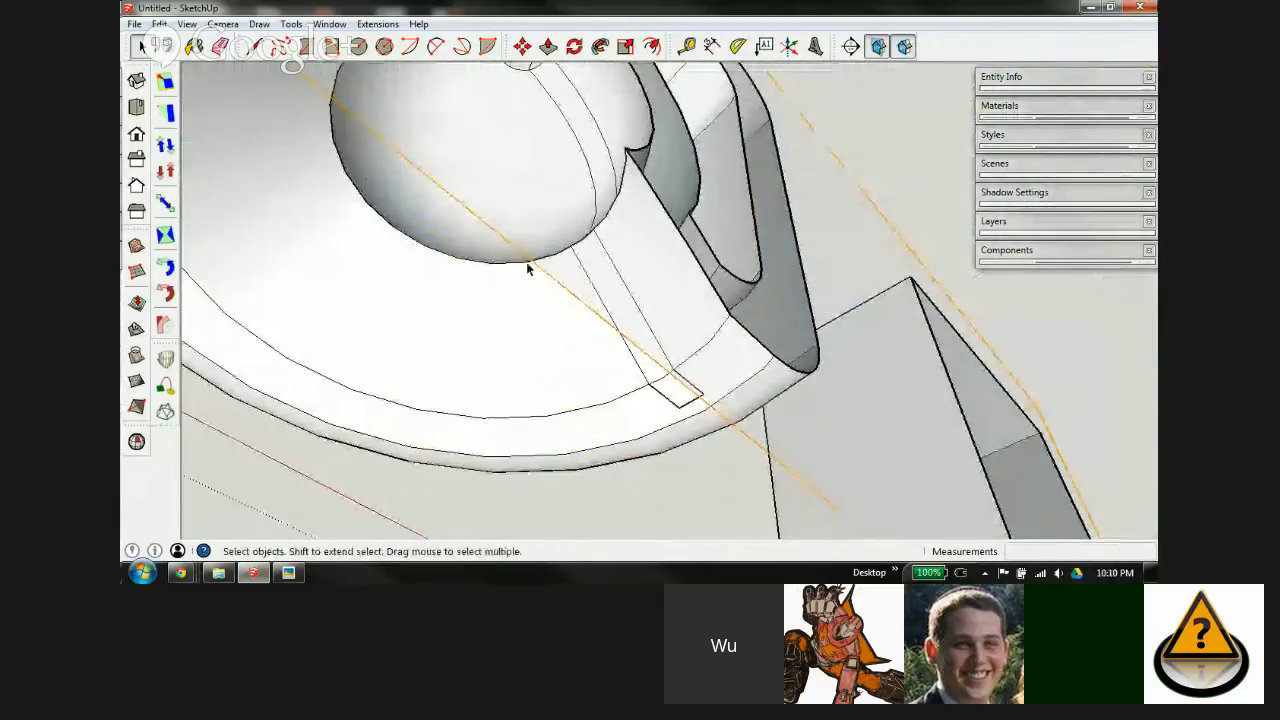
left_click(615, 295)
key("Delete")
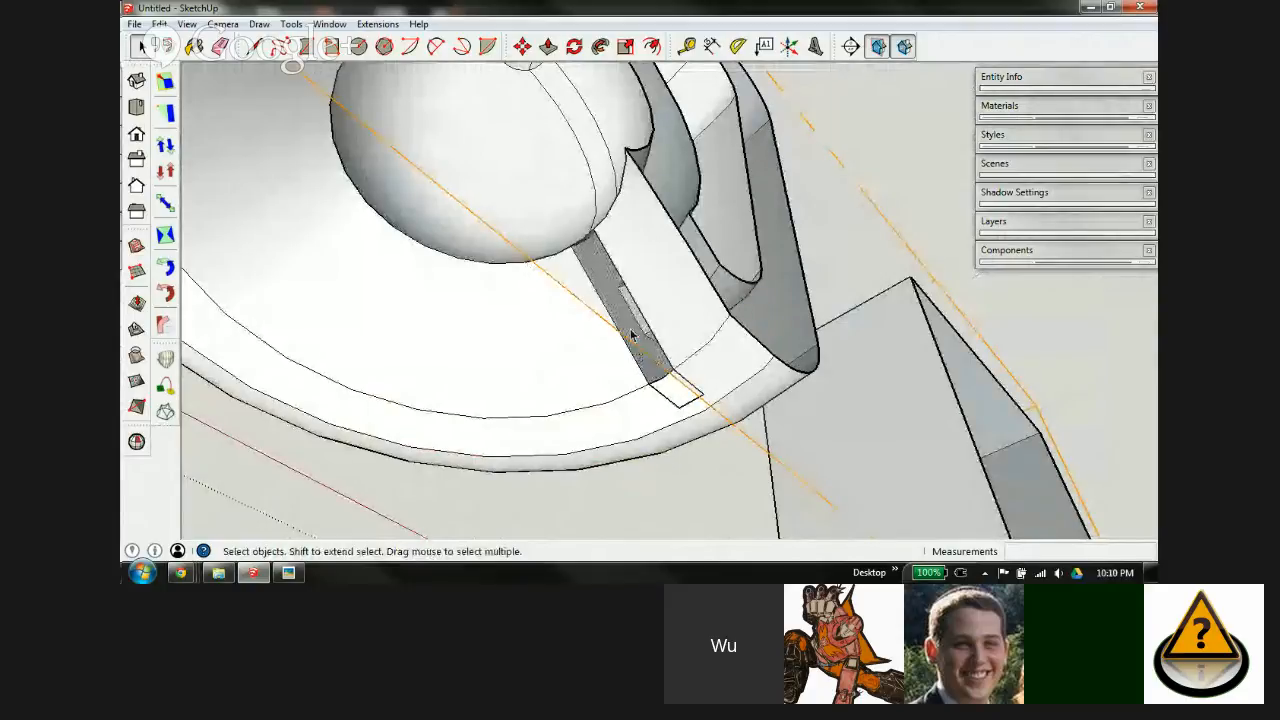
Step: Delete the slot strip face on one side of the dome and erase the edge crossing the slot at the dome's base
scroll(590, 200, "up", 2)
left_click(600, 207)
key("Delete")
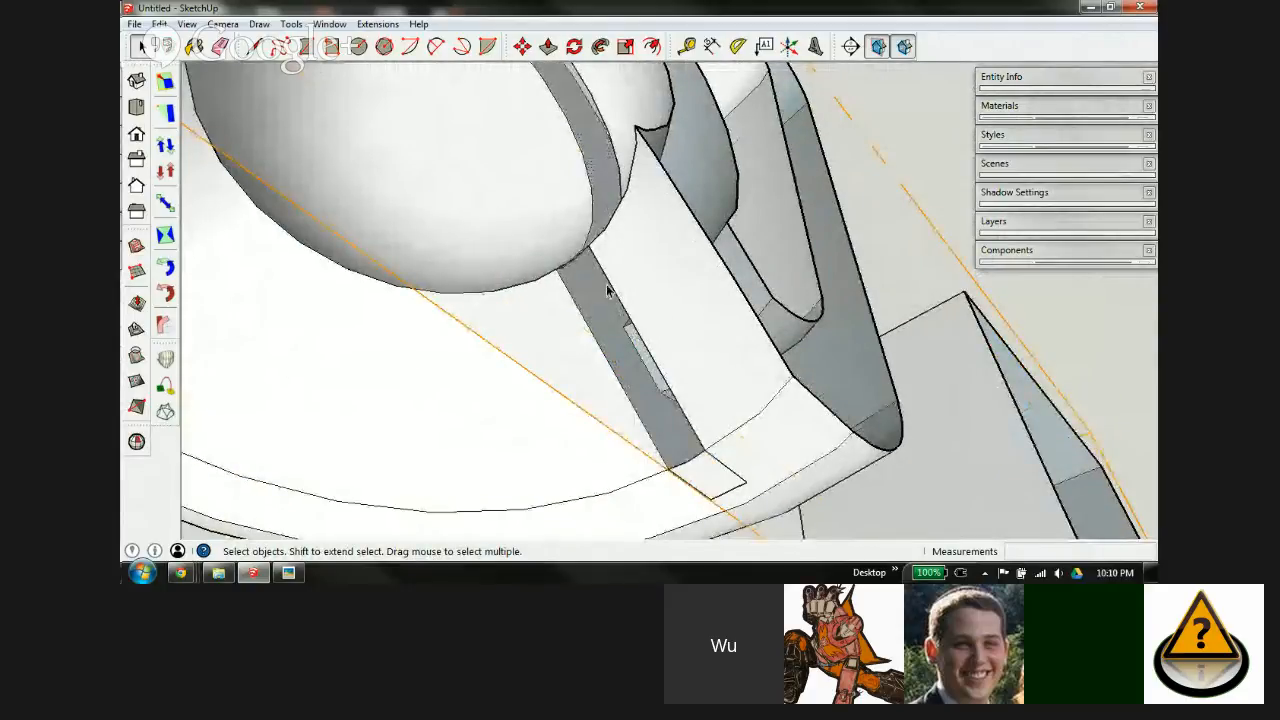
mouse_move(615, 257)
middle_mouse_down()
mouse_move(723, 266)
mouse_move(763, 300)
mouse_move(660, 277)
middle_mouse_up()
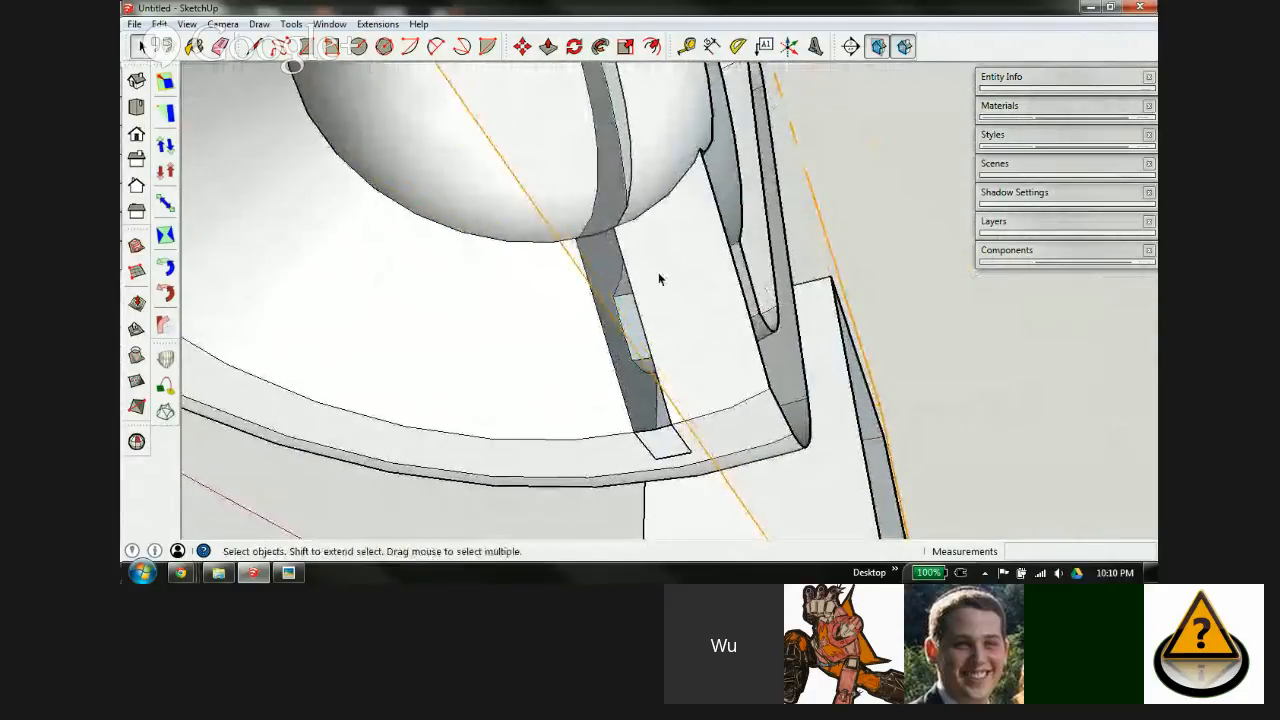
key("e")
scroll(601, 226, "up", 2)
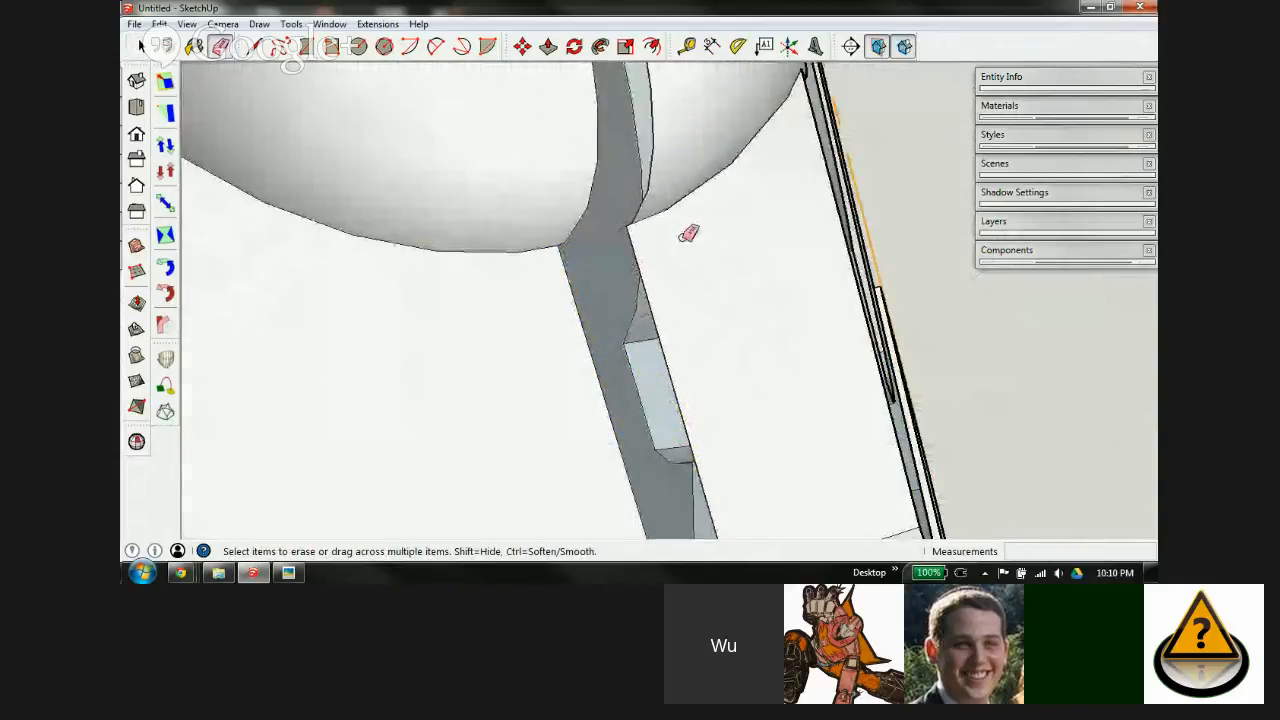
Step: Delete the matching strip face on the dome's opposite side and erase the leftover edge crossing the slot at its base
mouse_move(688, 233)
middle_mouse_down()
mouse_move(323, 191)
mouse_move(380, 289)
middle_mouse_up()
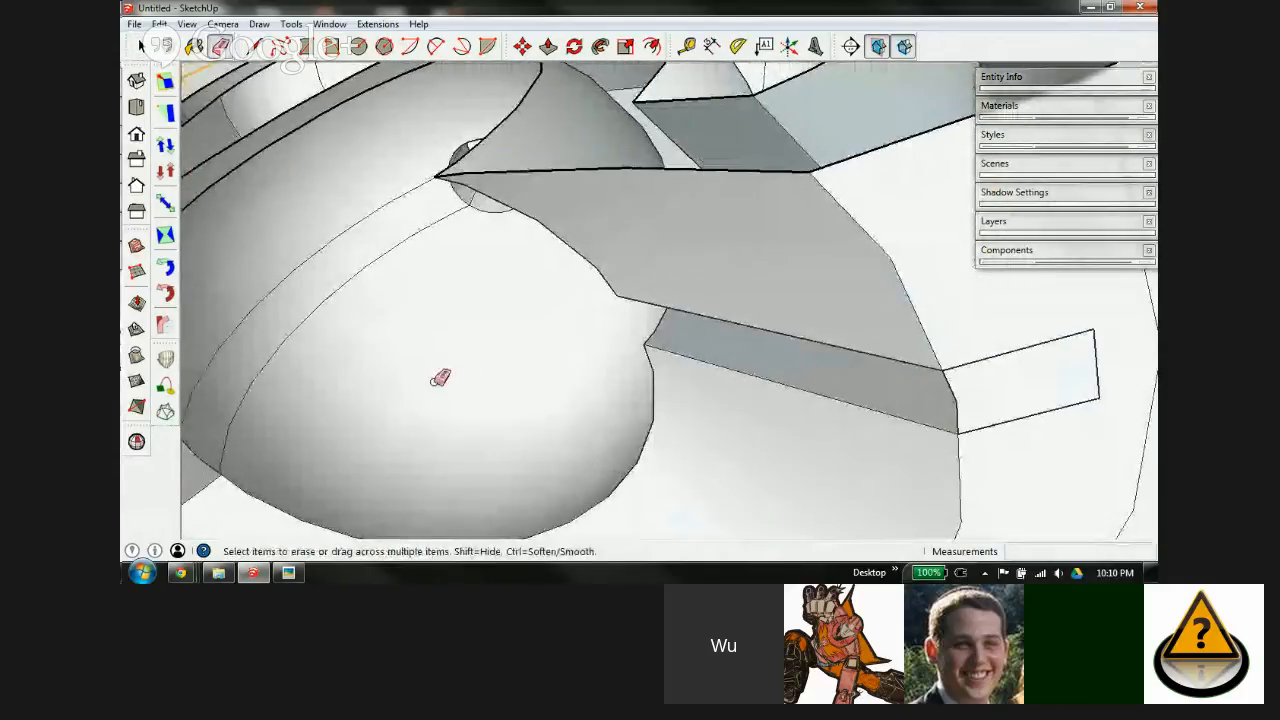
mouse_move(440, 378)
middle_mouse_down()
mouse_move(729, 300)
mouse_move(677, 291)
mouse_move(474, 346)
middle_mouse_up()
key("space")
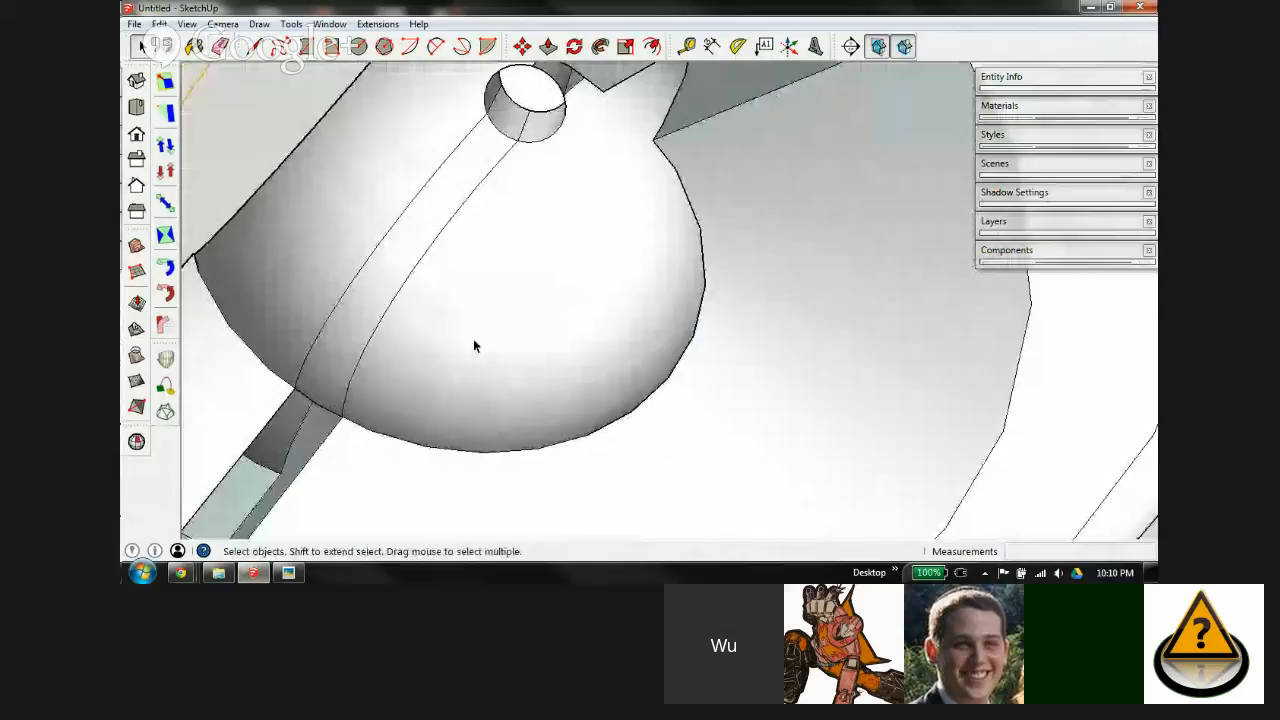
left_click(377, 288)
scroll(460, 314, "down", 3)
scroll(426, 335, "up", 2)
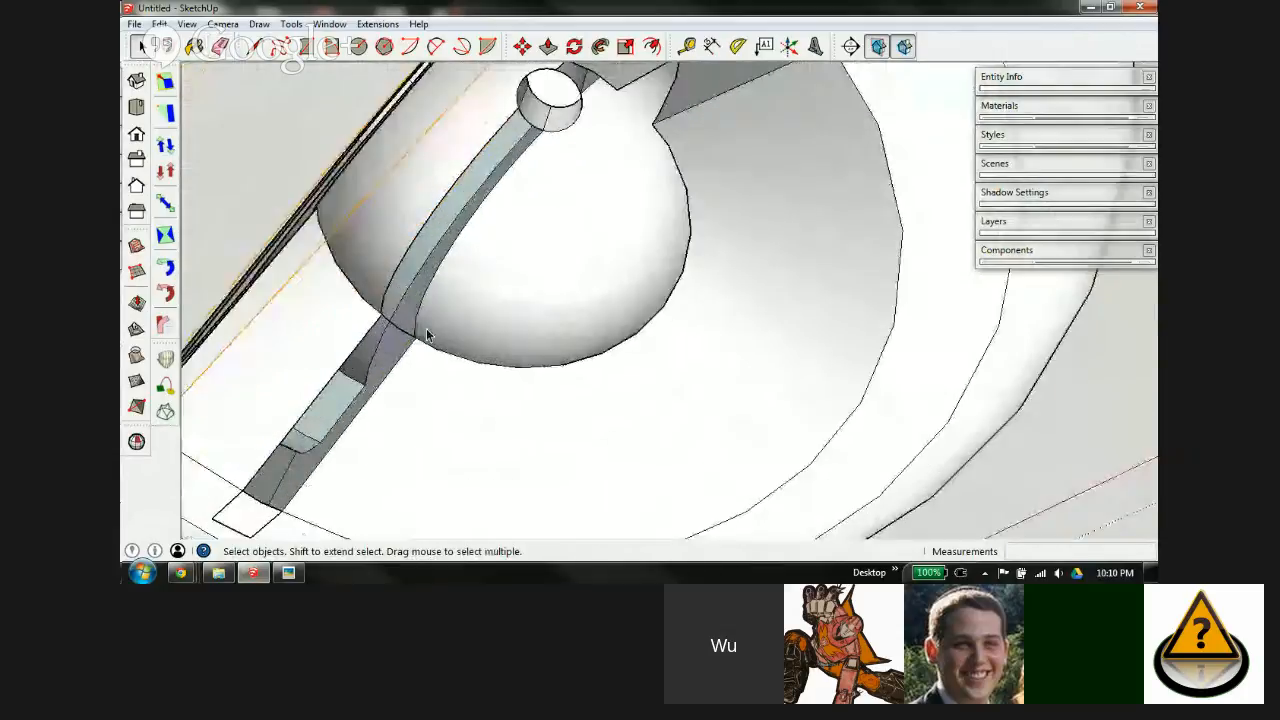
scroll(426, 335, "up", 2)
key("e")
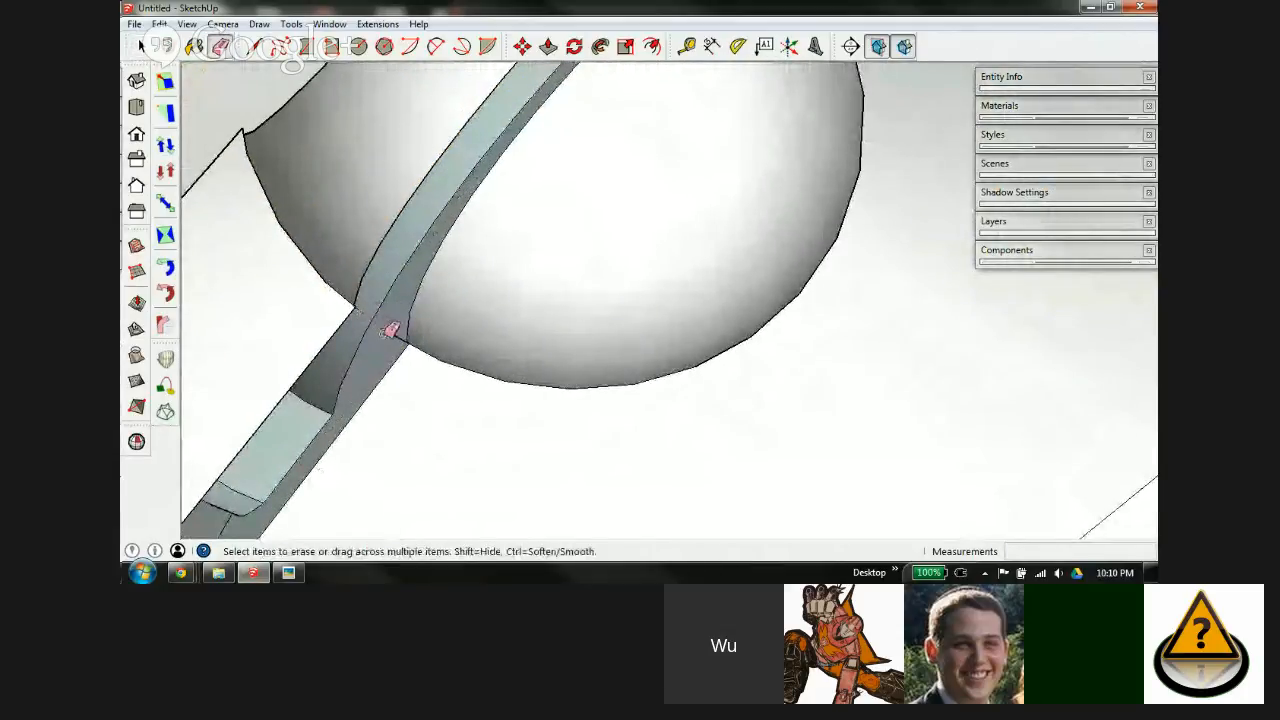
Step: Delete the two wall faces of the dome's central hole where the slot meets it on either side
middle_click_drag(563, 236, 640, 374)
scroll(615, 140, "up", 5)
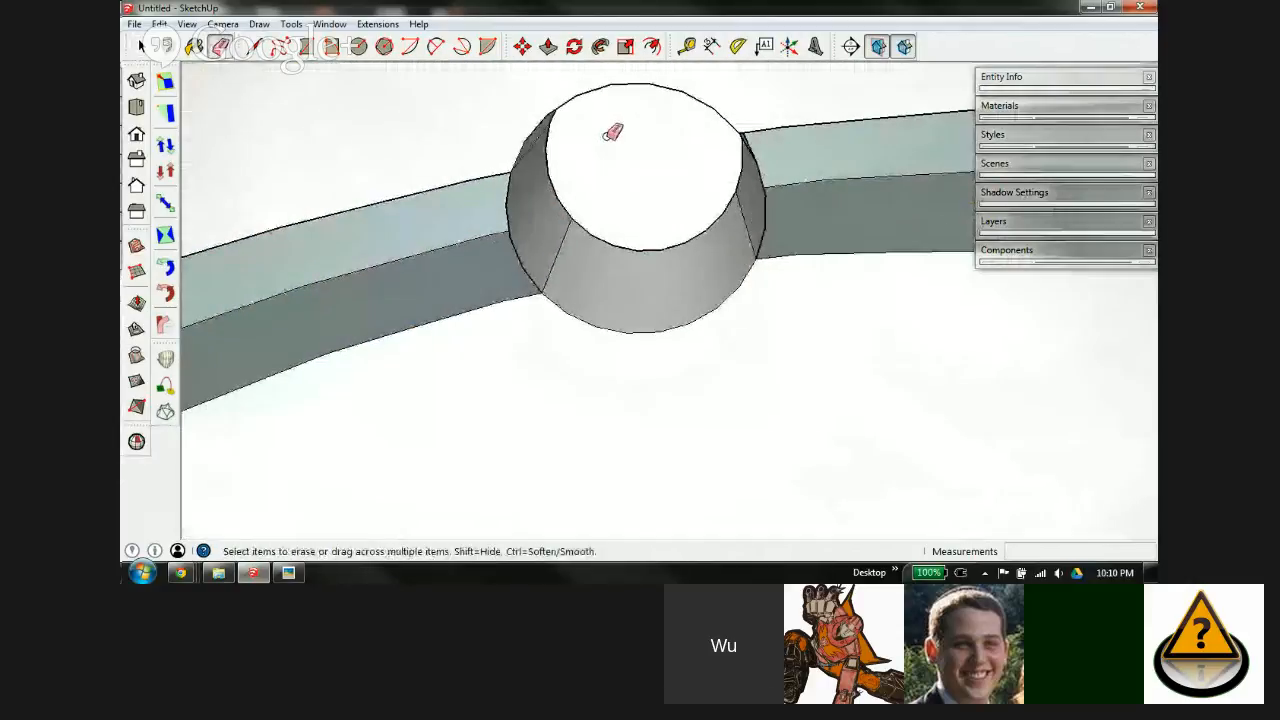
key("space")
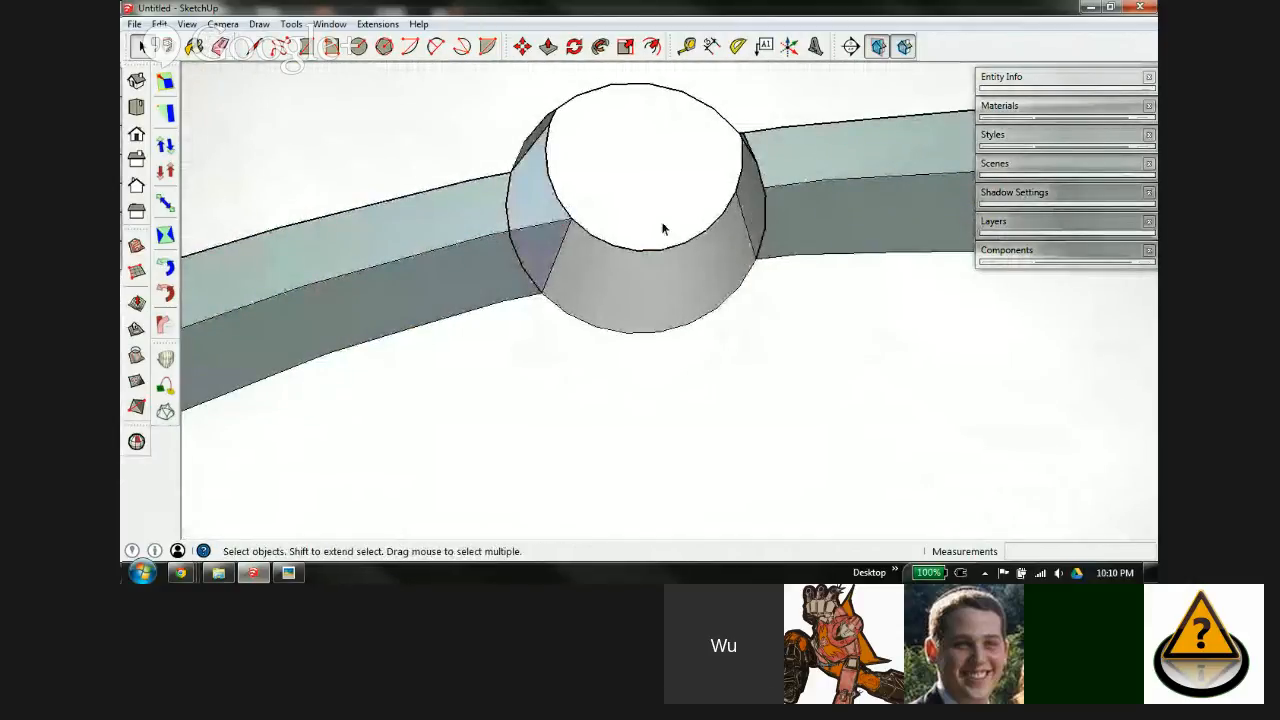
left_click(760, 190)
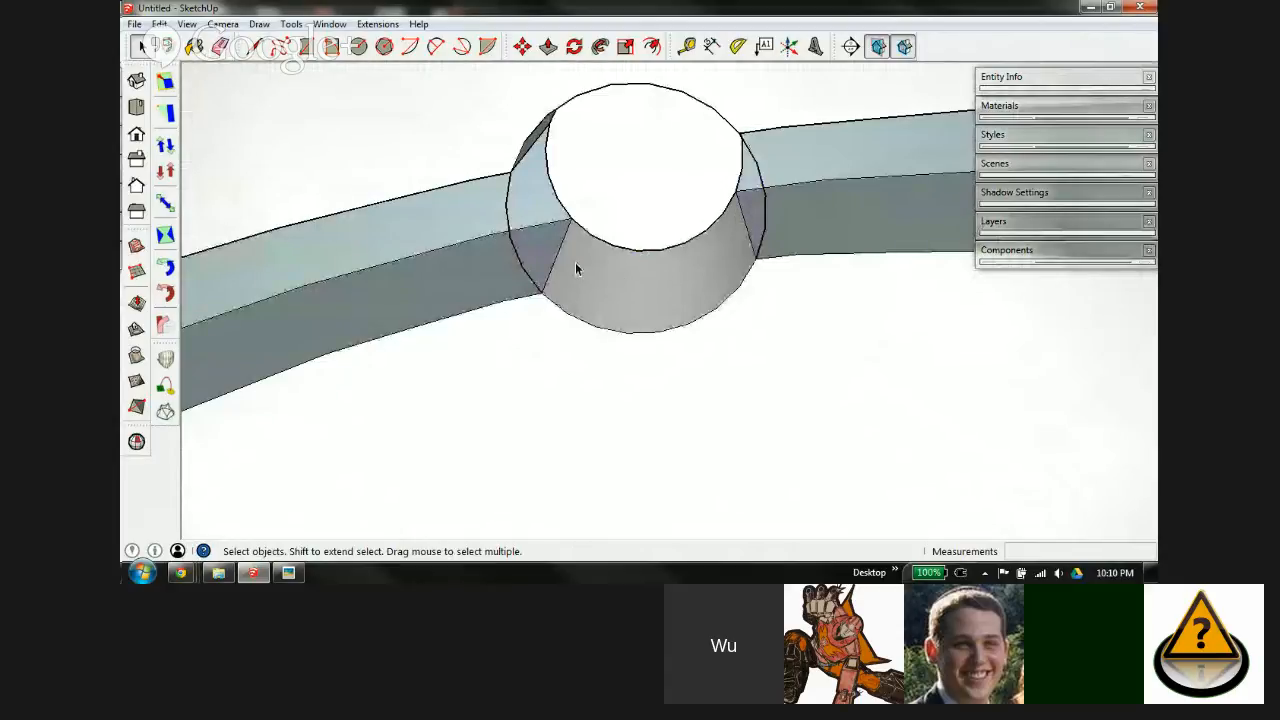
Step: Erase the leftover hole-wall edges where the slot crosses the dome's central hole, and erase the model's stray edges with CleanUp
key("e")
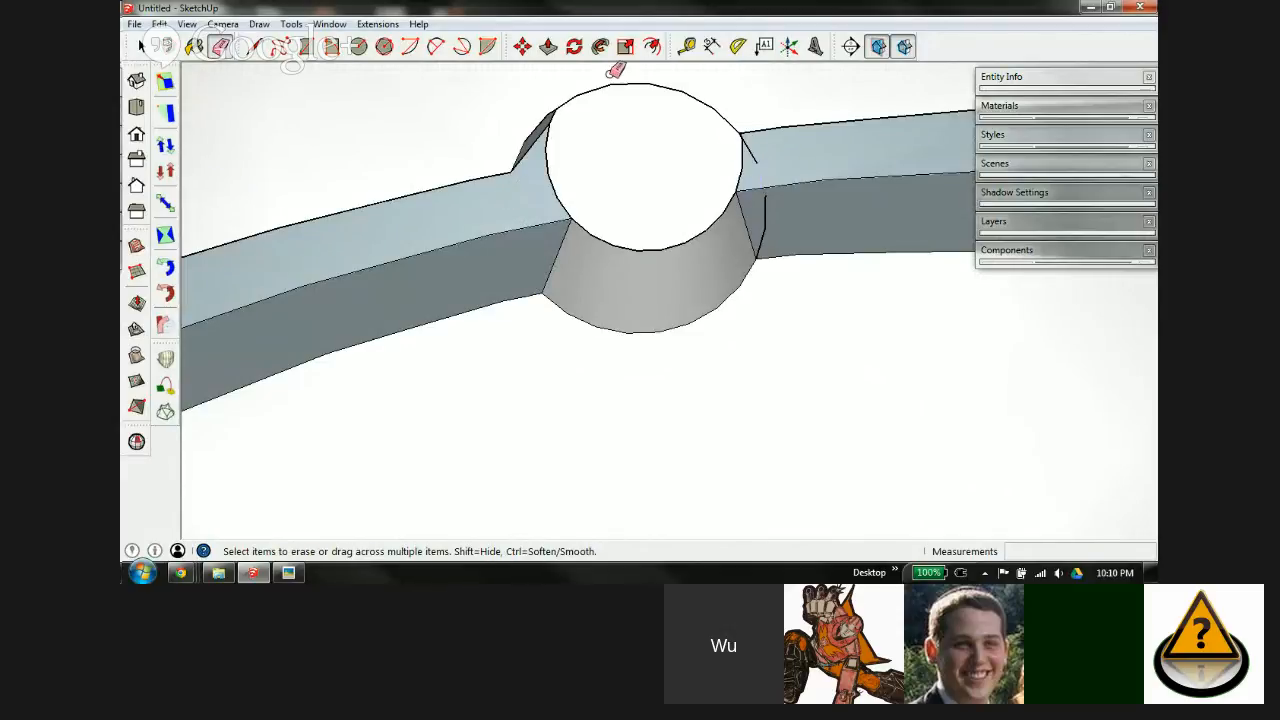
left_click(378, 24)
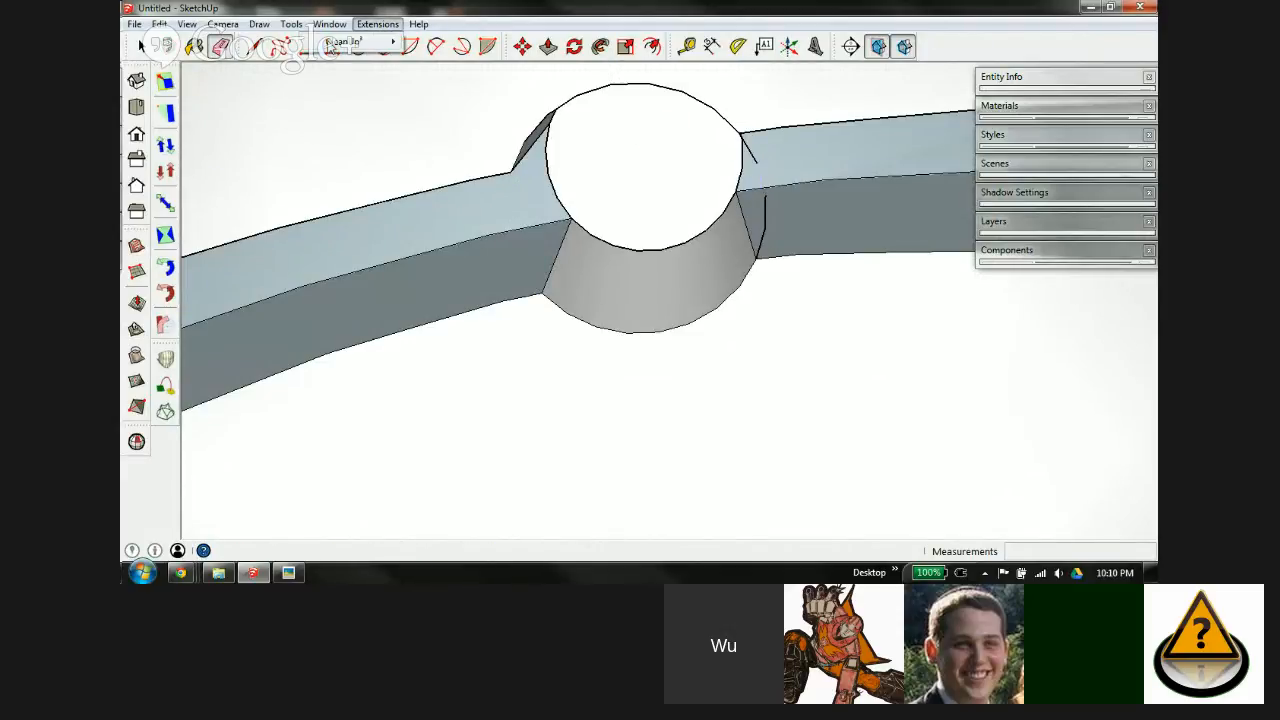
mouse_move(342, 41)
left_click(198, 98)
scroll(520, 120, "down", 10)
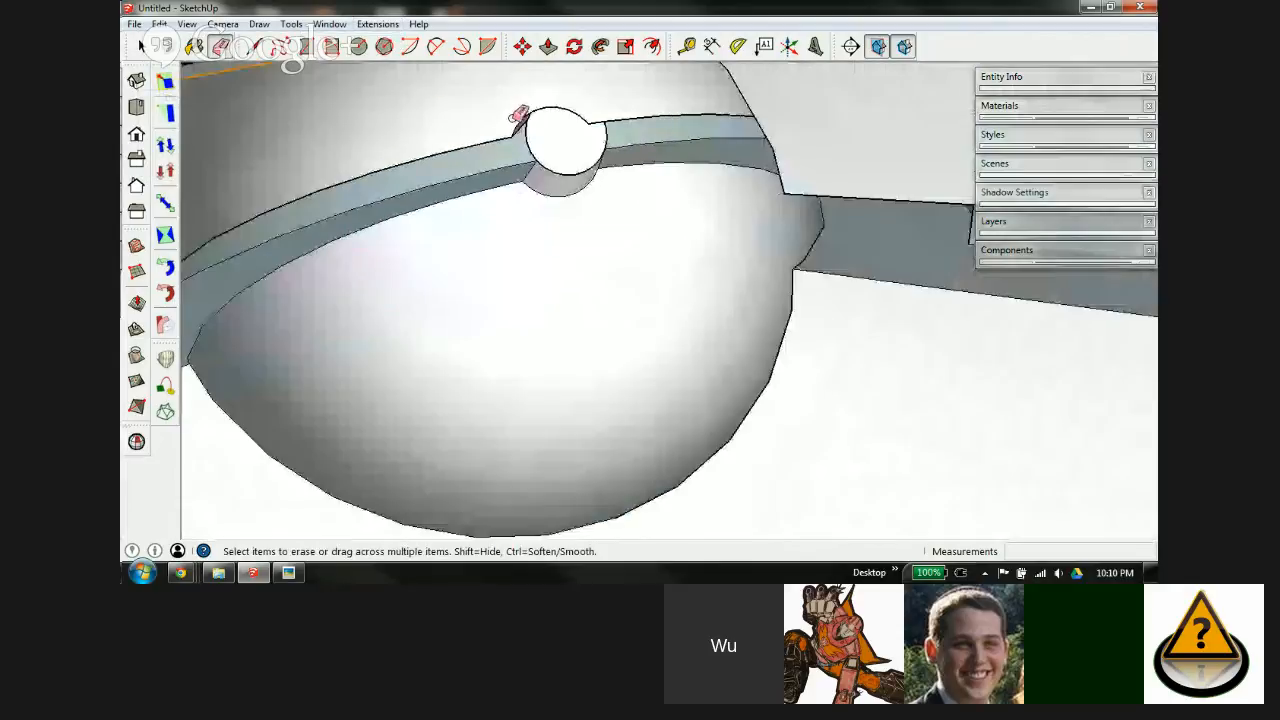
Step: Inside the cavity on one side of the dome, delete the slot strip faces near its base and erase the edge between them
mouse_move(636, 141)
middle_mouse_down()
mouse_move(808, 166)
mouse_move(849, 214)
mouse_move(780, 180)
mouse_move(789, 187)
mouse_move(751, 200)
mouse_move(708, 370)
mouse_move(708, 289)
mouse_move(688, 384)
mouse_move(663, 403)
mouse_move(686, 320)
middle_mouse_up()
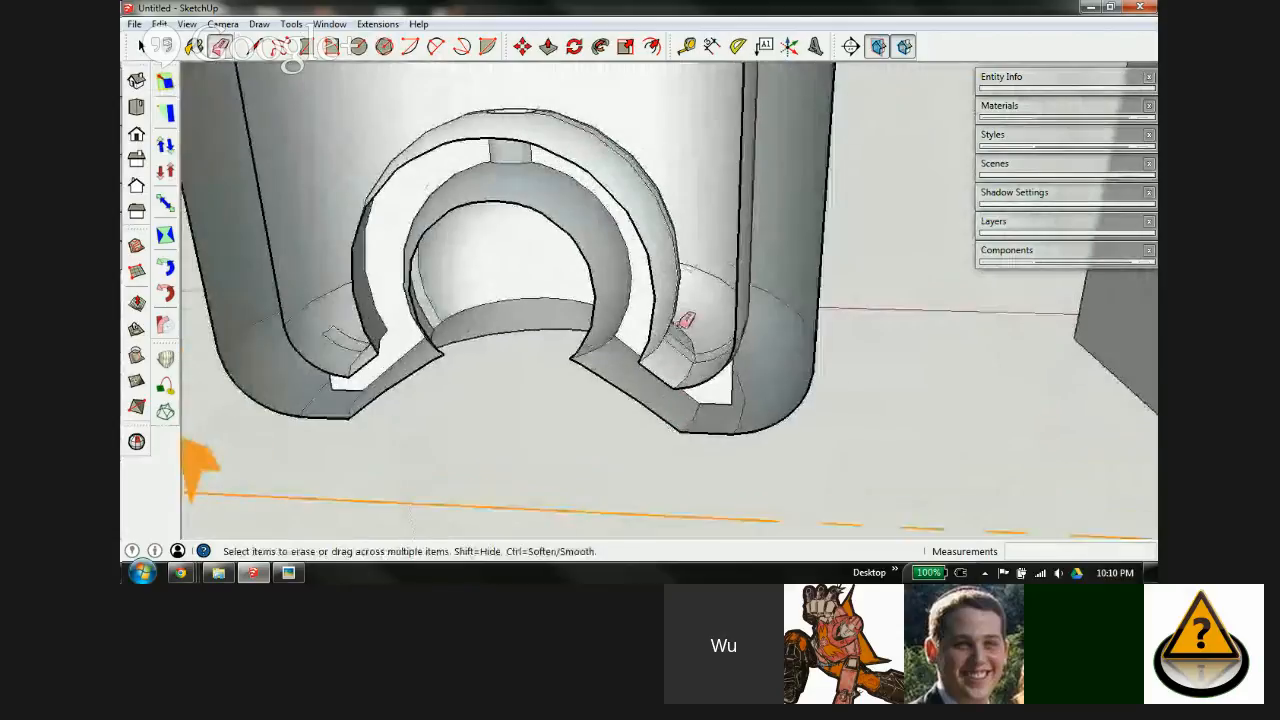
scroll(686, 320, "up", 3)
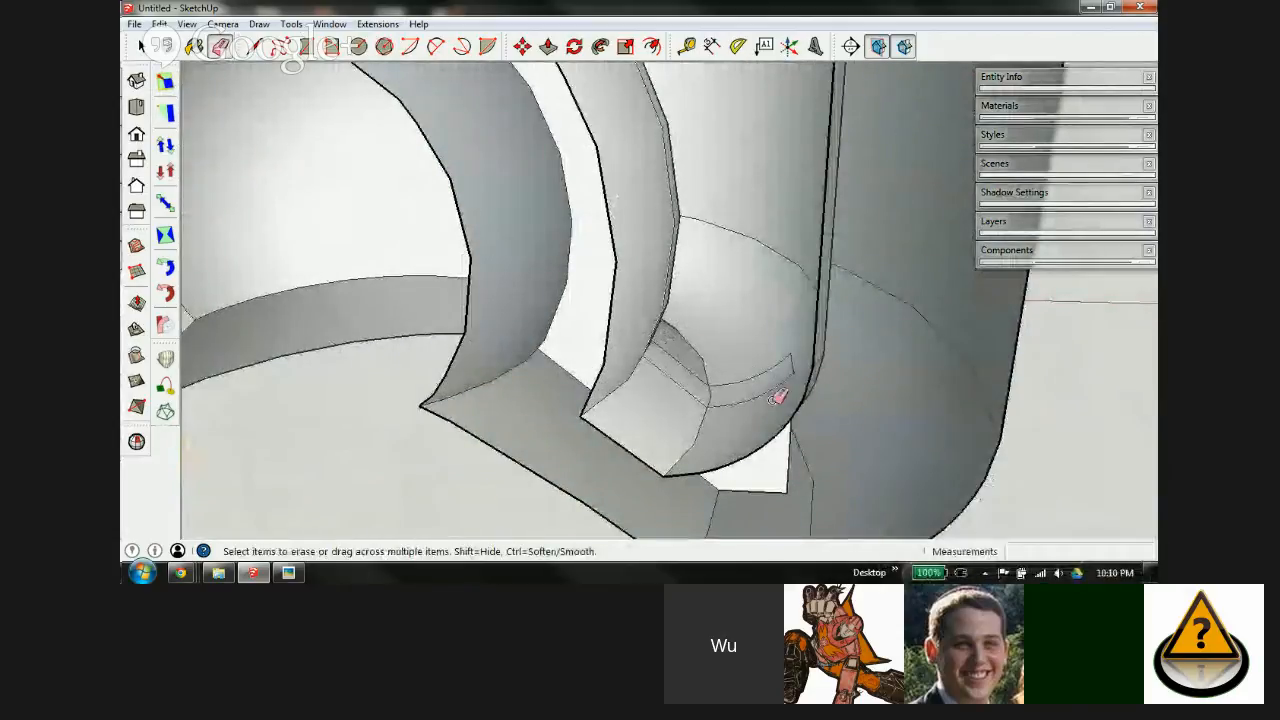
key("space")
middle_click_drag(661, 347, 793, 410)
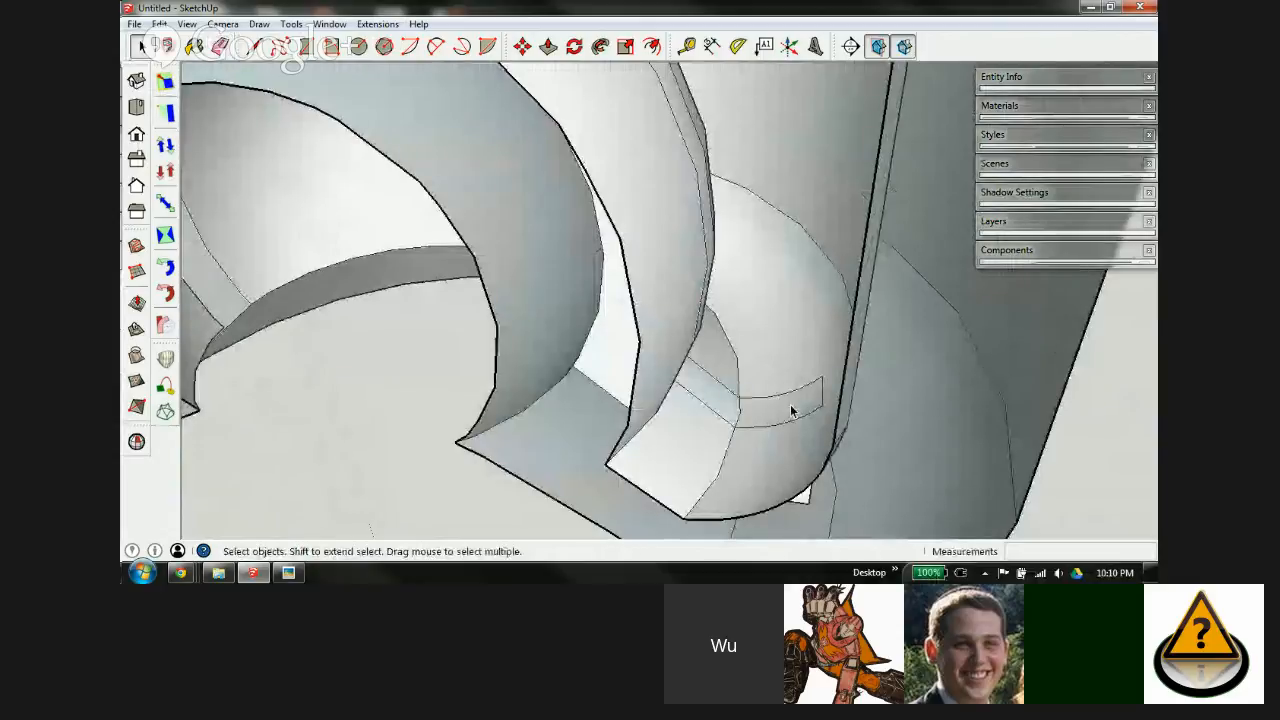
key("Delete")
left_click(723, 405)
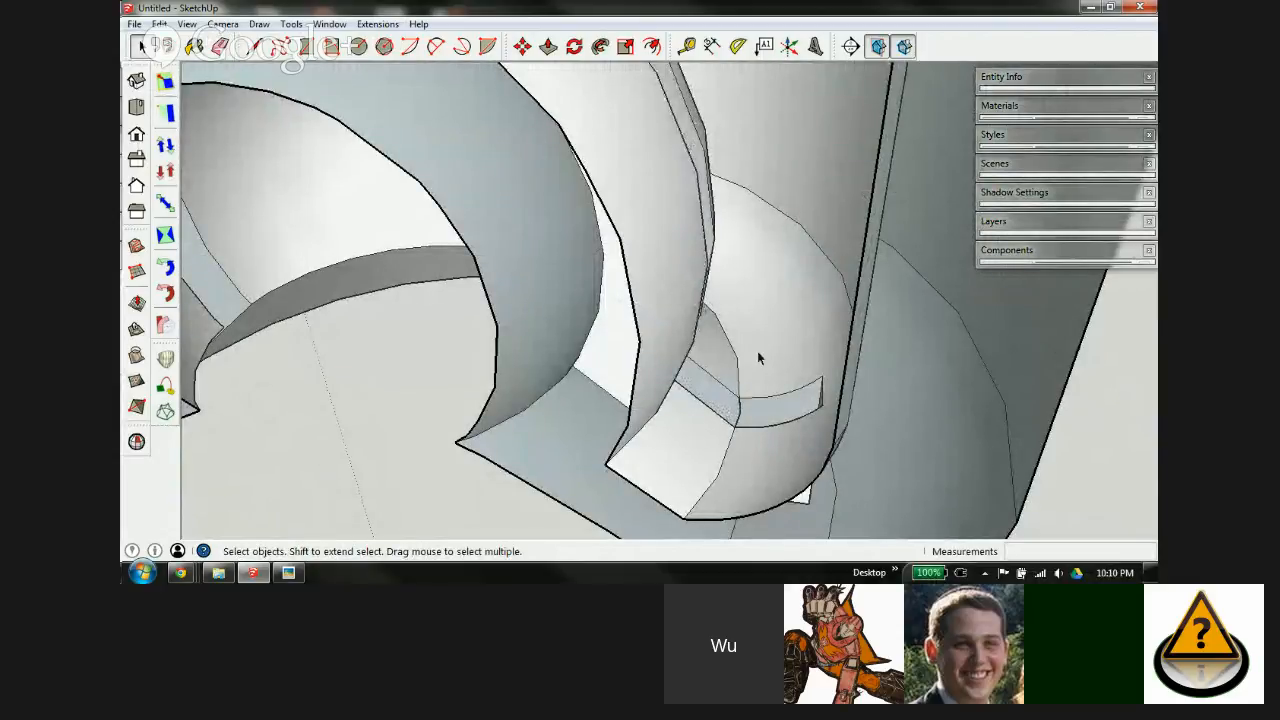
mouse_move(708, 363)
middle_mouse_down()
mouse_move(663, 360)
mouse_move(677, 357)
mouse_move(666, 389)
middle_mouse_up()
key("e")
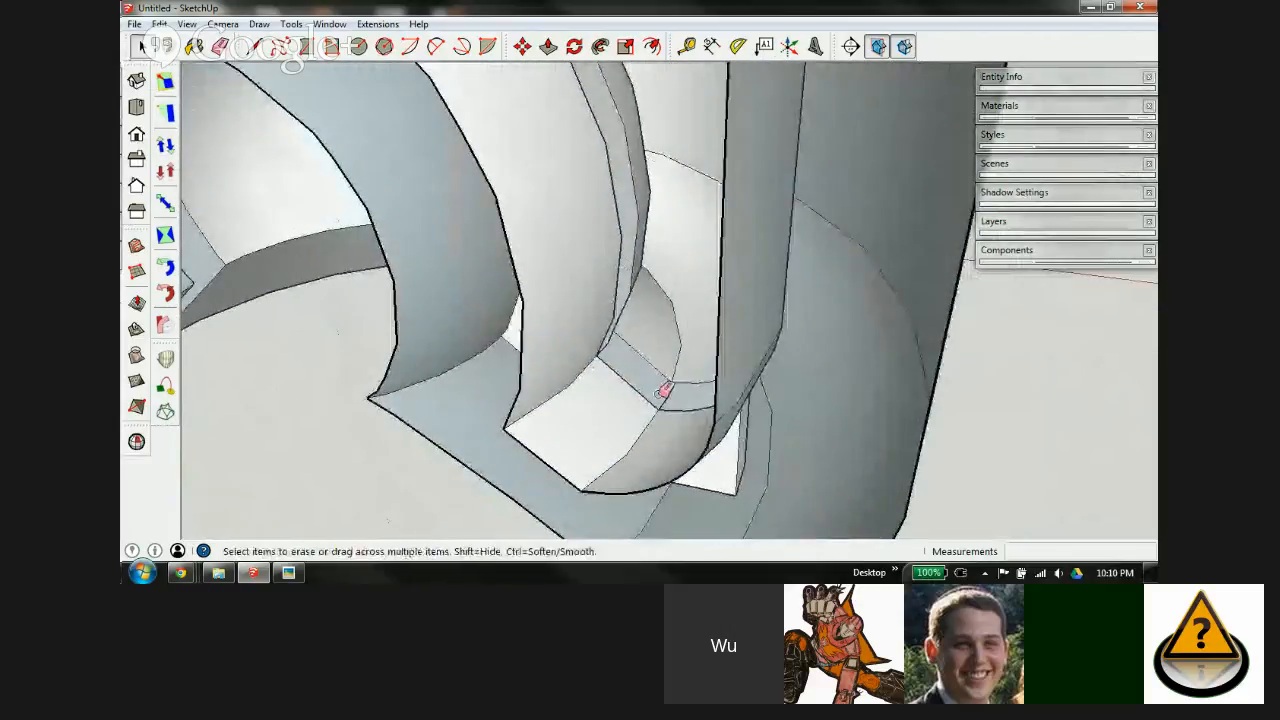
scroll(670, 394, "up", 3)
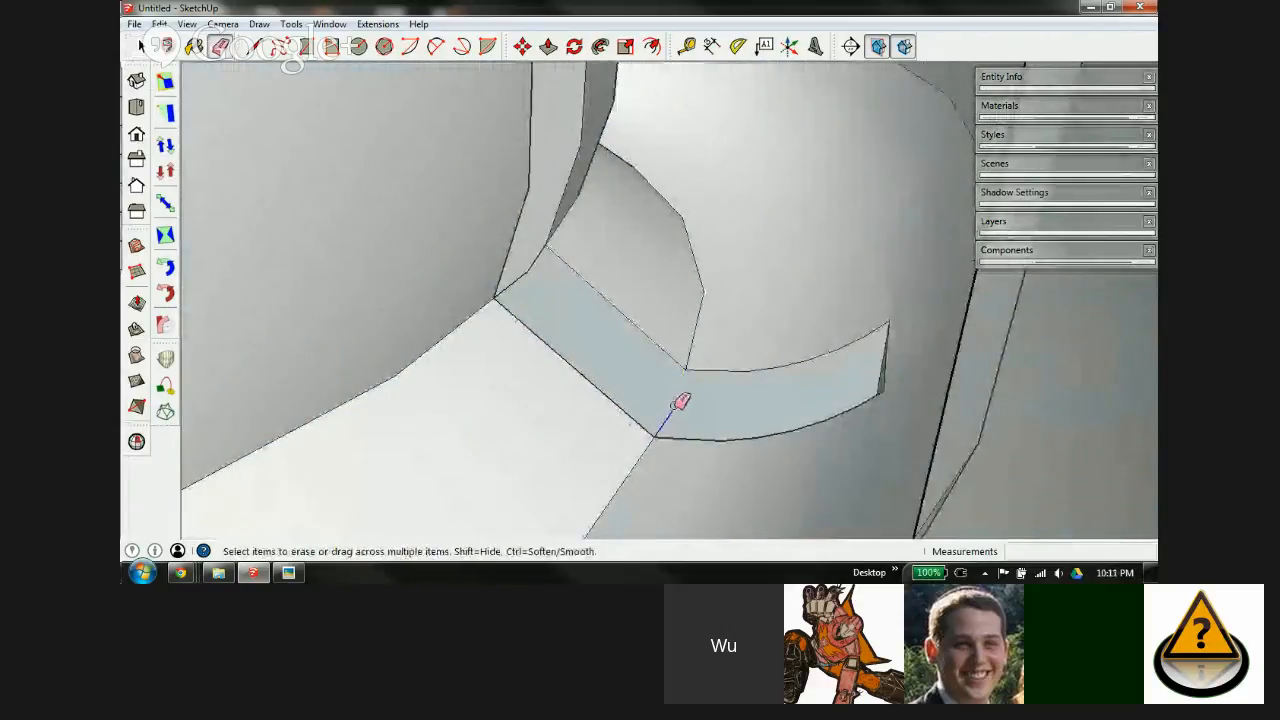
scroll(760, 358, "down", 5)
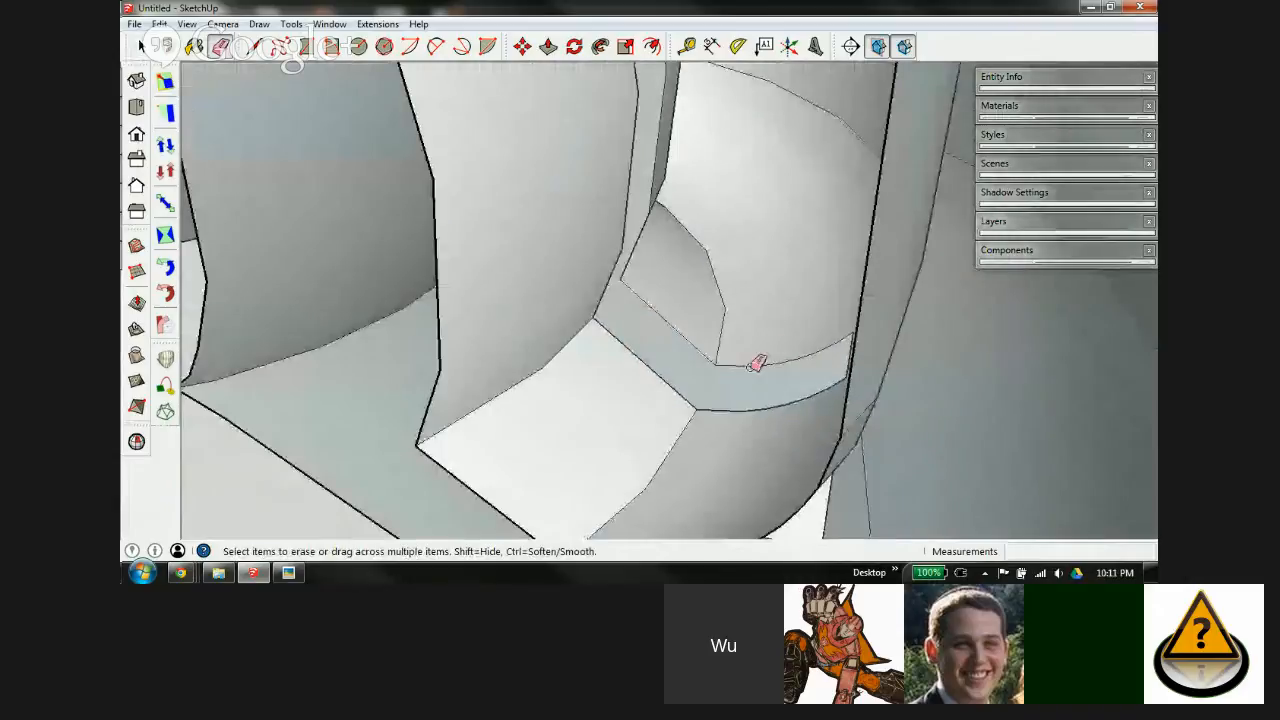
Step: Delete the matching slot strip faces inside the cavity on the dome's opposite side, including the one running up its outer wall
mouse_move(729, 371)
middle_mouse_down()
mouse_move(629, 240)
mouse_move(889, 209)
mouse_move(851, 240)
middle_mouse_up()
scroll(623, 360, "up", 5)
key("space")
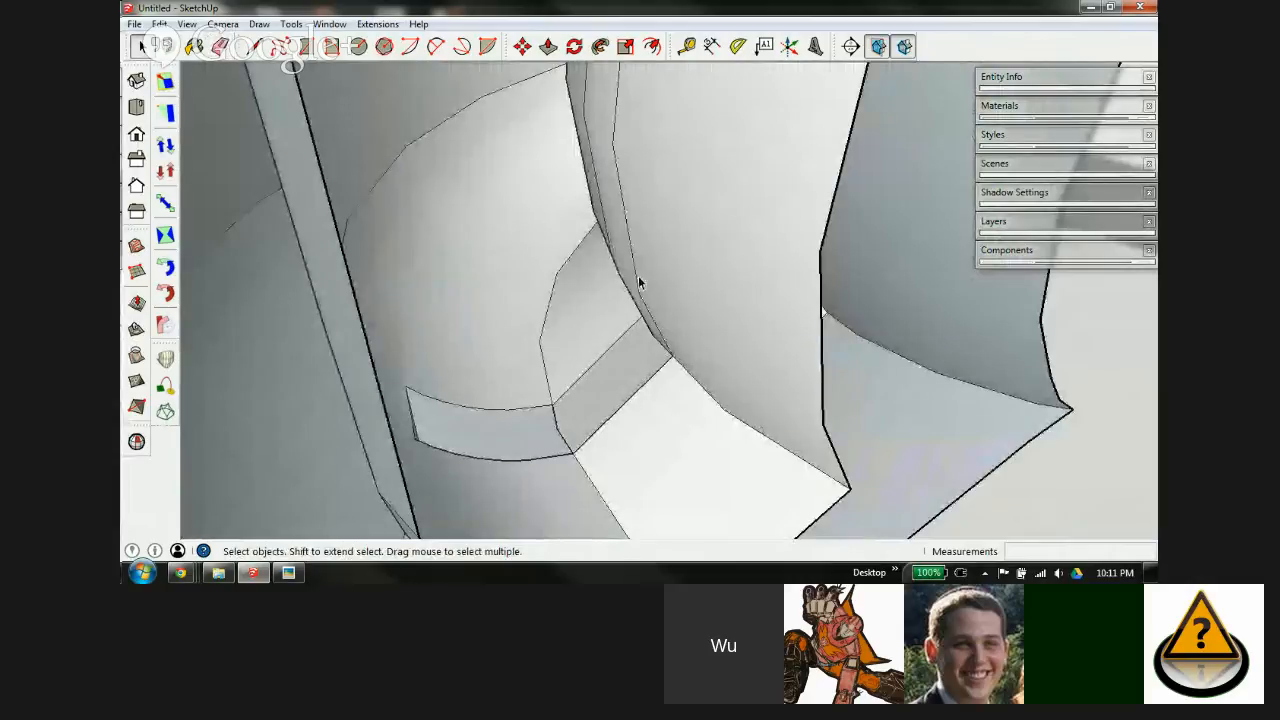
left_click(616, 219)
key("e")
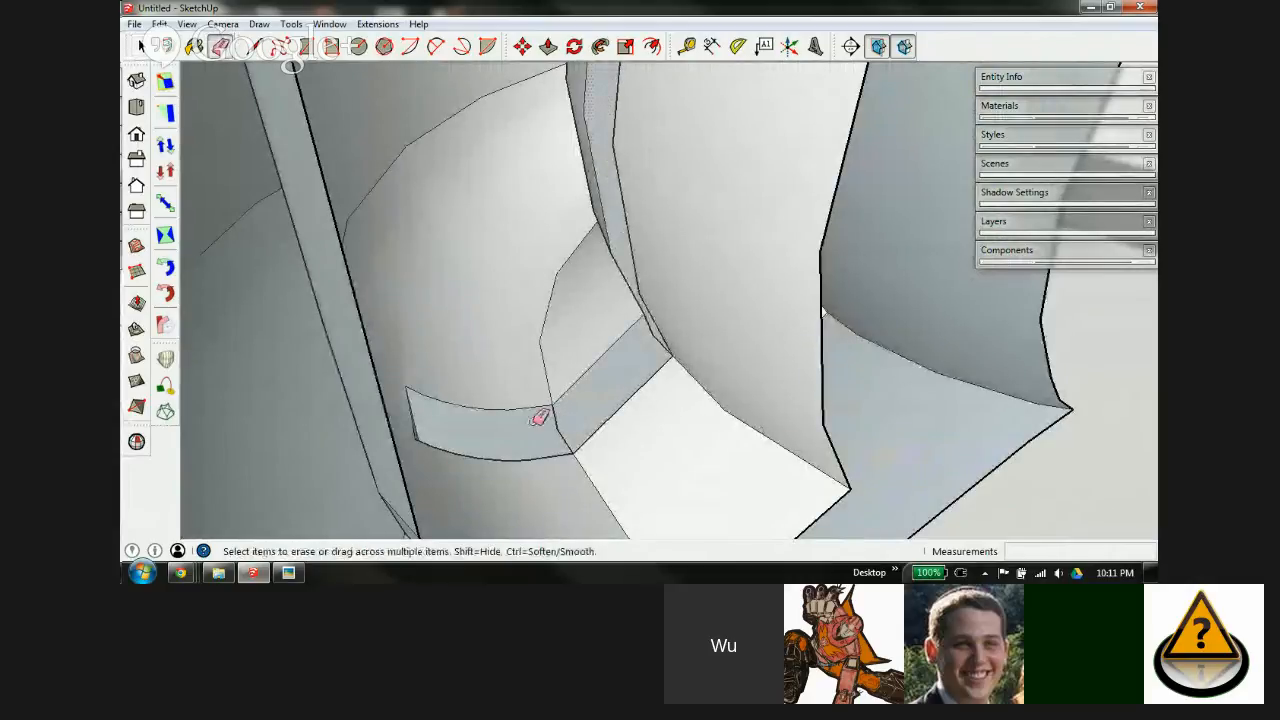
Step: Erase the edges crossing the slot at the dome's outer hole rim and erase all stray edges with CleanUp
mouse_move(697, 384)
middle_mouse_down()
mouse_move(751, 360)
mouse_move(652, 354)
mouse_move(640, 403)
mouse_move(563, 417)
mouse_move(686, 237)
mouse_move(680, 331)
mouse_move(768, 362)
mouse_move(771, 351)
mouse_move(863, 363)
mouse_move(766, 320)
mouse_move(838, 385)
mouse_move(871, 394)
middle_mouse_up()
scroll(686, 237, "up", 5)
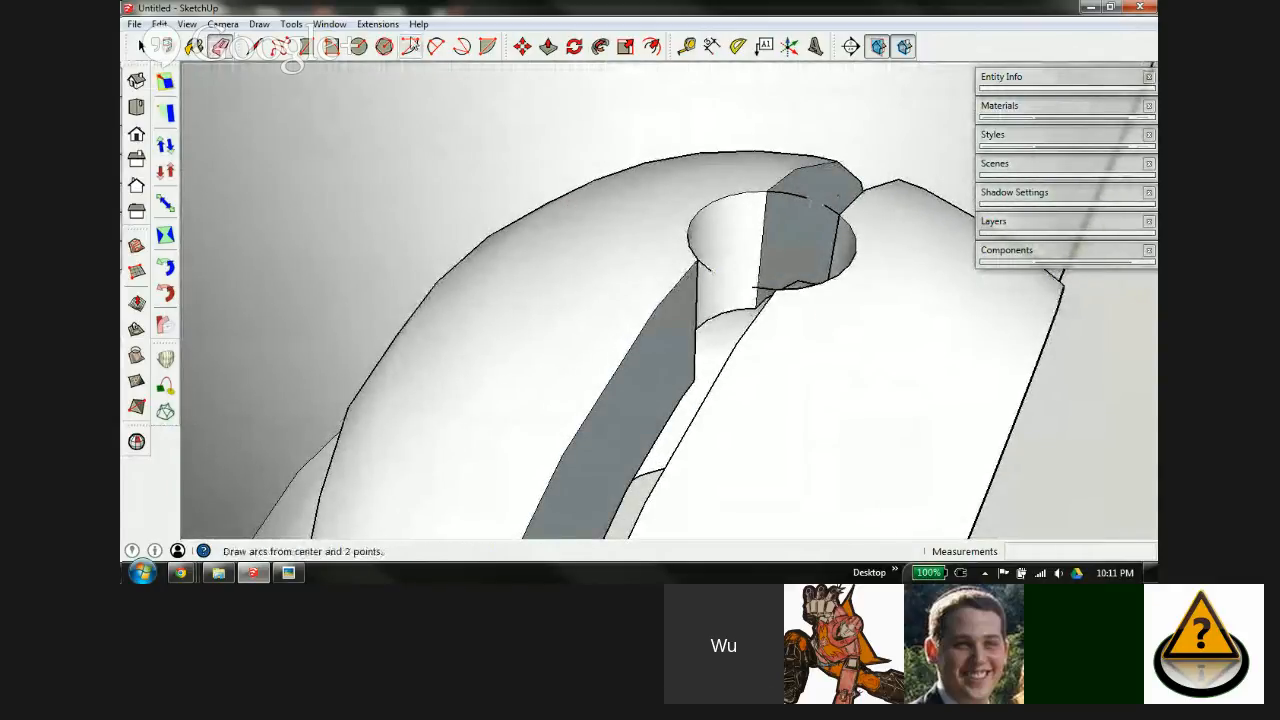
left_click(376, 25)
mouse_move(335, 43)
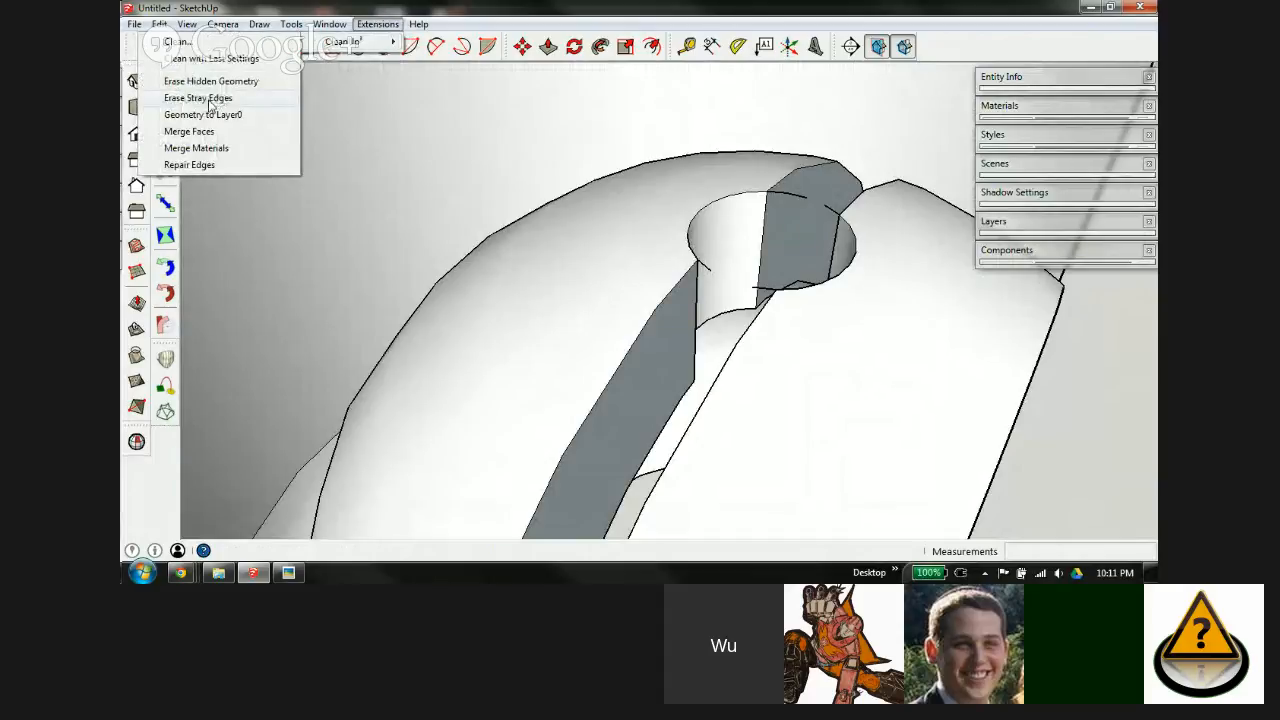
left_click(208, 98)
Step: Orient the model's faces to match the conical wall of the underside recess
mouse_move(925, 347)
middle_mouse_down()
mouse_move(994, 383)
mouse_move(1073, 360)
mouse_move(1009, 380)
mouse_move(971, 414)
mouse_move(1083, 440)
mouse_move(1004, 430)
mouse_move(726, 263)
middle_mouse_up()
scroll(726, 263, "up", 1)
scroll(626, 151, "down", 8)
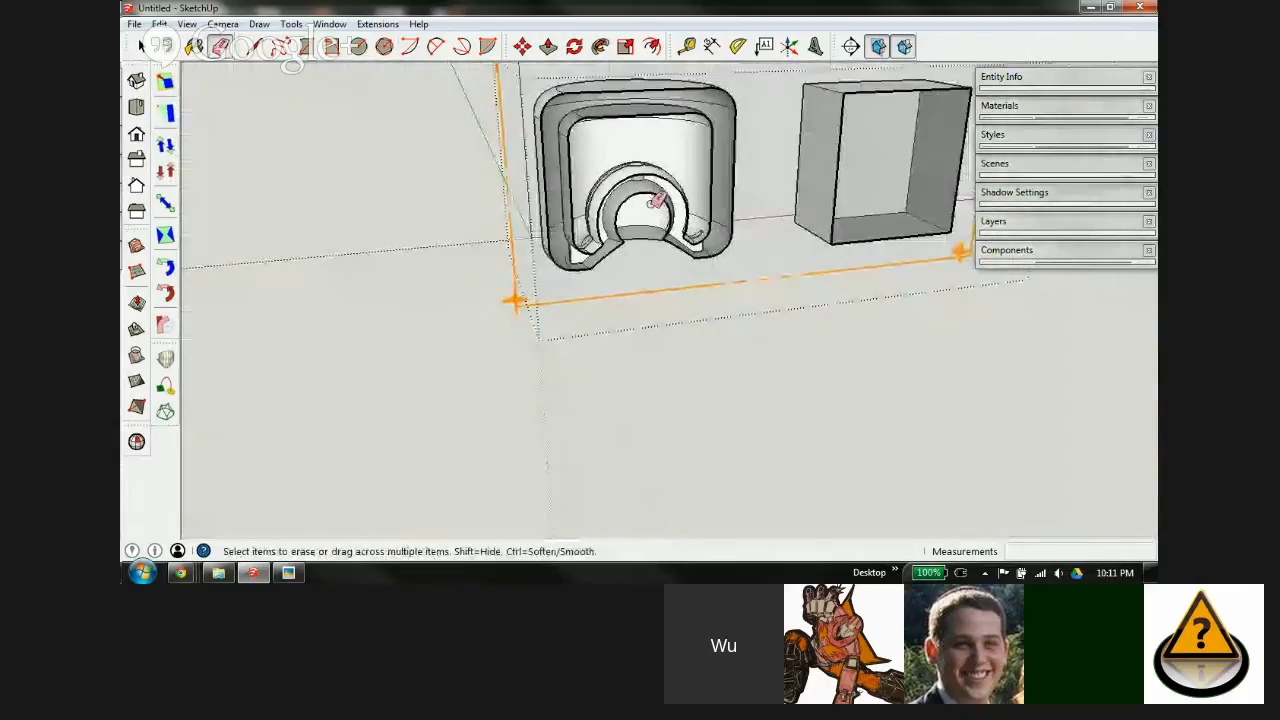
scroll(579, 258, "up", 2)
scroll(578, 258, "up", 3)
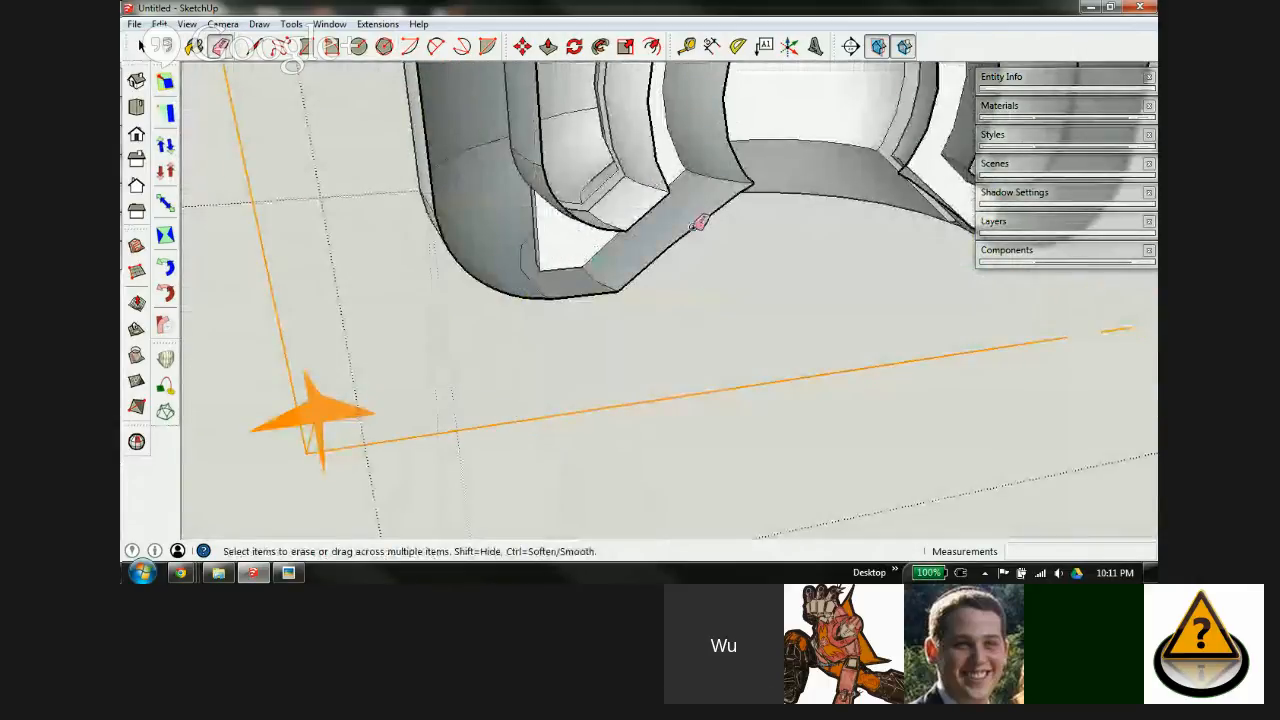
middle_click_drag(682, 170, 533, 232)
left_click(552, 274)
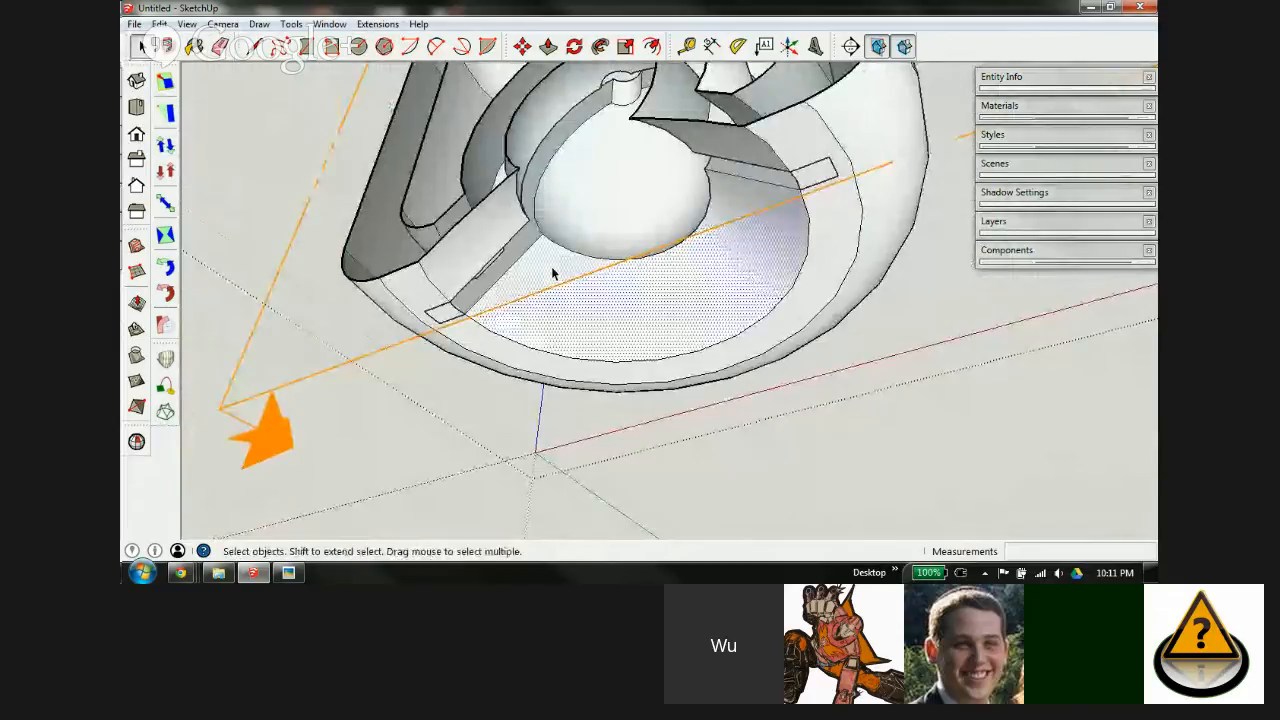
right_click(550, 266)
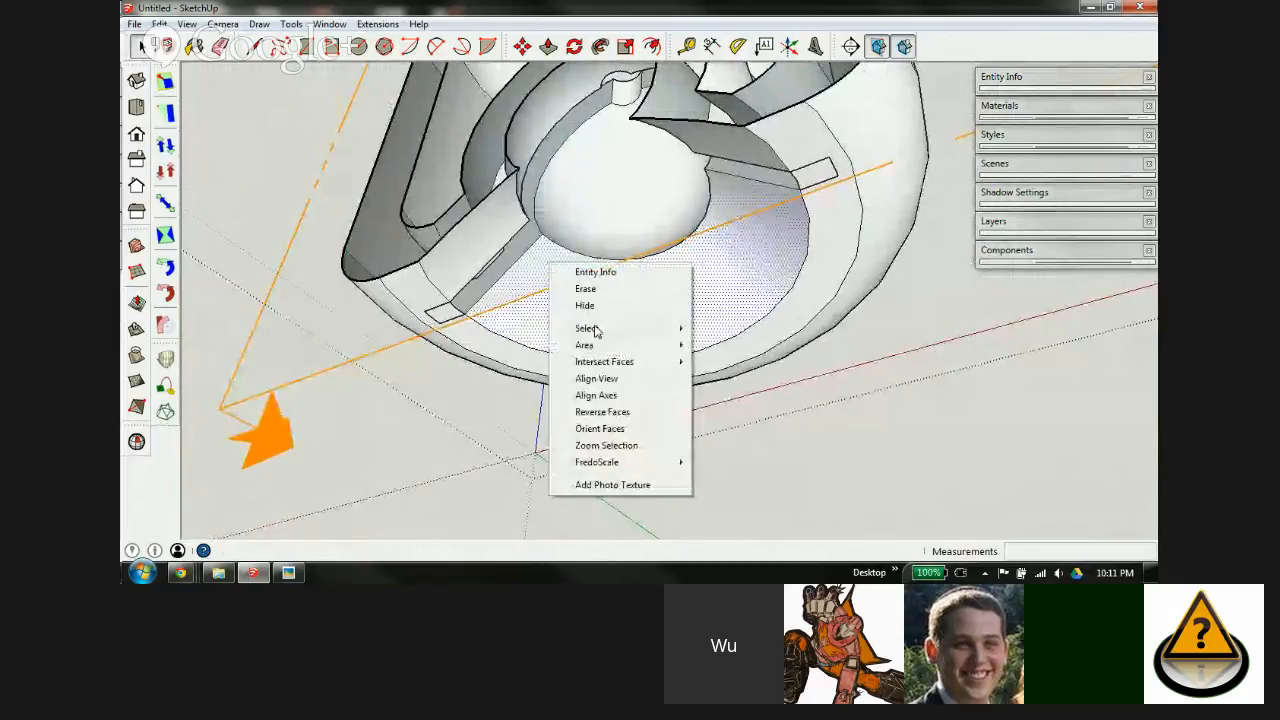
left_click(600, 428)
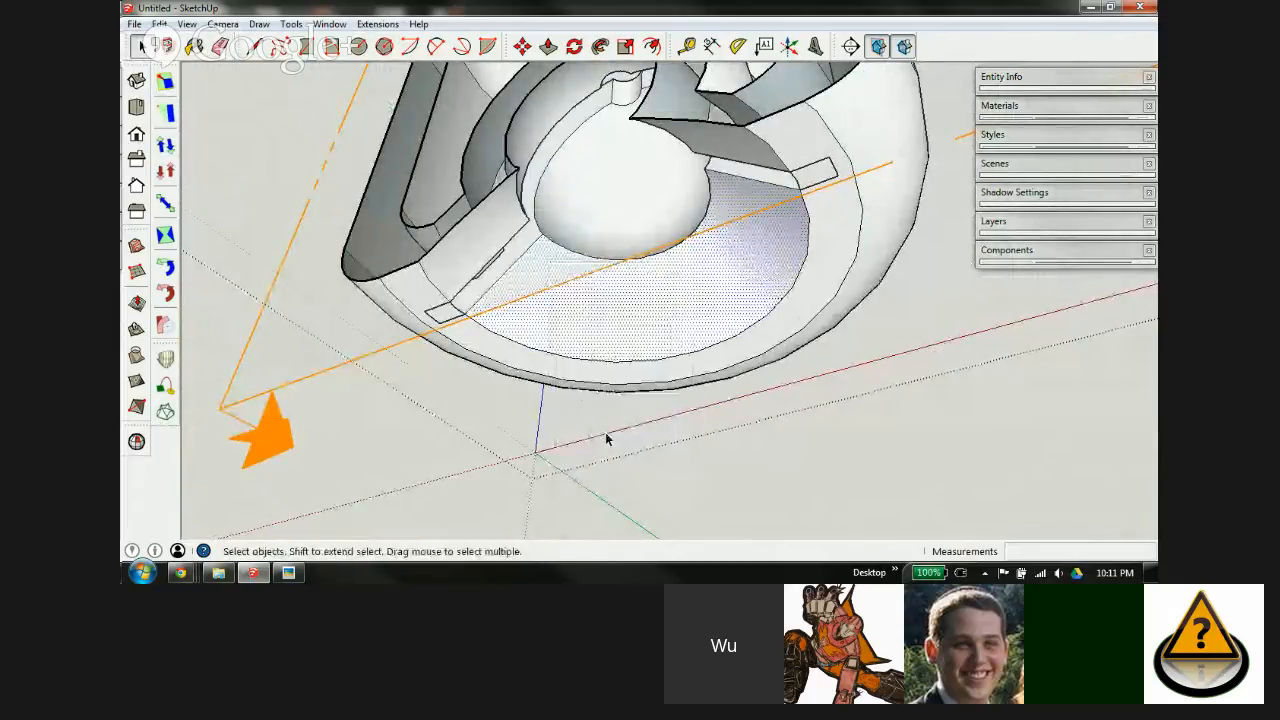
Step: Draw two lines from the recess rim's vertex within the slot to the two outer corners of the slot's end rectangle
mouse_move(750, 230)
middle_mouse_down()
mouse_move(327, 226)
mouse_move(449, 214)
mouse_move(660, 237)
mouse_move(680, 190)
mouse_move(659, 200)
mouse_move(760, 137)
mouse_move(450, 250)
mouse_move(329, 340)
mouse_move(416, 247)
mouse_move(316, 277)
middle_mouse_up()
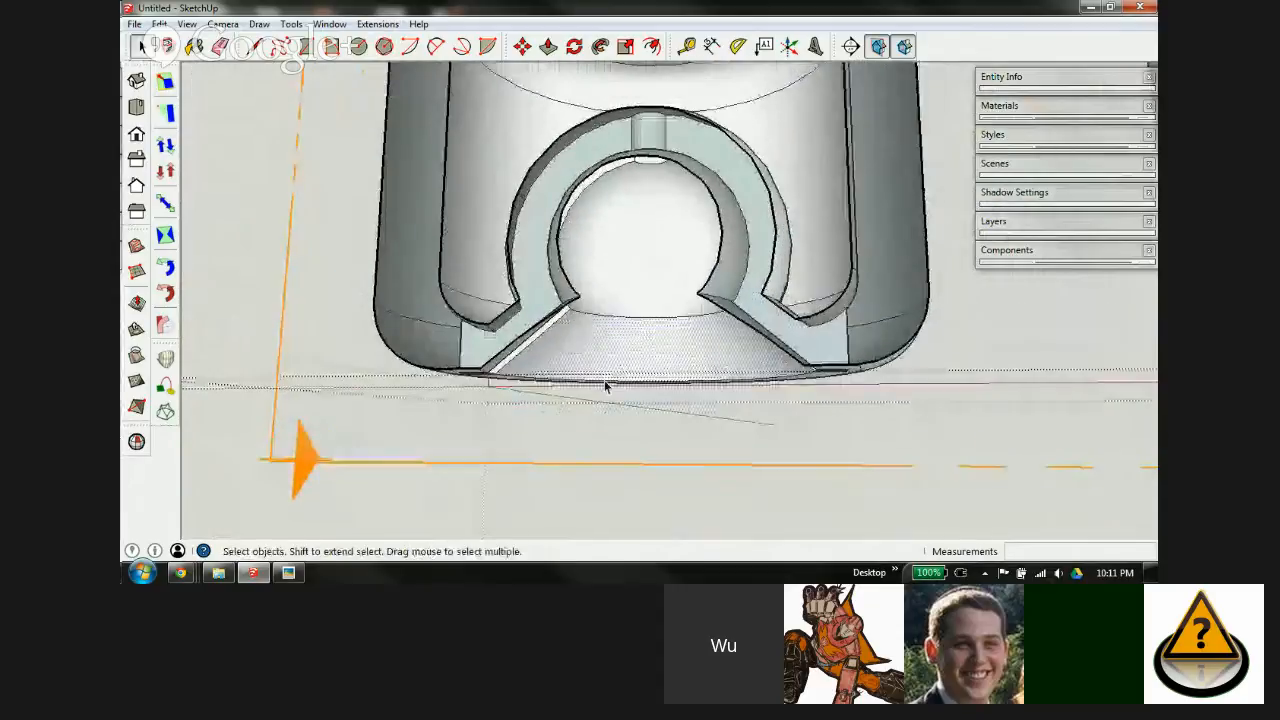
scroll(550, 400, "up", 3)
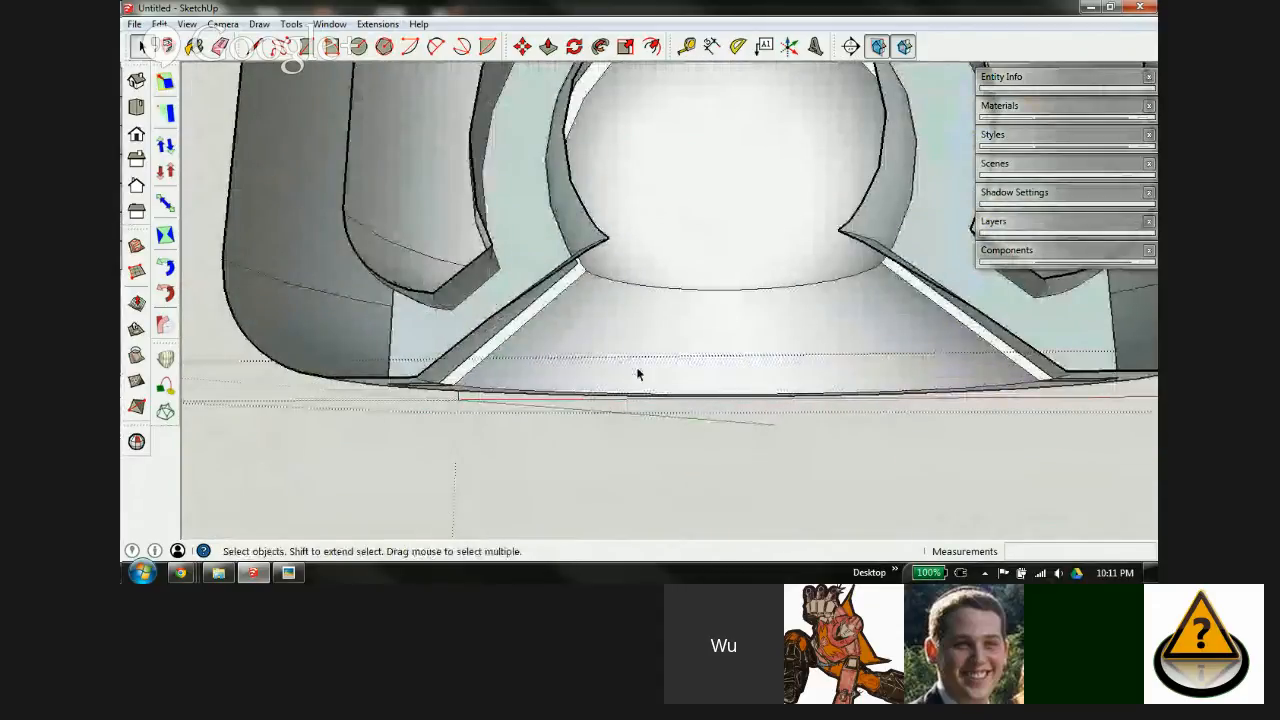
mouse_move(637, 371)
middle_mouse_down()
mouse_move(591, 294)
mouse_move(614, 251)
mouse_move(742, 354)
mouse_move(509, 290)
middle_mouse_up()
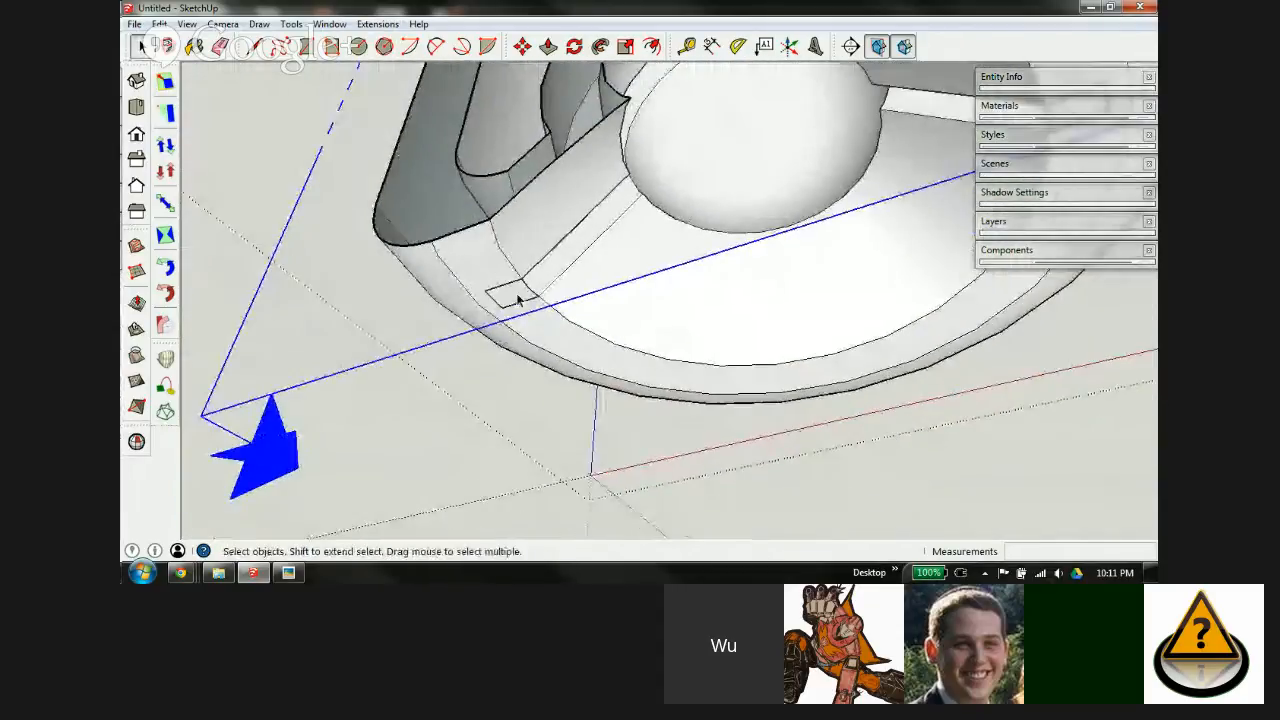
scroll(510, 291, "up", 5)
scroll(559, 297, "up", 2)
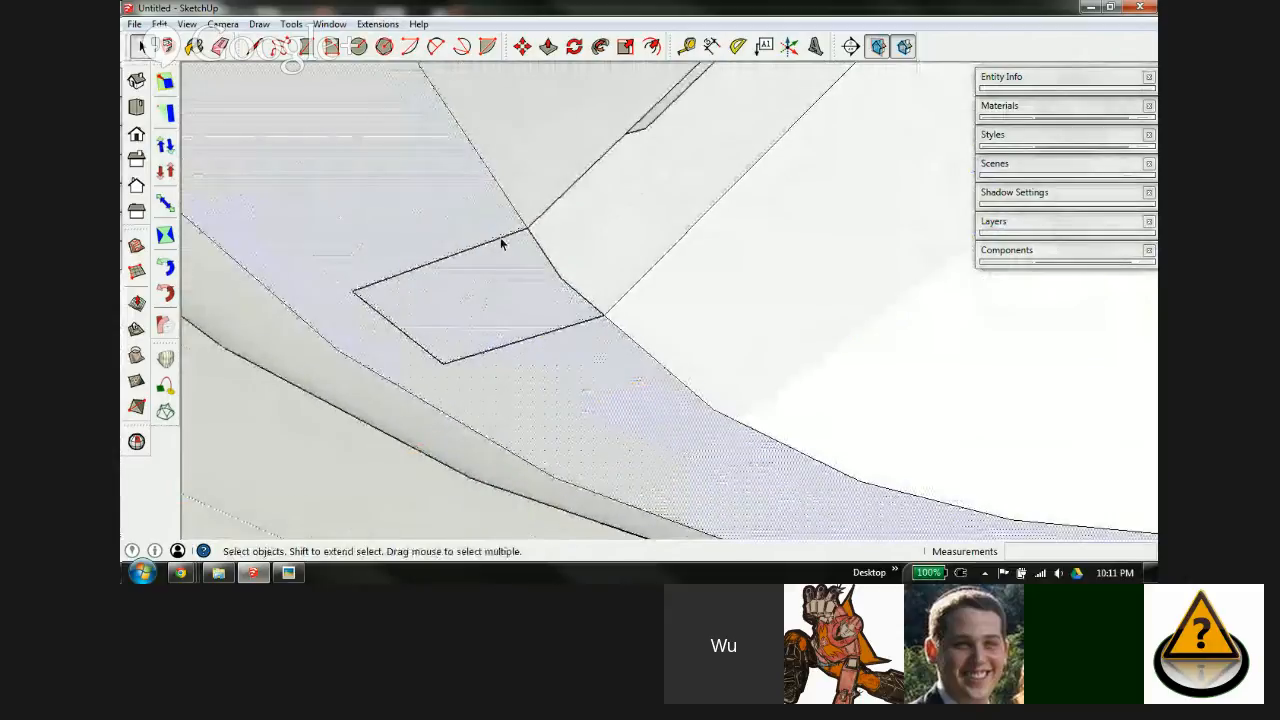
mouse_move(715, 289)
middle_mouse_down()
mouse_move(551, 511)
mouse_move(646, 369)
mouse_move(663, 311)
mouse_move(529, 394)
middle_mouse_up()
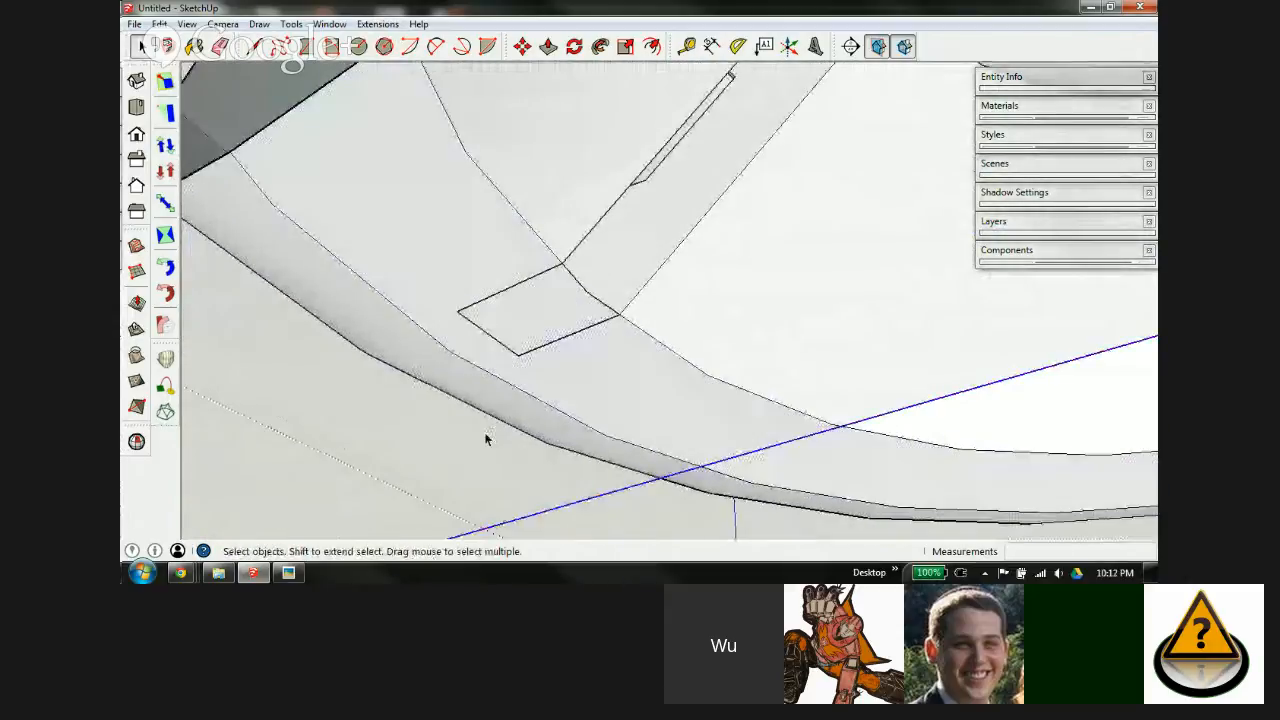
key("l")
scroll(610, 300, "up", 3)
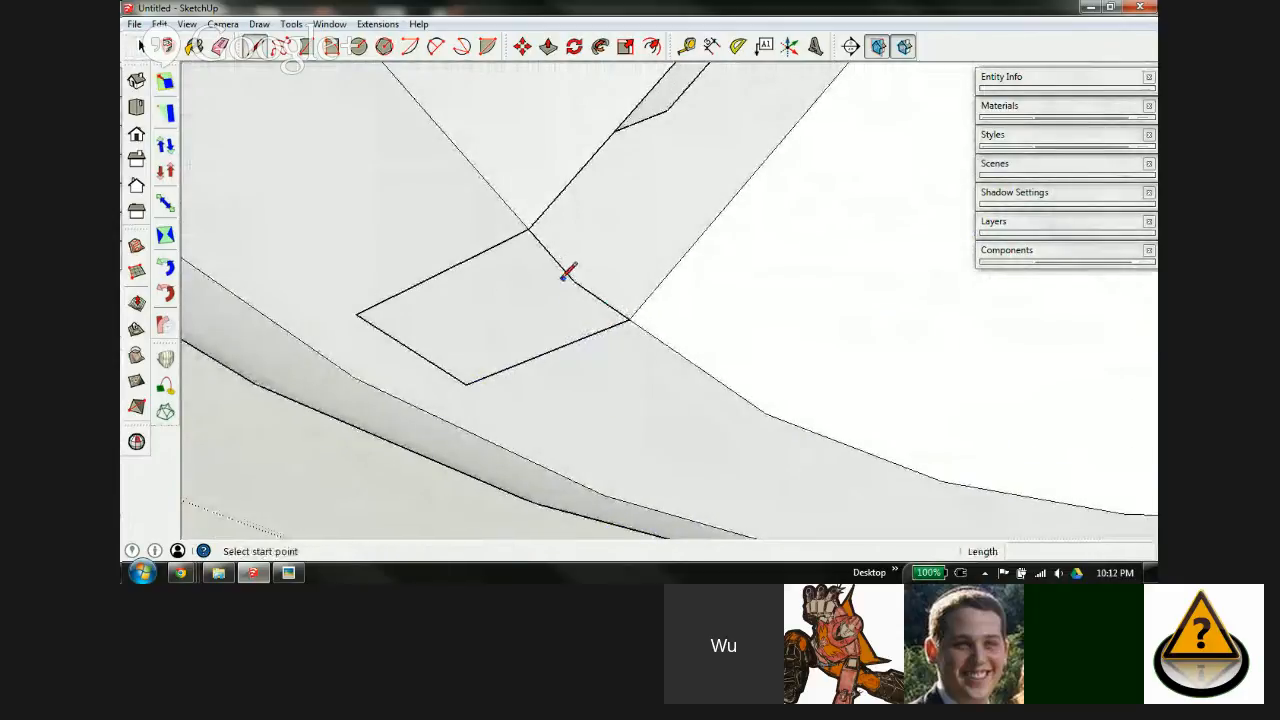
left_click(574, 281)
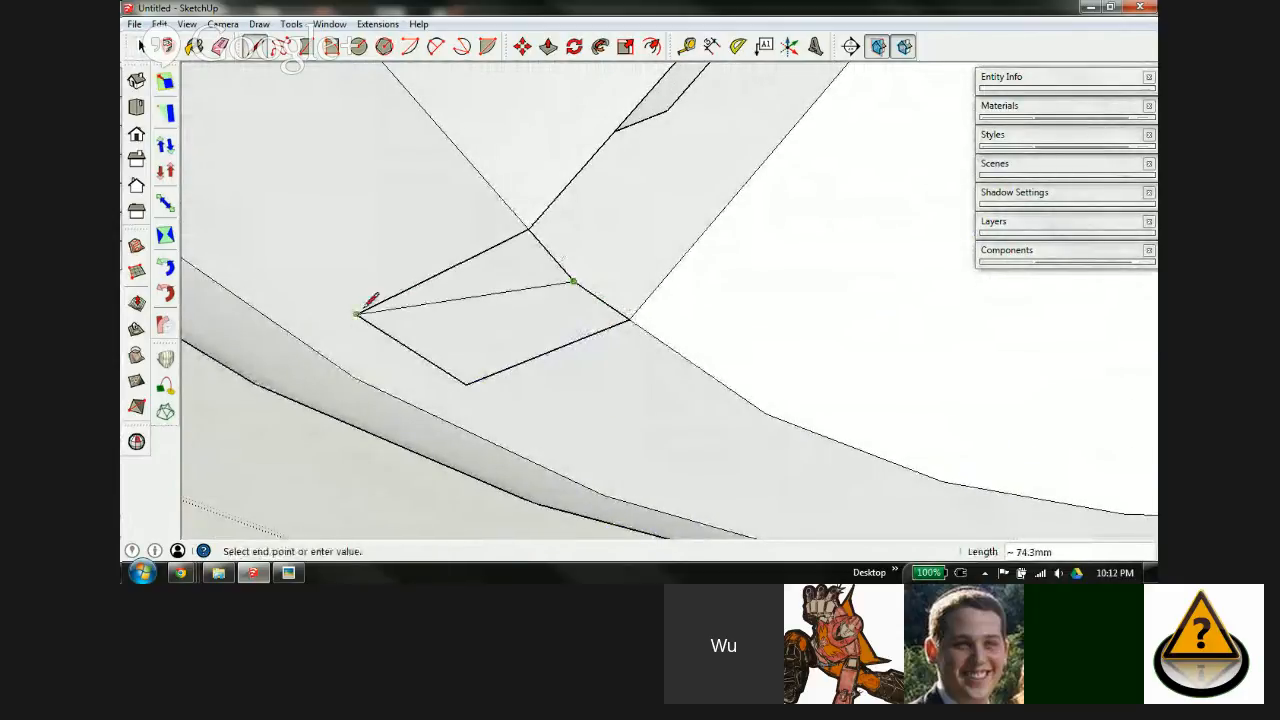
key("Escape")
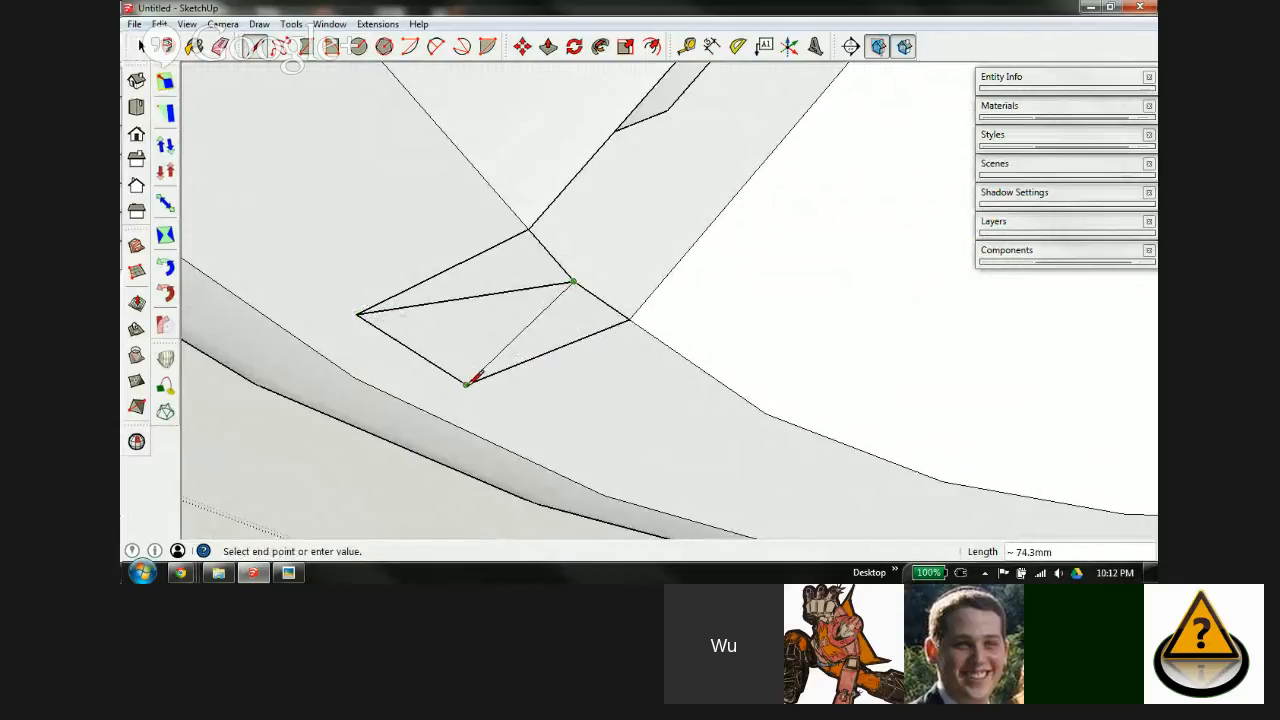
left_click(468, 380)
Step: Try to move the recess rim vertex where the two new diagonals meet in the slot's end
key("m")
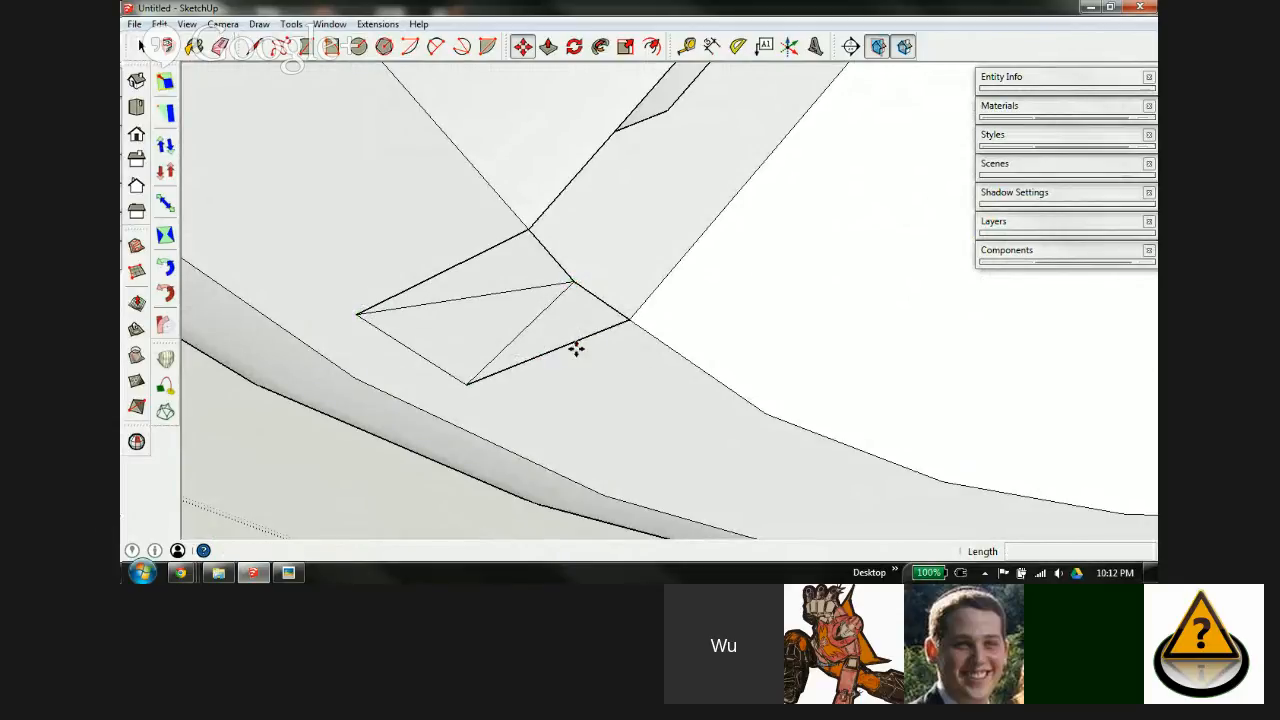
left_click(572, 283)
middle_click_drag(660, 343, 587, 260)
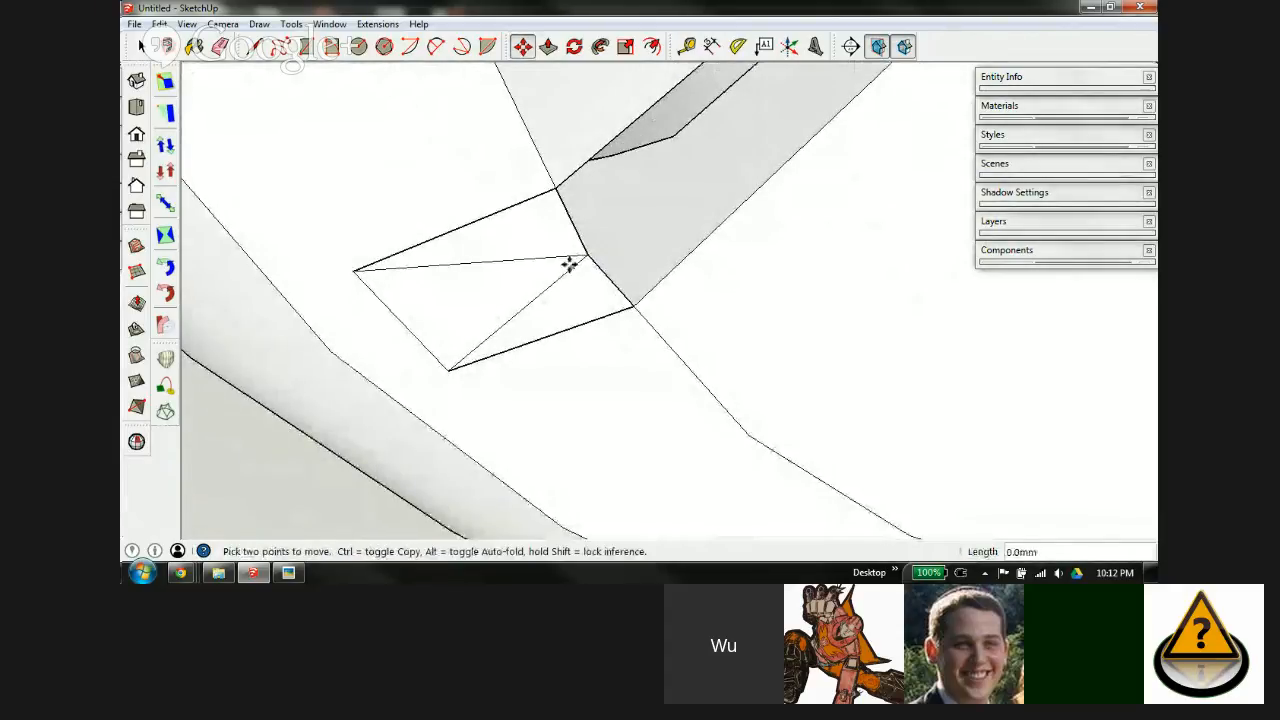
middle_click_drag(563, 358, 477, 377)
key("space")
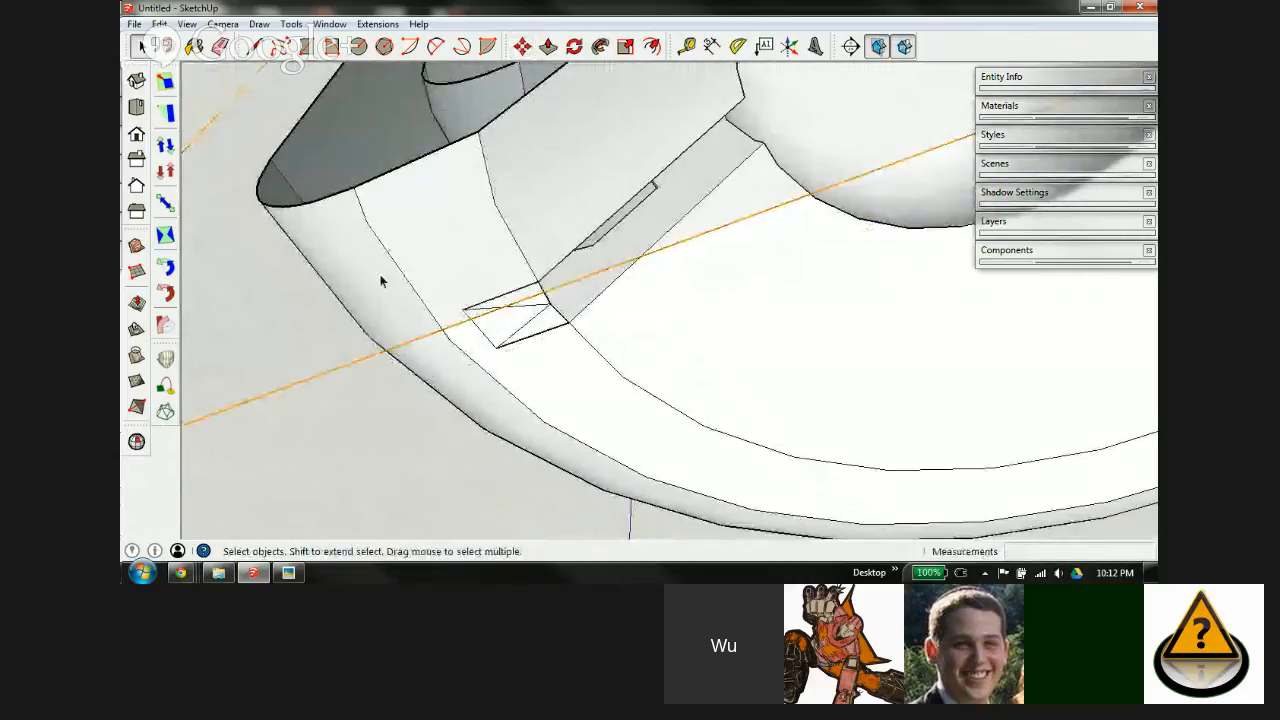
scroll(495, 285, "down", 5)
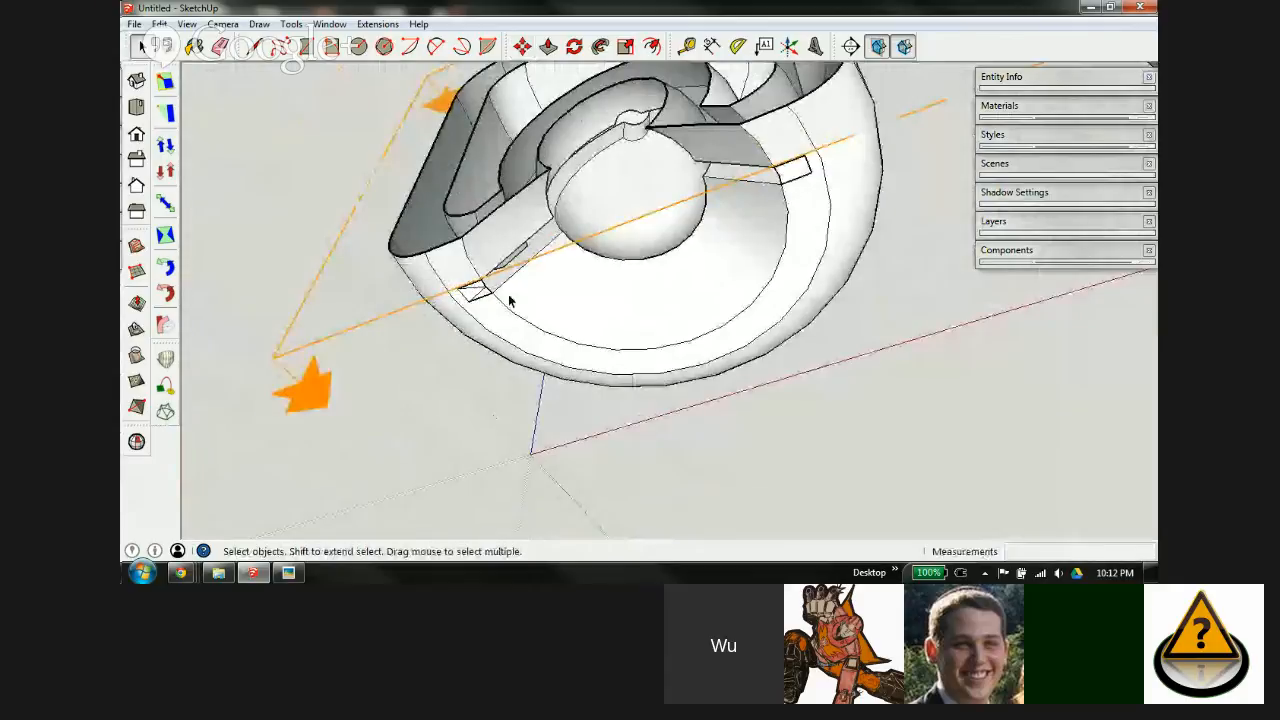
left_click(285, 357)
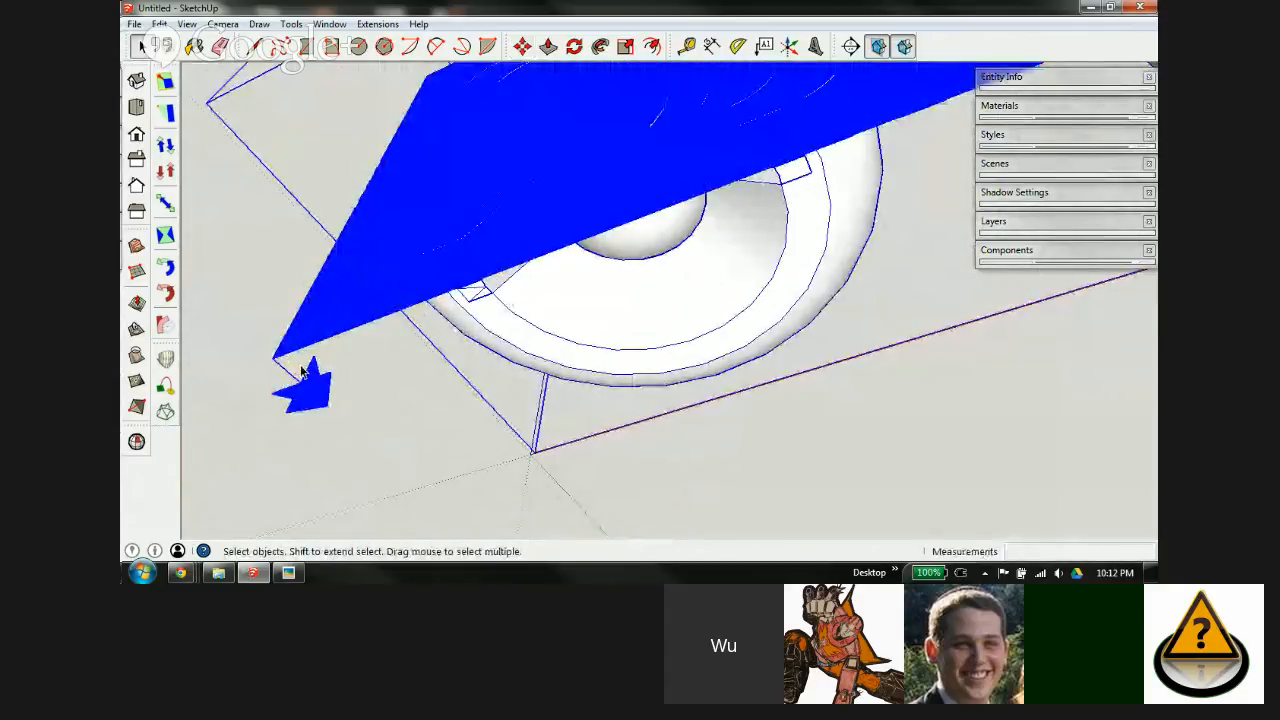
key("Delete")
key("ctrl+z")
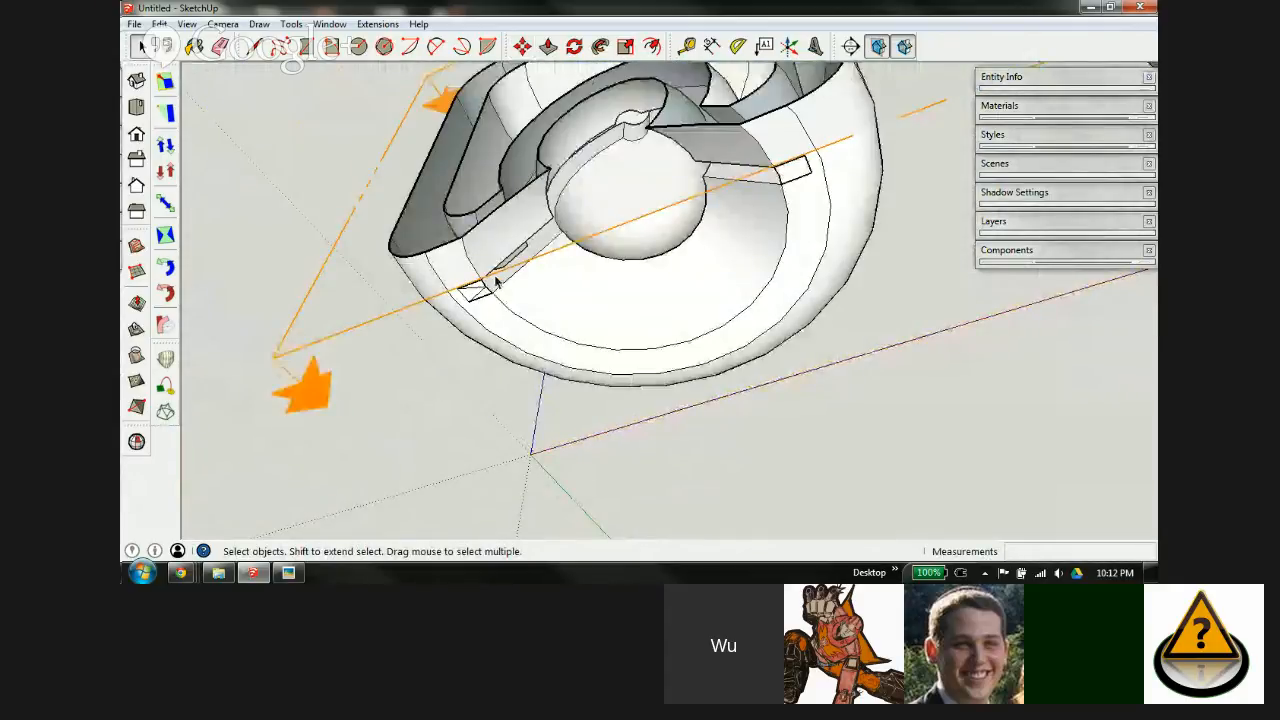
Step: Move the recess rim vertex where the two diagonals meet onto one outer corner of the slot's end rectangle
left_click(430, 305)
scroll(436, 305, "up", 10)
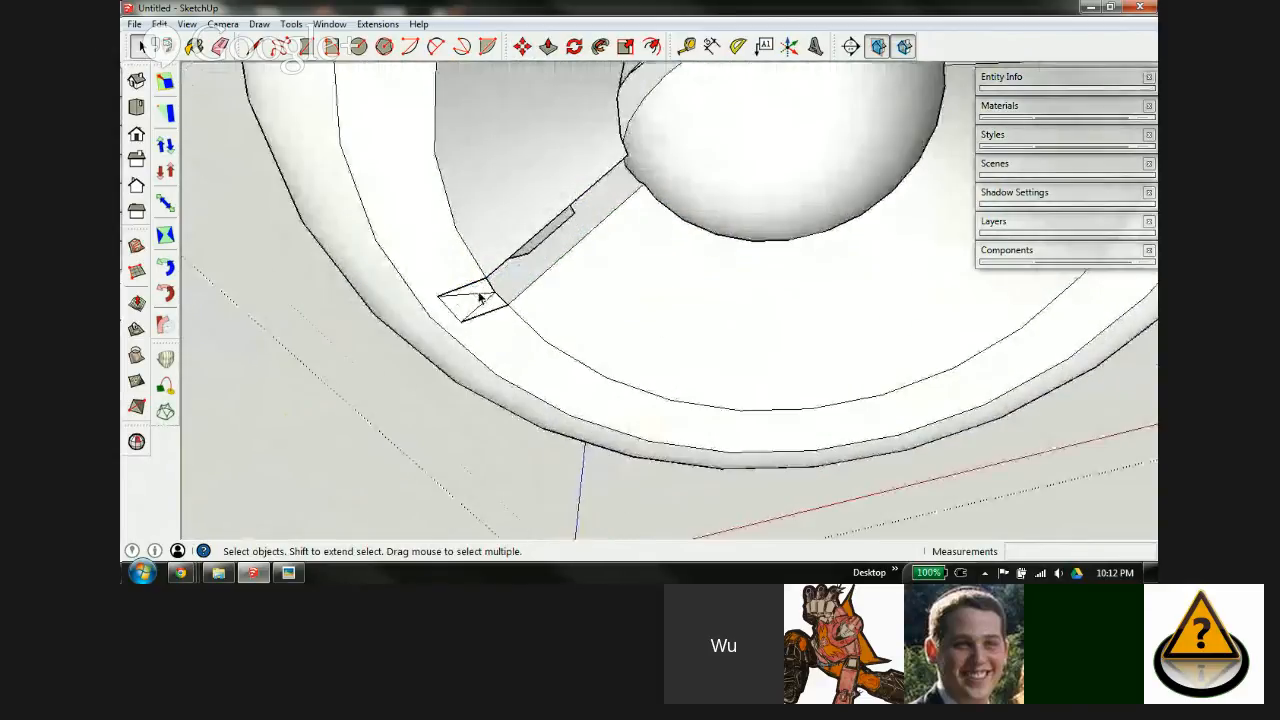
key("m")
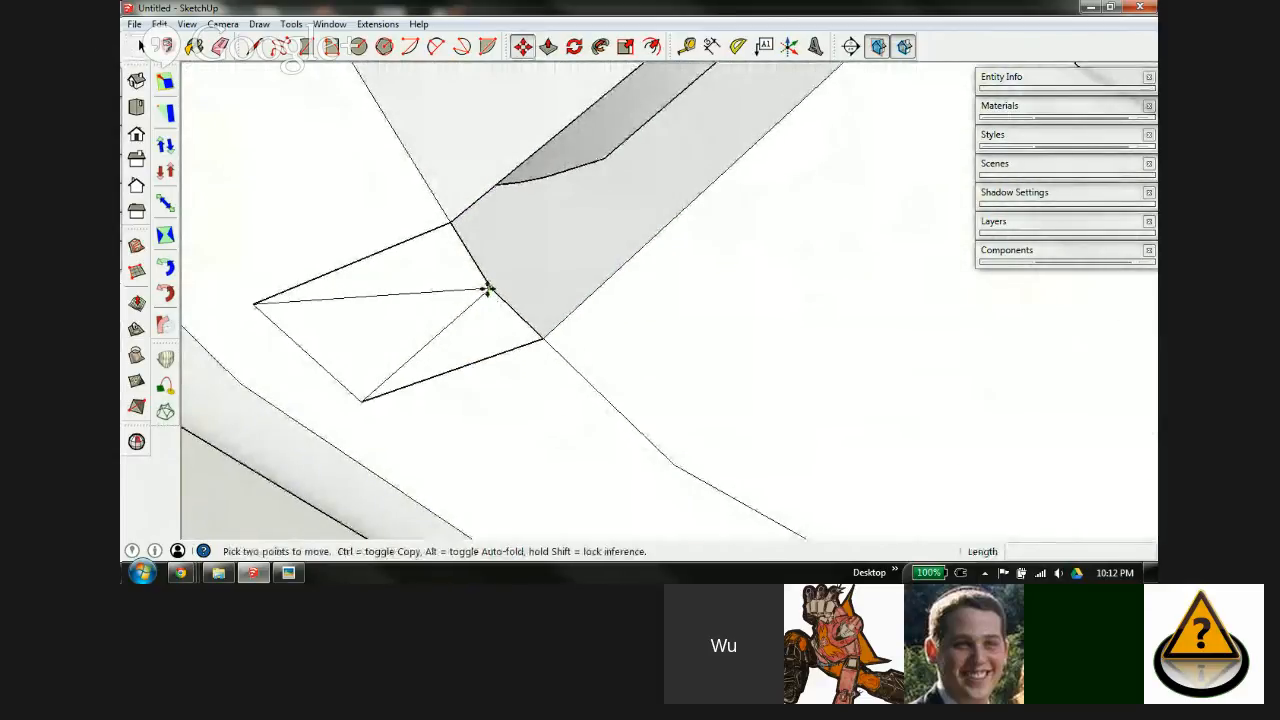
left_click(487, 289)
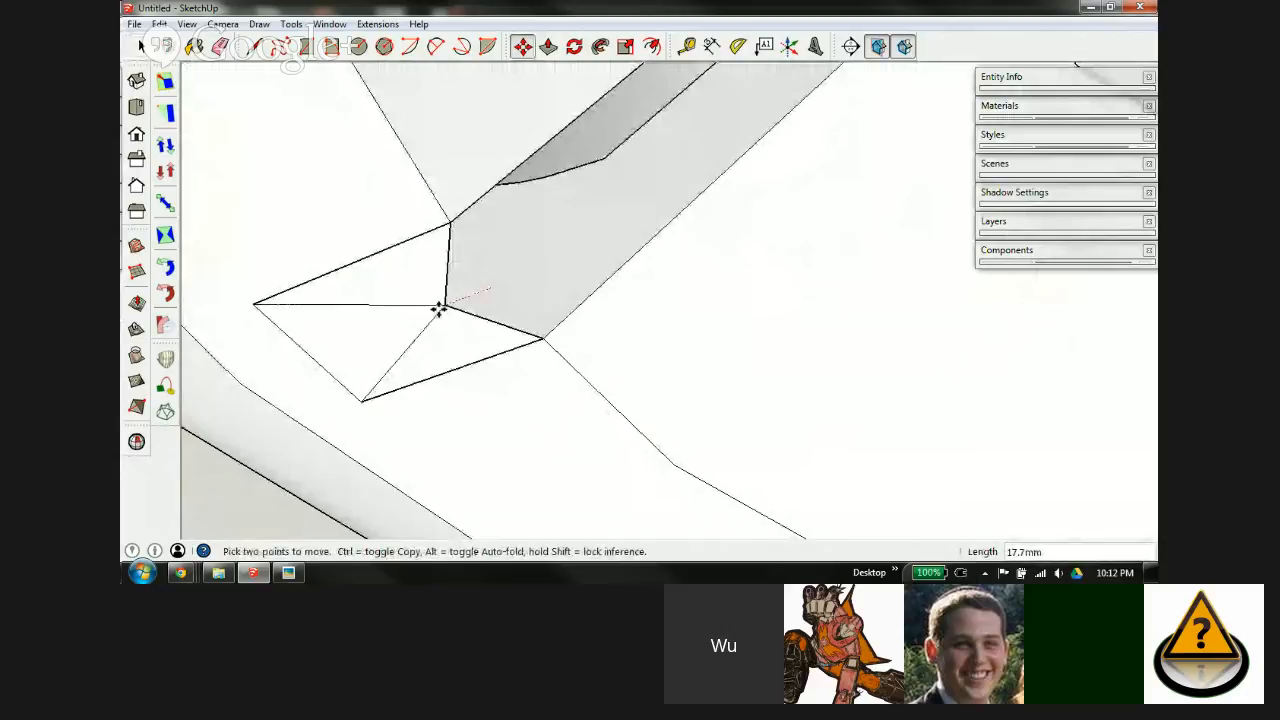
left_click(363, 400)
scroll(566, 360, "down", 2)
scroll(429, 337, "down", 2)
scroll(438, 341, "up", 4)
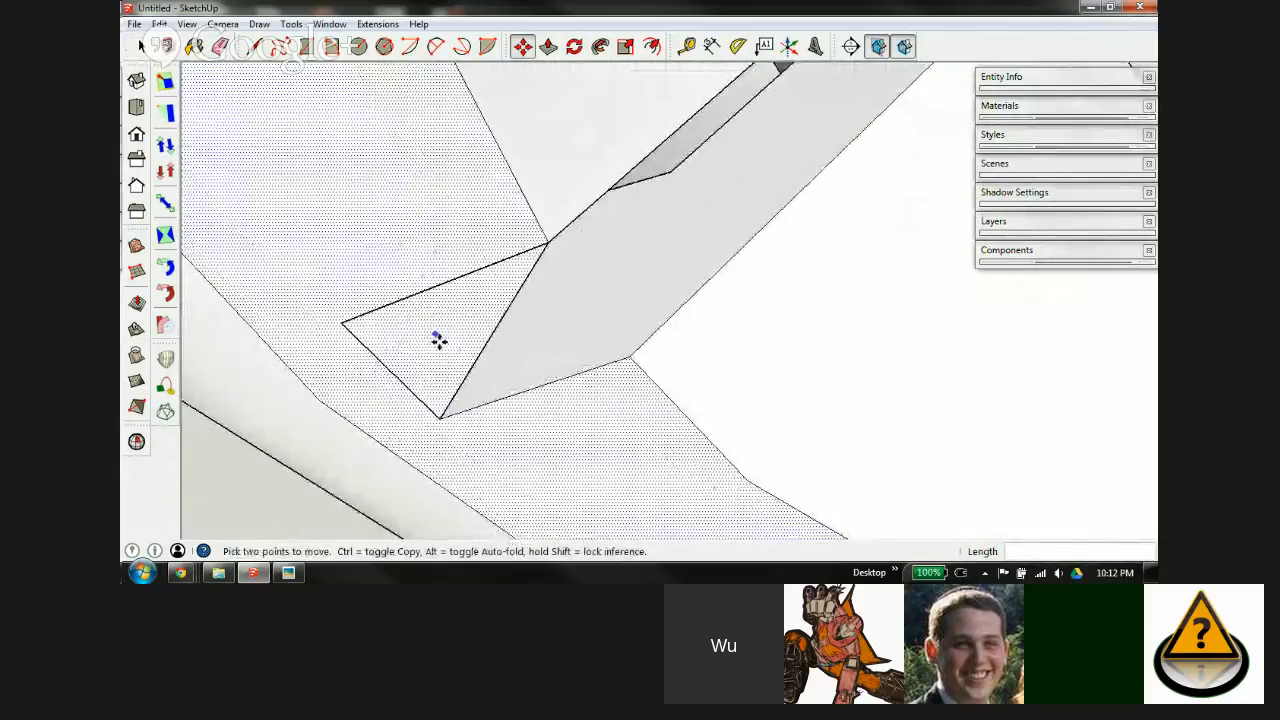
Step: Draw a line from the slot end's remaining outer corner to the diagonal edge, and move its endpoint onto that corner
key("l")
left_click(342, 321)
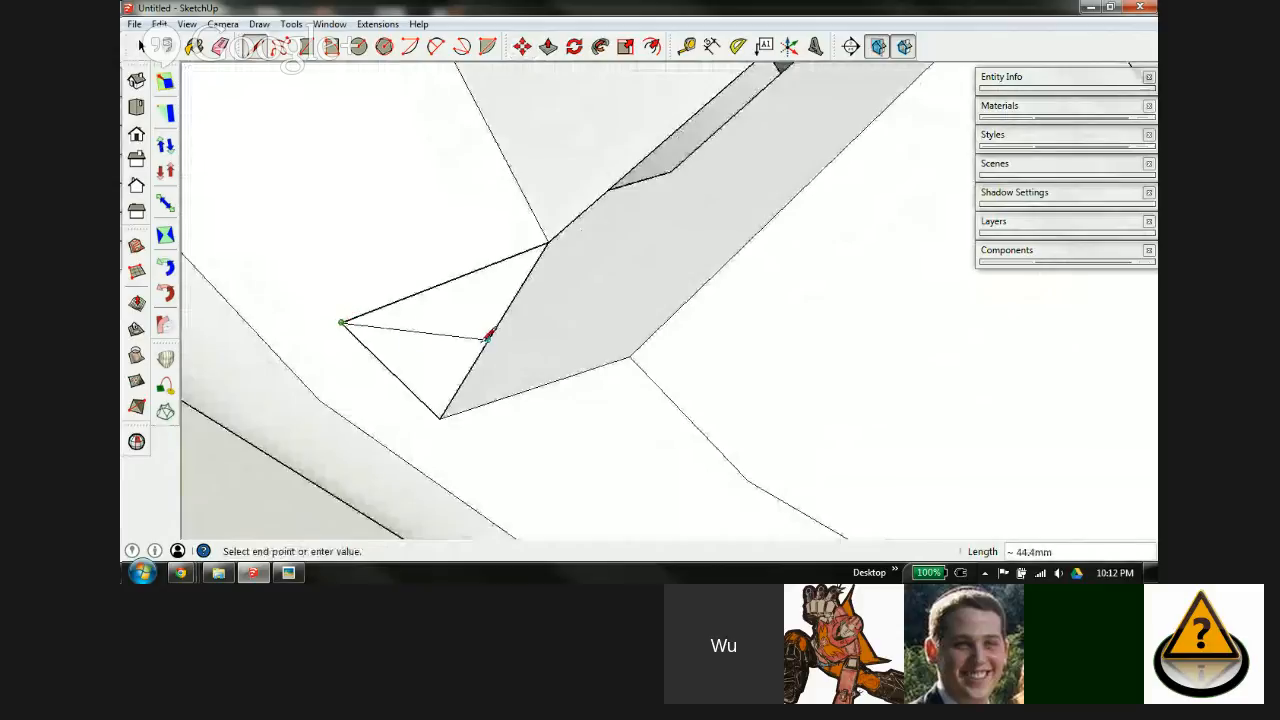
left_click(487, 340)
key("m")
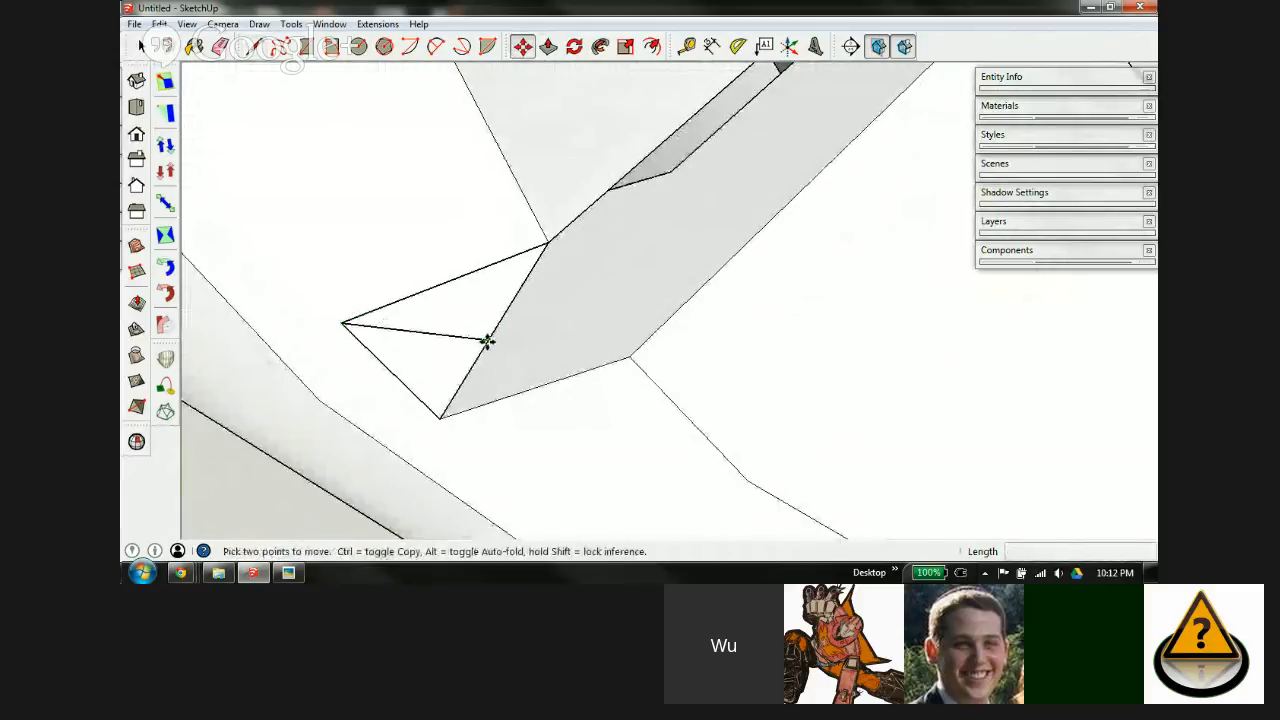
left_click(487, 340)
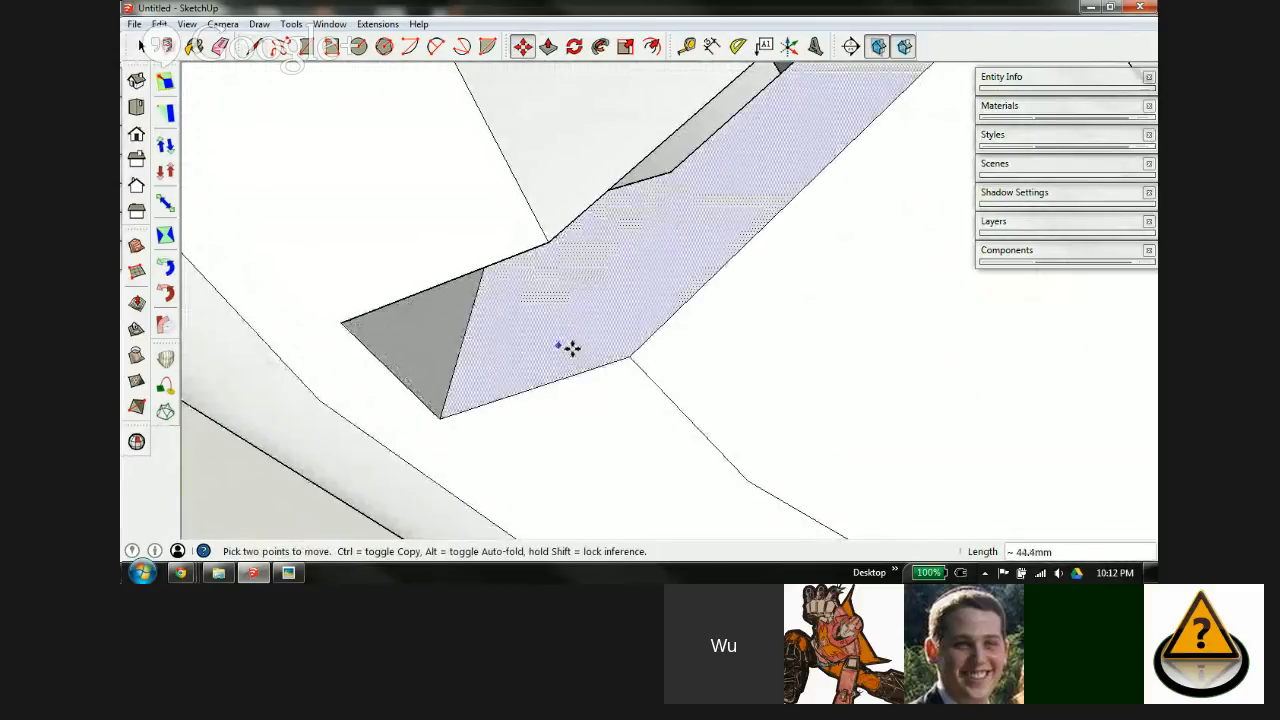
Step: At the slot's opposite end, draw two lines from the recess rim vertex to the rectangle's two outer corners
middle_click_drag(574, 343, 351, 240)
scroll(292, 236, "down", 5)
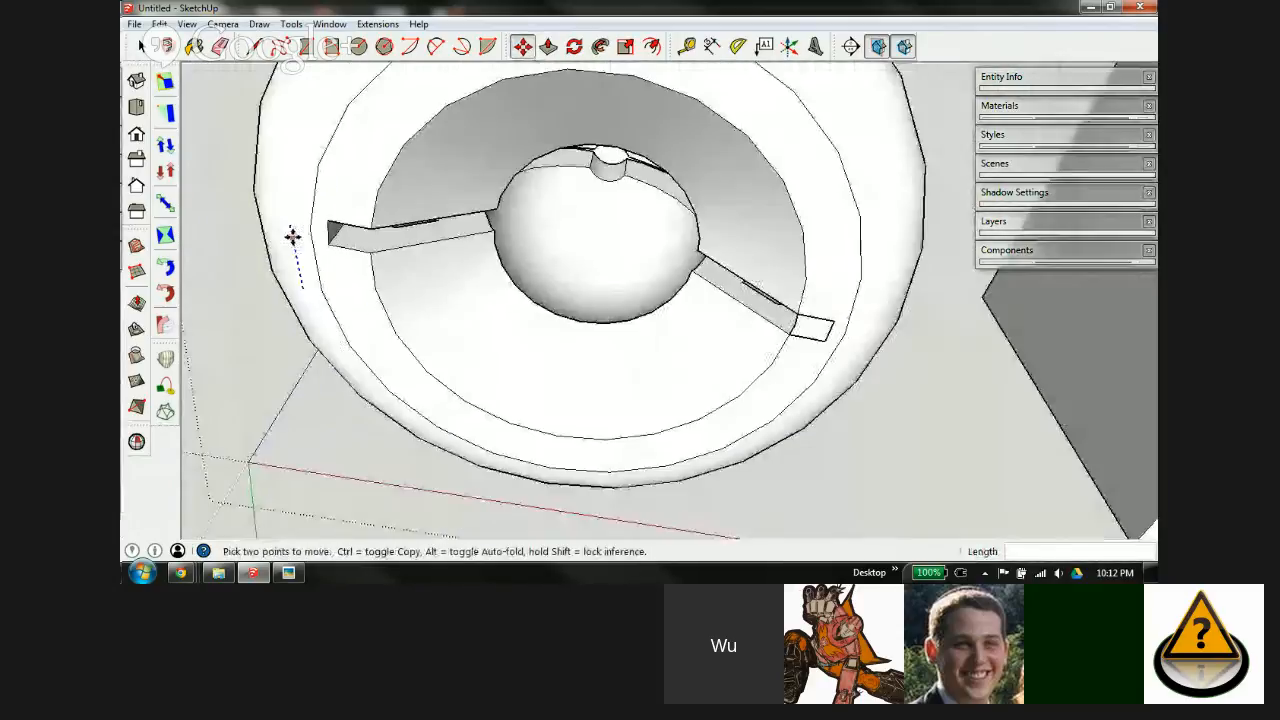
scroll(292, 236, "down", 3)
scroll(571, 280, "up", 10)
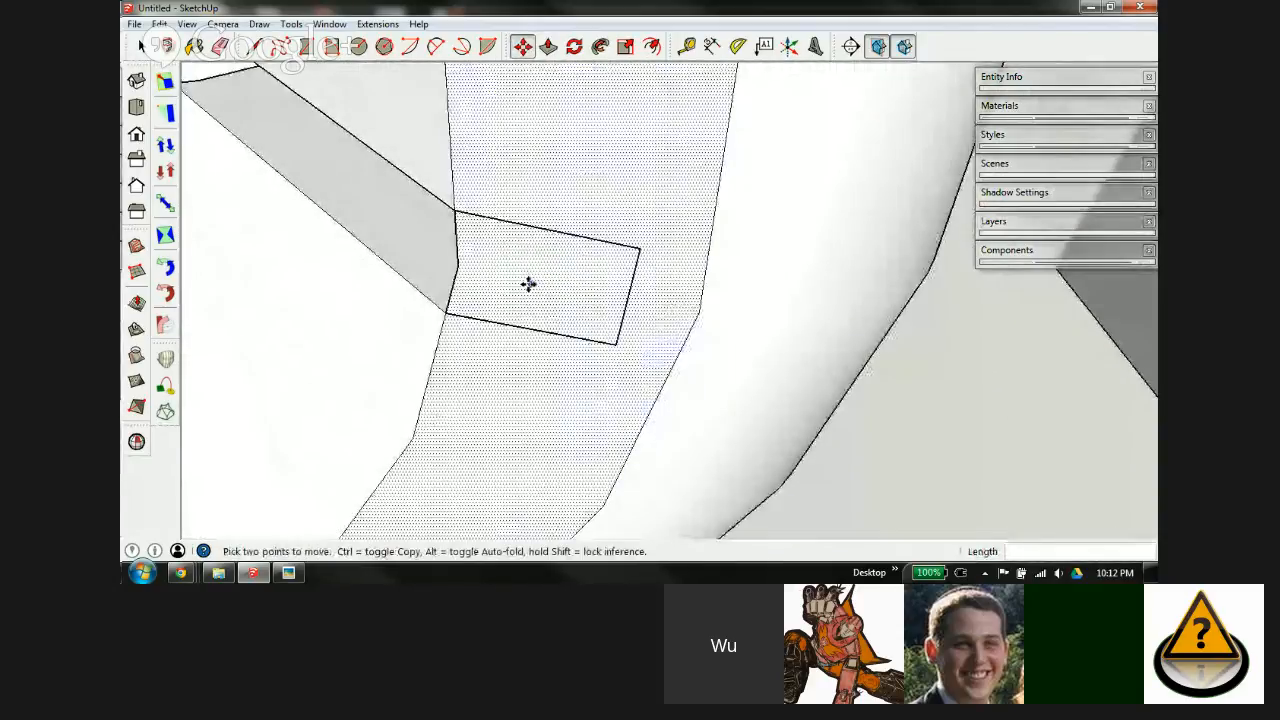
mouse_move(528, 284)
middle_mouse_down()
mouse_move(734, 291)
mouse_move(794, 309)
mouse_move(657, 229)
mouse_move(726, 309)
middle_mouse_up()
key("l")
left_click(590, 254)
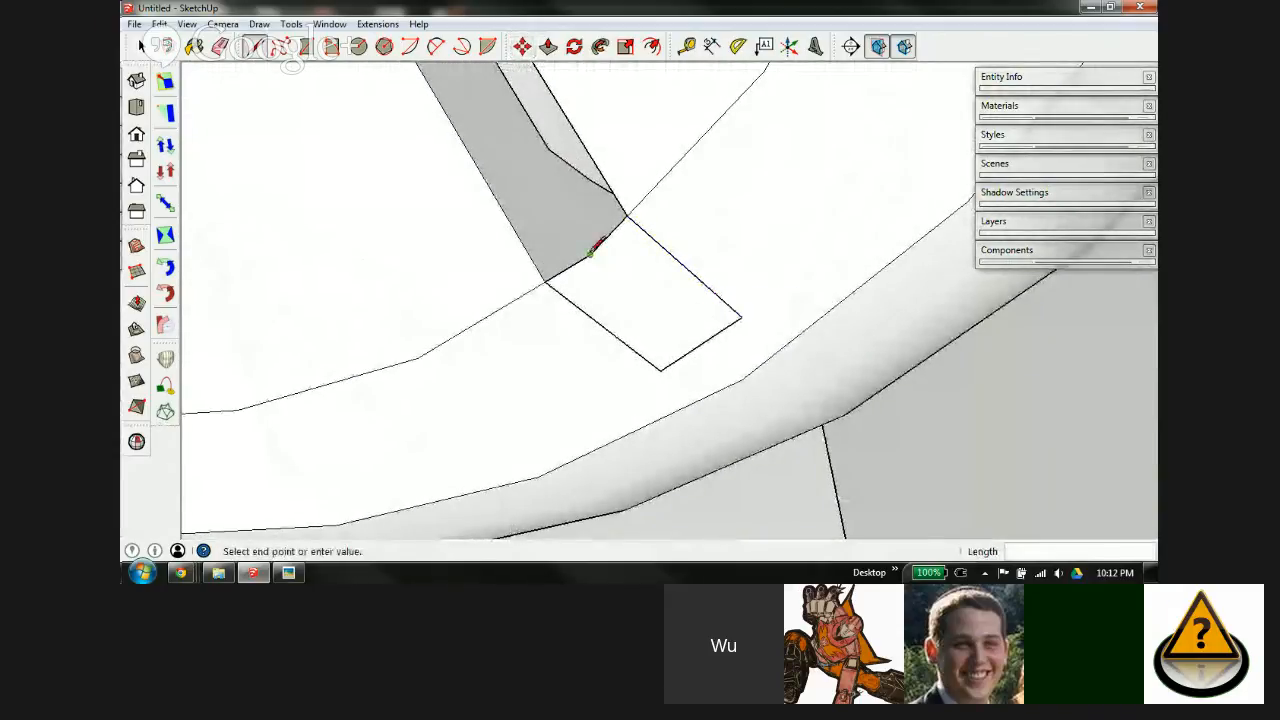
left_click(742, 316)
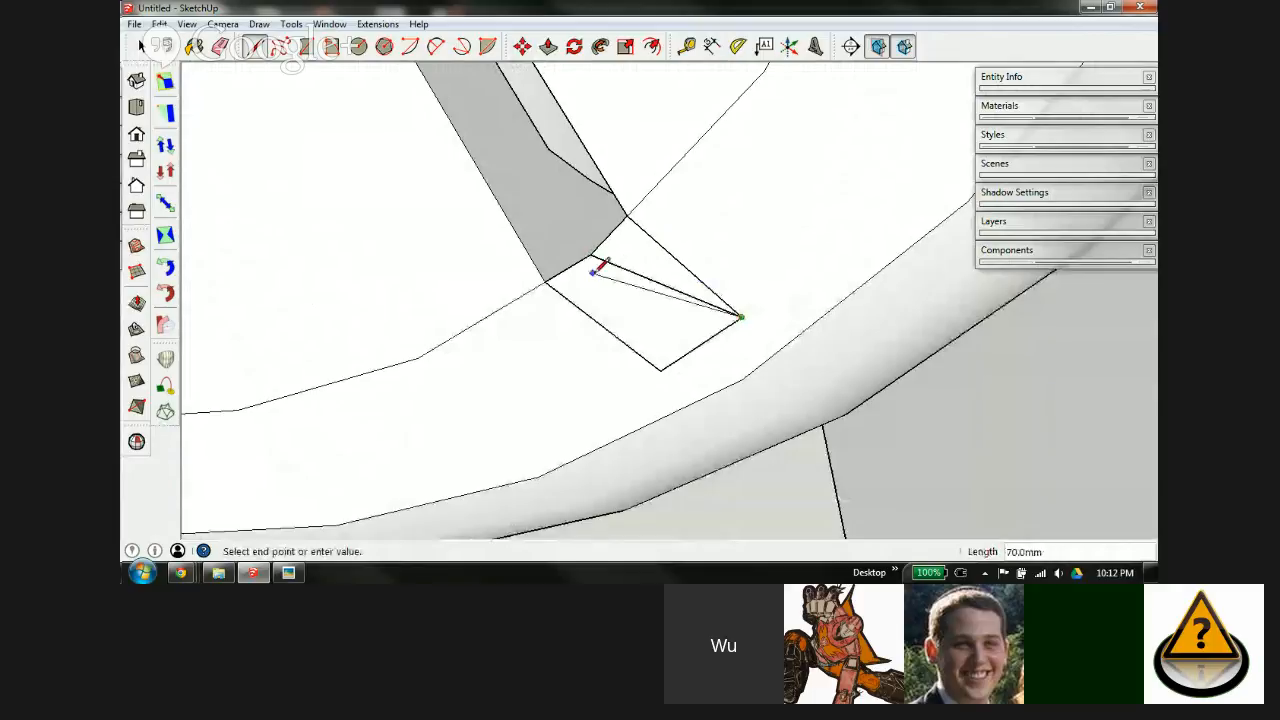
left_click(590, 254)
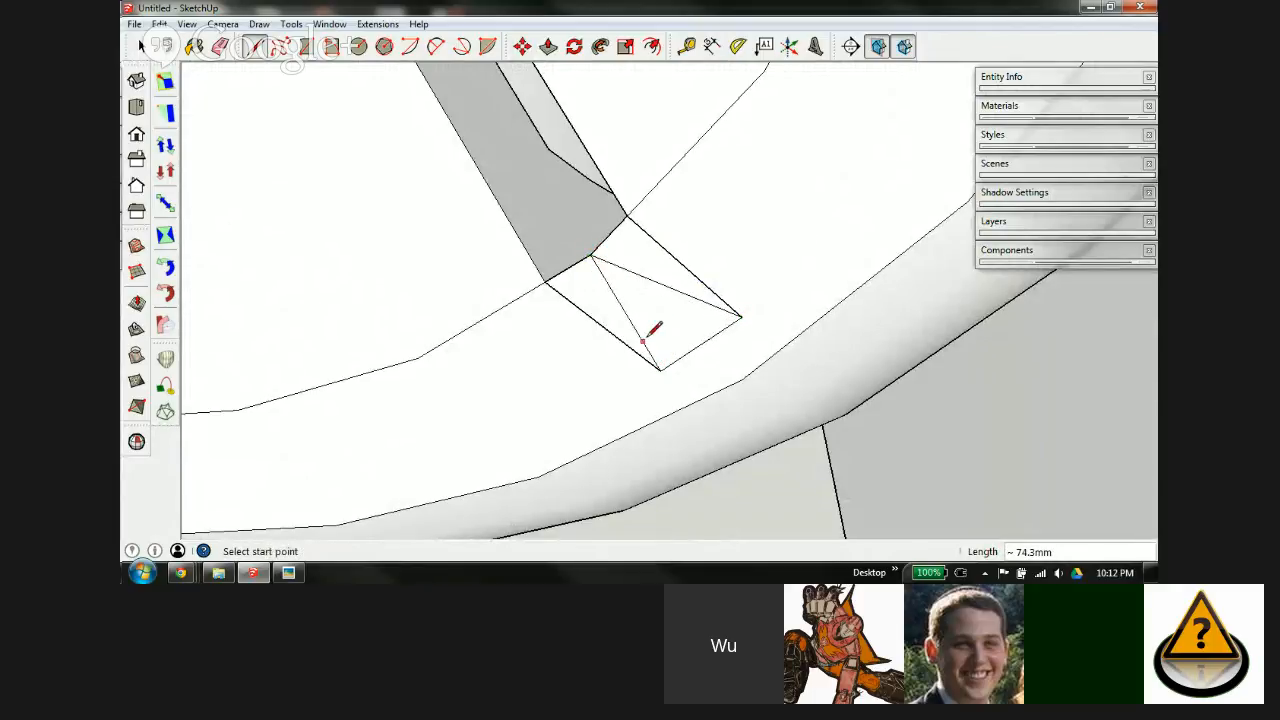
Step: Move the opposite end's rim vertex onto one outer corner of its rectangle
key("m")
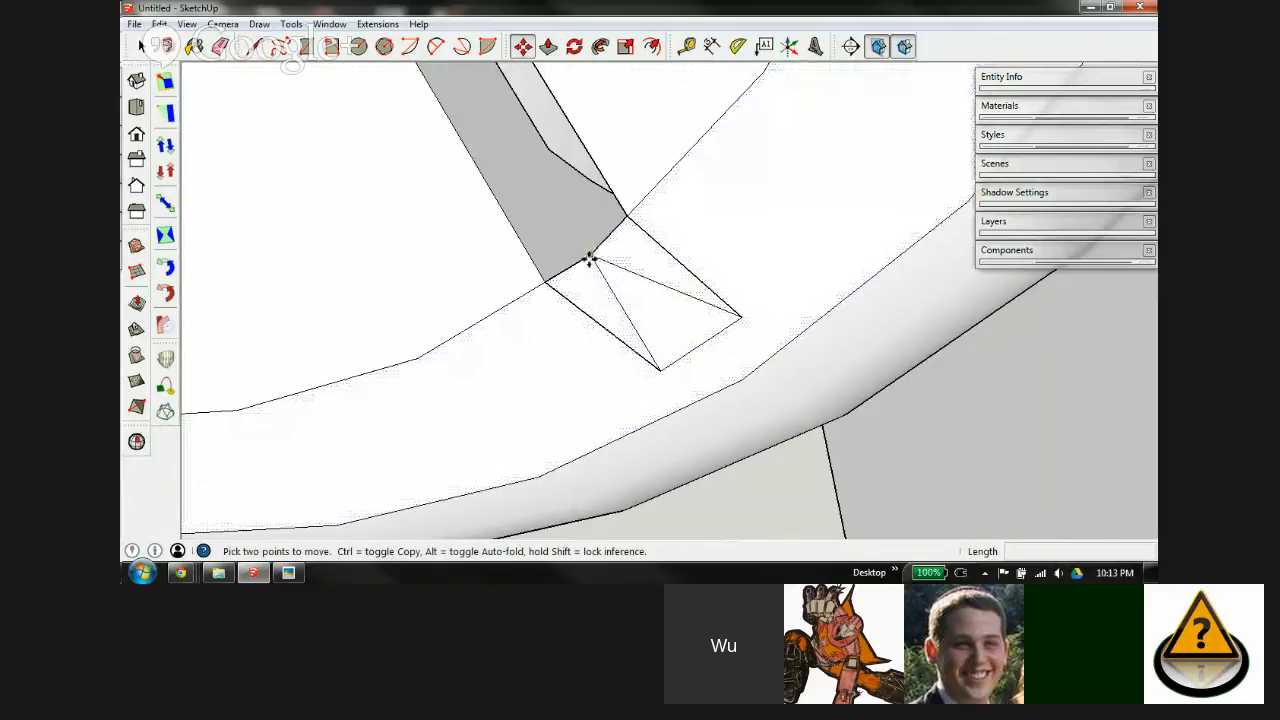
left_click(589, 258)
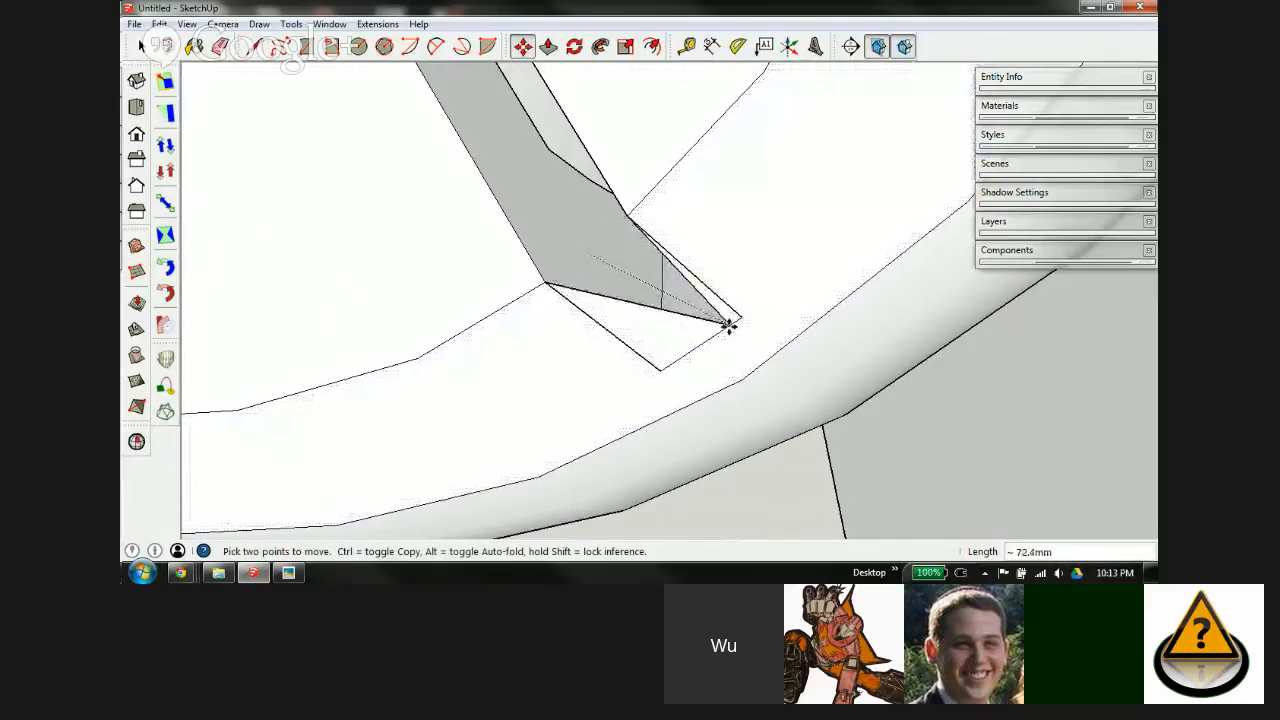
left_click(740, 318)
Step: Draw a line from the opposite end's remaining outer corner to the diagonal edge and move its endpoint onto that corner
key("l")
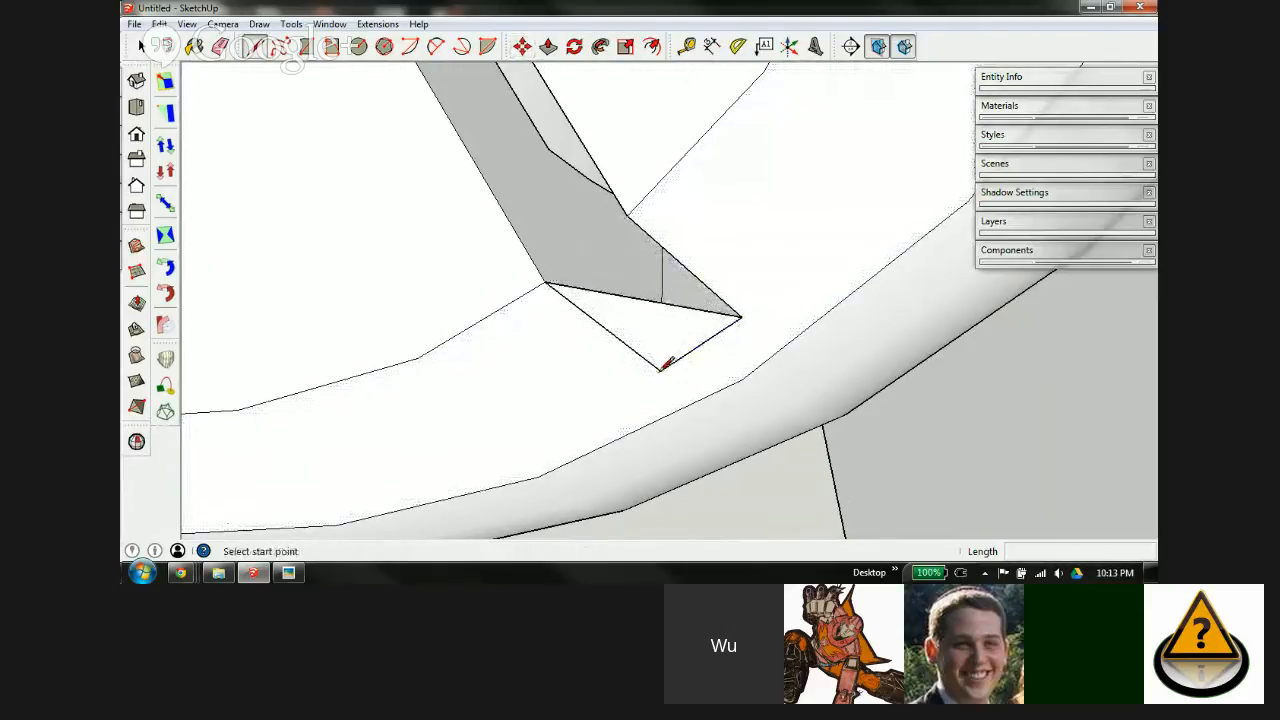
left_click(660, 369)
key("Escape")
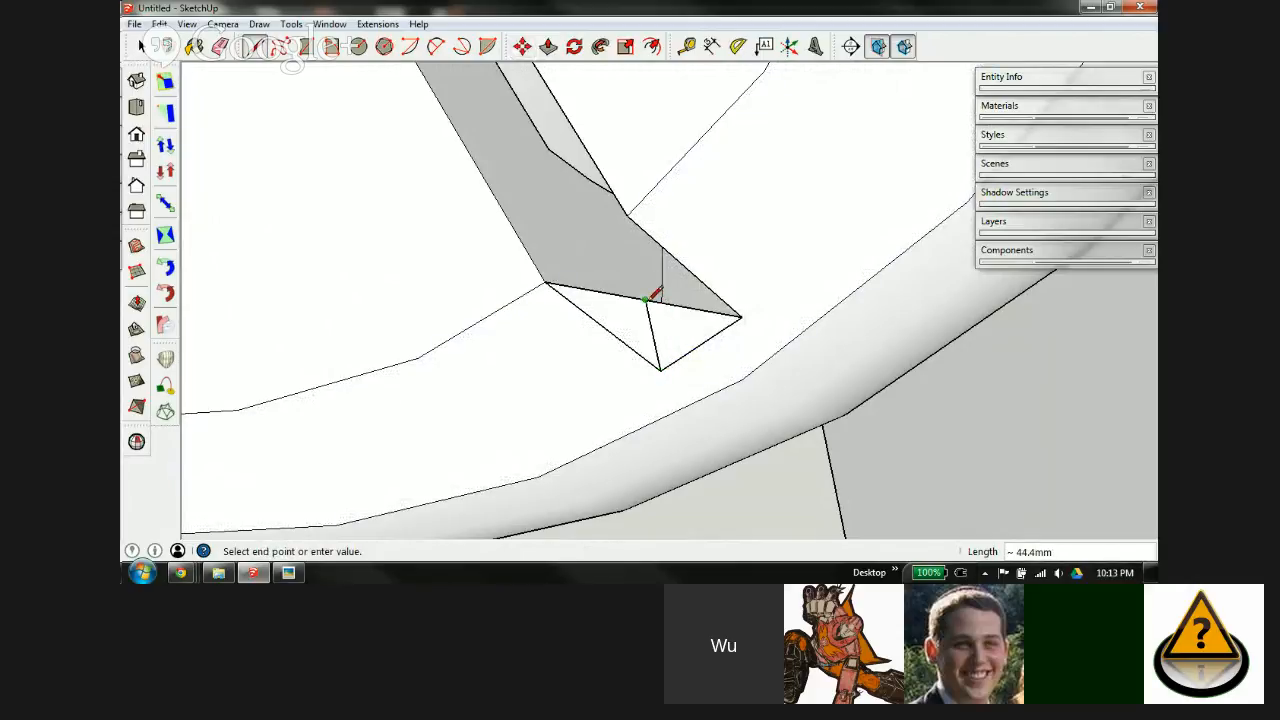
key("m")
left_click(660, 368)
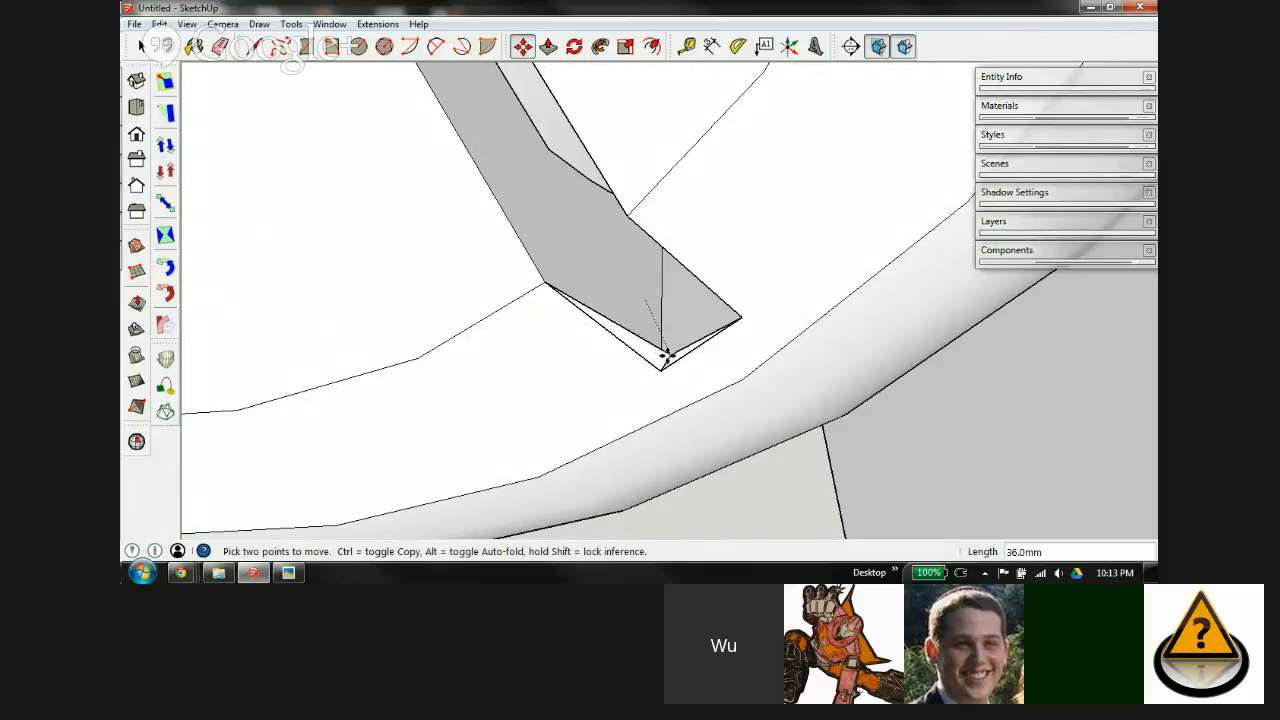
left_click(660, 274)
Step: Delete the separate box standing beside the rounded head within the group
scroll(658, 230, "down", 1)
scroll(658, 230, "down", 1)
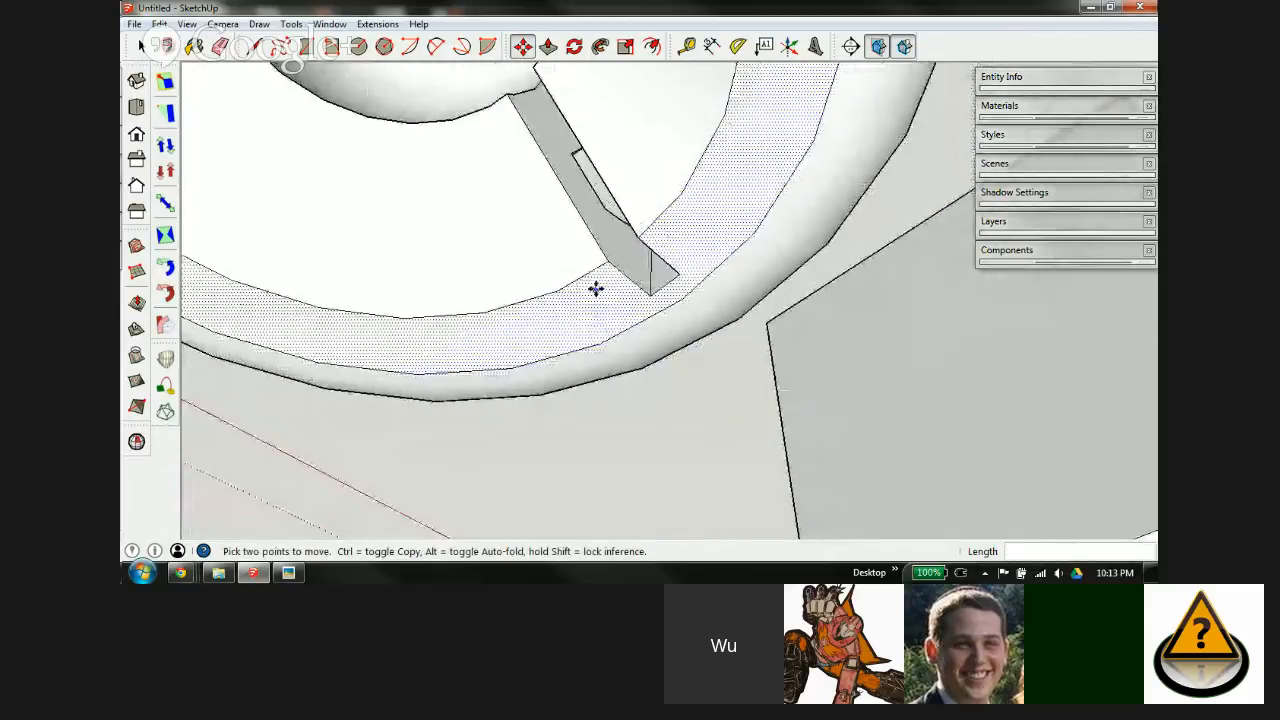
middle_click_drag(594, 286, 617, 174)
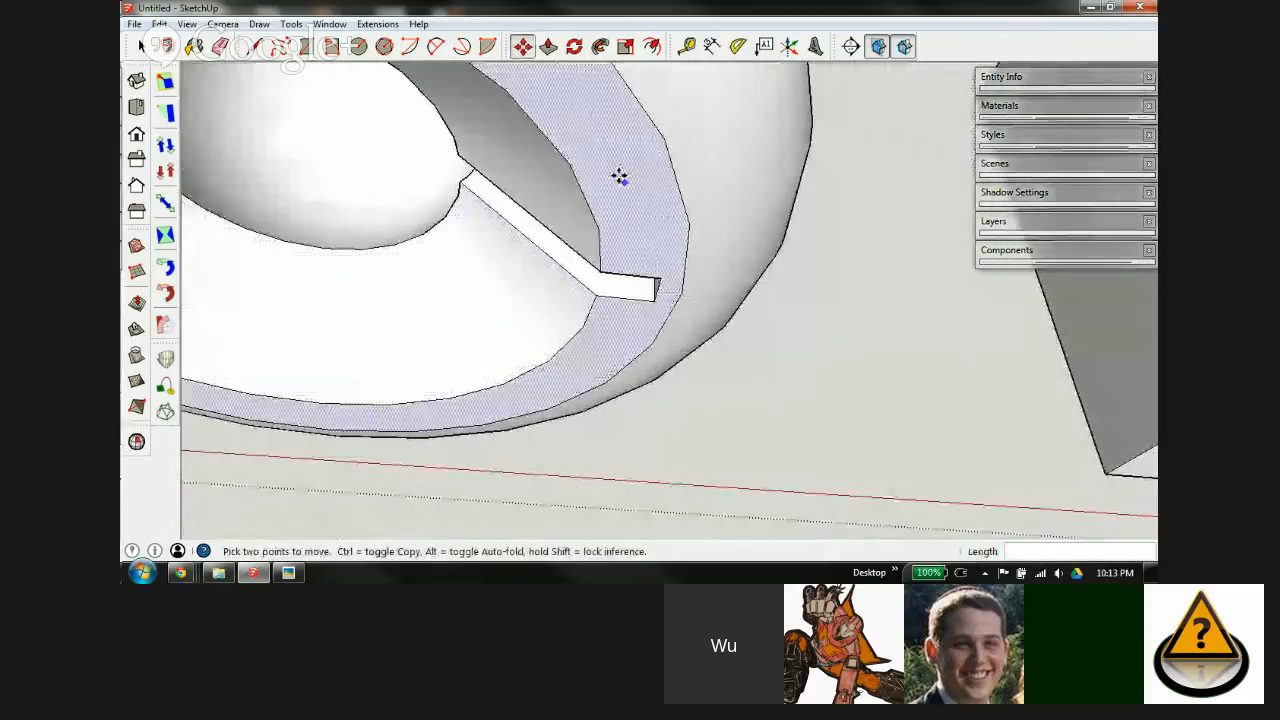
scroll(606, 131, "down", 3)
middle_click_drag(606, 131, 552, 494)
scroll(451, 214, "down", 4)
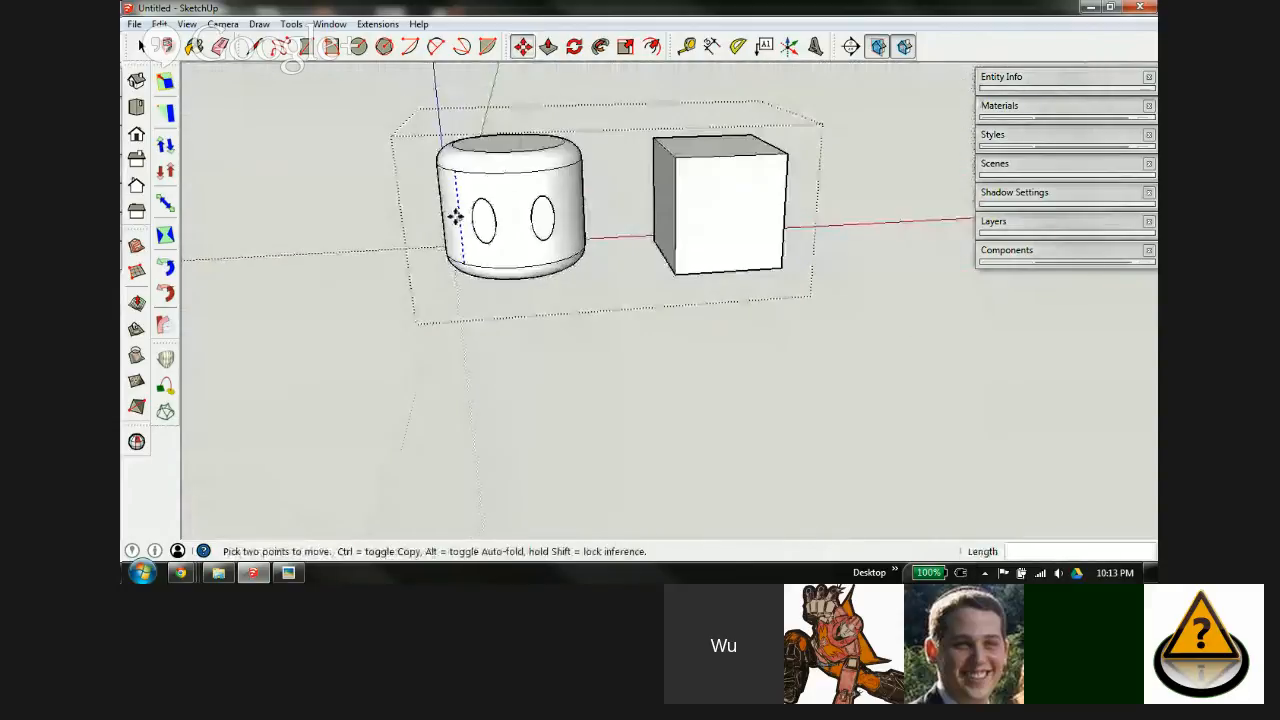
key("space")
left_click(640, 200)
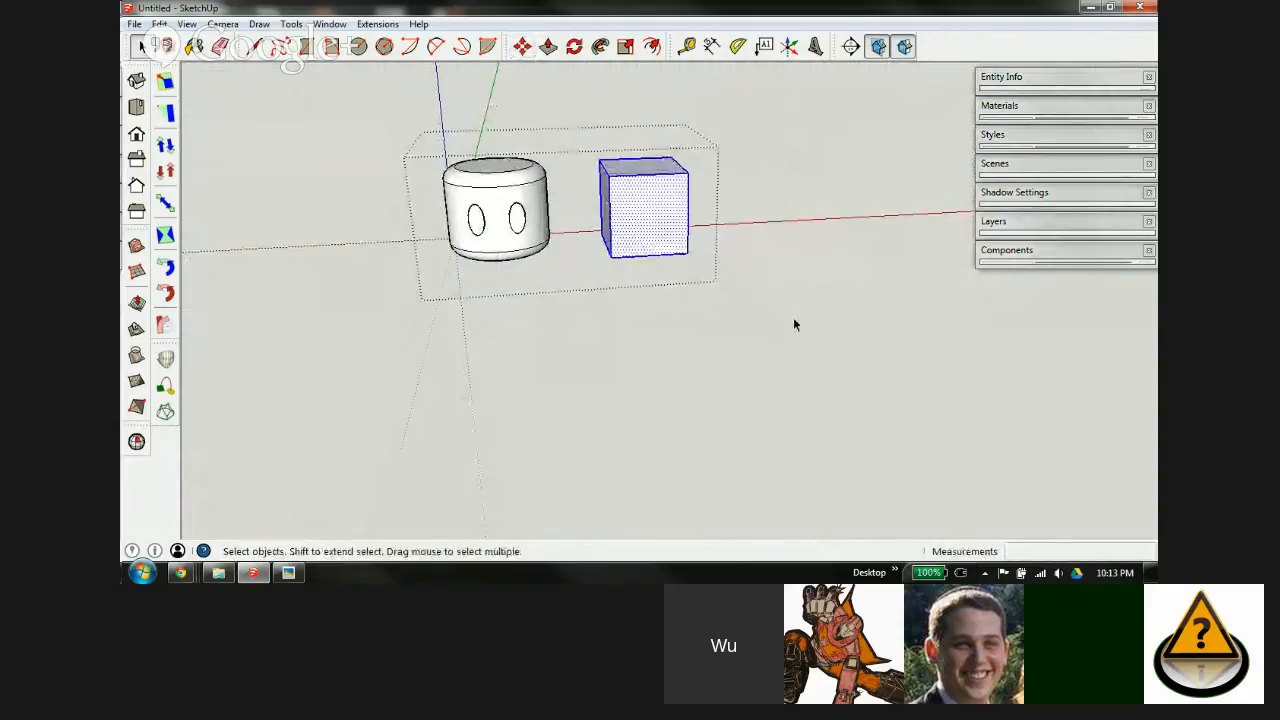
key("Delete")
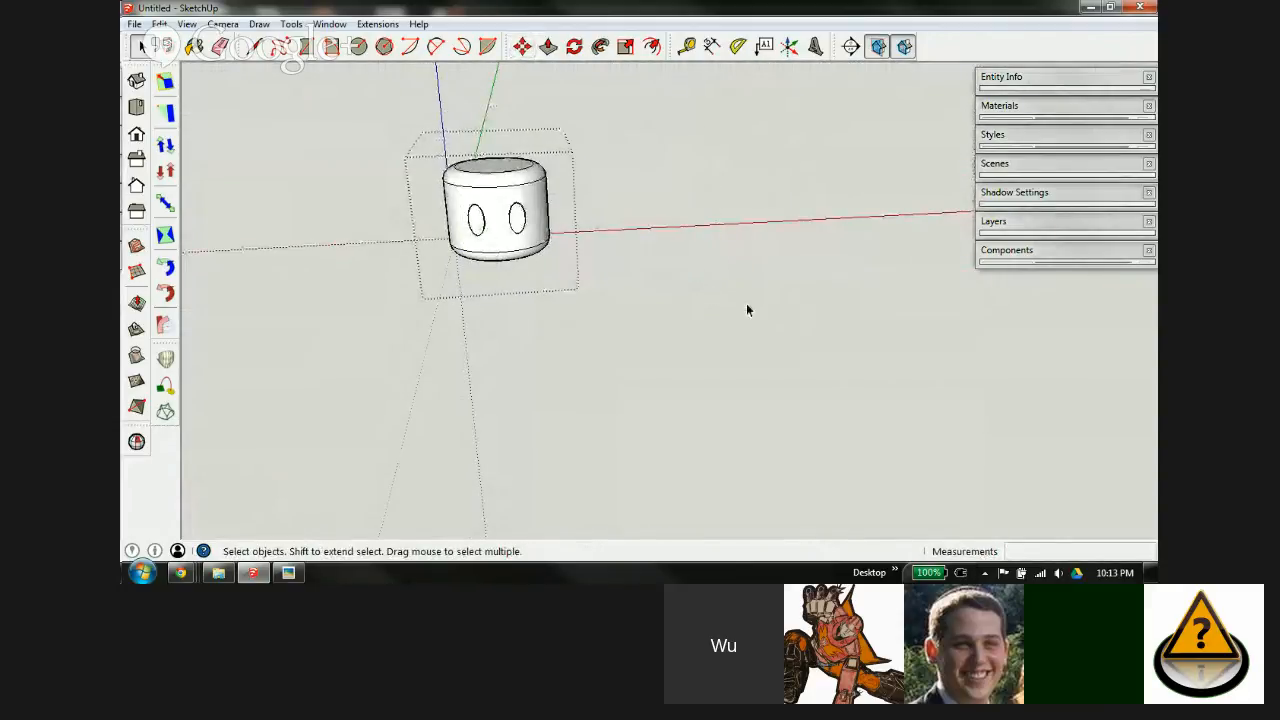
Step: Scale the whole rounded head uniformly by 0.01 about its opposite corner and leave group editing
double_click(511, 231)
key("s")
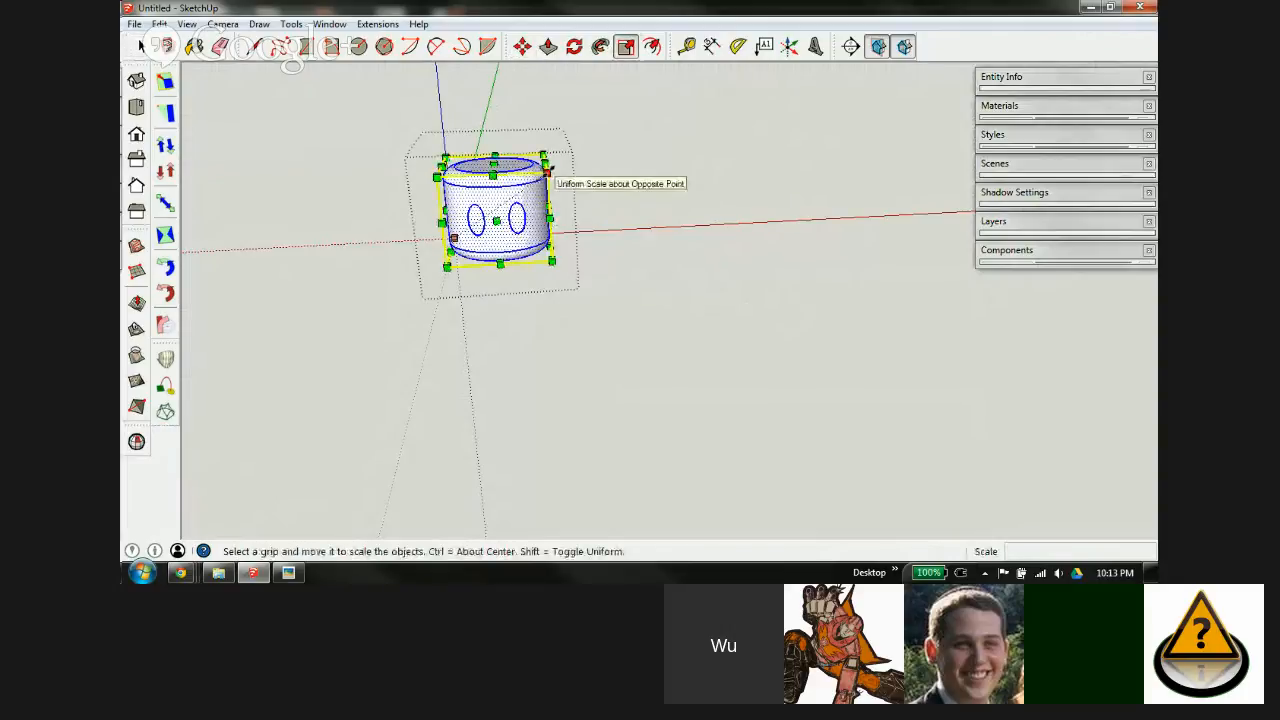
middle_click_drag(483, 215, 597, 209)
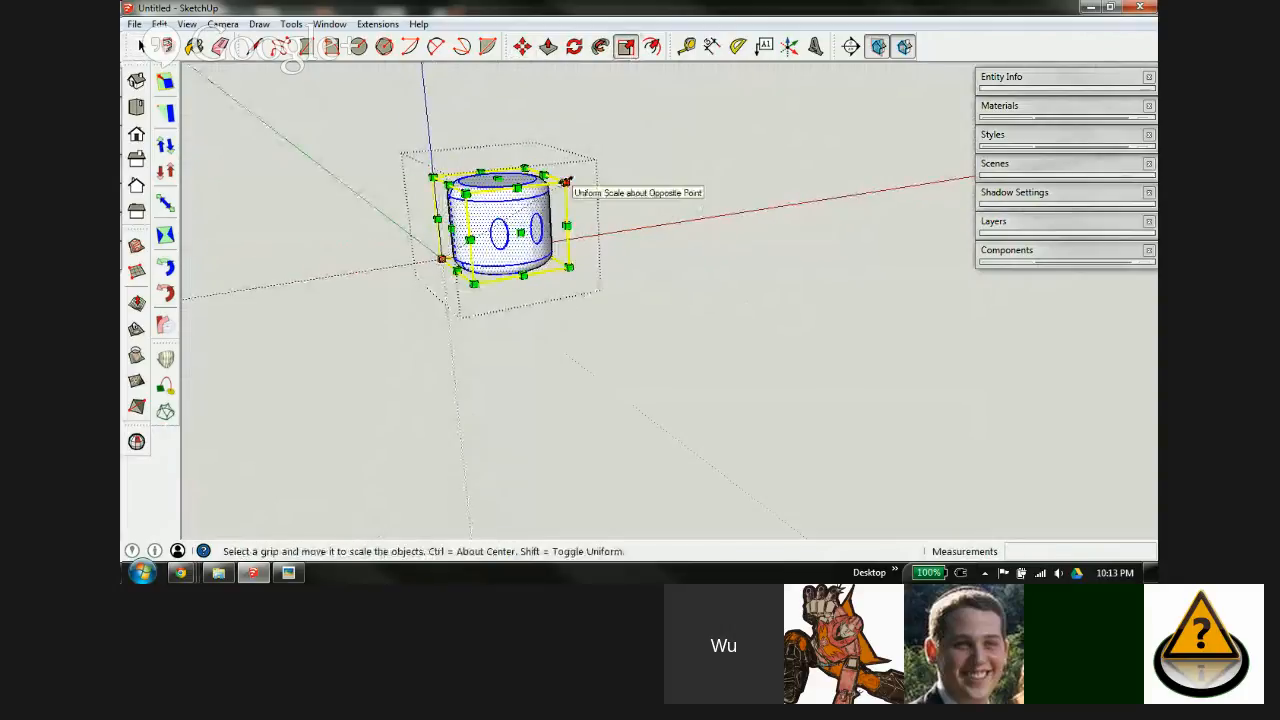
left_click_drag(565, 180, 451, 253)
key("ctrl+z")
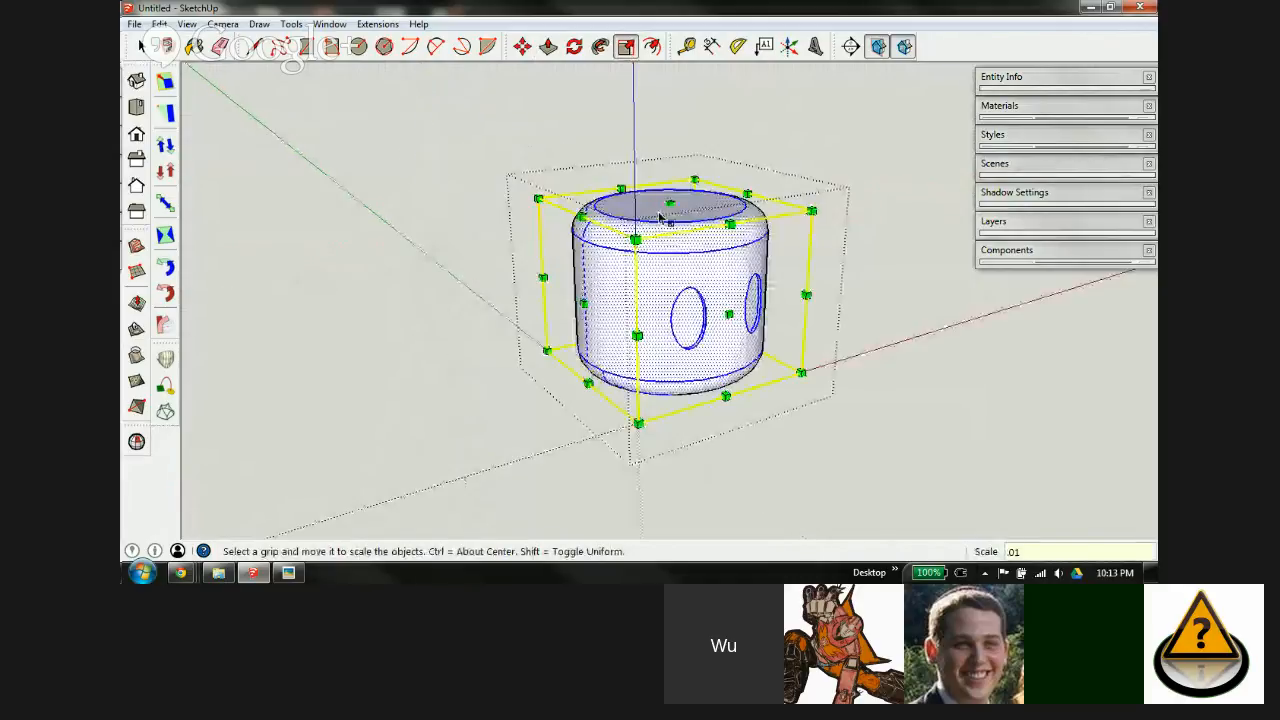
key("space")
middle_click_drag(697, 341, 535, 251)
left_click(535, 251)
scroll(595, 274, "down", 3)
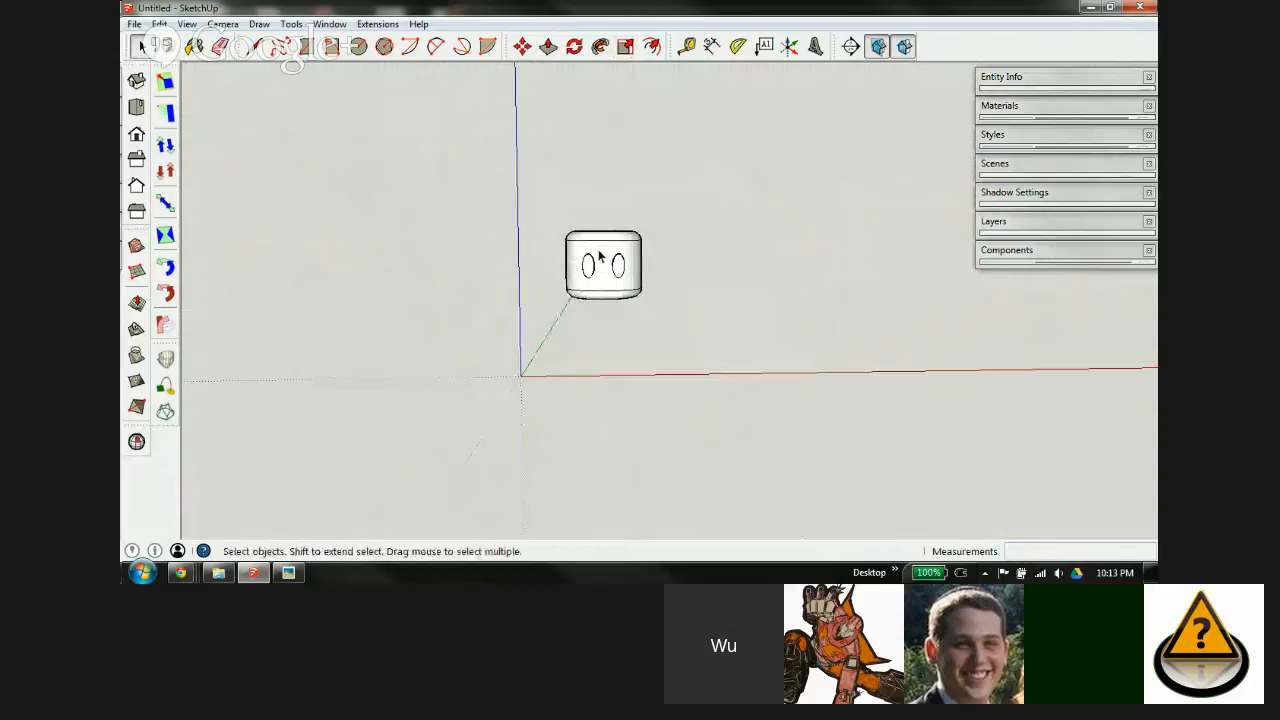
Step: Convert the rounded head's group into a component and set its definition name to "head"
left_click(600, 258)
right_click(602, 254)
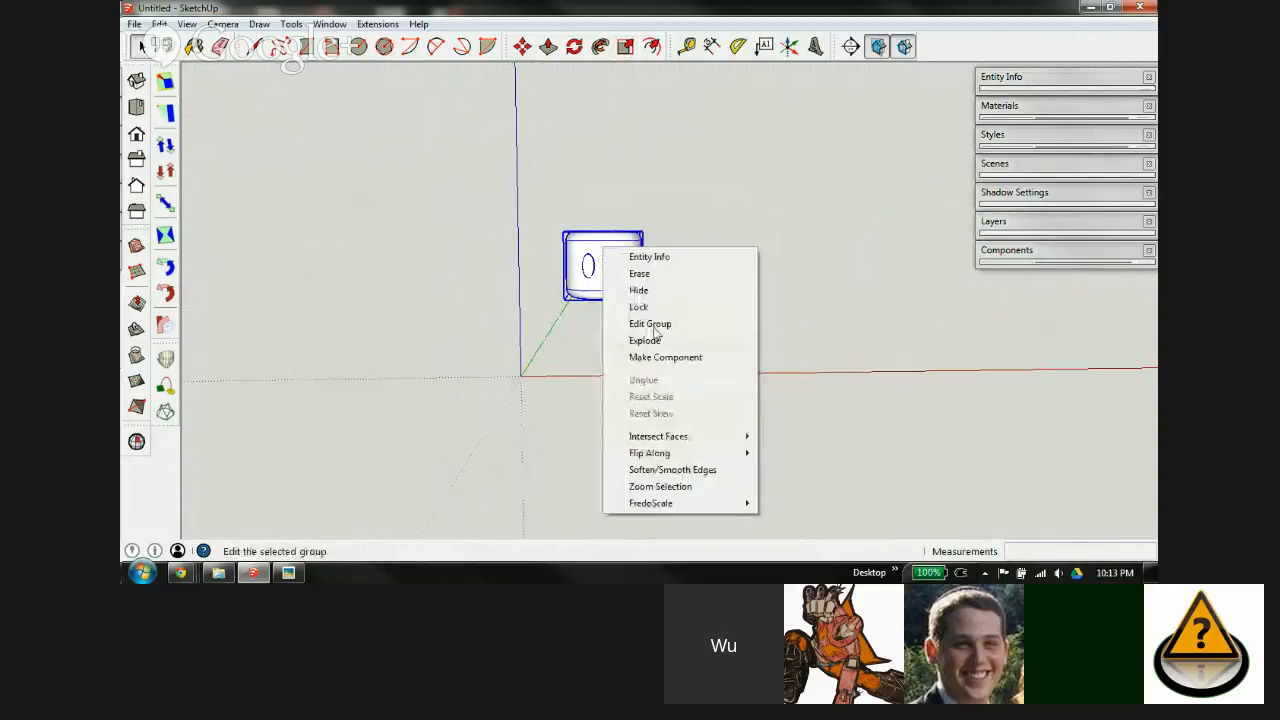
left_click(662, 357)
left_click(1052, 80)
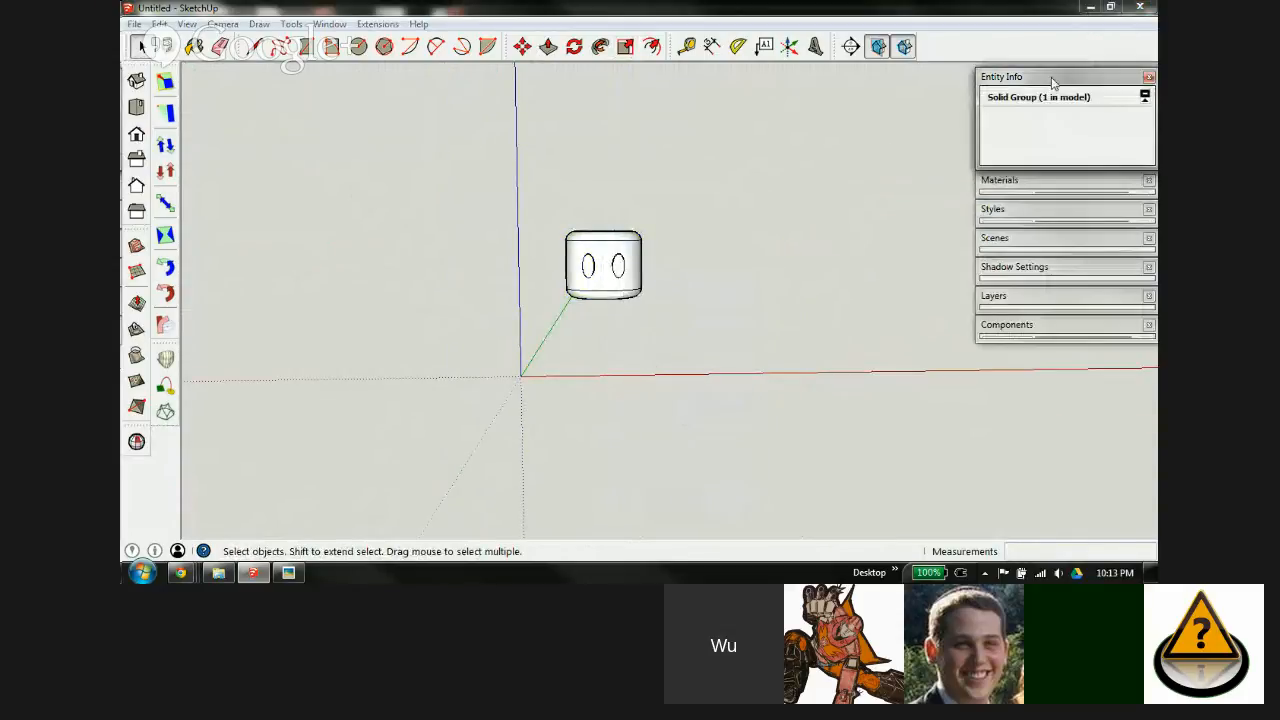
left_click(601, 264)
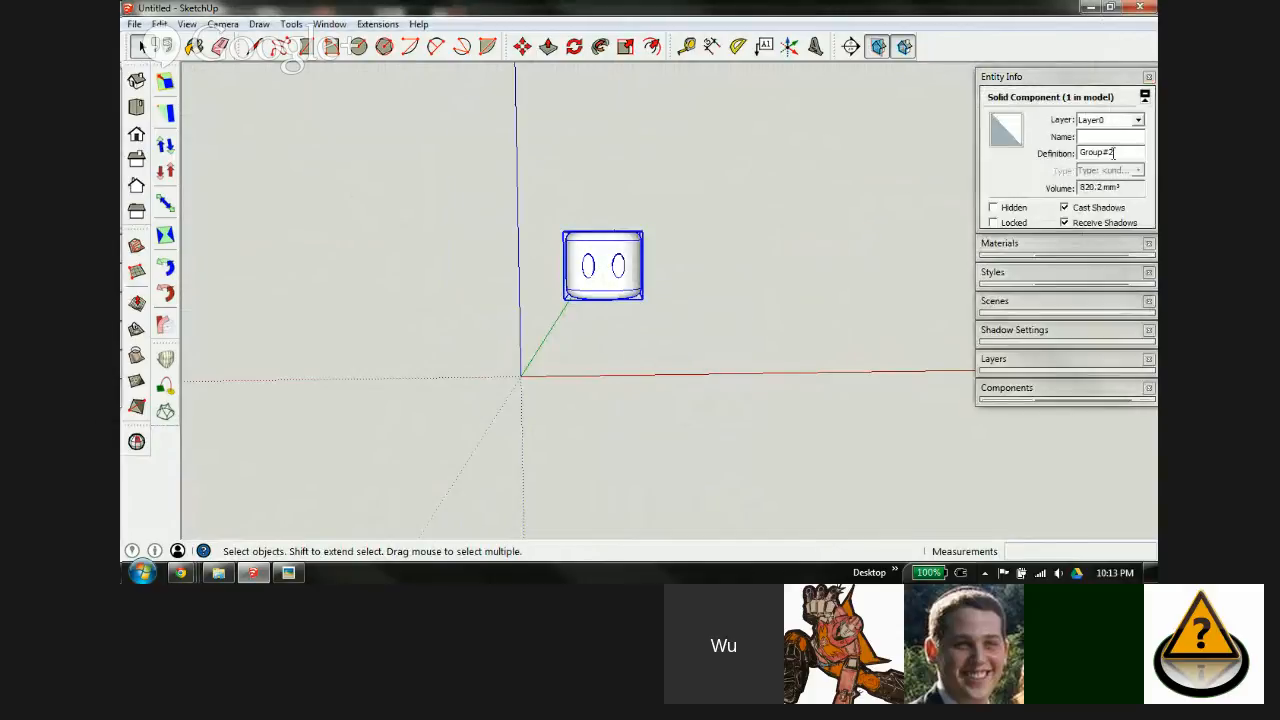
left_click(1124, 152)
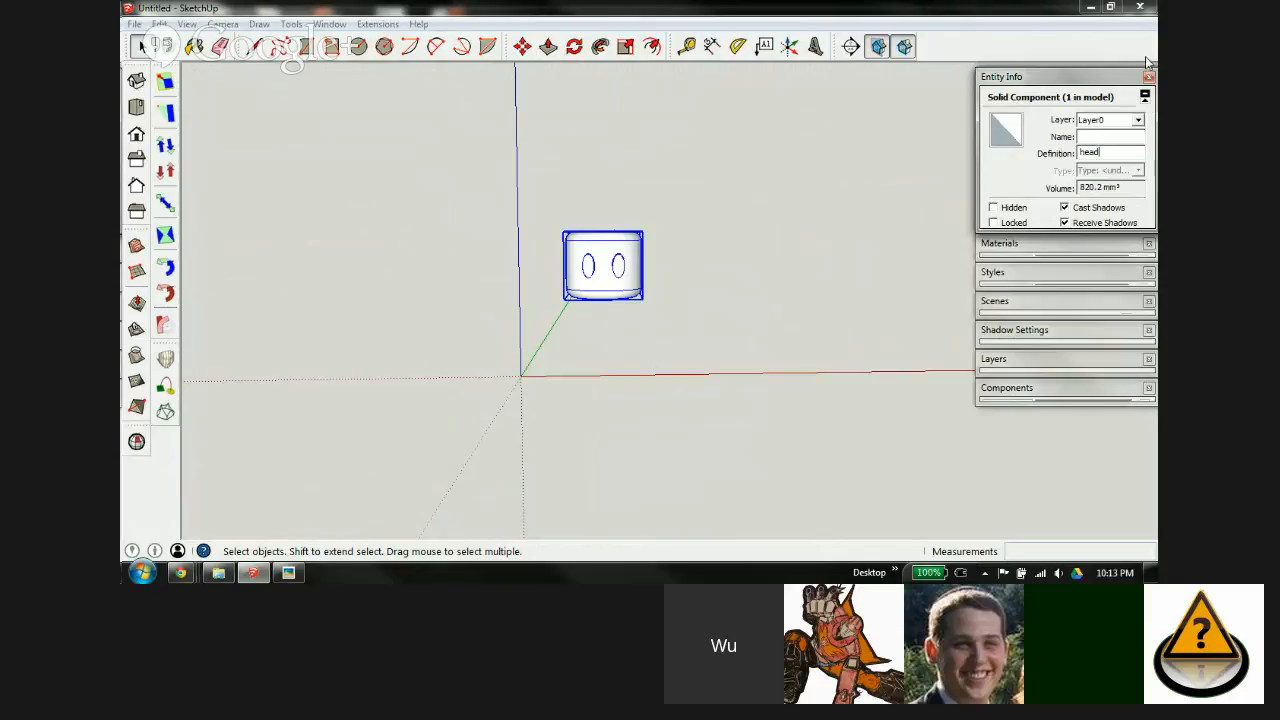
left_click(994, 432)
Step: Insert the existing torso component at the origin, beneath the head
left_click(1057, 328)
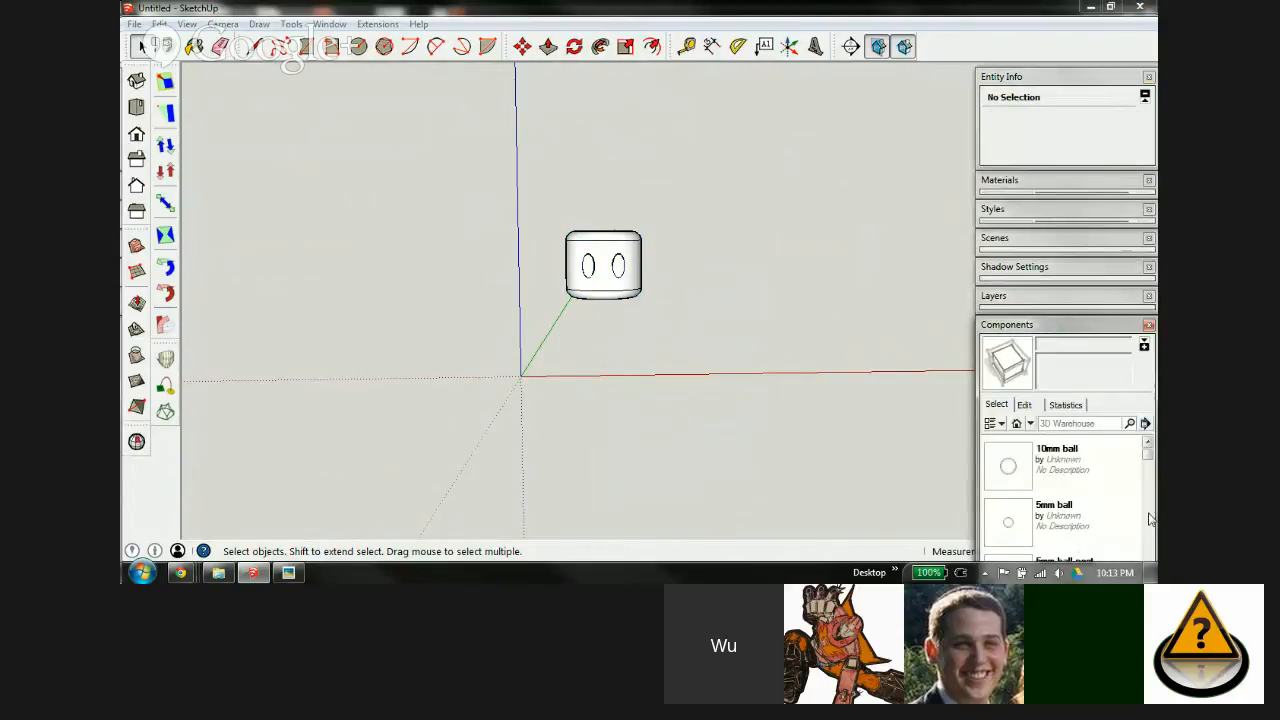
scroll(1150, 518, "down", 4)
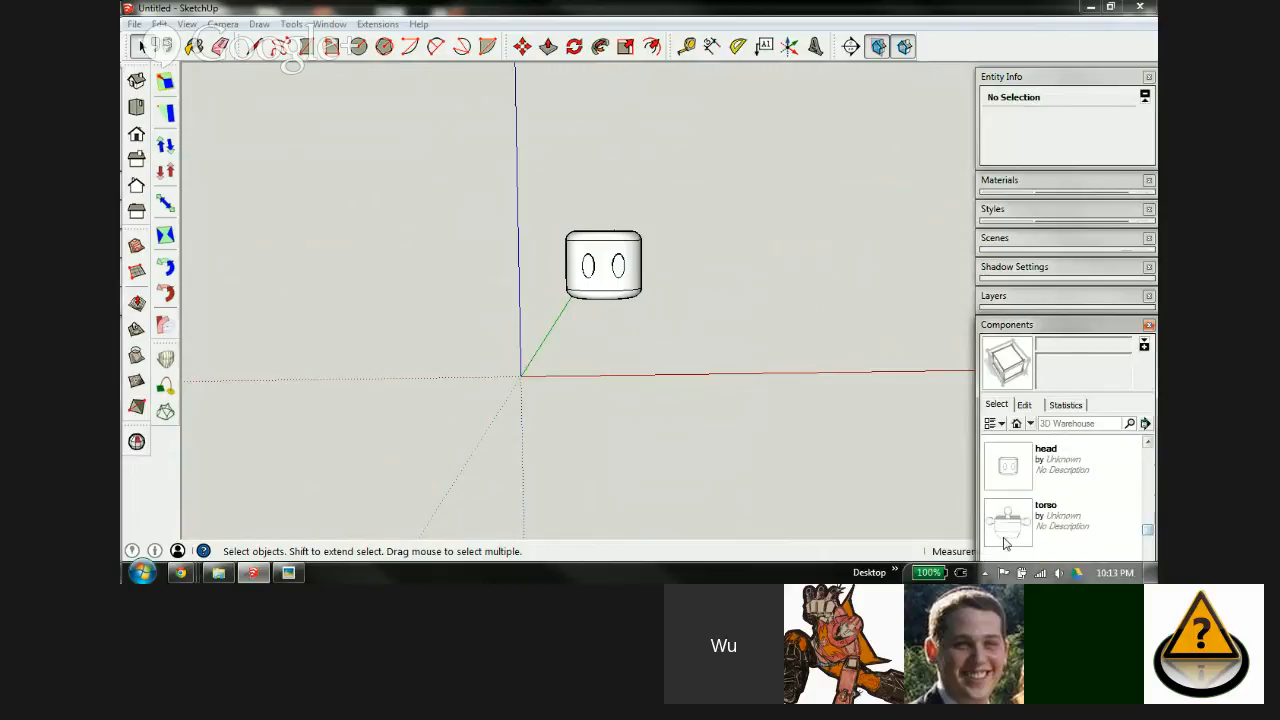
left_click(1005, 542)
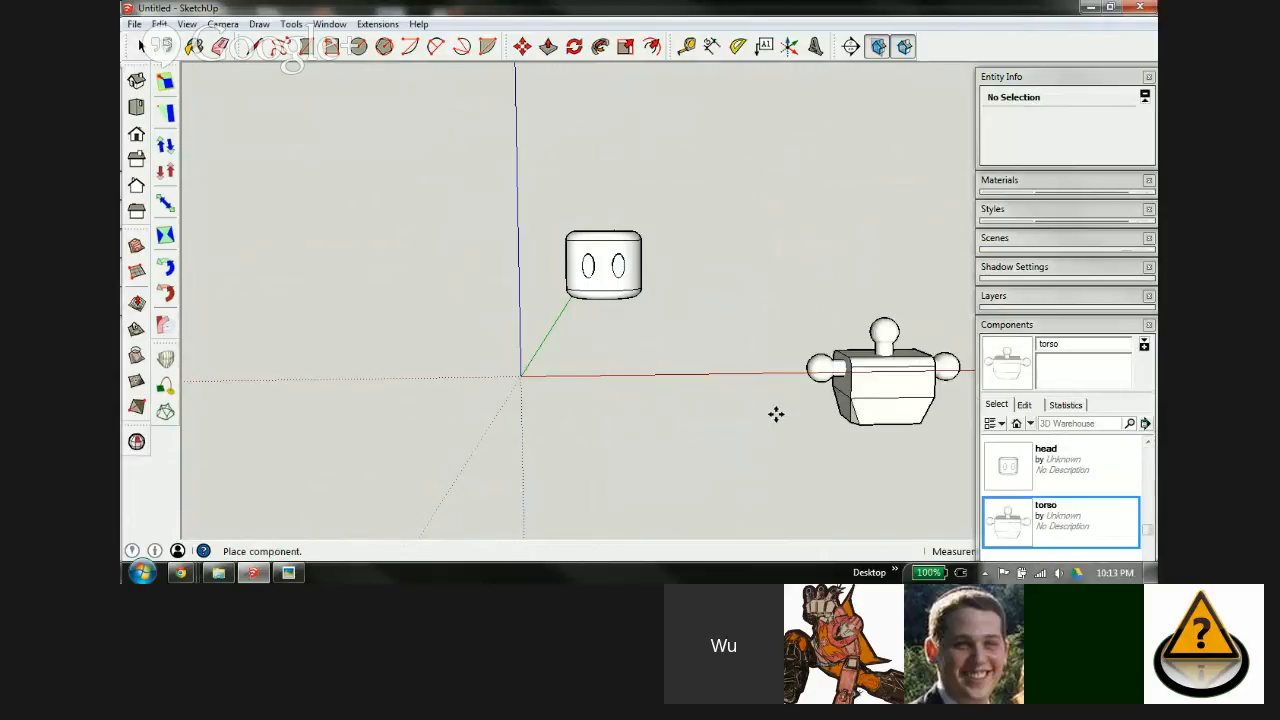
left_click(519, 388)
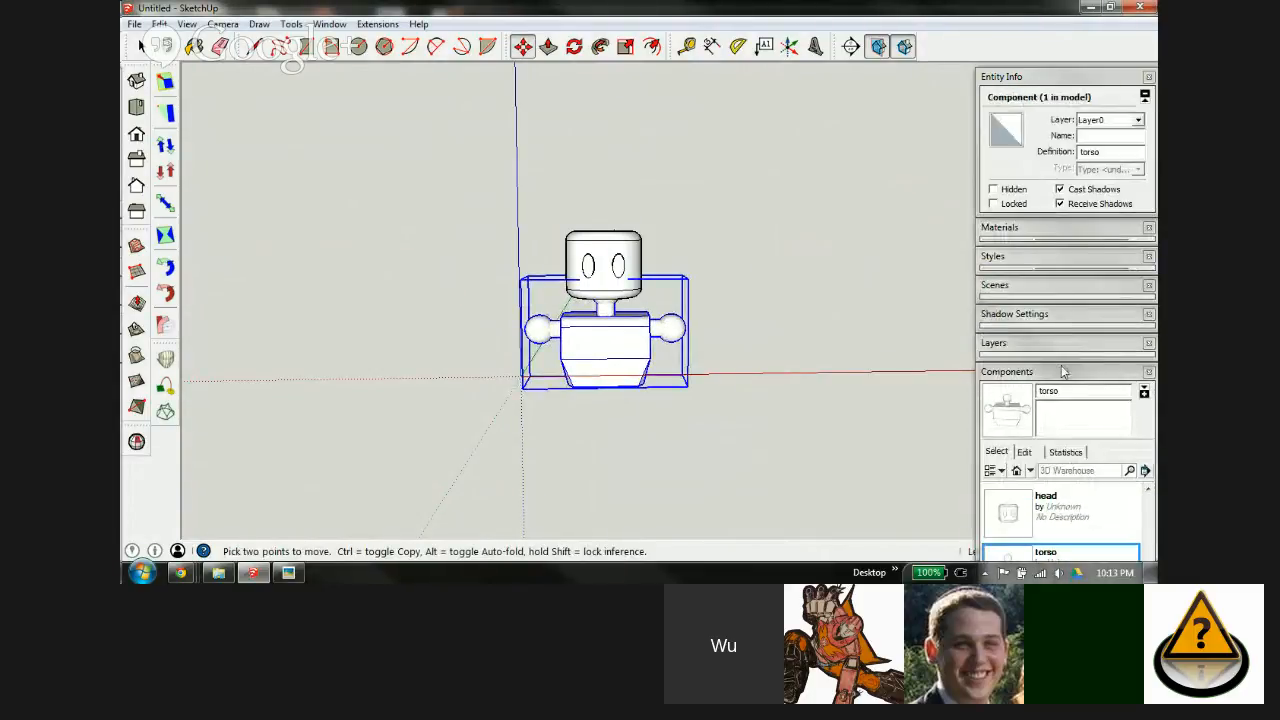
left_click(1063, 371)
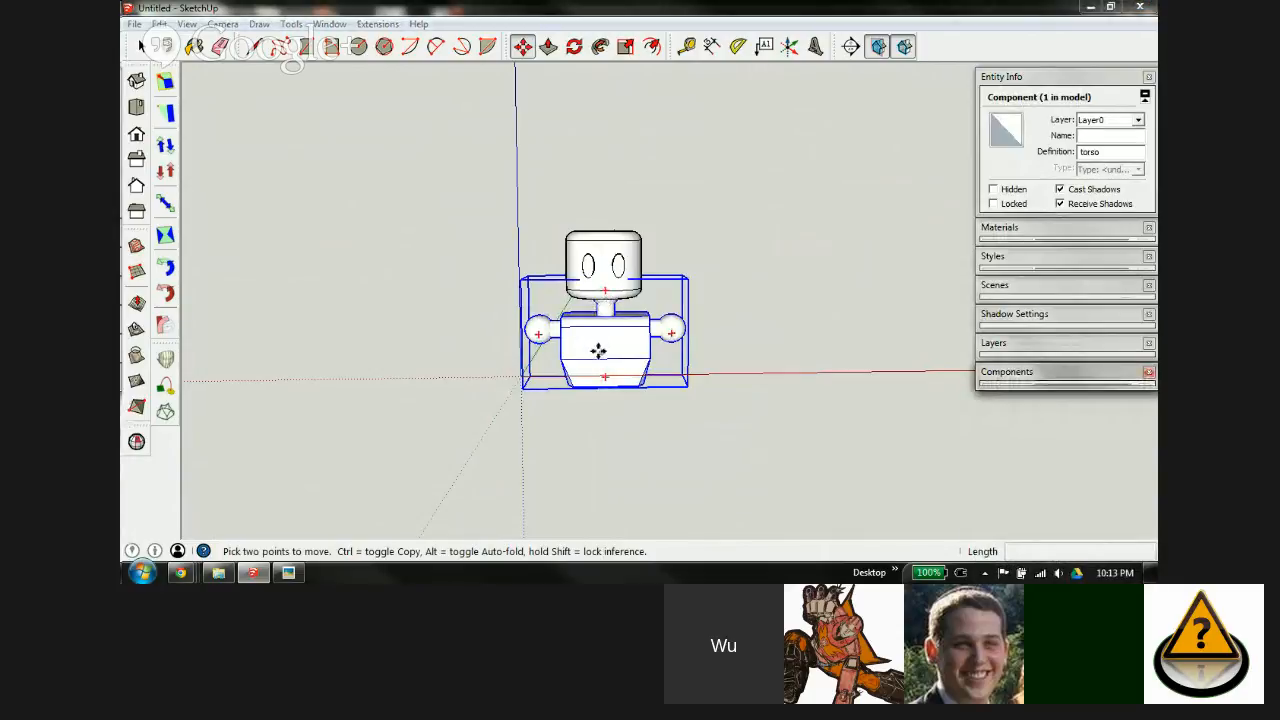
Step: Select the head component and display the model in X-ray with hidden geometry shown
middle_click_drag(598, 350, 612, 300)
scroll(600, 260, "up", 5)
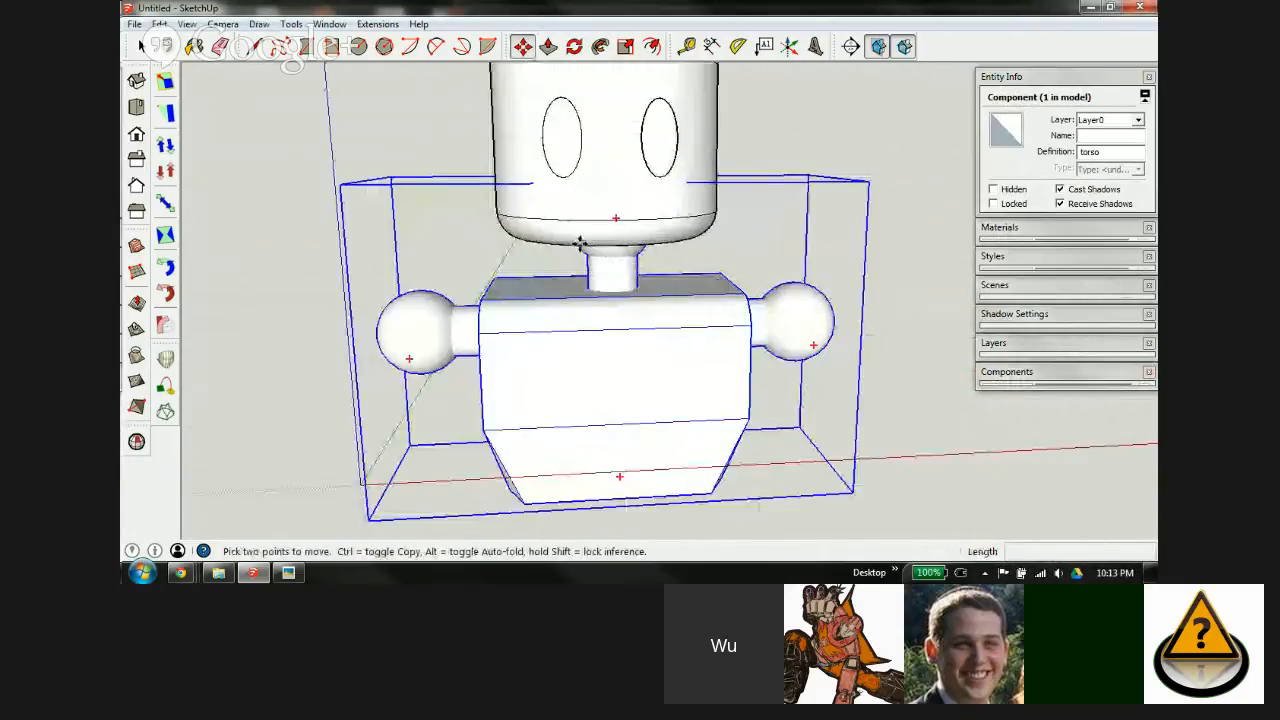
key("space")
left_click(623, 205)
scroll(624, 210, "up", 2)
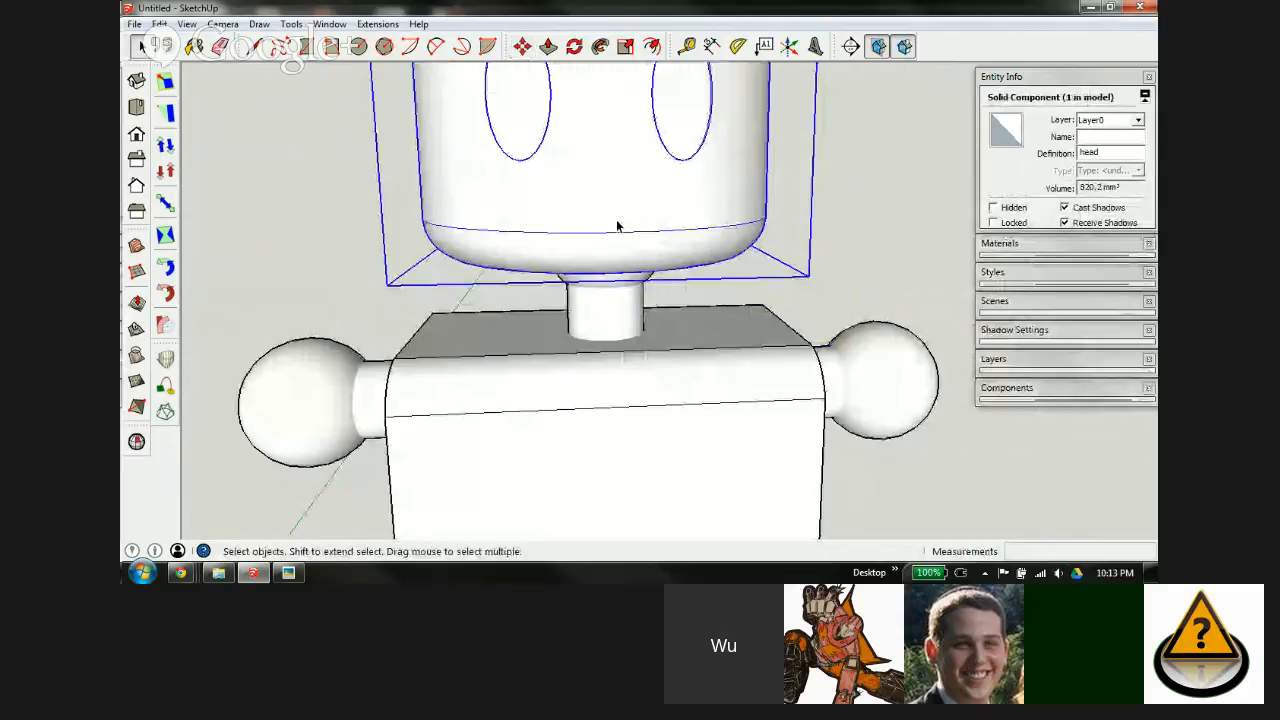
key("x")
key("alt+h")
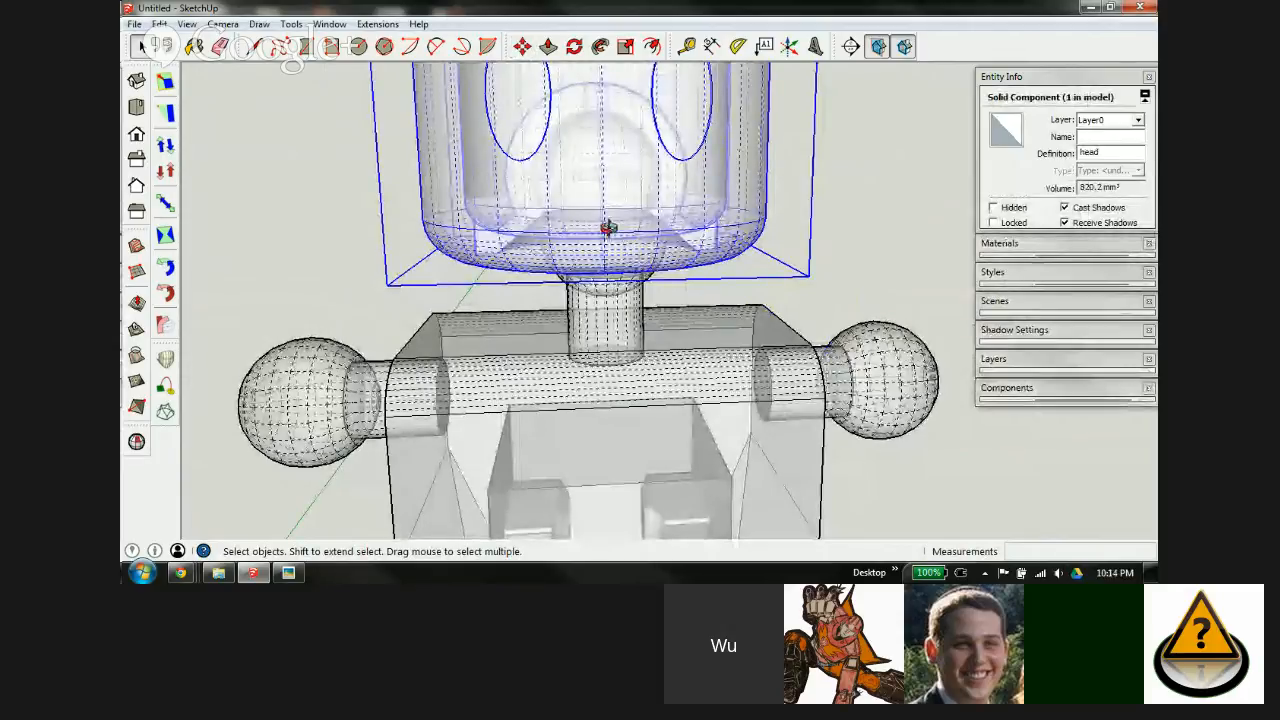
middle_click_drag(608, 228, 528, 266)
scroll(528, 186, "up", 8)
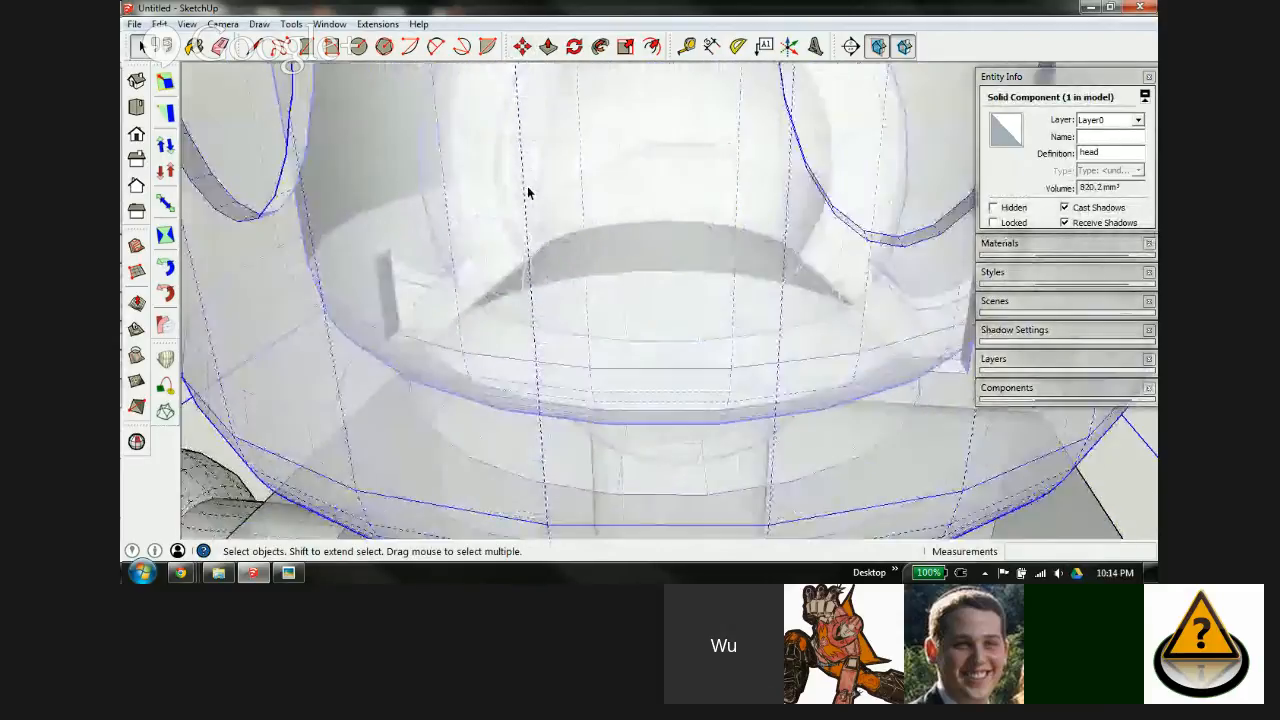
middle_click_drag(529, 194, 567, 166)
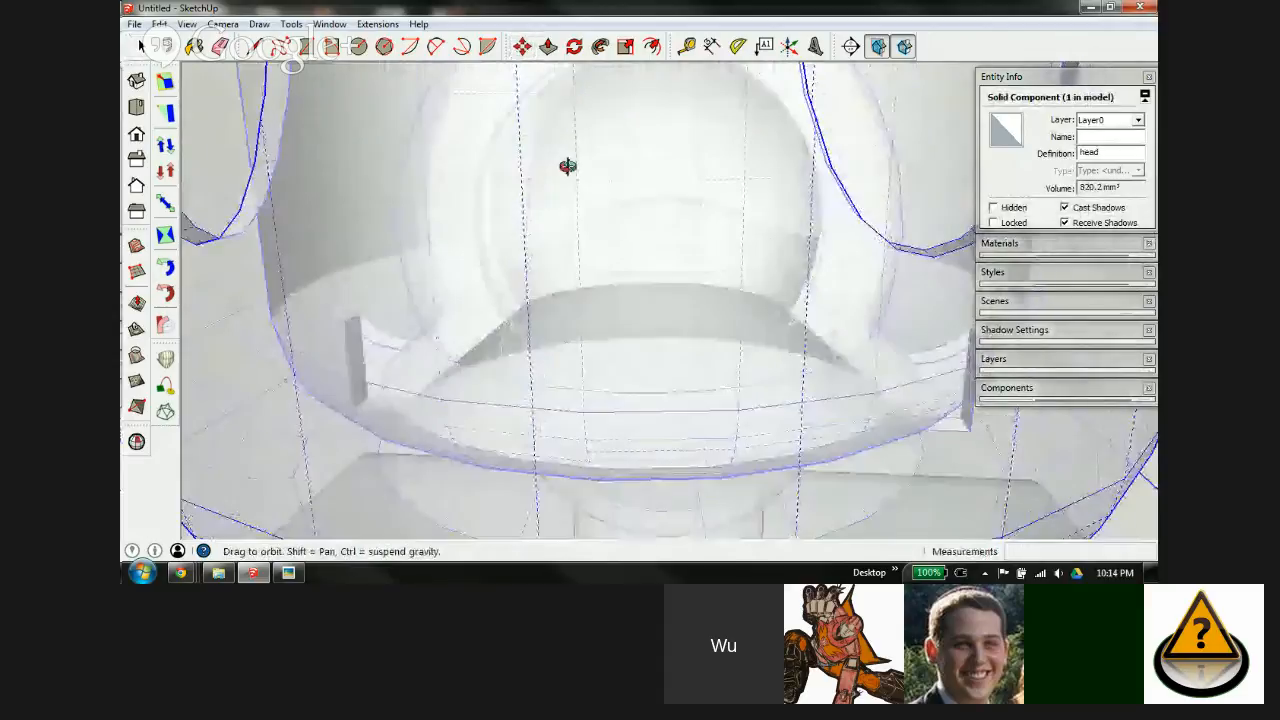
scroll(556, 152, "down", 6)
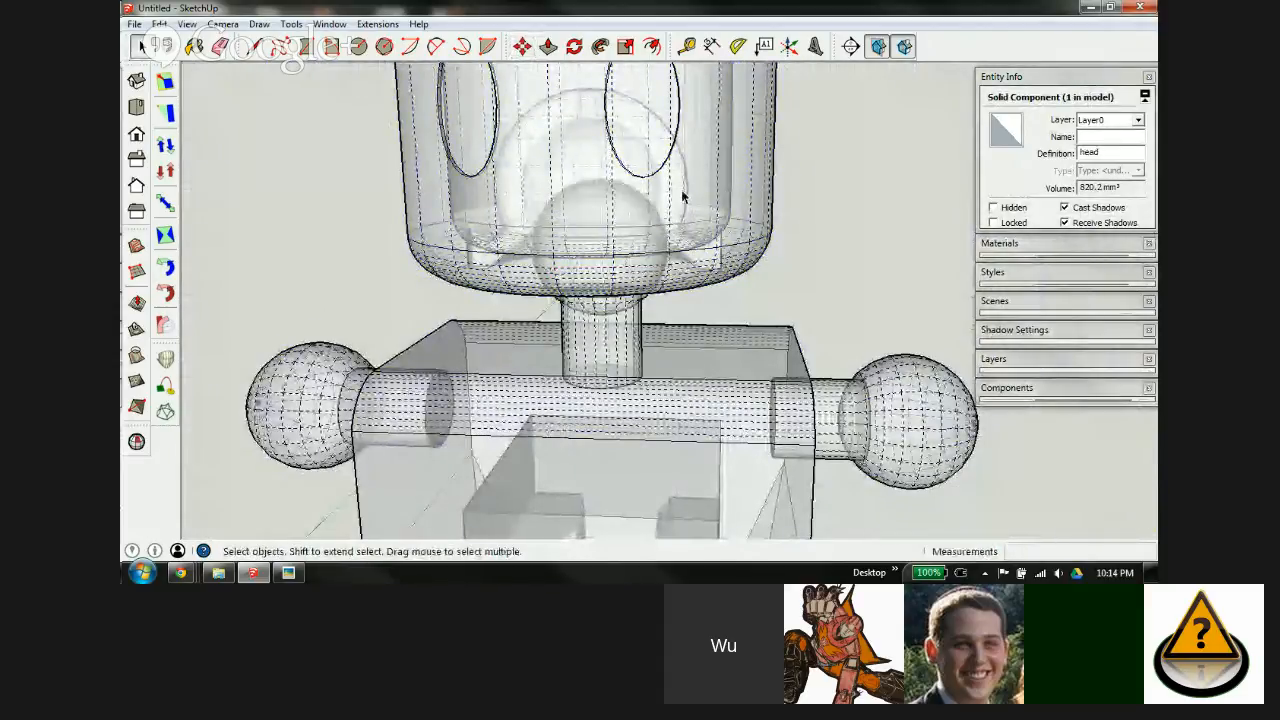
key("m")
scroll(529, 187, "up", 3)
scroll(531, 194, "up", 5)
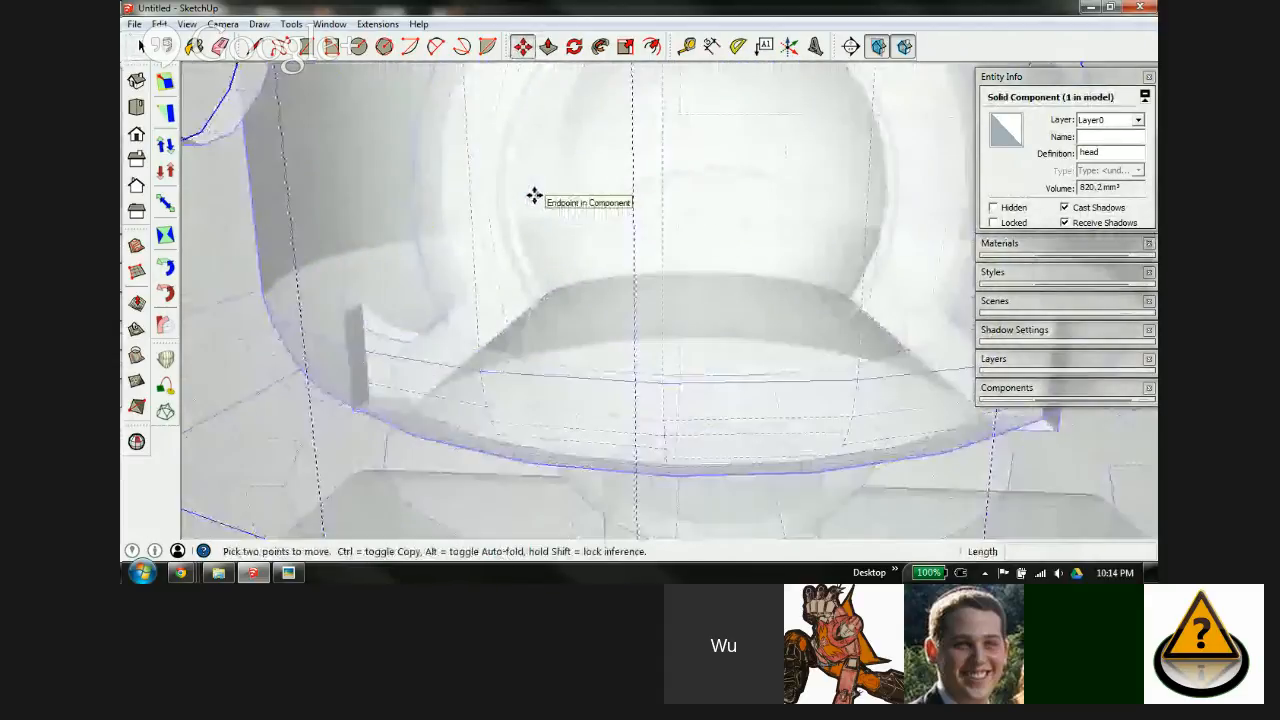
middle_click_drag(549, 238, 548, 206)
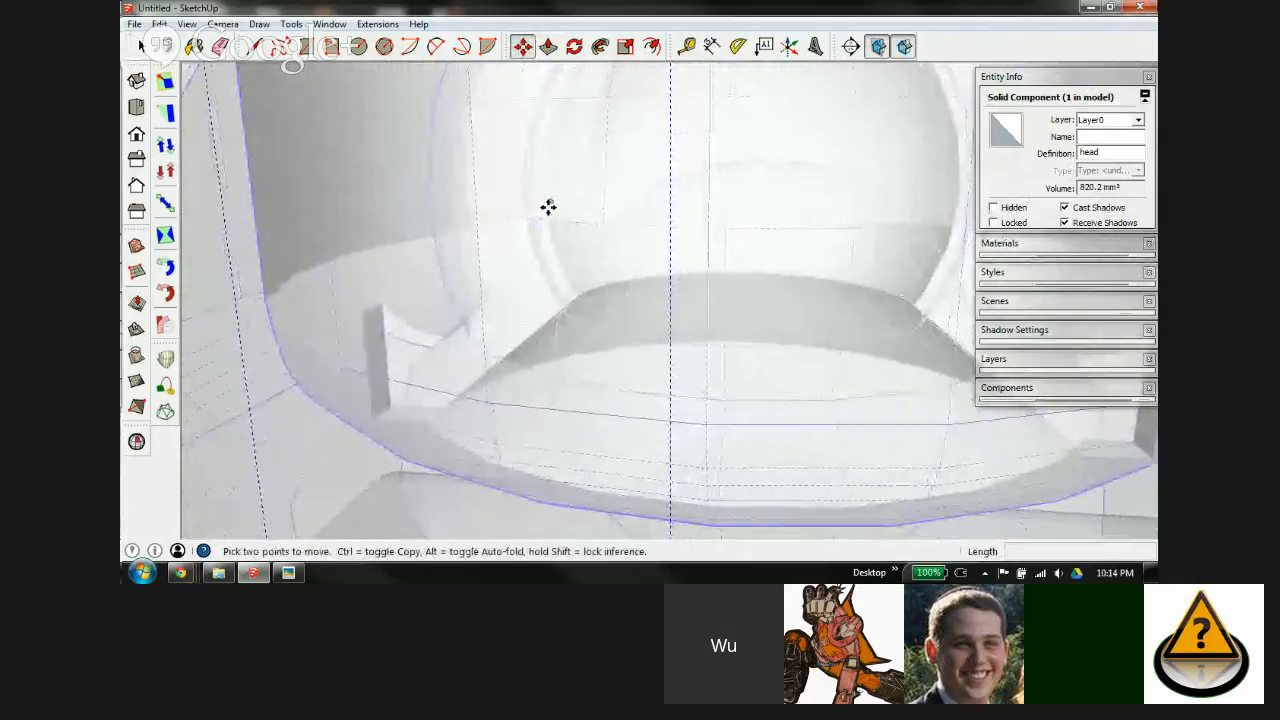
left_click(550, 204)
scroll(554, 206, "down", 6)
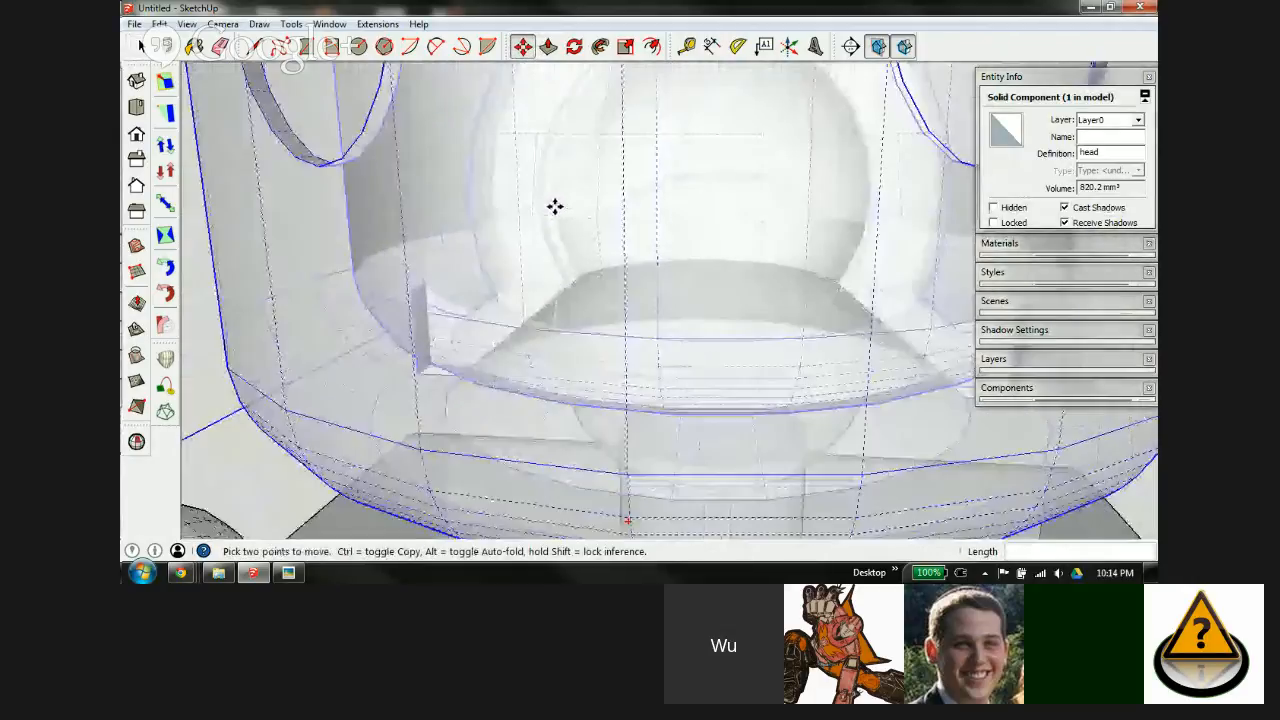
scroll(590, 332, "up", 2)
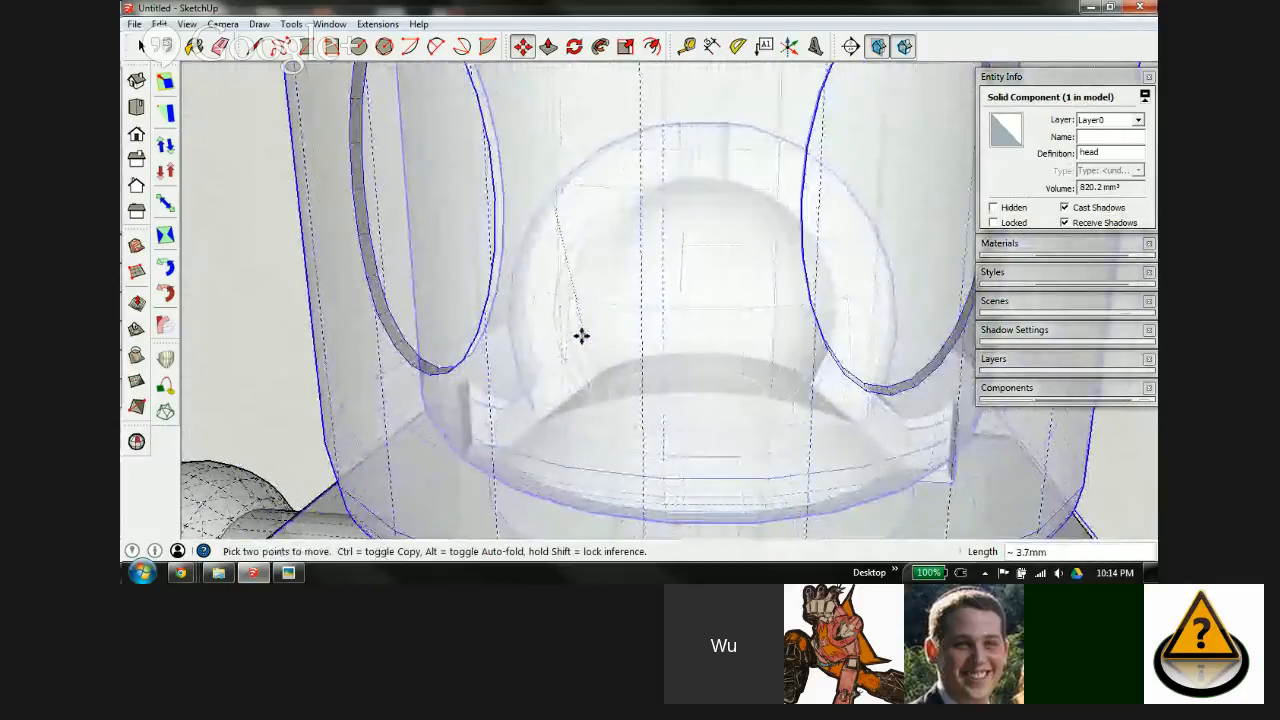
scroll(580, 334, "down", 2)
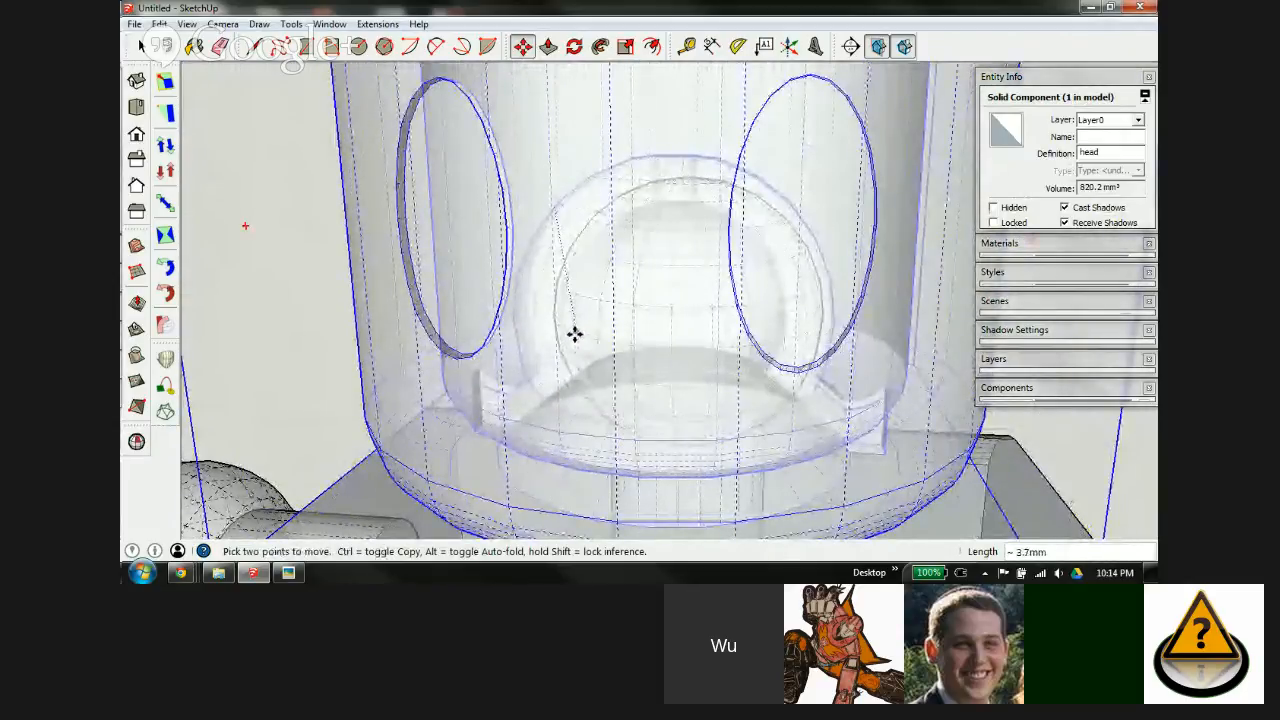
scroll(570, 332, "up", 5)
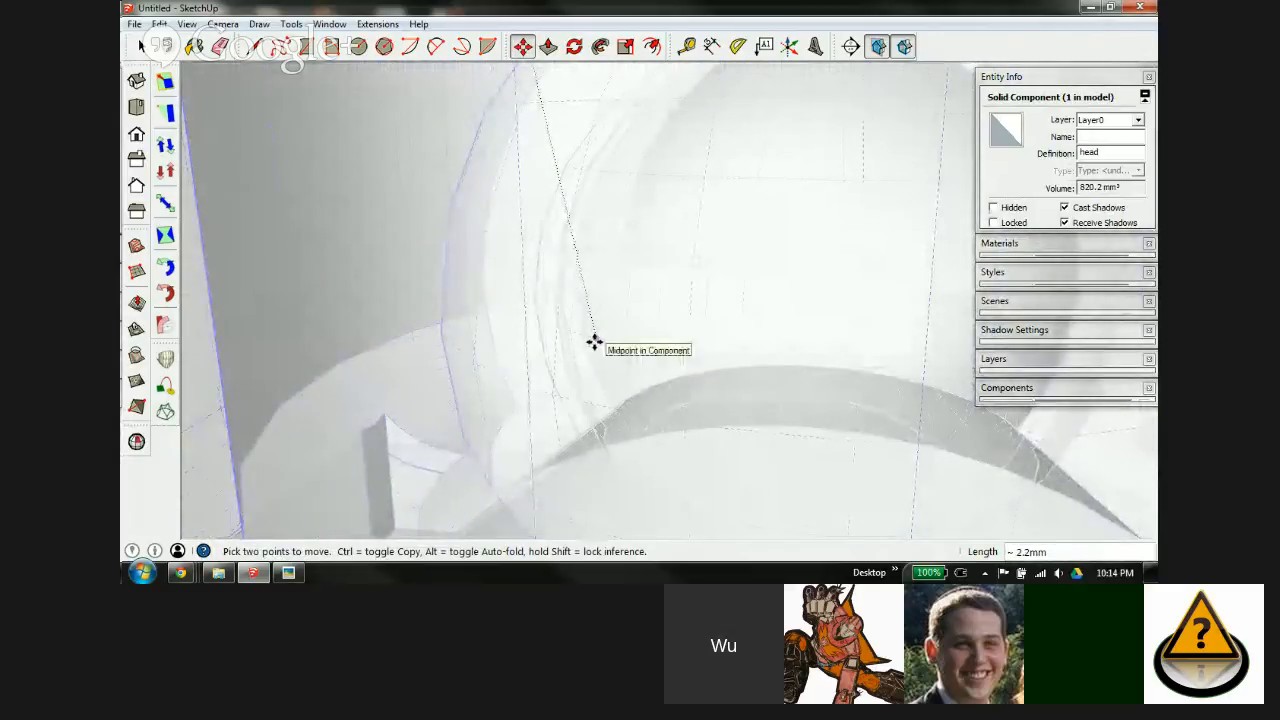
scroll(585, 338, "down", 3)
scroll(568, 333, "up", 3)
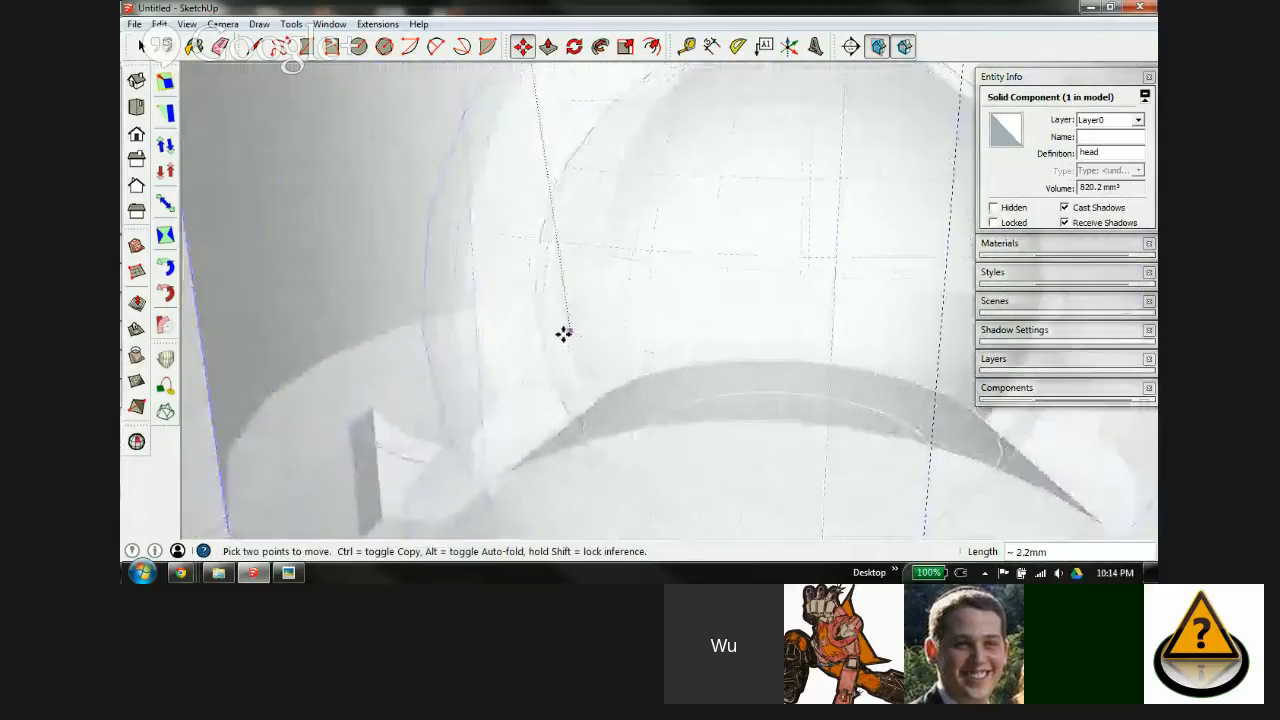
scroll(566, 329, "down", 5)
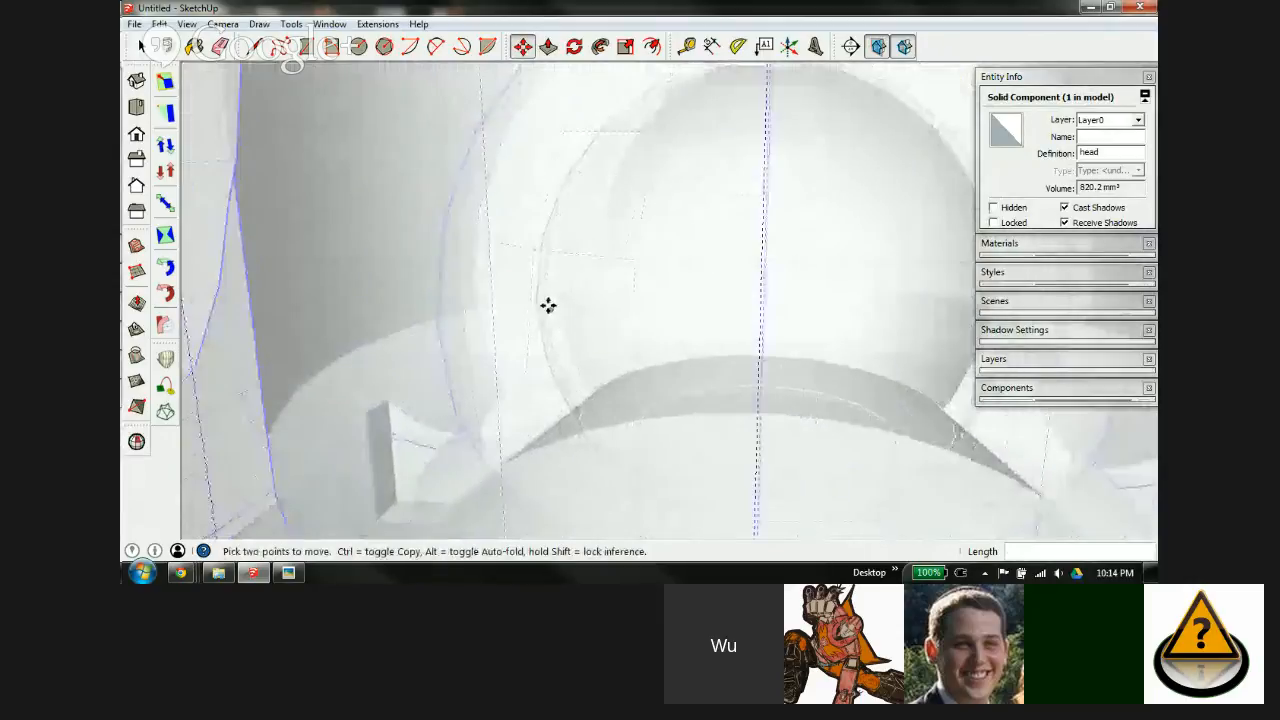
Step: Move the head by a point on its inner socket so the socket sits around the torso's neck ball
middle_click_drag(684, 339, 620, 328)
scroll(671, 274, "up", 6)
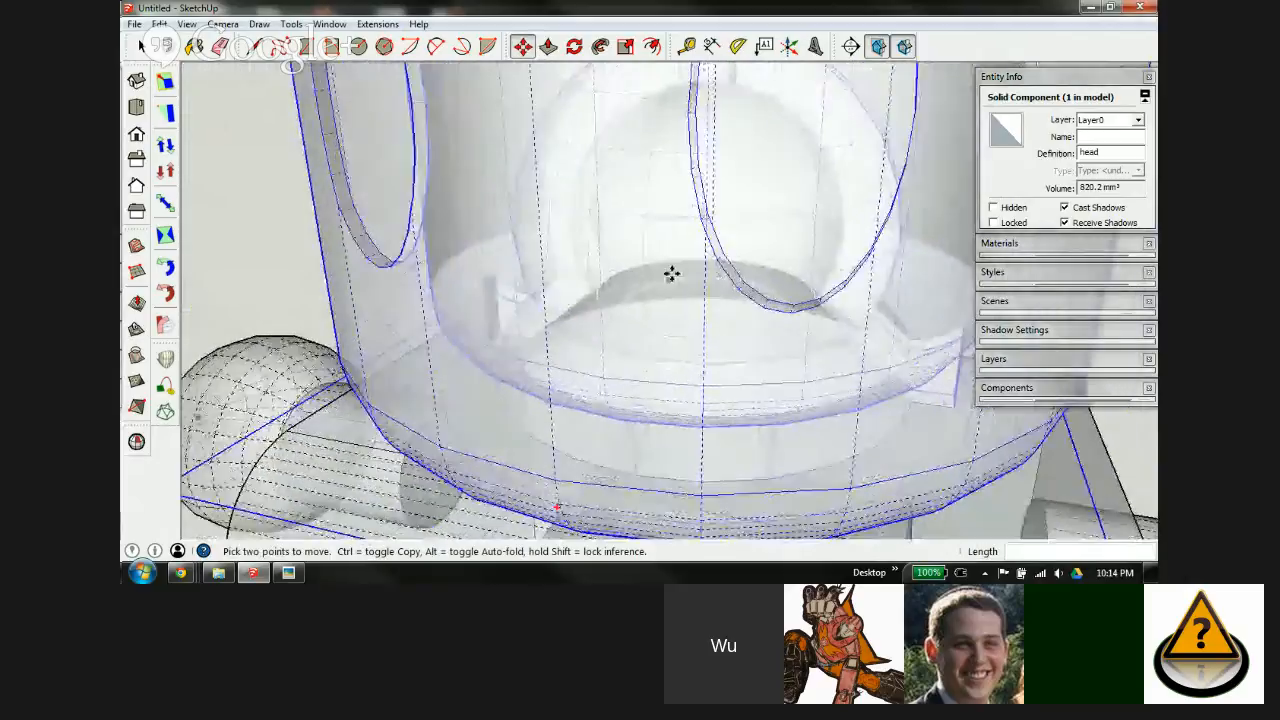
scroll(576, 200, "up", 4)
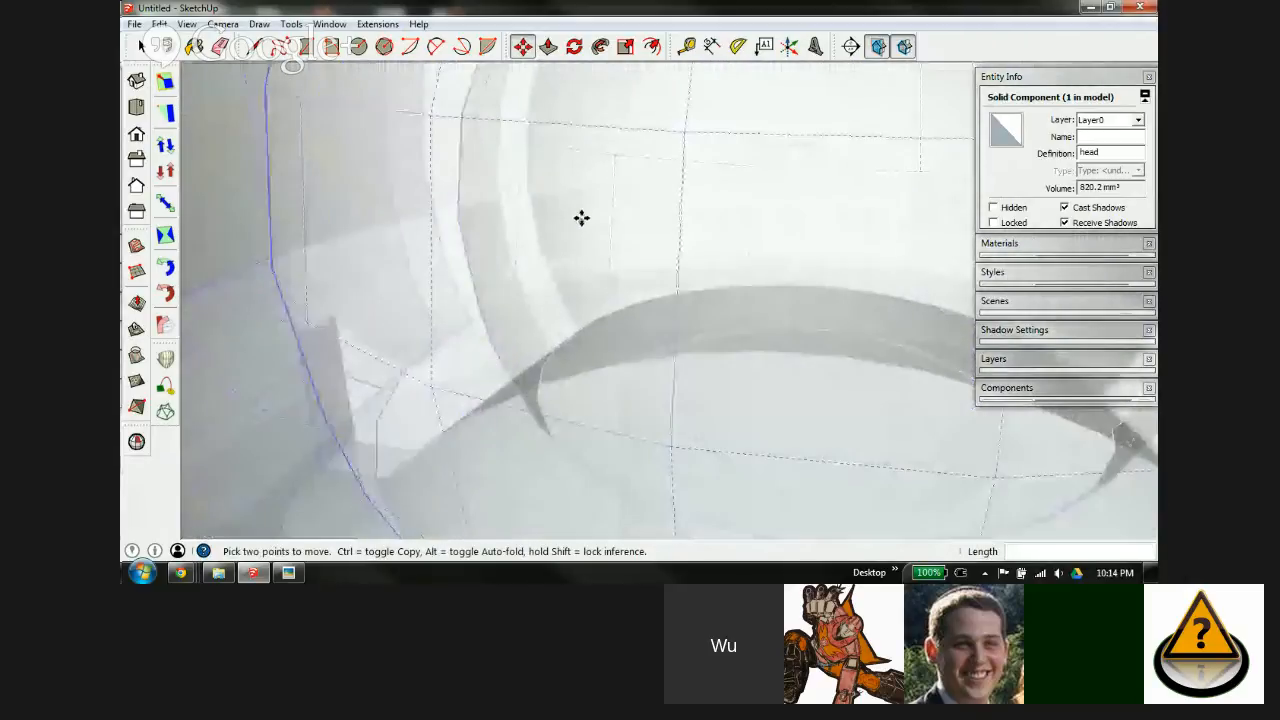
left_click(510, 280)
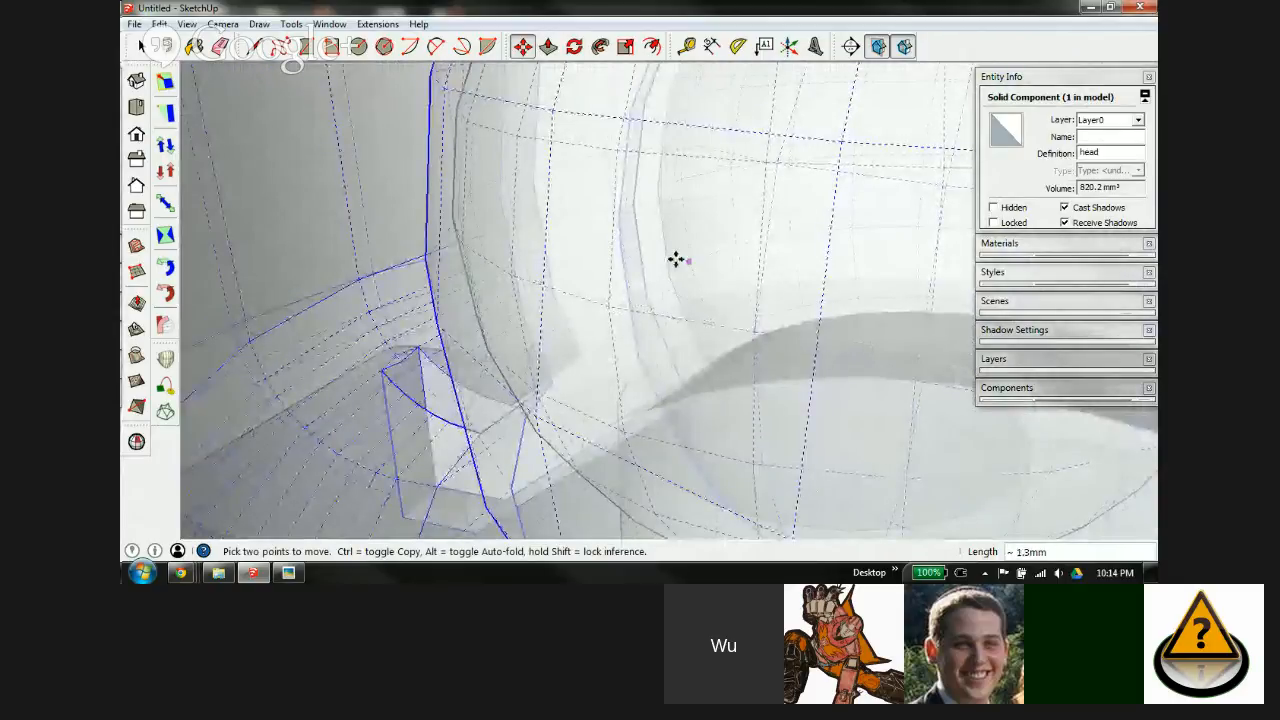
middle_click_drag(676, 259, 634, 175)
scroll(644, 177, "down", 10)
scroll(637, 194, "up", 6)
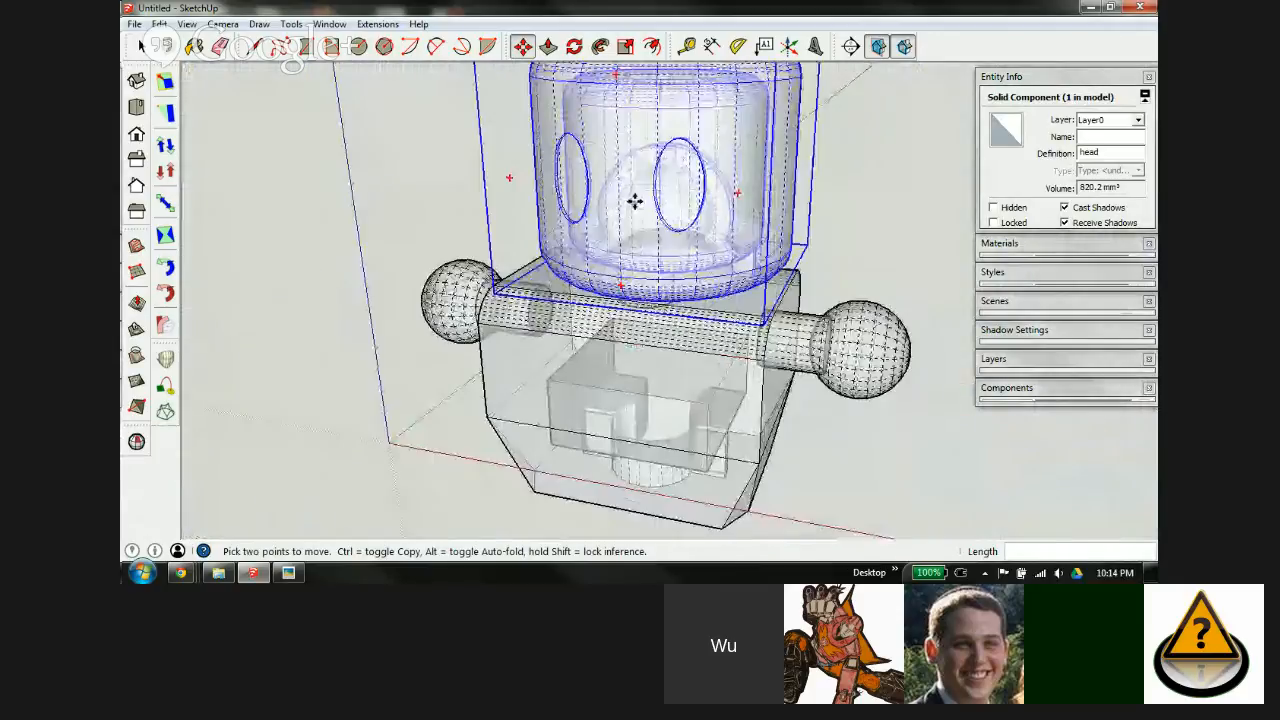
middle_click_drag(621, 293, 720, 183)
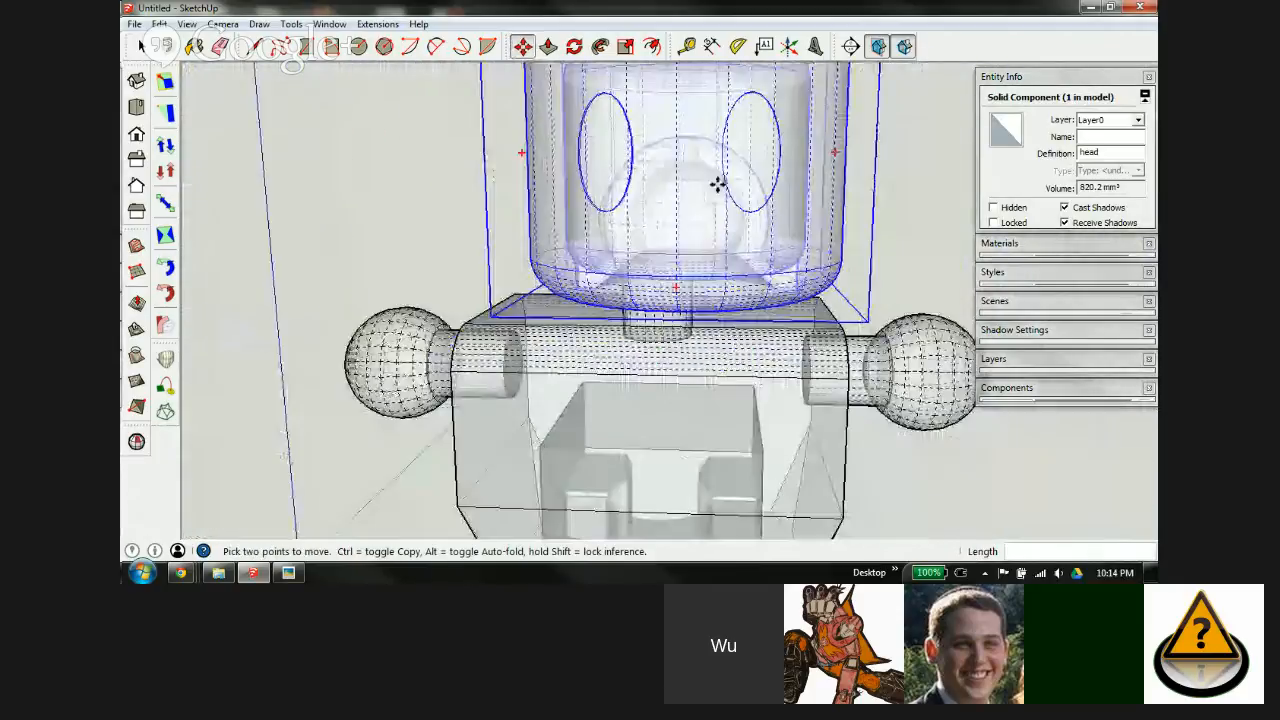
Step: Turn off X-ray and centre the head over the torso along the red axis, and along the green axis using the shoulder ball's tip
key("x")
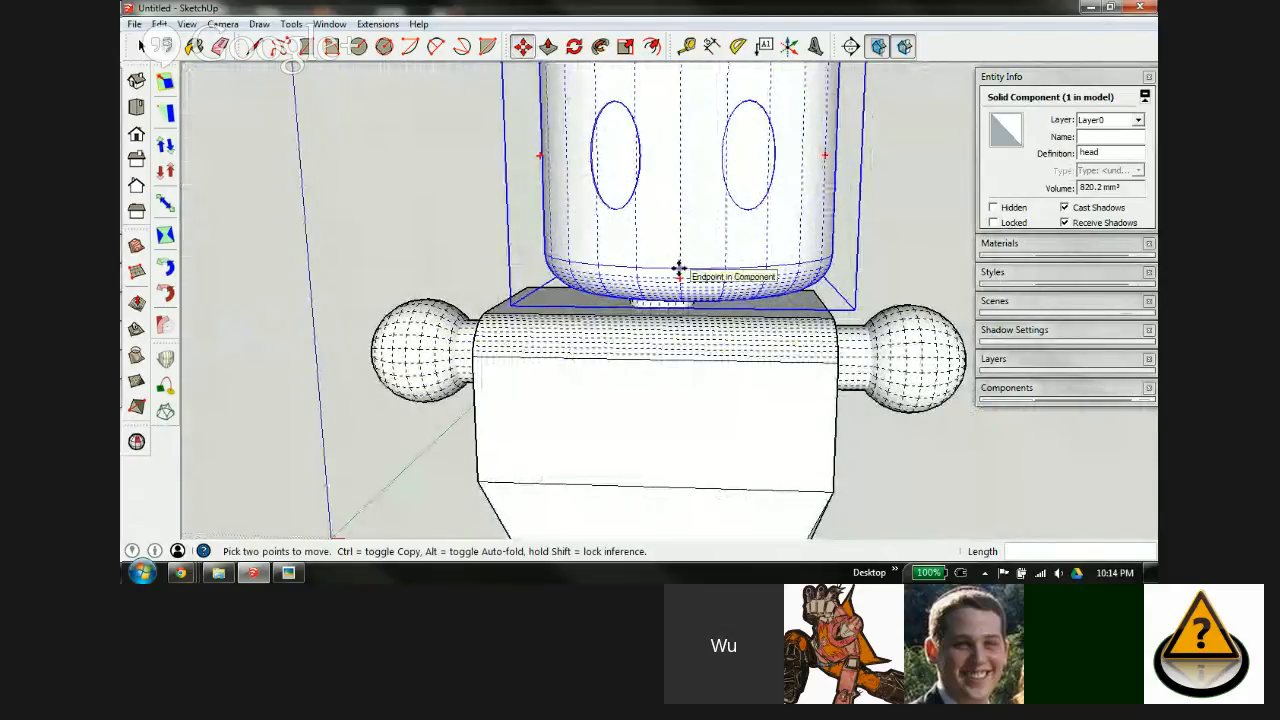
left_click(679, 268)
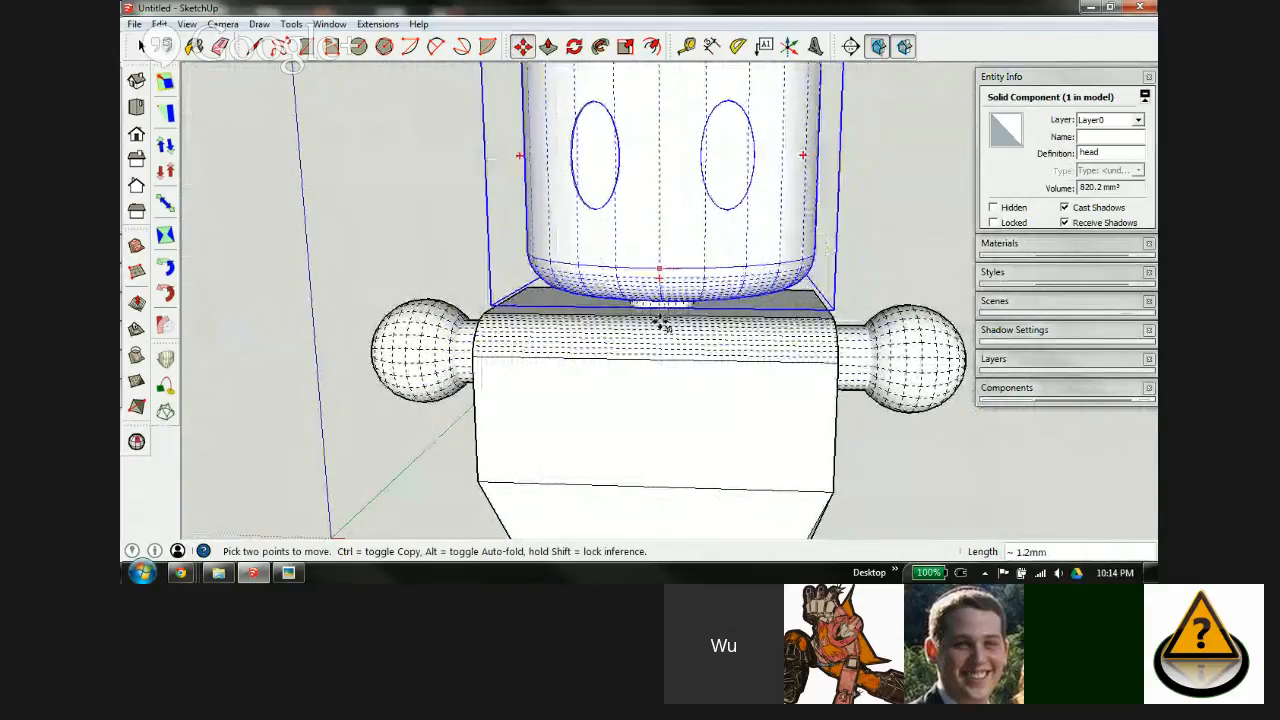
middle_click_drag(645, 355, 800, 300)
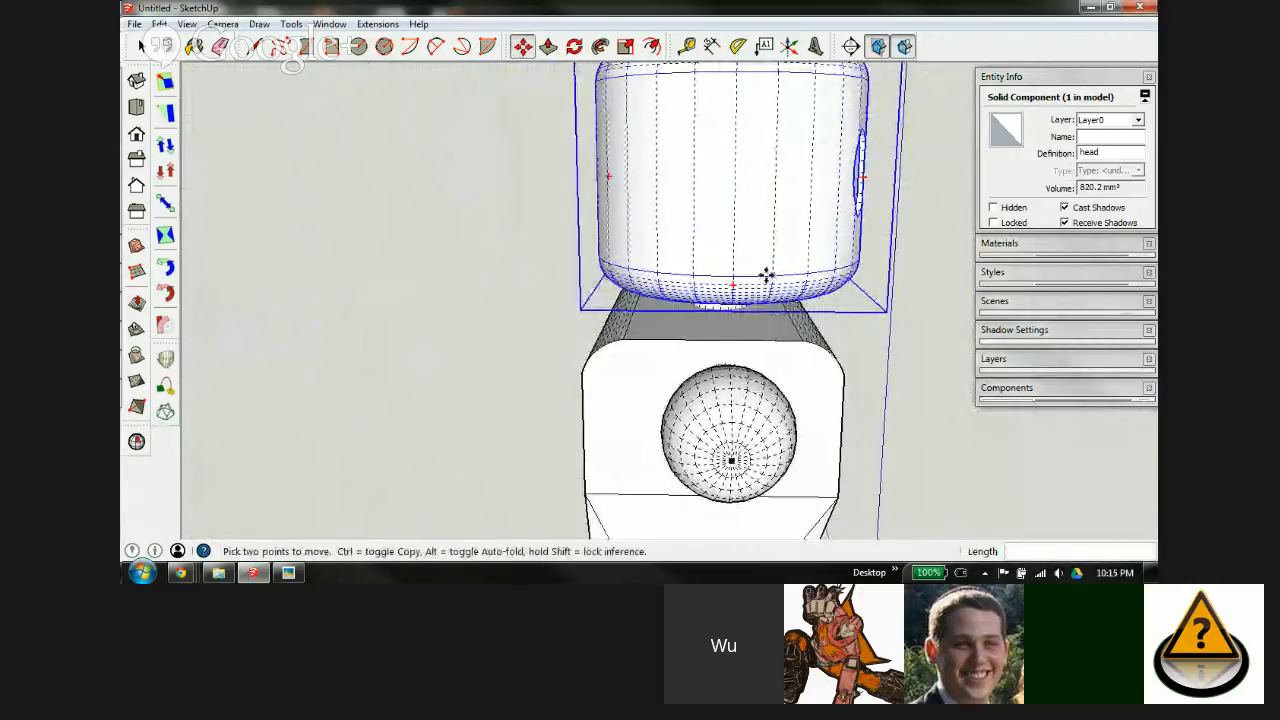
left_click(732, 276)
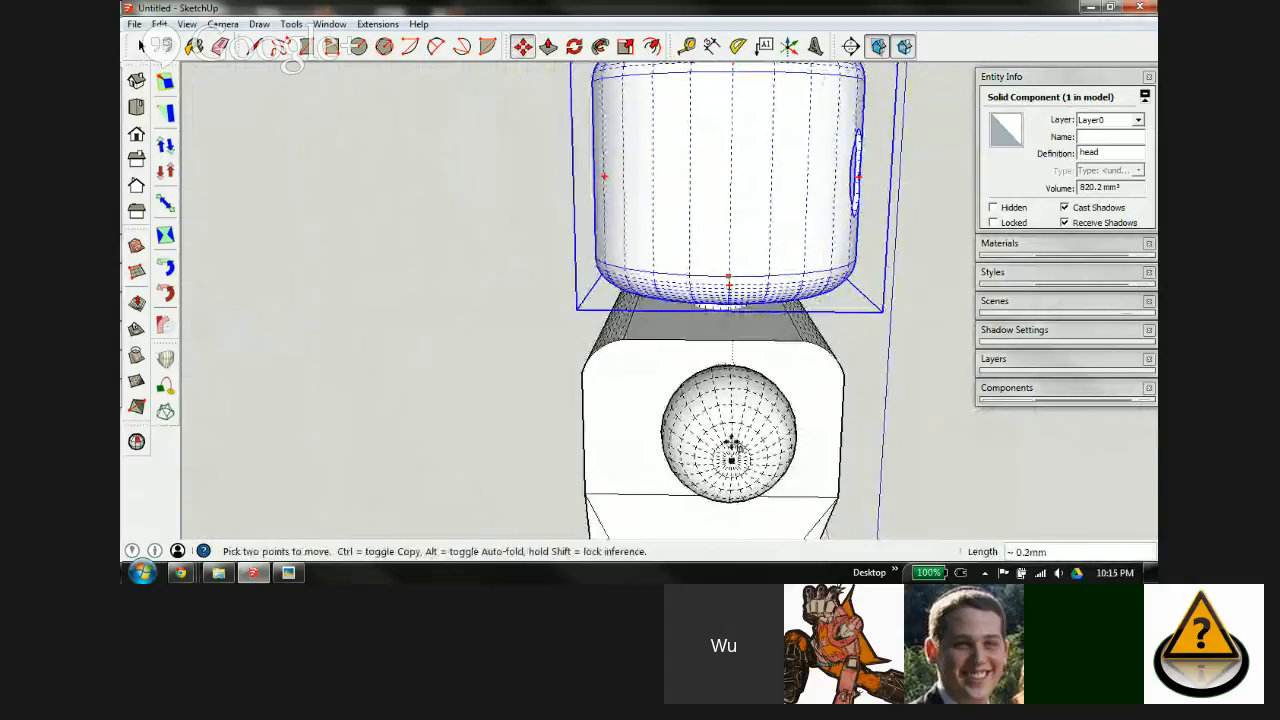
left_click(730, 460)
Step: Lower the head's bottom edge to the torso's top face and raise the head 1 mm vertically from there
middle_click_drag(748, 320, 500, 423)
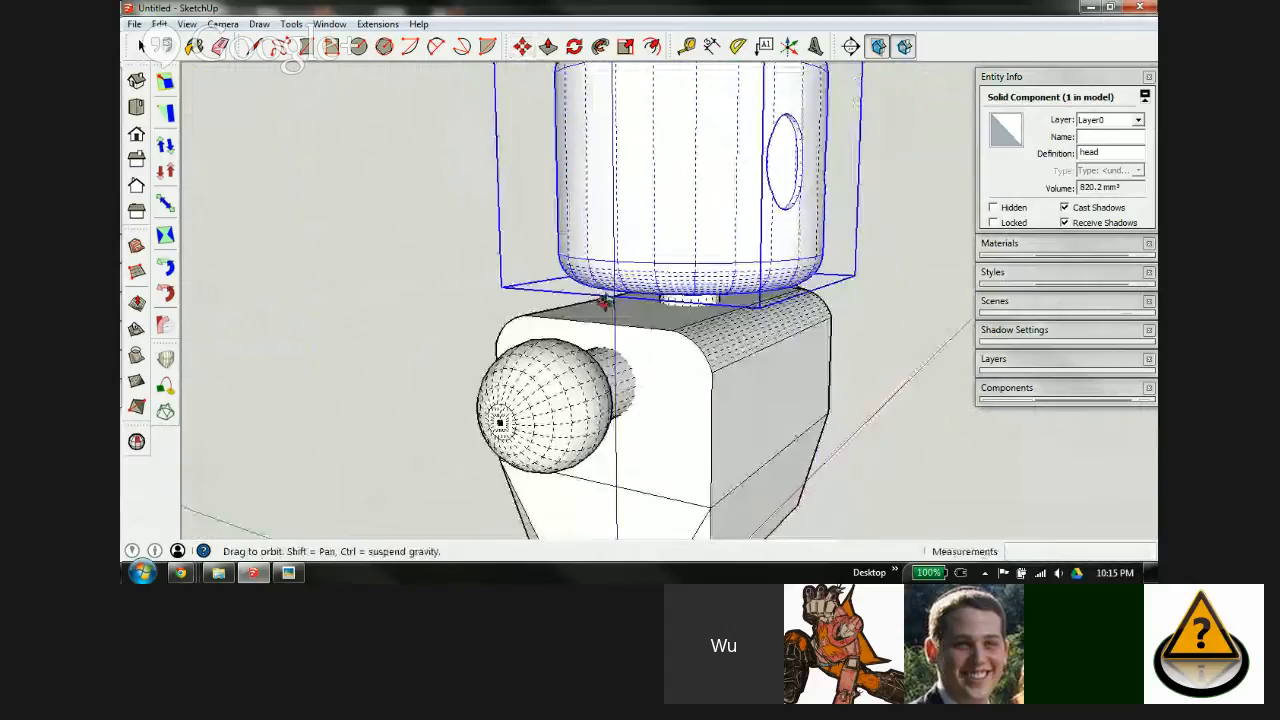
scroll(697, 354, "up", 5)
middle_click_drag(697, 354, 657, 265)
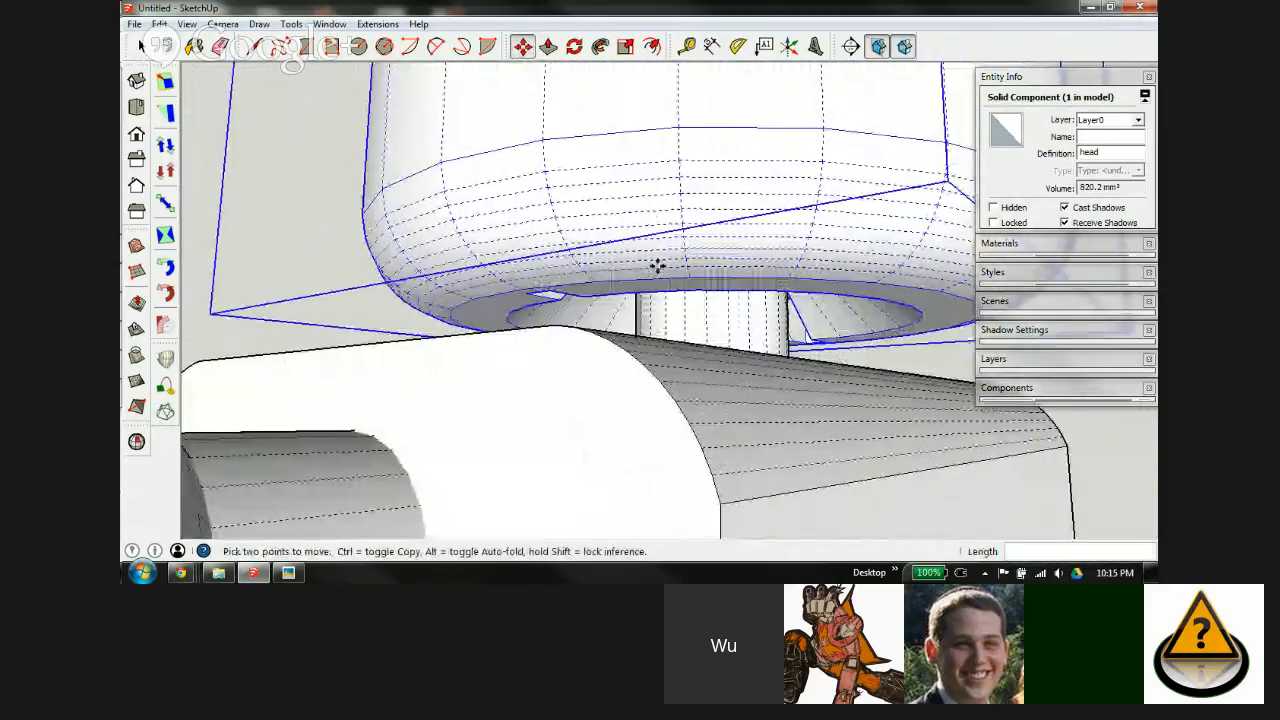
left_click(688, 276)
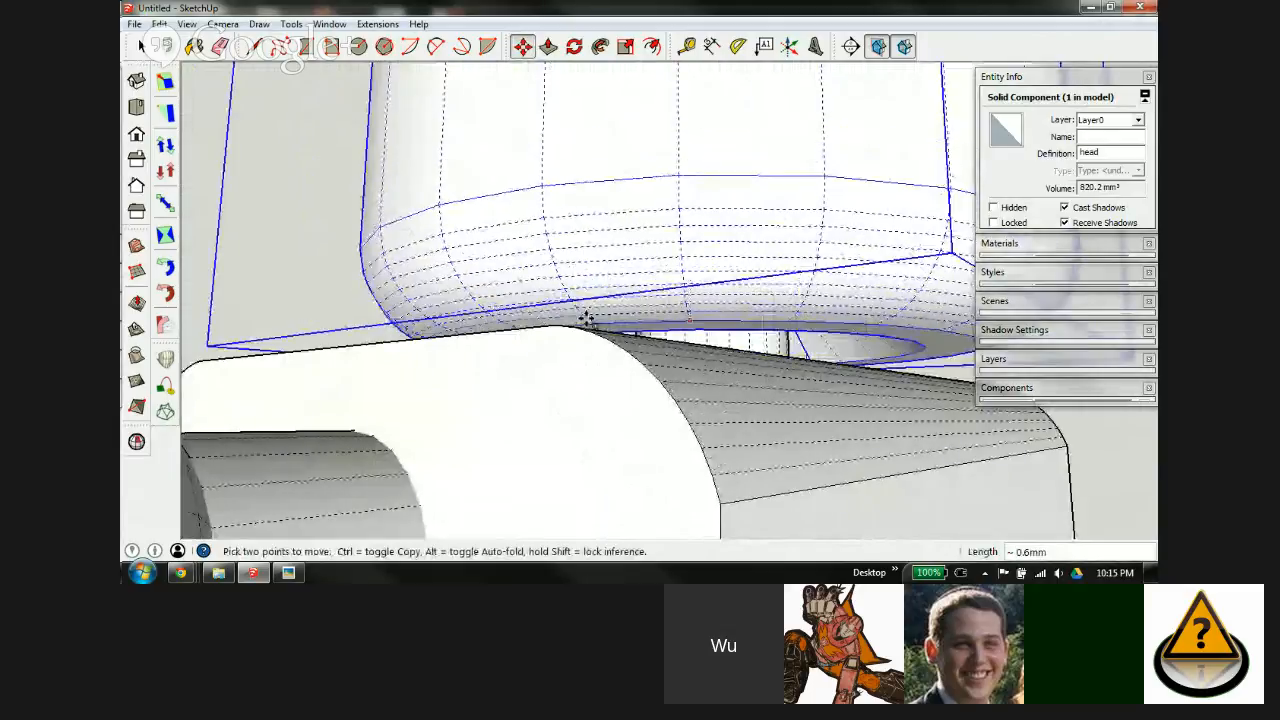
middle_click_drag(431, 383, 389, 351)
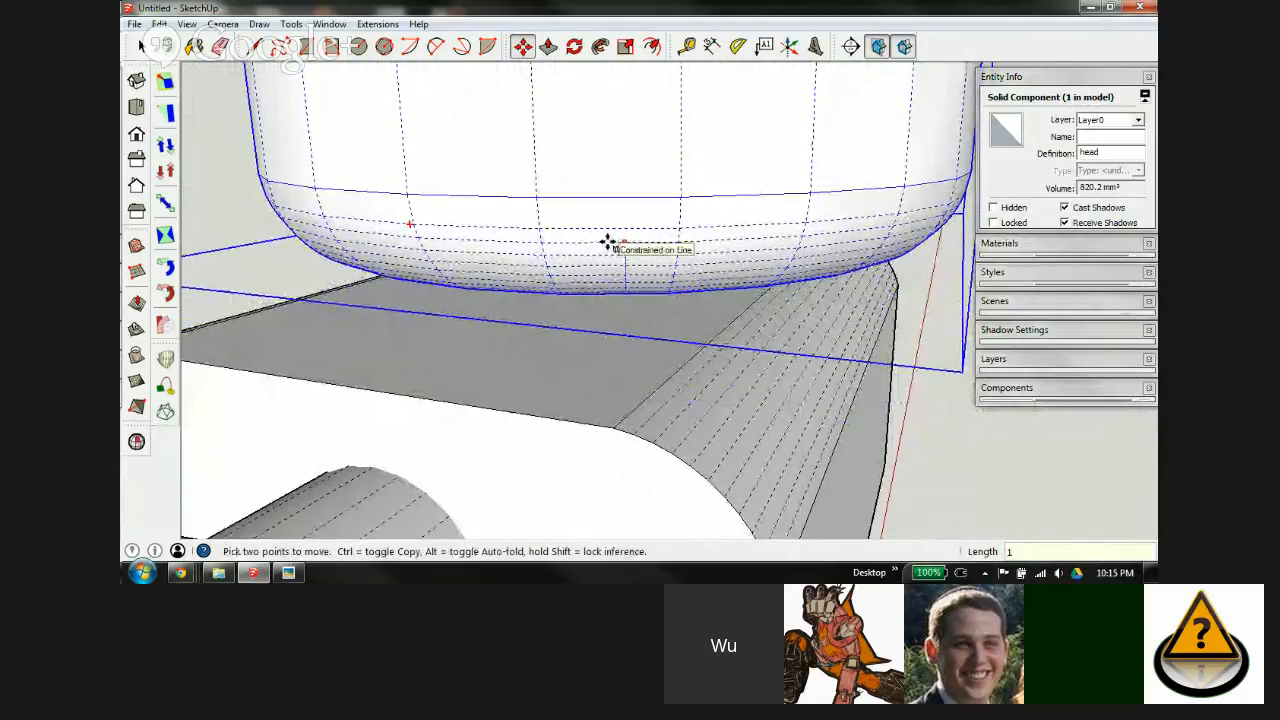
scroll(604, 246, "down", 5)
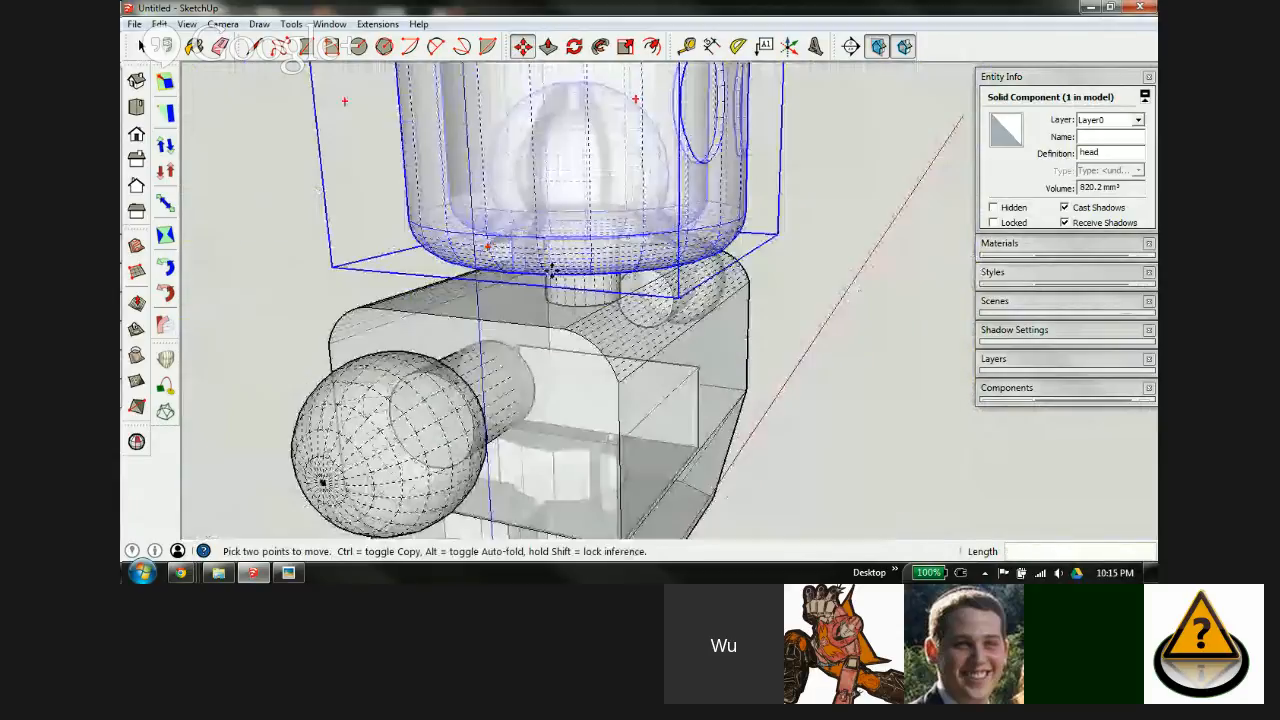
Step: Turn off hidden geometry and display the head and torso in X-ray
scroll(646, 180, "up", 2)
middle_click_drag(623, 186, 486, 209)
scroll(486, 209, "down", 3)
scroll(562, 190, "up", 2)
scroll(562, 190, "up", 2)
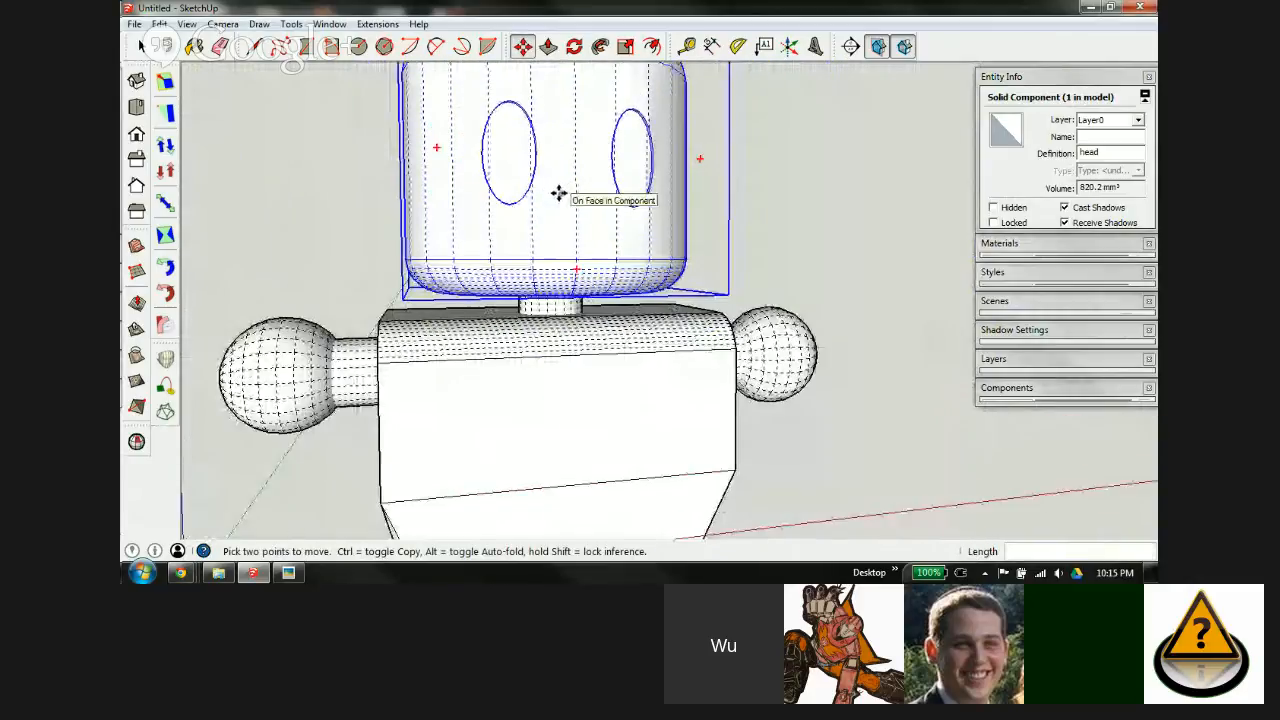
key("x")
mouse_move(541, 241)
middle_mouse_down()
mouse_move(560, 280)
mouse_move(497, 246)
mouse_move(540, 241)
middle_mouse_up()
scroll(531, 217, "up", 1)
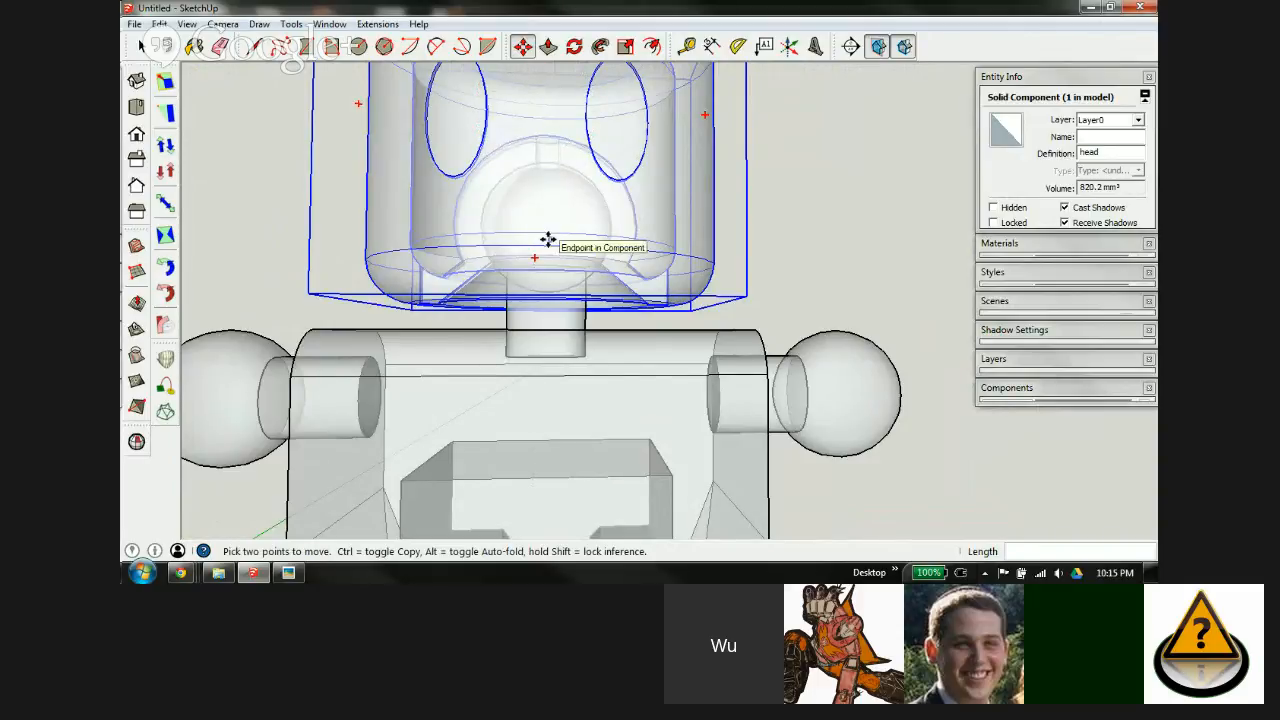
Step: Examine from the side, front and back how the head's inner socket fits around the torso's neck ball
middle_click_drag(549, 240, 800, 368)
key("m")
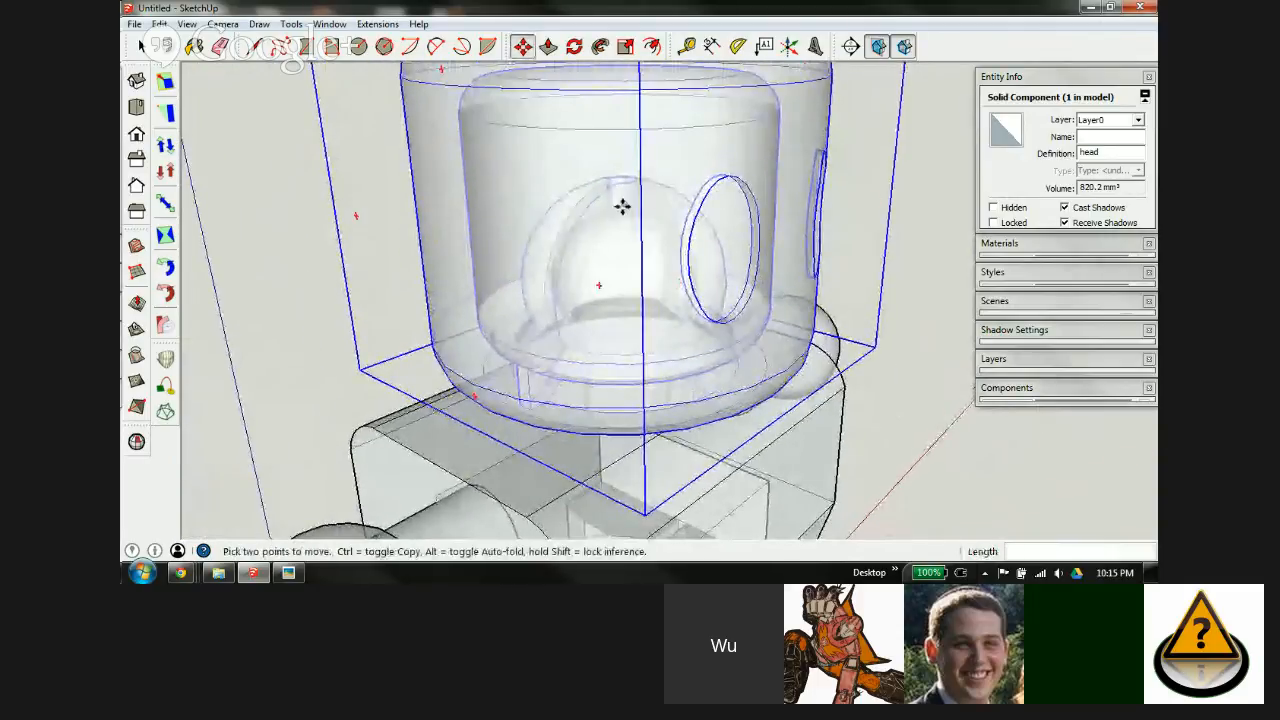
middle_click_drag(686, 346, 414, 157)
scroll(626, 172, "down", 5)
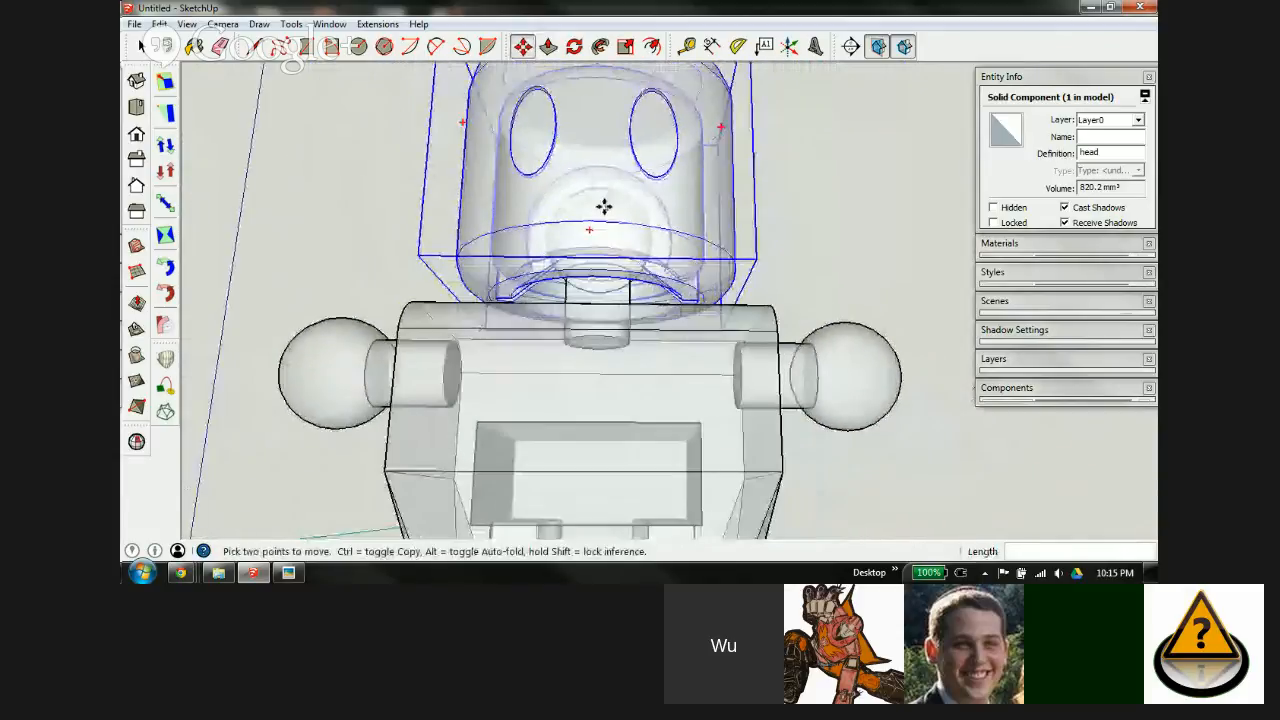
mouse_move(600, 163)
middle_mouse_down()
mouse_move(611, 217)
mouse_move(664, 241)
middle_mouse_up()
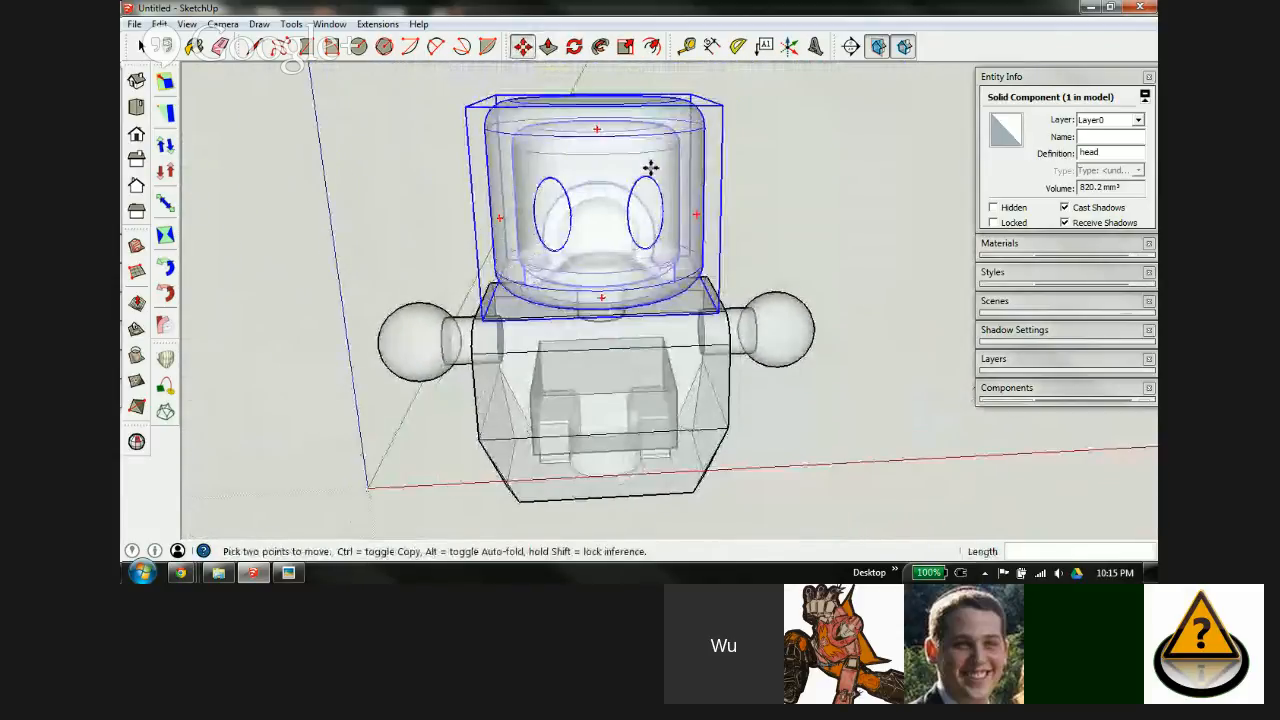
middle_click_drag(612, 349, 651, 217)
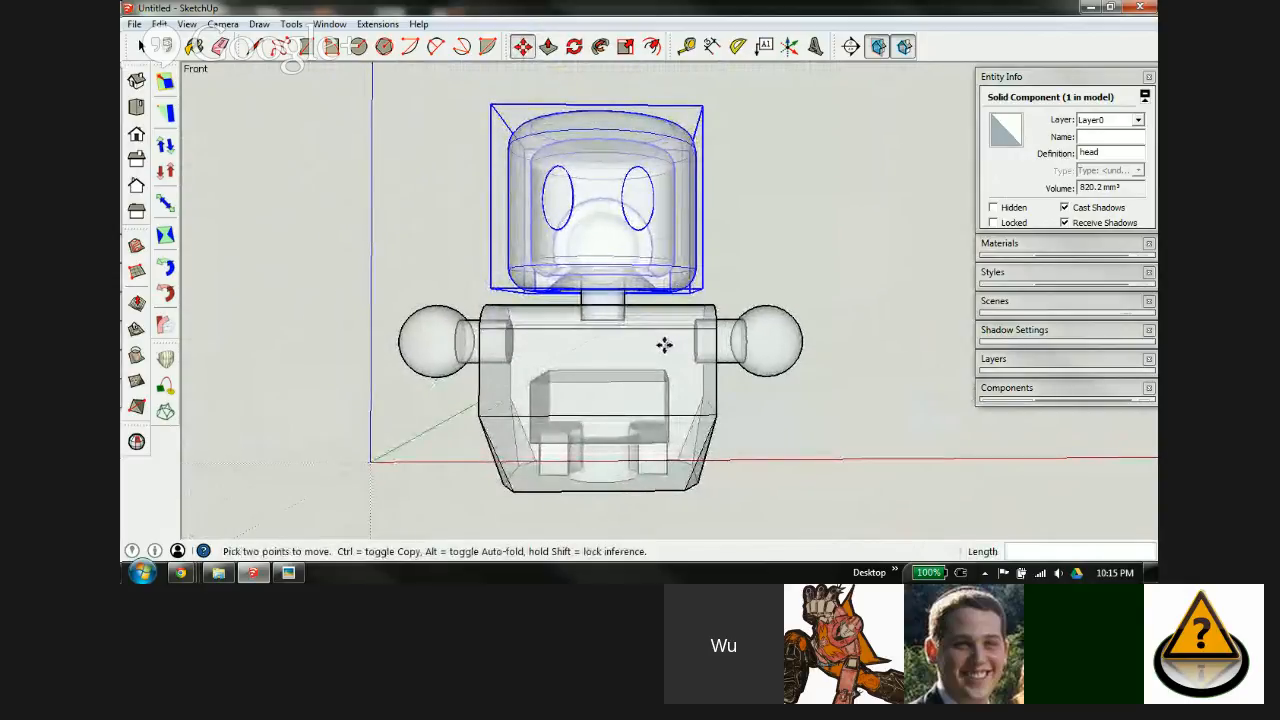
middle_click_drag(674, 357, 703, 354)
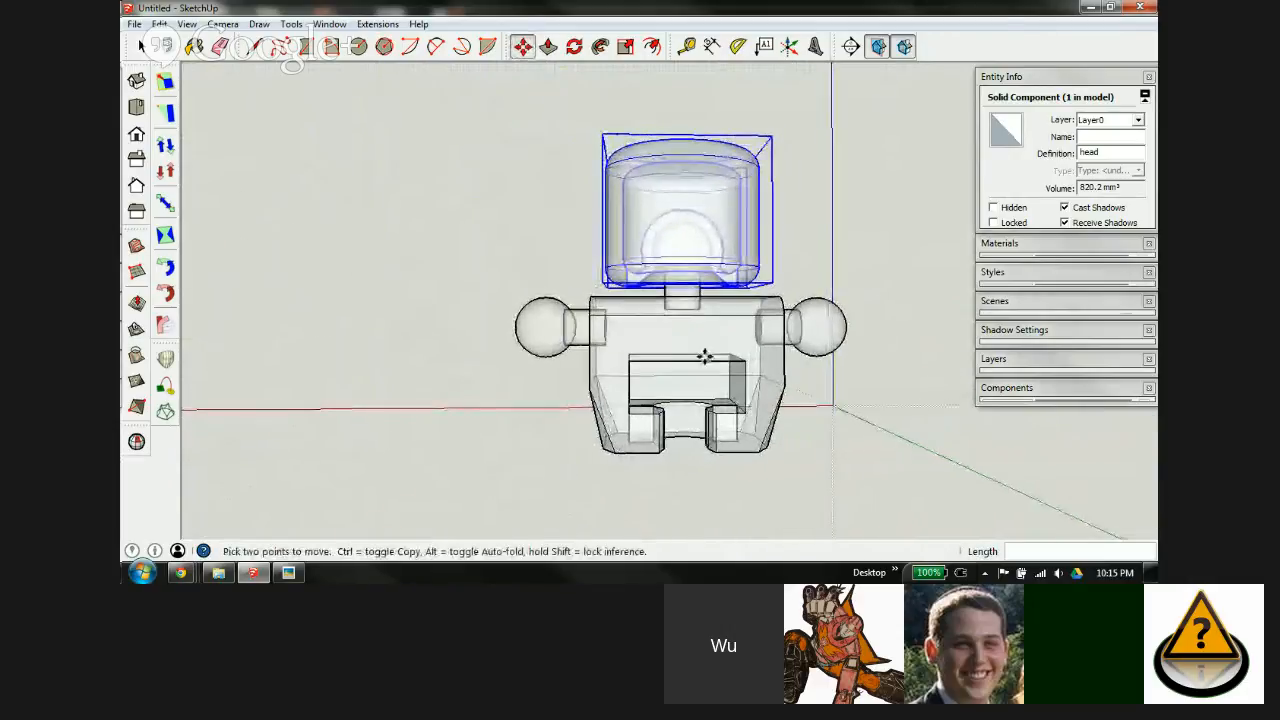
Step: Deselect the head, turn off X-ray and open the torso component for editing
key("space")
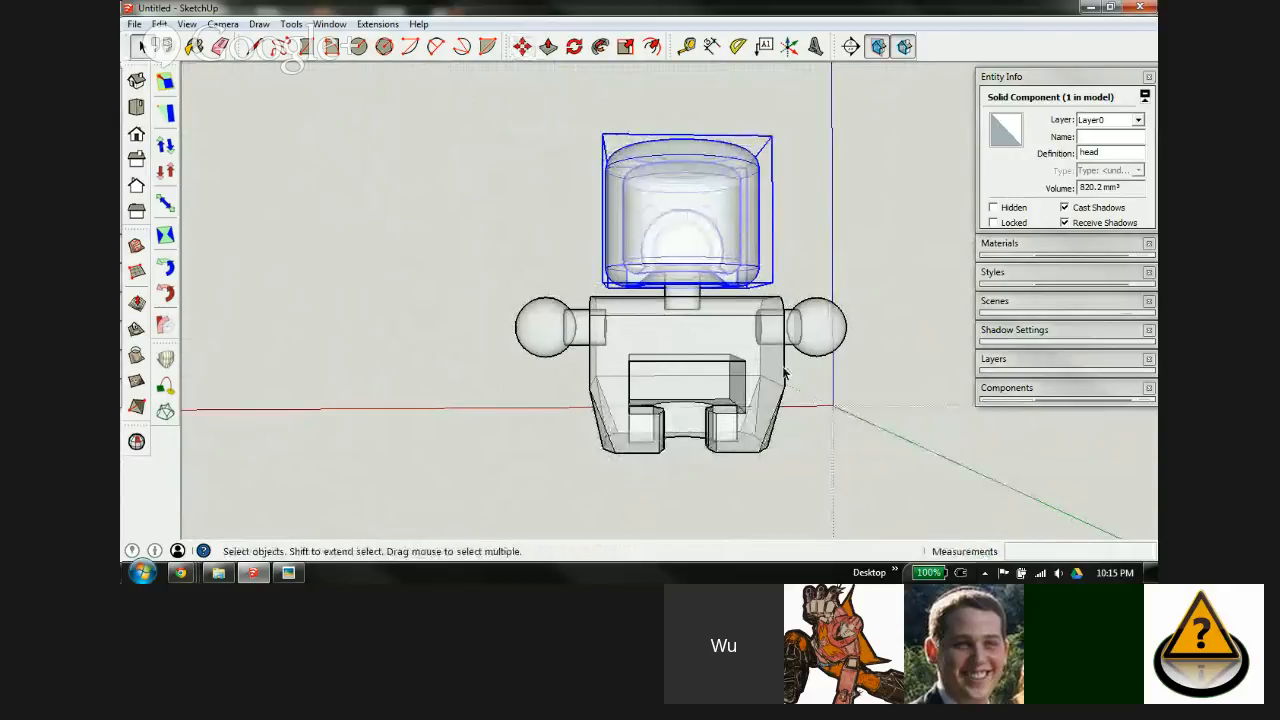
left_click(798, 378)
key("x")
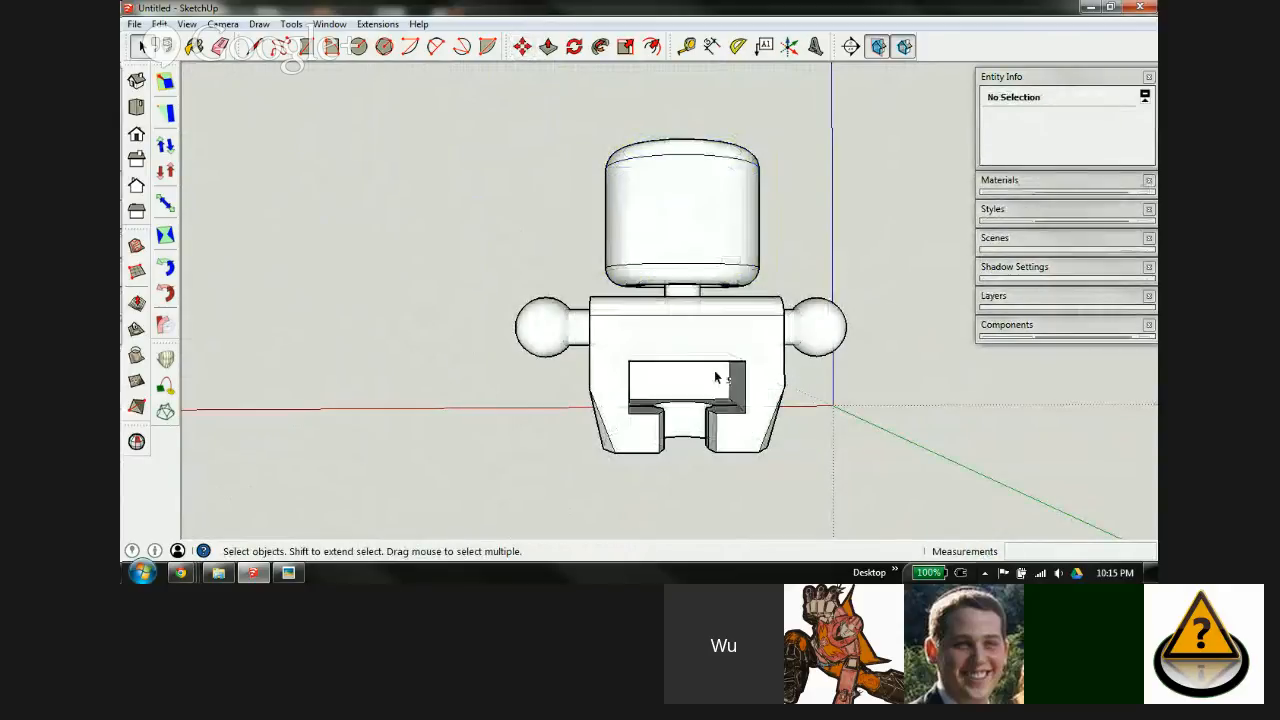
double_click(690, 342)
scroll(697, 347, "up", 5)
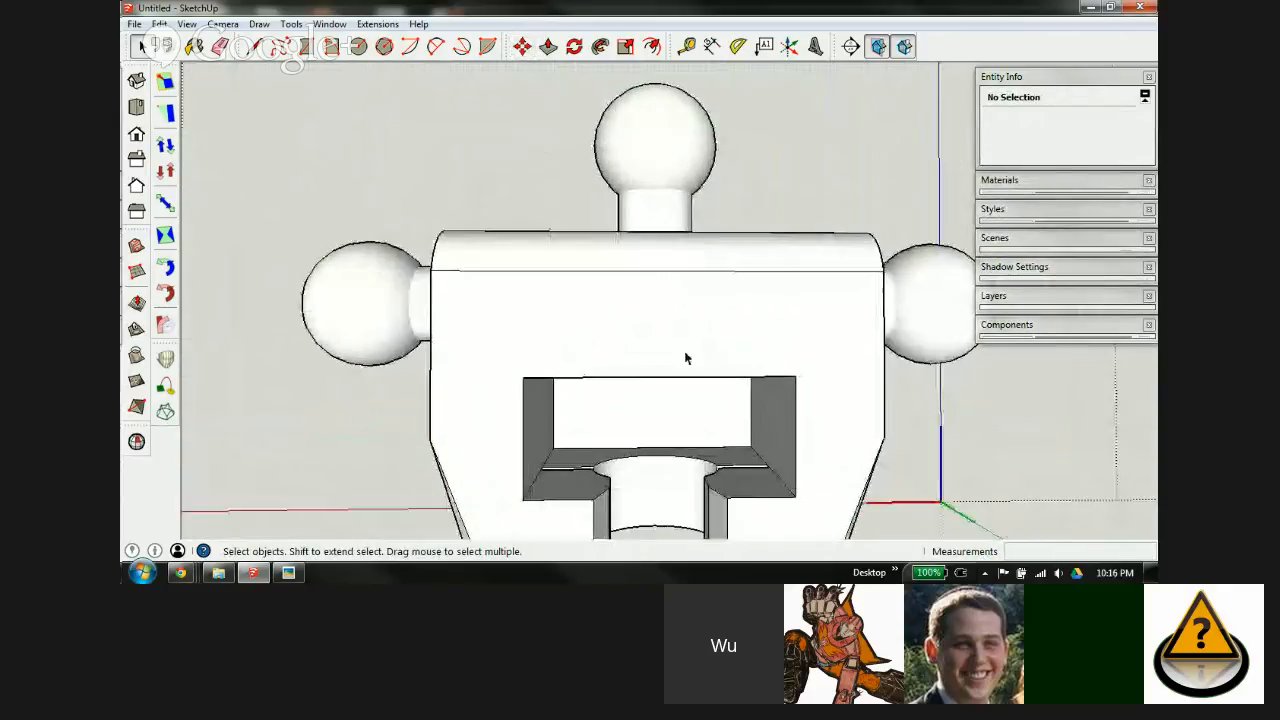
scroll(672, 350, "down", 1)
middle_click_drag(650, 341, 630, 298)
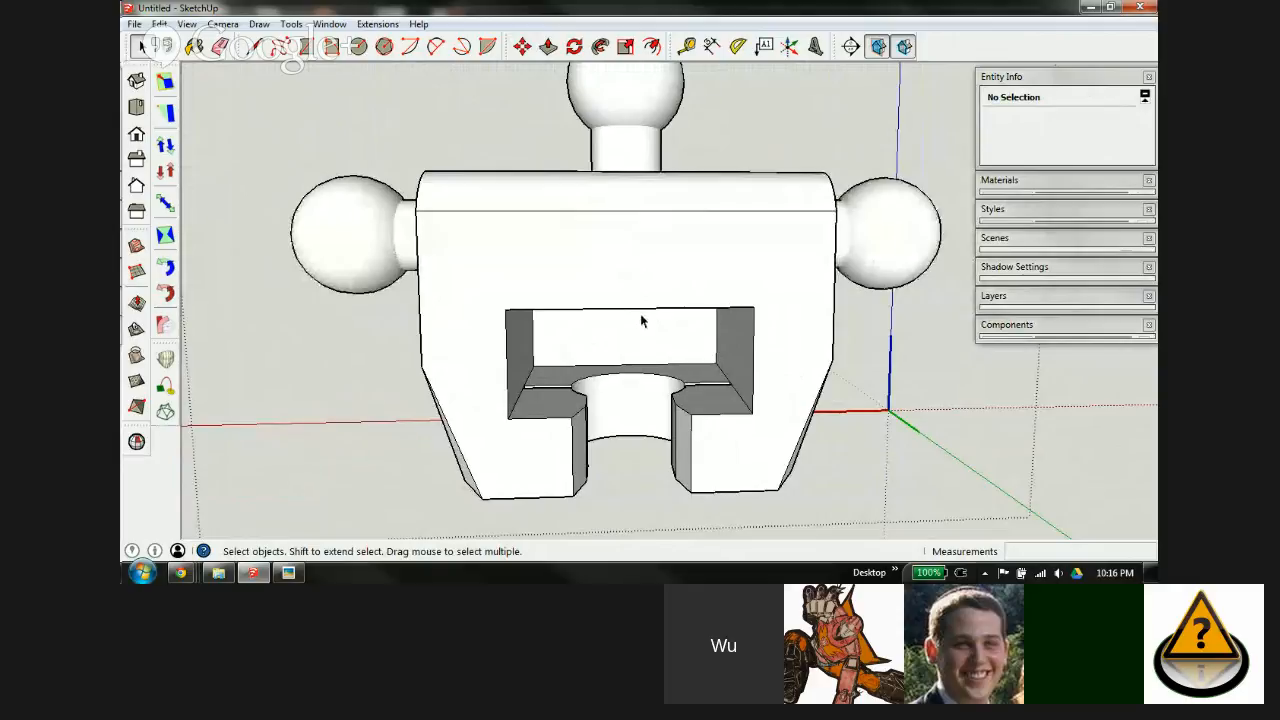
Step: Place a guide 1 mm below the torso's upper front edge and measure the distance from it down to the recess
key("t")
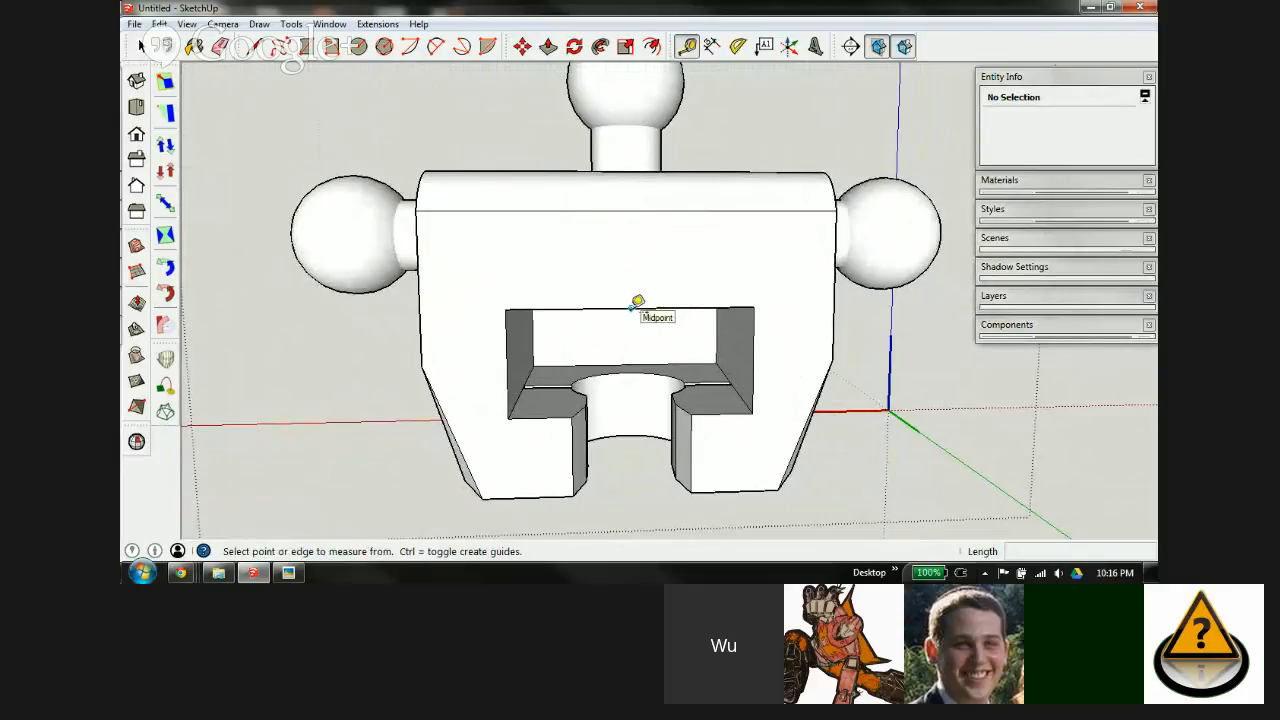
left_click(638, 301)
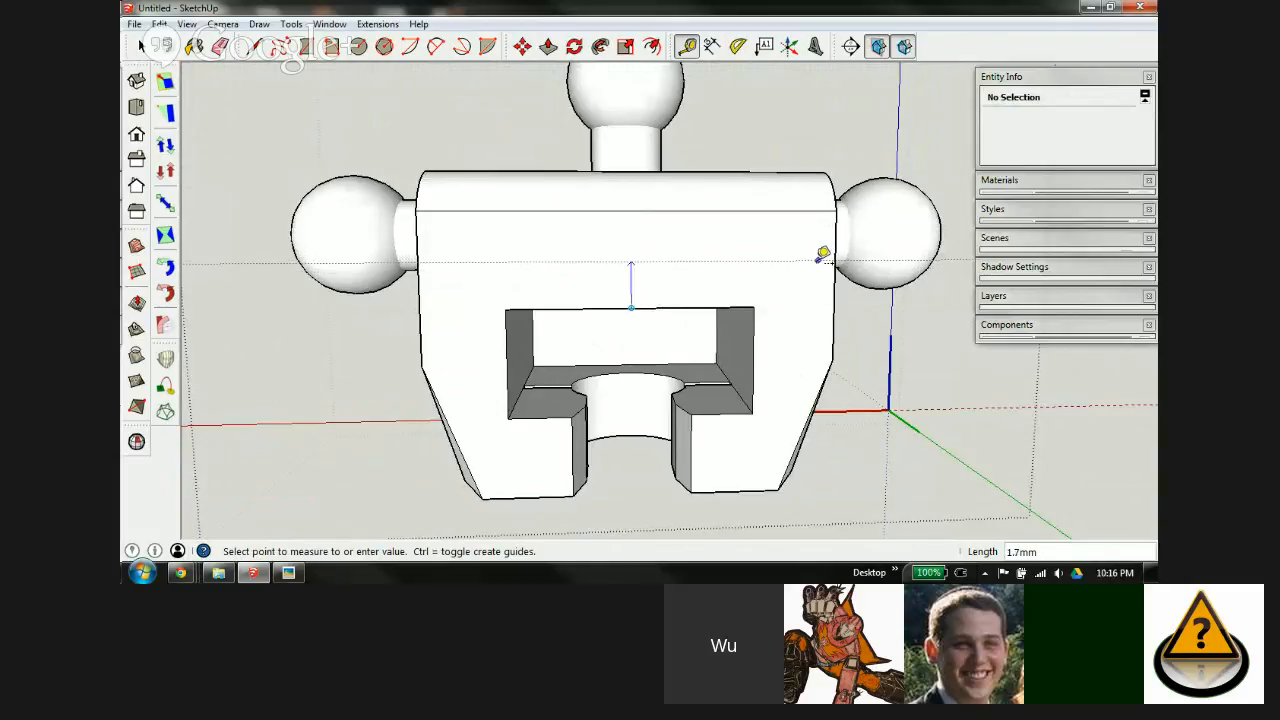
key("Escape")
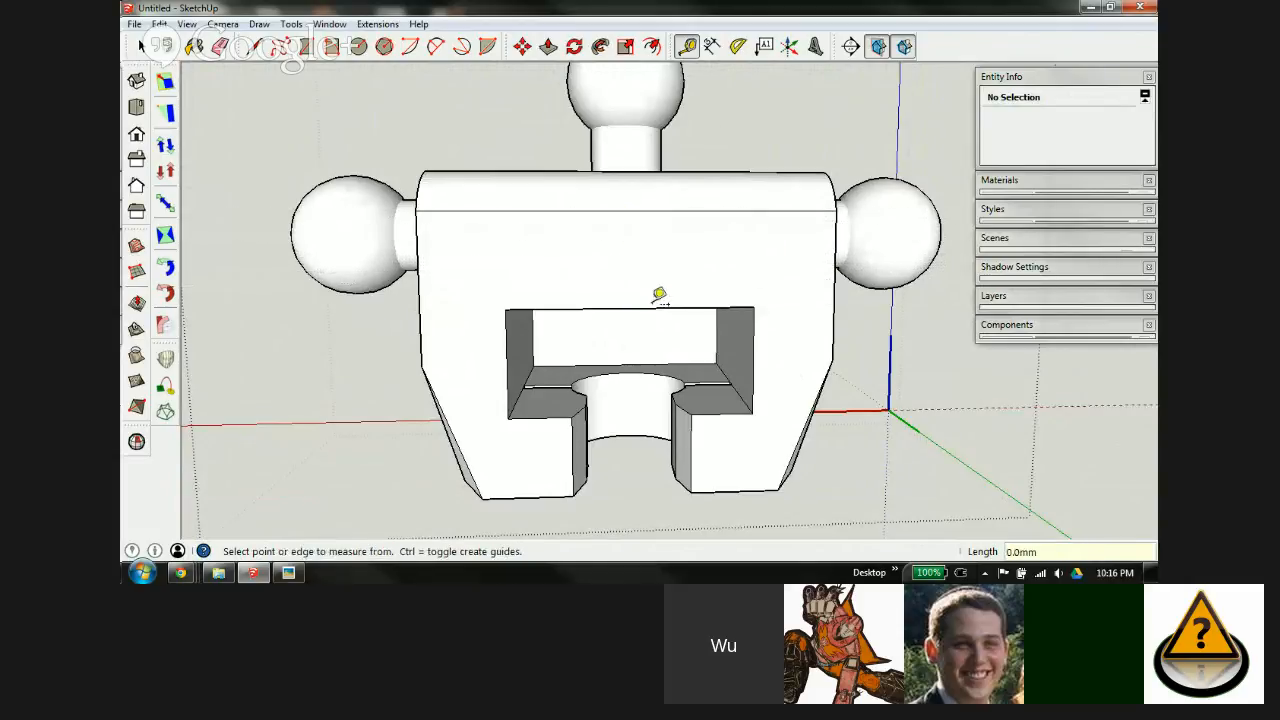
left_click(631, 211)
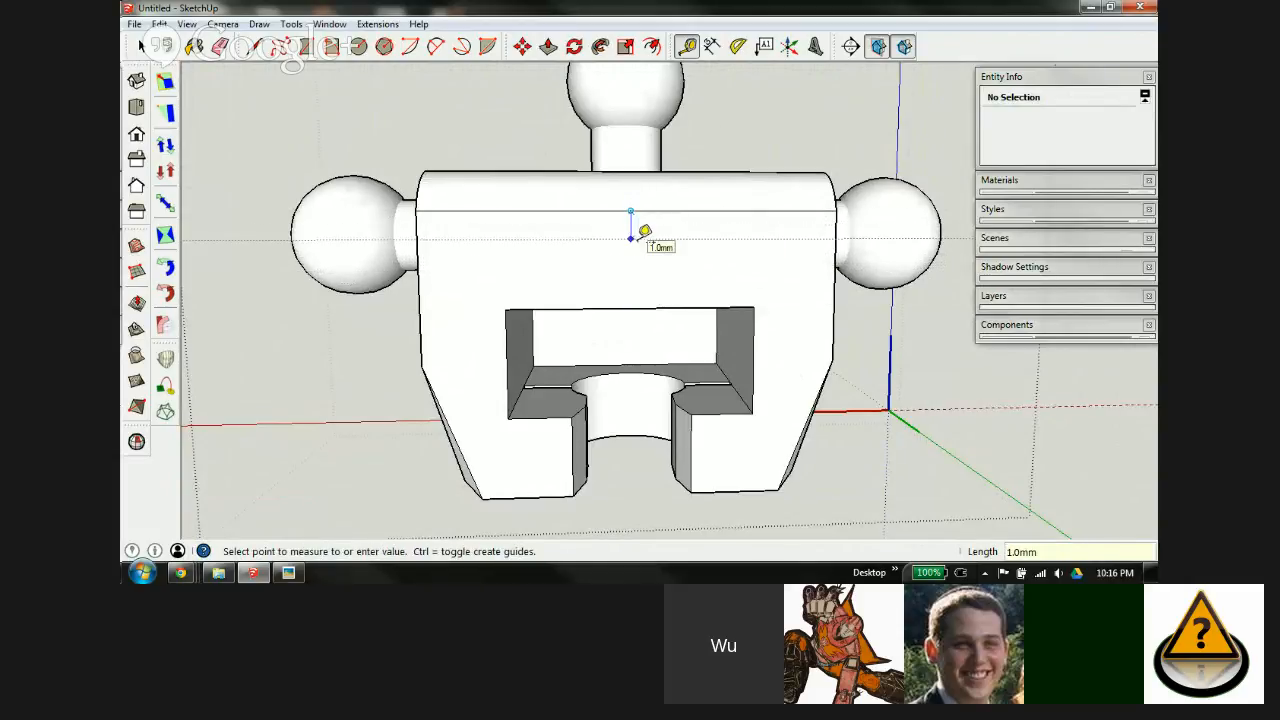
left_click(650, 238)
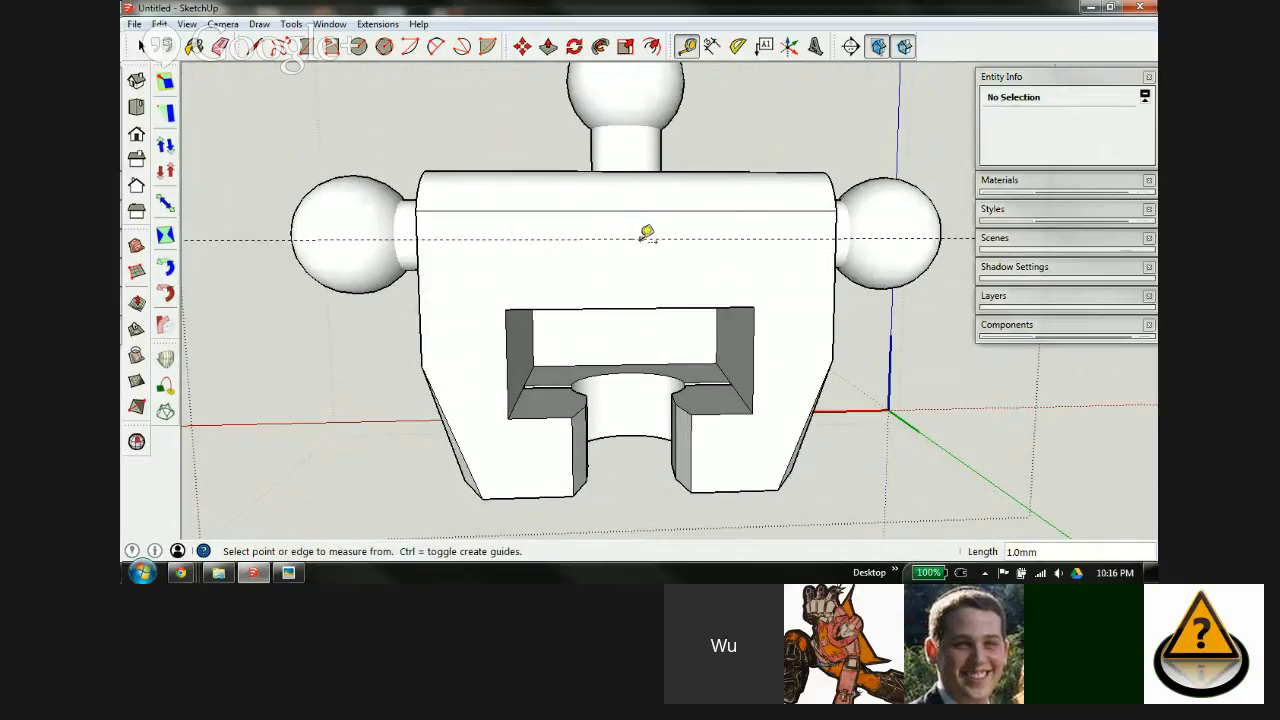
left_click(643, 237)
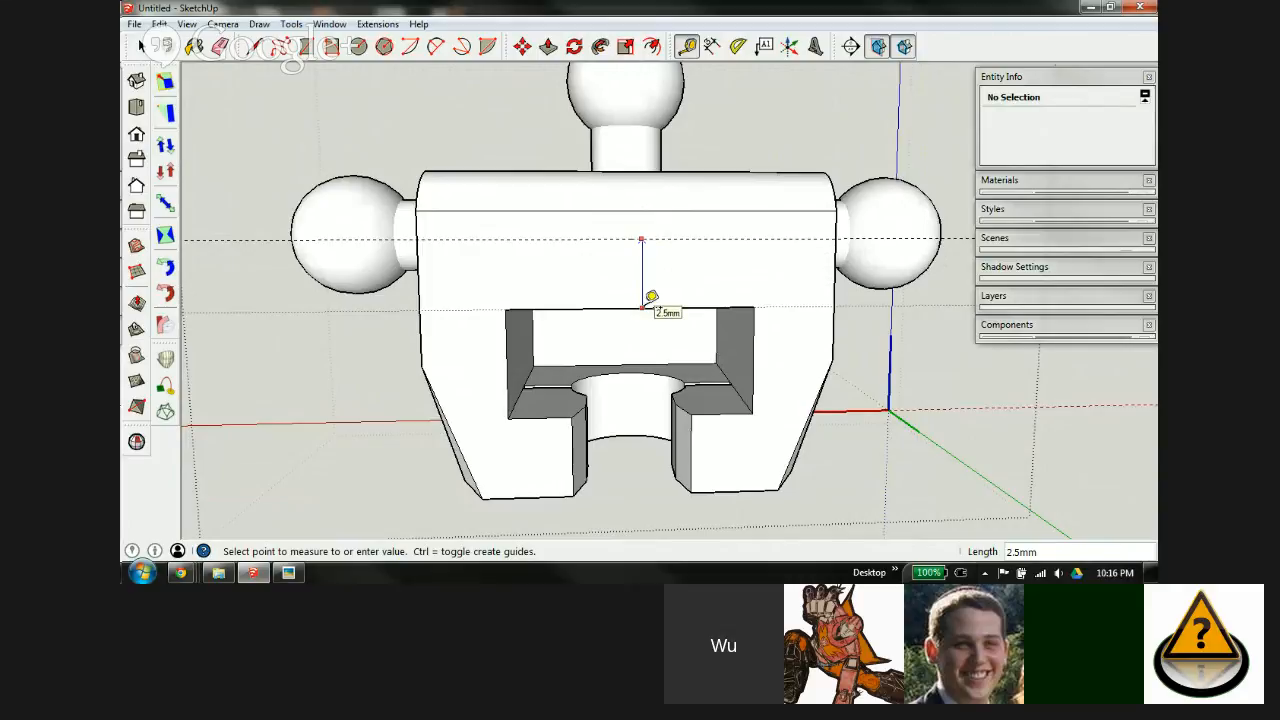
left_click(651, 297)
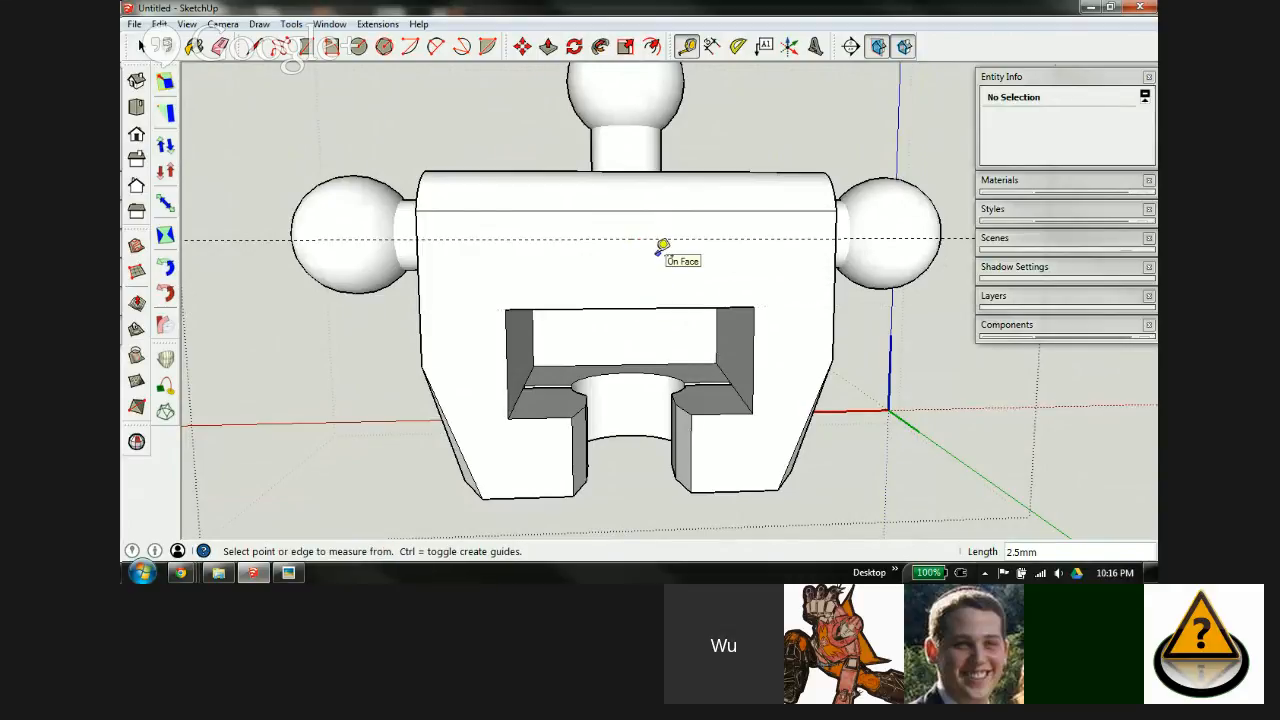
Step: Erase the guide between the torso's upper front edge and the recess
key("e")
scroll(662, 258, "up", 3)
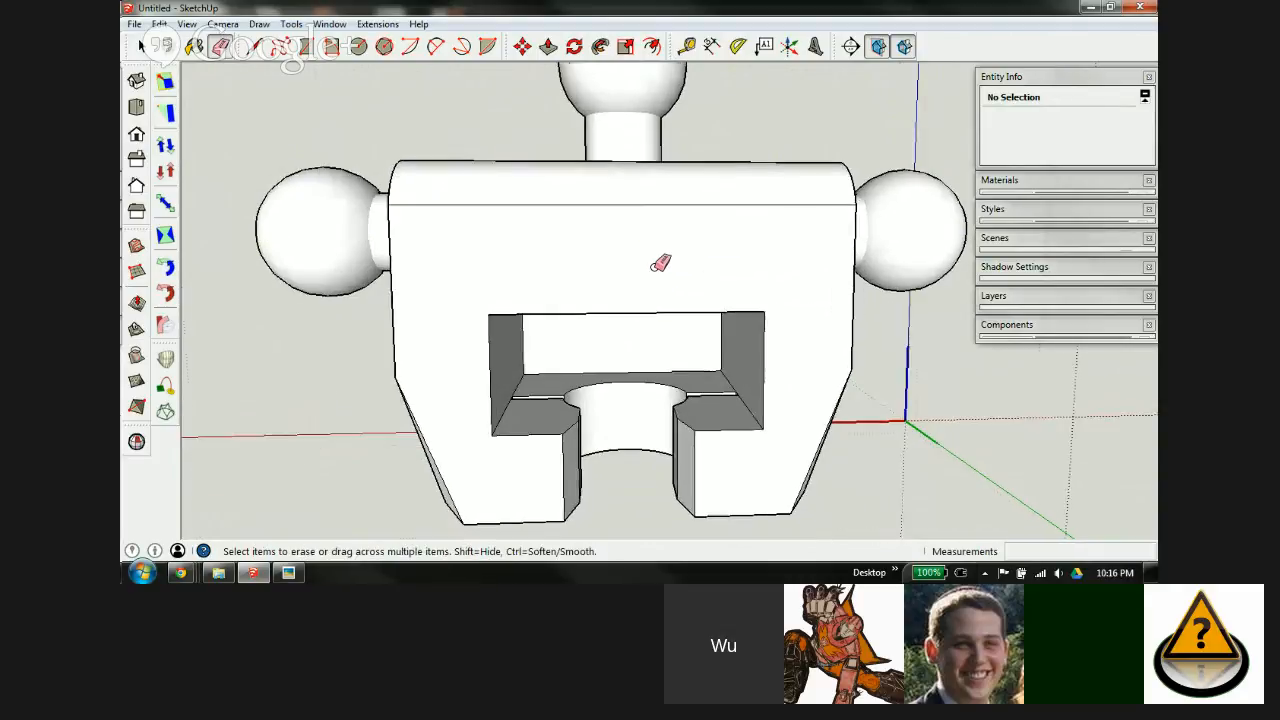
middle_click_drag(648, 268, 649, 260)
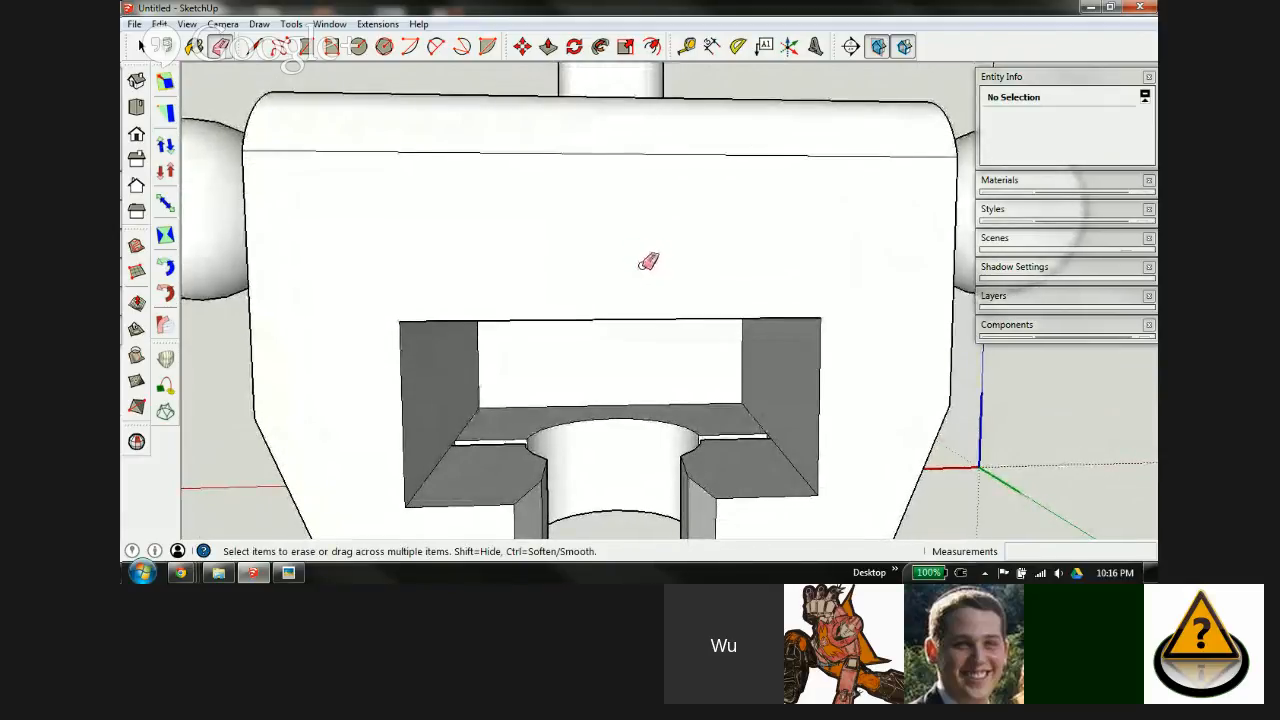
scroll(652, 176, "down", 4)
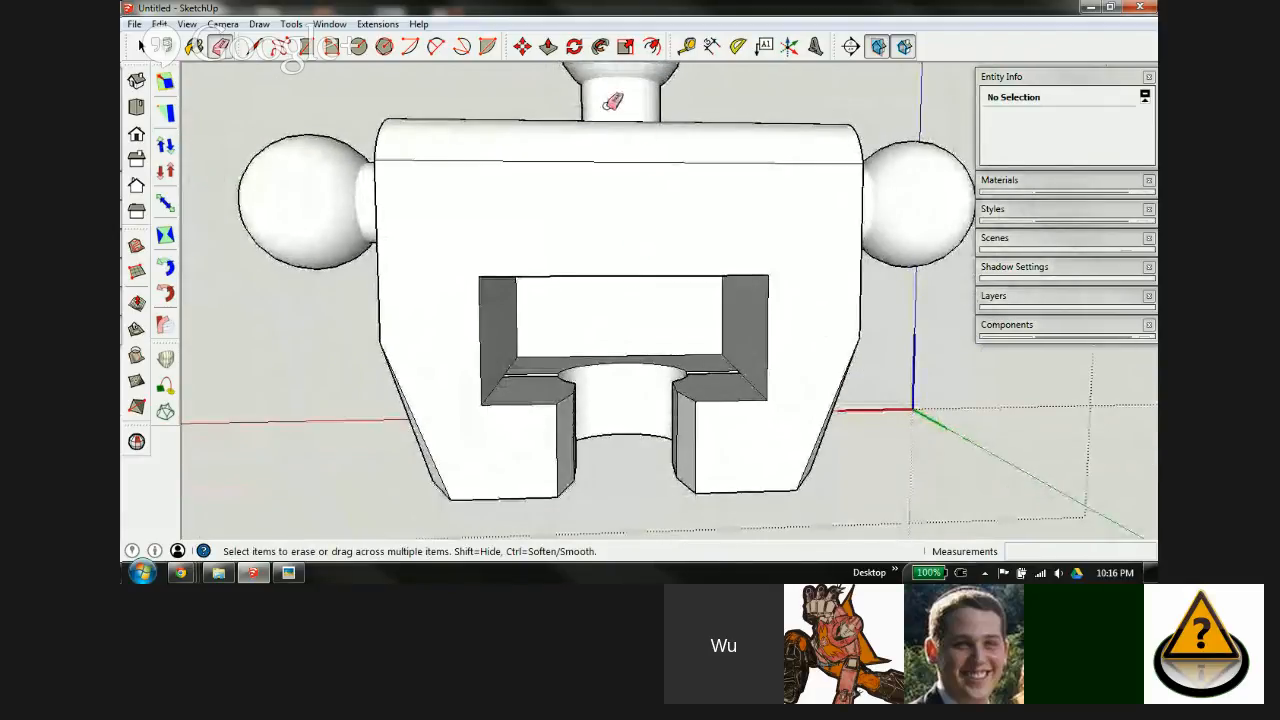
scroll(649, 232, "up", 1)
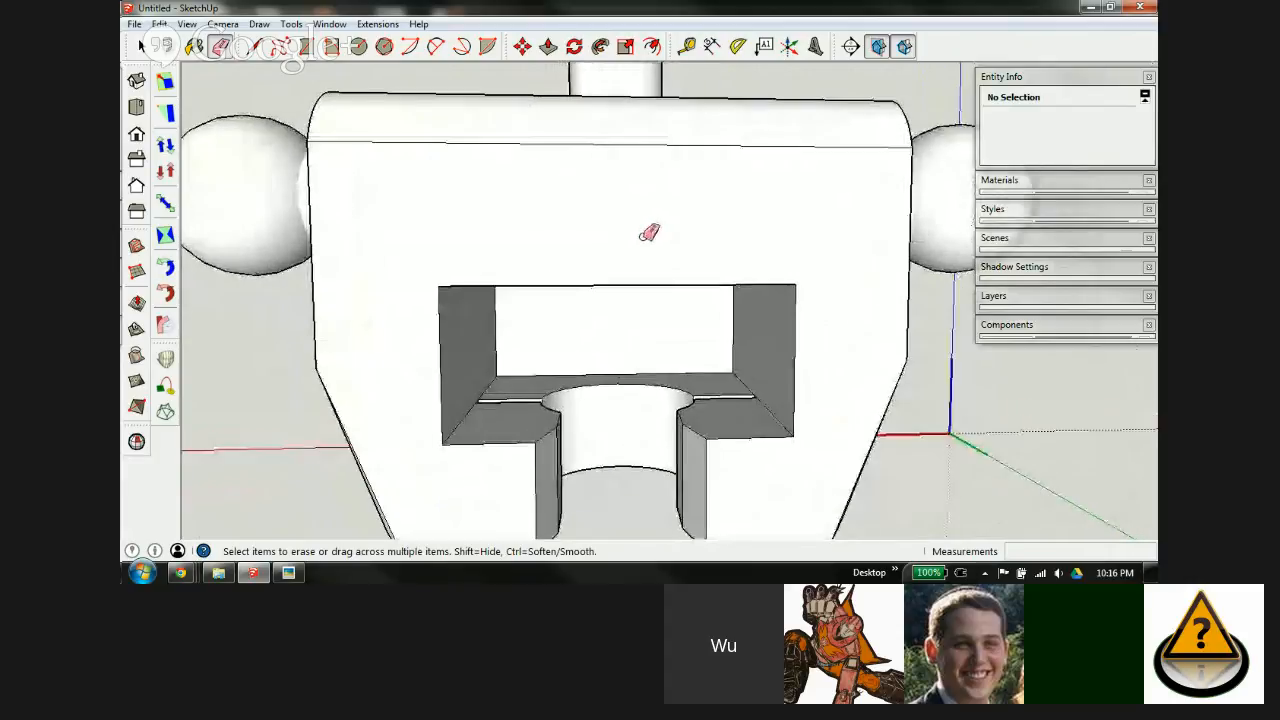
middle_click_drag(641, 254, 637, 214)
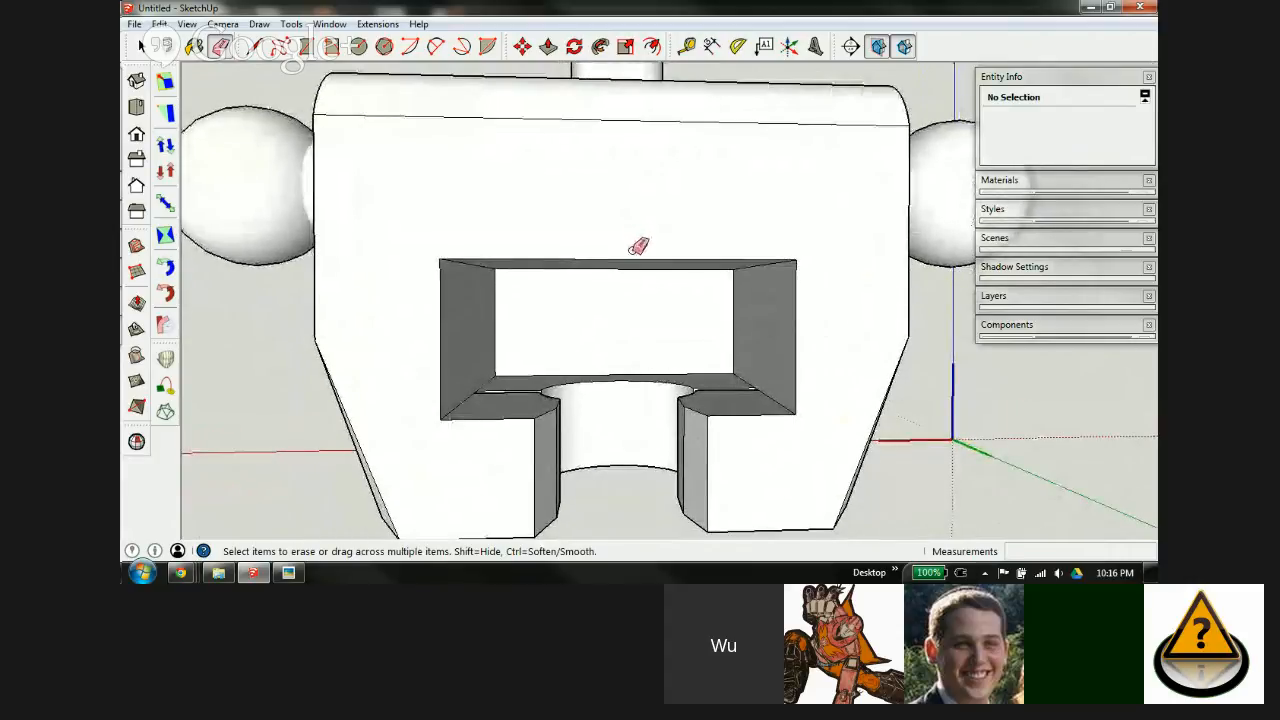
Step: Place a horizontal guide 2 mm above the recess's top edge and a vertical guide along the torso front's centreline, 7.5 mm from the side edge
key("t")
left_click(622, 260)
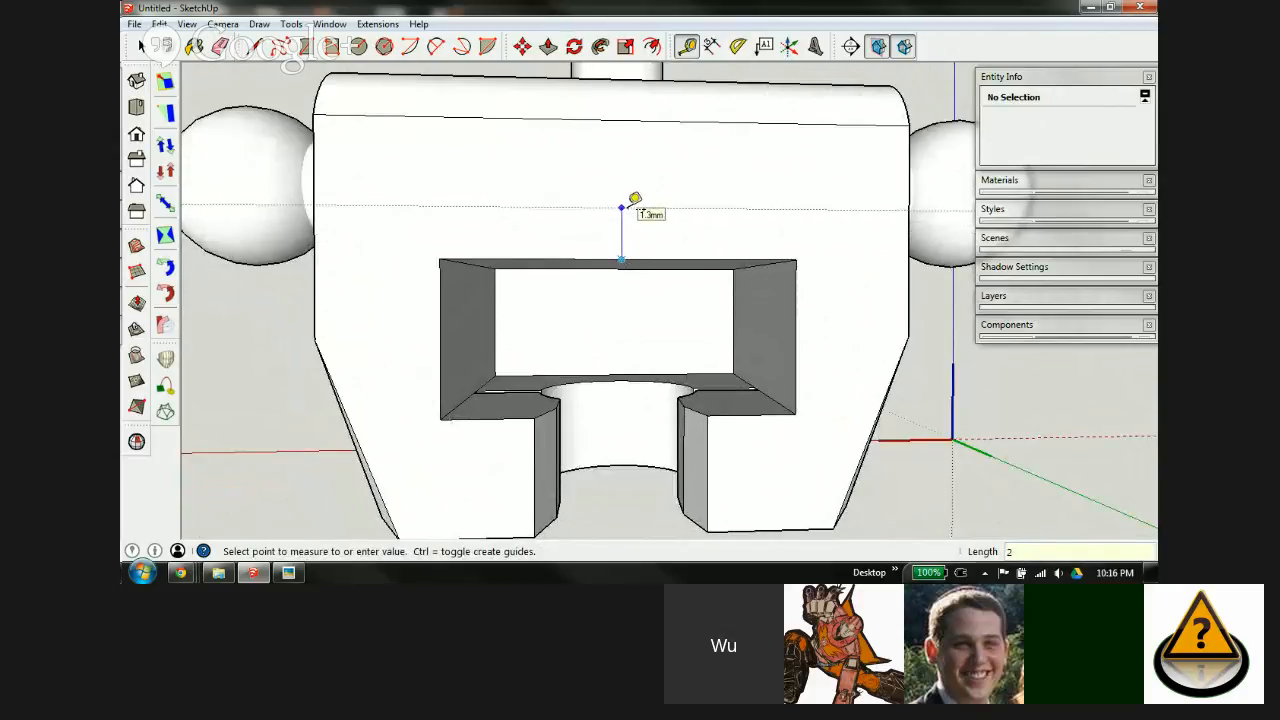
key("Return")
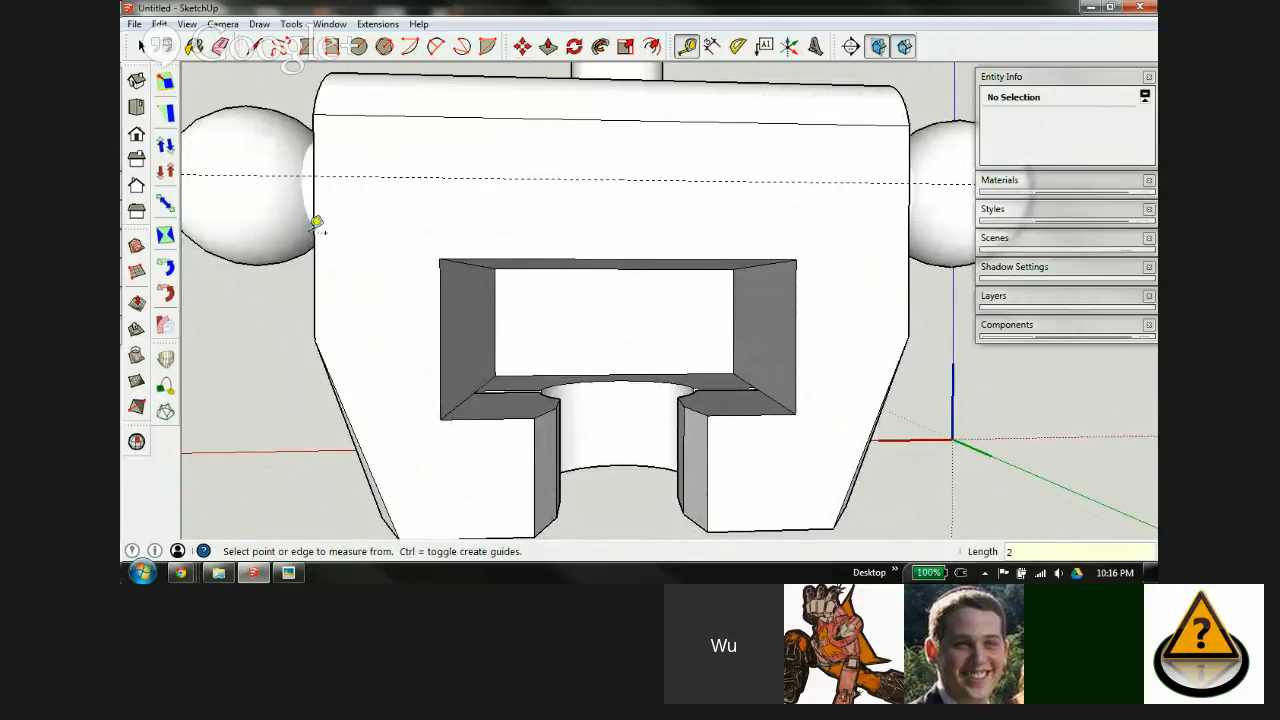
left_click(320, 266)
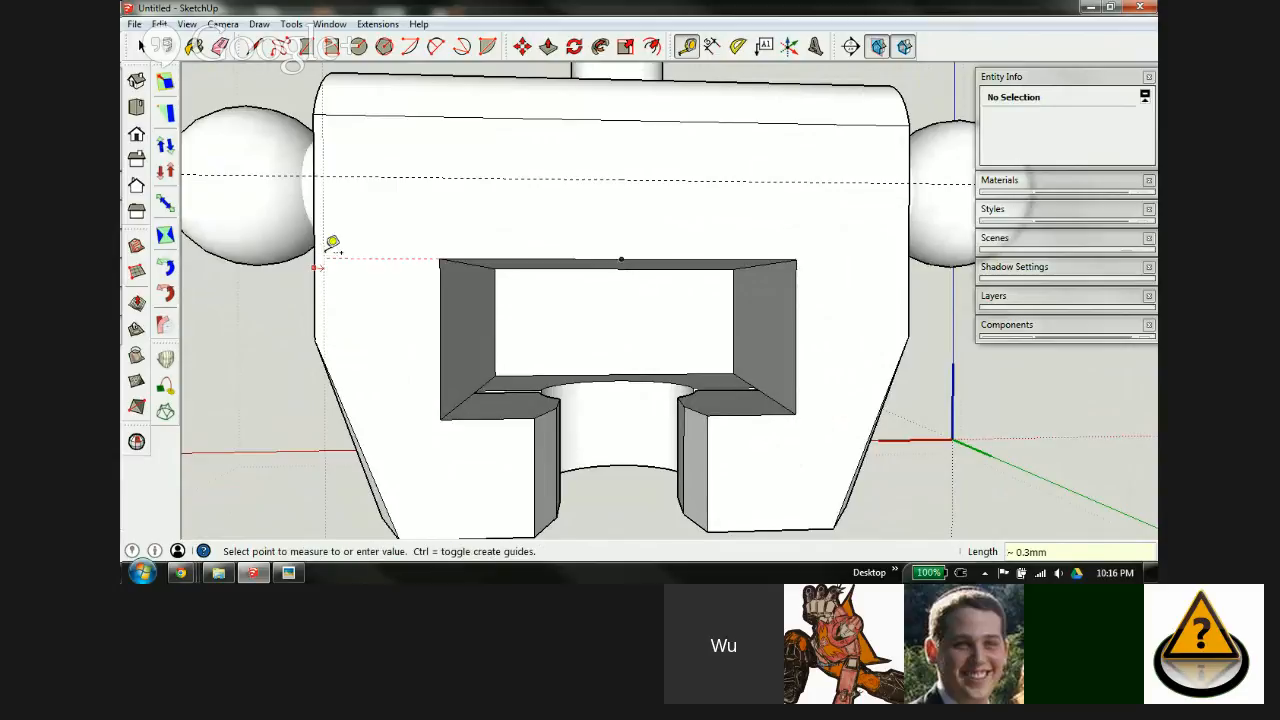
left_click(624, 116)
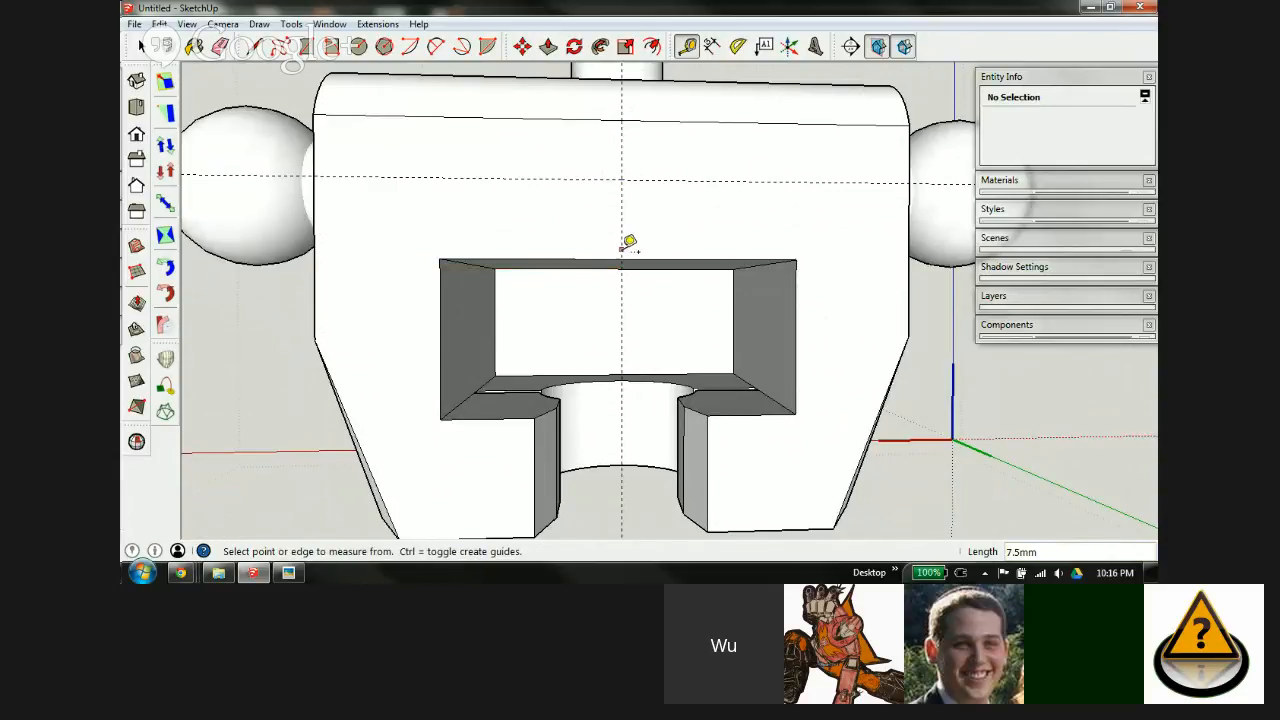
Step: Draw a circle of 1.5 mm radius on the torso's front, centred where the two guides cross
key("c")
left_click(621, 180)
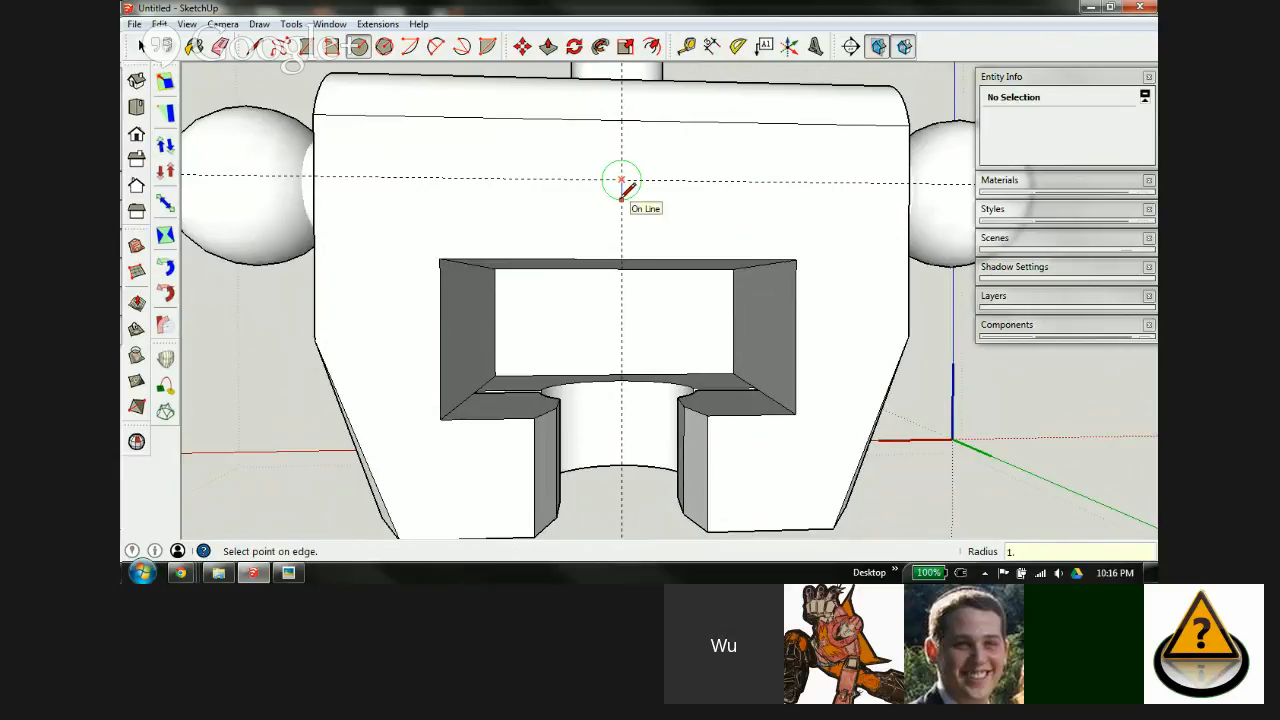
key("Return")
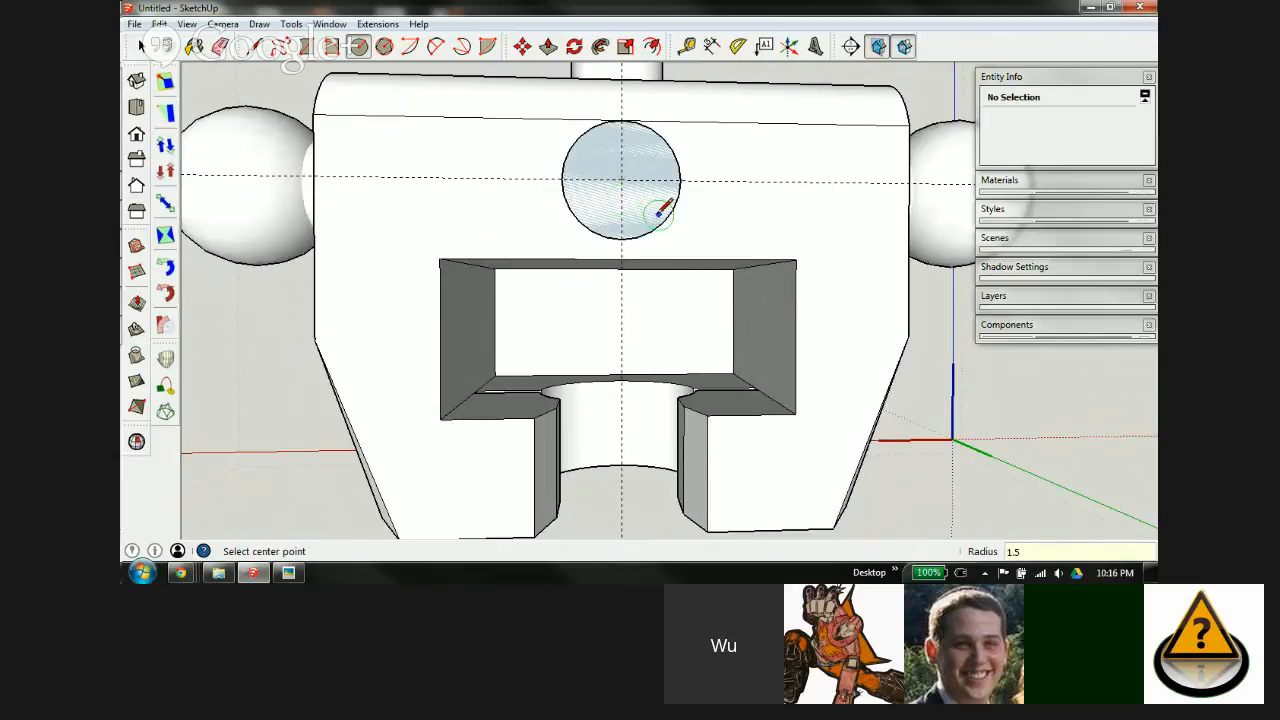
Step: Erase both guides and select the torso's front face around the circle
scroll(684, 230, "down", 3)
scroll(684, 233, "up", 1)
key("space")
scroll(650, 232, "up", 3)
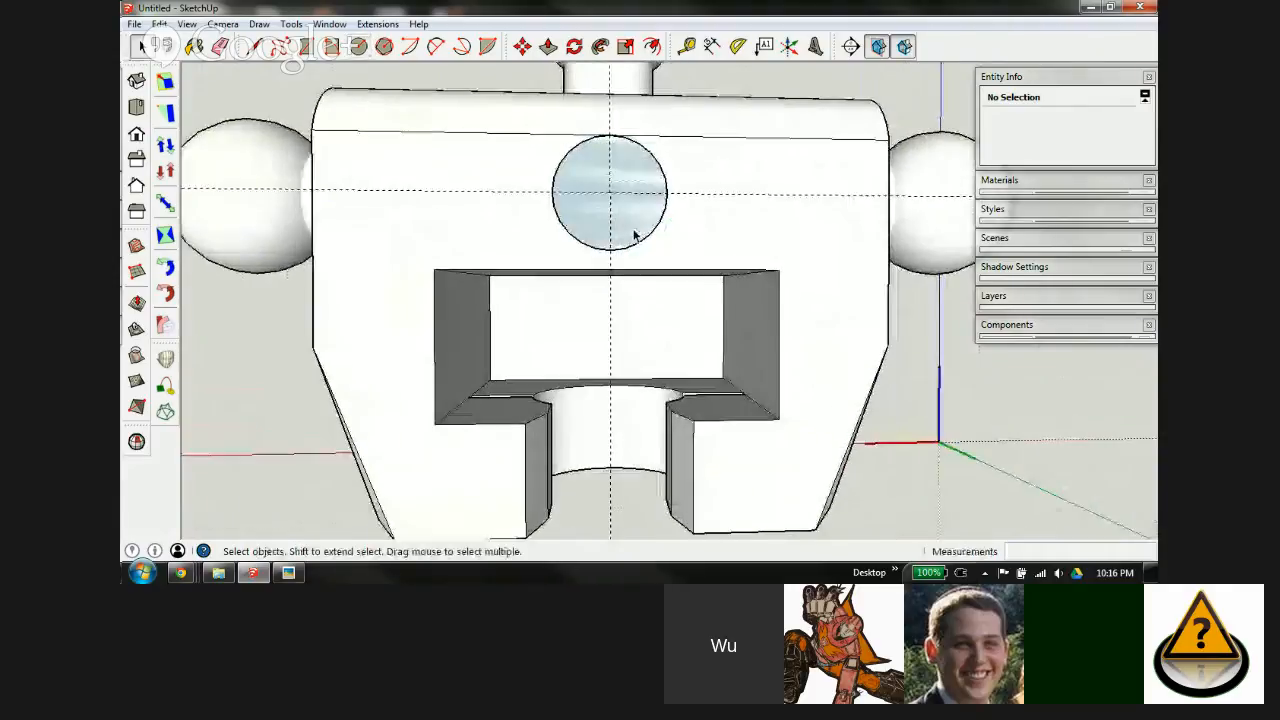
key("e")
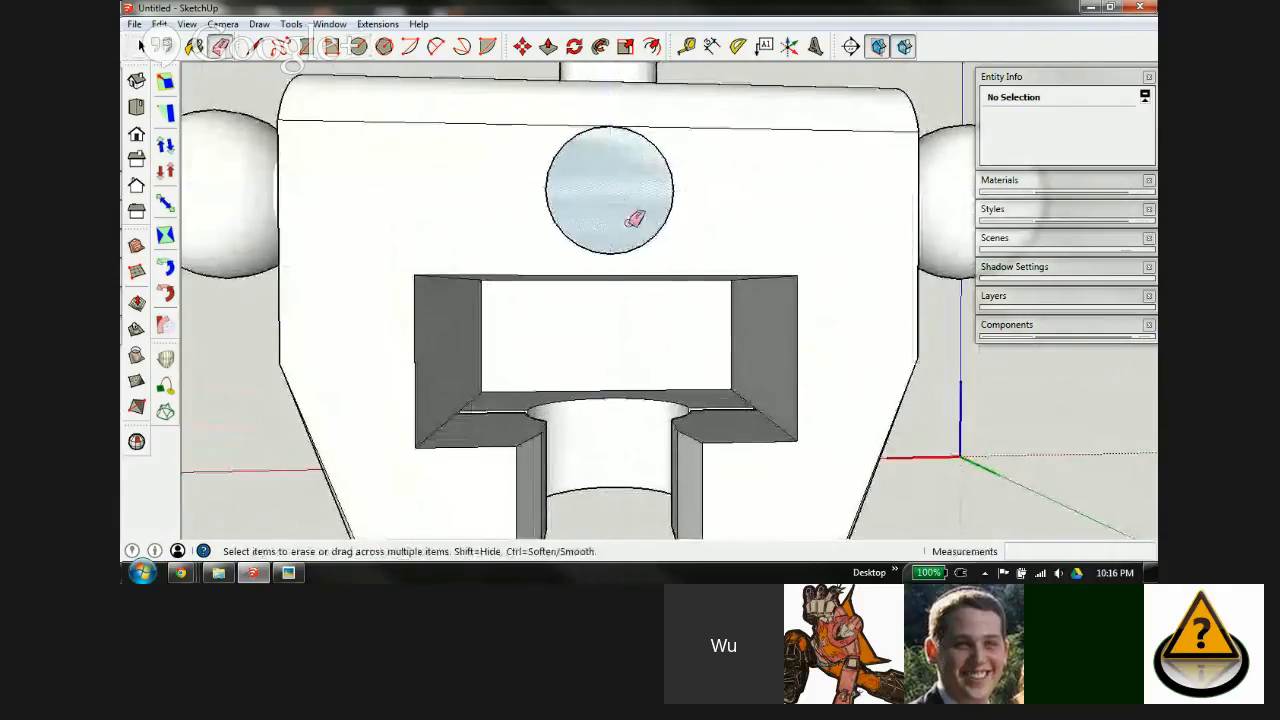
key("space")
left_click(611, 205)
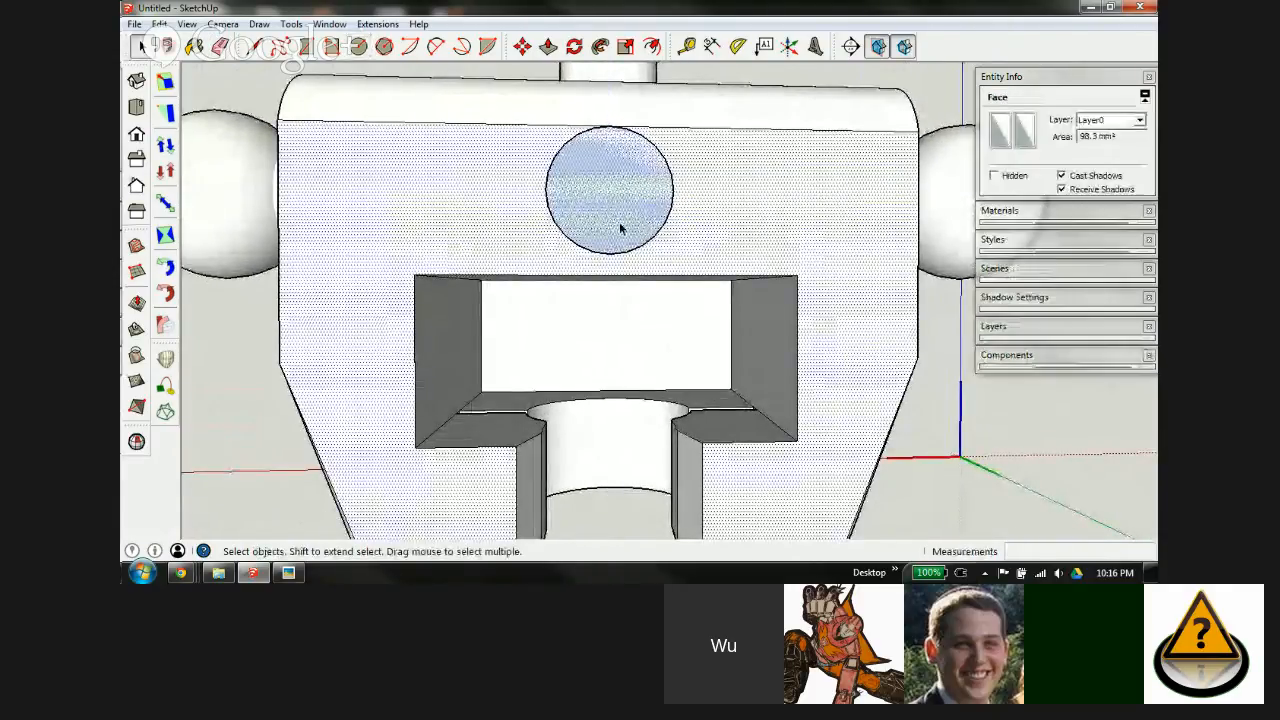
Step: Check the circle's top against the torso's upper front edge, and undo the circle together with the guide deletion
middle_click_drag(619, 222, 752, 315)
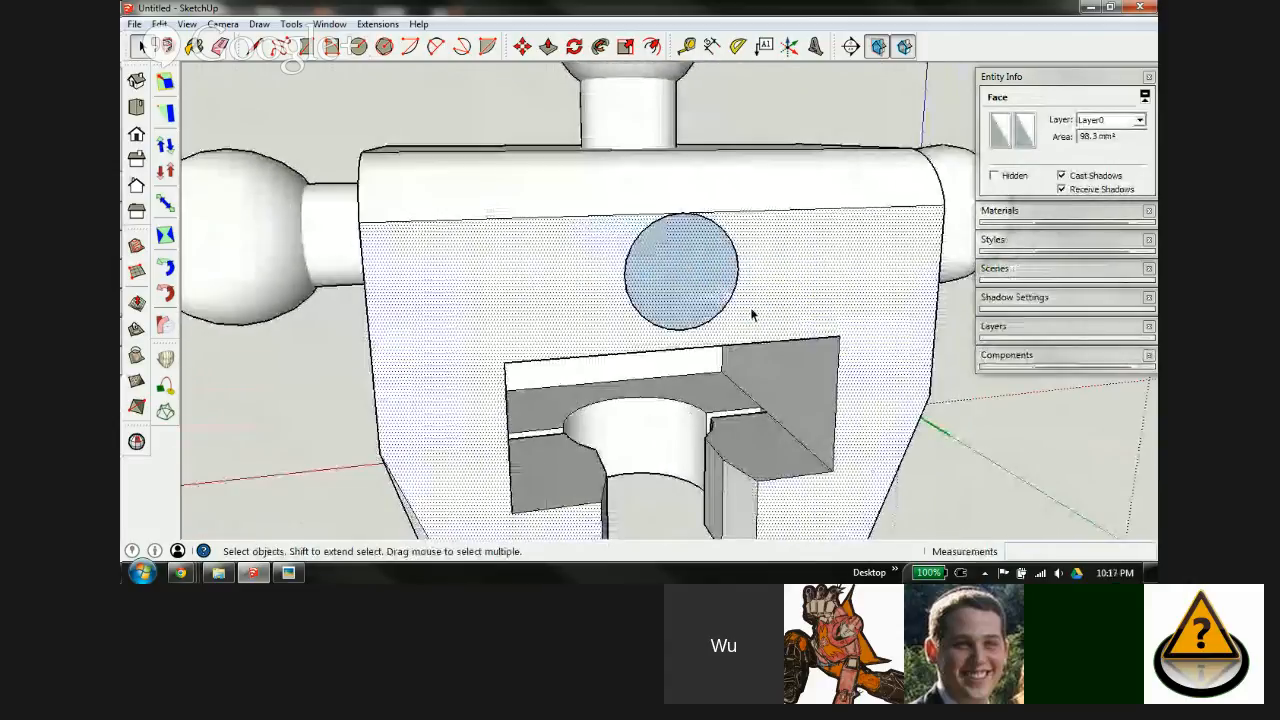
scroll(686, 220, "up", 5)
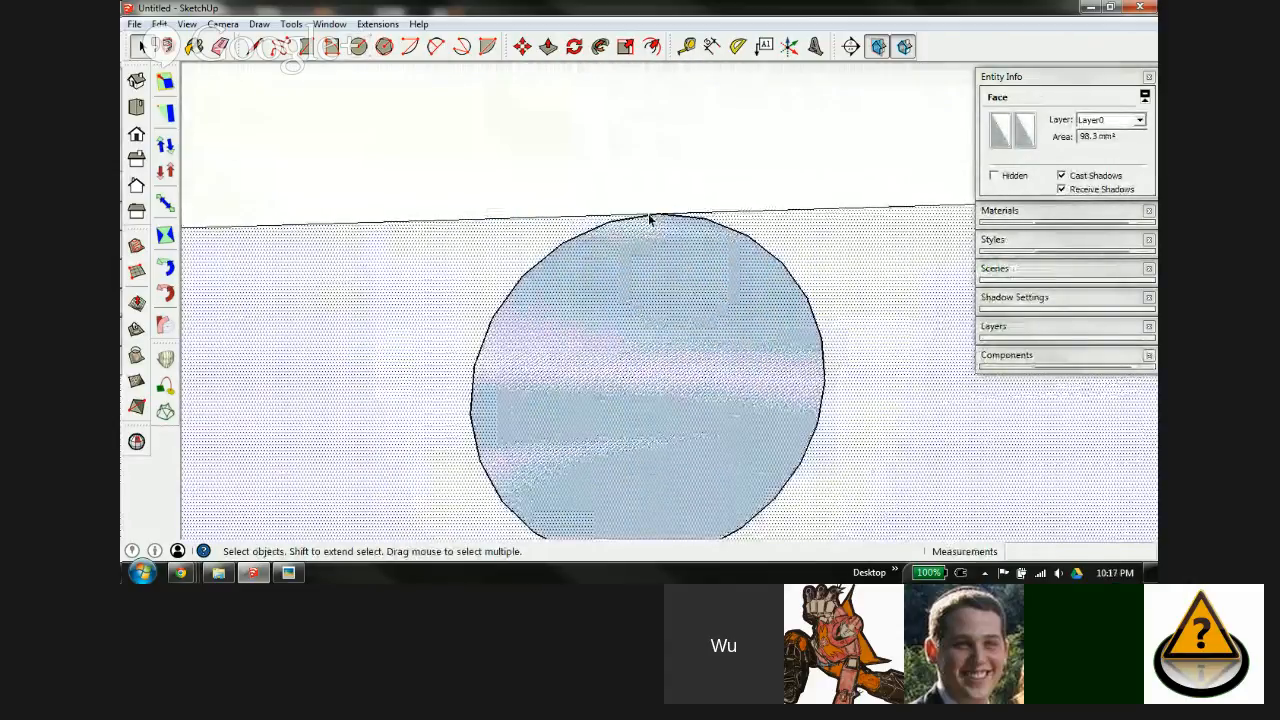
scroll(648, 210, "down", 4)
scroll(660, 260, "down", 4)
middle_click_drag(669, 314, 610, 232)
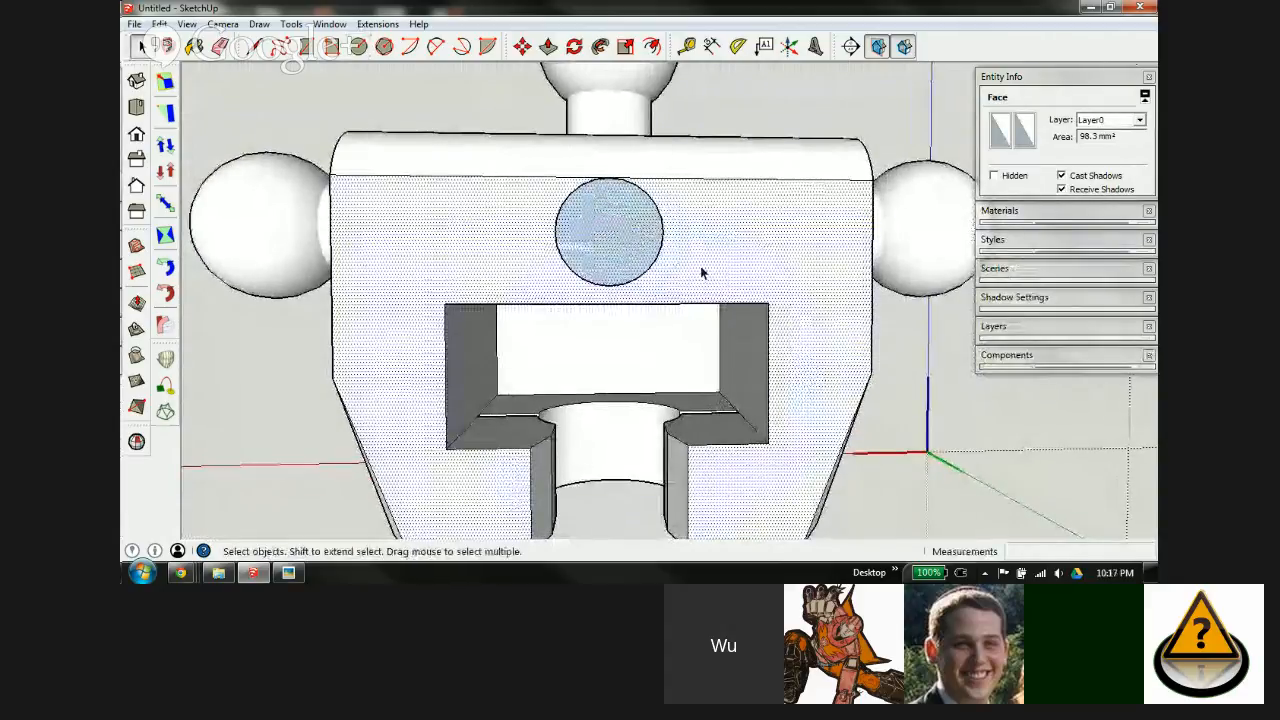
key("Delete")
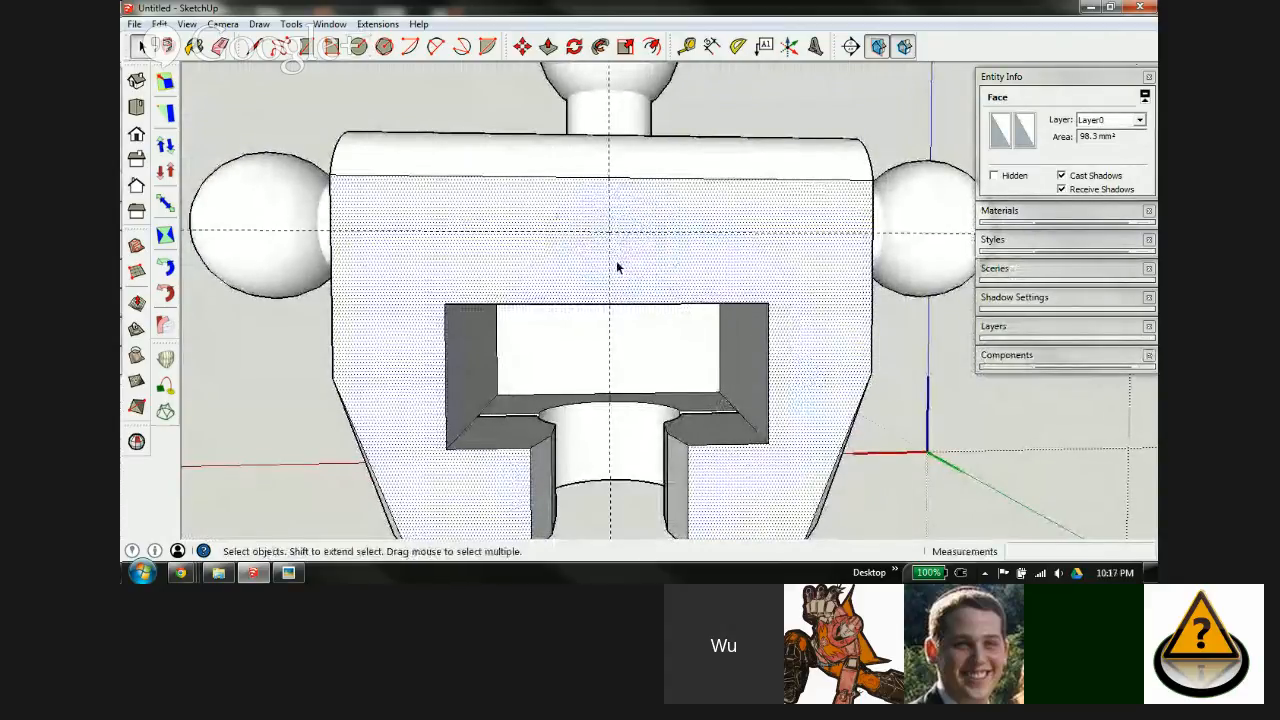
Step: Place a guide 0.25 mm below the horizontal guide on the torso's front and erase the original horizontal one
scroll(657, 276, "up", 3)
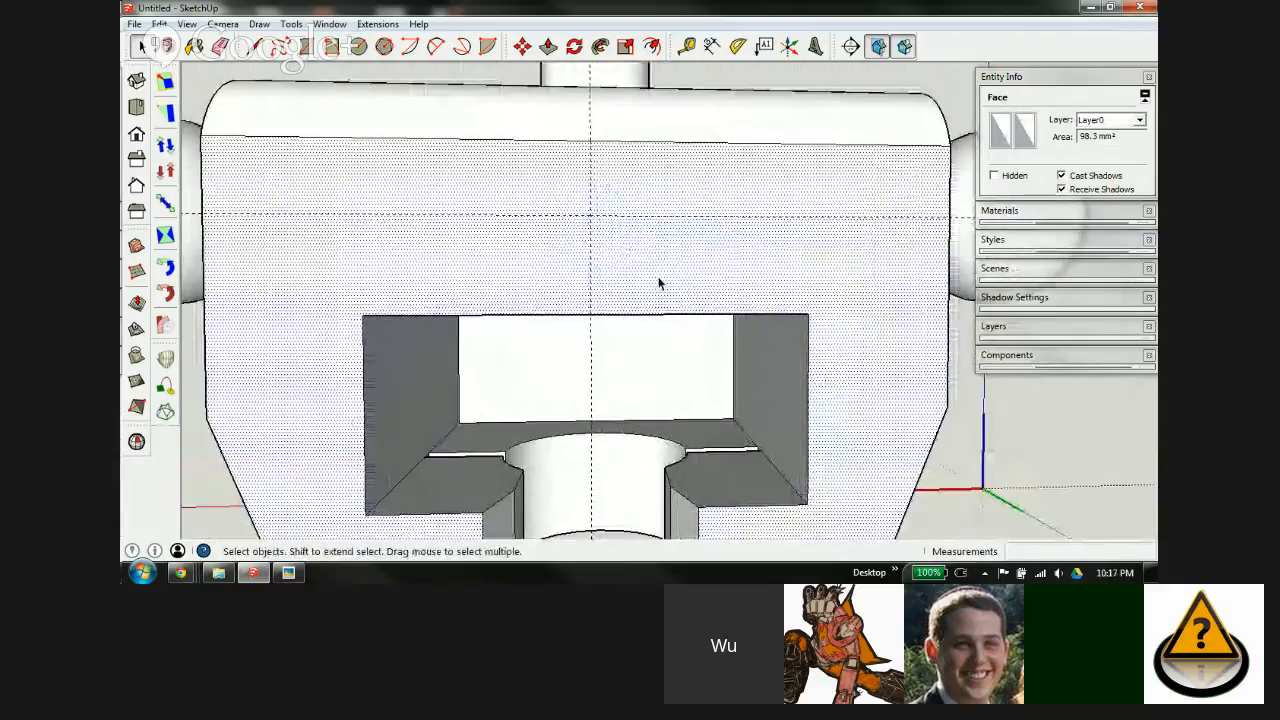
key("t")
left_click(614, 209)
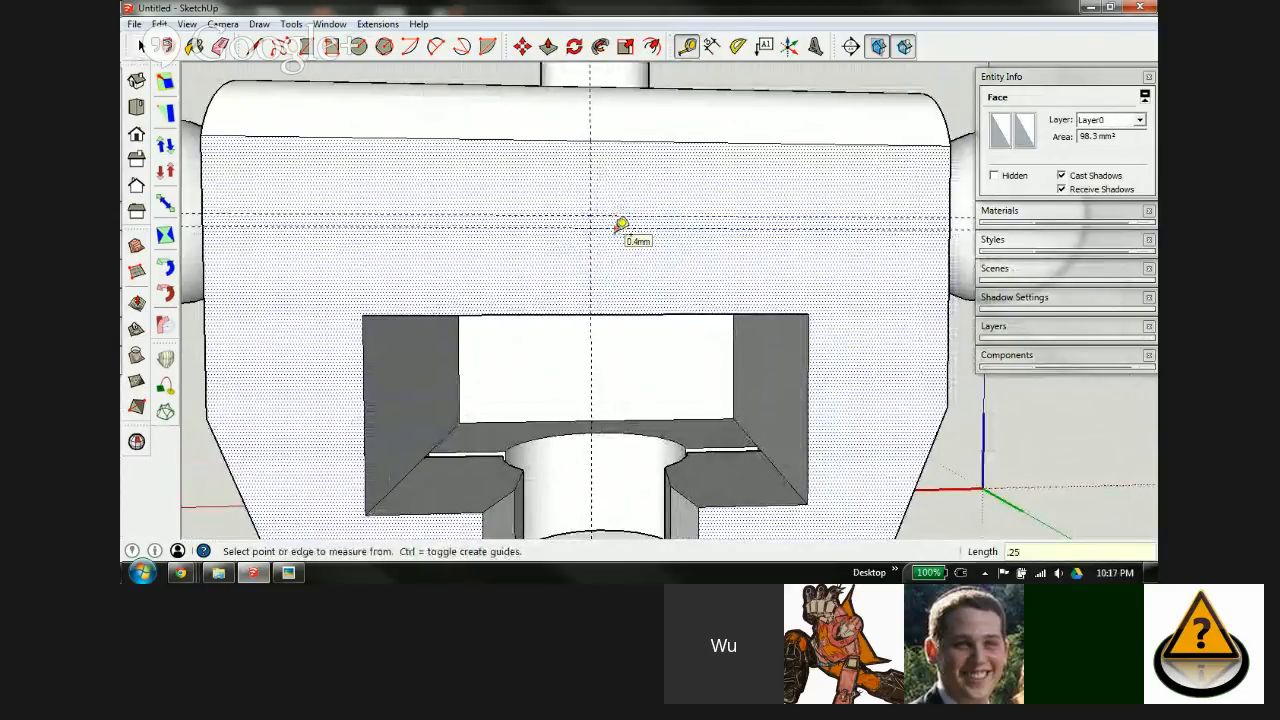
key("e")
Step: Draw a 1.5 mm radius circle centred where the lowered horizontal guide crosses the vertical guide
key("c")
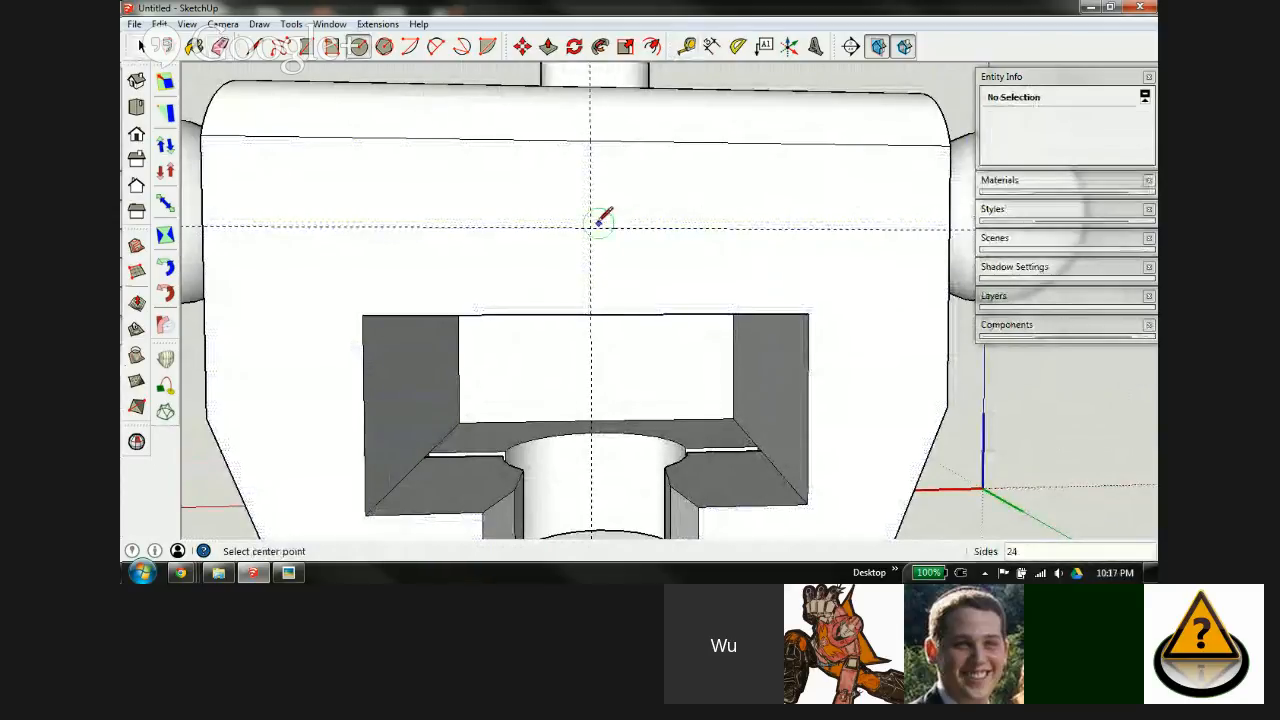
left_click(590, 228)
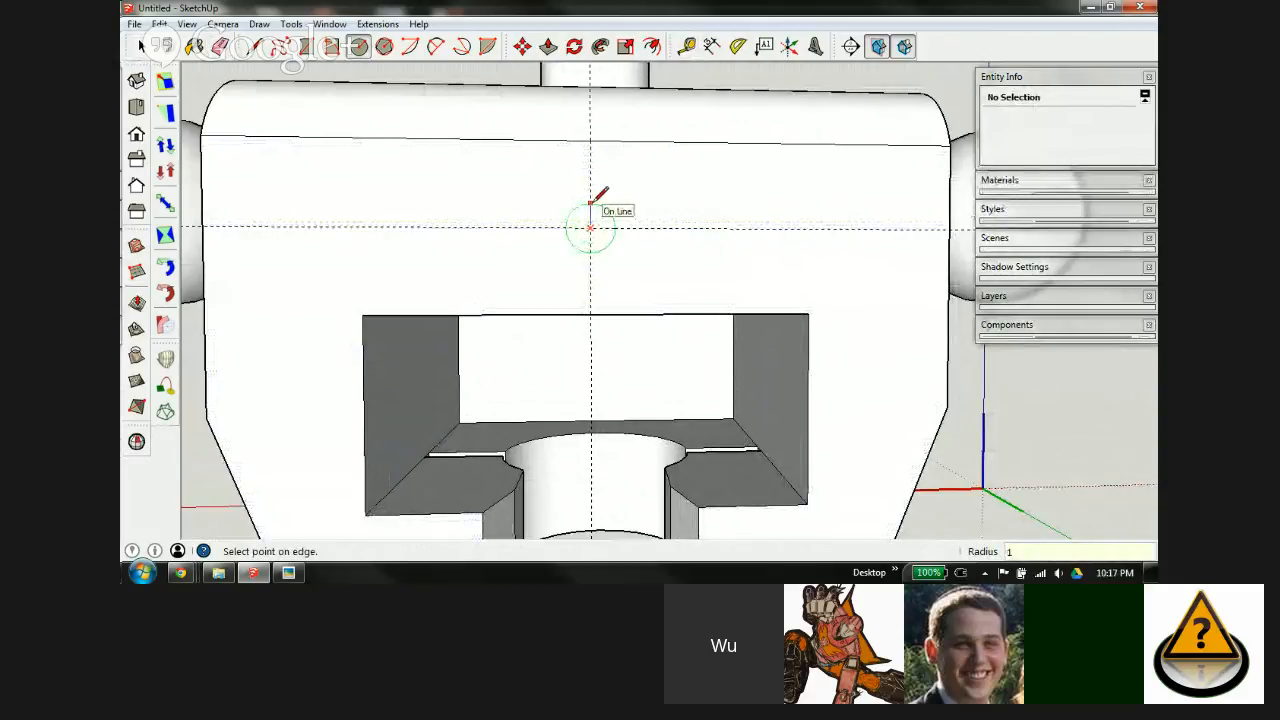
key("Return")
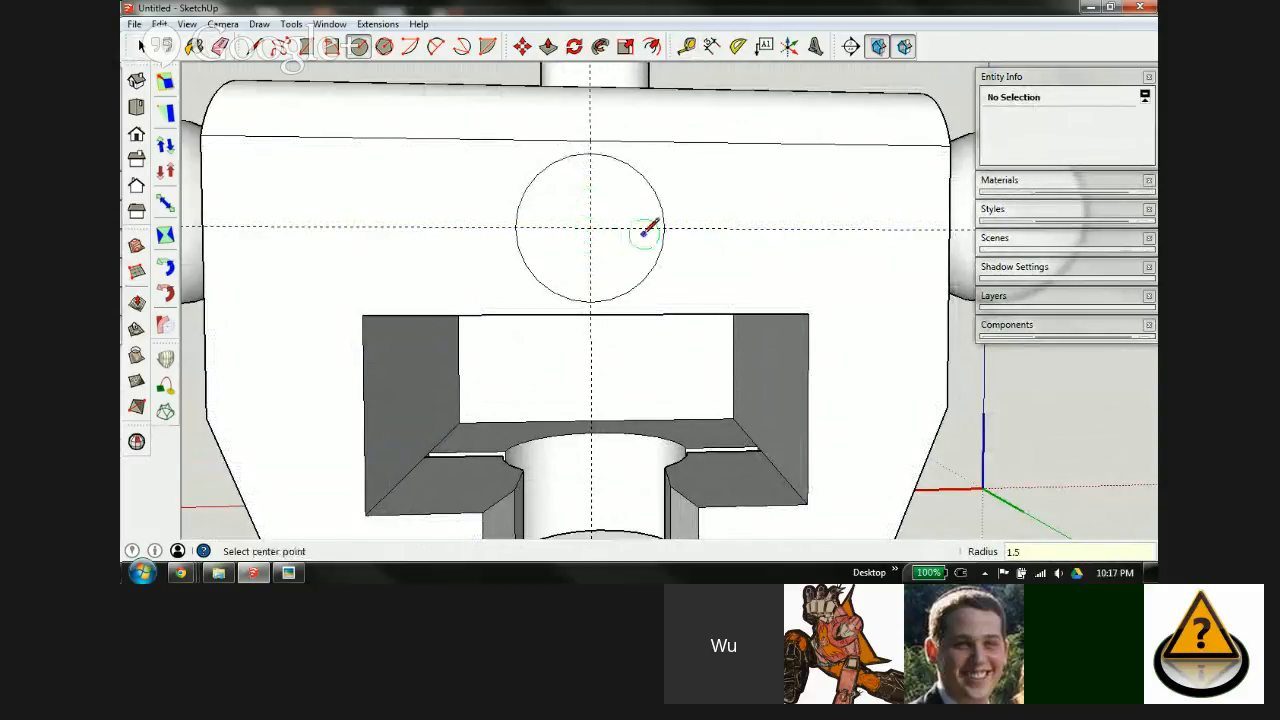
scroll(600, 266, "up", 1)
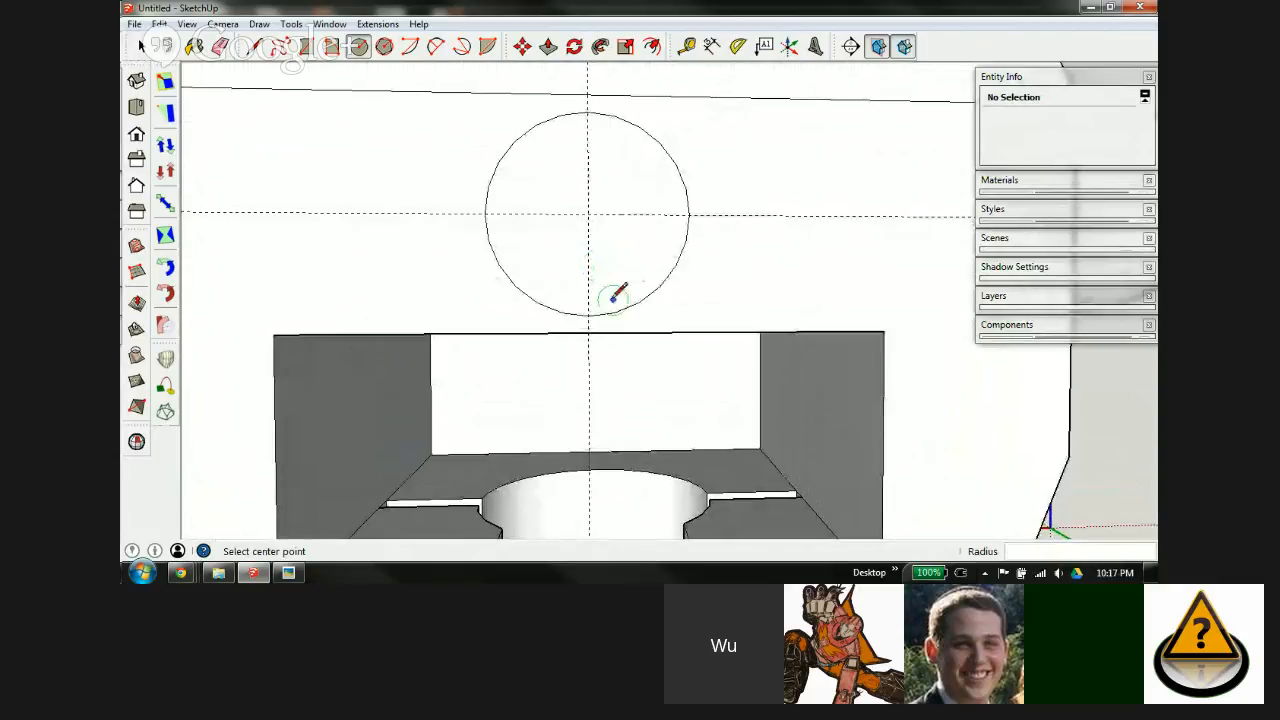
Step: Move the circle and its face up about 0.3 mm along the vertical guide to the torso's upper front edge
middle_click_drag(608, 289, 655, 317)
key("space")
double_click(609, 277)
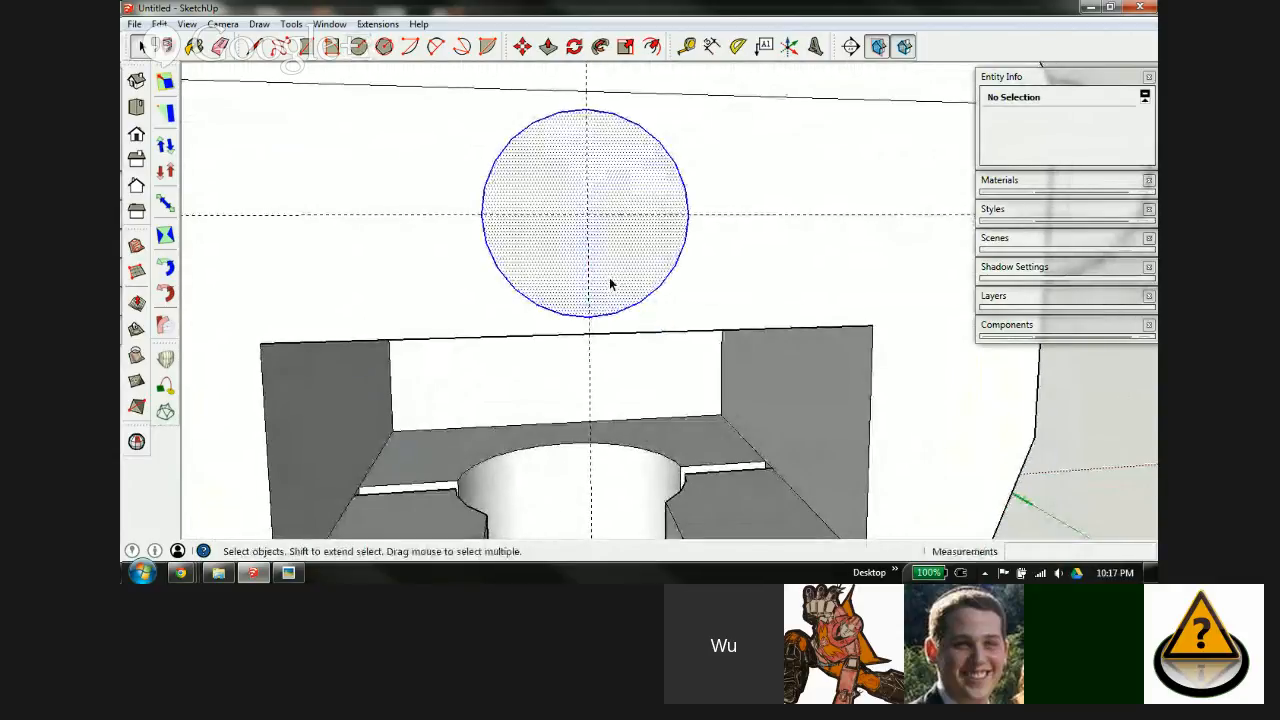
scroll(593, 189, "down", 2)
scroll(594, 189, "up", 2)
key("m")
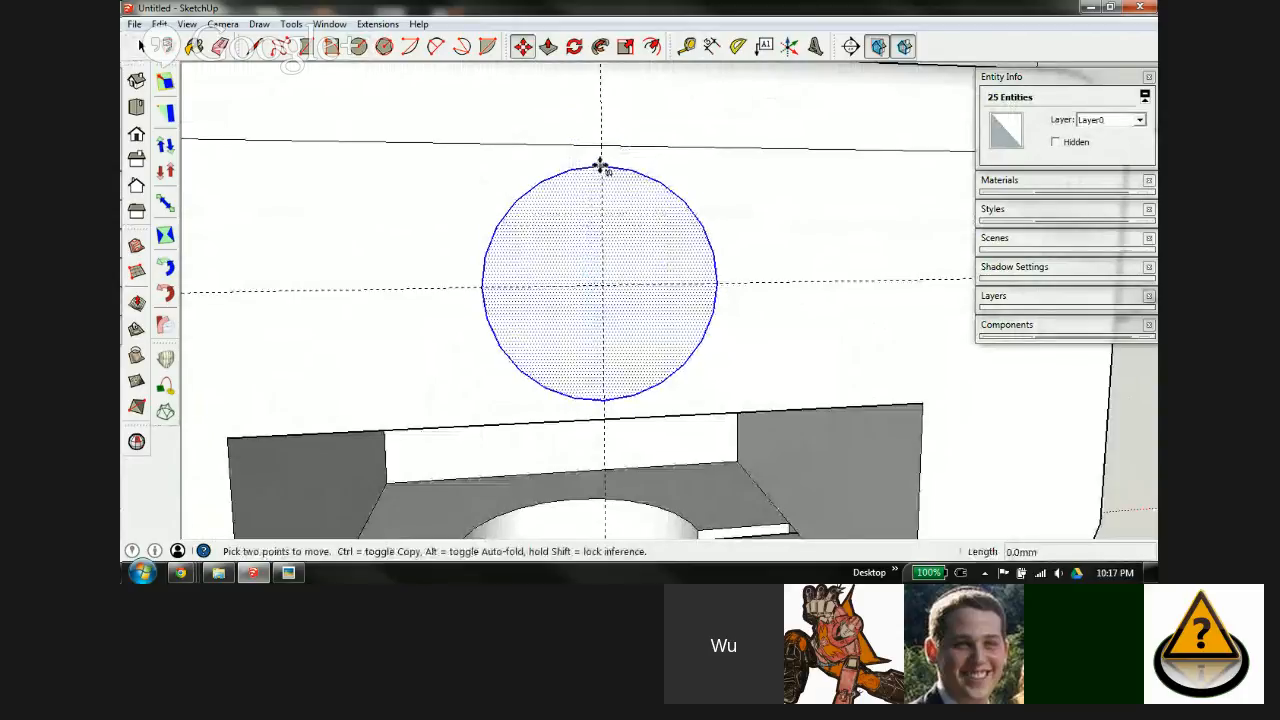
left_click(600, 168)
left_click(603, 153)
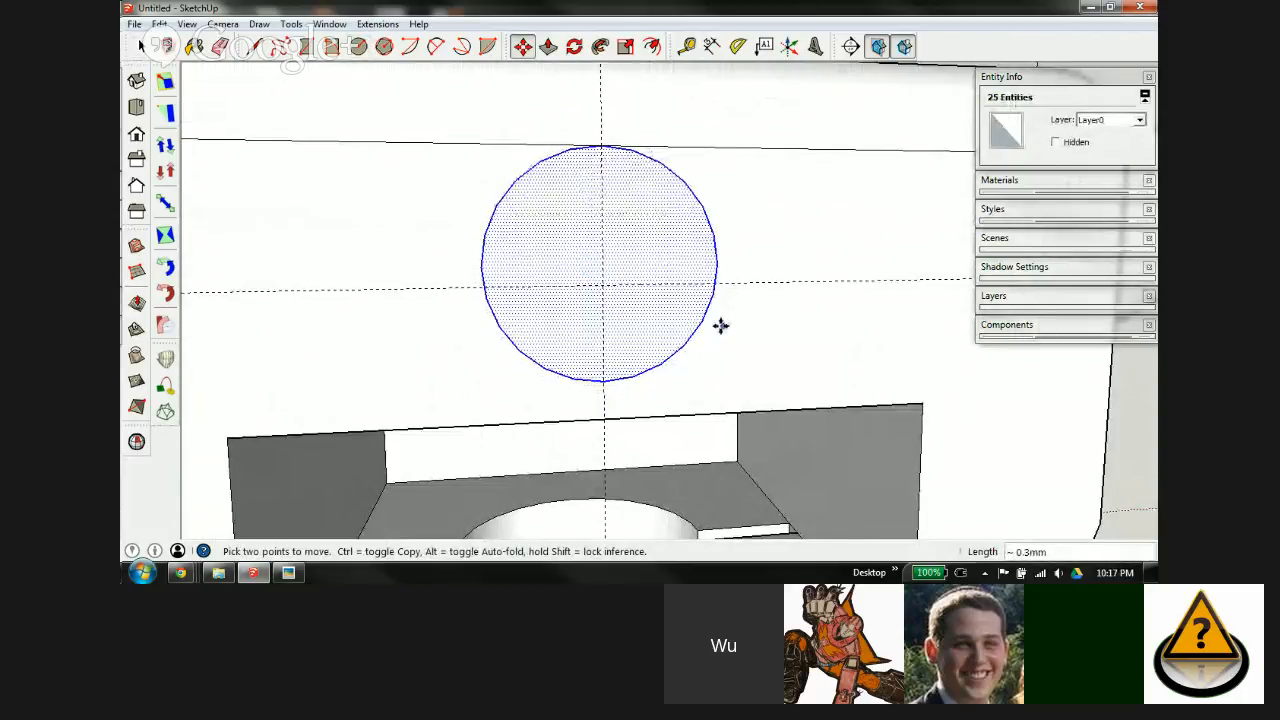
mouse_move(722, 320)
middle_mouse_down()
mouse_move(777, 194)
mouse_move(735, 257)
mouse_move(695, 253)
middle_mouse_up()
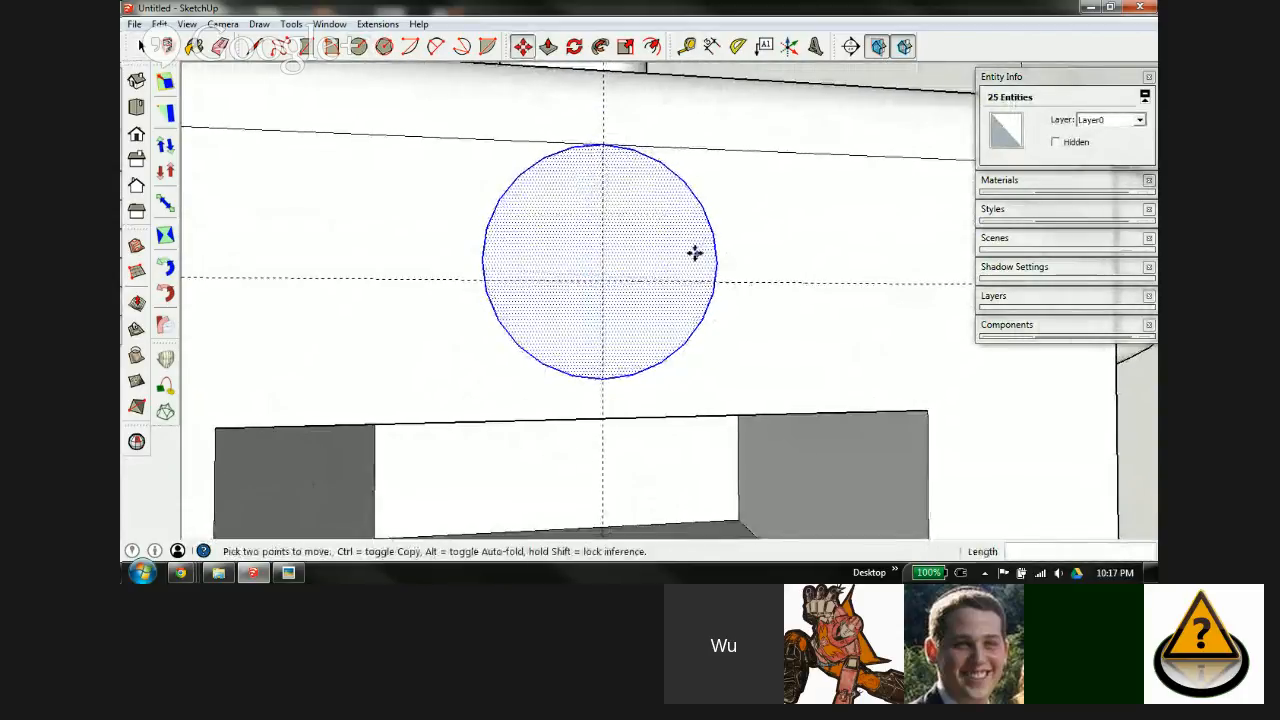
Step: Erase the vertical and horizontal guides crossing the circle on the torso's front
key("e")
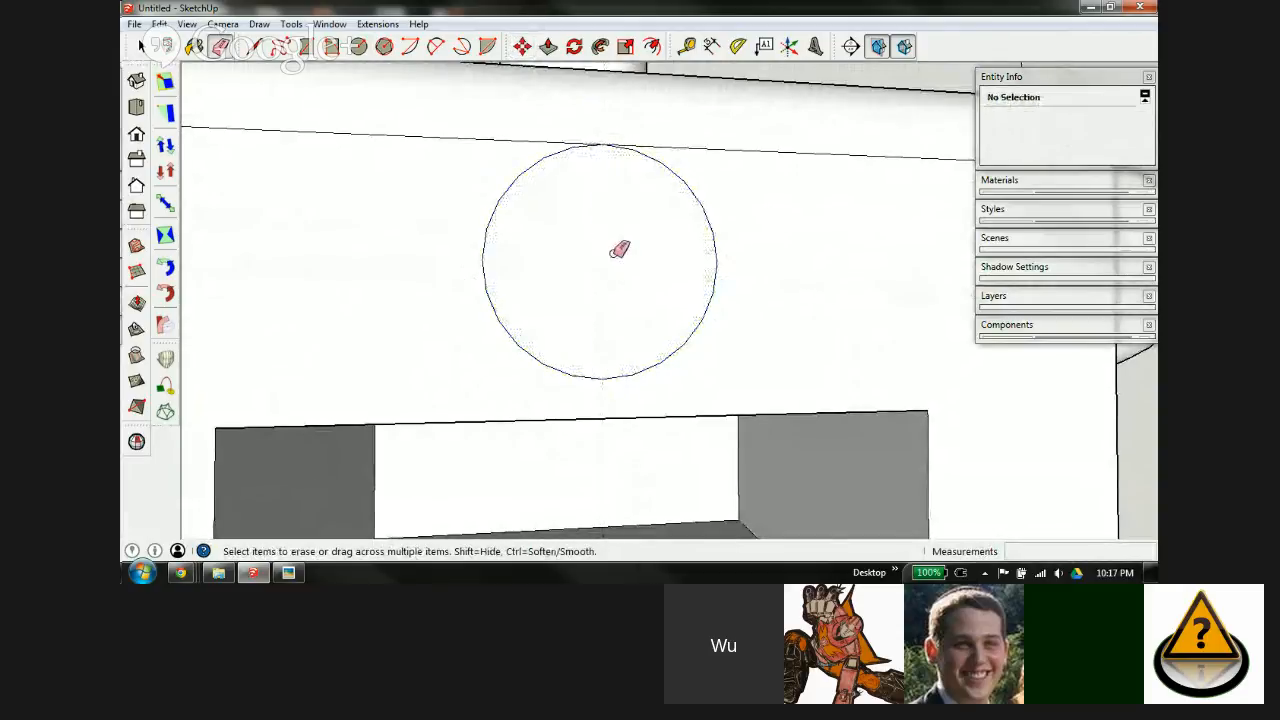
middle_click_drag(617, 251, 577, 160)
scroll(572, 163, "down", 3)
scroll(614, 242, "up", 3)
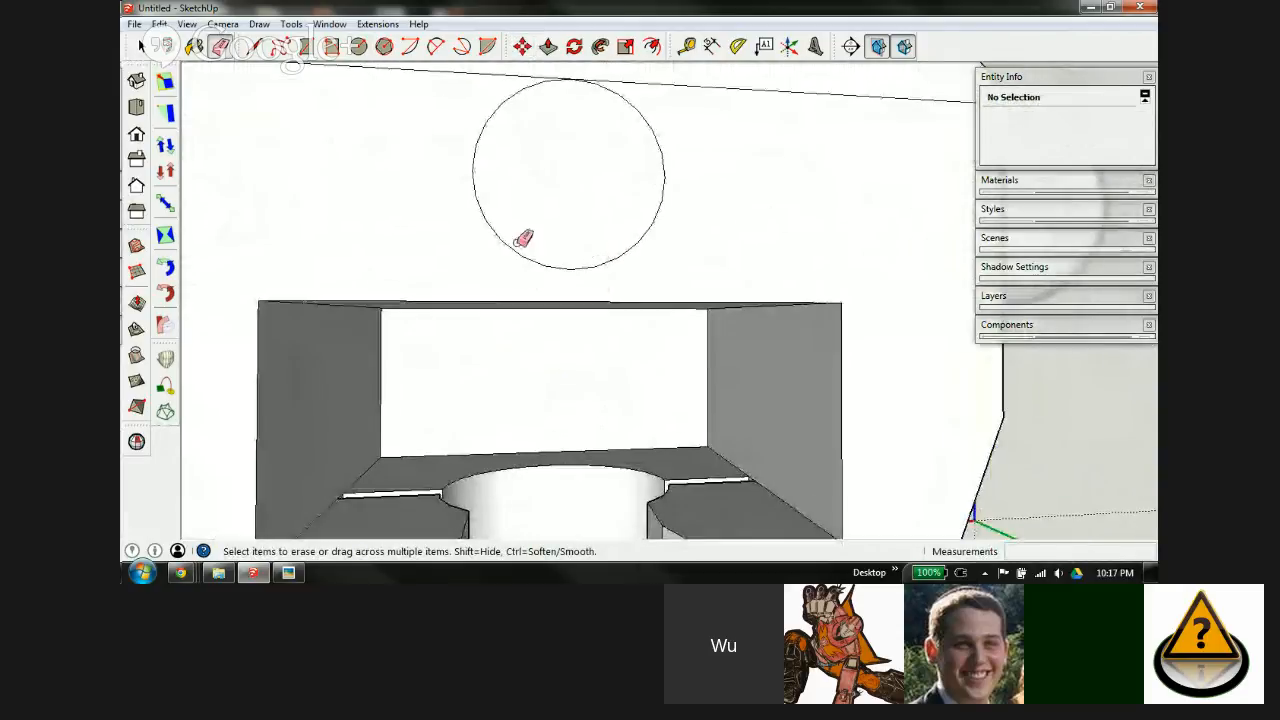
mouse_move(643, 280)
middle_mouse_down()
mouse_move(640, 260)
mouse_move(577, 248)
mouse_move(666, 260)
mouse_move(669, 240)
middle_mouse_up()
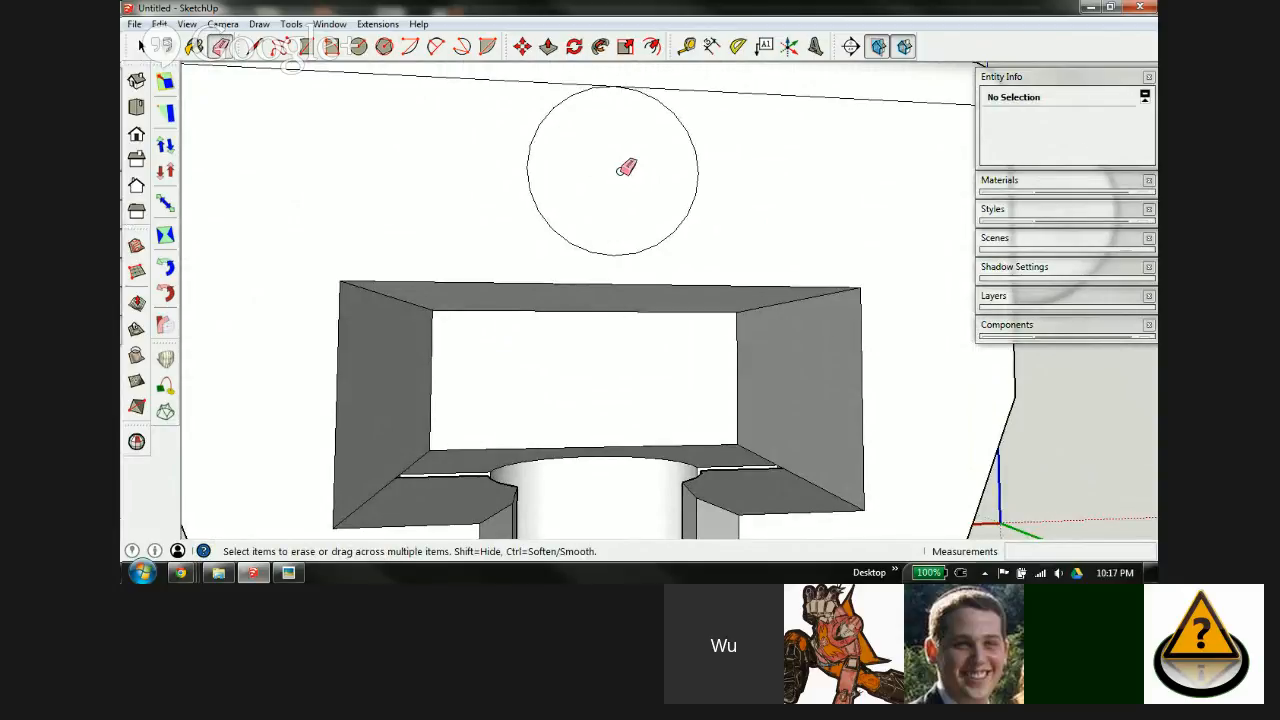
scroll(643, 266, "up", 2)
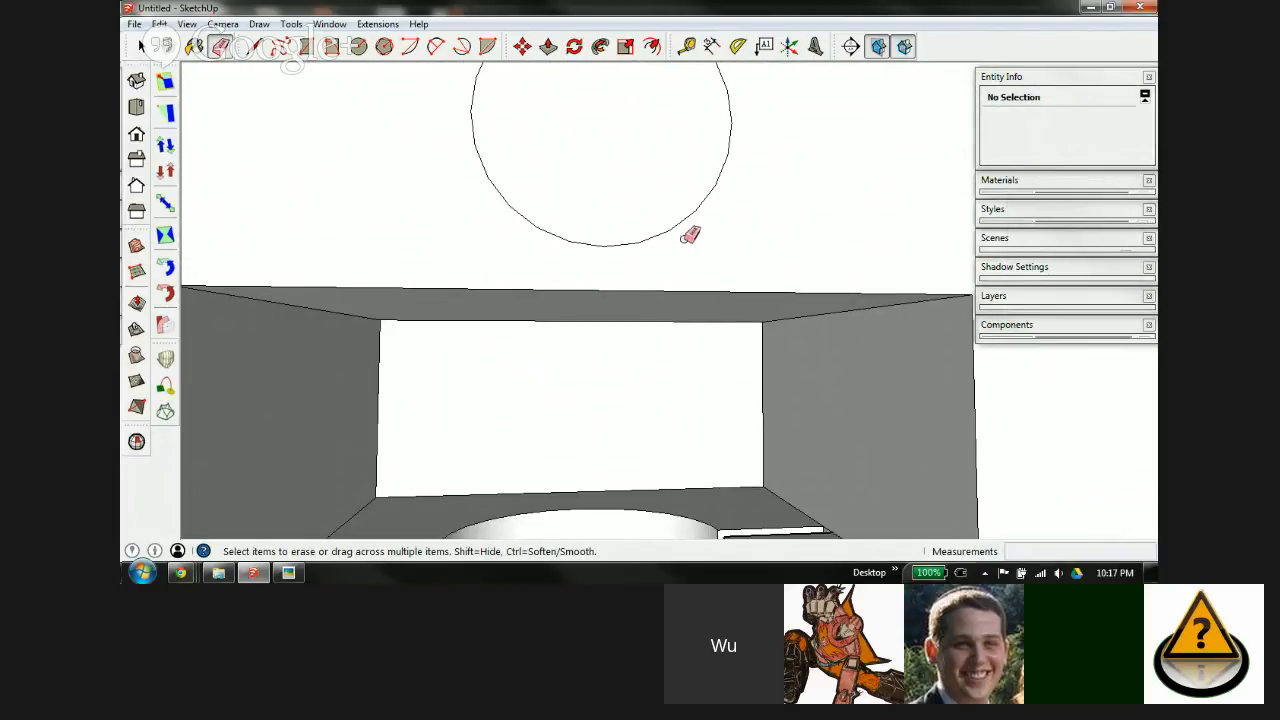
mouse_move(690, 235)
middle_mouse_down()
mouse_move(629, 249)
mouse_move(690, 235)
mouse_move(663, 229)
middle_mouse_up()
key("e")
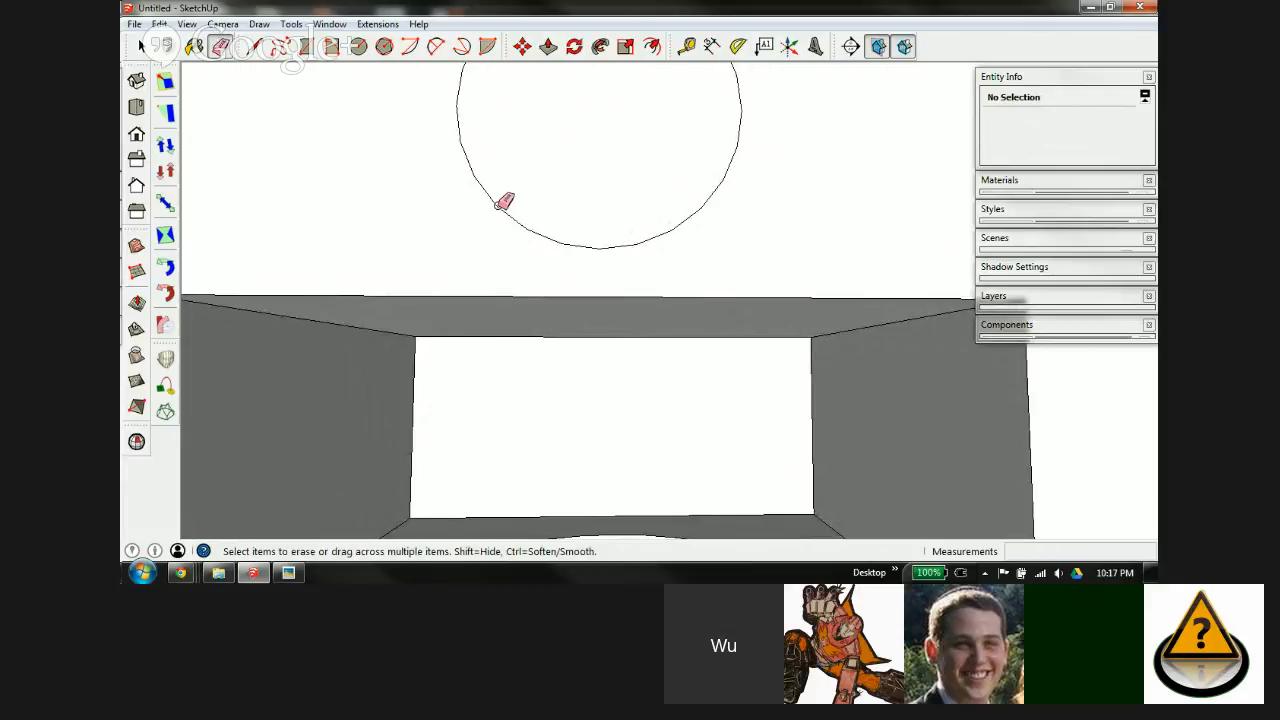
Step: Draw vertical lines from both lower sides of the circle to the recess's upper edge and erase the arc between them
key("l")
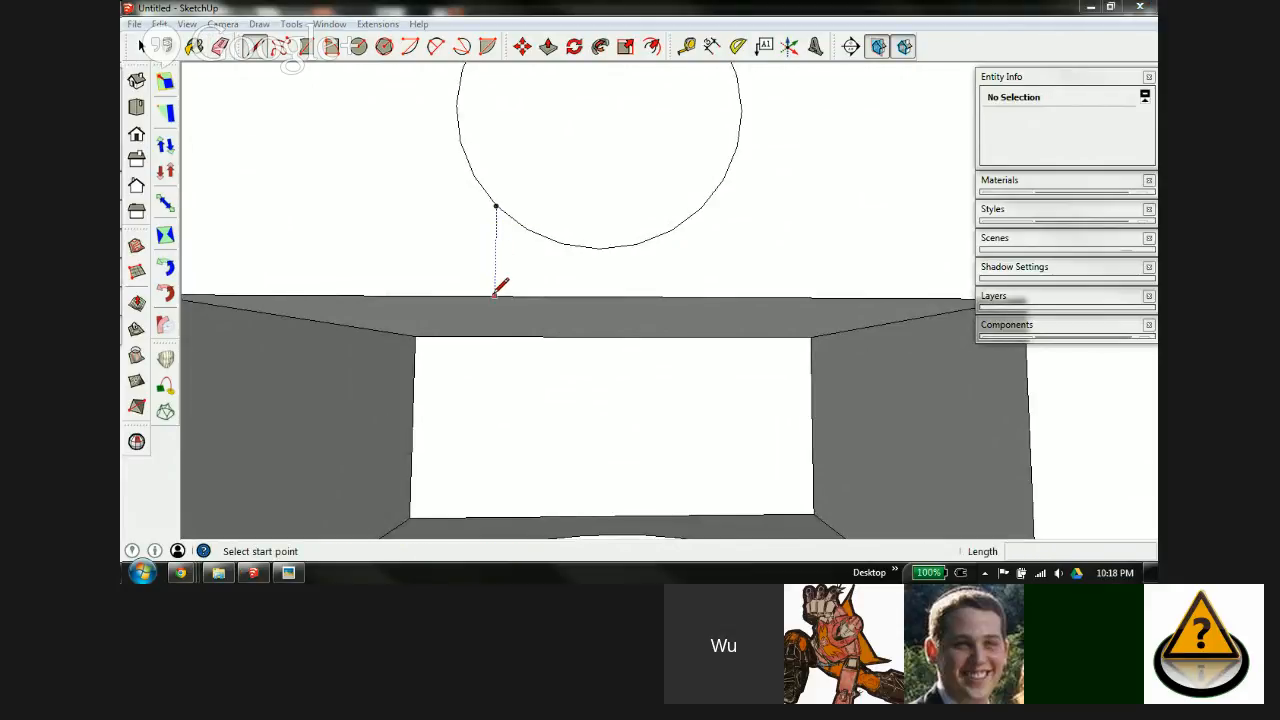
left_click(495, 205)
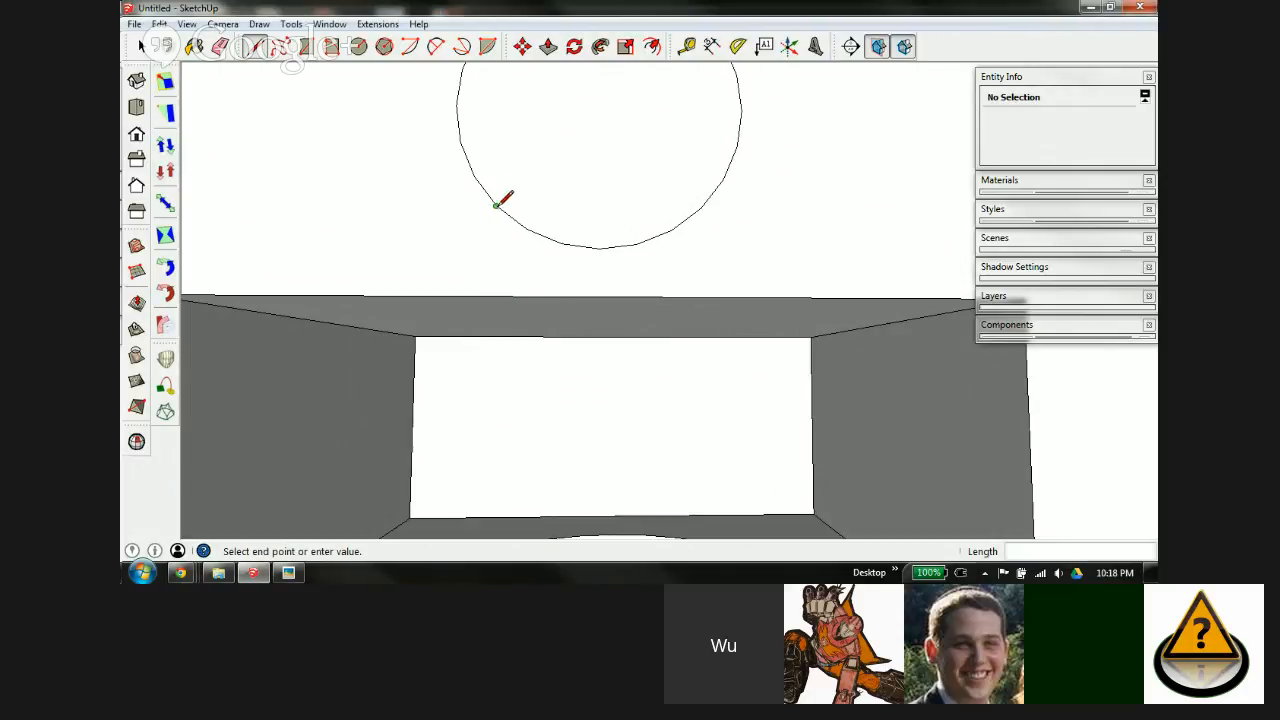
left_click(495, 295)
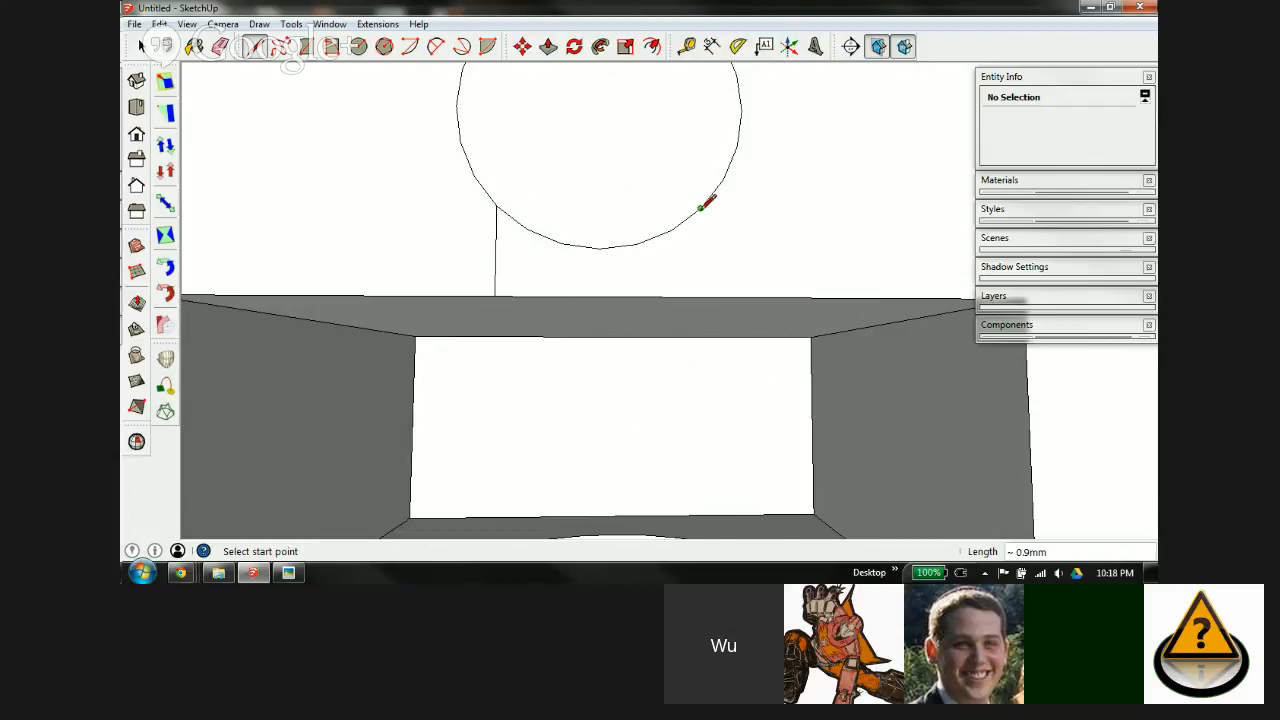
left_click(700, 208)
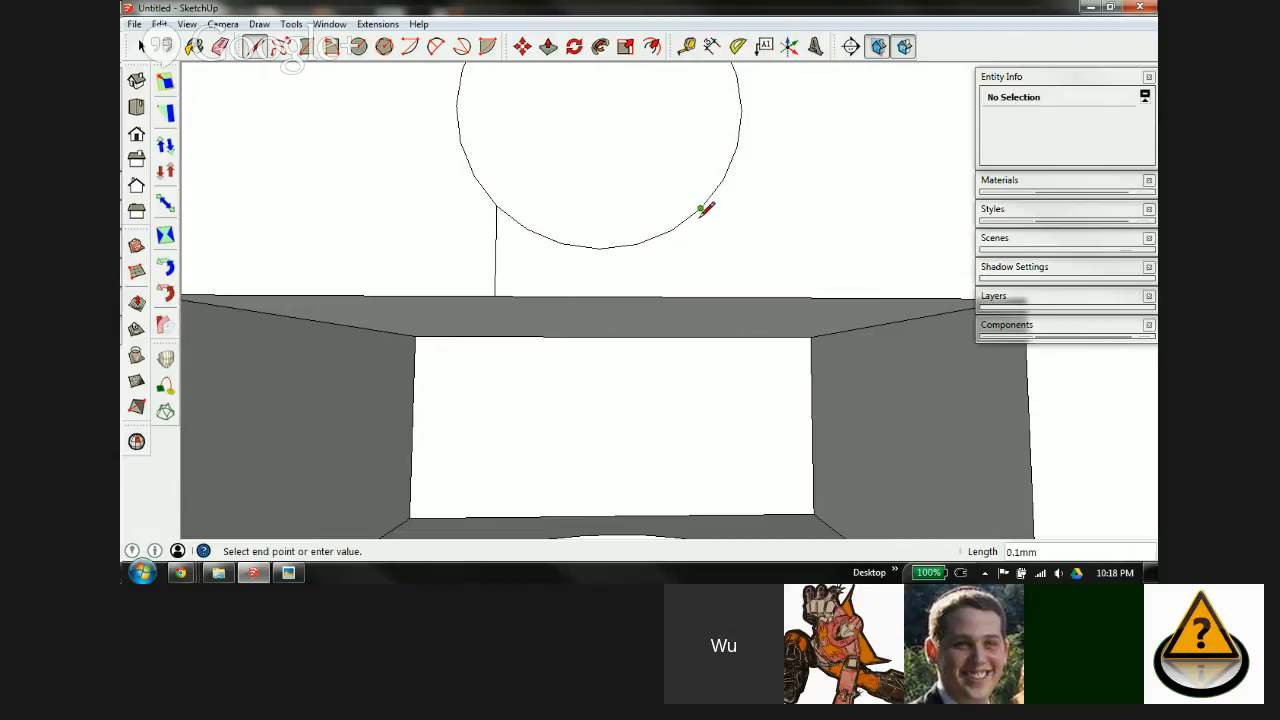
left_click(701, 296)
key("e")
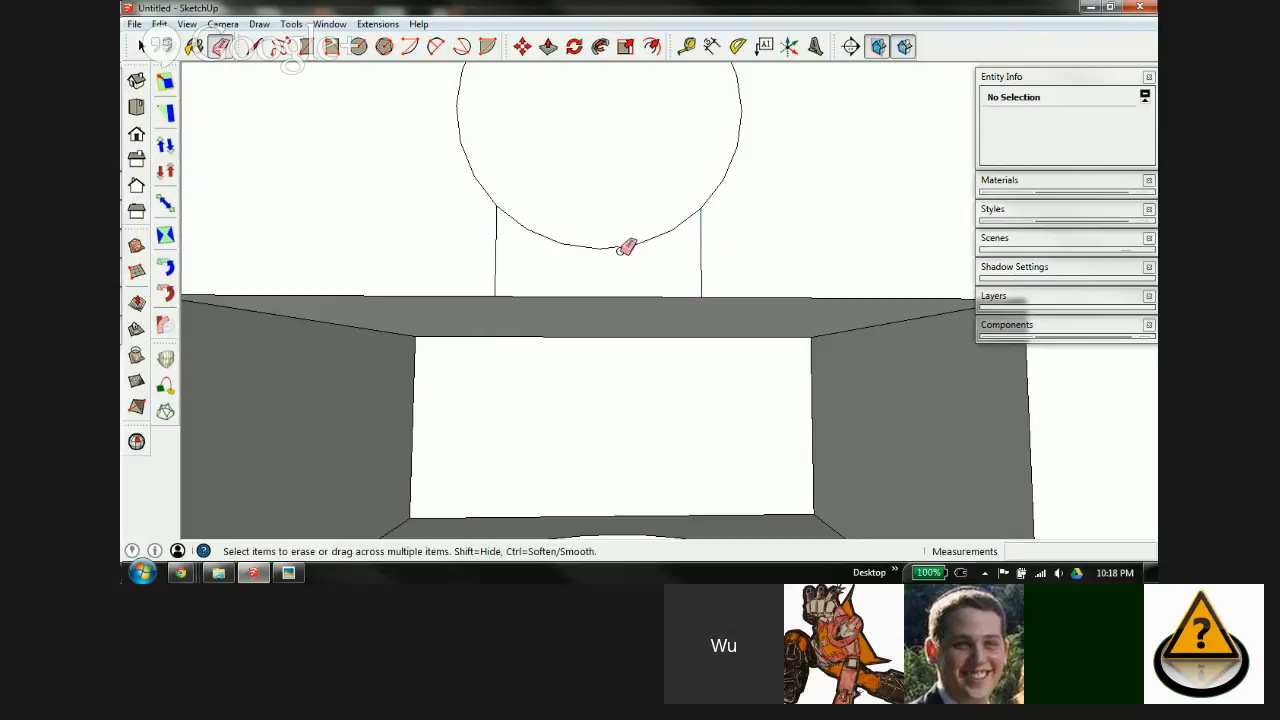
left_click(621, 248)
Step: Push the keyhole-shaped face 9.5 mm into the torso to the recess's back wall and erase the leftover edges there
scroll(726, 200, "down", 5)
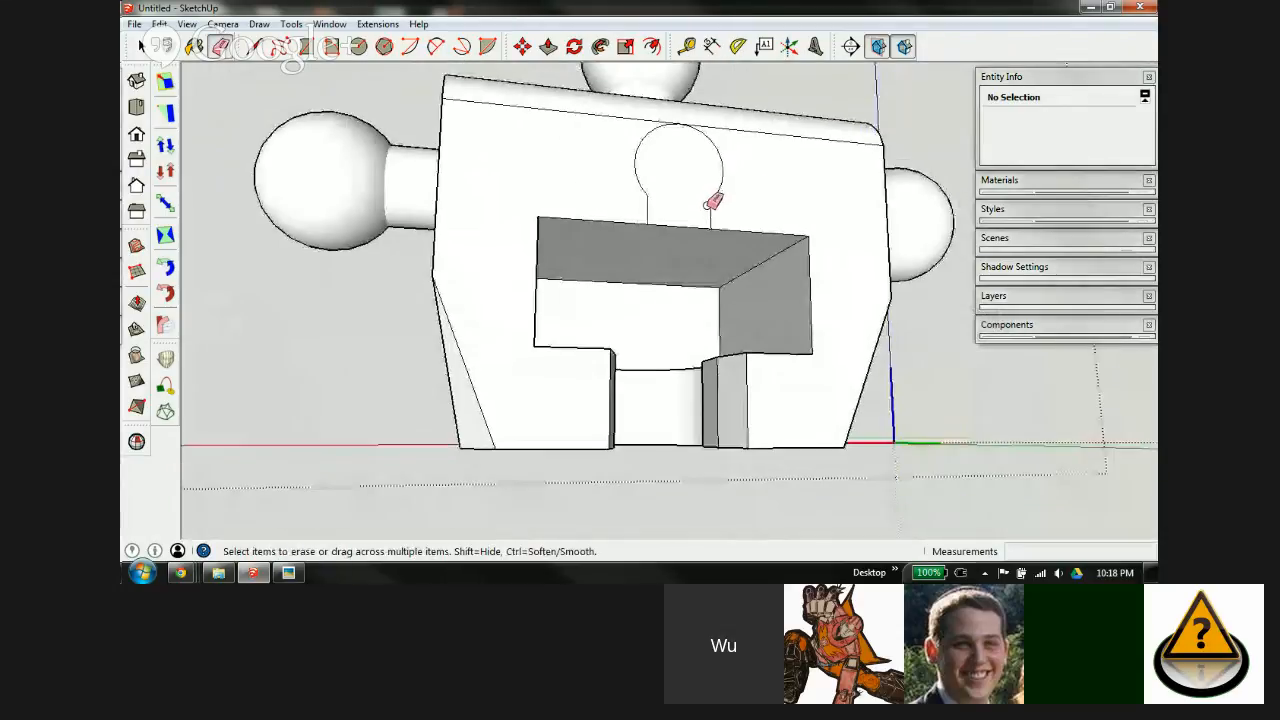
scroll(712, 202, "up", 2)
key("p")
left_click(676, 222)
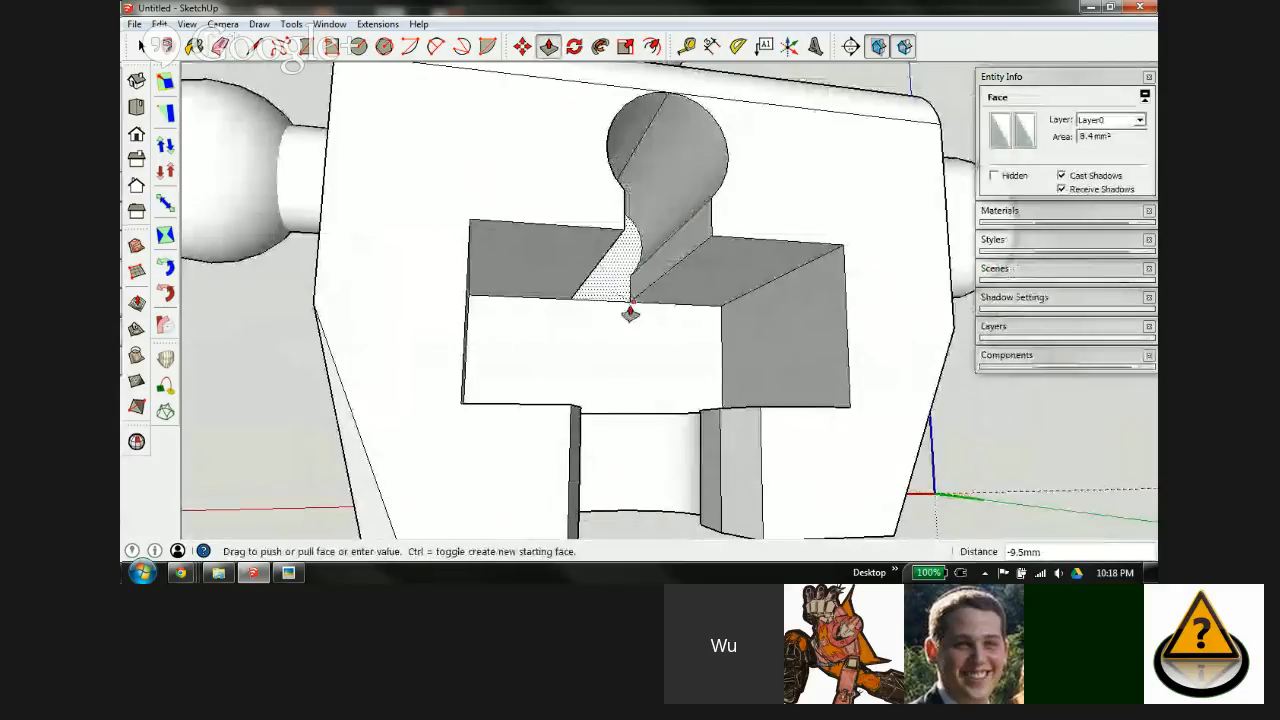
left_click(630, 314)
key("e")
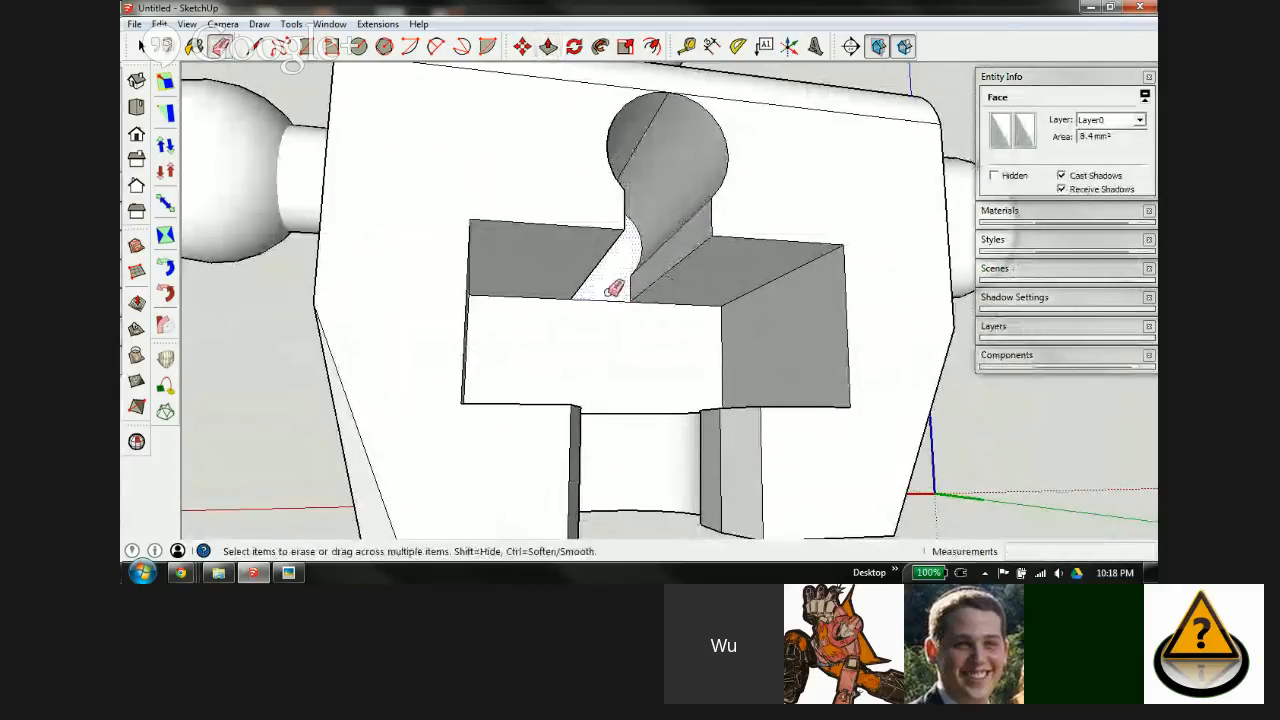
left_click(614, 290)
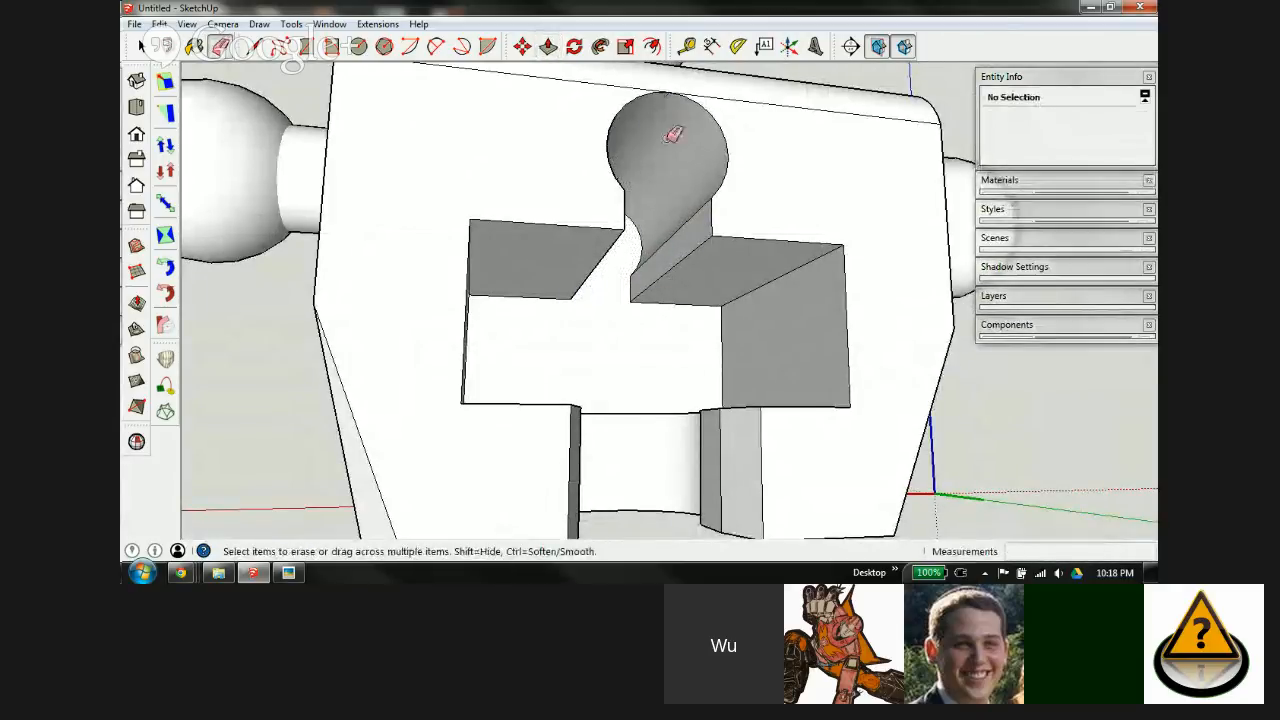
Step: Examine the assembled head and torso from several sides, ending with the face side
middle_click_drag(676, 138, 837, 337)
scroll(541, 198, "down", 3)
scroll(541, 198, "down", 3)
scroll(572, 308, "up", 3)
scroll(541, 338, "down", 3)
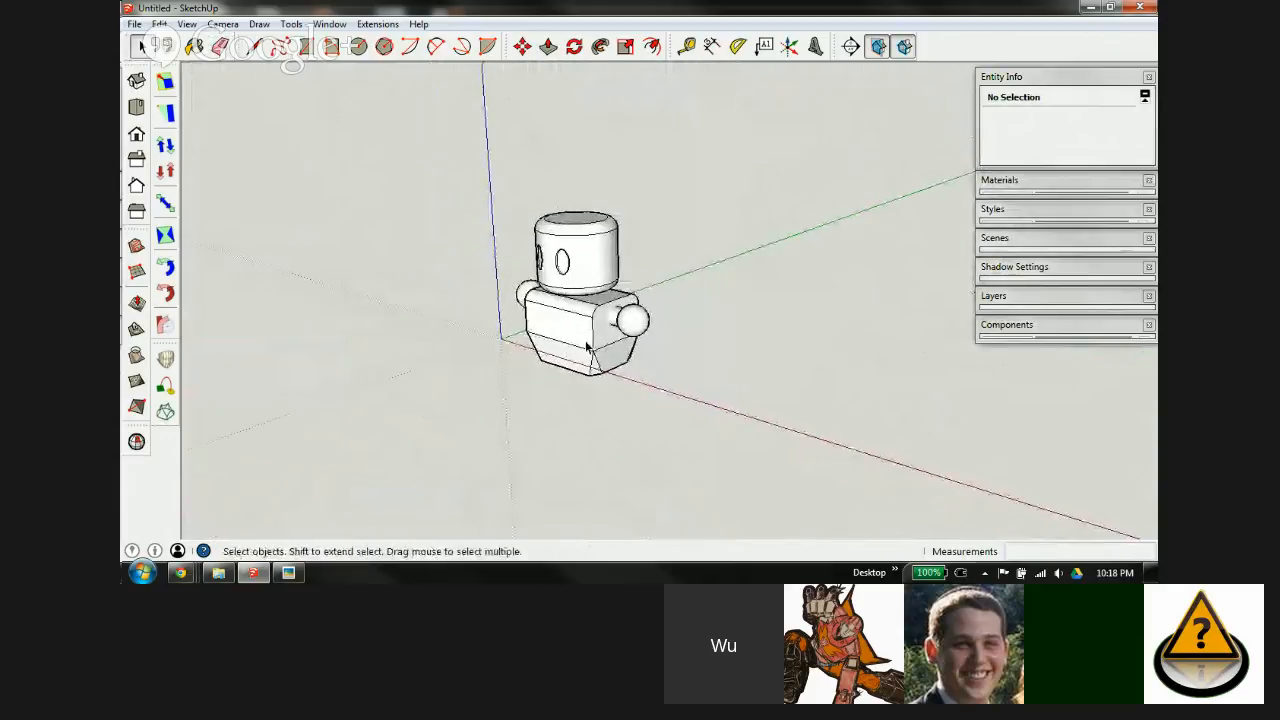
scroll(570, 346, "up", 2)
middle_click_drag(552, 350, 726, 257)
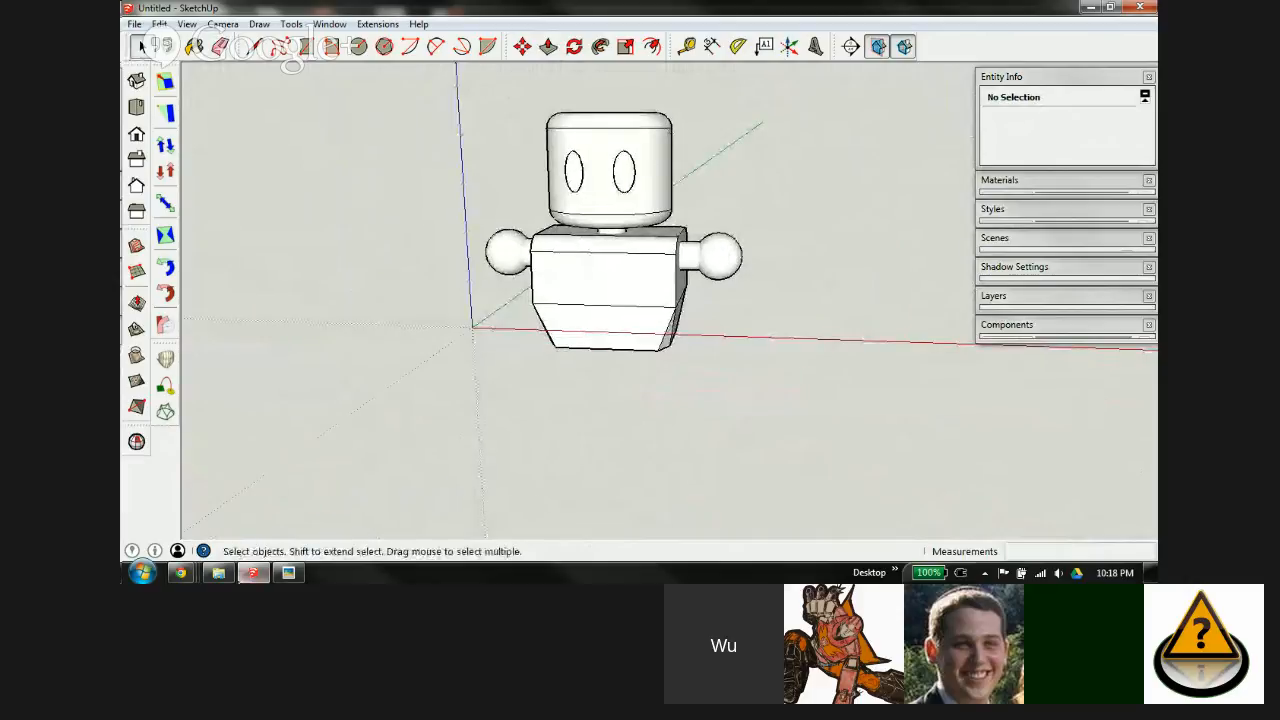
Step: Open torso_specs.jpg from the Lesson 2 folder, check its dimensioned torso views enlarged, and close it
left_click(218, 572)
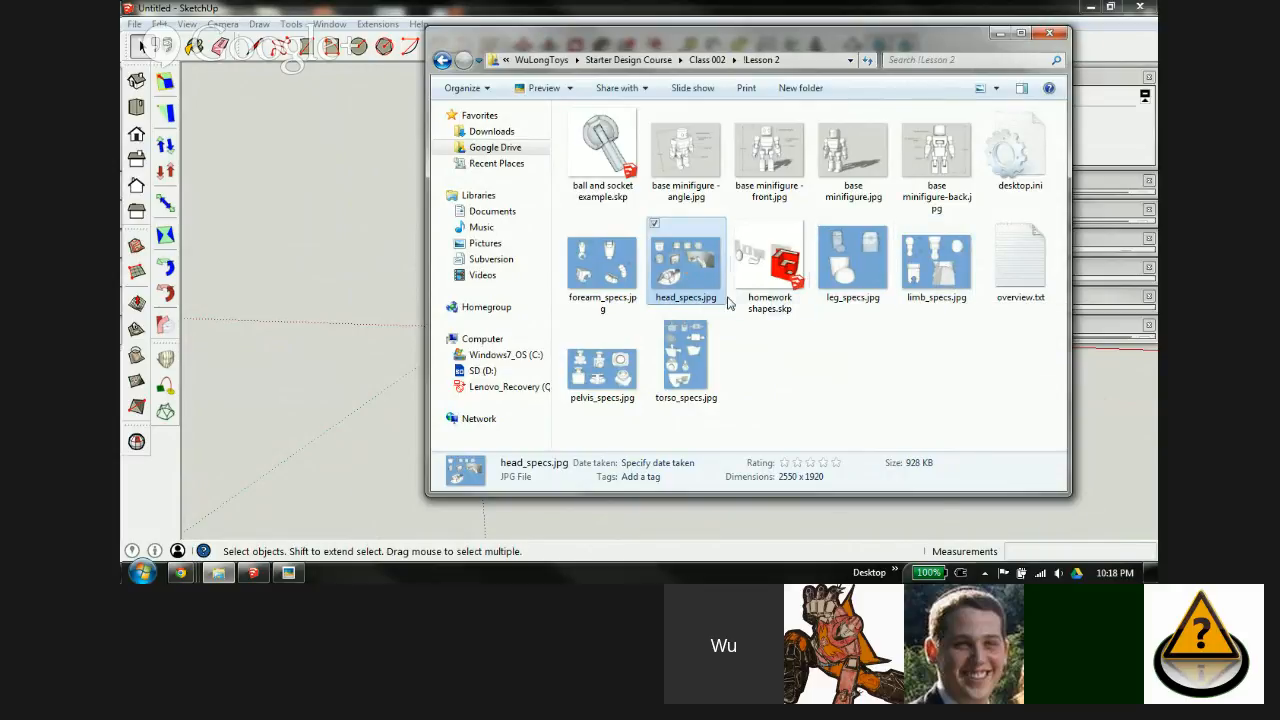
double_click(688, 356)
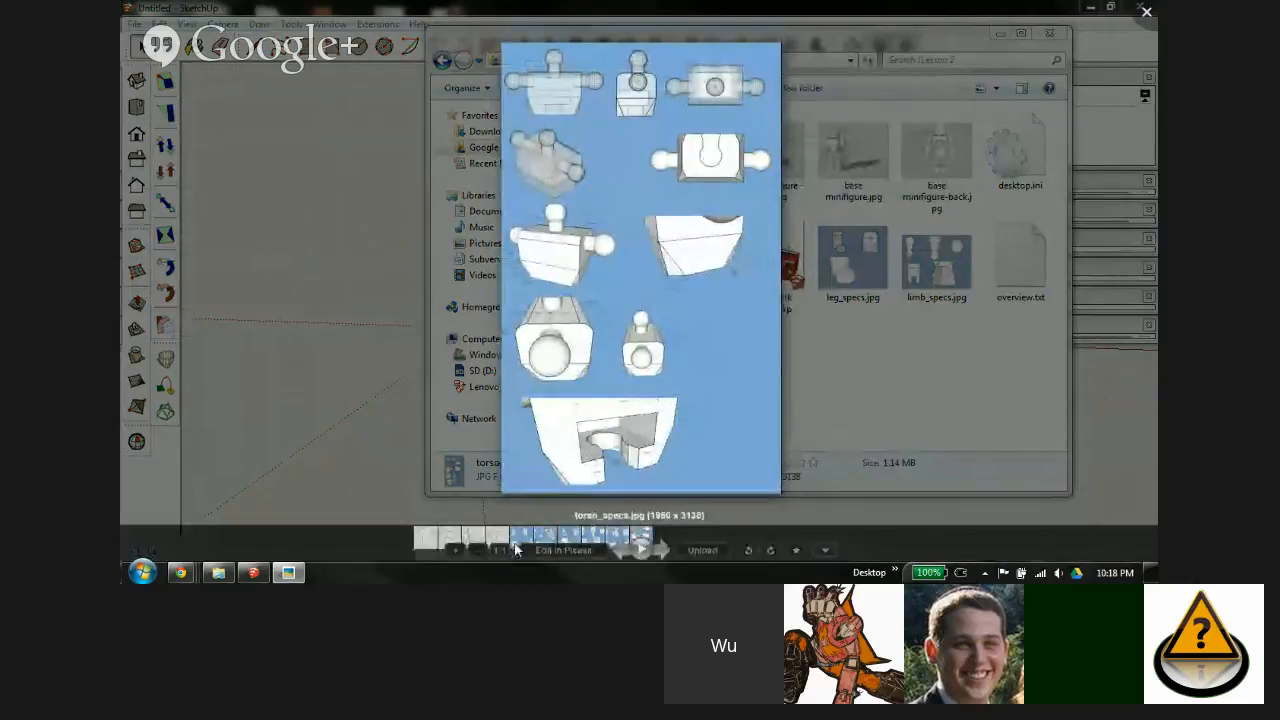
left_click(453, 558)
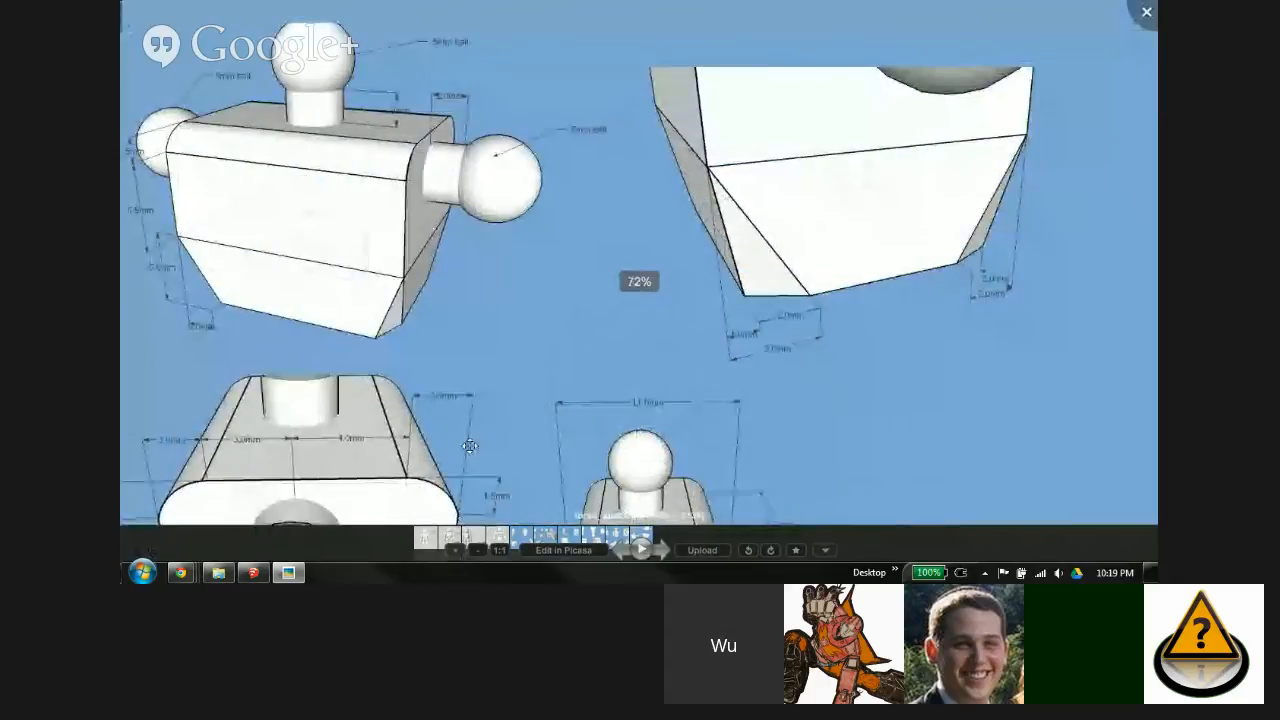
left_click(1141, 14)
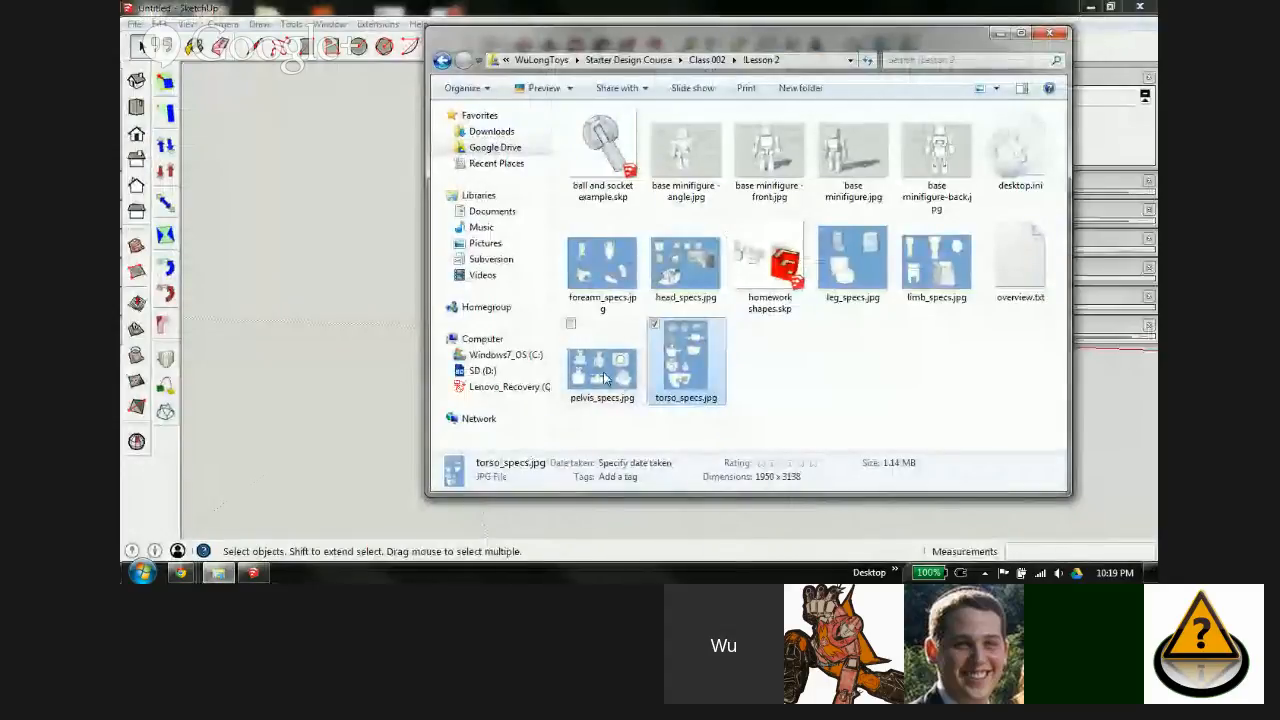
Step: Open pelvis_specs.jpg, examine the dimensions in its front, side and top views, and close it
double_click(601, 372)
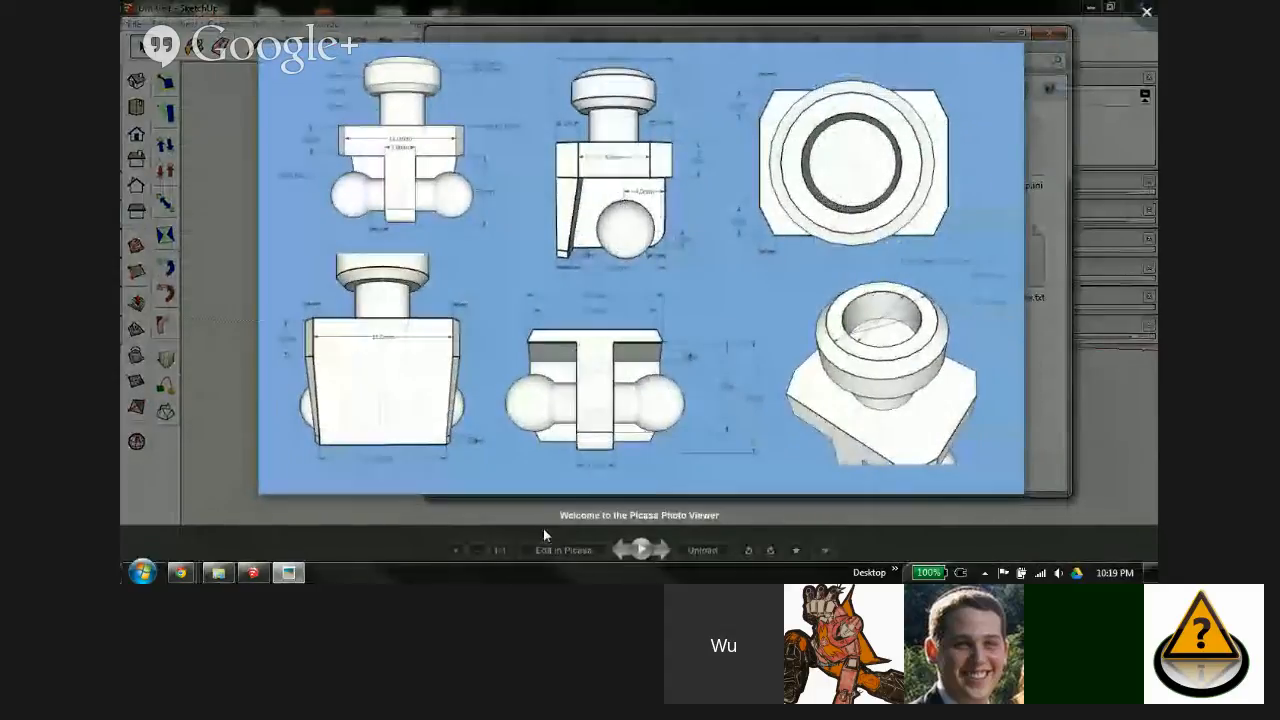
left_click(457, 558)
left_click_drag(582, 204, 574, 278)
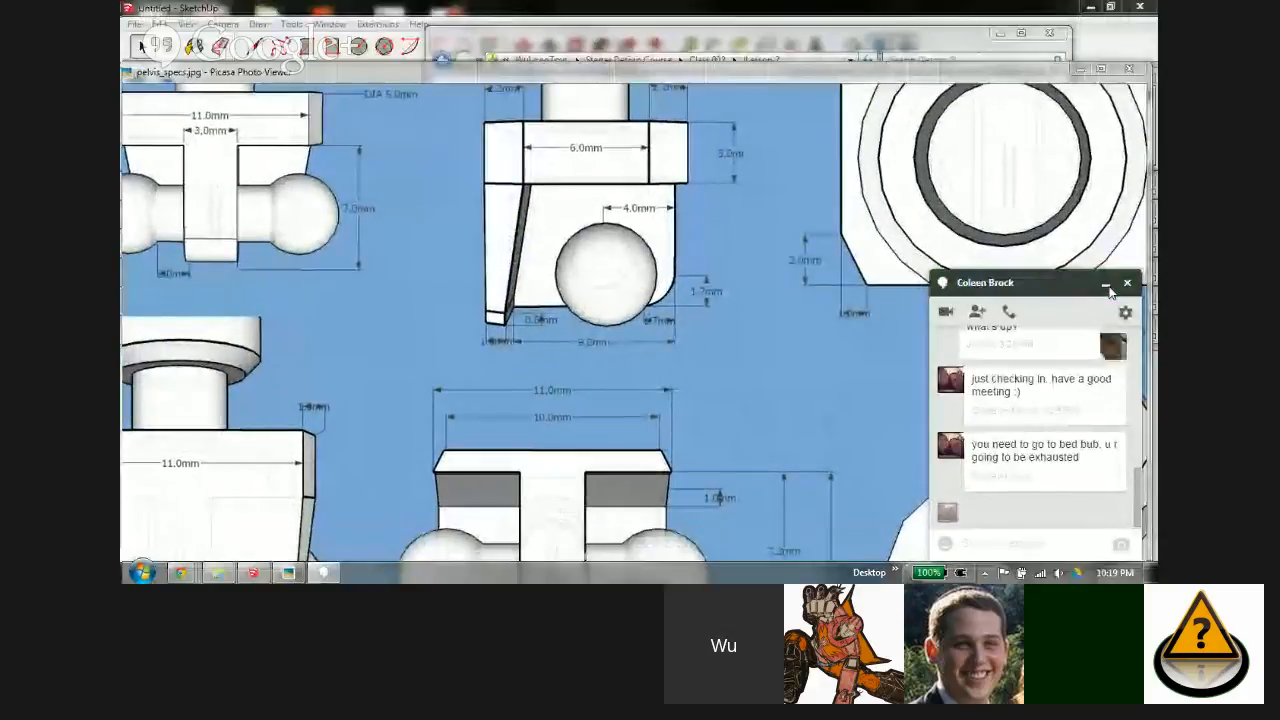
left_click(1106, 288)
left_click_drag(567, 203, 588, 330)
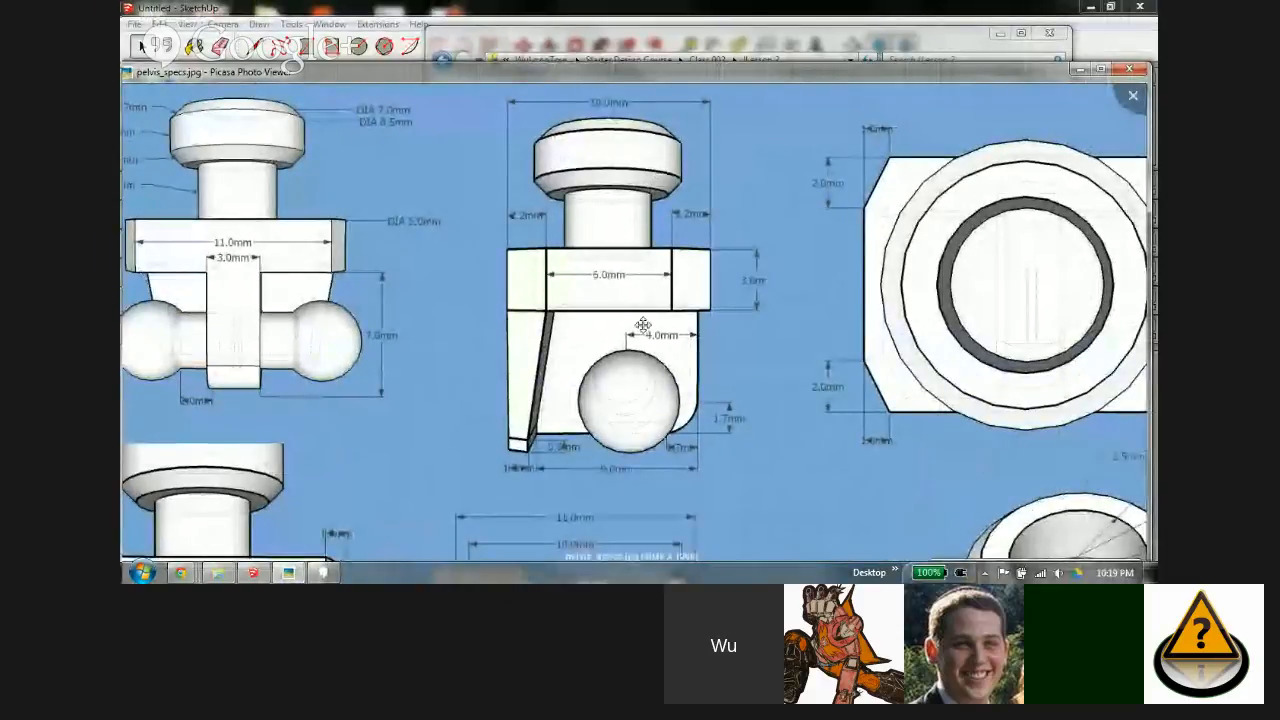
left_click_drag(299, 277, 353, 307)
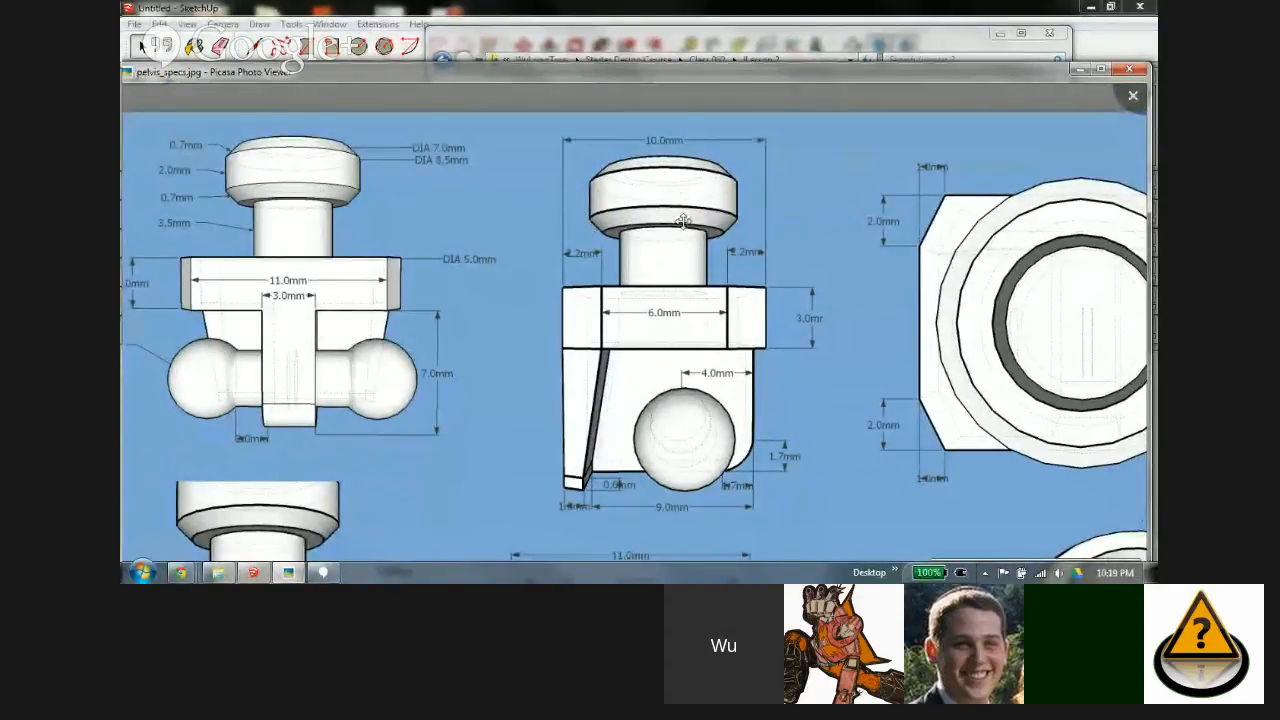
left_click_drag(250, 179, 432, 182)
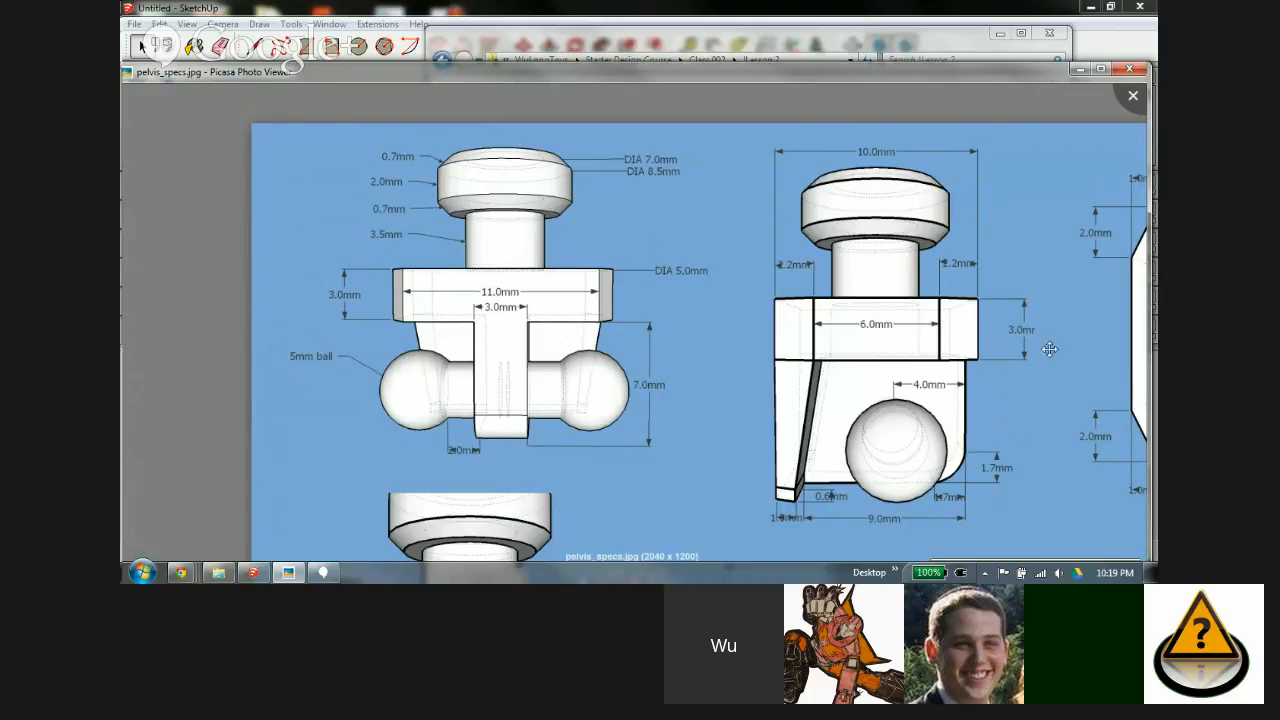
left_click_drag(1037, 357, 802, 253)
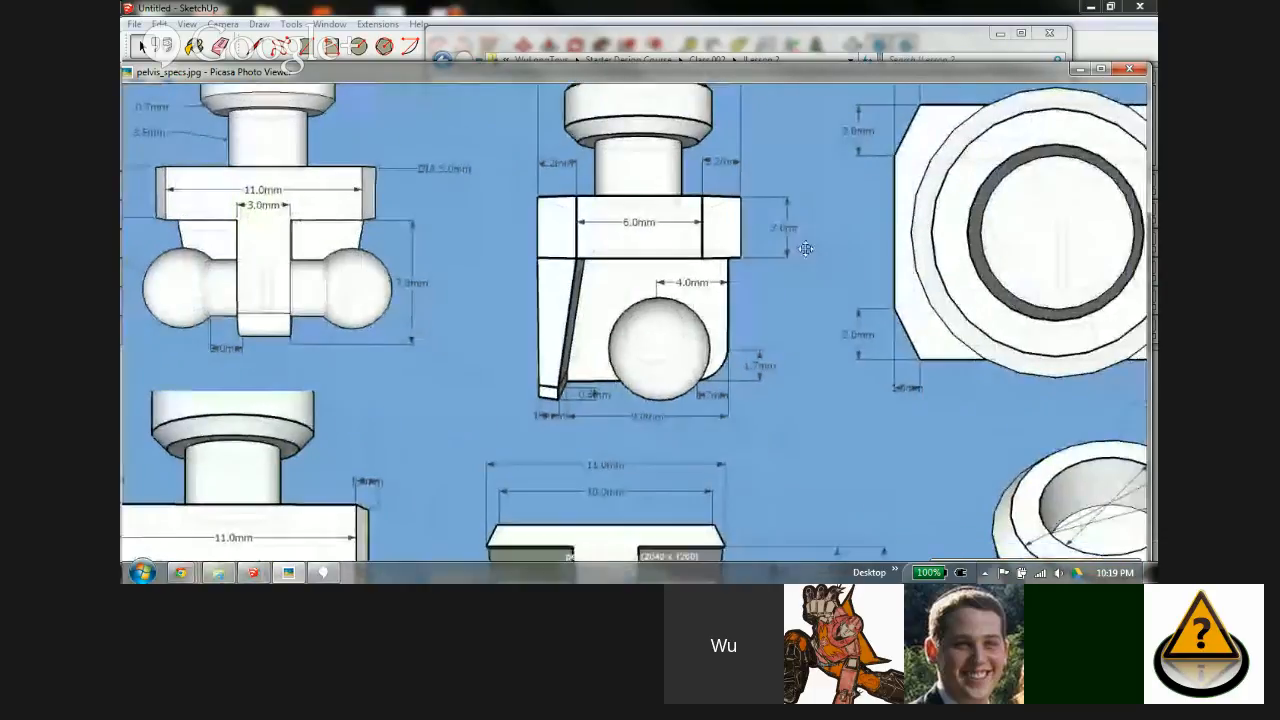
left_click(1127, 67)
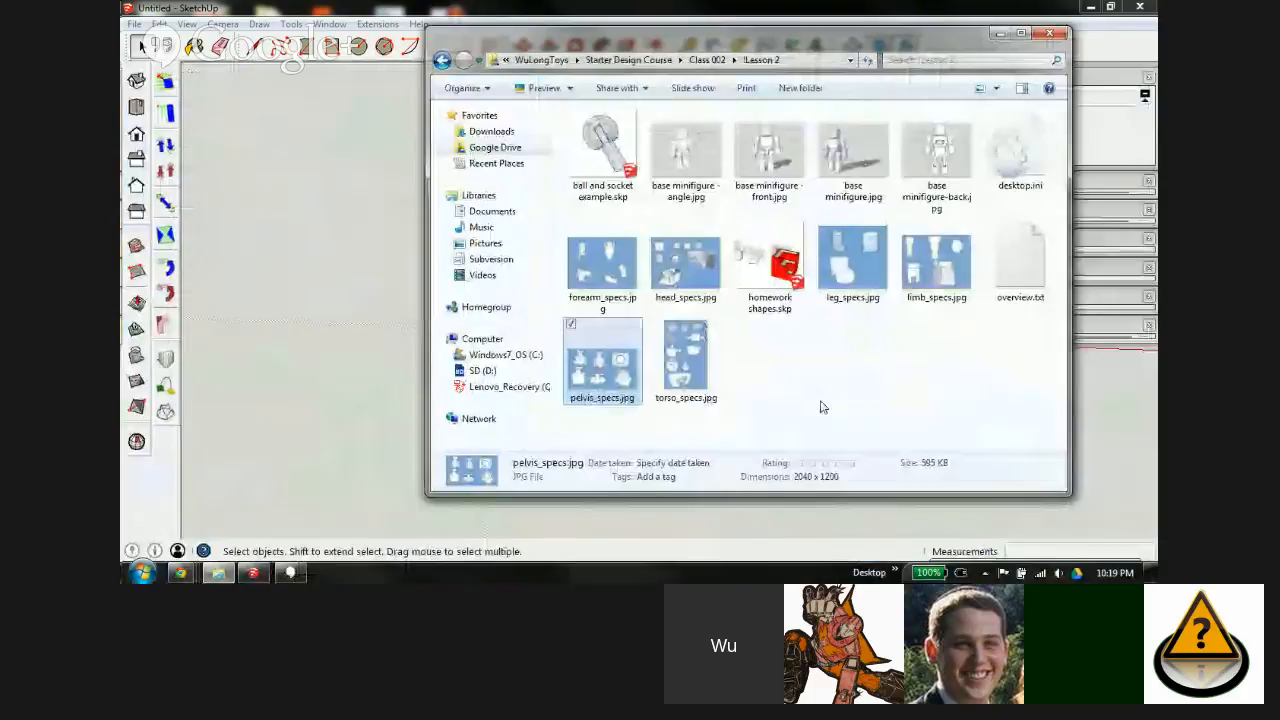
Step: Open leg_specs.jpg and examine the leg's dimensions, the hip joint cut-out and the rounded foot
double_click(850, 265)
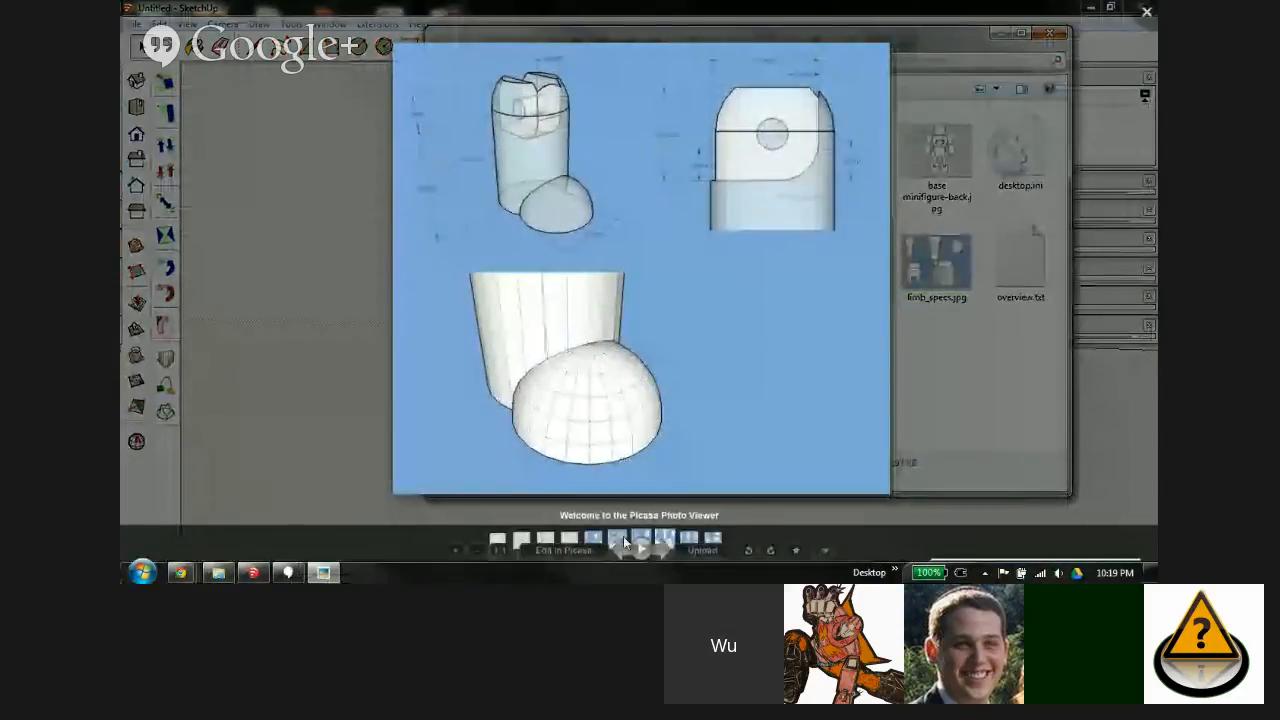
left_click(455, 555)
left_click(455, 555)
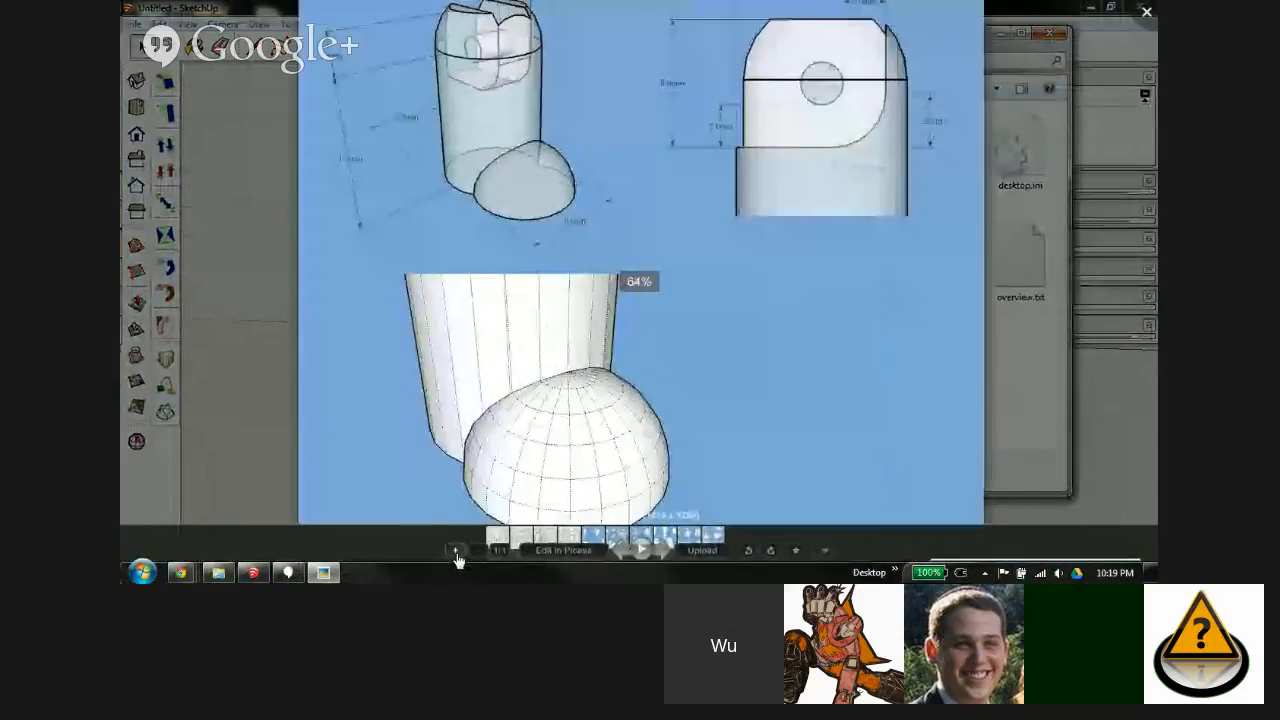
scroll(571, 243, "up", 2)
left_click_drag(557, 232, 554, 263)
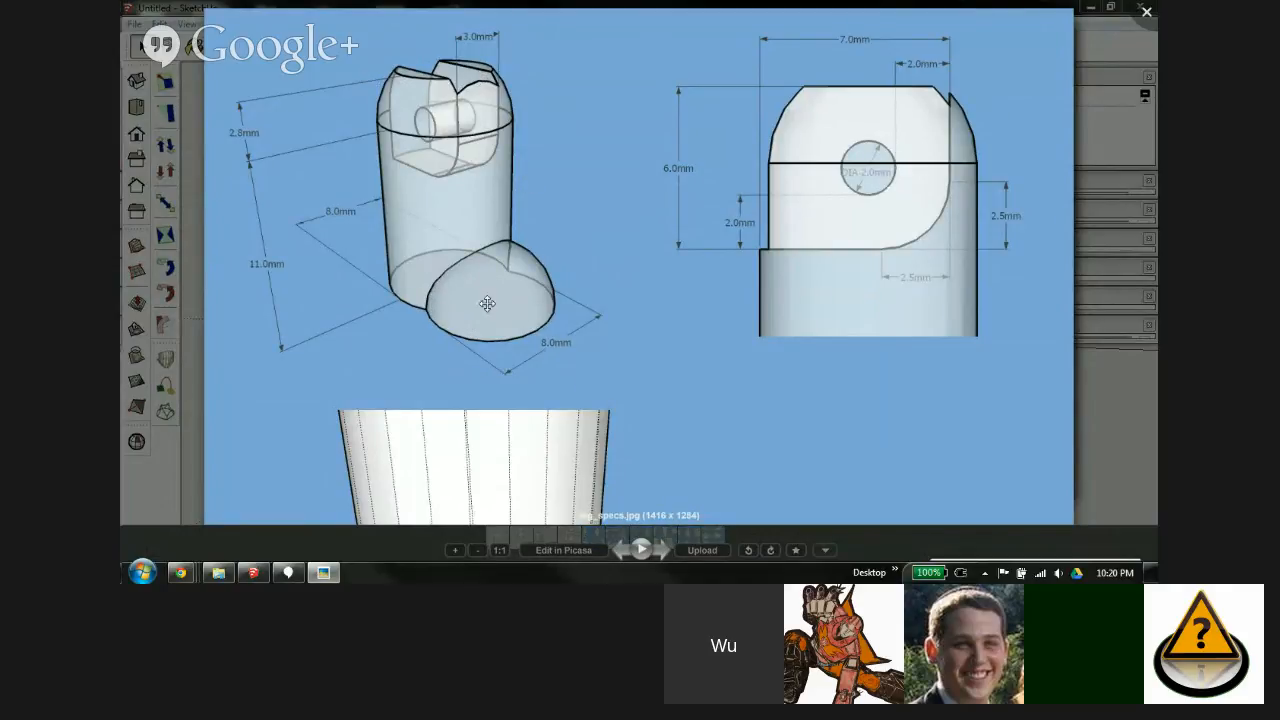
scroll(510, 361, "up", 1)
left_click_drag(534, 303, 534, 120)
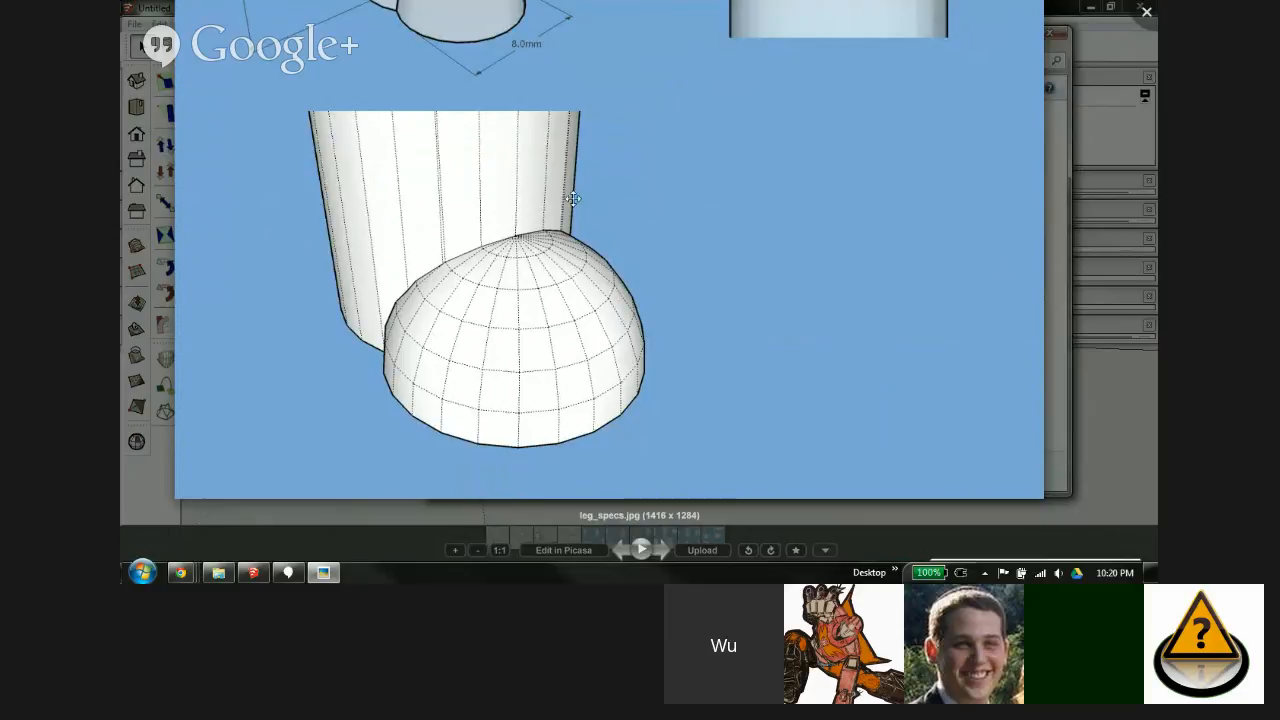
Step: Compare the rounded foot close-up with the dimensioned leg and hip joint views in leg_specs.jpg, and close the image
scroll(565, 237, "up", 5)
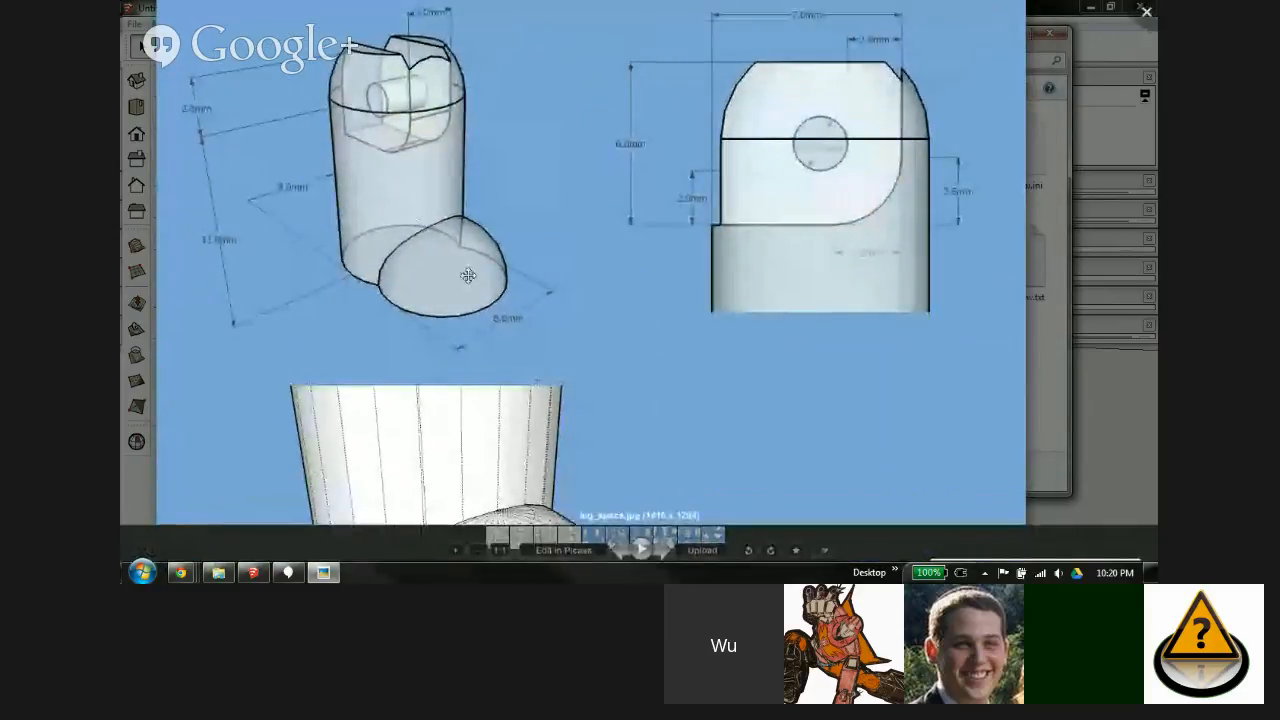
scroll(426, 197, "down", 4)
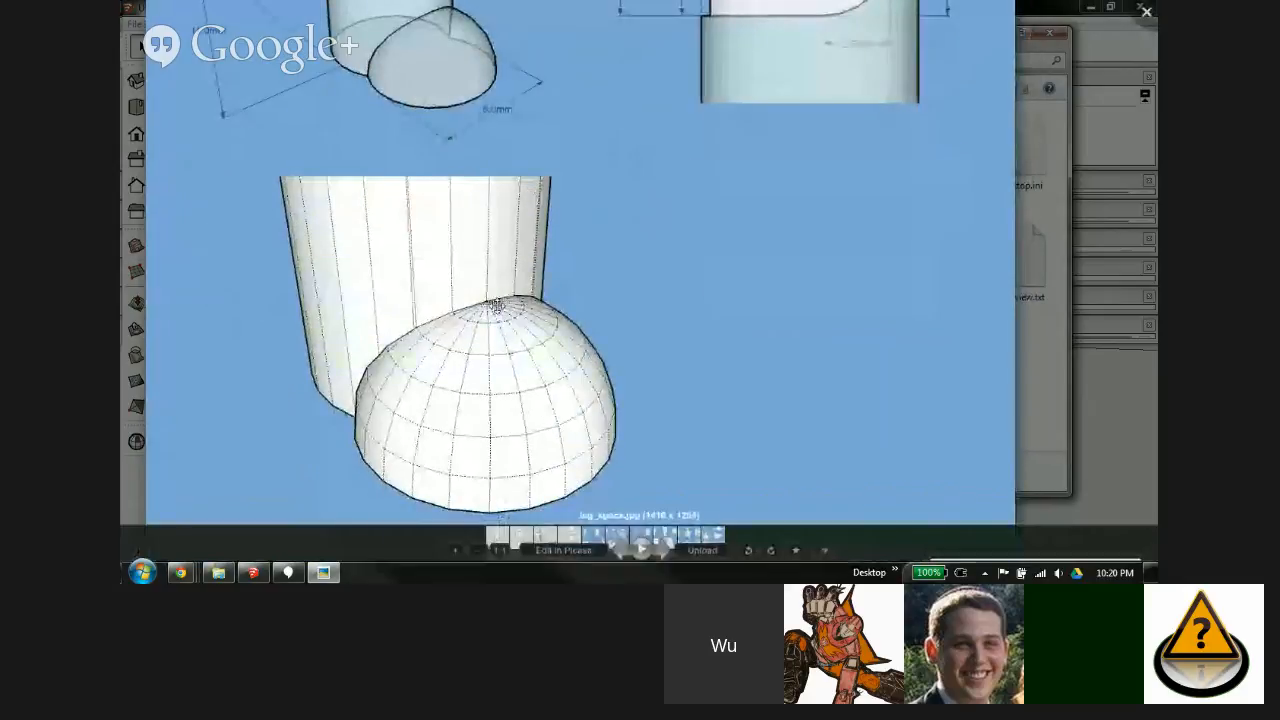
left_click_drag(594, 183, 643, 272)
scroll(643, 272, "down", 1)
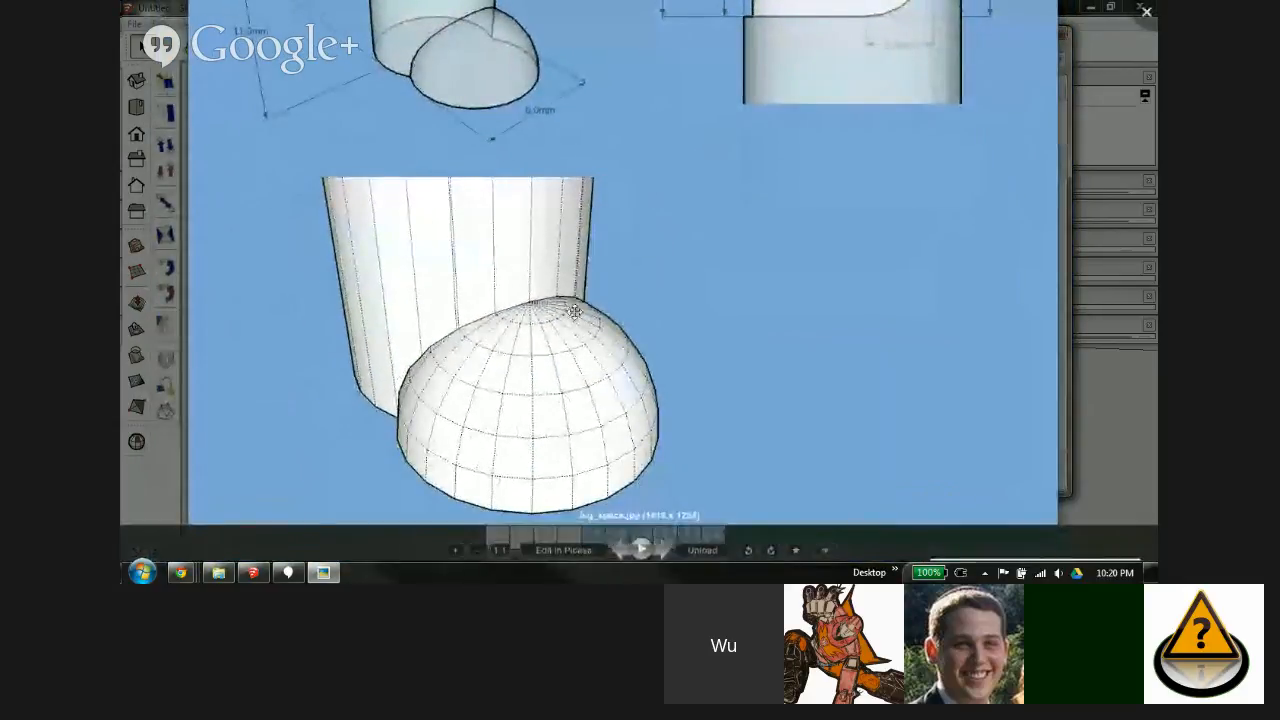
scroll(577, 213, "up", 5)
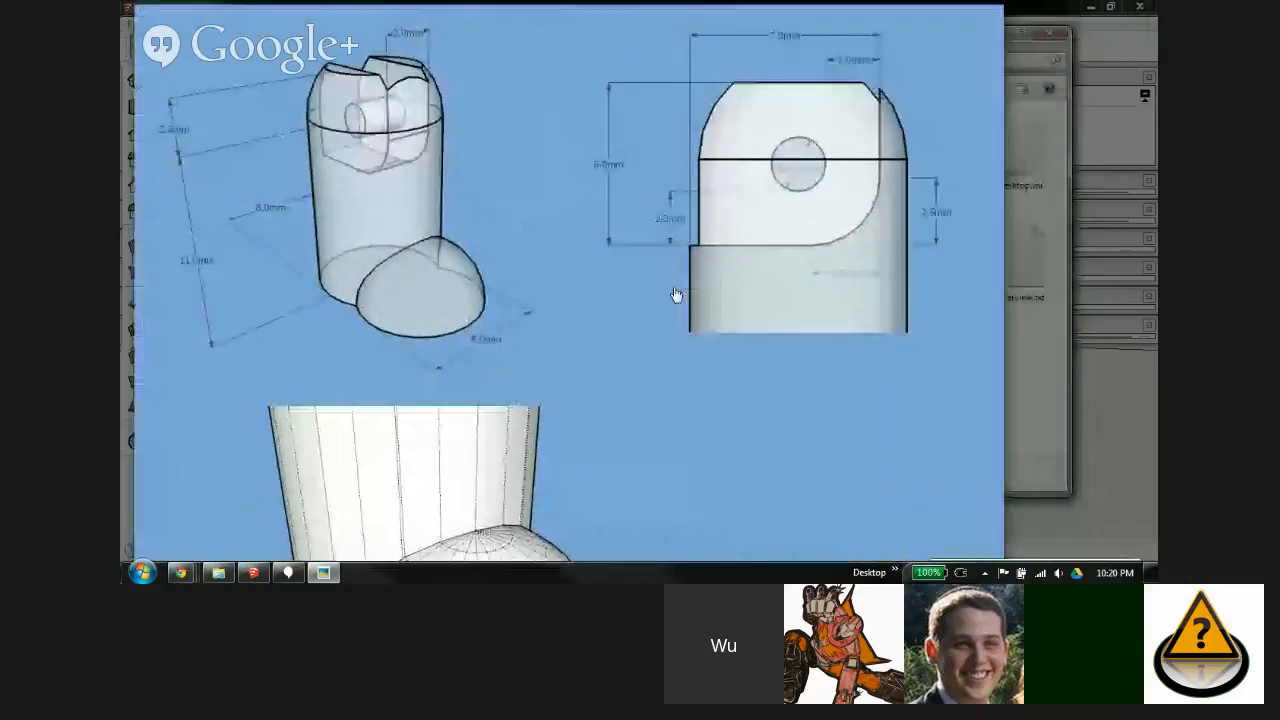
scroll(754, 354, "down", 2)
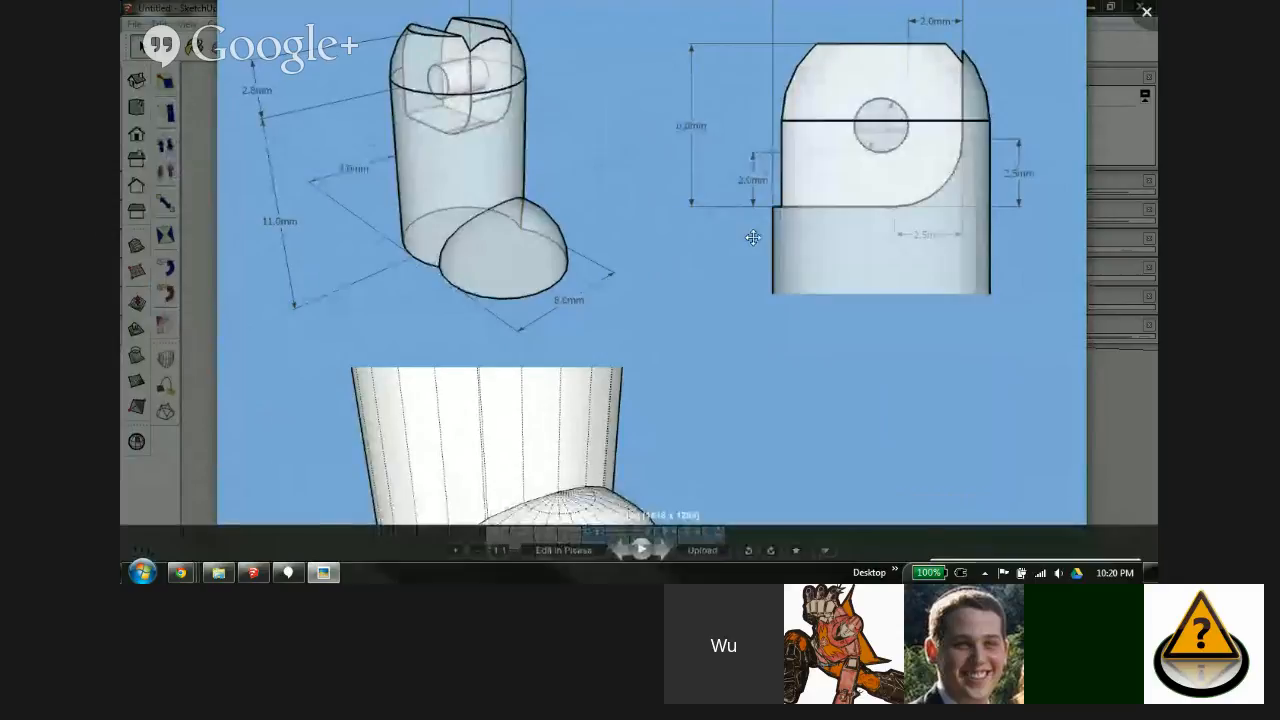
left_click(1147, 11)
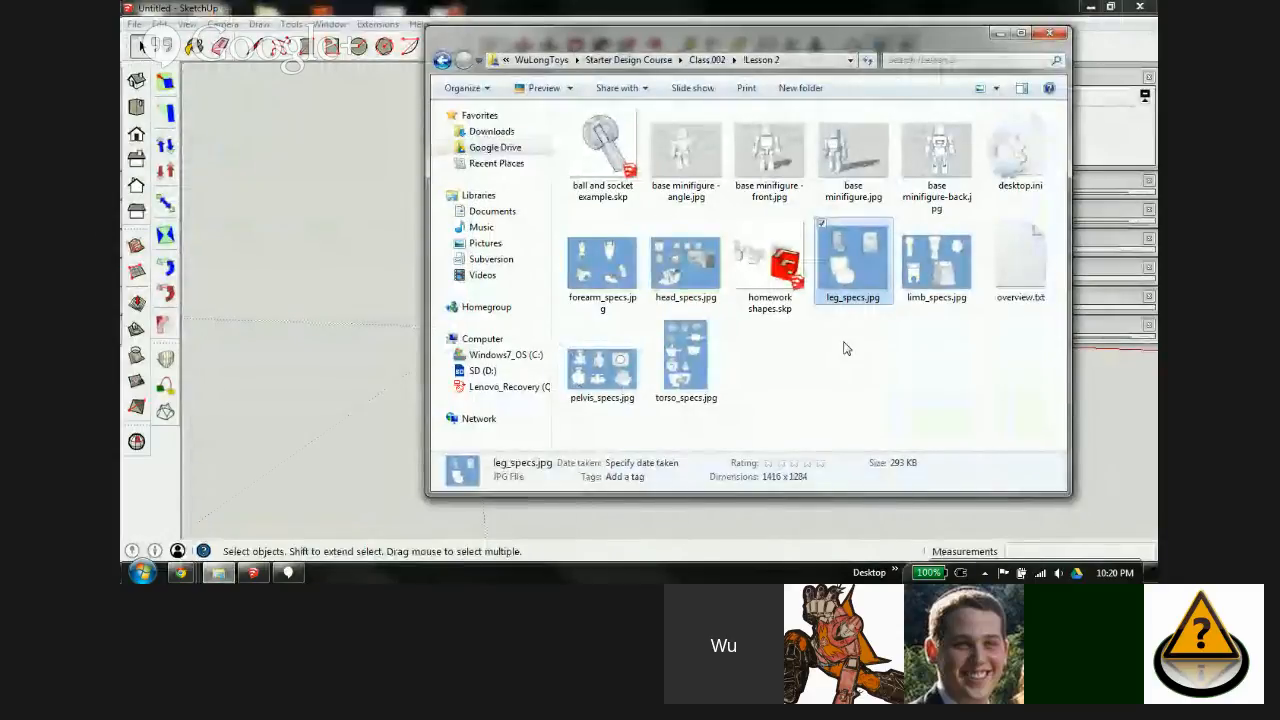
Step: Switch back to SketchUp and save the model as minifig in Google Drive's WuLongToys > Starter Design Course > Class 002 > !Lesson 2 folder
left_click(330, 15)
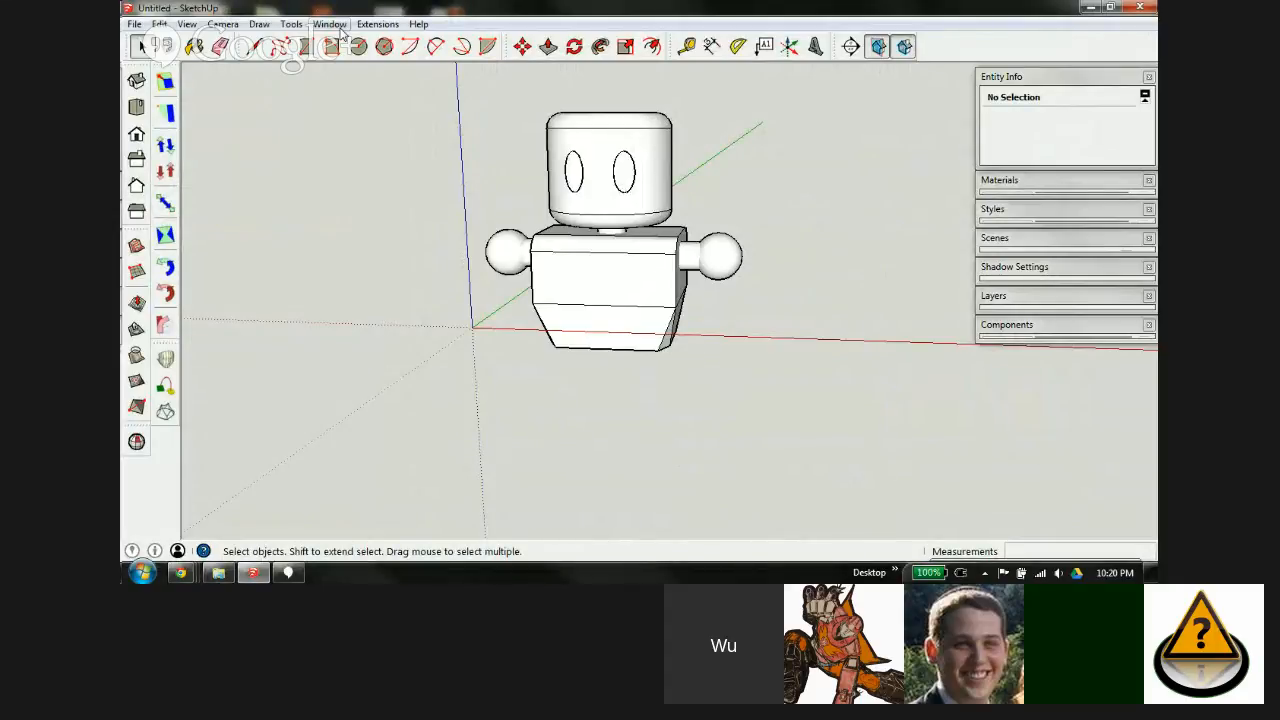
key("ctrl+s")
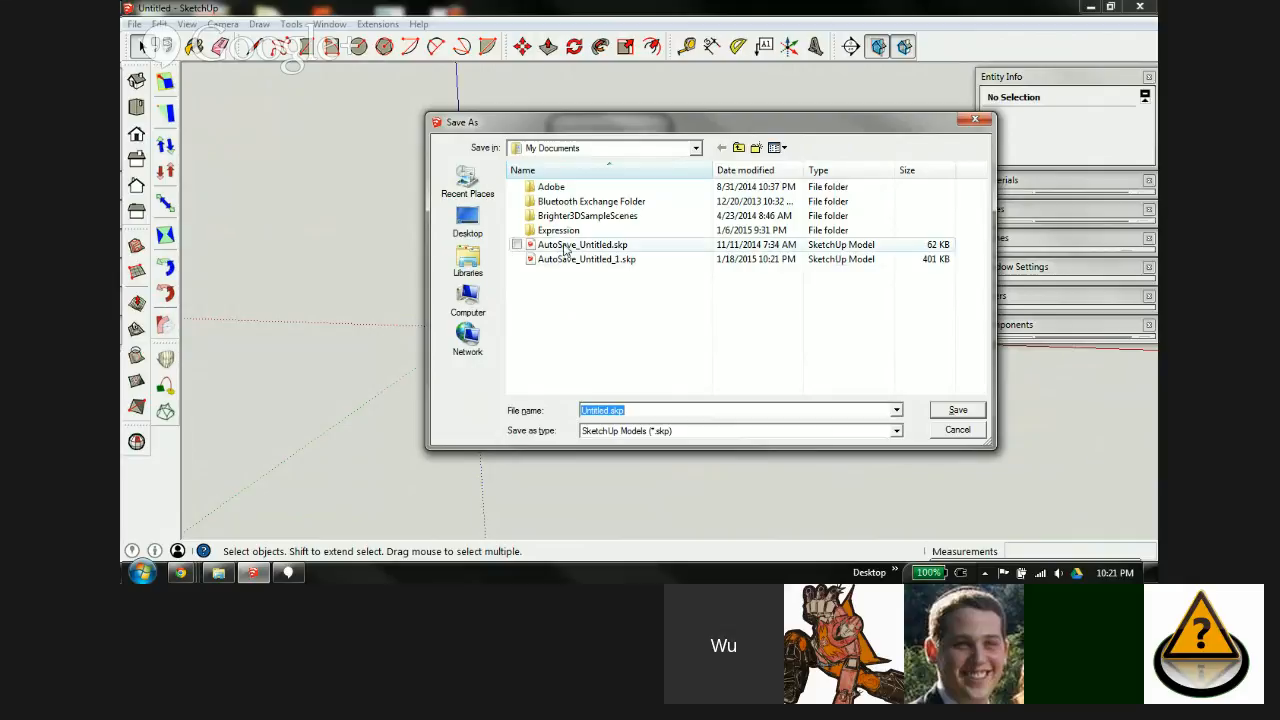
left_click(467, 222)
double_click(707, 347)
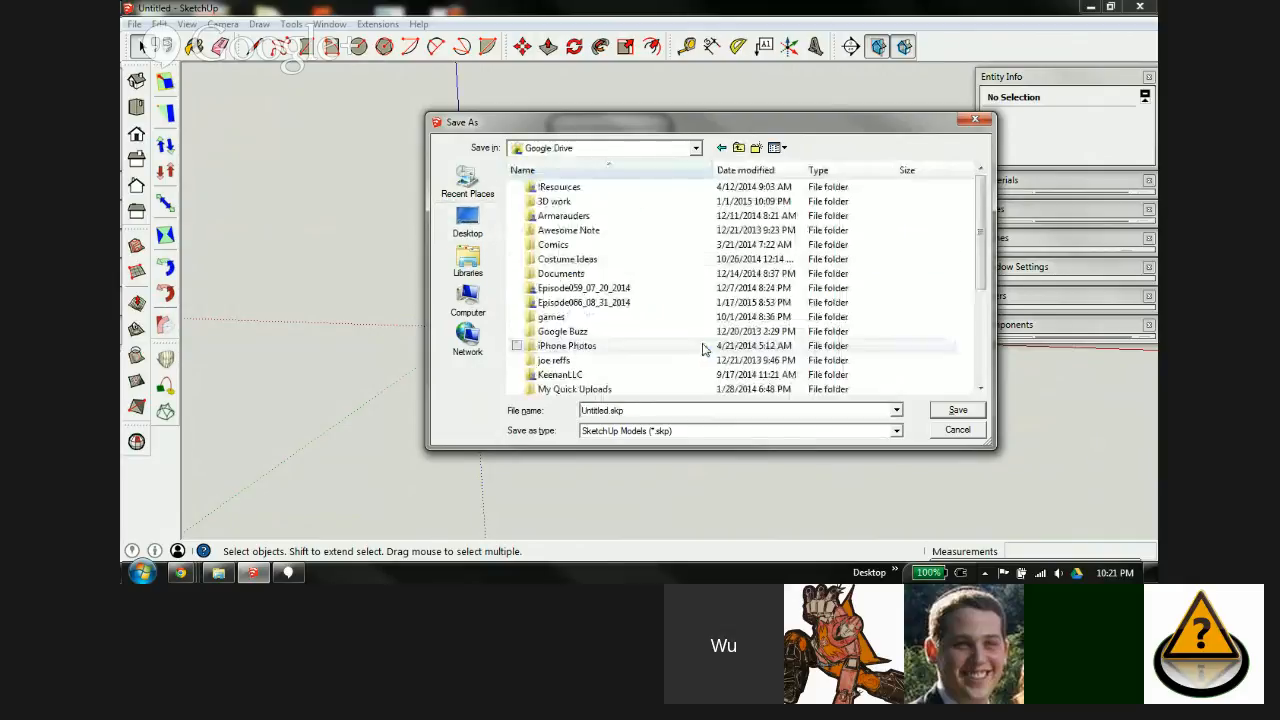
scroll(600, 340, "down", 1)
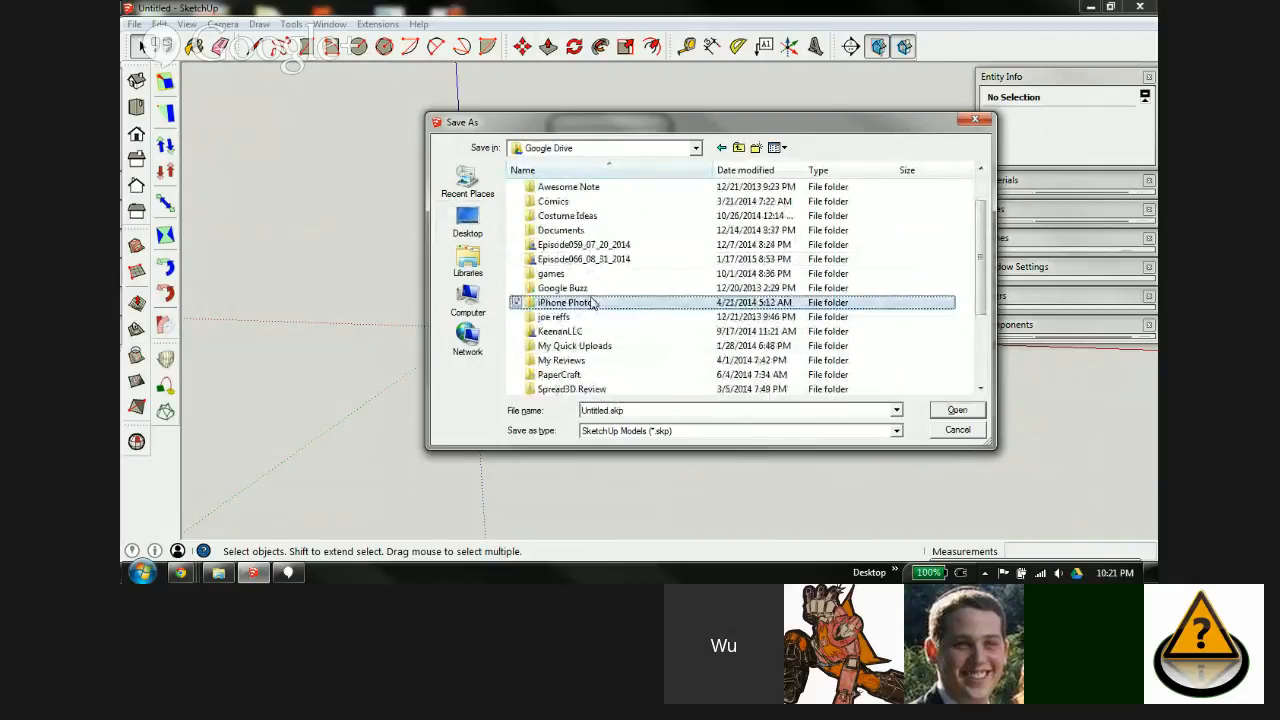
scroll(591, 310, "down", 3)
left_click(591, 375)
double_click(591, 375)
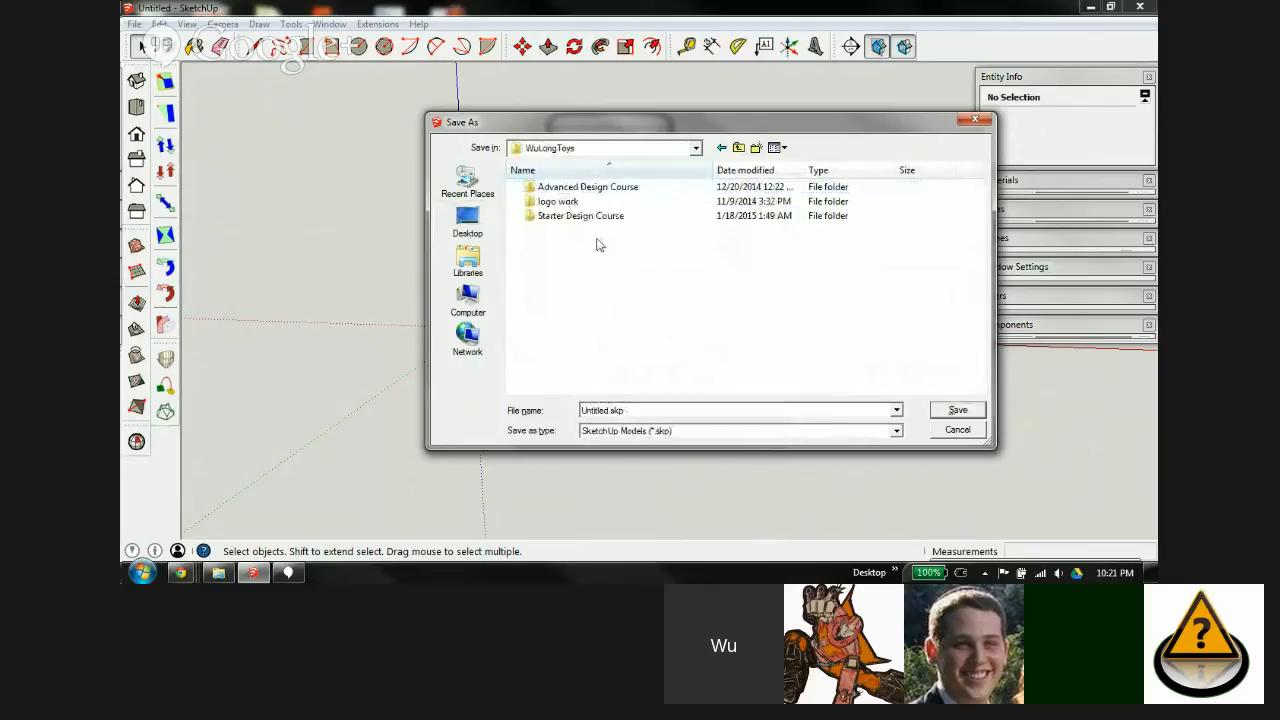
double_click(597, 214)
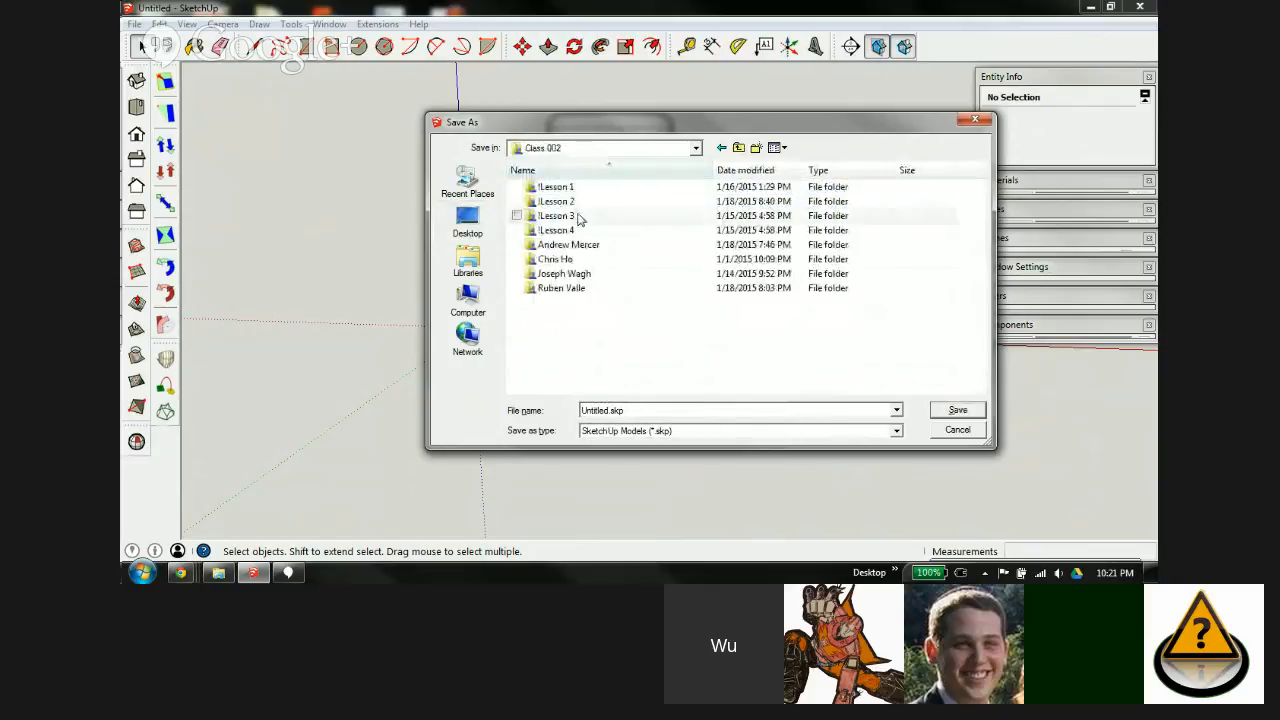
double_click(580, 216)
double_click(650, 410)
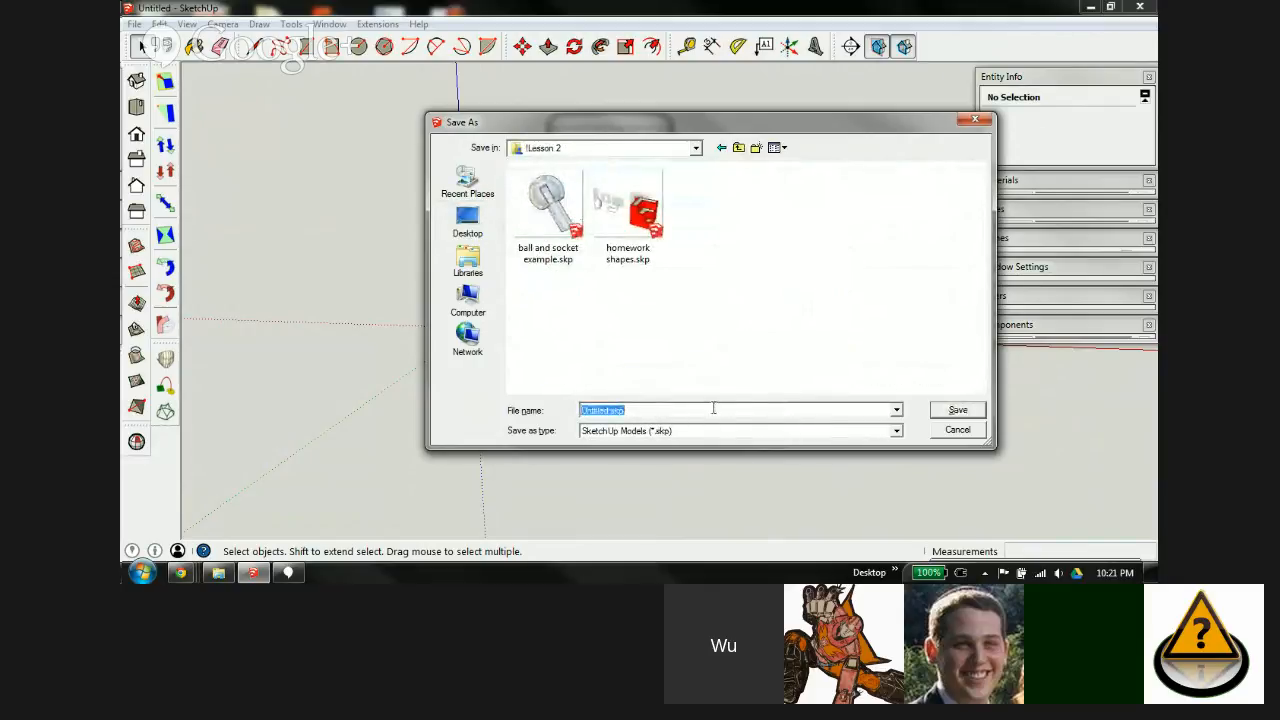
type("minfig")
key("Return")
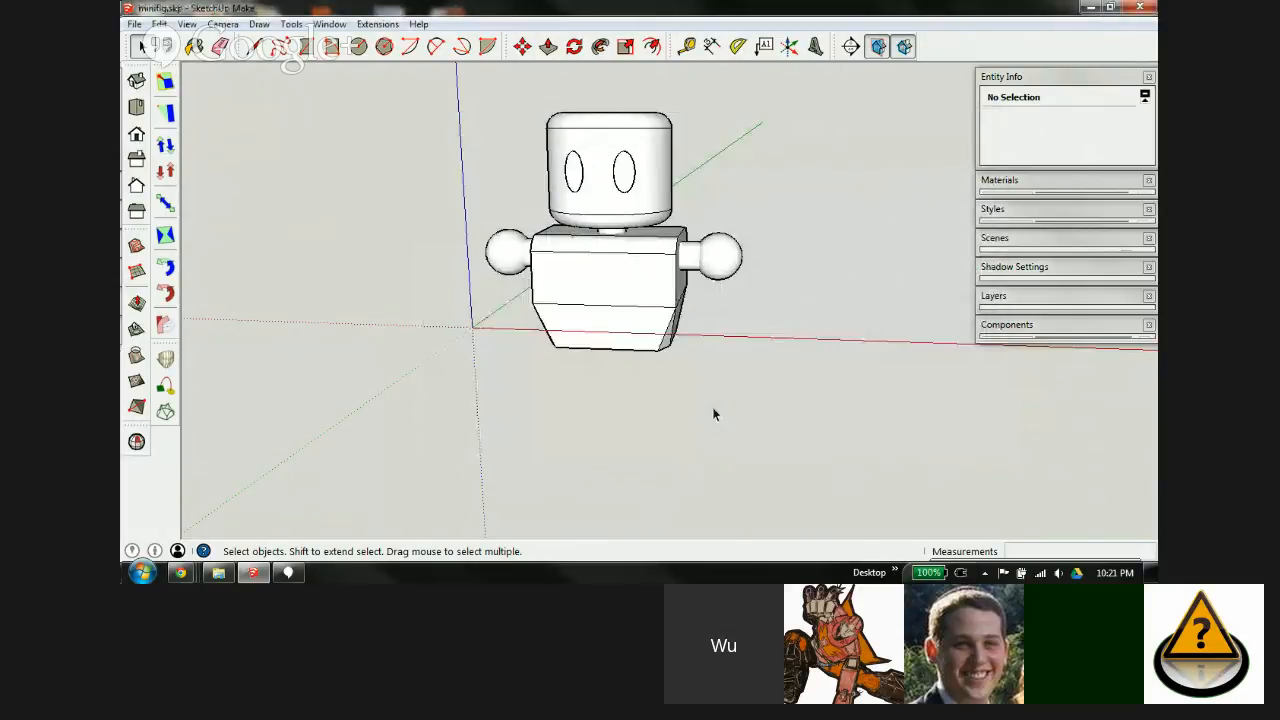